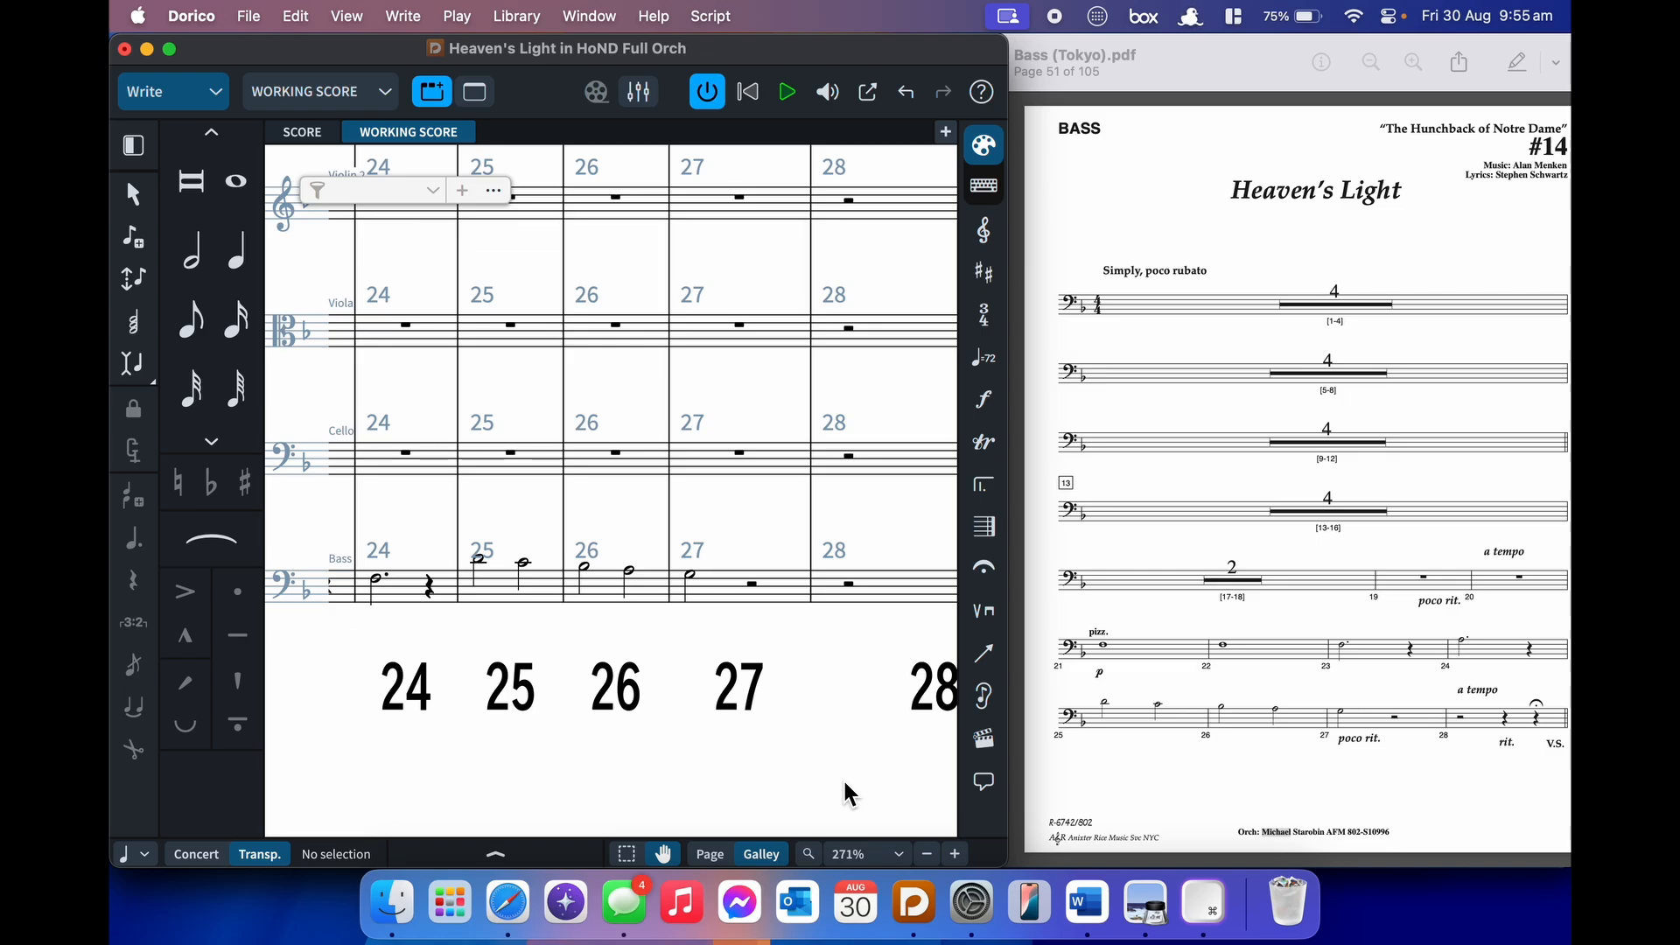
- Turn the Bass part PDF to page 52, then select the Violin 1 rest in score bar 29
{"action": "scroll", "coordinate": [845, 788], "scroll_direction": "right", "scroll_amount": 5}
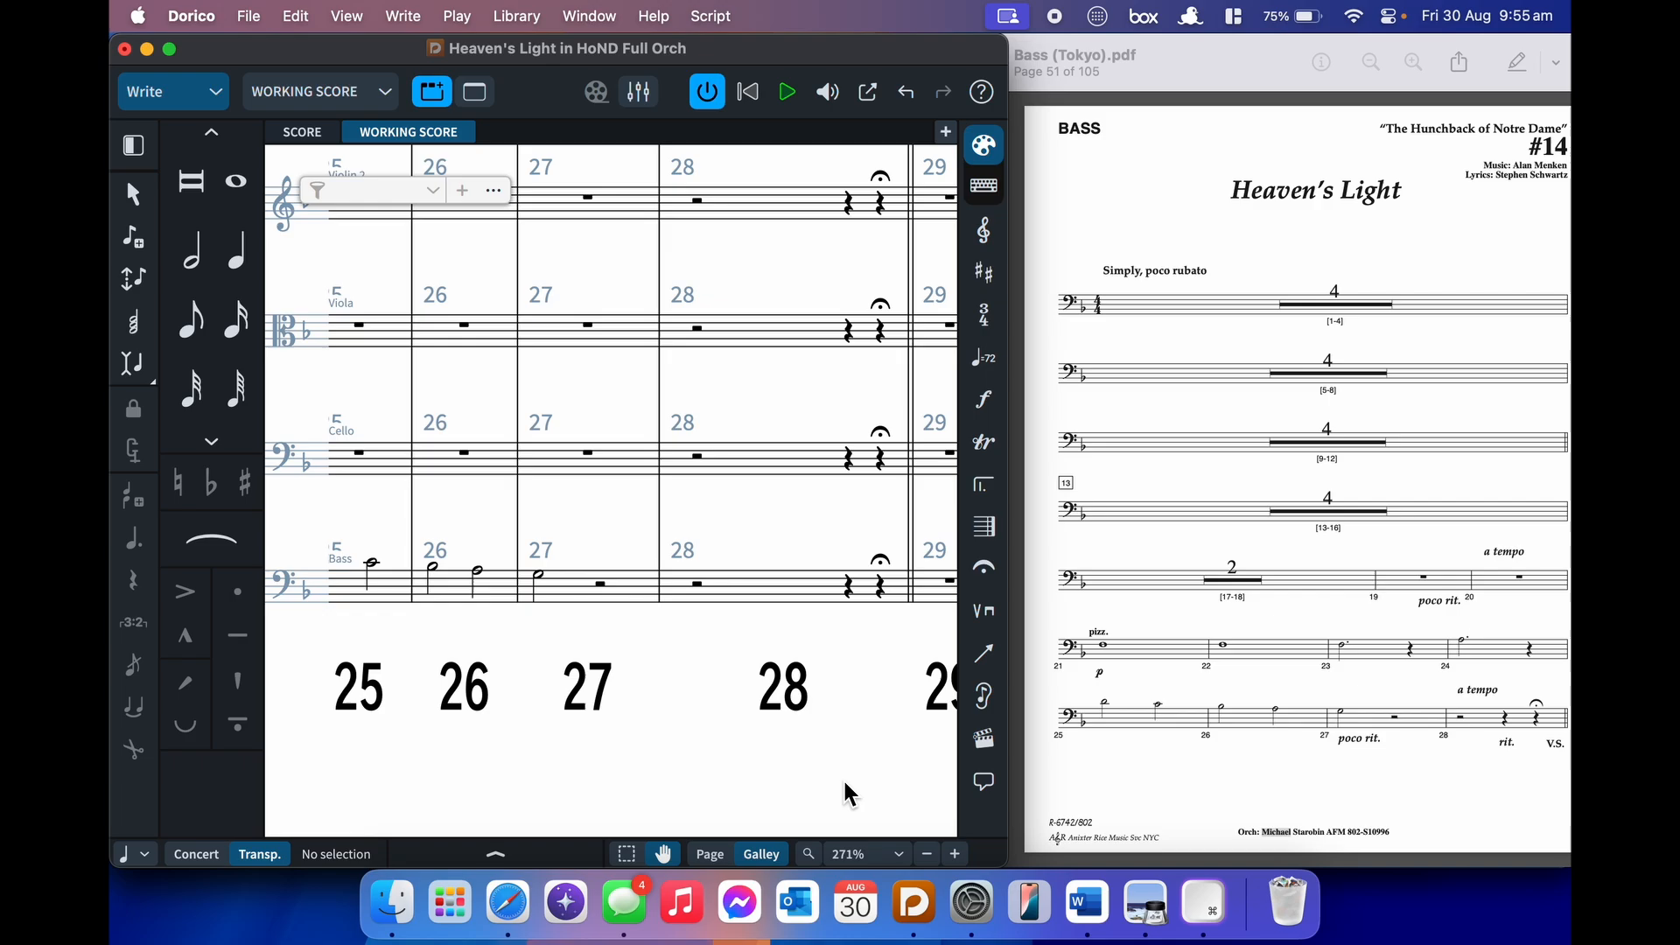
{"action": "scroll", "coordinate": [846, 785], "scroll_direction": "right", "scroll_amount": 3}
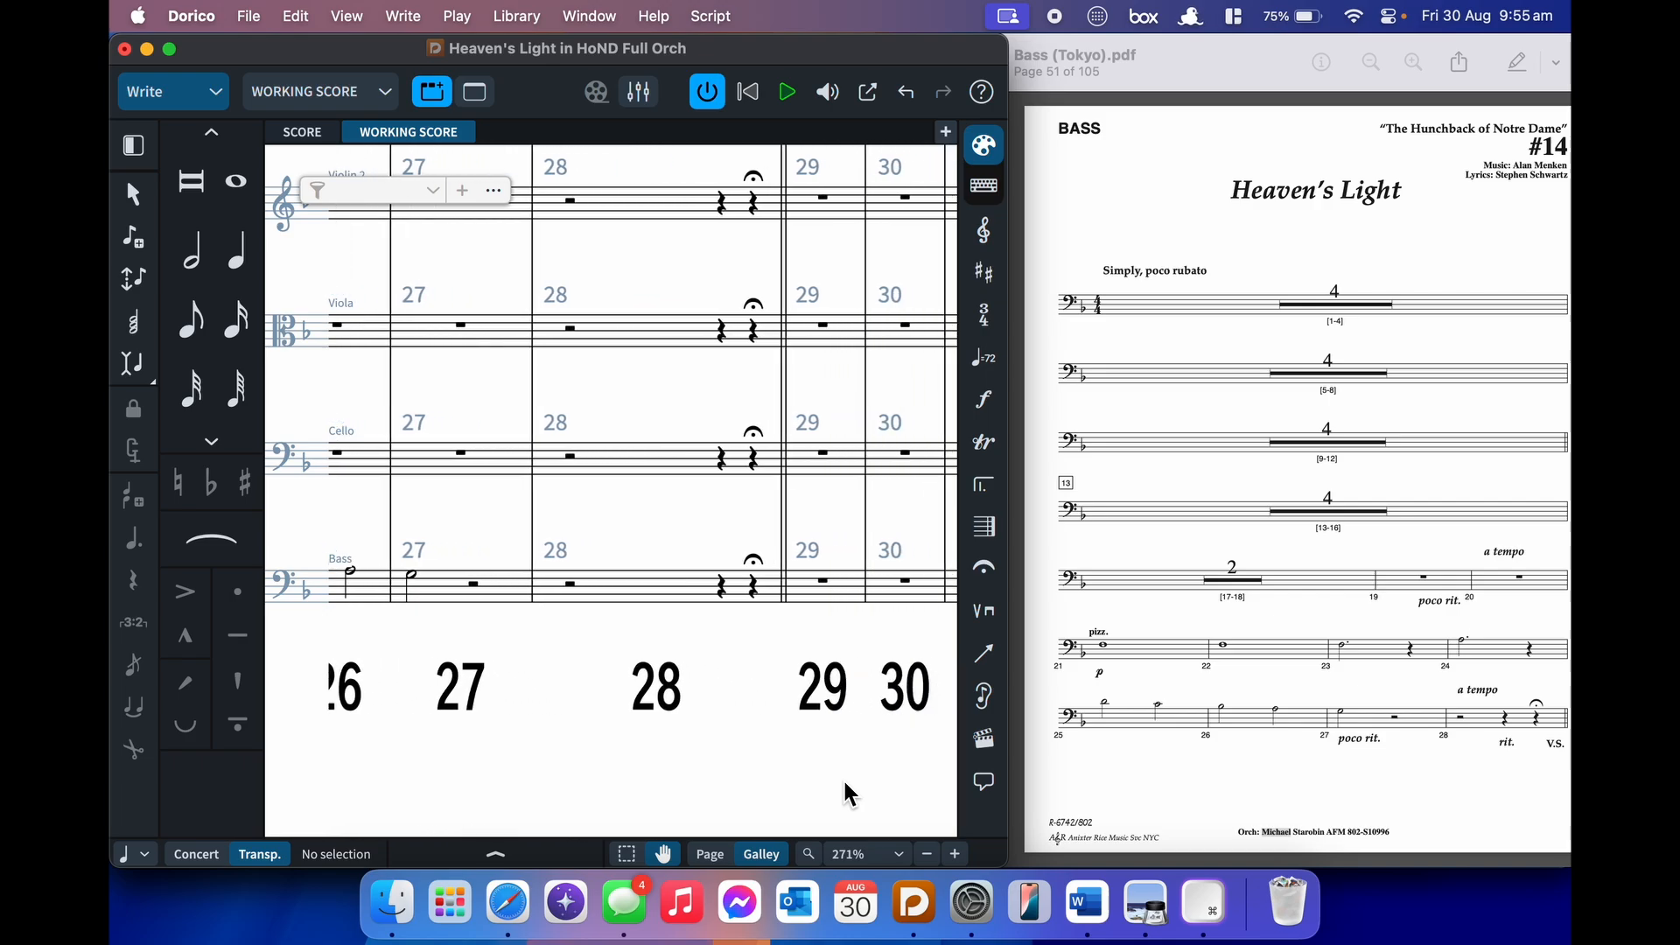
{"action": "scroll", "coordinate": [845, 785], "scroll_direction": "right", "scroll_amount": 3}
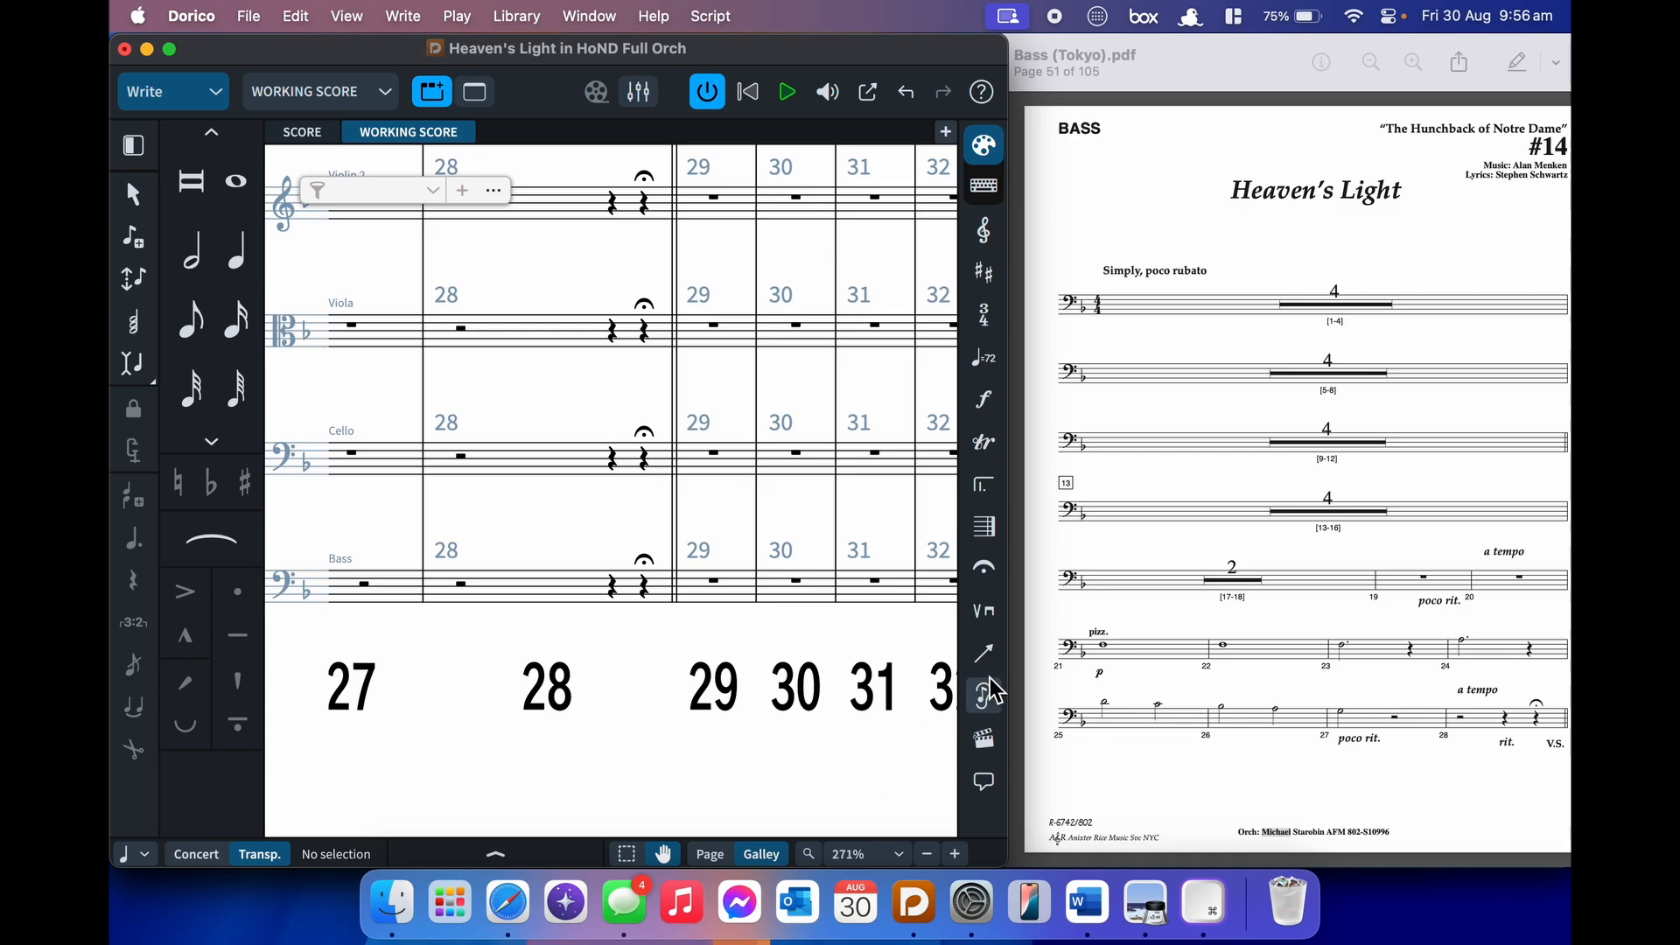
{"action": "scroll", "coordinate": [854, 652], "scroll_direction": "up", "scroll_amount": 3}
{"action": "scroll", "coordinate": [853, 652], "scroll_direction": "down", "scroll_amount": 1}
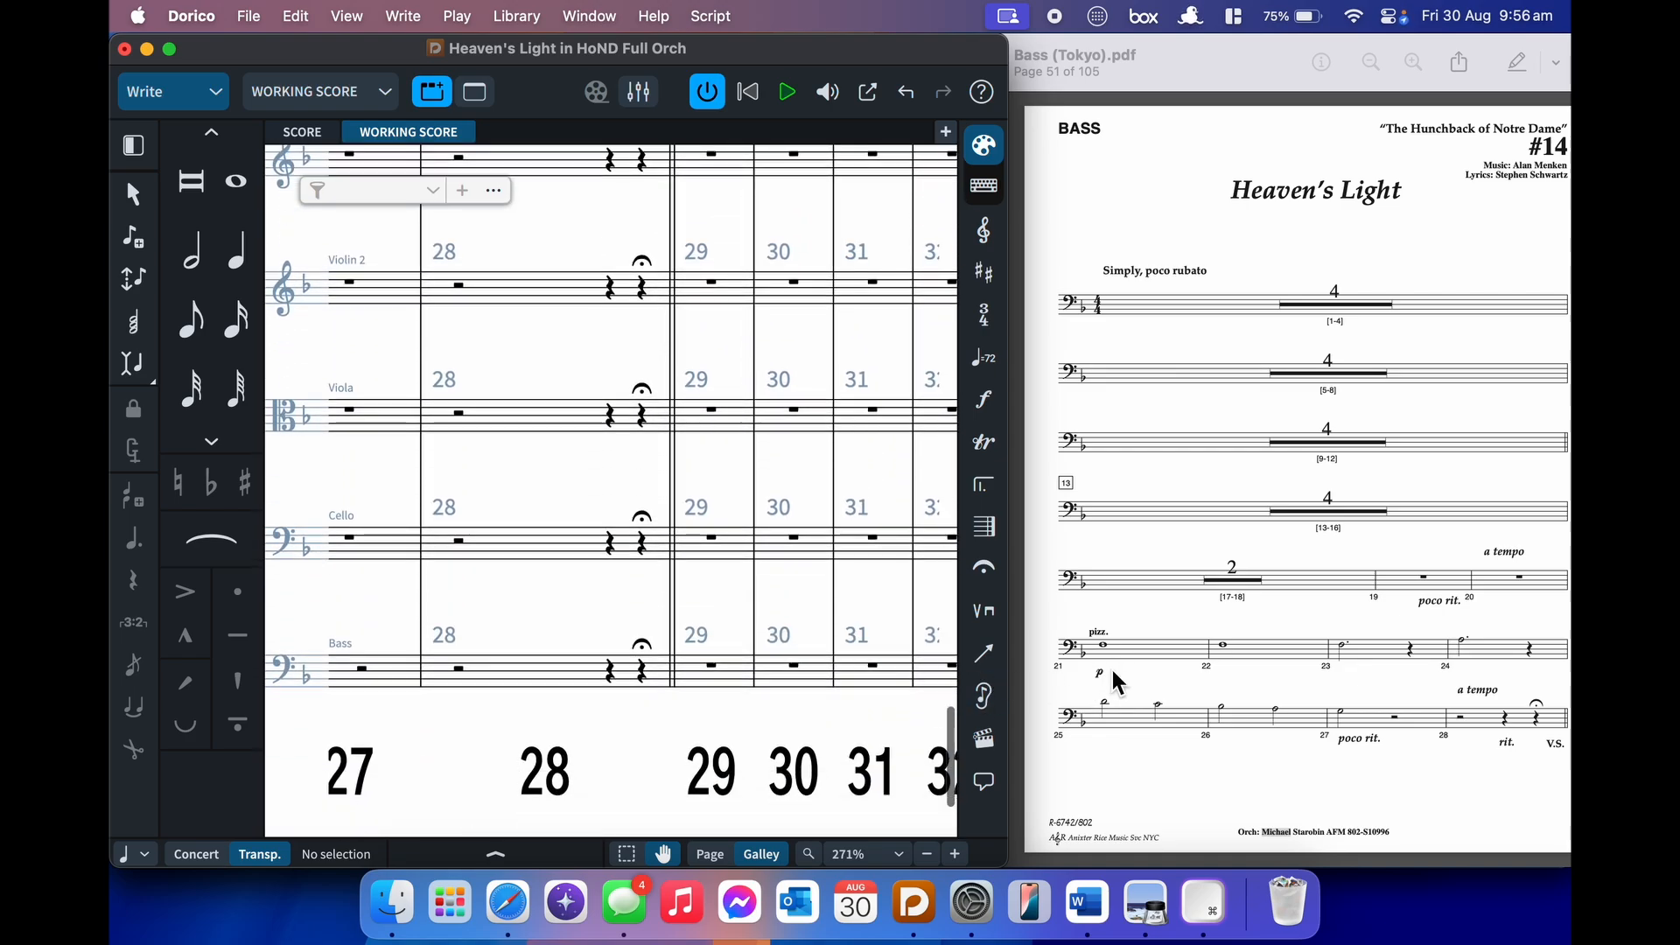
{"action": "left_click", "coordinate": [1225, 678]}
{"action": "key", "text": "Right"}
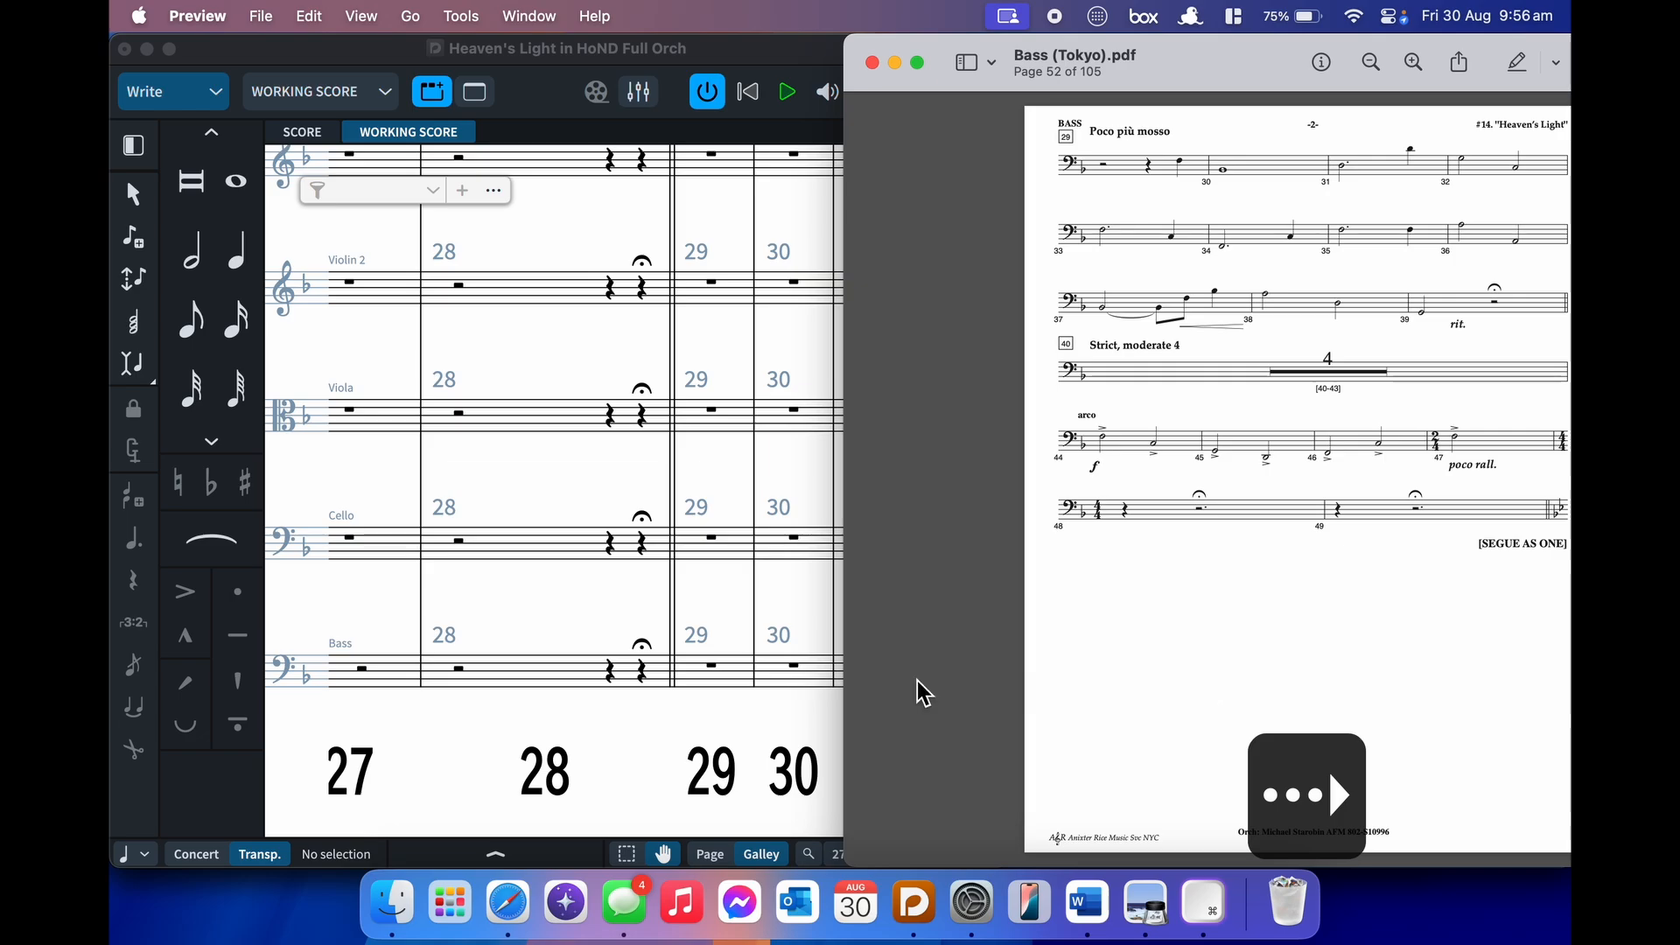
{"action": "left_click", "coordinate": [589, 750]}
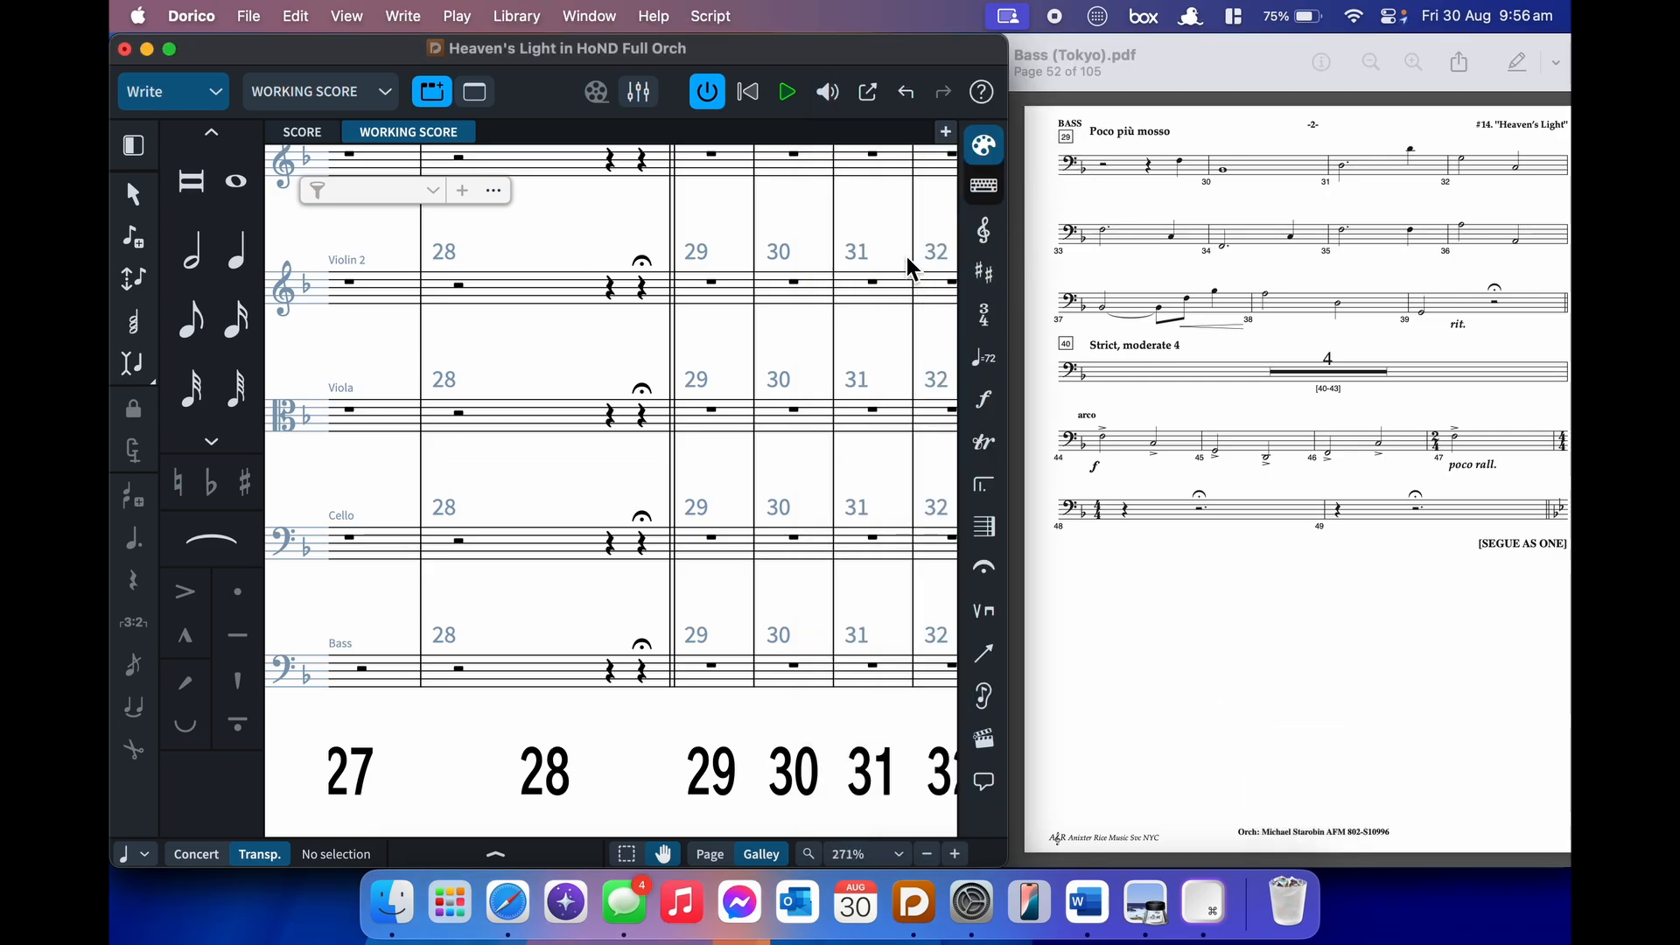
{"action": "scroll", "coordinate": [906, 255], "scroll_direction": "up", "scroll_amount": 5}
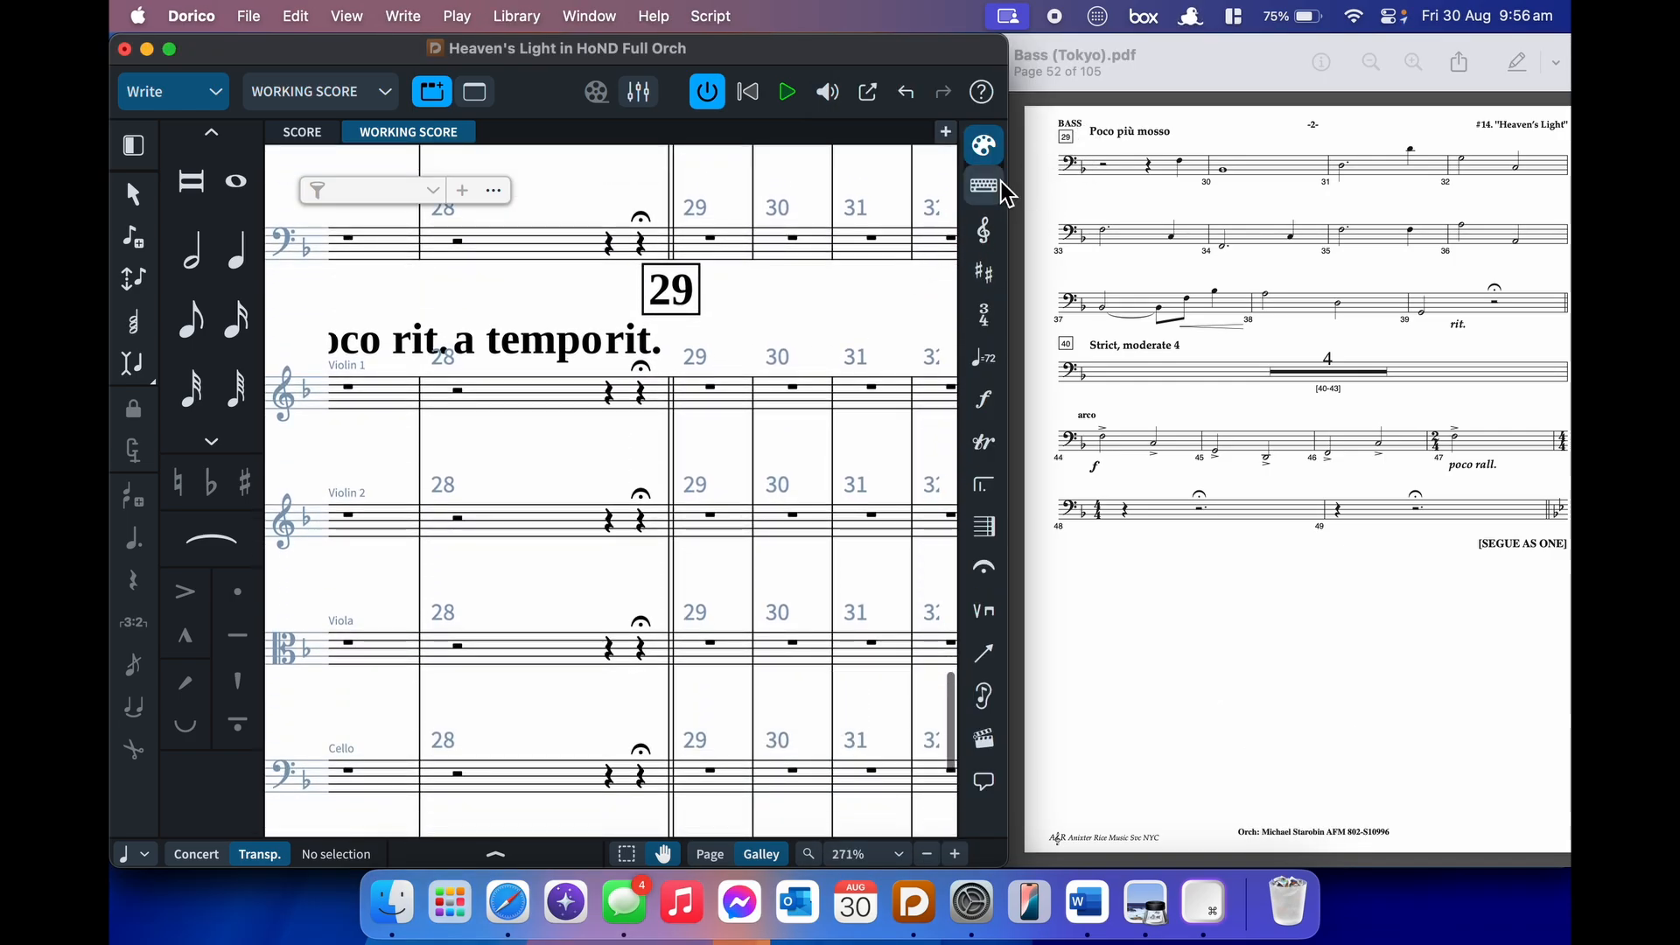
{"action": "left_click", "coordinate": [713, 387]}
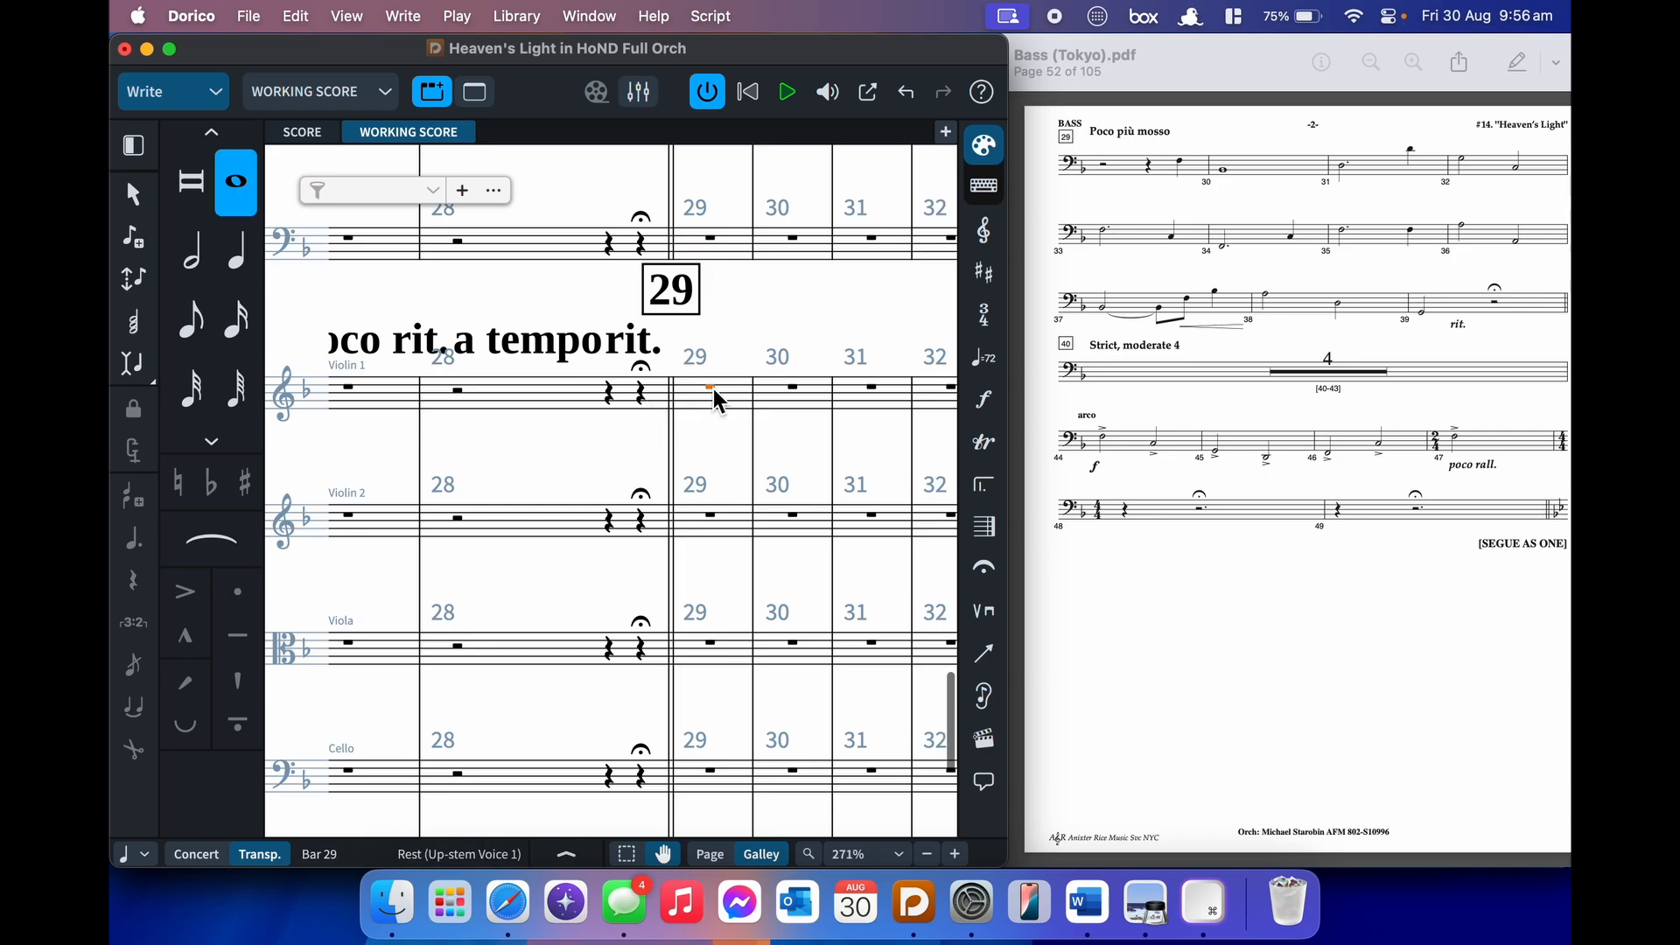
- Add a 'Poco più mosso' tempo marking at bar 29 and check its 110% relative tempo in Properties
{"action": "key", "text": "shift+t"}
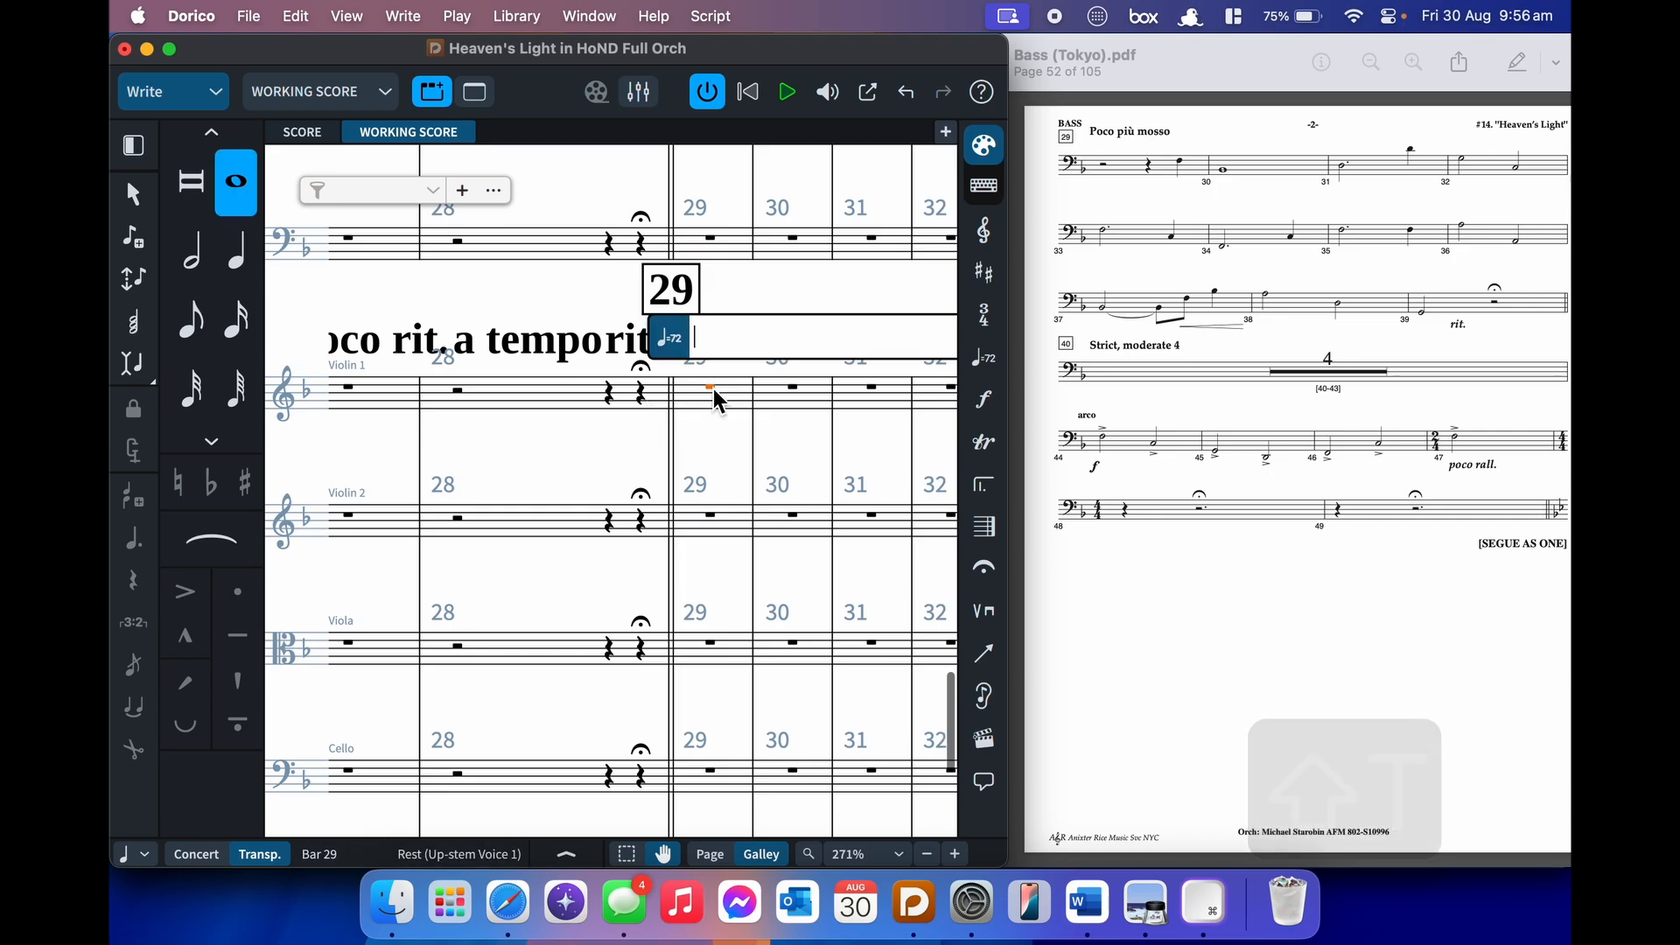
{"action": "type", "text": "Poco"}
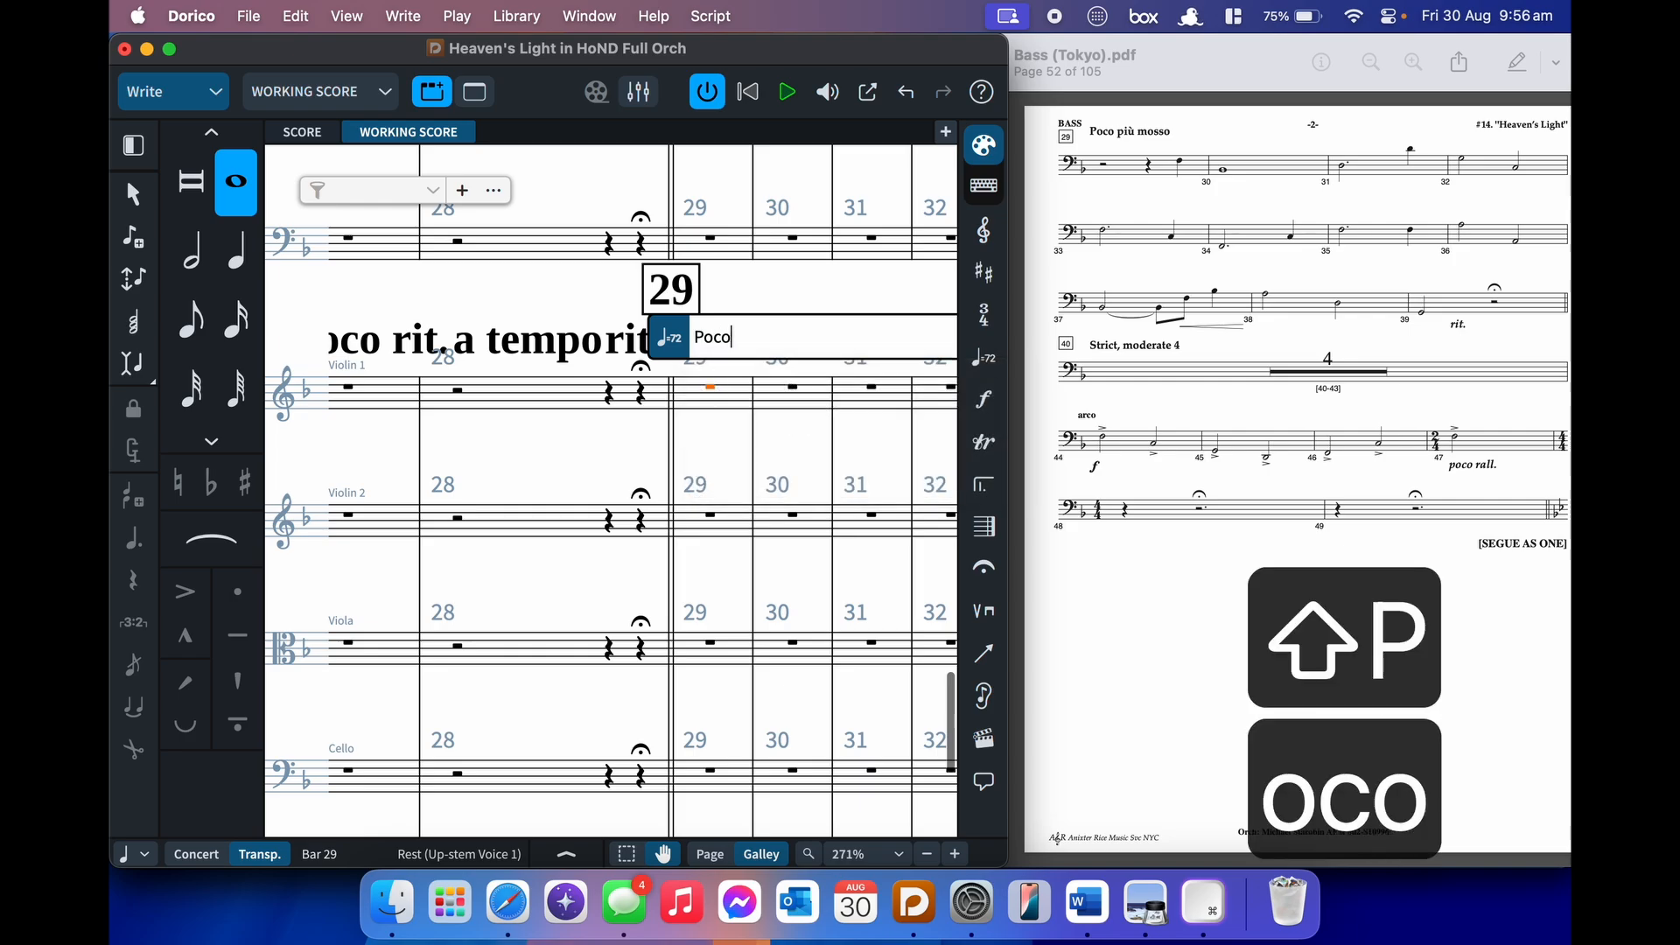
{"action": "type", "text": " po"}
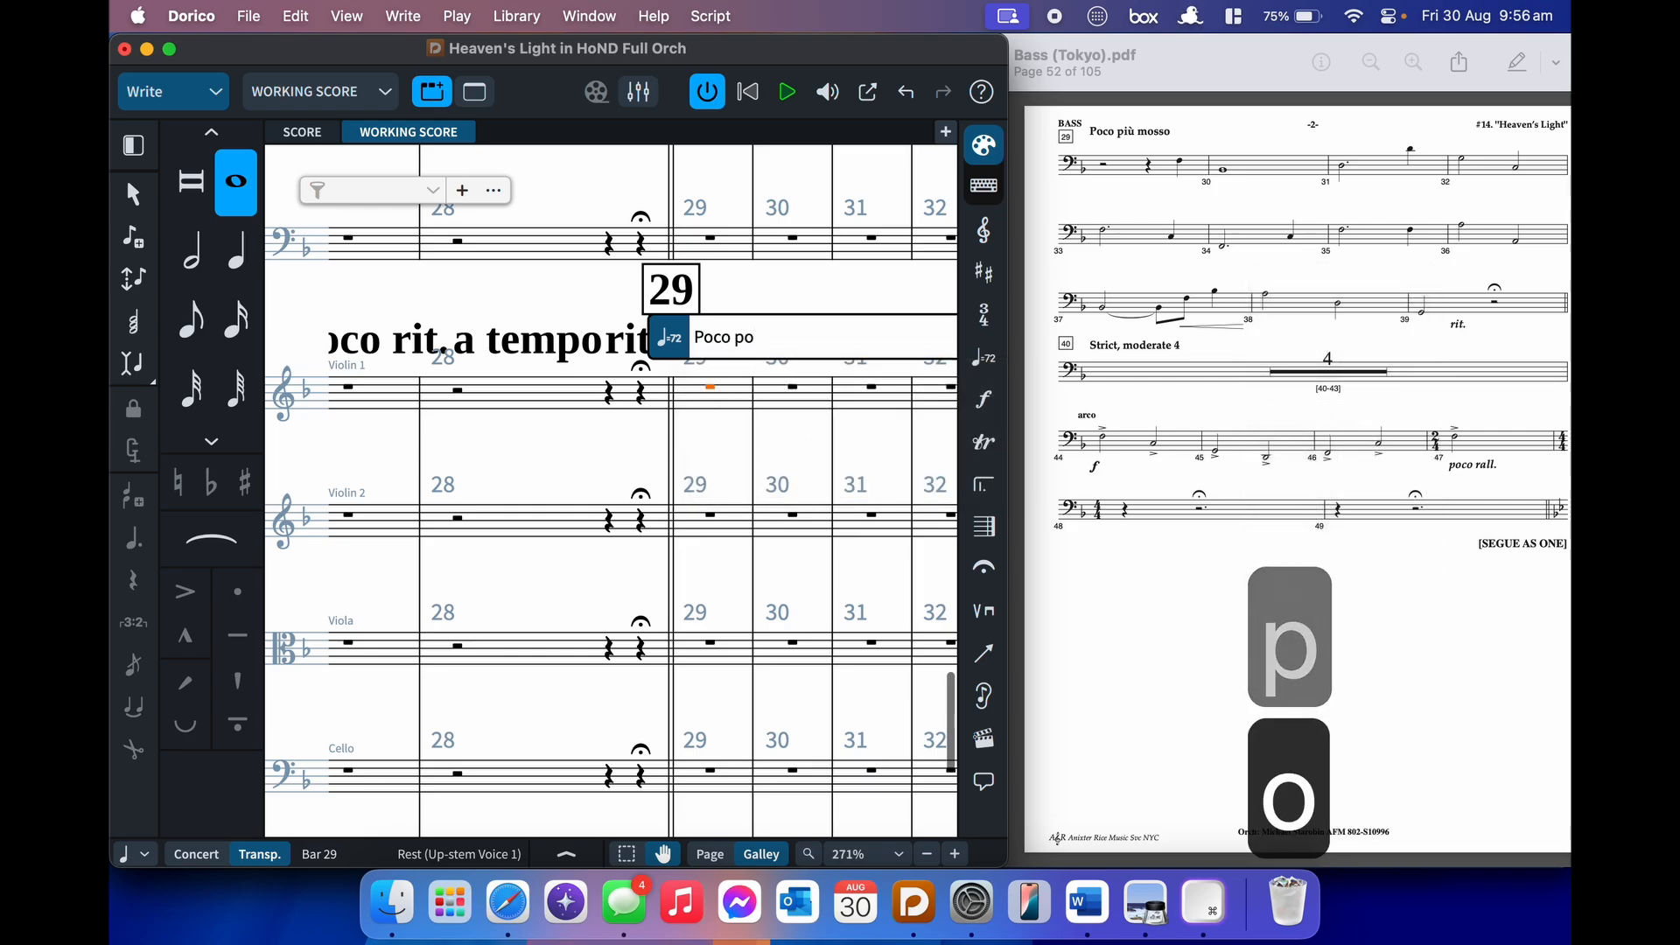
{"action": "key", "text": "BackSpace"}
{"action": "key", "text": "BackSpace"}
{"action": "type", "text": "pi"}
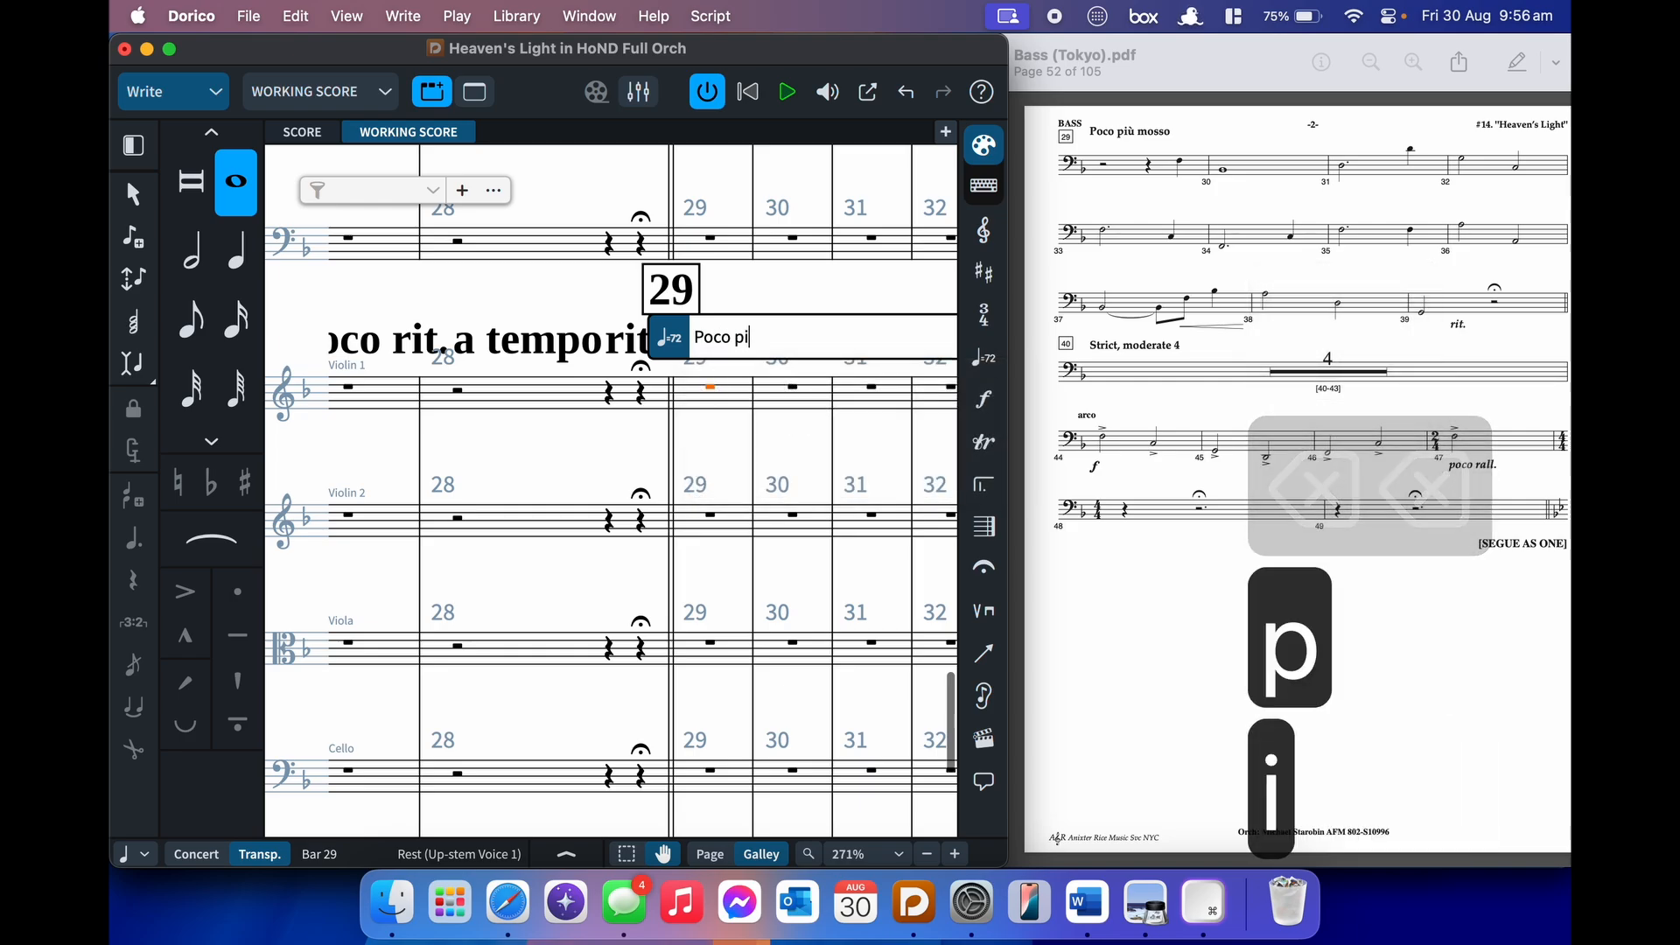
{"action": "type", "text": "u1"}
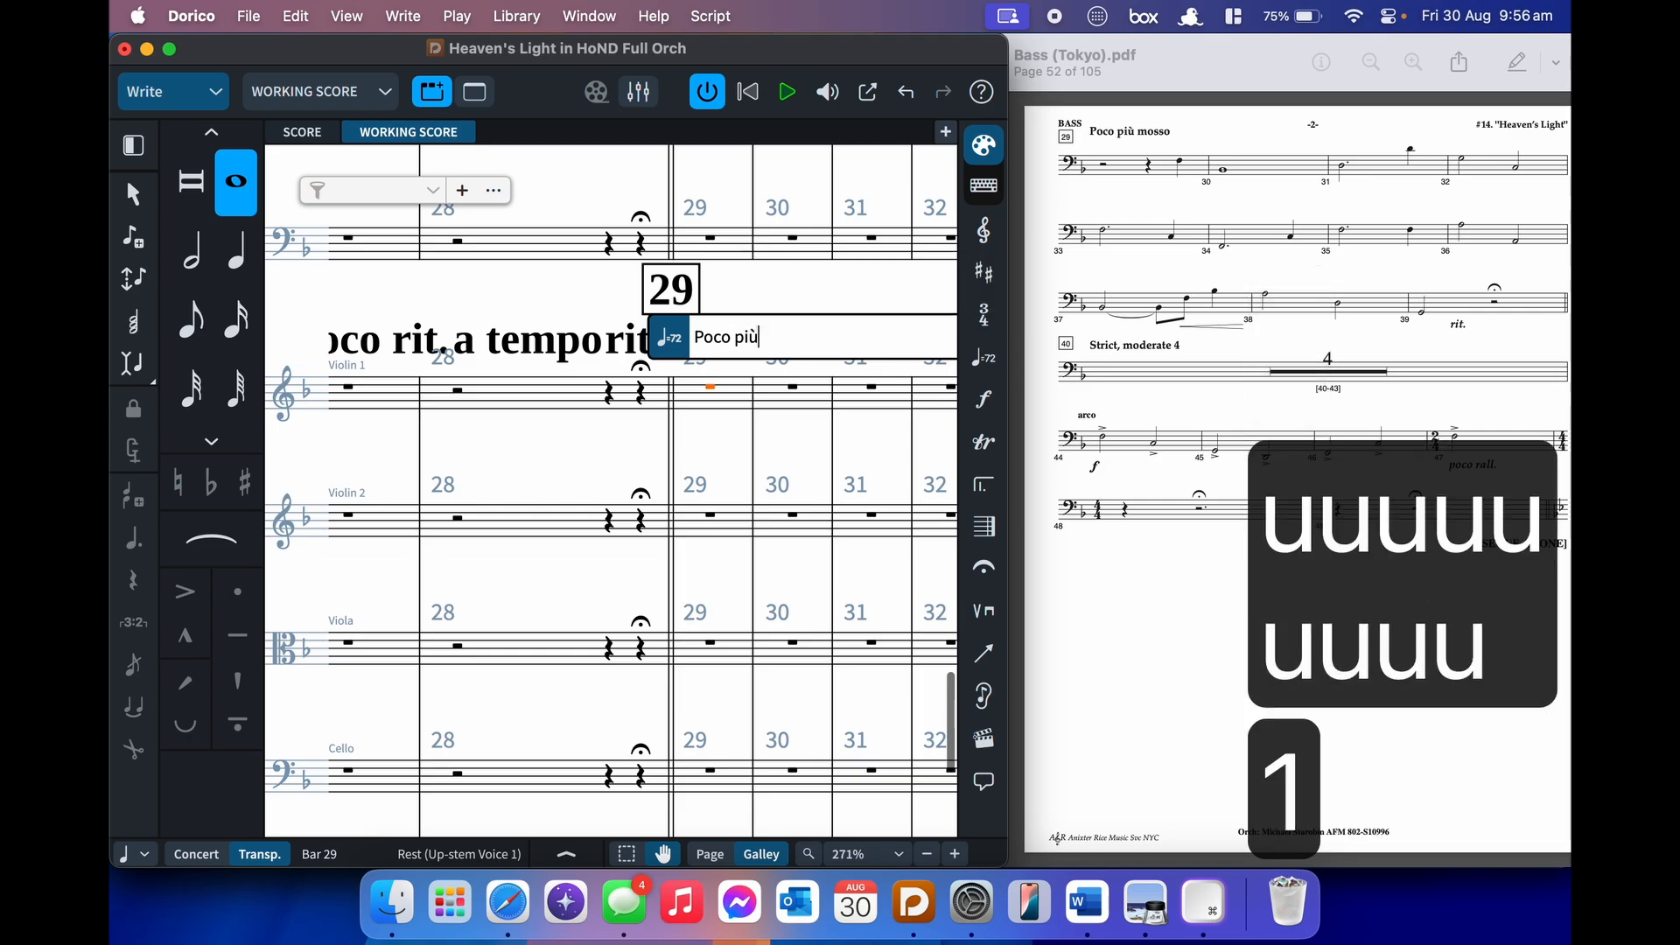
{"action": "type", "text": " mosso"}
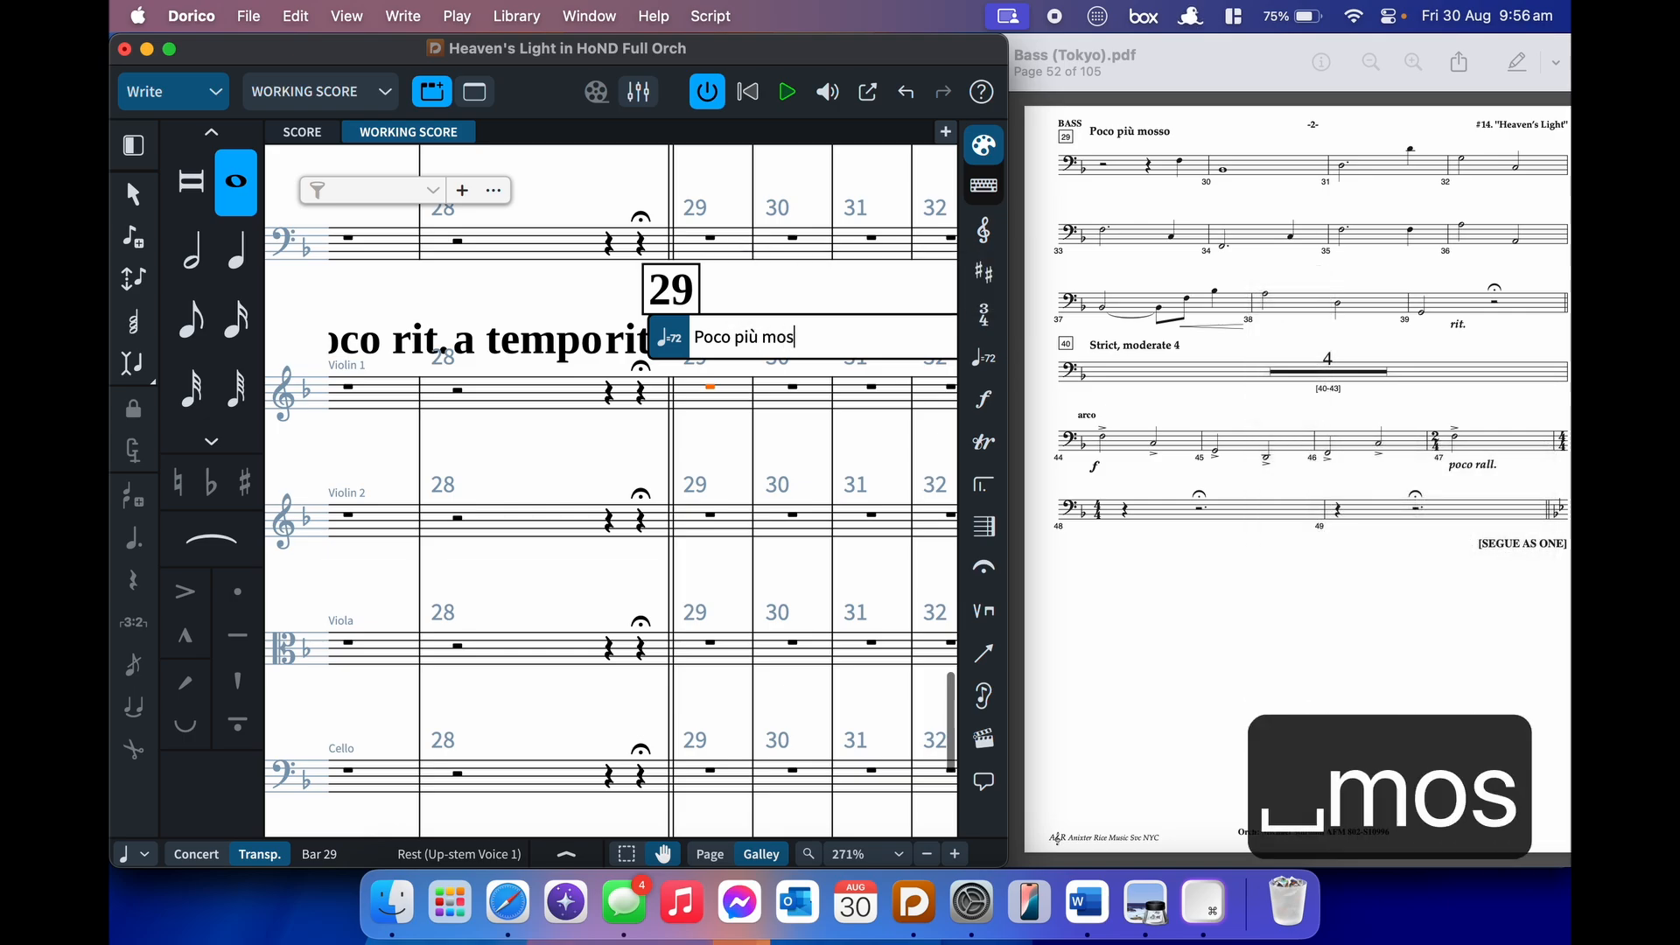
{"action": "key", "text": "Return"}
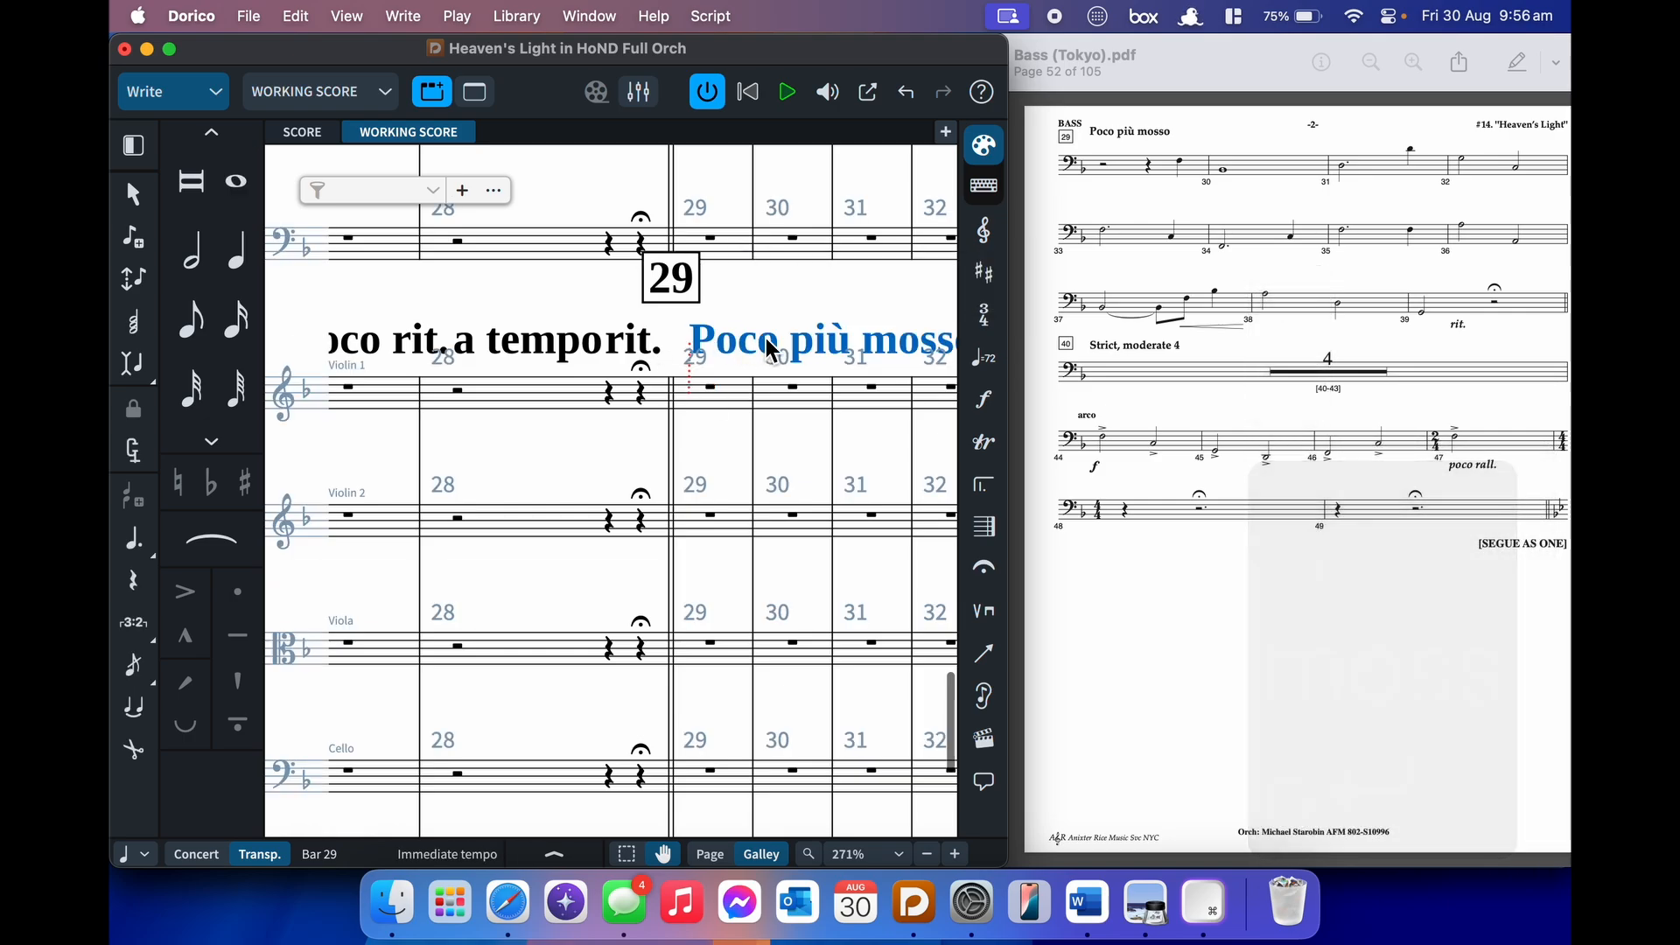
{"action": "scroll", "coordinate": [769, 344], "scroll_direction": "down", "scroll_amount": 2}
{"action": "left_click", "coordinate": [774, 308]}
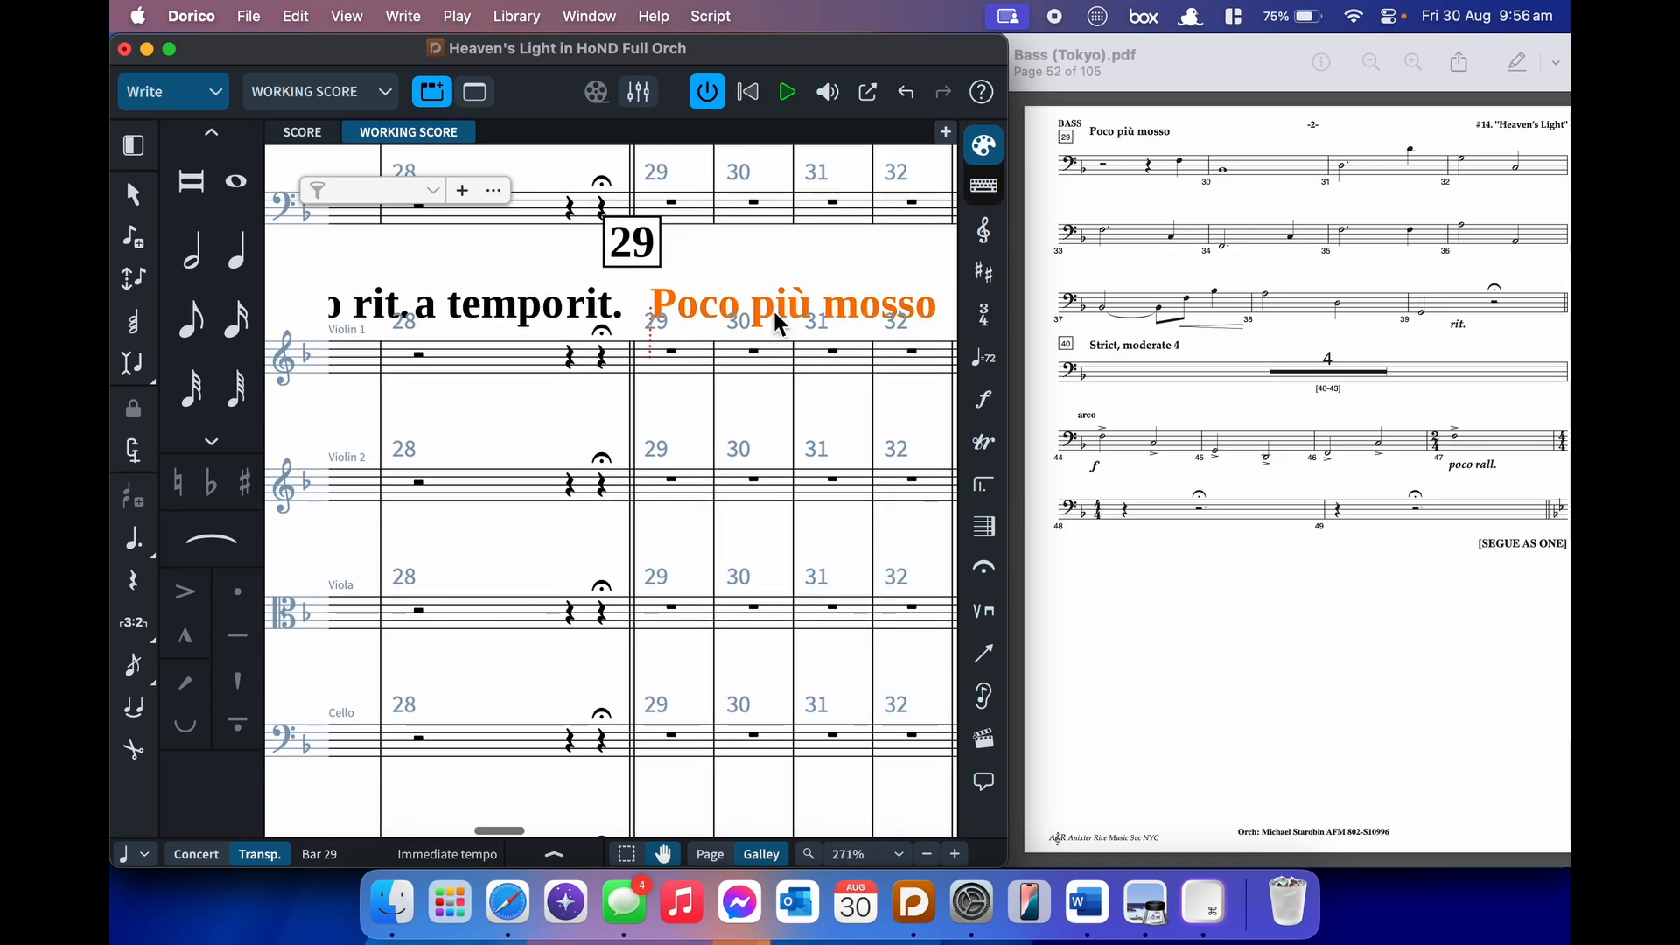
{"action": "key", "text": "super+8"}
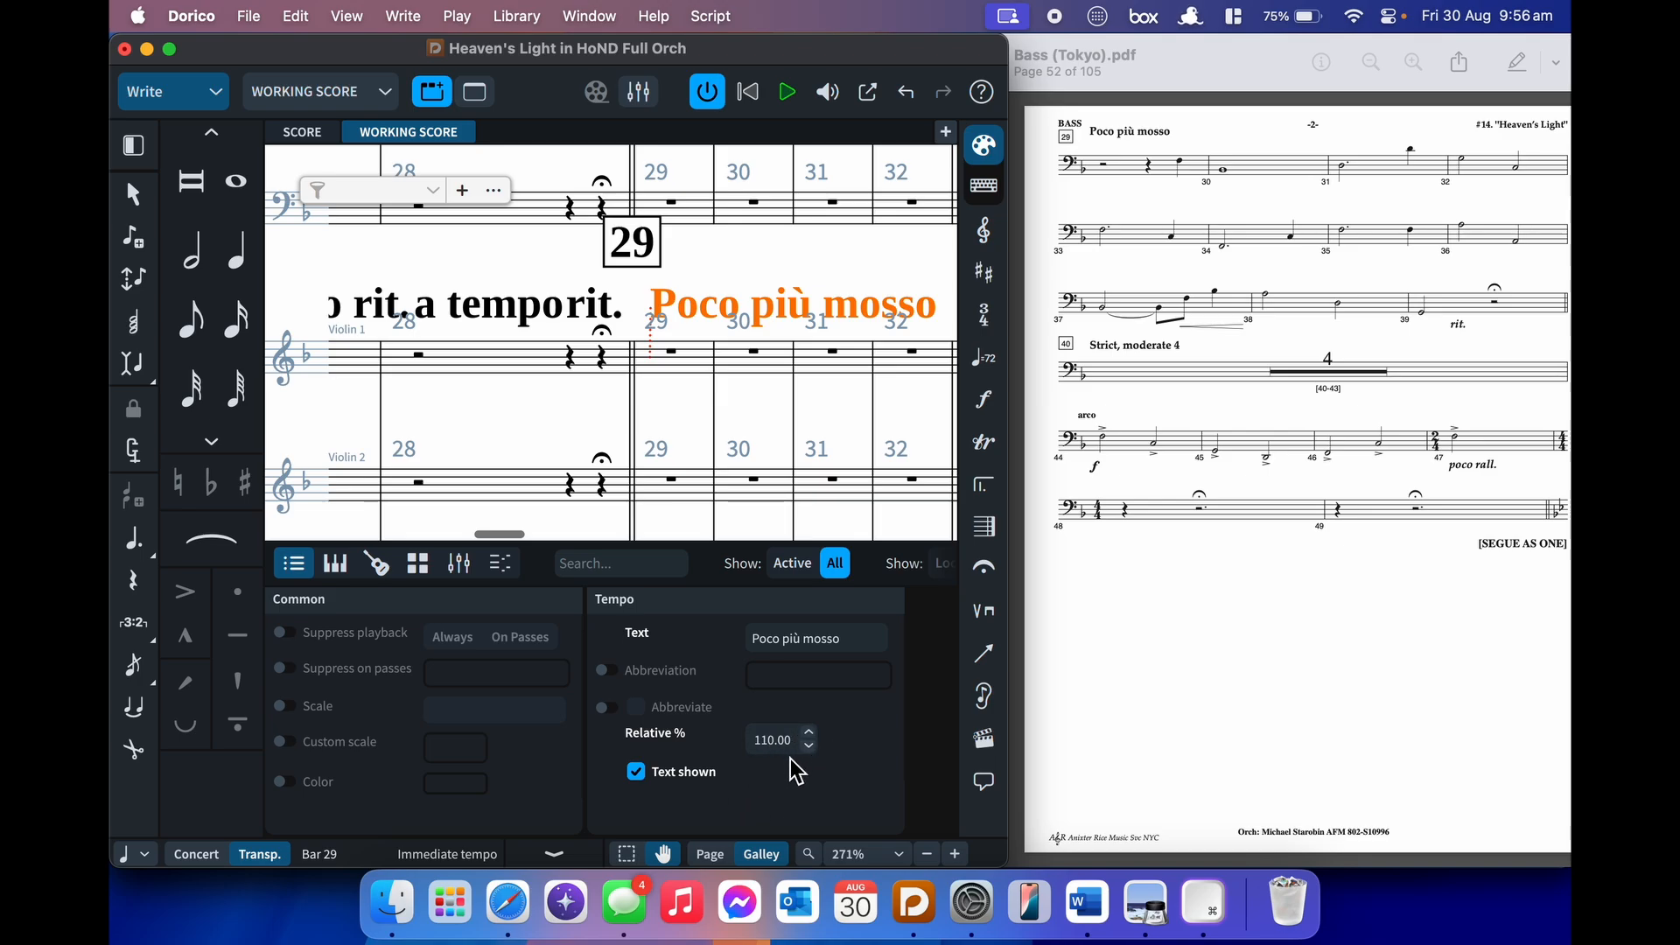
{"action": "key", "text": "super+8"}
{"action": "scroll", "coordinate": [795, 770], "scroll_direction": "down", "scroll_amount": 5}
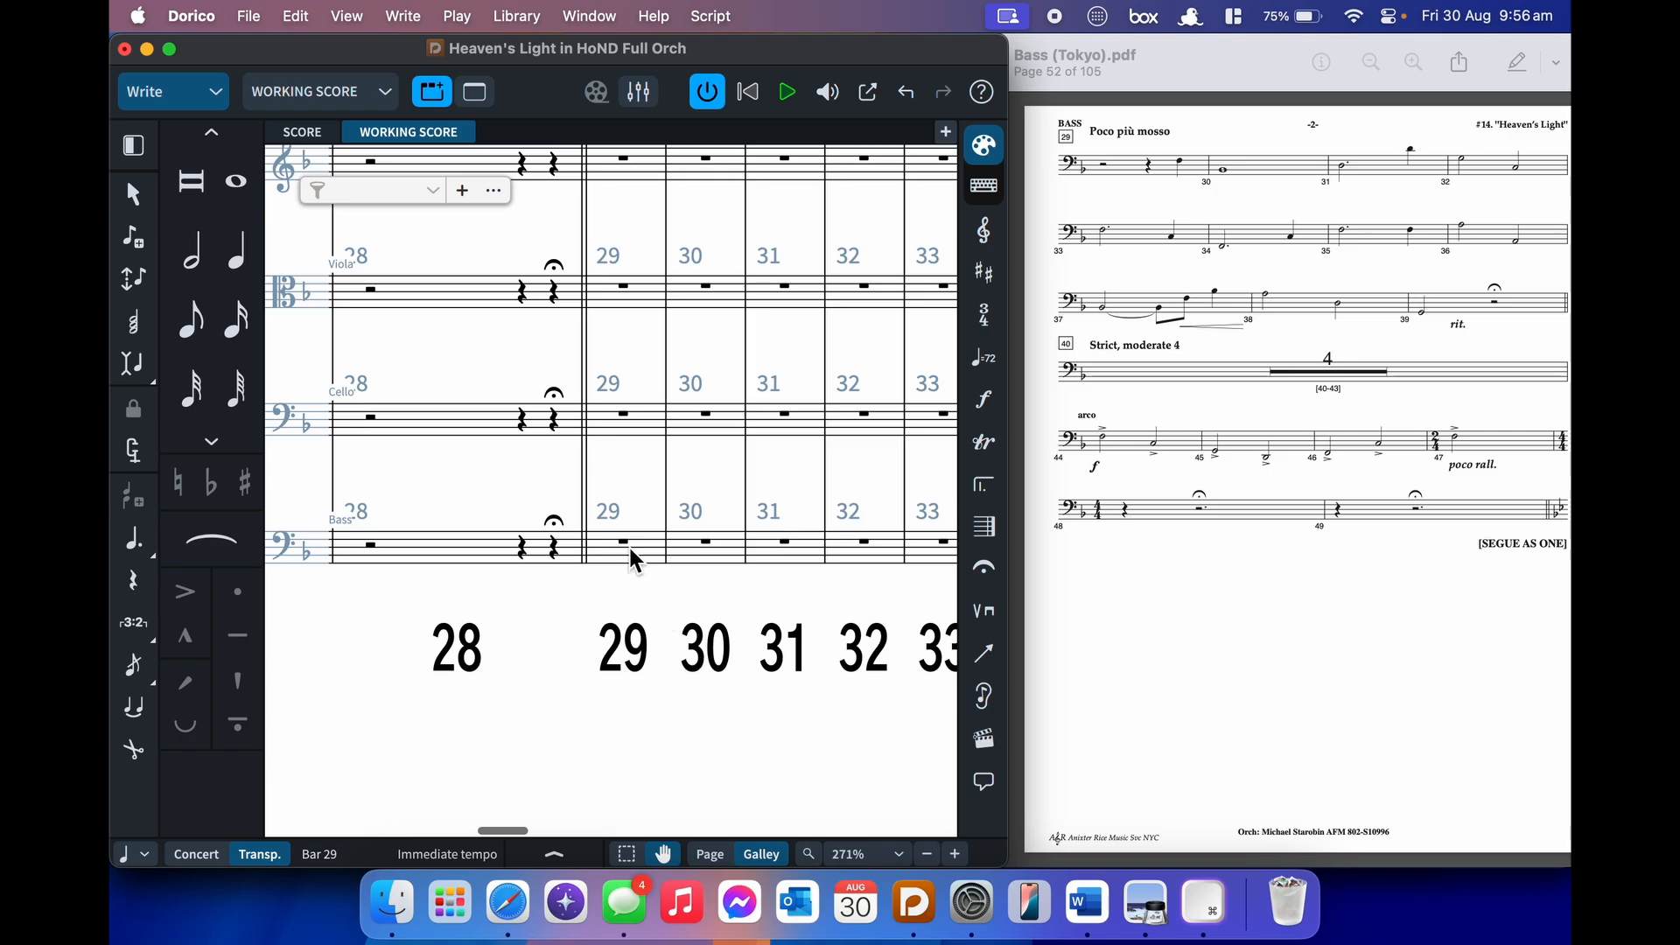
- Start Bass input at bar 29 with a quarter-note F on beat 4, then a whole-note B♭ in bar 30
{"action": "left_click", "coordinate": [629, 547]}
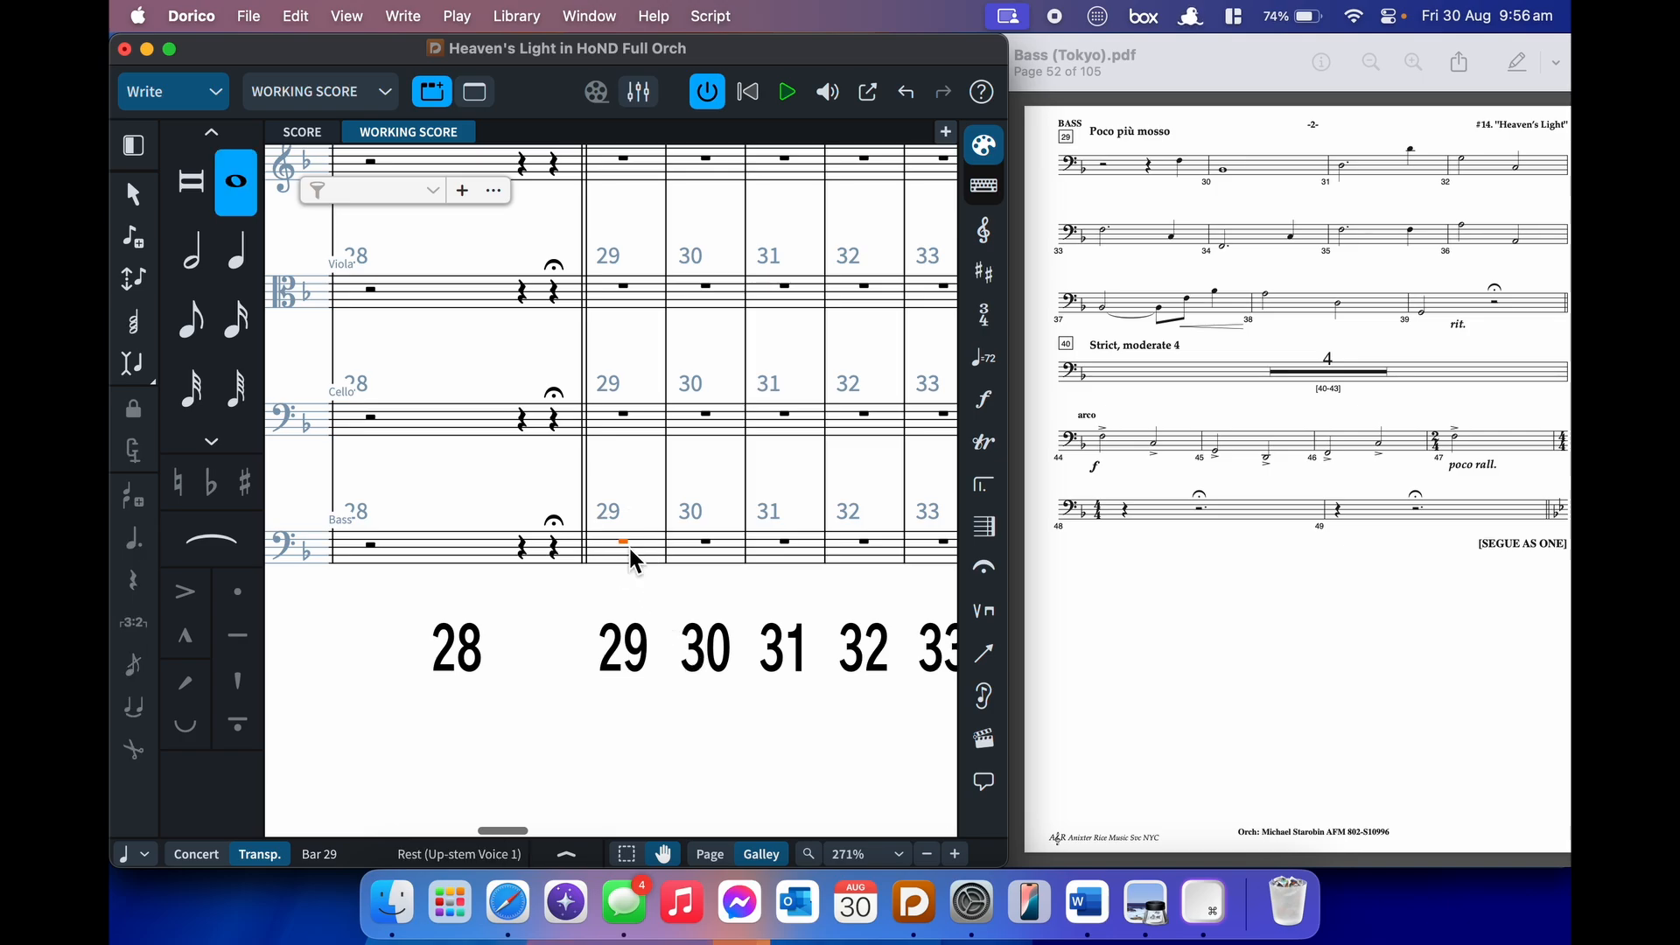
{"action": "key", "text": "Return"}
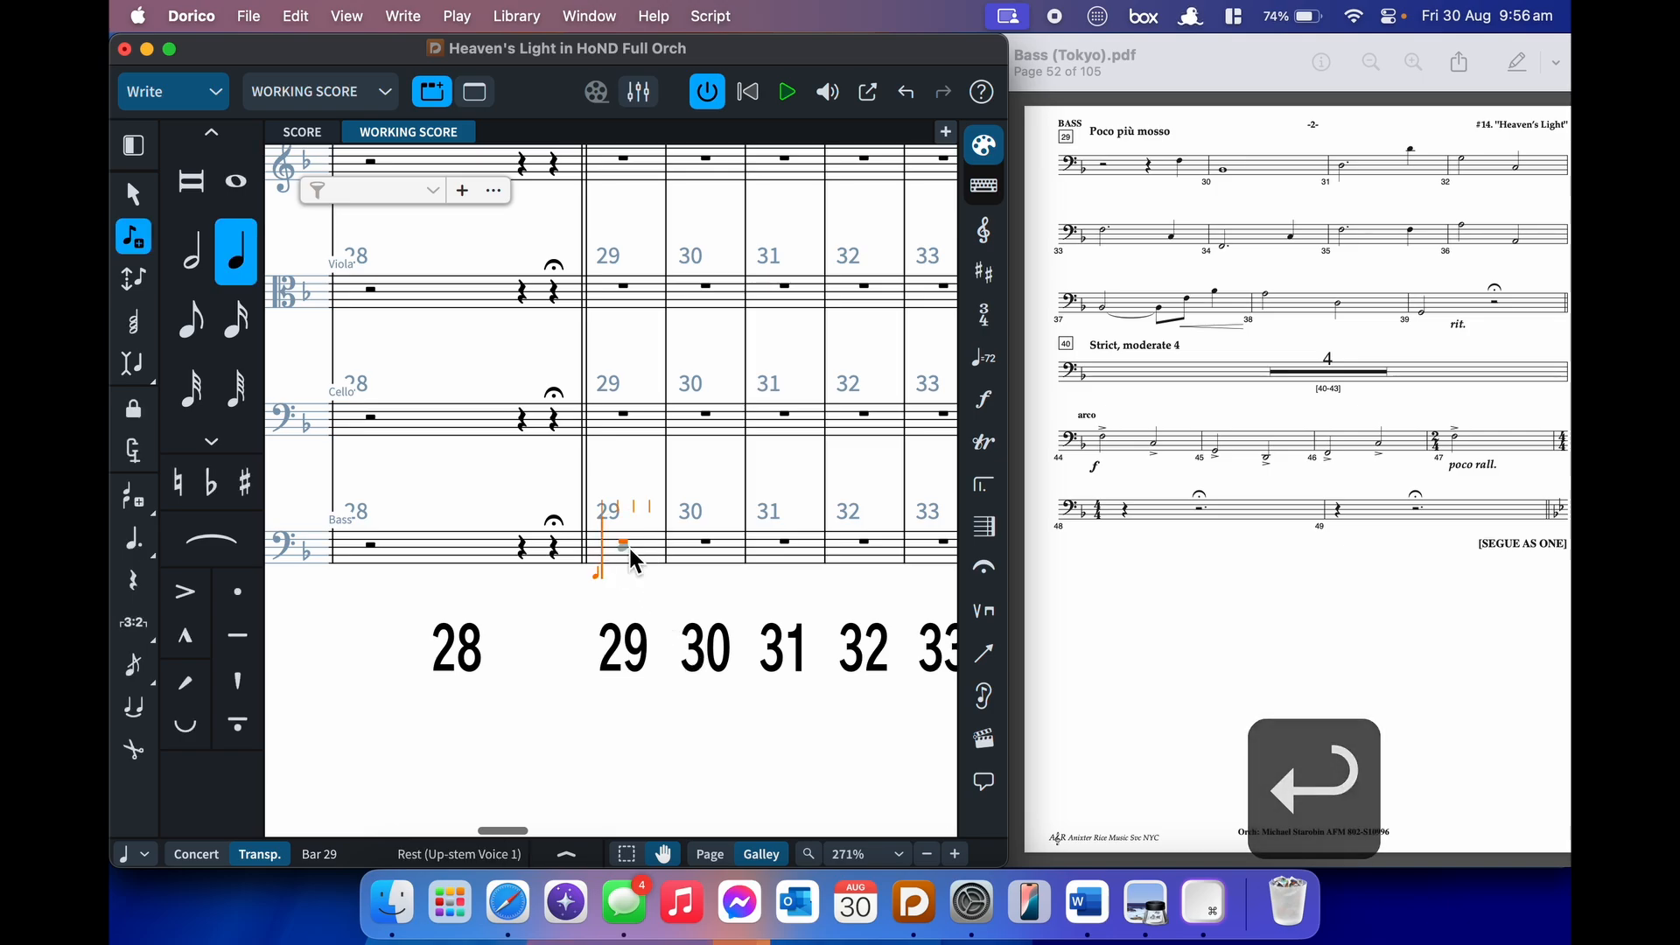
{"action": "key", "text": "space"}
{"action": "key", "text": "space"}
{"action": "key", "text": "space"}
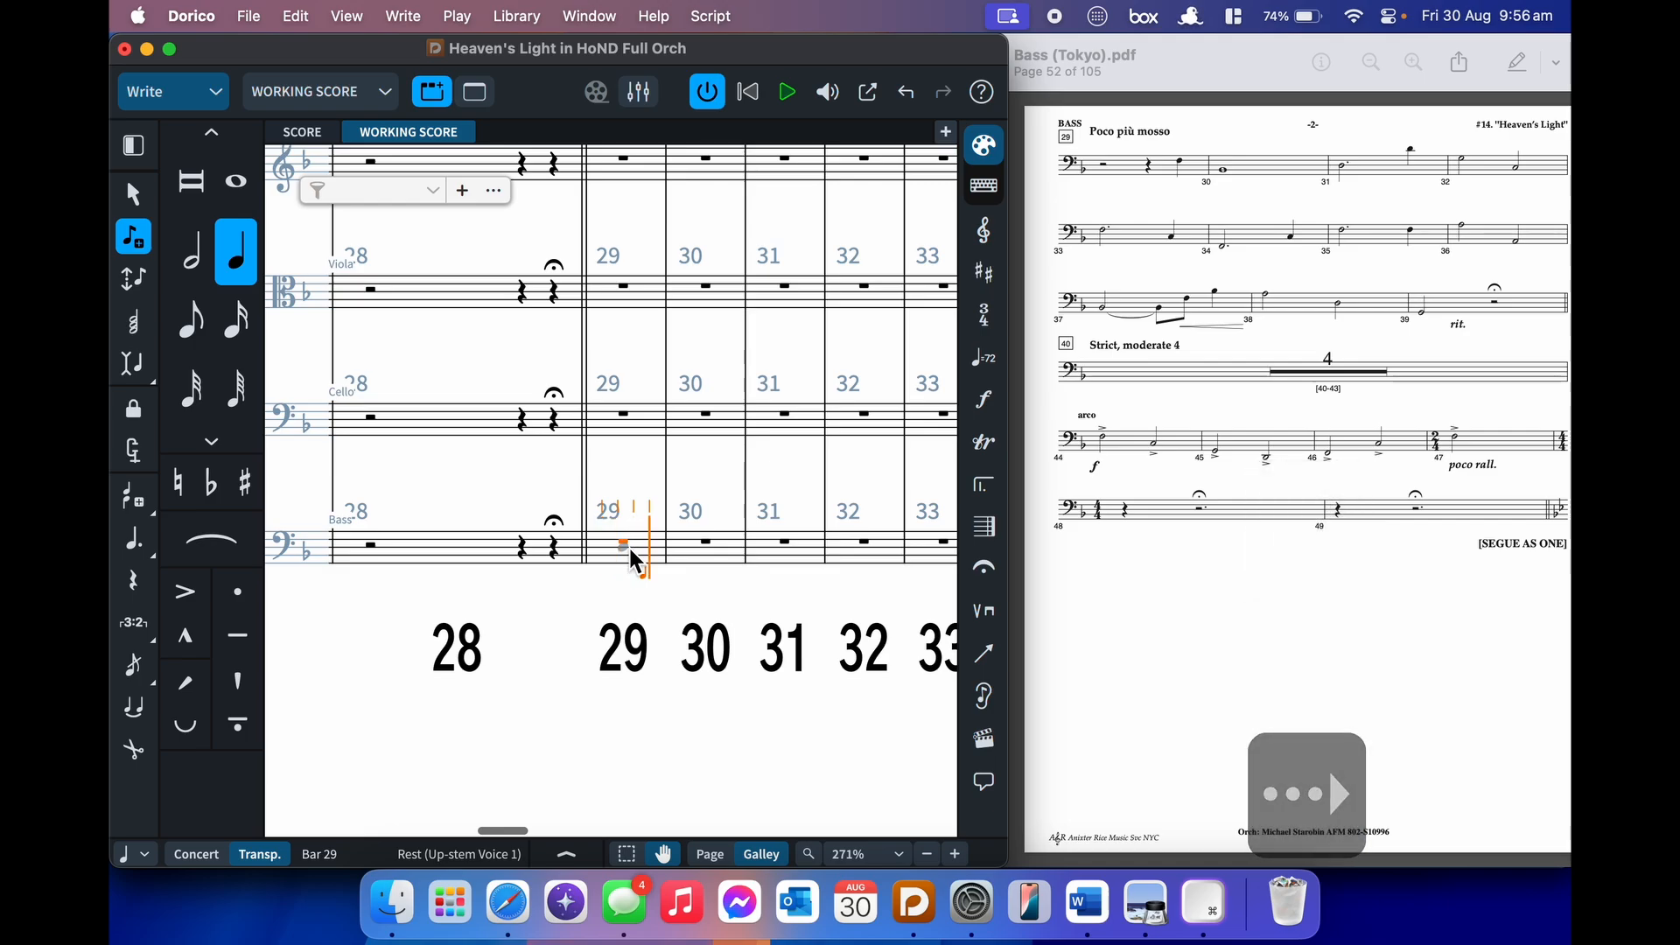
{"action": "key", "text": "6"}
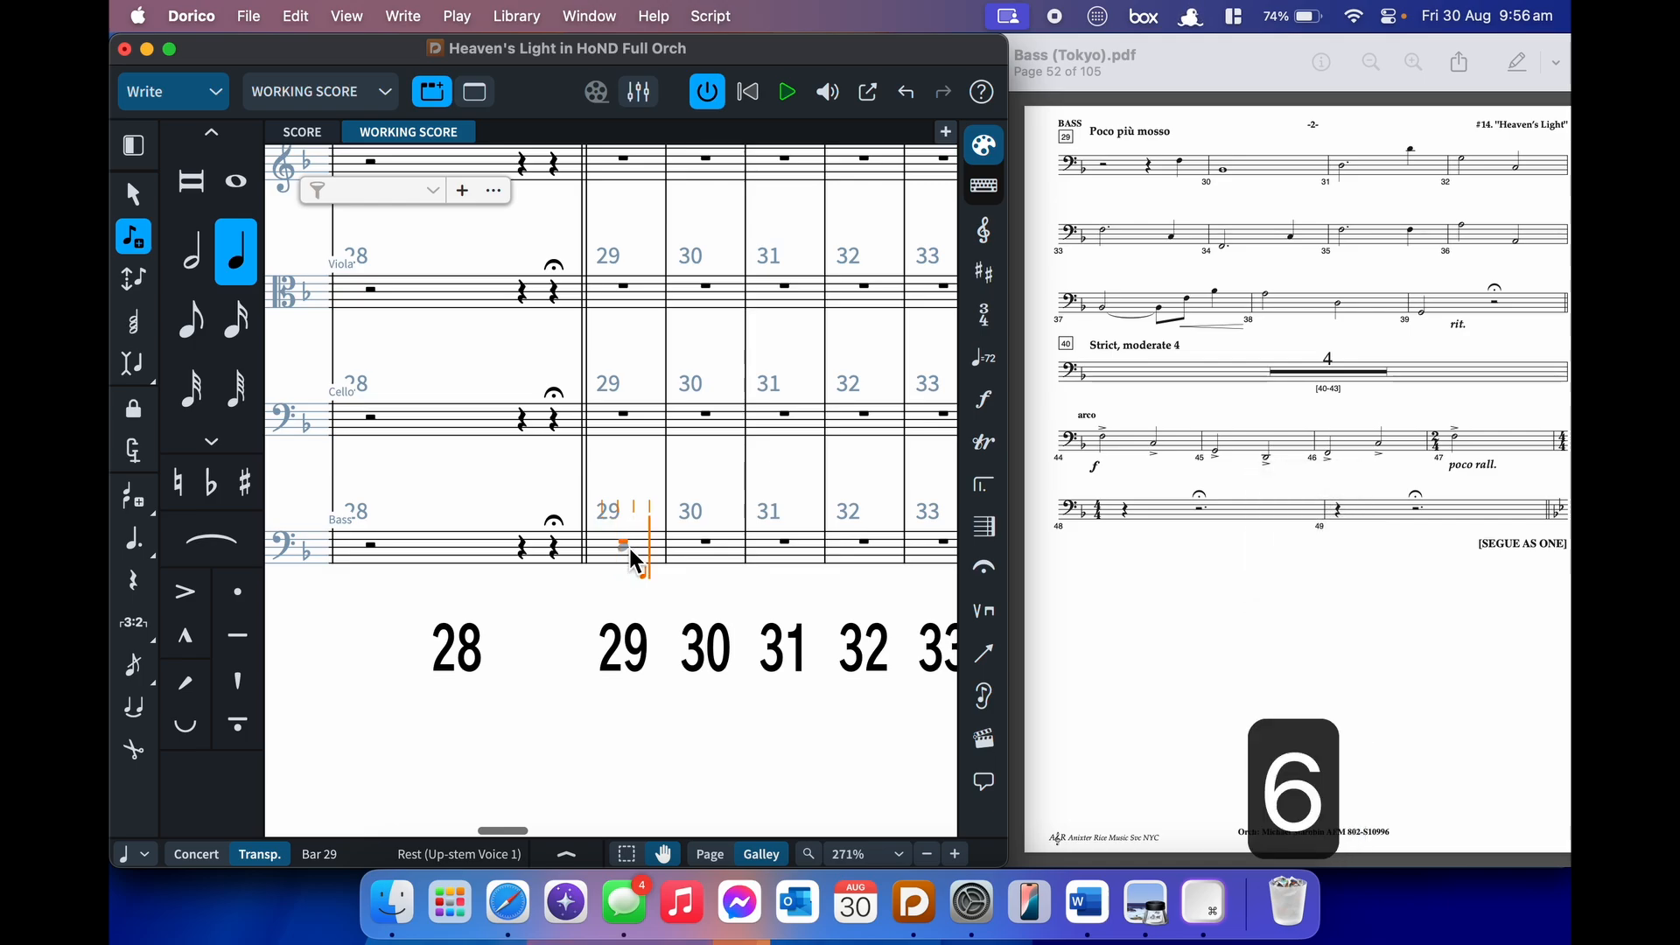
{"action": "key", "text": "f"}
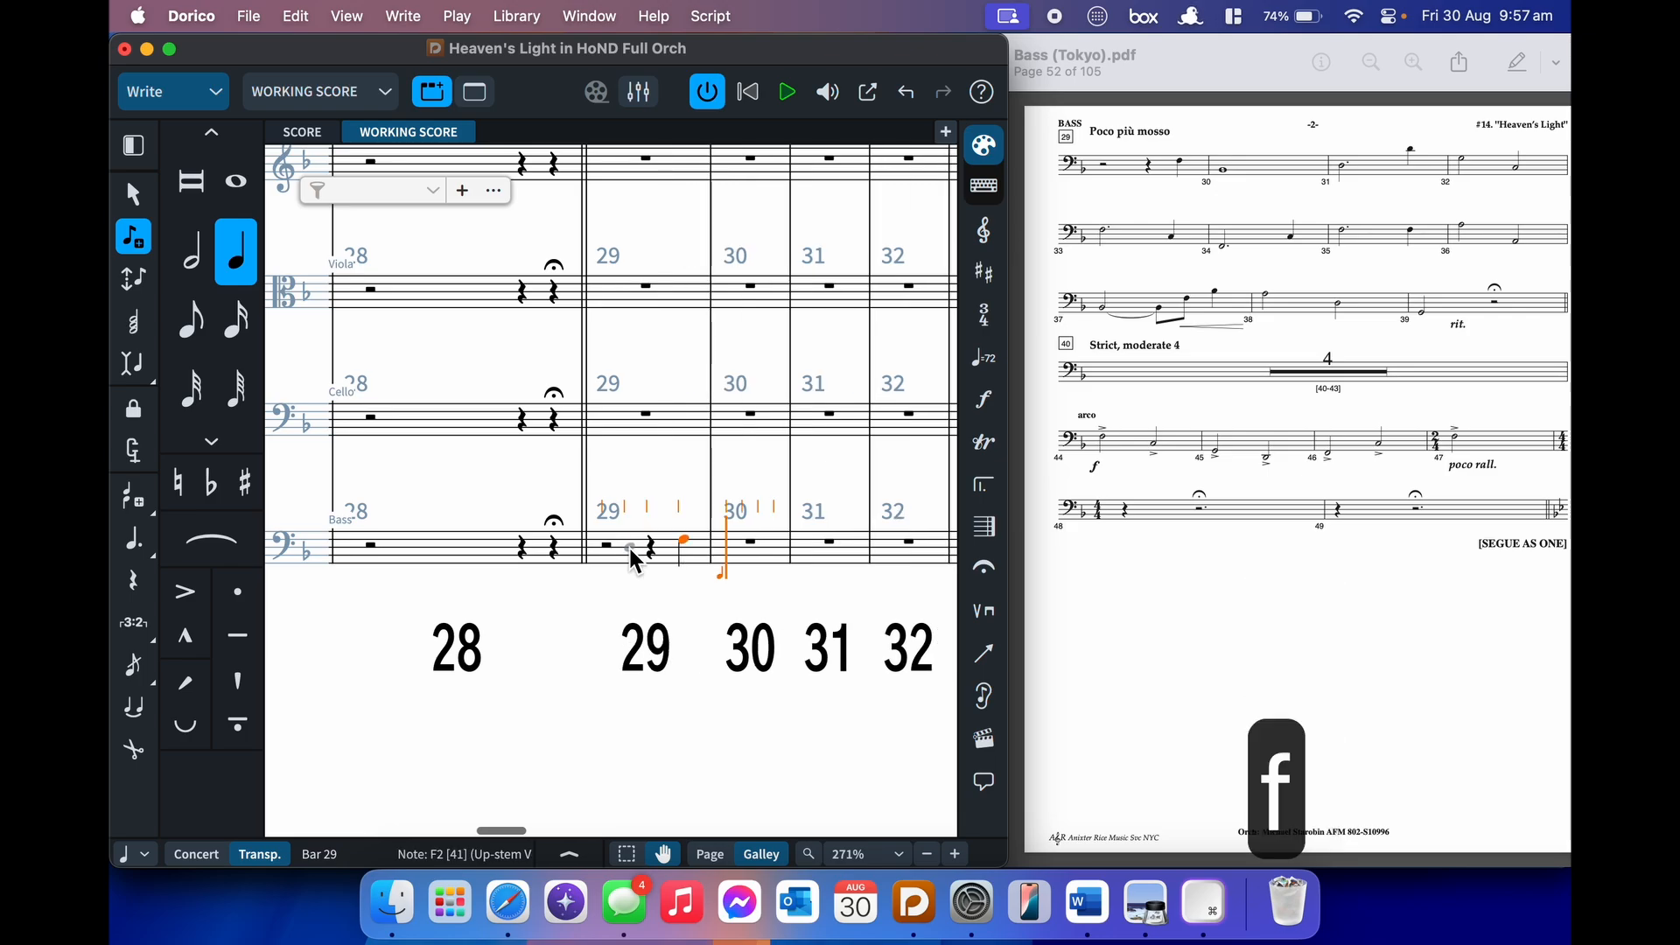
{"action": "key", "text": "8"}
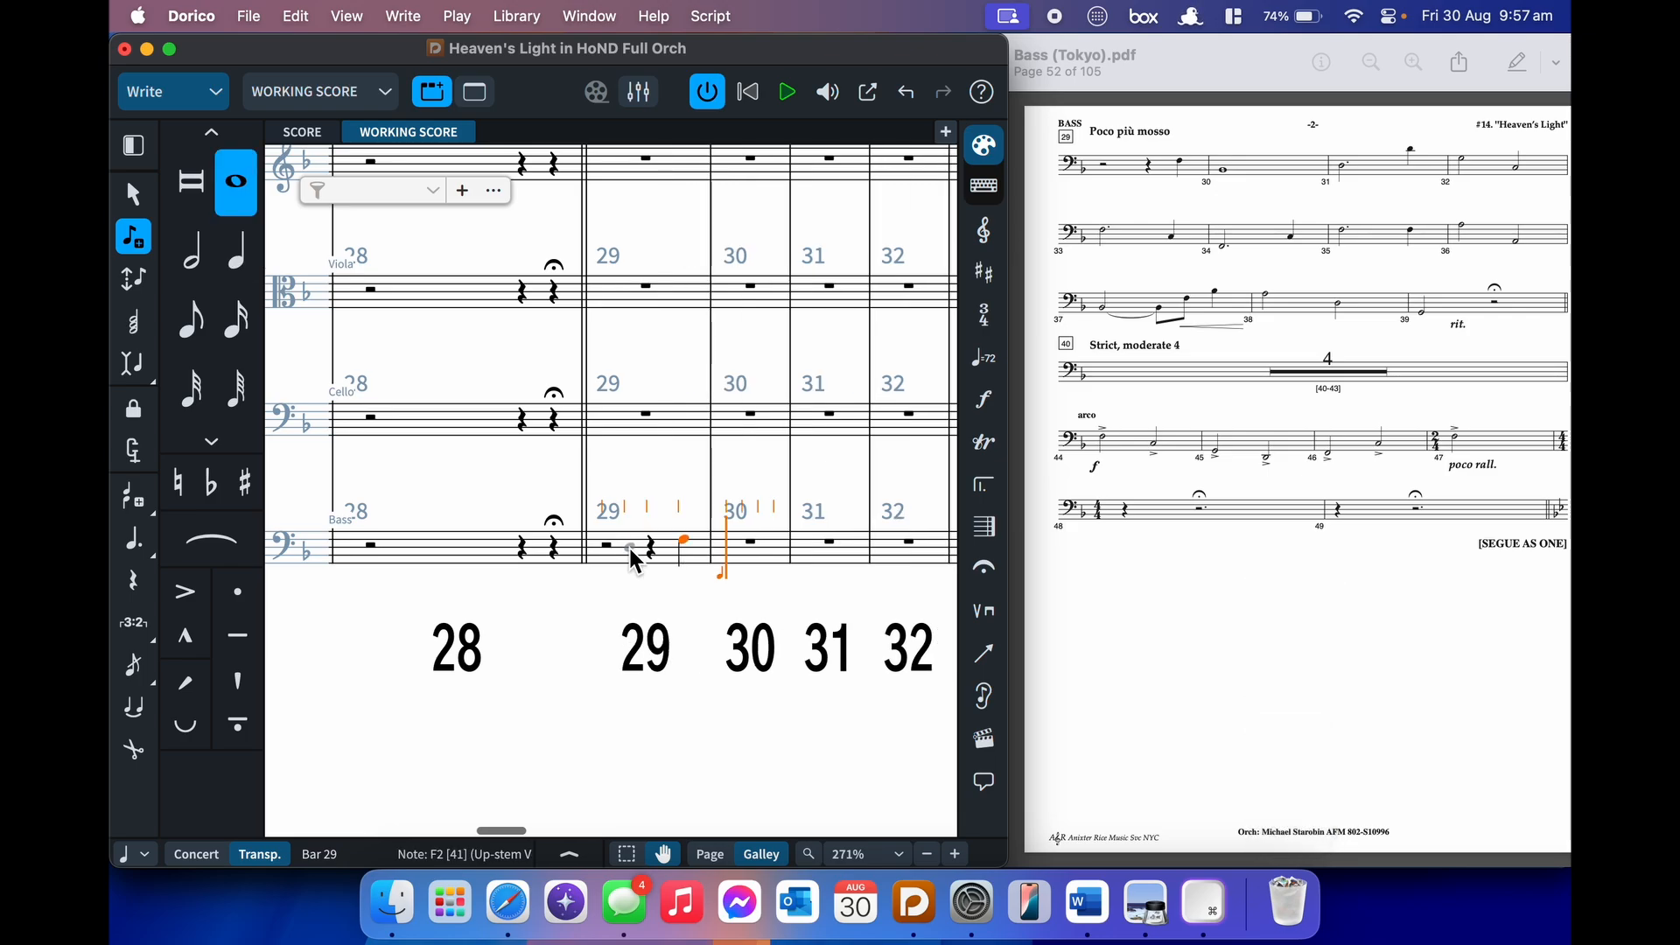
{"action": "key", "text": "ctrl+b"}
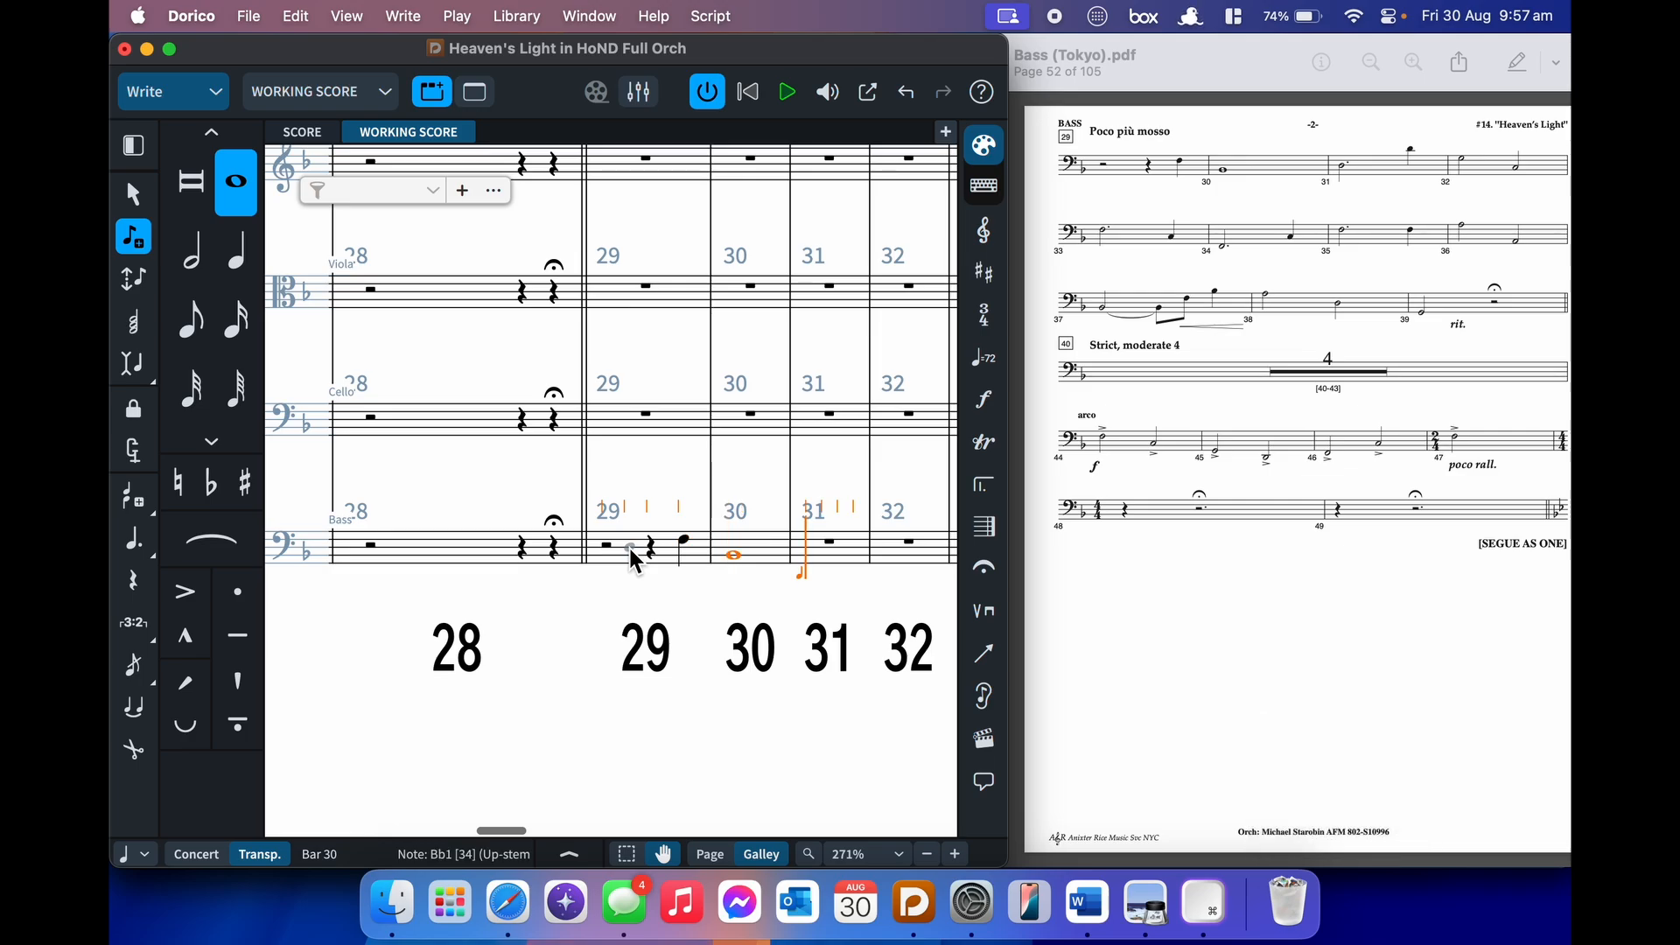
- Enter bar 31 as dotted-half D2 and quarter D3, and bar 32 as half notes G and C
{"action": "key", "text": "7"}
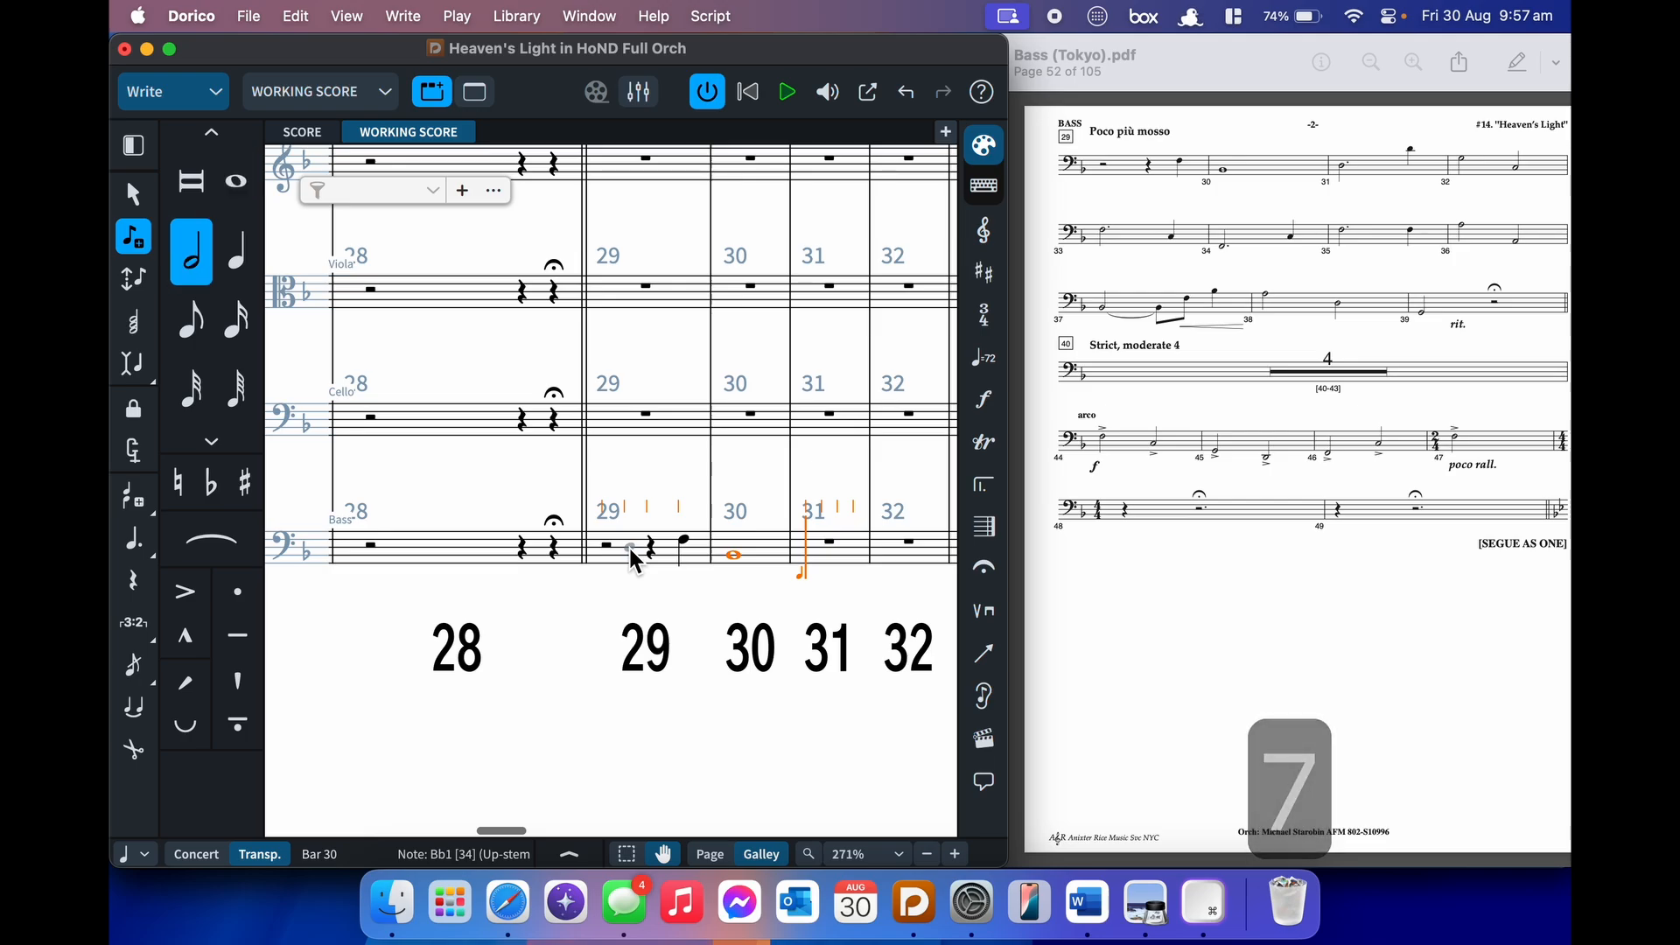
{"action": "key", "text": "period"}
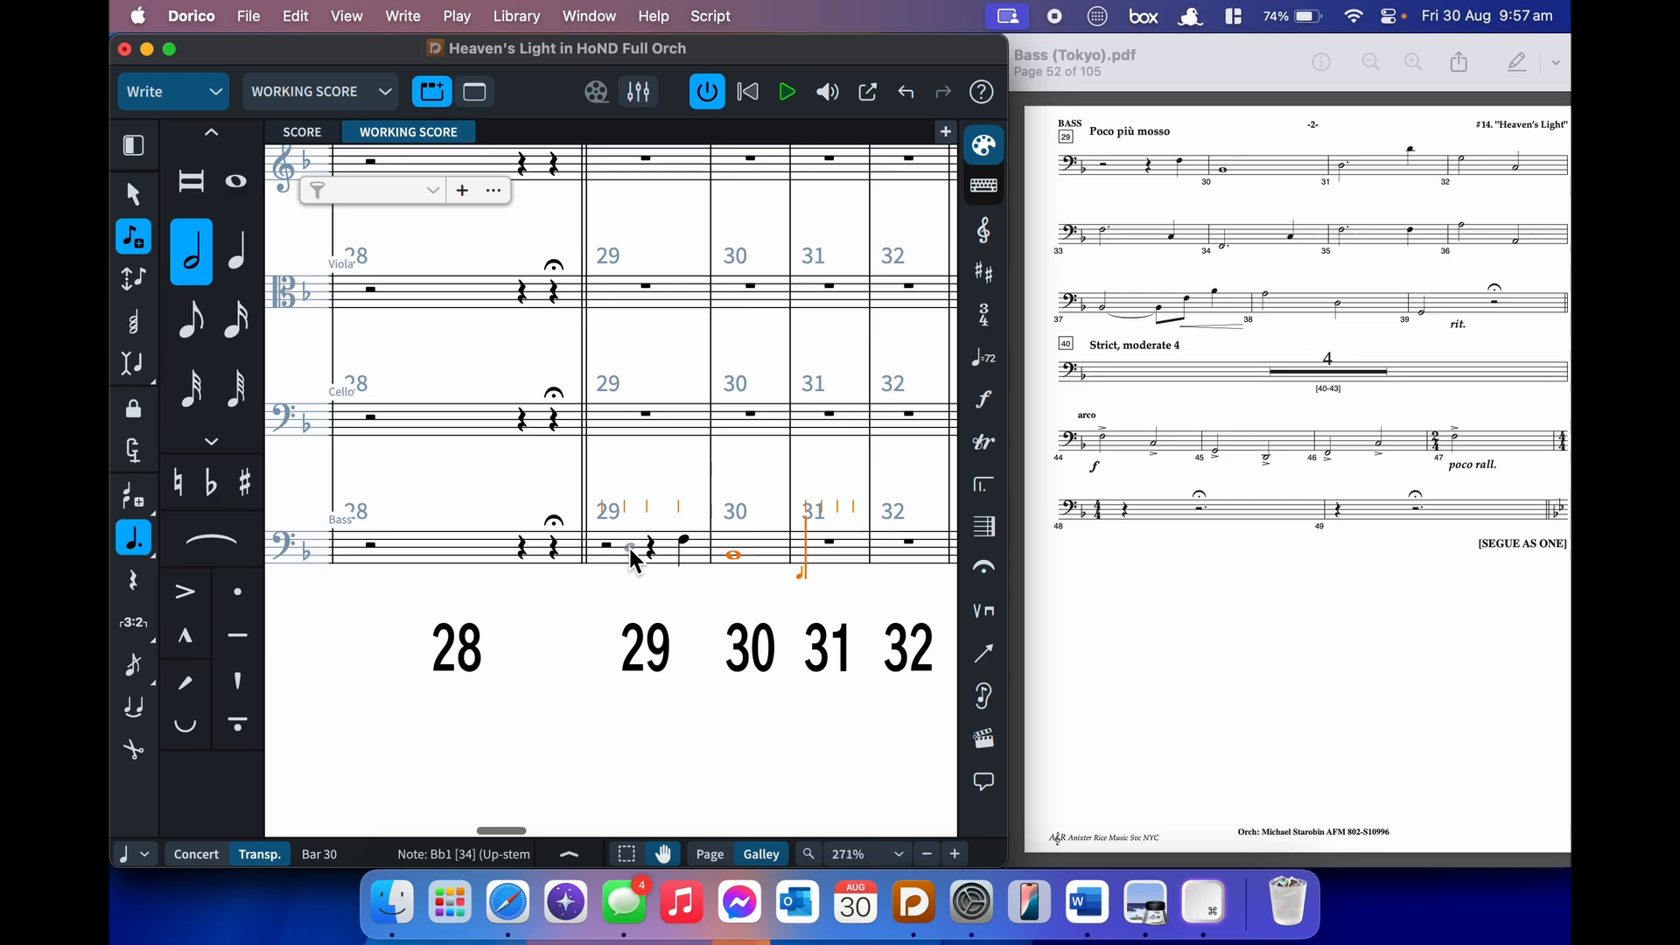
{"action": "key", "text": "6"}
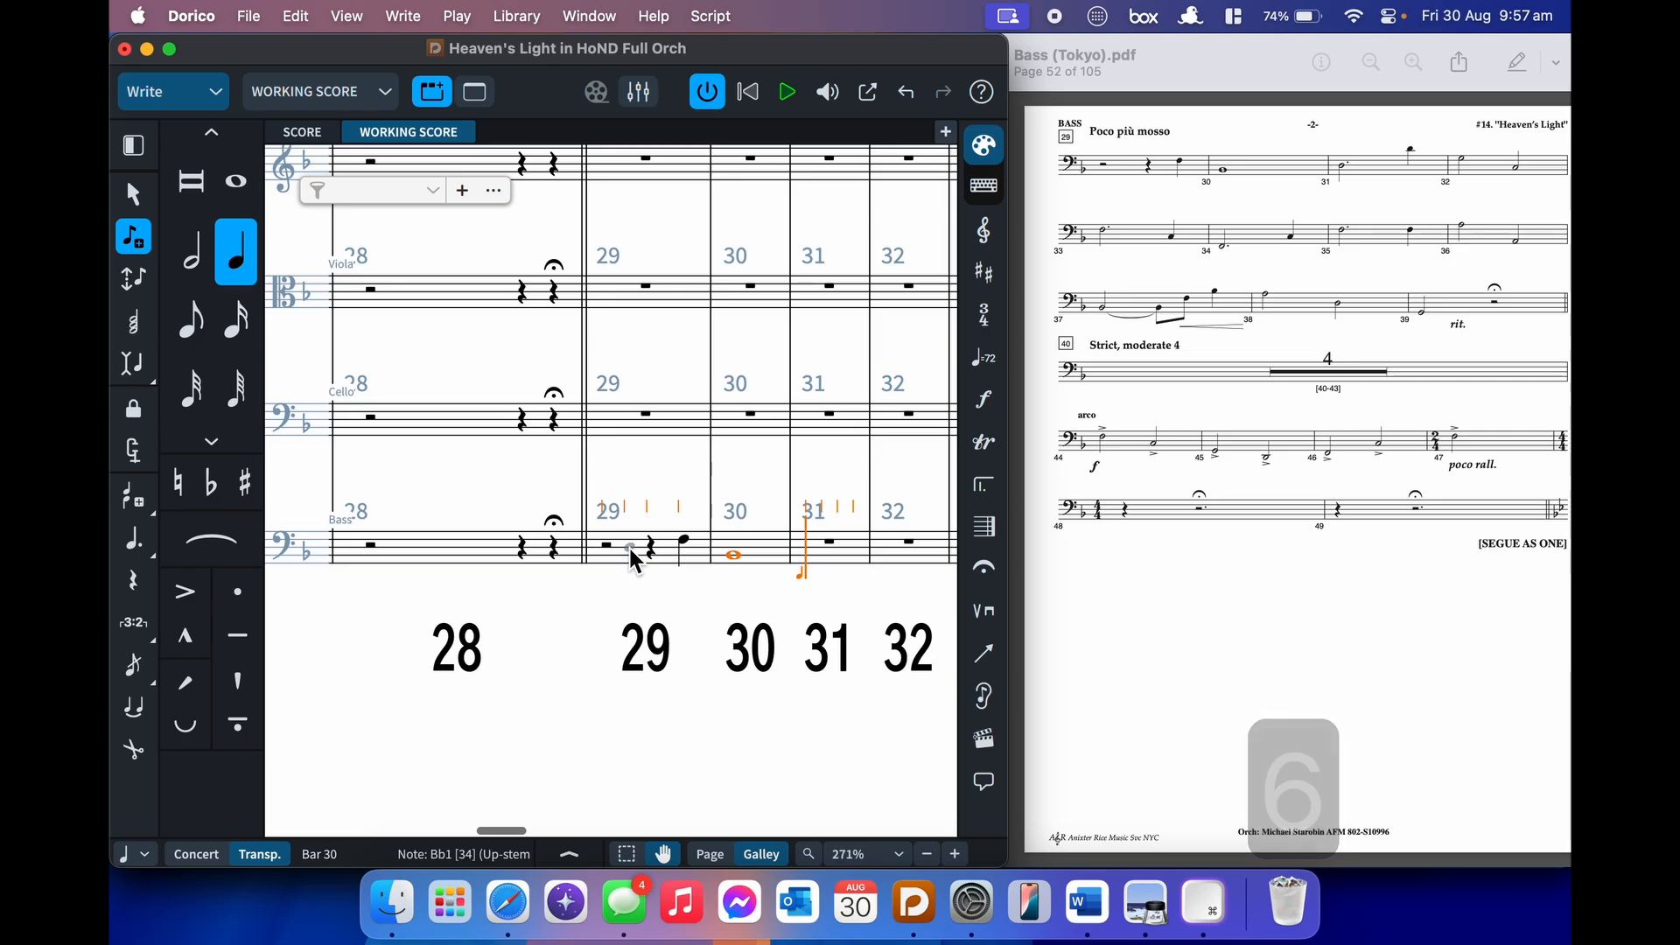
{"action": "key", "text": "7"}
{"action": "key", "text": "period"}
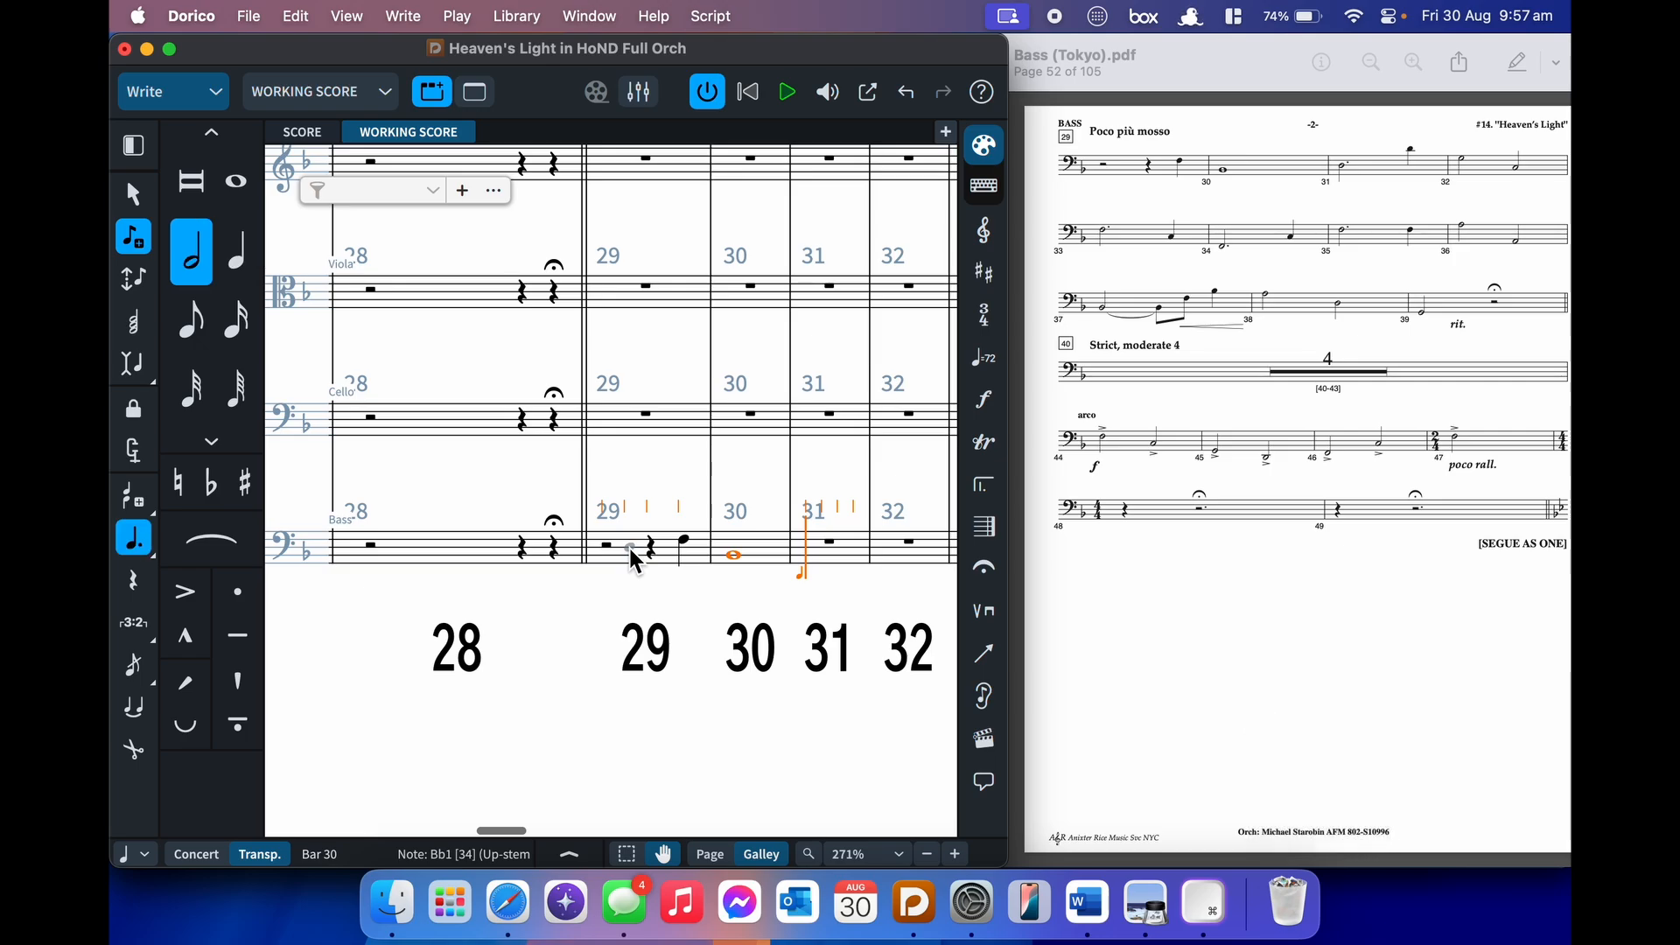
{"action": "key", "text": "alt+shift+d"}
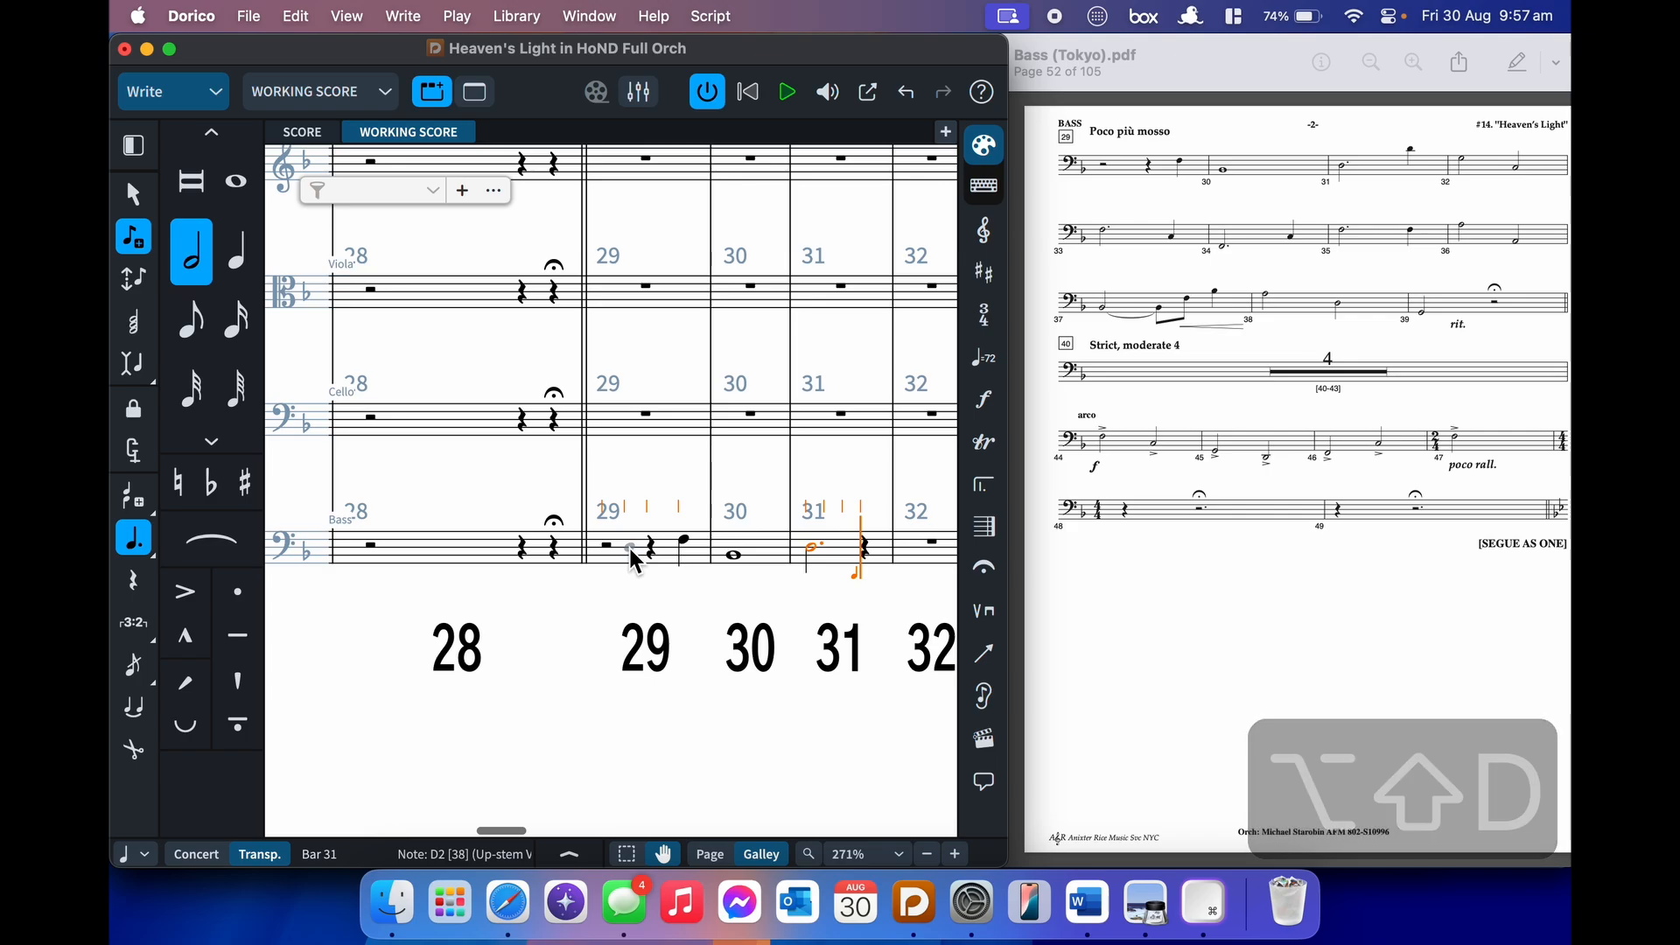
{"action": "key", "text": "6"}
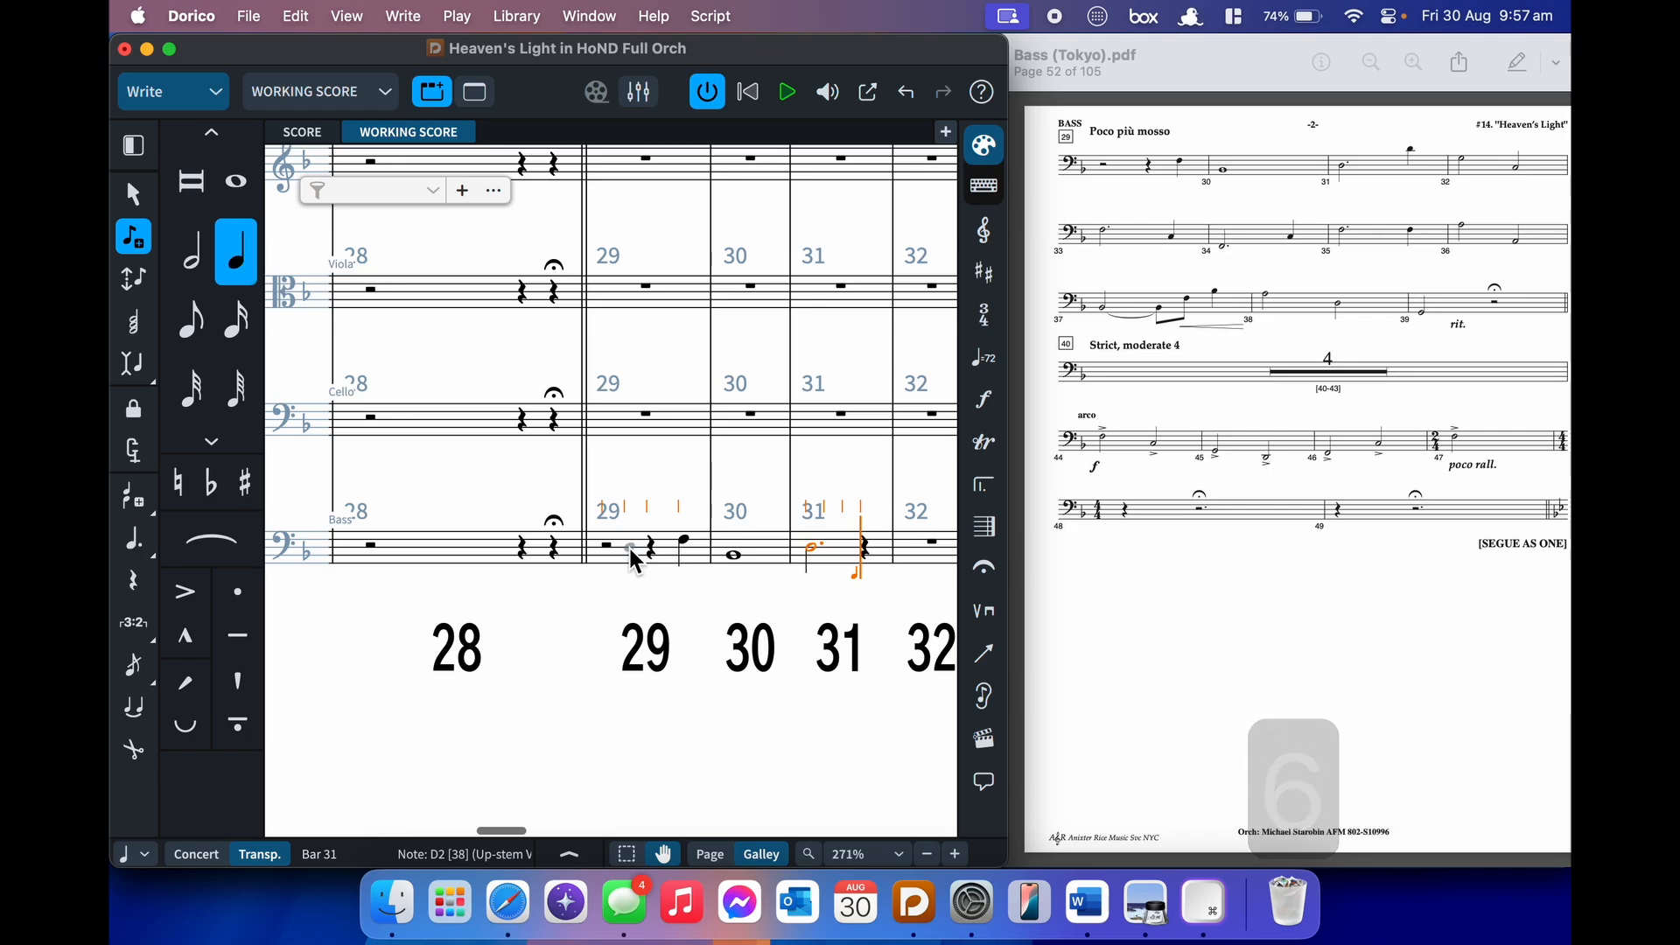
{"action": "key", "text": "alt+shift+d"}
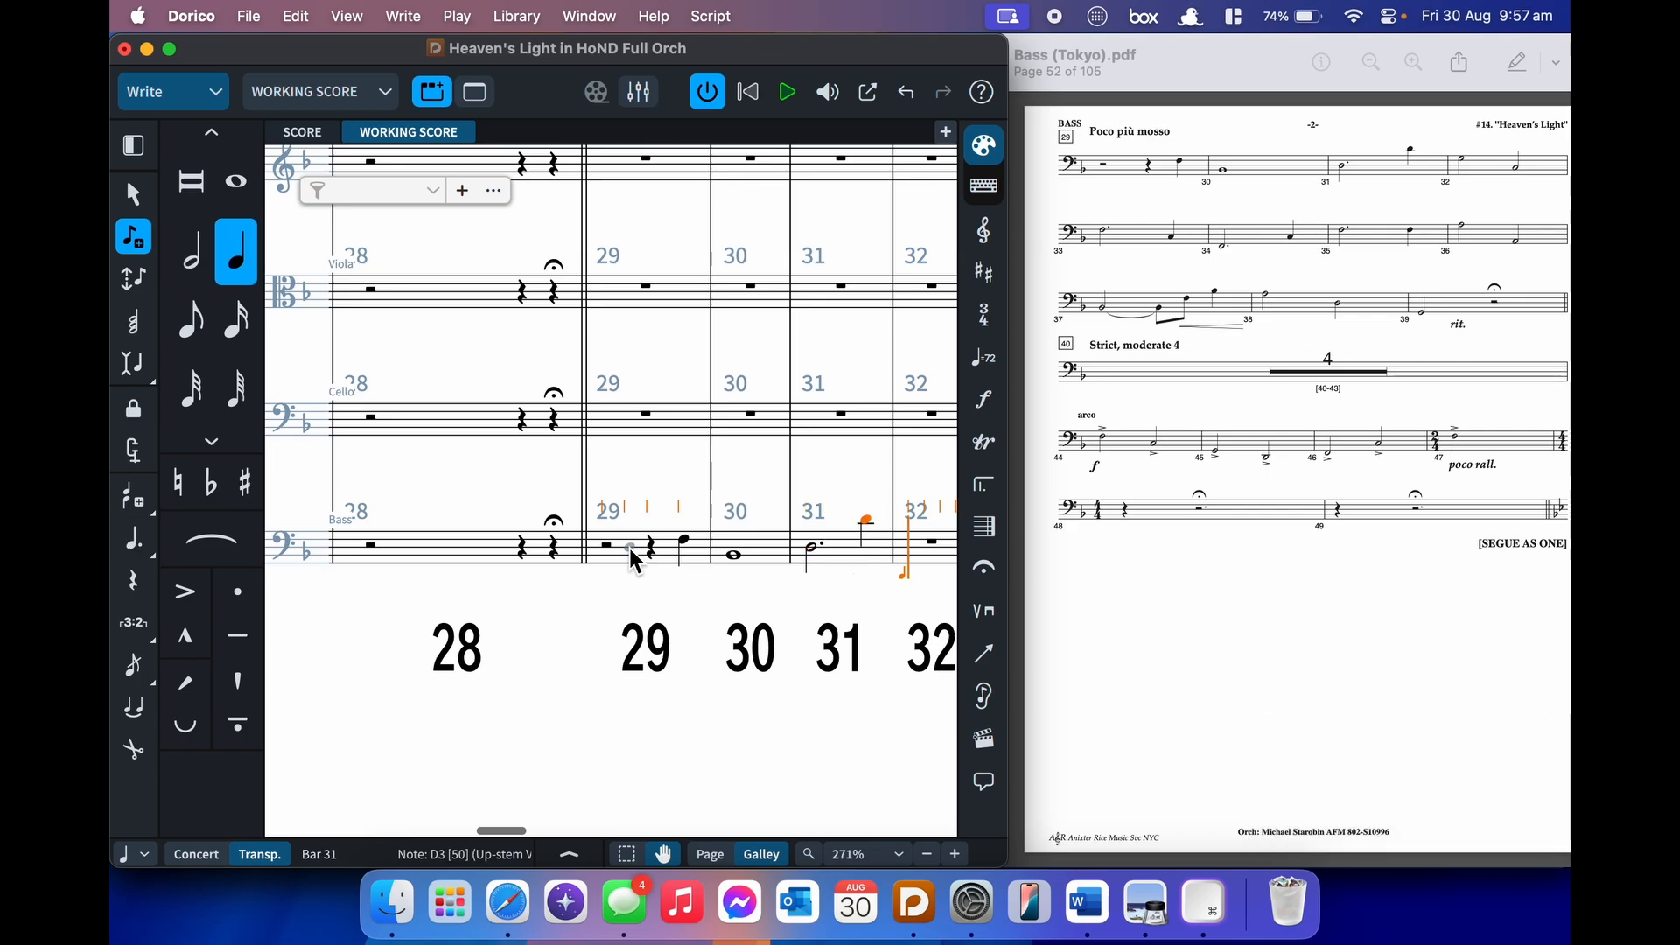
{"action": "key", "text": "7"}
{"action": "key", "text": "ctrl+g"}
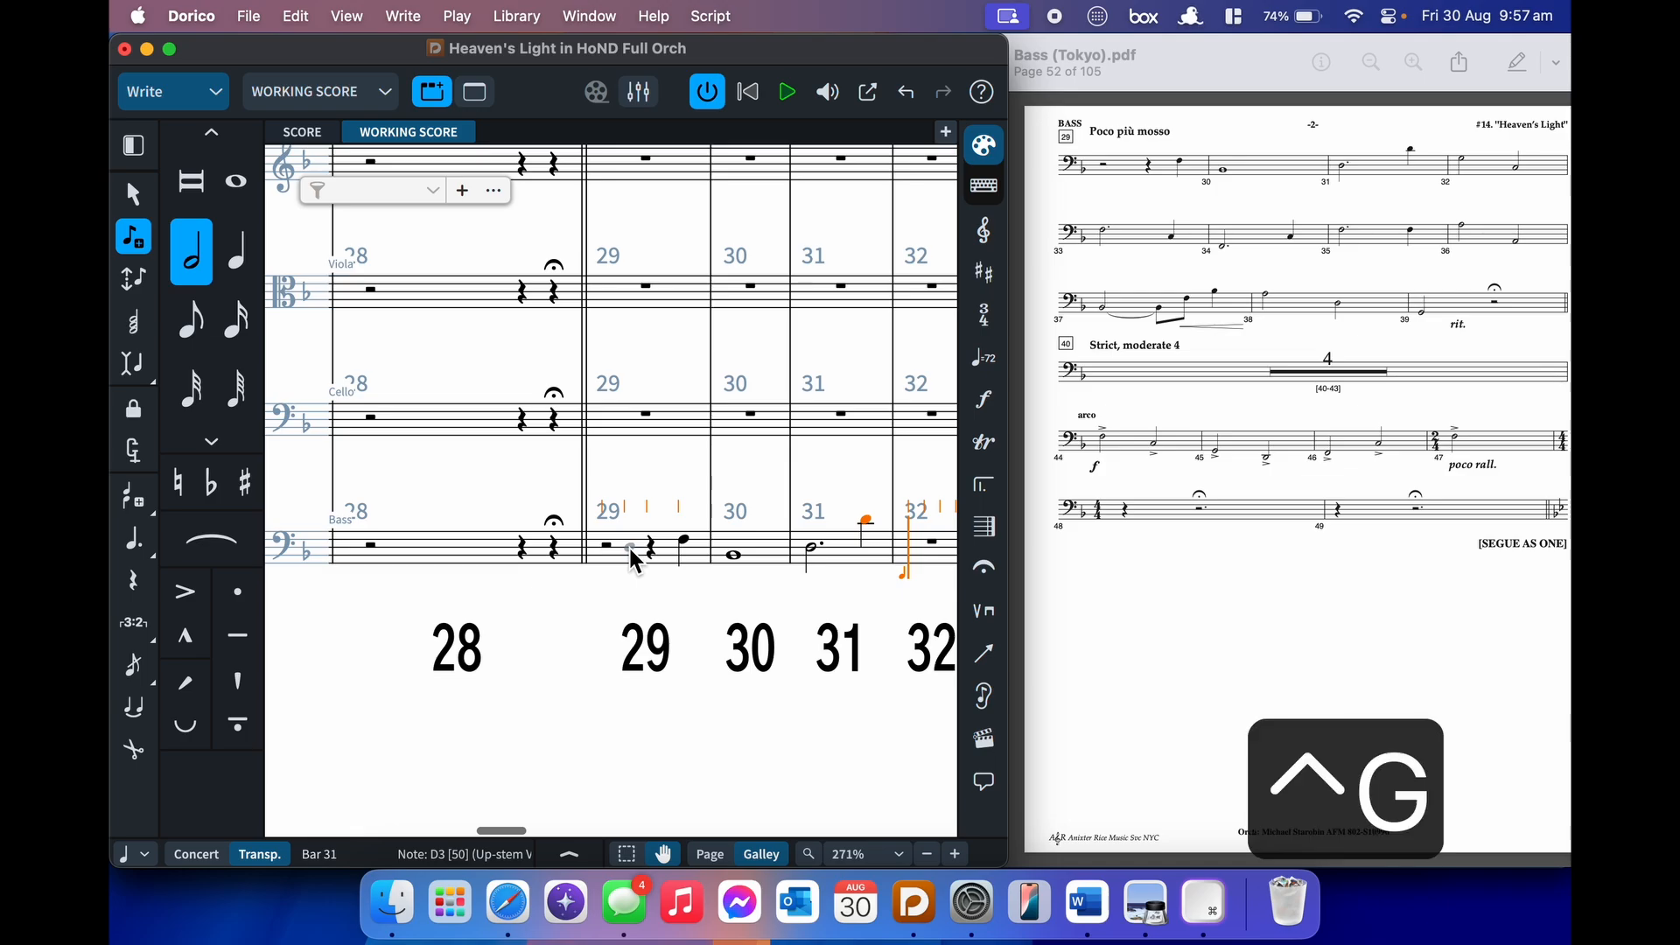
{"action": "key", "text": "ctrl+c"}
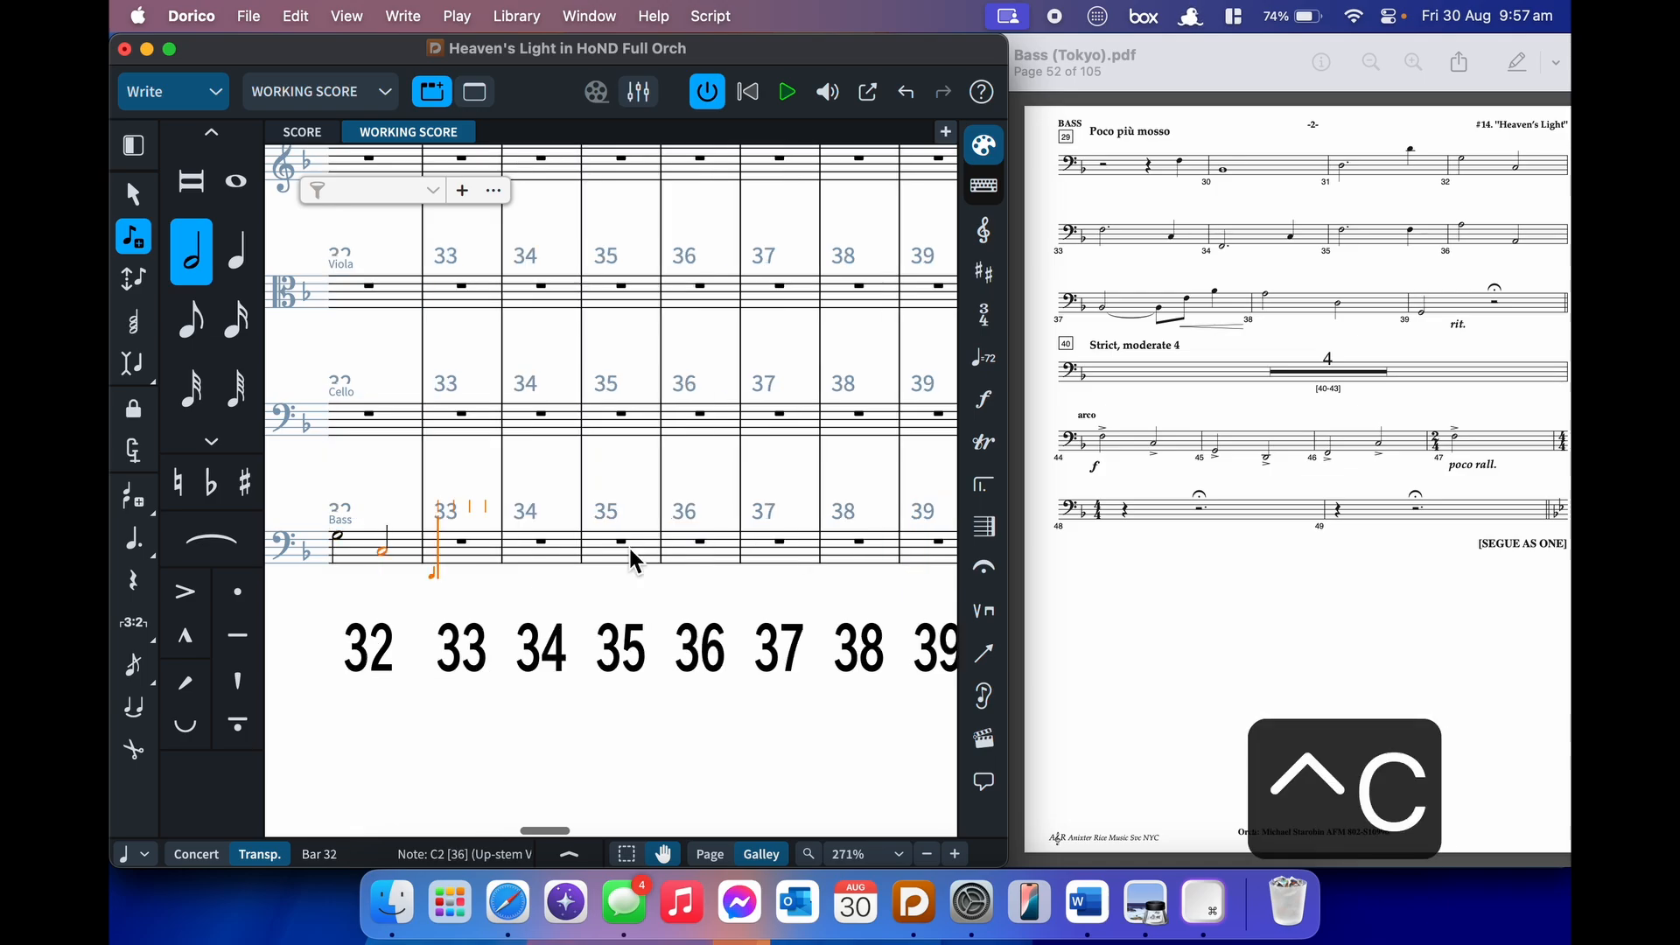
- Fill bars 33–35 with dotted-half F plus quarter notes C, C and F
{"action": "key", "text": "7"}
{"action": "key", "text": "7"}
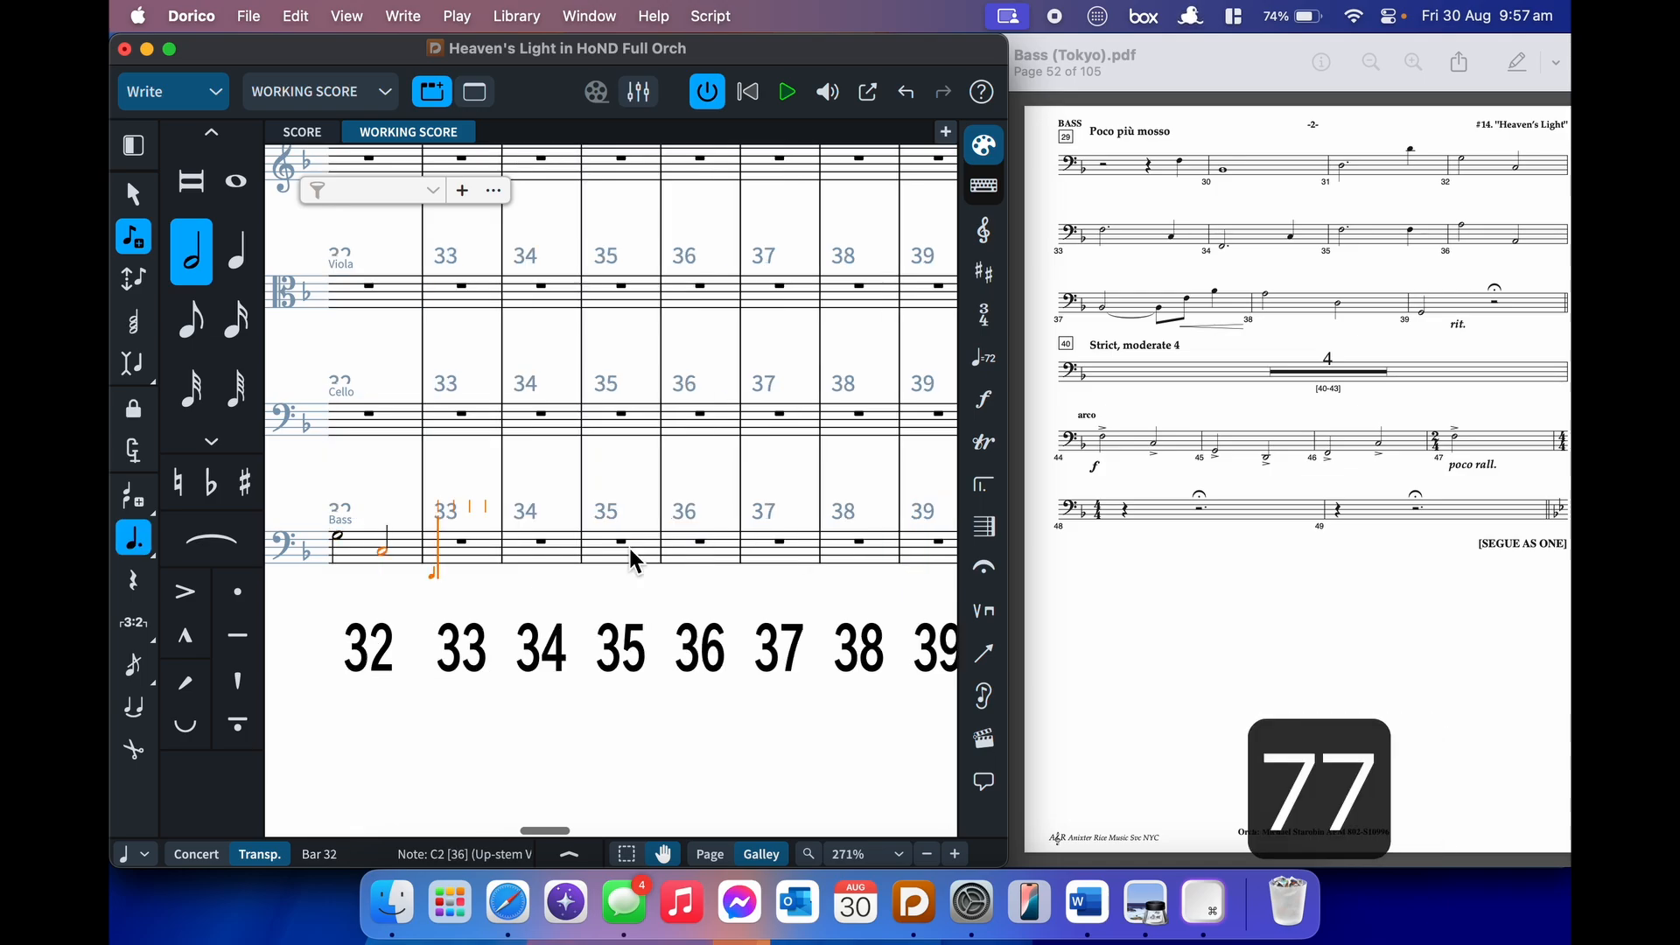
{"action": "key", "text": "alt+shift+f"}
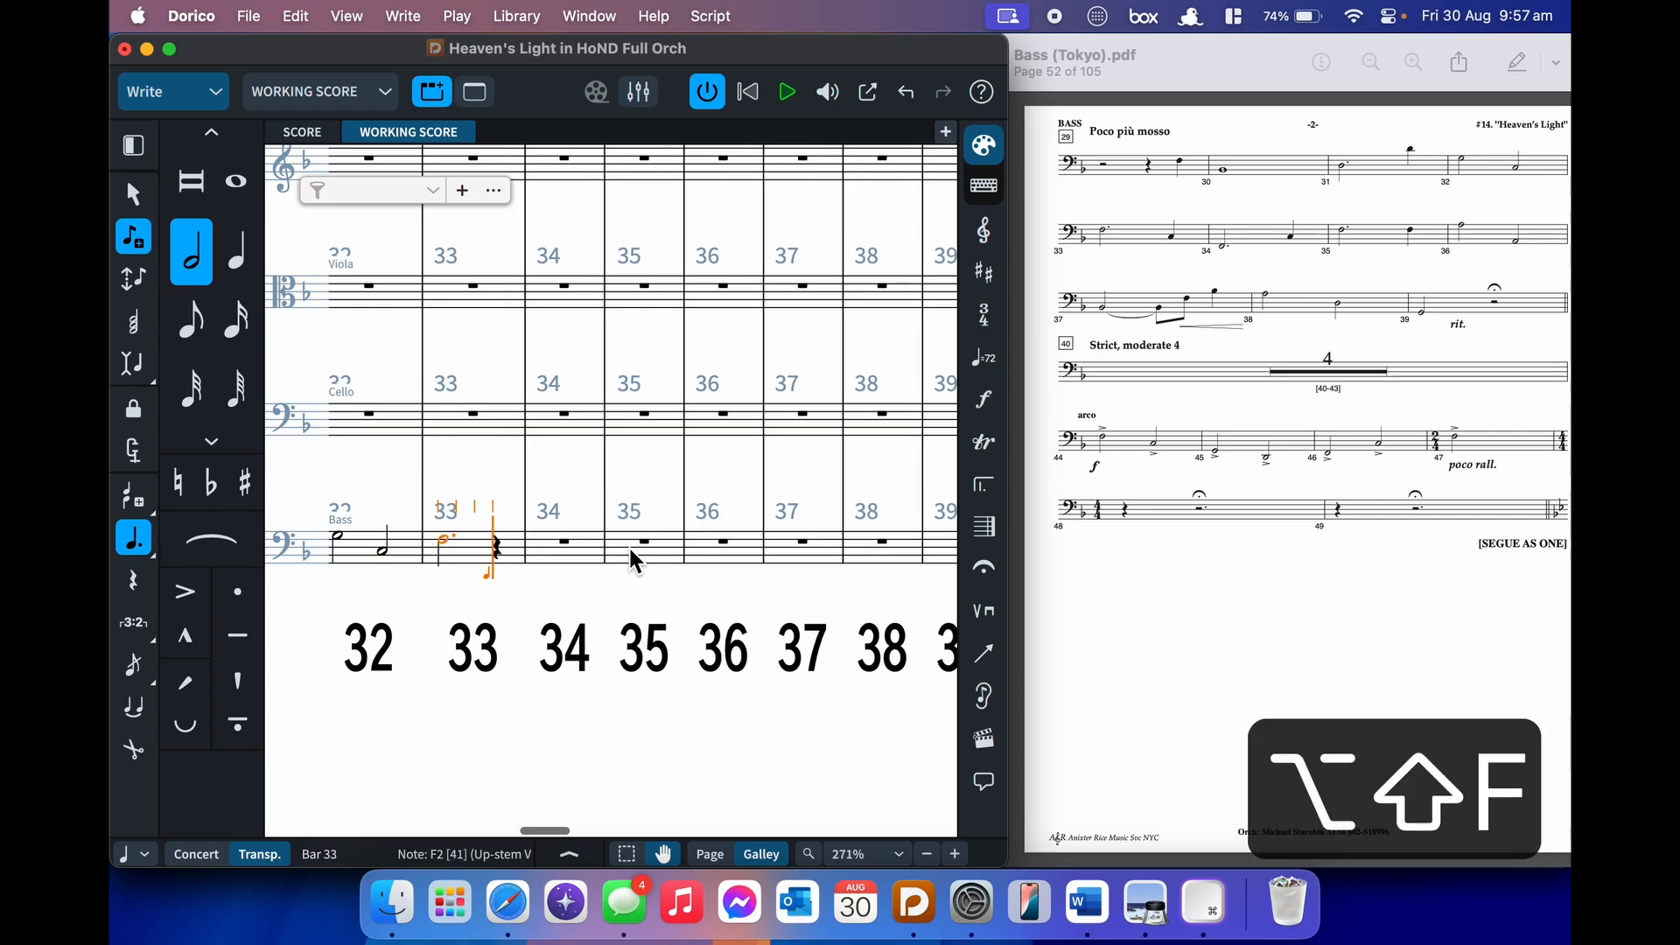
{"action": "key", "text": "6"}
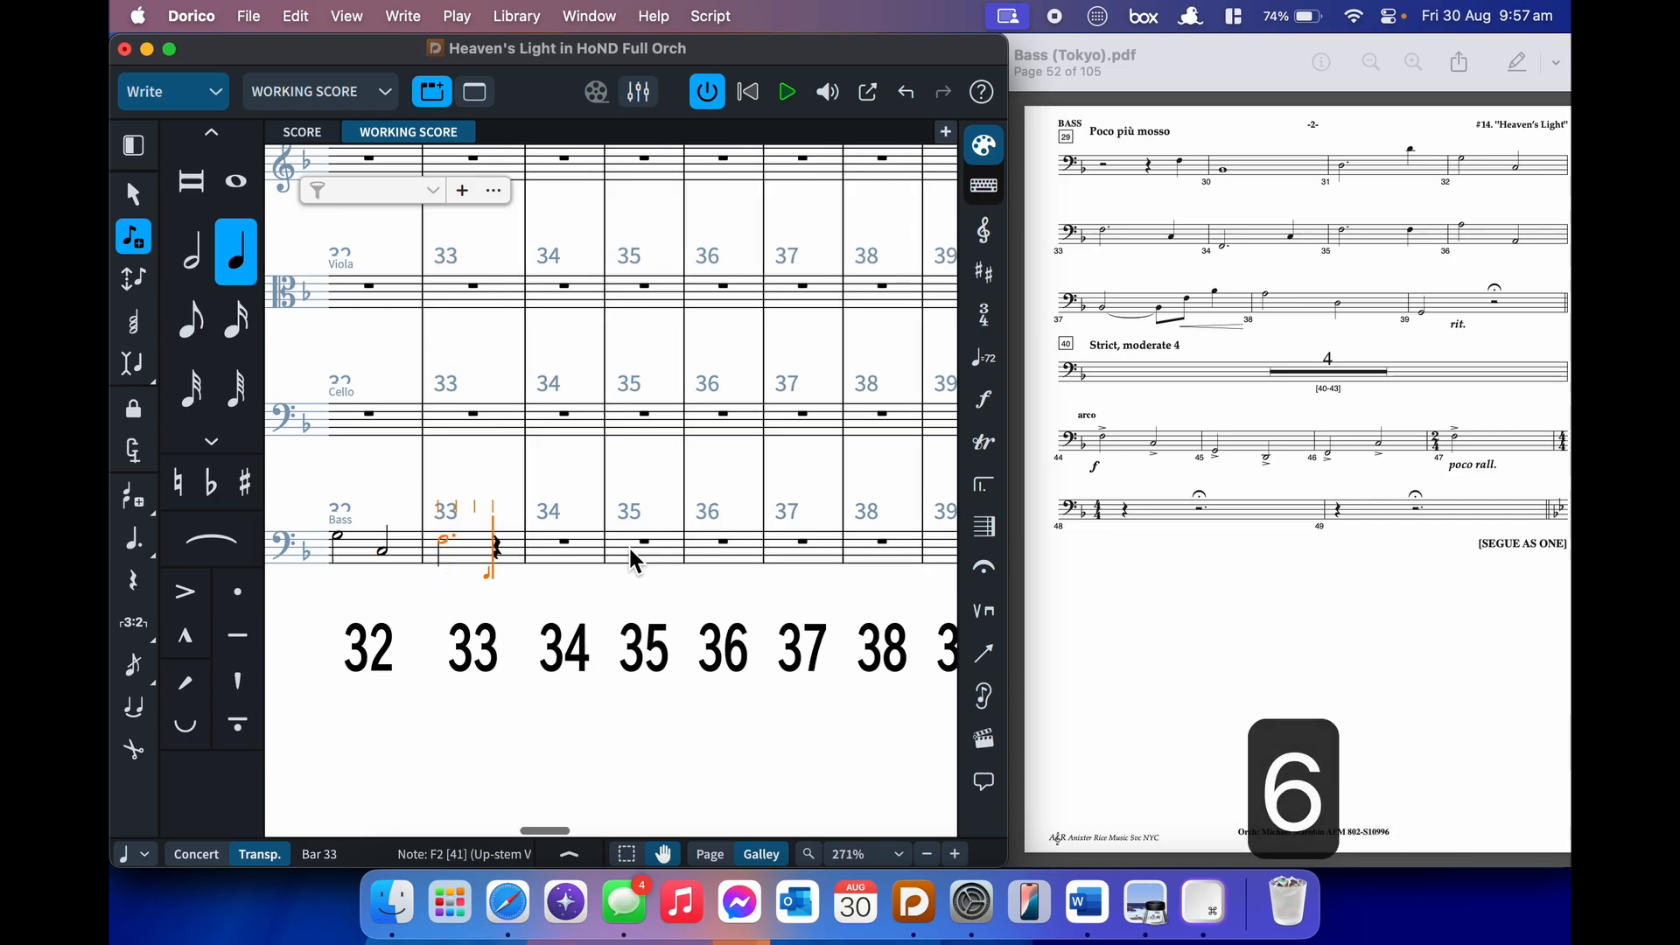
{"action": "key", "text": "ctrl+c"}
{"action": "key", "text": "7"}
{"action": "key", "text": "7"}
{"action": "key", "text": "ctrl+f"}
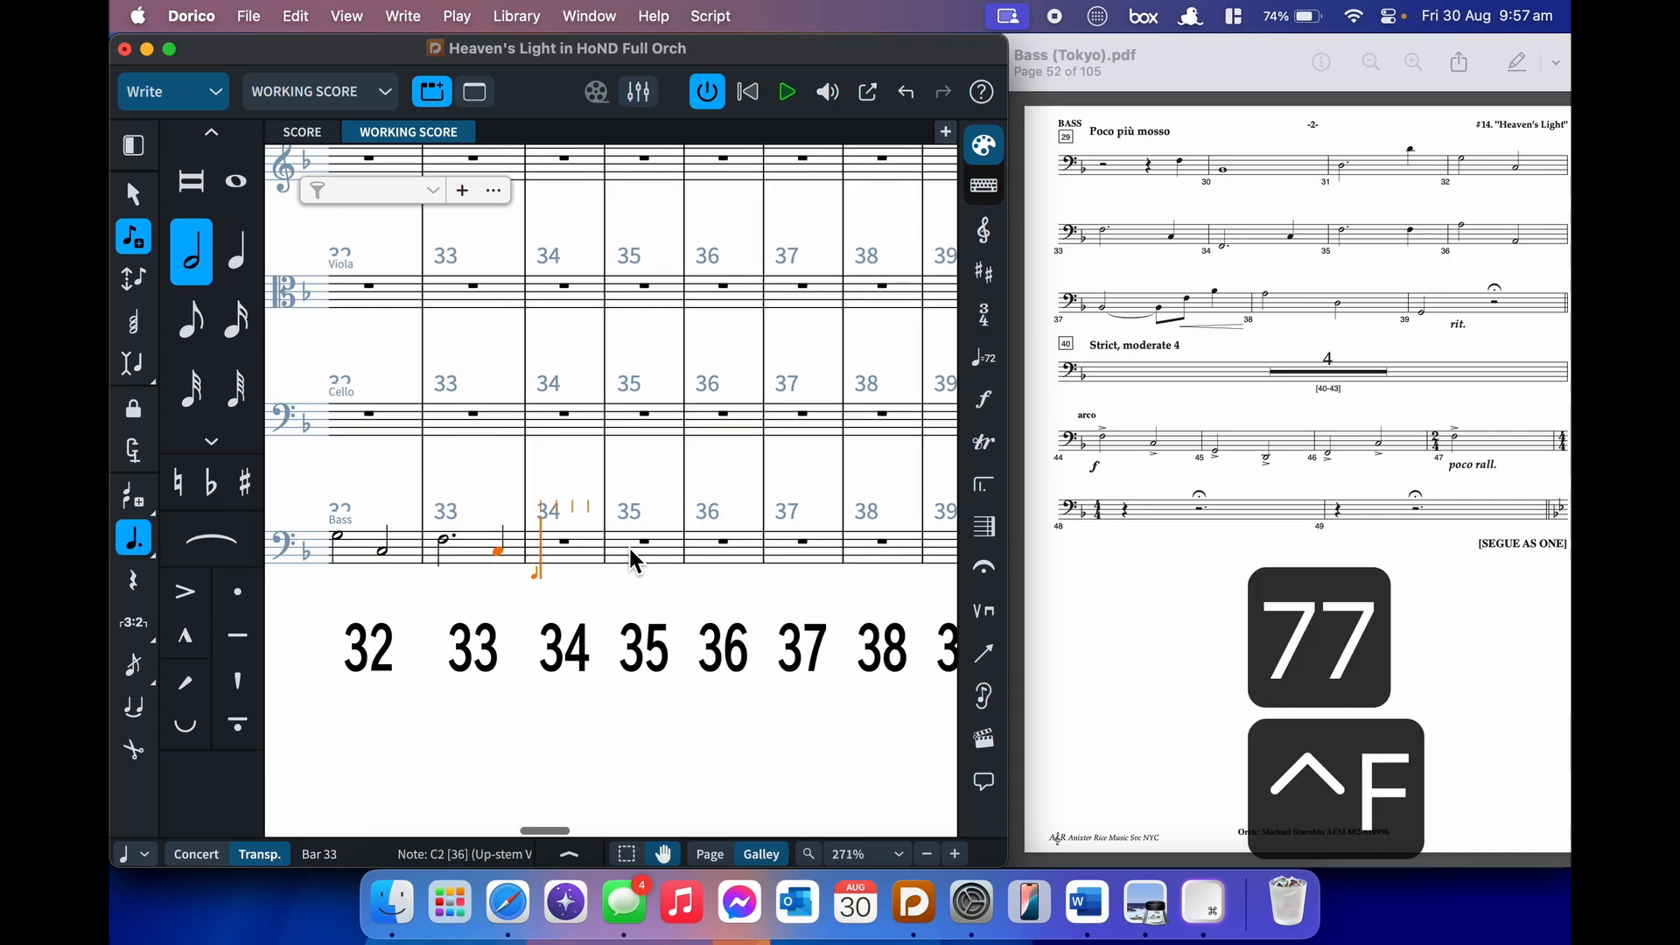
{"action": "key", "text": "6"}
{"action": "key", "text": "alt+shift+c"}
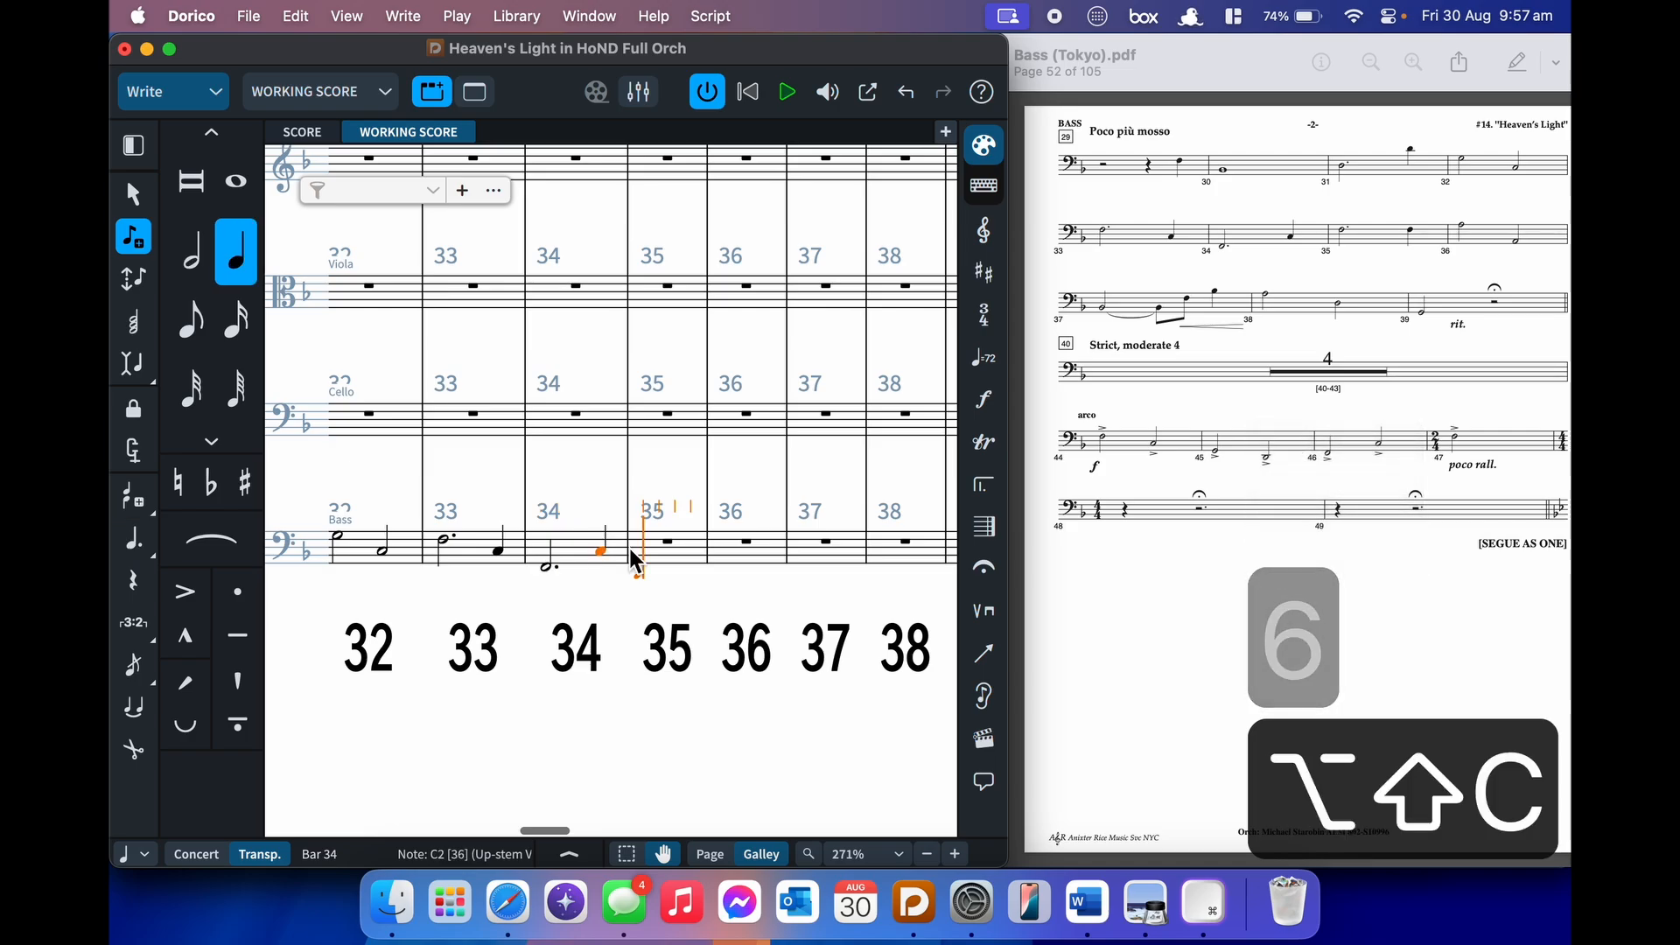
{"action": "key", "text": "7"}
{"action": "key", "text": "7"}
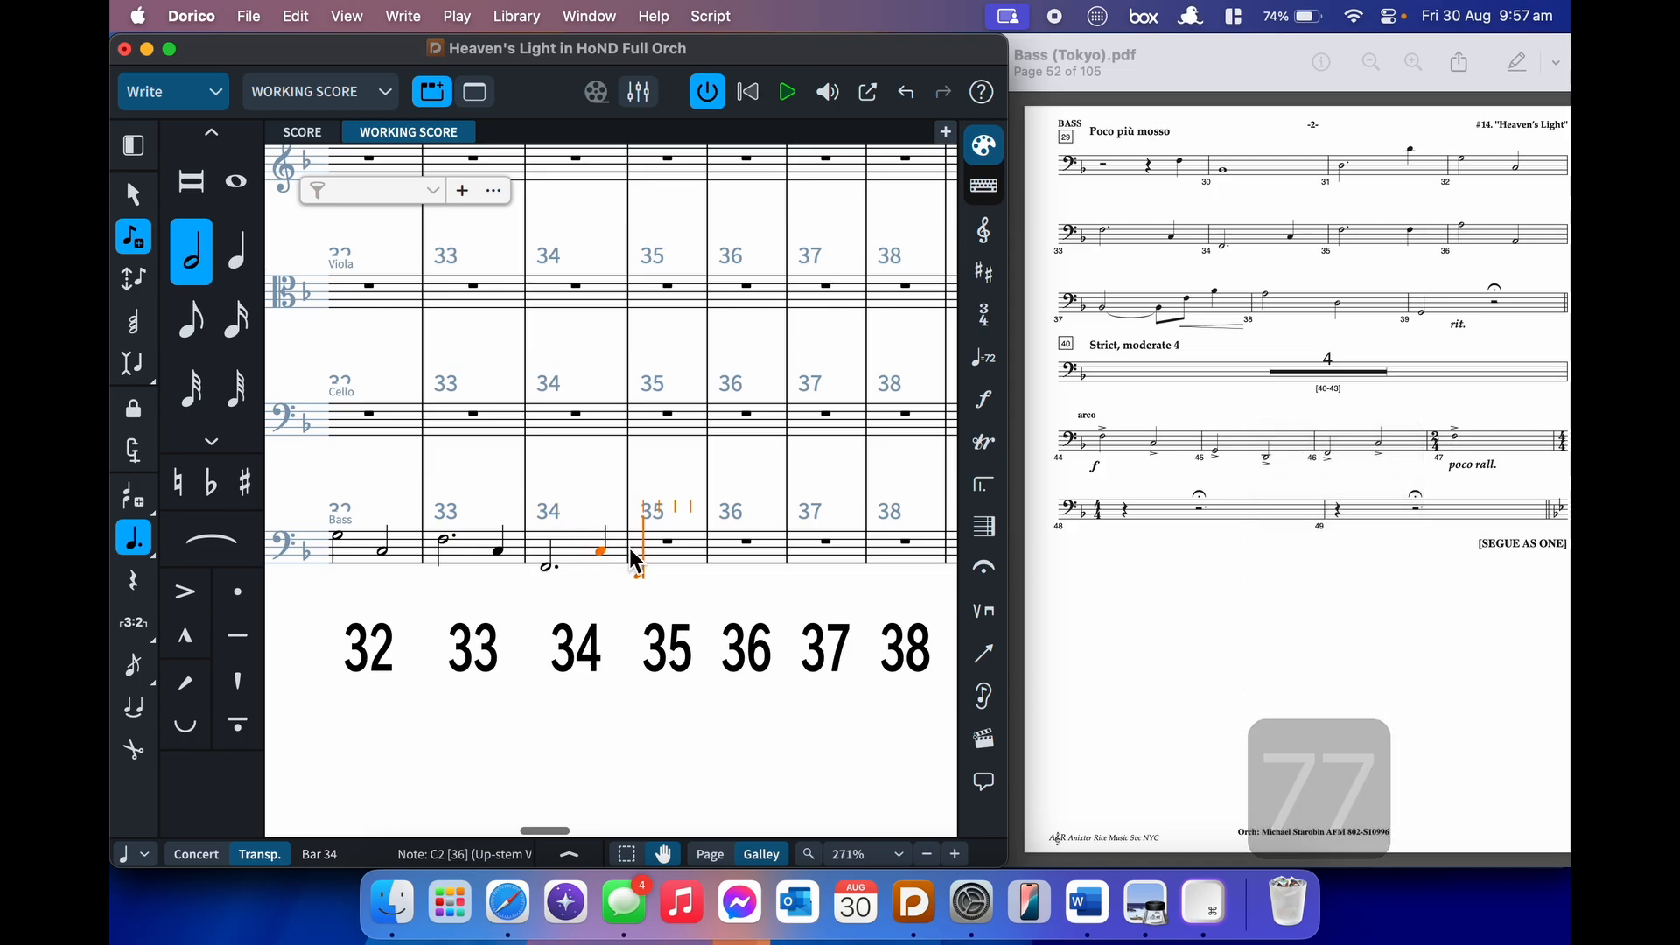
{"action": "key", "text": "alt+shift+f"}
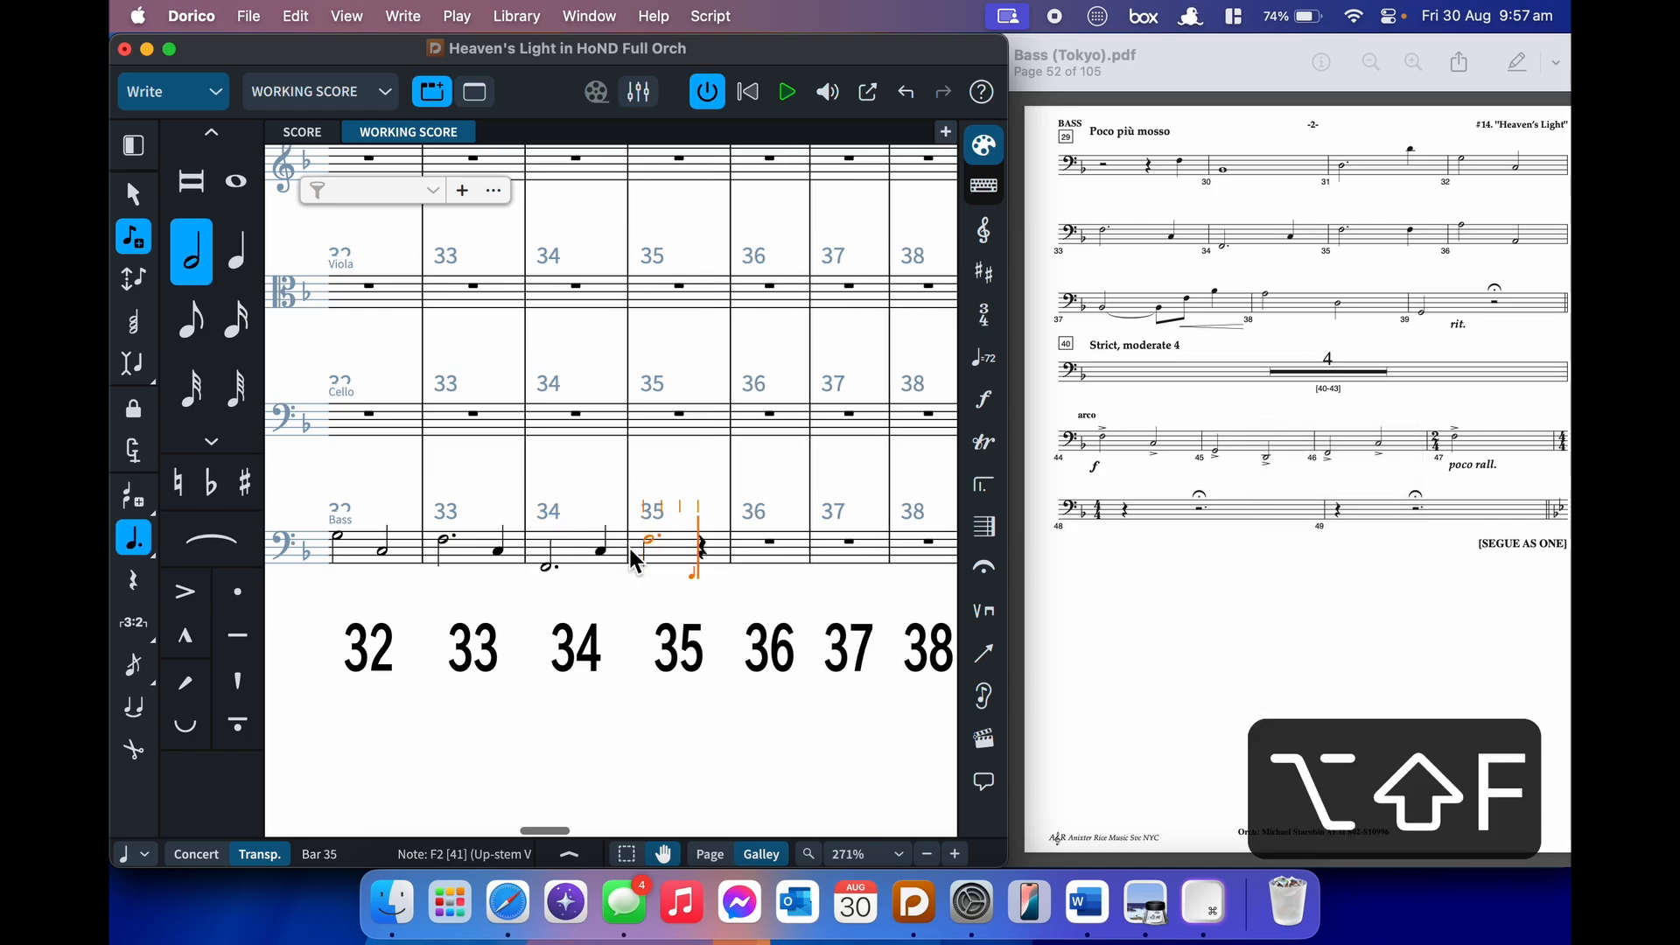
{"action": "key", "text": "6"}
{"action": "key", "text": "f"}
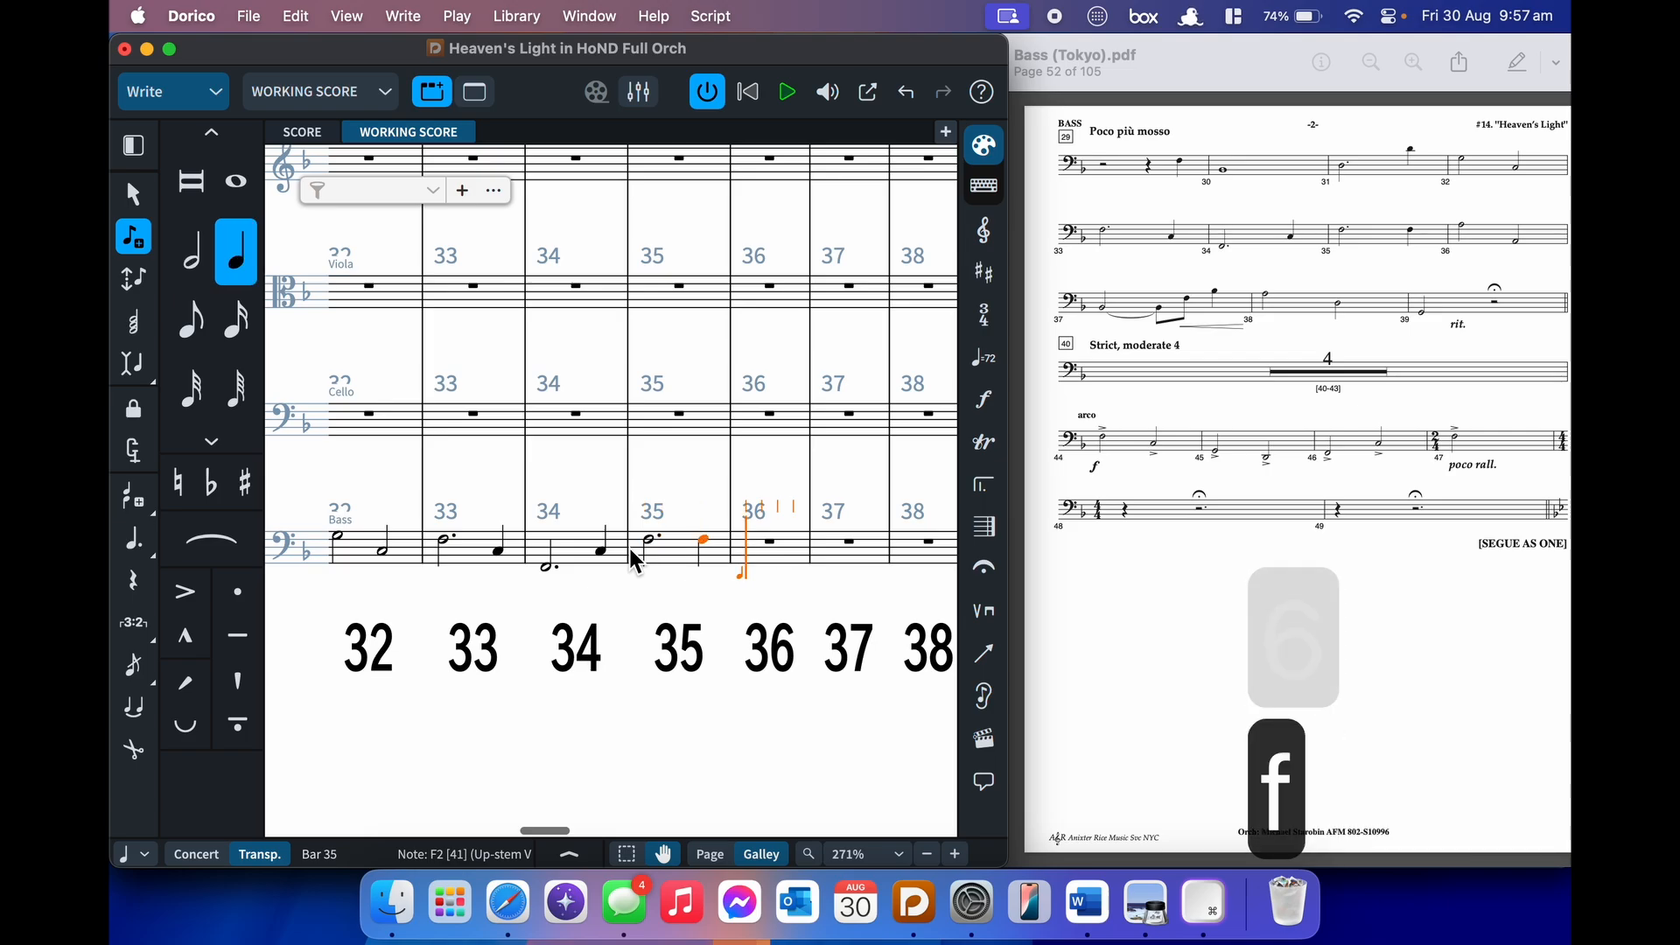
- Enter half notes A and lower A in bar 36, then a half-note B♭ tied forward in bar 37
{"action": "key", "text": "8"}
{"action": "key", "text": "7"}
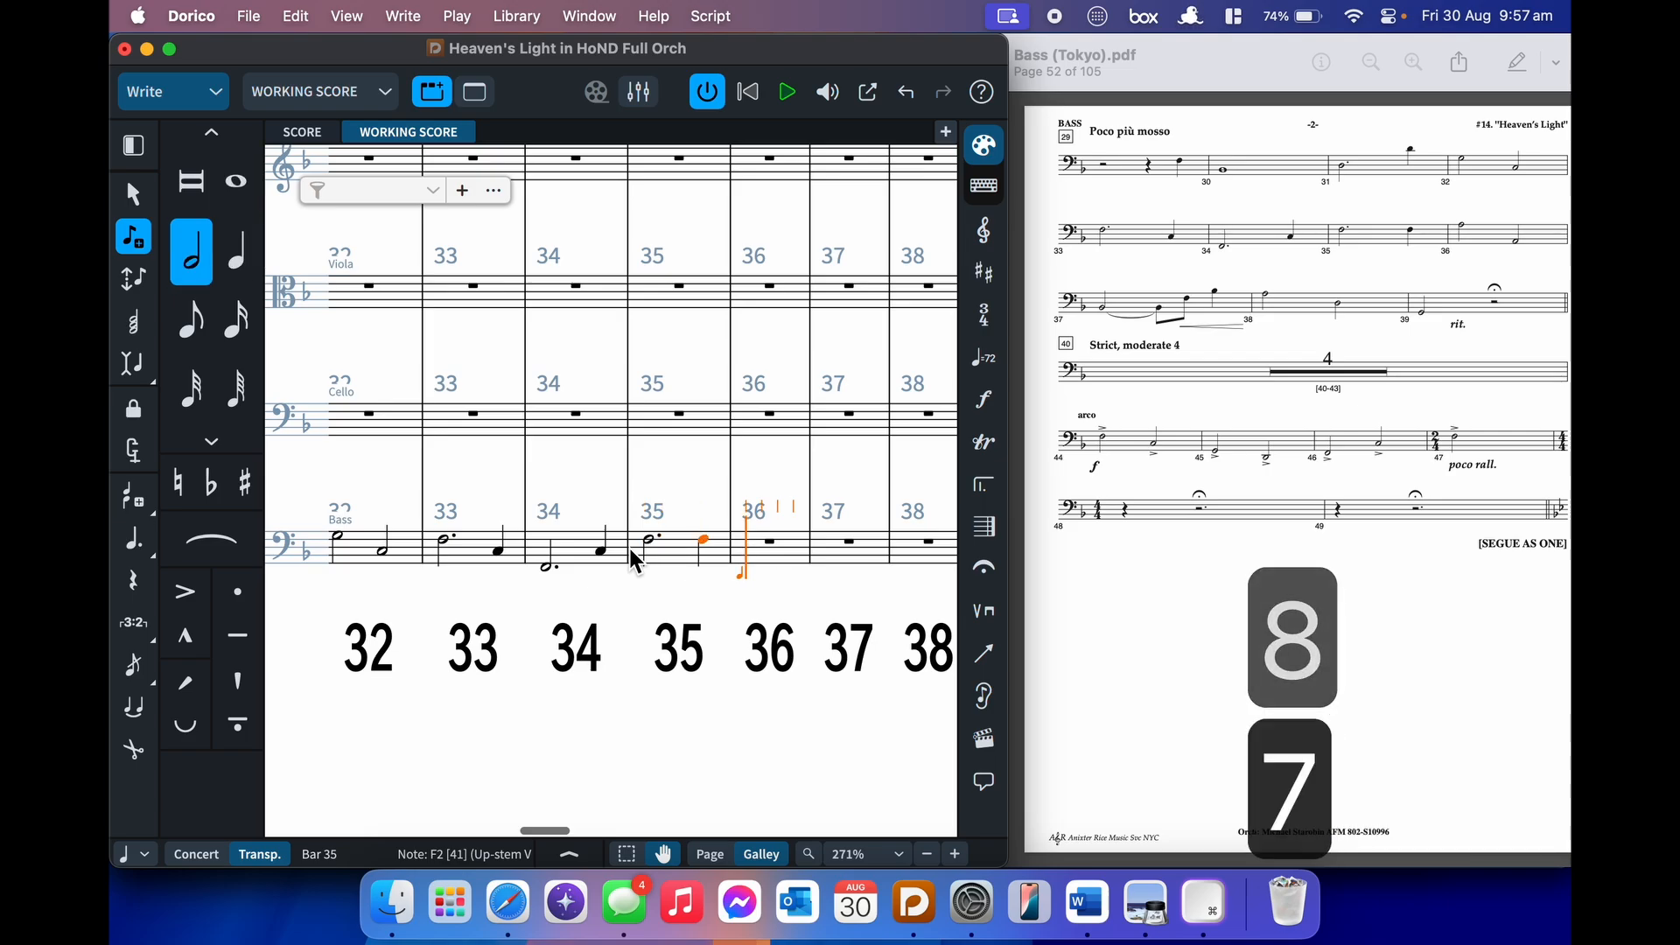
{"action": "key", "text": "alt+shift+a"}
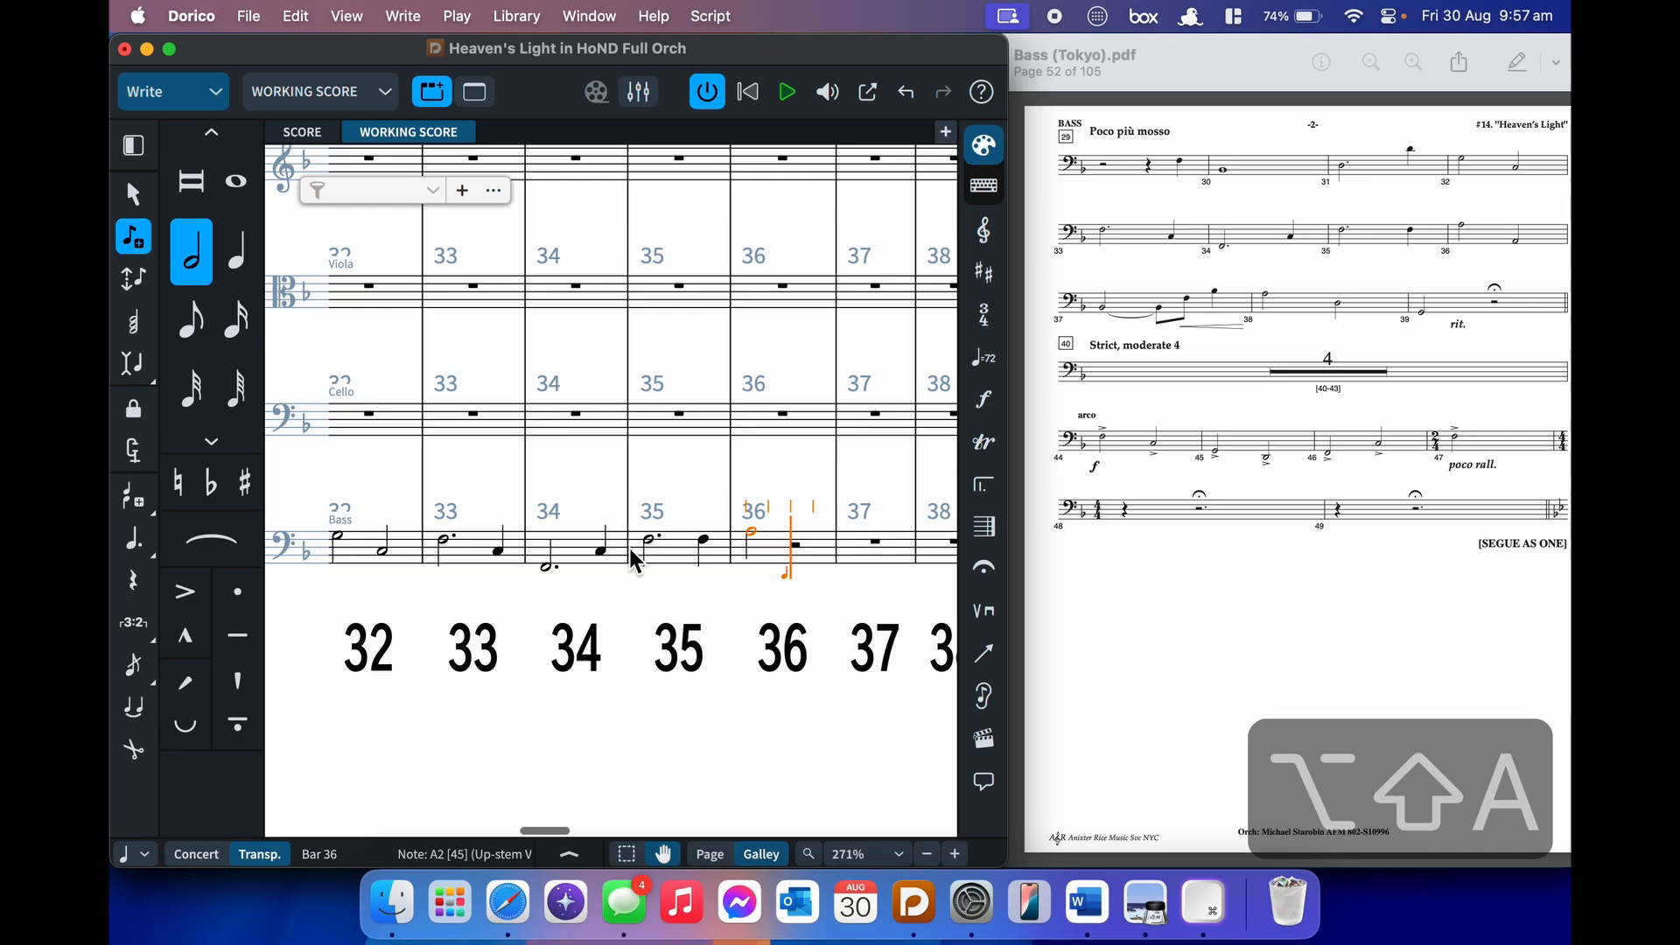
{"action": "key", "text": "ctrl+a"}
{"action": "key", "text": "7"}
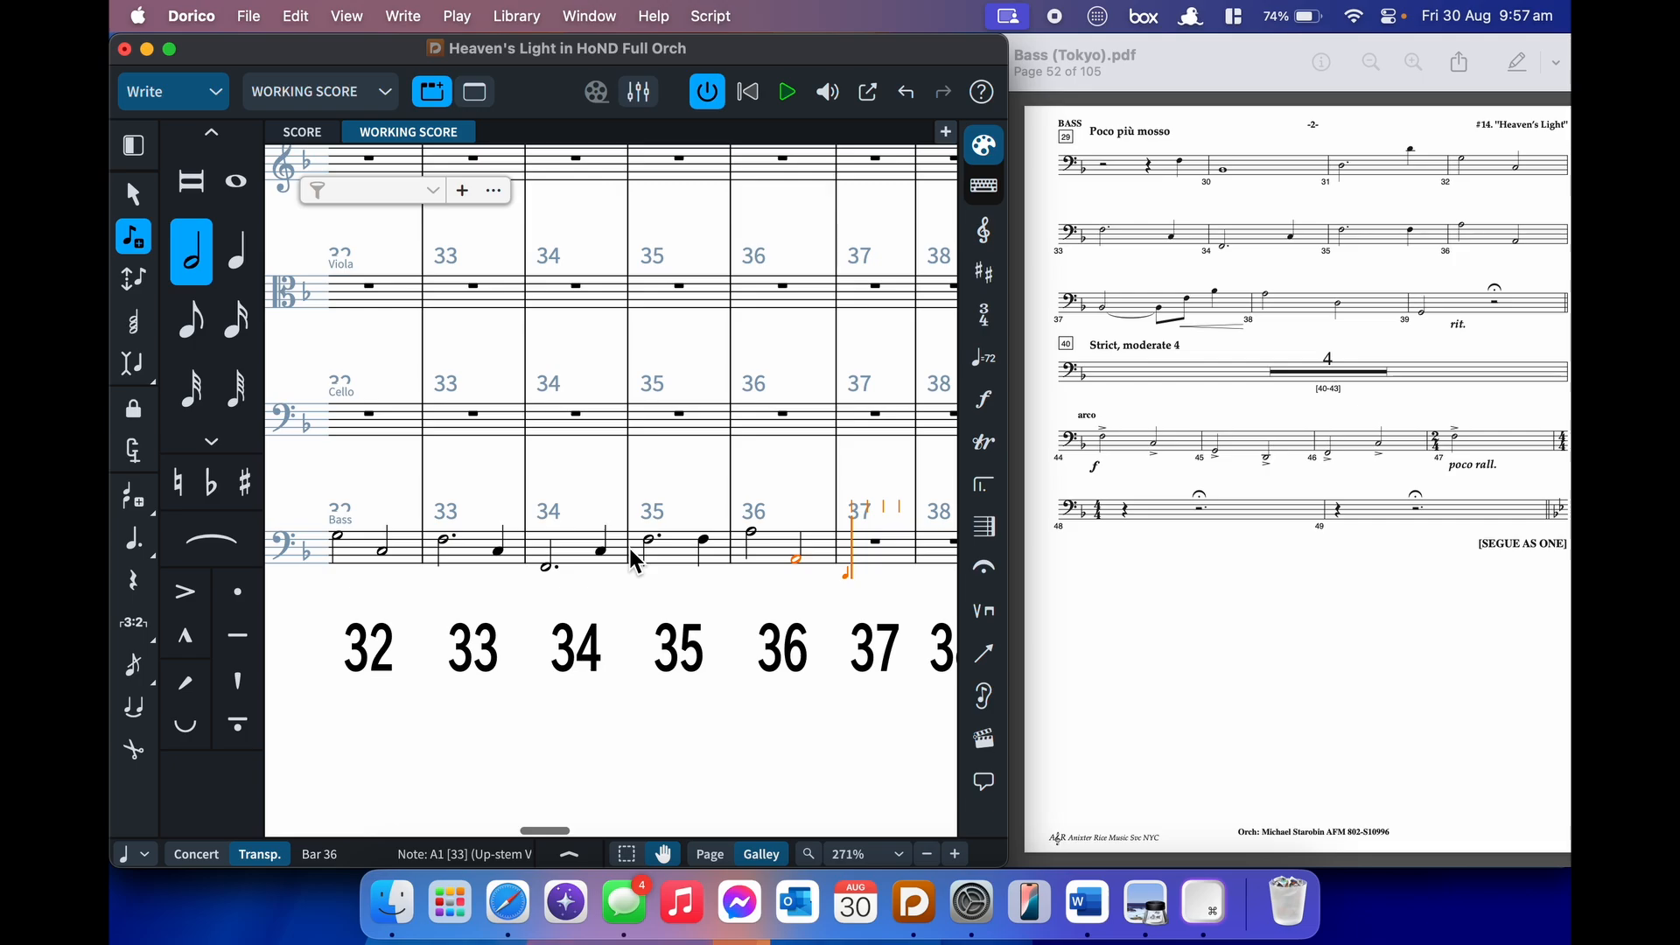
{"action": "key", "text": "b"}
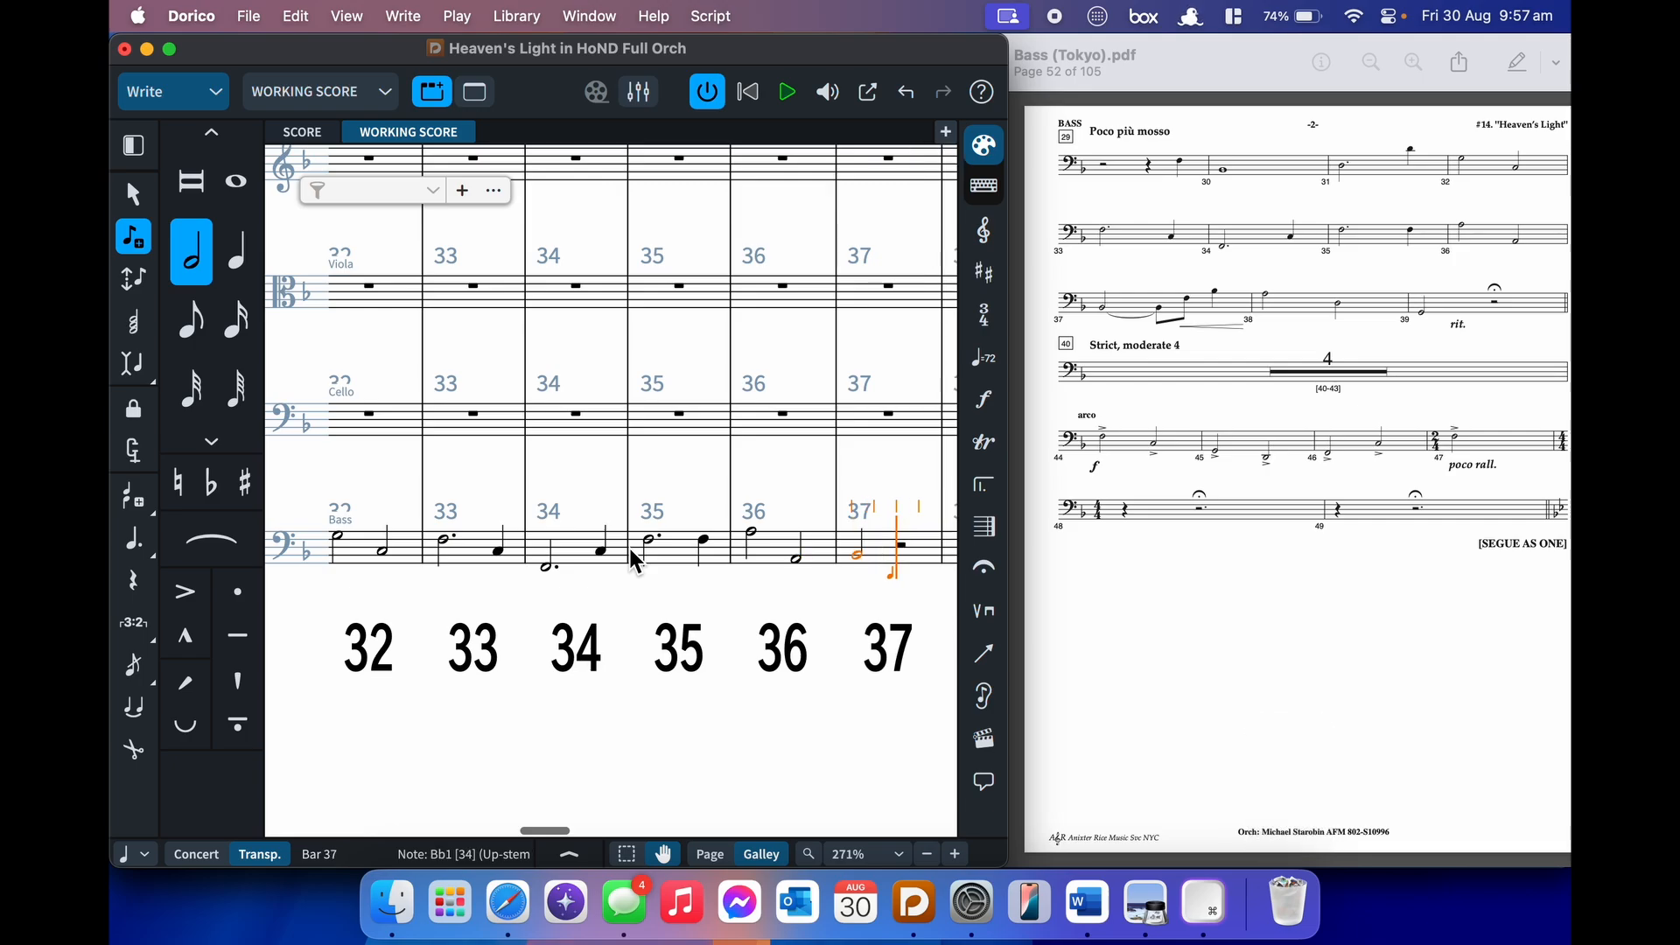
{"action": "key", "text": "t"}
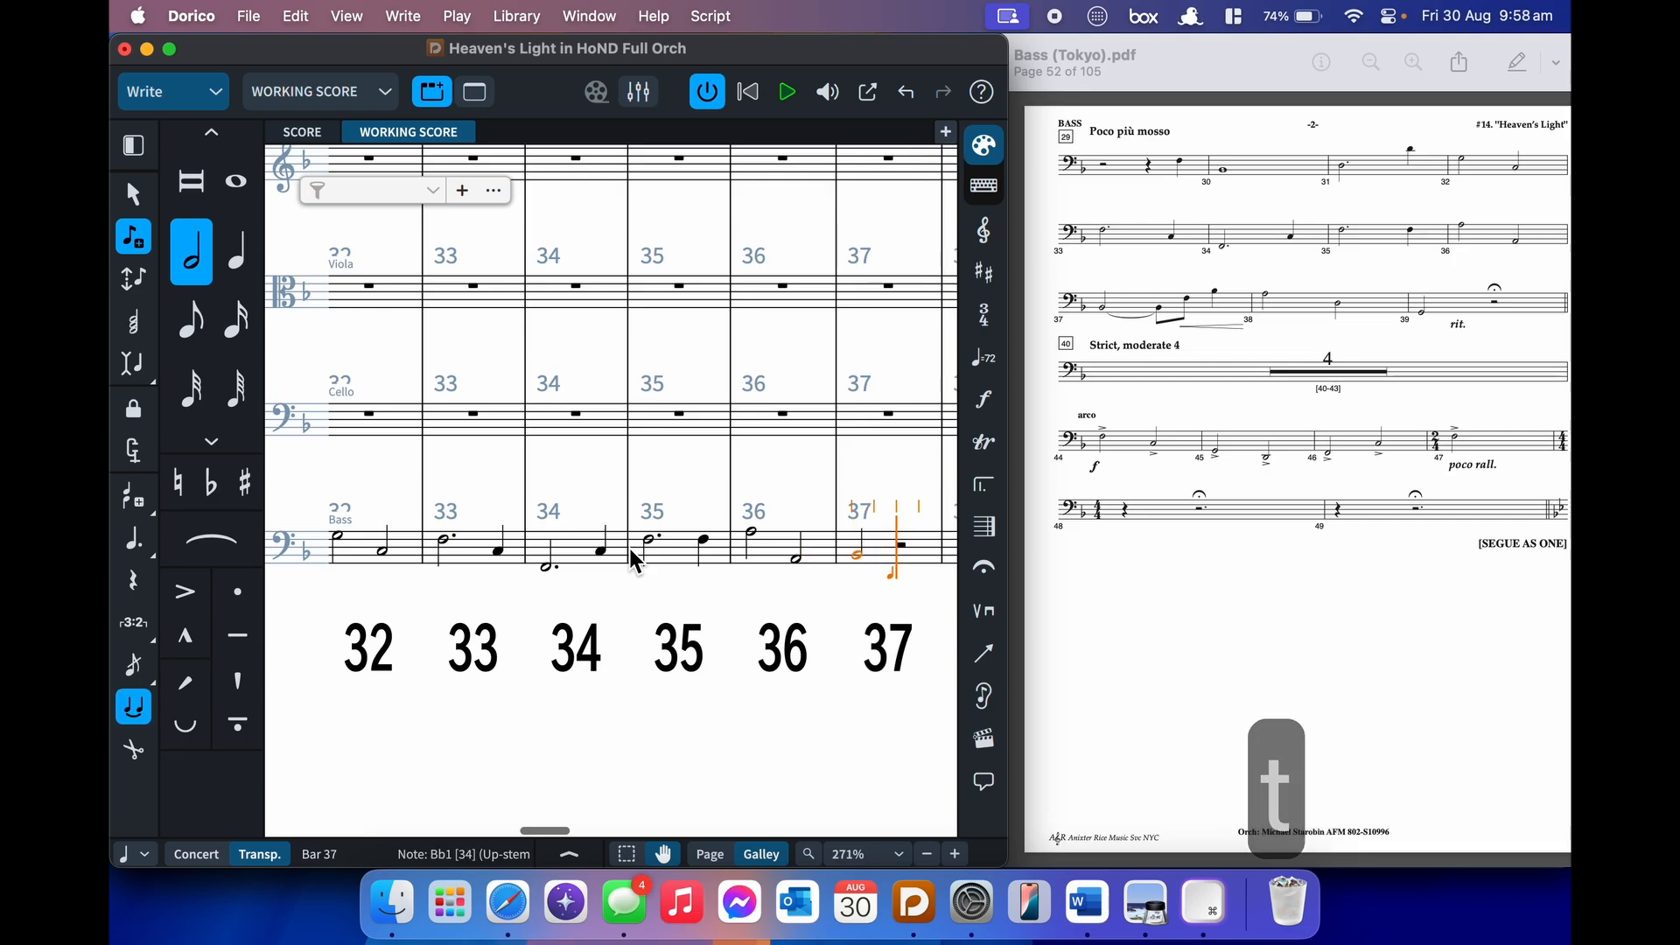
- Finish bar 37 with a crescendo hairpin, tied eighth B♭, eighth F and quarter B♭
{"action": "key", "text": "5"}
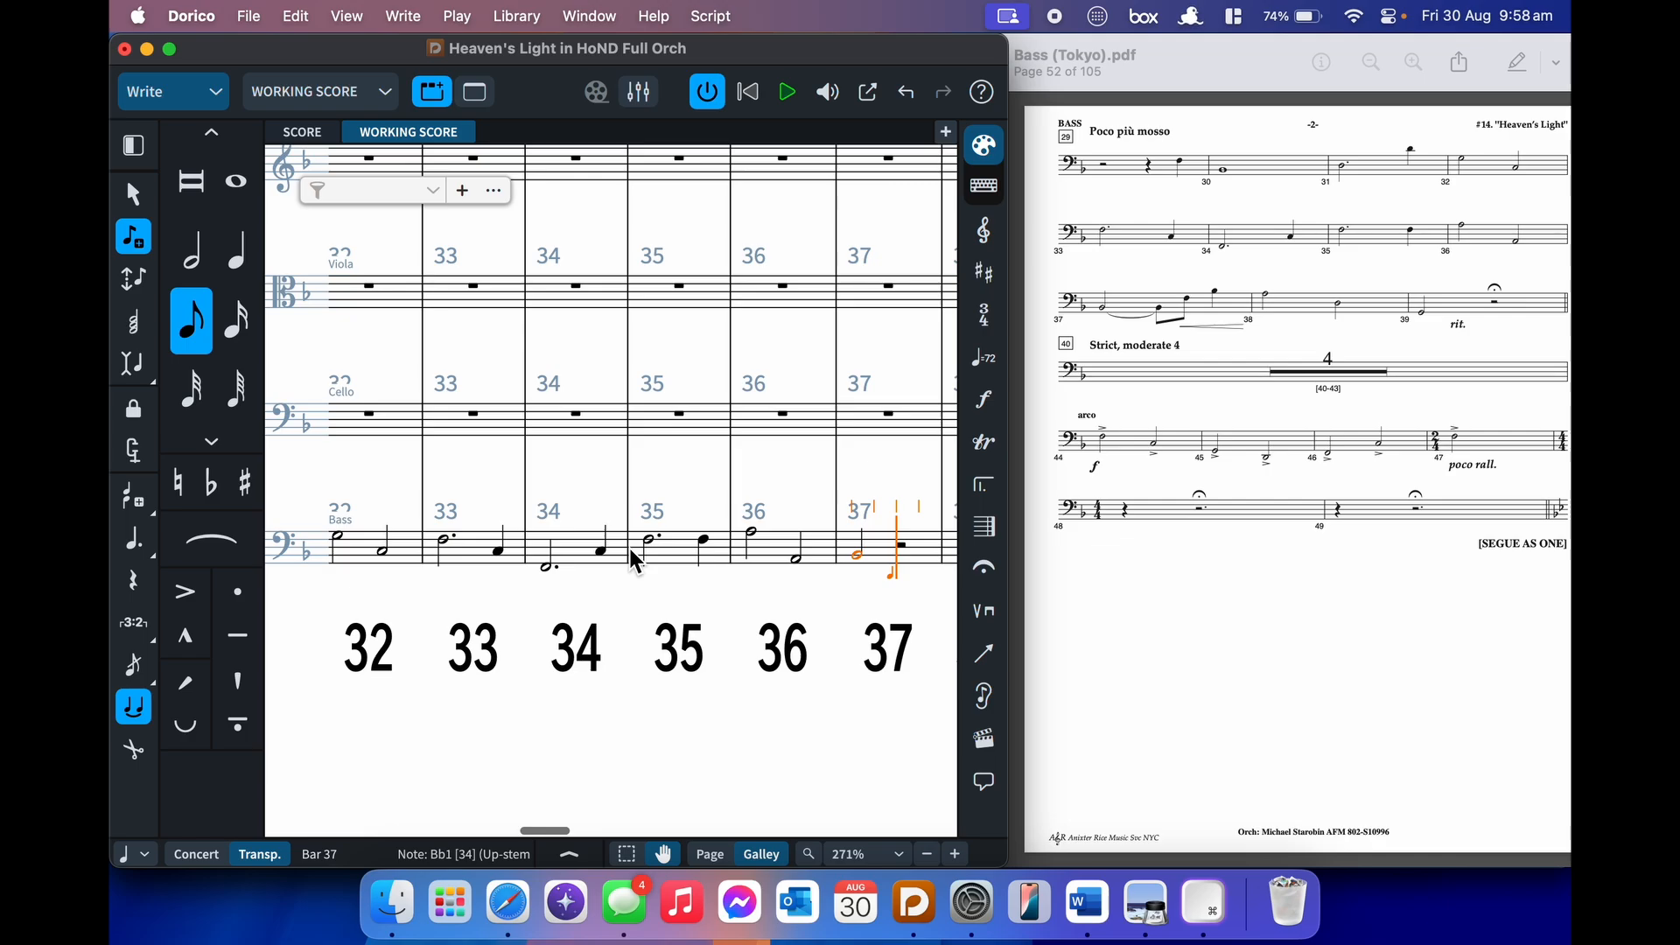
{"action": "key", "text": "shift+comma"}
{"action": "key", "text": "b"}
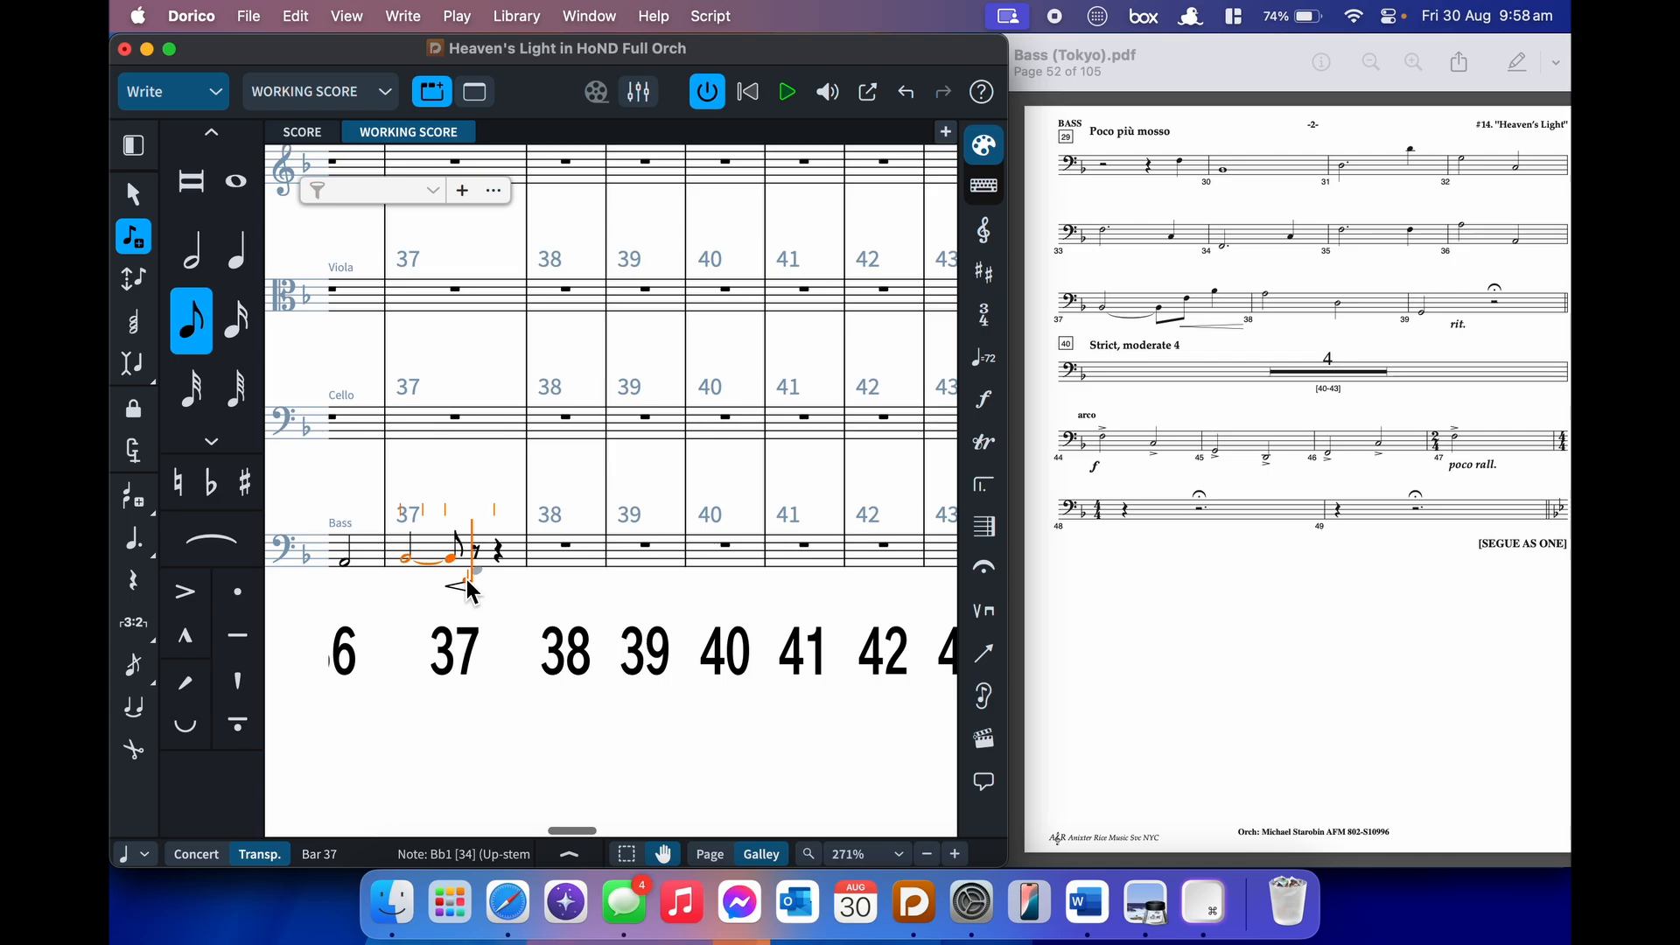
{"action": "key", "text": "alt+shift+f"}
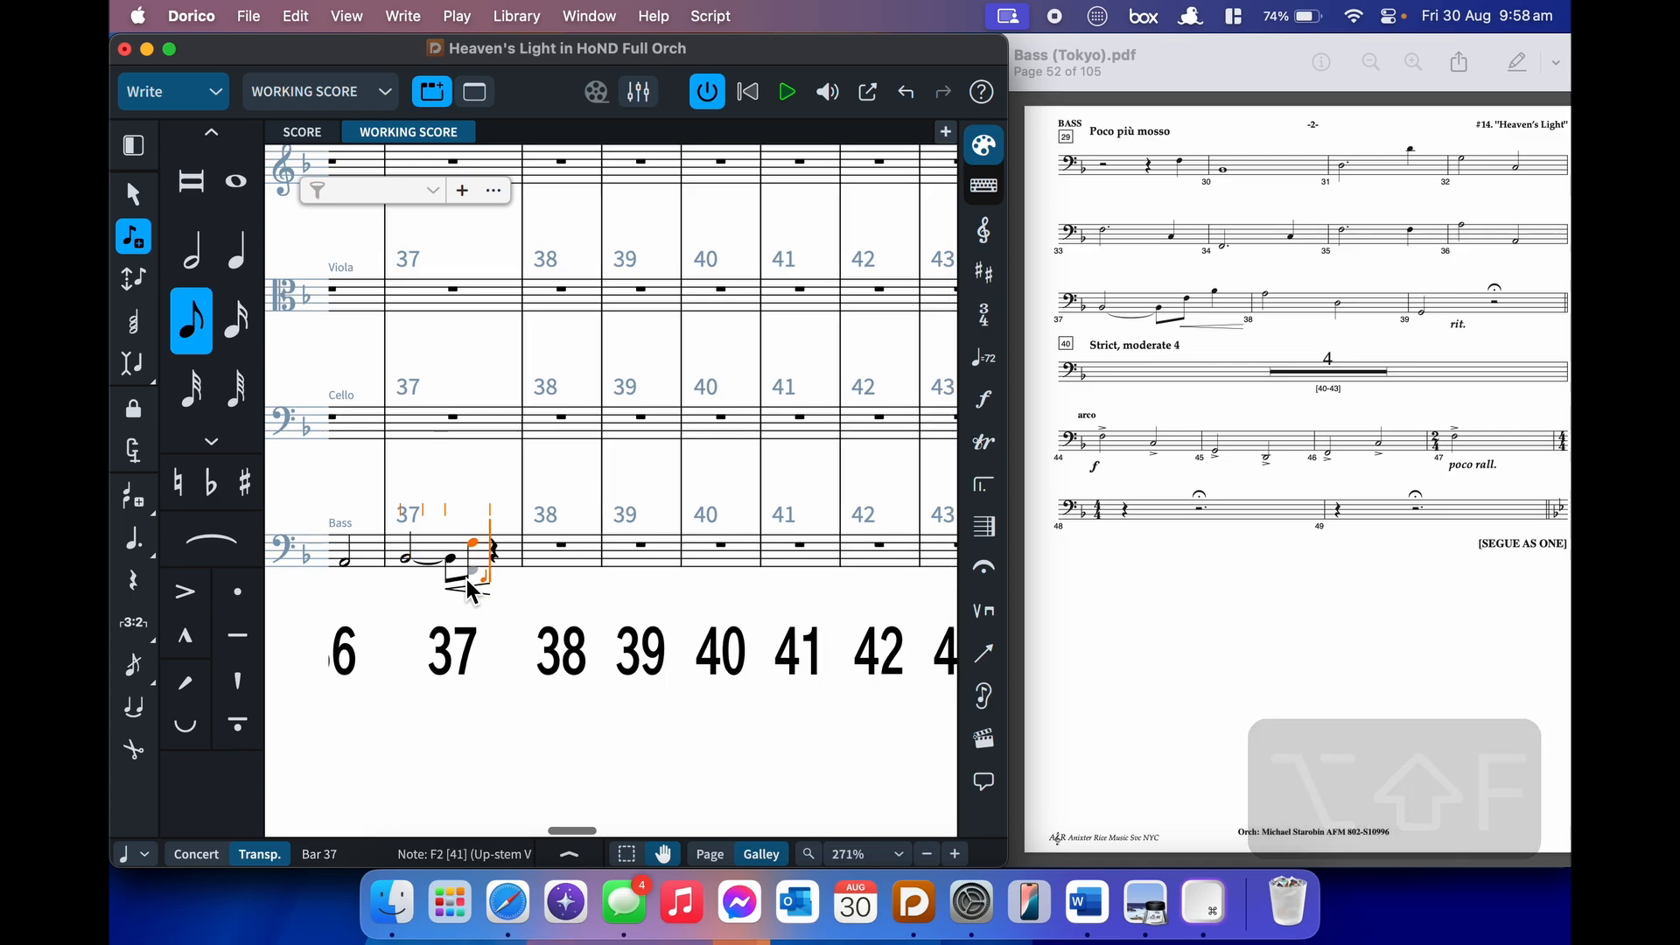
{"action": "key", "text": "6"}
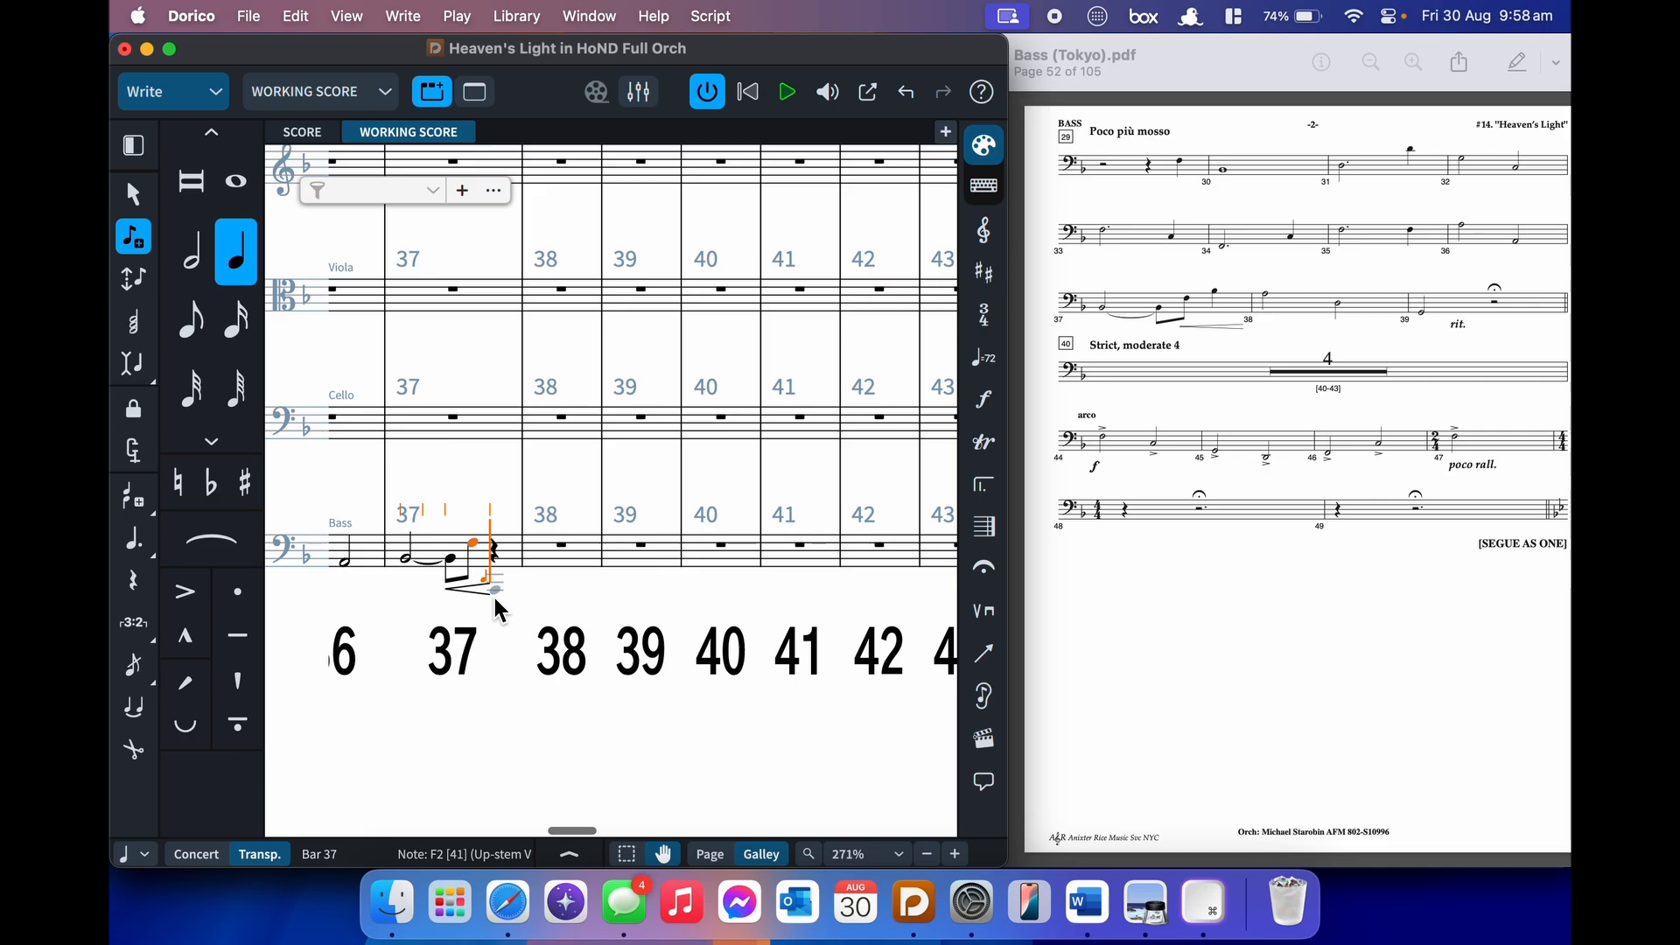
{"action": "key", "text": "b"}
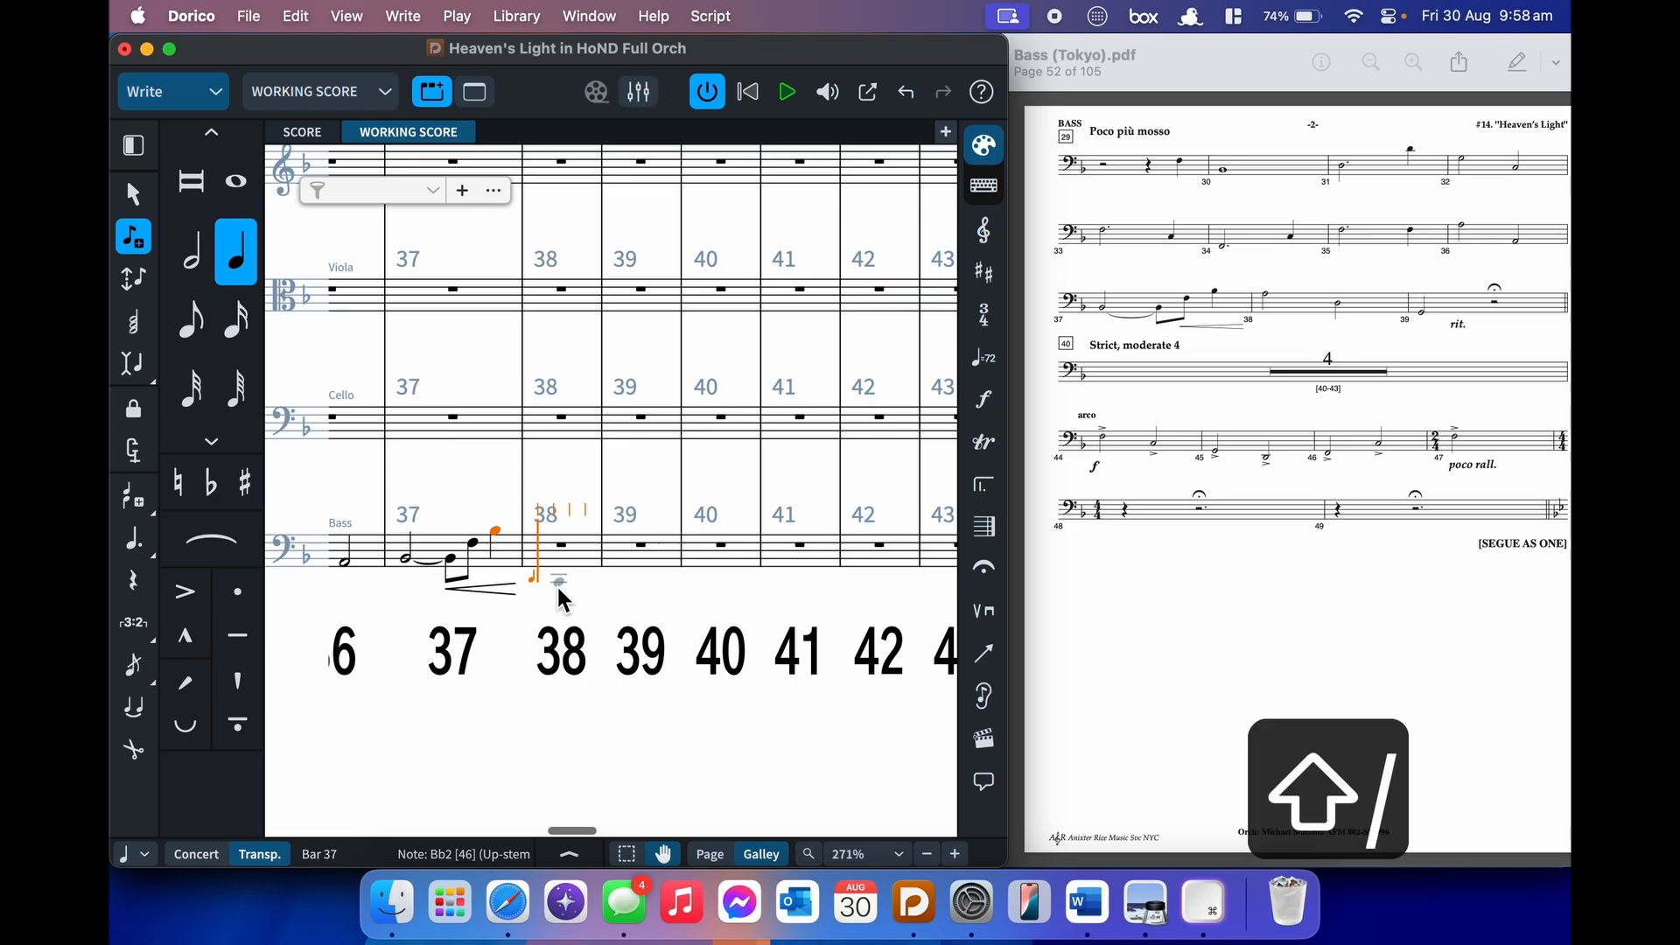
- Enter half notes A and D in bar 38 and a half-note G in bar 39
{"action": "key", "text": "7"}
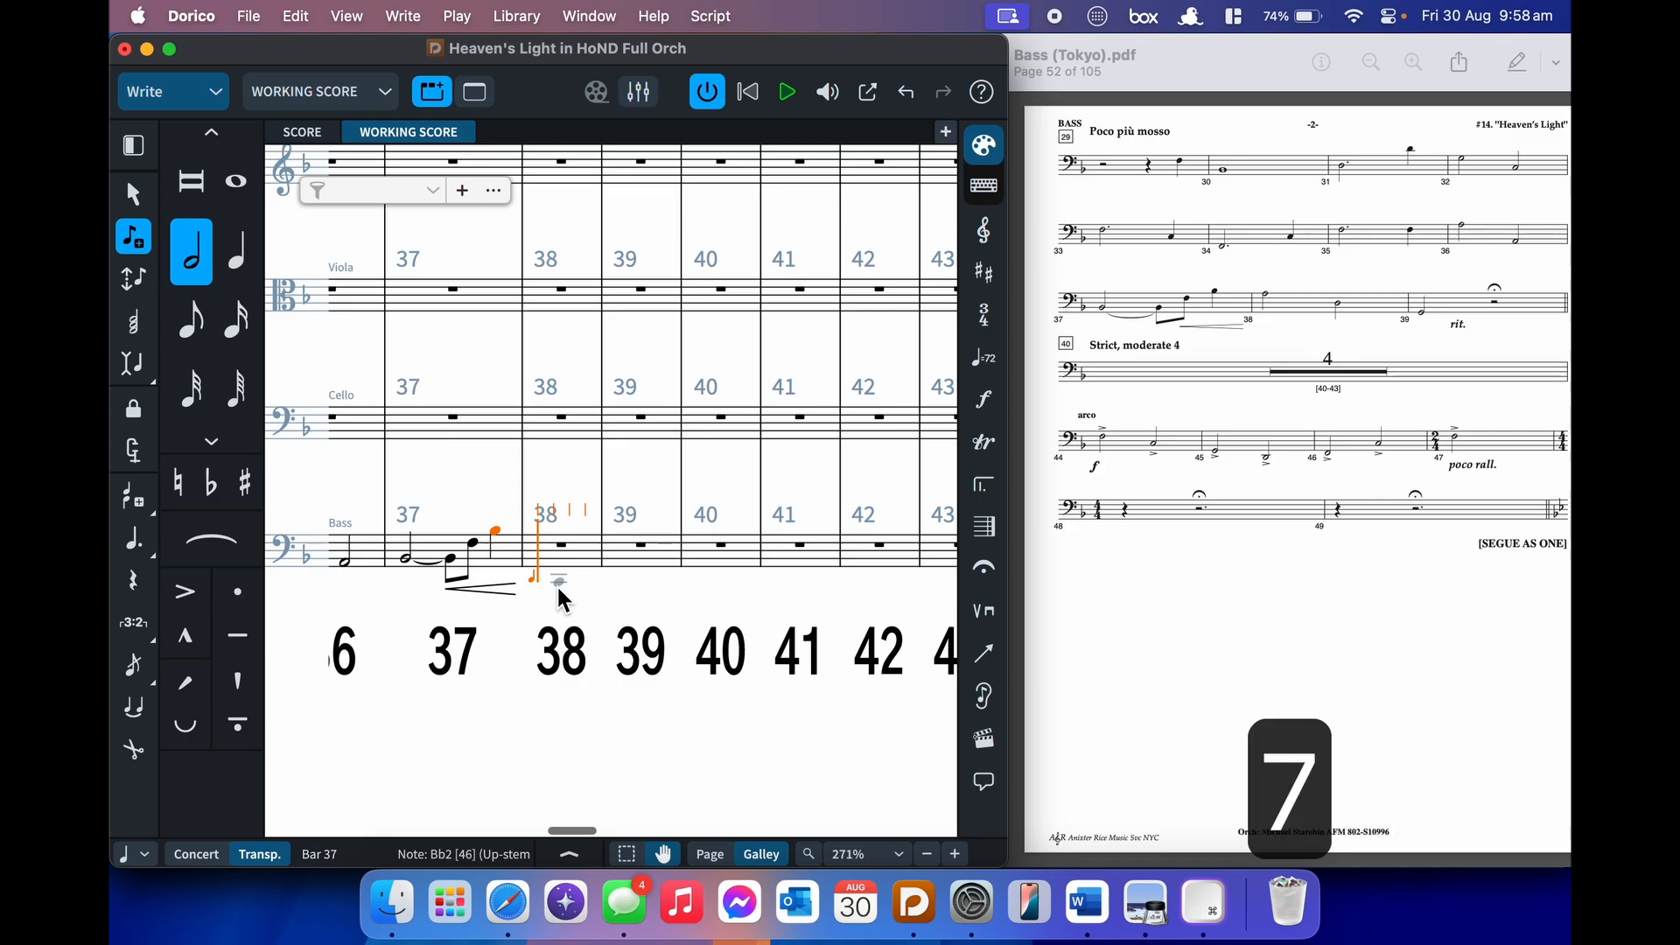
{"action": "key", "text": "ctrl+a"}
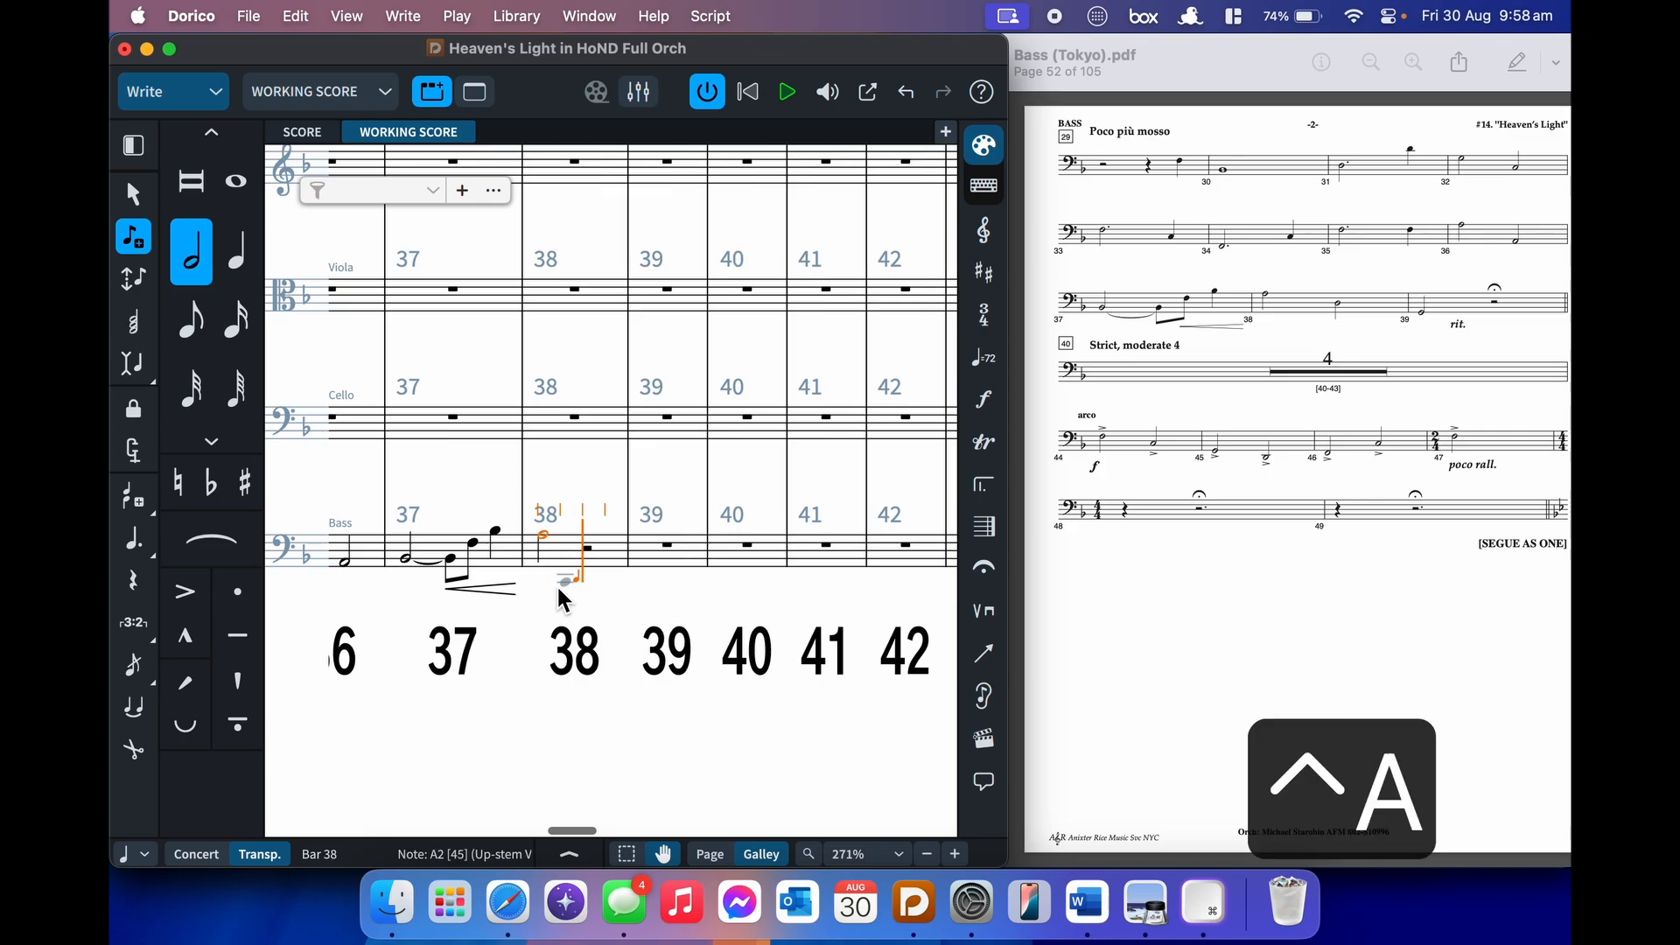
{"action": "key", "text": "ctrl+d"}
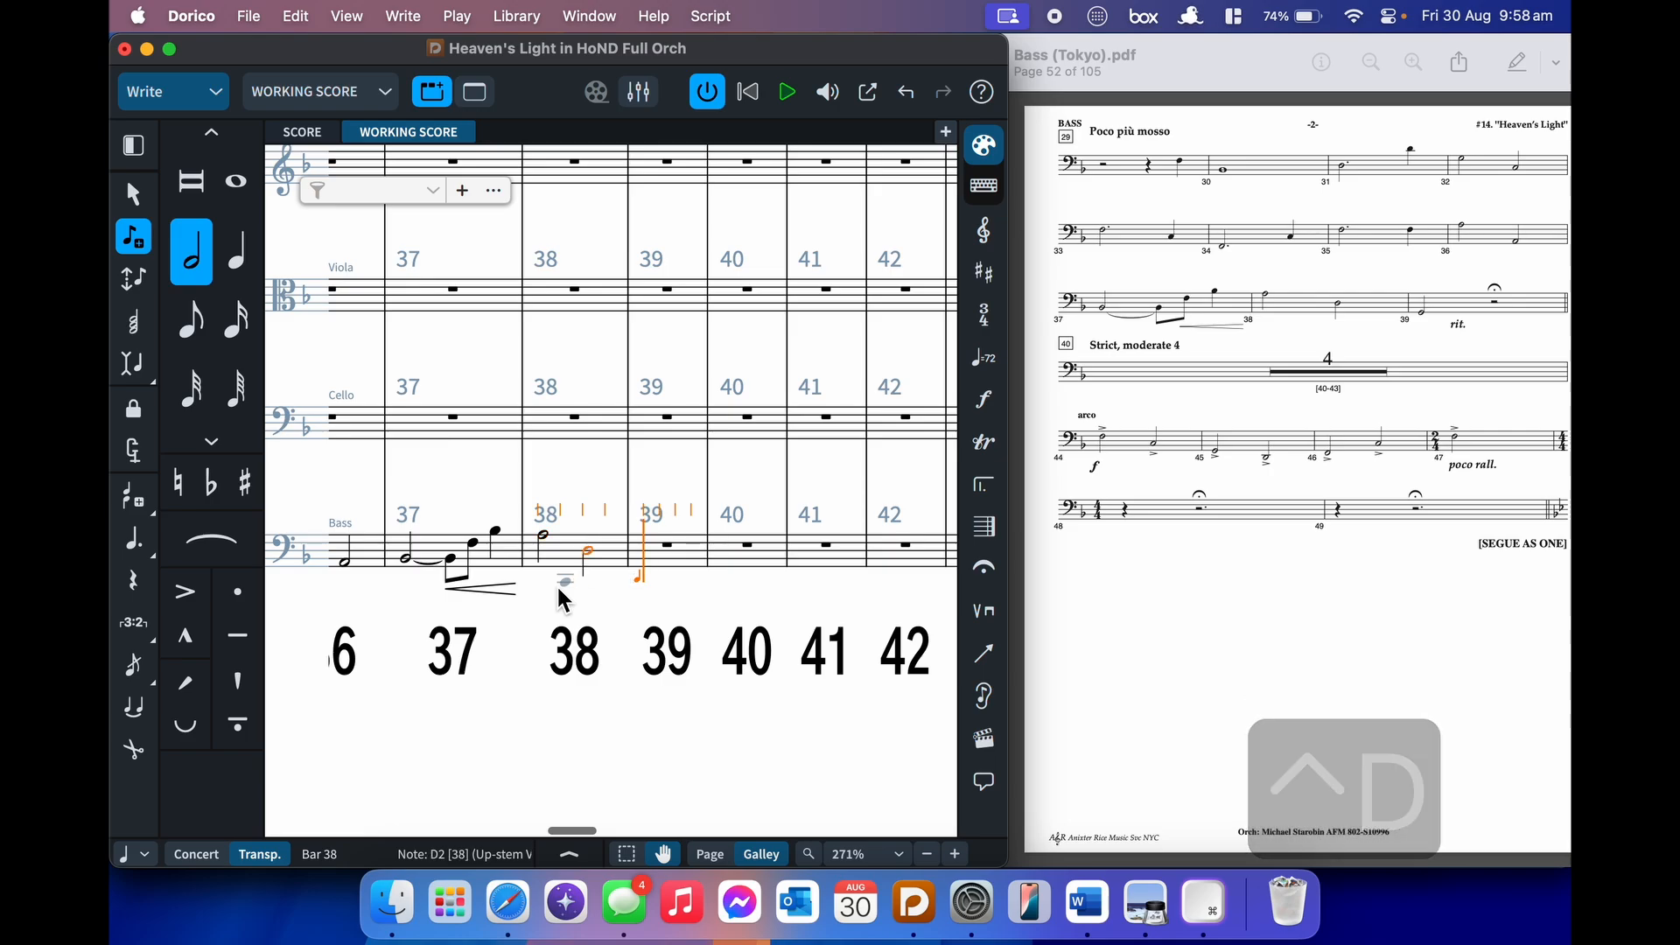
{"action": "key", "text": "ctrl+g"}
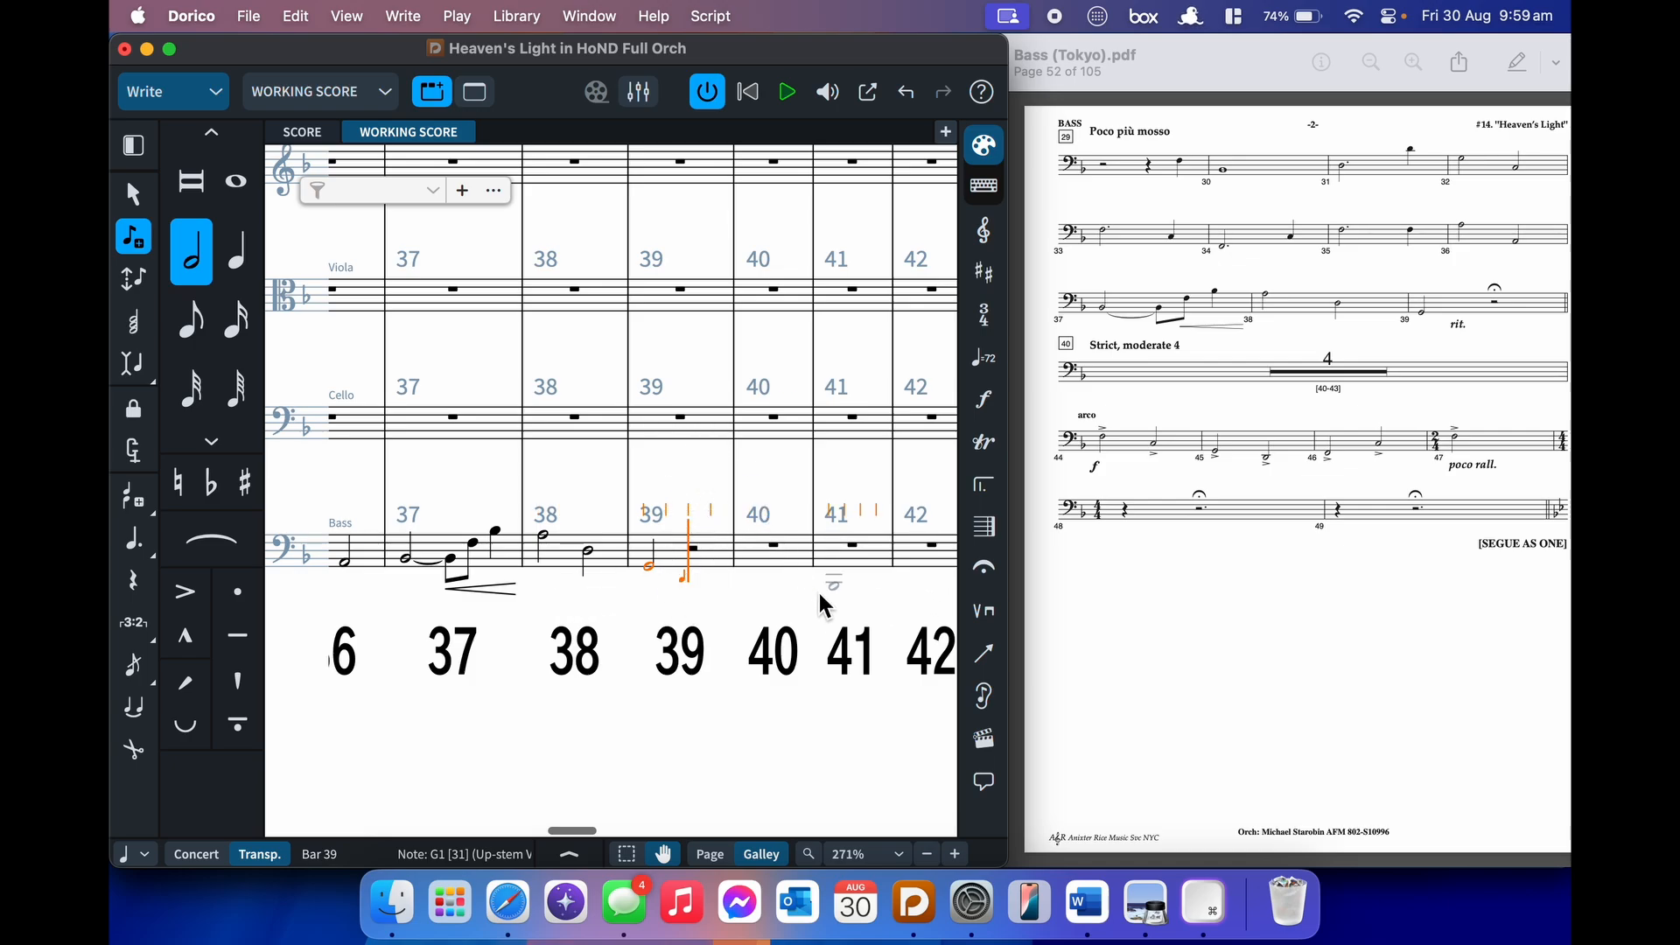
{"action": "key", "text": "shift+h"}
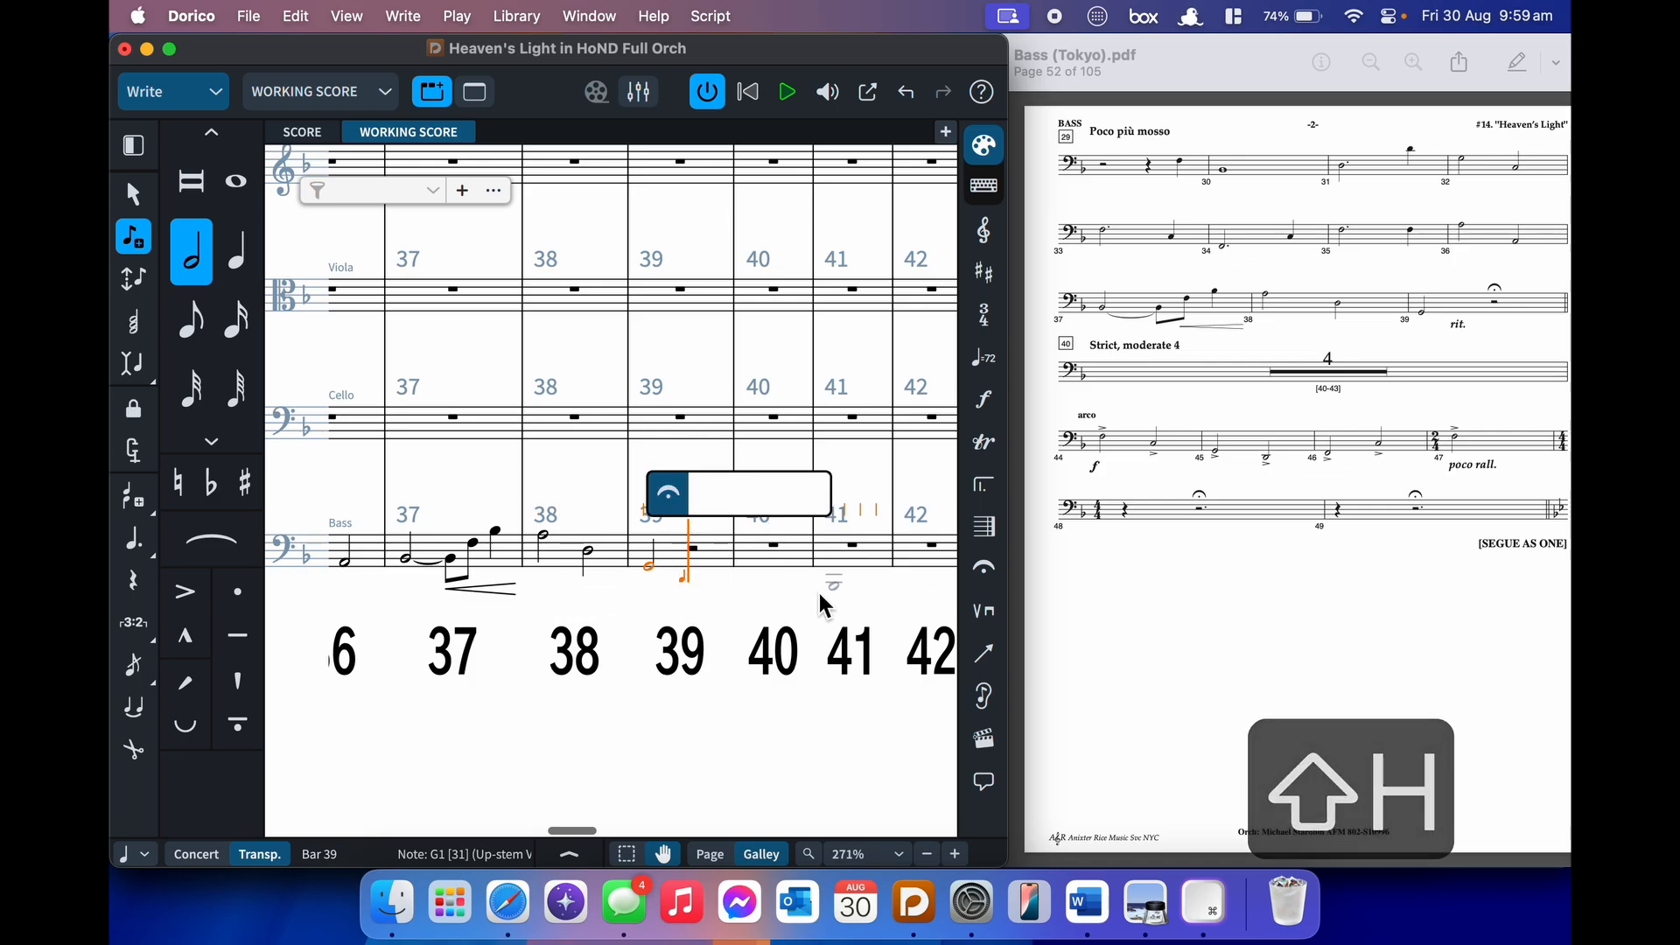
- Add a fermata and a 'rit.' tempo marking at bar 39 of the Bass staff
{"action": "type", "text": "fermata"}
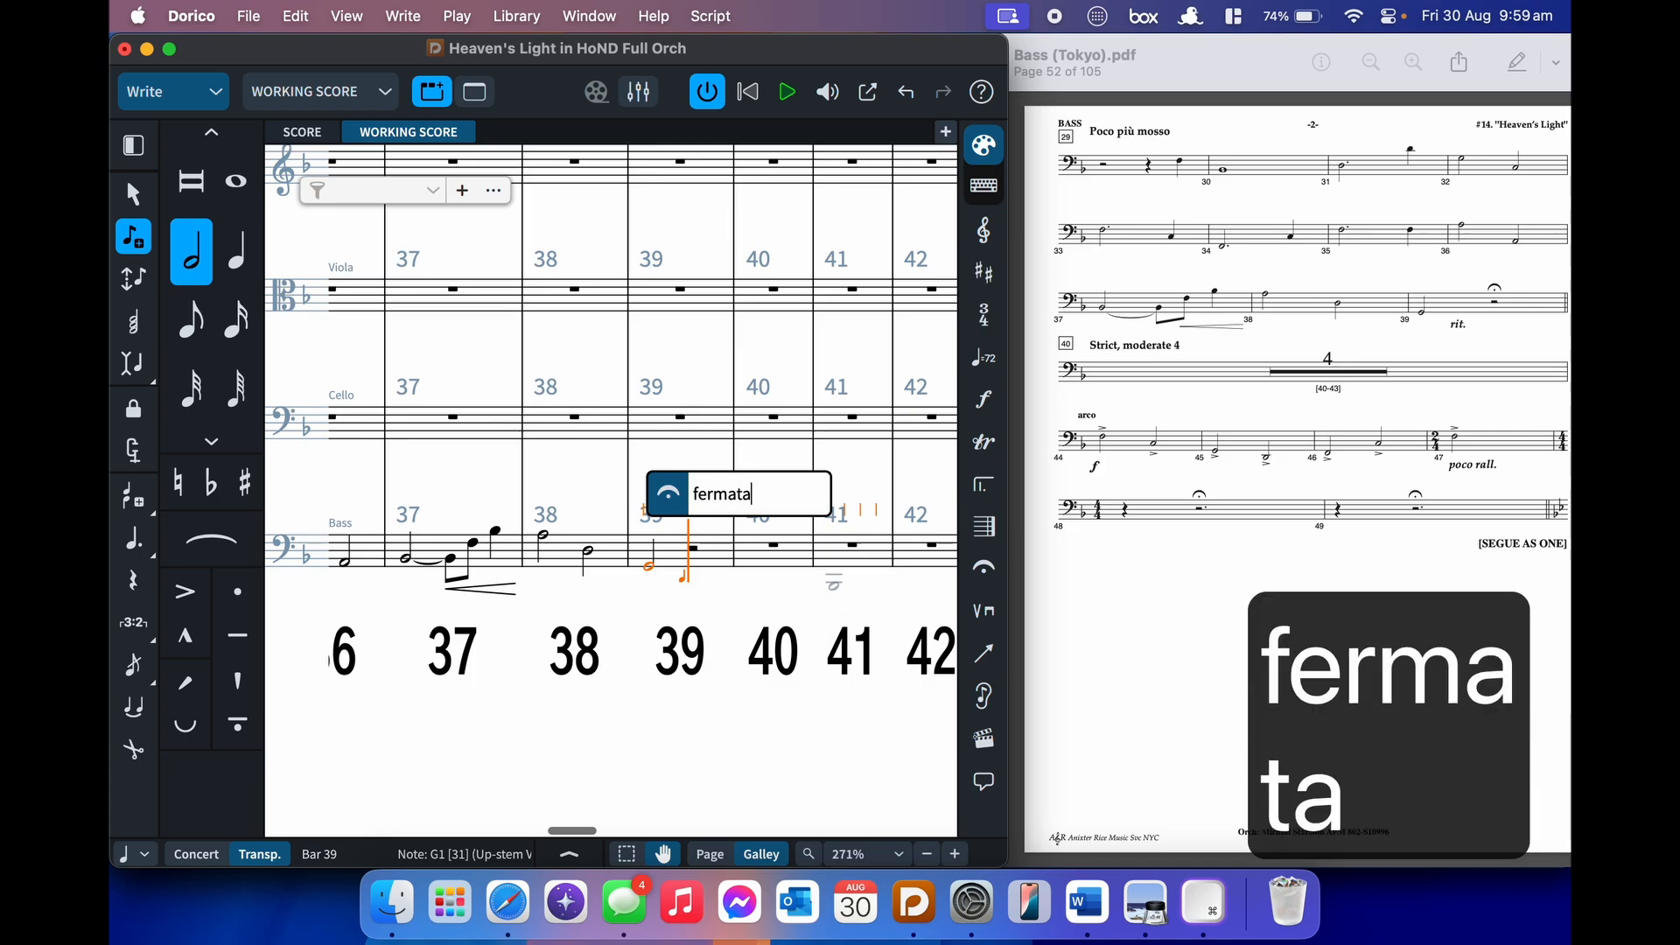
{"action": "key", "text": "Return"}
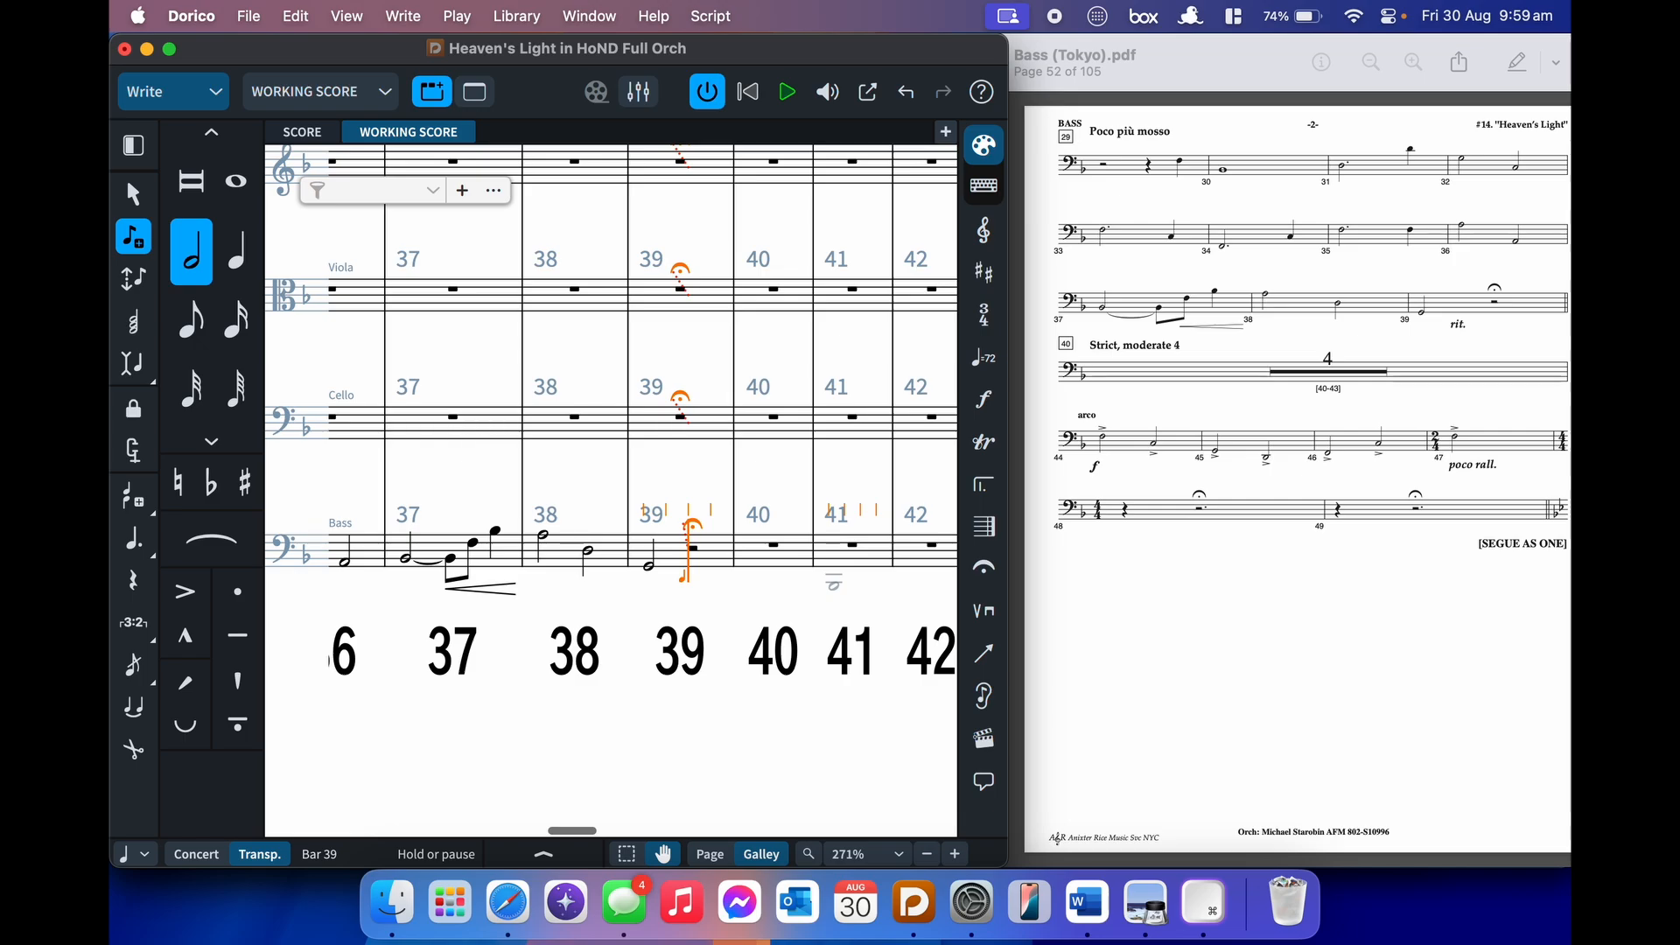
{"action": "key", "text": "shift+t"}
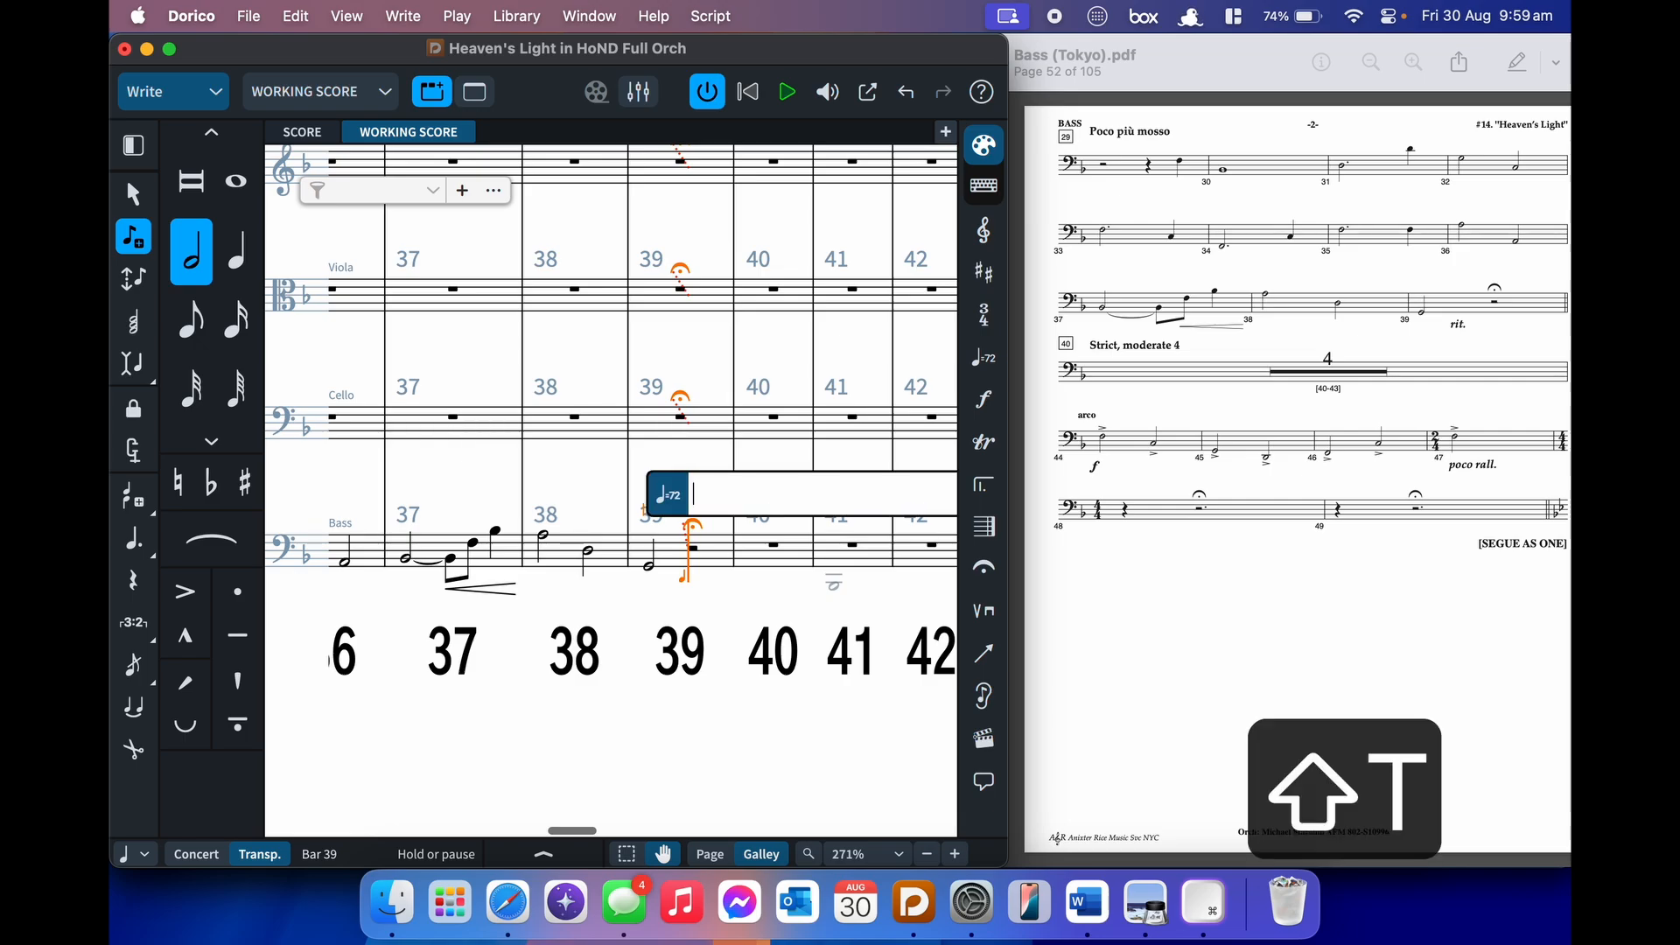
{"action": "type", "text": "rit."}
{"action": "key", "text": "Return"}
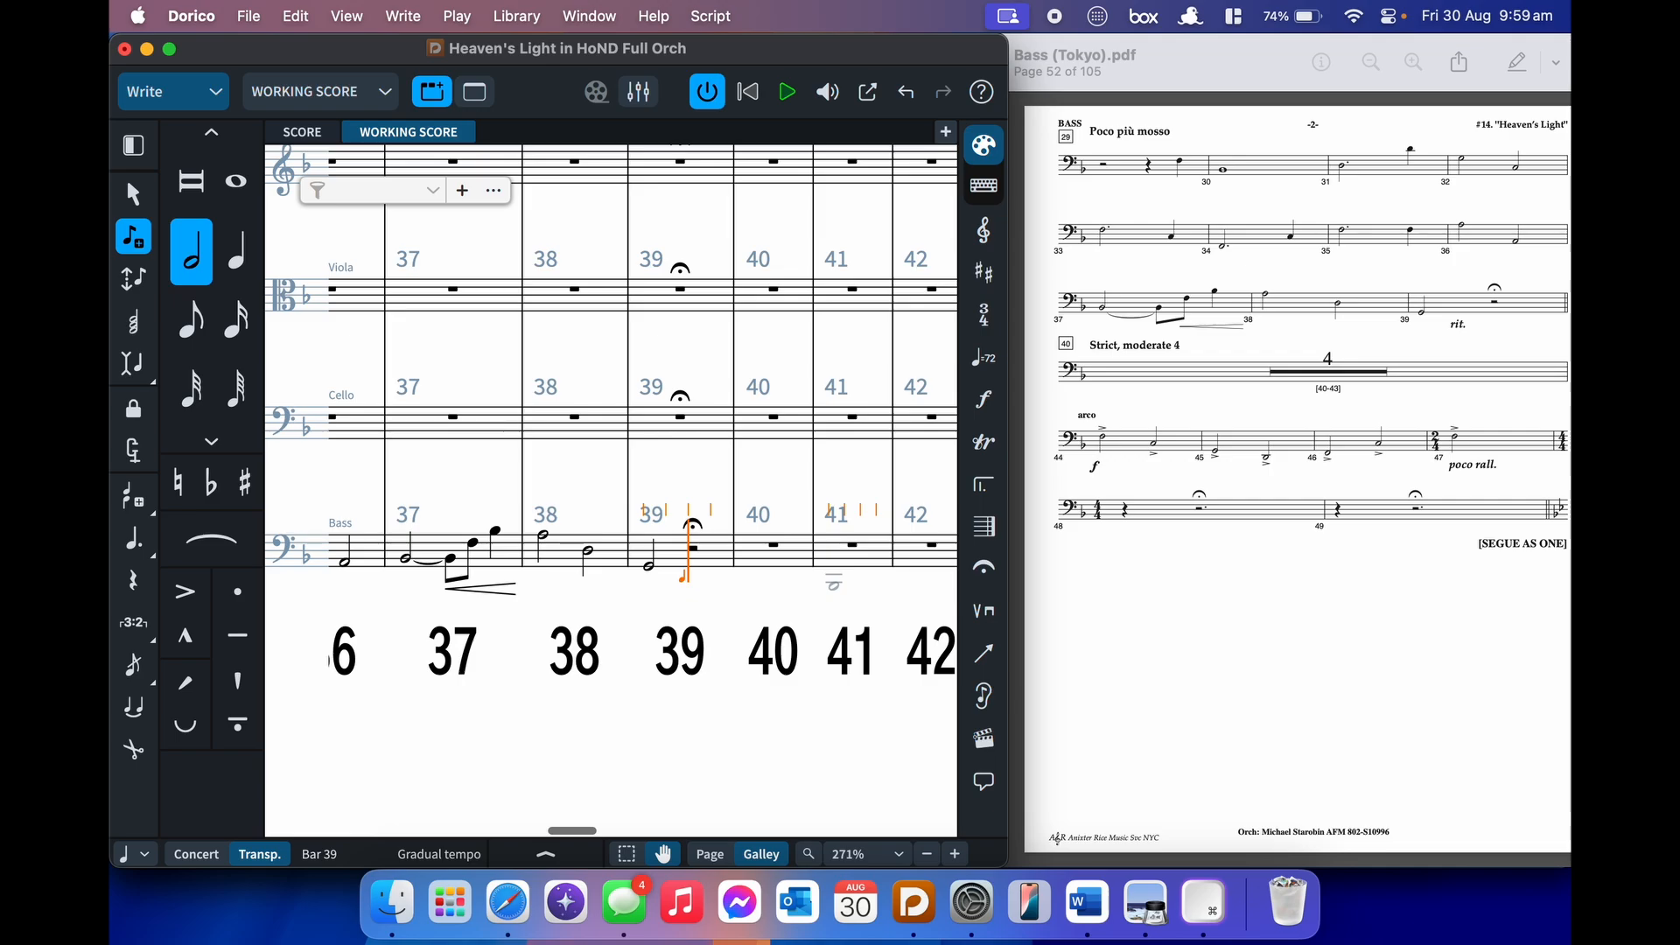
- Move the Bass input caret to the start of bar 40
{"action": "scroll", "coordinate": [722, 397], "scroll_direction": "up", "scroll_amount": 5}
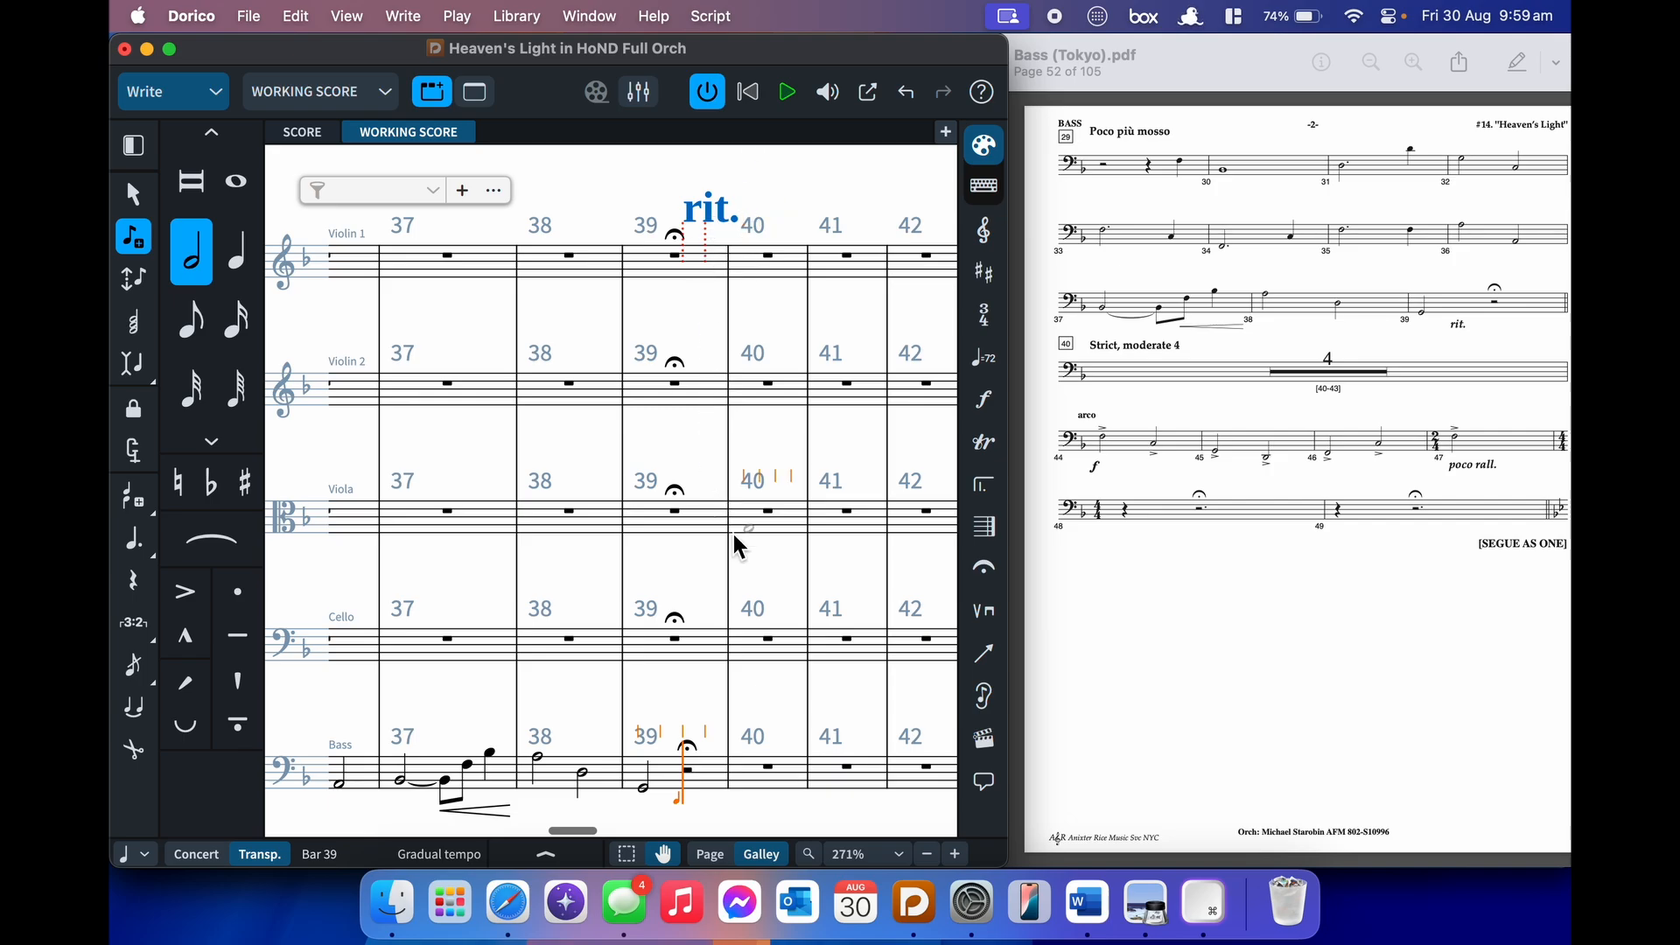
{"action": "scroll", "coordinate": [734, 536], "scroll_direction": "down", "scroll_amount": 3}
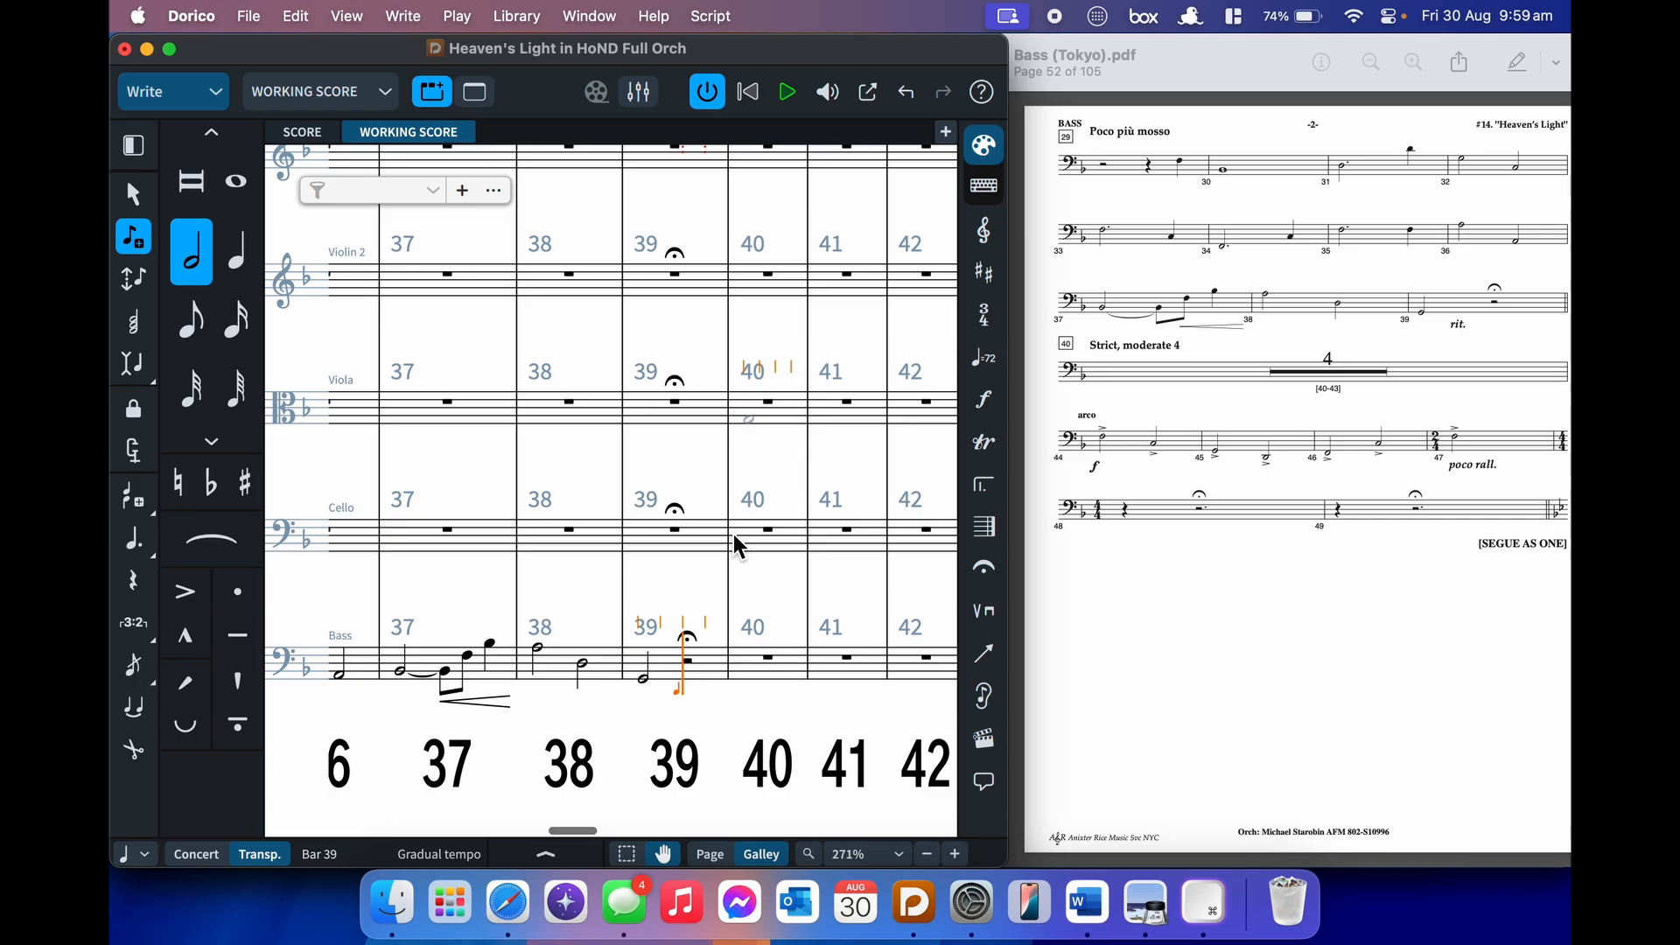
{"action": "key", "text": "Right"}
{"action": "key", "text": "Right"}
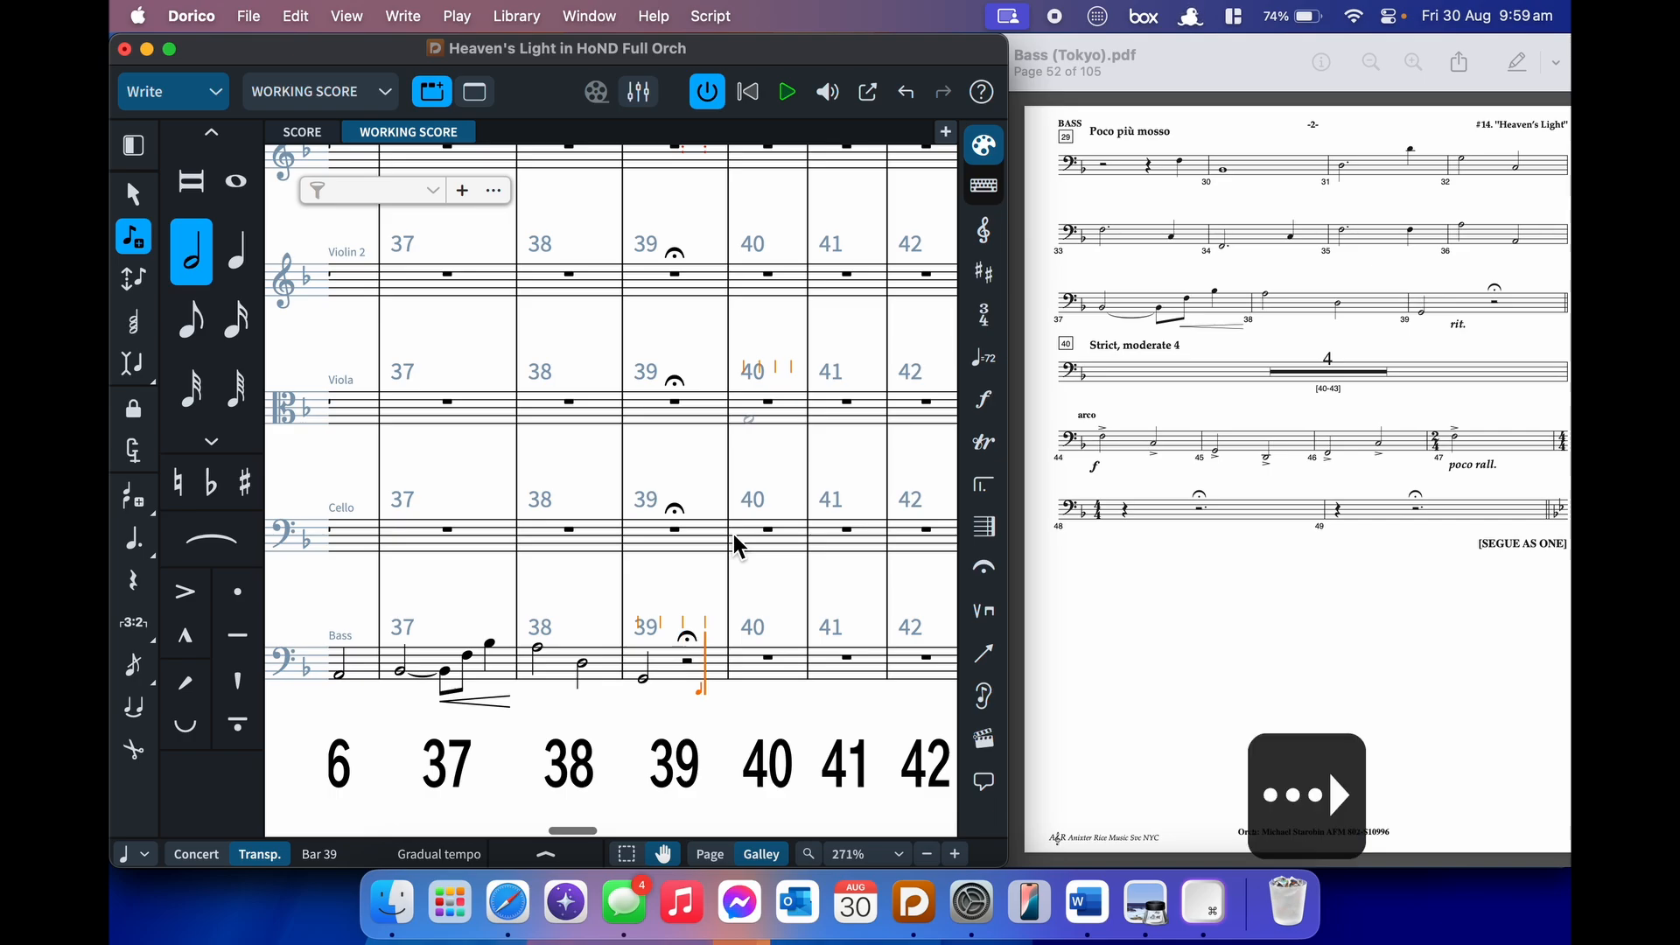
{"action": "key", "text": "Left"}
{"action": "key", "text": "Left"}
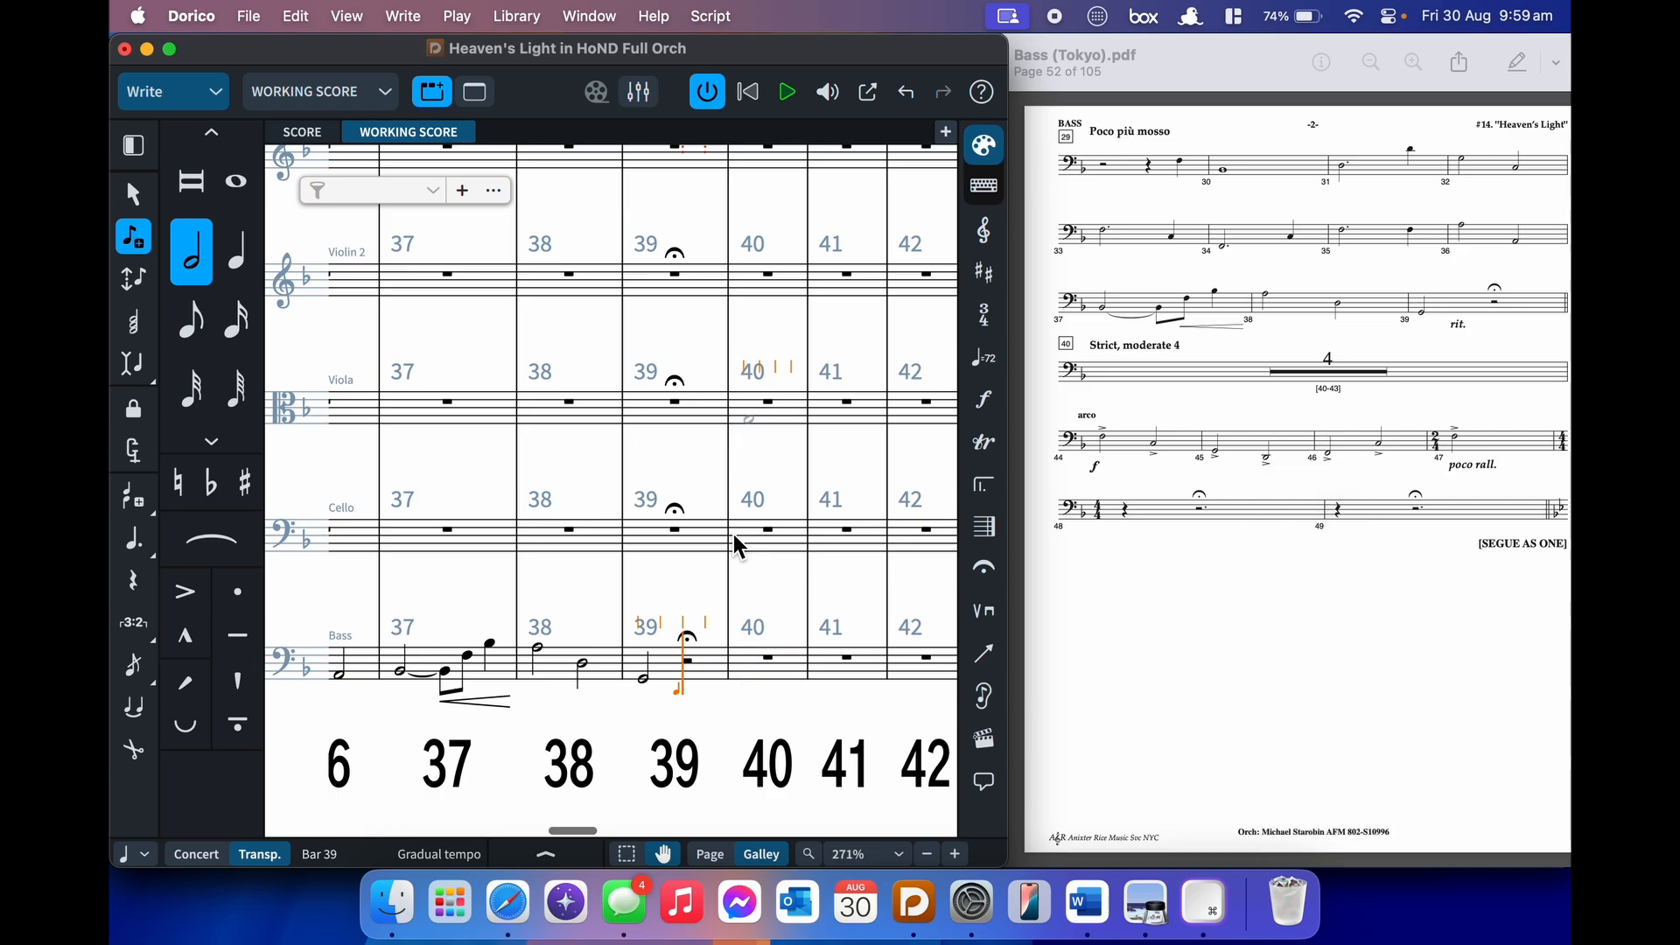
{"action": "key", "text": "super+Right"}
- Add a double barline and a rehearsal mark at the start of bar 40
{"action": "key", "text": "shift+b"}
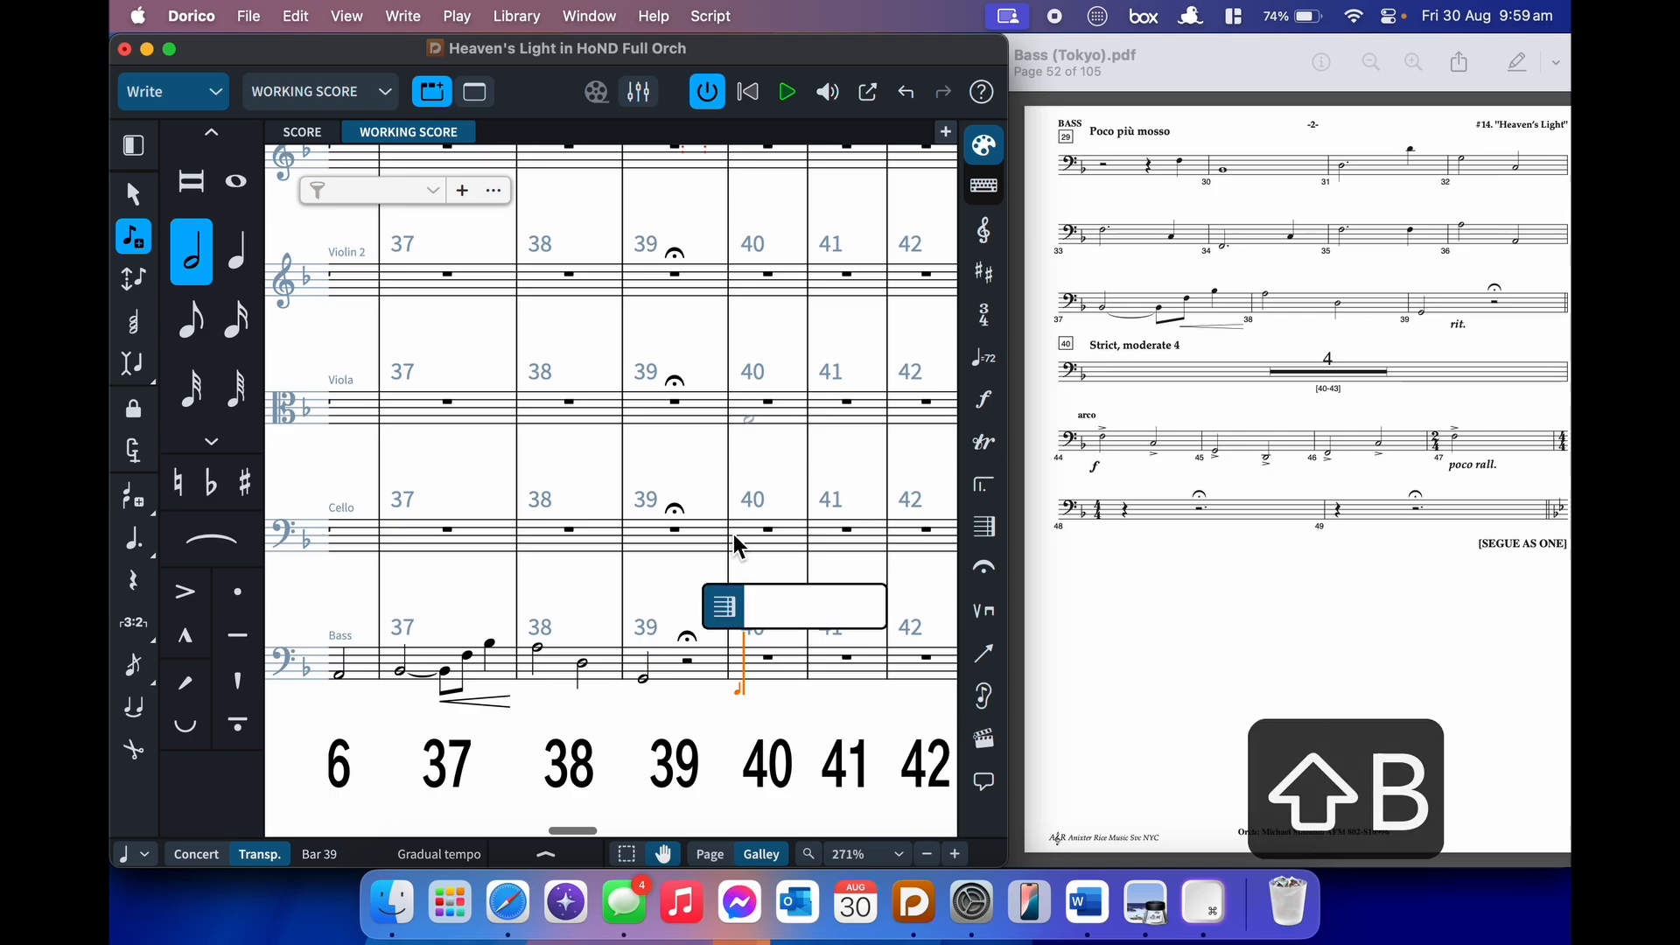
{"action": "type", "text": "||"}
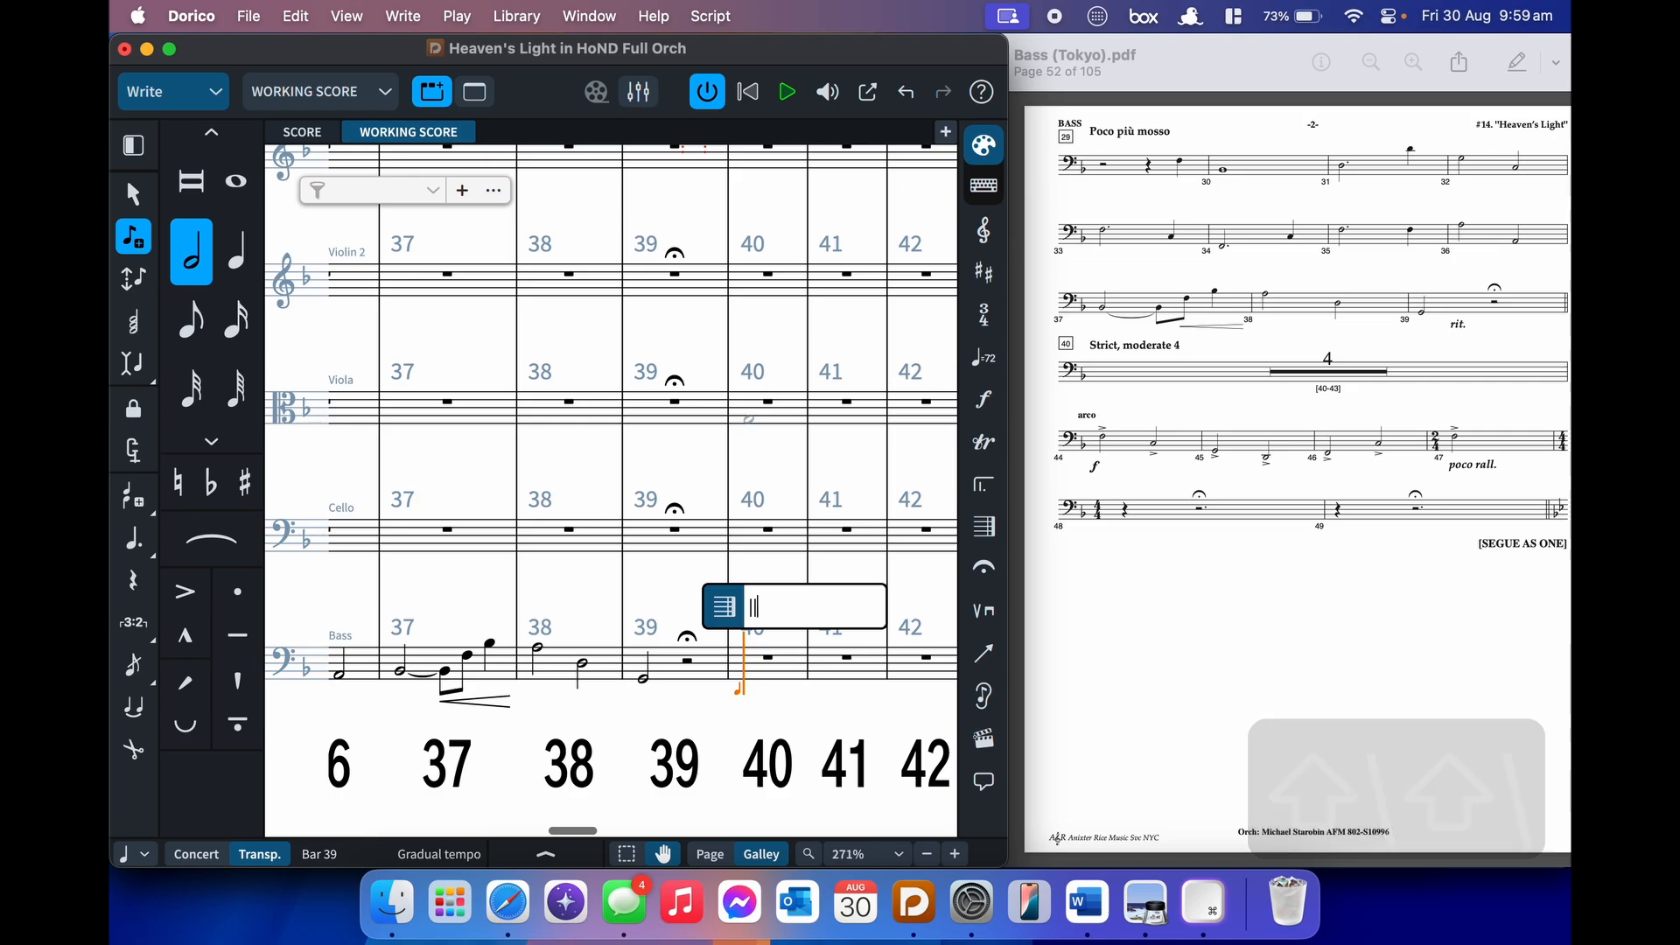
{"action": "key", "text": "Return"}
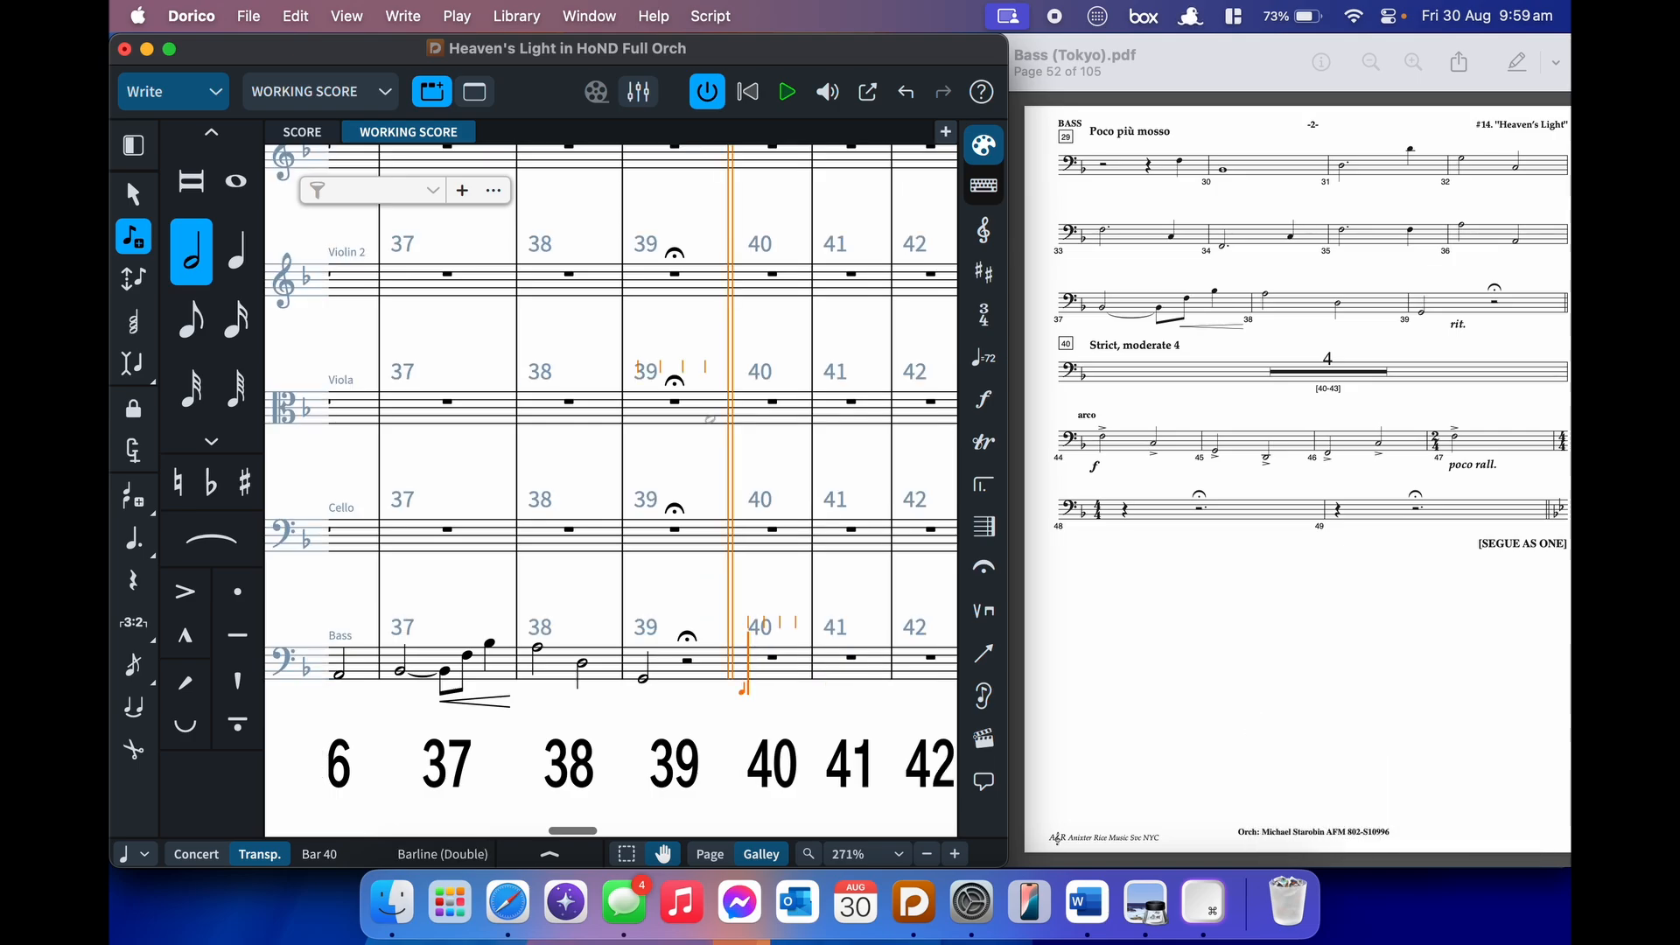
{"action": "key", "text": "shift+a"}
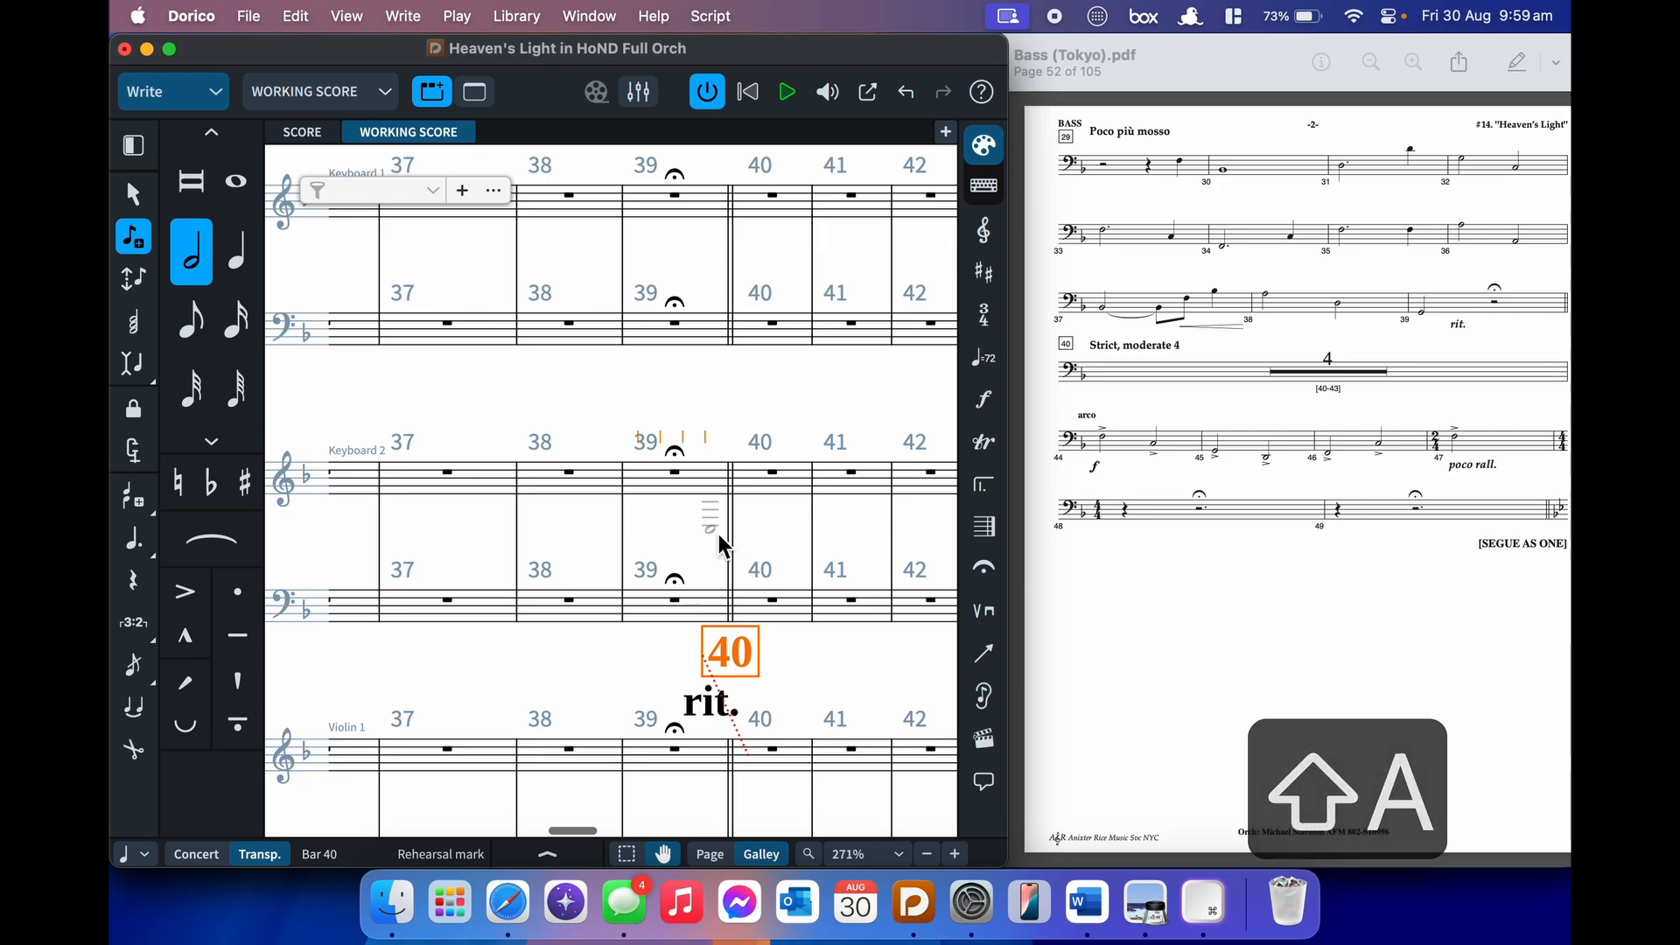
- Add the tempo marking 'Strict, moderate 4' at bar 40, then advance input to bar 44
{"action": "scroll", "coordinate": [722, 545], "scroll_direction": "down", "scroll_amount": 4}
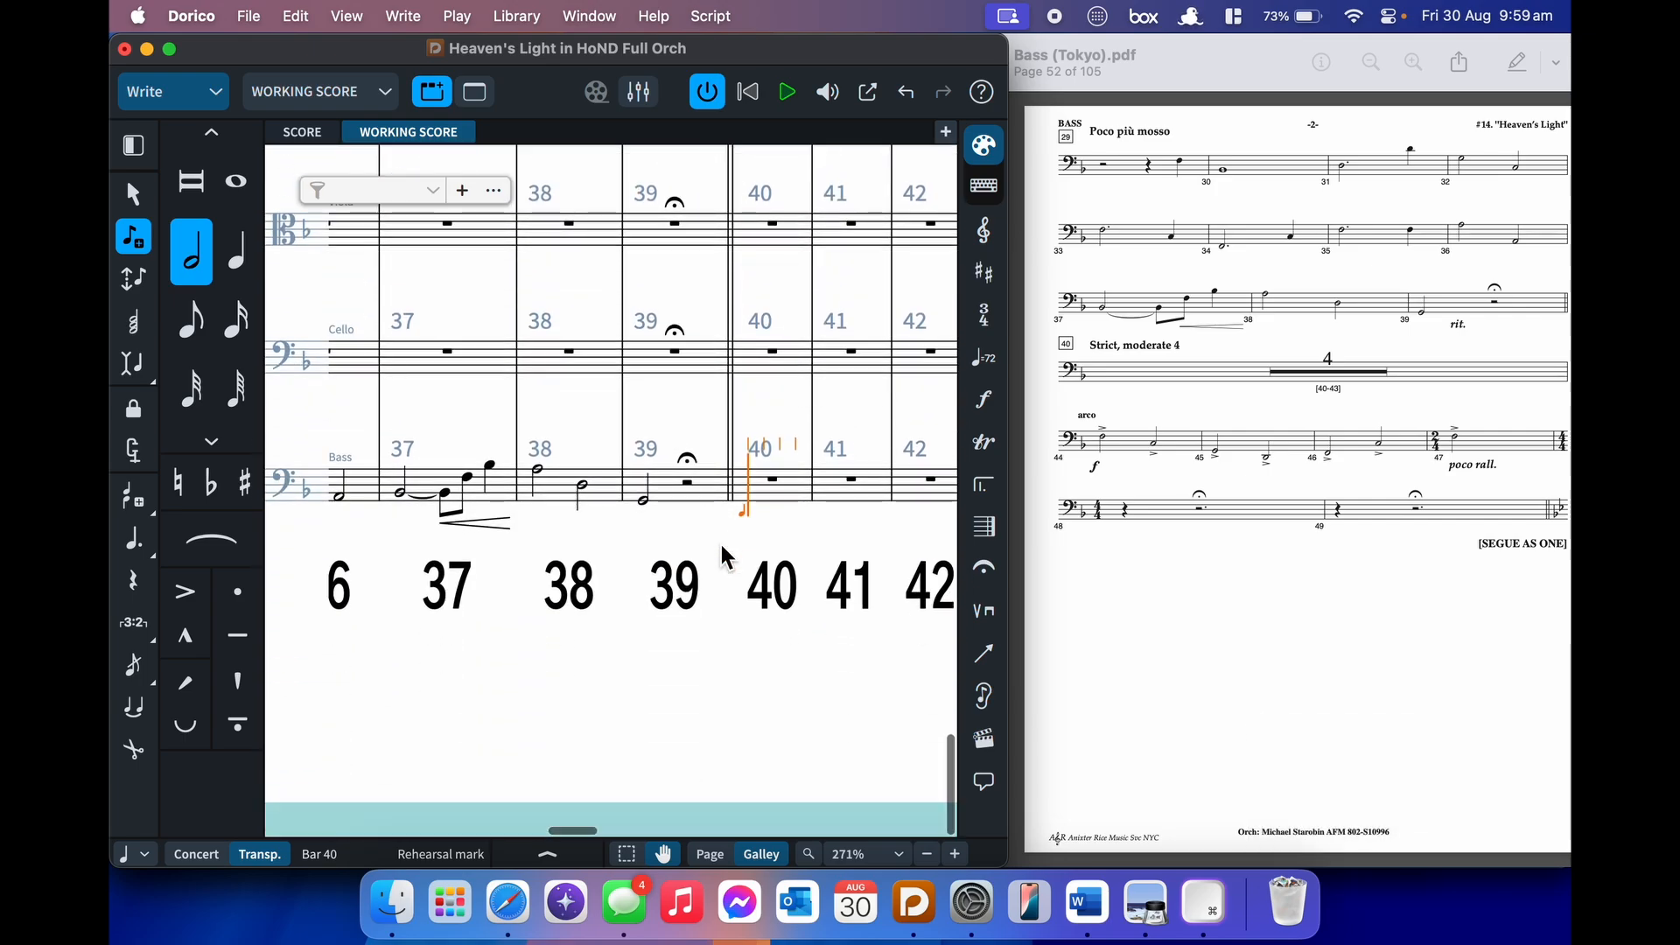
{"action": "key", "text": "shift+t"}
{"action": "type", "text": "Strict"}
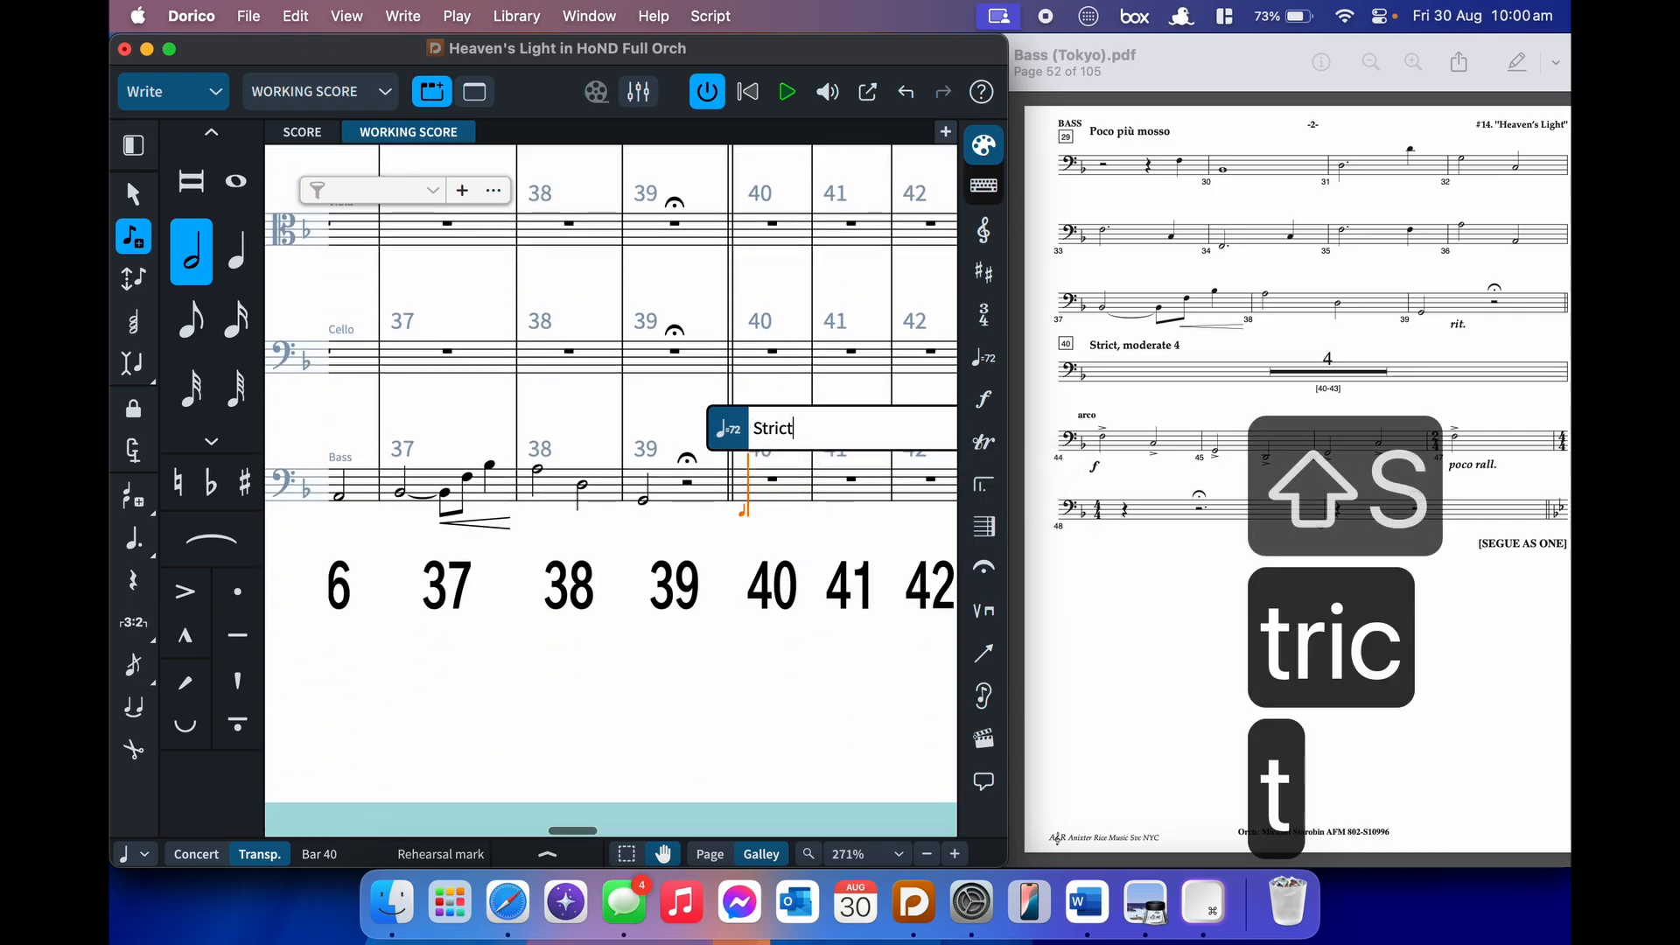
{"action": "type", "text": ", moderate 4"}
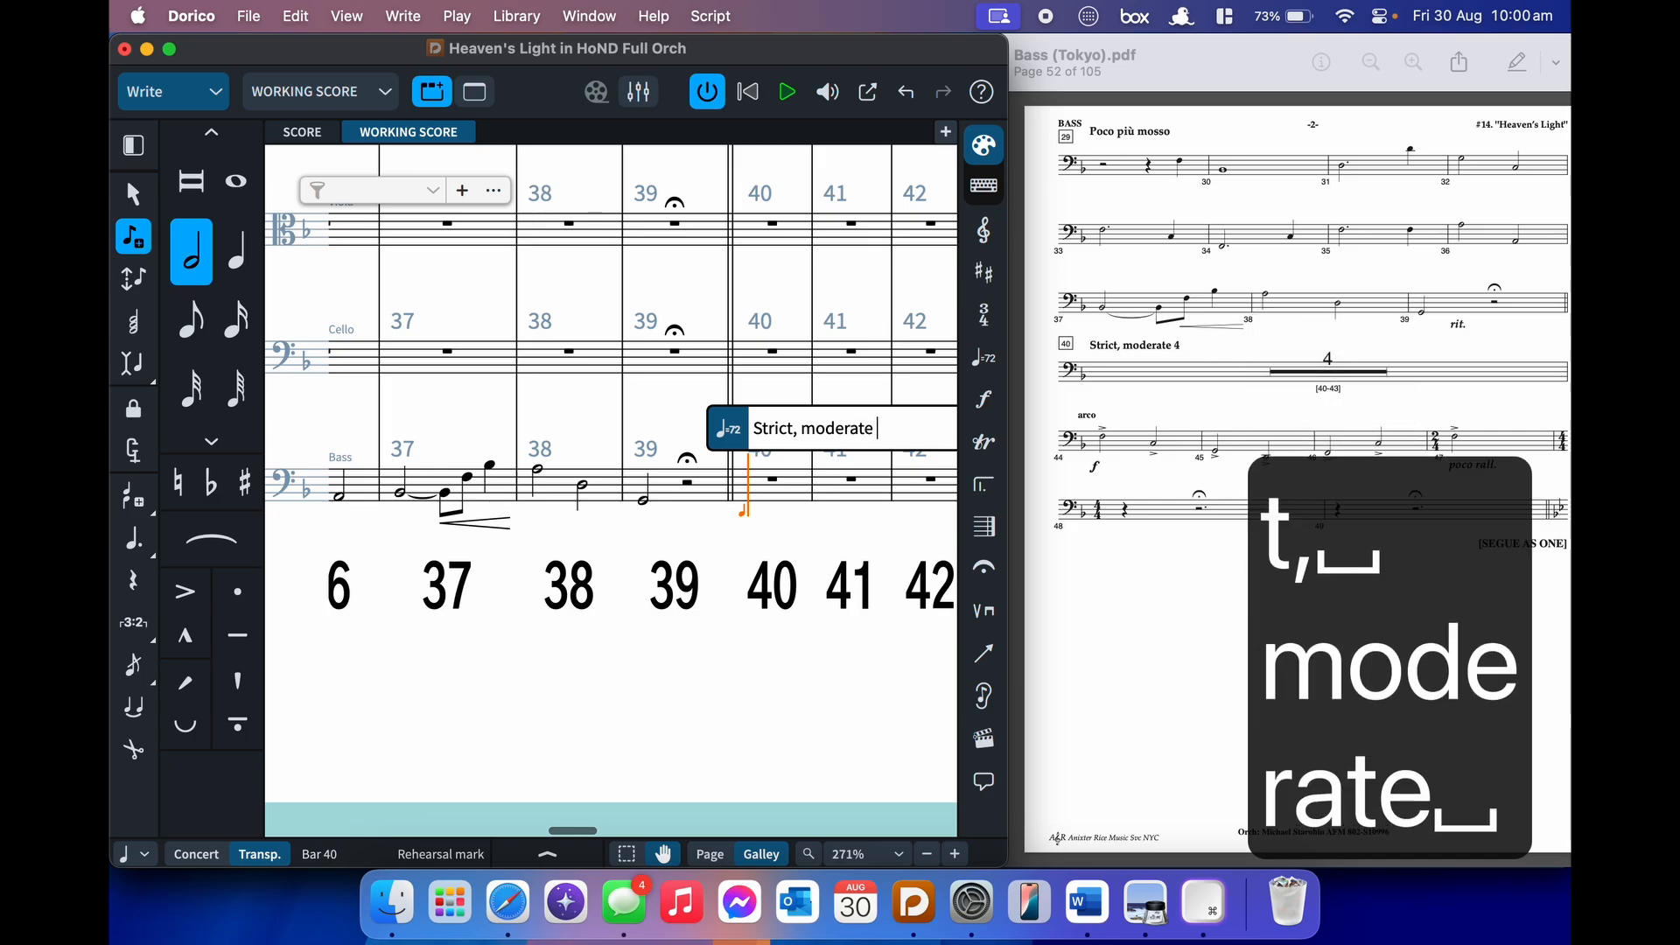
{"action": "key", "text": "Return"}
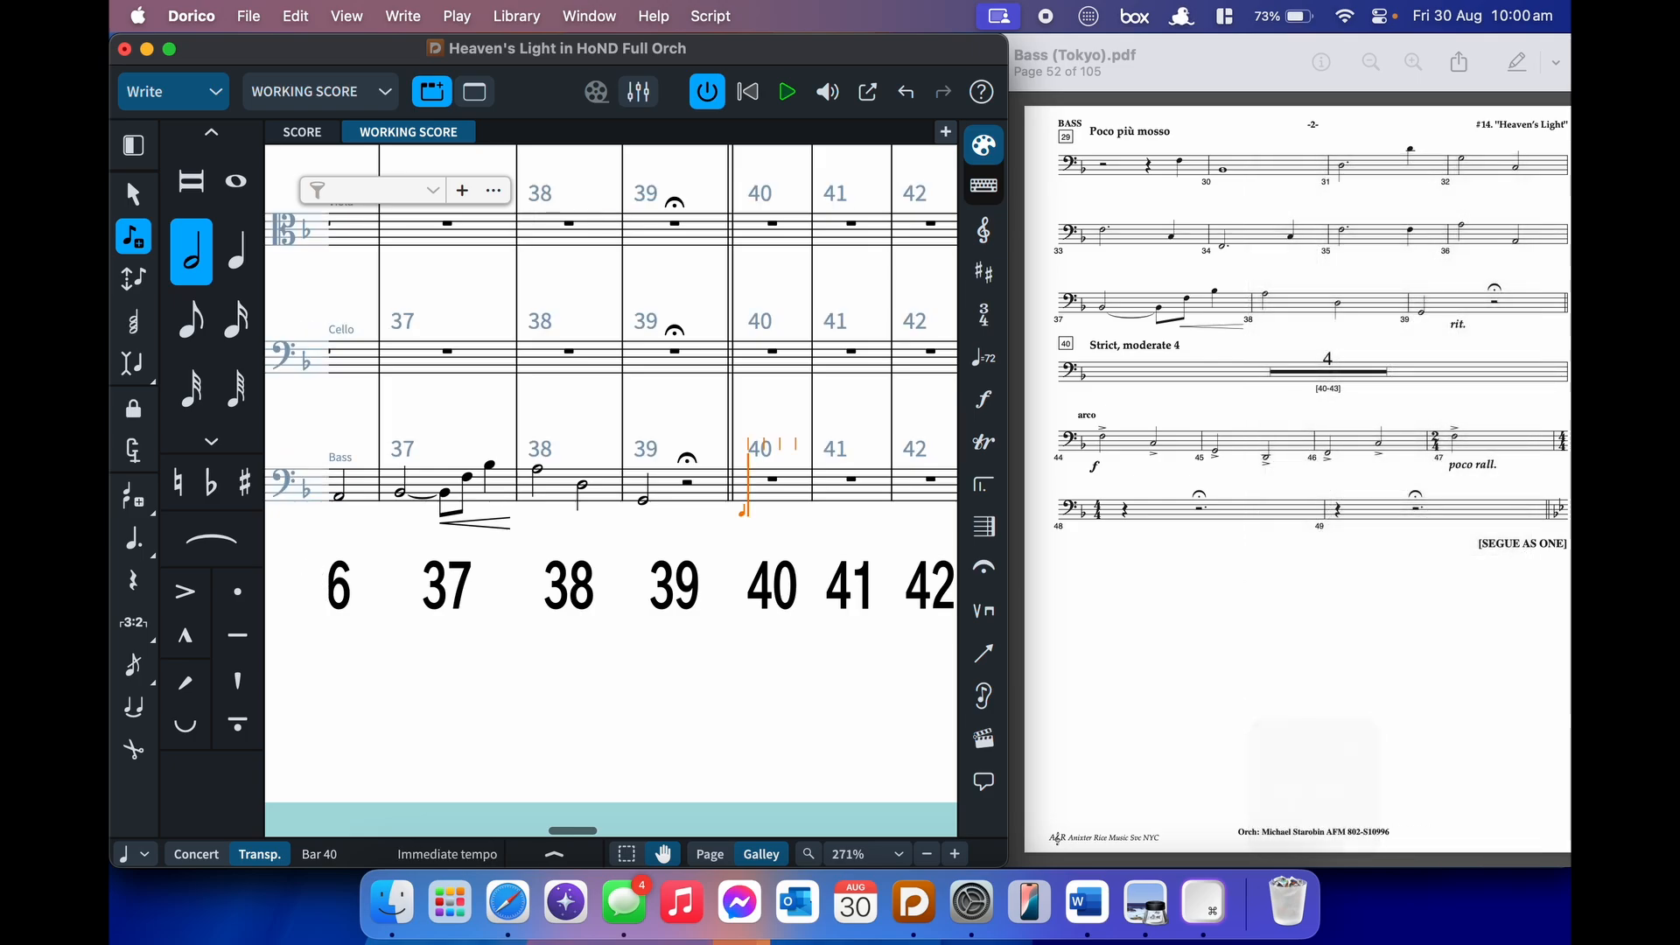
{"action": "scroll", "coordinate": [611, 490], "scroll_direction": "up", "scroll_amount": 5}
{"action": "scroll", "coordinate": [611, 490], "scroll_direction": "down", "scroll_amount": 1}
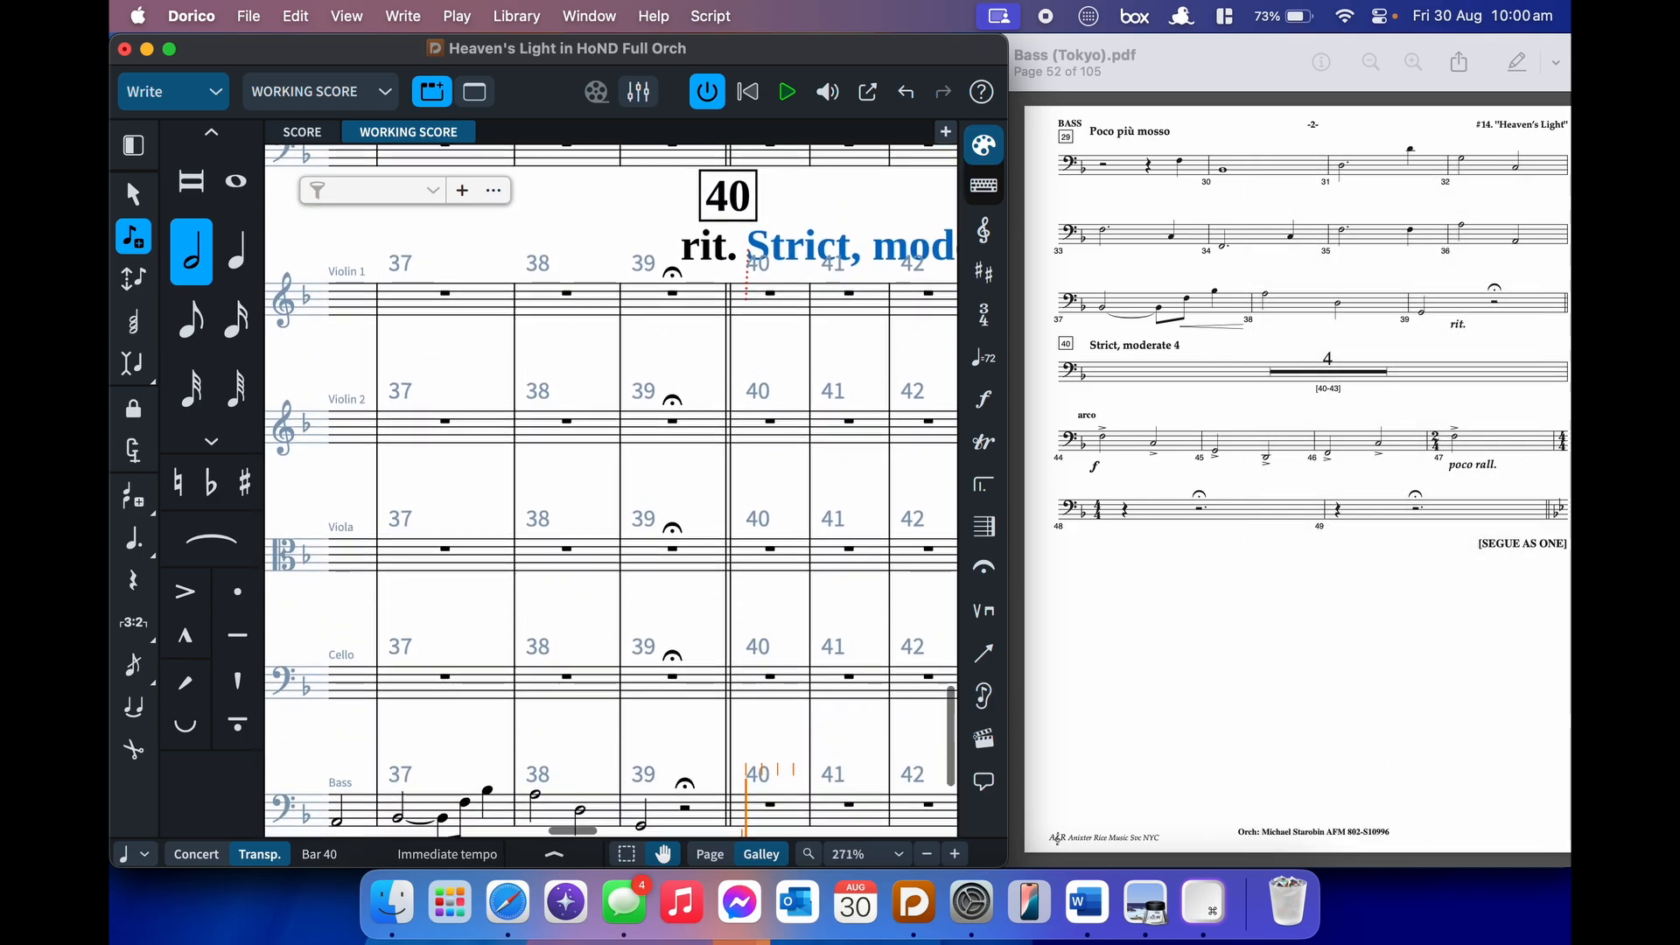
{"action": "scroll", "coordinate": [611, 490], "scroll_direction": "right", "scroll_amount": 3}
{"action": "scroll", "coordinate": [665, 454], "scroll_direction": "right", "scroll_amount": 1}
{"action": "scroll", "coordinate": [665, 454], "scroll_direction": "down", "scroll_amount": 3}
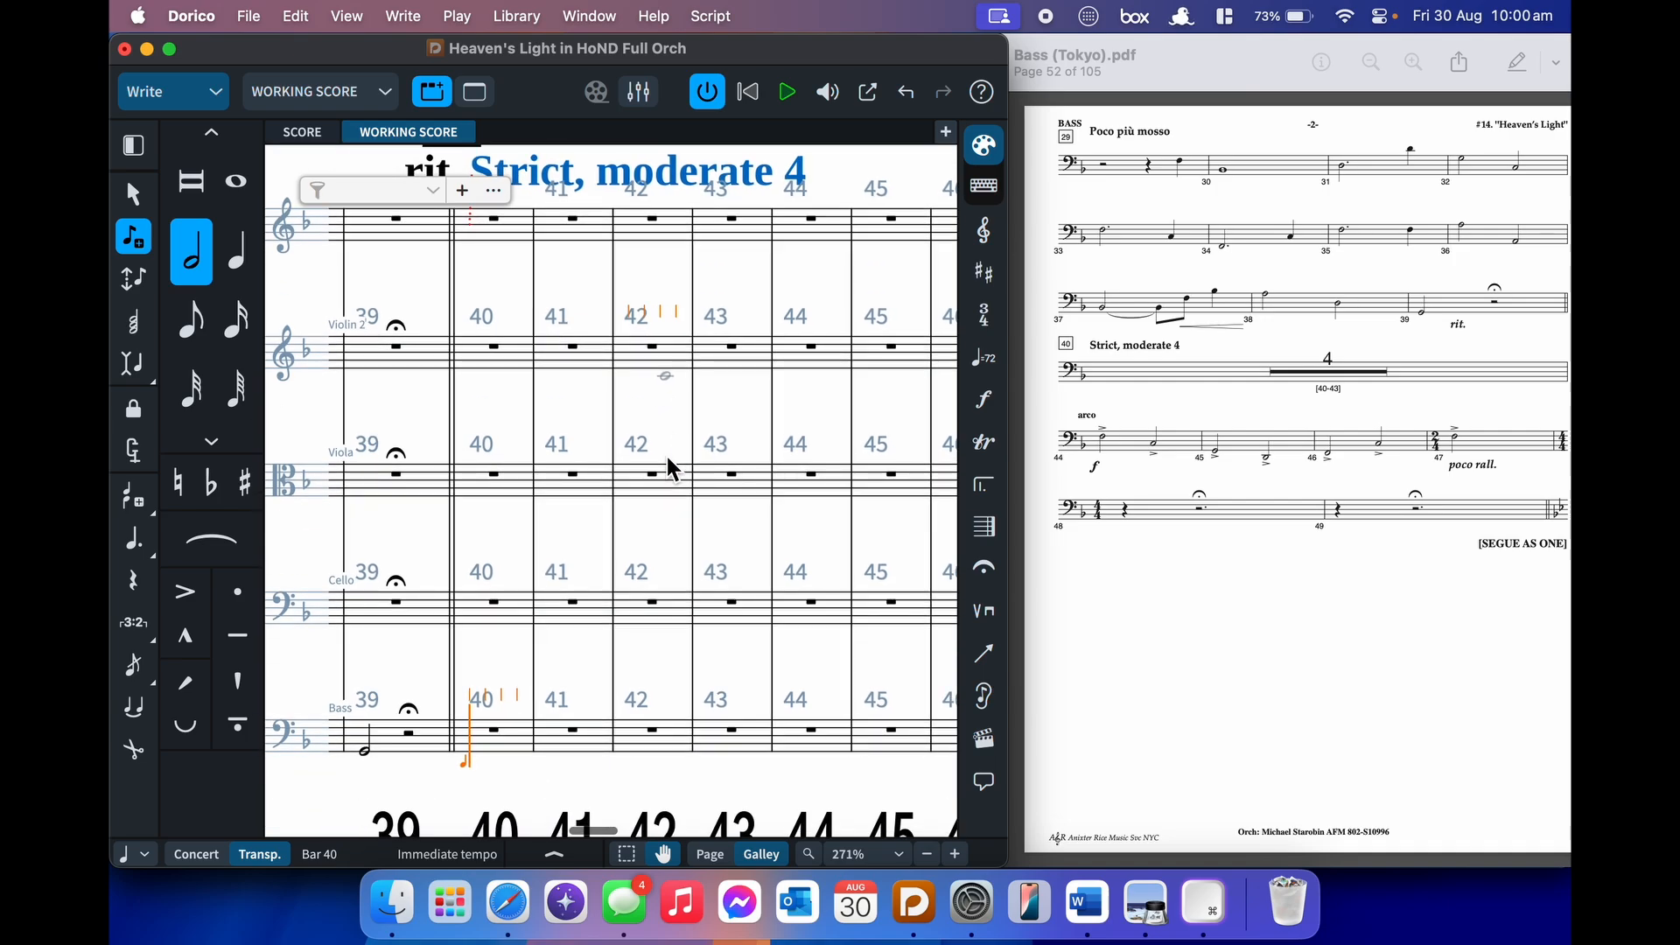
{"action": "key", "text": "super+Right"}
{"action": "key", "text": "super+Right"}
{"action": "key", "text": "super+Right"}
{"action": "key", "text": "super+Right"}
- Add a forte dynamic at bar 44 of the Bass staff
{"action": "key", "text": "shift+d"}
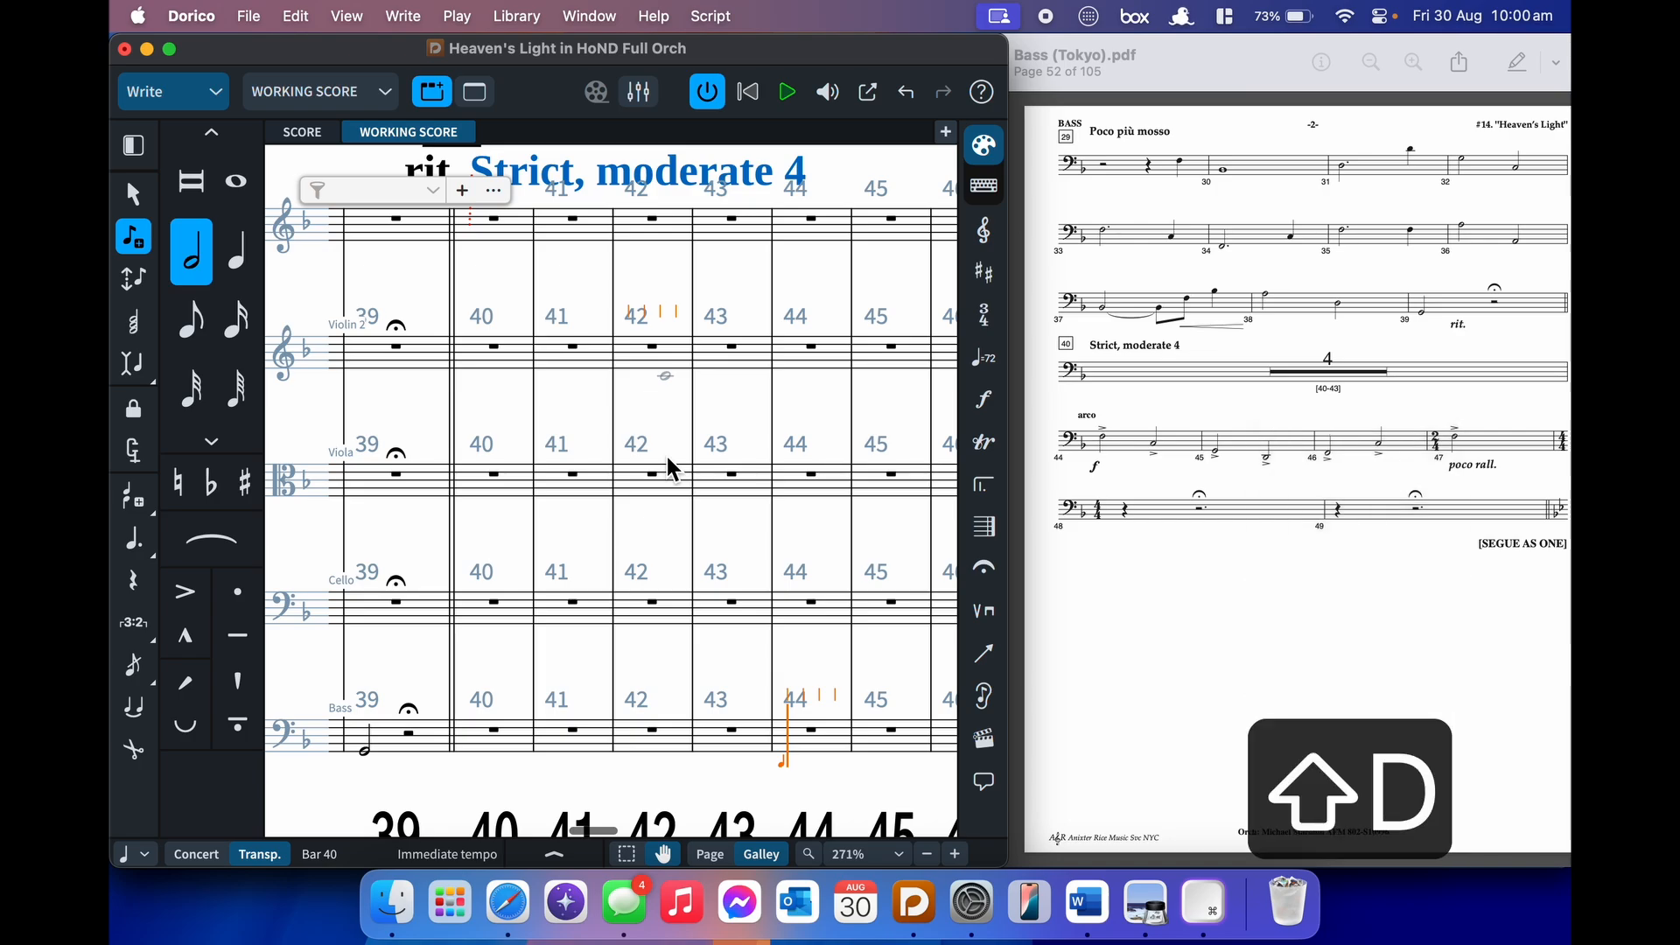
{"action": "type", "text": "f"}
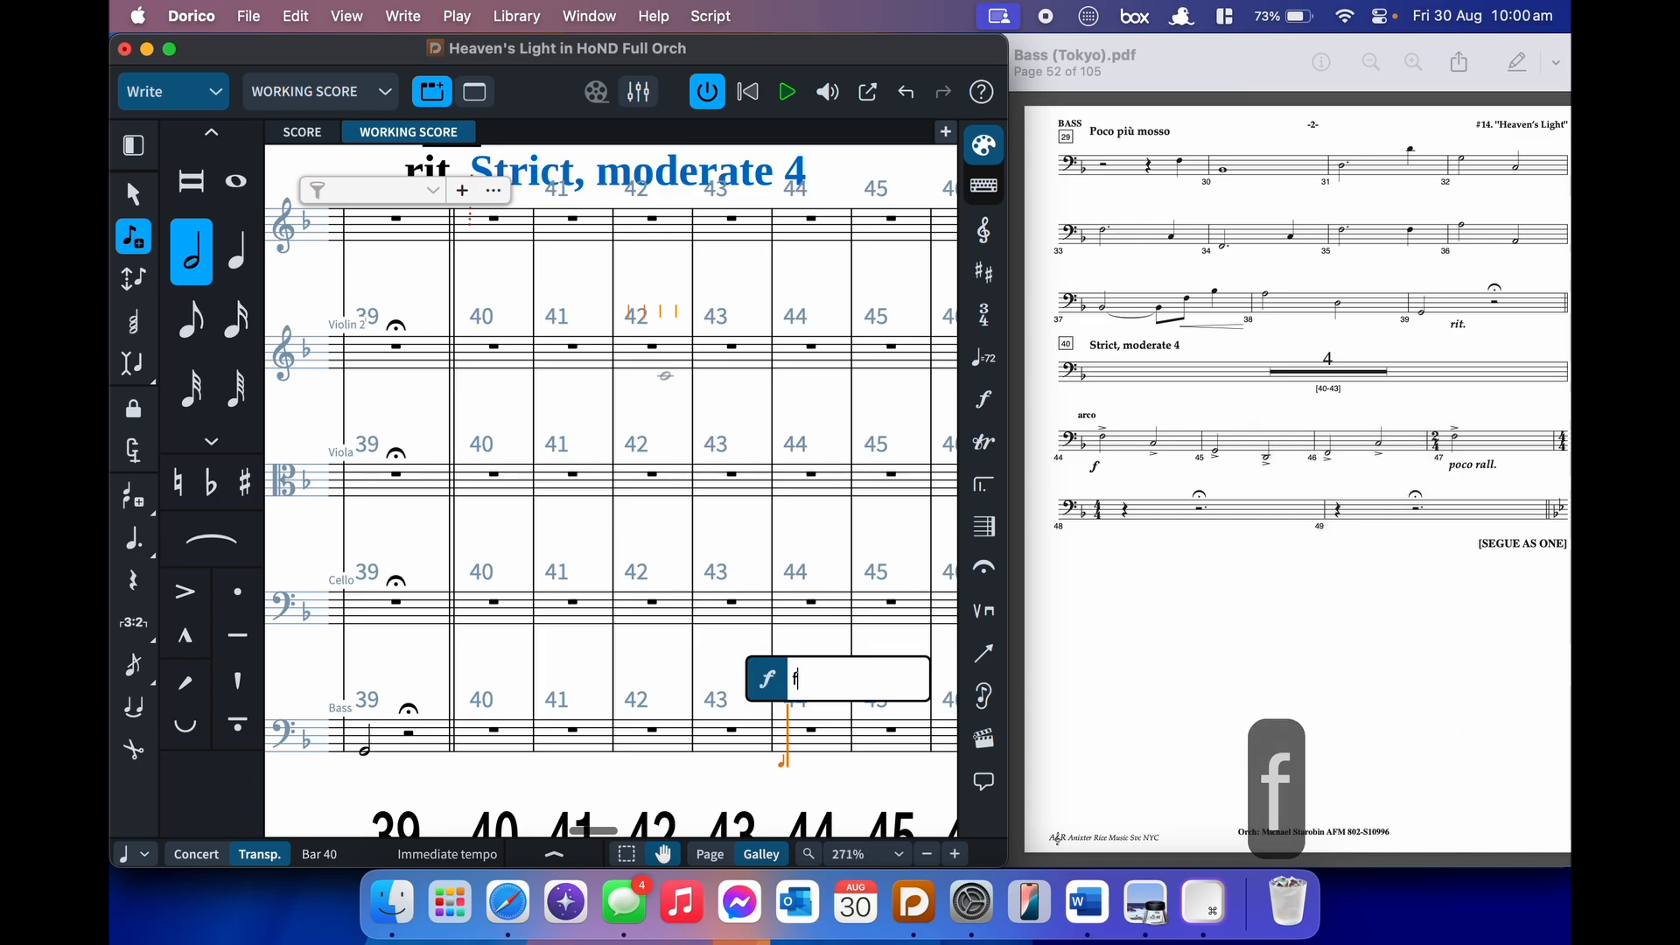
{"action": "key", "text": "Return"}
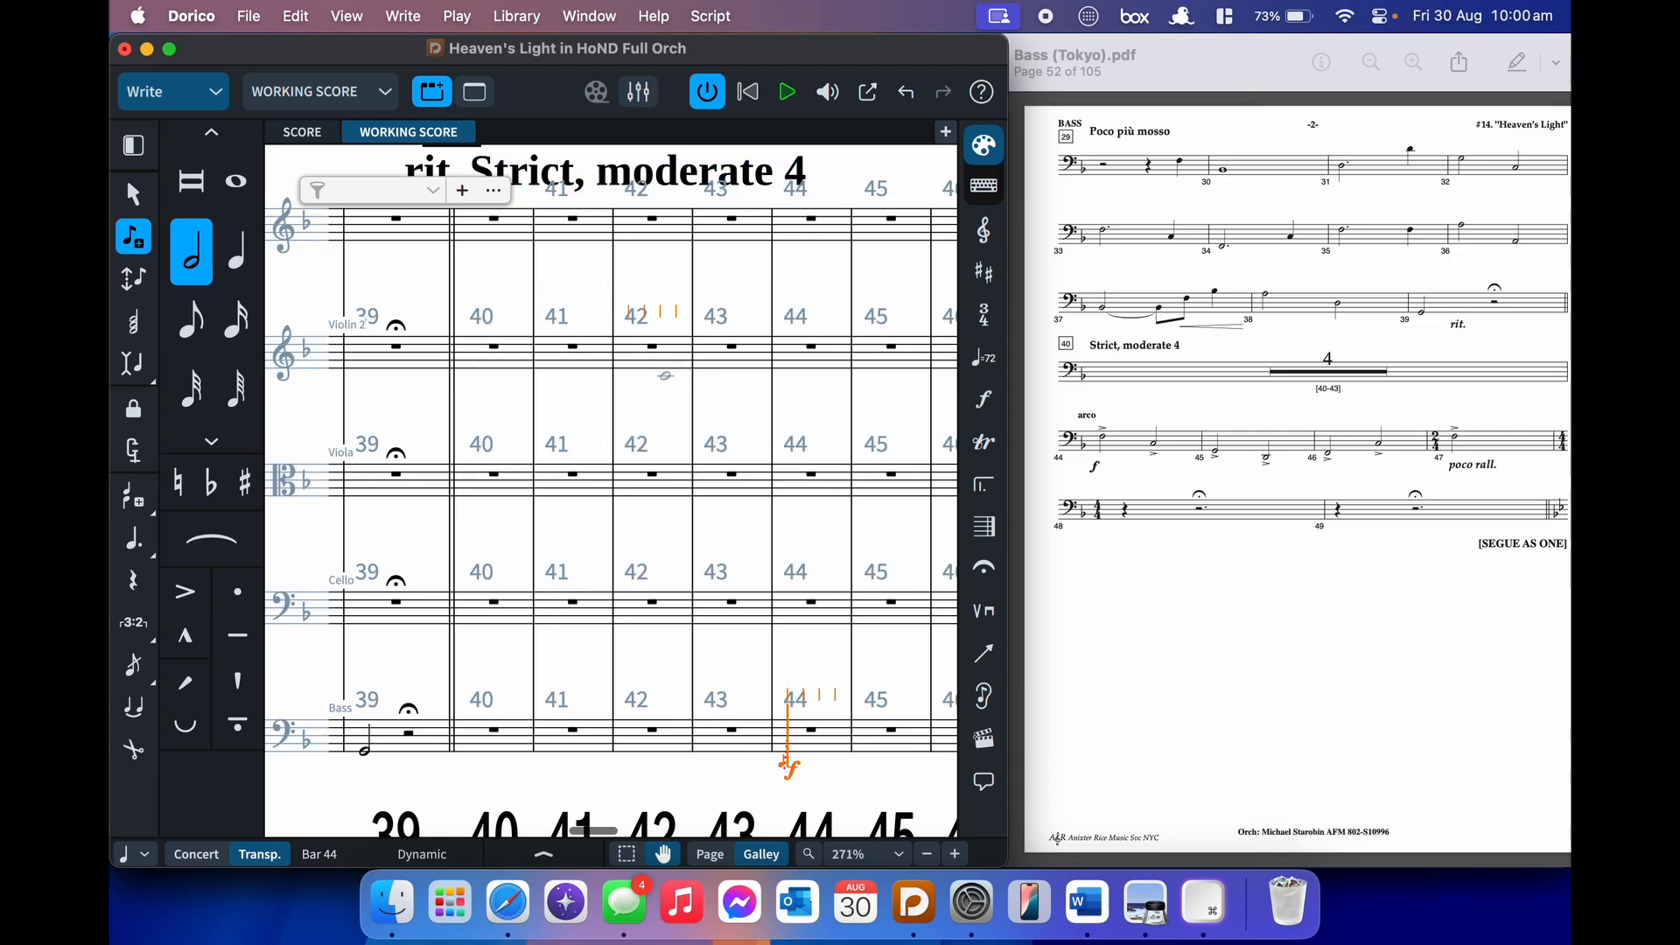
- Add an 'arco' playing technique above bar 44 of the Bass staff
{"action": "key", "text": "shift+p"}
{"action": "type", "text": "arco"}
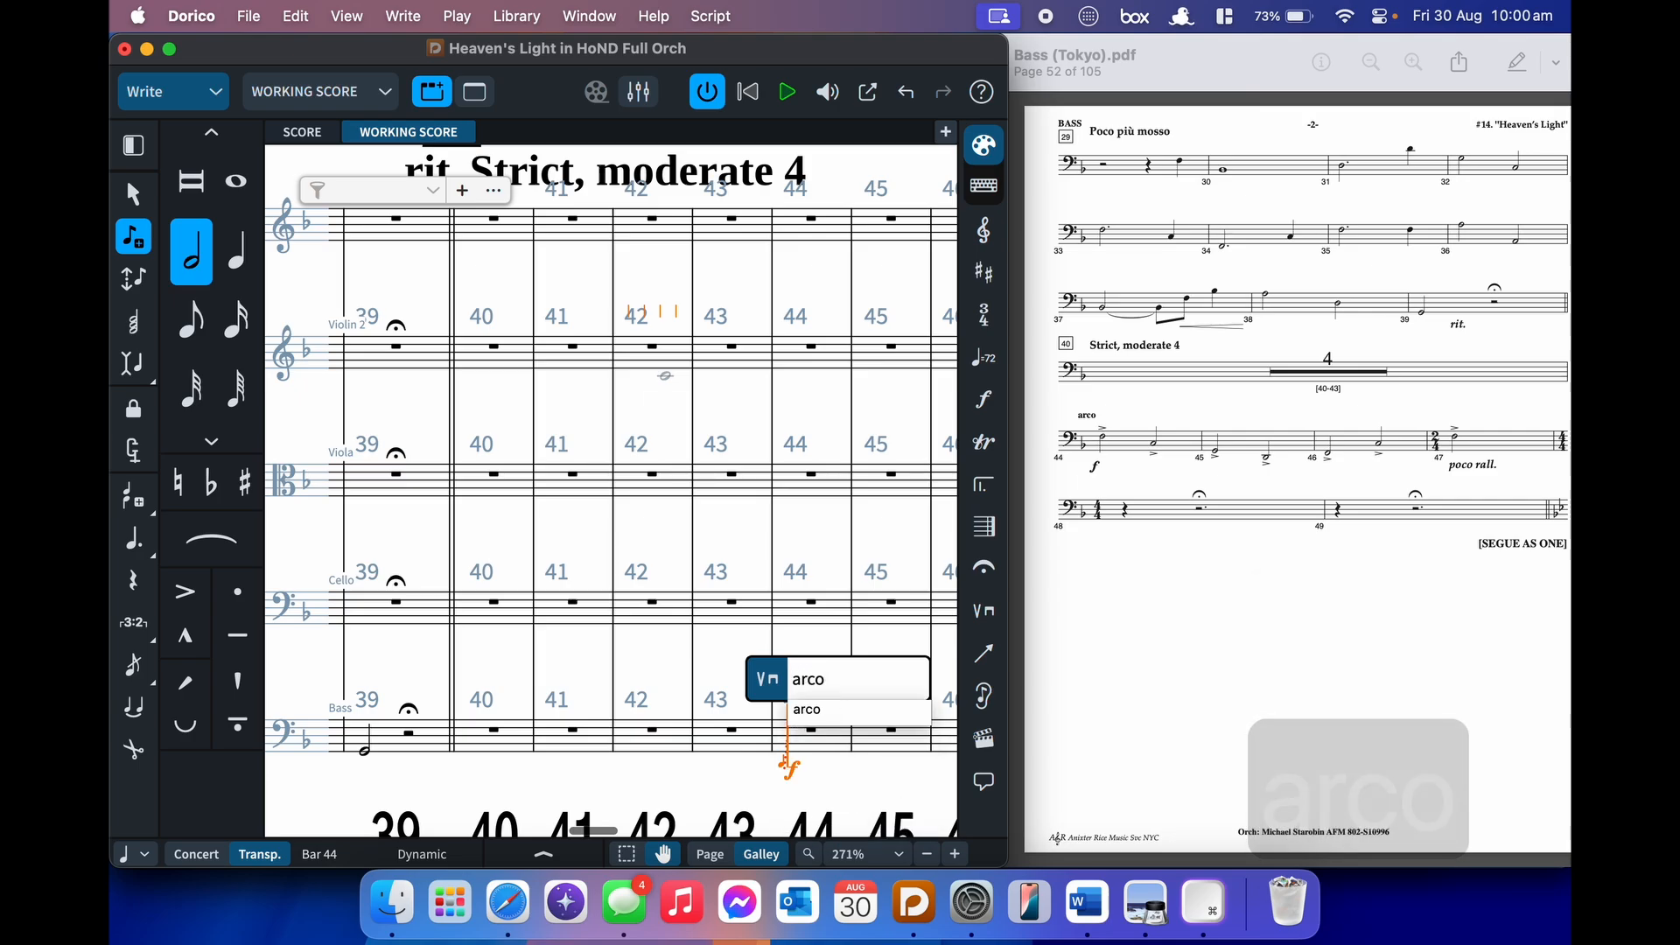
{"action": "key", "text": "BackSpace"}
{"action": "key", "text": "BackSpace"}
{"action": "key", "text": "BackSpace"}
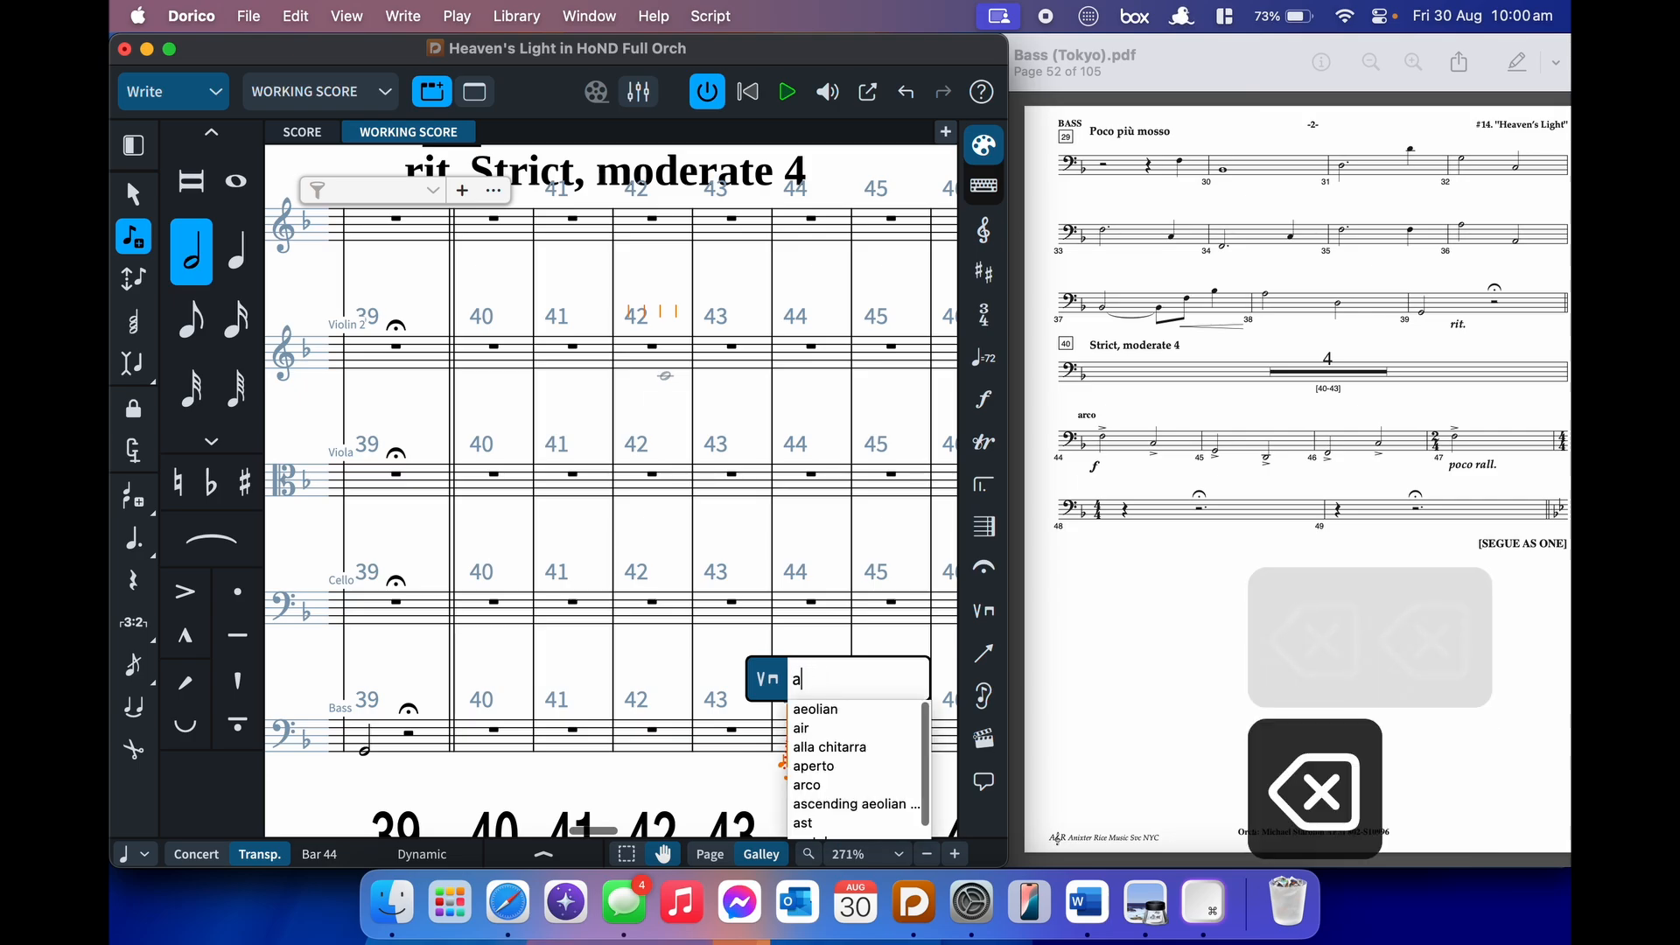
{"action": "key", "text": "Down"}
{"action": "key", "text": "Down"}
{"action": "key", "text": "Down"}
{"action": "key", "text": "Down"}
{"action": "key", "text": "Down"}
{"action": "key", "text": "Up"}
{"action": "key", "text": "Up"}
{"action": "key", "text": "Up"}
{"action": "key", "text": "Up"}
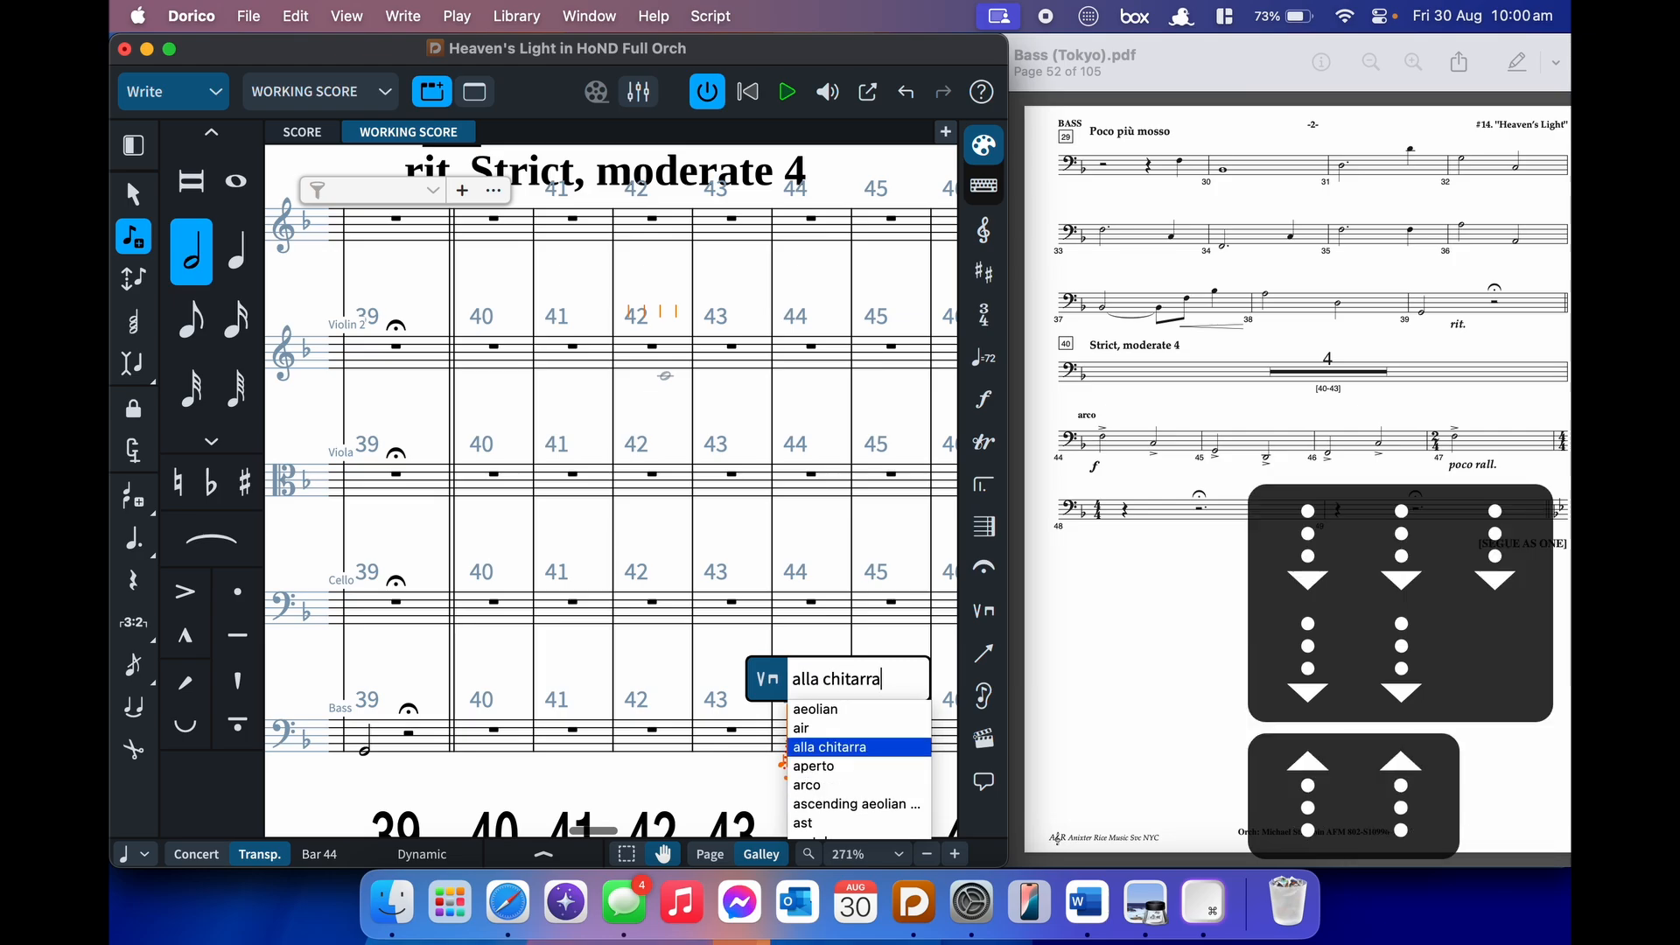
{"action": "key", "text": "Down"}
{"action": "key", "text": "BackSpace"}
{"action": "key", "text": "BackSpace"}
{"action": "type", "text": "rc"}
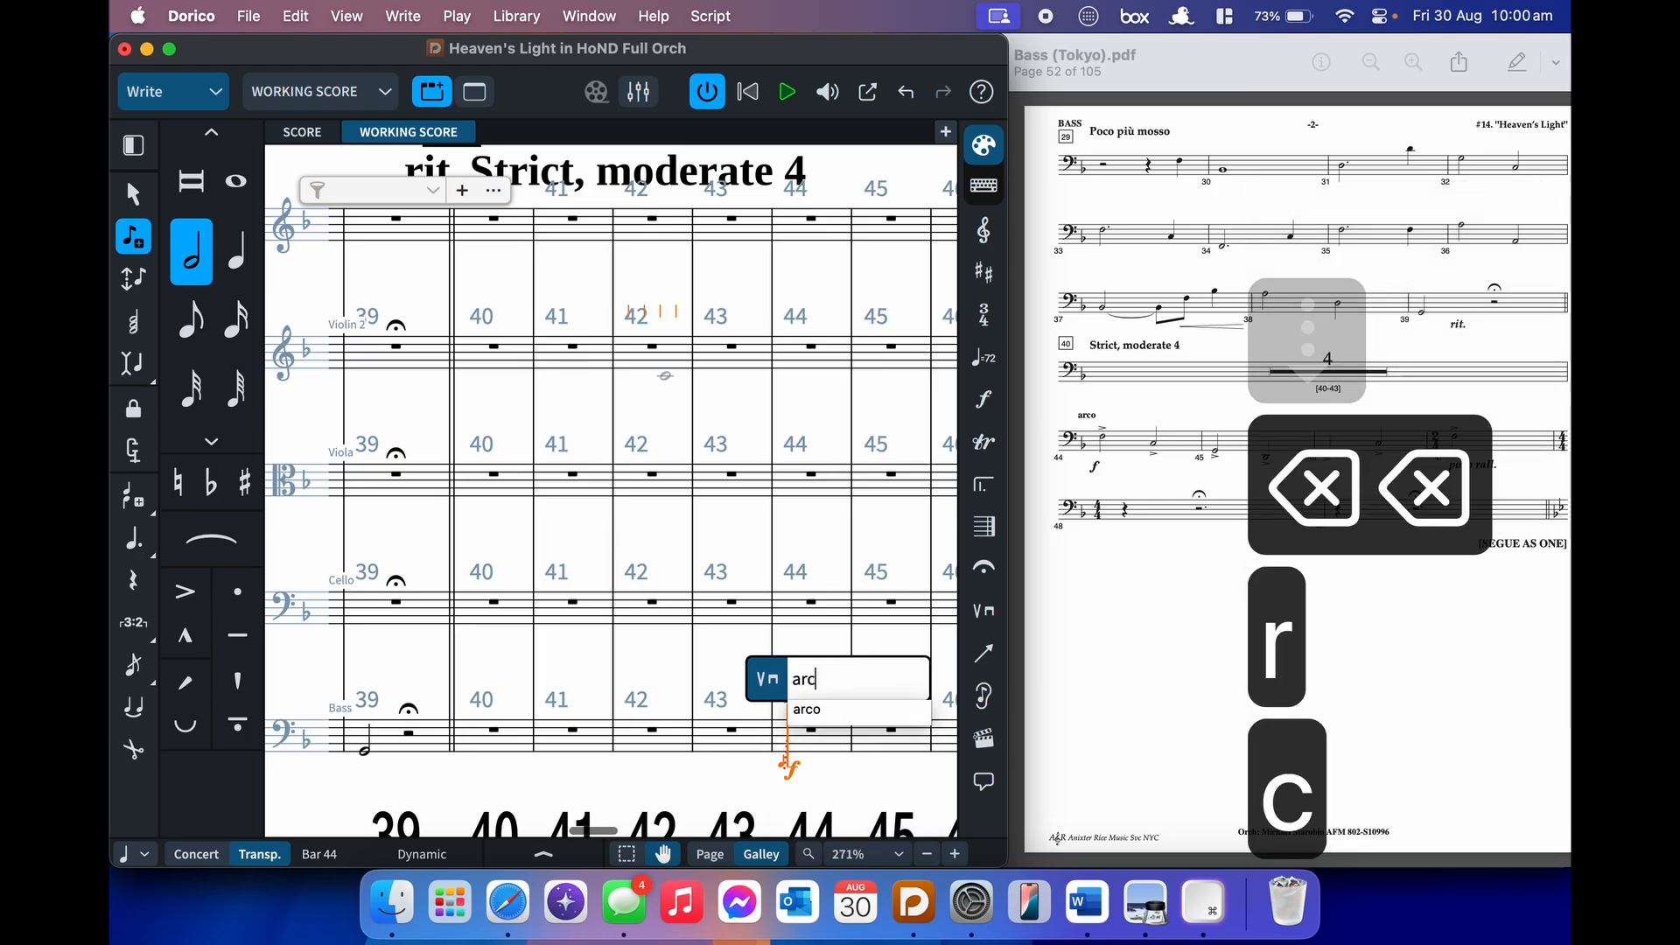
{"action": "key", "text": "Down"}
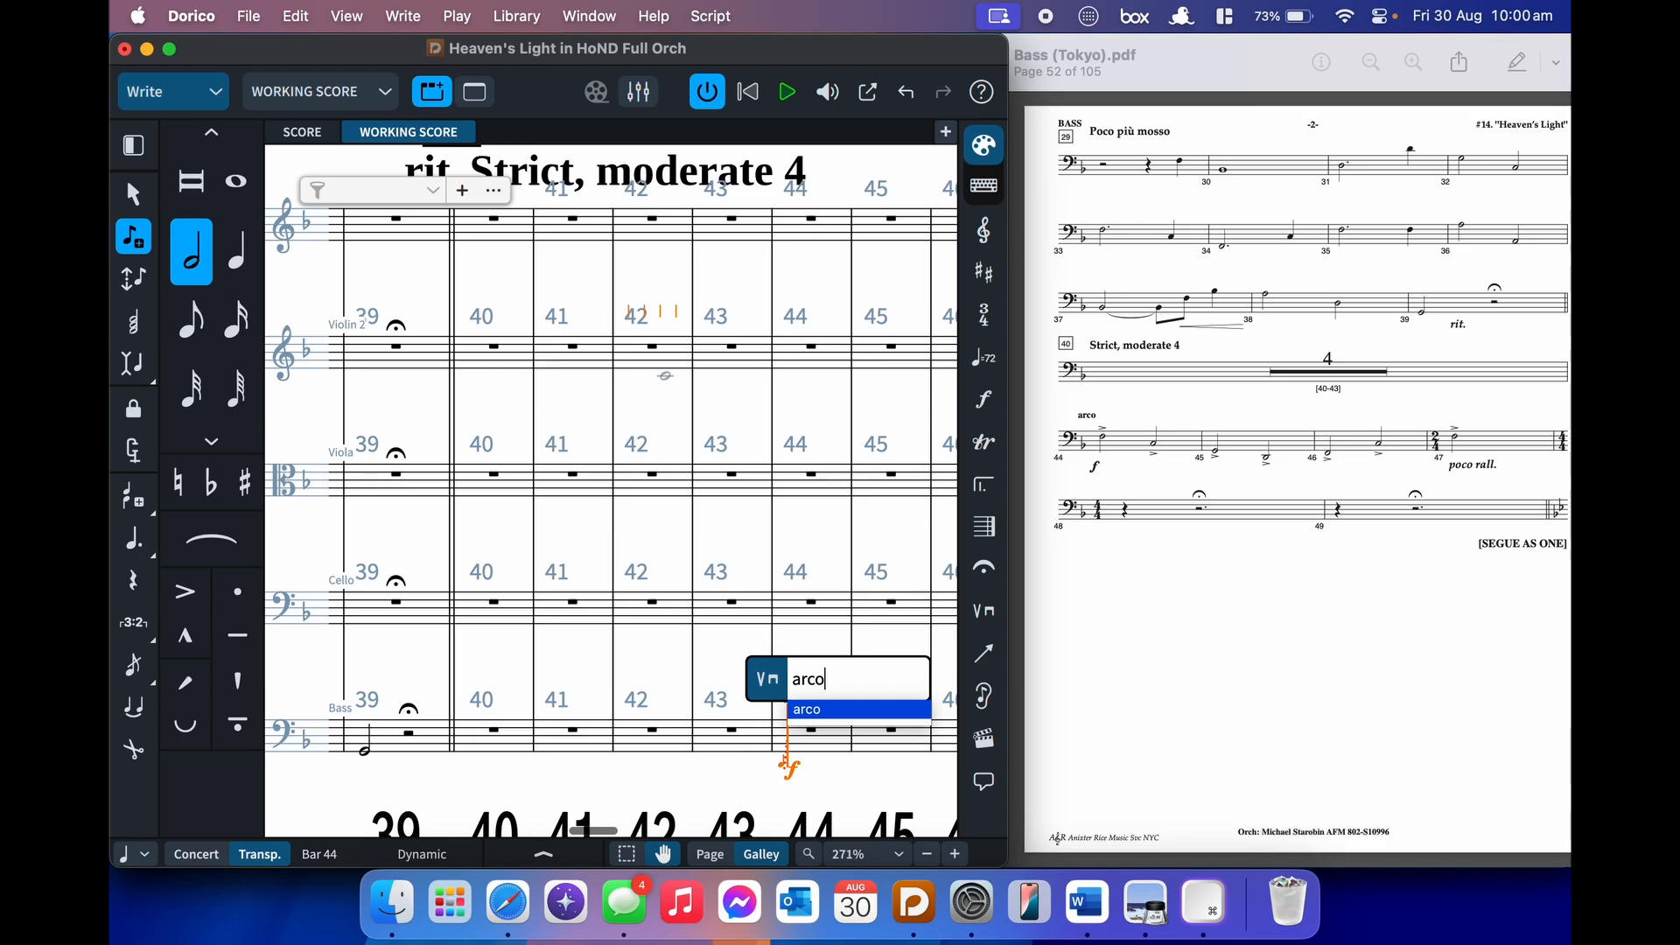
{"action": "key", "text": "BackSpace"}
{"action": "key", "text": "BackSpace"}
{"action": "type", "text": "co"}
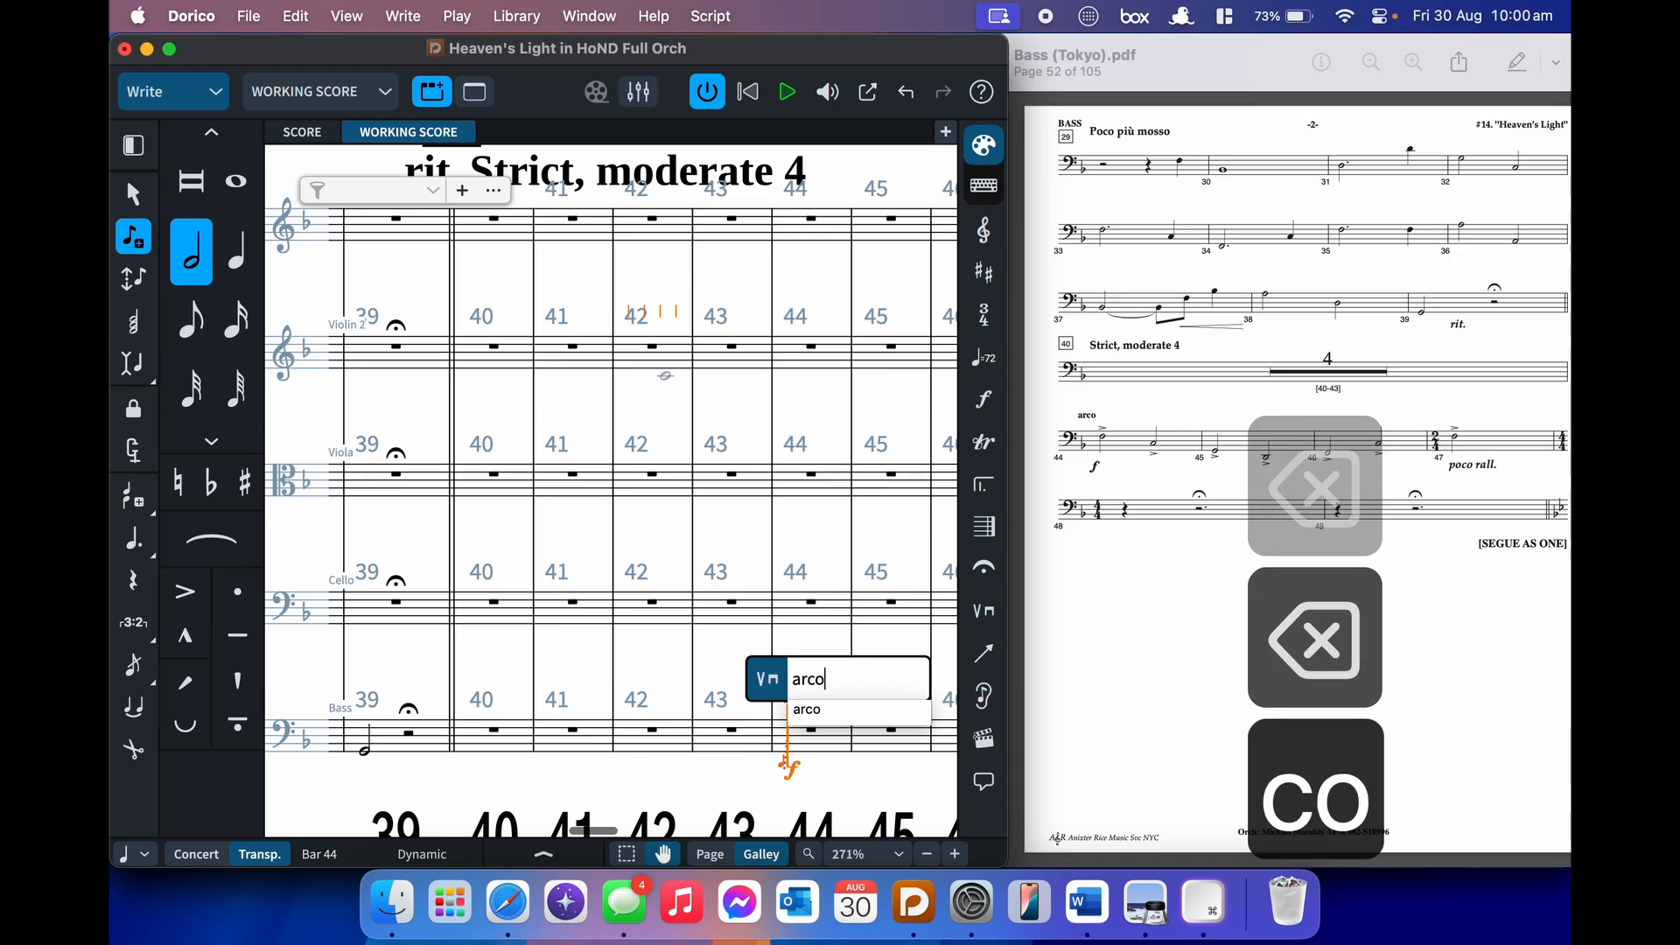
{"action": "key", "text": "Return"}
{"action": "key", "text": "Return"}
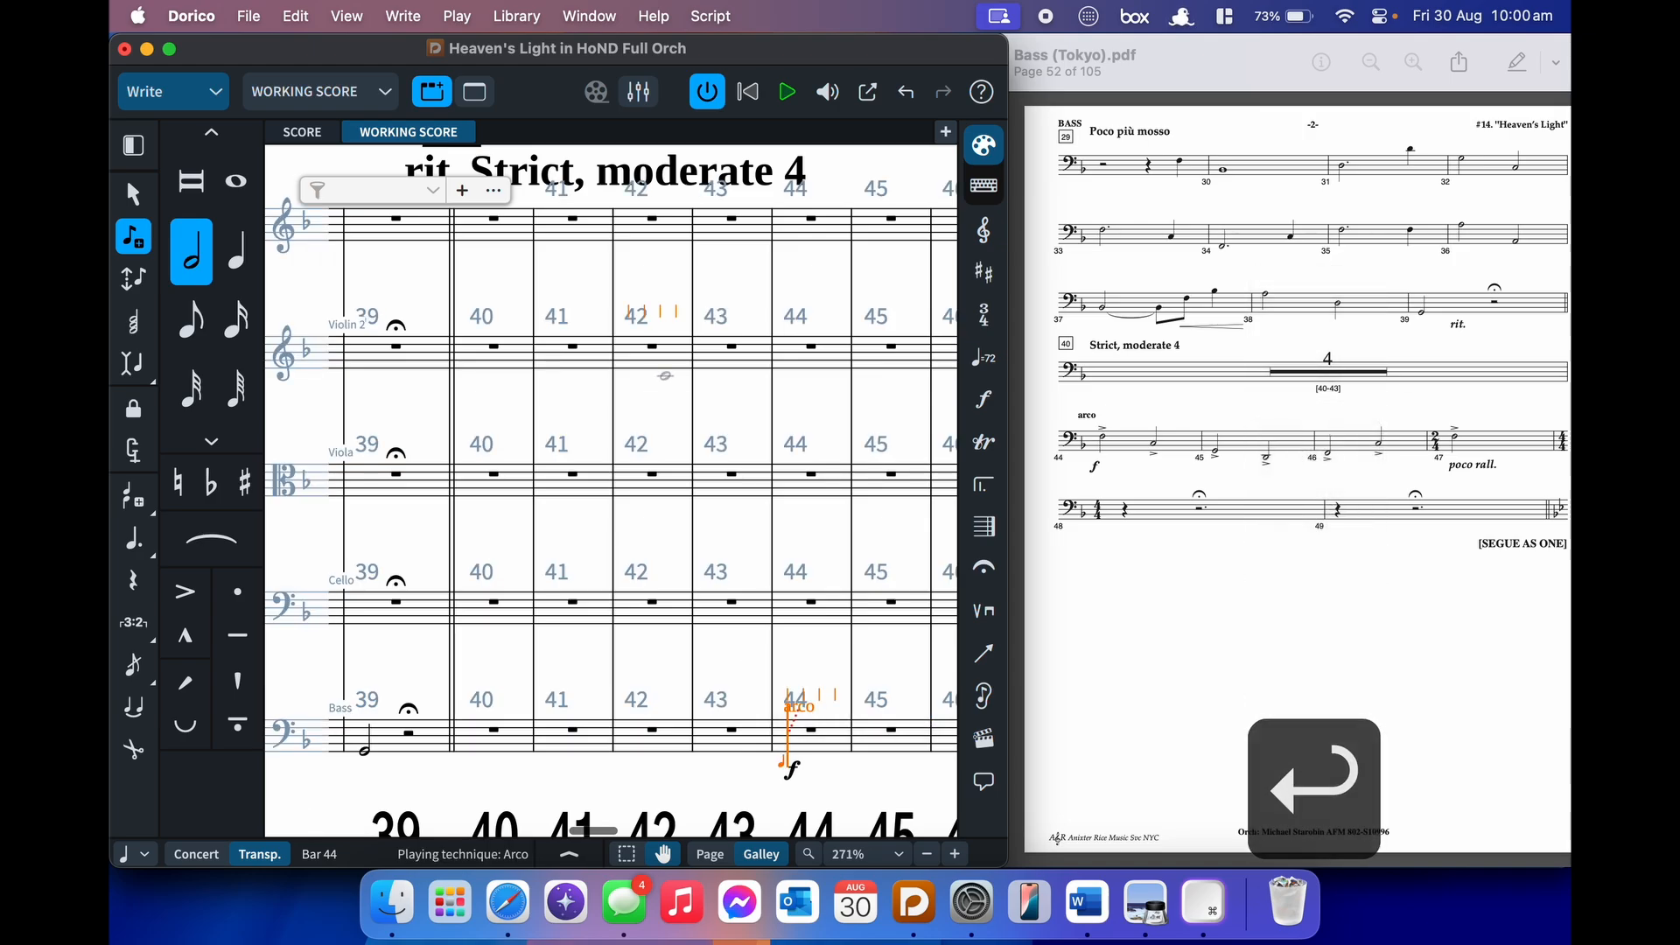
{"action": "key", "text": "7"}
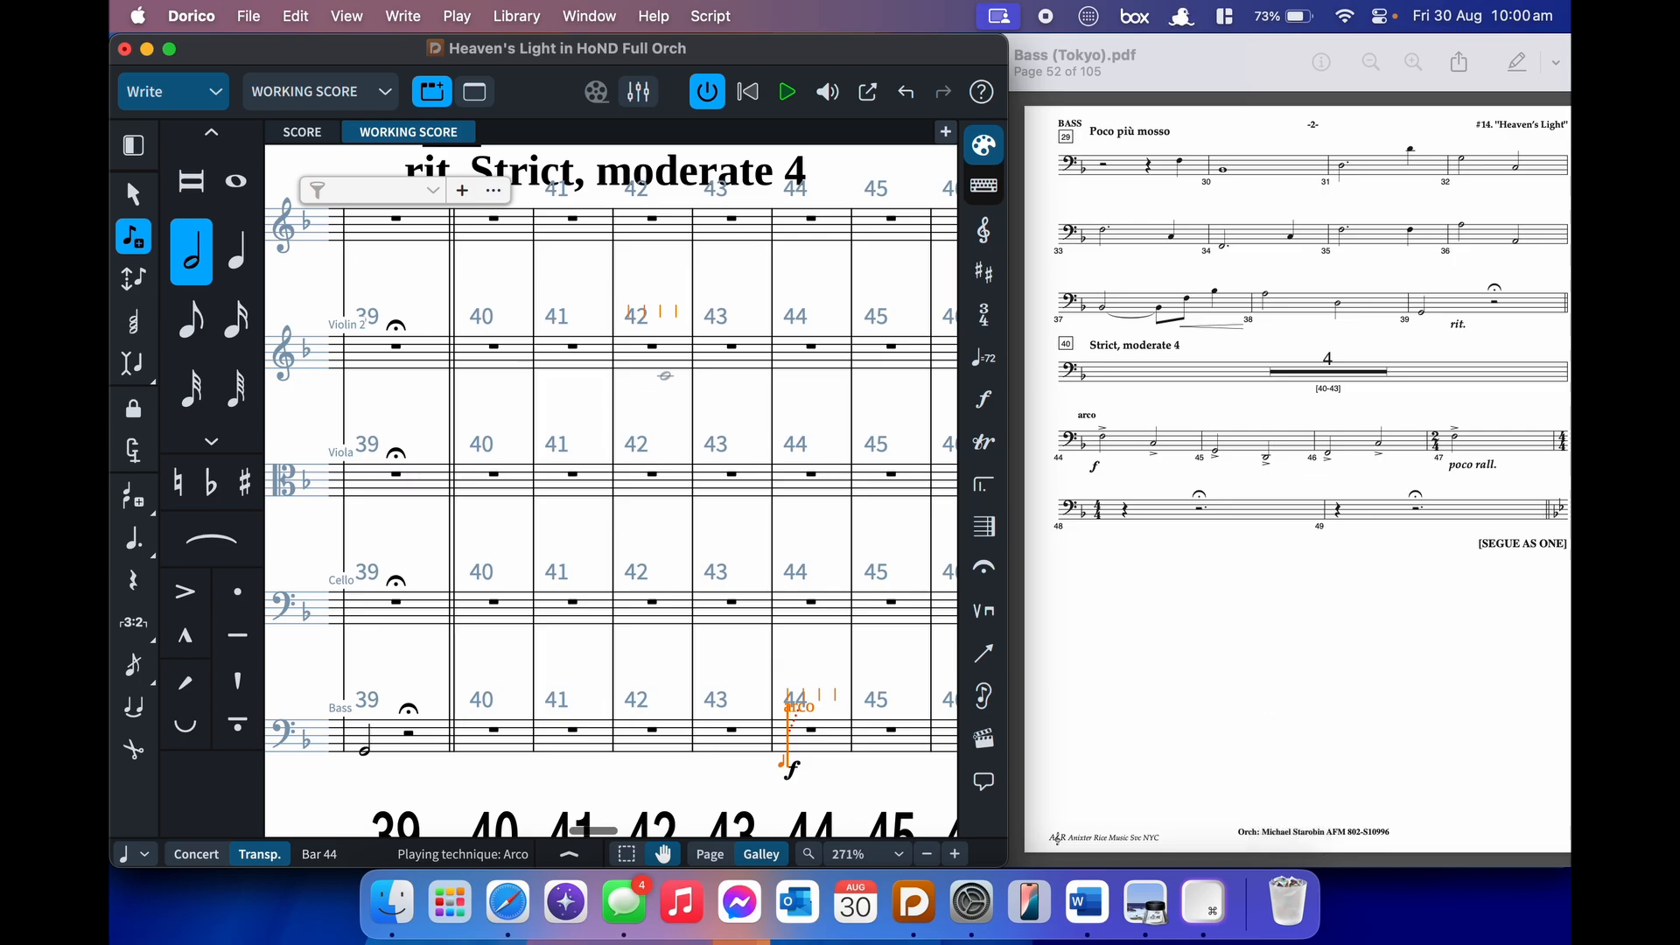
- Enter accented half notes F2, C2, G, D, F and C2 across Bass bars 44–46
{"action": "key", "text": "bracketleft"}
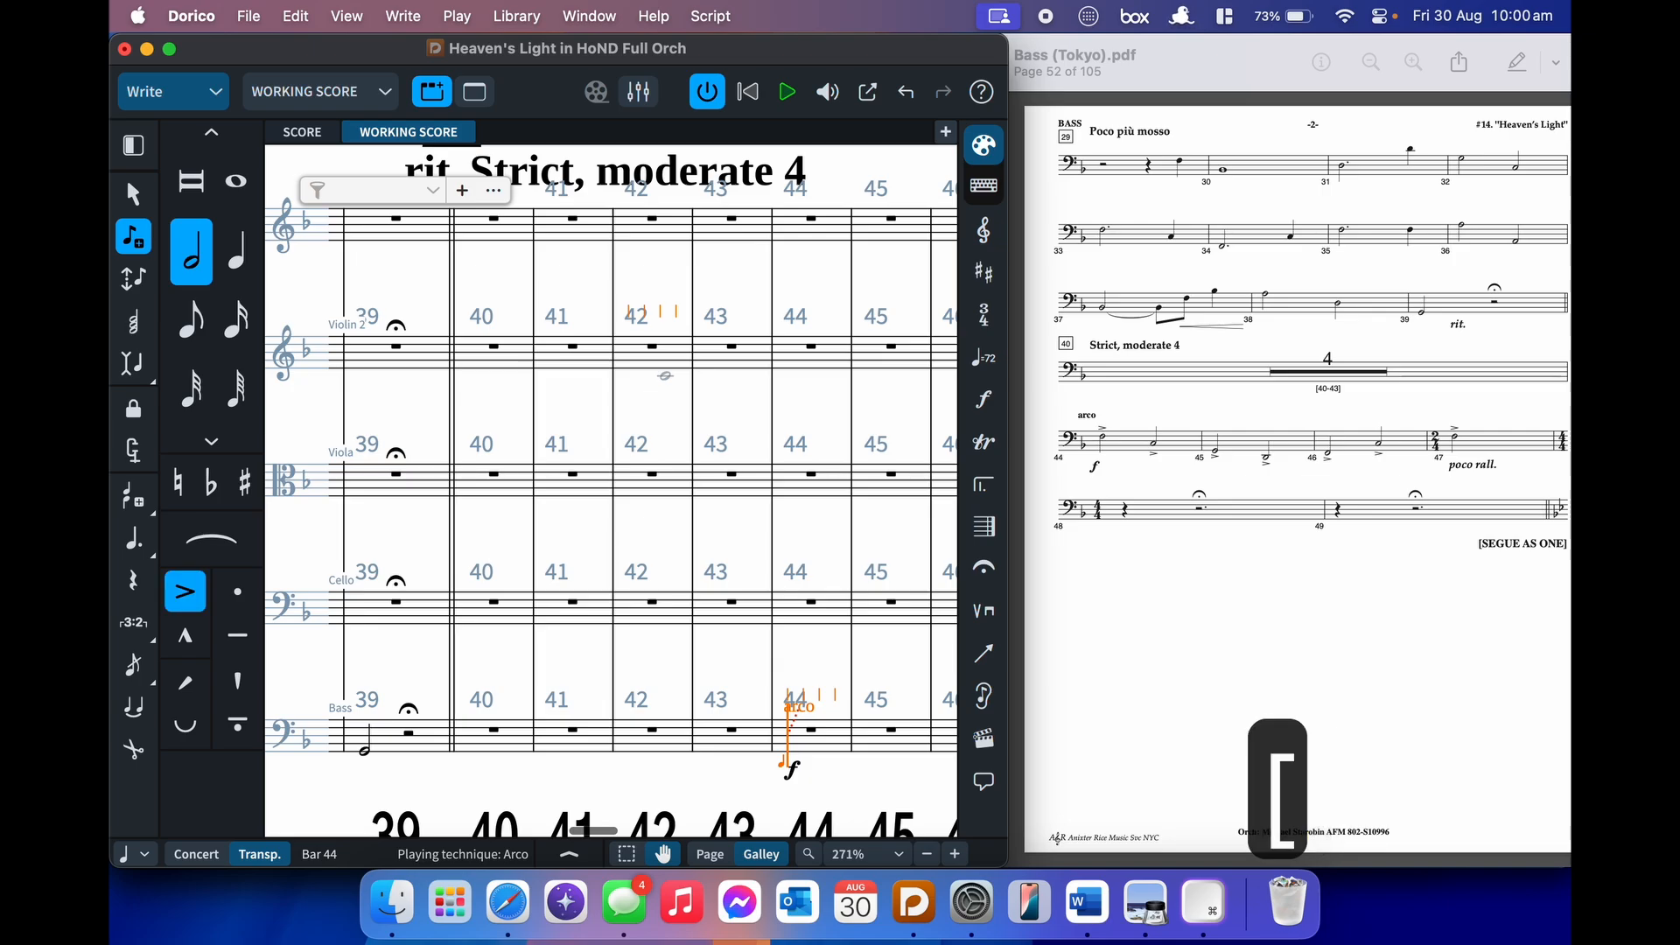
{"action": "key", "text": "f"}
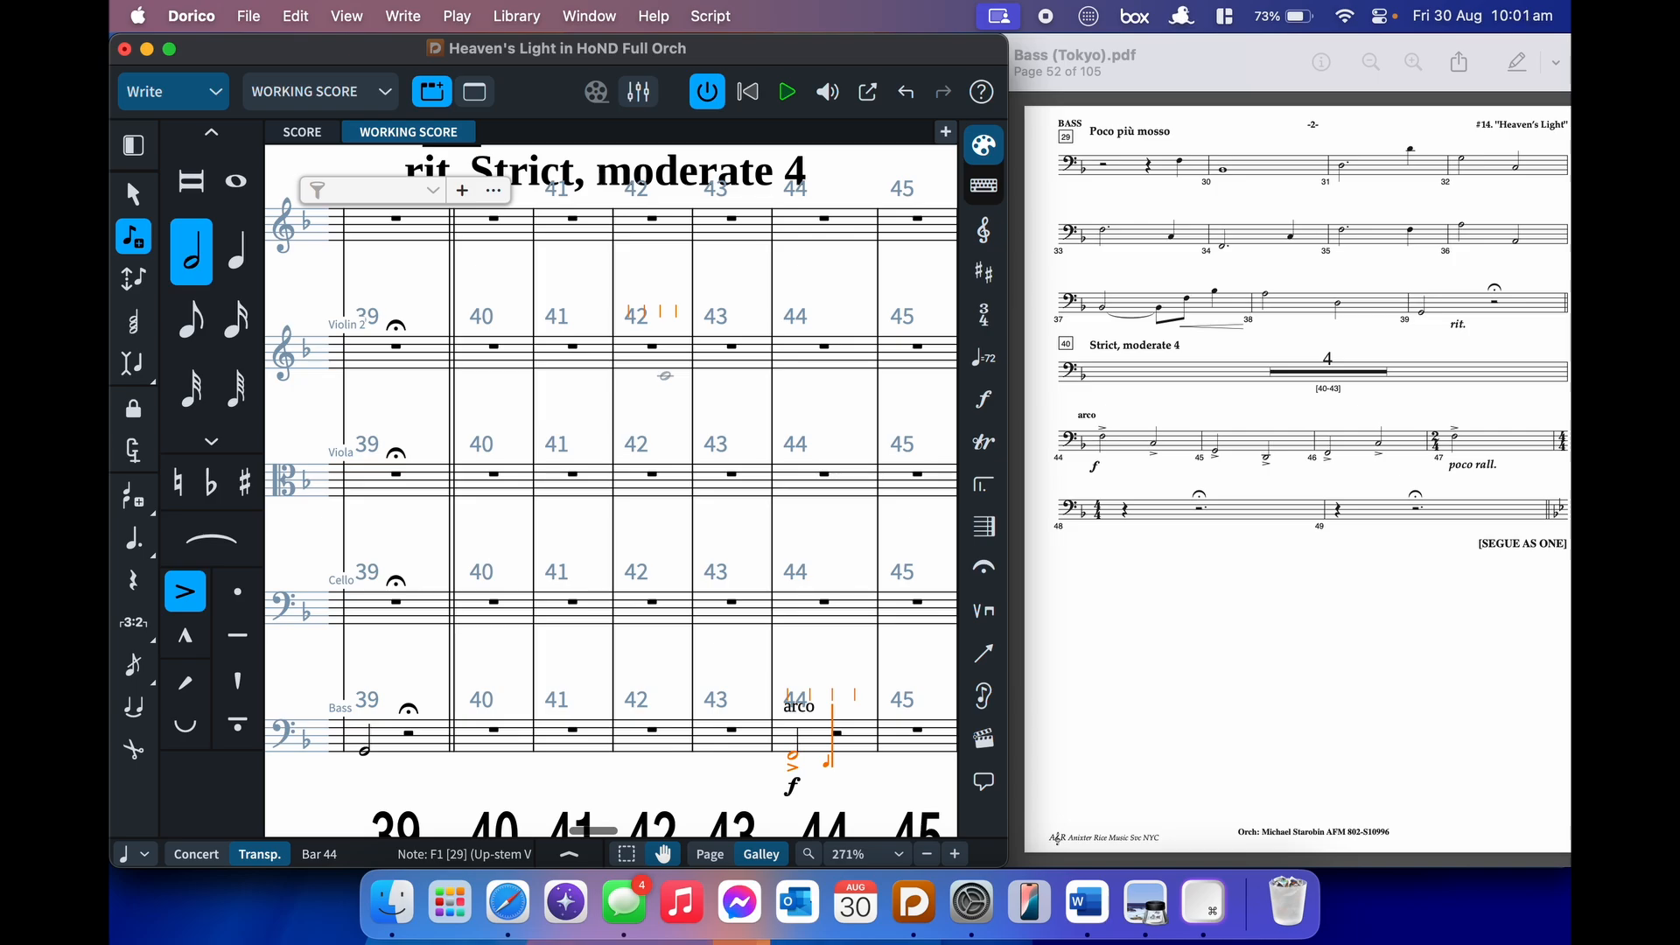
{"action": "key", "text": "alt+super+Up"}
{"action": "key", "text": "ctrl+c"}
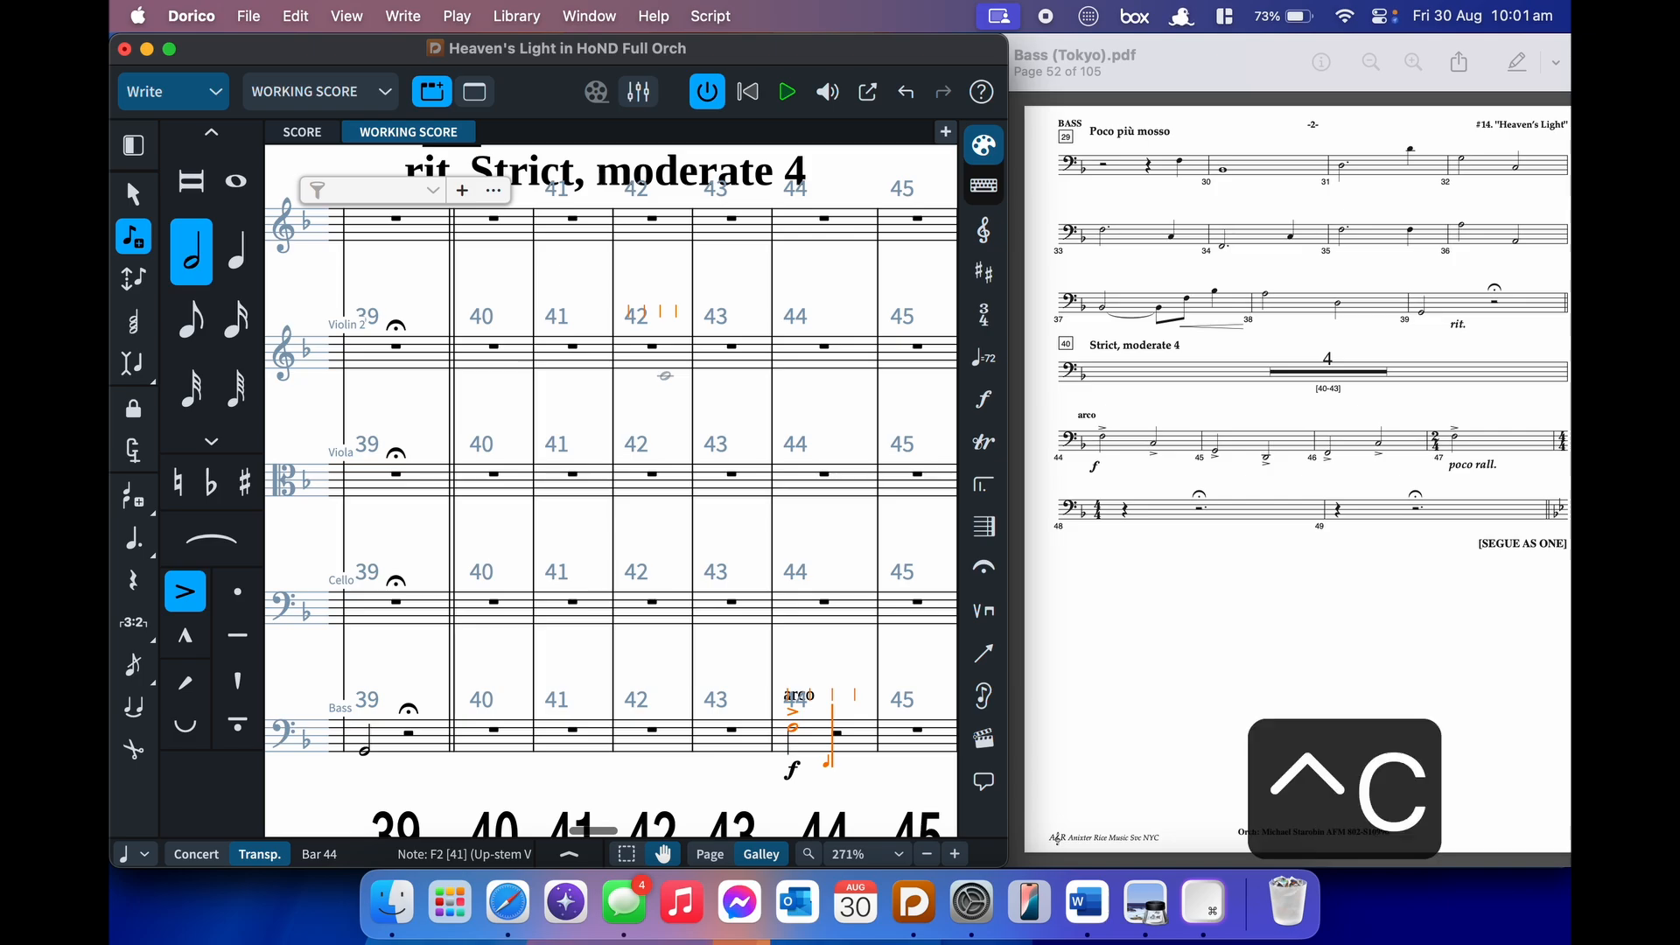
{"action": "key", "text": "ctrl+g"}
{"action": "key", "text": "ctrl+d"}
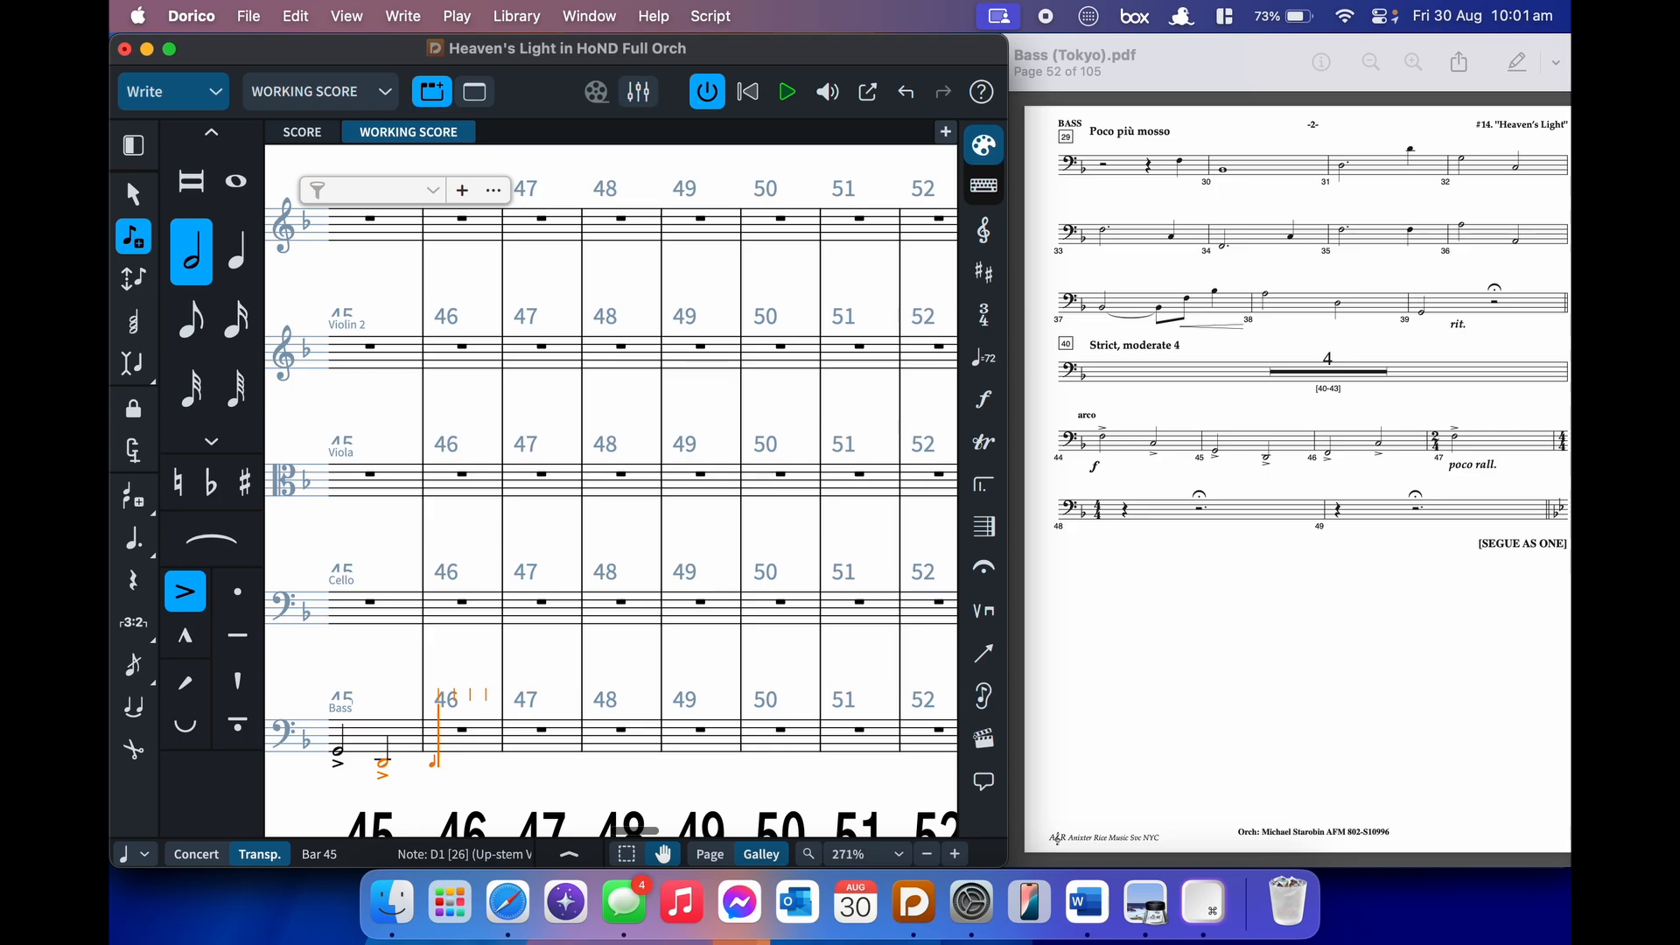
{"action": "key", "text": "alt+shift+f"}
{"action": "key", "text": "alt+shift+c"}
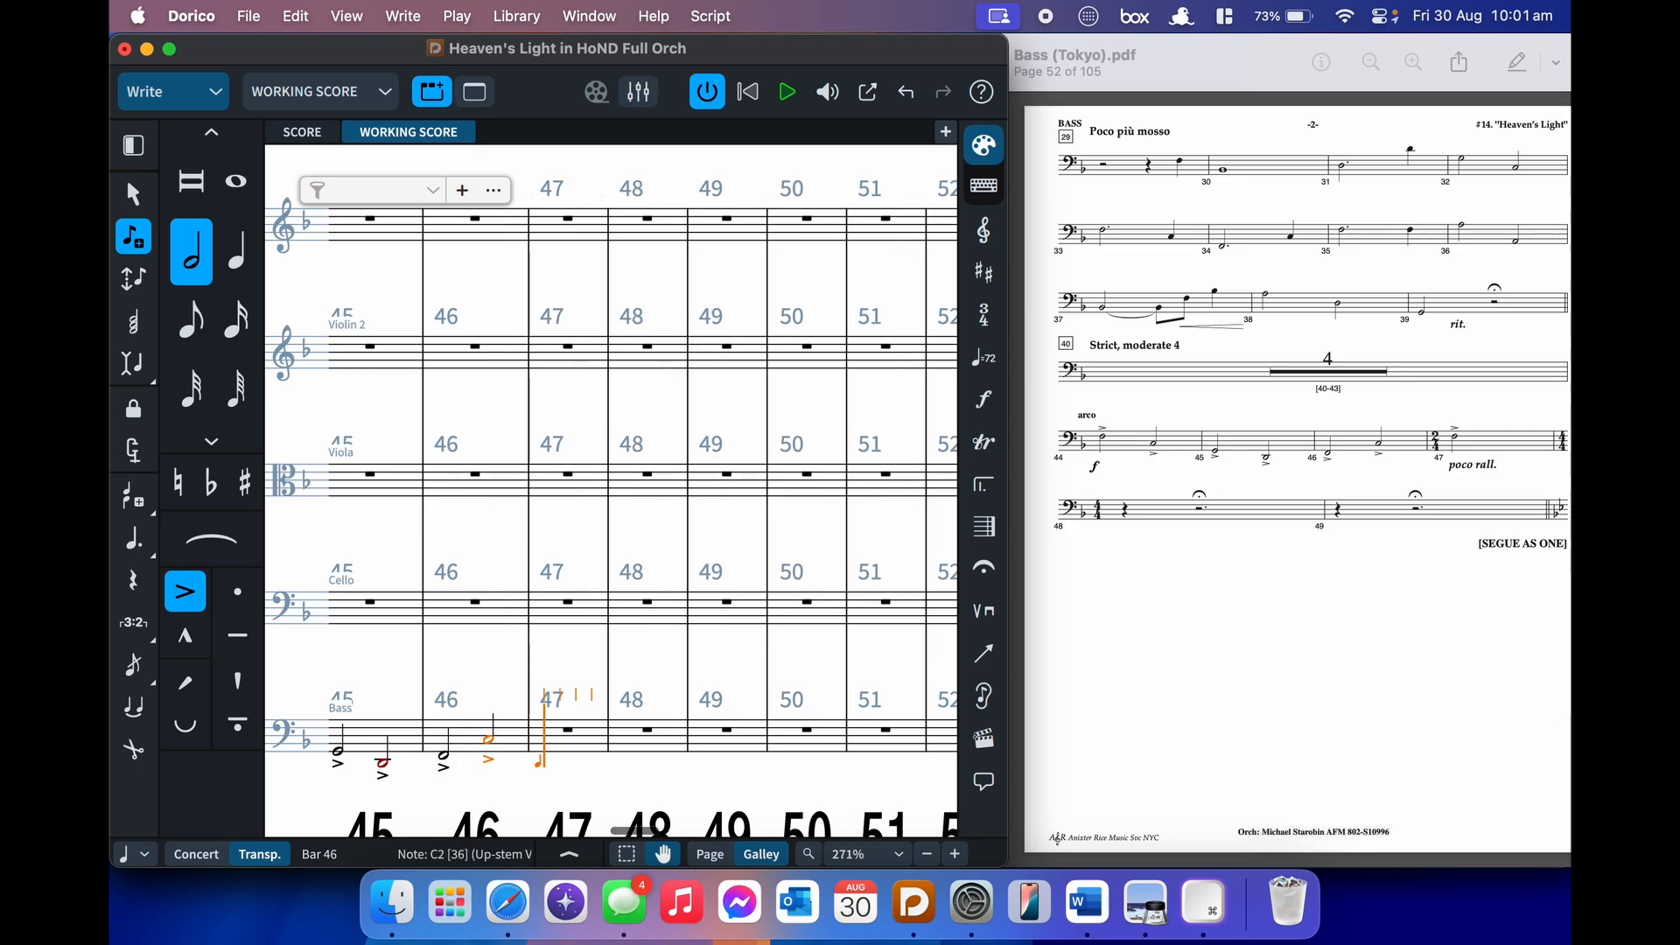
- Change bar 47 to a 2/4 time signature
{"action": "key", "text": "shift+m"}
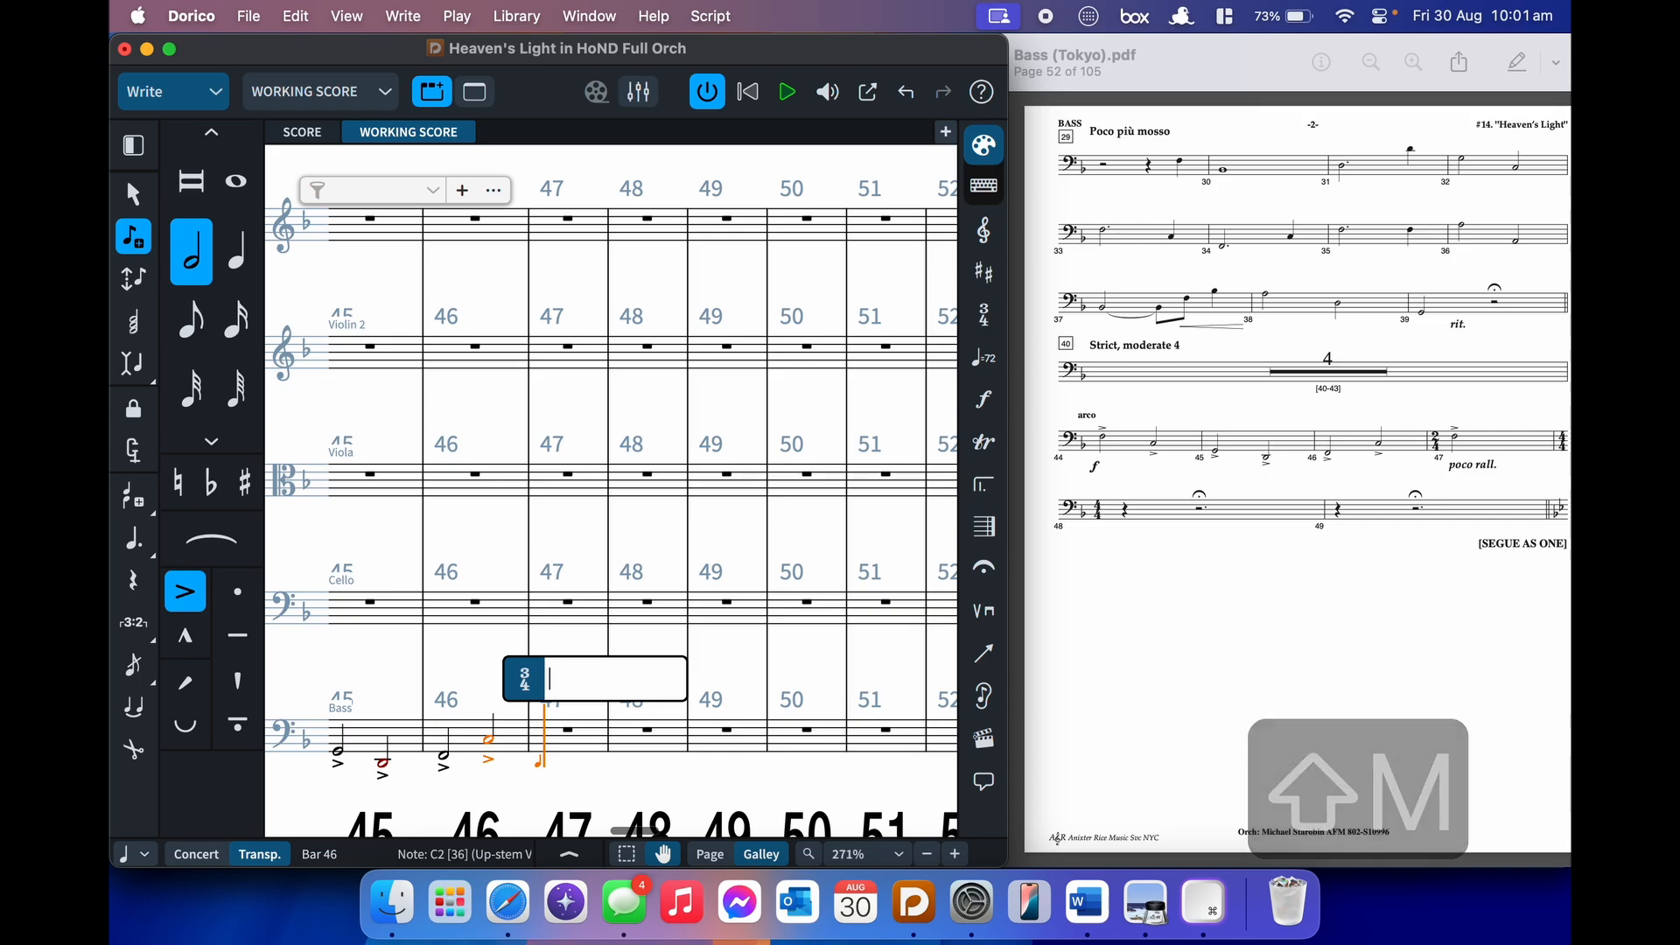
{"action": "type", "text": "2/4"}
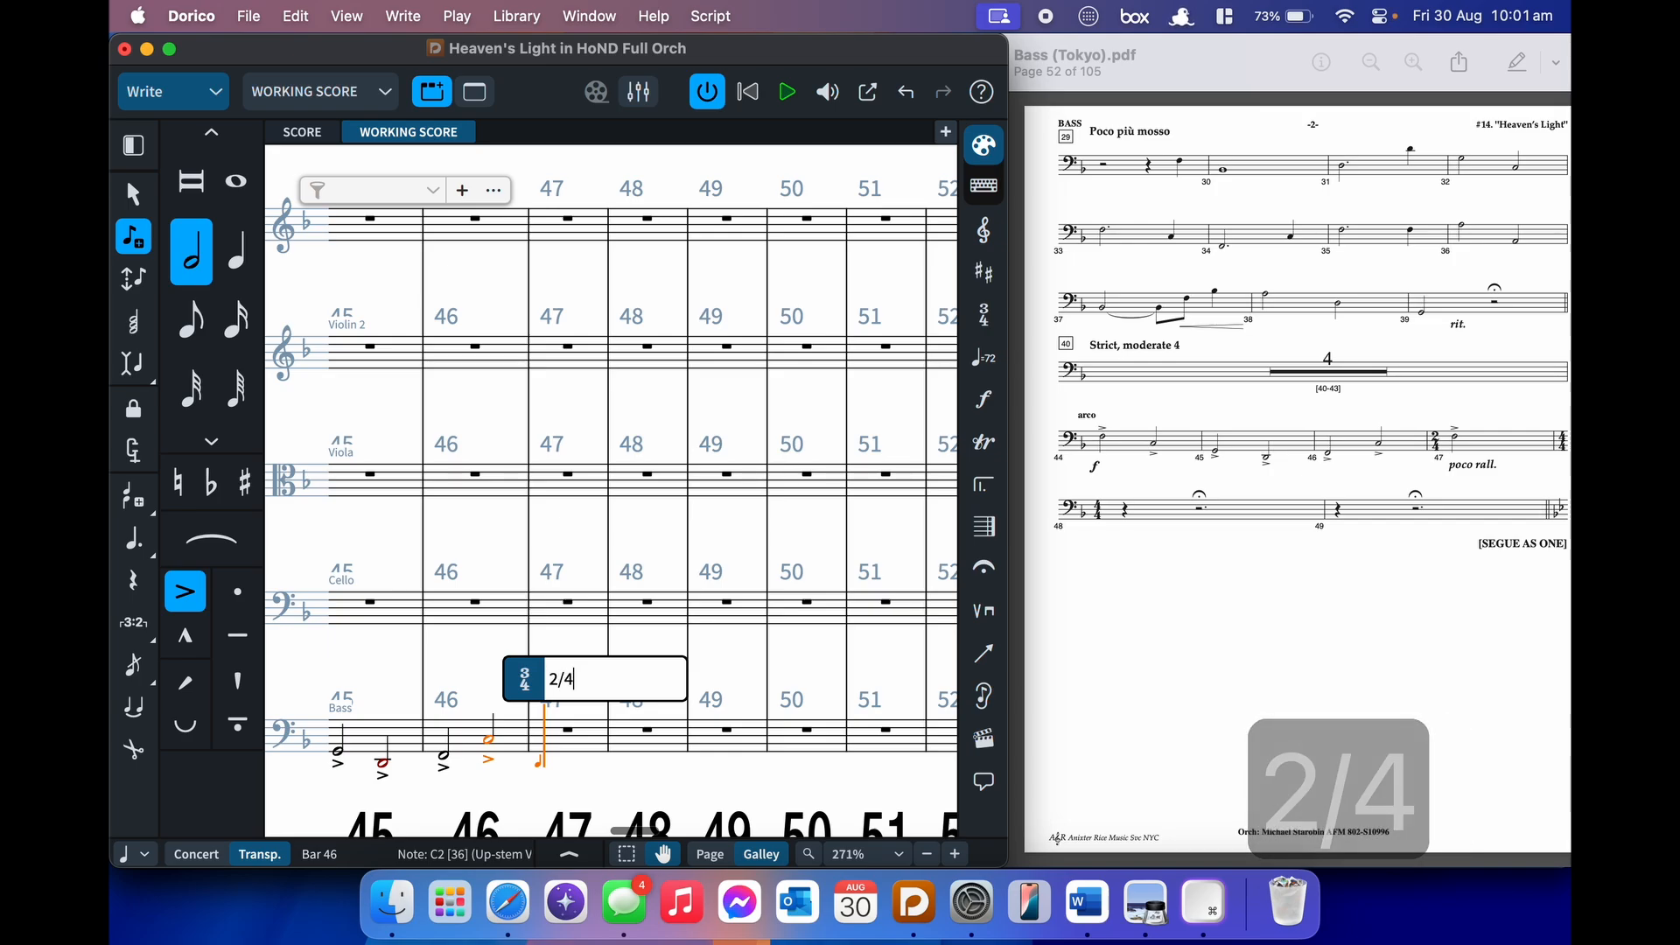
{"action": "key", "text": "Return"}
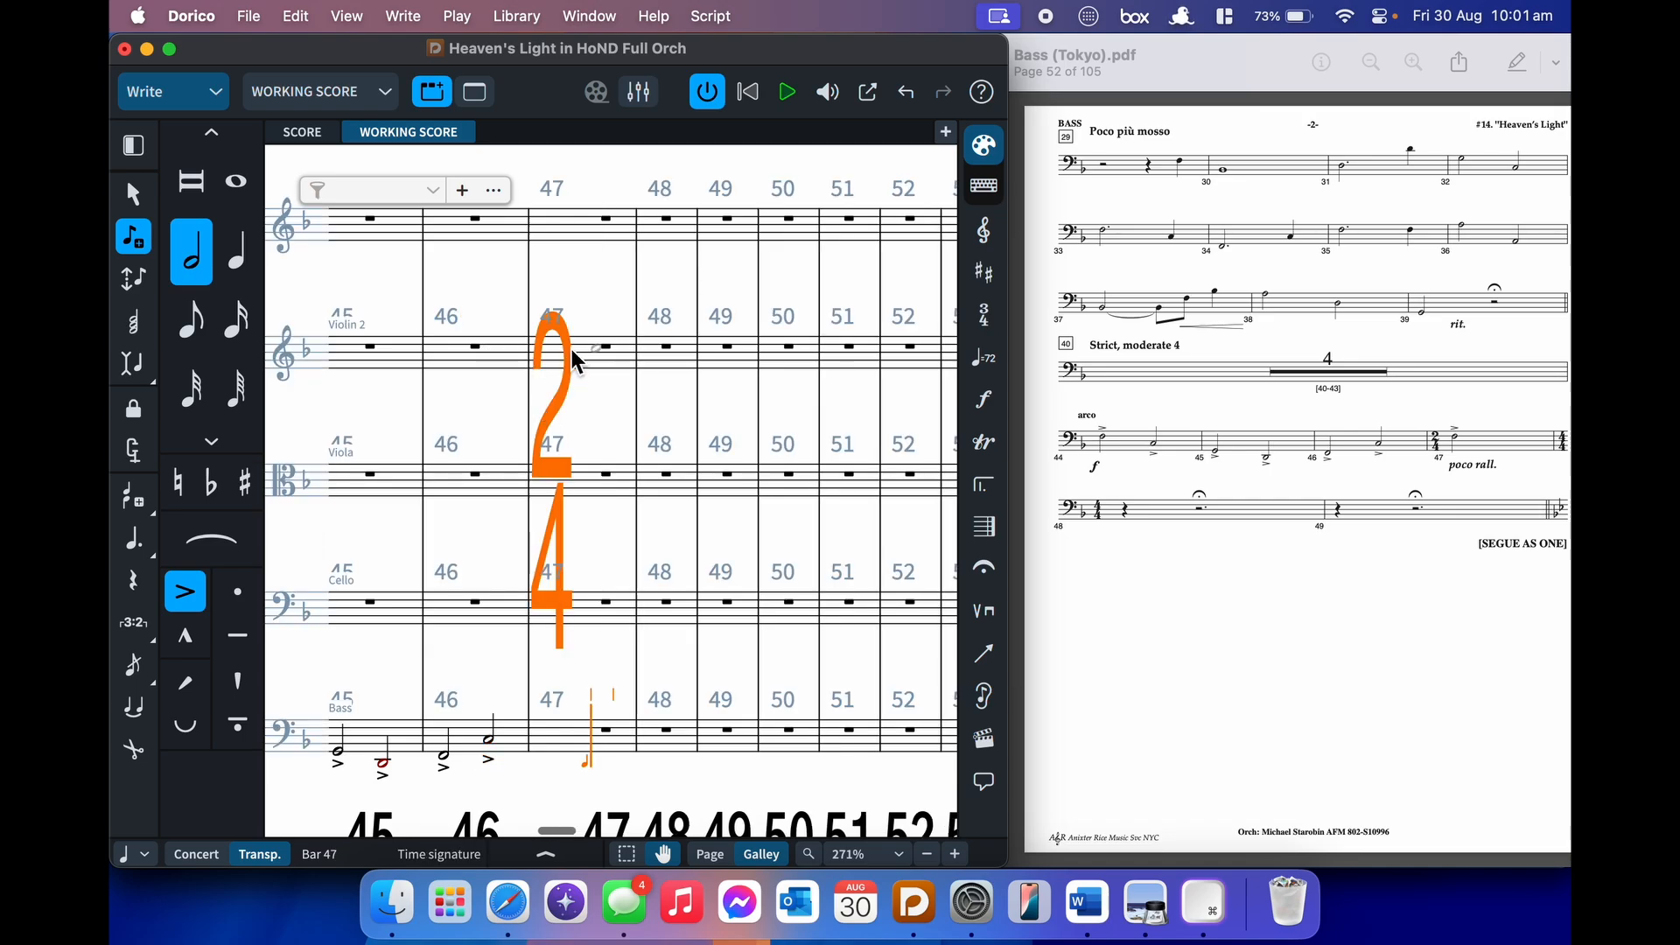
- Mark 'poco rall.' at bar 47 and enter an accented half-note F there
{"action": "key", "text": "shift+t"}
{"action": "type", "text": "poco"}
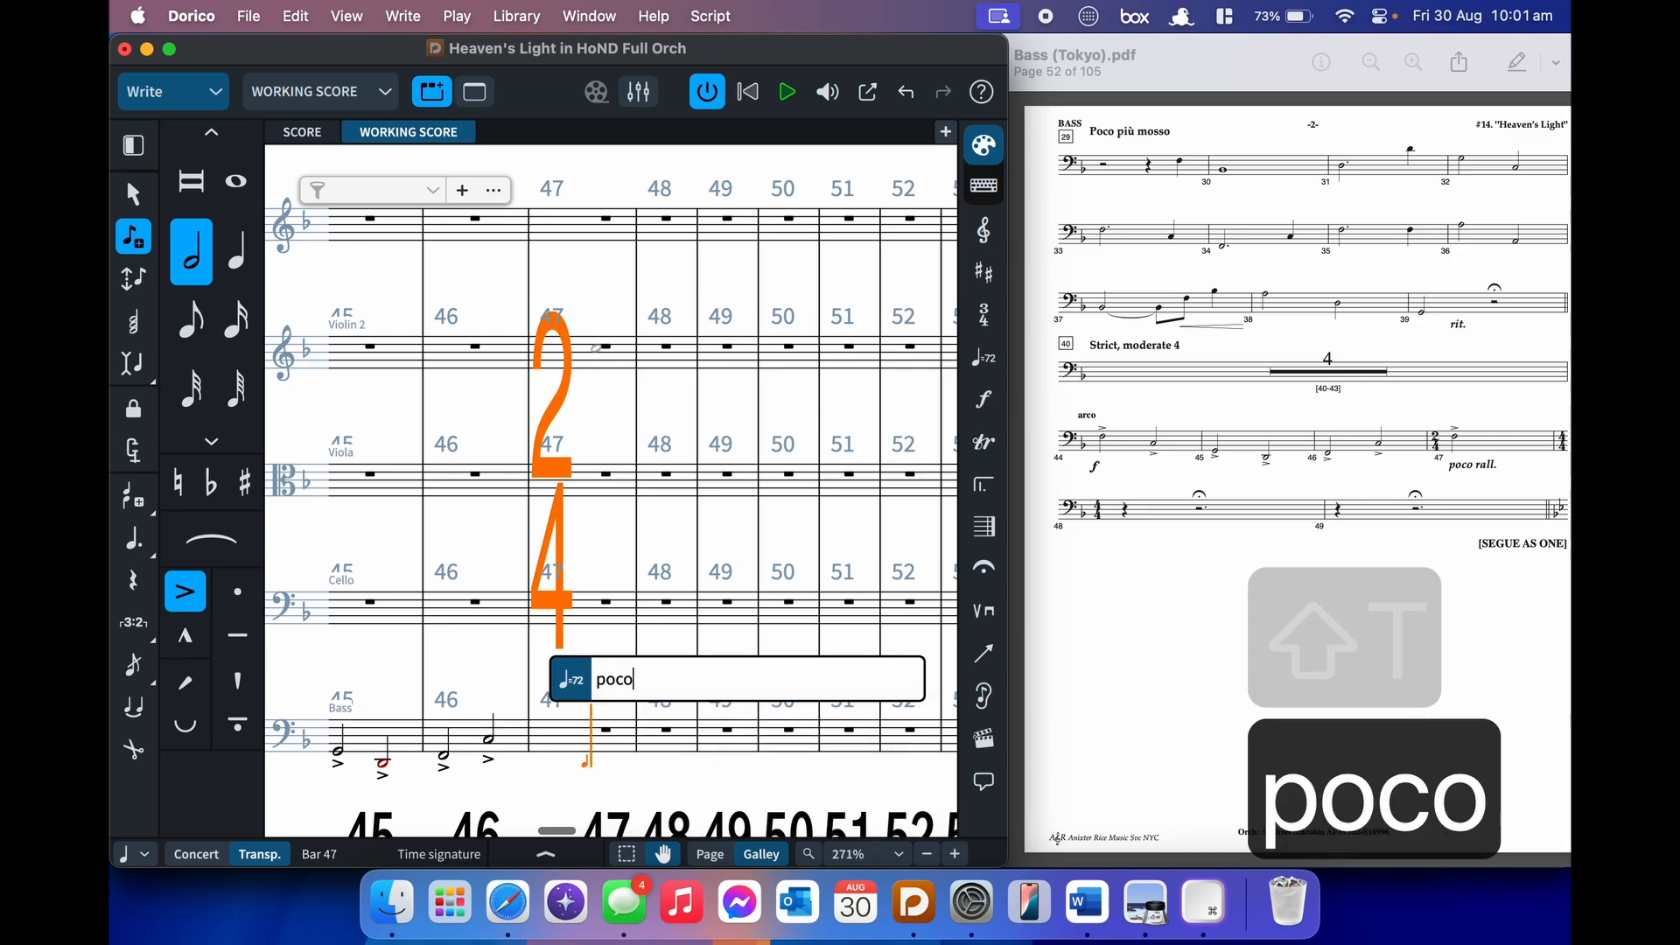
{"action": "type", "text": " rall."}
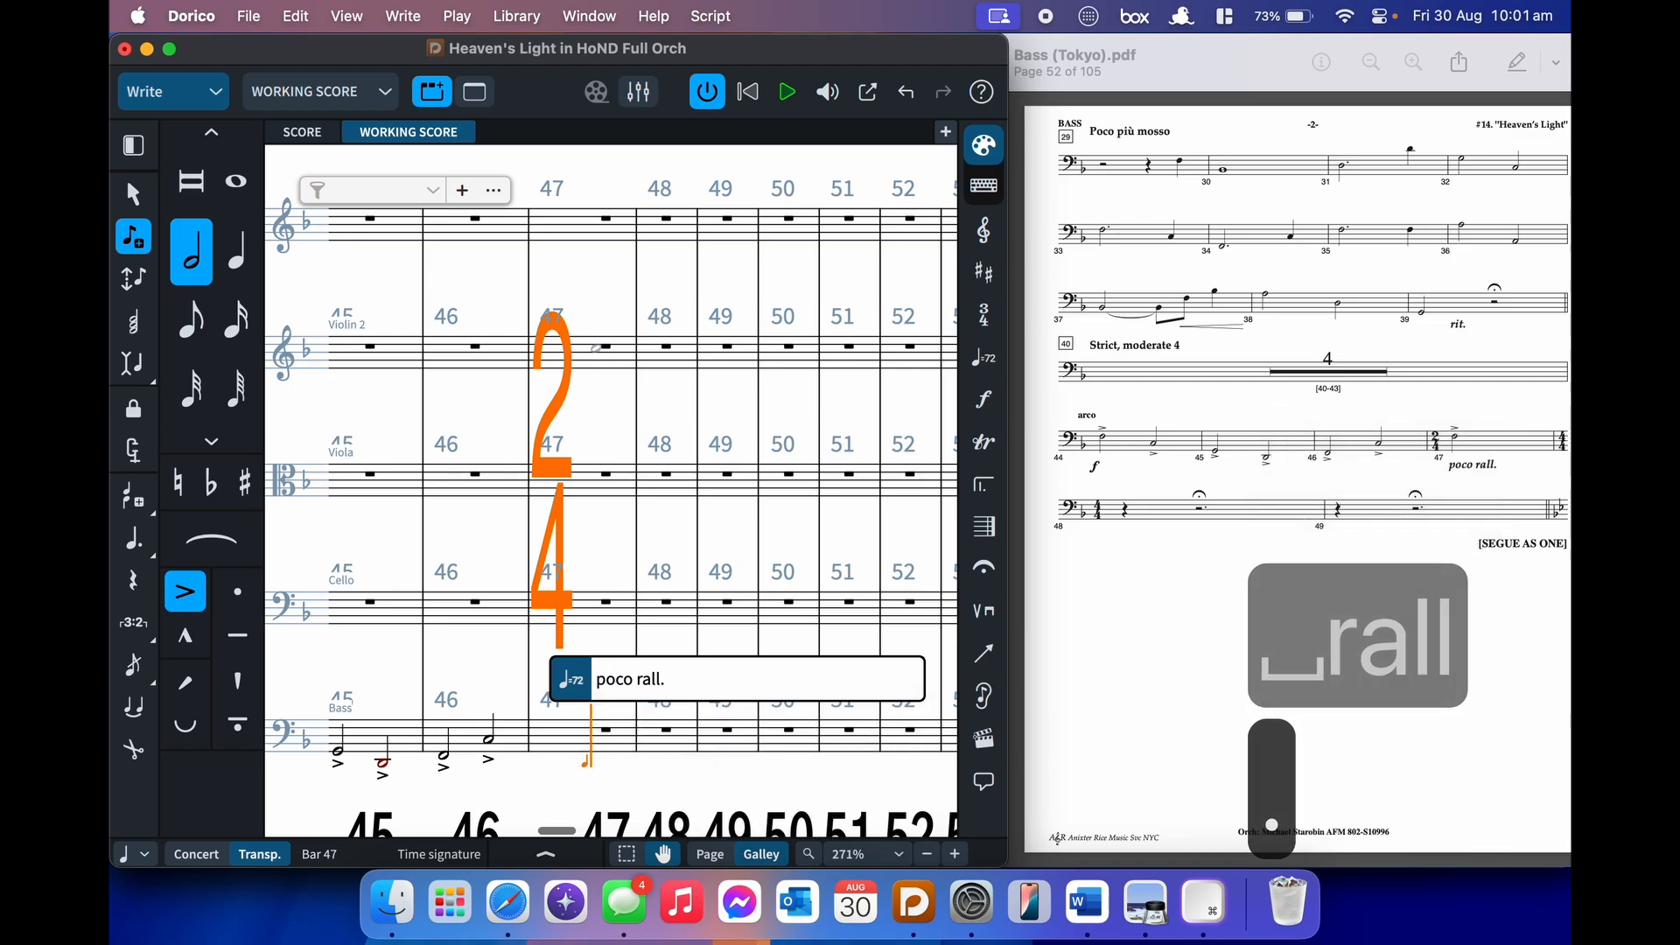
{"action": "key", "text": "Return"}
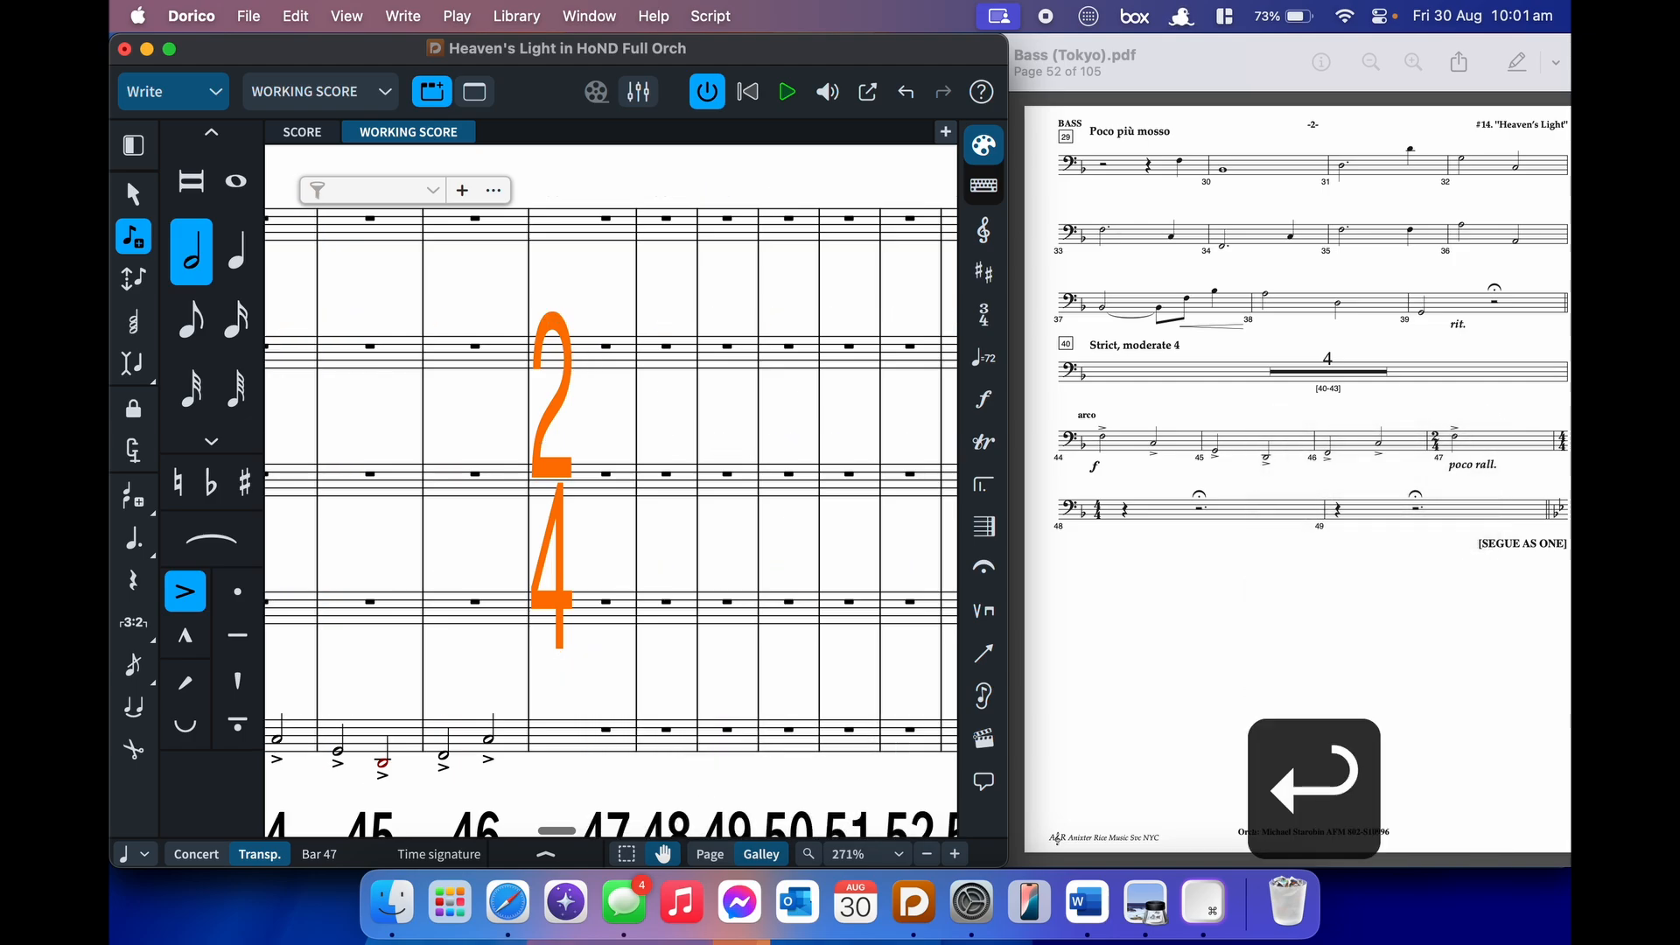
{"action": "key", "text": "f"}
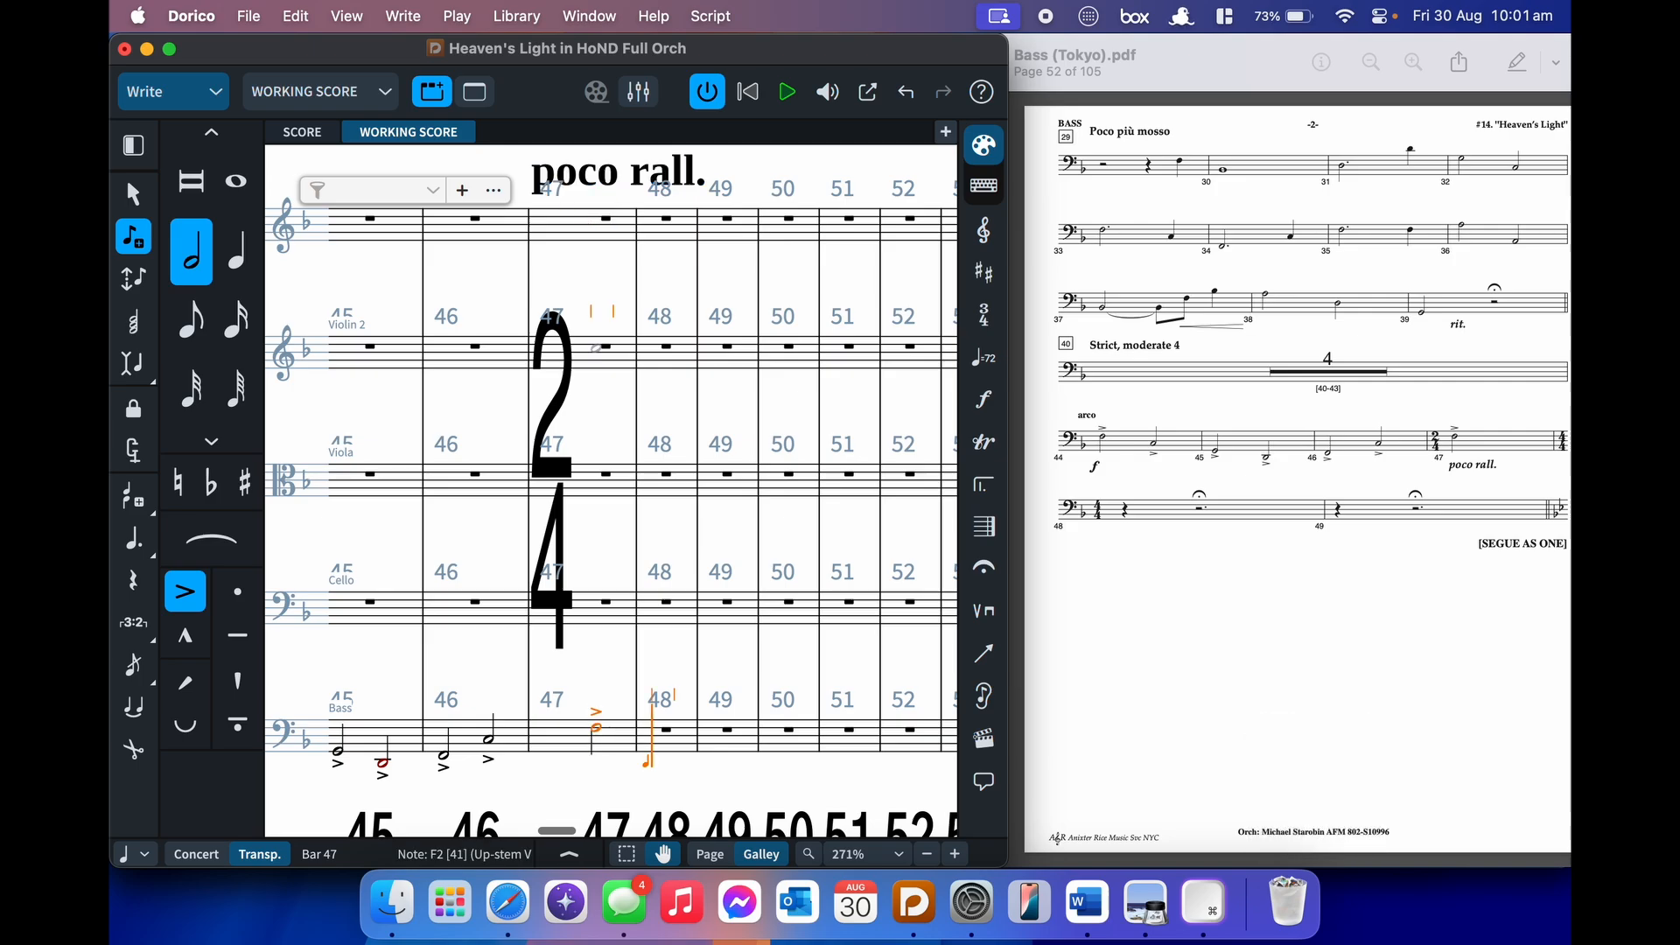
{"action": "key", "text": "shift+m"}
- Set a 4/4 time signature at bar 48, then switch to unaccented quarter-note rests
{"action": "type", "text": "4/4"}
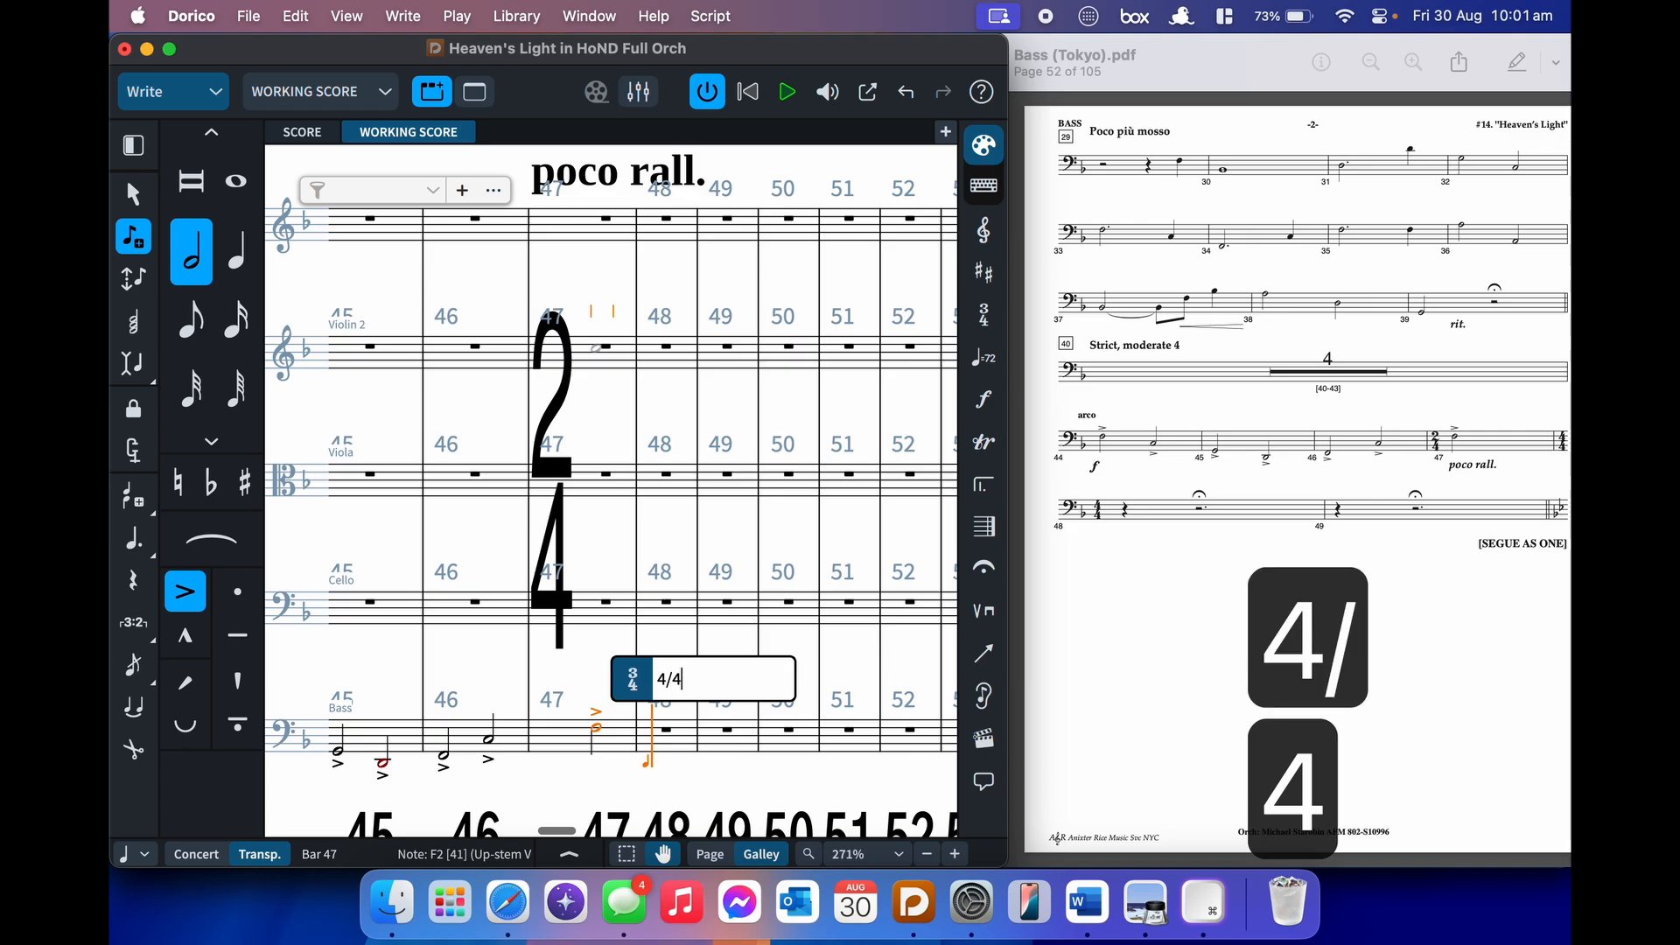
{"action": "key", "text": "Return"}
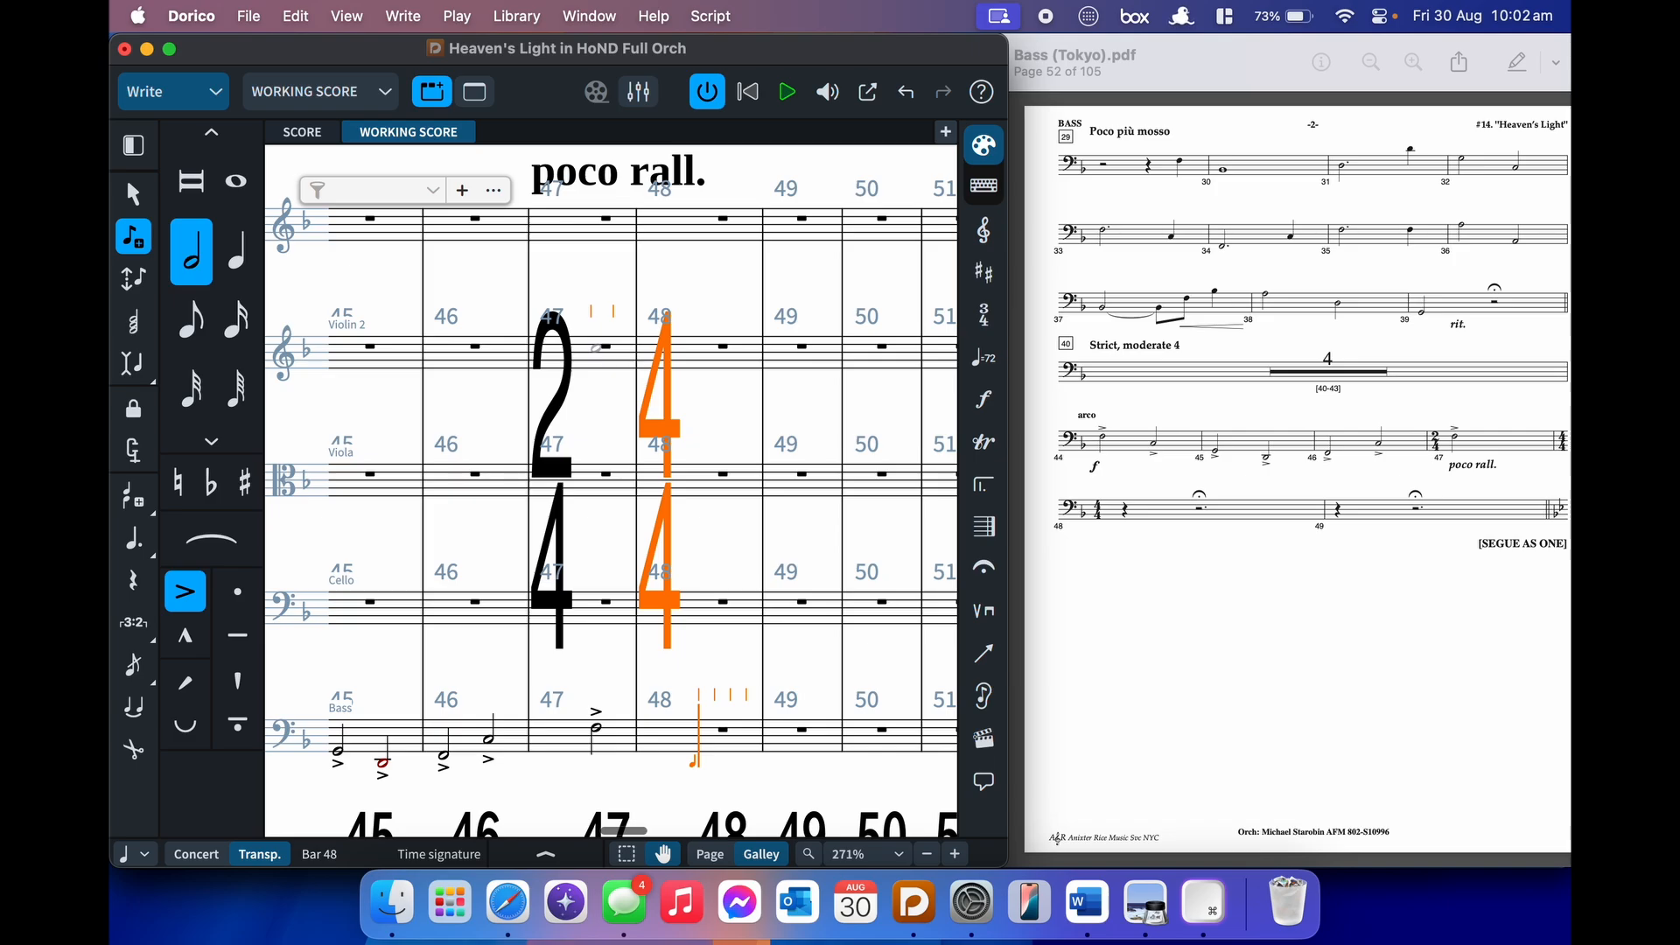
{"action": "key", "text": "bracketleft"}
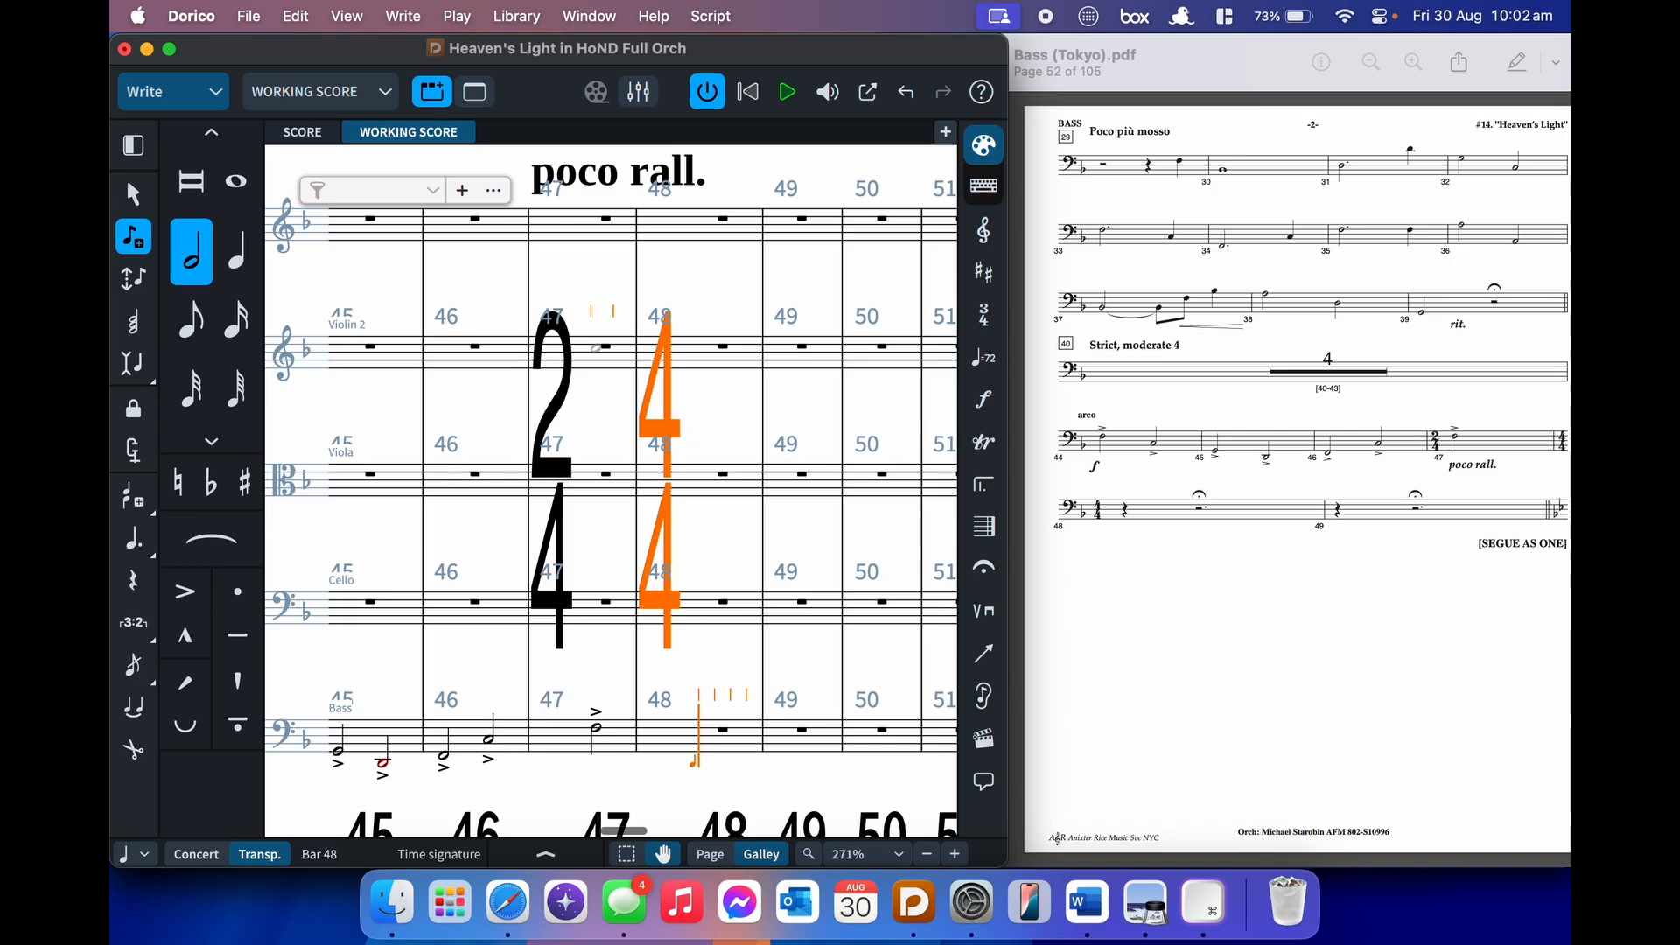
{"action": "key", "text": "6"}
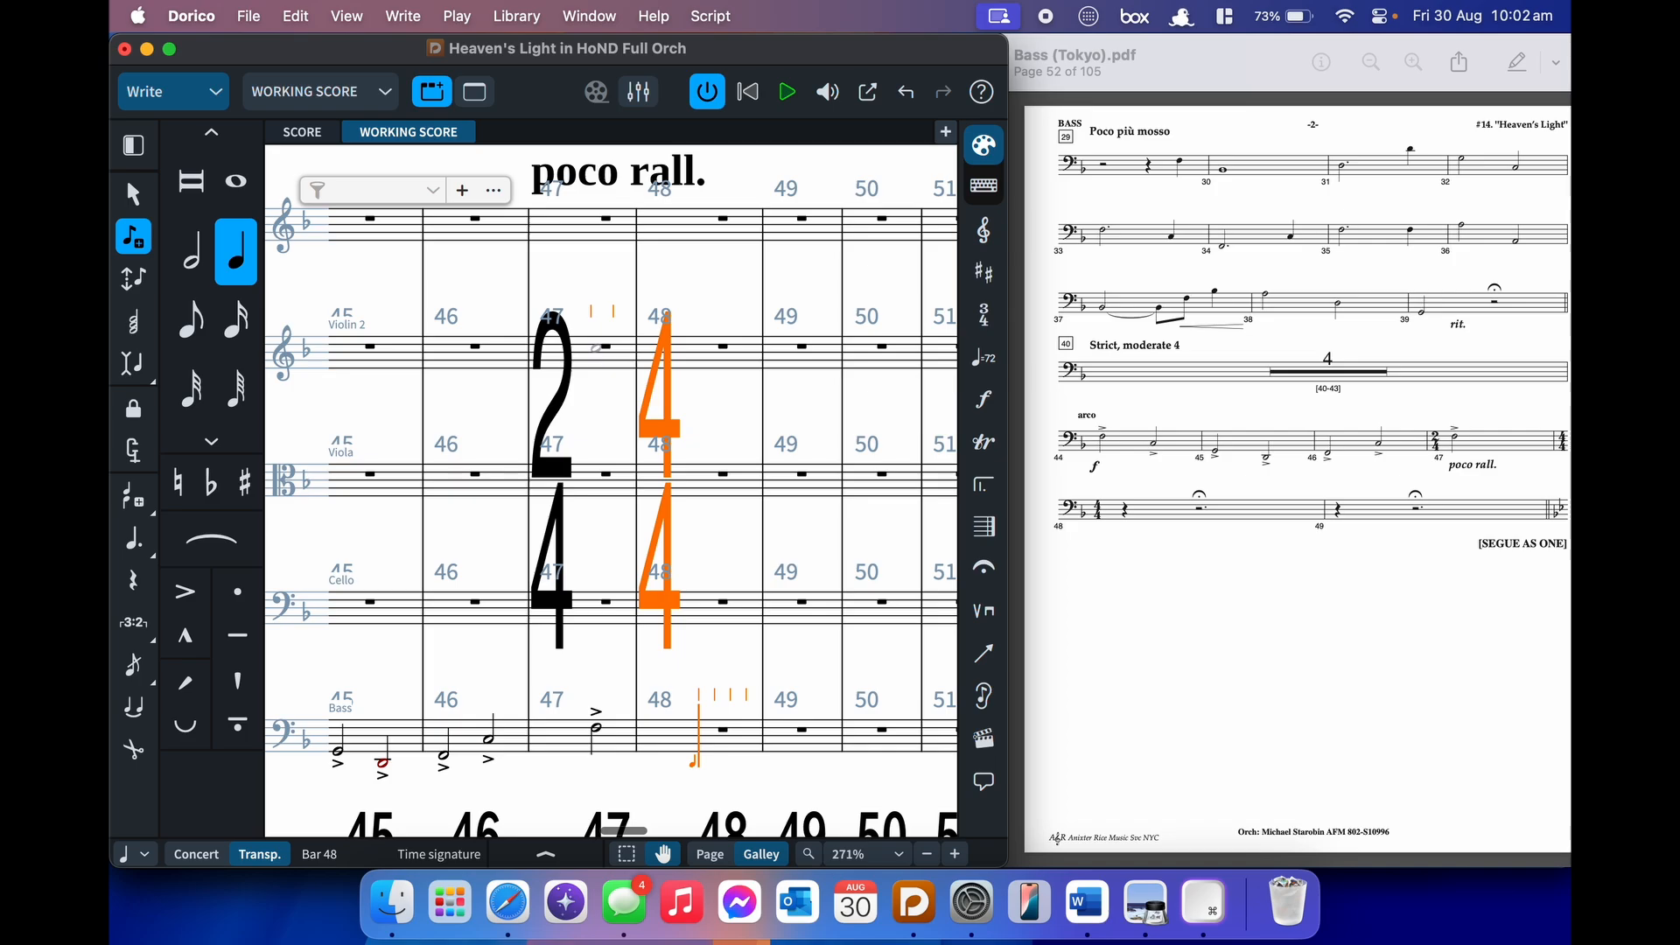
{"action": "key", "text": "comma"}
- Replace the stray rests with a quarter rest and dotted half rest in Bass bar 48, forcing durations
{"action": "key", "text": "b"}
{"action": "key", "text": "b"}
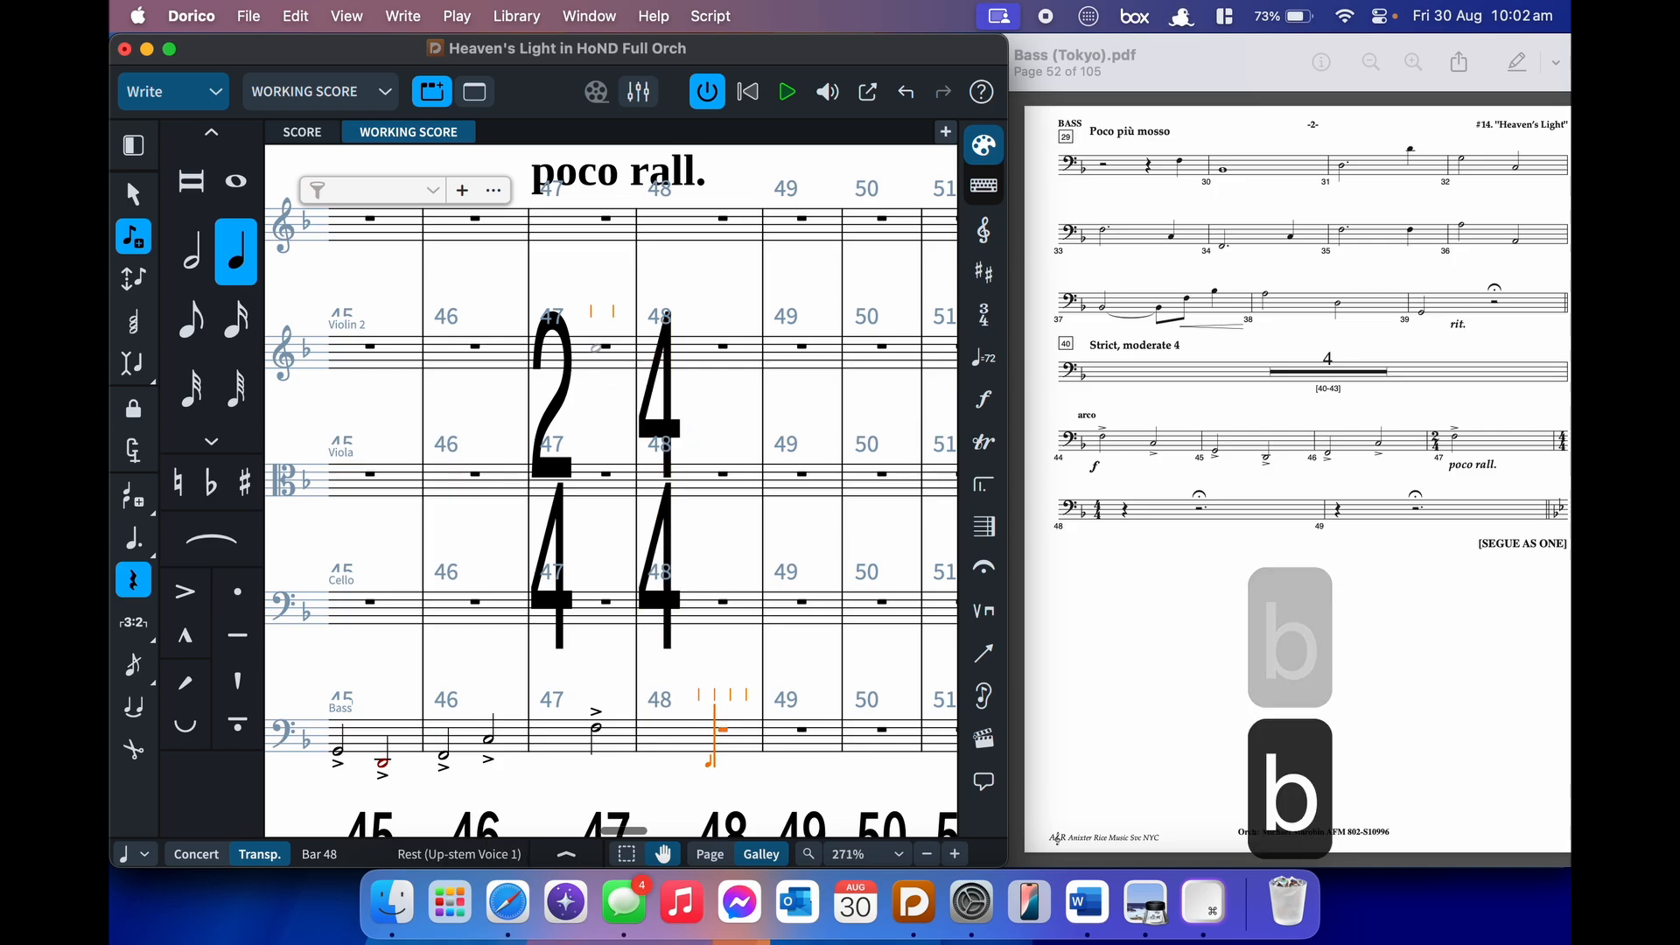
{"action": "key", "text": "b"}
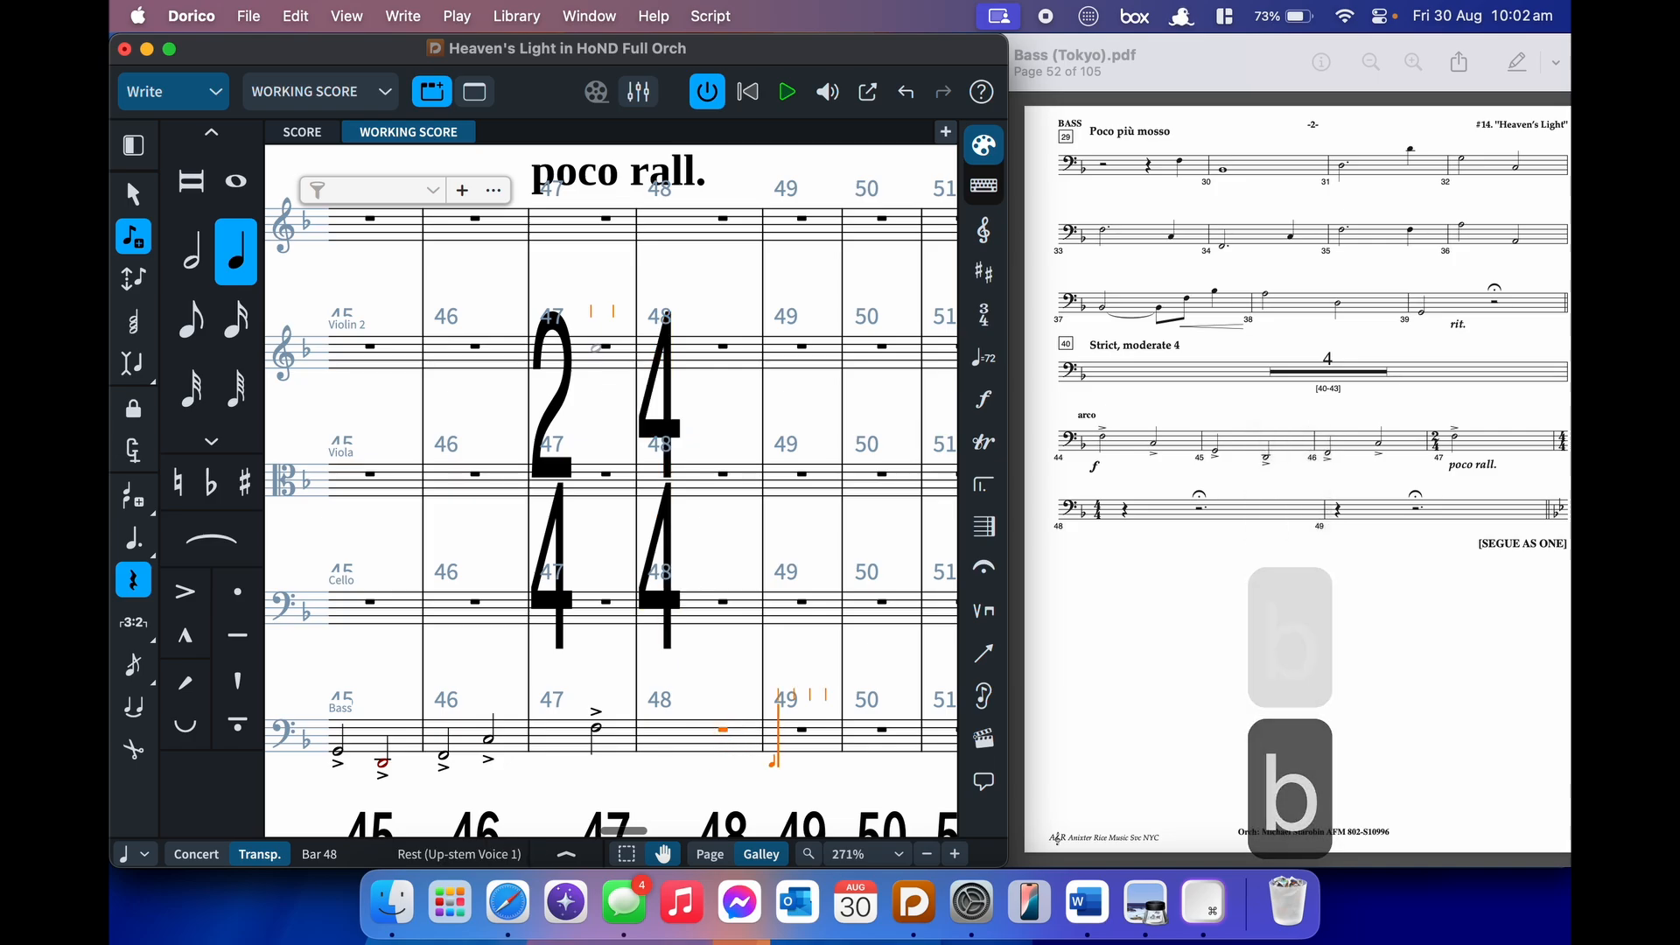
{"action": "key", "text": "BackSpace"}
{"action": "key", "text": "BackSpace"}
{"action": "key", "text": "BackSpace"}
{"action": "key", "text": "BackSpace"}
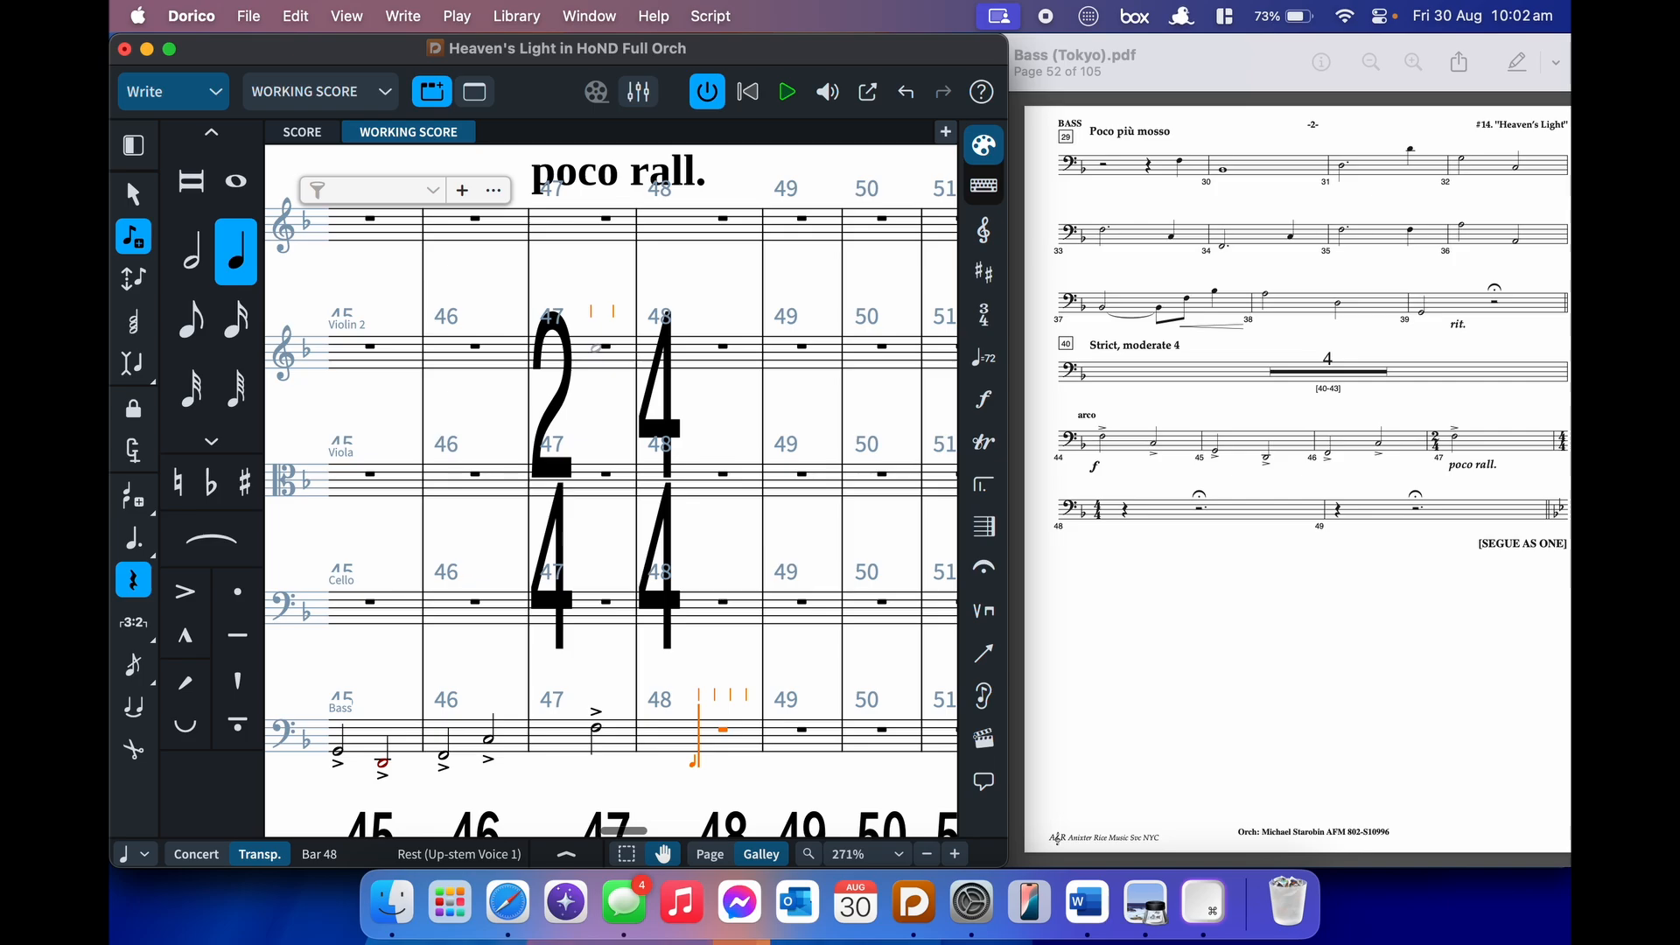
{"action": "key", "text": "o"}
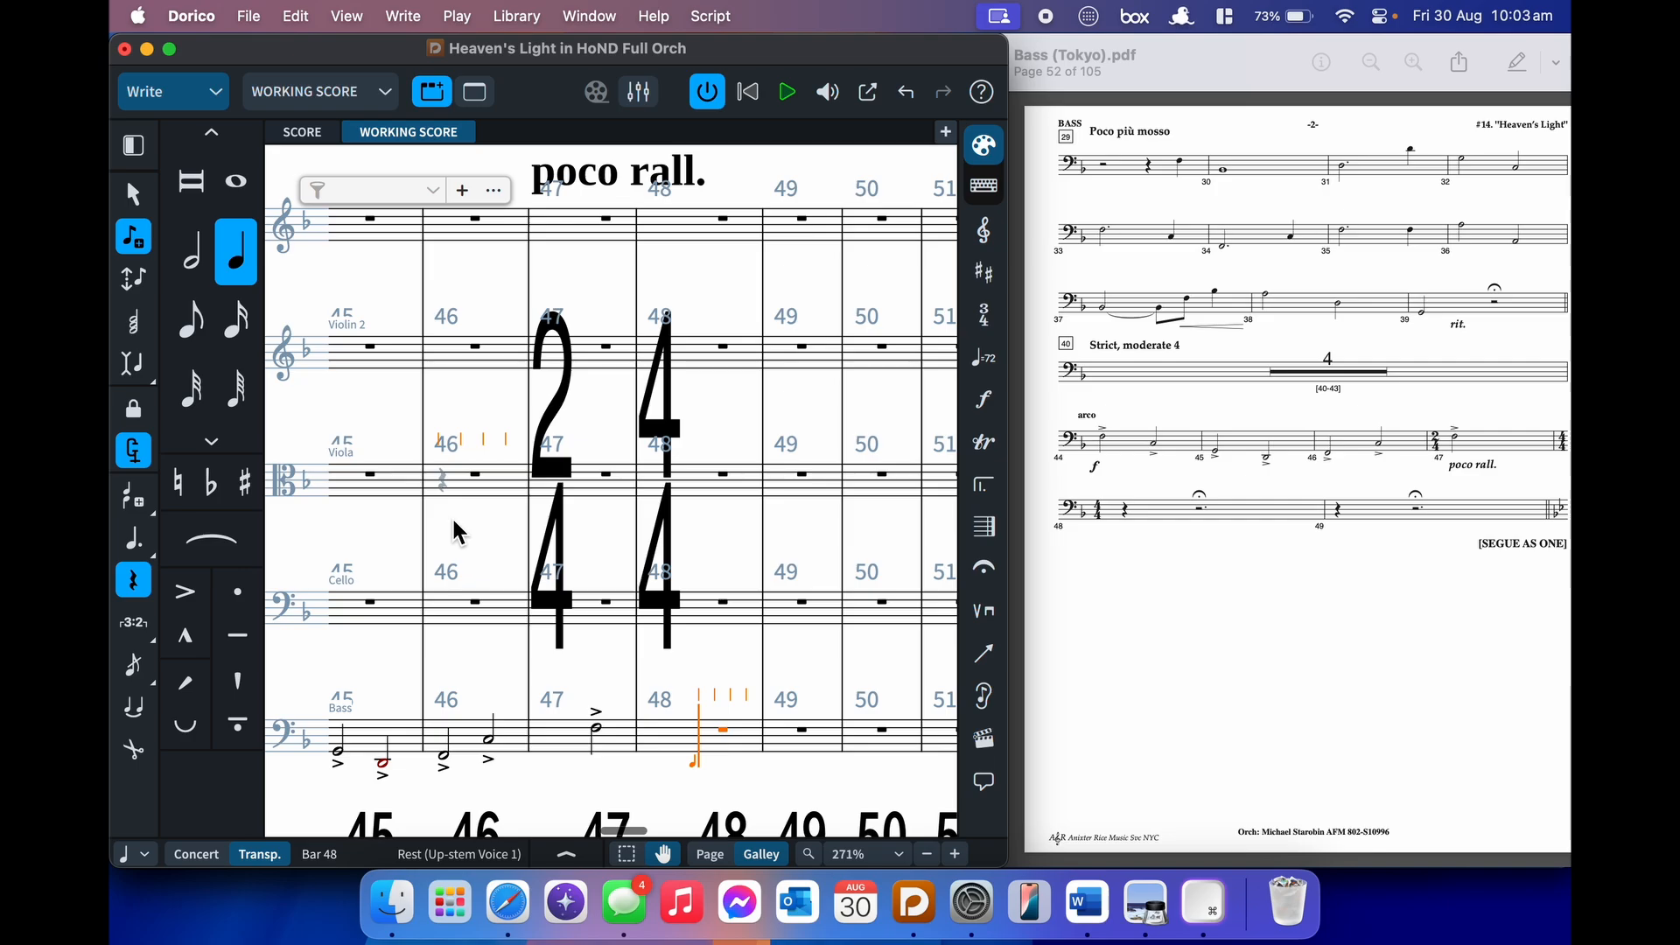
{"action": "key", "text": "b"}
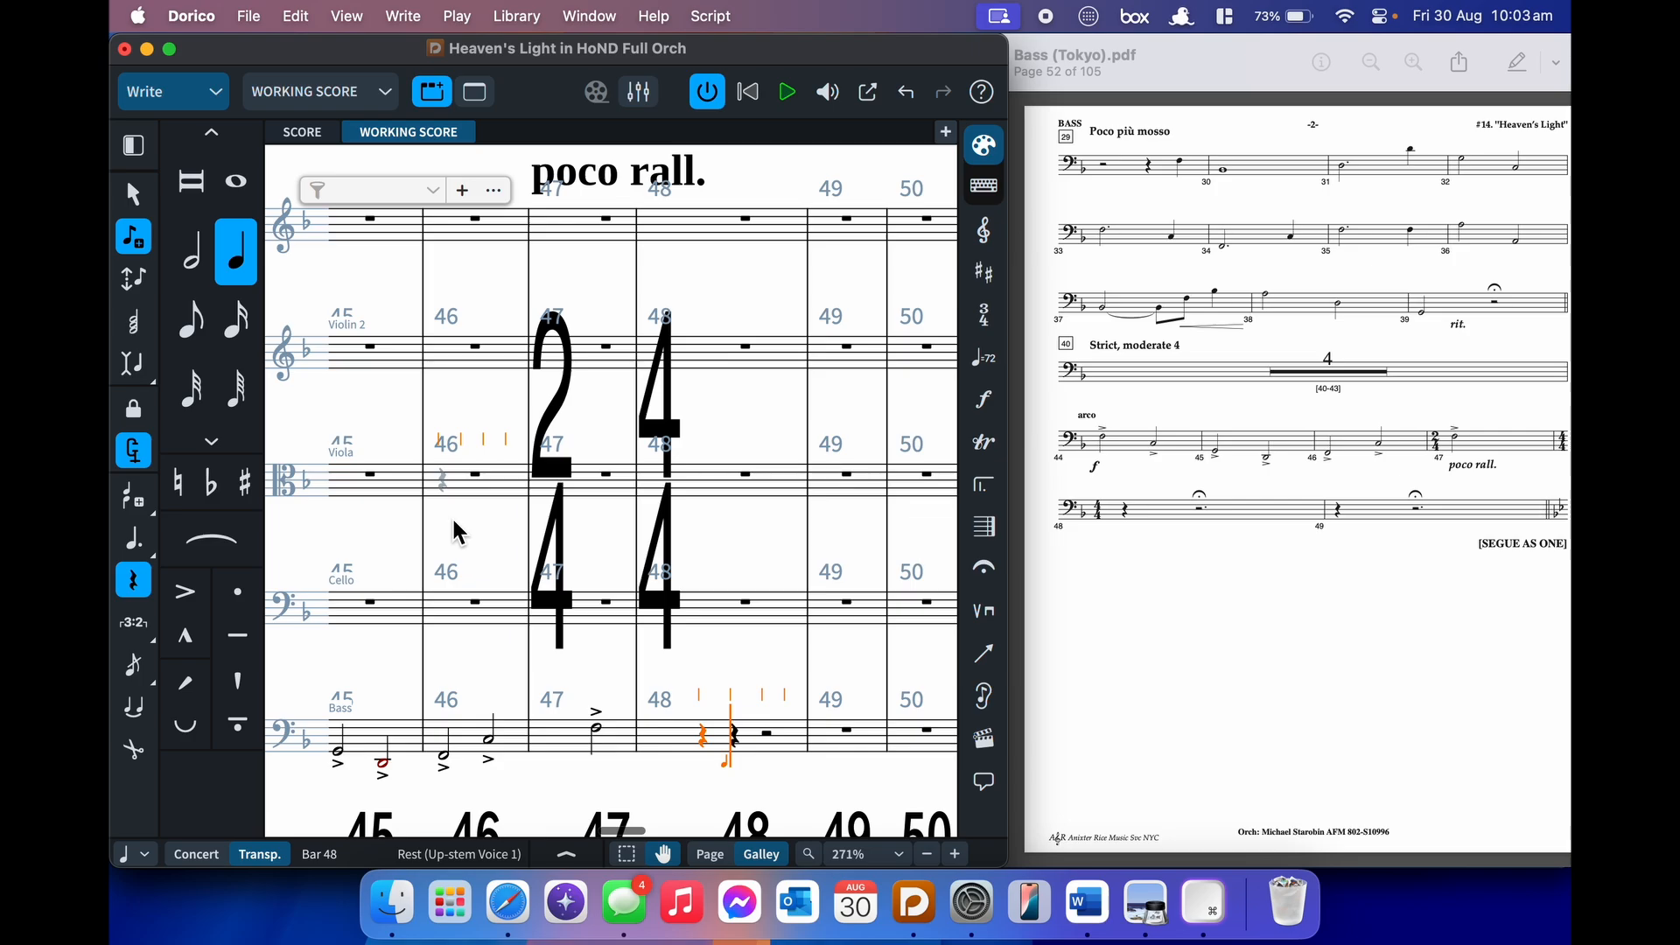
{"action": "key", "text": "7"}
{"action": "key", "text": "."}
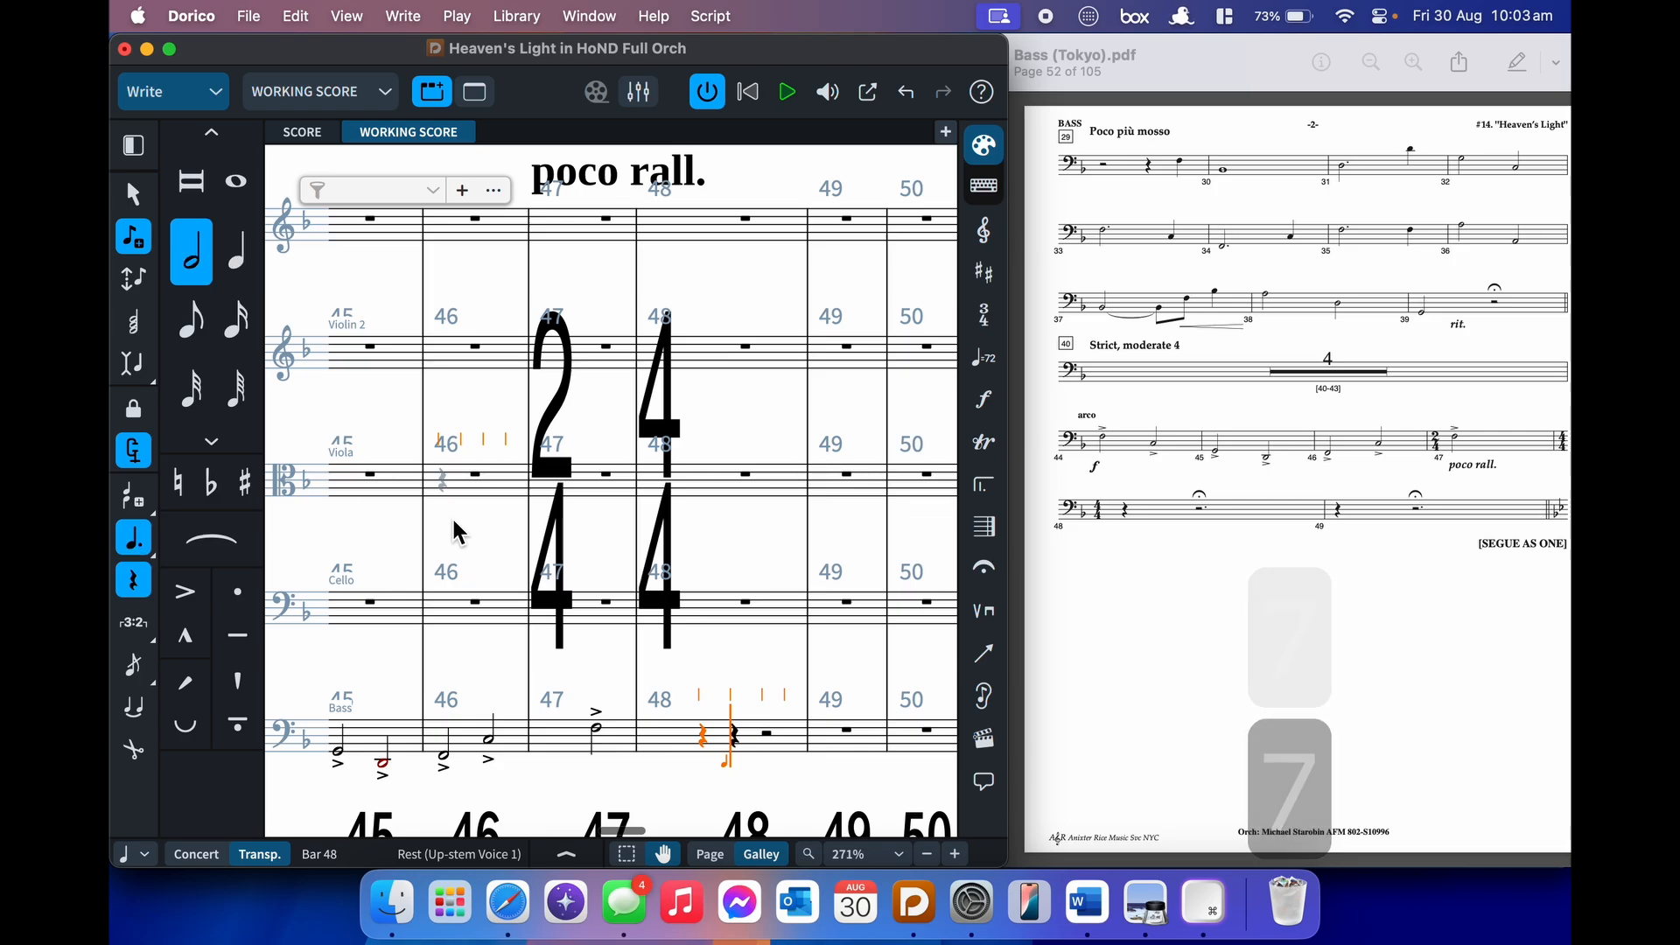
{"action": "key", "text": "b"}
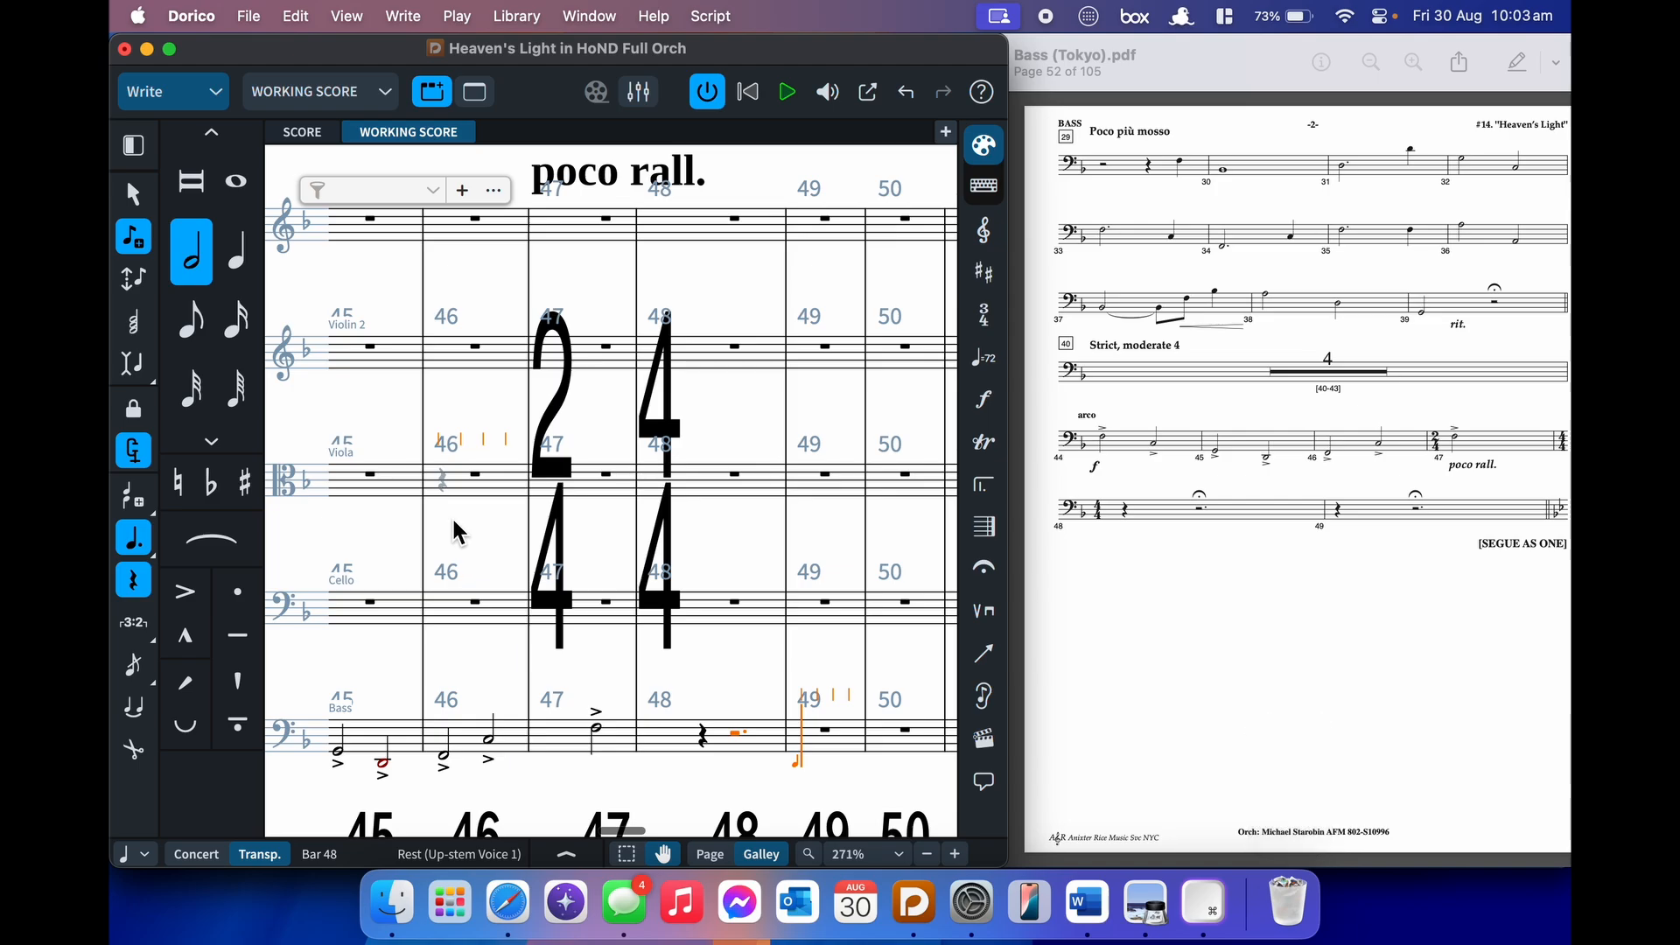
- Fill Bass bar 49 with a quarter rest and dotted half rest, then return to note entry
{"action": "key", "text": "6"}
{"action": "key", "text": "b"}
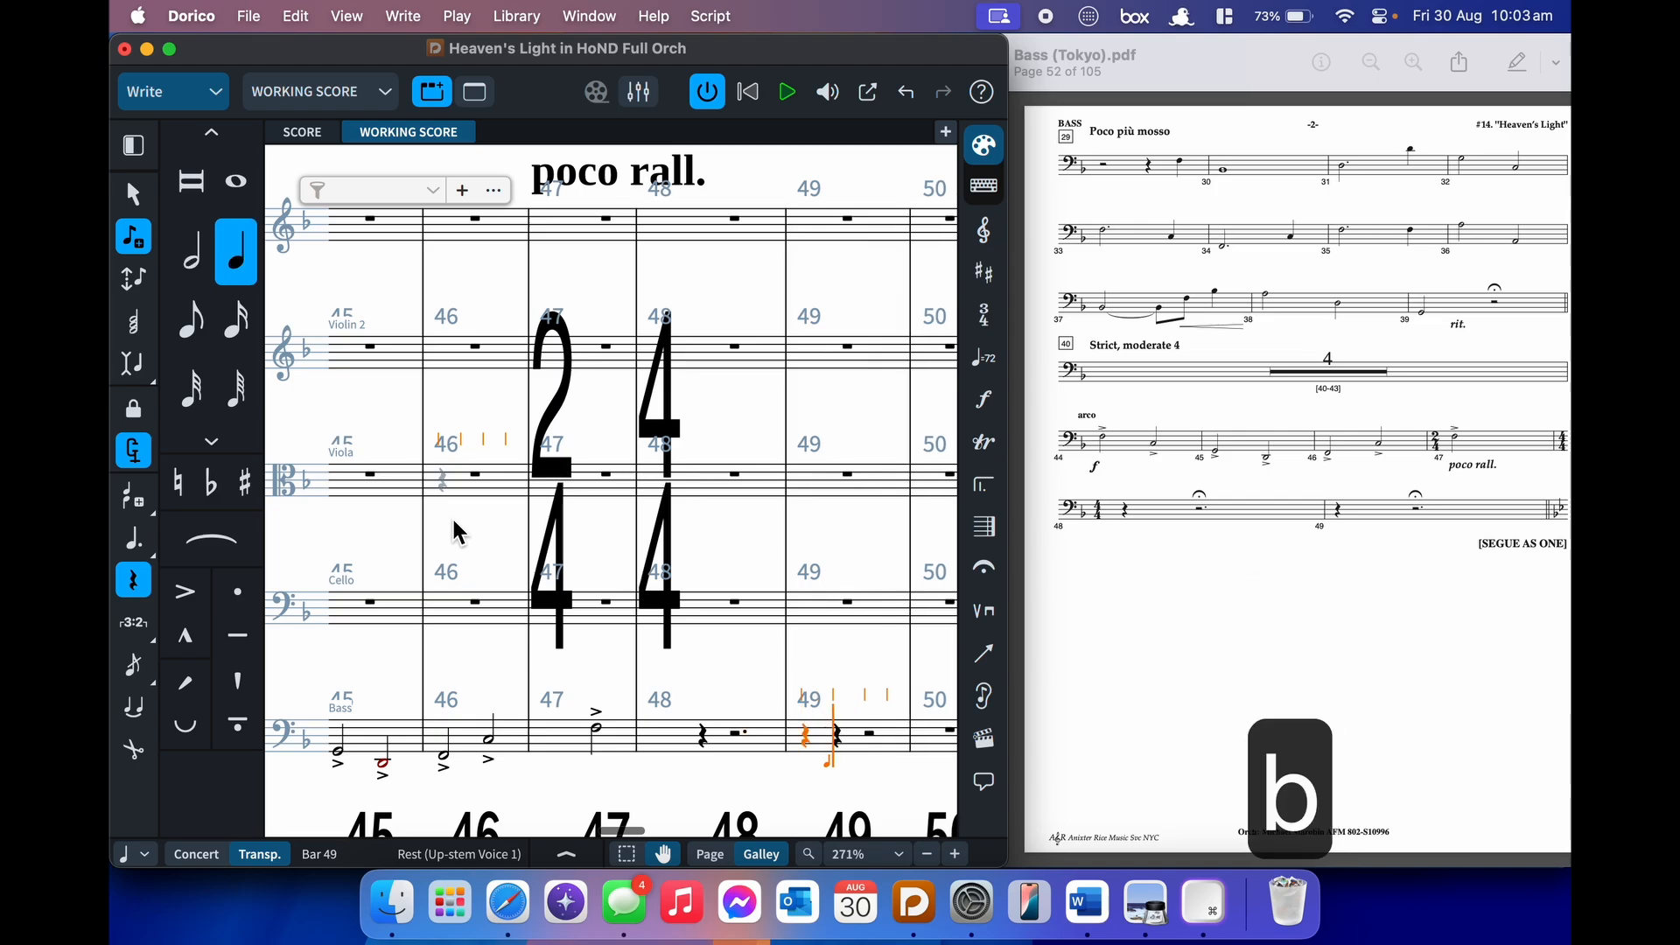
{"action": "key", "text": "7"}
{"action": "key", "text": "7"}
{"action": "key", "text": "b"}
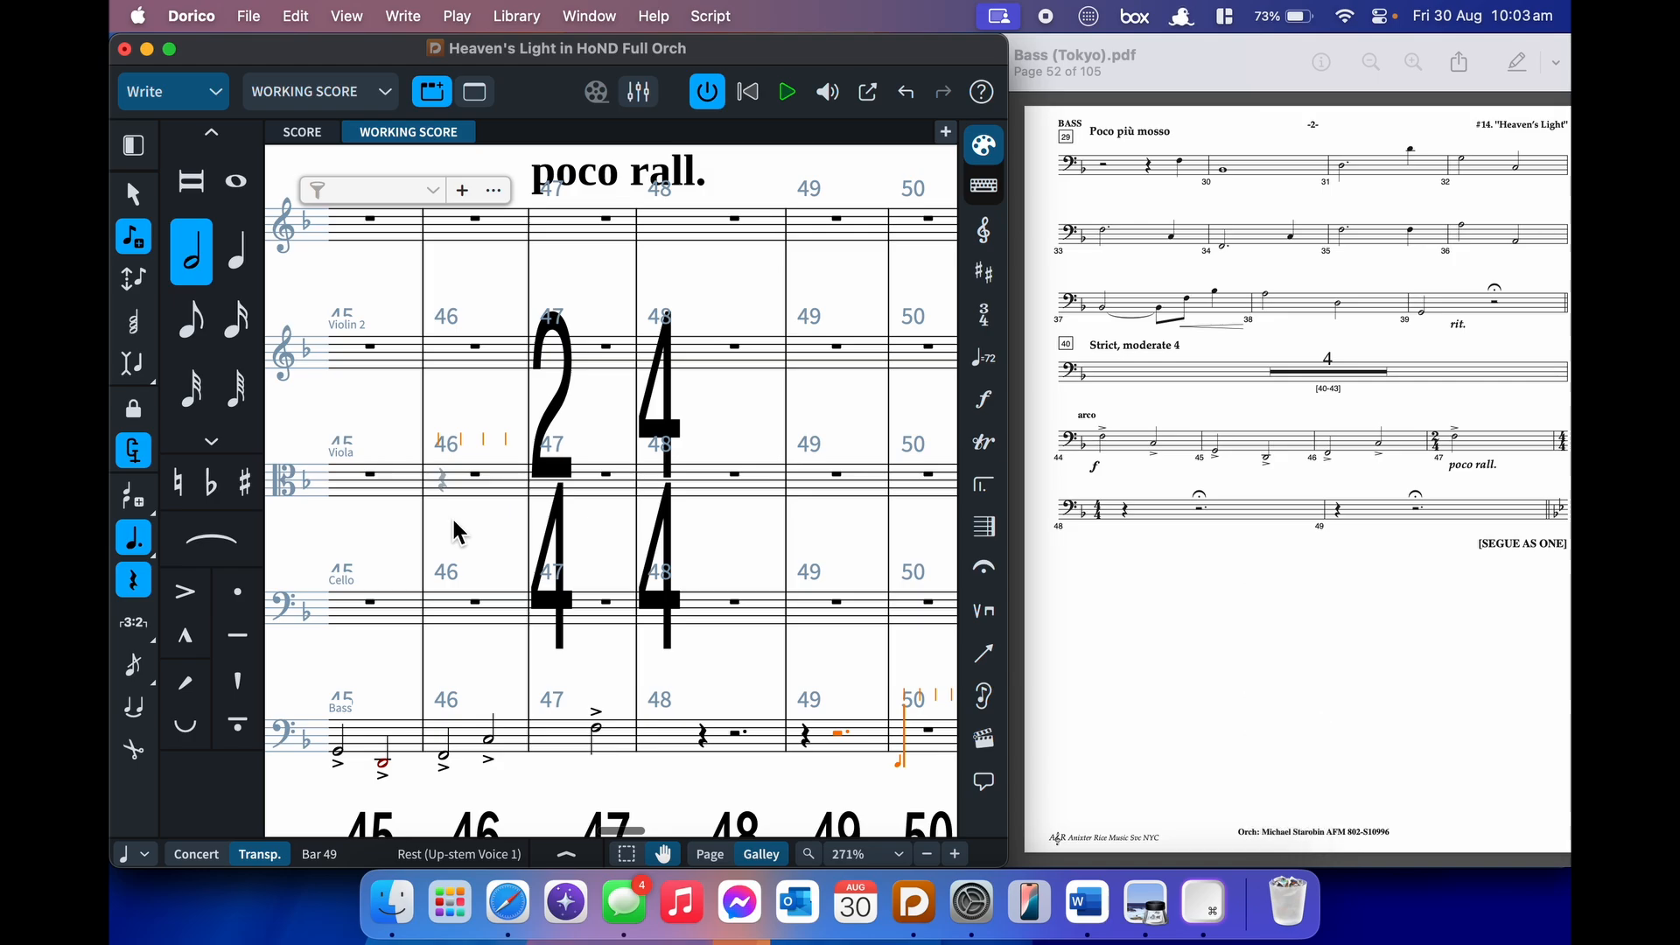
{"action": "key", "text": "o"}
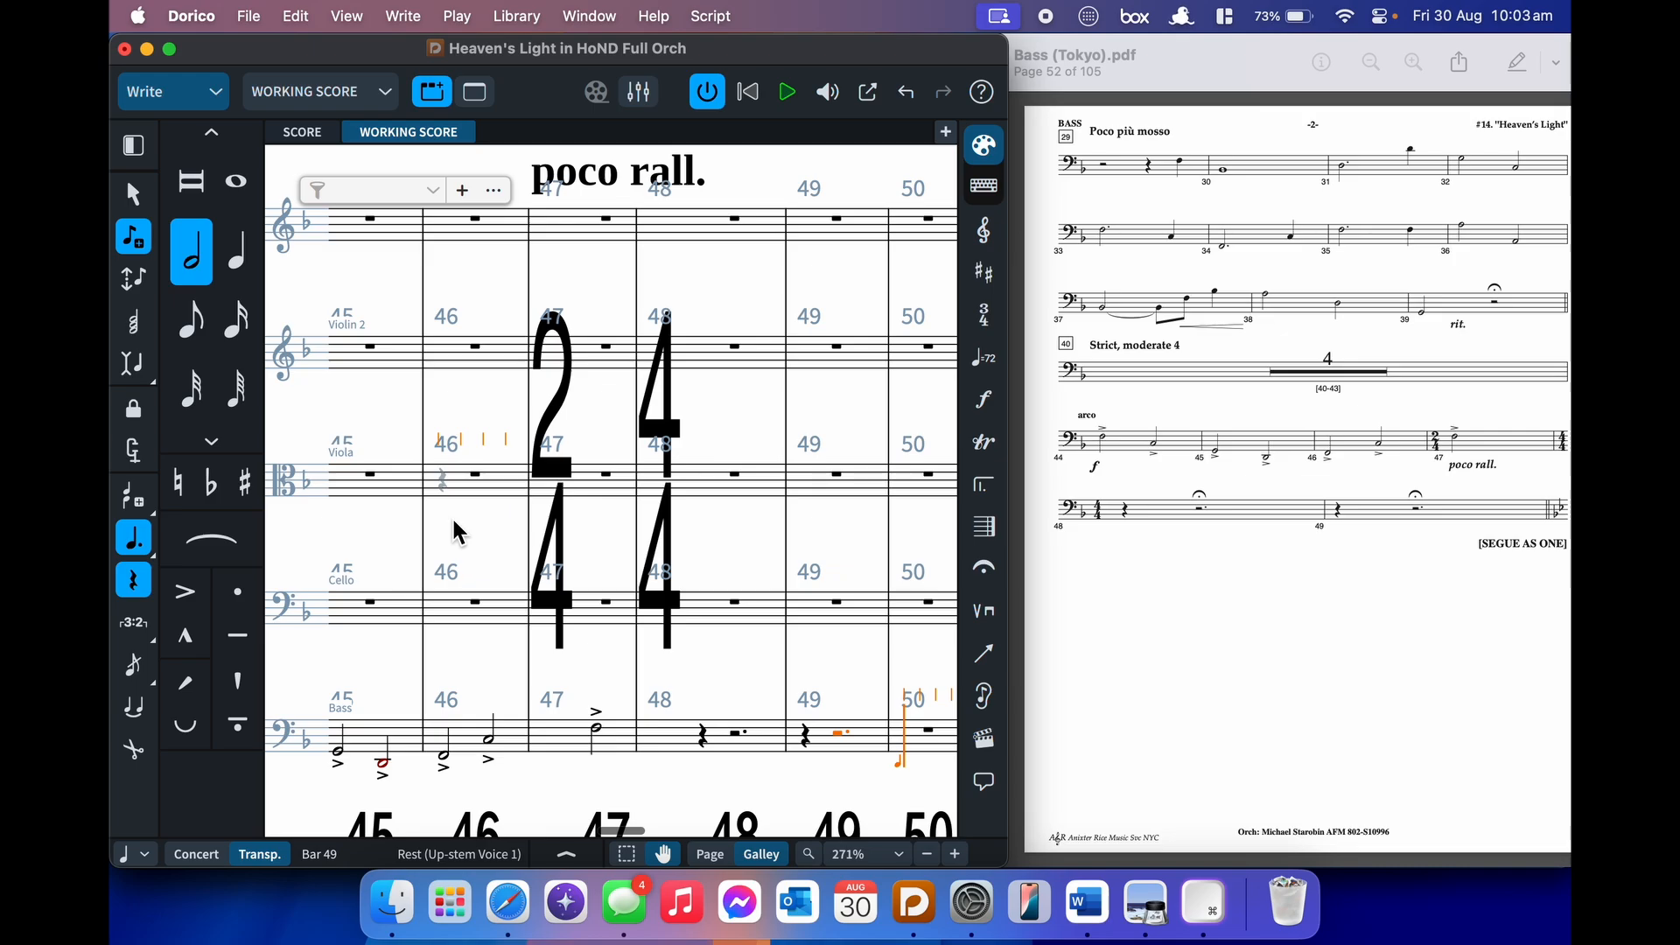
{"action": "key", "text": "comma"}
{"action": "key", "text": "shift+k"}
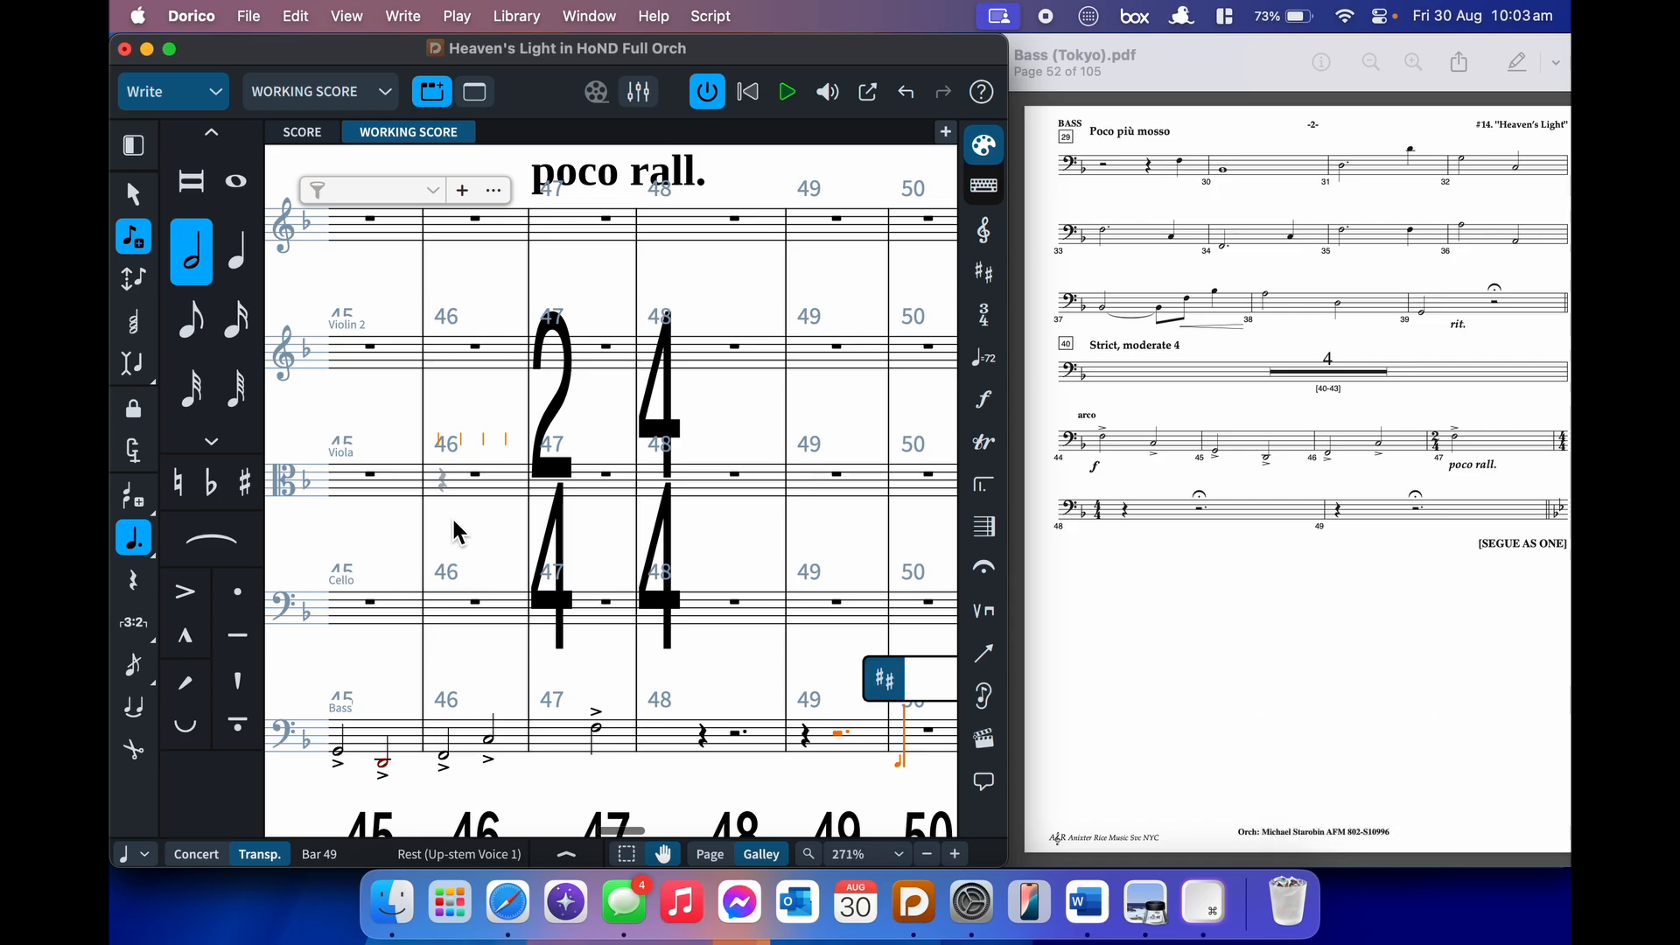
- Enter 'Bb' as the bar 50 key signature for B-flat major and leave note input
{"action": "type", "text": "Bb"}
{"action": "key", "text": "BackSpace"}
{"action": "key", "text": "BackSpace"}
{"action": "type", "text": "g"}
{"action": "key", "text": "BackSpace"}
{"action": "type", "text": "Bb"}
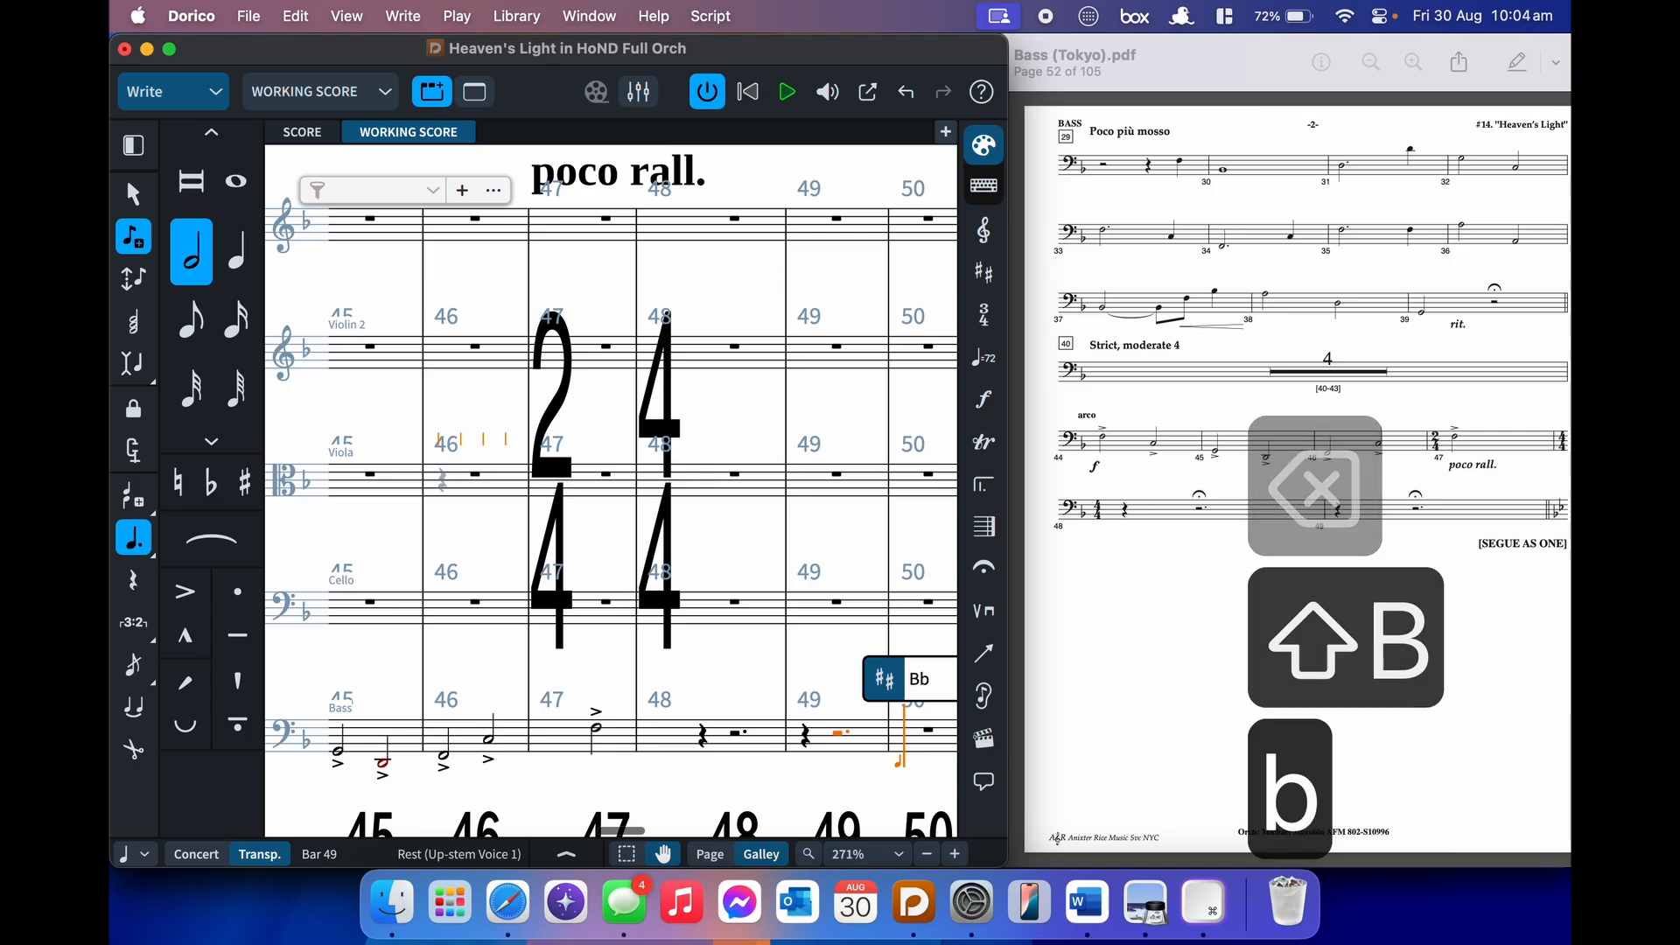
{"action": "key", "text": "Return"}
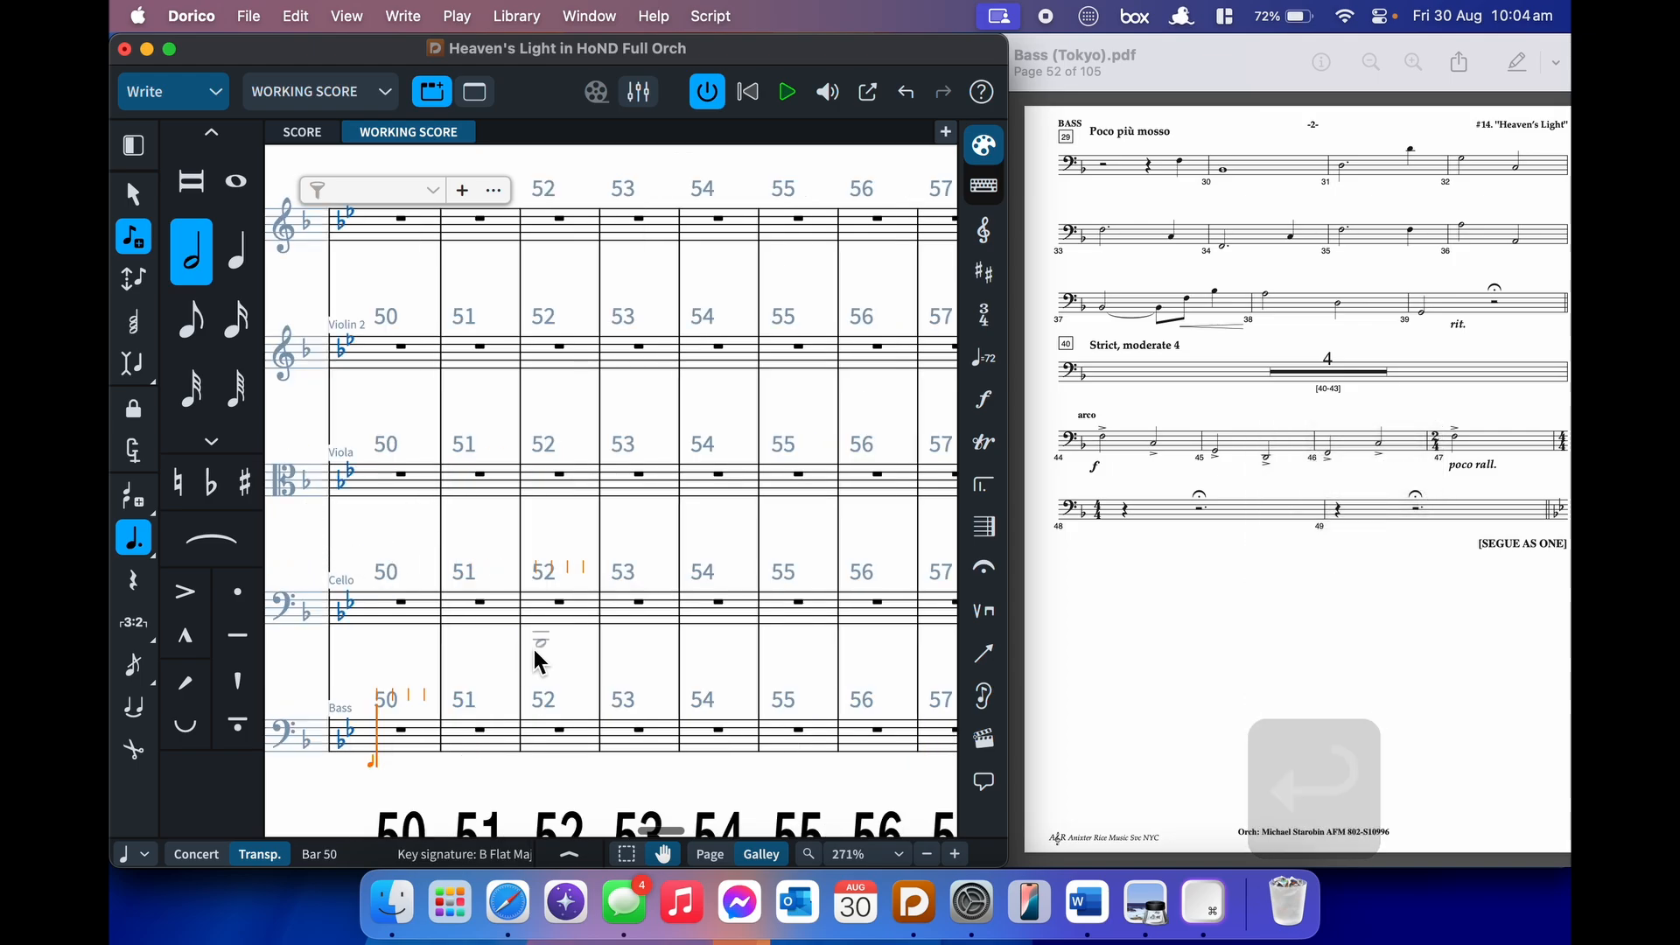
{"action": "scroll", "coordinate": [534, 649], "scroll_direction": "left", "scroll_amount": 5}
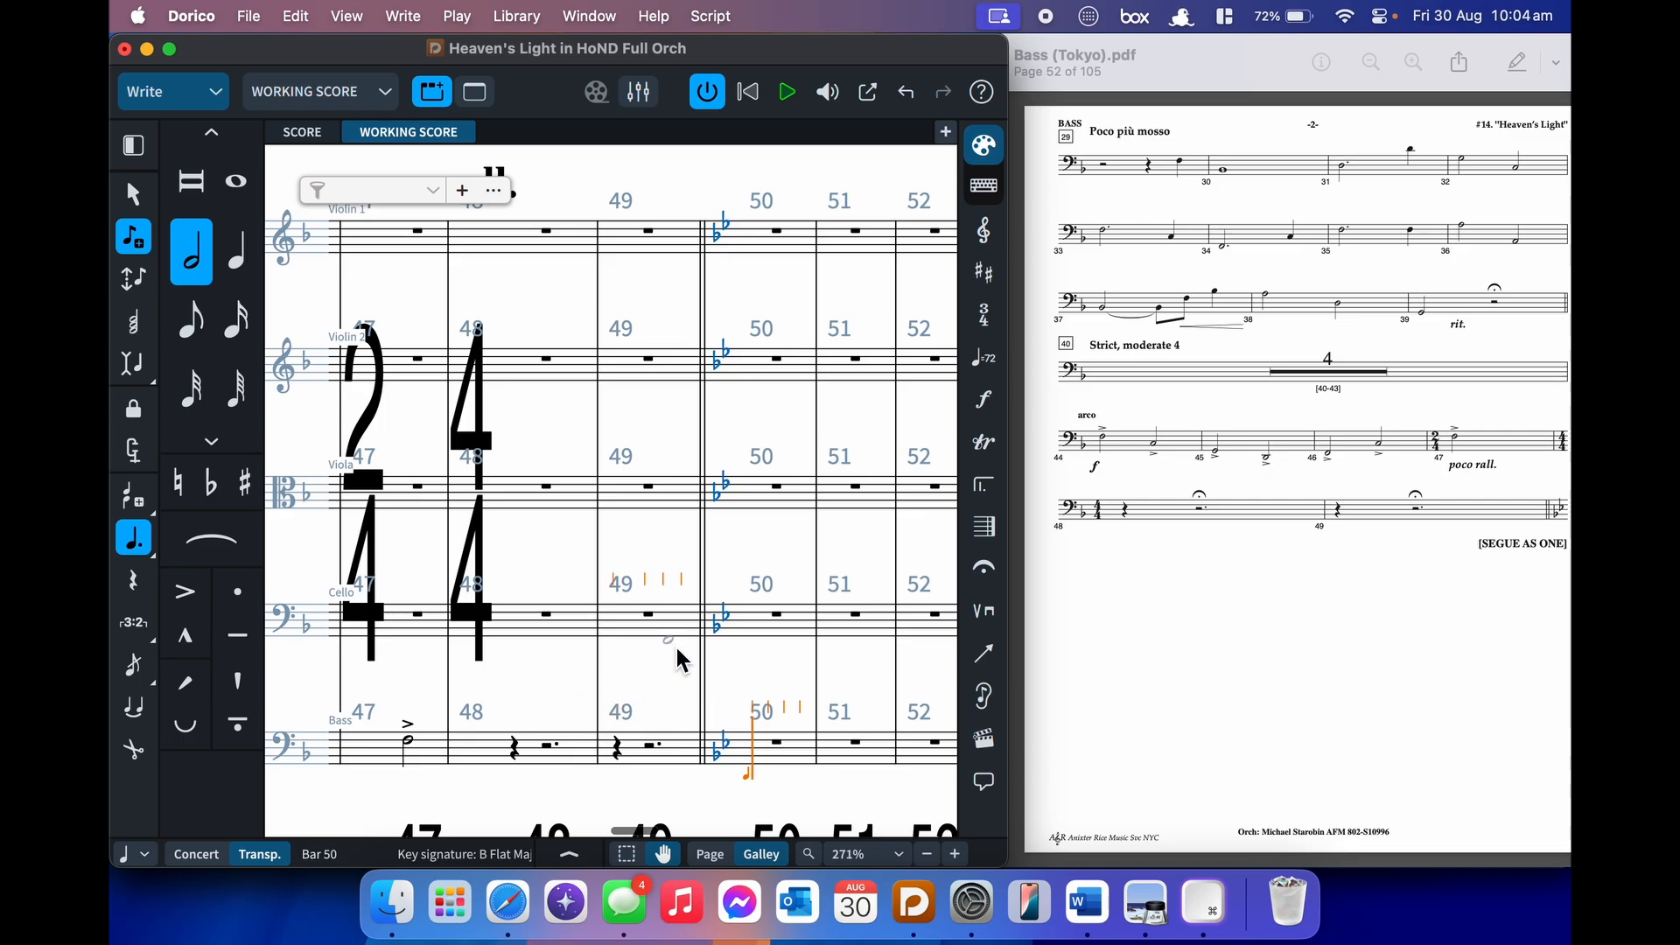
{"action": "key", "text": "Escape"}
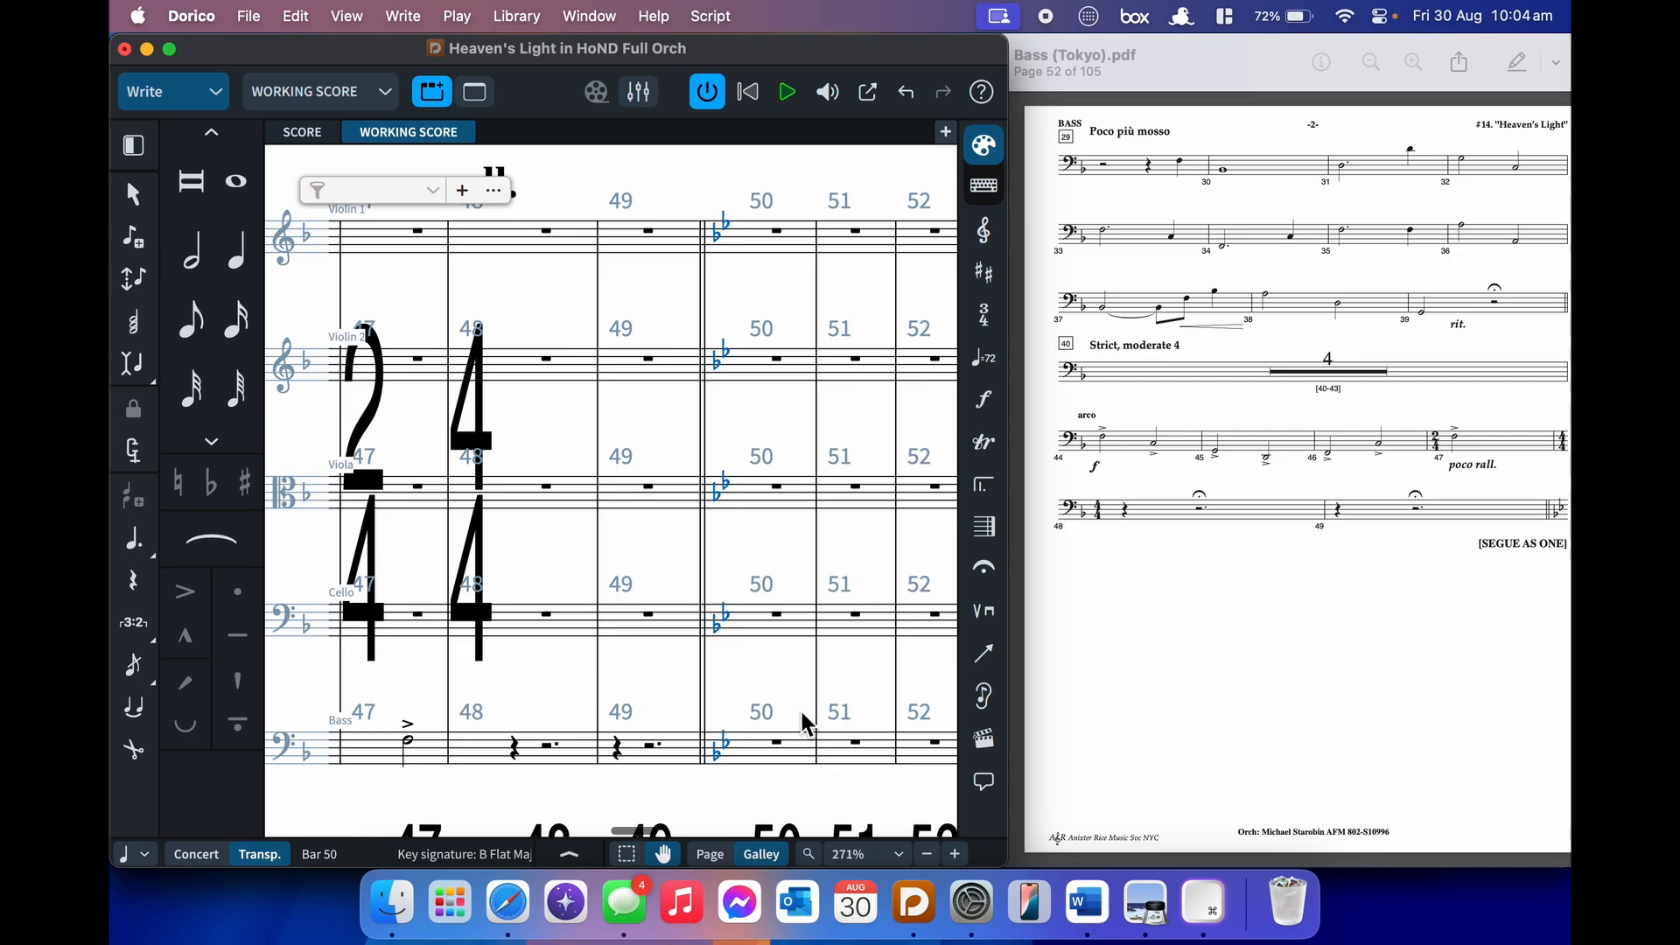
{"action": "key", "text": "j"}
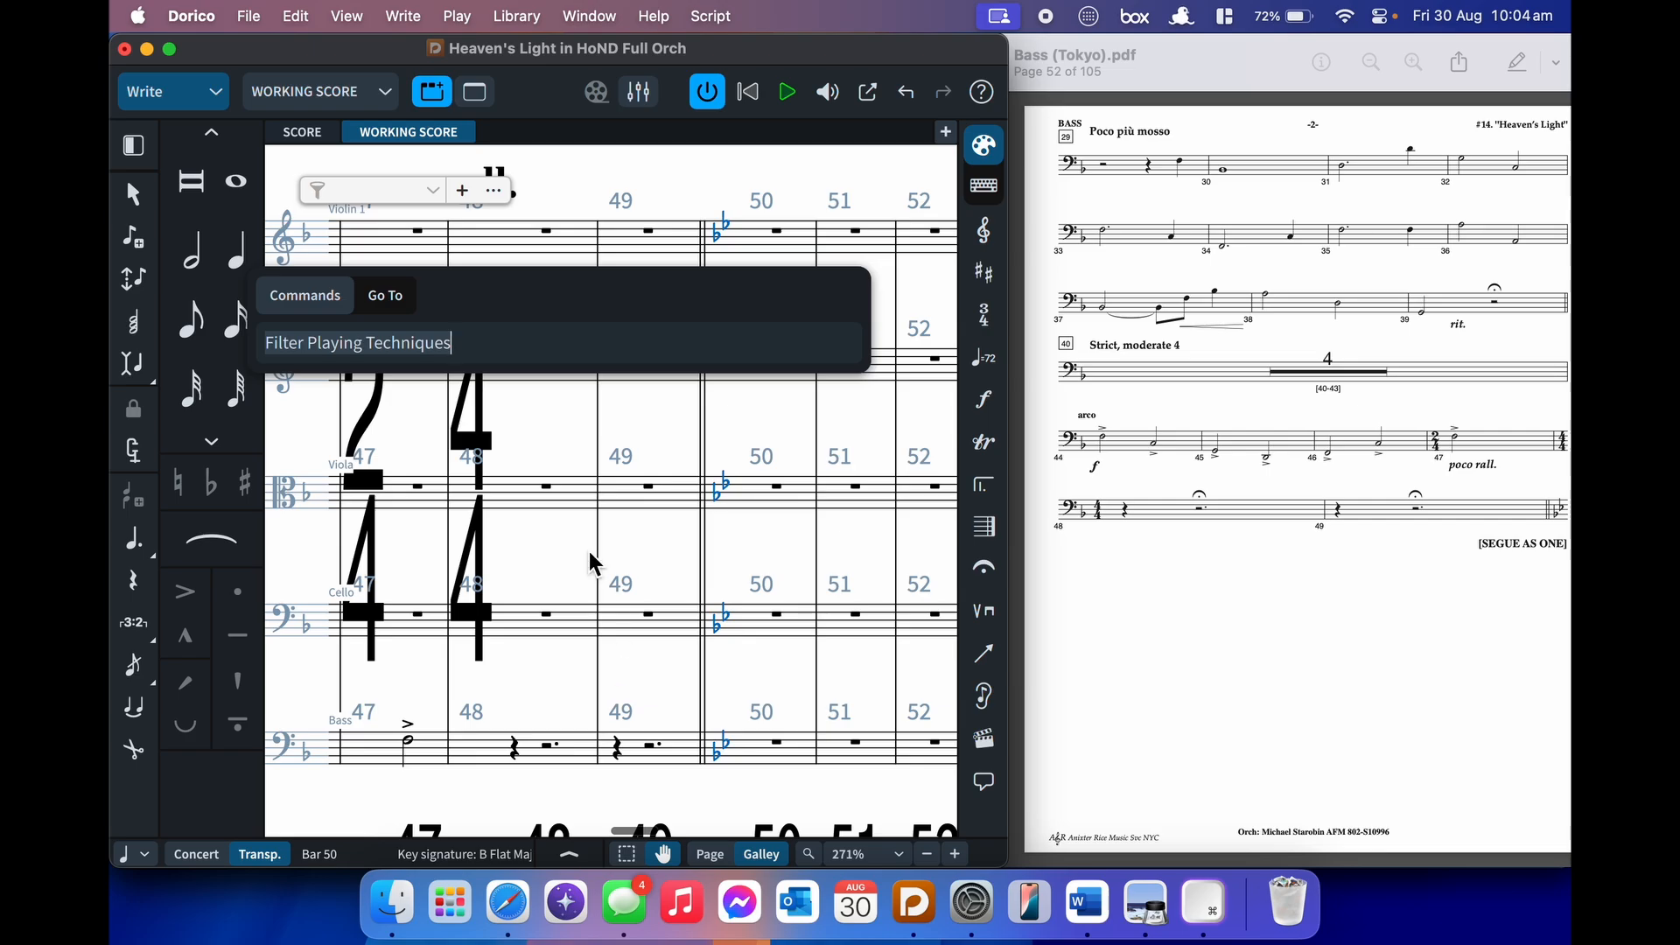
- Browse the editing commands menu without picking any command
{"action": "left_click", "coordinate": [297, 17]}
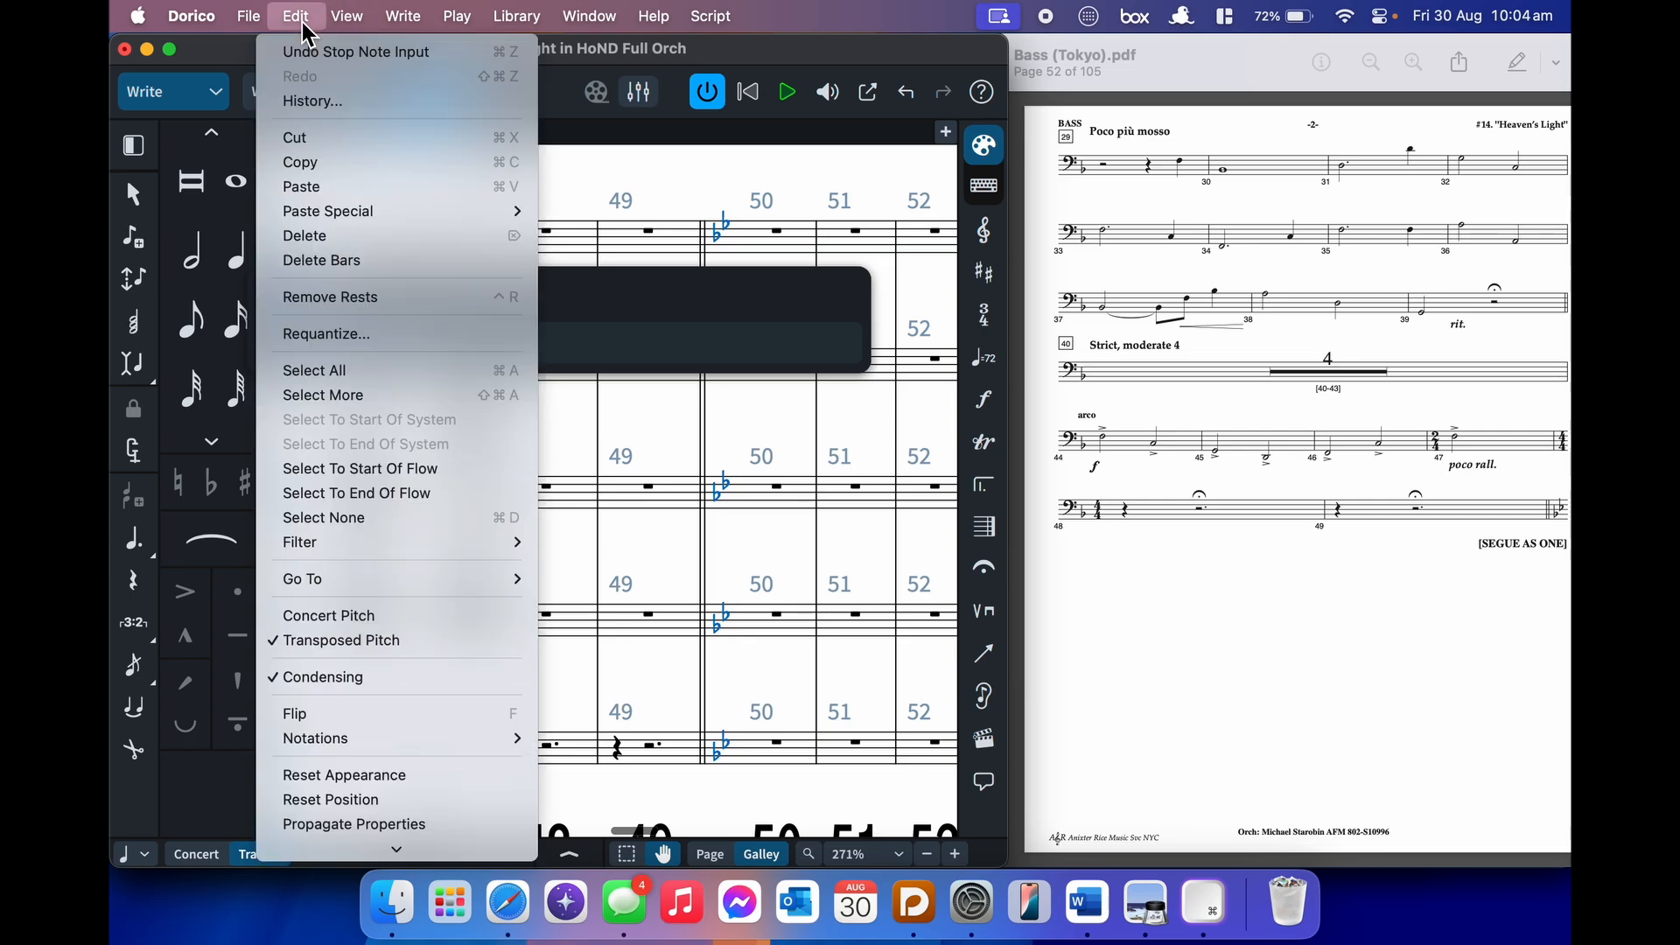
{"action": "scroll", "coordinate": [365, 593], "scroll_direction": "down", "scroll_amount": 2}
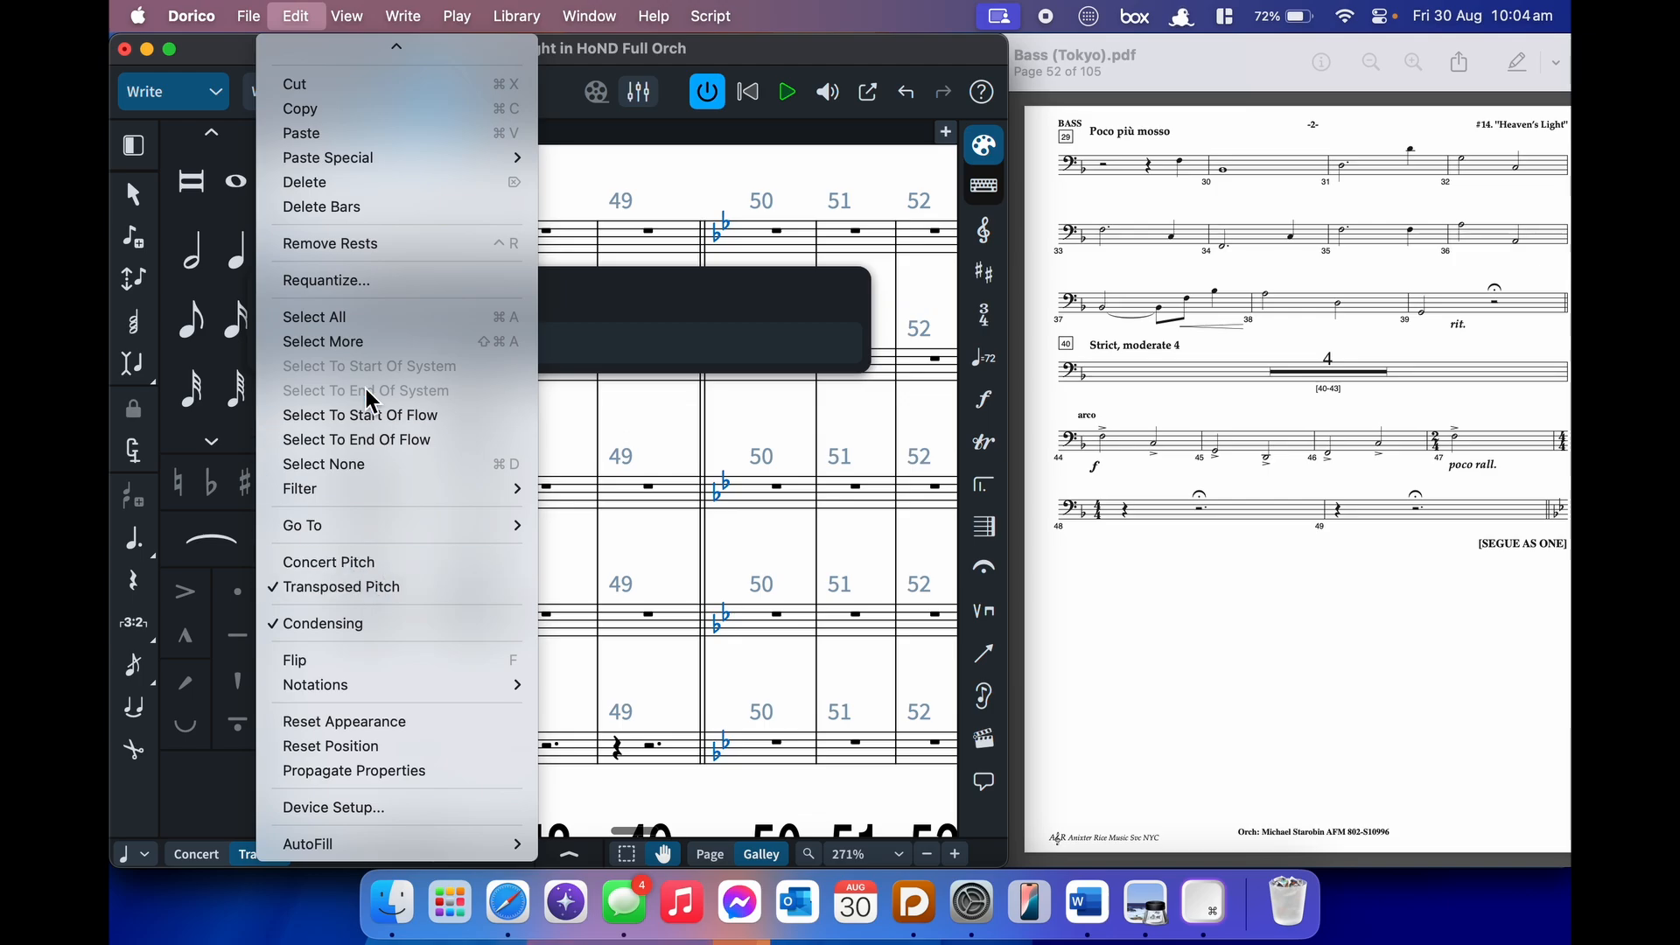
{"action": "mouse_move", "coordinate": [403, 16]}
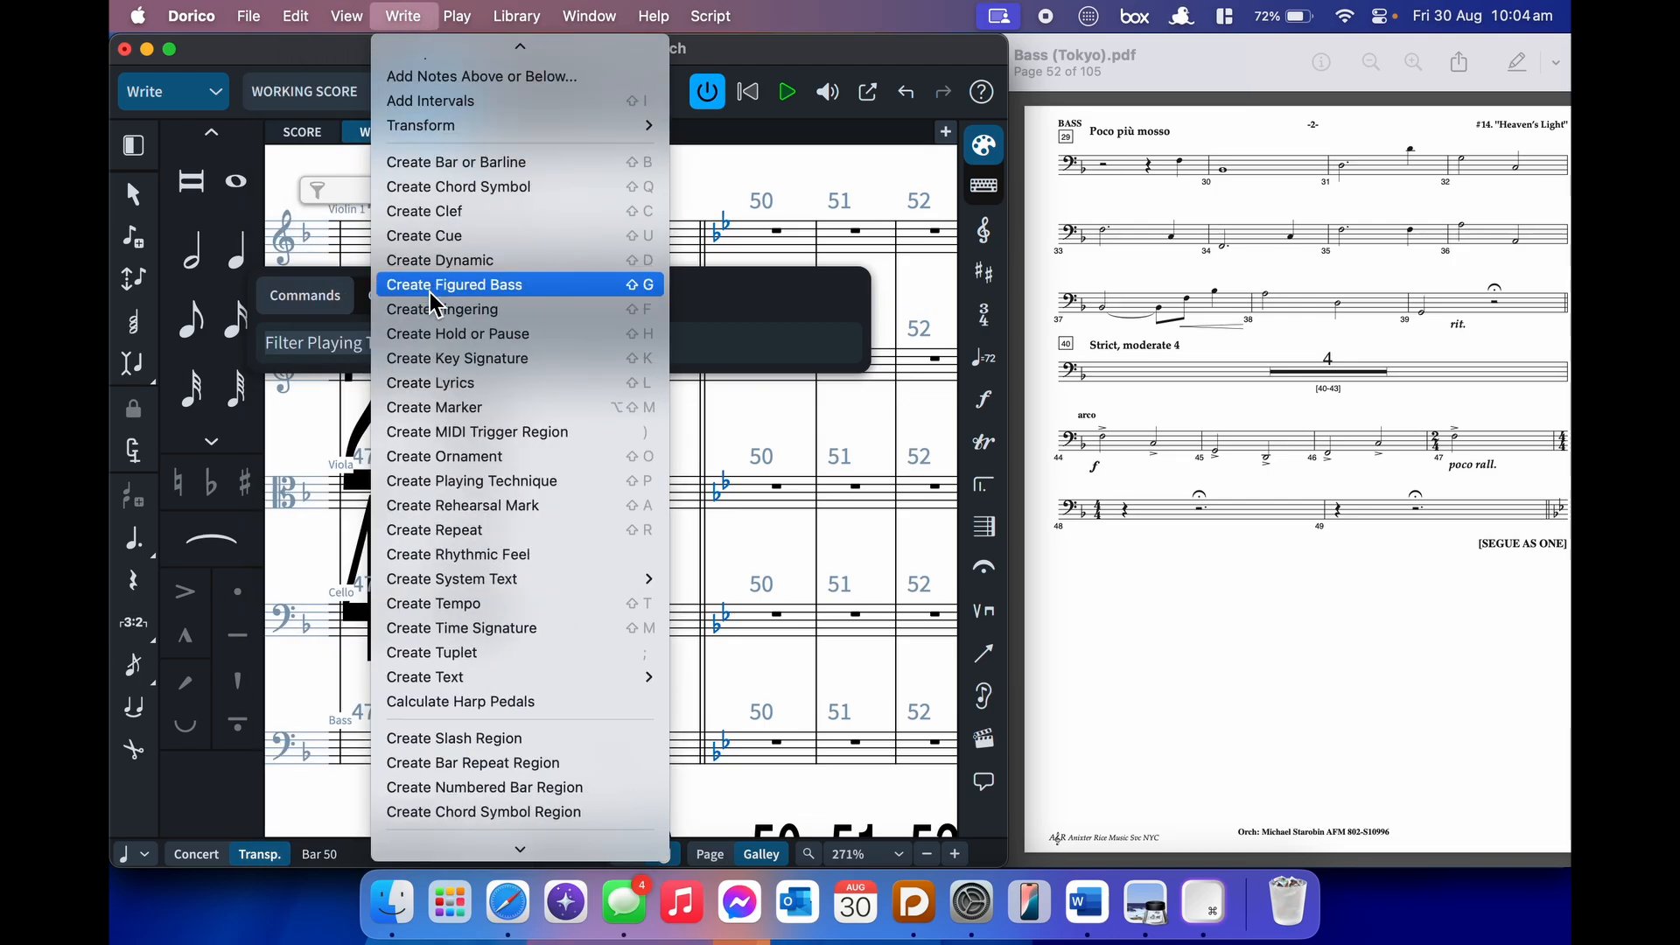
{"action": "scroll", "coordinate": [429, 293], "scroll_direction": "up", "scroll_amount": 5}
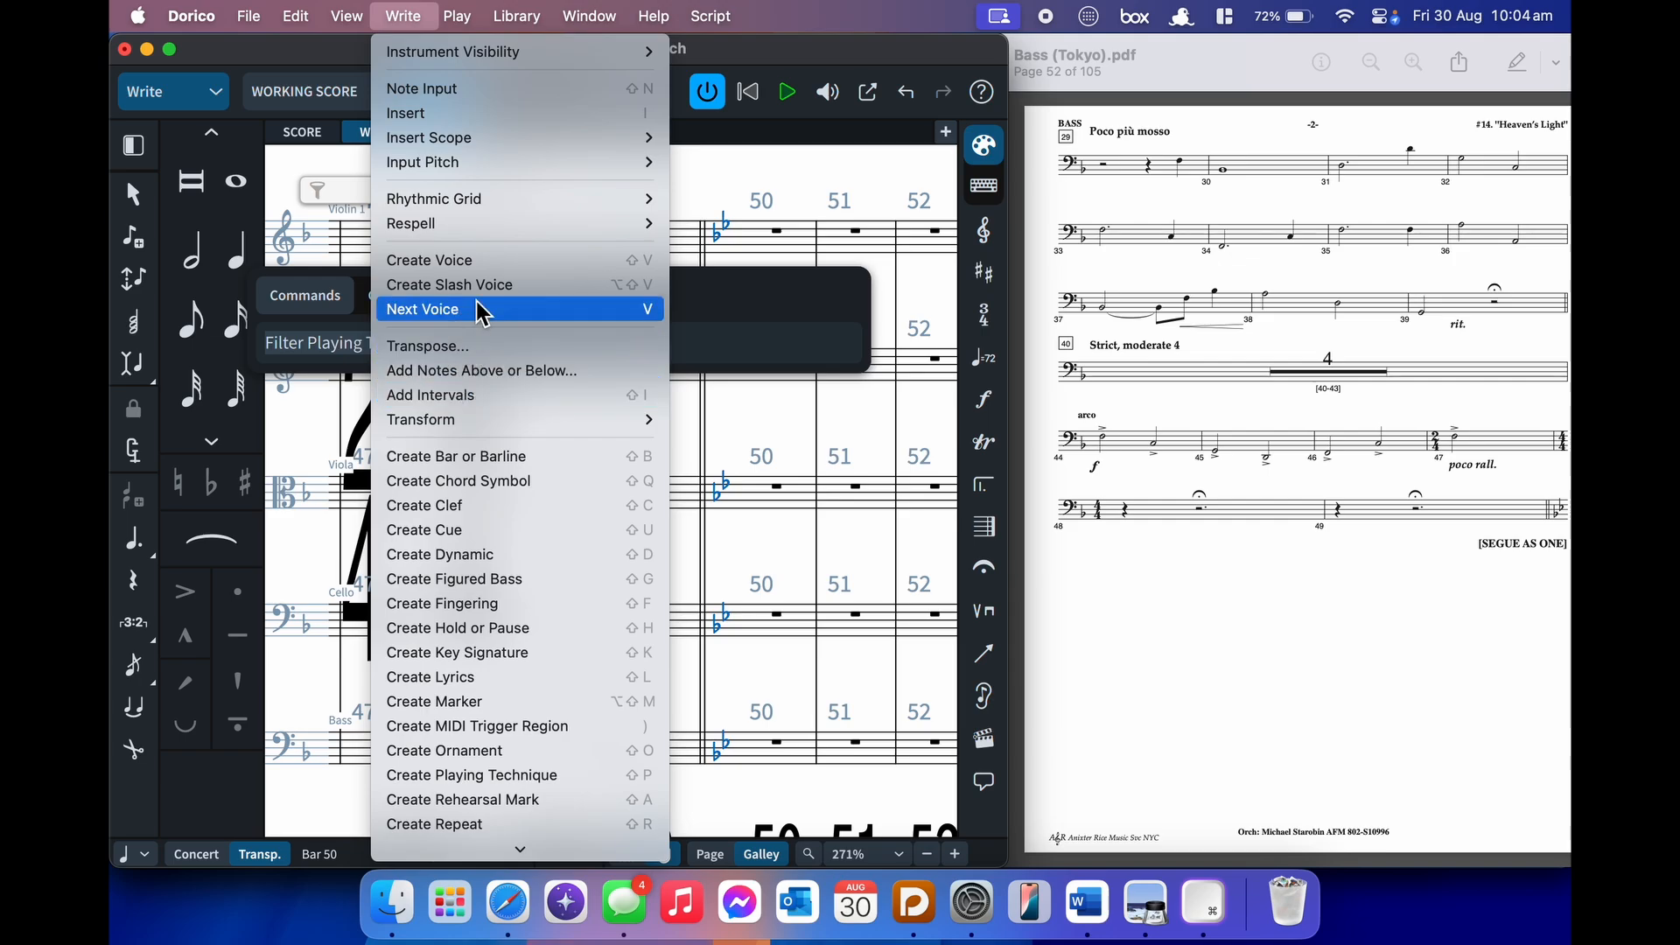
{"action": "mouse_move", "coordinate": [296, 16]}
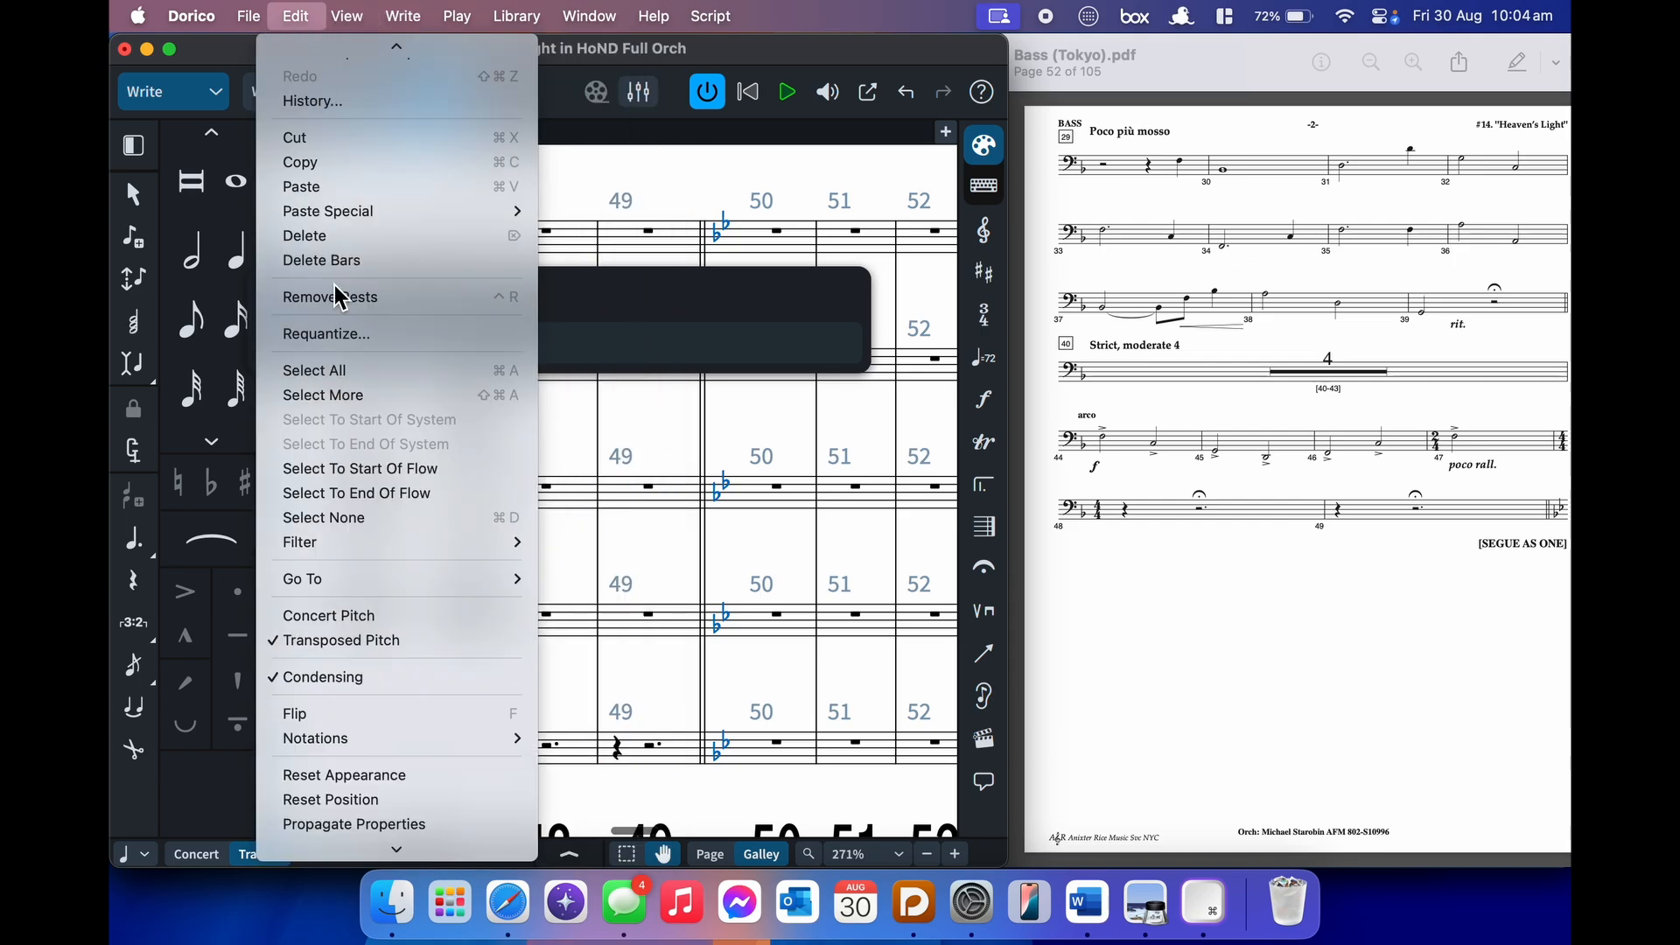
{"action": "scroll", "coordinate": [360, 556], "scroll_direction": "down", "scroll_amount": 2}
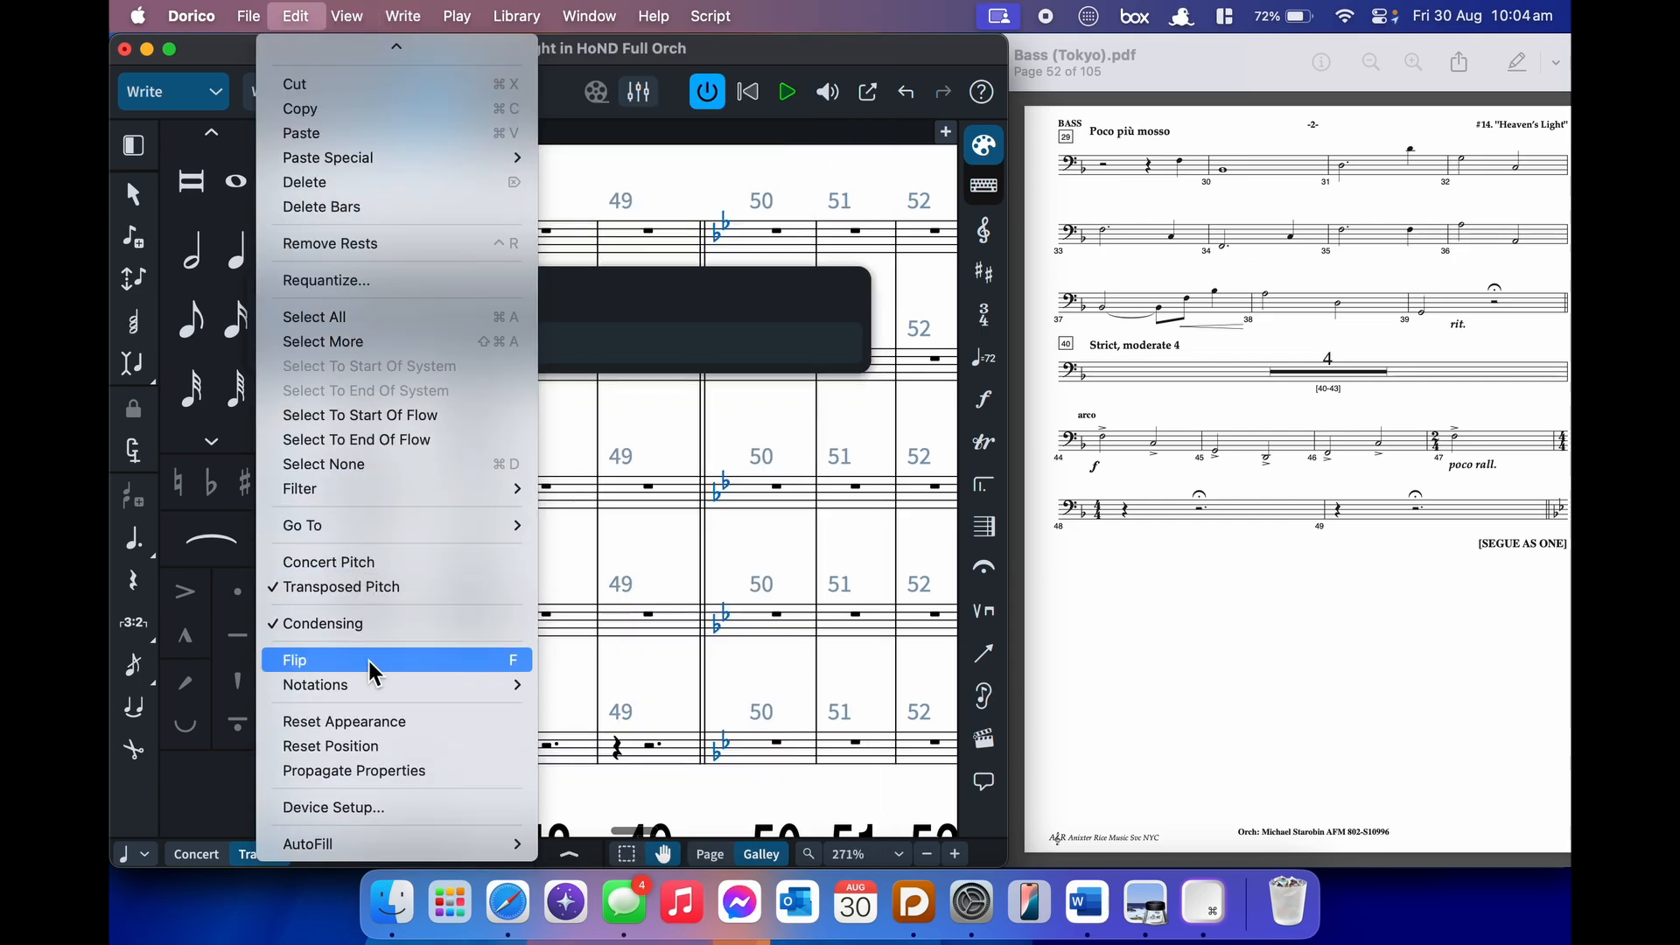
{"action": "scroll", "coordinate": [369, 663], "scroll_direction": "up", "scroll_amount": 2}
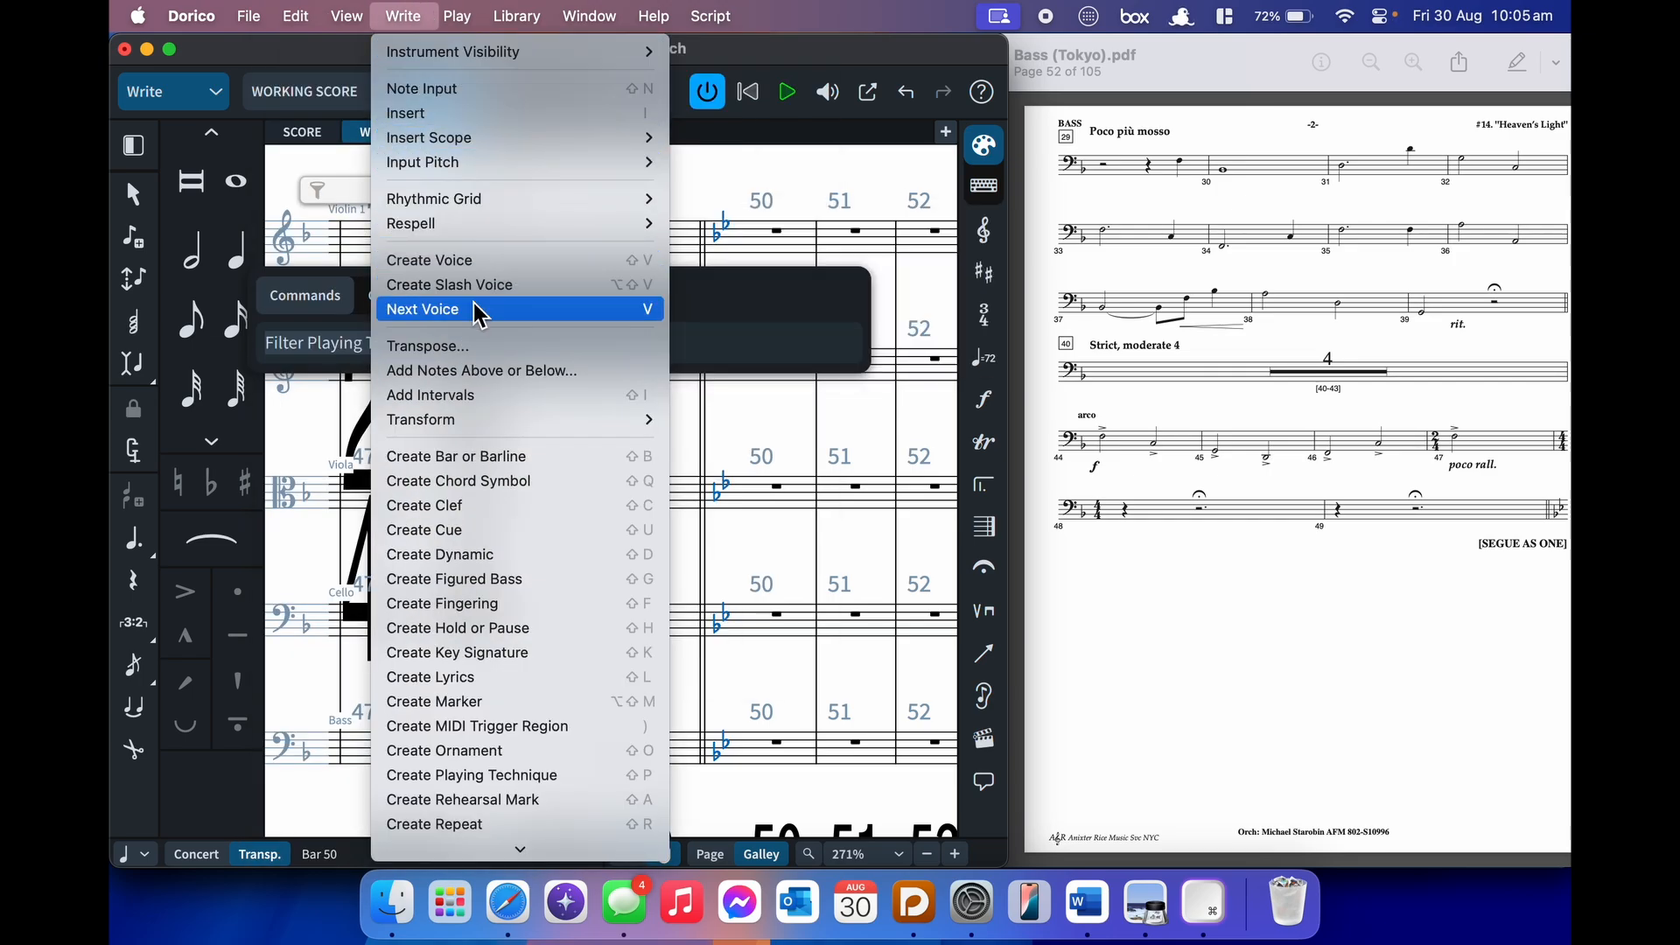
{"action": "scroll", "coordinate": [512, 542], "scroll_direction": "down", "scroll_amount": 1}
{"action": "scroll", "coordinate": [511, 540], "scroll_direction": "down", "scroll_amount": 5}
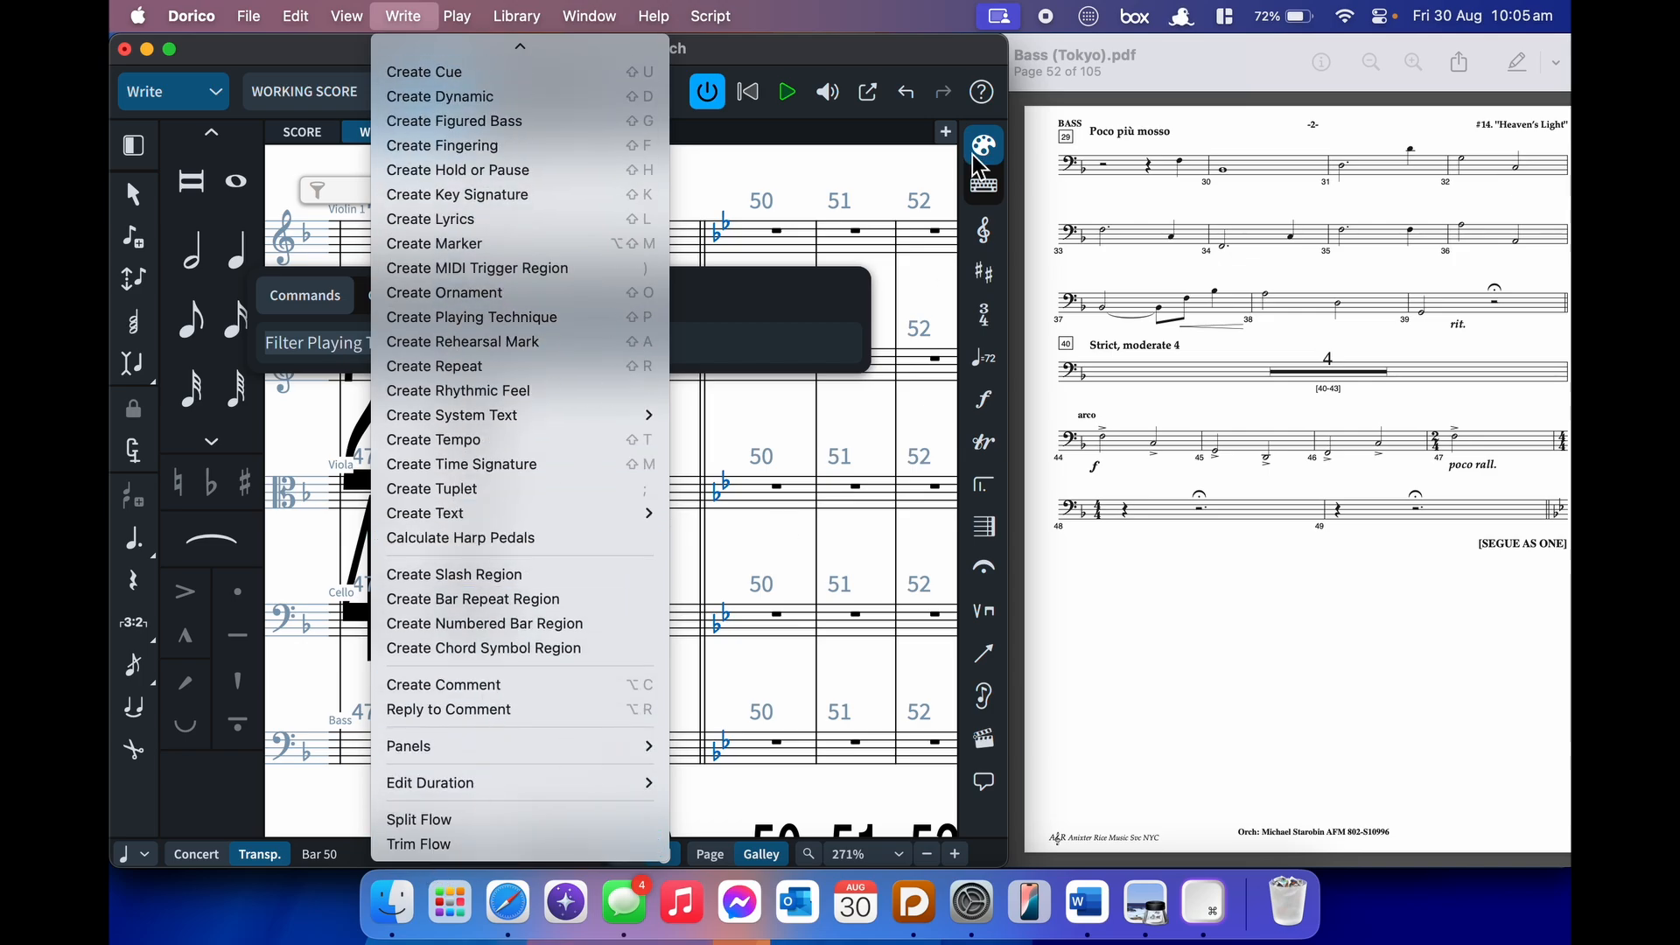
- Dismiss the menu and run Trim Flow from the jump bar with 'trim'
{"action": "left_click", "coordinate": [802, 437]}
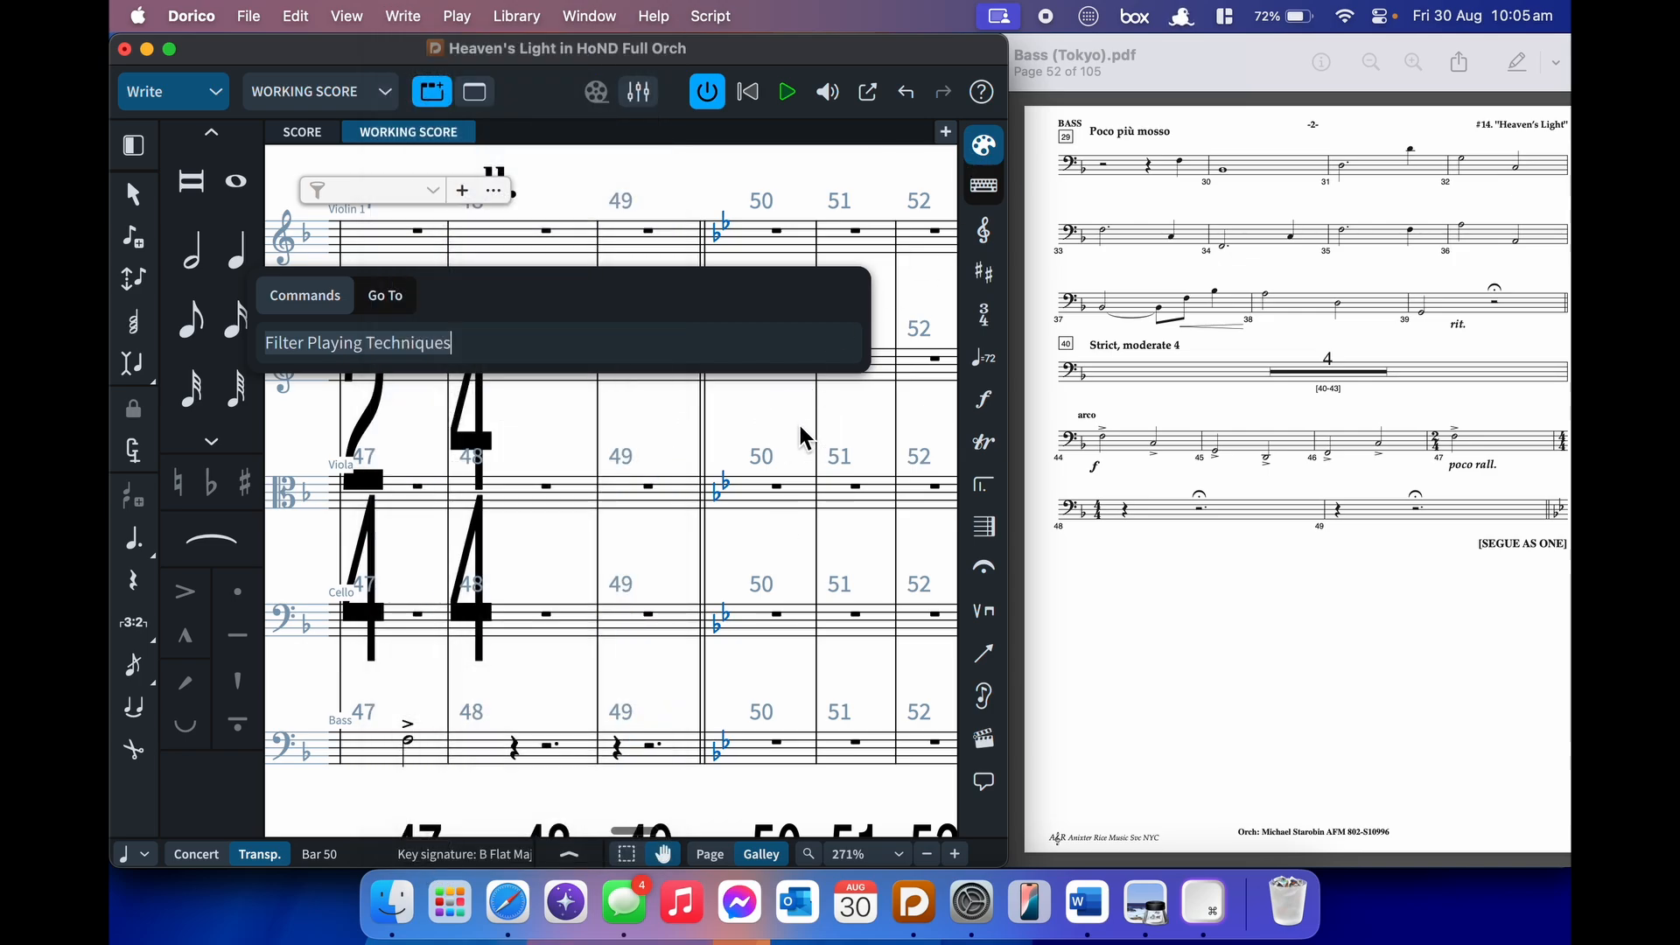
{"action": "key", "text": "Escape"}
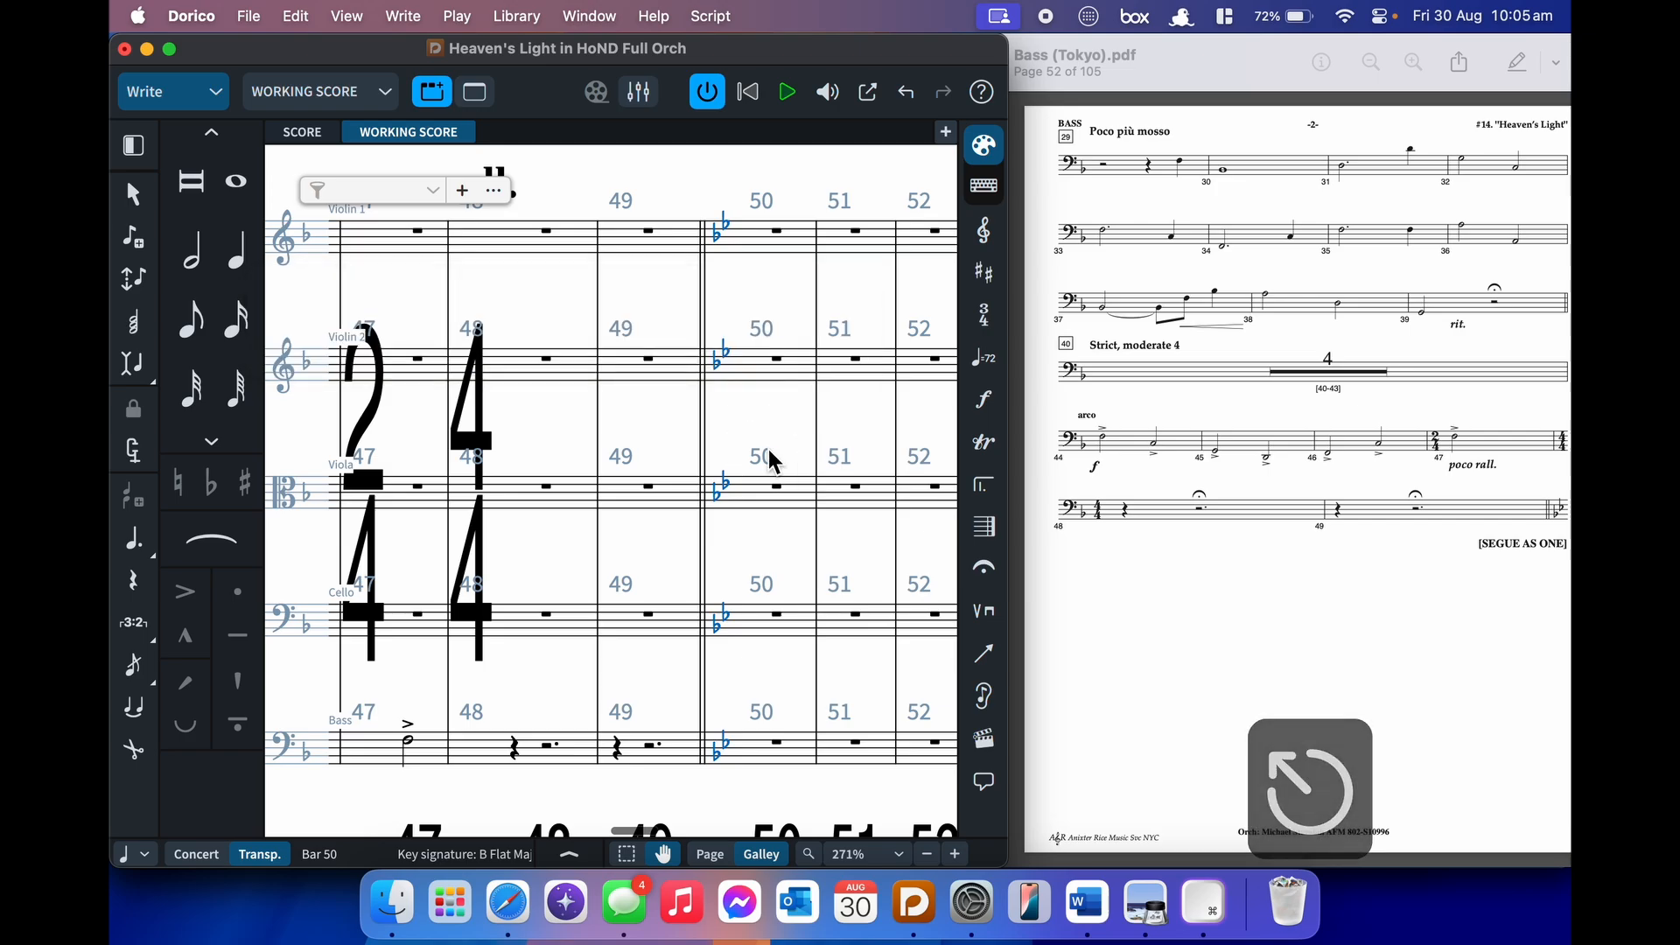
{"action": "type", "text": "j"}
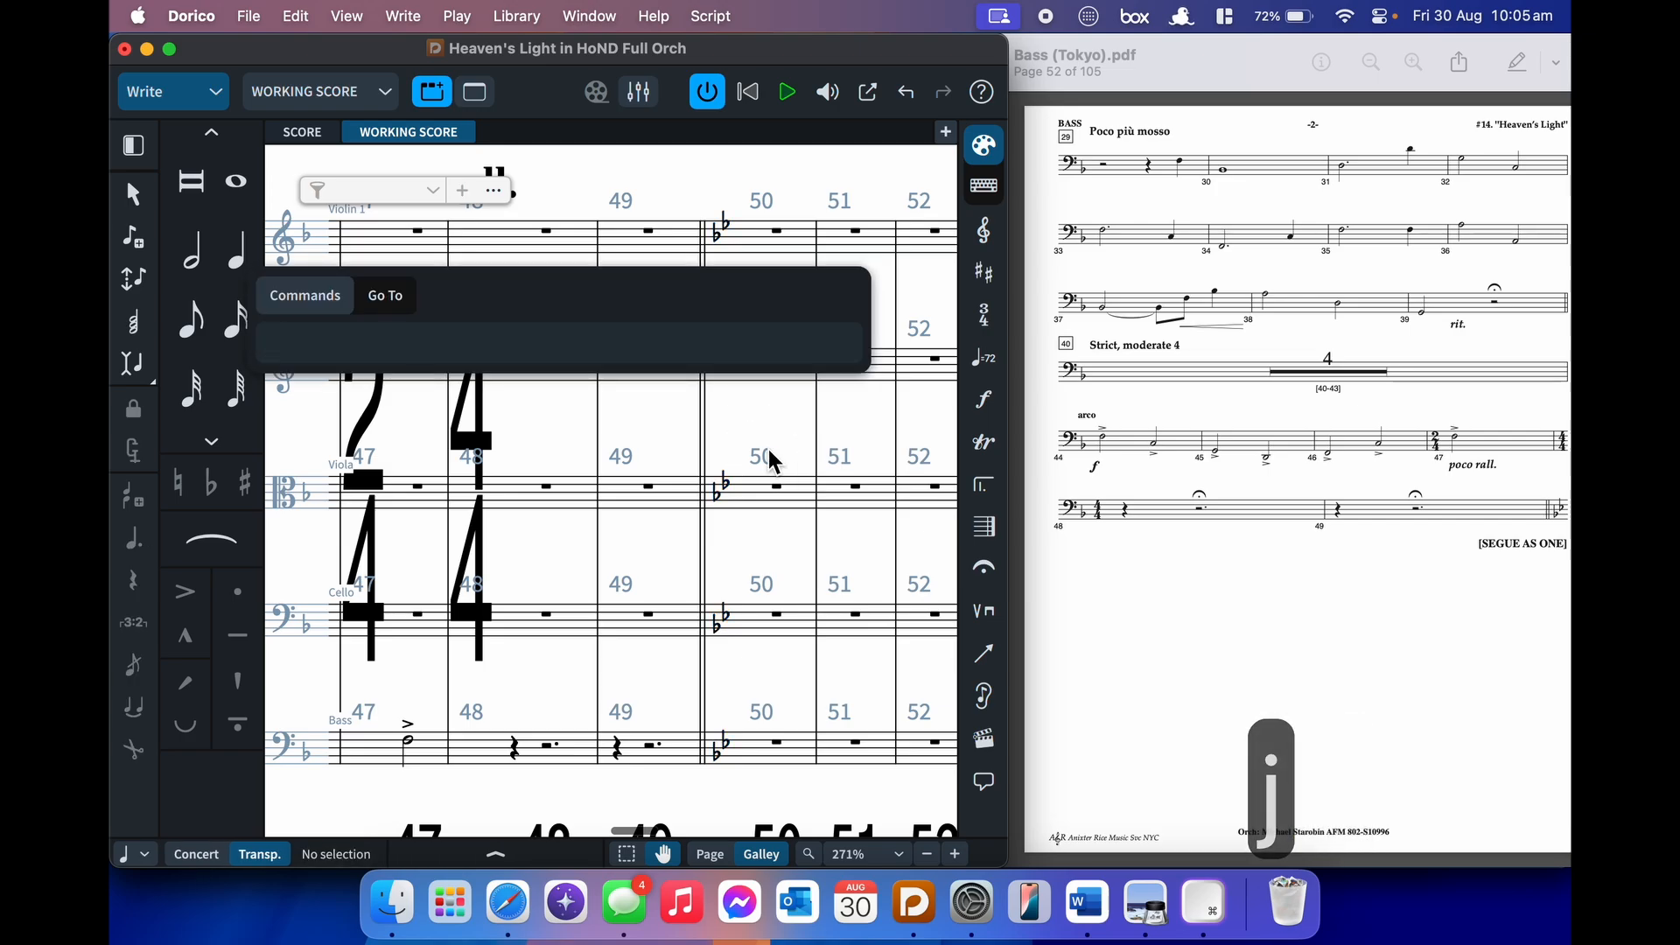
{"action": "type", "text": "trim"}
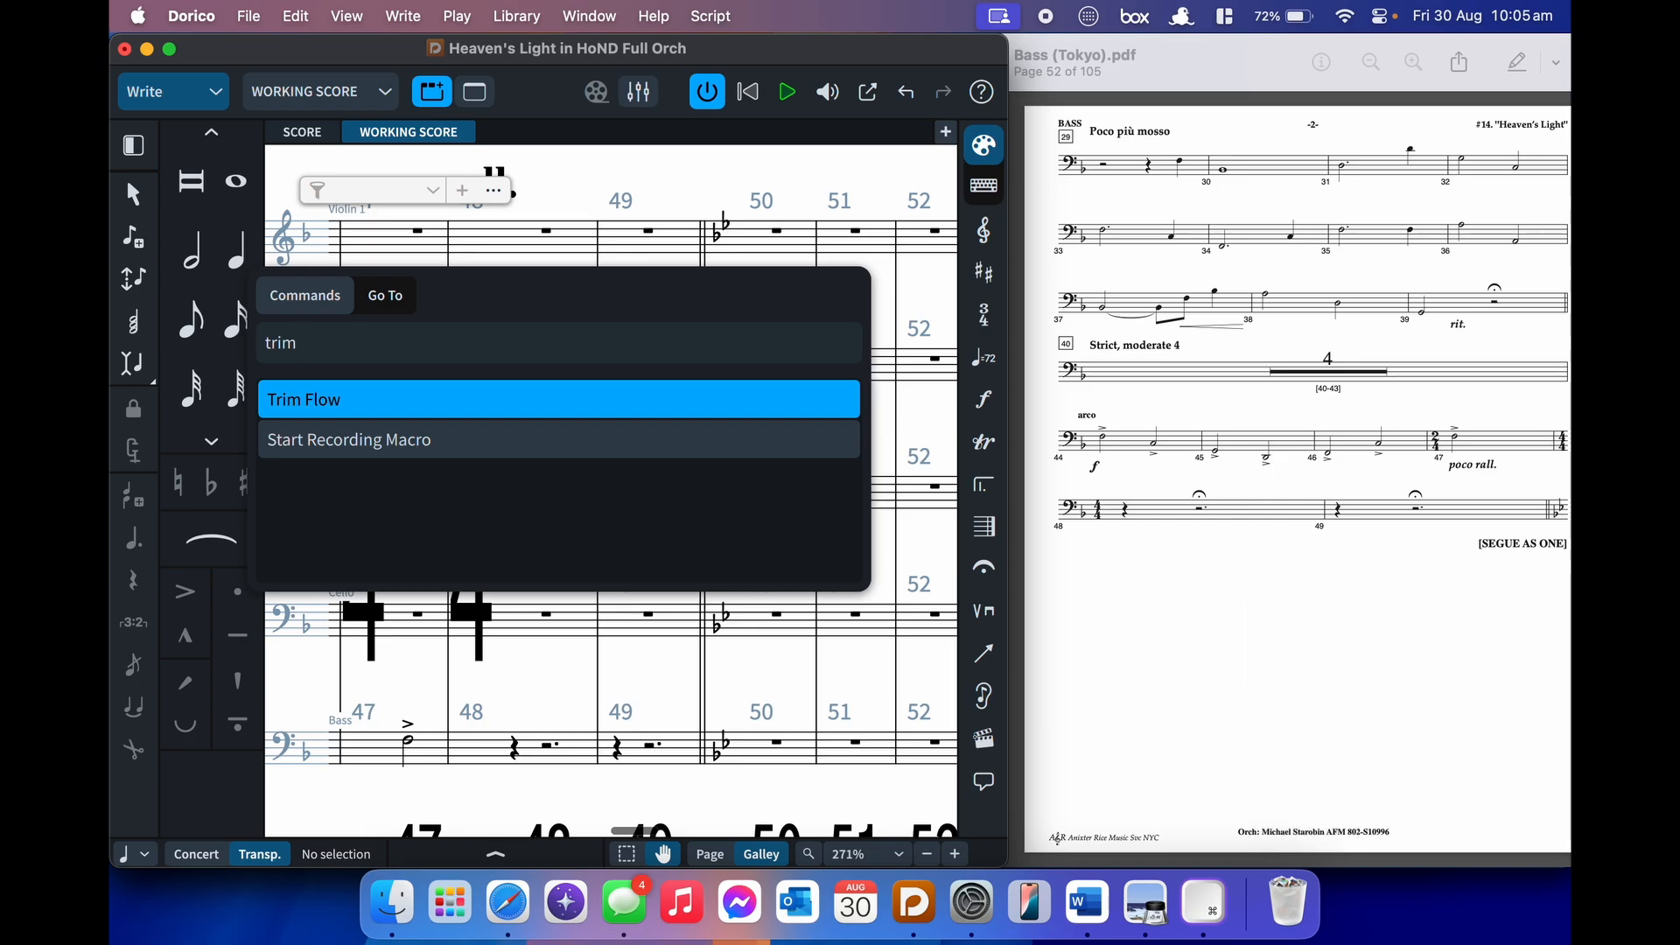
{"action": "key", "text": "Return"}
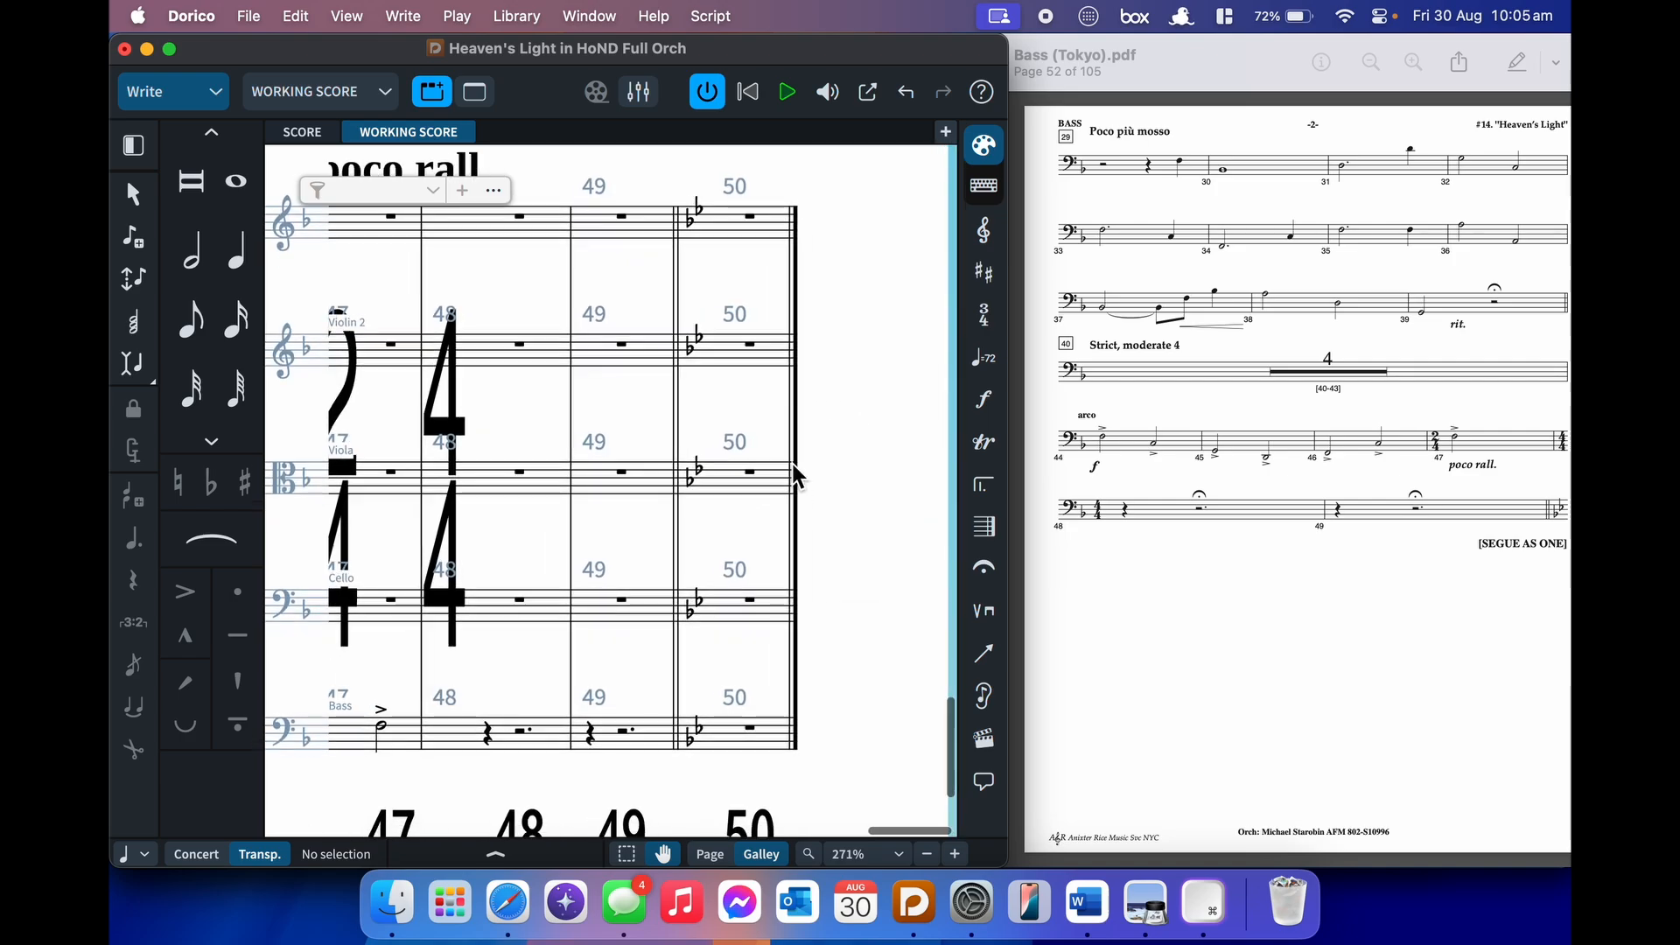
- Delete bar 50 by selecting one of its rests and entering -1 in the bars popover
{"action": "scroll", "coordinate": [793, 477], "scroll_direction": "up", "scroll_amount": 2}
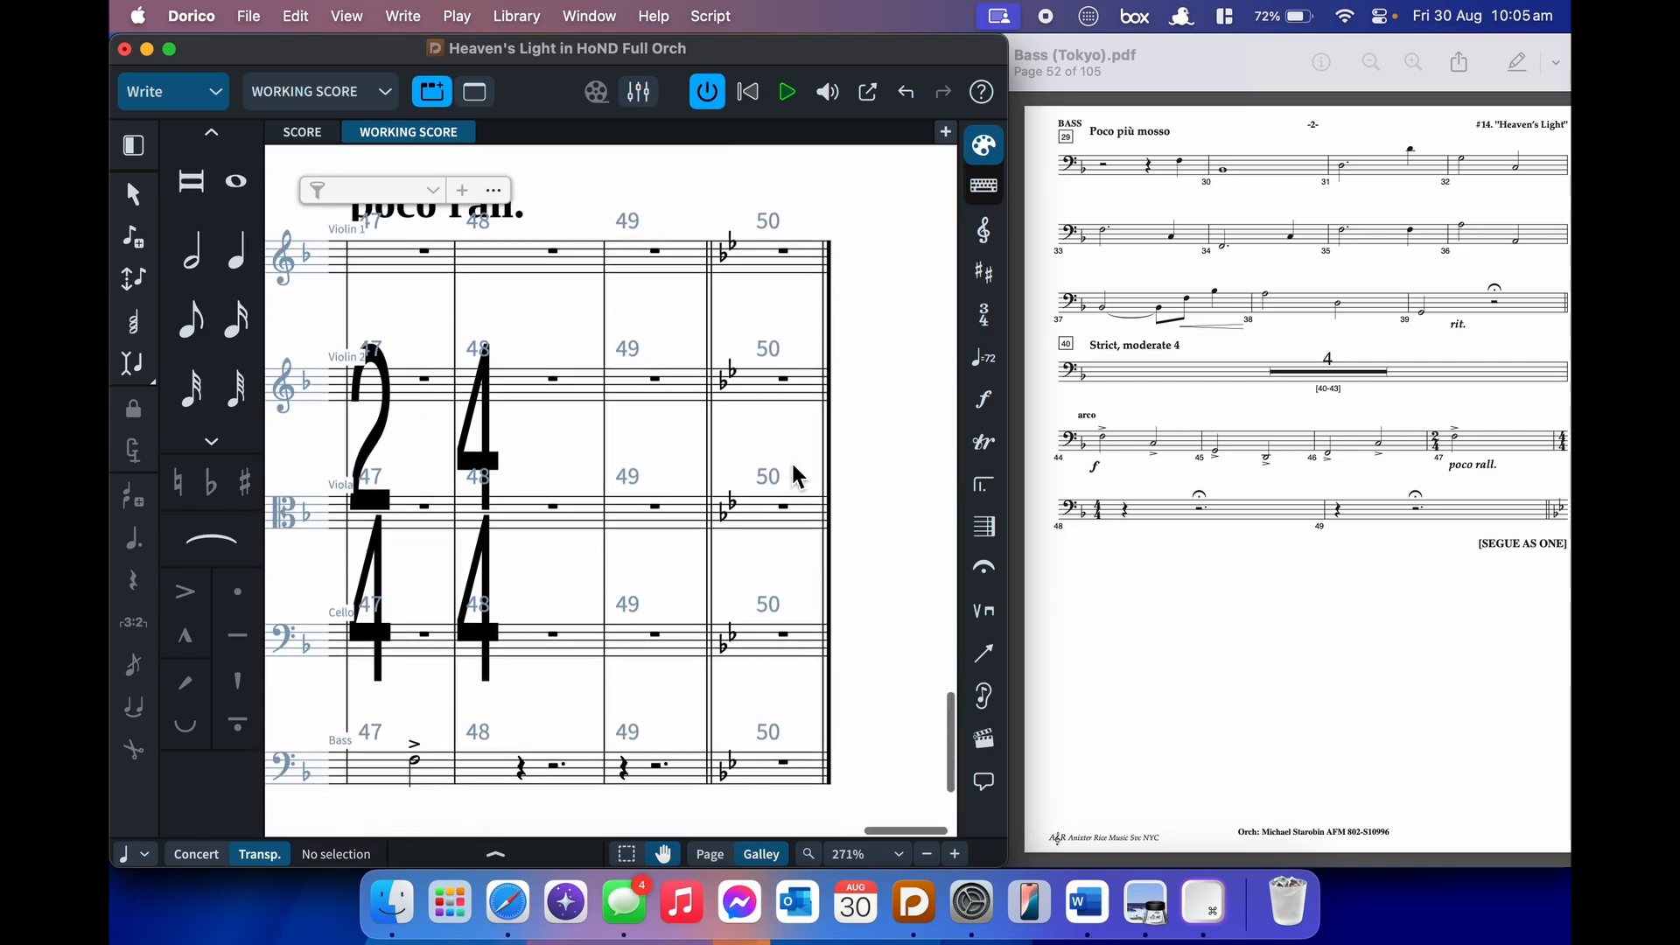
{"action": "scroll", "coordinate": [795, 376], "scroll_direction": "up", "scroll_amount": 2}
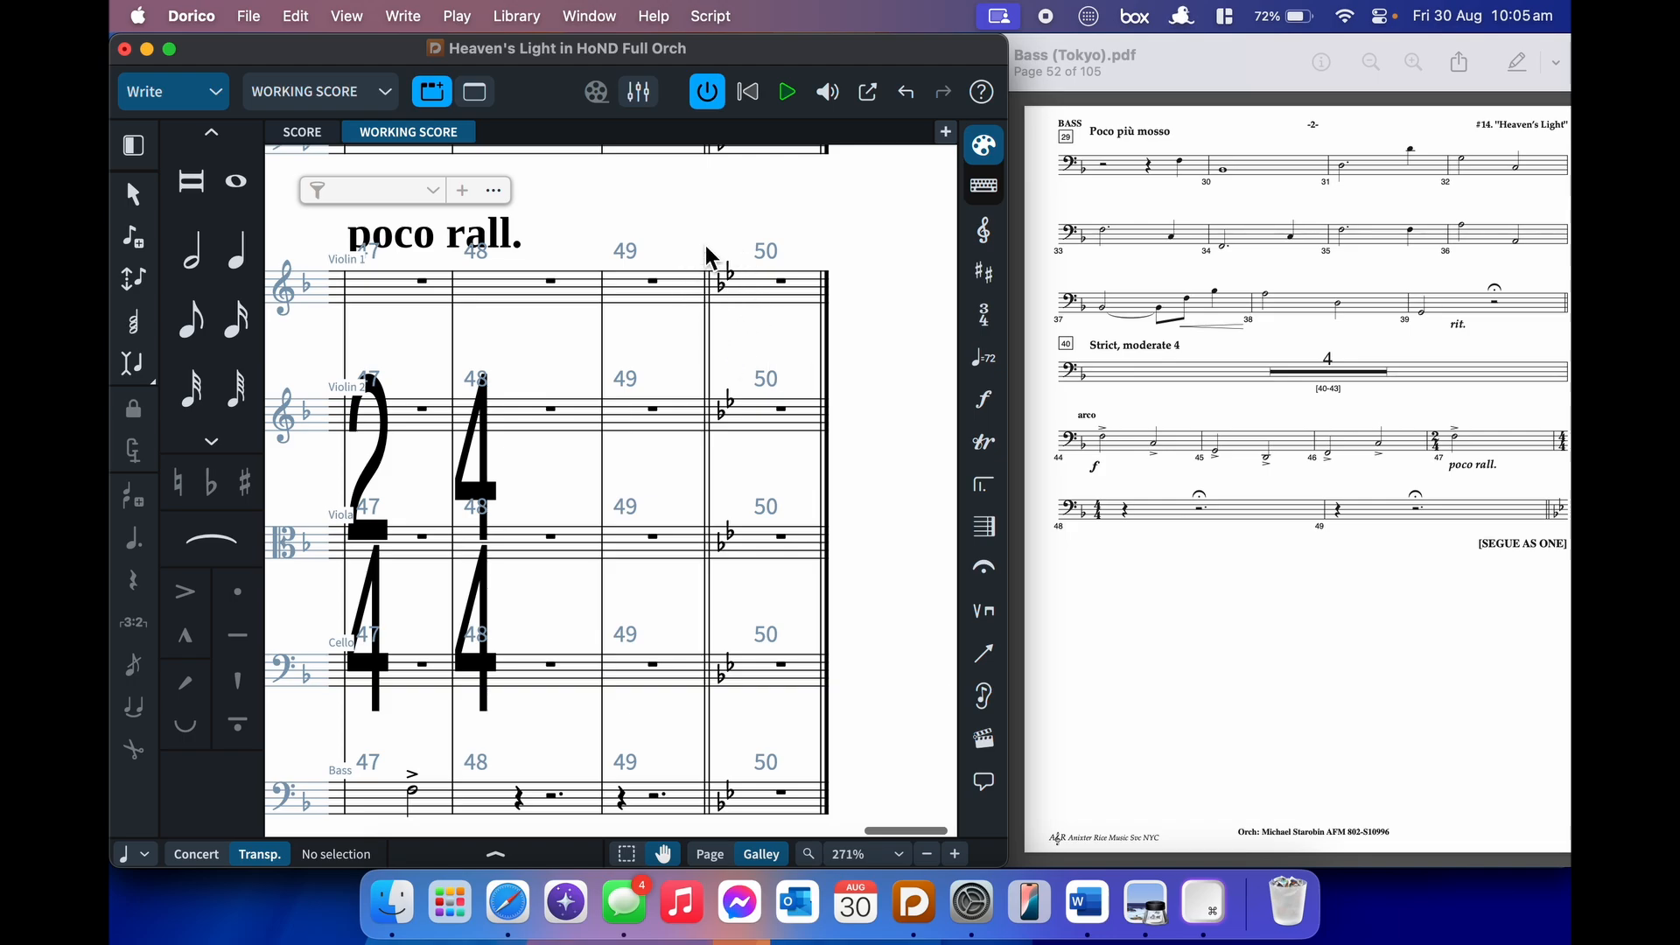
{"action": "scroll", "coordinate": [738, 317], "scroll_direction": "up", "scroll_amount": 3}
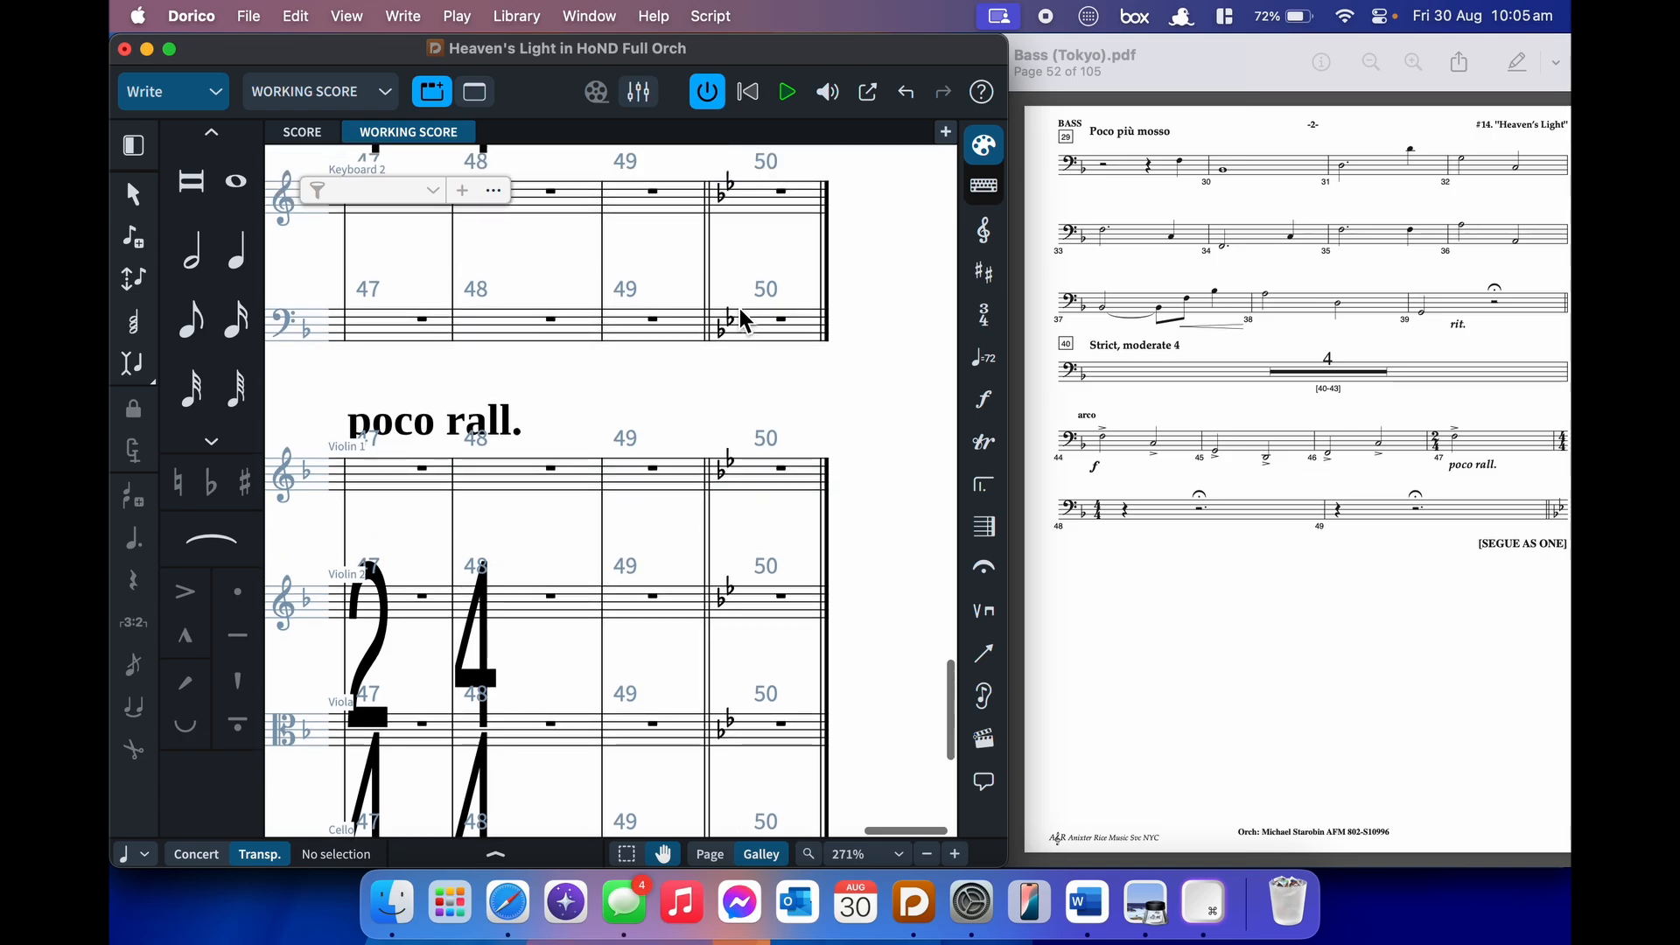
{"action": "left_click", "coordinate": [784, 324]}
{"action": "scroll", "coordinate": [782, 321], "scroll_direction": "down", "scroll_amount": 3}
{"action": "left_click", "coordinate": [789, 399]}
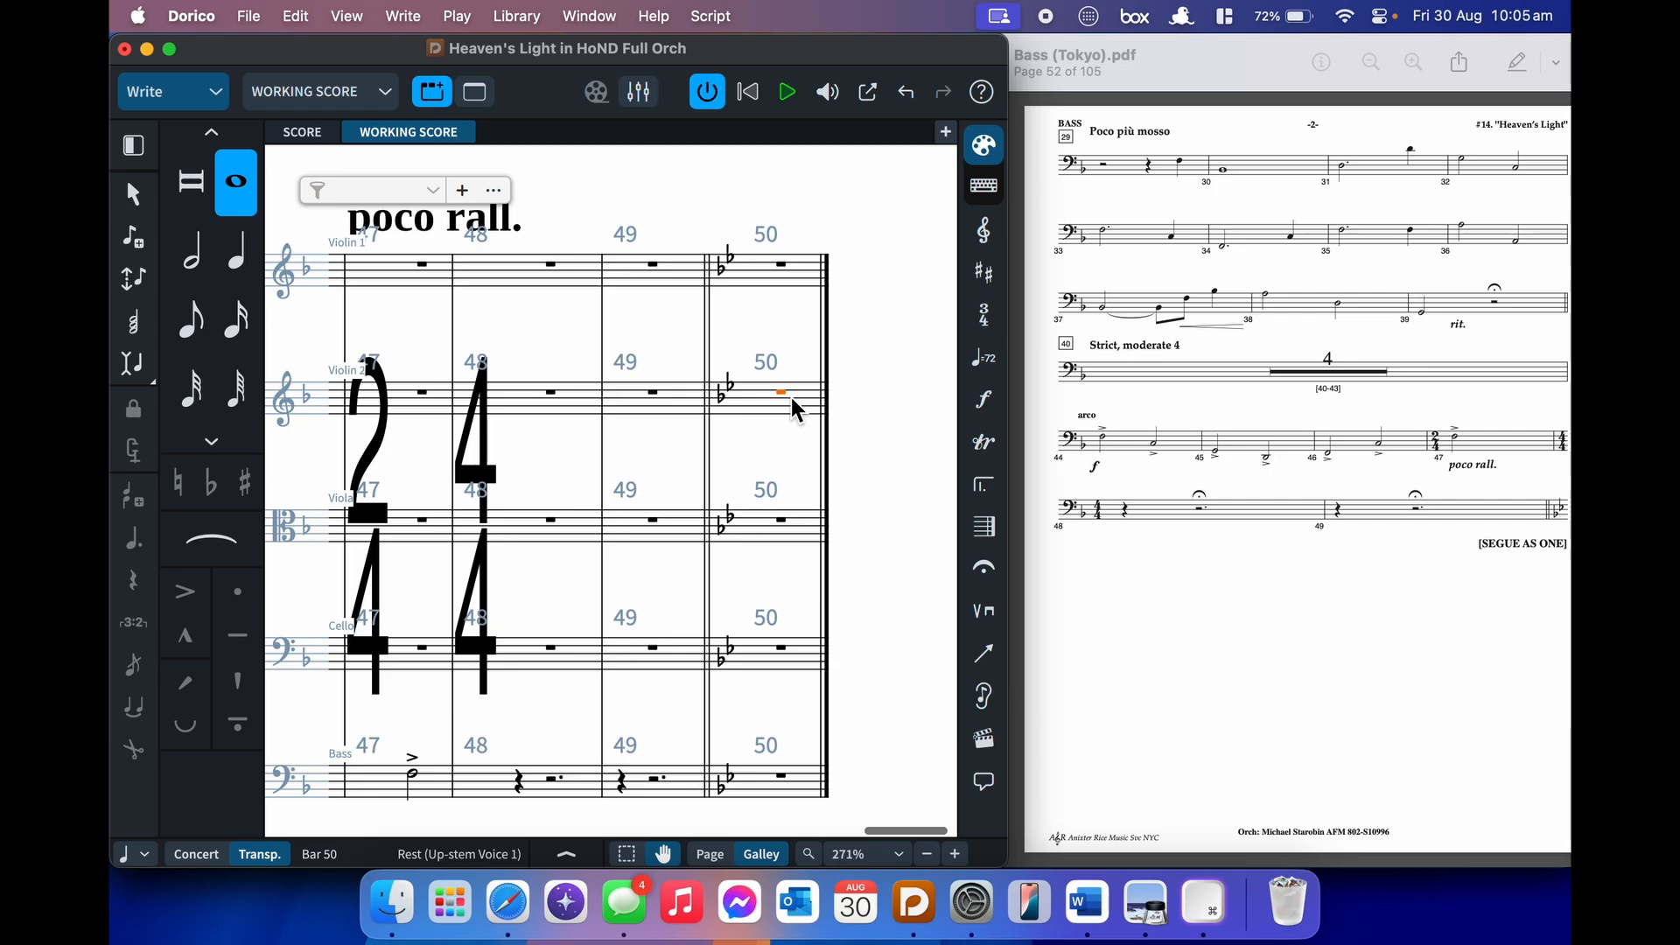
{"action": "key", "text": "shift+b"}
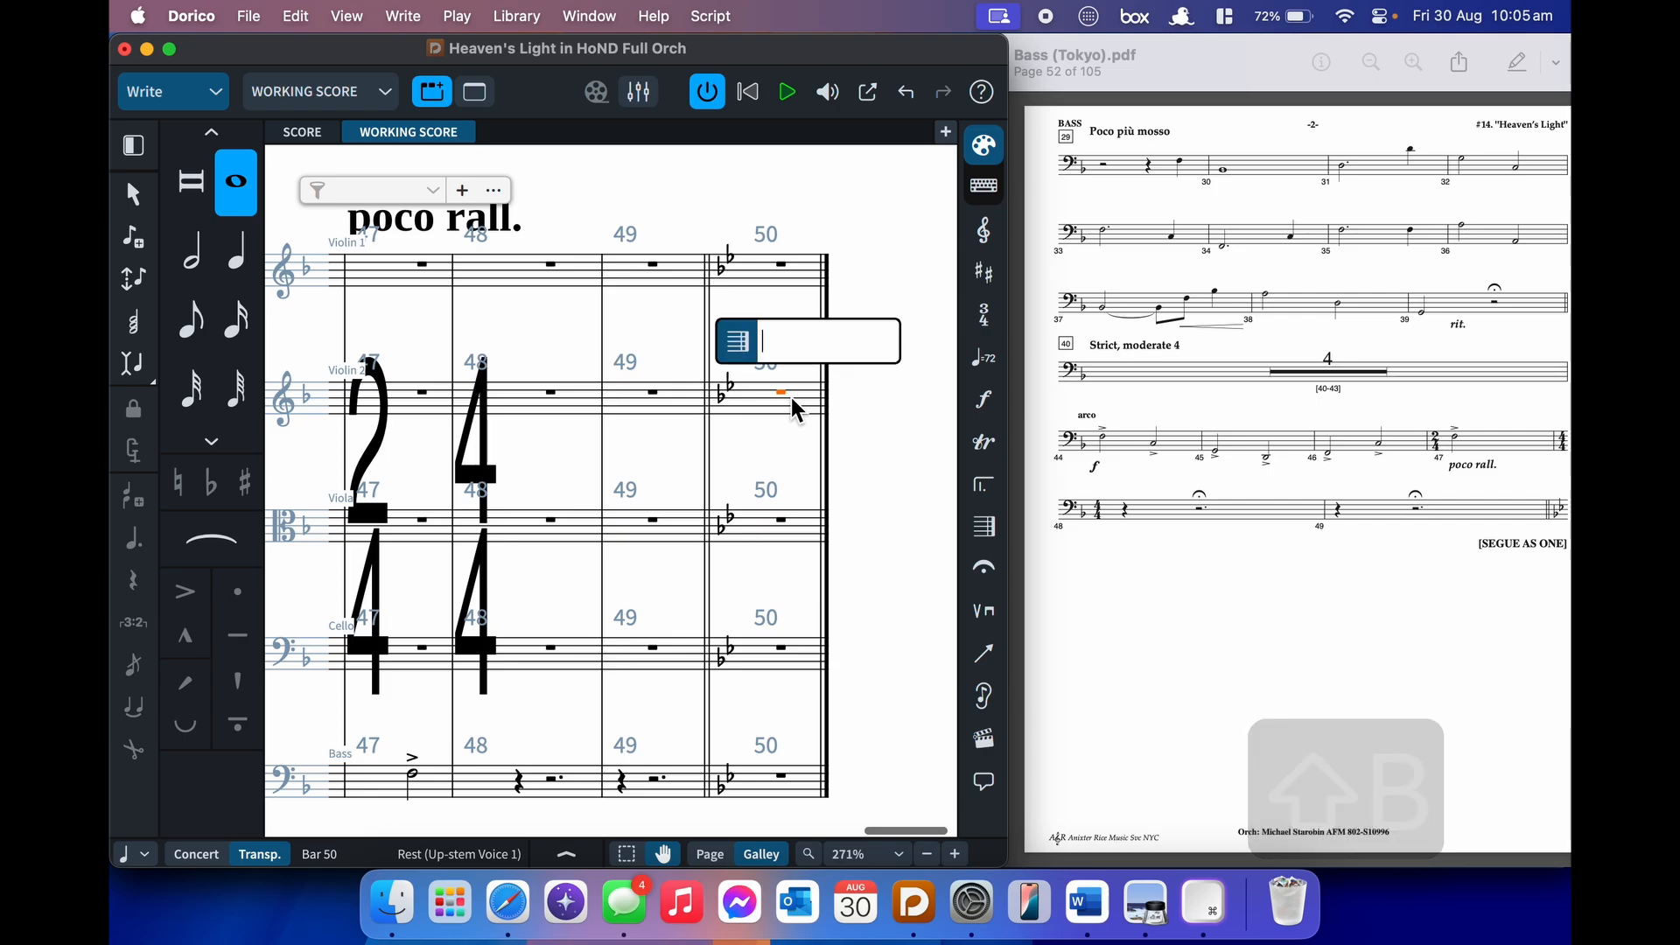
{"action": "type", "text": "-1"}
{"action": "key", "text": "Return"}
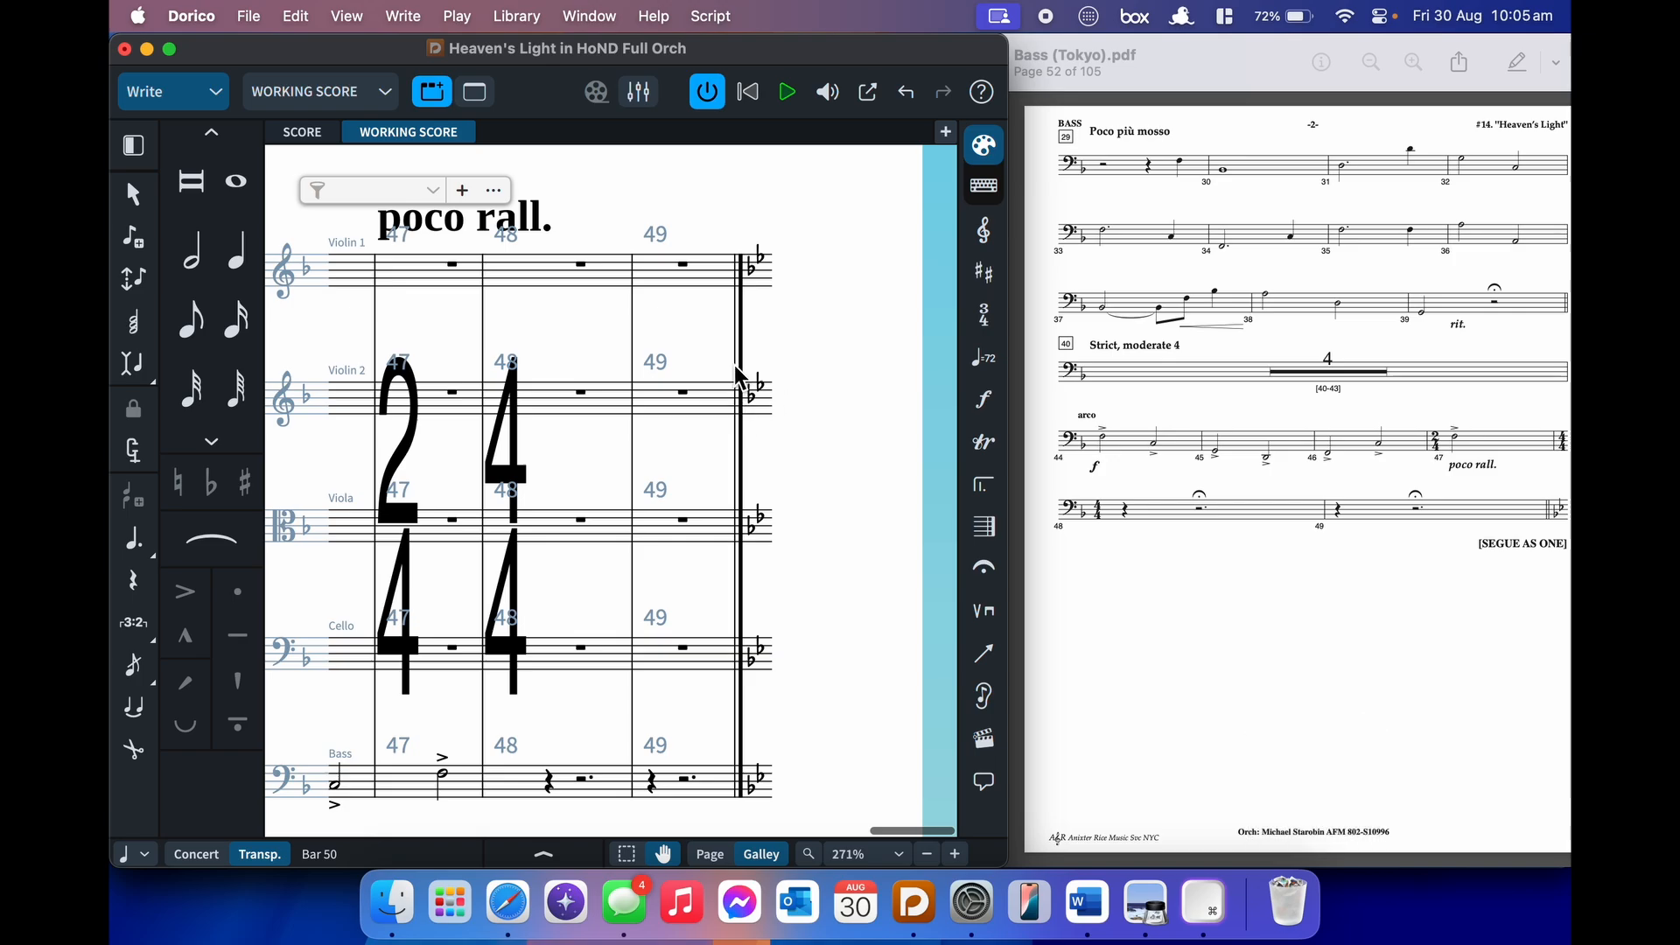
- Change the final barline after bar 49 to a double barline (||)
{"action": "left_click", "coordinate": [739, 364]}
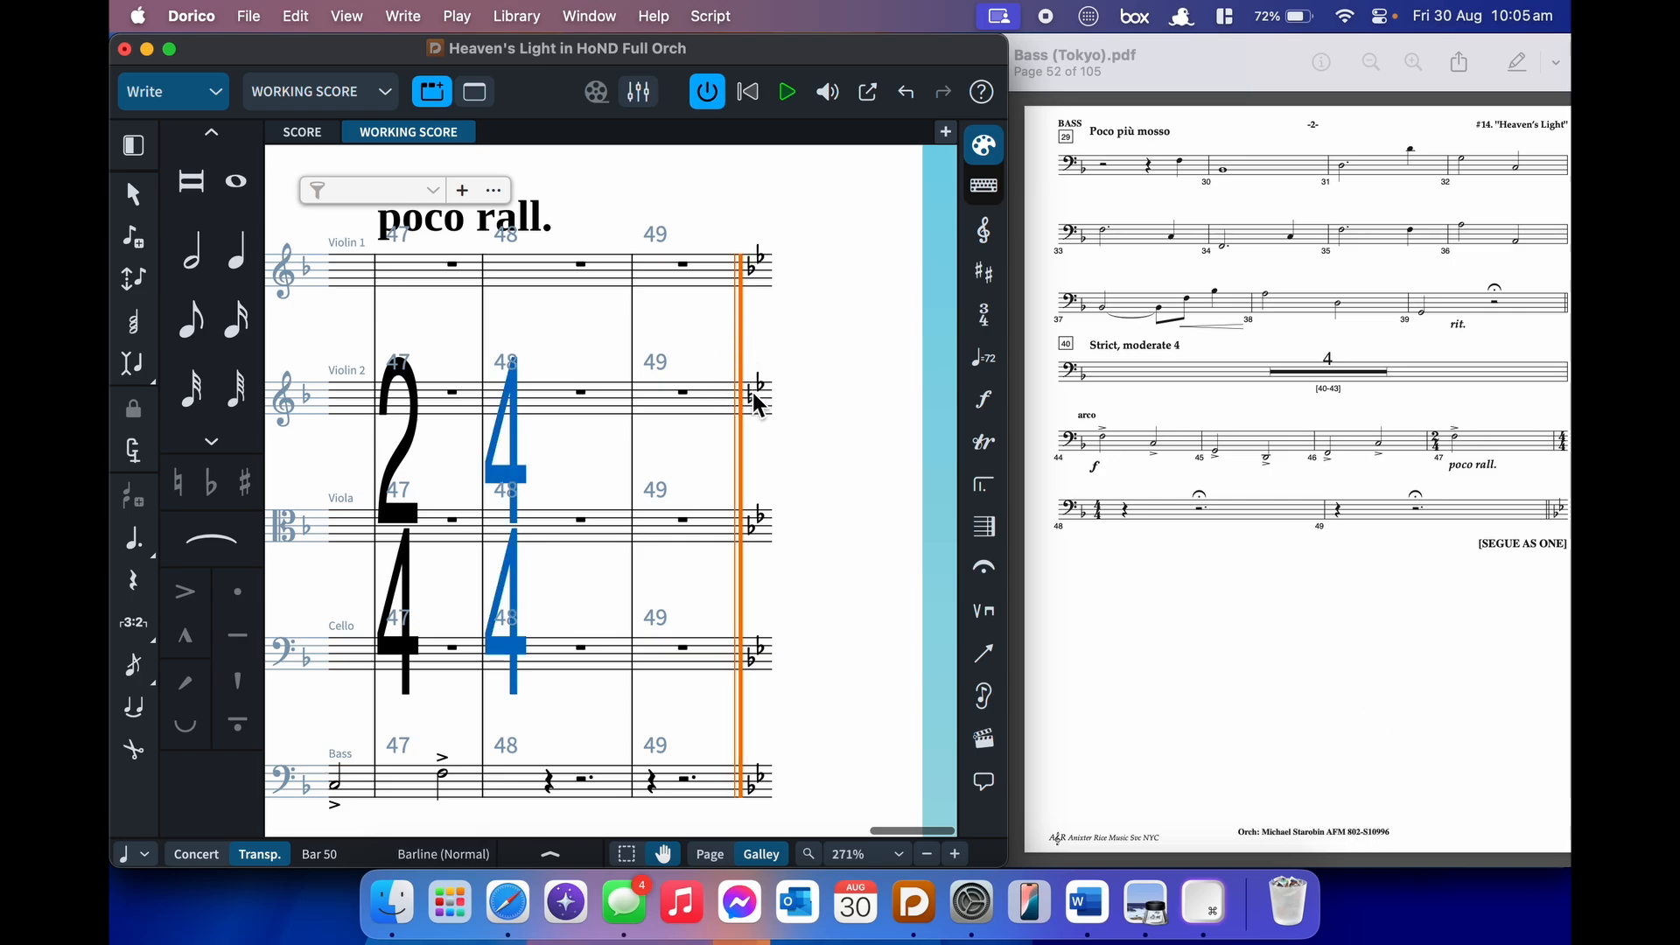
{"action": "key", "text": "shift+b"}
{"action": "type", "text": "||"}
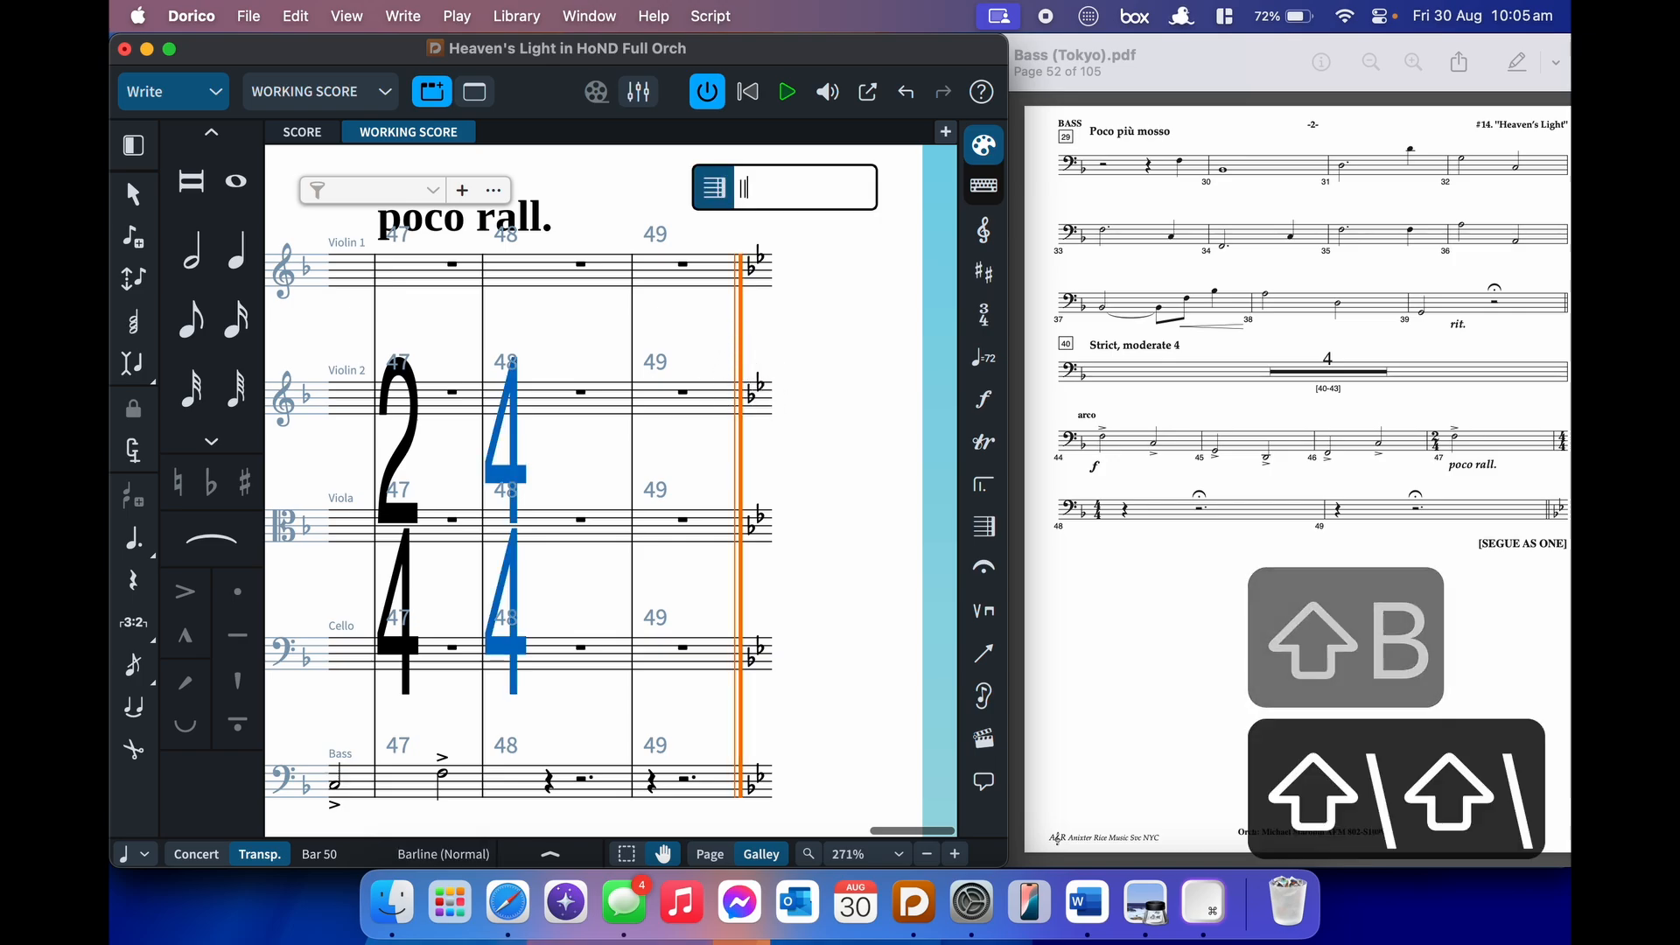
{"action": "key", "text": "Return"}
{"action": "left_click", "coordinate": [826, 426]}
{"action": "scroll", "coordinate": [826, 425], "scroll_direction": "down", "scroll_amount": 2}
{"action": "scroll", "coordinate": [826, 426], "scroll_direction": "left", "scroll_amount": 1}
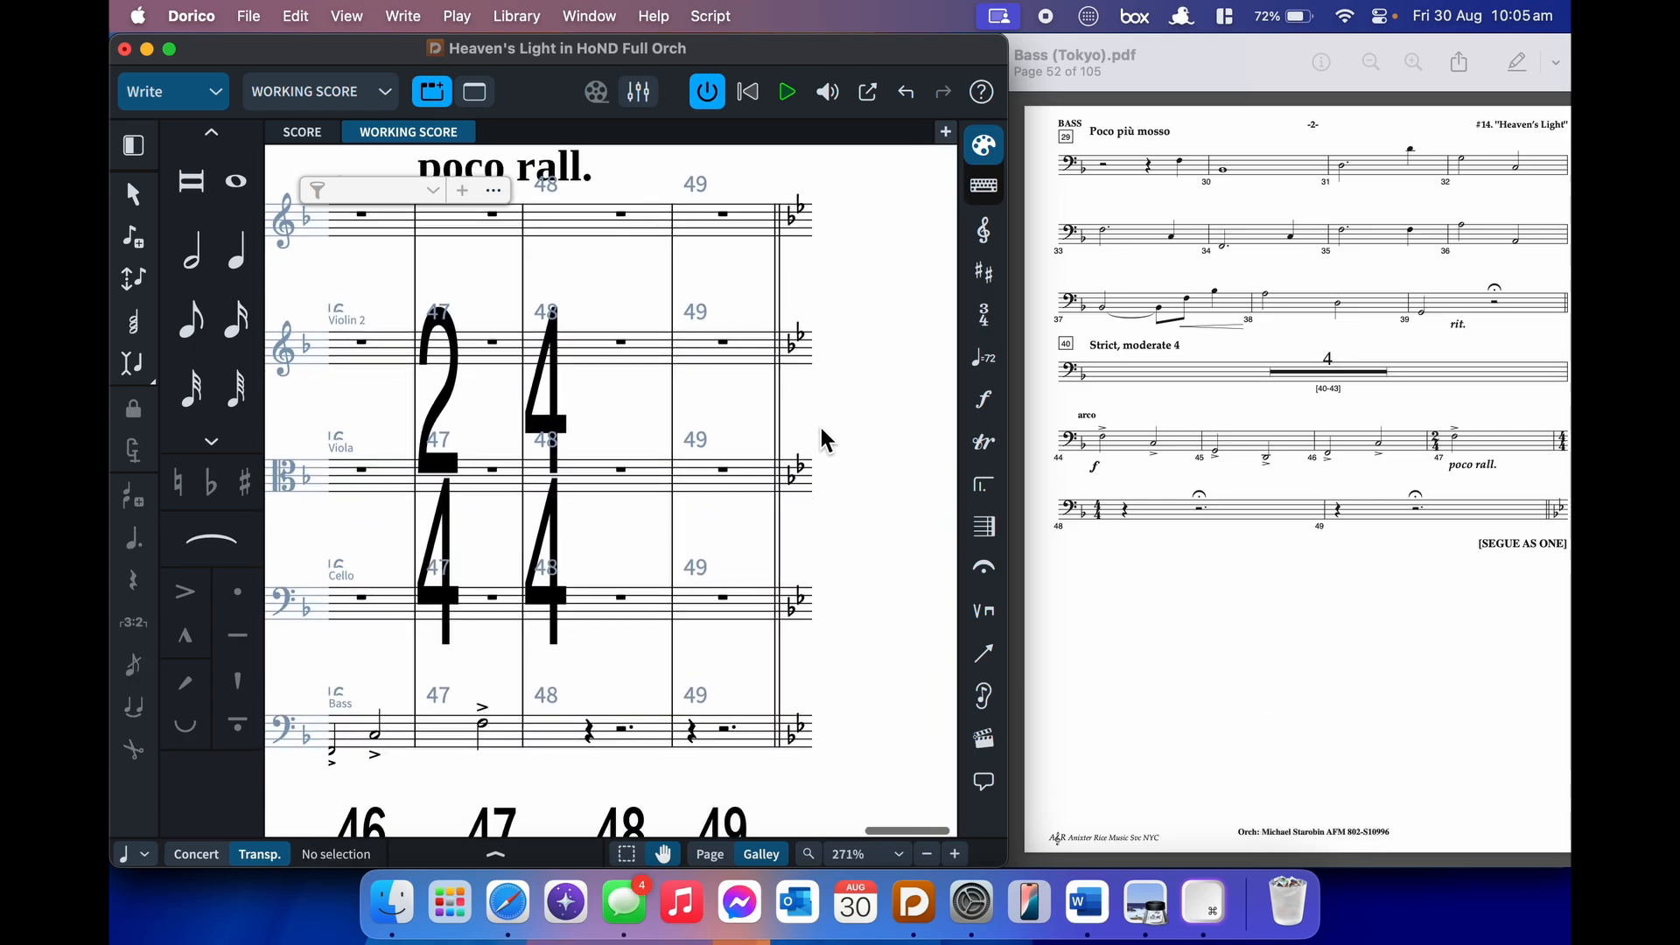
- Add fermatas over the Bass rests in bars 49 and 48
{"action": "left_click", "coordinate": [731, 740]}
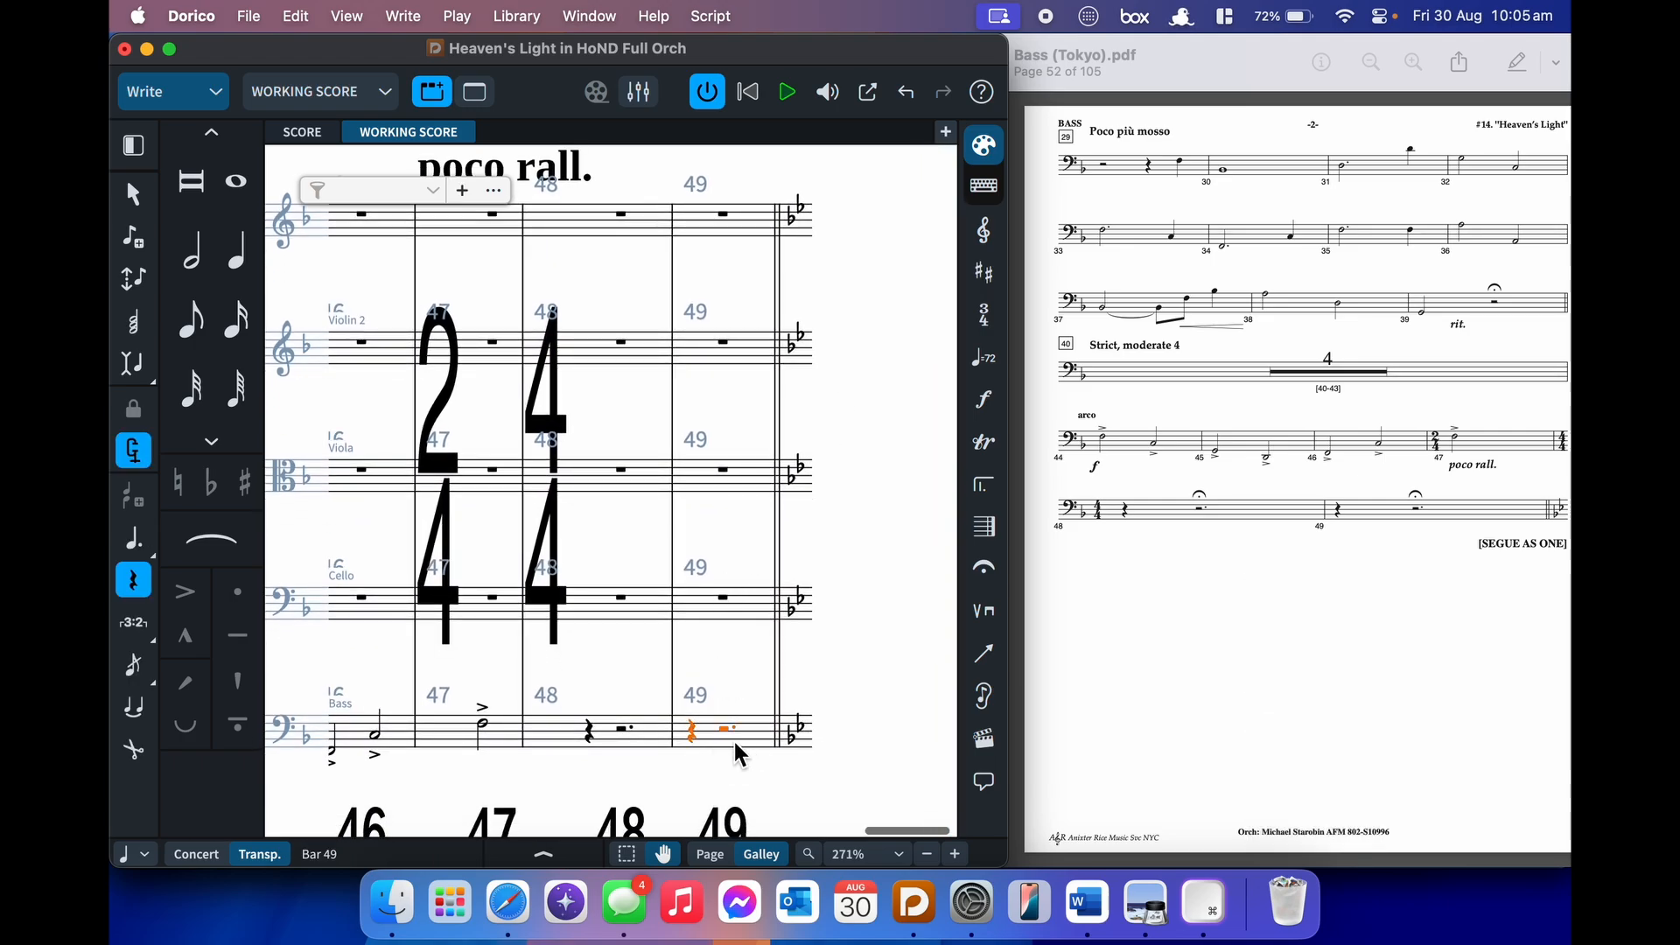
{"action": "key", "text": "shift+h"}
{"action": "type", "text": "fermata"}
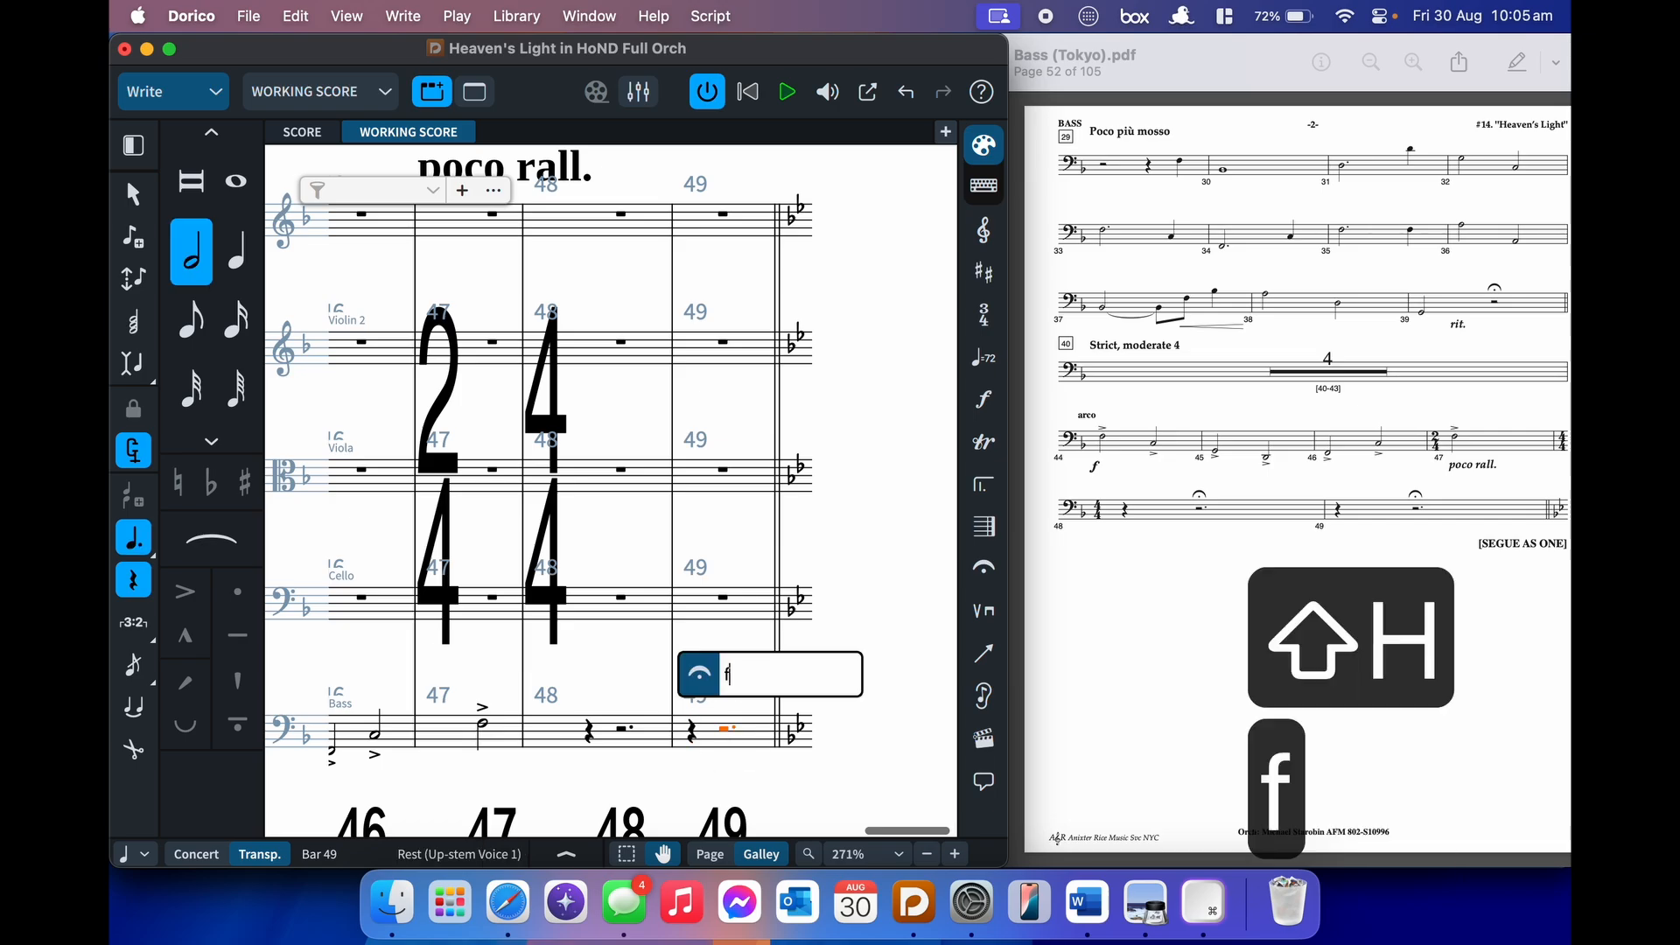
{"action": "key", "text": "Return"}
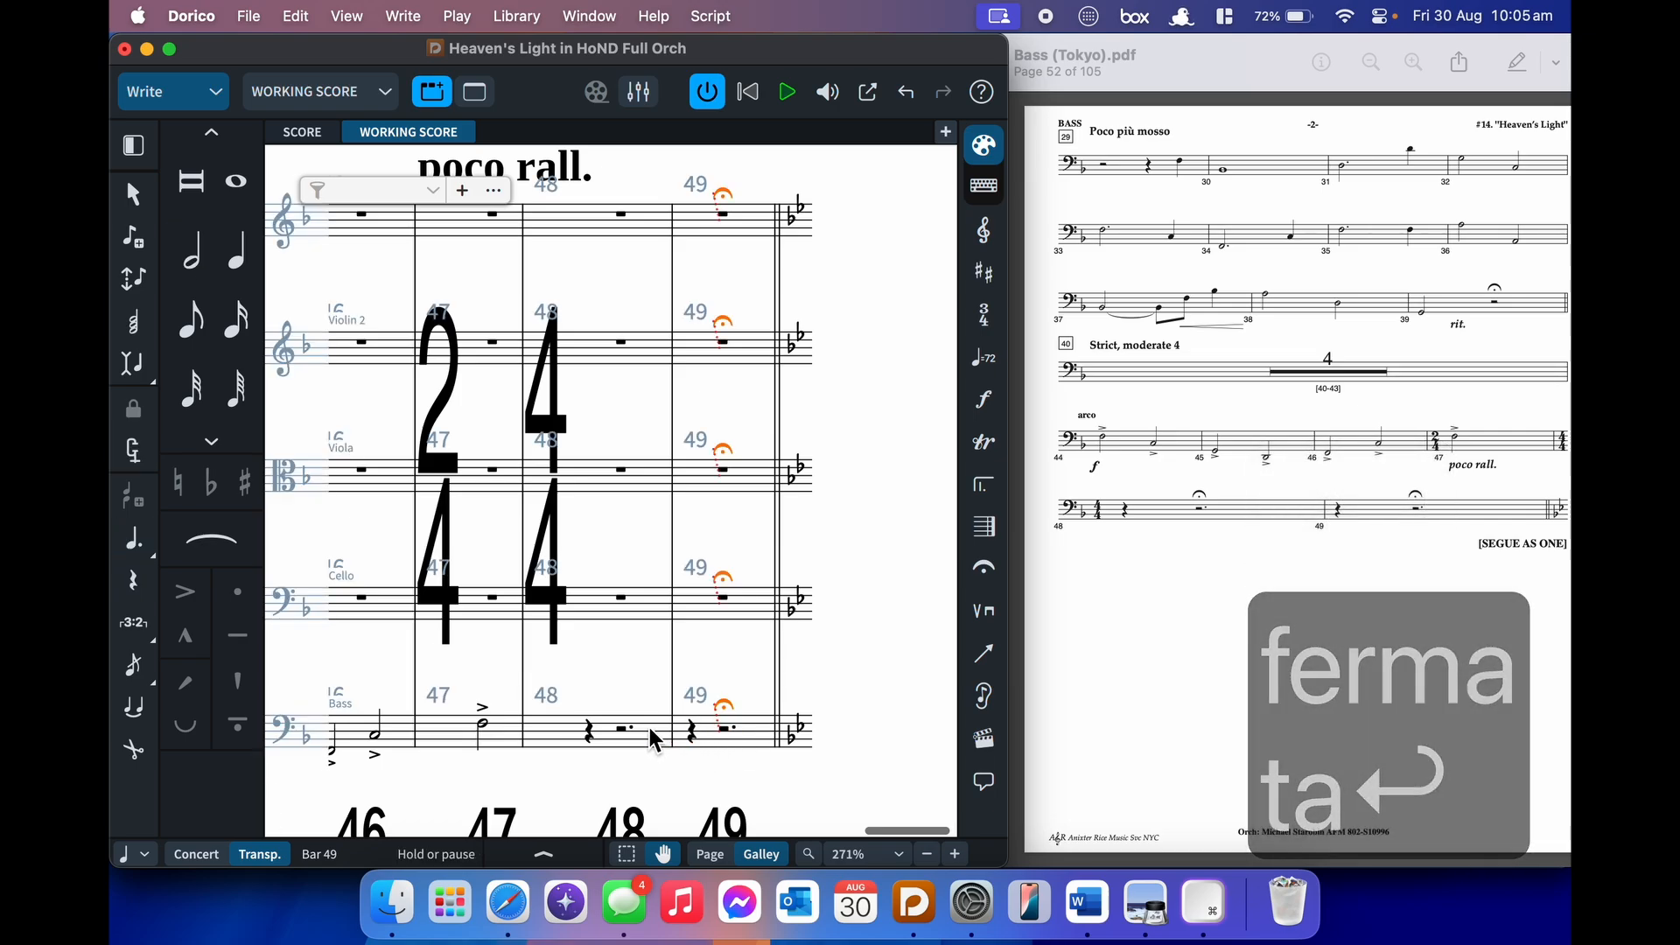
{"action": "left_click", "coordinate": [632, 737]}
{"action": "key", "text": "shift+h"}
{"action": "type", "text": "fermata"}
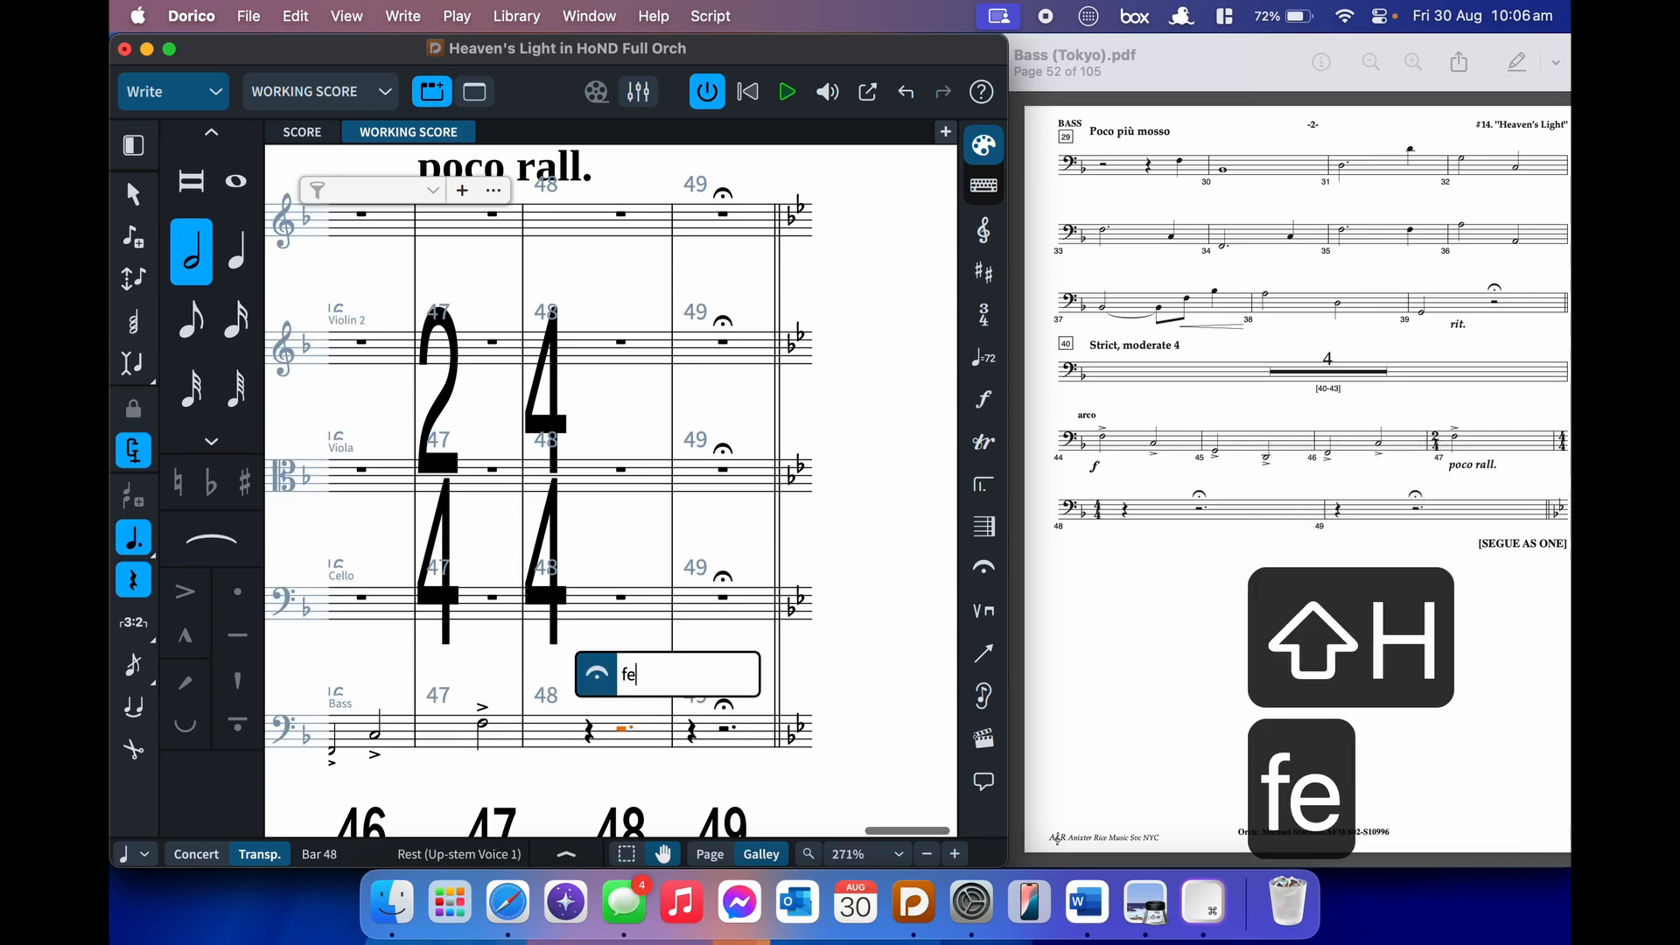
{"action": "key", "text": "Return"}
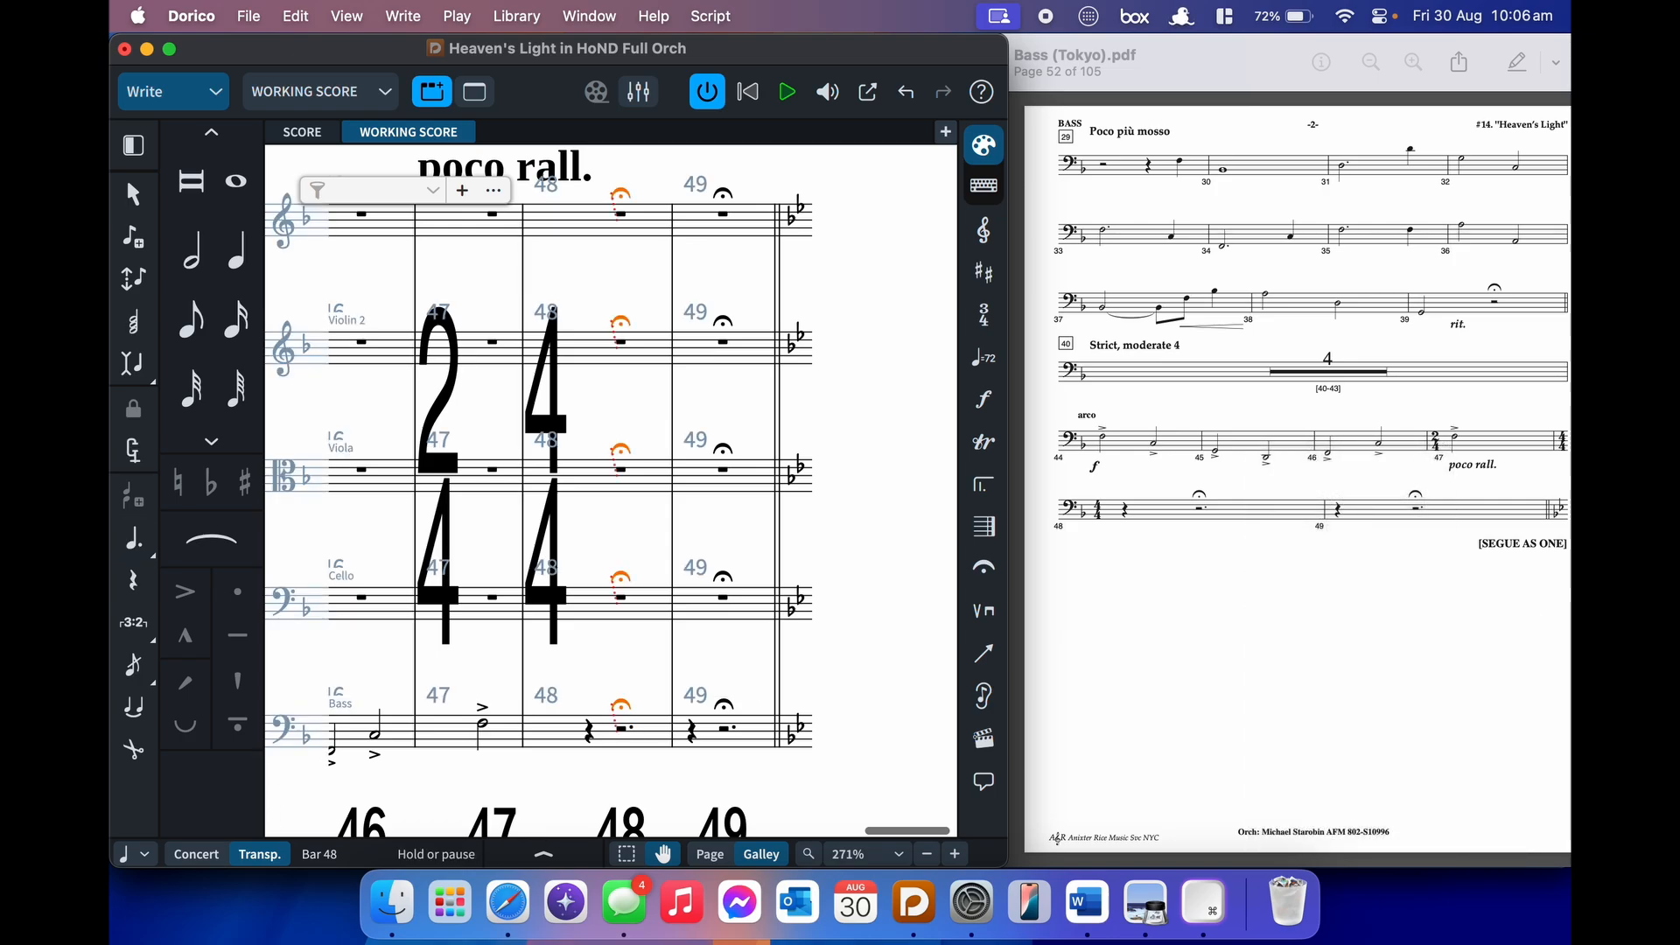
- Copy the Bass rests of bars 48–49 onto the Cello, Viola, Violin 2 and Violin 1 staves
{"action": "left_click", "coordinate": [635, 742]}
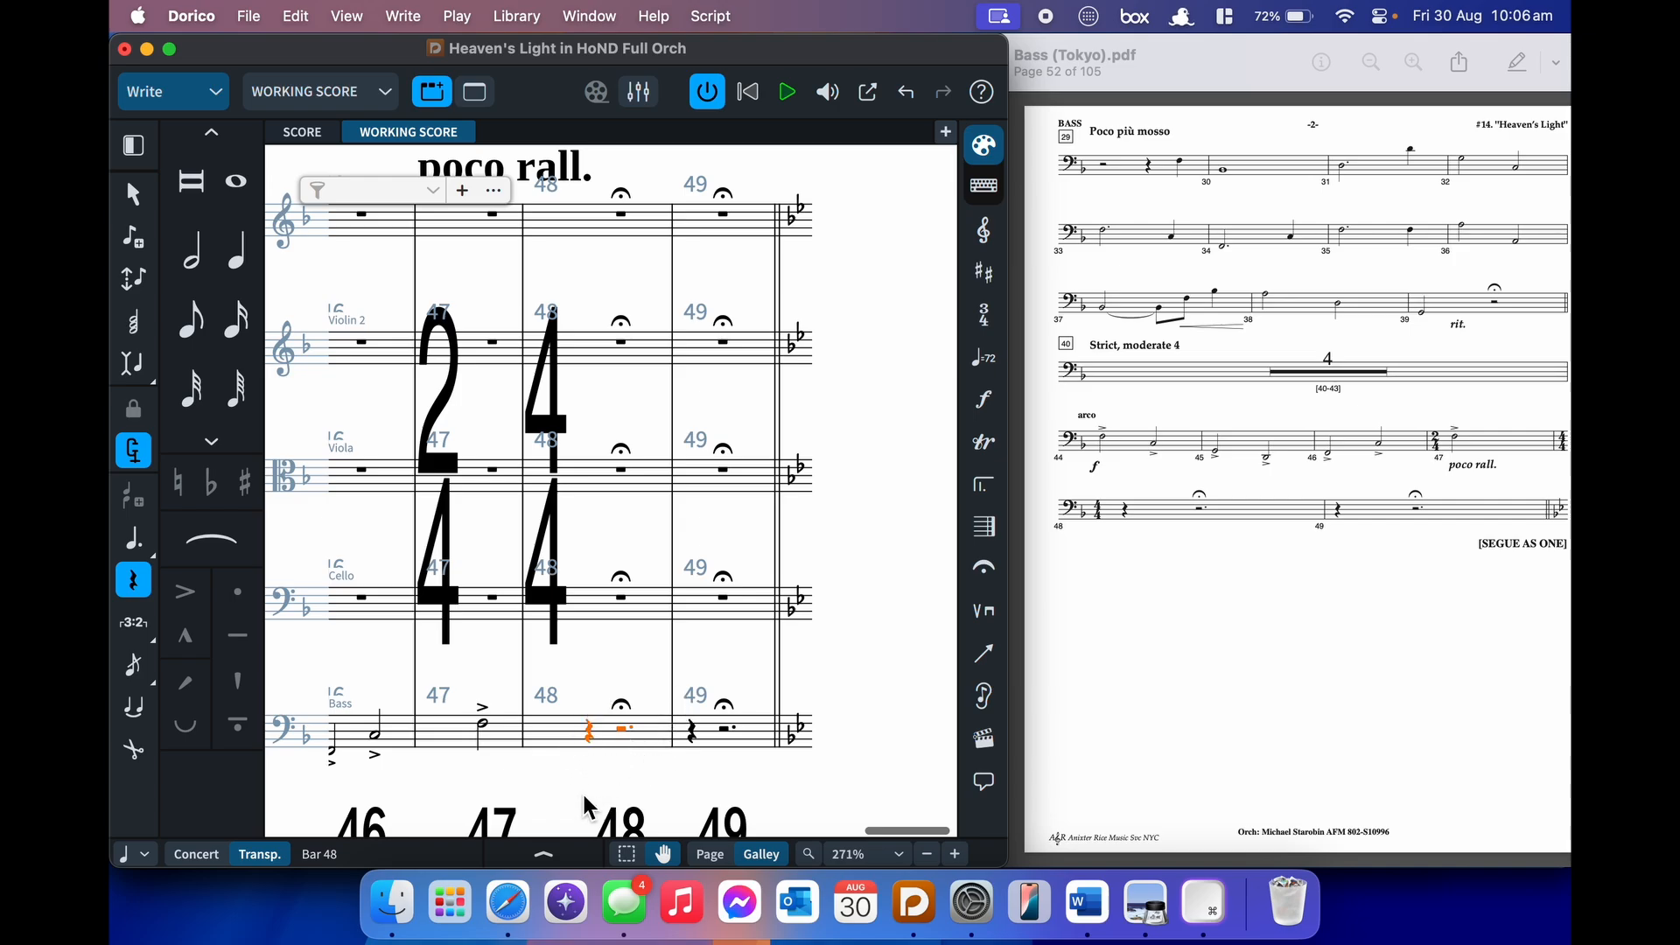
{"action": "left_click", "coordinate": [740, 758], "text": "shift"}
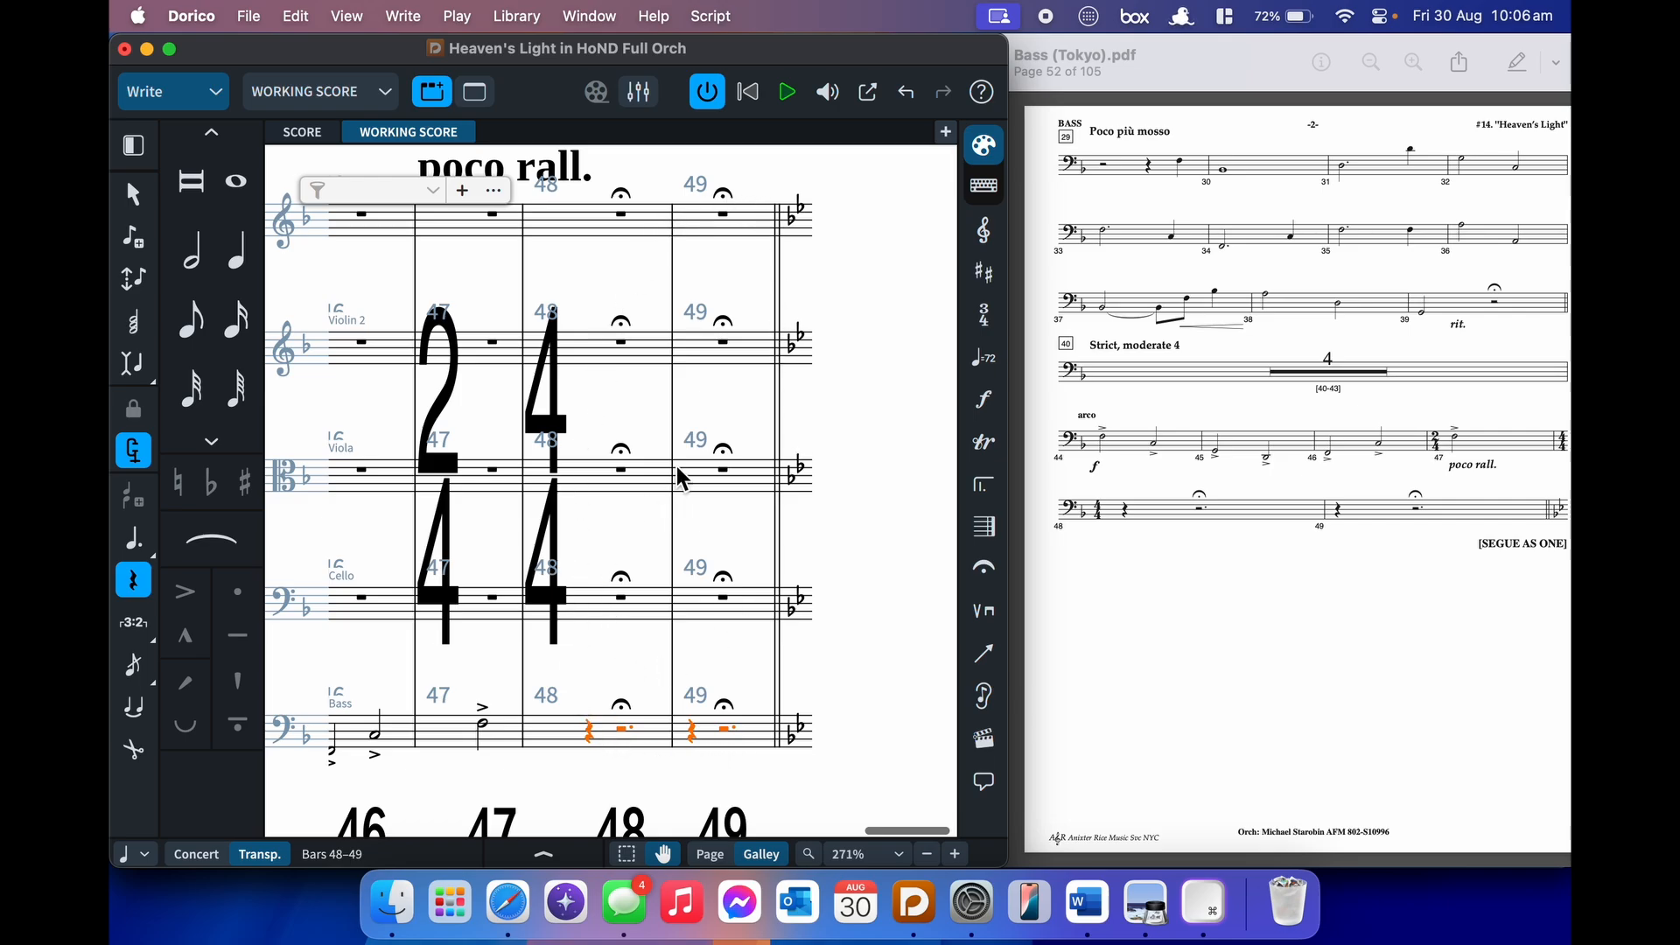
{"action": "left_click", "coordinate": [589, 607], "text": "alt"}
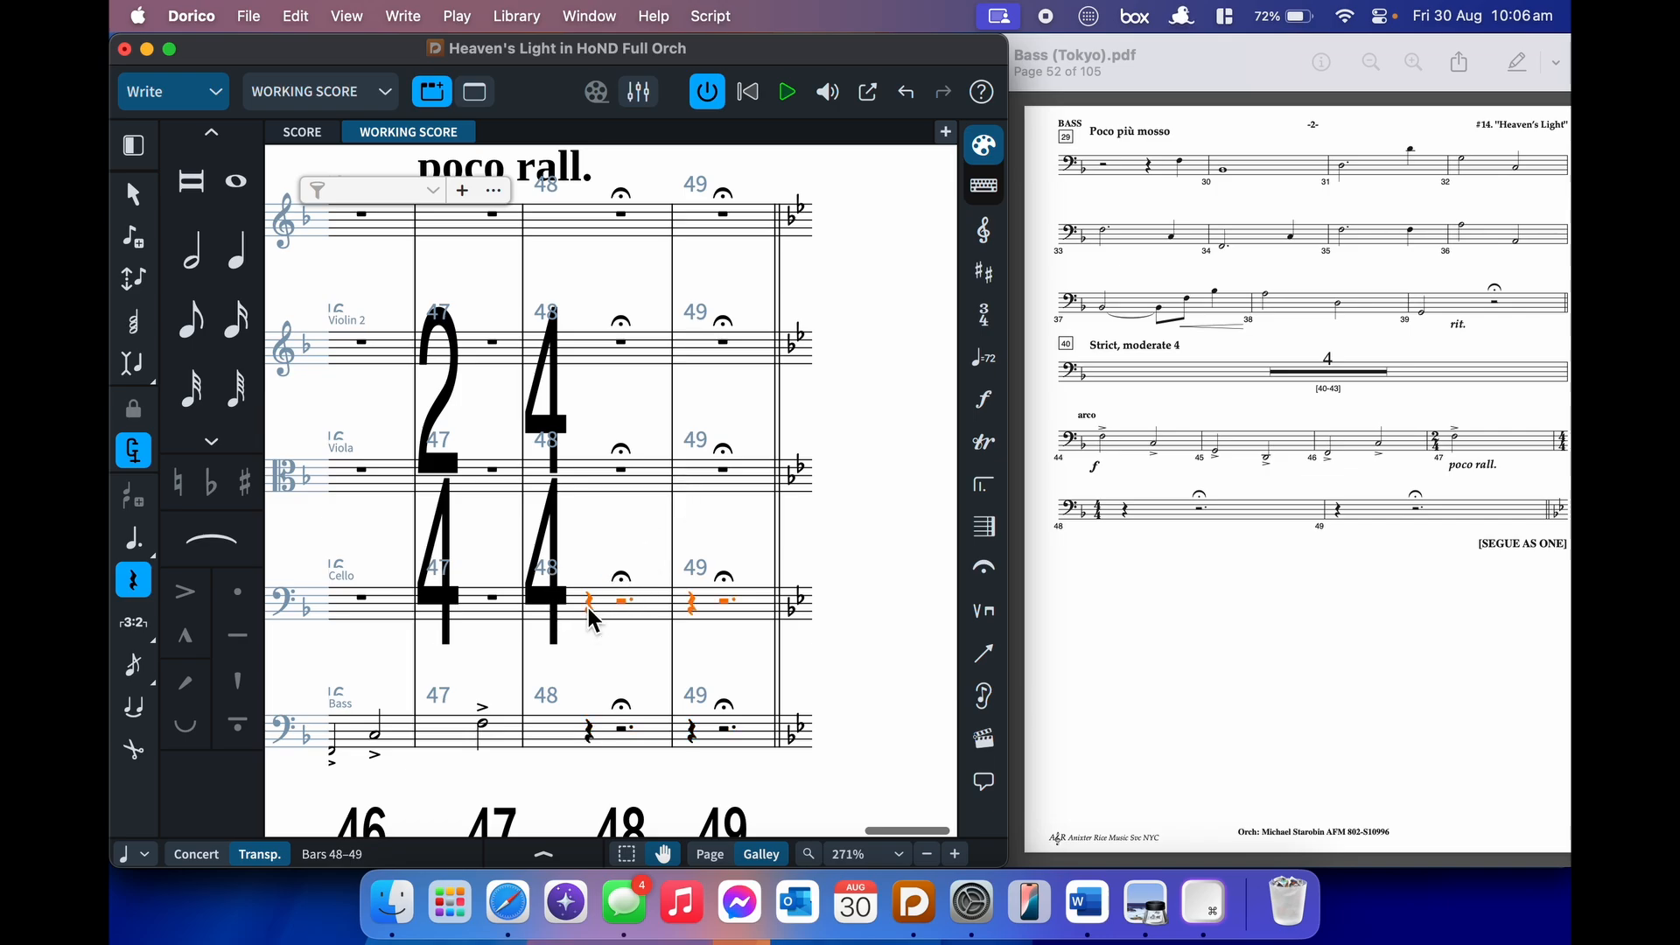
{"action": "left_click", "coordinate": [588, 480], "text": "alt"}
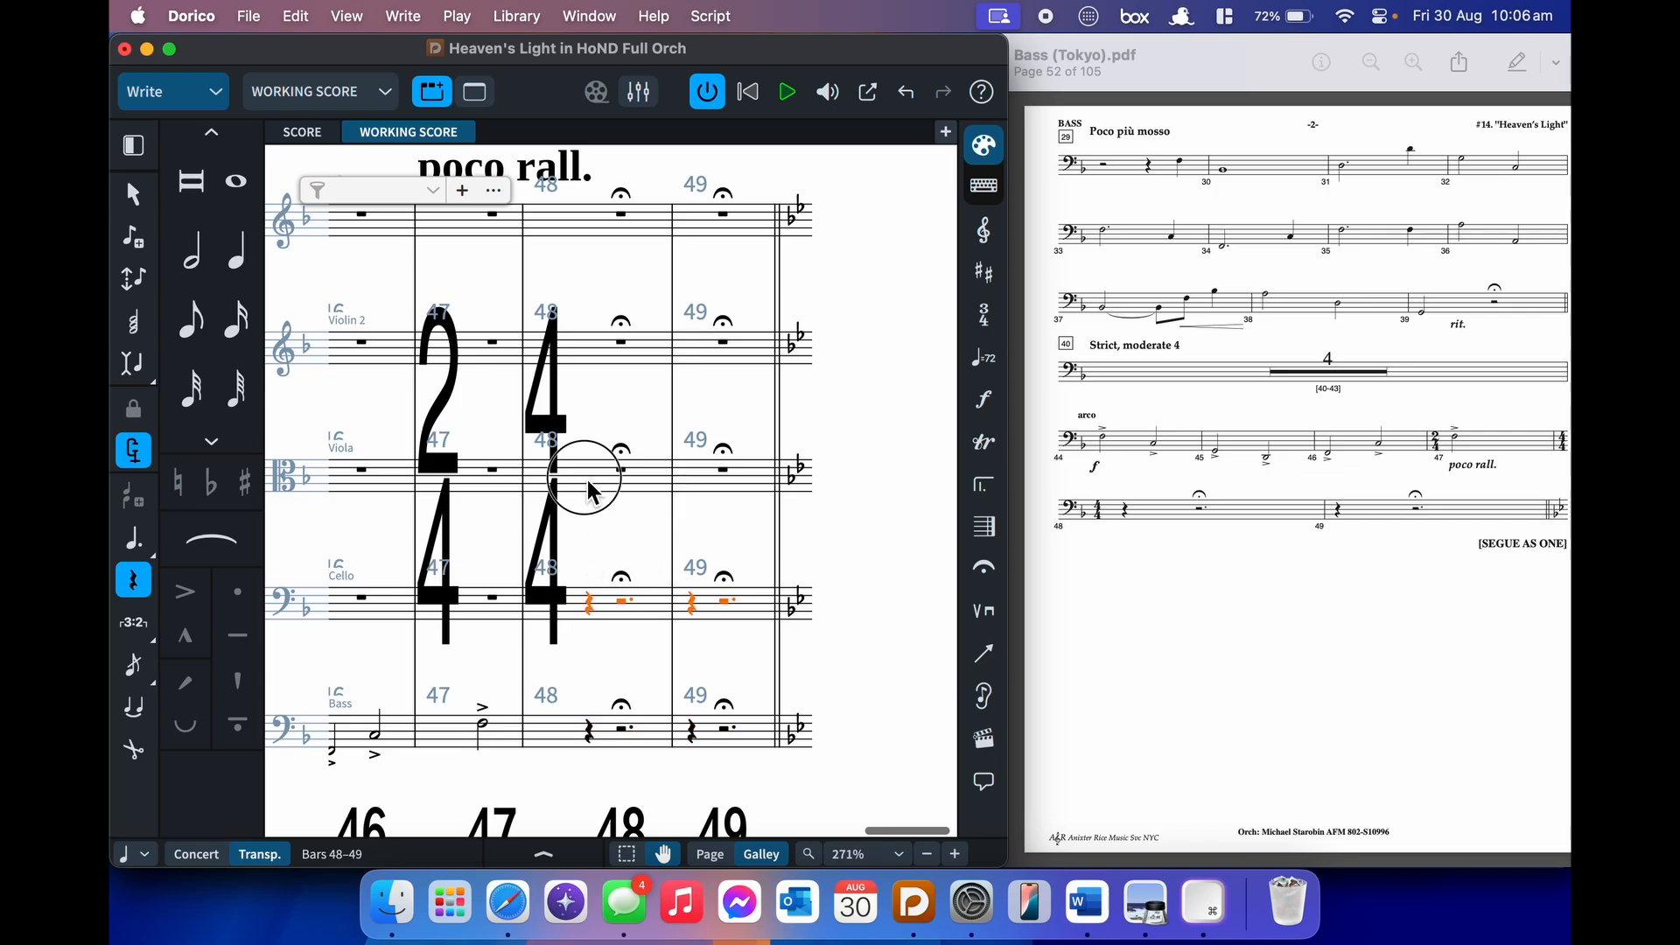
{"action": "left_click", "coordinate": [589, 349], "text": "alt"}
{"action": "left_click", "coordinate": [586, 221], "text": "alt"}
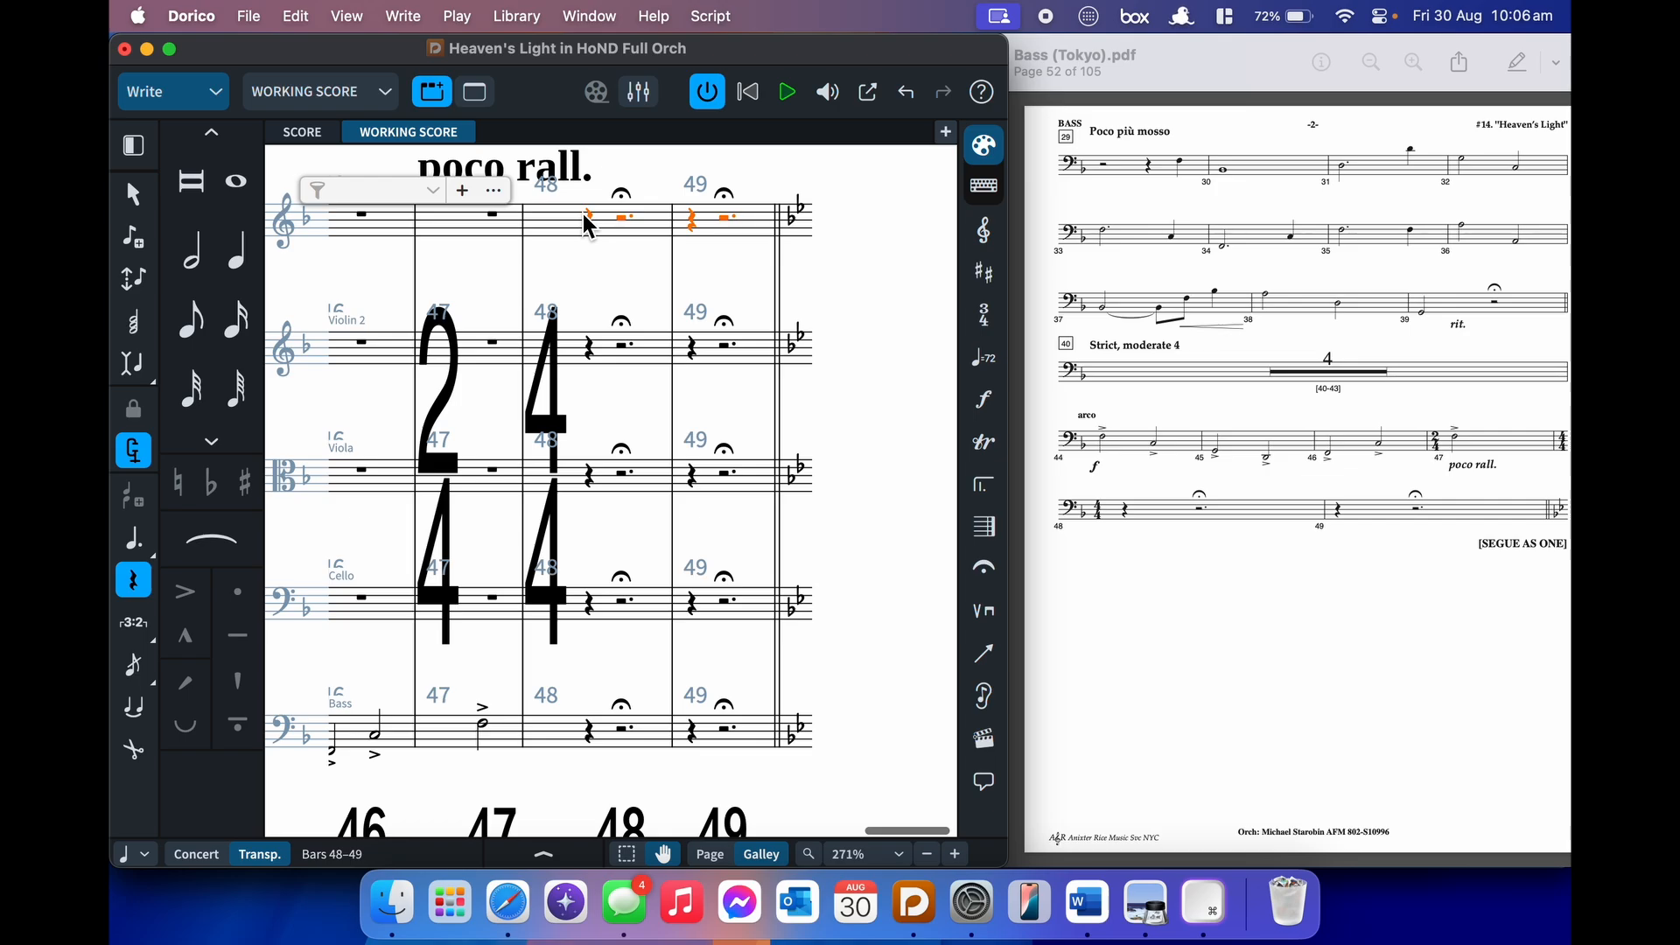
{"action": "left_click", "coordinate": [874, 477]}
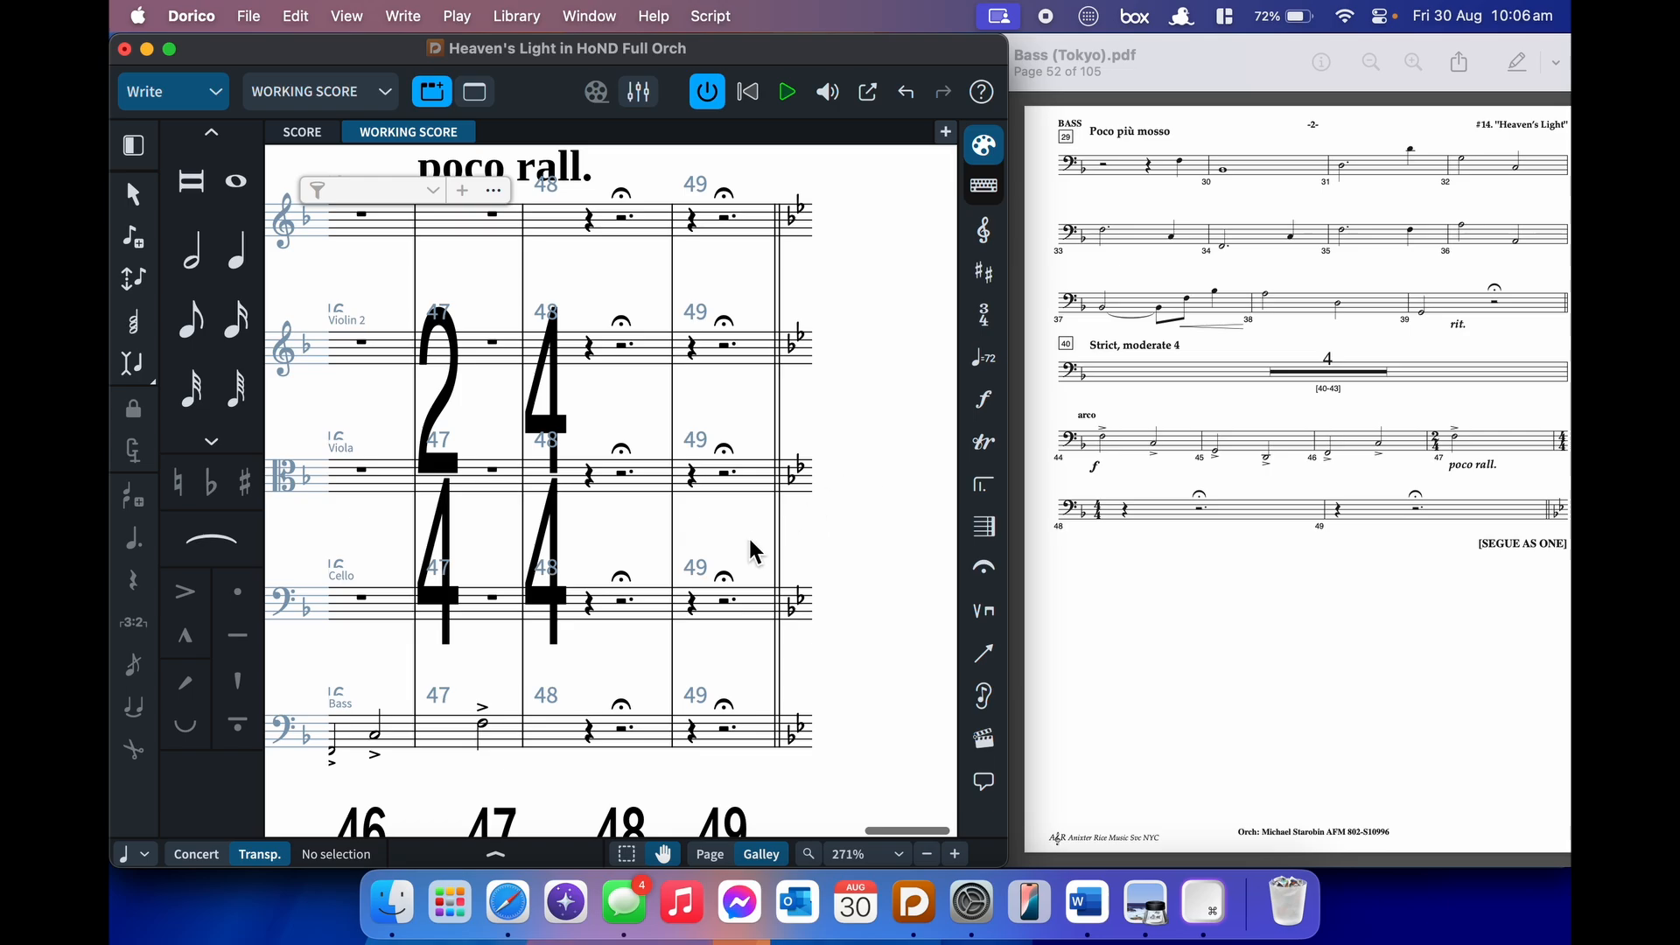
- Swap the Bass notes of bars 44–45 onto the Viola staff as a trial
{"action": "scroll", "coordinate": [649, 573], "scroll_direction": "left", "scroll_amount": 5}
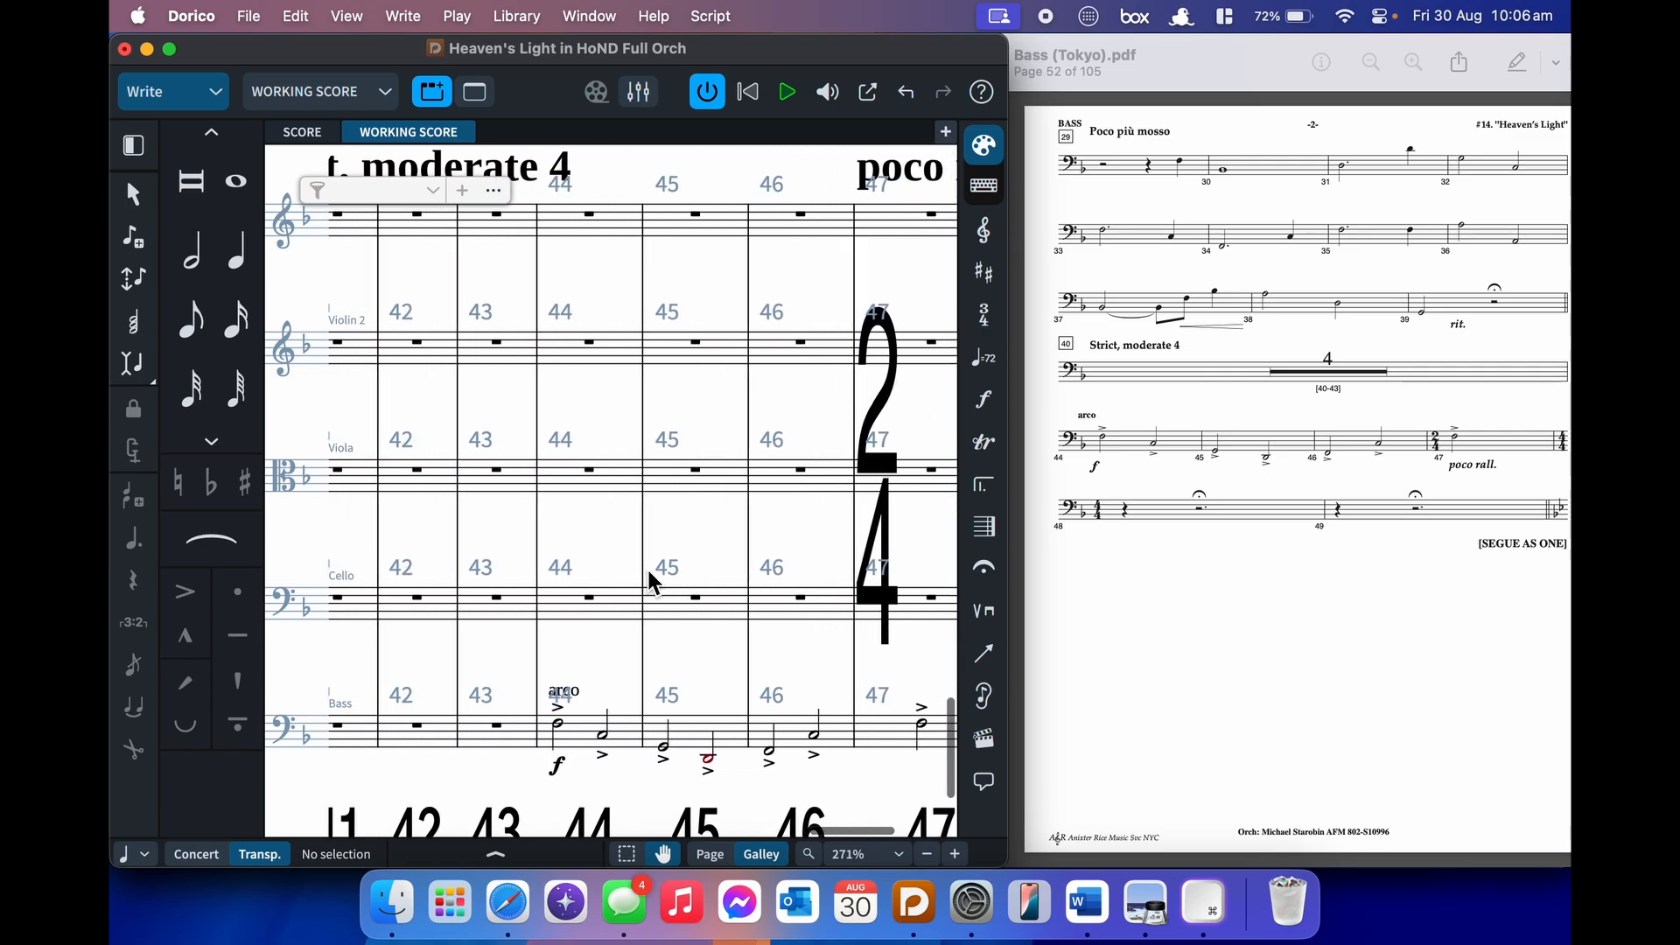
{"action": "left_click", "coordinate": [571, 733]}
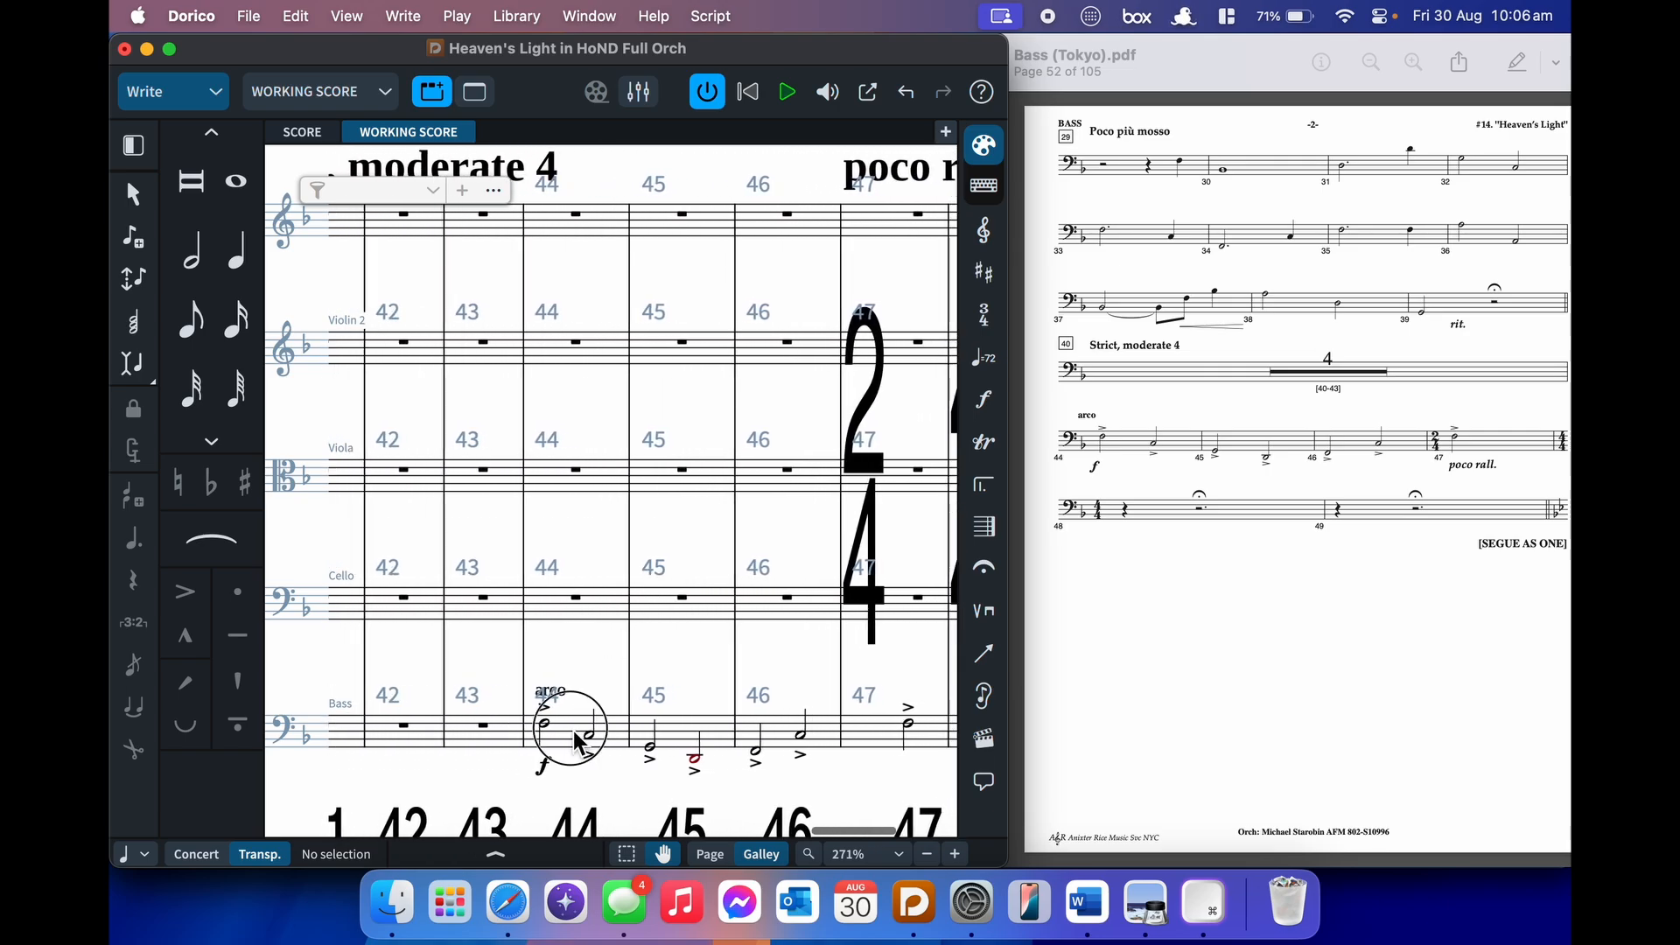
{"action": "left_click", "coordinate": [689, 745], "text": "shift"}
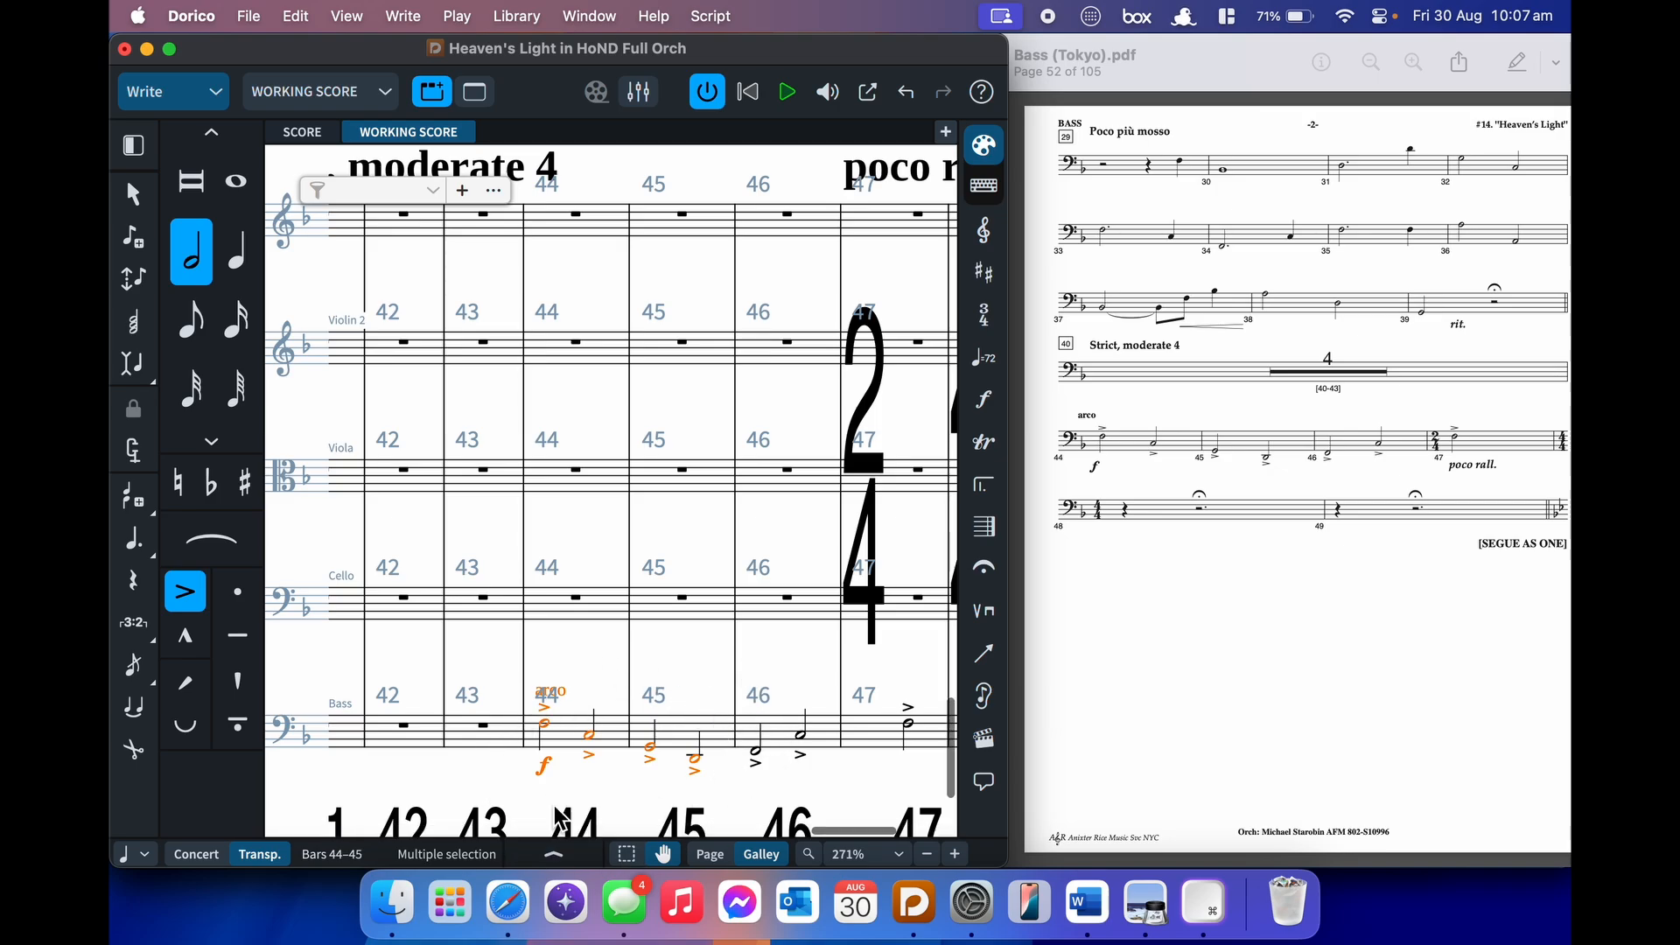
{"action": "left_click", "coordinate": [569, 477], "text": "super"}
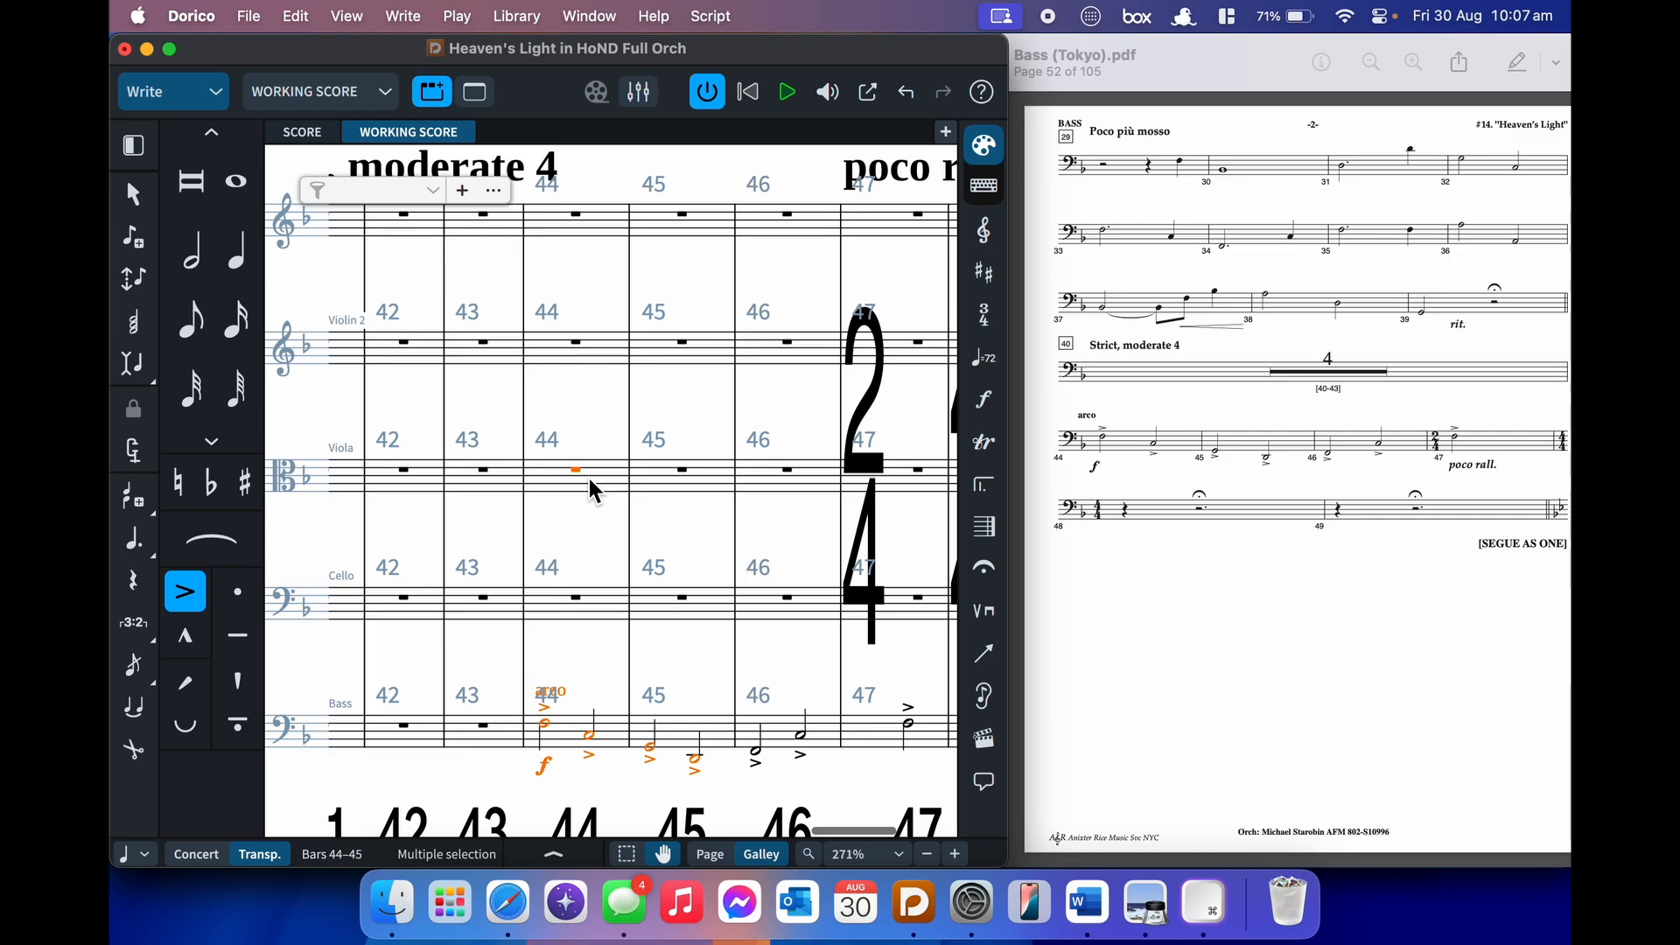
{"action": "right_click", "coordinate": [590, 478]}
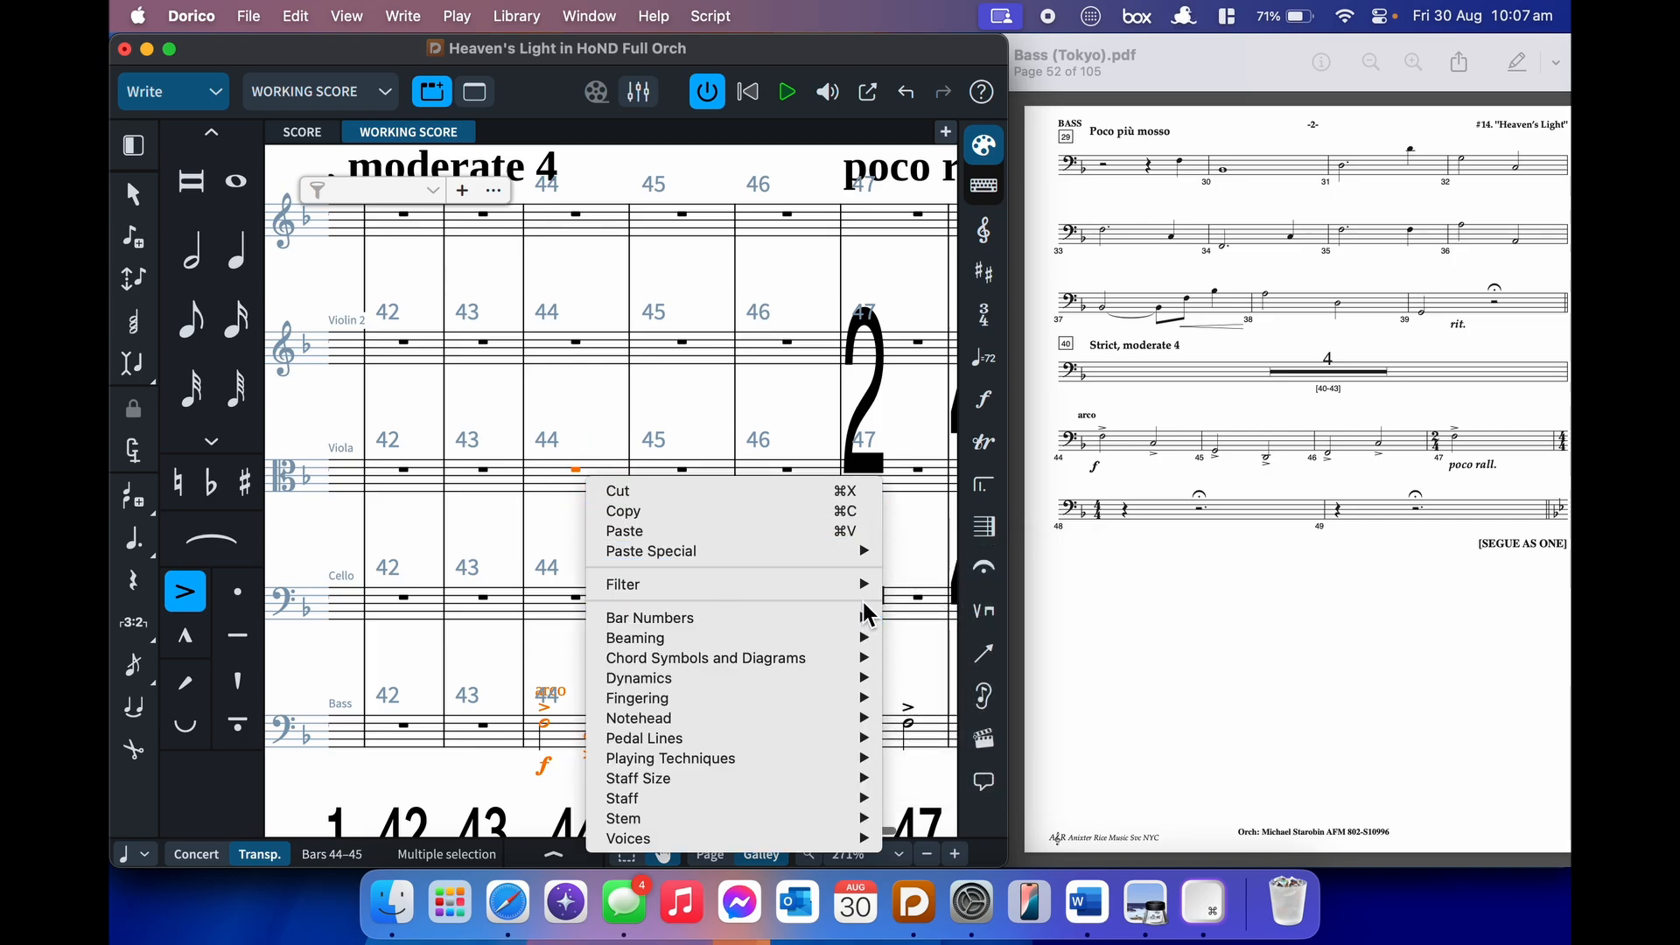
{"action": "mouse_move", "coordinate": [885, 559]}
{"action": "left_click", "coordinate": [920, 745]}
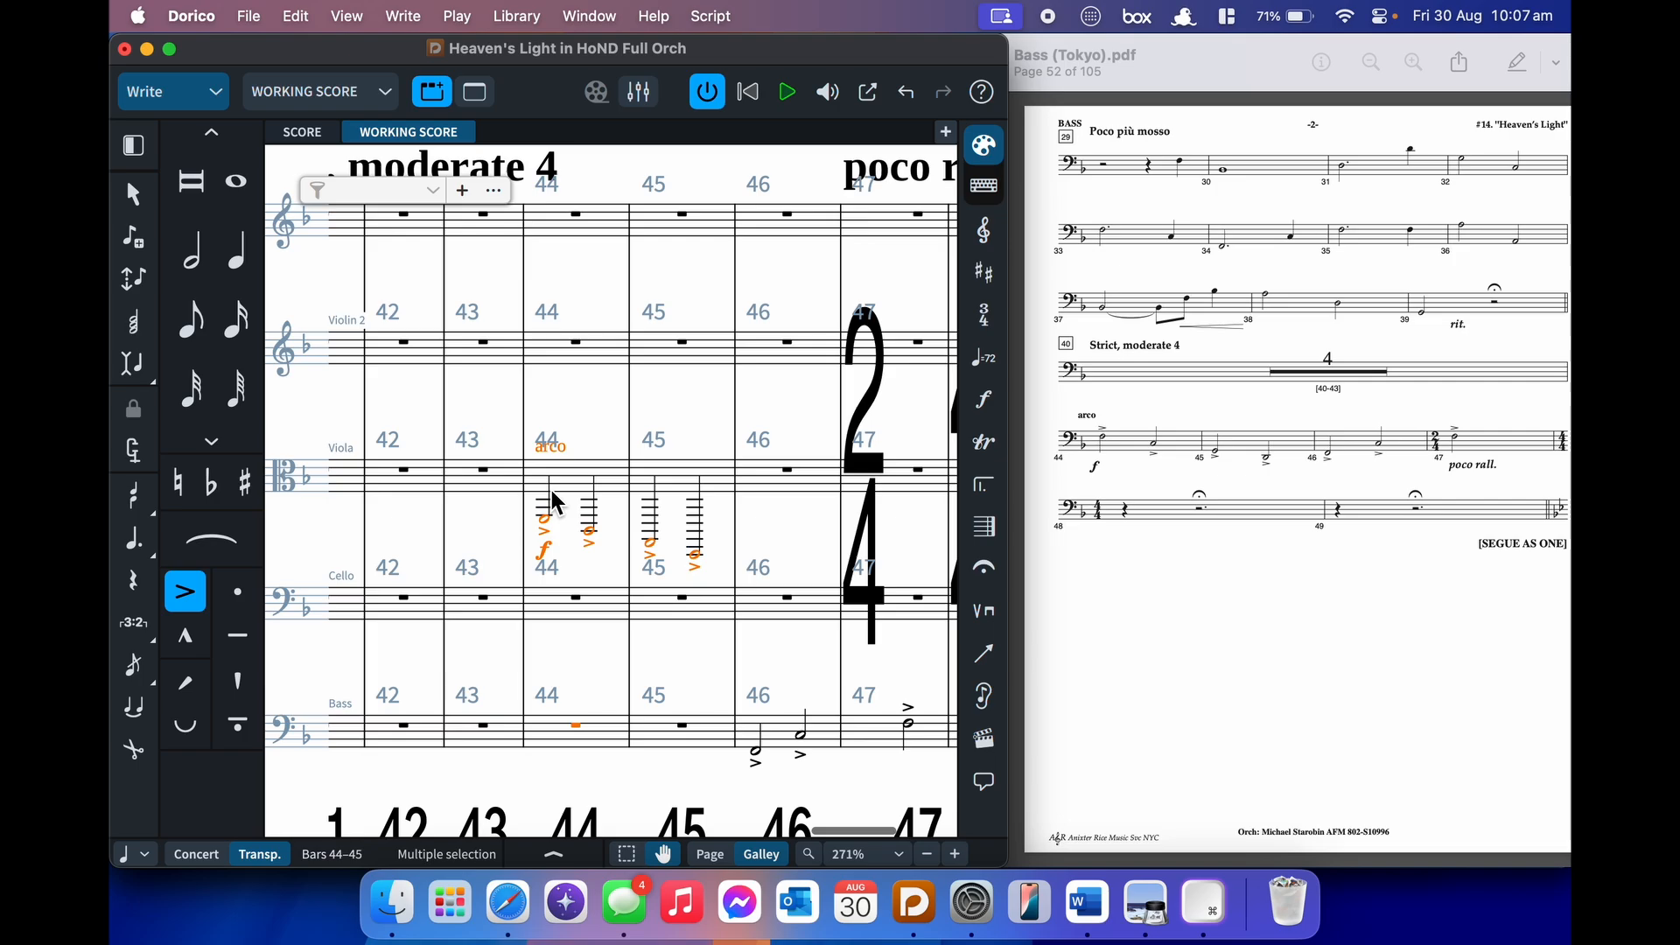
- Try octave shifts on the moved notes, then undo everything so they return to the Bass
{"action": "key", "text": "super+alt+Up"}
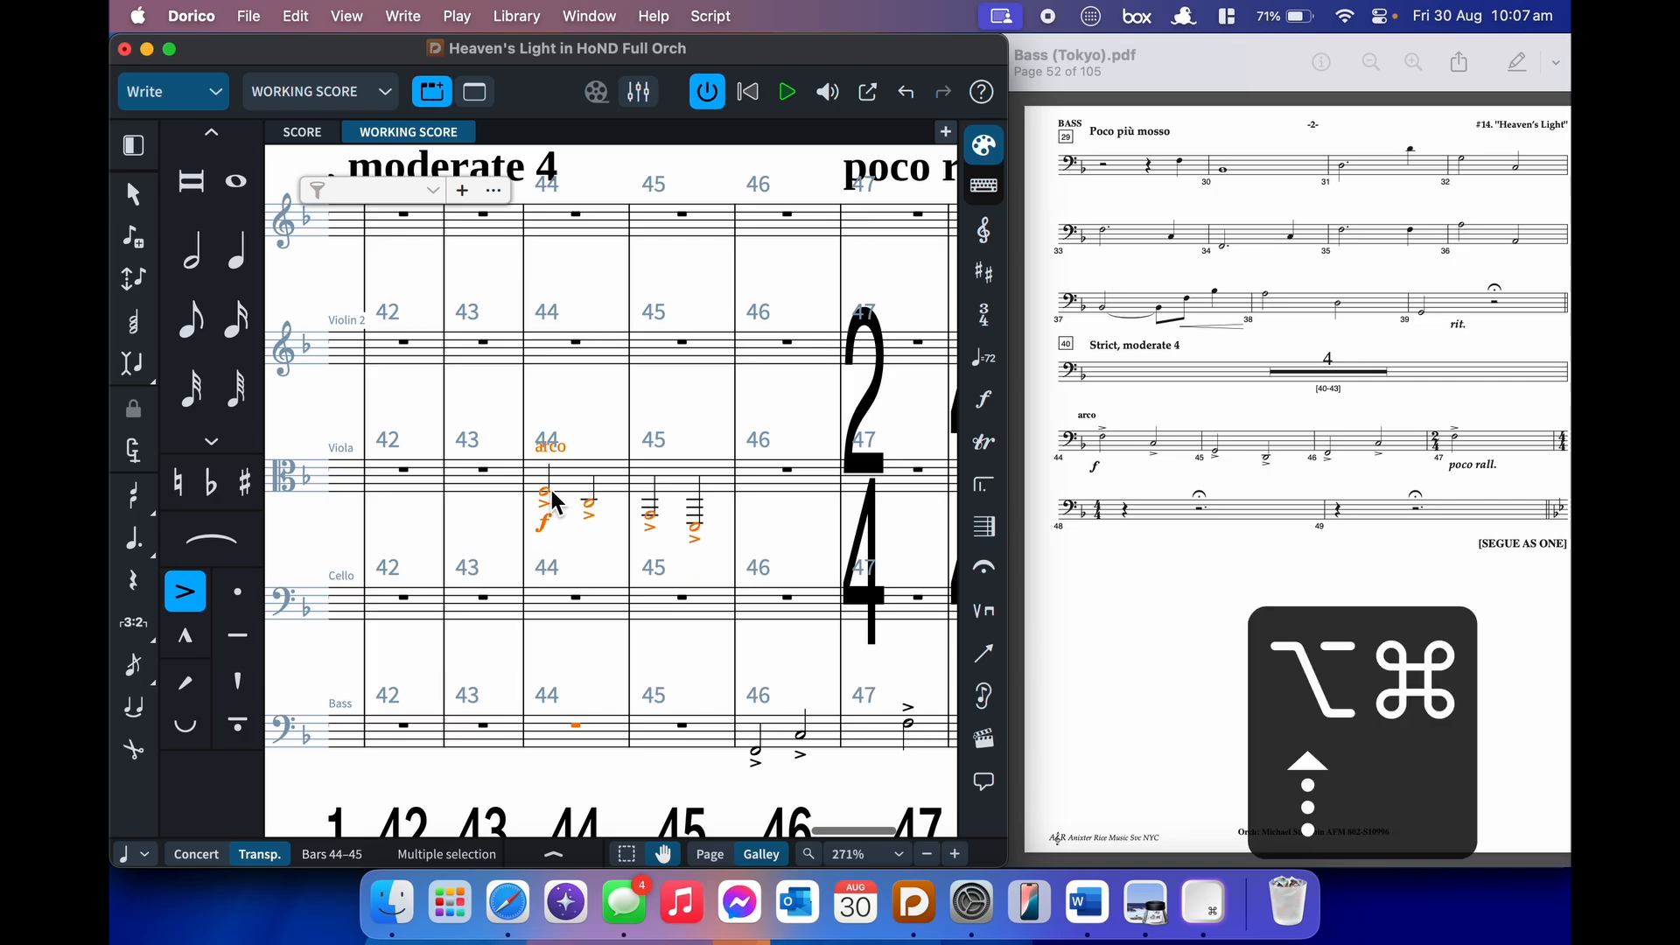
{"action": "key", "text": "super+alt+Up"}
{"action": "key", "text": "super+alt+Down"}
{"action": "key", "text": "super+alt+Down"}
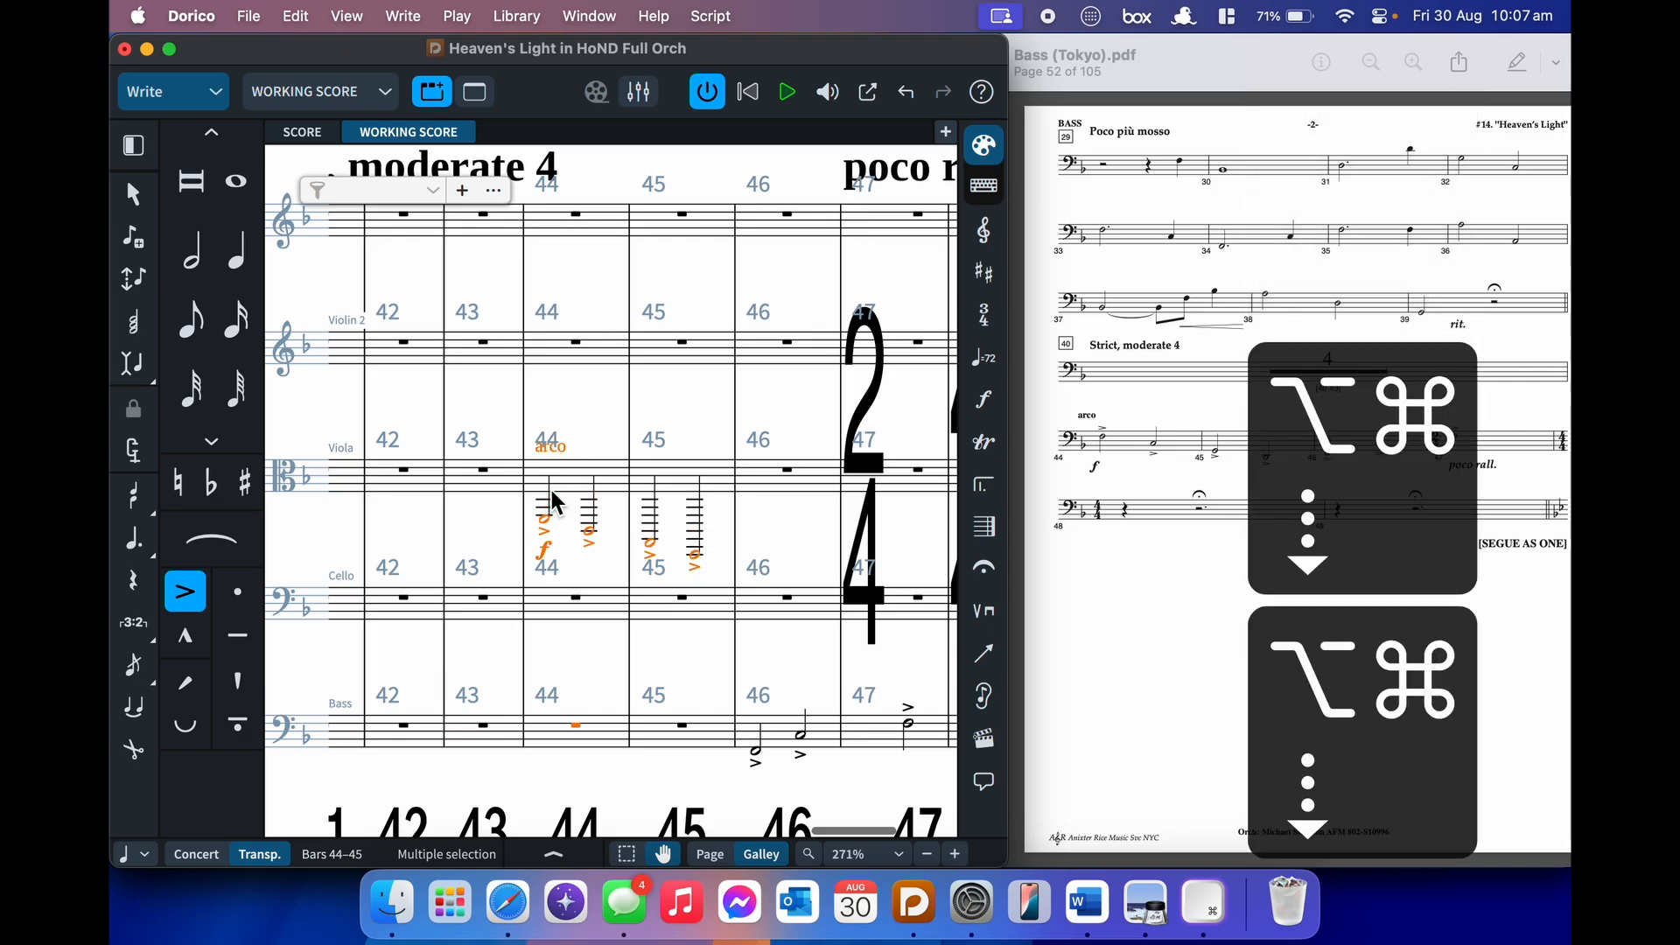
{"action": "key", "text": "super+z"}
{"action": "key", "text": "super+z"}
{"action": "key", "text": "super+z"}
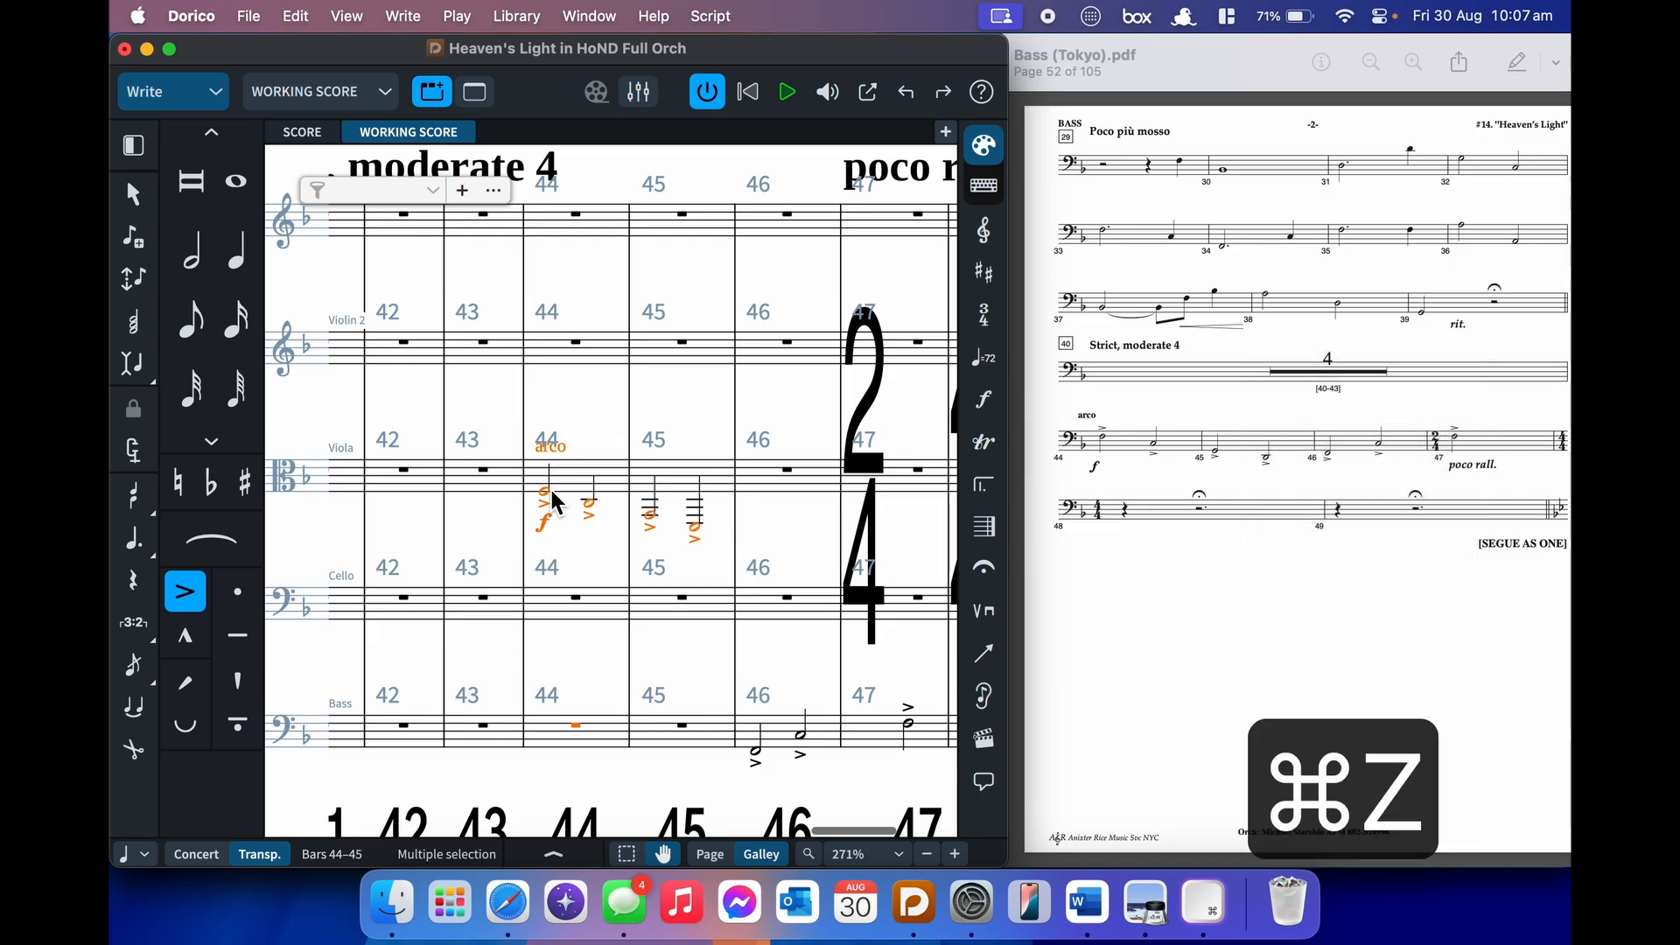
{"action": "key", "text": "super+z"}
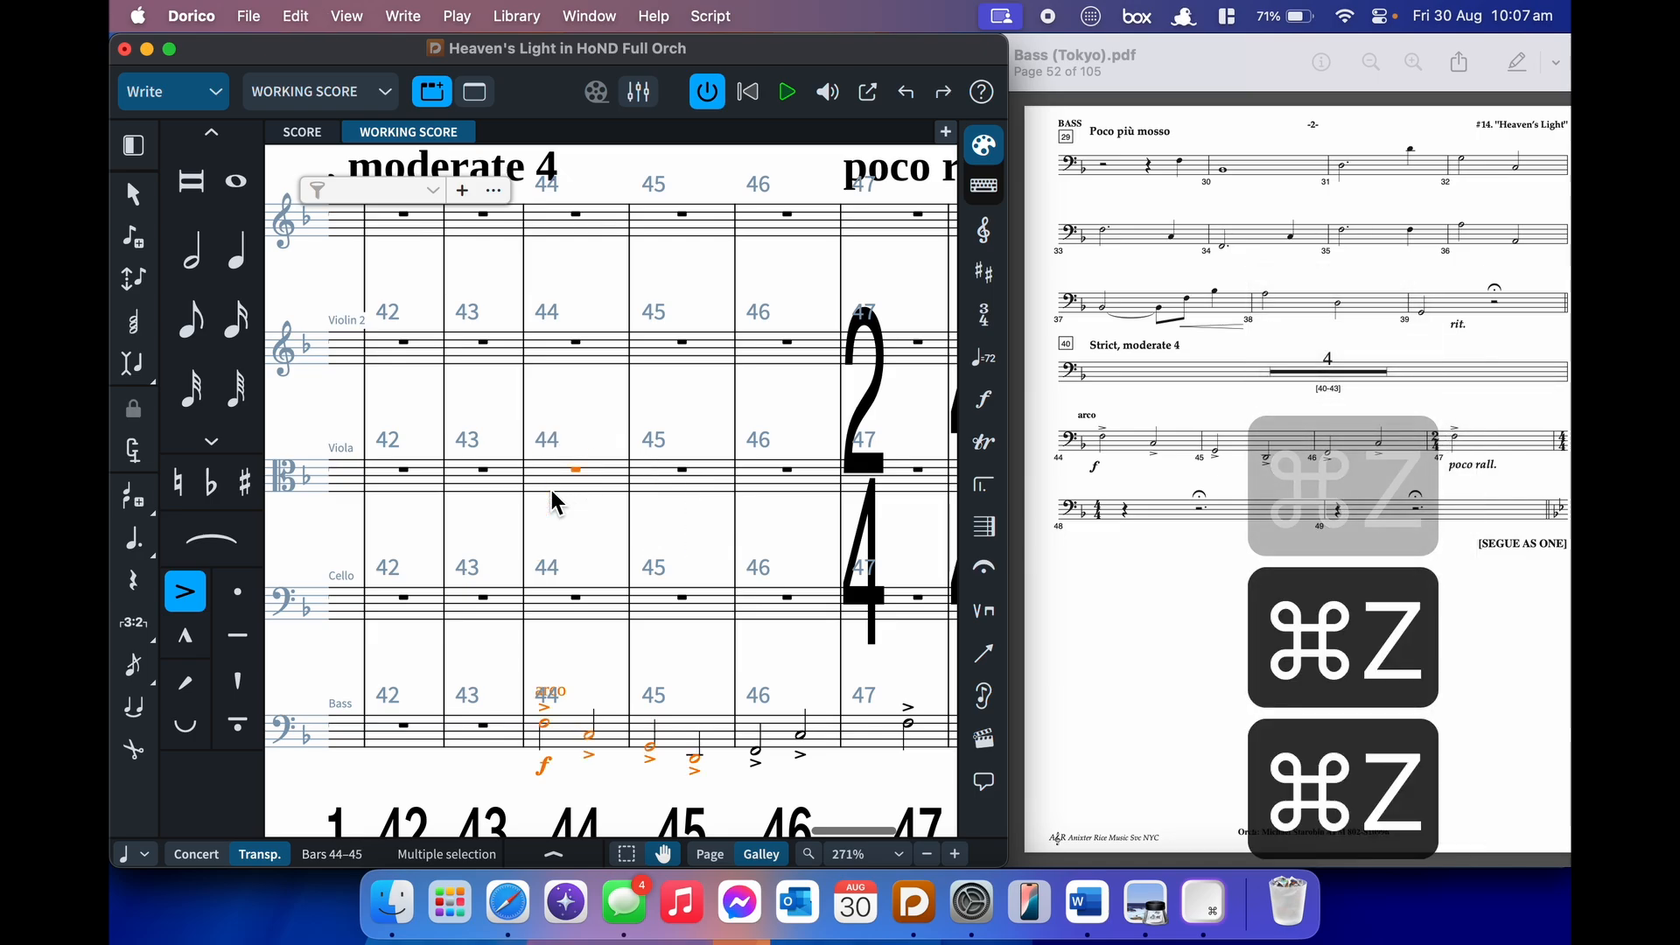
{"action": "left_click", "coordinate": [587, 541]}
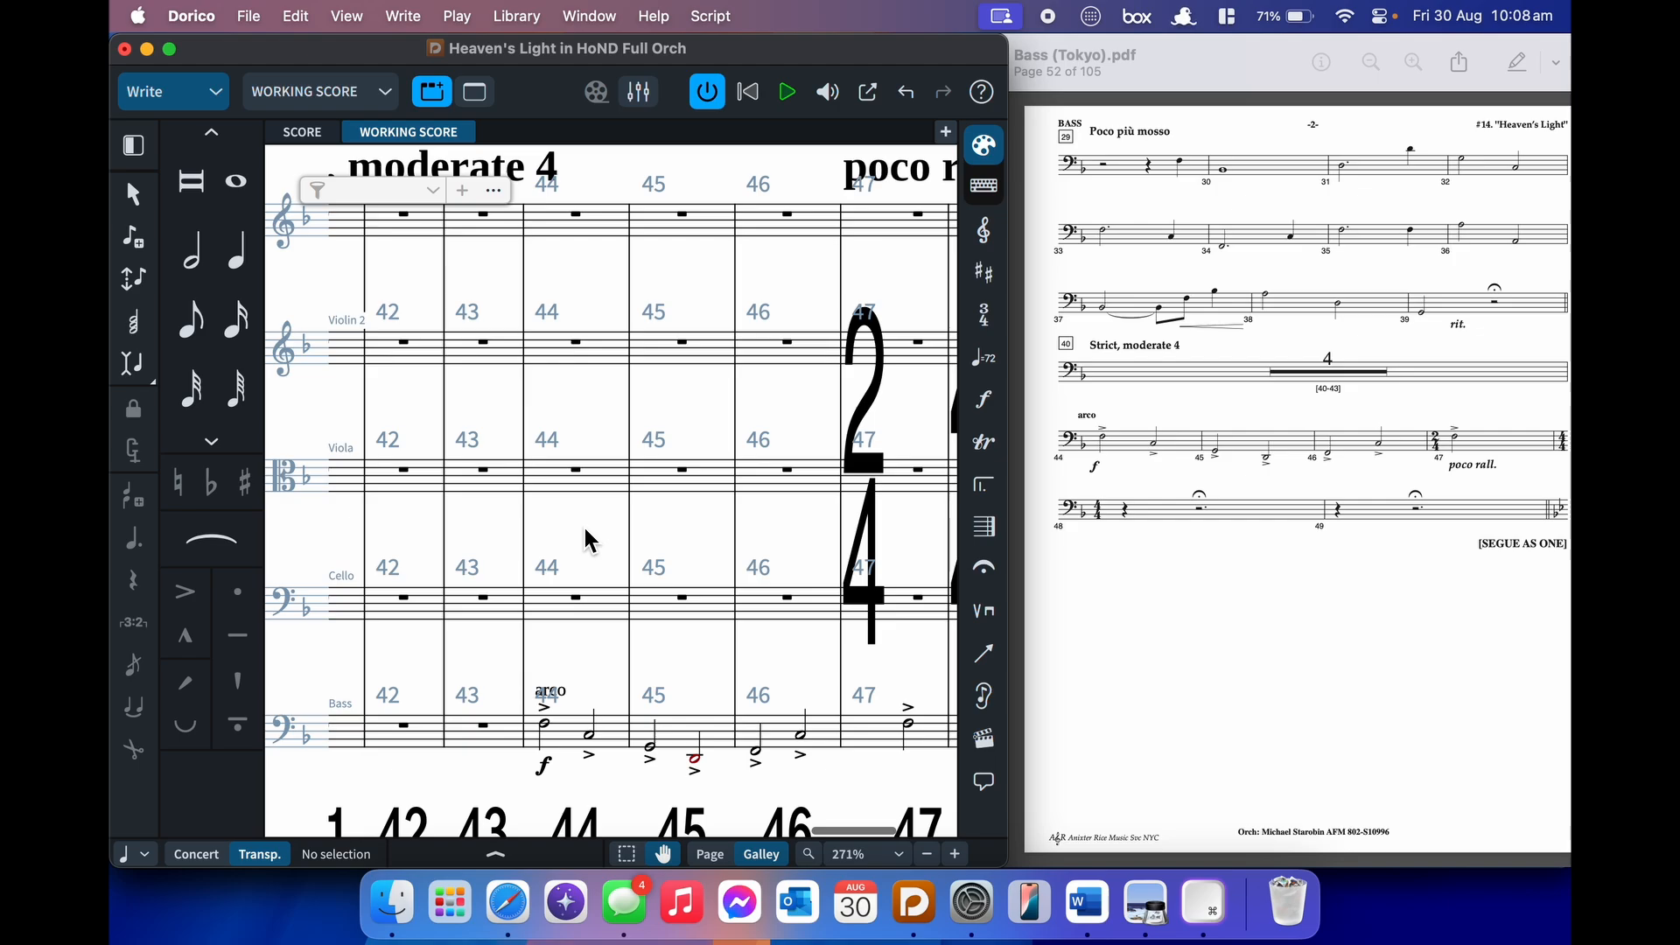
{"action": "left_click", "coordinate": [1000, 19]}
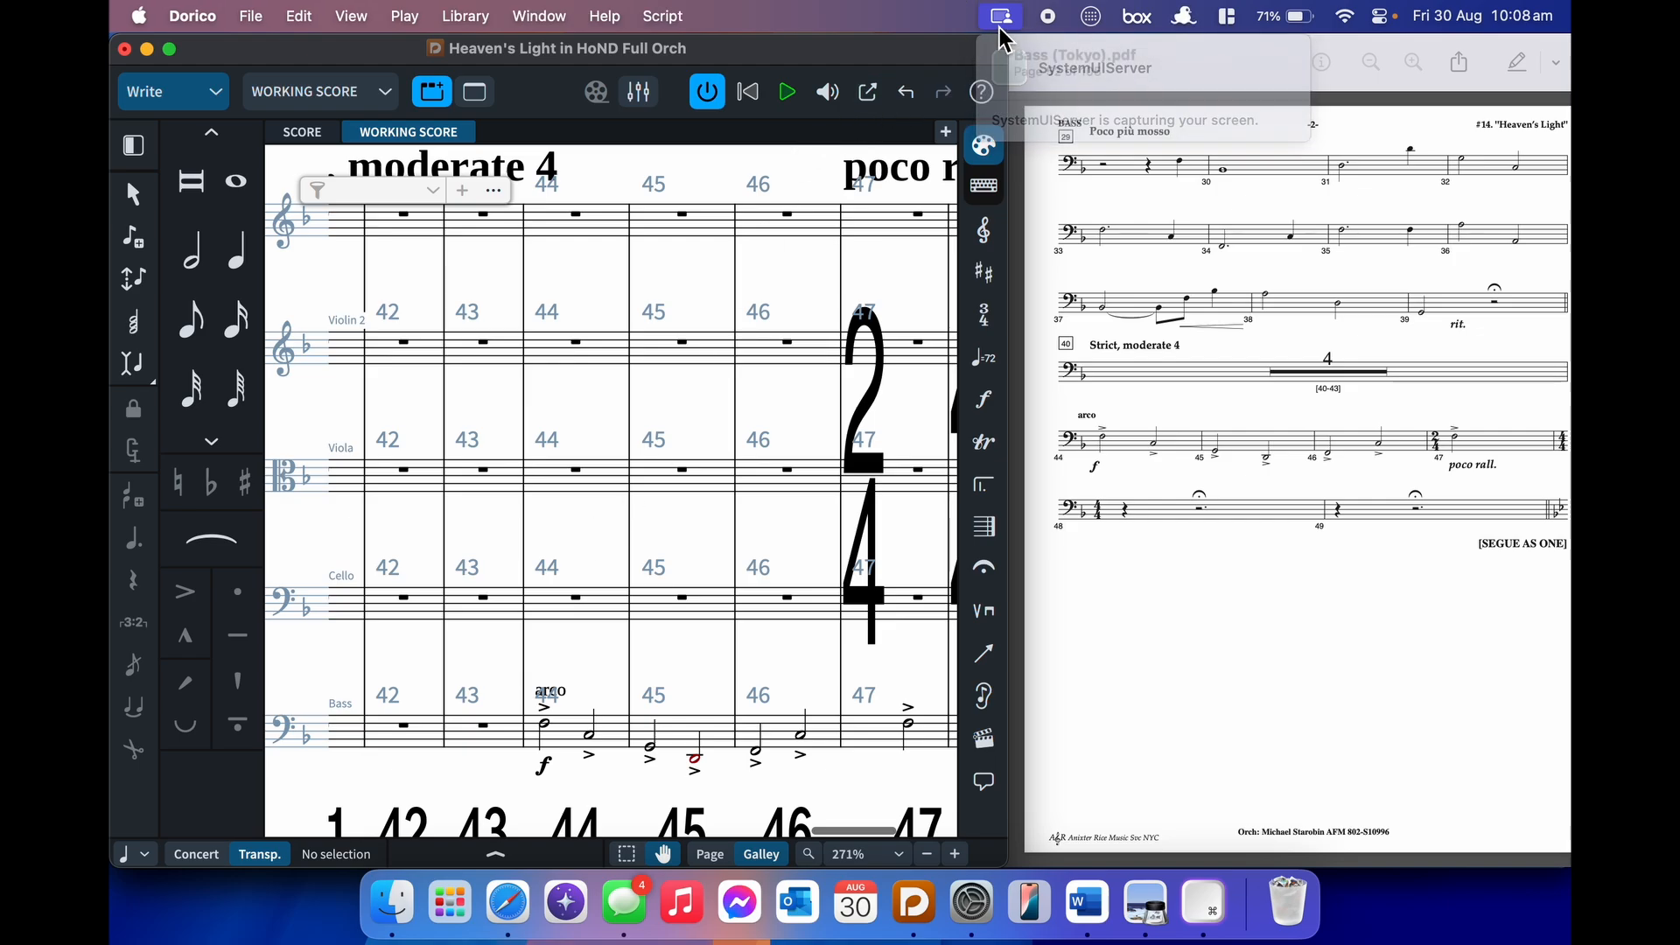
{"action": "left_click", "coordinate": [793, 292]}
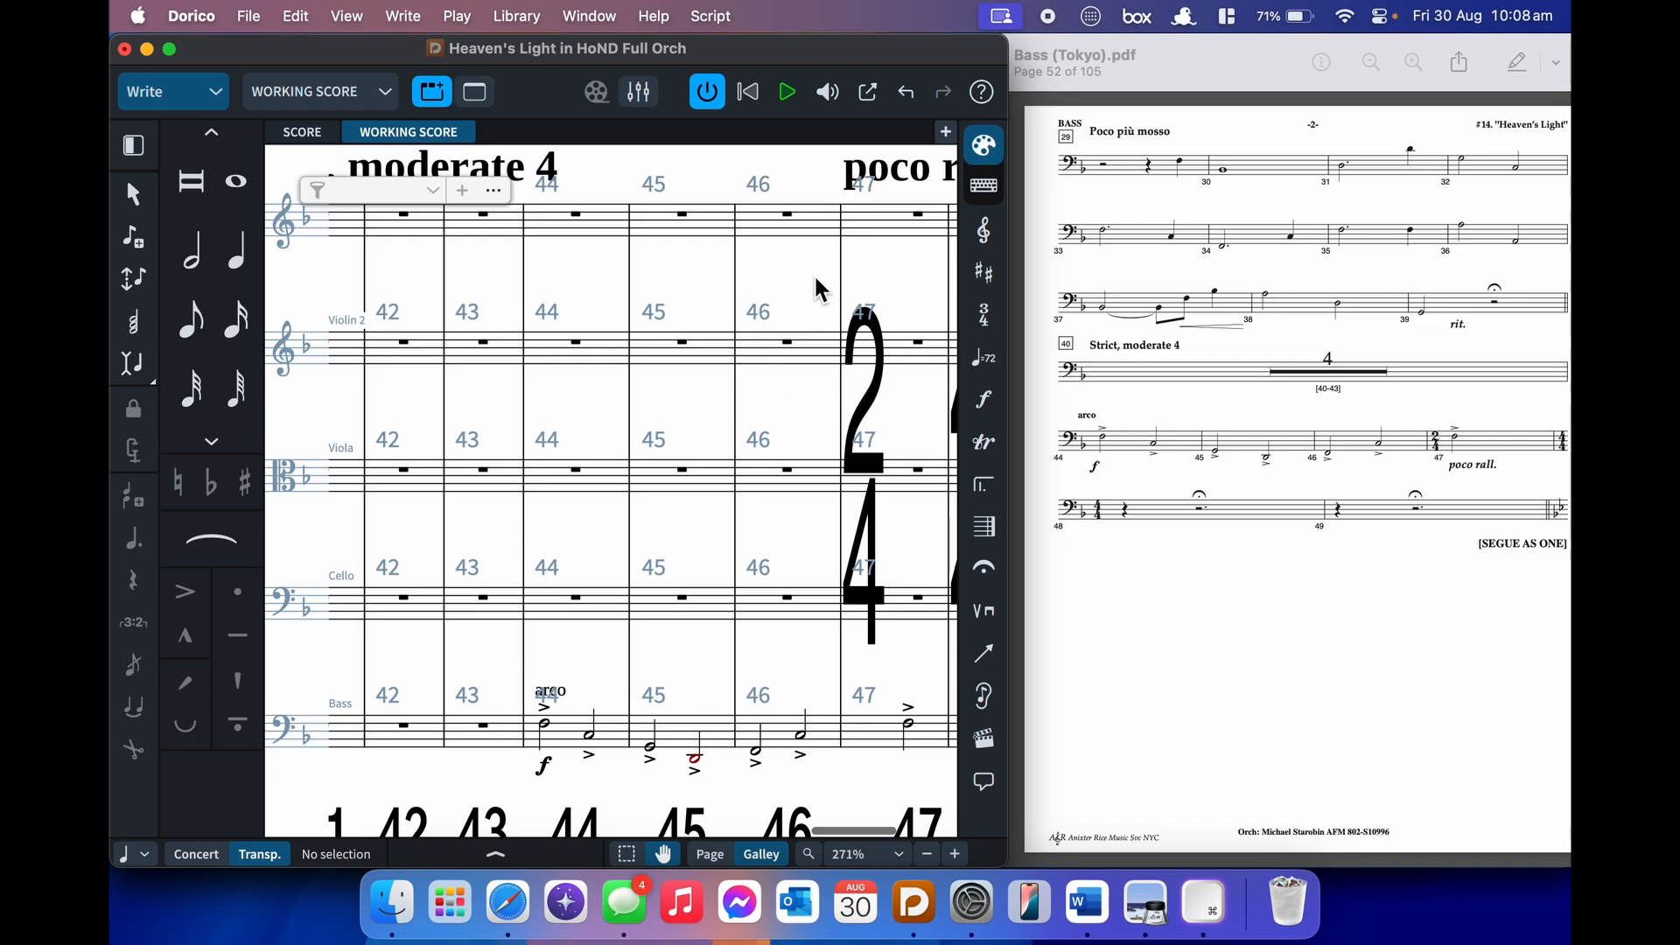
{"action": "scroll", "coordinate": [817, 289], "scroll_direction": "right", "scroll_amount": 5}
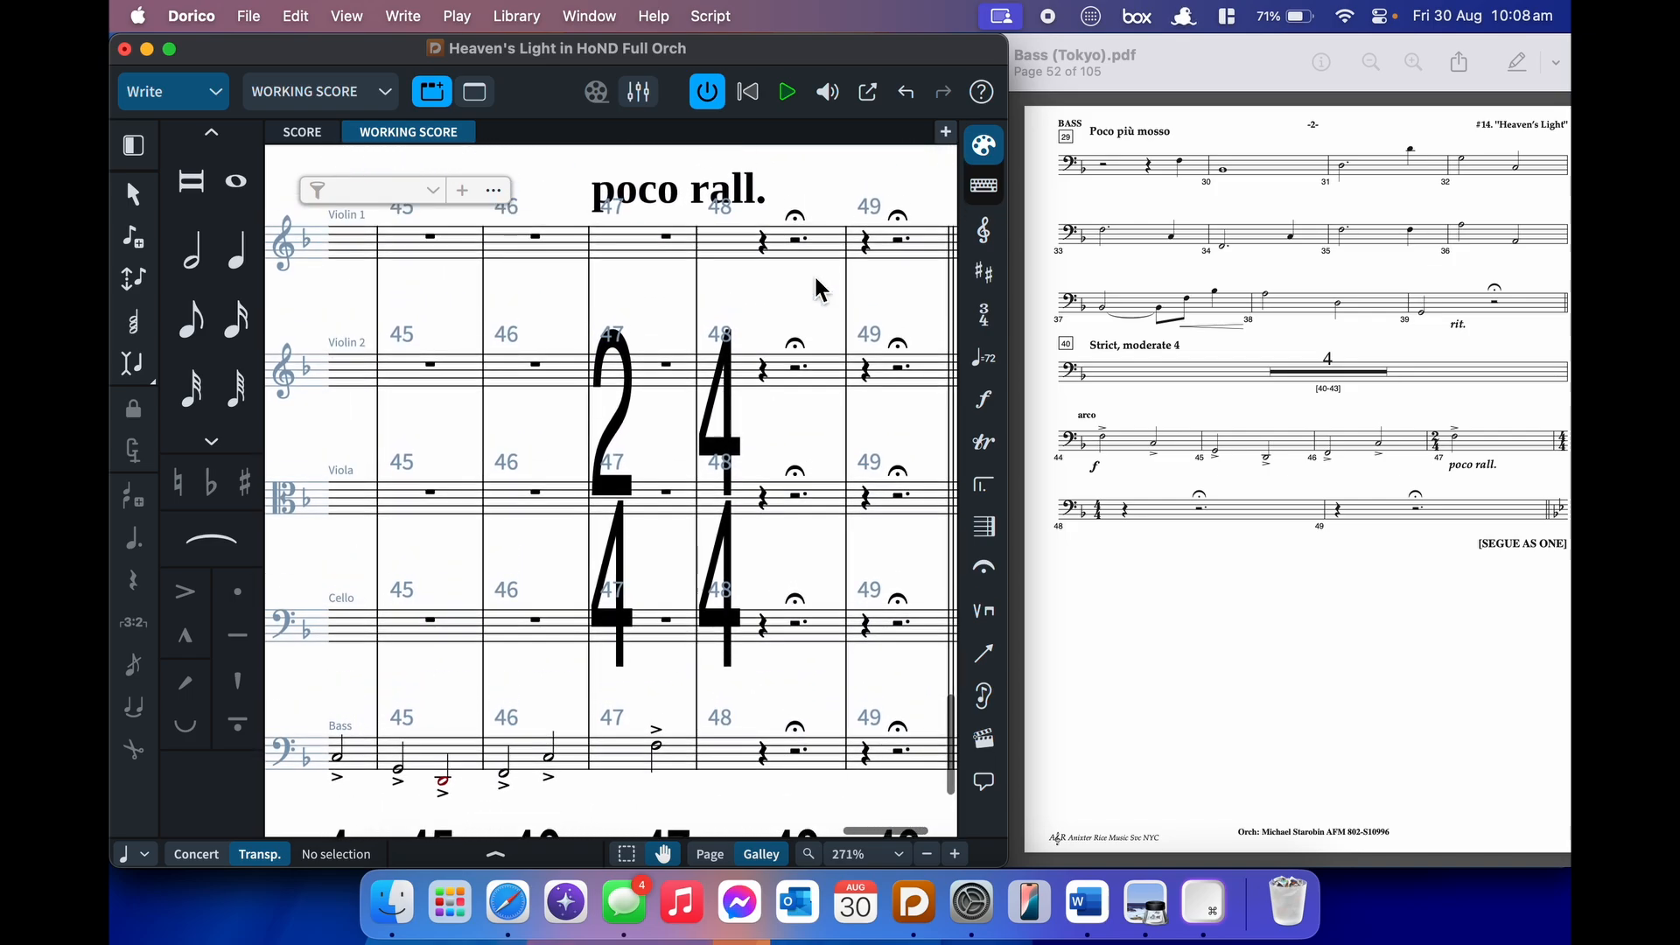
{"action": "left_click", "coordinate": [665, 191]}
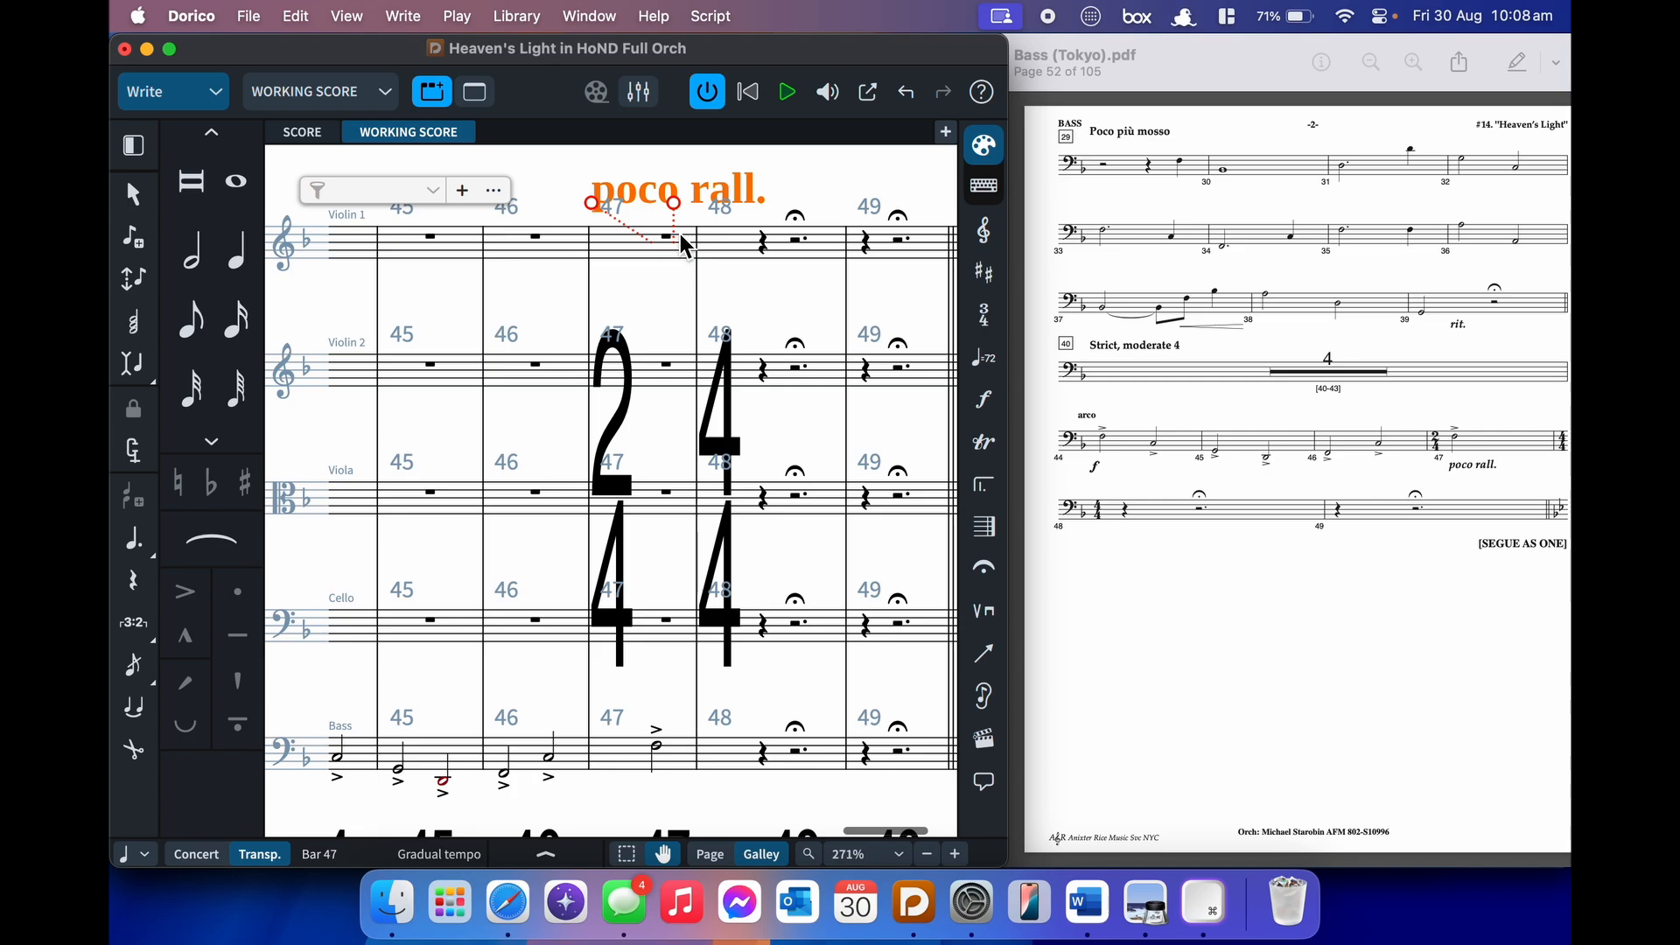
{"action": "key", "text": "alt+Left"}
{"action": "key", "text": "alt+Left"}
{"action": "key", "text": "alt+Left"}
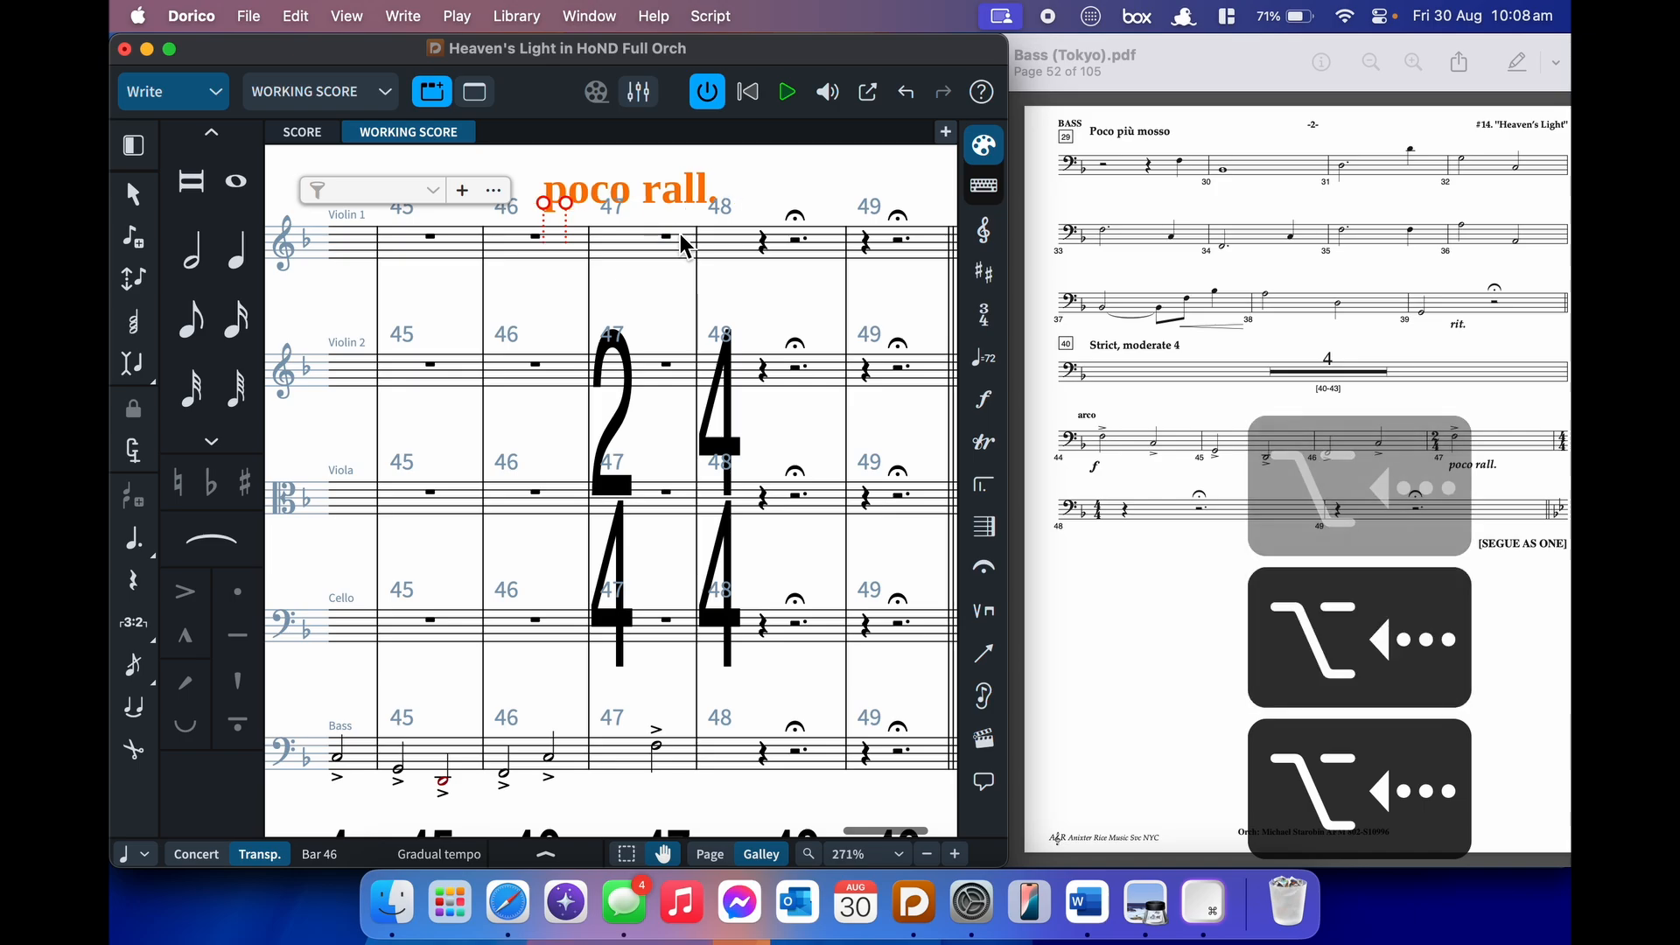
{"action": "key", "text": "alt+Right"}
{"action": "key", "text": "alt+Right"}
{"action": "key", "text": "alt+Right"}
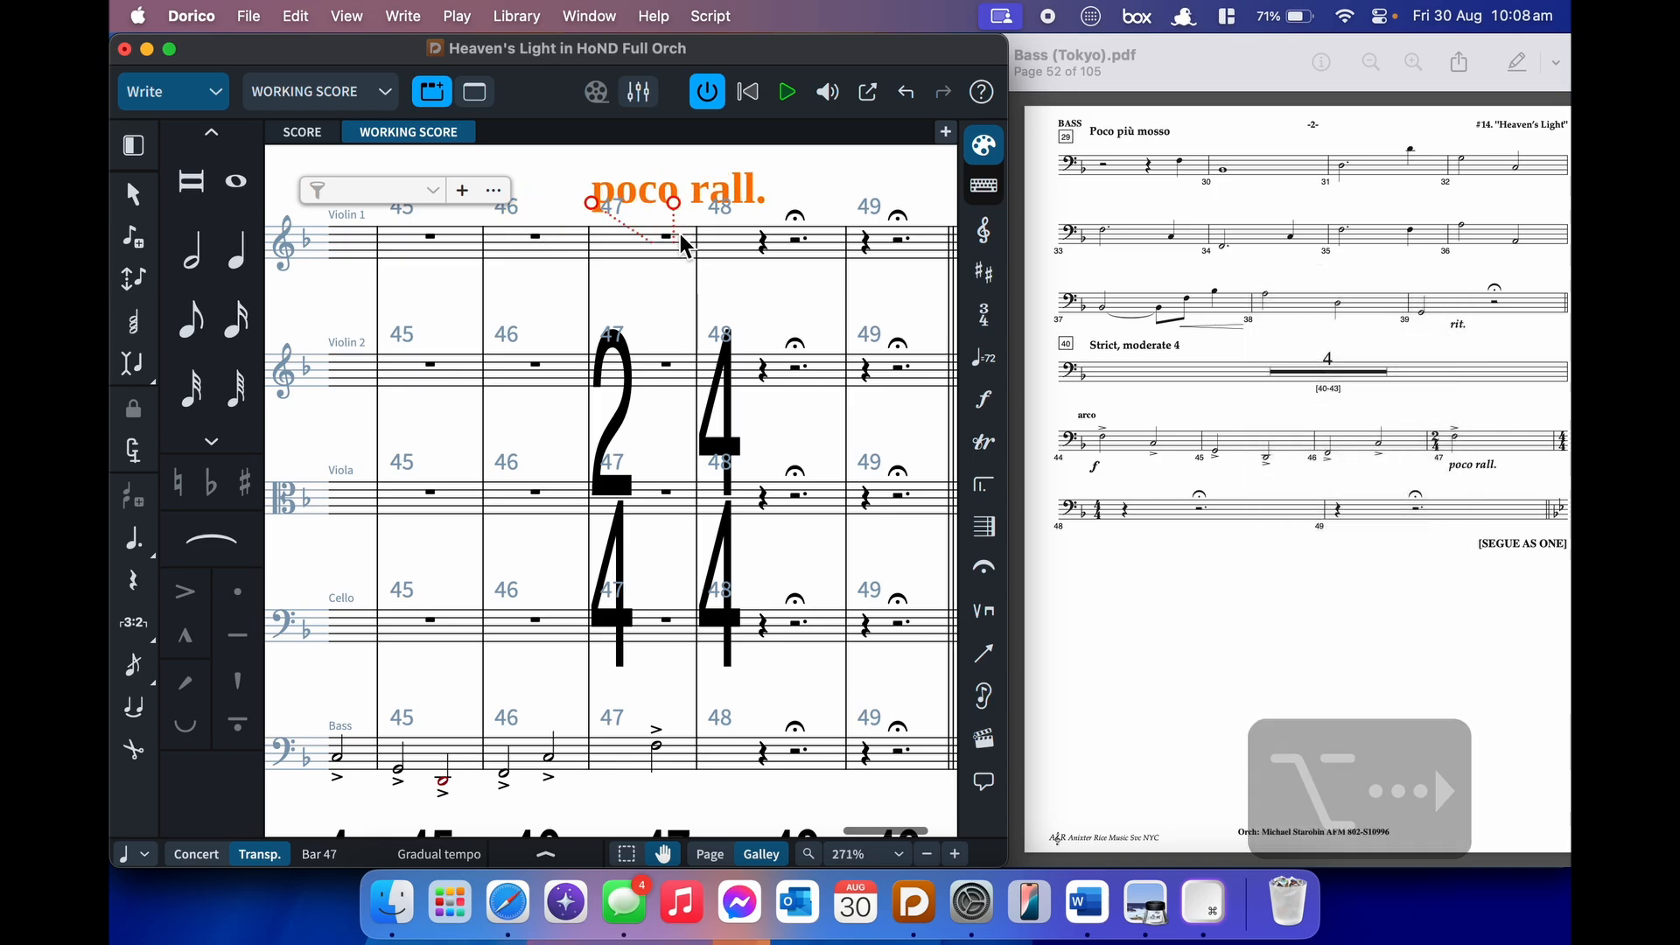
{"action": "scroll", "coordinate": [556, 769], "scroll_direction": "left", "scroll_amount": 5}
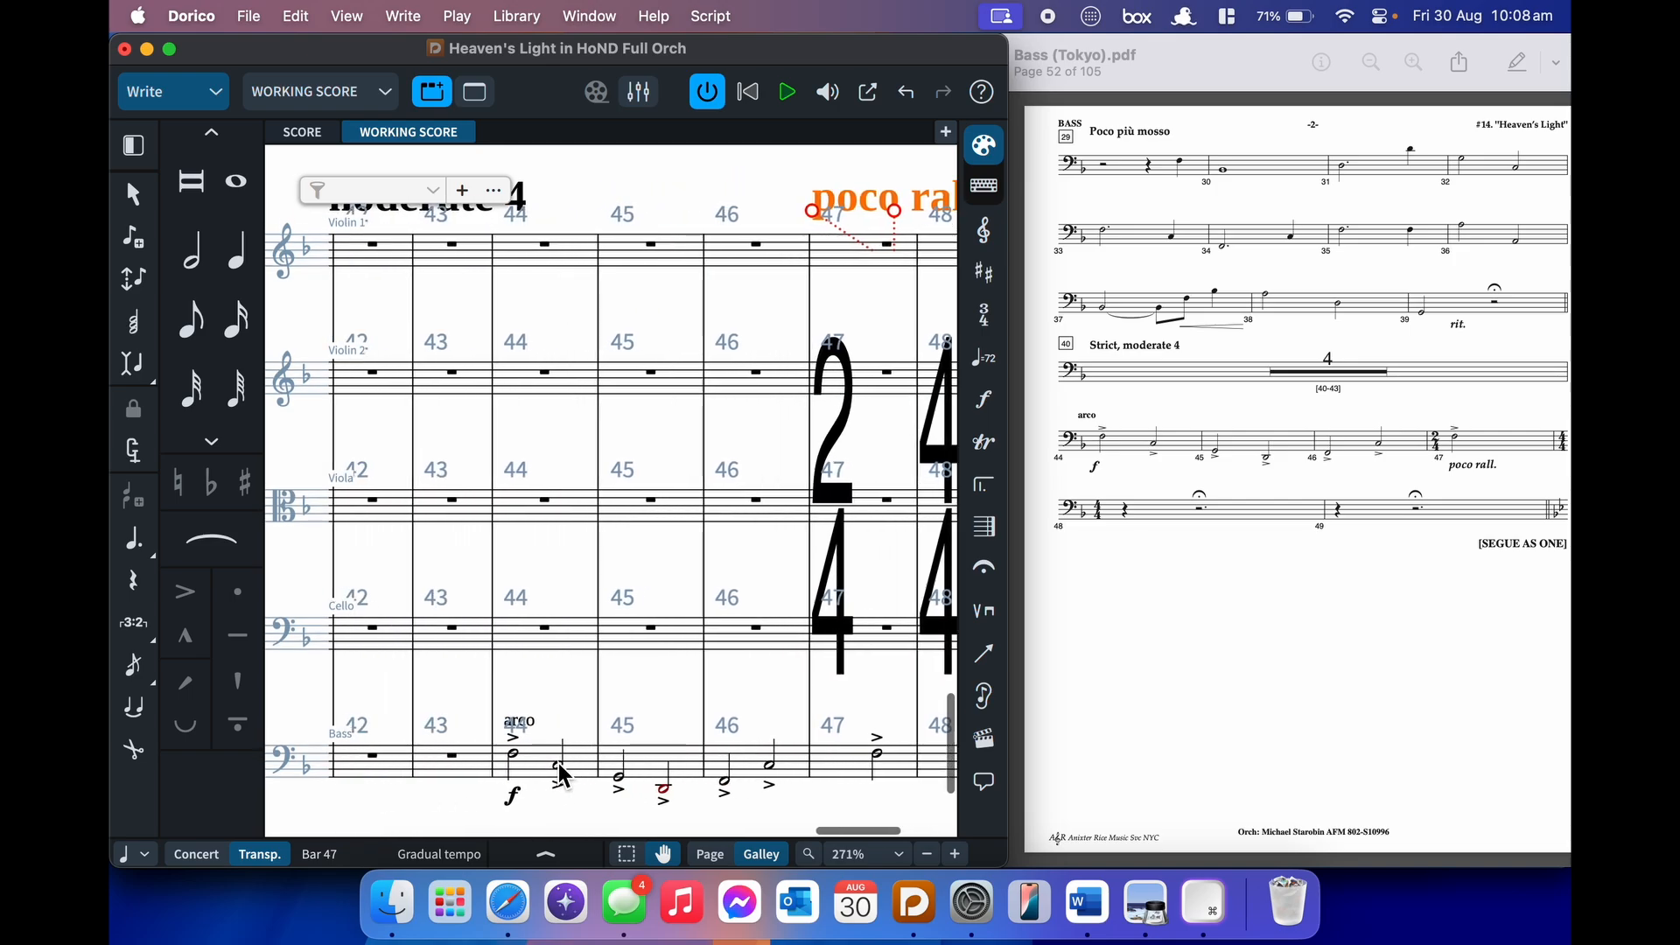
{"action": "left_click", "coordinate": [622, 786]}
{"action": "key", "text": "alt+Right"}
{"action": "key", "text": "alt+Right"}
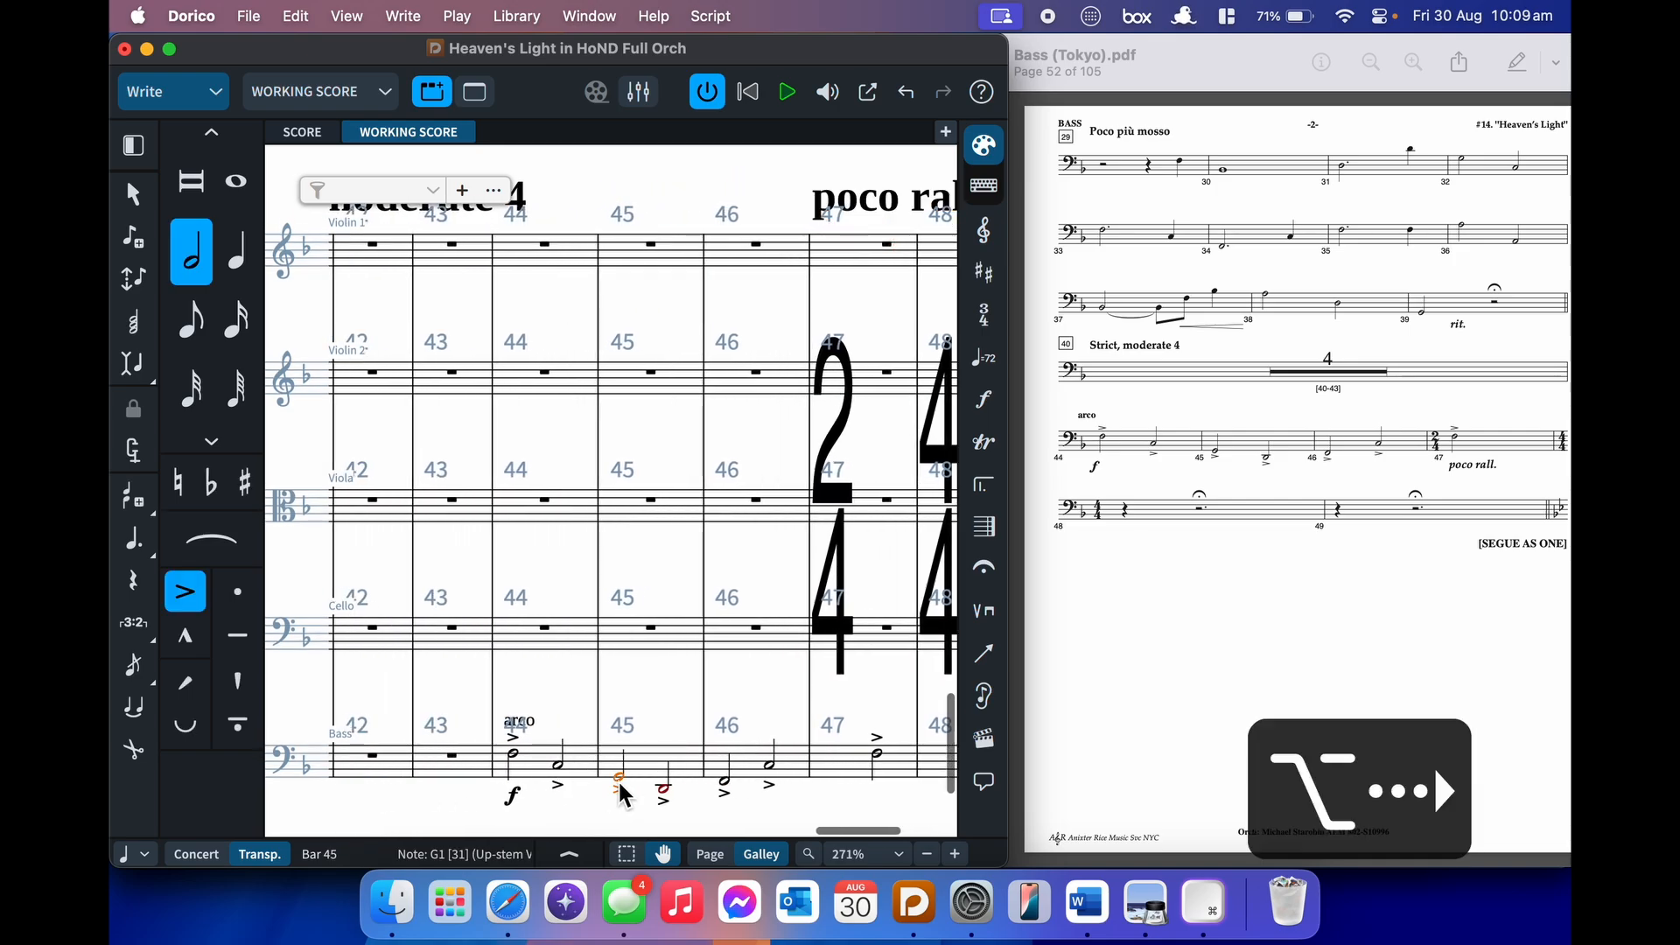
{"action": "key", "text": "alt+Right"}
{"action": "key", "text": "alt+Right"}
{"action": "key", "text": "alt+Left"}
{"action": "key", "text": "alt+Left"}
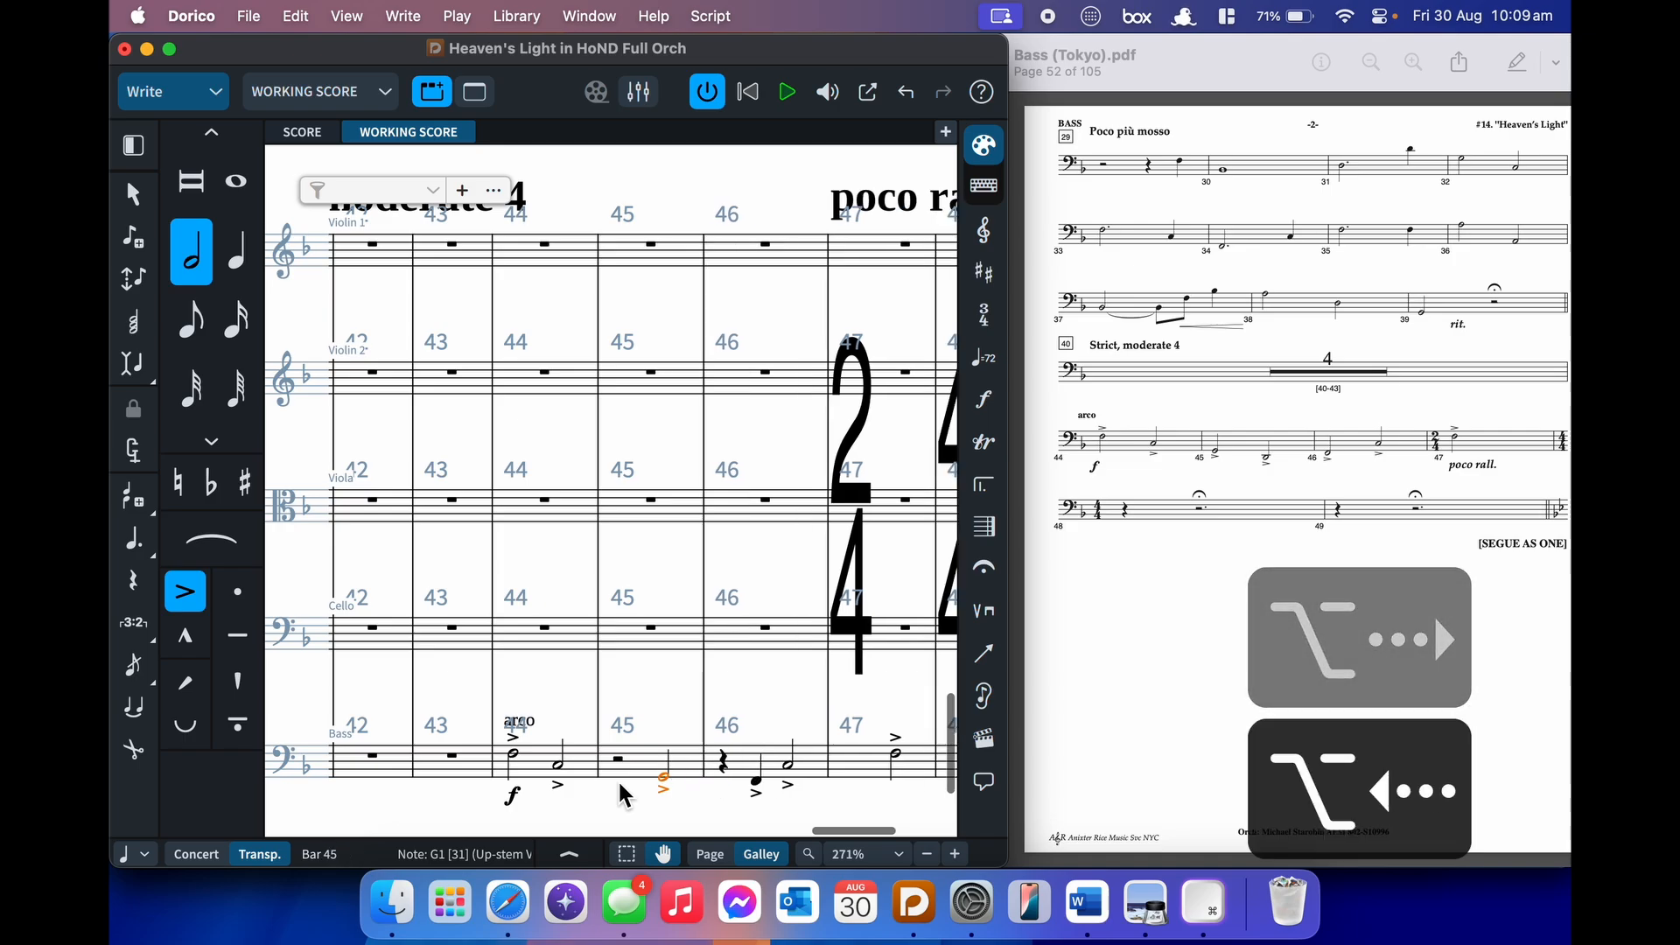
{"action": "key", "text": "super+z"}
{"action": "key", "text": "super+z"}
{"action": "key", "text": "super+z"}
{"action": "key", "text": "super+z"}
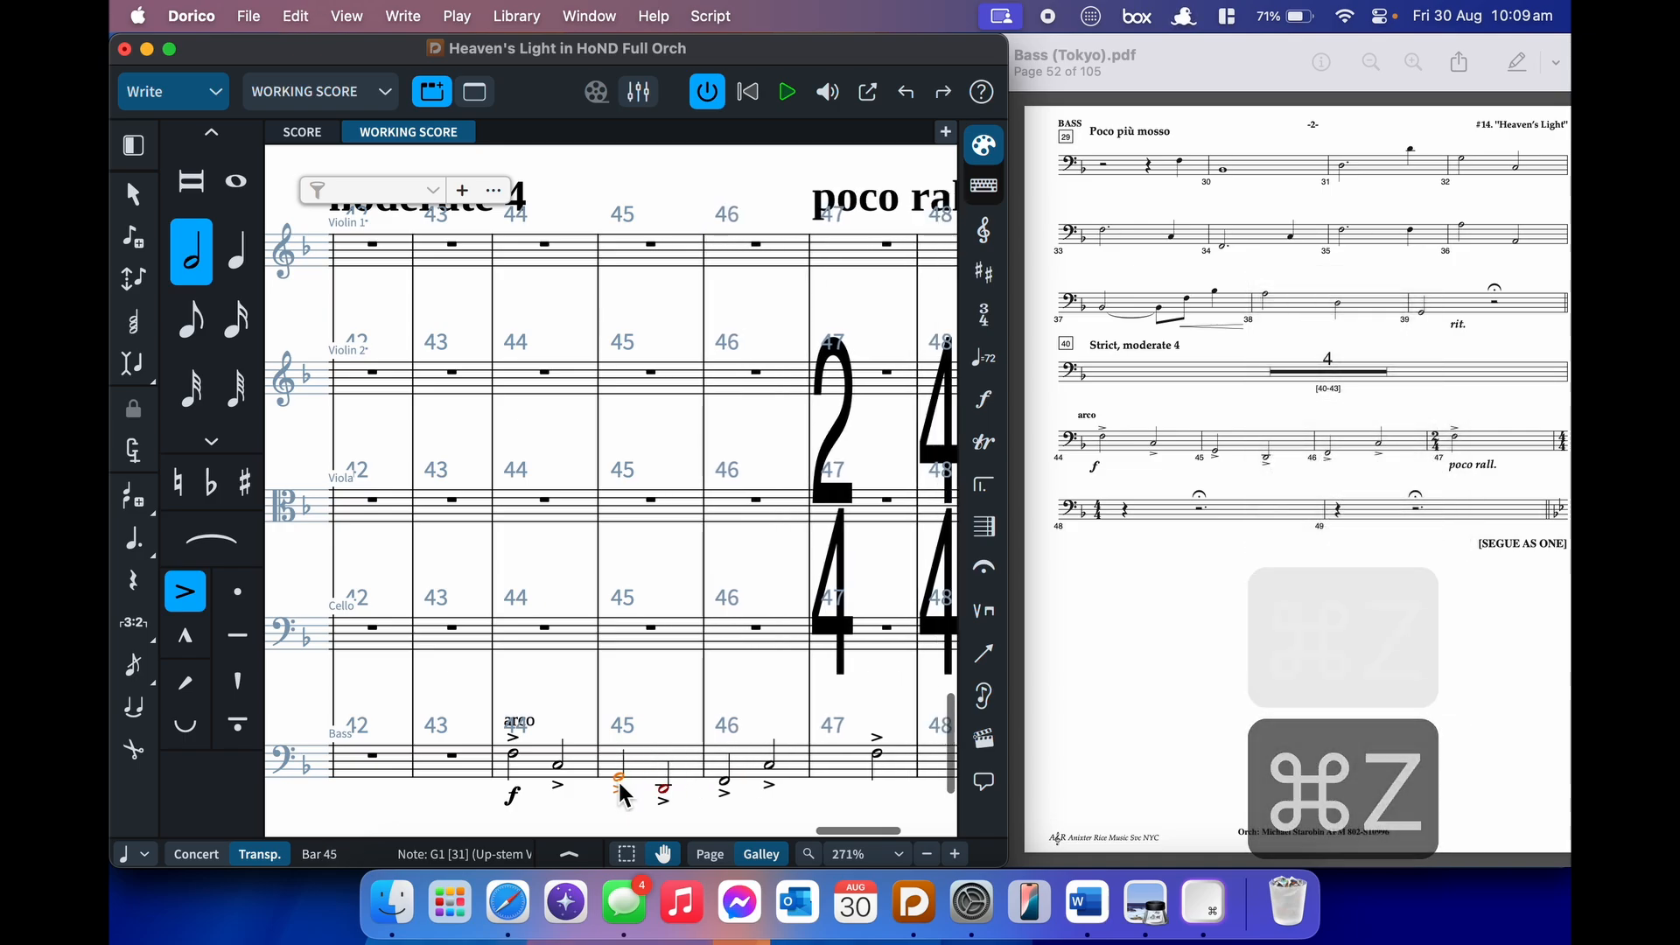
{"action": "scroll", "coordinate": [619, 791], "scroll_direction": "right", "scroll_amount": 5}
{"action": "left_click", "coordinate": [647, 203]}
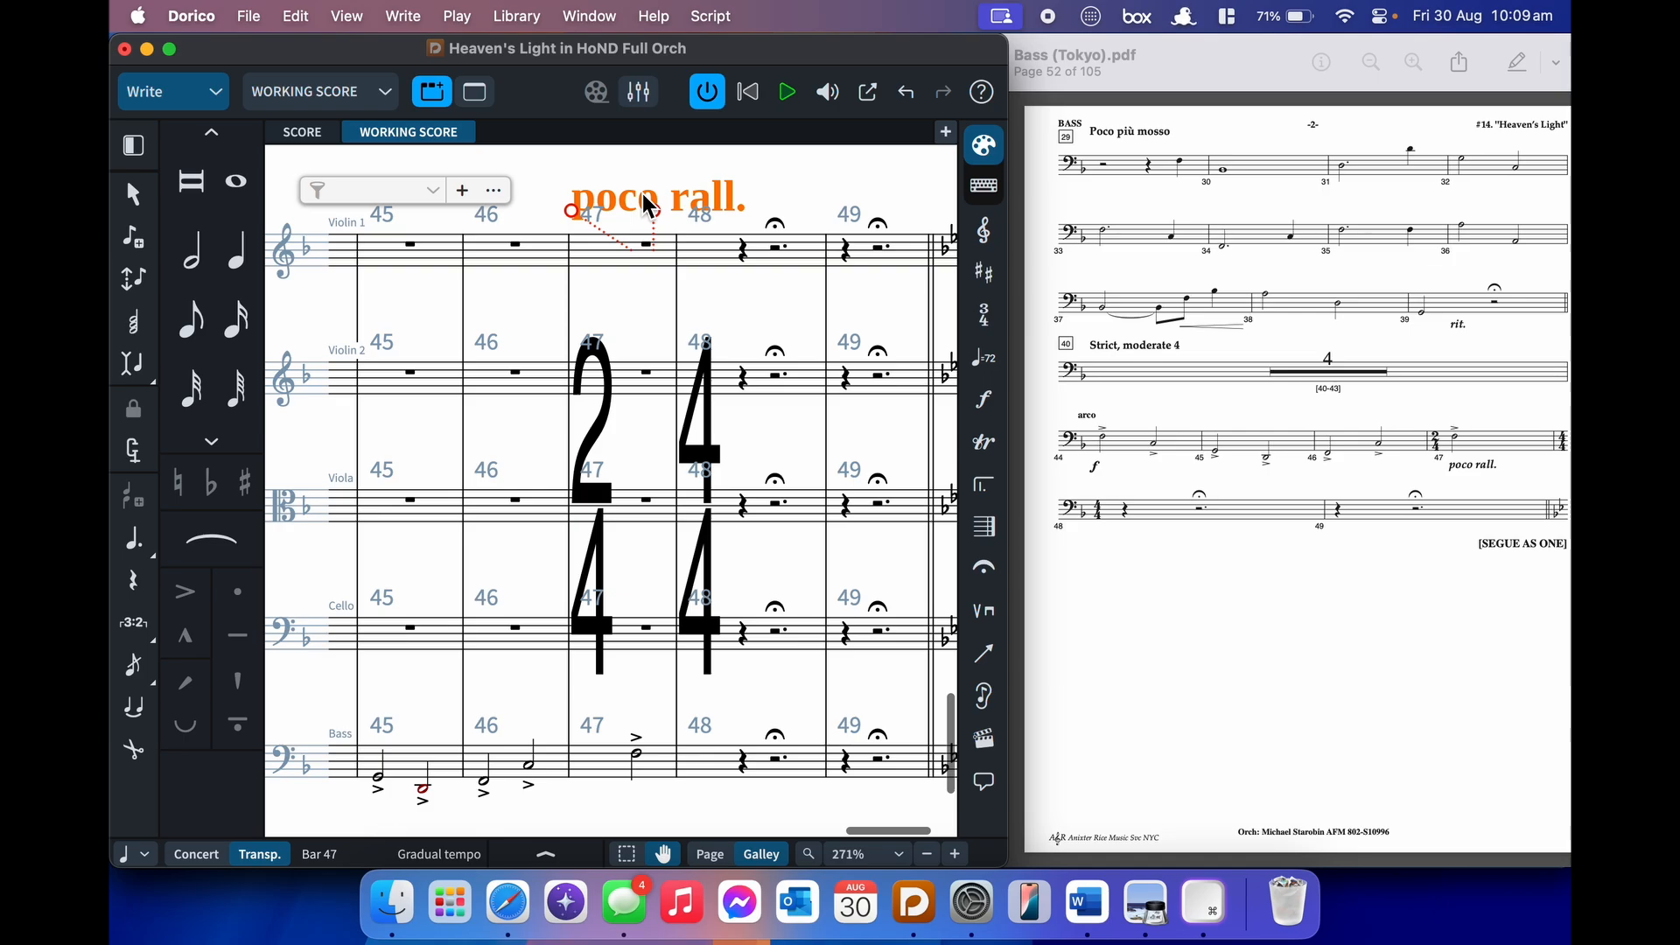
{"action": "key", "text": "alt+shift+Right"}
{"action": "key", "text": "alt+shift+Right"}
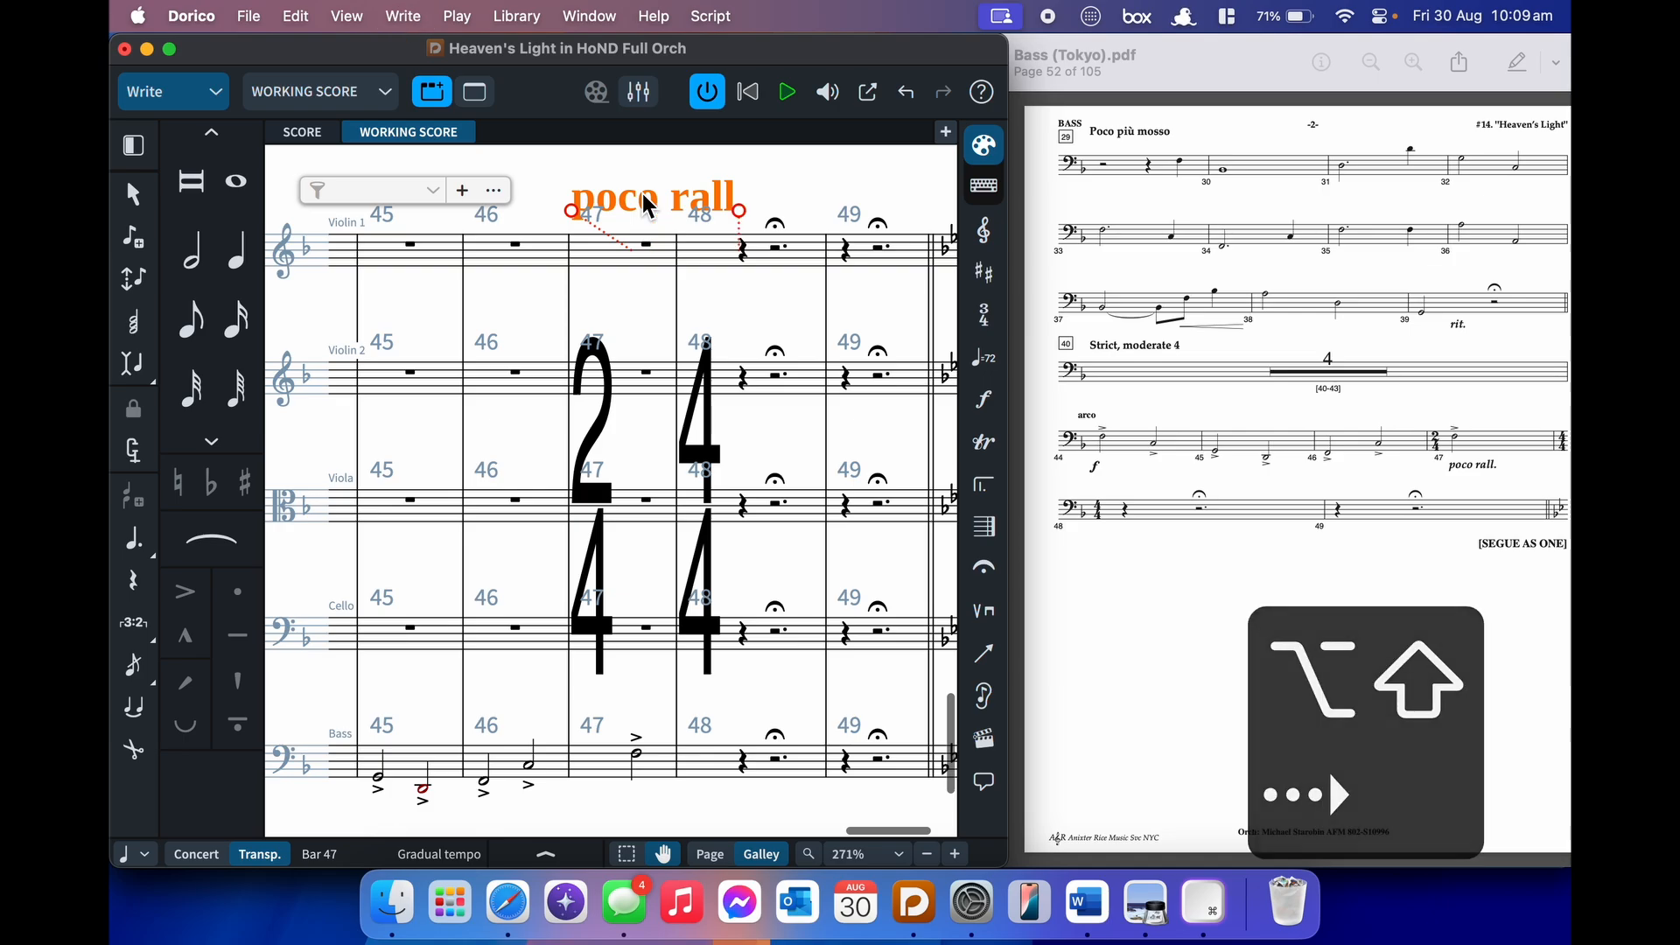
{"action": "key", "text": "alt+shift+Left"}
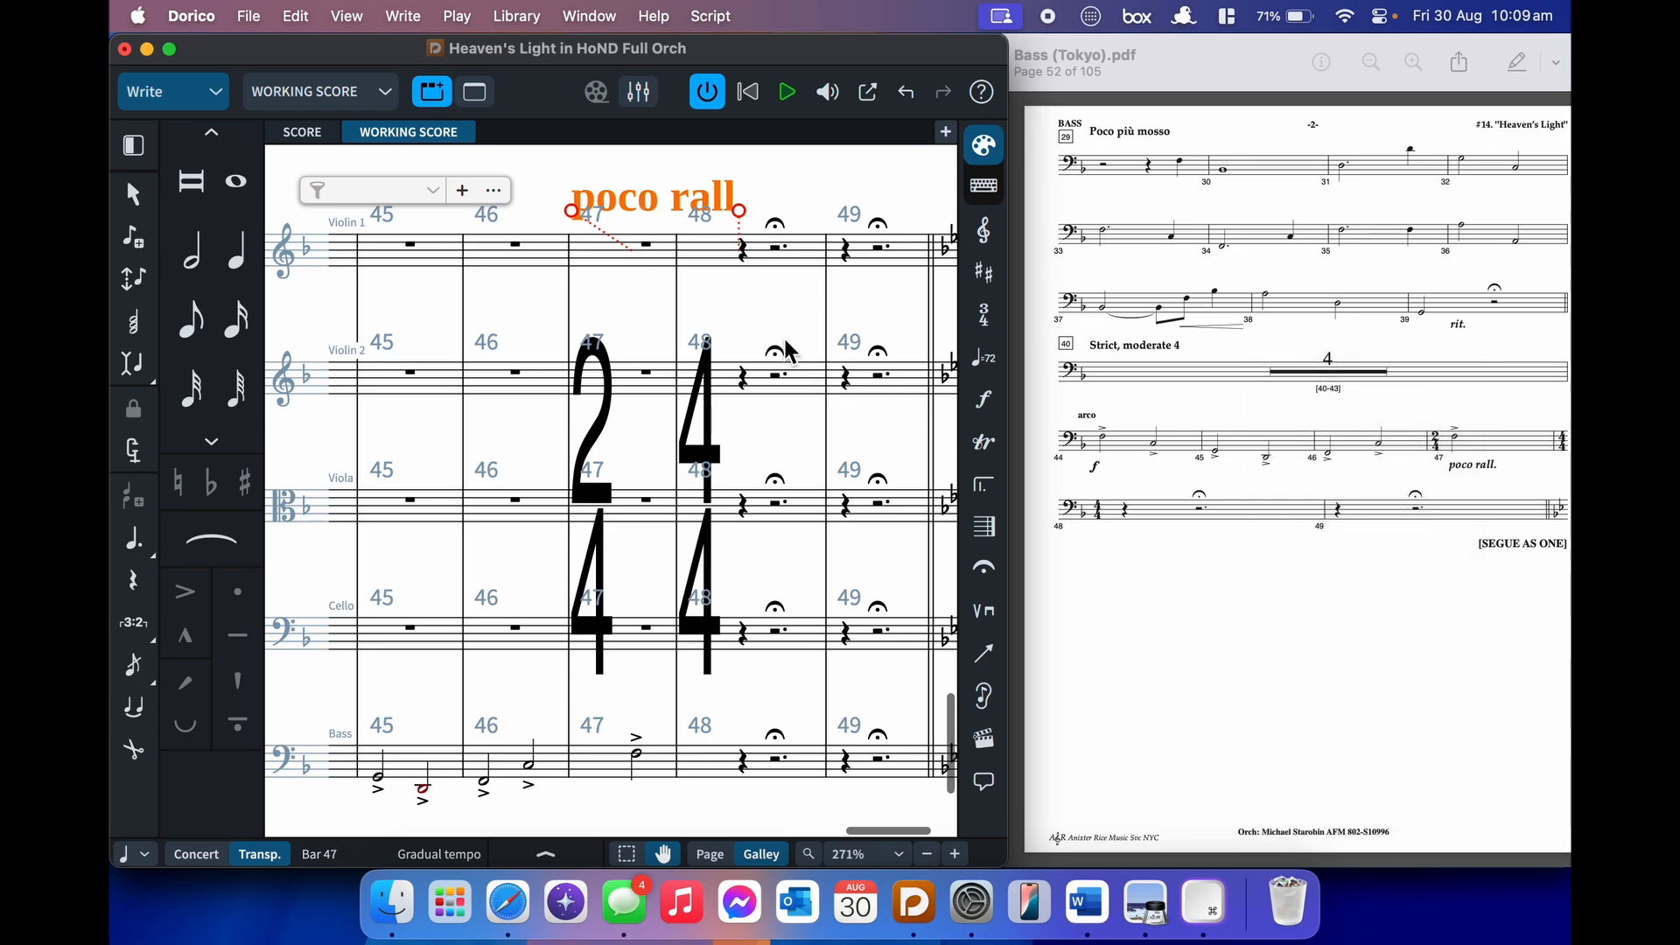
- Lengthen the rit. before rehearsal mark 40 so it ends at bar 40
{"action": "left_click", "coordinate": [752, 324]}
{"action": "scroll", "coordinate": [751, 302], "scroll_direction": "left", "scroll_amount": 2}
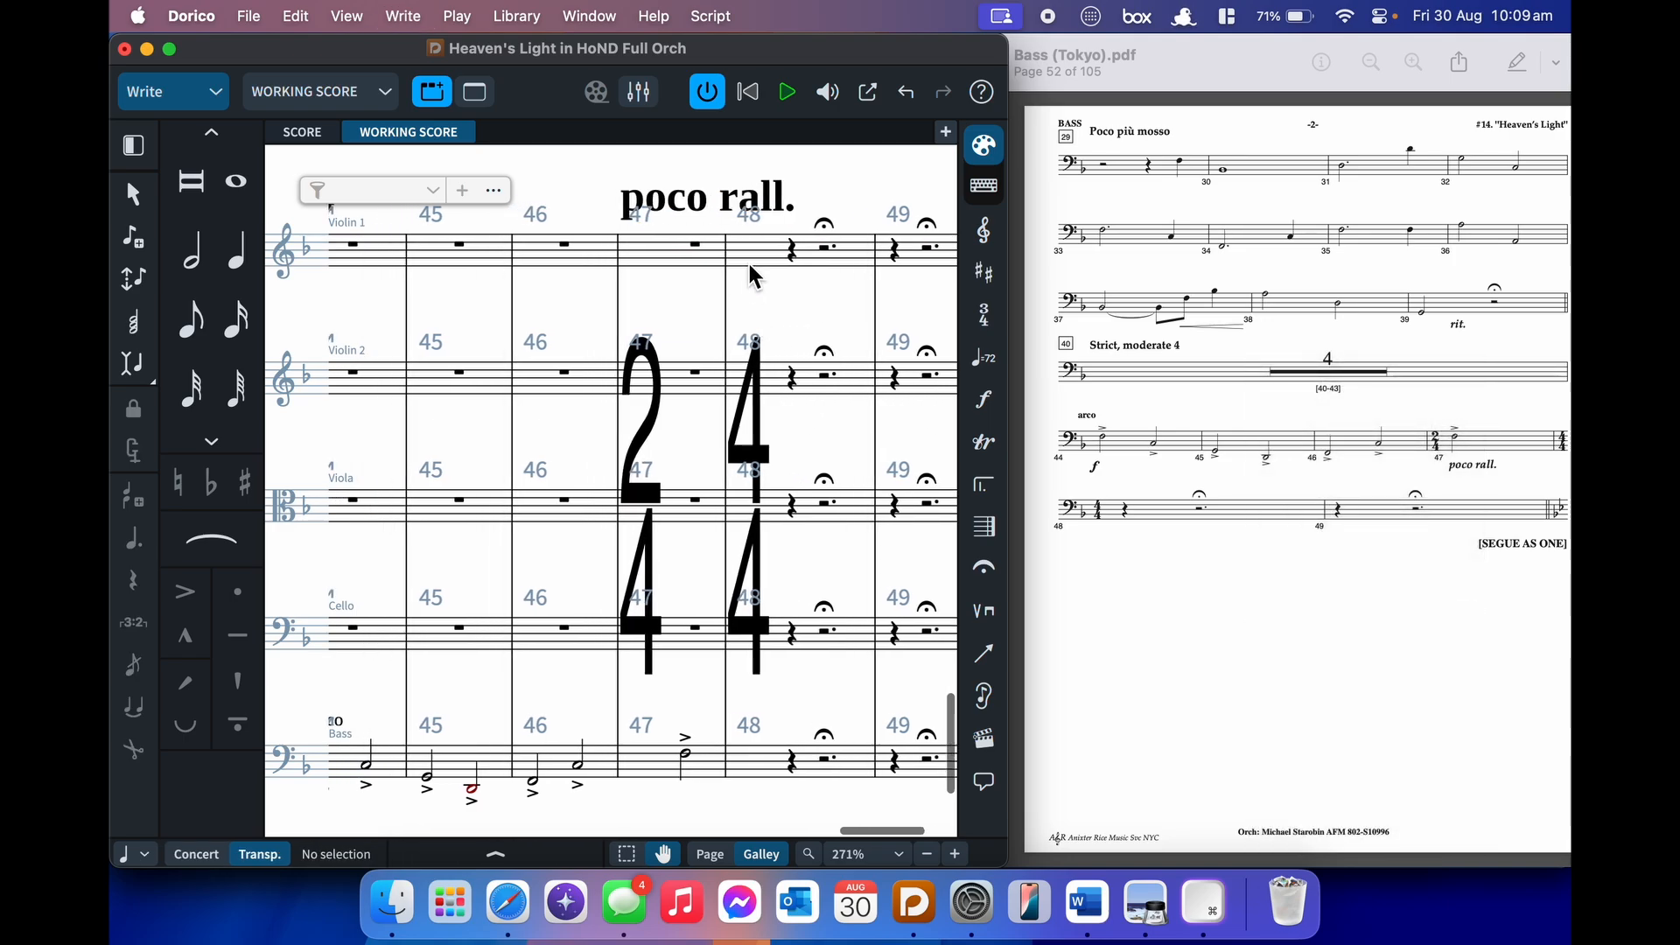
{"action": "left_click", "coordinate": [764, 209]}
{"action": "left_click", "coordinate": [701, 294]}
{"action": "scroll", "coordinate": [701, 293], "scroll_direction": "left", "scroll_amount": 10}
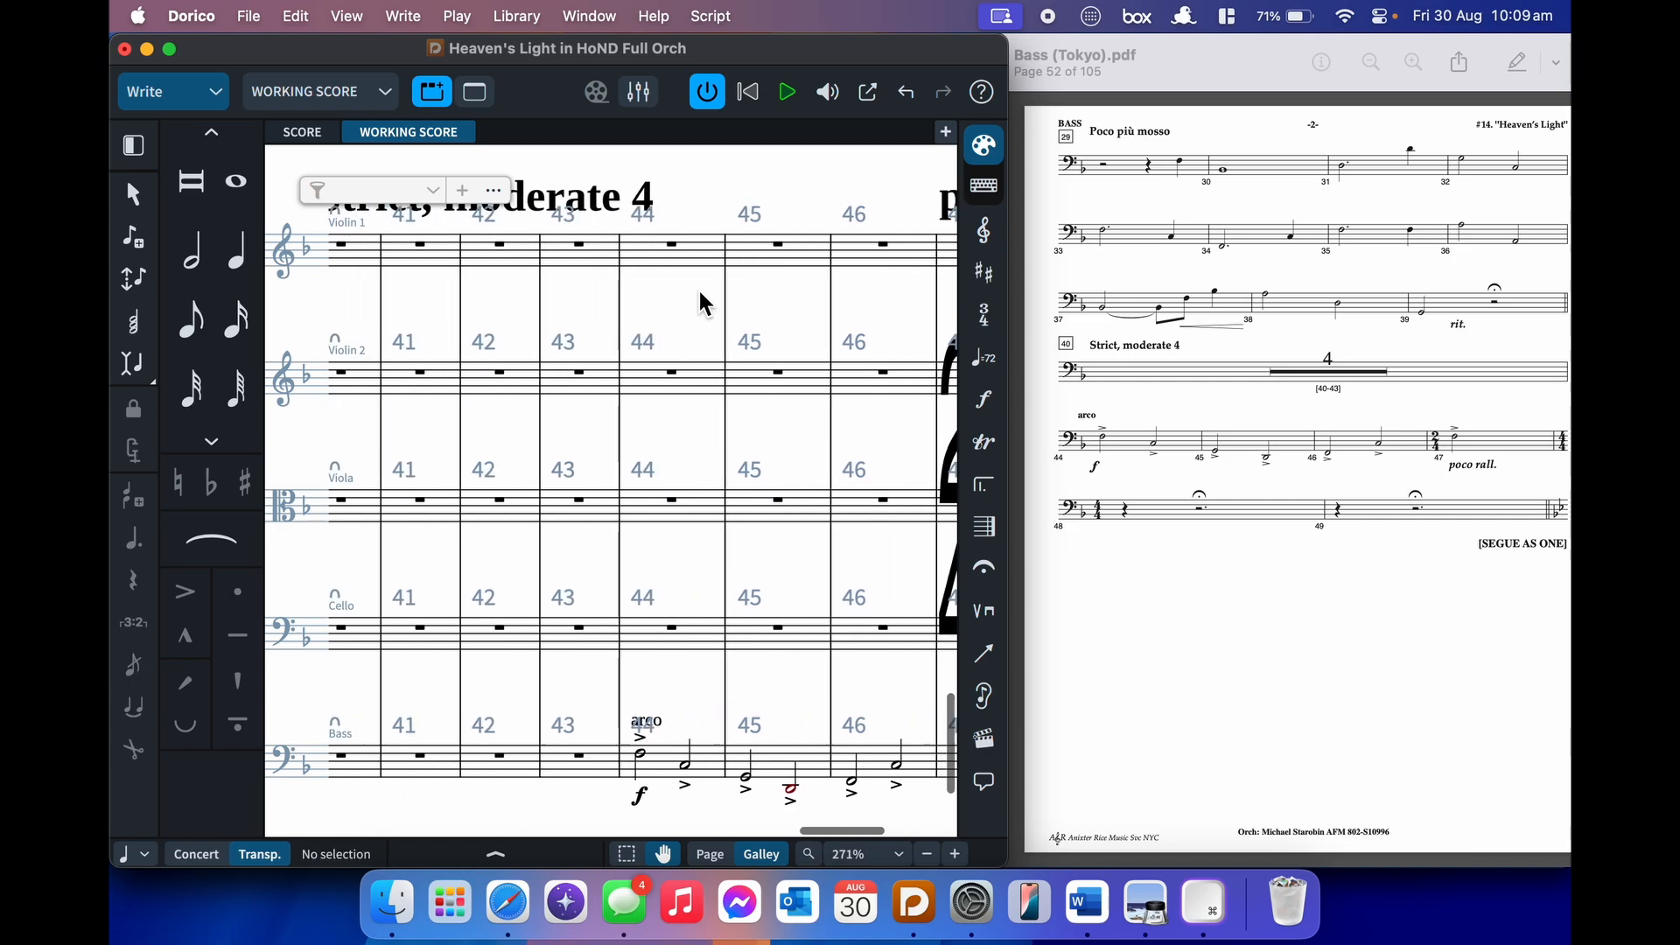
{"action": "left_click", "coordinate": [774, 203]}
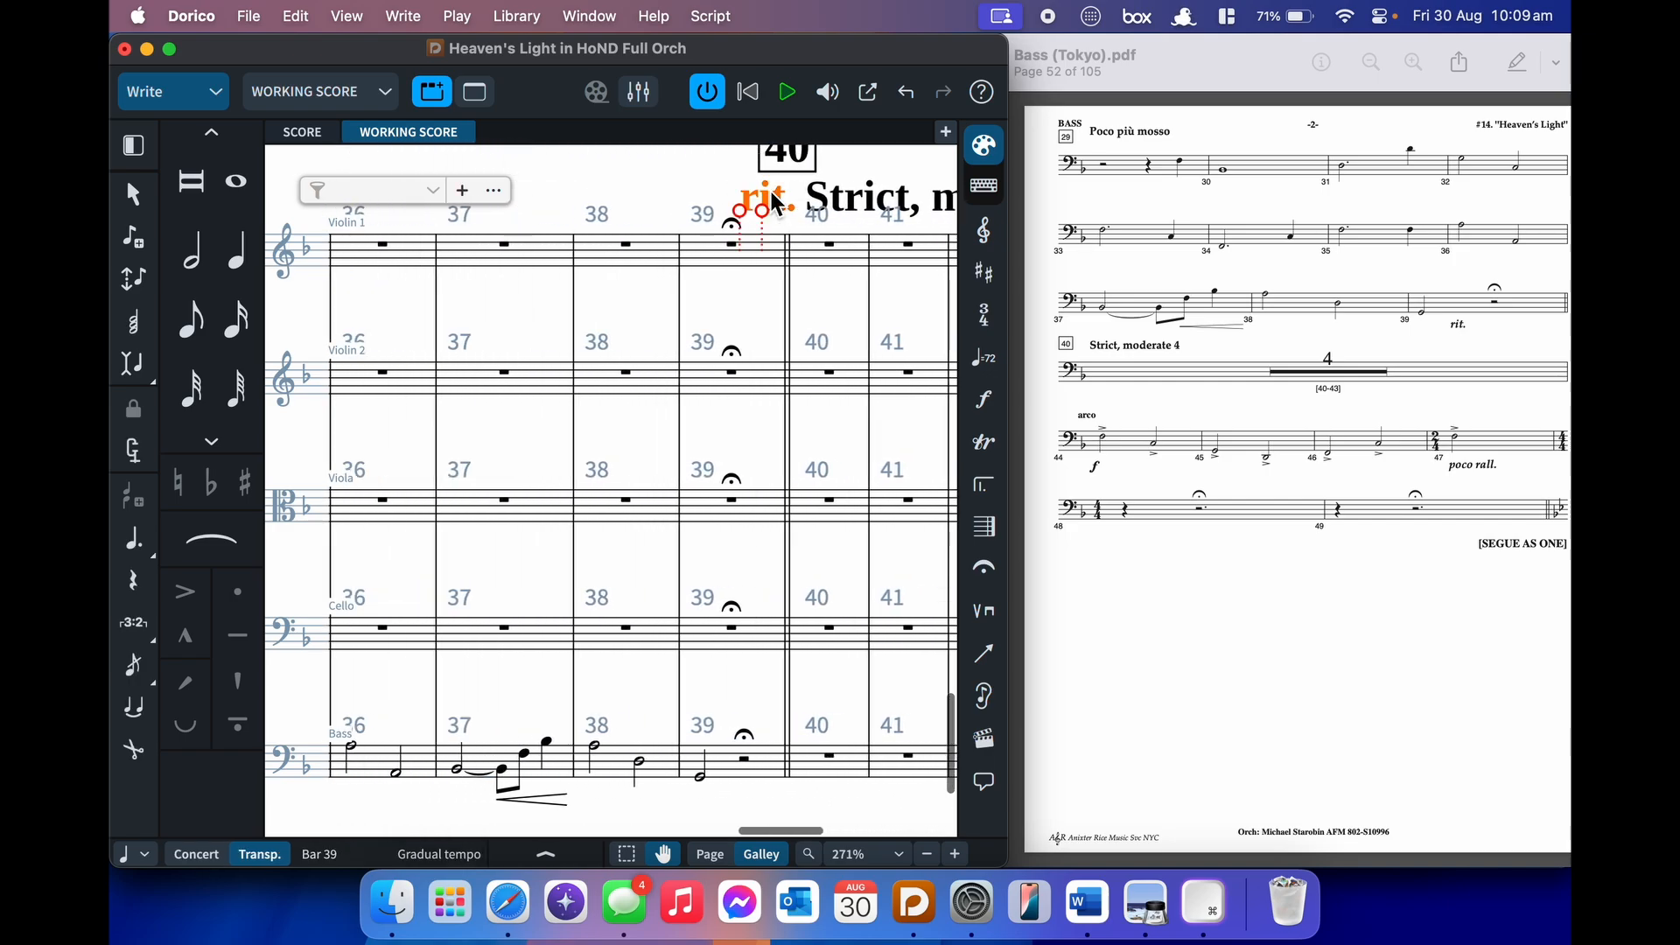
{"action": "key", "text": "alt+shift+Right"}
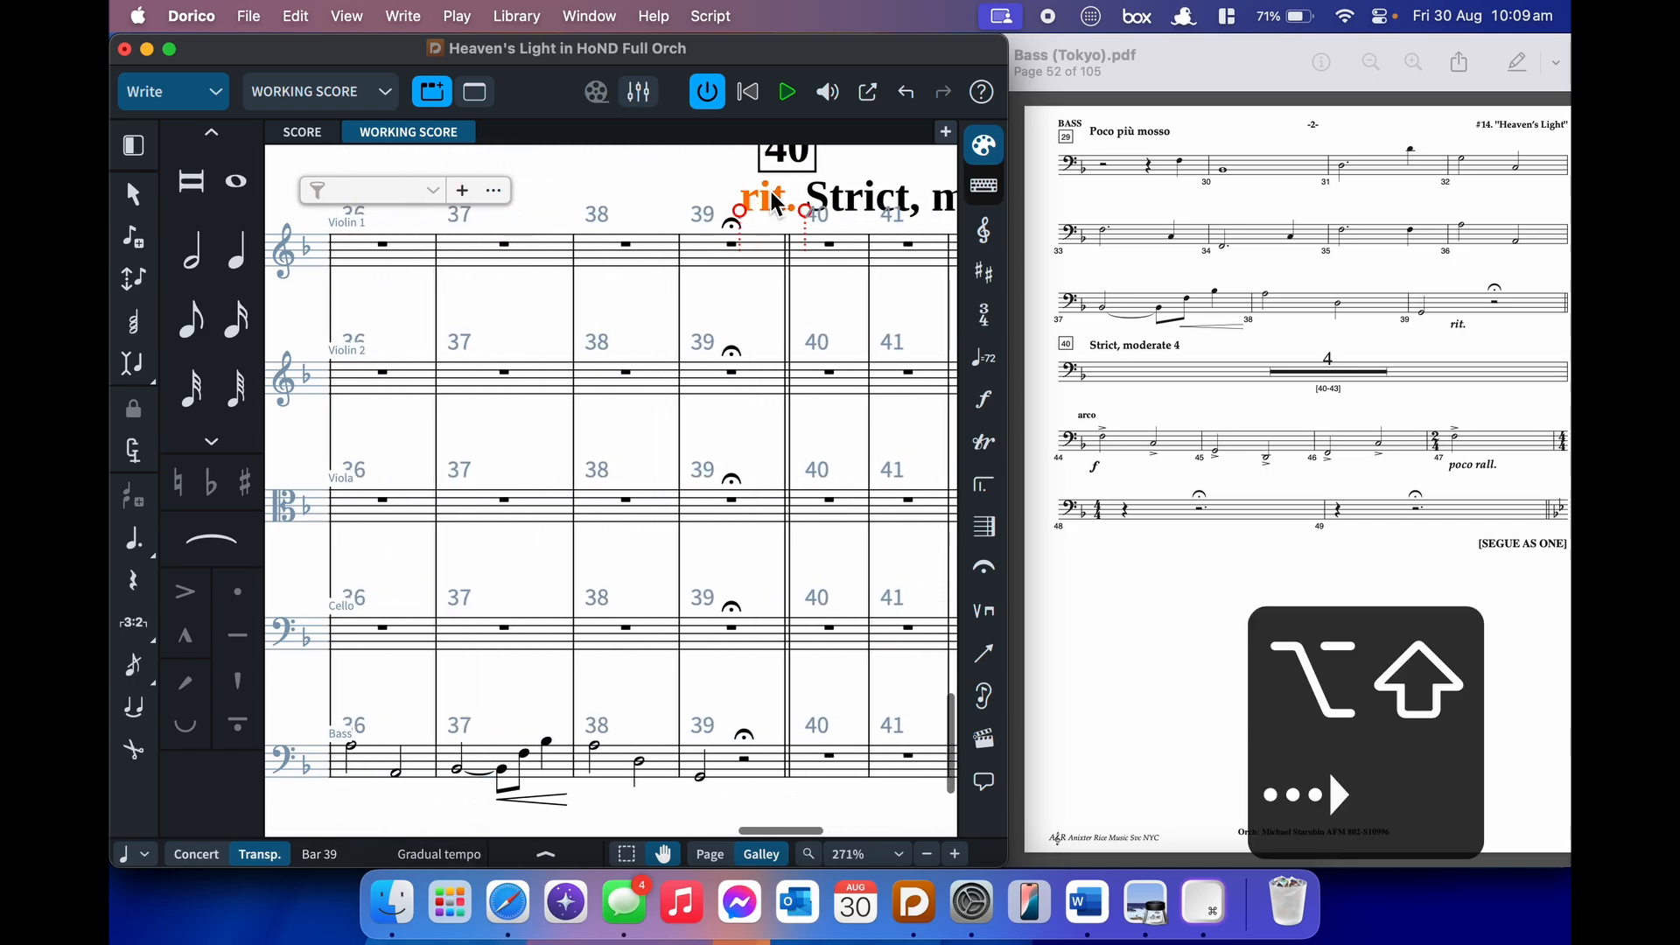
{"action": "left_click", "coordinate": [729, 294]}
- Check the earlier rit. near bar 28, then select the tied Bass notes in bar 37
{"action": "scroll", "coordinate": [729, 294], "scroll_direction": "left", "scroll_amount": 3}
{"action": "scroll", "coordinate": [730, 305], "scroll_direction": "left", "scroll_amount": 10}
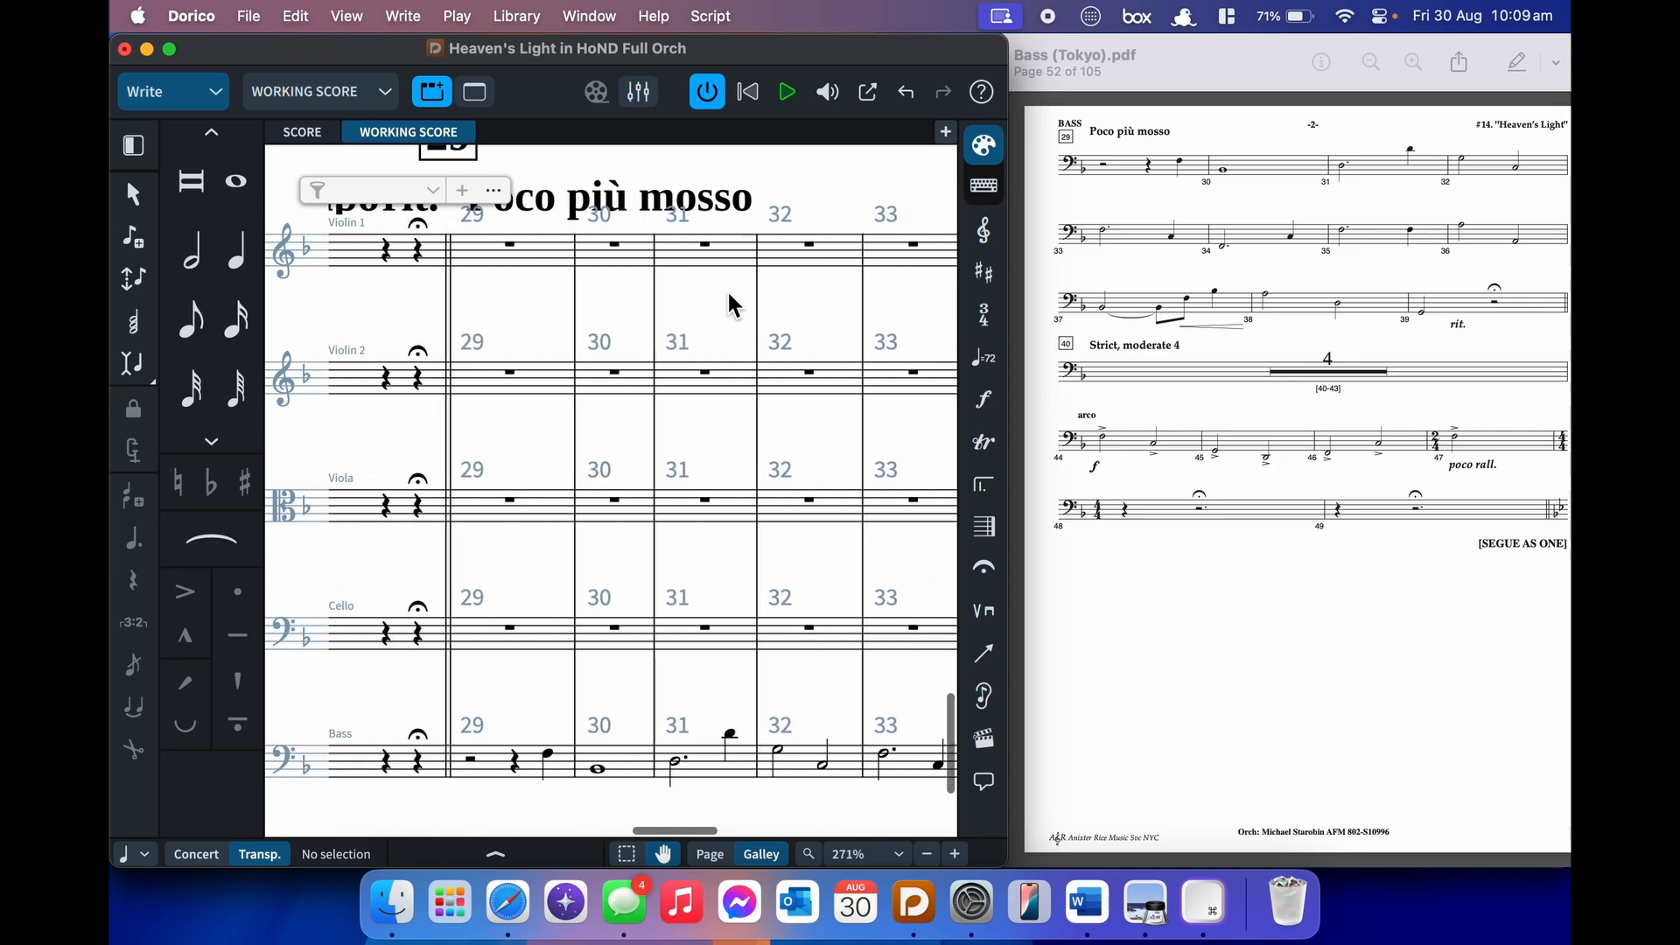
{"action": "left_click", "coordinate": [791, 220]}
{"action": "left_click", "coordinate": [901, 294]}
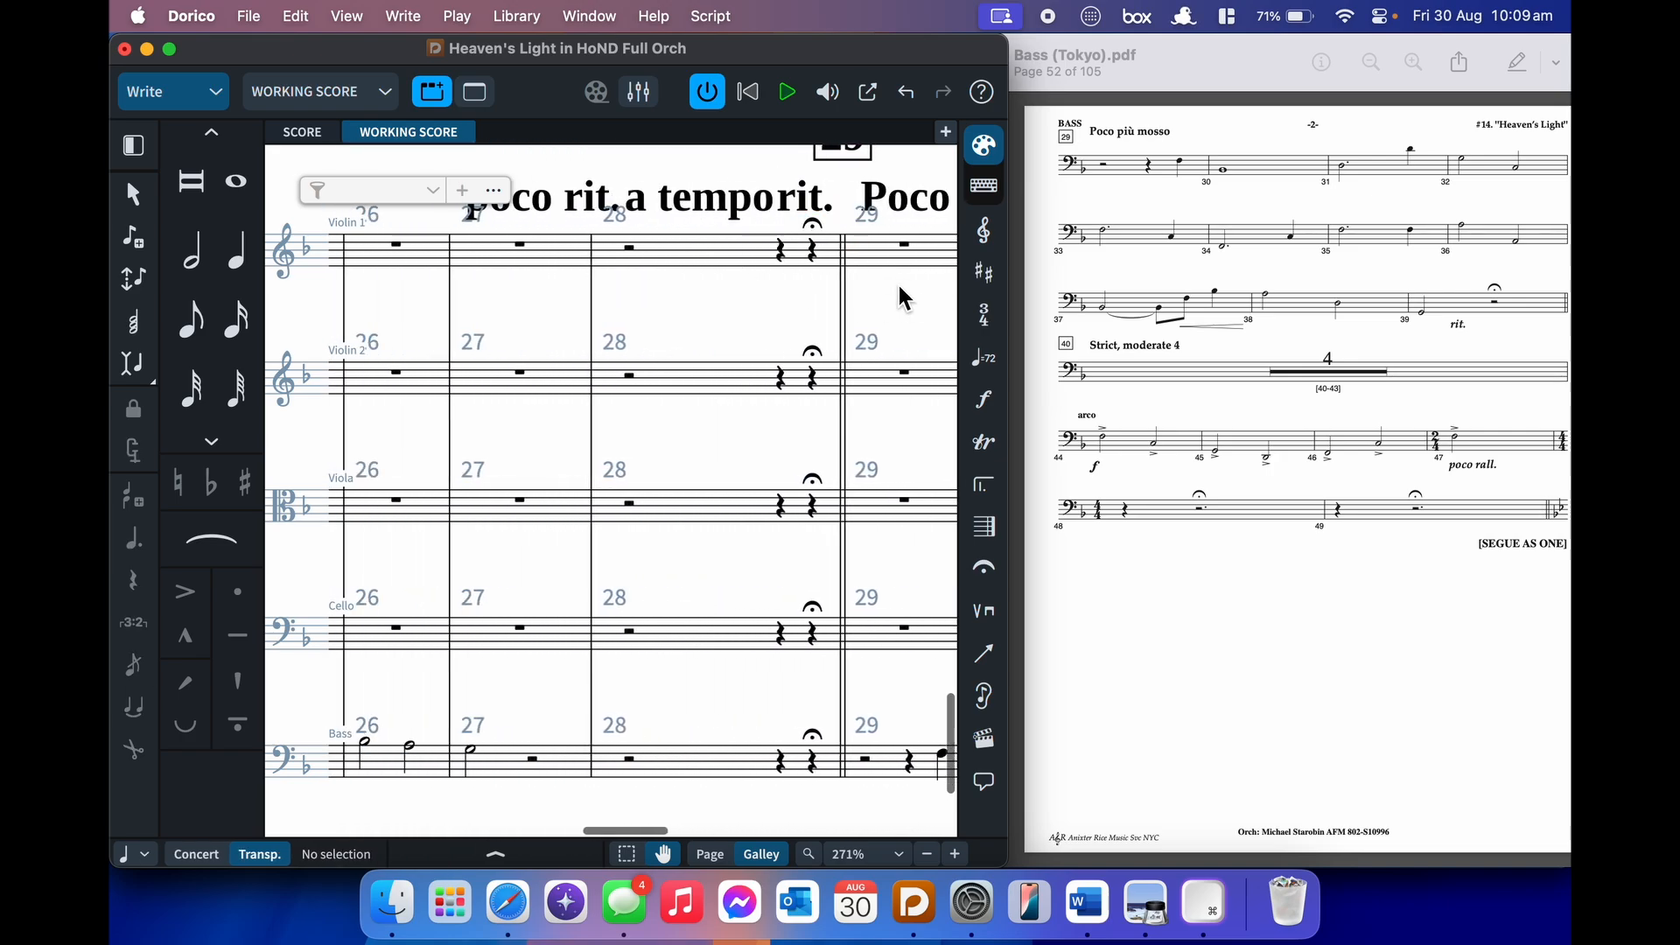
{"action": "scroll", "coordinate": [901, 298], "scroll_direction": "right", "scroll_amount": 10}
{"action": "scroll", "coordinate": [901, 294], "scroll_direction": "right", "scroll_amount": 3}
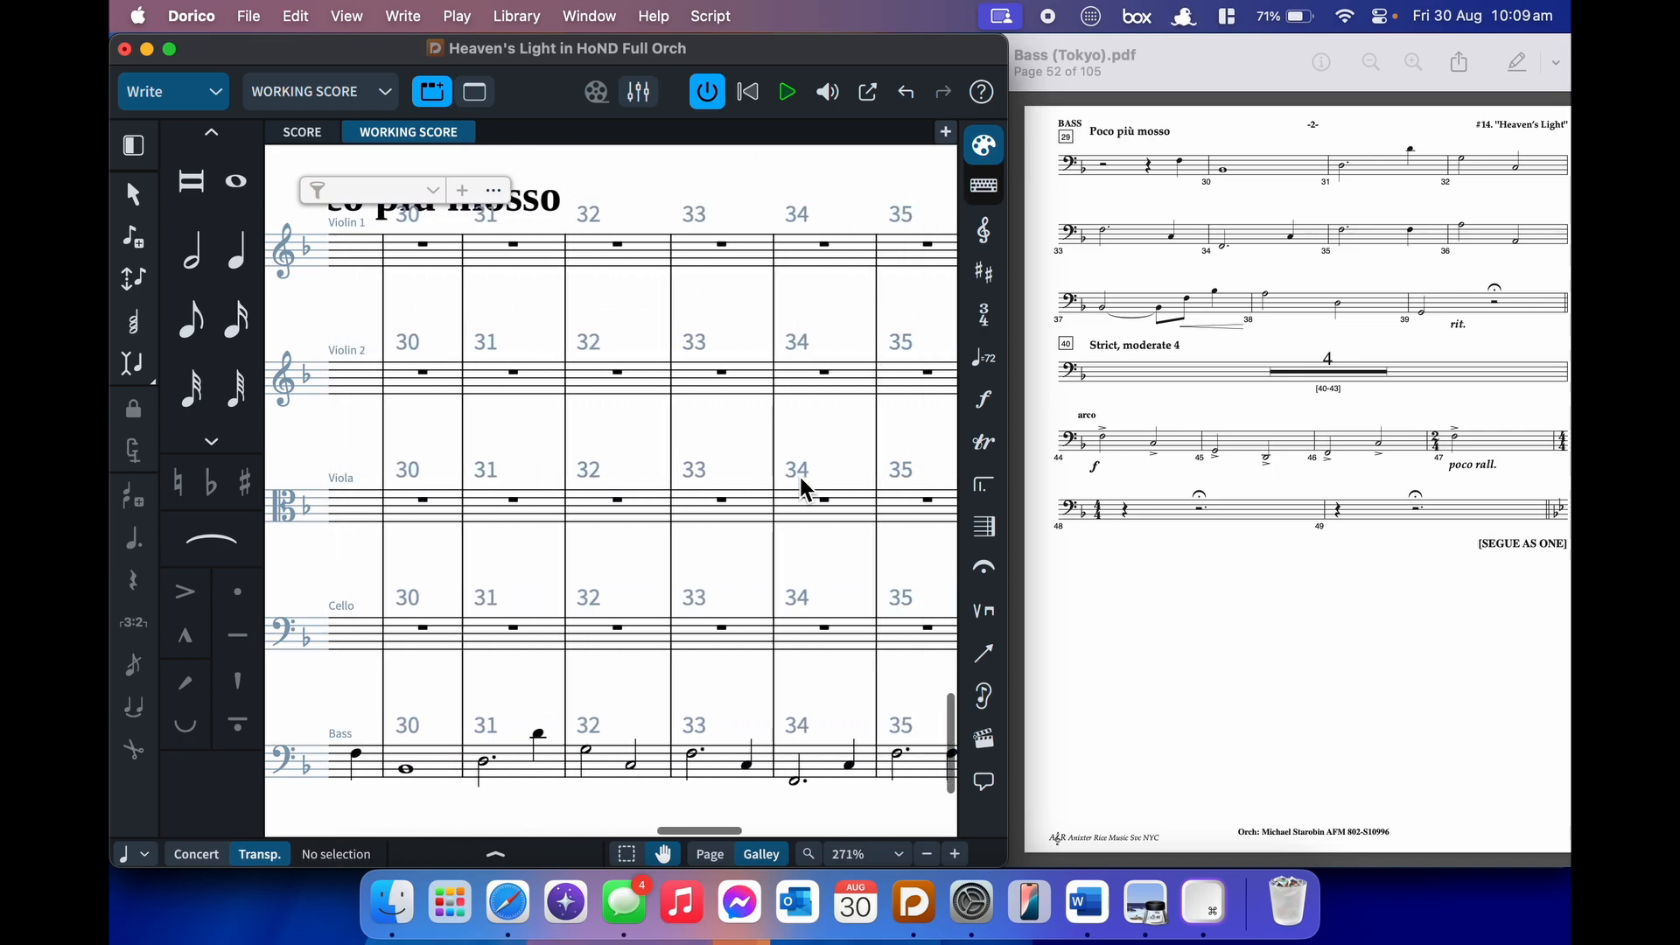
{"action": "scroll", "coordinate": [800, 481], "scroll_direction": "right", "scroll_amount": 3}
{"action": "scroll", "coordinate": [803, 490], "scroll_direction": "right", "scroll_amount": 5}
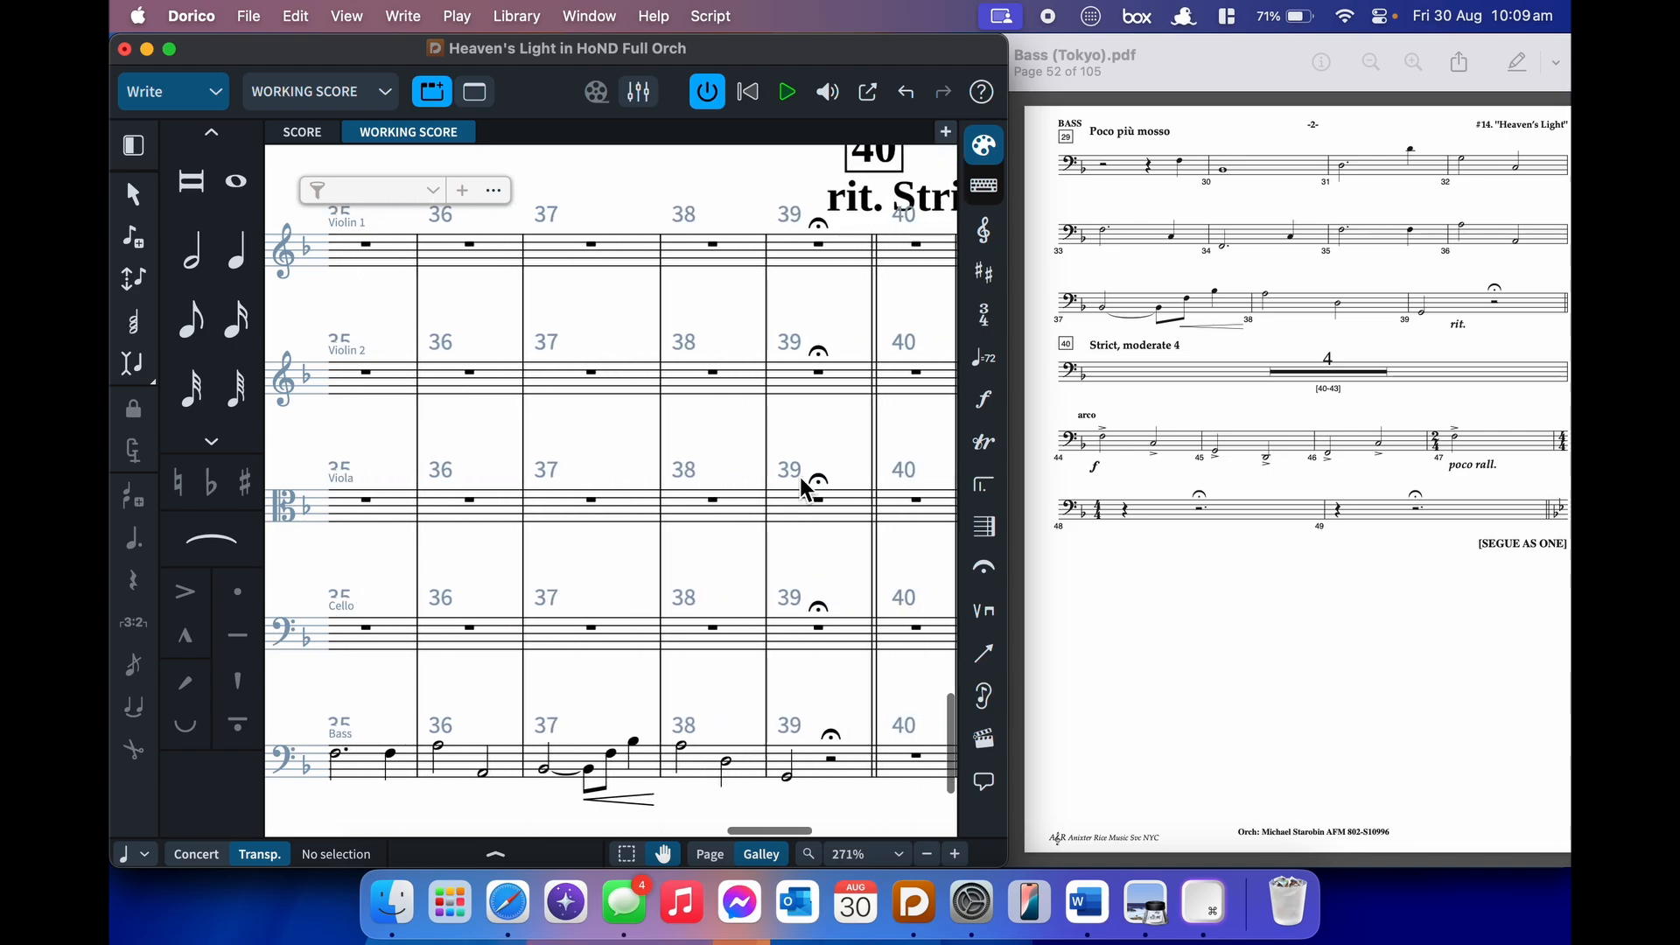
{"action": "scroll", "coordinate": [804, 488], "scroll_direction": "down", "scroll_amount": 2}
{"action": "left_click", "coordinate": [546, 709]}
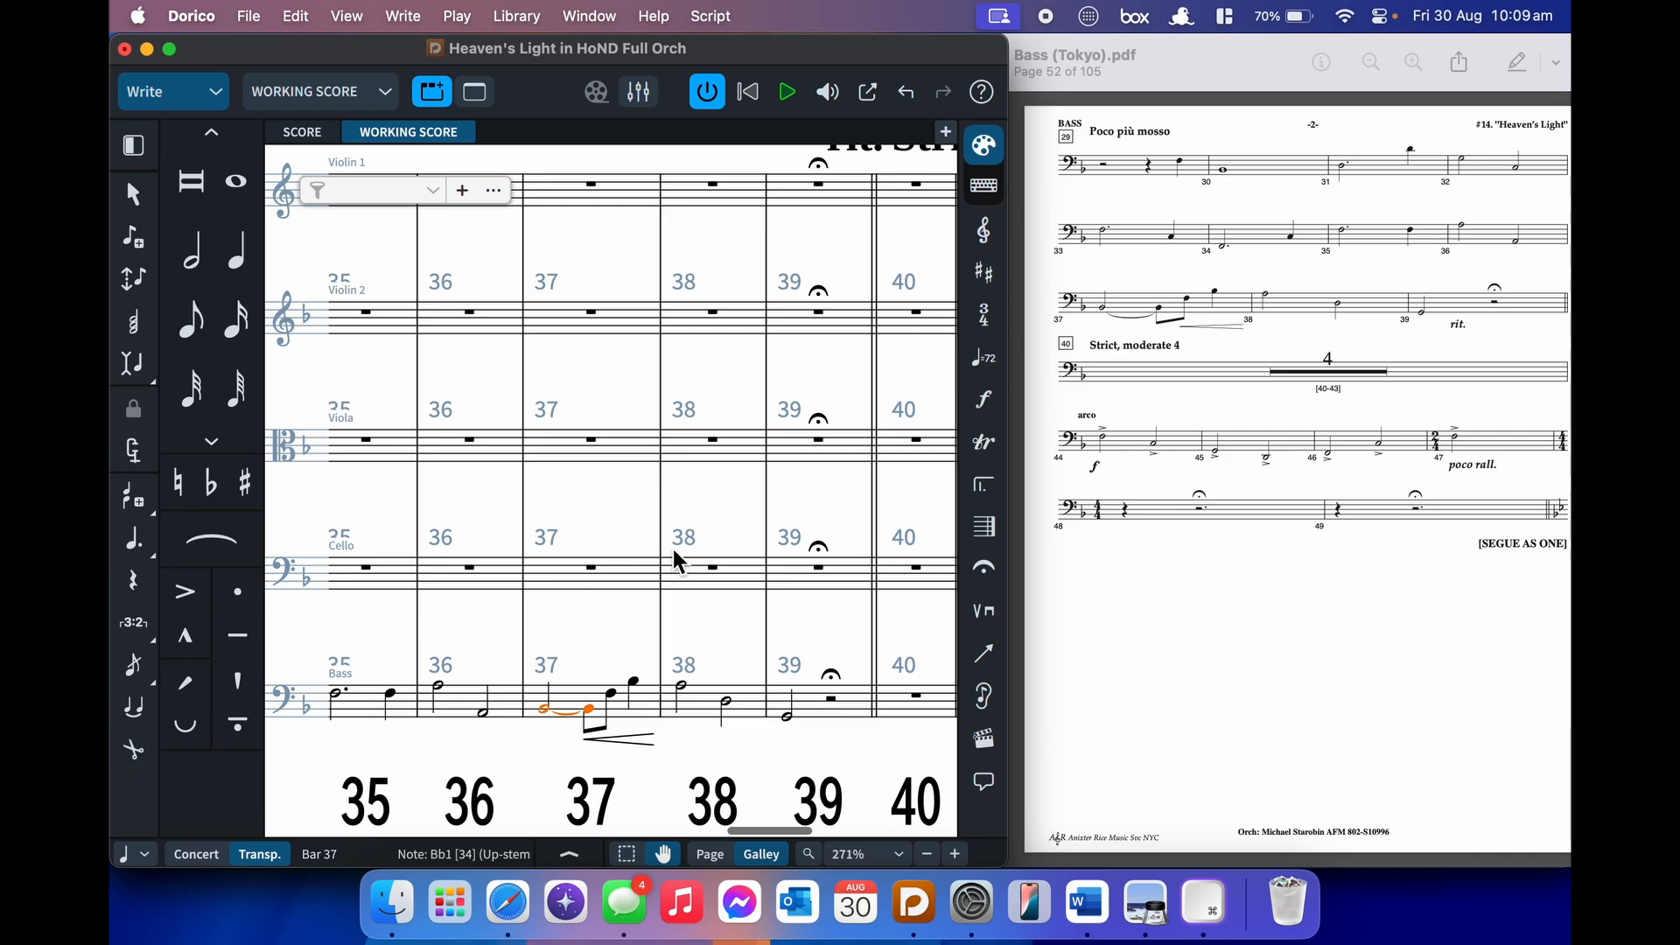
- Remove and restore the bar 37 tie, then nudge its hairpin earlier and back
{"action": "key", "text": "u"}
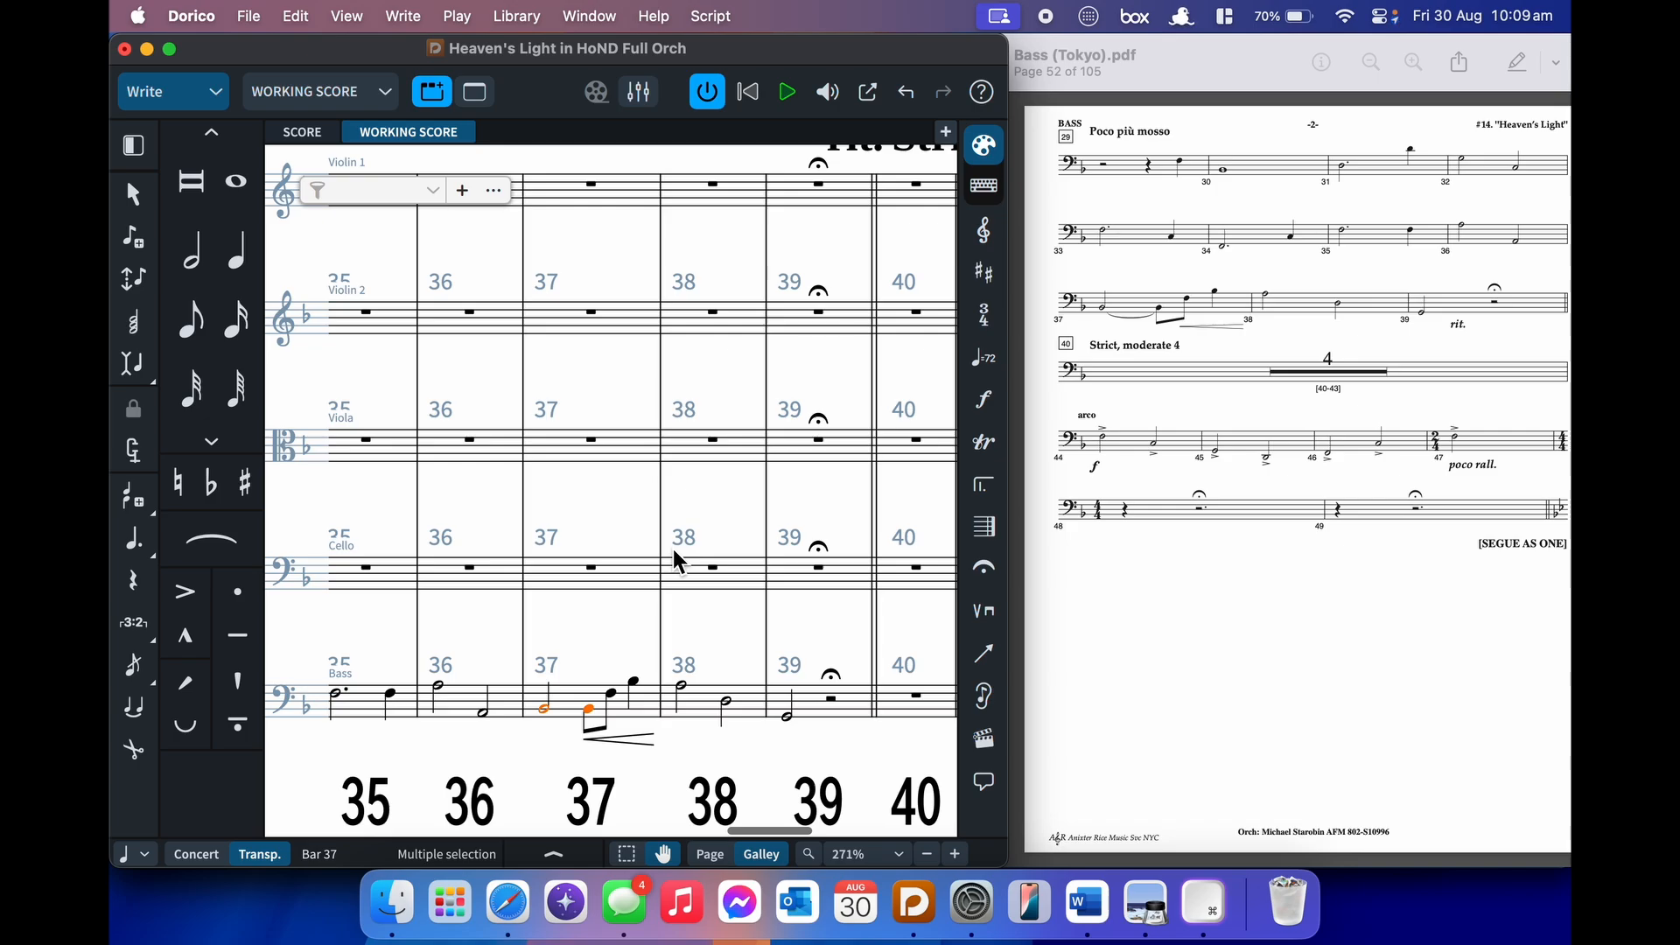
{"action": "key", "text": "t"}
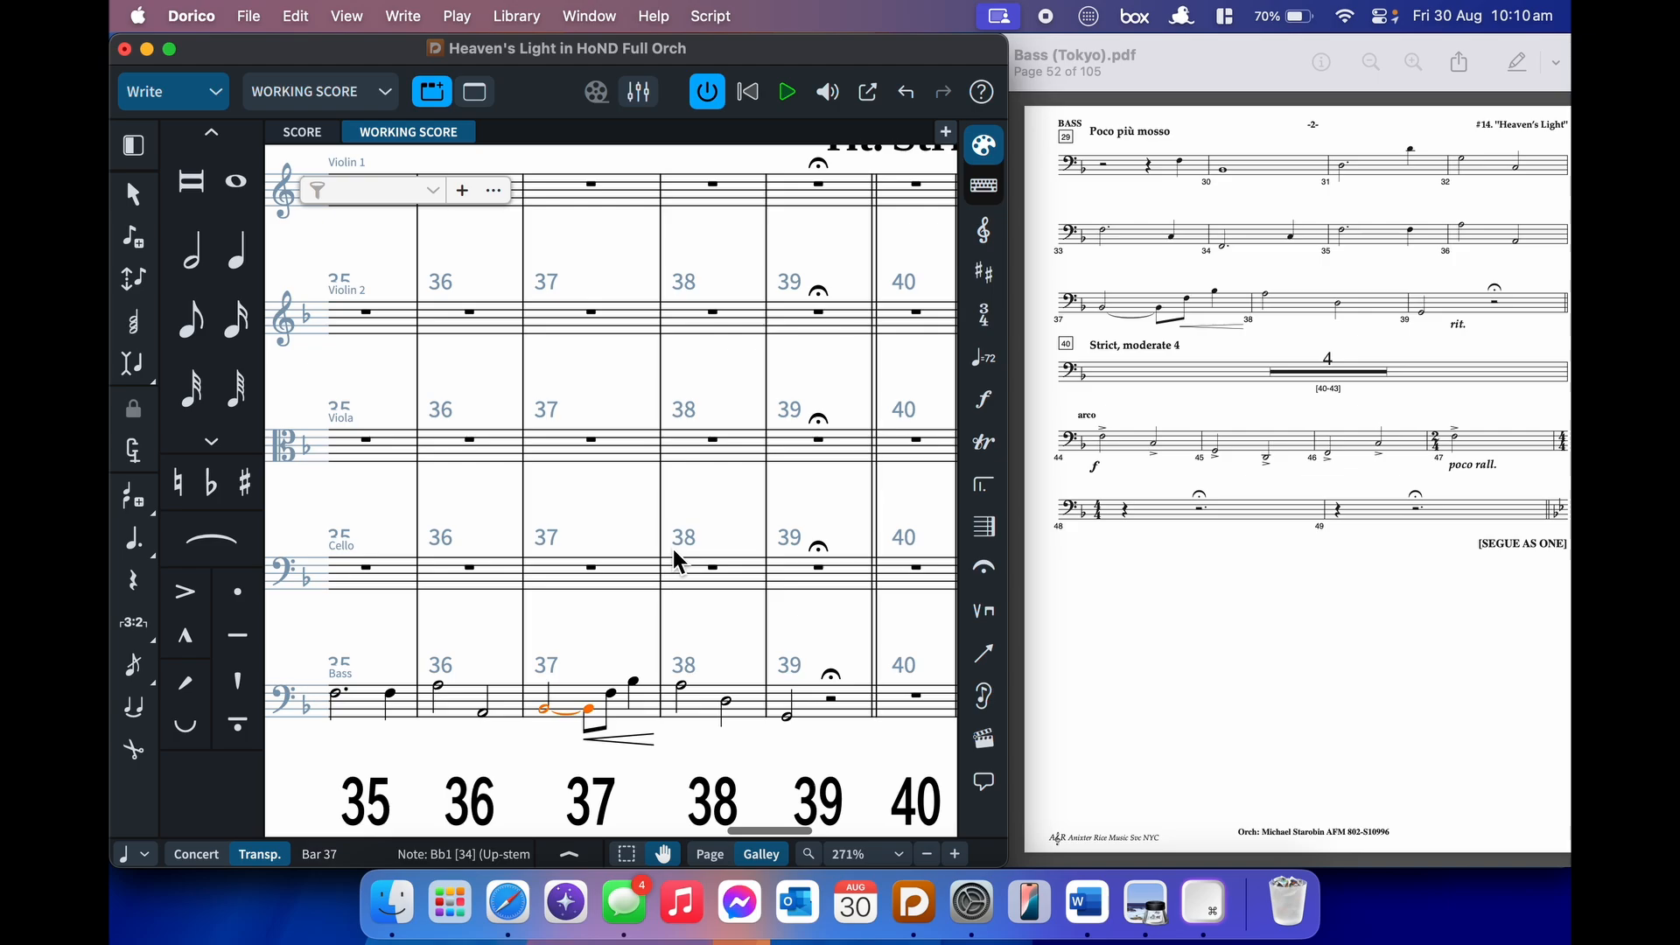
{"action": "left_click", "coordinate": [641, 740]}
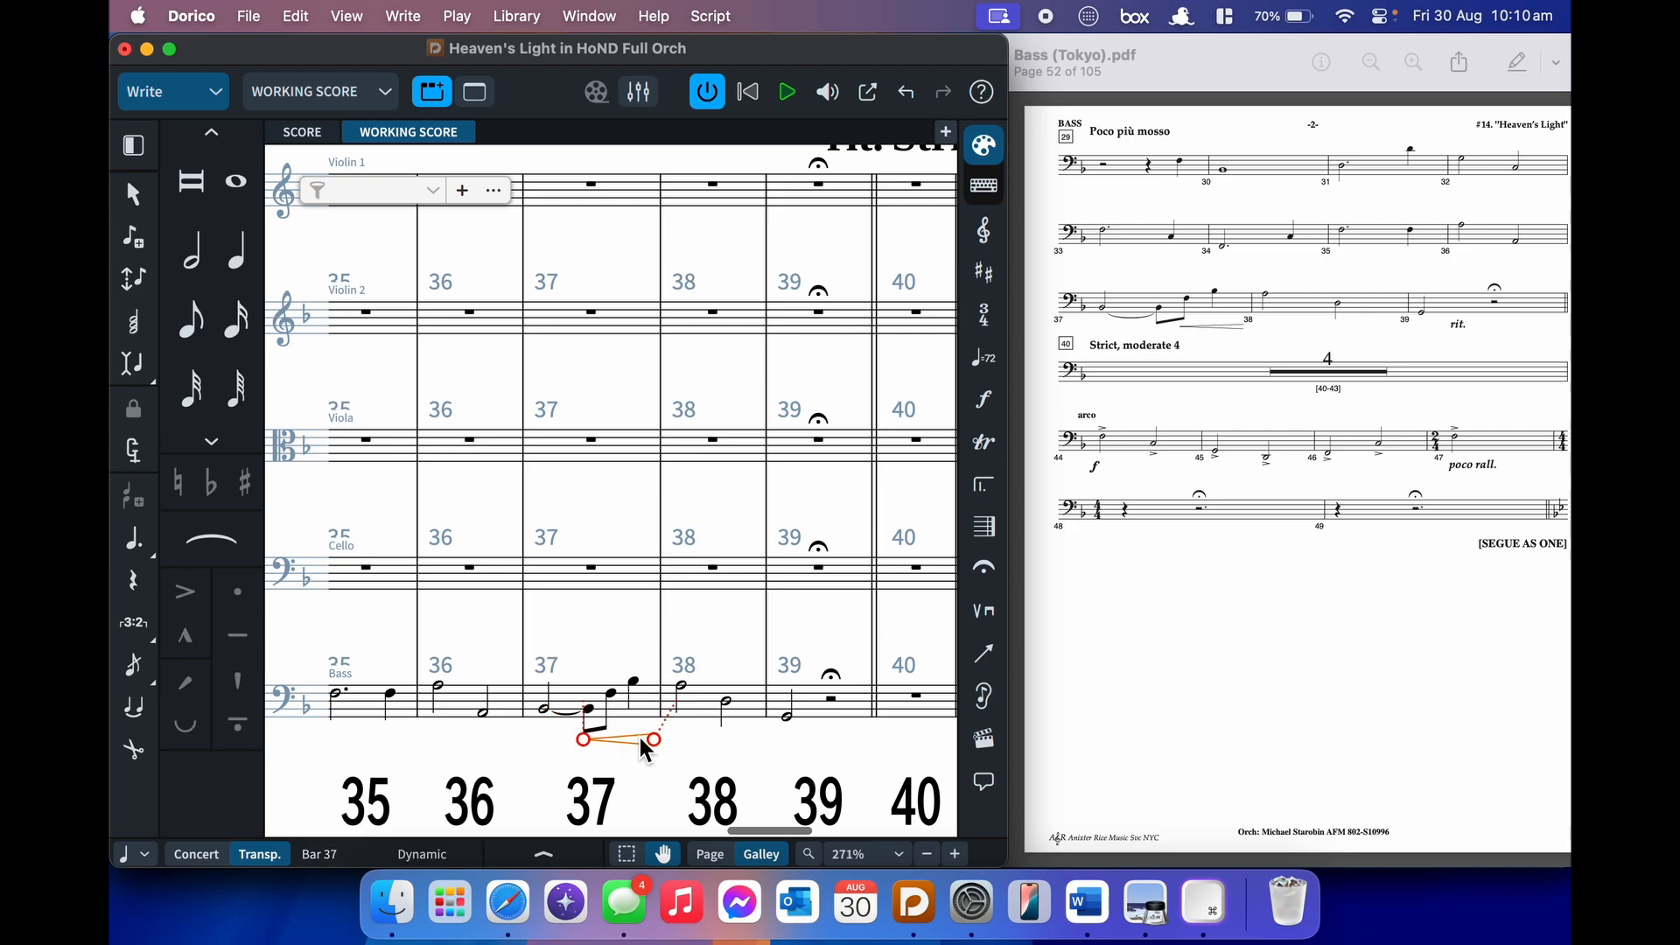
{"action": "key", "text": "alt+Left"}
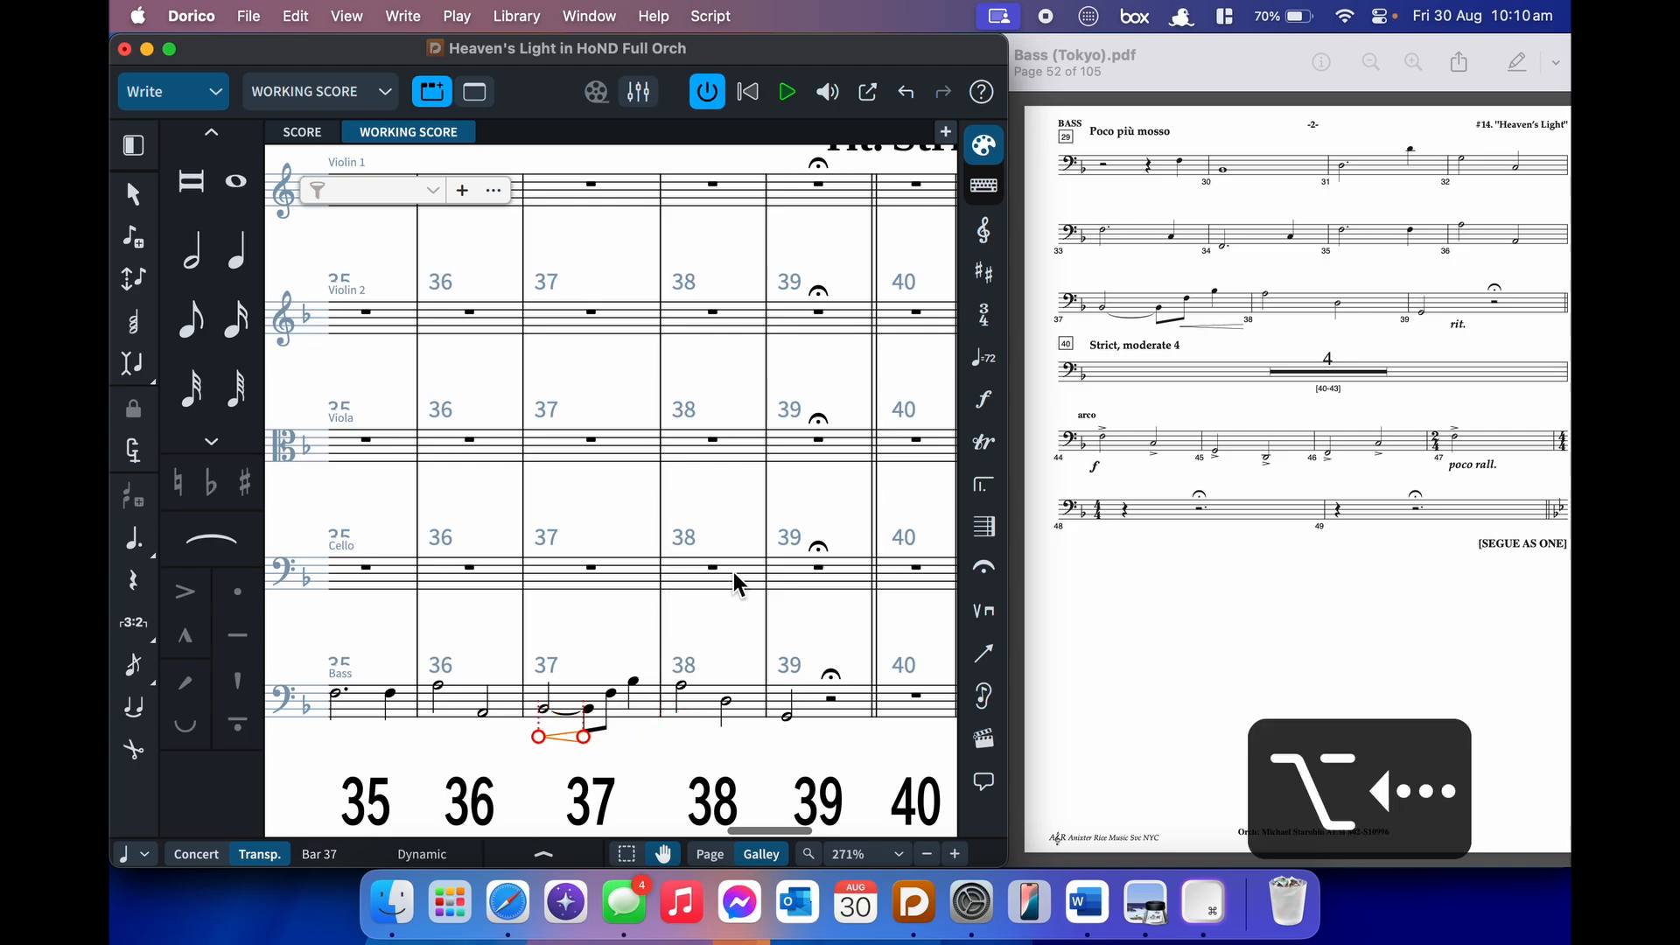
{"action": "key", "text": "alt+Left"}
{"action": "key", "text": "alt+Right"}
{"action": "key", "text": "alt+Right"}
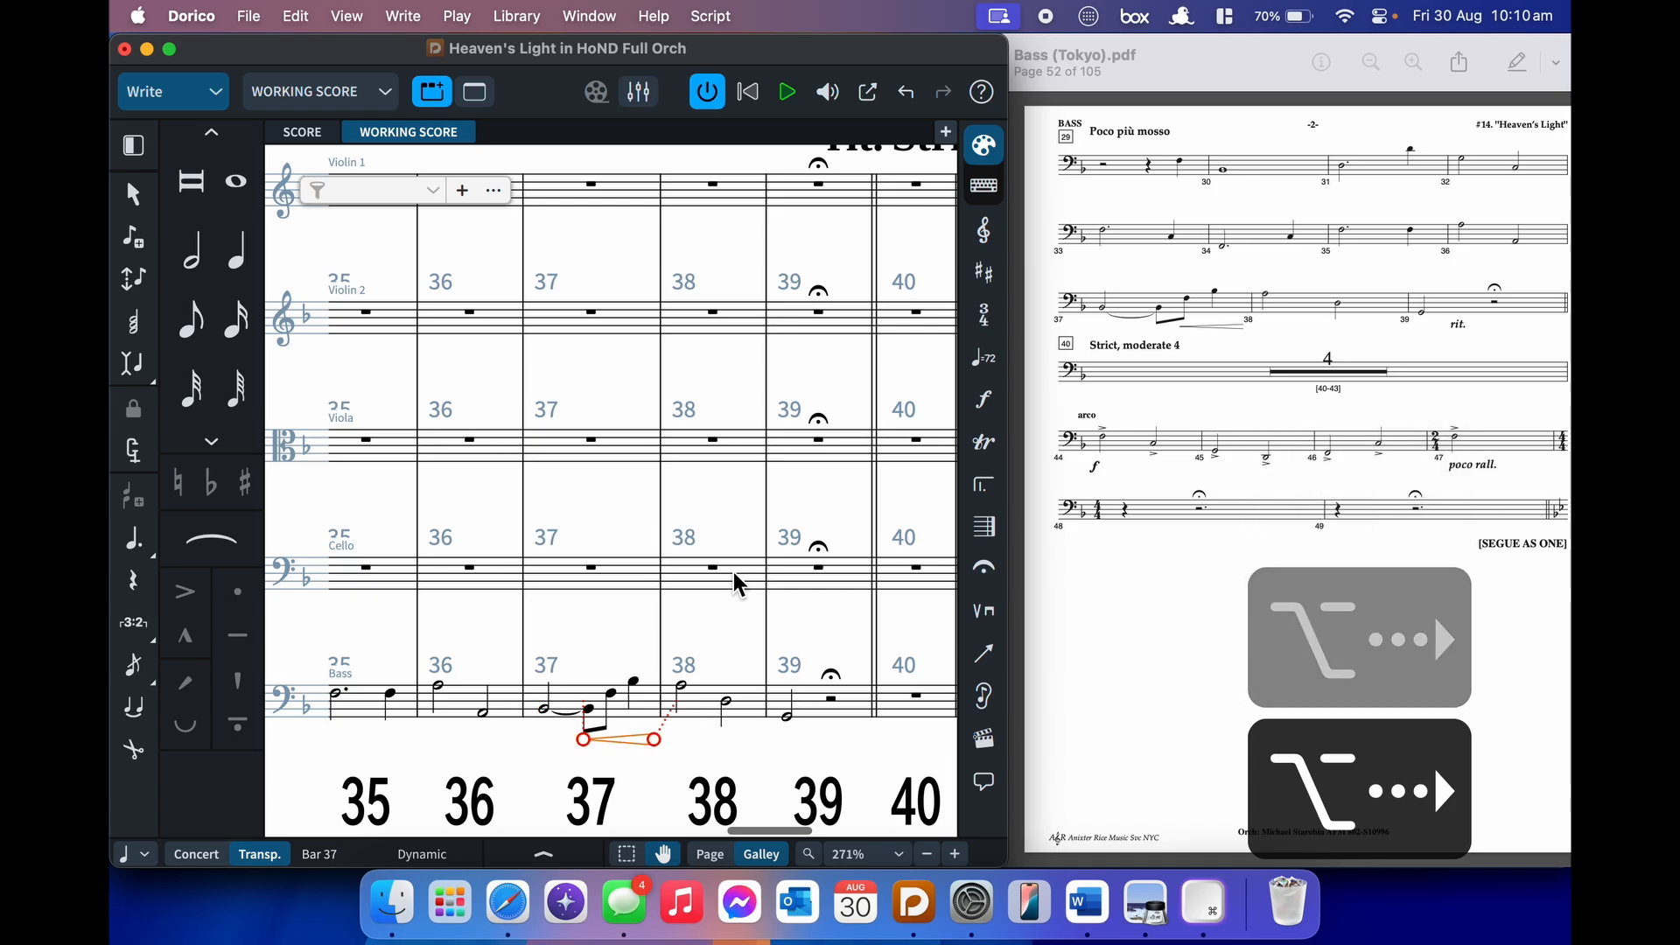
- Test the hairpin's length, leave it unchanged, and show the ORCH Materials folder in Finder
{"action": "key", "text": "alt+shift+Right"}
{"action": "key", "text": "alt+shift+Right"}
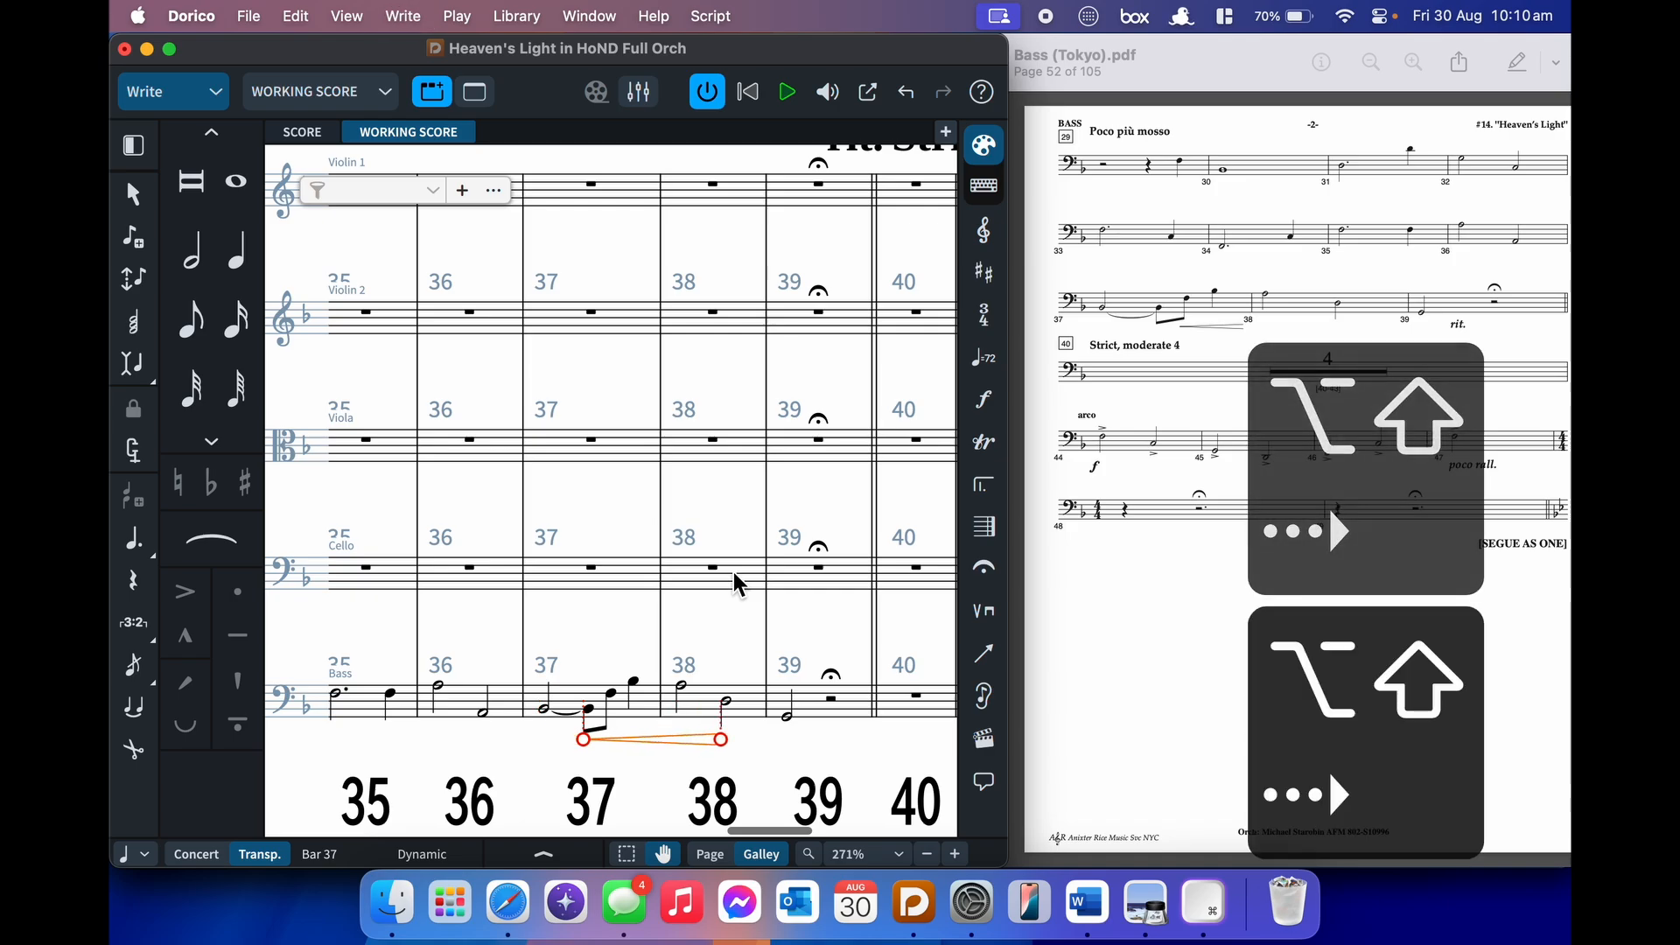
{"action": "key", "text": "alt+shift+Left"}
{"action": "key", "text": "alt+shift+Left"}
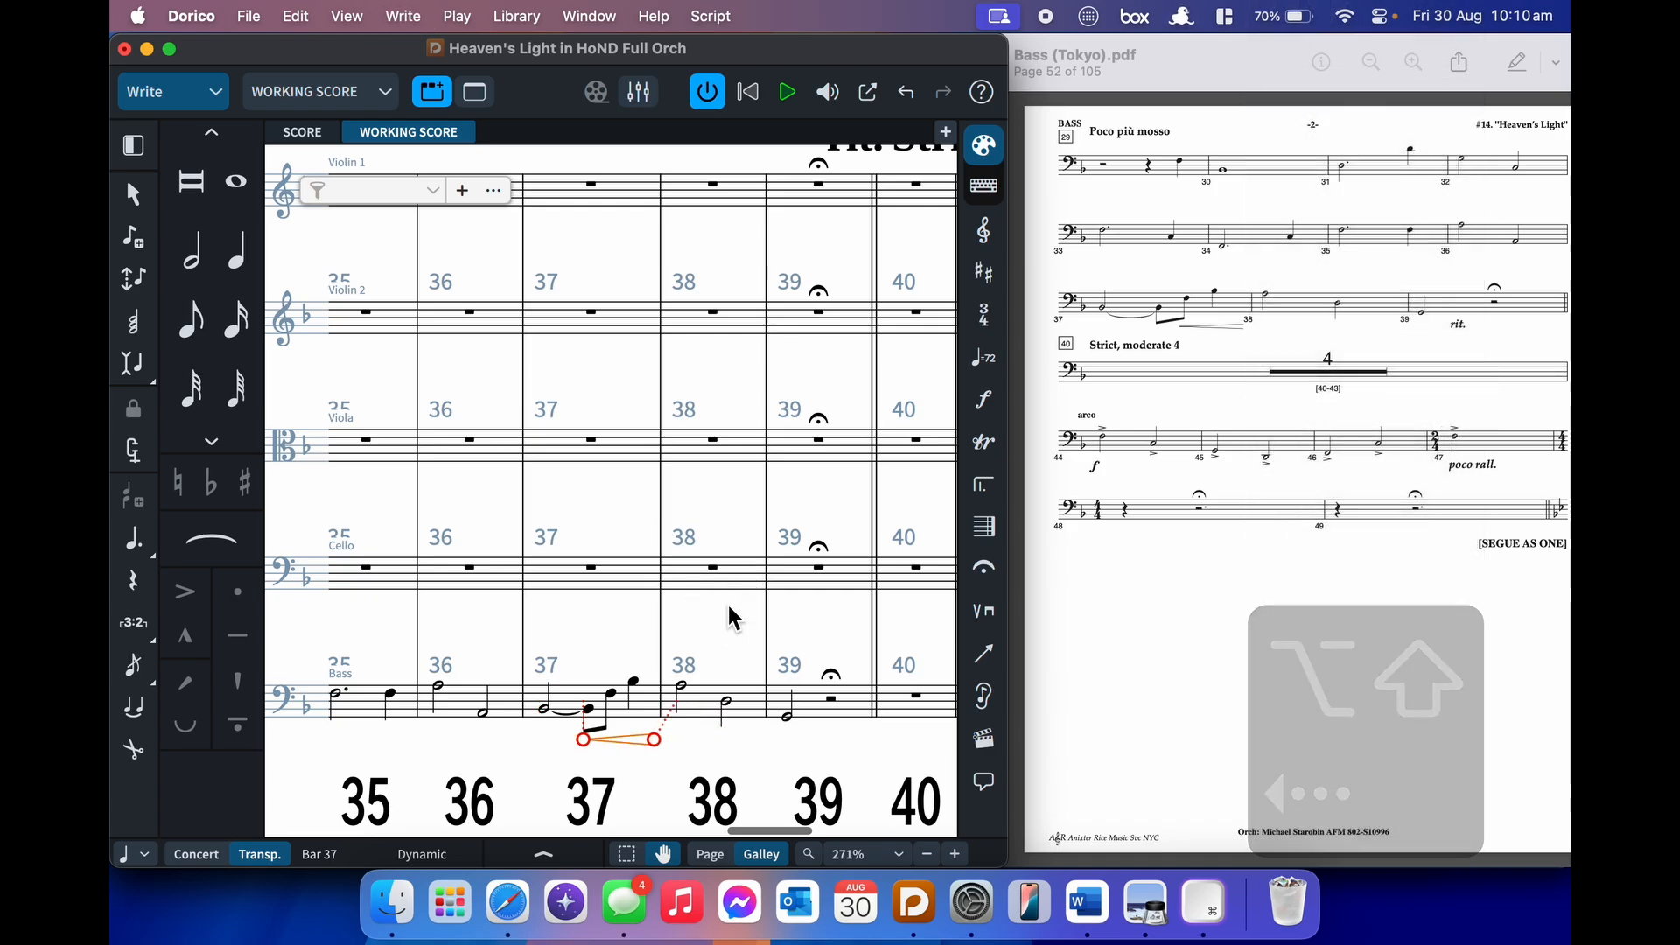
{"action": "left_click", "coordinate": [728, 605]}
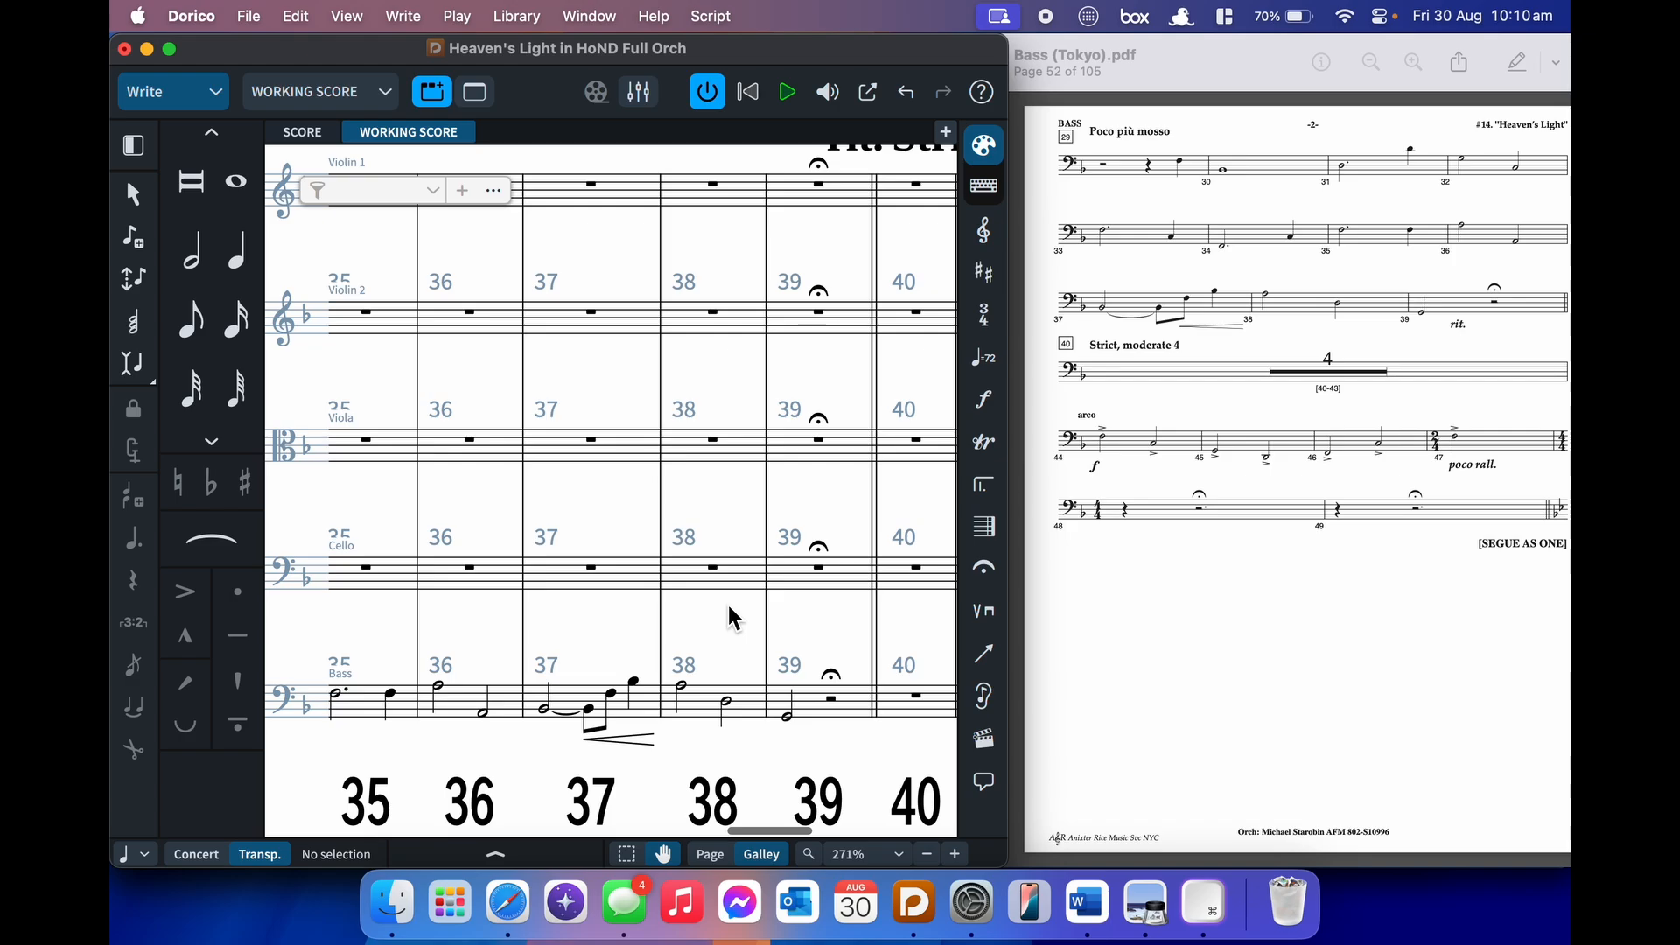
{"action": "left_click", "coordinate": [391, 902]}
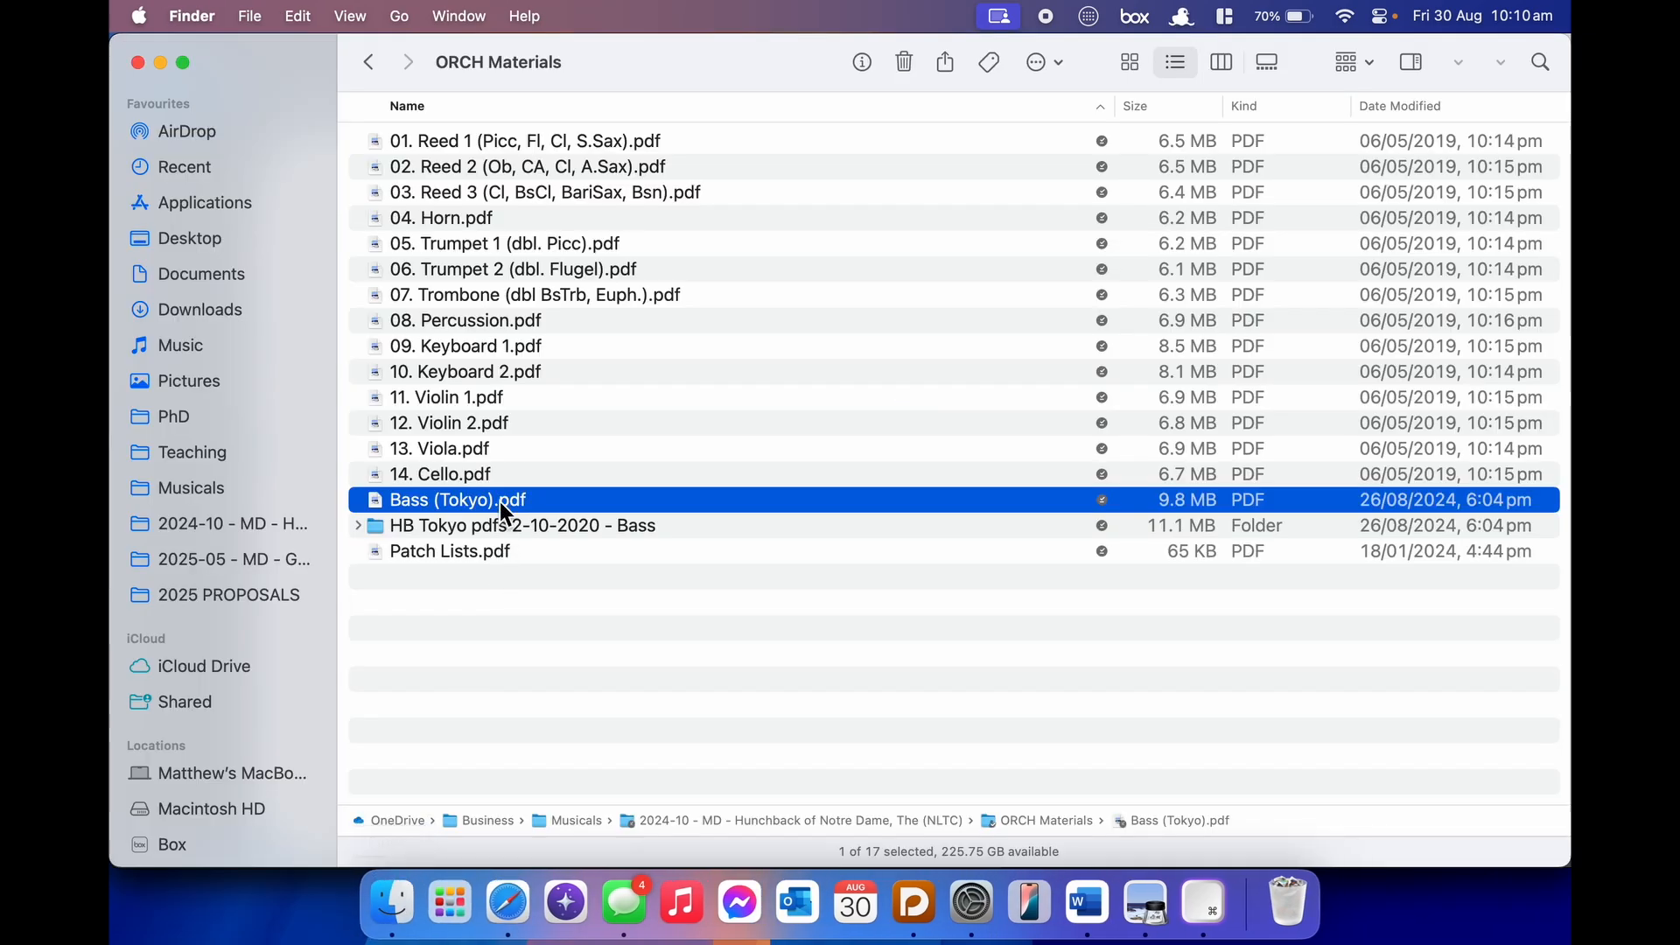
- Open 14. Cello.pdf and size its window to sit beside the score
{"action": "double_click", "coordinate": [511, 475]}
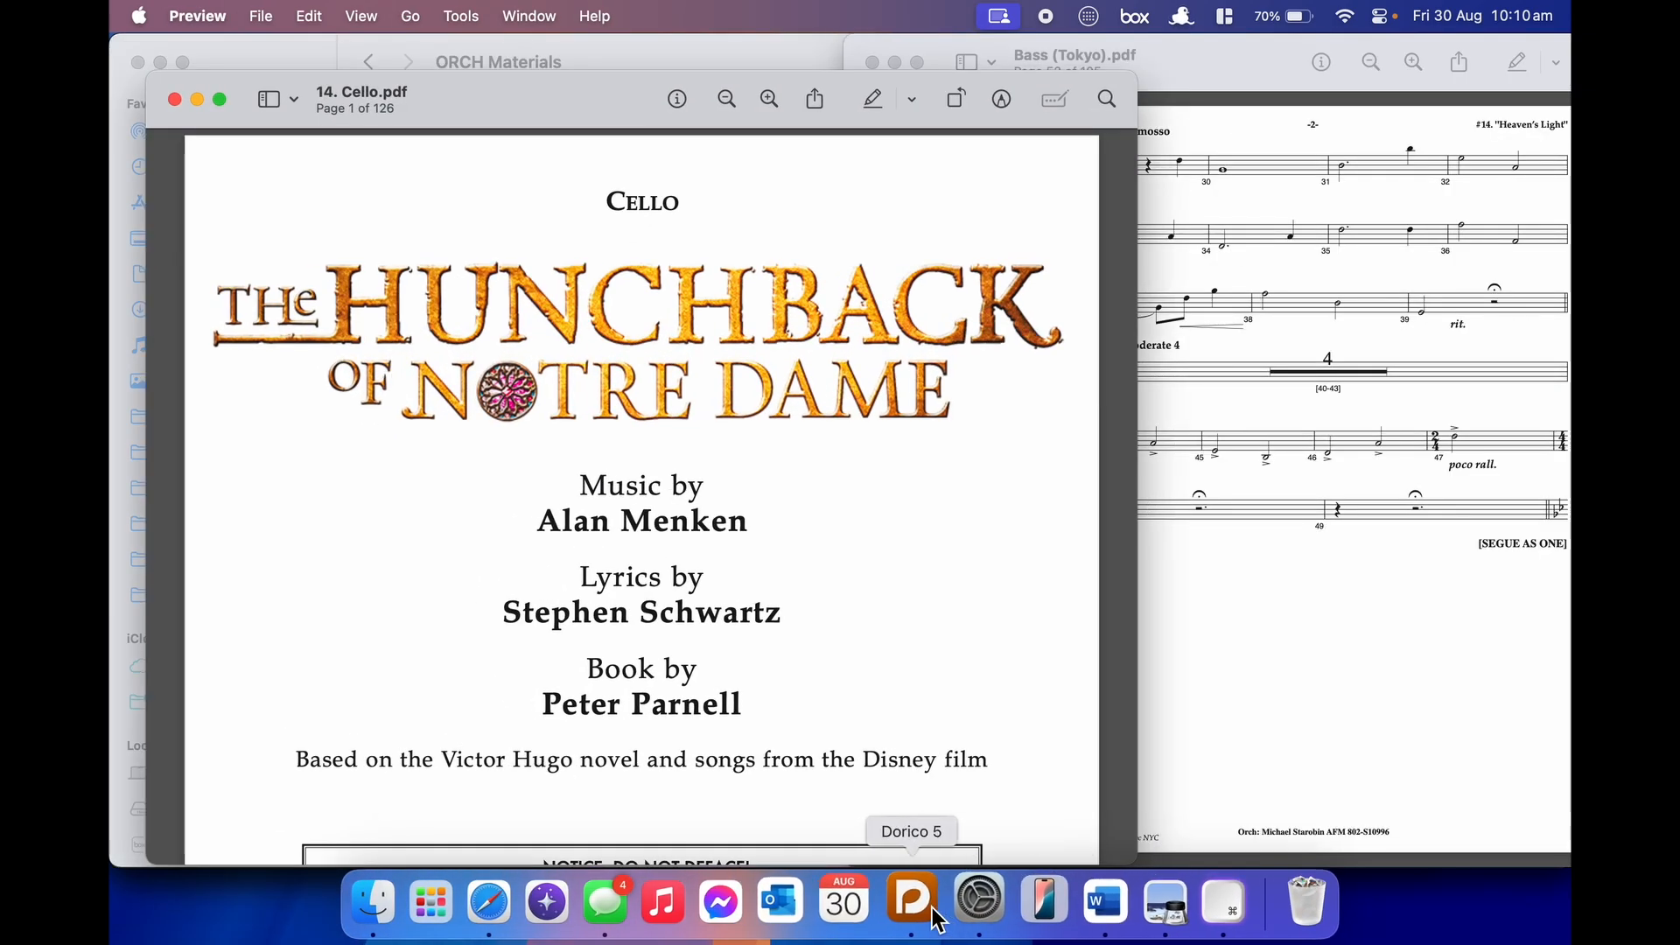
{"action": "key", "text": "ctrl+alt+Right"}
{"action": "left_click", "coordinate": [912, 905]}
{"action": "left_click", "coordinate": [1094, 769]}
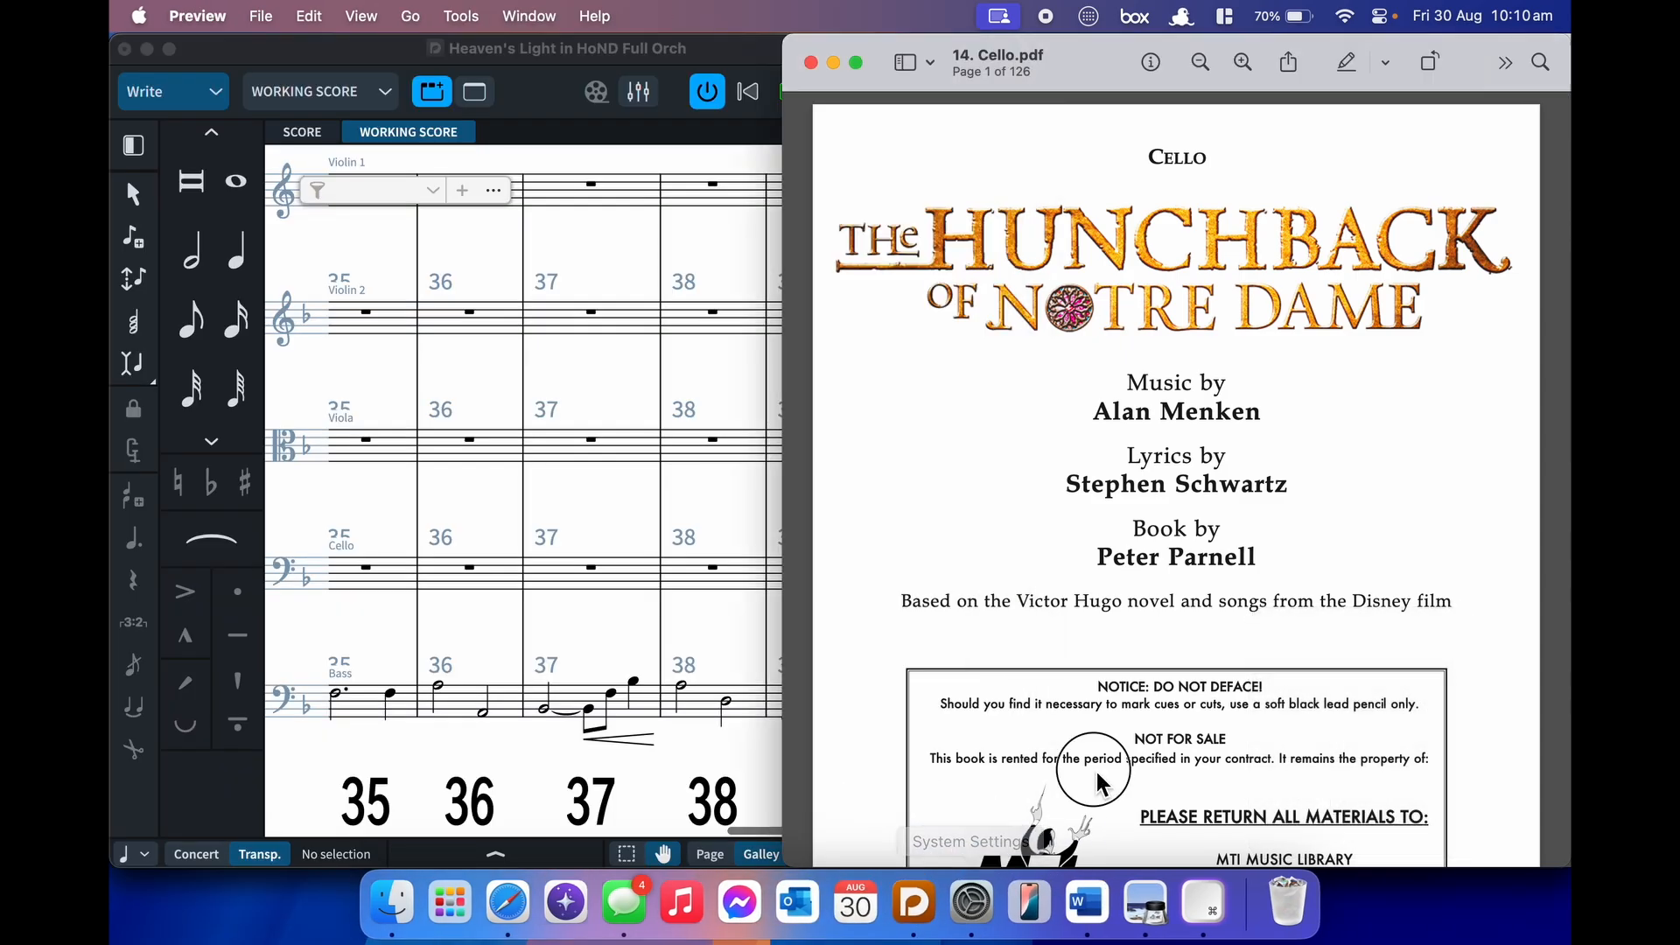
{"action": "left_click_drag", "start_coordinate": [1129, 66], "coordinate": [1196, 65]}
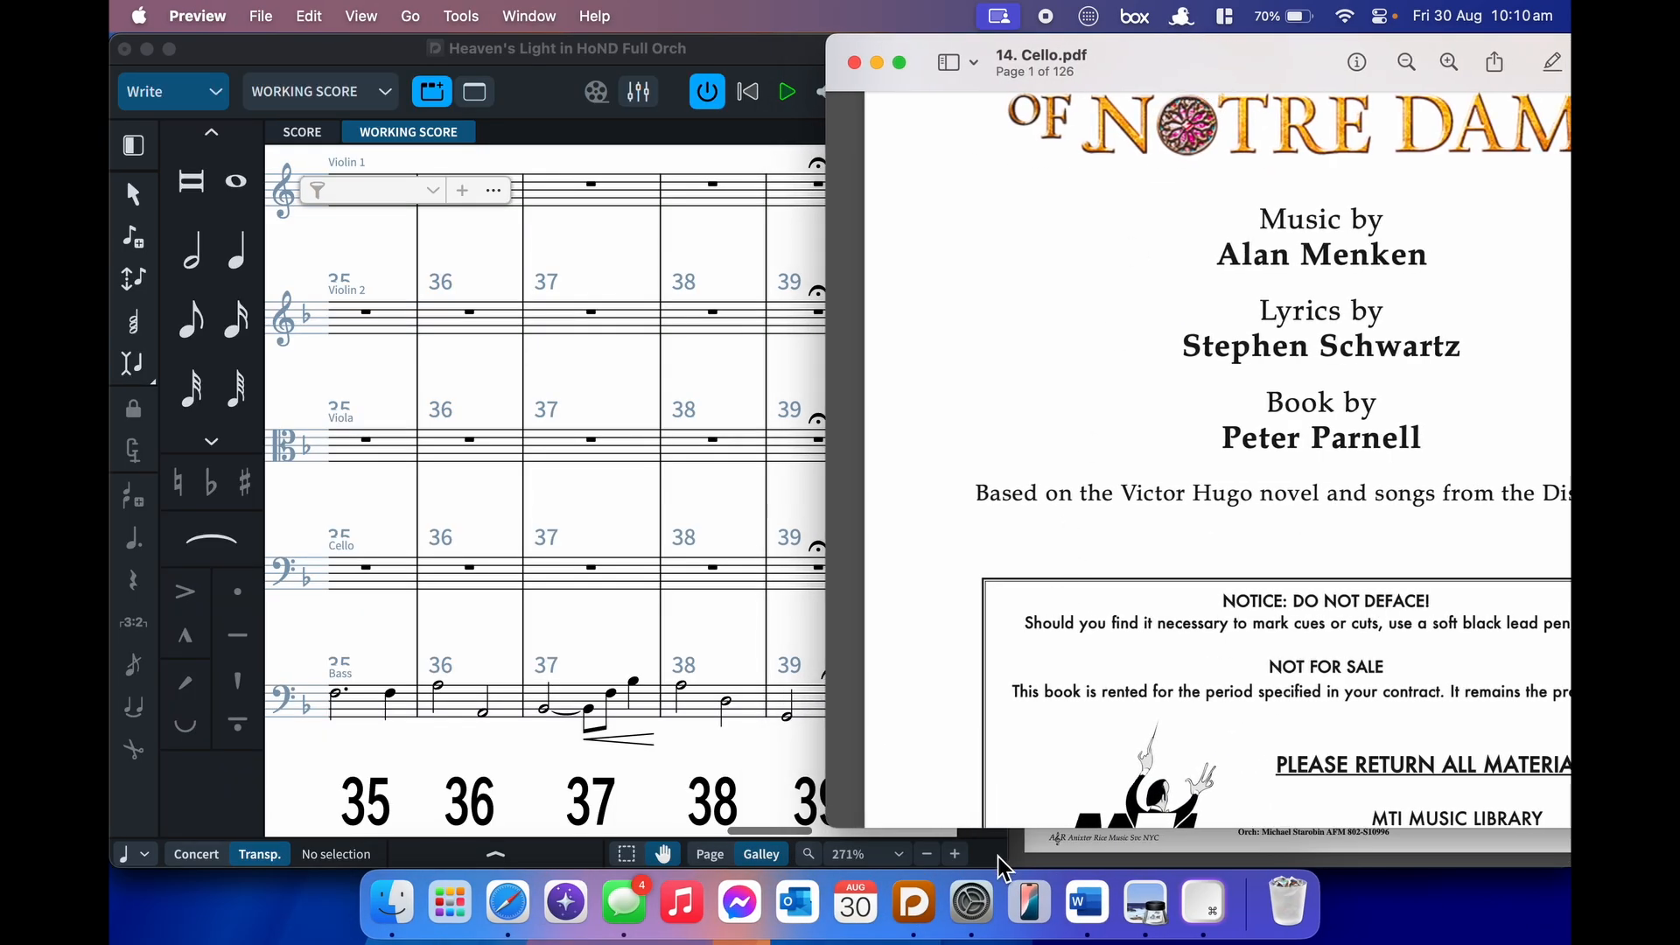
{"action": "left_click_drag", "start_coordinate": [996, 829], "coordinate": [1002, 886]}
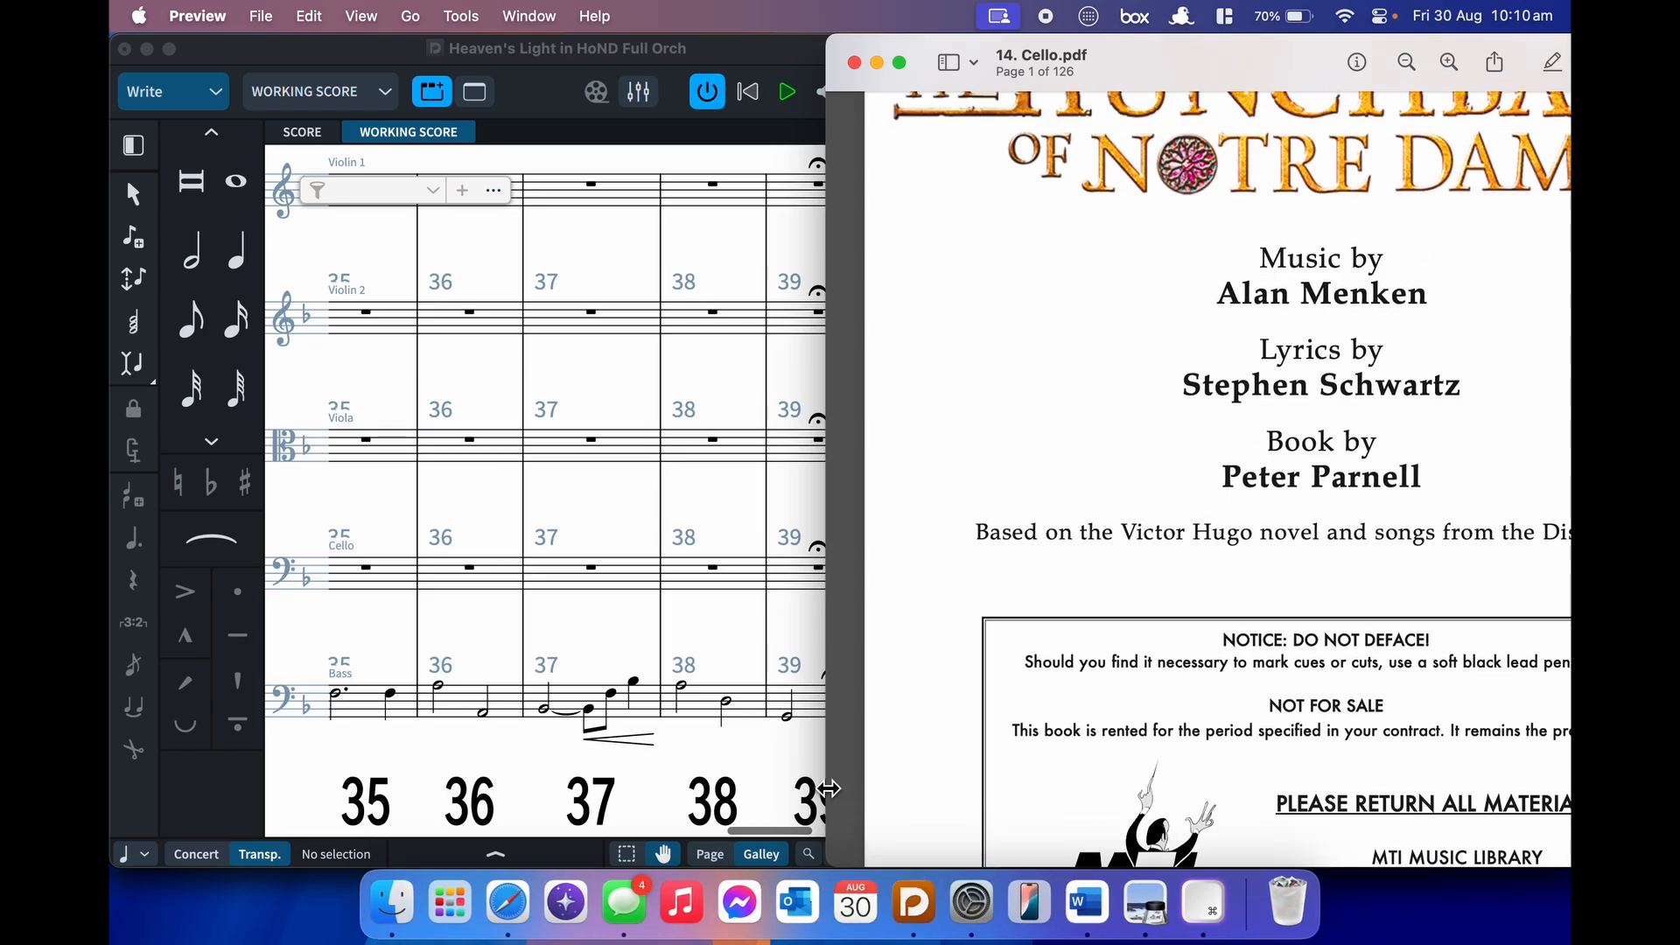
{"action": "left_click_drag", "start_coordinate": [828, 792], "coordinate": [1077, 772]}
- Switch the PDF to single-page view and go to page 61, the Heaven's Light cello page
{"action": "right_click", "coordinate": [1079, 771]}
{"action": "left_click", "coordinate": [1148, 709]}
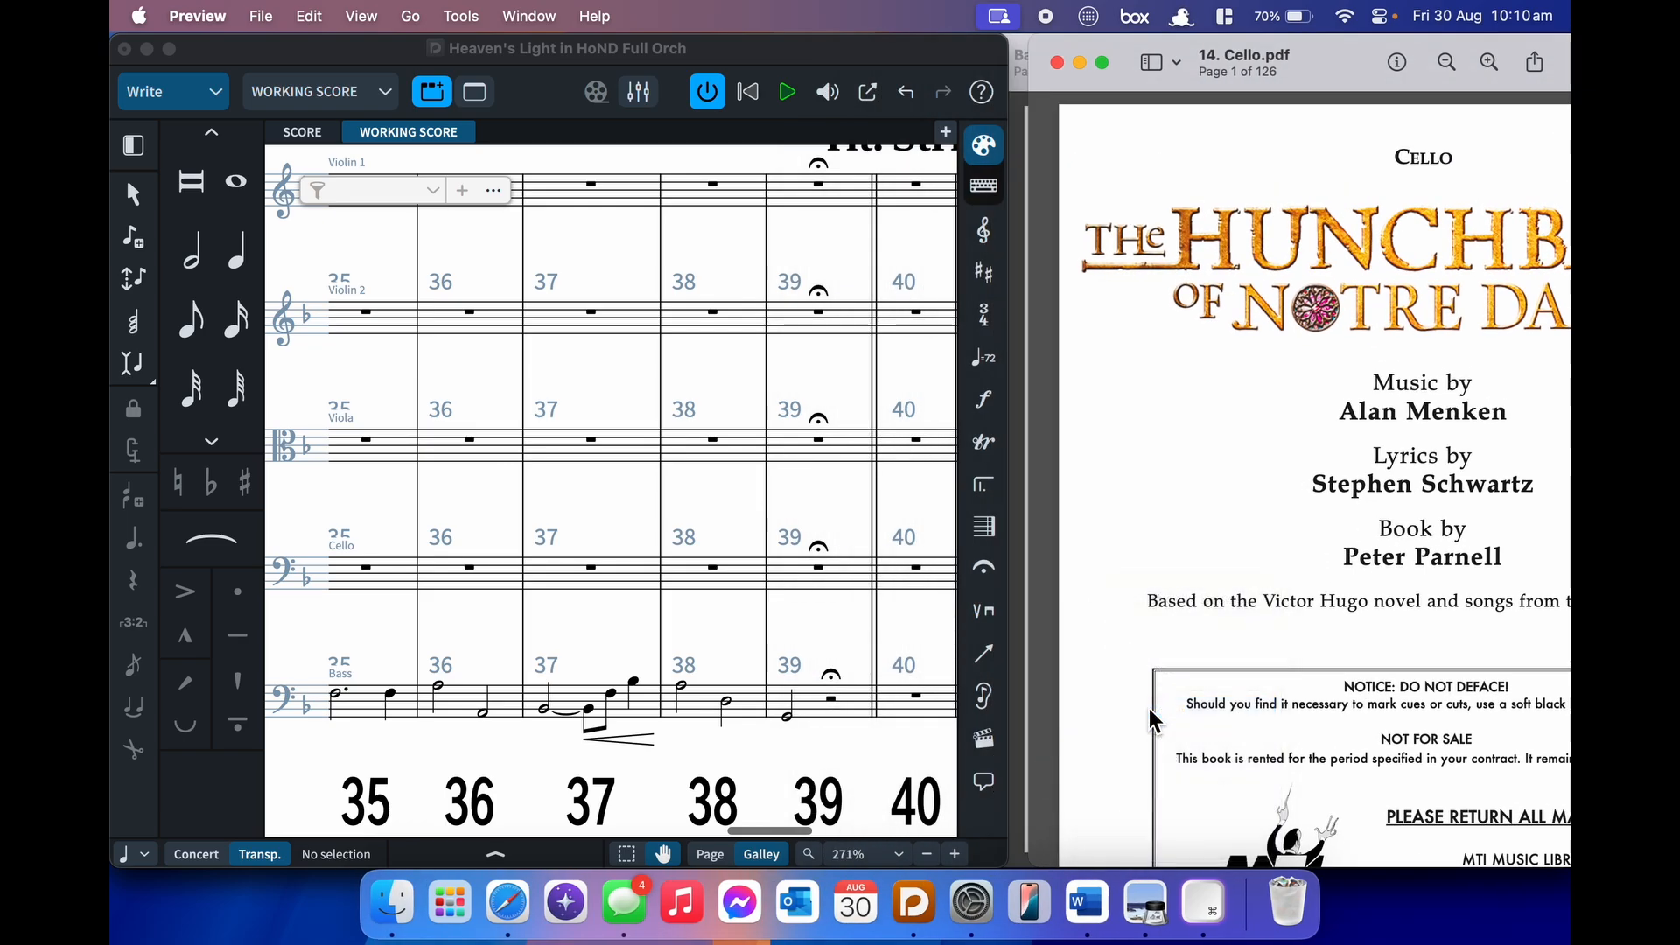
{"action": "key", "text": "Right"}
{"action": "key", "text": "Right"}
{"action": "key", "text": "Right"}
{"action": "key", "text": "Right"}
{"action": "key", "text": "Right"}
{"action": "key", "text": "Right"}
{"action": "key", "text": "Right"}
{"action": "key", "text": "Right"}
{"action": "key", "text": "Right"}
{"action": "key", "text": "Right"}
{"action": "key", "text": "Right"}
{"action": "key", "text": "Right"}
{"action": "key", "text": "Right"}
{"action": "key", "text": "Right"}
{"action": "key", "text": "Right"}
{"action": "key", "text": "Right"}
{"action": "key", "text": "Right"}
{"action": "key", "text": "Right"}
{"action": "key", "text": "Right"}
{"action": "key", "text": "Right"}
{"action": "key", "text": "Right"}
{"action": "key", "text": "Right"}
{"action": "key", "text": "Right"}
{"action": "key", "text": "Right"}
{"action": "key", "text": "Right"}
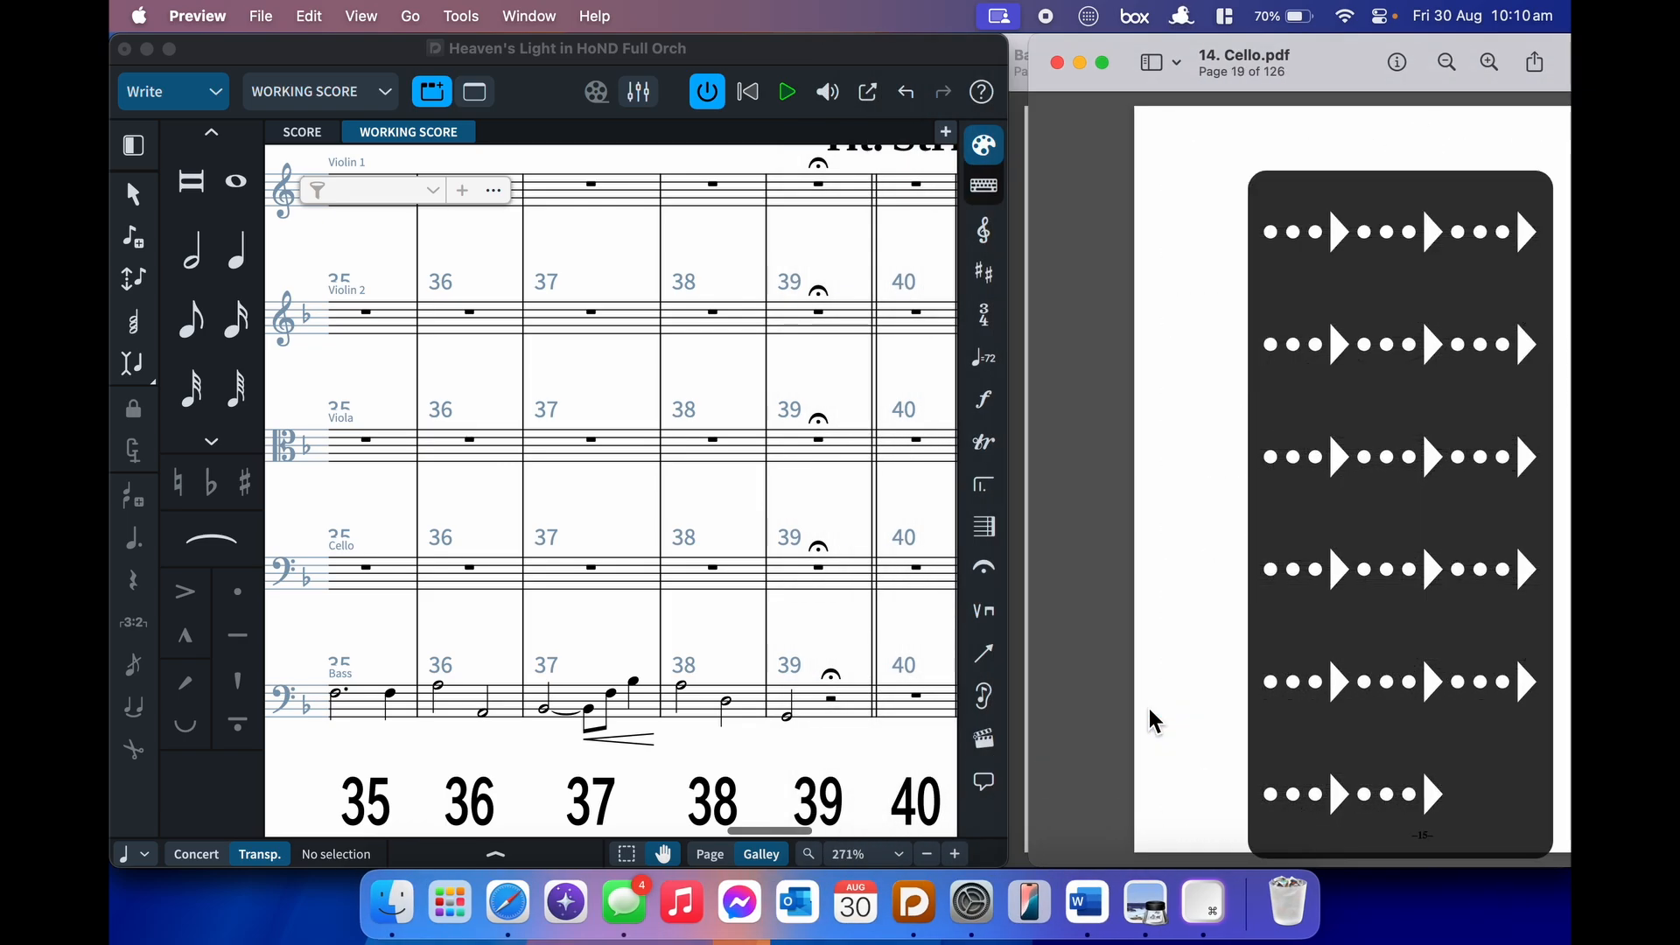
{"action": "key", "text": "Right"}
{"action": "key", "text": "Right"}
{"action": "key", "text": "Right"}
{"action": "key", "text": "Right"}
{"action": "key", "text": "Right"}
{"action": "key", "text": "Right"}
{"action": "key", "text": "Right"}
{"action": "key", "text": "Right"}
{"action": "key", "text": "Right"}
{"action": "key", "text": "Right"}
{"action": "key", "text": "Right"}
{"action": "key", "text": "Right"}
{"action": "key", "text": "Right"}
{"action": "key", "text": "Right"}
{"action": "key", "text": "Right"}
{"action": "key", "text": "Right"}
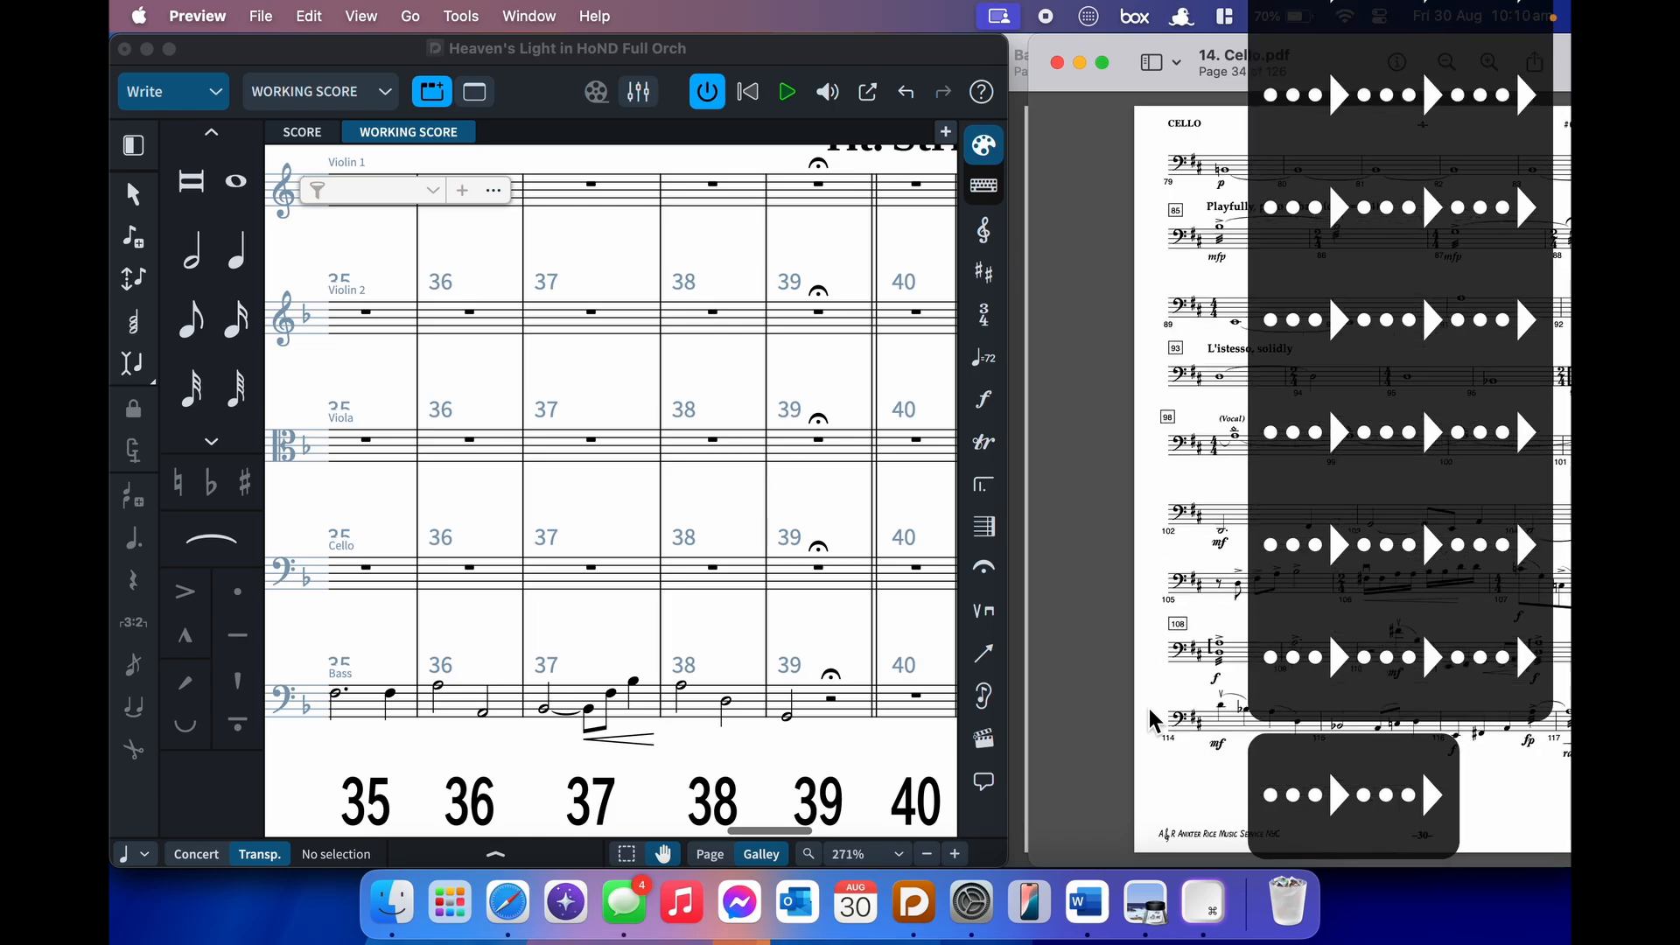
{"action": "key", "text": "Right"}
{"action": "key", "text": "Right"}
{"action": "key", "text": "Right"}
{"action": "key", "text": "Right"}
{"action": "key", "text": "Right"}
{"action": "key", "text": "Right"}
{"action": "key", "text": "Right"}
{"action": "key", "text": "Right"}
{"action": "key", "text": "Right"}
{"action": "key", "text": "Right"}
{"action": "key", "text": "Right"}
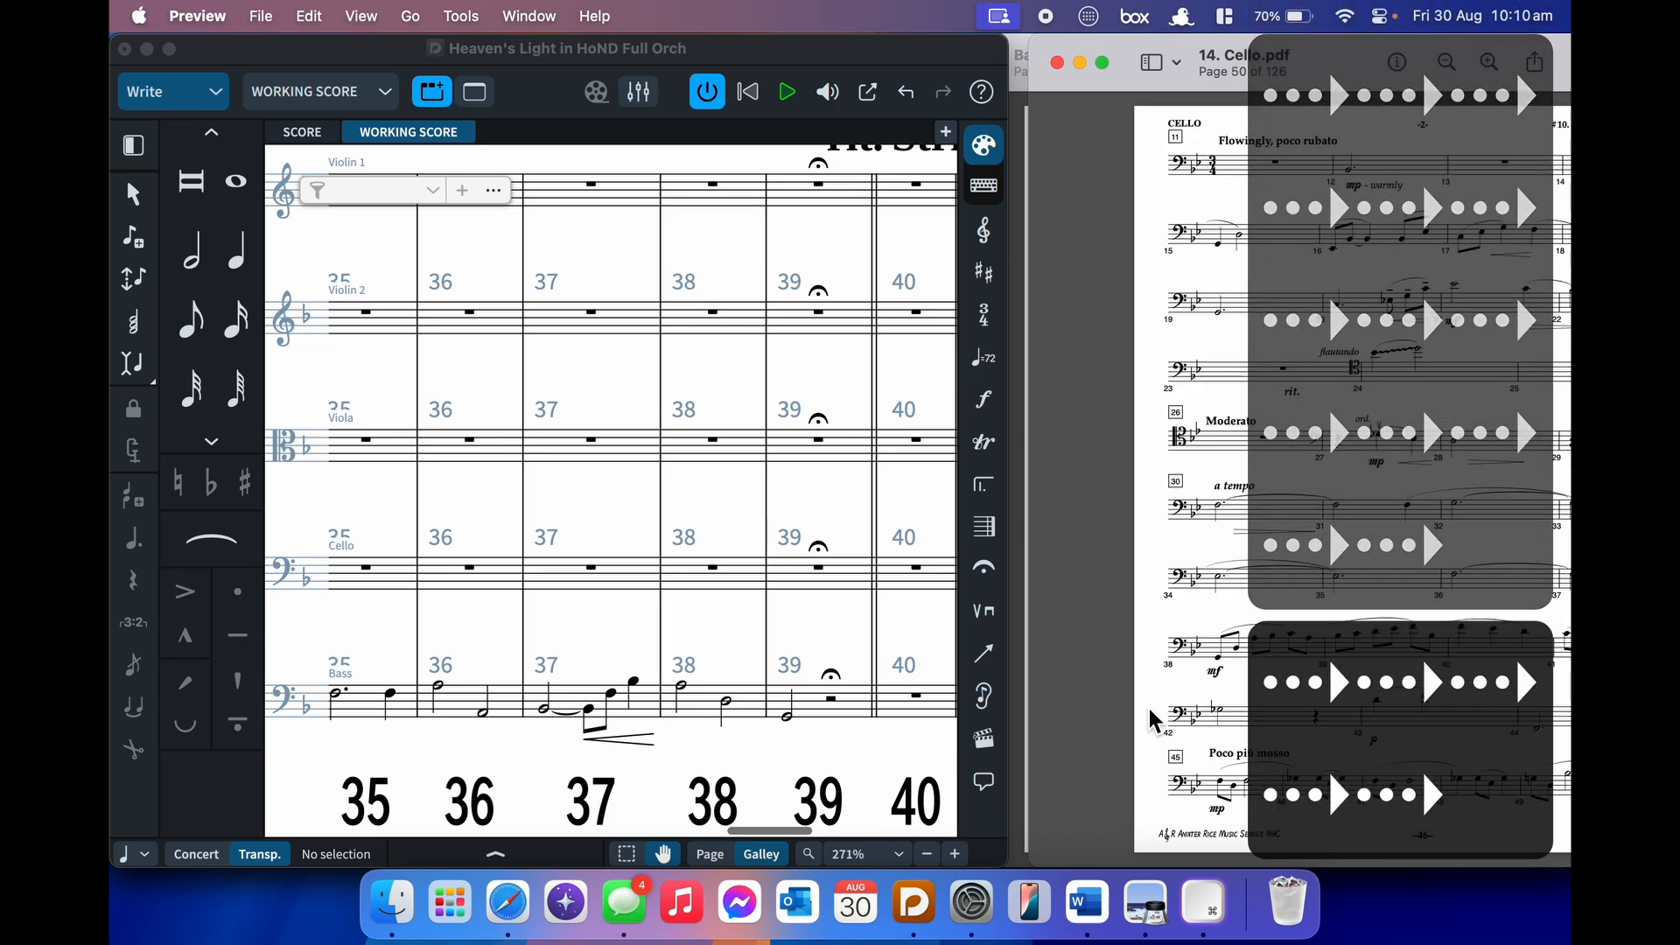
{"action": "key", "text": "Right"}
{"action": "key", "text": "Right"}
{"action": "key", "text": "Right"}
{"action": "key", "text": "Right"}
{"action": "key", "text": "Right"}
{"action": "key", "text": "Right"}
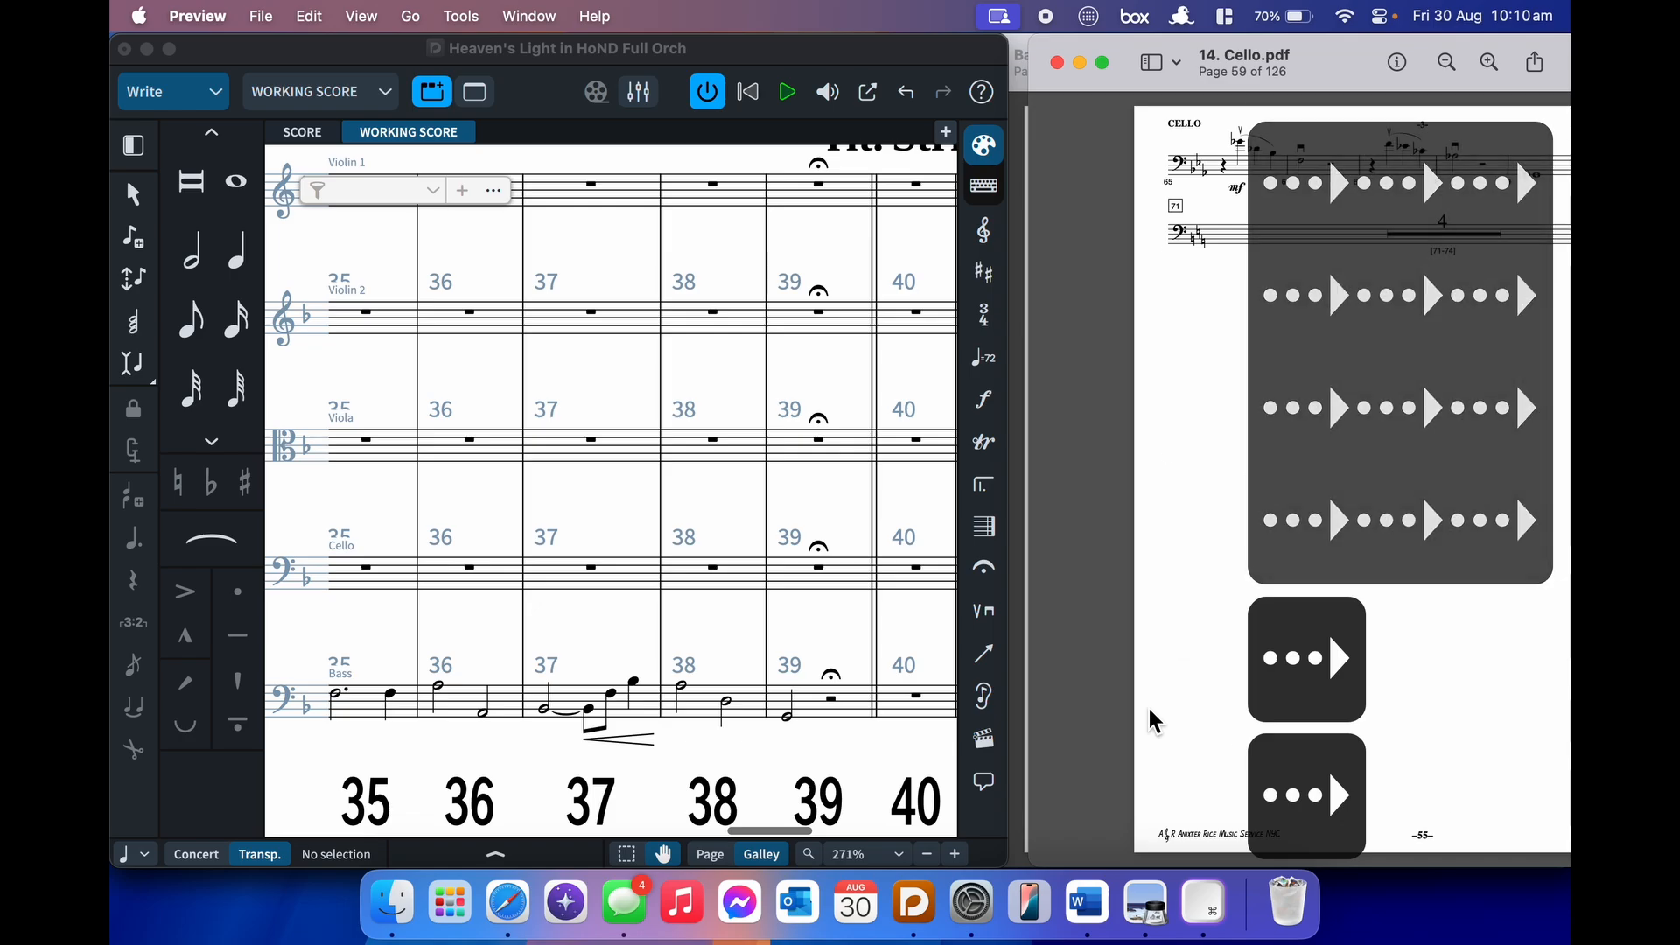
{"action": "key", "text": "Left"}
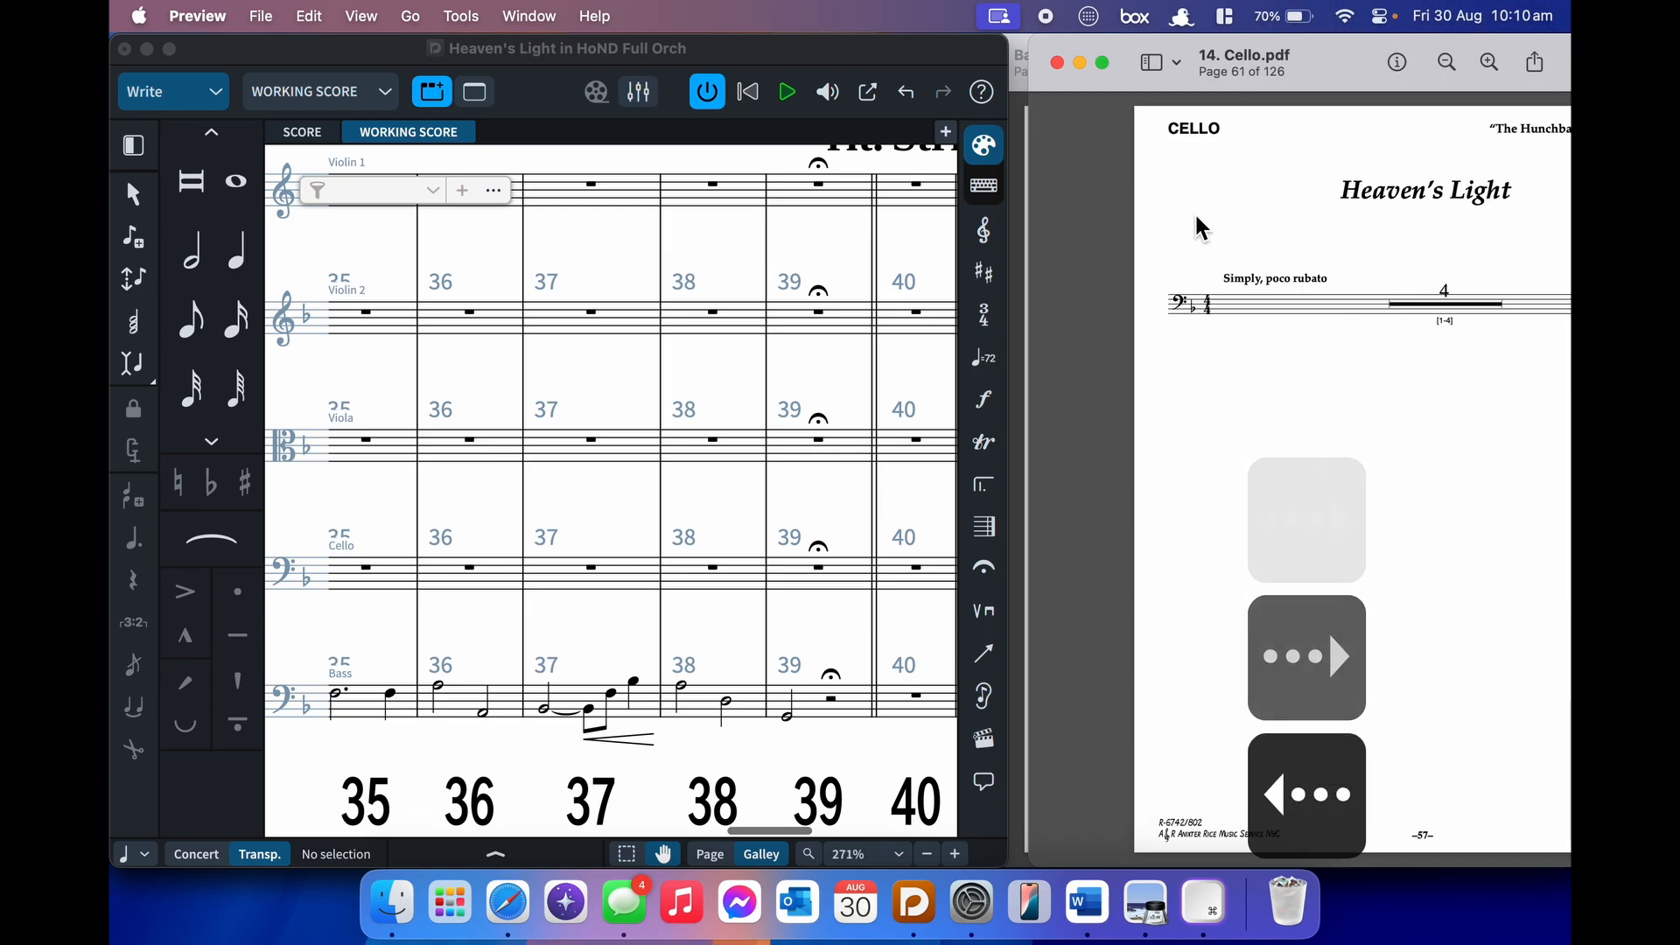
{"action": "left_click_drag", "start_coordinate": [1347, 85], "coordinate": [1229, 85]}
- Scroll the score back to bar 1, move the cello PDF to page 62, and select the cello's bar-1 rest
{"action": "left_click", "coordinate": [825, 386]}
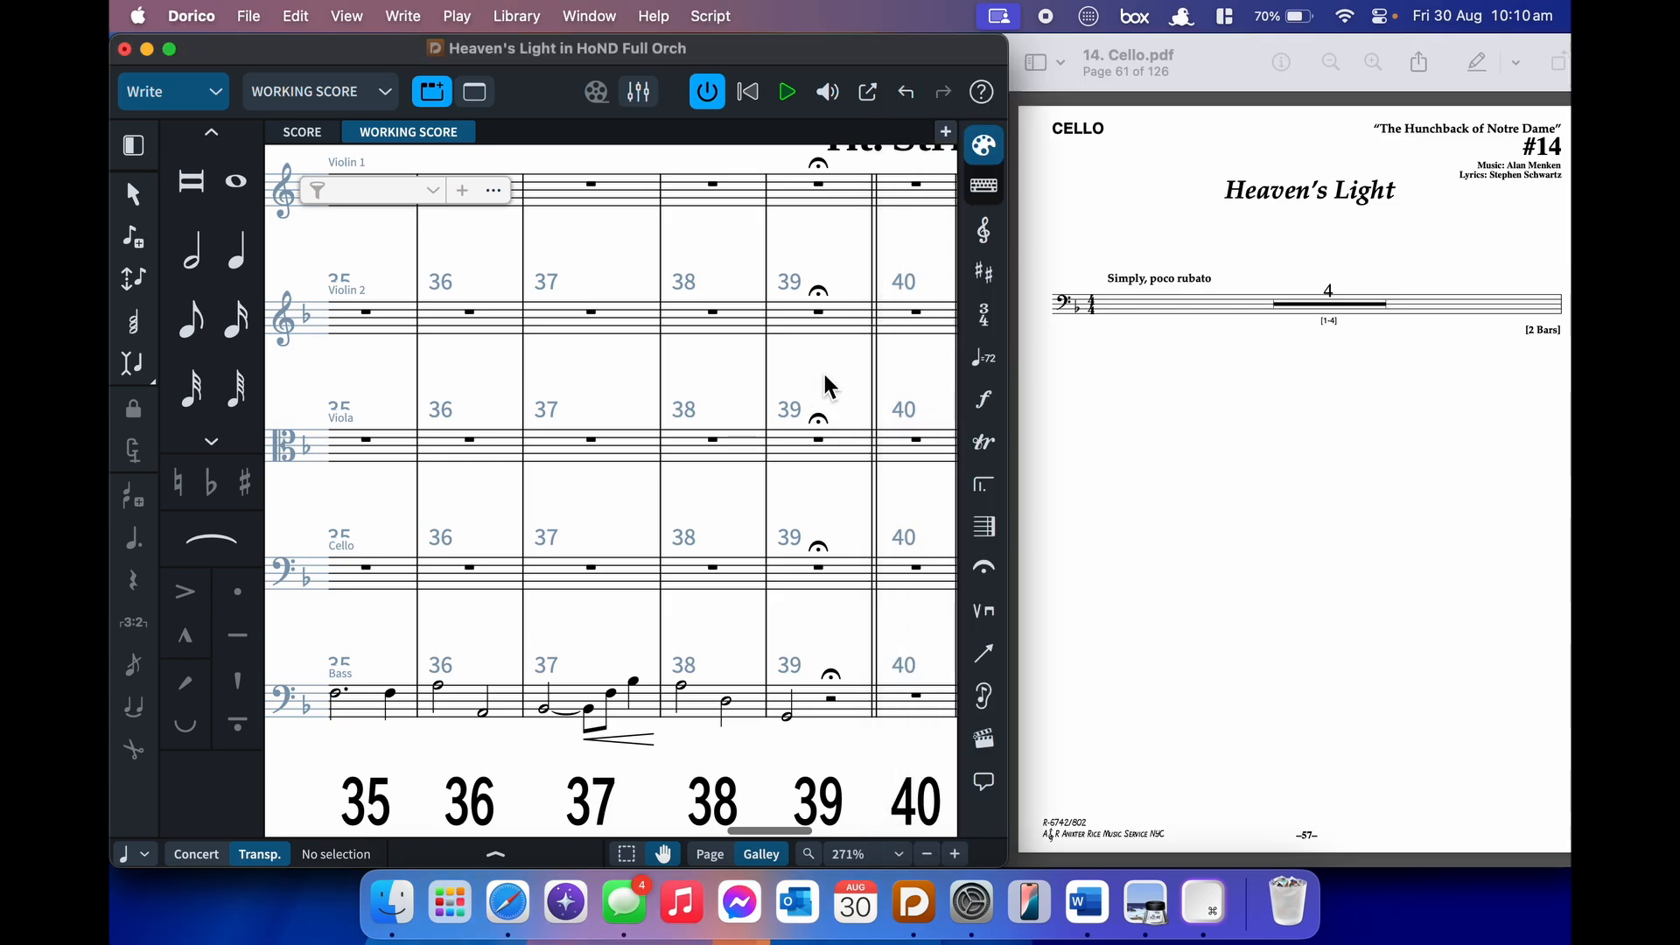
{"action": "scroll", "coordinate": [825, 386], "scroll_direction": "left", "scroll_amount": 15}
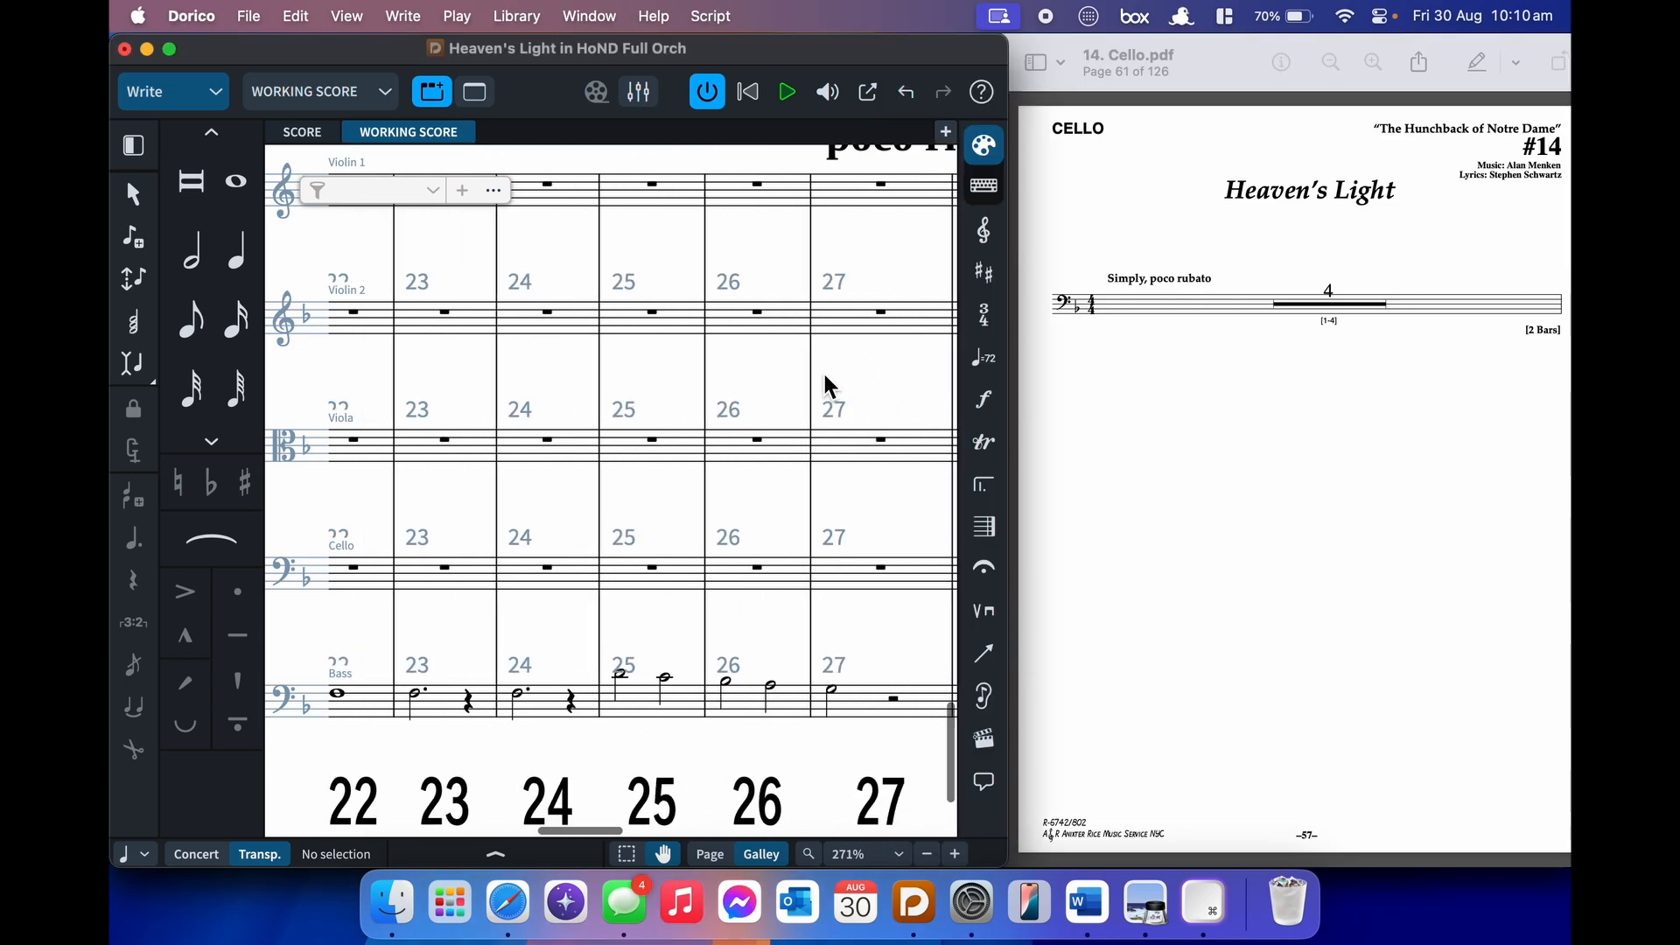
{"action": "scroll", "coordinate": [826, 386], "scroll_direction": "left", "scroll_amount": 10}
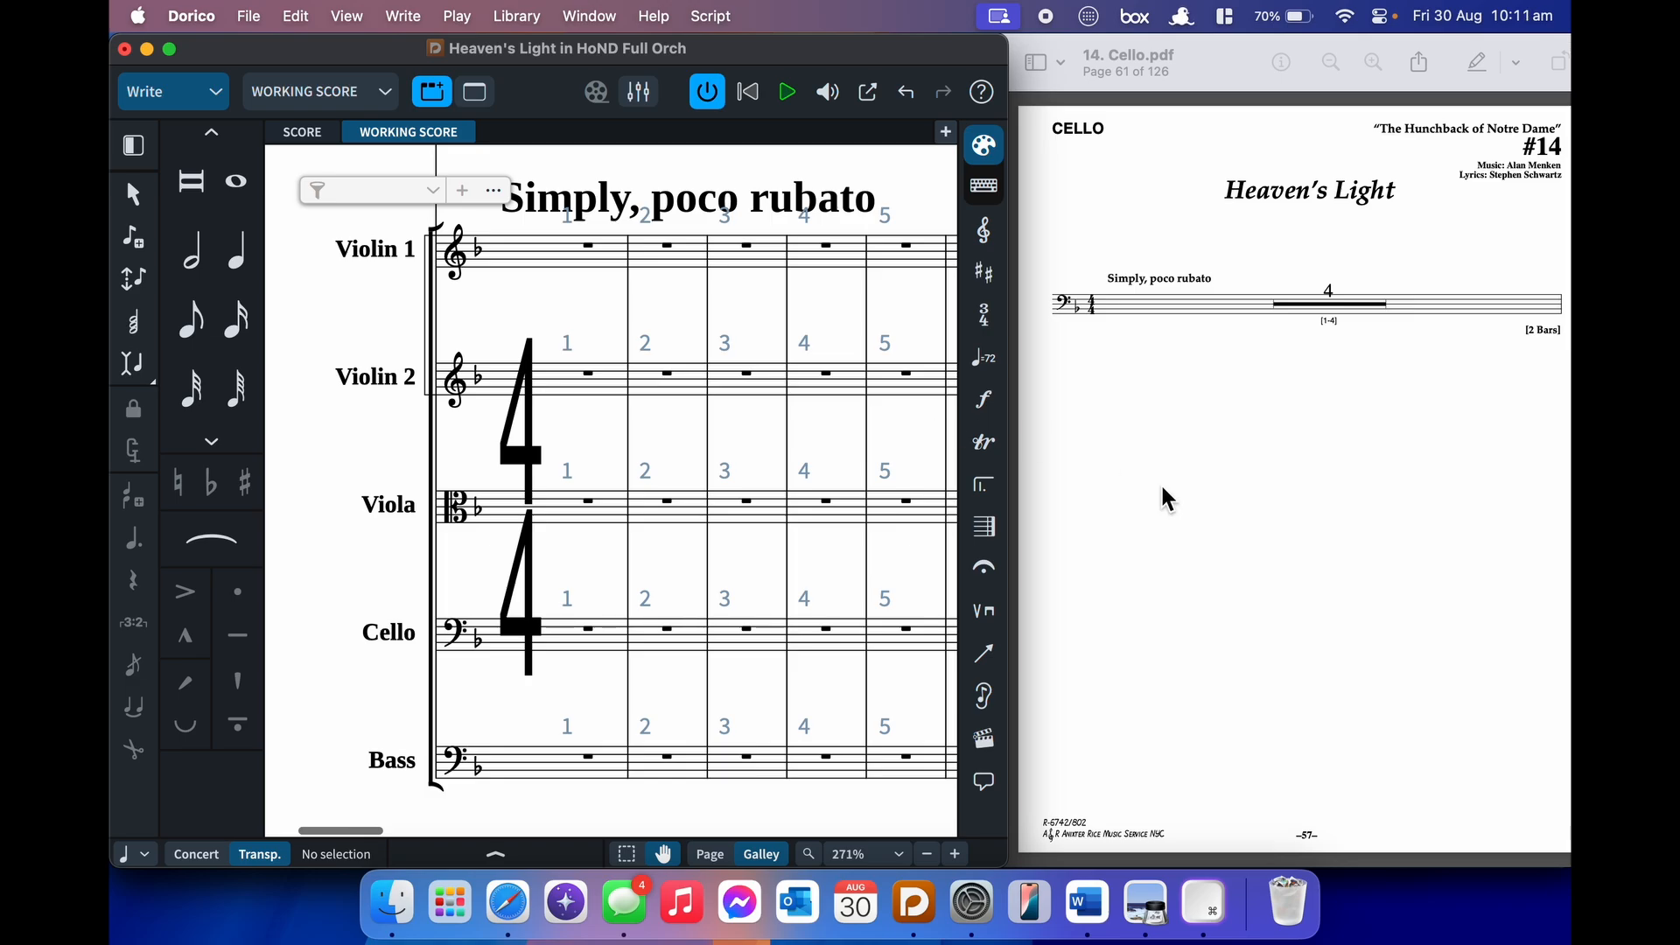
{"action": "left_click", "coordinate": [1247, 540]}
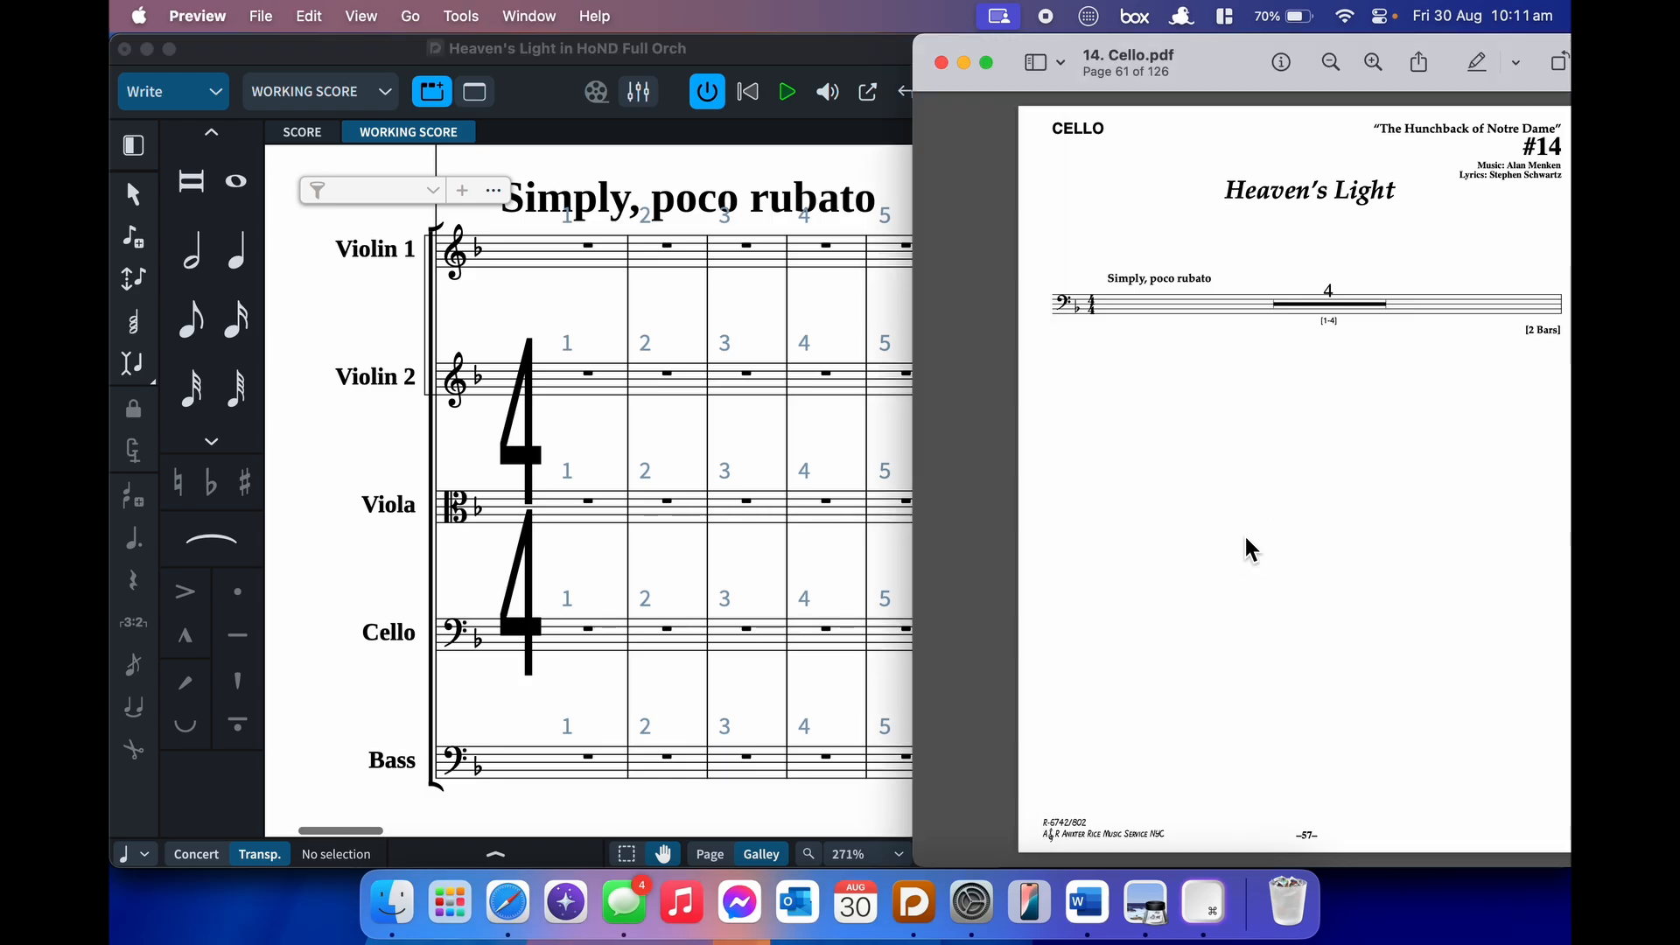
{"action": "scroll", "coordinate": [1243, 533], "scroll_direction": "down", "scroll_amount": 3}
{"action": "left_click", "coordinate": [645, 563]}
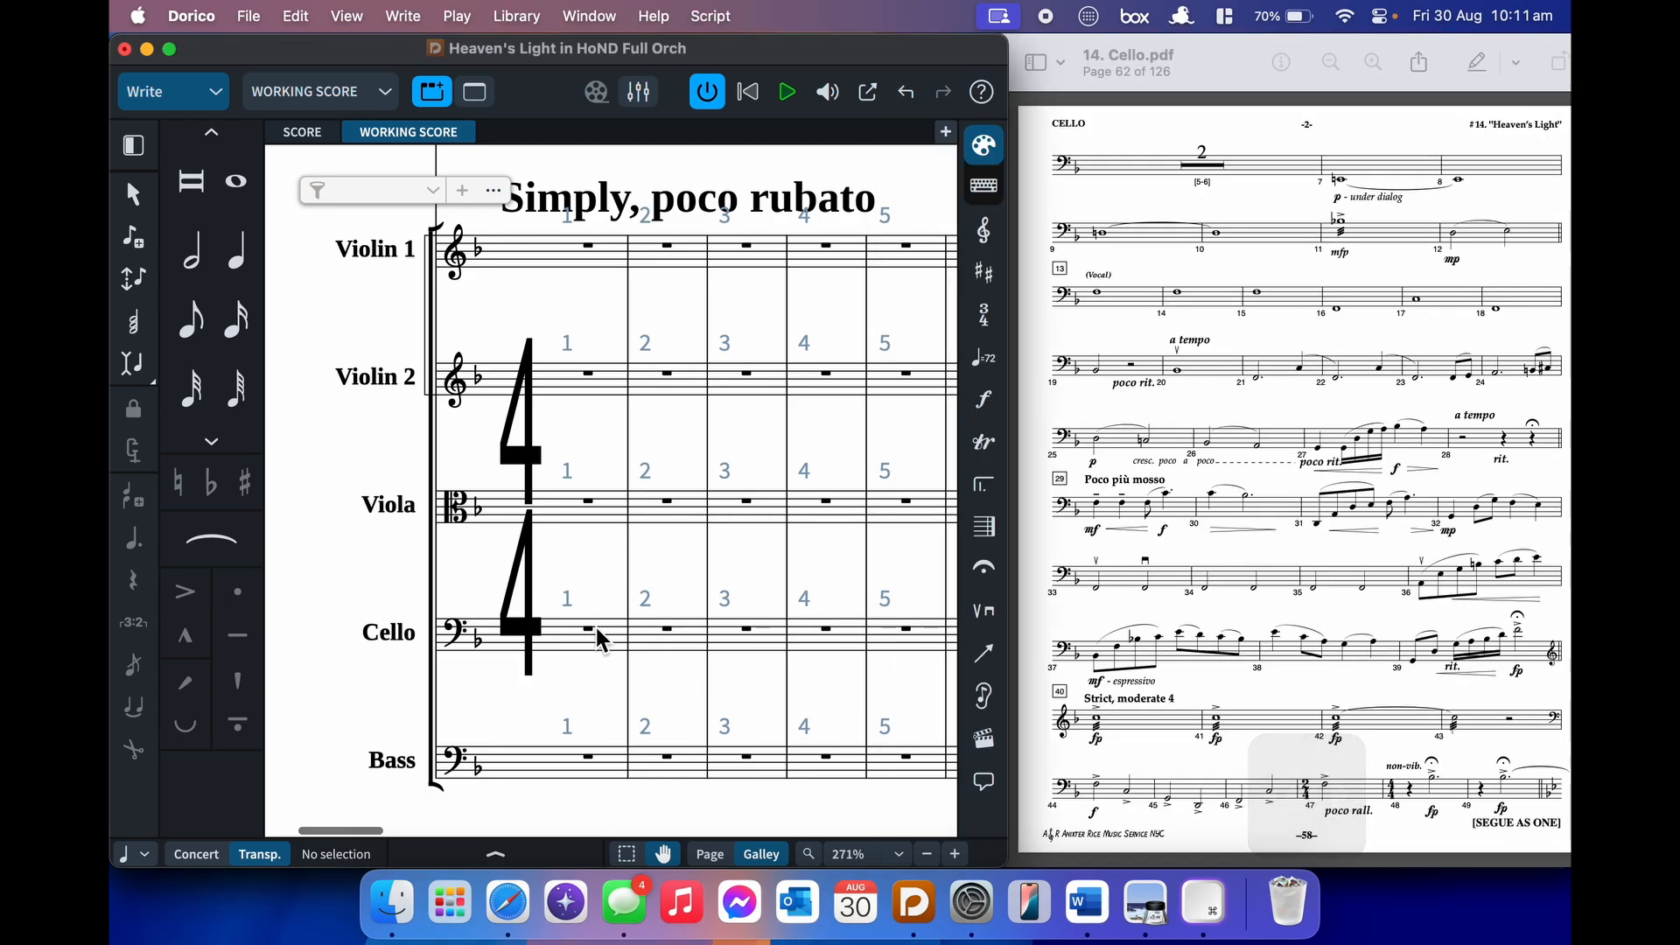
{"action": "left_click", "coordinate": [600, 635]}
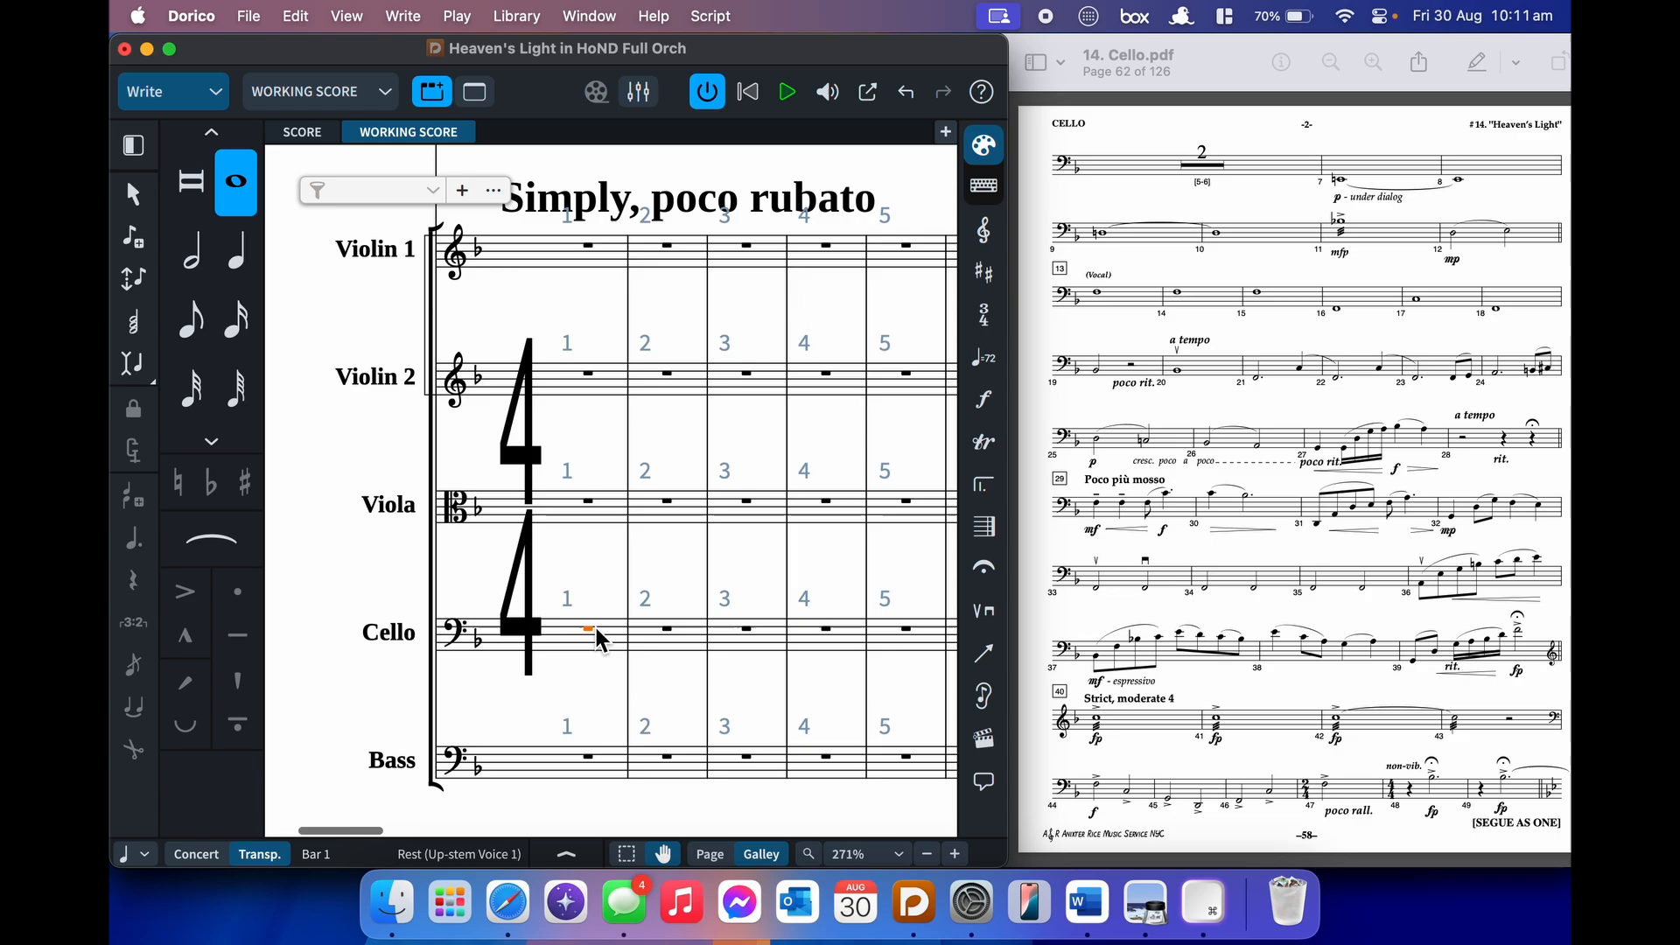
- Place a plain p dynamic on the cello at bar 7
{"action": "key", "text": "Return"}
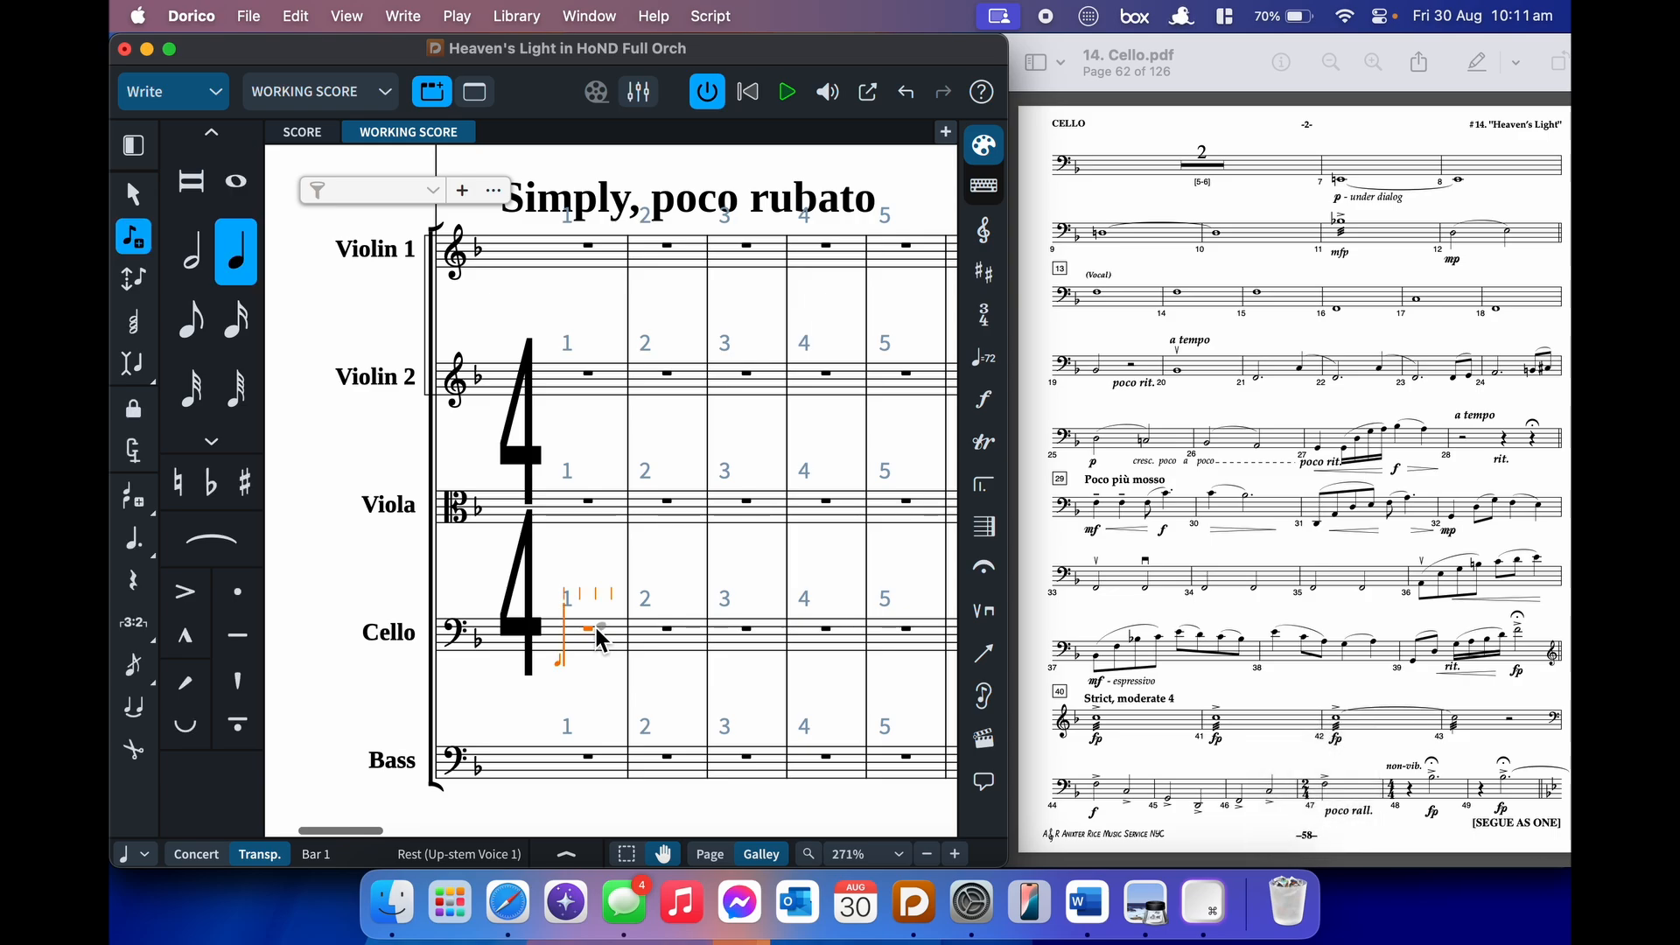
{"action": "key", "text": "super+Right"}
{"action": "key", "text": "super+Right"}
{"action": "key", "text": "super+Right"}
{"action": "key", "text": "super+Right"}
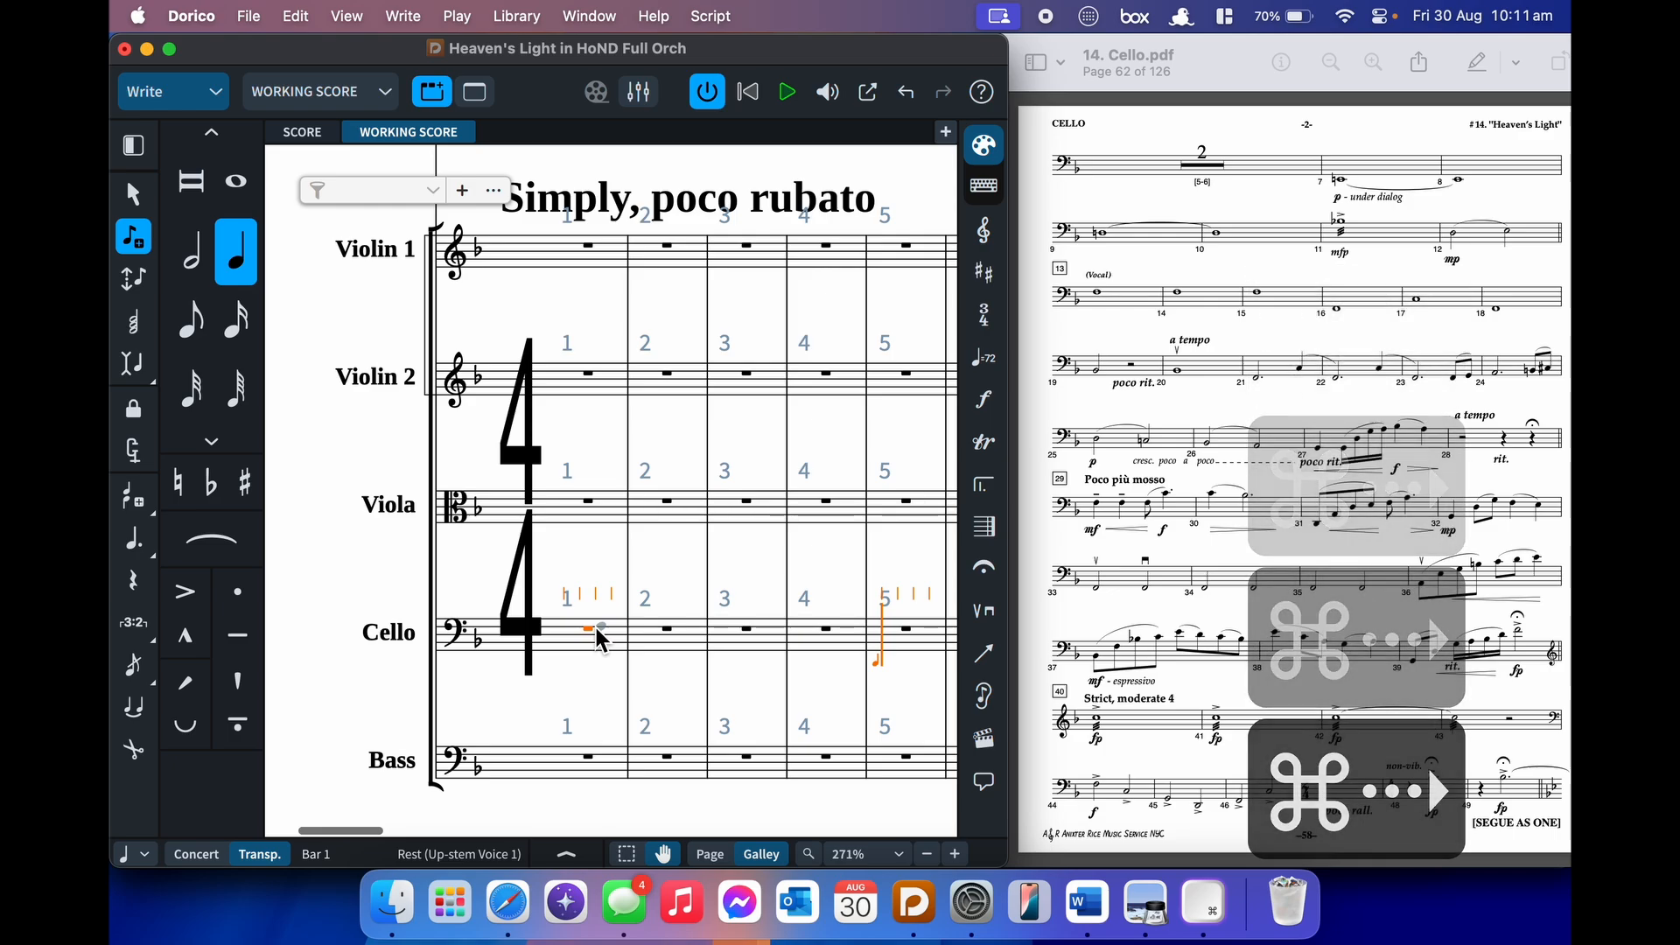
{"action": "key", "text": "super+Right"}
{"action": "key", "text": "super+Right"}
{"action": "key", "text": "shift+d"}
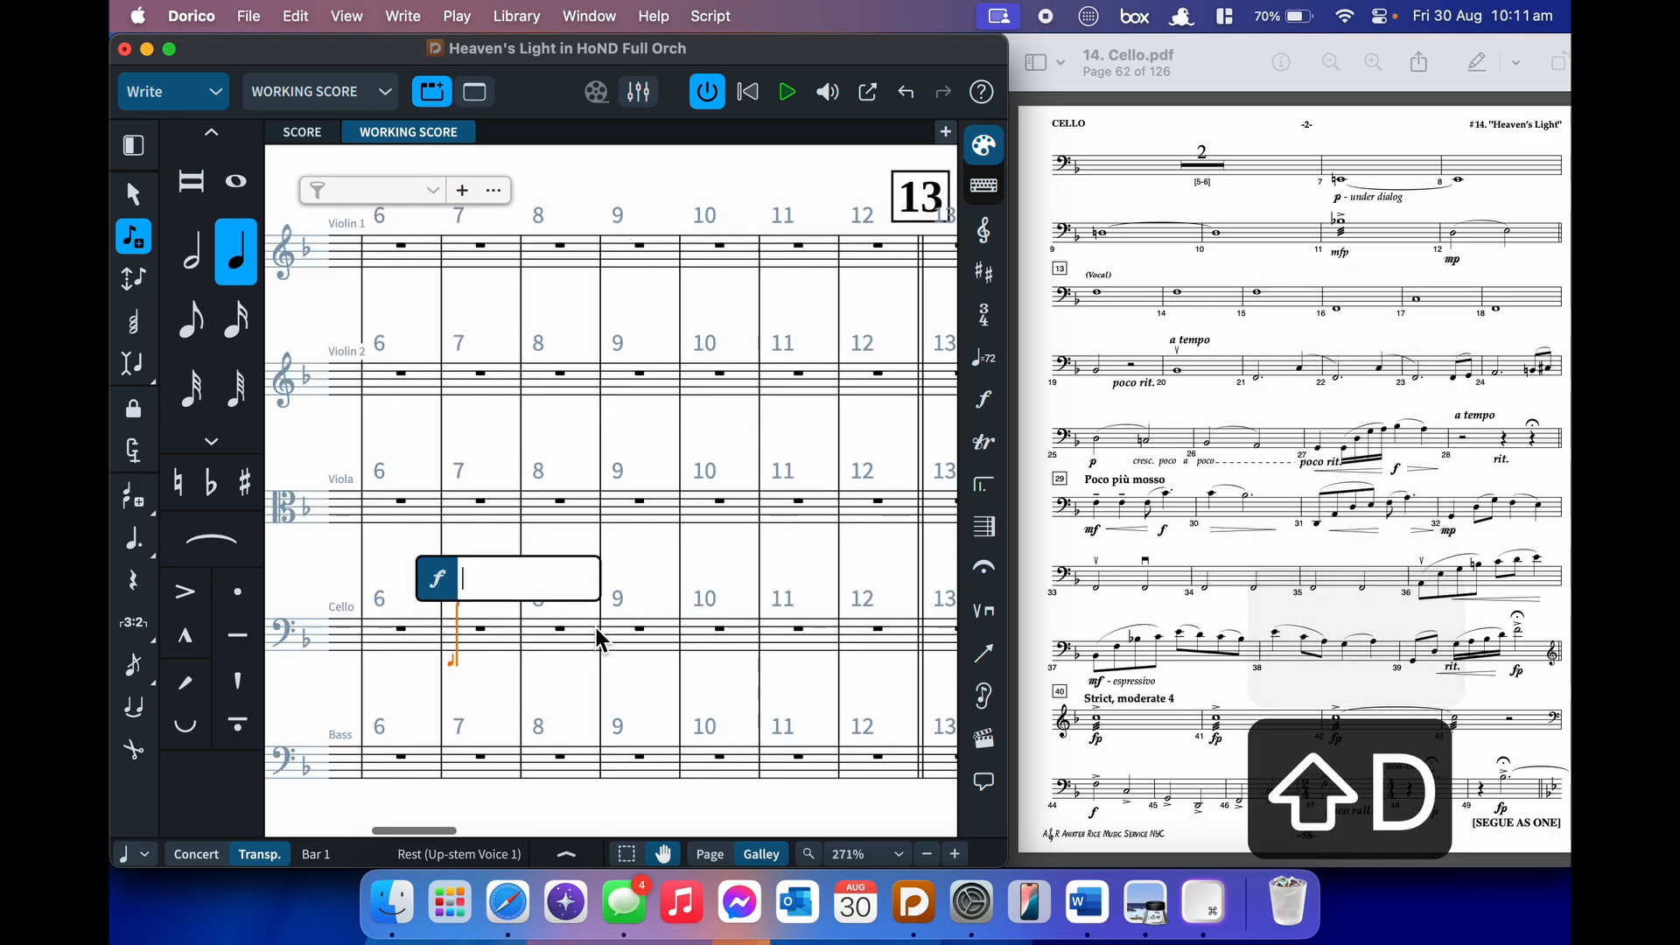
{"action": "type", "text": "p"}
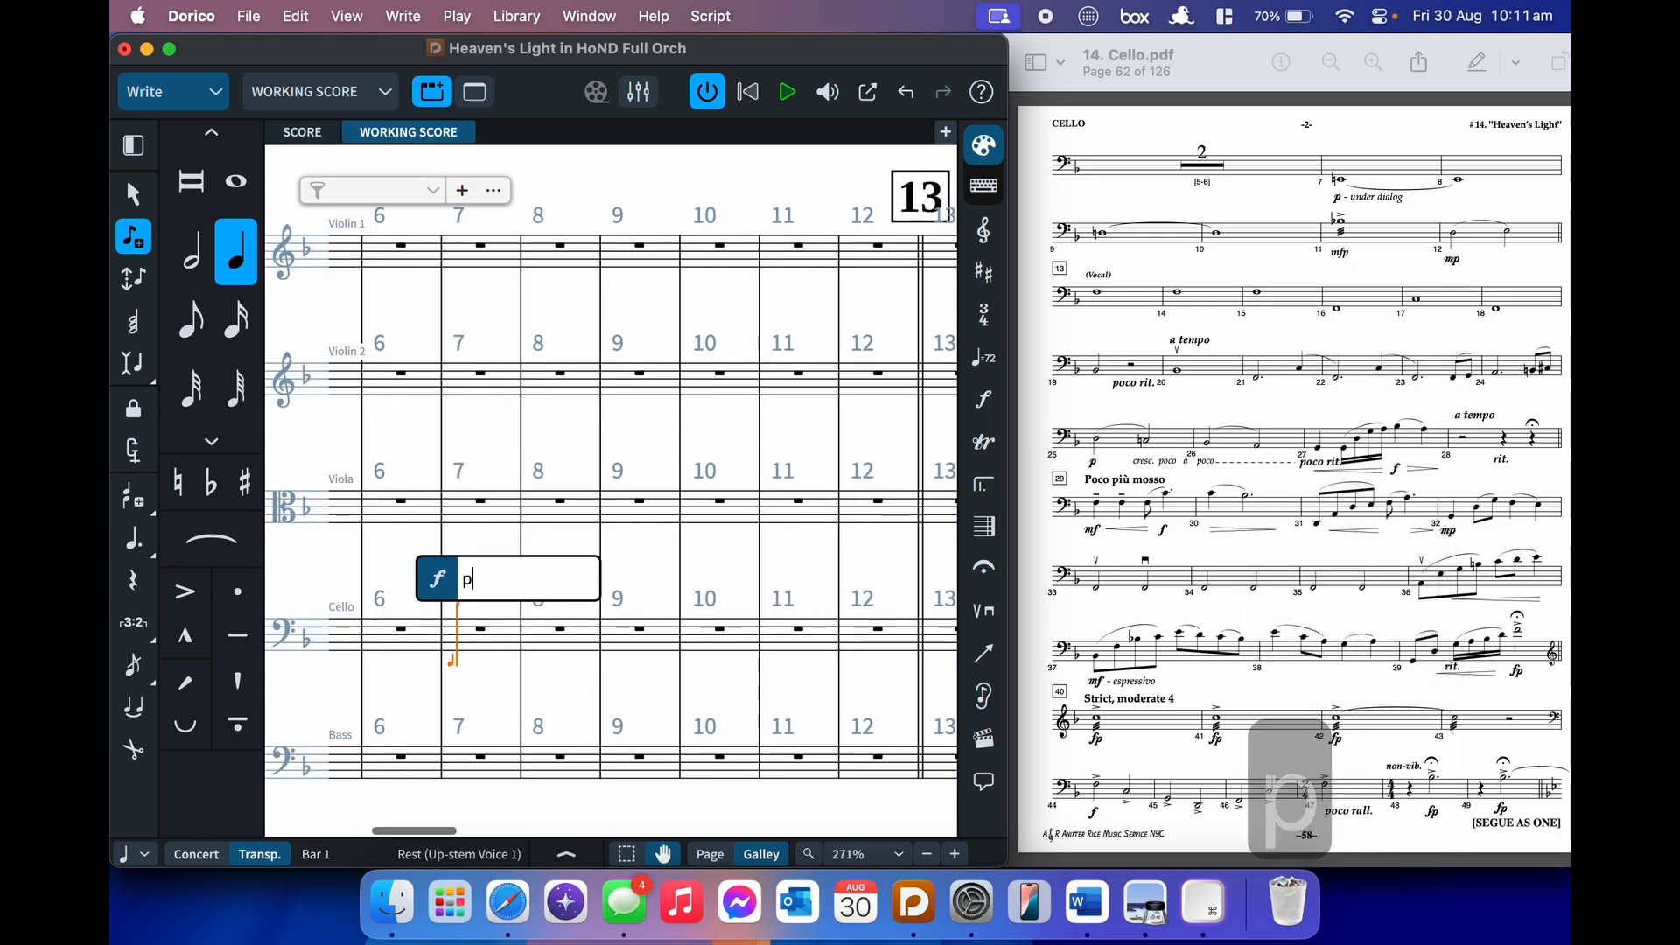
{"action": "key", "text": "Return"}
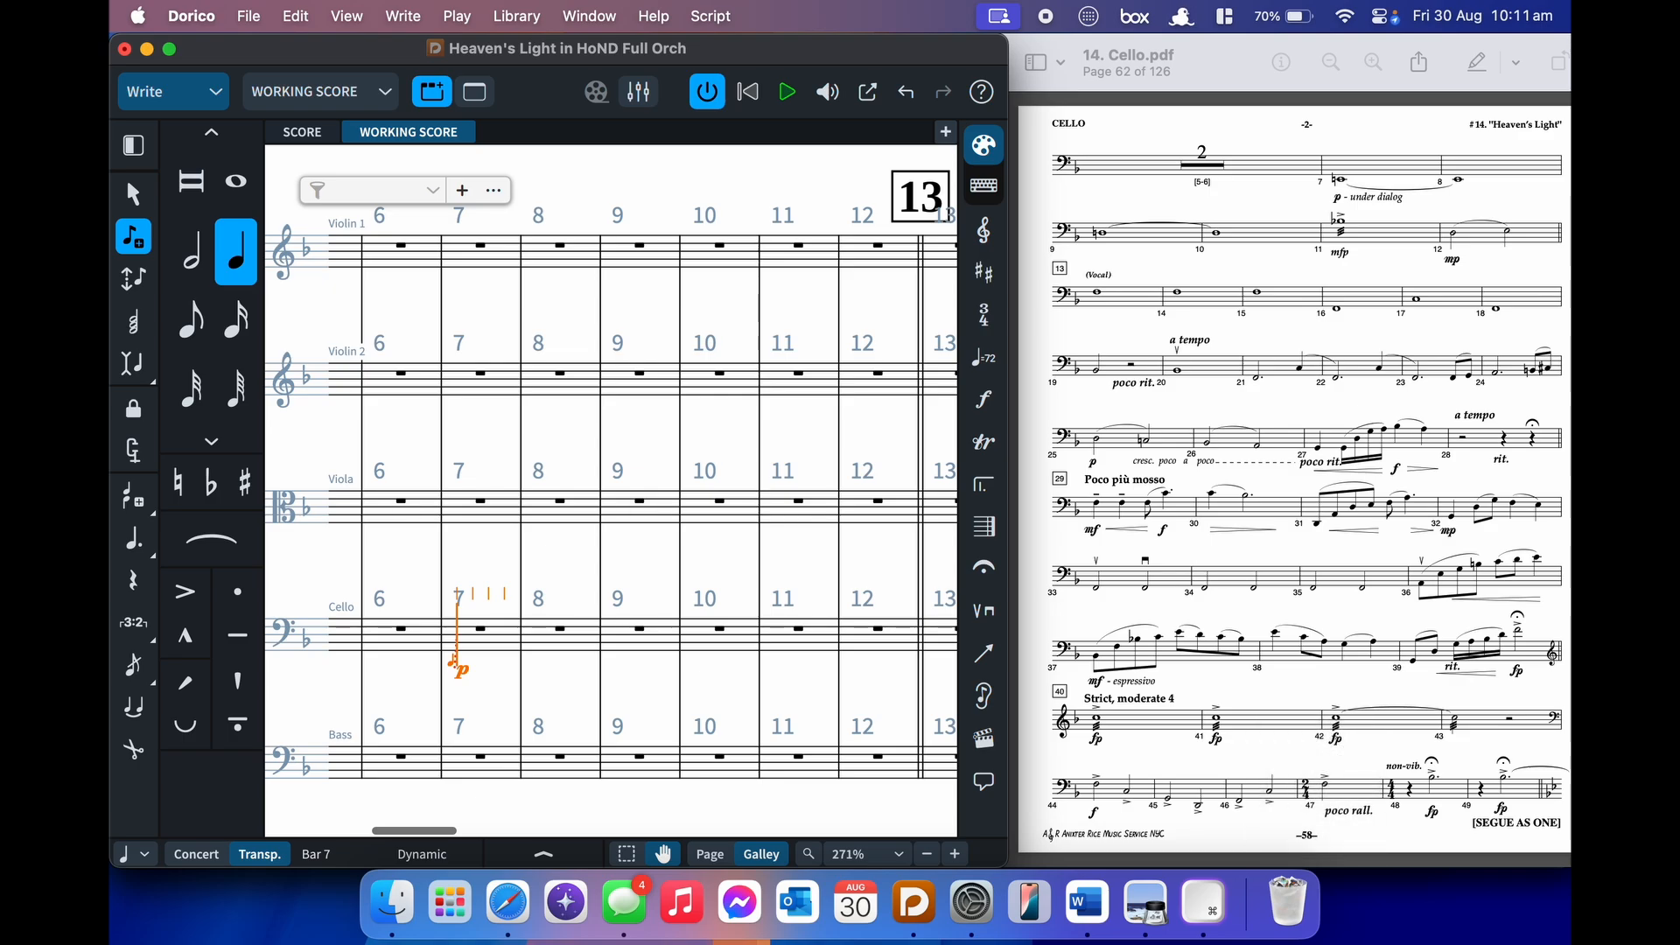
{"action": "key", "text": "shift+d"}
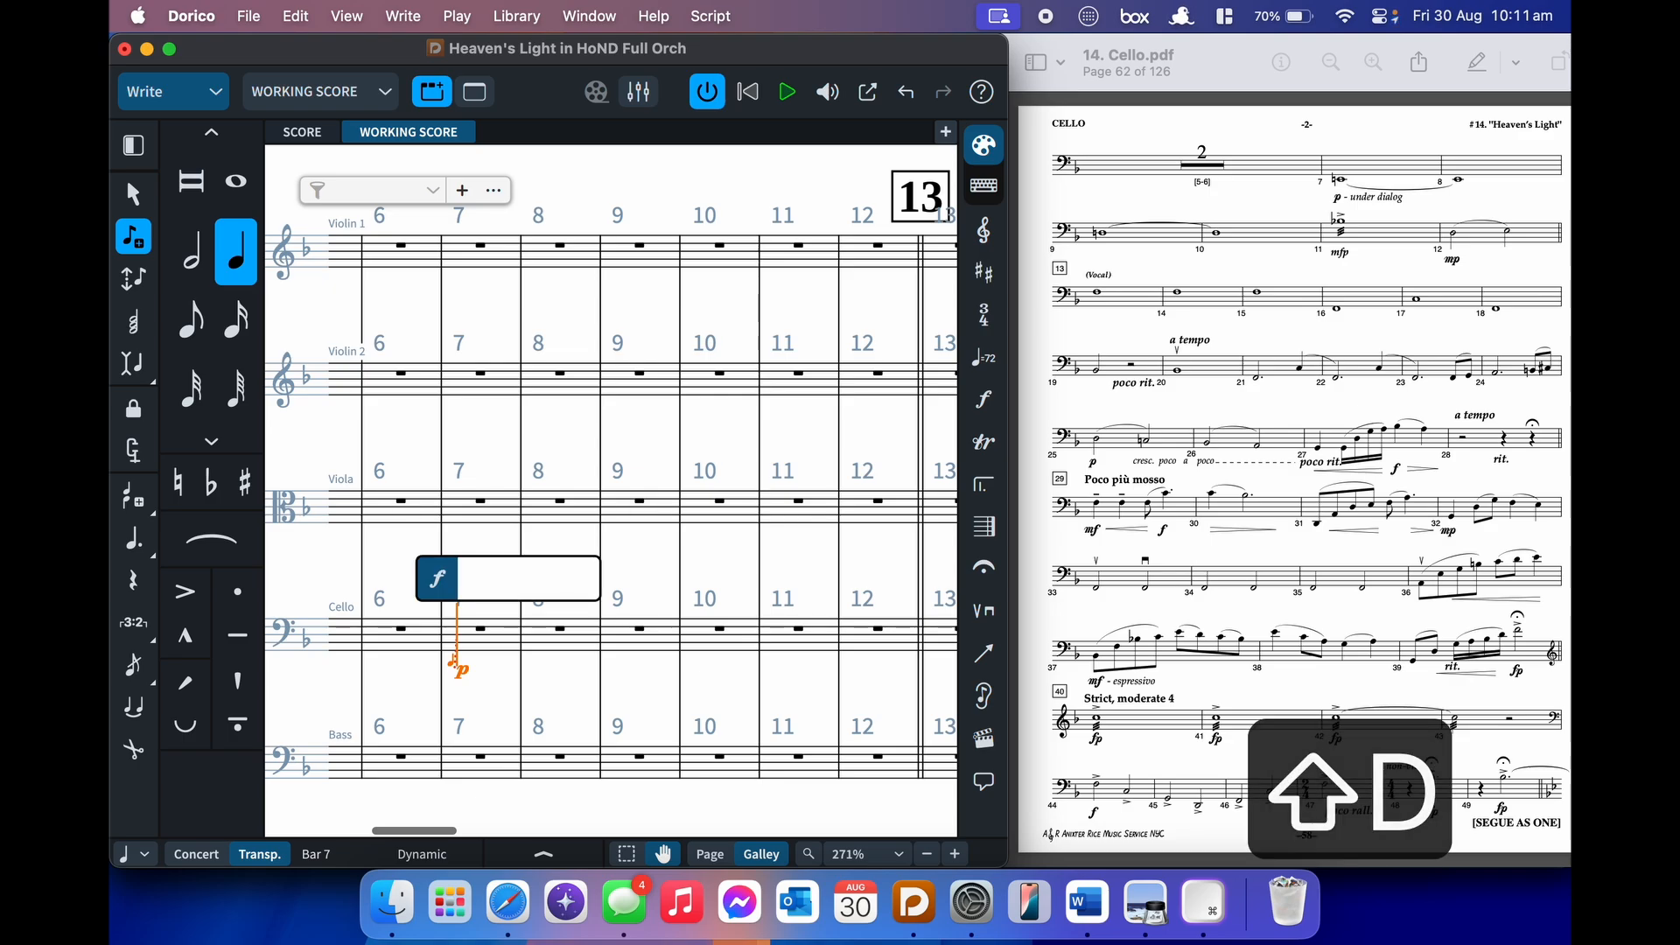
{"action": "type", "text": "p under di"}
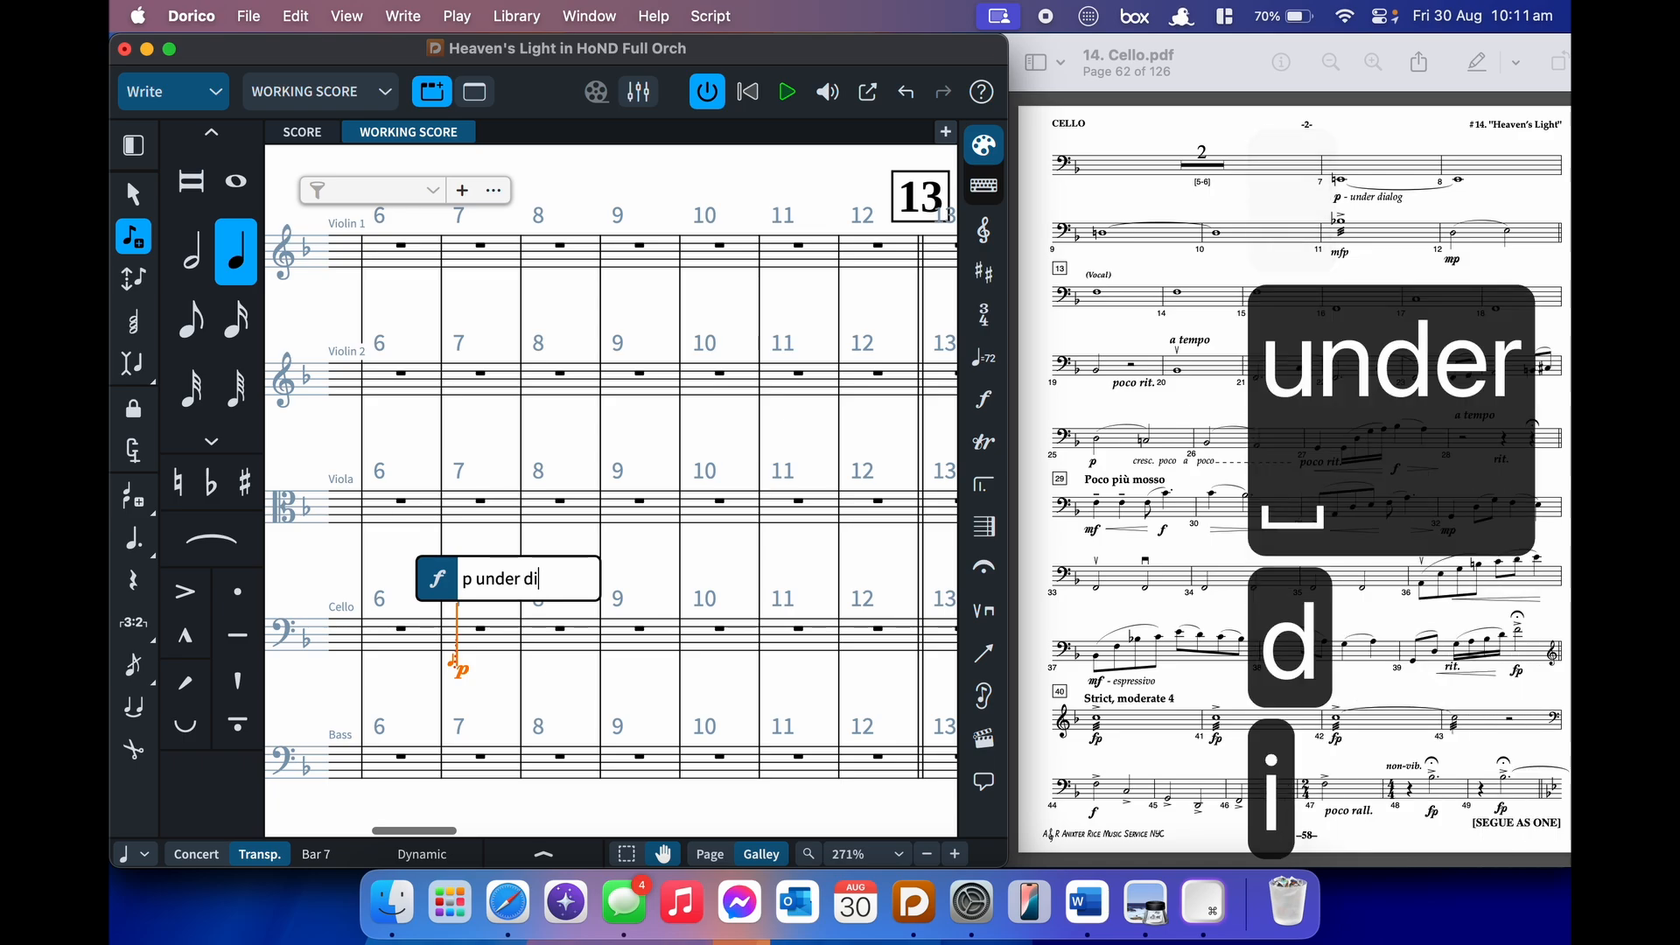
{"action": "type", "text": "alog"}
{"action": "key", "text": "Return"}
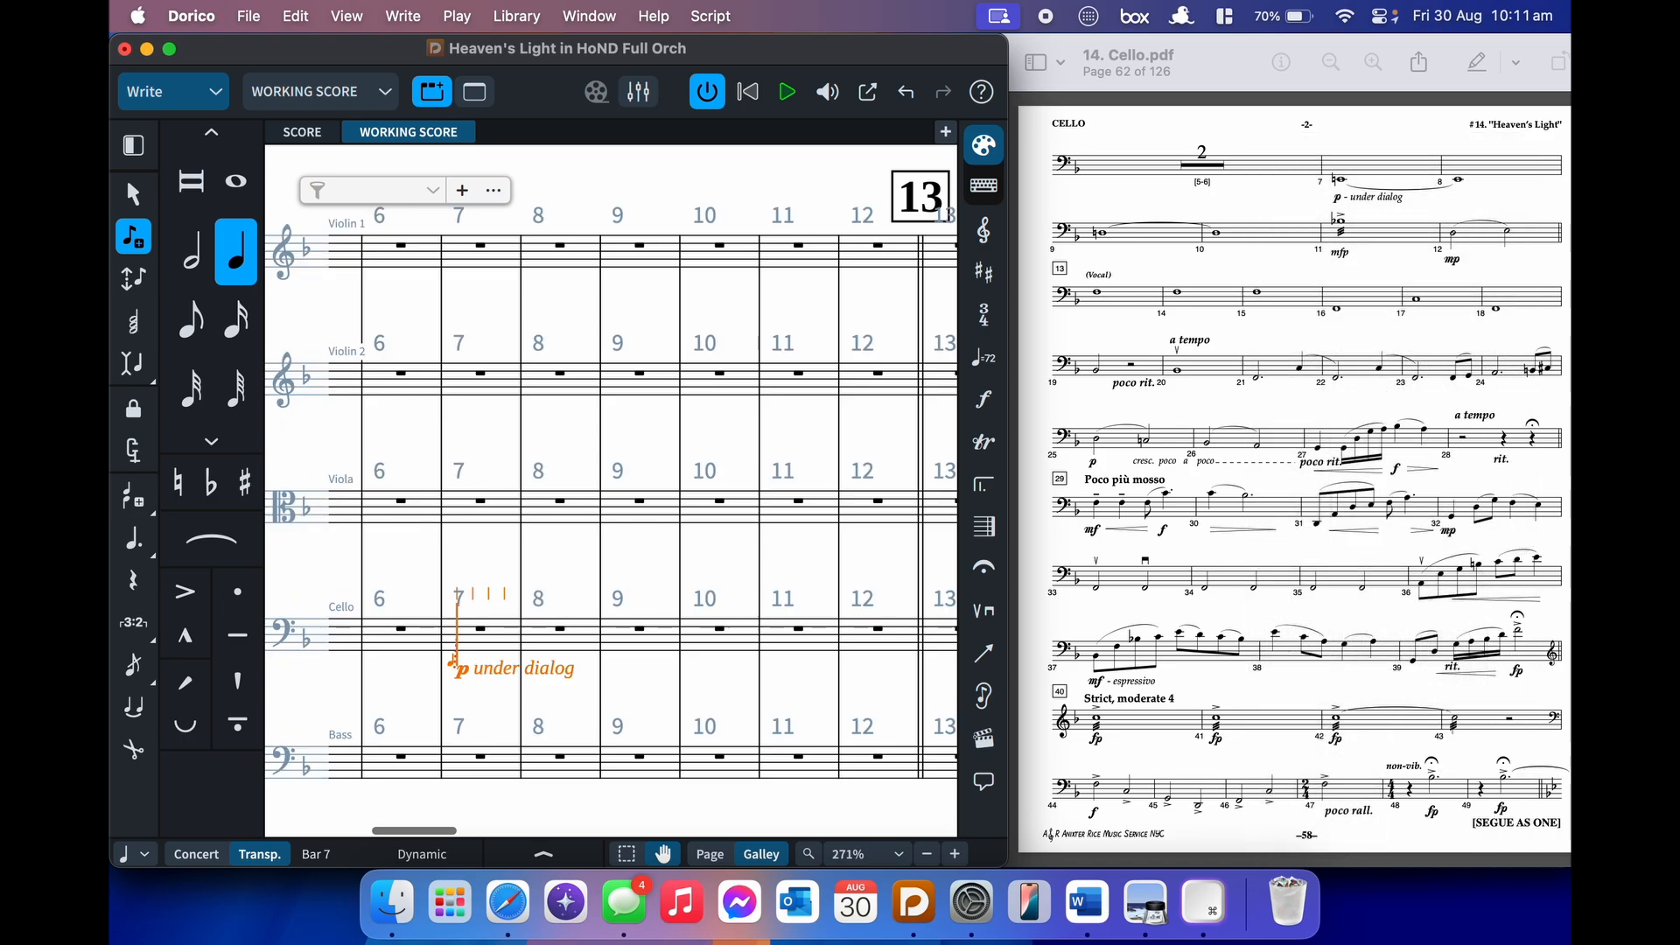
{"action": "key", "text": "shift+d"}
{"action": "type", "text": "p"}
{"action": "key", "text": "Return"}
- Enter a low E as tied whole notes across cello bars 7–8
{"action": "key", "text": "9"}
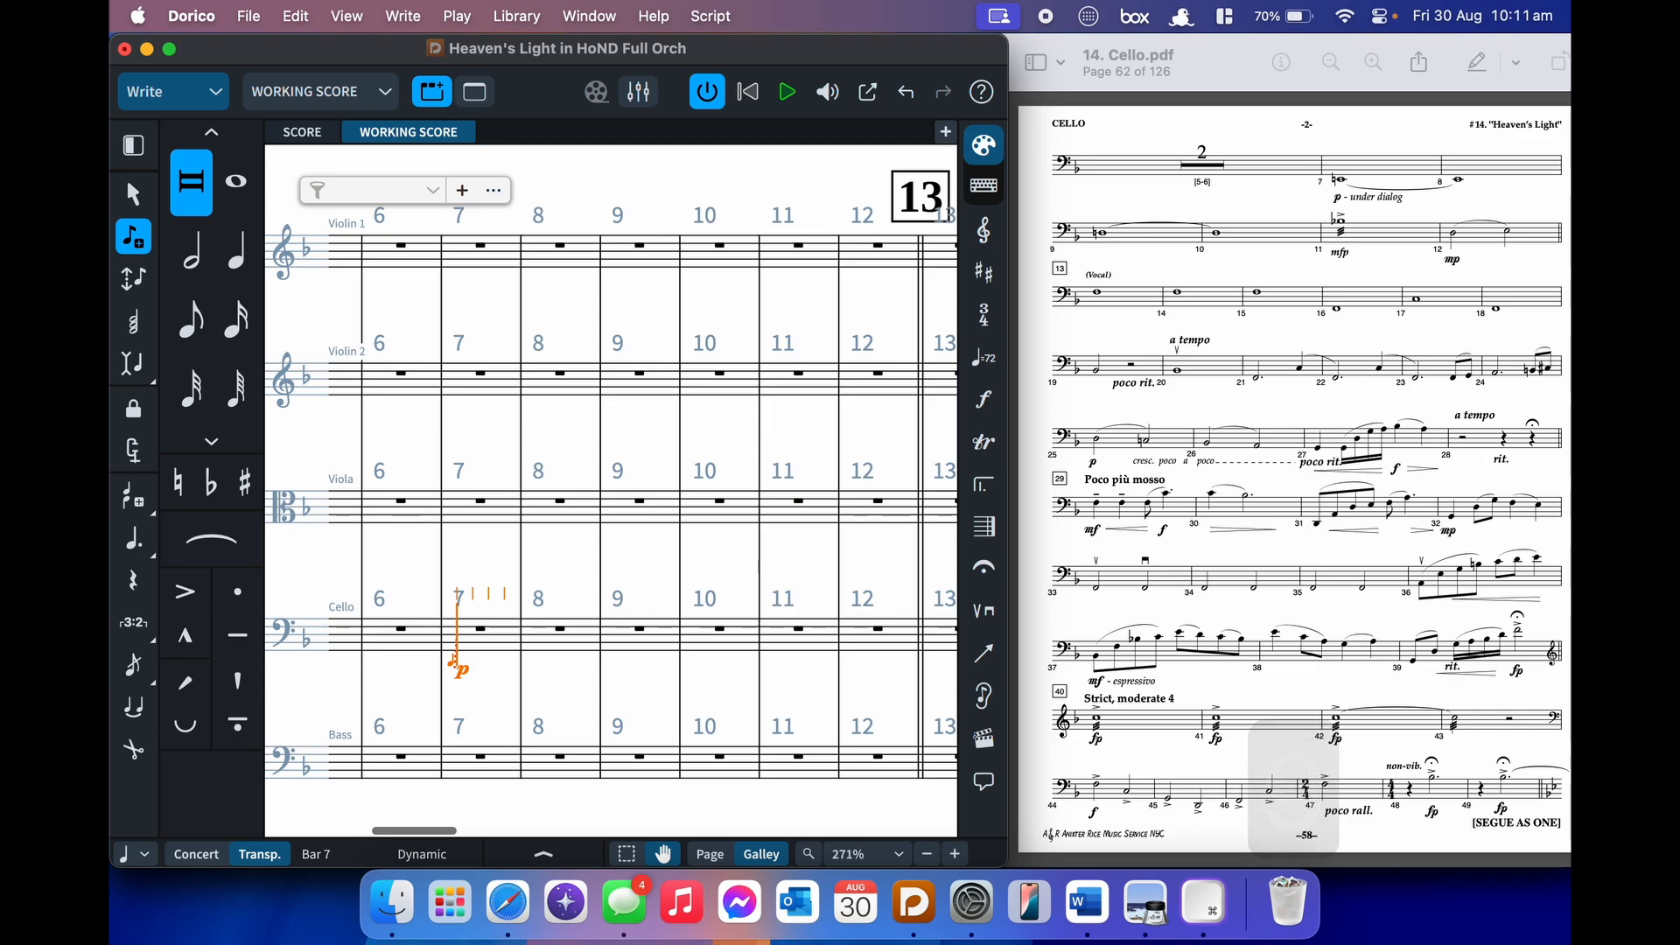
{"action": "key", "text": "e"}
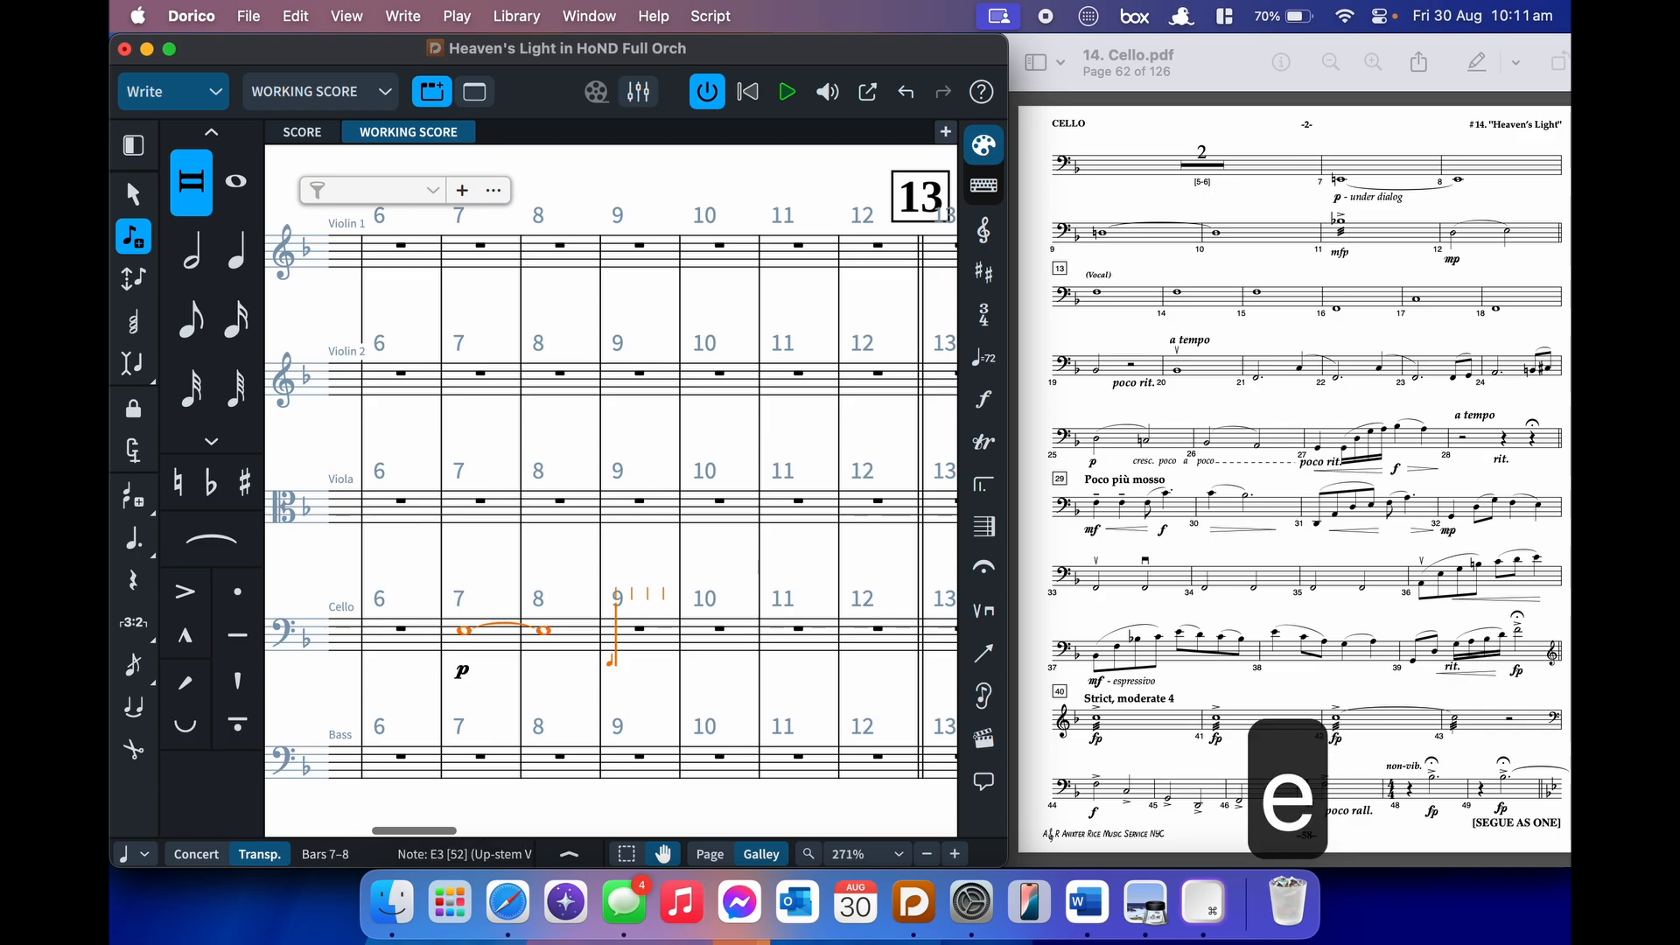
{"action": "key", "text": "alt+super+Down"}
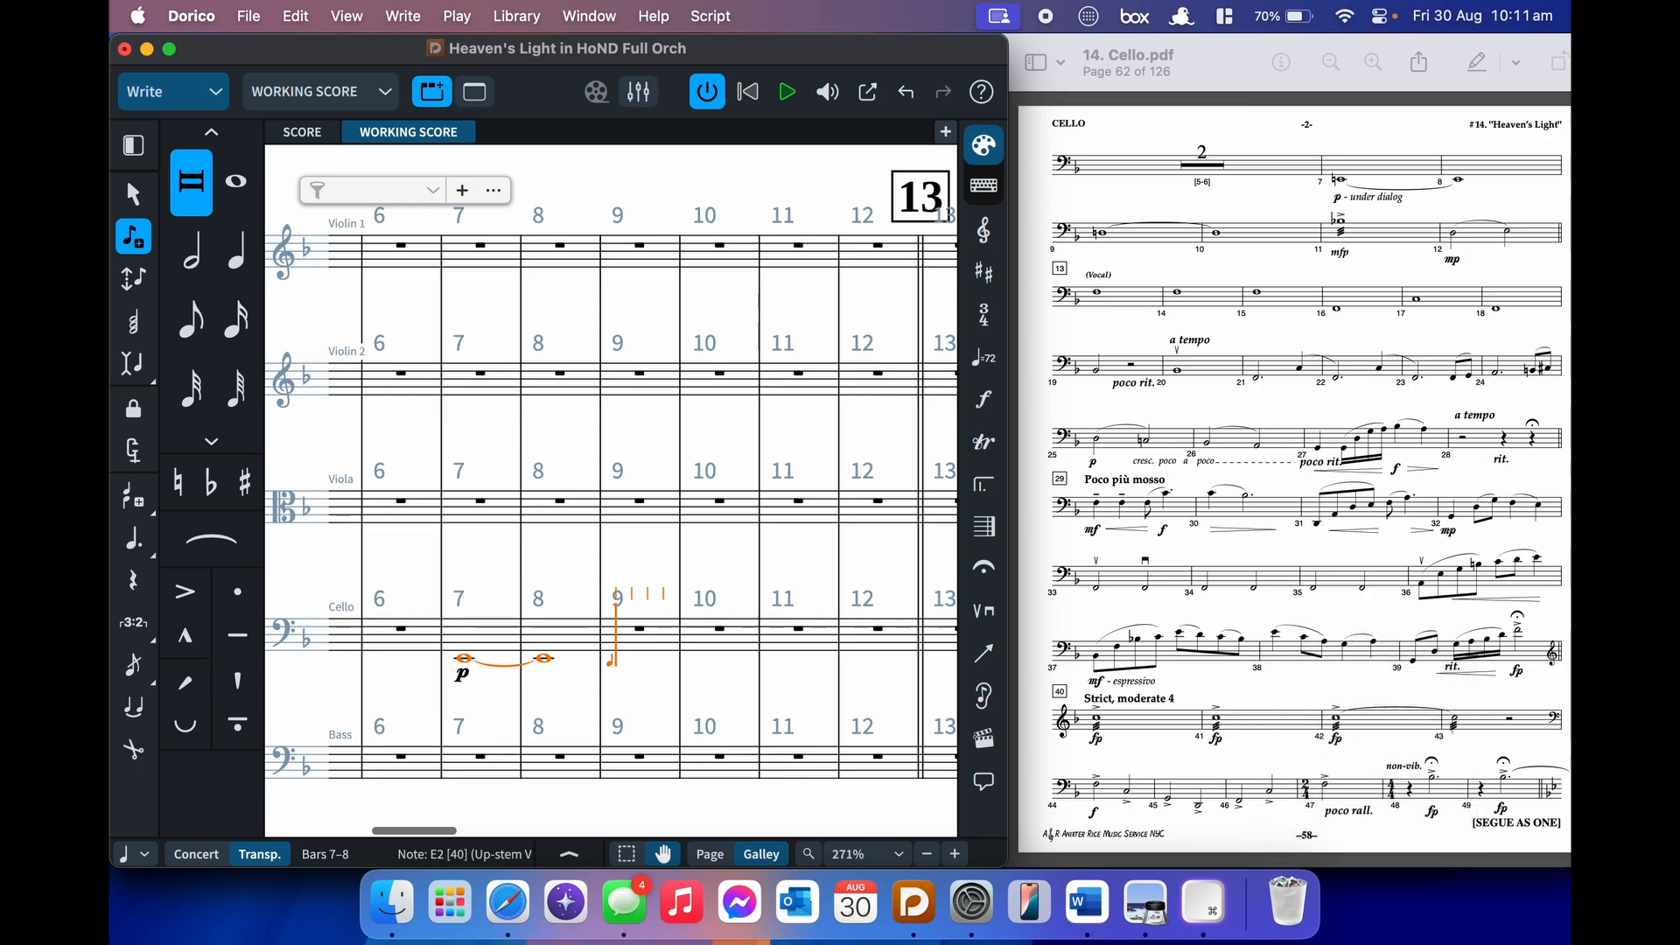
{"action": "key", "text": "BackSpace"}
{"action": "key", "text": "BackSpace"}
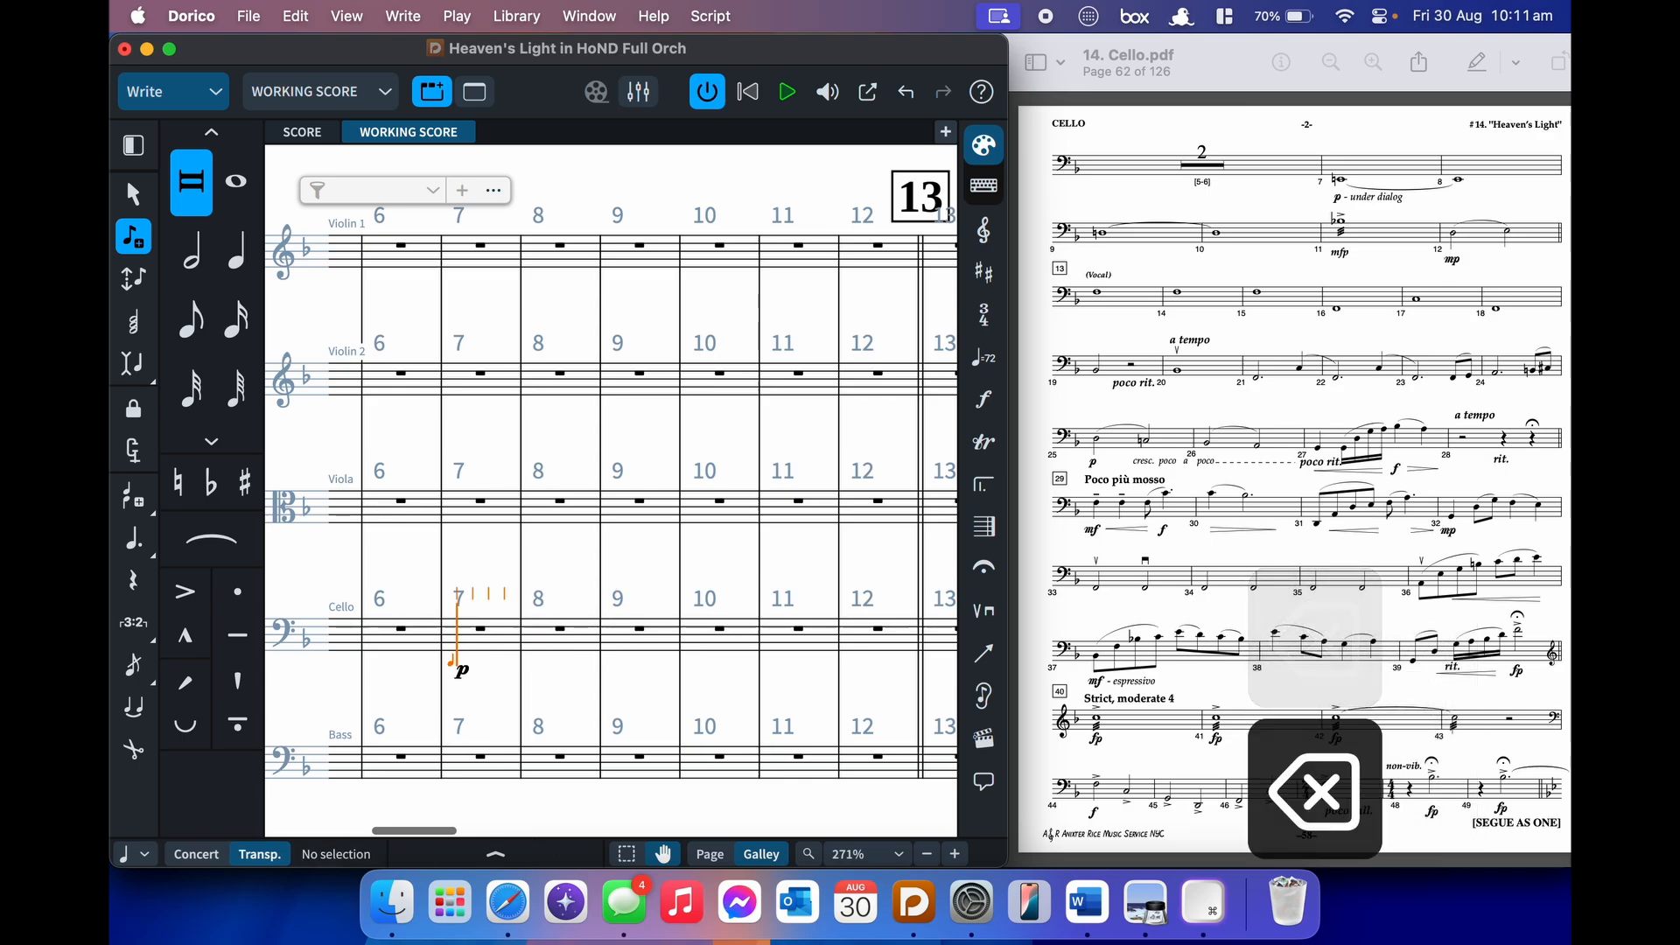
{"action": "key", "text": "8"}
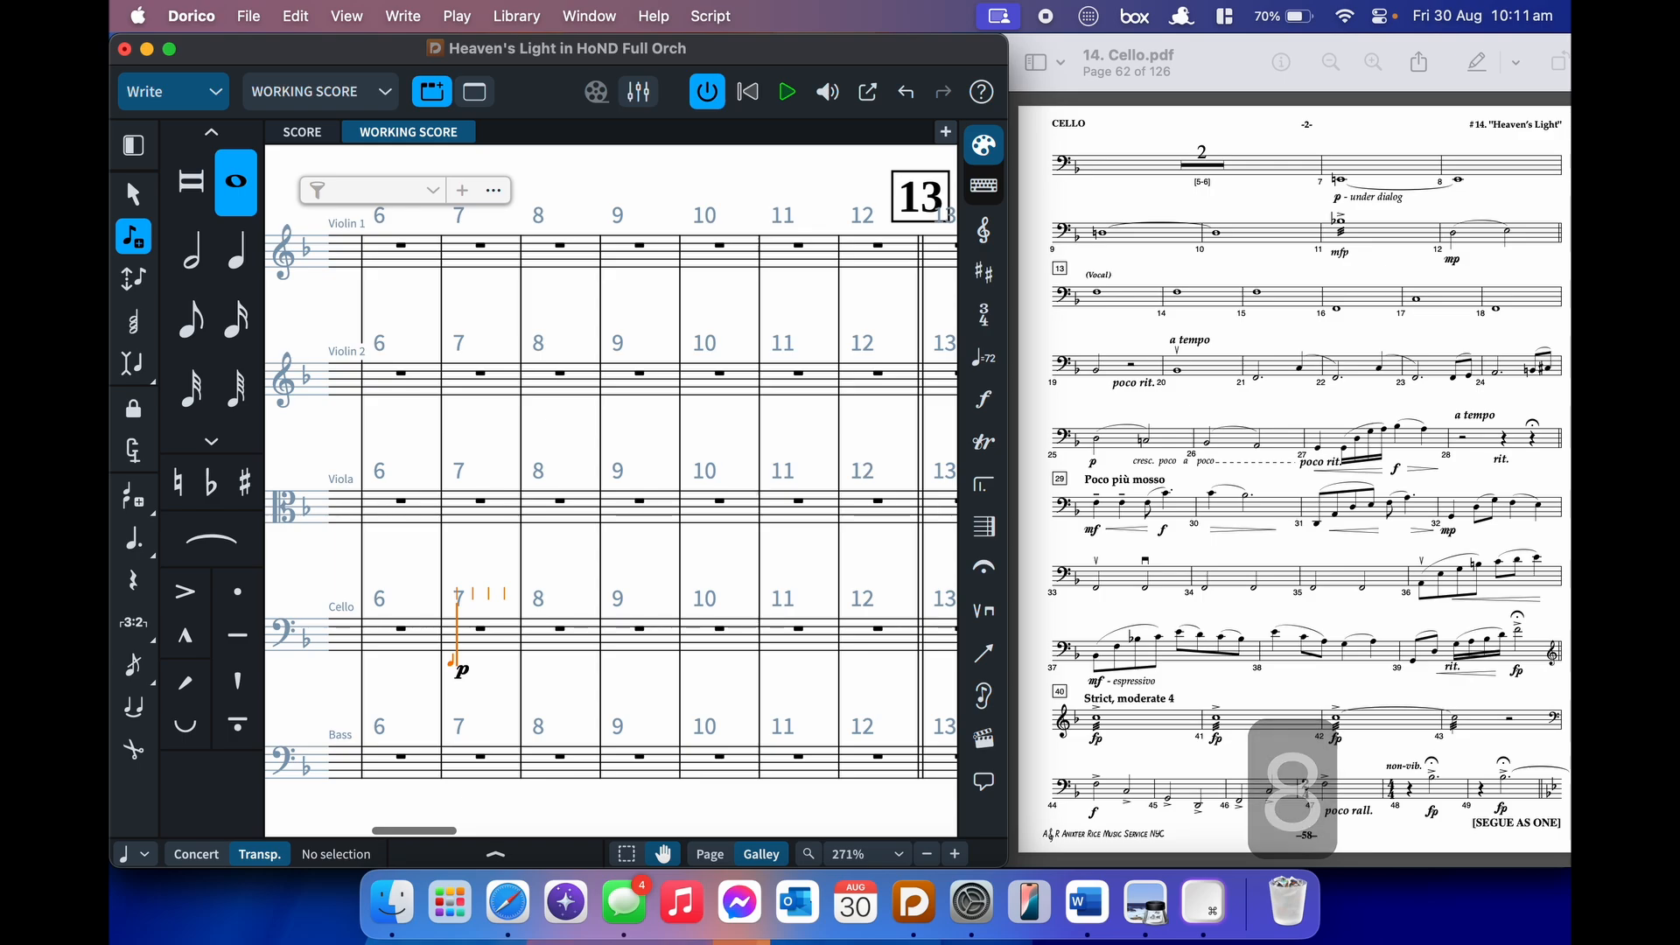
{"action": "key", "text": "e"}
{"action": "key", "text": "alt+super+Down"}
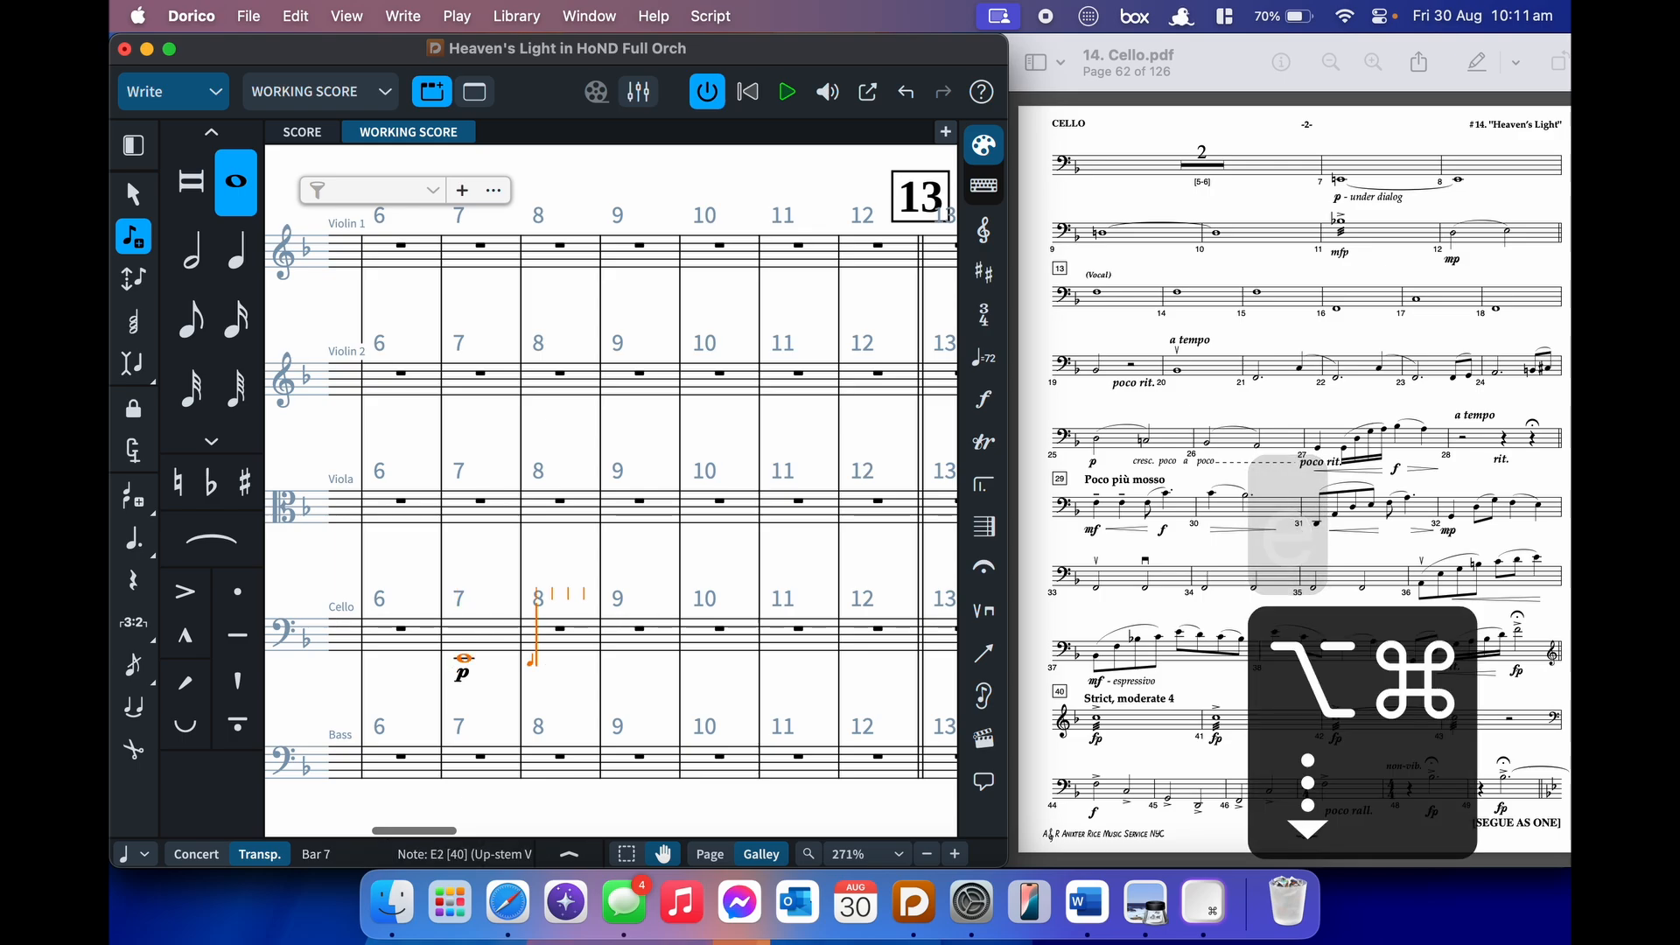
{"action": "key", "text": "t"}
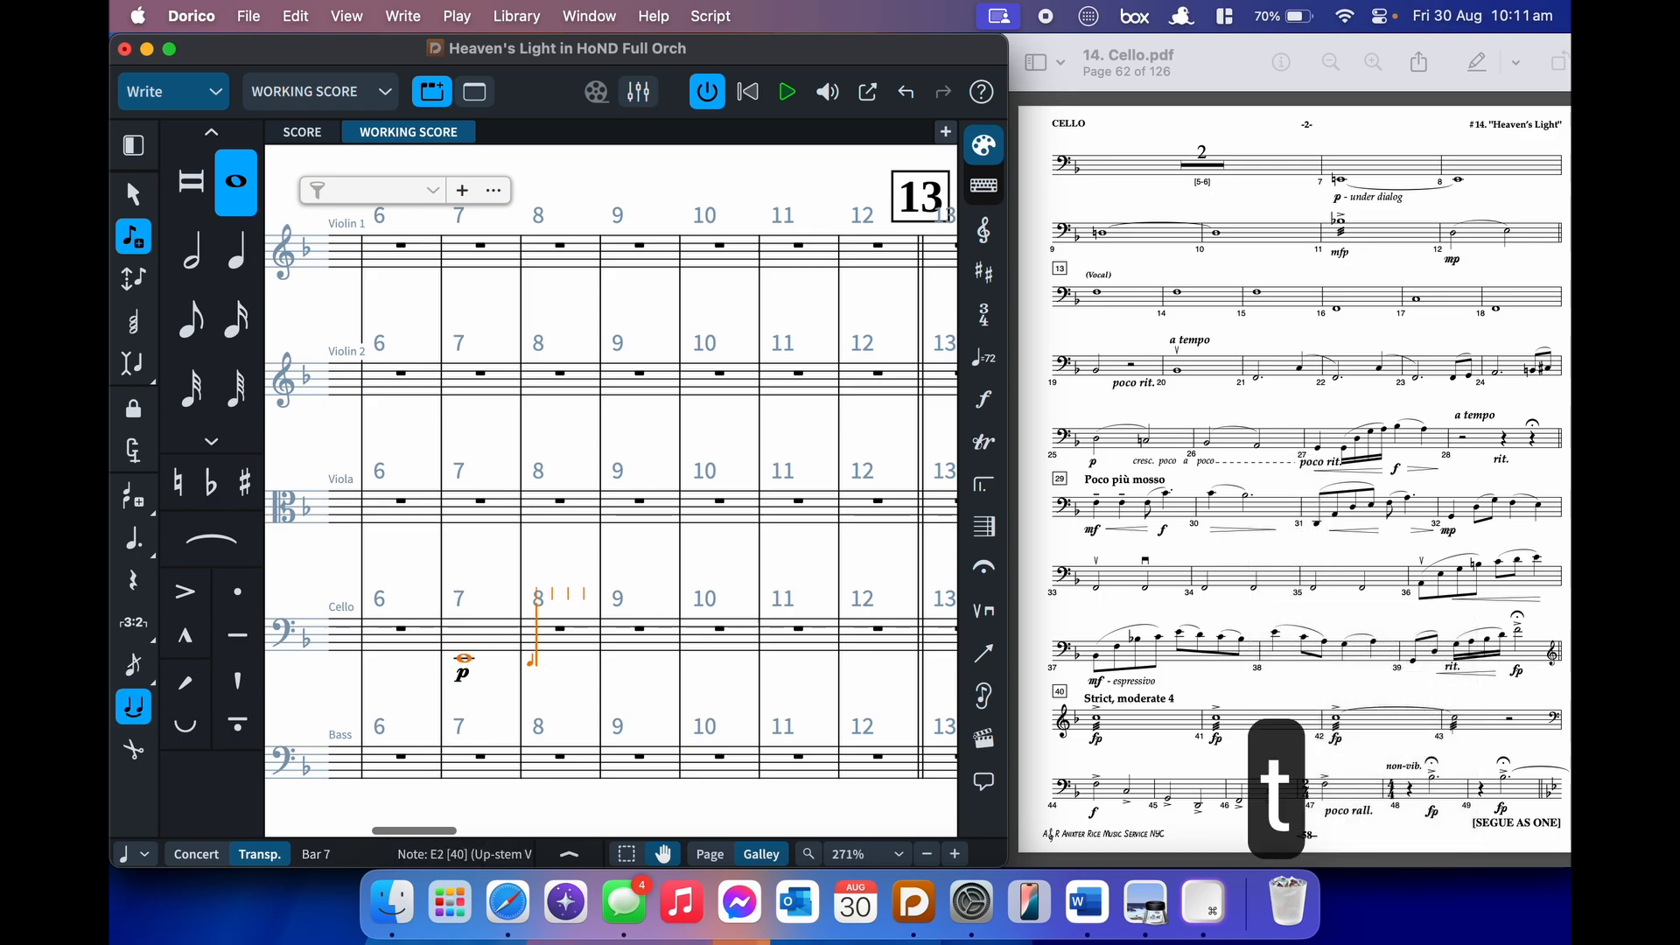
{"action": "key", "text": "e"}
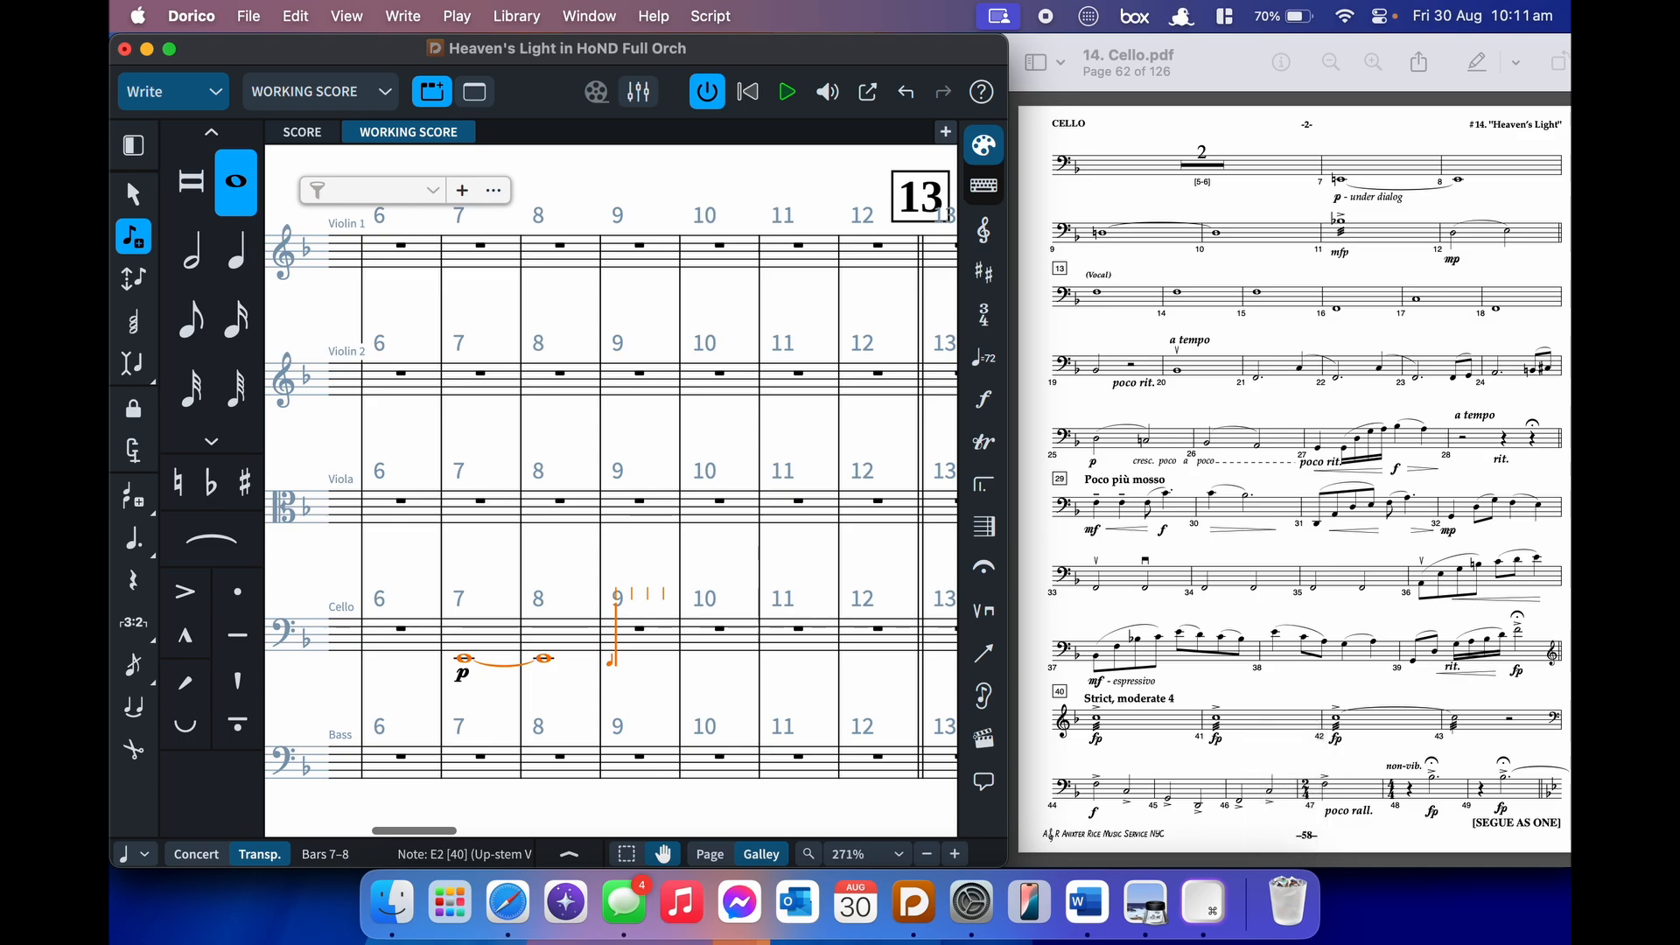
{"action": "key", "text": "Escape"}
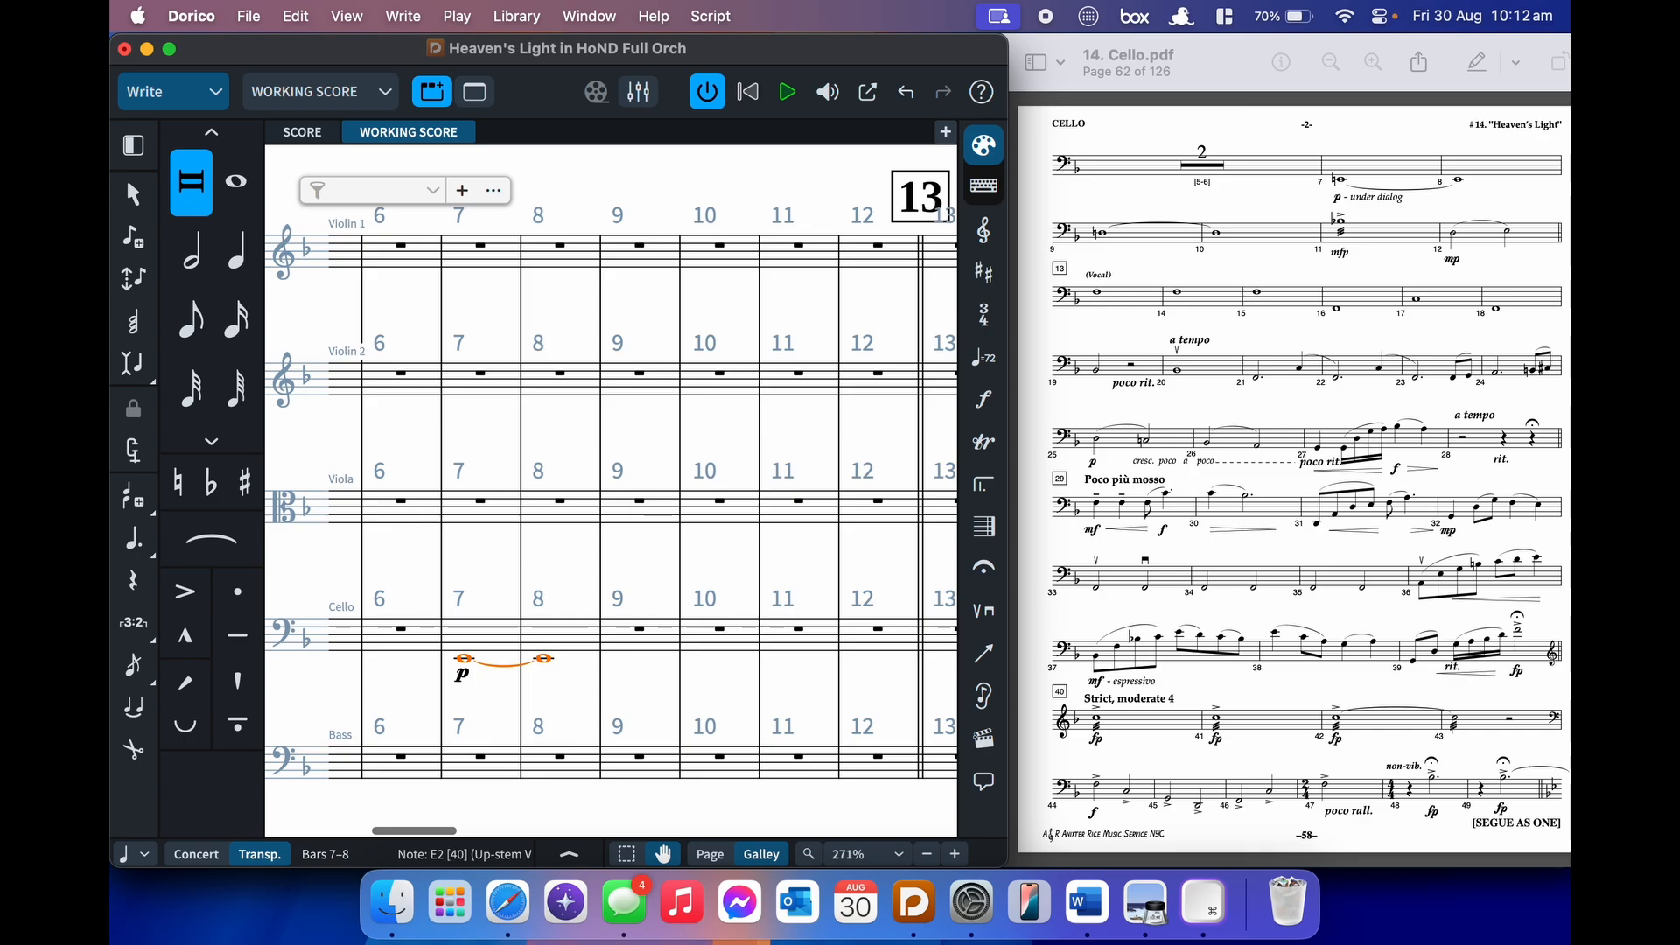
- Clear the stray natural and enter a D3 tied across cello bars 9–10
{"action": "key", "text": "0"}
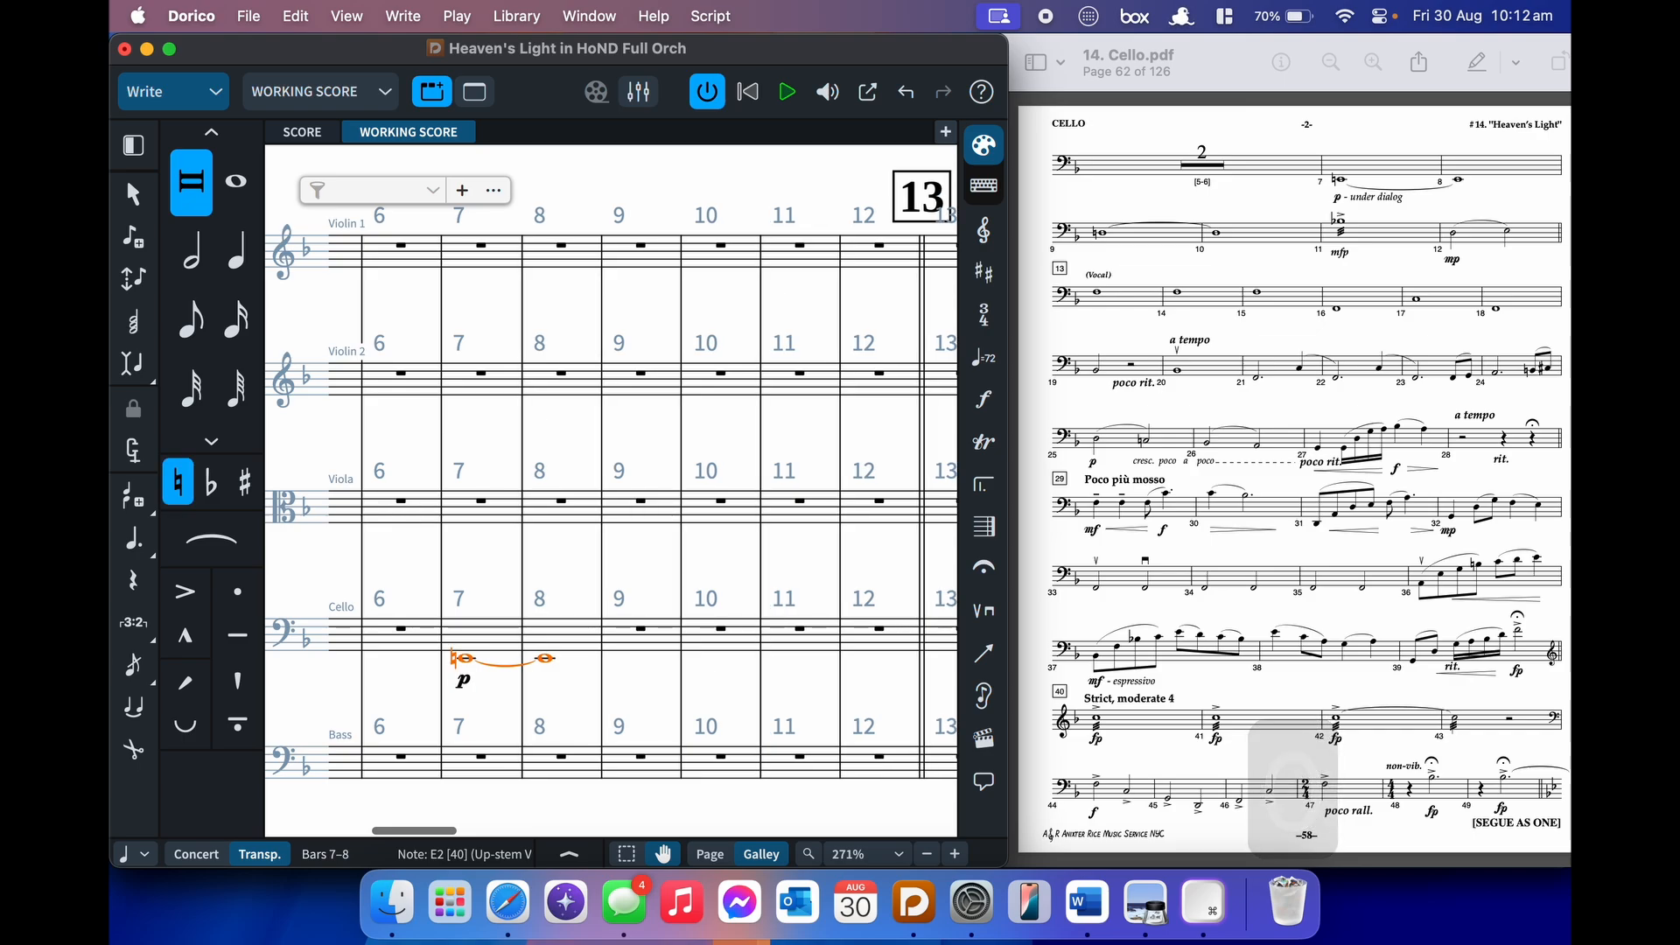
{"action": "key", "text": "0"}
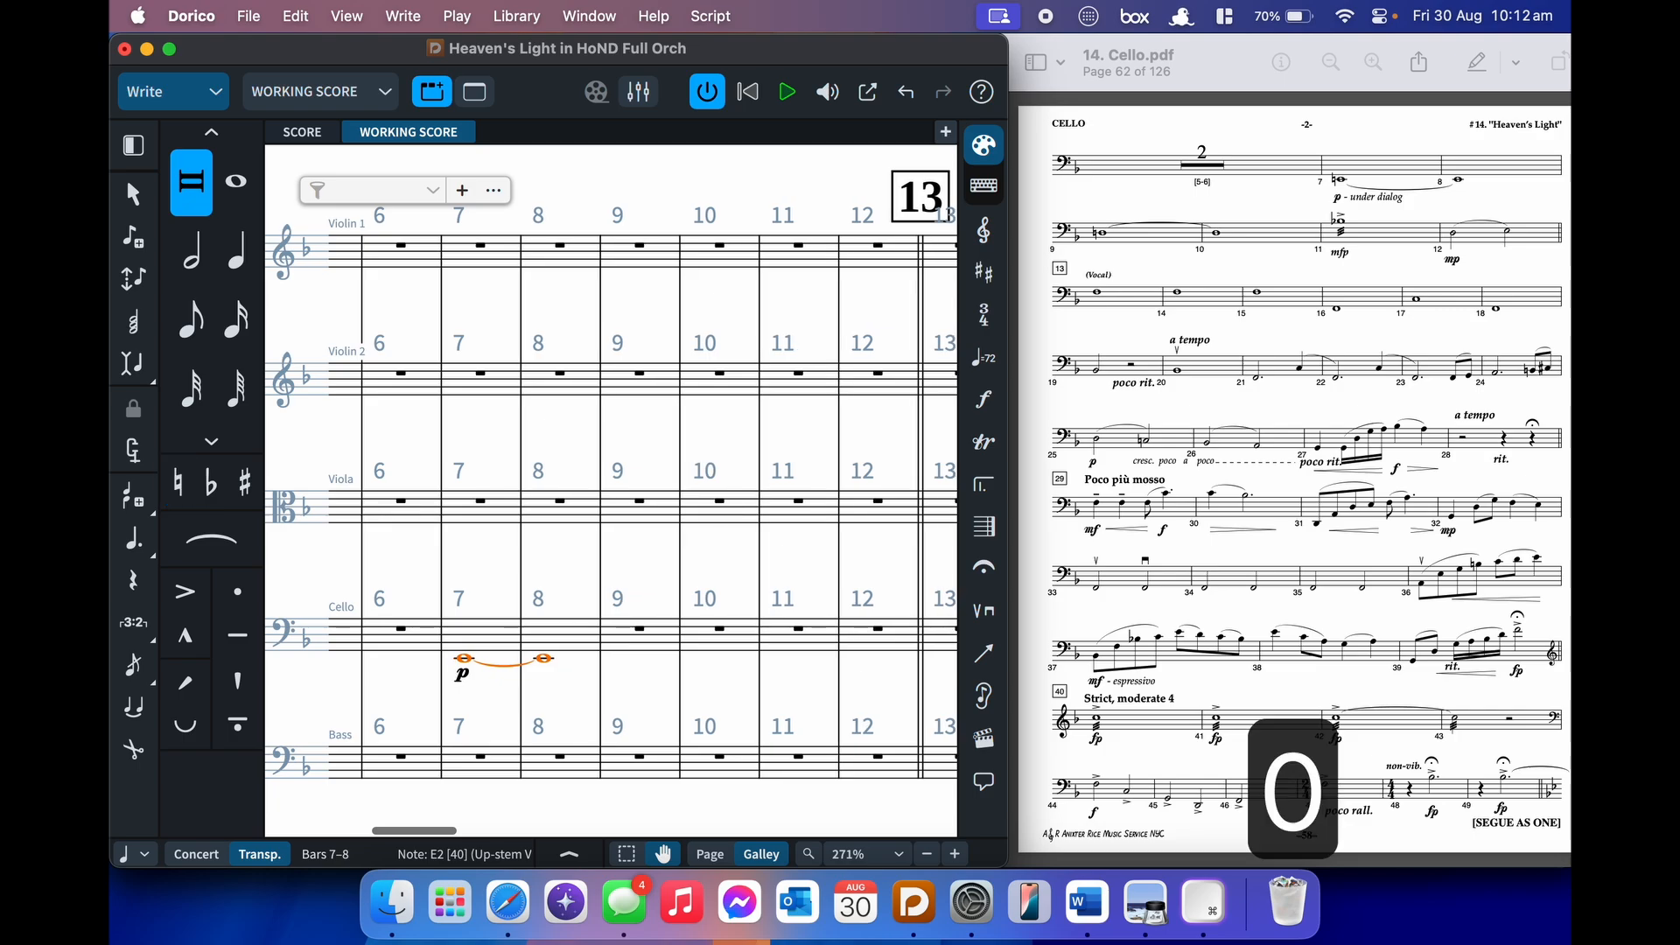
{"action": "key", "text": "Return"}
{"action": "key", "text": "super+Right"}
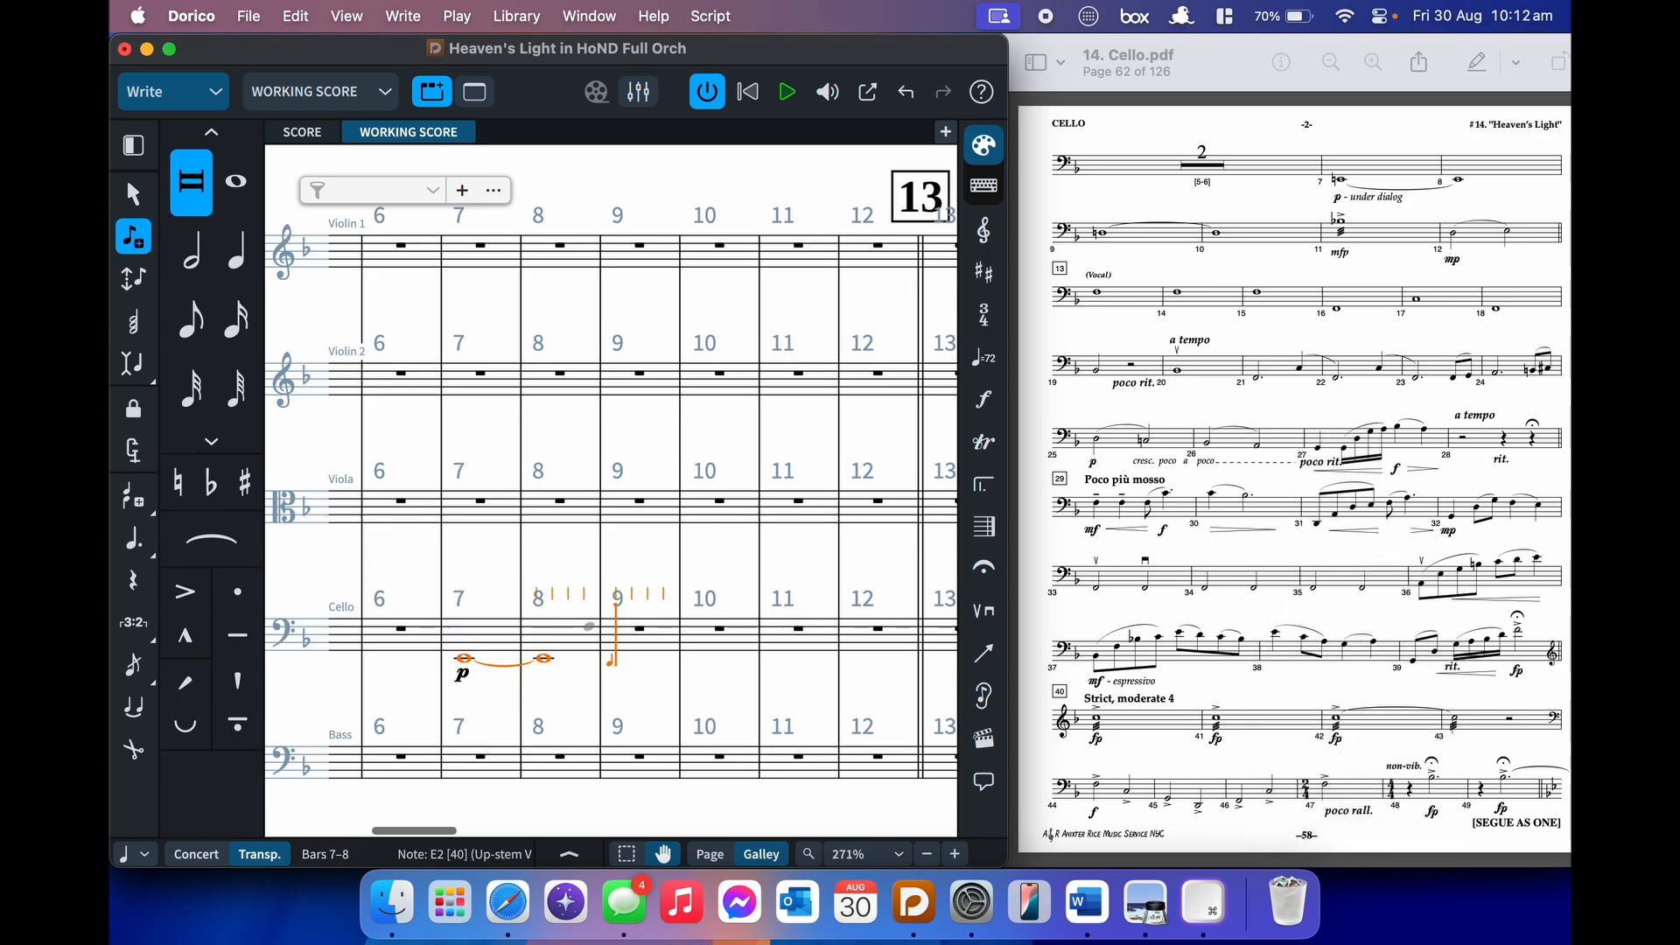
{"action": "key", "text": "0"}
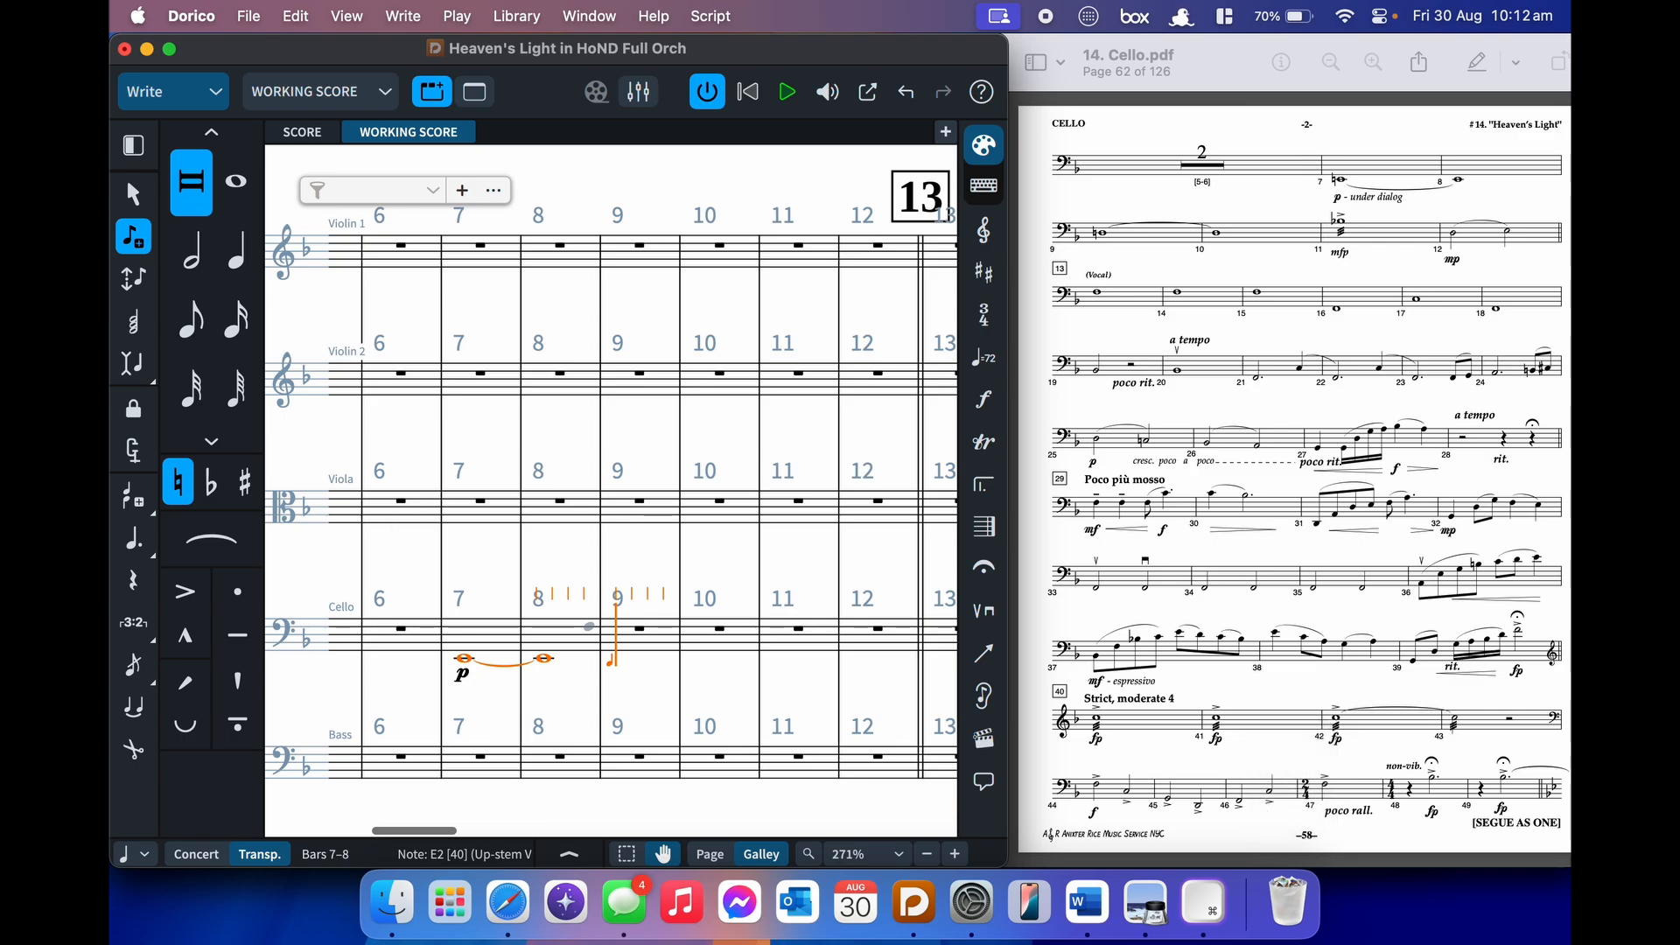
{"action": "key", "text": "d"}
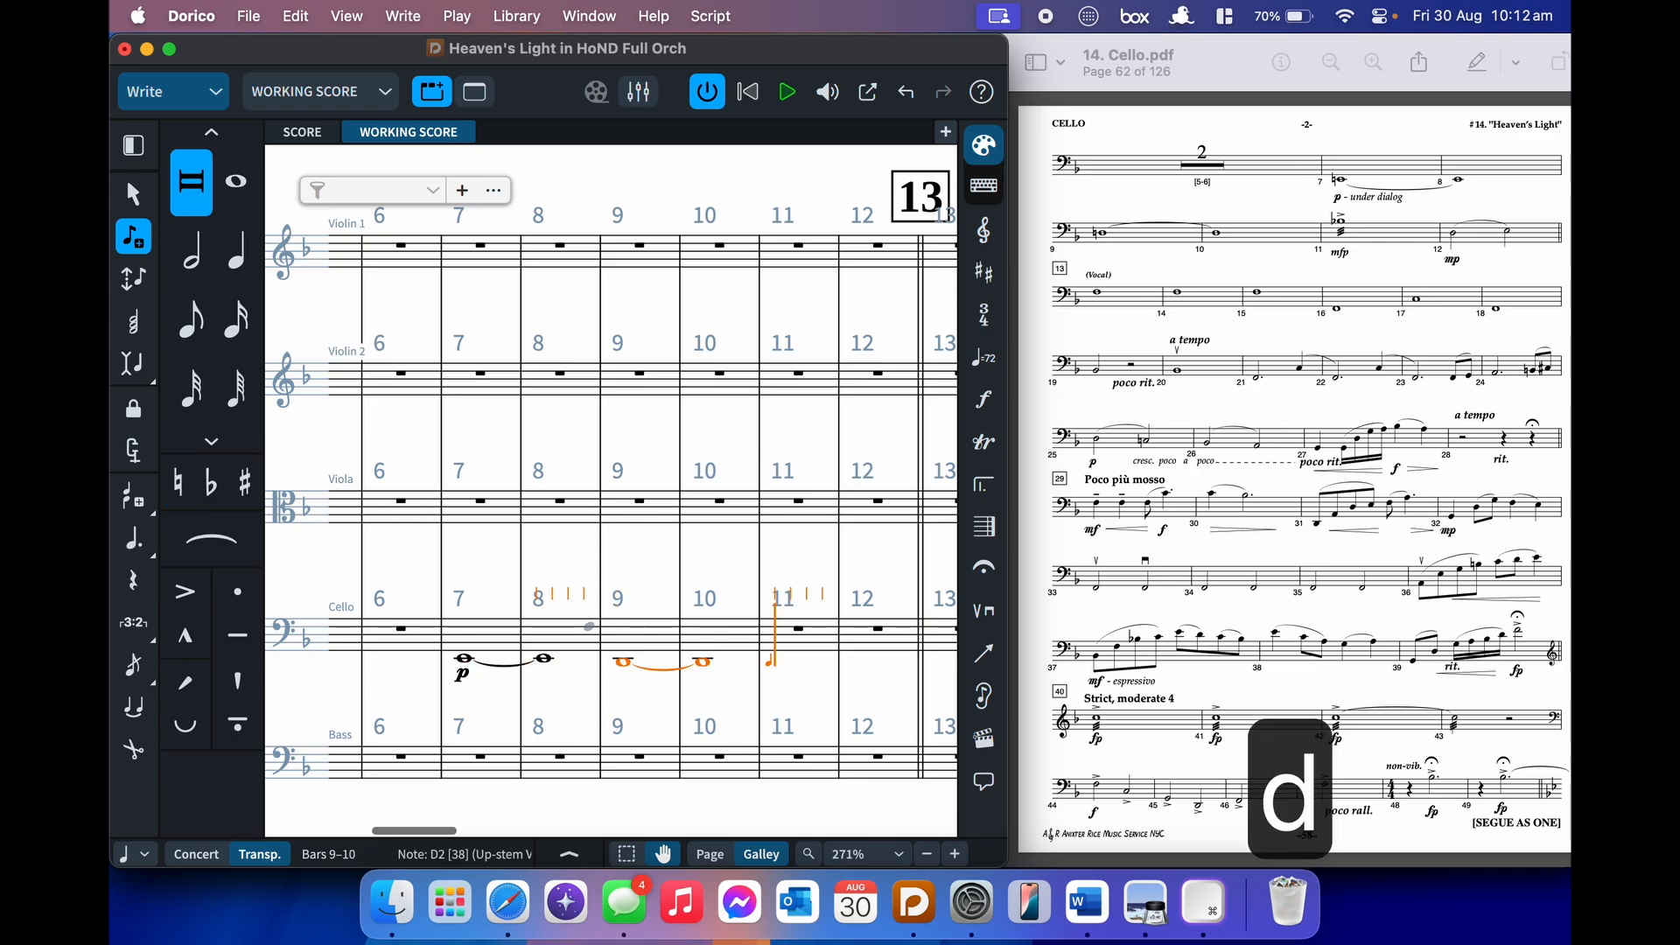
{"action": "key", "text": "super+z"}
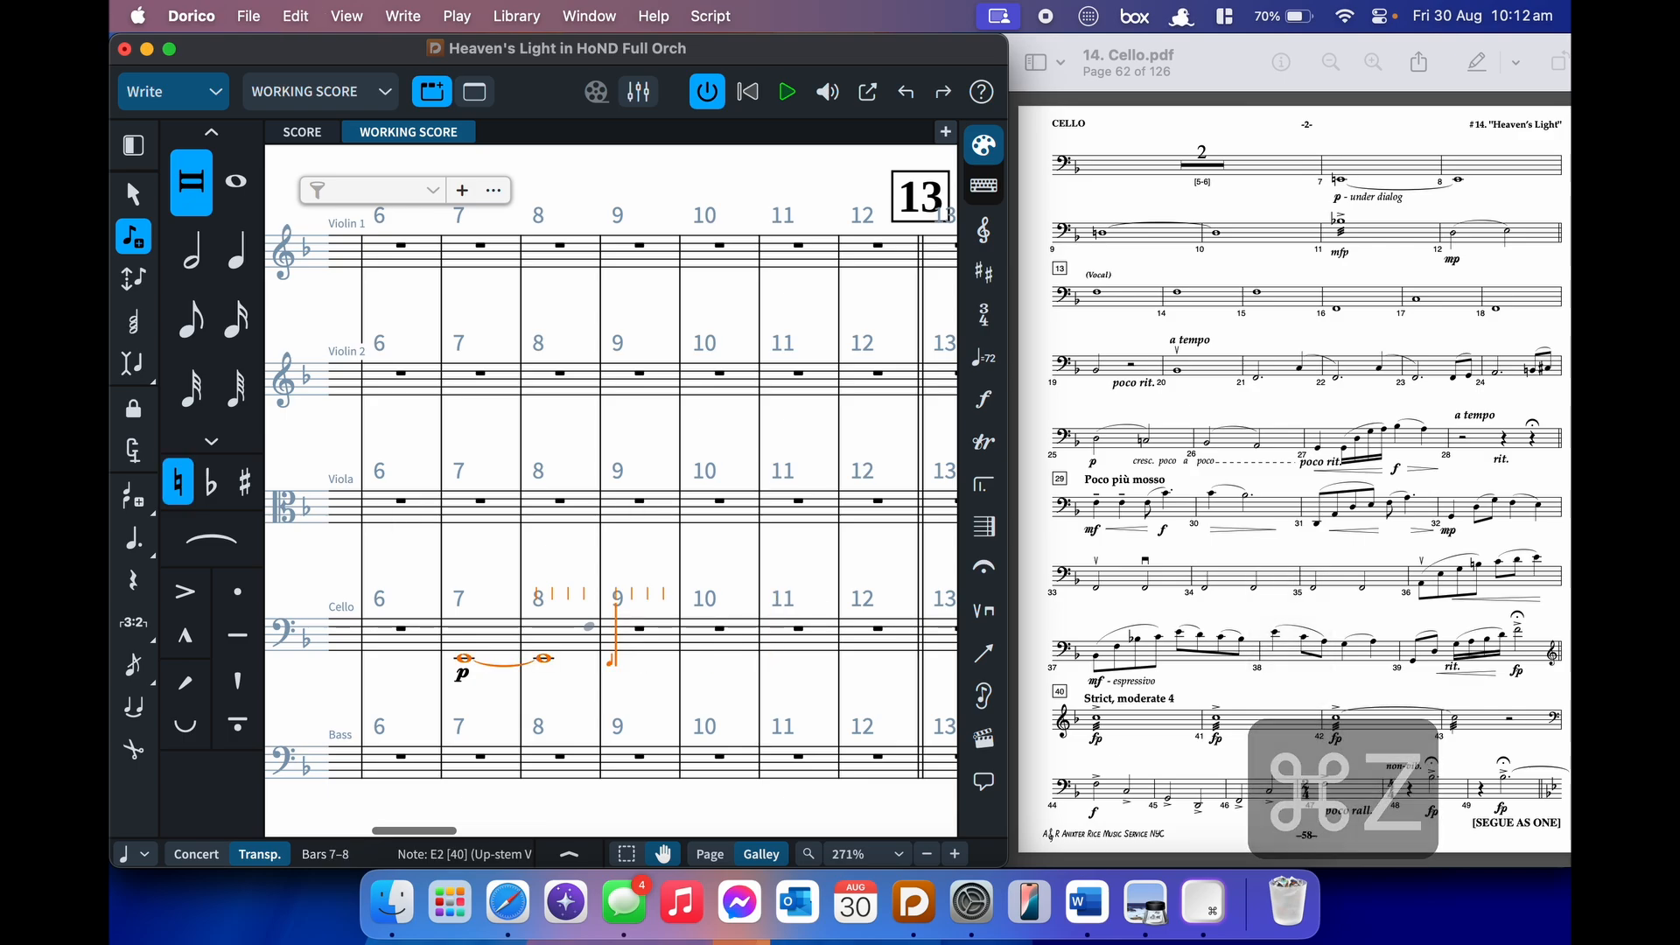
{"action": "key", "text": "alt+shift+d"}
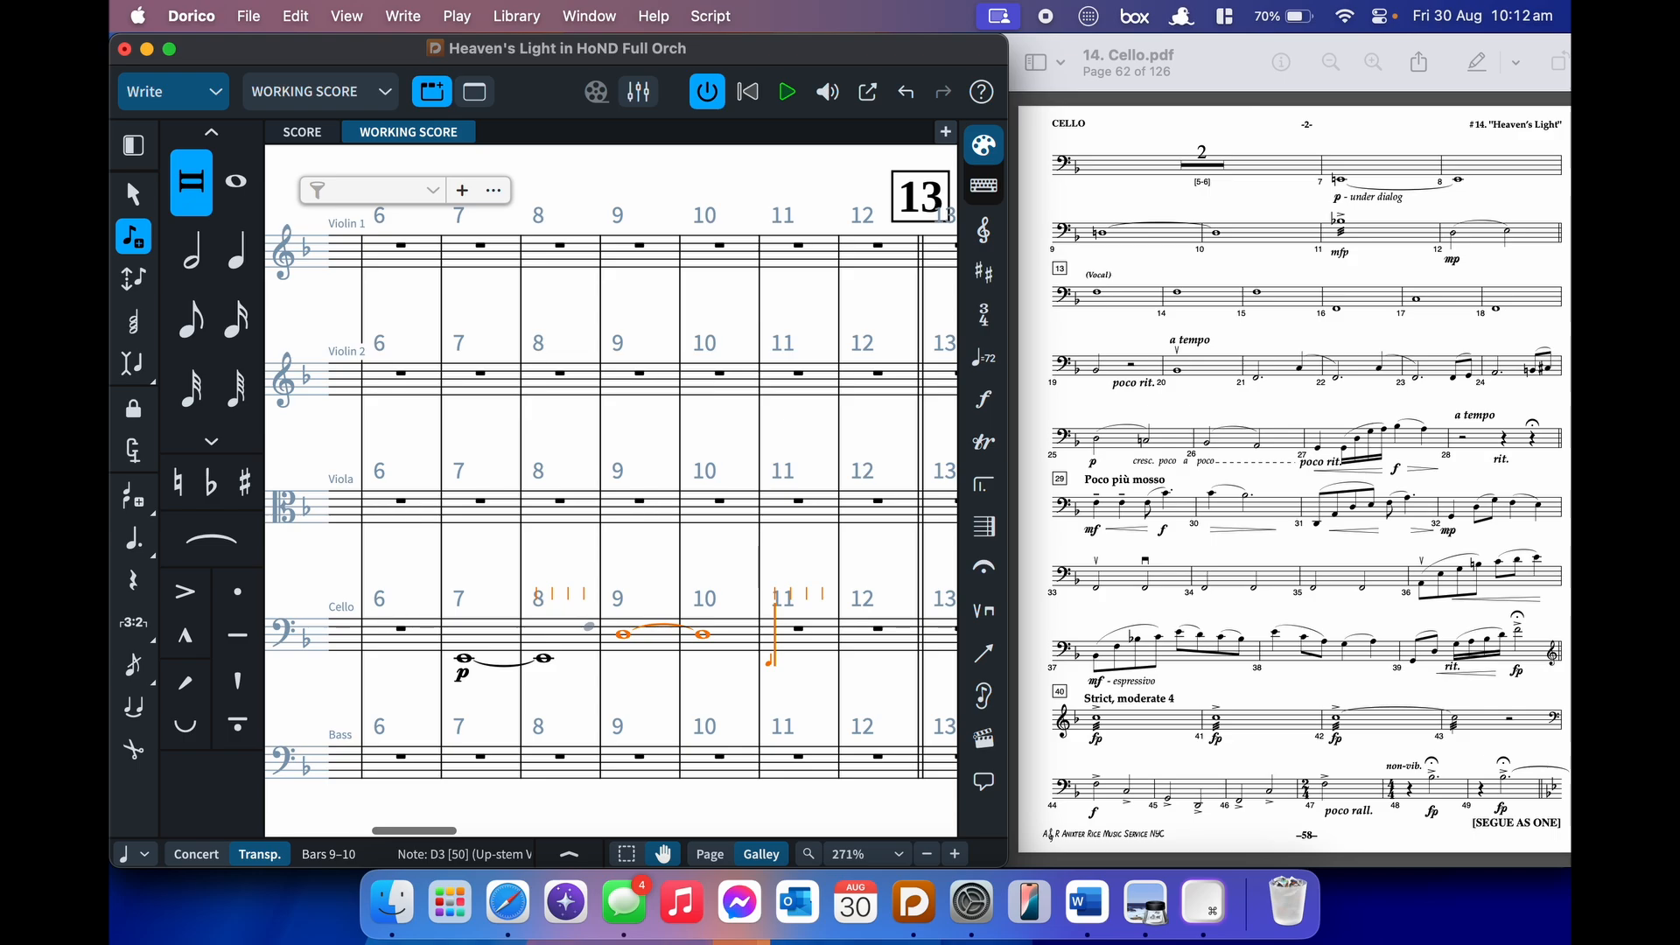
- Add an mfp dynamic at cello bar 11, then bring up Engraving Options
{"action": "key", "text": "shift+d"}
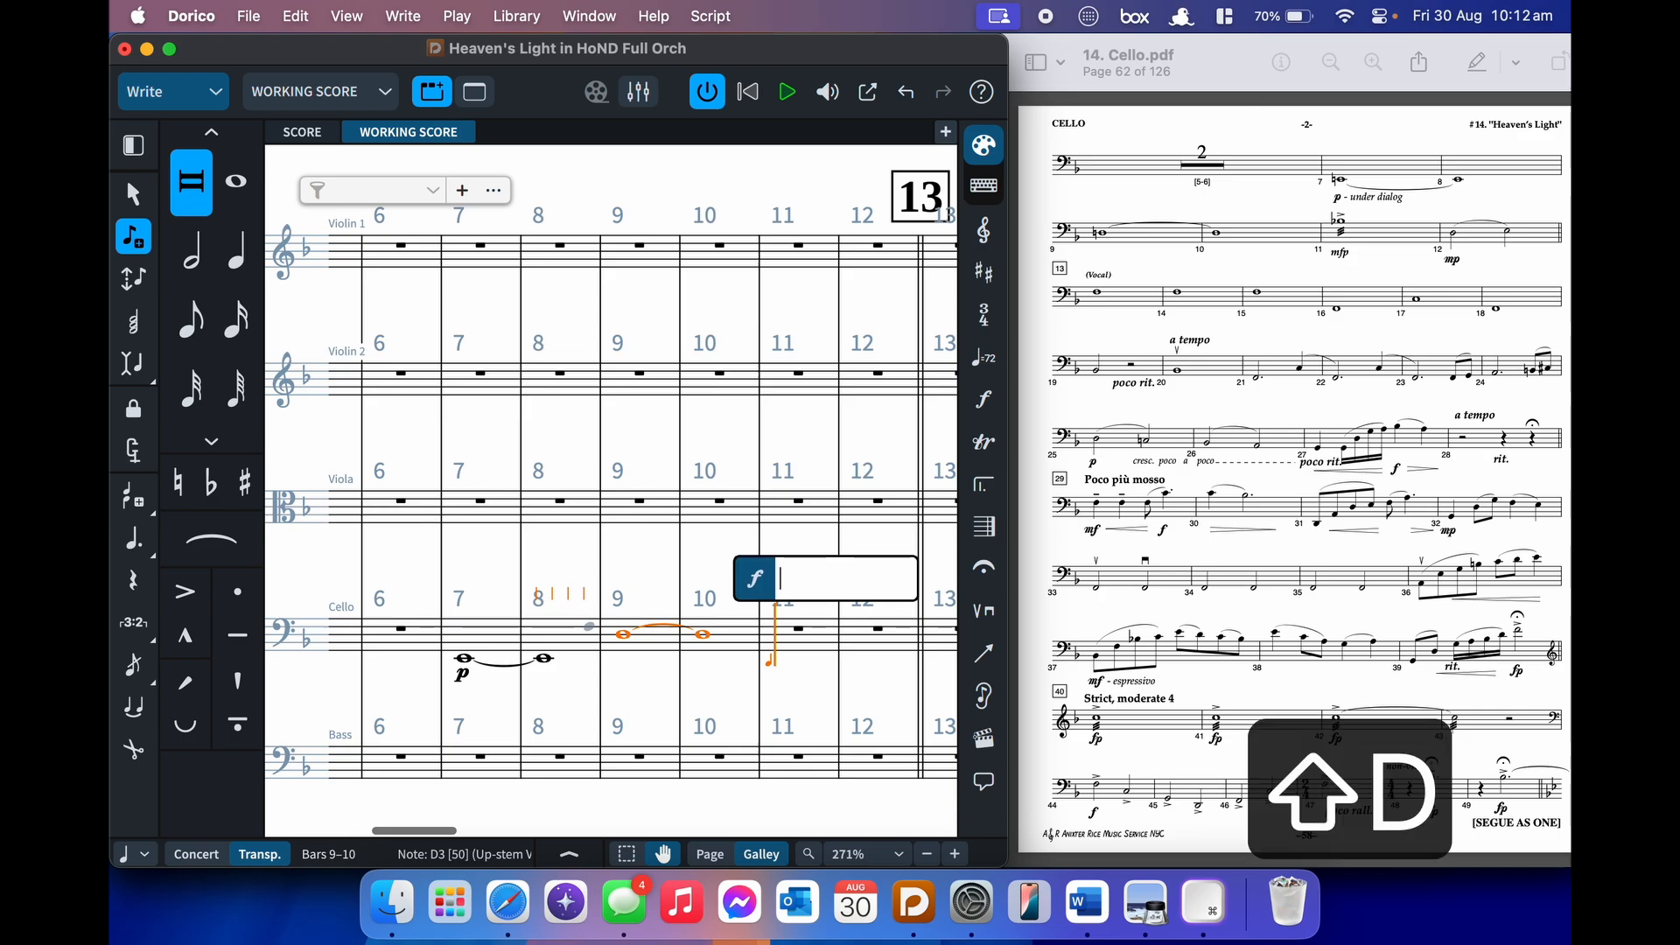
{"action": "type", "text": "mfp"}
{"action": "key", "text": "Return"}
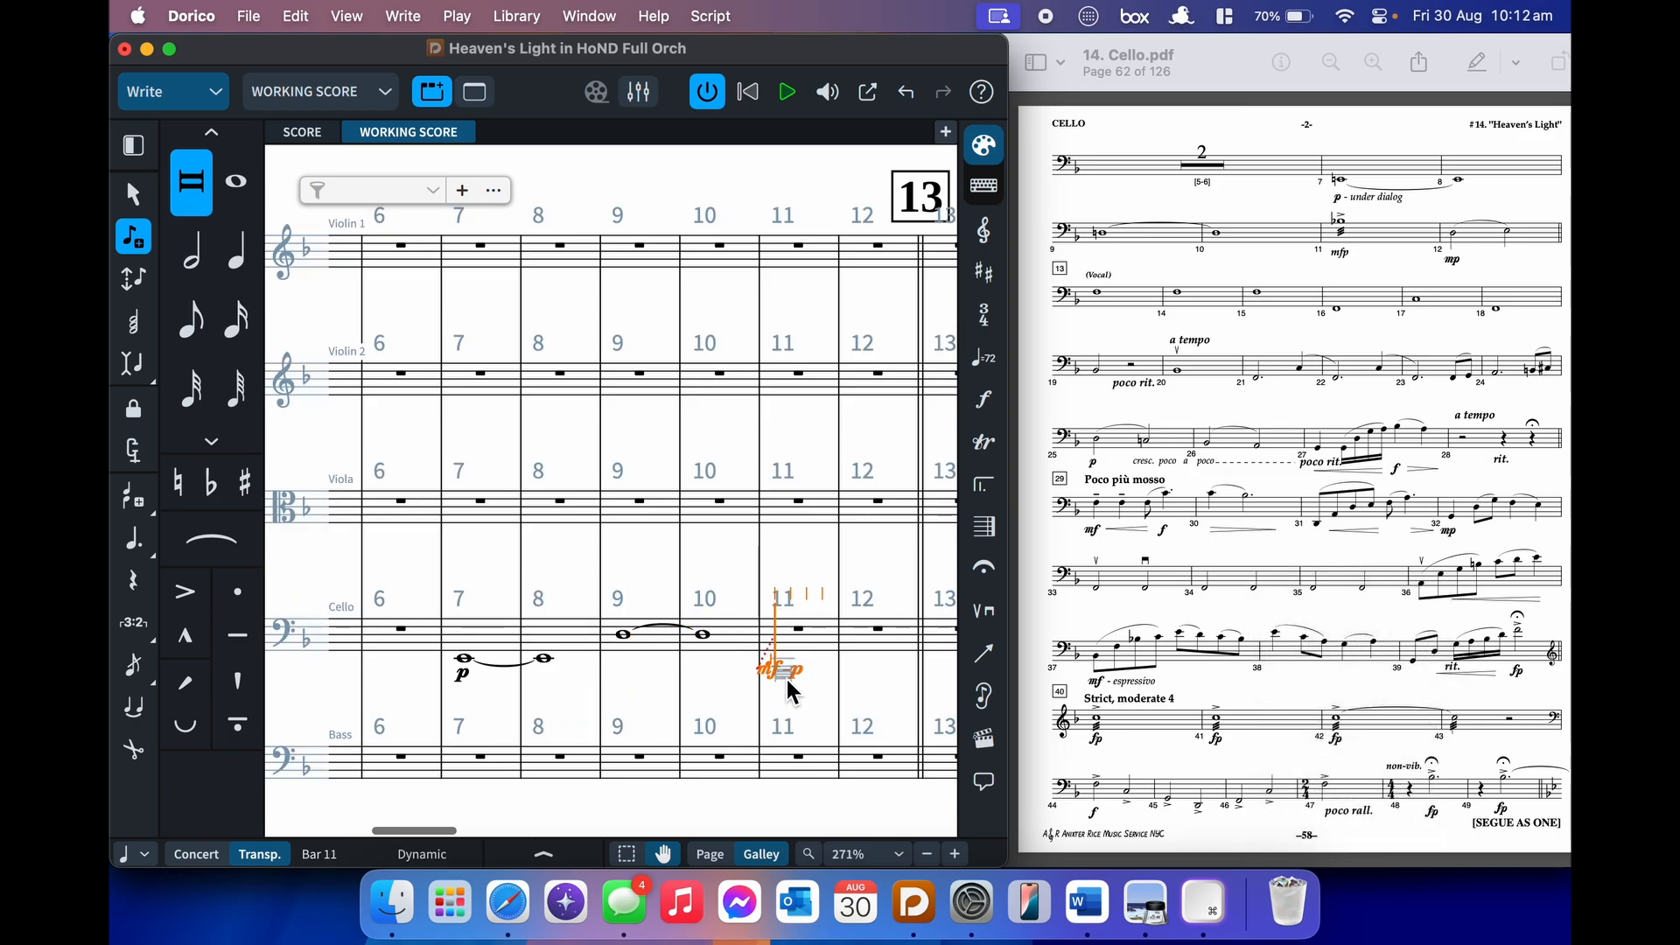
{"action": "scroll", "coordinate": [790, 692], "scroll_direction": "right", "scroll_amount": 5}
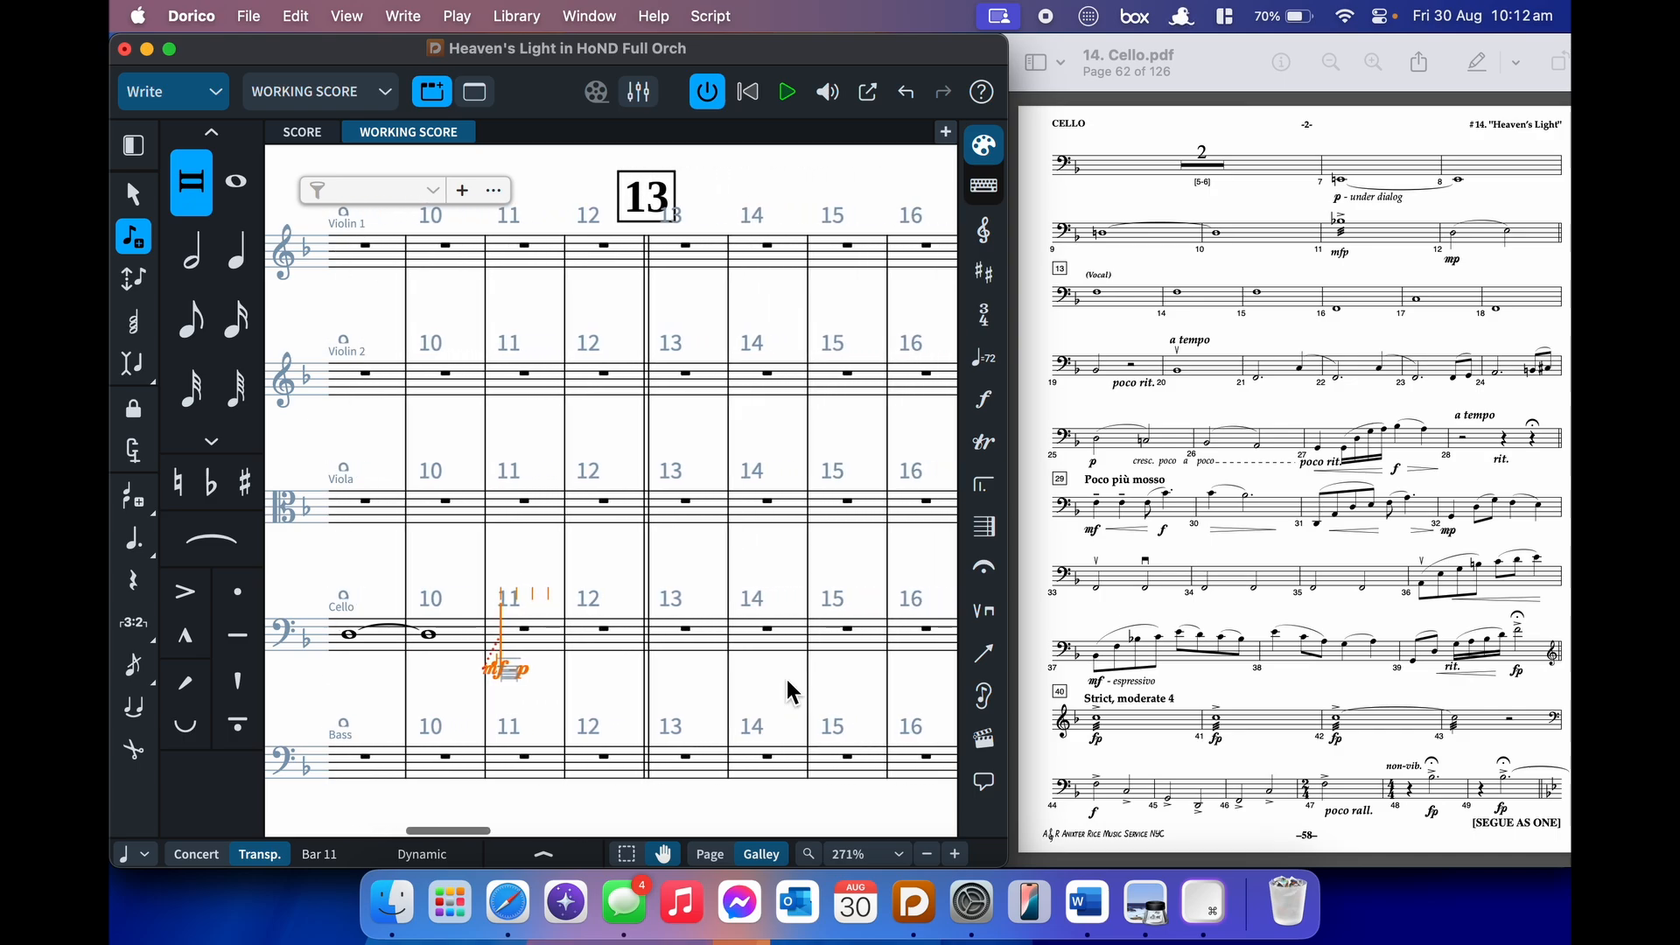
{"action": "key", "text": "super+shift+e"}
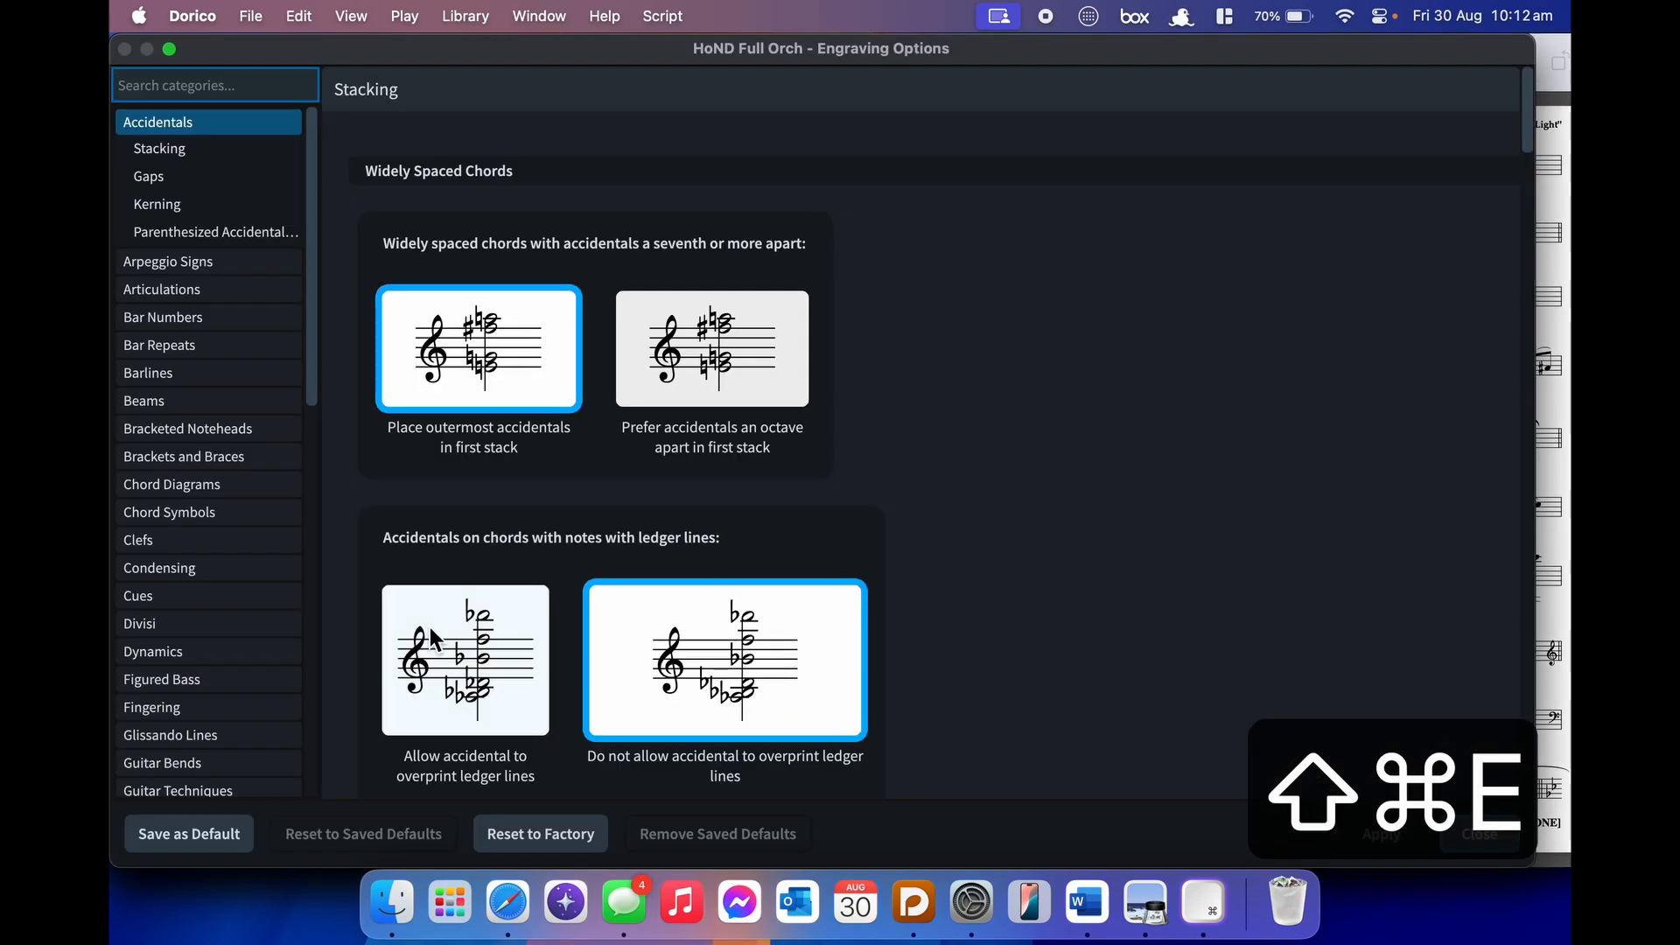
- Browse the Dynamics page of Engraving Options without changing any settings
{"action": "left_click", "coordinate": [222, 658]}
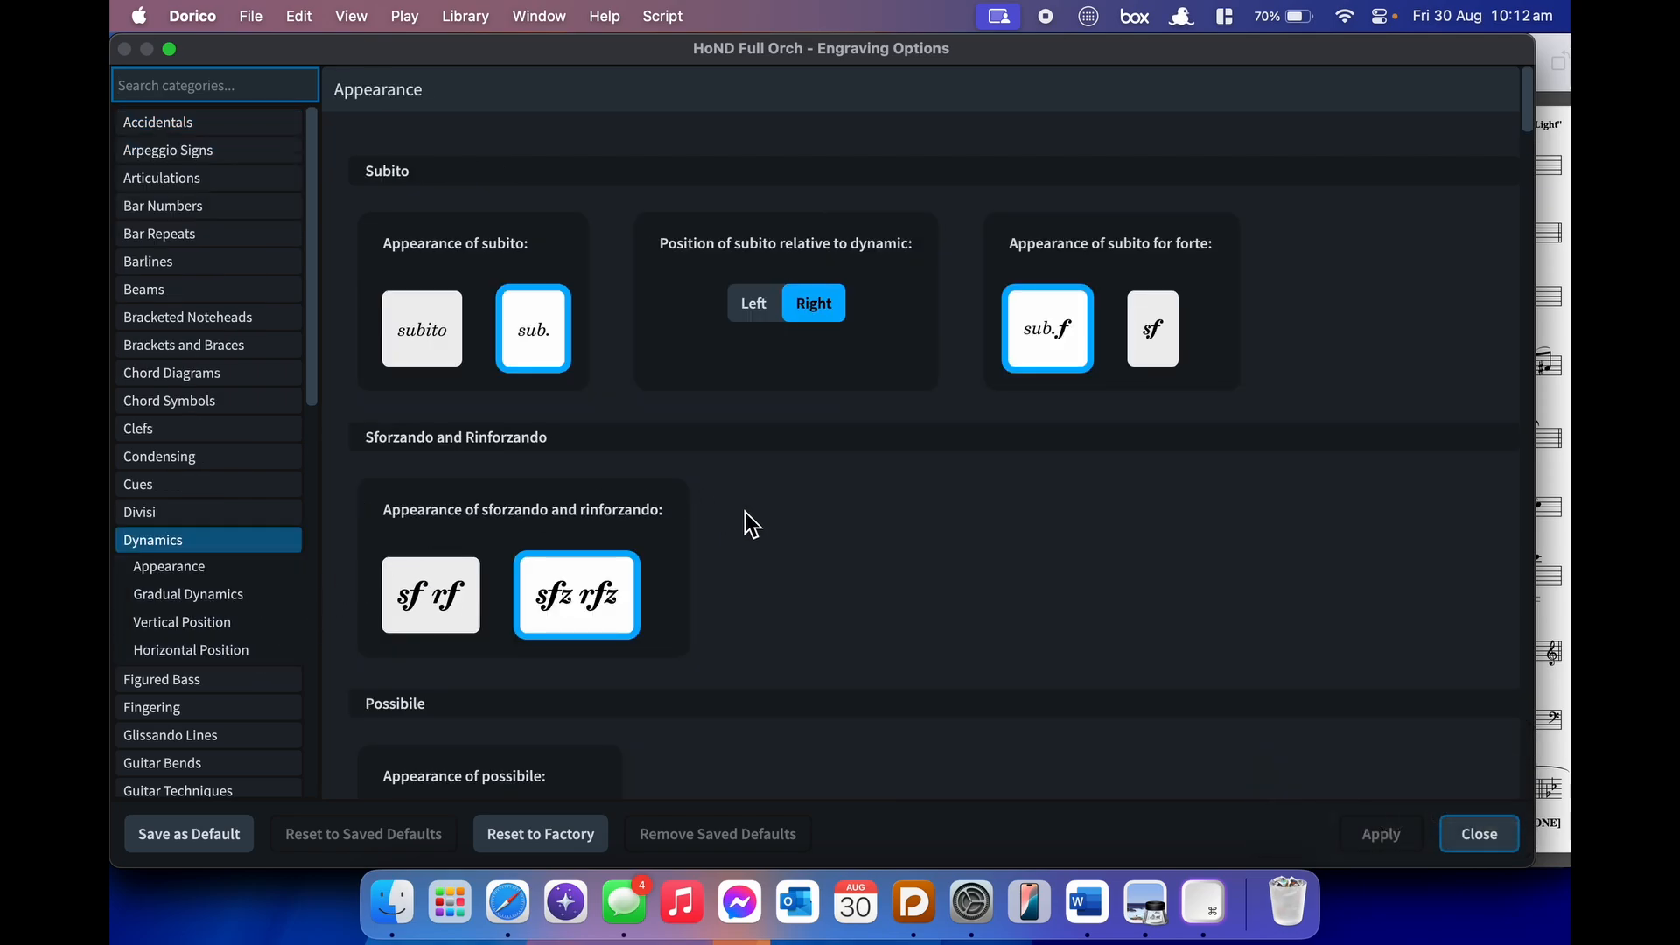
{"action": "scroll", "coordinate": [744, 512], "scroll_direction": "down", "scroll_amount": 5}
{"action": "scroll", "coordinate": [745, 513], "scroll_direction": "down", "scroll_amount": 20}
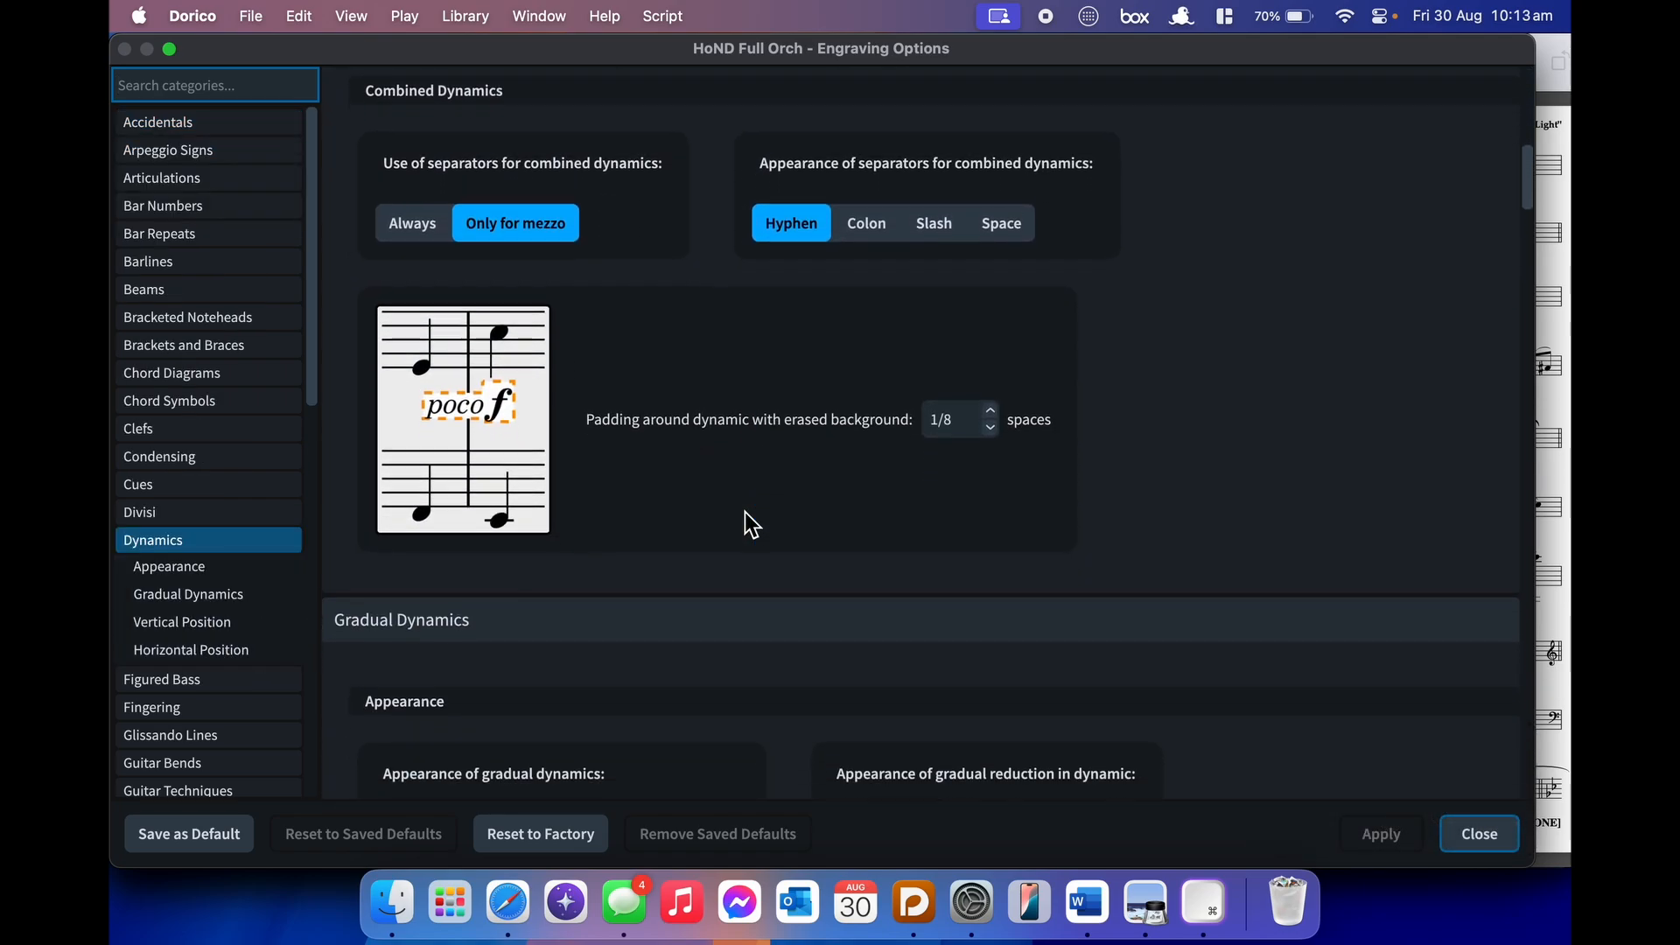
{"action": "scroll", "coordinate": [744, 512], "scroll_direction": "down", "scroll_amount": 20}
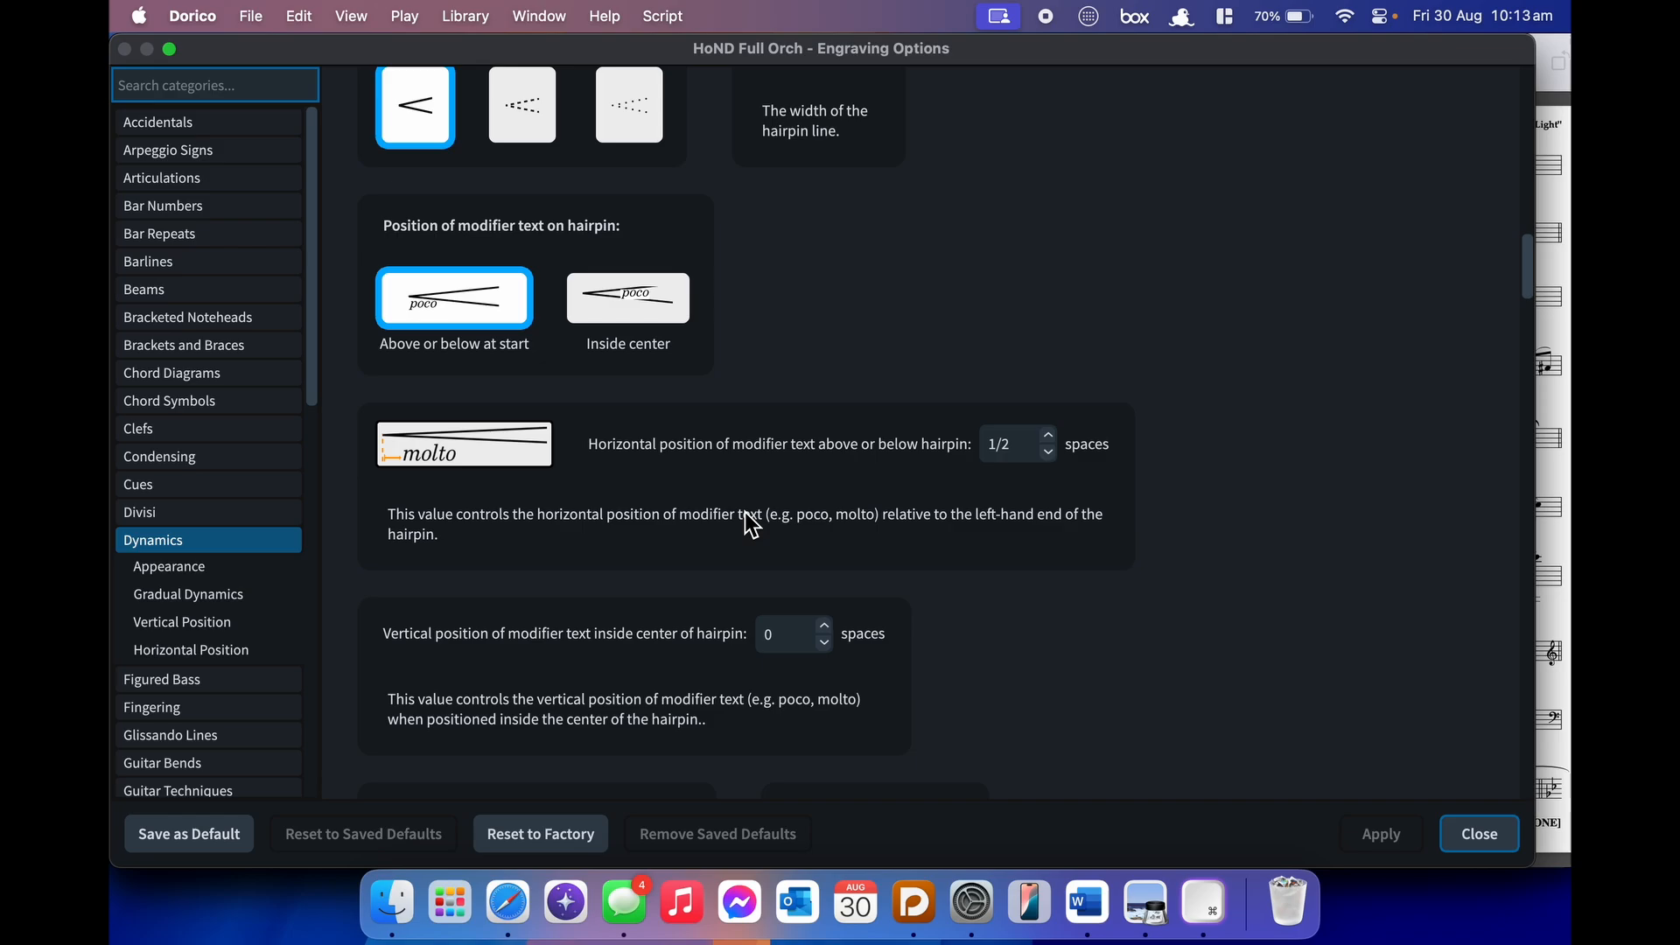
{"action": "scroll", "coordinate": [744, 512], "scroll_direction": "down", "scroll_amount": 20}
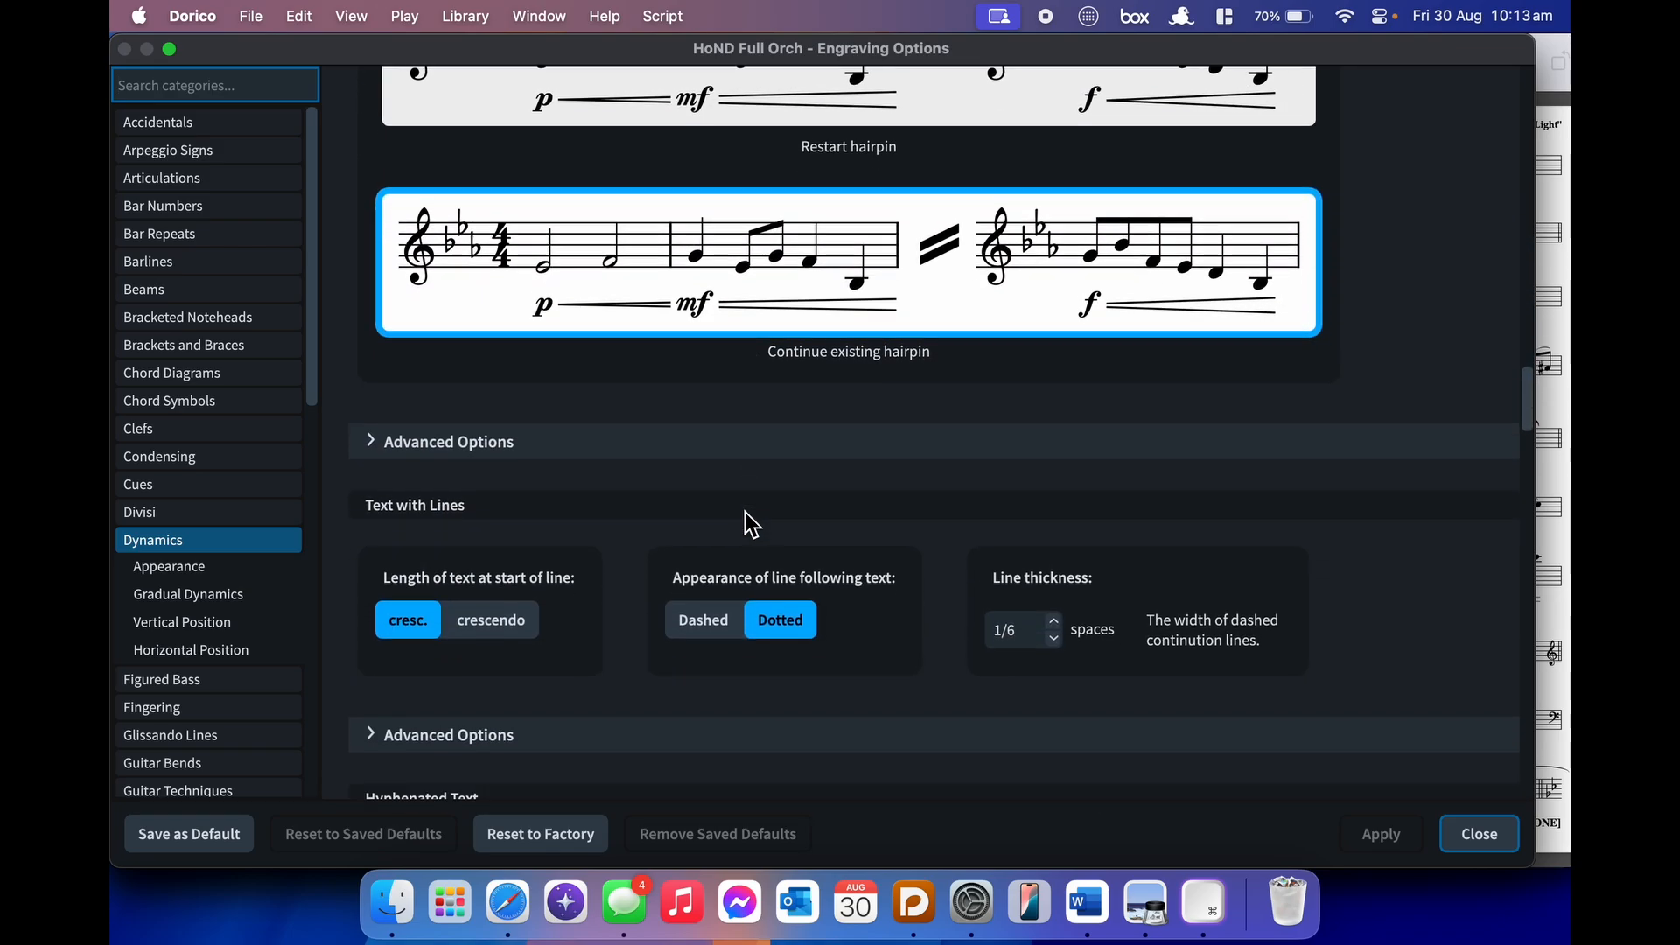
{"action": "scroll", "coordinate": [744, 512], "scroll_direction": "down", "scroll_amount": 20}
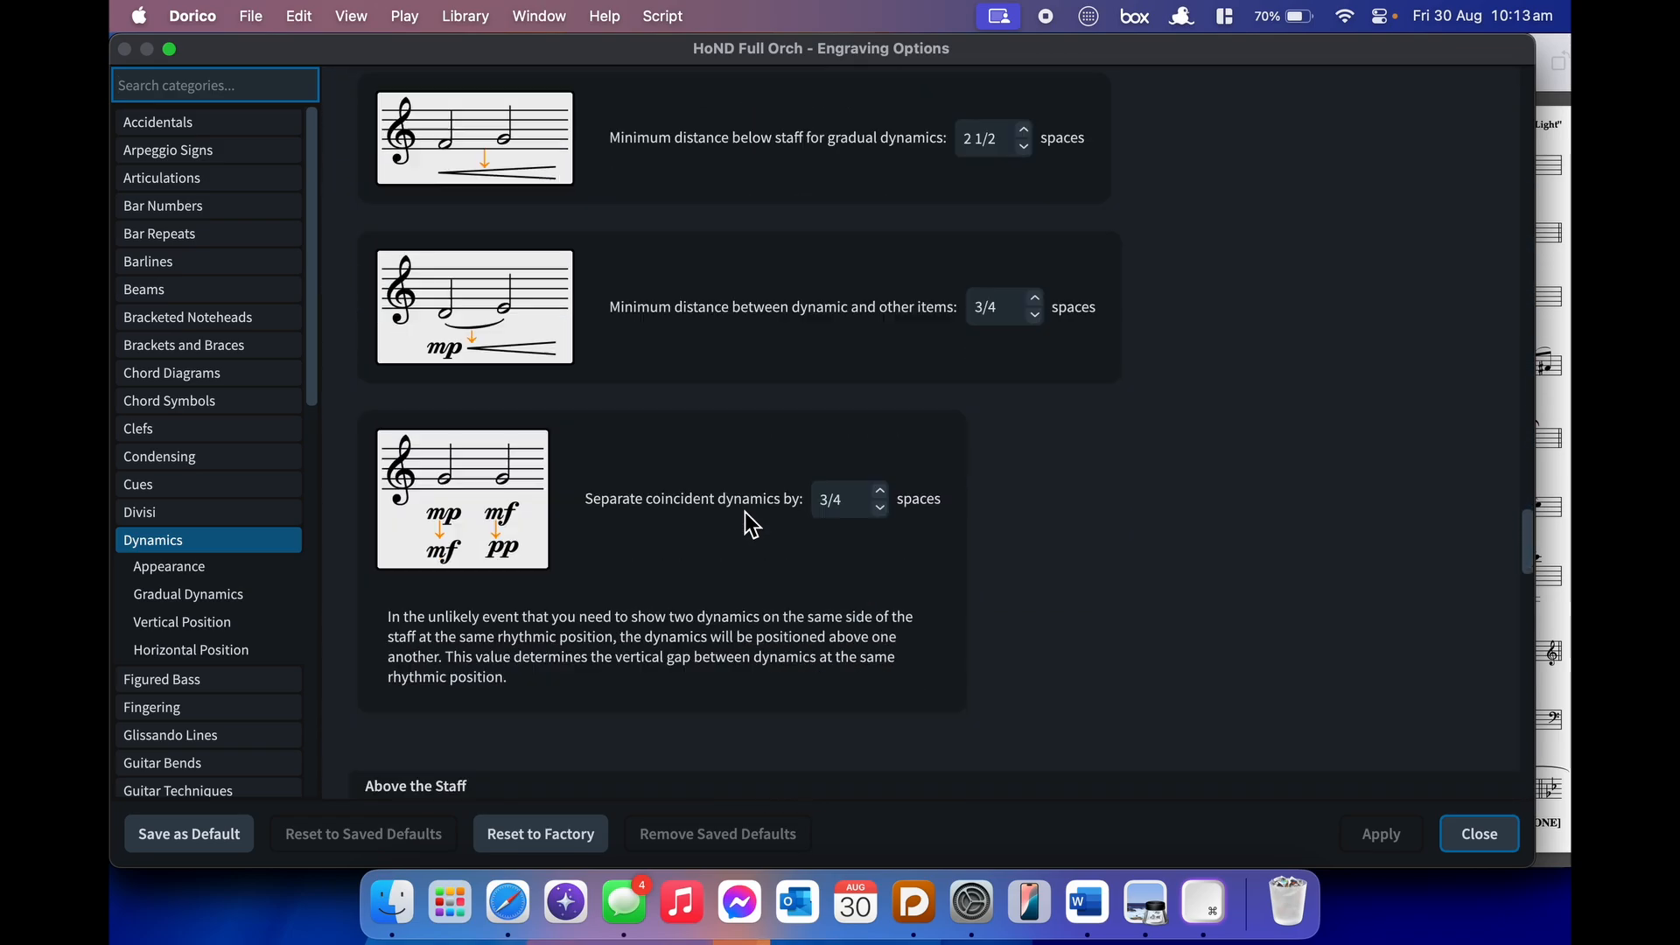
{"action": "scroll", "coordinate": [750, 525], "scroll_direction": "down", "scroll_amount": 20}
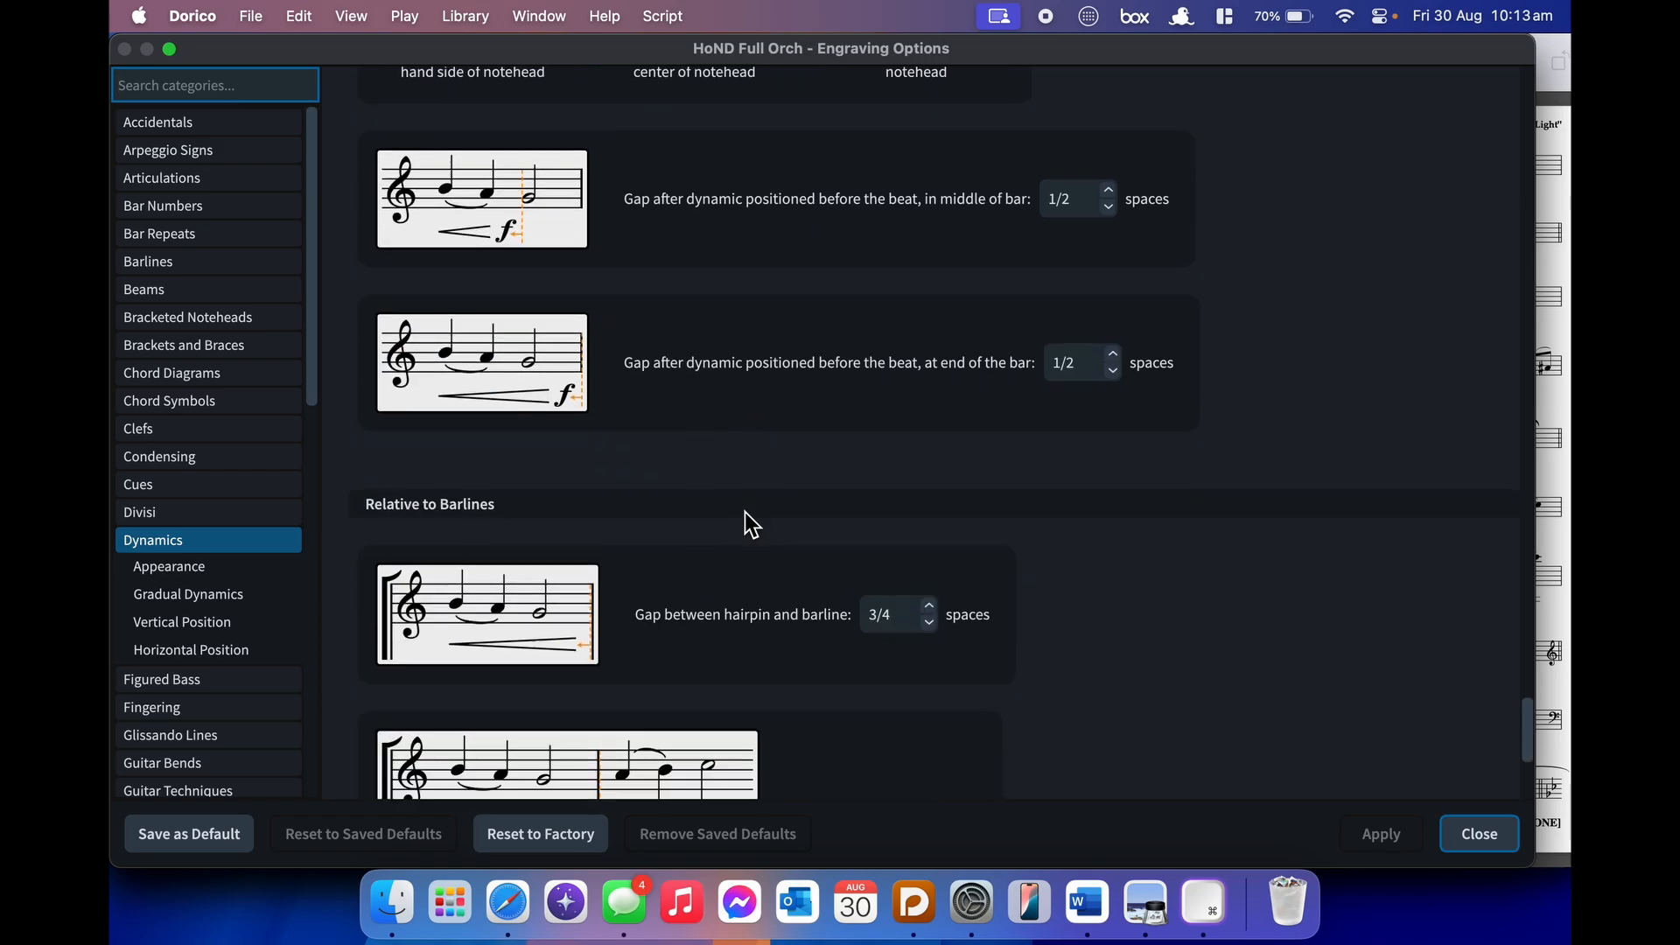
{"action": "scroll", "coordinate": [745, 514], "scroll_direction": "up", "scroll_amount": 20}
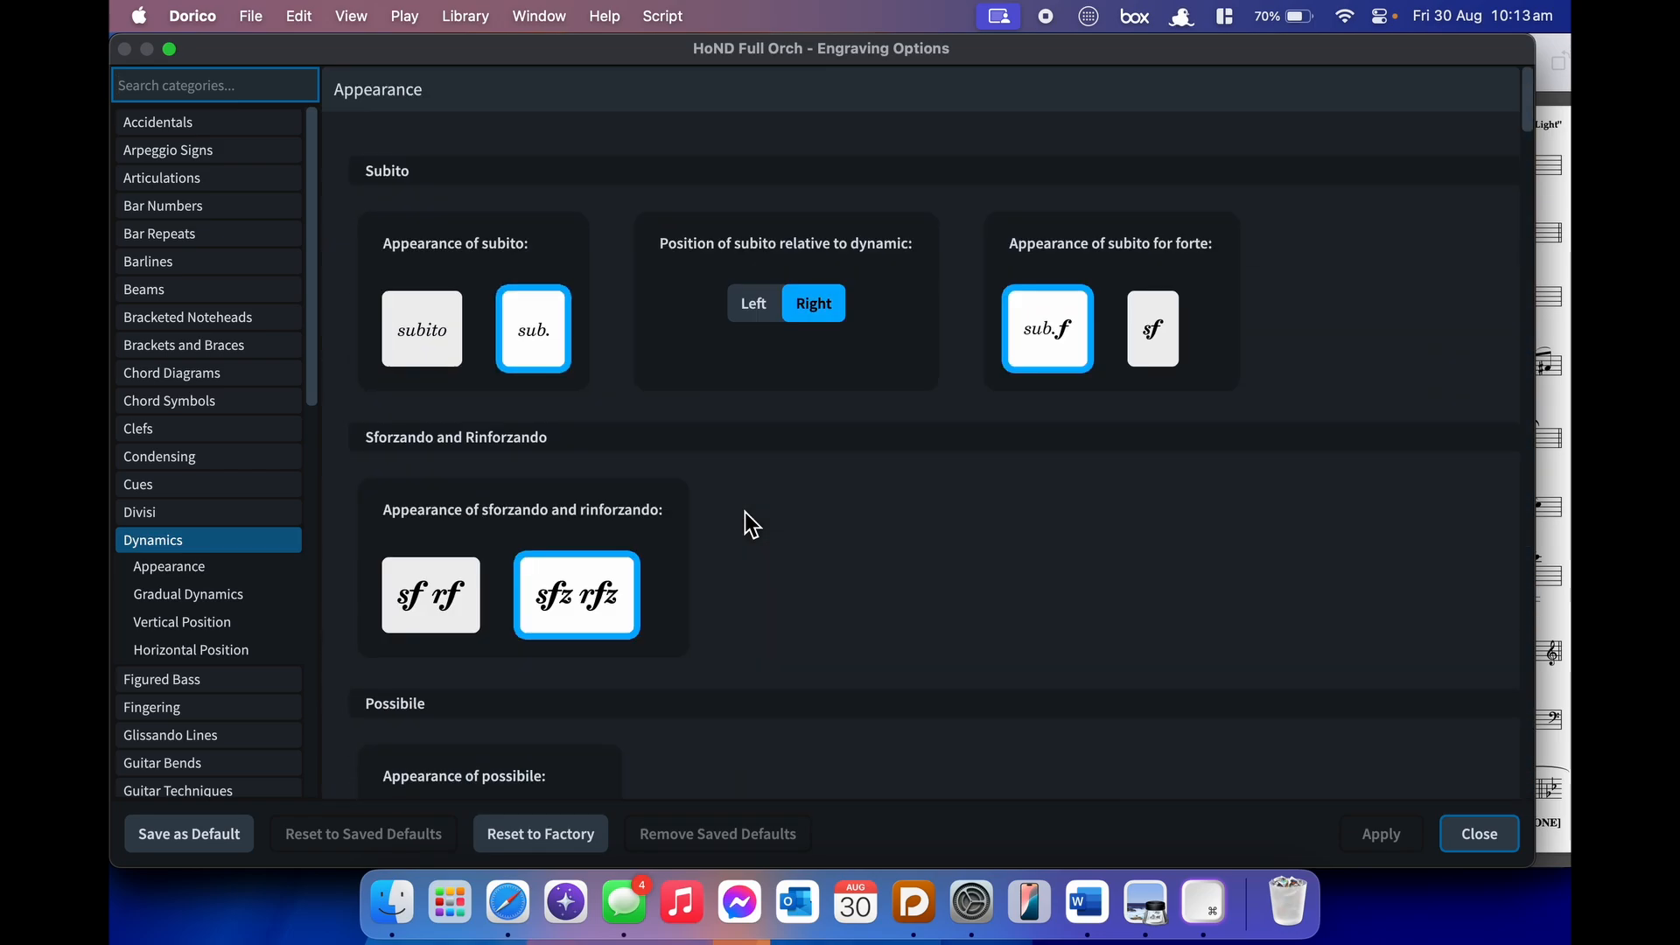
{"action": "scroll", "coordinate": [942, 623], "scroll_direction": "down", "scroll_amount": 8}
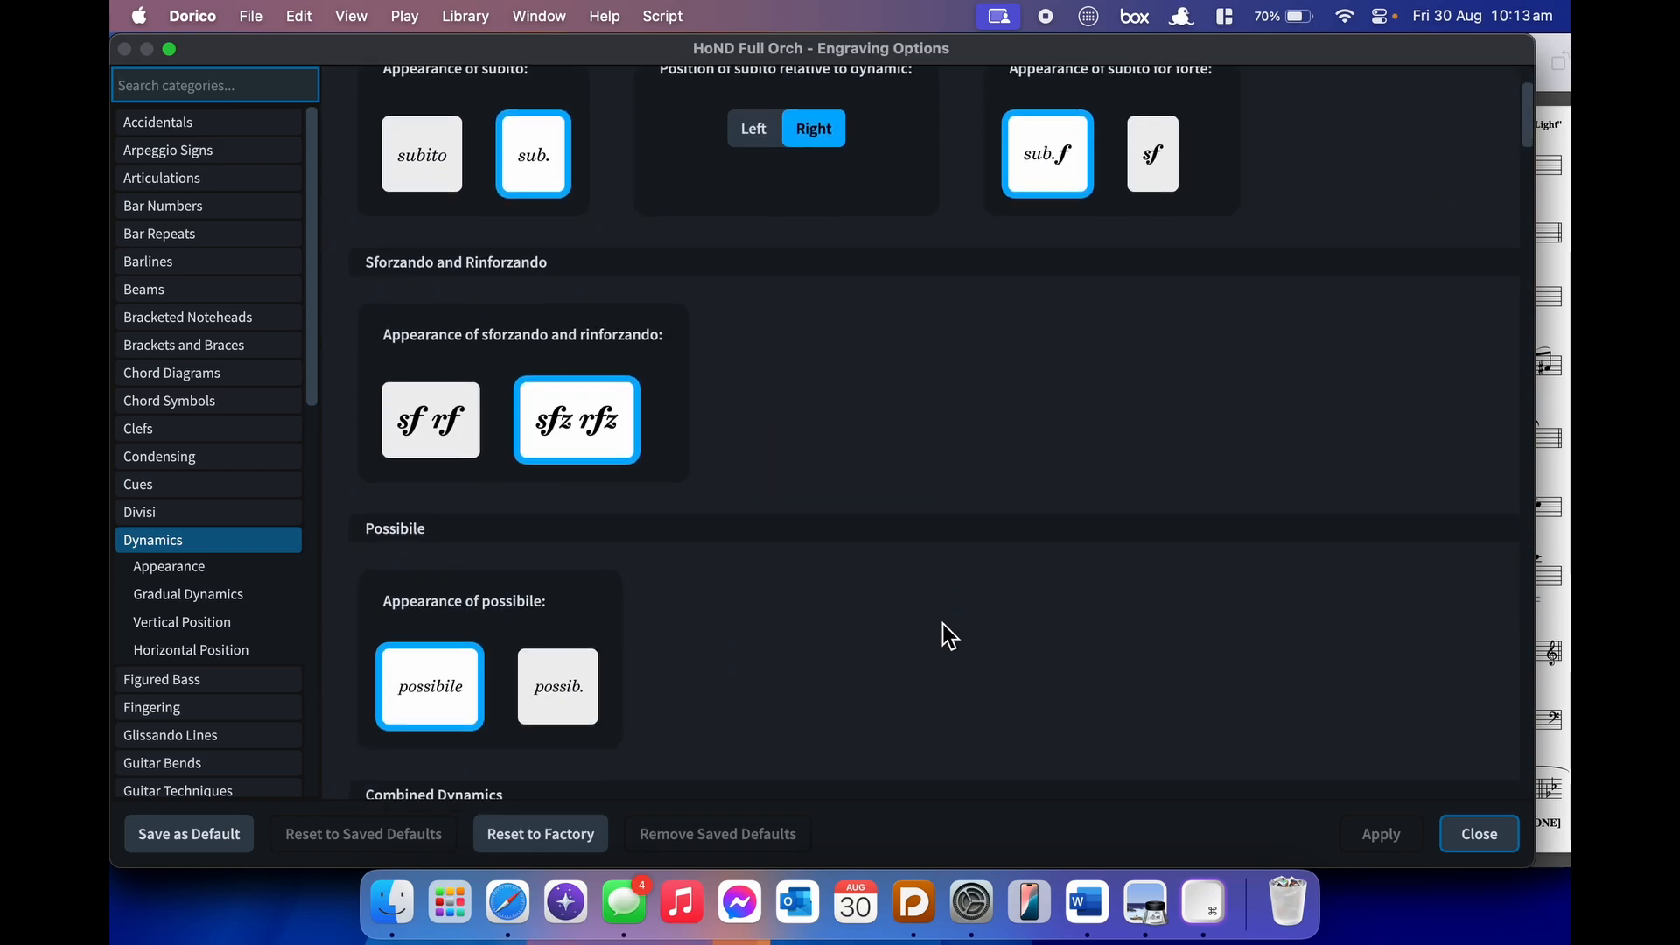
{"action": "scroll", "coordinate": [943, 623], "scroll_direction": "down", "scroll_amount": 5}
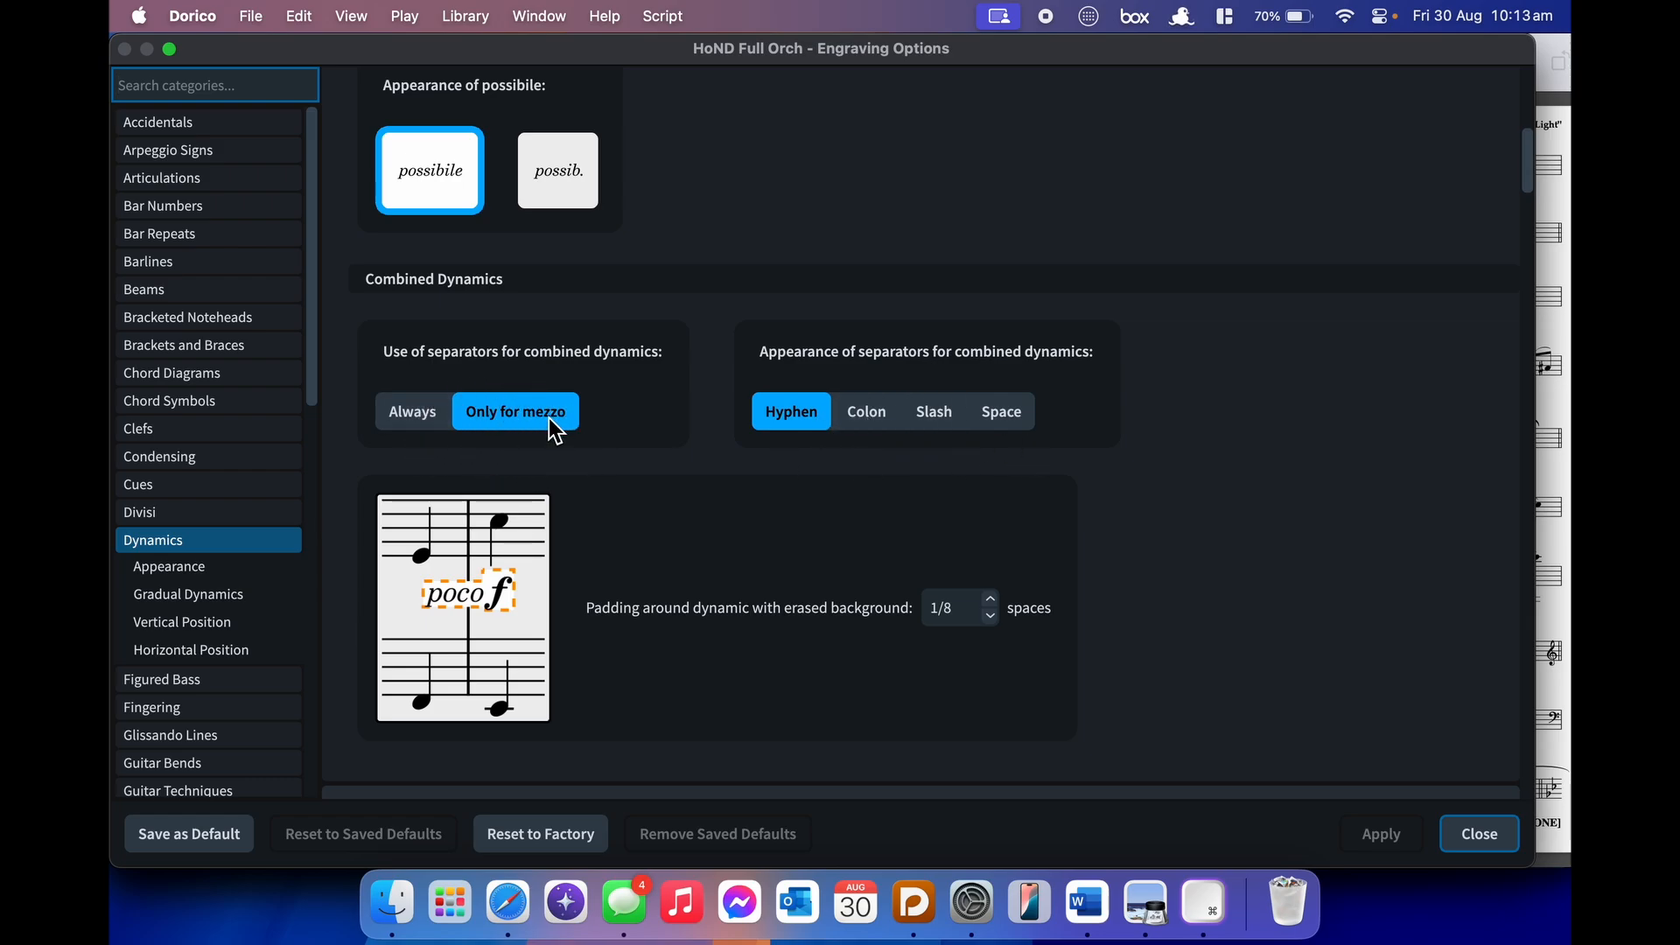
- Close Engraving Options and keep the cello bar 11 dynamic as mfp after trying fp
{"action": "left_click", "coordinate": [1500, 846]}
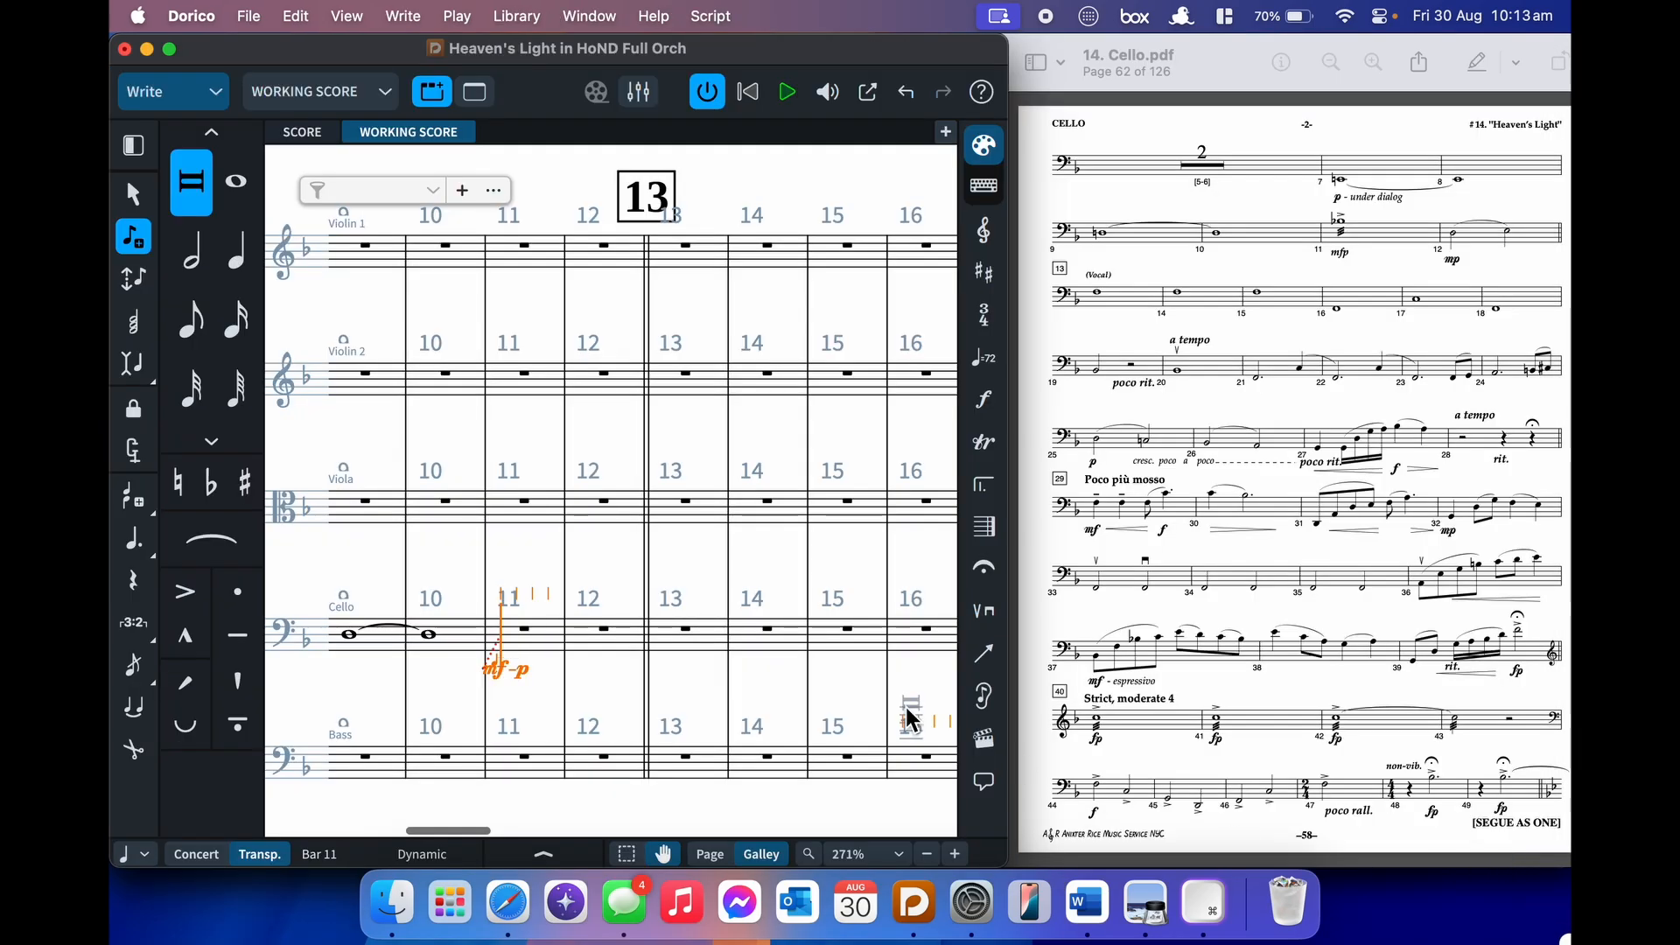
{"action": "key", "text": "shift+d"}
{"action": "type", "text": "fp"}
{"action": "key", "text": "Return"}
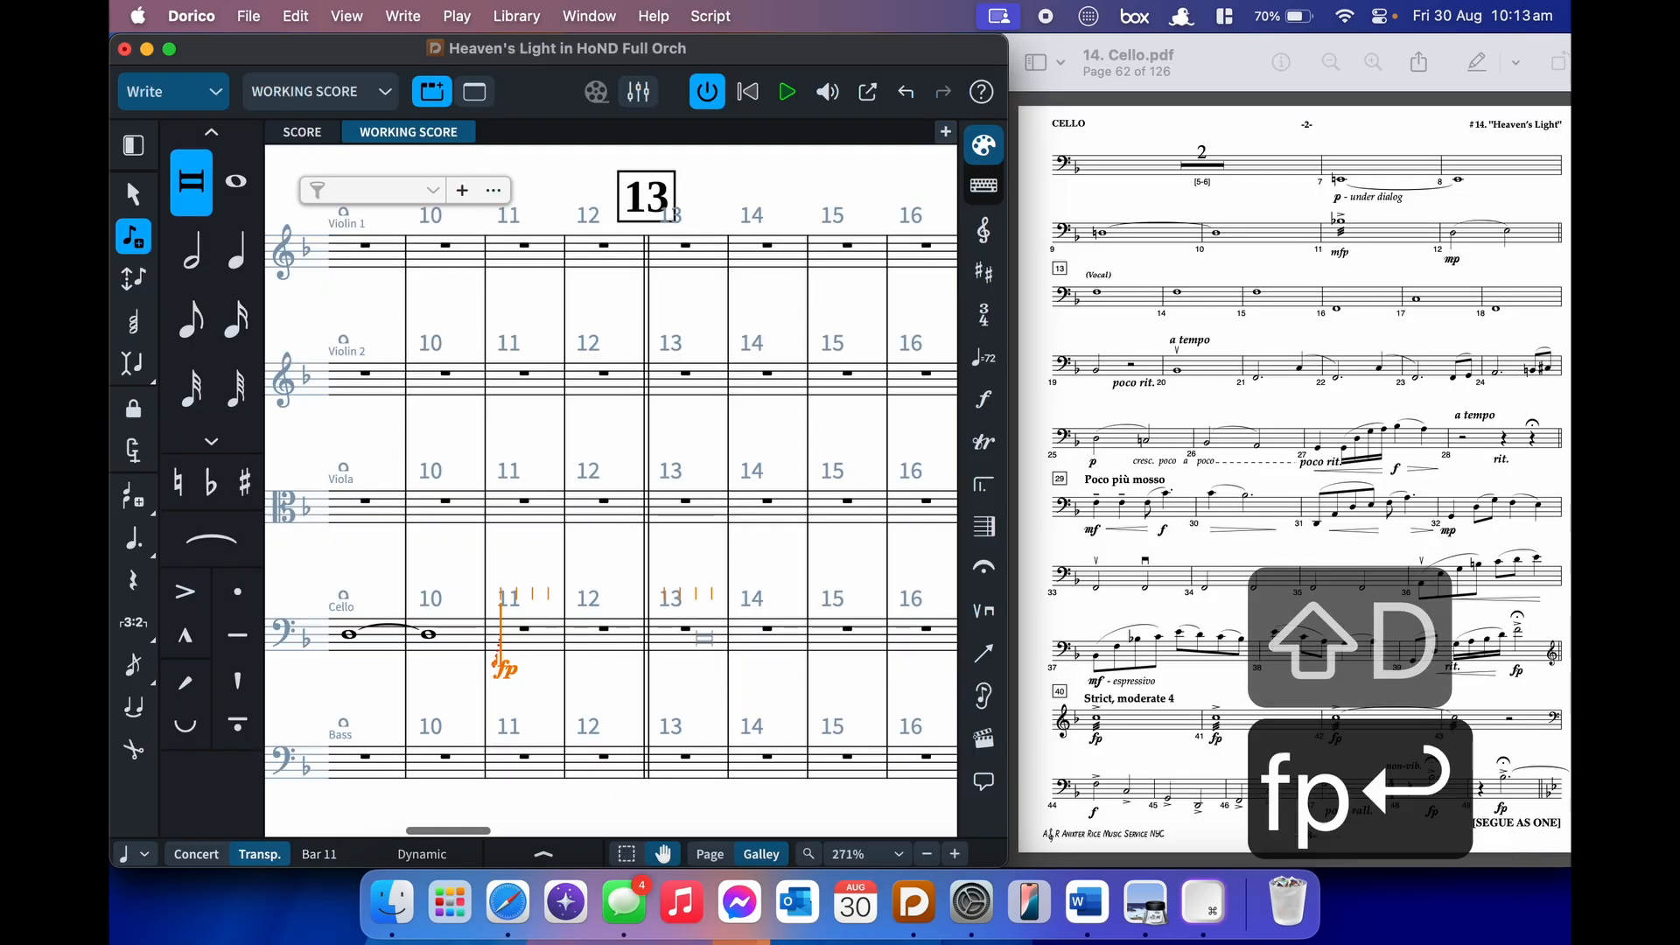
{"action": "key", "text": "shift+d"}
{"action": "type", "text": "mfp"}
{"action": "key", "text": "Return"}
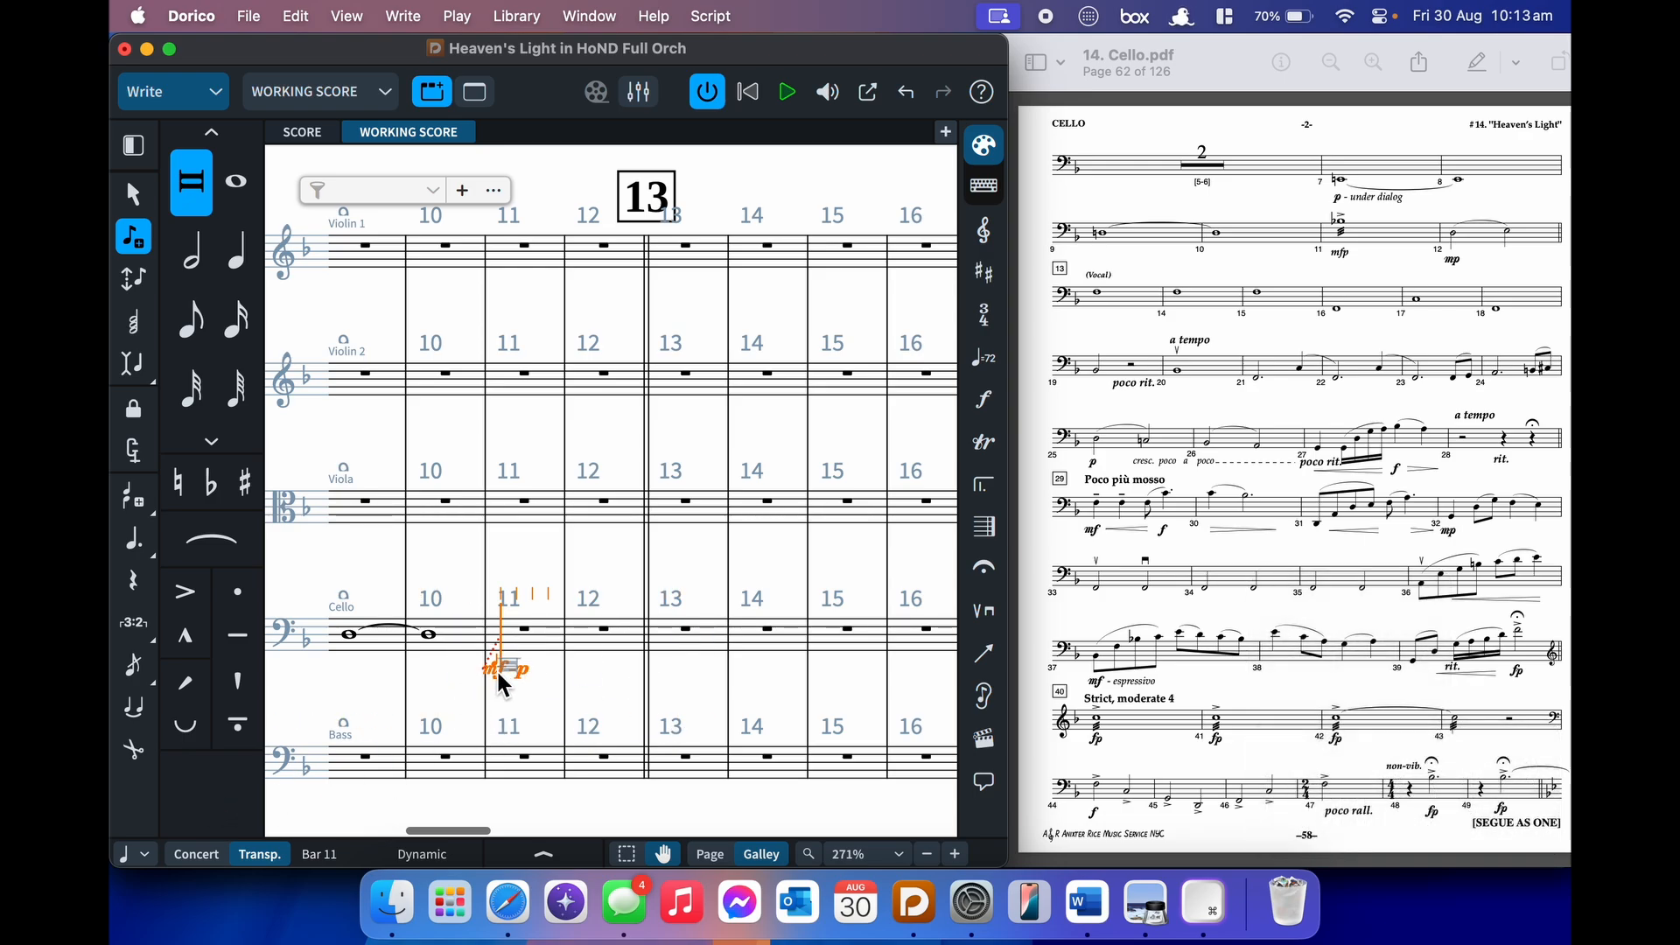
- Enter an accented B♭3 whole note in cello bar 11
{"action": "key", "text": "bracketleft"}
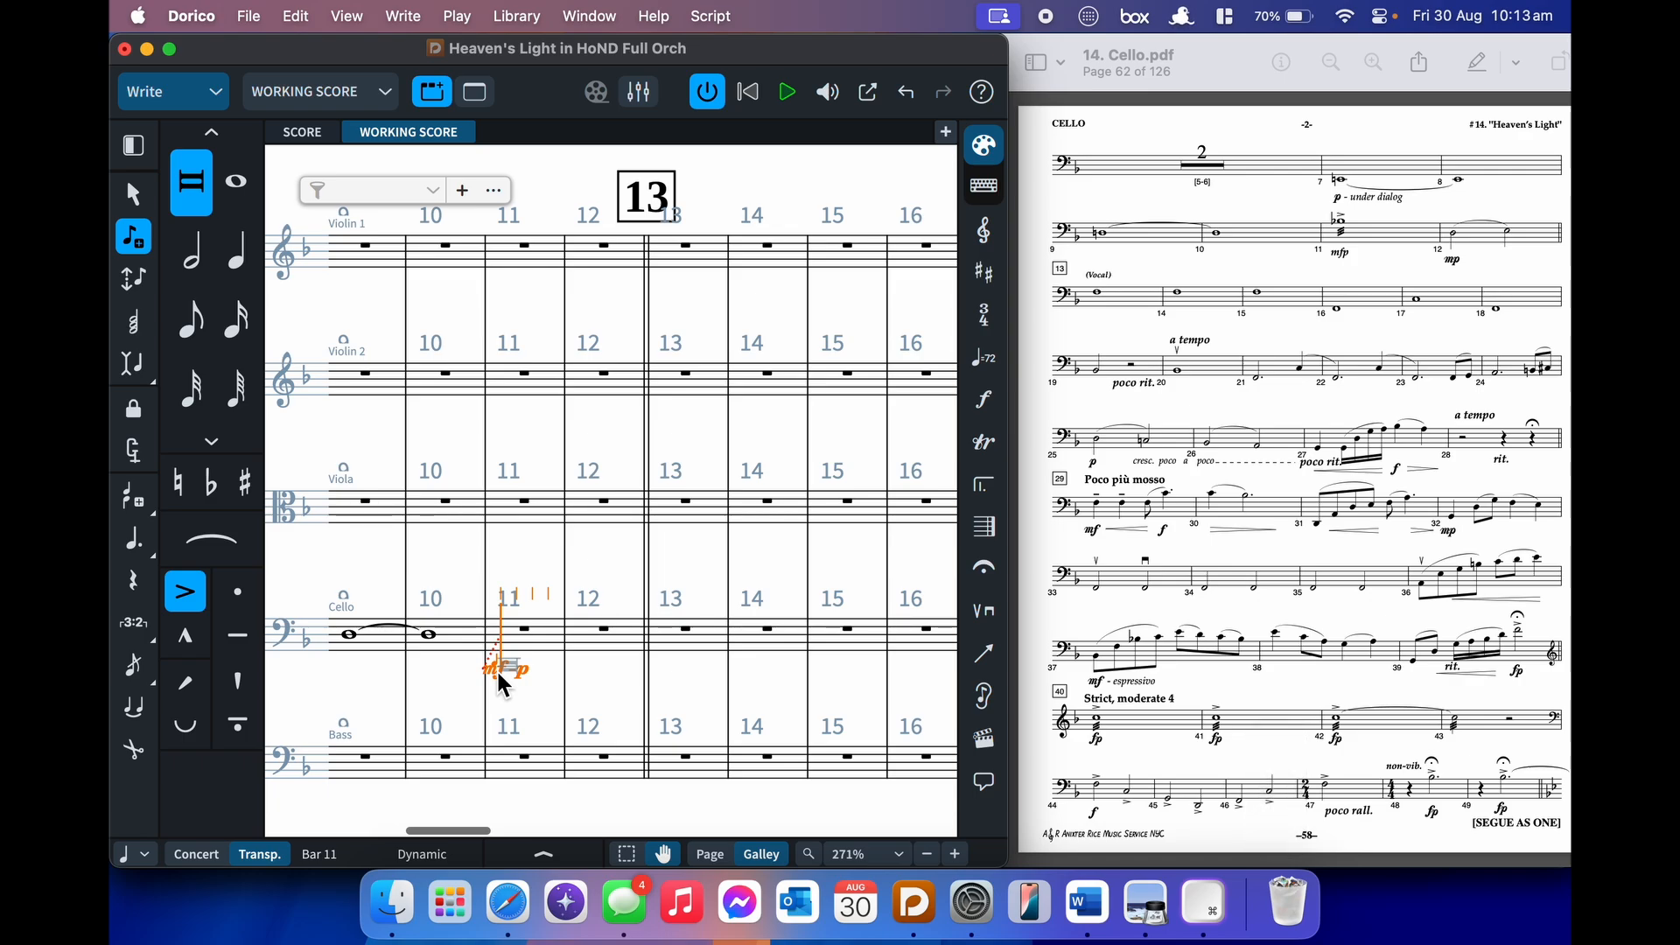
{"action": "key", "text": "minus"}
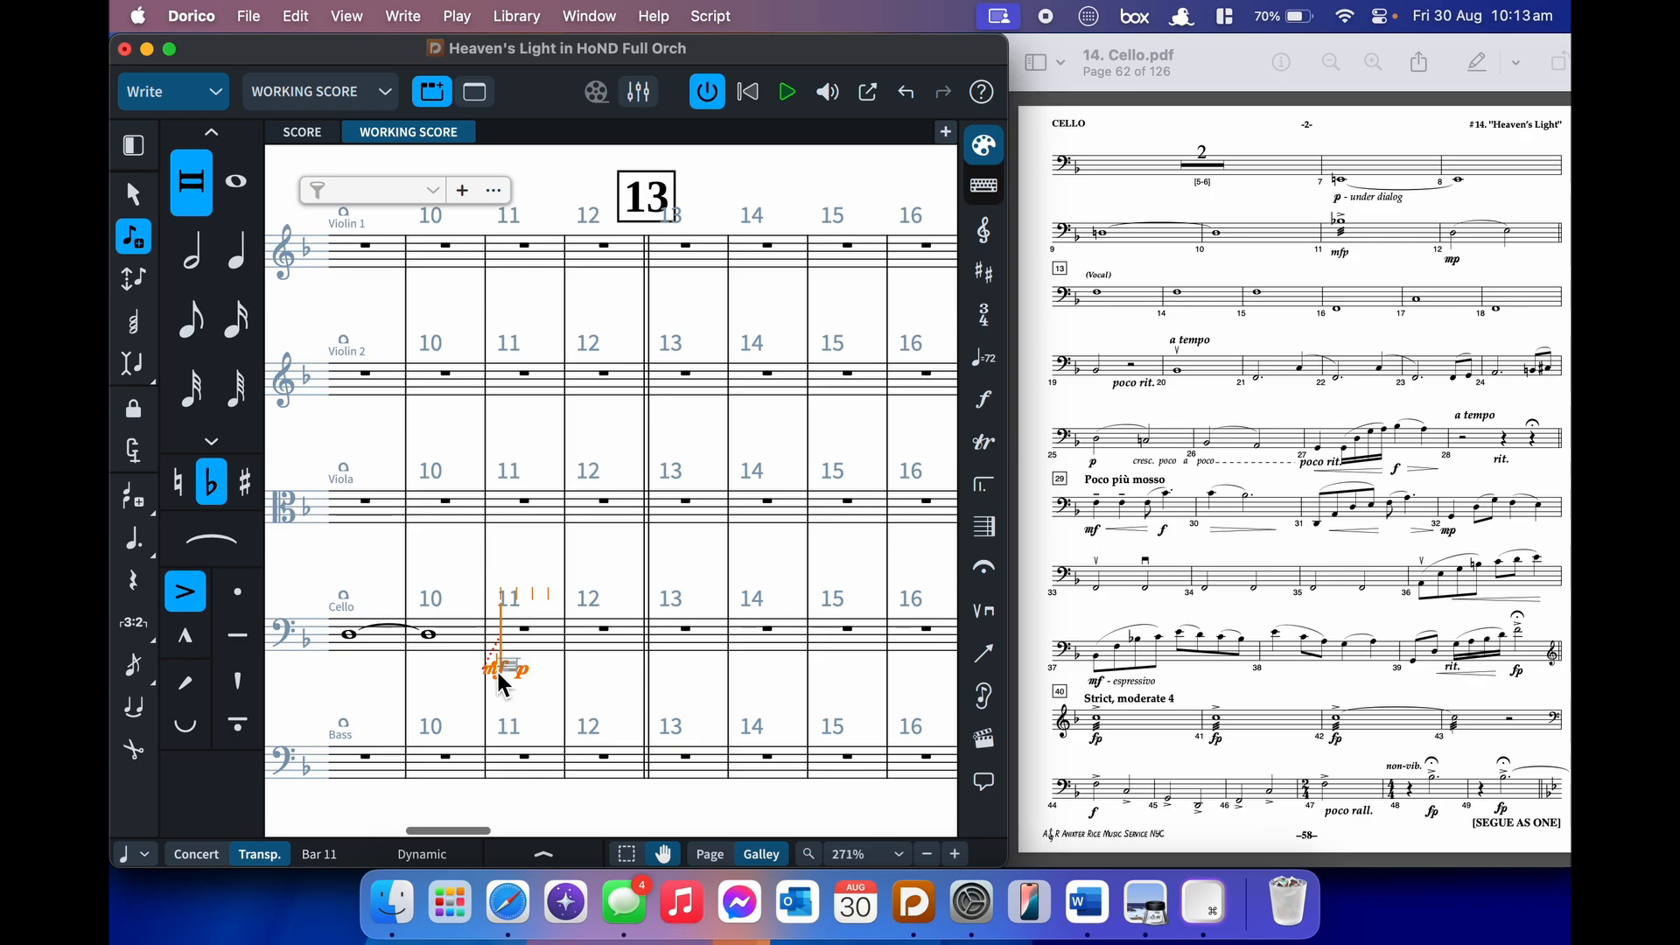
{"action": "key", "text": "b"}
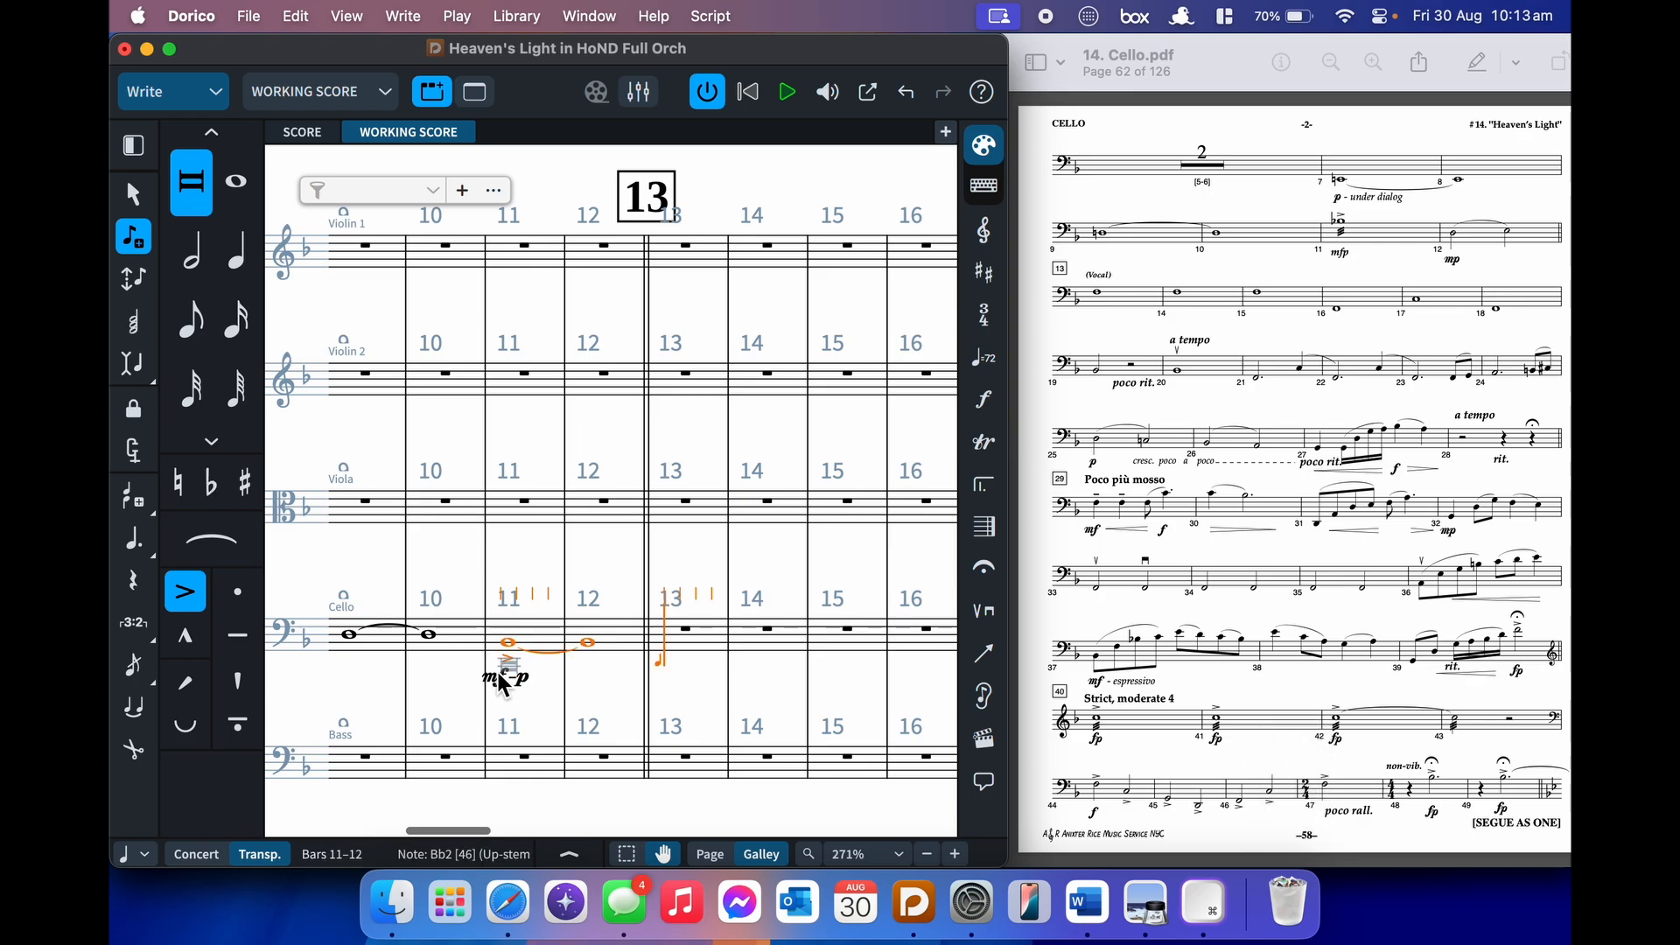
{"action": "key", "text": "super+z"}
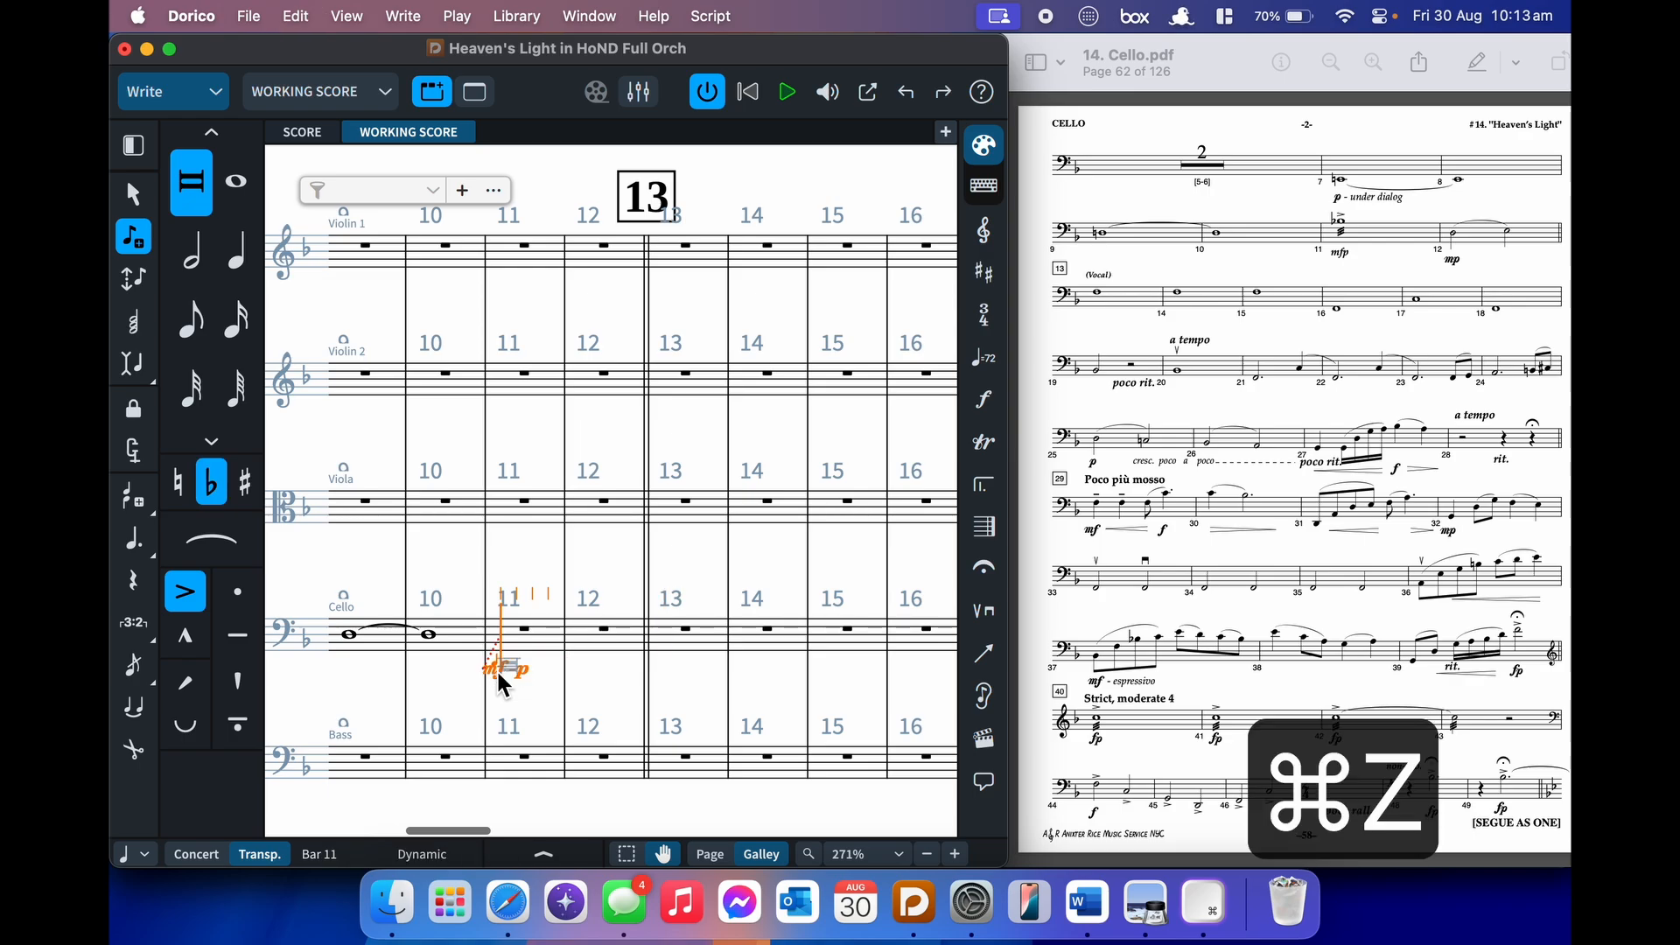
{"action": "key", "text": "8"}
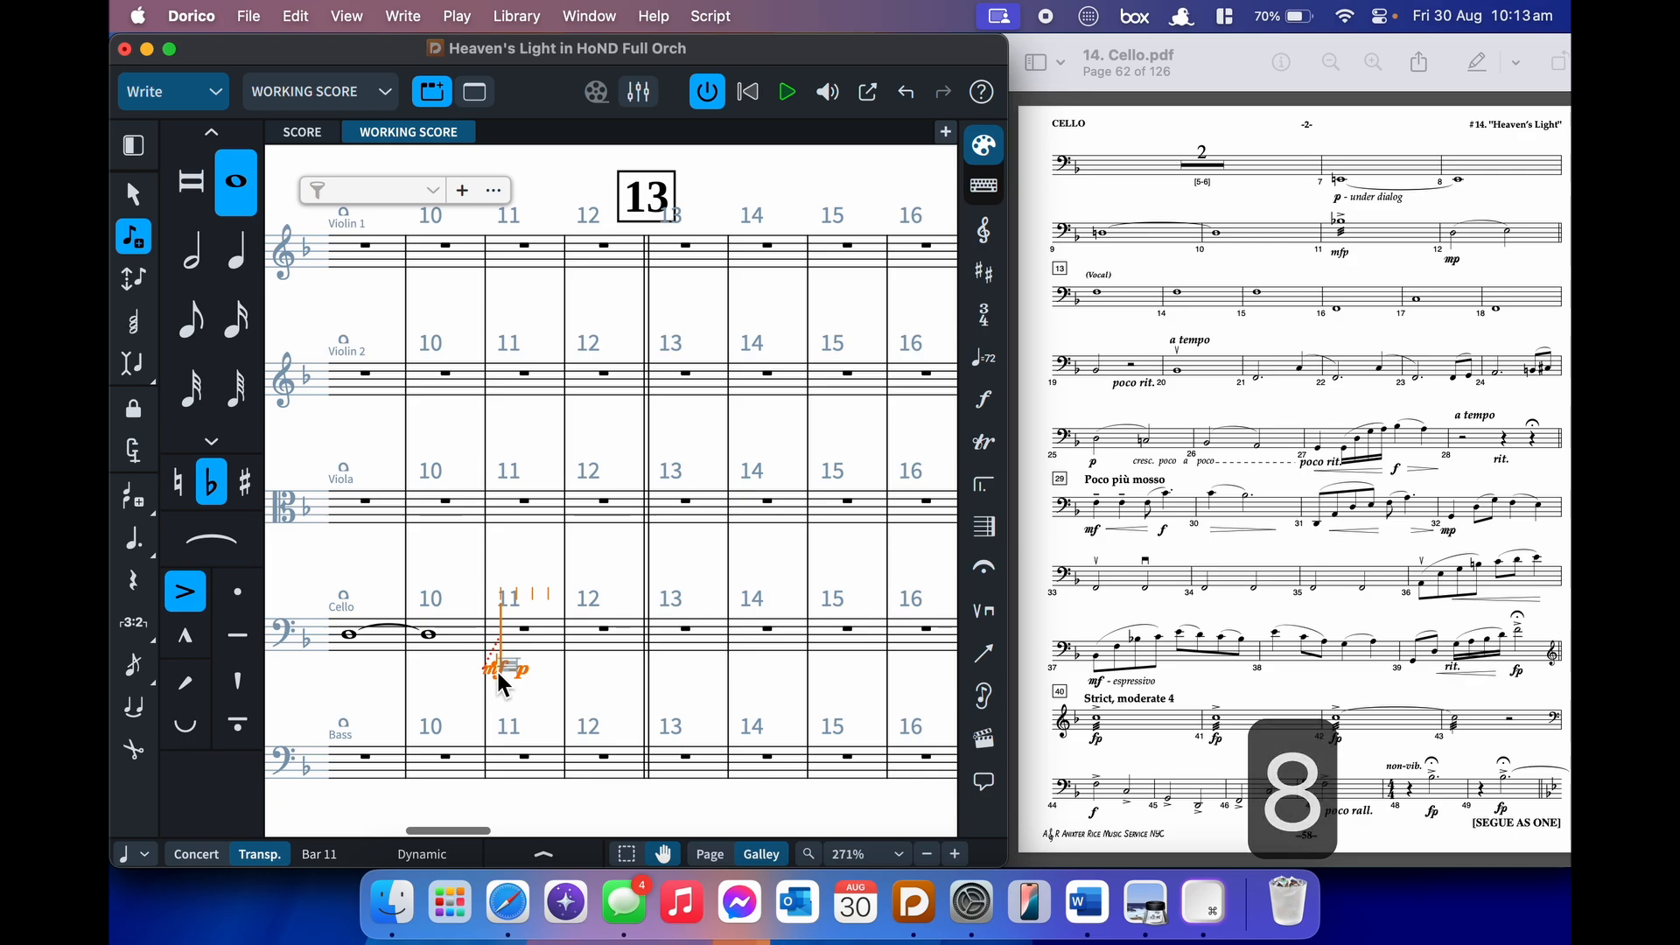
{"action": "key", "text": "b"}
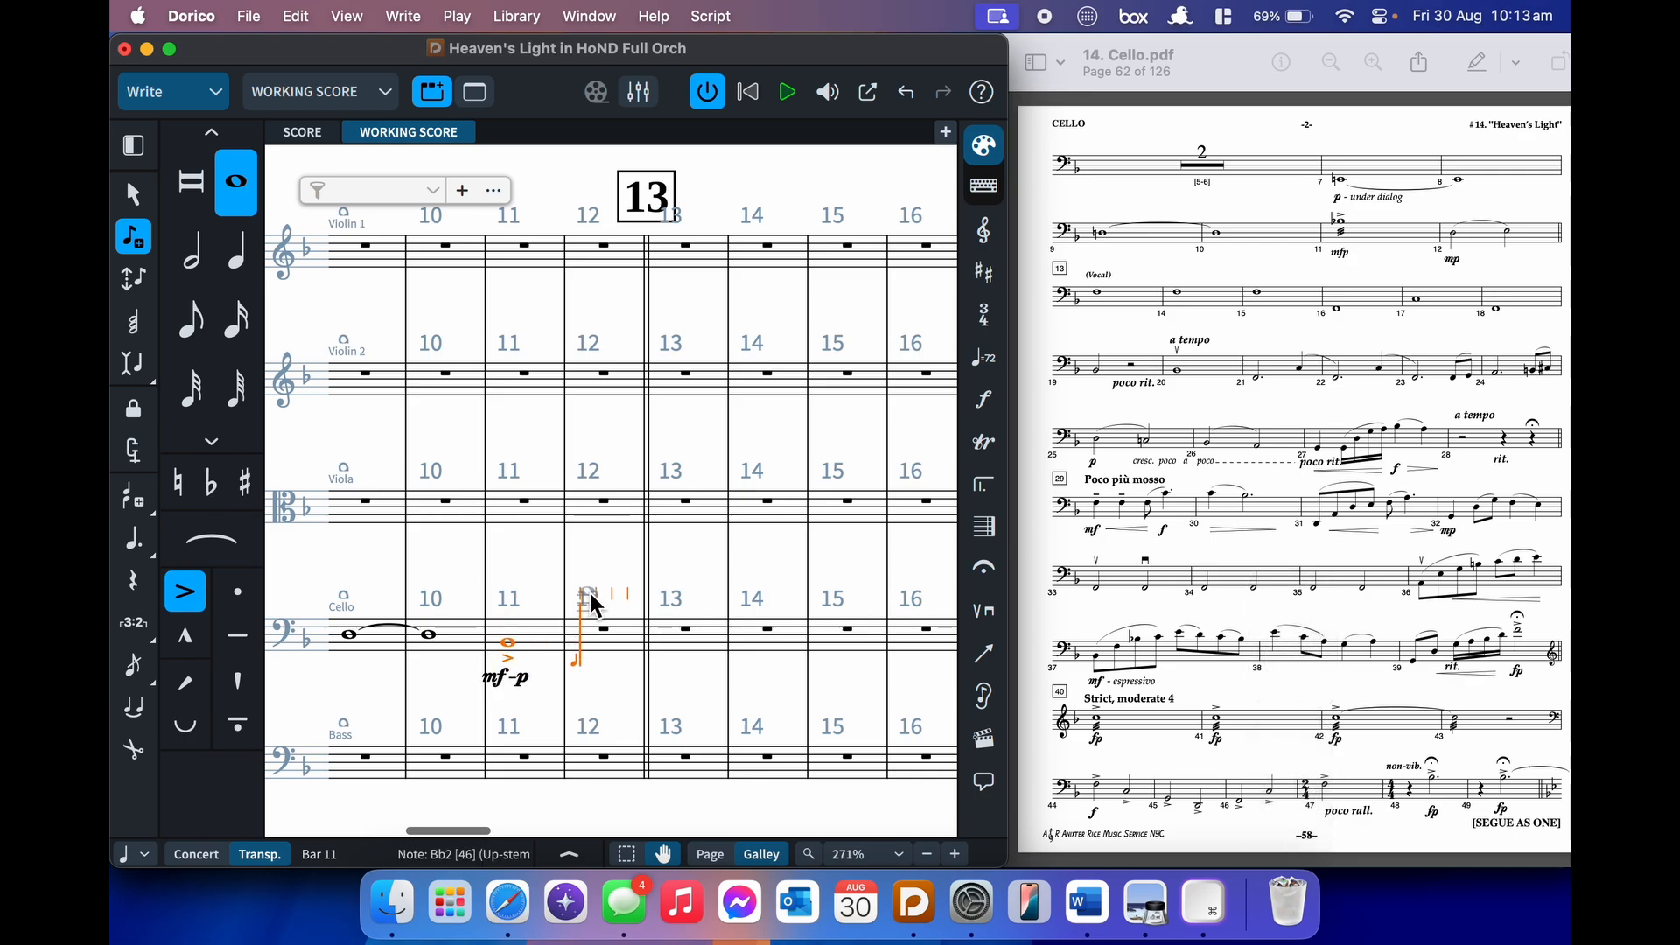
{"action": "key", "text": "alt+super+Up"}
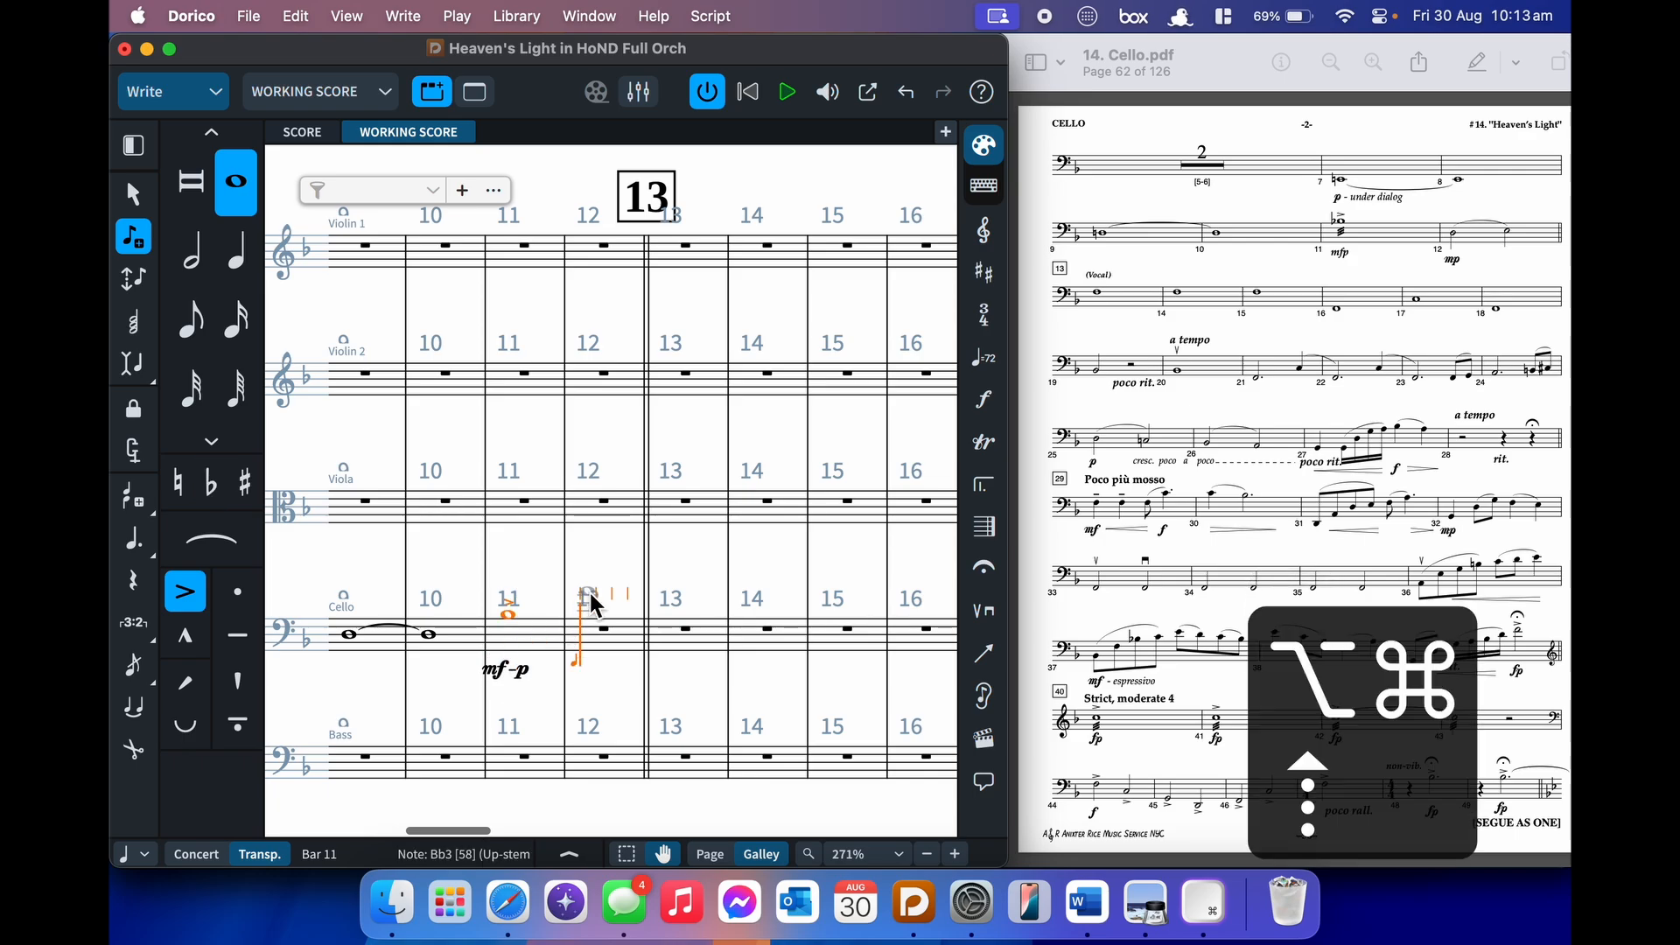
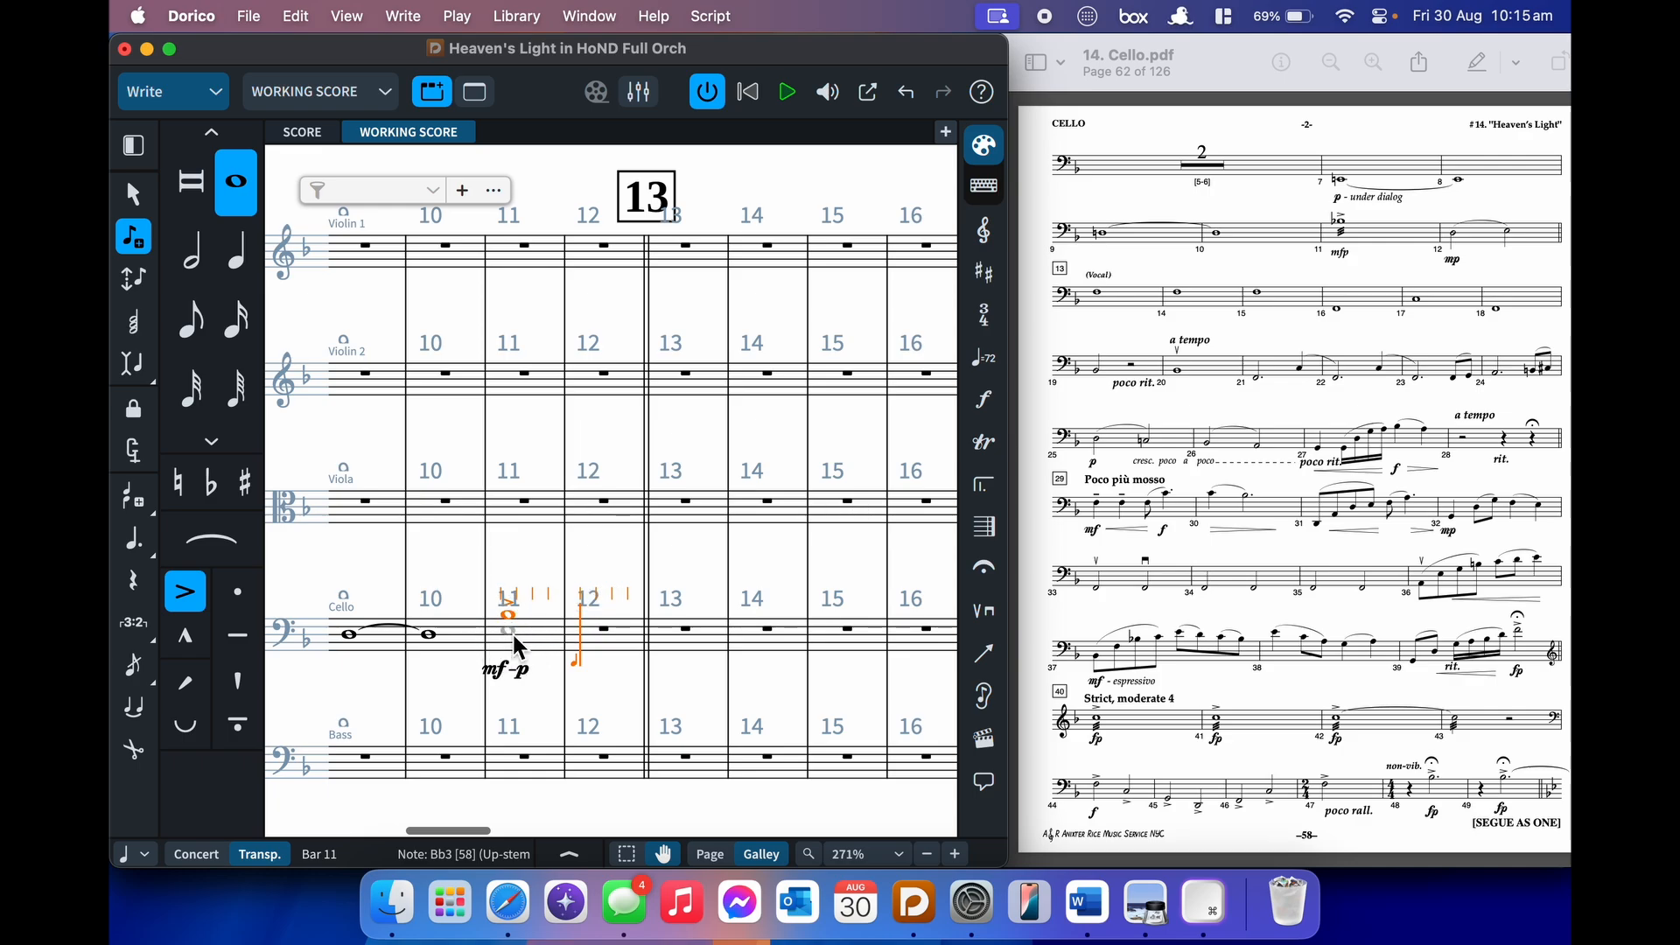
- Add a three-stroke tremolo to the bar 11 B♭ and stop adding accents to new notes
{"action": "key", "text": "shift+r"}
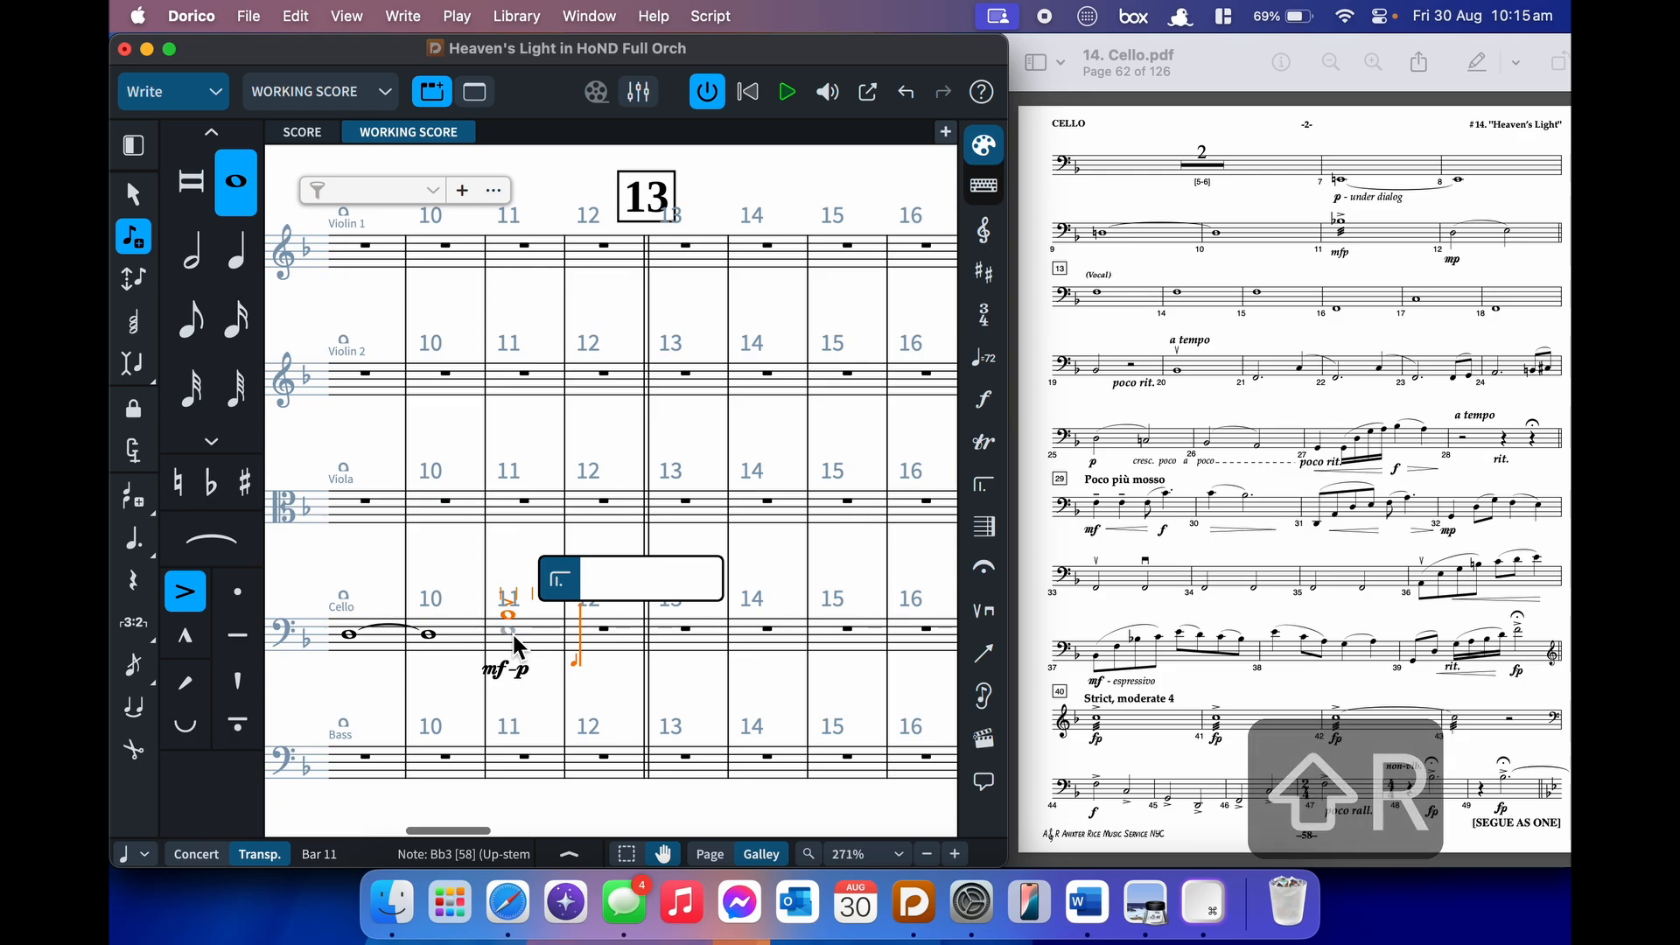
{"action": "type", "text": "//"}
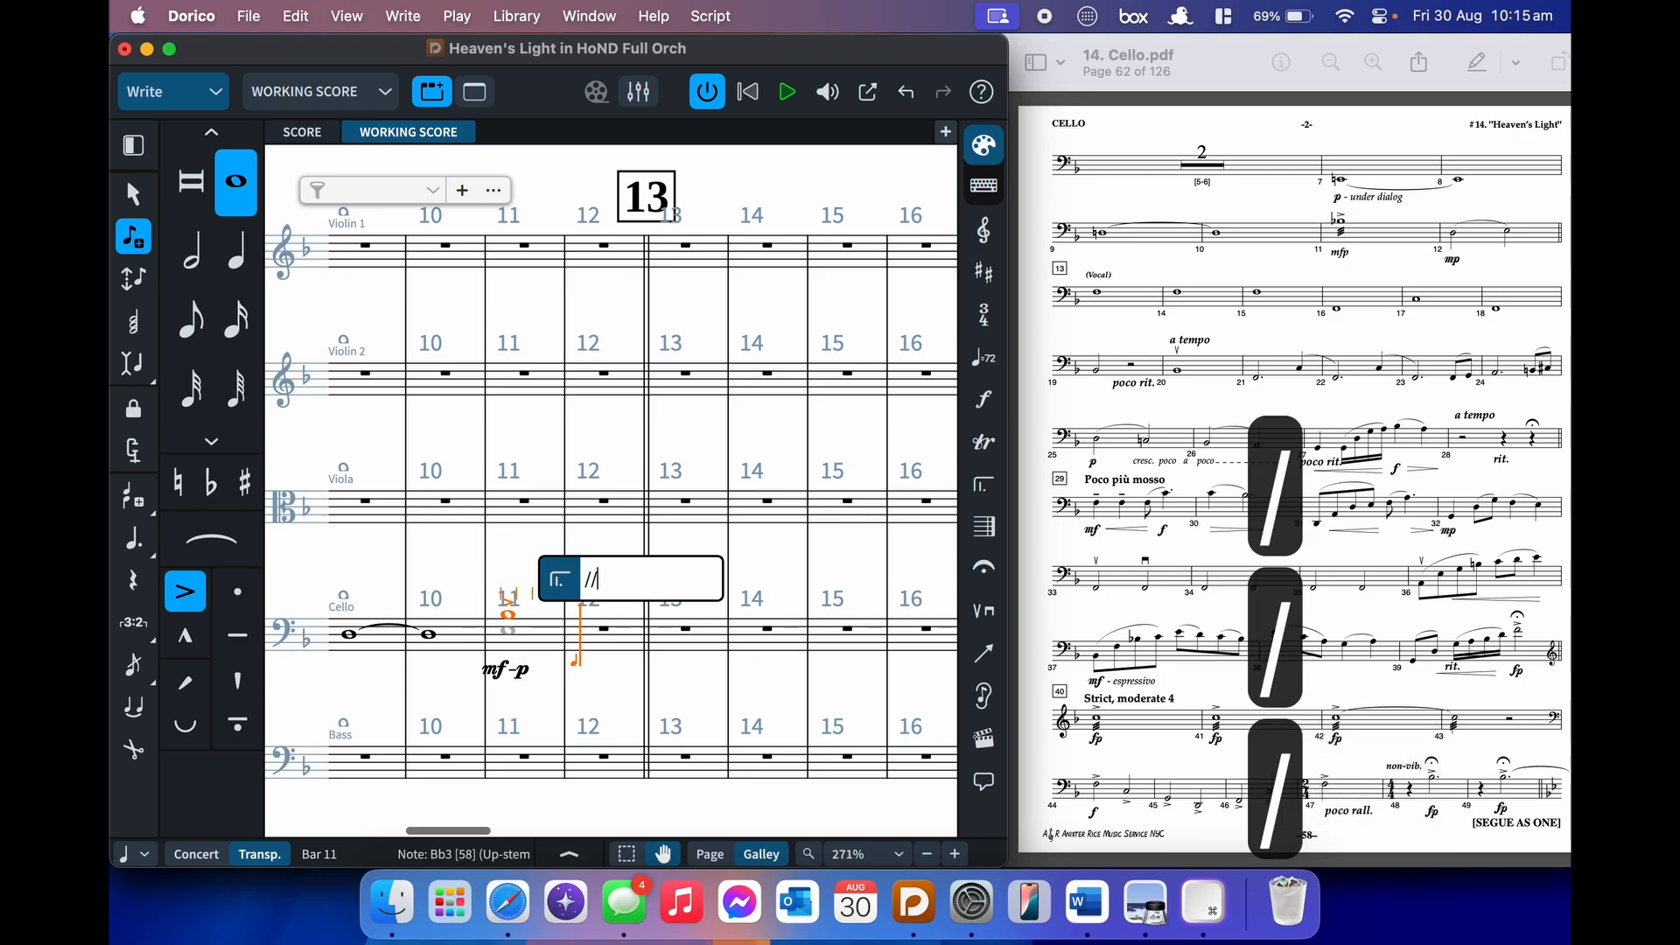
{"action": "type", "text": "/"}
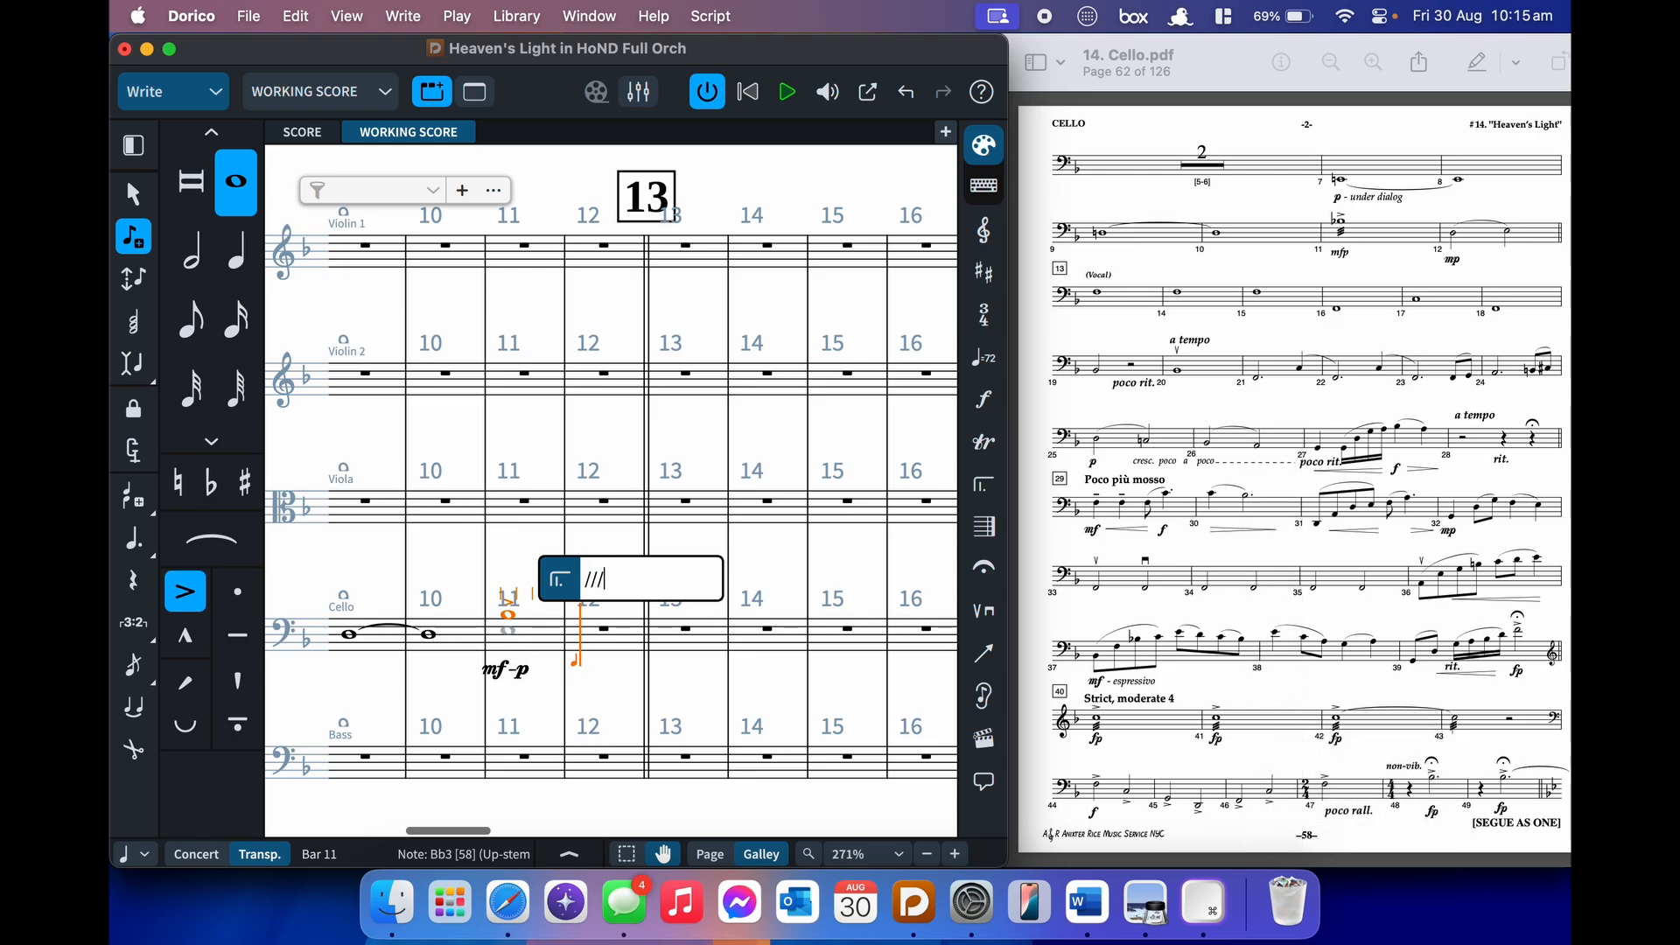
{"action": "key", "text": "Return"}
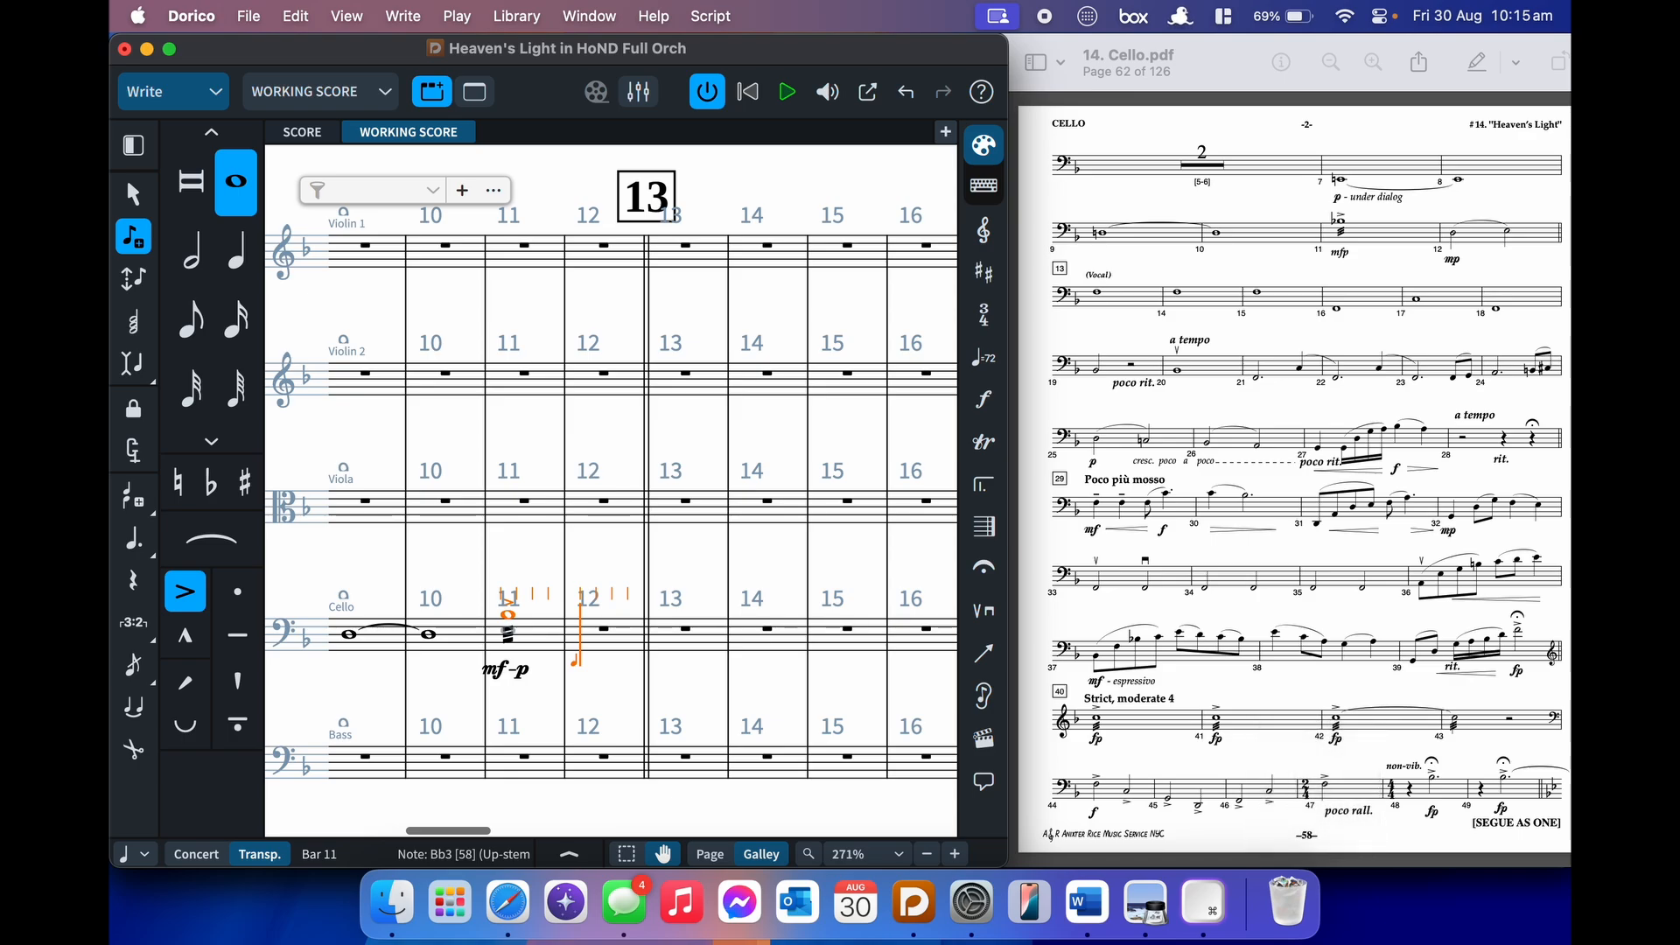
{"action": "key", "text": "bracketleft"}
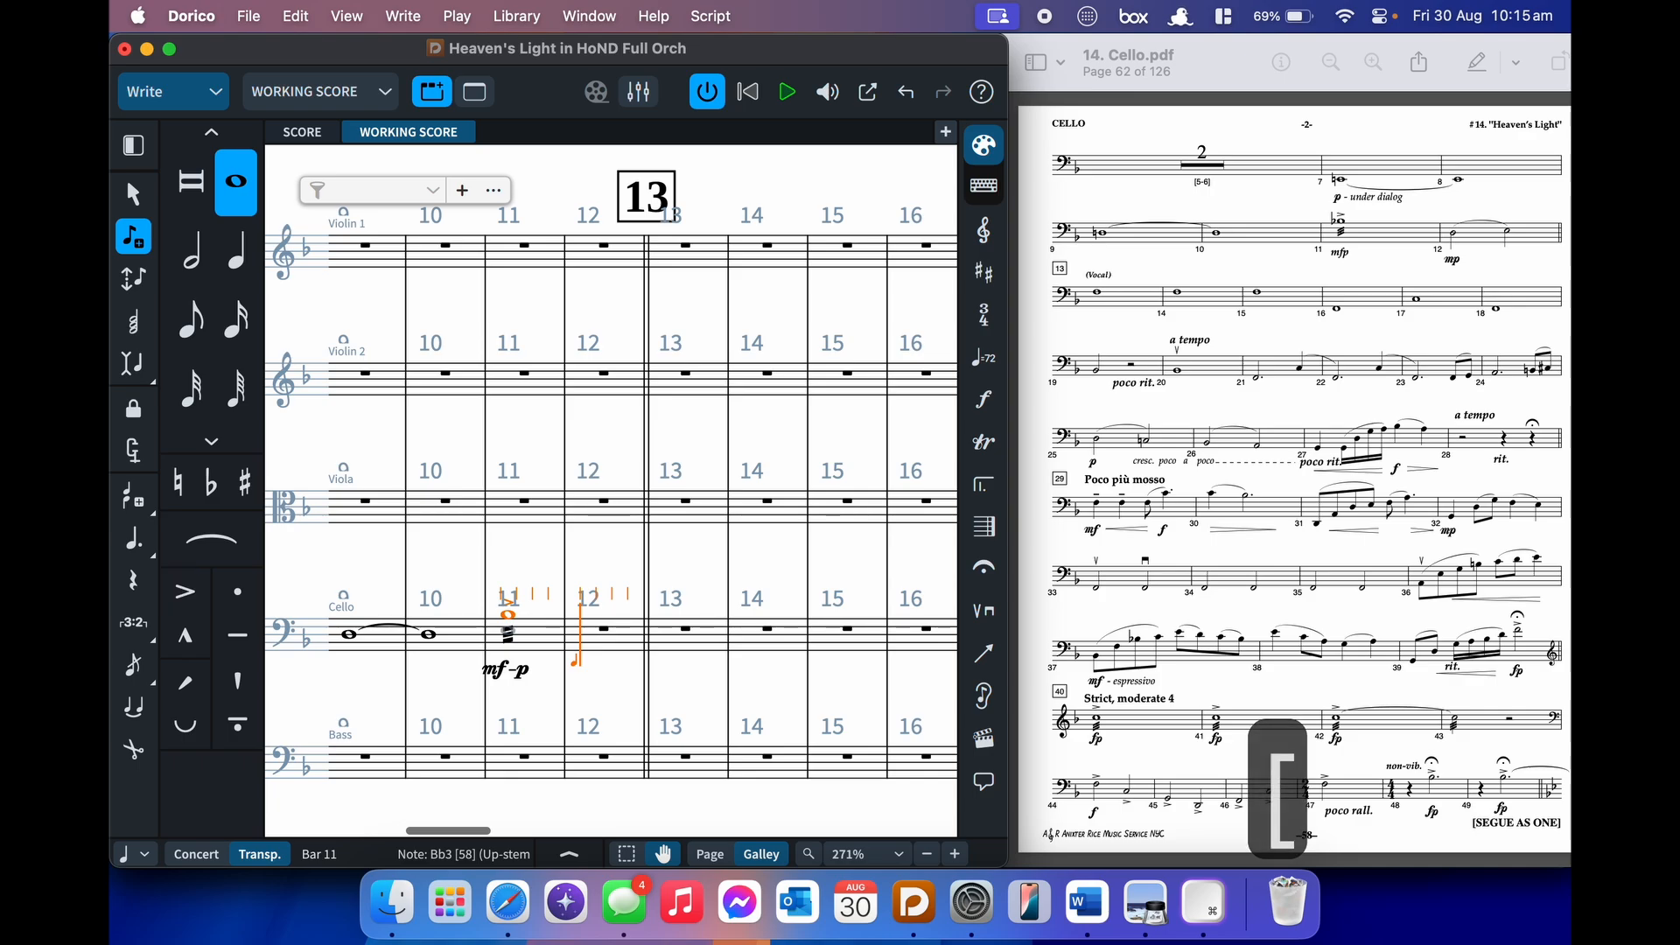
- Mark cello bar 12 mp and enter slurred D and E half notes
{"action": "key", "text": "shift+d"}
{"action": "type", "text": "mp"}
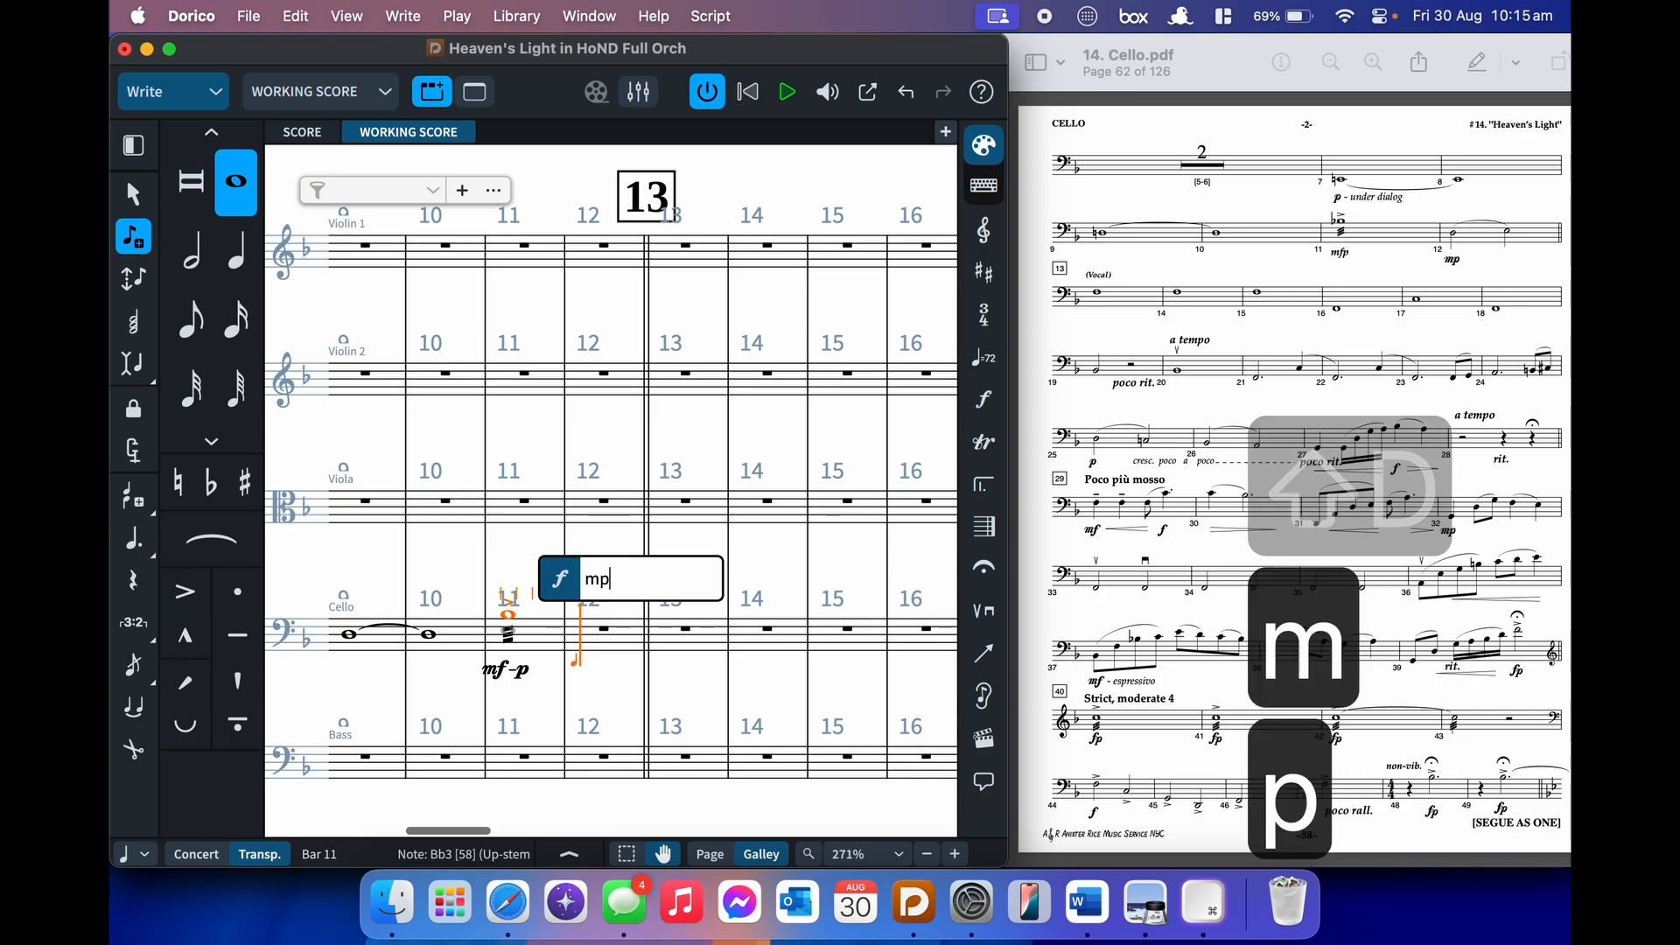
{"action": "key", "text": "Return"}
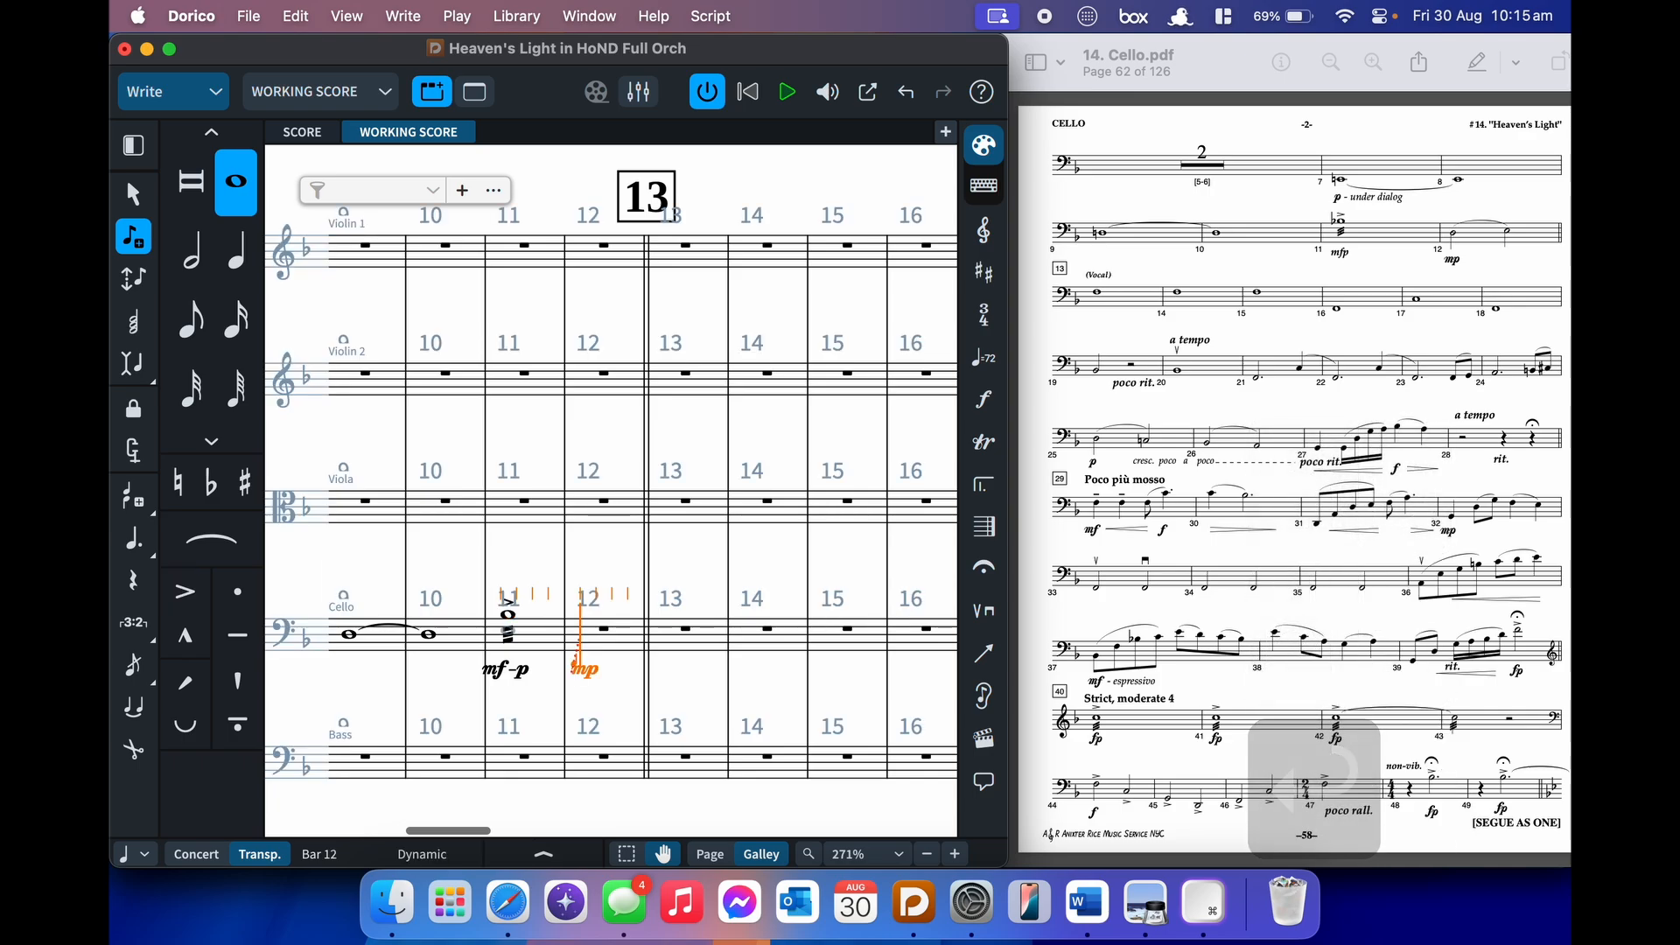
{"action": "key", "text": "7"}
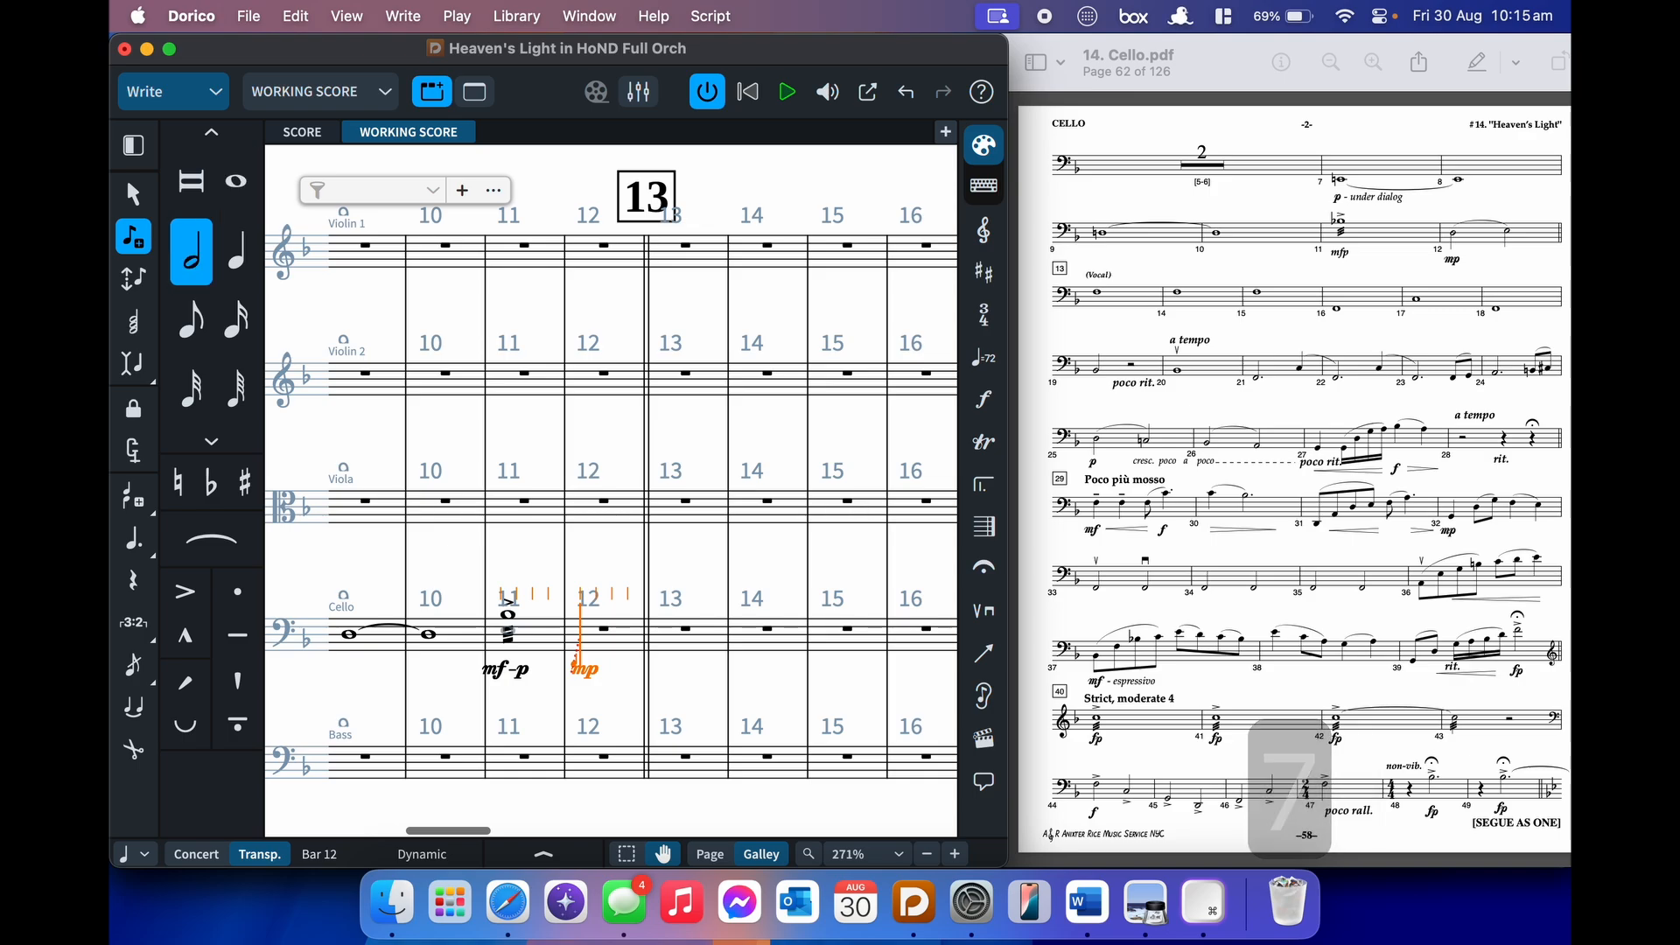
{"action": "key", "text": "ctrl+d"}
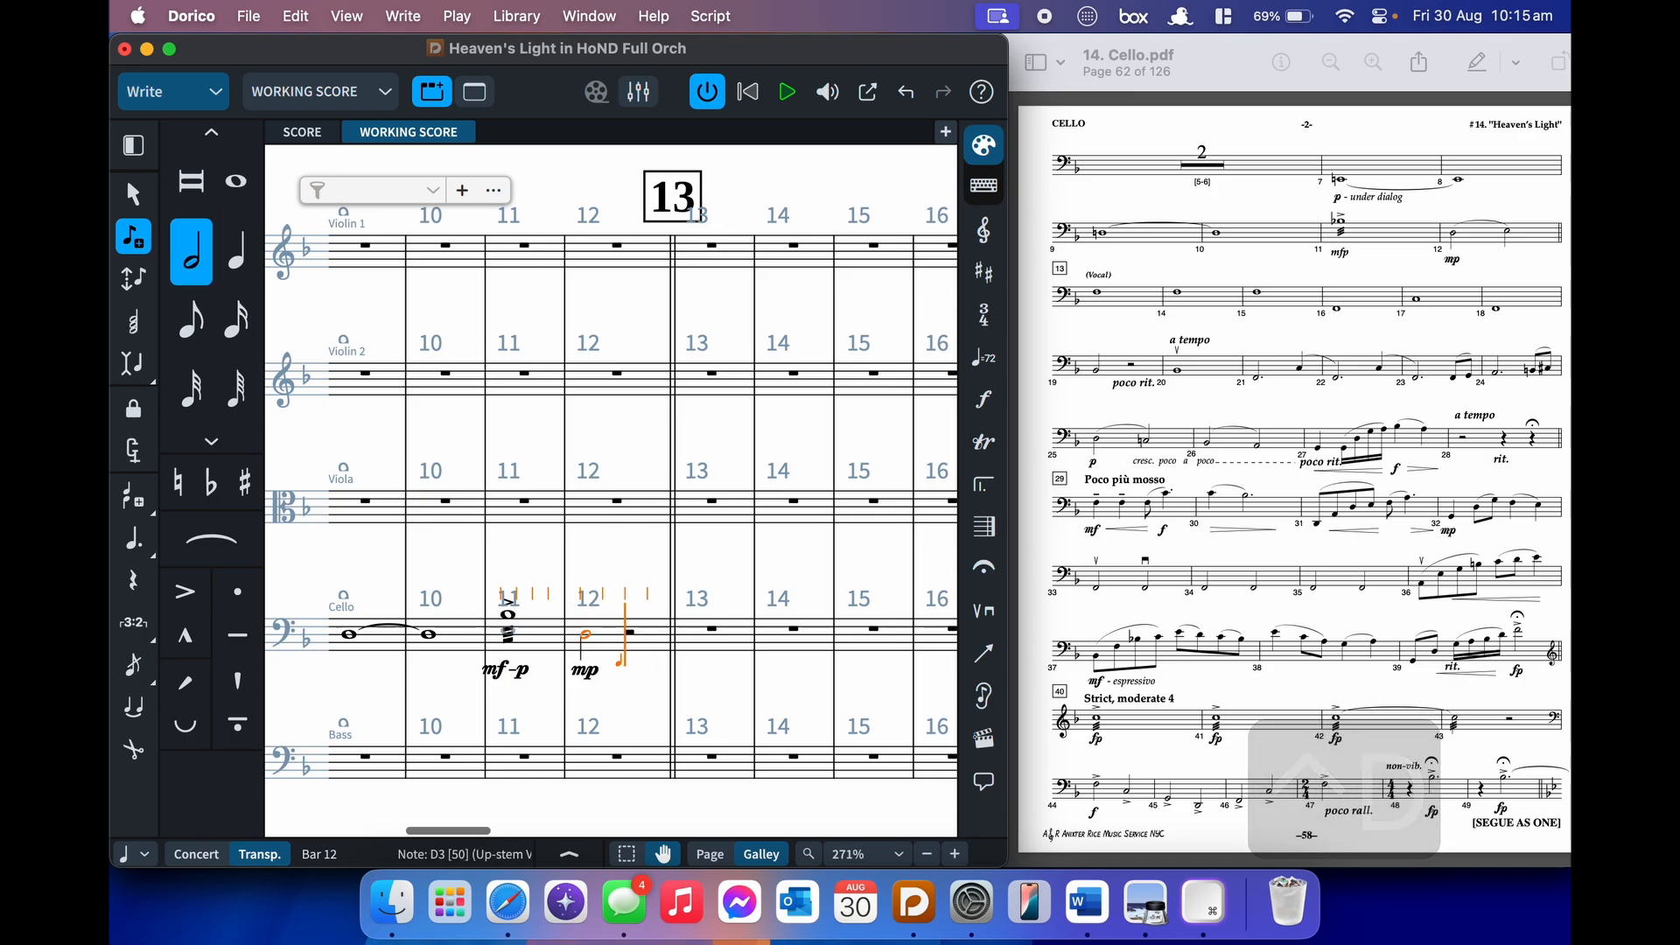
{"action": "key", "text": "s"}
{"action": "key", "text": "e"}
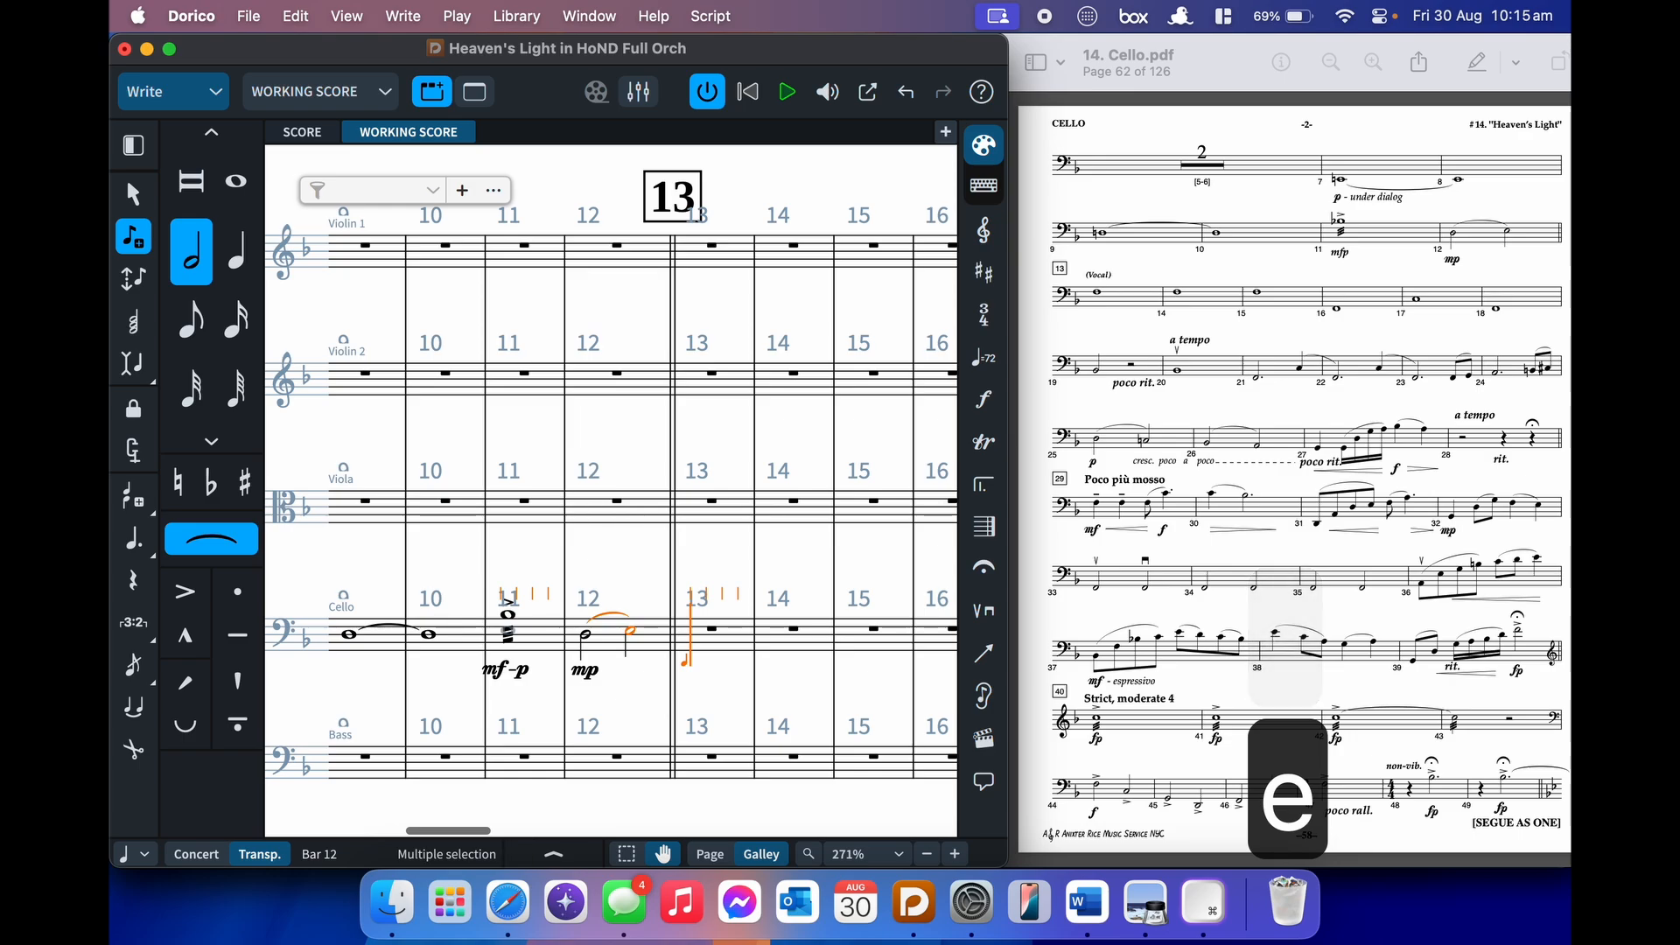
{"action": "key", "text": "shift+s"}
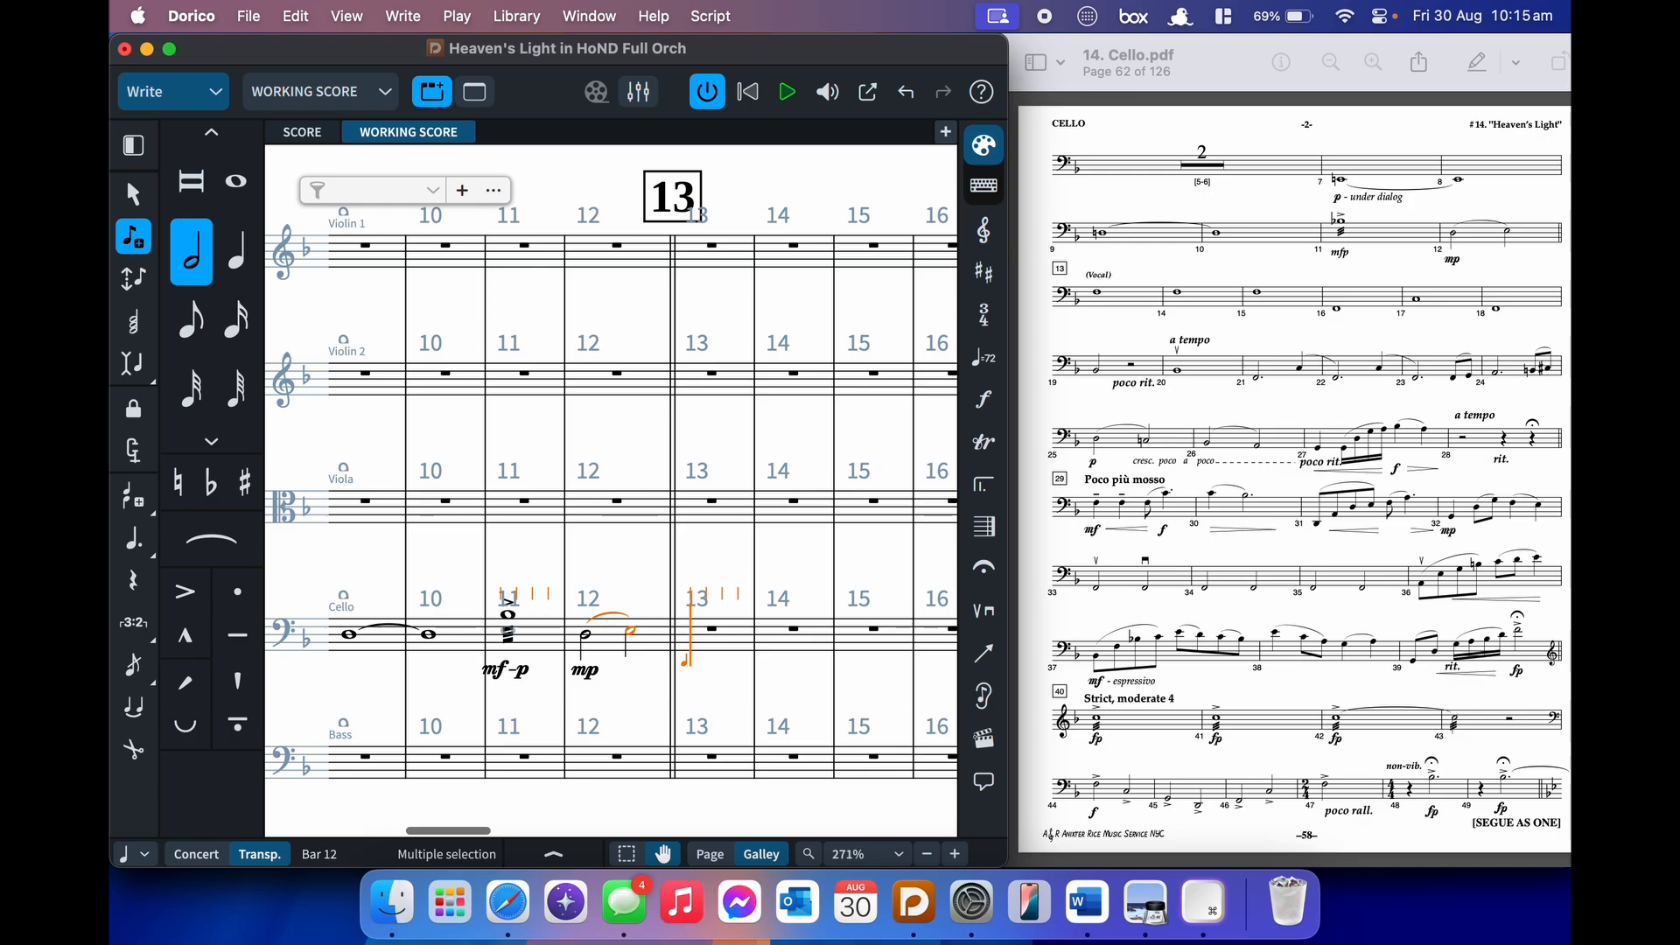
{"action": "key", "text": "8"}
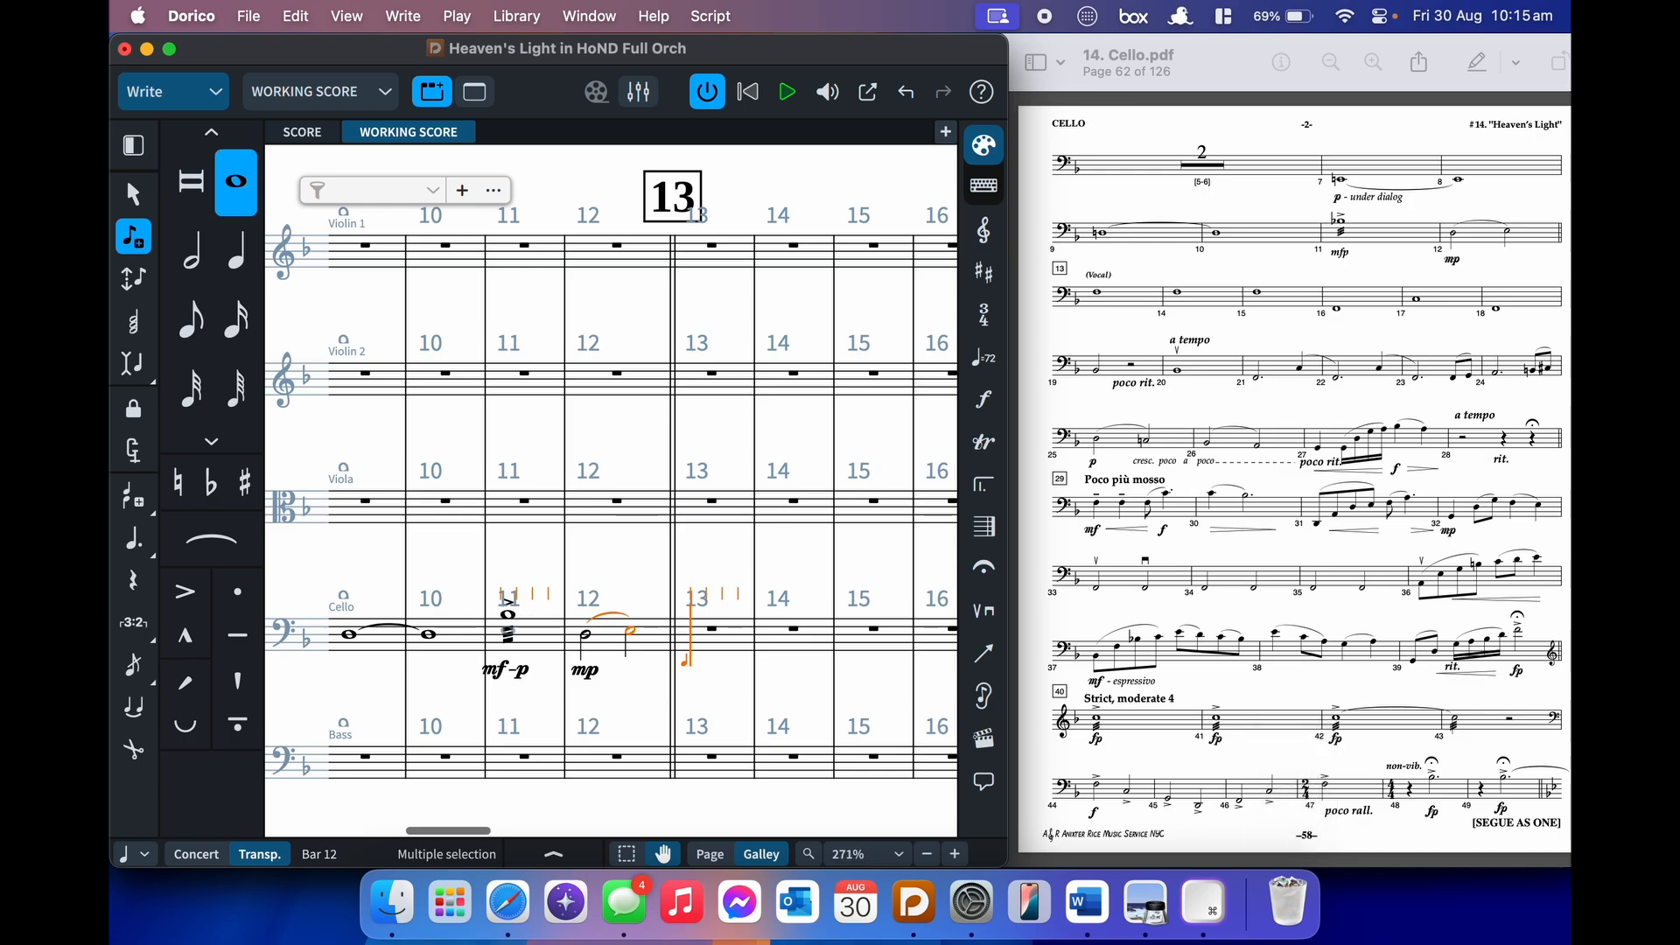
- Enter whole notes F, F, C, C and F through bar 18, then a half-note B♭ and half rest in bar 19
{"action": "key", "text": "f"}
{"action": "key", "text": "f"}
{"action": "key", "text": "f"}
{"action": "key", "text": "f"}
{"action": "key", "text": "ctrl+f"}
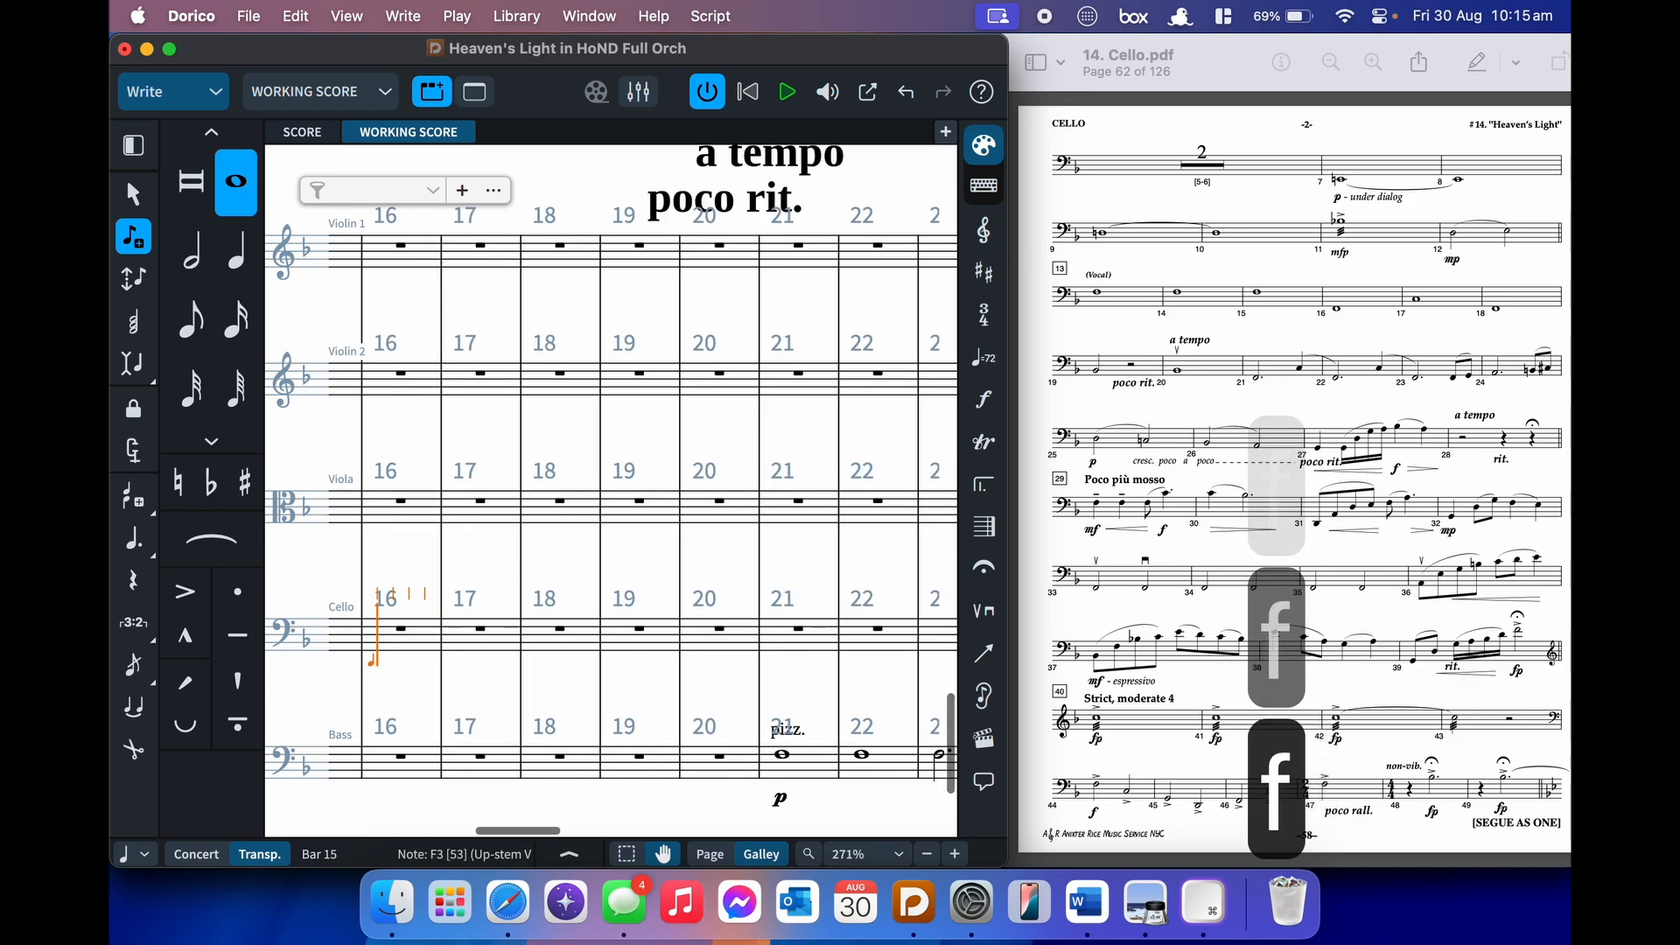
{"action": "key", "text": "alt+shift+c"}
{"action": "key", "text": "ctrl+f"}
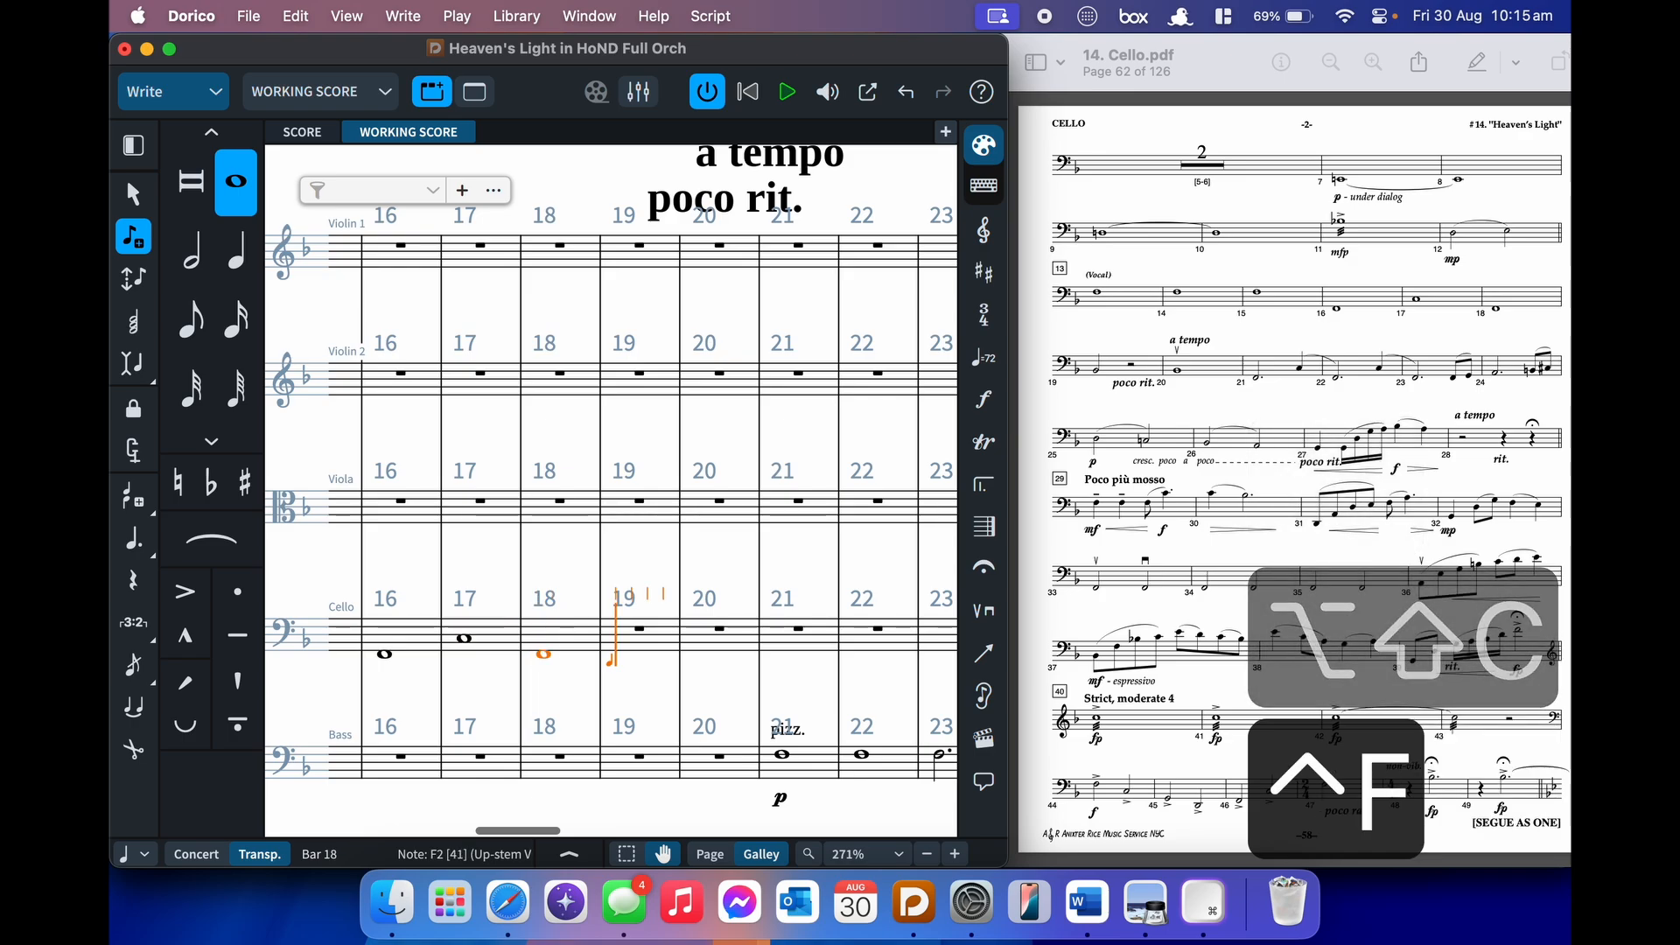
{"action": "key", "text": "7"}
{"action": "key", "text": "b"}
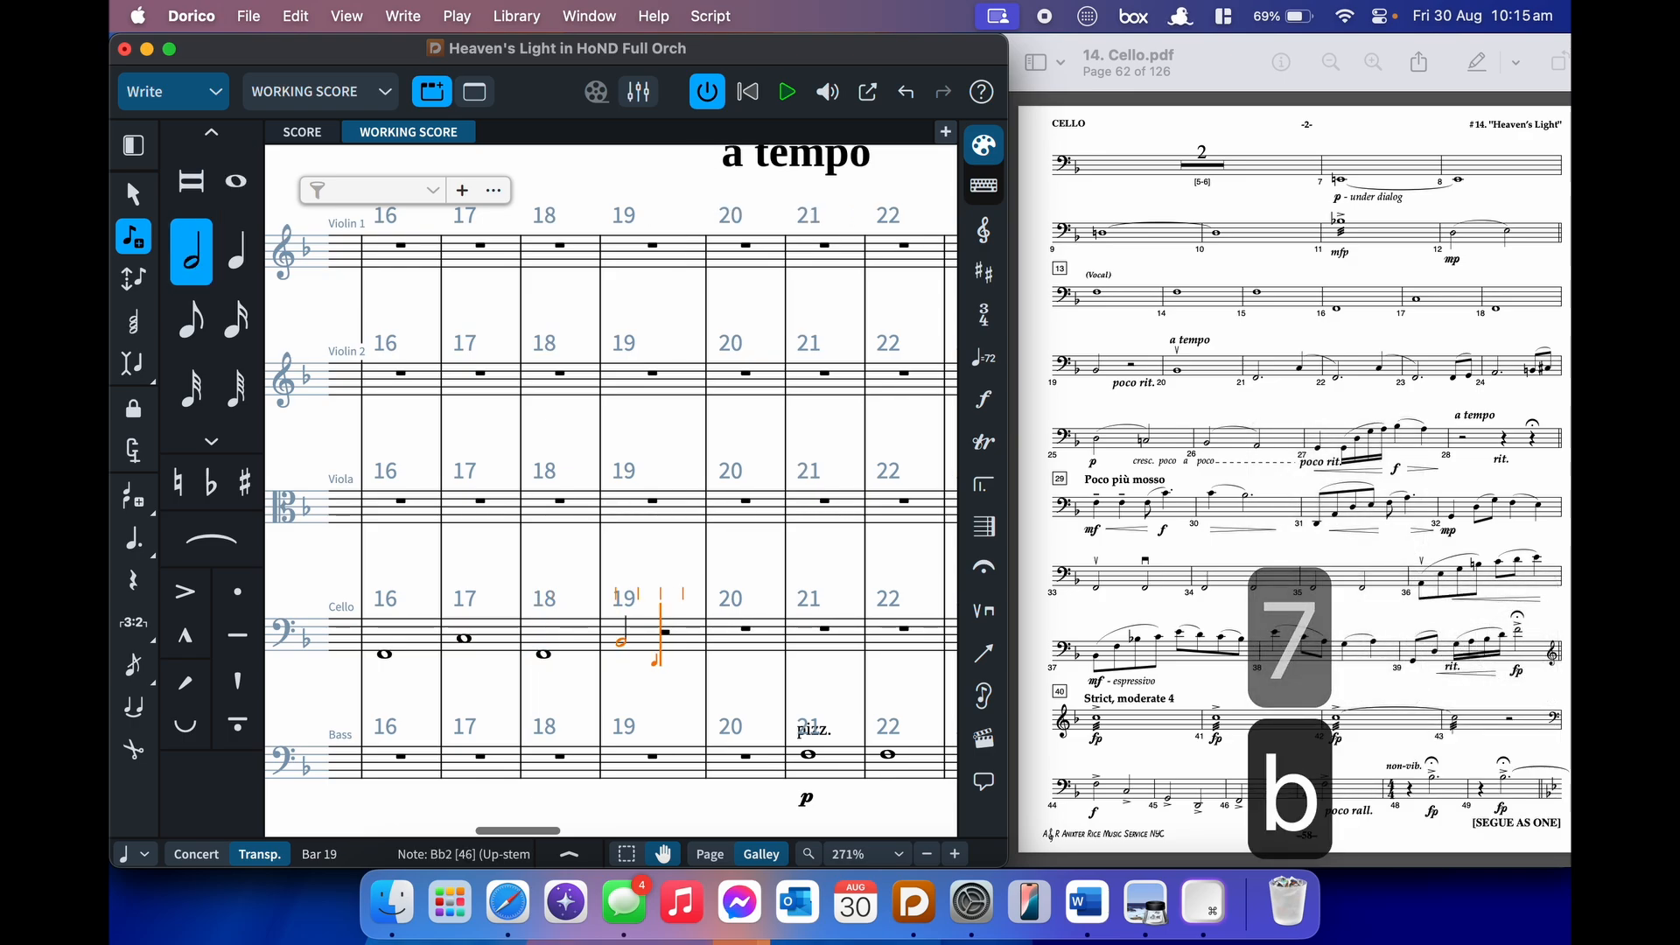
{"action": "key", "text": "space"}
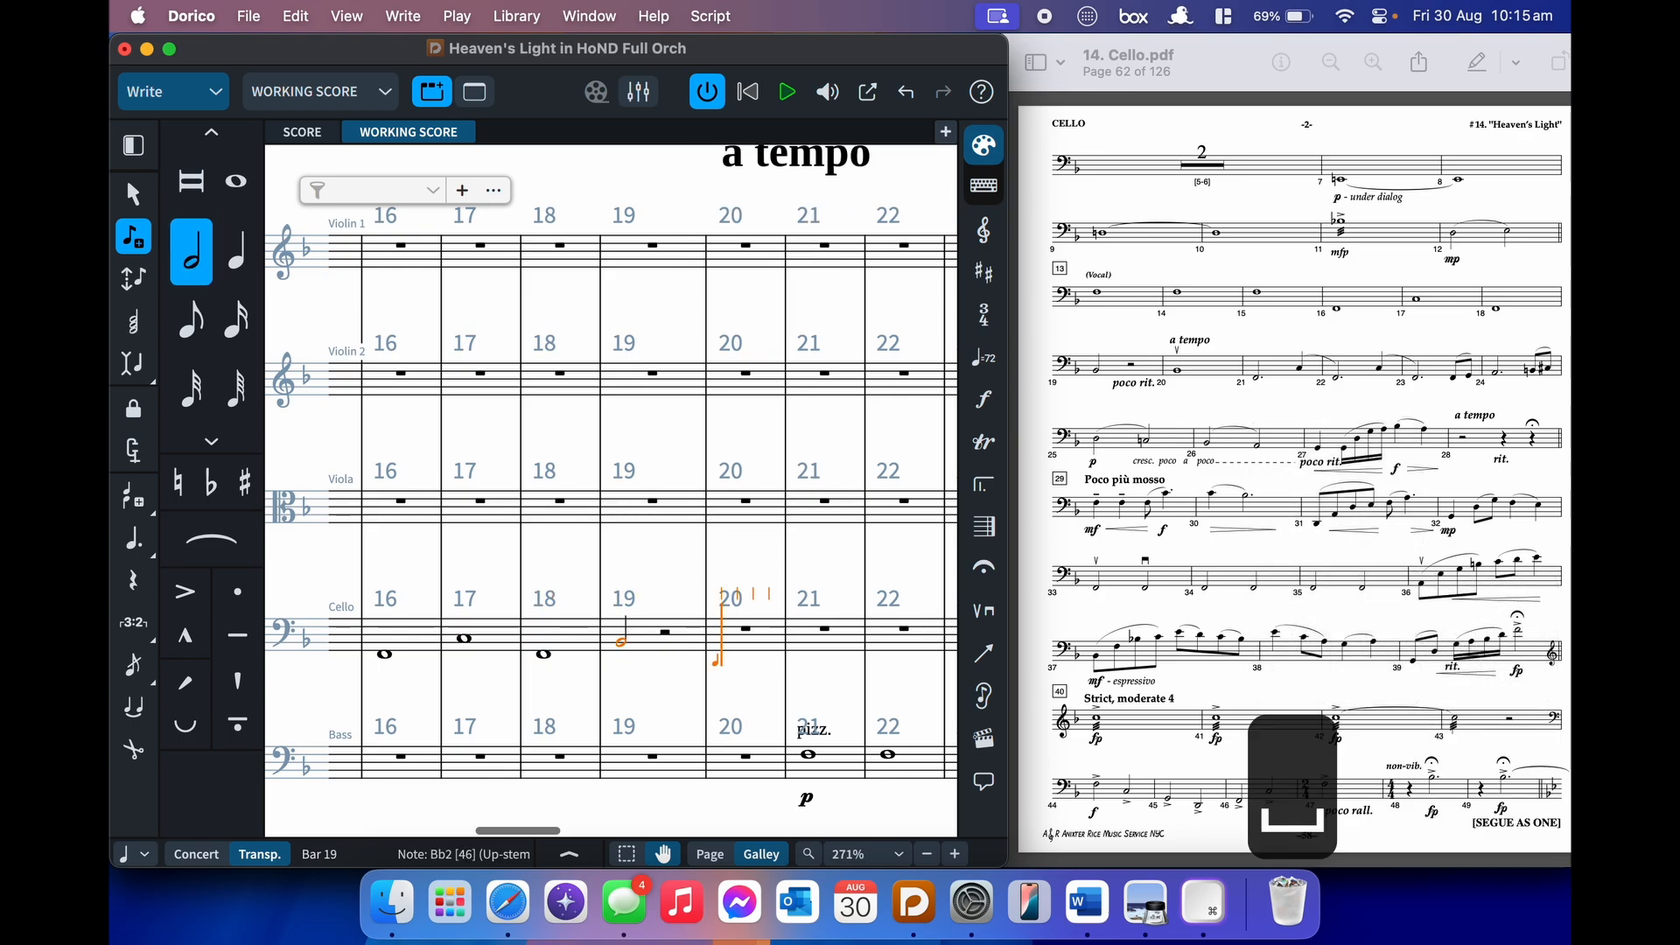
{"action": "scroll", "coordinate": [392, 595], "scroll_direction": "up", "scroll_amount": 3}
{"action": "scroll", "coordinate": [392, 595], "scroll_direction": "down", "scroll_amount": 3}
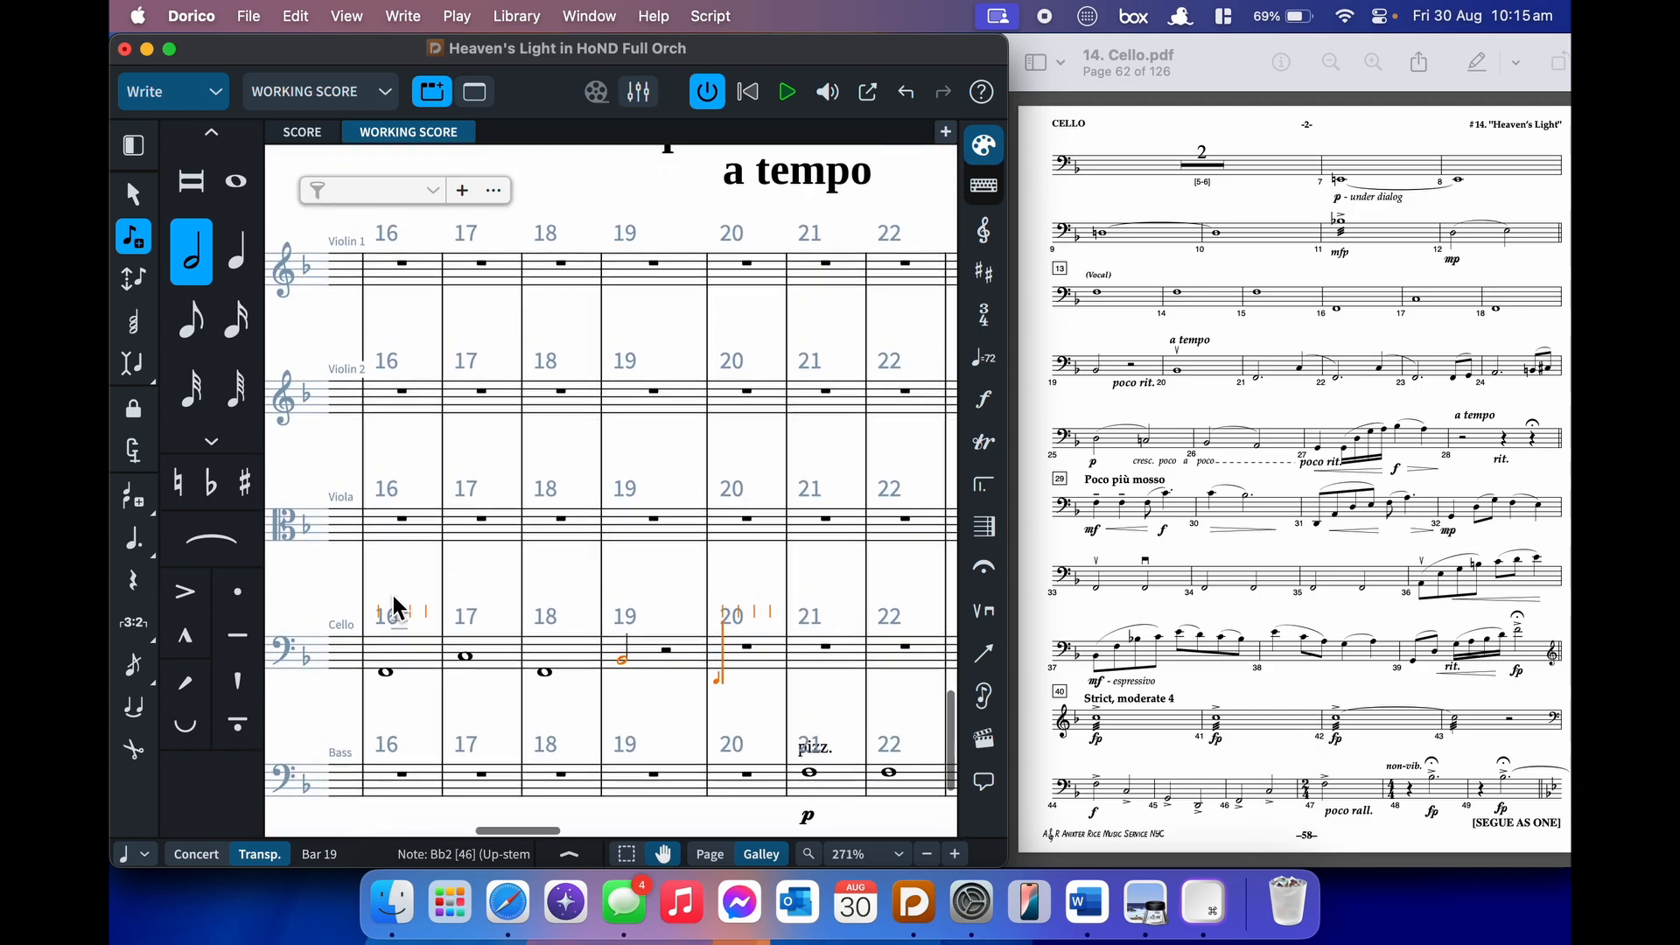
{"action": "scroll", "coordinate": [394, 598], "scroll_direction": "down", "scroll_amount": 2}
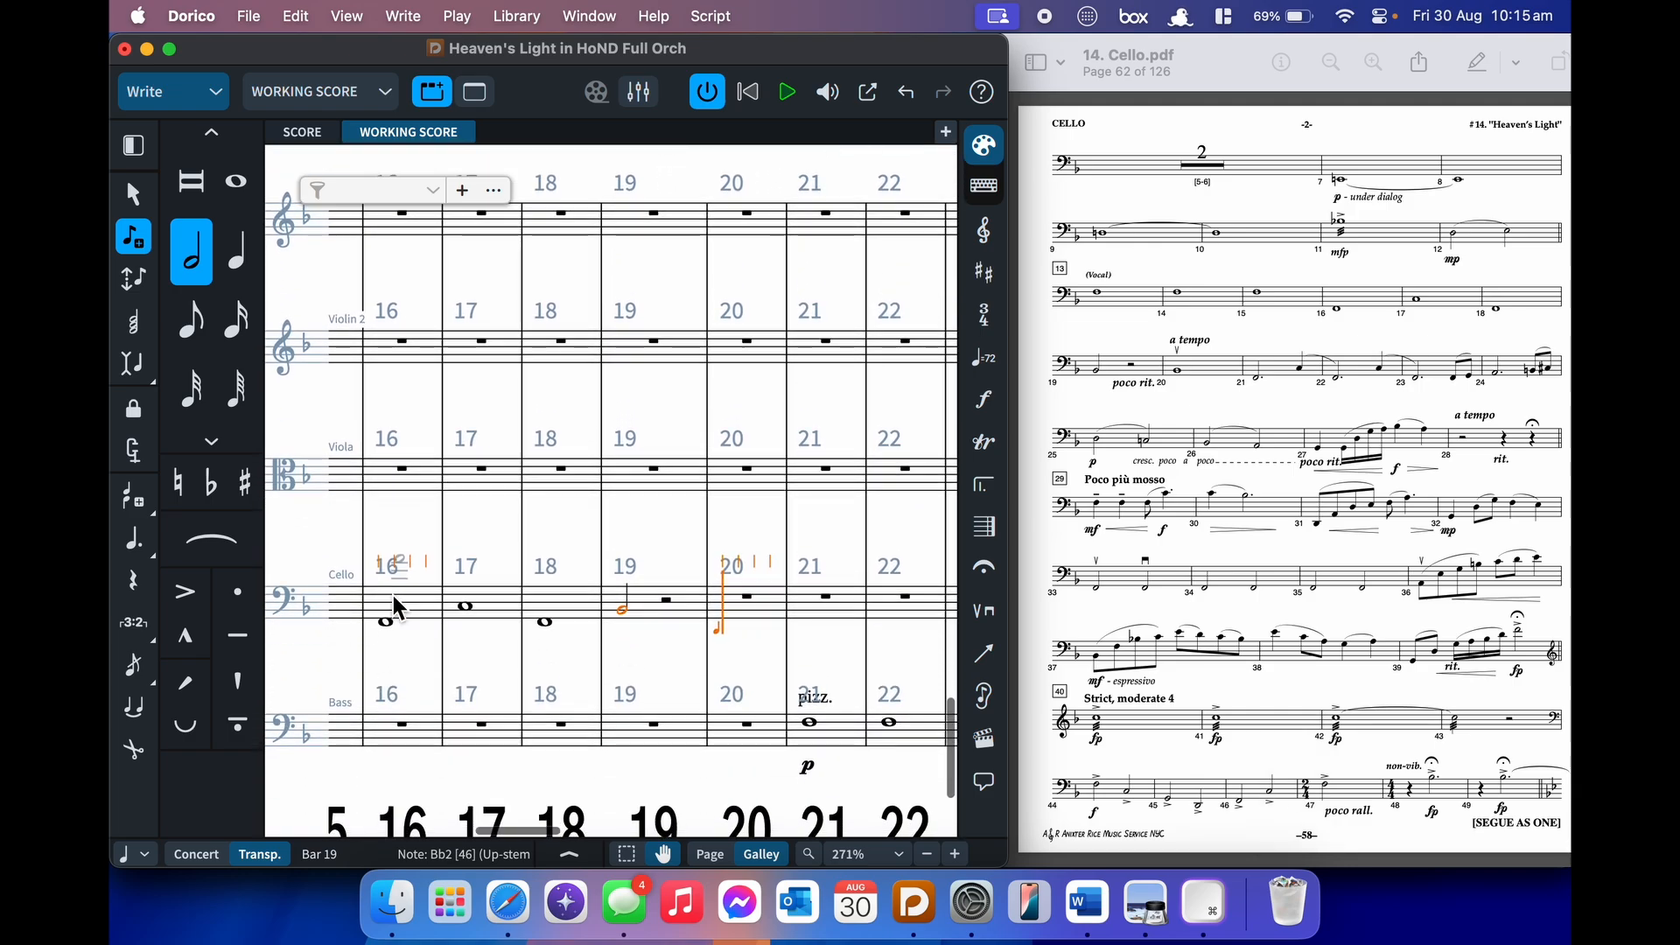
- Add an up-bow technique and enter a B♭ whole note in bar 20
{"action": "key", "text": "8"}
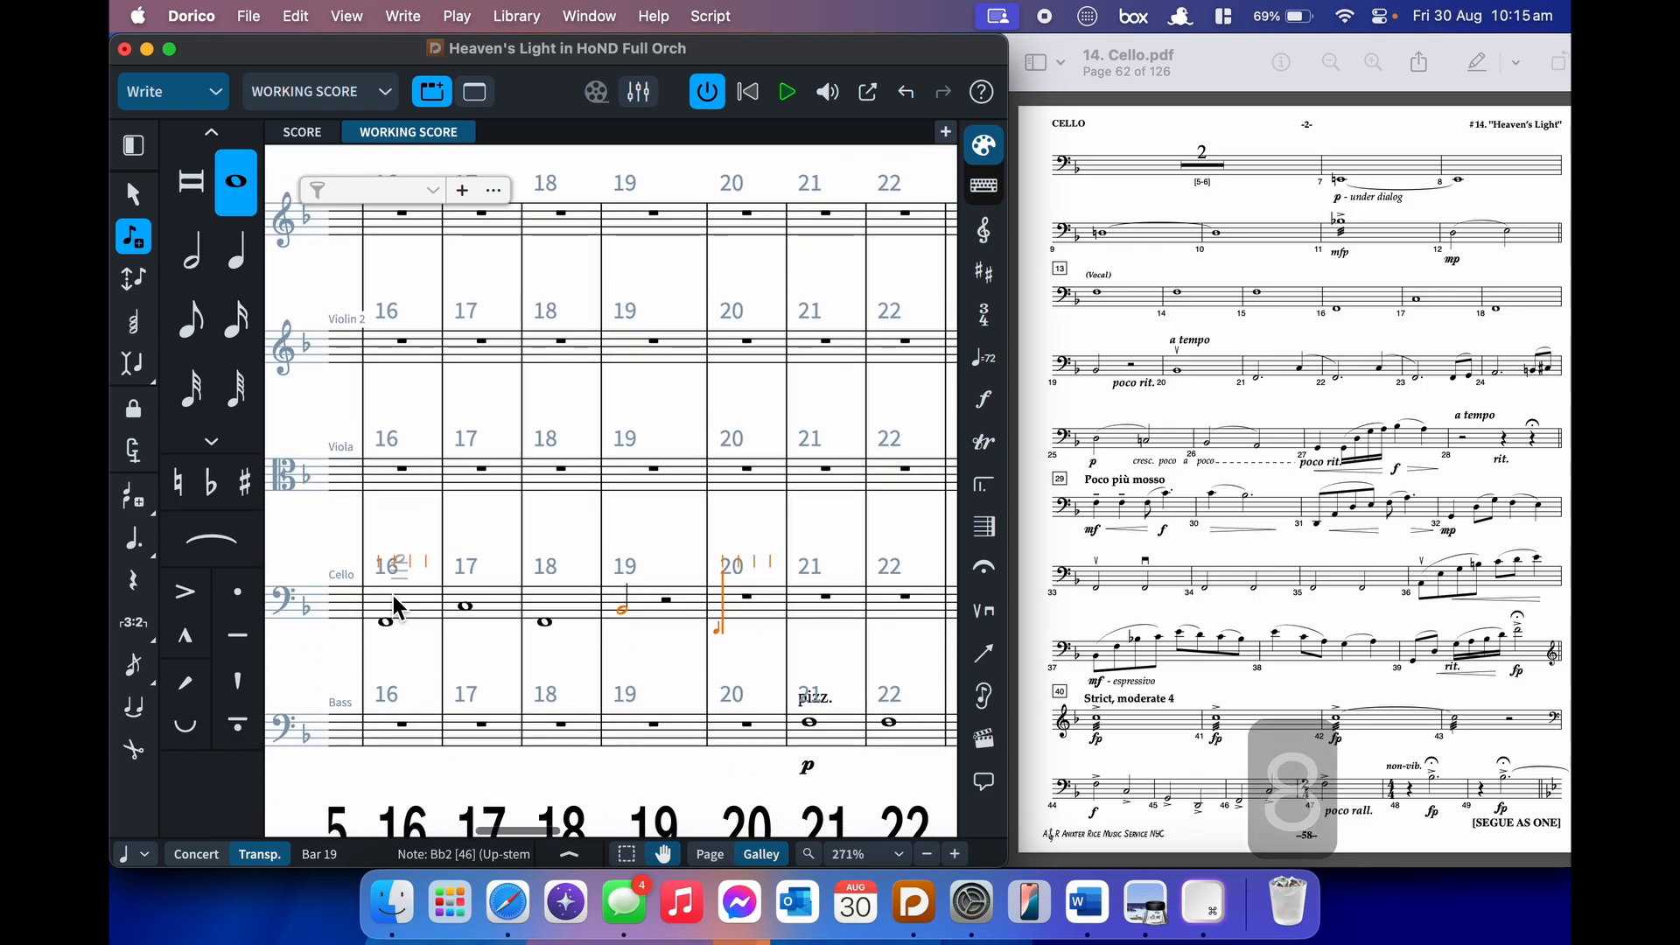
{"action": "key", "text": "shift+p"}
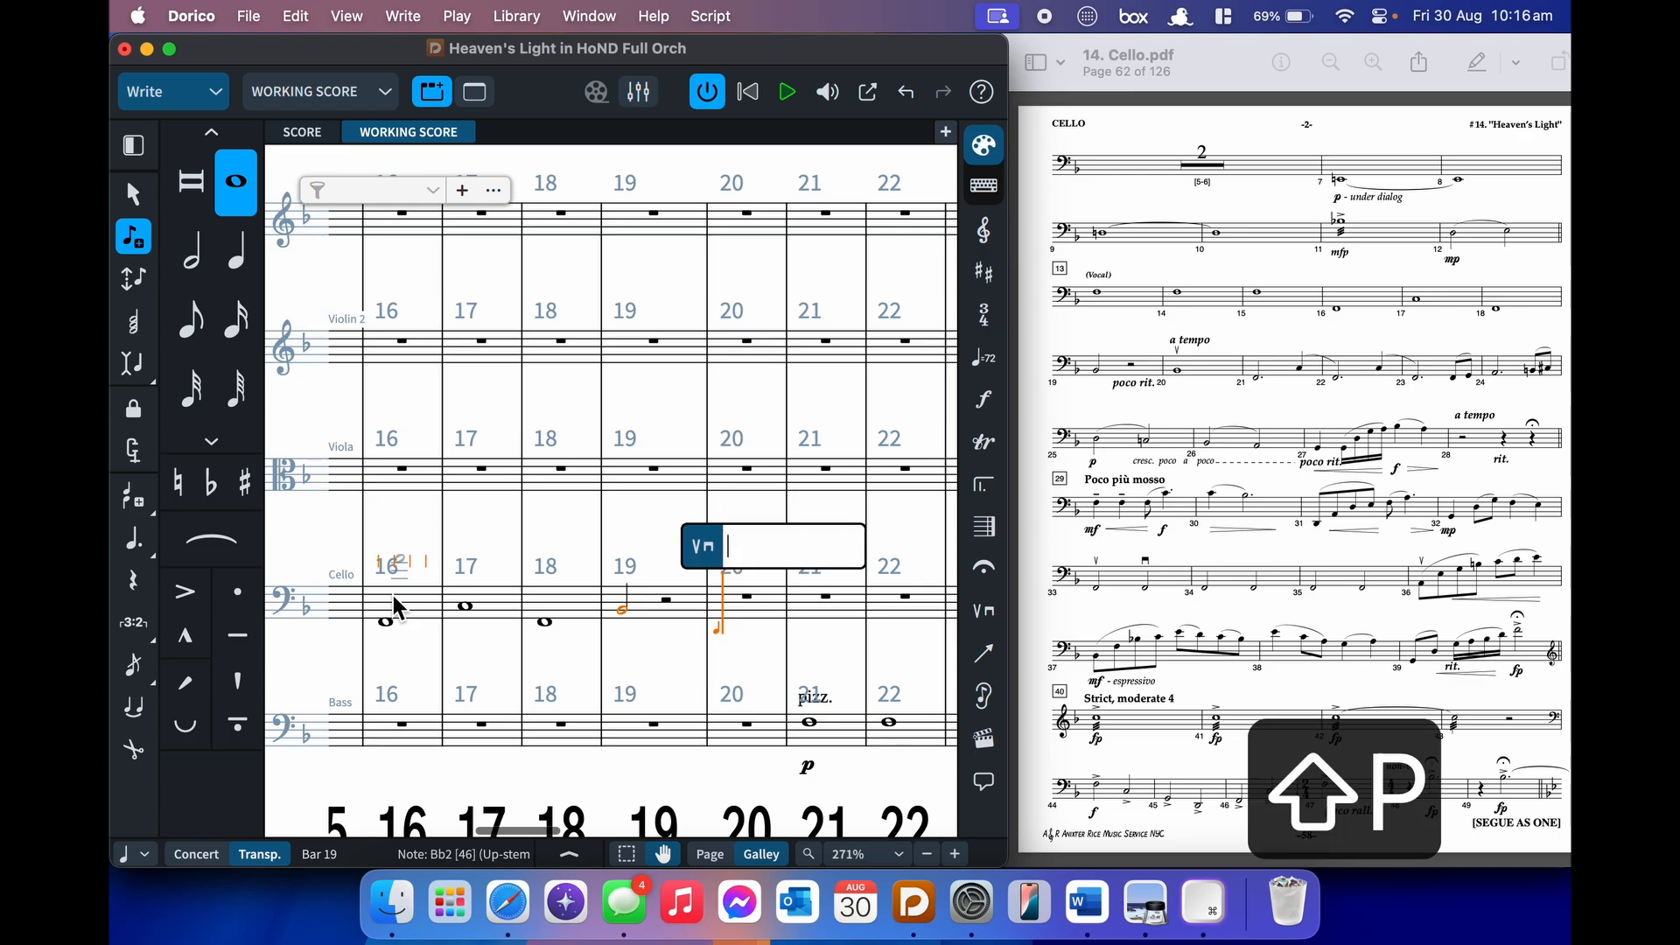
{"action": "type", "text": "upbow"}
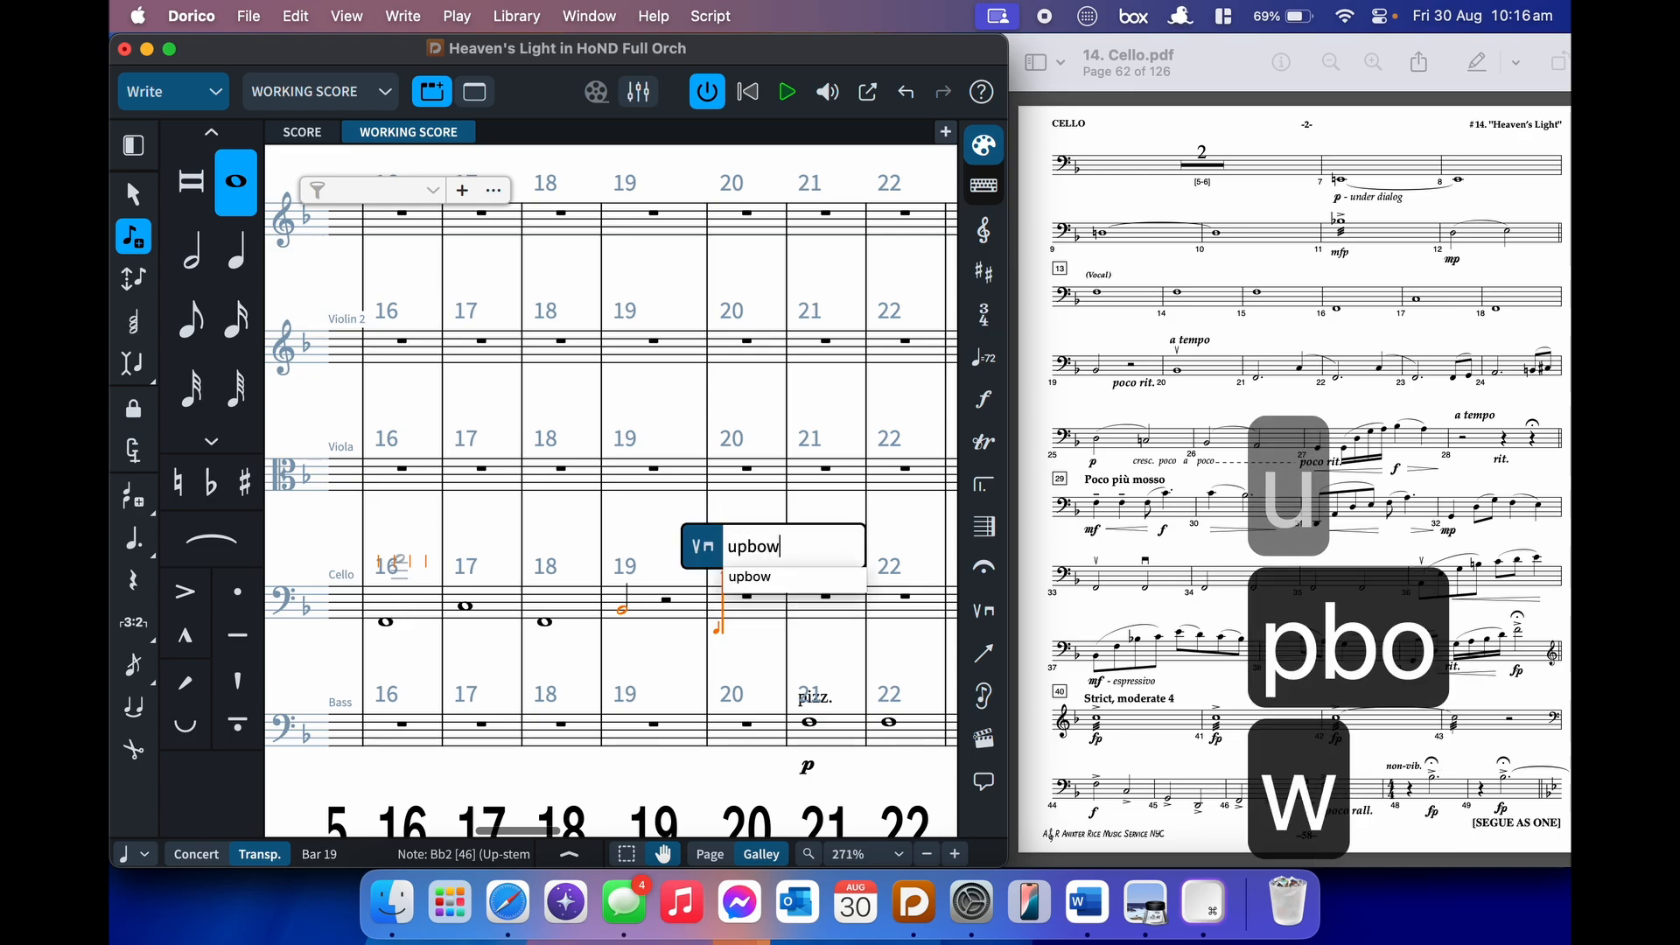
{"action": "key", "text": "Down"}
{"action": "key", "text": "Return"}
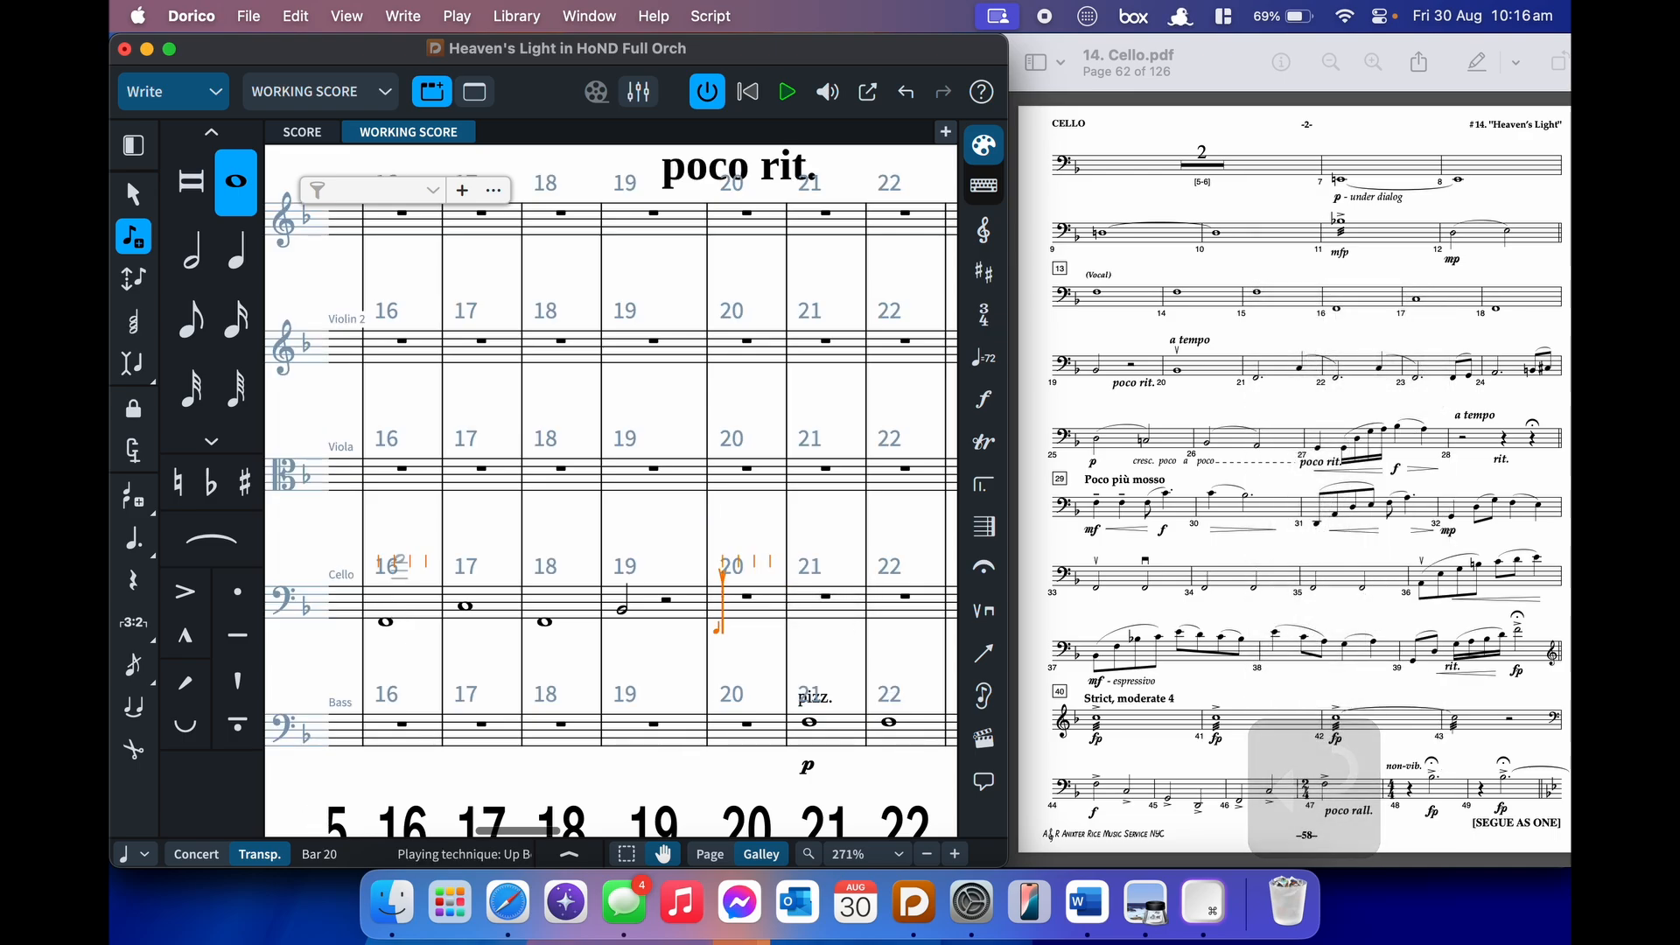
{"action": "key", "text": "b"}
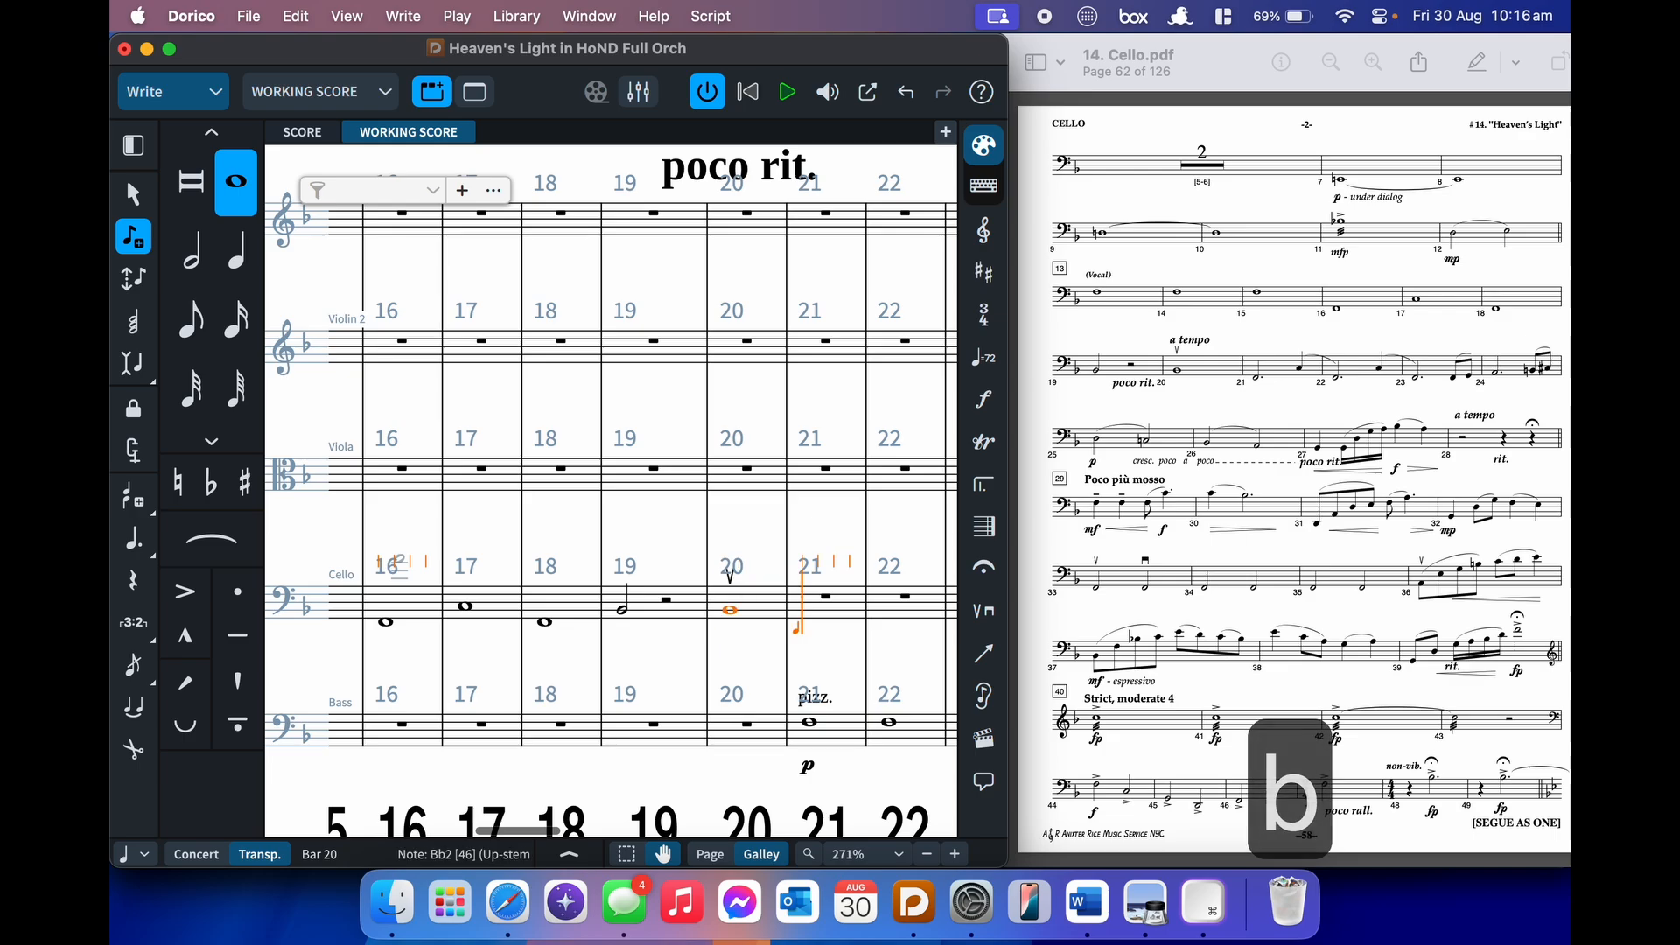
- Enter a half-note F and quarter-note C in bar 21, slurring into the F of bar 22
{"action": "key", "text": "7"}
{"action": "key", "text": "7"}
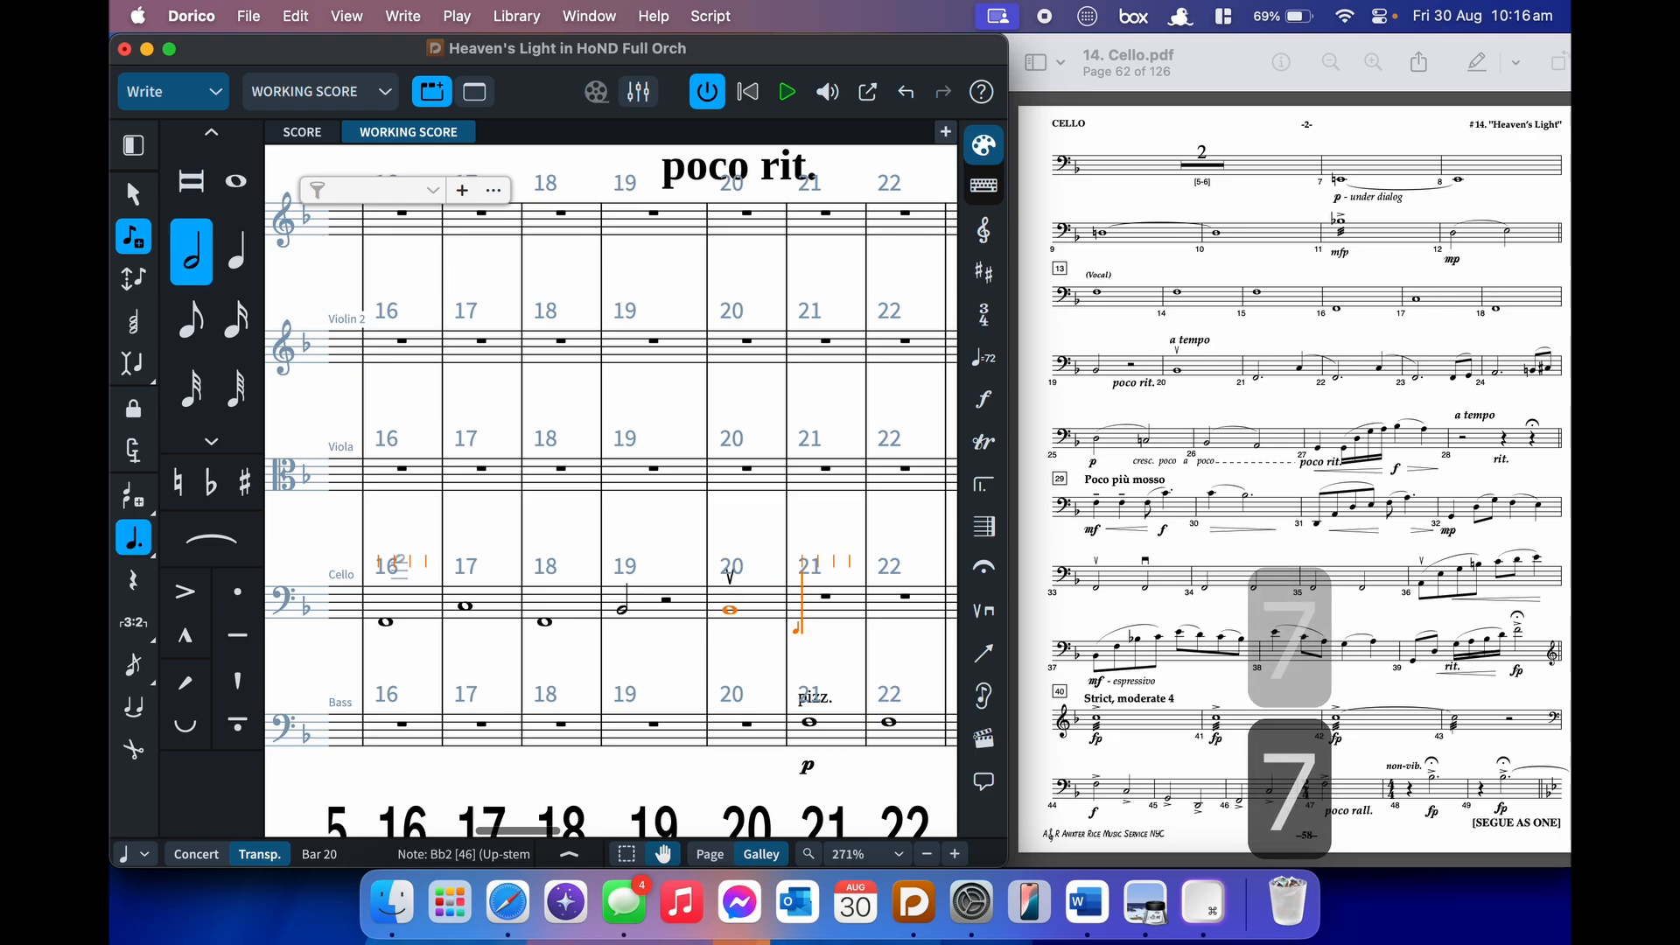
{"action": "key", "text": "ctrl+f"}
{"action": "key", "text": "6"}
{"action": "key", "text": "alt+shift+c"}
{"action": "key", "text": "s"}
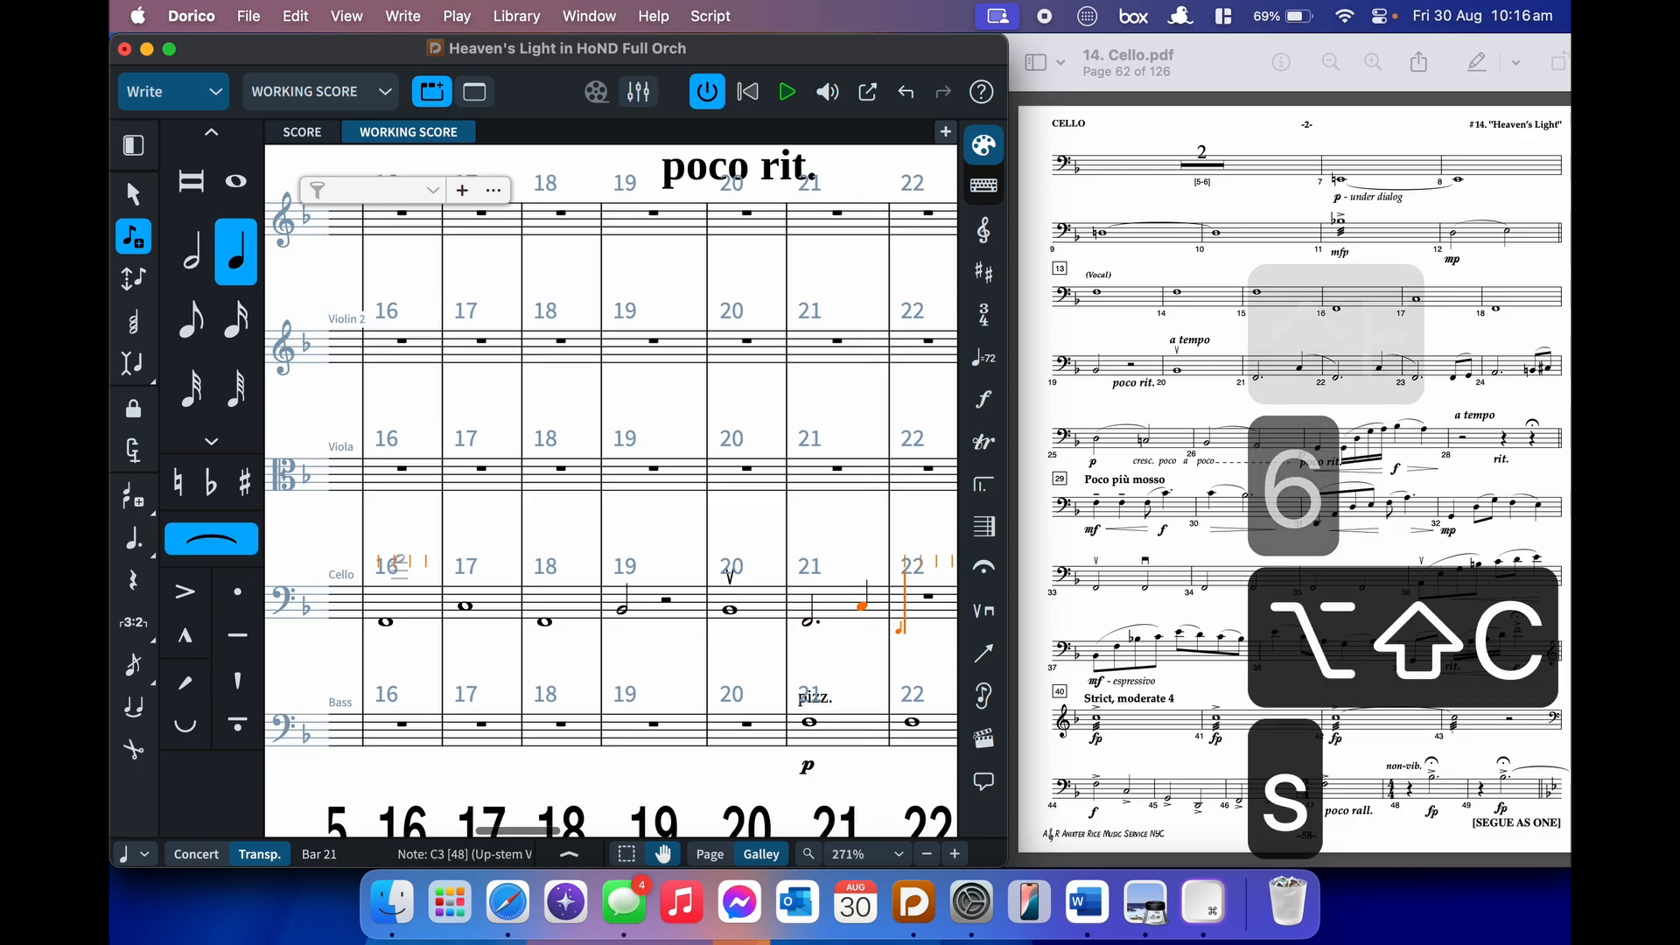
{"action": "key", "text": "7"}
{"action": "key", "text": "7"}
{"action": "key", "text": "ctrl+f"}
- Complete bar 22 with a C quarter note and a slurred F half note
{"action": "key", "text": "shift+s"}
{"action": "key", "text": "6"}
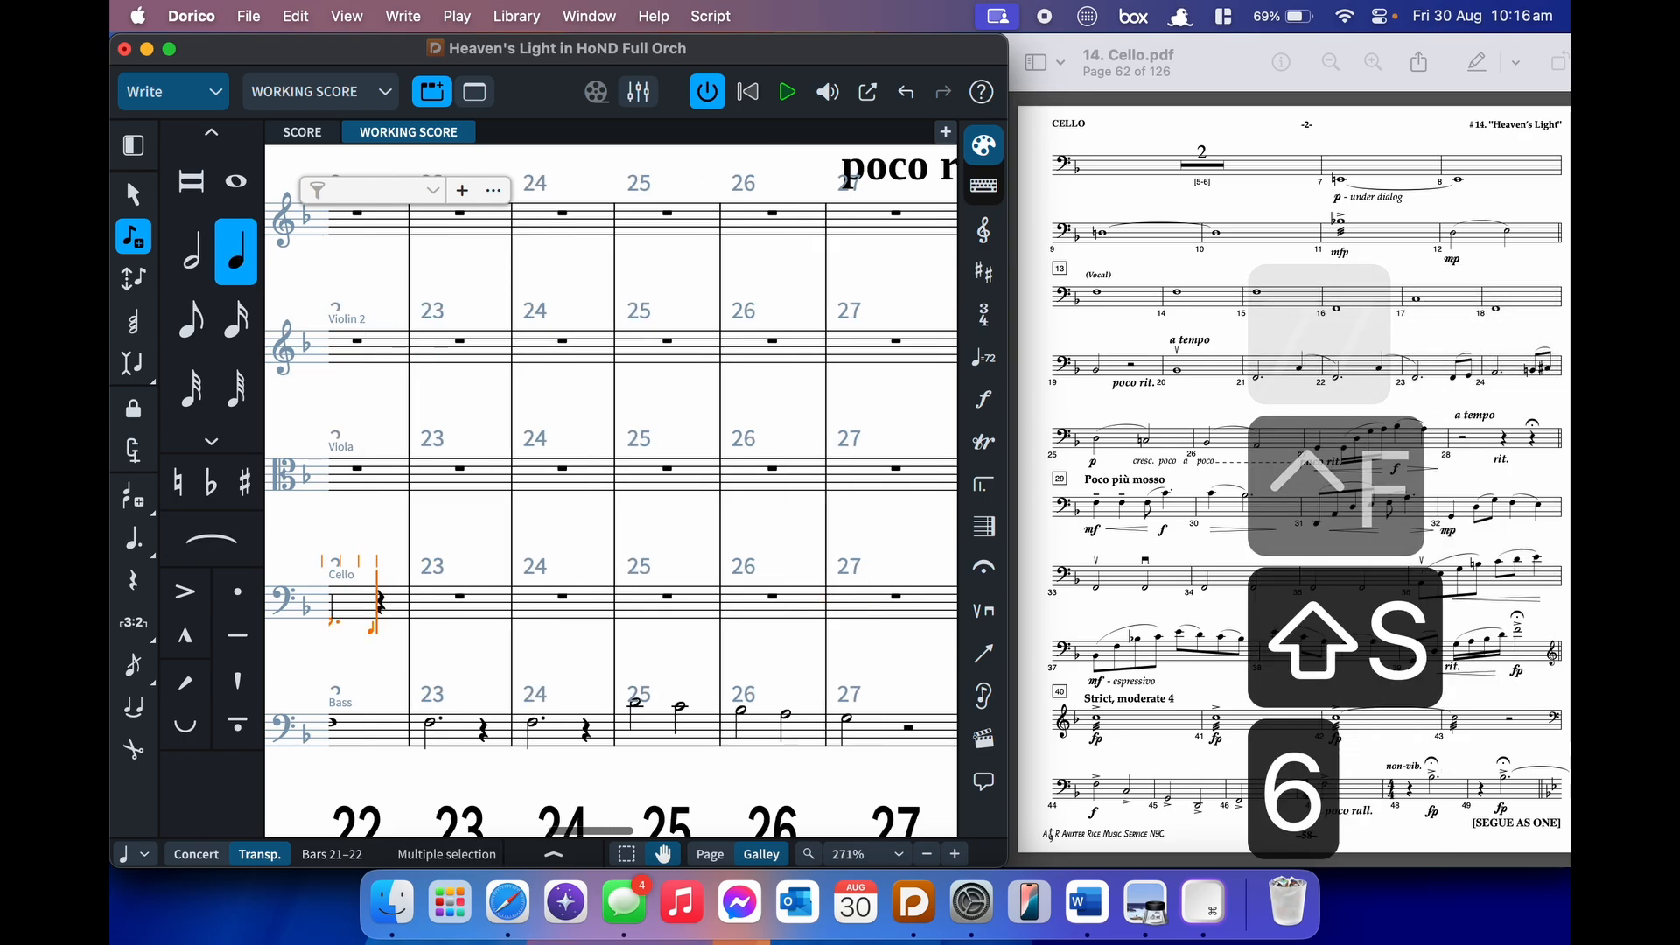
{"action": "key", "text": "alt+shift+c"}
{"action": "key", "text": "7"}
{"action": "key", "text": "7"}
{"action": "key", "text": "s"}
{"action": "key", "text": "ctrl+f"}
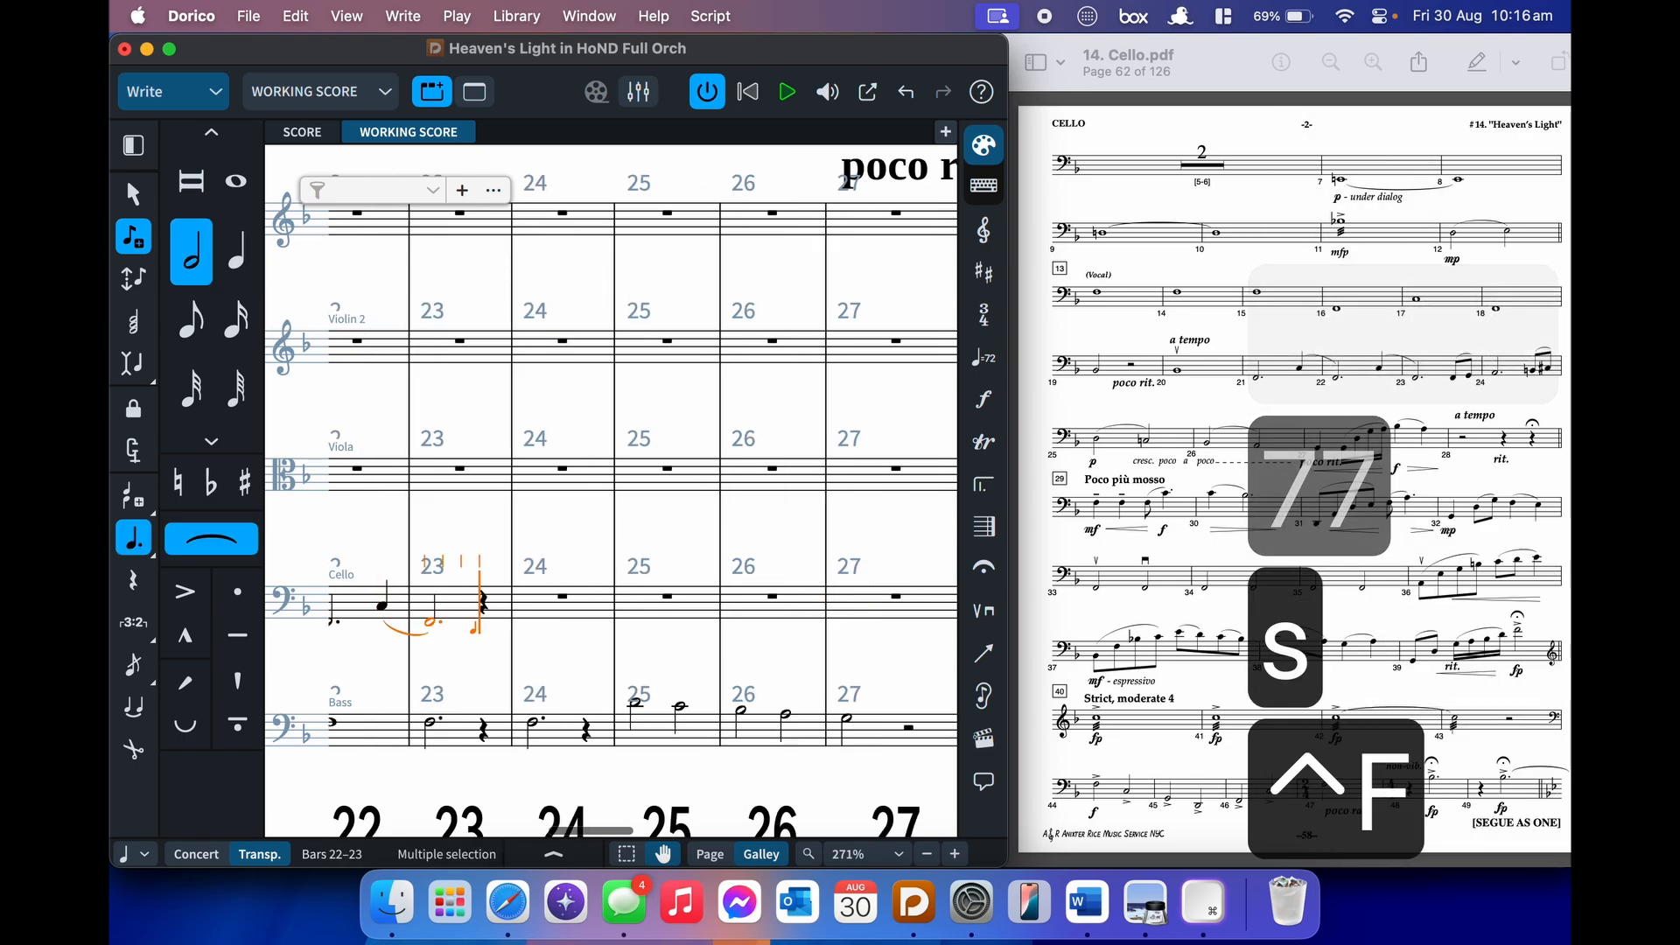
{"action": "key", "text": "shift+s"}
- Enter slurred F–G eighth notes in bar 23 and a dotted-half A in bar 24
{"action": "key", "text": "5"}
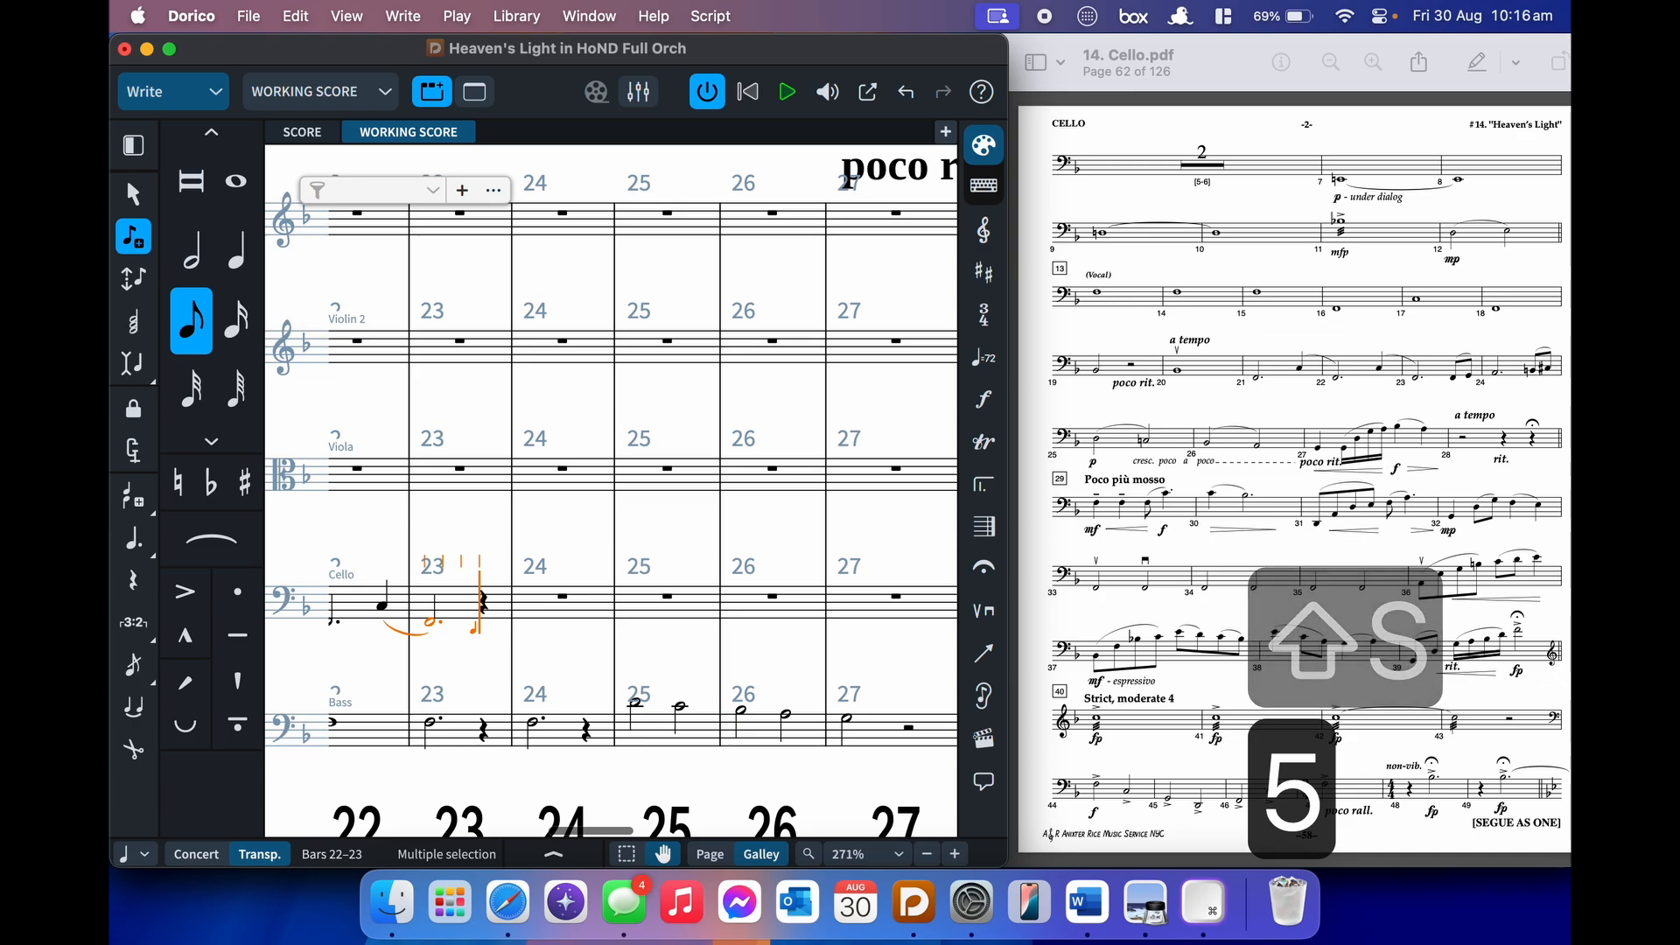
{"action": "key", "text": "f"}
{"action": "key", "text": "s"}
{"action": "key", "text": "g"}
{"action": "key", "text": "shift+s"}
{"action": "key", "text": "7"}
{"action": "key", "text": "7"}
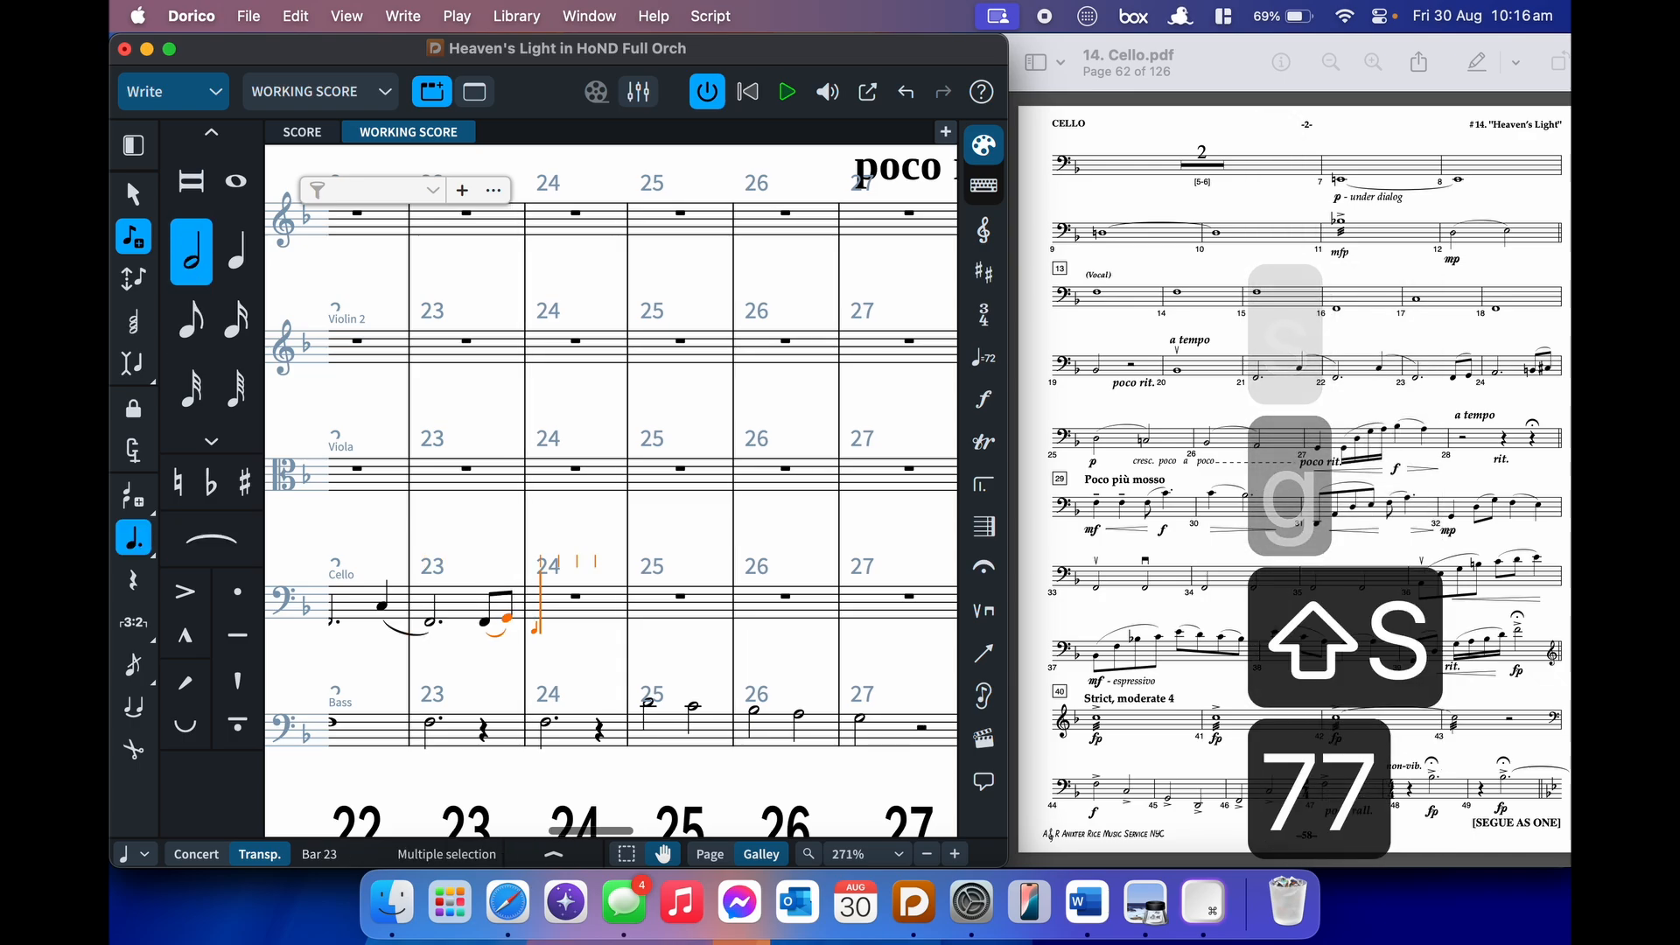
{"action": "key", "text": "a"}
- Finish bar 24 with slurred B and C♯ eighth notes
{"action": "key", "text": "5"}
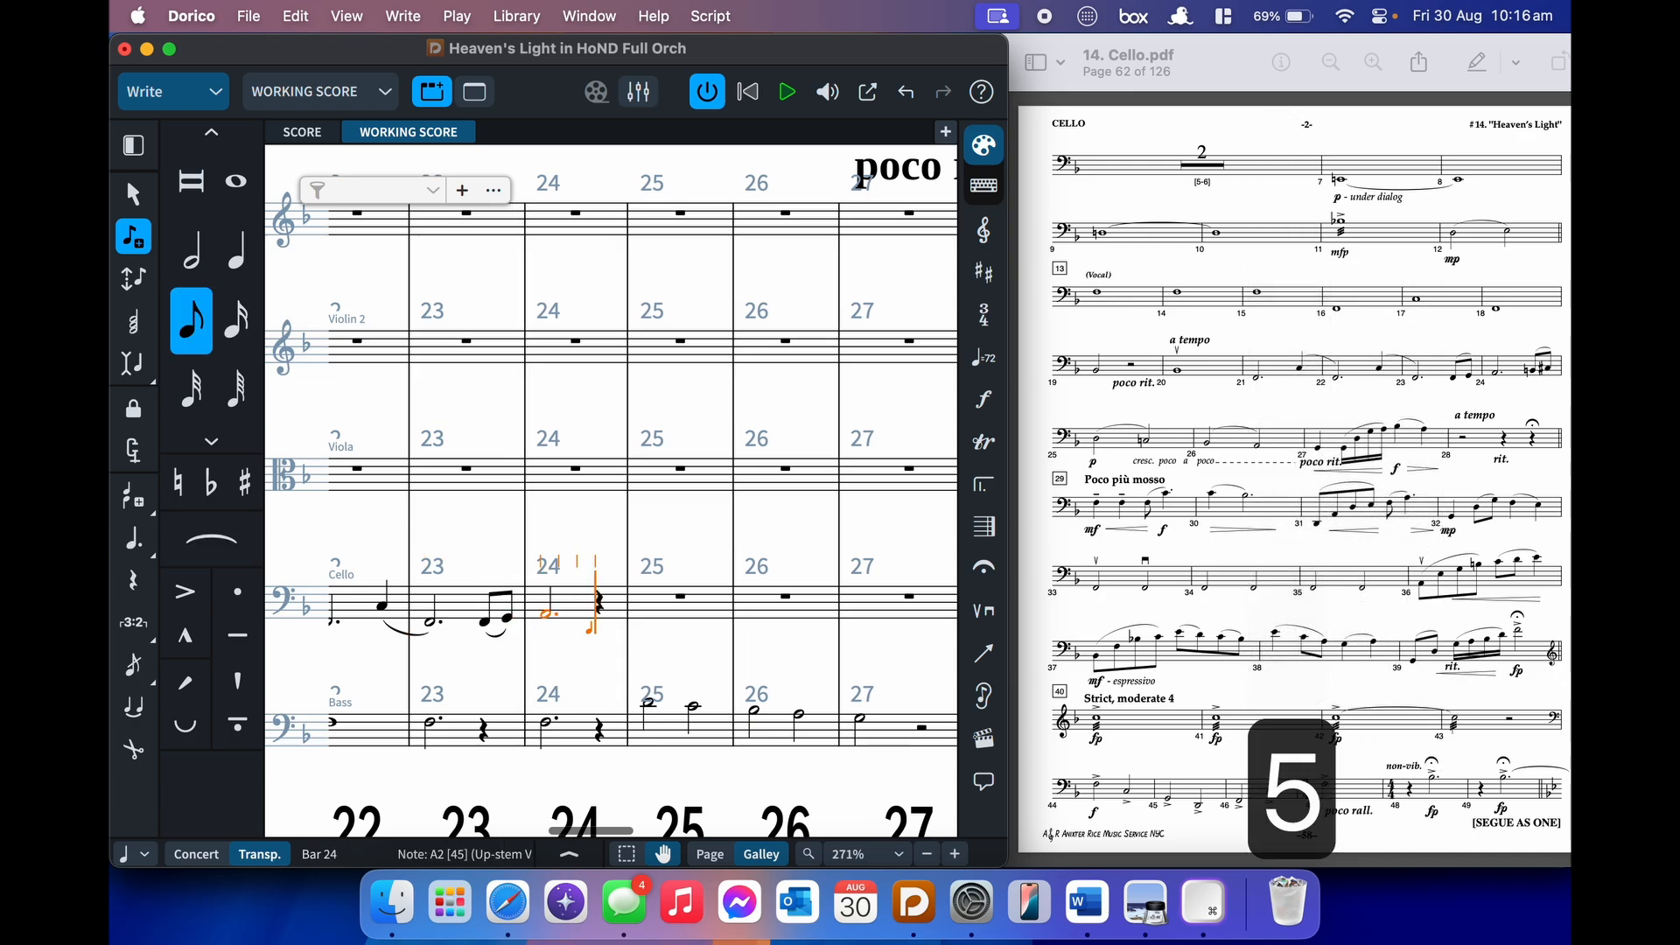
{"action": "key", "text": "0"}
{"action": "key", "text": "b"}
{"action": "key", "text": "s"}
{"action": "key", "text": "equal"}
{"action": "key", "text": "c"}
{"action": "key", "text": "shift+s"}
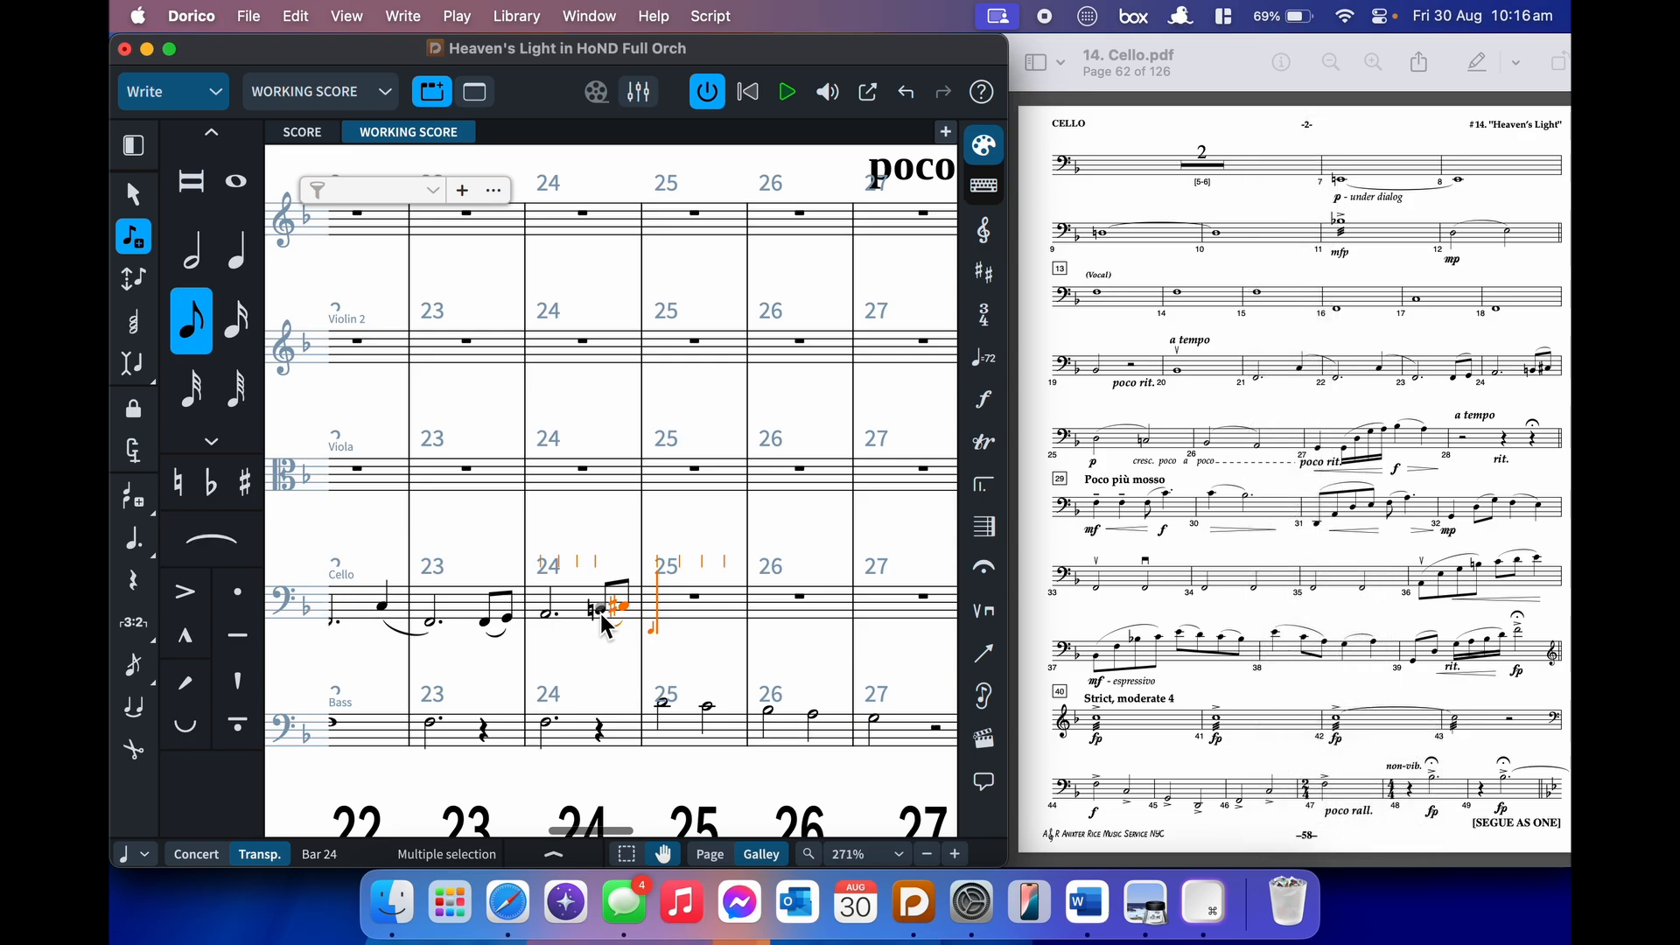
{"action": "scroll", "coordinate": [601, 612], "scroll_direction": "right", "scroll_amount": 5}
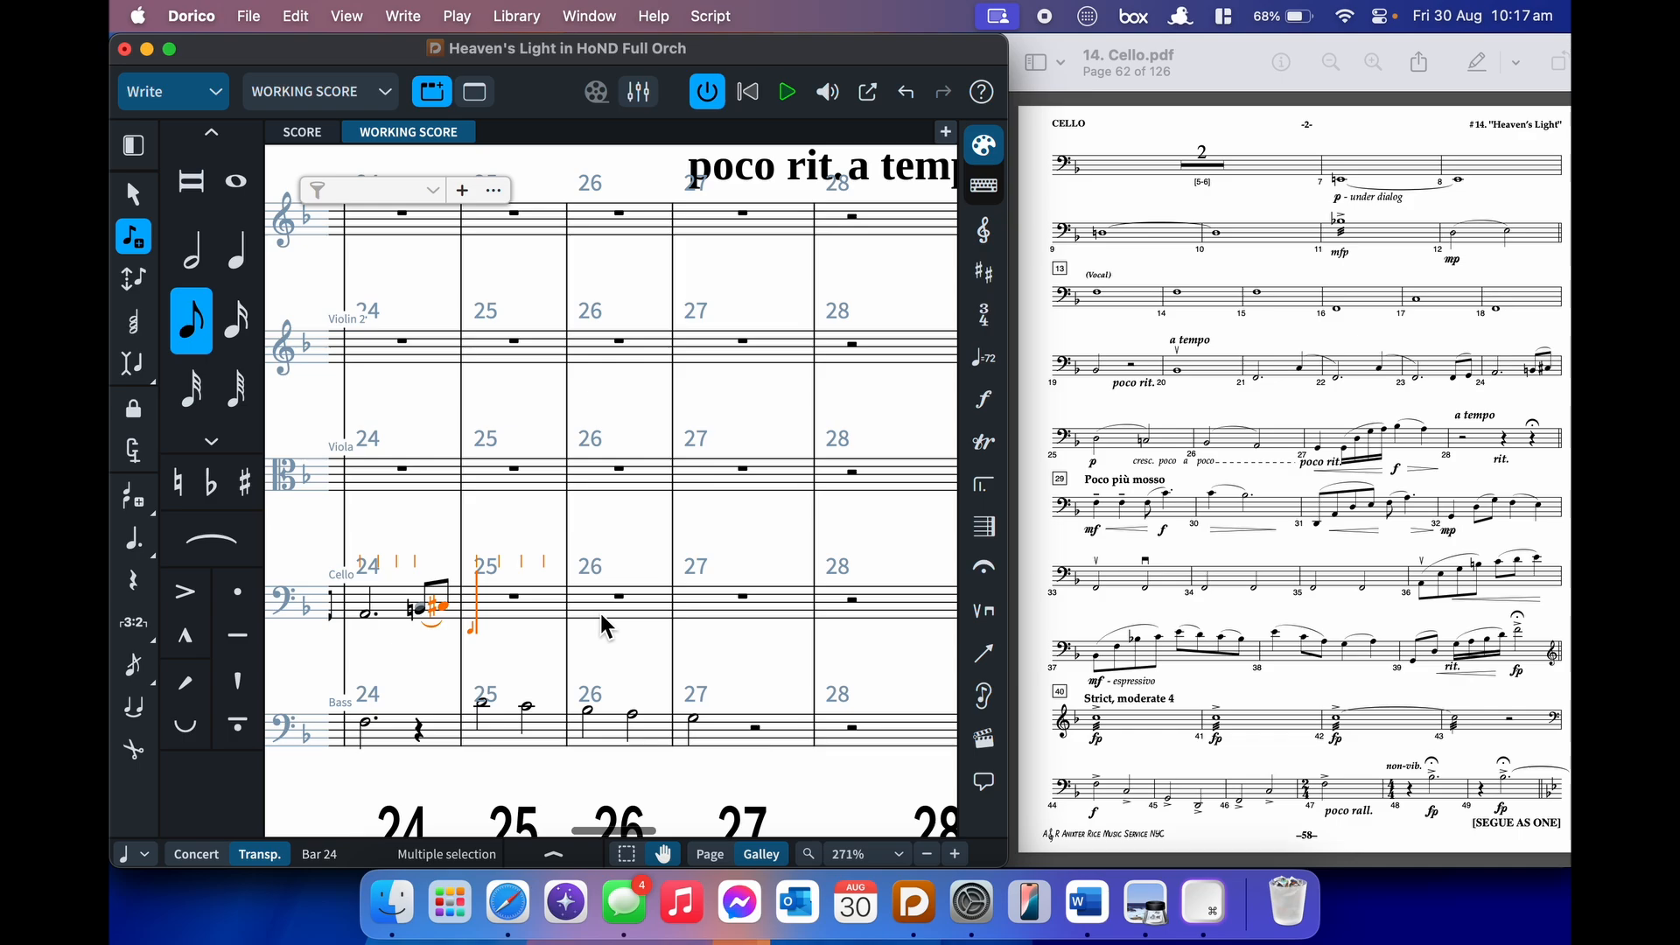
{"action": "scroll", "coordinate": [600, 612], "scroll_direction": "right", "scroll_amount": 2}
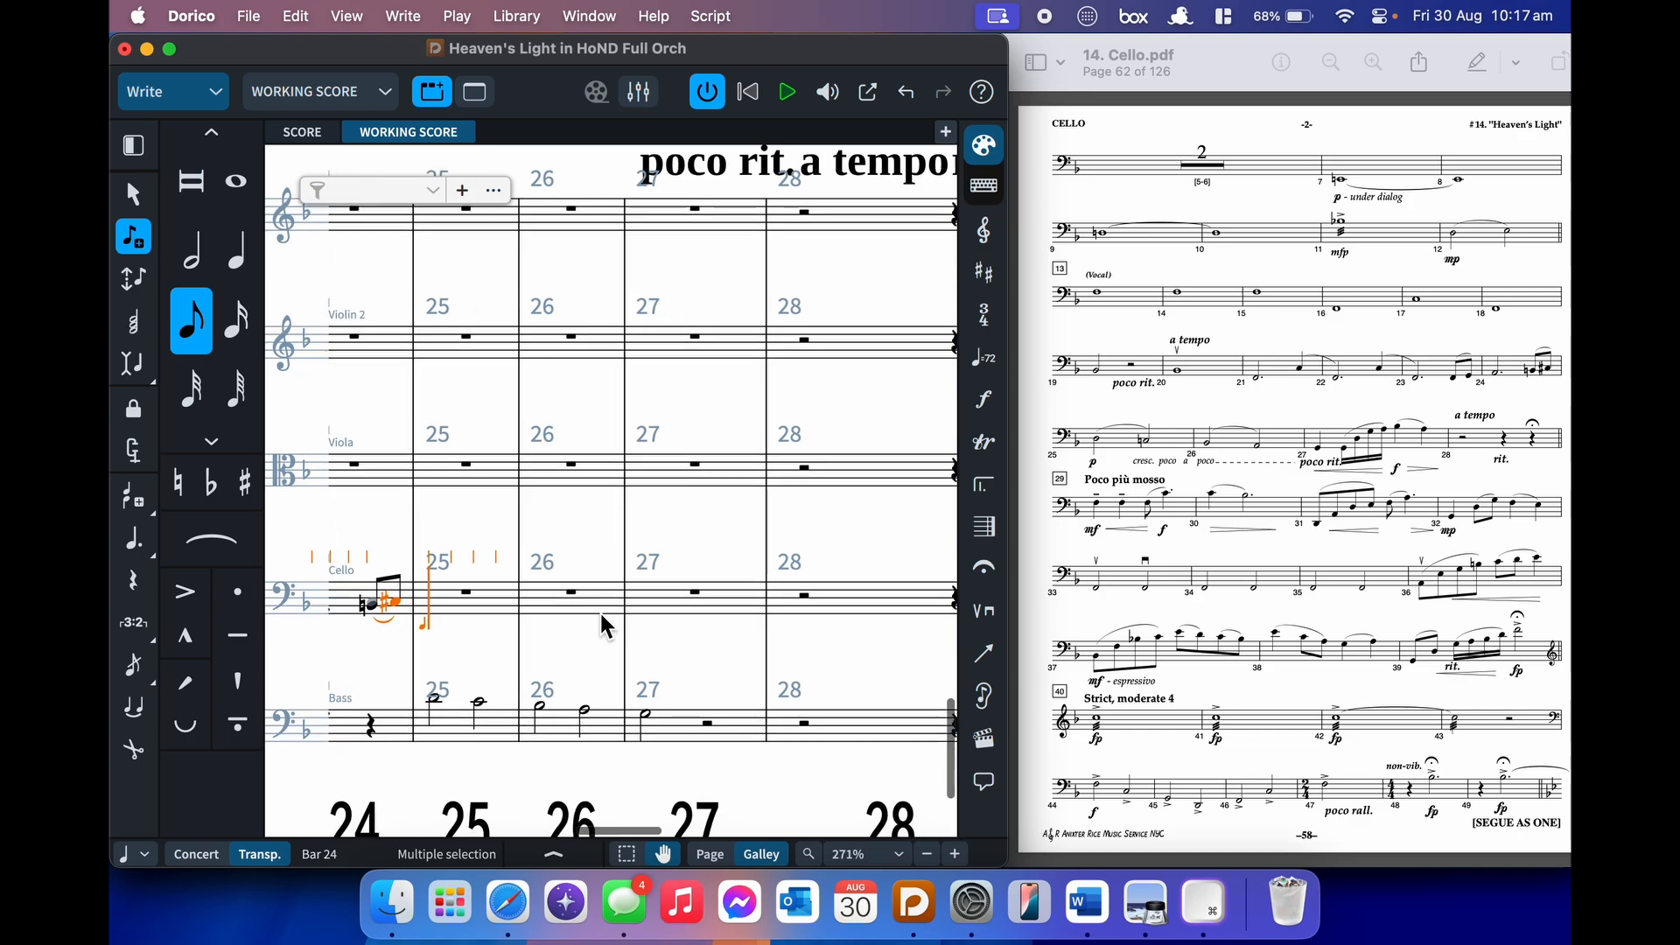
{"action": "scroll", "coordinate": [600, 611], "scroll_direction": "right", "scroll_amount": 1}
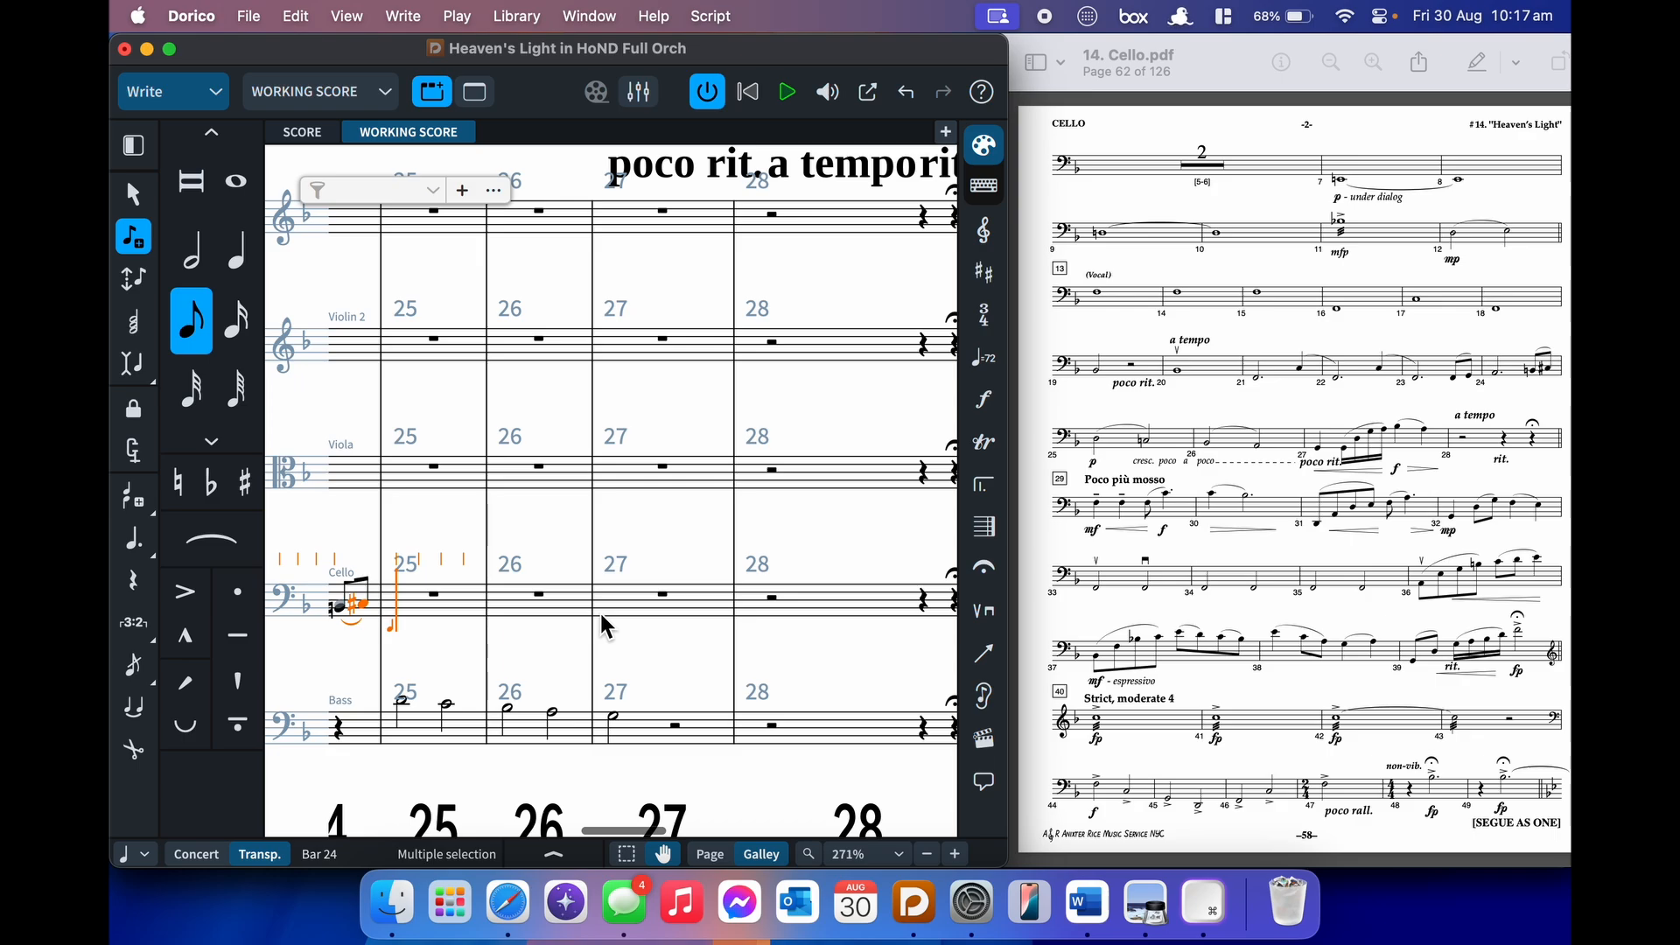
- Mark bar 25 p and enter slurred D and C♮ half notes under a starting crescendo
{"action": "key", "text": "shift+d"}
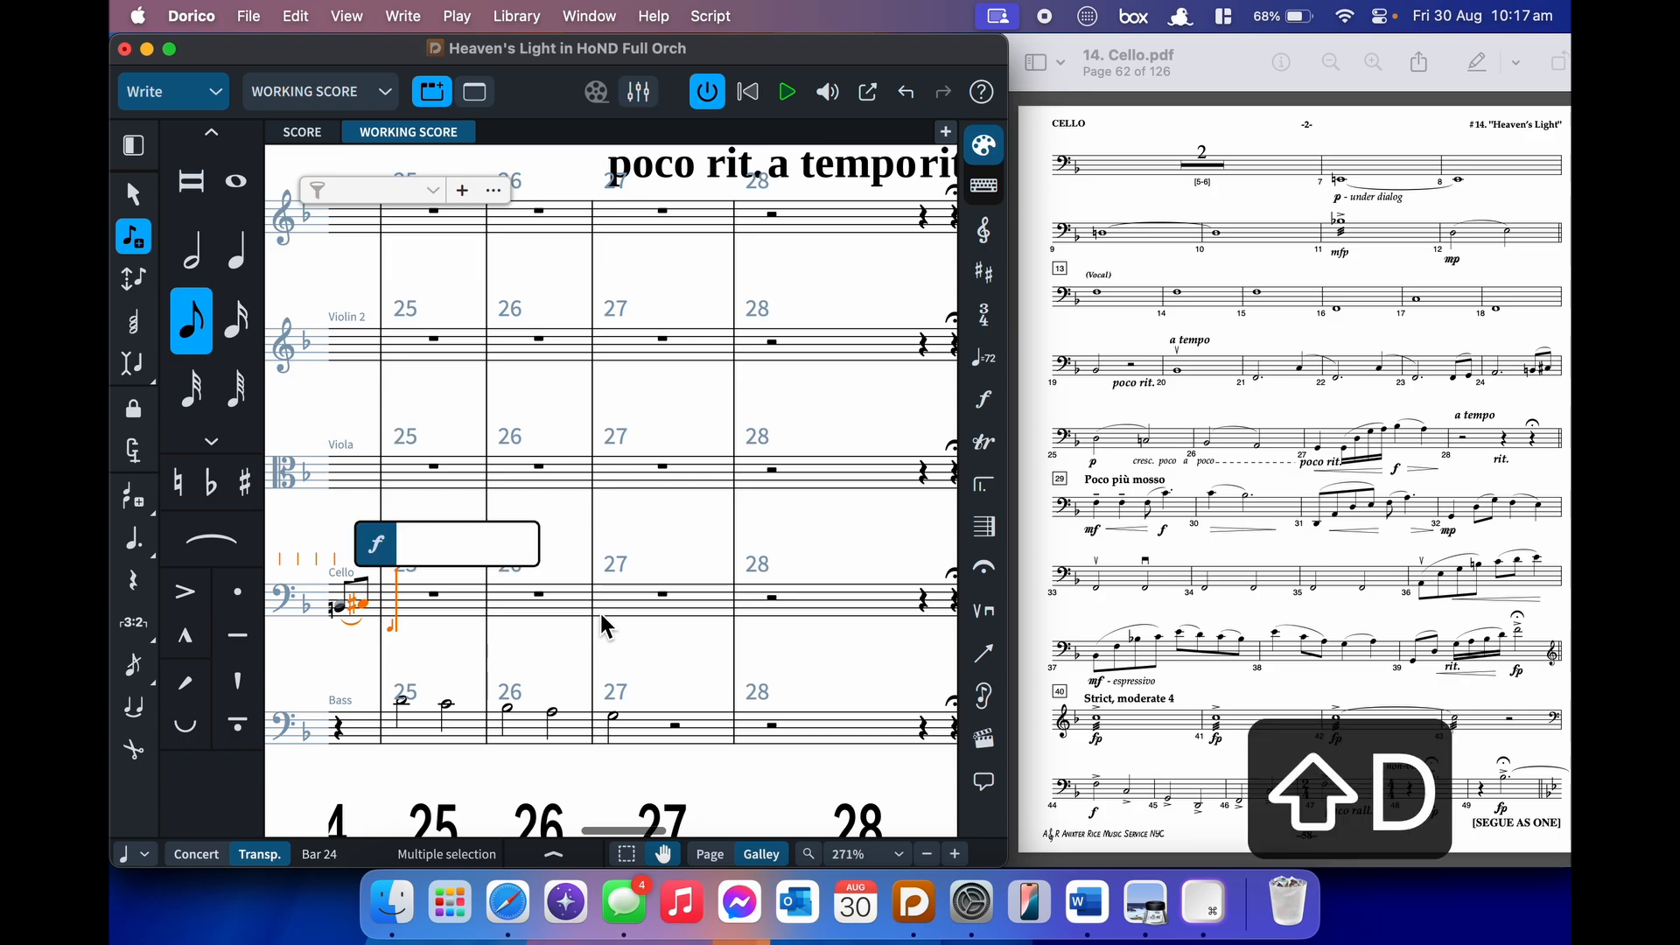
{"action": "type", "text": "p"}
{"action": "key", "text": "Return"}
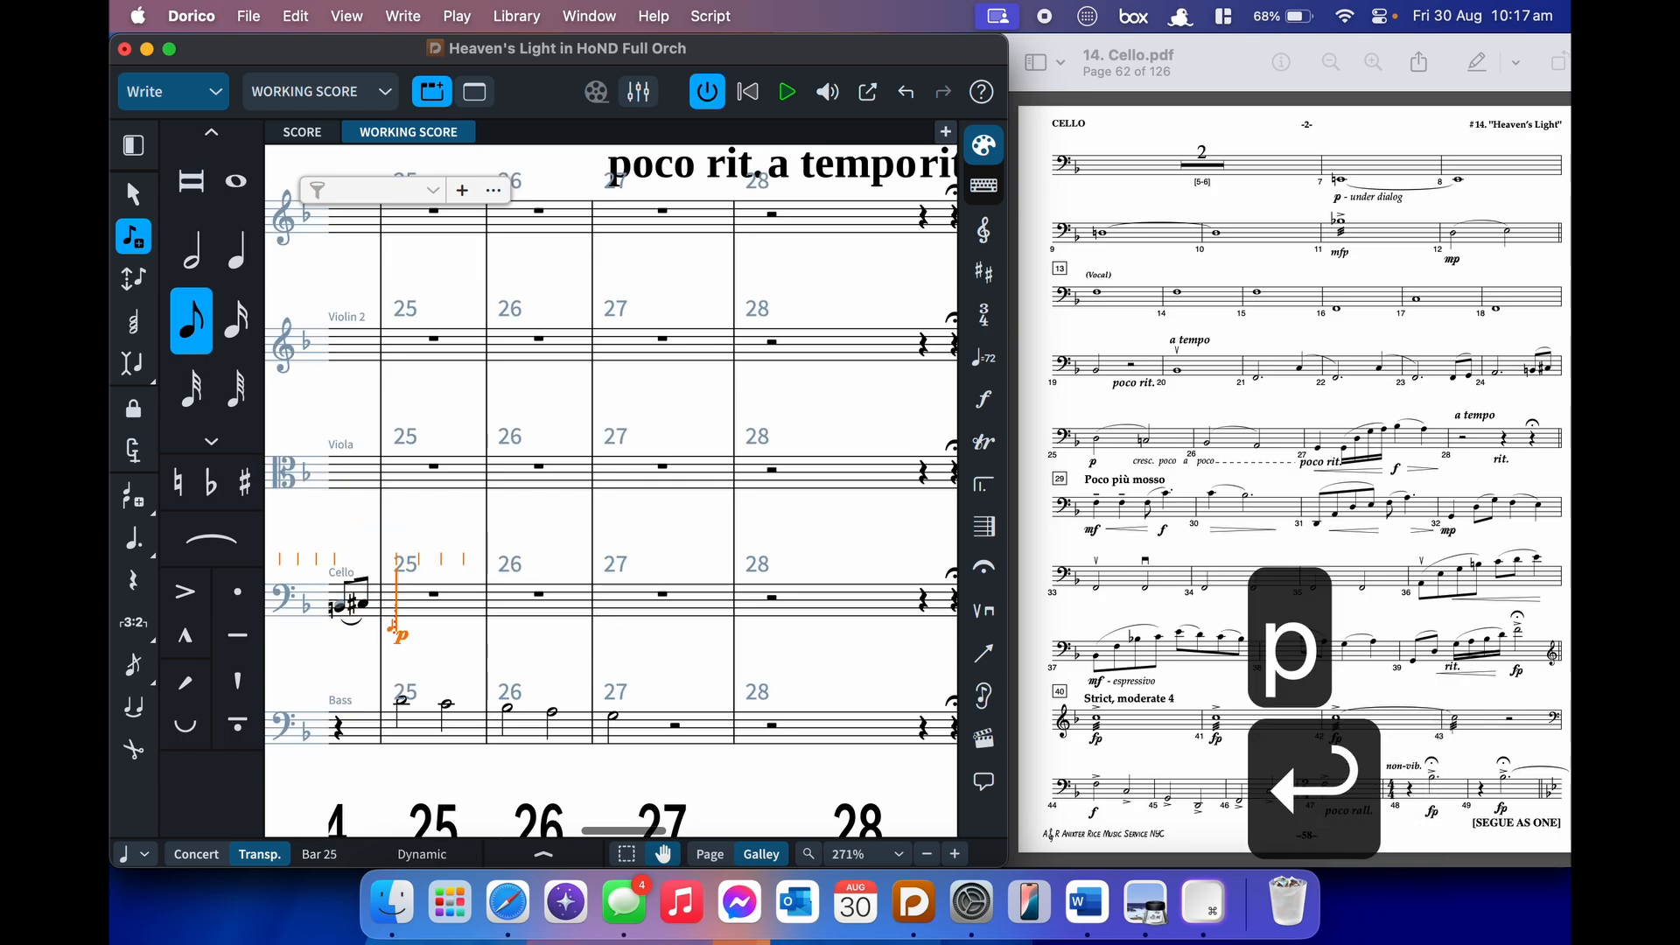
{"action": "key", "text": "7"}
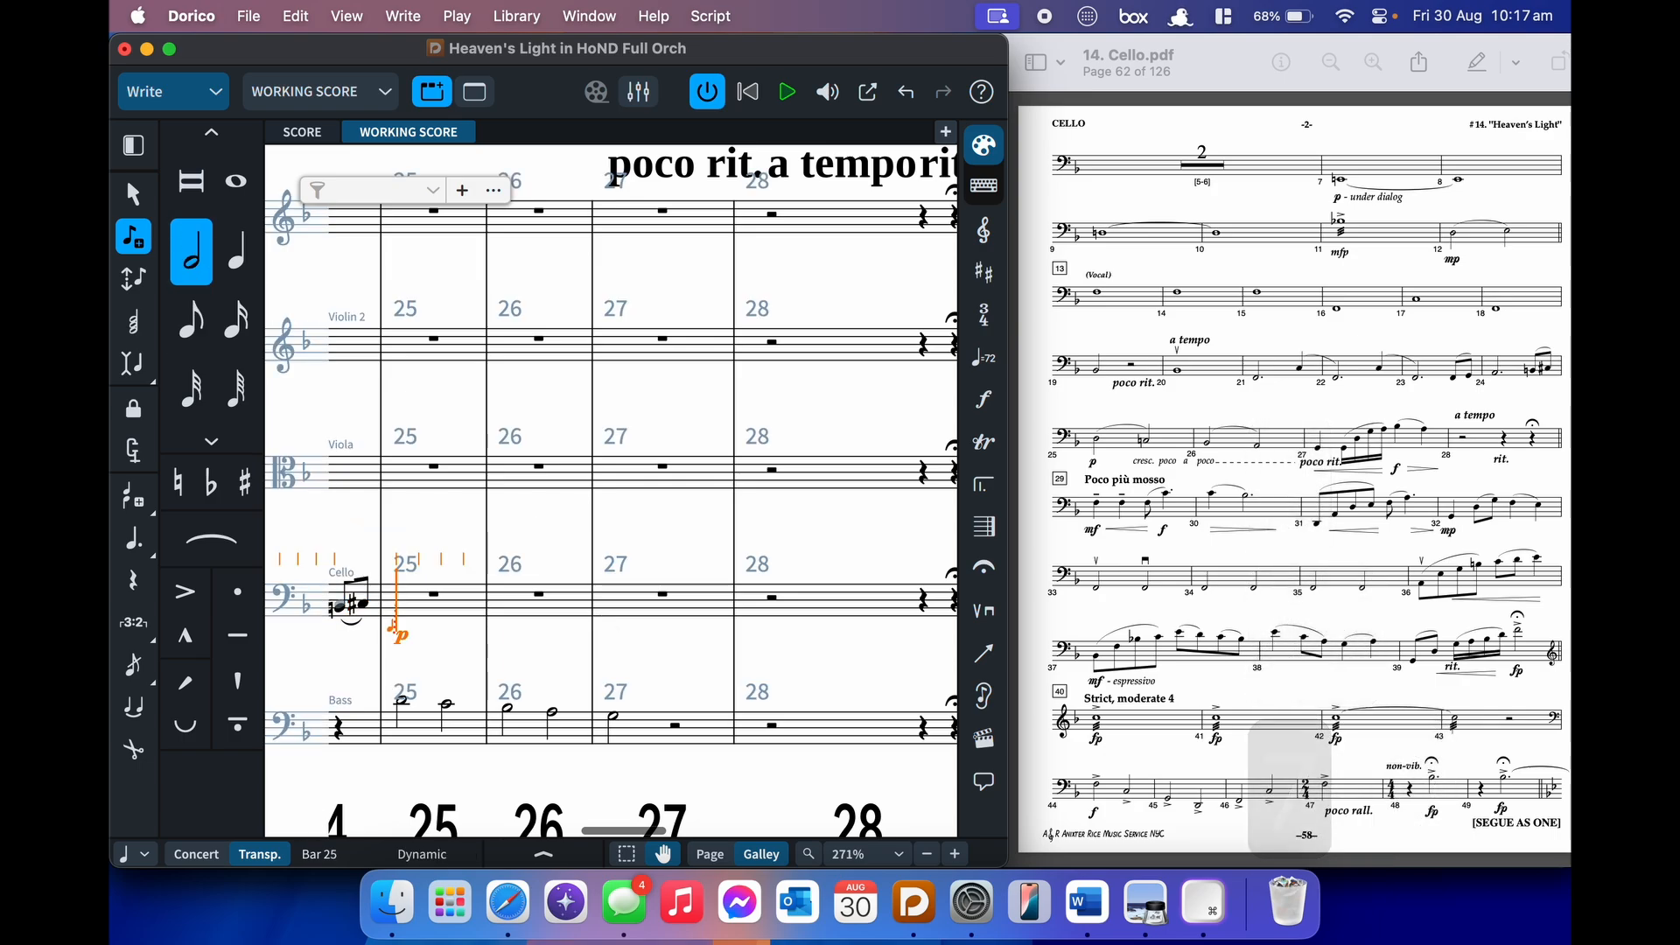
{"action": "key", "text": "d"}
{"action": "key", "text": "s"}
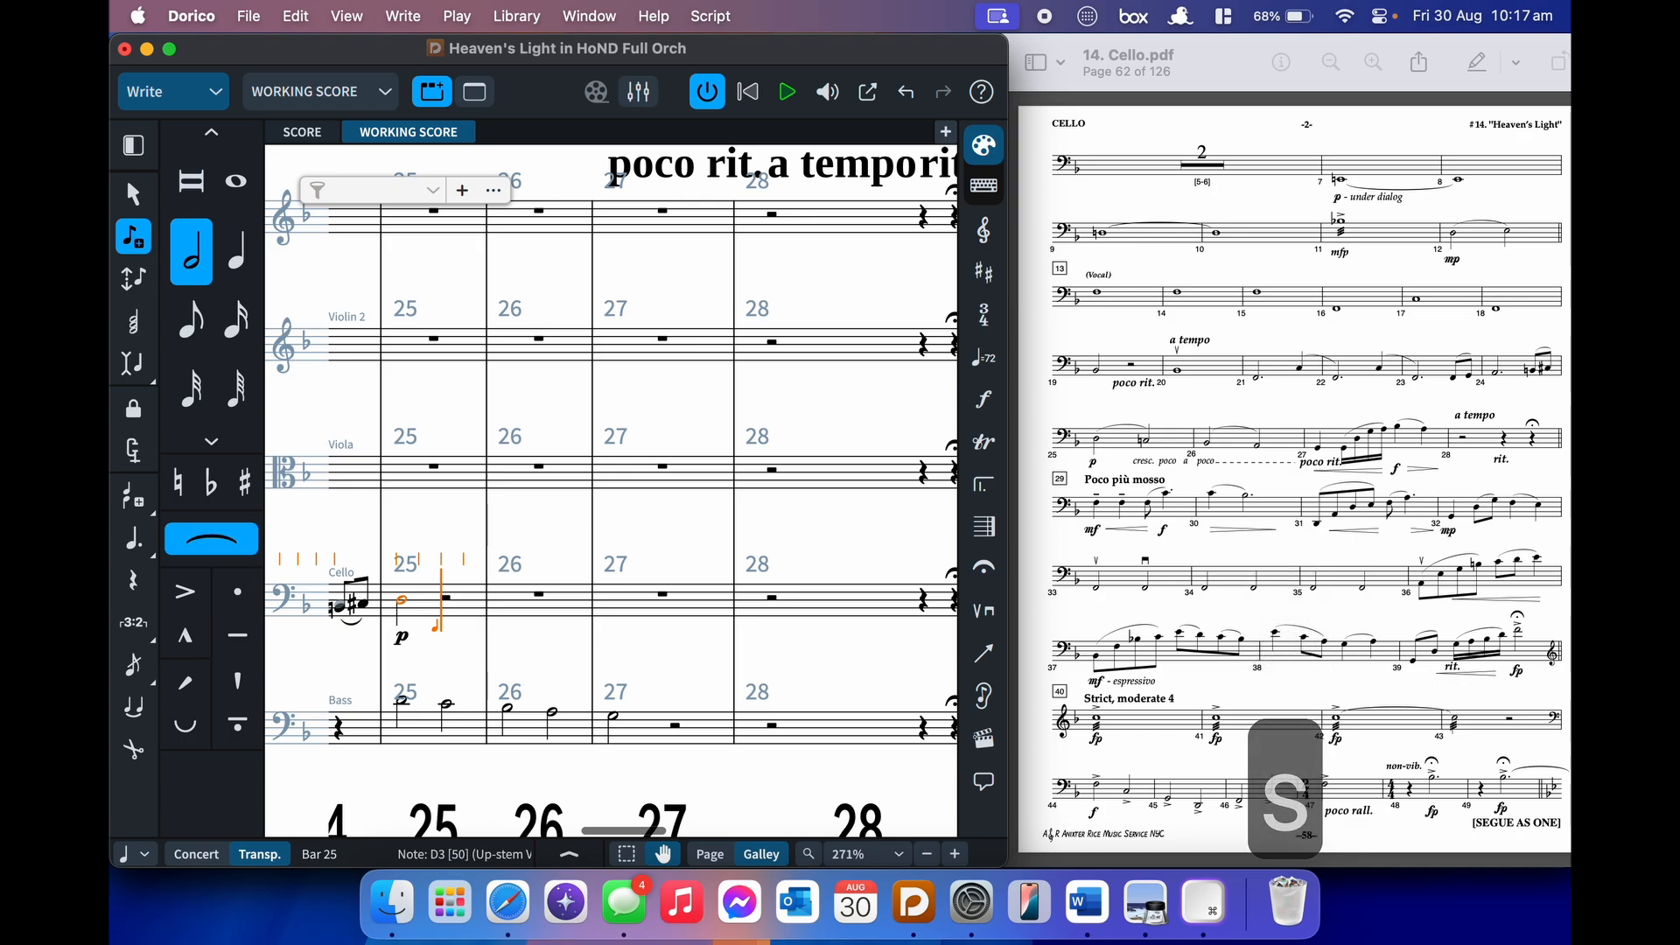
{"action": "key", "text": "shift+comma"}
{"action": "key", "text": "0"}
{"action": "key", "text": "c"}
{"action": "key", "text": "shift+s"}
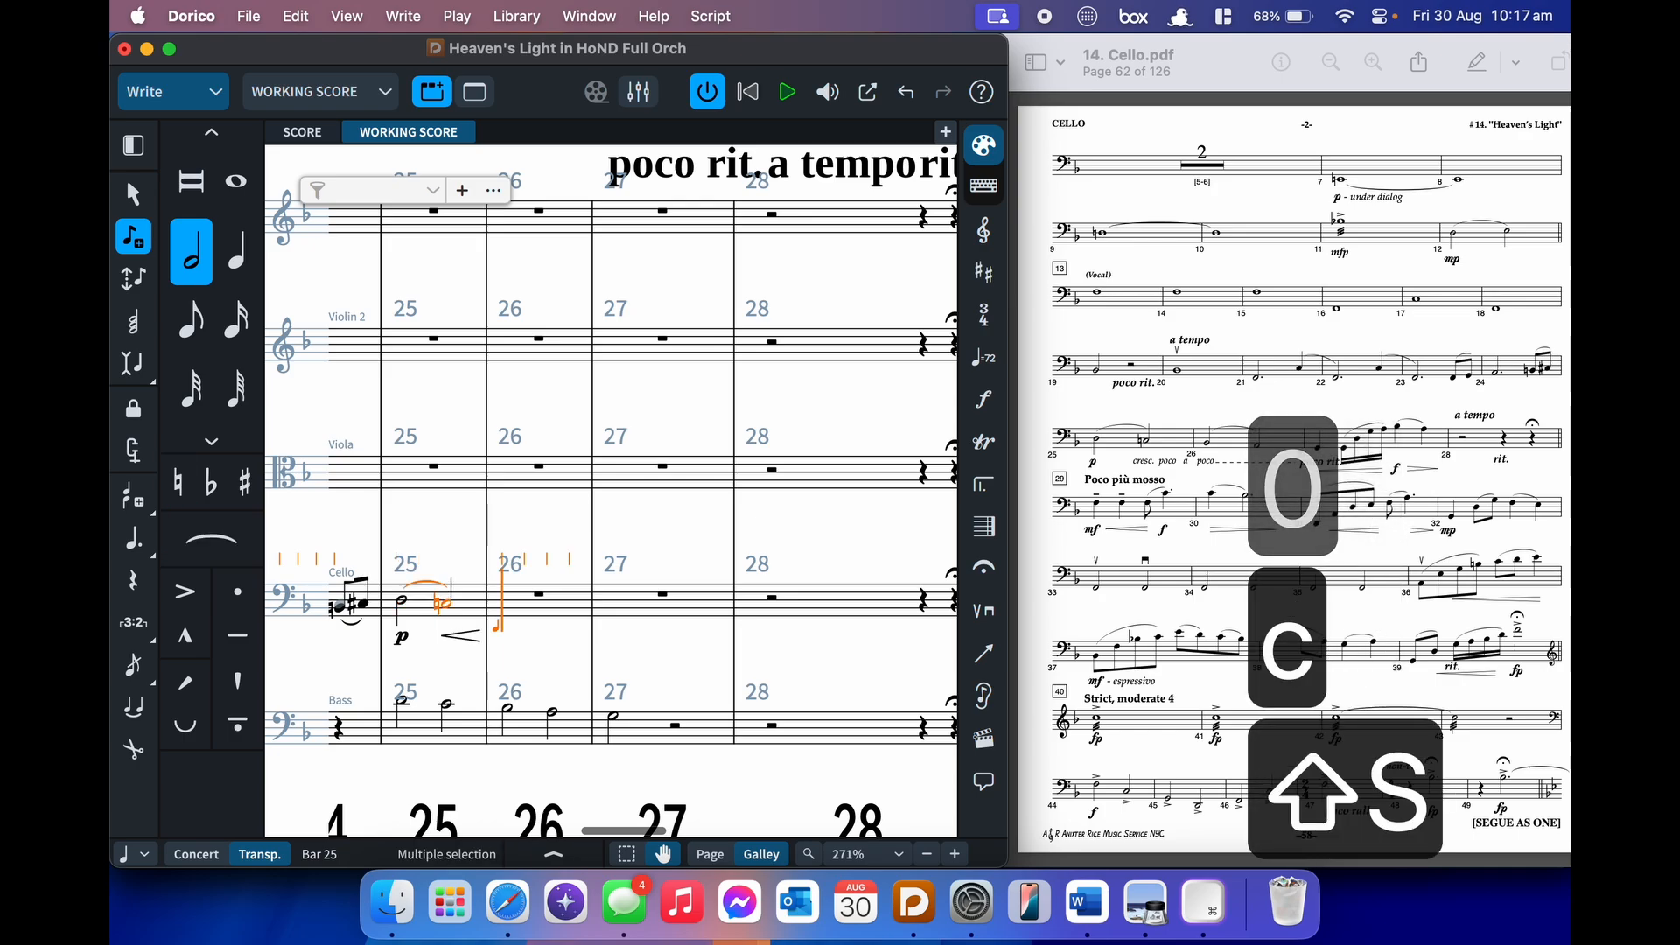
- Enter slurred B♭–A half notes in bar 26, ending the crescendo at bar 27
{"action": "key", "text": "b"}
{"action": "key", "text": "s"}
{"action": "key", "text": "a"}
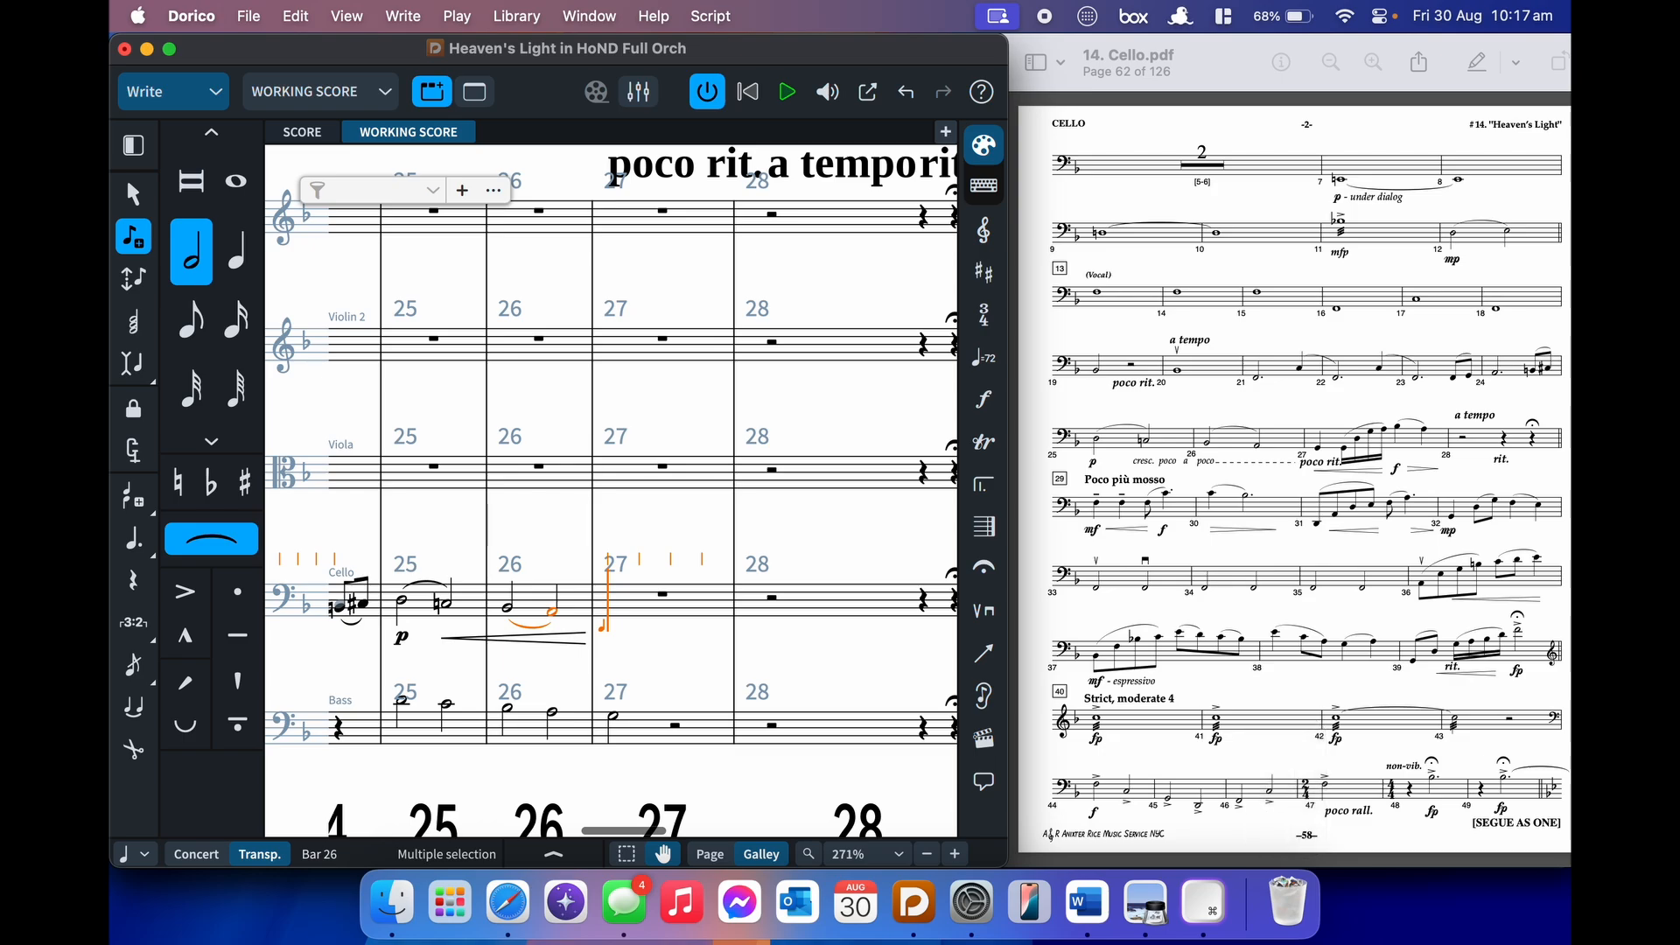
{"action": "key", "text": "shift+comma"}
{"action": "key", "text": "shift+s"}
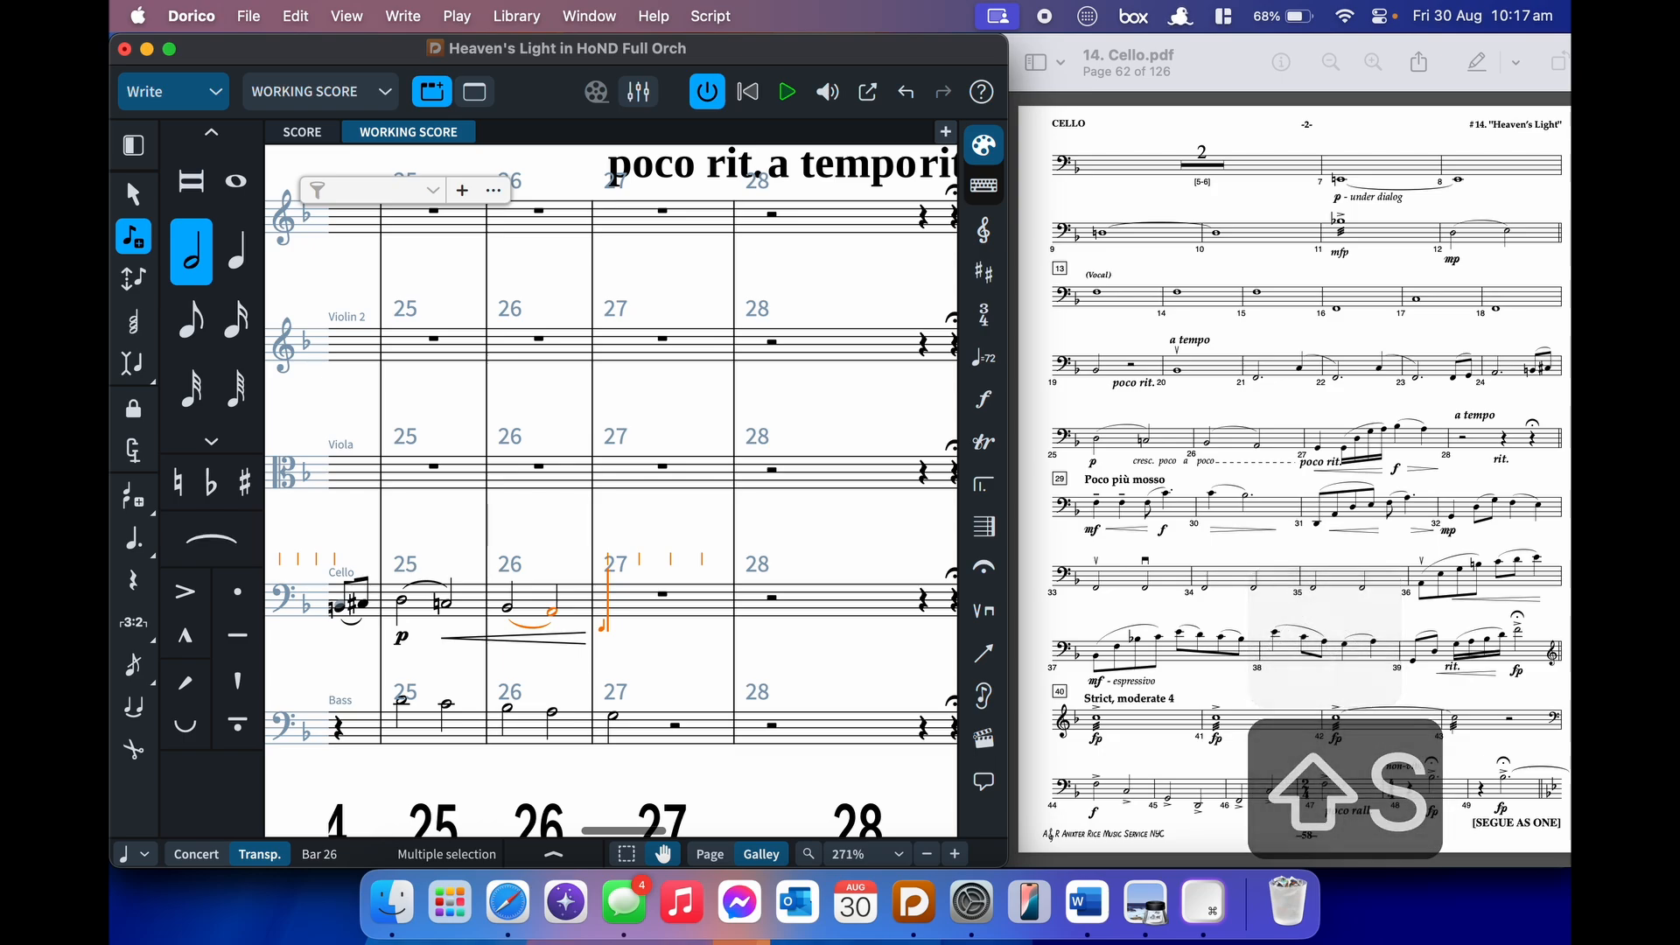
- Enter a low G quarter and a slurred rising sixteenth run G–D–G–A in bar 27
{"action": "key", "text": "7"}
{"action": "key", "text": "6"}
{"action": "key", "text": "ctrl+g"}
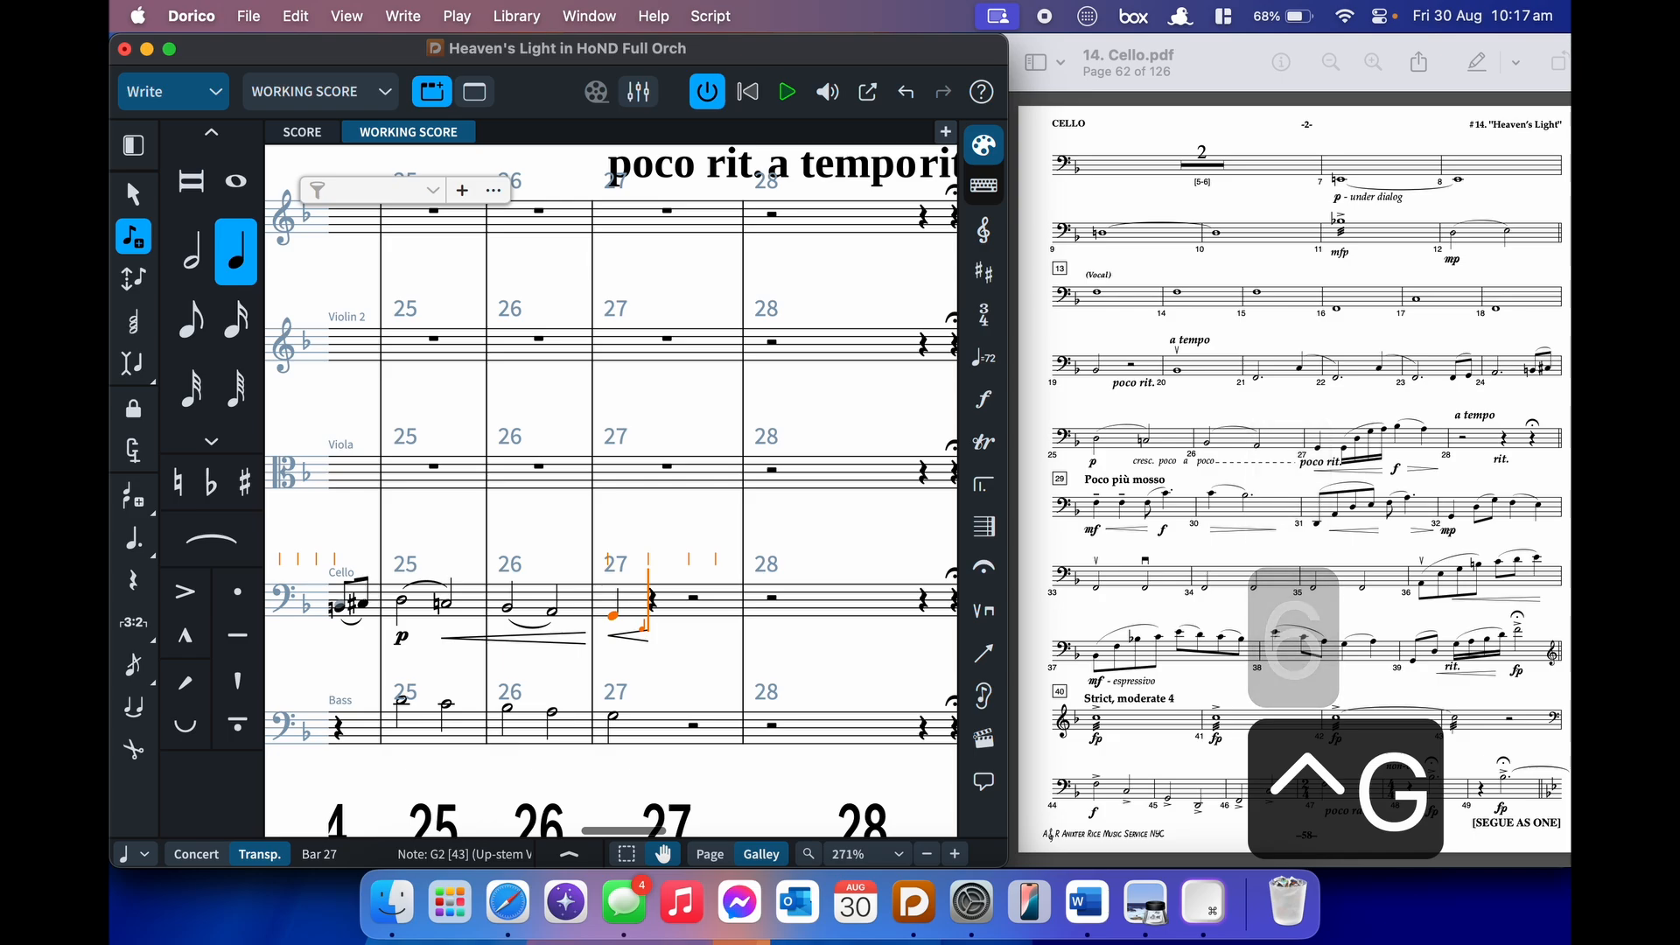
{"action": "key", "text": "4"}
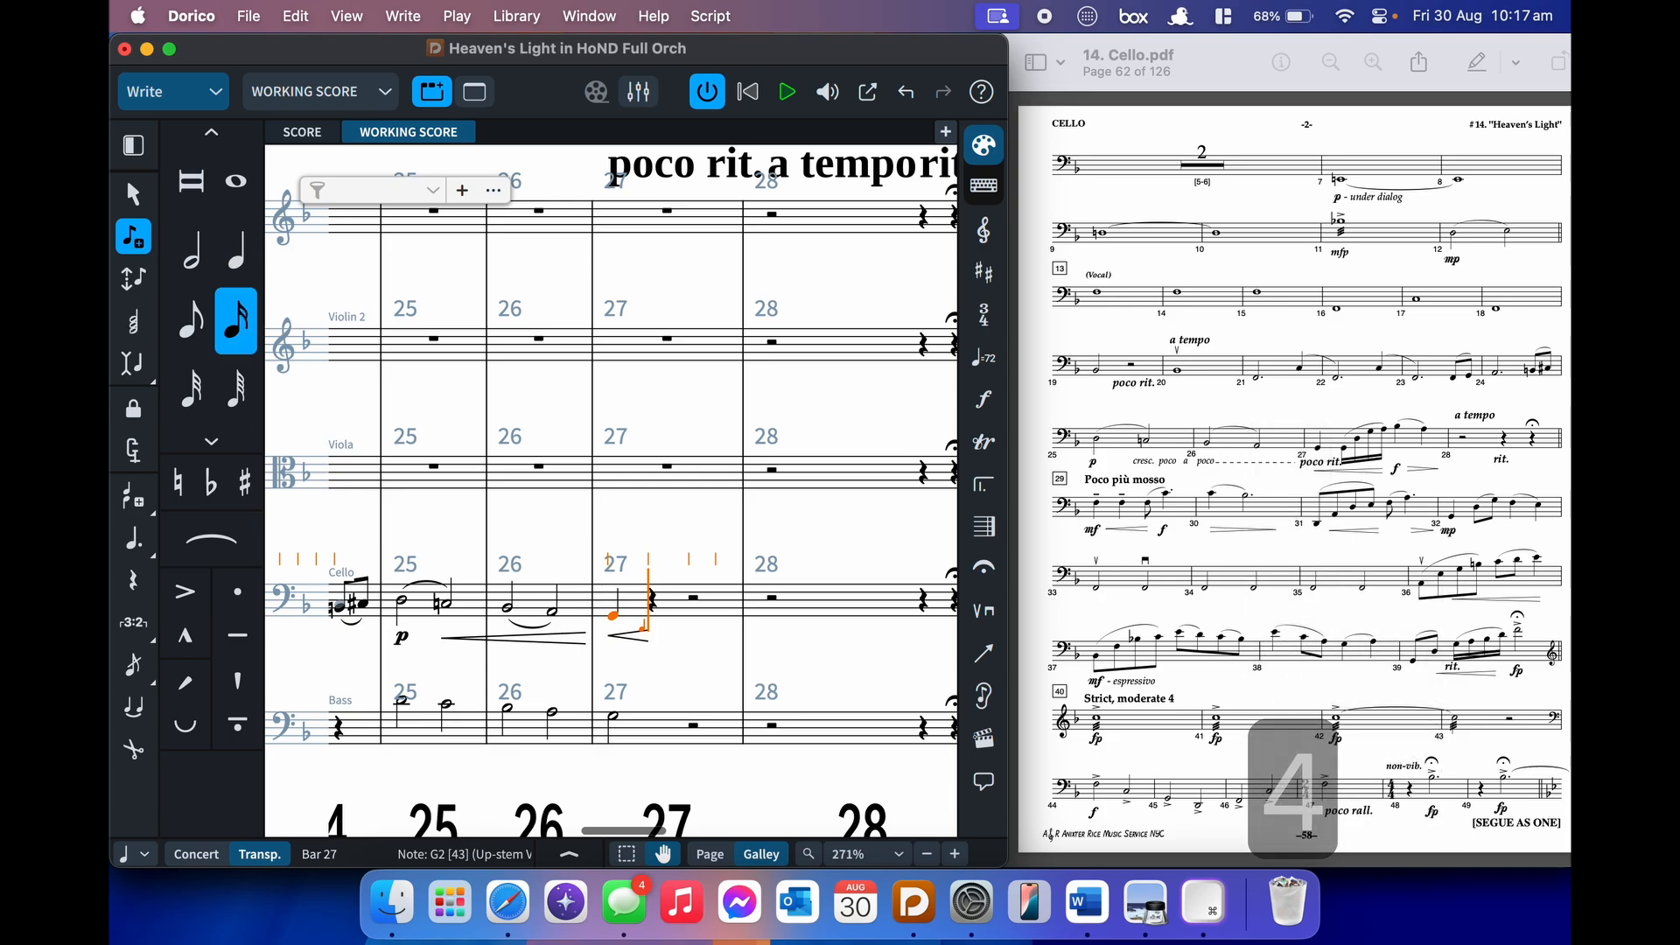
{"action": "key", "text": "g"}
{"action": "key", "text": "s"}
{"action": "key", "text": "alt+shift+d"}
{"action": "key", "text": "alt+shift+g"}
{"action": "key", "text": "alt+shift+a"}
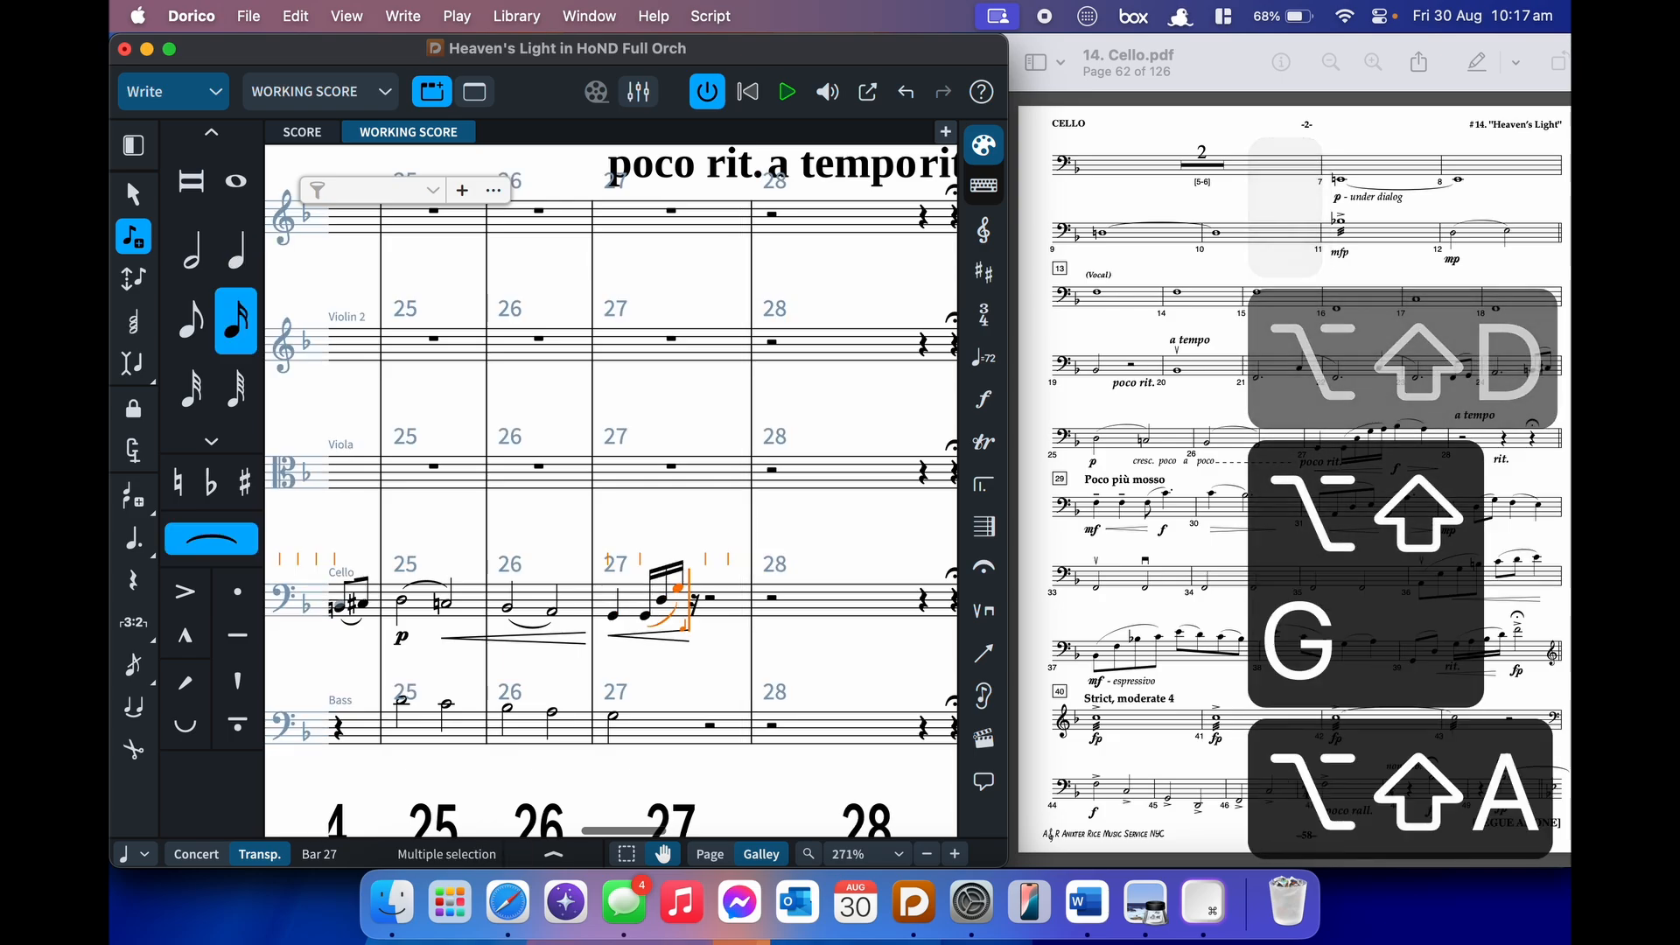
{"action": "key", "text": "shift+s"}
- Add f, then an accented B♭ quarter slurred to A, and leave note input
{"action": "key", "text": "shift+d"}
{"action": "type", "text": "f"}
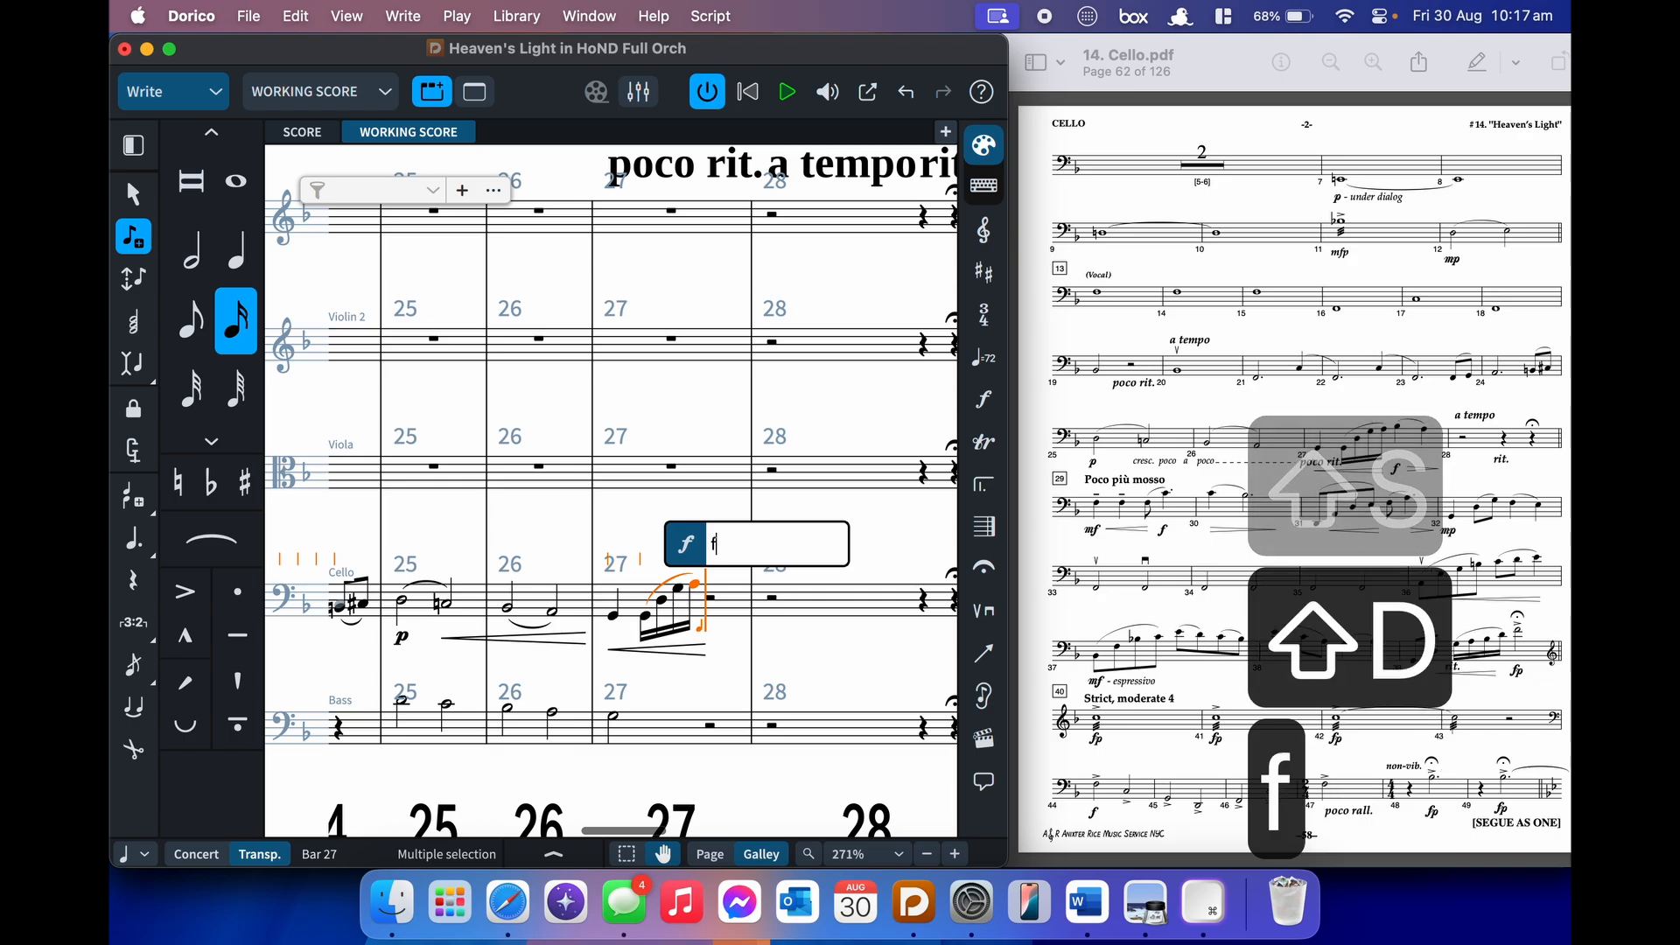
{"action": "key", "text": "Return"}
{"action": "key", "text": "6"}
{"action": "key", "text": "b"}
{"action": "key", "text": "shift+period"}
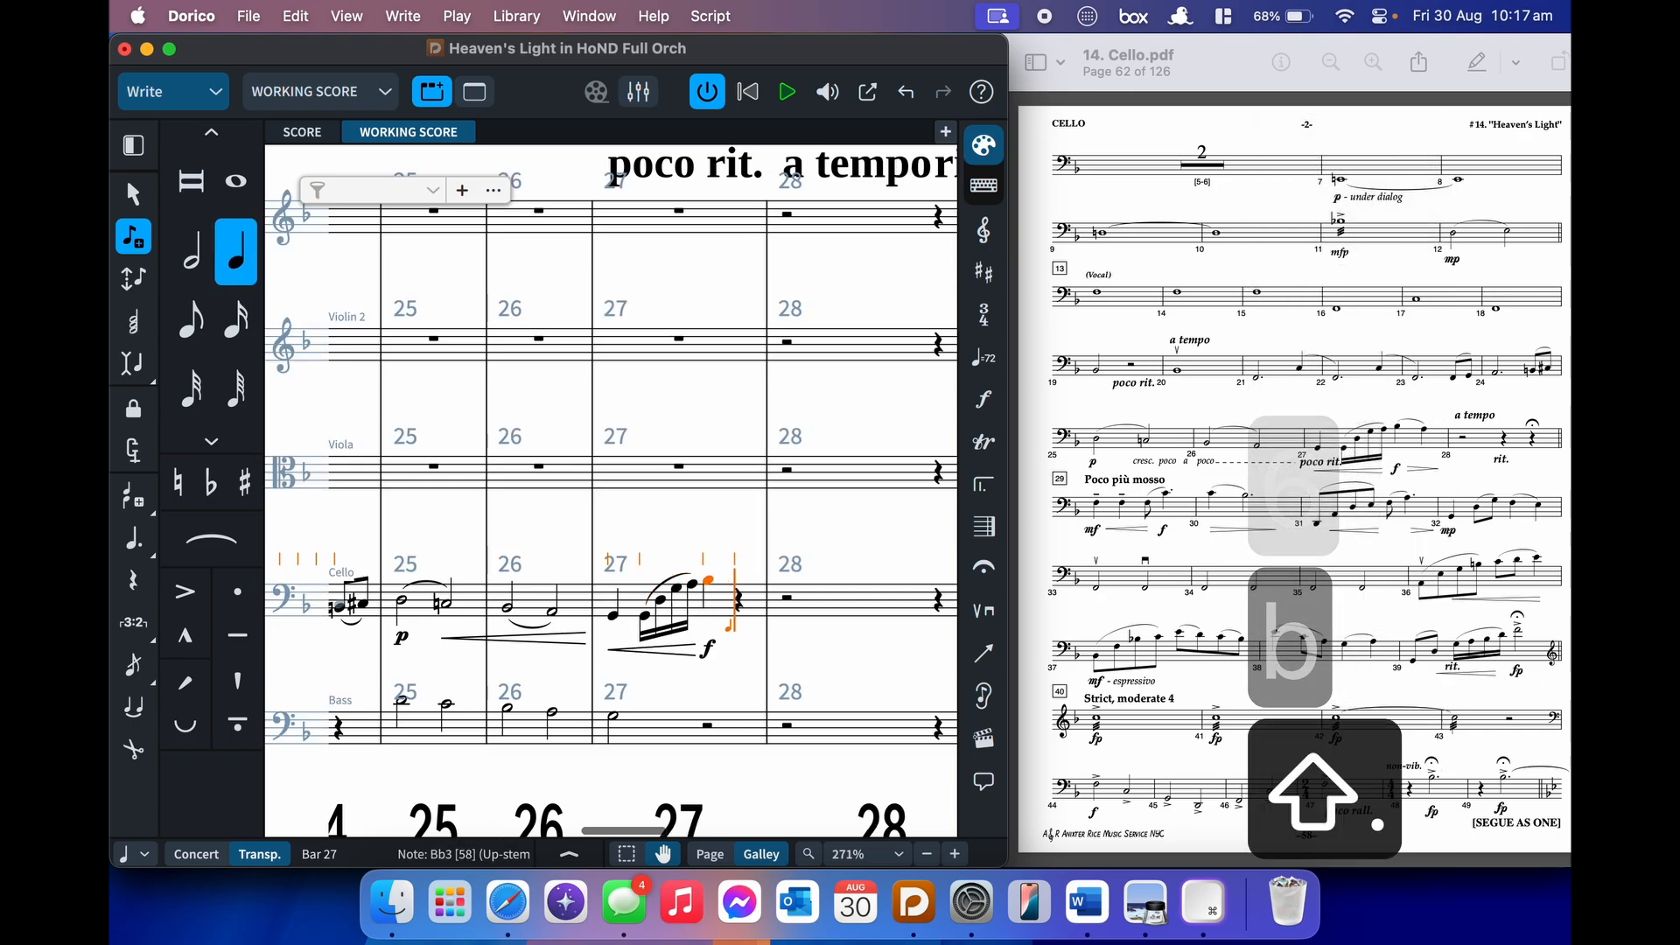
{"action": "key", "text": "s"}
{"action": "key", "text": "a"}
{"action": "key", "text": "shift+s"}
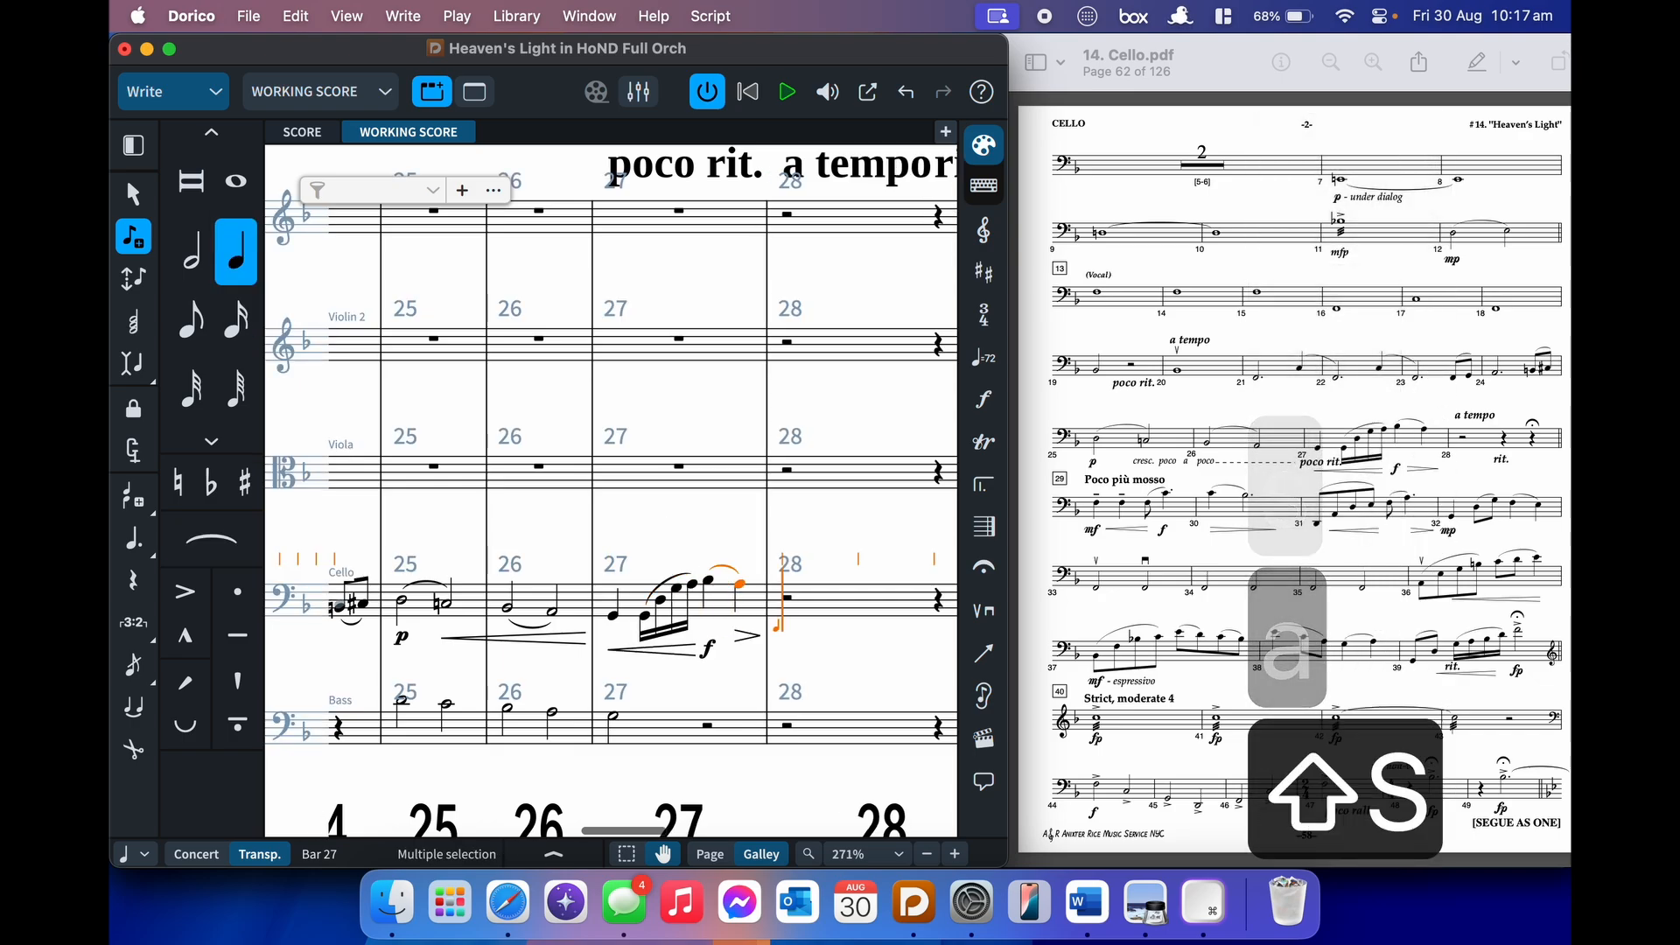
{"action": "key", "text": "Escape"}
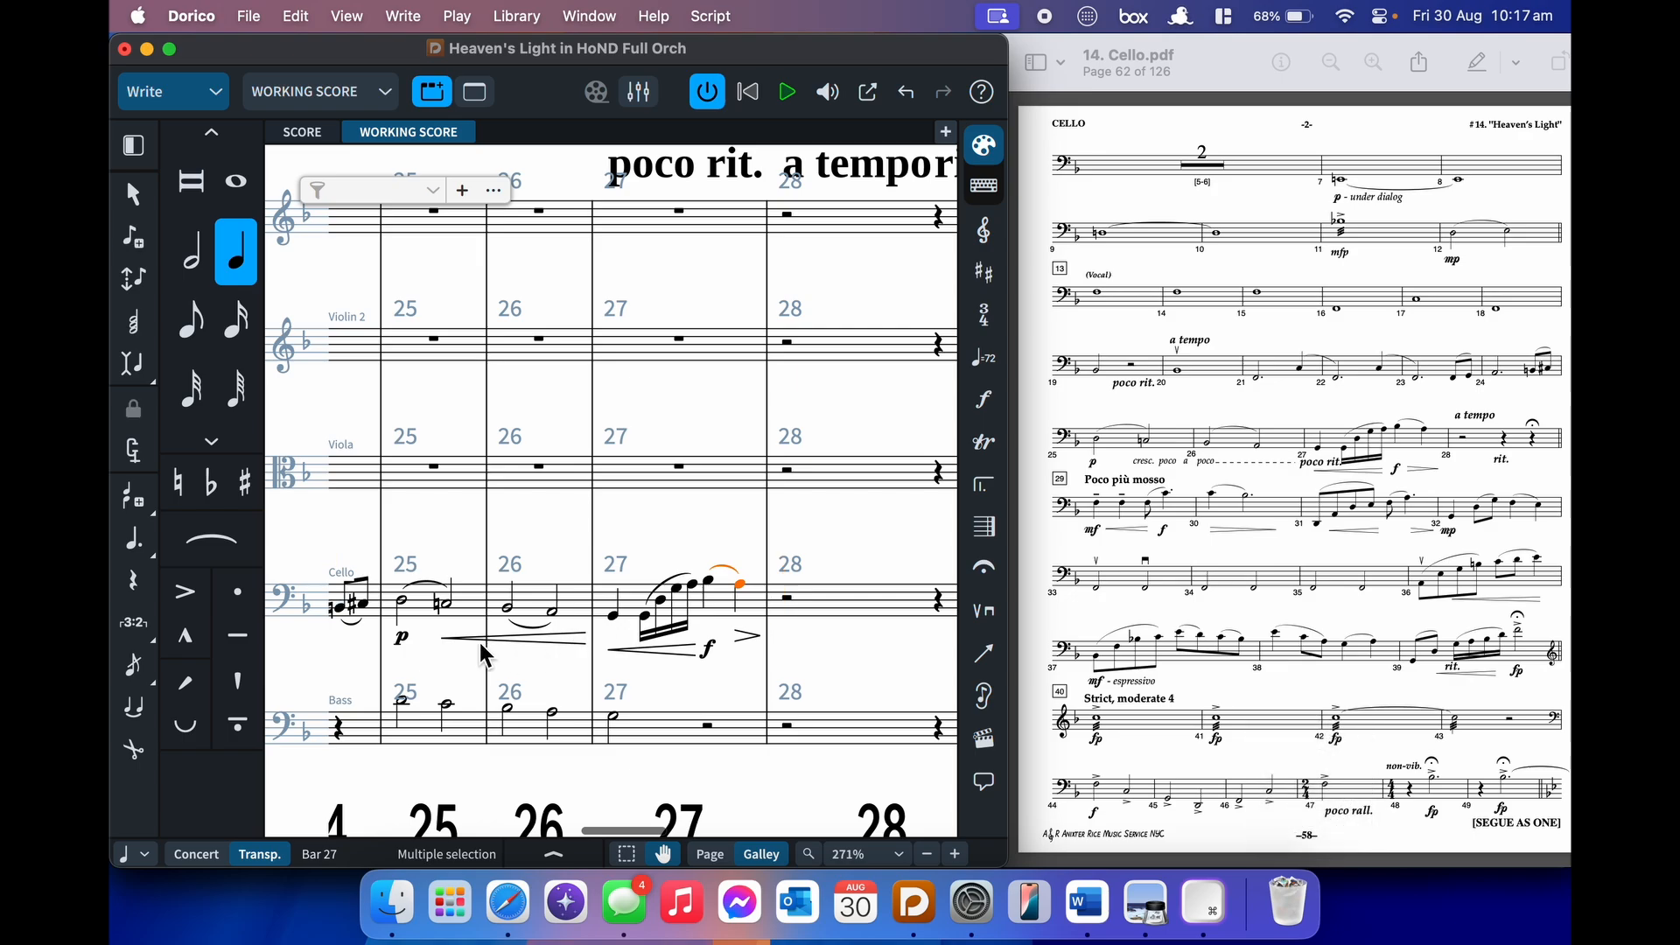
- Add a diminuendo after the bar 27 f, moving it closer and lengthening it
{"action": "left_click", "coordinate": [706, 651]}
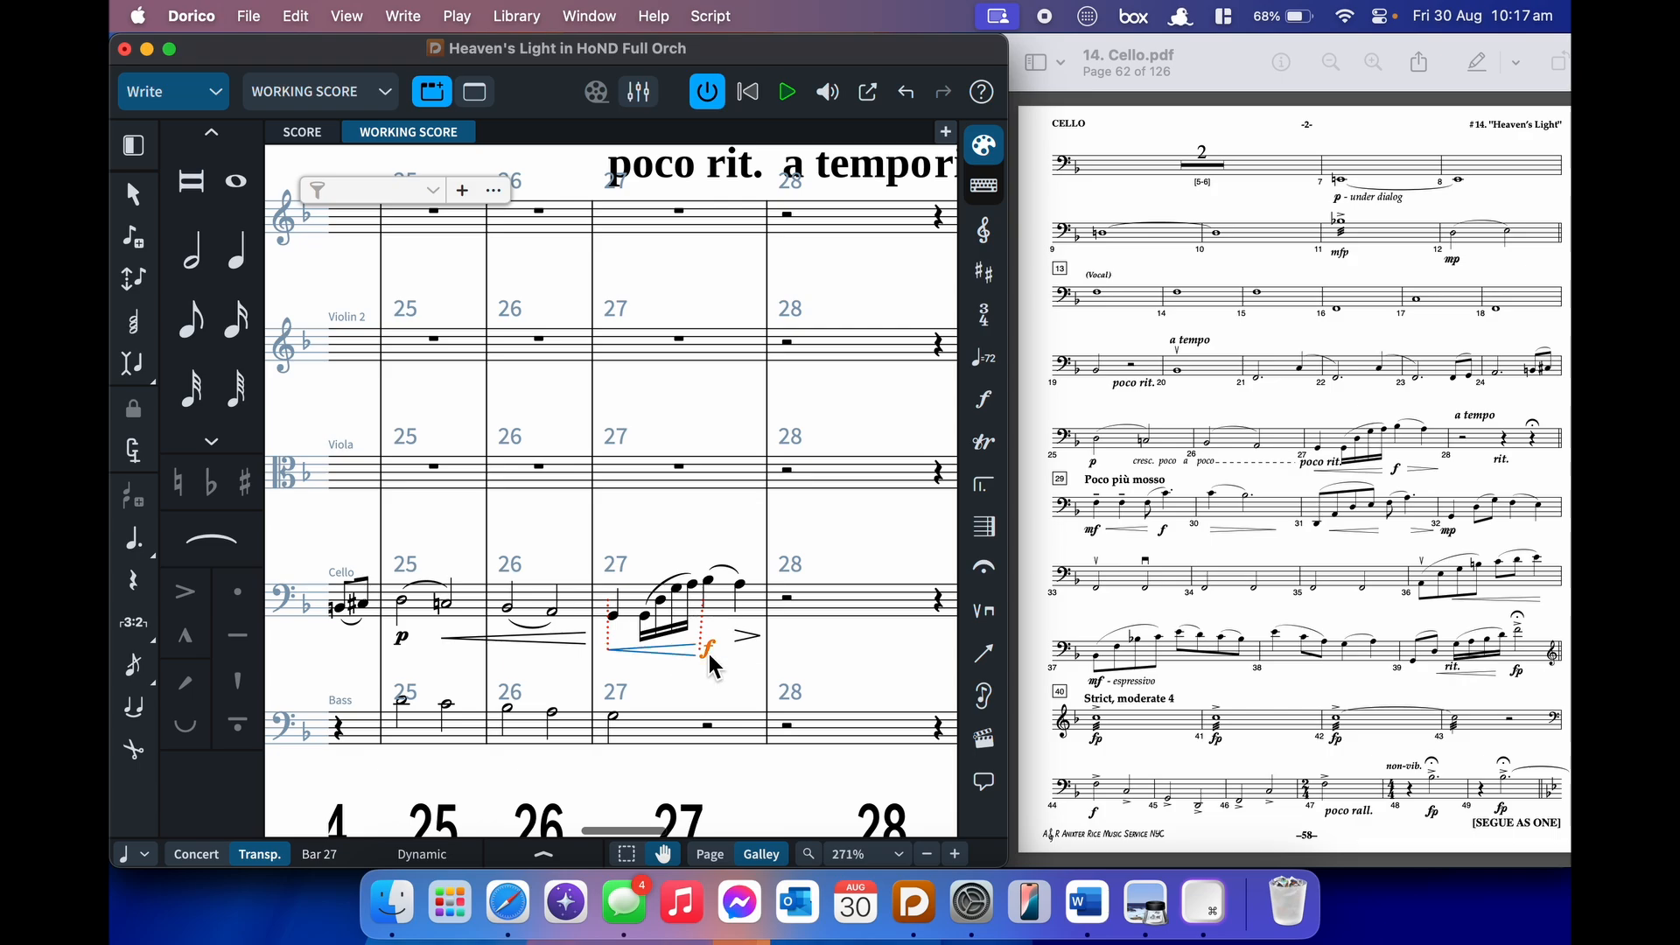
{"action": "left_click", "coordinate": [747, 644]}
{"action": "key", "text": "alt+Left"}
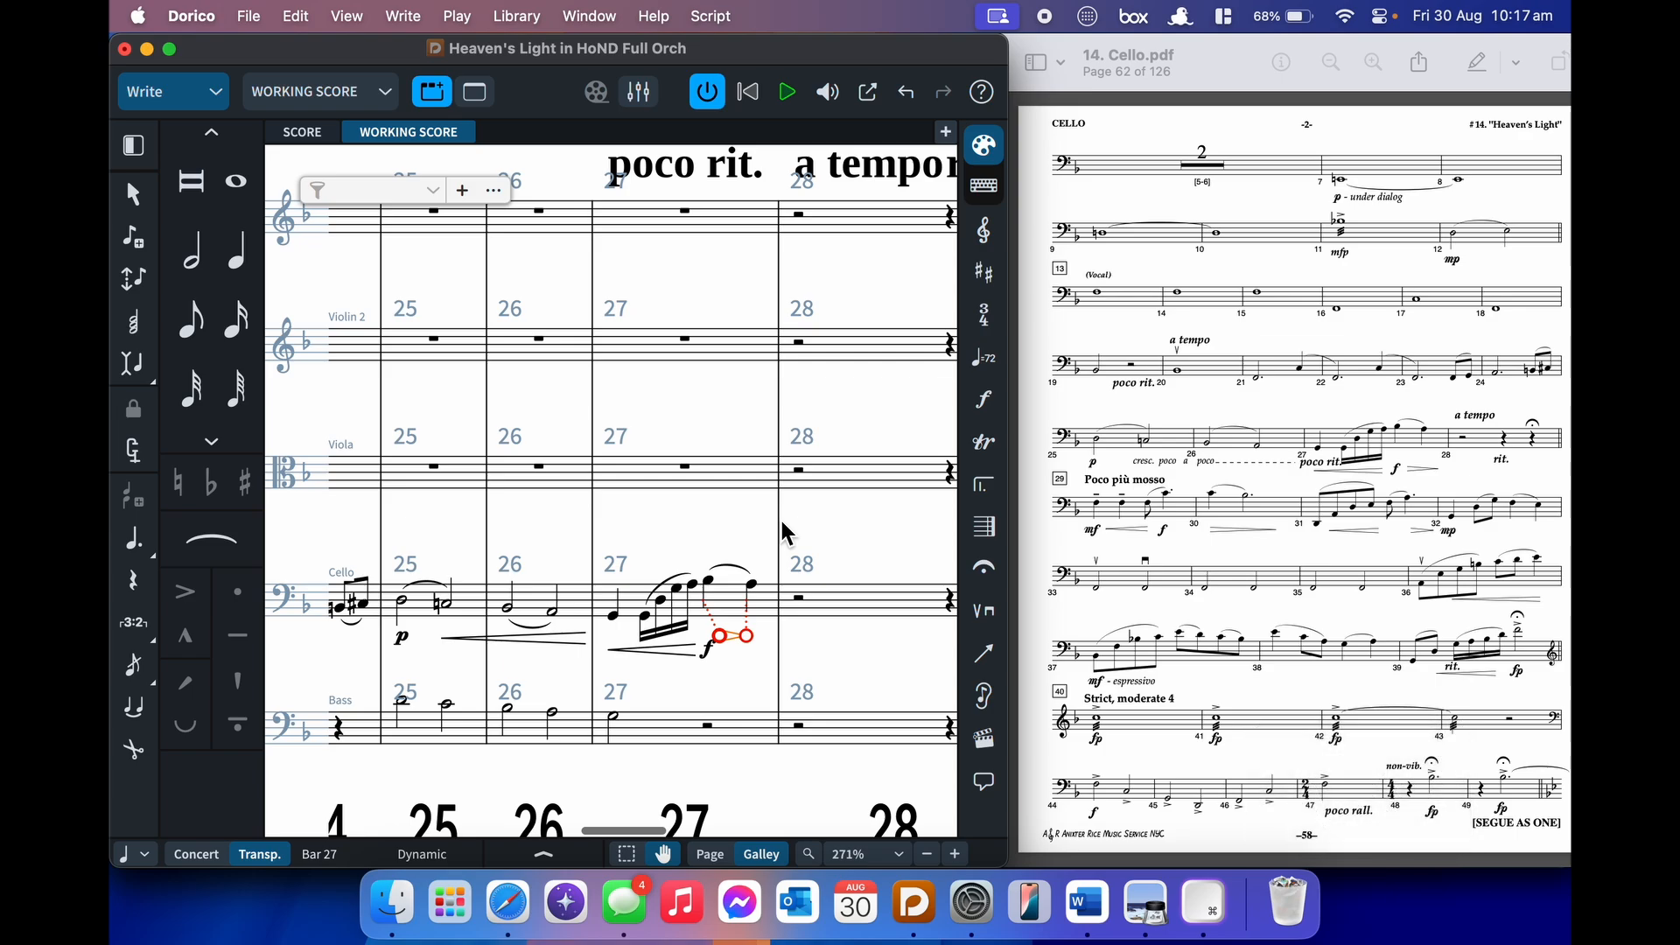
{"action": "key", "text": "alt+shift+Right"}
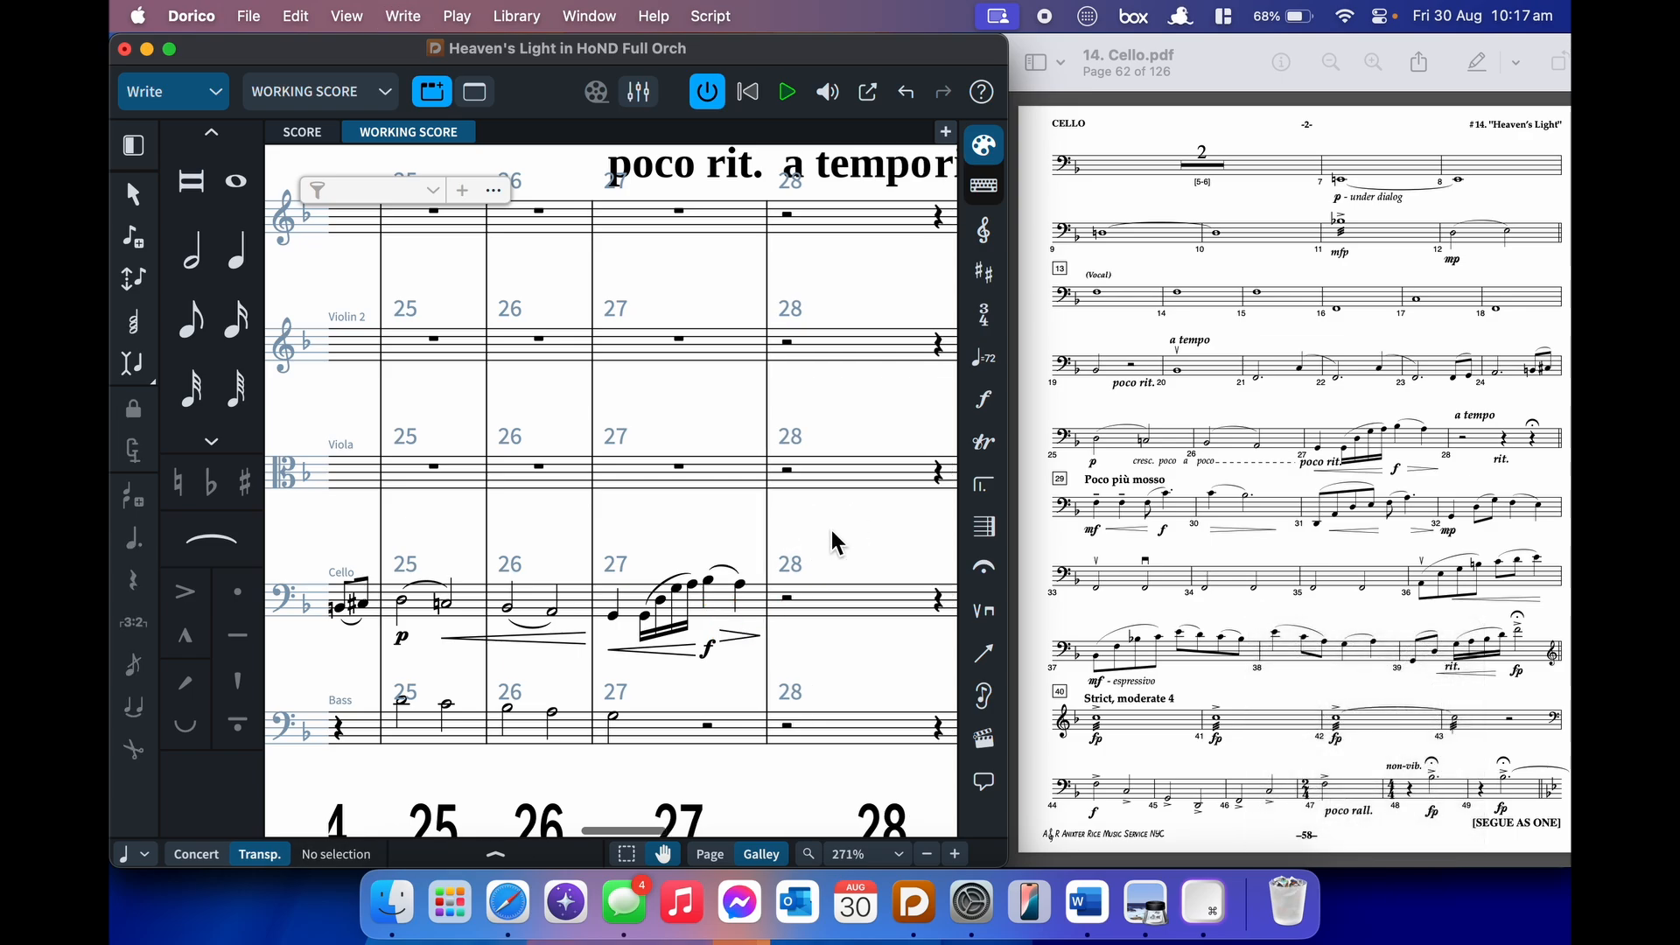
- Check the bar 25–27 hairpins, then select bar 27 and narrow it to dynamics
{"action": "left_click", "coordinate": [539, 639]}
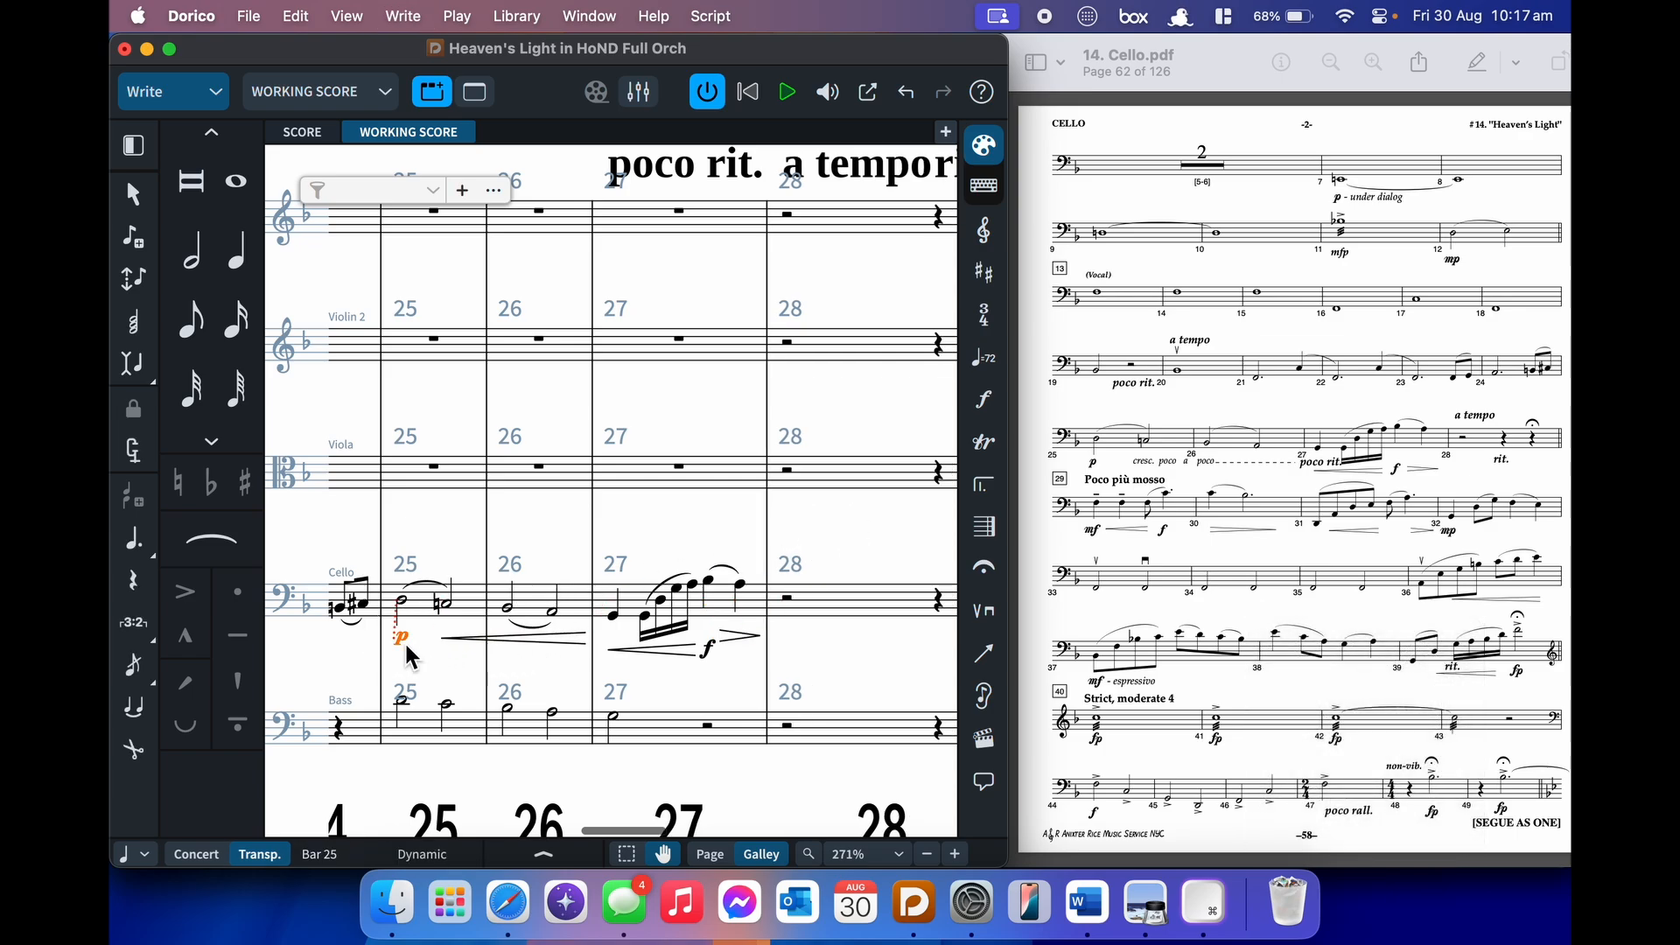
{"action": "left_click", "coordinate": [669, 674]}
{"action": "left_click", "coordinate": [710, 655]}
{"action": "left_click", "coordinate": [670, 649]}
{"action": "left_click", "coordinate": [684, 653]}
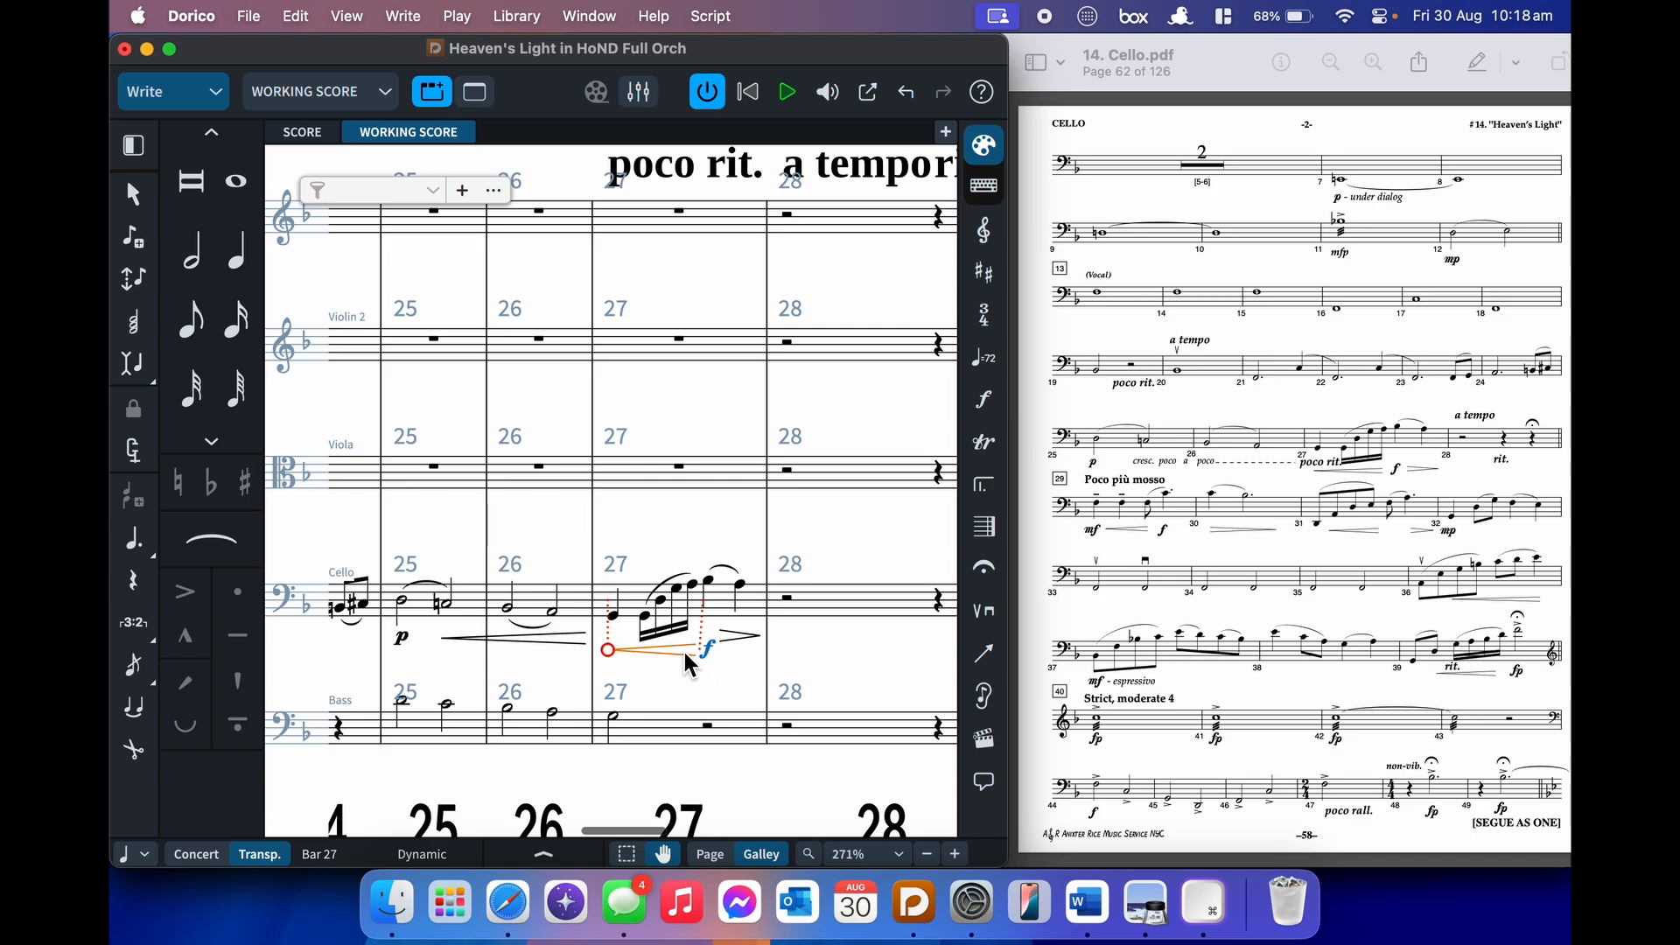
{"action": "left_click", "coordinate": [735, 636]}
{"action": "left_click", "coordinate": [721, 605]}
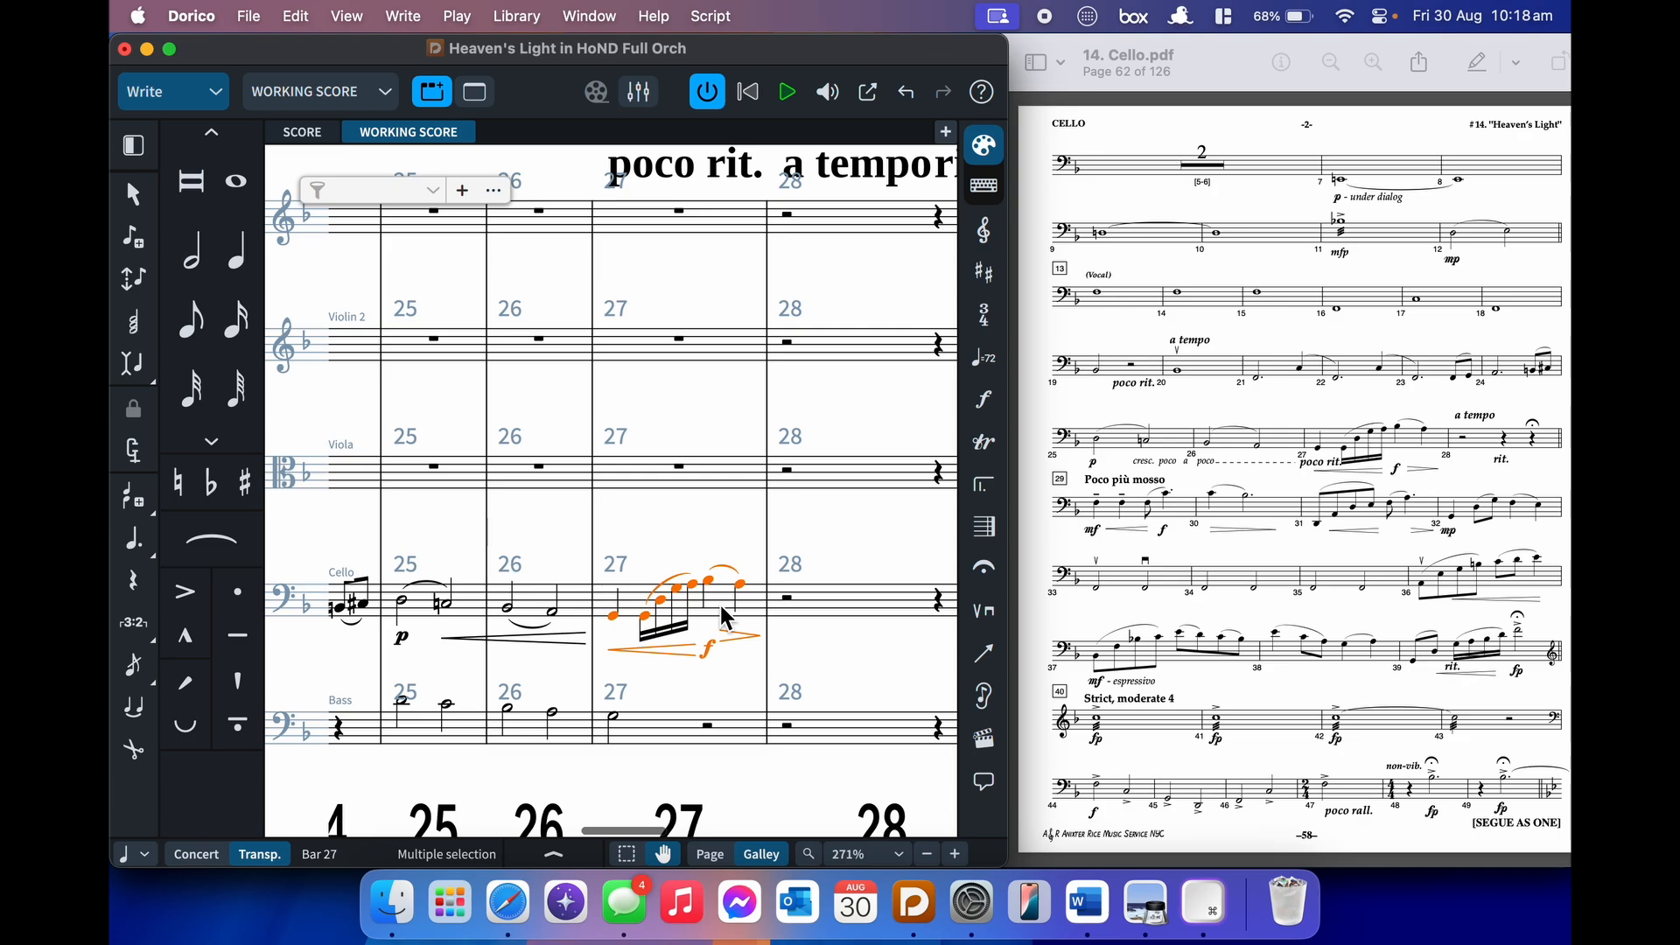
{"action": "key", "text": "alt+shift+d"}
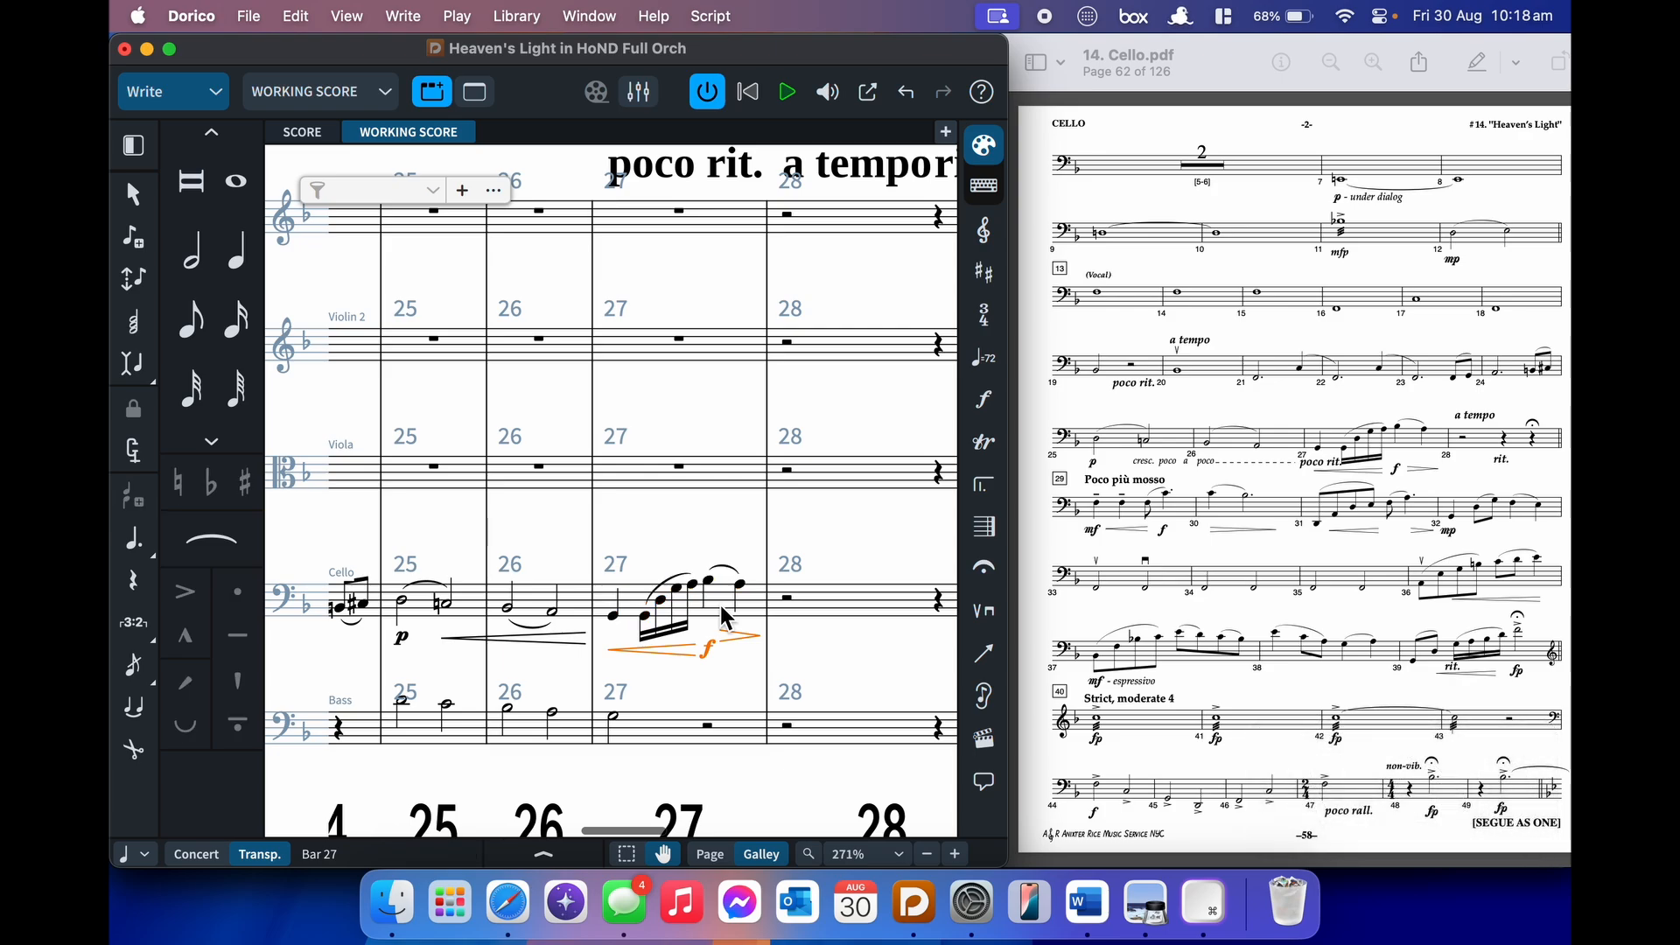
- Select cello bar 27 and filter the selection to all dynamics
{"action": "left_click", "coordinate": [722, 604]}
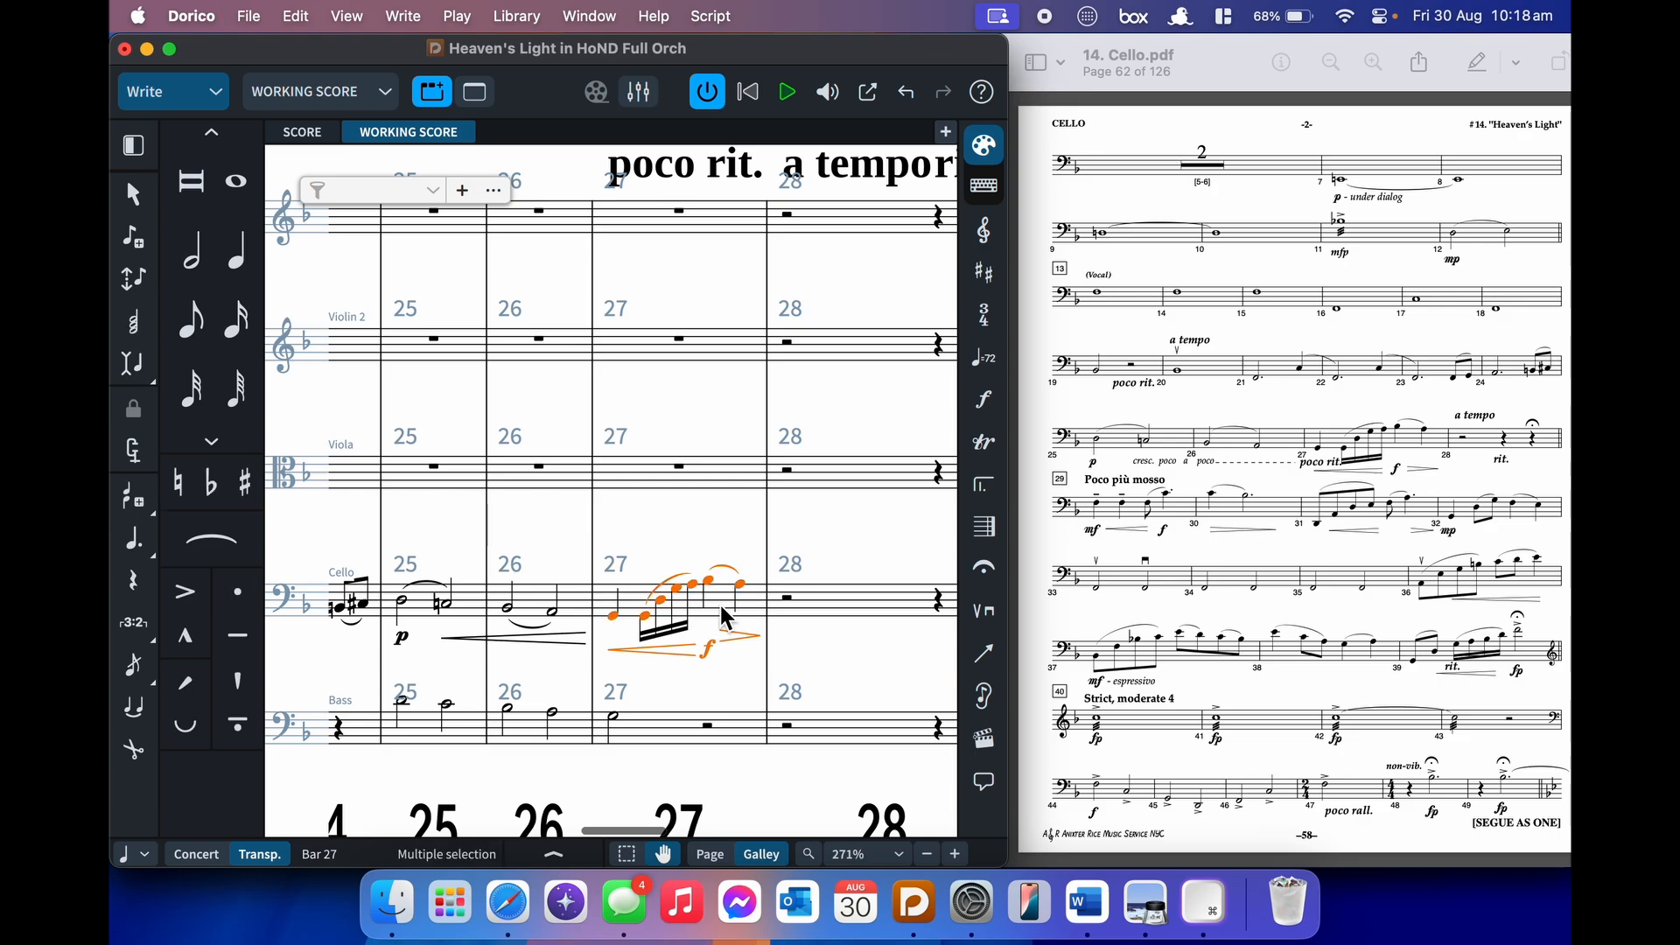
{"action": "right_click", "coordinate": [719, 602]}
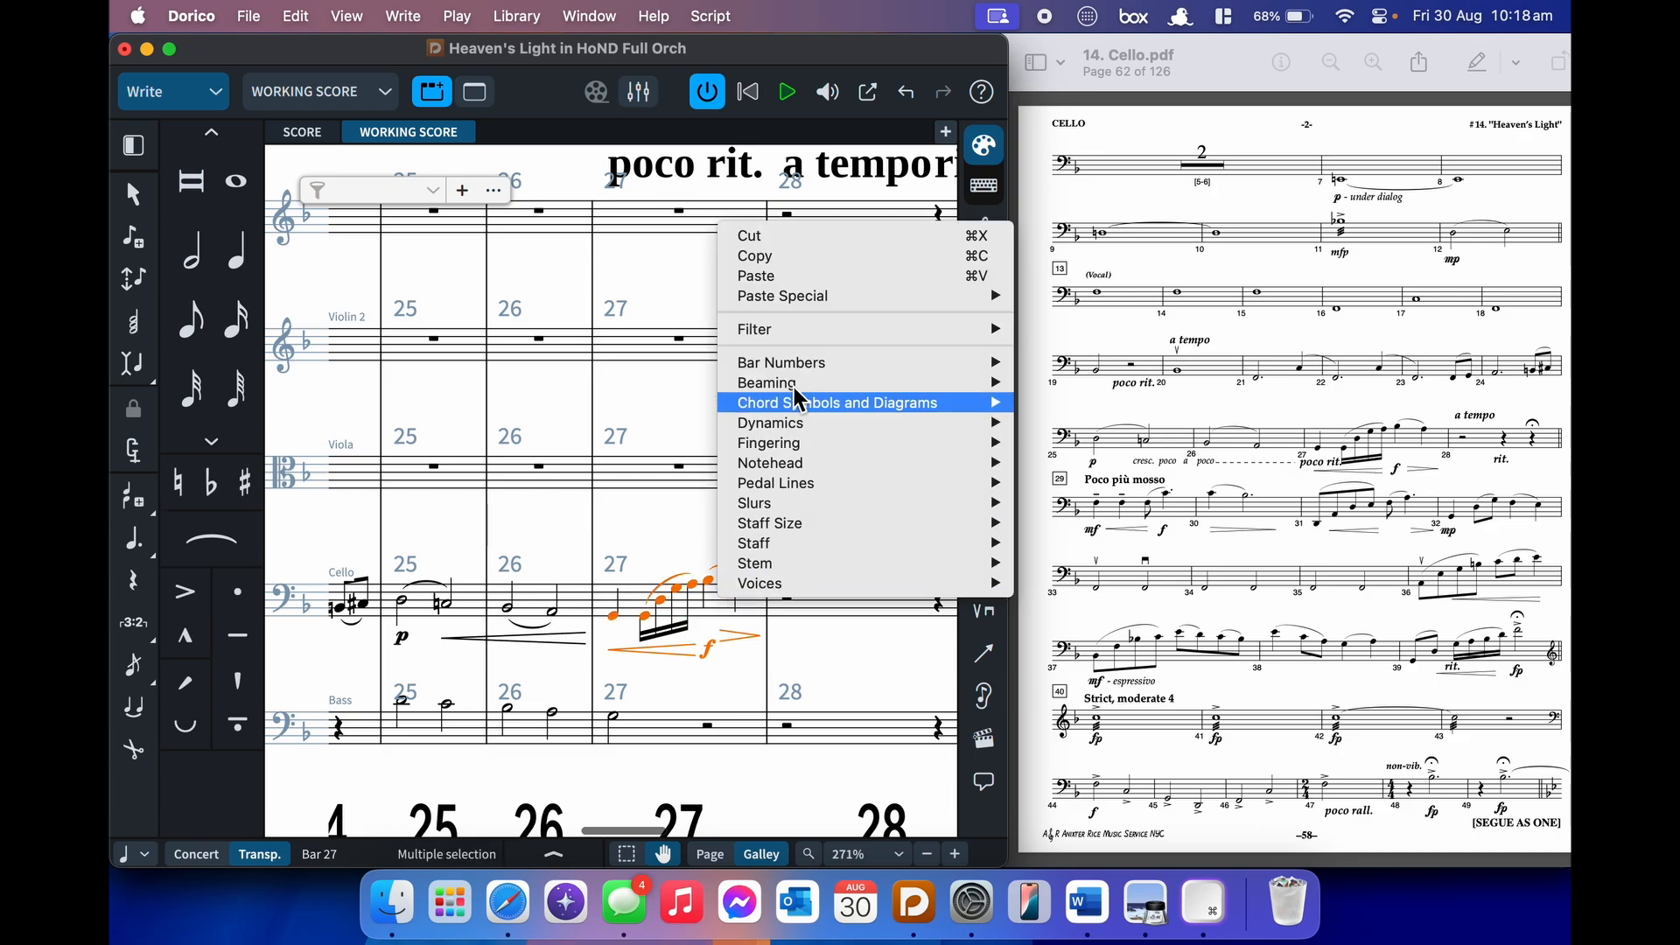
{"action": "mouse_move", "coordinate": [837, 323]}
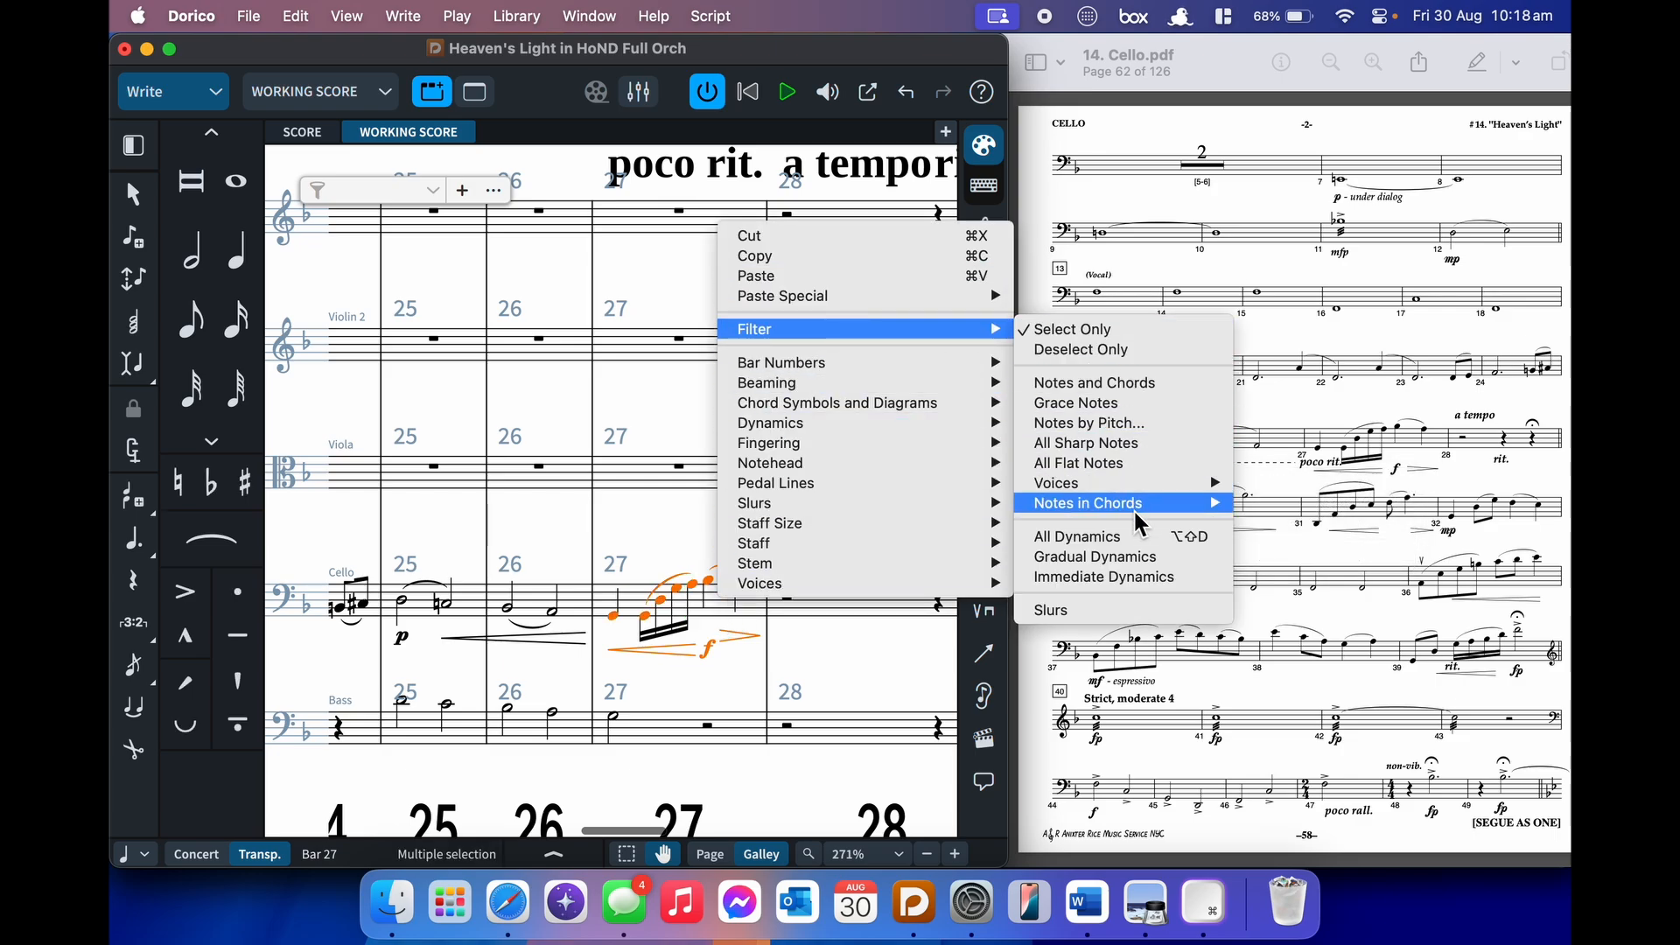
{"action": "left_click", "coordinate": [705, 54]}
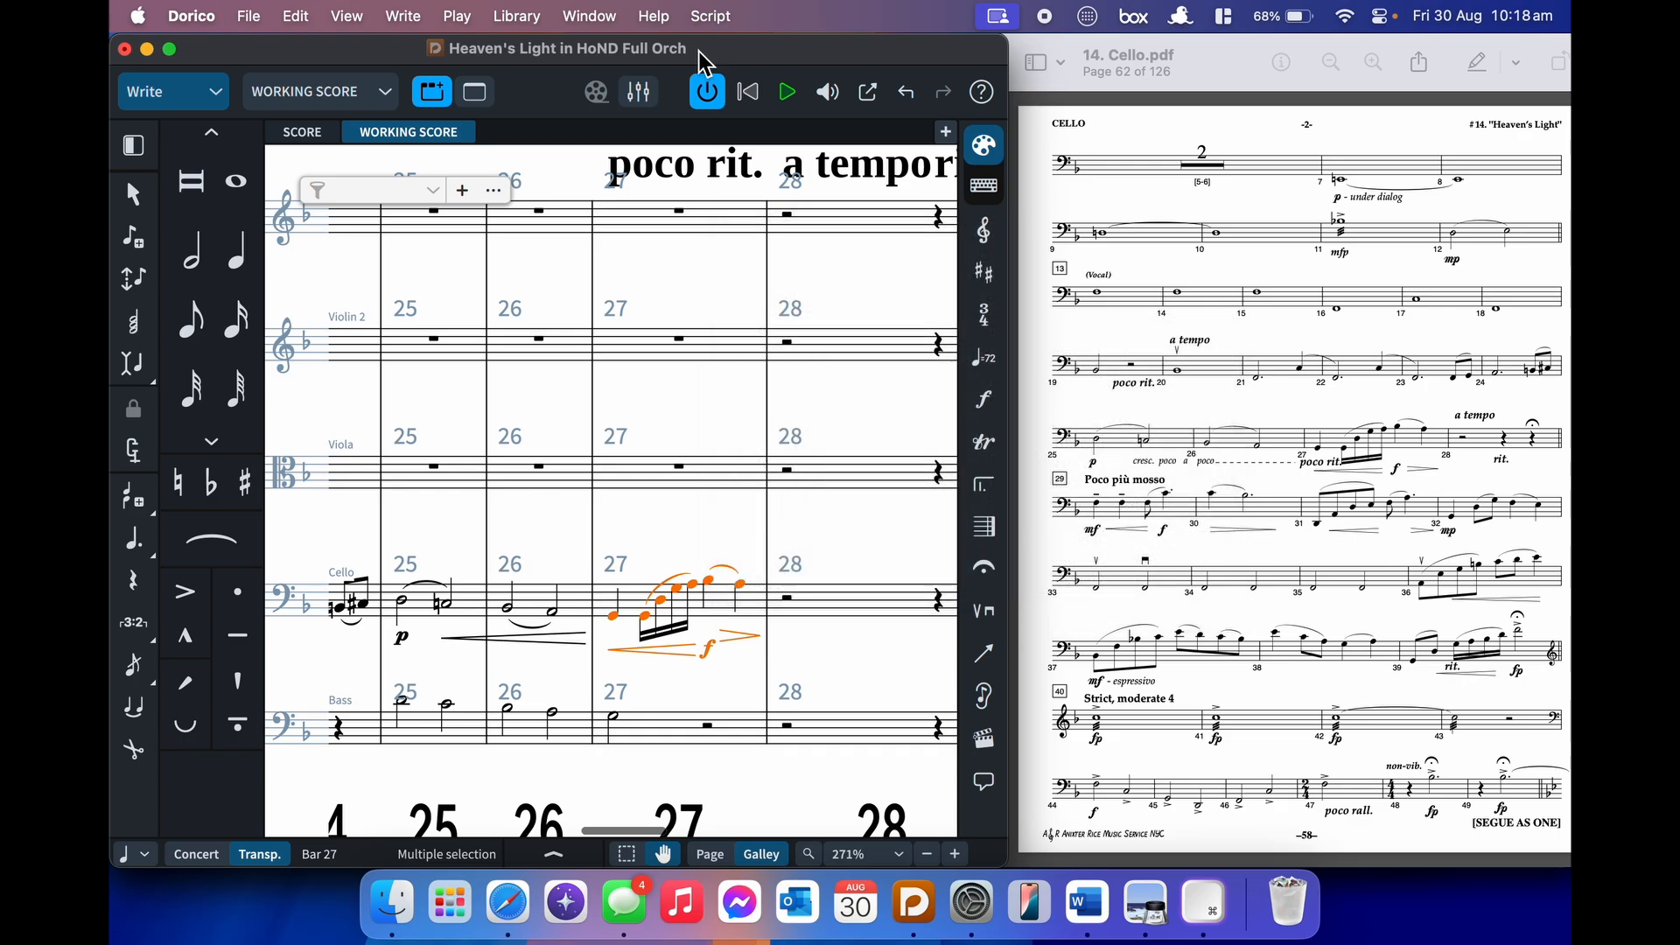
{"action": "left_click", "coordinate": [296, 16]}
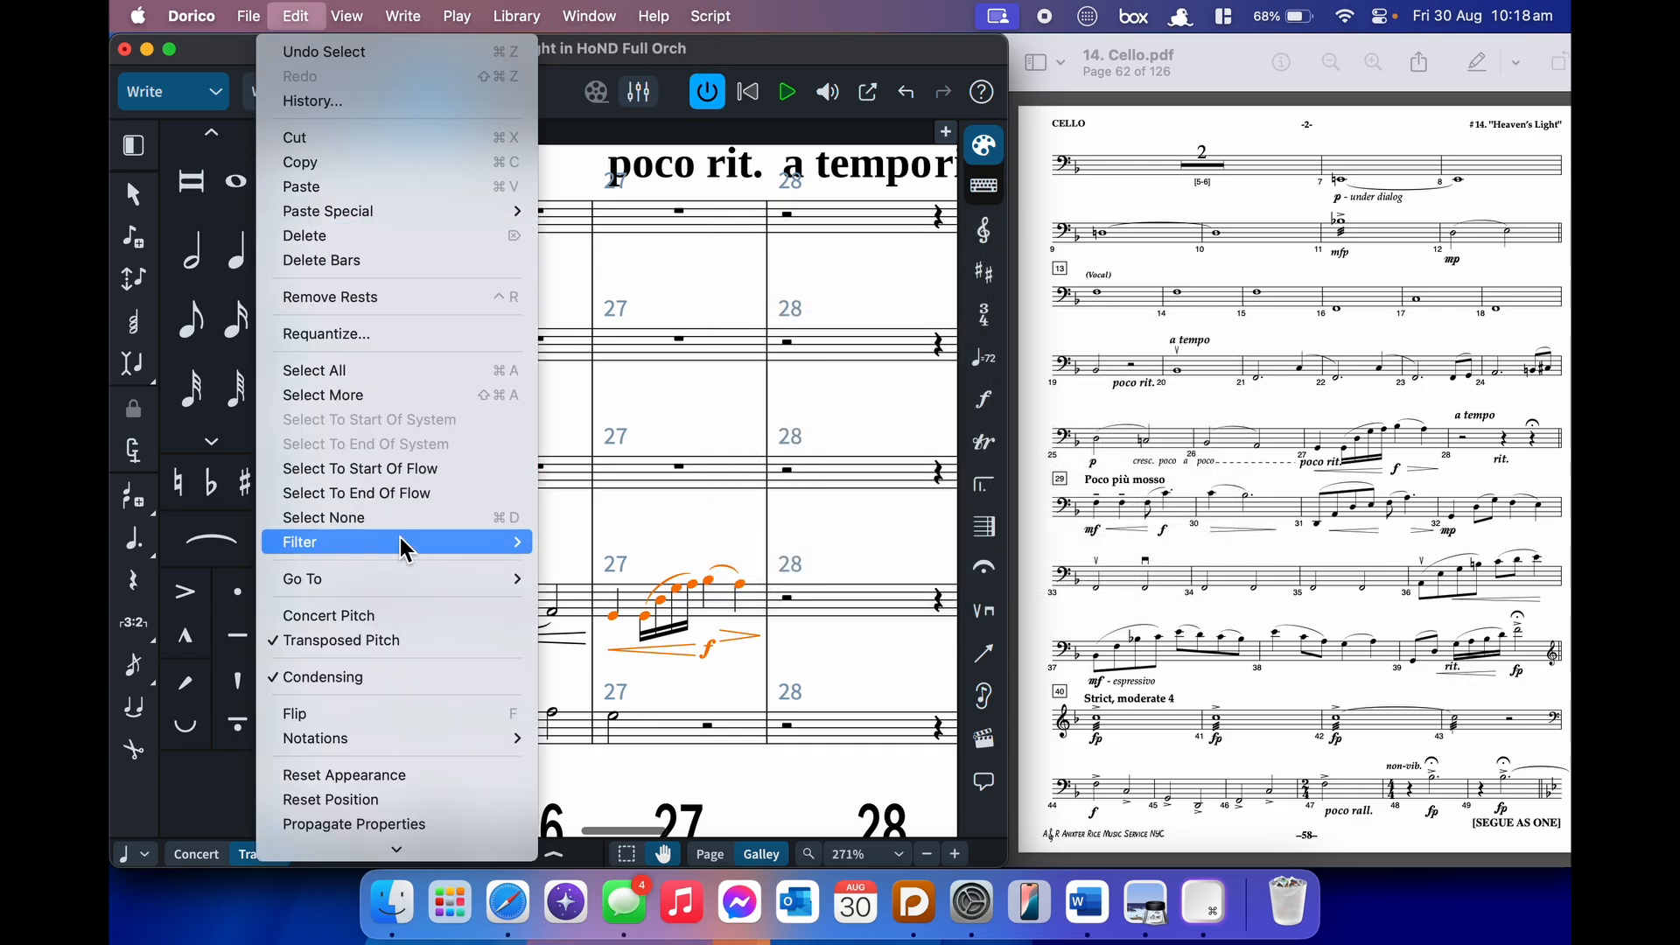
{"action": "mouse_move", "coordinate": [401, 539]}
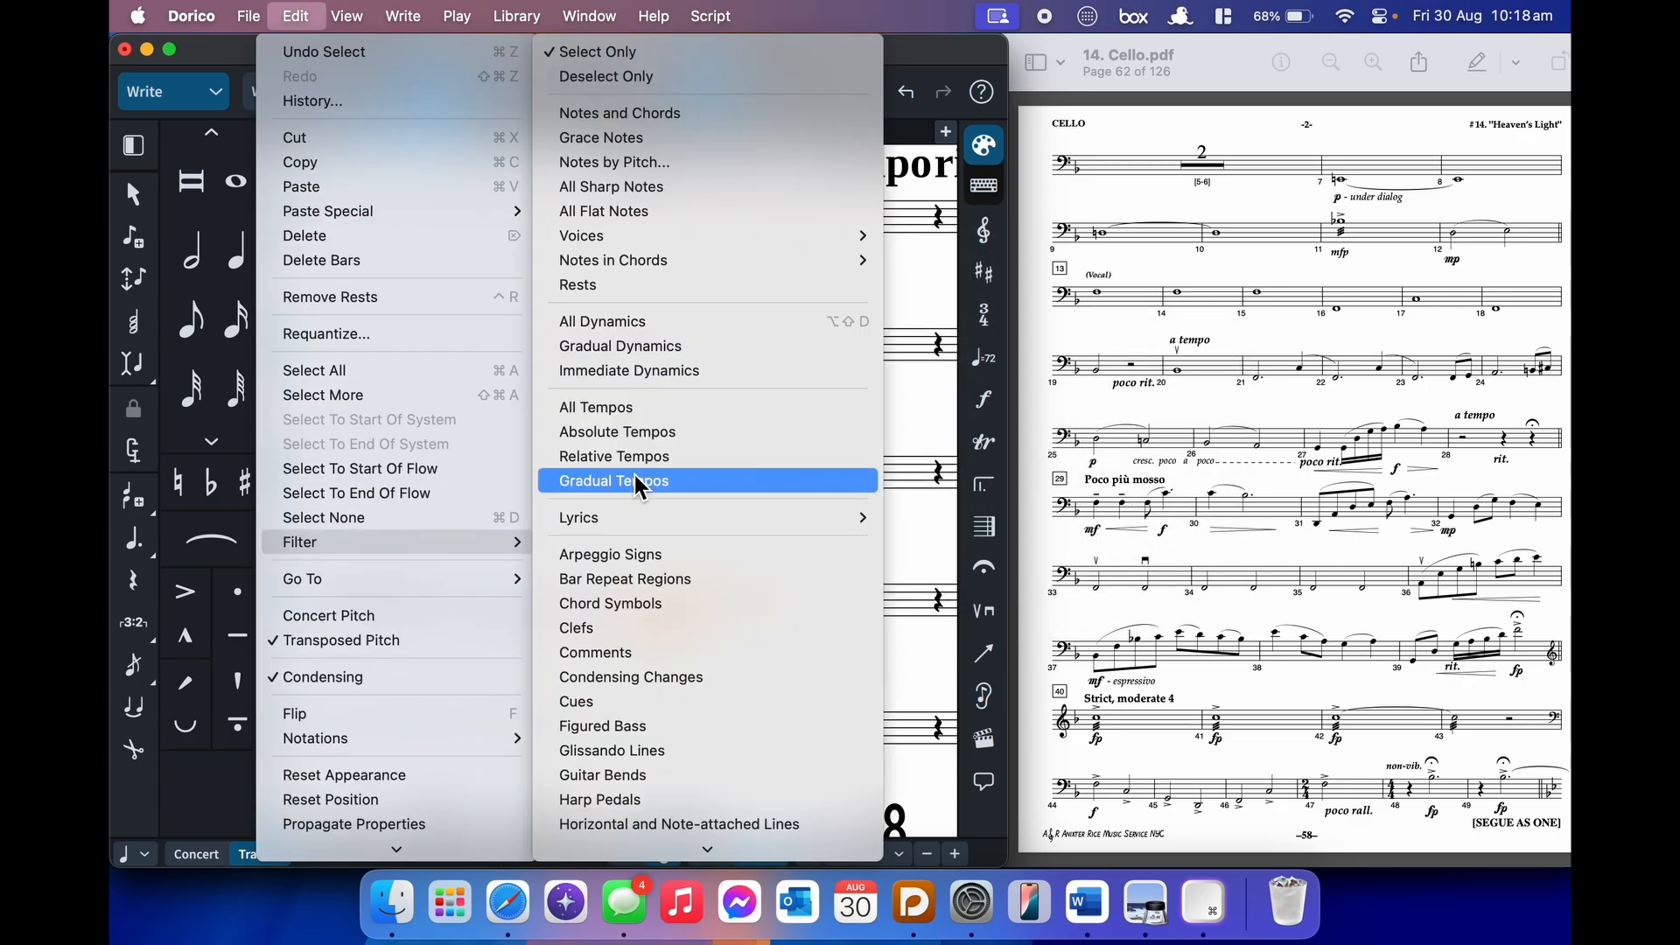
{"action": "left_click", "coordinate": [666, 282]}
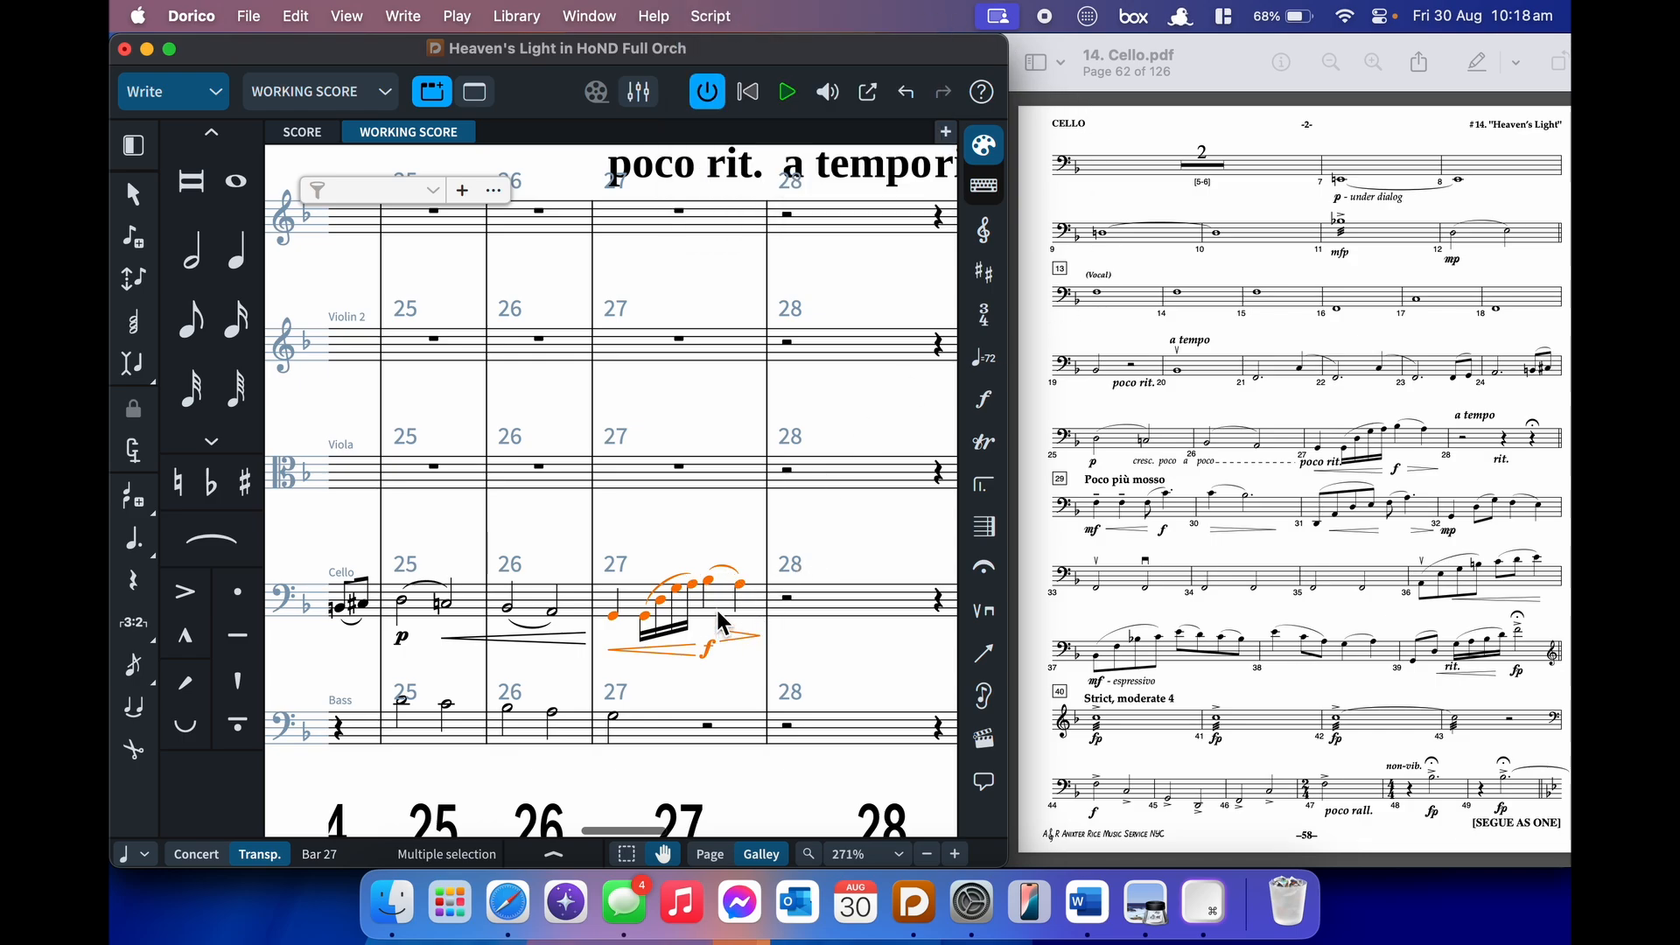
{"action": "type", "text": "j"}
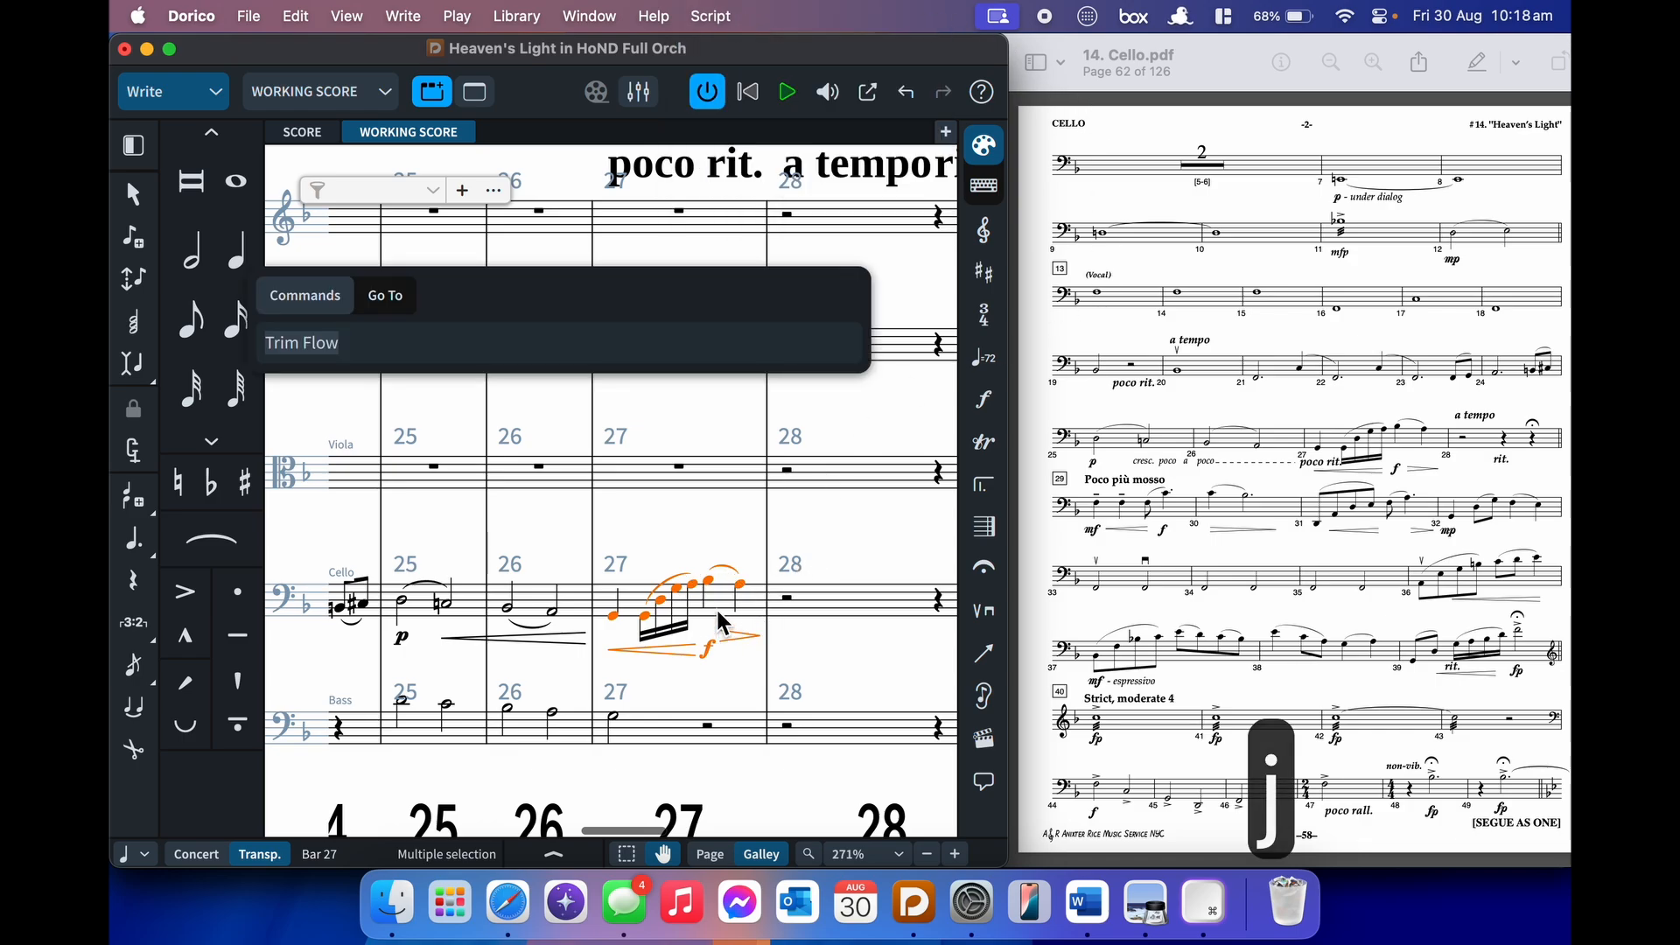
{"action": "type", "text": "filter dyn"}
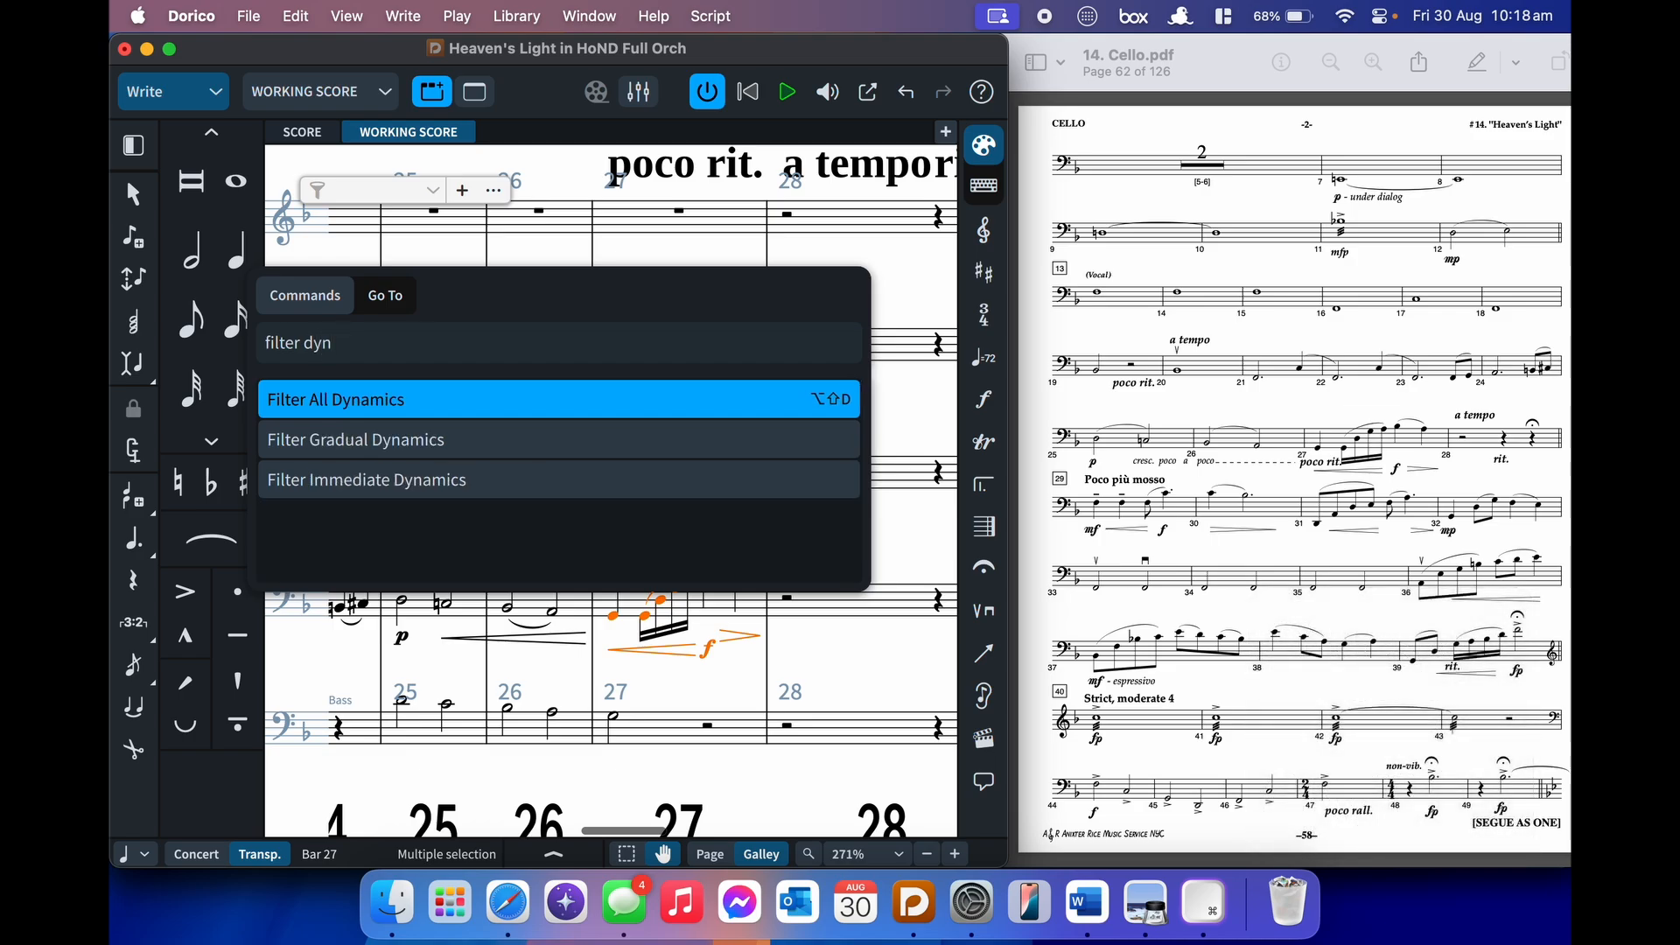
{"action": "key", "text": "Return"}
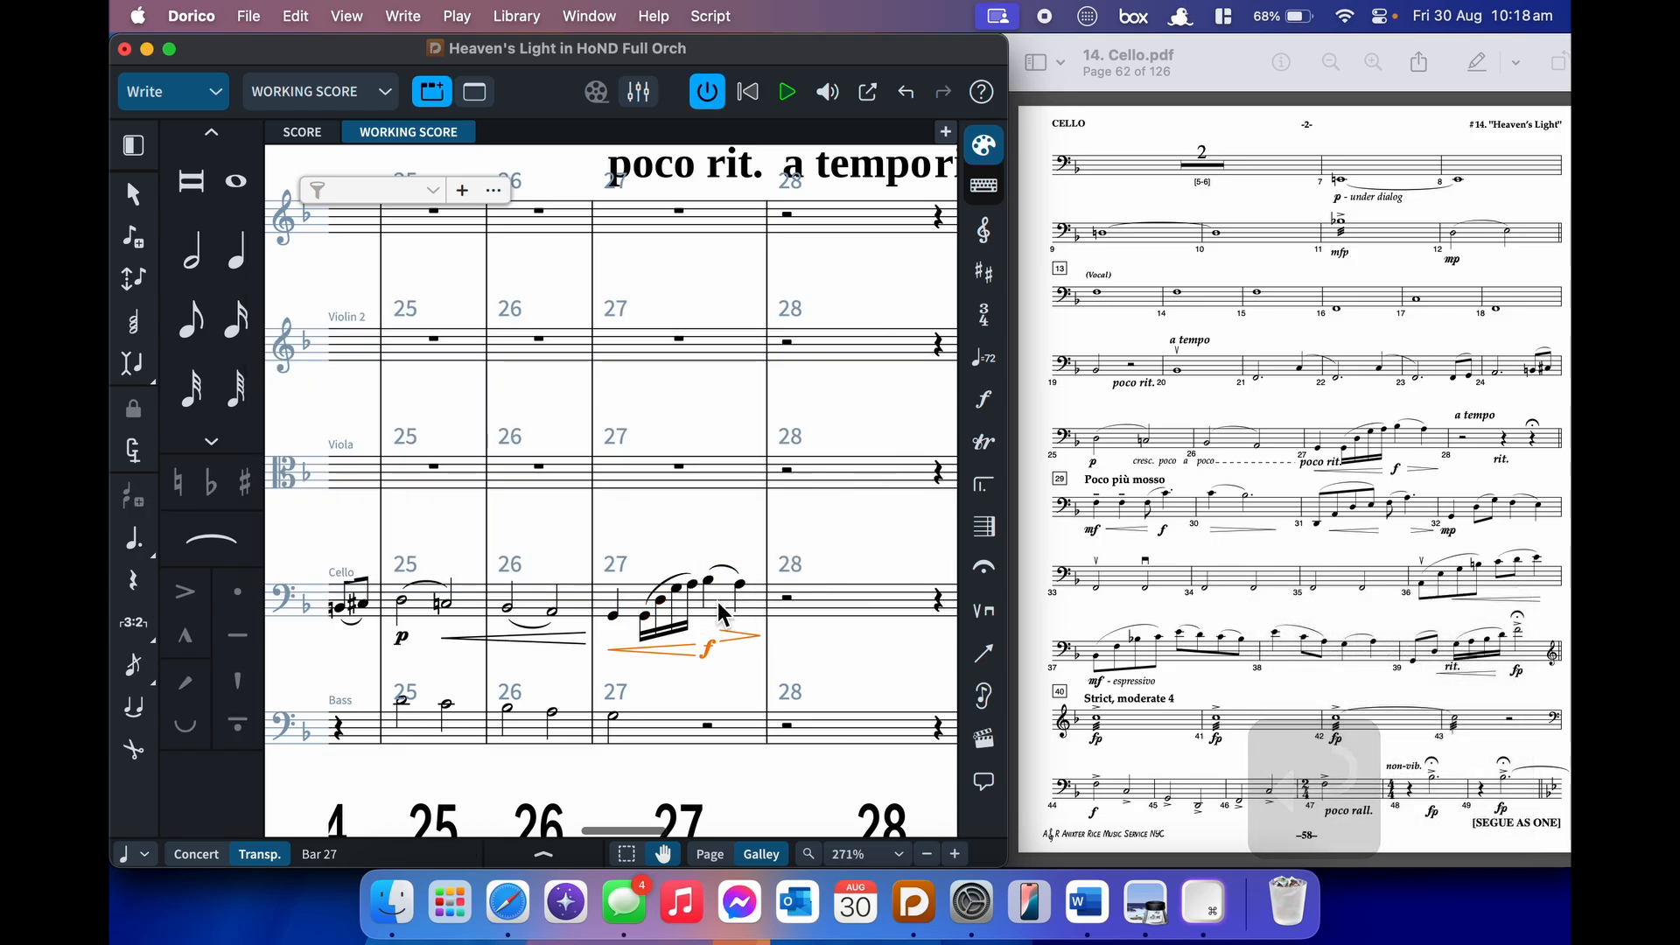
{"action": "left_click", "coordinate": [718, 602]}
{"action": "key", "text": "alt+shift+d"}
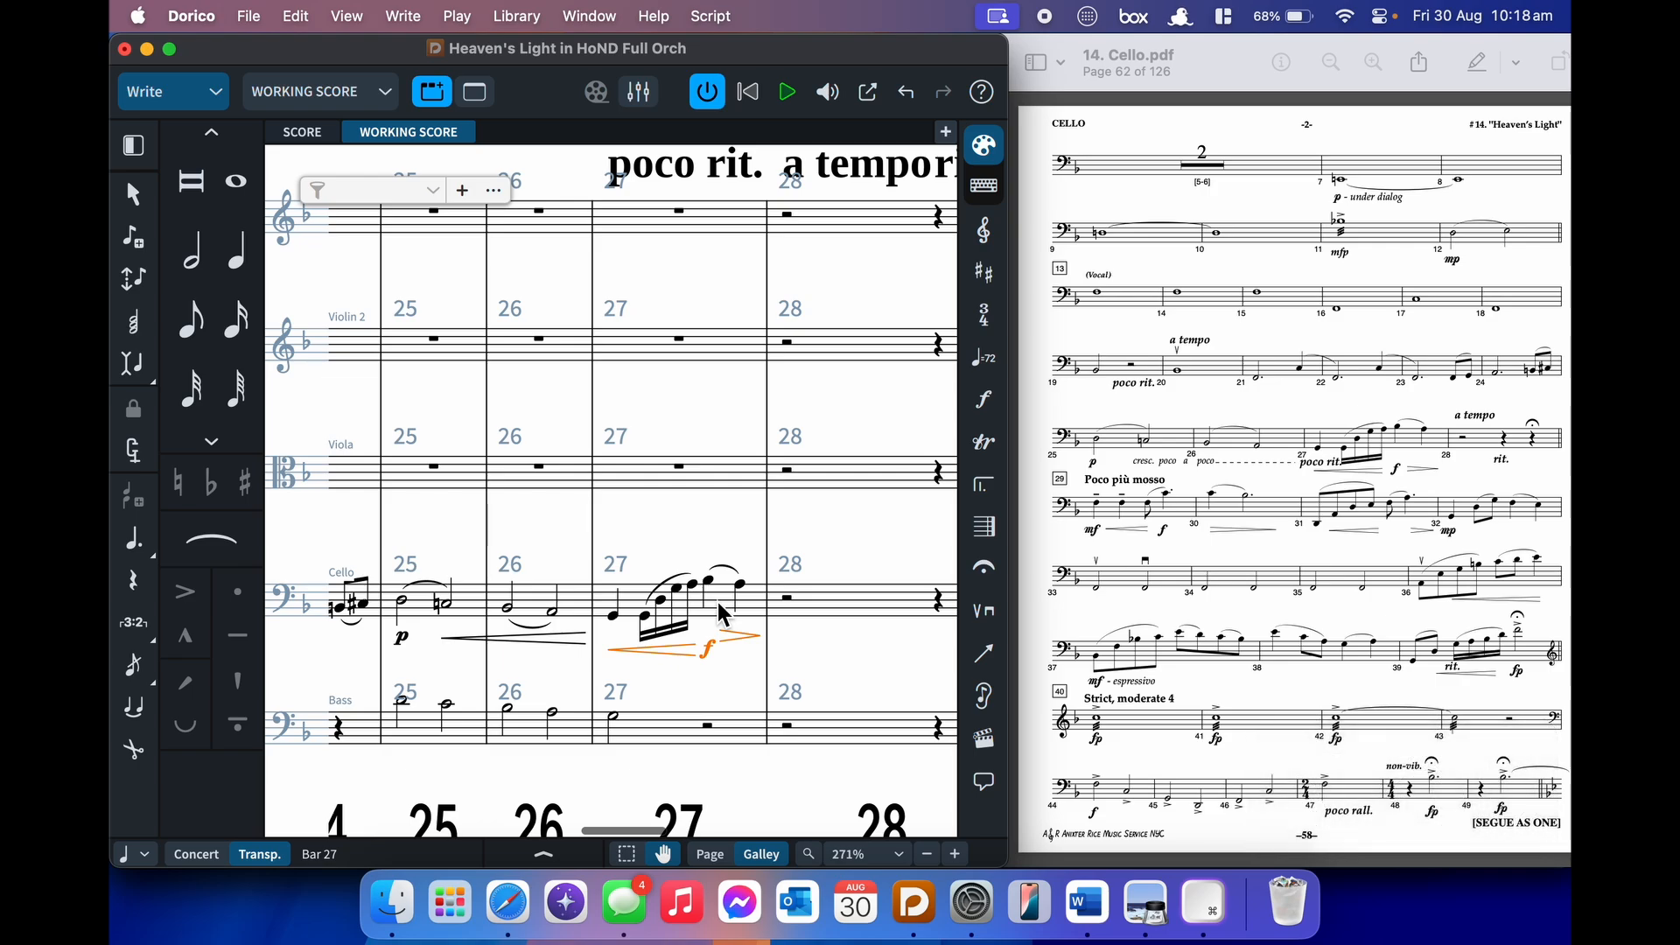
- Group the bar 27 crescendo, f and diminuendo as one dynamic group
{"action": "right_click", "coordinate": [736, 637]}
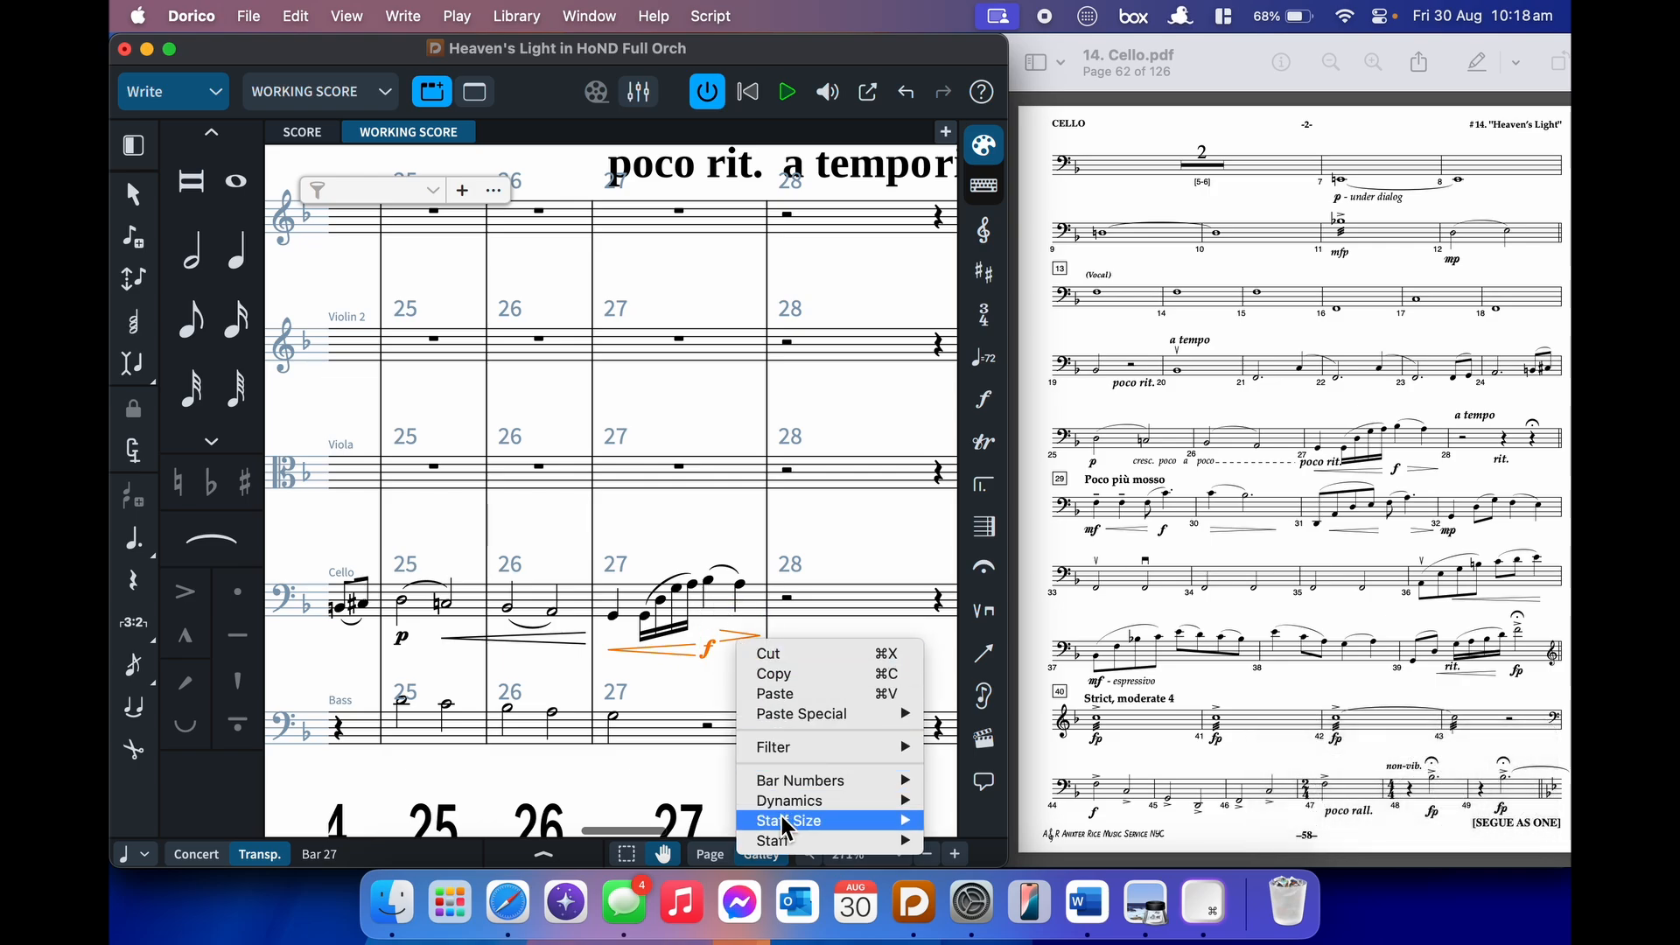
{"action": "mouse_move", "coordinate": [786, 807]}
{"action": "left_click", "coordinate": [786, 63]}
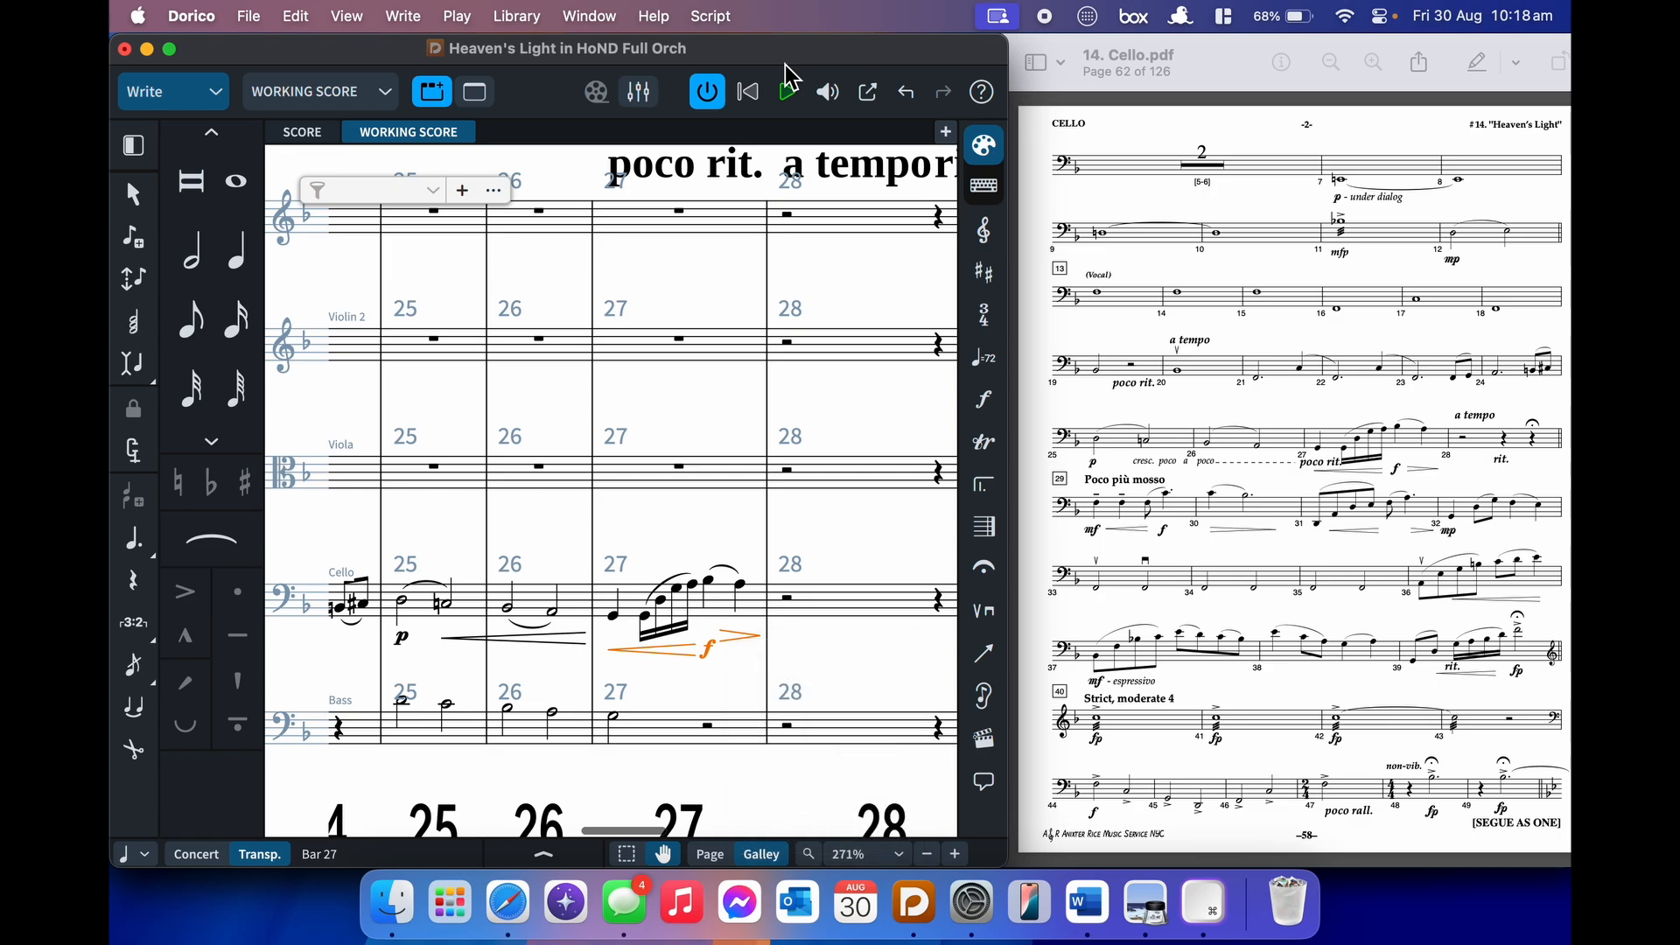
{"action": "left_click", "coordinate": [409, 28]}
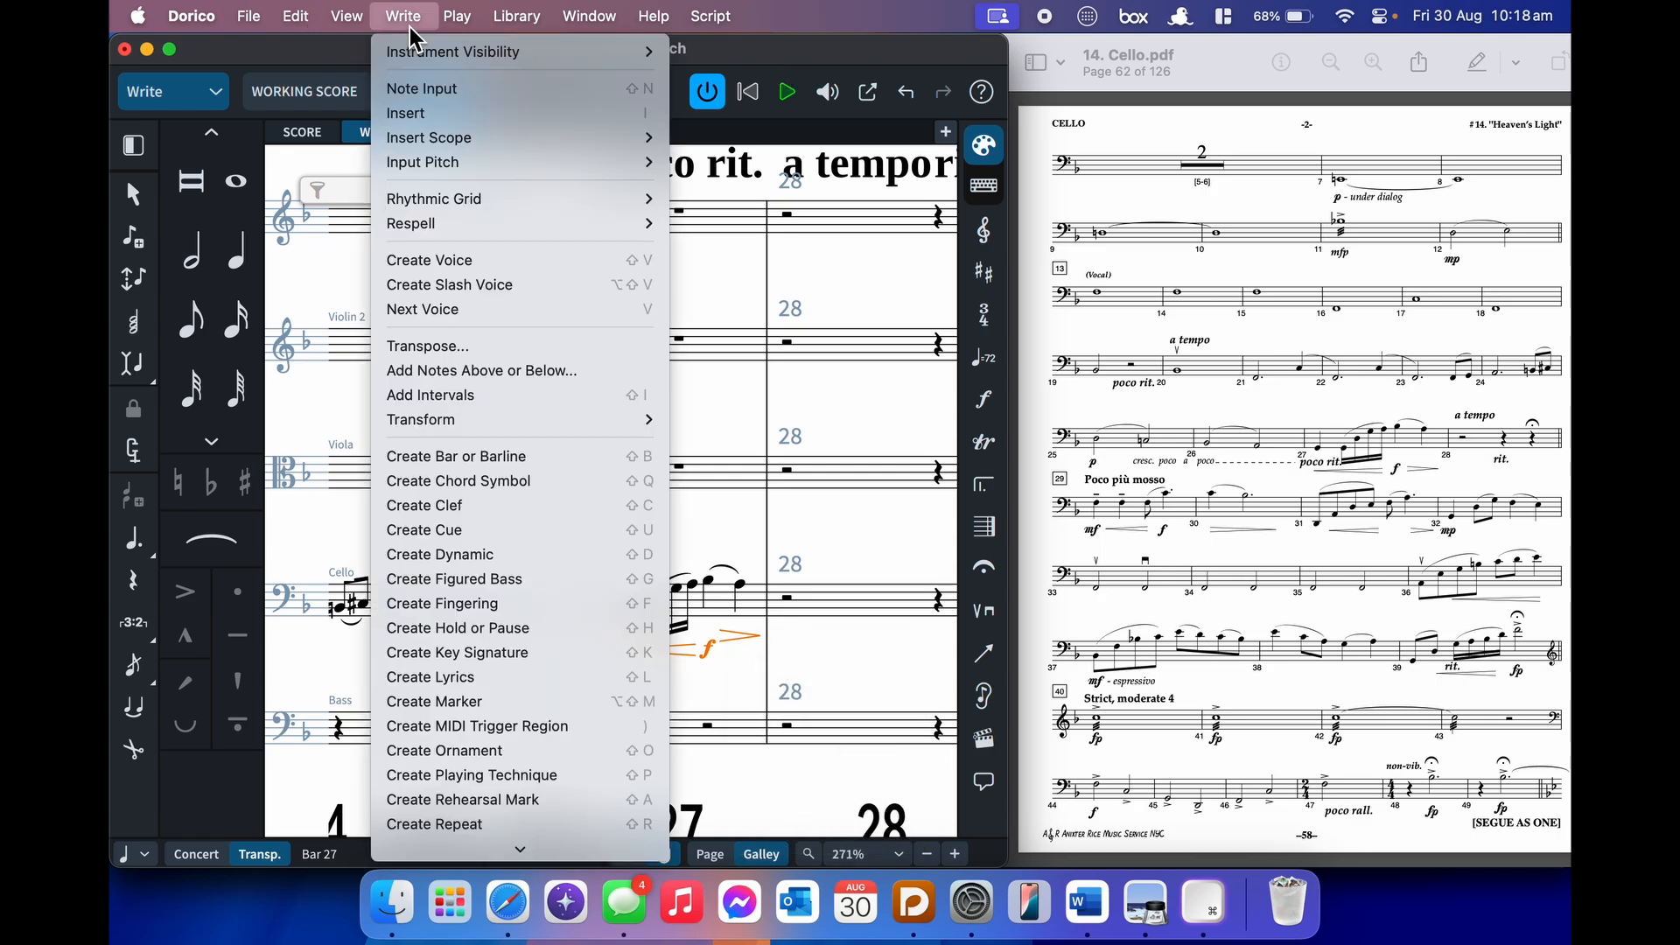
{"action": "left_click", "coordinate": [291, 22]}
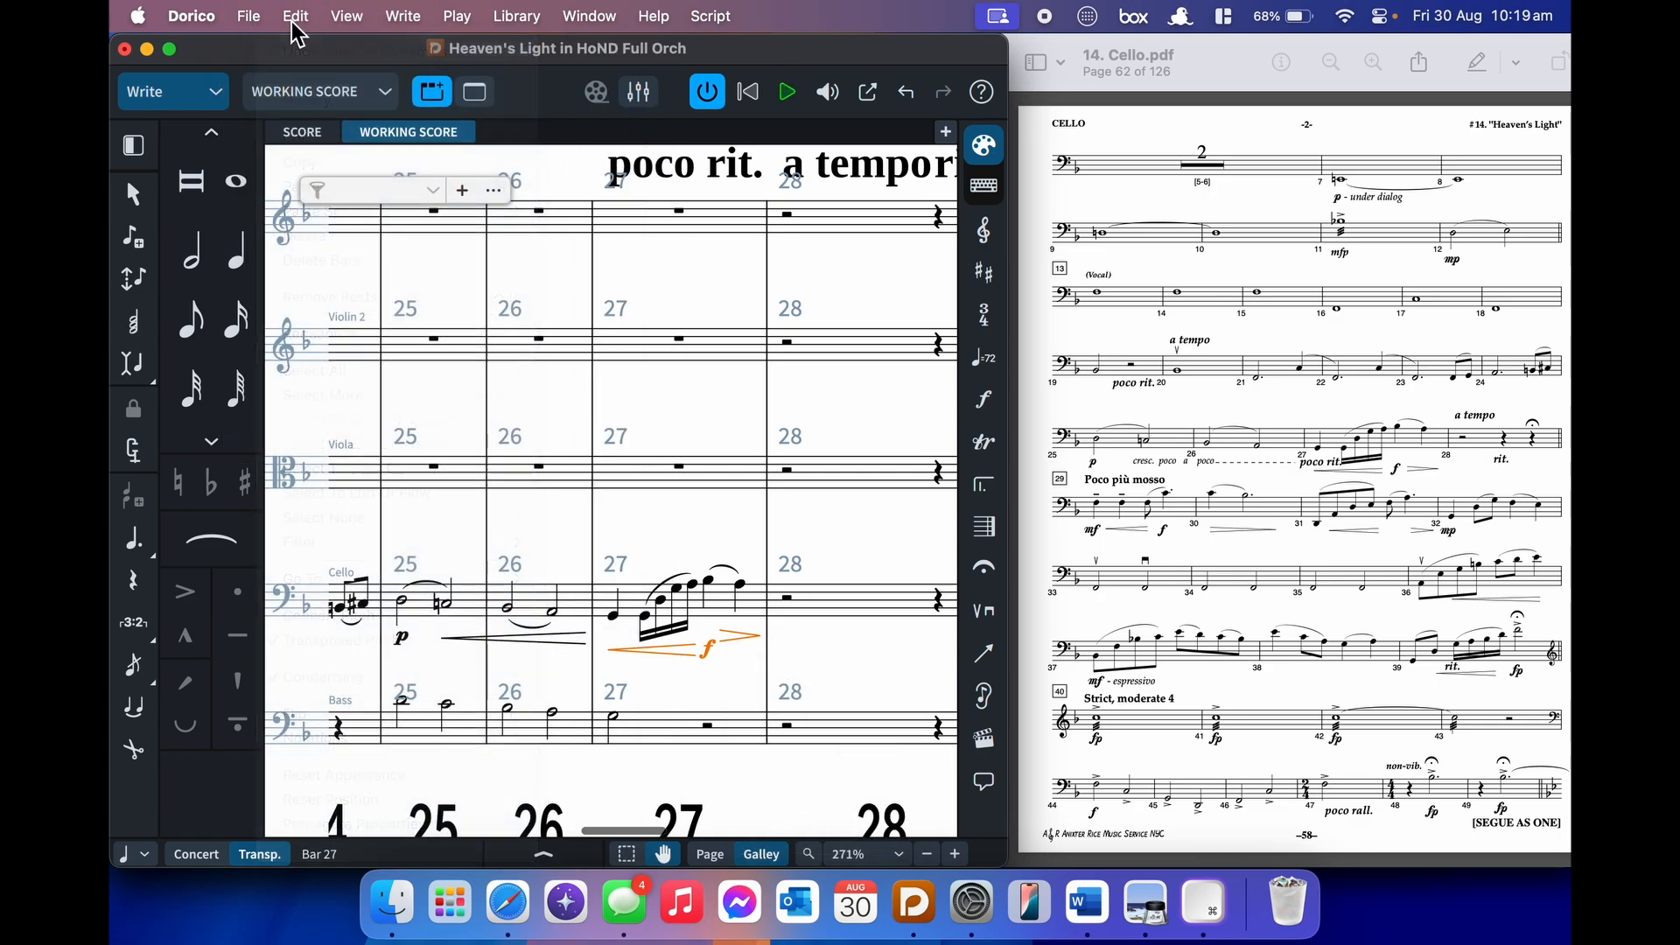
{"action": "type", "text": "j"}
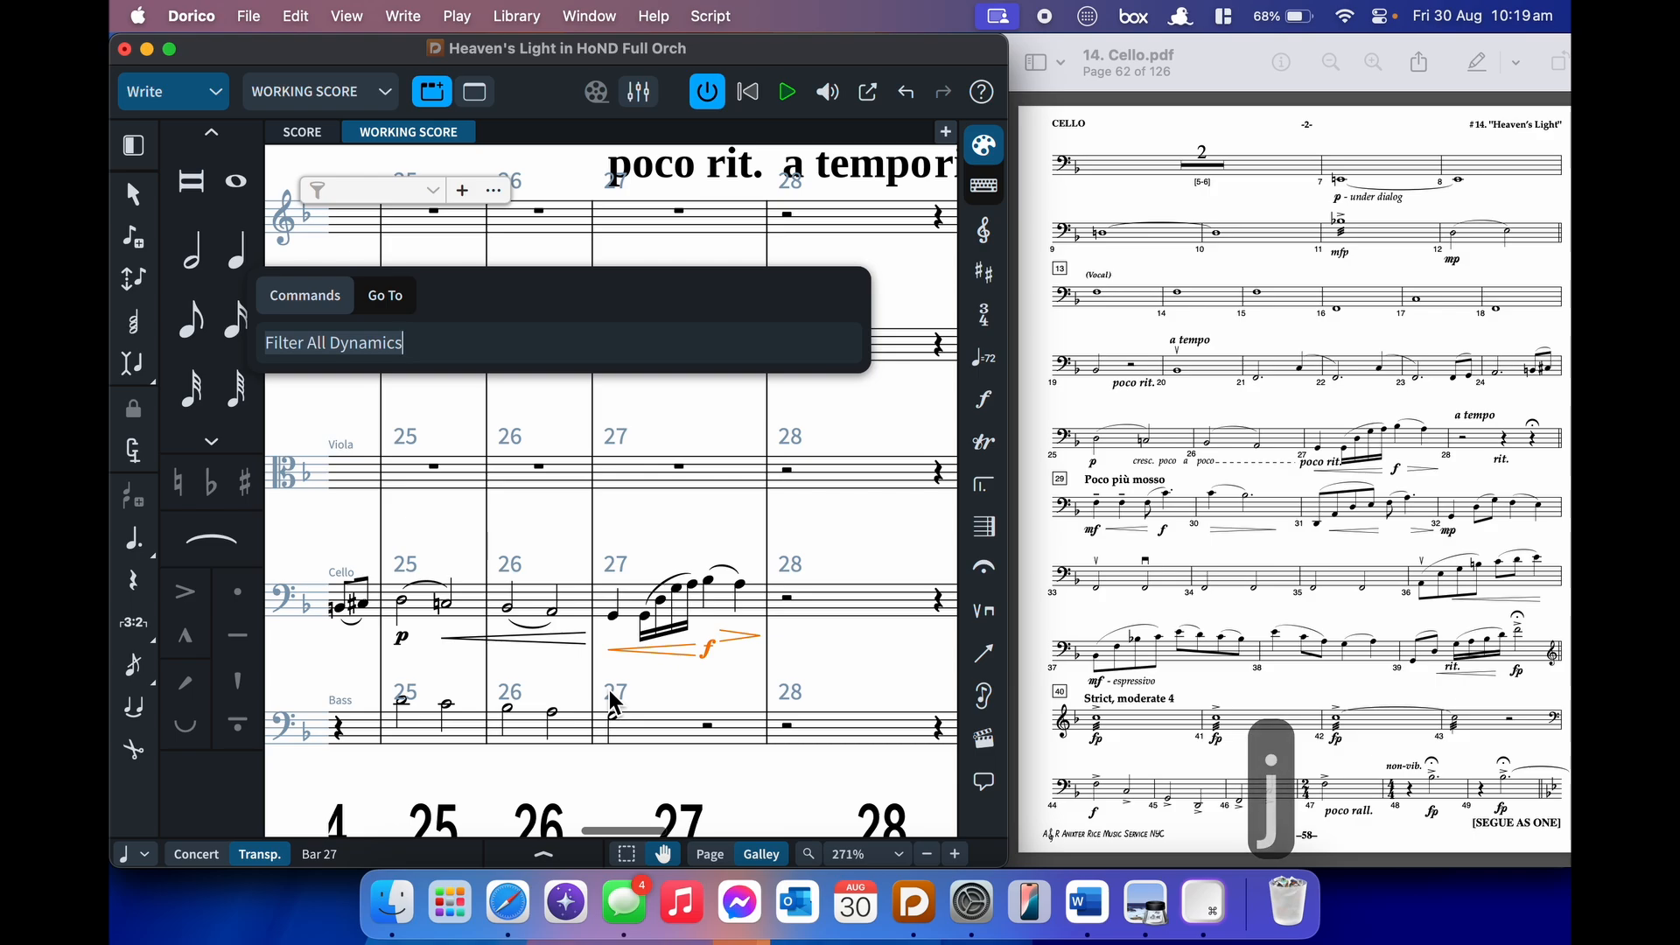
{"action": "type", "text": "group dy"}
{"action": "key", "text": "Return"}
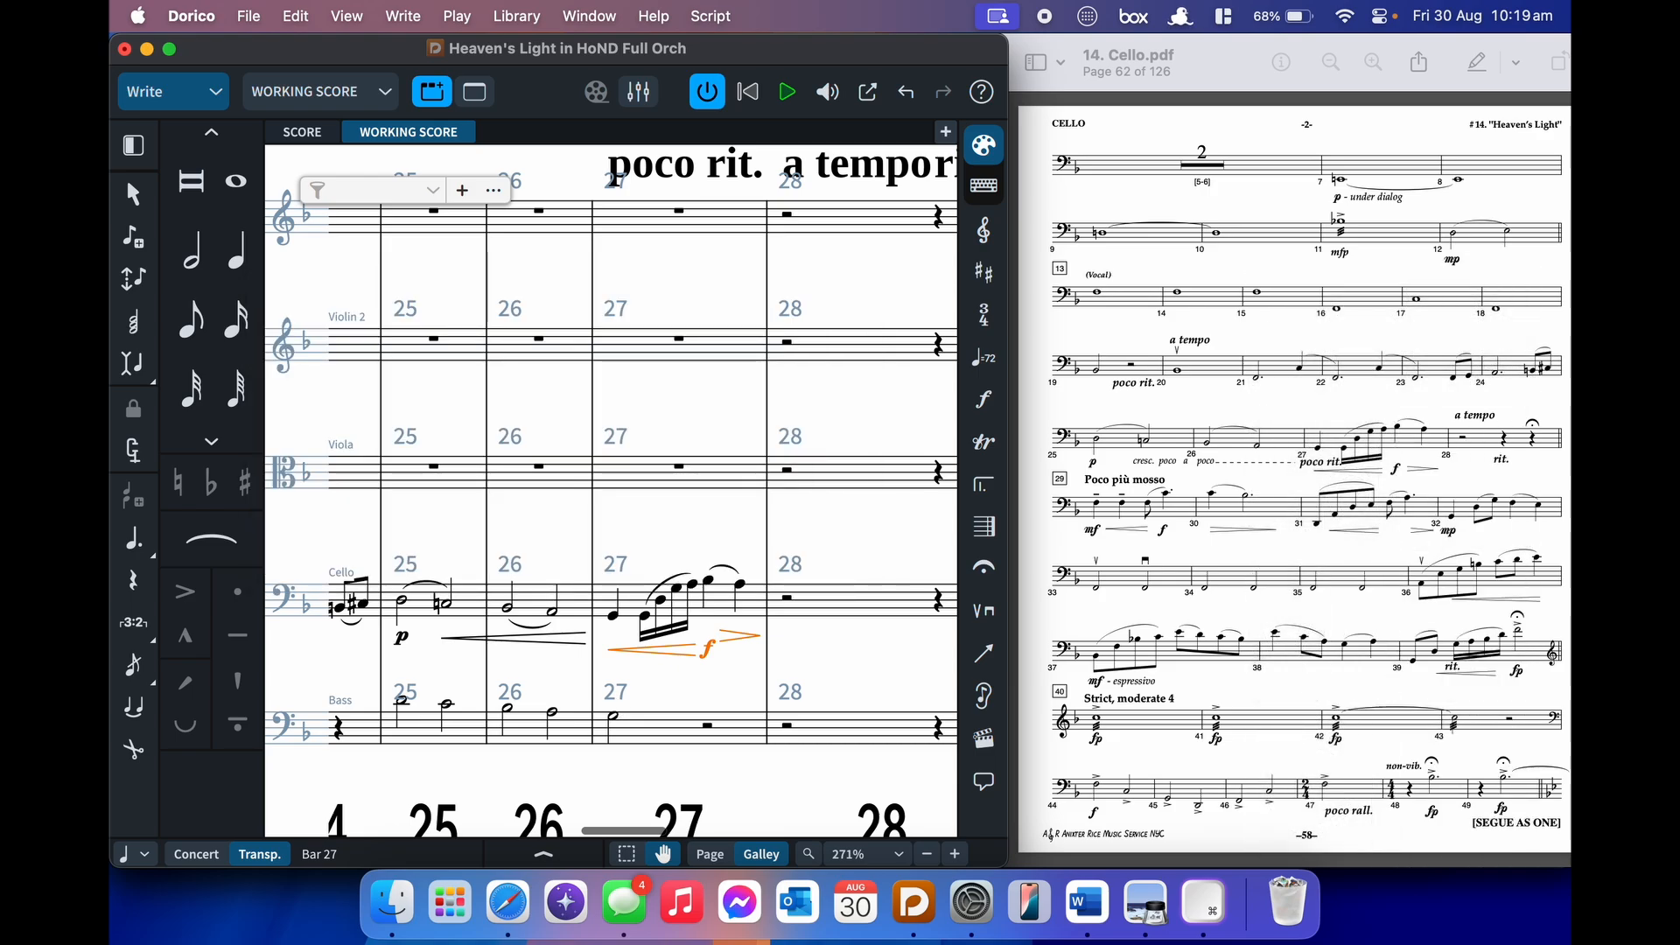
{"action": "key", "text": "alt+g"}
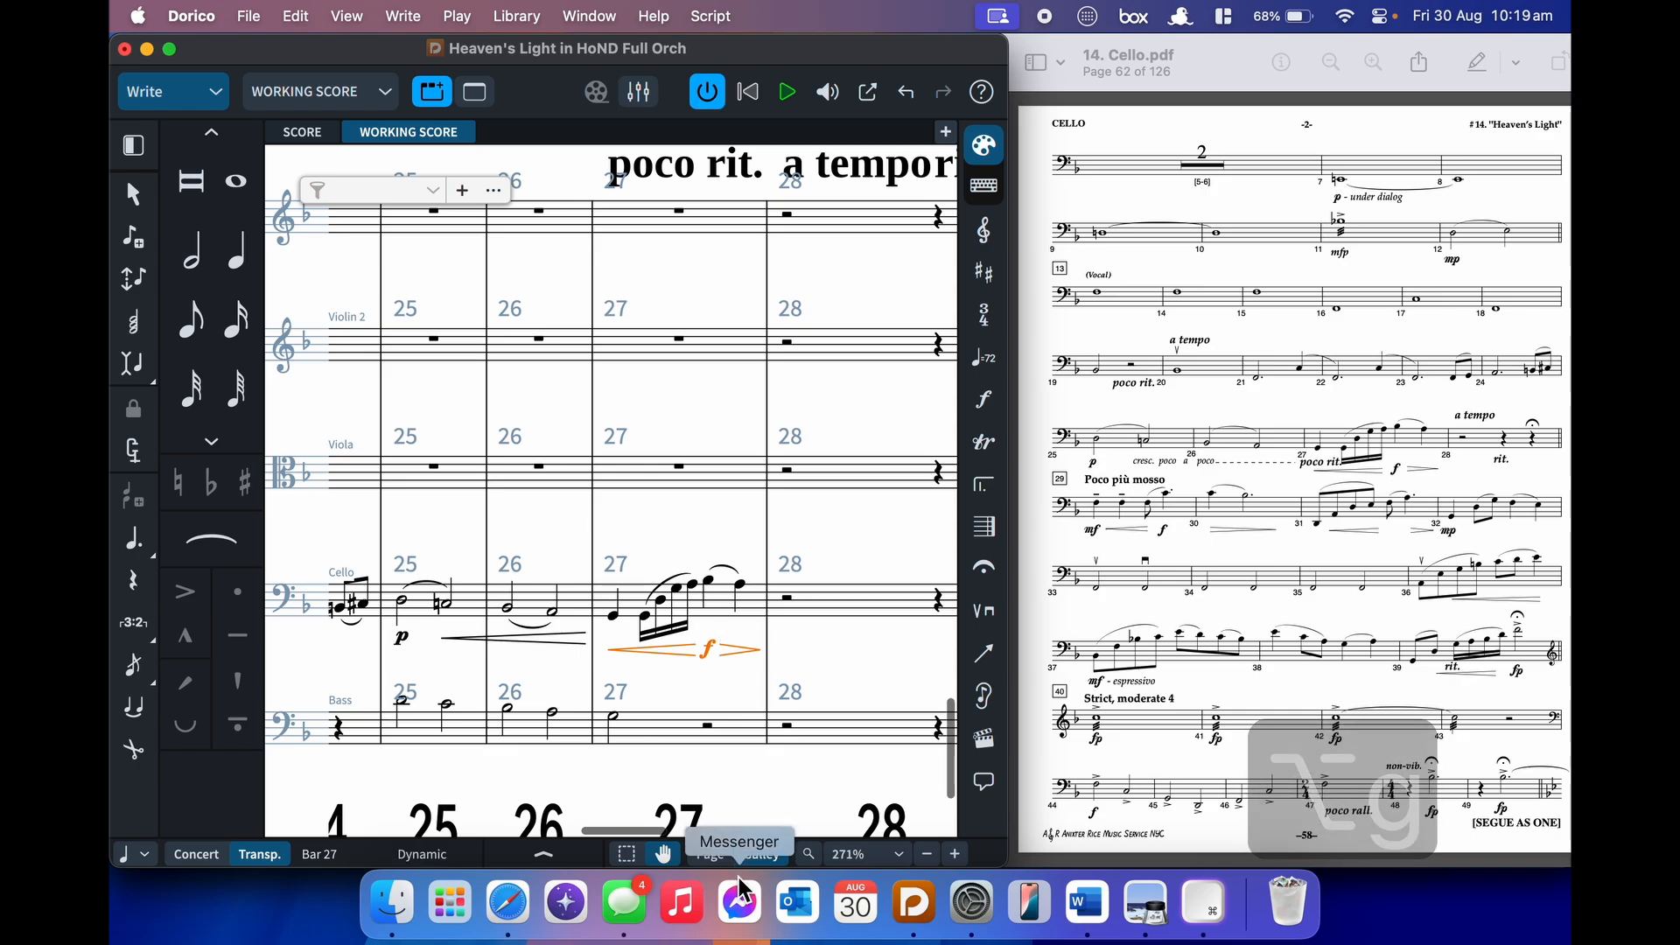
{"action": "left_click", "coordinate": [711, 662]}
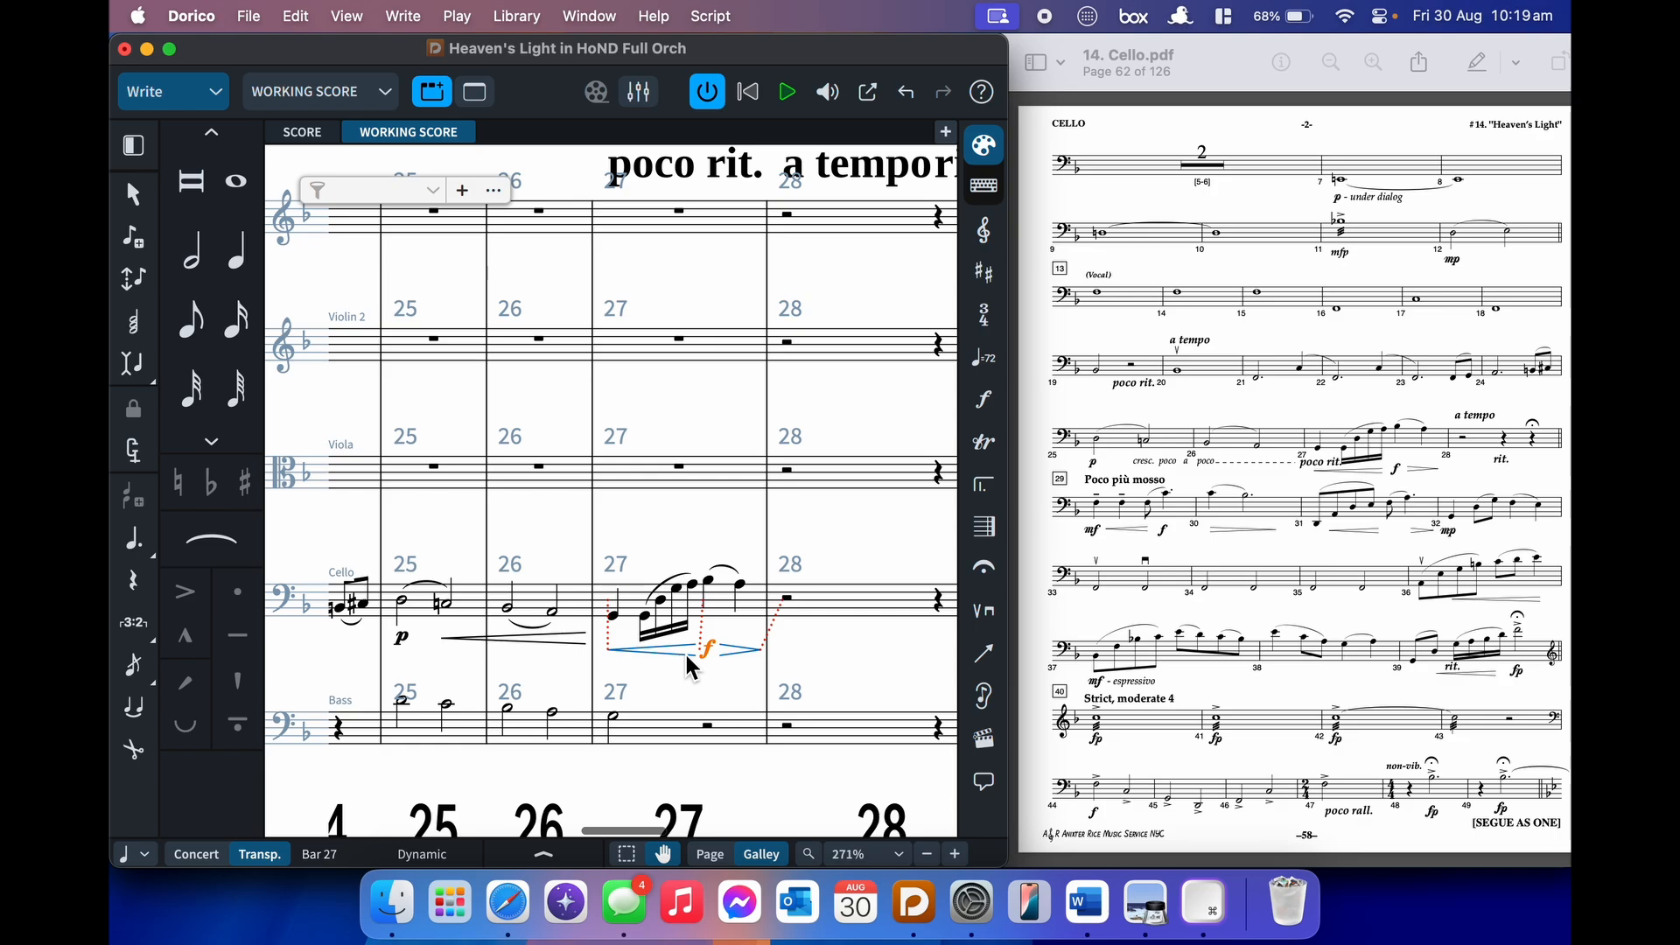
- Replace the bar 25–26 hairpin with a 'cresc. poco a poco' dynamic, with Properties shown
{"action": "left_click", "coordinate": [569, 643]}
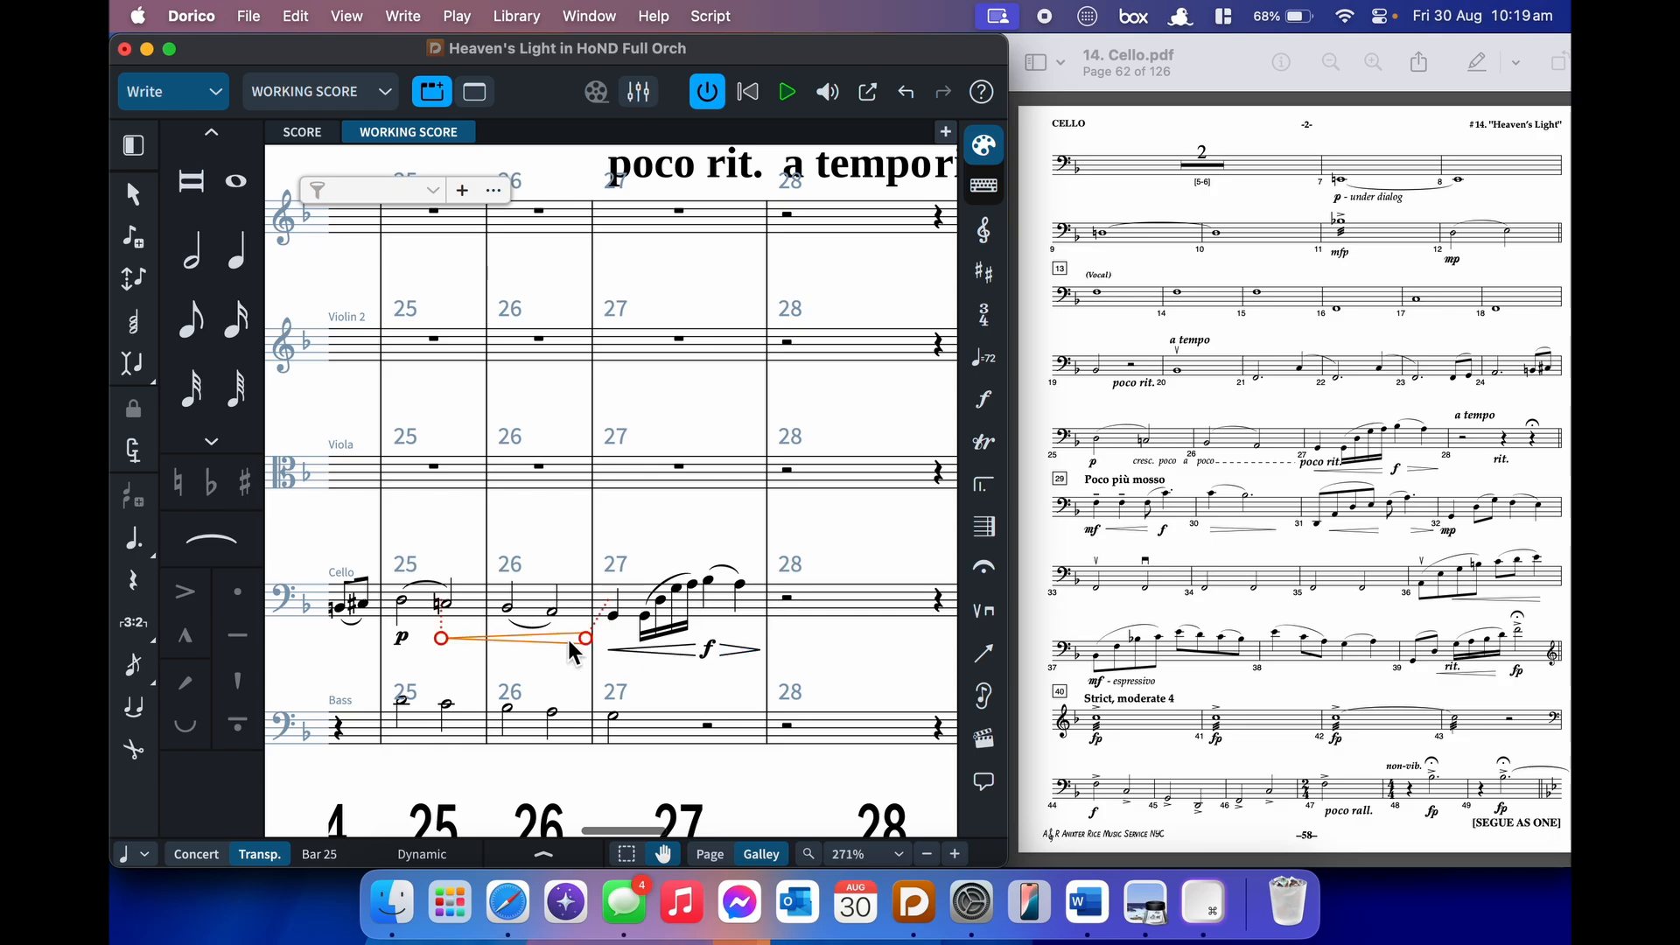
{"action": "key", "text": "super+8"}
{"action": "scroll", "coordinate": [627, 474], "scroll_direction": "down", "scroll_amount": 4}
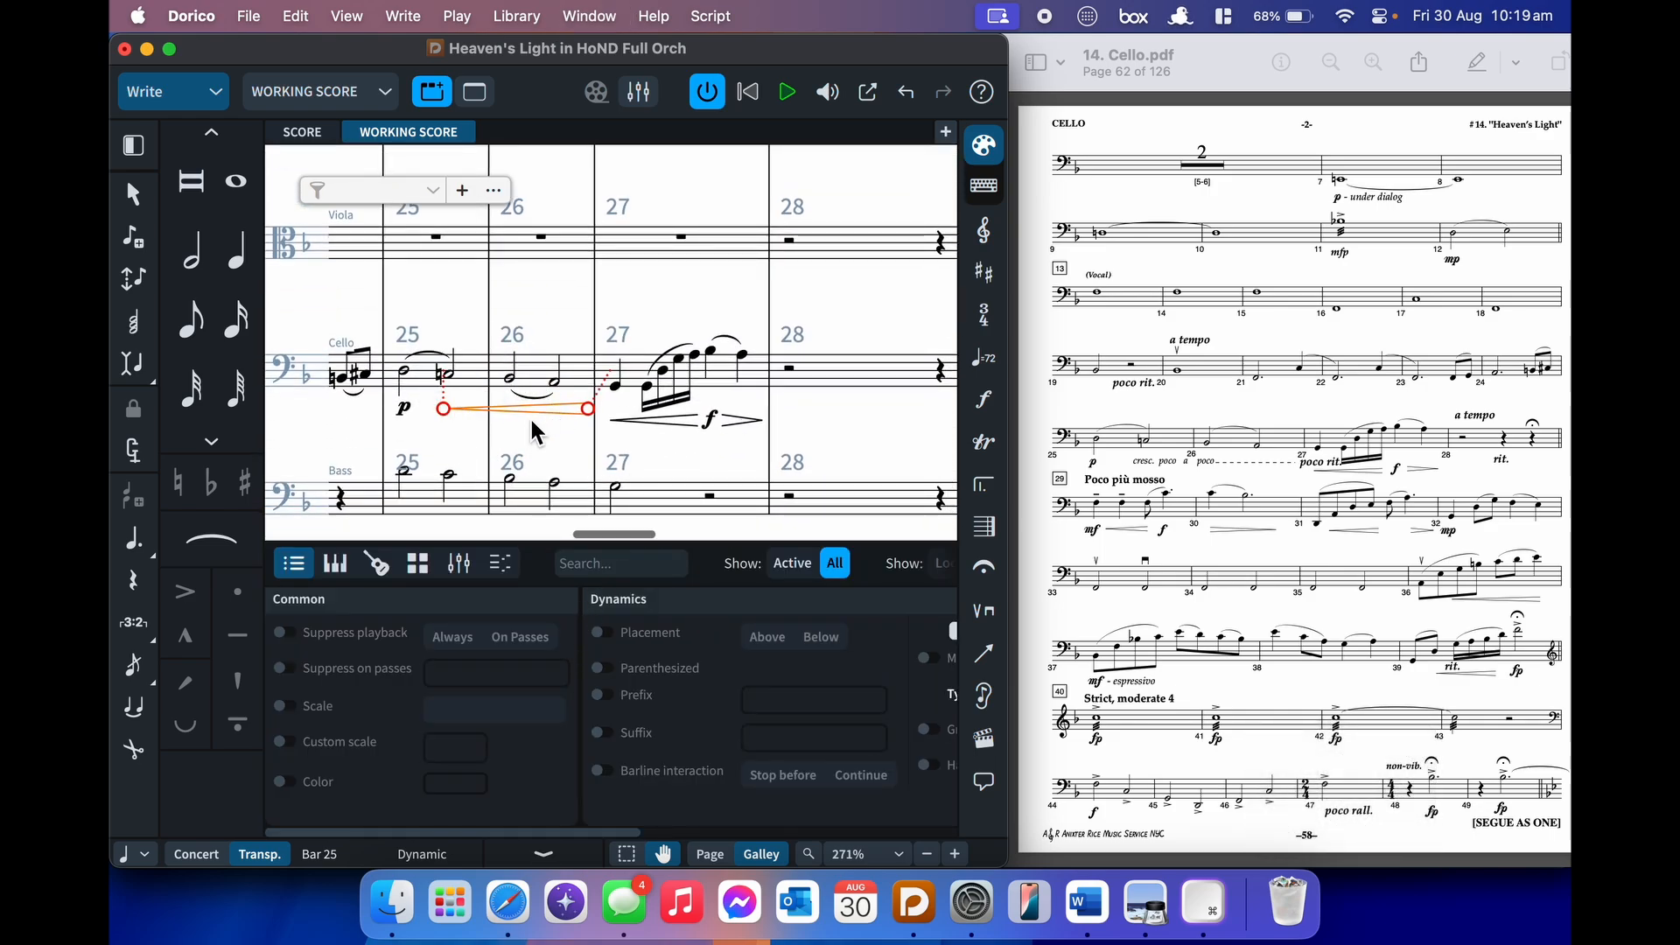
{"action": "scroll", "coordinate": [532, 421], "scroll_direction": "up", "scroll_amount": 1}
{"action": "key", "text": "shift+d"}
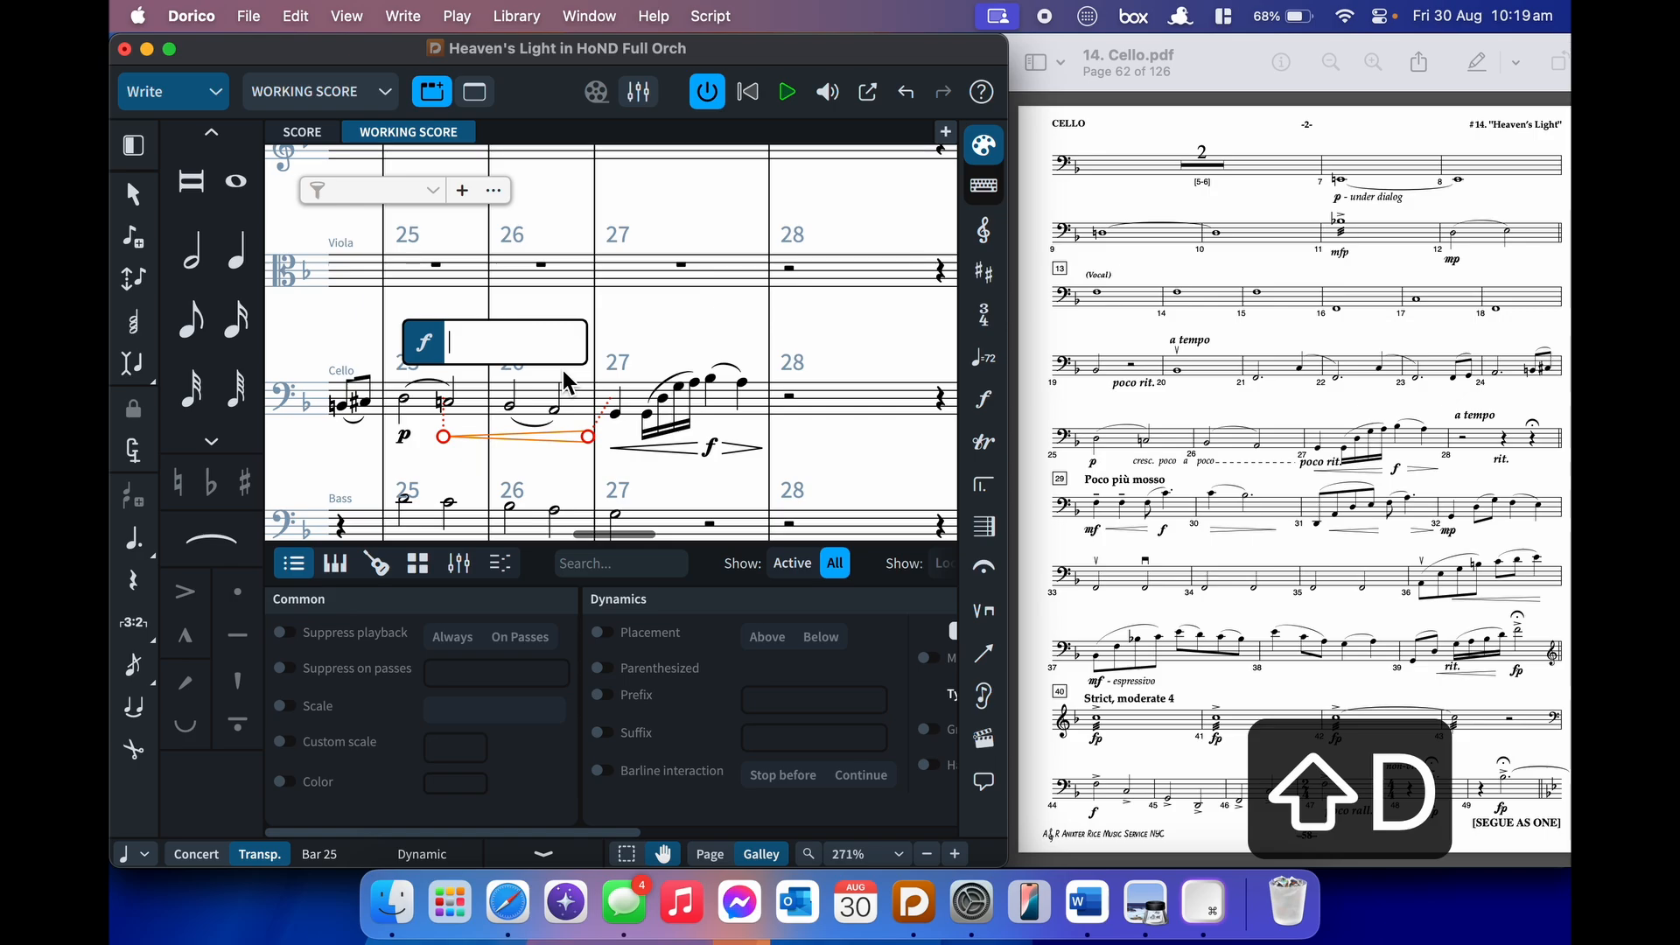
{"action": "type", "text": "cresc. "}
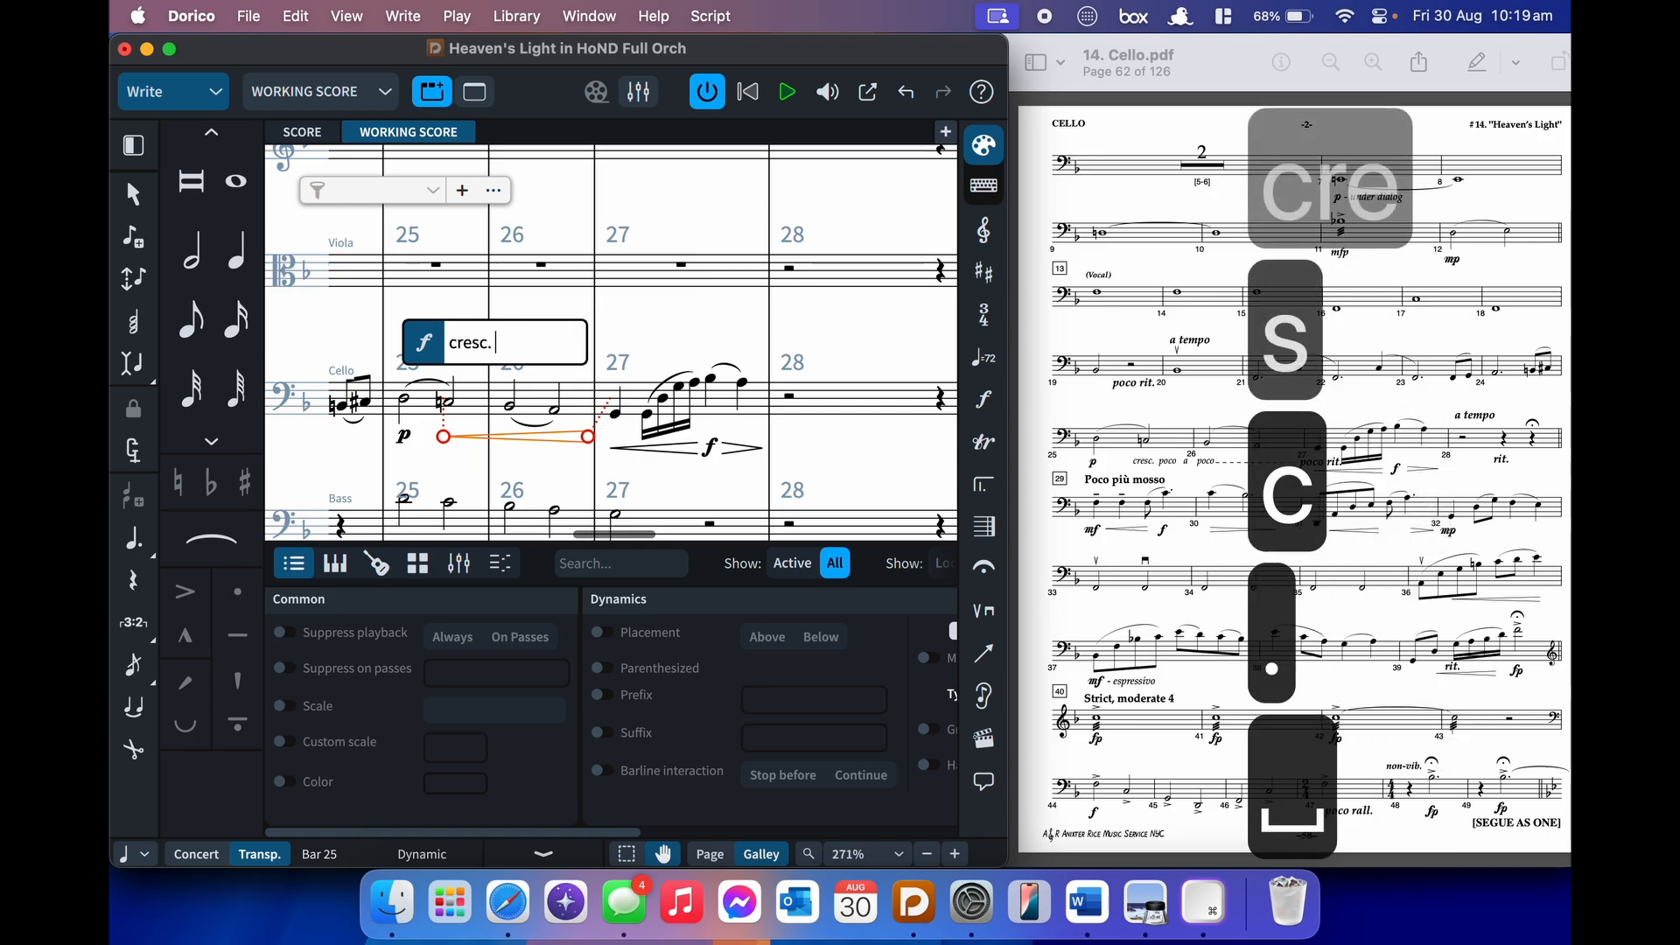
{"action": "type", "text": "poco a poco"}
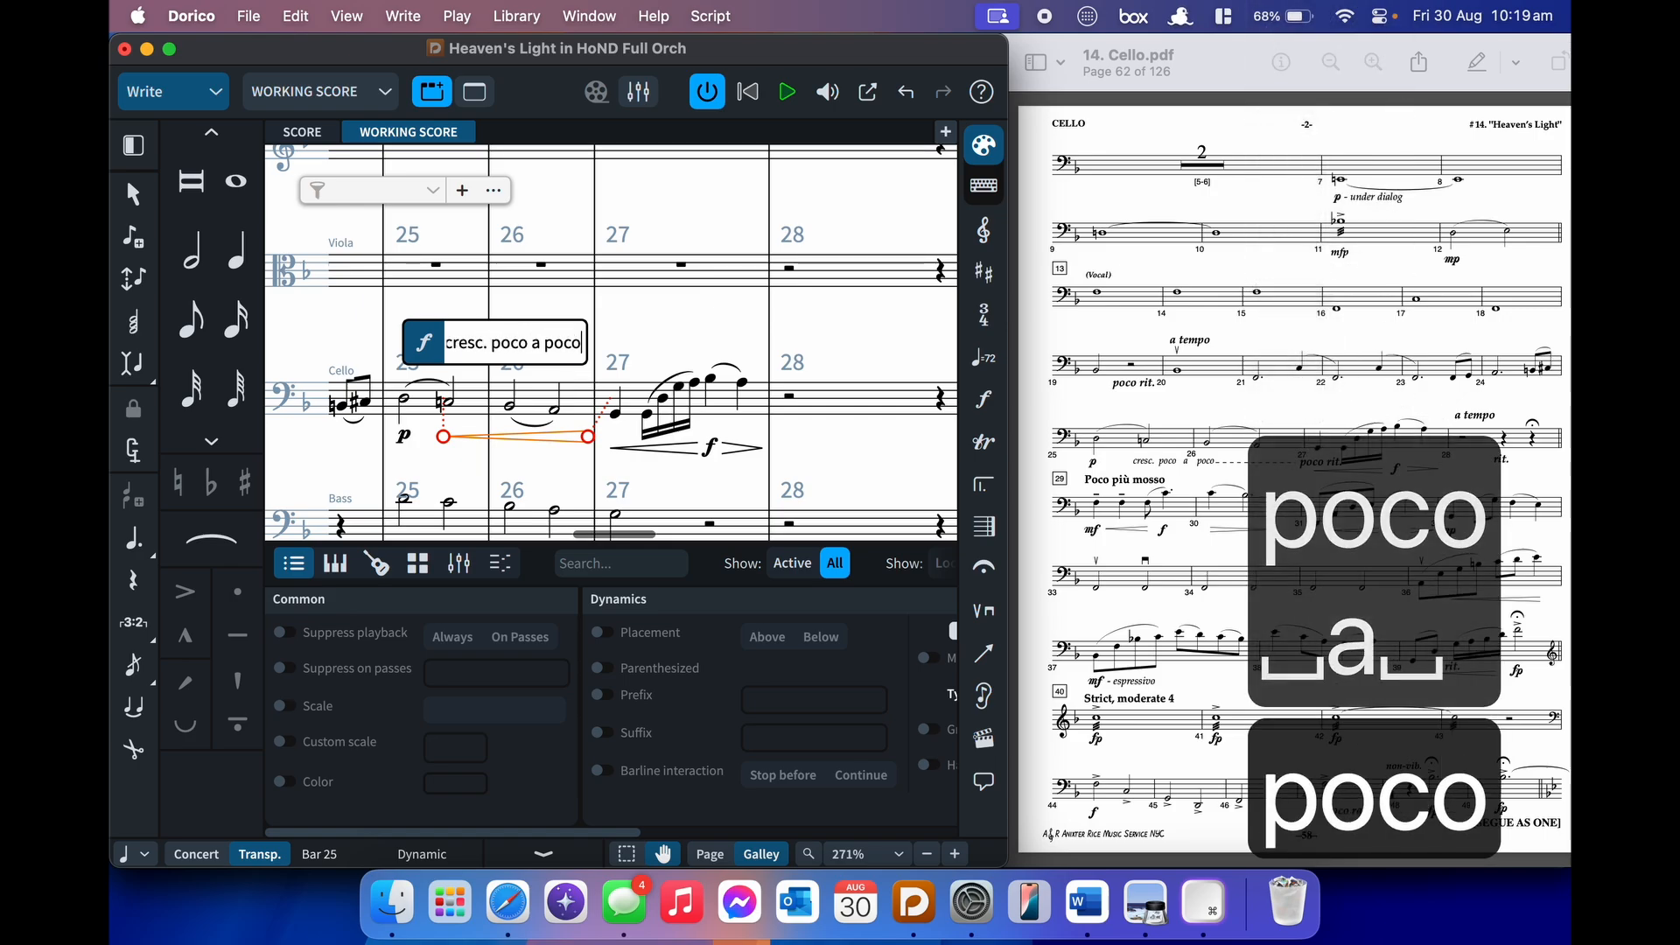
{"action": "key", "text": "Return"}
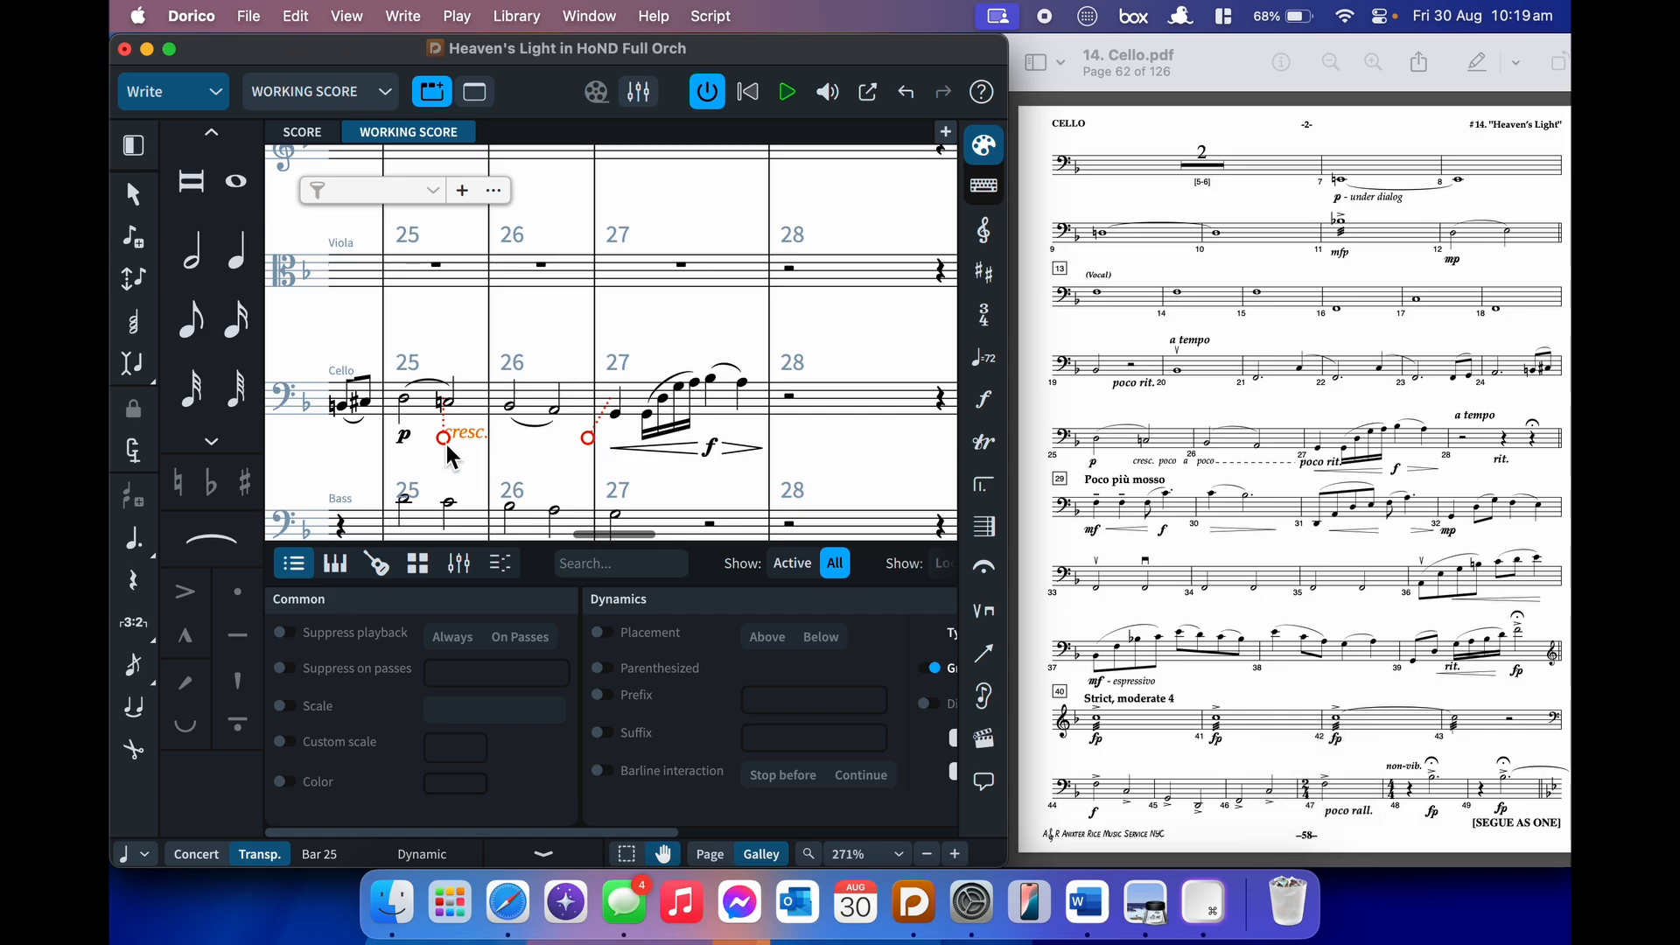
- Tick poco a poco, then delete the marking and reselect bars 25–26
{"action": "scroll", "coordinate": [668, 732], "scroll_direction": "right", "scroll_amount": 5}
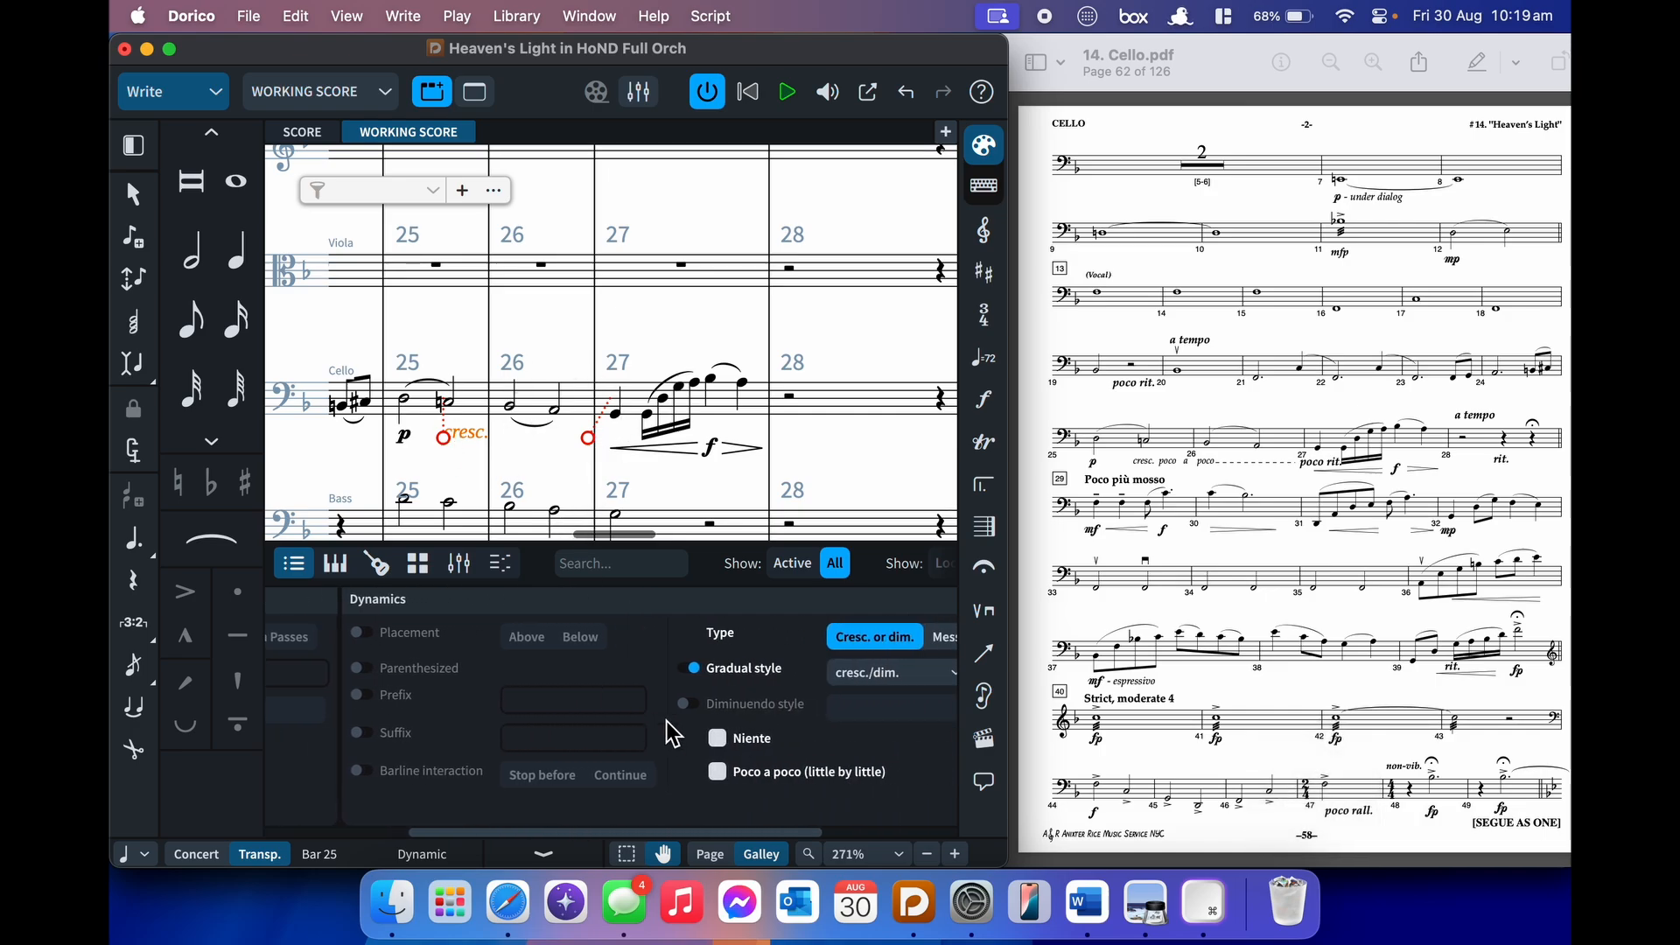
{"action": "left_click", "coordinate": [698, 774]}
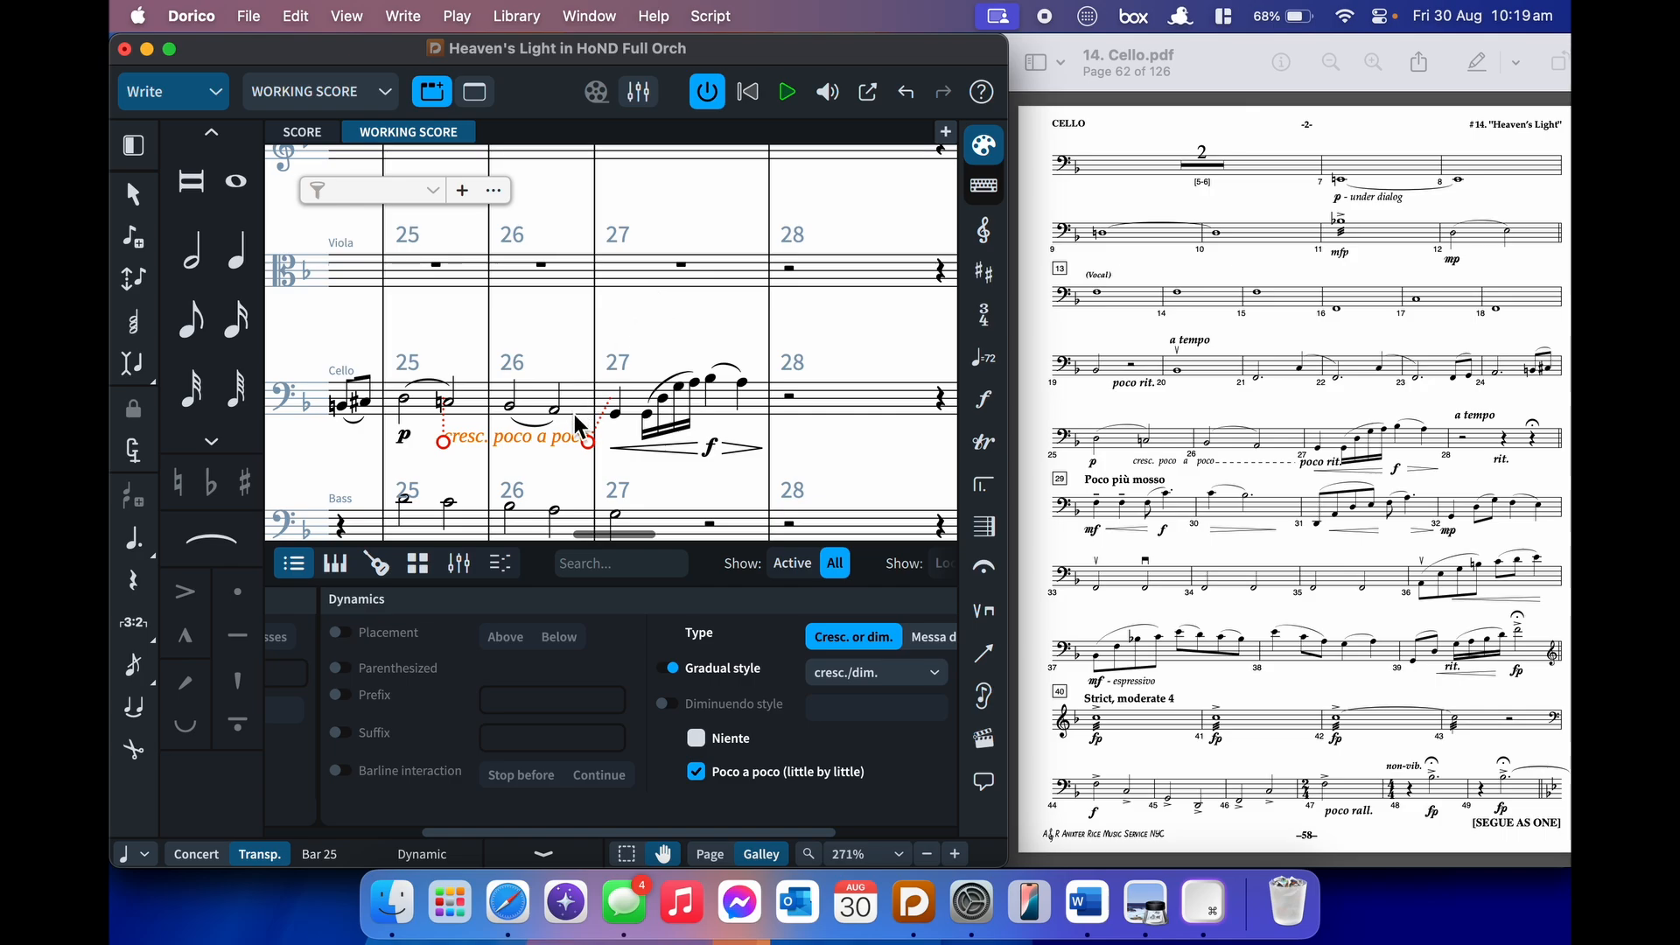
{"action": "key", "text": "BackSpace"}
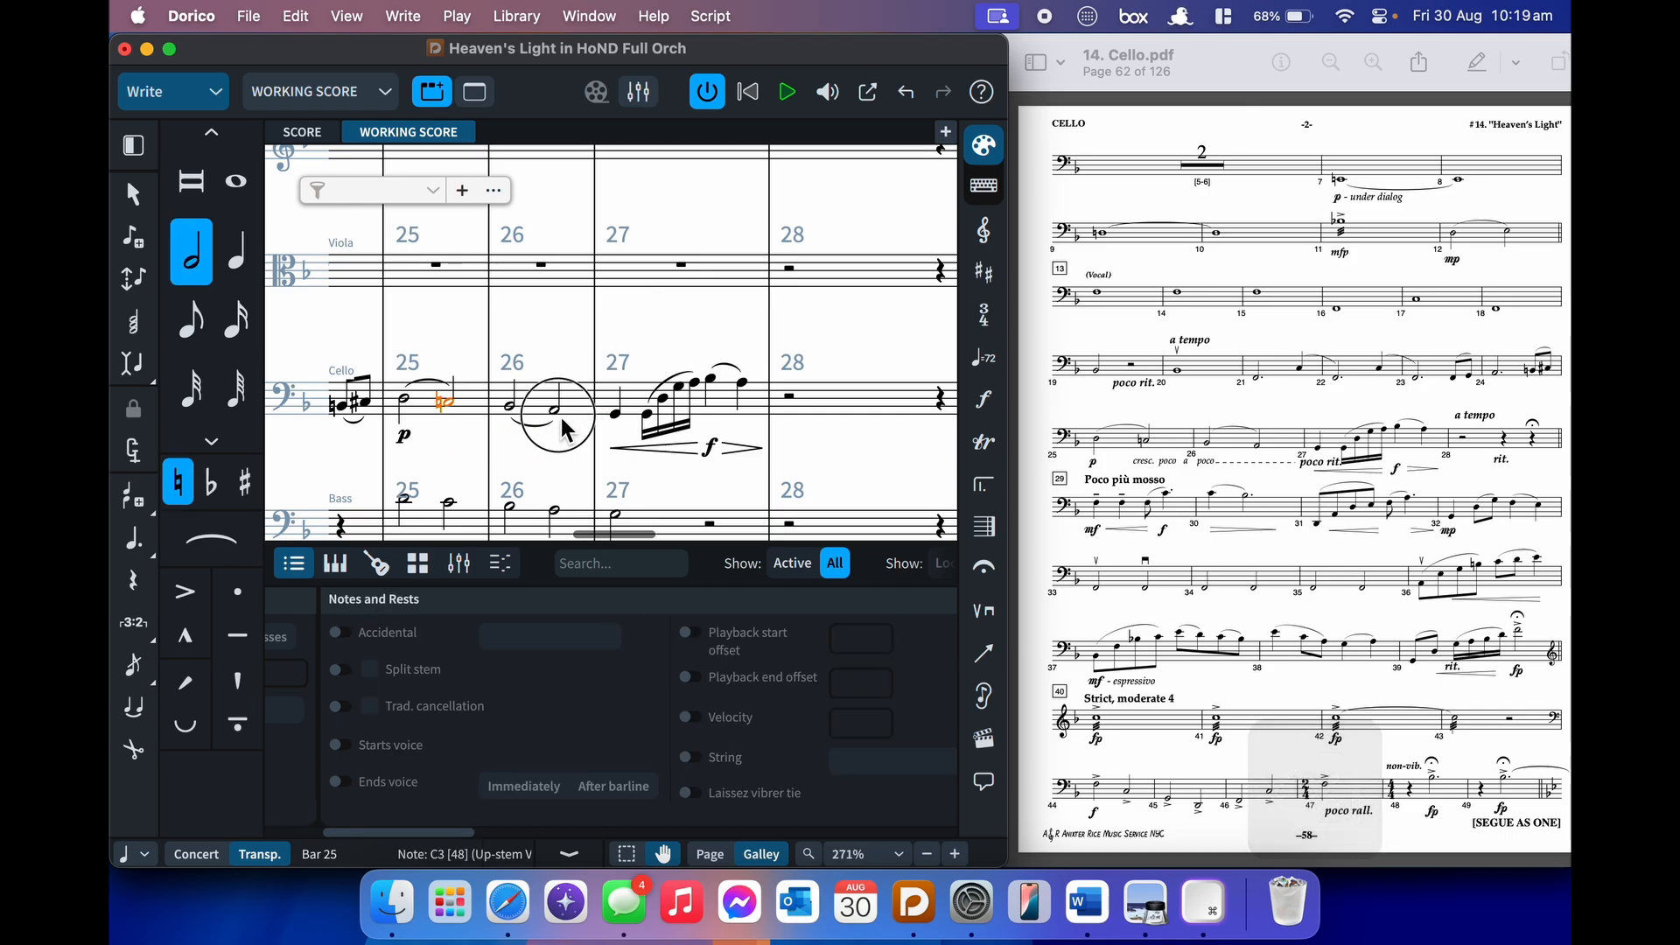
{"action": "left_click", "coordinate": [567, 431], "text": "shift"}
- Add a crescendo hairpin under the cello's bars 25–26
{"action": "key", "text": "shift+comma"}
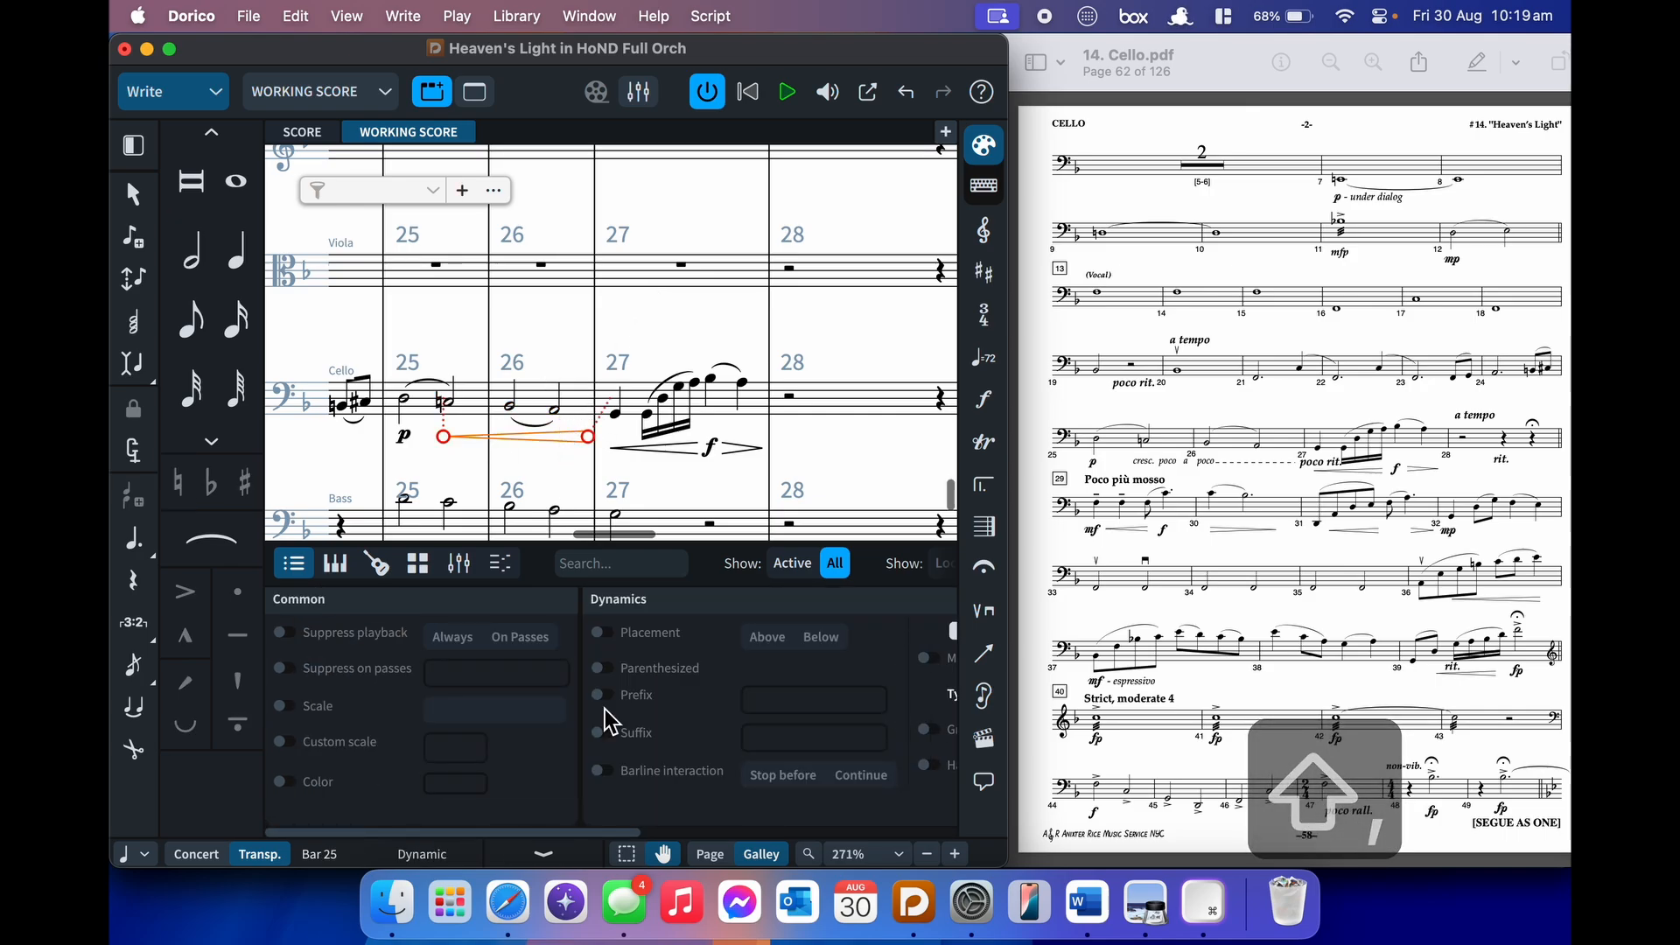
{"action": "key", "text": "super+8"}
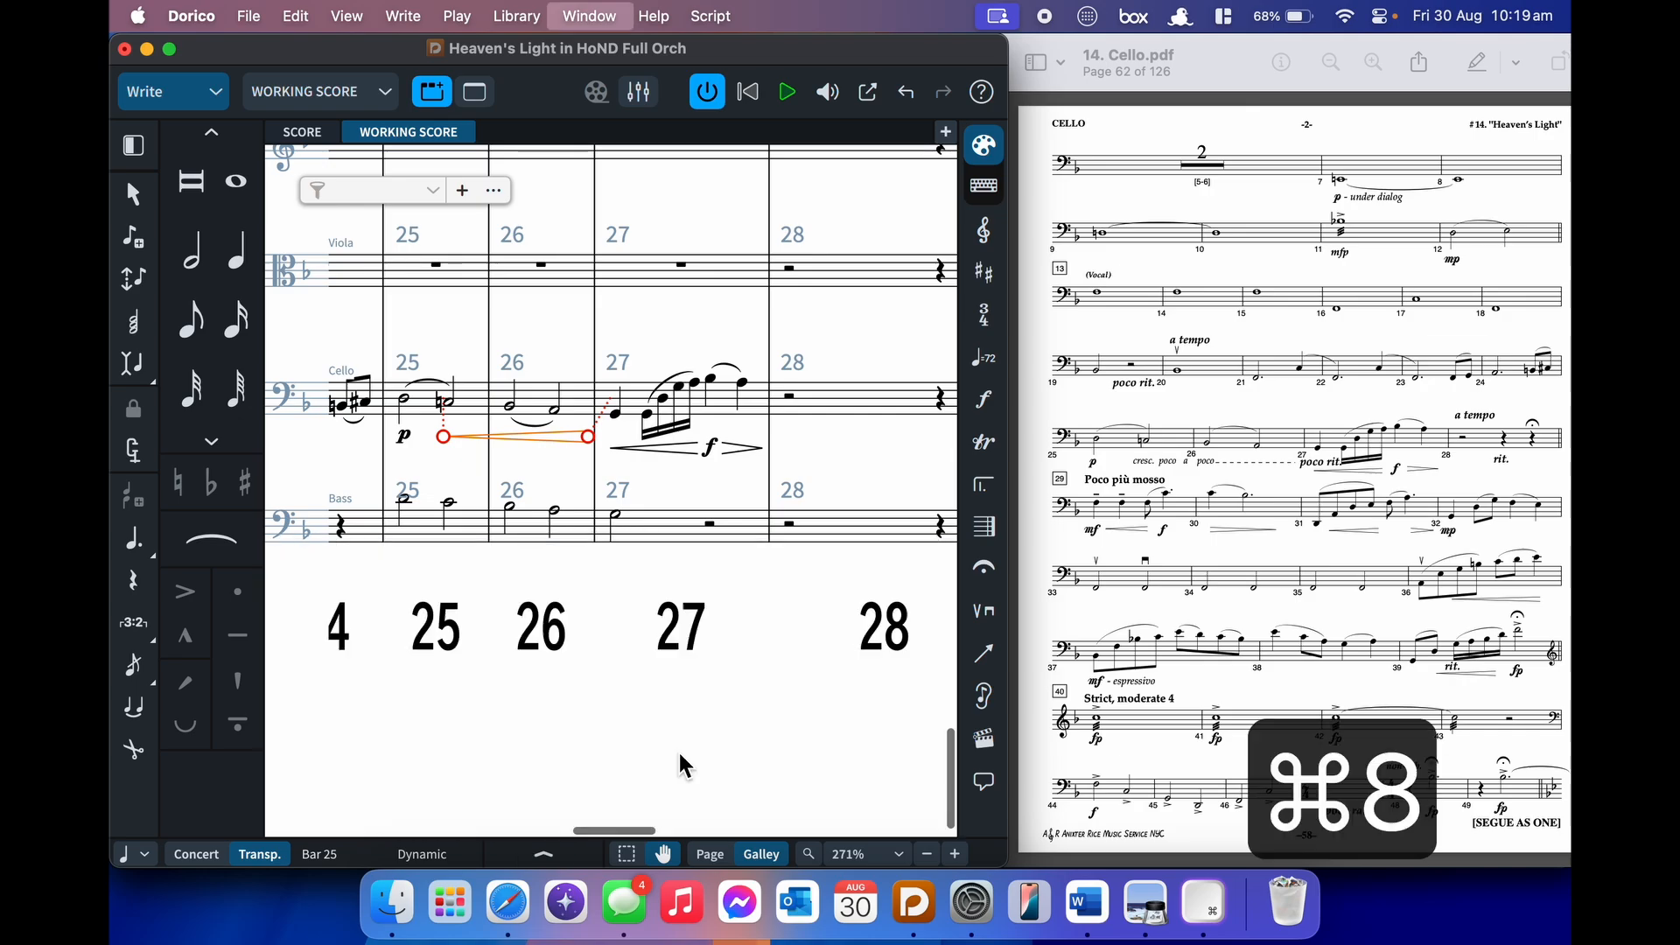
{"action": "key", "text": "super+8"}
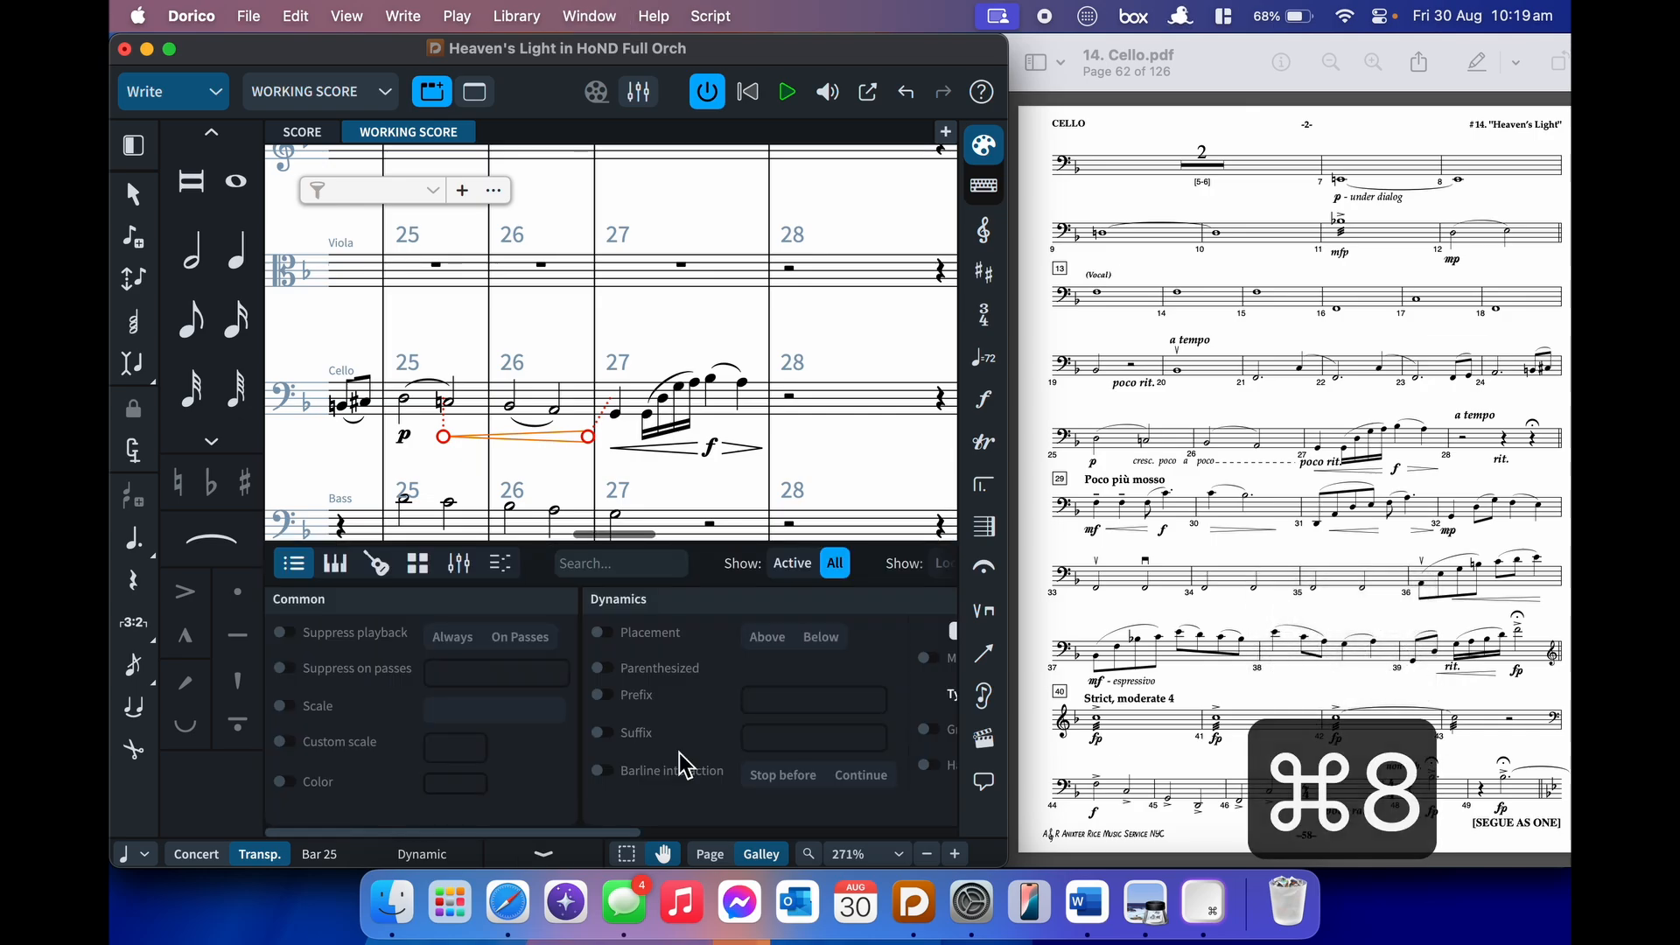
{"action": "scroll", "coordinate": [680, 753], "scroll_direction": "right", "scroll_amount": 3}
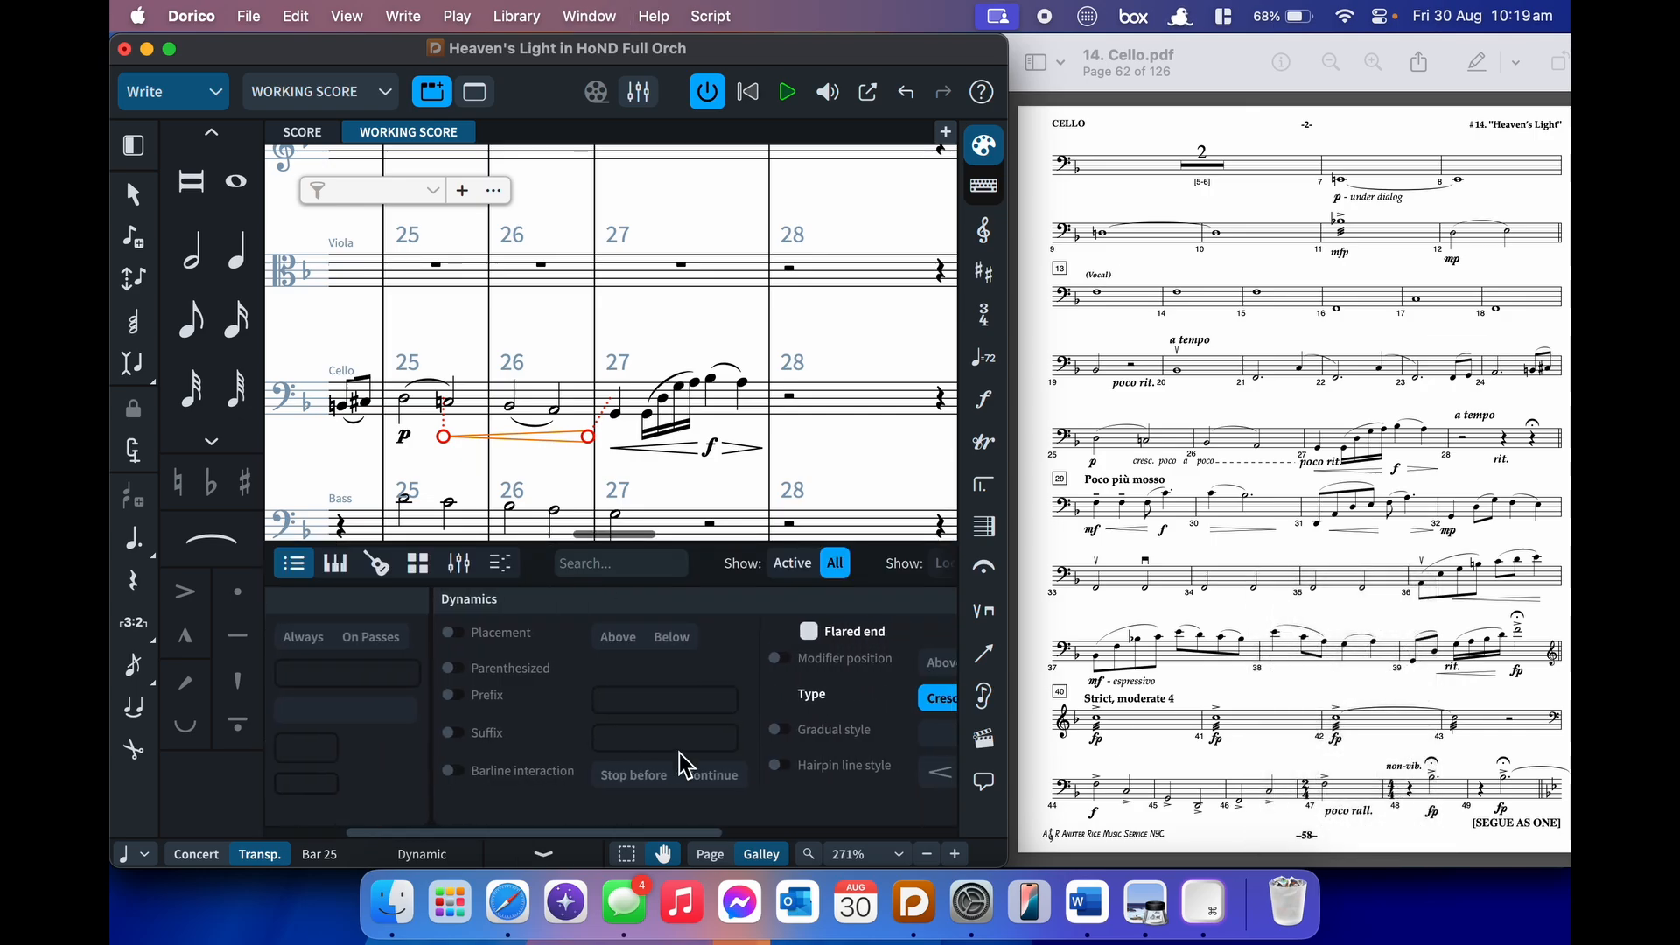
{"action": "scroll", "coordinate": [679, 753], "scroll_direction": "right", "scroll_amount": 5}
{"action": "scroll", "coordinate": [679, 752], "scroll_direction": "right", "scroll_amount": 4}
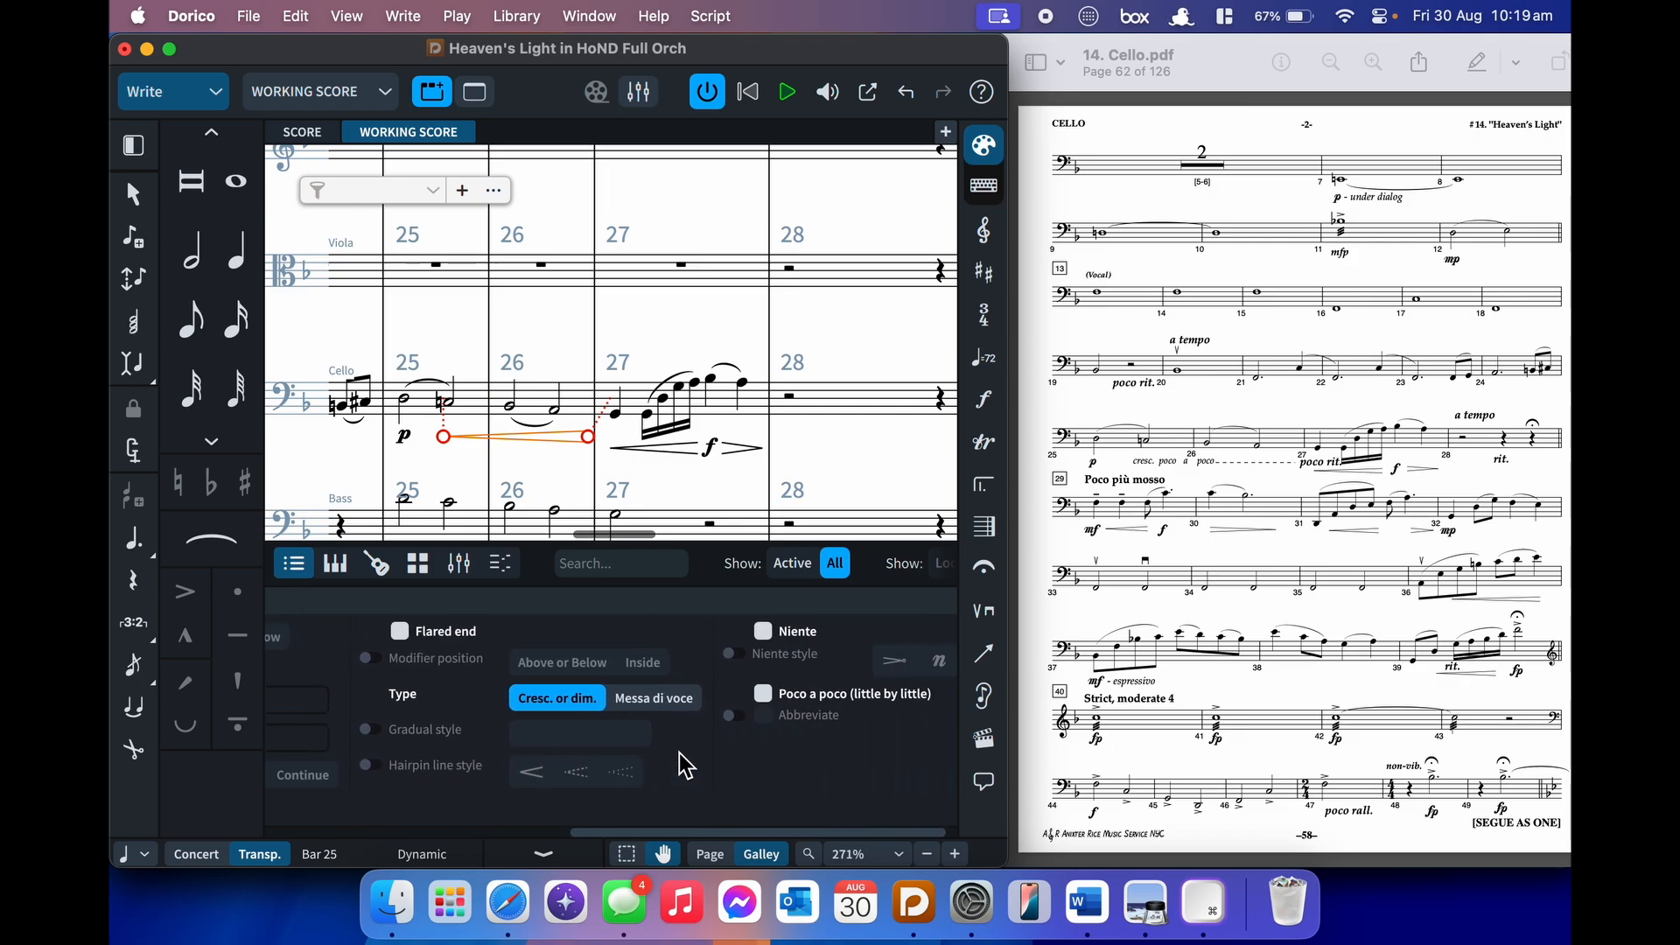
- Switch the hairpin to gradual style shown as plain cresc. text with poco a poco
{"action": "left_click", "coordinate": [409, 734]}
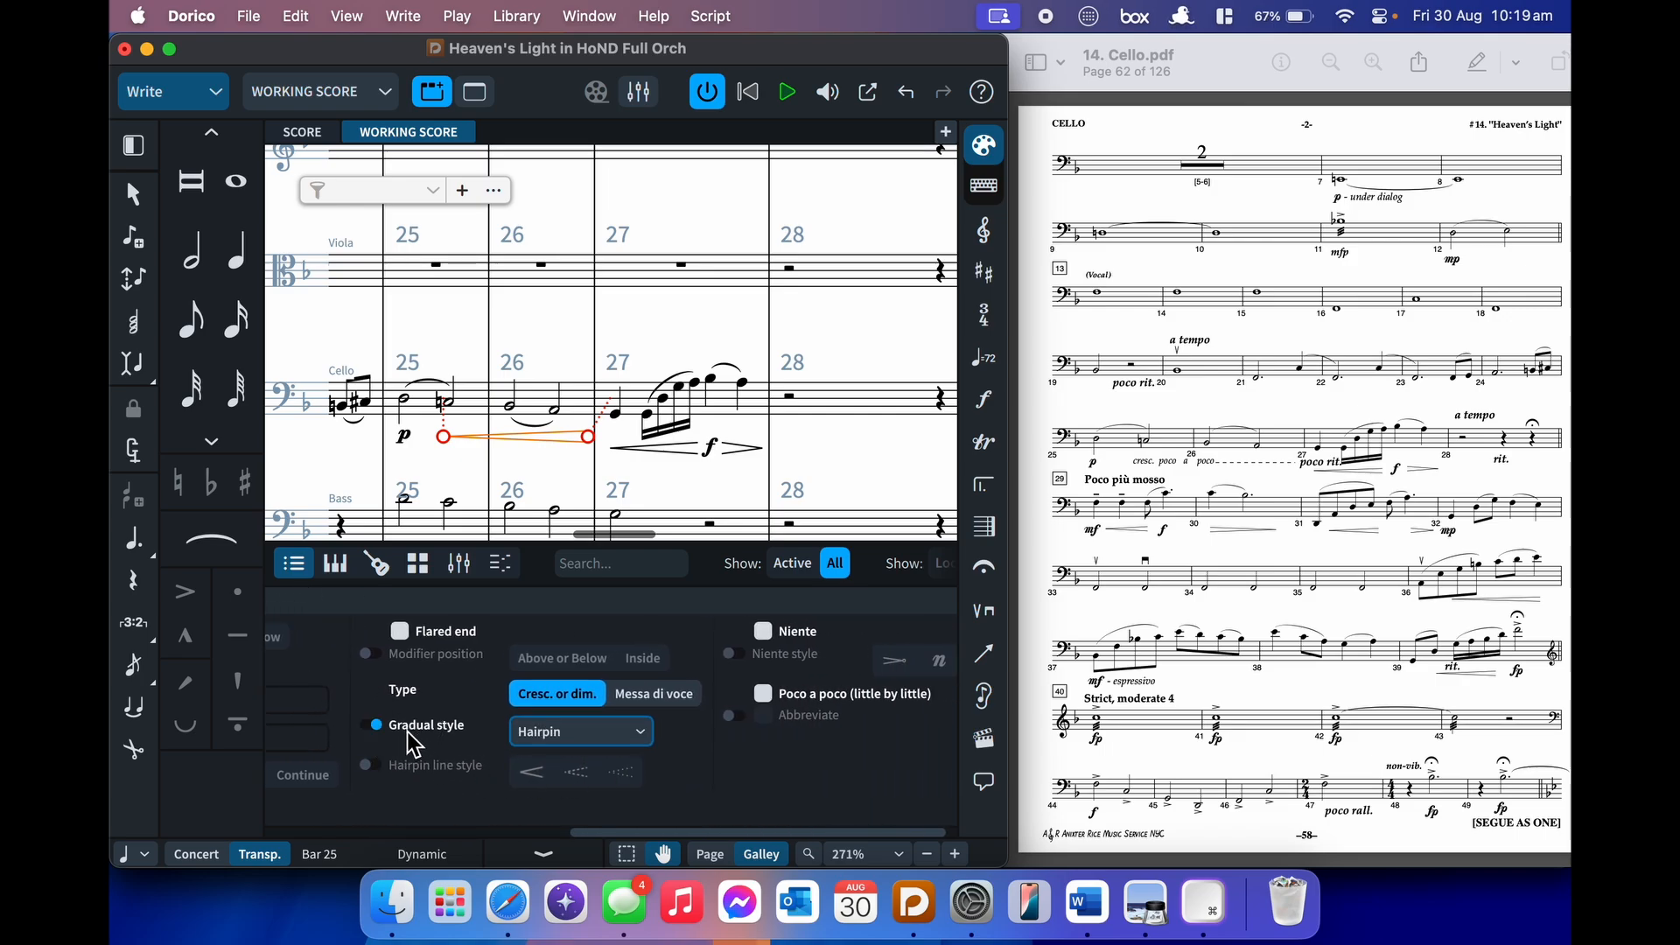
{"action": "left_click", "coordinate": [538, 731]}
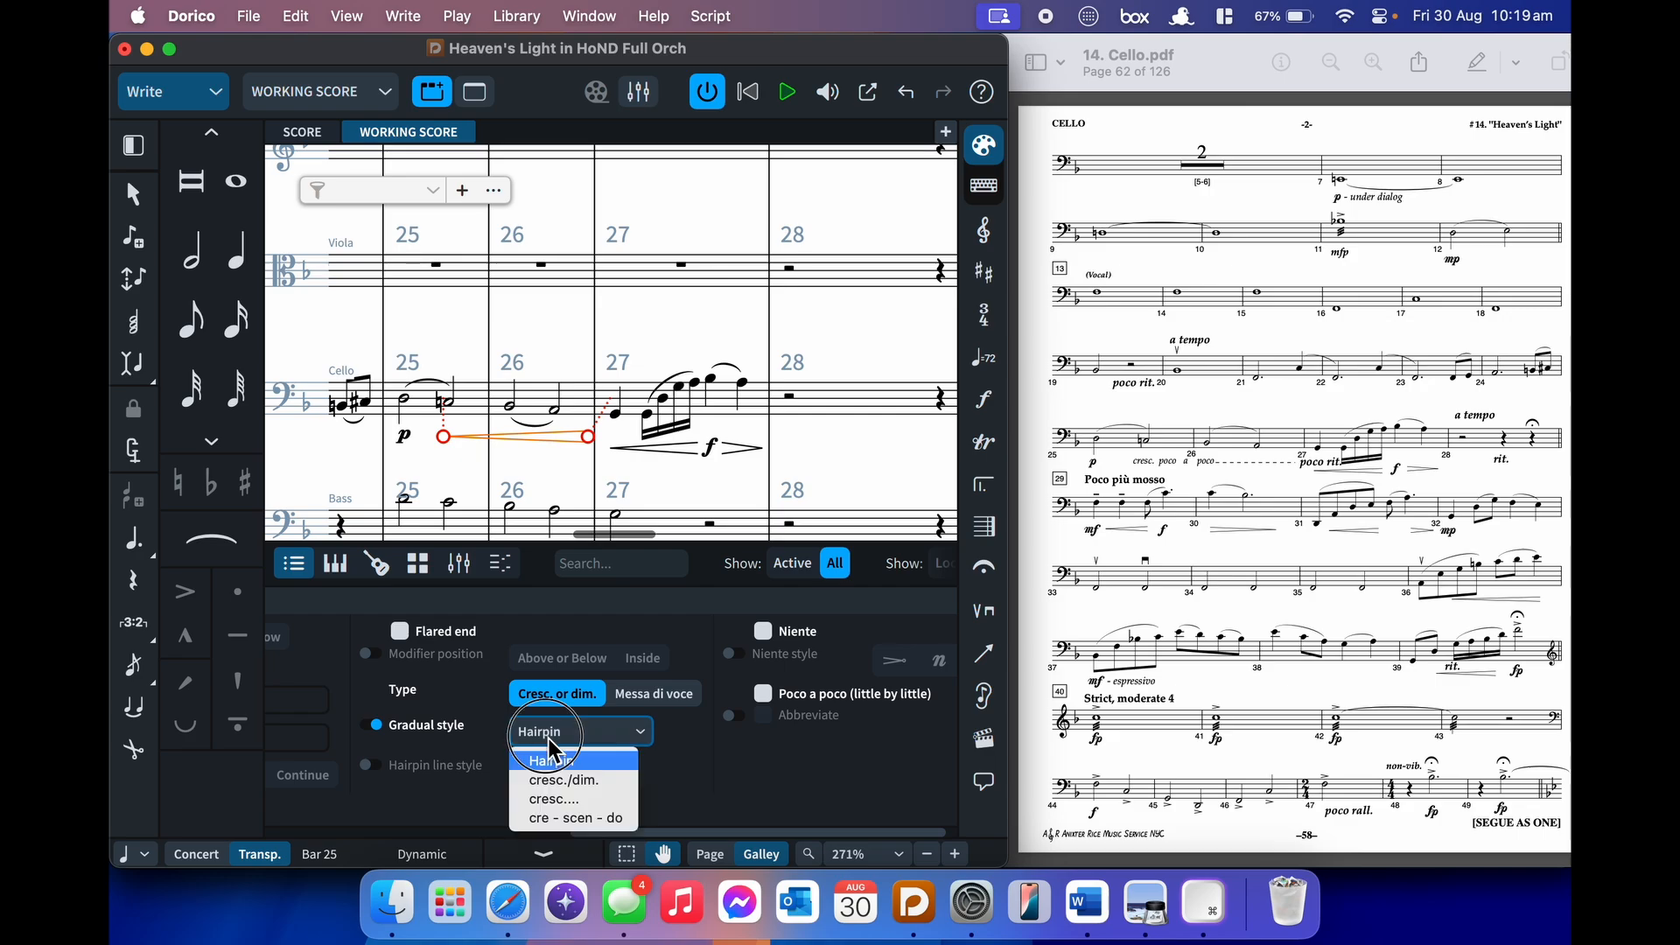
{"action": "left_click", "coordinate": [625, 782]}
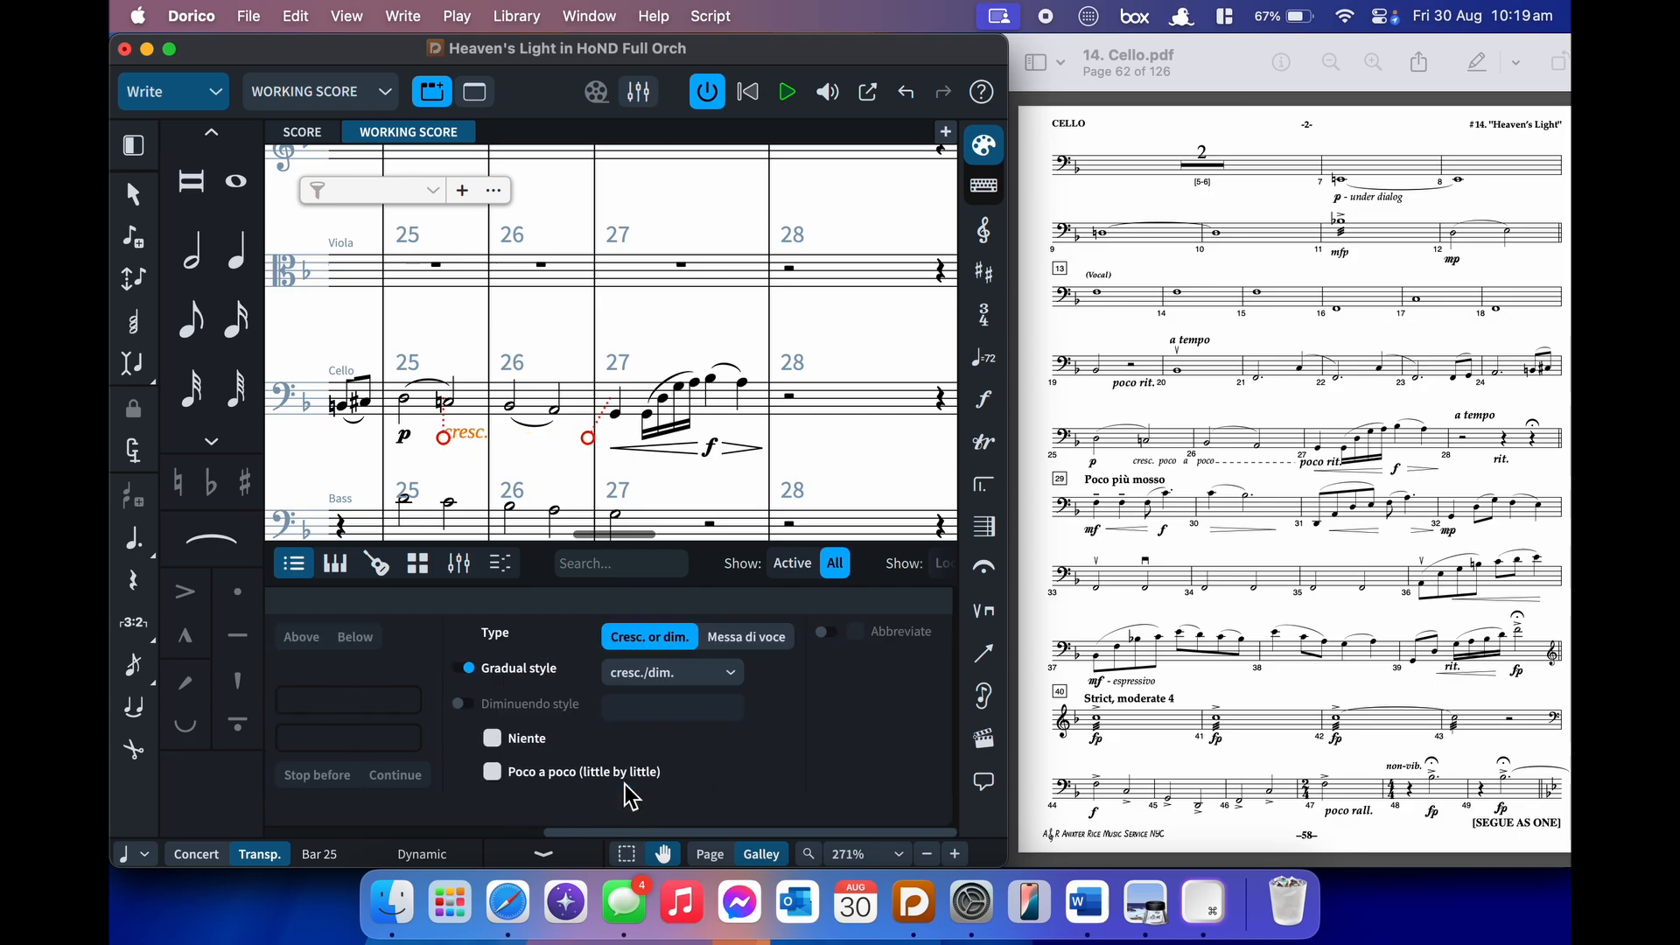
{"action": "left_click", "coordinate": [675, 676]}
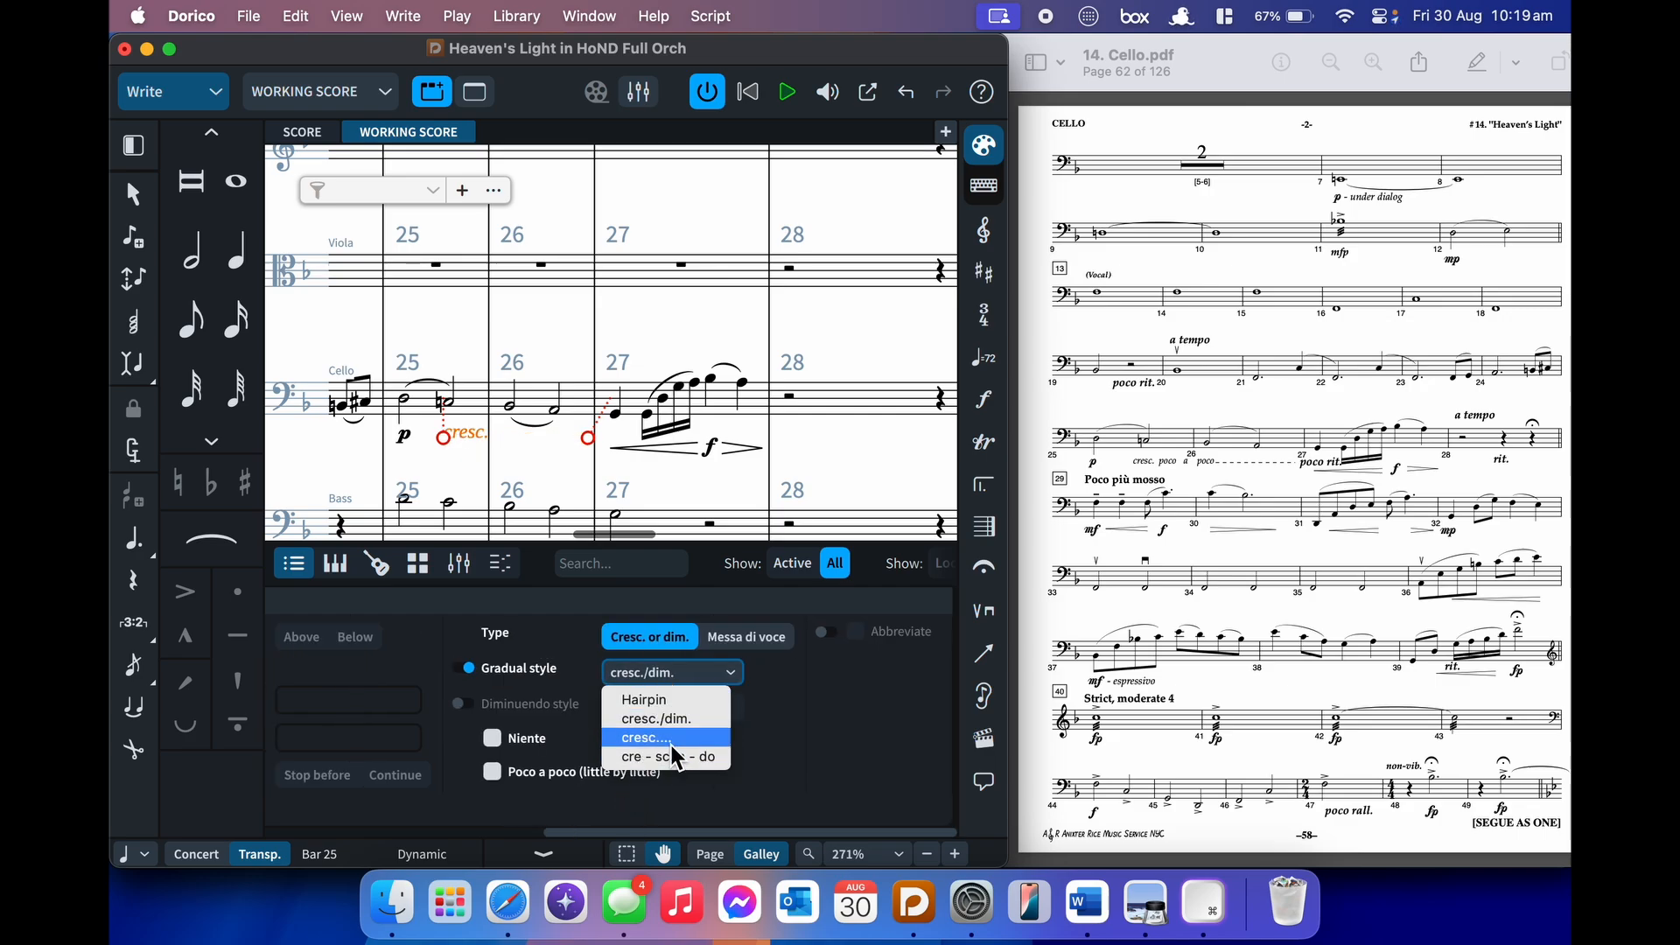
{"action": "left_click", "coordinate": [671, 745]}
{"action": "left_click", "coordinate": [671, 670]}
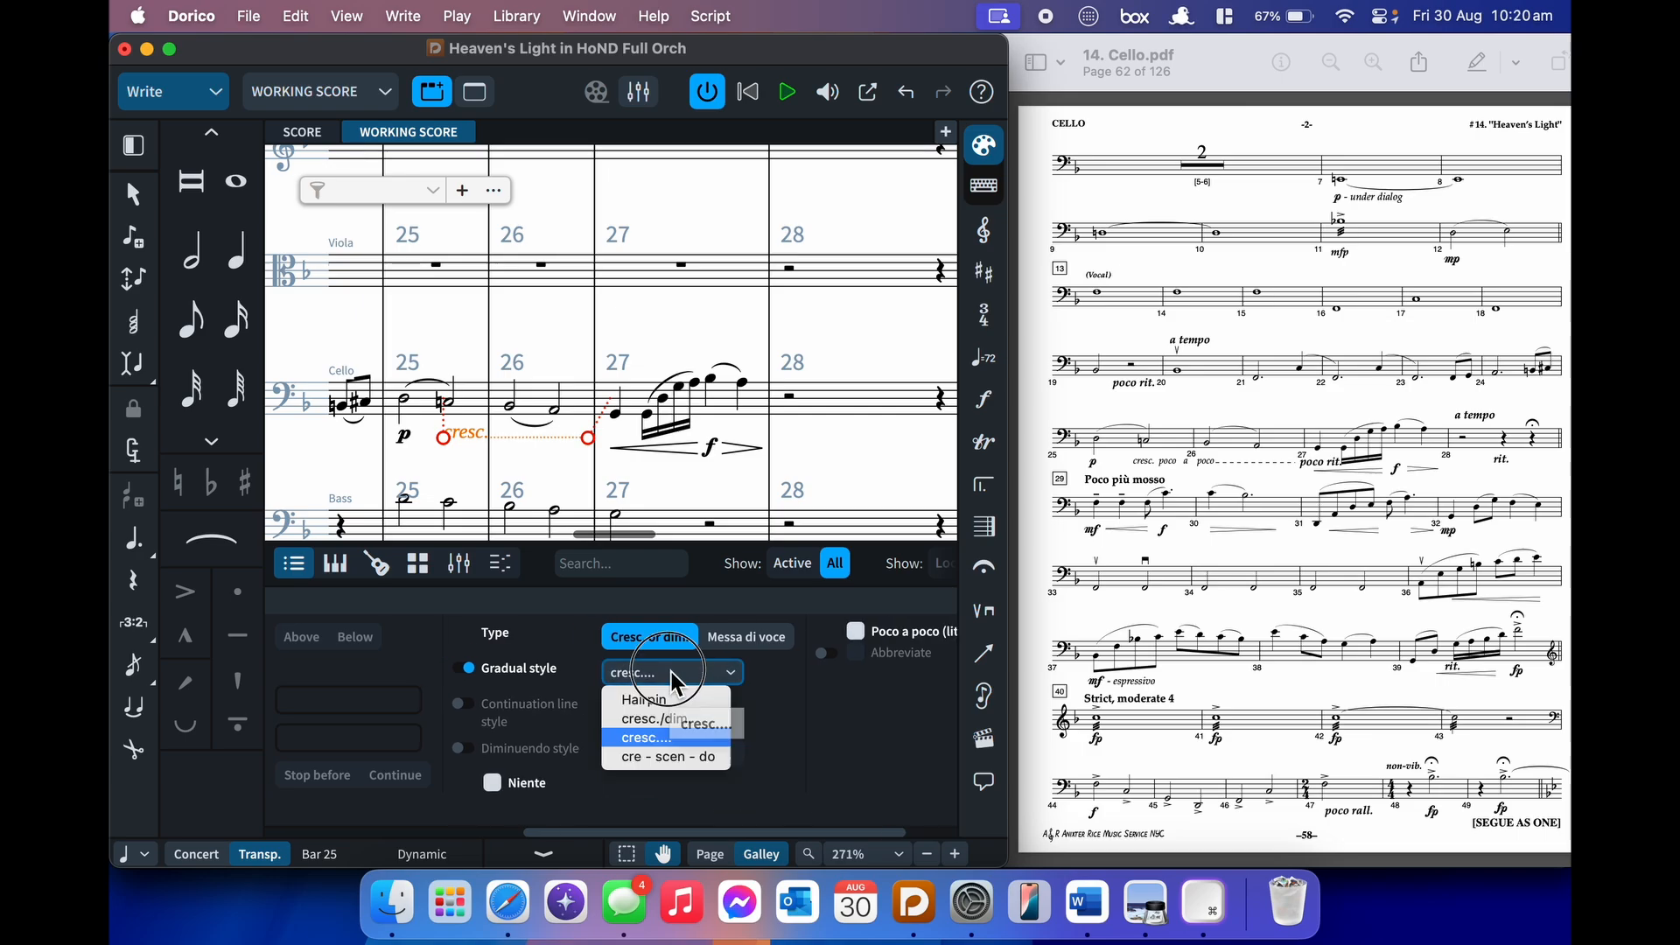
{"action": "left_click", "coordinate": [654, 756]}
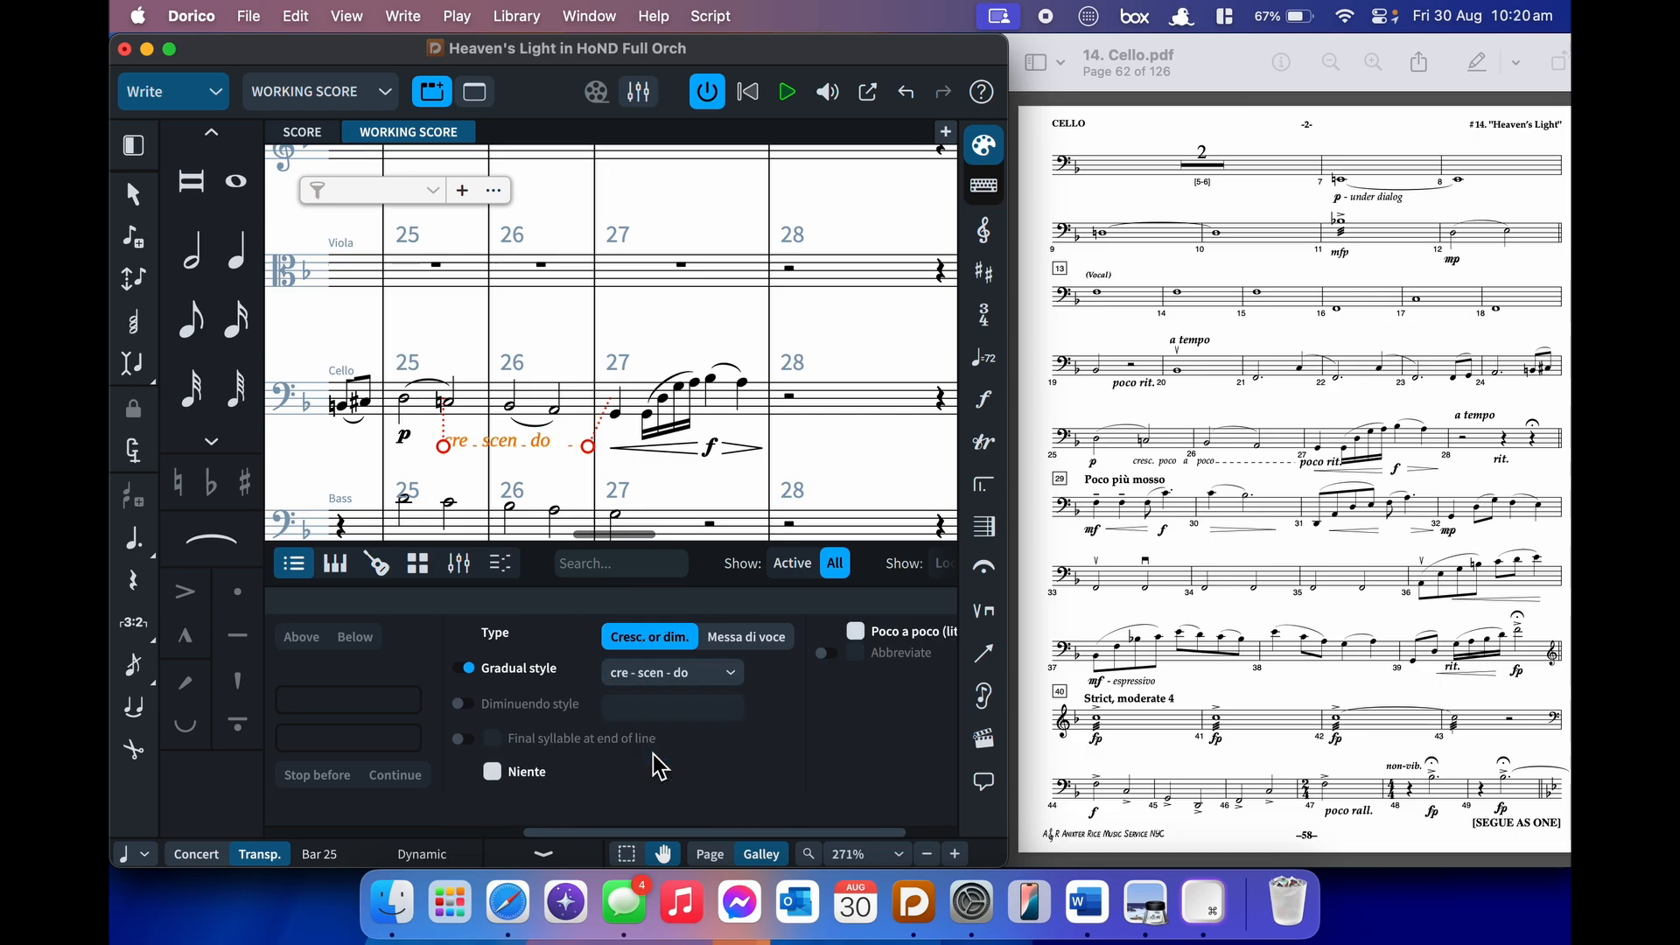
{"action": "left_click", "coordinate": [688, 679]}
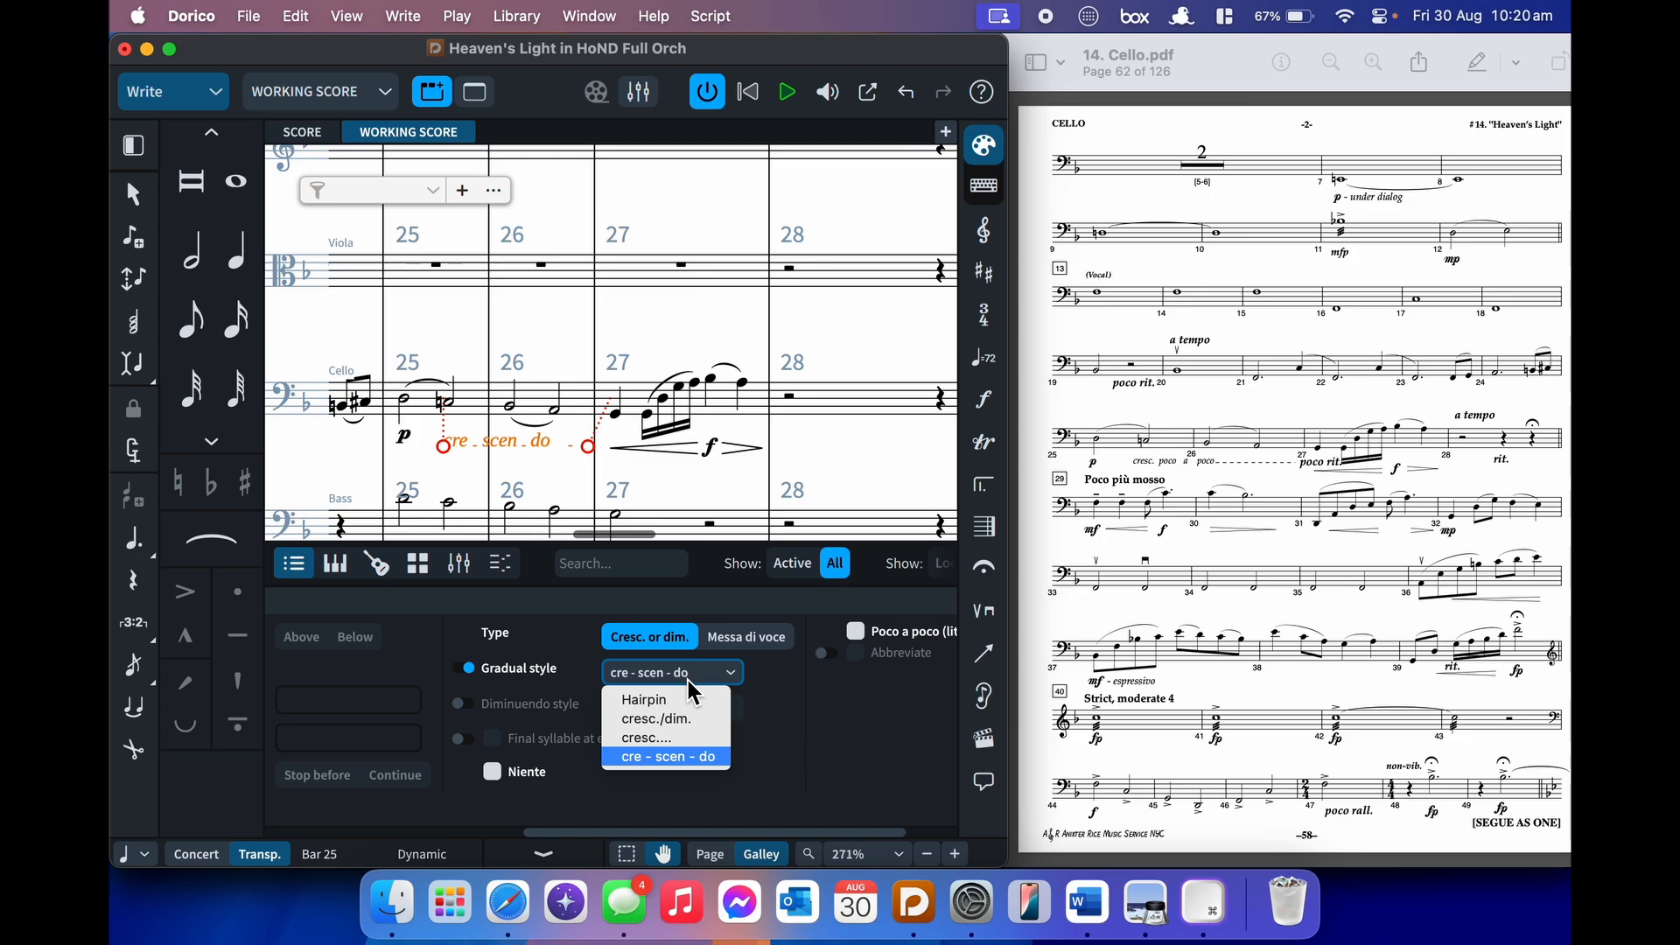
{"action": "left_click", "coordinate": [661, 714]}
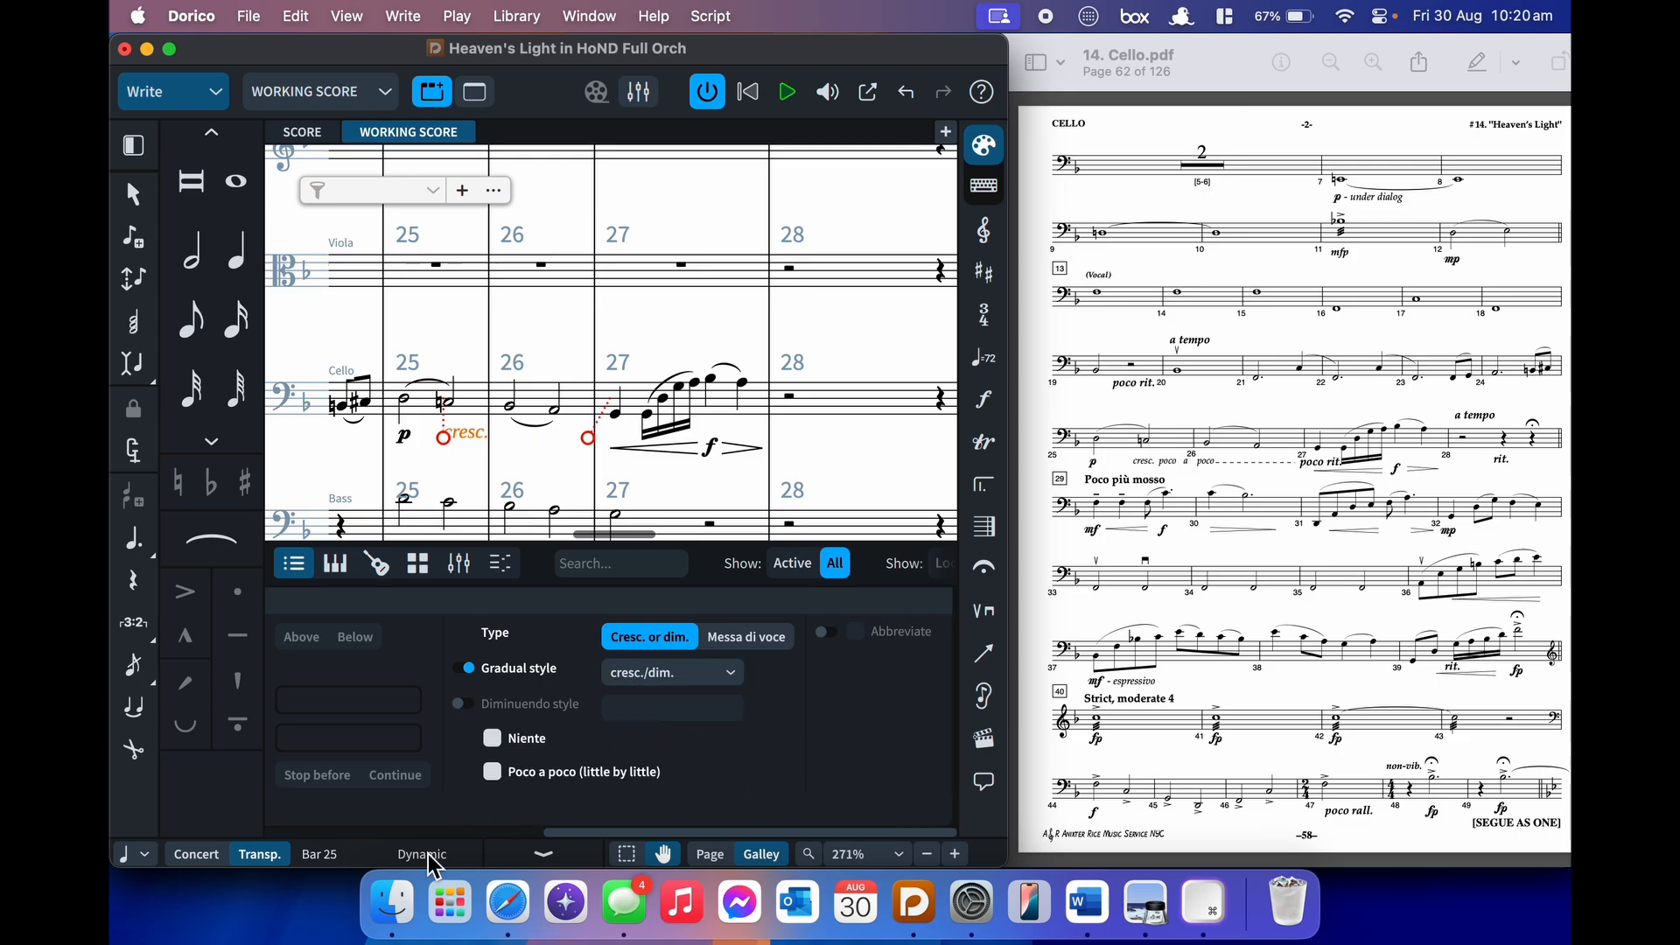
{"action": "left_click", "coordinate": [493, 772]}
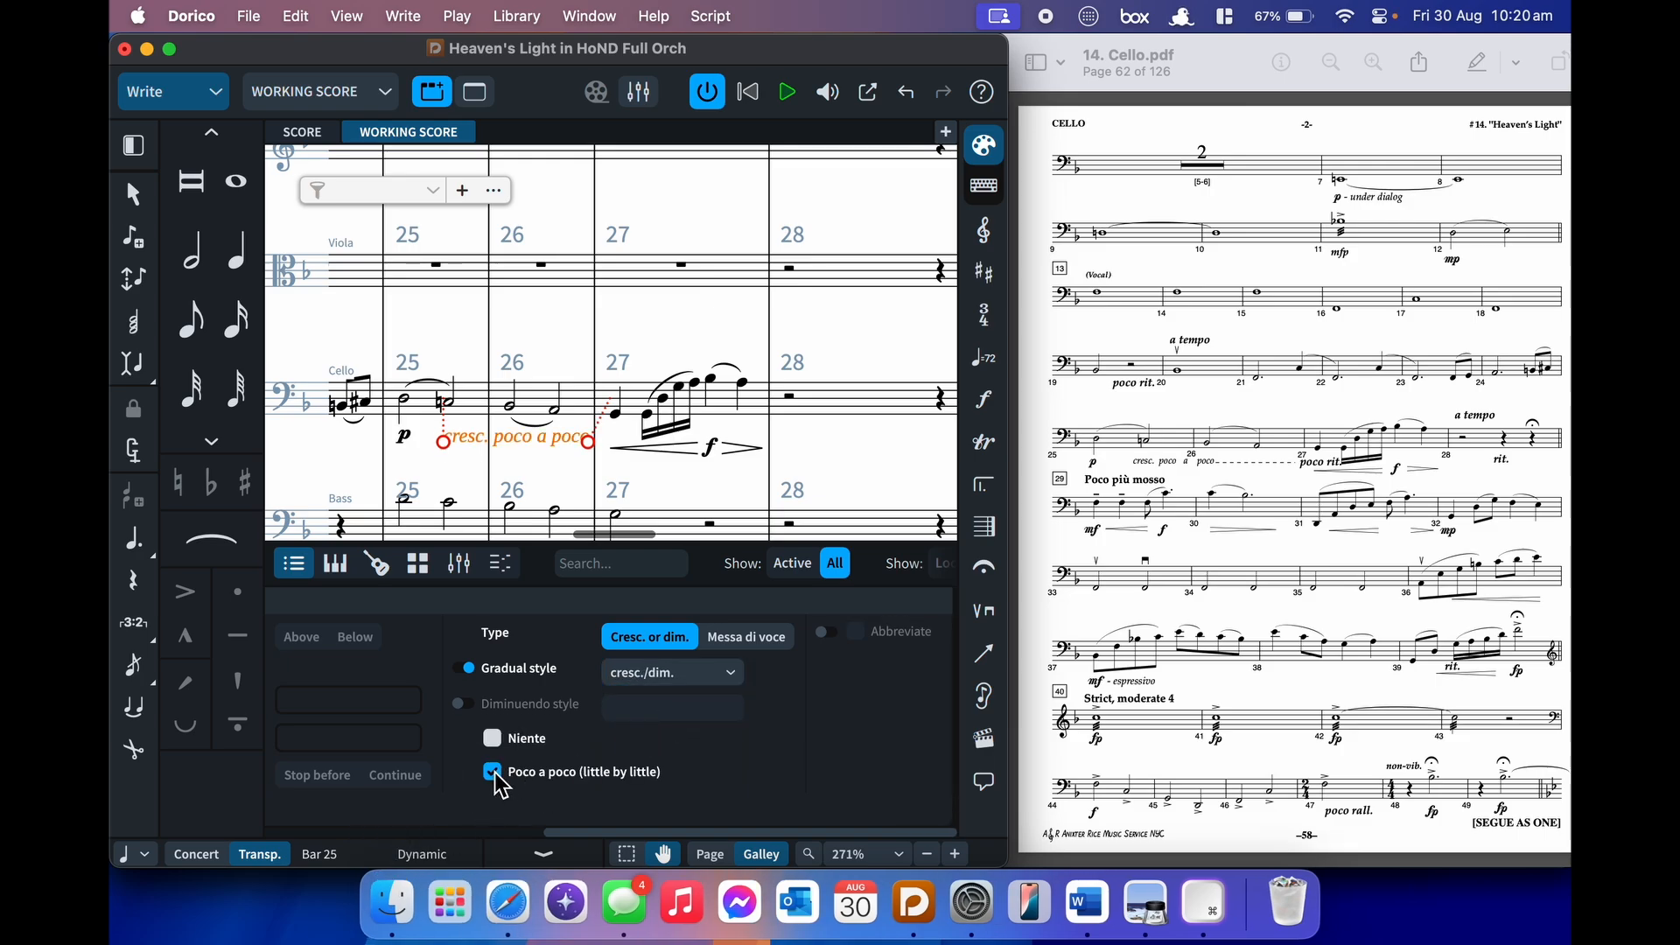
{"action": "key", "text": "super+8"}
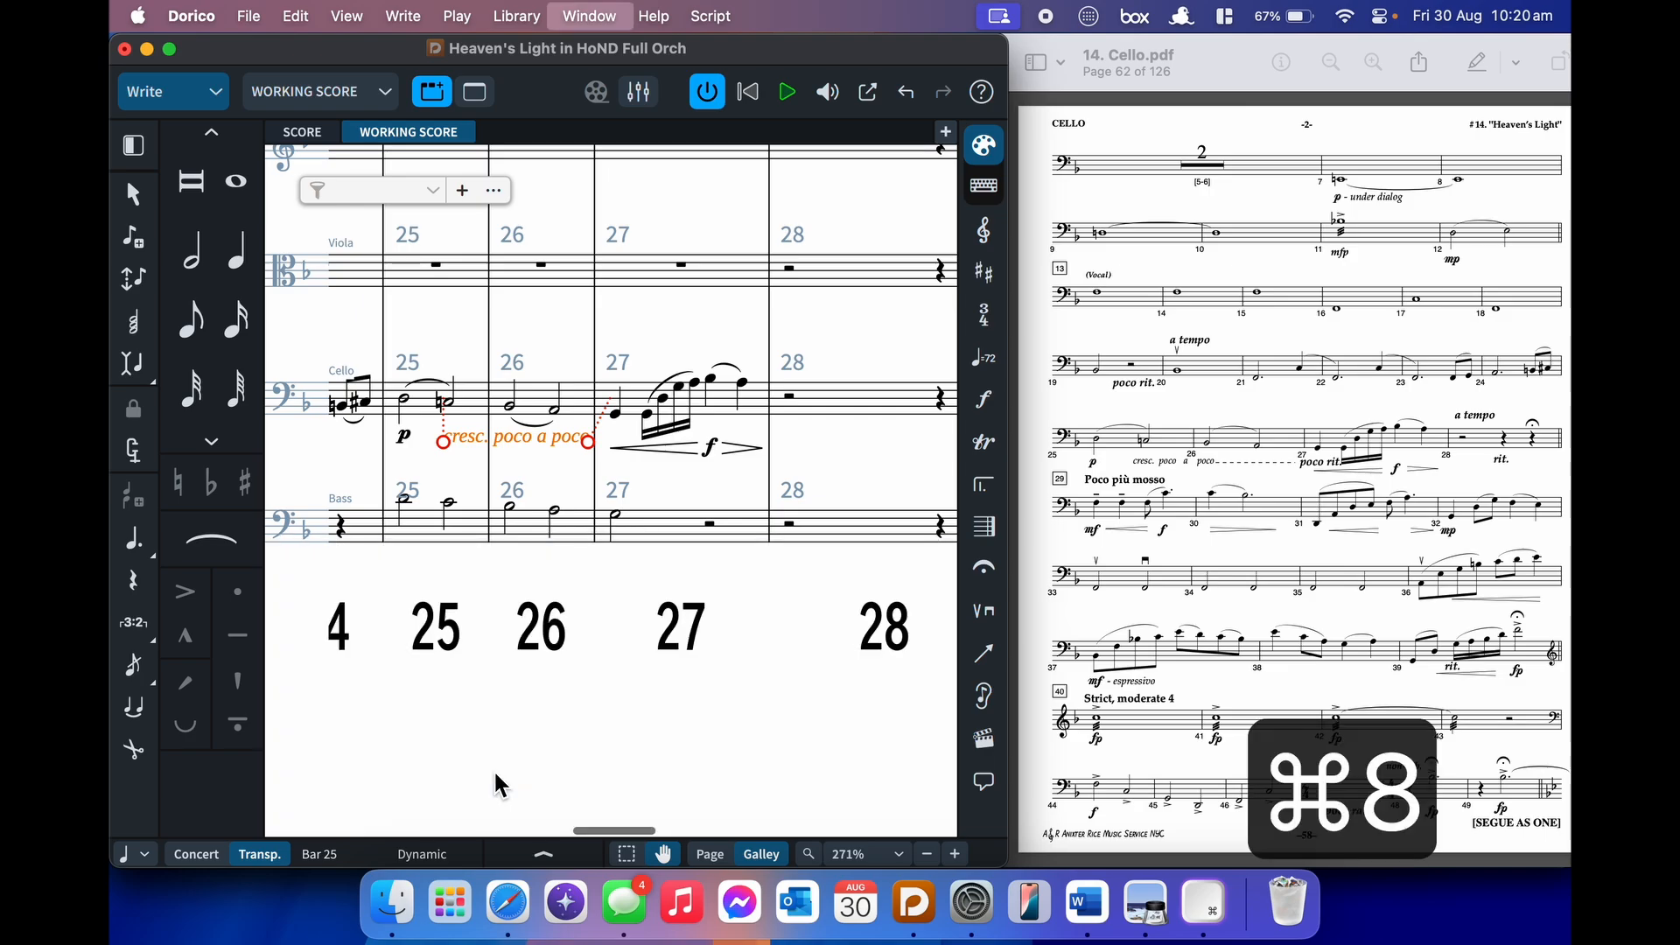
- Select the cello rest in bar 29, start note input there, and enable tenuto
{"action": "left_click", "coordinate": [606, 656]}
{"action": "scroll", "coordinate": [608, 661], "scroll_direction": "up", "scroll_amount": 2}
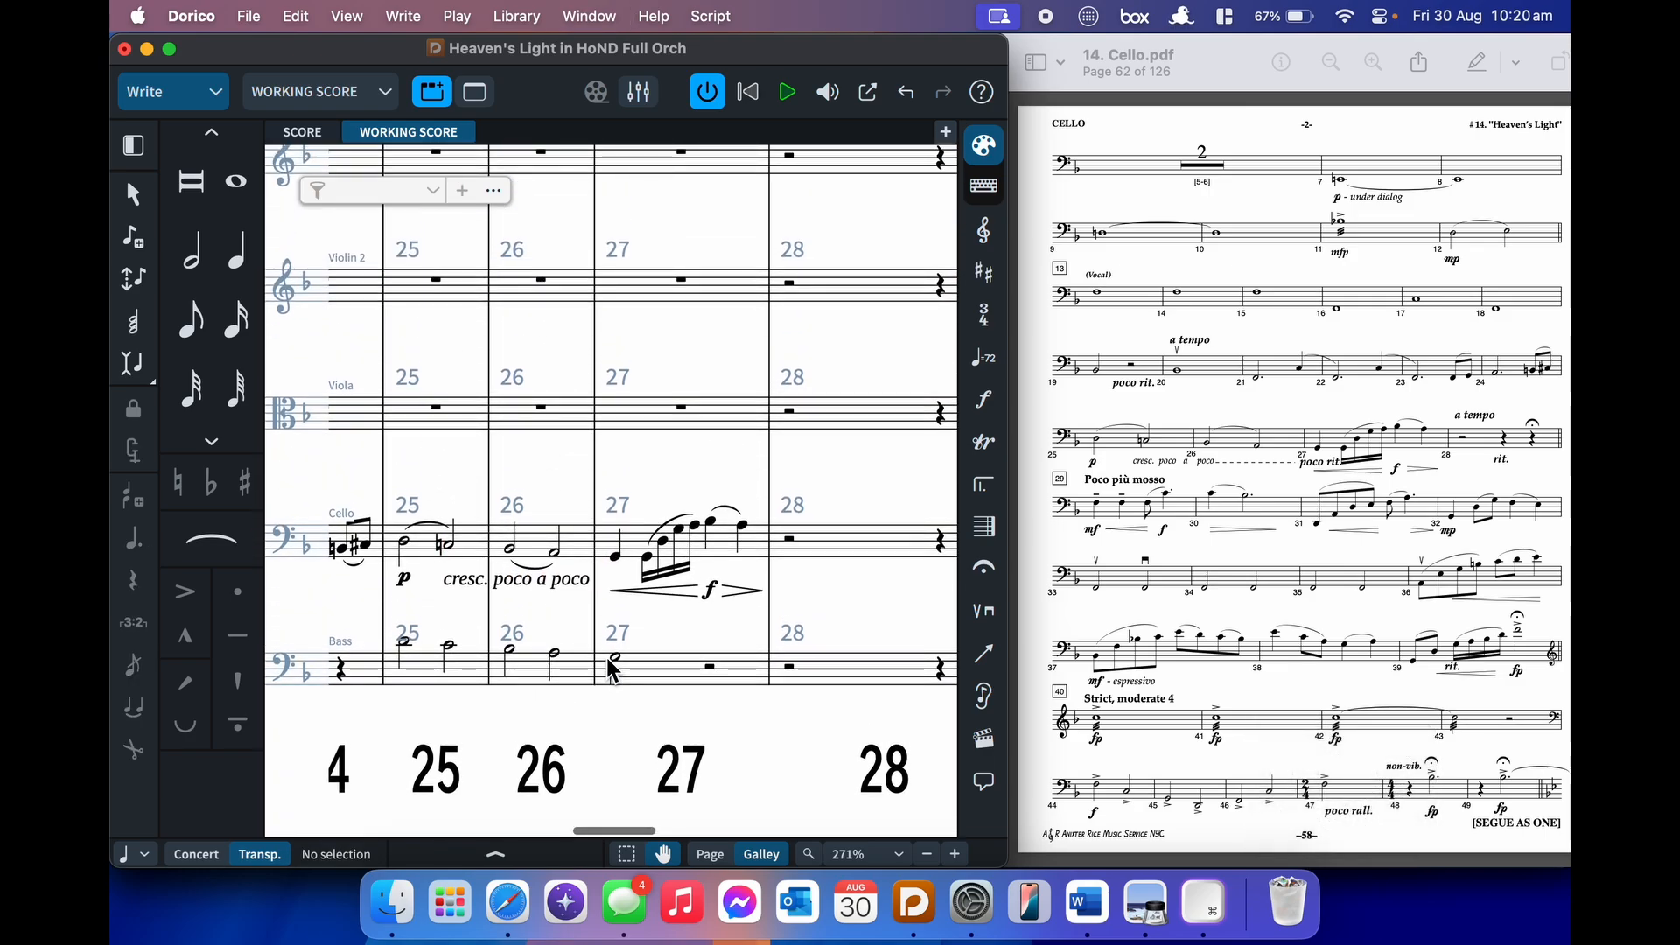
{"action": "scroll", "coordinate": [608, 662], "scroll_direction": "right", "scroll_amount": 3}
{"action": "left_click", "coordinate": [646, 663]}
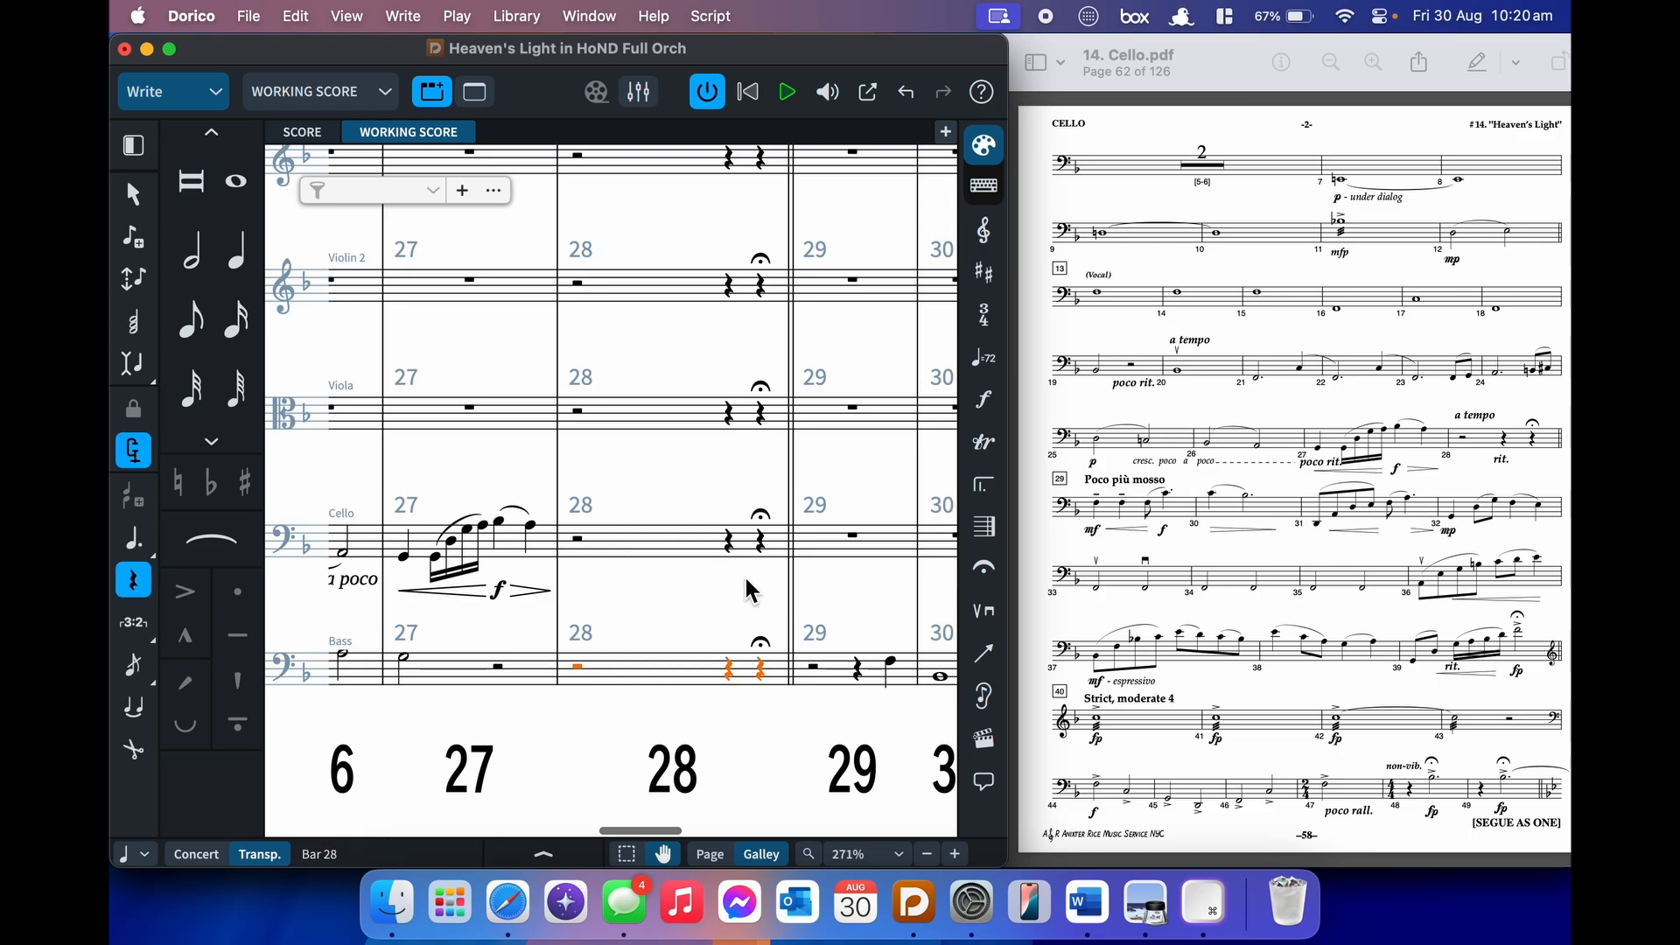
{"action": "scroll", "coordinate": [744, 574], "scroll_direction": "right", "scroll_amount": 3}
{"action": "left_click", "coordinate": [607, 548]}
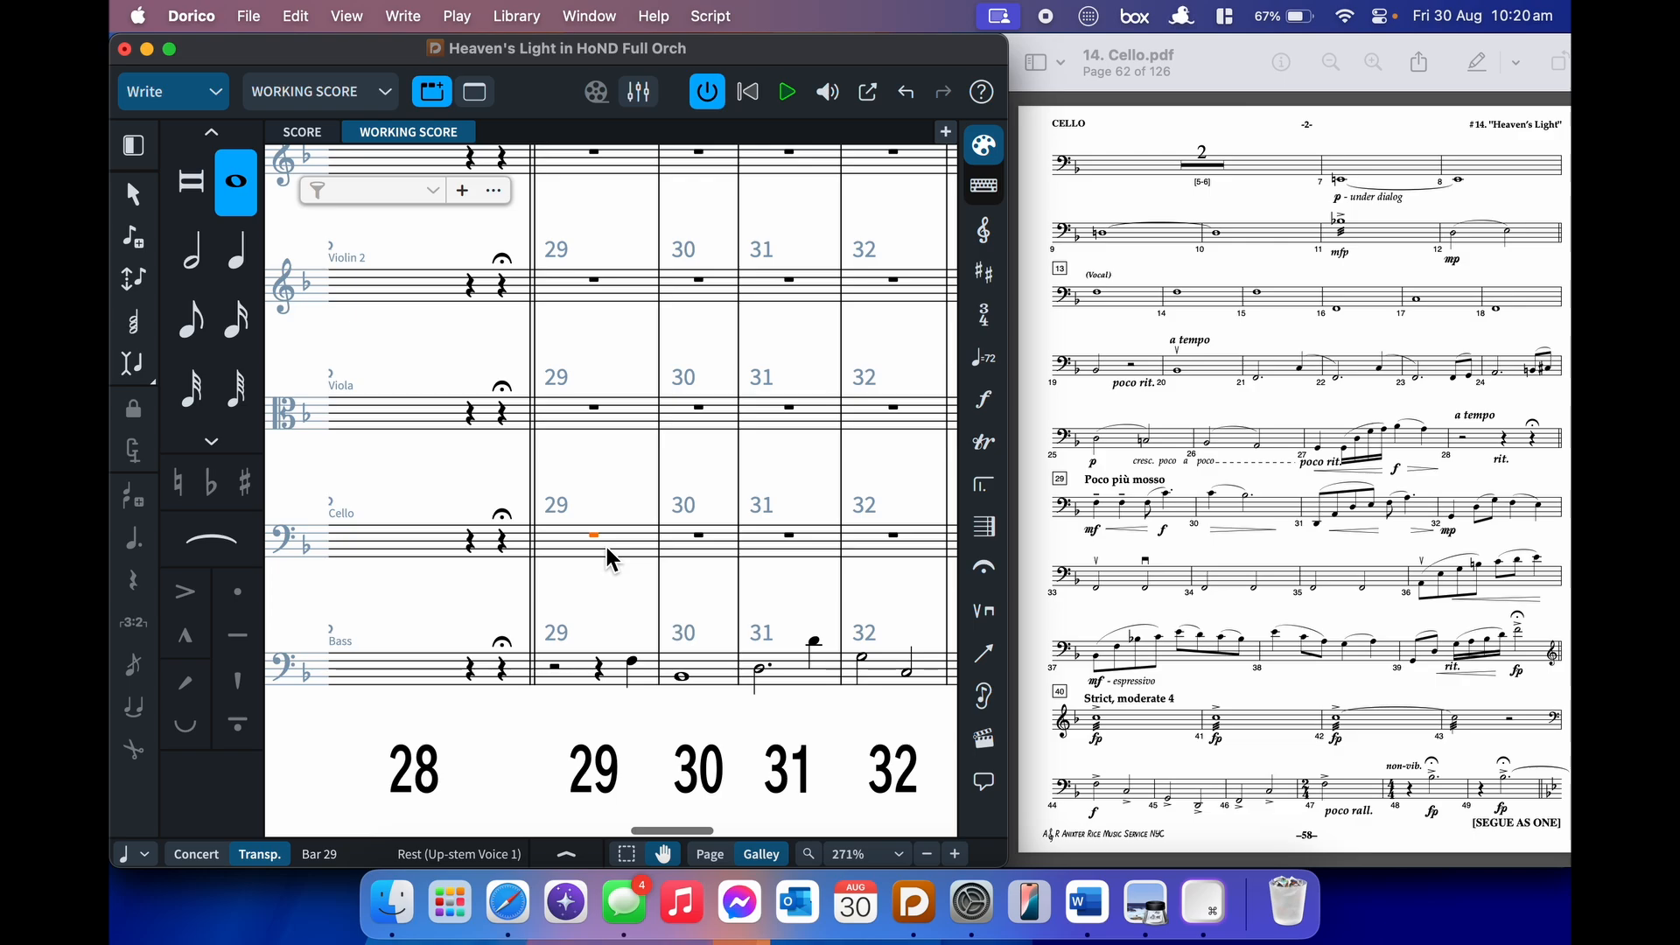
{"action": "key", "text": "Return"}
{"action": "key", "text": "apostrophe"}
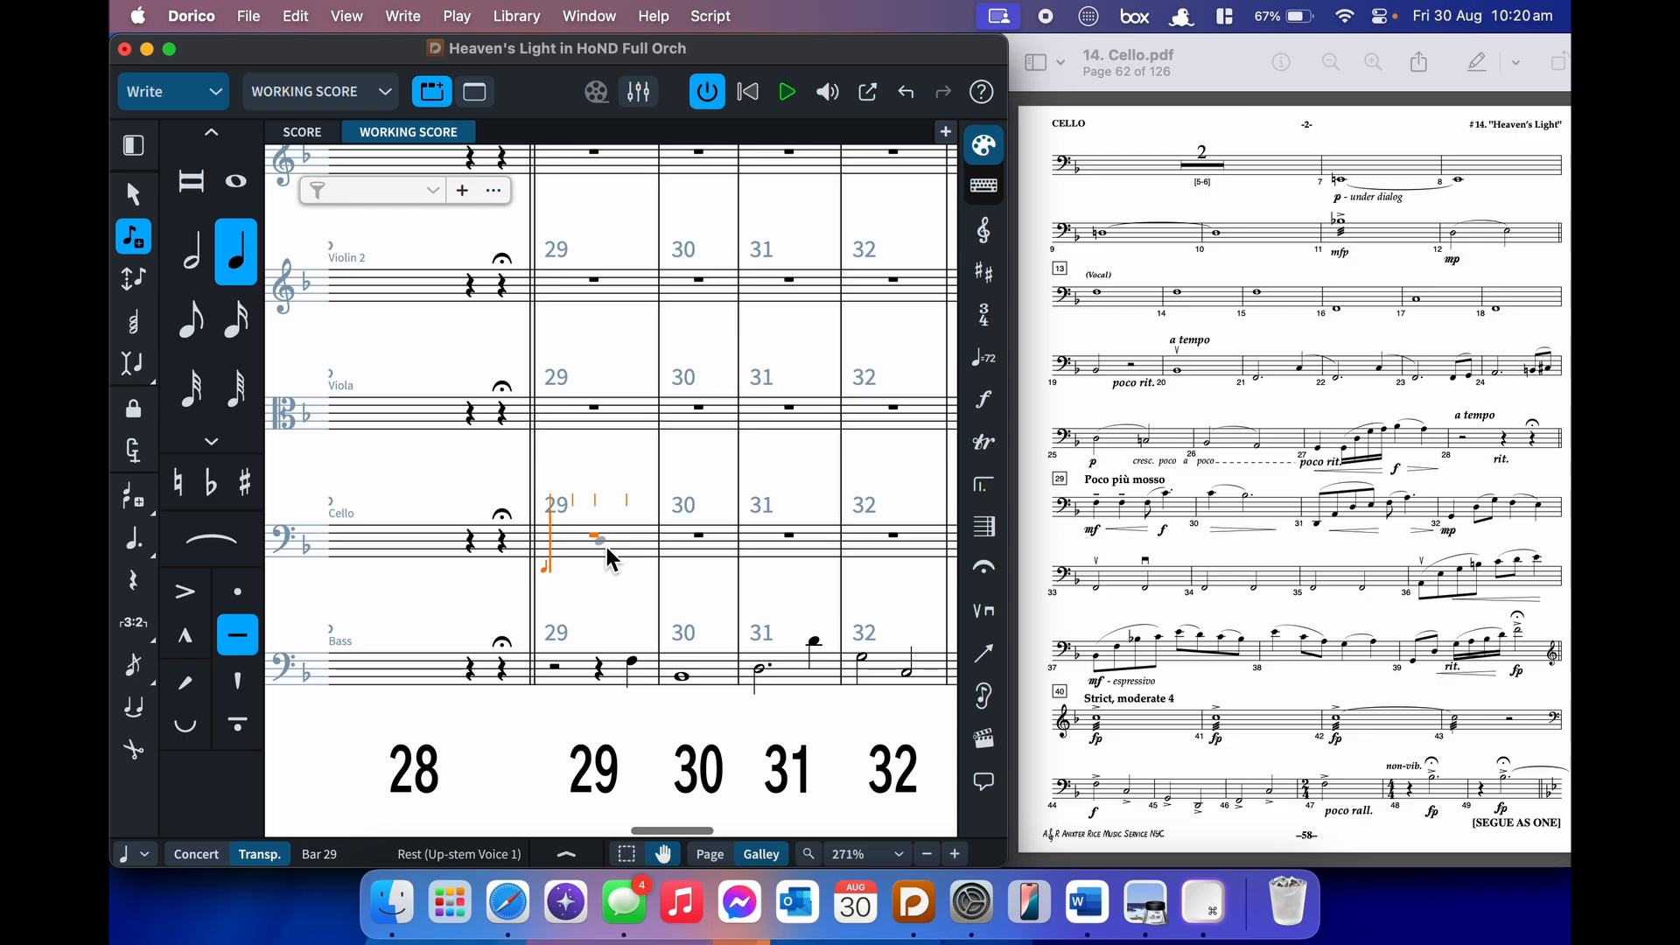
- Cancel a stray playing-technique entry and quarter-note choice at cello bar 29
{"action": "key", "text": "shift+p"}
{"action": "type", "text": "down"}
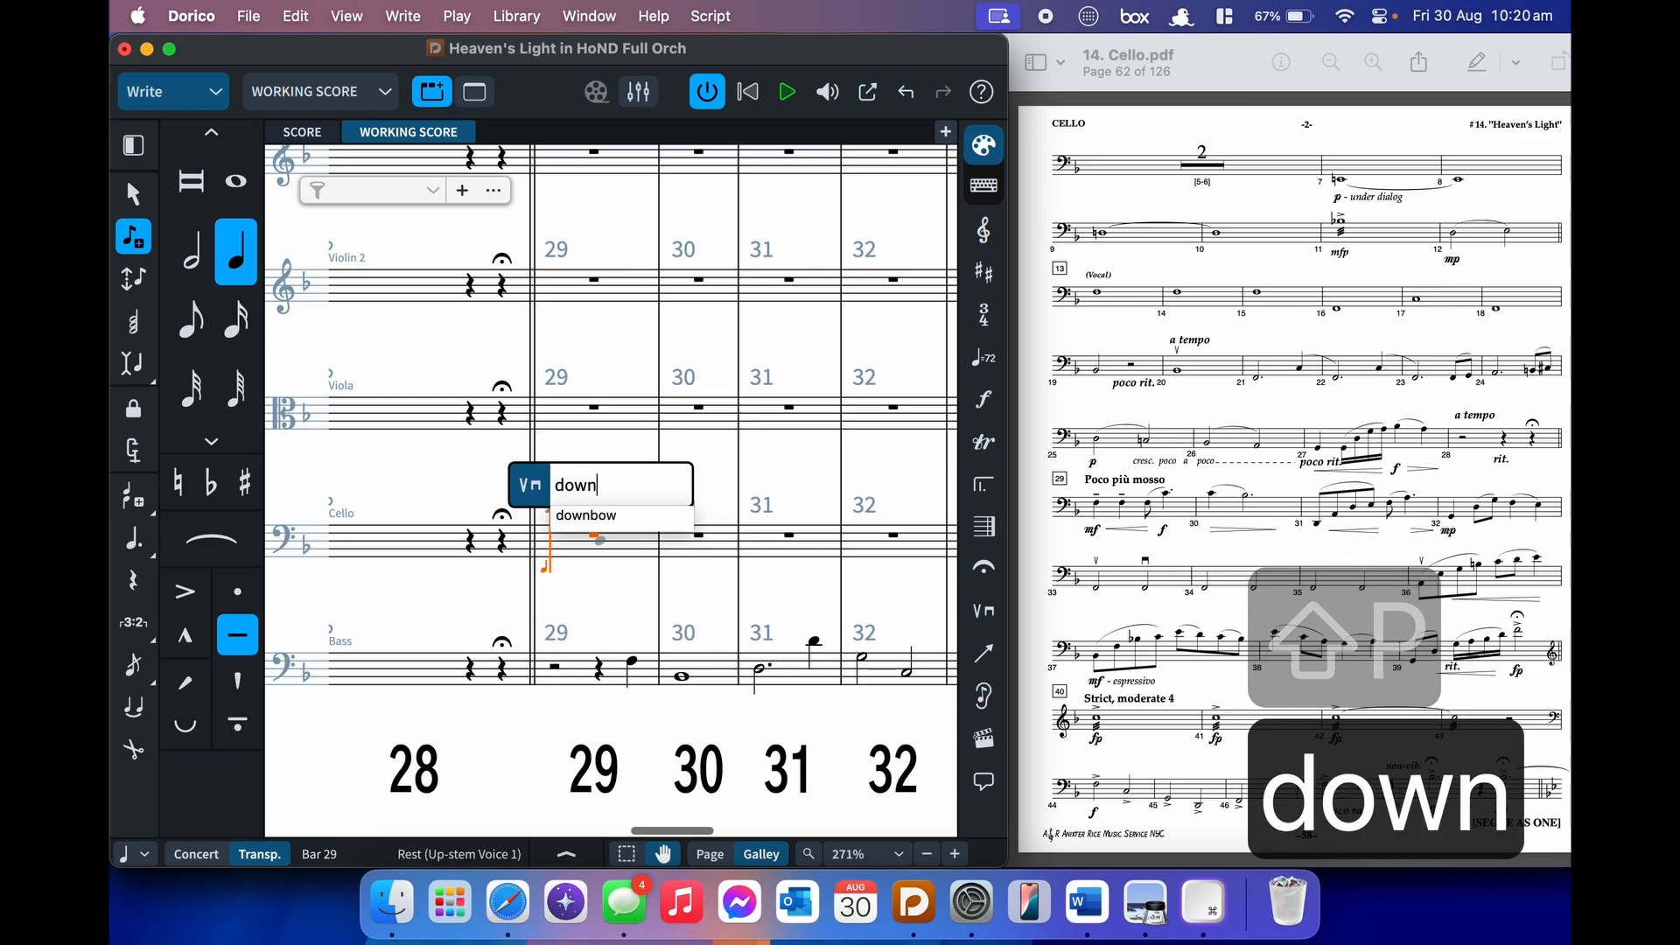
{"action": "key", "text": "Escape"}
{"action": "key", "text": "Escape"}
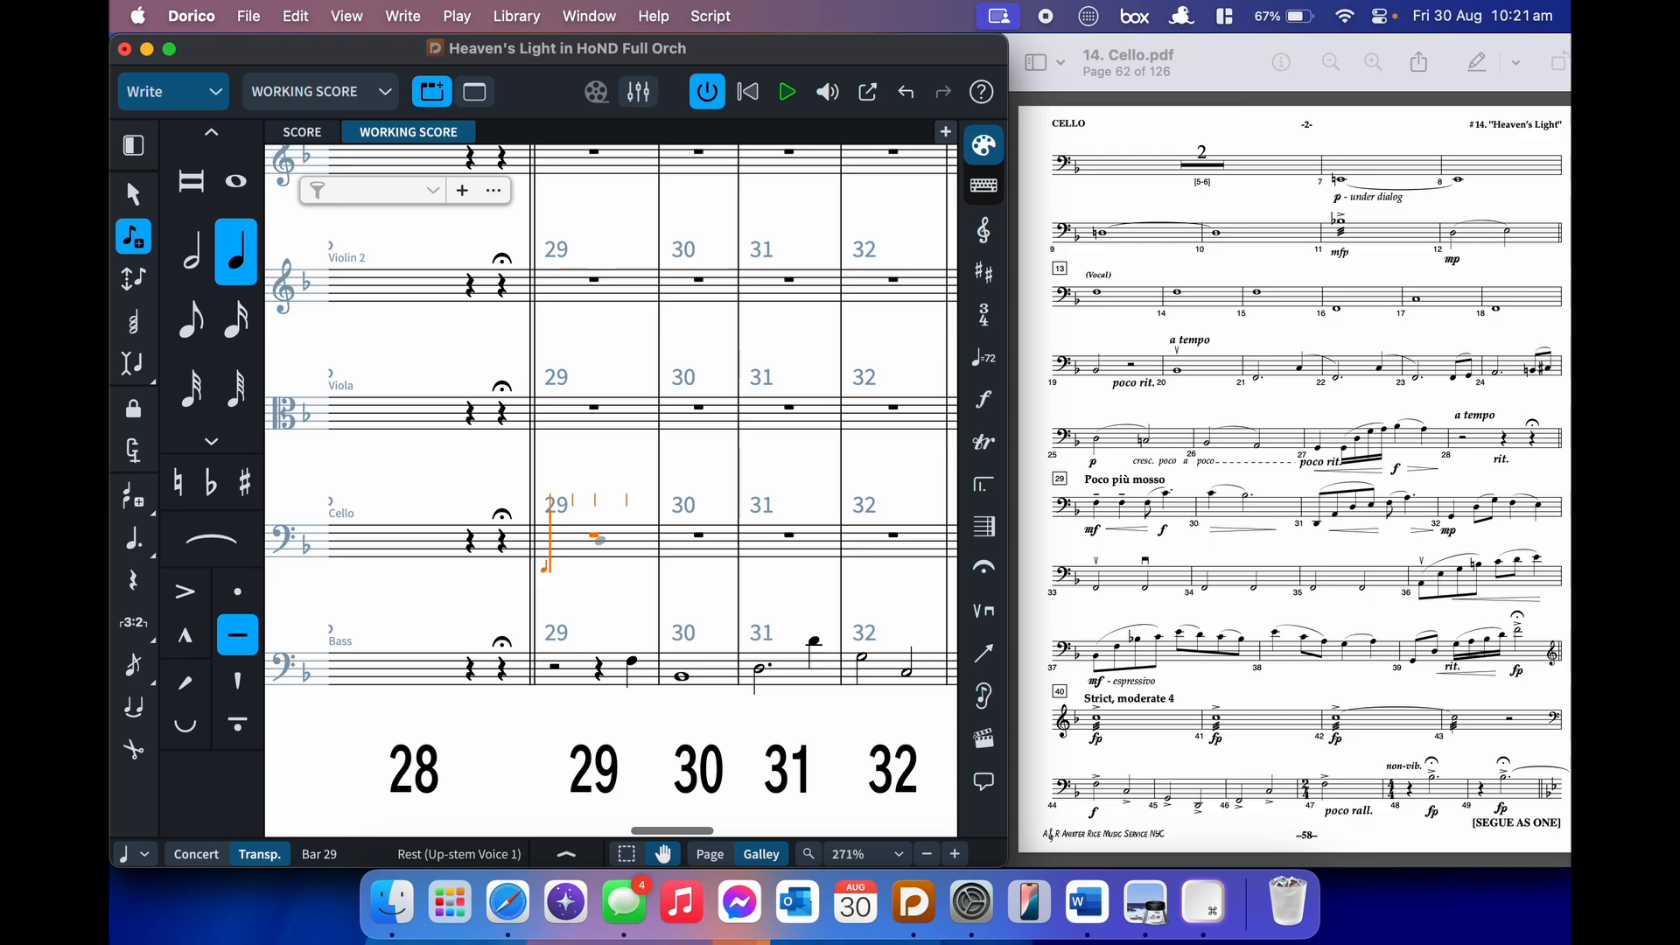
{"action": "key", "text": "6"}
{"action": "key", "text": "Escape"}
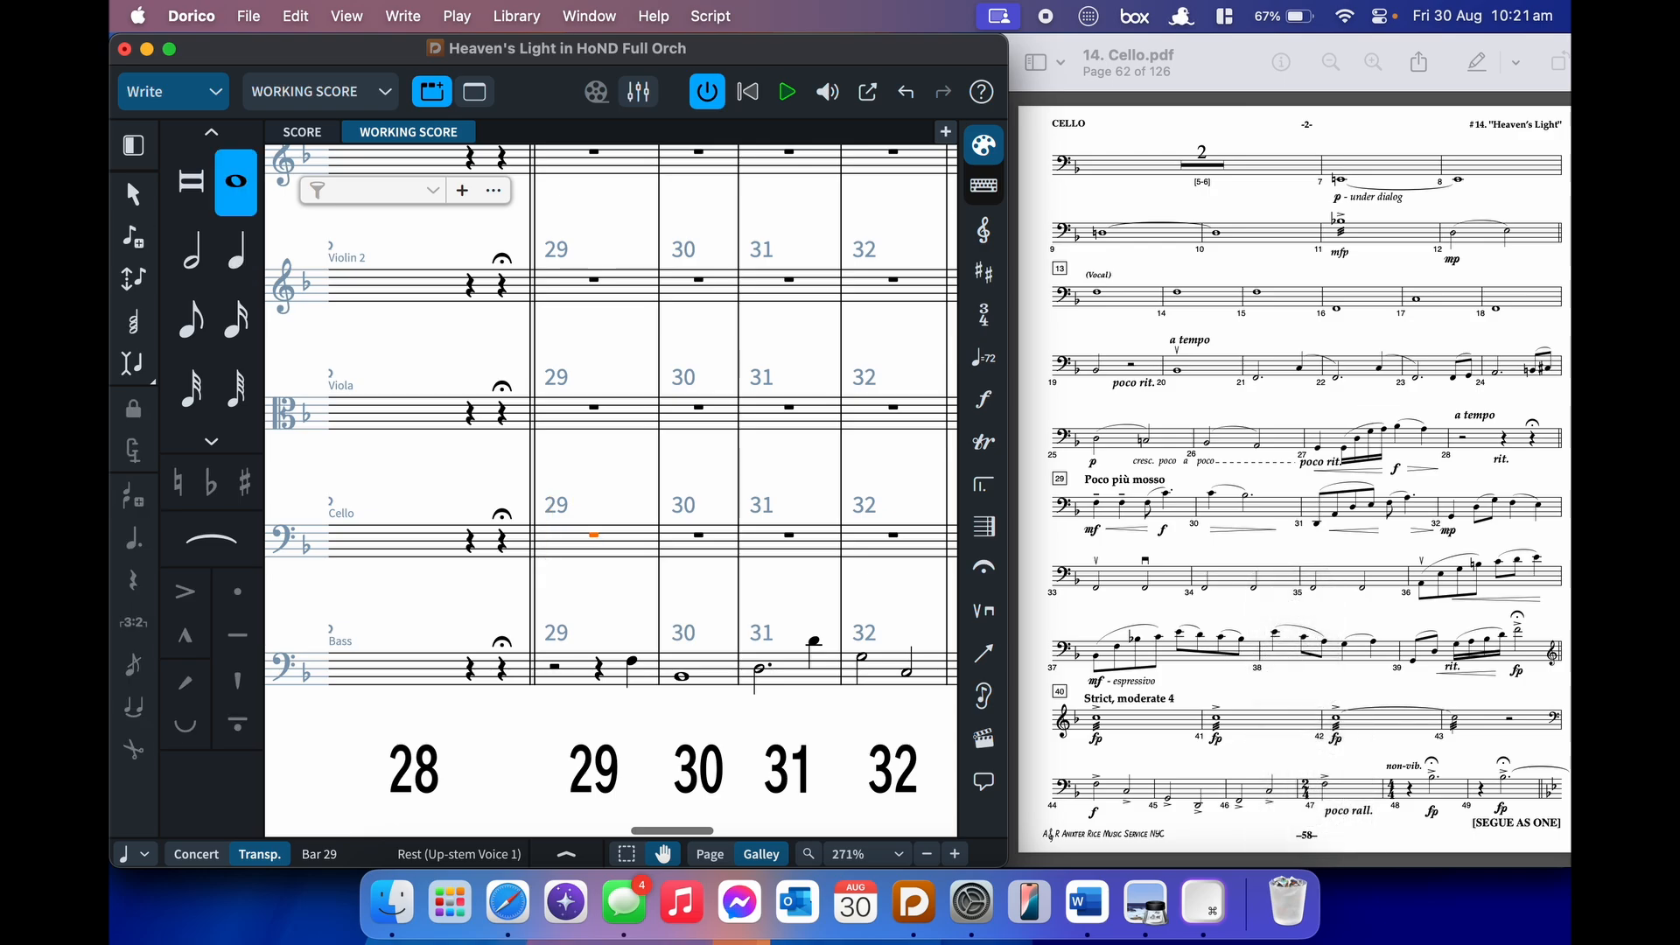
- Restart note input at cello bar 29 and enter the mf< dynamic
{"action": "key", "text": "Return"}
{"action": "key", "text": "backslash"}
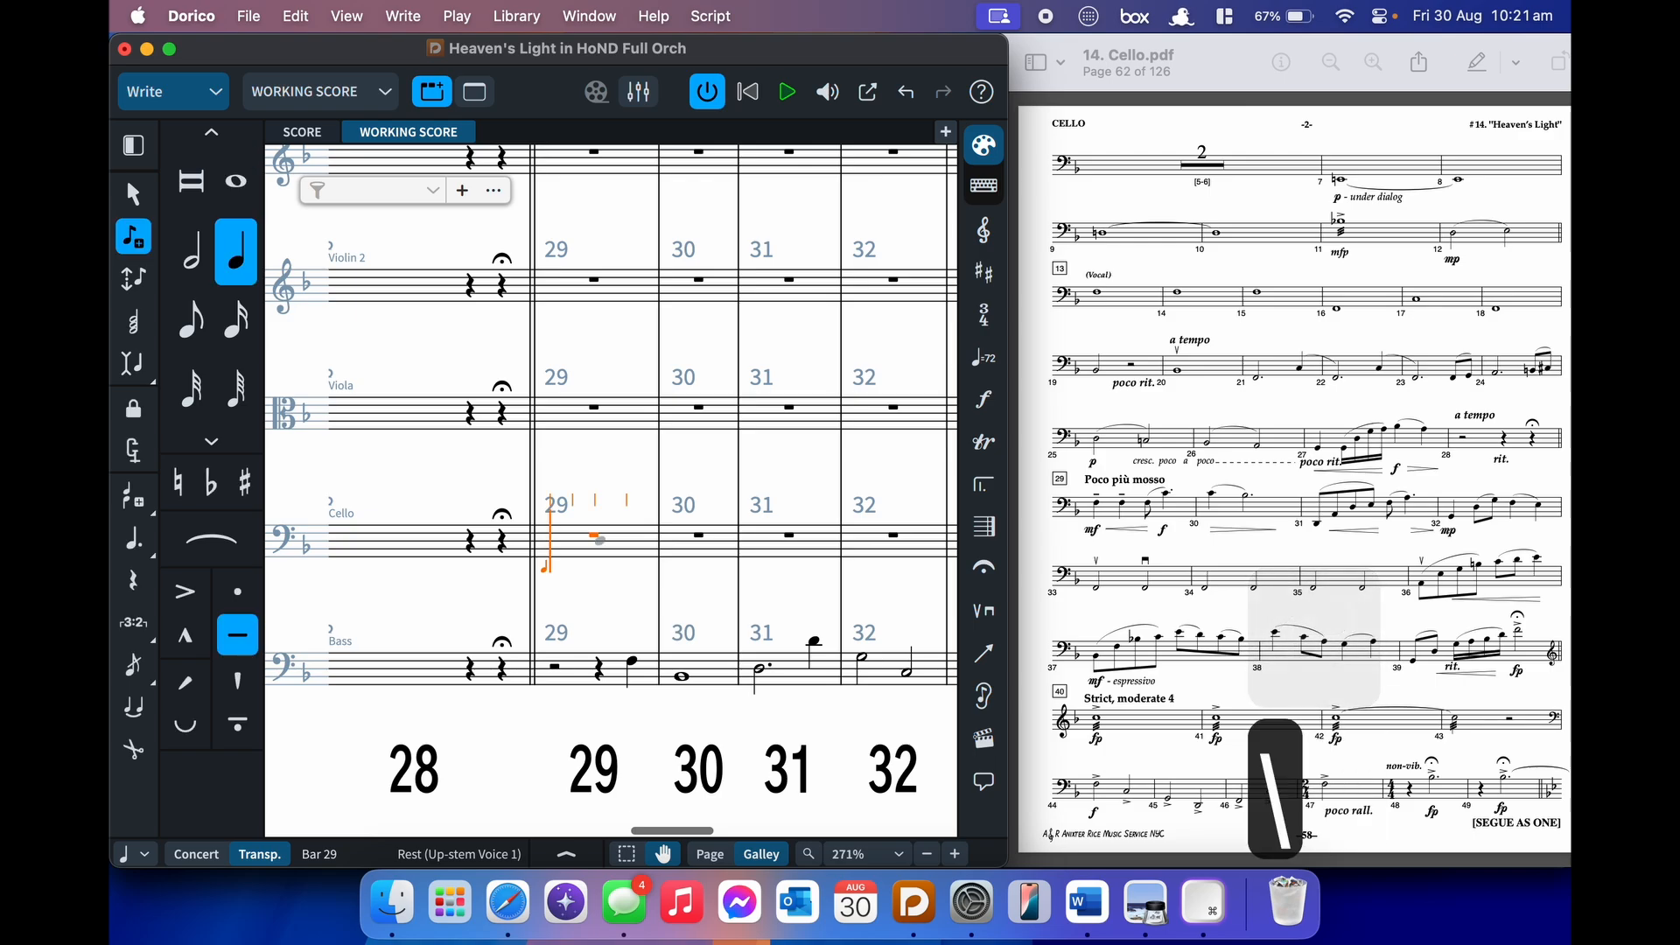
{"action": "key", "text": "shift+d"}
{"action": "type", "text": "mf"}
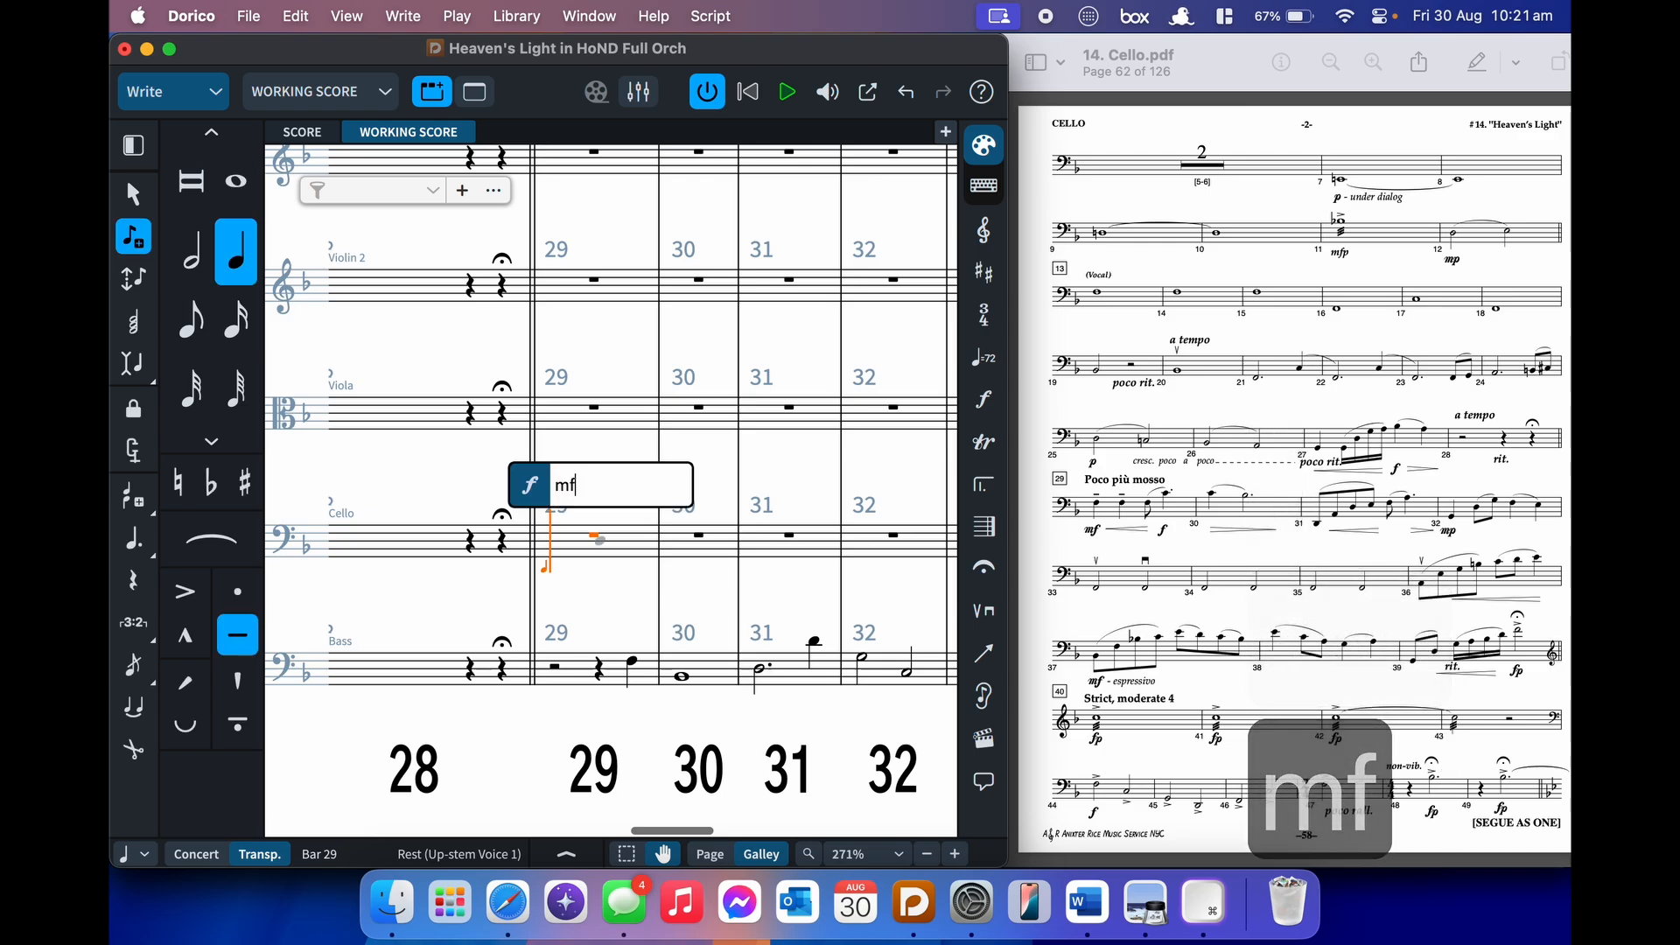
{"action": "type", "text": "<"}
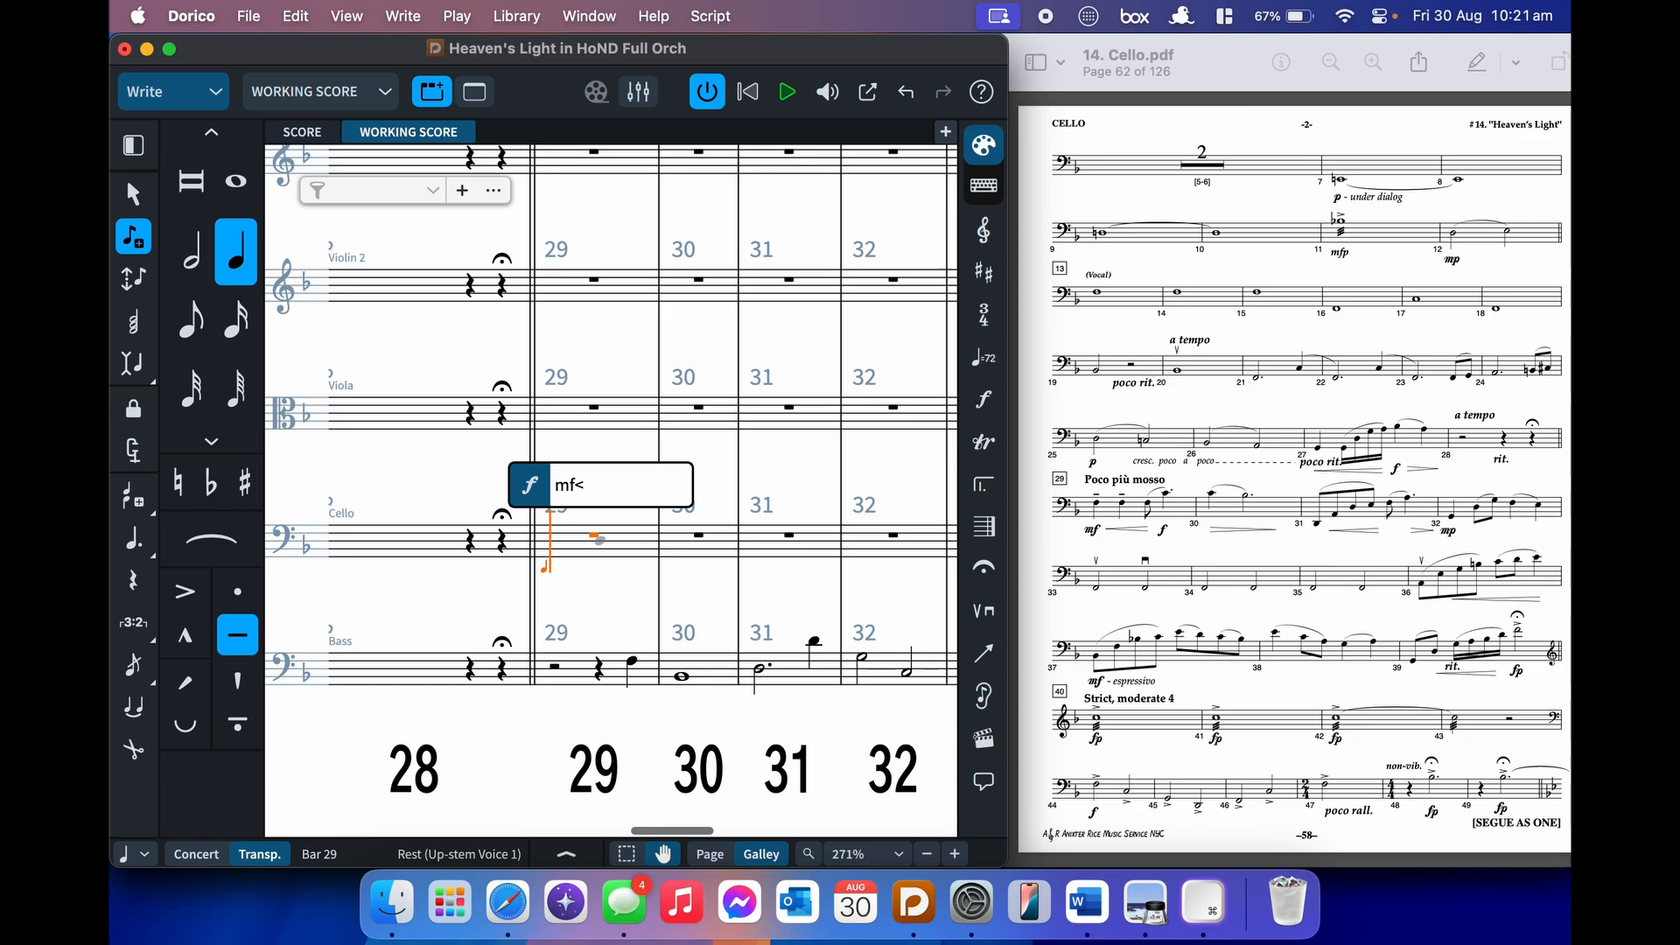
- Enter bar 29: two tenuto Fs, then a slurred phrase from an eighth F reaching f
{"action": "key", "text": "Return"}
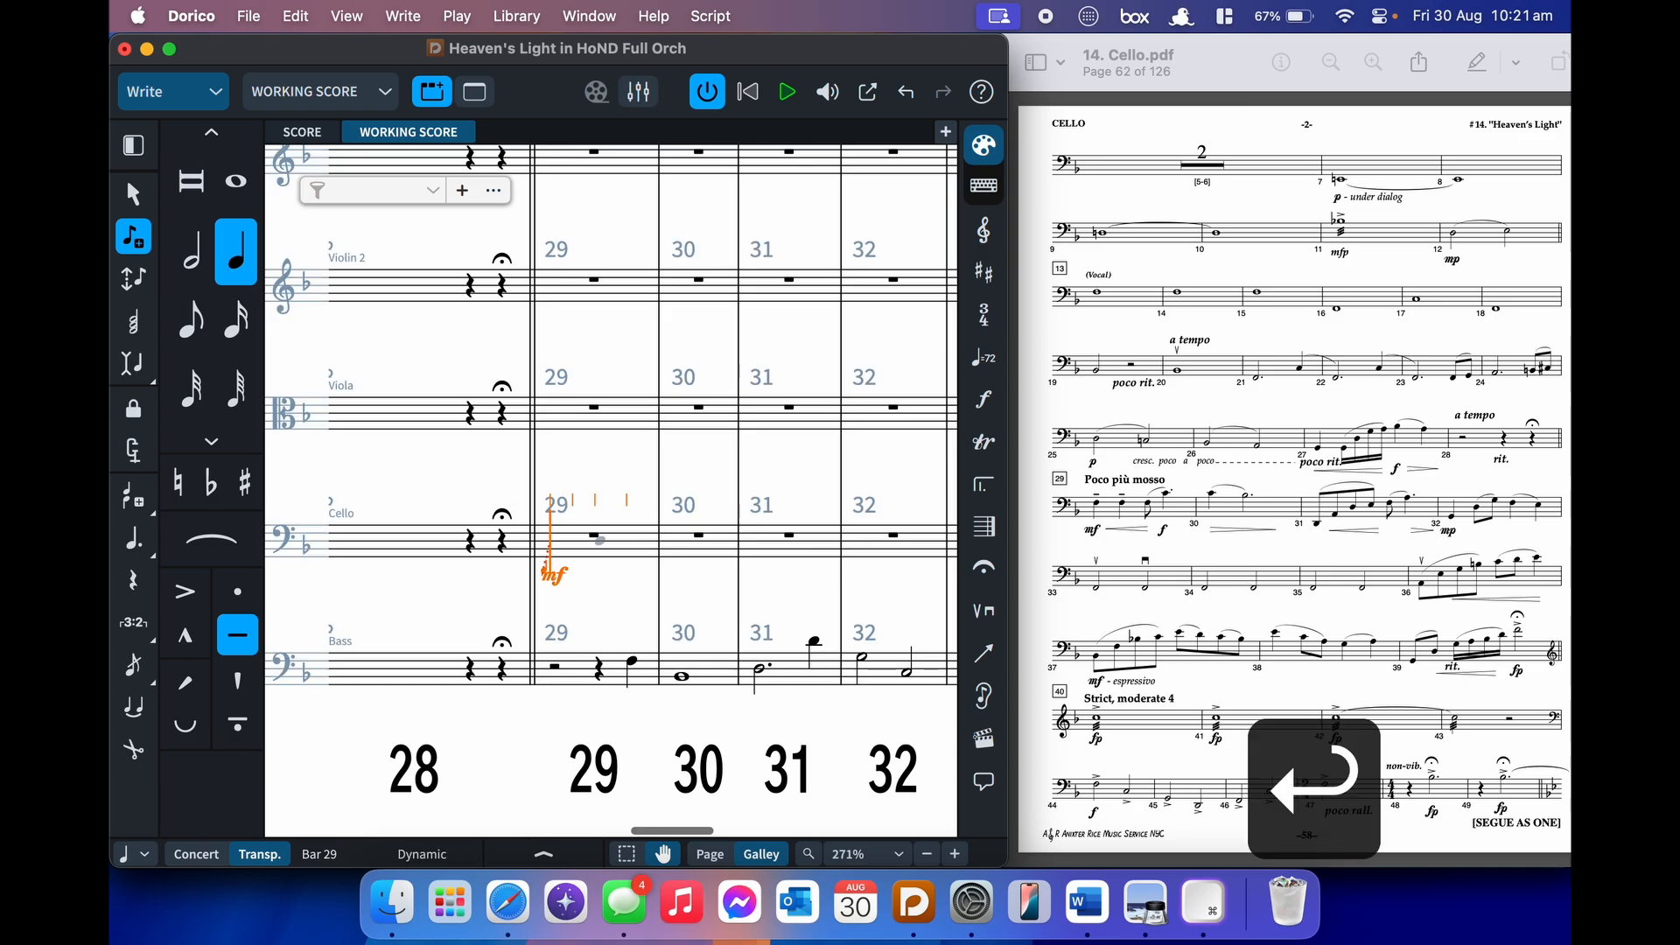
{"action": "key", "text": "f"}
{"action": "key", "text": "f"}
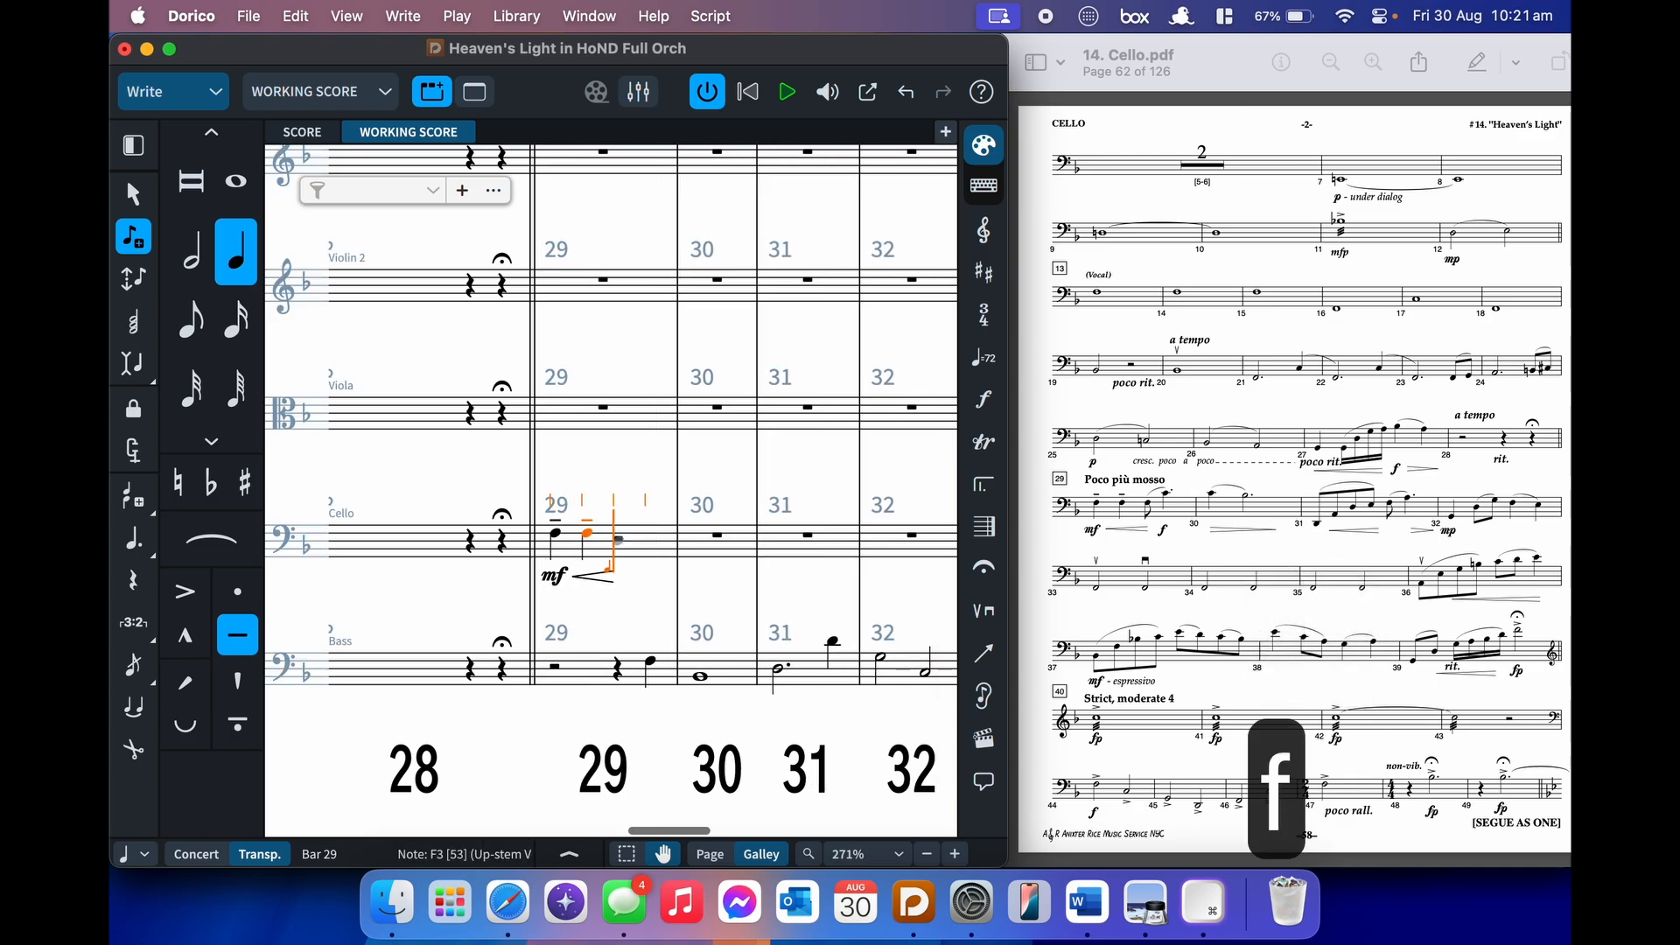
{"action": "key", "text": "5"}
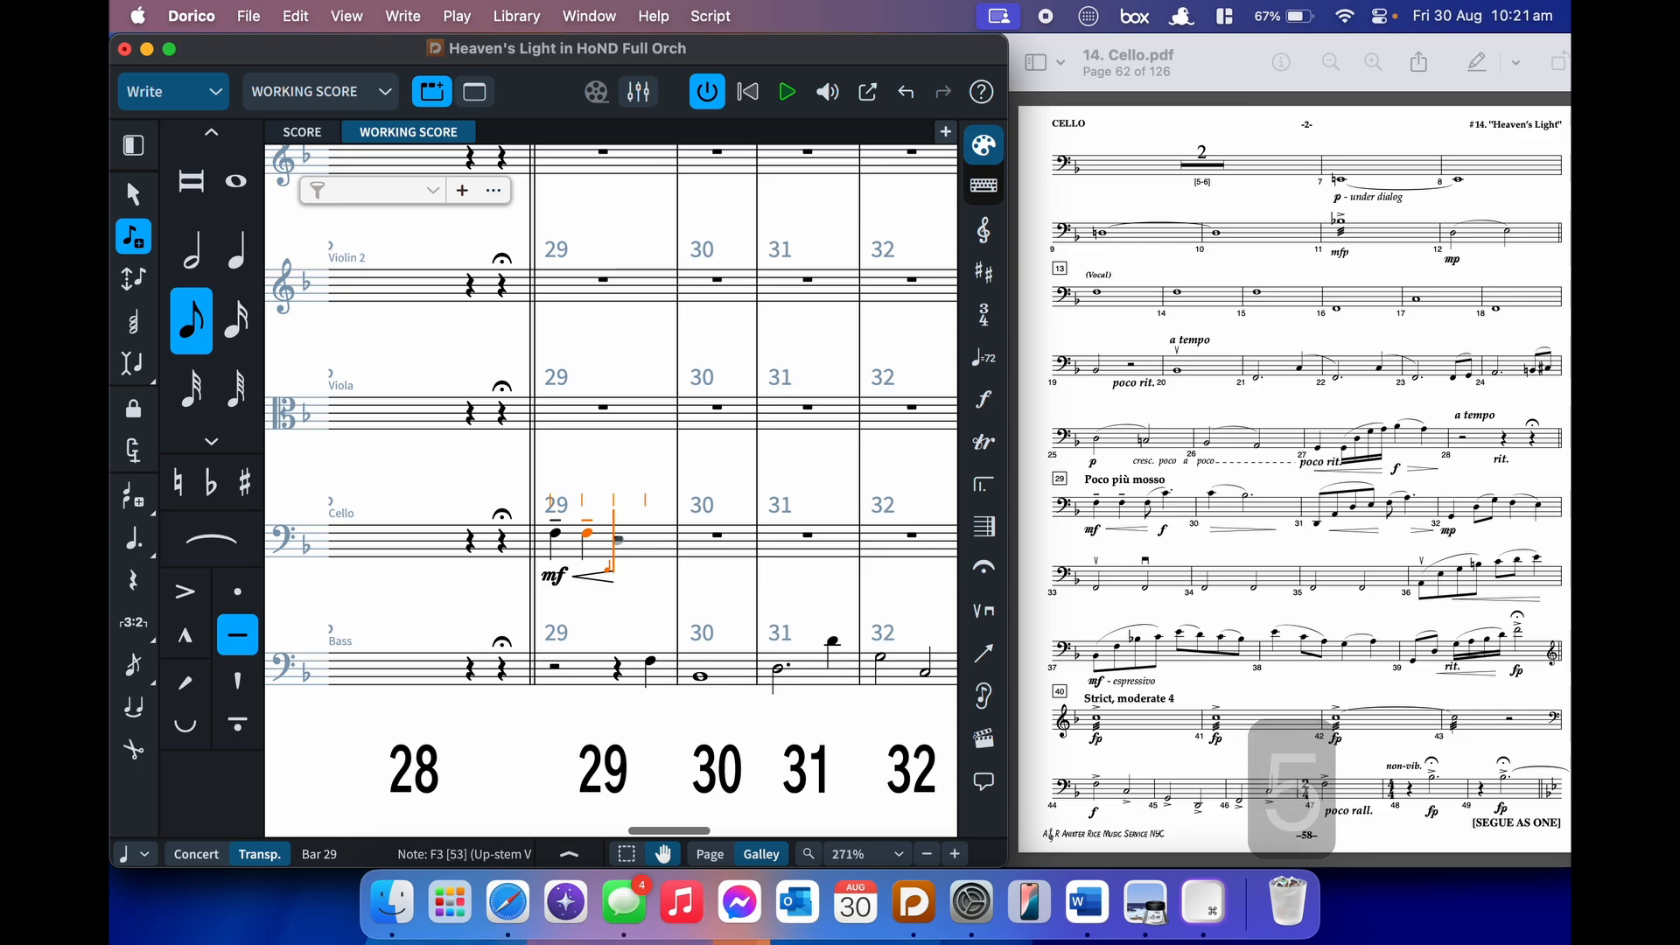
{"action": "key", "text": "\\"}
{"action": "key", "text": "f"}
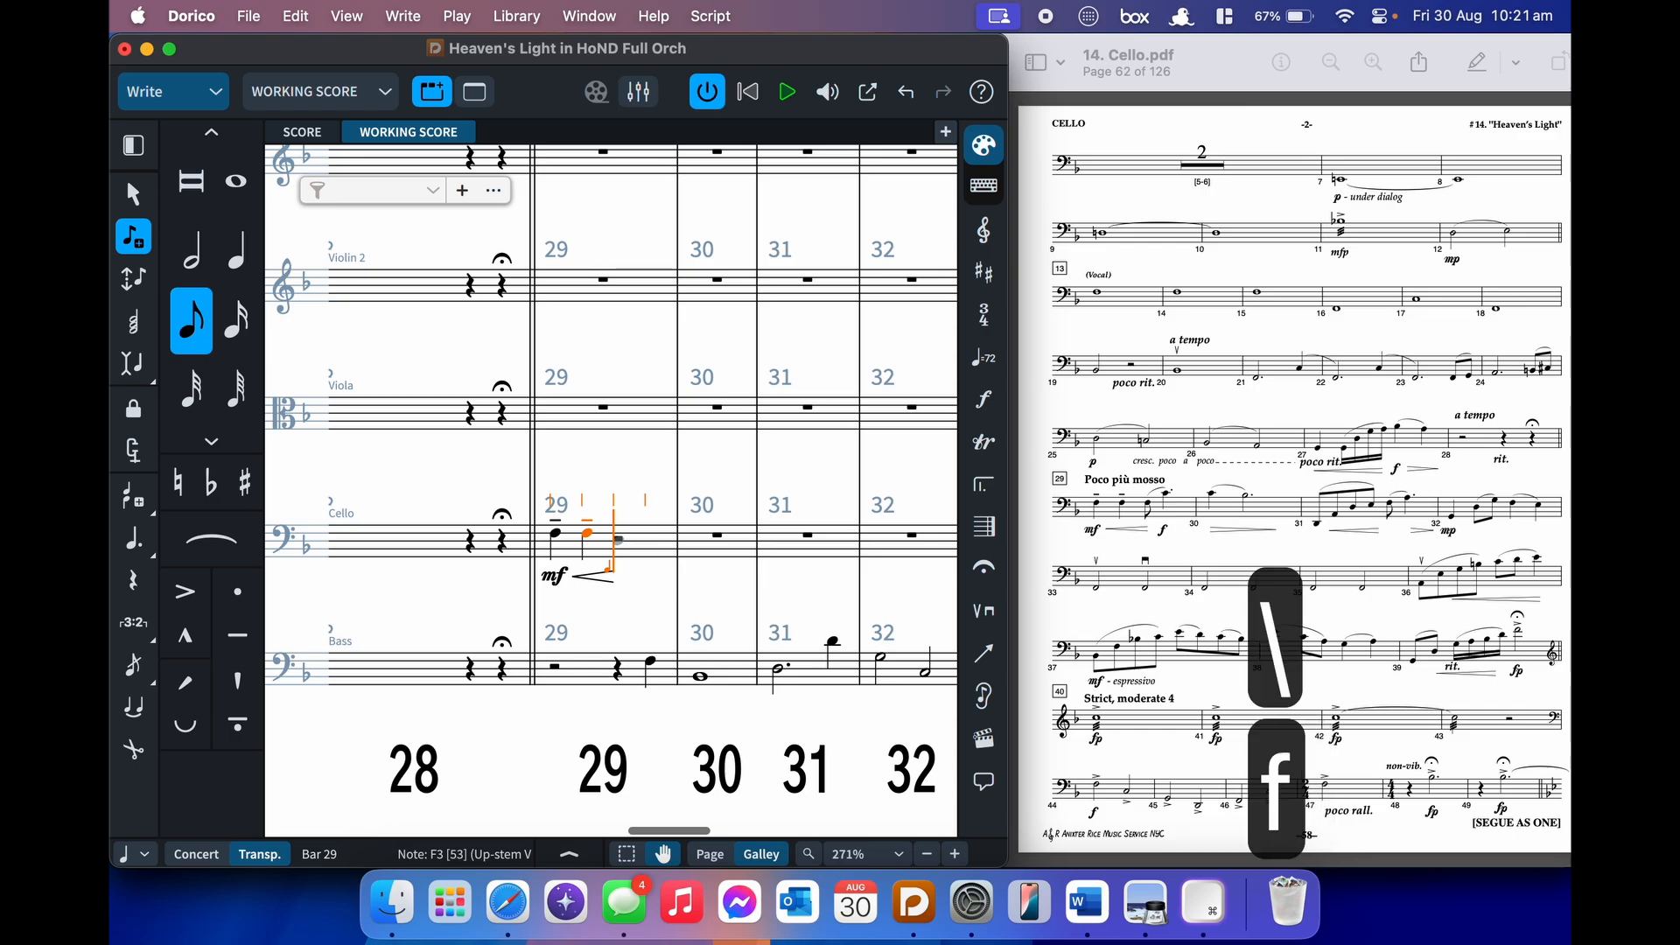
{"action": "key", "text": "s"}
{"action": "key", "text": "6"}
{"action": "key", "text": "6"}
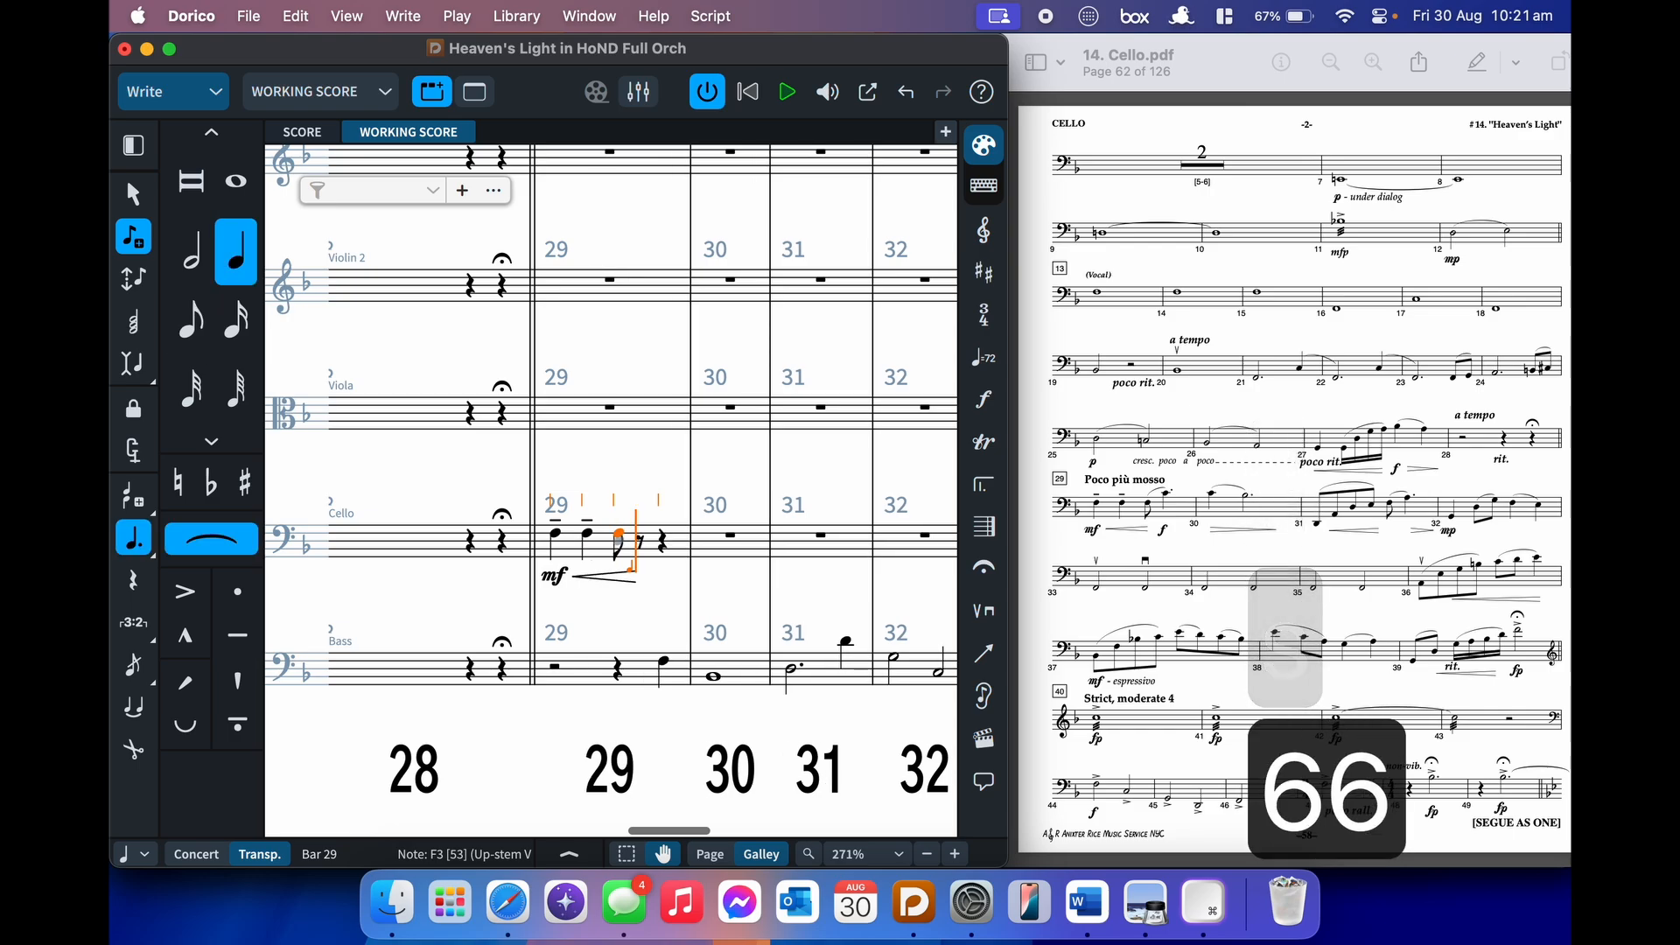
{"action": "key", "text": "shift+d"}
{"action": "type", "text": "f"}
{"action": "key", "text": "Return"}
{"action": "key", "text": "alt+shift+c"}
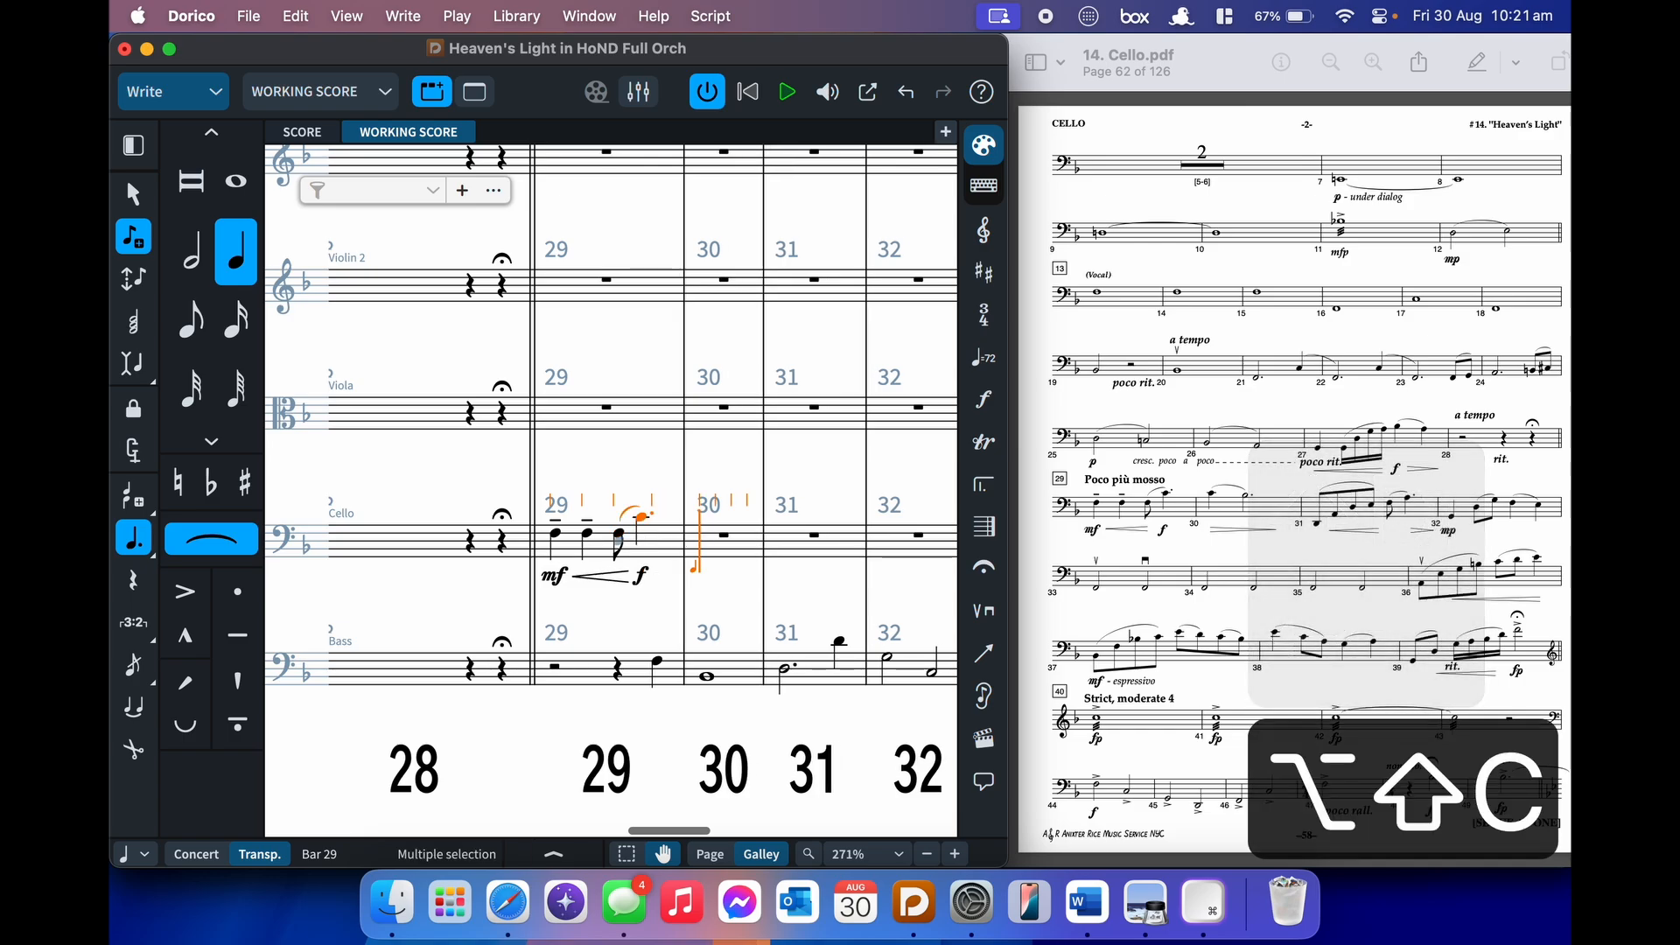
{"action": "key", "text": "shift+s"}
- Enter bar 30 as an accented quarter C slurred to a B half note
{"action": "key", "text": "6"}
{"action": "key", "text": "shift+period"}
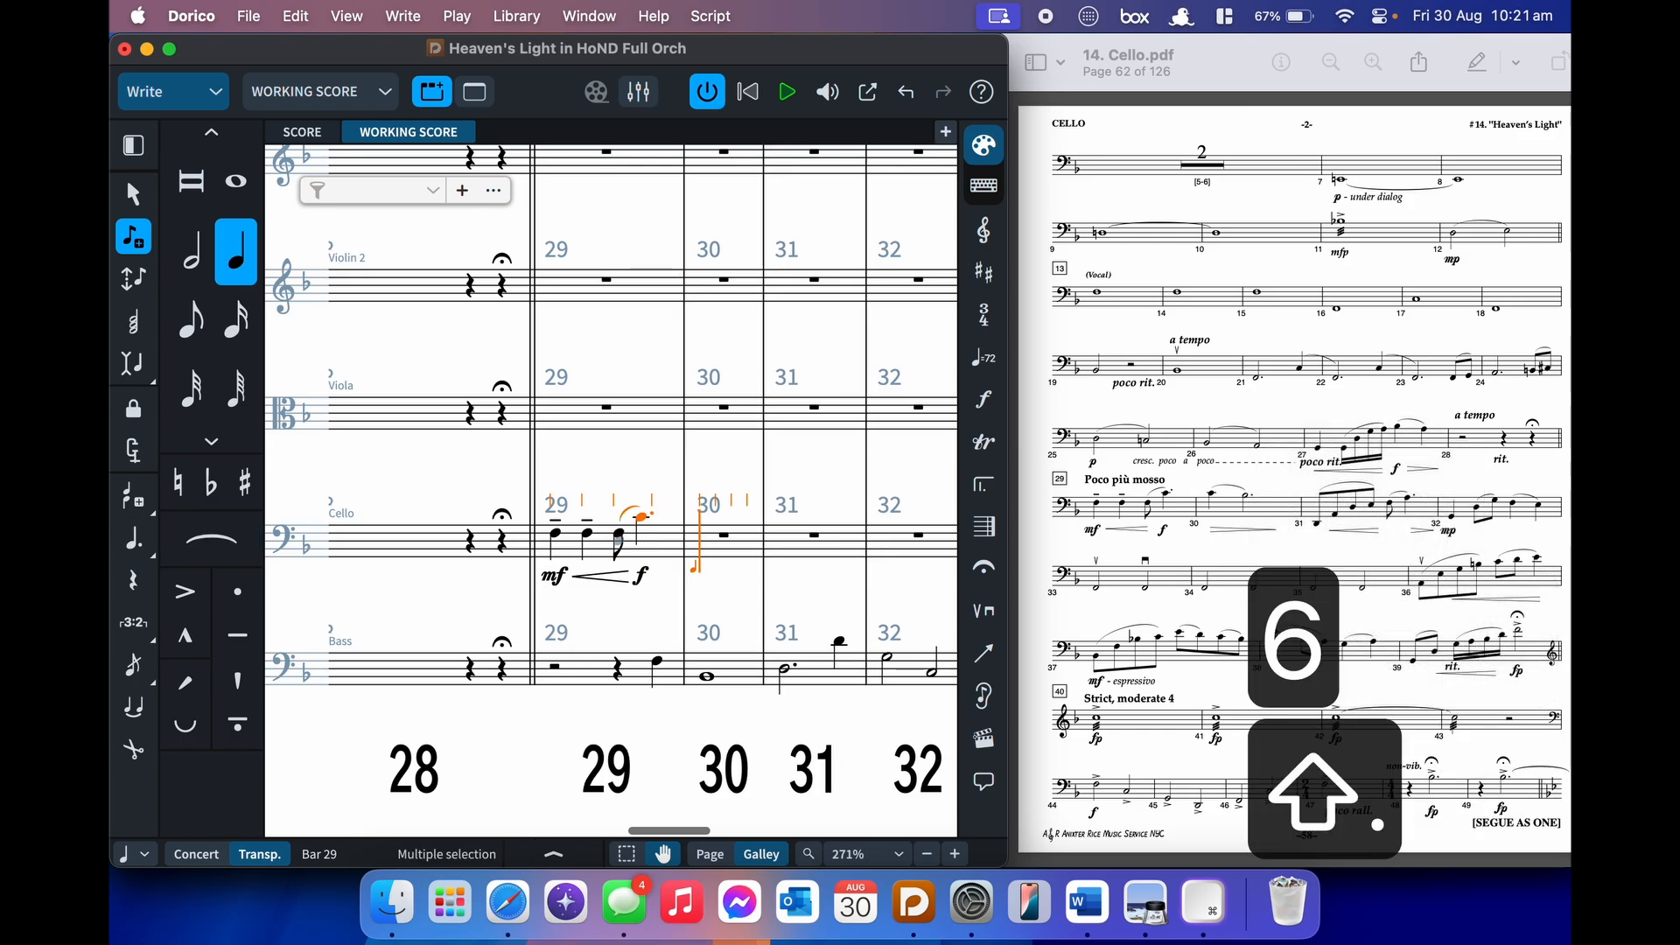
{"action": "key", "text": "c"}
{"action": "key", "text": "s"}
{"action": "key", "text": "7"}
{"action": "key", "text": "7"}
{"action": "key", "text": "b"}
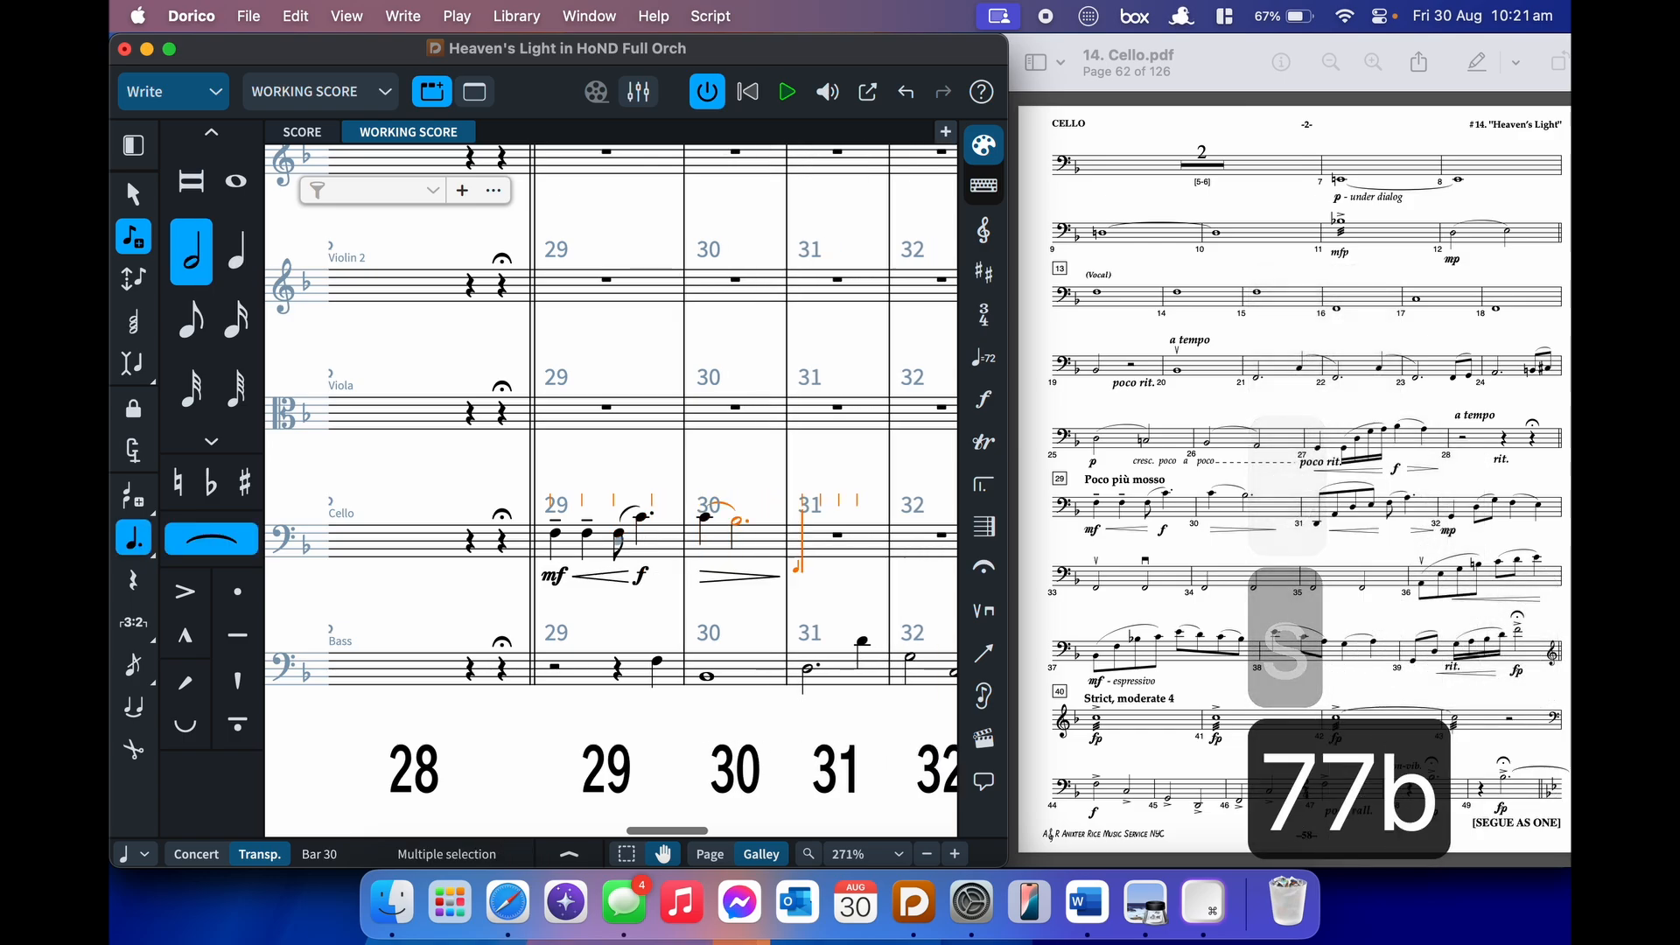
{"action": "key", "text": "shift+s"}
- Start bar 31 with a crescendo and a slurred eighth run from low D through A, D, E
{"action": "key", "text": "5"}
{"action": "key", "text": "shift+comma"}
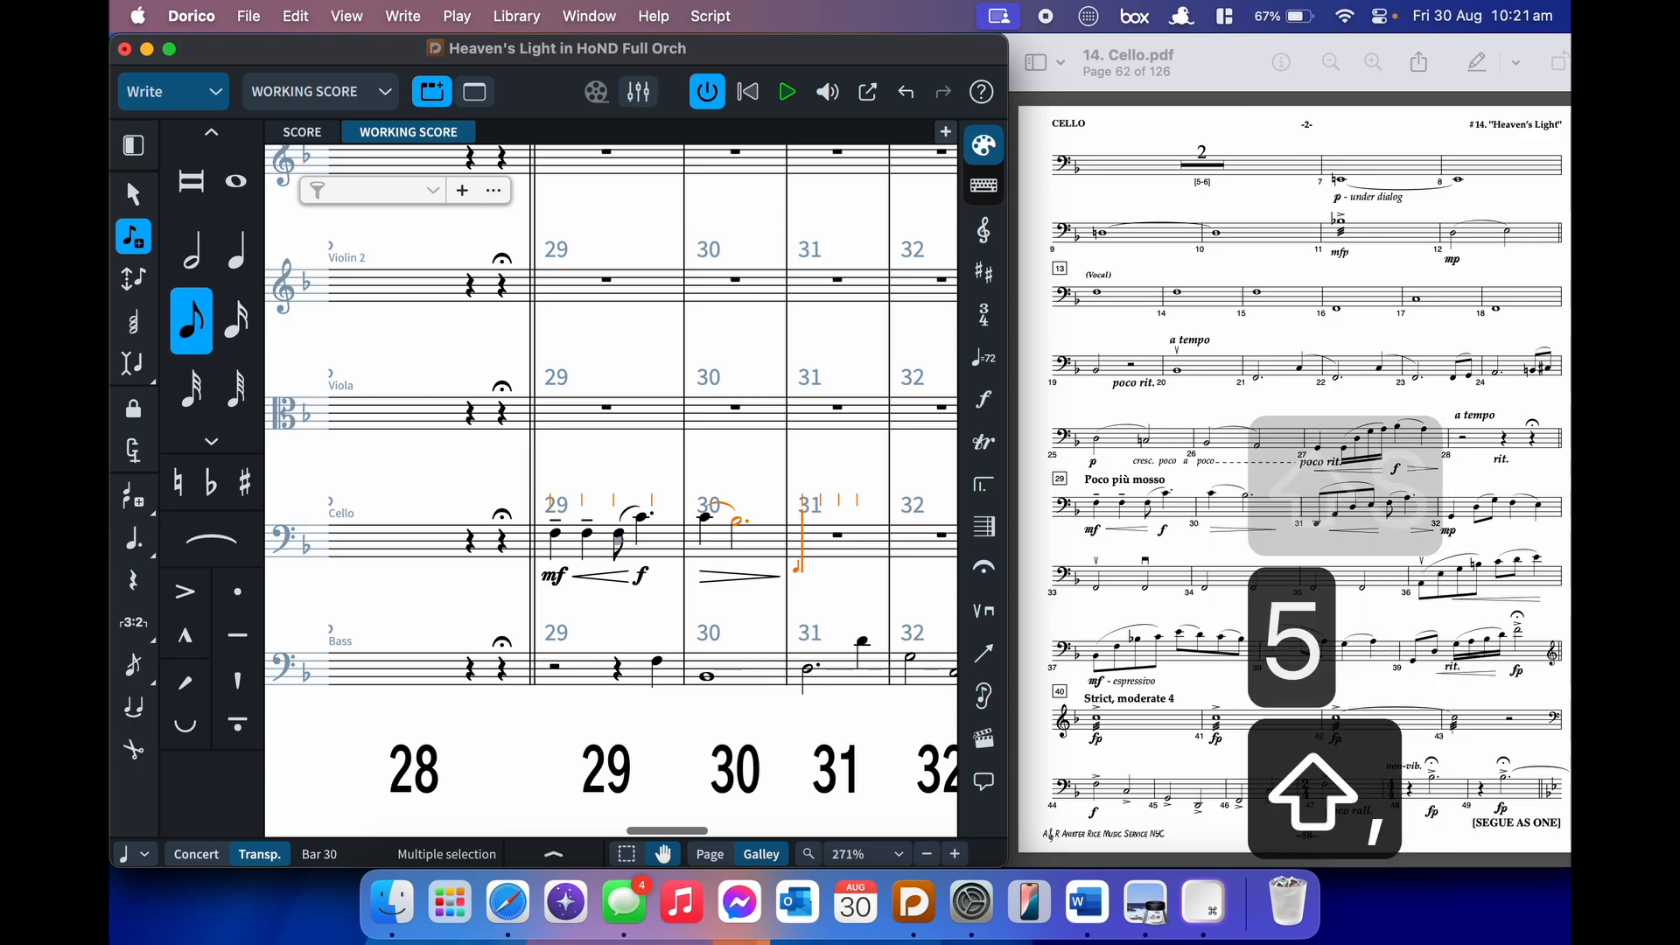
{"action": "key", "text": "ctrl+d"}
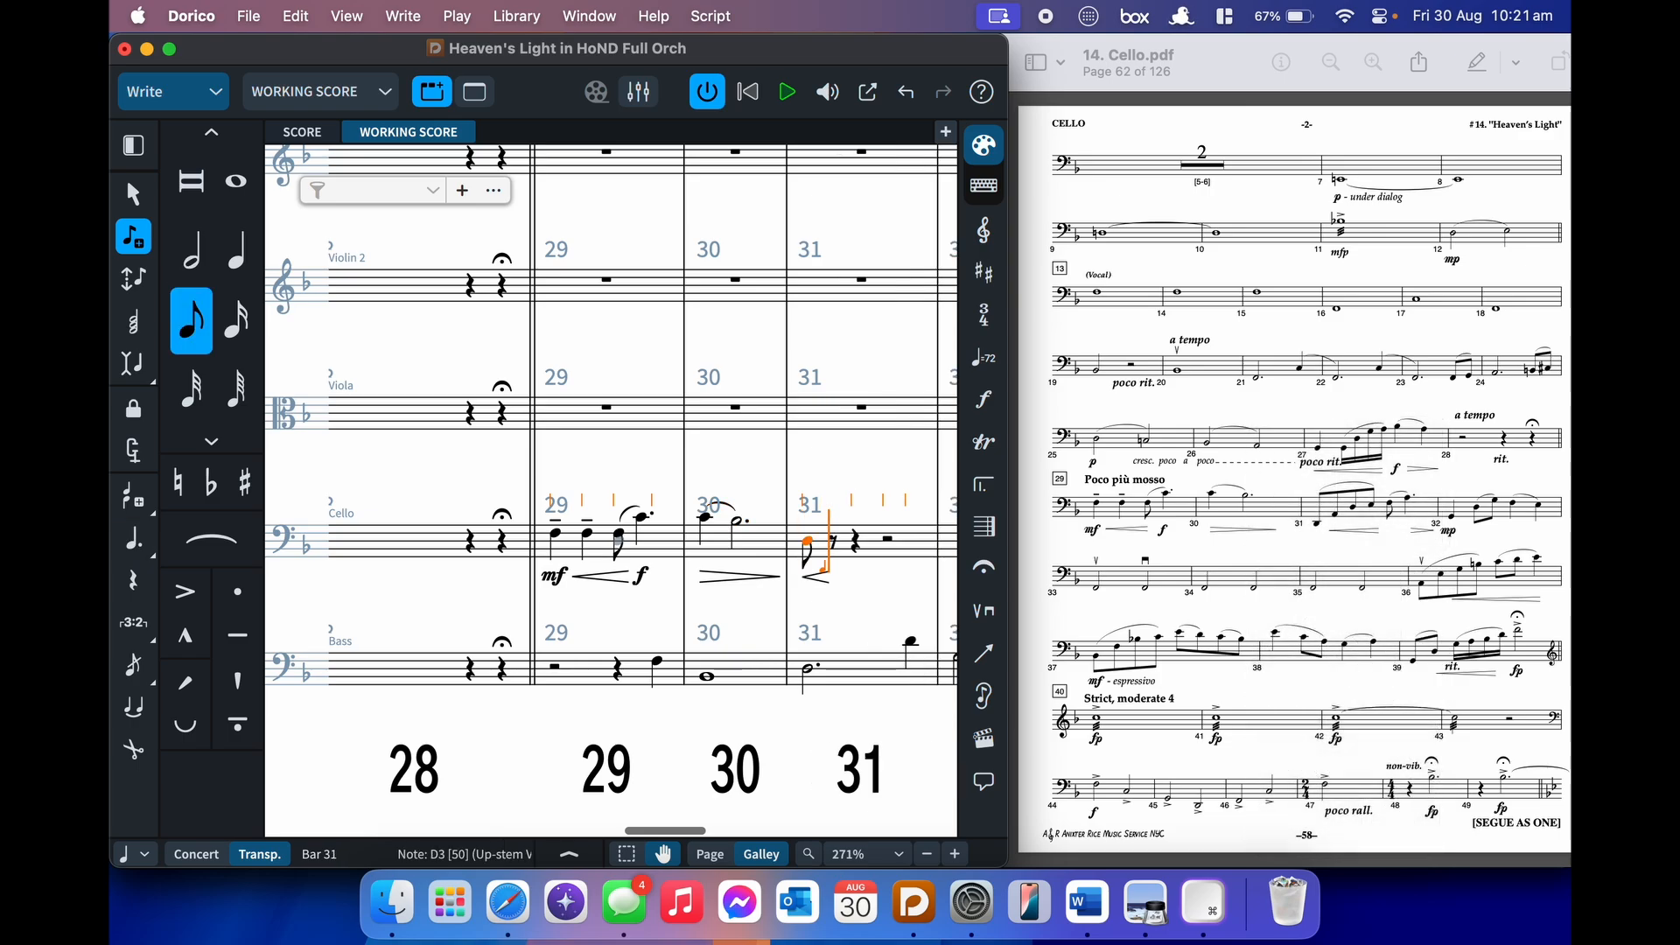
{"action": "key", "text": "alt+super+Down"}
{"action": "key", "text": "s"}
{"action": "key", "text": "alt+shift+a"}
{"action": "key", "text": "d"}
{"action": "key", "text": "e"}
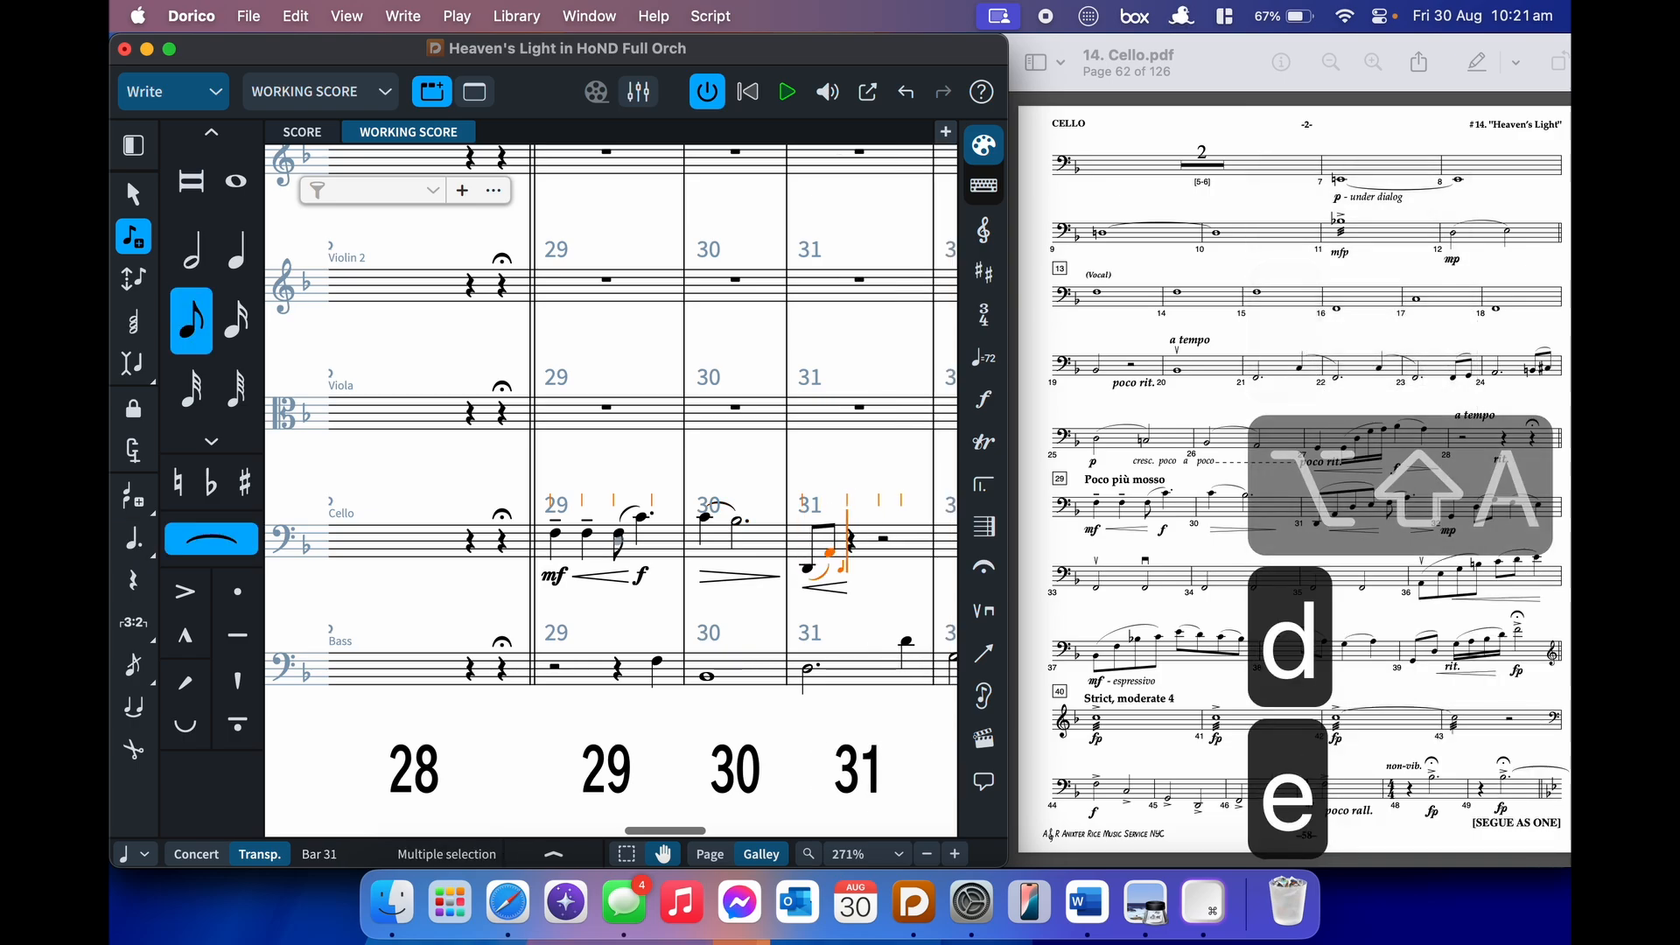
{"action": "key", "text": "shift+s"}
- Add a diminuendo and a slurred F–A pair to close bar 31
{"action": "key", "text": "shift+period"}
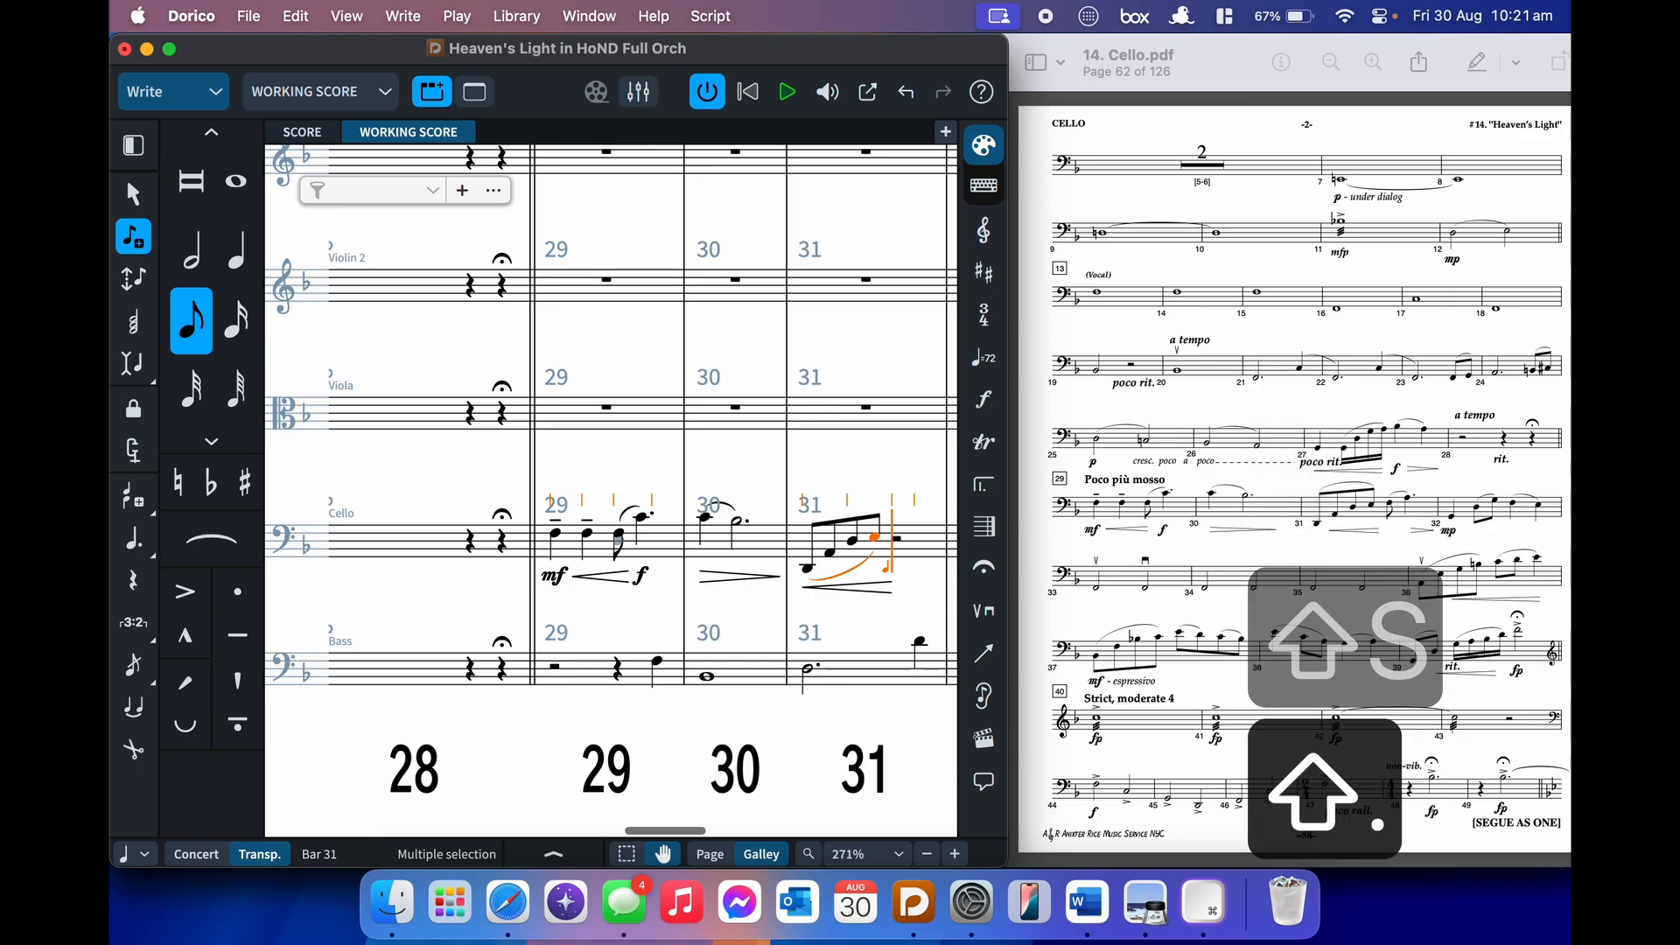
{"action": "key", "text": "f"}
{"action": "key", "text": "s"}
{"action": "key", "text": "6"}
{"action": "key", "text": "6"}
{"action": "key", "text": "a"}
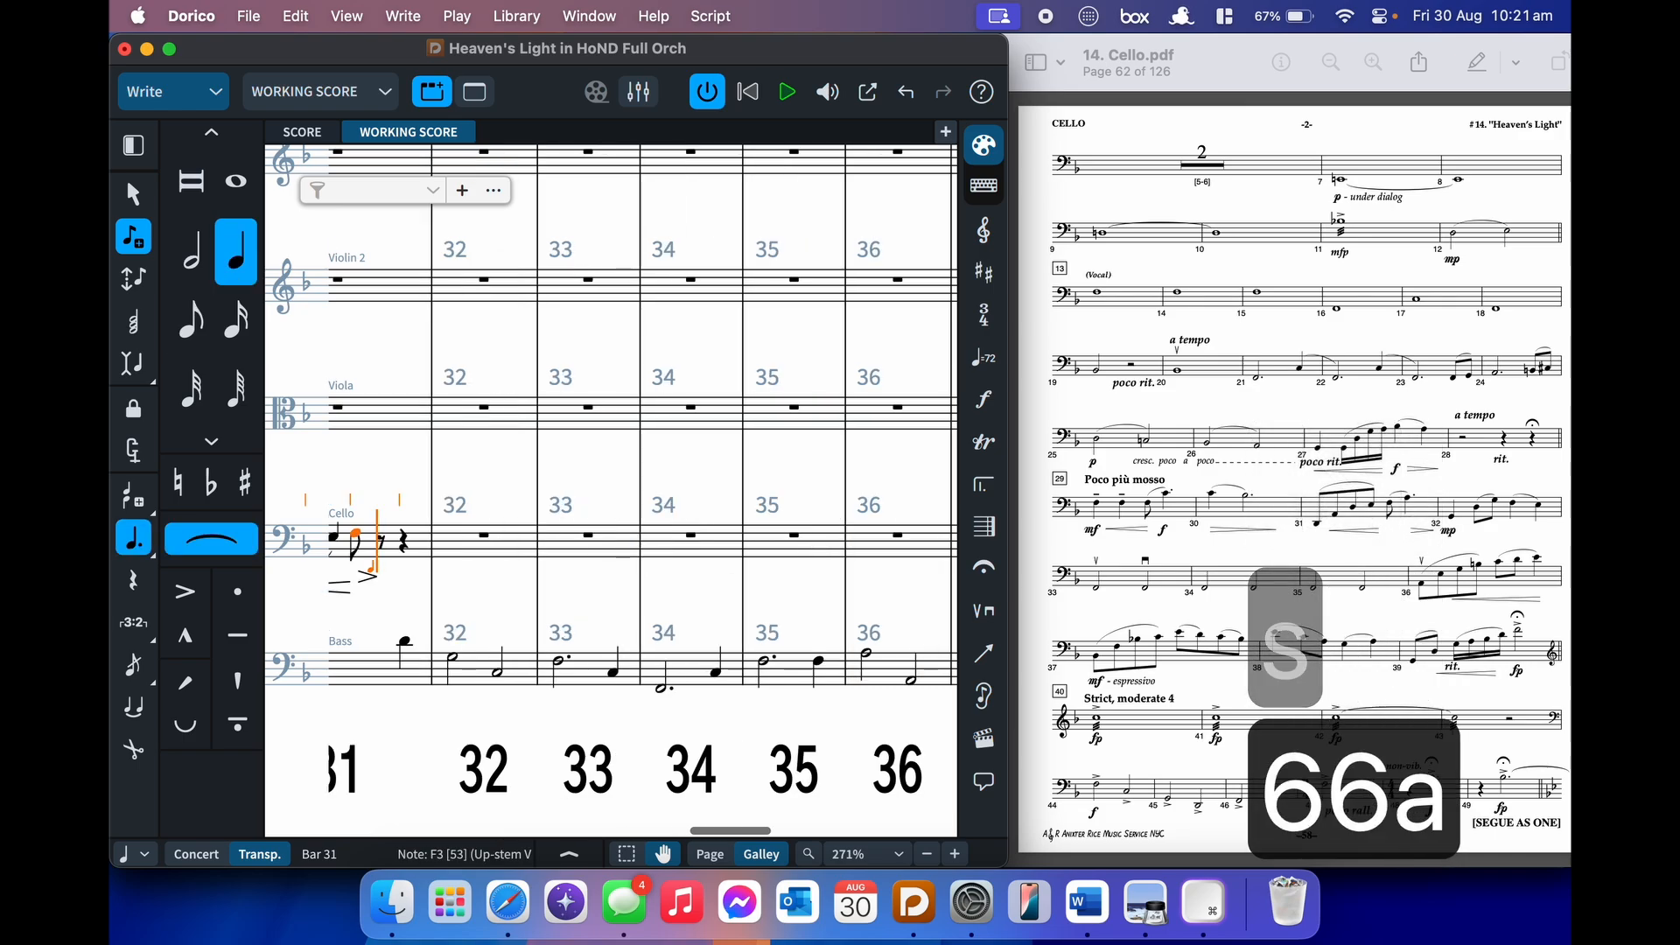
{"action": "key", "text": "shift+s"}
- Mark bar 32 mp and enter a quarter G followed by a slurred D–G eighth pair
{"action": "key", "text": "shift+d"}
{"action": "type", "text": "mp"}
{"action": "key", "text": "Return"}
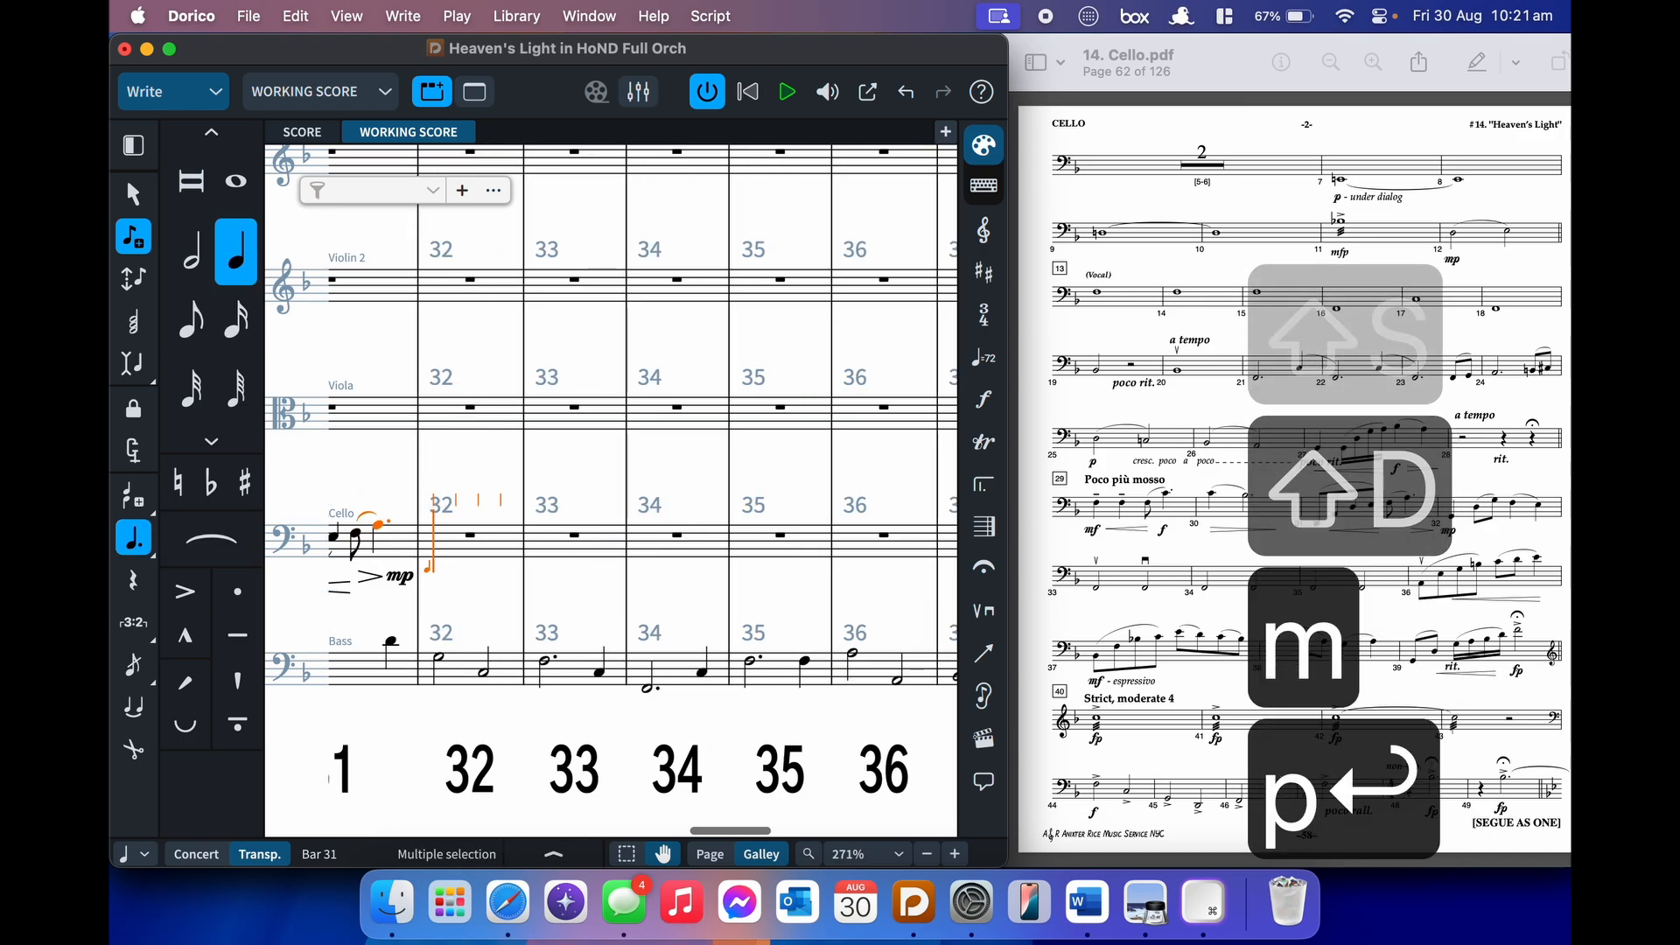
{"action": "key", "text": "6"}
{"action": "key", "text": "ctrl+g"}
{"action": "key", "text": "5"}
{"action": "key", "text": "alt+shift+d"}
{"action": "key", "text": "s"}
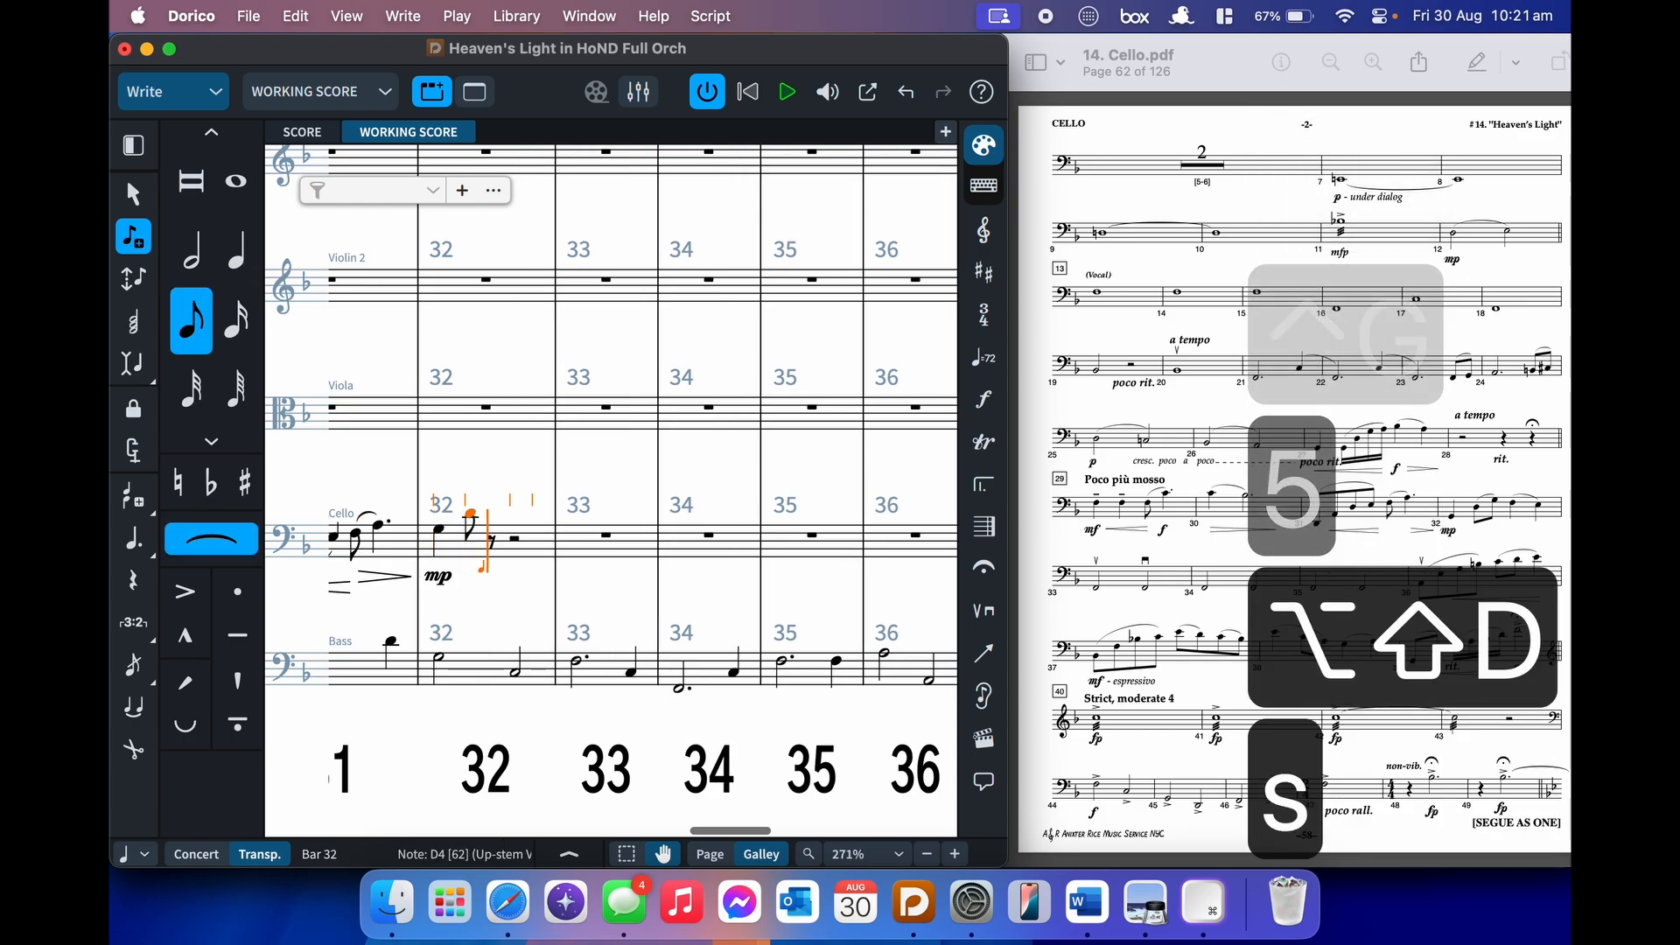
{"action": "key", "text": "g"}
{"action": "key", "text": "shift+s"}
- Finish bar 32 with a slurred F–E quarter-note pair
{"action": "key", "text": "6"}
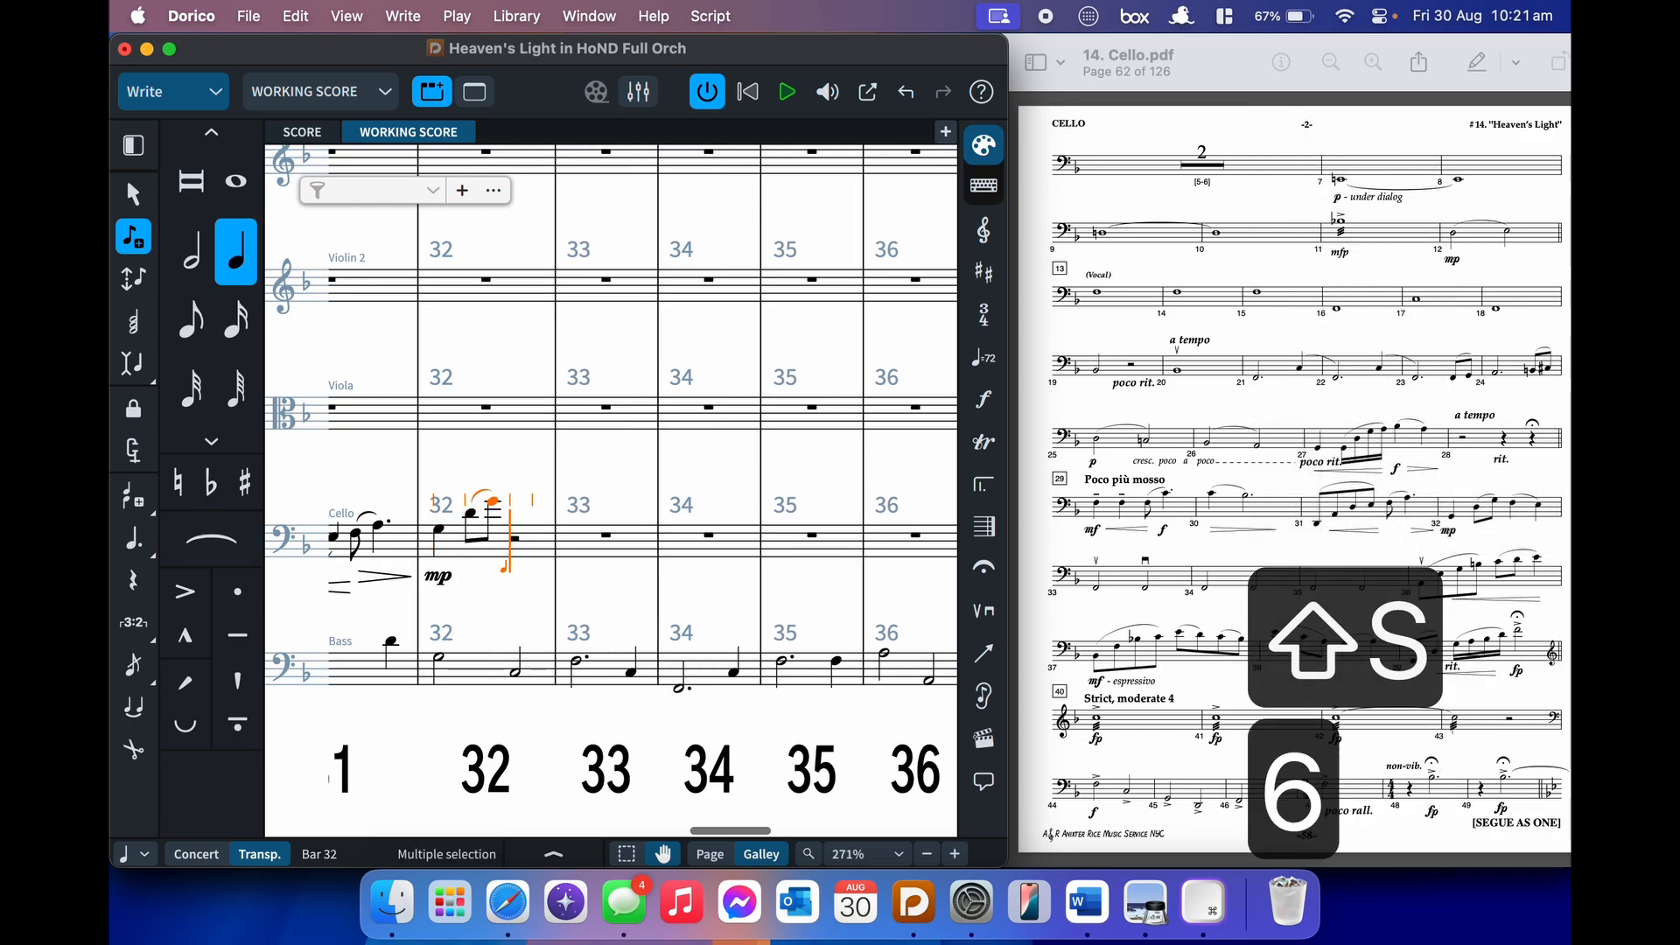
{"action": "key", "text": "ctrl+f"}
{"action": "key", "text": "s"}
{"action": "key", "text": "e"}
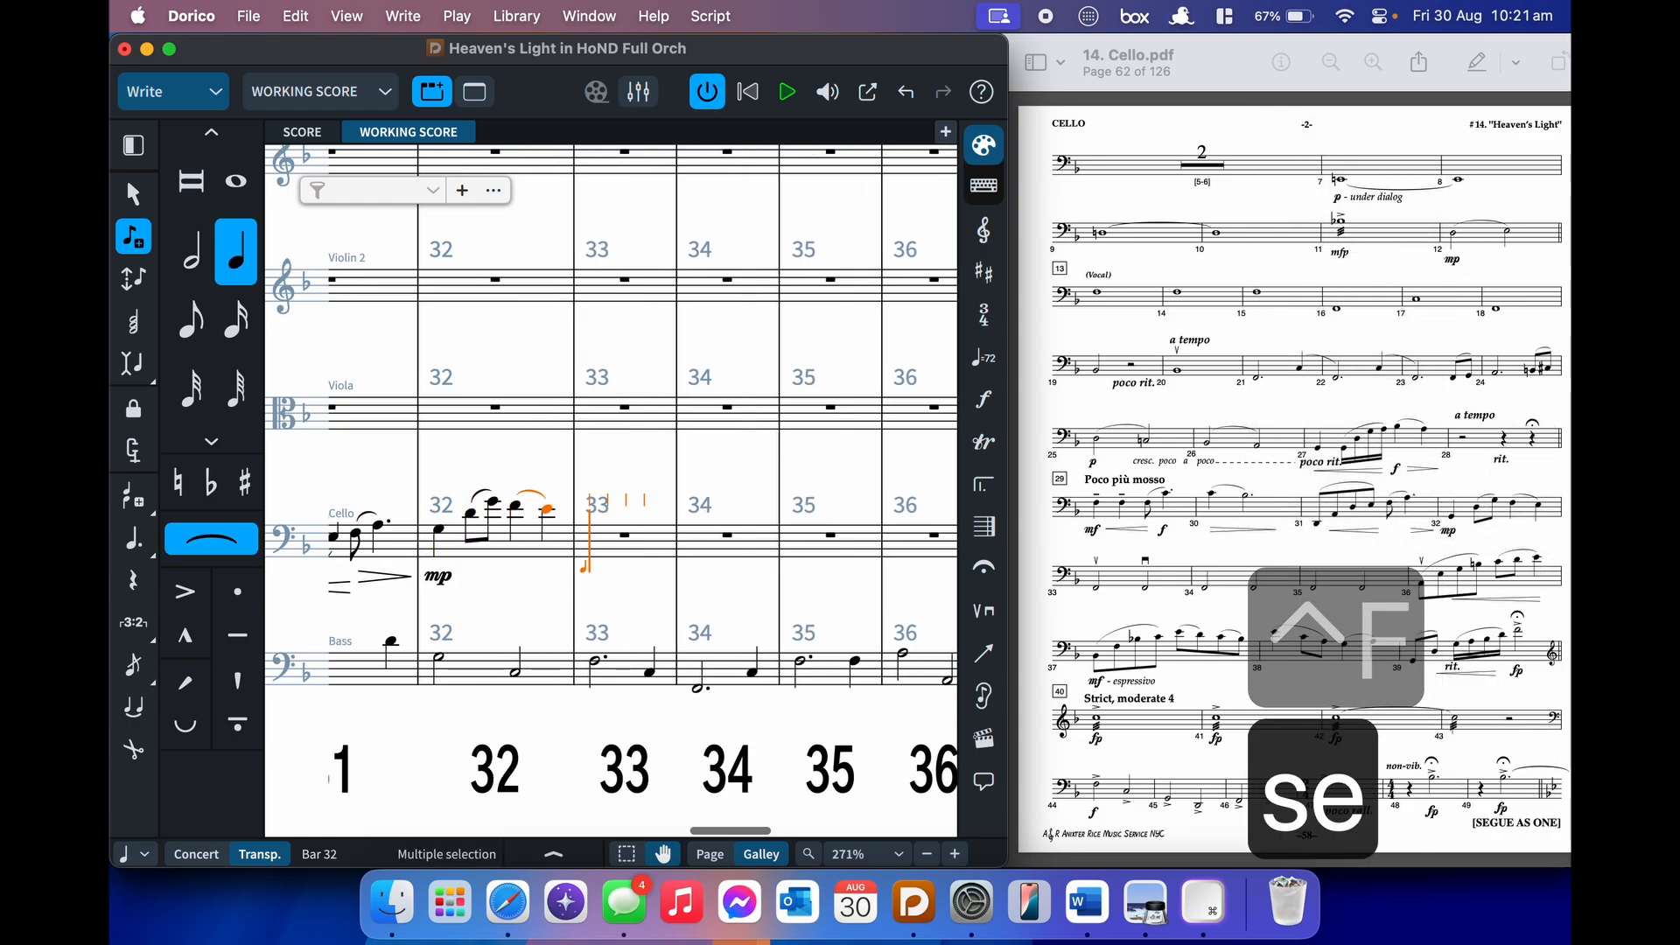
{"action": "key", "text": "shift+s"}
- In bar 33, add an up-bow, a low F half note two octaves down, then a down-bow
{"action": "key", "text": "6"}
{"action": "key", "text": "7"}
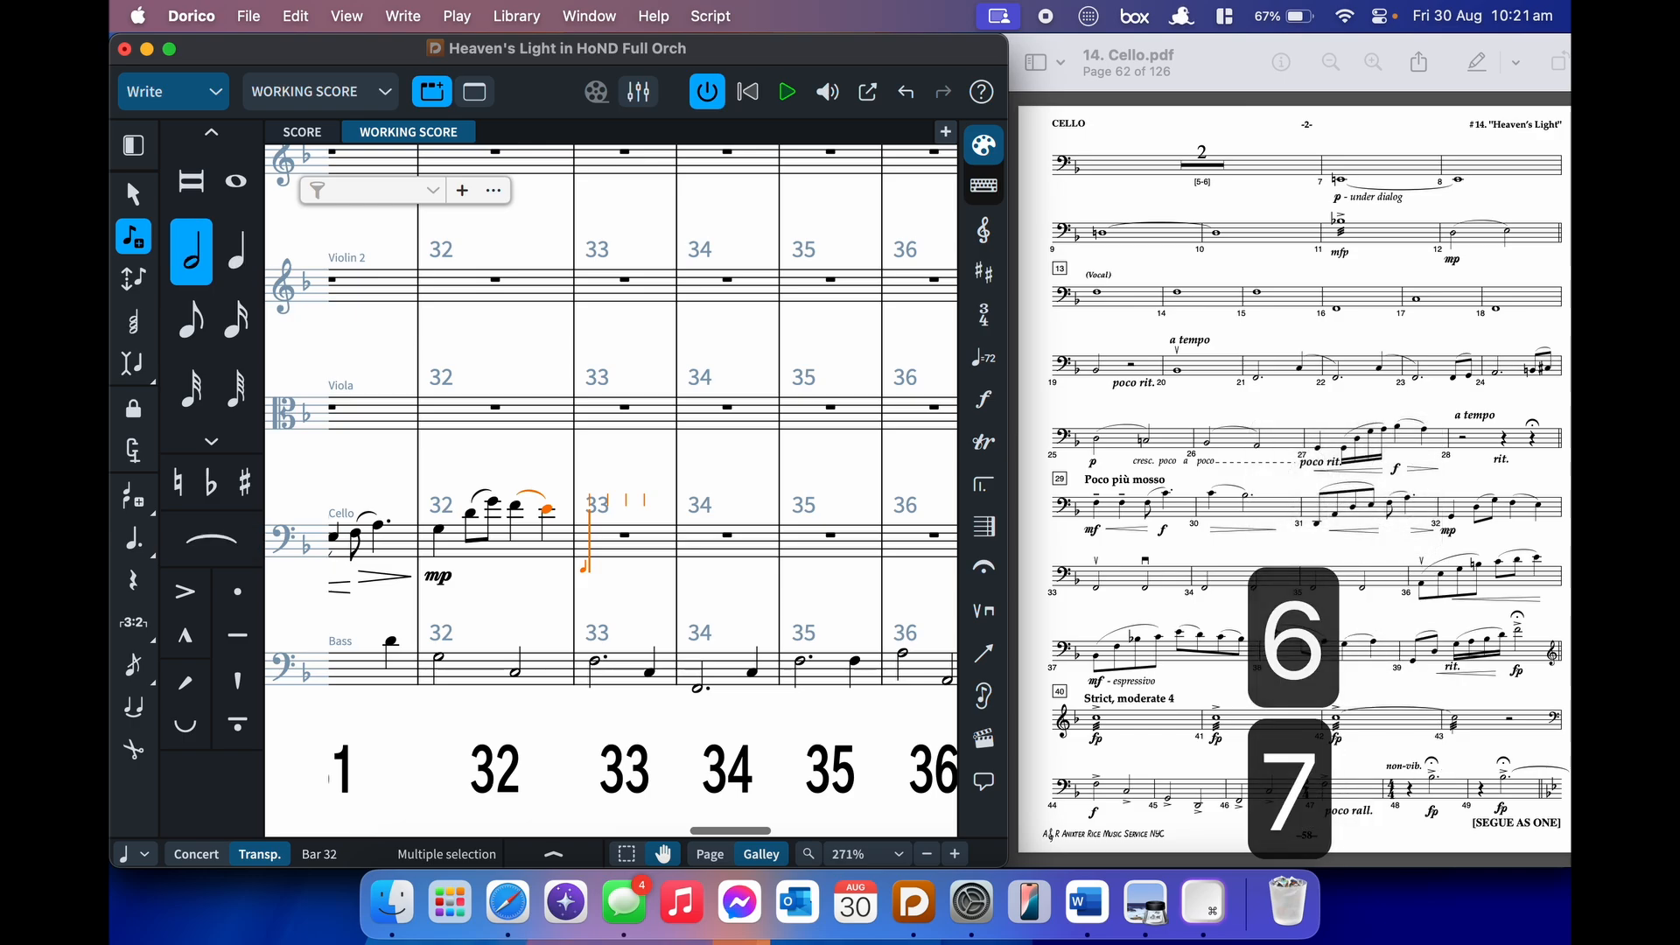
{"action": "key", "text": "shift+p"}
{"action": "type", "text": "upbo"}
{"action": "key", "text": "Down"}
{"action": "key", "text": "Return"}
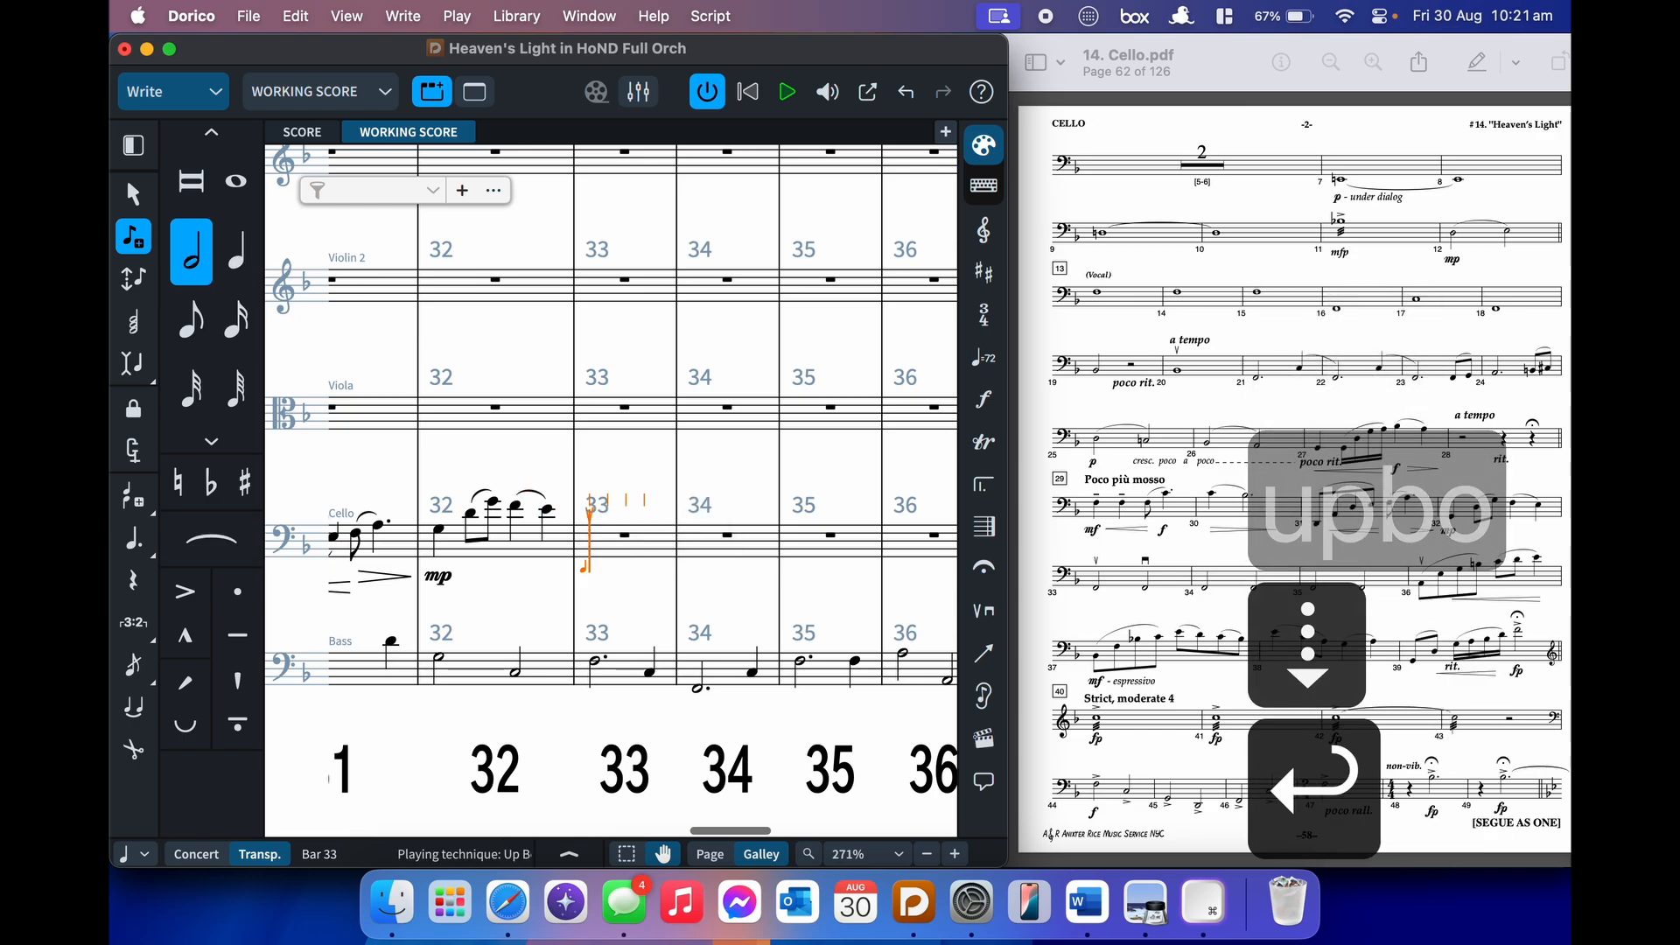
{"action": "key", "text": "ctrl+f"}
{"action": "key", "text": "alt+cmd+Down"}
{"action": "key", "text": "alt+super+Down"}
{"action": "key", "text": "shift+p"}
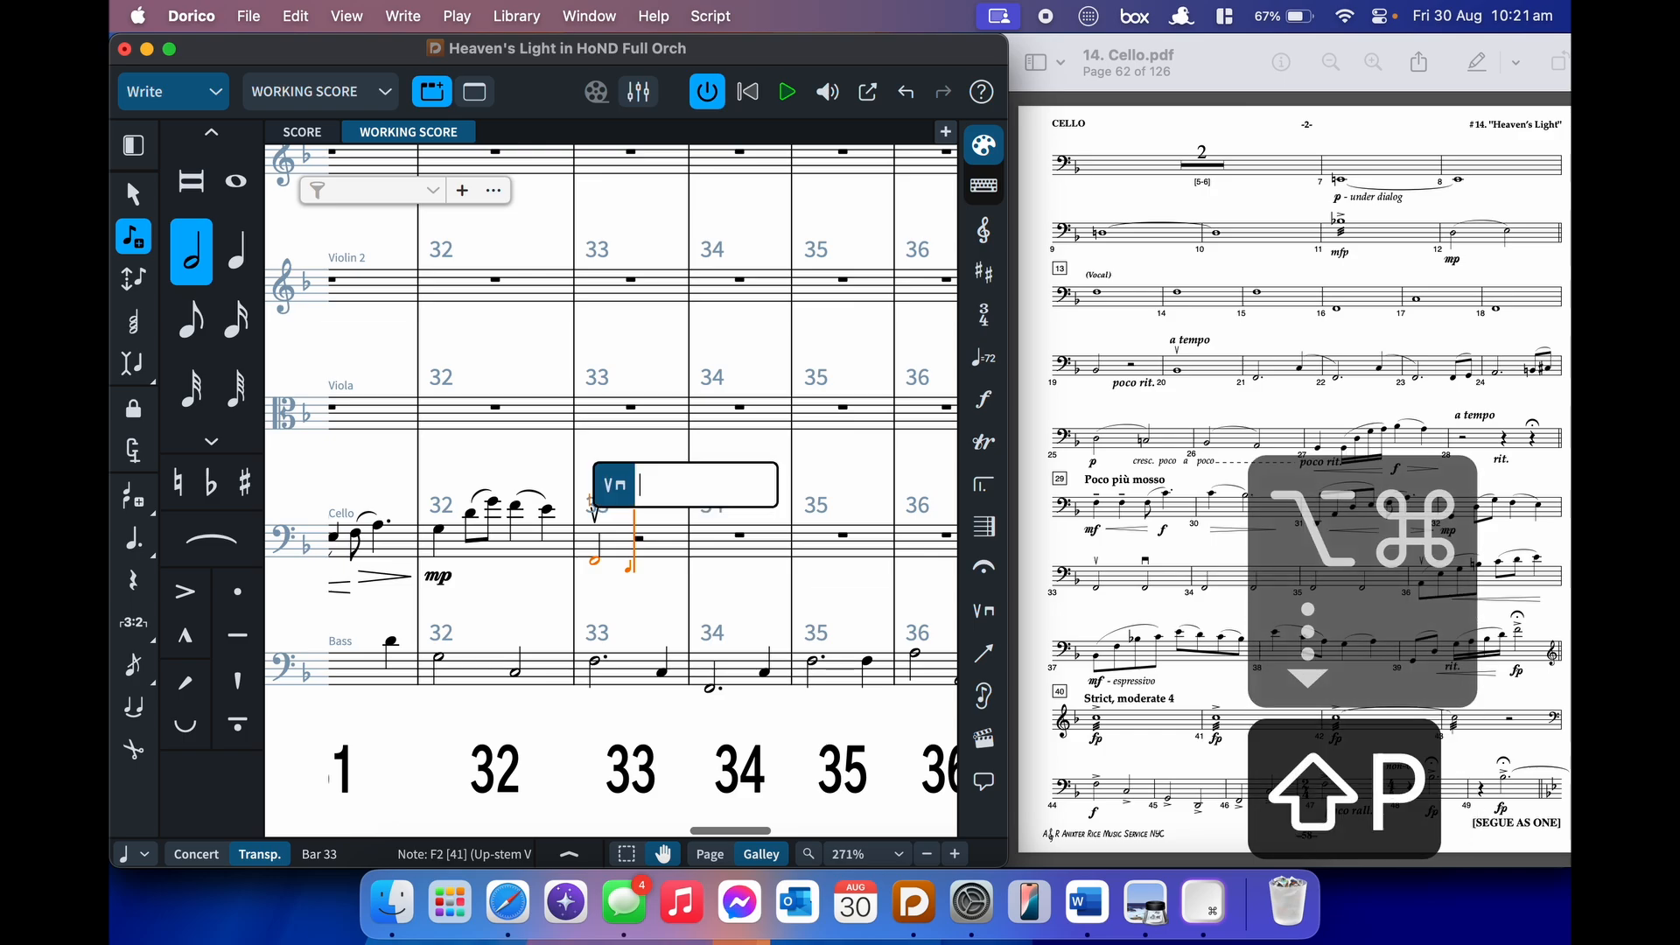
{"action": "type", "text": "down"}
{"action": "key", "text": "Down"}
{"action": "key", "text": "Return"}
- Fill cello bars 33–35 with F half notes
{"action": "key", "text": "f"}
{"action": "key", "text": "f"}
{"action": "key", "text": "f"}
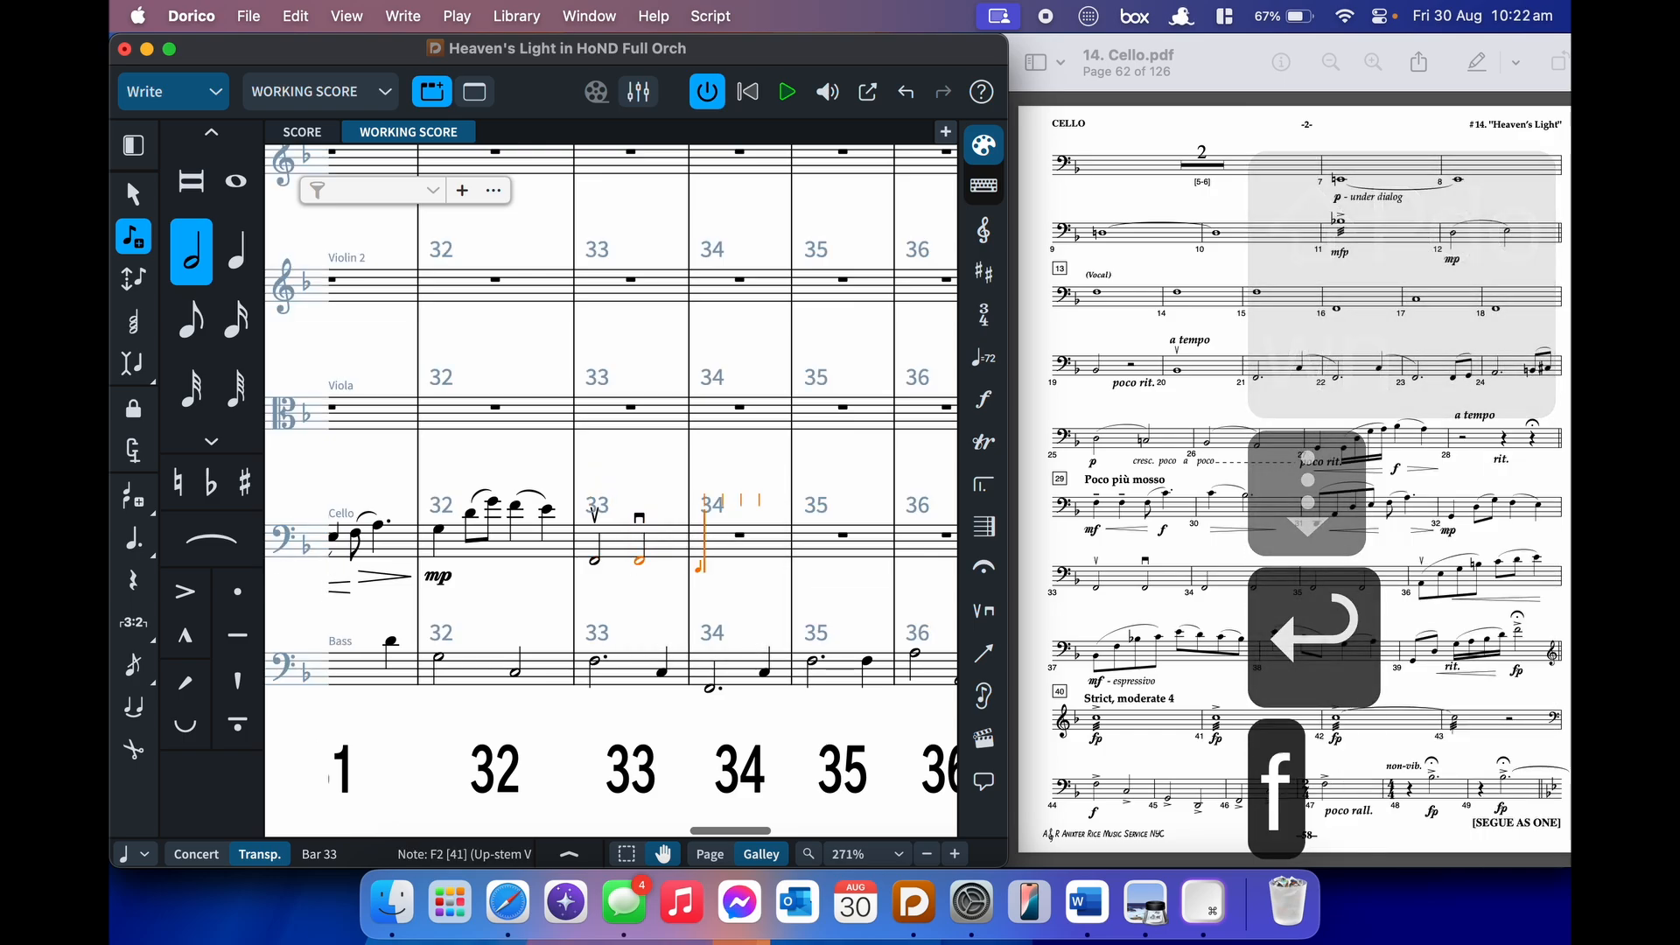
{"action": "key", "text": "f"}
{"action": "key", "text": "f"}
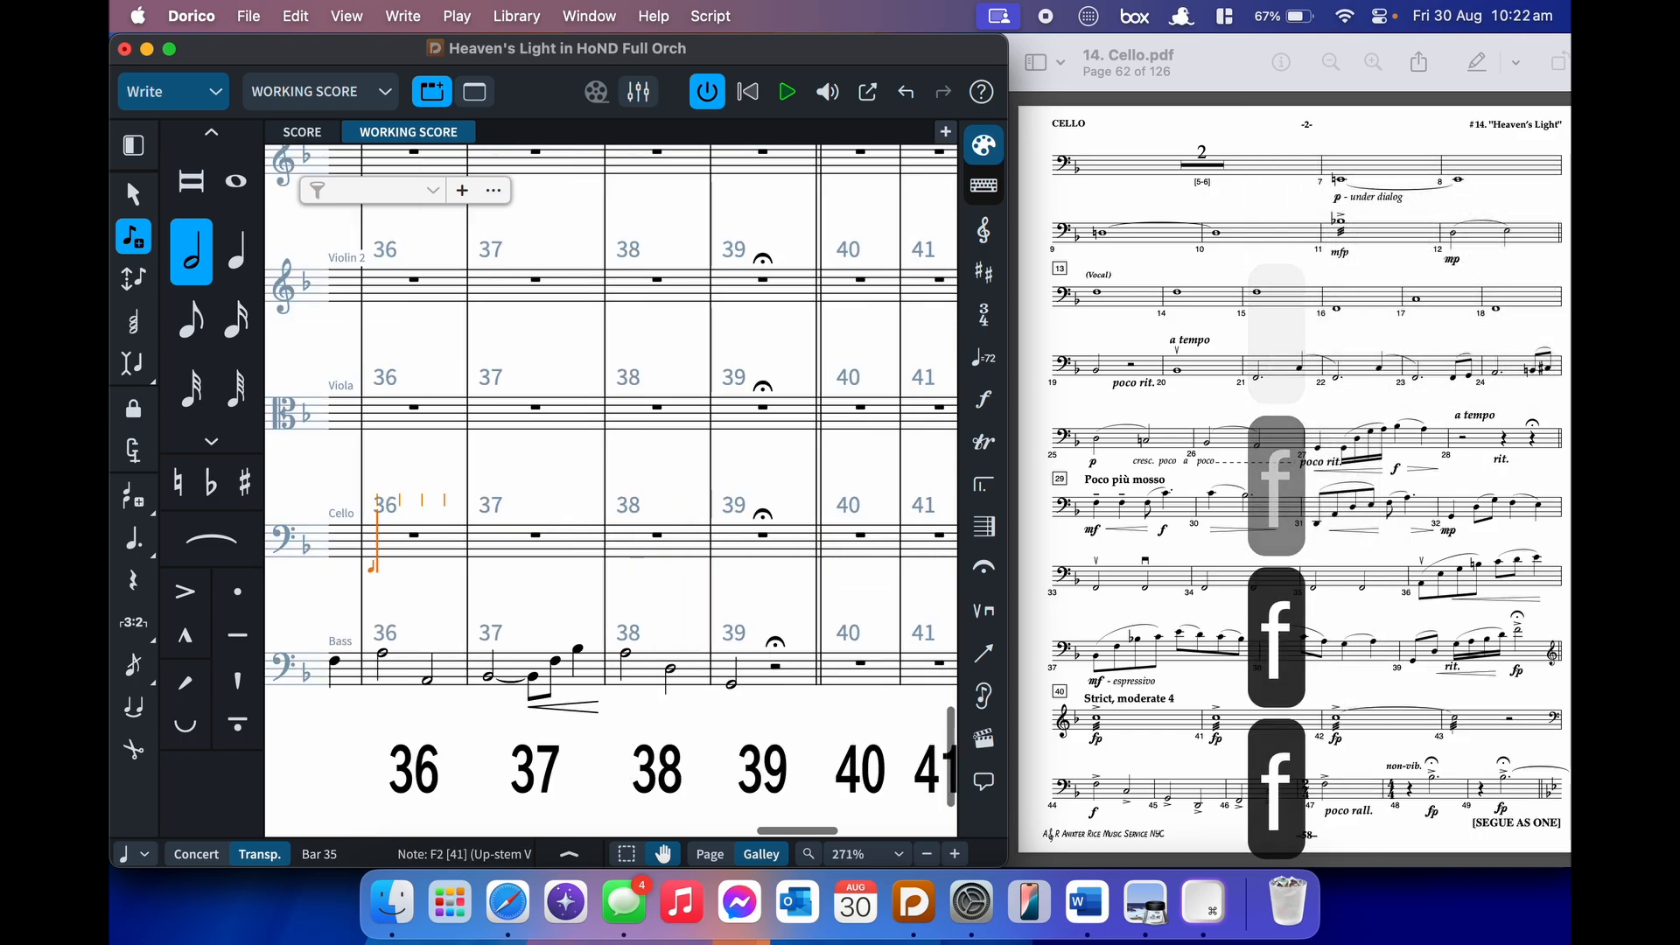
{"action": "key", "text": "5"}
- Add an up-bow playing technique at bar 36
{"action": "key", "text": "shift+p"}
{"action": "type", "text": "upbi"}
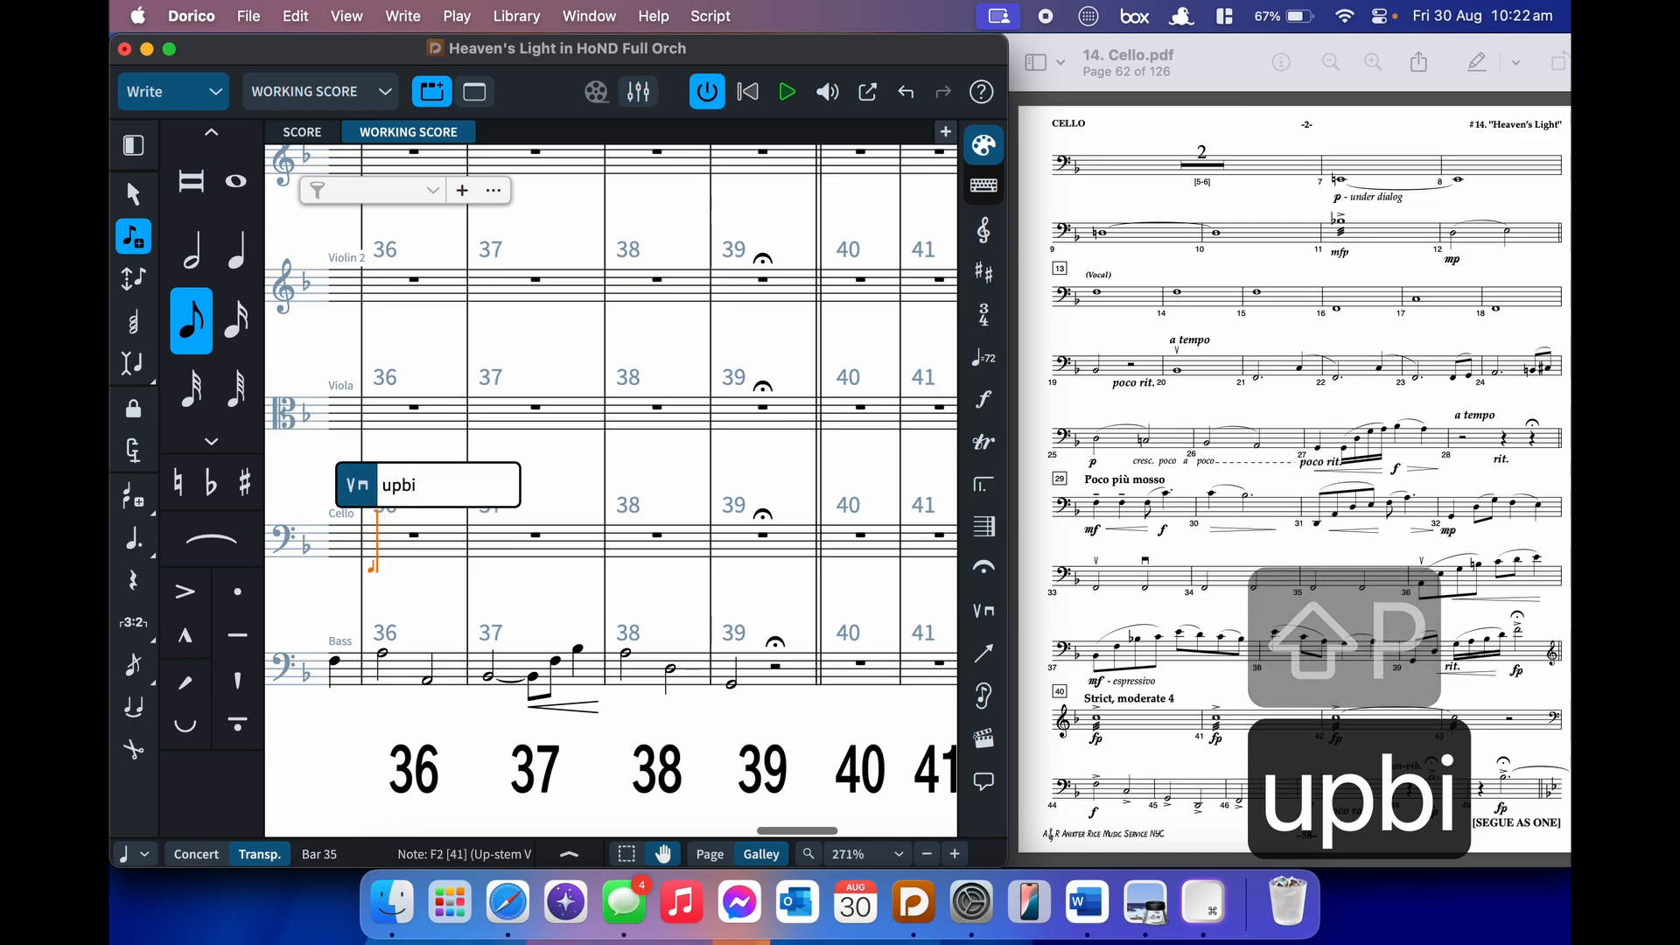
{"action": "key", "text": "BackSpace"}
{"action": "type", "text": "o"}
{"action": "key", "text": "Down"}
{"action": "key", "text": "Return"}
- Enter the bar 36 eighth-note run A, E, G, B under a slur
{"action": "key", "text": "shift+comma"}
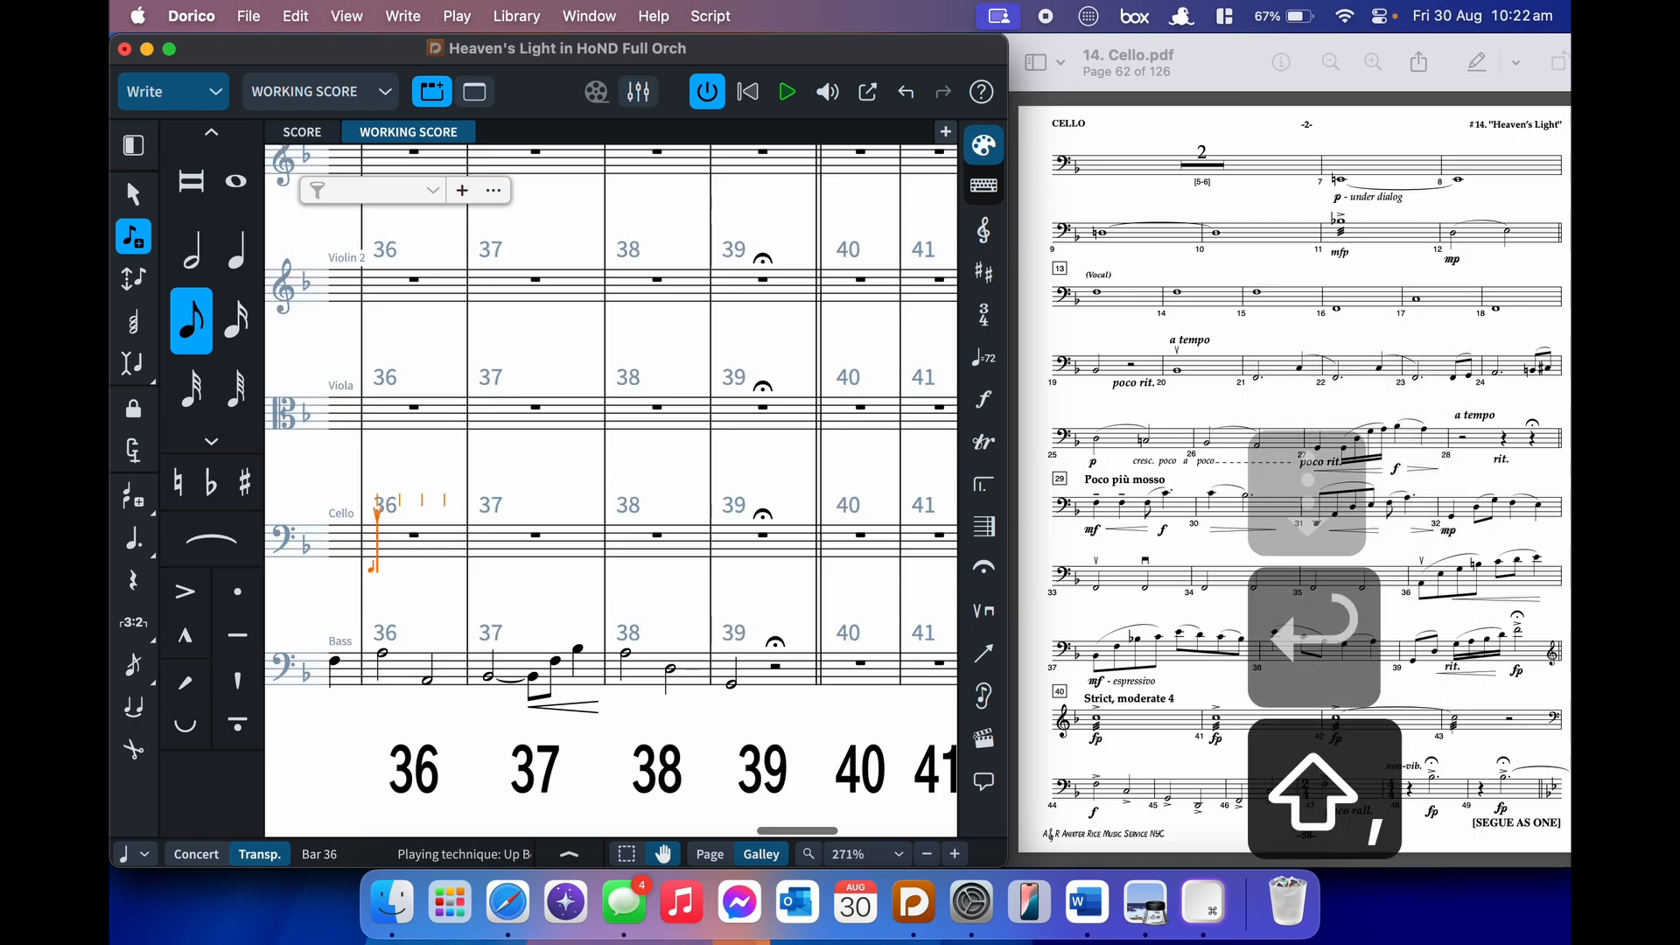
{"action": "key", "text": "a"}
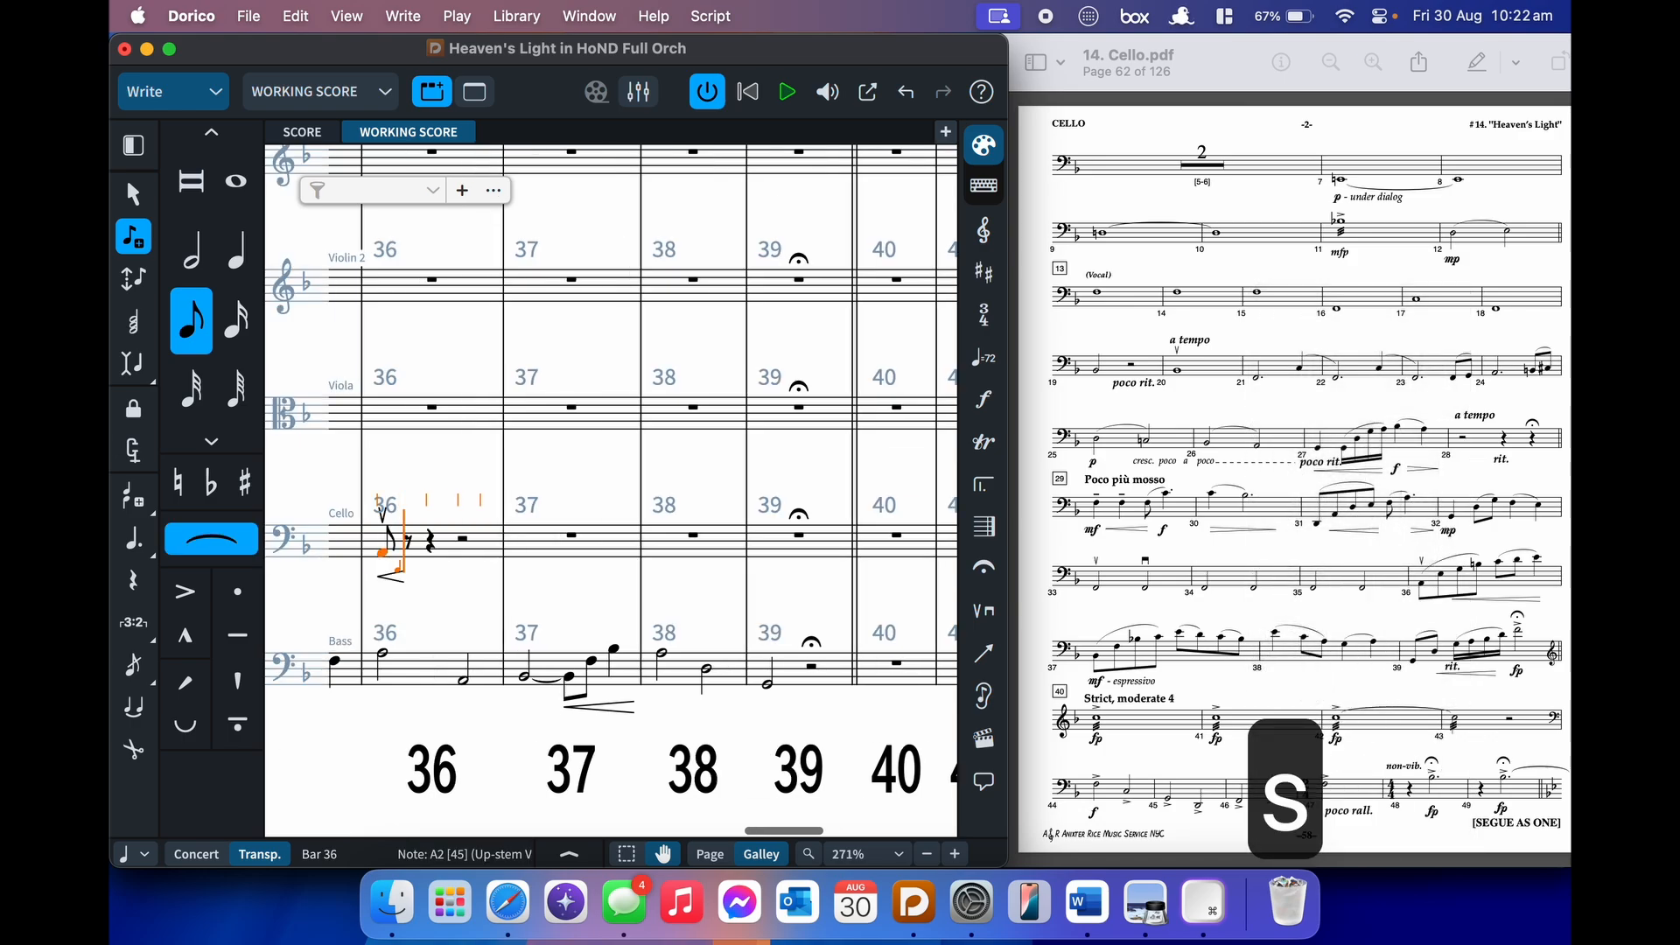
{"action": "key", "text": "alt+shift+e"}
{"action": "key", "text": "g"}
{"action": "key", "text": "0"}
{"action": "key", "text": "b"}
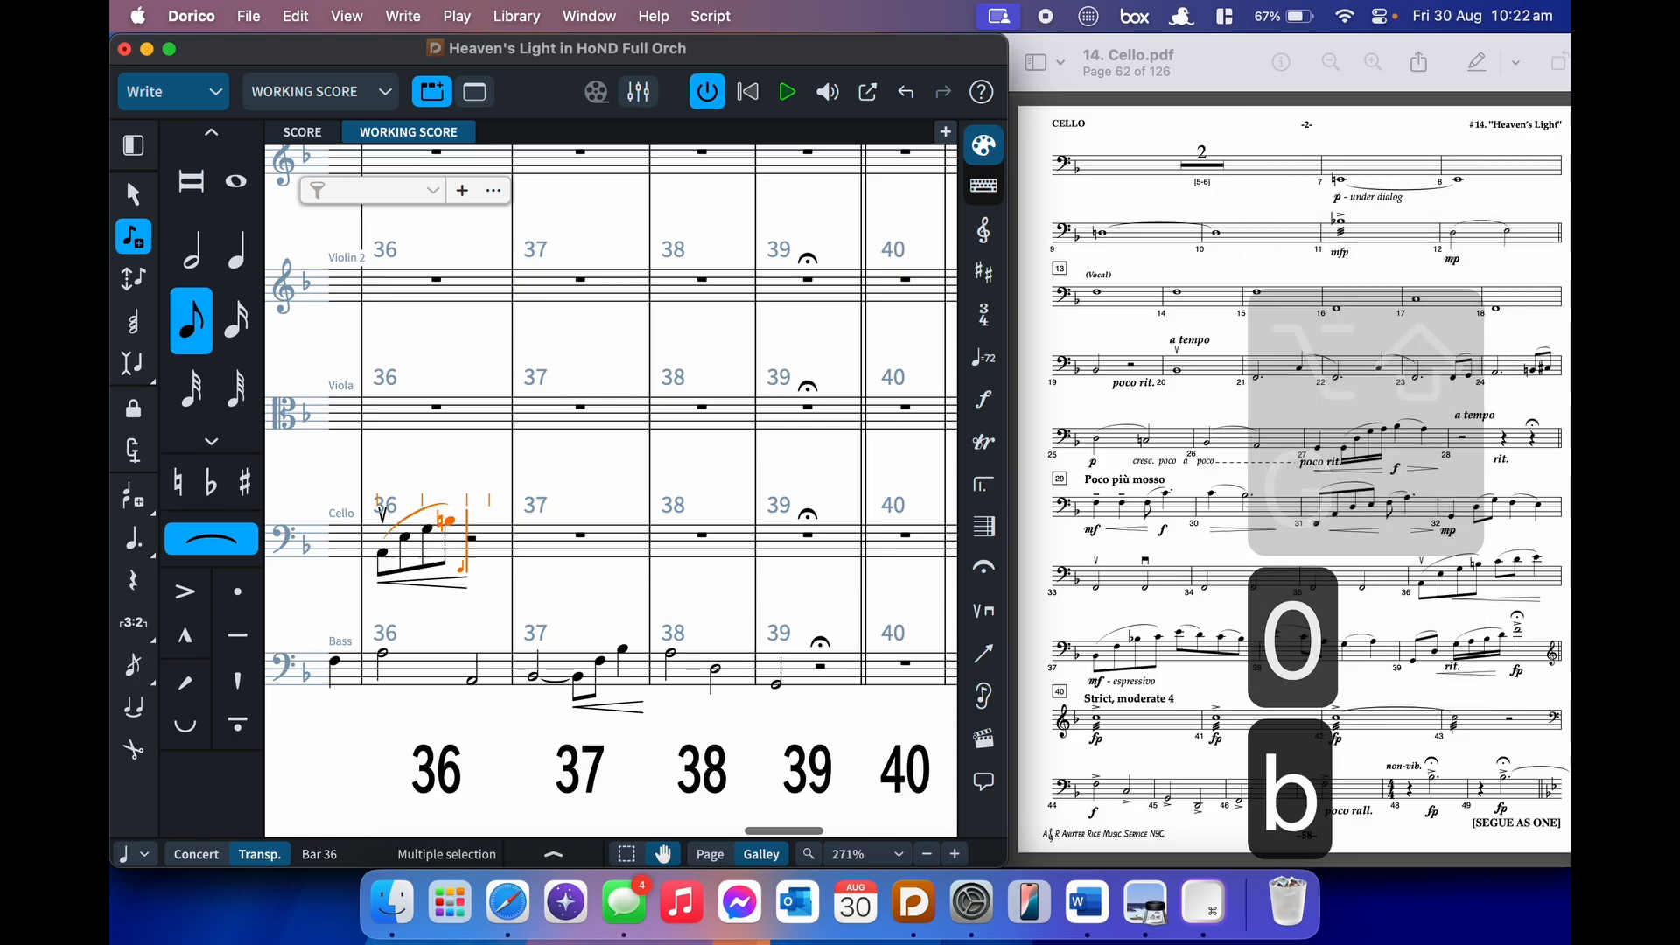
{"action": "key", "text": "shift+s"}
{"action": "key", "text": "shift+c"}
{"action": "key", "text": "Escape"}
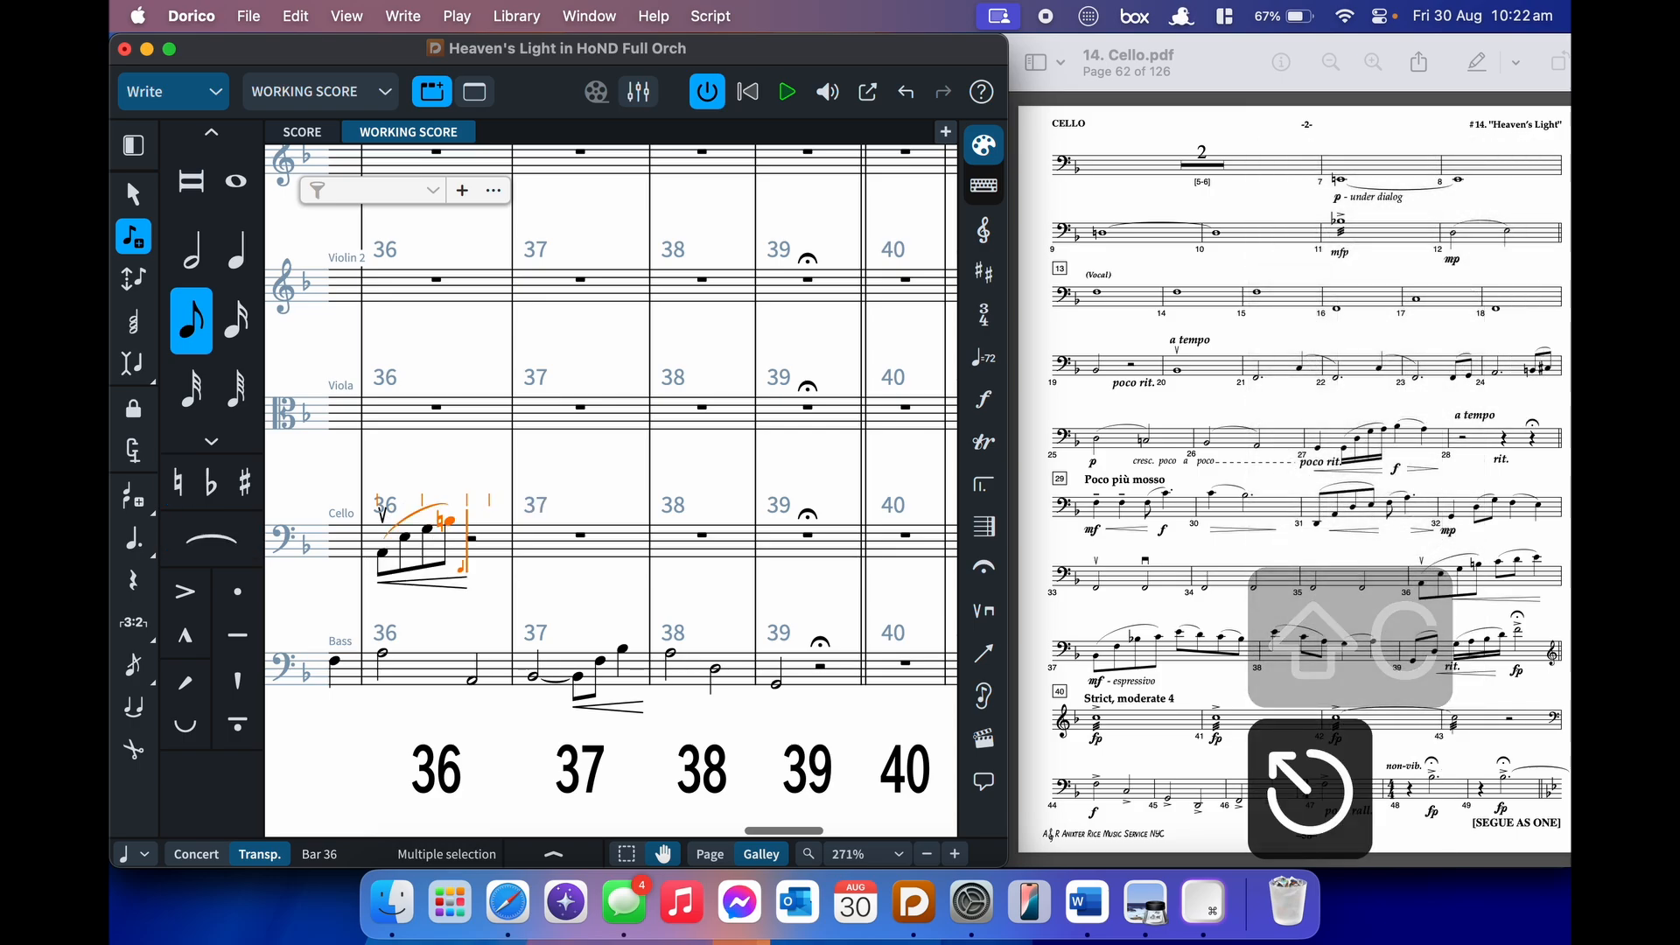
- Finish bar 36 with a slur from C to a quarter-note E
{"action": "key", "text": "c"}
{"action": "key", "text": "s"}
{"action": "key", "text": "6"}
{"action": "key", "text": "e"}
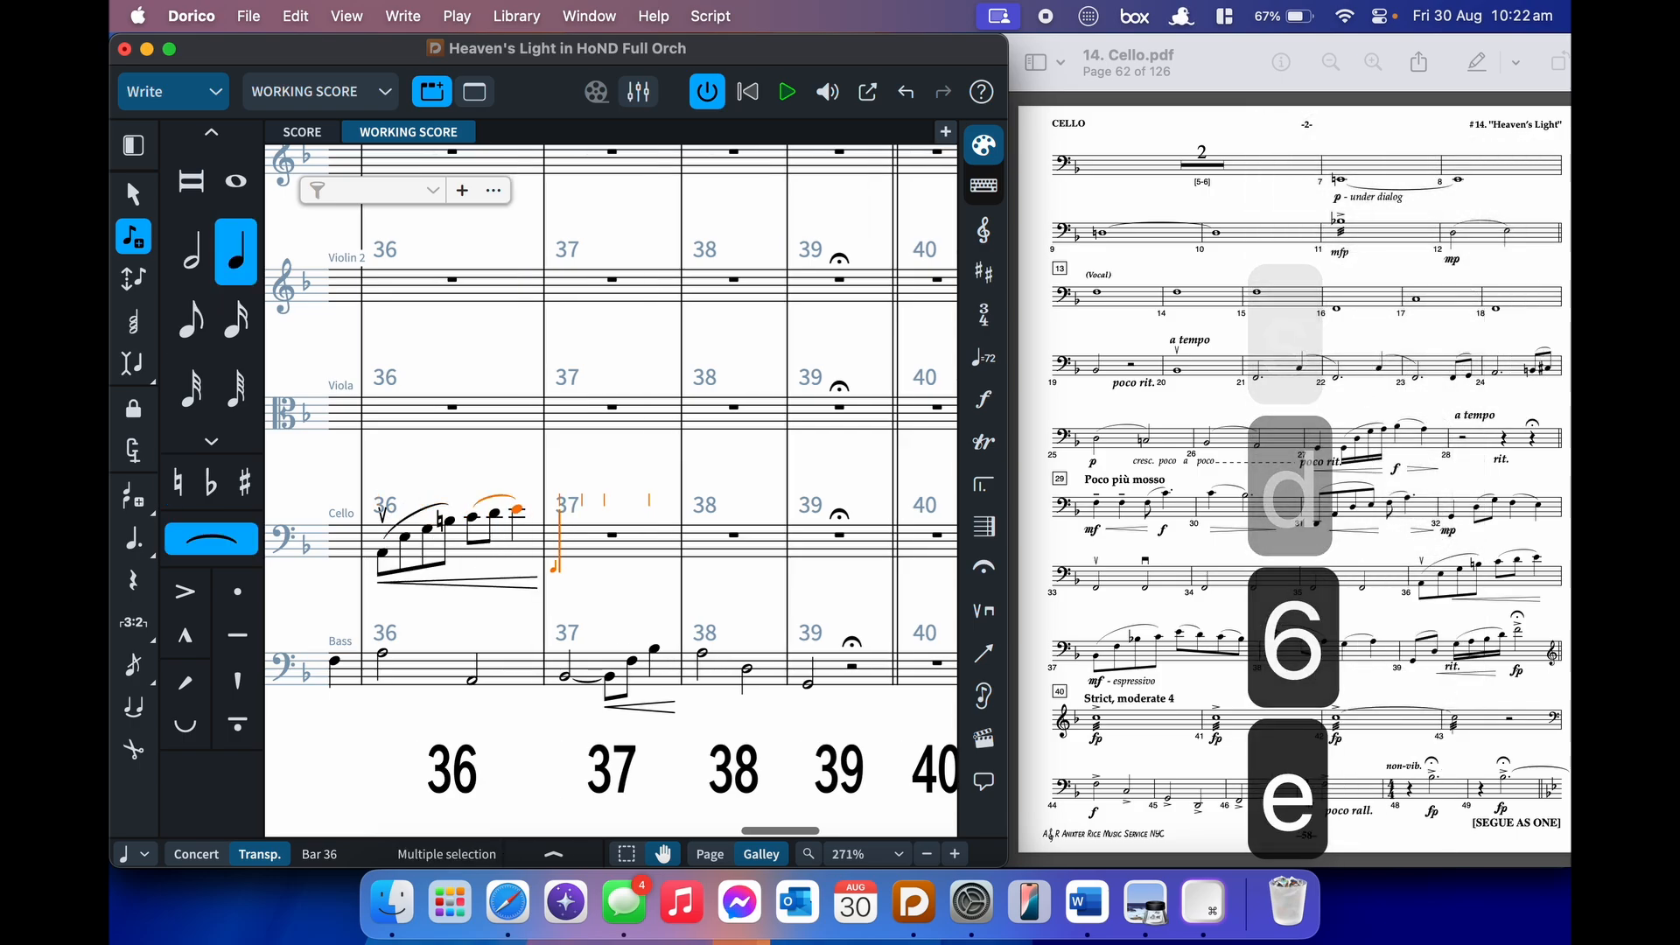
{"action": "key", "text": "shift+s"}
- Mark bar 37 mf espressivo and begin its slurred eighths from a low B-flat
{"action": "key", "text": "shift+d"}
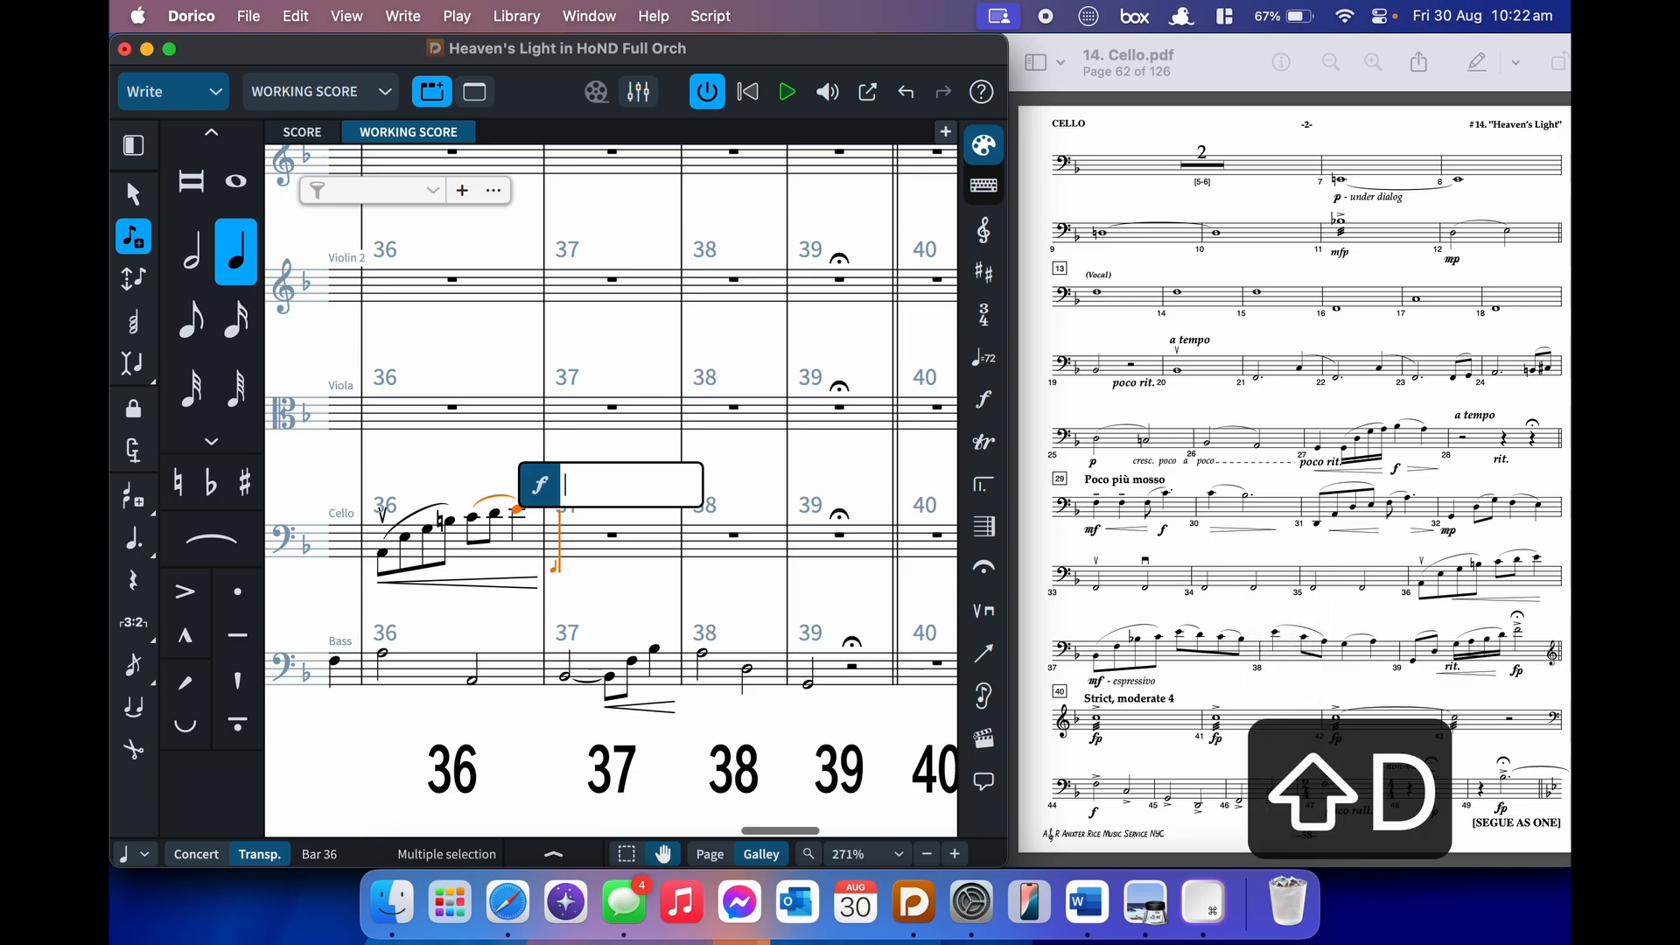
{"action": "type", "text": "mf espressivo"}
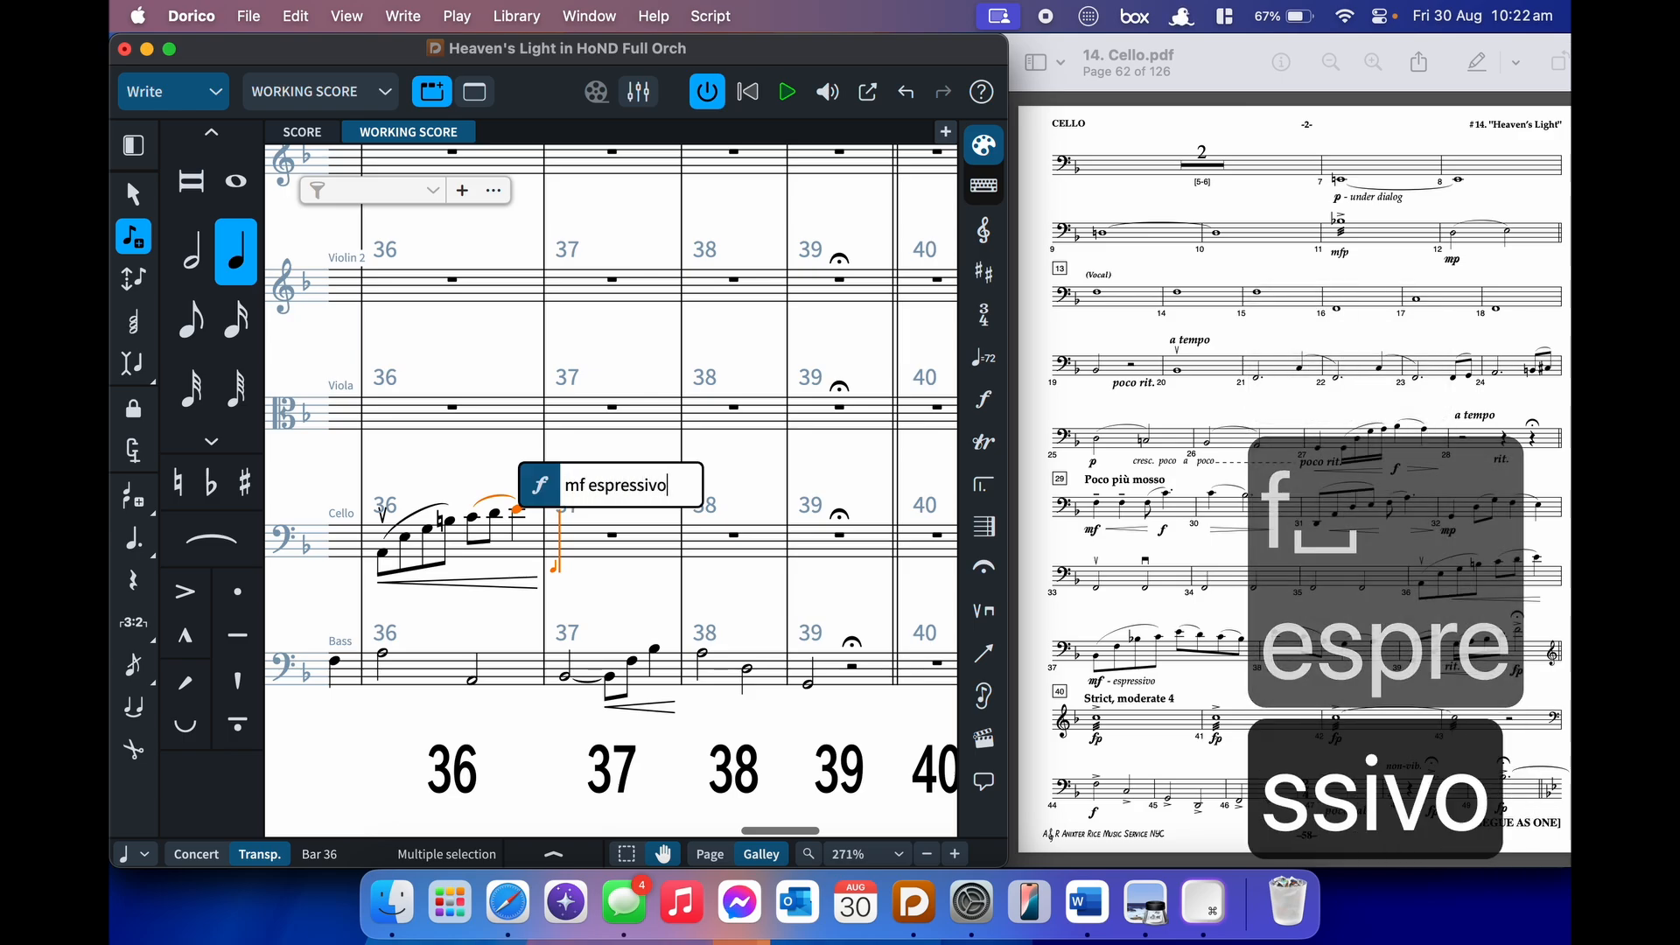
{"action": "key", "text": "Return"}
{"action": "key", "text": "5"}
{"action": "key", "text": "ctrl+b"}
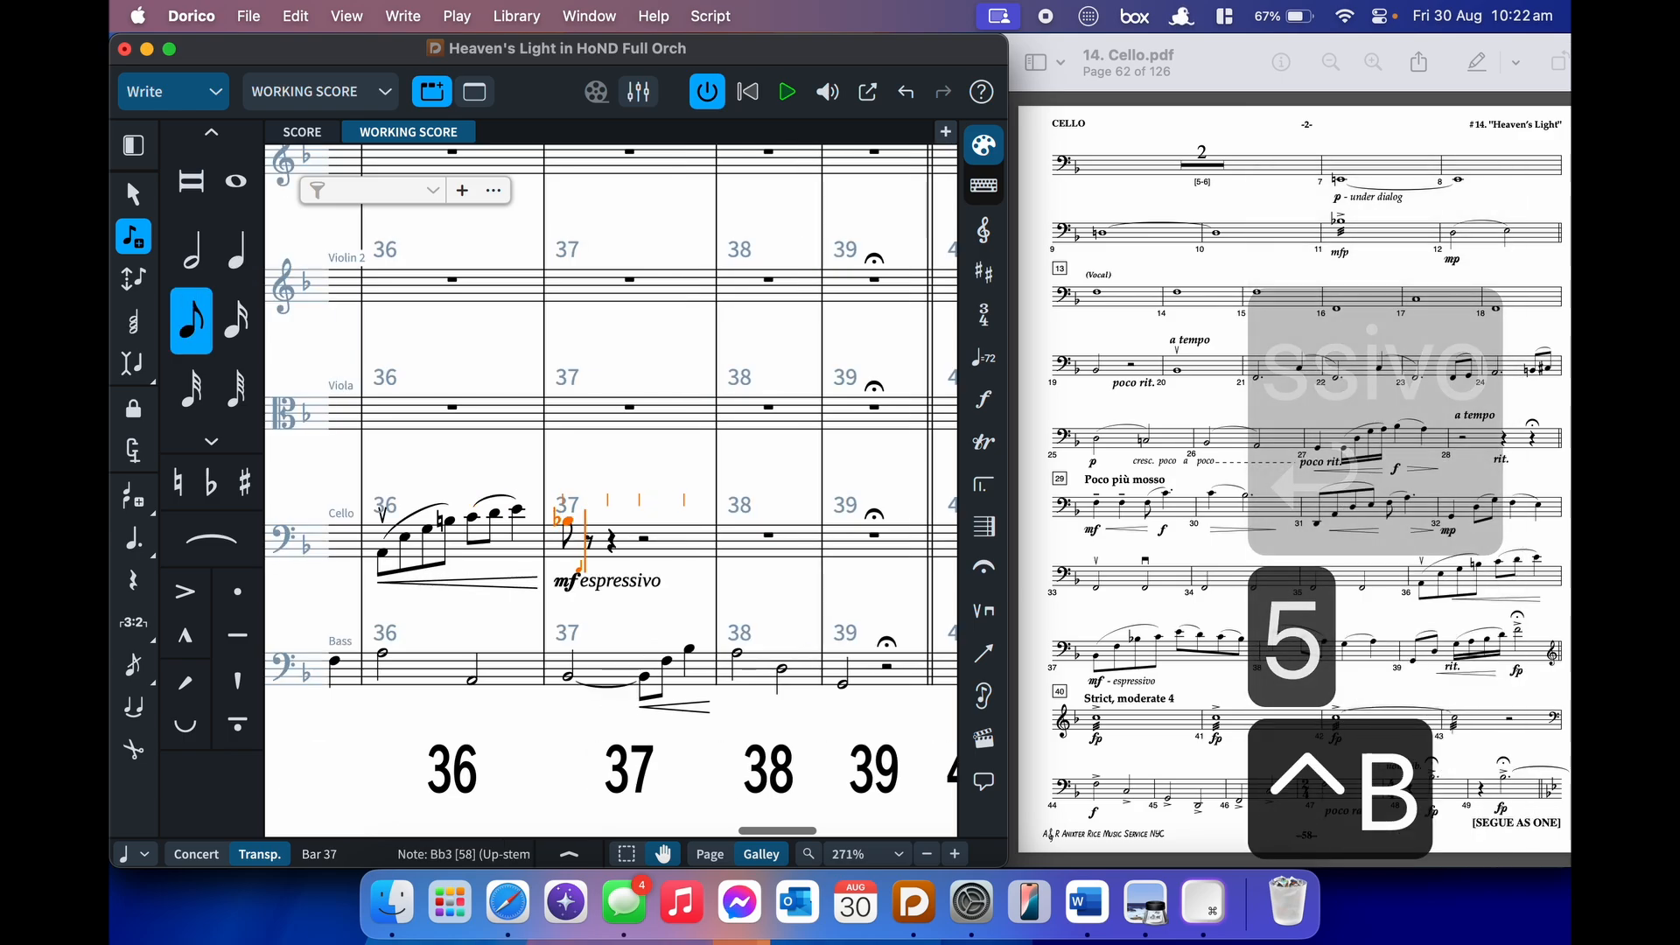
{"action": "key", "text": "alt+super+Down"}
{"action": "key", "text": "s"}
{"action": "key", "text": "alt+shift+f"}
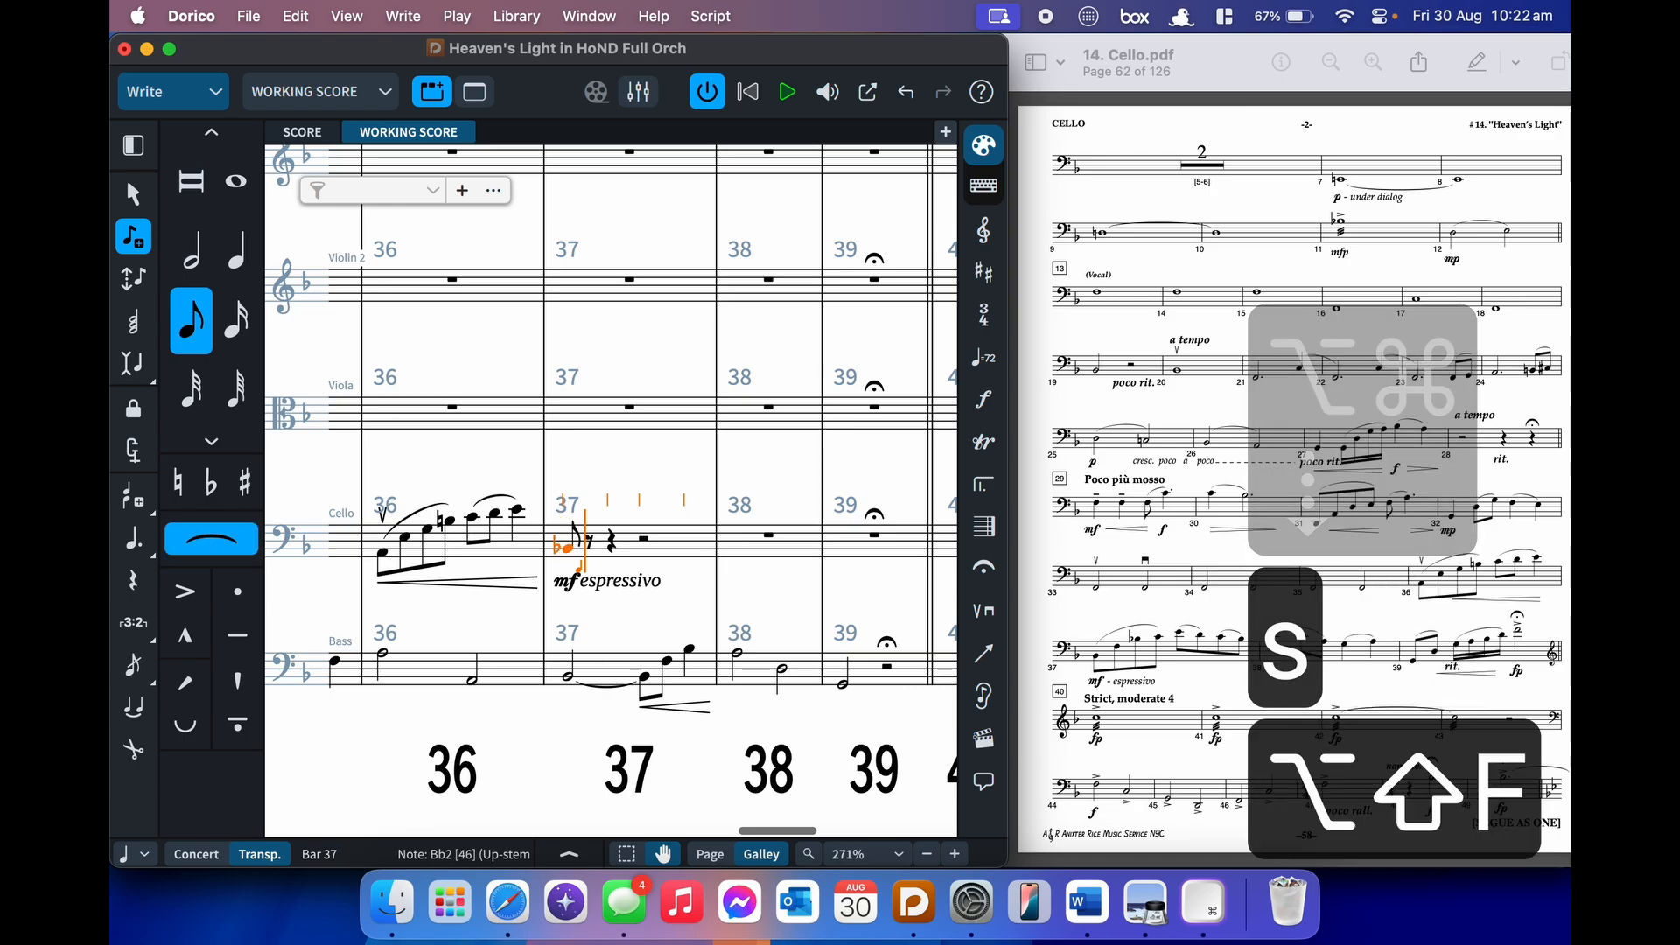
{"action": "key", "text": "minus"}
{"action": "key", "text": "b"}
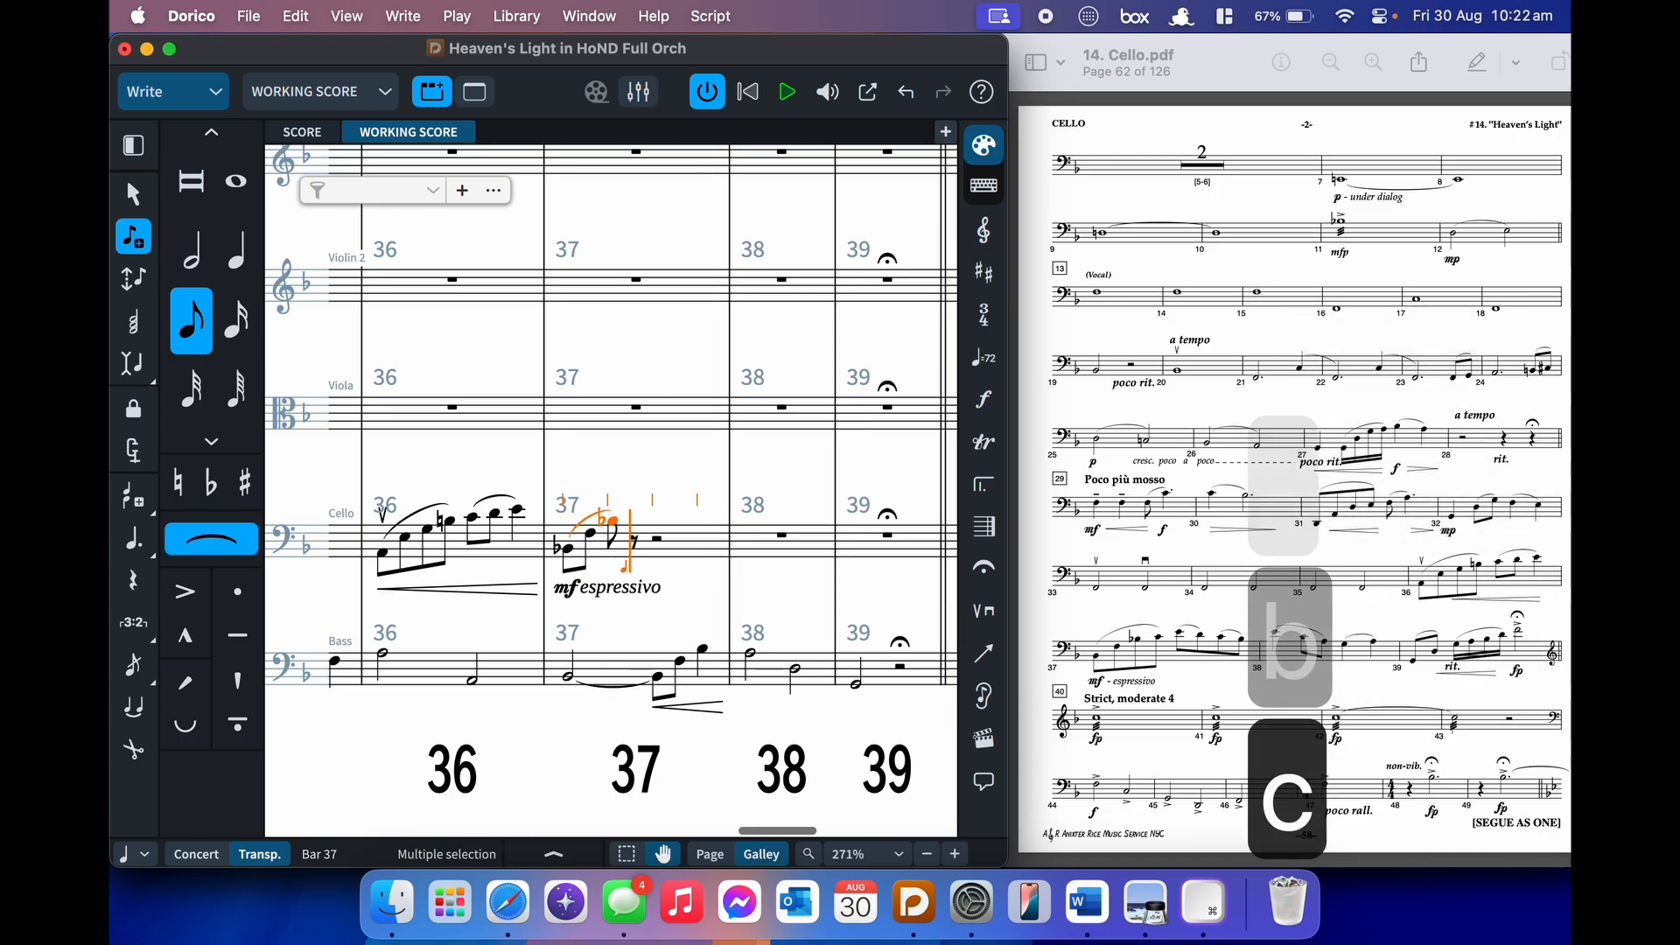
- Complete bar 37 with slurred eighth pairs E–D and C–B
{"action": "key", "text": "e"}
{"action": "key", "text": "s"}
{"action": "key", "text": "d"}
{"action": "key", "text": "shift+s"}
{"action": "key", "text": "c"}
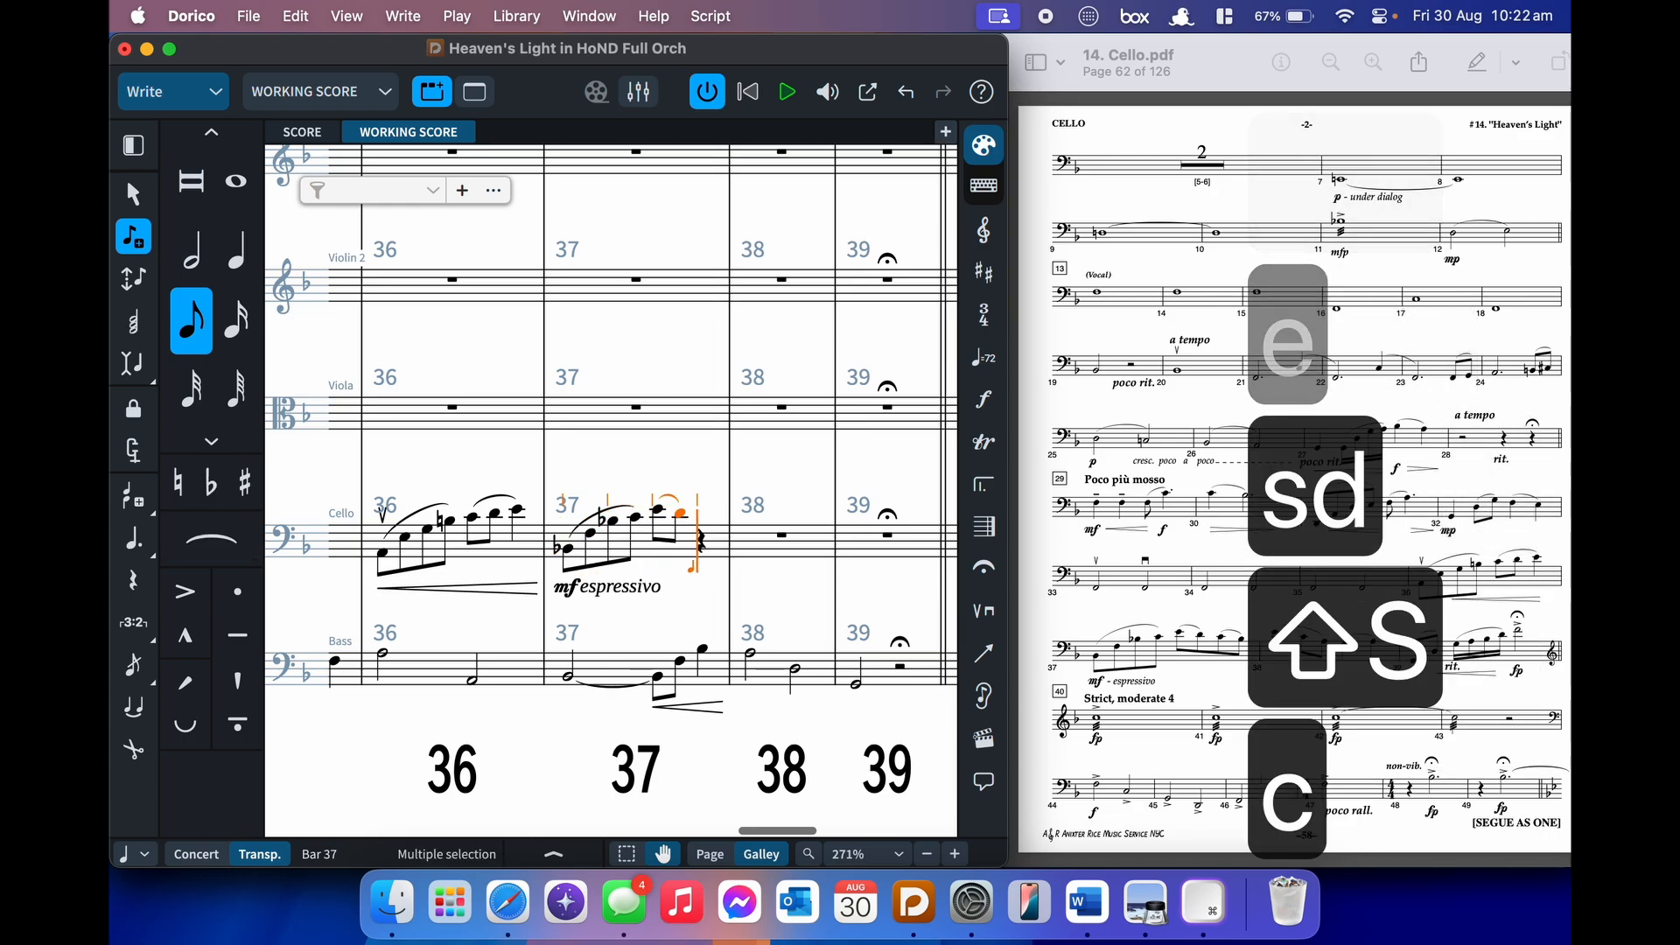
{"action": "key", "text": "s"}
{"action": "key", "text": "b"}
{"action": "key", "text": "shift+s"}
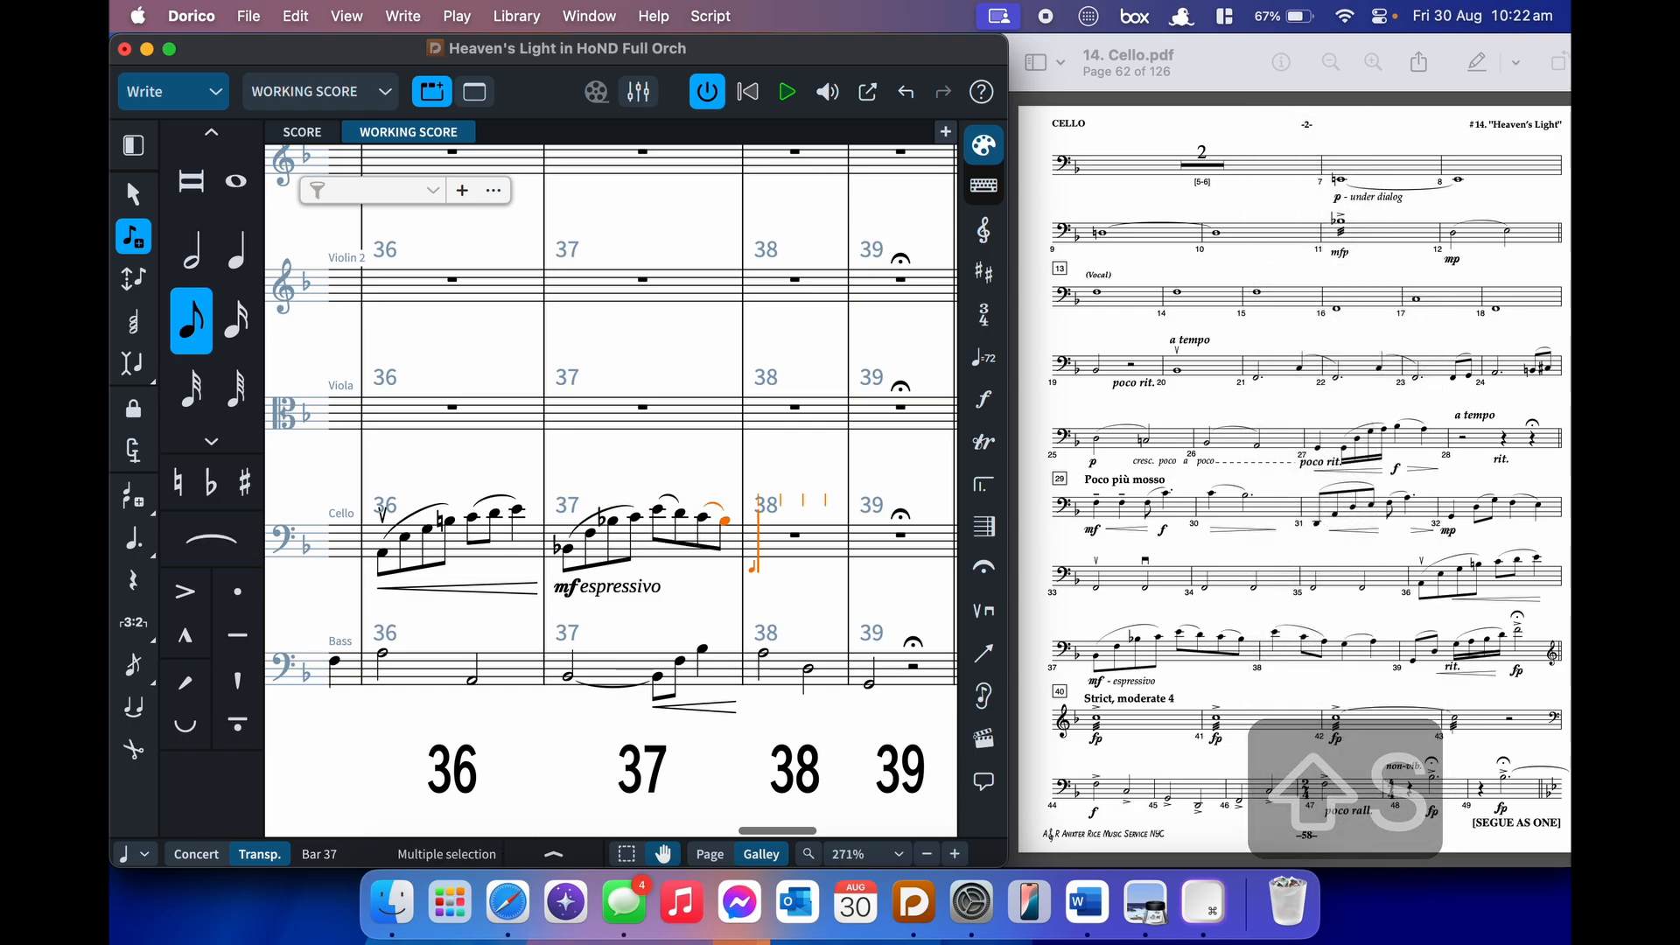
- Enter bar 38: quarter E slurred to eighth C, then quarter G slurred to A
{"action": "key", "text": "6"}
{"action": "key", "text": "alt+shift+e"}
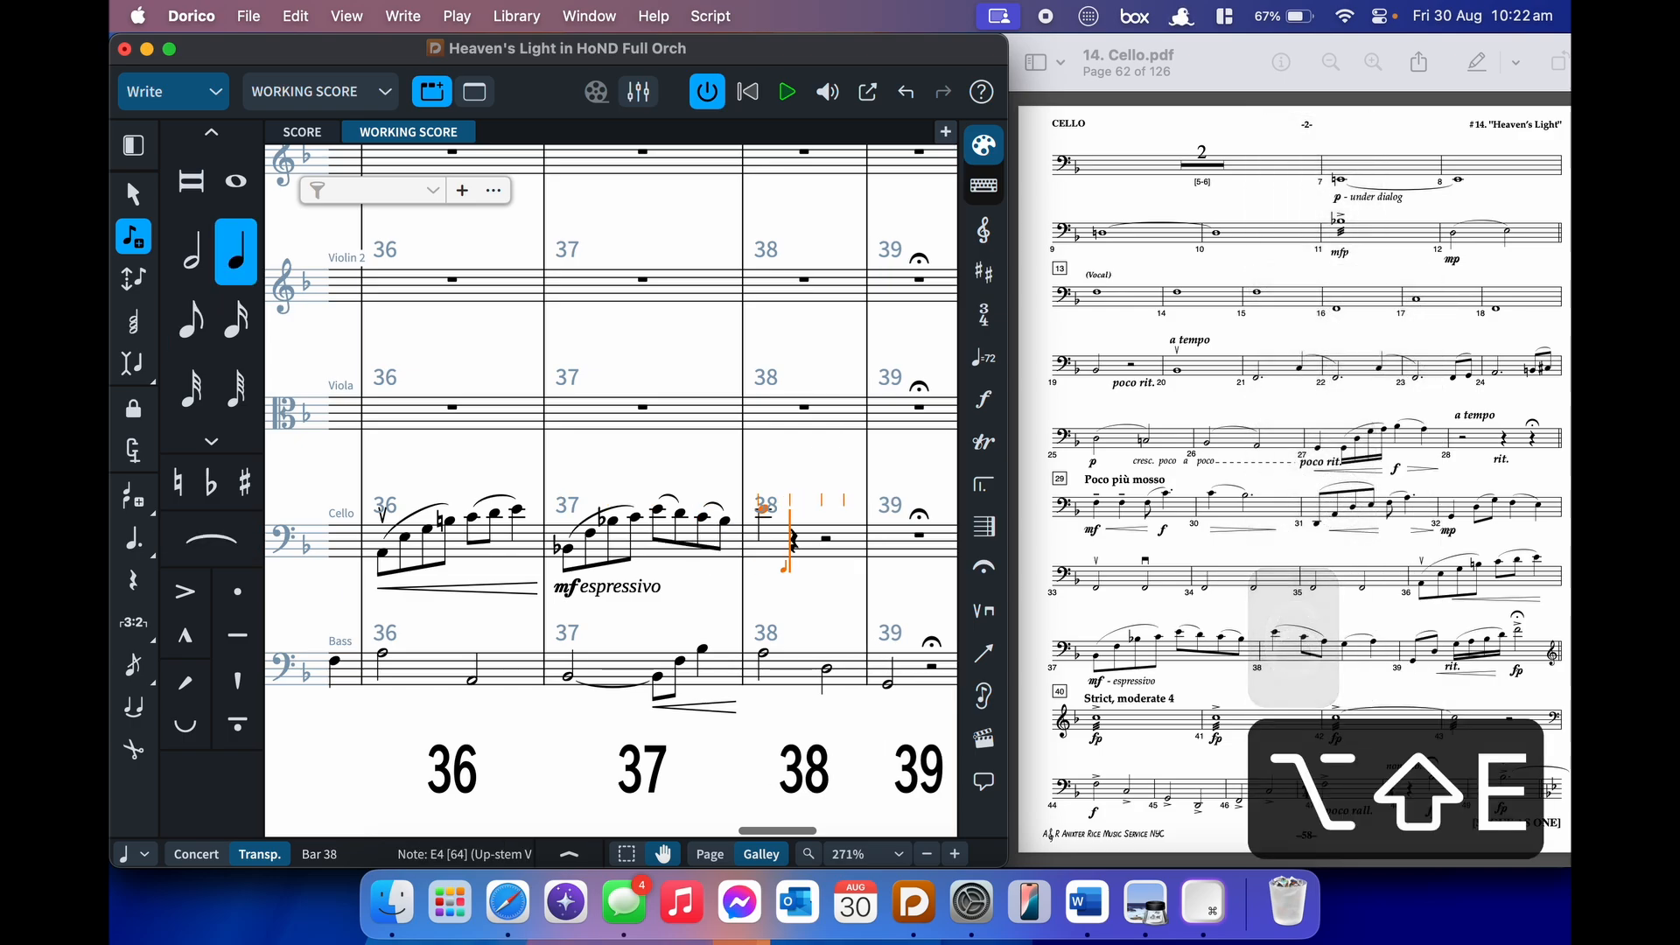
{"action": "key", "text": "s"}
{"action": "key", "text": "5"}
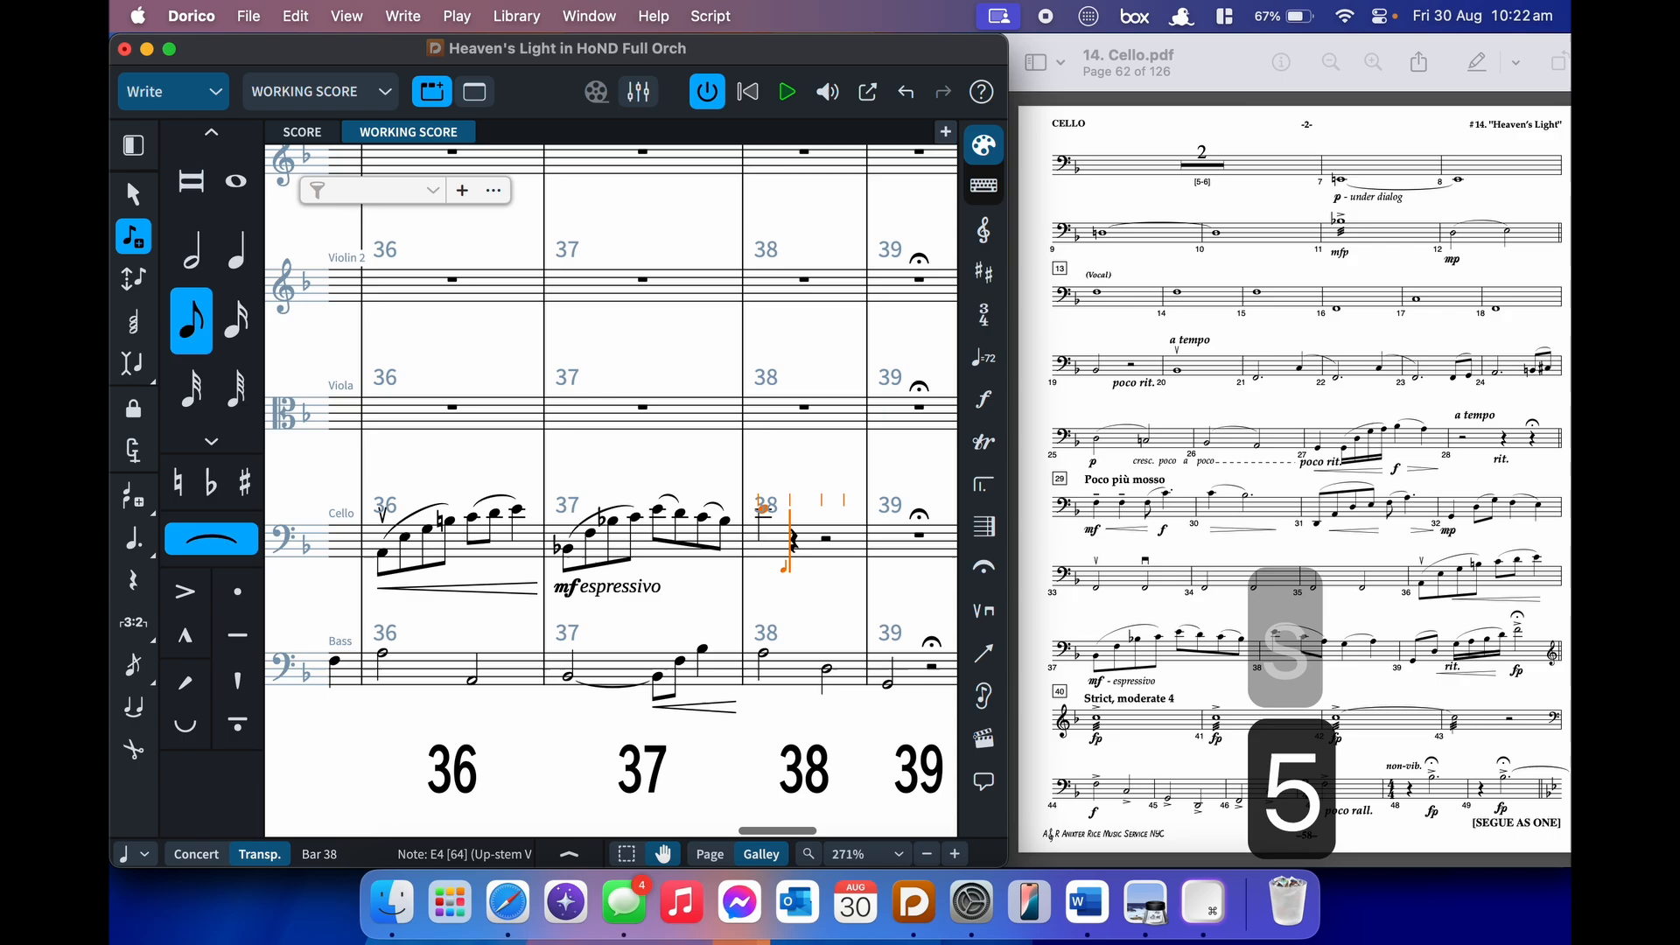
{"action": "key", "text": "c"}
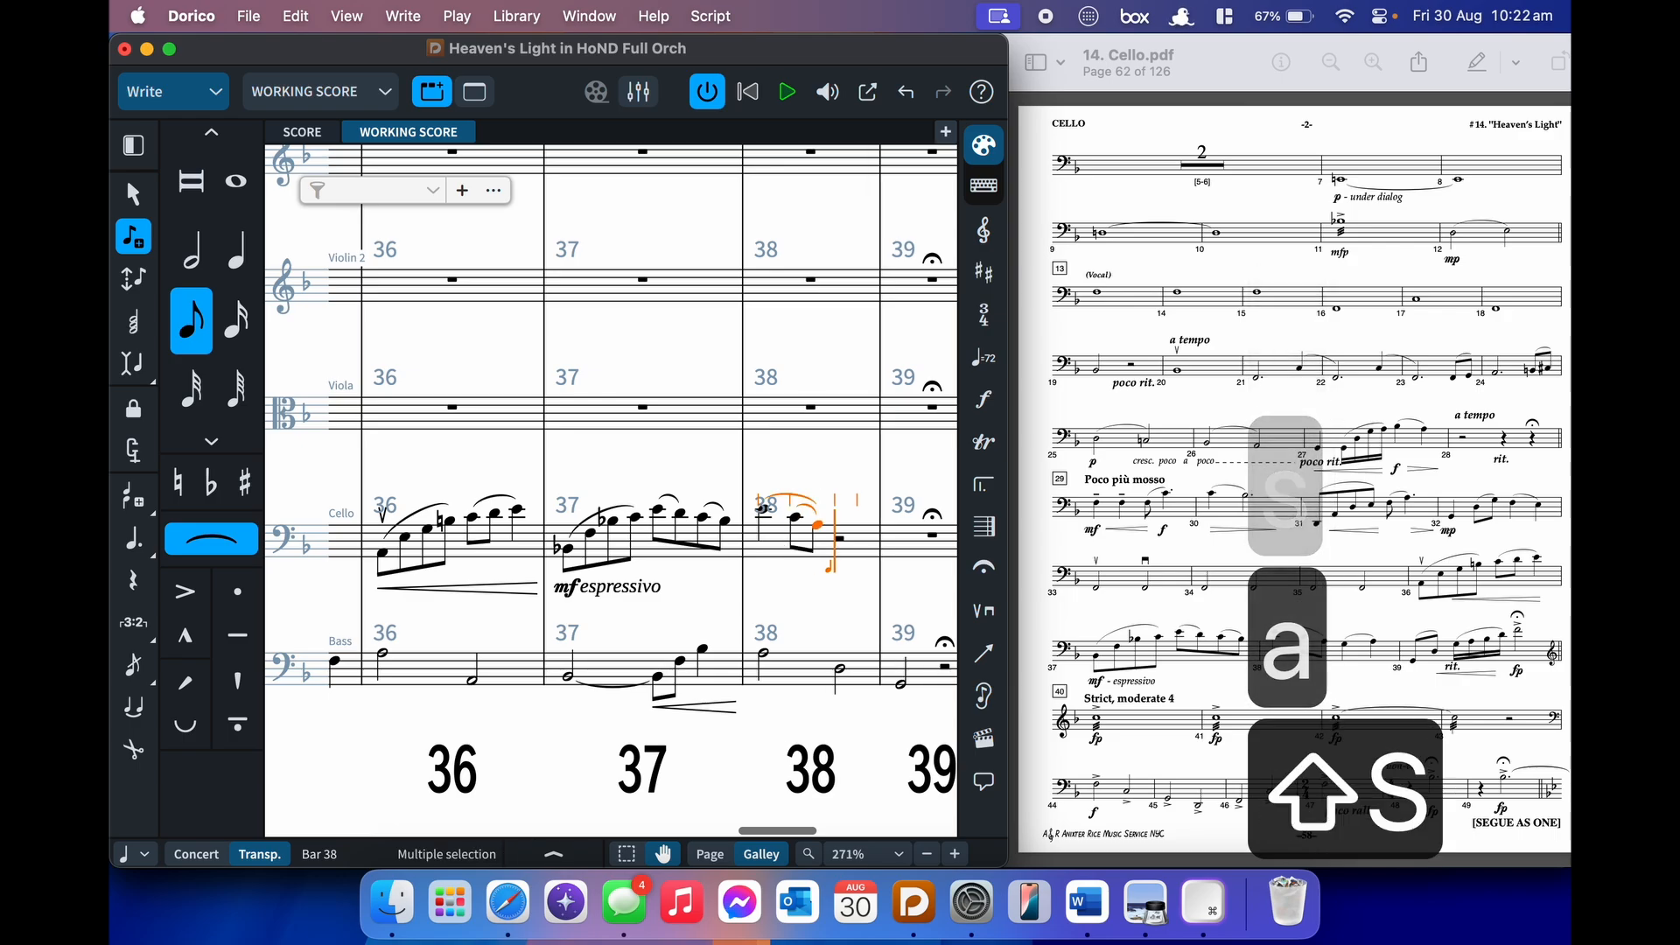
{"action": "key", "text": "6"}
{"action": "key", "text": "g"}
{"action": "key", "text": "s"}
{"action": "key", "text": "a"}
{"action": "key", "text": "shift+s"}
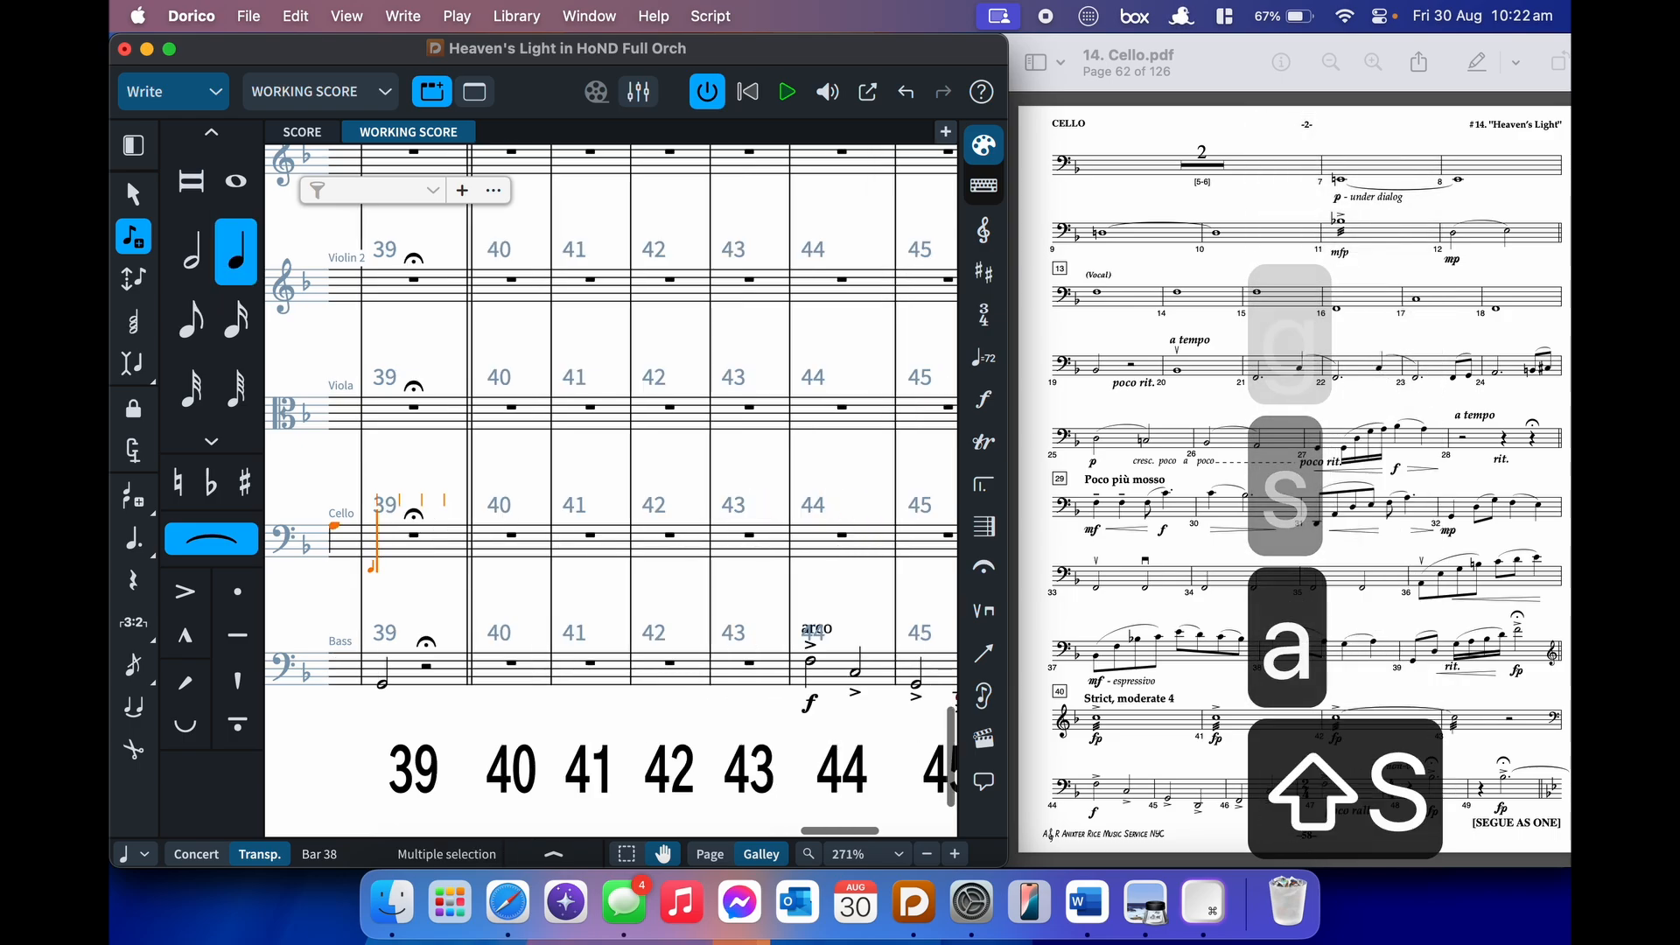
{"action": "key", "text": "5"}
{"action": "key", "text": "shift+s"}
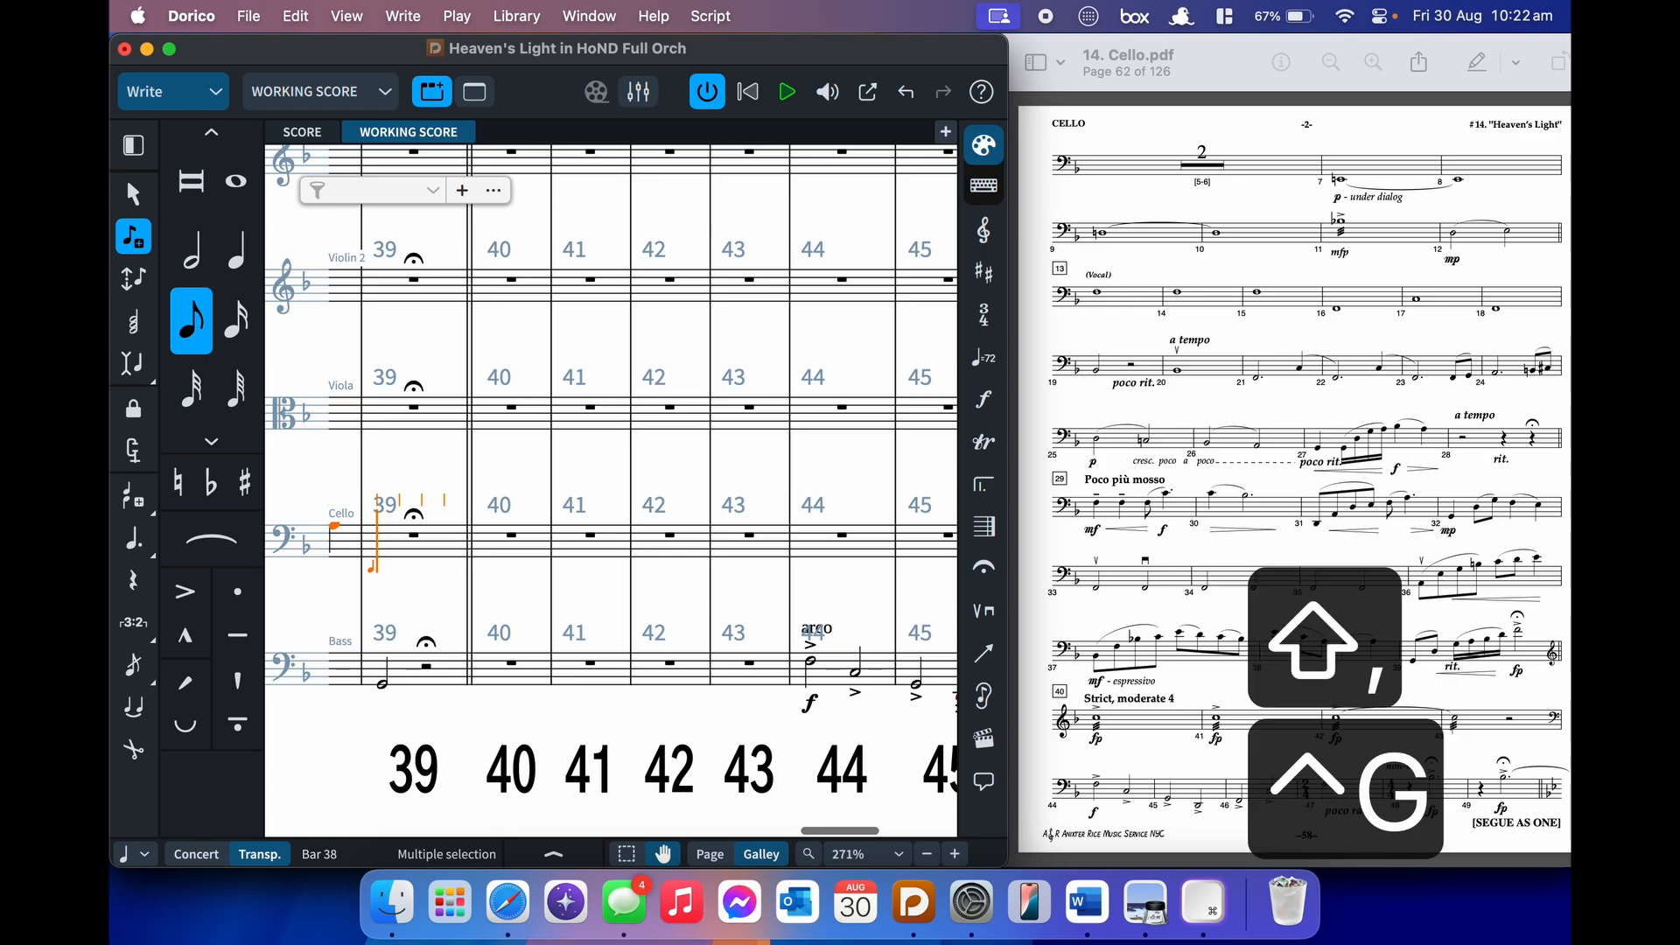
- Open bar 39 with D and a slurred sixteenth run G, A, B-flat, D
{"action": "key", "text": "s"}
{"action": "key", "text": "alt+shift+d"}
{"action": "key", "text": "shift+s"}
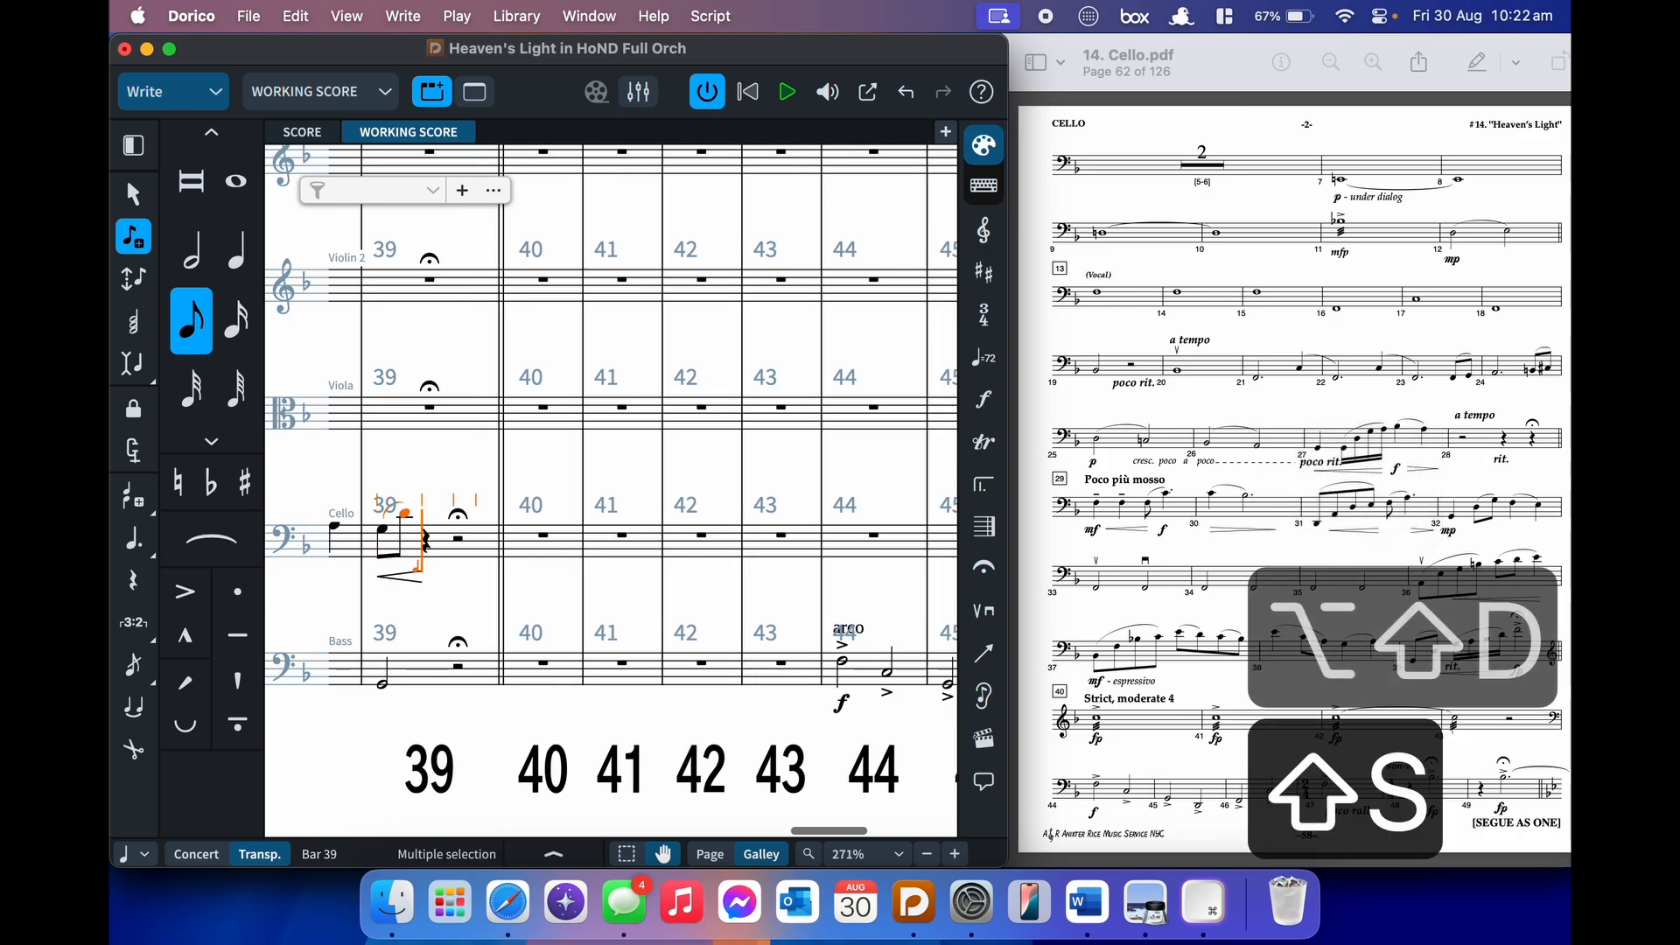
{"action": "key", "text": "4"}
{"action": "key", "text": "g"}
{"action": "key", "text": "s"}
{"action": "key", "text": "a"}
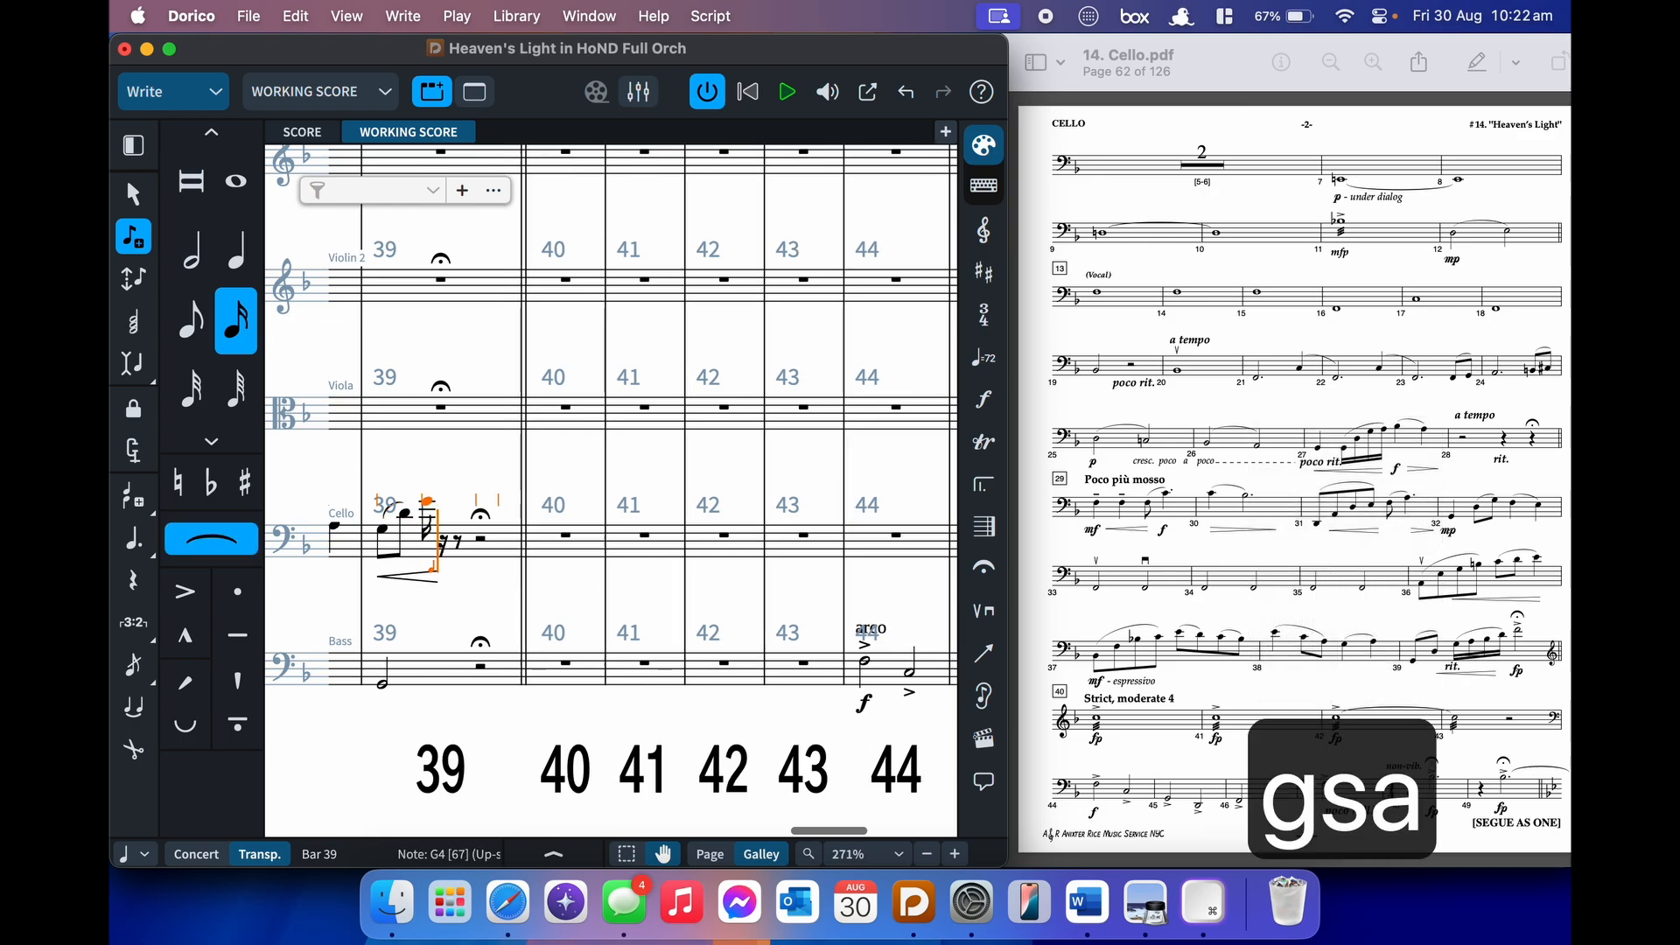
{"action": "key", "text": "b"}
{"action": "key", "text": "d"}
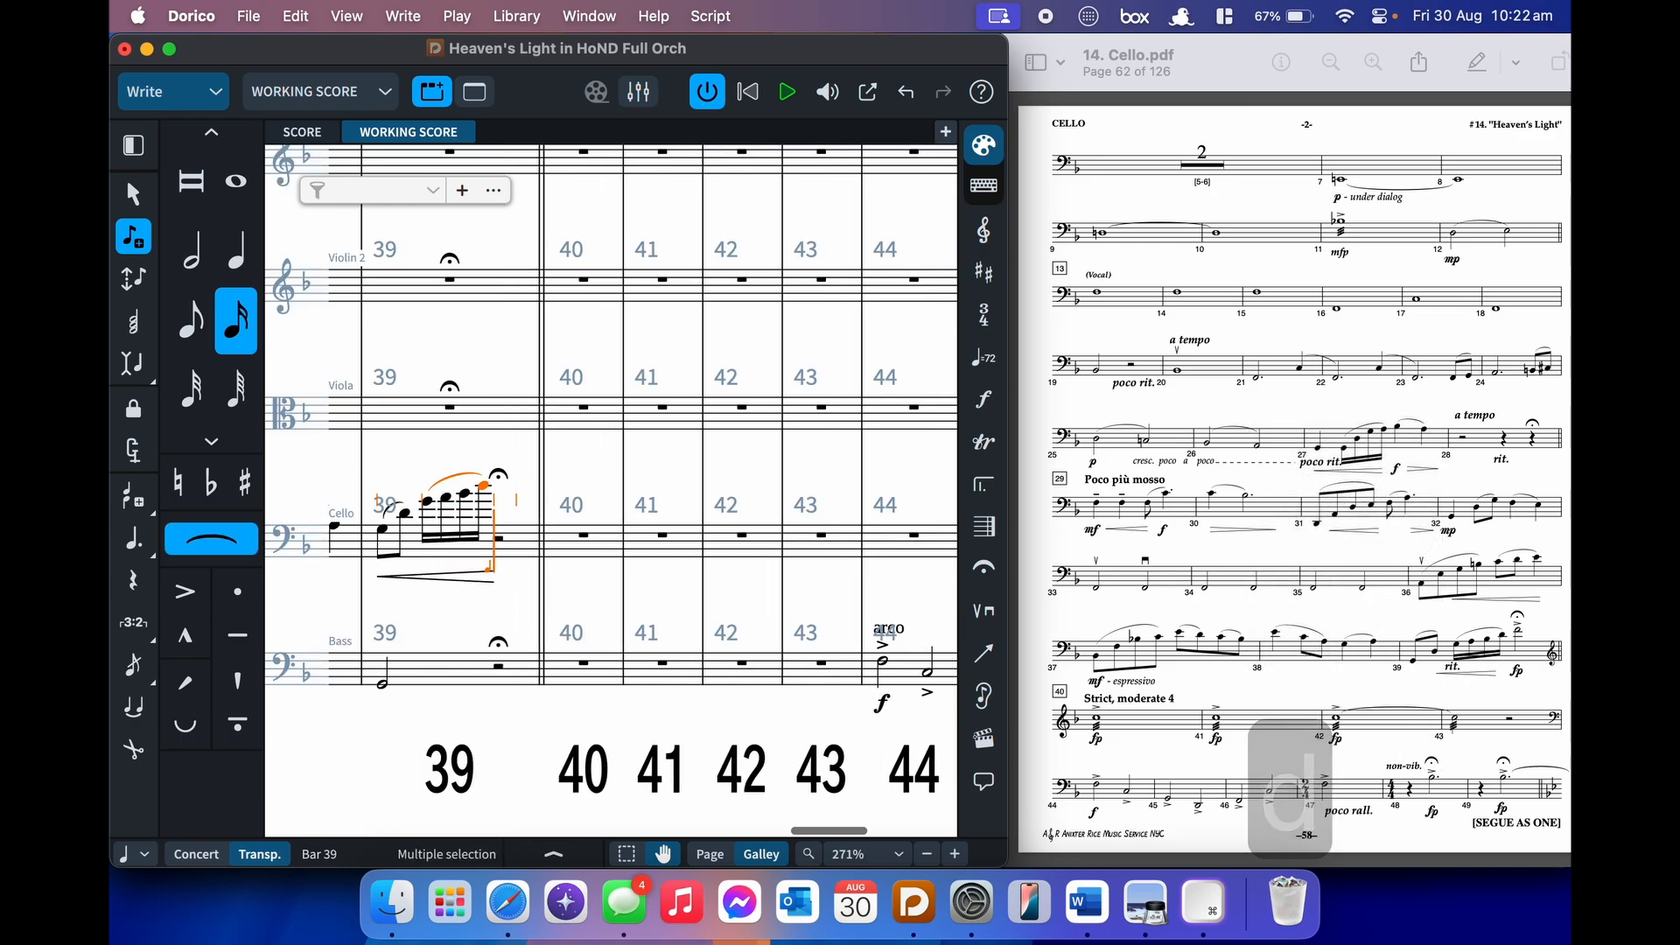
{"action": "key", "text": "shift+s"}
- Add an fp dynamic and an accented F half note to end bar 39
{"action": "key", "text": "shift+d"}
{"action": "type", "text": "fp"}
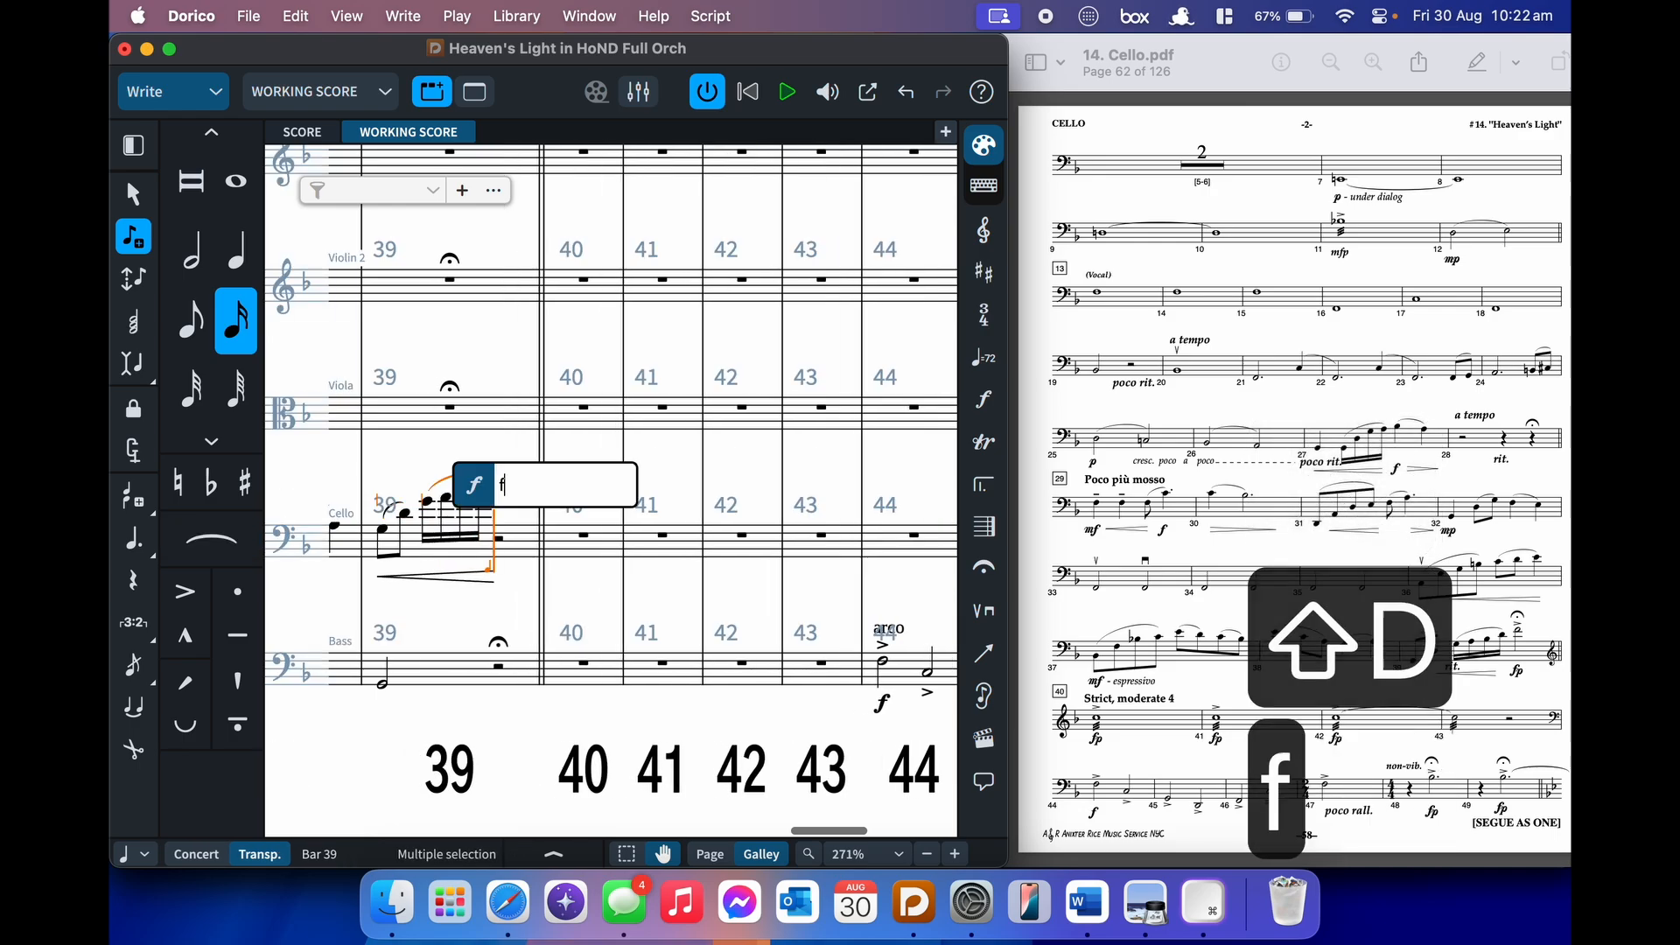
{"action": "key", "text": "Return"}
{"action": "key", "text": "6"}
{"action": "key", "text": "7"}
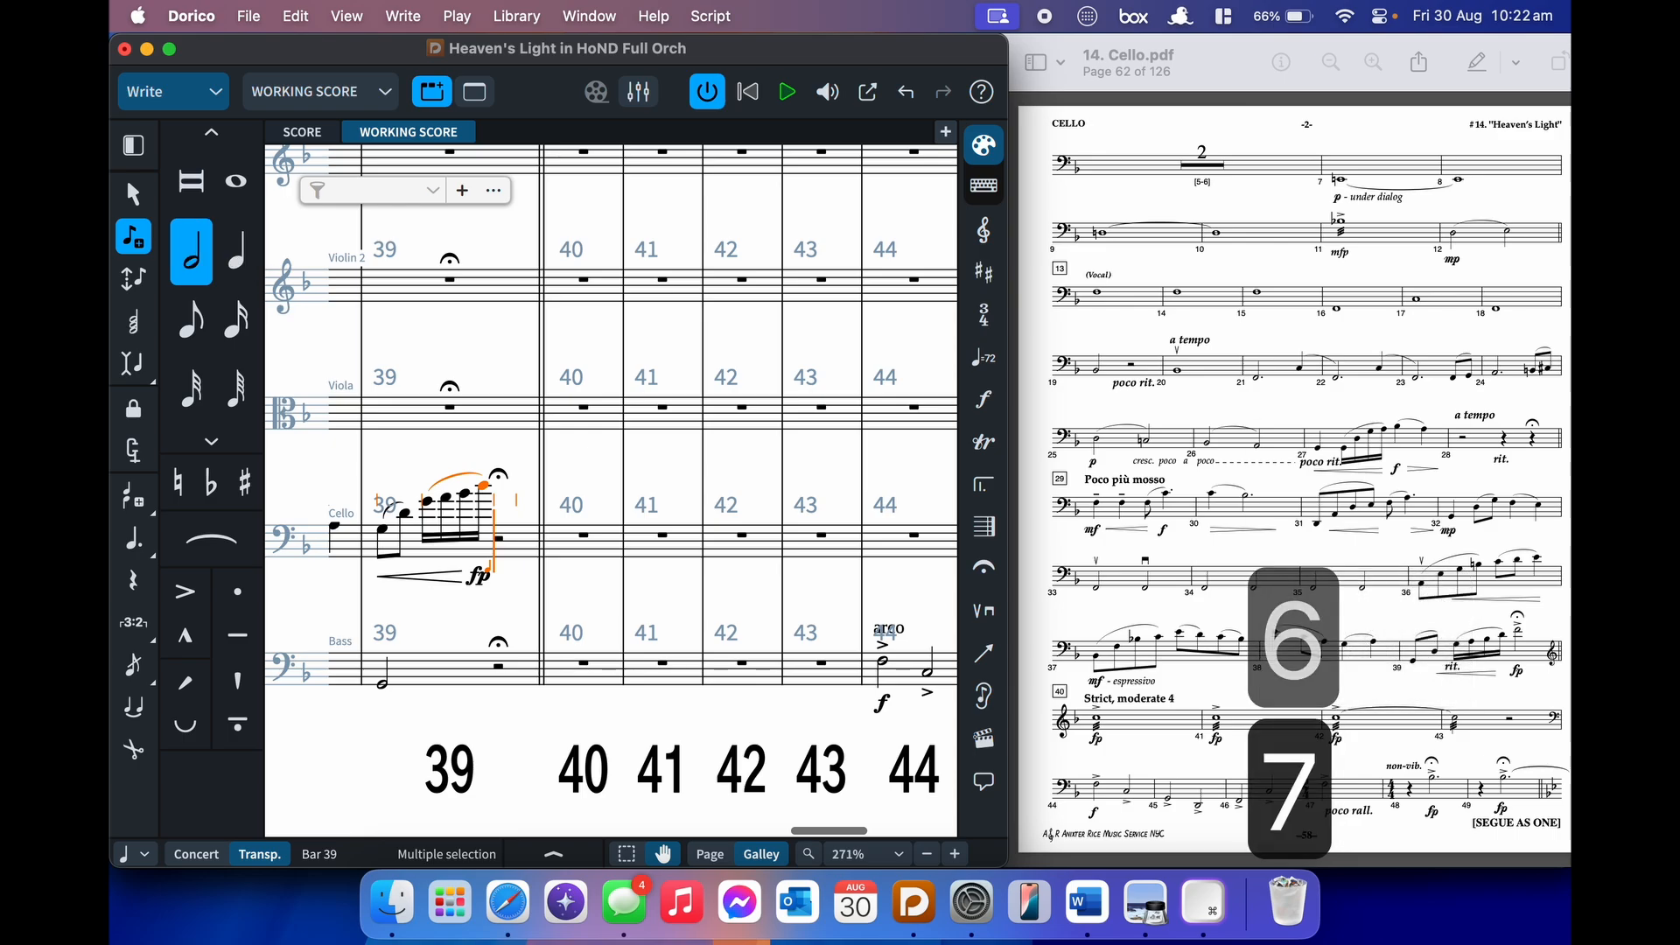
{"action": "key", "text": "bracketleft"}
{"action": "key", "text": "f"}
{"action": "key", "text": "Escape"}
{"action": "scroll", "coordinate": [553, 564], "scroll_direction": "left", "scroll_amount": 3}
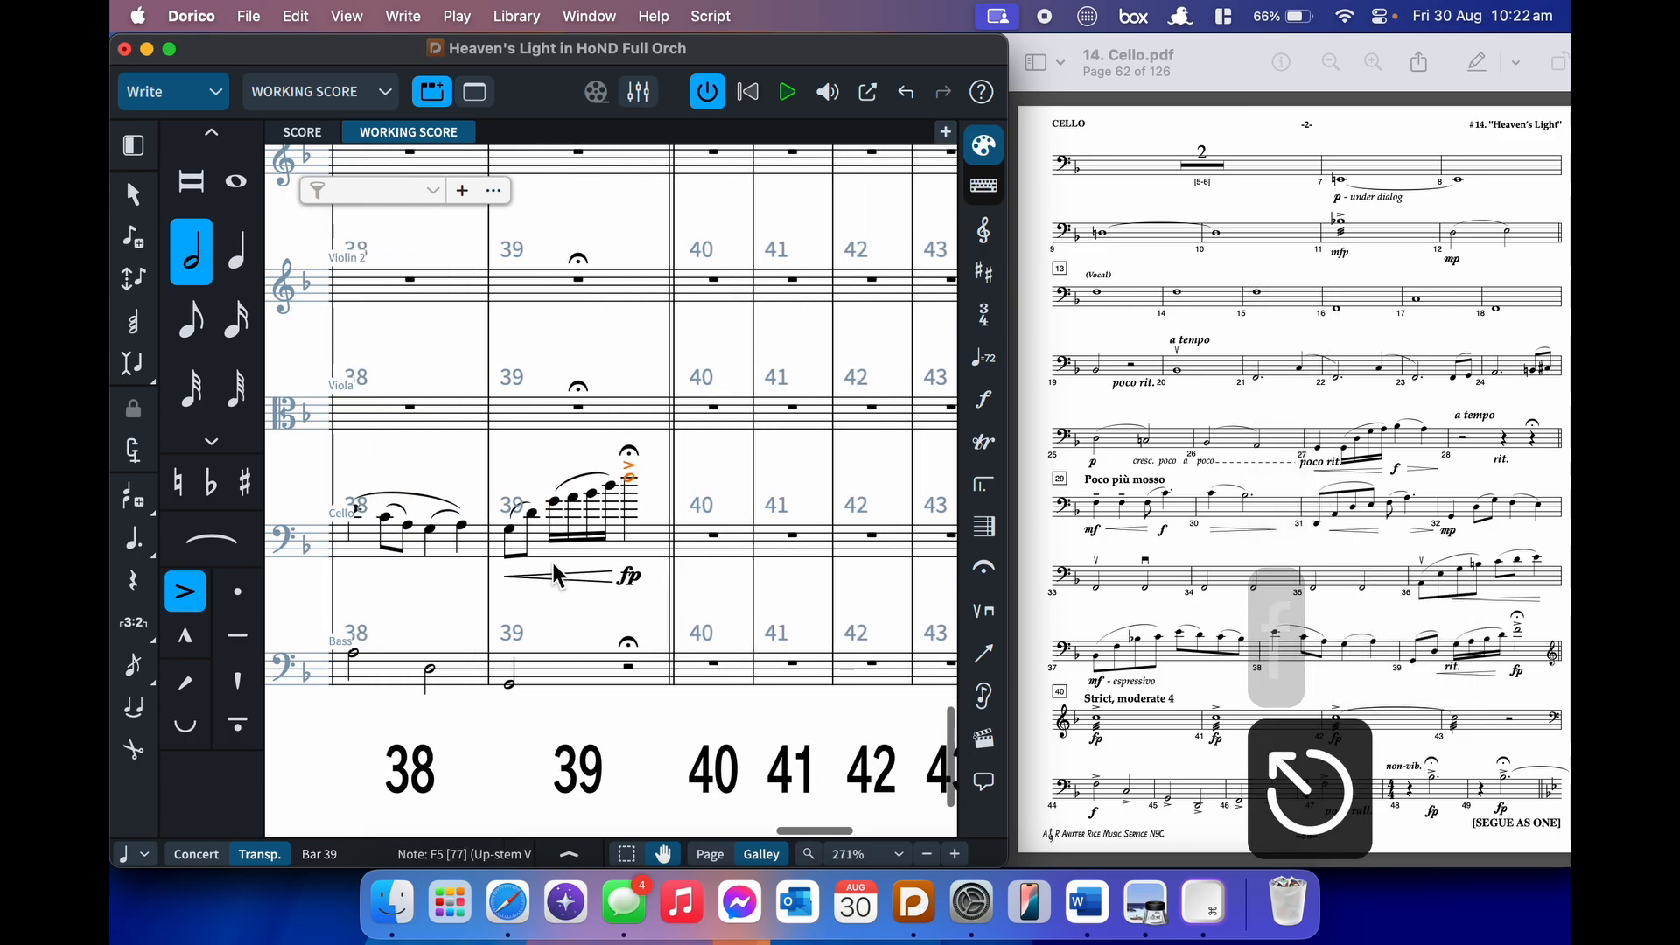
{"action": "left_click", "coordinate": [511, 539], "text": "shift"}
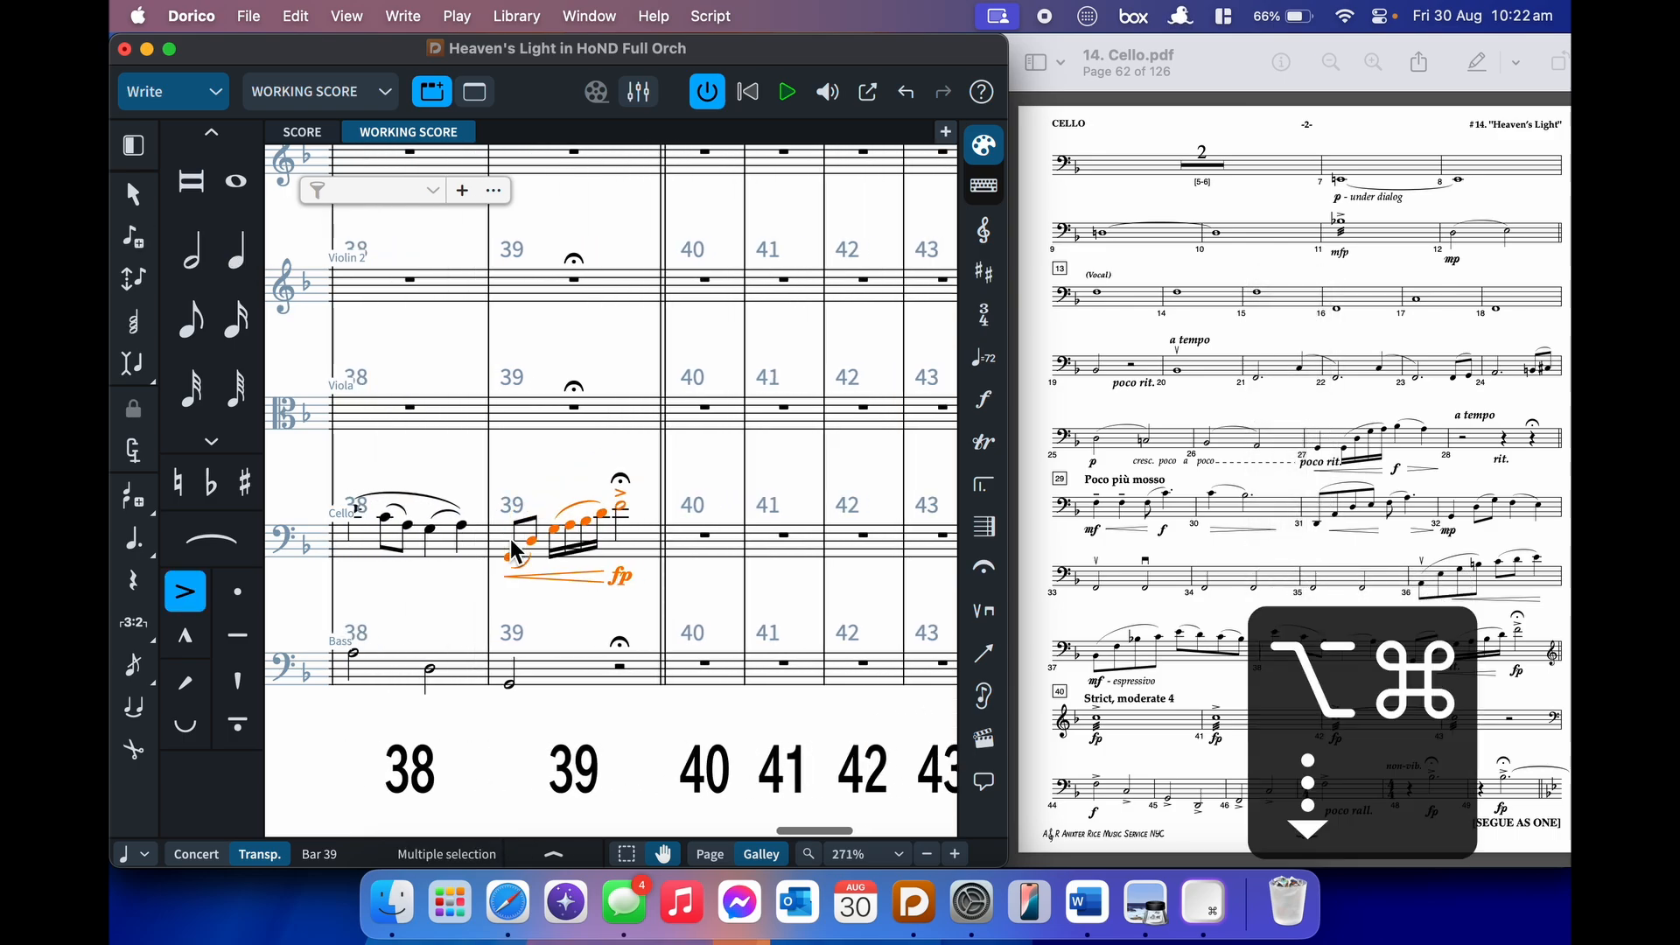
{"action": "scroll", "coordinate": [854, 547], "scroll_direction": "left", "scroll_amount": 6}
{"action": "scroll", "coordinate": [854, 547], "scroll_direction": "left", "scroll_amount": 2}
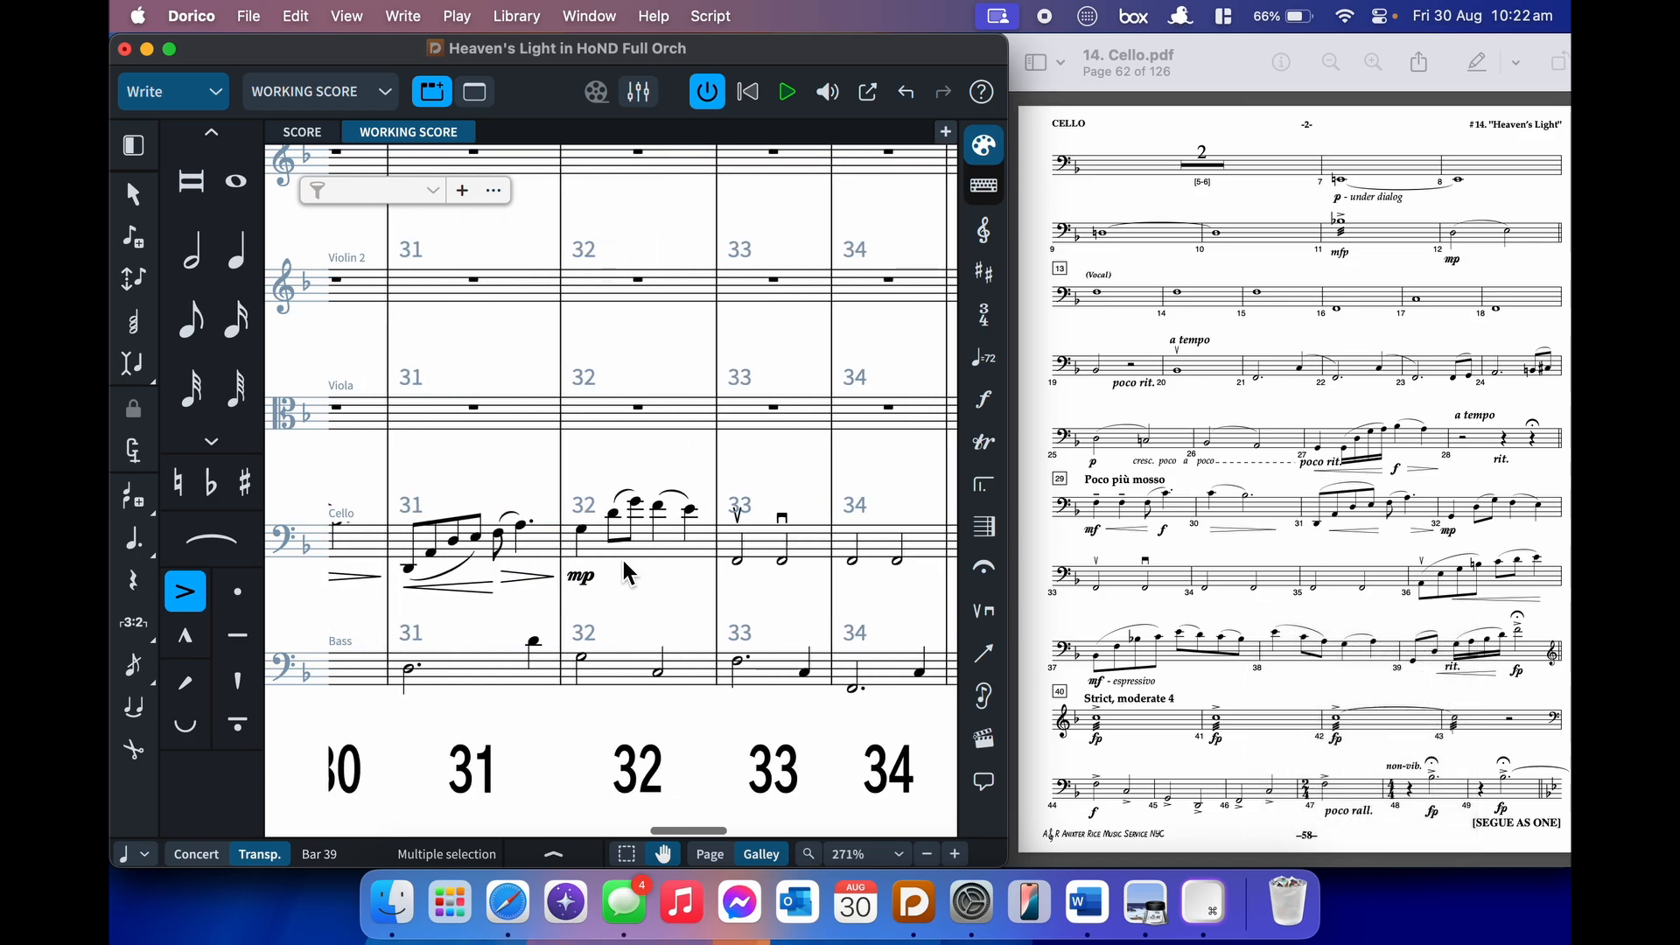
{"action": "scroll", "coordinate": [595, 553], "scroll_direction": "left", "scroll_amount": 1}
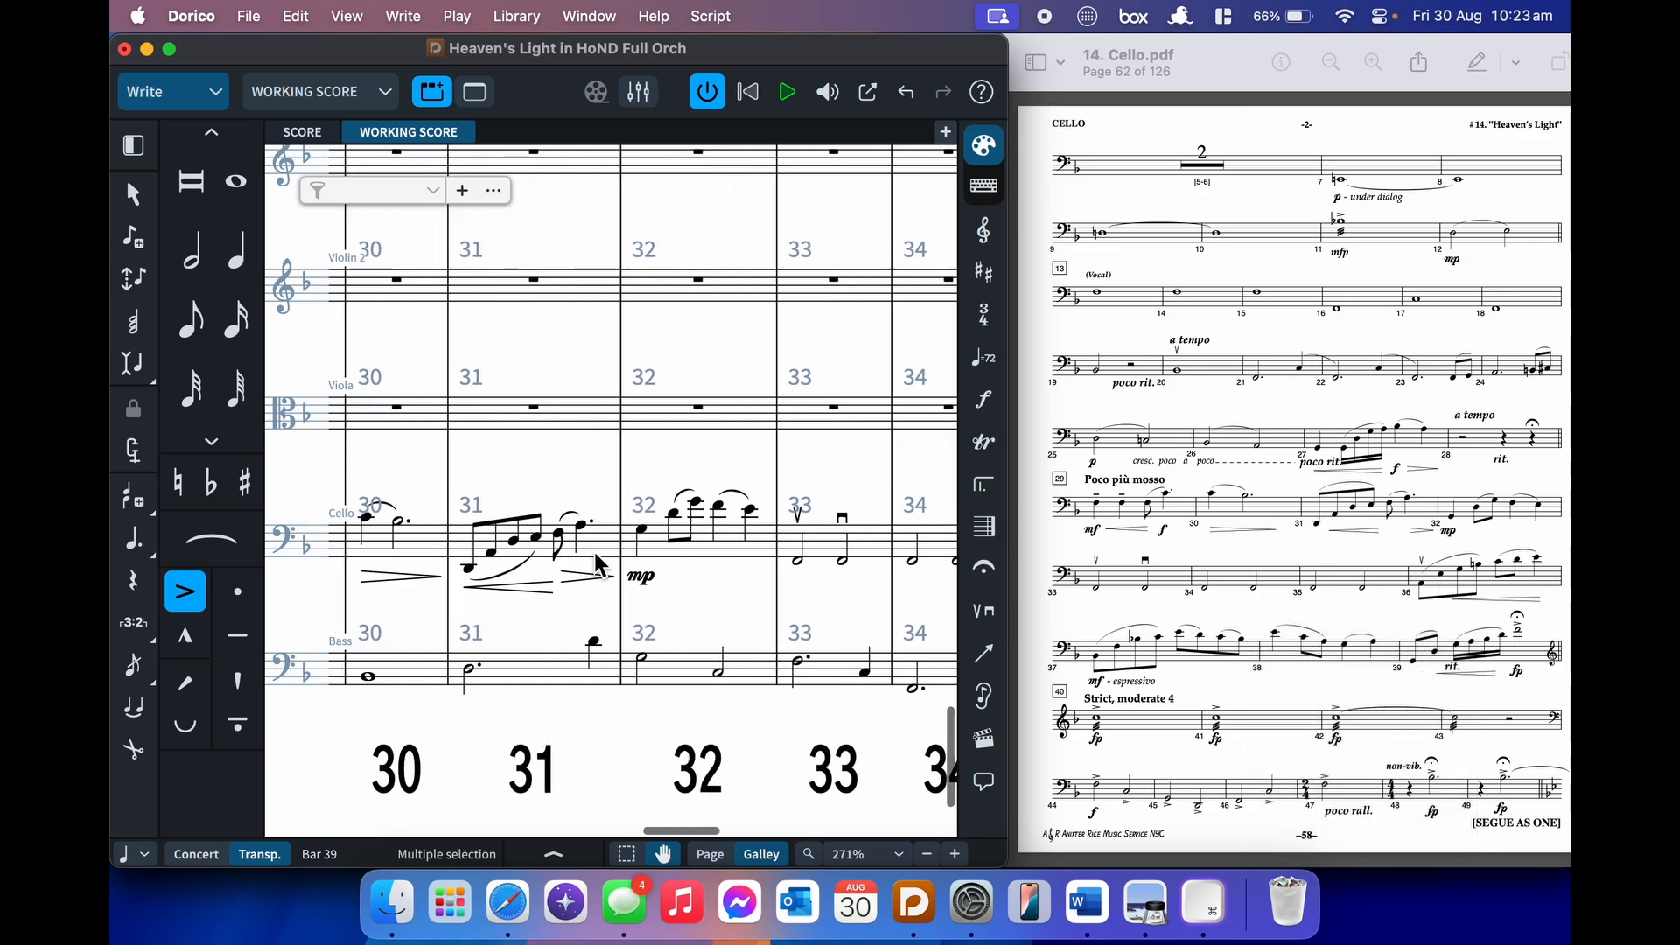
{"action": "left_click", "coordinate": [700, 550]}
{"action": "scroll", "coordinate": [678, 538], "scroll_direction": "left", "scroll_amount": 6}
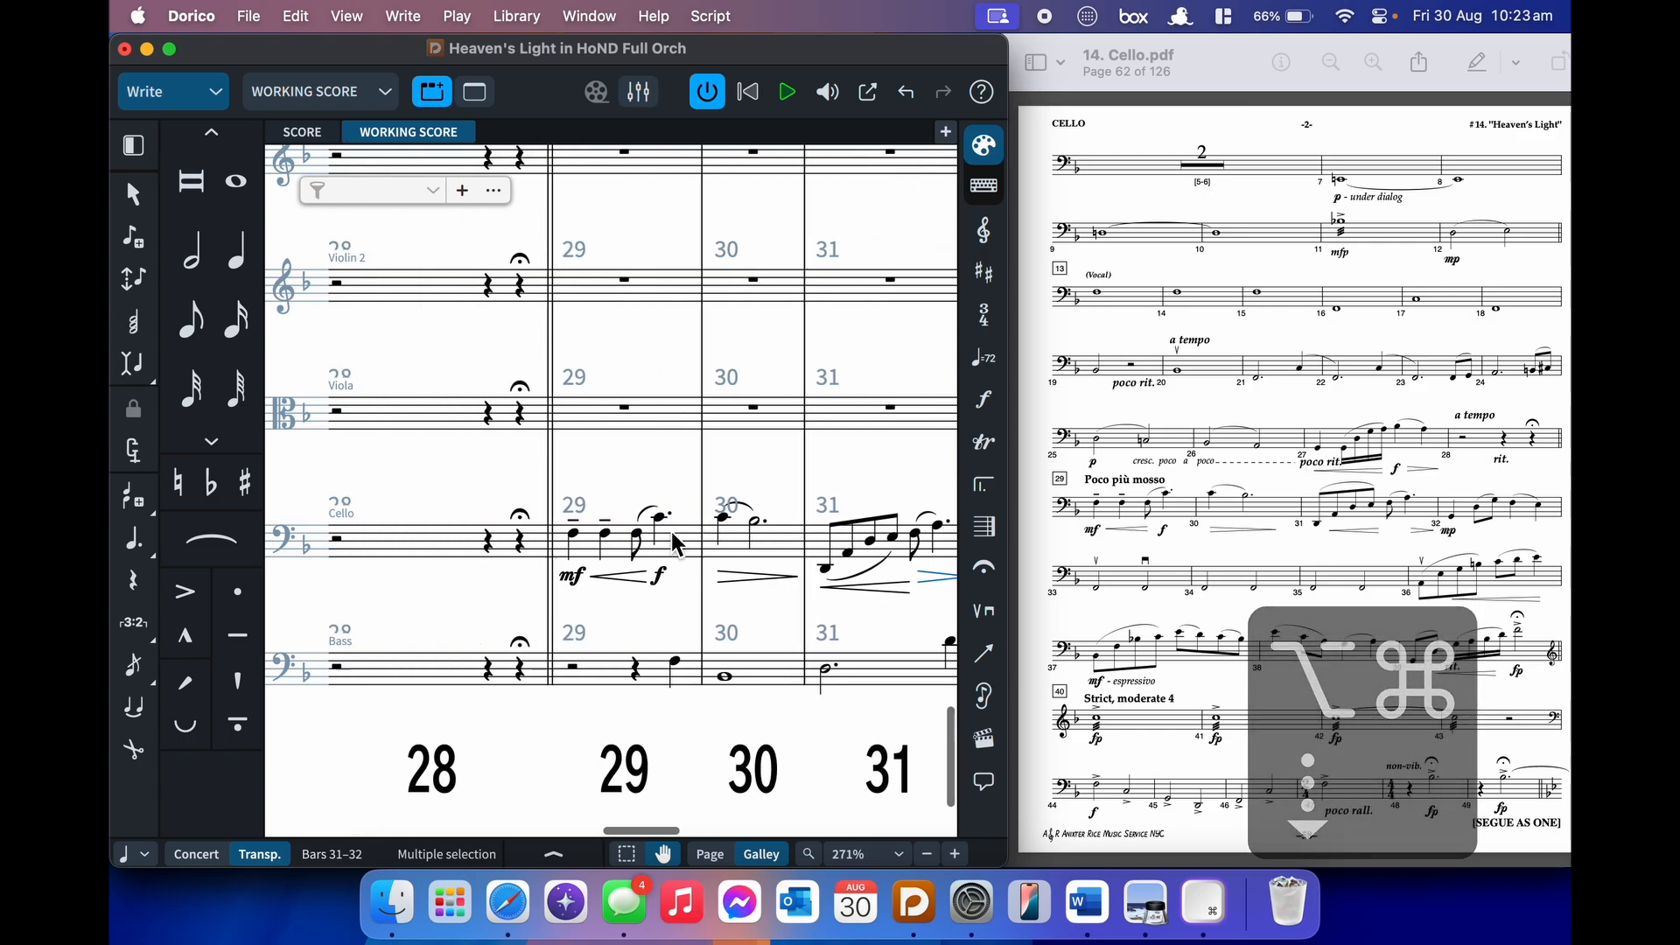
{"action": "scroll", "coordinate": [671, 532], "scroll_direction": "left", "scroll_amount": 1}
{"action": "scroll", "coordinate": [670, 533], "scroll_direction": "right", "scroll_amount": 1}
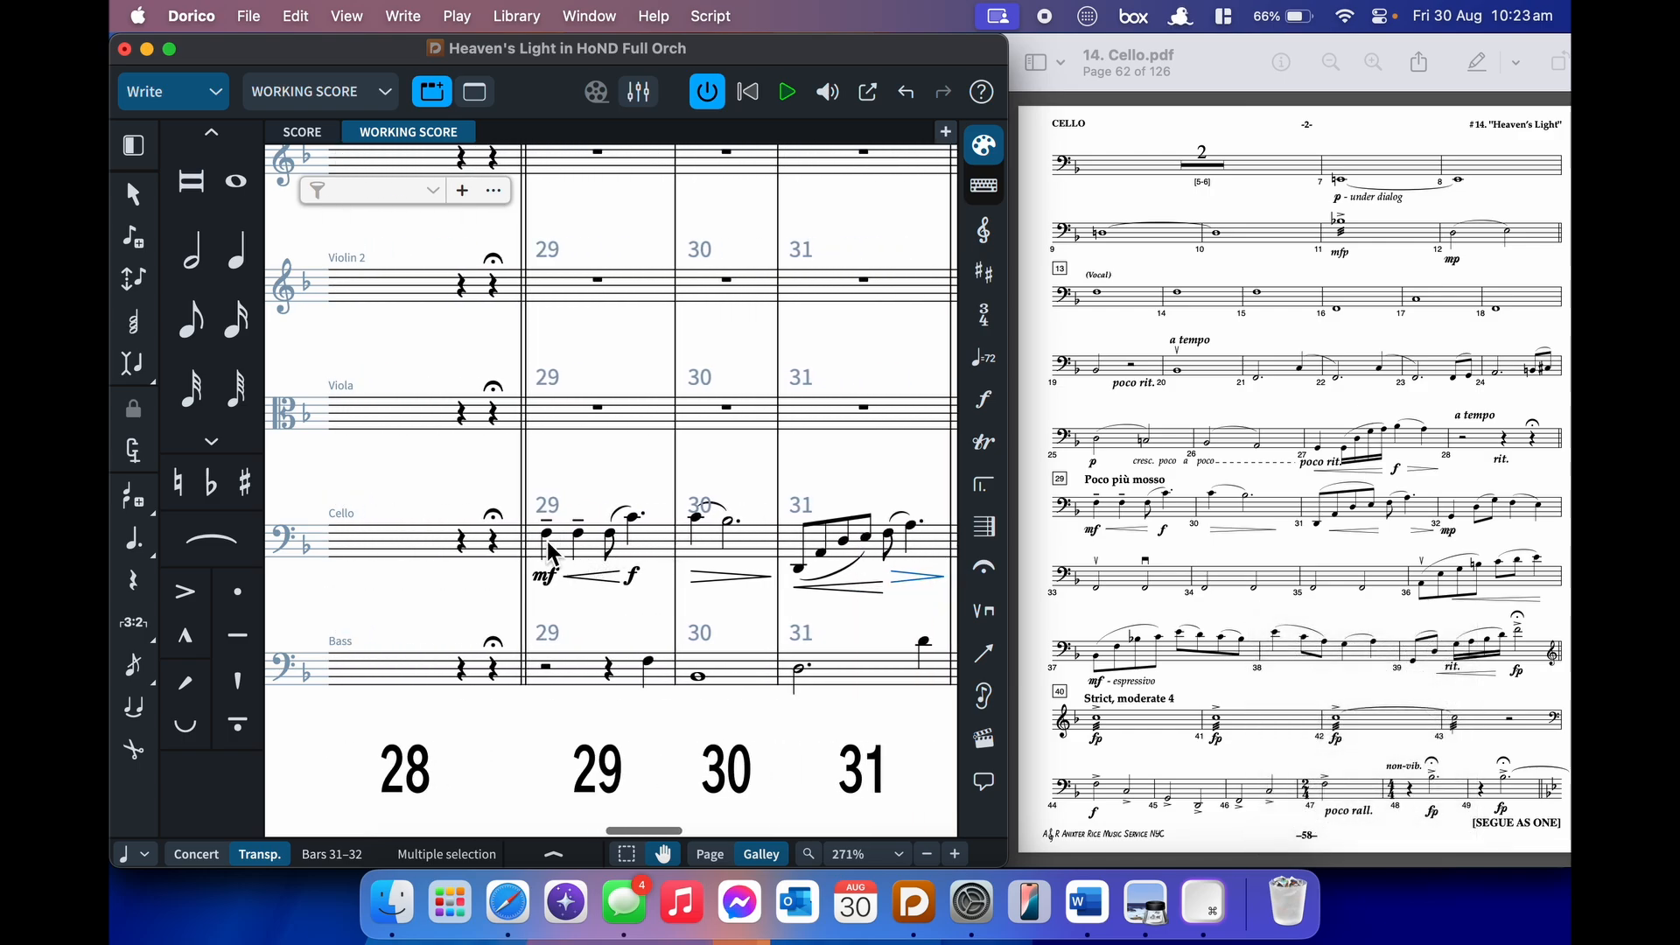
{"action": "key", "text": "Right"}
{"action": "key", "text": "Right"}
{"action": "key", "text": "Right"}
{"action": "key", "text": "Right"}
{"action": "key", "text": "Right"}
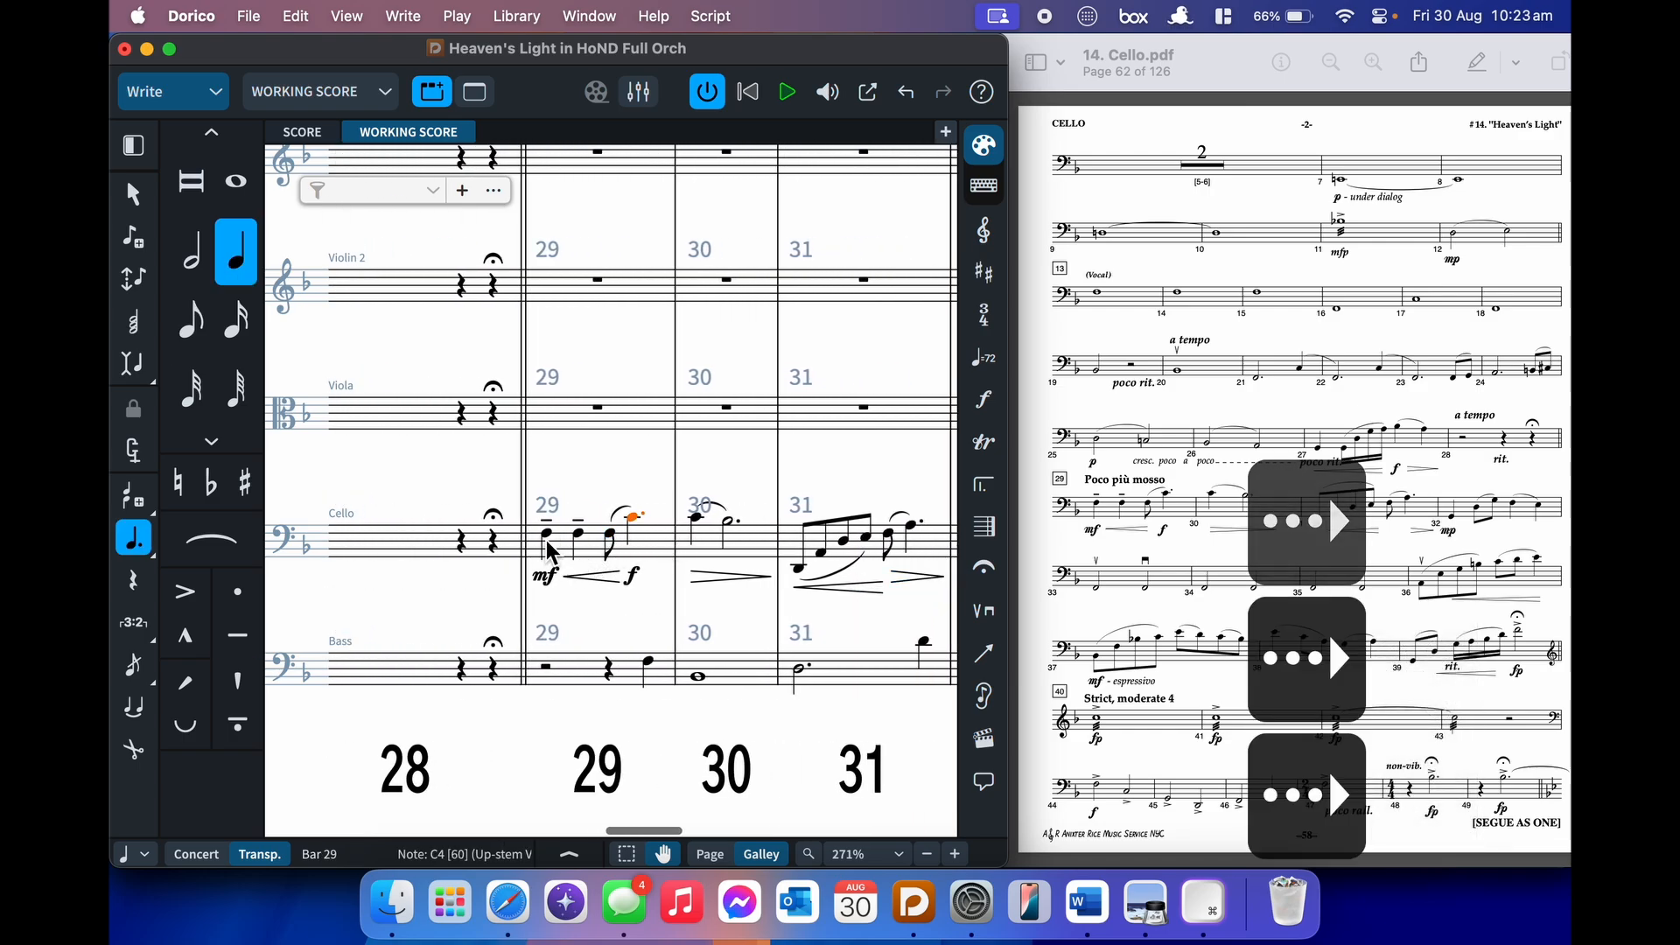
{"action": "key", "text": "Right"}
{"action": "key", "text": "Right"}
{"action": "key", "text": "Right"}
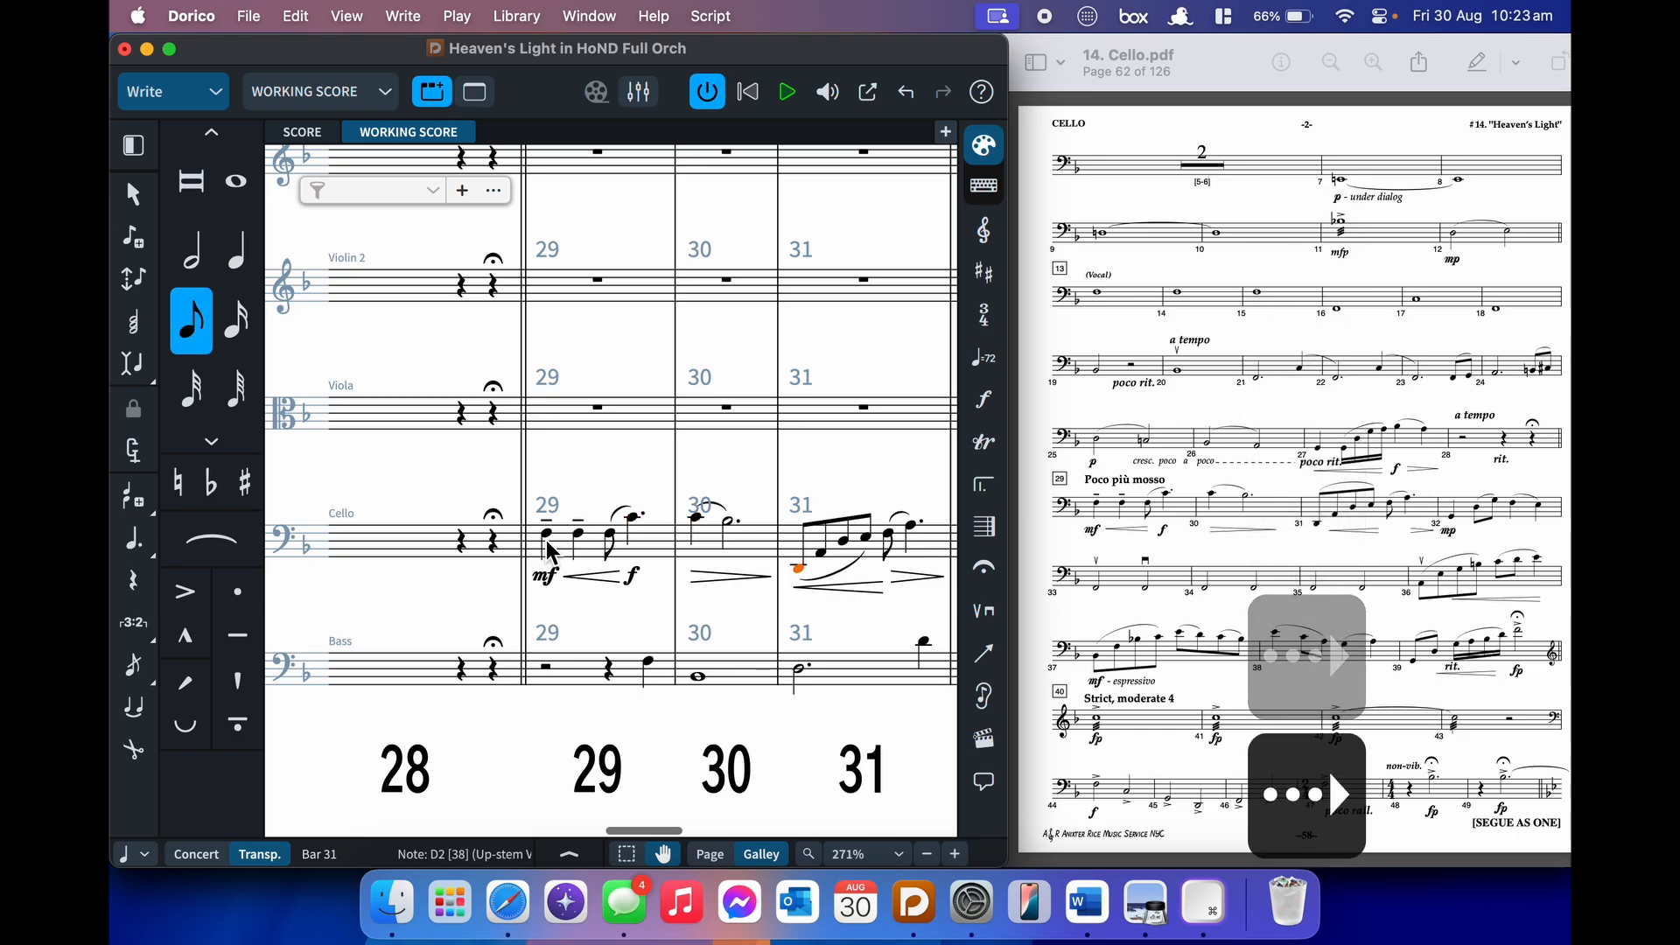
{"action": "key", "text": "Right"}
{"action": "key", "text": "Right"}
{"action": "key", "text": "Right"}
{"action": "key", "text": "Right"}
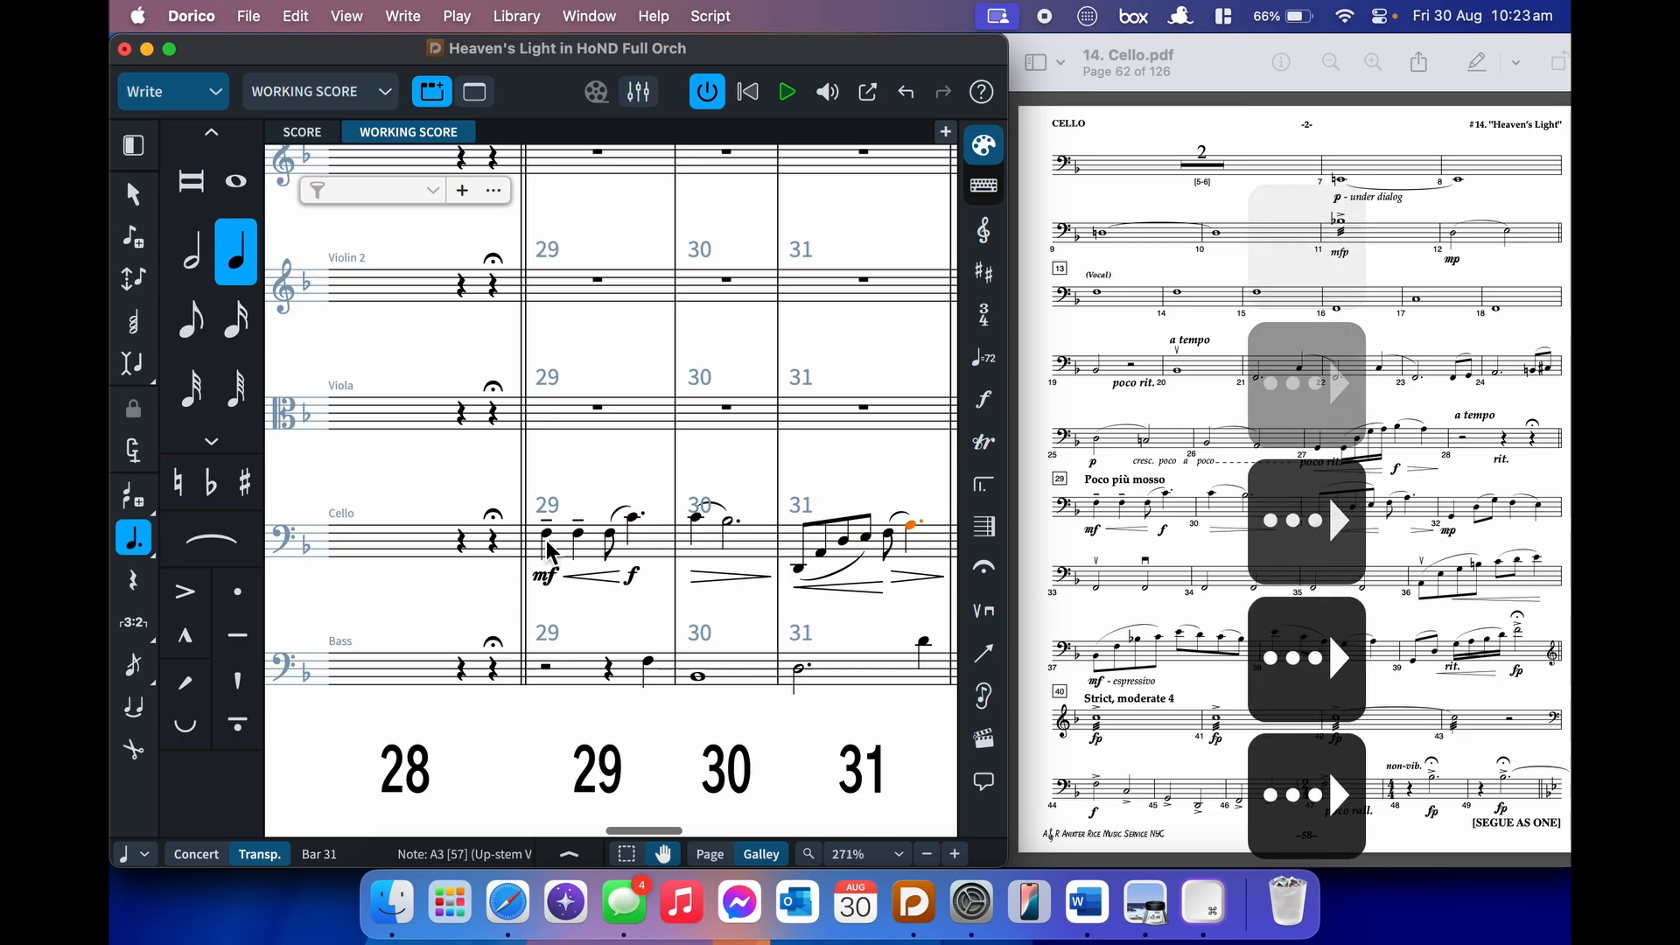
{"action": "key", "text": "Right"}
{"action": "key", "text": "Right"}
{"action": "key", "text": "Right"}
{"action": "key", "text": "Right"}
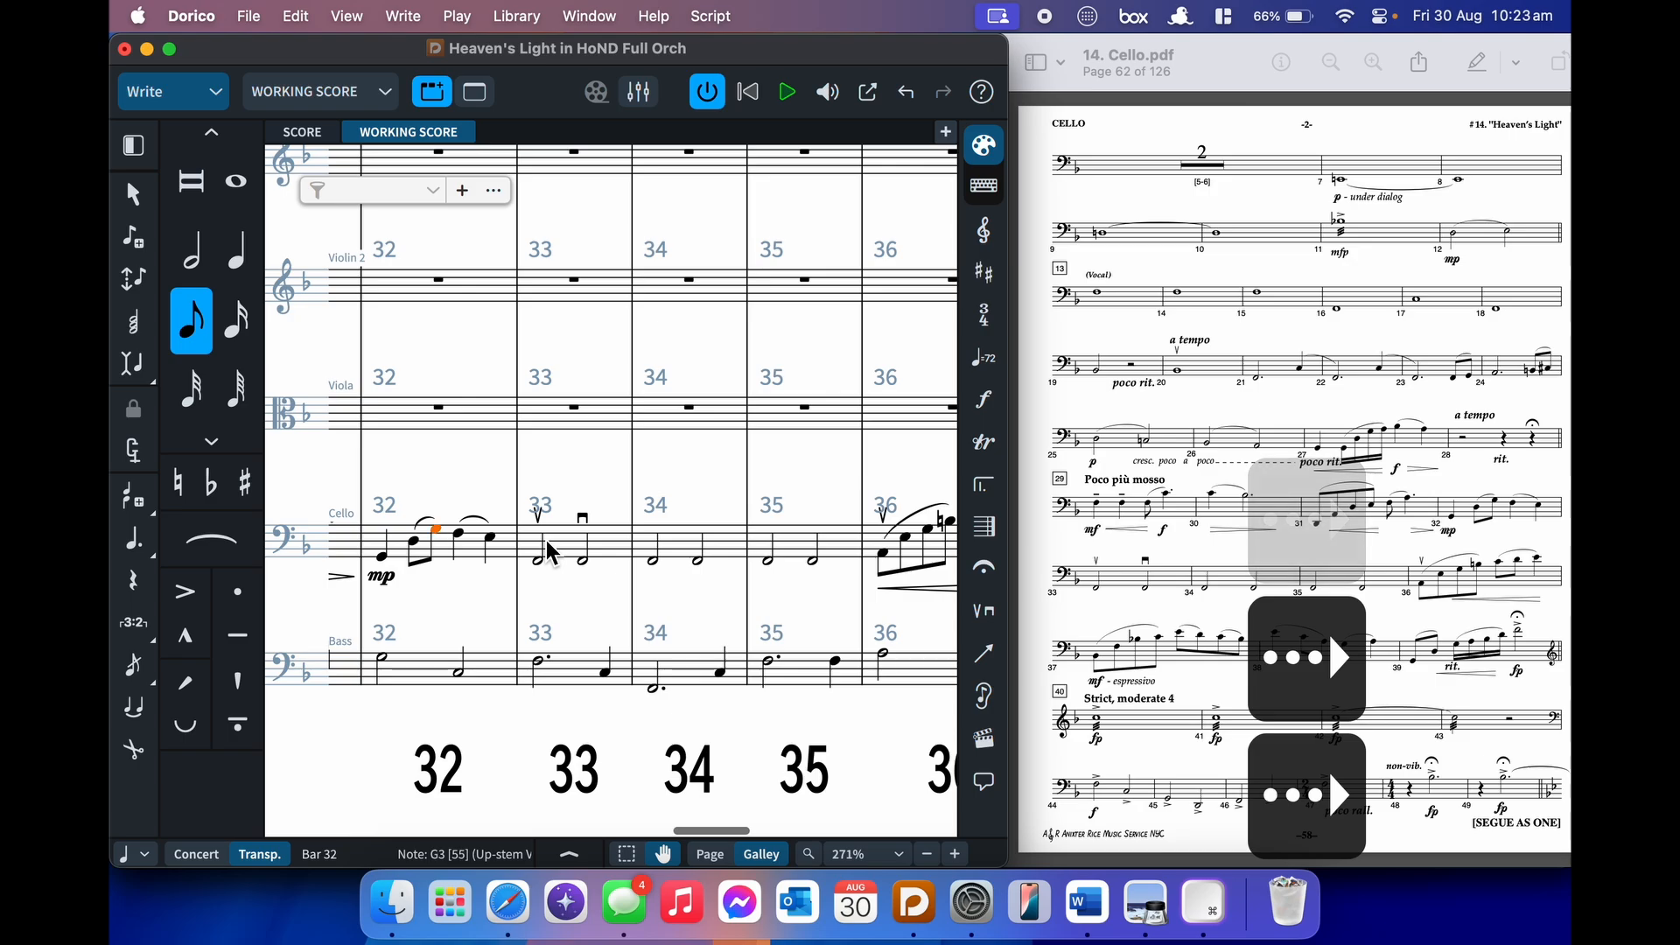
{"action": "key", "text": "Right"}
{"action": "key", "text": "Right"}
{"action": "key", "text": "Right"}
{"action": "key", "text": "Right"}
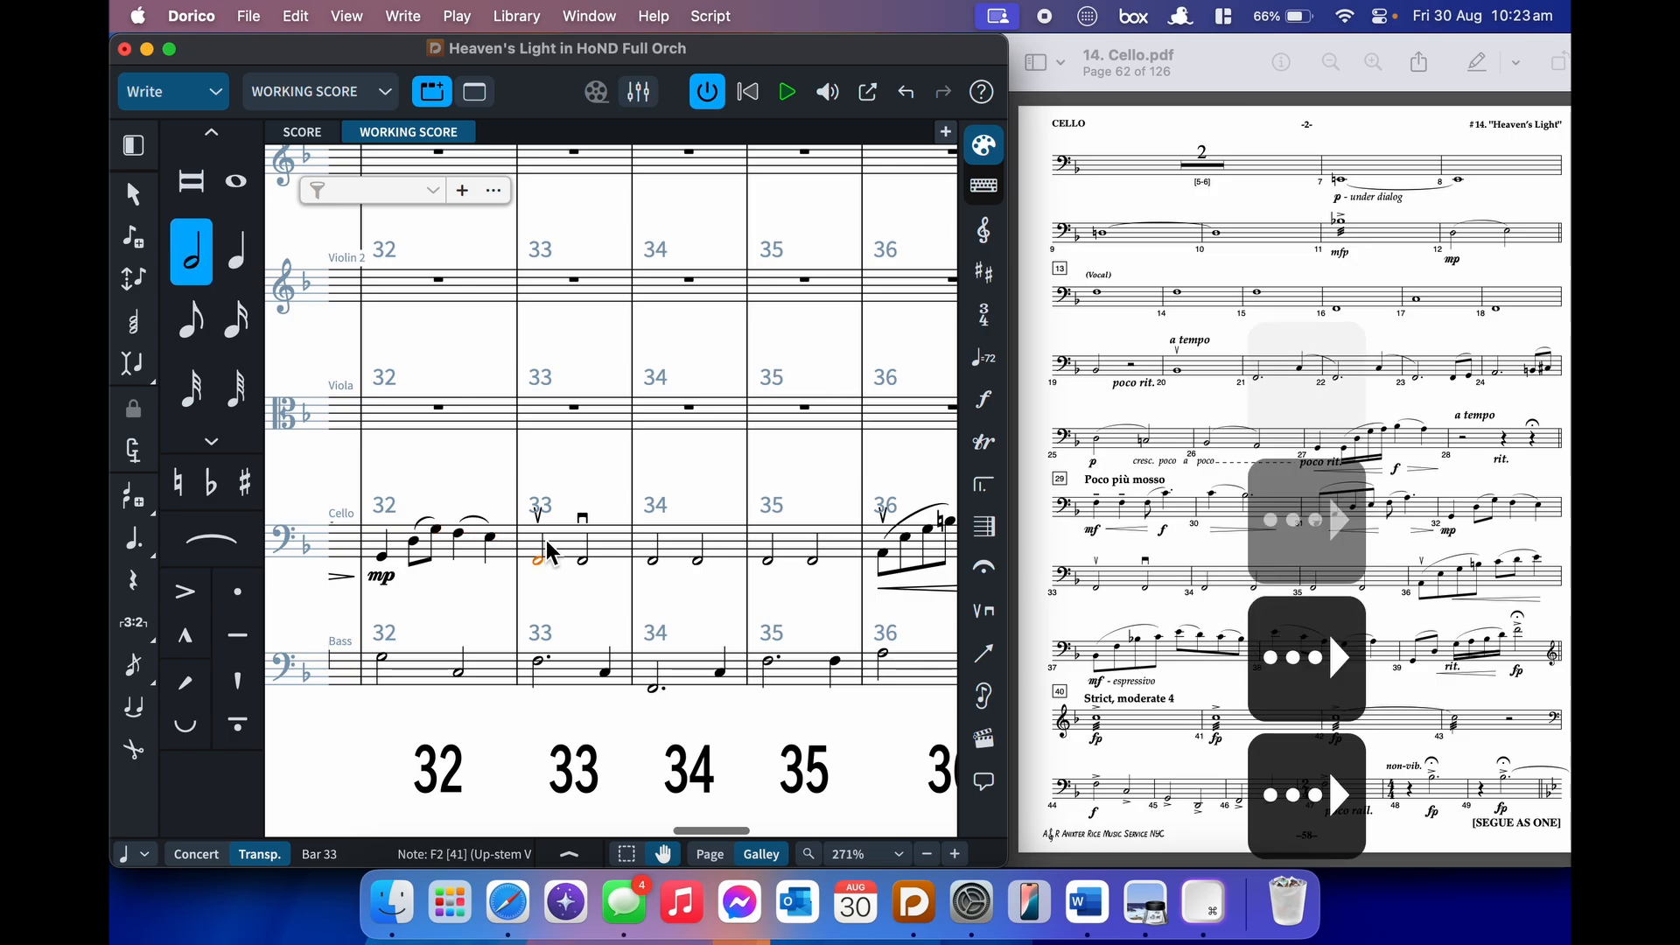
{"action": "key", "text": "Right"}
{"action": "key", "text": "End"}
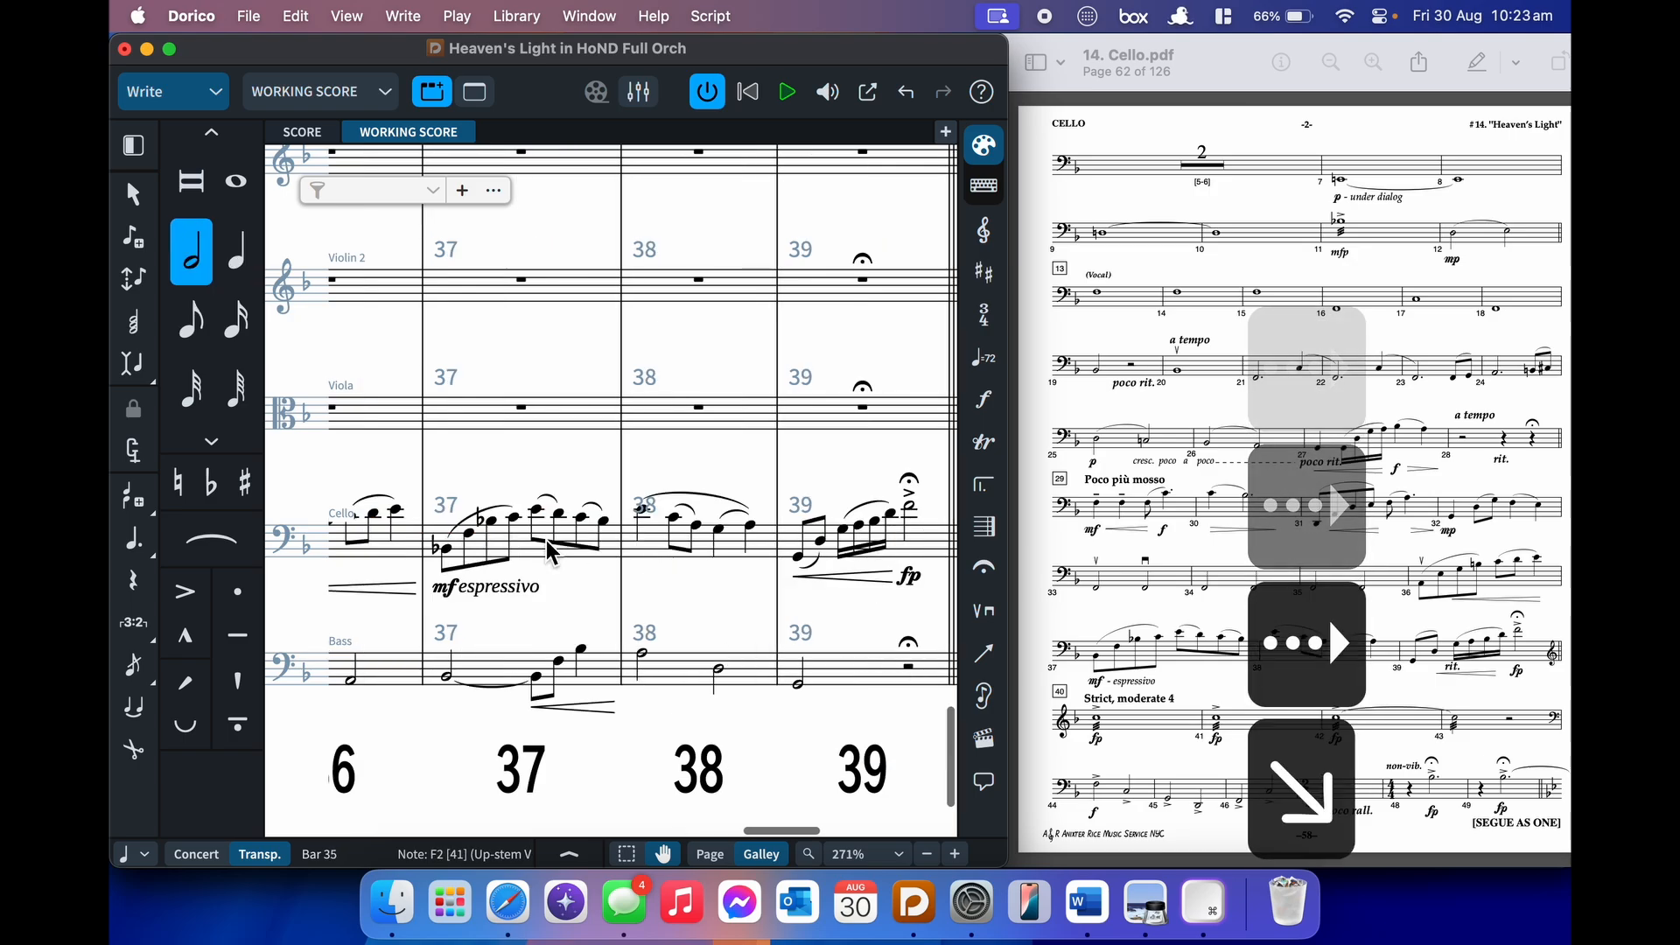
{"action": "scroll", "coordinate": [547, 551], "scroll_direction": "left", "scroll_amount": 1}
{"action": "scroll", "coordinate": [547, 551], "scroll_direction": "left", "scroll_amount": 5}
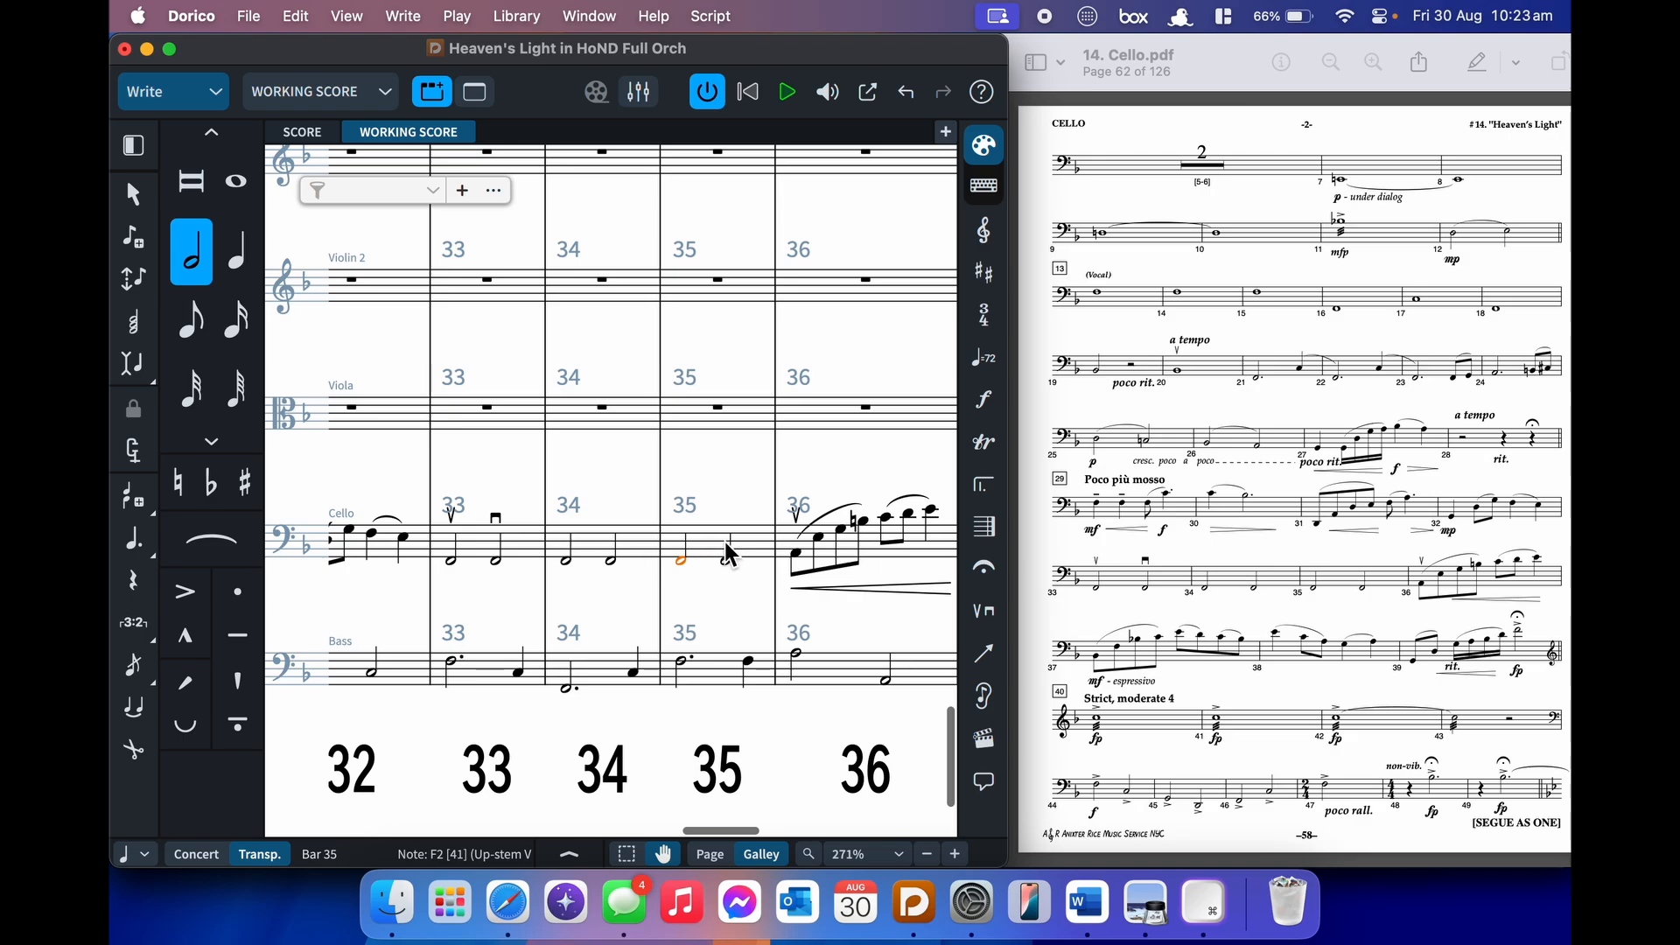
{"action": "key", "text": "Right"}
{"action": "key", "text": "Right"}
{"action": "key", "text": "Right"}
{"action": "key", "text": "Right"}
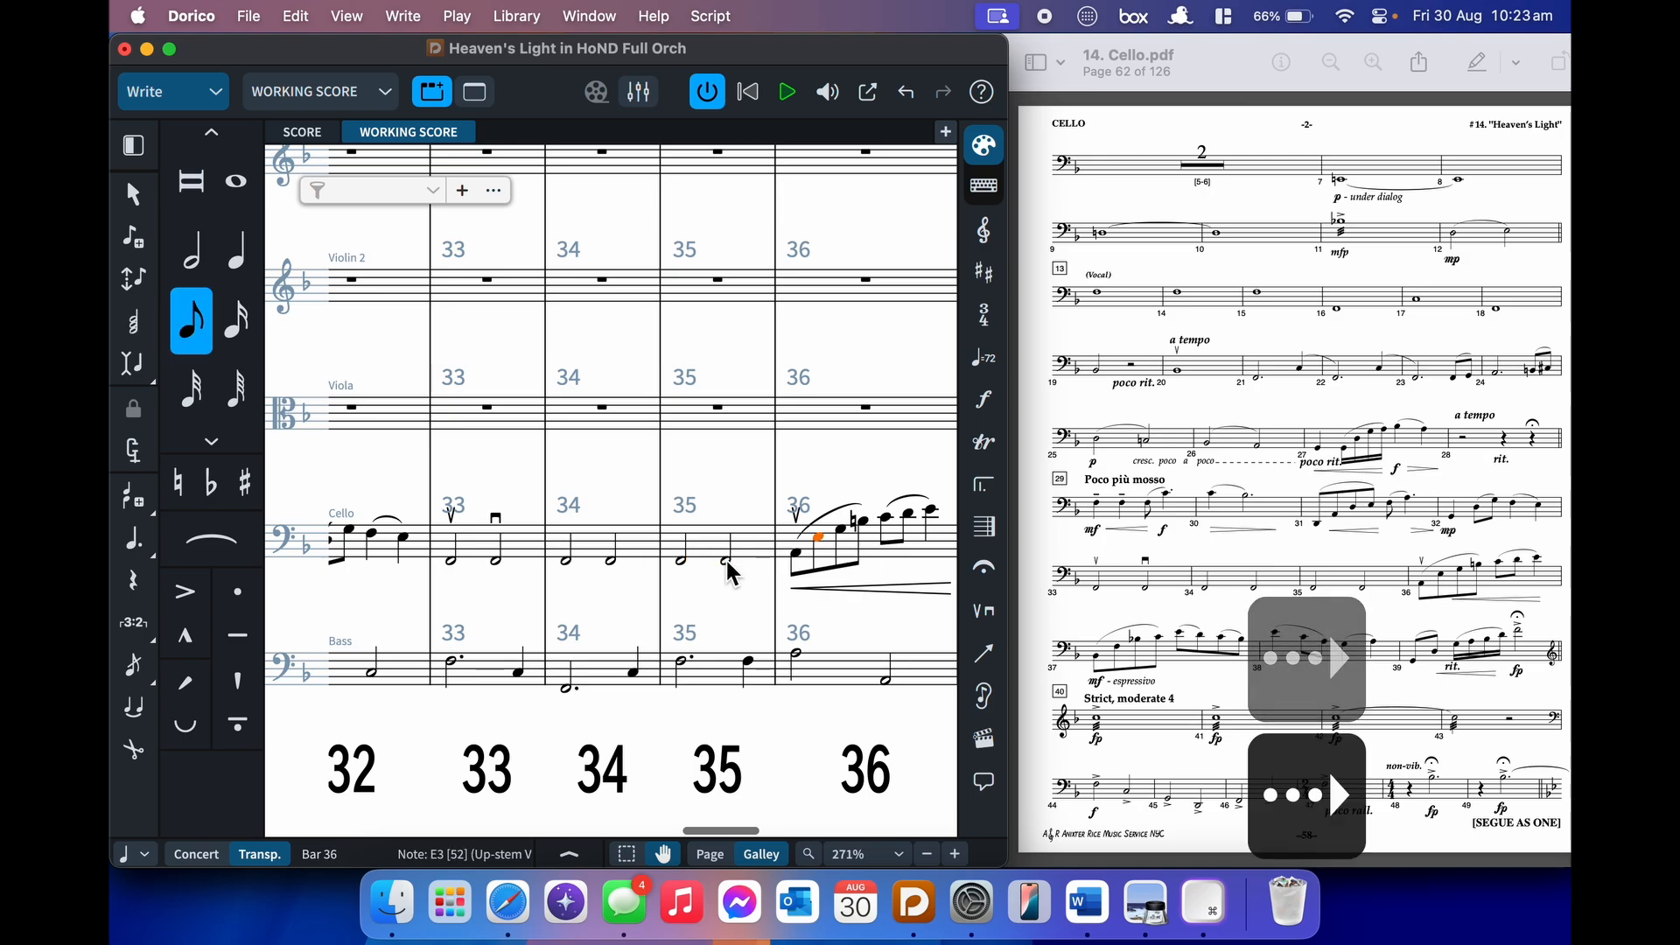
{"action": "key", "text": "Right"}
{"action": "key", "text": "Right"}
{"action": "key", "text": "Right"}
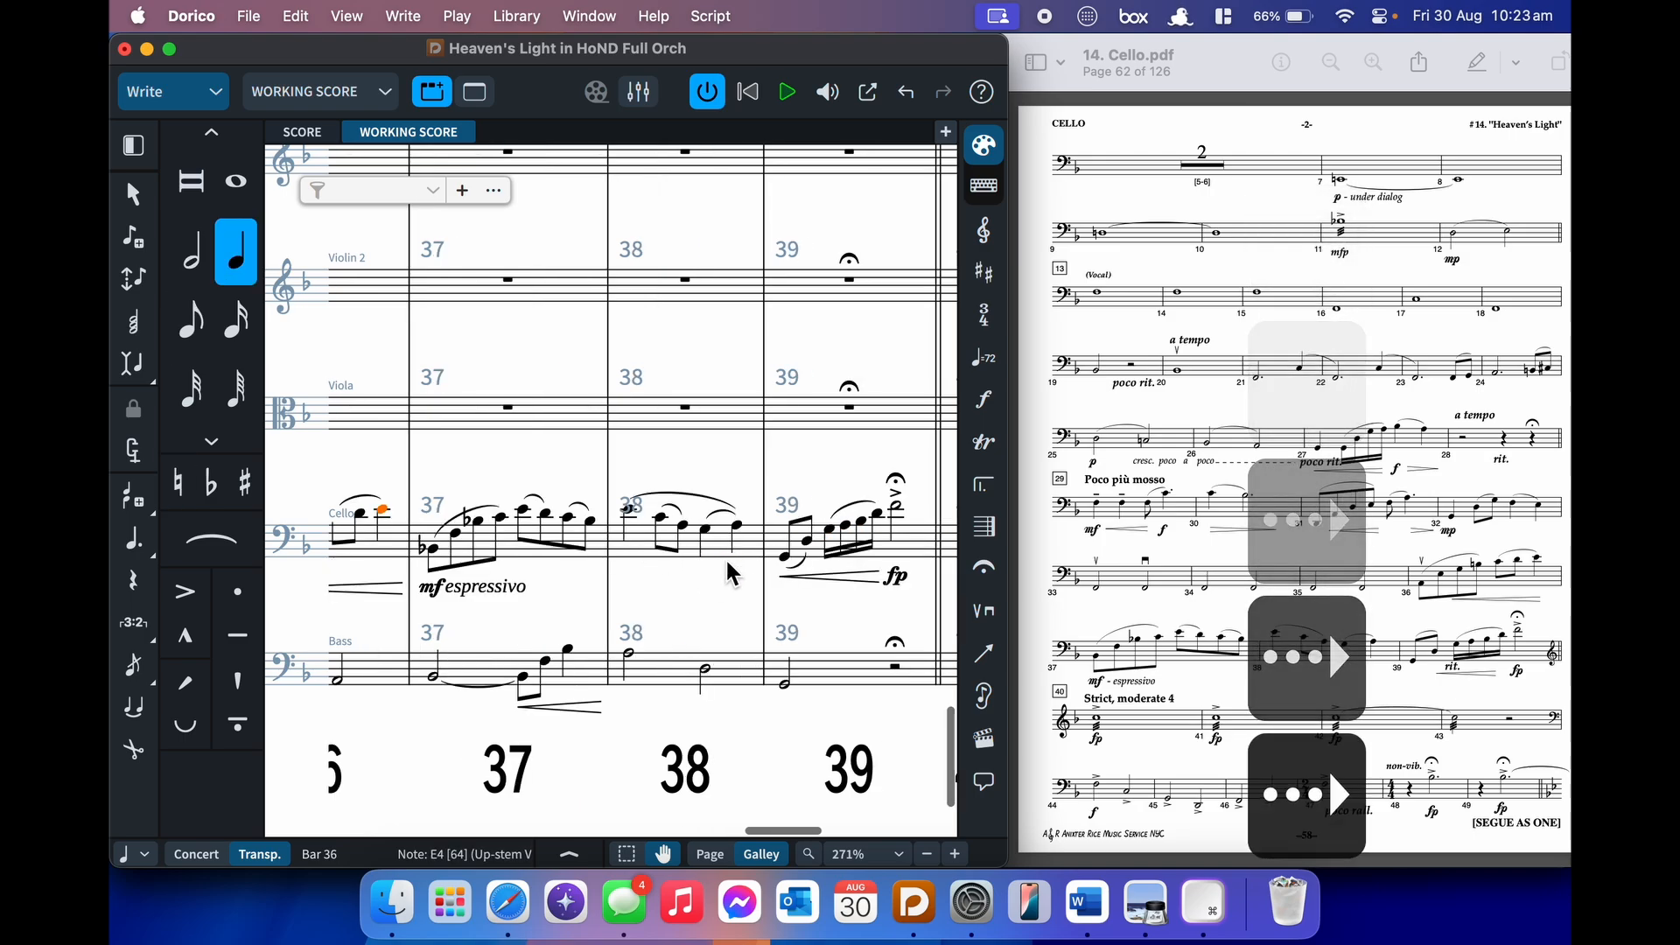
{"action": "key", "text": "Right"}
{"action": "key", "text": "Right"}
{"action": "key", "text": "Right"}
{"action": "key", "text": "Right"}
{"action": "key", "text": "Right"}
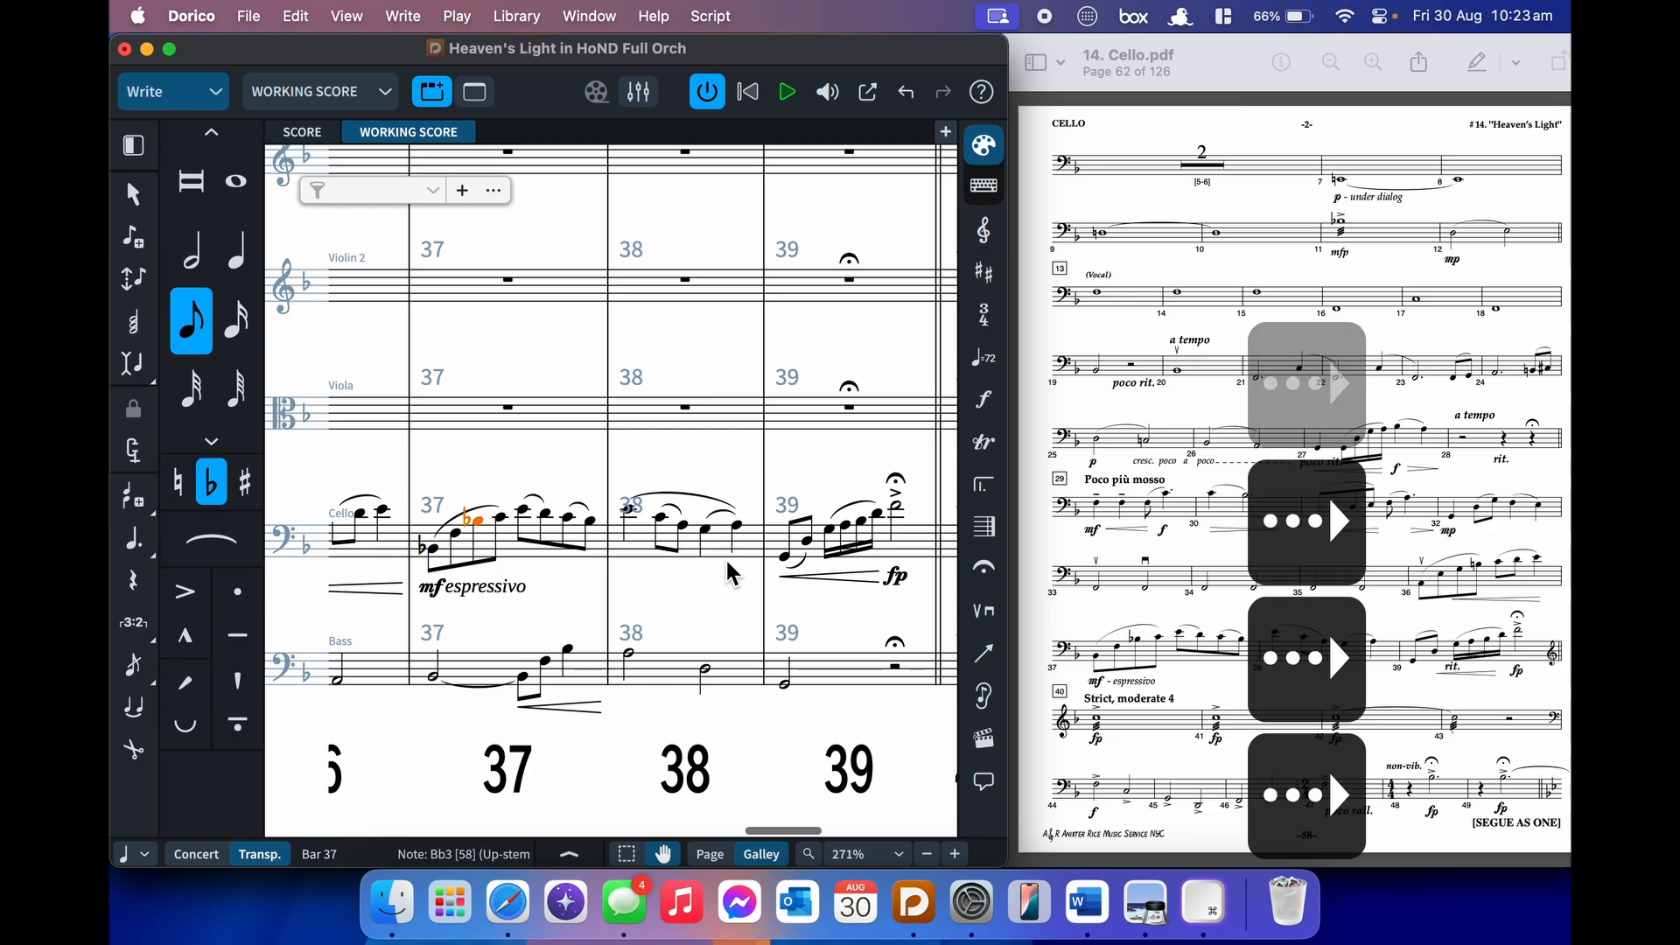
{"action": "key", "text": "Right"}
{"action": "key", "text": "Right"}
{"action": "key", "text": "Right"}
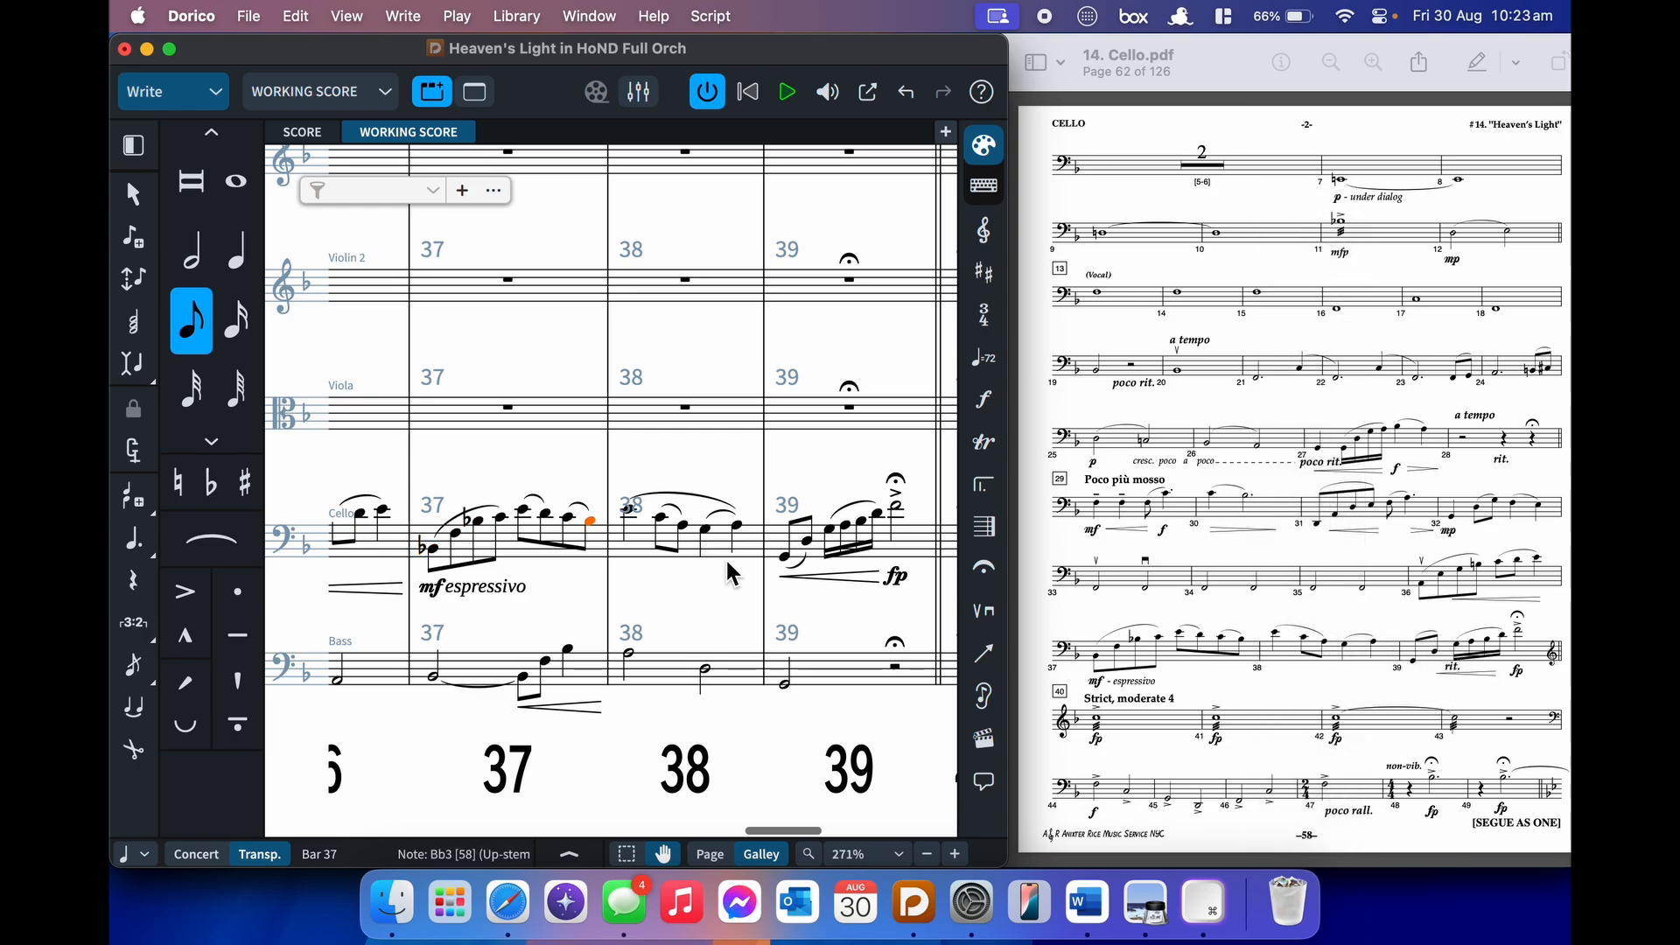
{"action": "key", "text": "Right"}
{"action": "key", "text": "Right"}
{"action": "key", "text": "Right"}
{"action": "key", "text": "Right"}
{"action": "key", "text": "Right"}
{"action": "key", "text": "Right"}
{"action": "key", "text": "Right"}
{"action": "key", "text": "Right"}
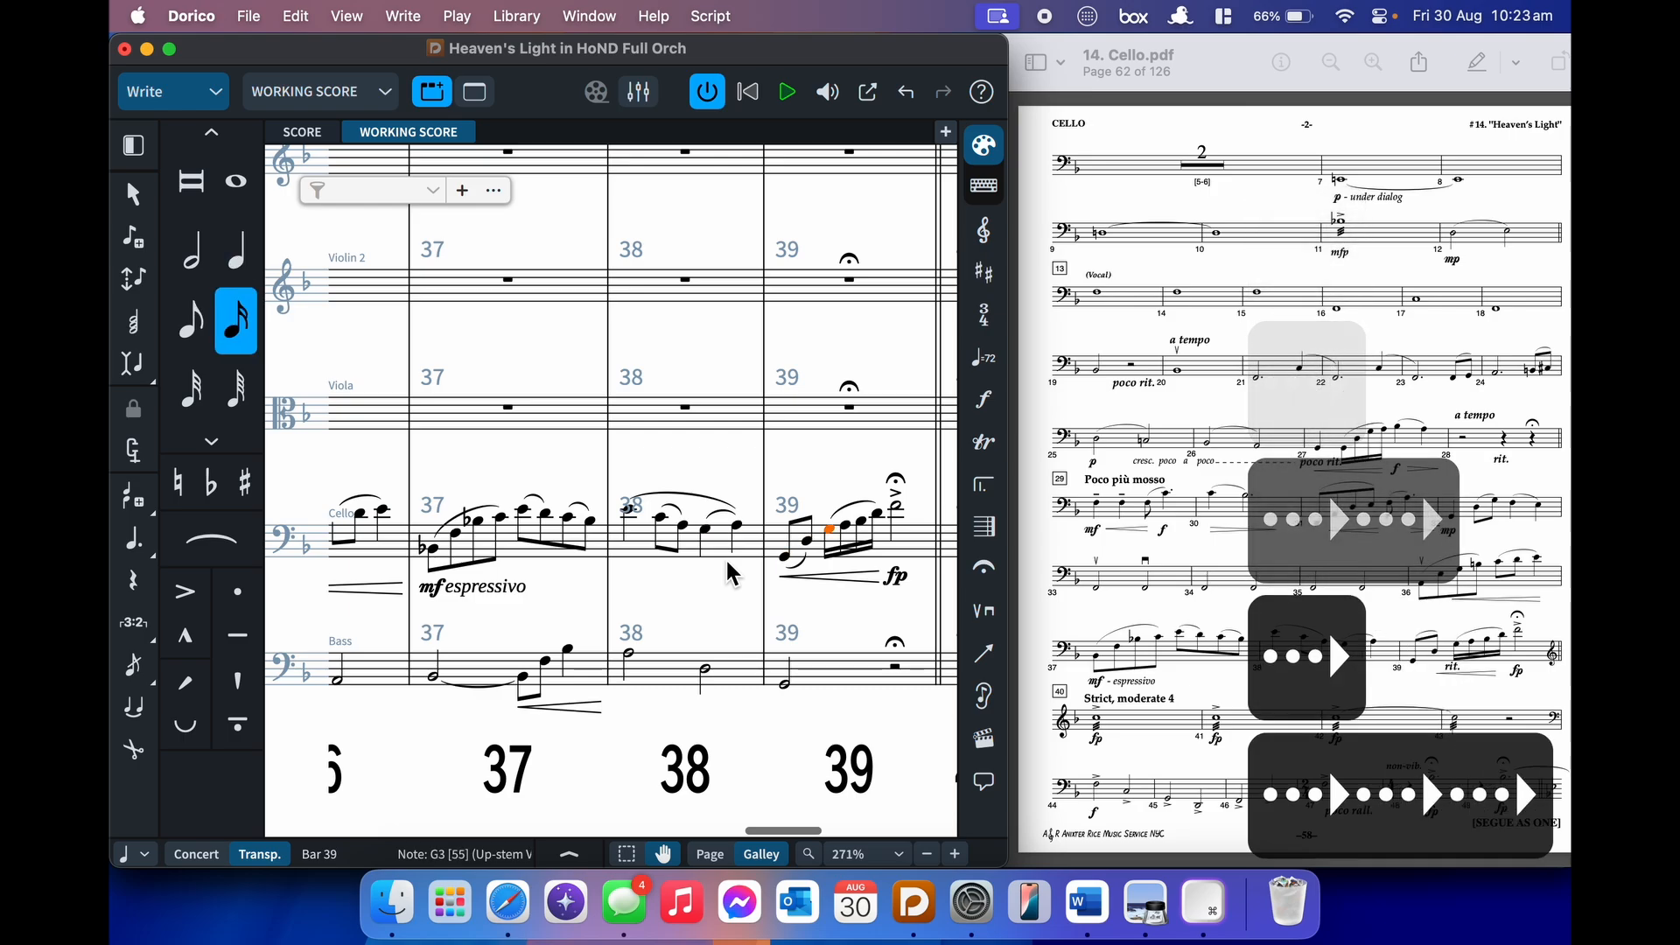
{"action": "key", "text": "Right"}
{"action": "key", "text": "Right"}
{"action": "key", "text": "Right"}
{"action": "key", "text": "Right"}
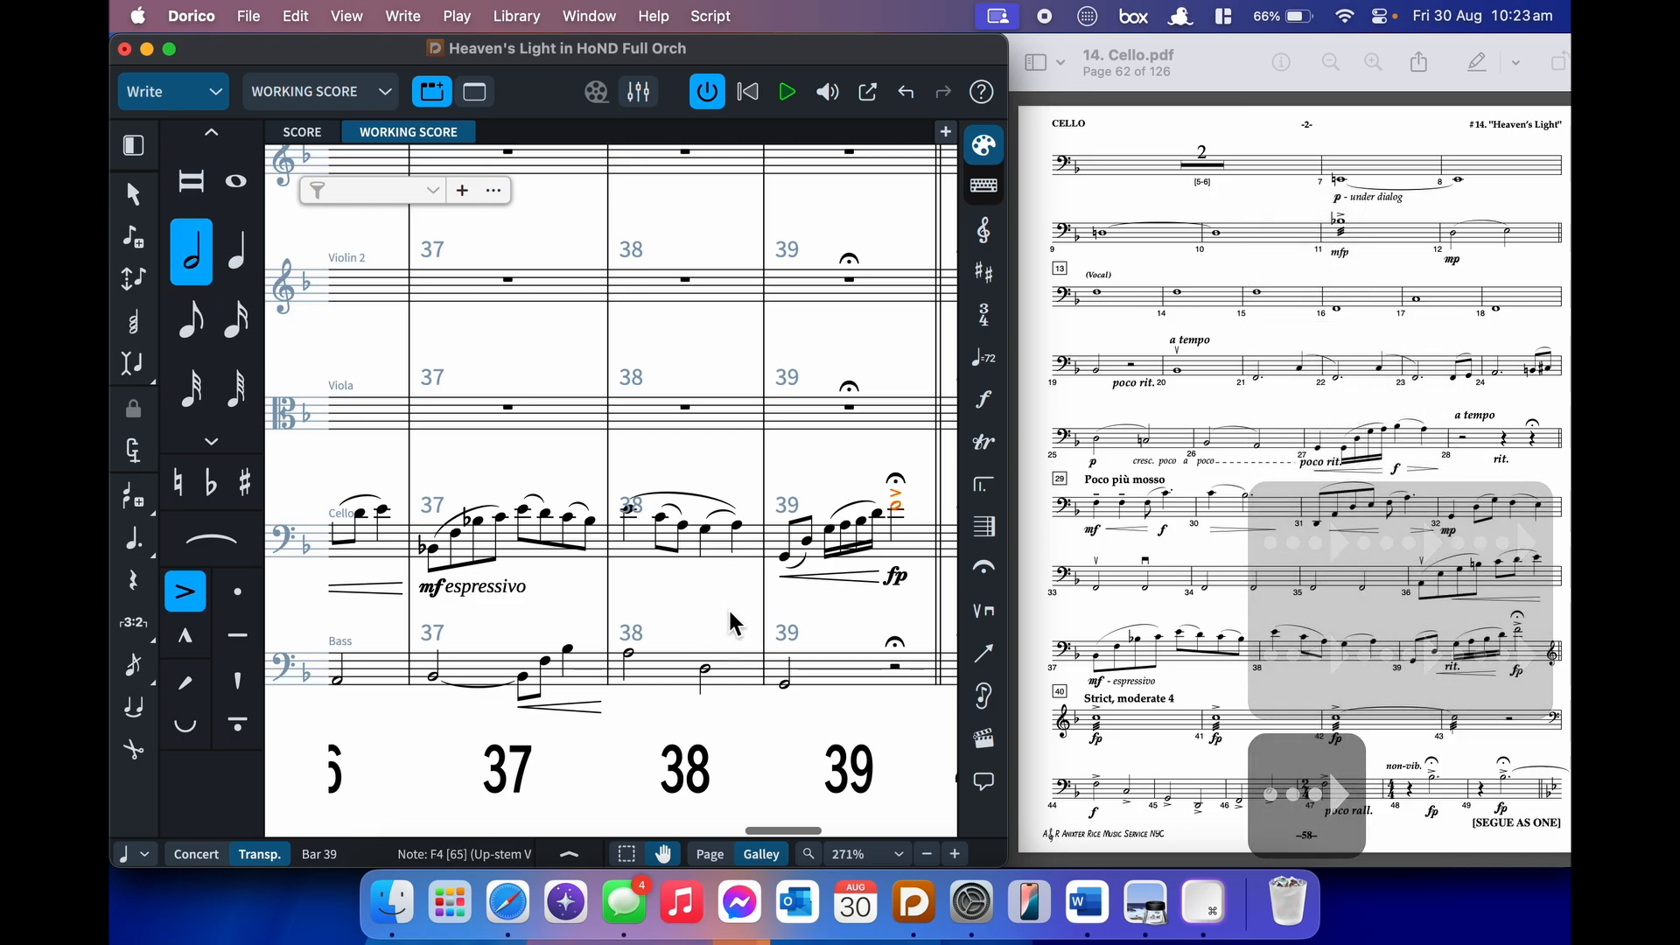
{"action": "left_click", "coordinate": [731, 613]}
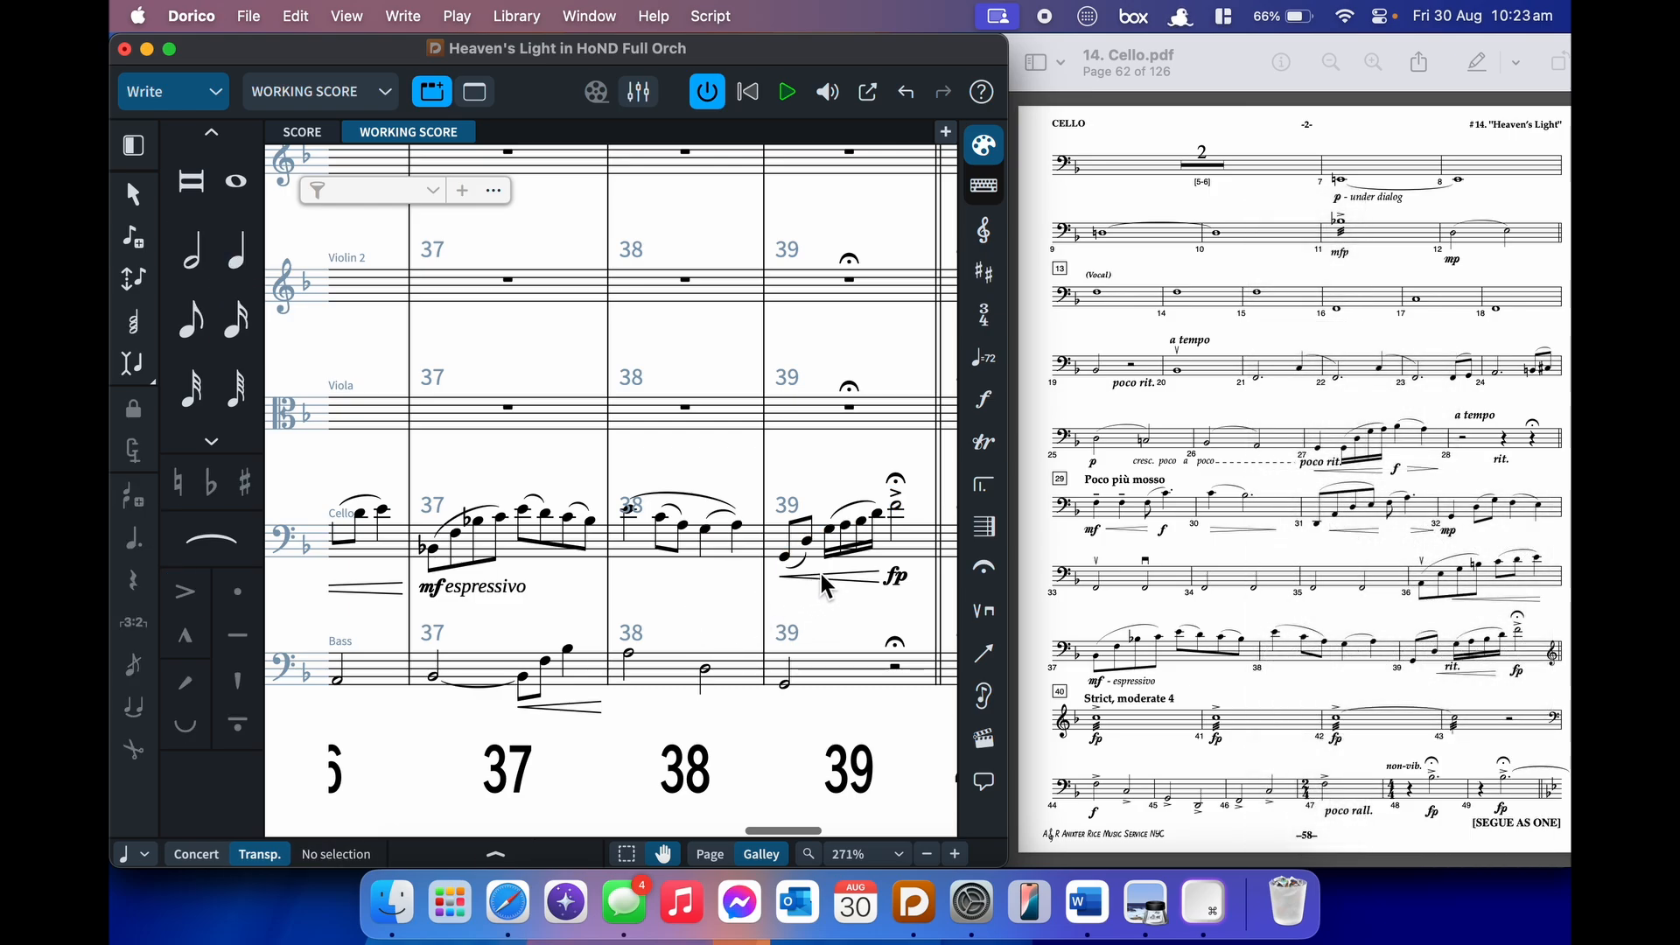
{"action": "scroll", "coordinate": [823, 580], "scroll_direction": "left", "scroll_amount": 3}
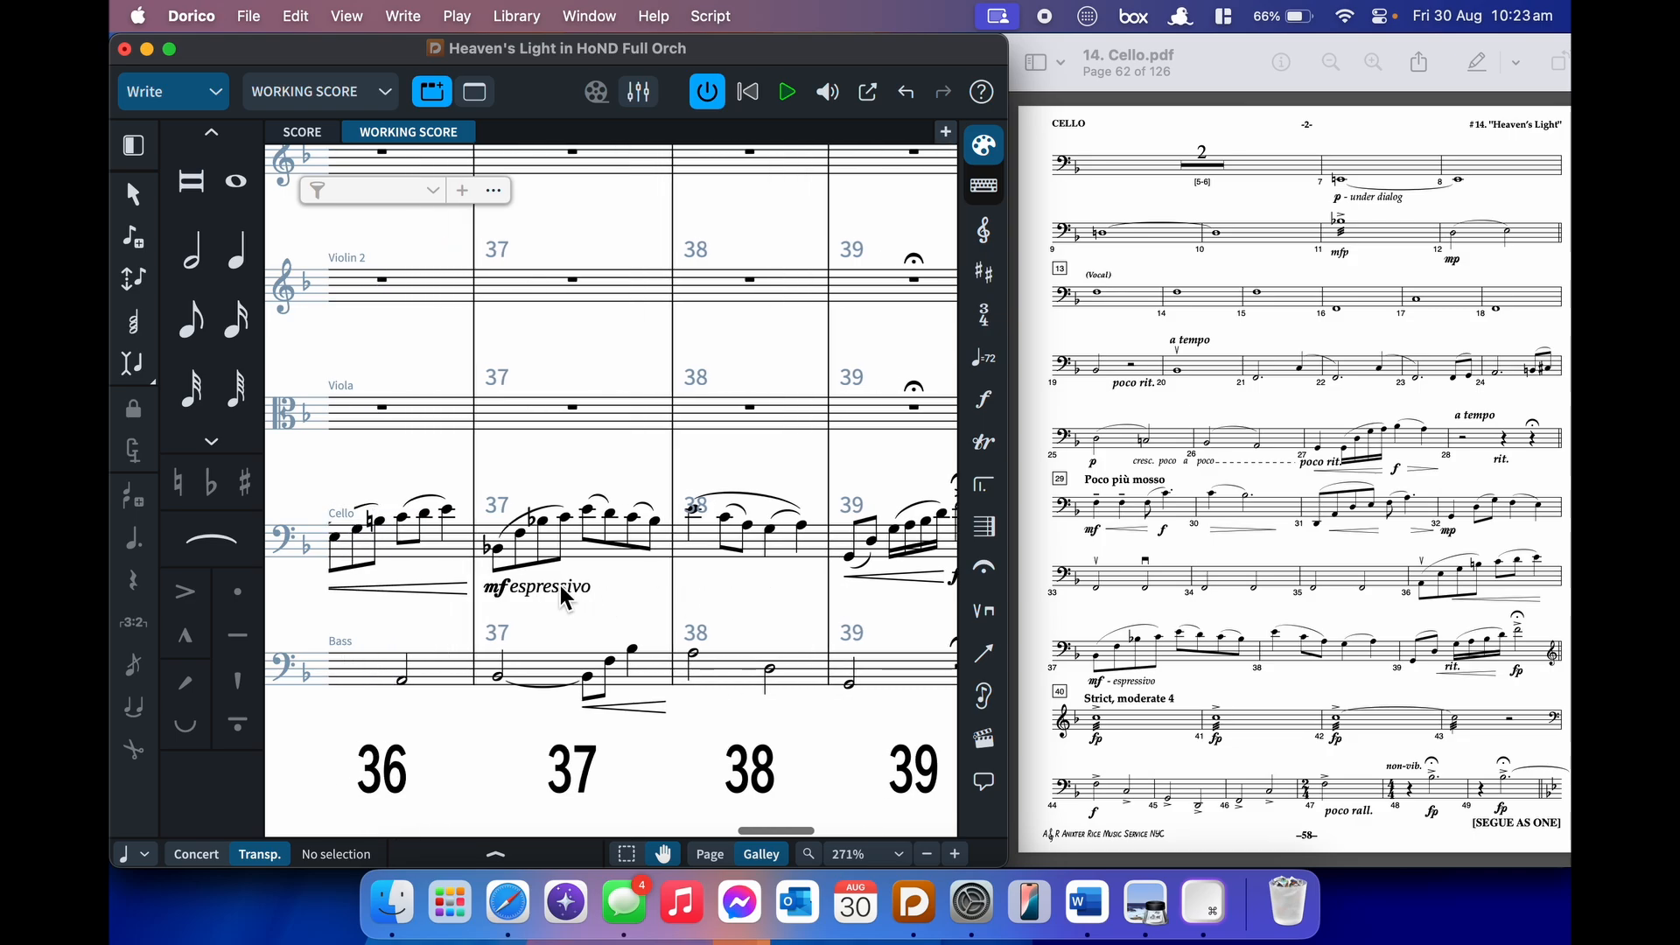
{"action": "scroll", "coordinate": [562, 598], "scroll_direction": "left", "scroll_amount": 15}
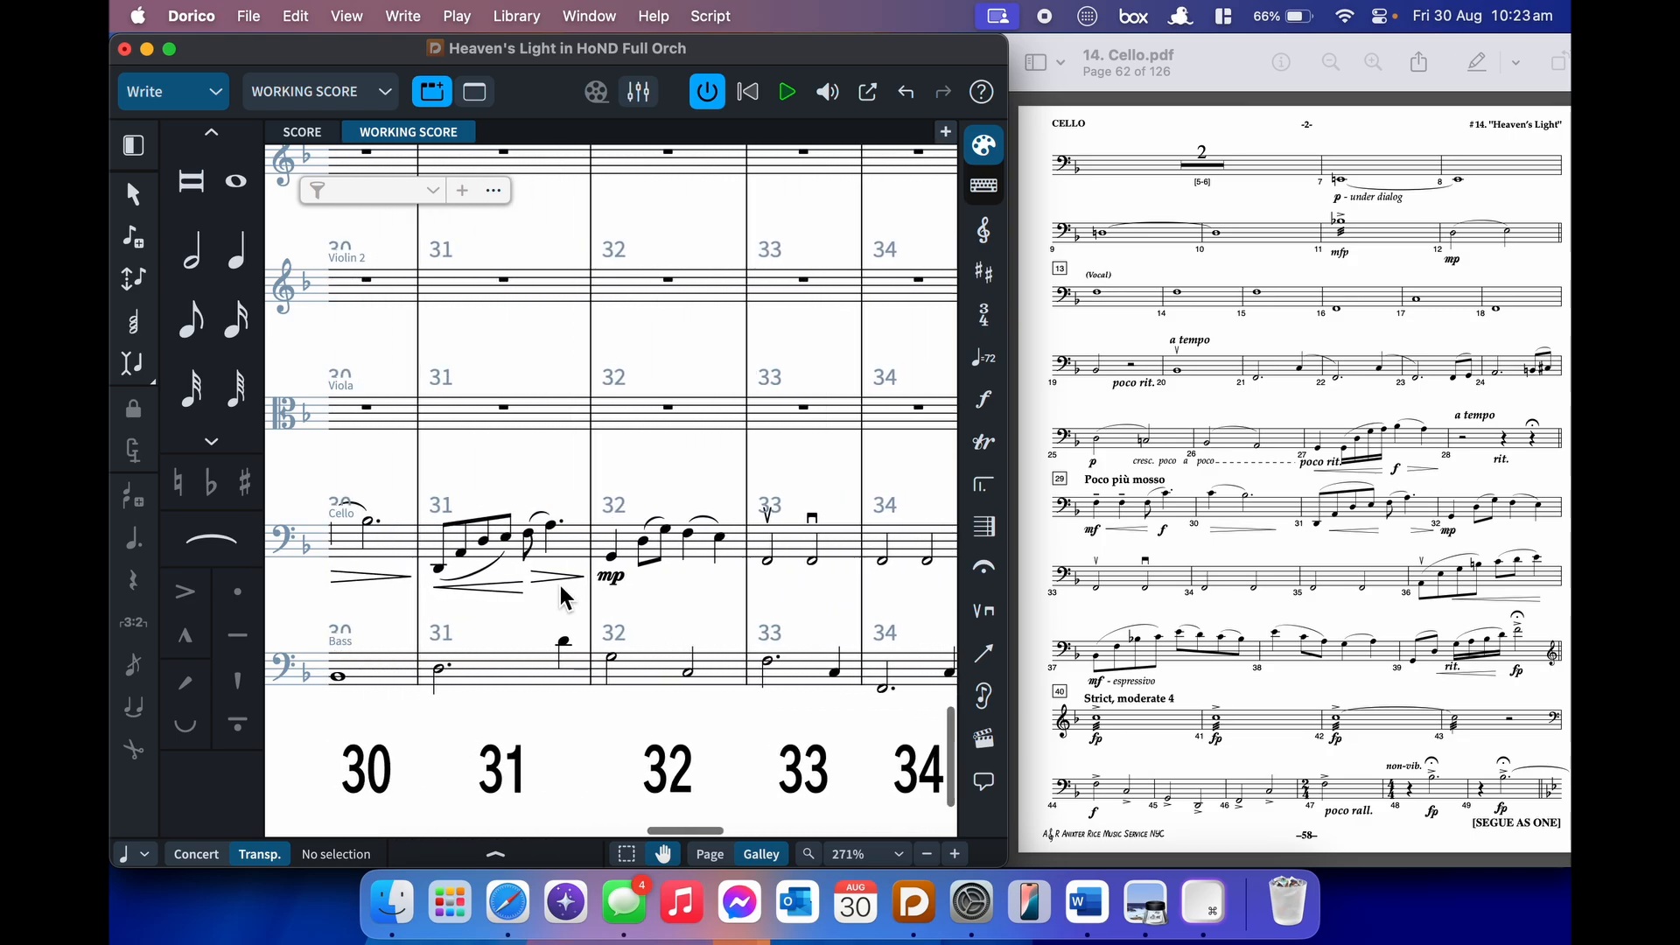
{"action": "scroll", "coordinate": [575, 595], "scroll_direction": "left", "scroll_amount": 5}
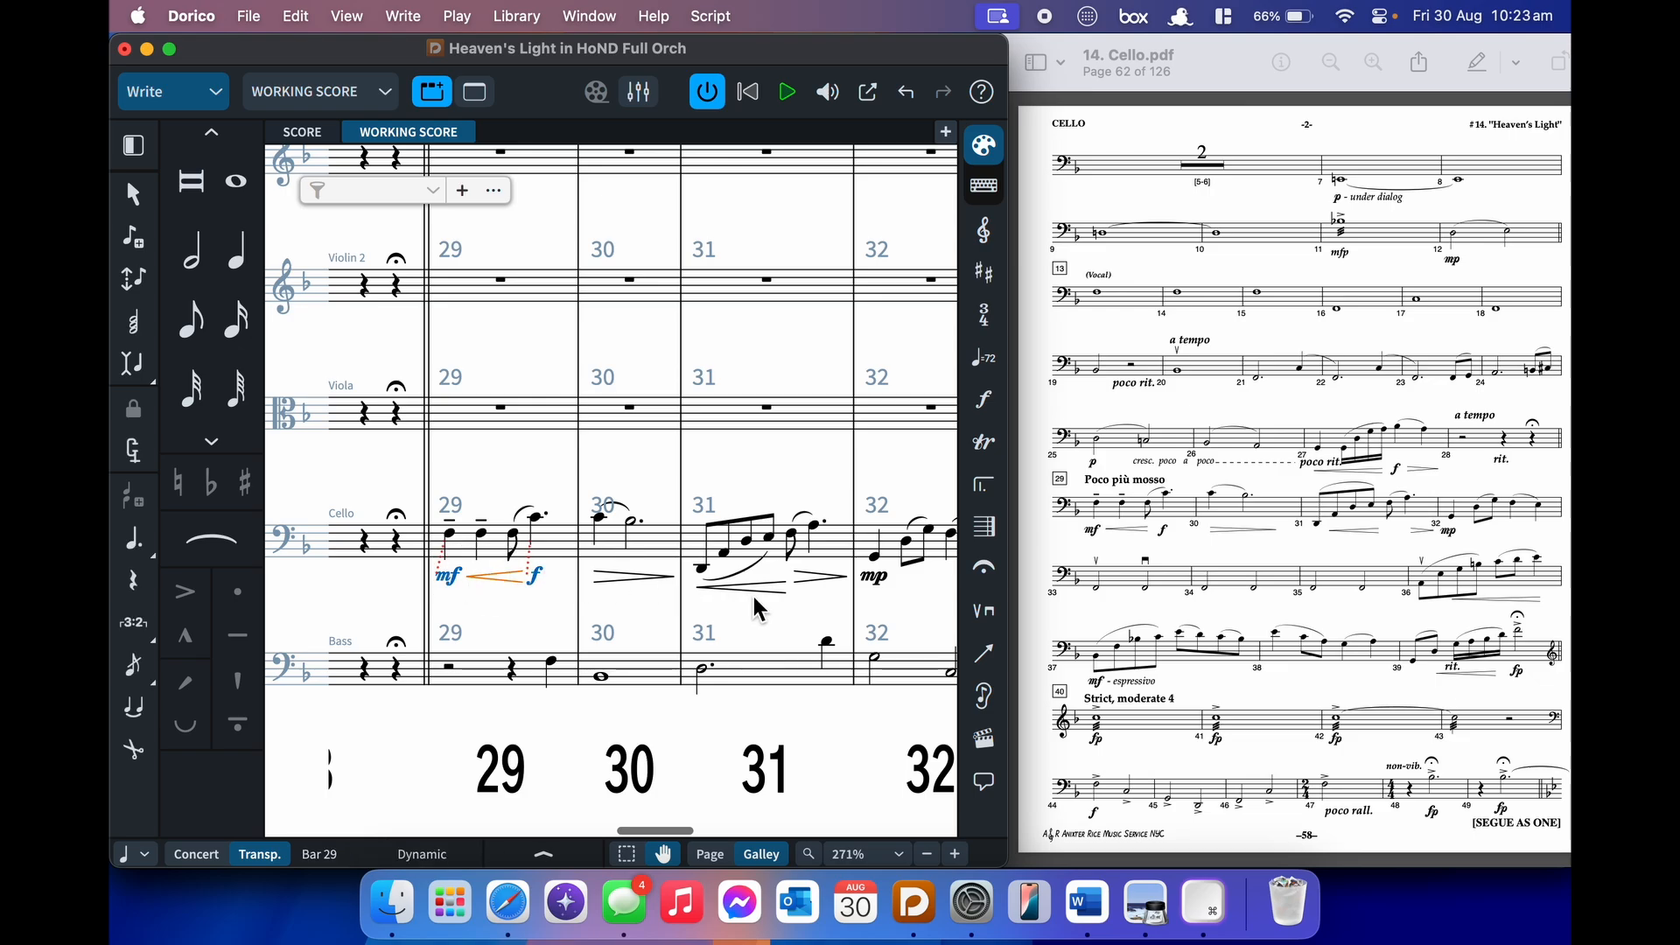
{"action": "left_click", "coordinate": [755, 587]}
{"action": "left_click", "coordinate": [611, 580], "text": "super"}
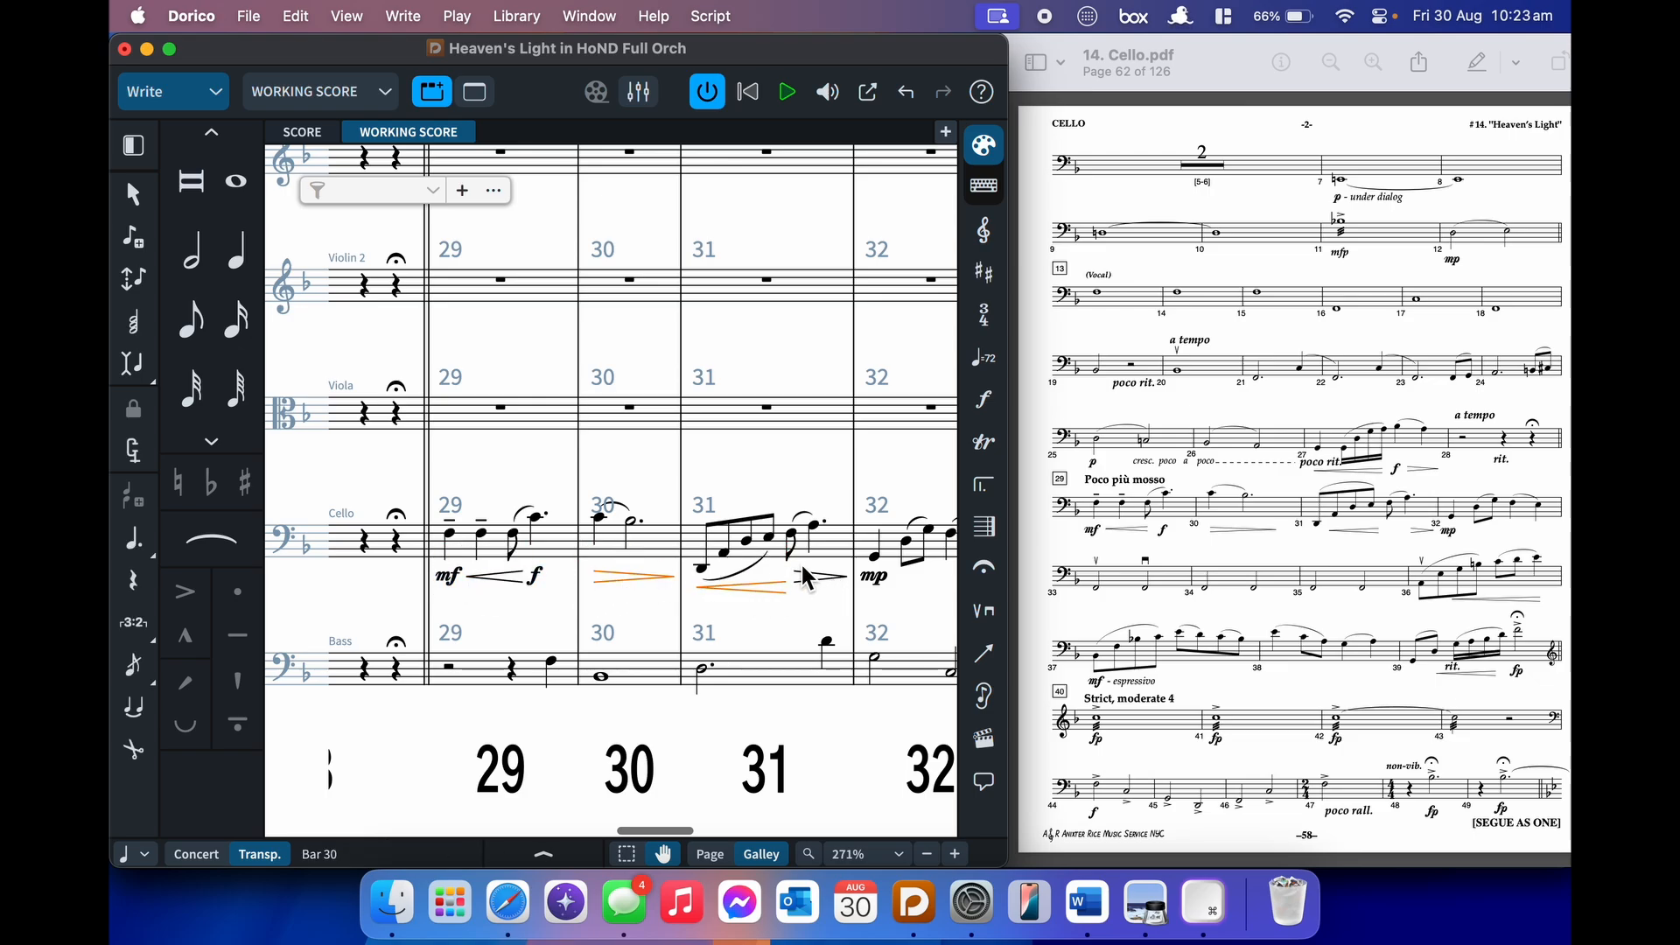
{"action": "left_click", "coordinate": [818, 576], "text": "super"}
{"action": "left_click", "coordinate": [878, 577], "text": "super"}
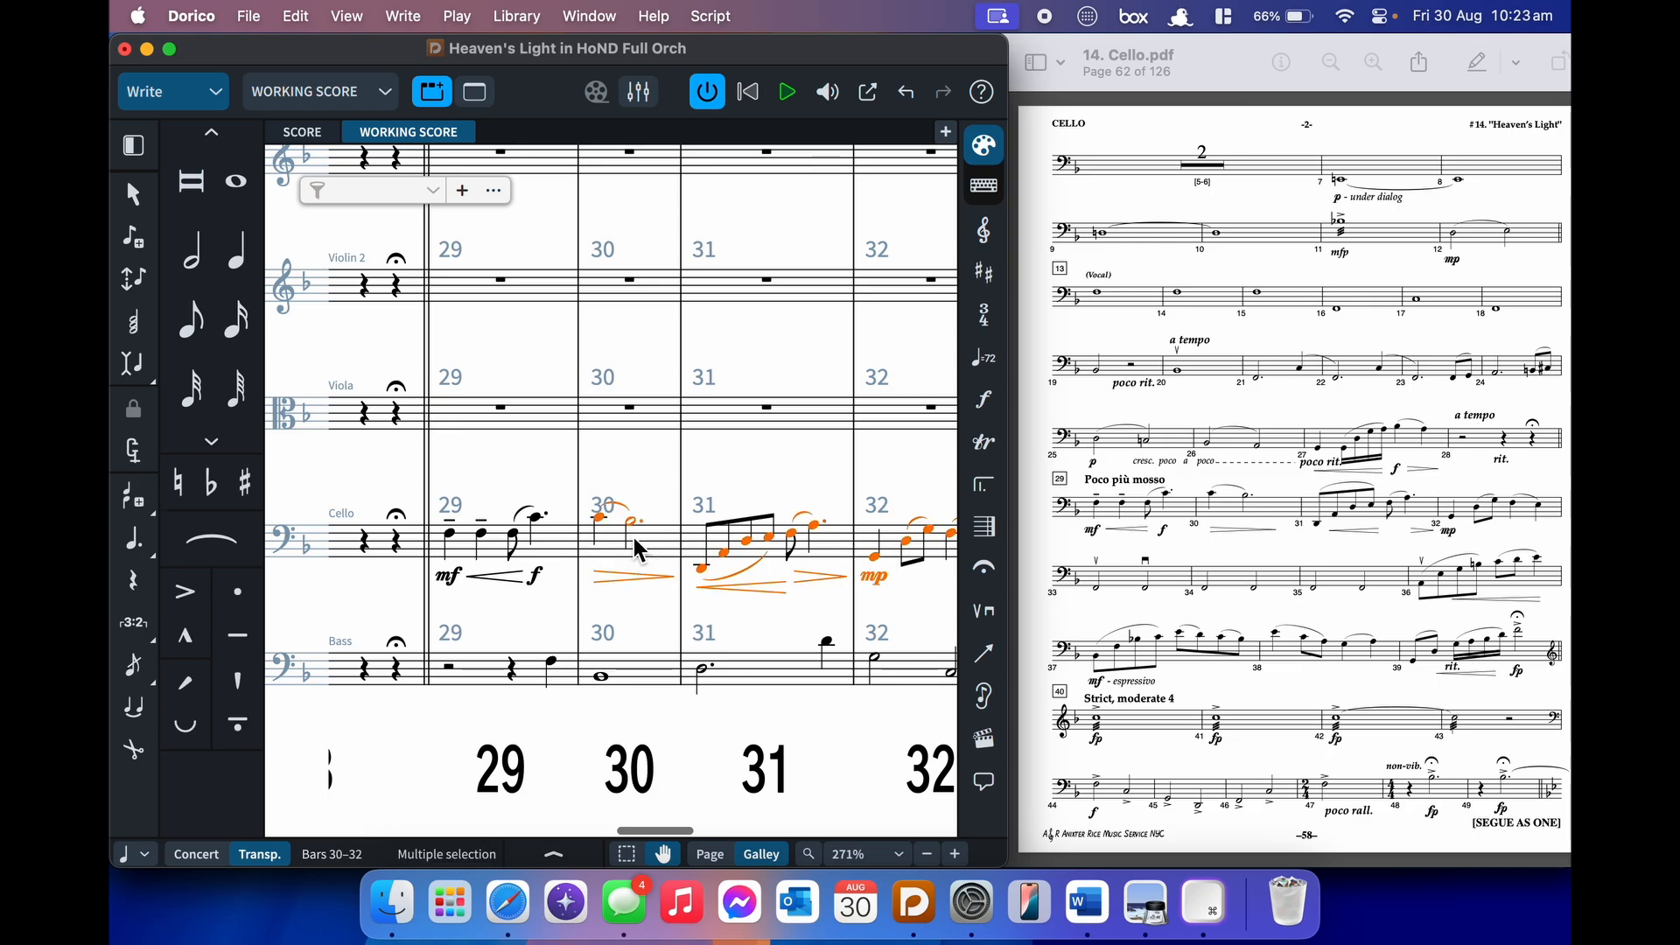
{"action": "key", "text": "alt+shift+d"}
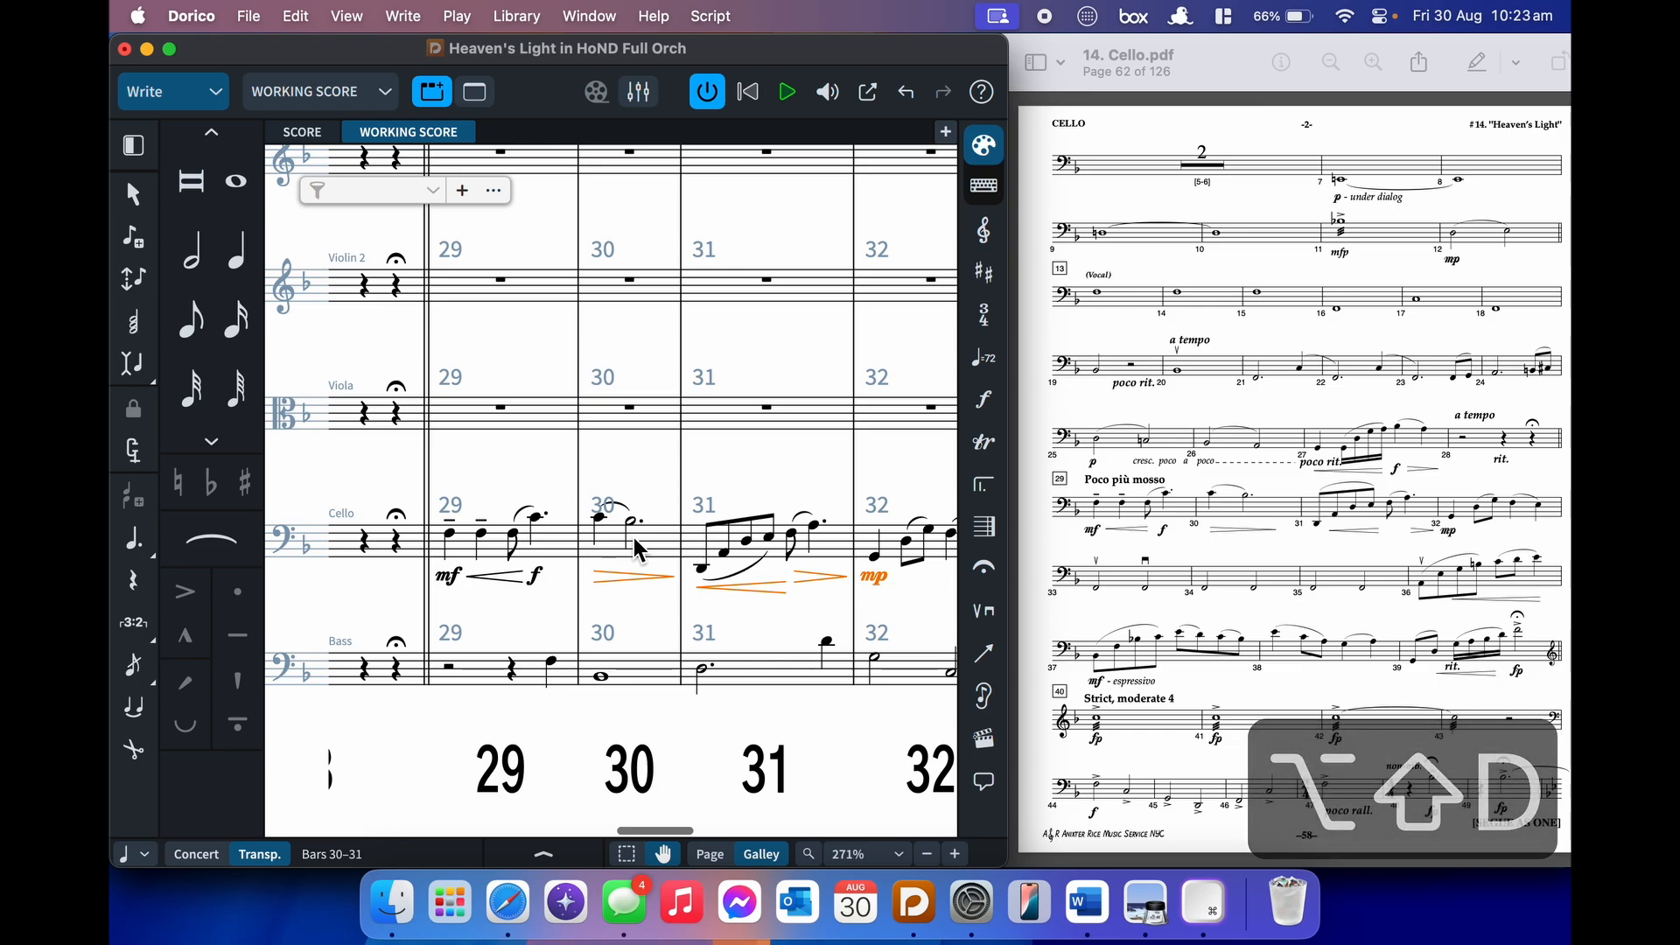
{"action": "key", "text": "alt+g"}
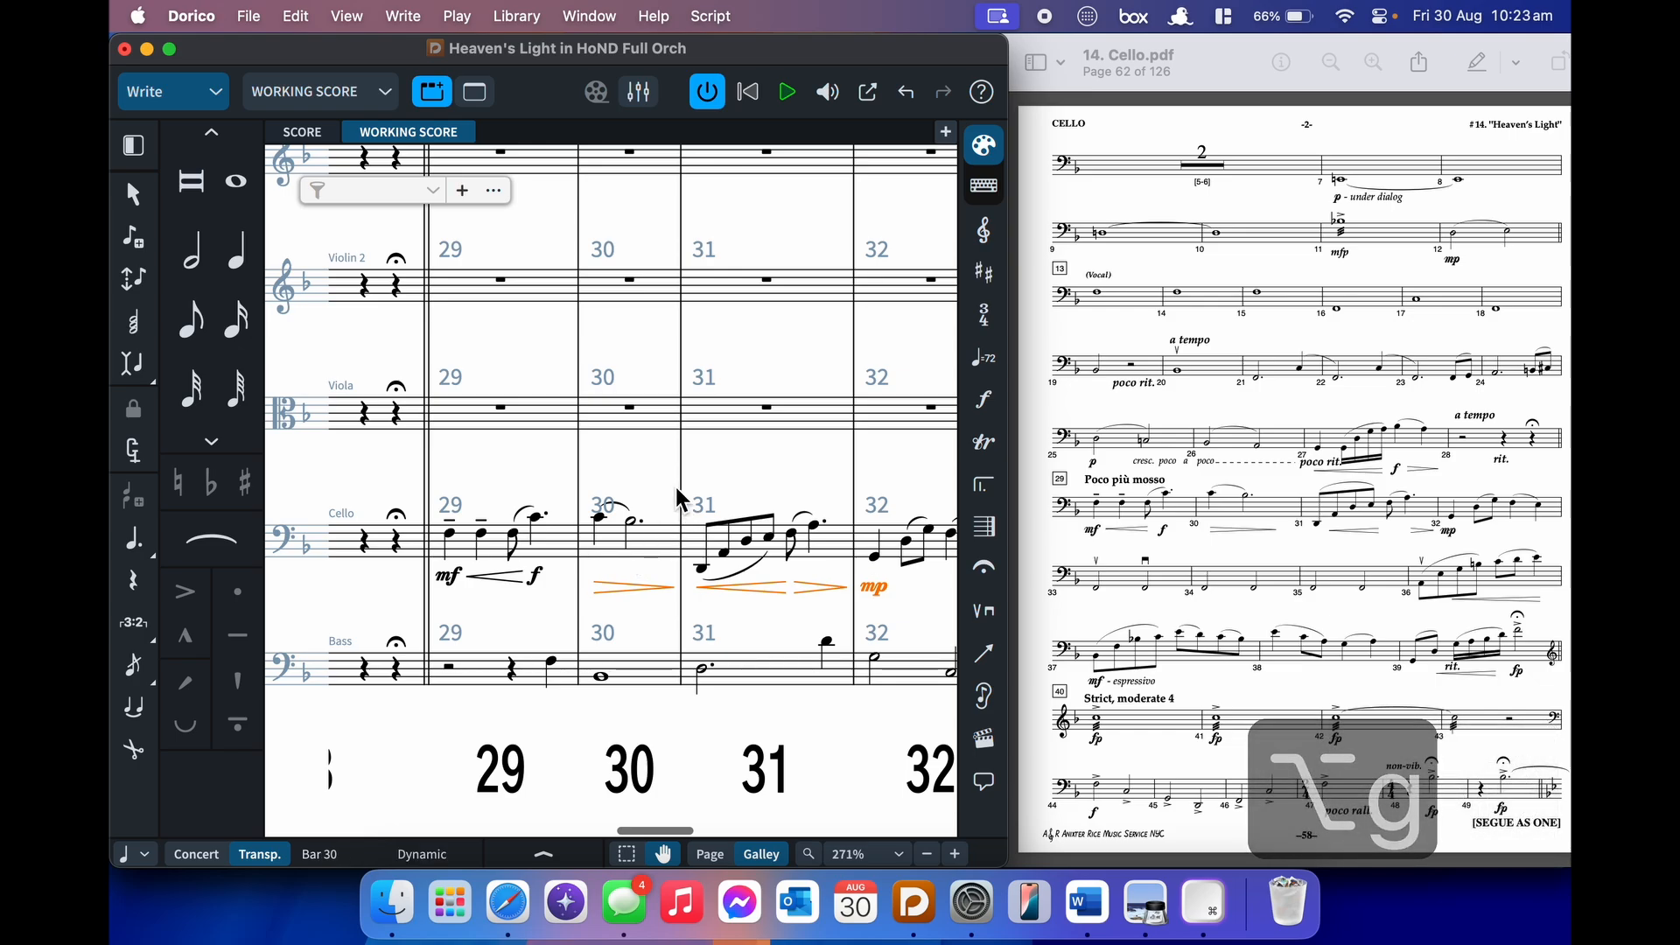
{"action": "key", "text": "super+z"}
{"action": "key", "text": "super+z"}
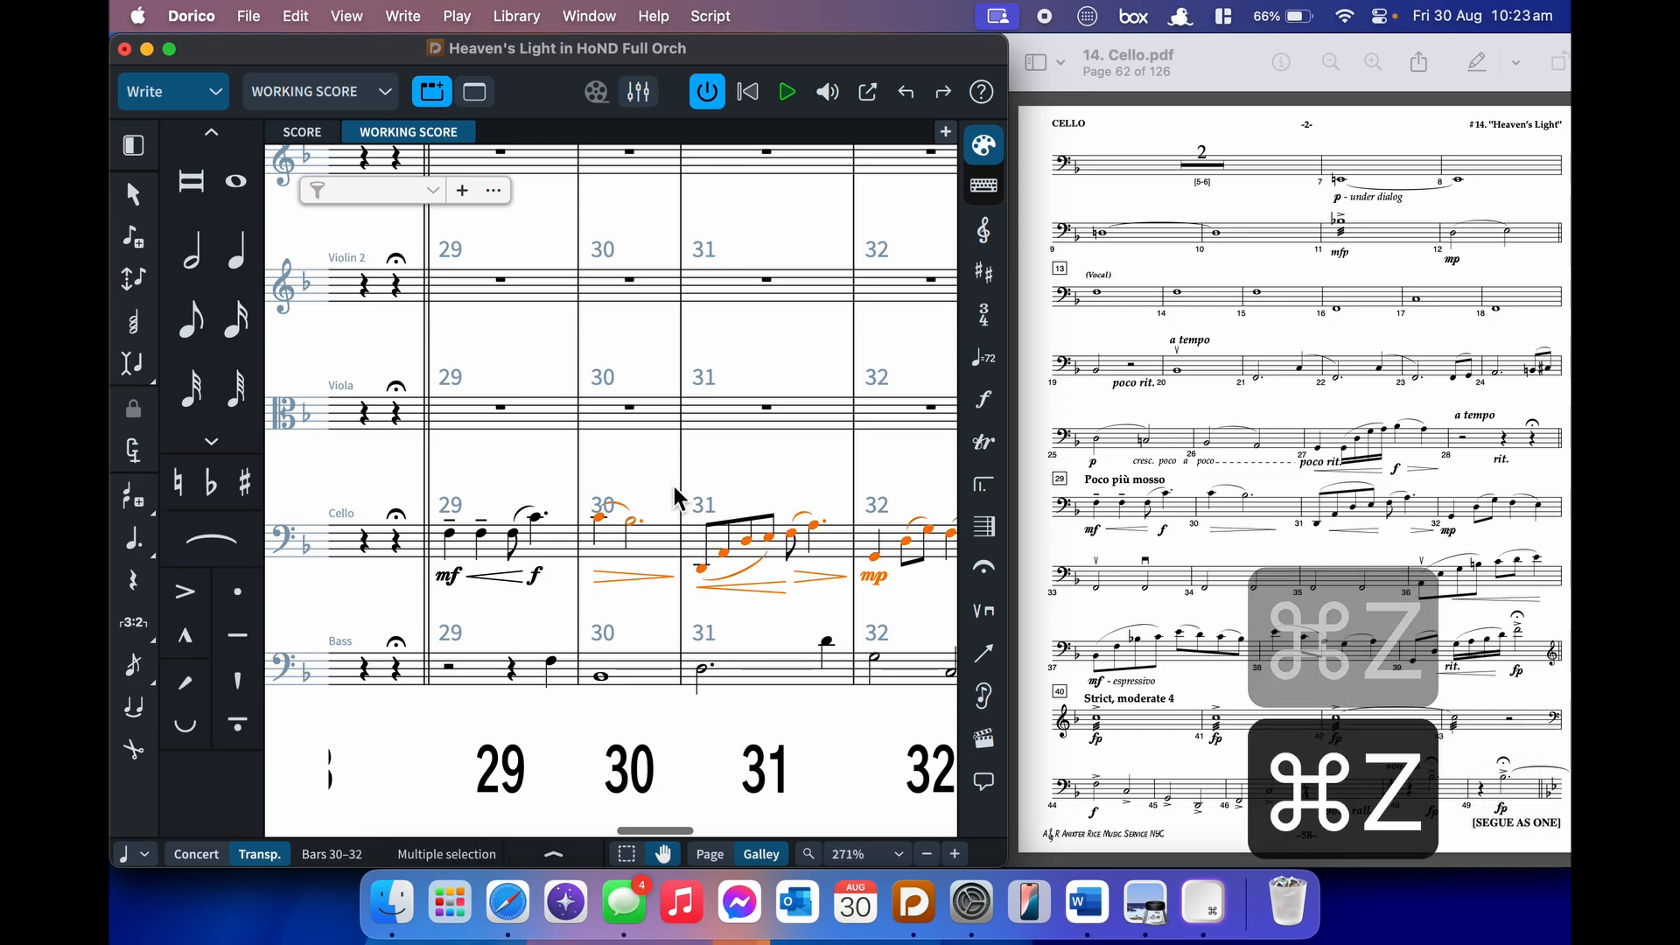
{"action": "left_click", "coordinate": [667, 540]}
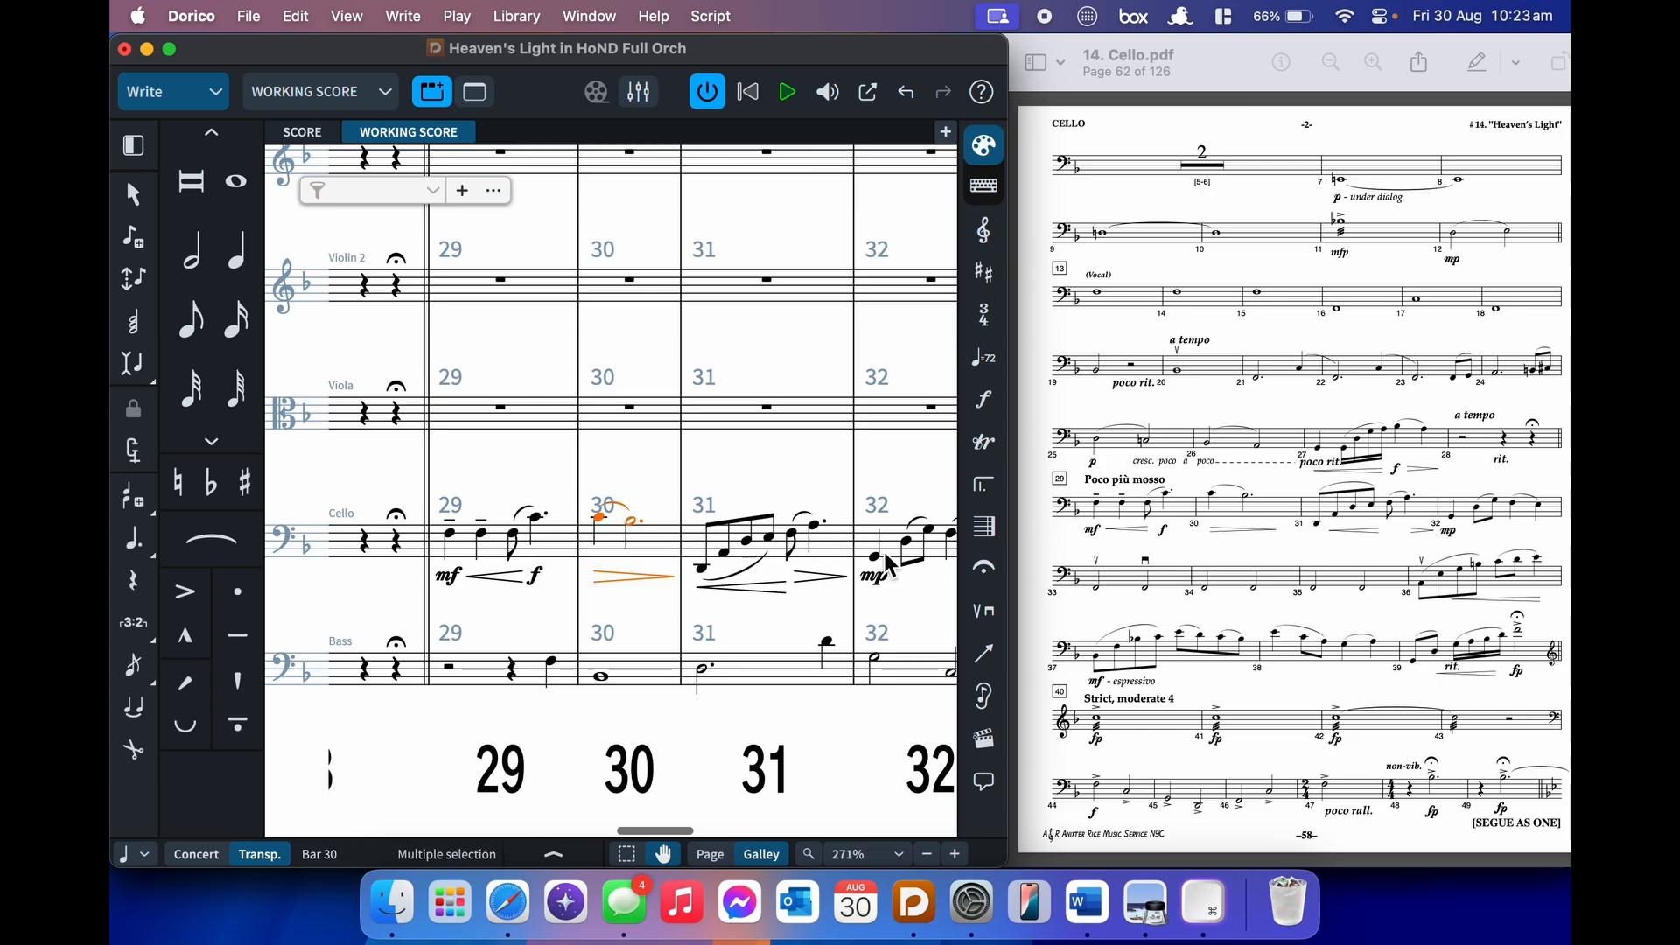
- Filter the bar 30–32 selection to dynamics and group the hairpins and mp together
{"action": "type", "text": "jfilter dyn"}
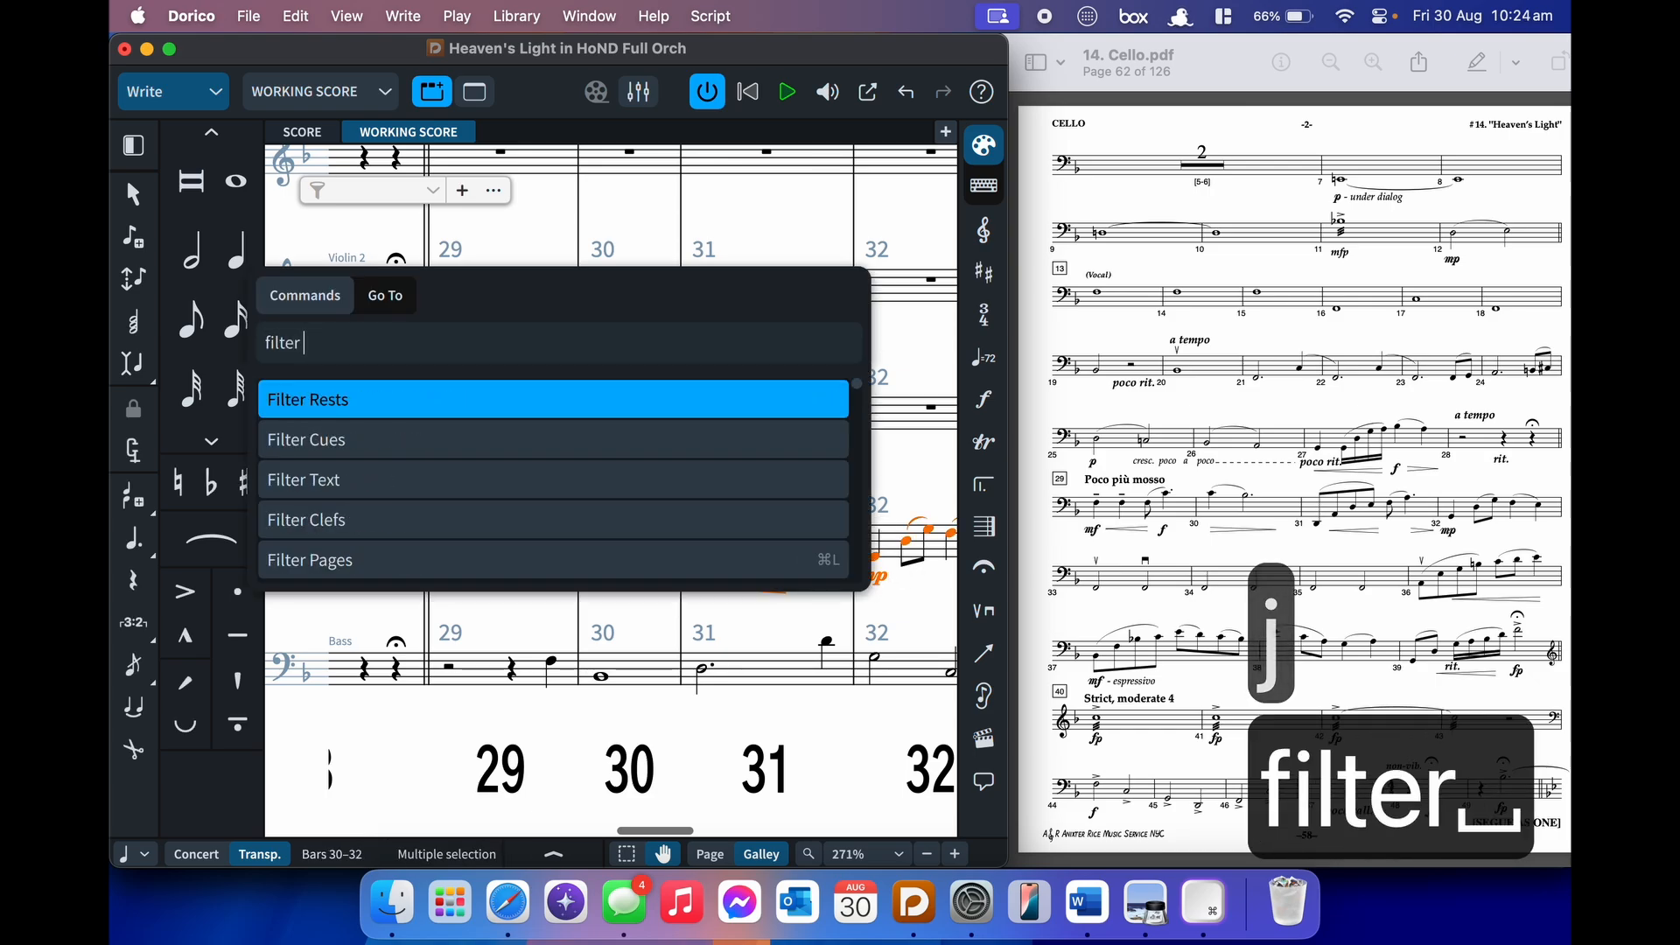
{"action": "key", "text": "Return"}
{"action": "type", "text": "j"}
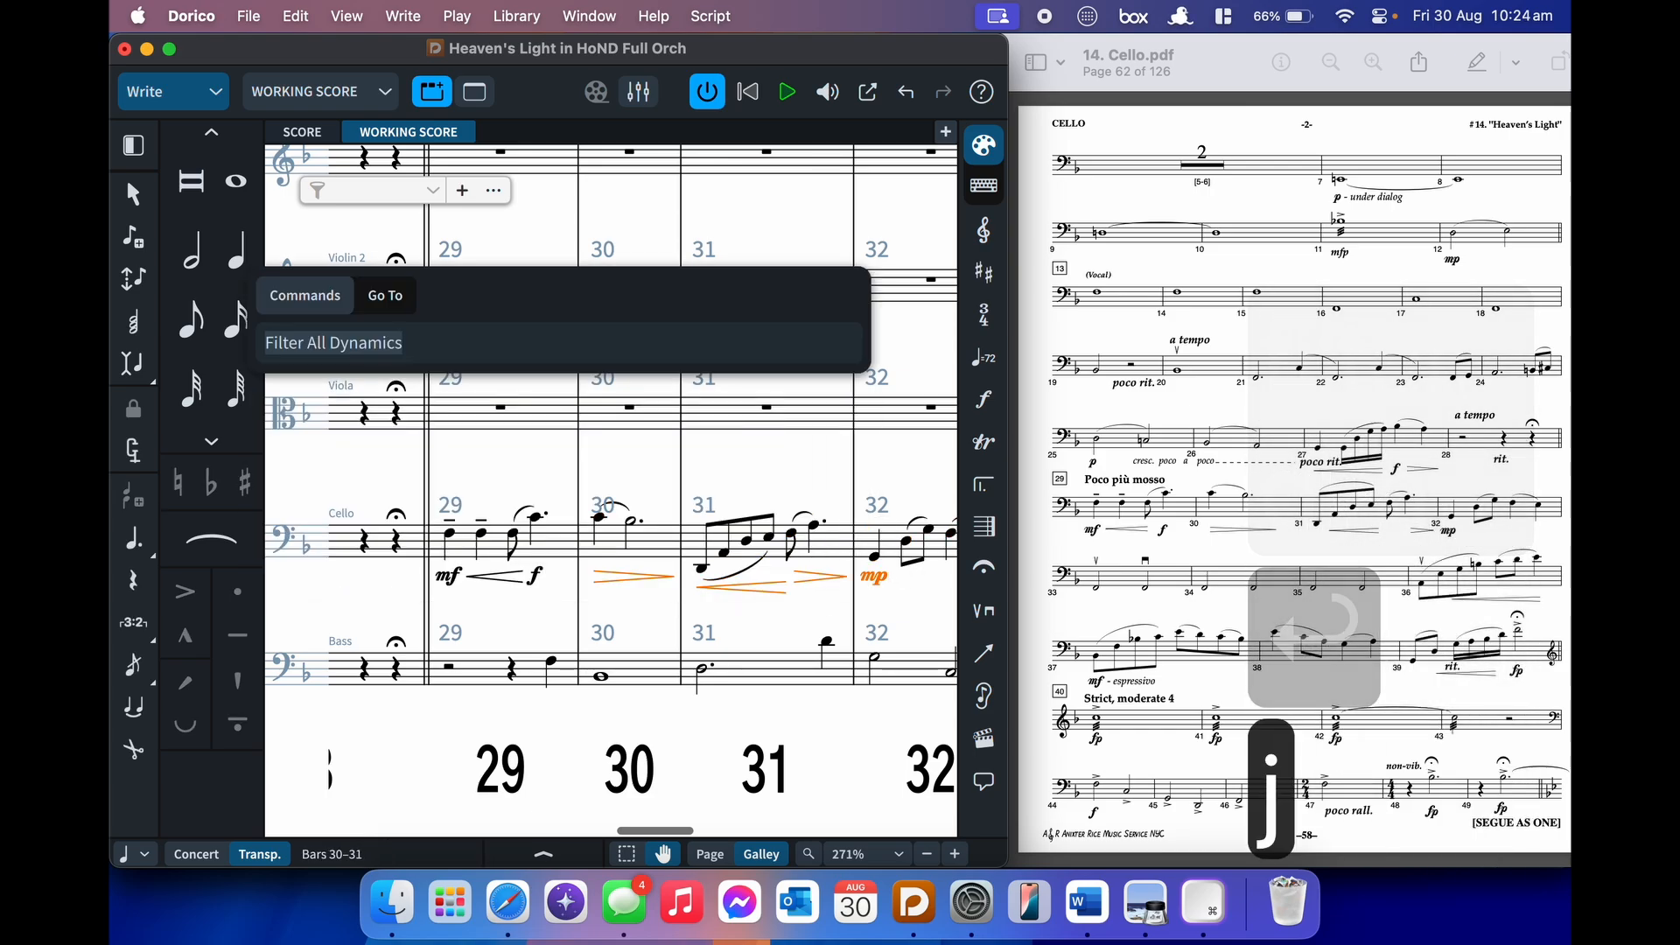
{"action": "type", "text": "group d"}
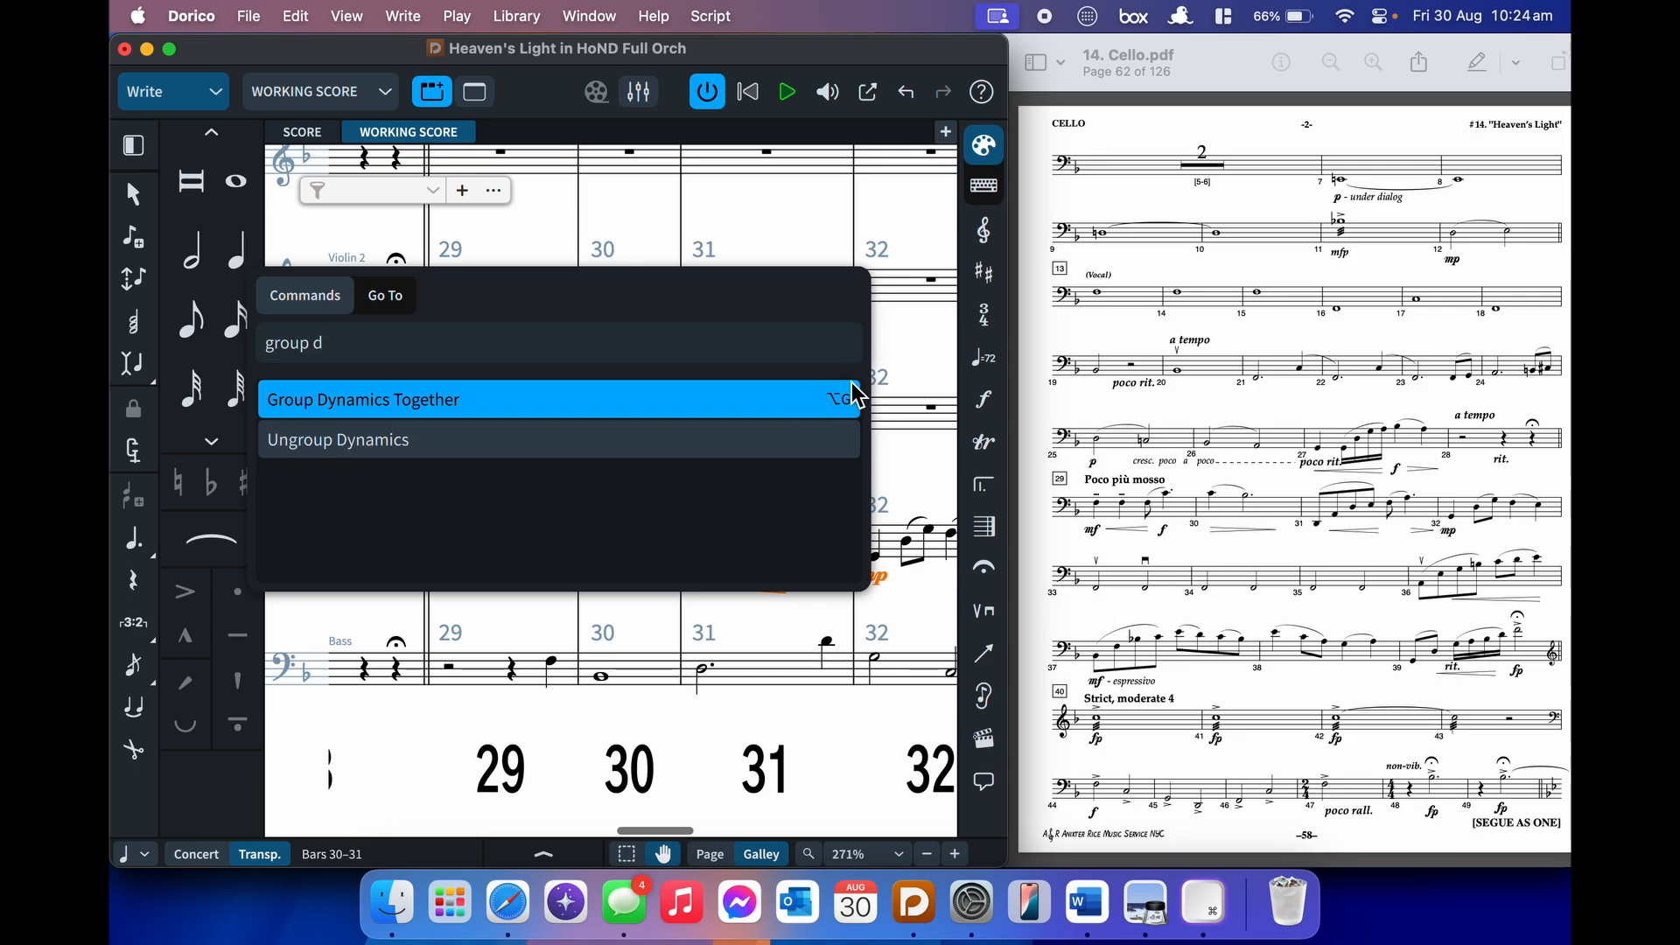
{"action": "key", "text": "Return"}
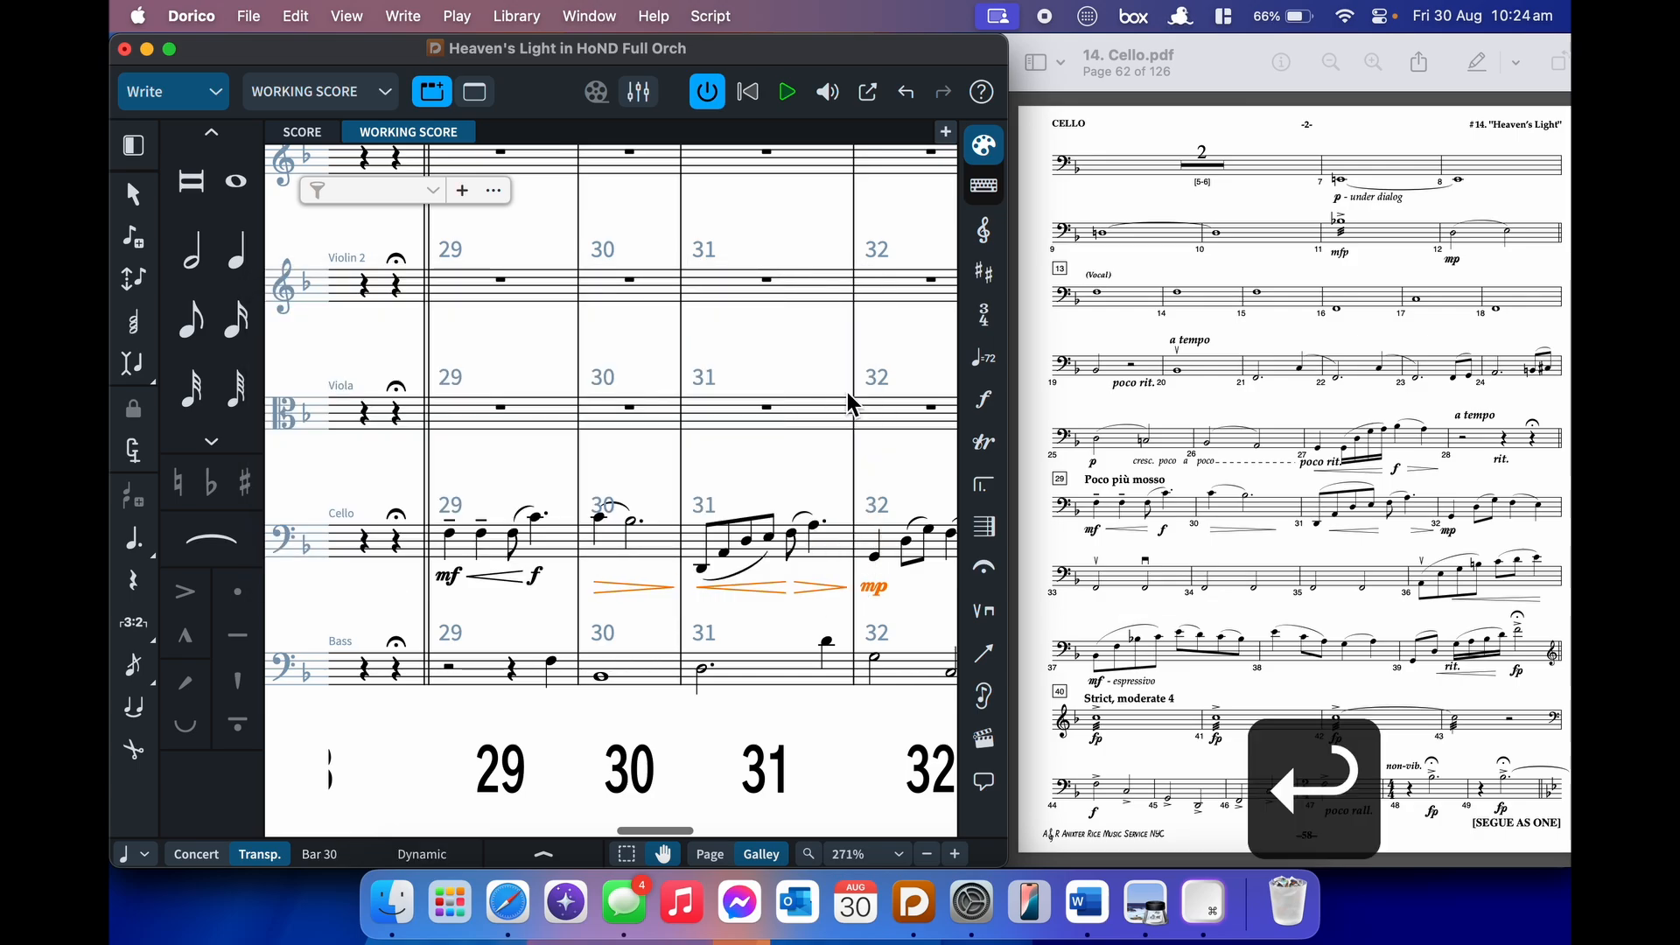
{"action": "left_click", "coordinate": [785, 461]}
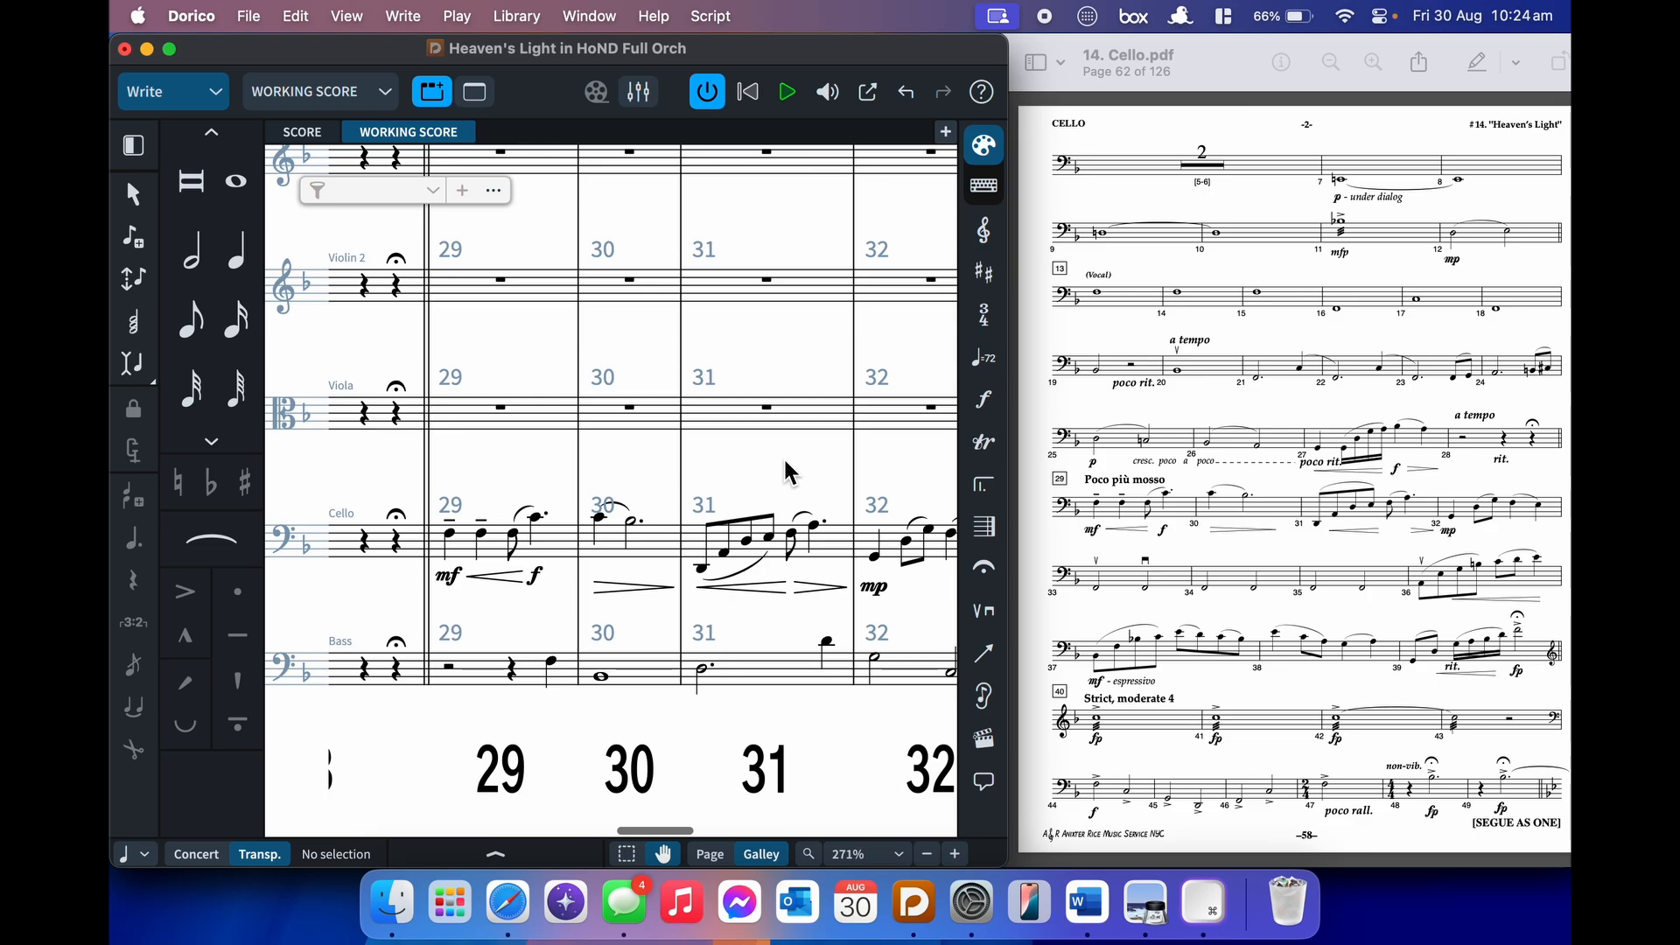
{"action": "type", "text": "jengr"}
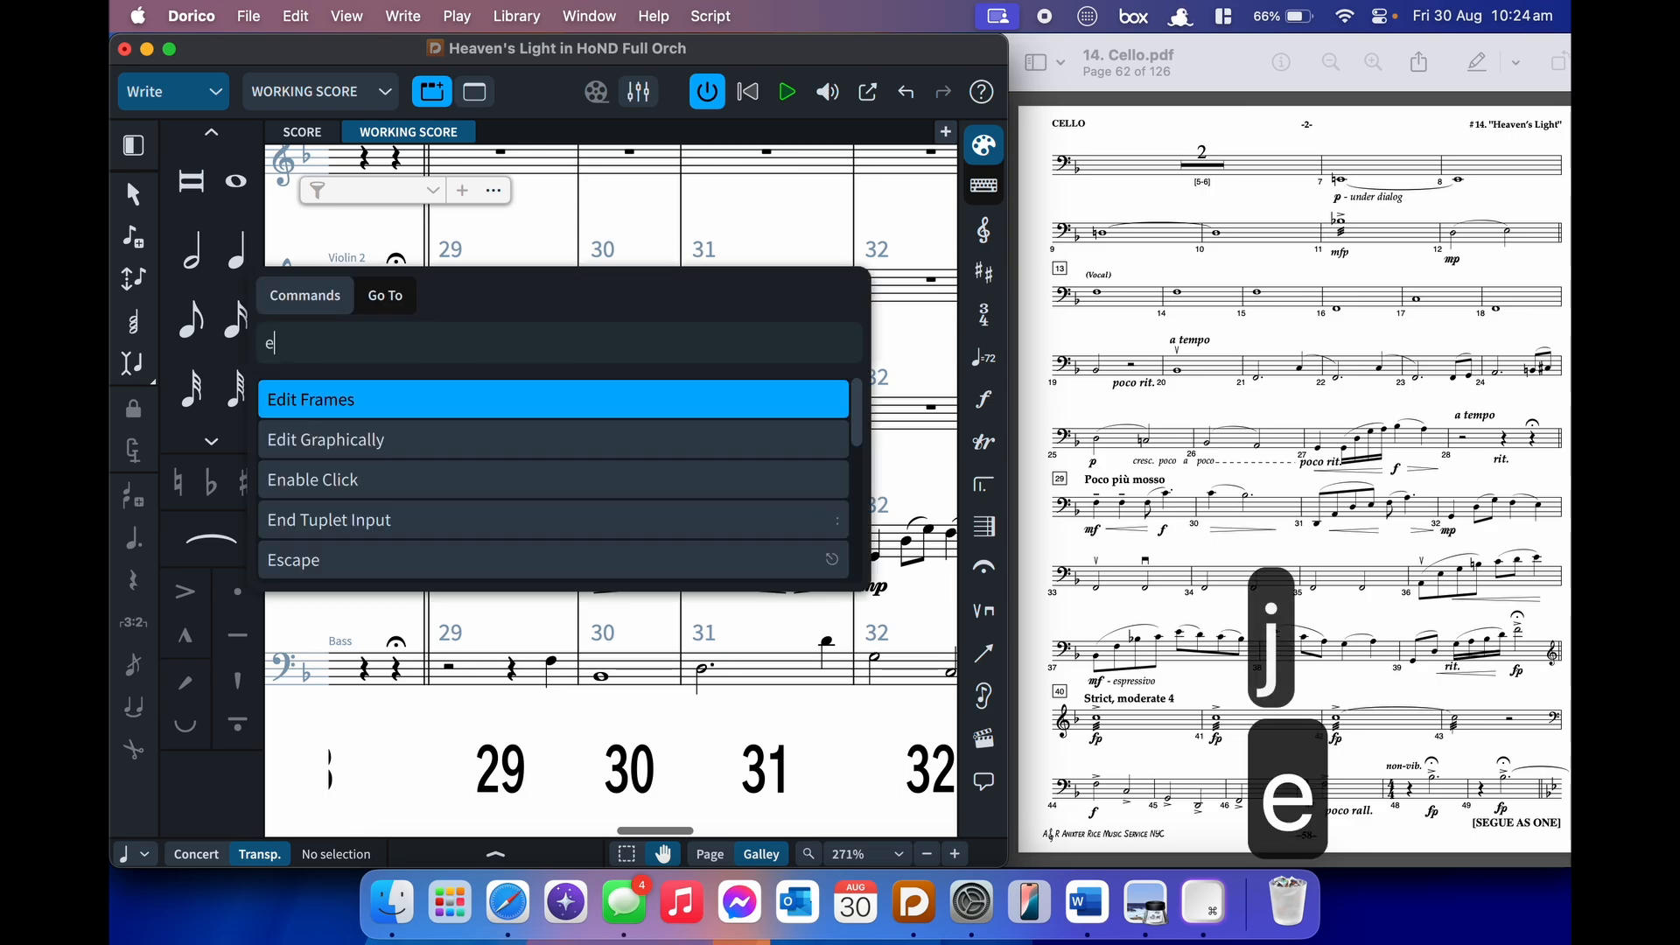
{"action": "type", "text": "aving"}
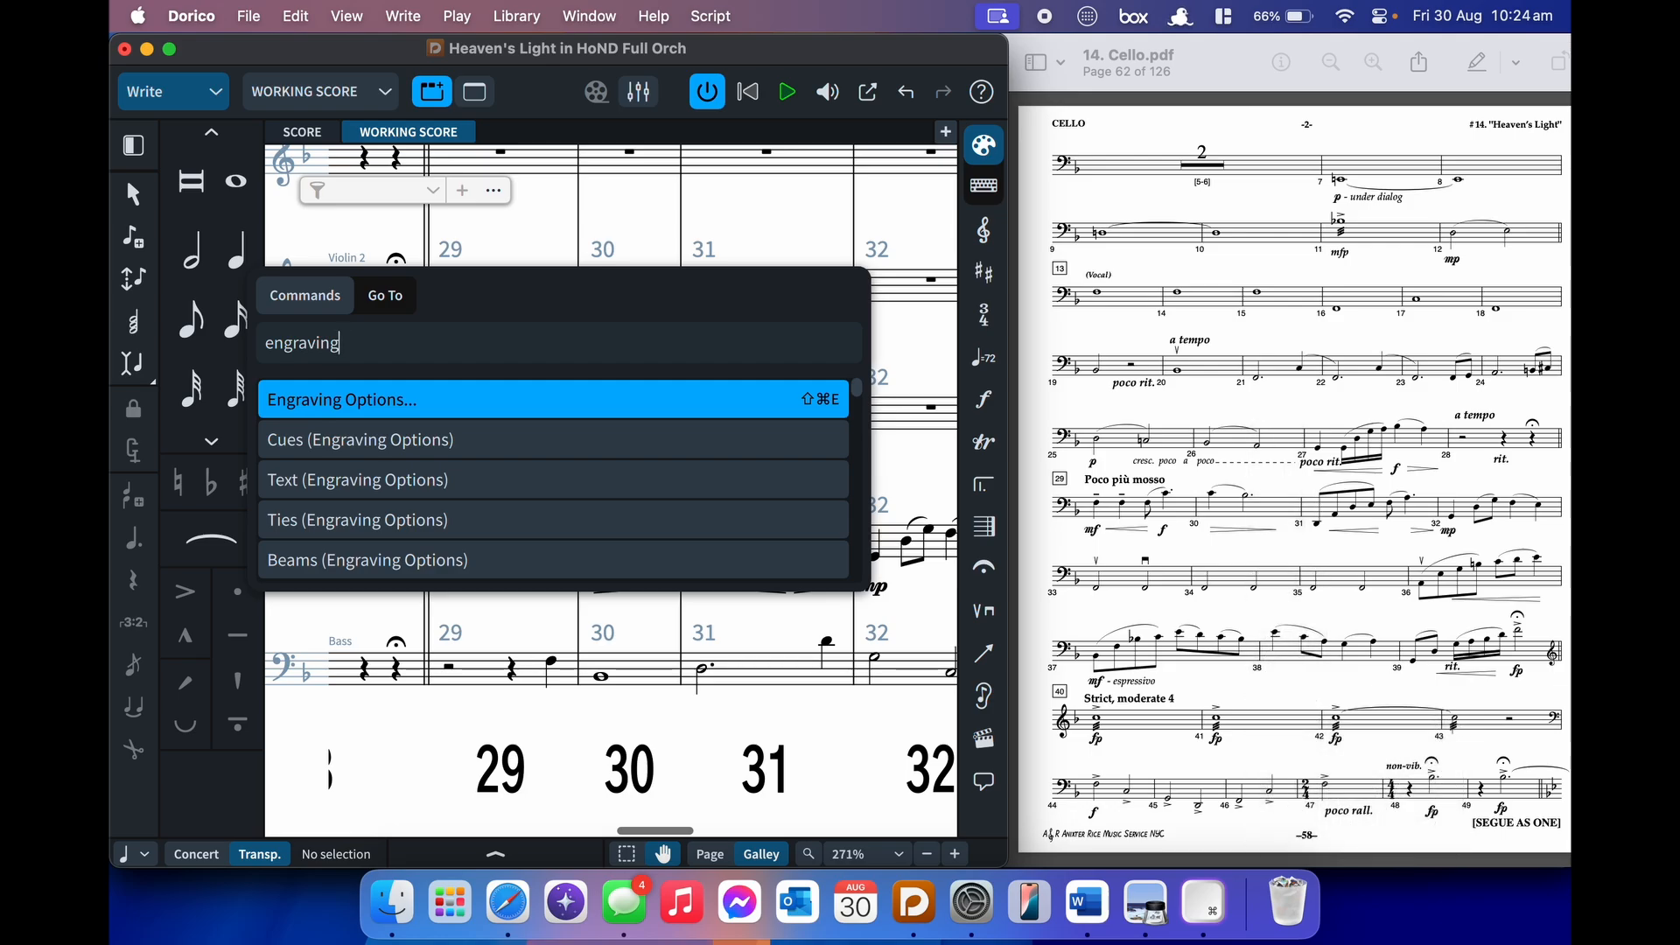
{"action": "key", "text": "Escape"}
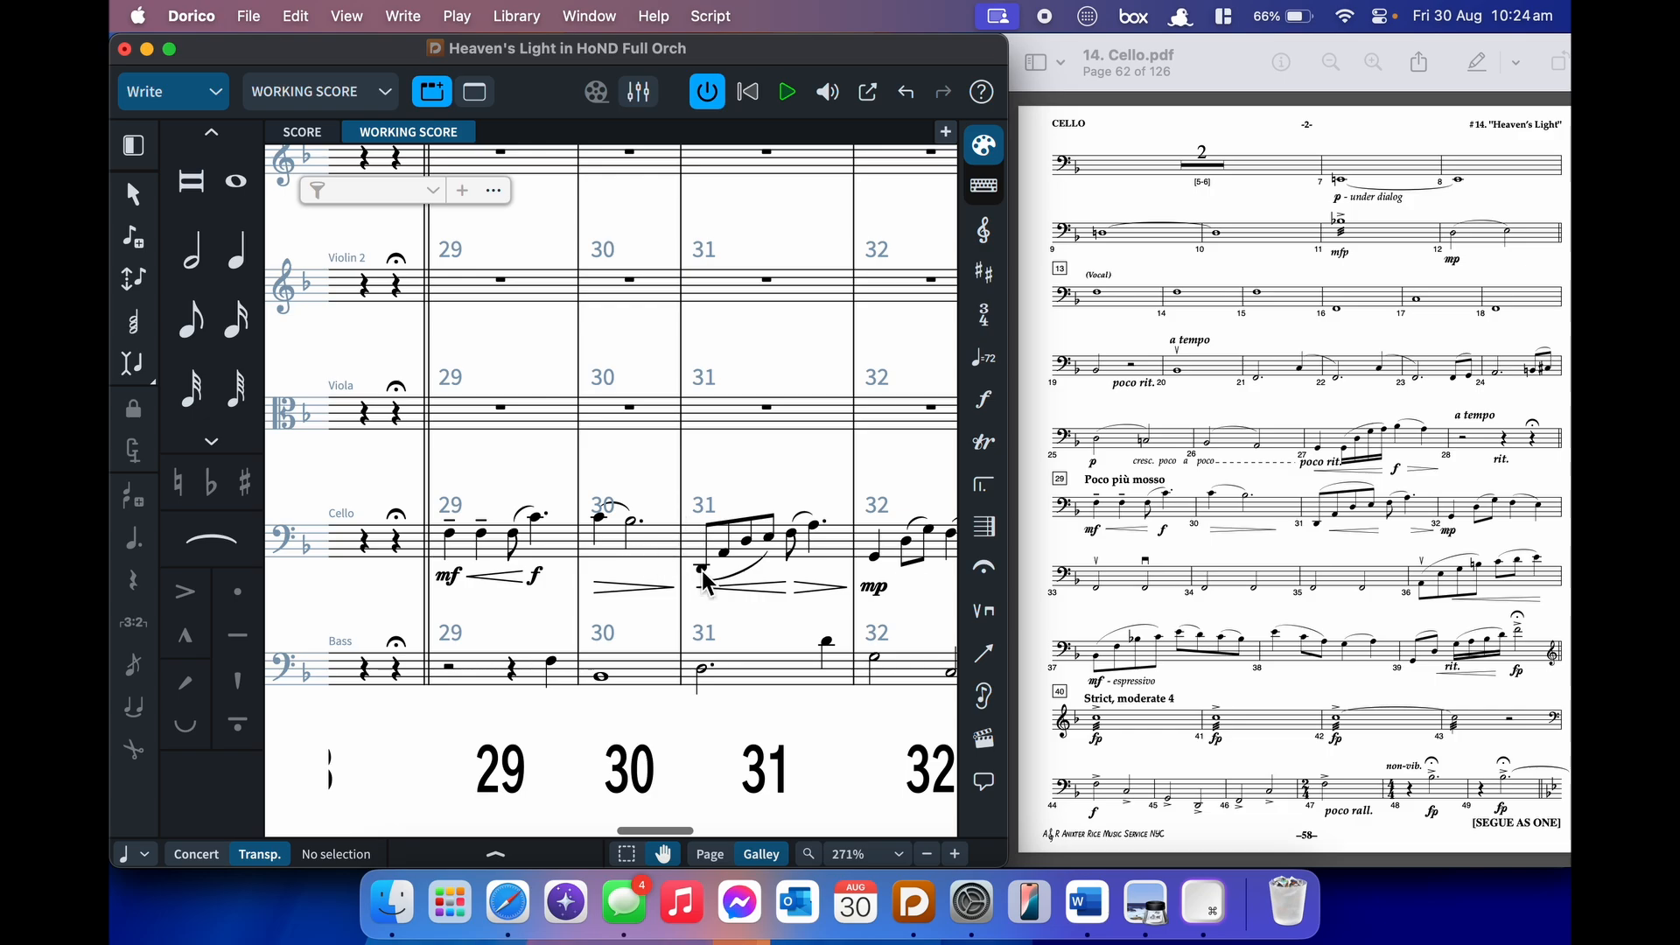
- Start note input at cello bar 40 and add a treble clef there
{"action": "scroll", "coordinate": [702, 571], "scroll_direction": "right", "scroll_amount": 10}
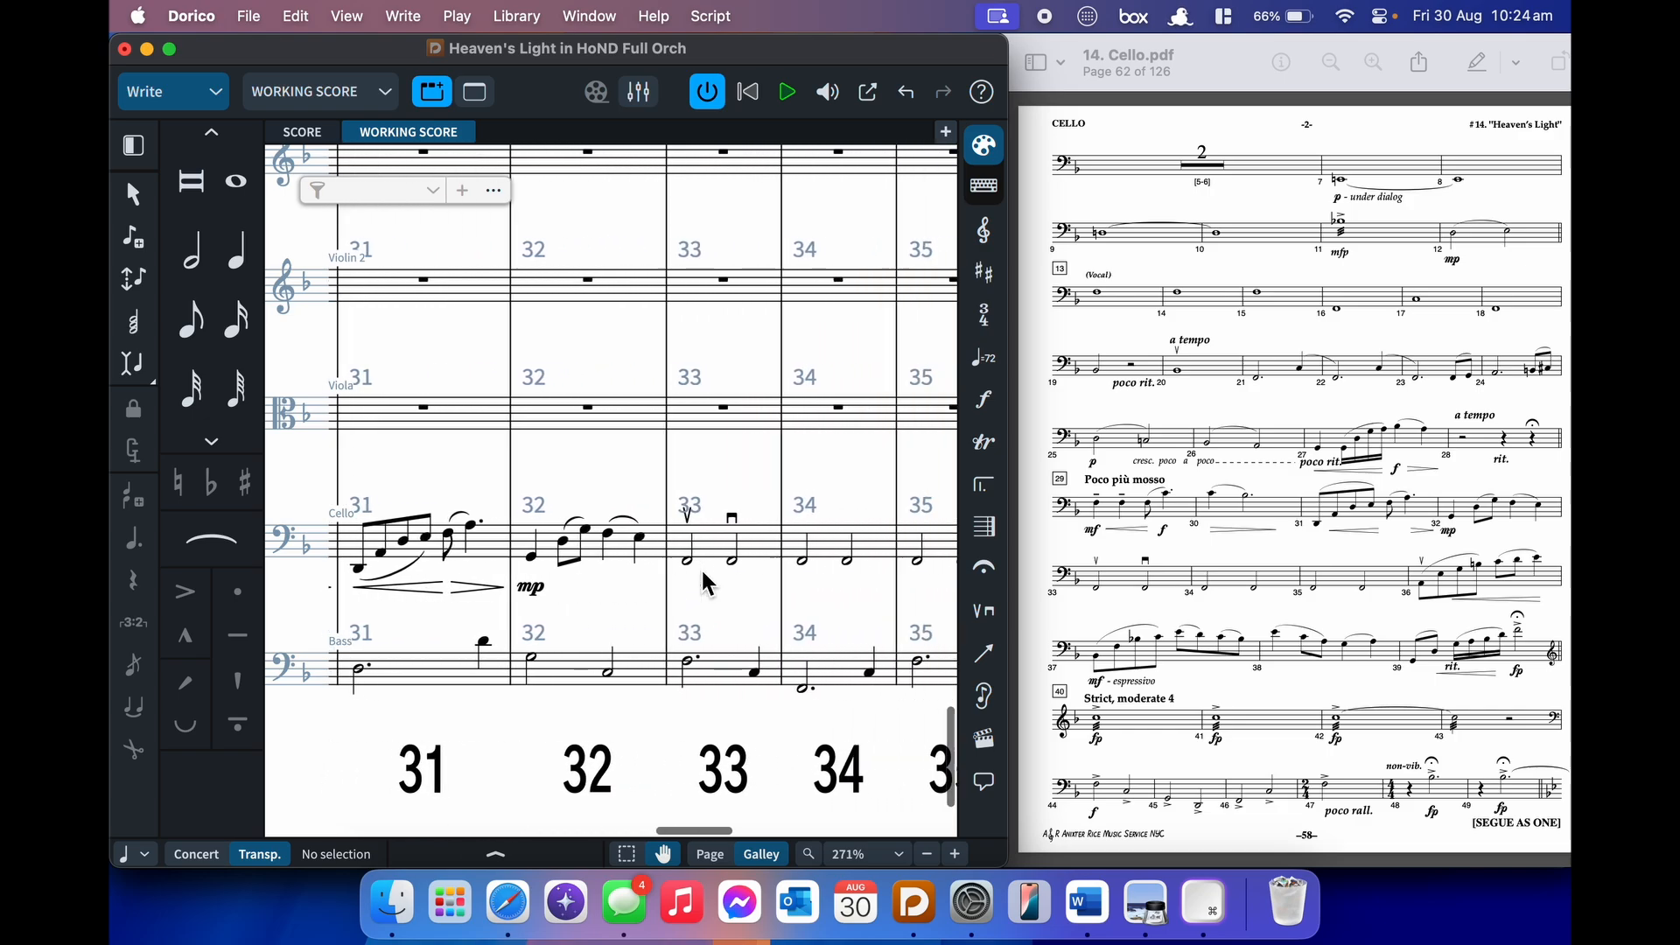
{"action": "scroll", "coordinate": [703, 580], "scroll_direction": "right", "scroll_amount": 8}
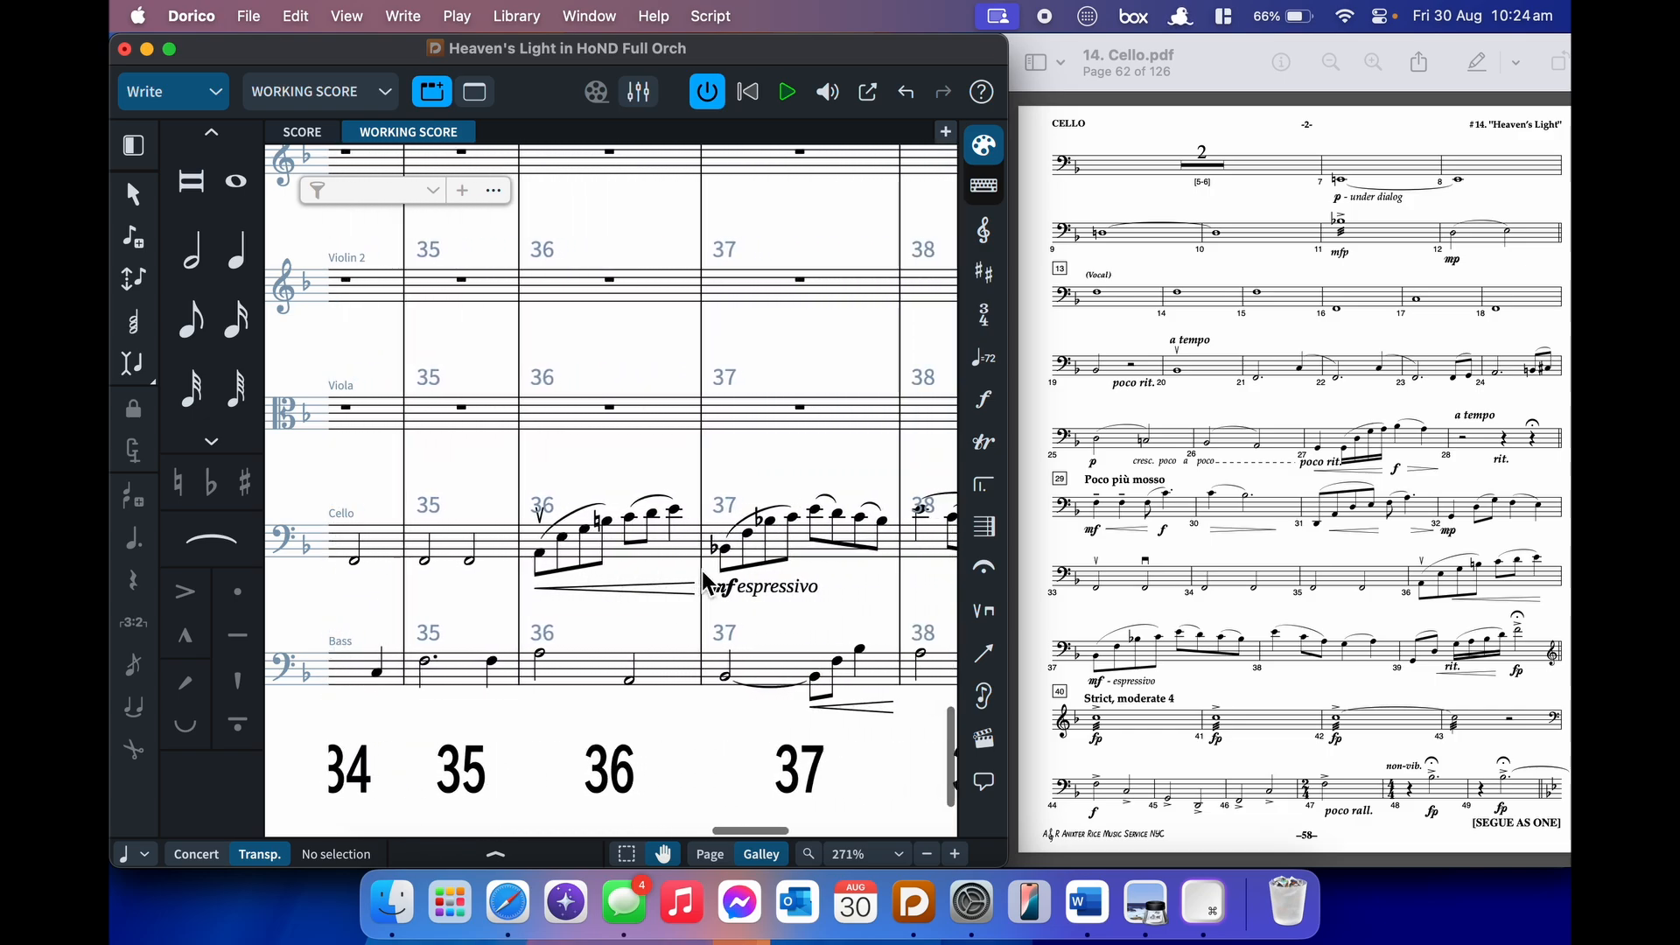
{"action": "scroll", "coordinate": [705, 581], "scroll_direction": "right", "scroll_amount": 4}
{"action": "scroll", "coordinate": [702, 571], "scroll_direction": "right", "scroll_amount": 5}
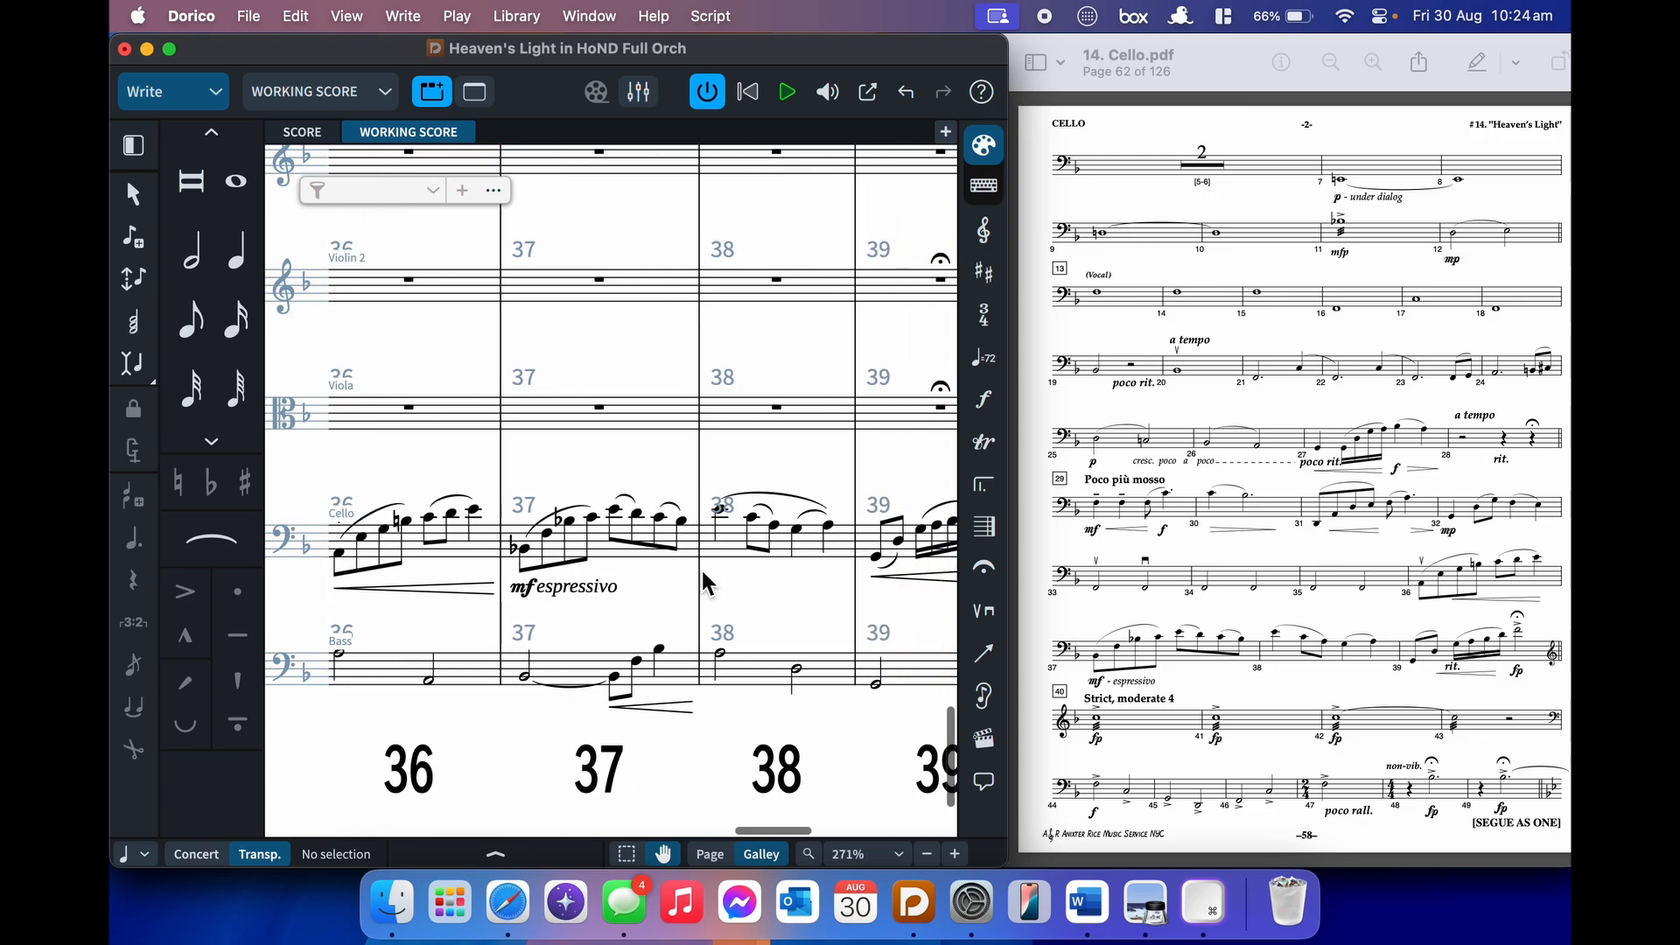
{"action": "scroll", "coordinate": [702, 571], "scroll_direction": "right", "scroll_amount": 8}
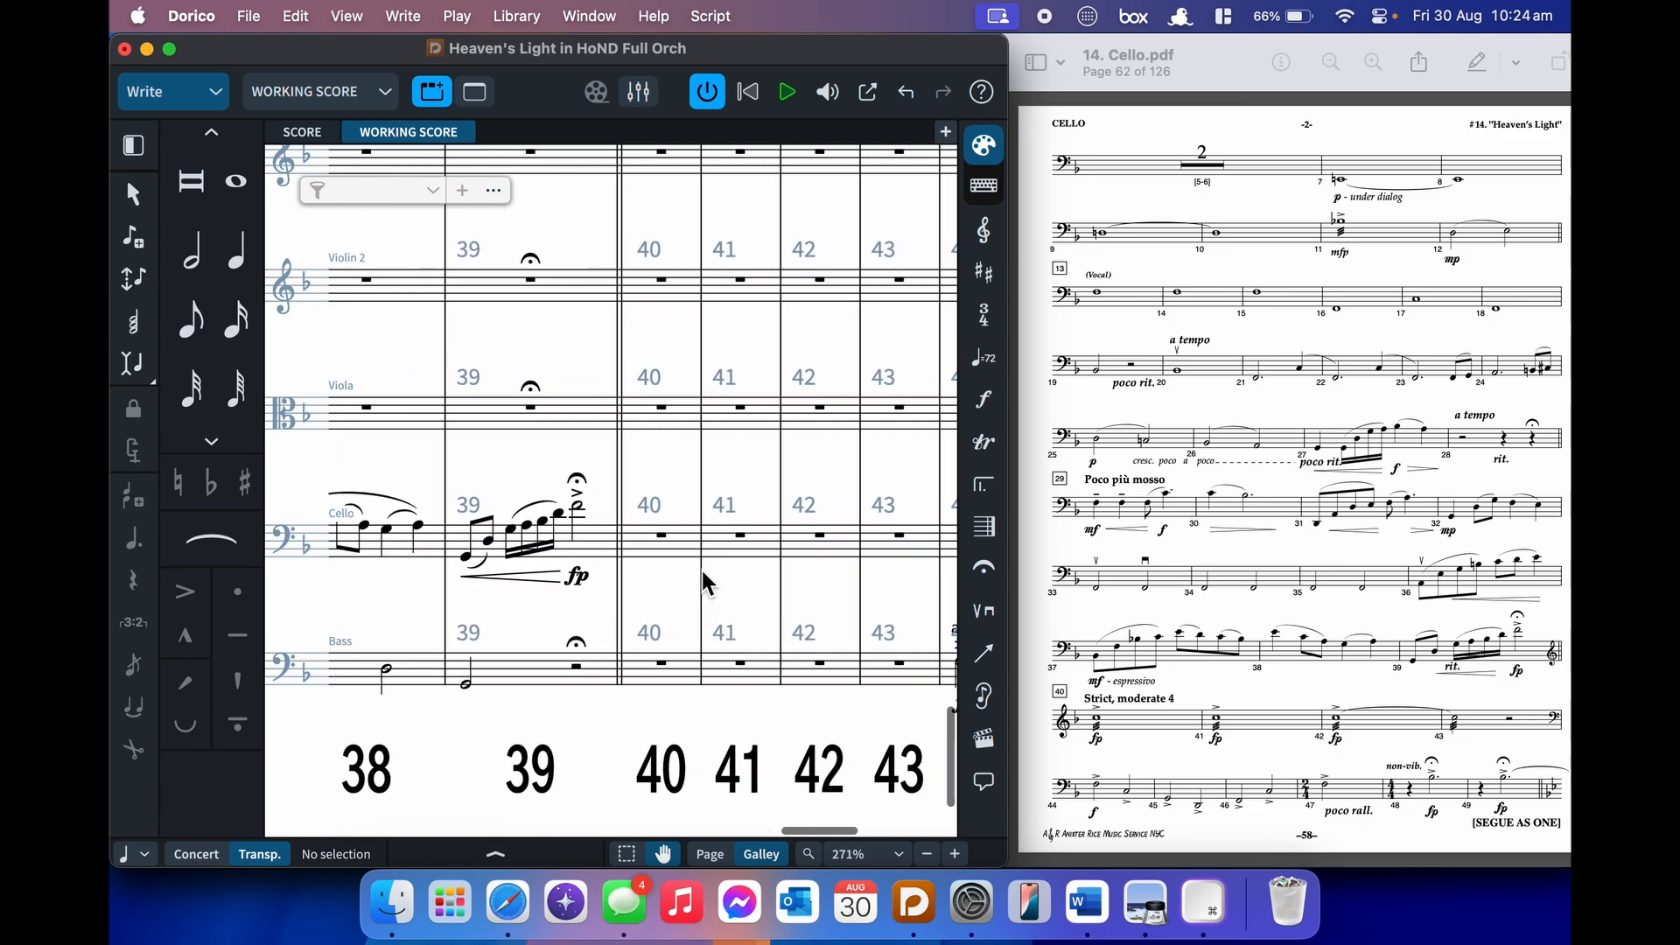
{"action": "scroll", "coordinate": [702, 571], "scroll_direction": "left", "scroll_amount": 1}
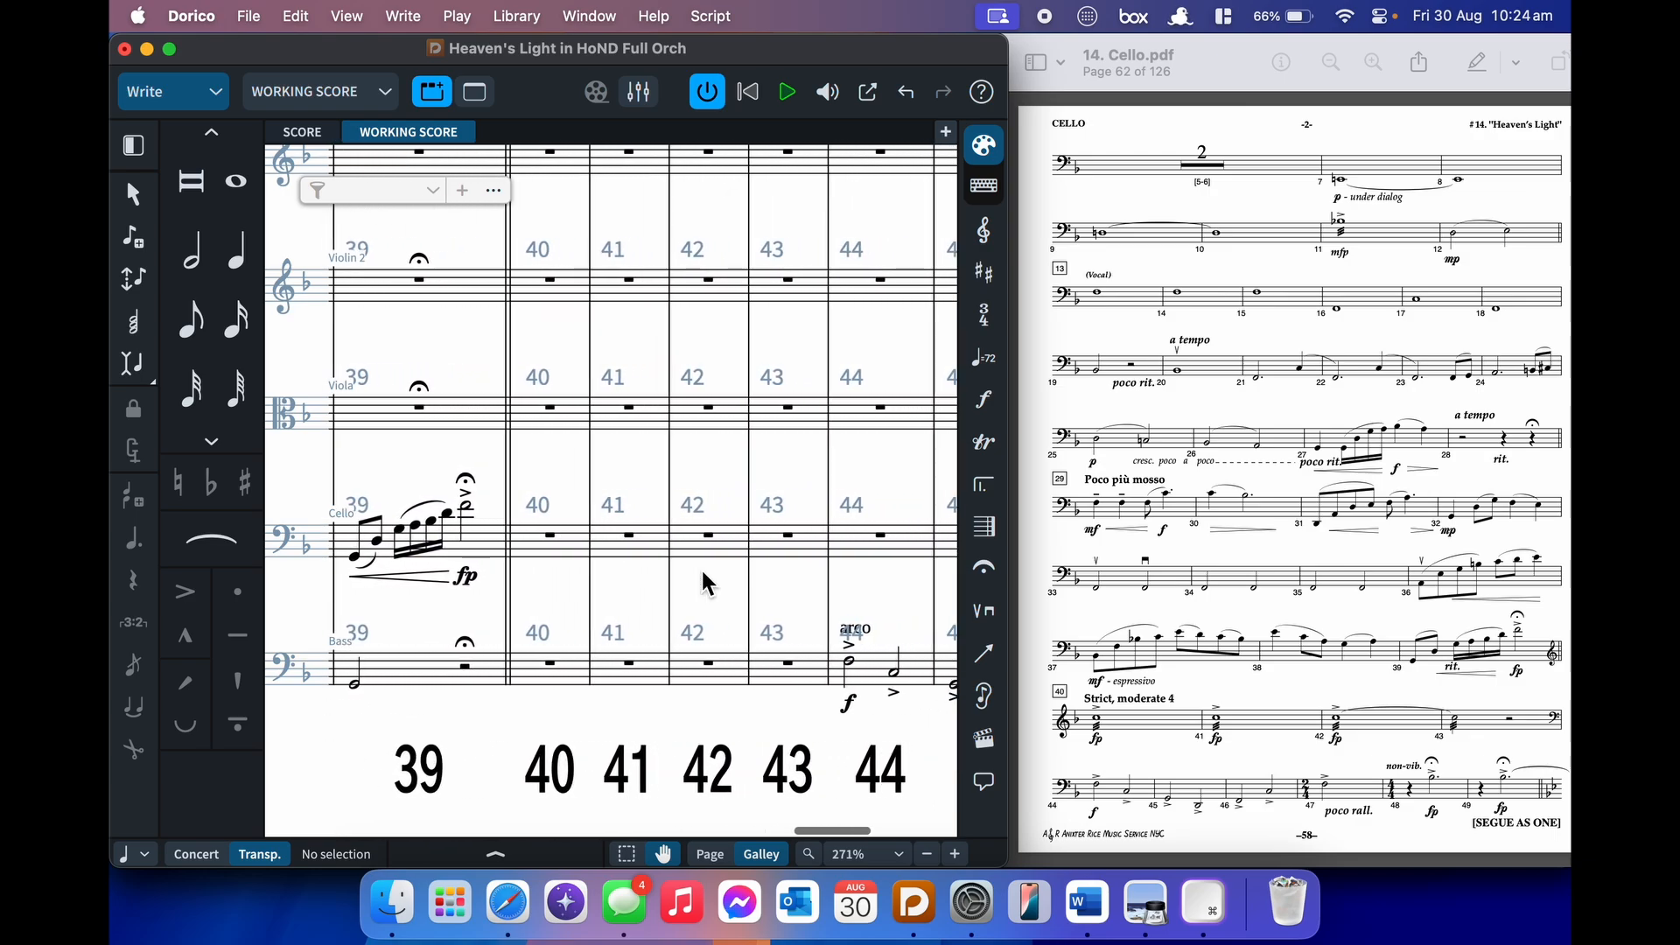
{"action": "left_click", "coordinate": [552, 538]}
{"action": "scroll", "coordinate": [557, 545], "scroll_direction": "right", "scroll_amount": 3}
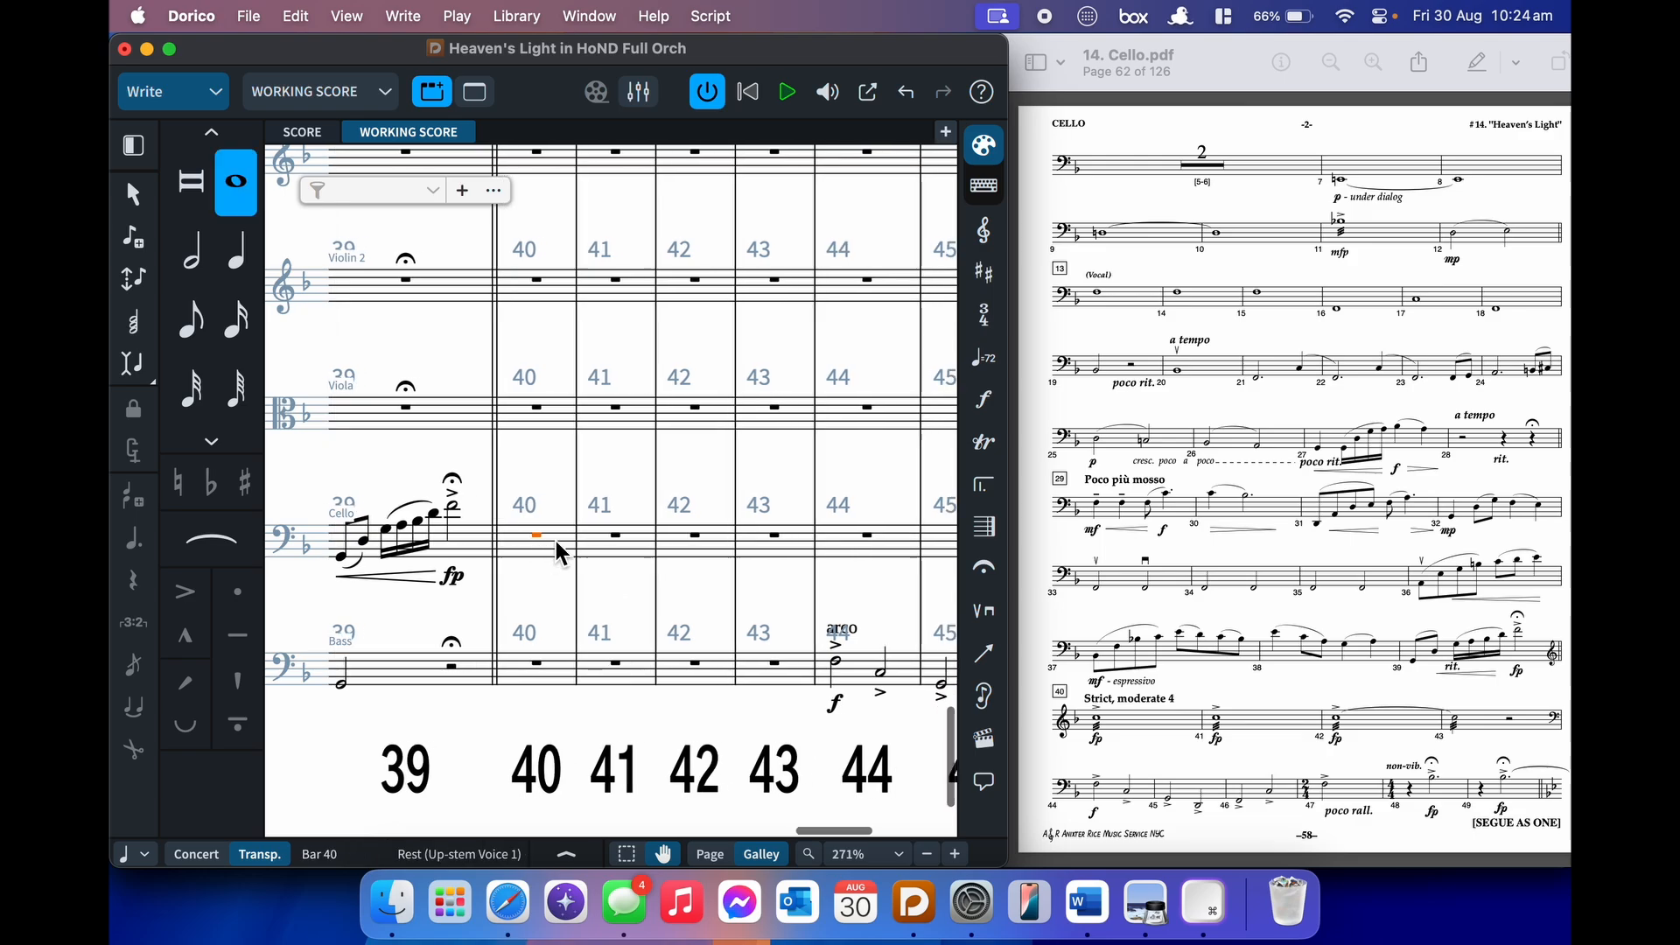
{"action": "key", "text": "Return"}
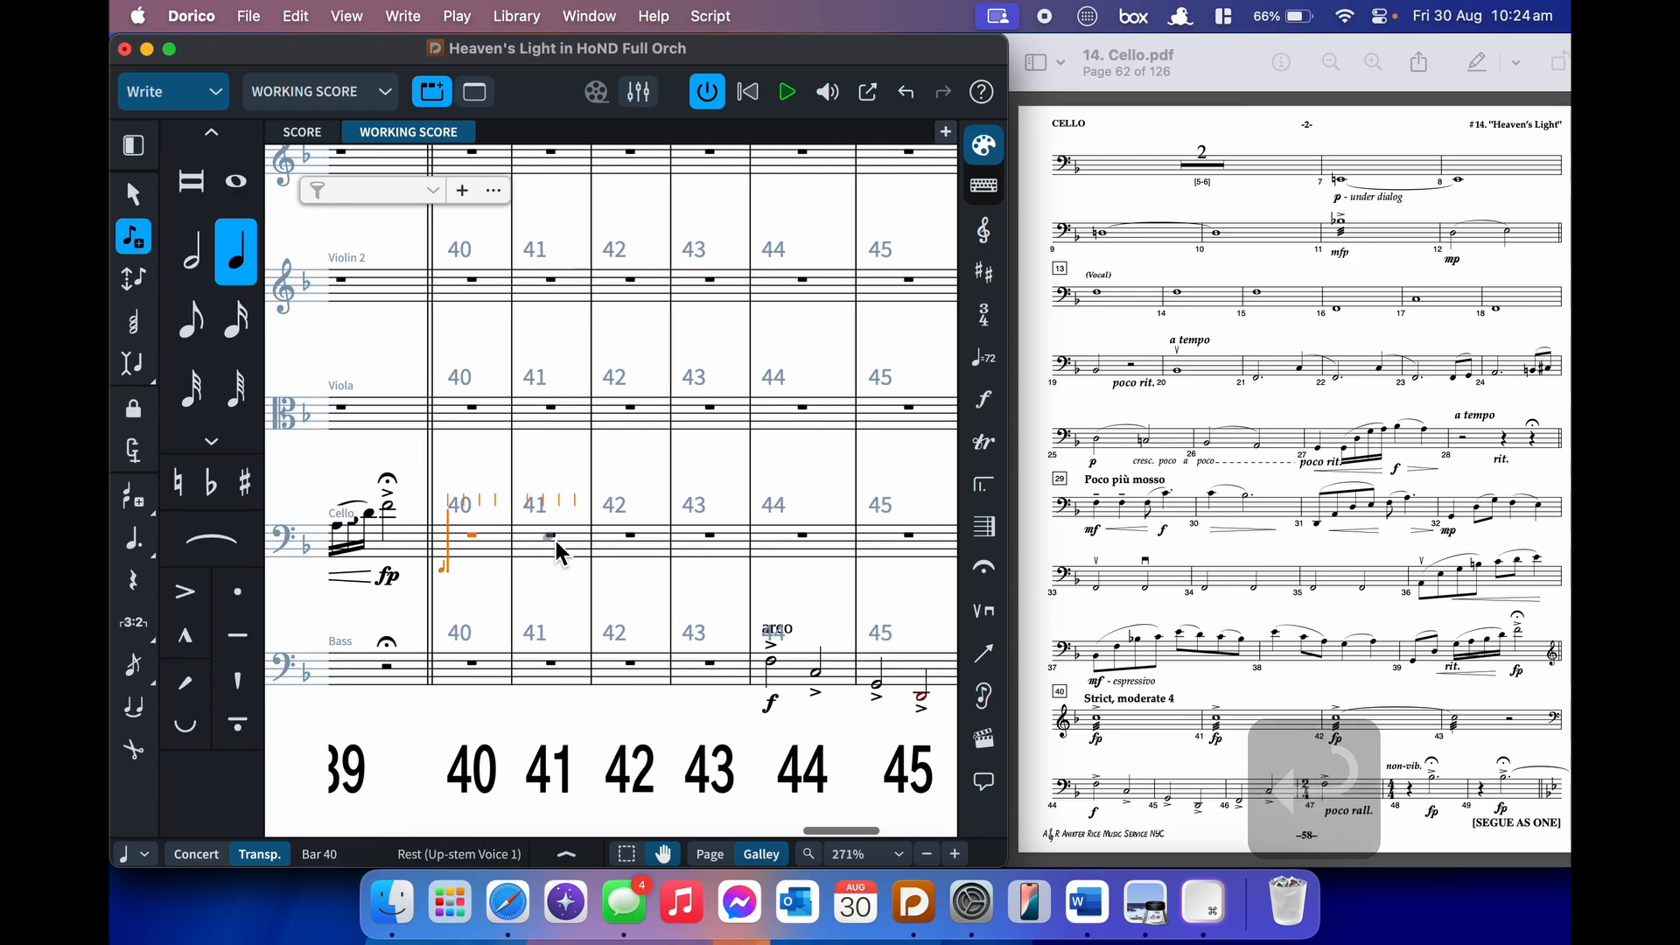
{"action": "key", "text": "shift+c"}
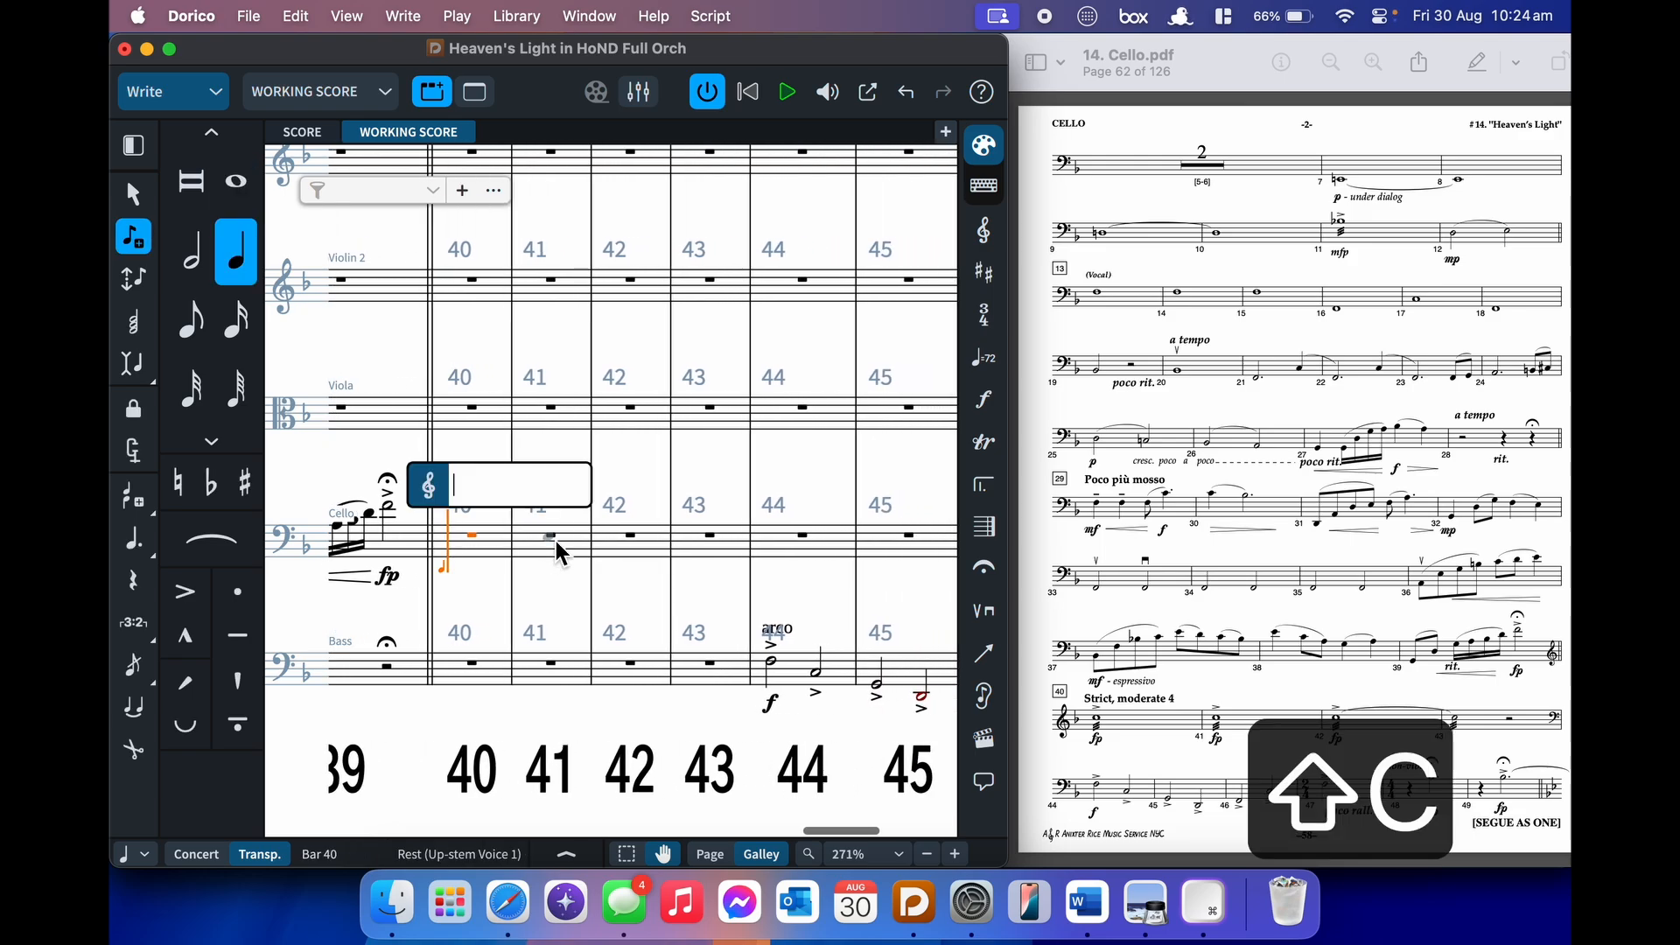
{"action": "type", "text": "treble"}
{"action": "key", "text": "BackSpace"}
{"action": "key", "text": "BackSpace"}
{"action": "key", "text": "BackSpace"}
{"action": "key", "text": "BackSpace"}
{"action": "key", "text": "BackSpace"}
{"action": "key", "text": "BackSpace"}
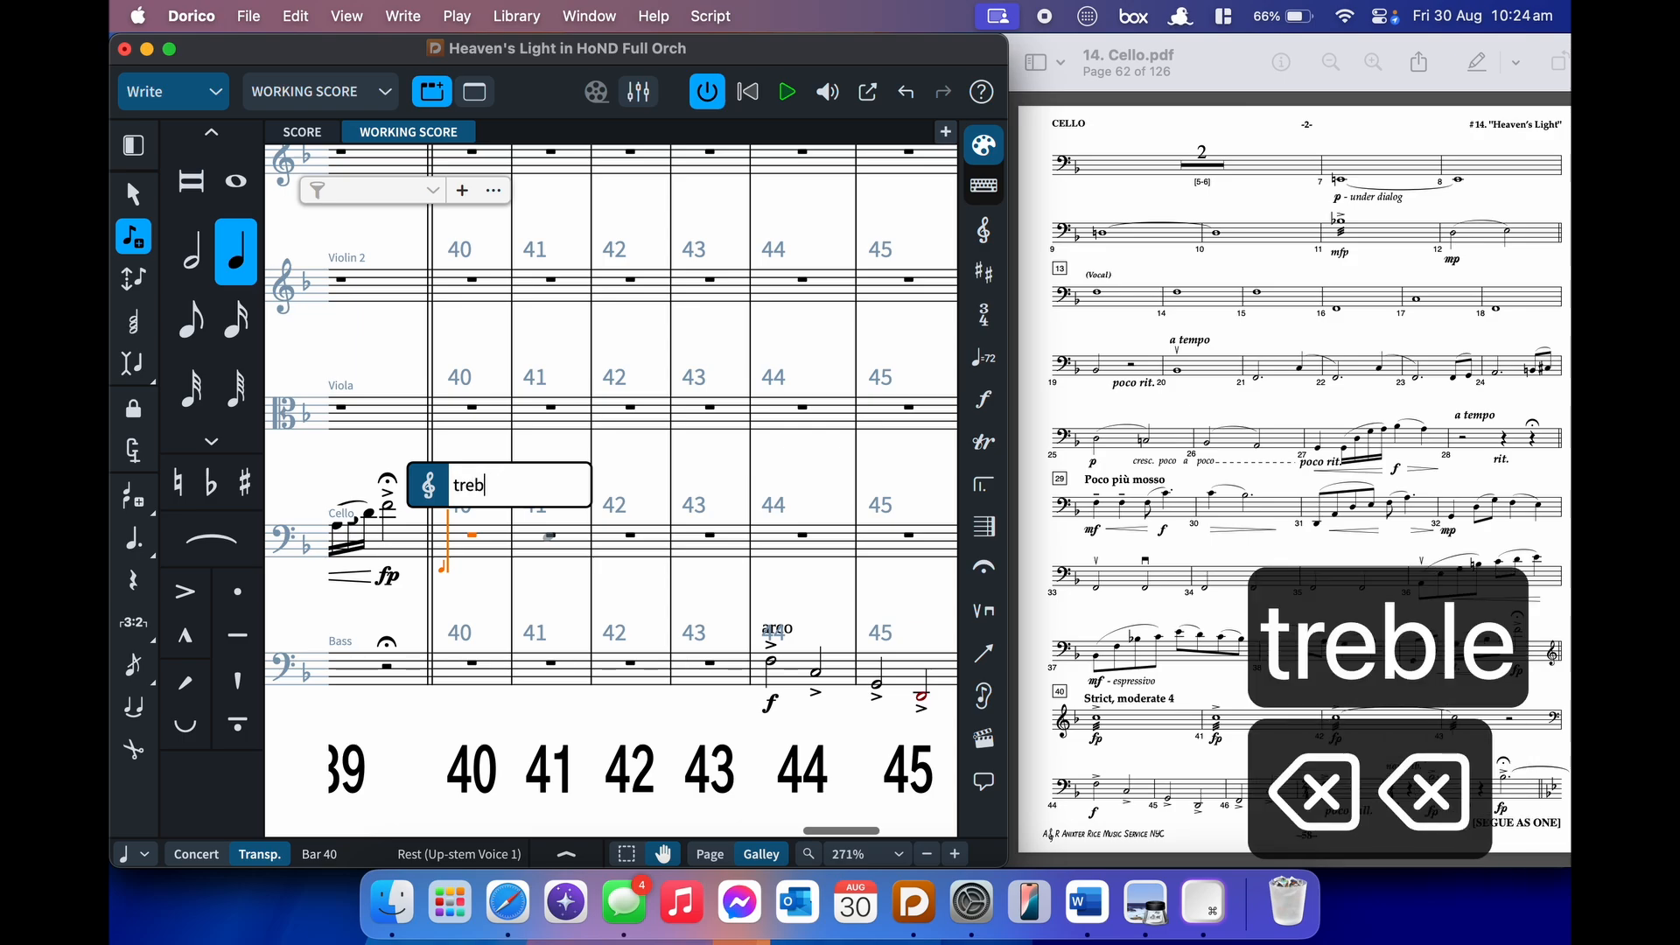
{"action": "type", "text": "g"}
{"action": "key", "text": "Return"}
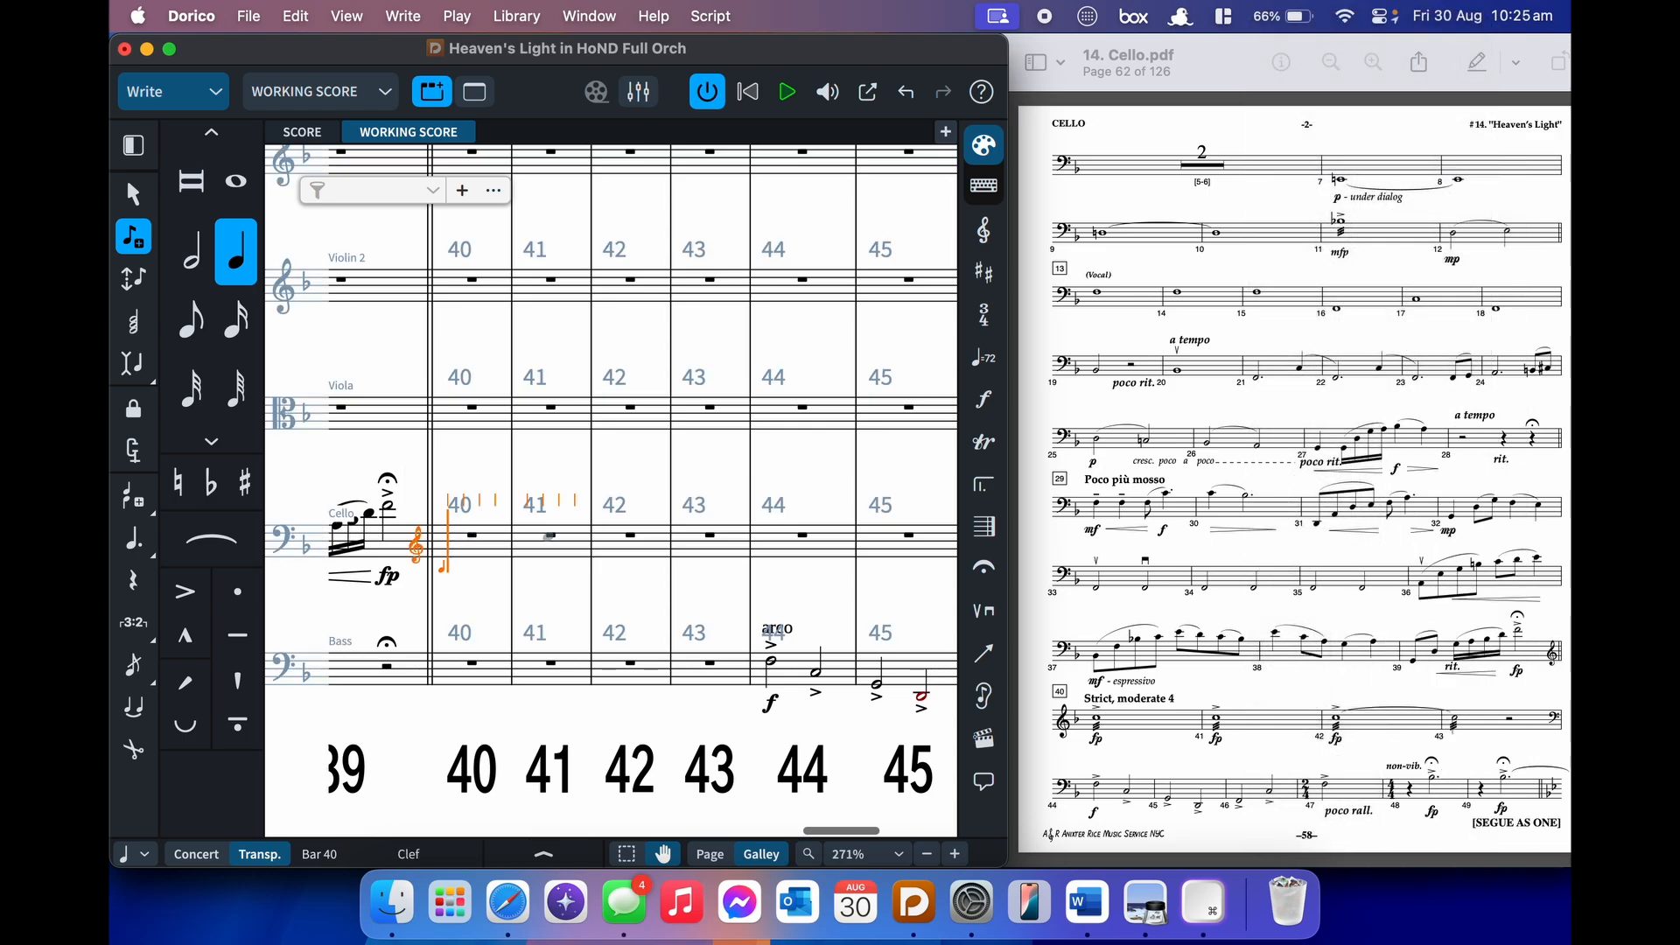
- Enter accented fp whole-note Cs in bars 40 and 41, an octave higher
{"action": "key", "text": "shift+d"}
{"action": "type", "text": "fp"}
{"action": "key", "text": "Return"}
{"action": "key", "text": "bracketleft"}
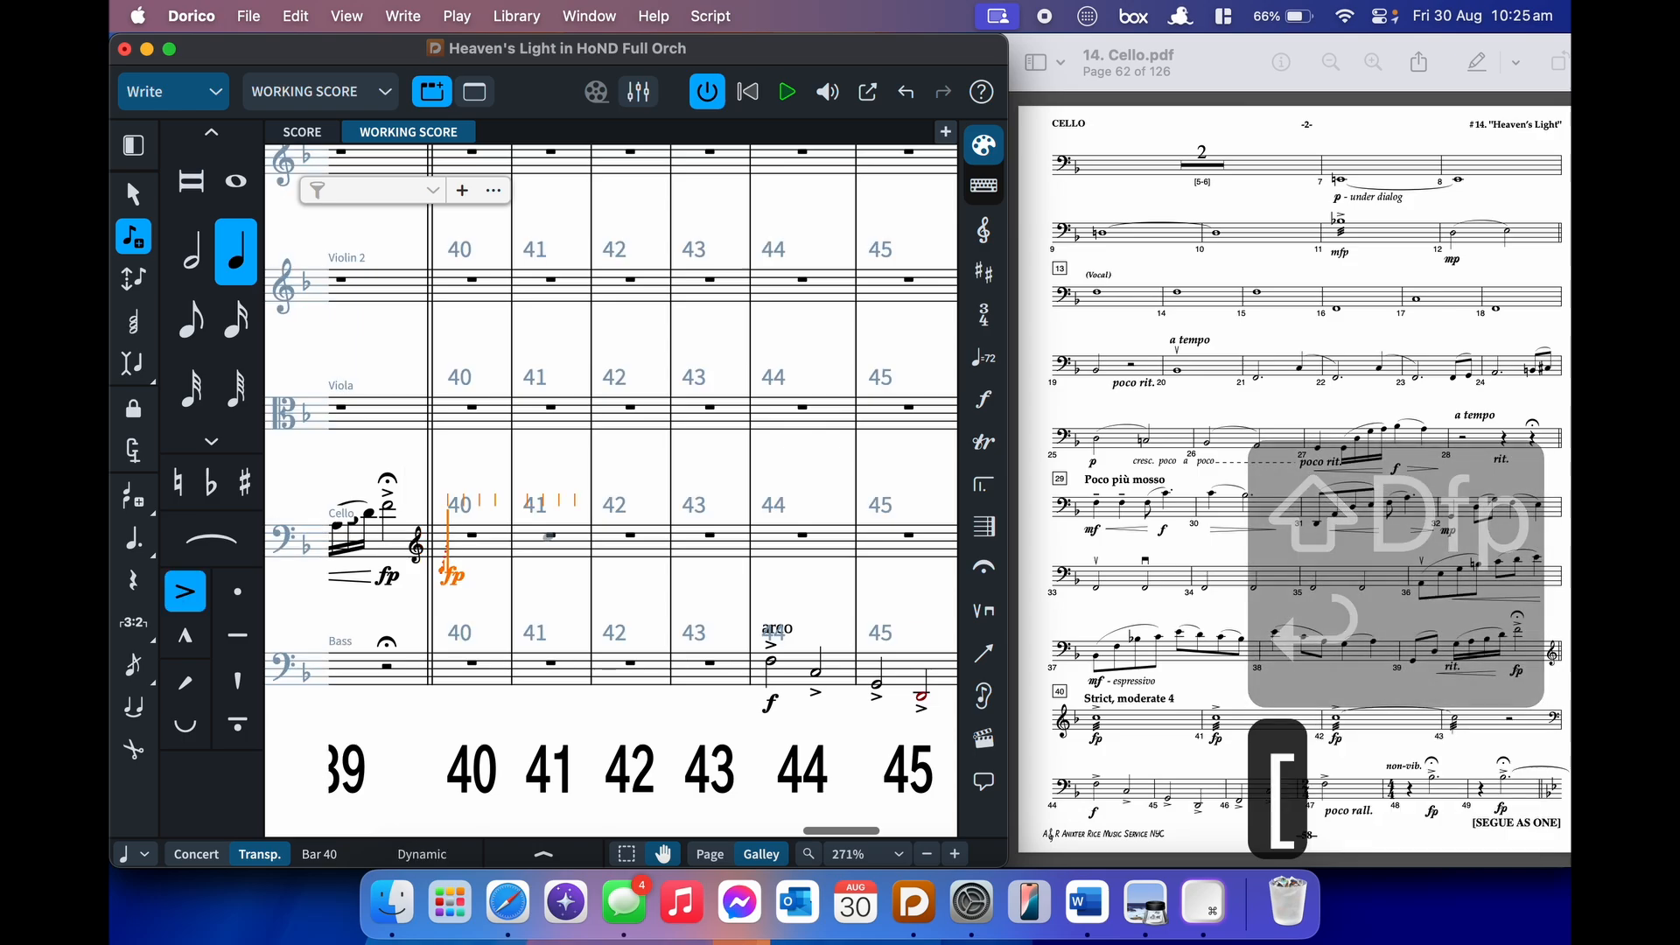
{"action": "key", "text": "8"}
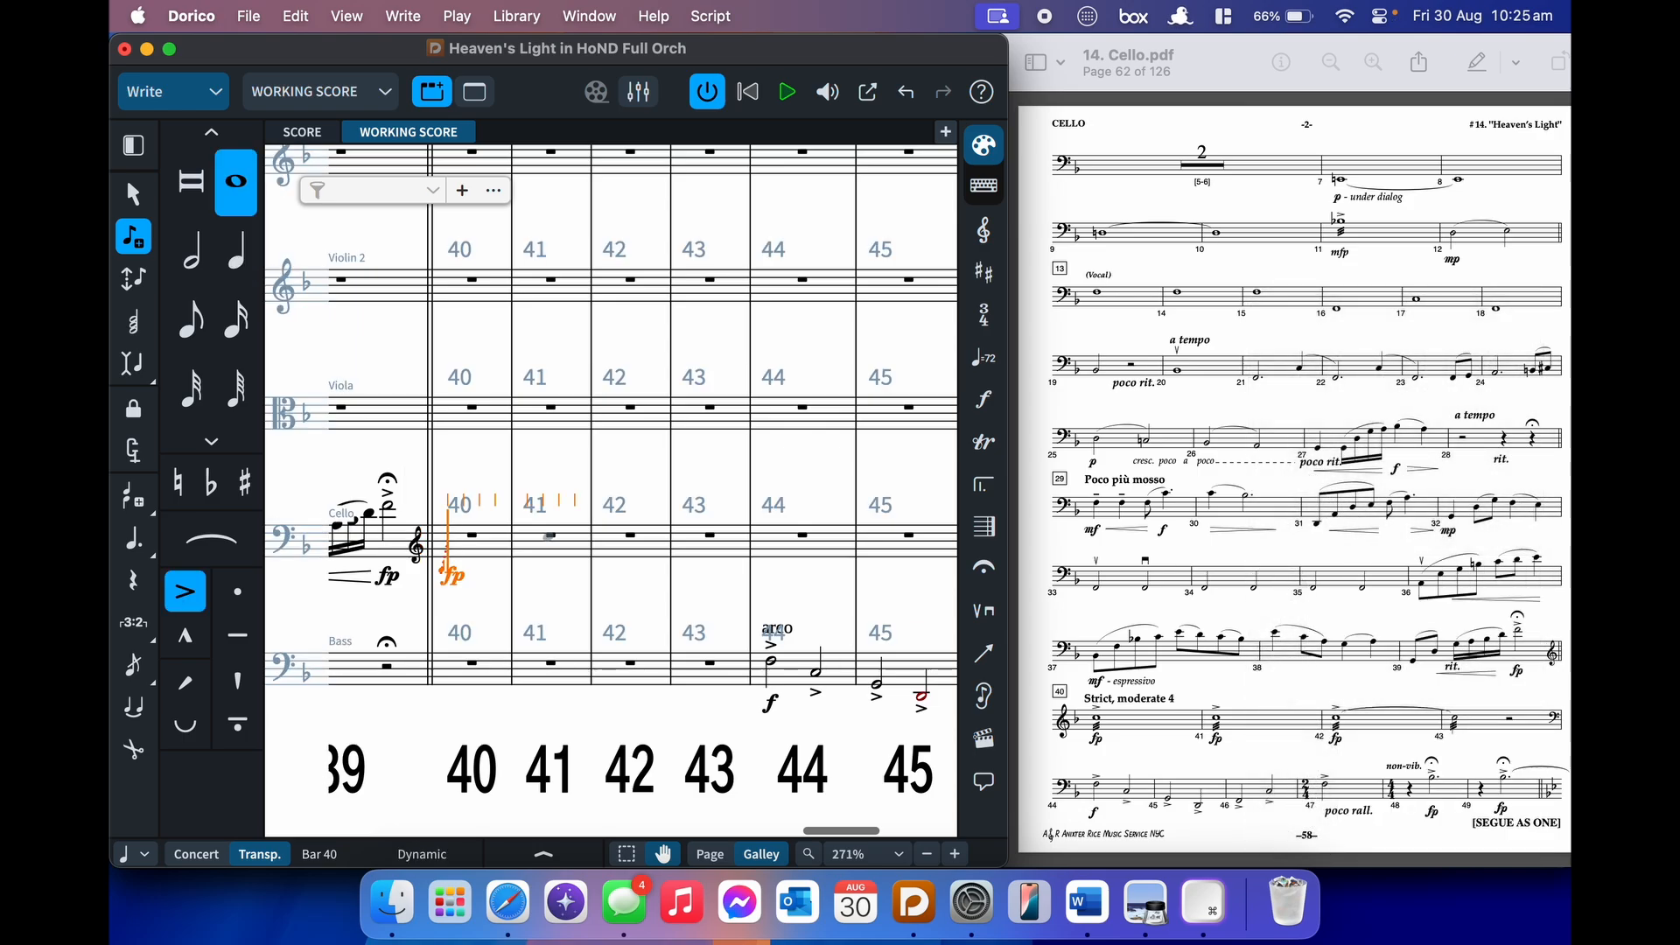
{"action": "key", "text": "alt+super+Up"}
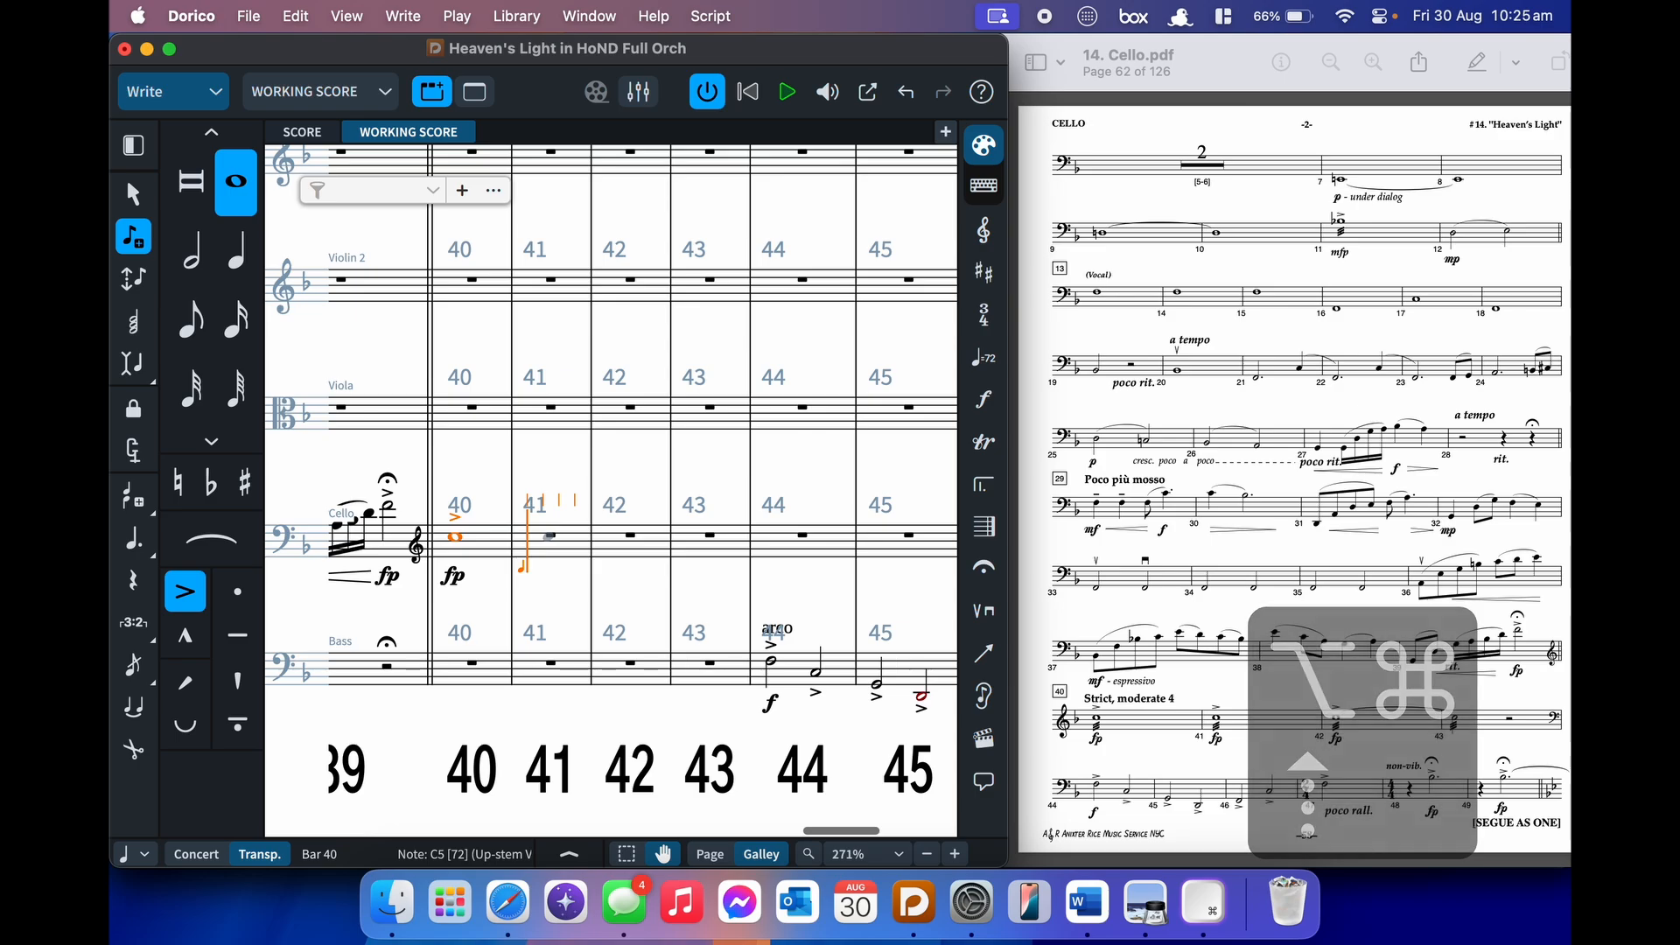
{"action": "key", "text": "shift+d"}
{"action": "type", "text": "fp"}
{"action": "key", "text": "Return"}
{"action": "key", "text": "c"}
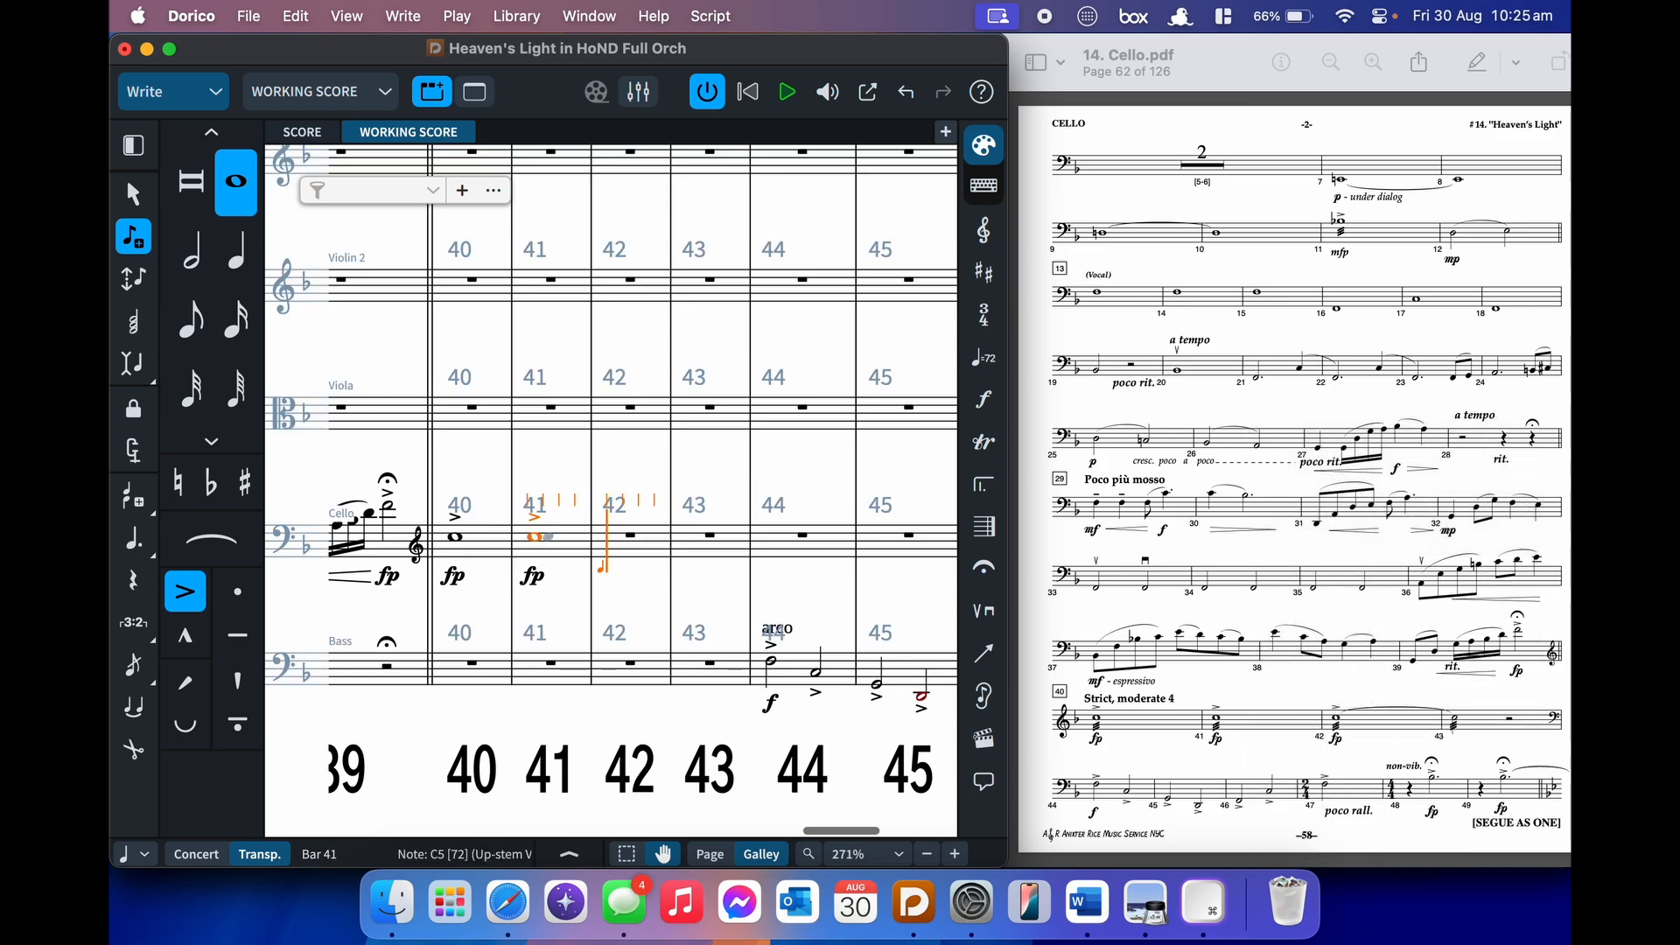
- Add an fp C in bar 42 tied into a C half note in bar 43
{"action": "key", "text": "shift+d"}
{"action": "type", "text": "fp"}
{"action": "key", "text": "Return"}
{"action": "key", "text": "c"}
{"action": "key", "text": "t"}
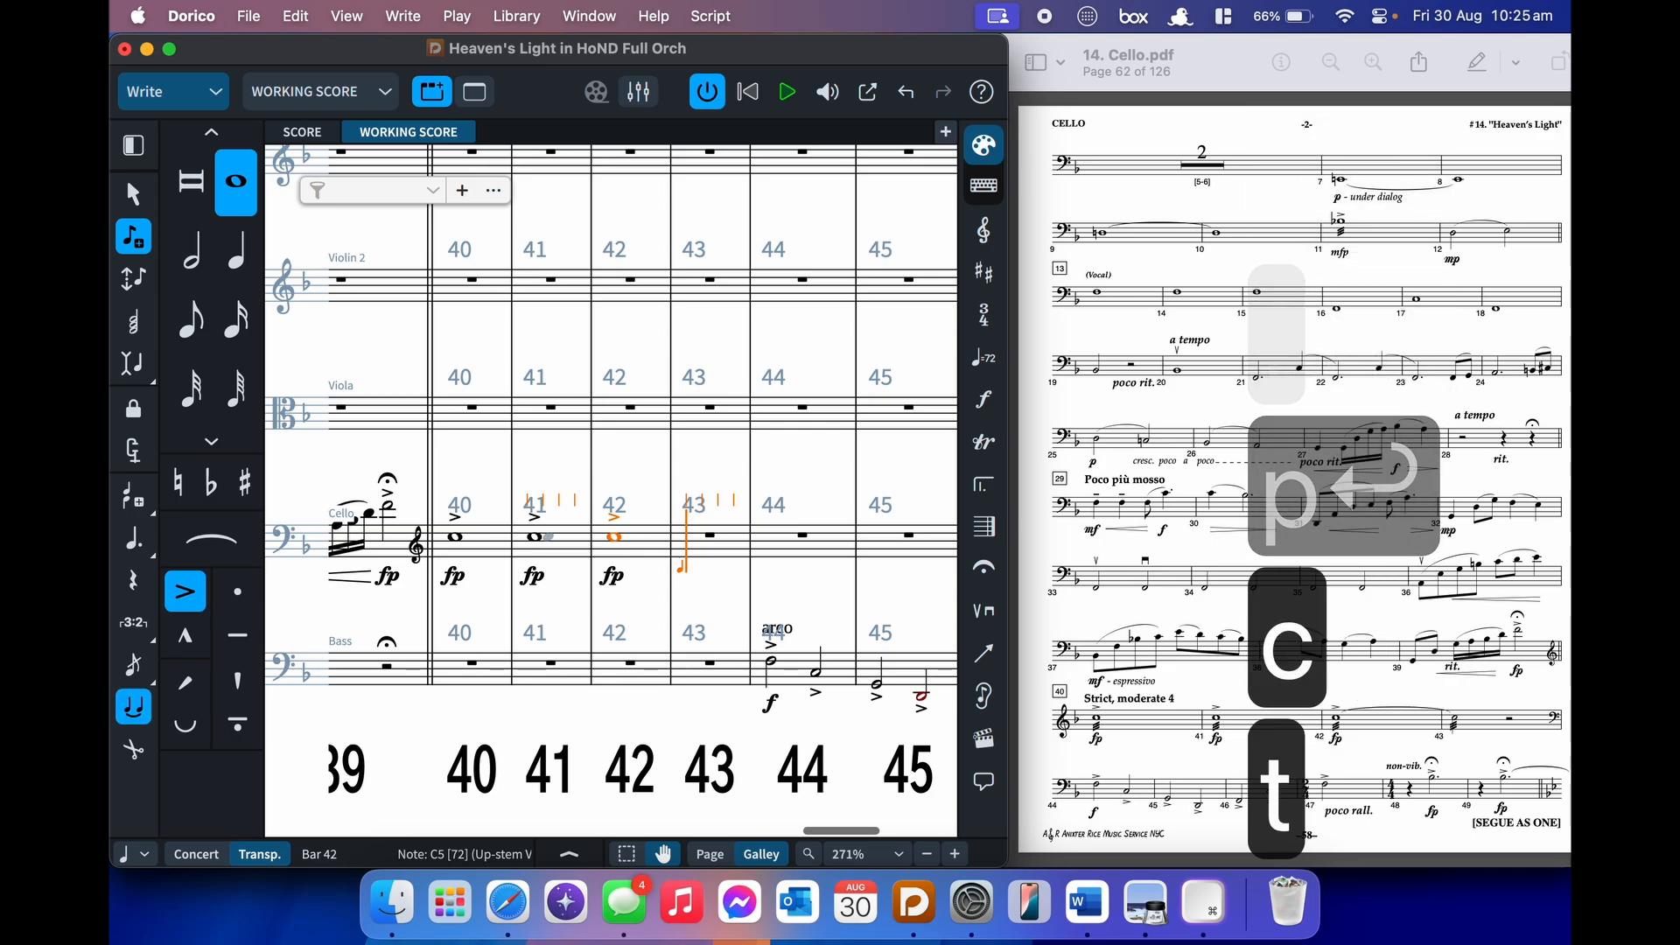
{"action": "key", "text": "7"}
{"action": "key", "text": "c"}
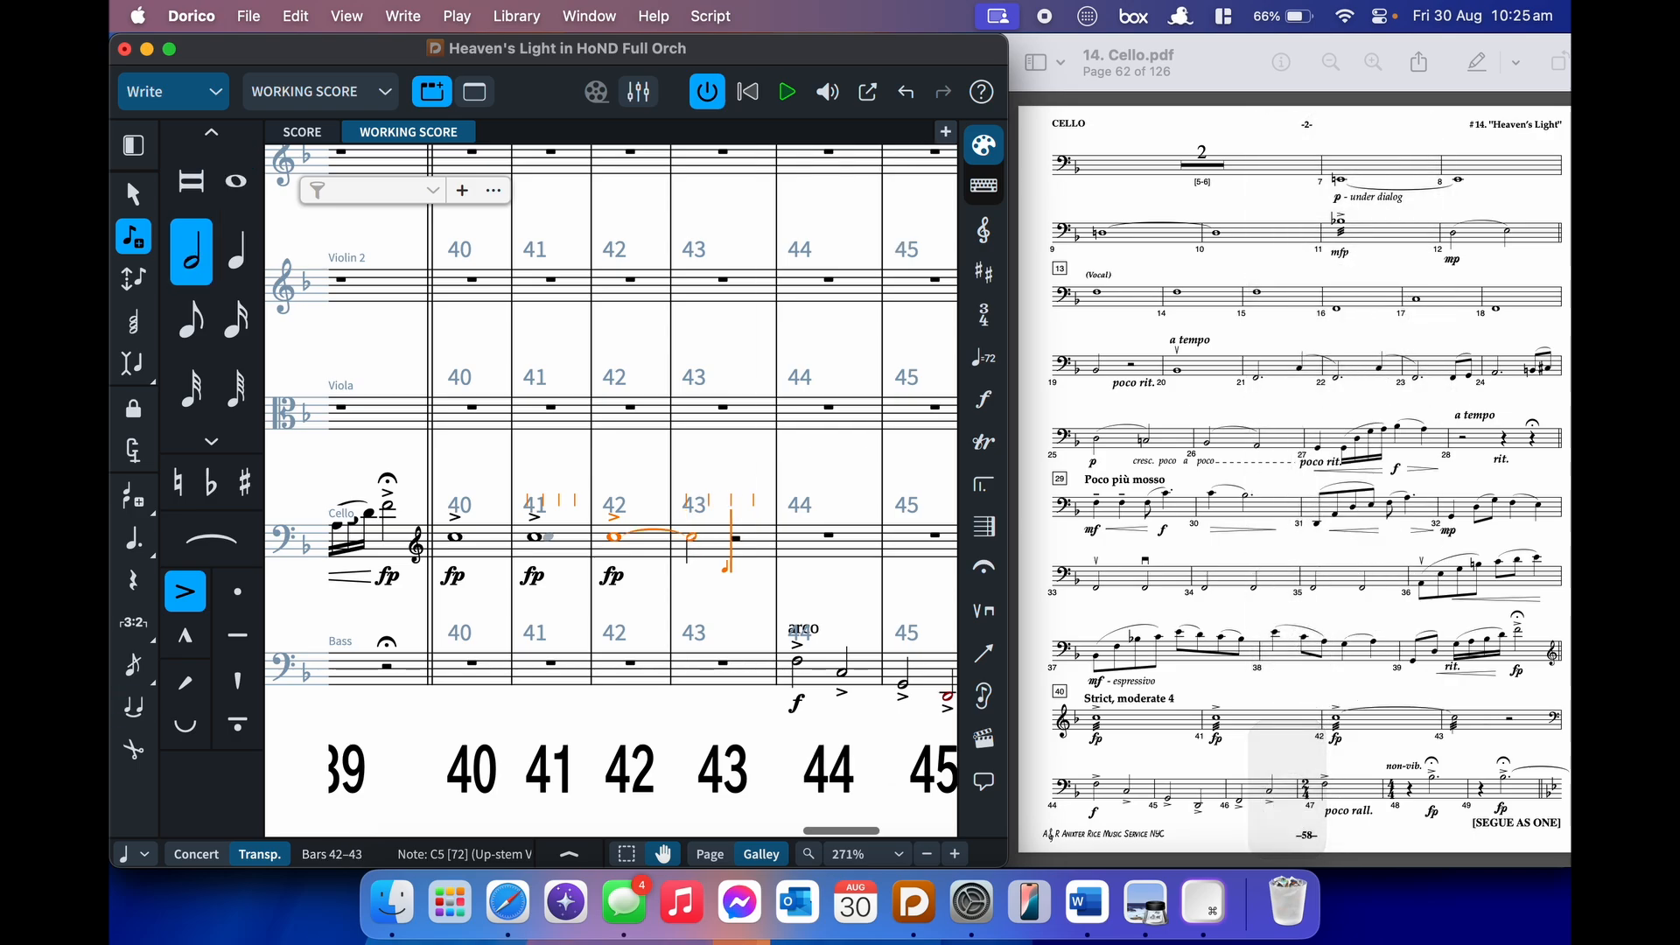
- Apply three-stroke (///) tremolos to the notes in bars 40–43
{"action": "key", "text": "shift+Left"}
{"action": "key", "text": "shift+Left"}
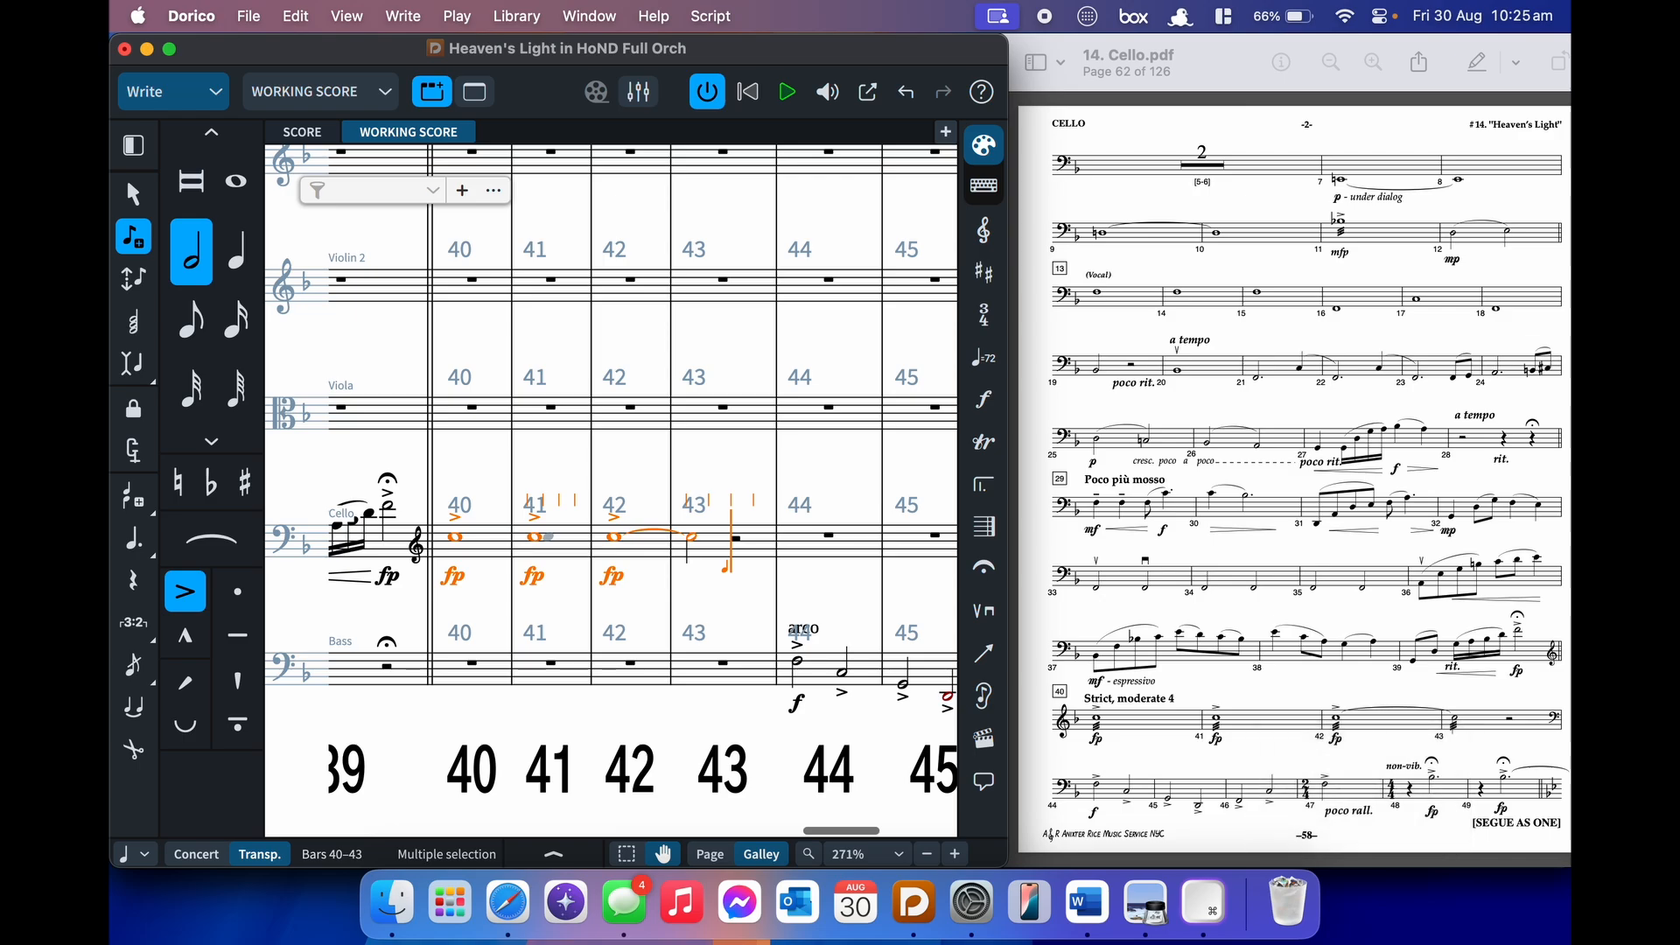
{"action": "key", "text": "shift+r"}
{"action": "type", "text": "///"}
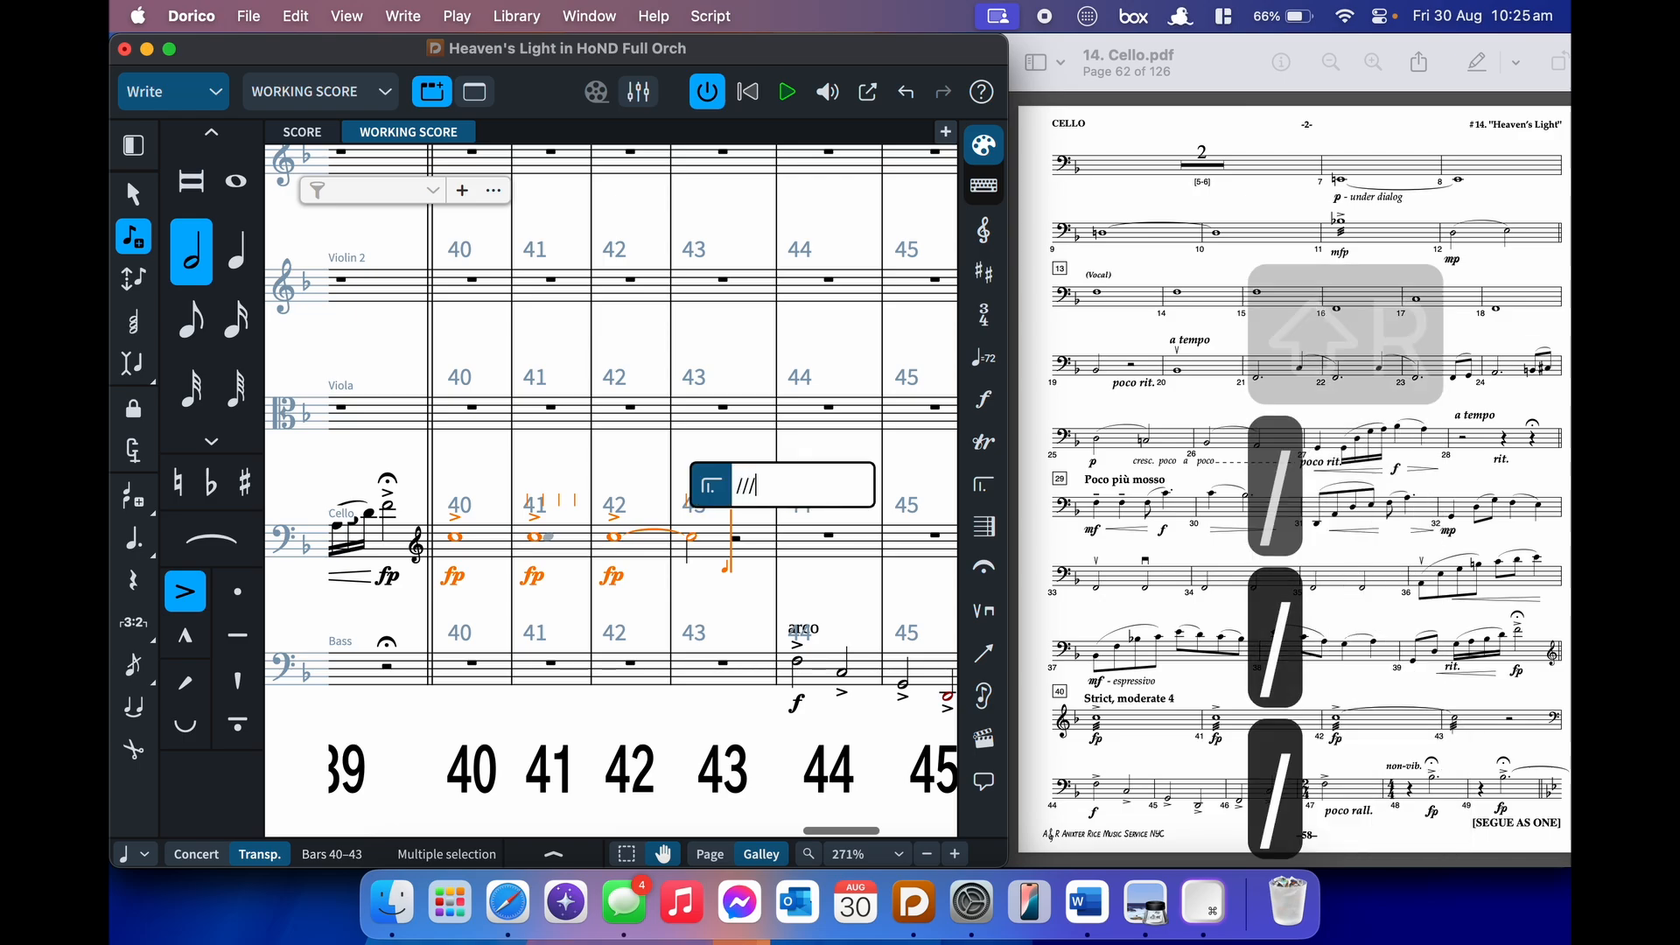
{"action": "key", "text": "Return"}
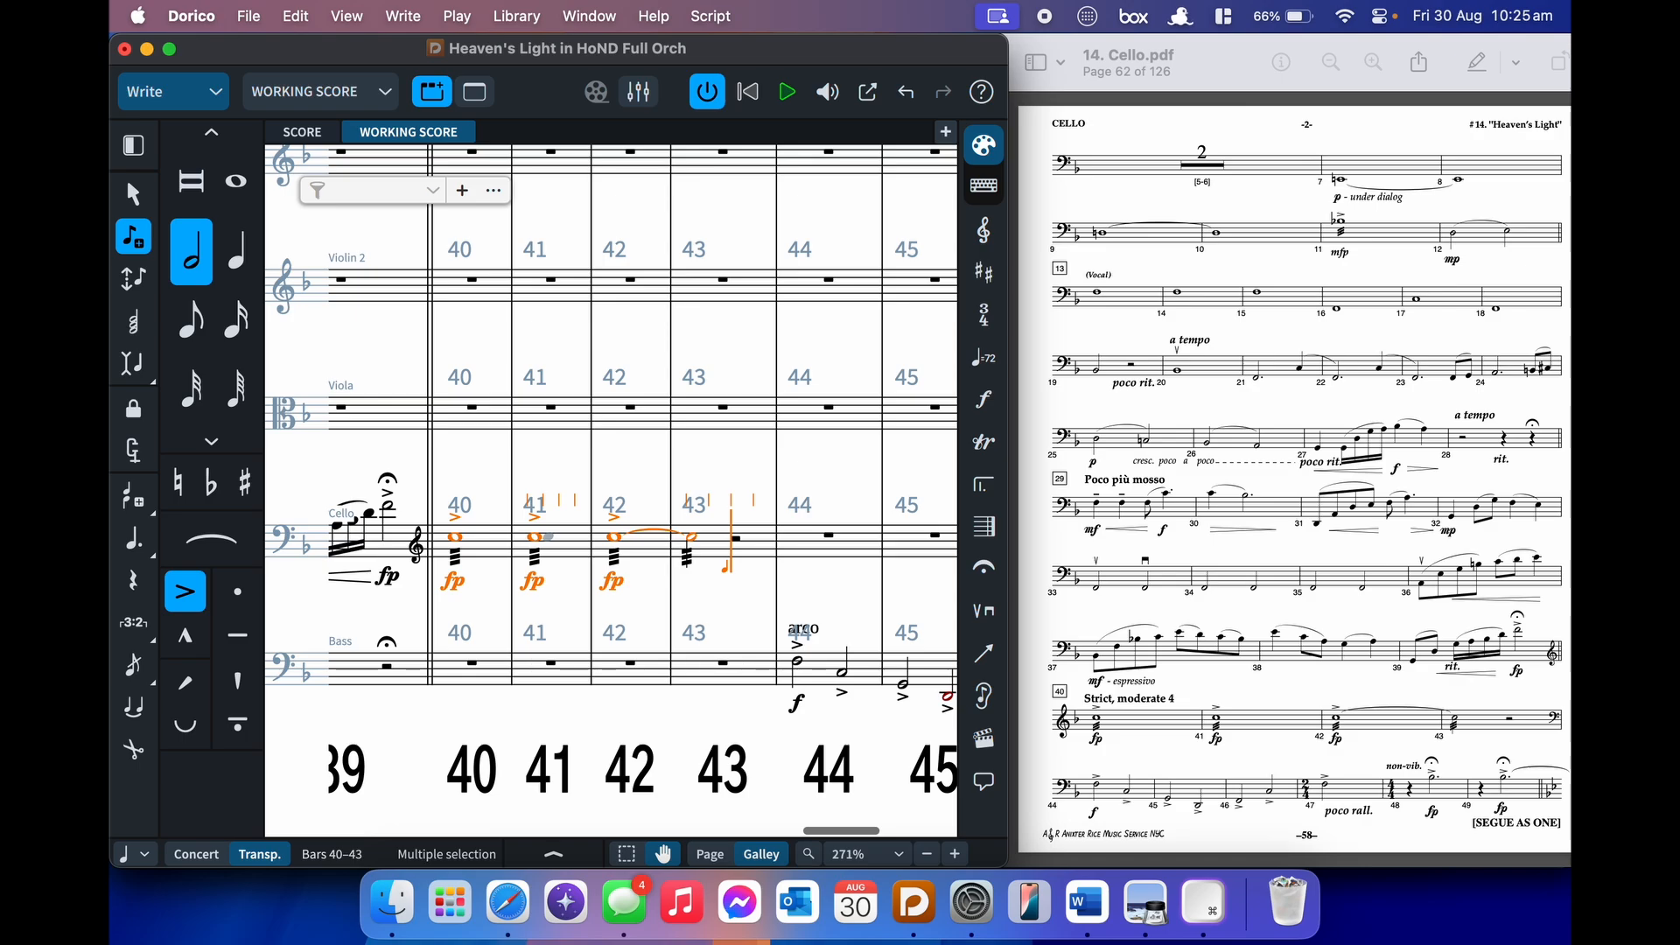
{"action": "key", "text": "super+Right"}
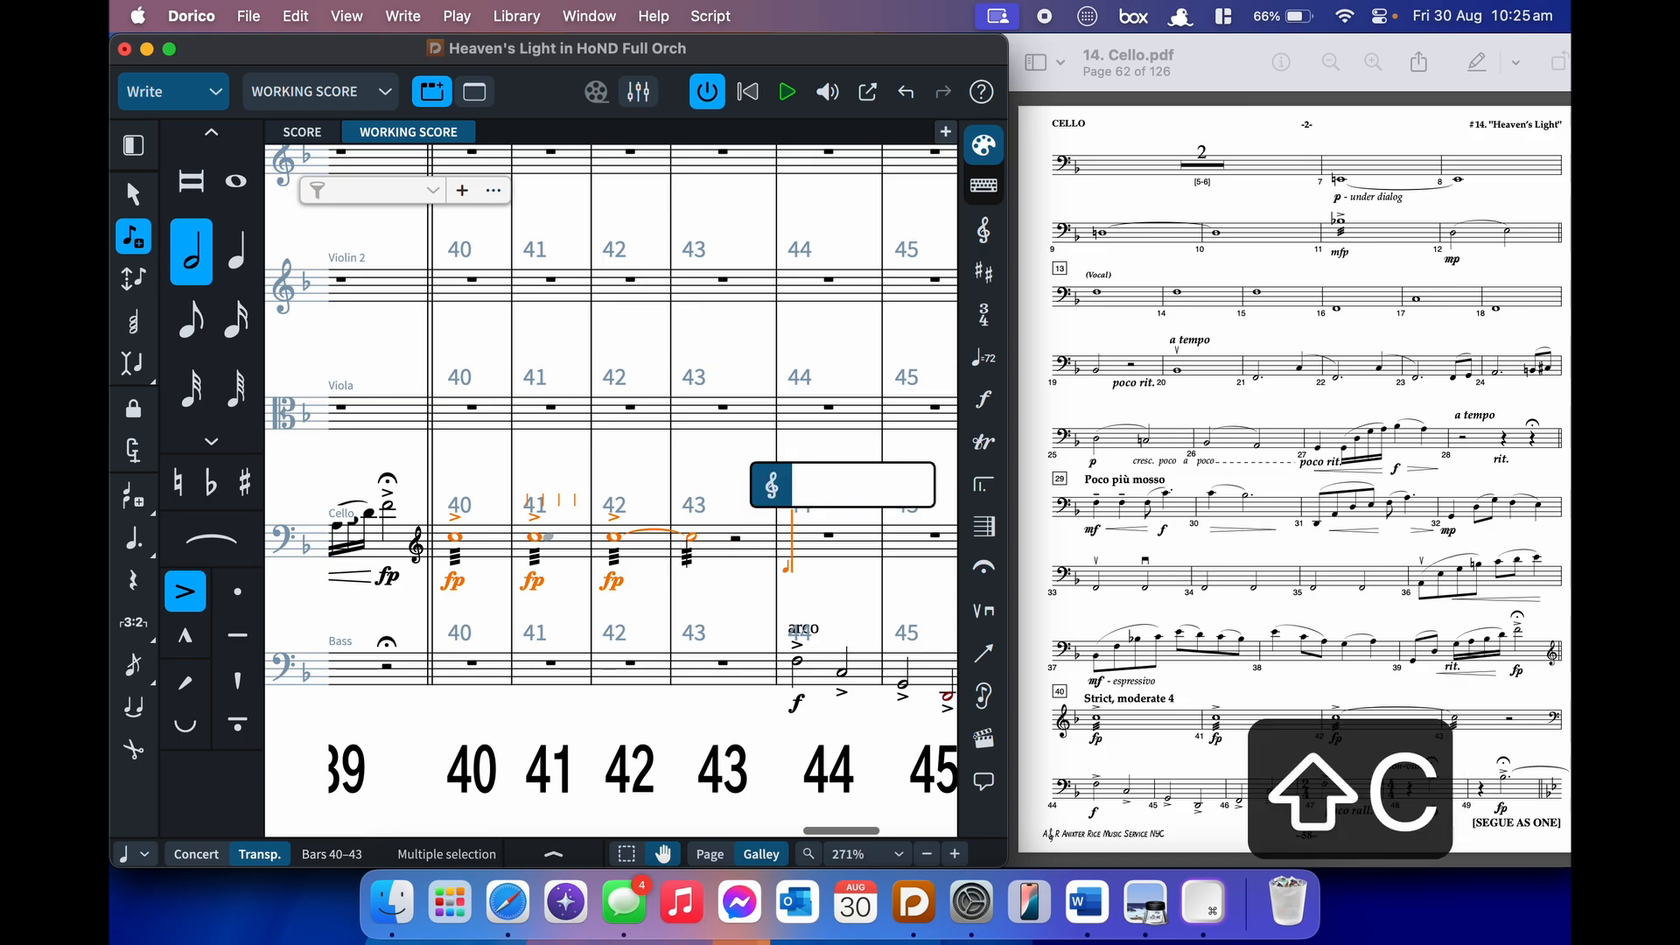
- Insert a bass clef and an f dynamic at cello bar 44
{"action": "type", "text": "f"}
{"action": "key", "text": "Return"}
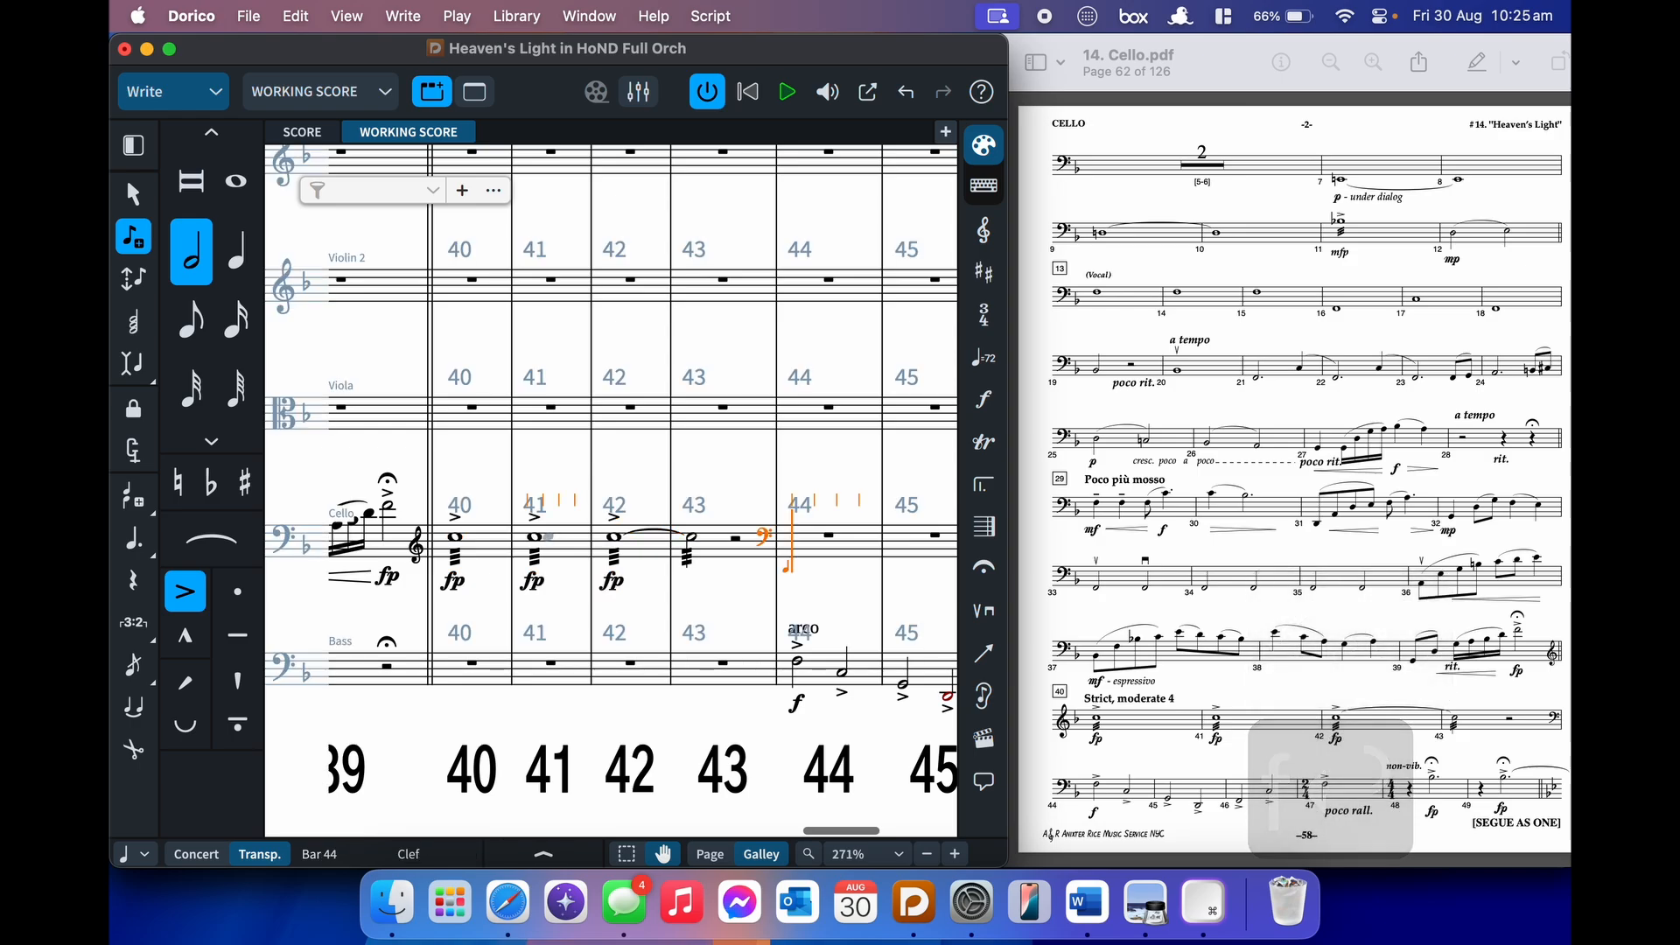
{"action": "key", "text": "shift+d"}
{"action": "type", "text": "f"}
{"action": "key", "text": "Return"}
- Enter unaccented half notes F, C, G, D, F, C, F across bars 44–47
{"action": "key", "text": "bracketleft"}
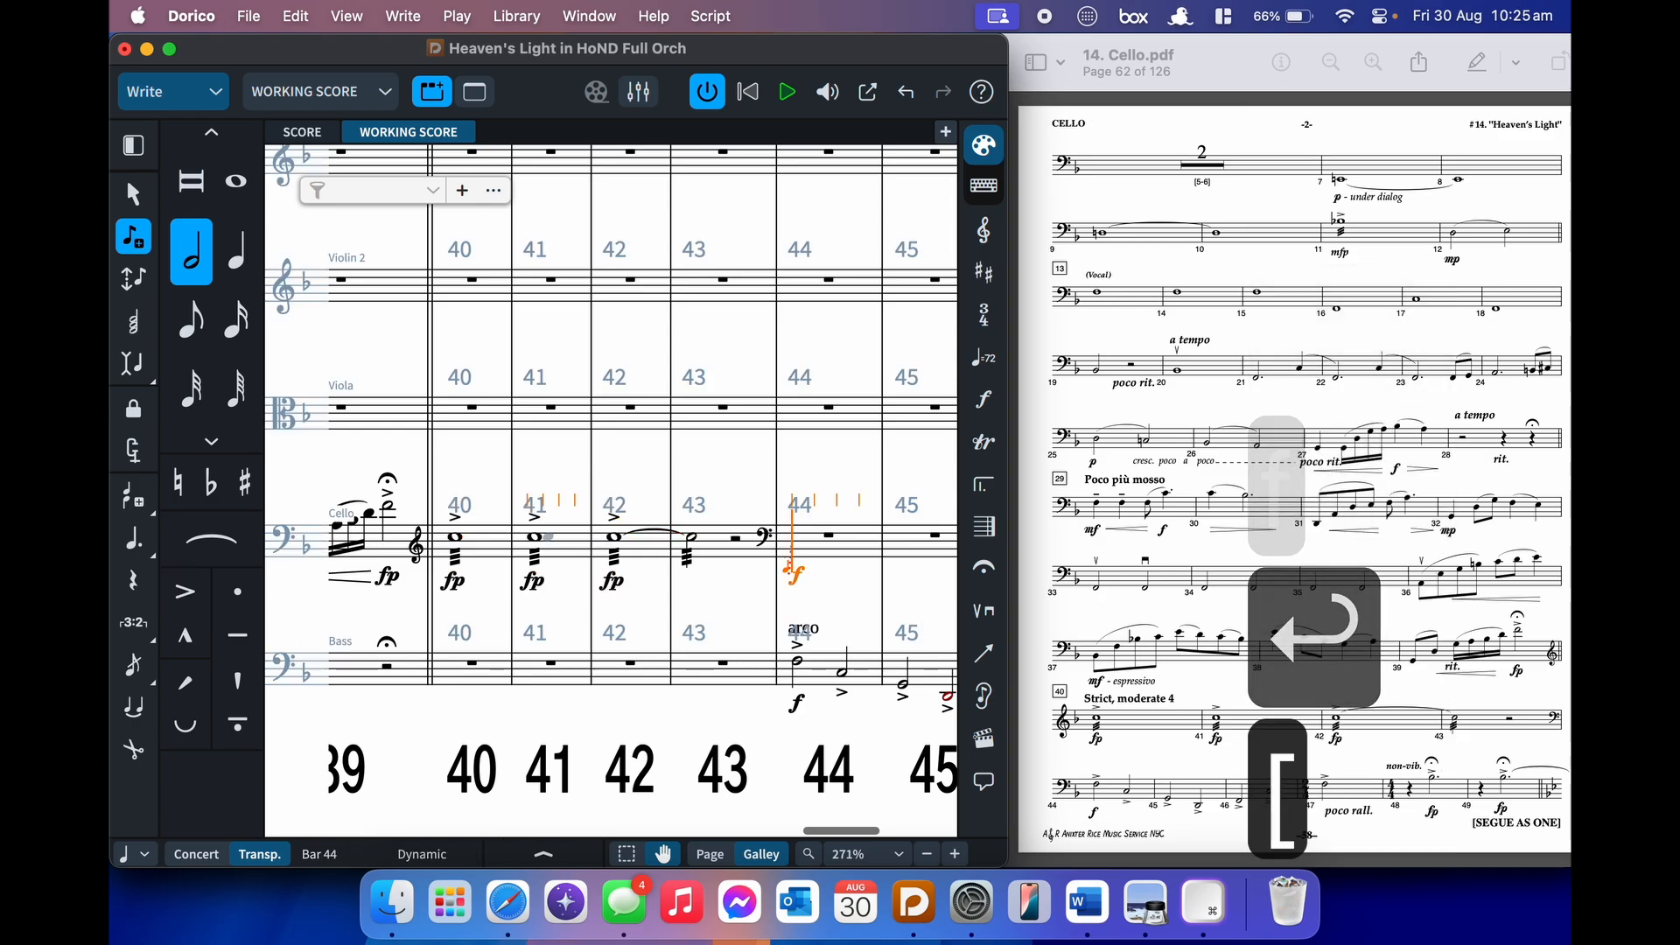
{"action": "key", "text": "7"}
{"action": "key", "text": "ctrl+f"}
{"action": "key", "text": "alt+super+Down"}
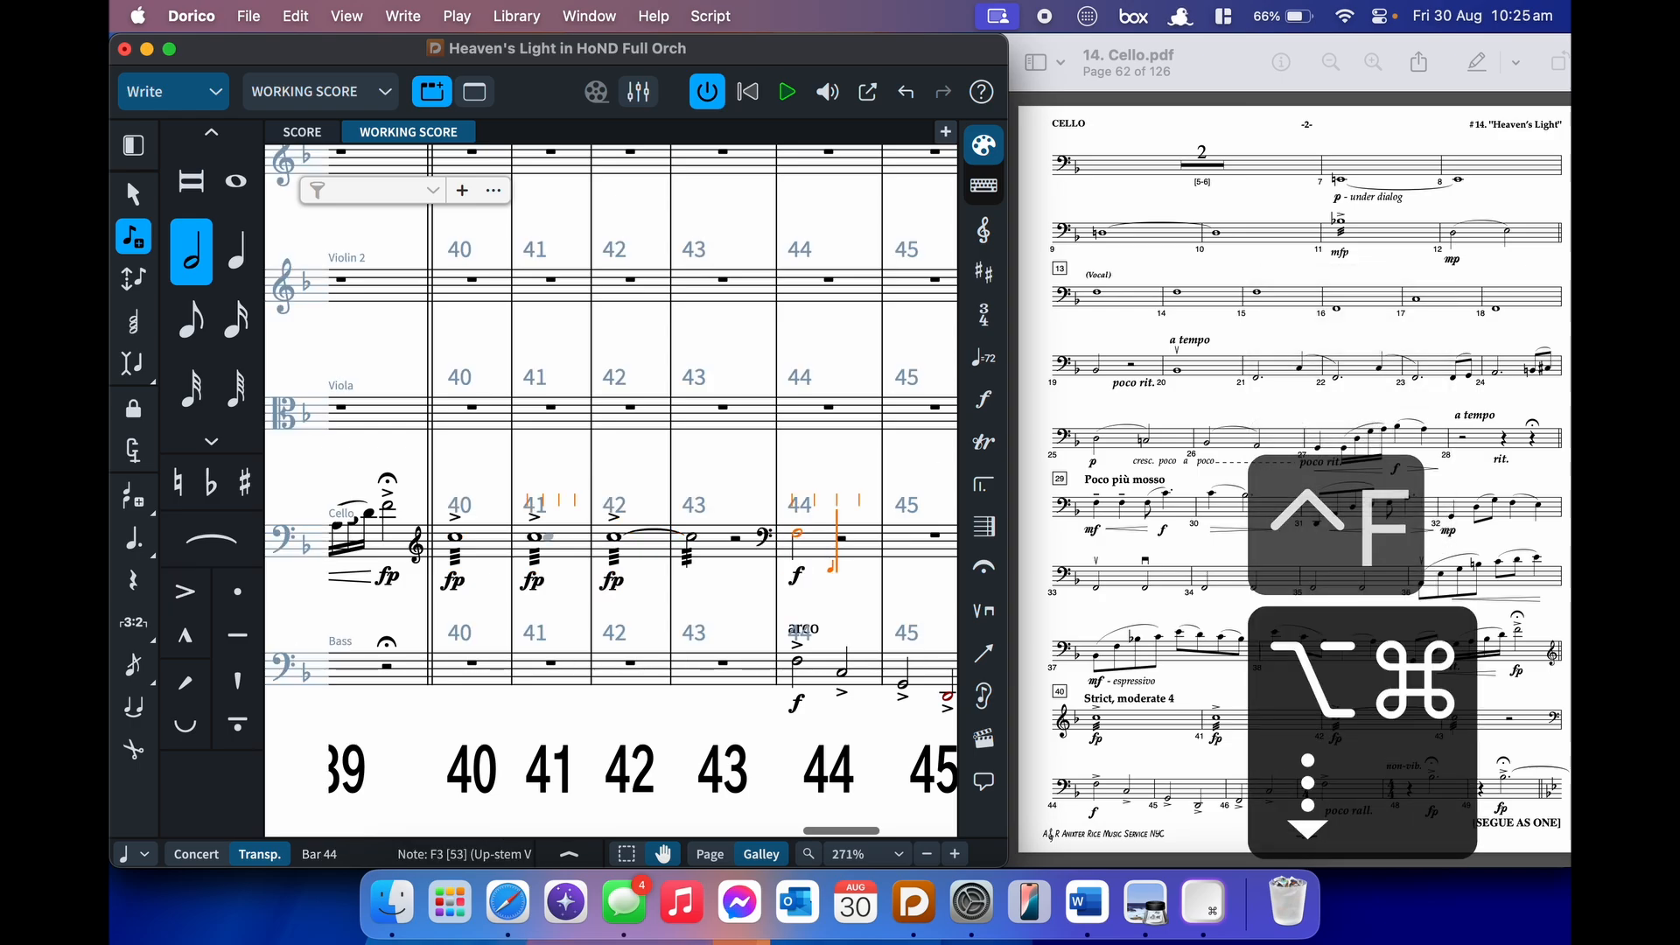
{"action": "key", "text": "ctrl+c"}
{"action": "key", "text": "ctrl+g"}
{"action": "key", "text": "ctrl+d"}
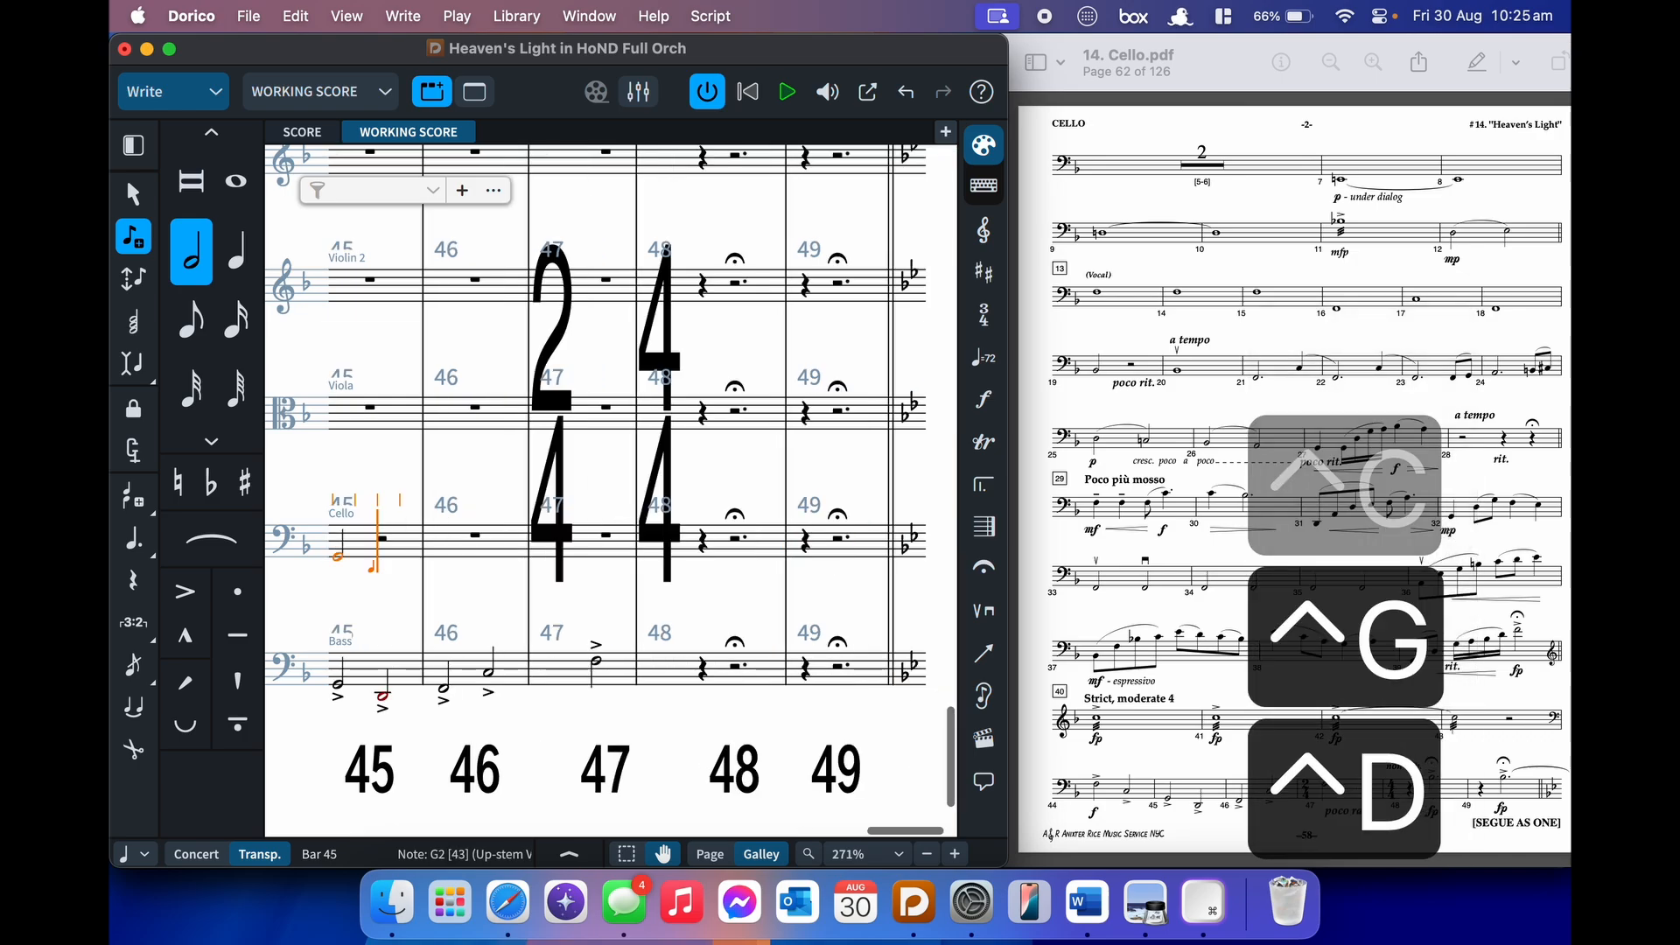
{"action": "key", "text": "f"}
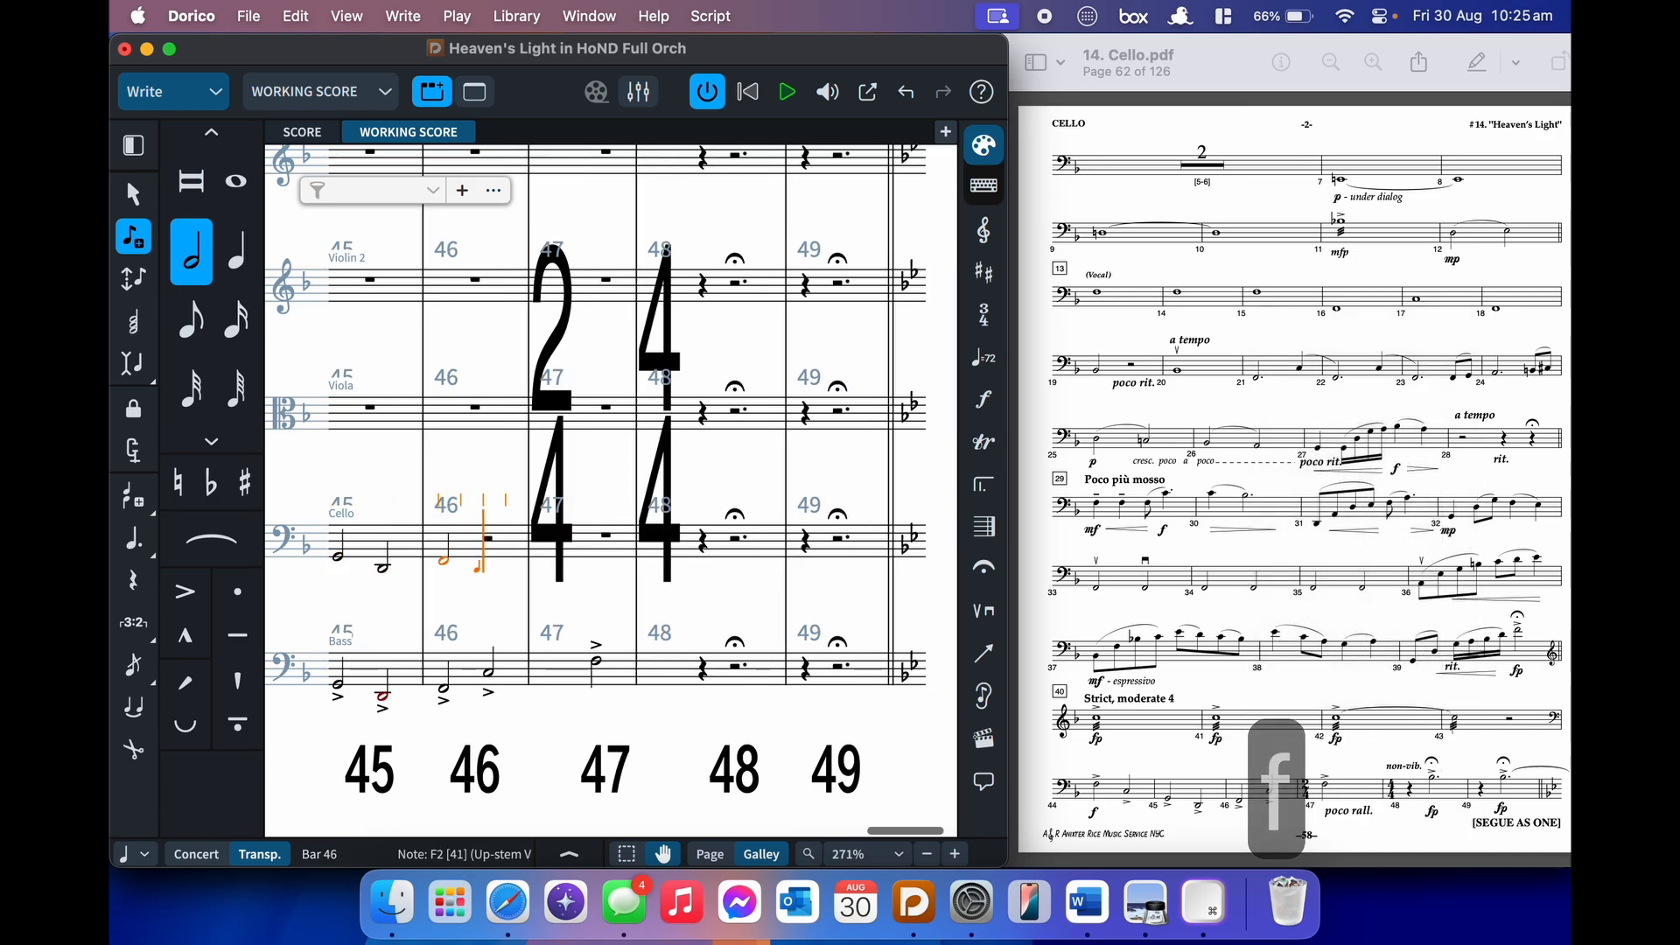
{"action": "key", "text": "alt+shift+c"}
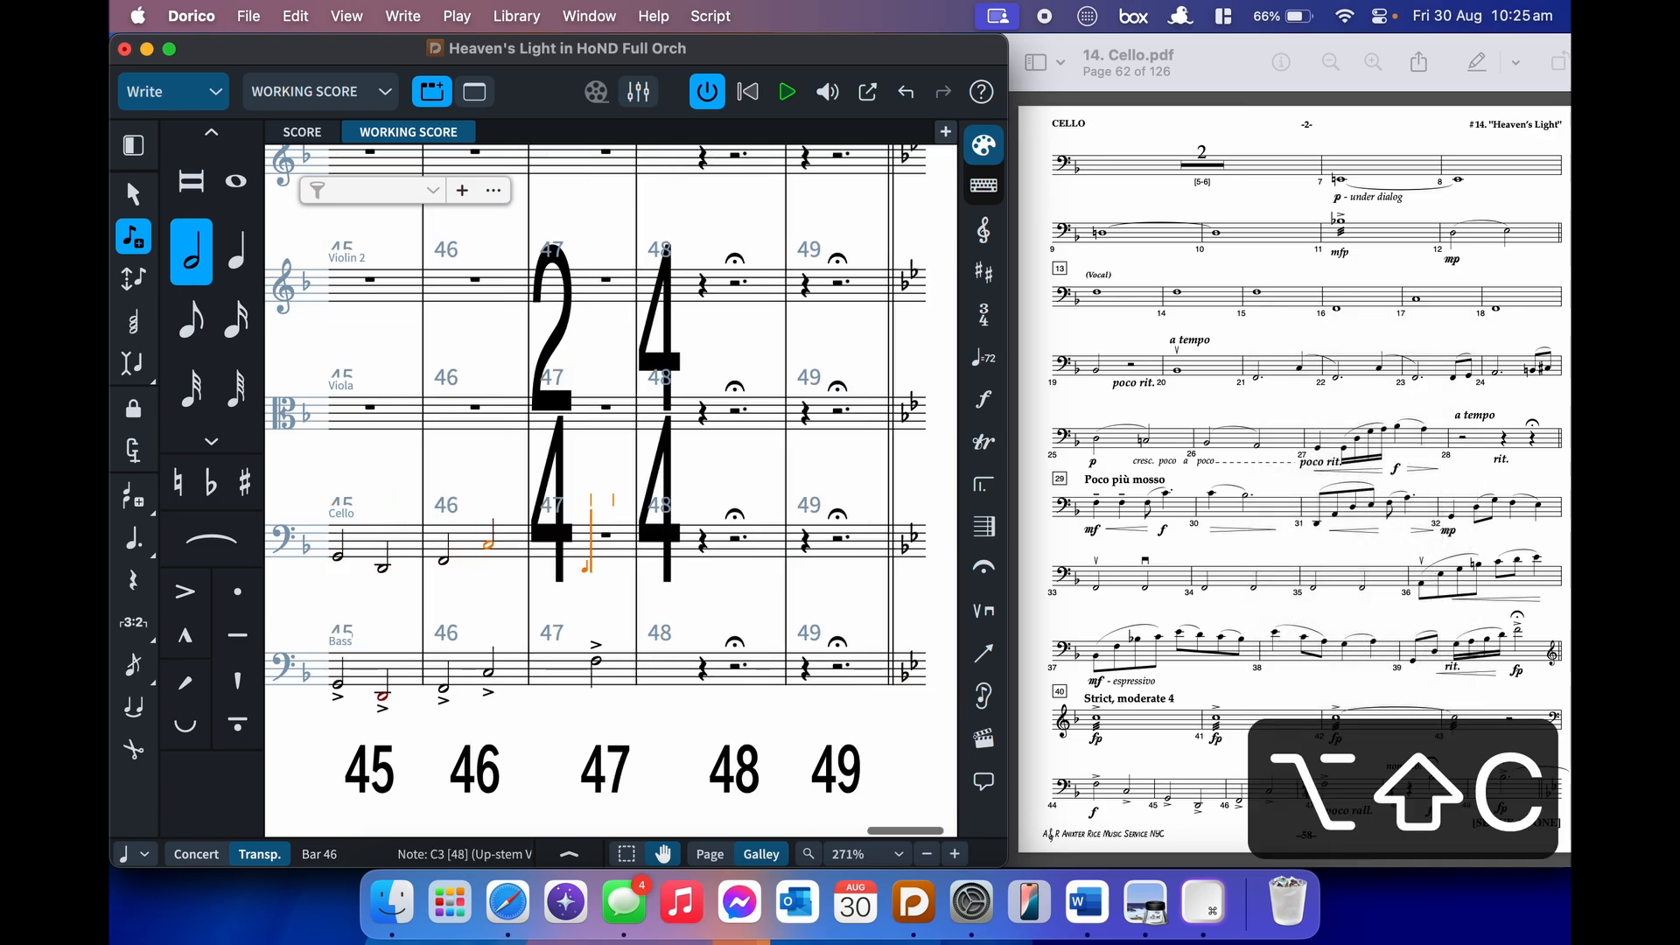
{"action": "key", "text": "alt+shift+f"}
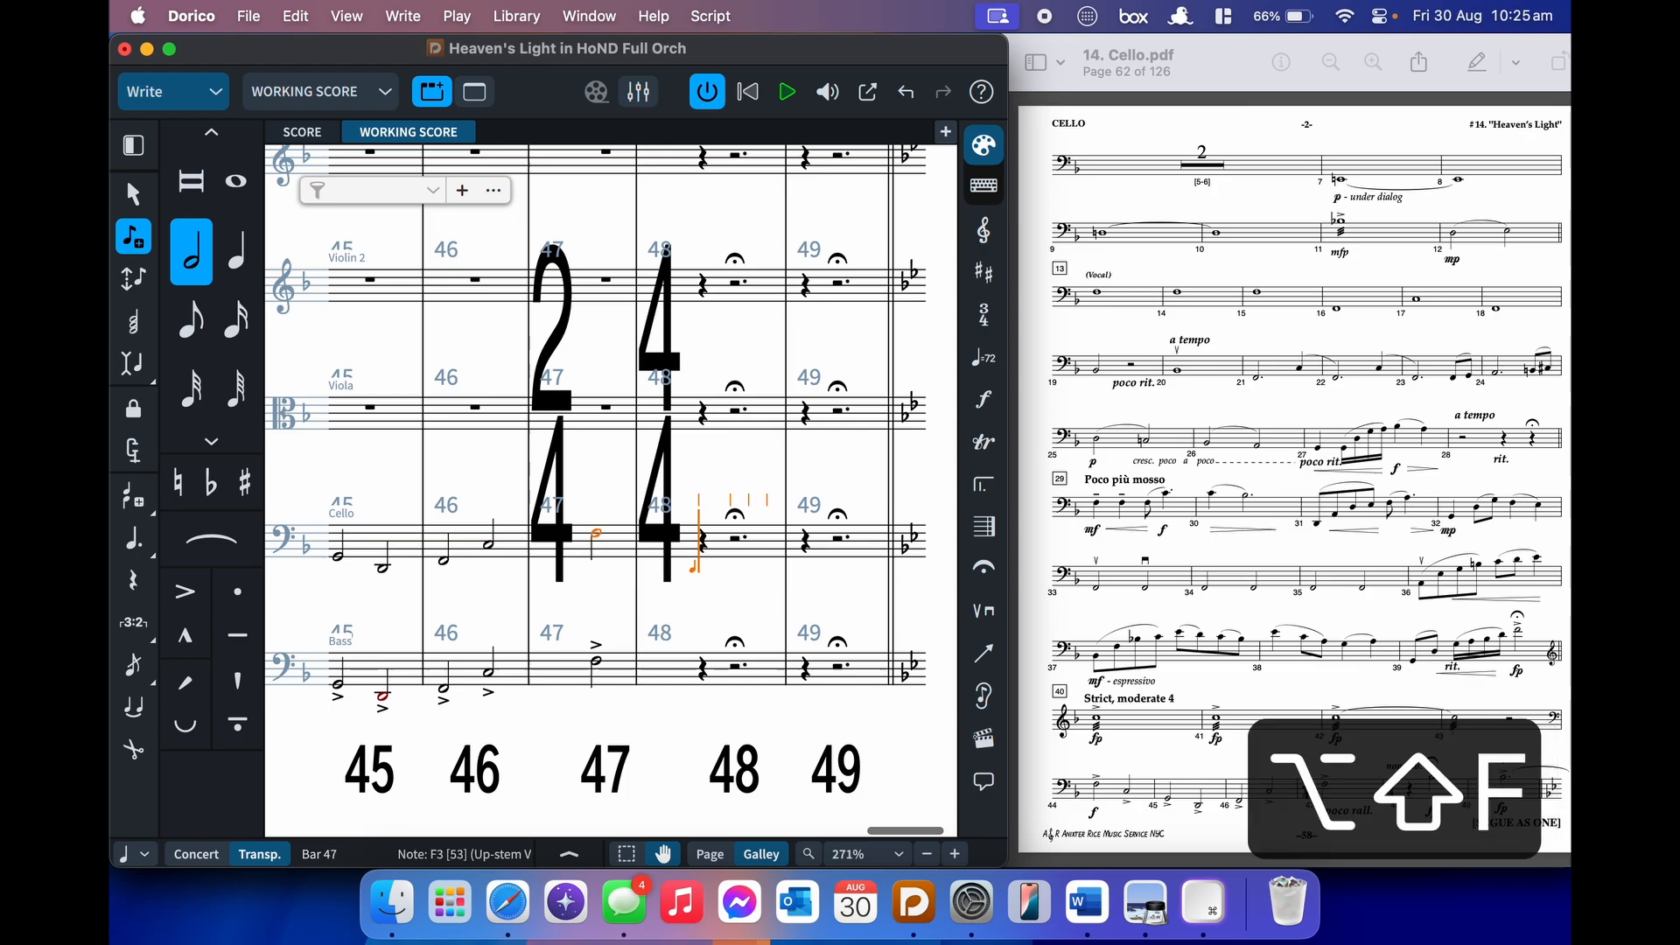
- Turn accents back on and add non vib. and an fp dynamic at bar 48
{"action": "key", "text": "bracketleft"}
{"action": "key", "text": "Right"}
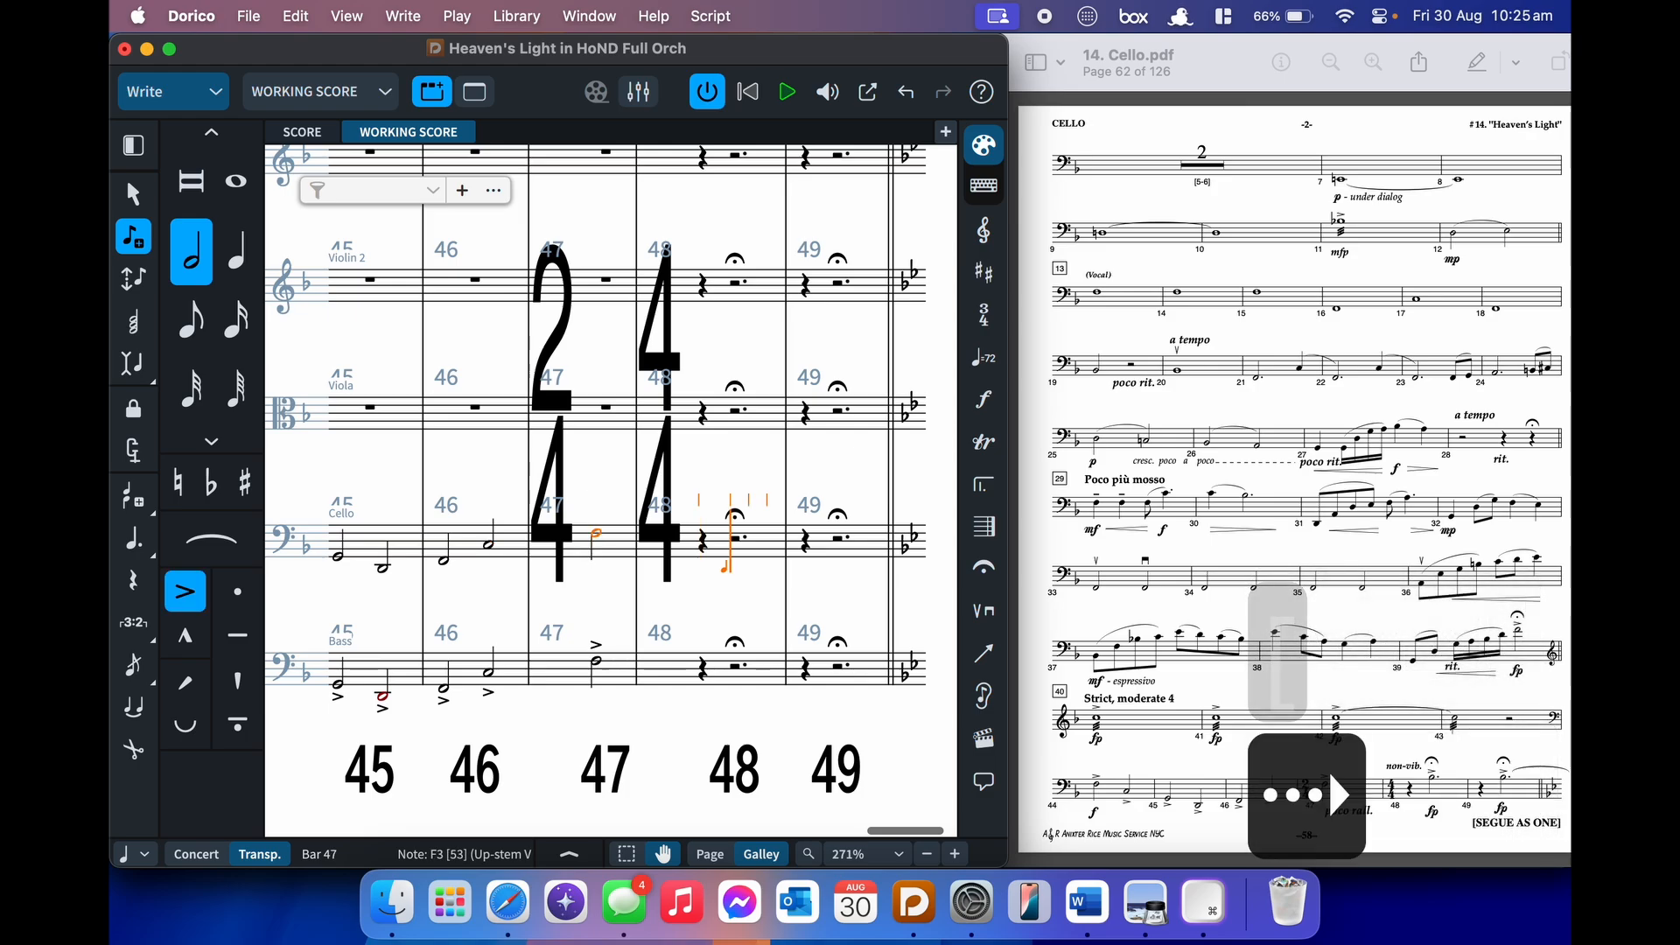
{"action": "key", "text": "shift+p"}
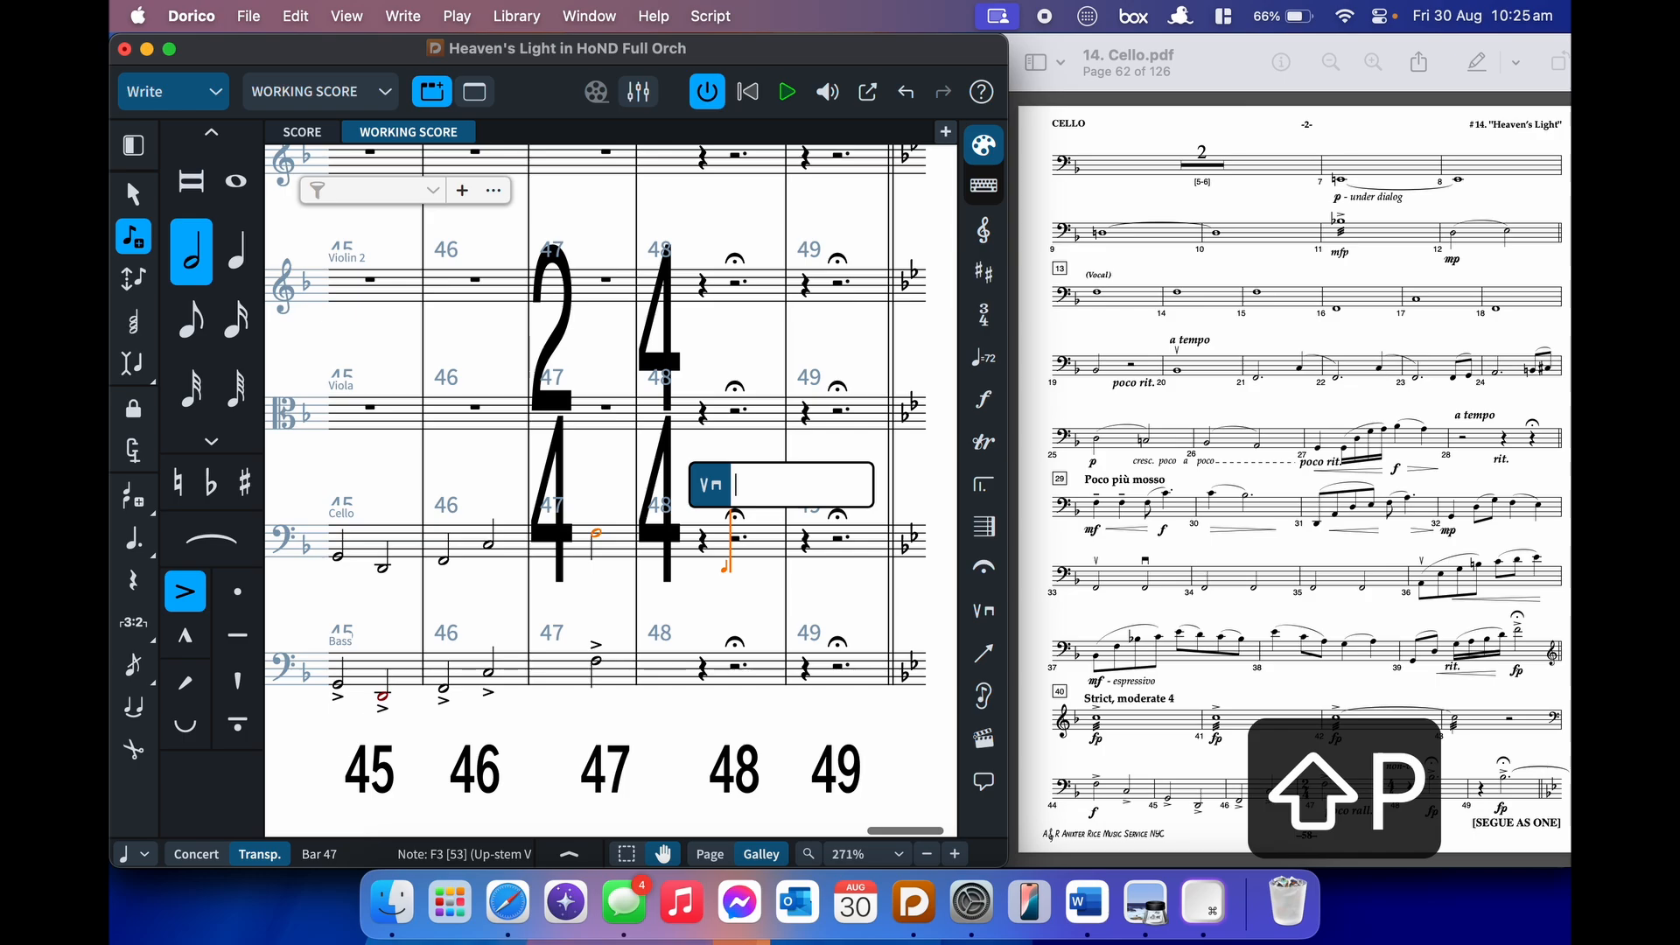
{"action": "type", "text": "non"}
{"action": "key", "text": "Down"}
{"action": "key", "text": "Down"}
{"action": "key", "text": "Return"}
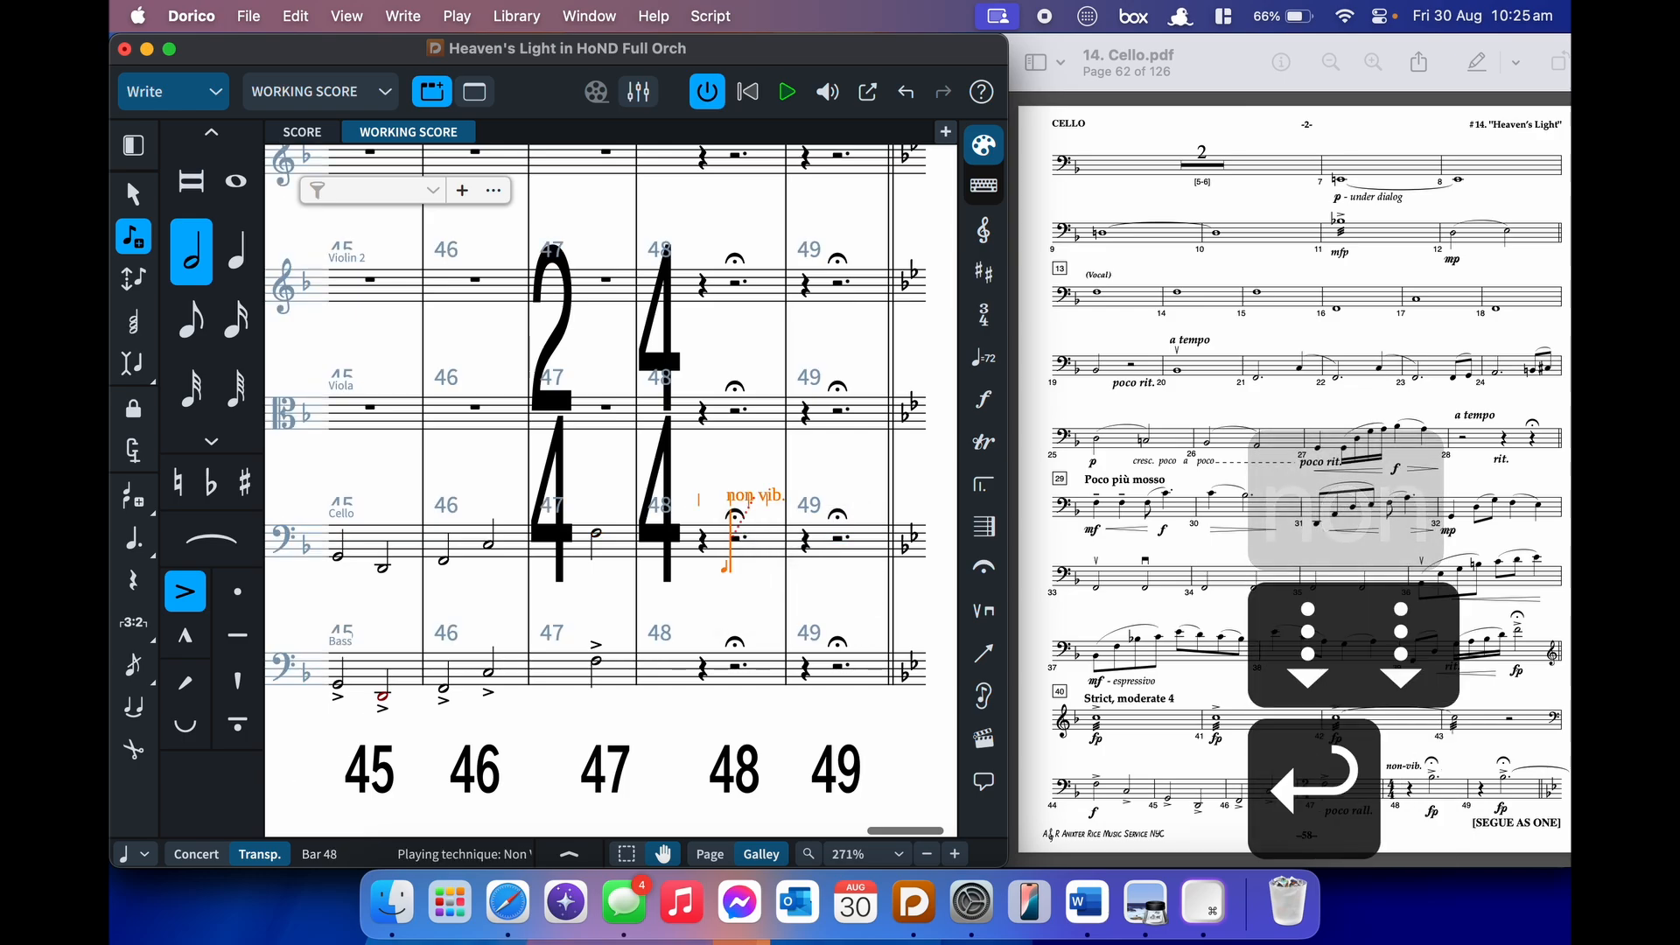
{"action": "key", "text": "shift+d"}
{"action": "type", "text": "fp"}
{"action": "key", "text": "Return"}
- Enter accented half-note B-flats in bars 48 and 49, then show the last note's properties
{"action": "key", "text": "7"}
{"action": "key", "text": "7"}
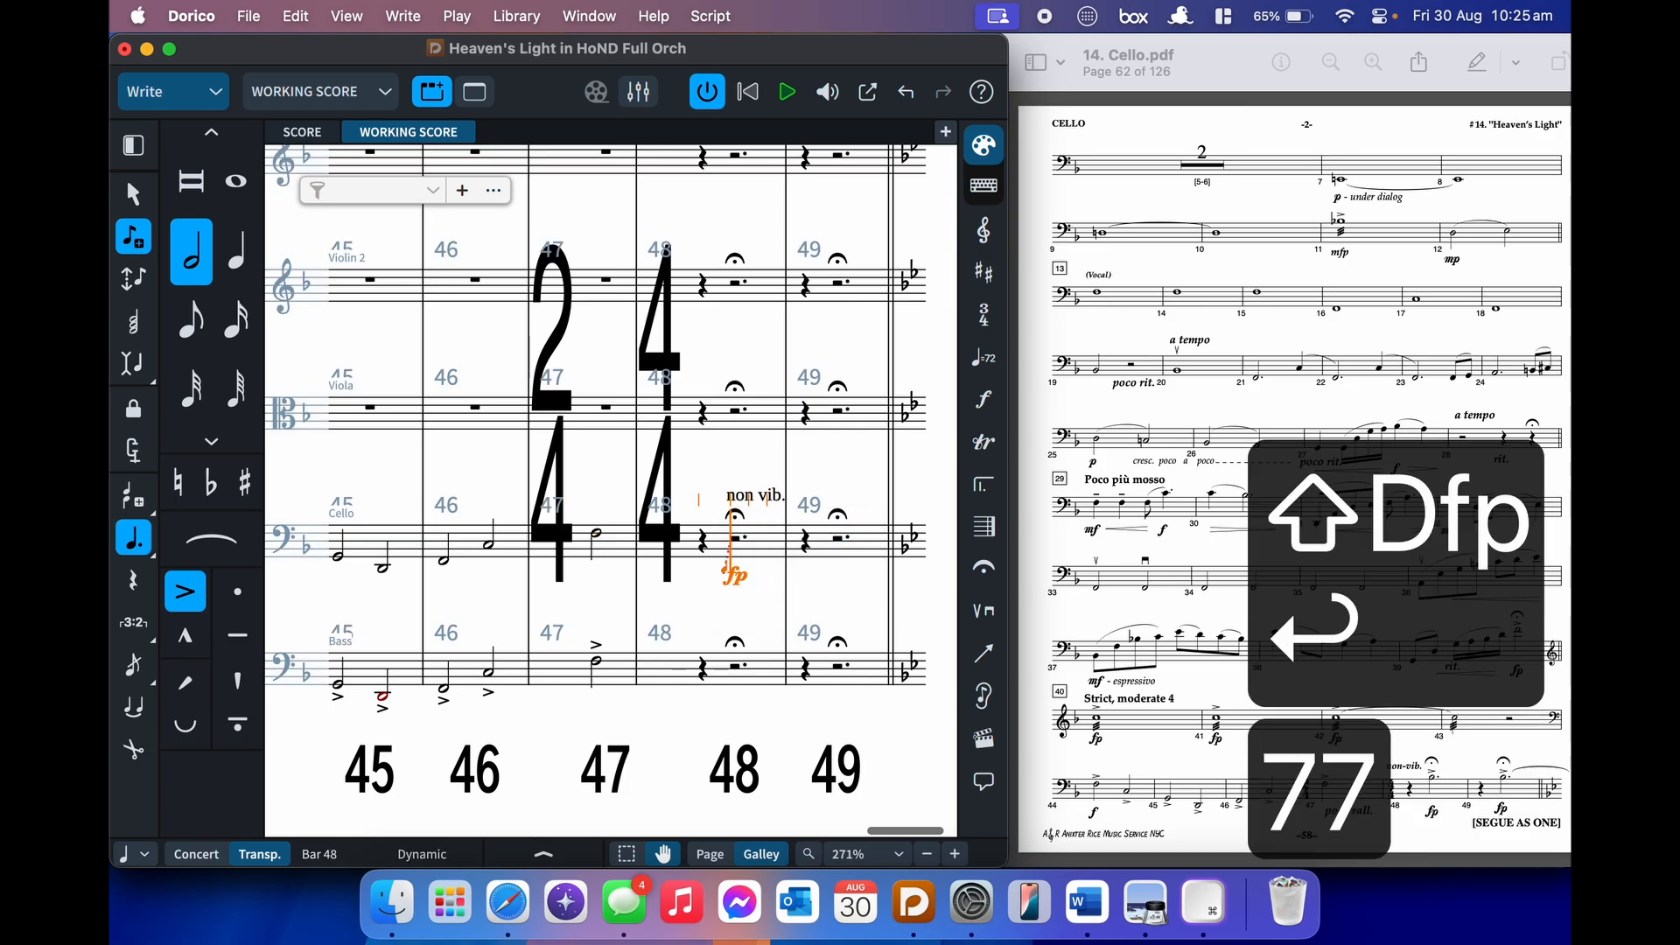
{"action": "key", "text": "b"}
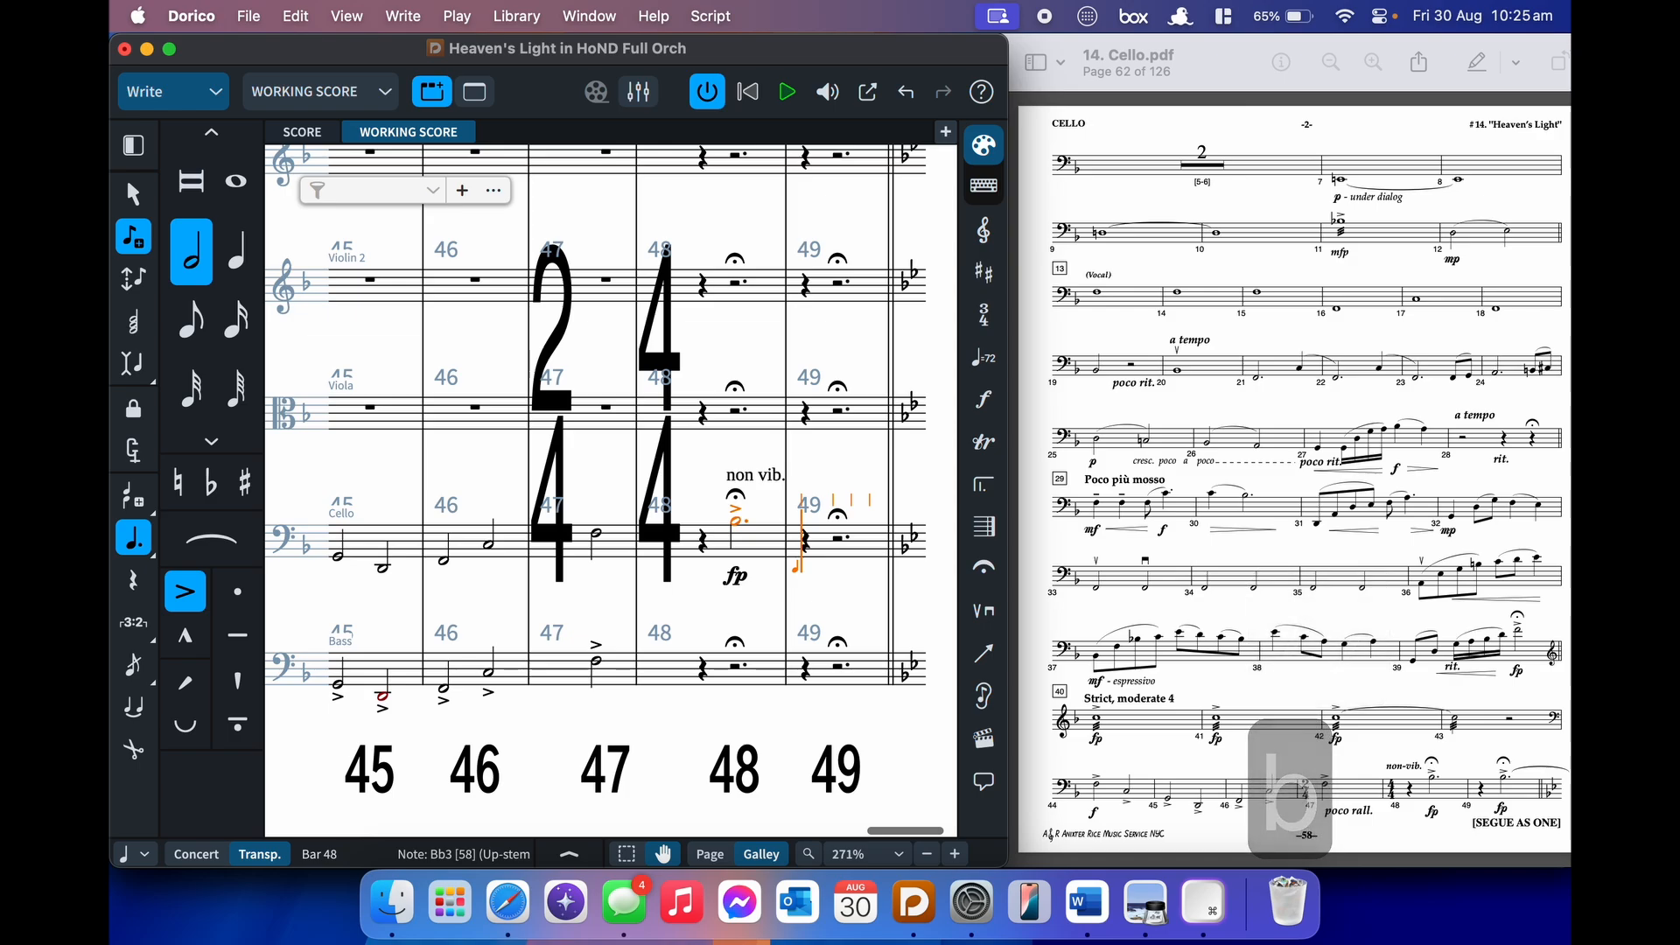
{"action": "key", "text": "b"}
{"action": "key", "text": "Escape"}
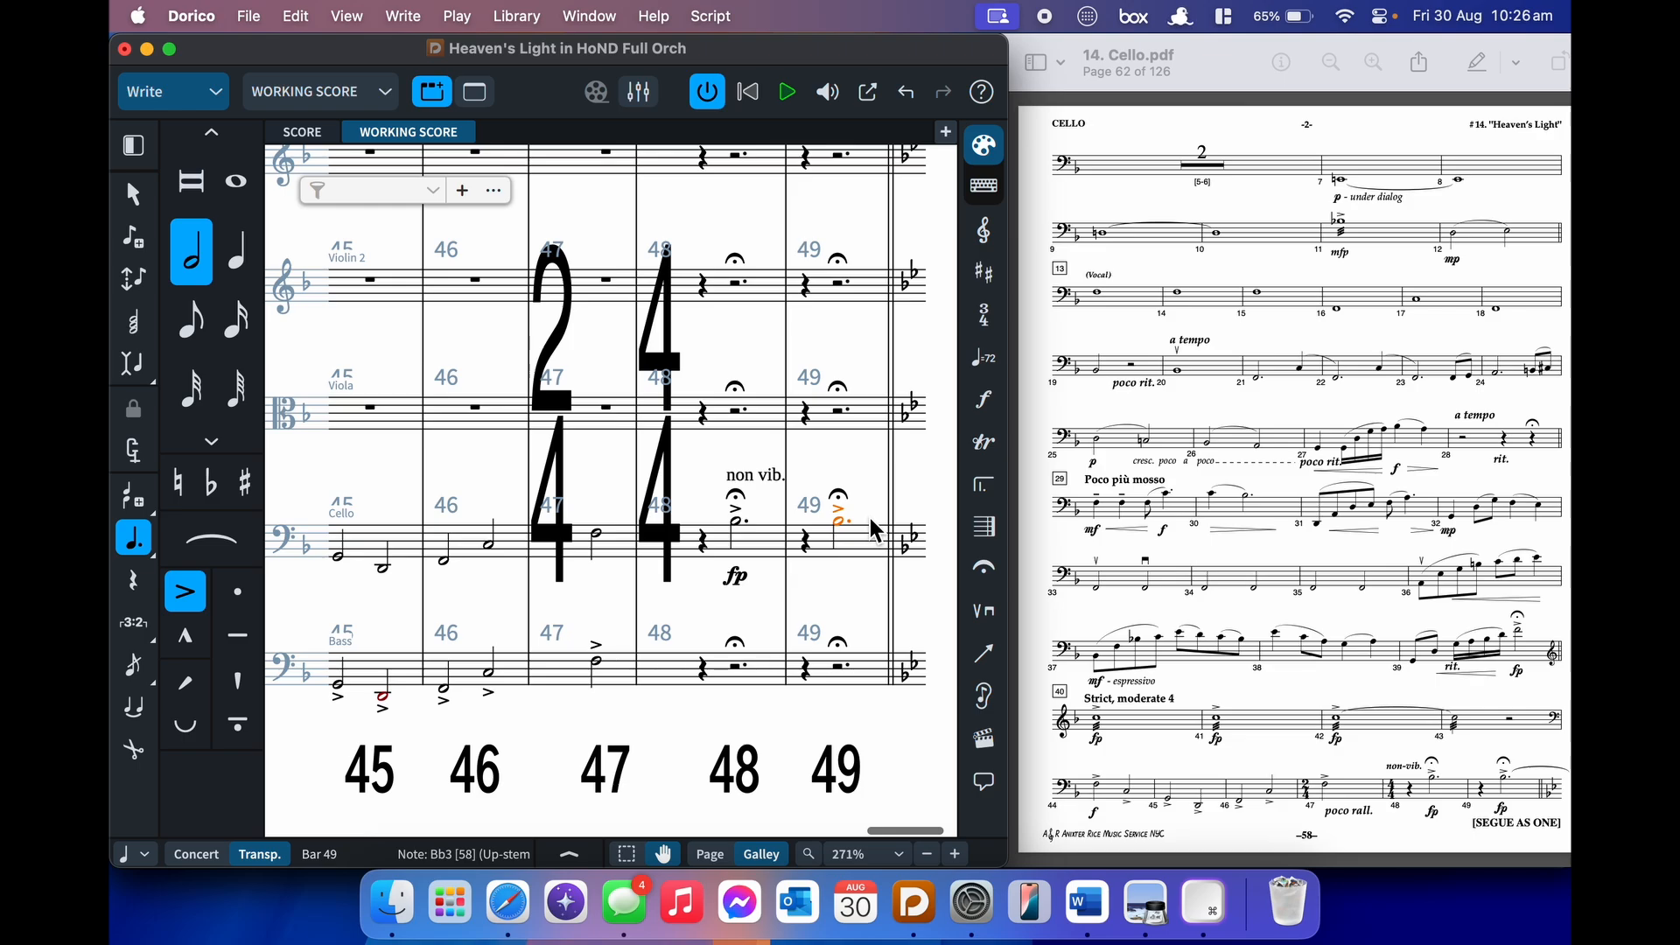
{"action": "key", "text": "t"}
{"action": "key", "text": "t"}
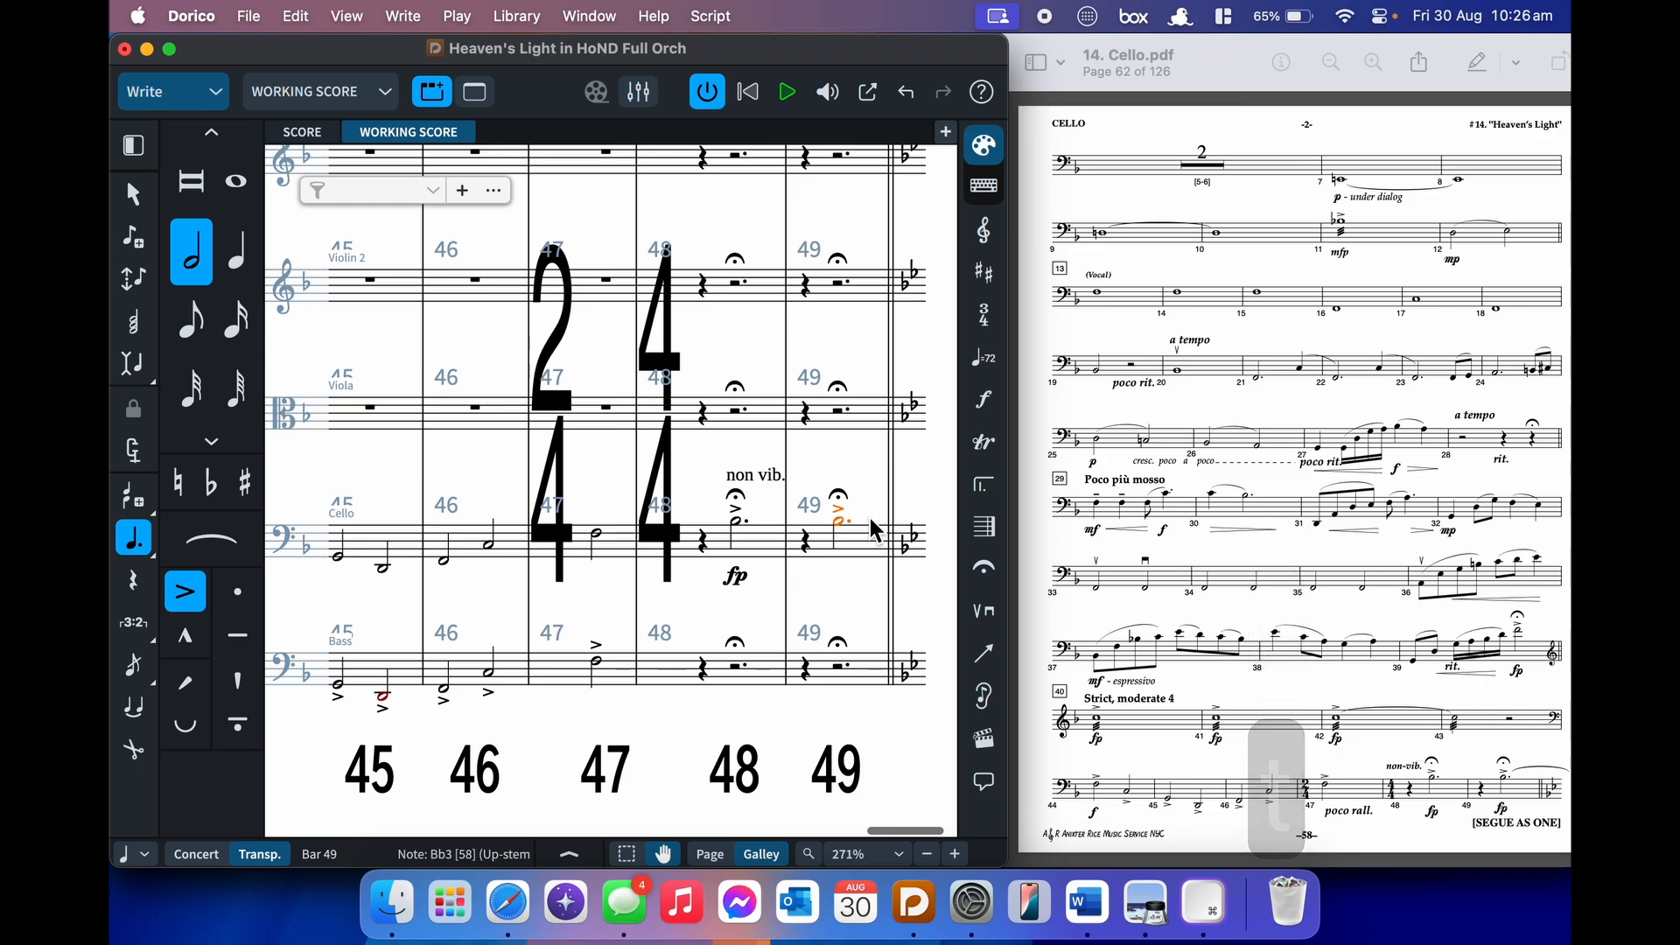
{"action": "key", "text": "super+8"}
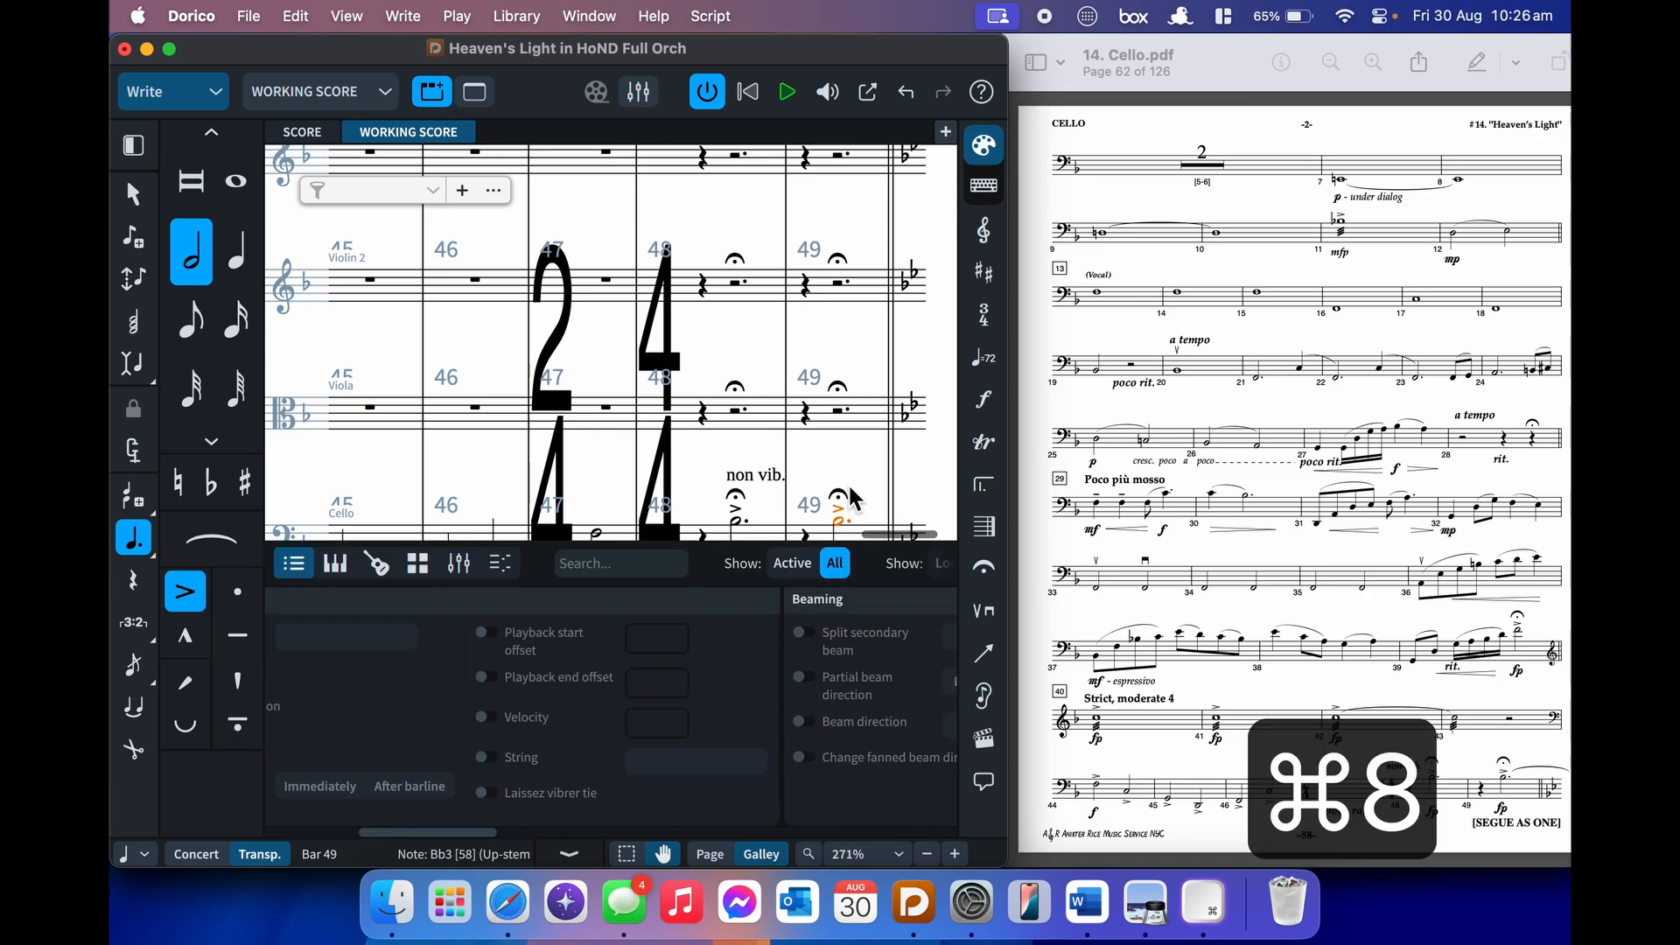
- Give the bar 49 B-flat a laissez vibrer tie and hide the Properties panel
{"action": "left_click", "coordinate": [484, 794]}
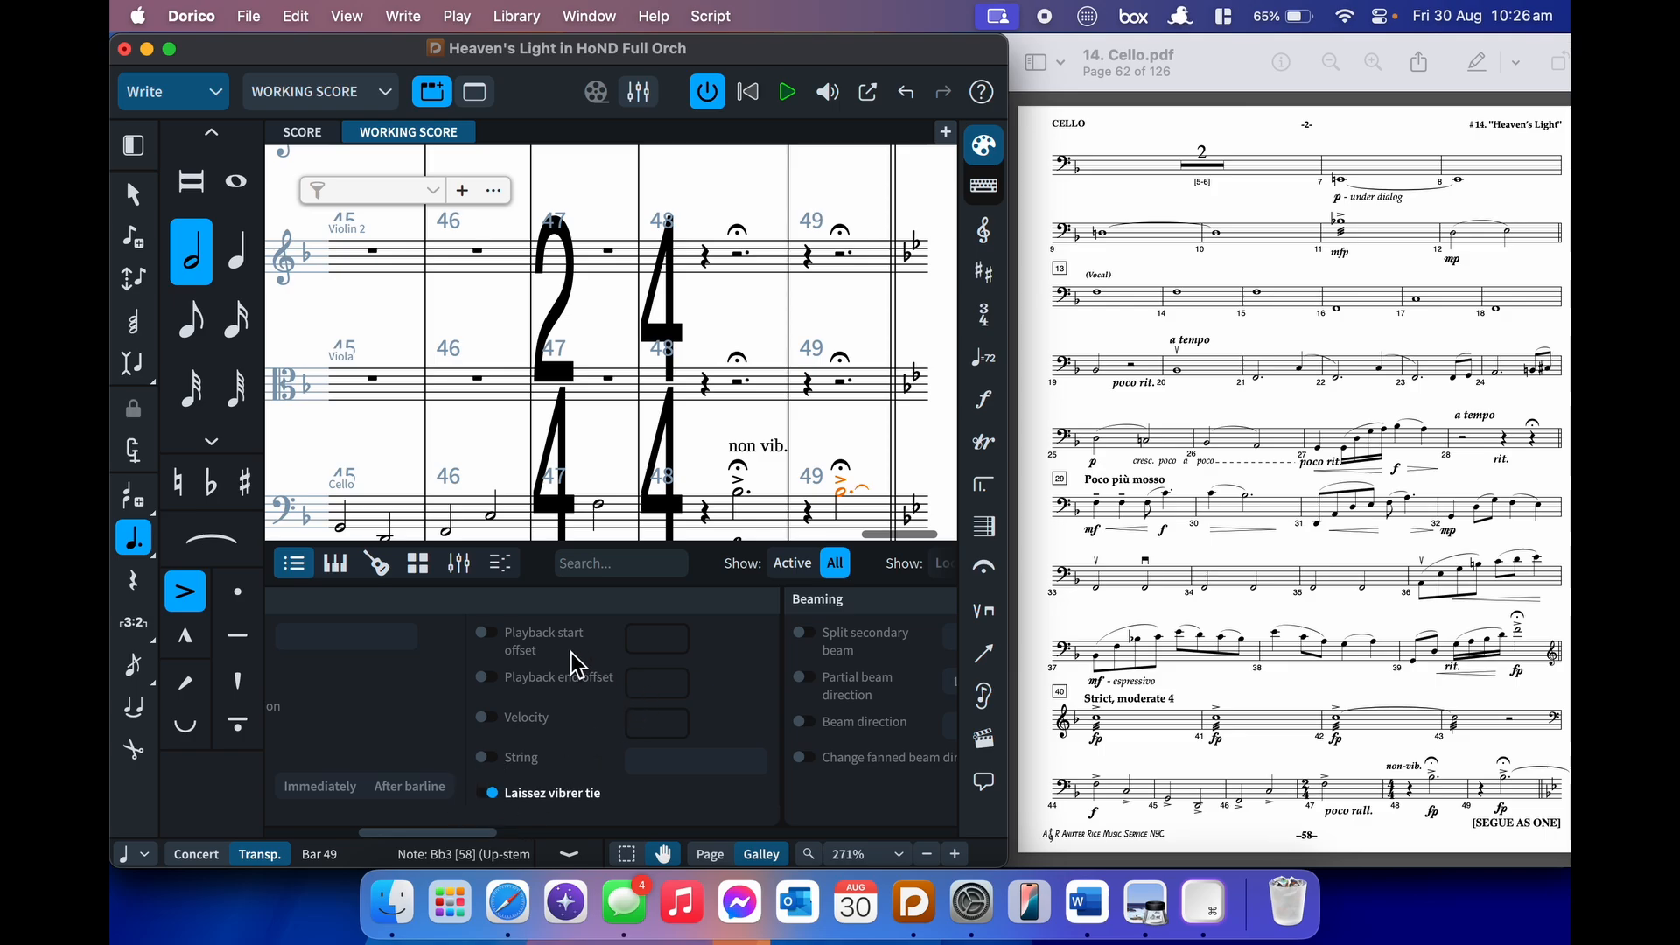
{"action": "key", "text": "super+8"}
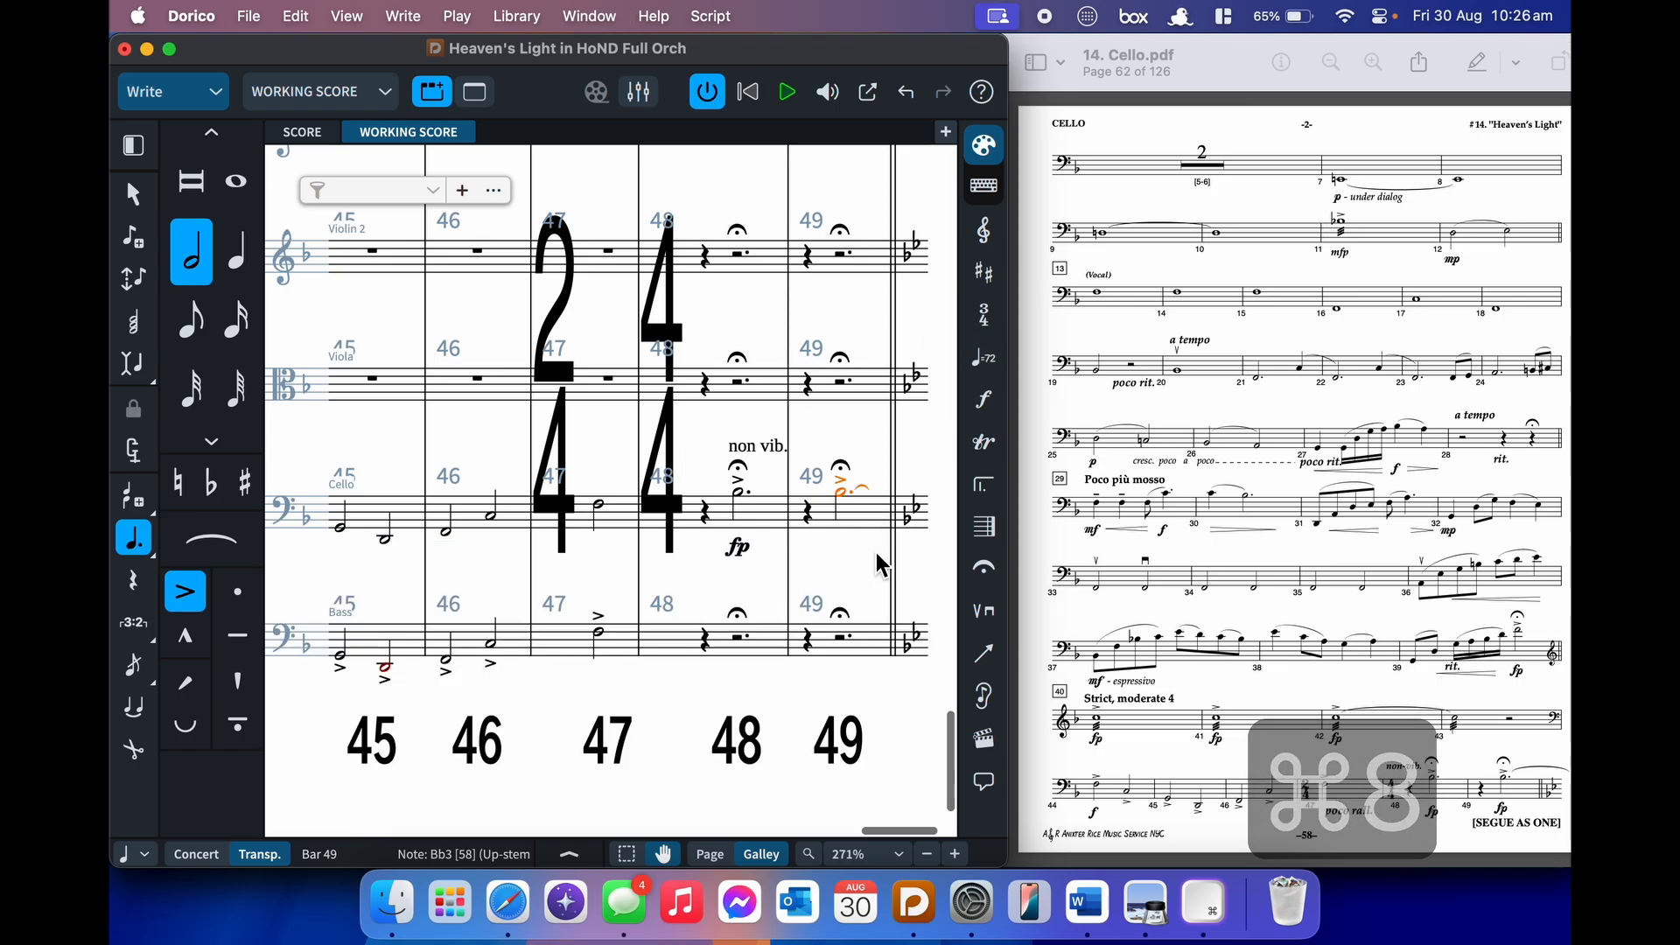
{"action": "key", "text": "Escape"}
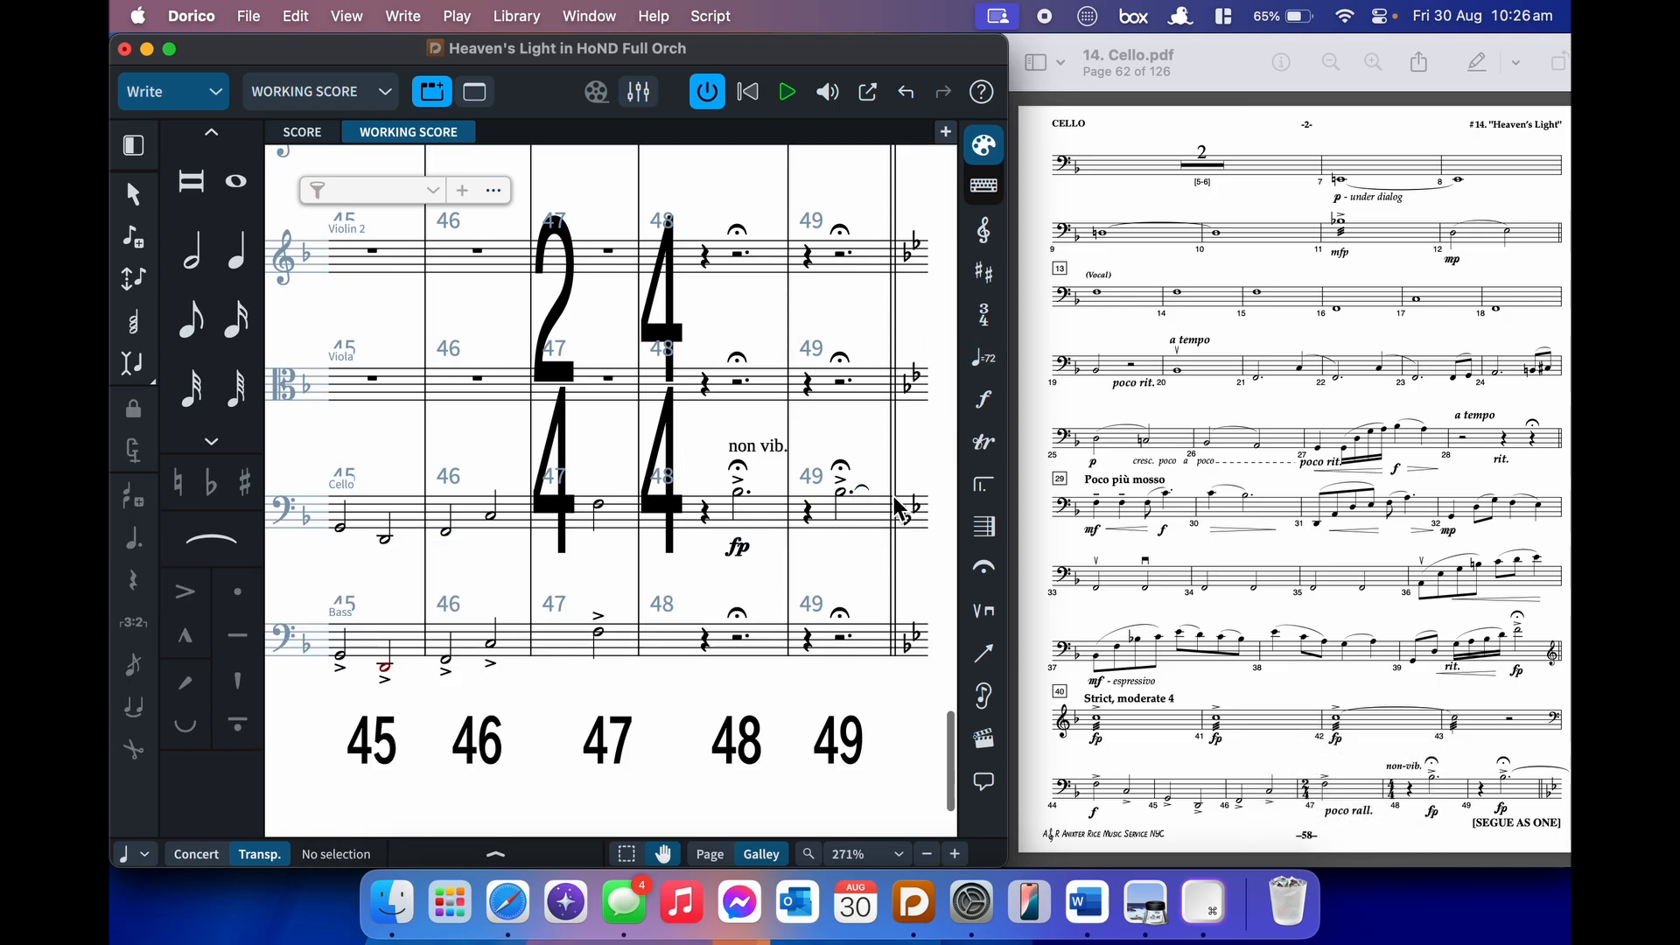
- Add an fp dynamic under the cello's final note in bar 49
{"action": "left_click", "coordinate": [845, 499]}
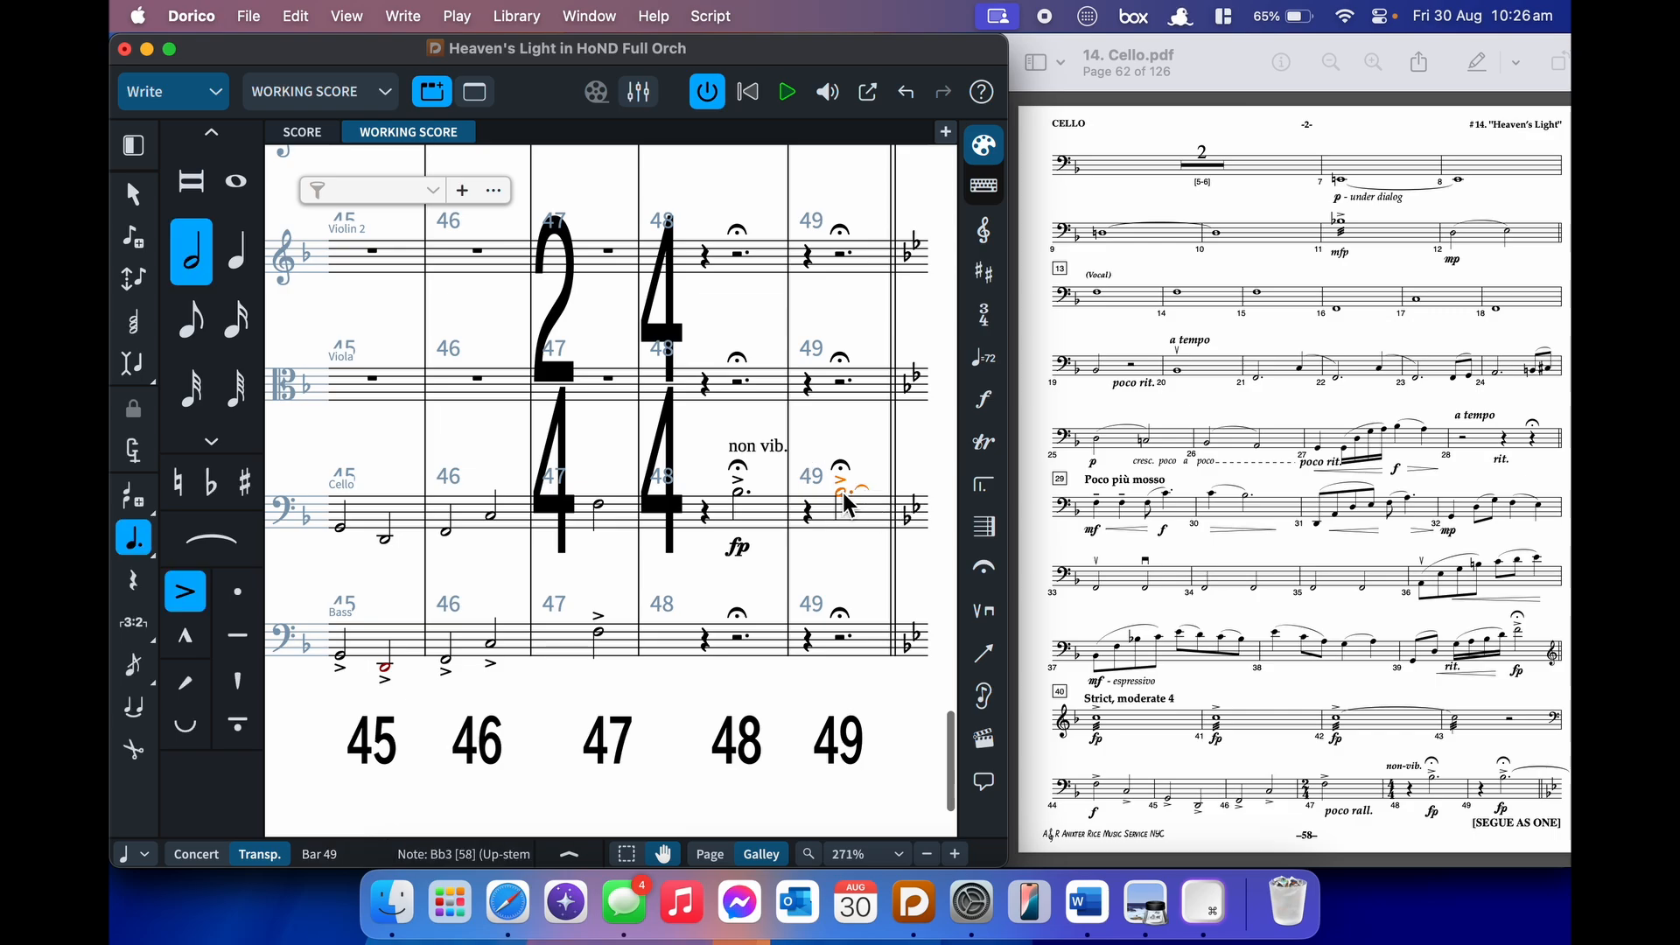
{"action": "key", "text": "shift+d"}
{"action": "type", "text": "fp"}
{"action": "key", "text": "Return"}
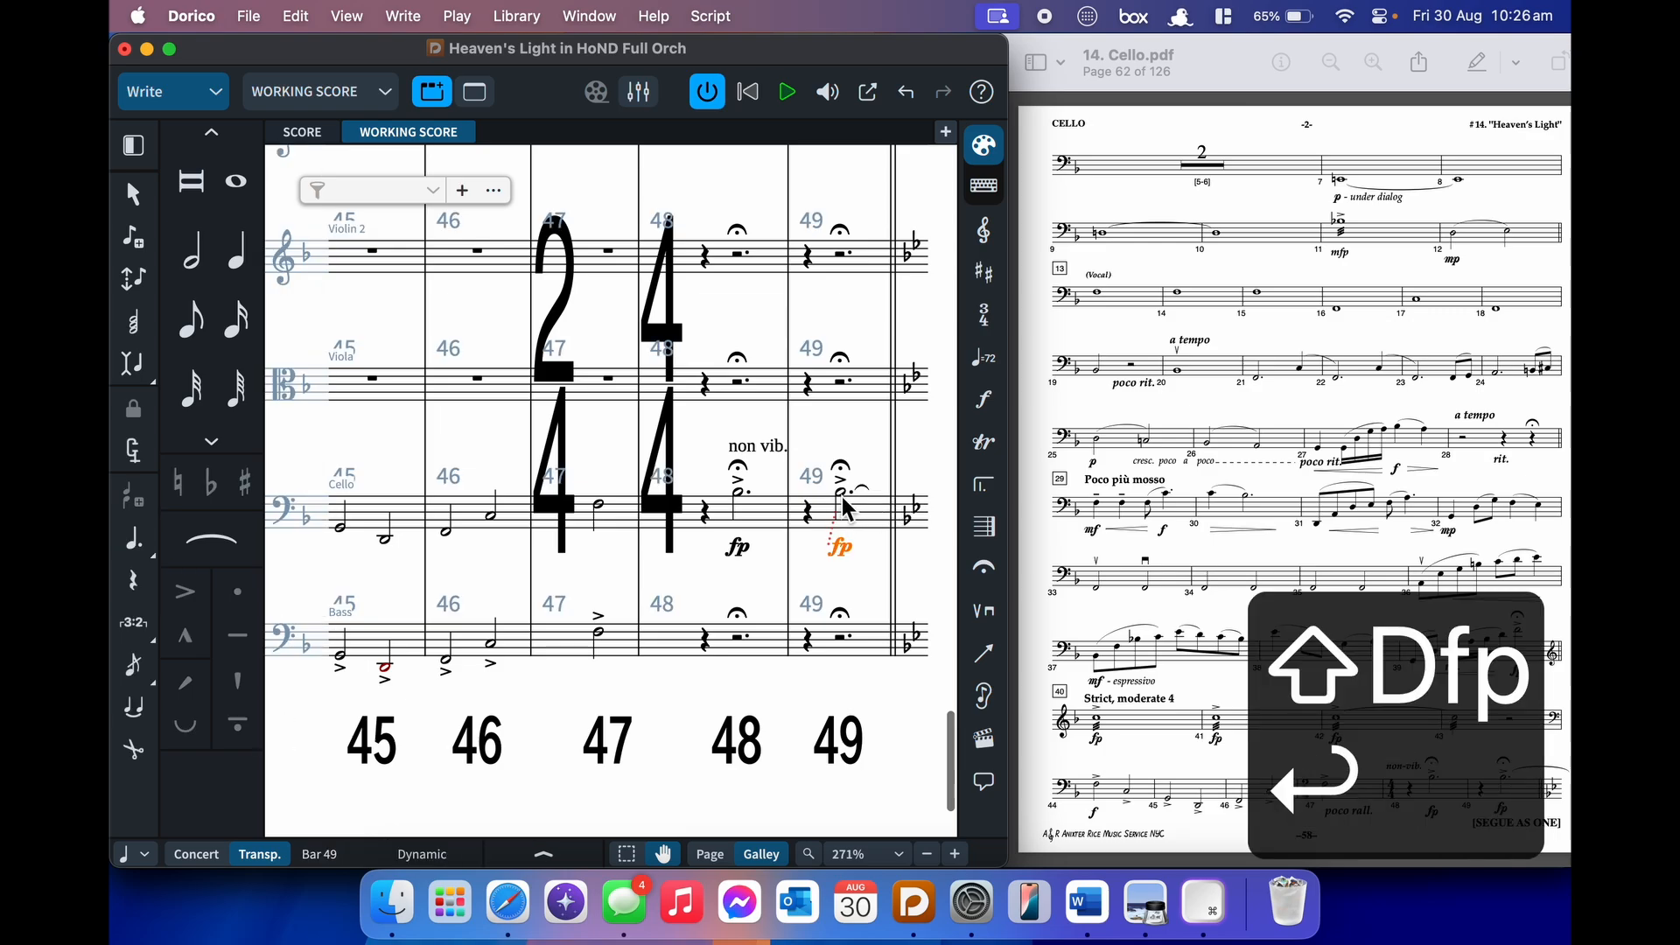
{"action": "left_click", "coordinate": [931, 477]}
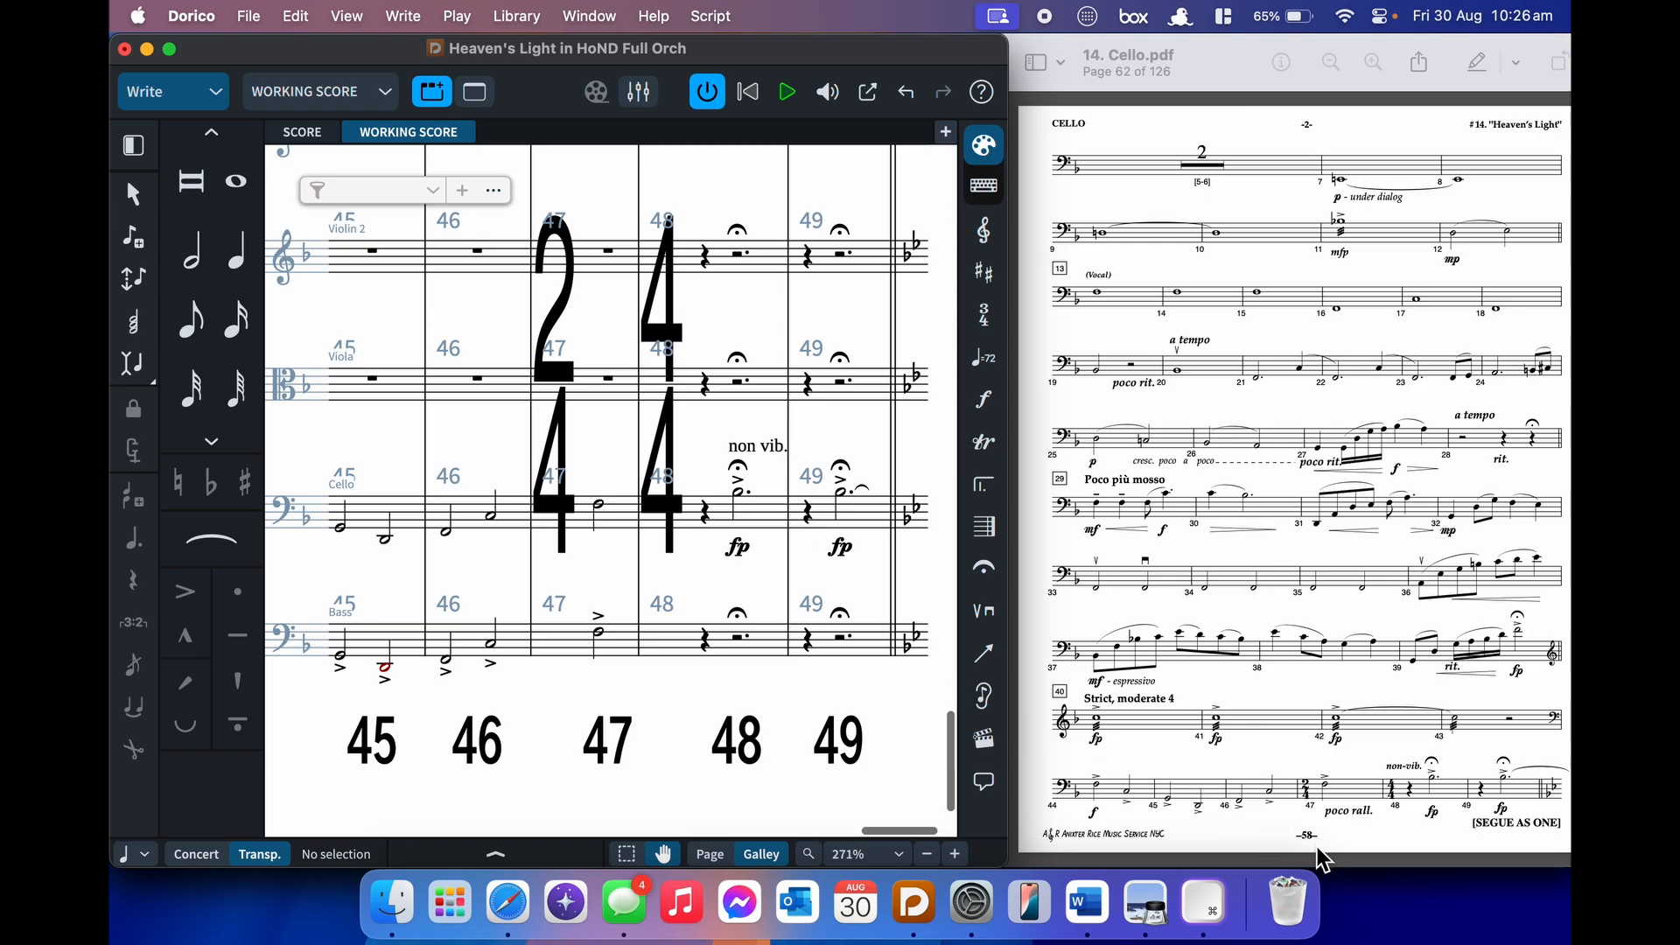
- Check the non vib. marking in bar 48 and look at Paragraph Styles without changing anything
{"action": "left_click", "coordinate": [748, 449]}
{"action": "key", "text": "Escape"}
{"action": "left_click", "coordinate": [518, 17]}
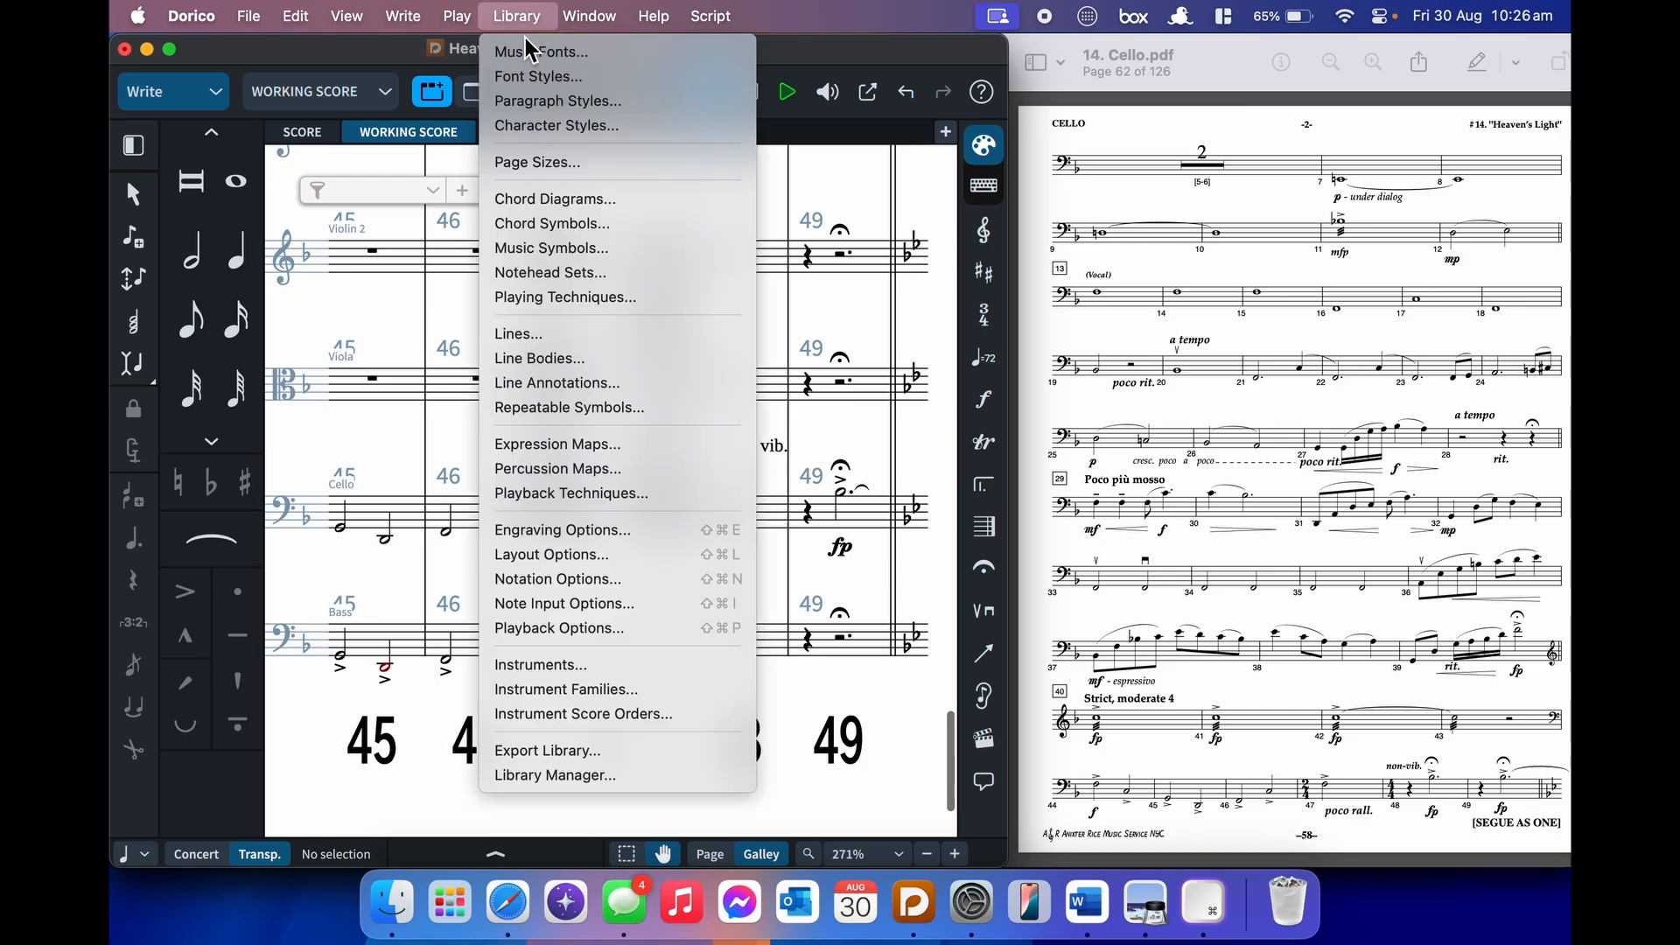
{"action": "left_click", "coordinate": [624, 102]}
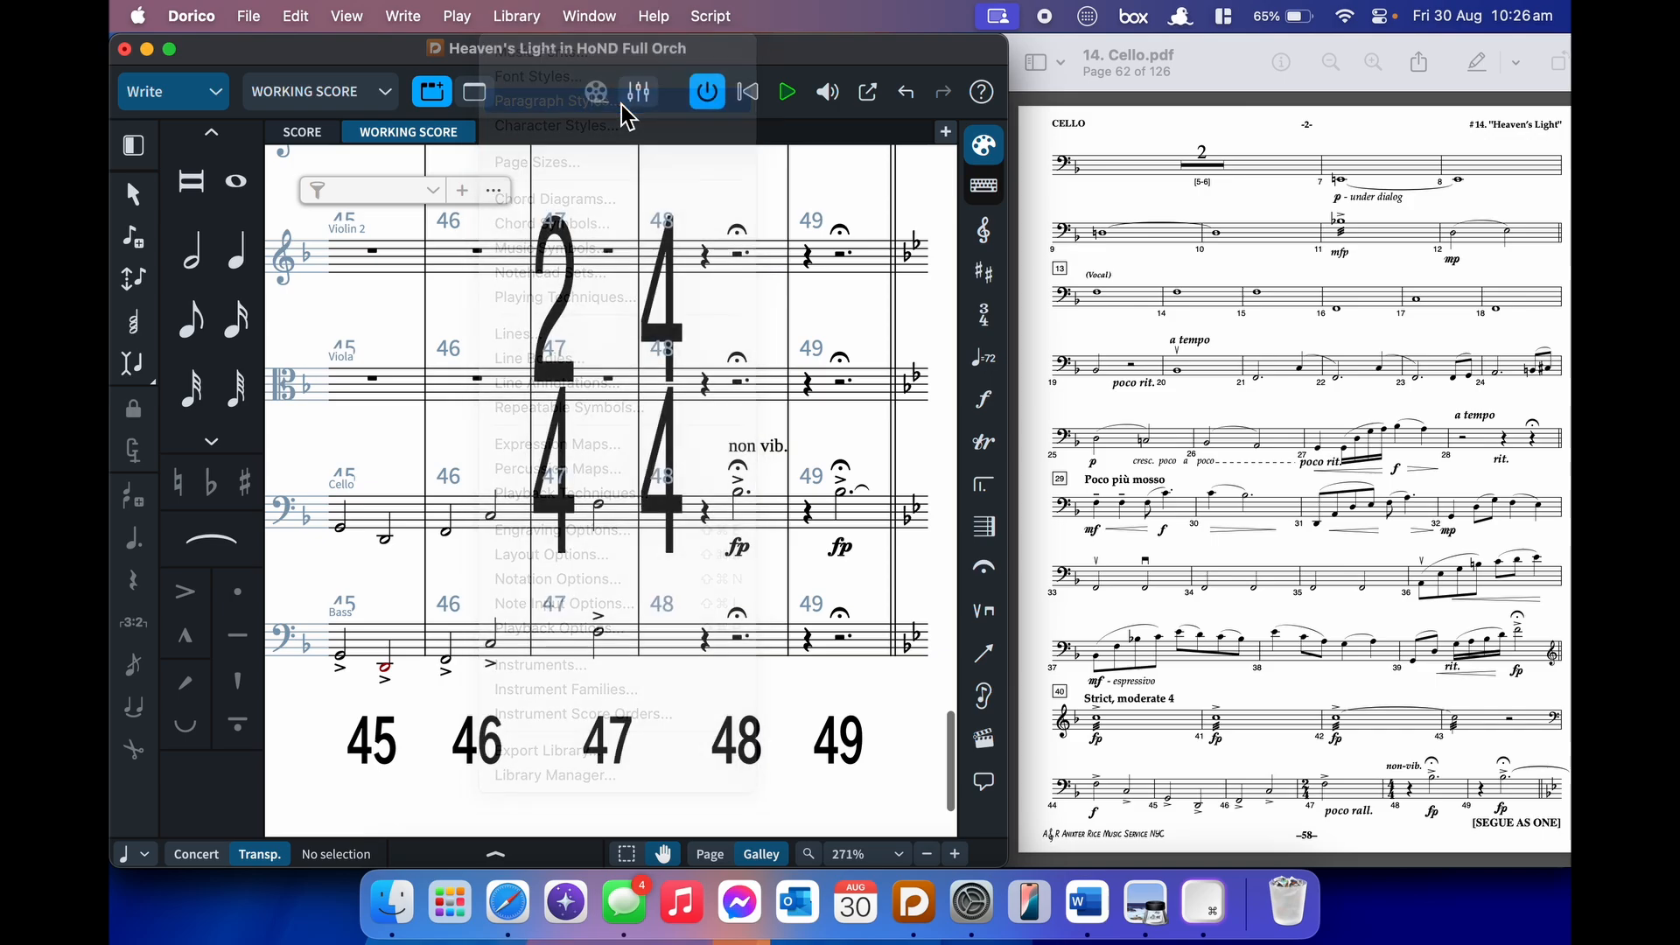
{"action": "scroll", "coordinate": [258, 437], "scroll_direction": "down", "scroll_amount": 2}
{"action": "scroll", "coordinate": [256, 427], "scroll_direction": "down", "scroll_amount": 10}
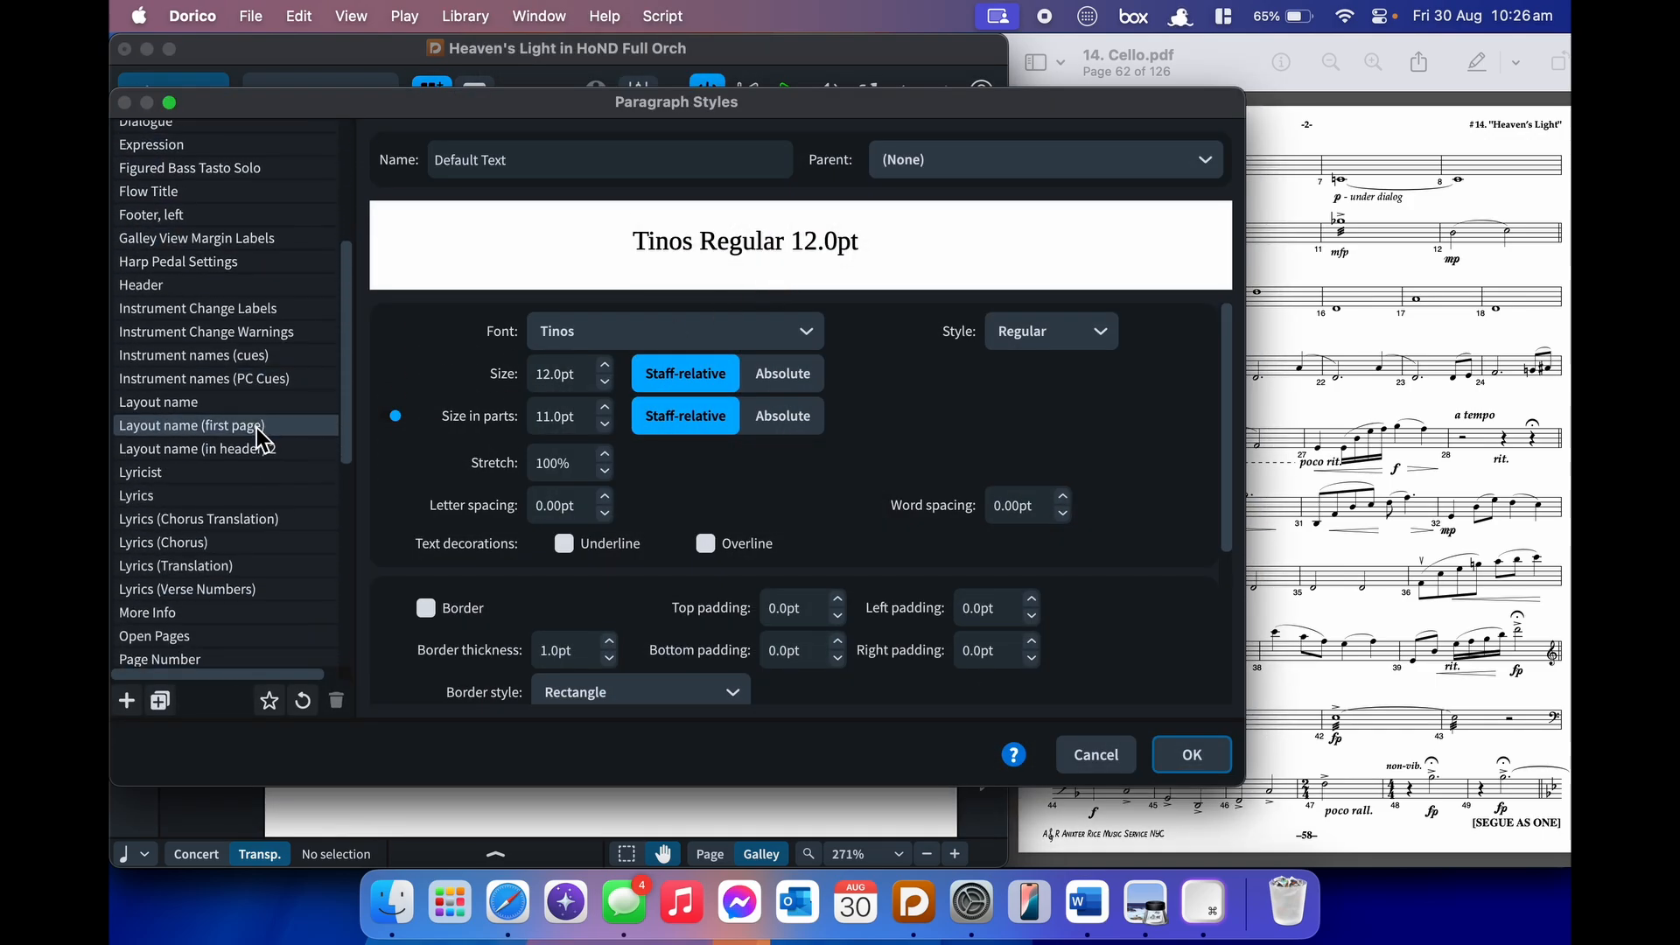
{"action": "left_click", "coordinate": [1125, 756]}
- In Font Styles, set the Playing Technique Font style to Italic
{"action": "left_click", "coordinate": [517, 16]}
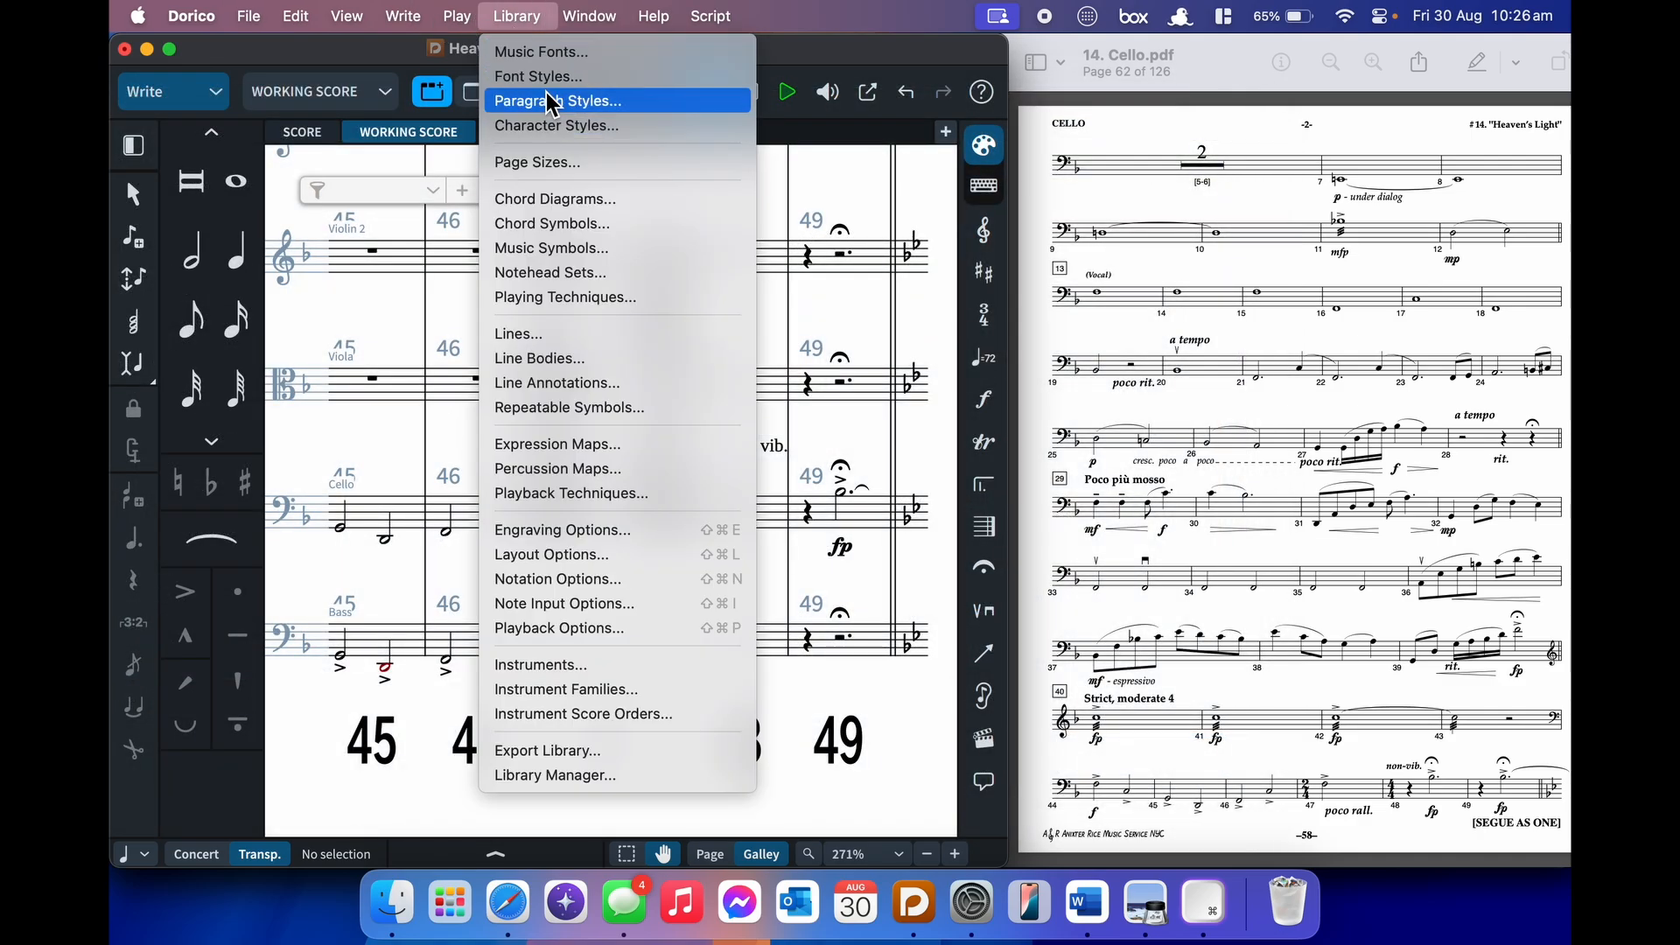
{"action": "left_click", "coordinate": [554, 78]}
{"action": "scroll", "coordinate": [278, 512], "scroll_direction": "down", "scroll_amount": 2}
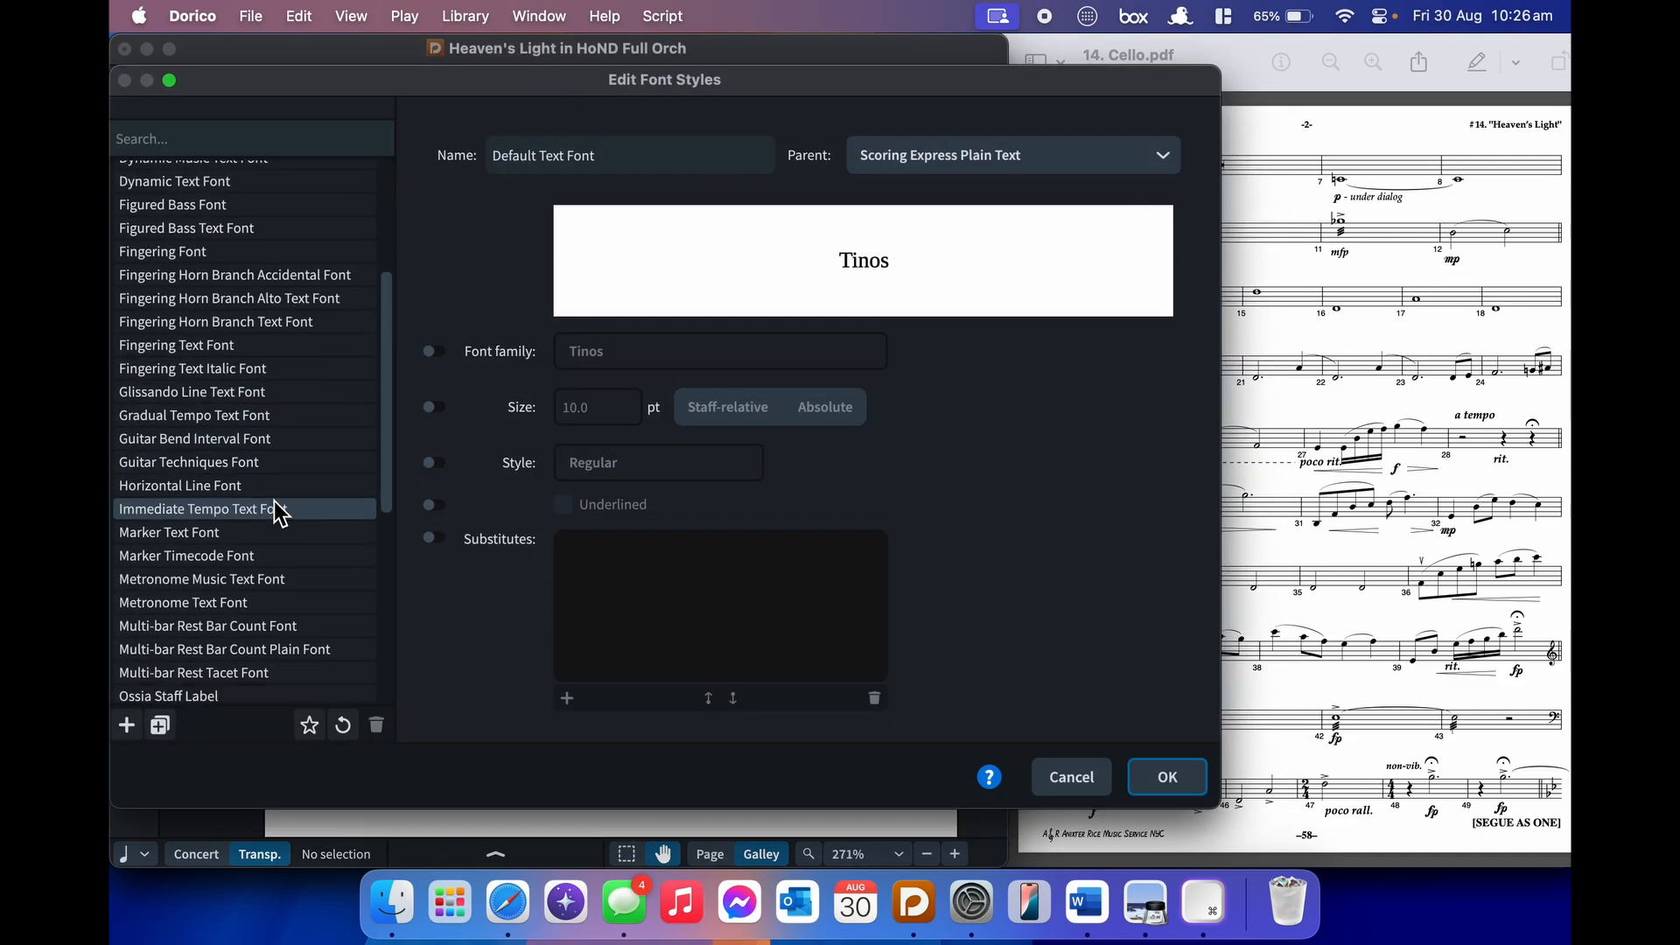
{"action": "scroll", "coordinate": [275, 501], "scroll_direction": "down", "scroll_amount": 8}
{"action": "left_click", "coordinate": [290, 440]}
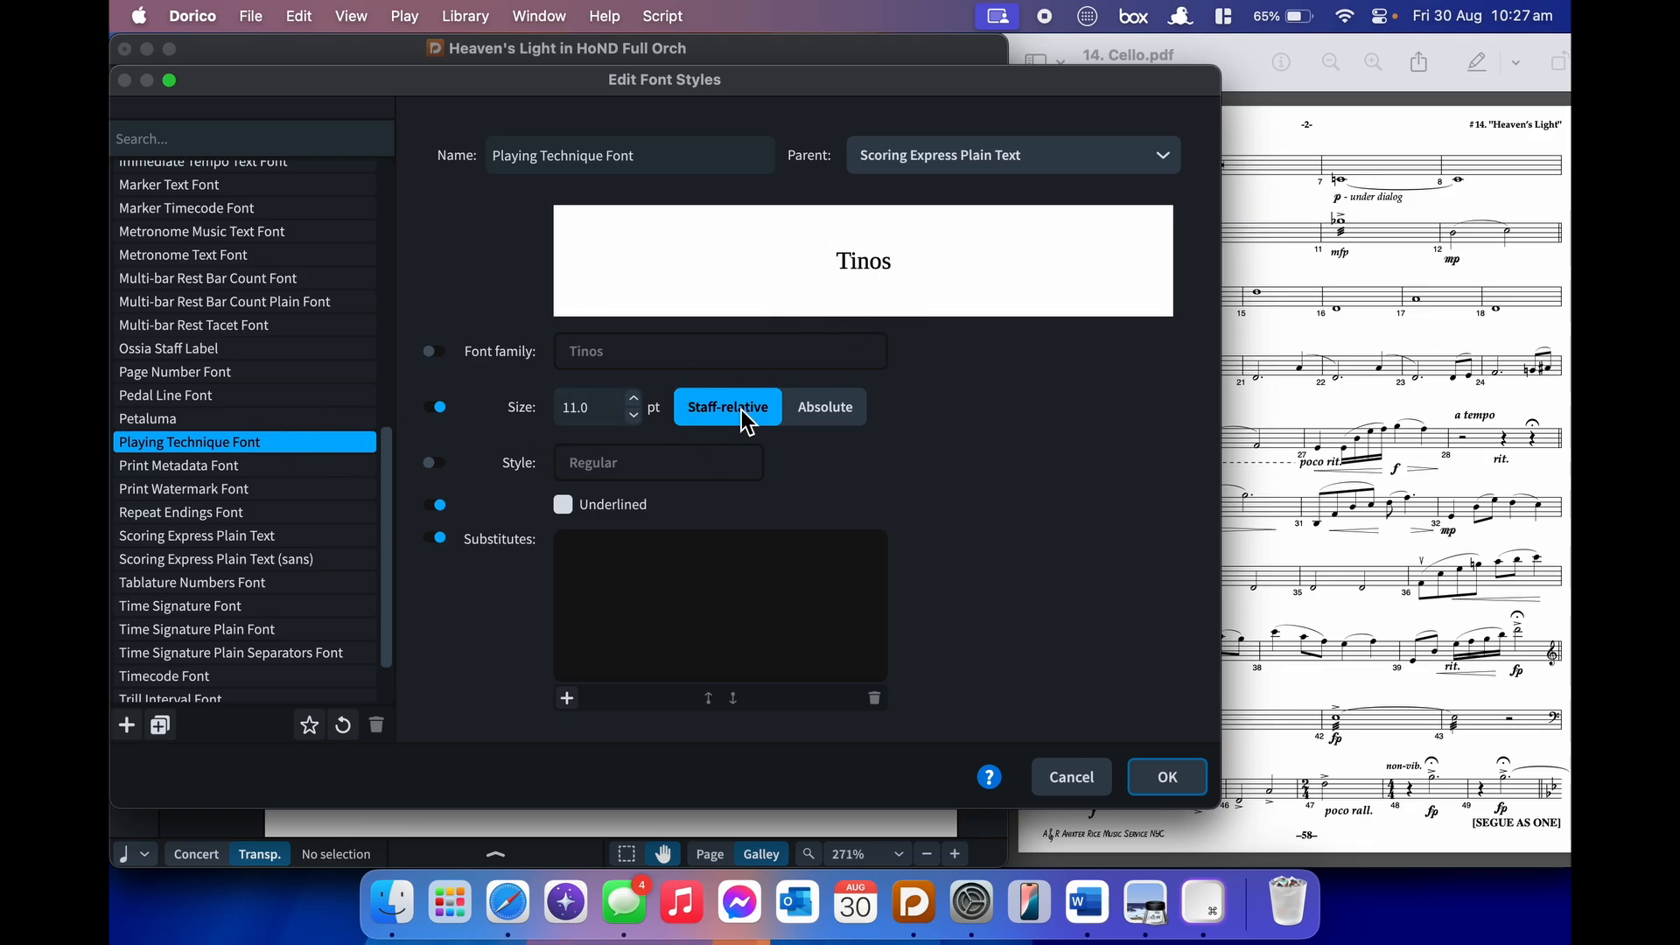
{"action": "left_click", "coordinate": [455, 463]}
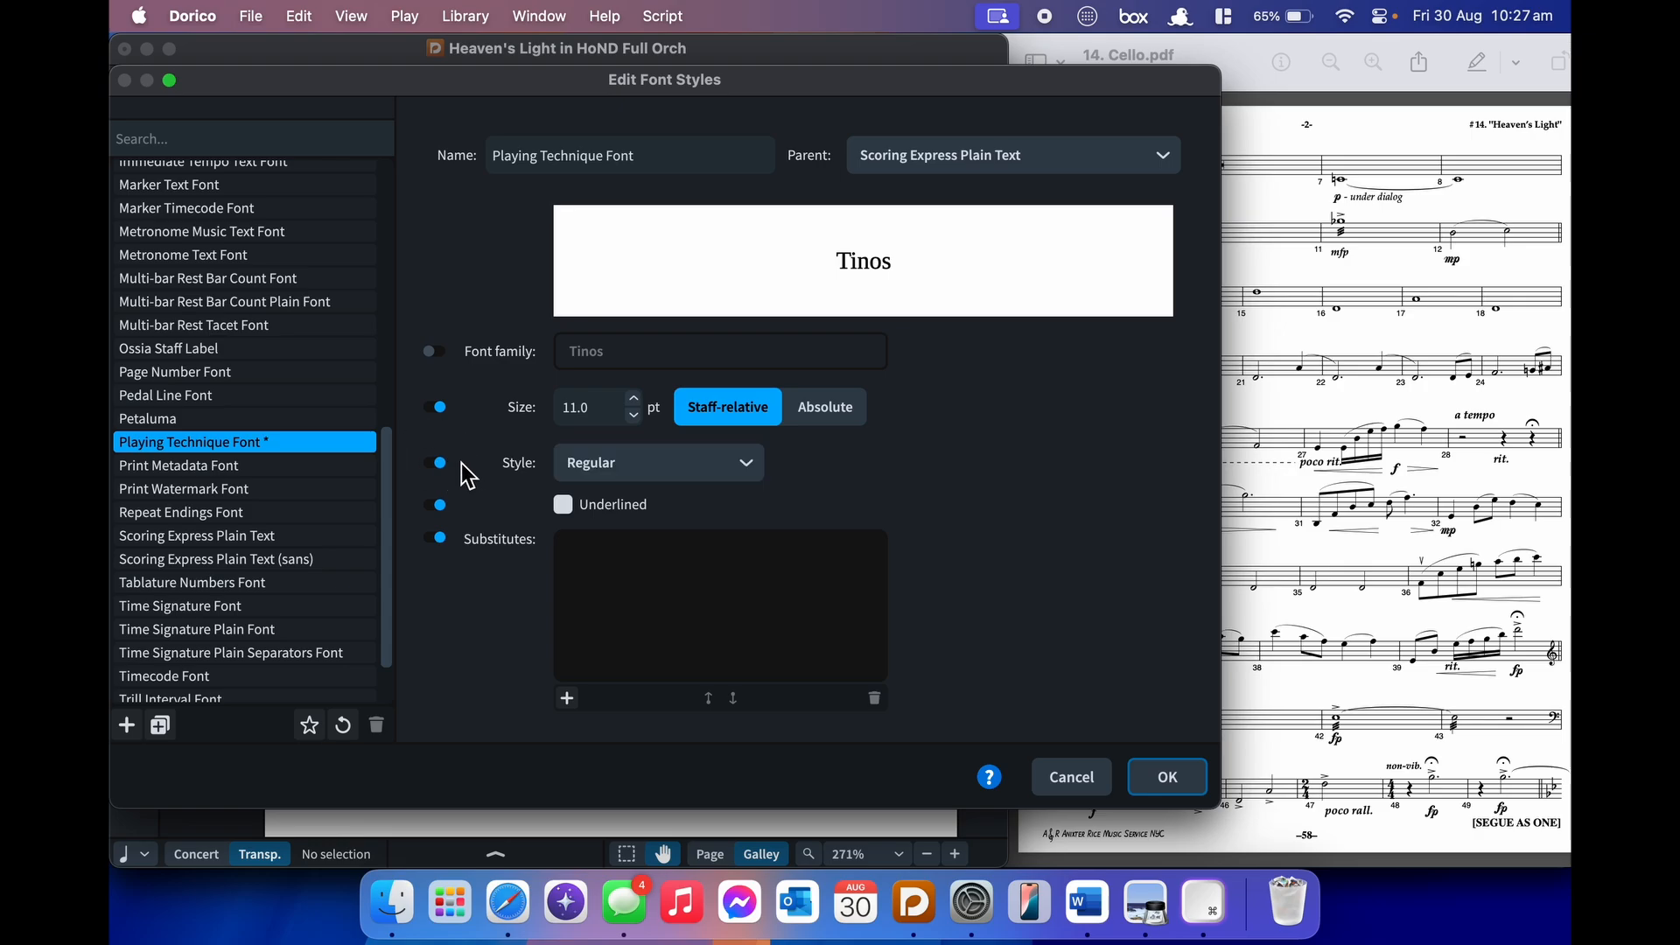
{"action": "left_click", "coordinate": [613, 463]}
{"action": "left_click", "coordinate": [579, 517]}
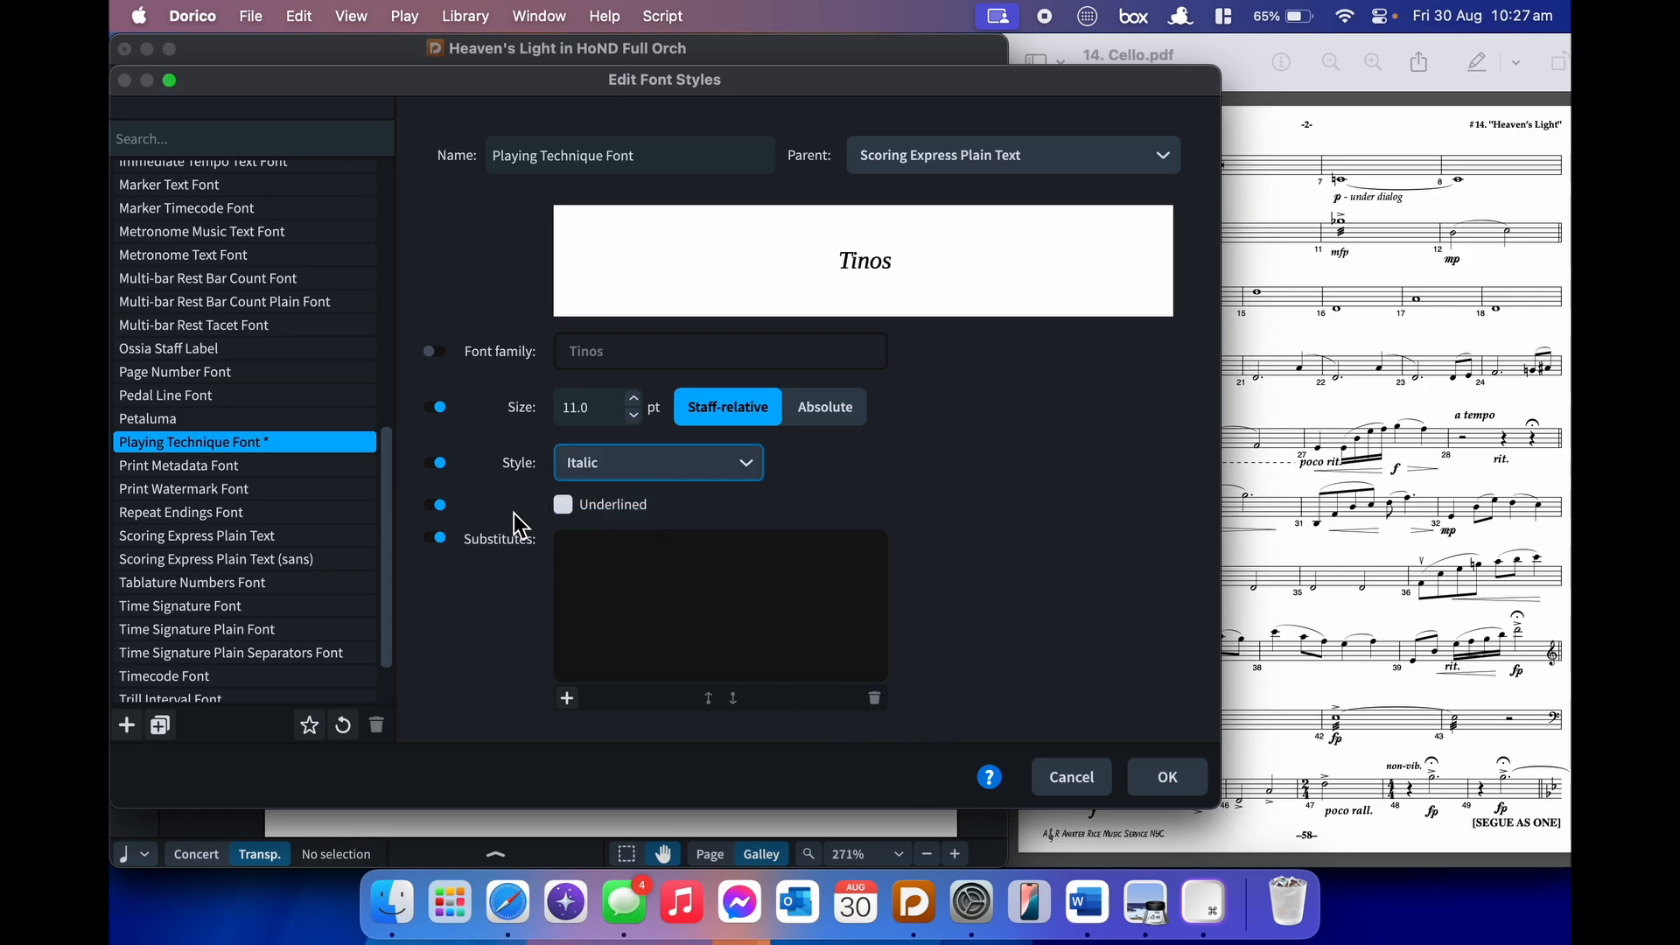
{"action": "left_click", "coordinate": [1164, 777]}
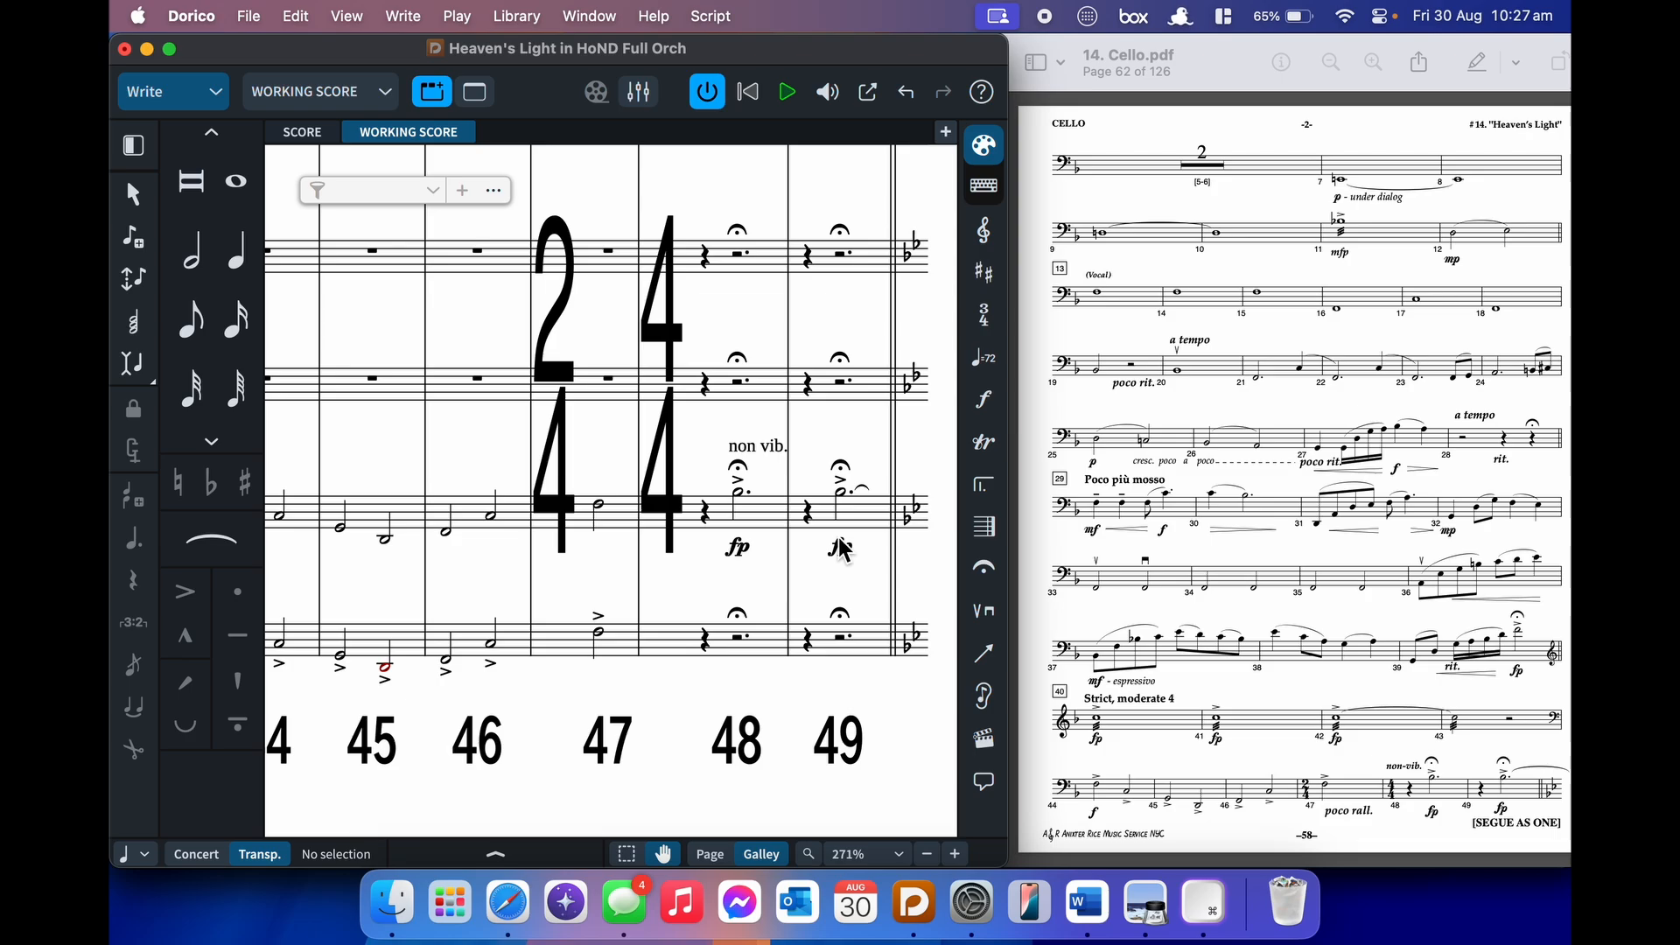
- Check the non vib. text and undo the last change
{"action": "scroll", "coordinate": [766, 455], "scroll_direction": "down", "scroll_amount": 1}
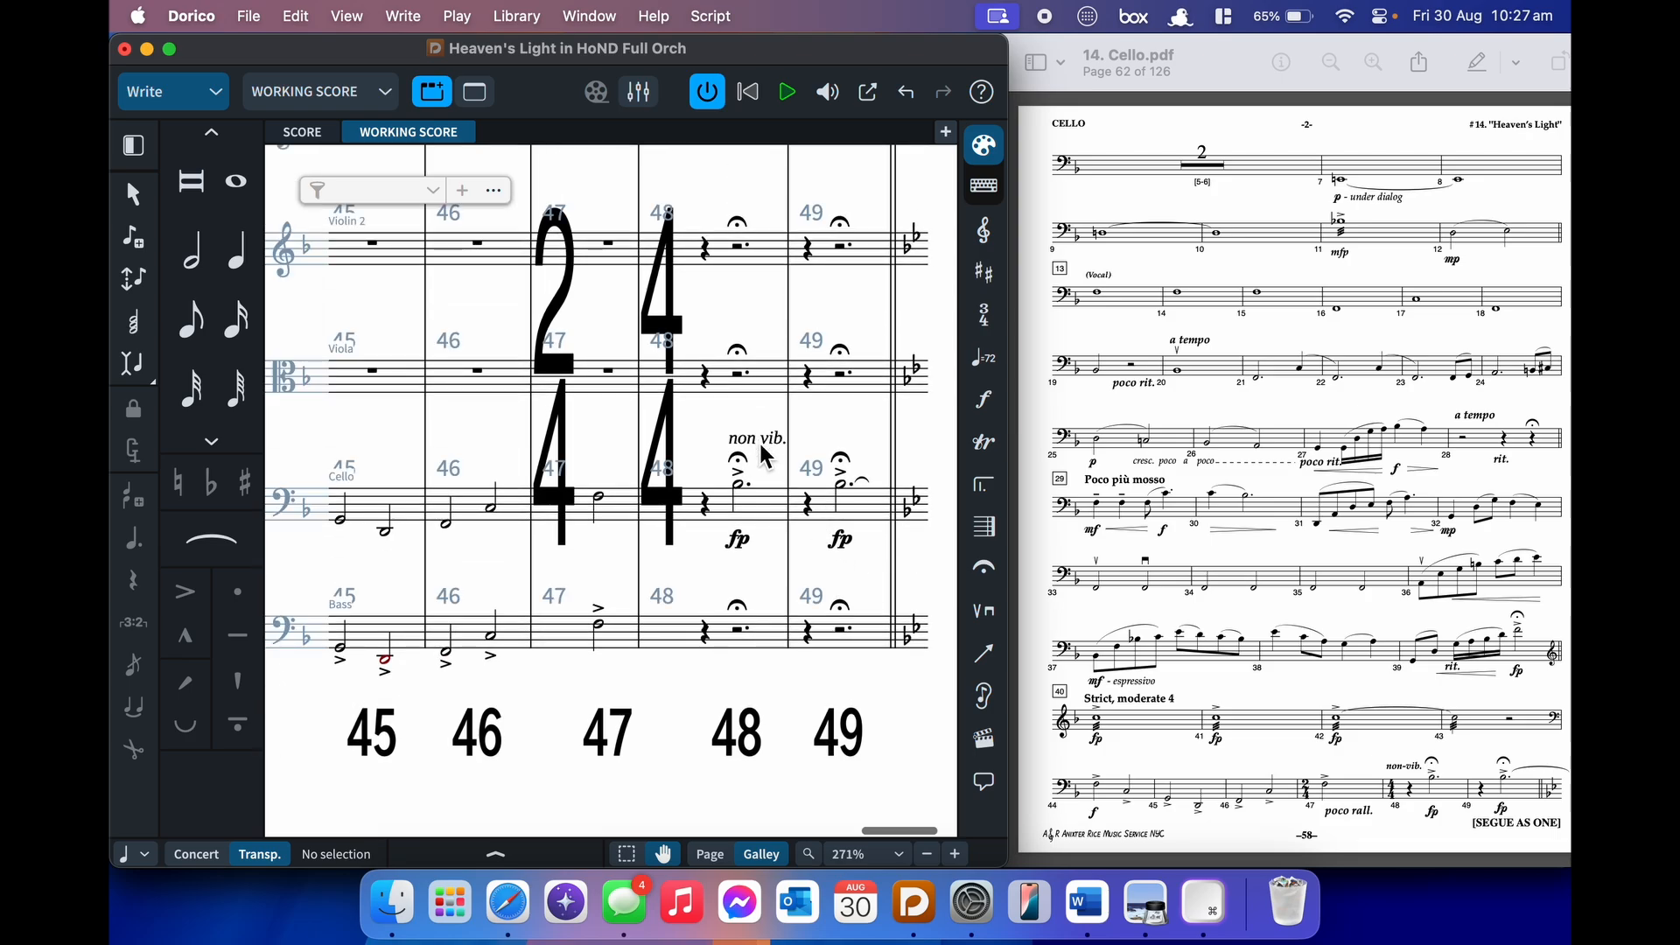
{"action": "left_click", "coordinate": [766, 455]}
{"action": "left_click", "coordinate": [817, 422]}
{"action": "left_click", "coordinate": [457, 16]}
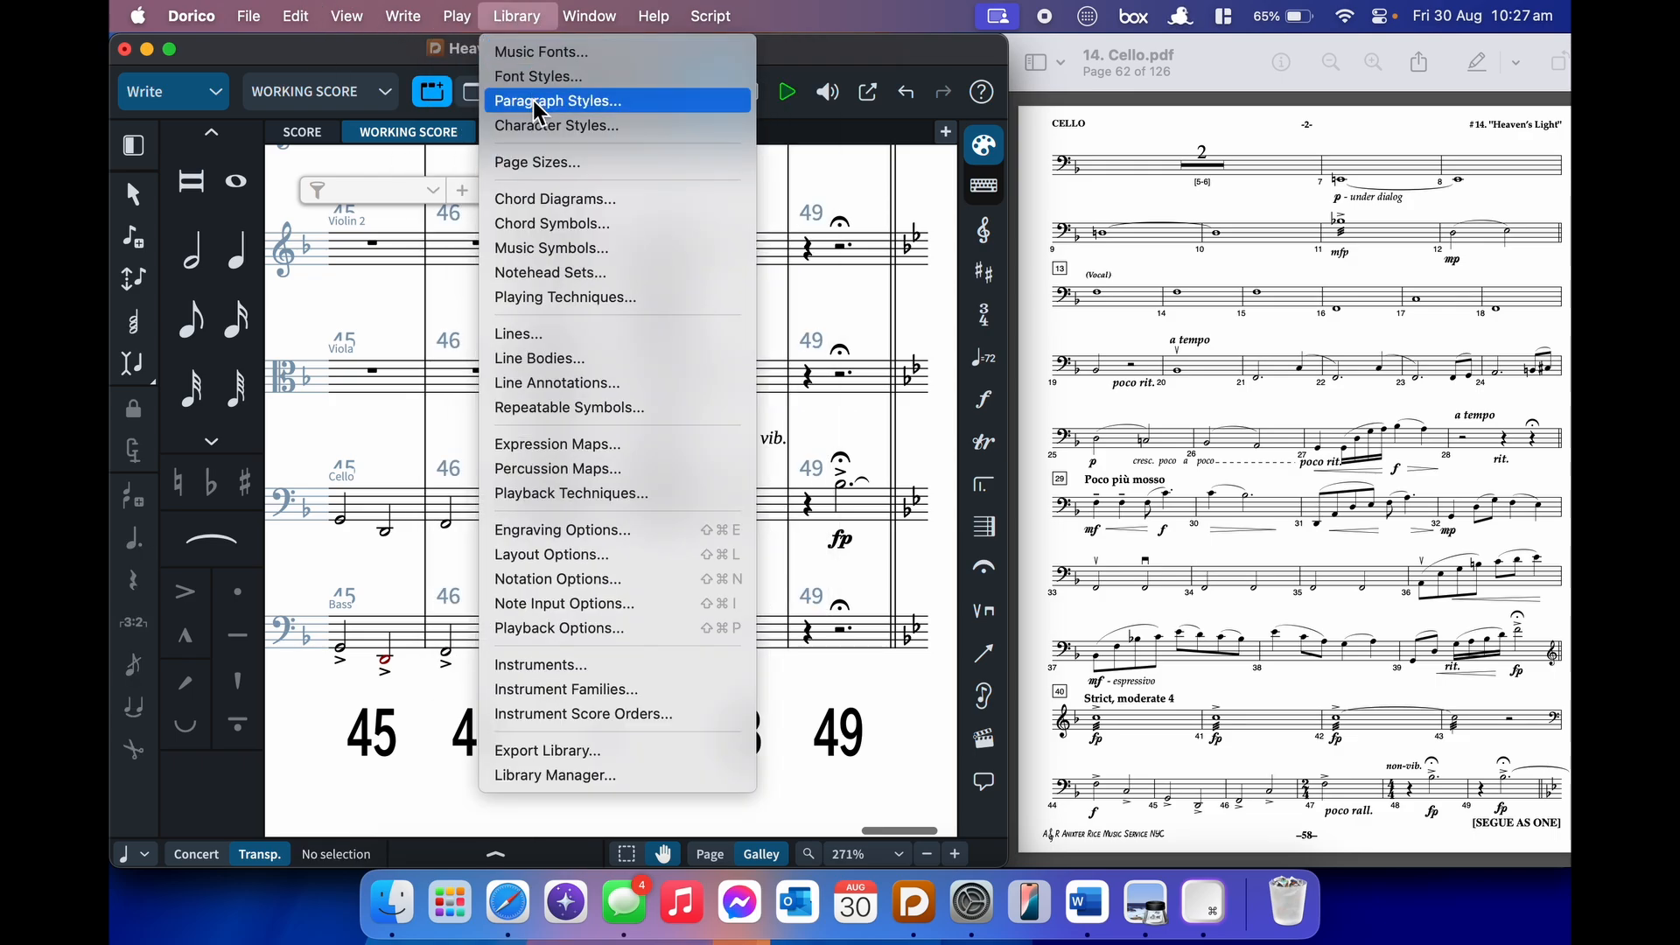
{"action": "mouse_move", "coordinate": [275, 21]}
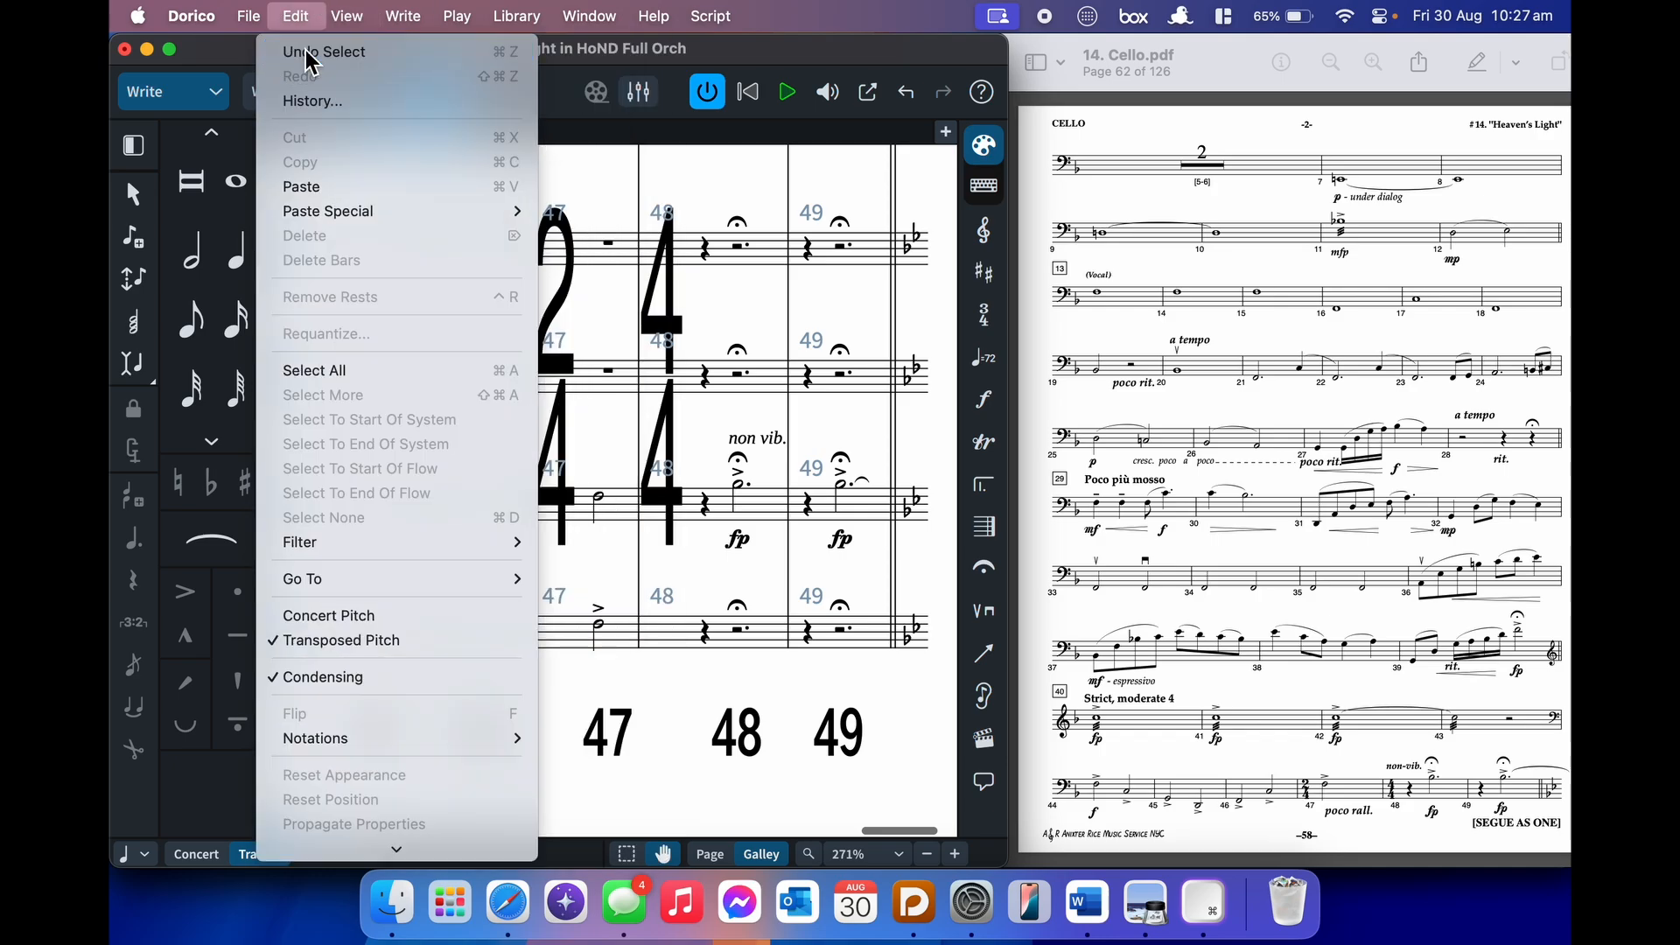
{"action": "left_click", "coordinate": [306, 52]}
- Revert to the Update Score Library history state, then bring up the ORCH Materials folder
{"action": "left_click", "coordinate": [298, 17]}
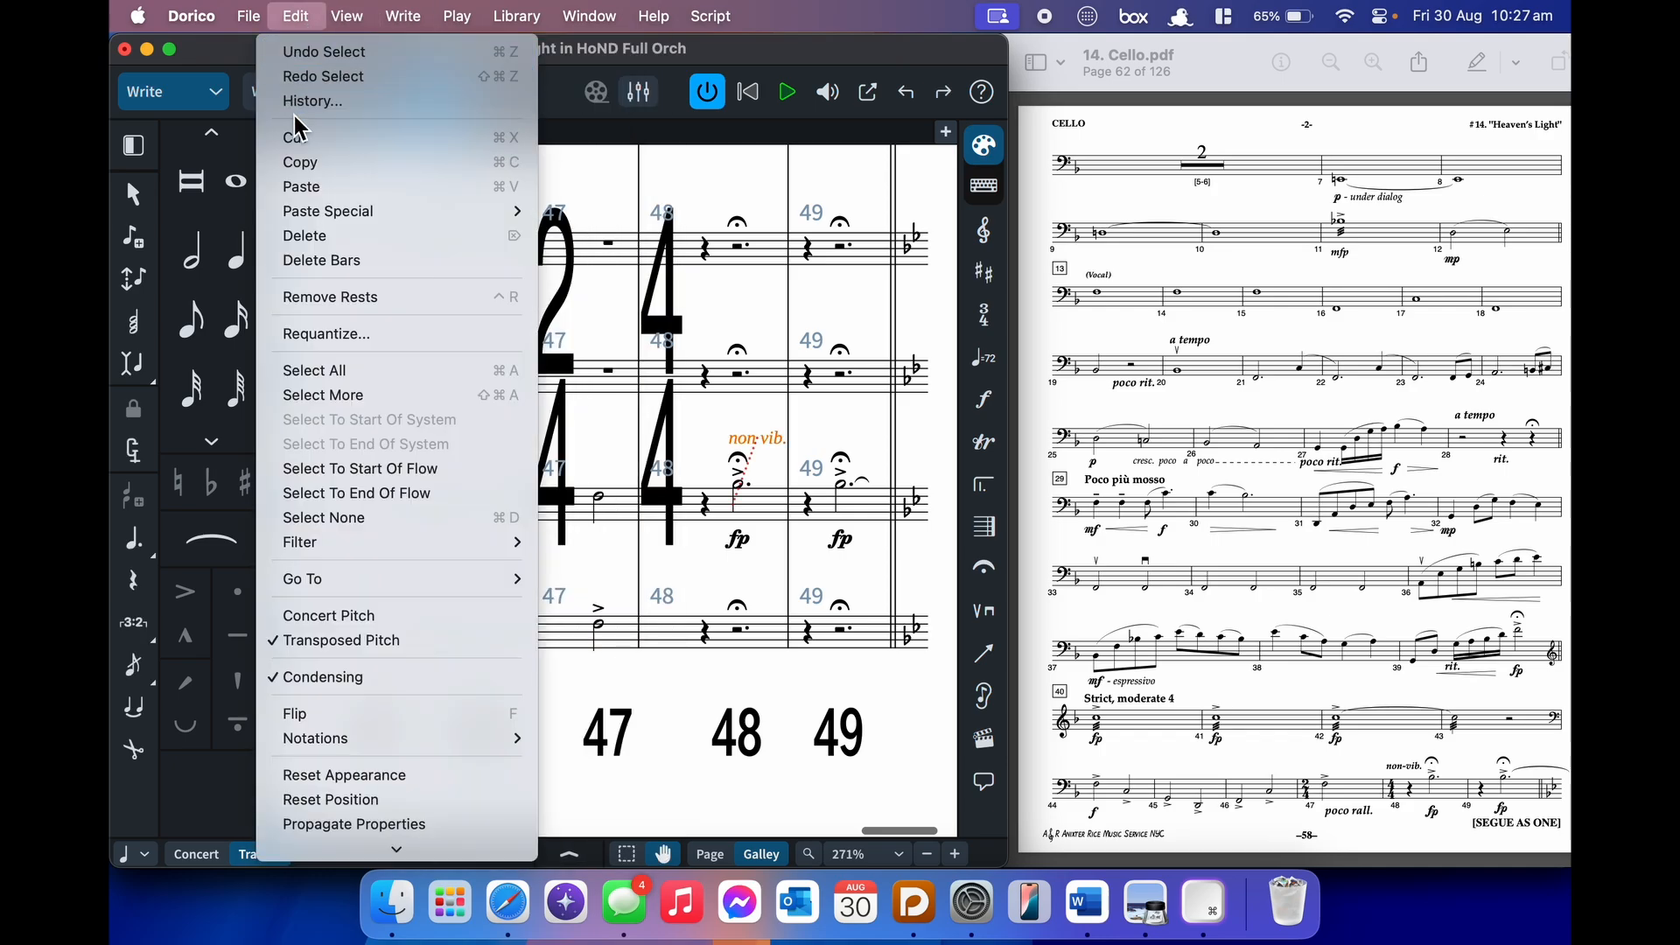
{"action": "left_click", "coordinate": [332, 107]}
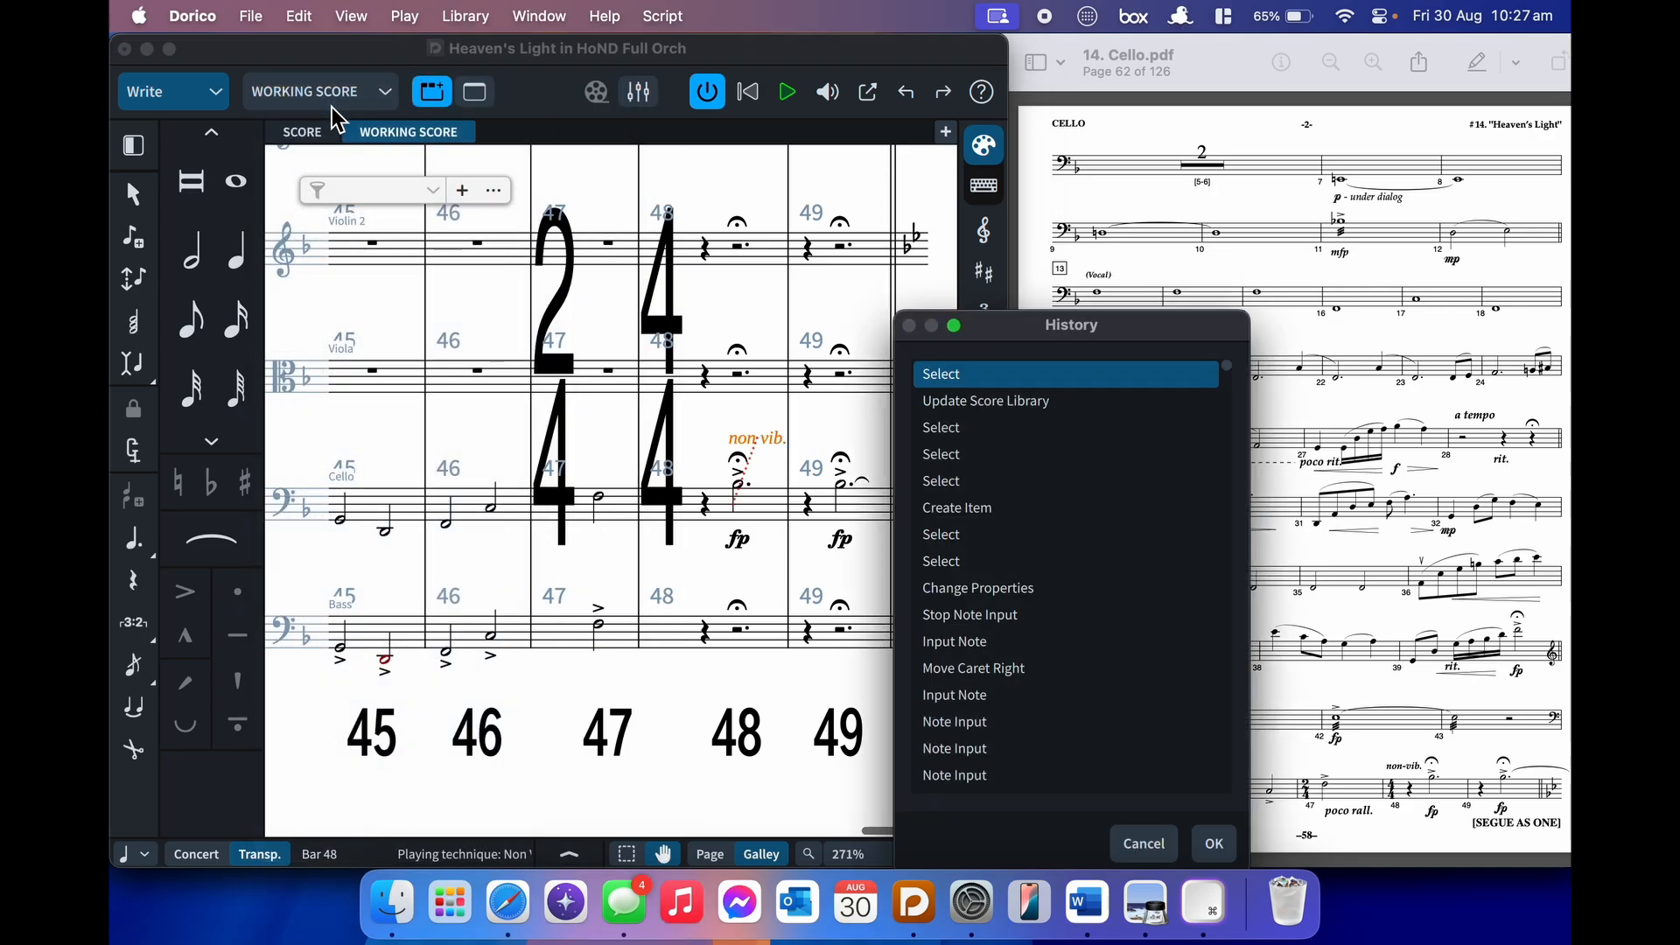
{"action": "left_click_drag", "start_coordinate": [1115, 323], "coordinate": [1022, 184]}
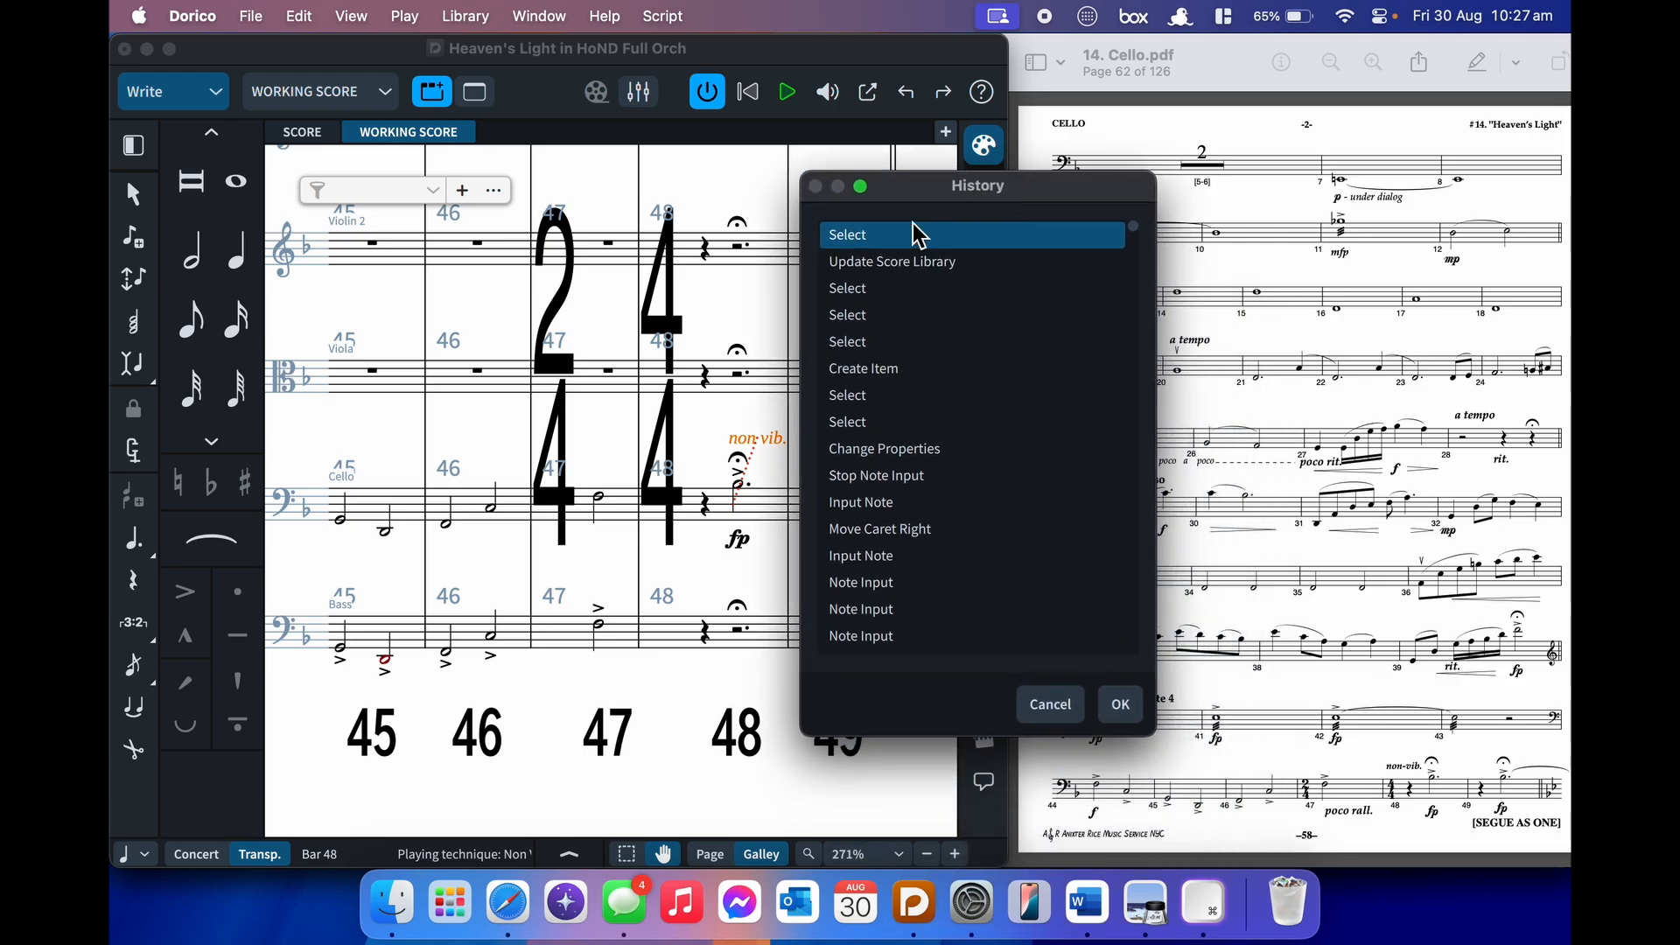
{"action": "left_click", "coordinate": [886, 264]}
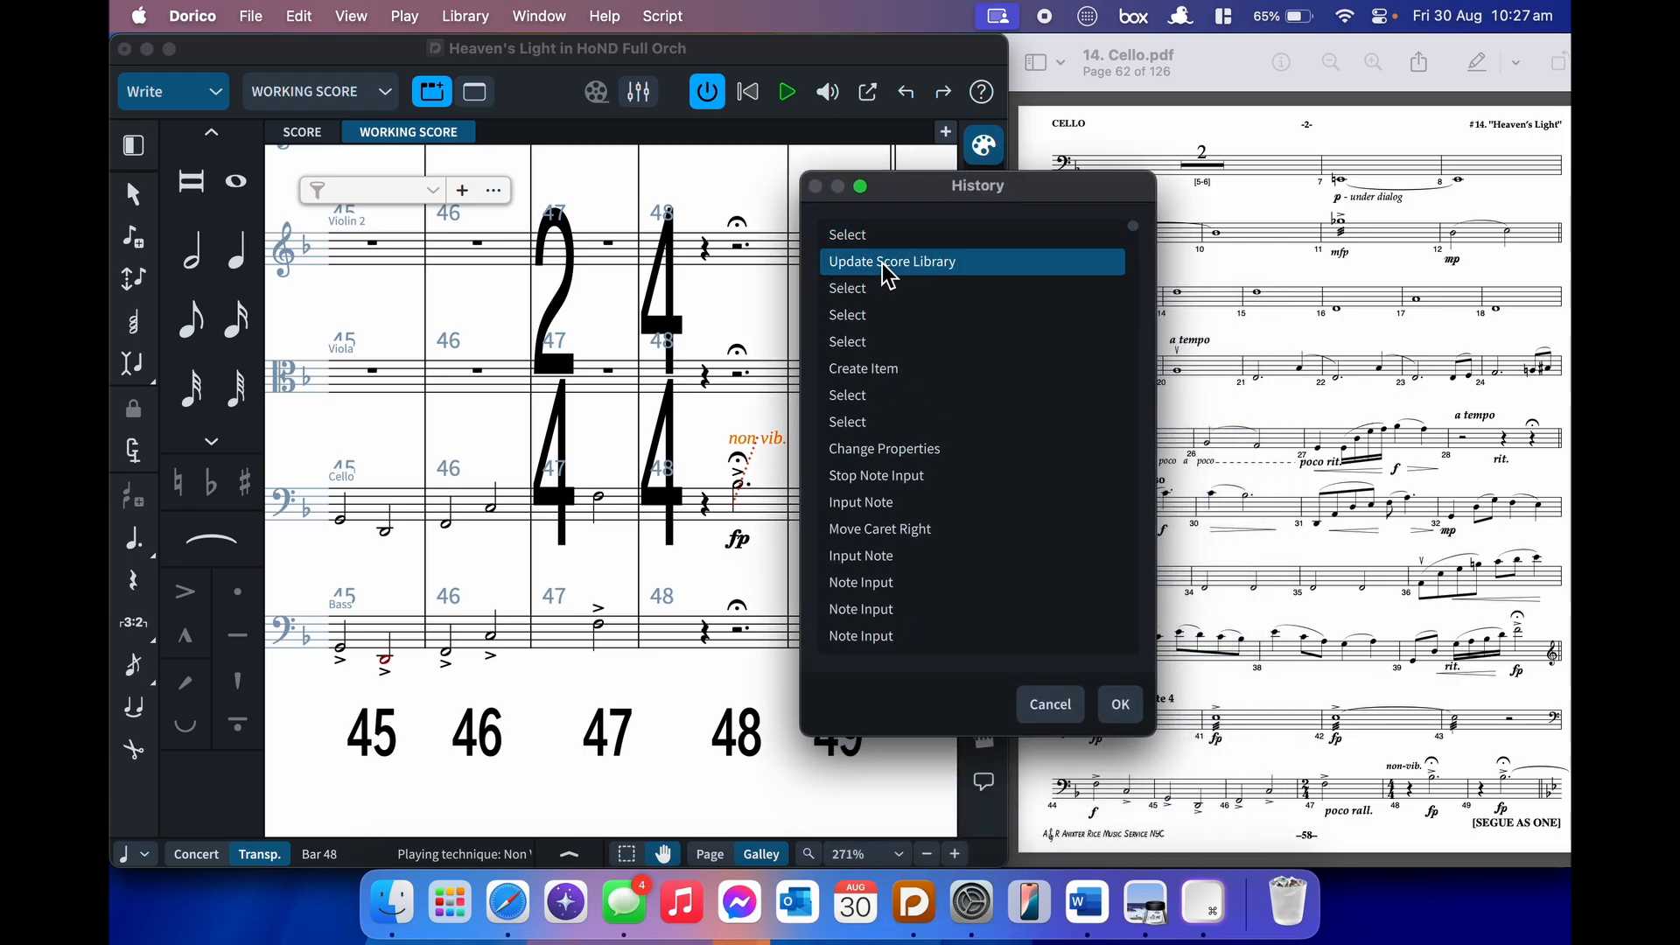
{"action": "left_click", "coordinate": [1125, 719]}
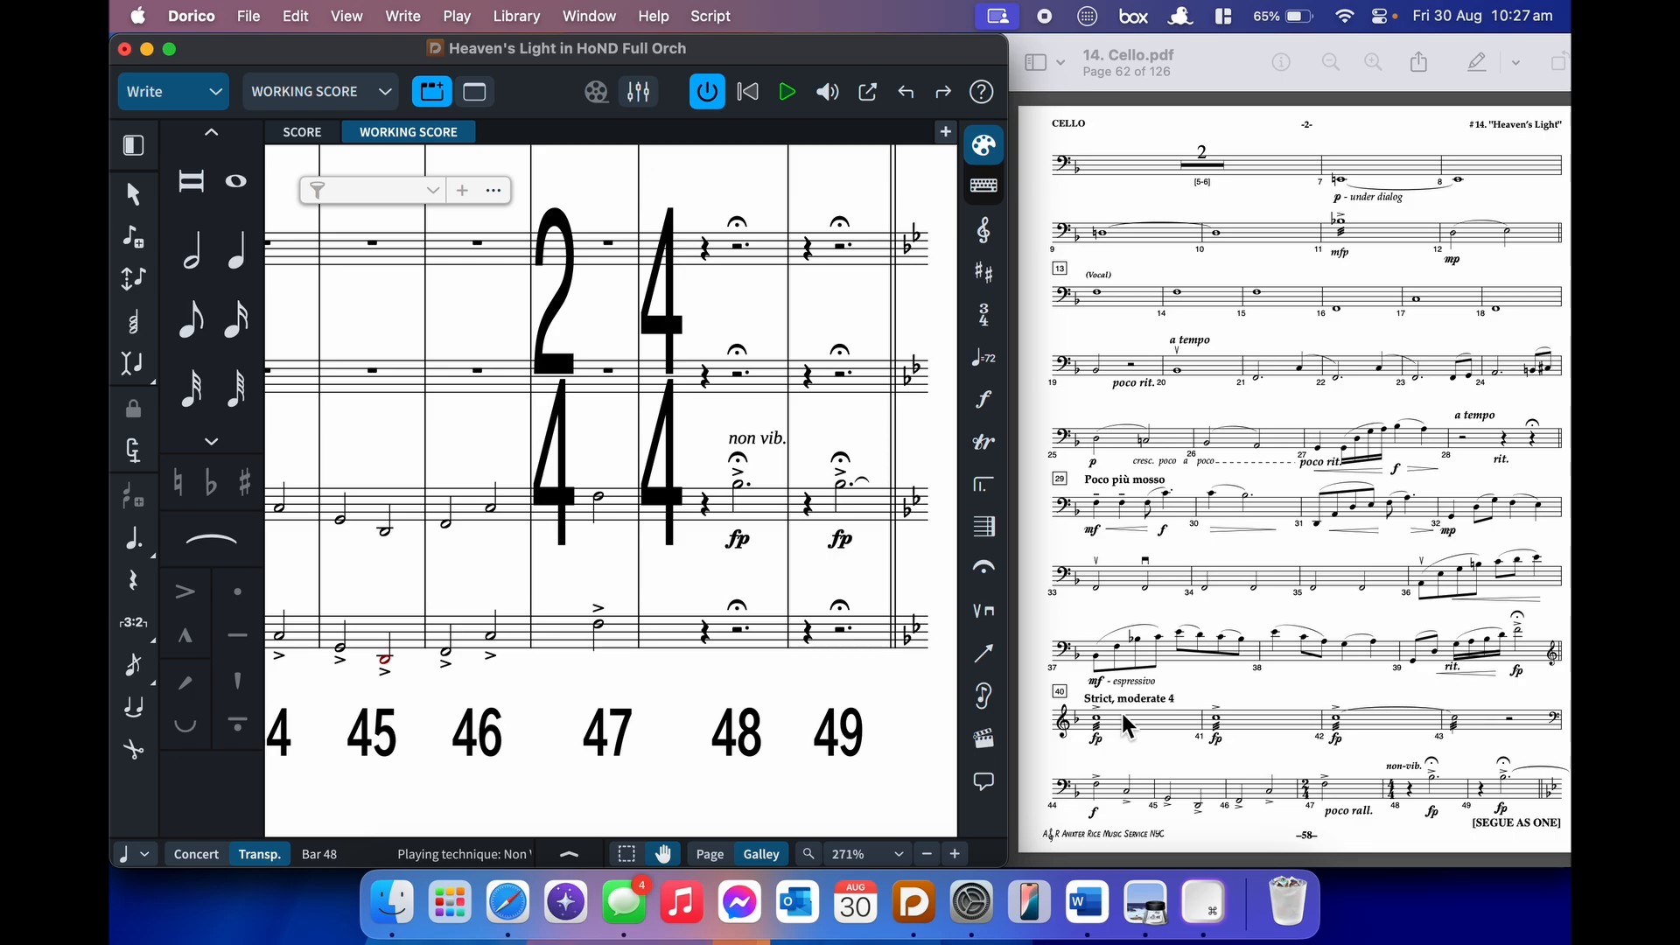
{"action": "key", "text": "Escape"}
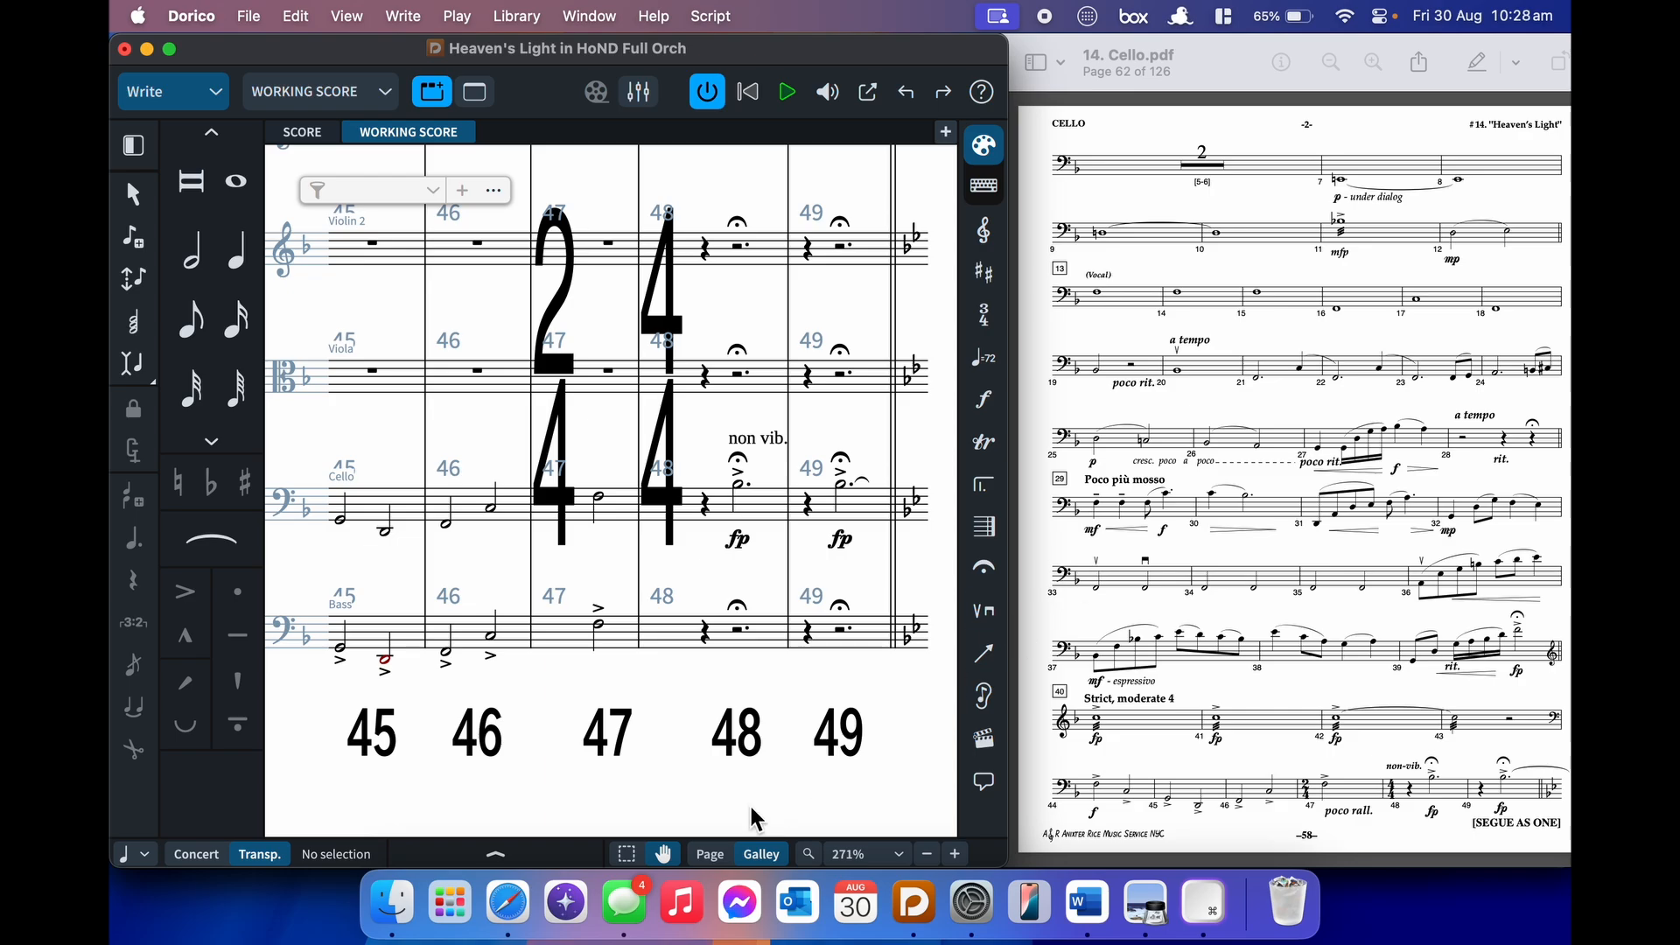
{"action": "left_click", "coordinate": [391, 901]}
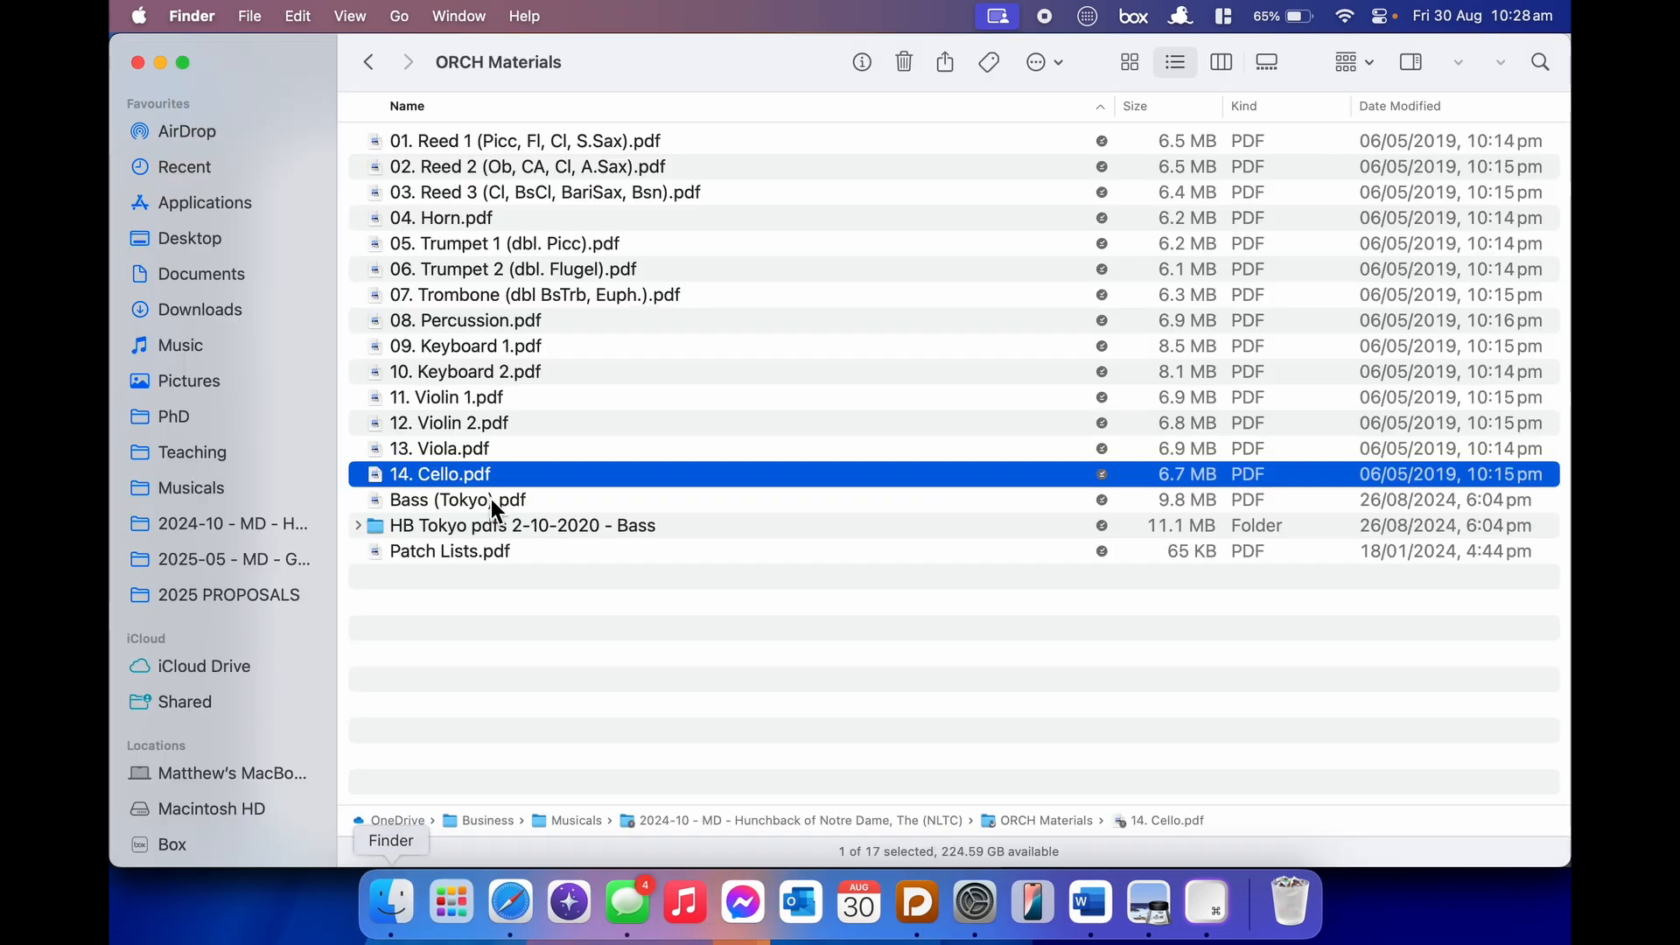
- Open 11. Violin 1.pdf in Preview, tiled beside the Dorico score
{"action": "double_click", "coordinate": [560, 396]}
{"action": "key", "text": "ctrl+alt+Right"}
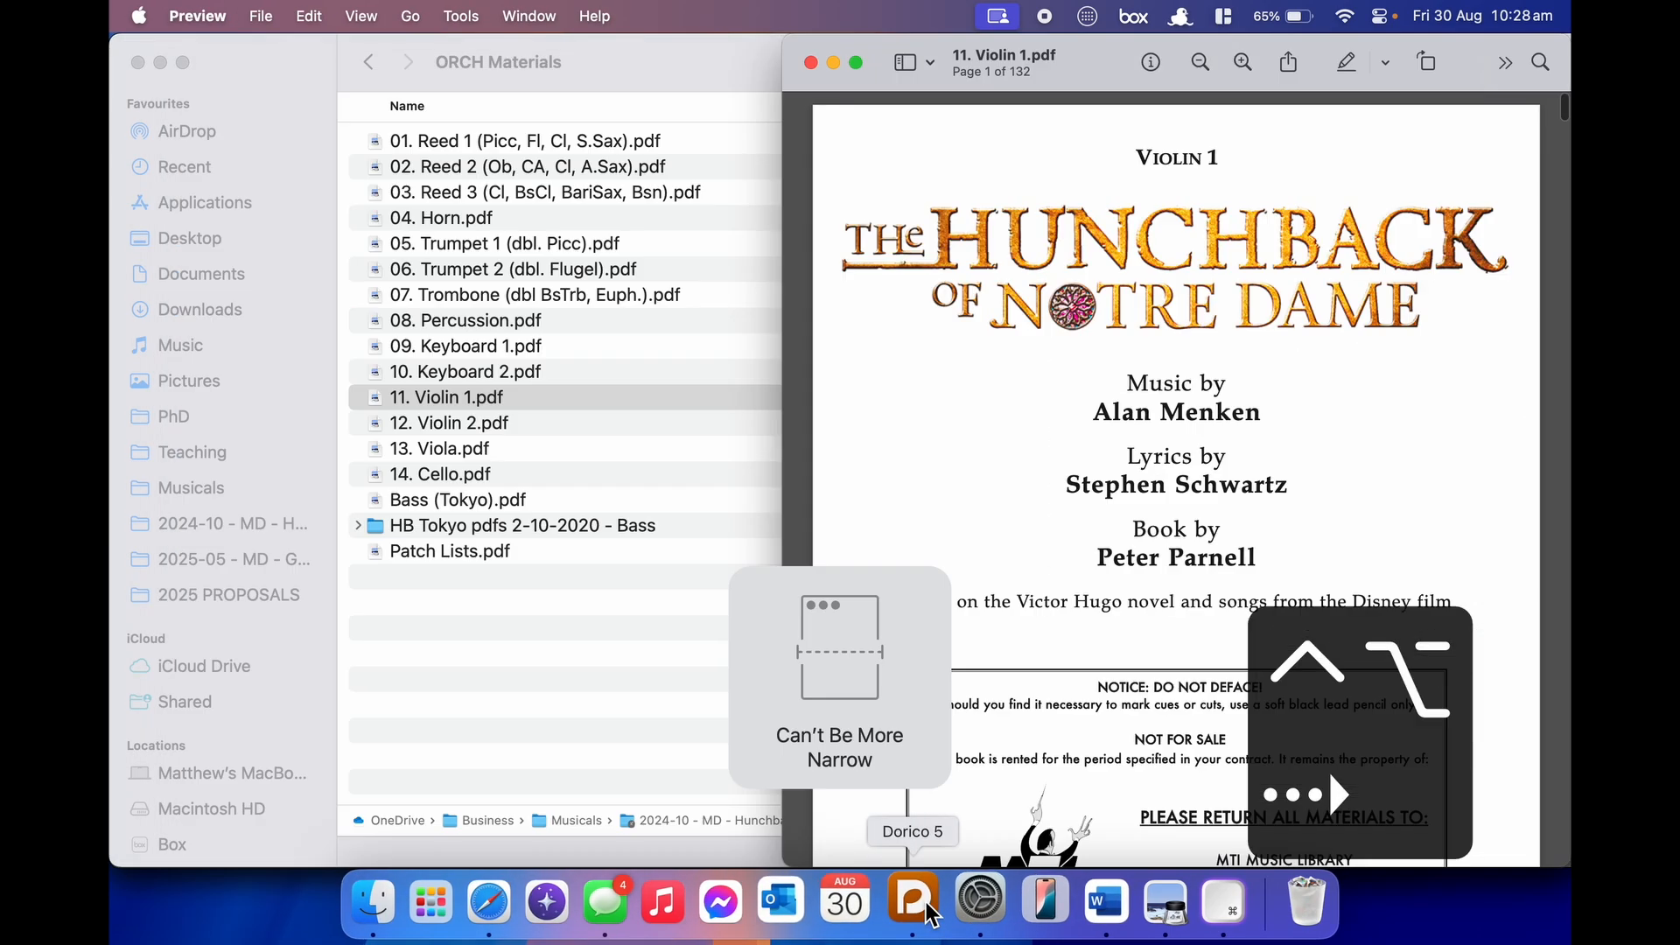
{"action": "left_click", "coordinate": [926, 902]}
{"action": "left_click", "coordinate": [1170, 770]}
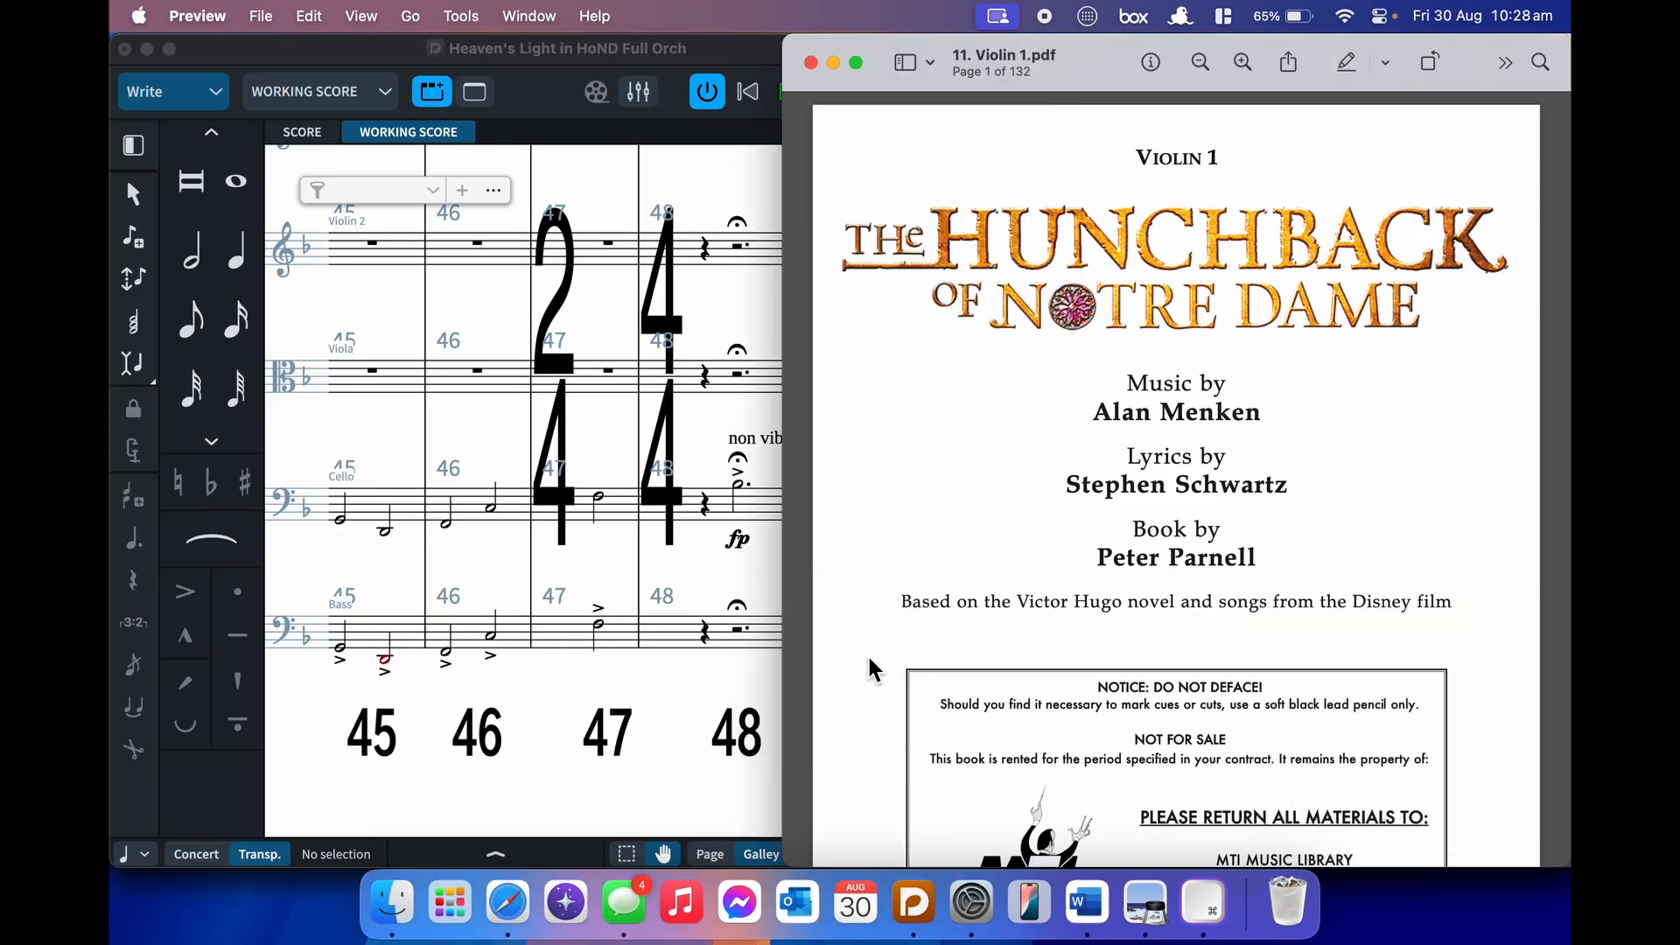
{"action": "left_click_drag", "start_coordinate": [1088, 53], "coordinate": [1226, 63]}
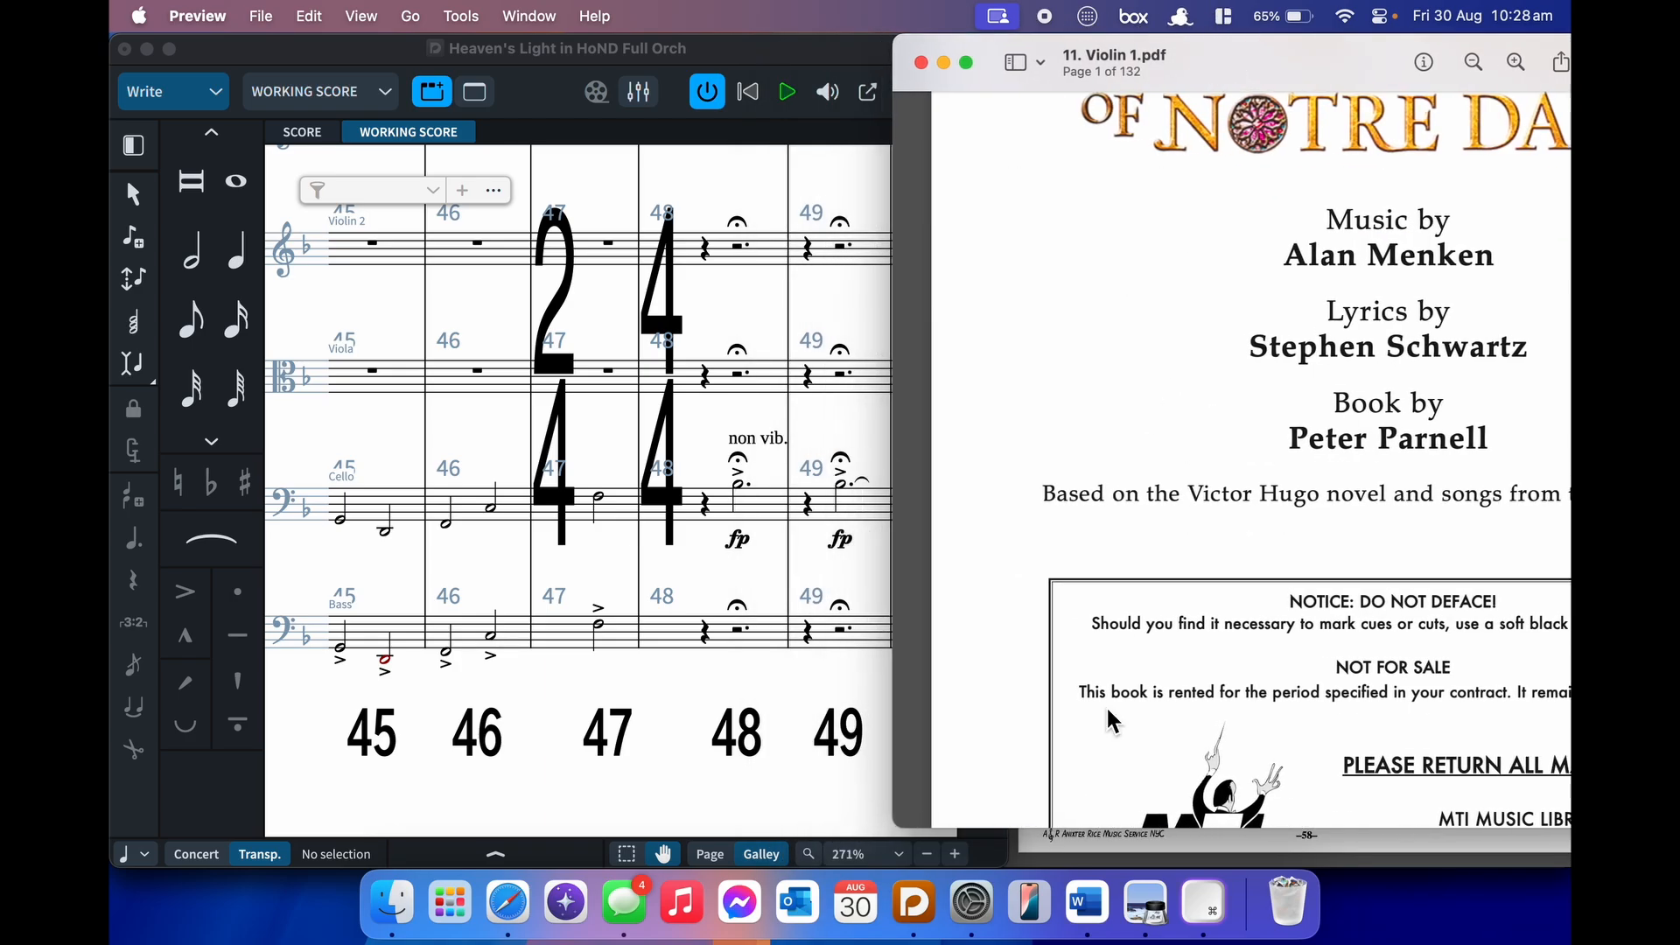
- Show the PDF in Single Page view and go to page 65, Heaven's Light #14
{"action": "right_click", "coordinate": [1045, 687]}
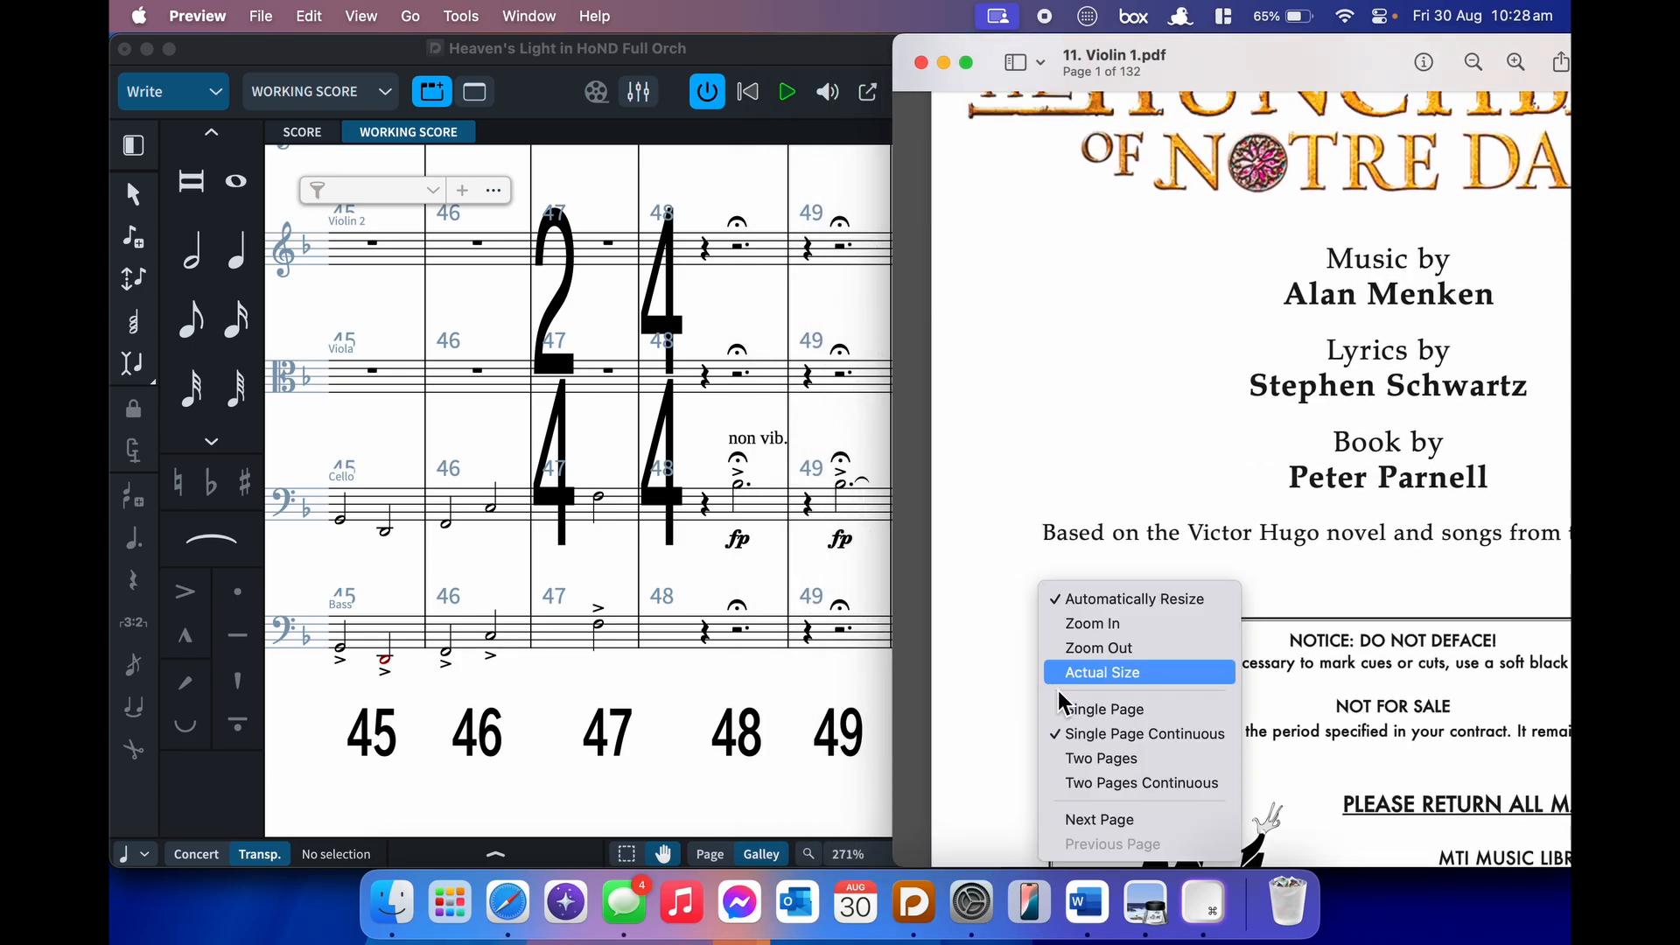
{"action": "left_click", "coordinate": [1094, 722]}
{"action": "key", "text": "Right"}
{"action": "key", "text": "Right"}
{"action": "key", "text": "Right"}
{"action": "key", "text": "Right"}
{"action": "key", "text": "Right"}
{"action": "key", "text": "Right"}
{"action": "key", "text": "Right"}
{"action": "key", "text": "Right"}
{"action": "key", "text": "Right"}
{"action": "key", "text": "Right"}
{"action": "key", "text": "Right"}
{"action": "key", "text": "Right"}
{"action": "key", "text": "Right"}
{"action": "key", "text": "Right"}
{"action": "key", "text": "Right"}
{"action": "key", "text": "Right"}
{"action": "key", "text": "Right"}
{"action": "key", "text": "Right"}
{"action": "key", "text": "Right"}
{"action": "key", "text": "Right"}
{"action": "key", "text": "Right"}
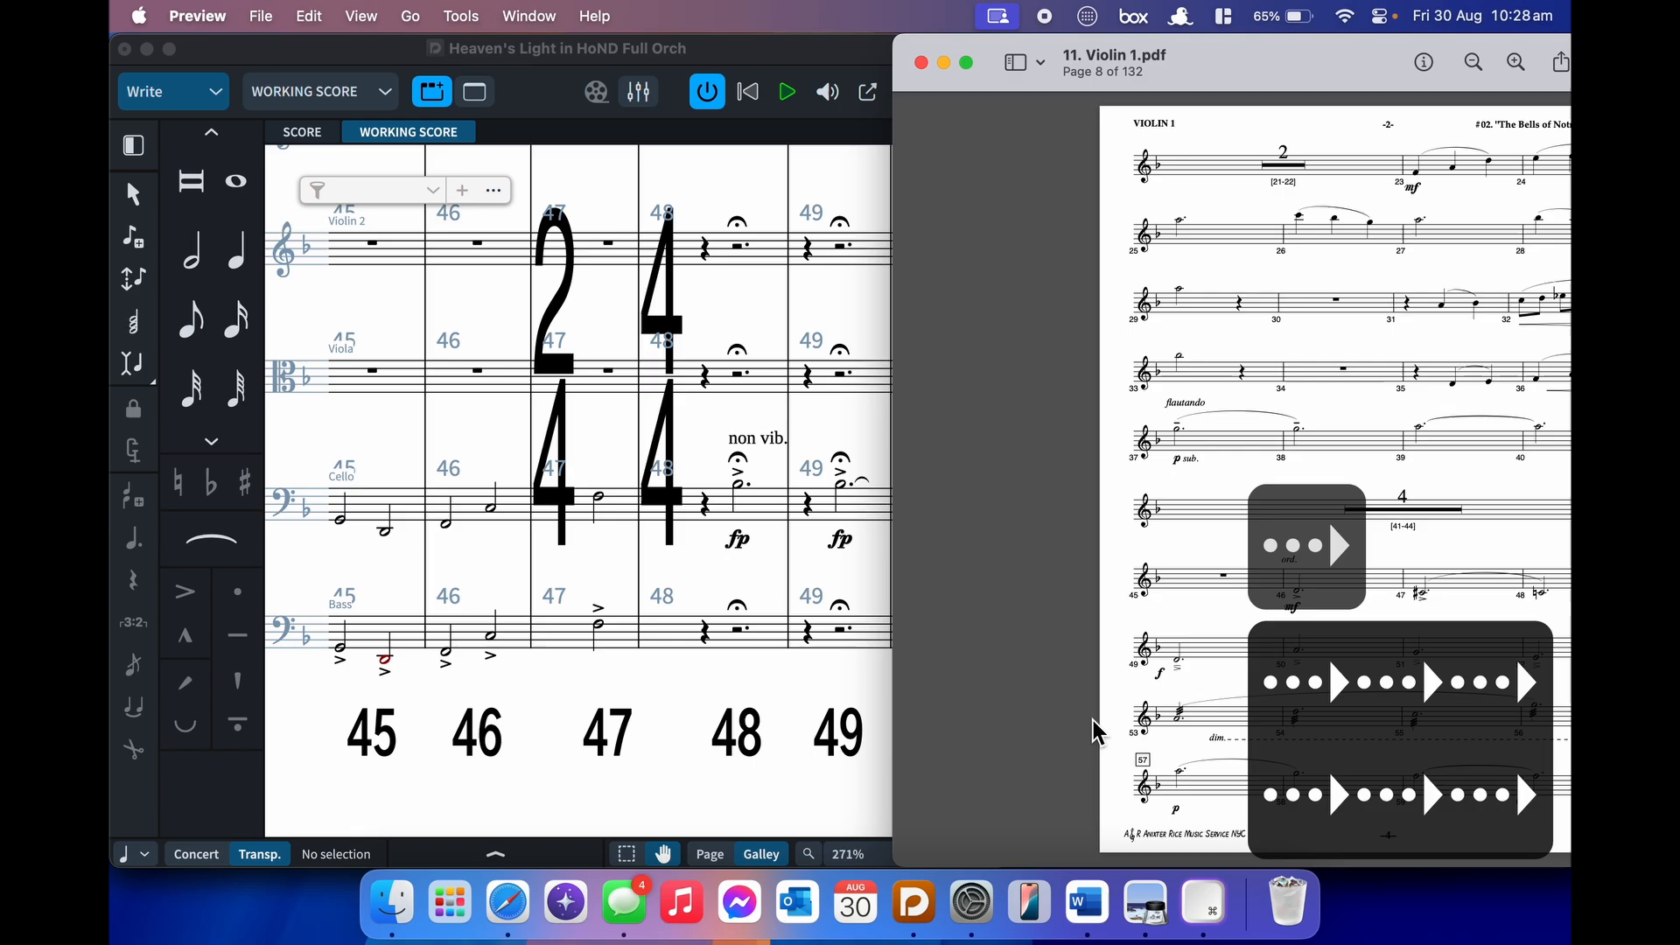
{"action": "key", "text": "Right"}
{"action": "key", "text": "Right"}
{"action": "key", "text": "Right"}
{"action": "key", "text": "Right"}
{"action": "key", "text": "Right"}
{"action": "key", "text": "Right"}
{"action": "key", "text": "Right"}
{"action": "key", "text": "Right"}
{"action": "key", "text": "Right"}
{"action": "key", "text": "Right"}
{"action": "key", "text": "Right"}
{"action": "key", "text": "Right"}
{"action": "key", "text": "Right"}
{"action": "key", "text": "Right"}
{"action": "key", "text": "Right"}
{"action": "key", "text": "Right"}
{"action": "key", "text": "Right"}
{"action": "key", "text": "Right"}
{"action": "key", "text": "Right"}
{"action": "key", "text": "Right"}
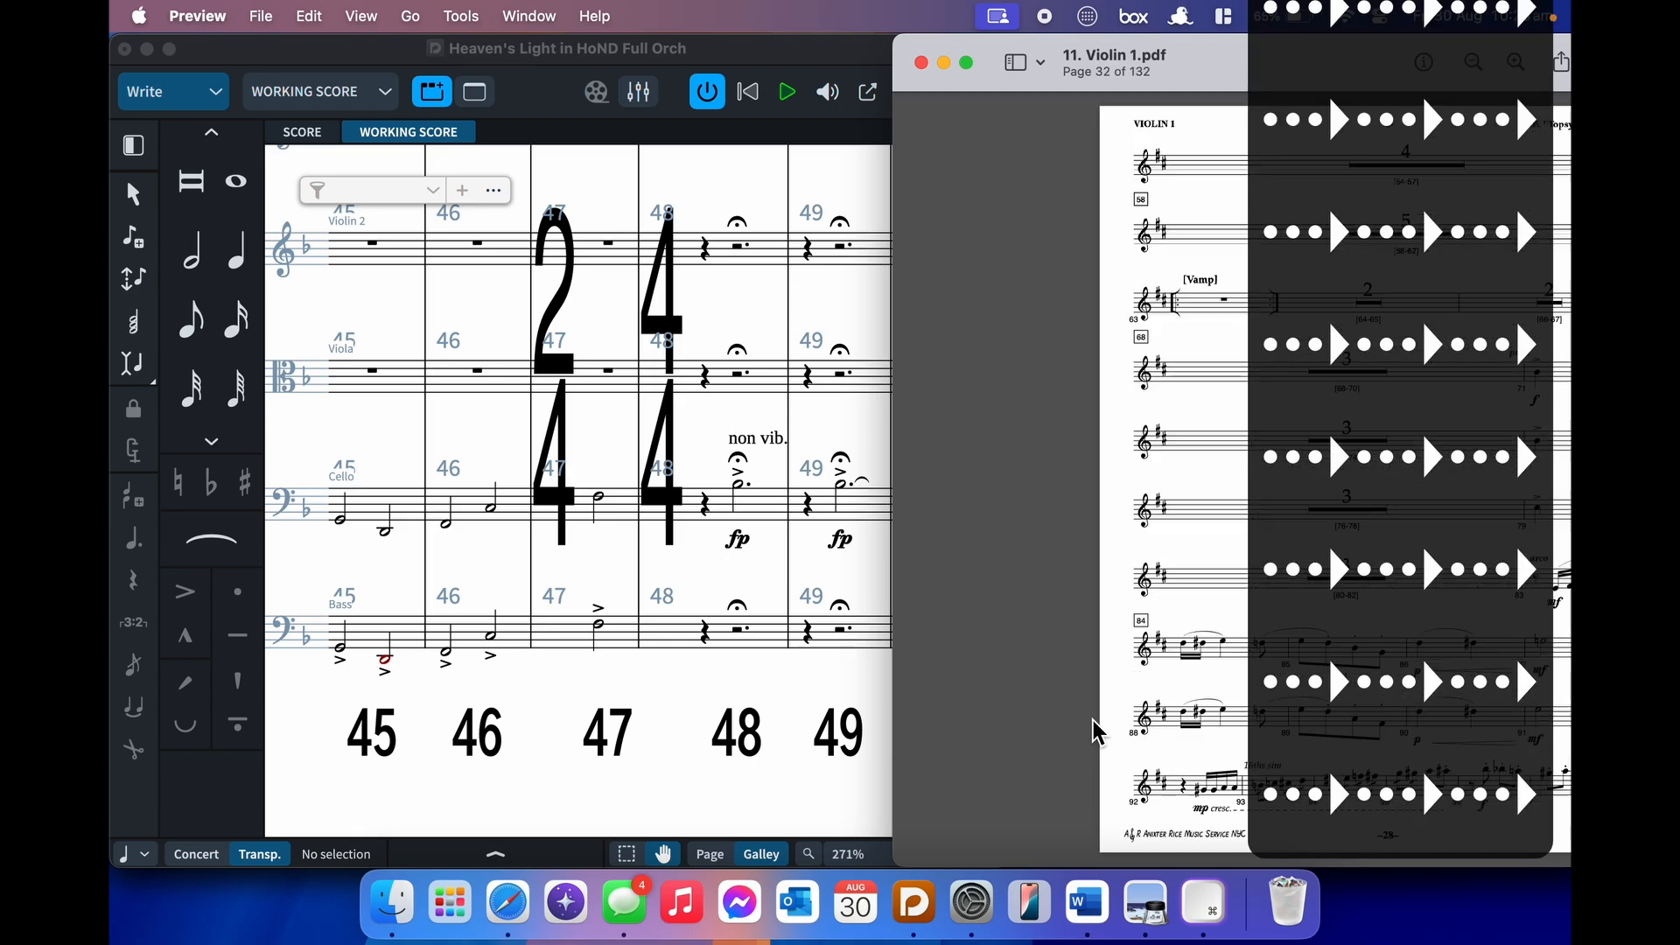
{"action": "key", "text": "Right"}
{"action": "key", "text": "Right"}
{"action": "key", "text": "Right"}
{"action": "key", "text": "Right"}
{"action": "key", "text": "Right"}
{"action": "key", "text": "Right"}
{"action": "key", "text": "Right"}
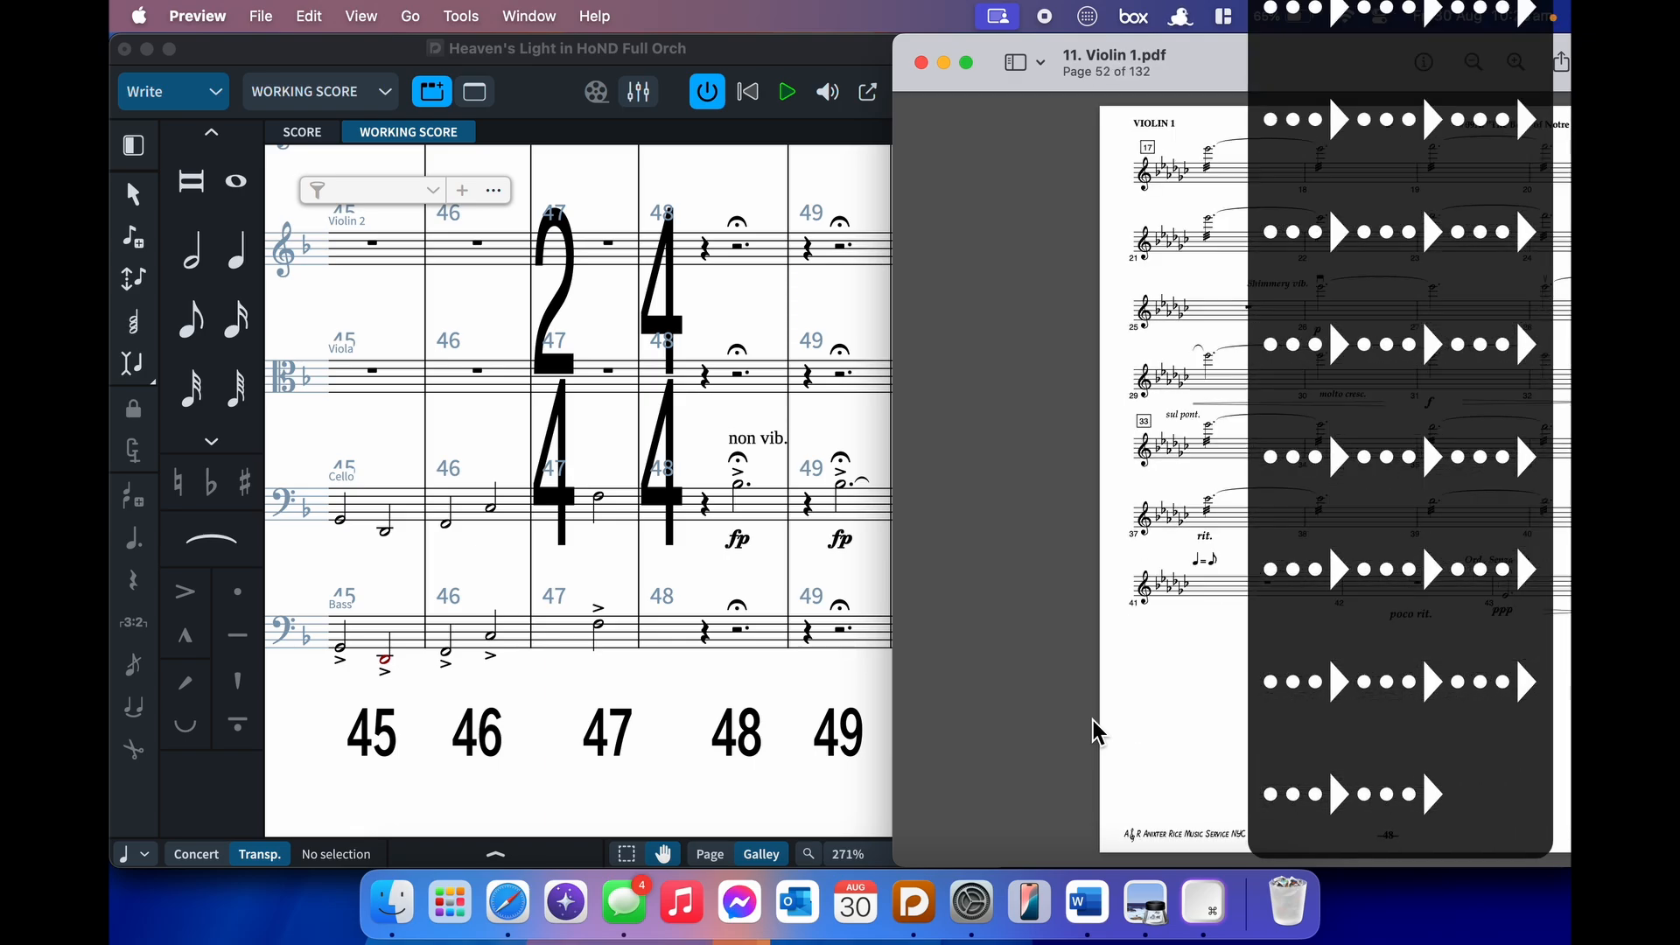
{"action": "key", "text": "Right"}
{"action": "key", "text": "Right"}
{"action": "key", "text": "Right"}
{"action": "key", "text": "Right"}
{"action": "key", "text": "Right"}
{"action": "key", "text": "Right"}
{"action": "key", "text": "Right"}
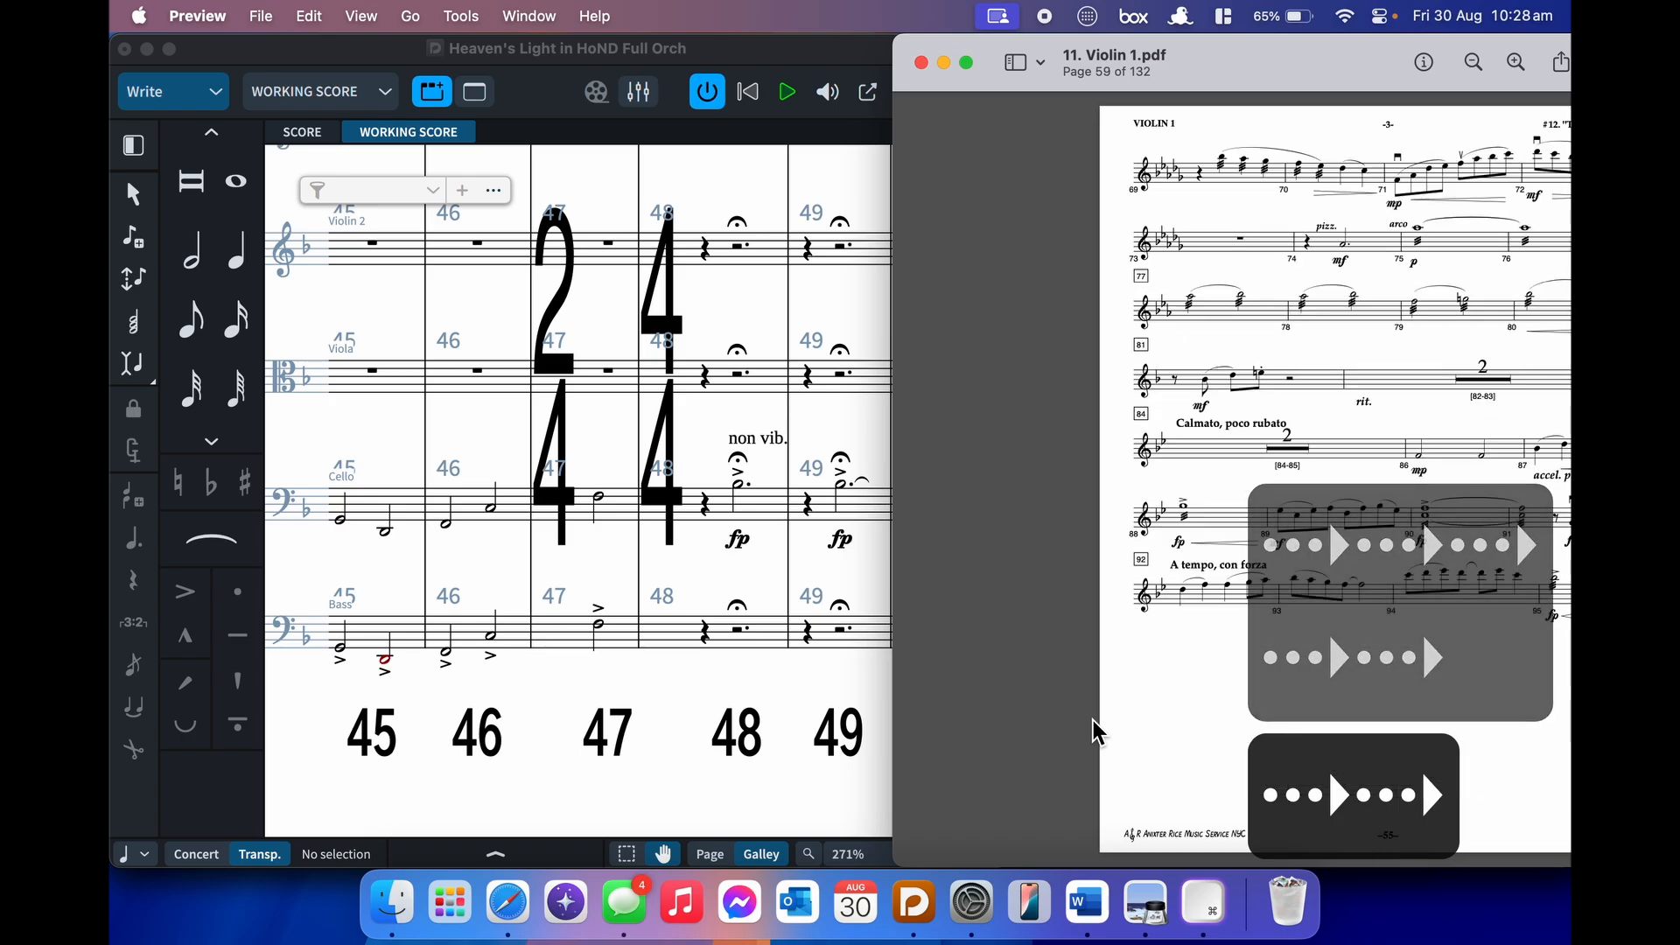
{"action": "key", "text": "Right"}
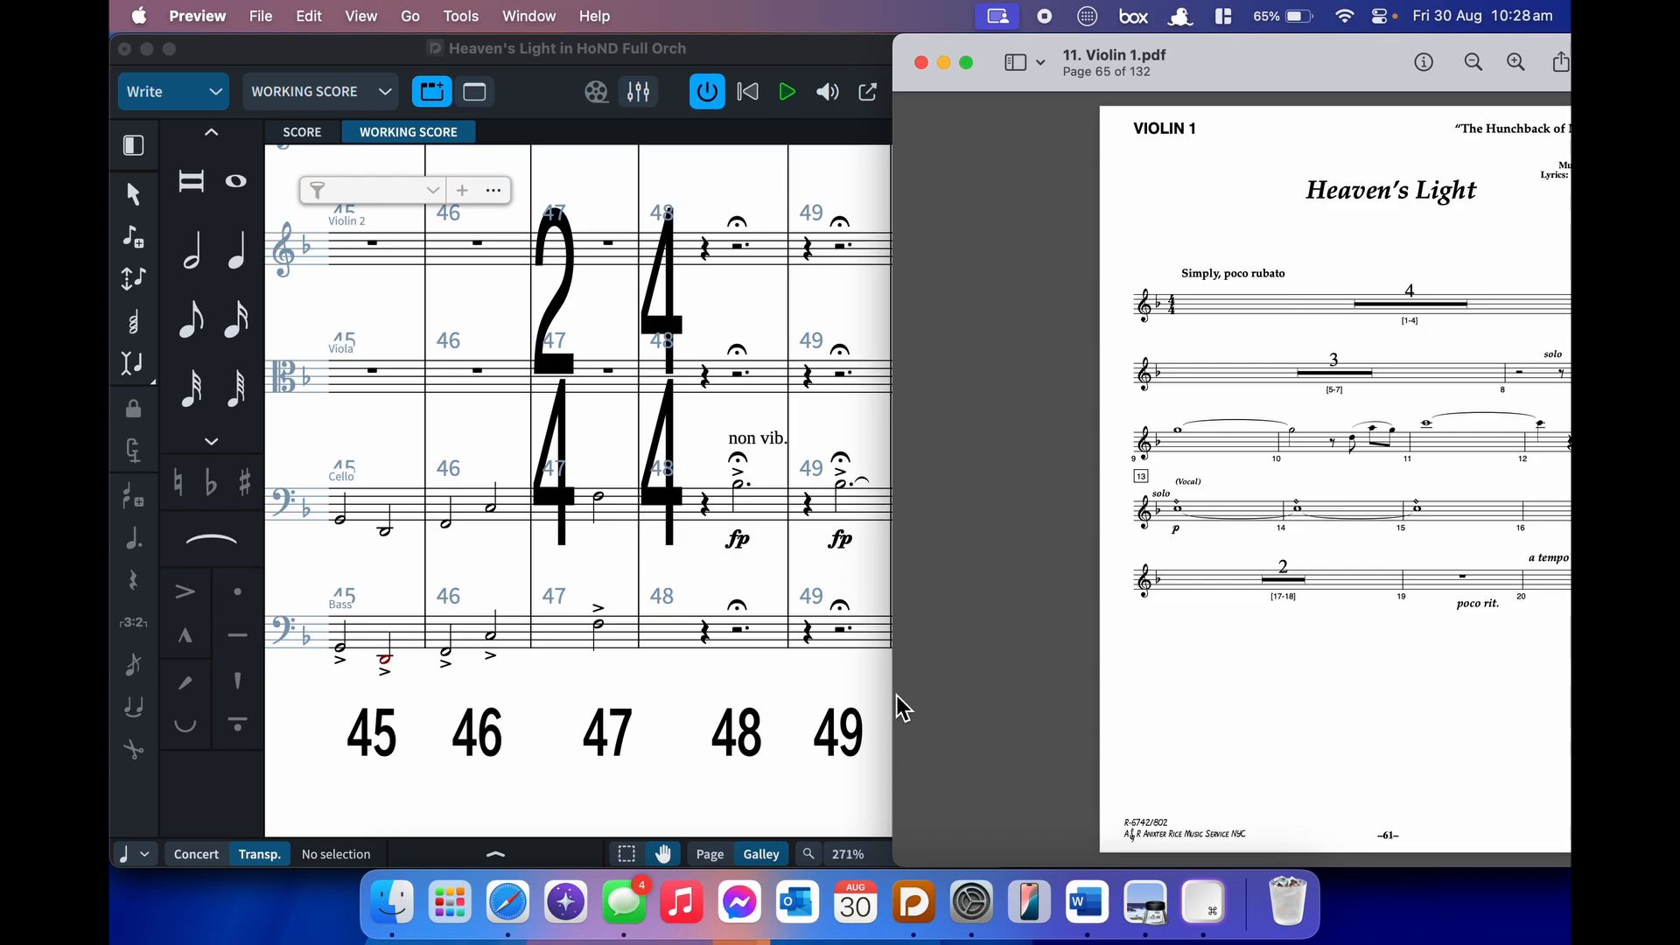
{"action": "left_click_drag", "start_coordinate": [1313, 67], "coordinate": [1202, 70]}
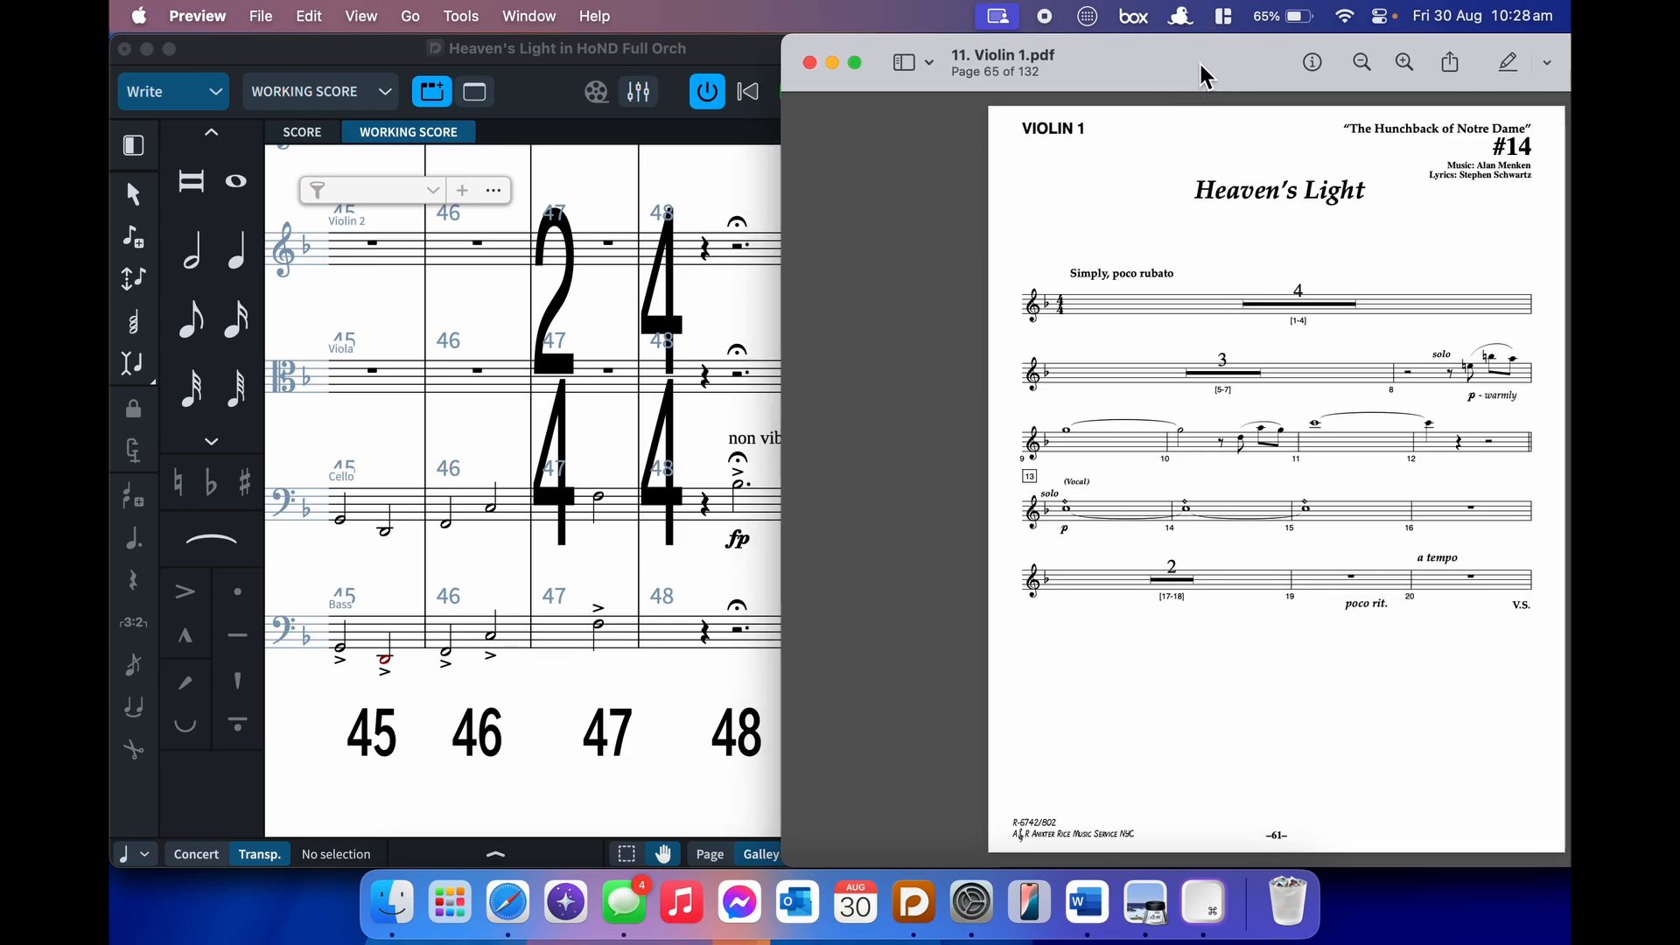
{"action": "left_click", "coordinate": [686, 61]}
{"action": "scroll", "coordinate": [796, 329], "scroll_direction": "left", "scroll_amount": 15}
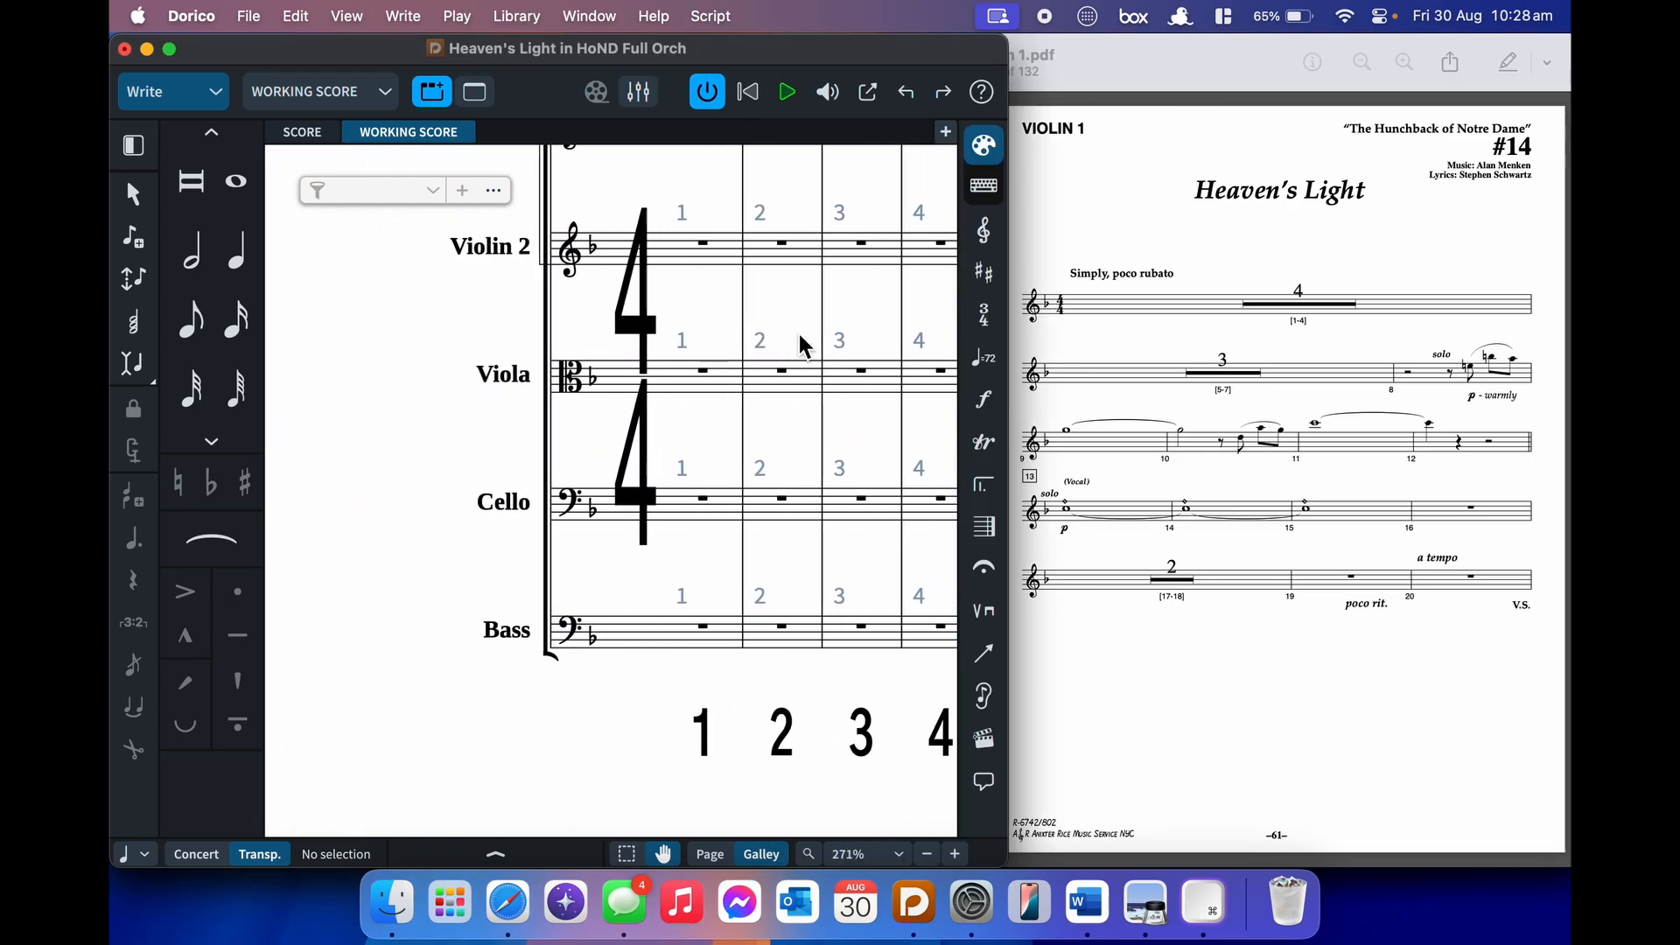
- Start note input at Violin 1 bar 8 with eighth notes, leaving an eighth rest
{"action": "scroll", "coordinate": [799, 331], "scroll_direction": "up", "scroll_amount": 5}
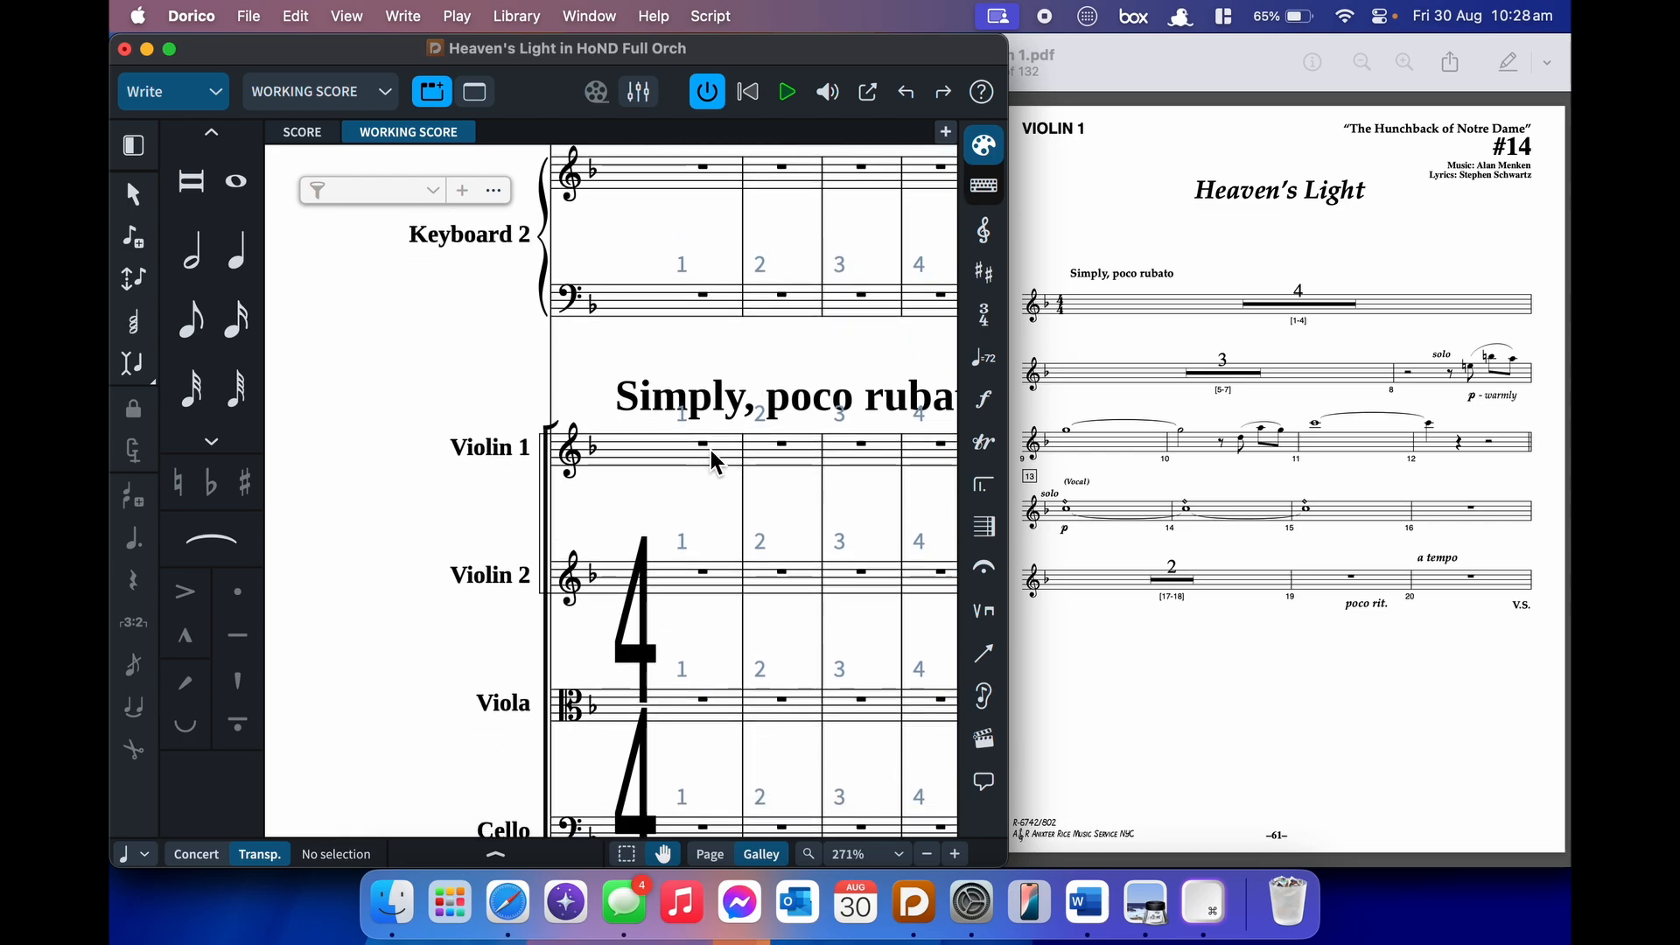
{"action": "left_click", "coordinate": [710, 453]}
{"action": "scroll", "coordinate": [711, 453], "scroll_direction": "right", "scroll_amount": 10}
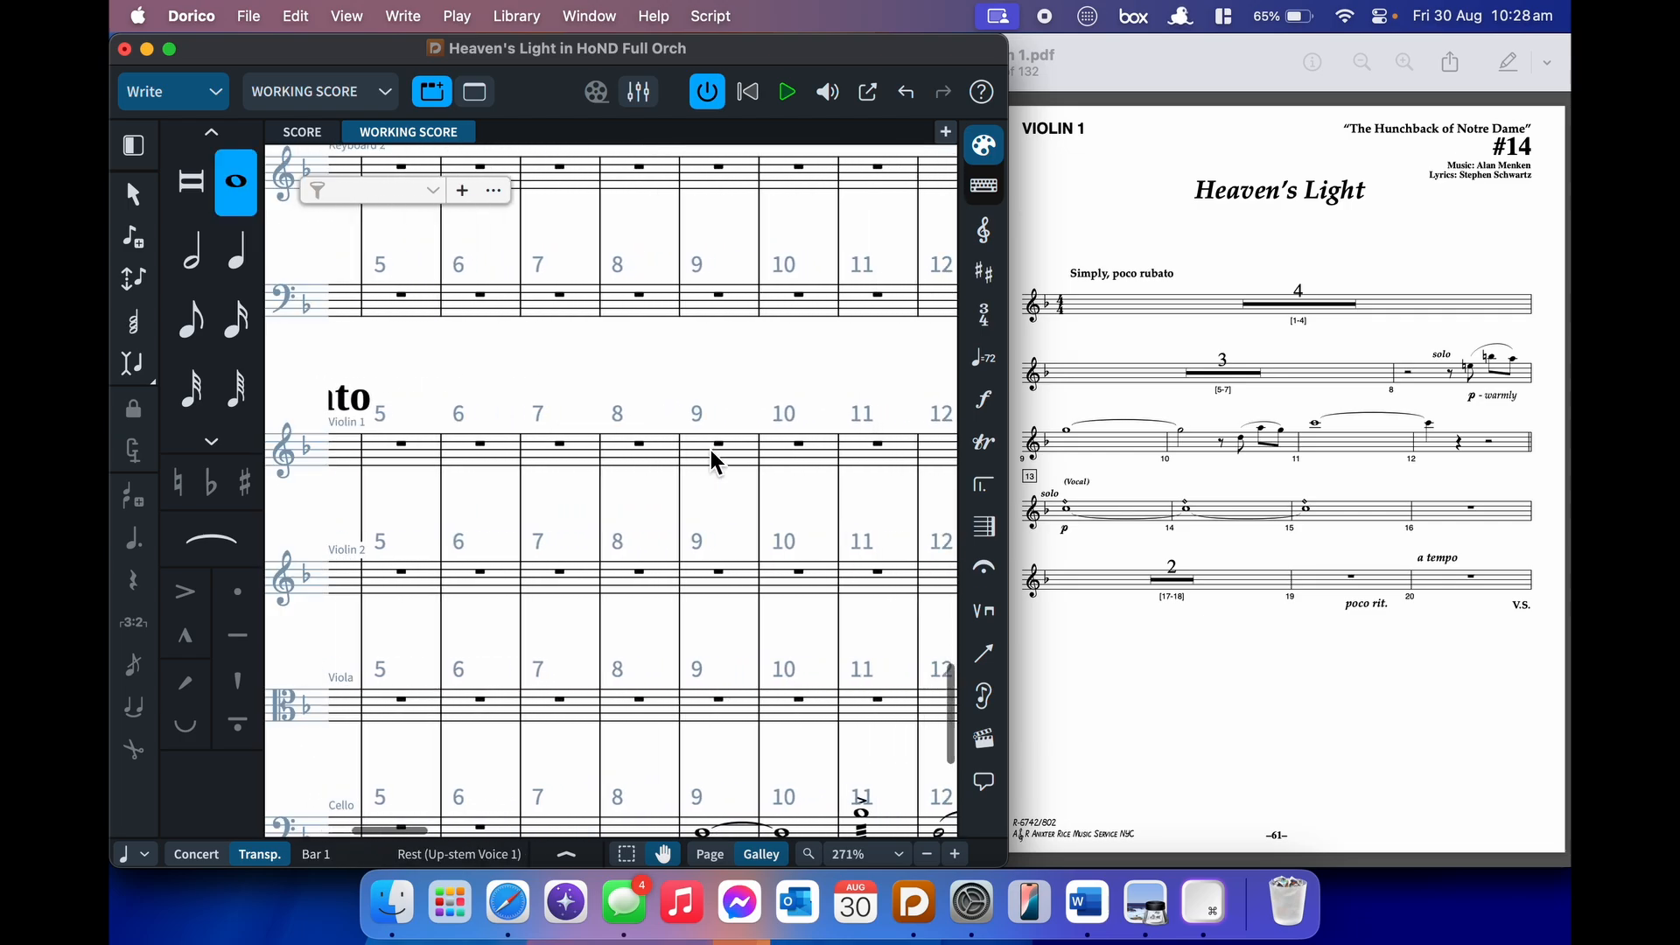
{"action": "left_click", "coordinate": [655, 441], "text": "shift"}
{"action": "key", "text": "Return"}
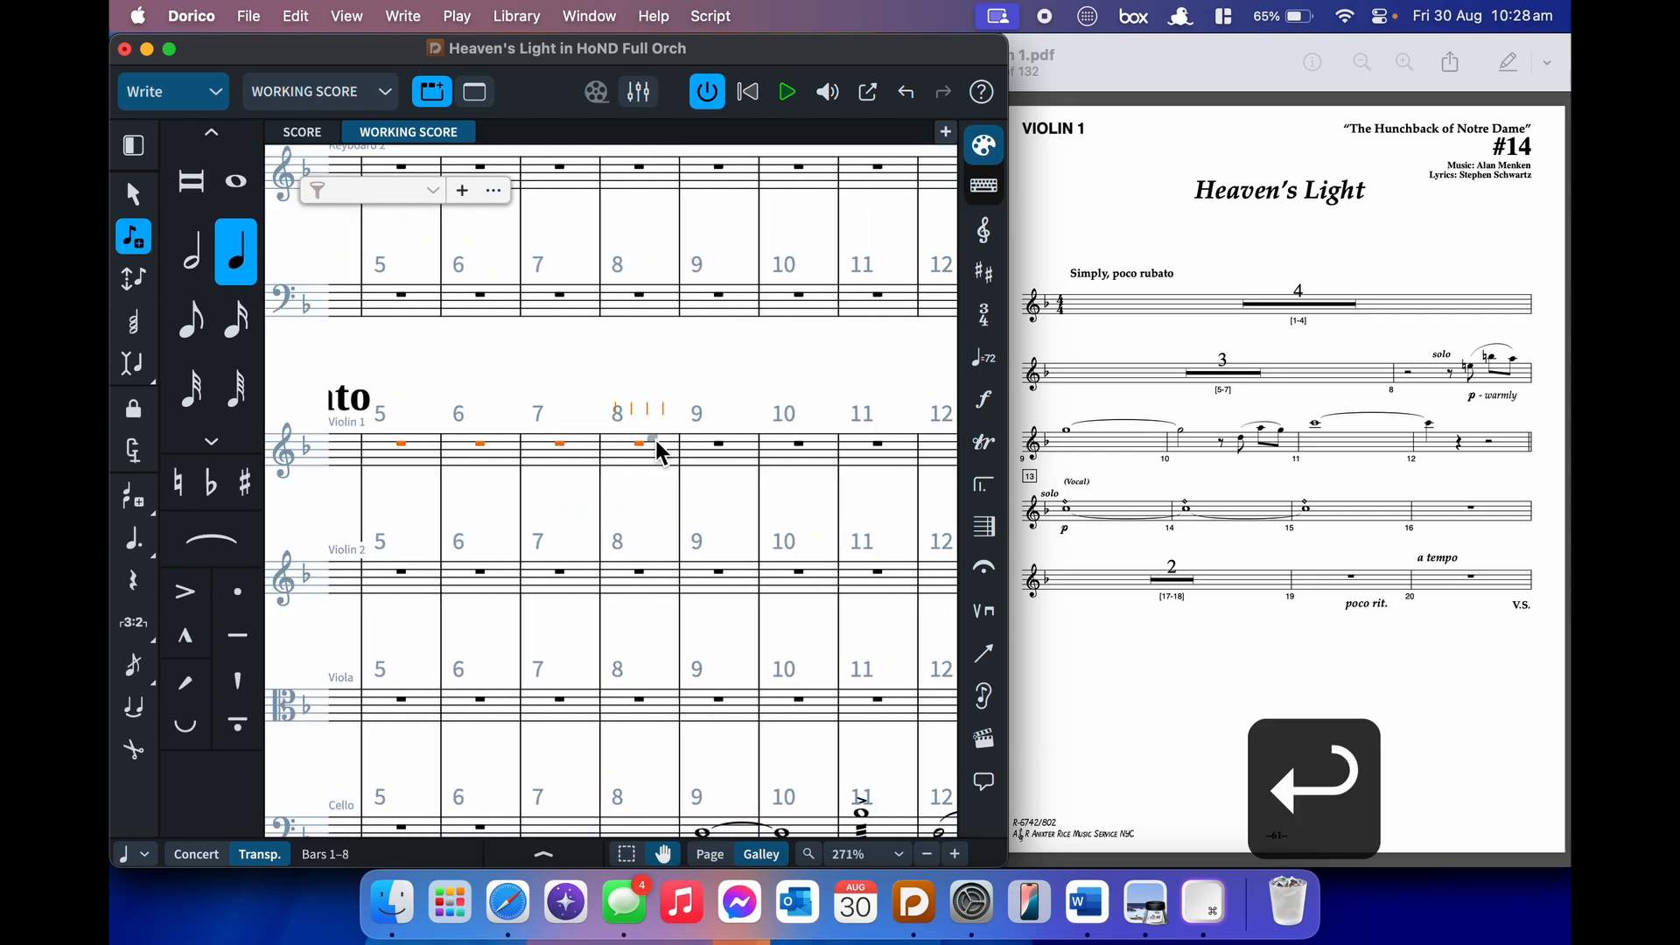
{"action": "key", "text": "Escape"}
{"action": "key", "text": "Return"}
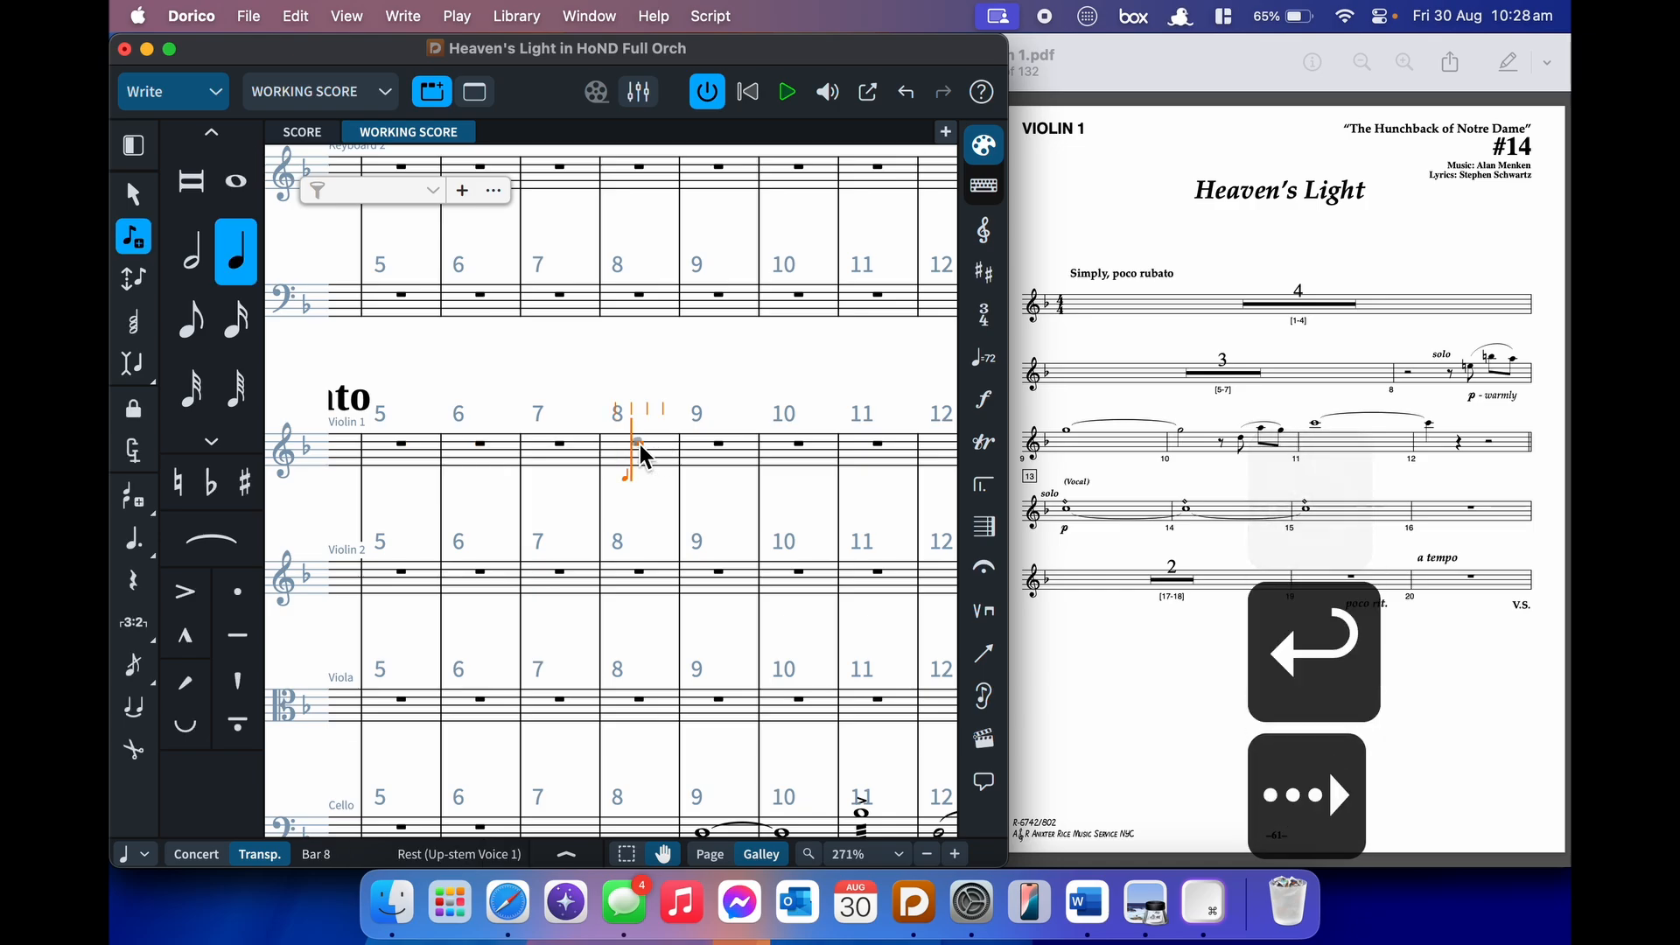
{"action": "key", "text": "space"}
{"action": "key", "text": "5"}
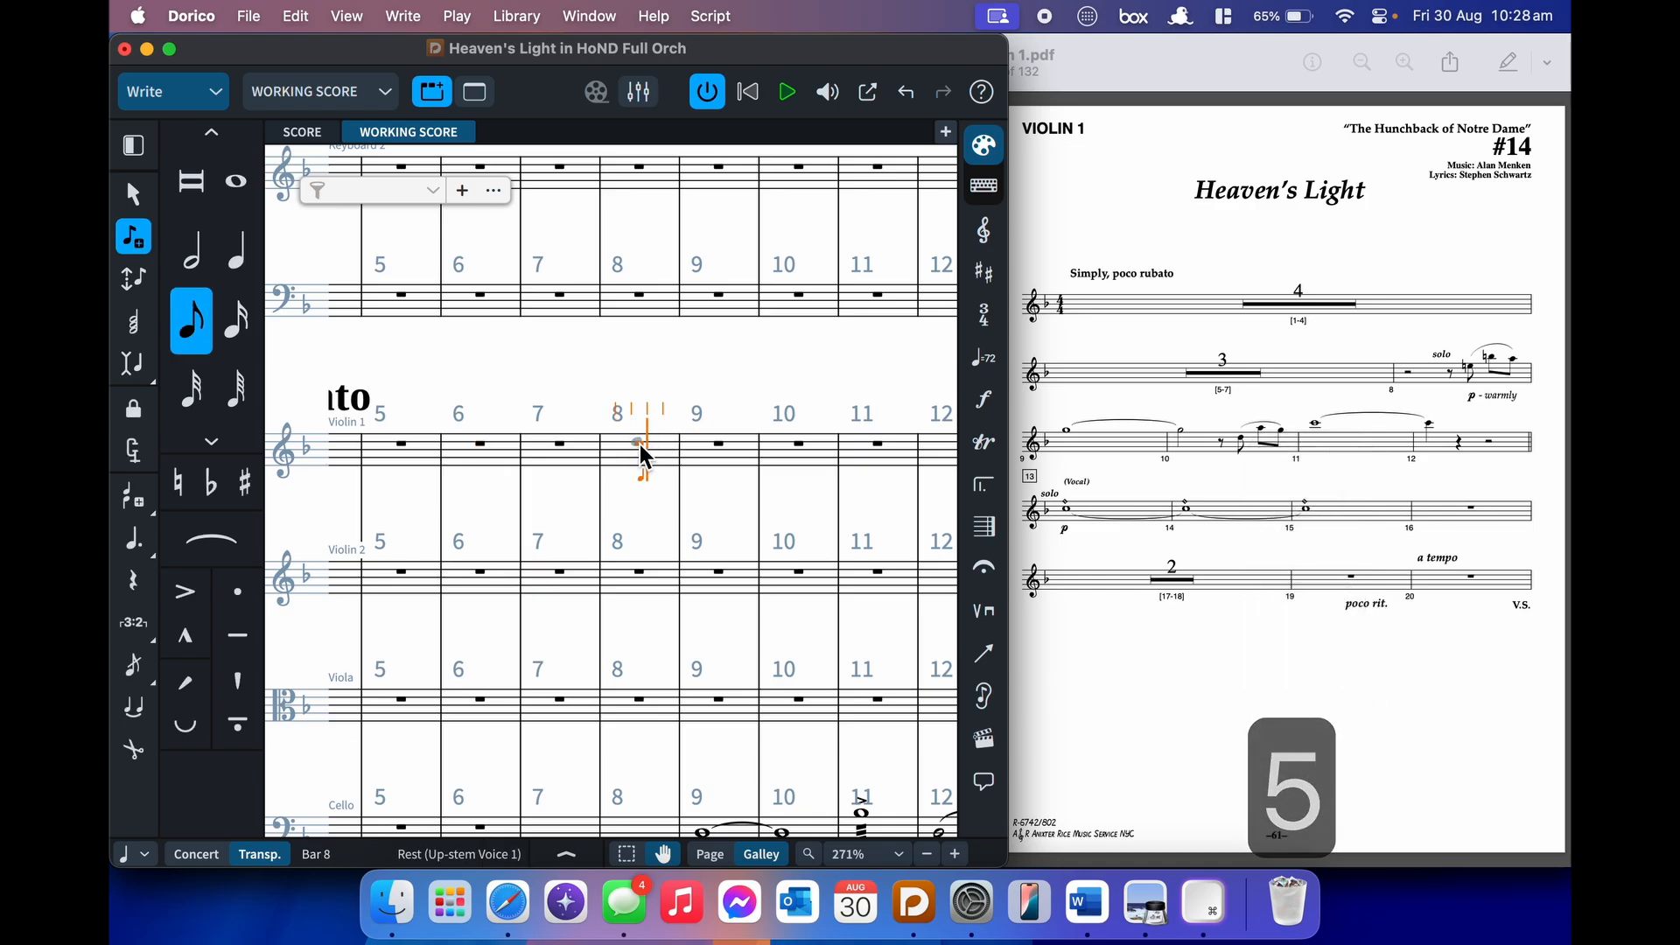
{"action": "key", "text": "space"}
- Add italic 'solo' text and a 'p warmly' dynamic at bar 8
{"action": "key", "text": "shift+x"}
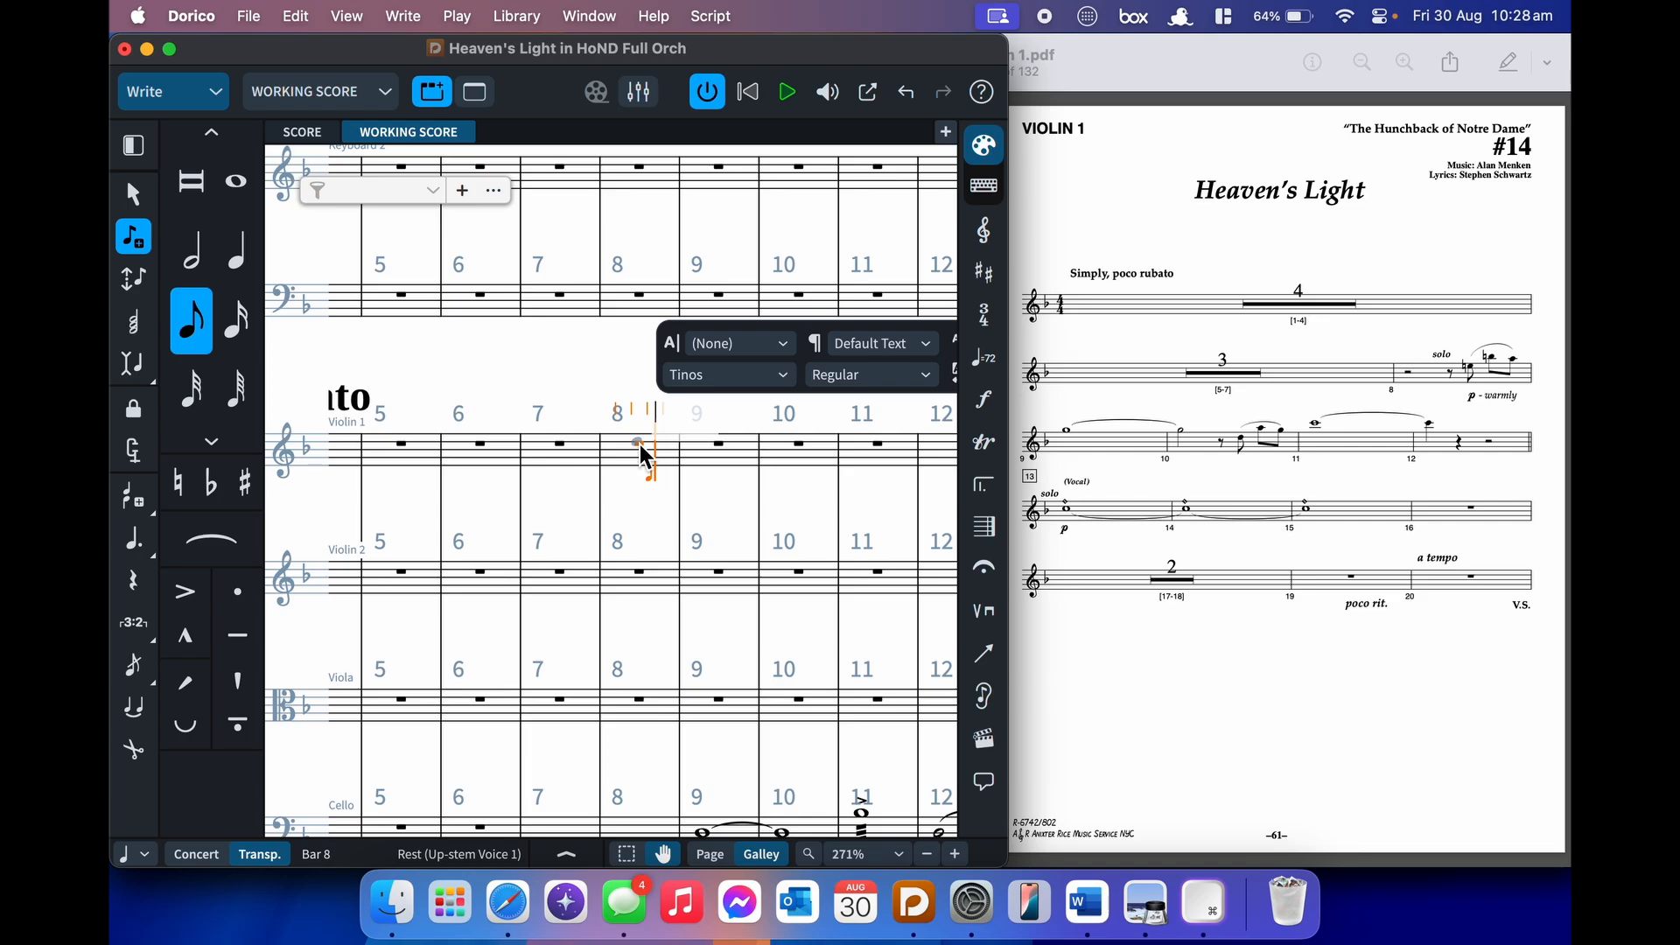
{"action": "key", "text": "cmd+i"}
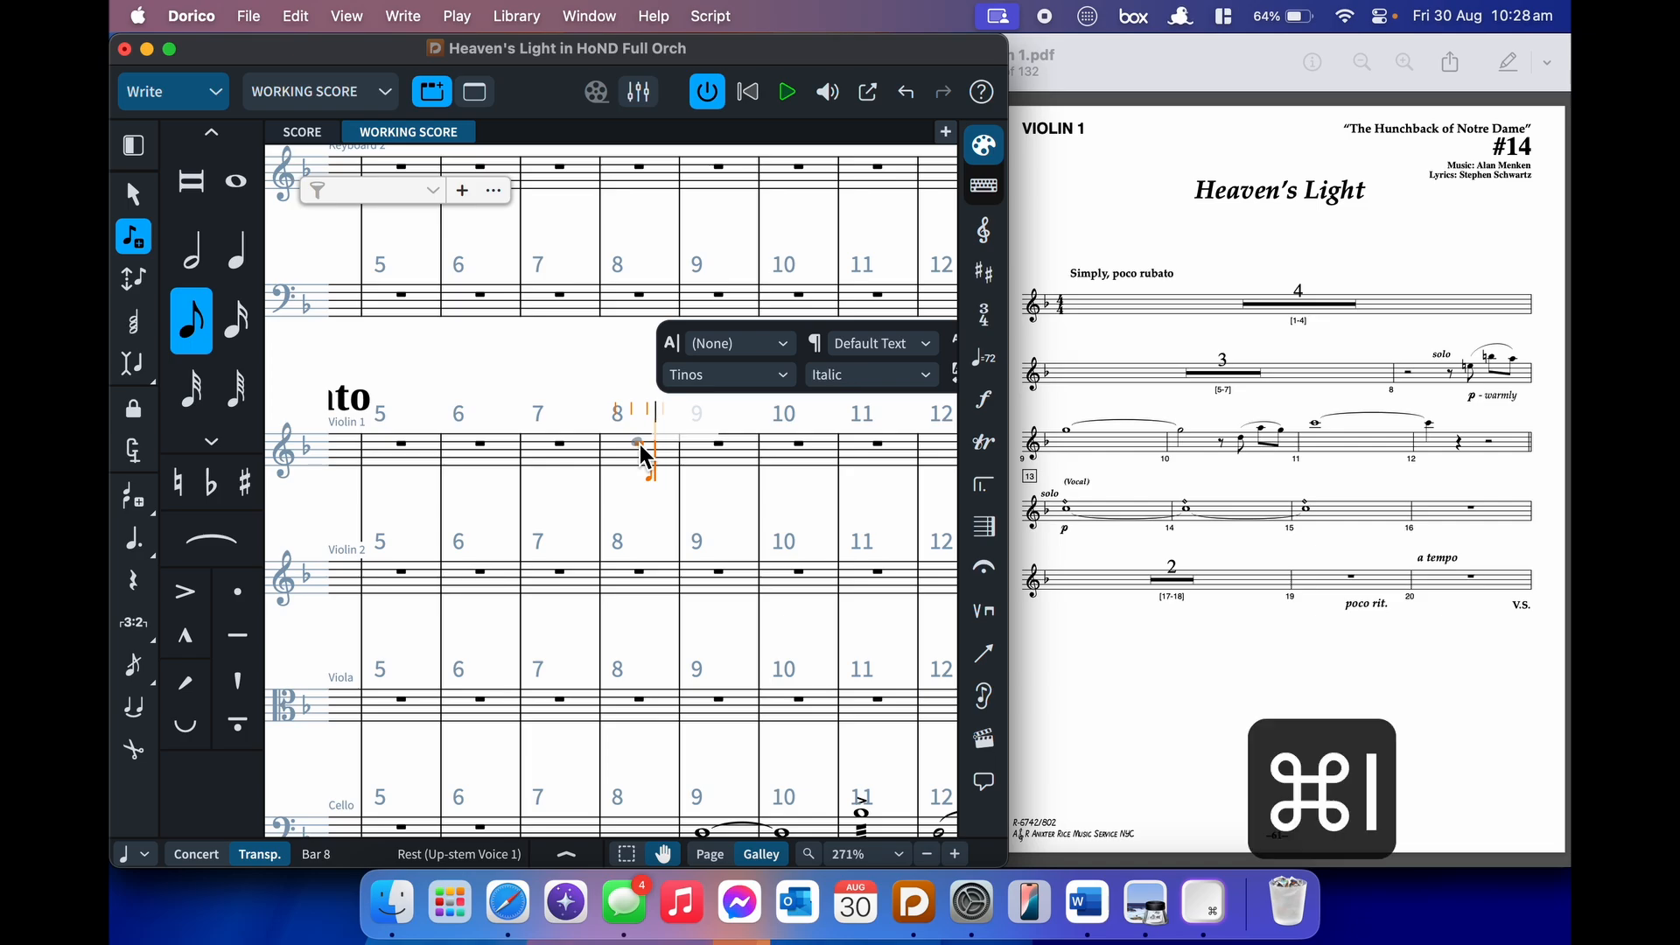
{"action": "type", "text": "solo"}
{"action": "key", "text": "Escape"}
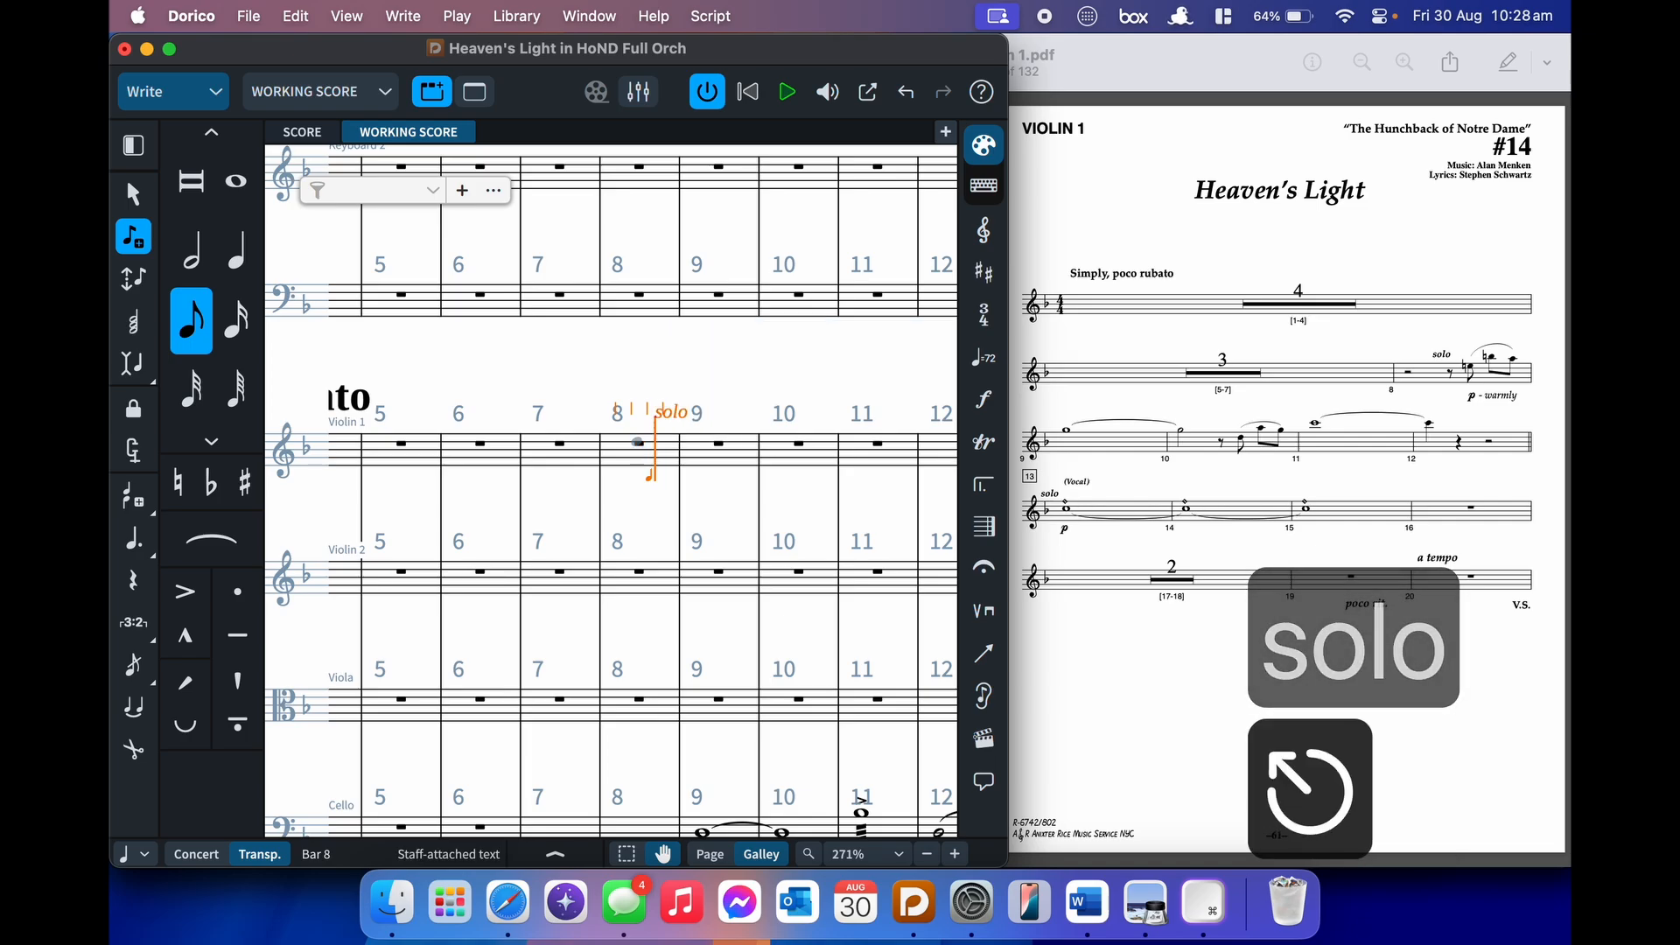
{"action": "key", "text": "shift+d"}
{"action": "type", "text": "p warmly"}
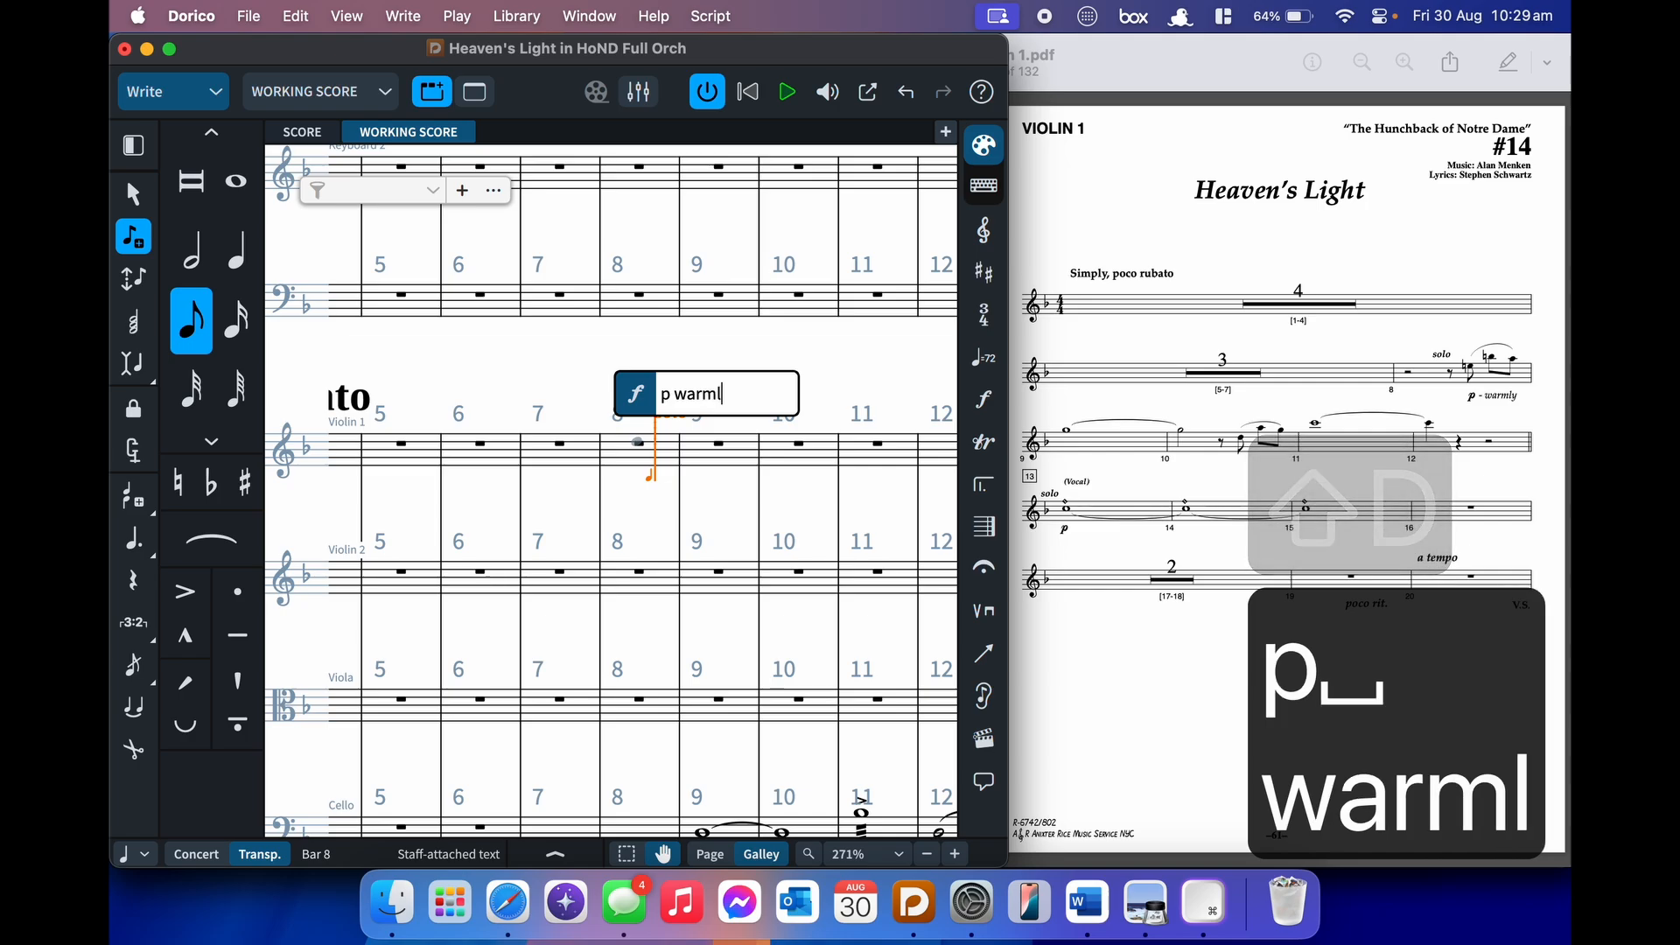
{"action": "key", "text": "Return"}
- Enter eighth-note E5, a slurred natural B–A, and a dotted whole G5
{"action": "key", "text": "0"}
{"action": "key", "text": "e"}
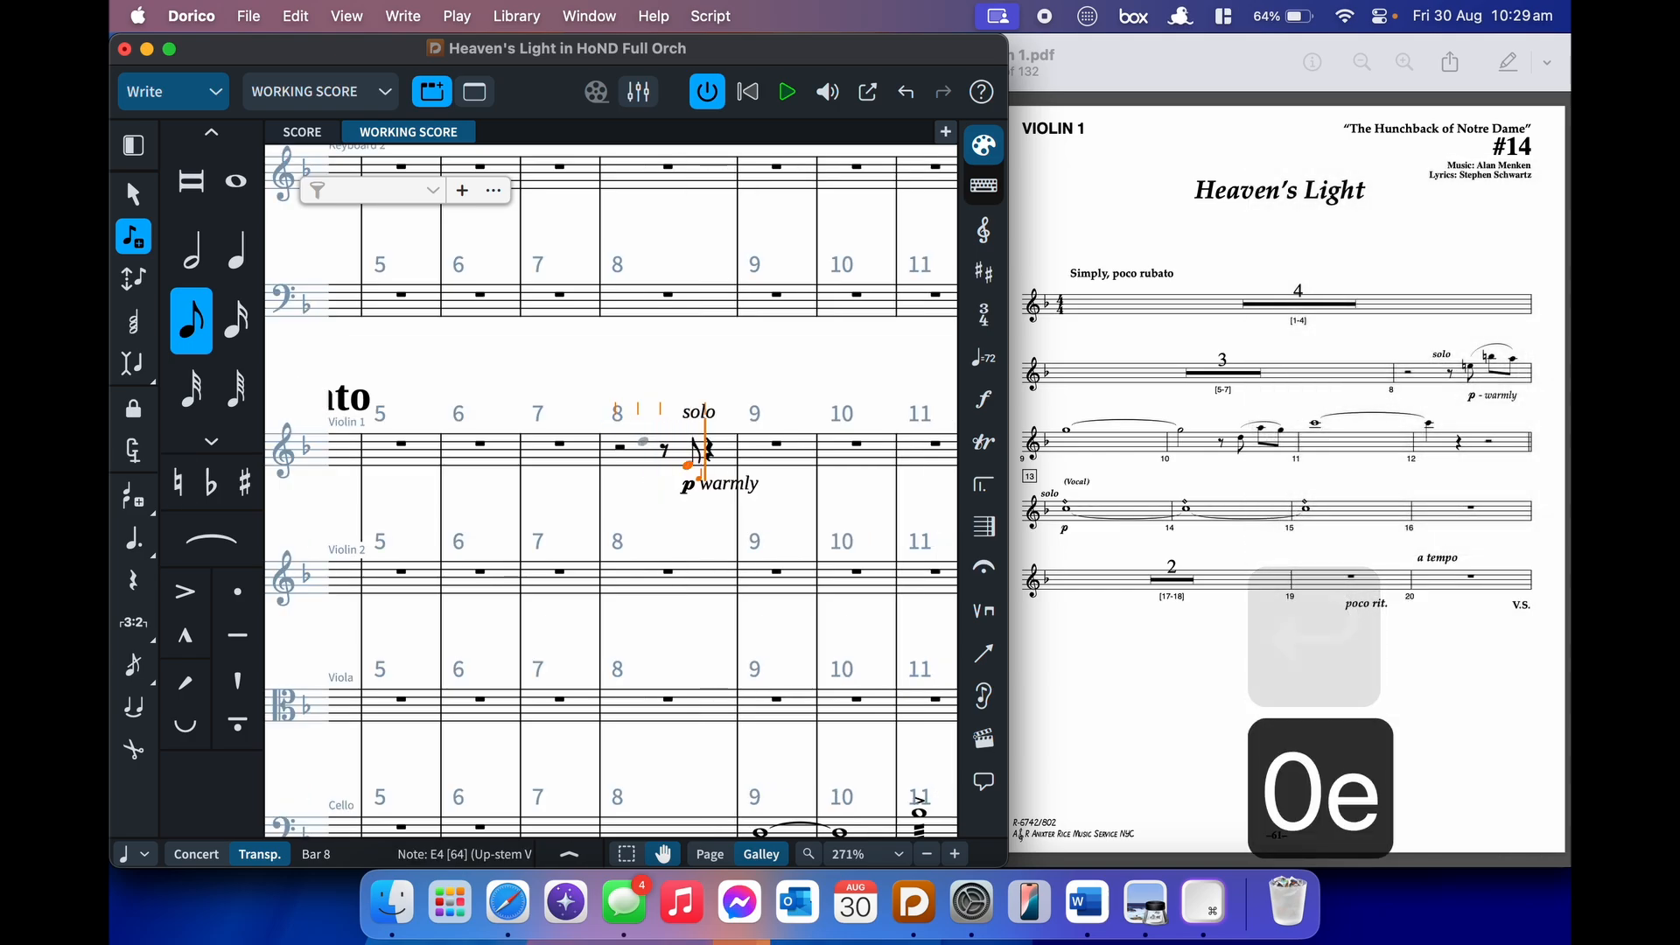
{"action": "key", "text": "s"}
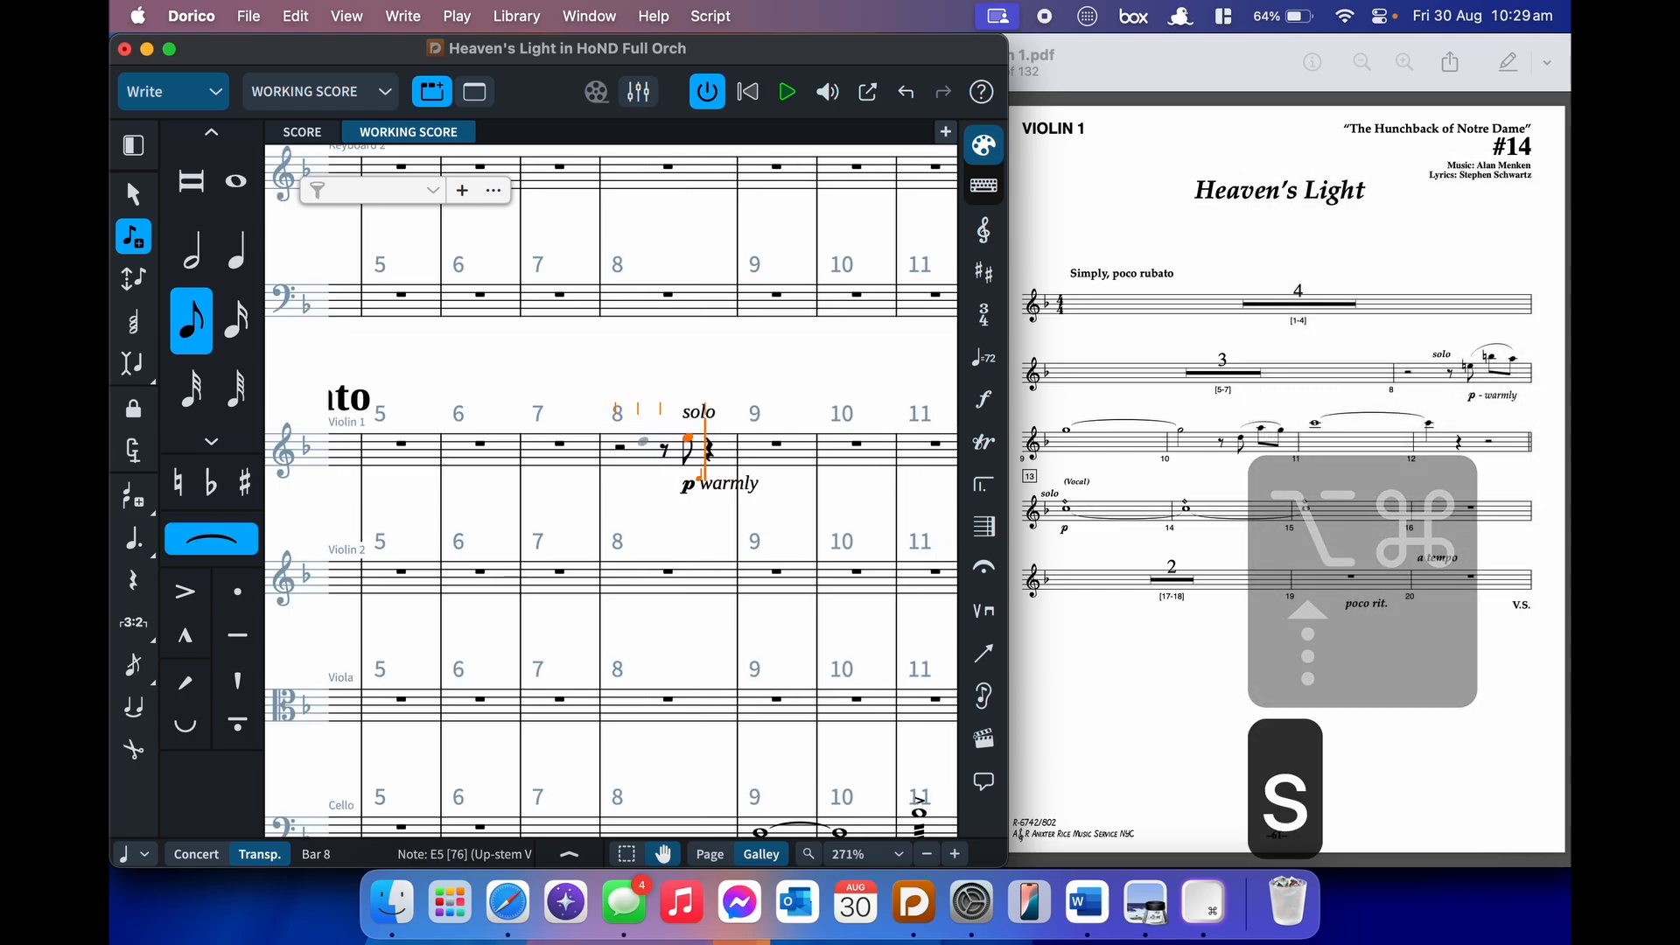
{"action": "key", "text": "0"}
{"action": "key", "text": "b"}
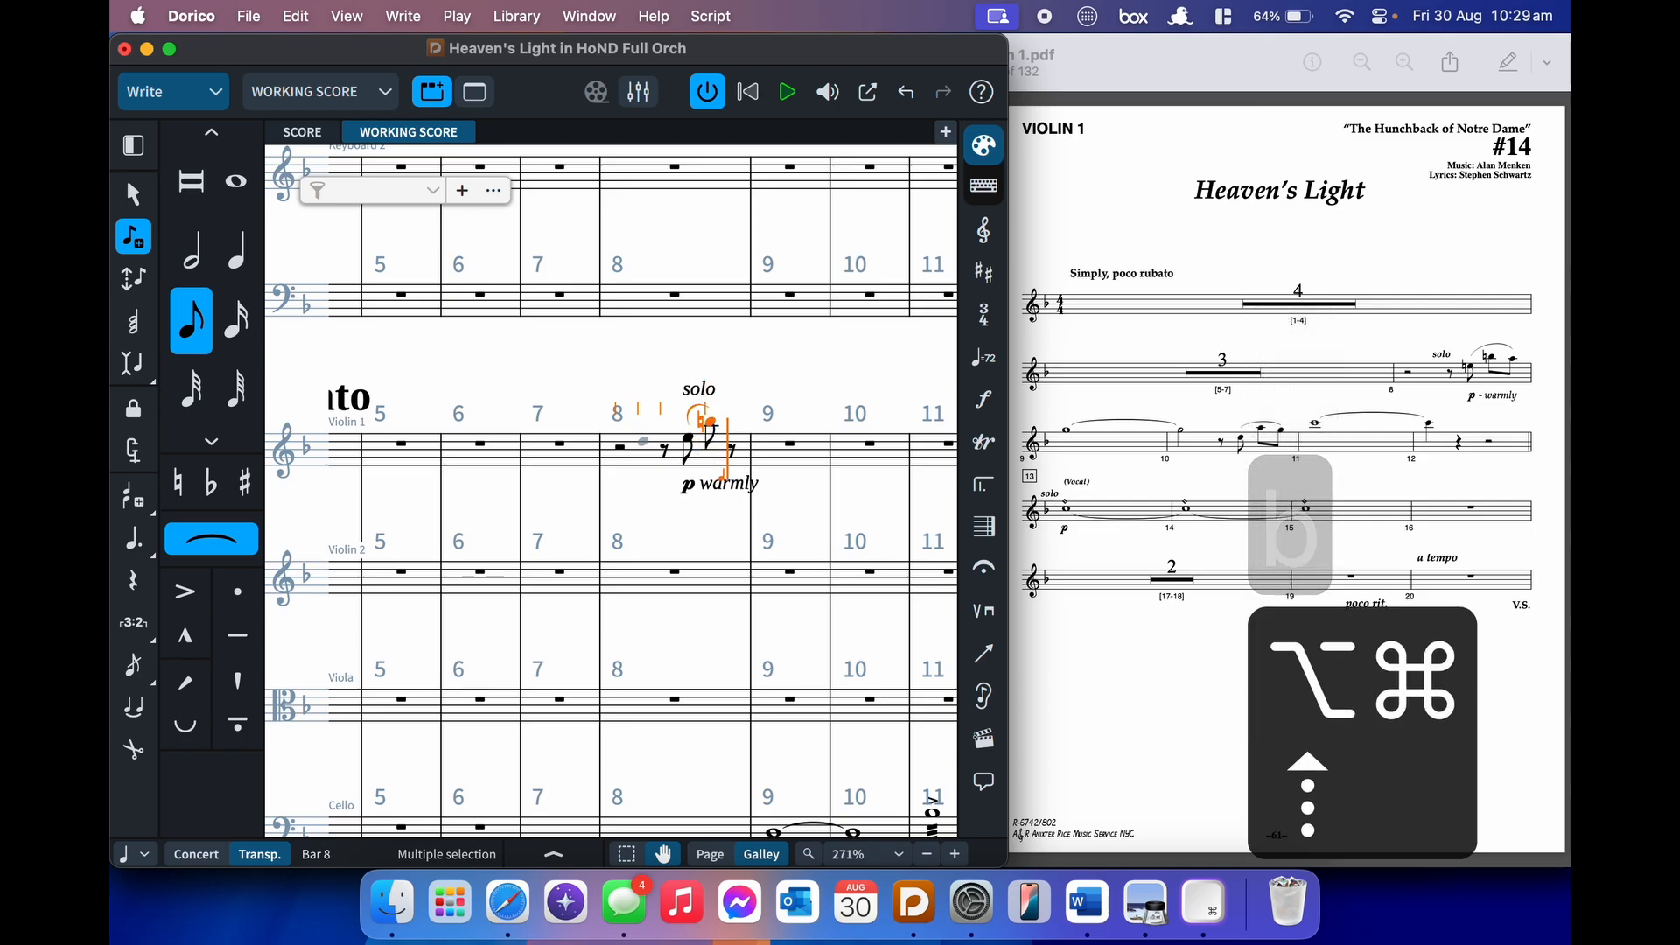
{"action": "key", "text": "a"}
{"action": "key", "text": "shift+s"}
{"action": "key", "text": "8"}
{"action": "key", "text": "8"}
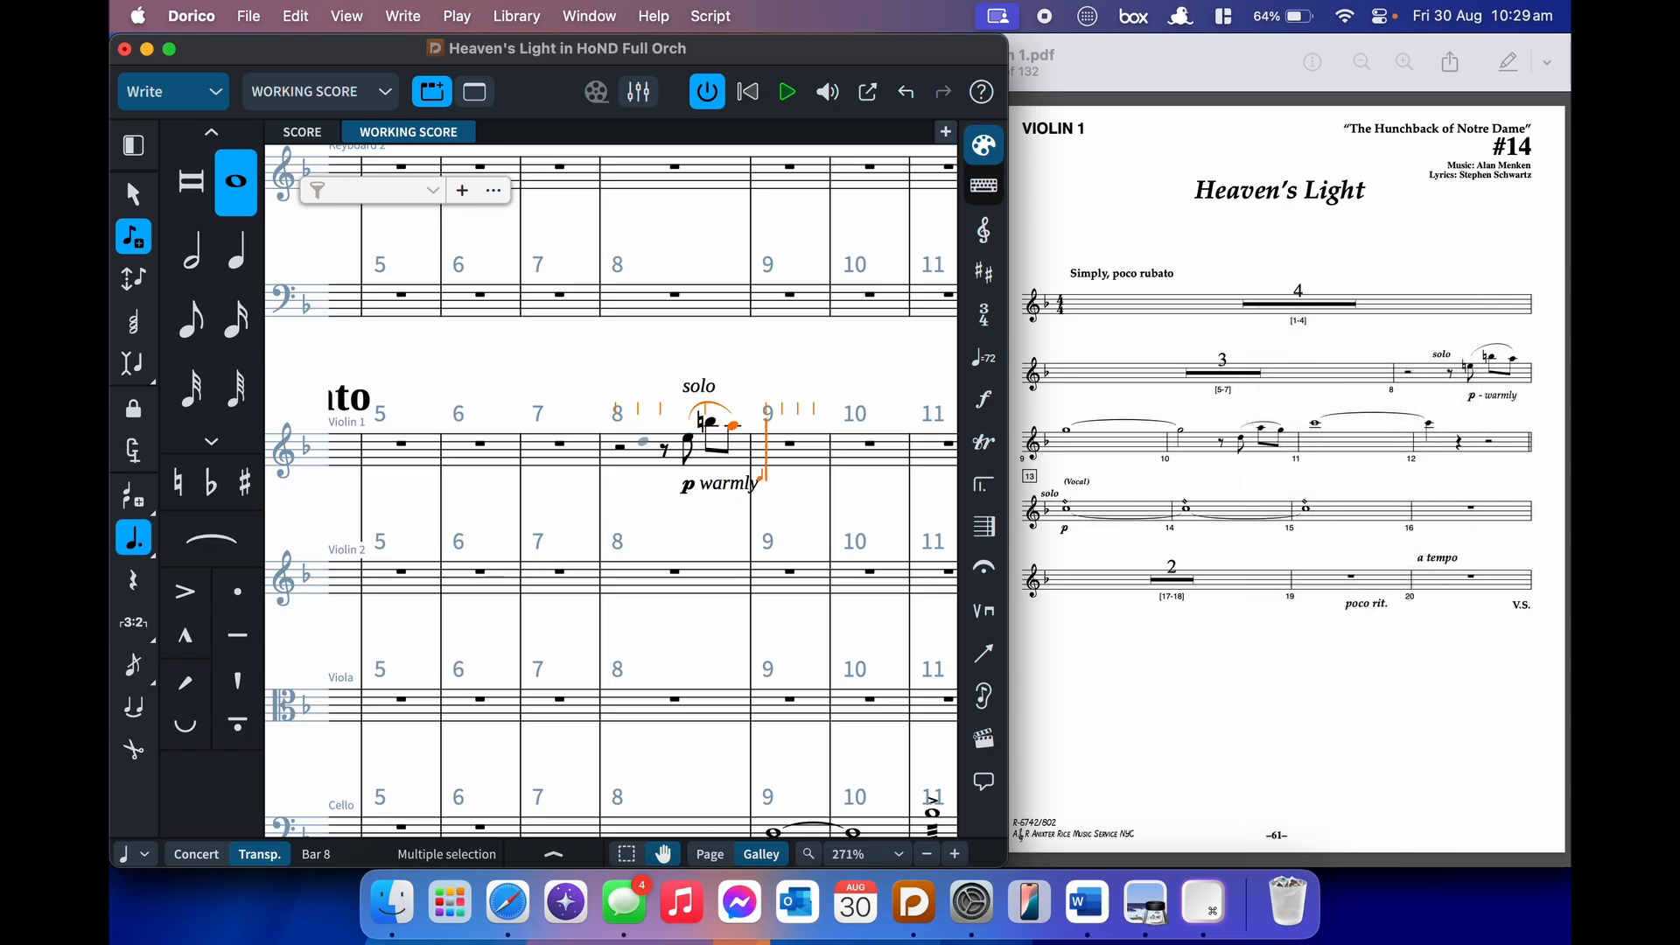
{"action": "key", "text": "g"}
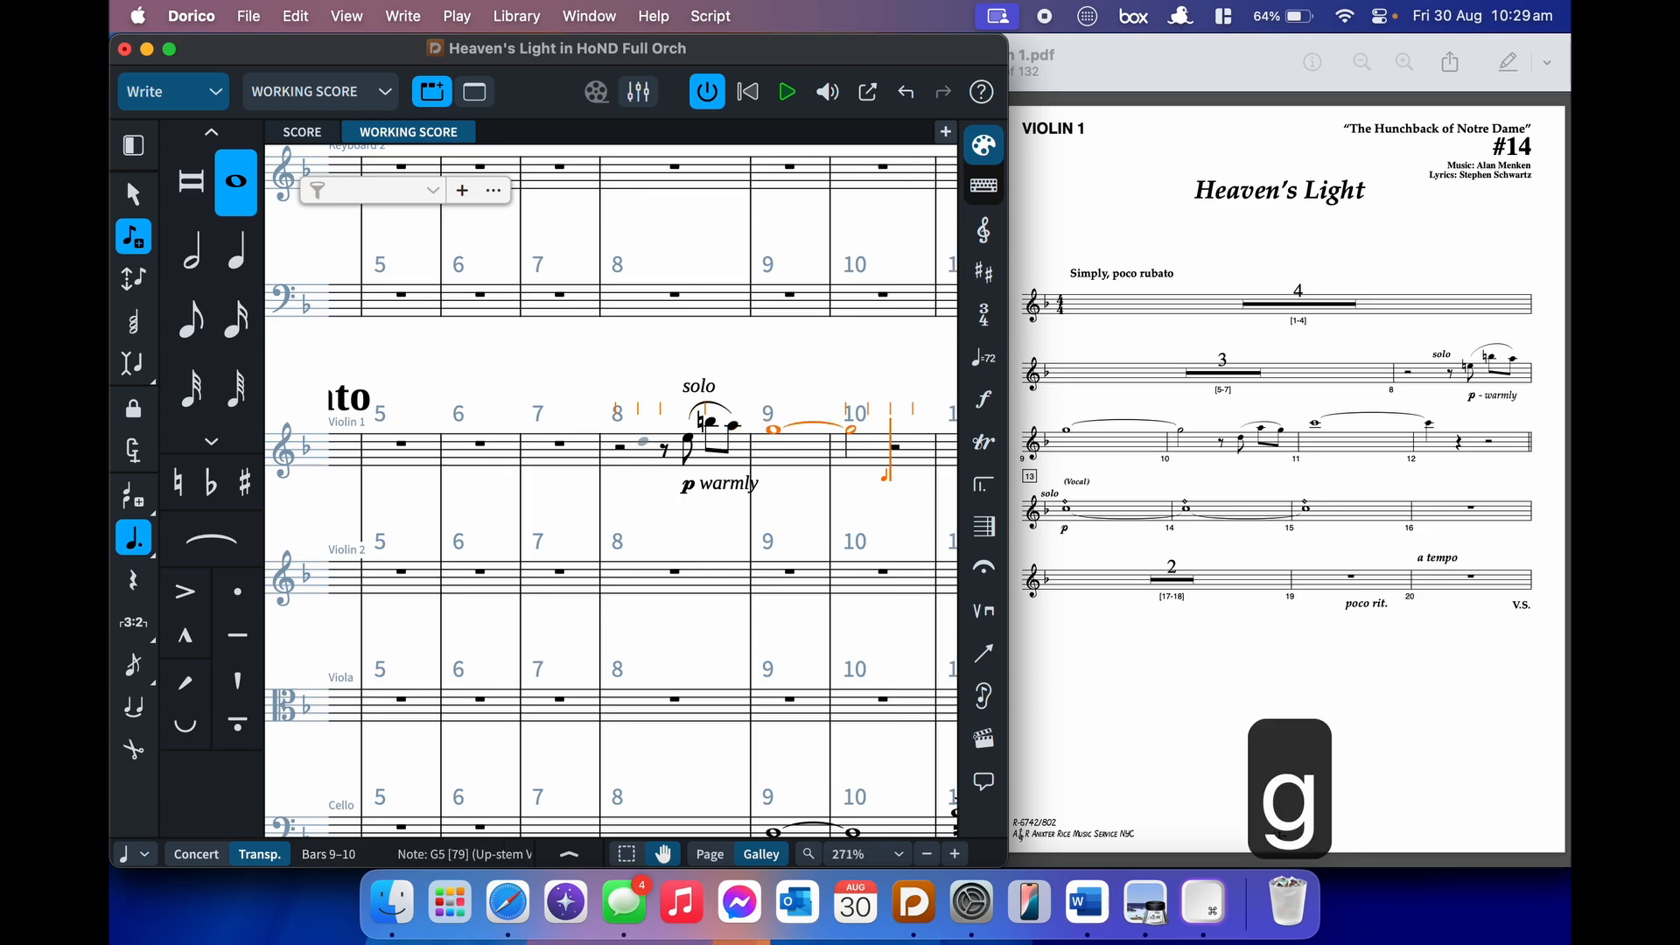
- Enter slurred eighths A–G in bar 10, then a whole-note C6 tied into bar 12
{"action": "key", "text": "5"}
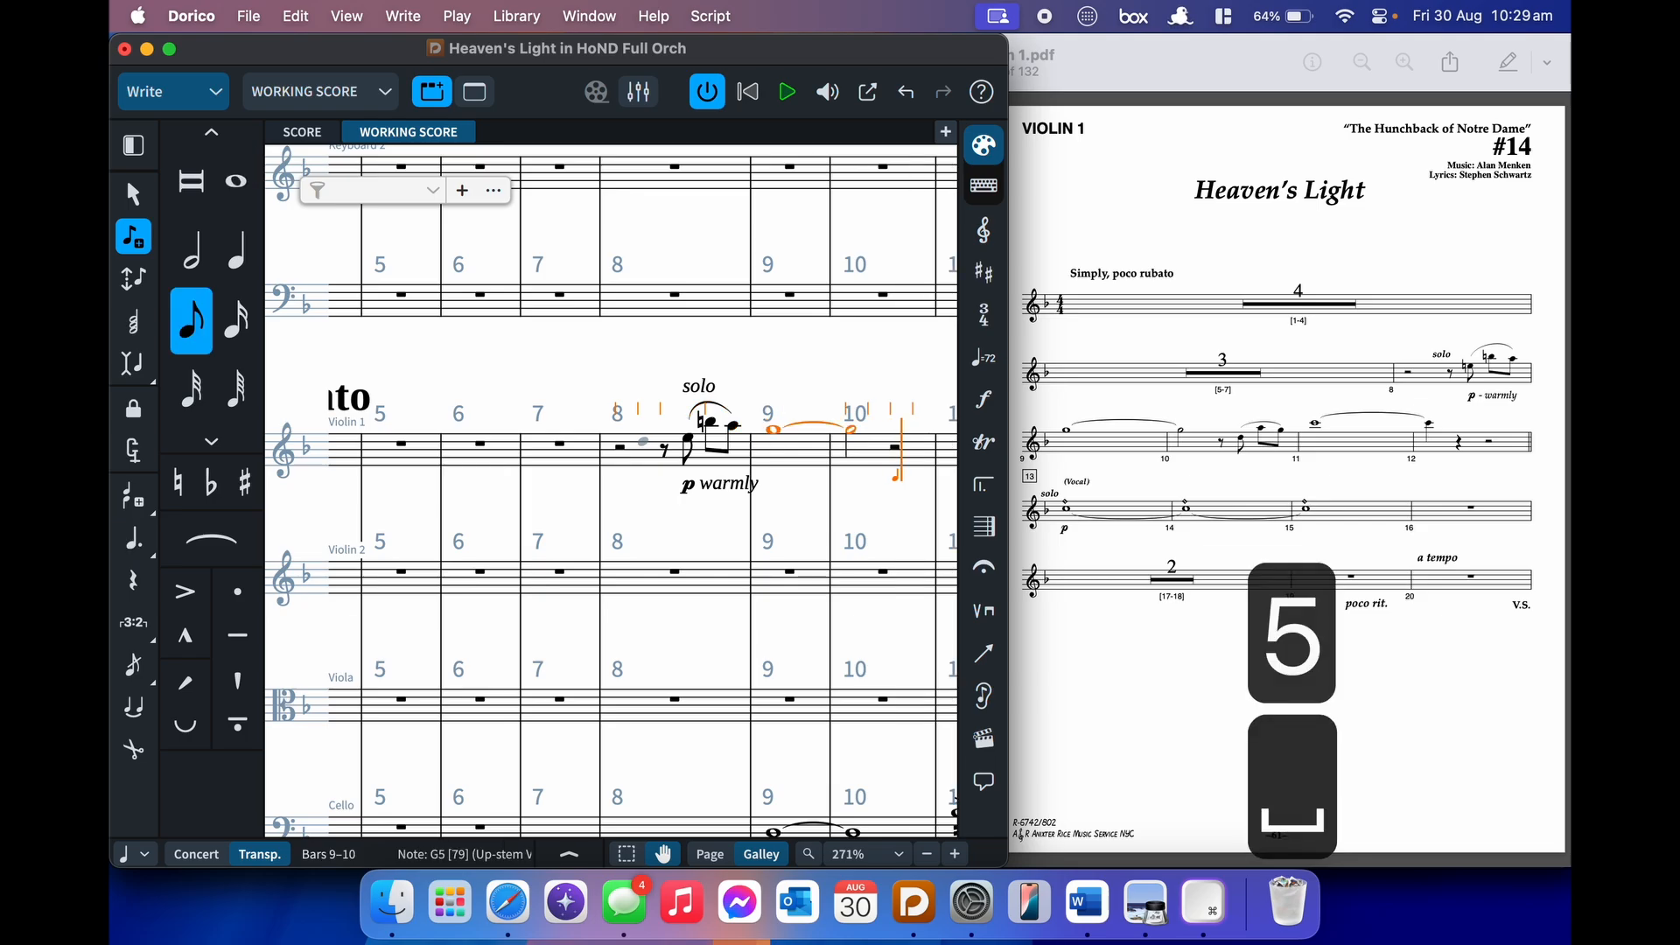
{"action": "key", "text": "ctrl+d"}
{"action": "key", "text": "s"}
{"action": "key", "text": "alt+shift+a"}
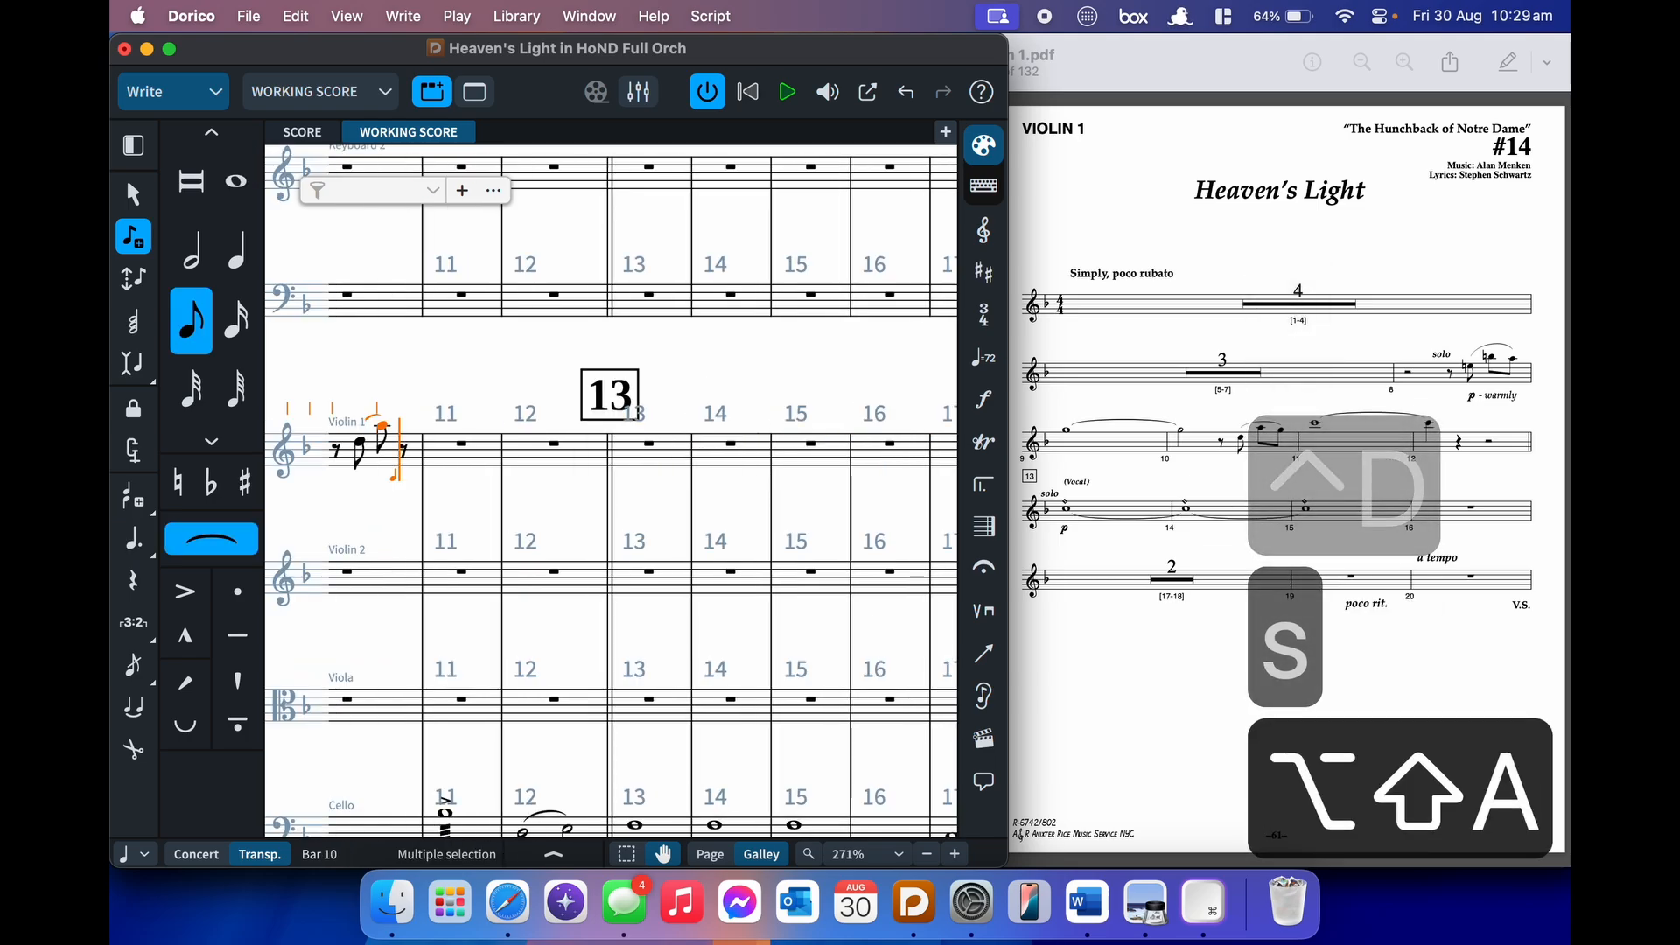
{"action": "key", "text": "g"}
{"action": "key", "text": "shift+s"}
{"action": "key", "text": "8"}
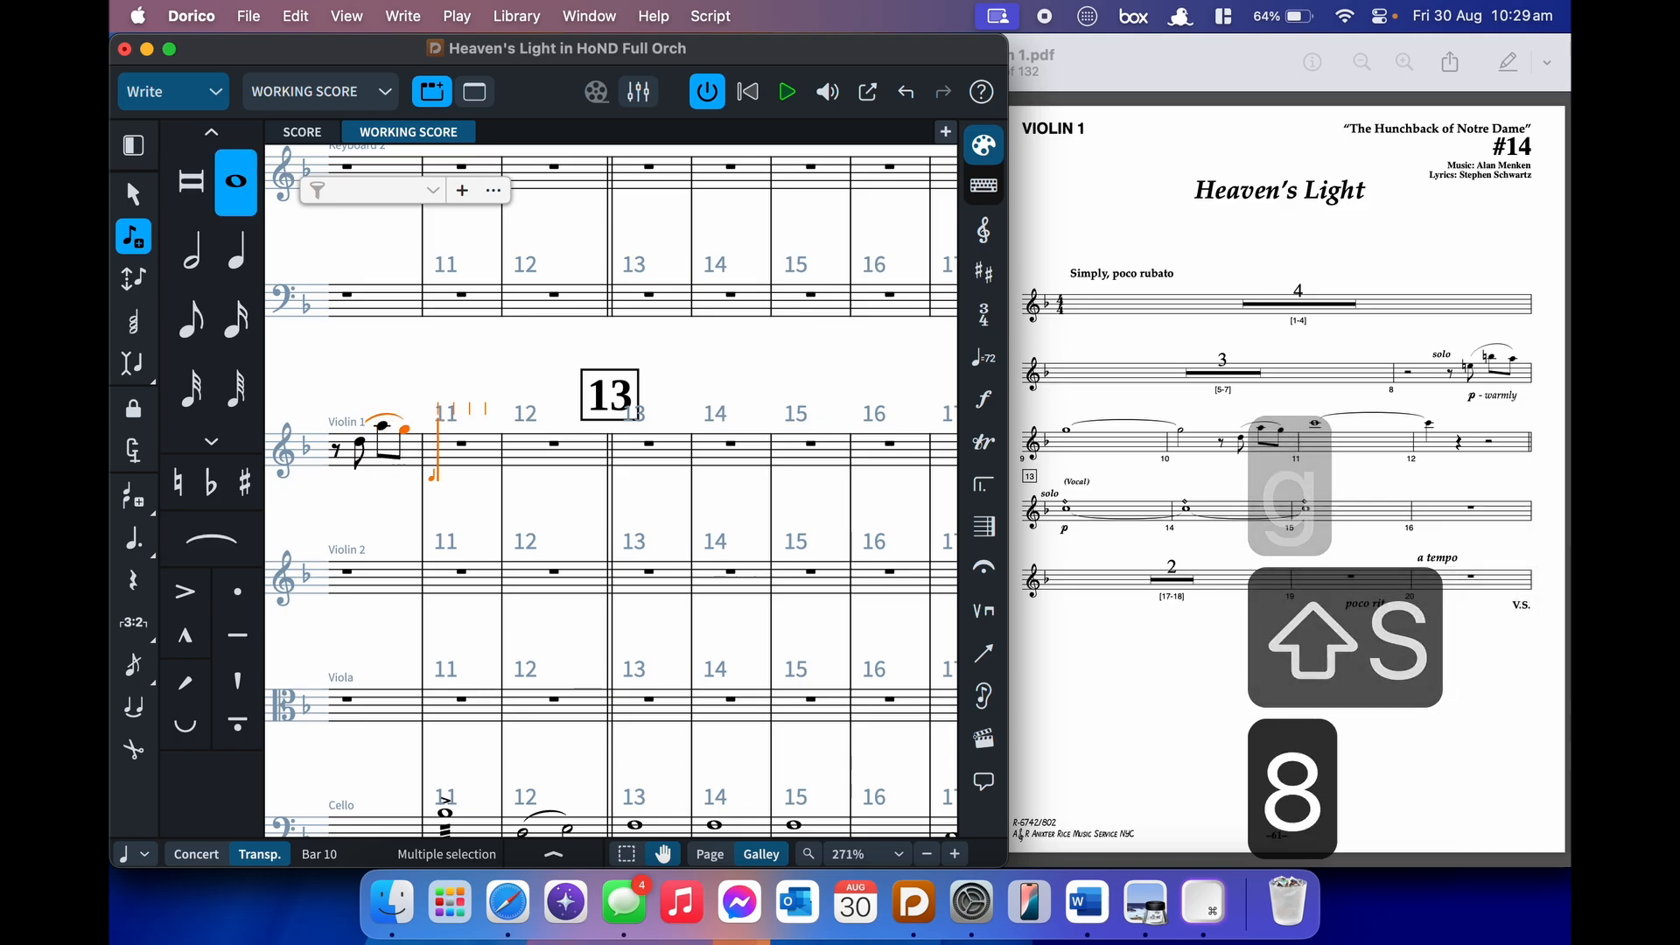
{"action": "key", "text": "c"}
{"action": "key", "text": "t"}
{"action": "key", "text": "6"}
{"action": "key", "text": "c"}
{"action": "key", "text": "shift+s"}
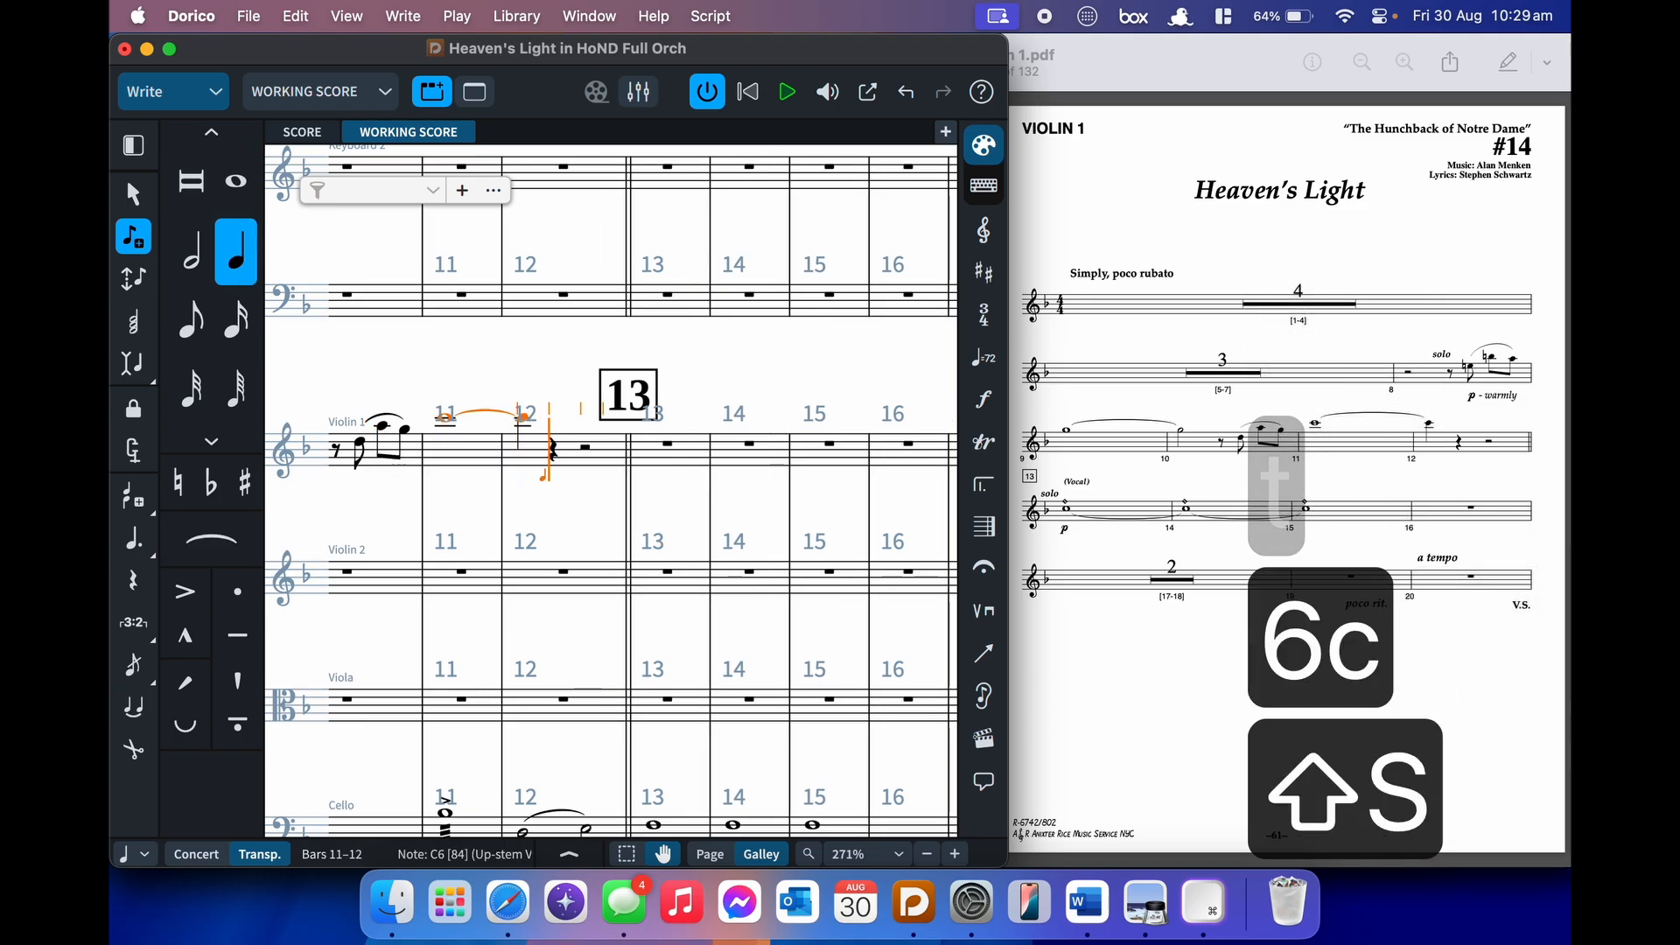
- Add p at bar 13 and enter a long tied C5 across bars 13–15
{"action": "key", "text": "super+Right"}
{"action": "key", "text": "shift+d"}
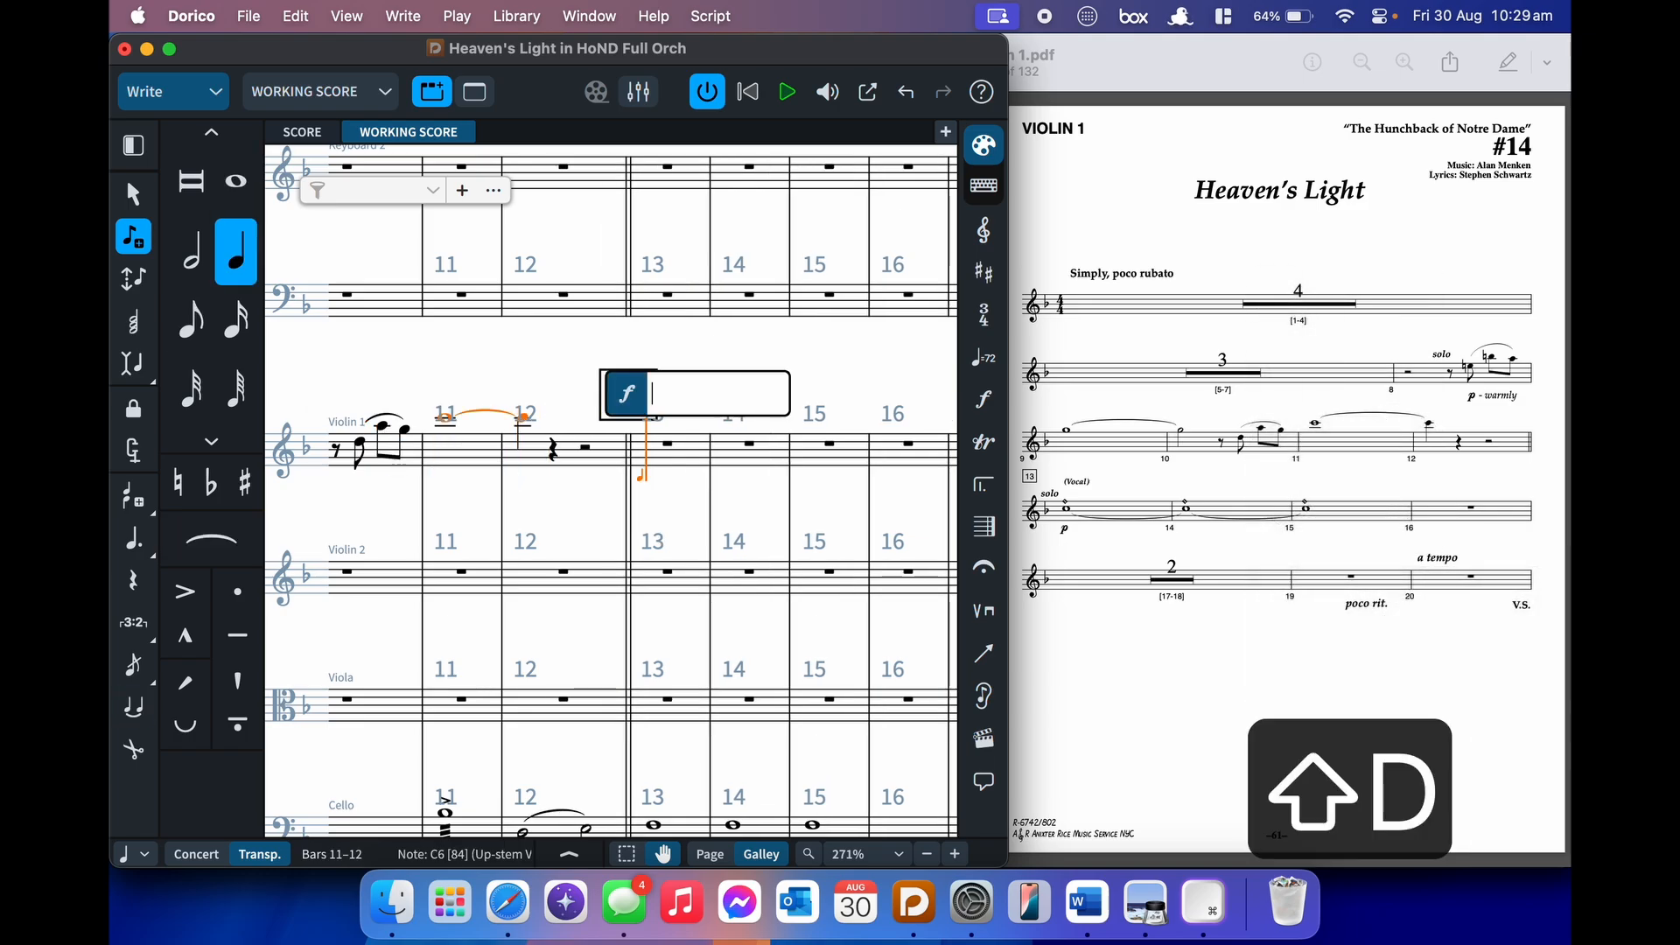
{"action": "type", "text": "p"}
{"action": "key", "text": "Return"}
{"action": "key", "text": "9"}
{"action": "key", "text": "period"}
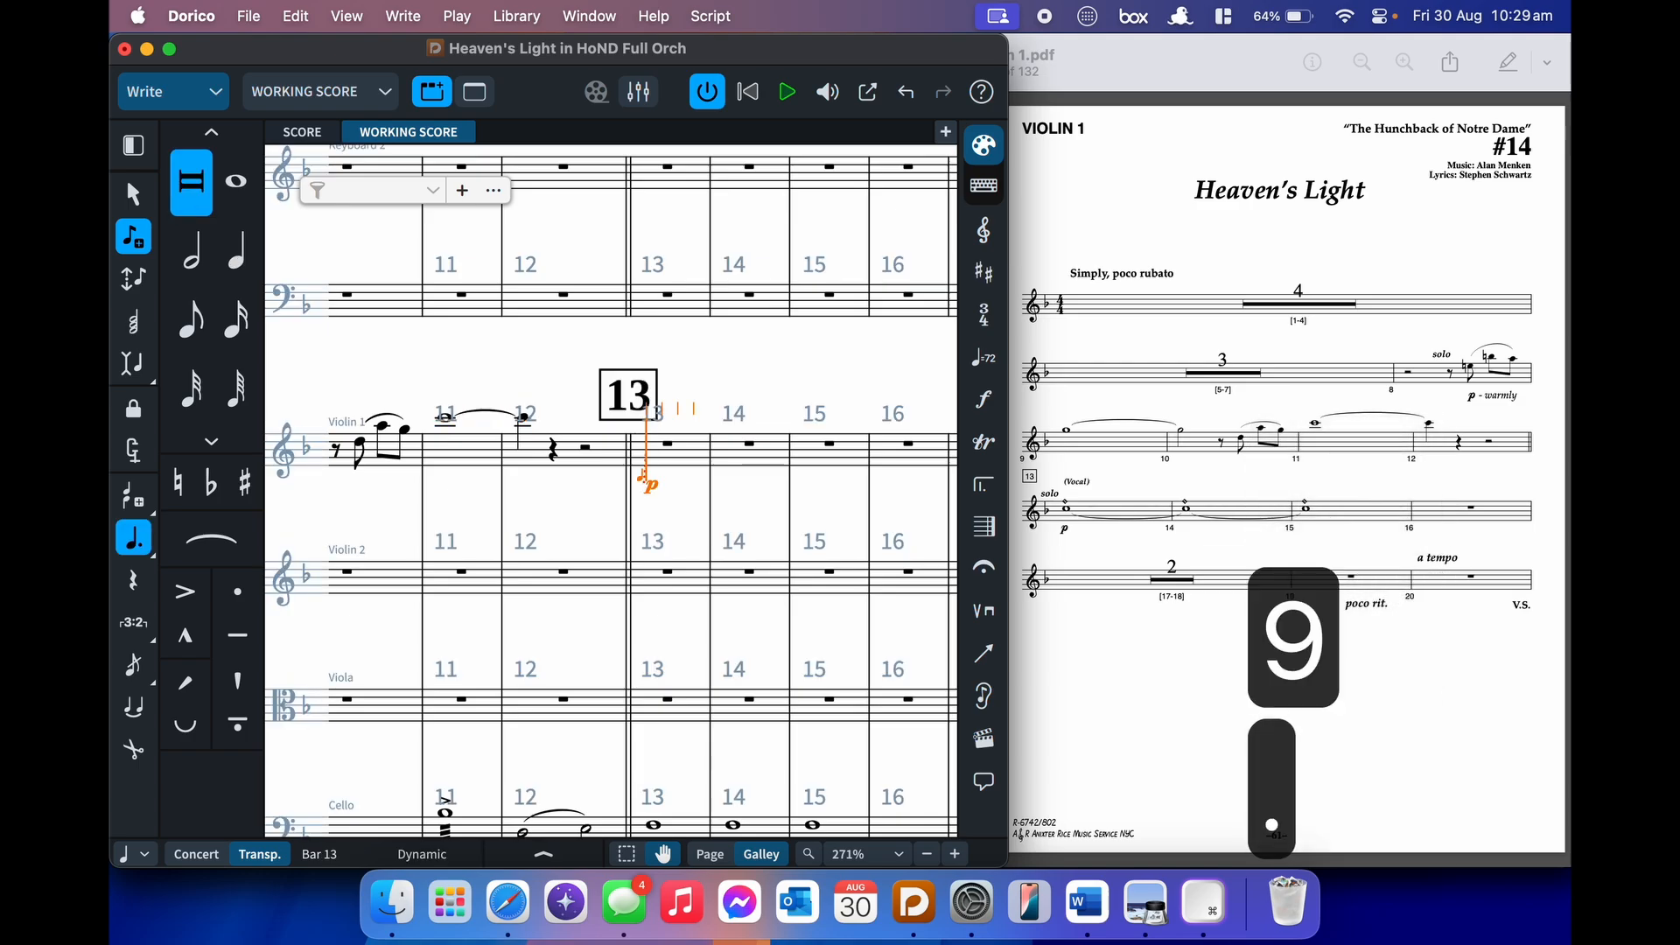
{"action": "key", "text": "ctrl+c"}
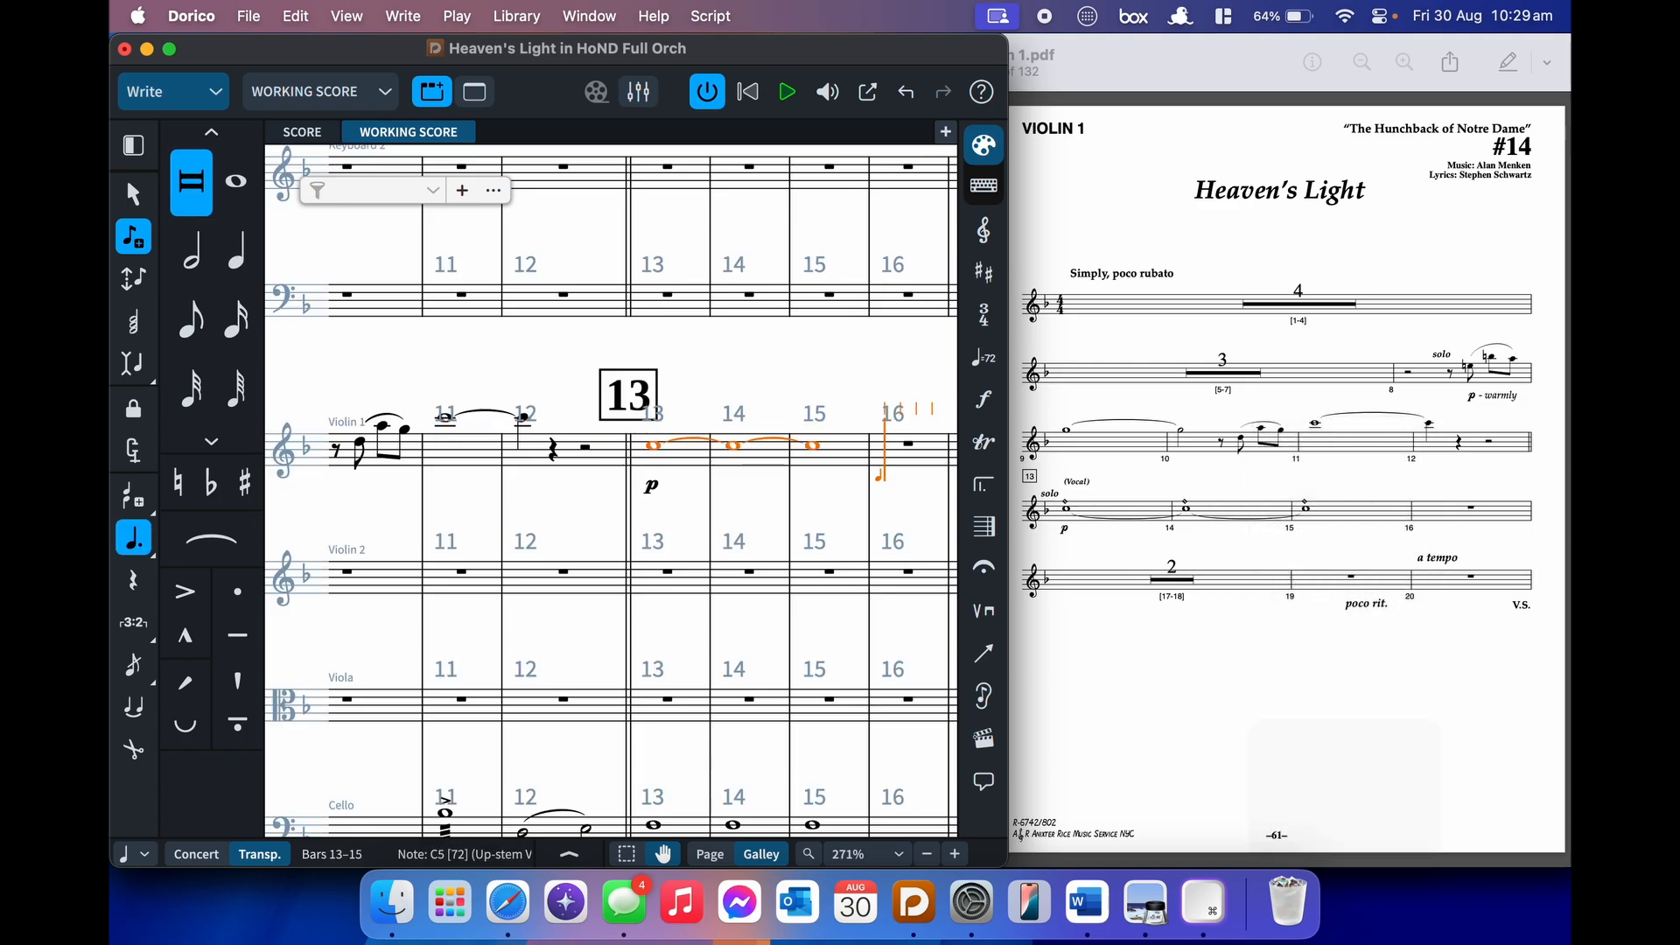
{"action": "key", "text": "super+8"}
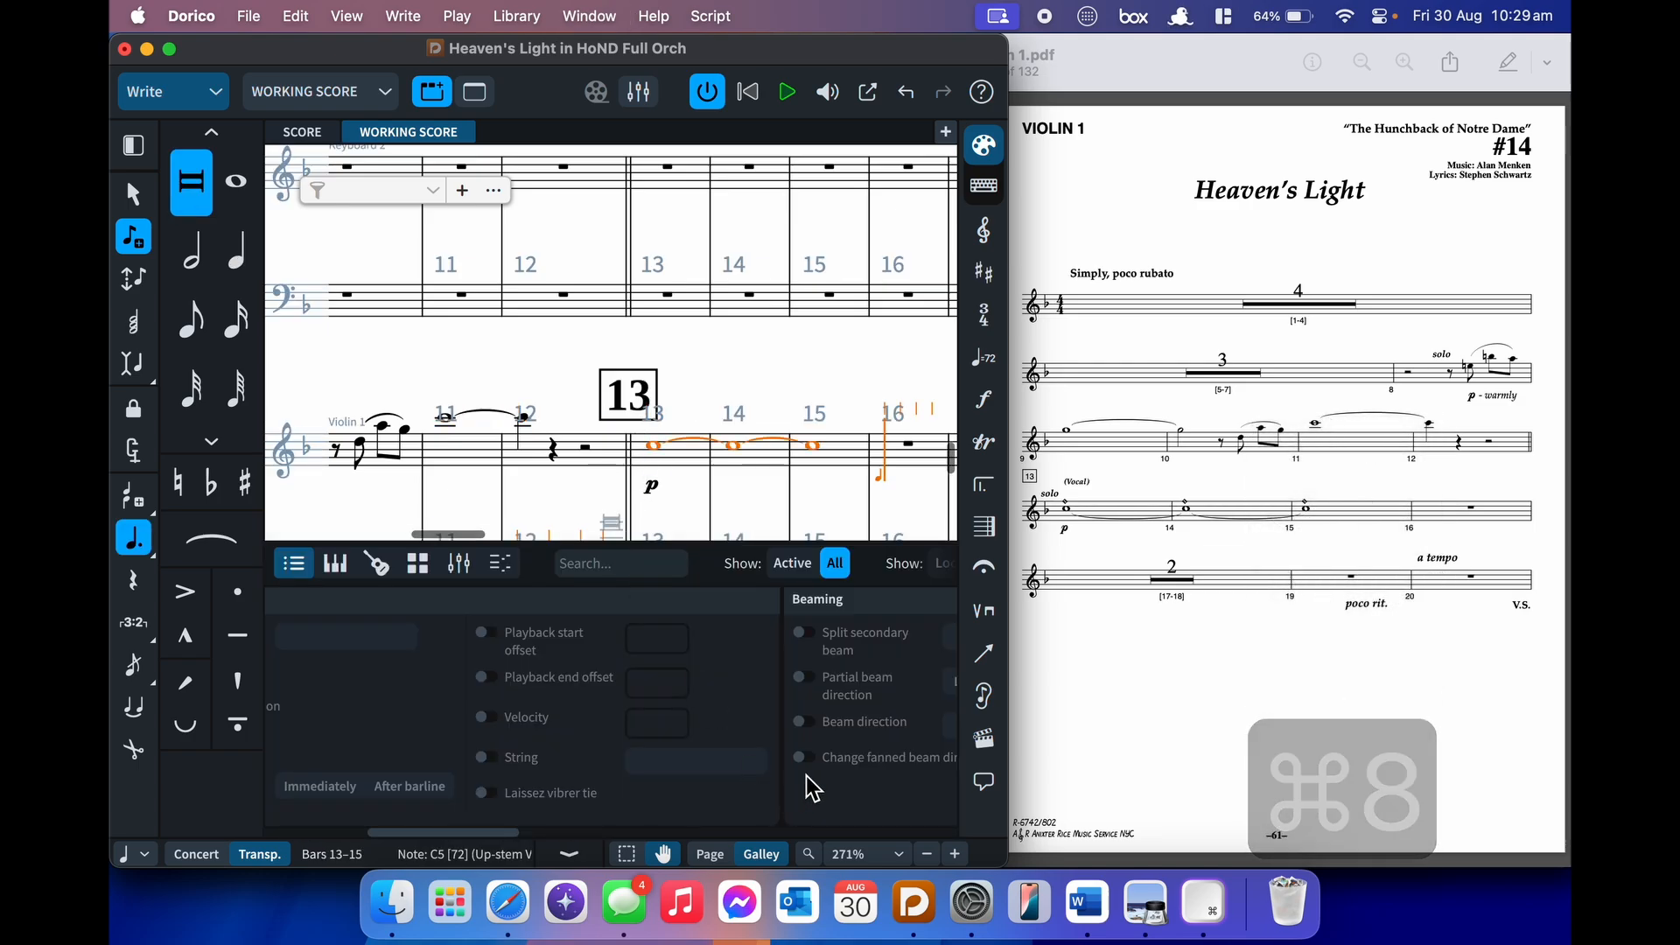
- Set the tied notes in bars 13–15 to Artificial harmonics
{"action": "scroll", "coordinate": [814, 787], "scroll_direction": "right", "scroll_amount": 10}
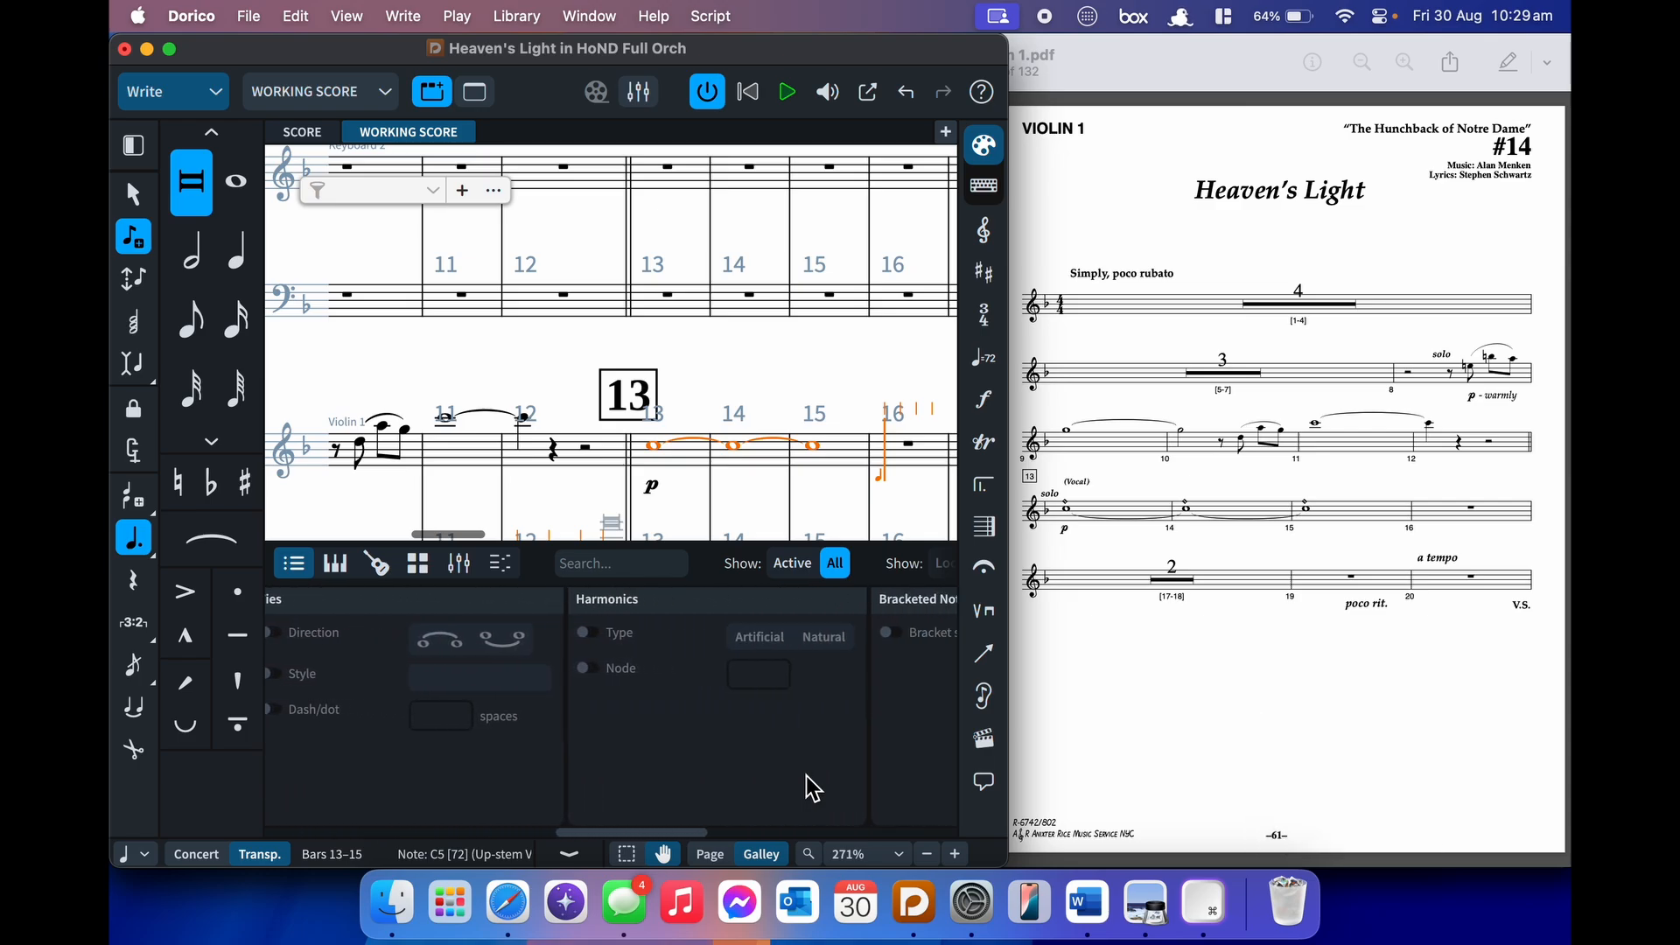
{"action": "left_click", "coordinate": [585, 635]}
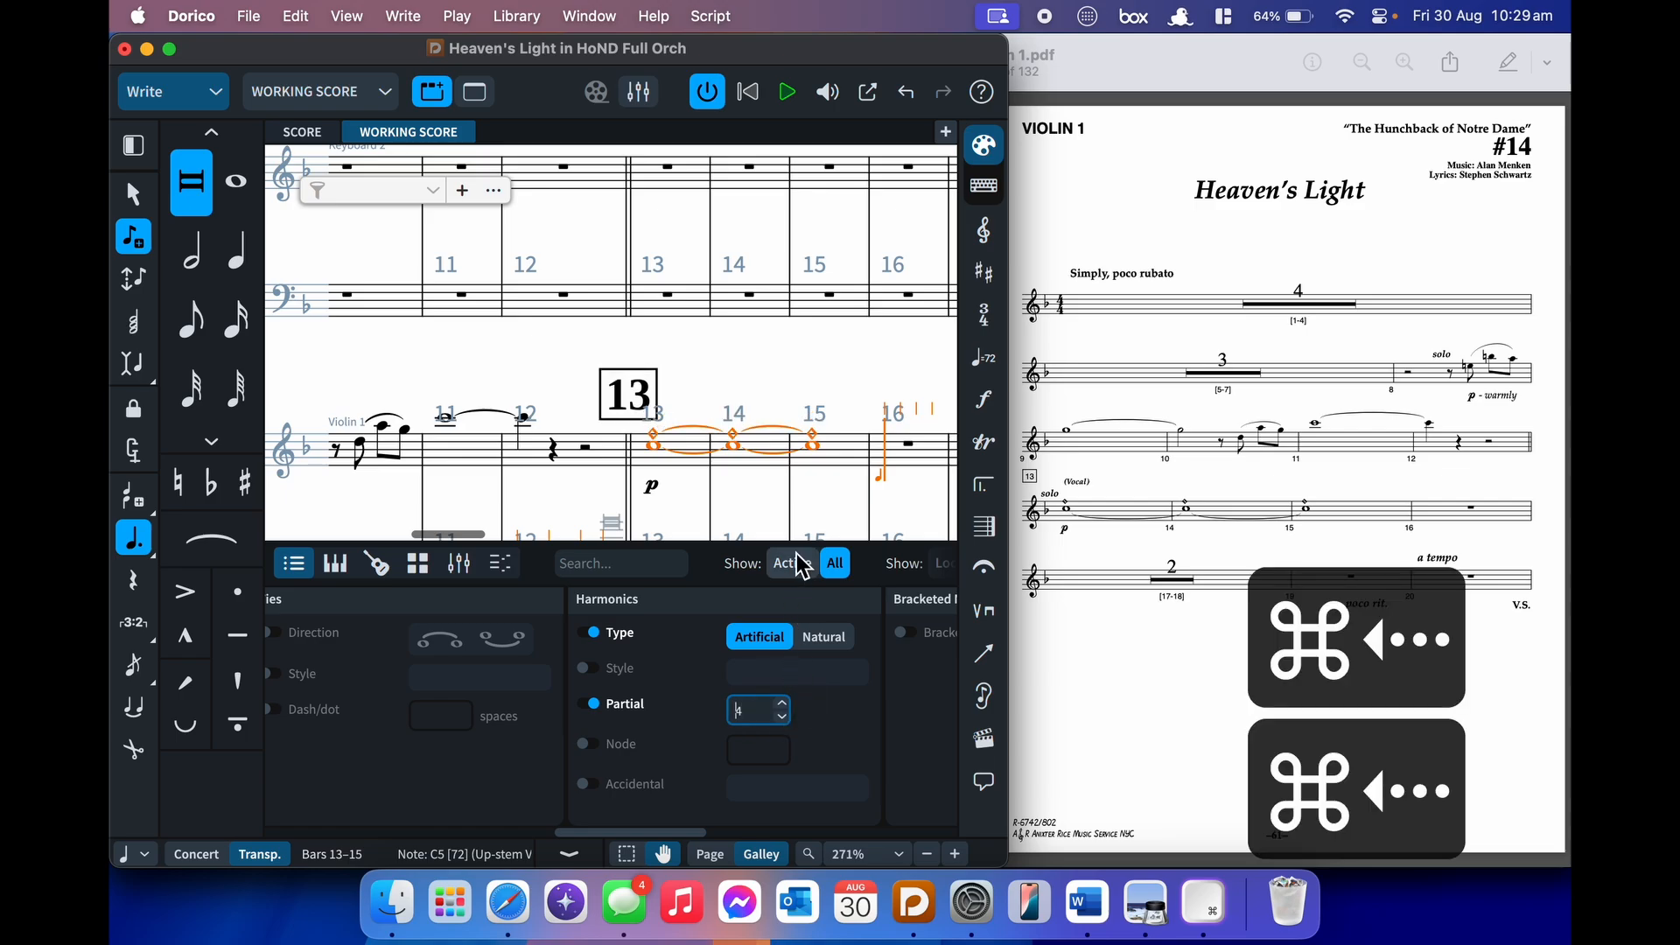
{"action": "key", "text": "super+8"}
- Add italic 'solo' text at bar 13
{"action": "key", "text": "super+Left"}
{"action": "key", "text": "super+Left"}
{"action": "key", "text": "super+Left"}
{"action": "key", "text": "shift+x"}
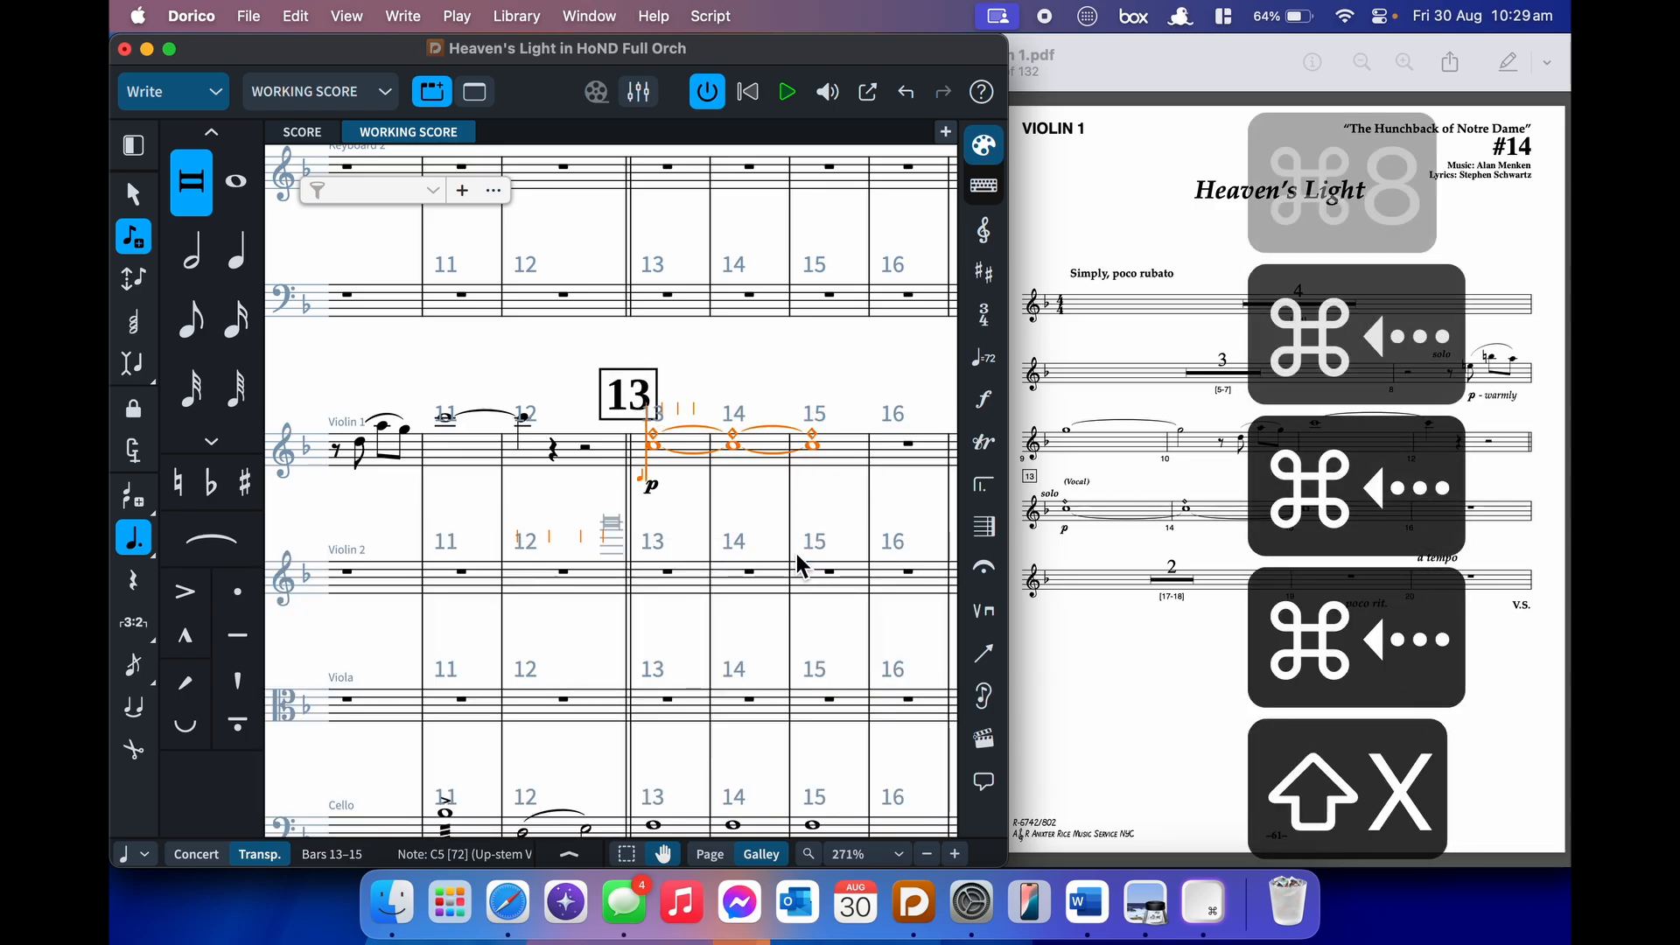
{"action": "key", "text": "super+i"}
{"action": "type", "text": "solo"}
{"action": "key", "text": "Return"}
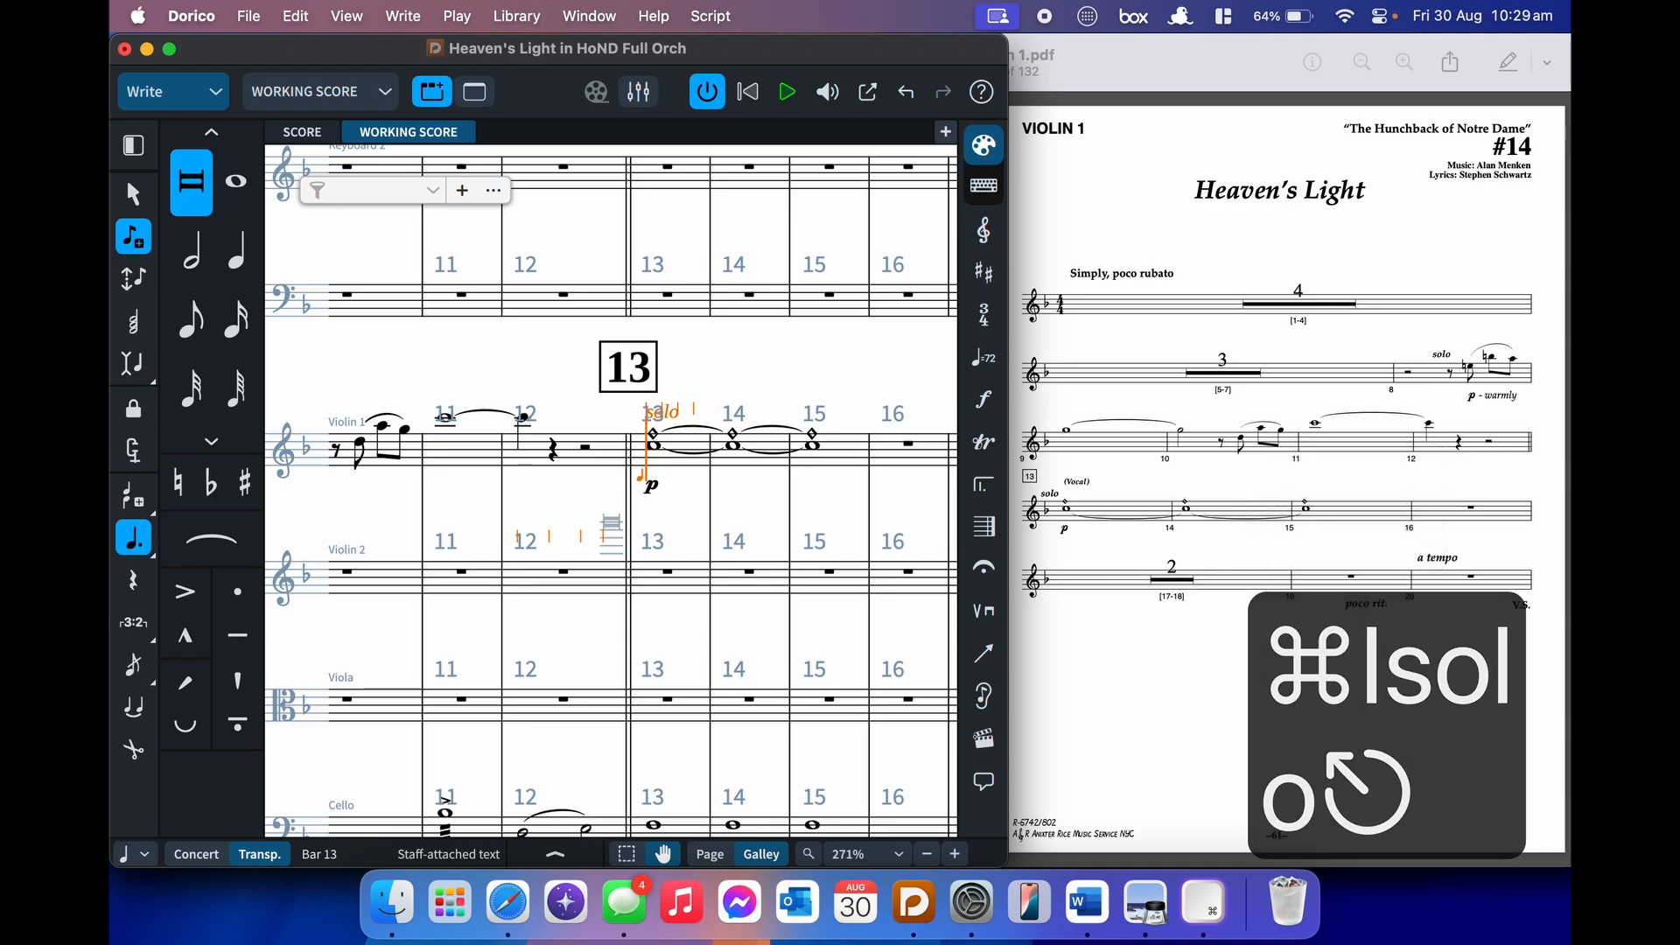
{"action": "key", "text": "super+Right"}
{"action": "key", "text": "super+Right"}
{"action": "key", "text": "super+Right"}
{"action": "key", "text": "super+Right"}
{"action": "key", "text": "super+Right"}
{"action": "key", "text": "super+Right"}
{"action": "key", "text": "super+Right"}
{"action": "key", "text": "super+Right"}
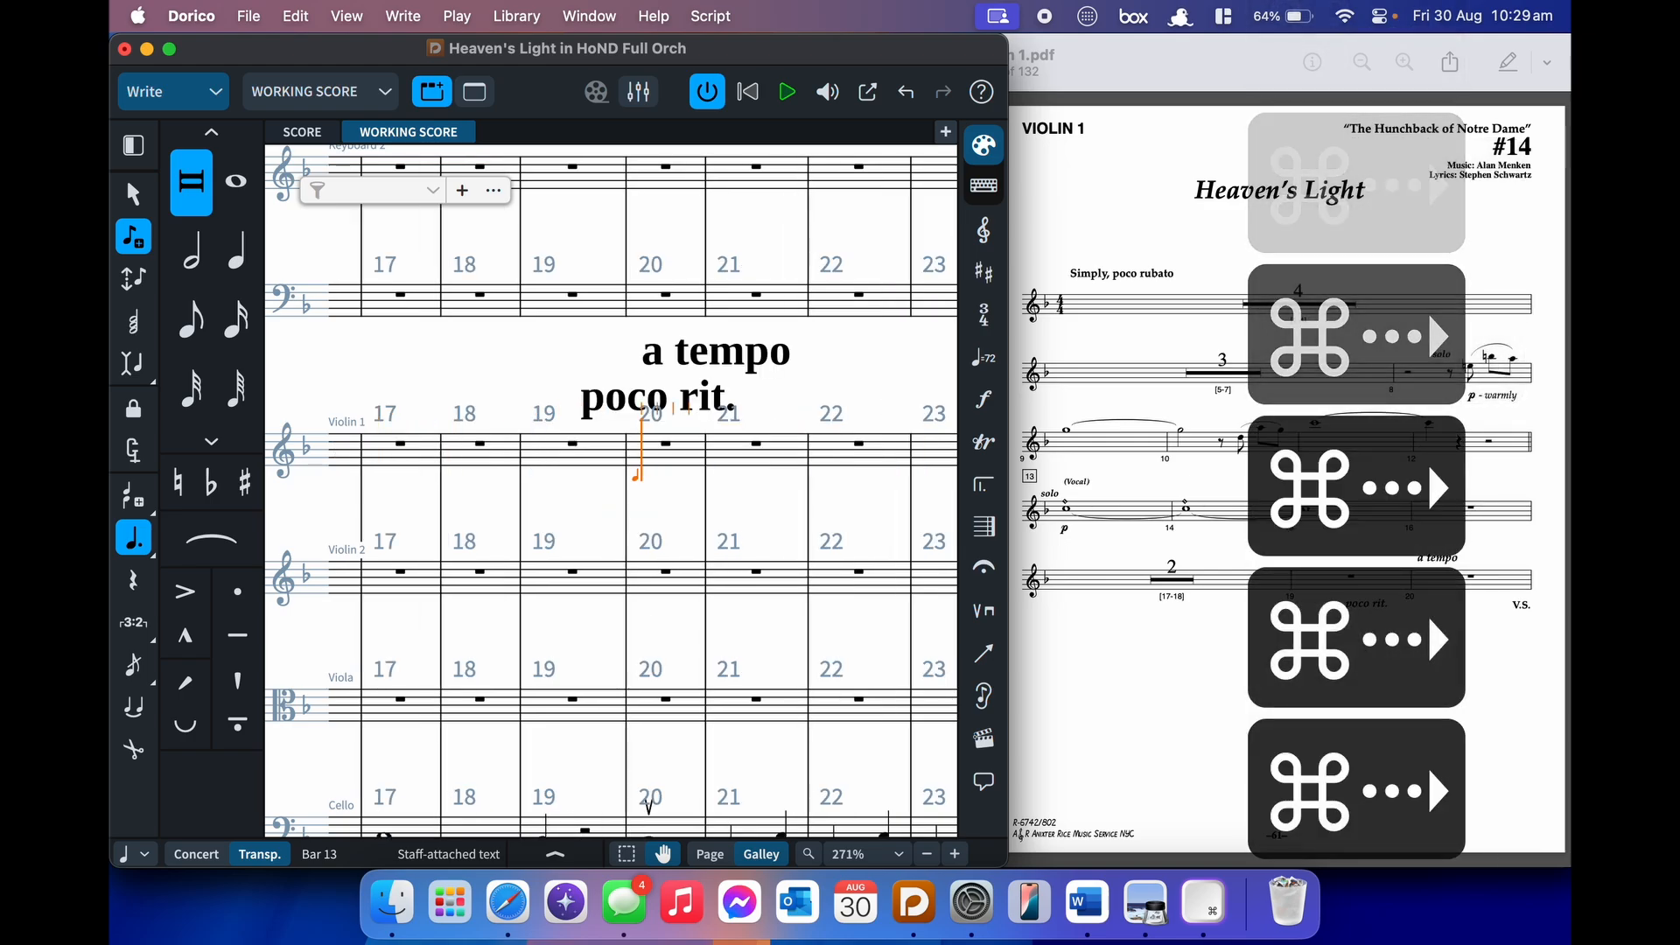
- Leave a quarter rest in bar 21 and add an 'mp lightly' dynamic
{"action": "key", "text": "super+Tab"}
{"action": "key", "text": "Right"}
{"action": "key", "text": "super+Tab"}
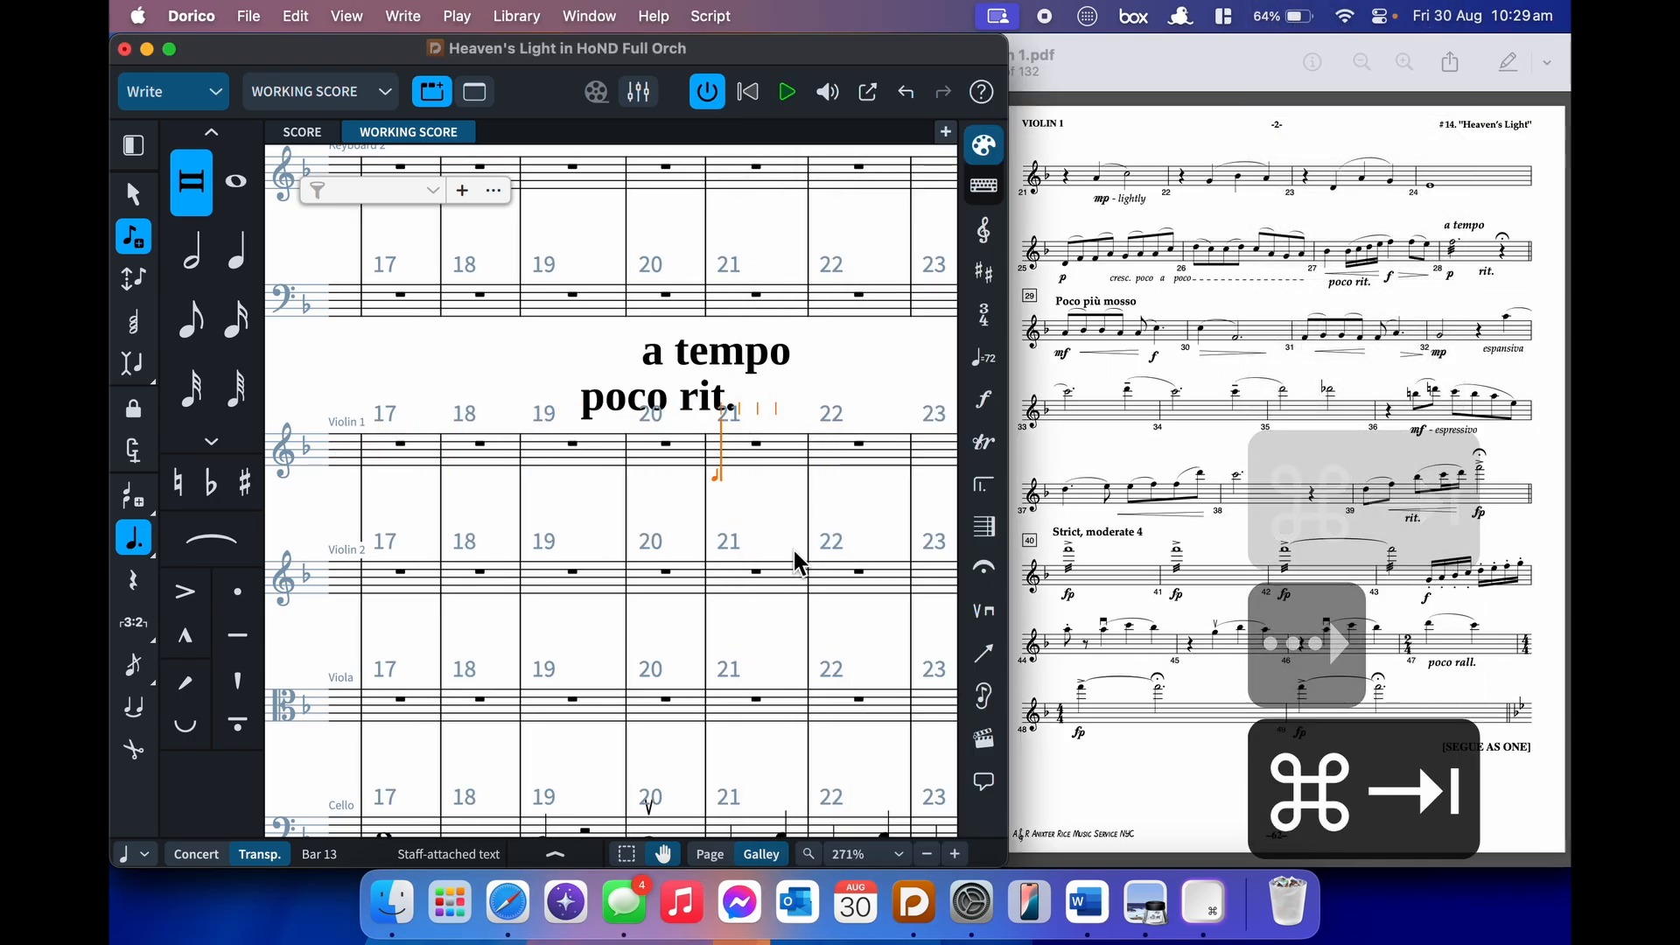
{"action": "key", "text": "6"}
{"action": "key", "text": "space"}
{"action": "key", "text": "shift+d"}
{"action": "type", "text": "m"}
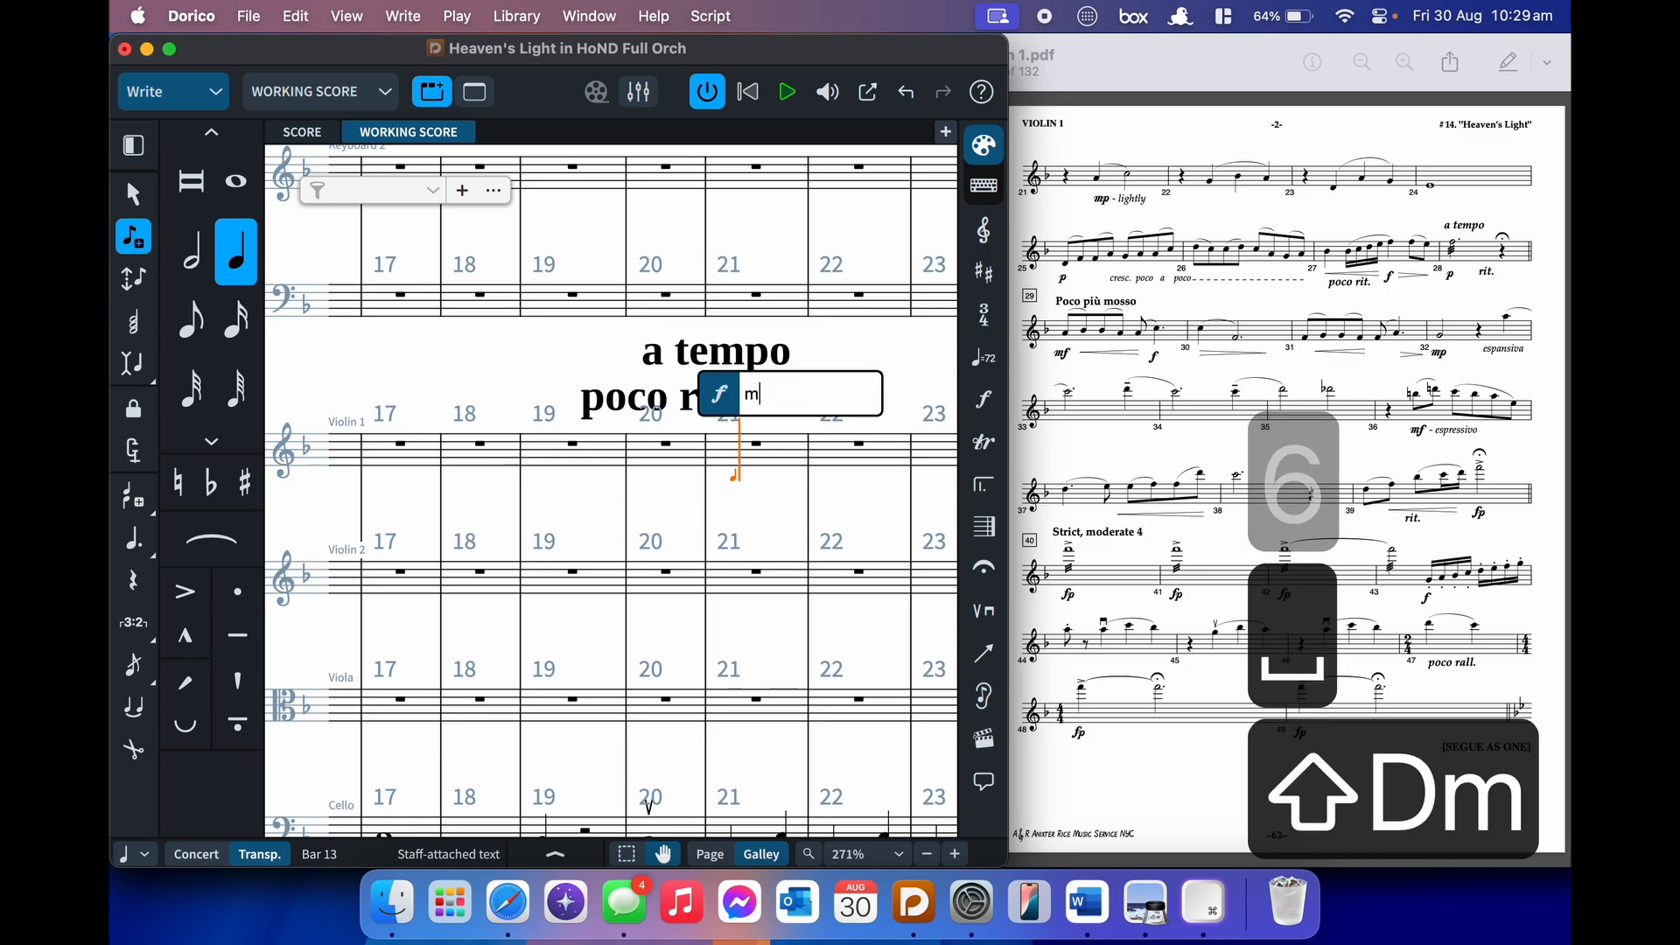
{"action": "type", "text": "p lightly"}
{"action": "key", "text": "Return"}
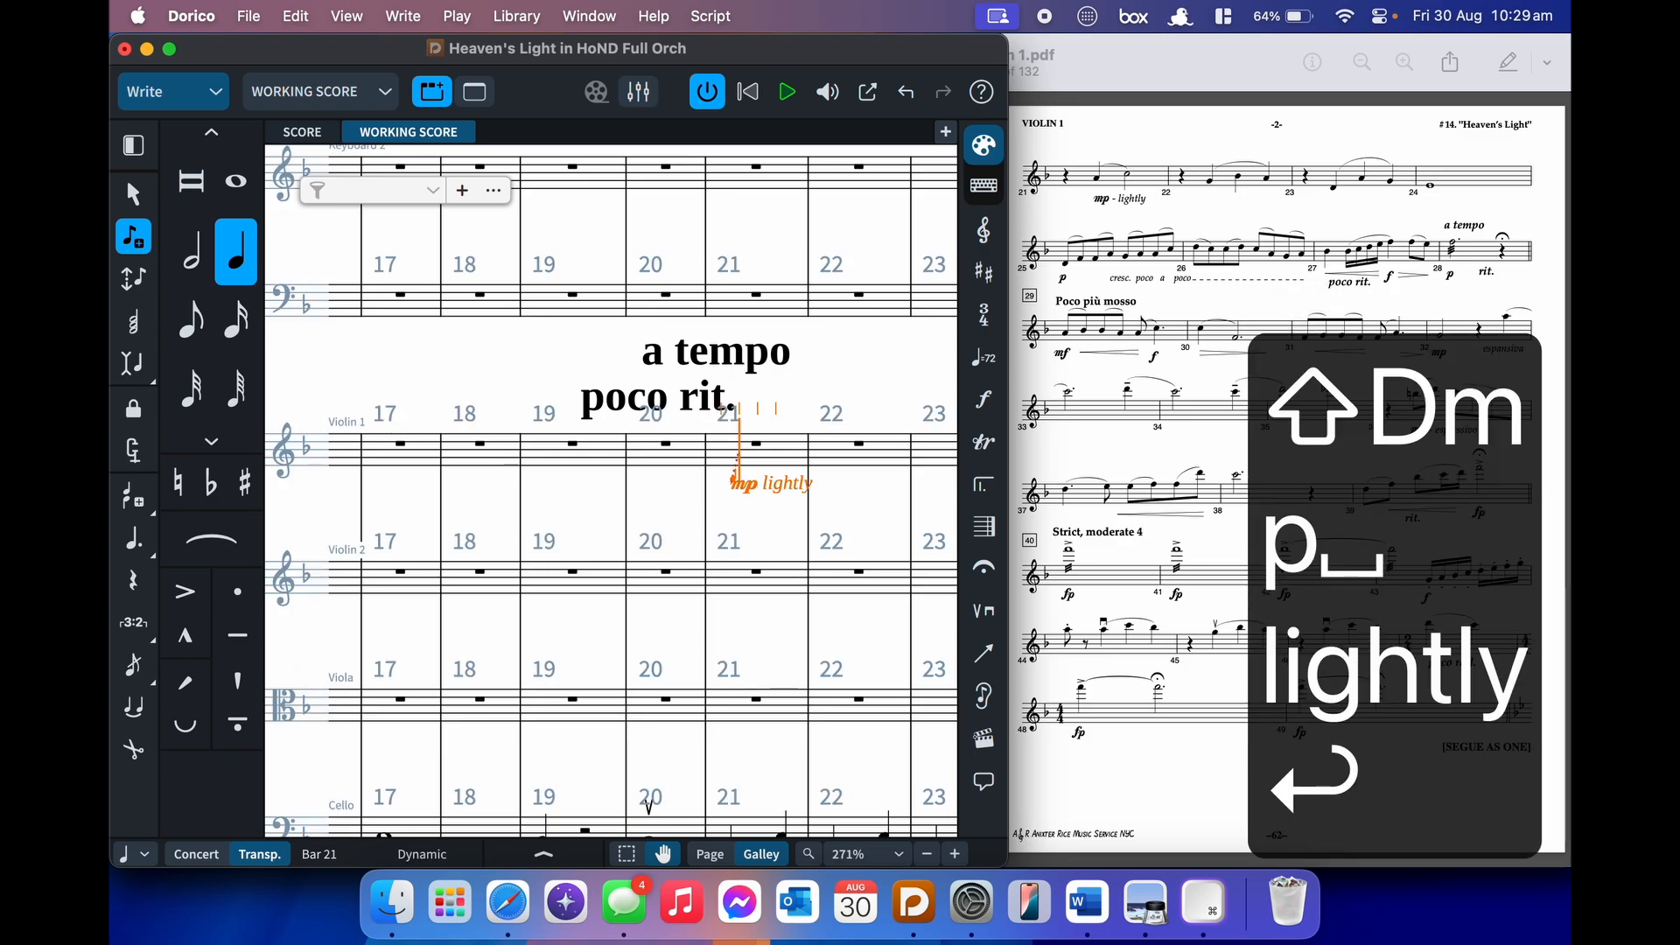
- Enter A slurred to a half-note C in bar 21, then slurred B–A in bar 22
{"action": "key", "text": "a"}
{"action": "key", "text": "s"}
{"action": "key", "text": "7"}
{"action": "key", "text": "c"}
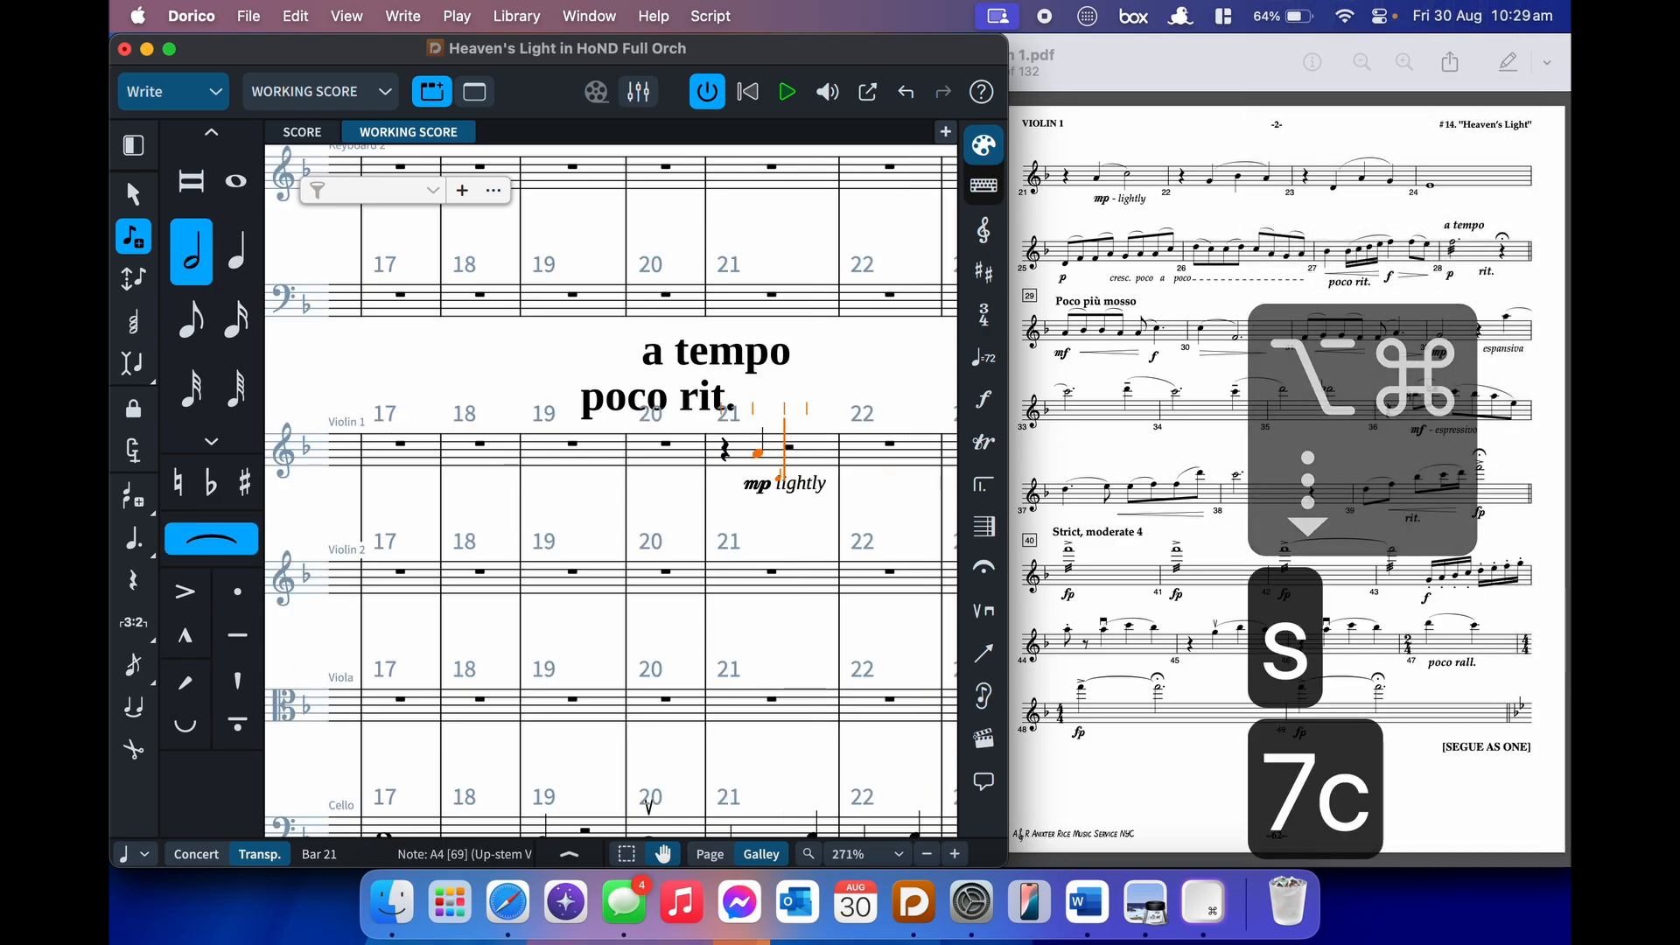
{"action": "key", "text": "shift+s"}
{"action": "key", "text": "6"}
{"action": "key", "text": "space"}
{"action": "key", "text": "ctrl+g"}
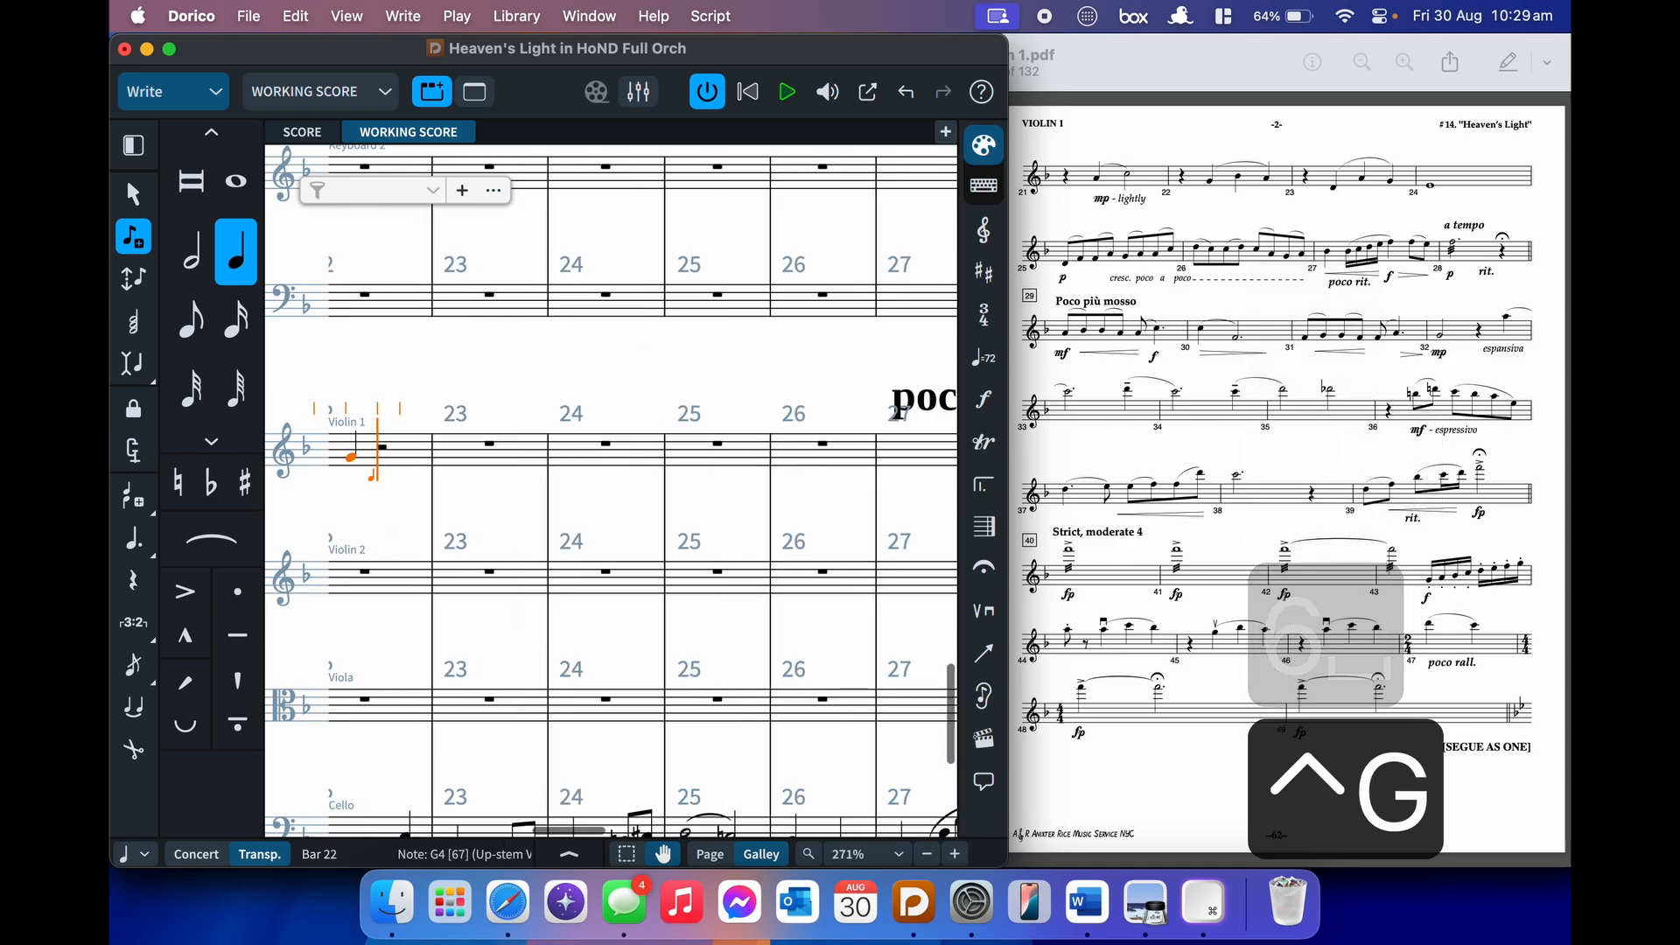
{"action": "key", "text": "s"}
{"action": "key", "text": "b"}
{"action": "key", "text": "a"}
{"action": "key", "text": "shift+s"}
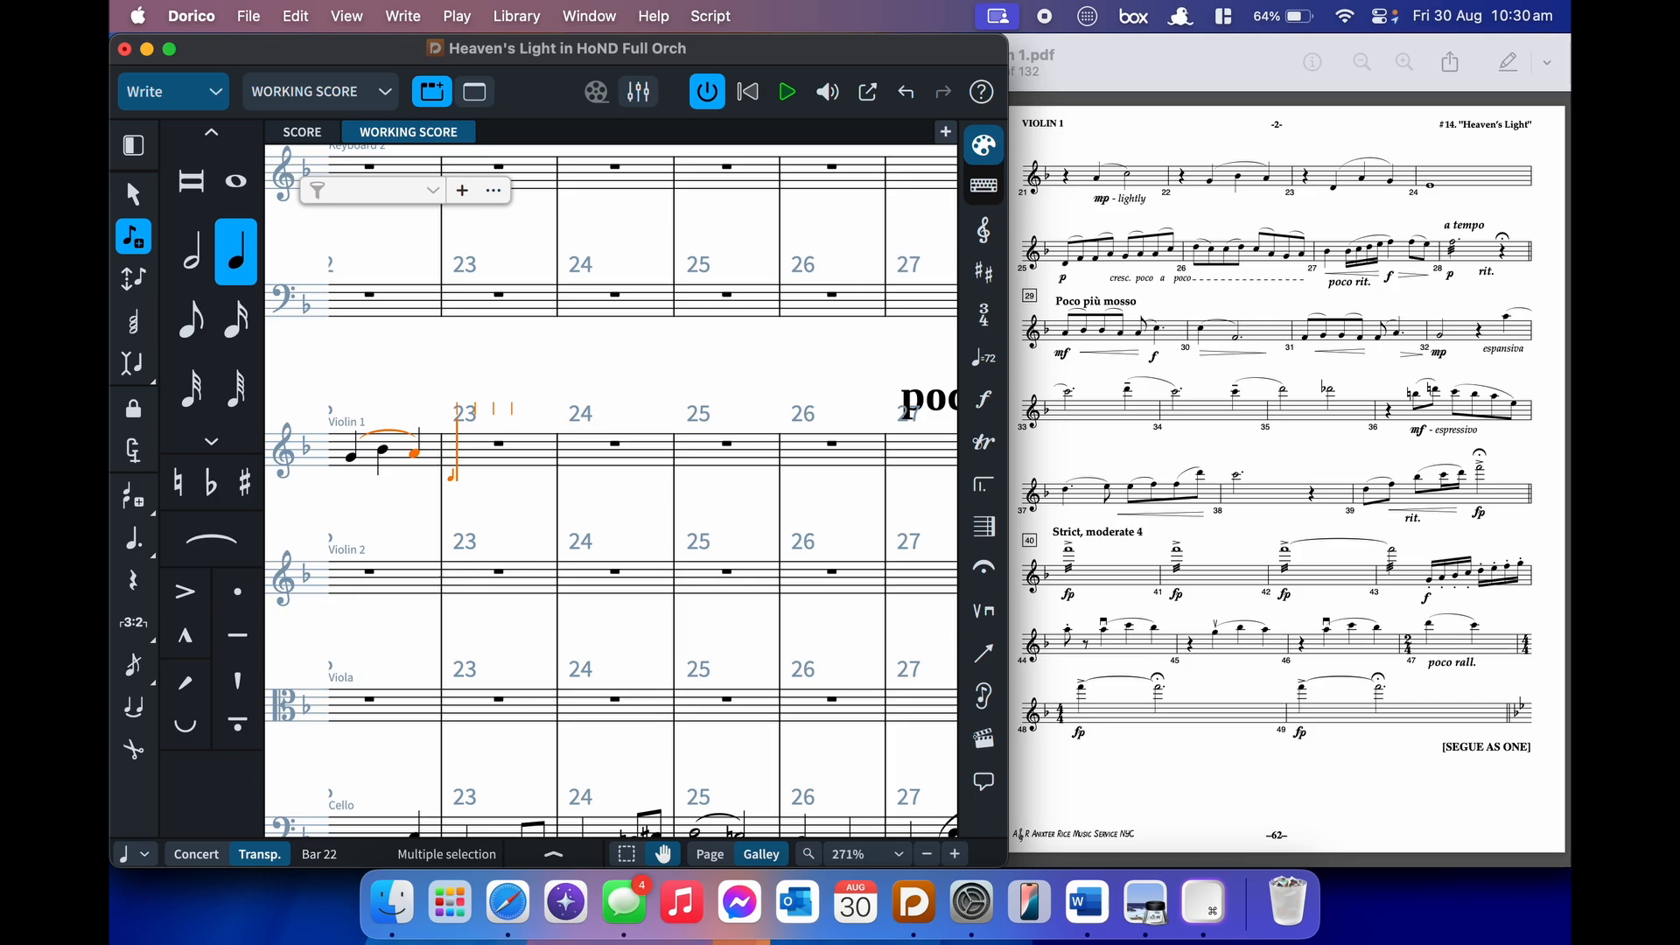
- Enter a rest at the start of bar 23 and set a dotted half-note duration
{"action": "key", "text": "comma"}
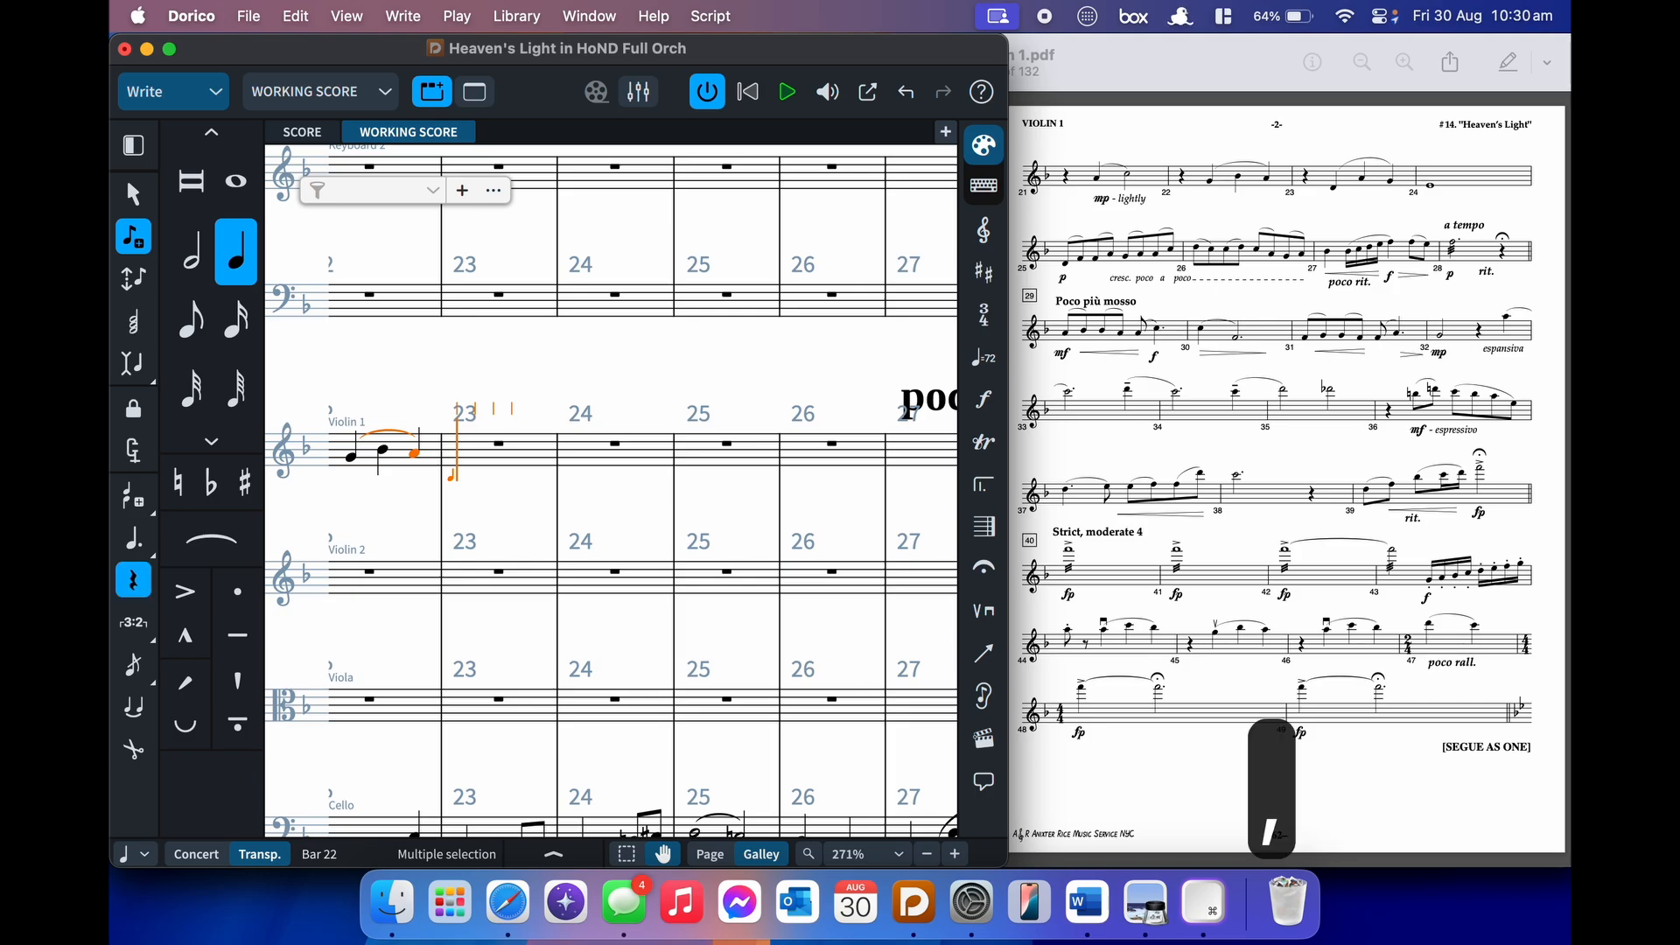
{"action": "key", "text": "b"}
{"action": "key", "text": "Left"}
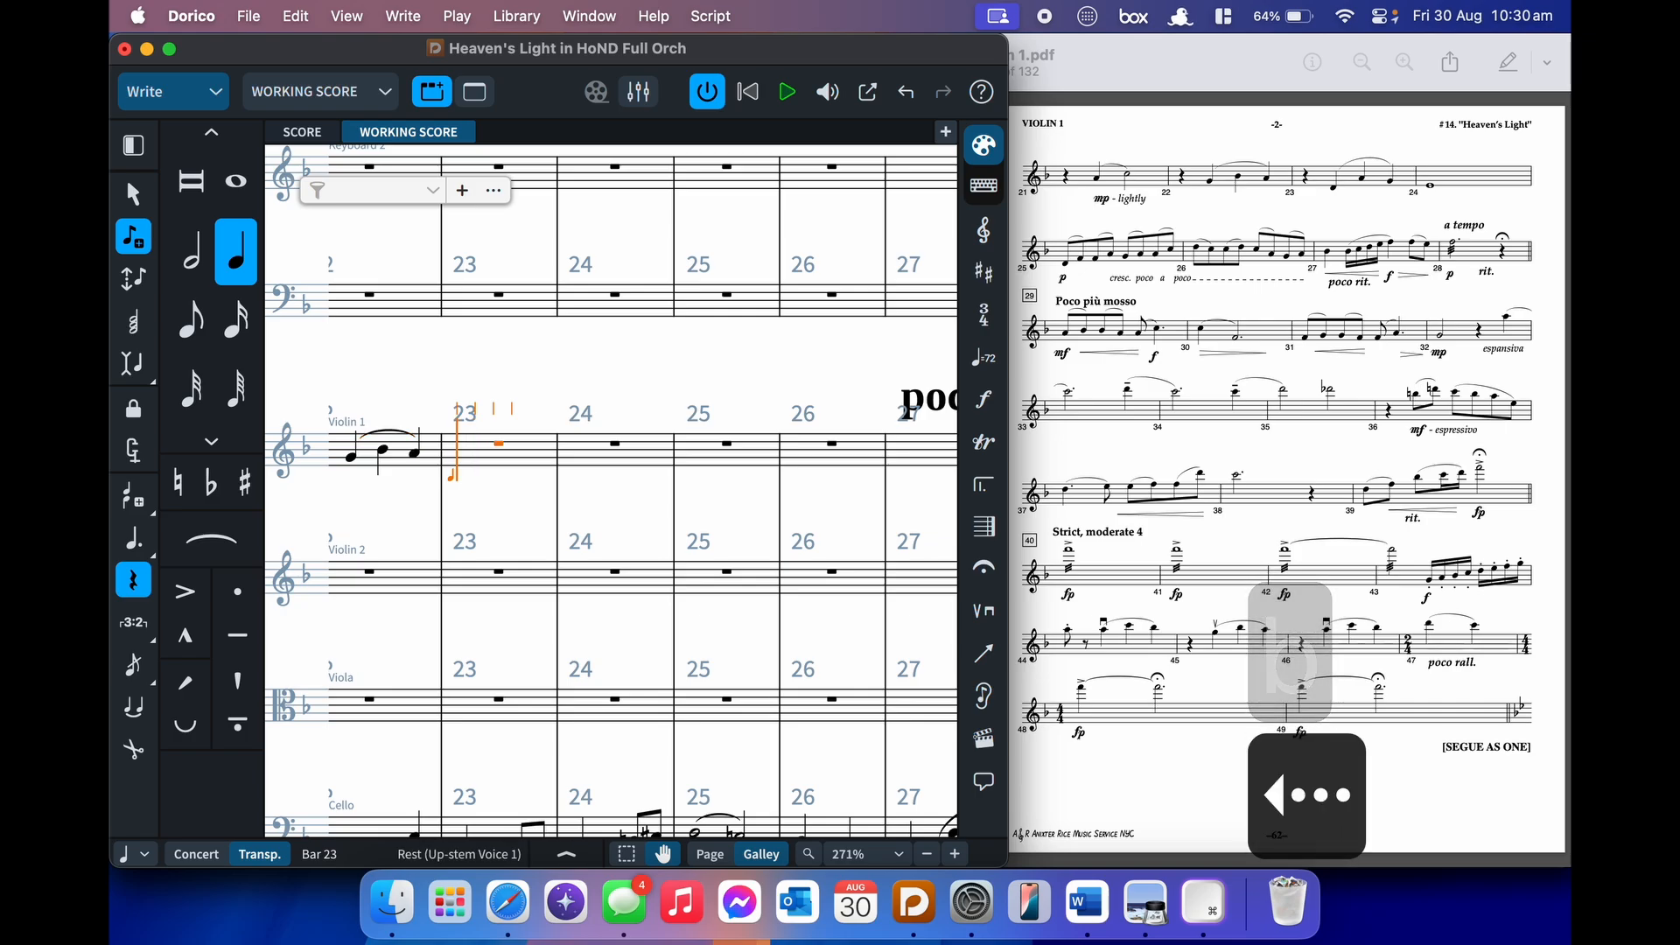
{"action": "key", "text": "comma"}
{"action": "key", "text": "space"}
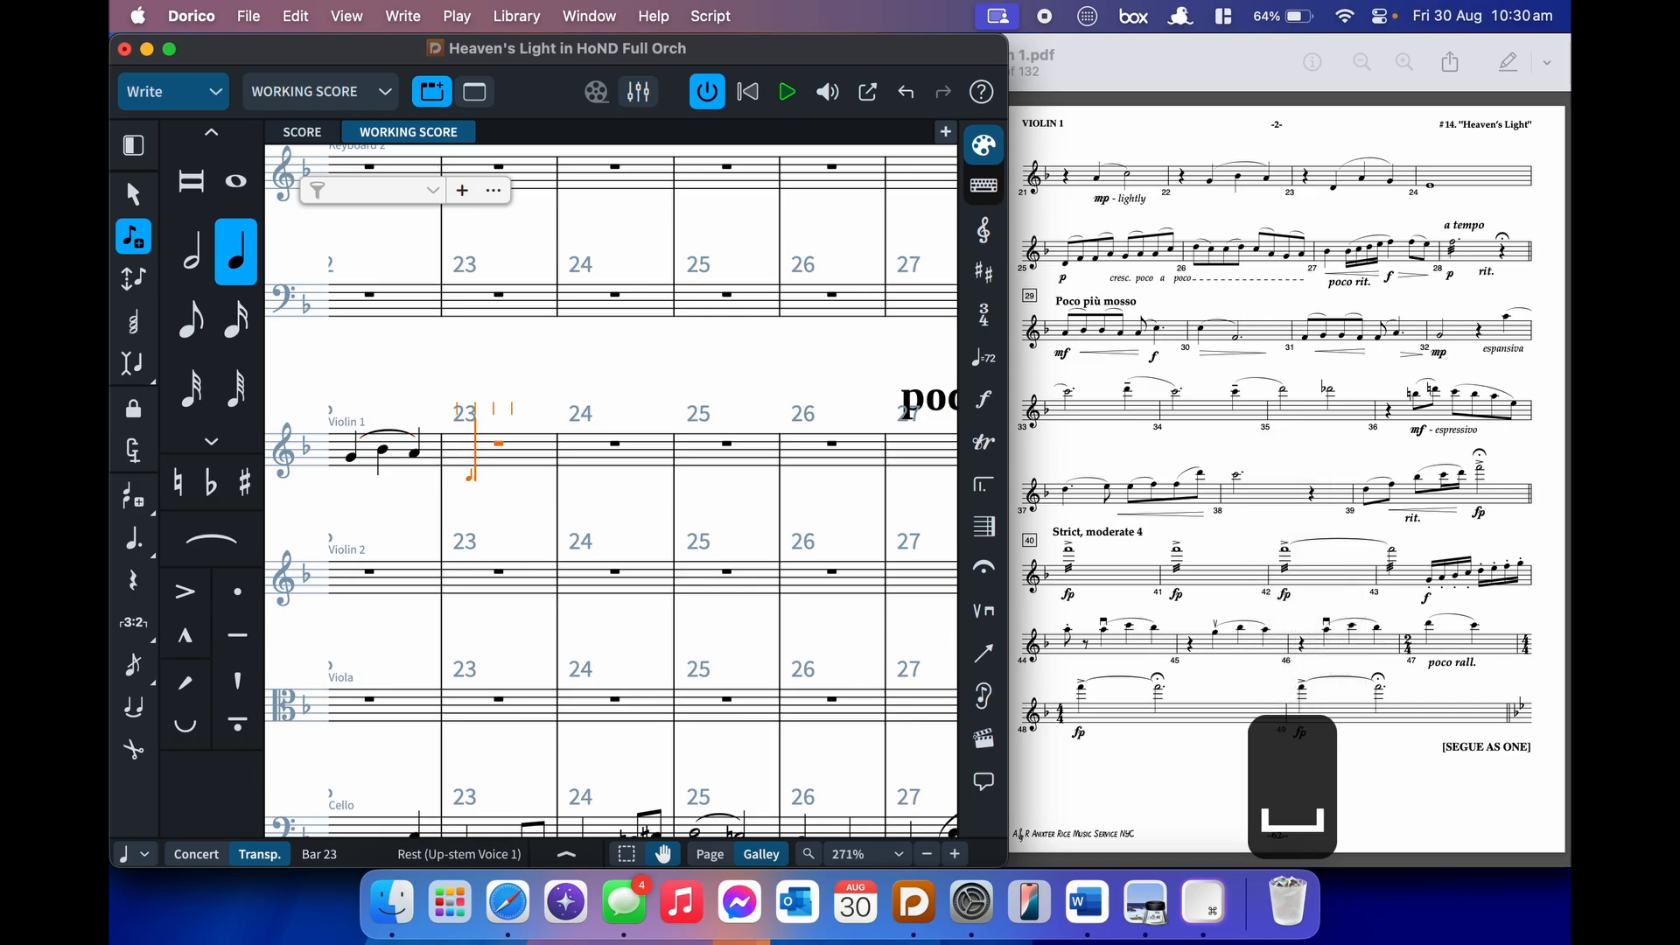
{"action": "key", "text": "Left"}
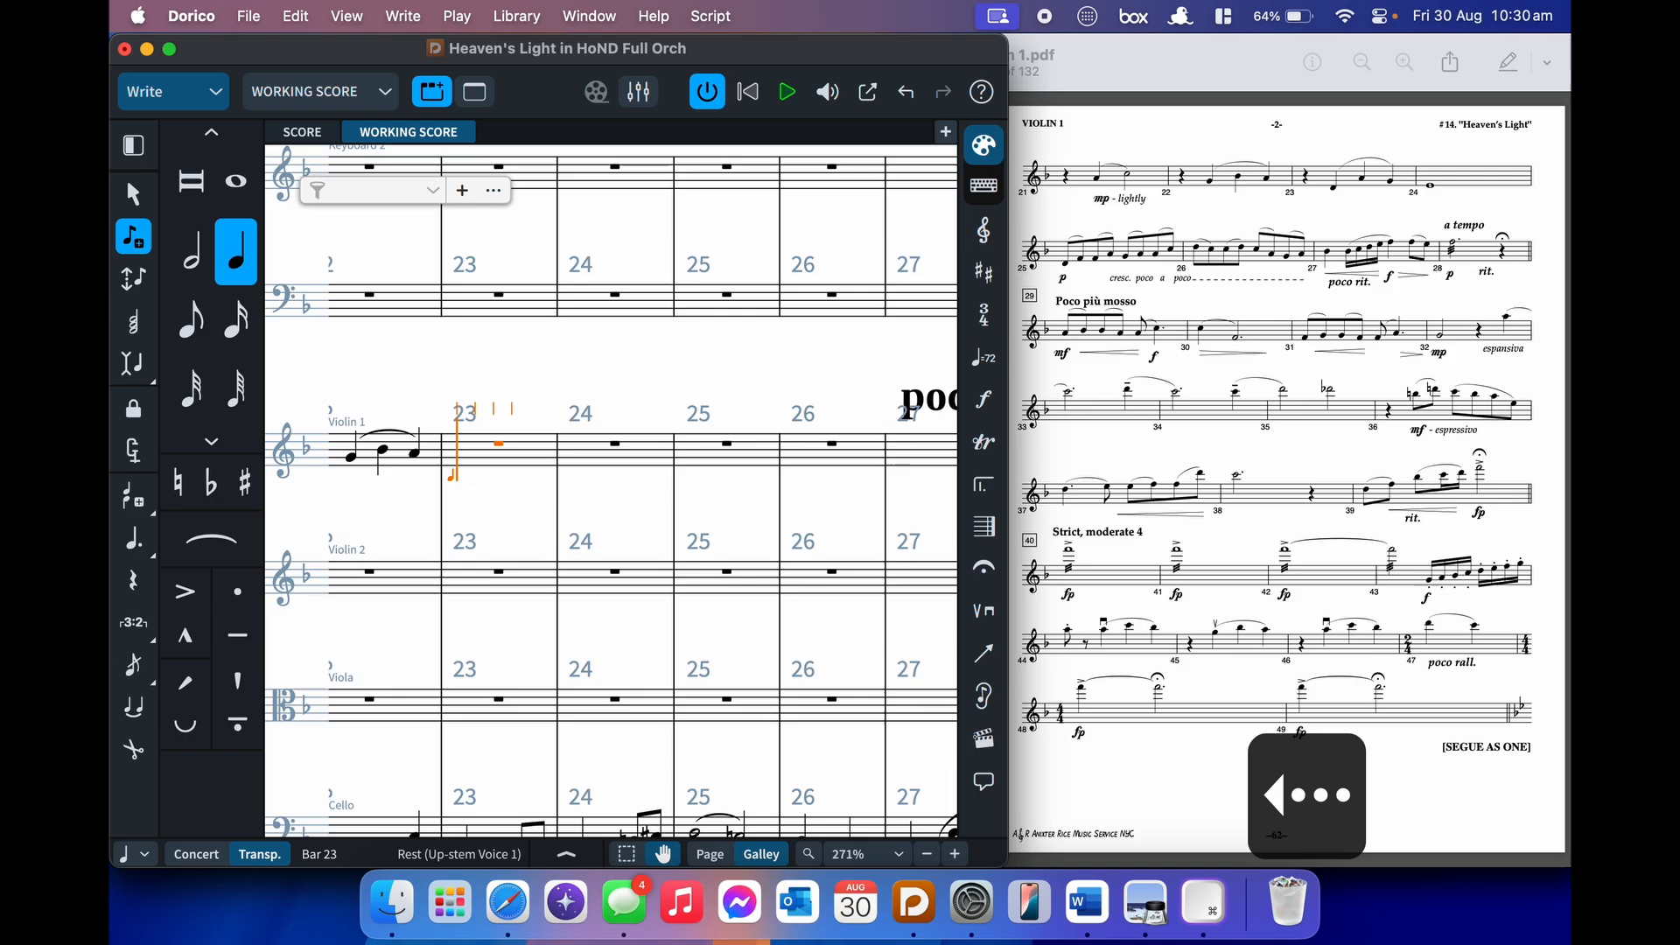
{"action": "key", "text": "7"}
{"action": "key", "text": "period"}
{"action": "key", "text": "space"}
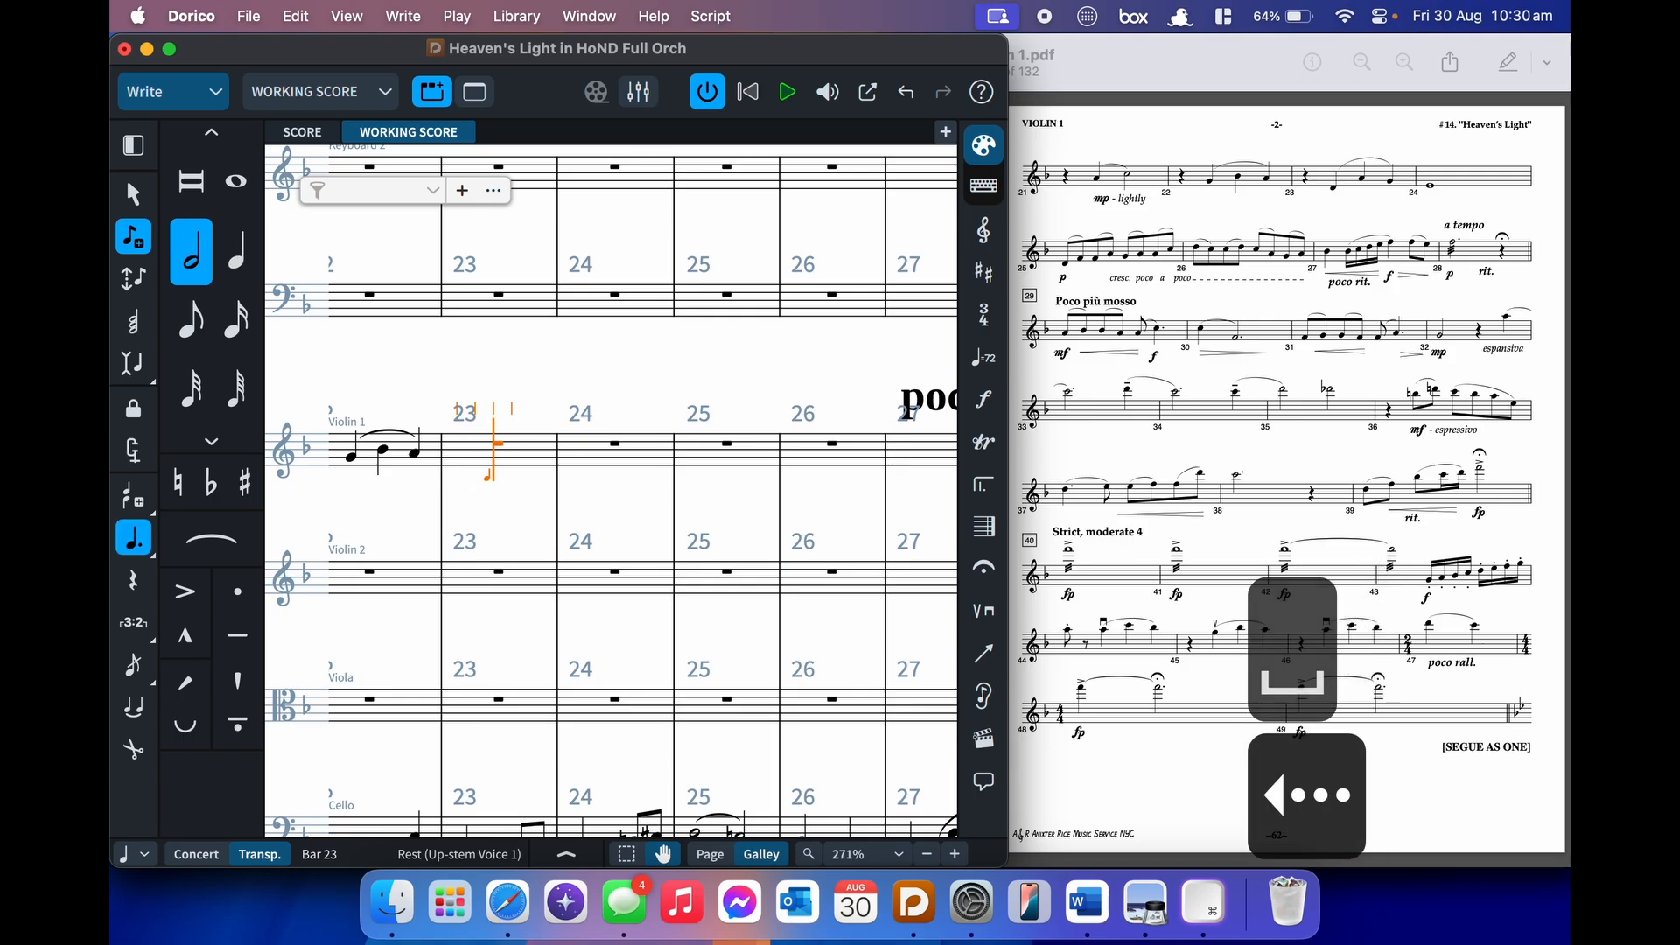
- Reposition the input caret in bar 23, adjusting the rhythmic grid with Alt+[ and Alt+]
{"action": "key", "text": "Left"}
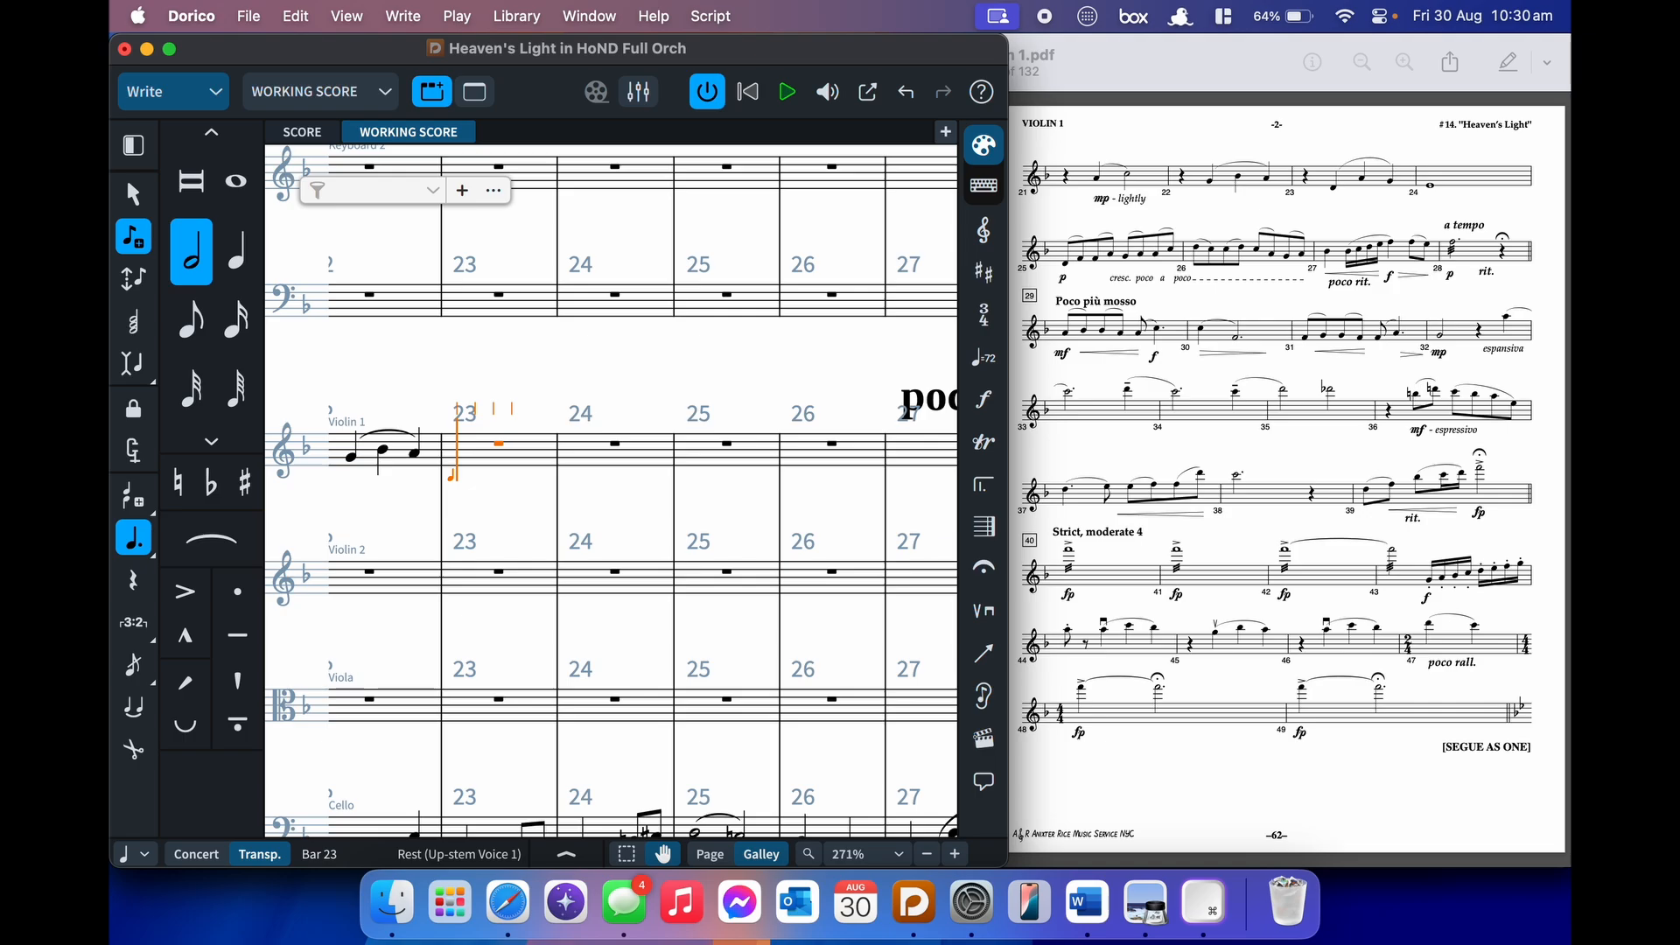
{"action": "key", "text": "Right"}
{"action": "key", "text": "Right"}
{"action": "key", "text": "Right"}
{"action": "key", "text": "Left"}
{"action": "key", "text": "Left"}
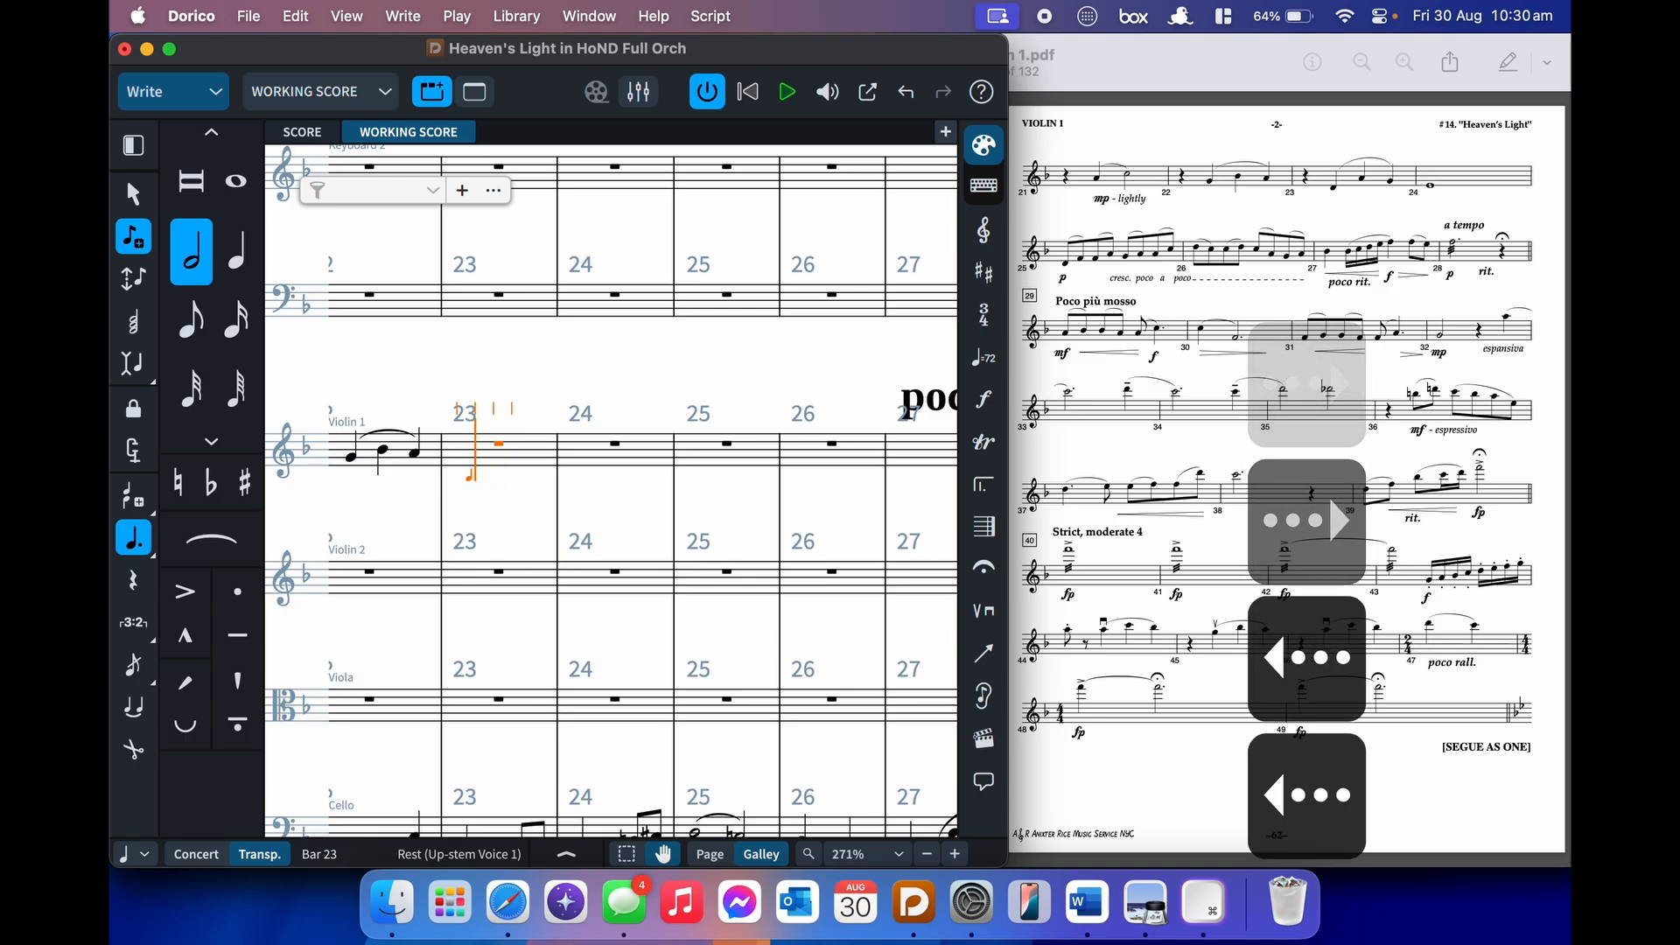
{"action": "key", "text": "Left"}
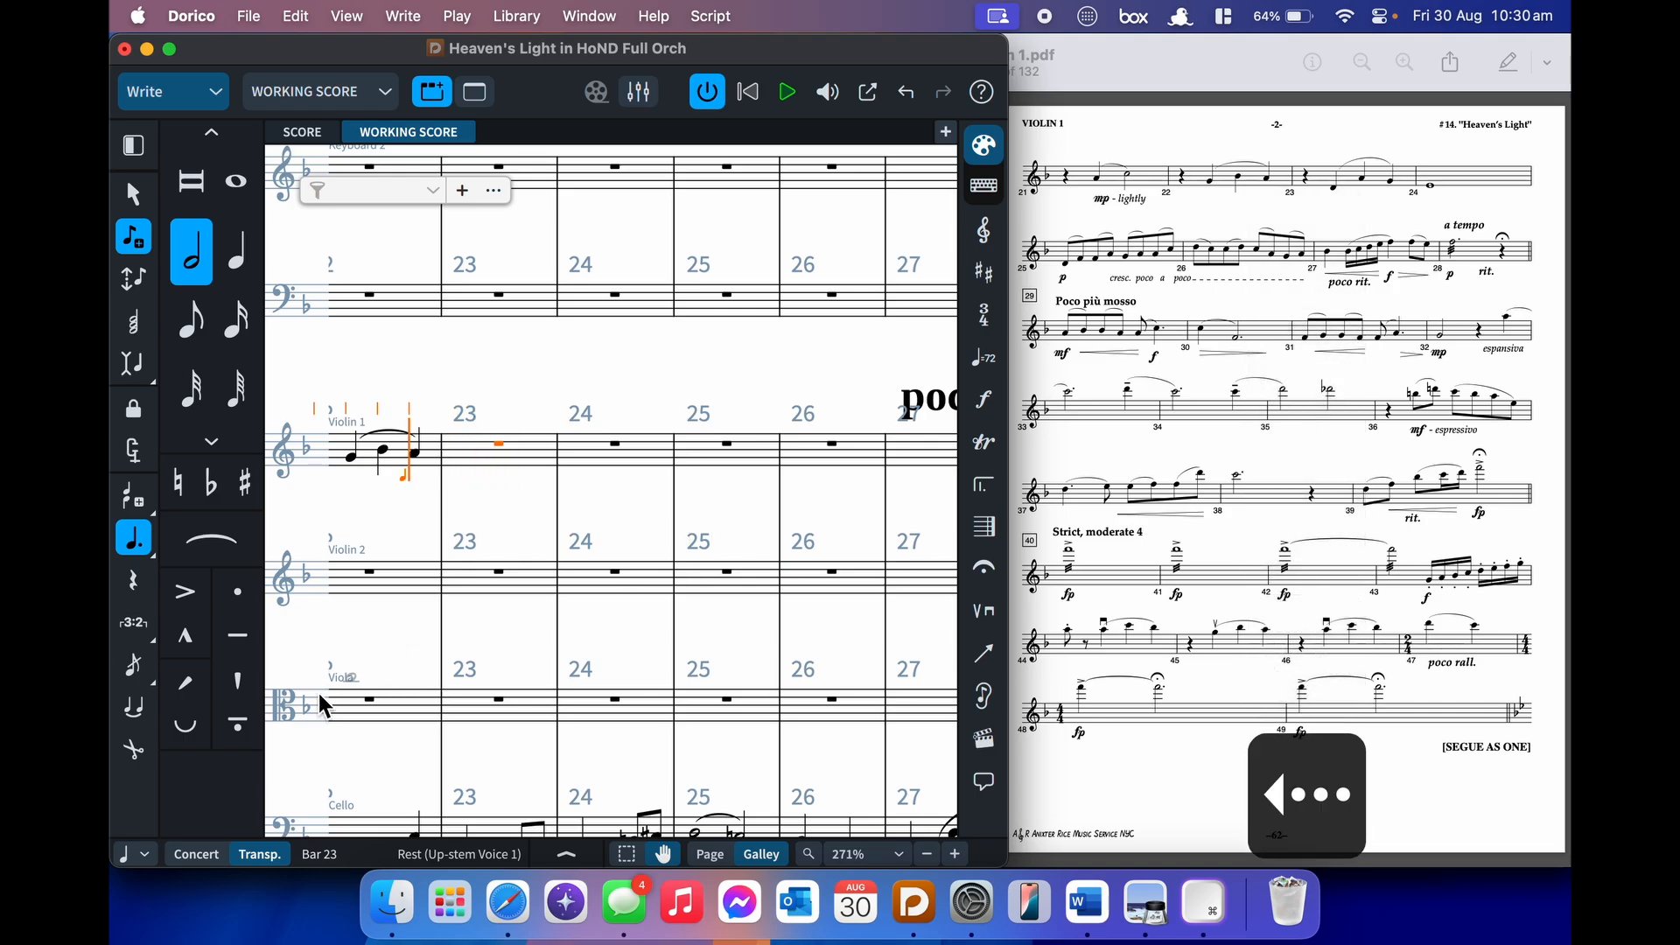
{"action": "key", "text": "Right"}
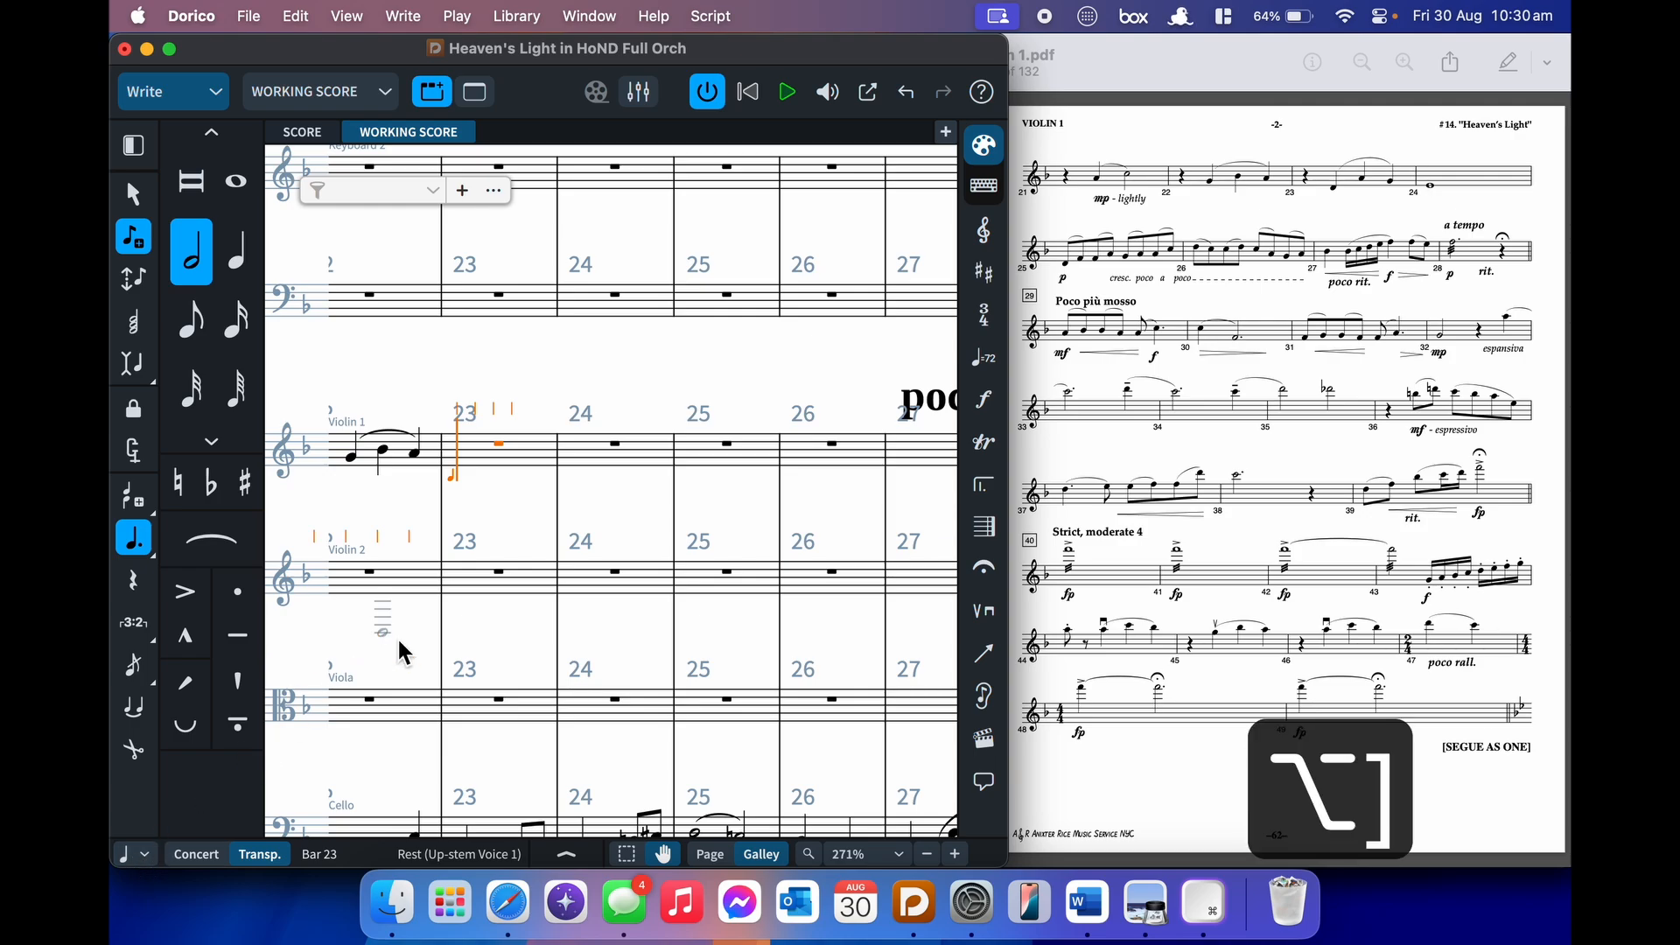
{"action": "key", "text": "alt+bracketleft"}
{"action": "key", "text": "alt+bracketright"}
{"action": "key", "text": "alt+bracketright"}
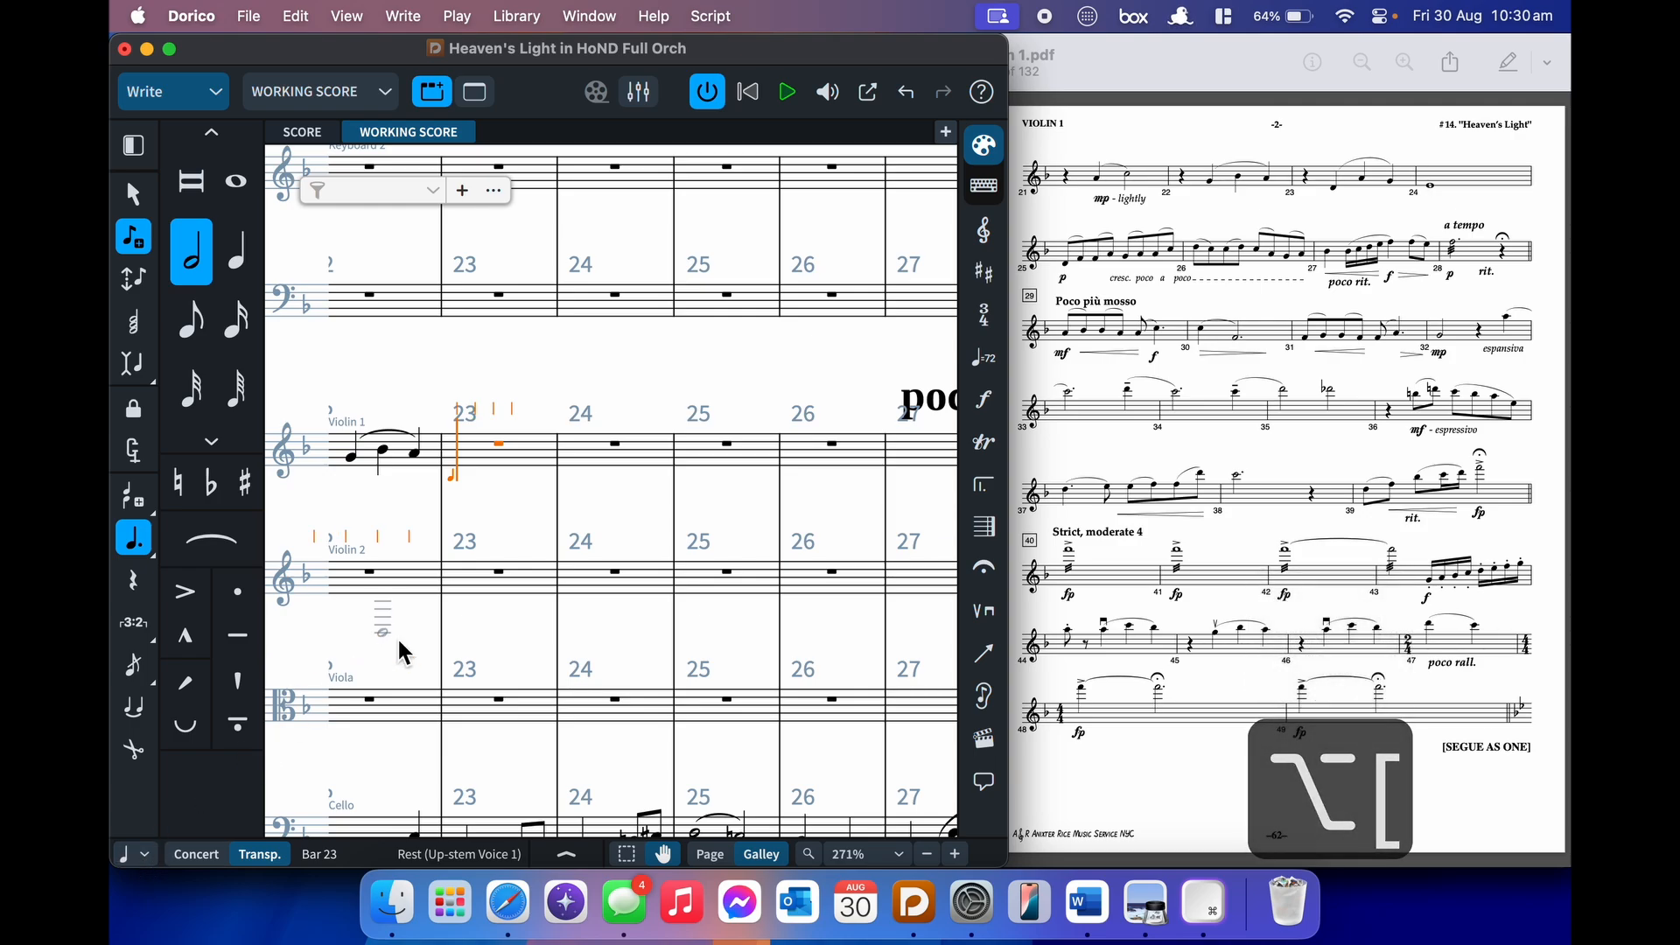
{"action": "key", "text": "Right"}
{"action": "key", "text": "Right"}
{"action": "key", "text": "Right"}
{"action": "key", "text": "Right"}
{"action": "key", "text": "Right"}
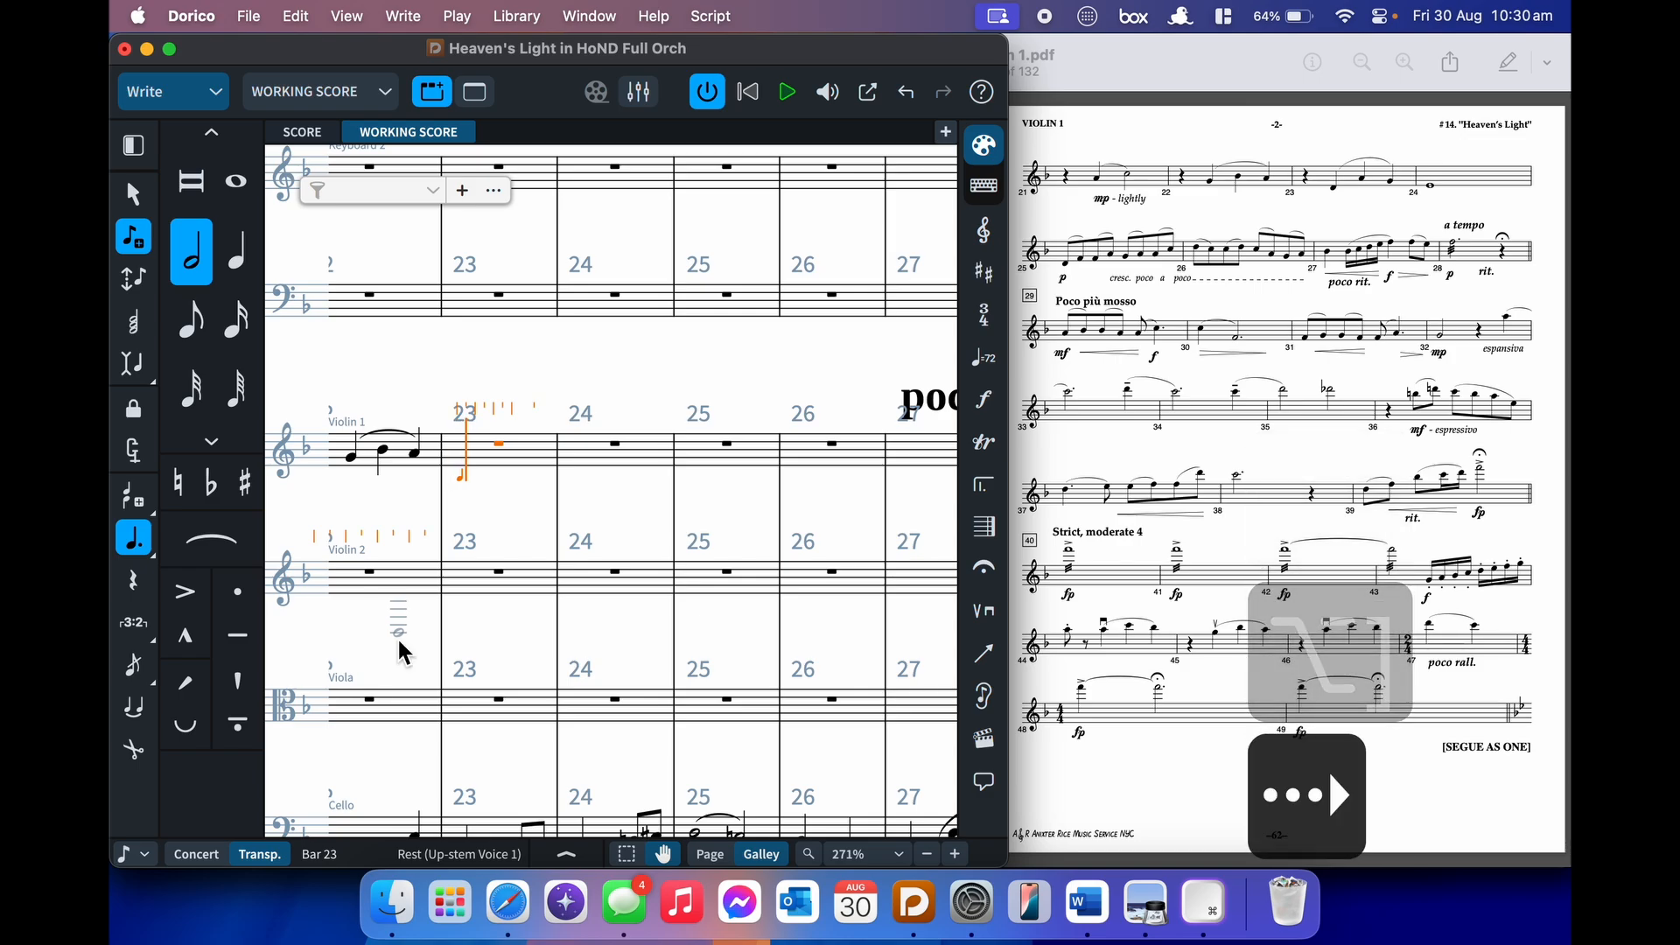
{"action": "key", "text": "Left"}
{"action": "key", "text": "Left"}
{"action": "key", "text": "Left"}
{"action": "key", "text": "Left"}
{"action": "key", "text": "Left"}
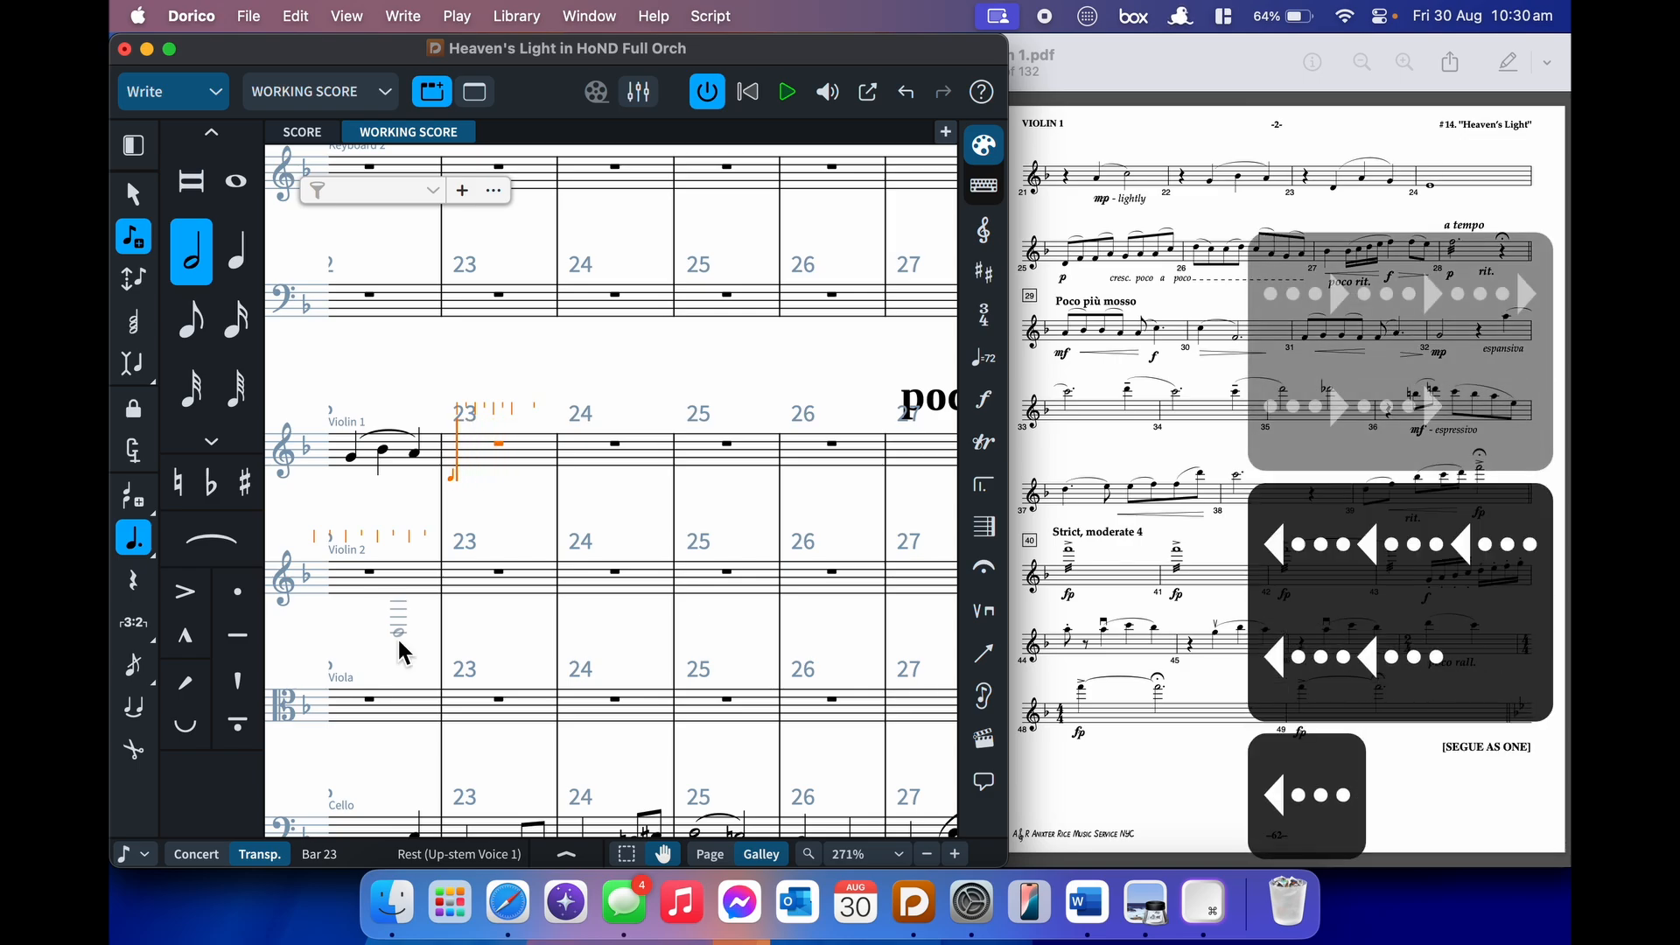
{"action": "key", "text": "alt+bracketleft"}
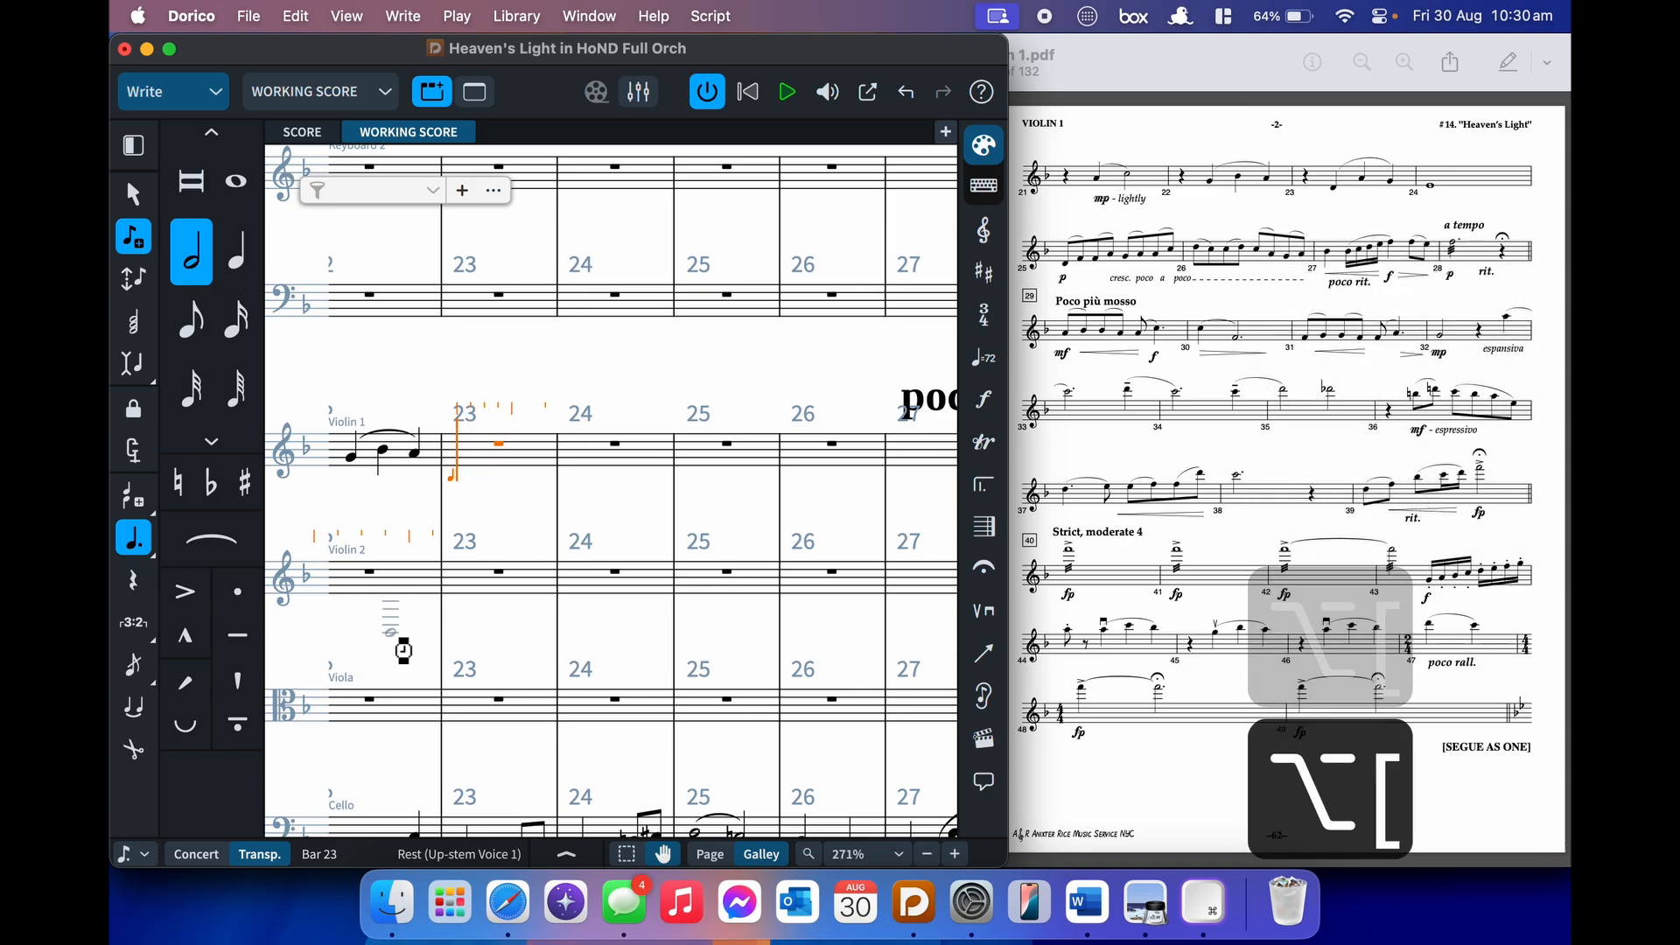
{"action": "key", "text": "alt+bracketleft"}
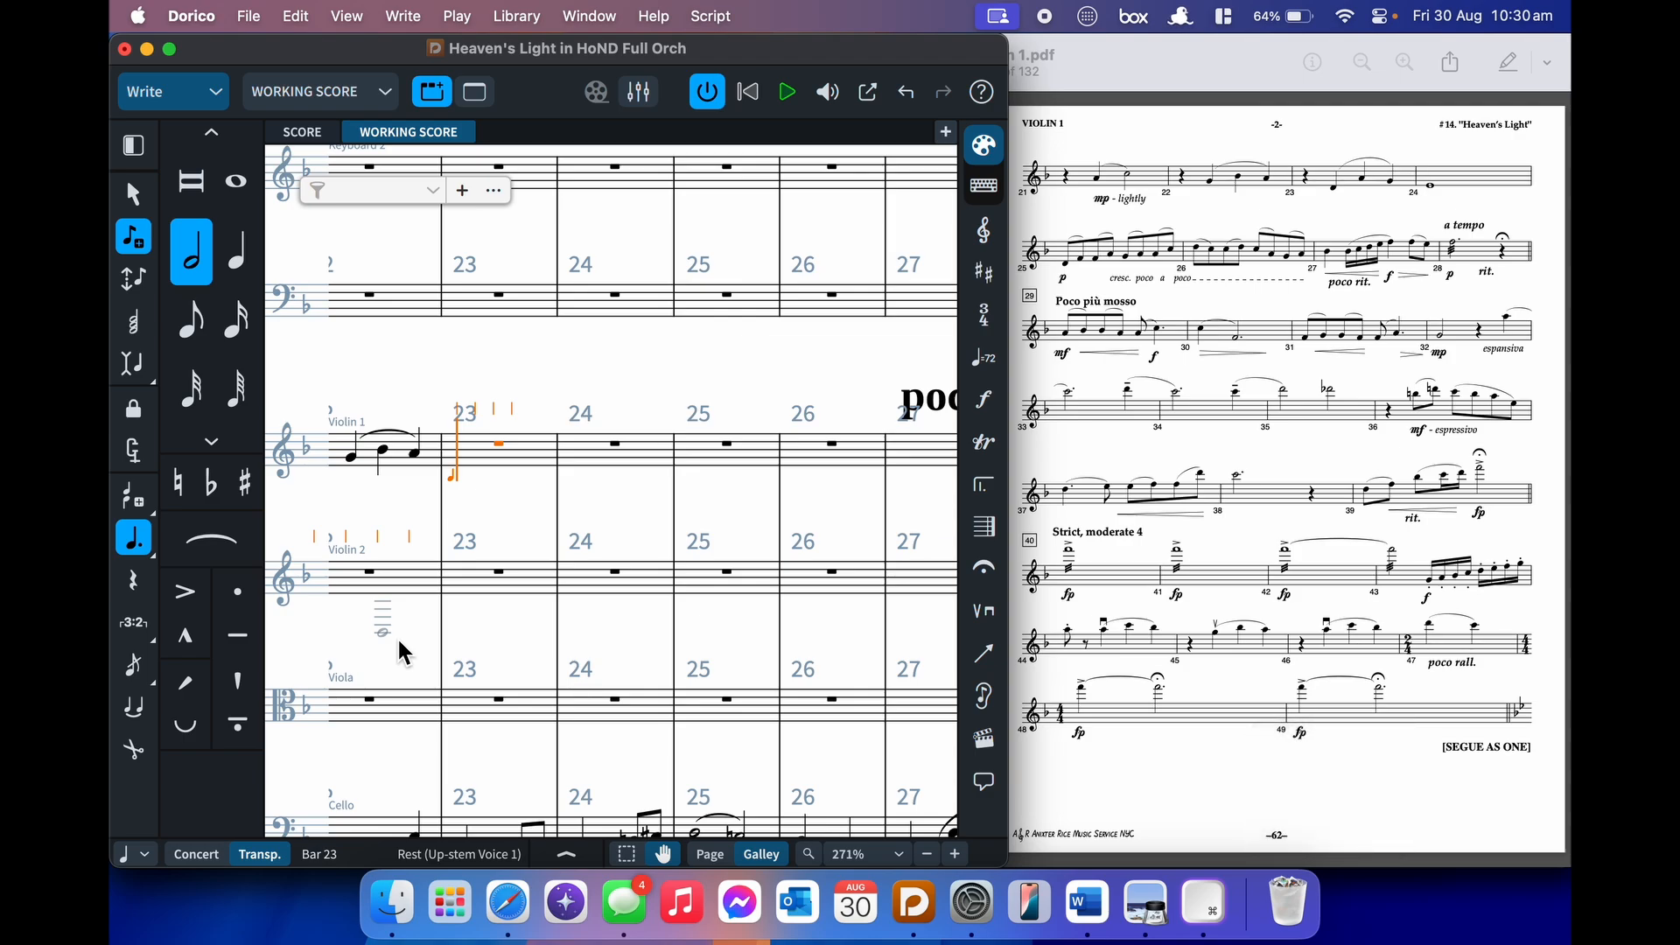
{"action": "key", "text": "space"}
- Enter the tied low D, a slurred A–G, and a whole-note E in bar 26
{"action": "key", "text": "ctrl+d"}
{"action": "key", "text": "s"}
{"action": "key", "text": "alt+shift+a"}
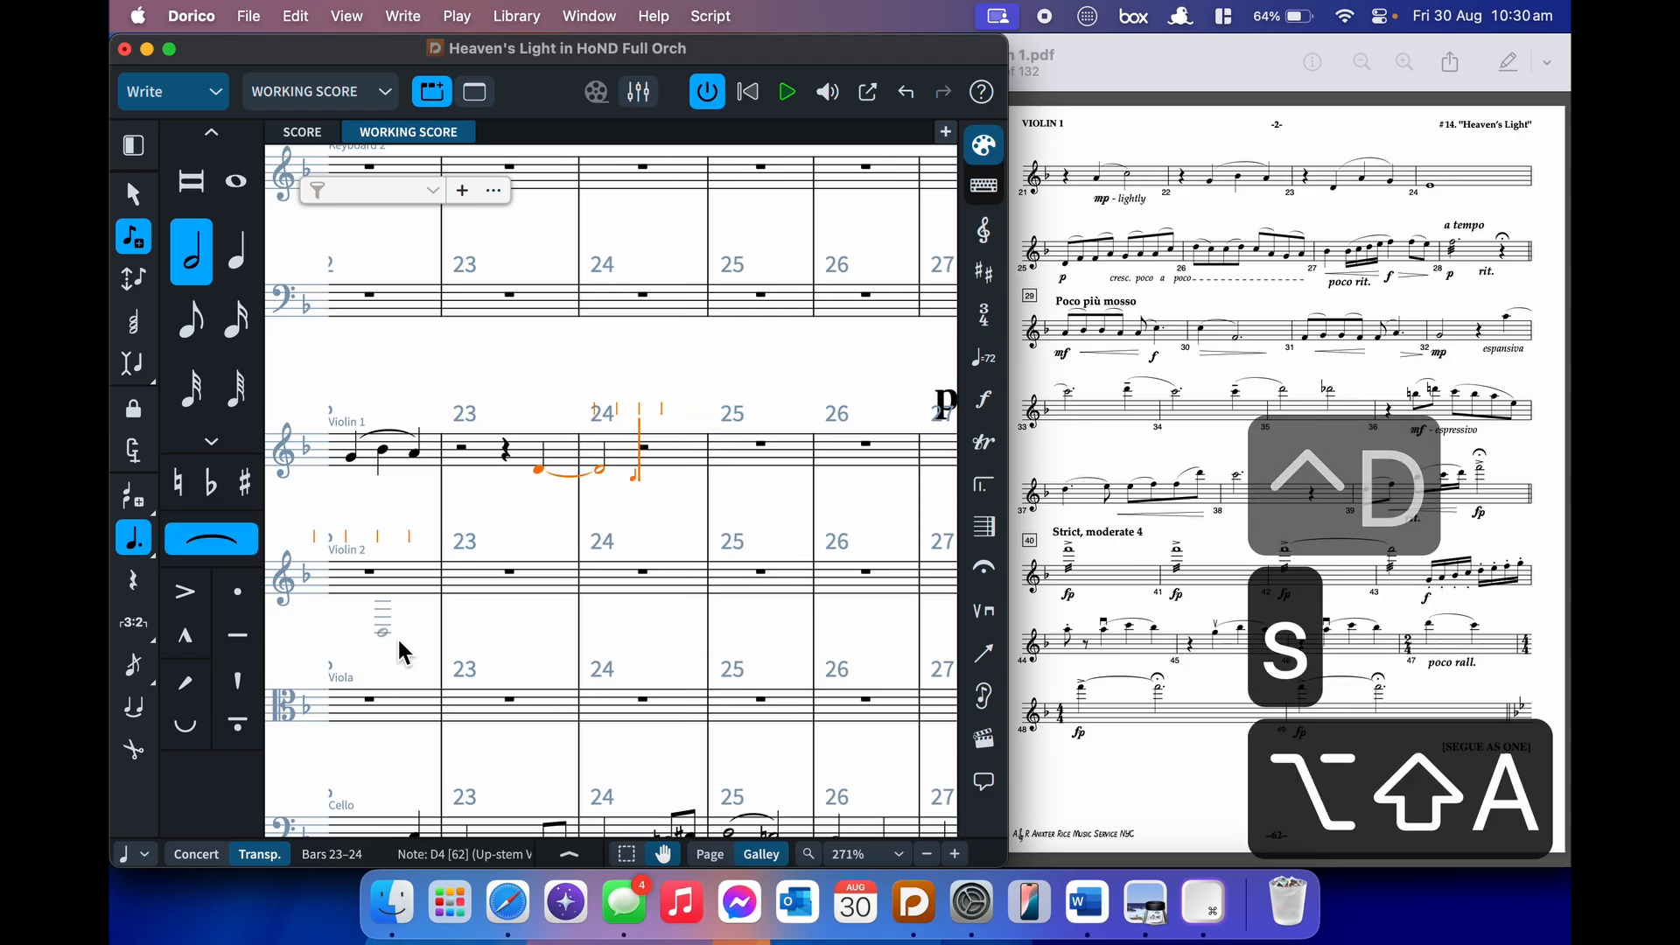
{"action": "key", "text": "g"}
{"action": "key", "text": "shift+s"}
{"action": "key", "text": "8"}
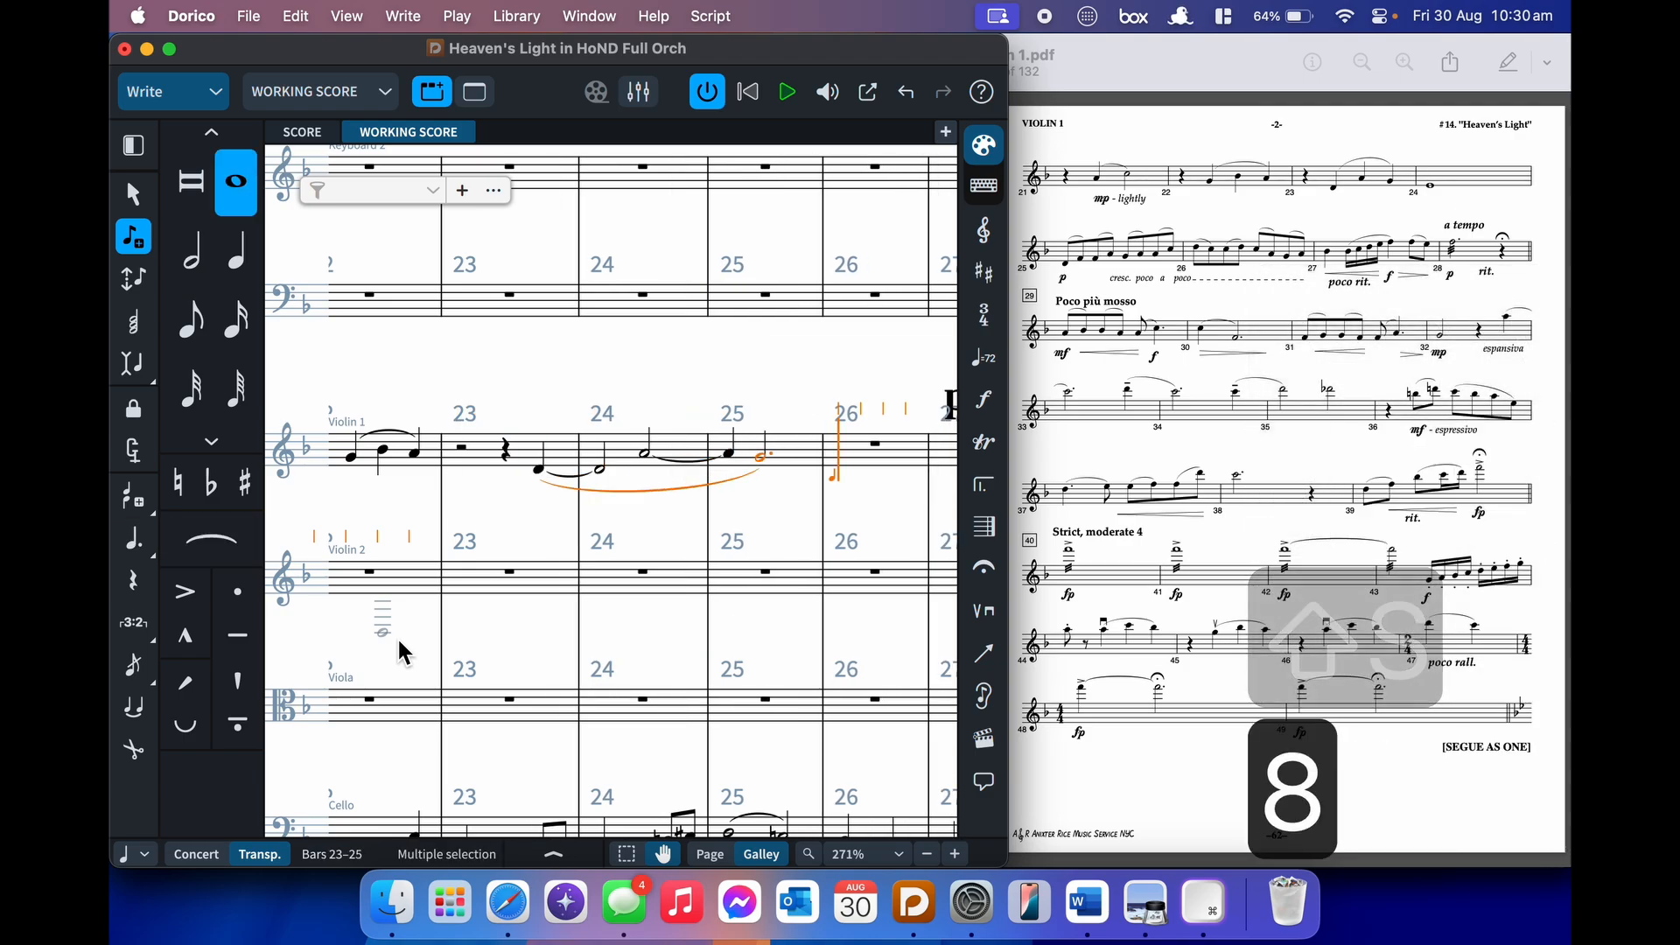
{"action": "key", "text": "ctrl+e"}
- Start bar 27 with a p dynamic and slurred eighth-note pairs D–F and F–A
{"action": "key", "text": "5"}
{"action": "key", "text": "shift+d"}
{"action": "type", "text": "p"}
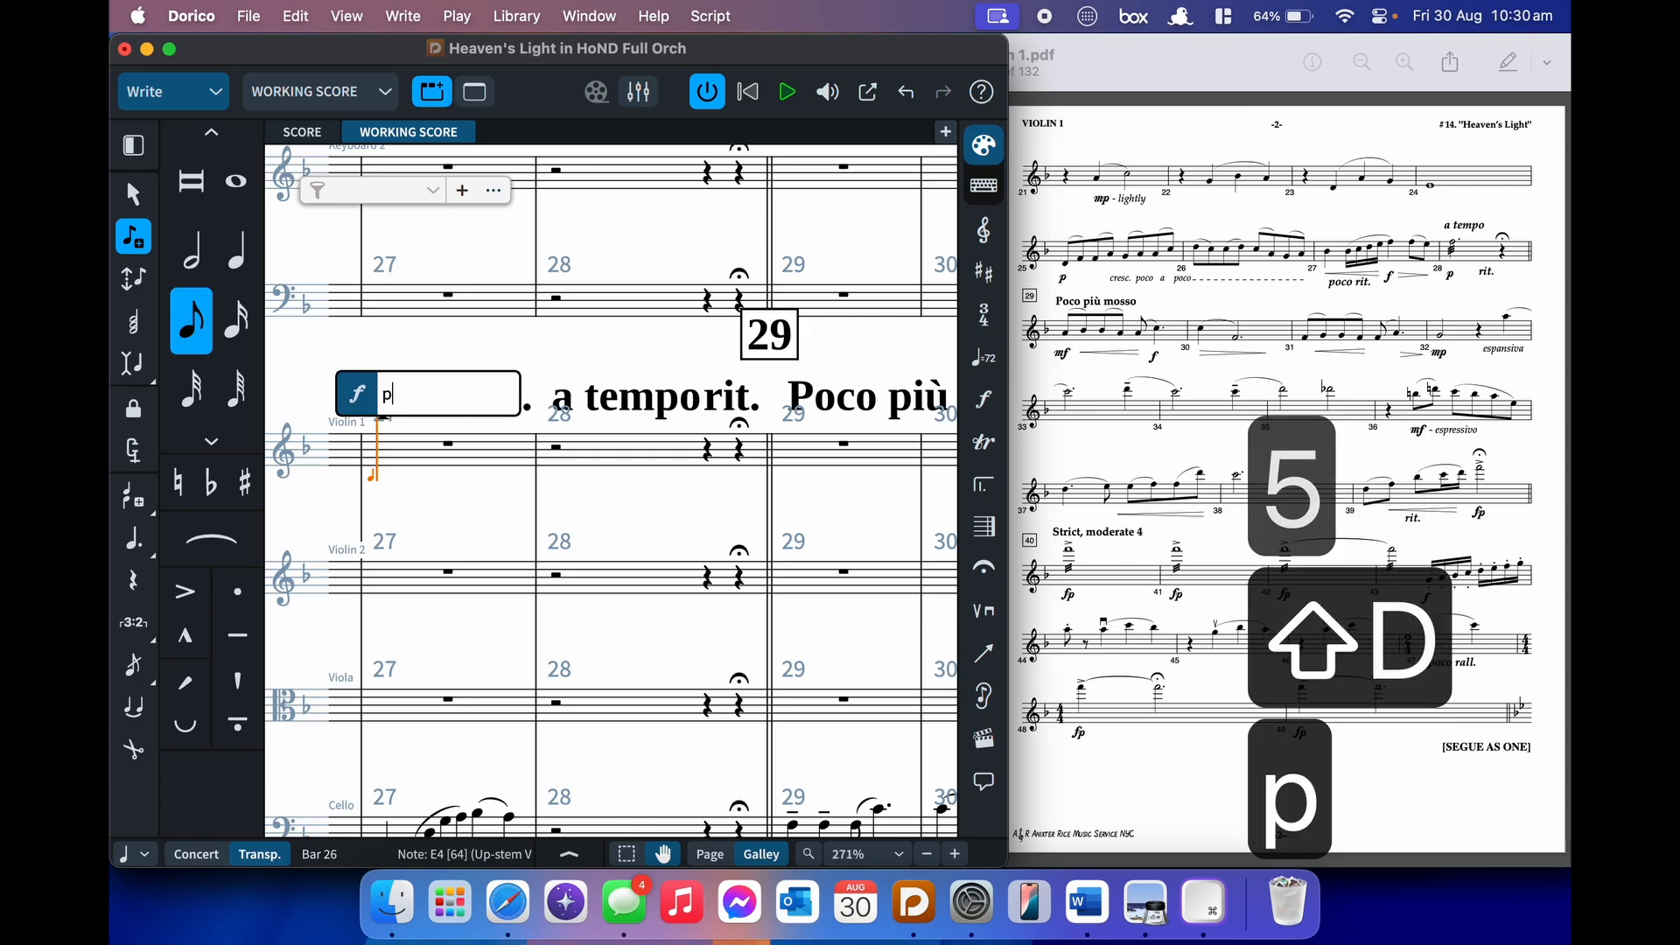
{"action": "key", "text": "Return"}
{"action": "key", "text": "d"}
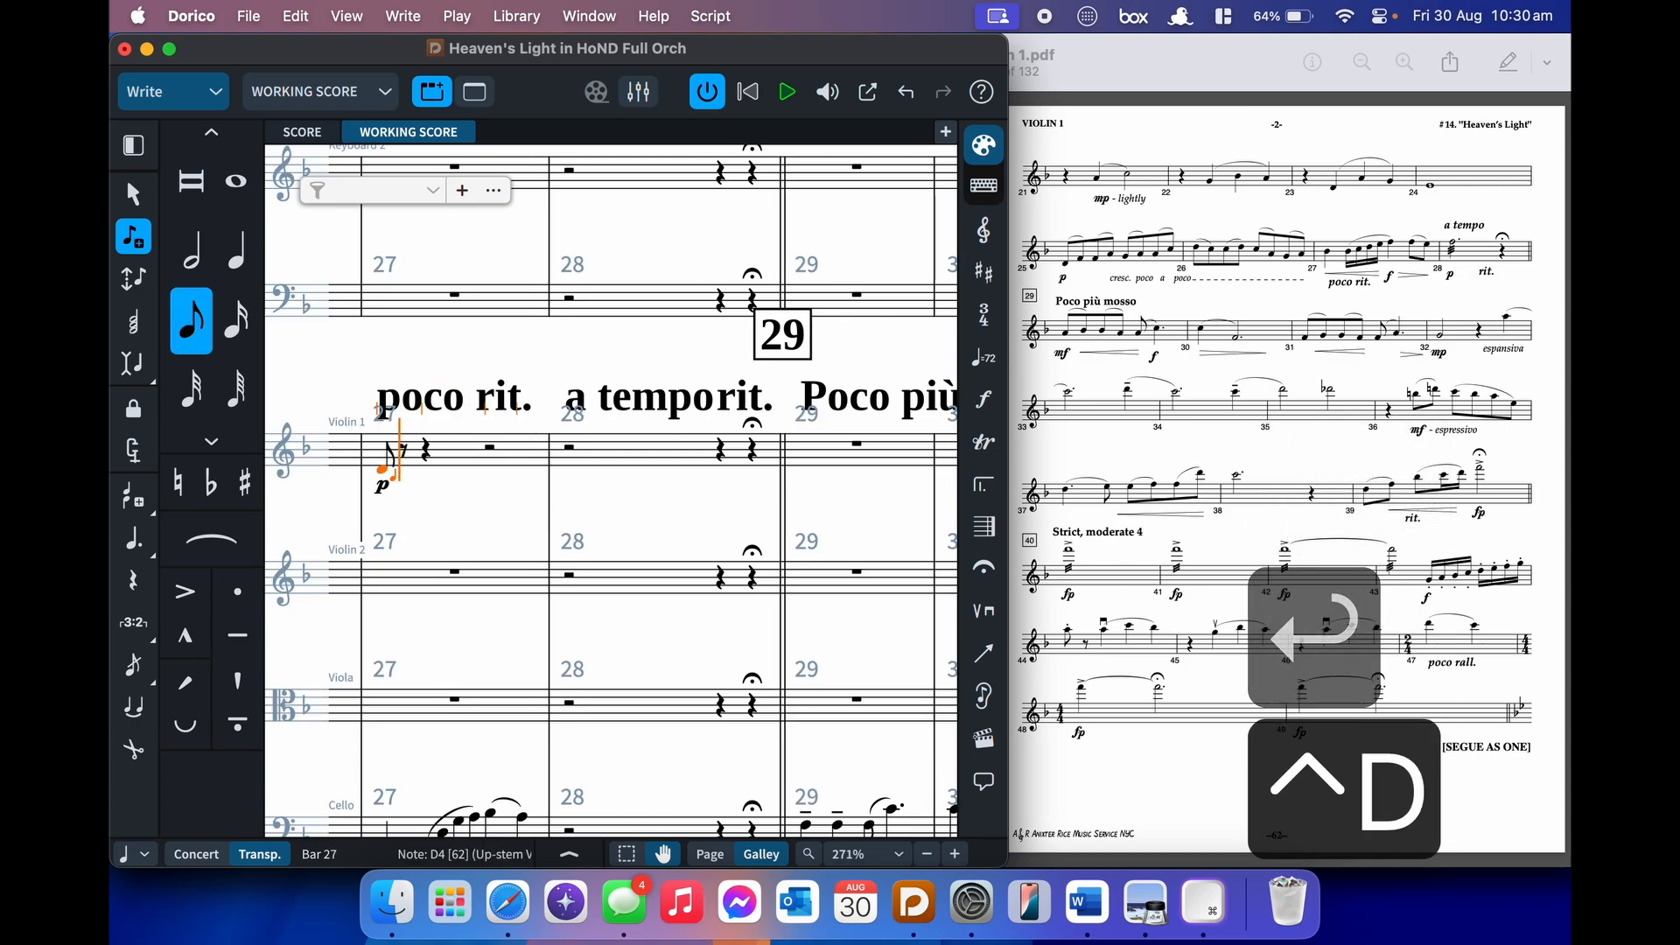
{"action": "key", "text": "s"}
{"action": "key", "text": "f"}
{"action": "key", "text": "shift+s"}
{"action": "key", "text": "f"}
{"action": "key", "text": "s"}
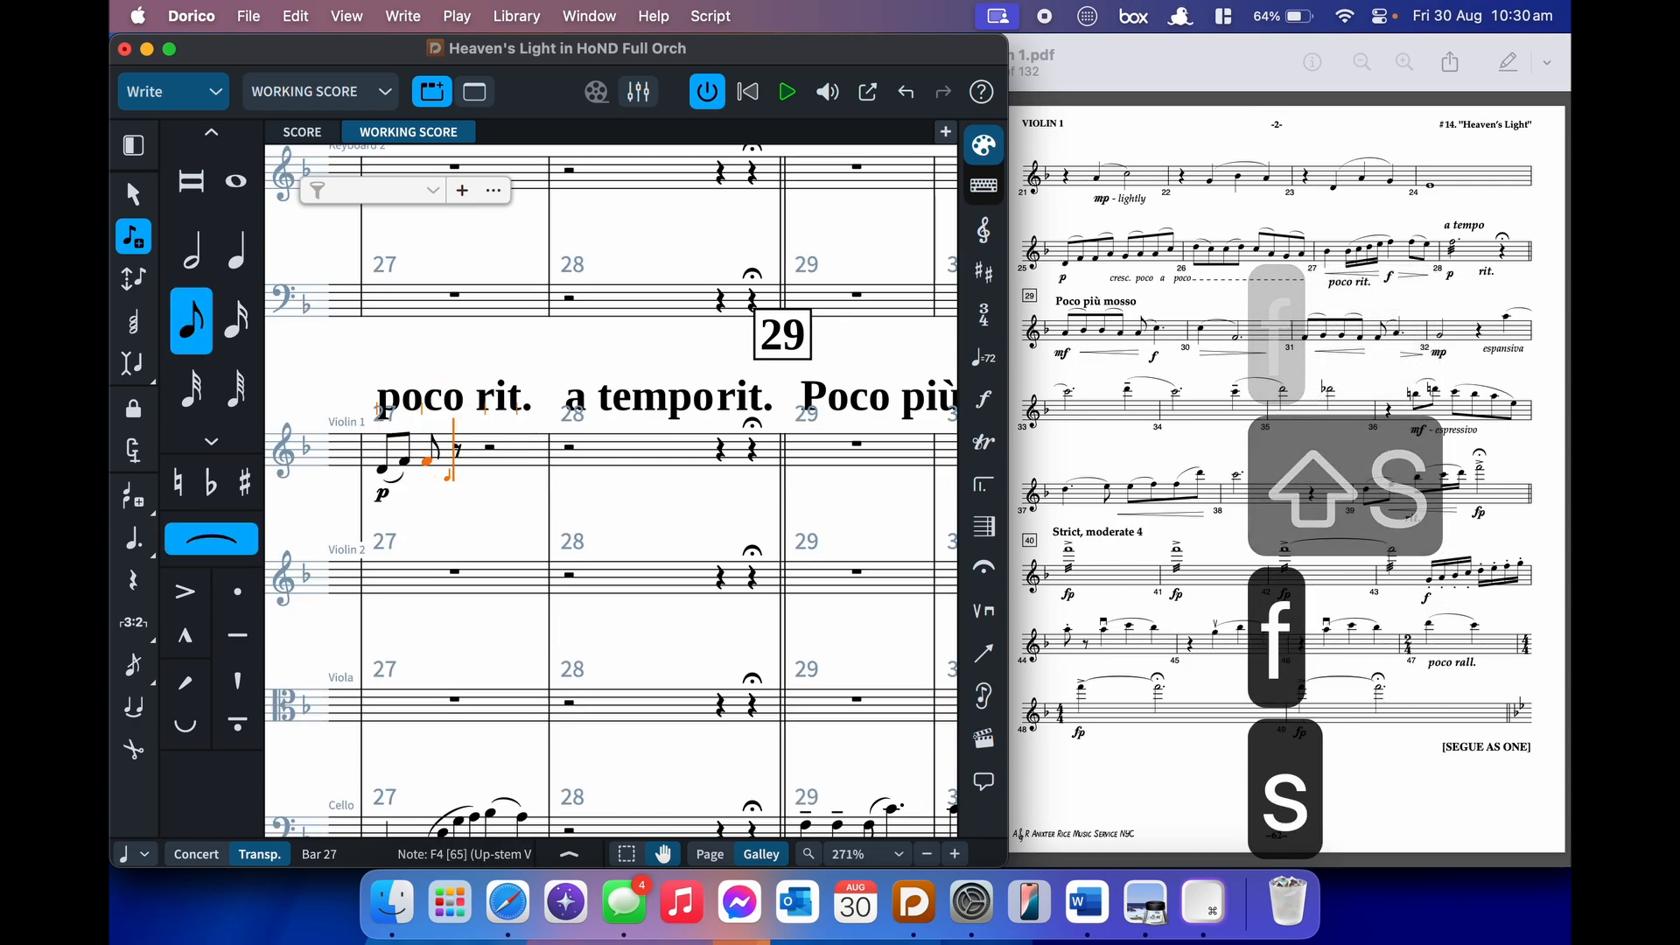
{"action": "key", "text": "a"}
{"action": "key", "text": "shift+s"}
- Begin a crescendo hairpin over slurred eighth pairs G–A and A–C
{"action": "key", "text": "shift+comma"}
{"action": "key", "text": "g"}
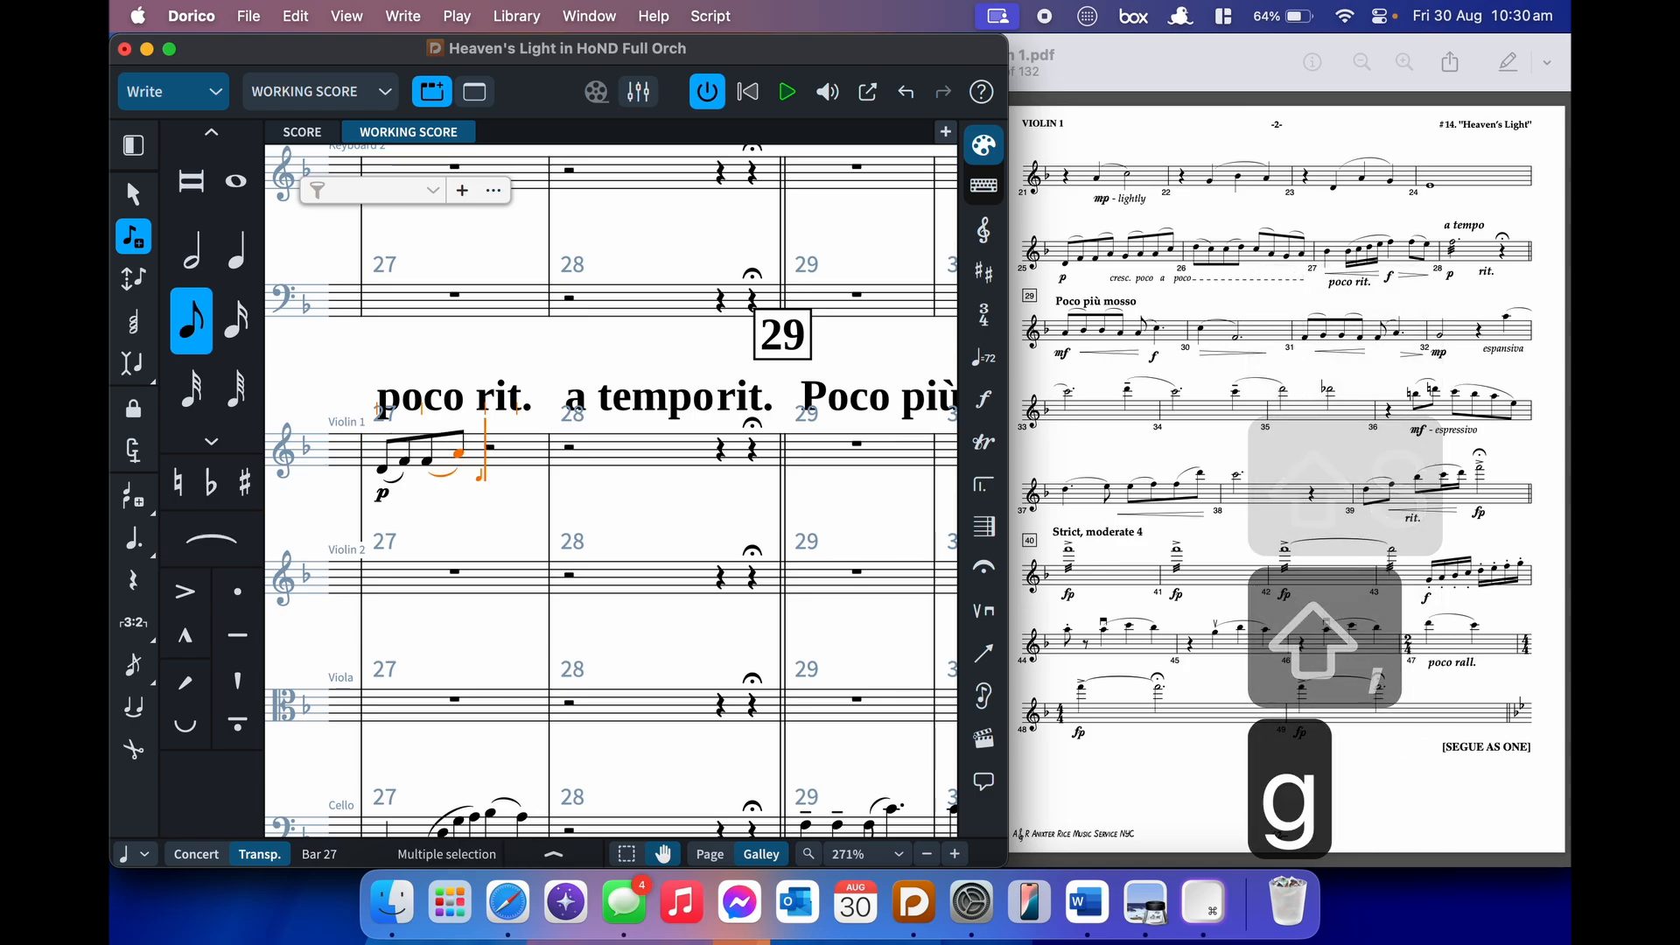
{"action": "key", "text": "s"}
{"action": "key", "text": "a"}
{"action": "key", "text": "shift+s"}
{"action": "key", "text": "s"}
{"action": "key", "text": "a"}
{"action": "key", "text": "c"}
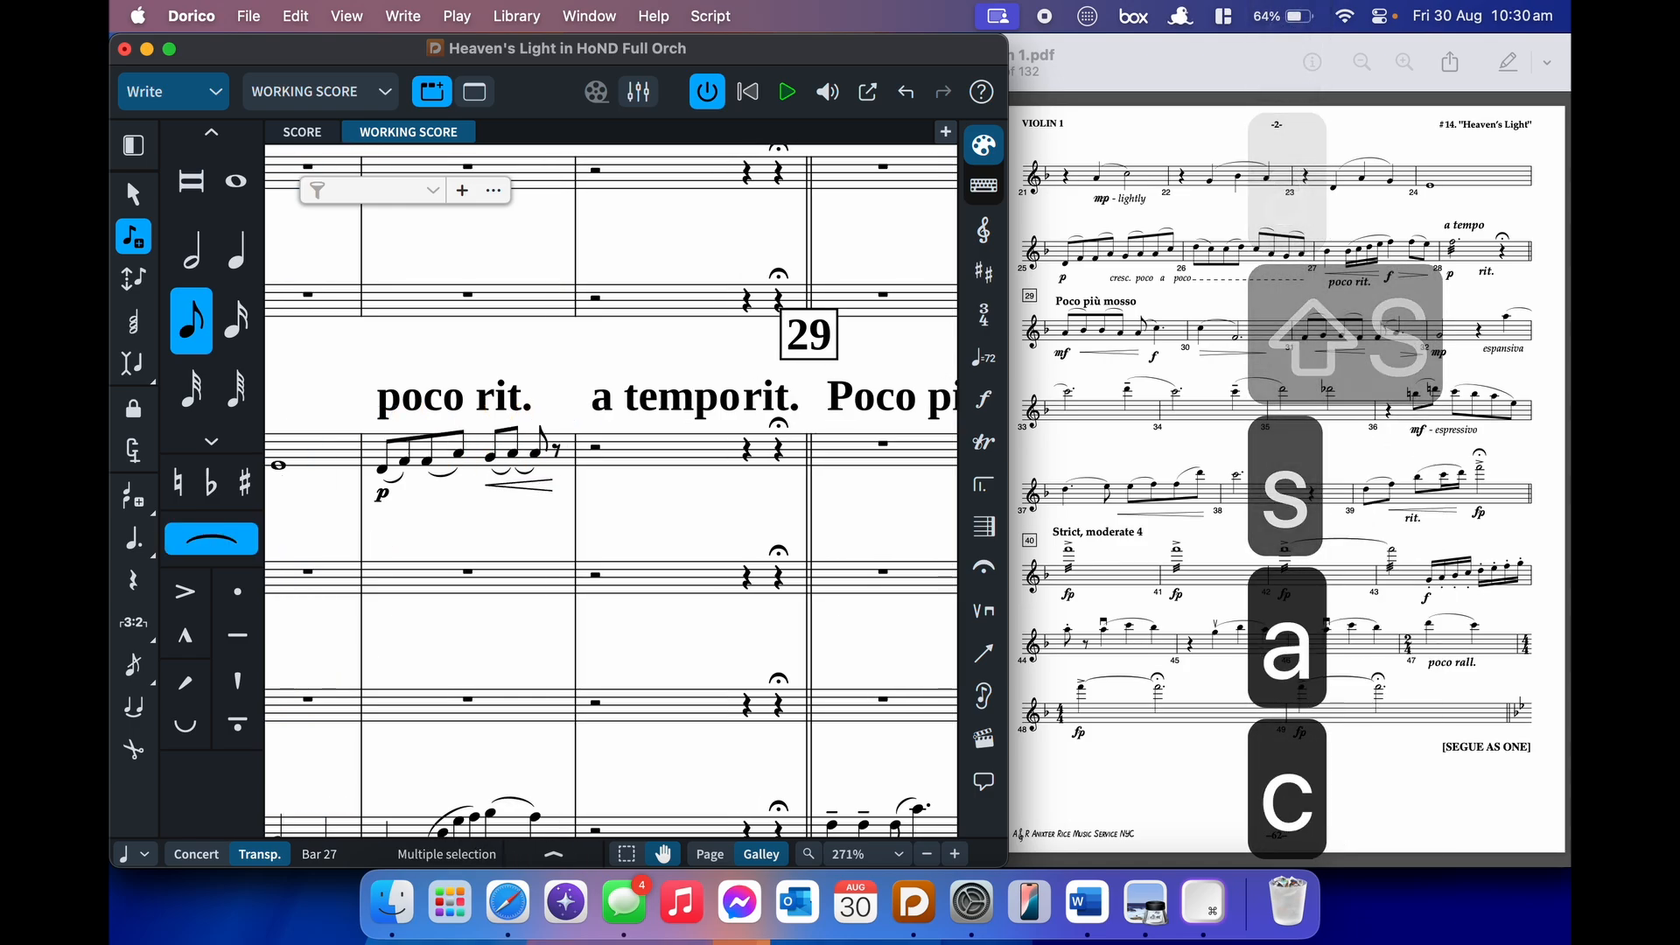
{"action": "key", "text": "shift+s"}
- Enter bar 28's slurred eighth pairs D–C, C–D, C–A, G–A and end the crescendo
{"action": "key", "text": "d"}
{"action": "key", "text": "s"}
{"action": "key", "text": "c"}
{"action": "key", "text": "shift+s"}
{"action": "key", "text": "c"}
{"action": "key", "text": "s"}
{"action": "key", "text": "d"}
{"action": "key", "text": "shift+s"}
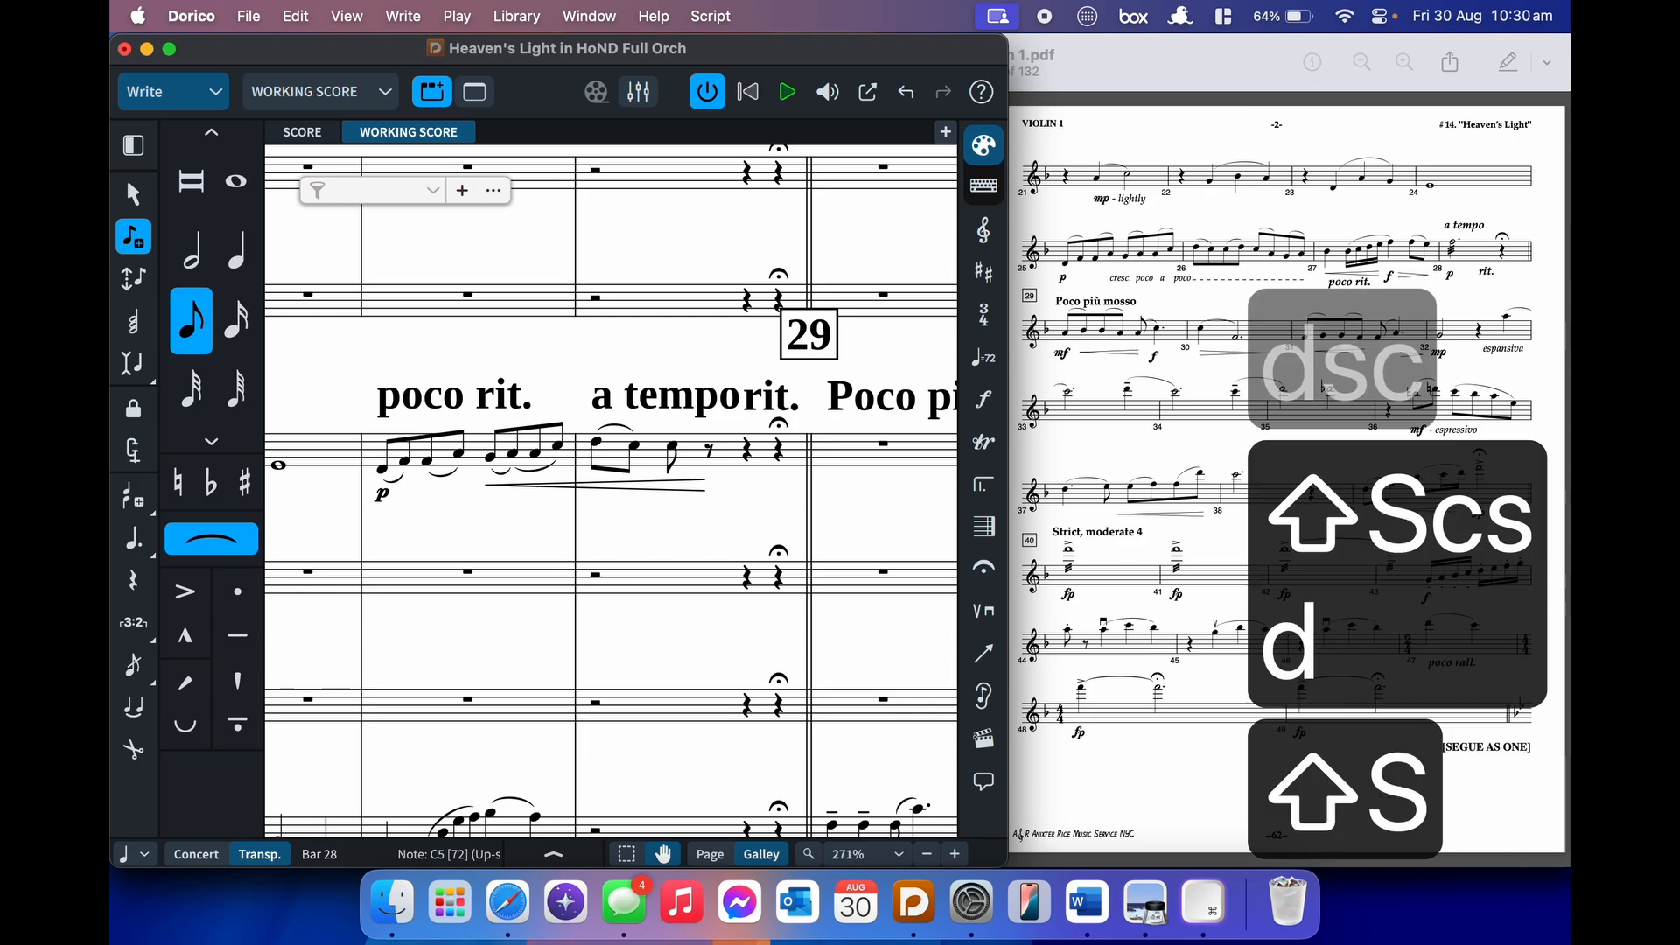
{"action": "key", "text": "c"}
{"action": "key", "text": "s"}
{"action": "key", "text": "a"}
{"action": "key", "text": "shift+s"}
{"action": "key", "text": "g"}
{"action": "key", "text": "s"}
{"action": "key", "text": "a"}
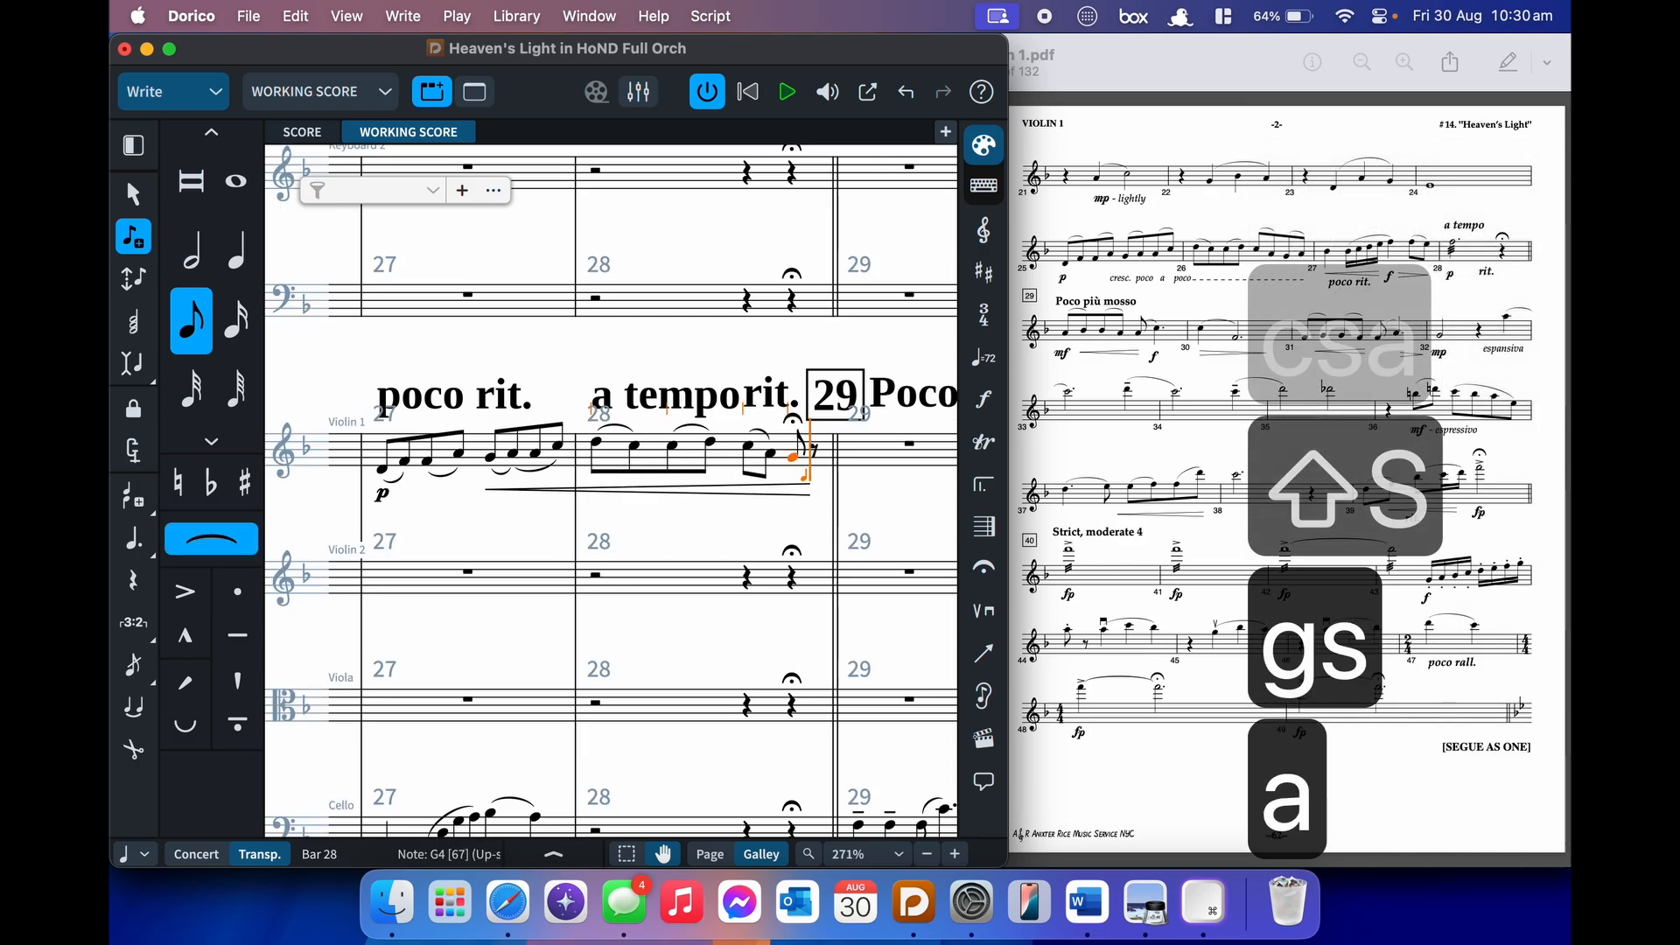
{"action": "key", "text": "shift+s"}
{"action": "key", "text": "shift+comma"}
- Enter bar 29 quarter notes B flat, D, E and F with an f dynamic
{"action": "key", "text": "6"}
{"action": "key", "text": "b"}
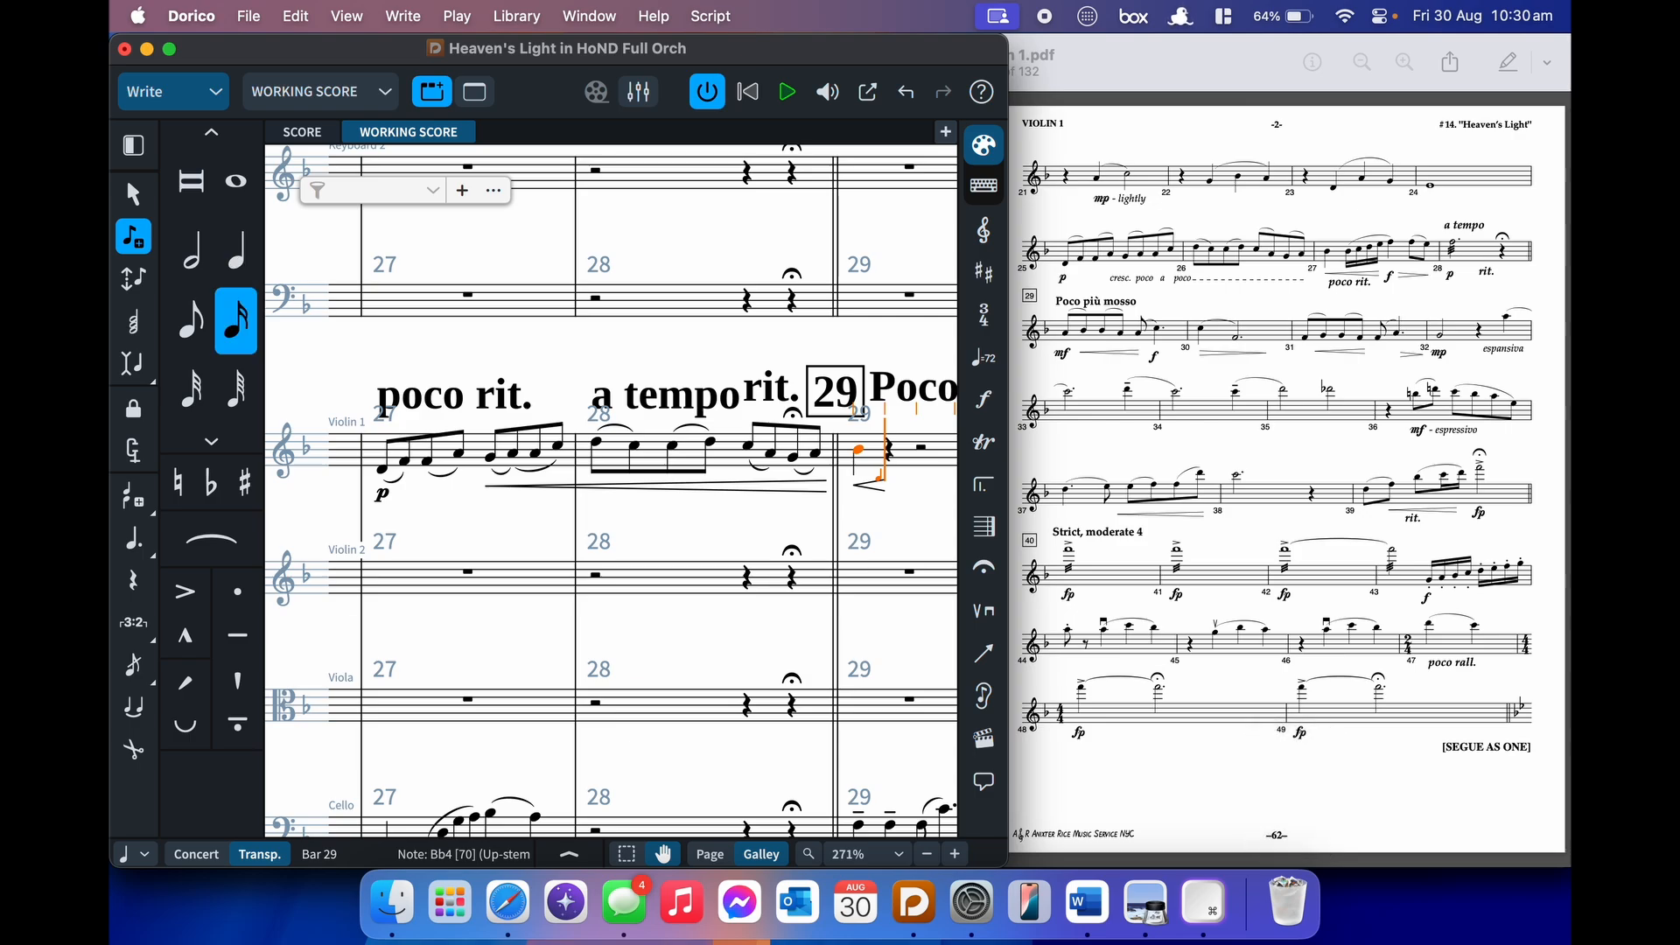
{"action": "key", "text": "d"}
{"action": "key", "text": "e"}
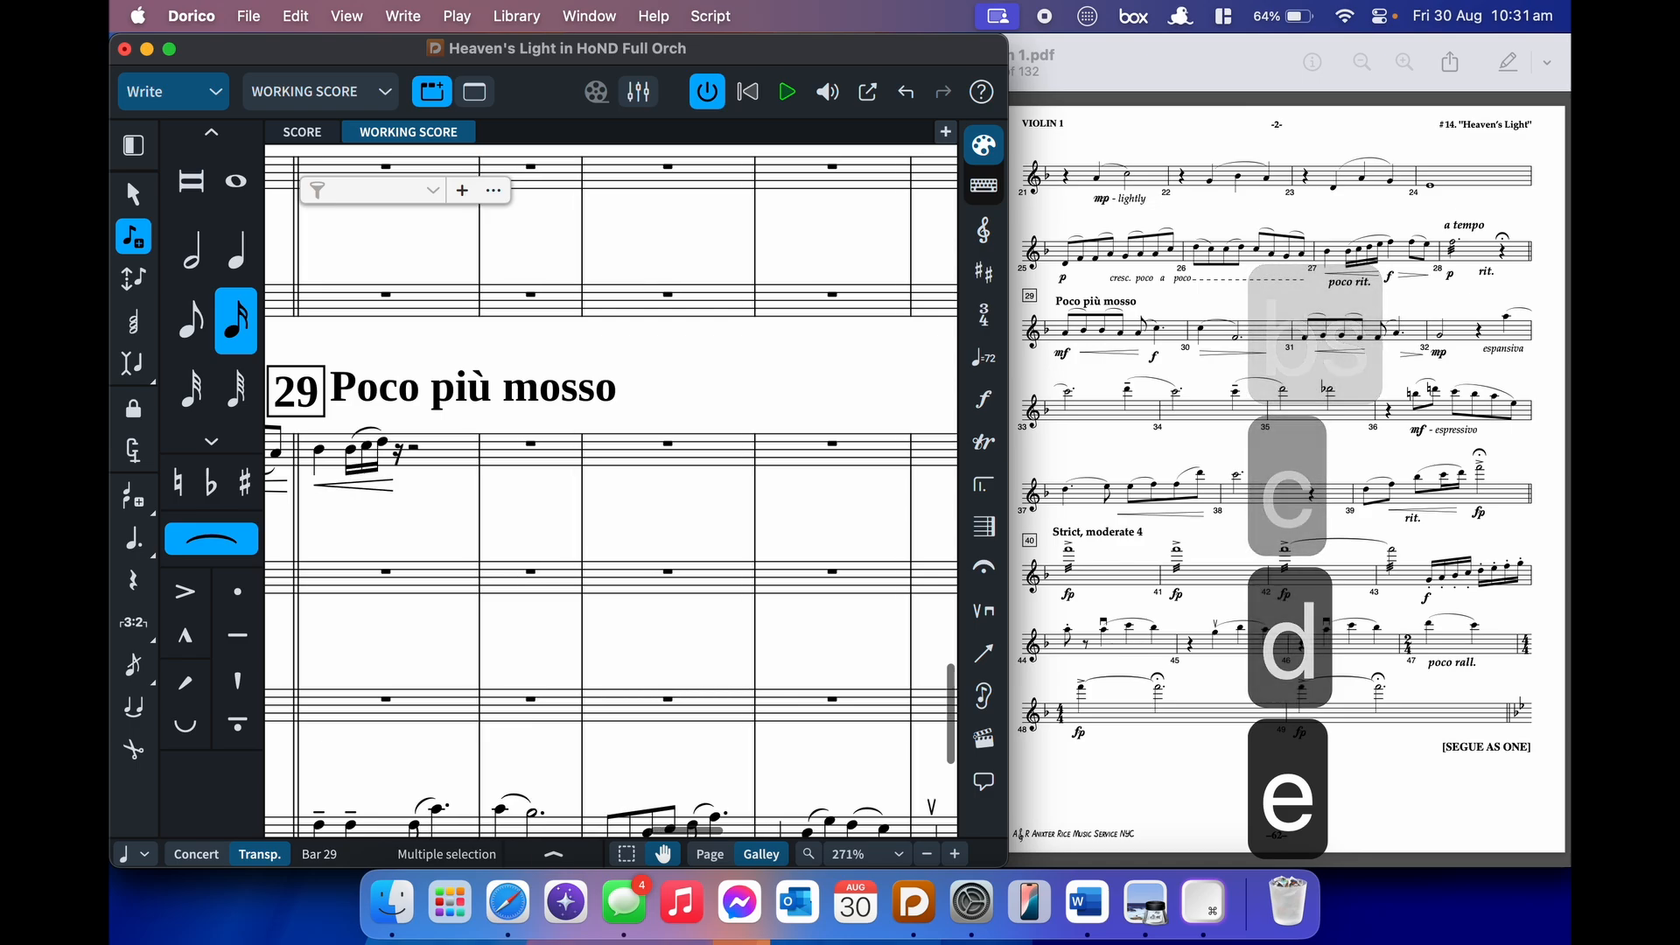
{"action": "key", "text": "6"}
{"action": "key", "text": "shift+d"}
{"action": "type", "text": "f"}
{"action": "key", "text": "Return"}
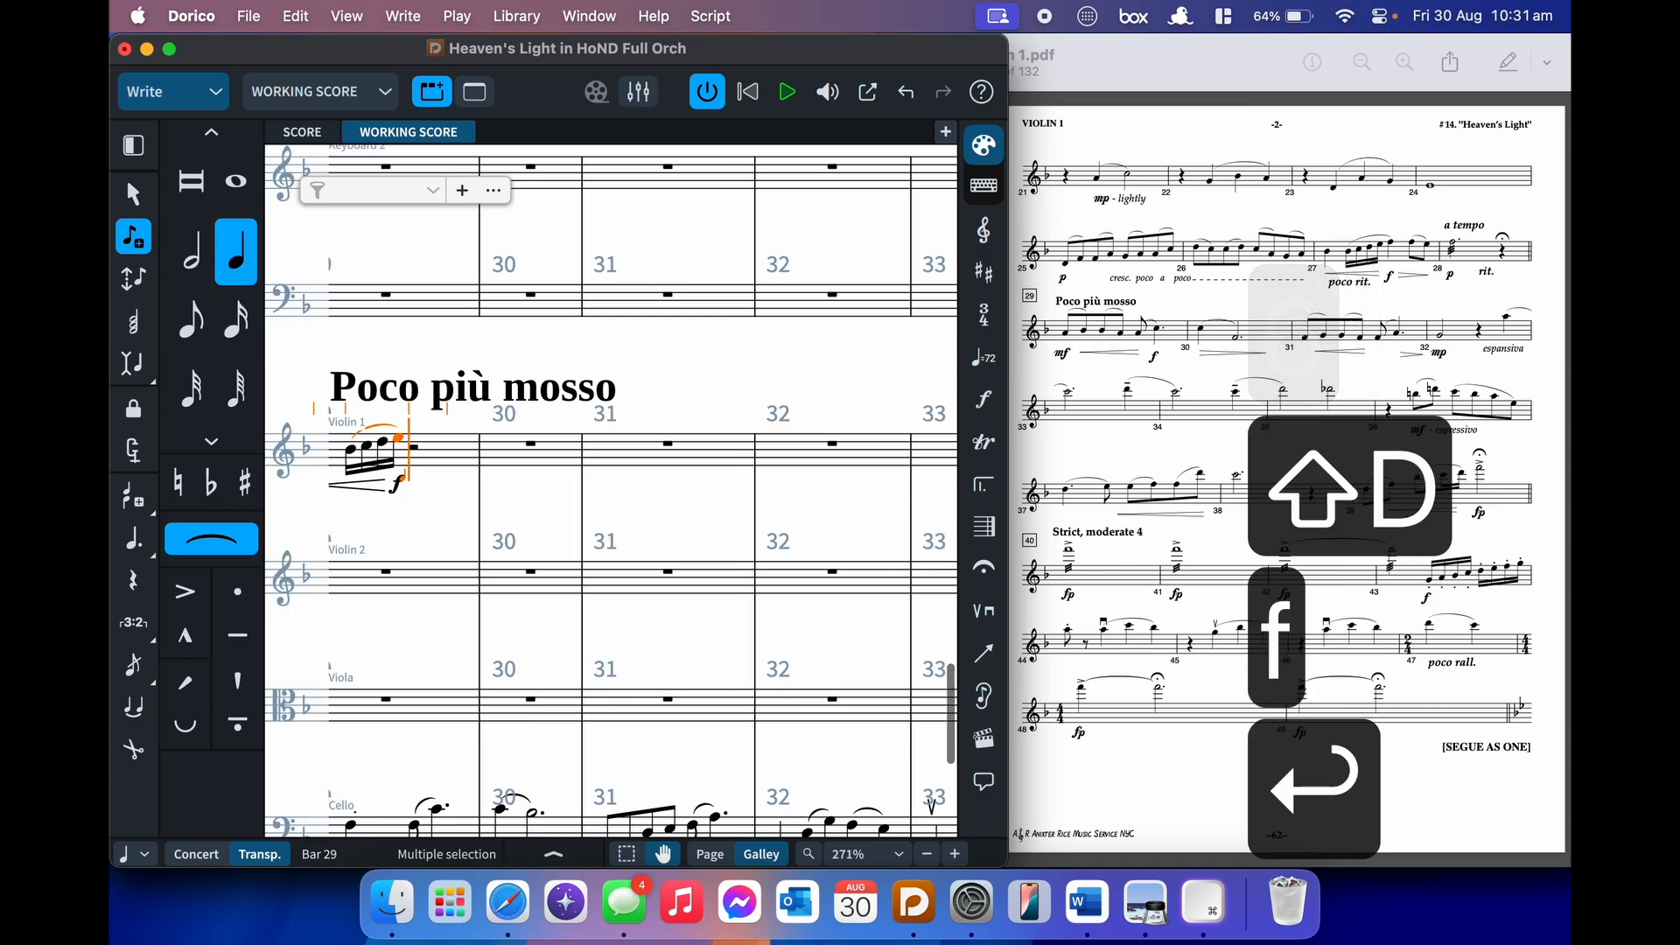
{"action": "key", "text": "f"}
{"action": "key", "text": "Left"}
{"action": "key", "text": "shift+period"}
{"action": "key", "text": "Right"}
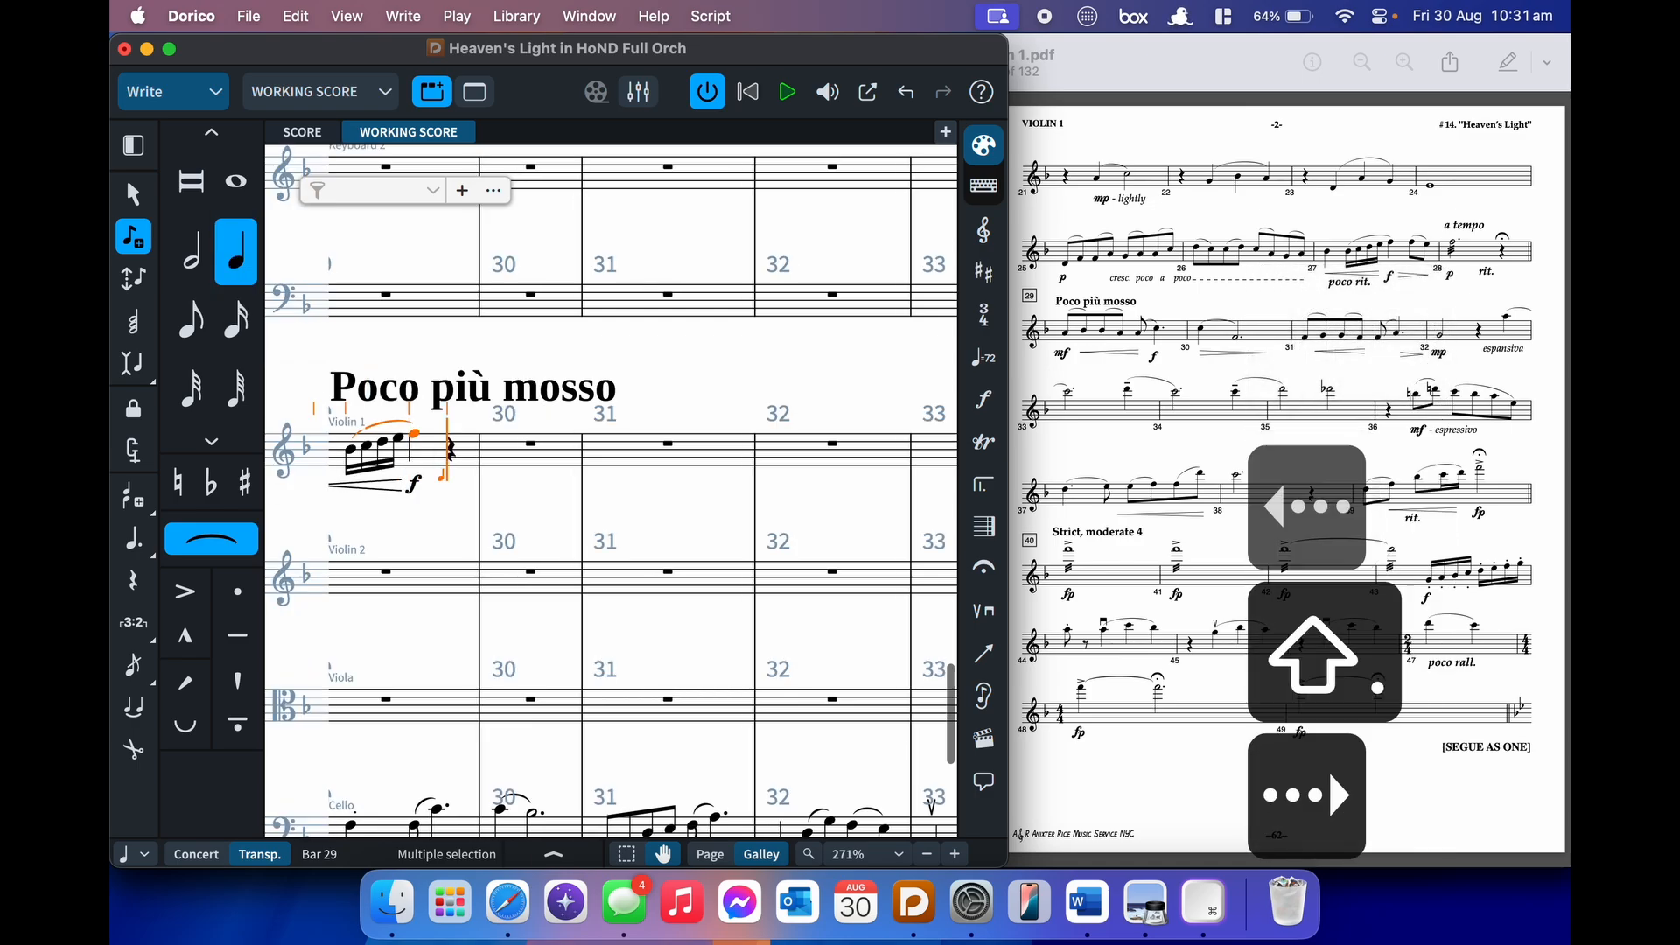
- Add slurred eighth notes F and E followed by a p dynamic
{"action": "key", "text": "5"}
{"action": "key", "text": "shift+s"}
{"action": "key", "text": "f"}
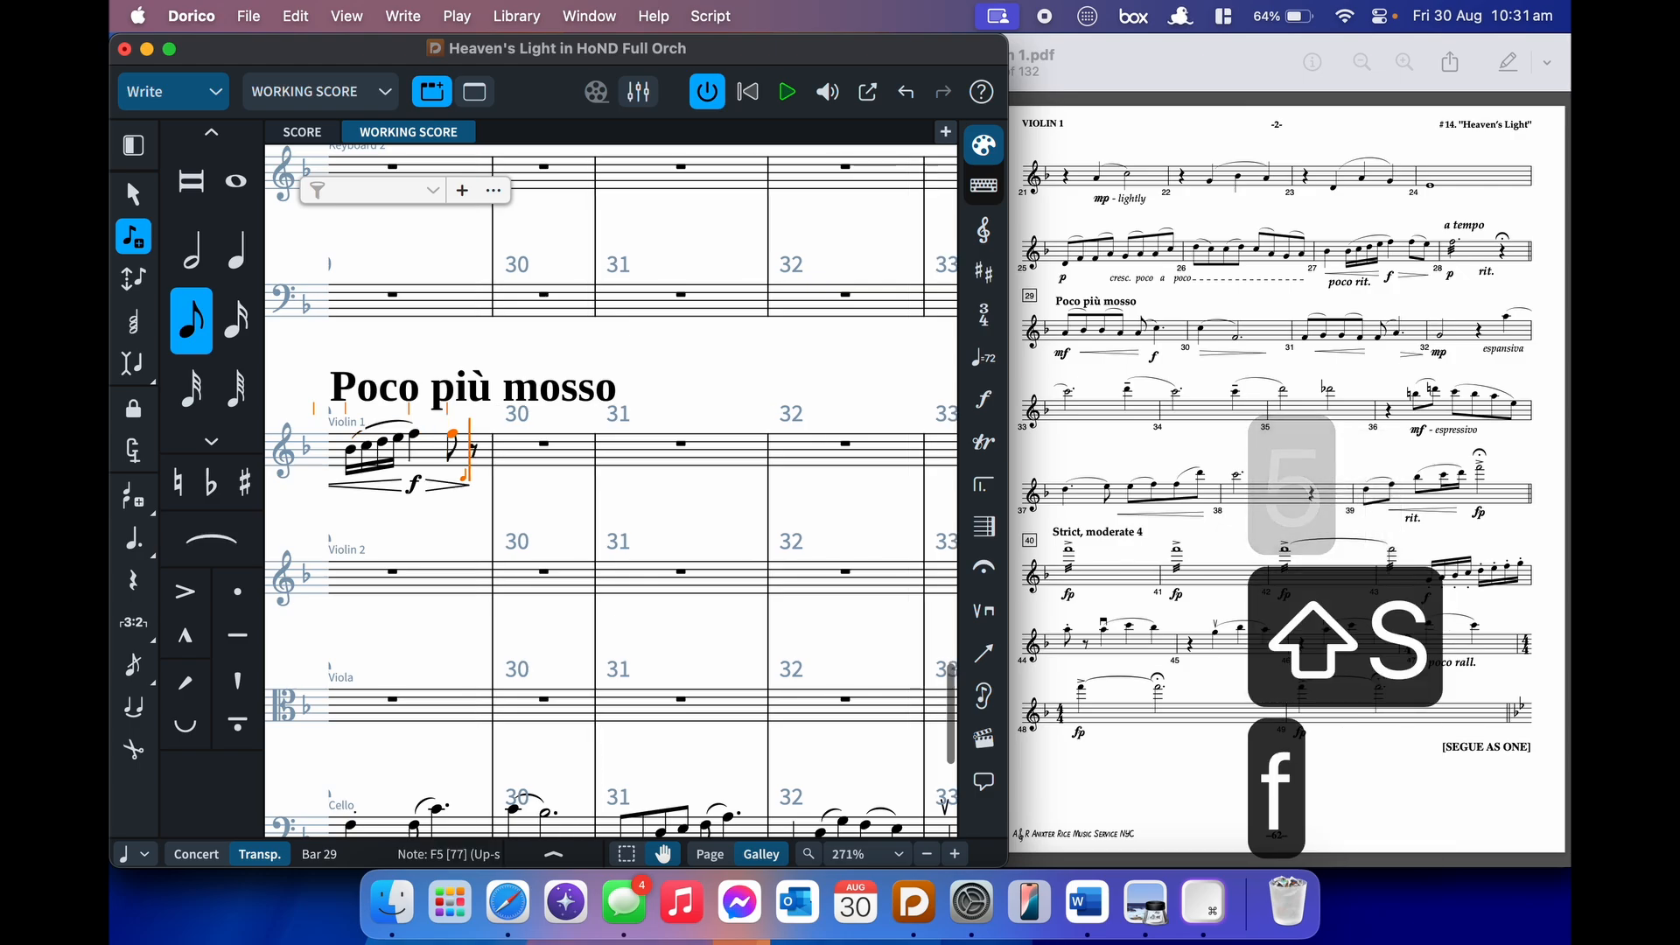
{"action": "key", "text": "s"}
{"action": "key", "text": "e"}
{"action": "key", "text": "shift+s"}
{"action": "key", "text": "shift+d"}
{"action": "type", "text": "p"}
{"action": "key", "text": "Return"}
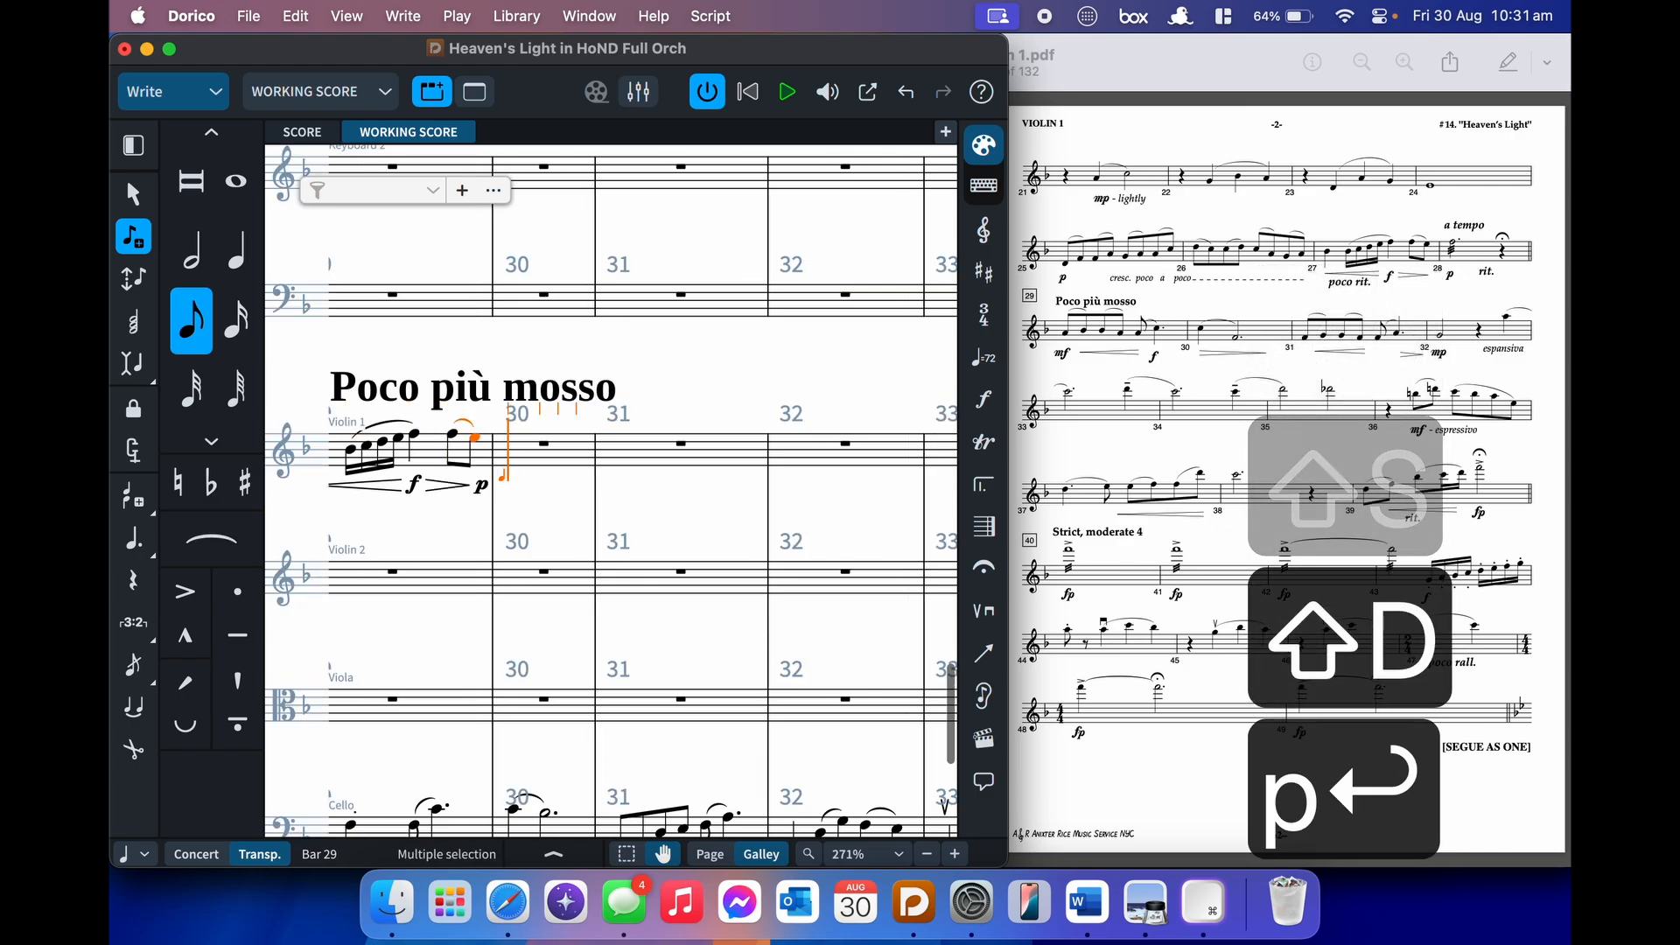
- Enter a dotted-half F5 with a three-slash tremolo in bar 30, then exit note input
{"action": "key", "text": "7"}
{"action": "key", "text": "period"}
{"action": "key", "text": "f"}
{"action": "key", "text": "shift+r"}
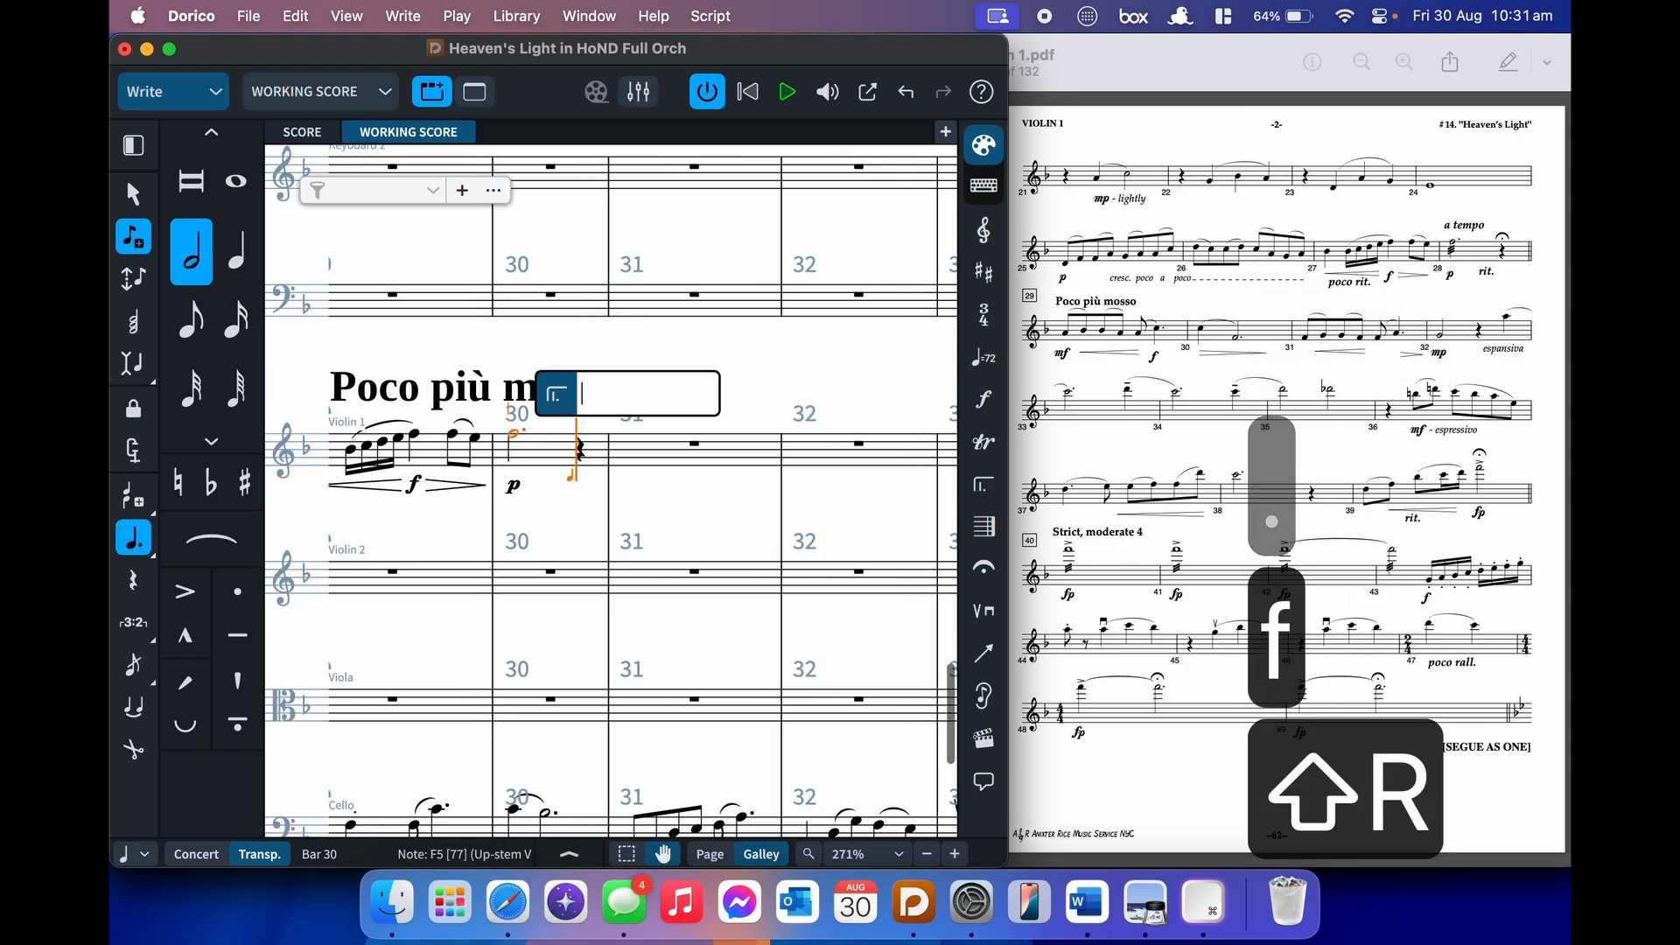
{"action": "type", "text": "///"}
{"action": "key", "text": "Return"}
{"action": "key", "text": "Escape"}
{"action": "scroll", "coordinate": [391, 651], "scroll_direction": "left", "scroll_amount": 10}
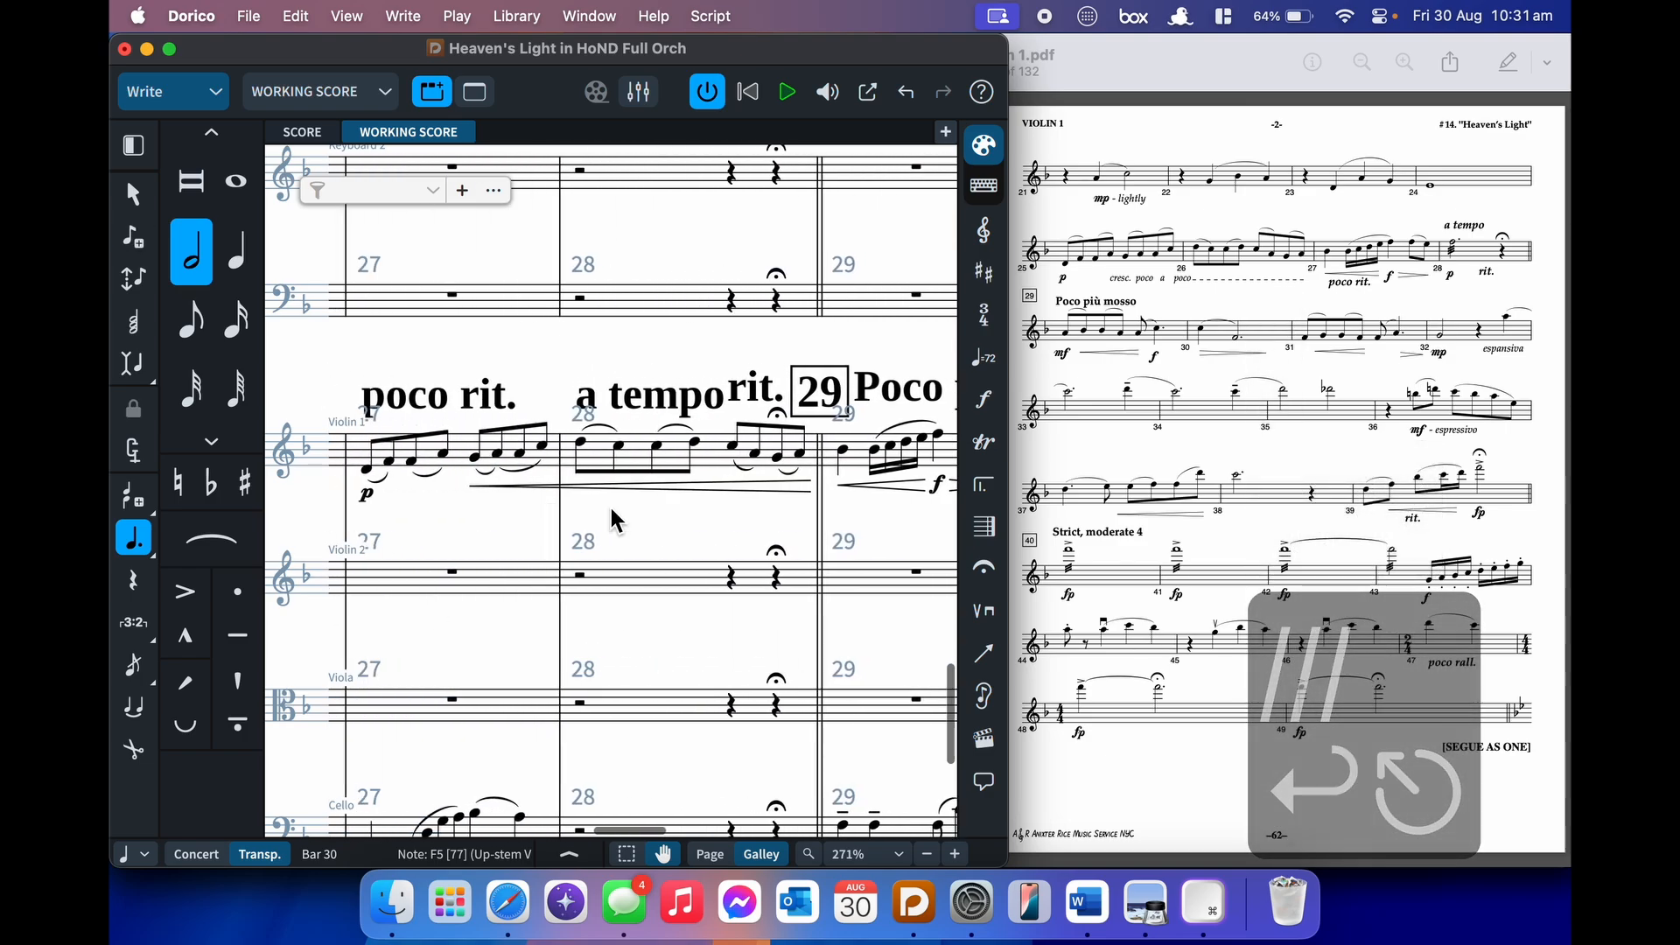
- Delete the extra rest in bar 23 and set the D4 to a quarter note in Insert mode
{"action": "scroll", "coordinate": [611, 519], "scroll_direction": "left", "scroll_amount": 6}
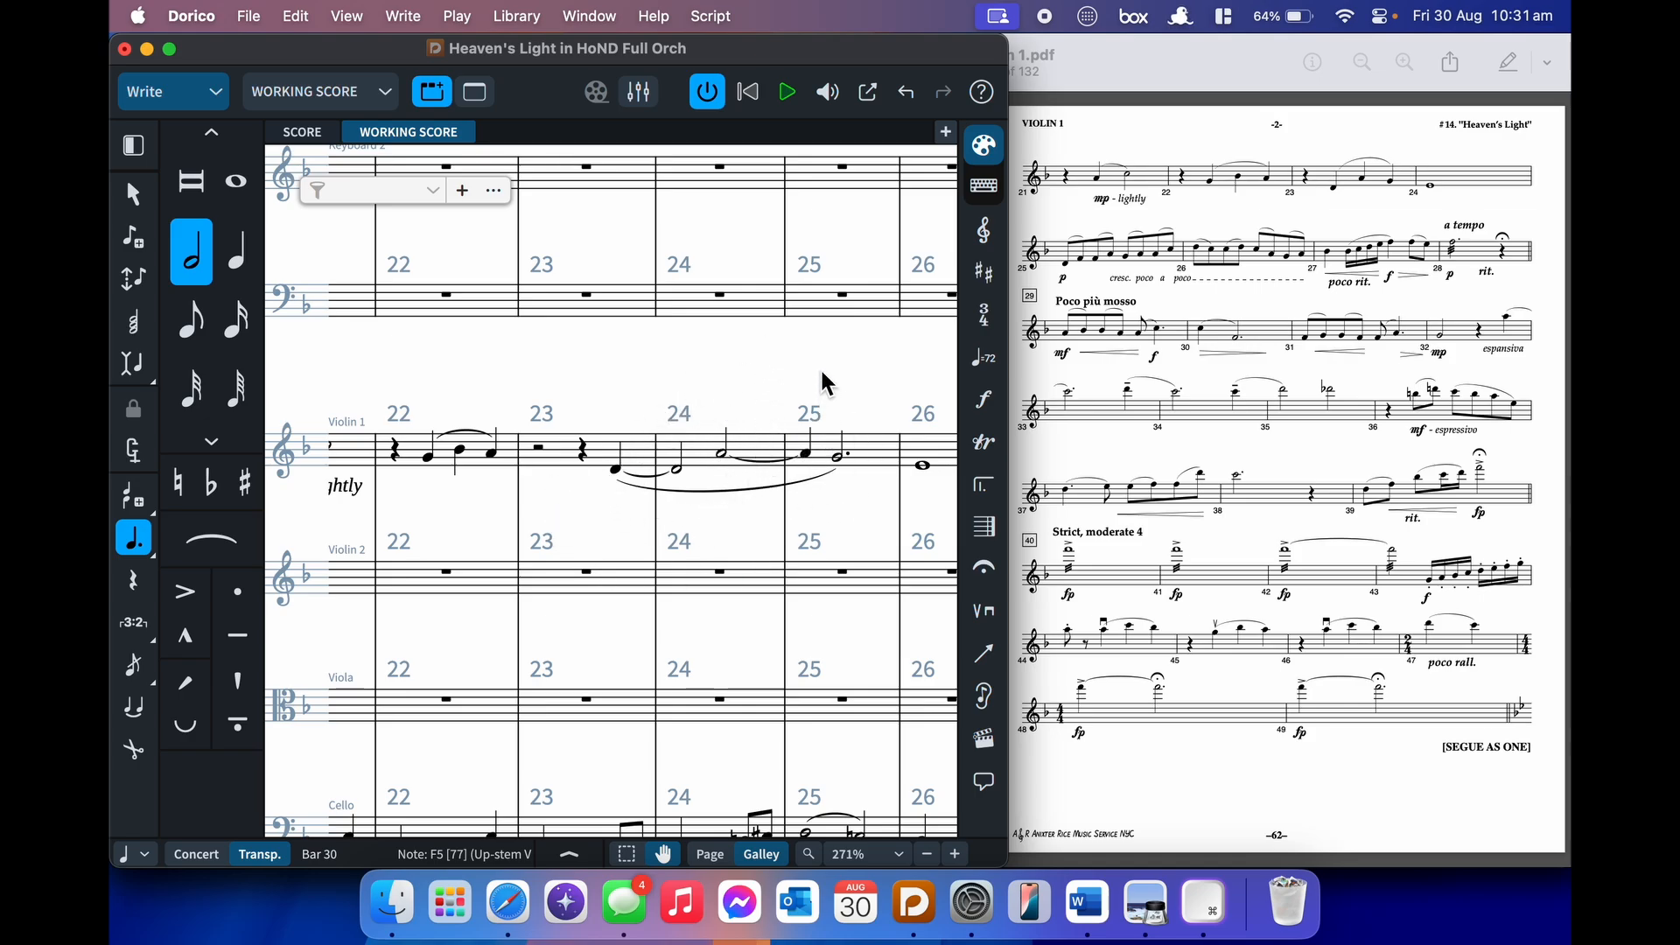
{"action": "key", "text": "Escape"}
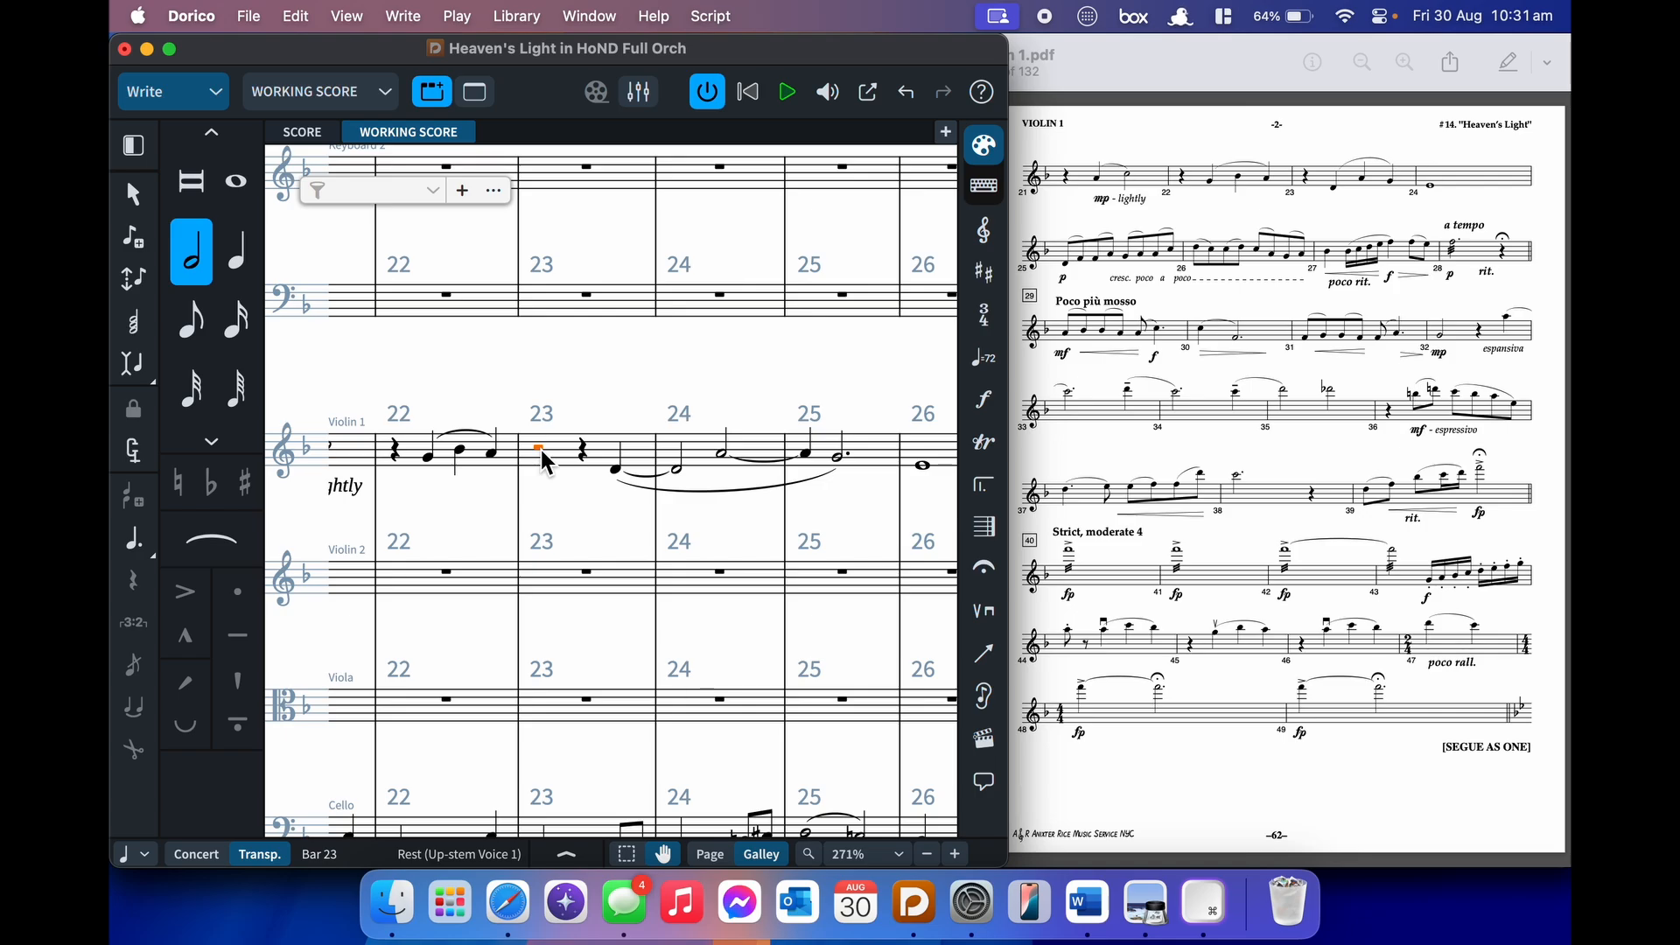
{"action": "key", "text": "i"}
{"action": "key", "text": "BackSpace"}
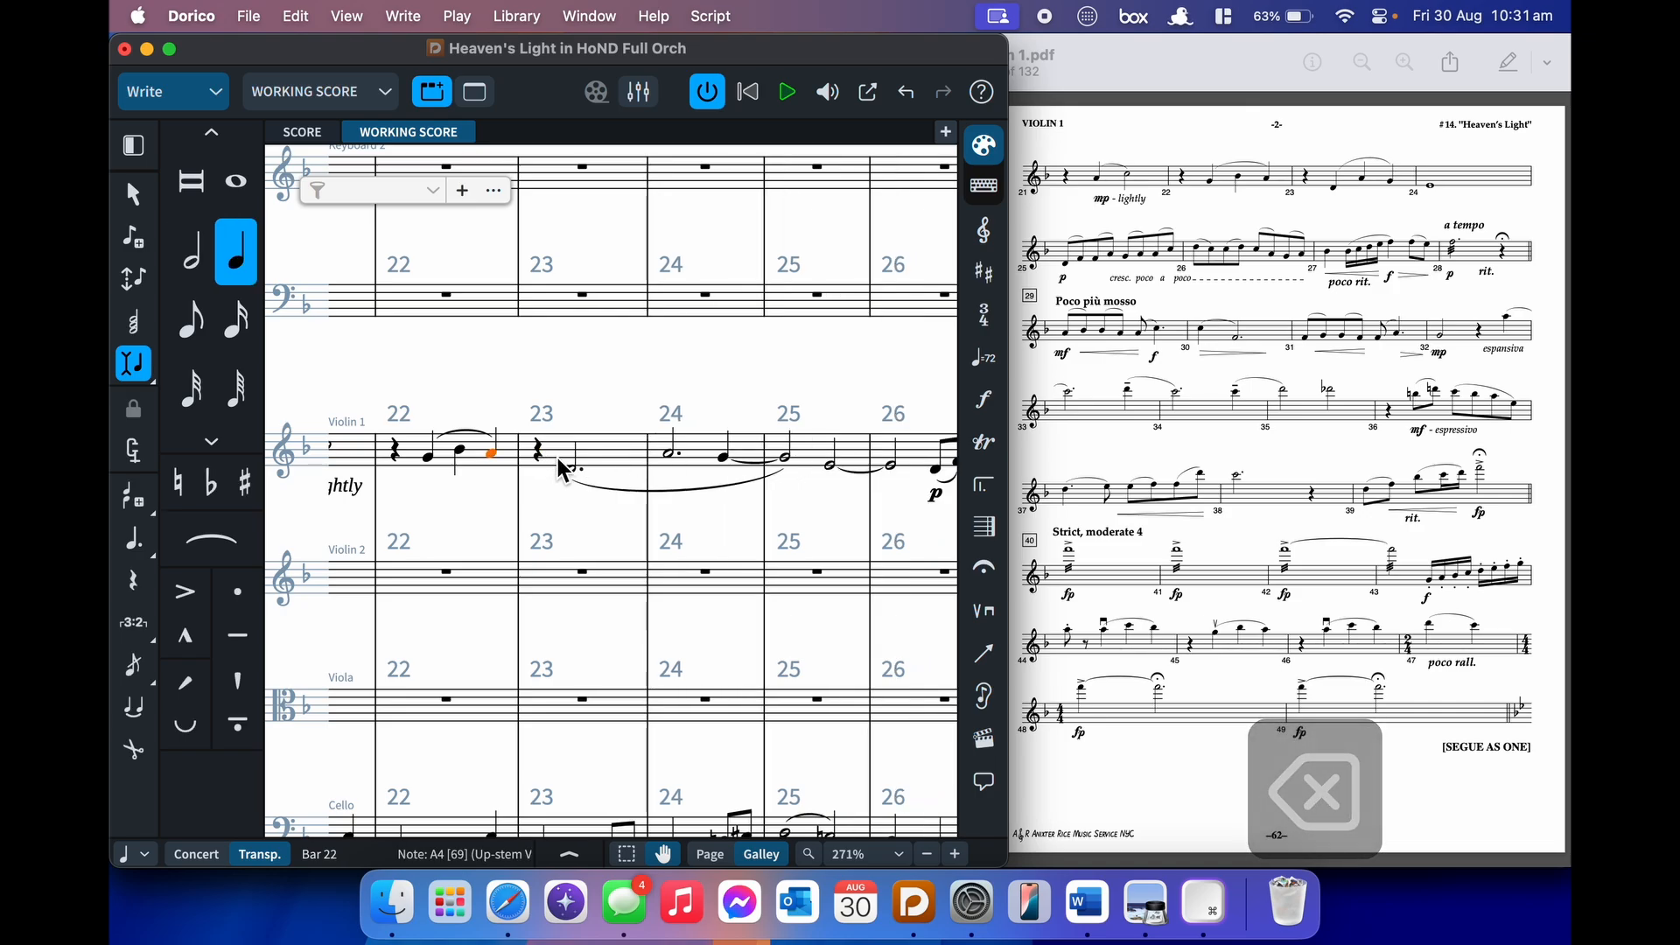
{"action": "left_click", "coordinate": [572, 473]}
{"action": "key", "text": "i"}
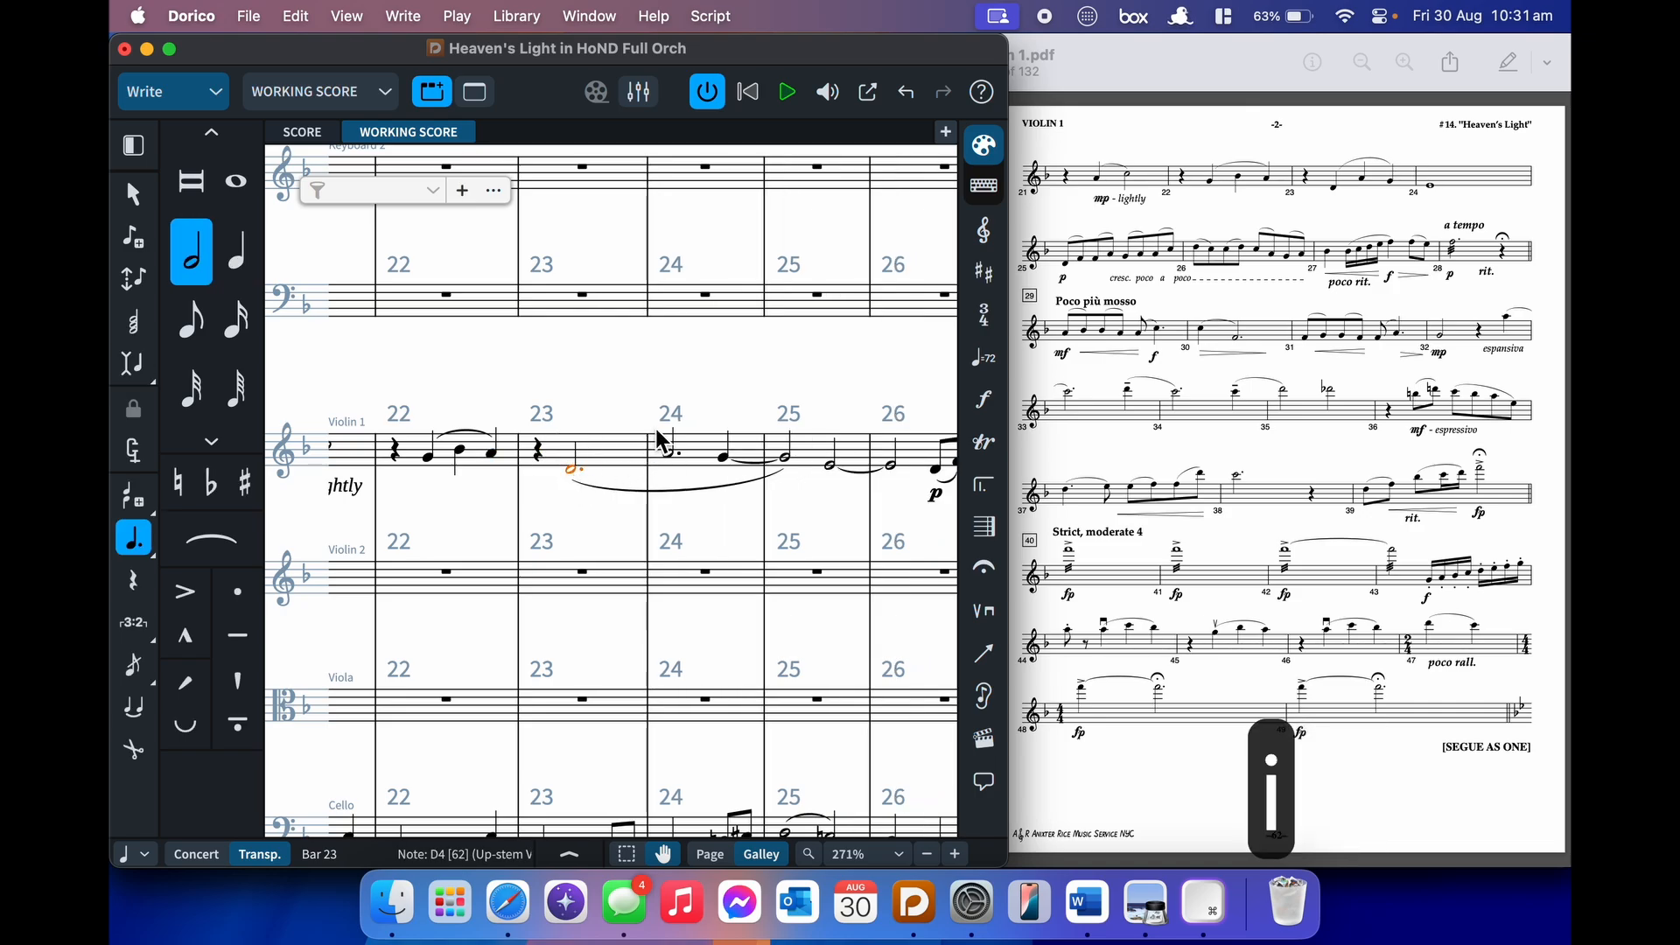
{"action": "key", "text": "6"}
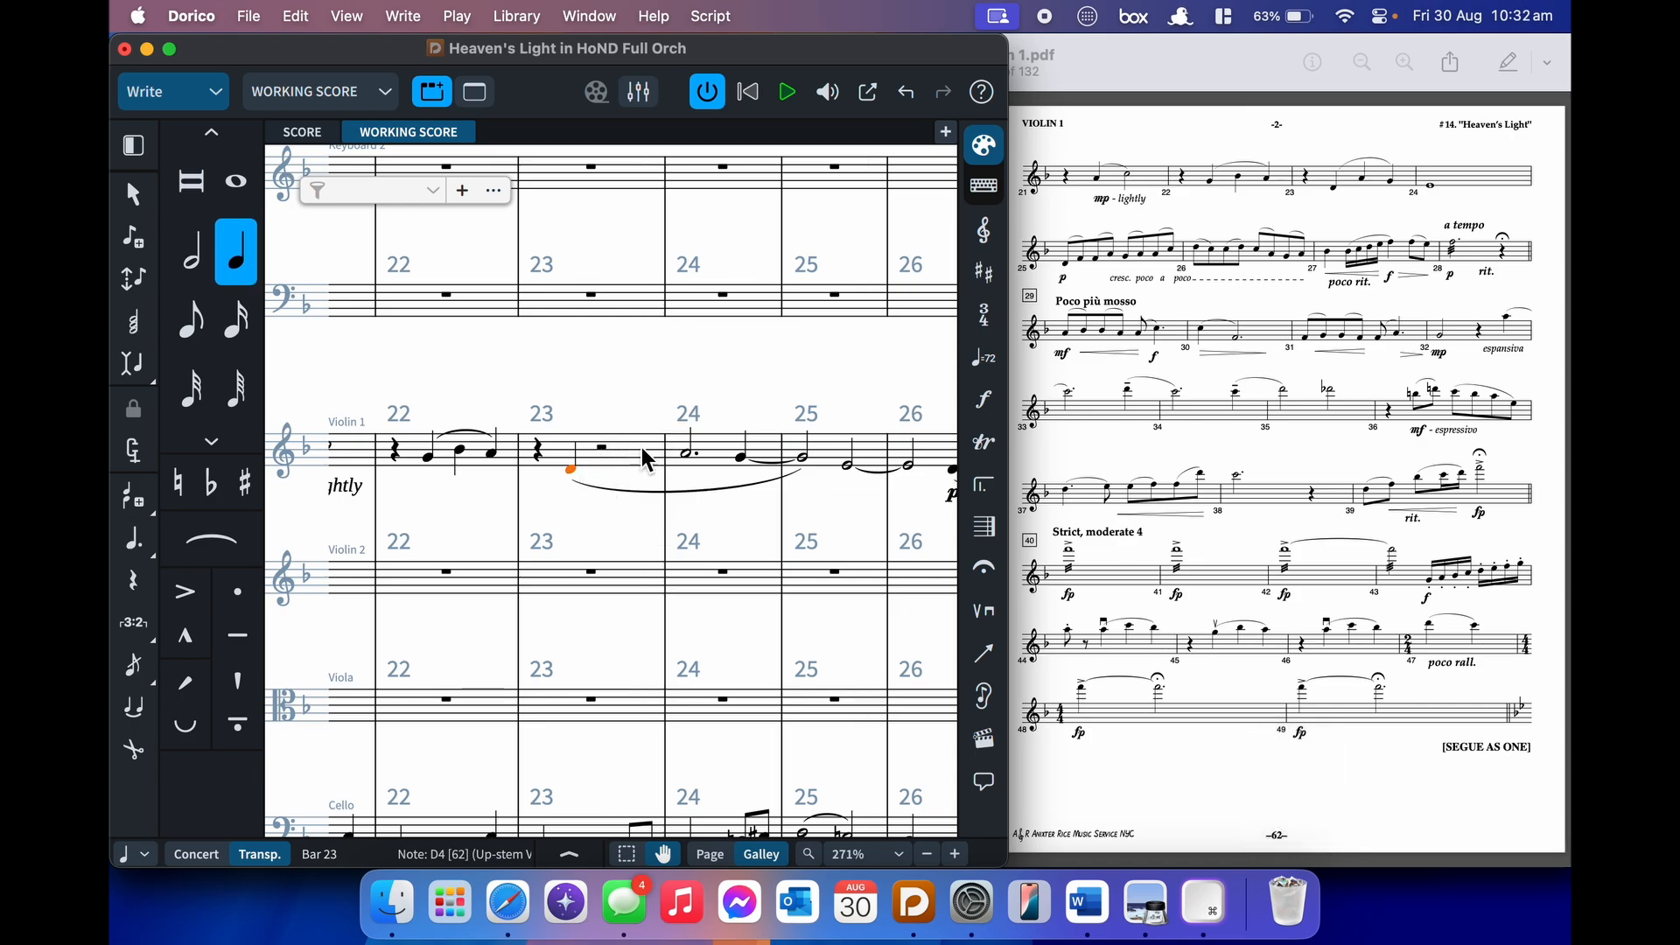
{"action": "key", "text": "7"}
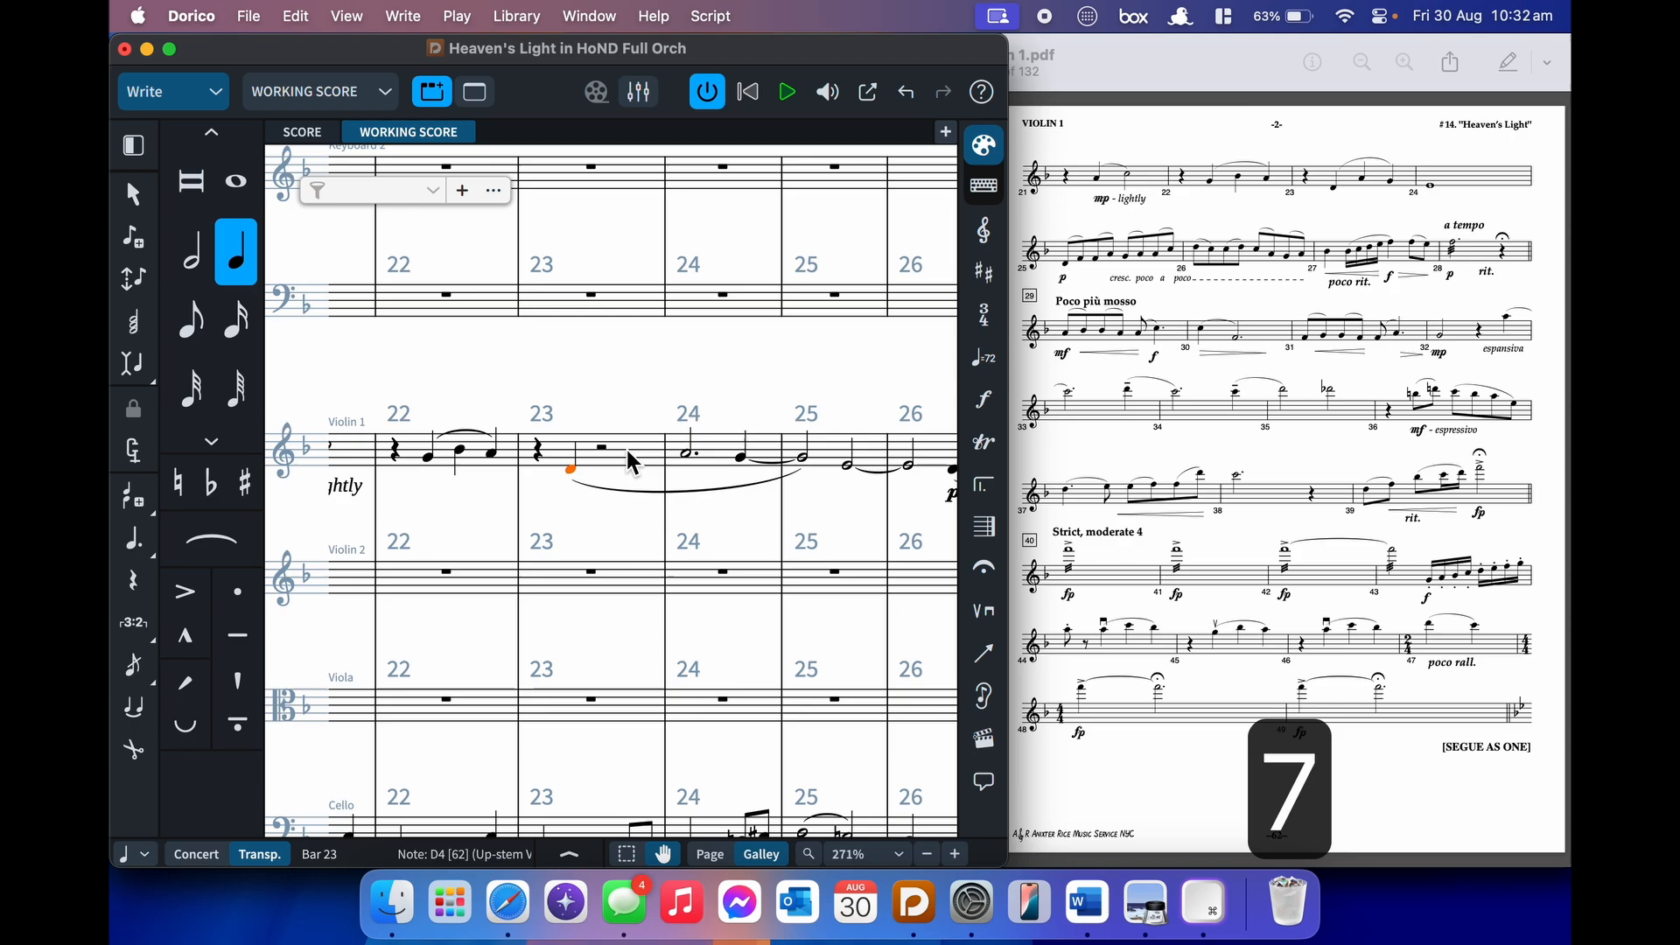
{"action": "key", "text": "period"}
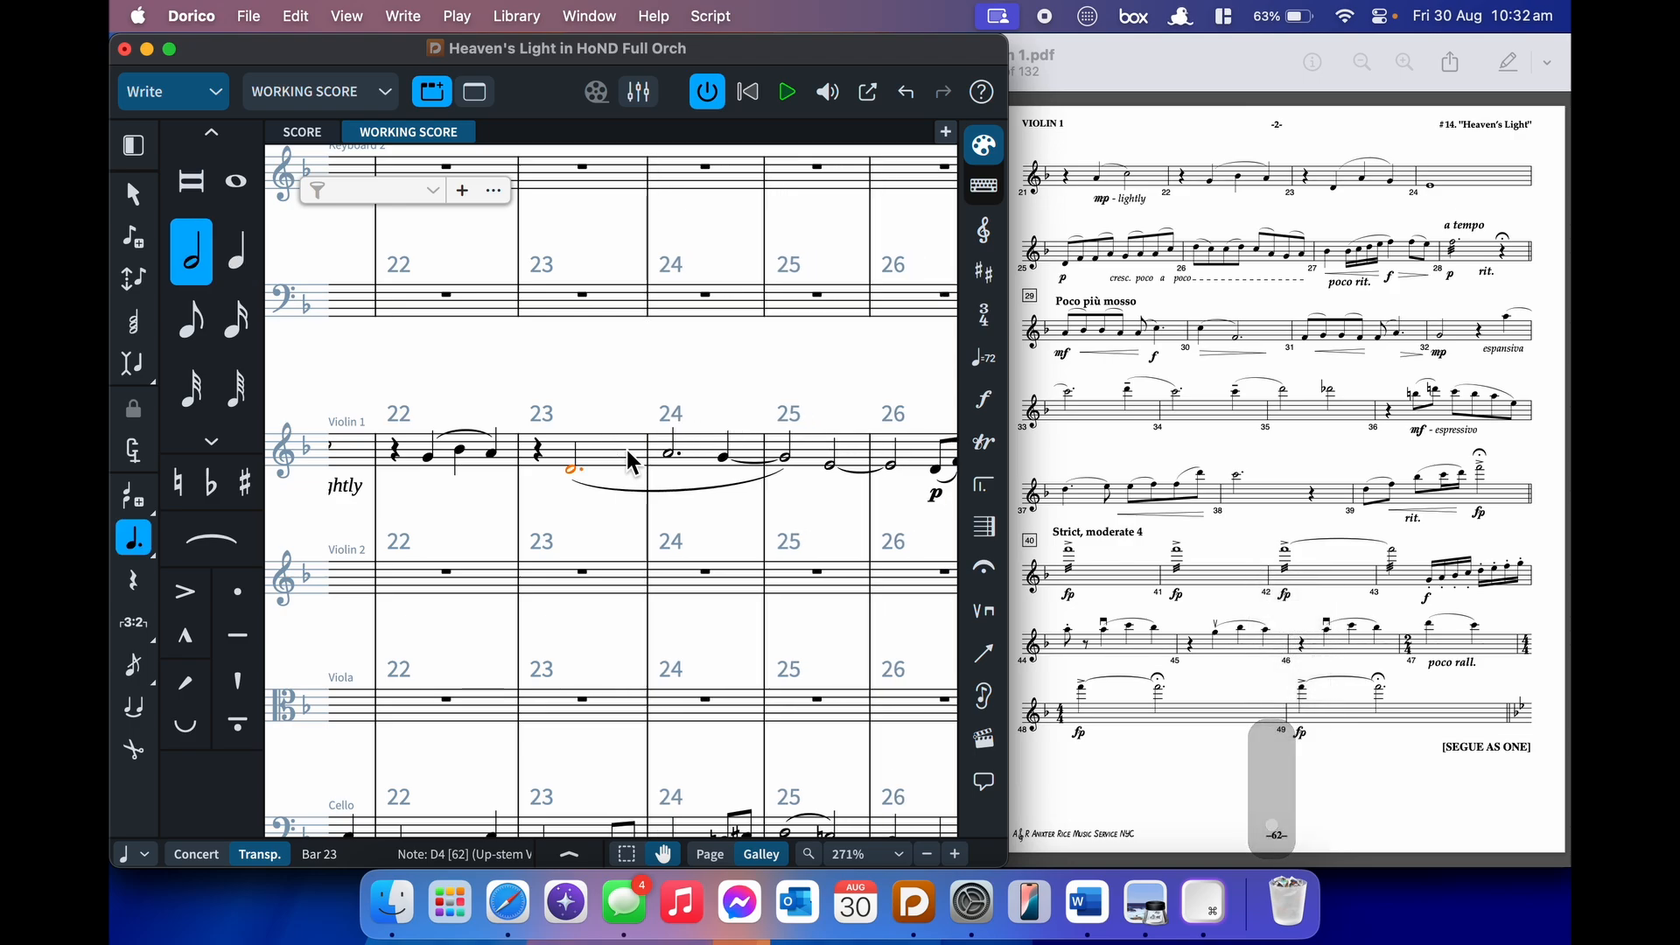
{"action": "key", "text": "i"}
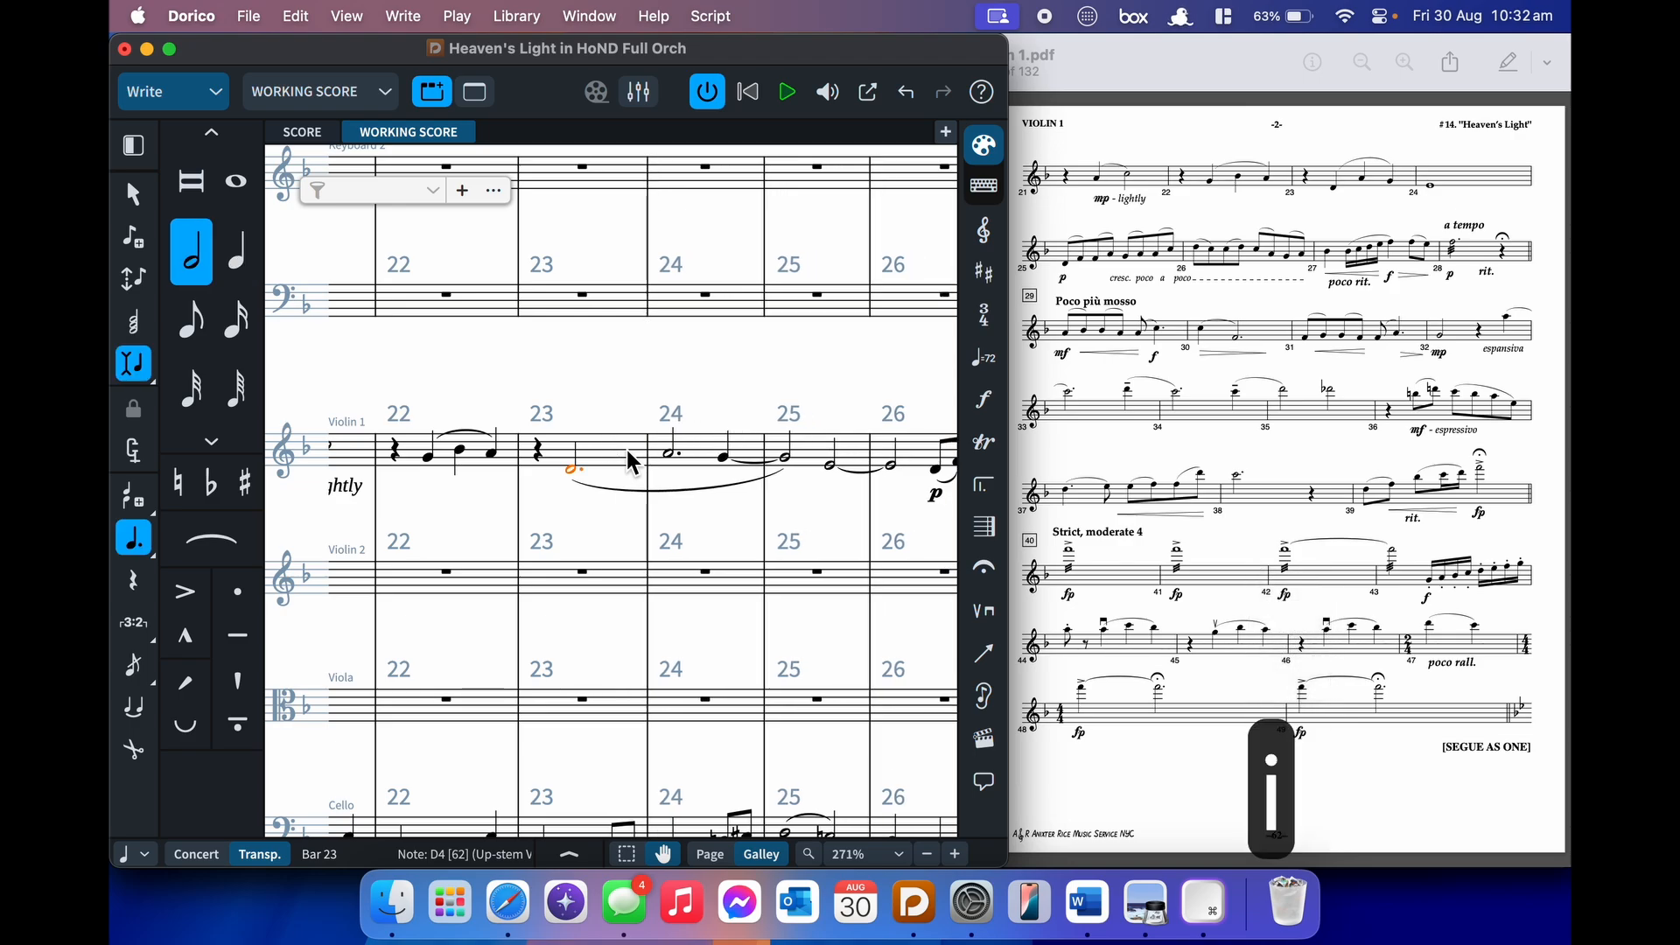
{"action": "key", "text": "6"}
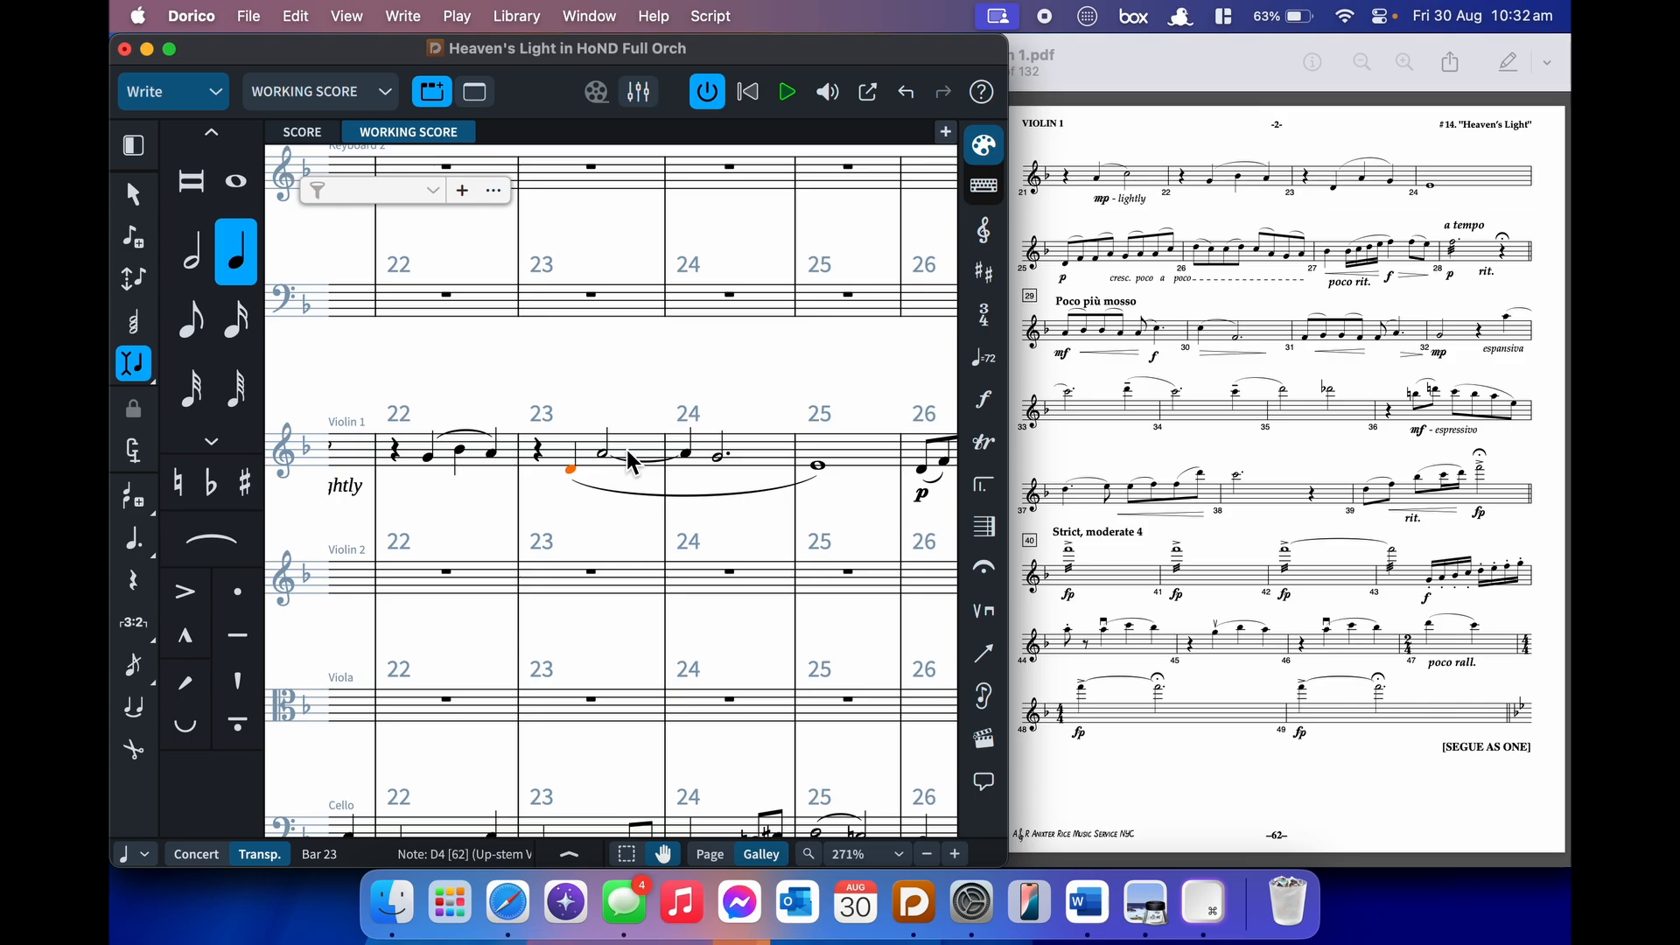
- Shorten the A4 and G to quarter notes and make the bar 24 E4 a whole note
{"action": "key", "text": "Right"}
{"action": "key", "text": "6"}
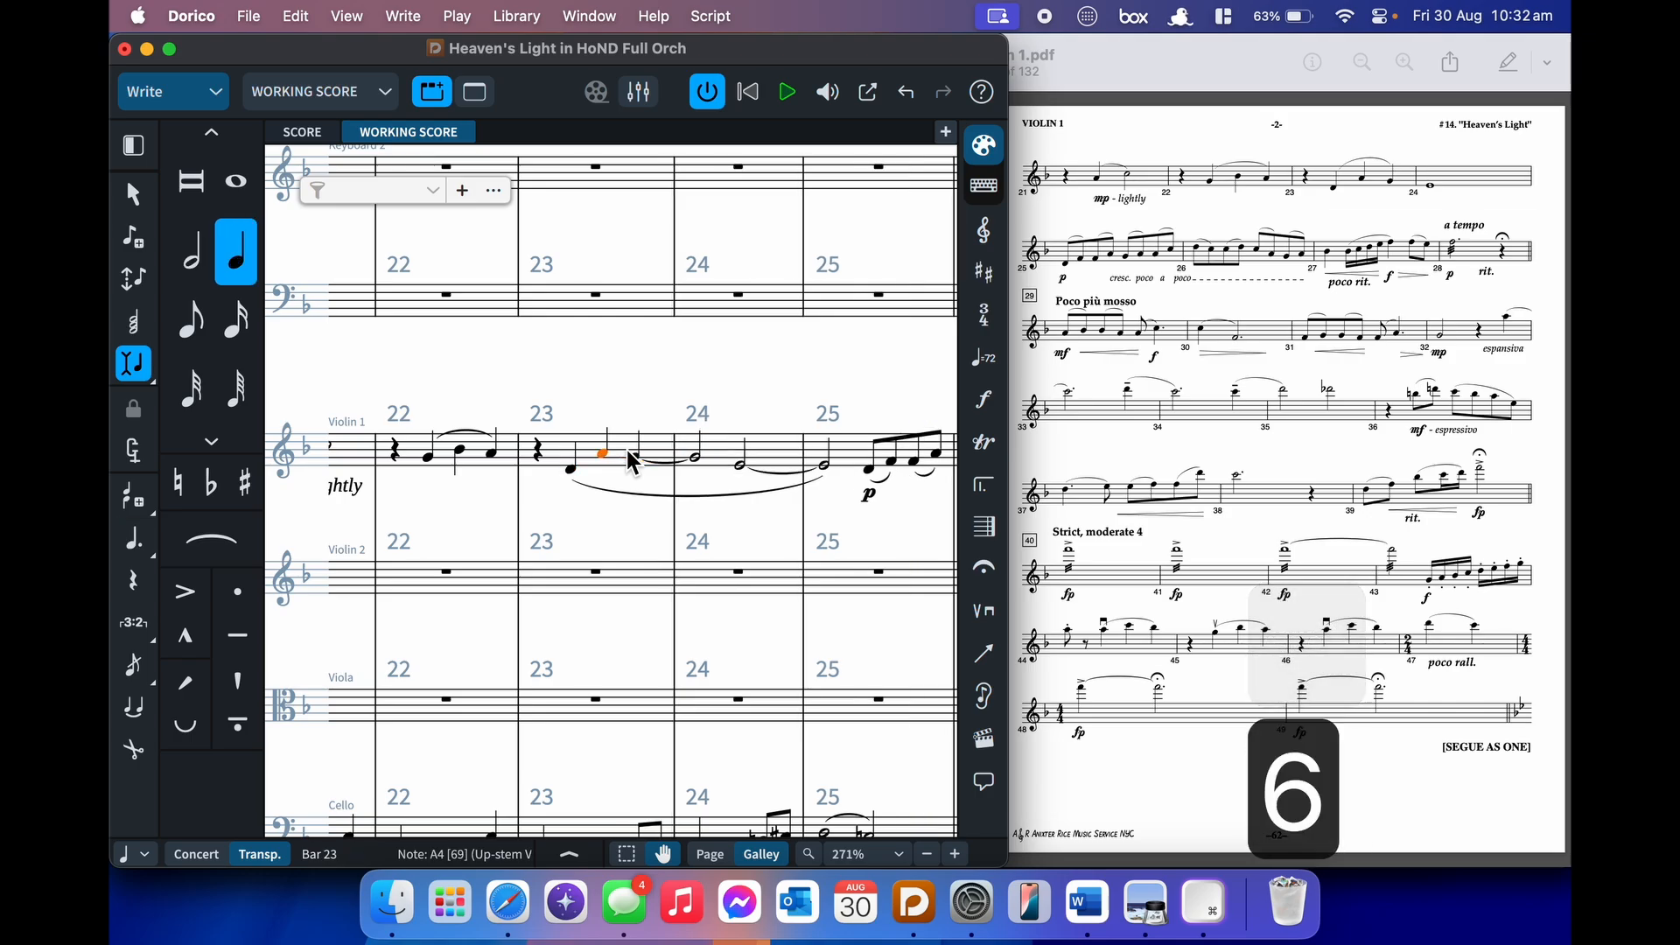
{"action": "key", "text": "Right"}
{"action": "key", "text": "6"}
{"action": "key", "text": "7"}
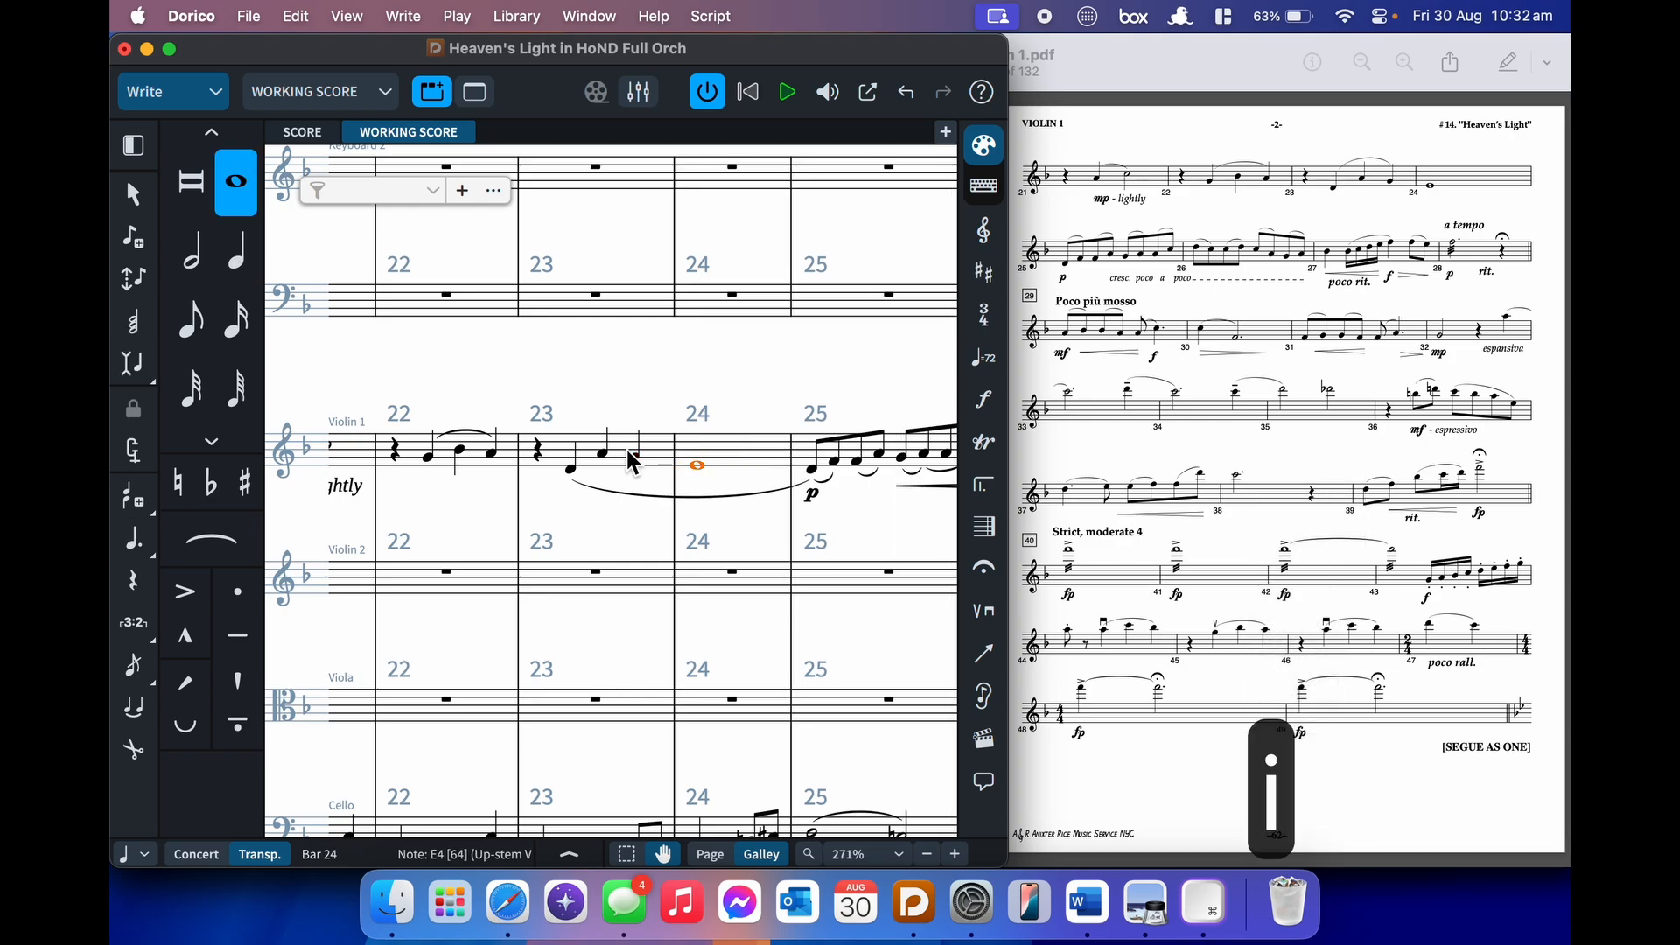
{"action": "scroll", "coordinate": [628, 460], "scroll_direction": "right", "scroll_amount": 3}
{"action": "left_click", "coordinate": [622, 509]}
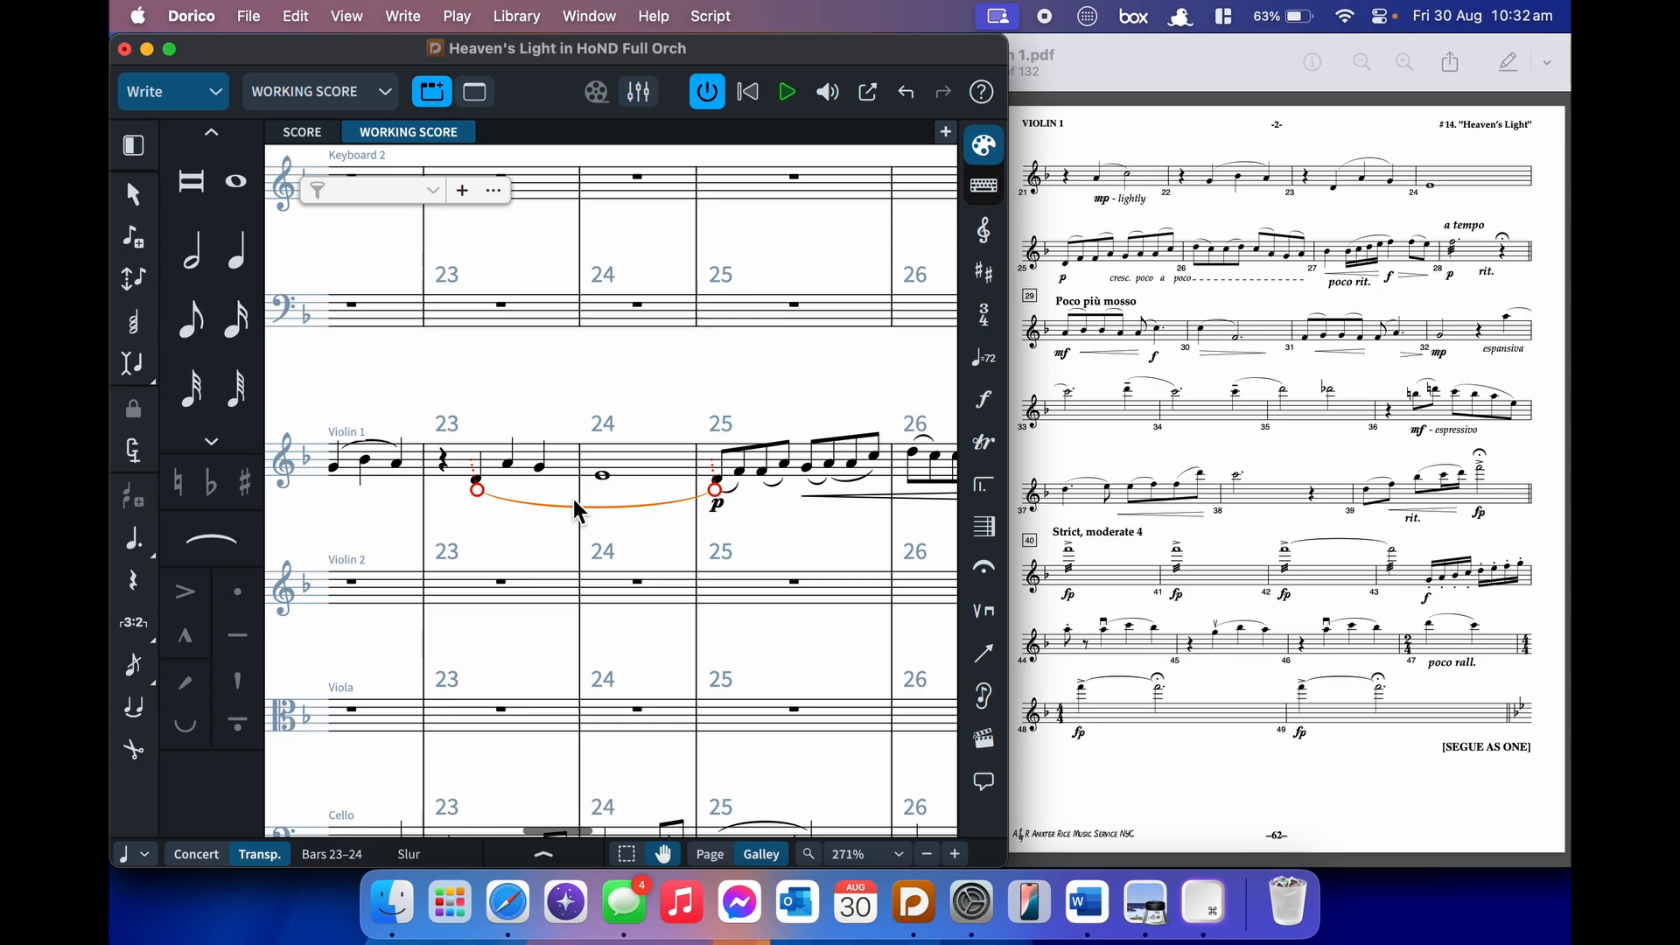
- Shorten the Violin 1 slur so it ends on bar 23's last quarter note
{"action": "key", "text": "alt+shift+Left"}
{"action": "left_click", "coordinate": [701, 403]}
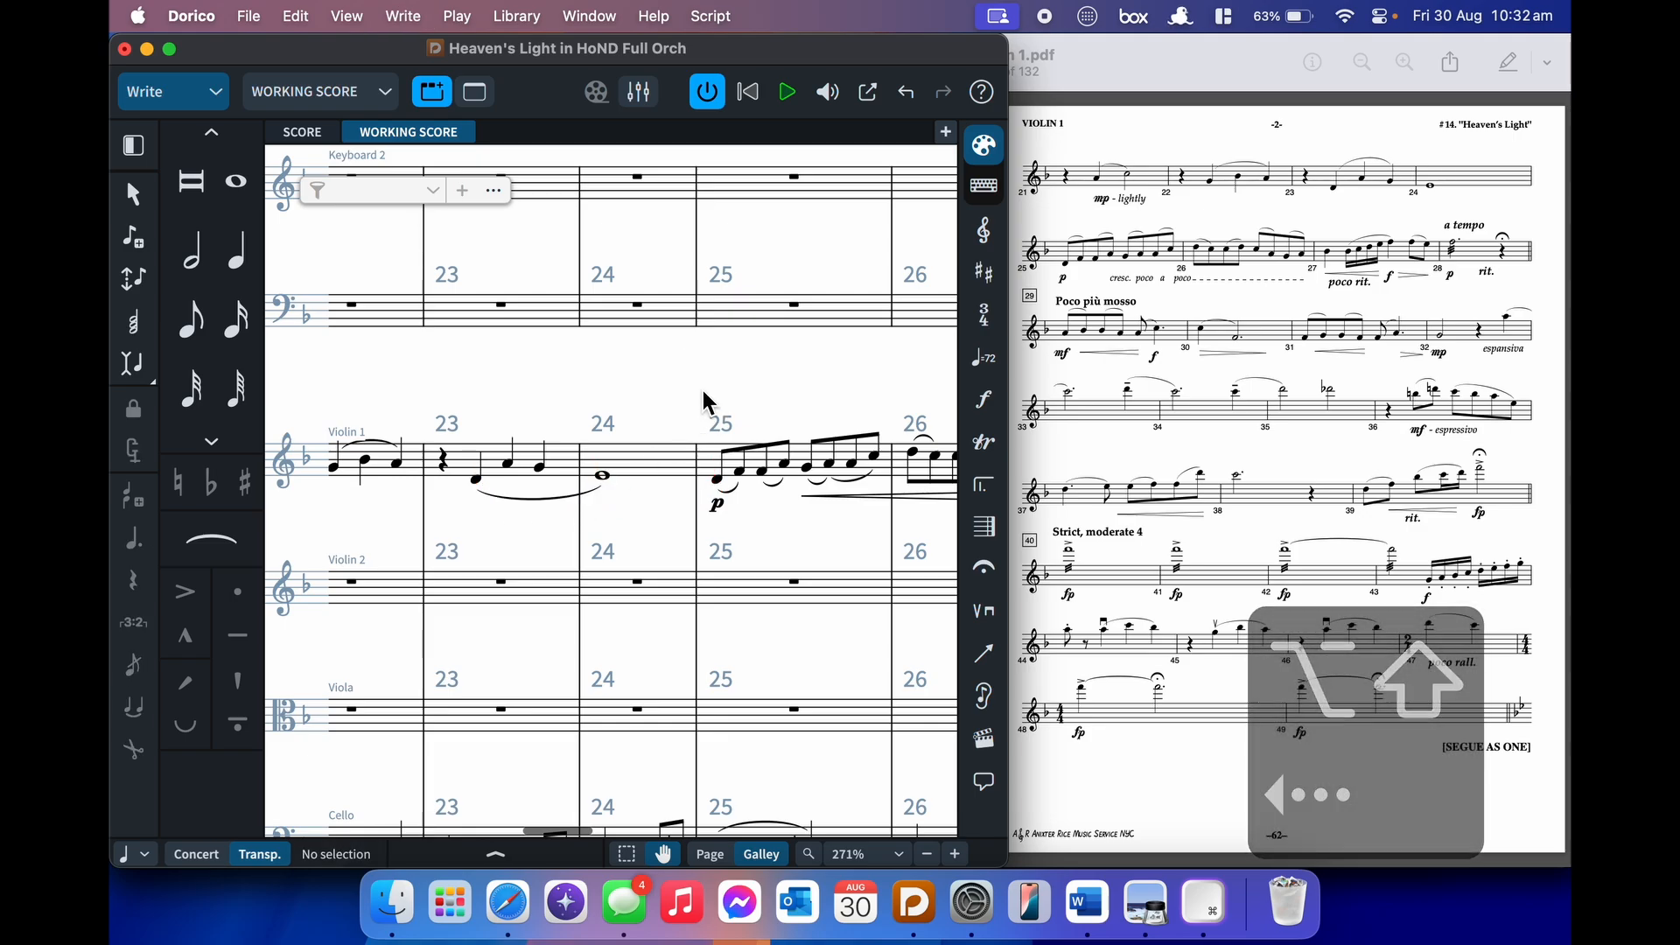
{"action": "left_click", "coordinate": [526, 499]}
{"action": "key", "text": "alt+shift+Left"}
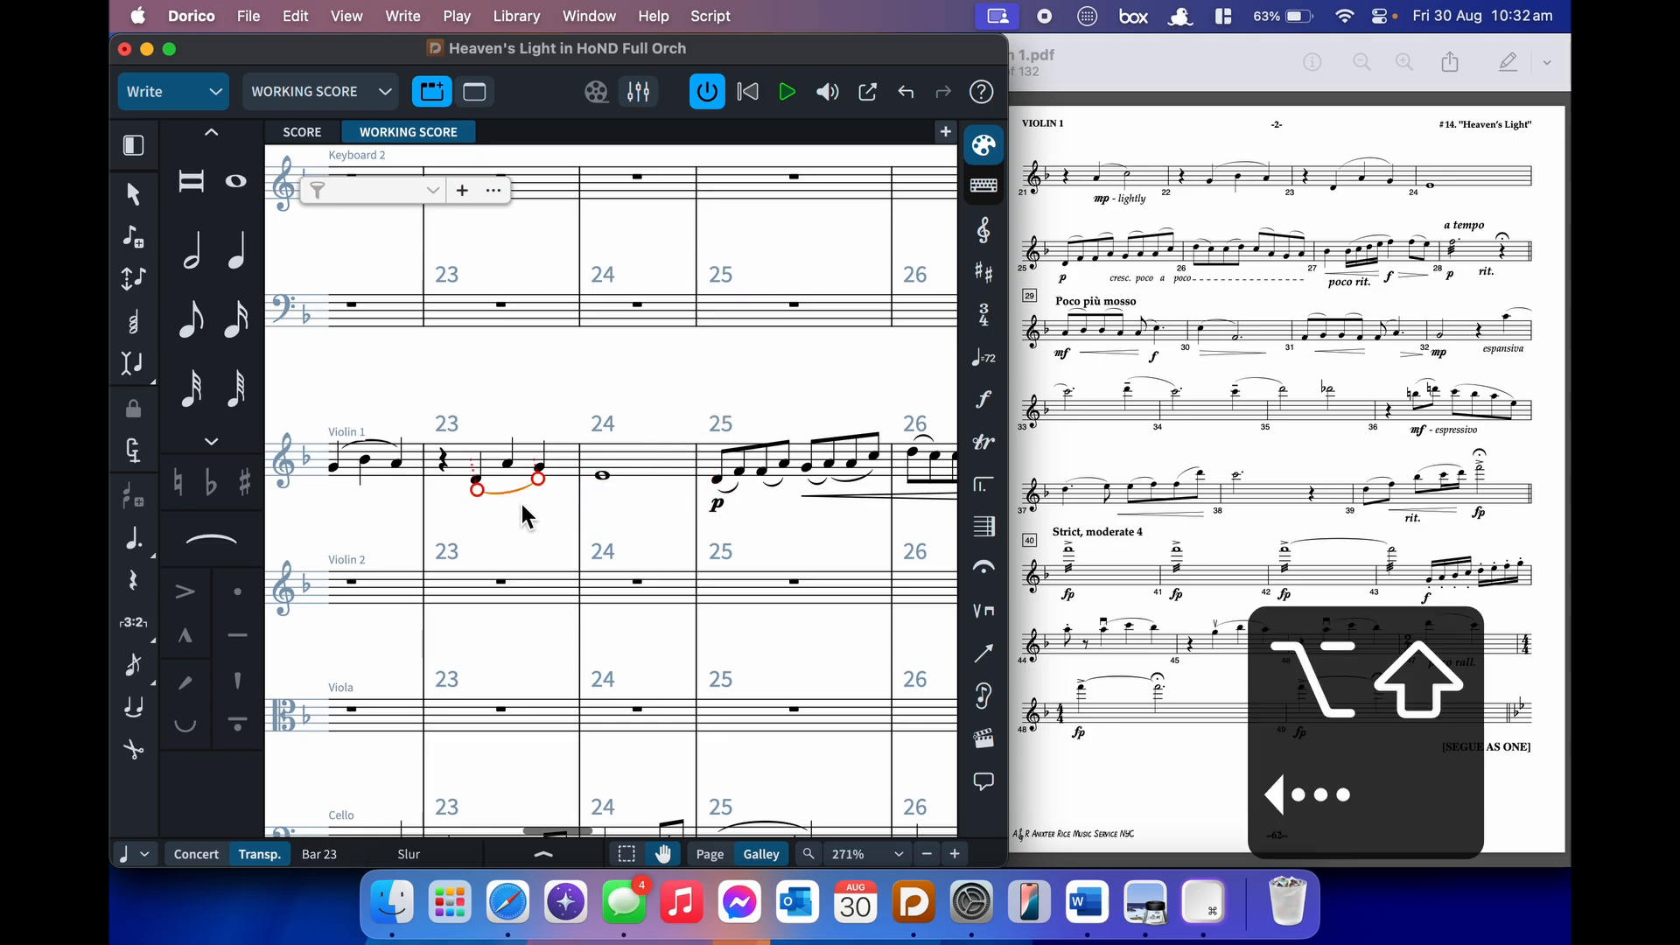
{"action": "left_click", "coordinate": [653, 397]}
- Switch the bars 25–26 hairpin to the gradual cresc./dim. text style
{"action": "scroll", "coordinate": [653, 398], "scroll_direction": "right", "scroll_amount": 5}
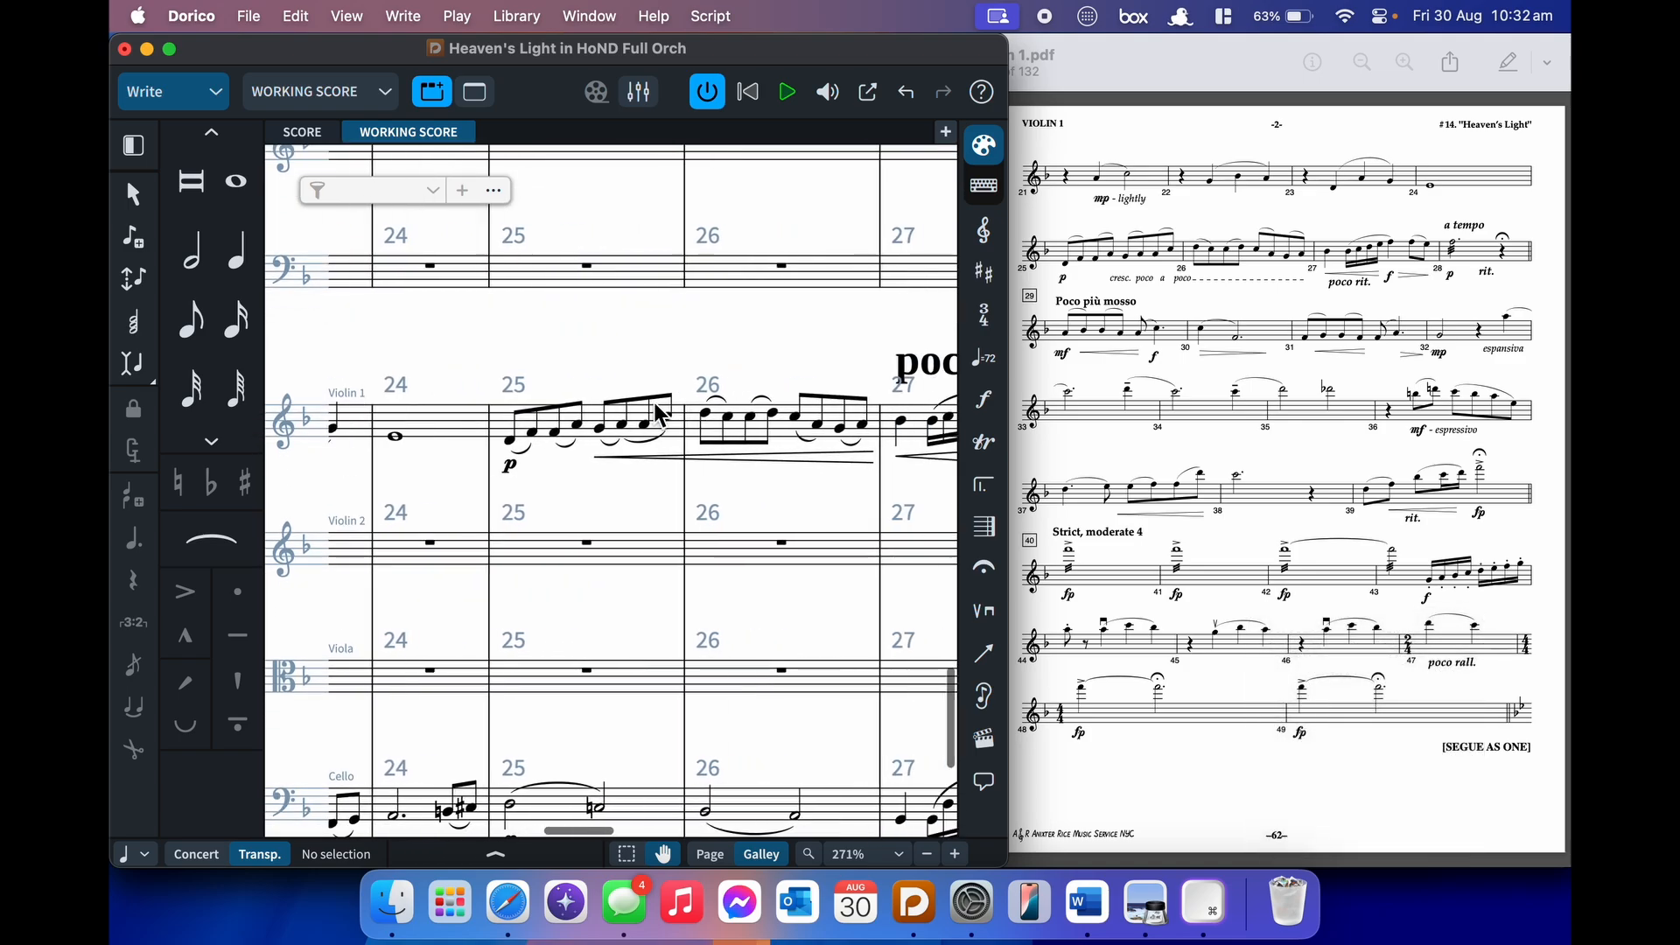
{"action": "scroll", "coordinate": [654, 403], "scroll_direction": "right", "scroll_amount": 3}
{"action": "left_click", "coordinate": [649, 487]}
{"action": "key", "text": "super+8"}
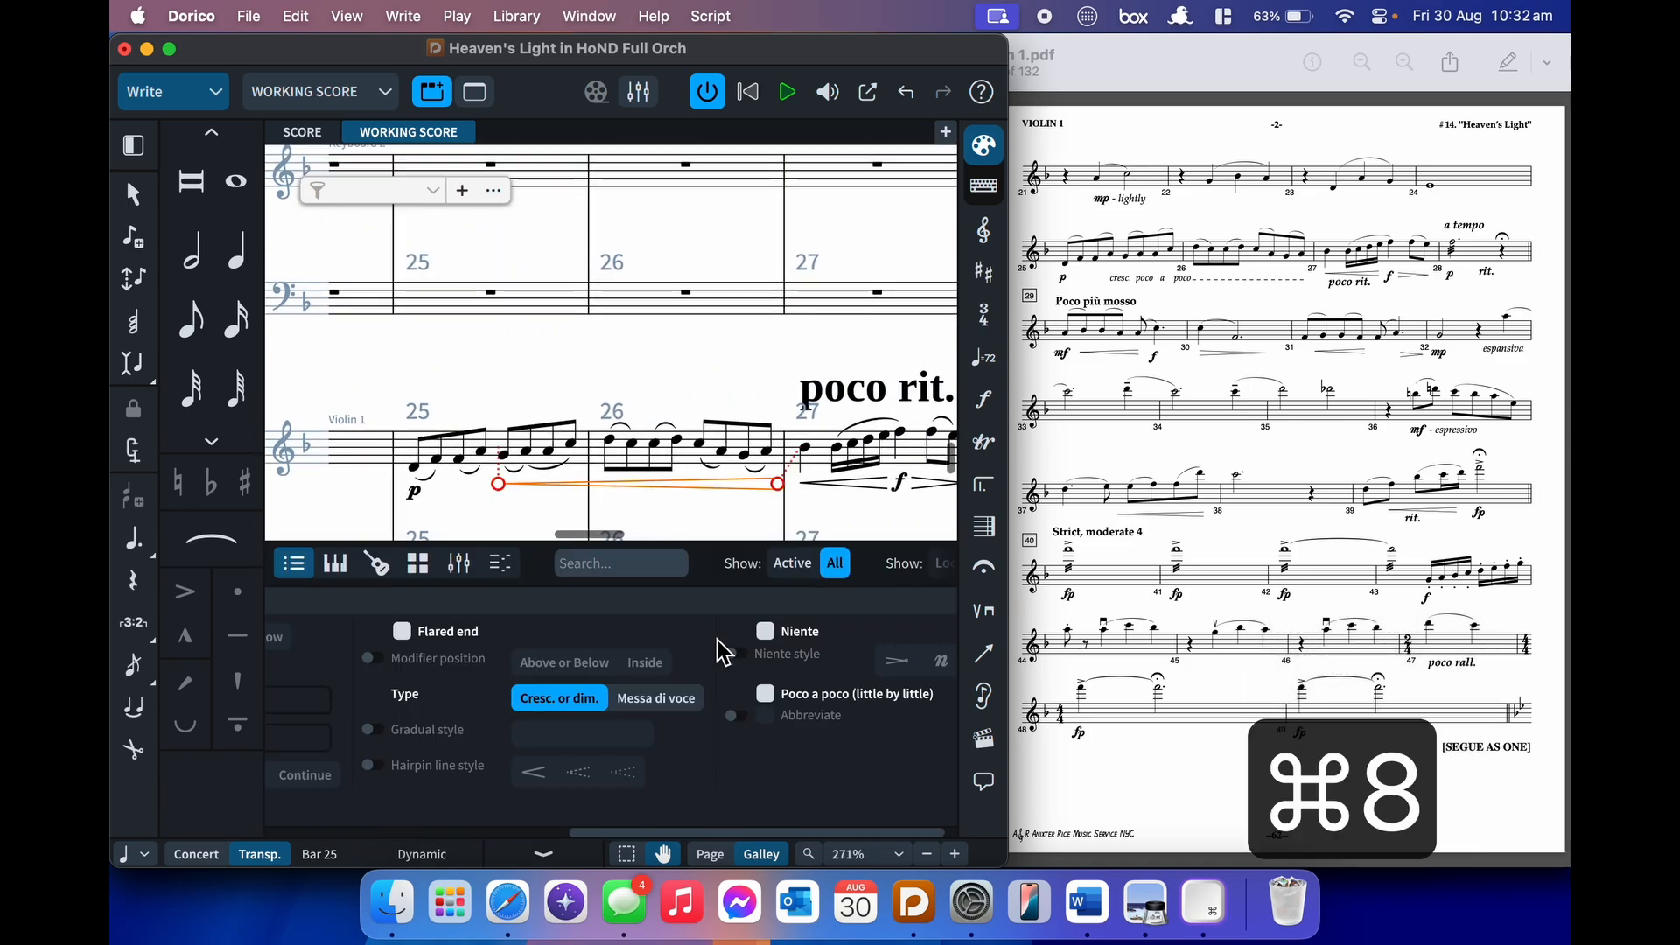
{"action": "left_click", "coordinate": [368, 730]}
{"action": "left_click", "coordinate": [538, 737]}
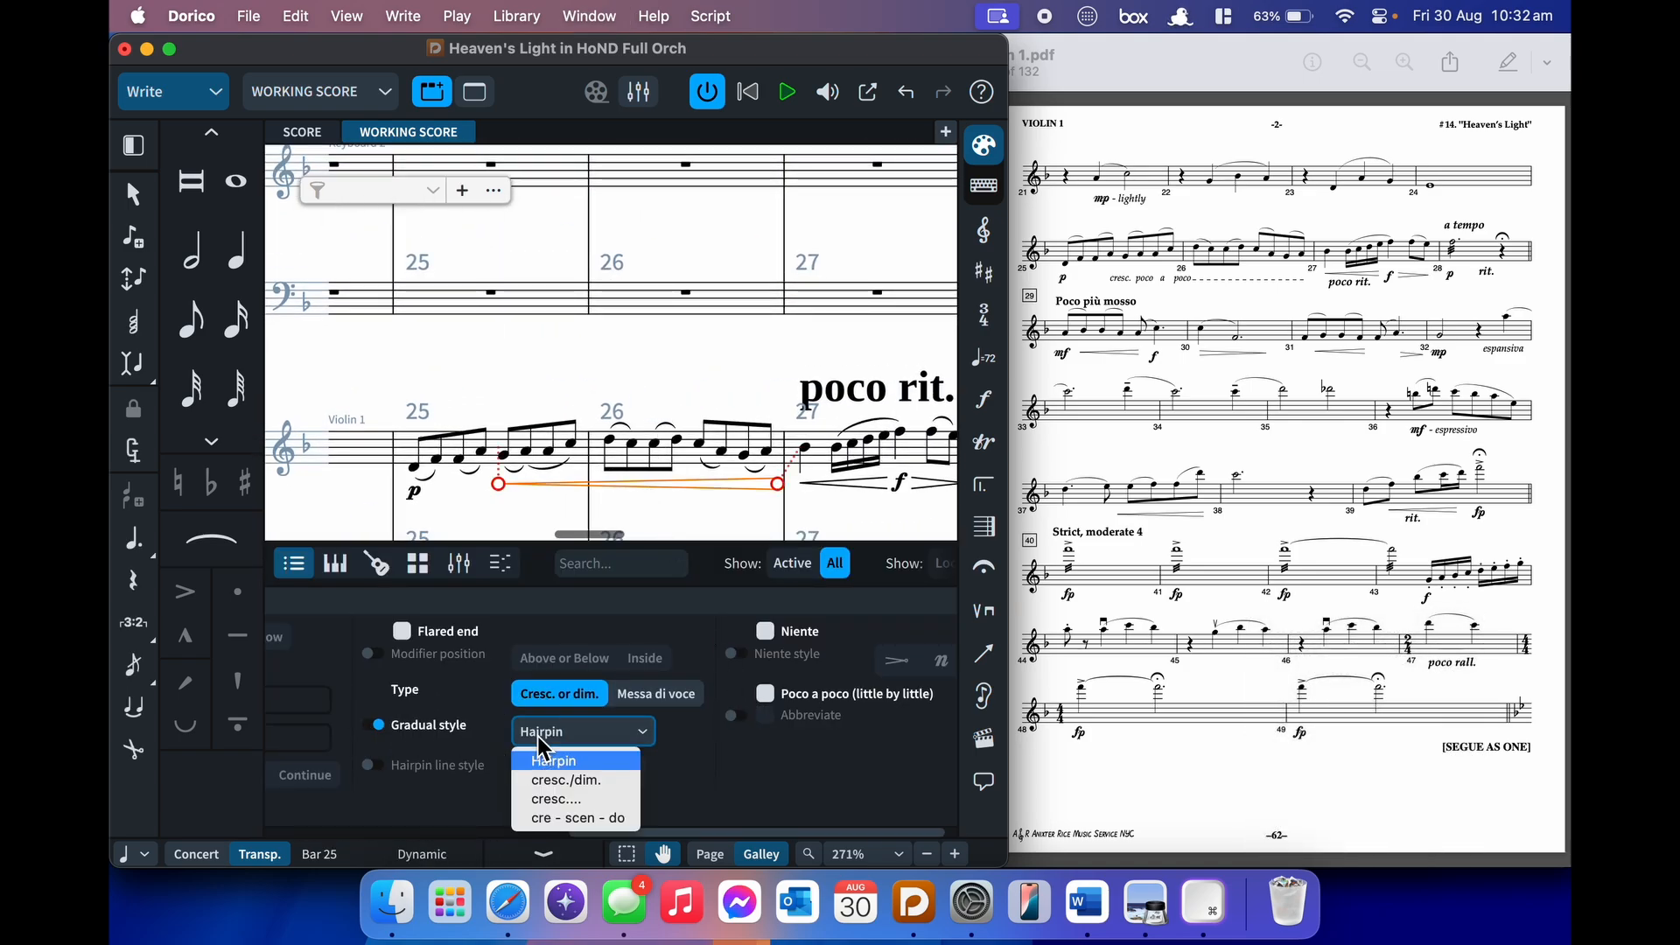
{"action": "left_click", "coordinate": [558, 786]}
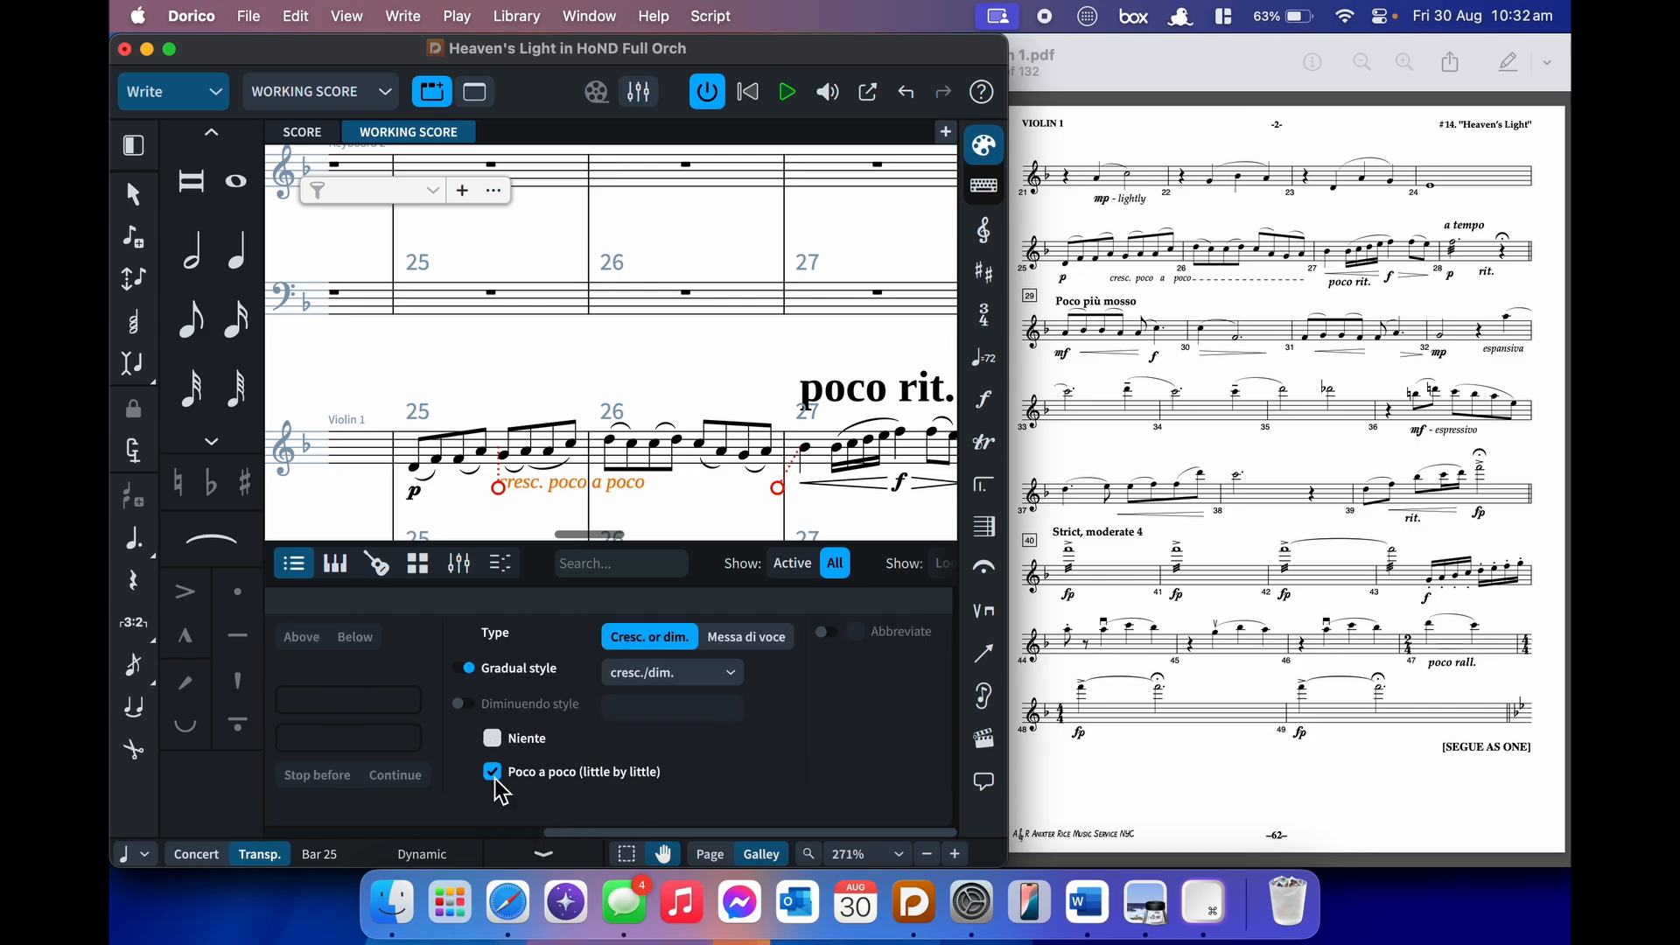
{"action": "key", "text": "super+8"}
{"action": "left_click", "coordinate": [713, 629]}
{"action": "scroll", "coordinate": [713, 629], "scroll_direction": "right", "scroll_amount": 3}
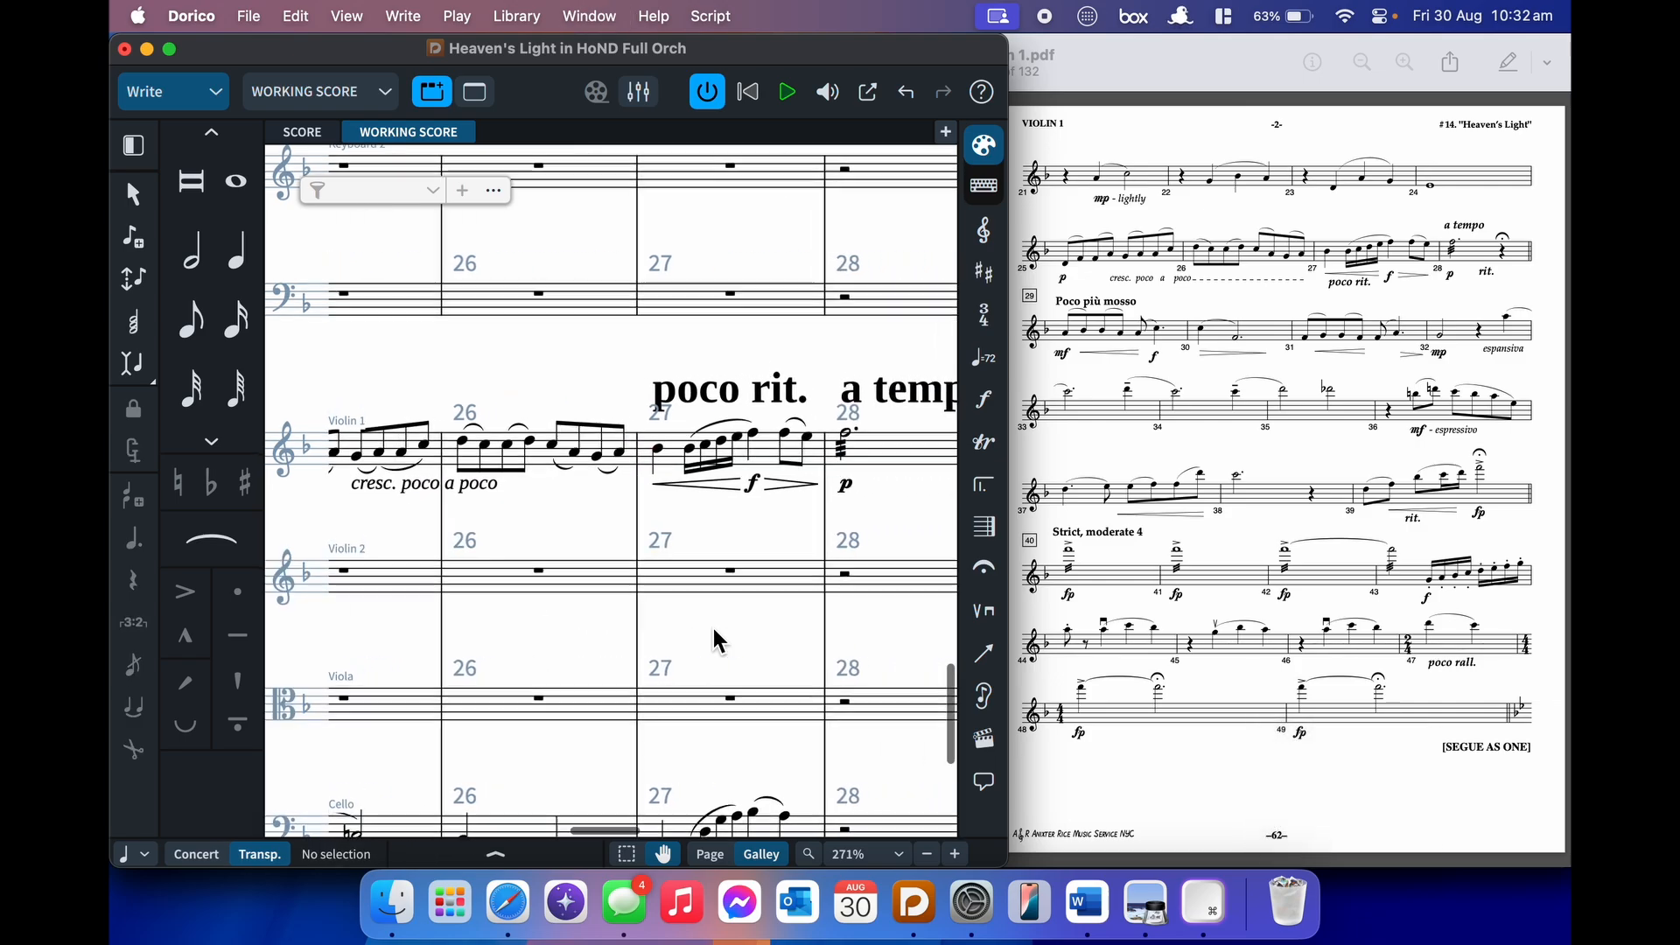
- Insert notes G, F, E, D at bar 23 in Insert mode, then delete the extra F, E and D
{"action": "scroll", "coordinate": [713, 628], "scroll_direction": "right", "scroll_amount": 2}
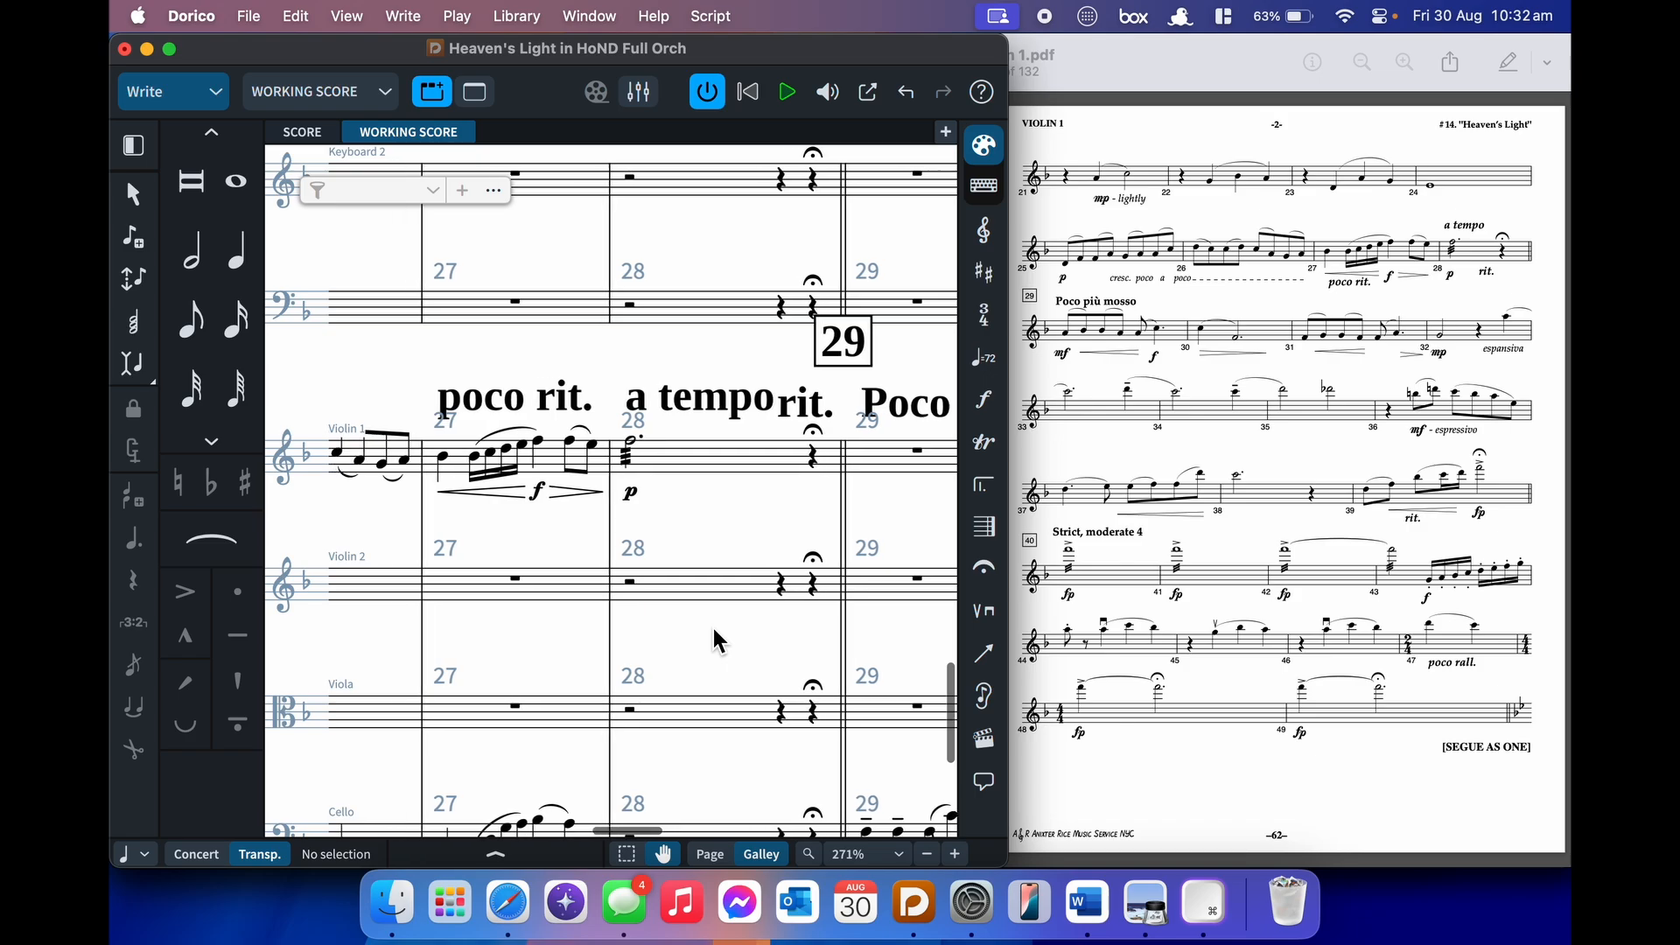
{"action": "scroll", "coordinate": [712, 623], "scroll_direction": "left", "scroll_amount": 5}
{"action": "scroll", "coordinate": [712, 623], "scroll_direction": "left", "scroll_amount": 3}
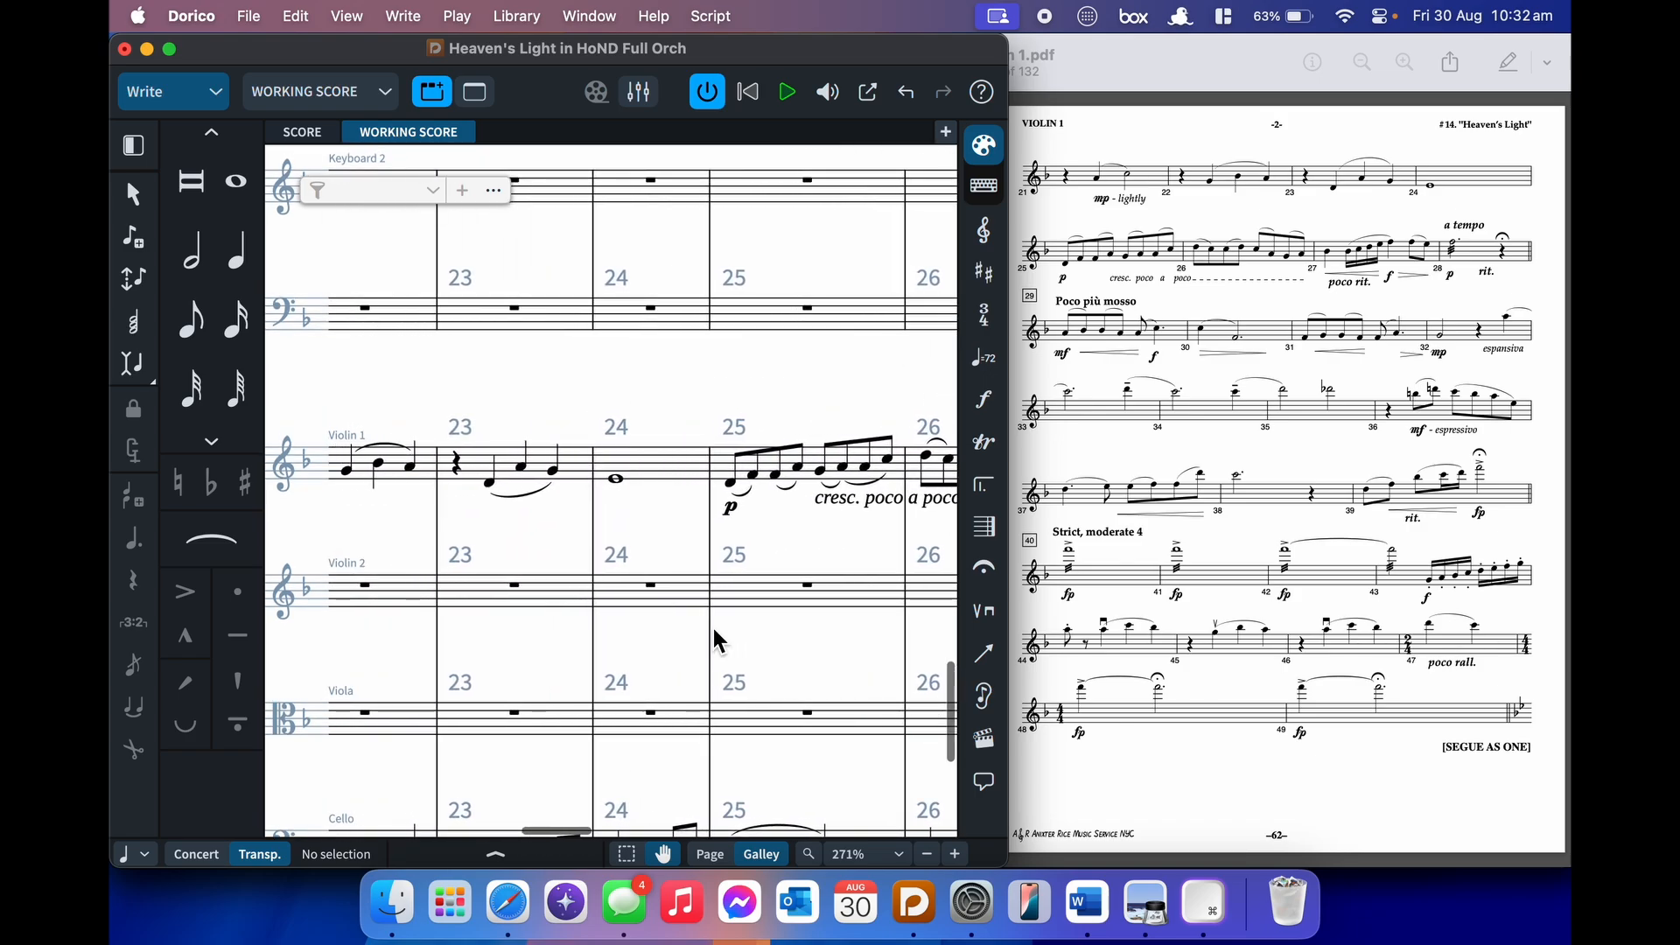
{"action": "left_click", "coordinate": [458, 472]}
{"action": "key", "text": "Return"}
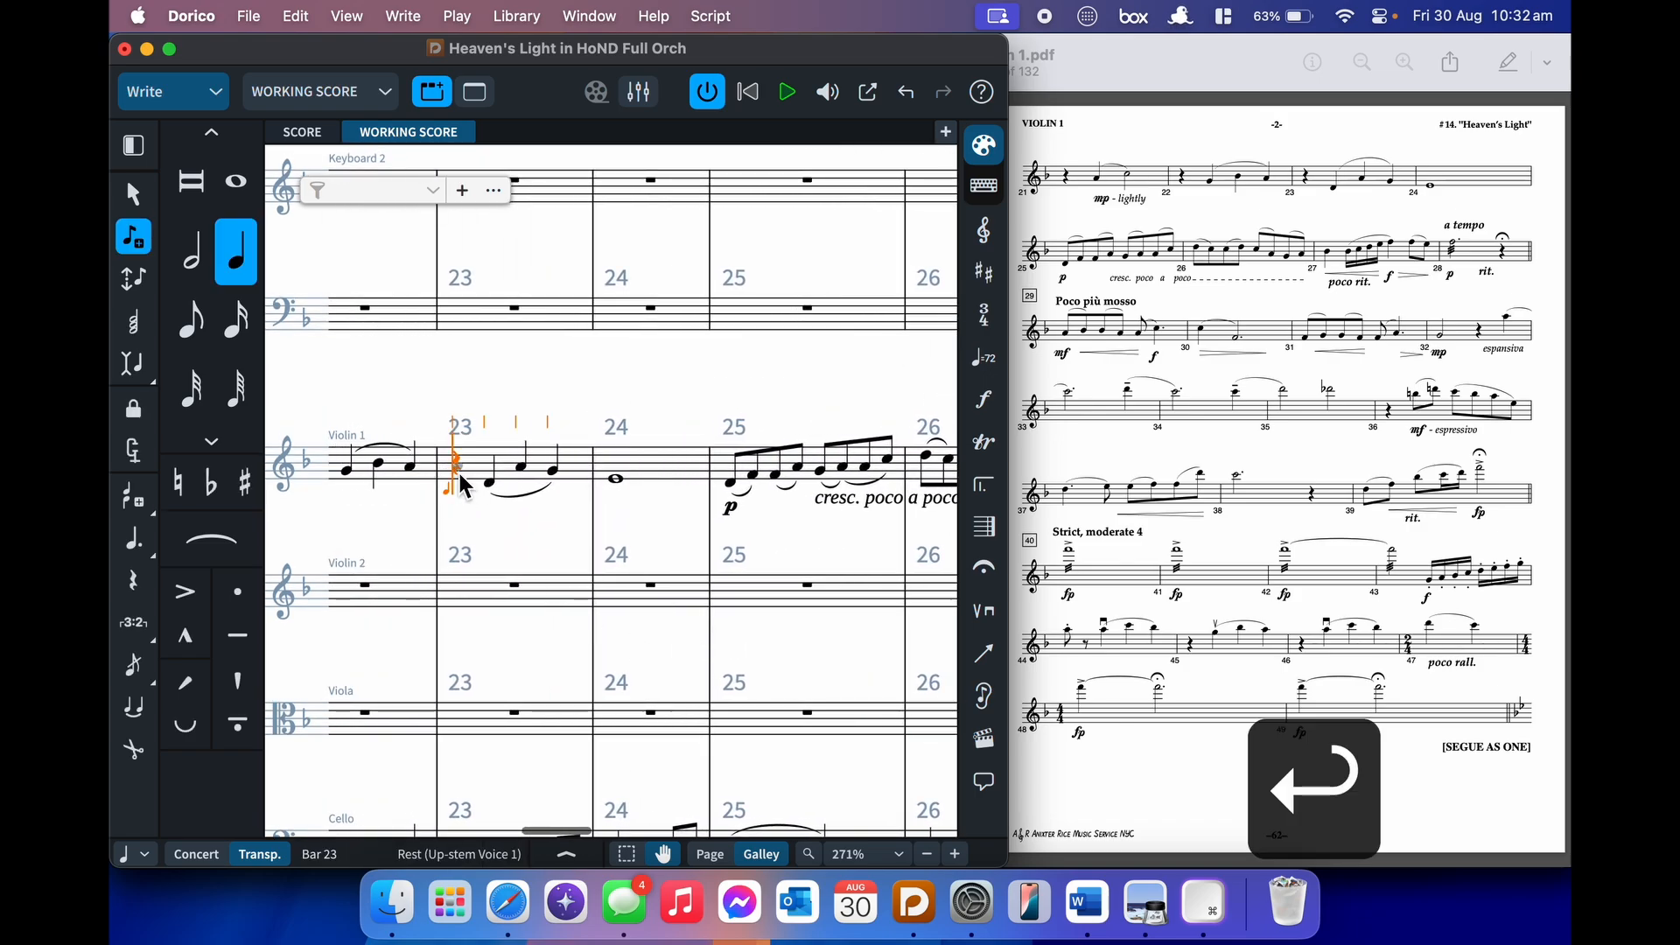
{"action": "key", "text": "i"}
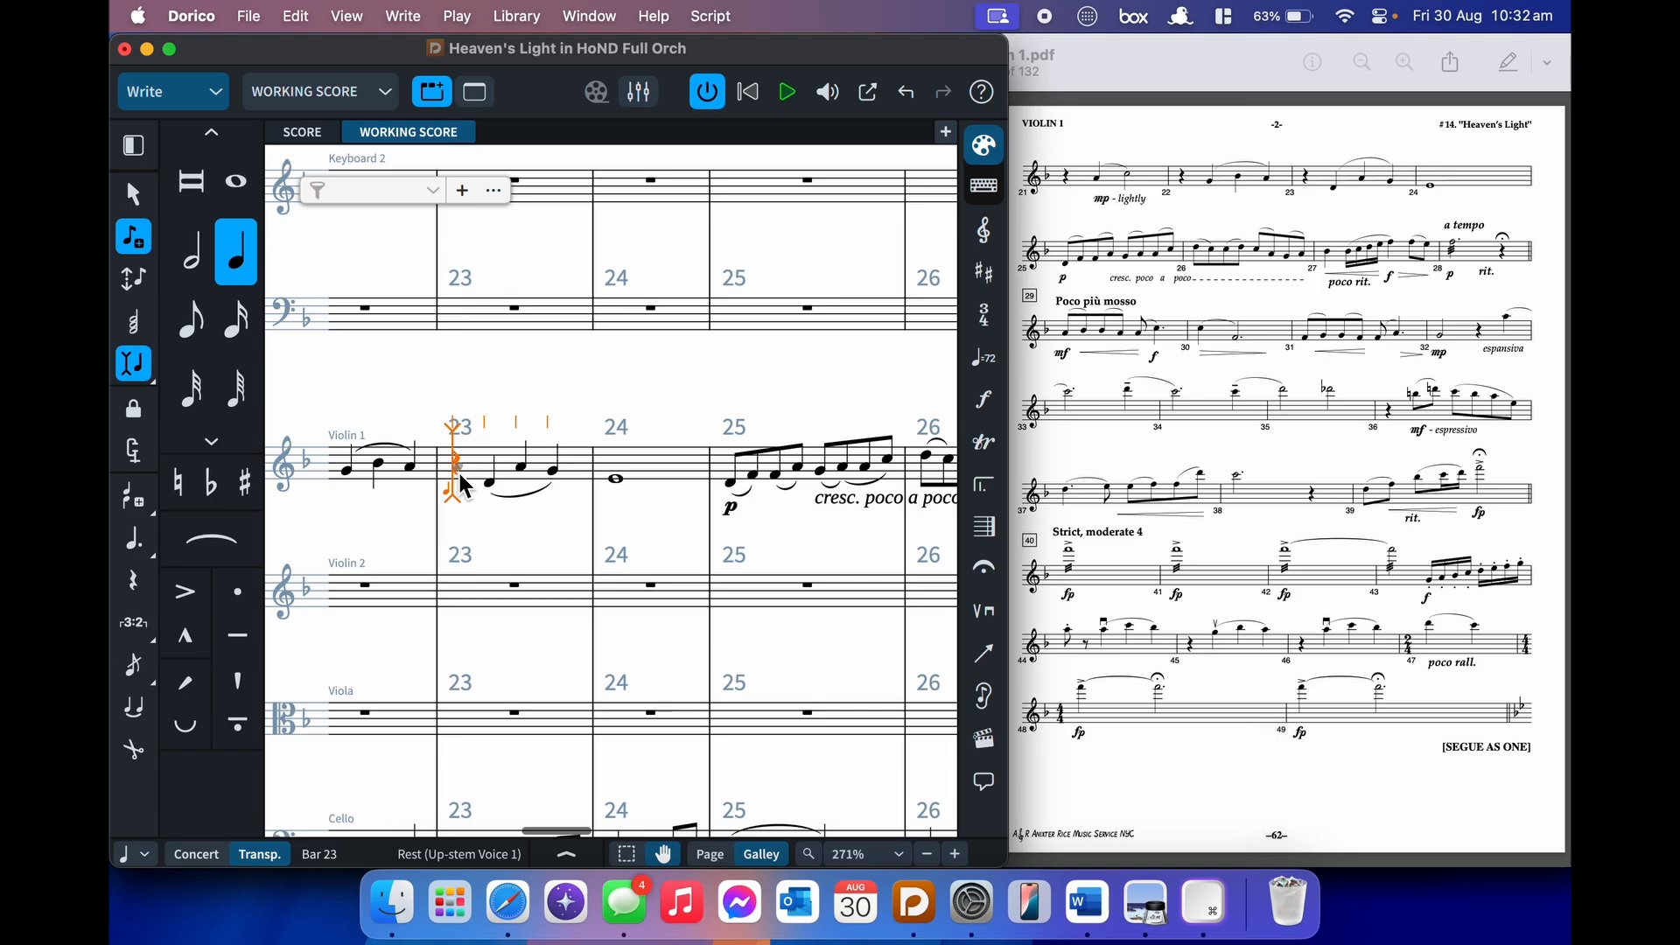
{"action": "key", "text": "g"}
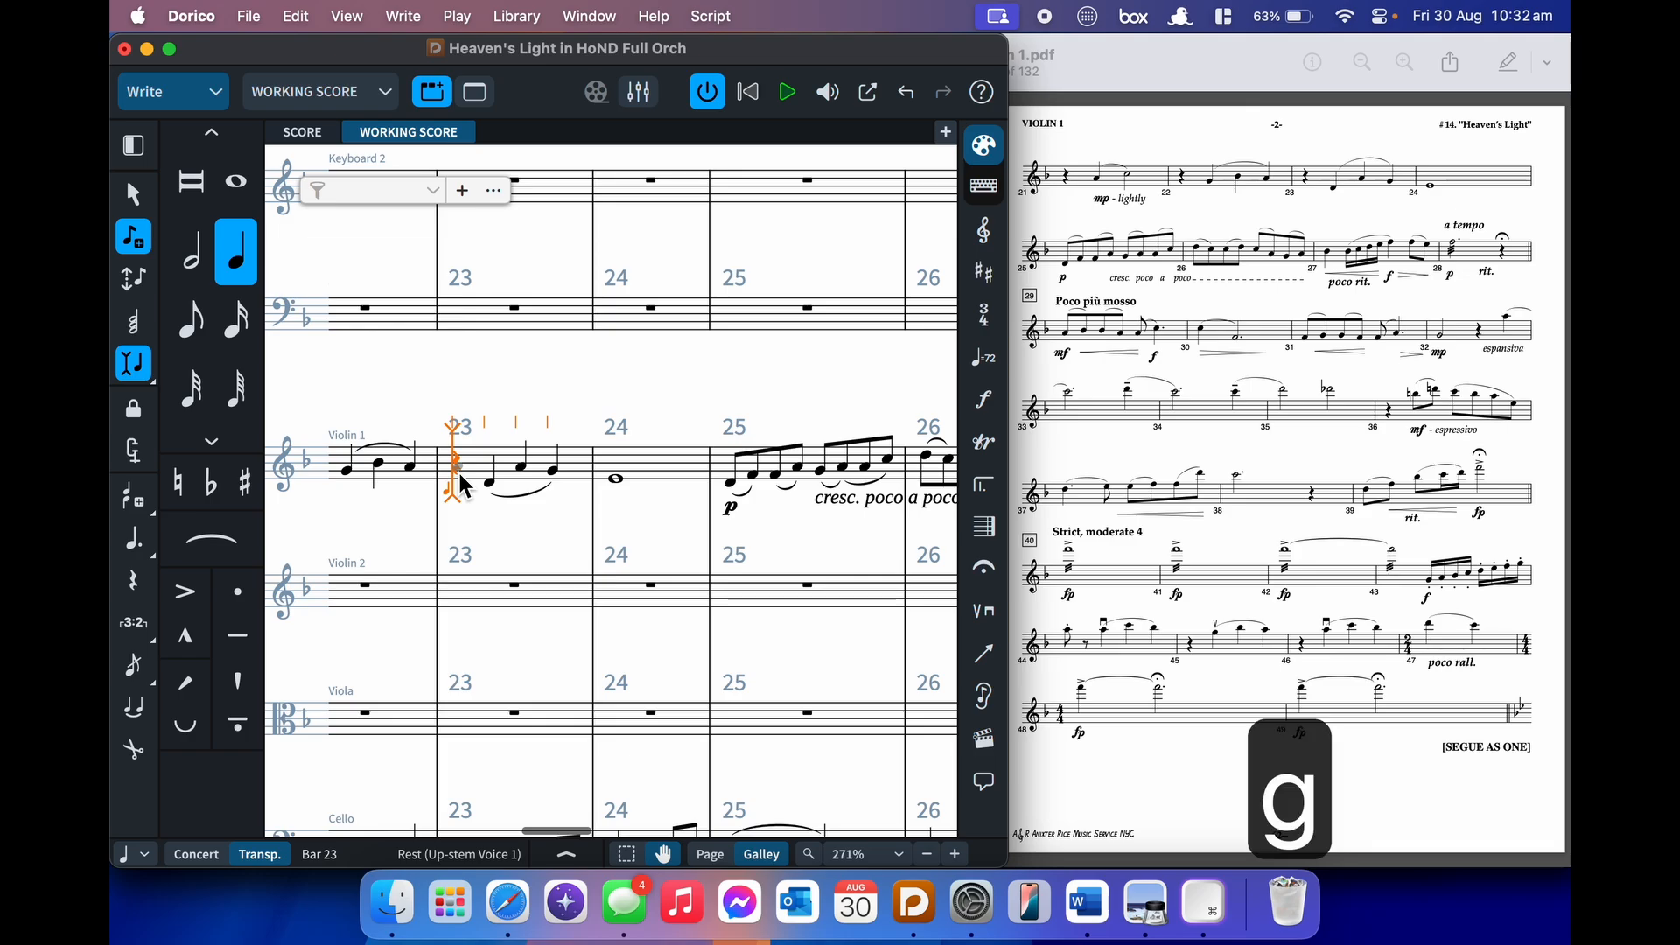
{"action": "key", "text": "f"}
{"action": "key", "text": "e"}
{"action": "key", "text": "d"}
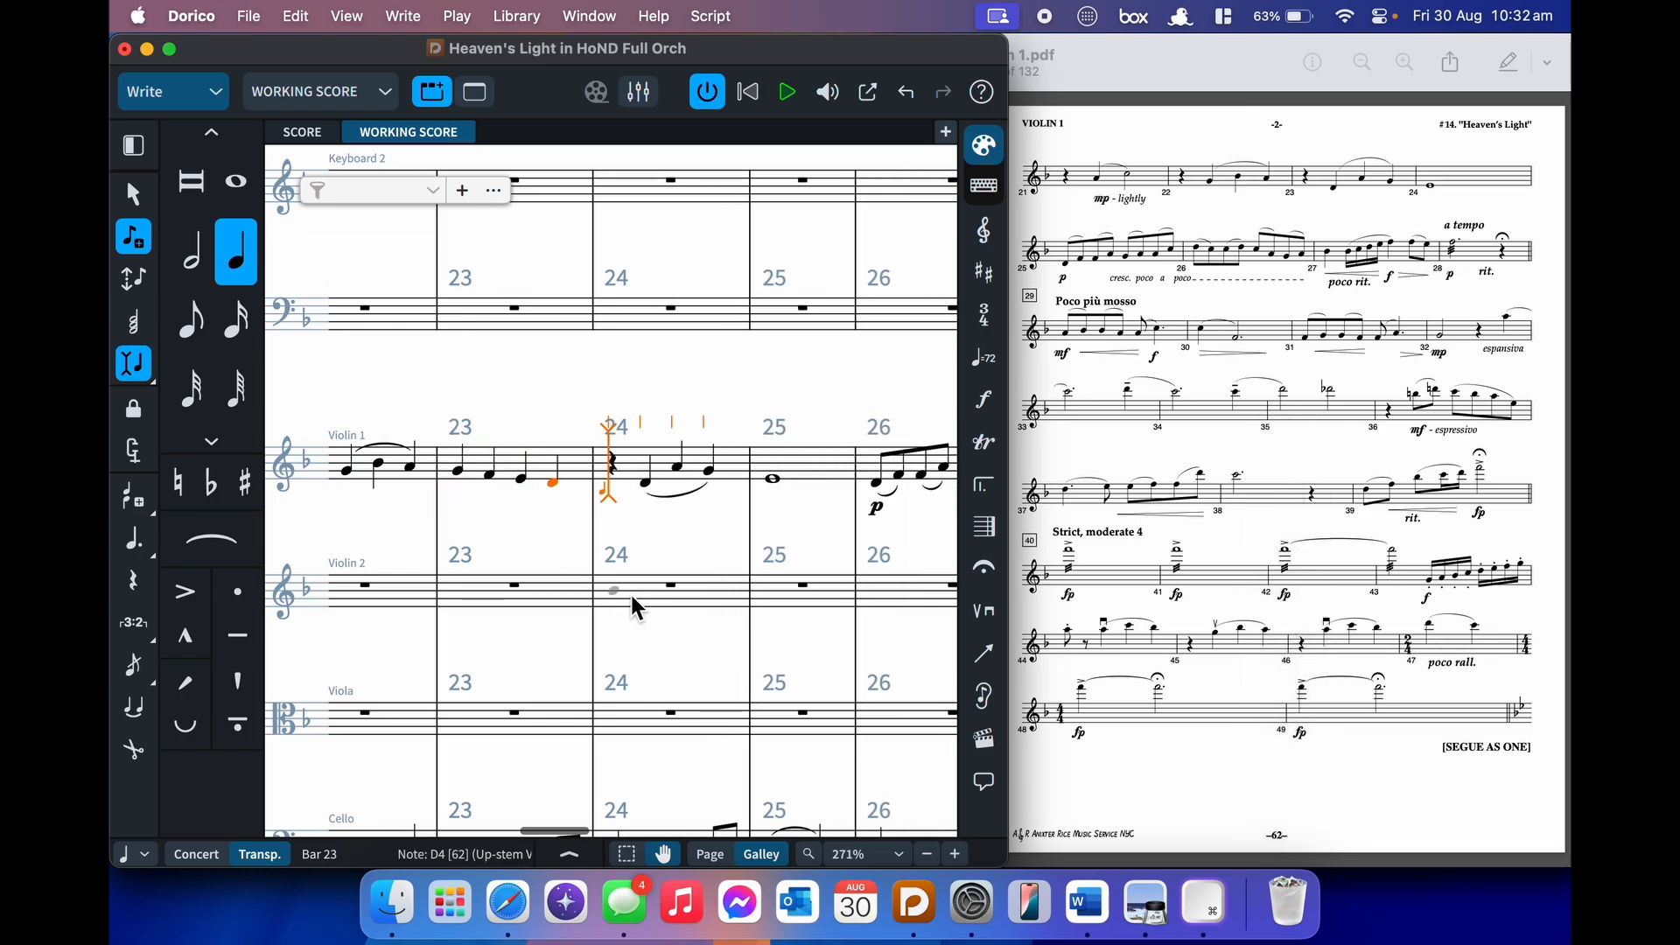
{"action": "key", "text": "BackSpace"}
{"action": "key", "text": "BackSpace"}
{"action": "key", "text": "BackSpace"}
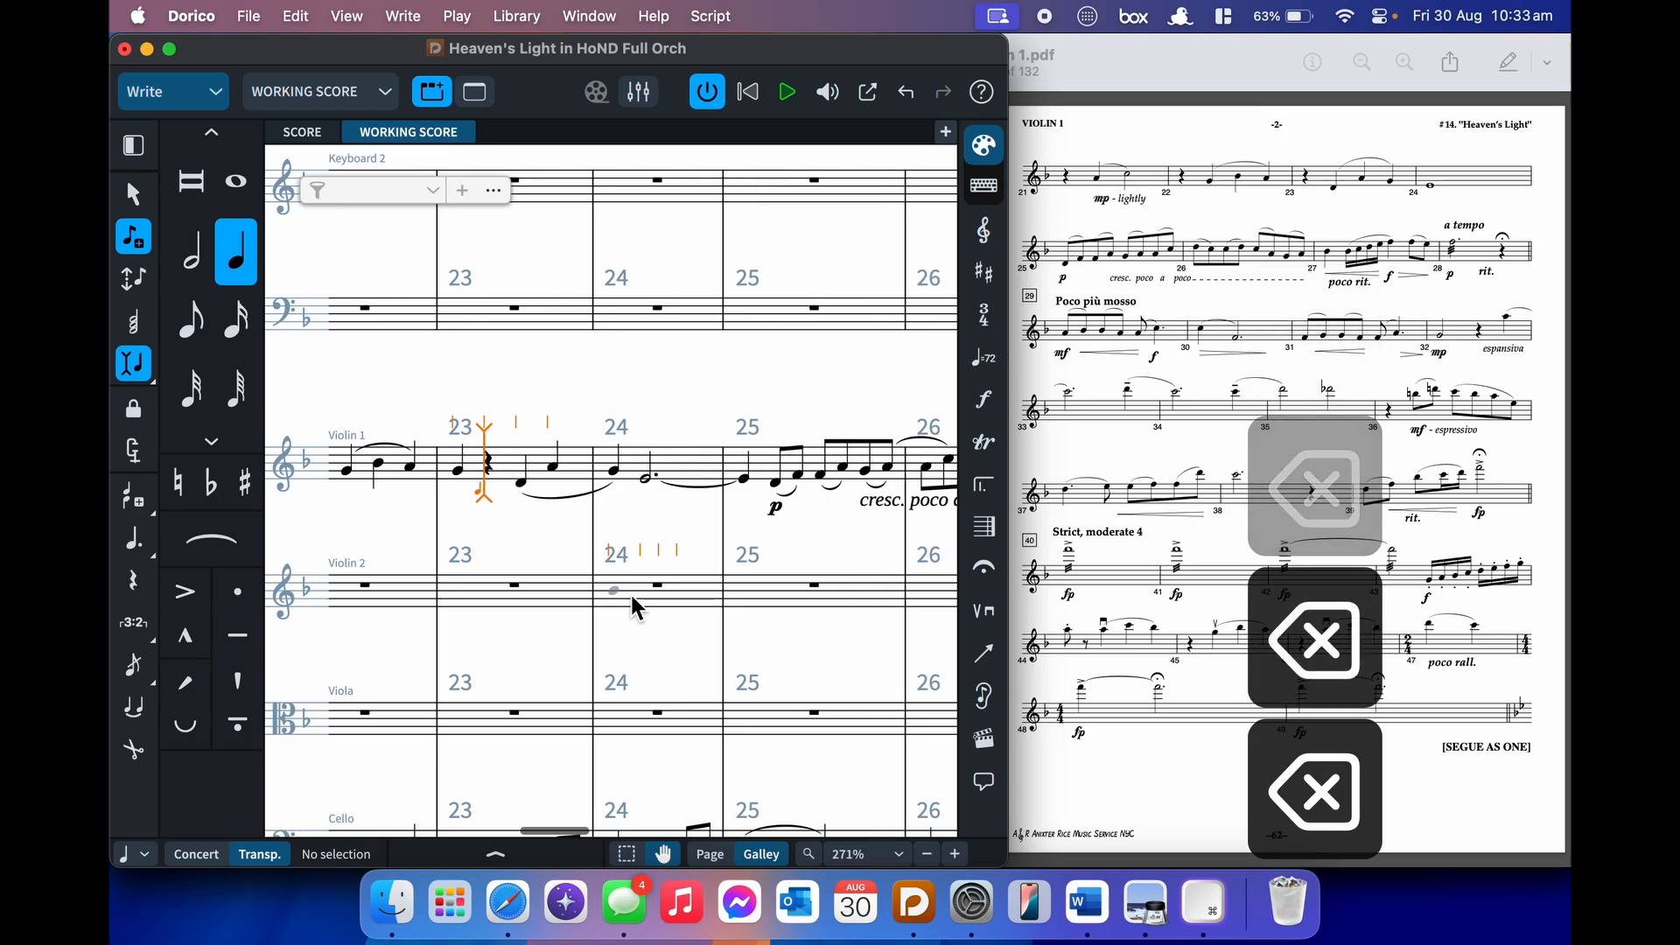
- Undo the stray low note added in bar 24 and leave note input
{"action": "left_click", "coordinate": [642, 527]}
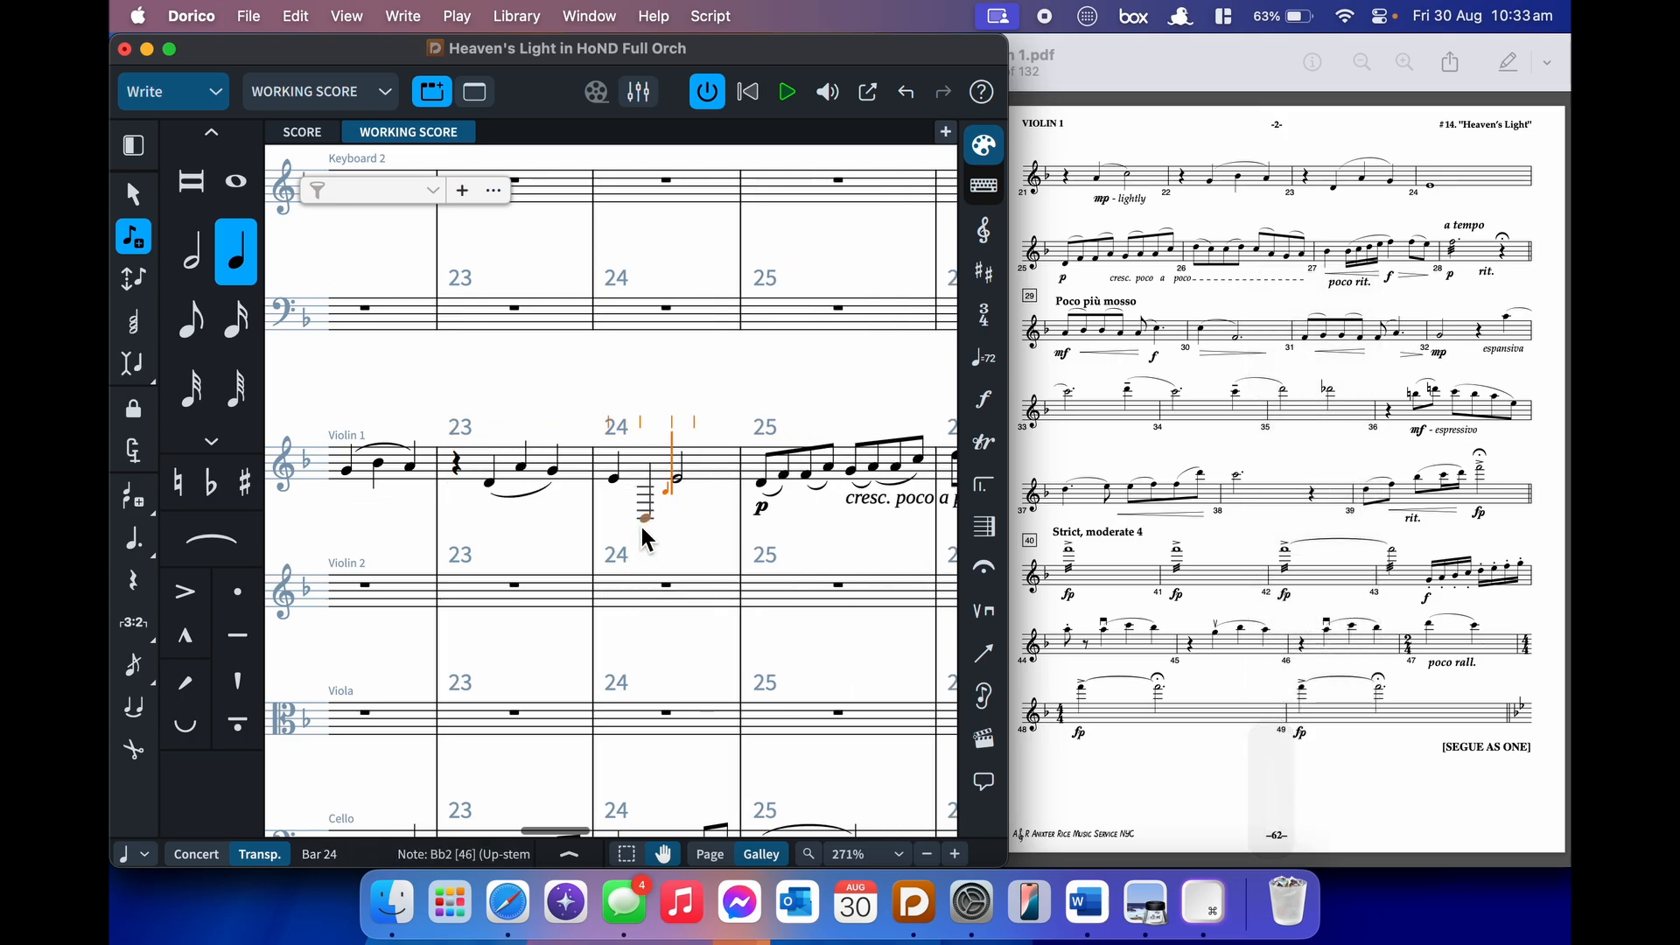
{"action": "key", "text": "super+z"}
{"action": "key", "text": "Escape"}
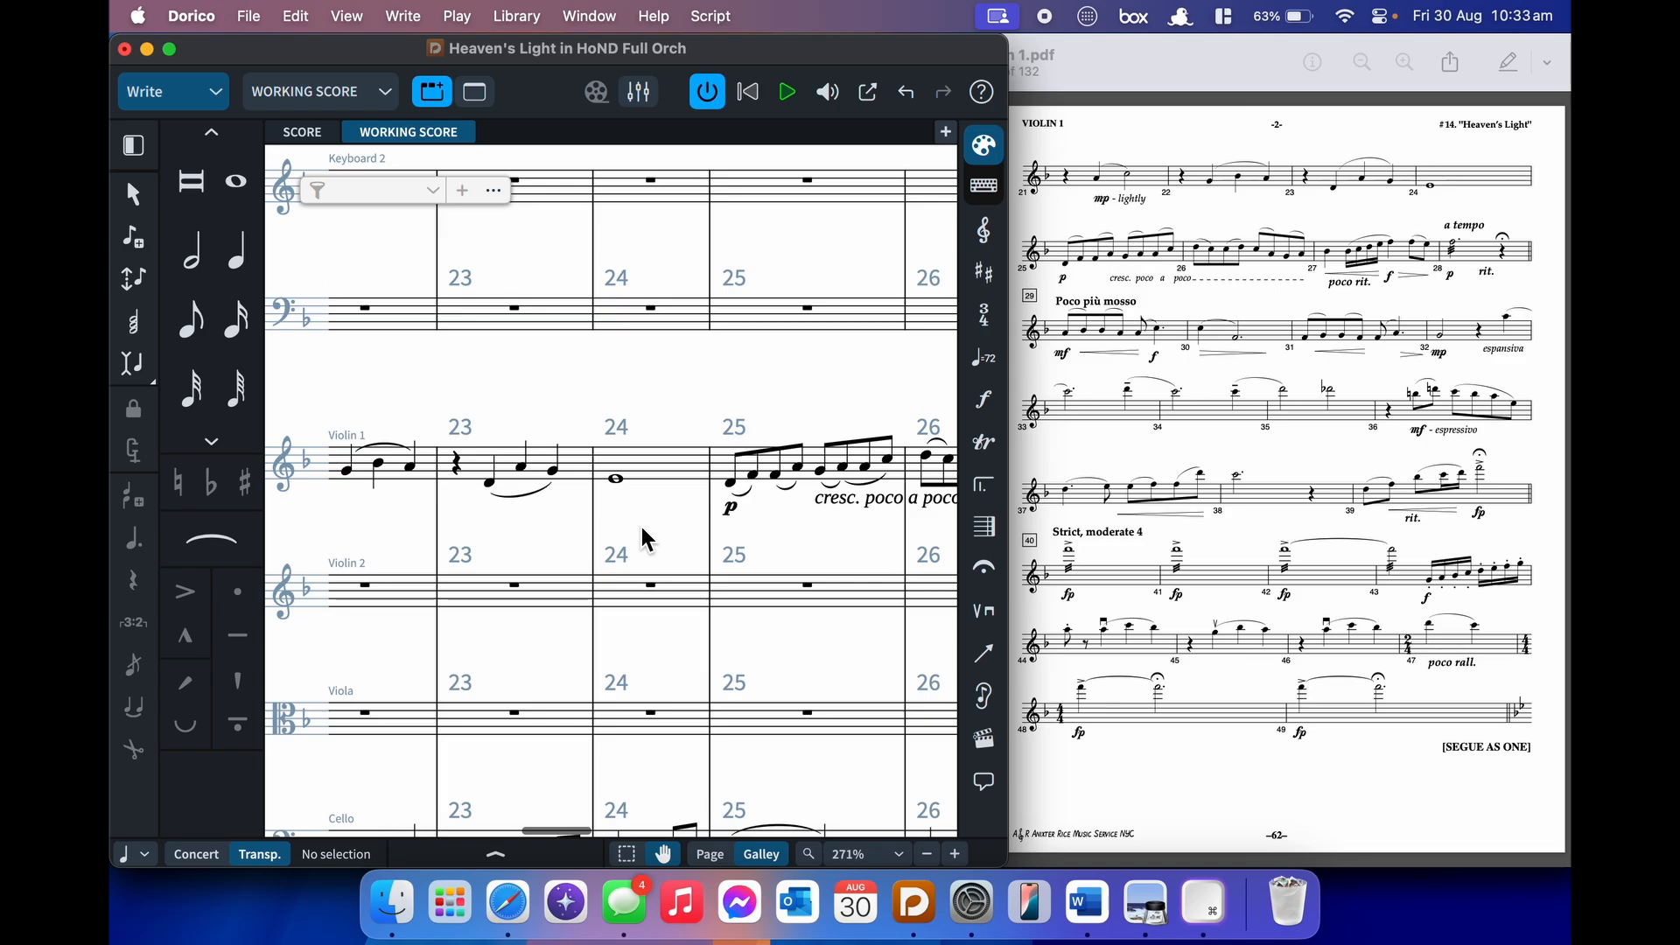
{"action": "scroll", "coordinate": [642, 527], "scroll_direction": "right", "scroll_amount": 10}
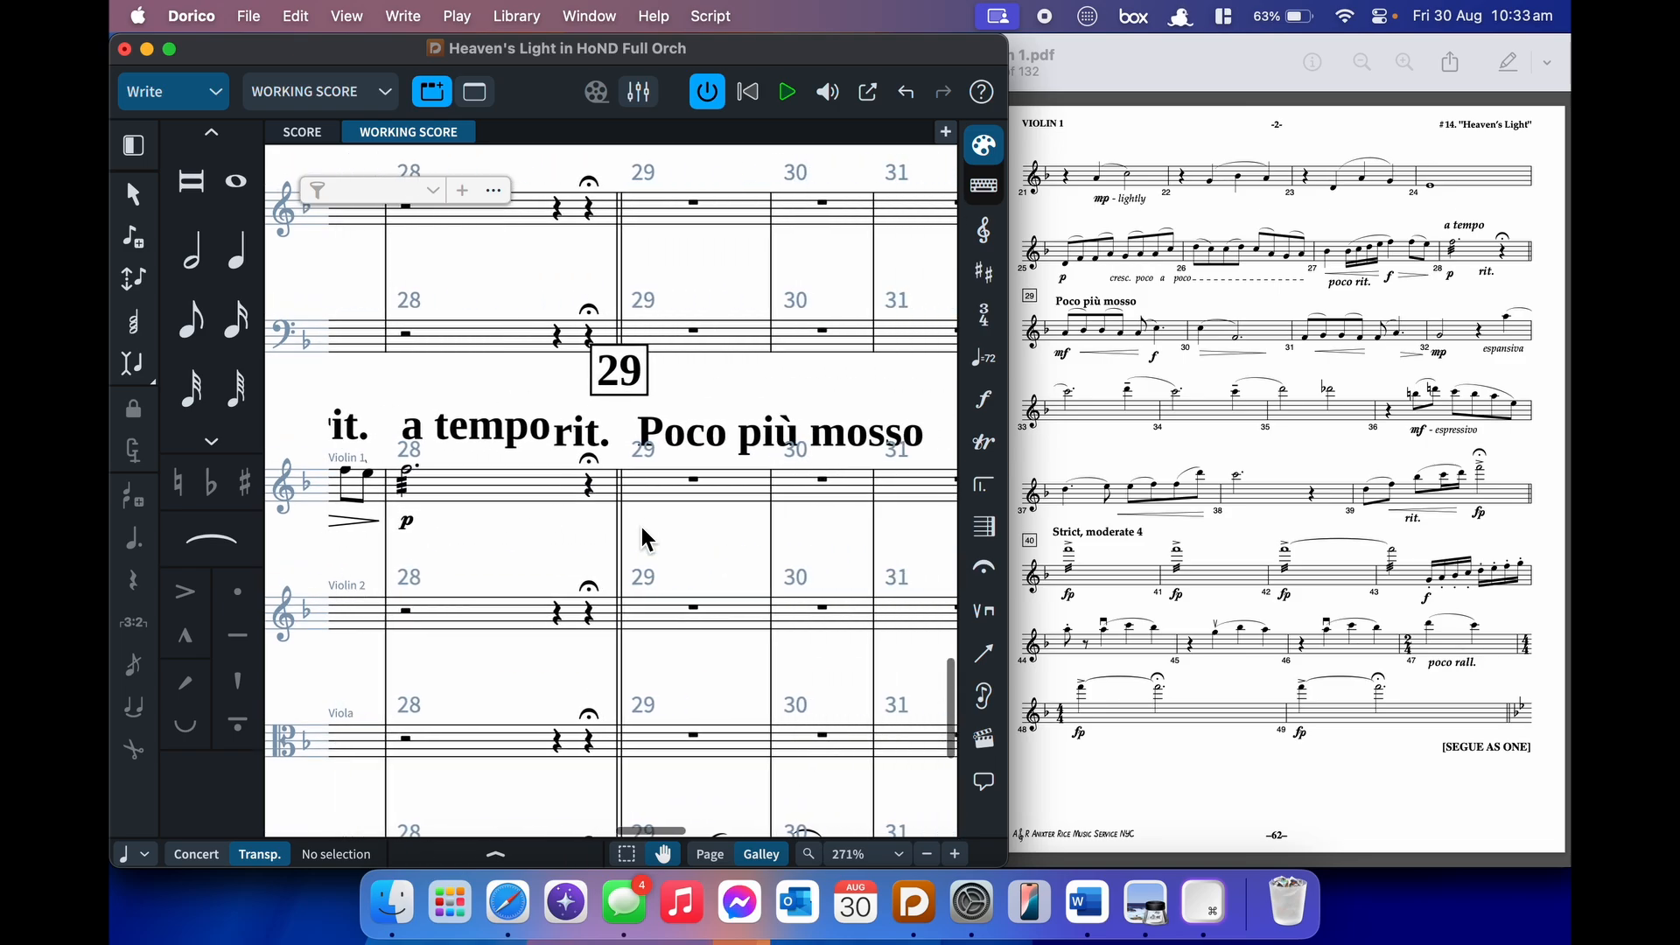
- Add an mf crescendo marking at the start of Violin 1 bar 29
{"action": "left_click", "coordinate": [649, 481]}
{"action": "key", "text": "Return"}
{"action": "key", "text": "shift+d"}
{"action": "type", "text": "mf<"}
{"action": "key", "text": "Return"}
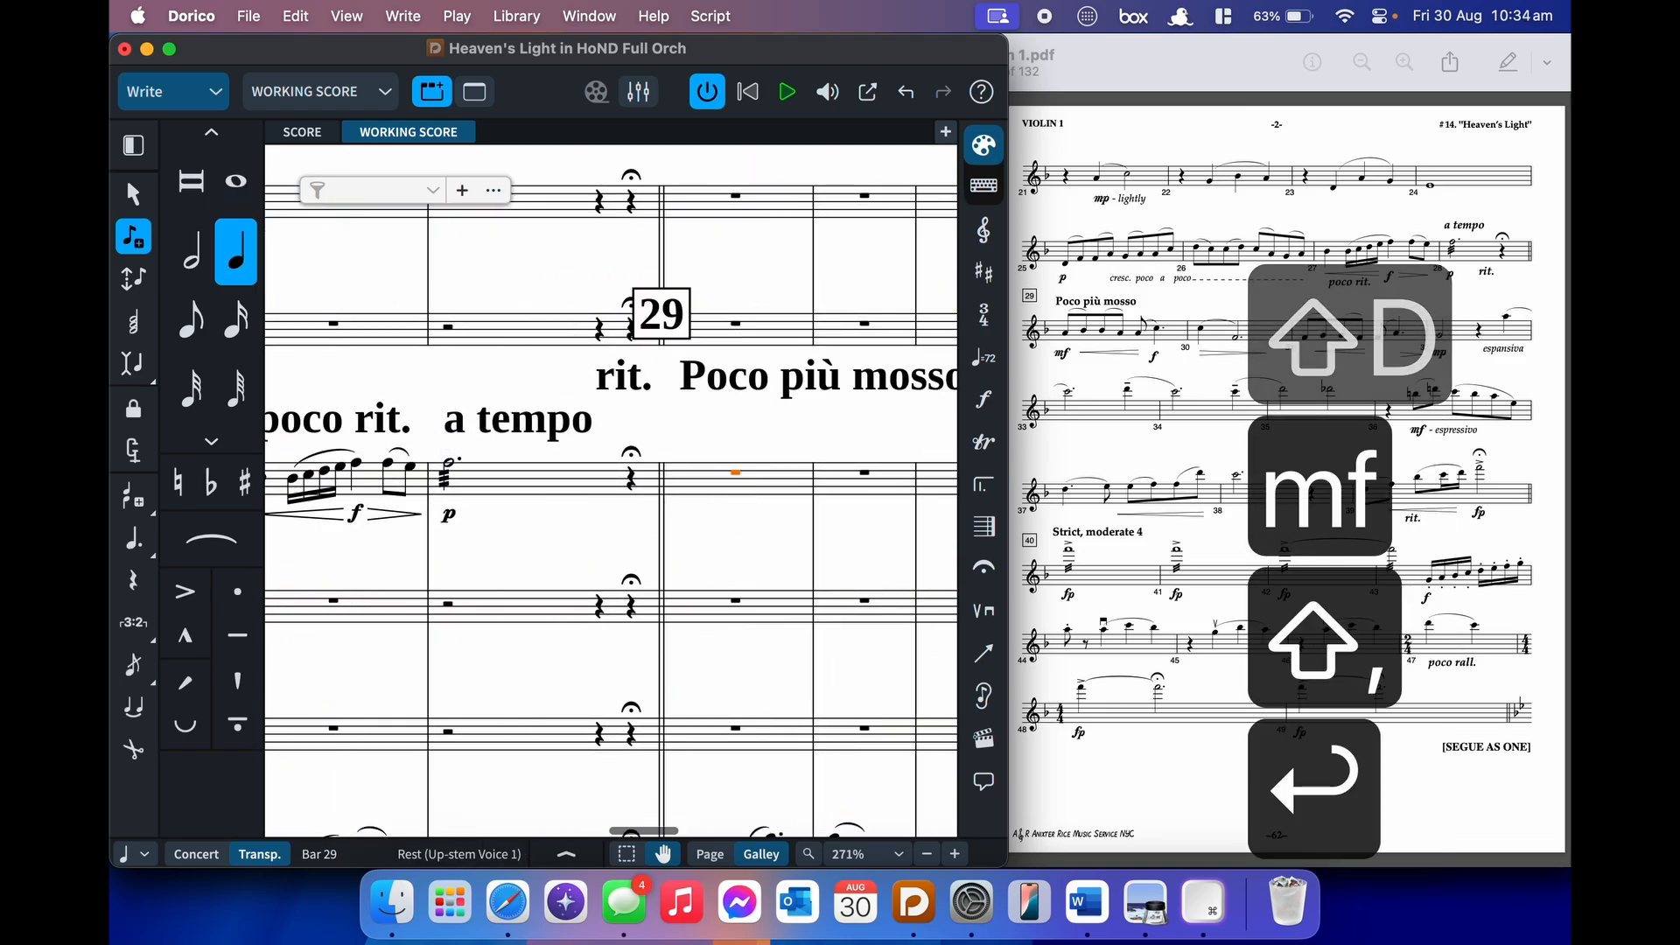
- Enter bar 29's slurred eighth-note pairs A–B♭ and B–A, then an A starting a slur
{"action": "key", "text": "5"}
{"action": "key", "text": "a"}
{"action": "key", "text": "s"}
{"action": "key", "text": "alt+super+Down"}
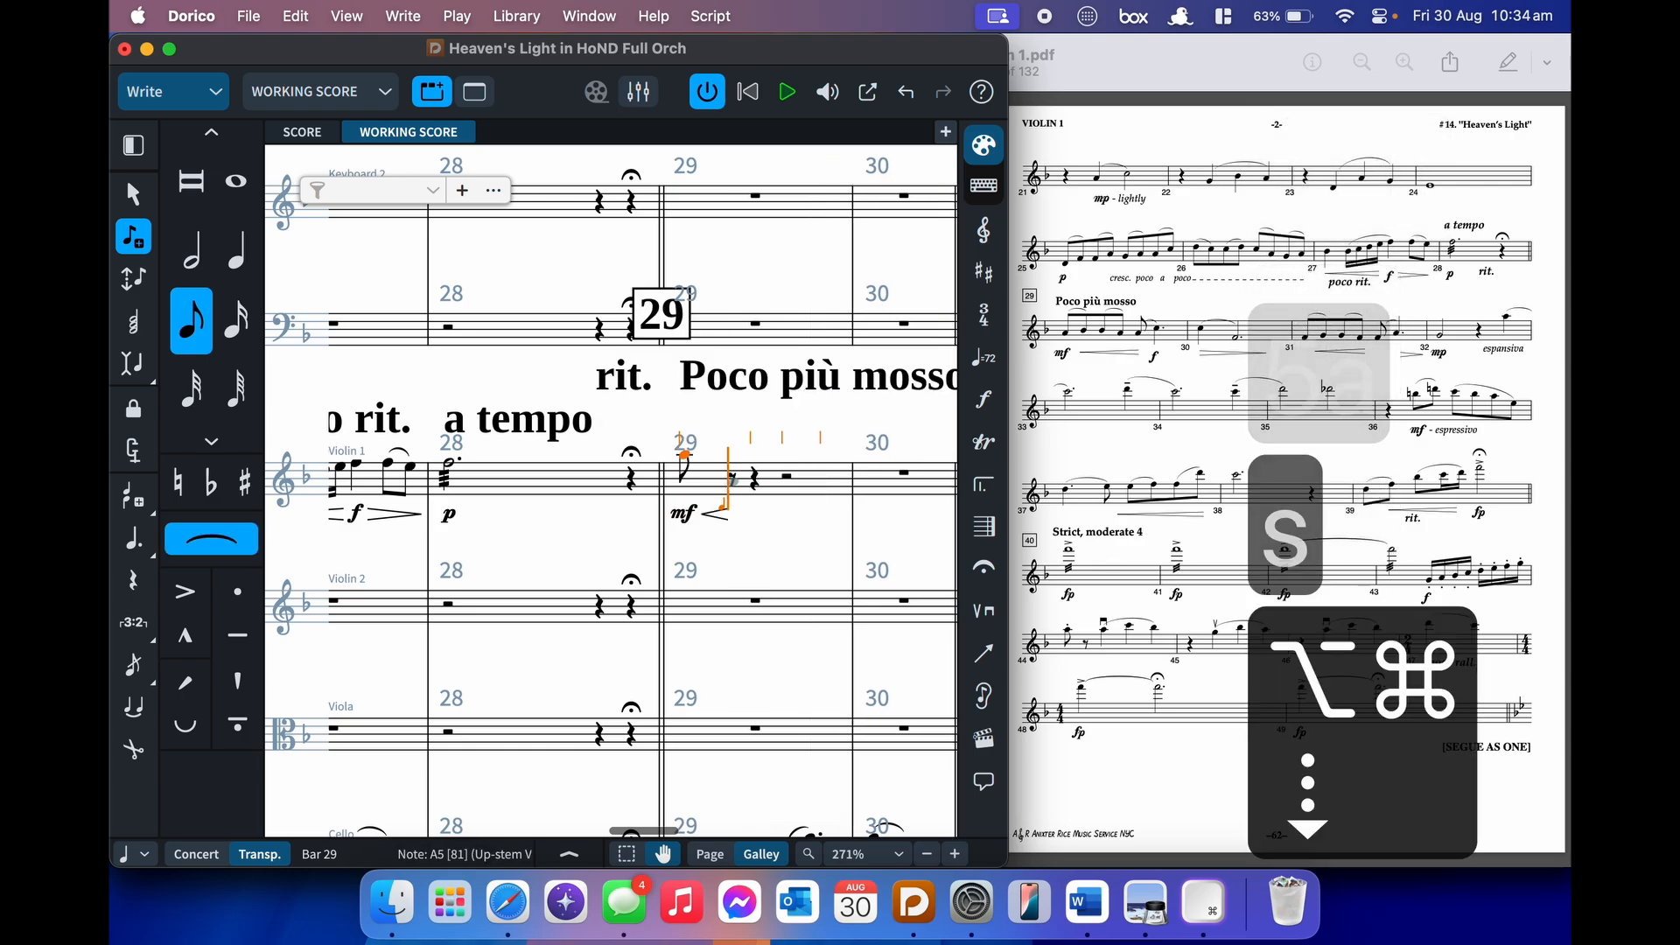
{"action": "key", "text": "b"}
{"action": "key", "text": "shift+s"}
{"action": "key", "text": "b"}
{"action": "key", "text": "s"}
{"action": "key", "text": "a"}
{"action": "key", "text": "shift+s"}
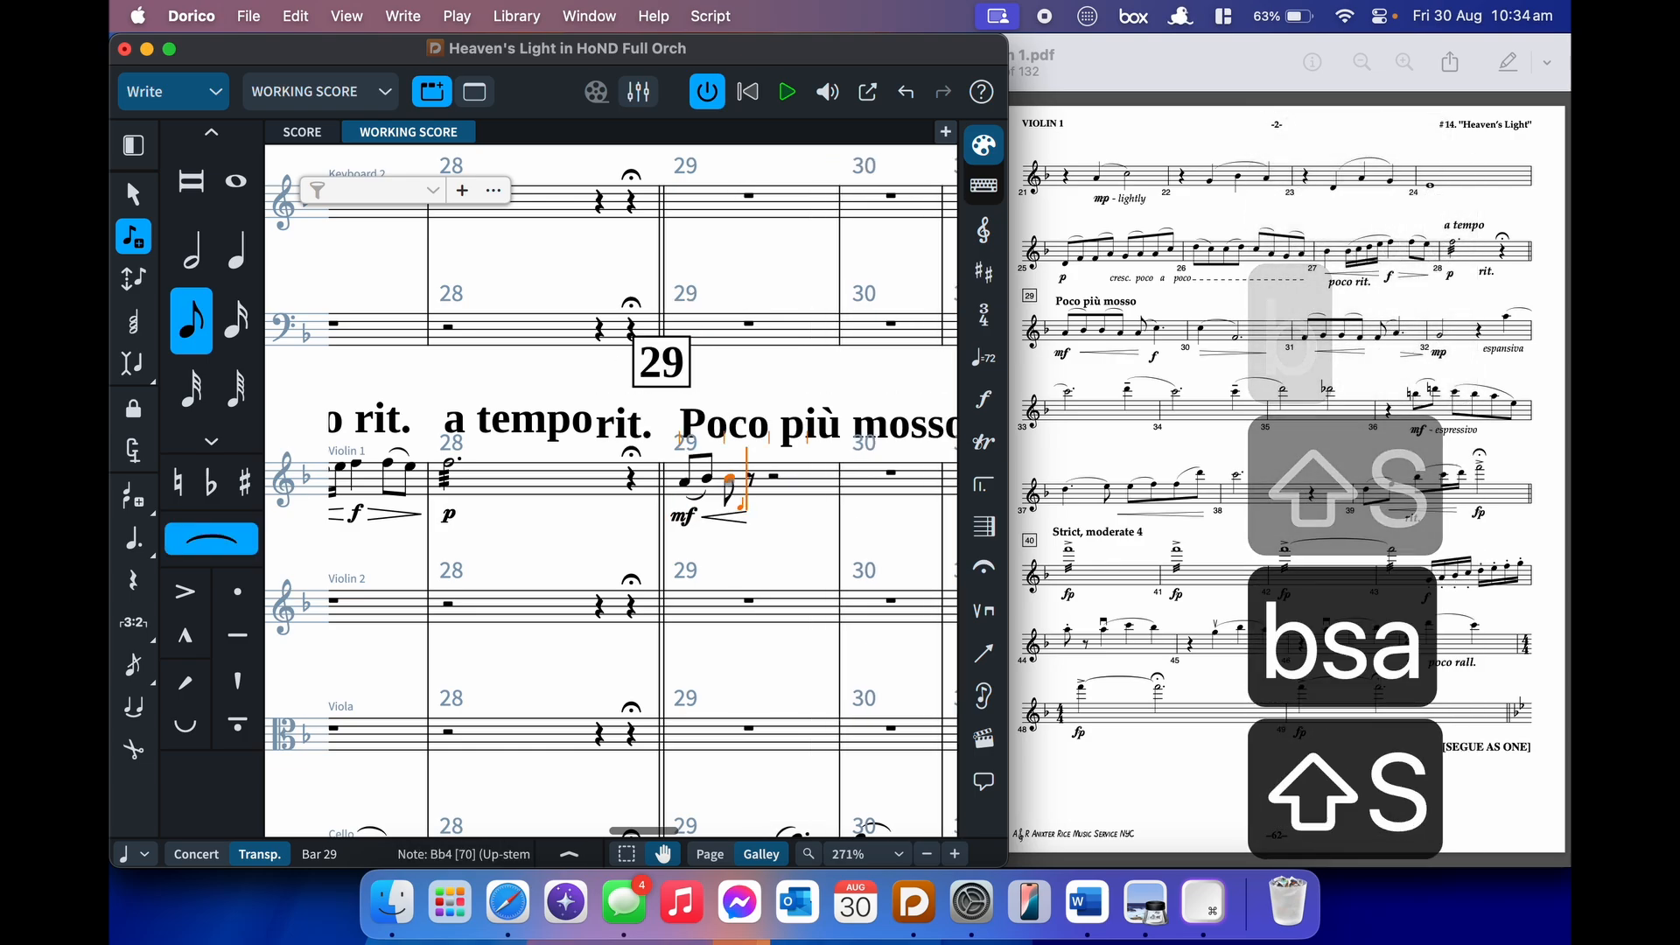
{"action": "key", "text": "a"}
{"action": "key", "text": "s"}
- Finish the slur on a quarter-note C marked f, then add bar 30's C with a diminuendo
{"action": "key", "text": "6"}
{"action": "key", "text": "6"}
{"action": "key", "text": "shift+d"}
{"action": "type", "text": "f"}
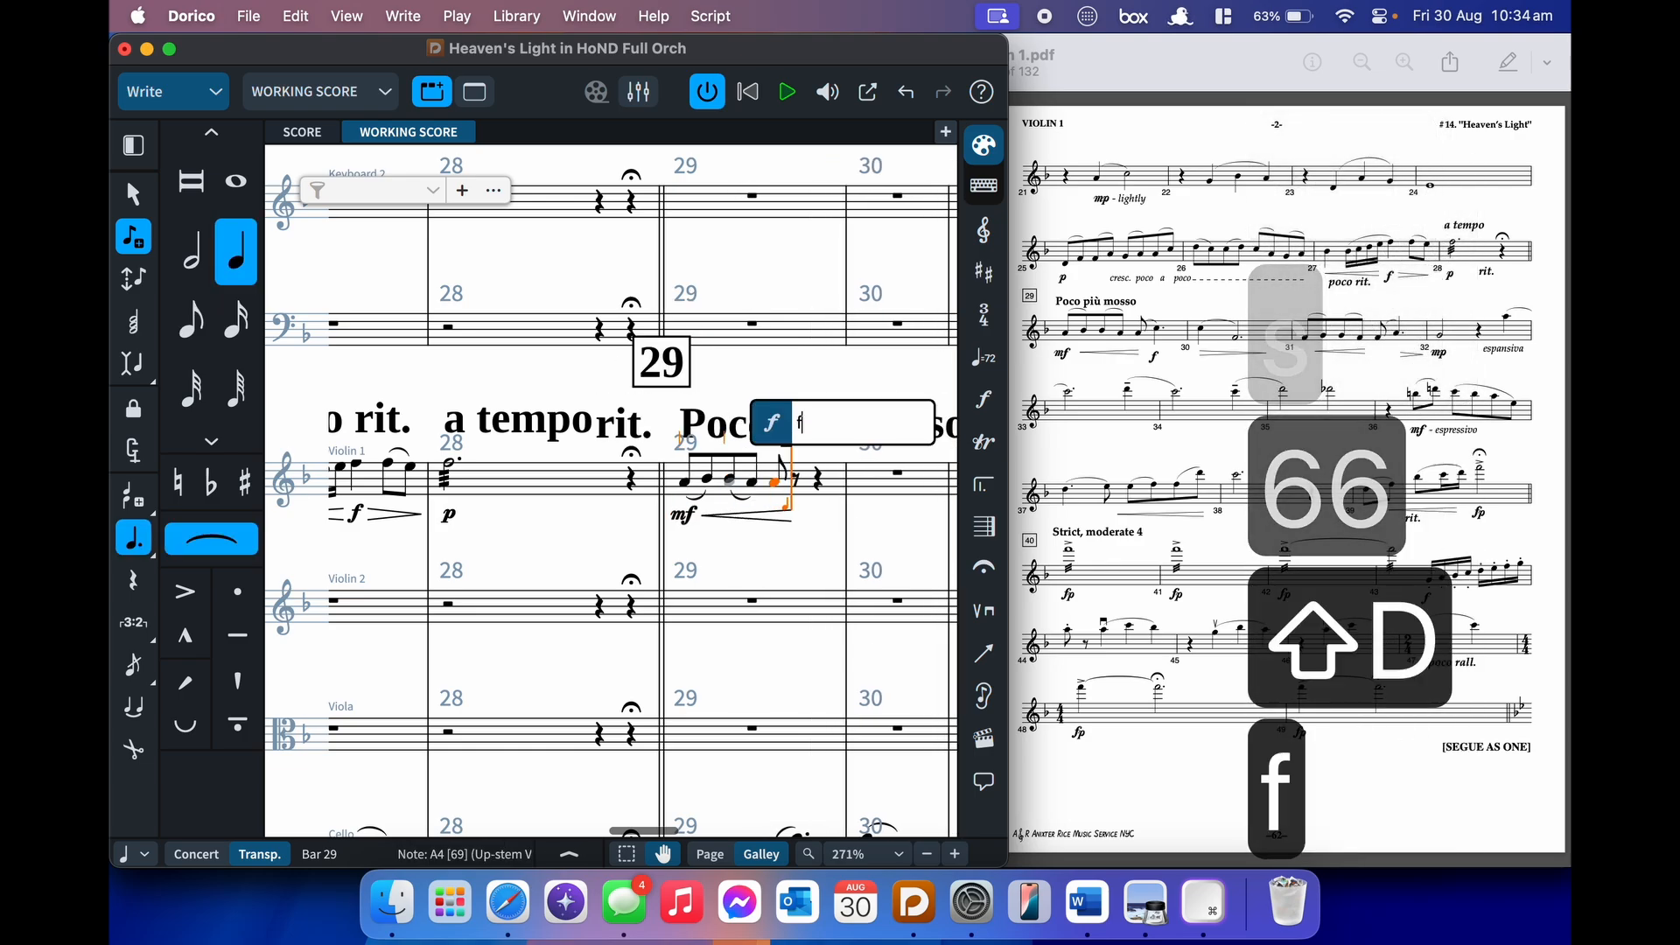
{"action": "key", "text": "Return"}
{"action": "key", "text": "c"}
{"action": "key", "text": "shift+s"}
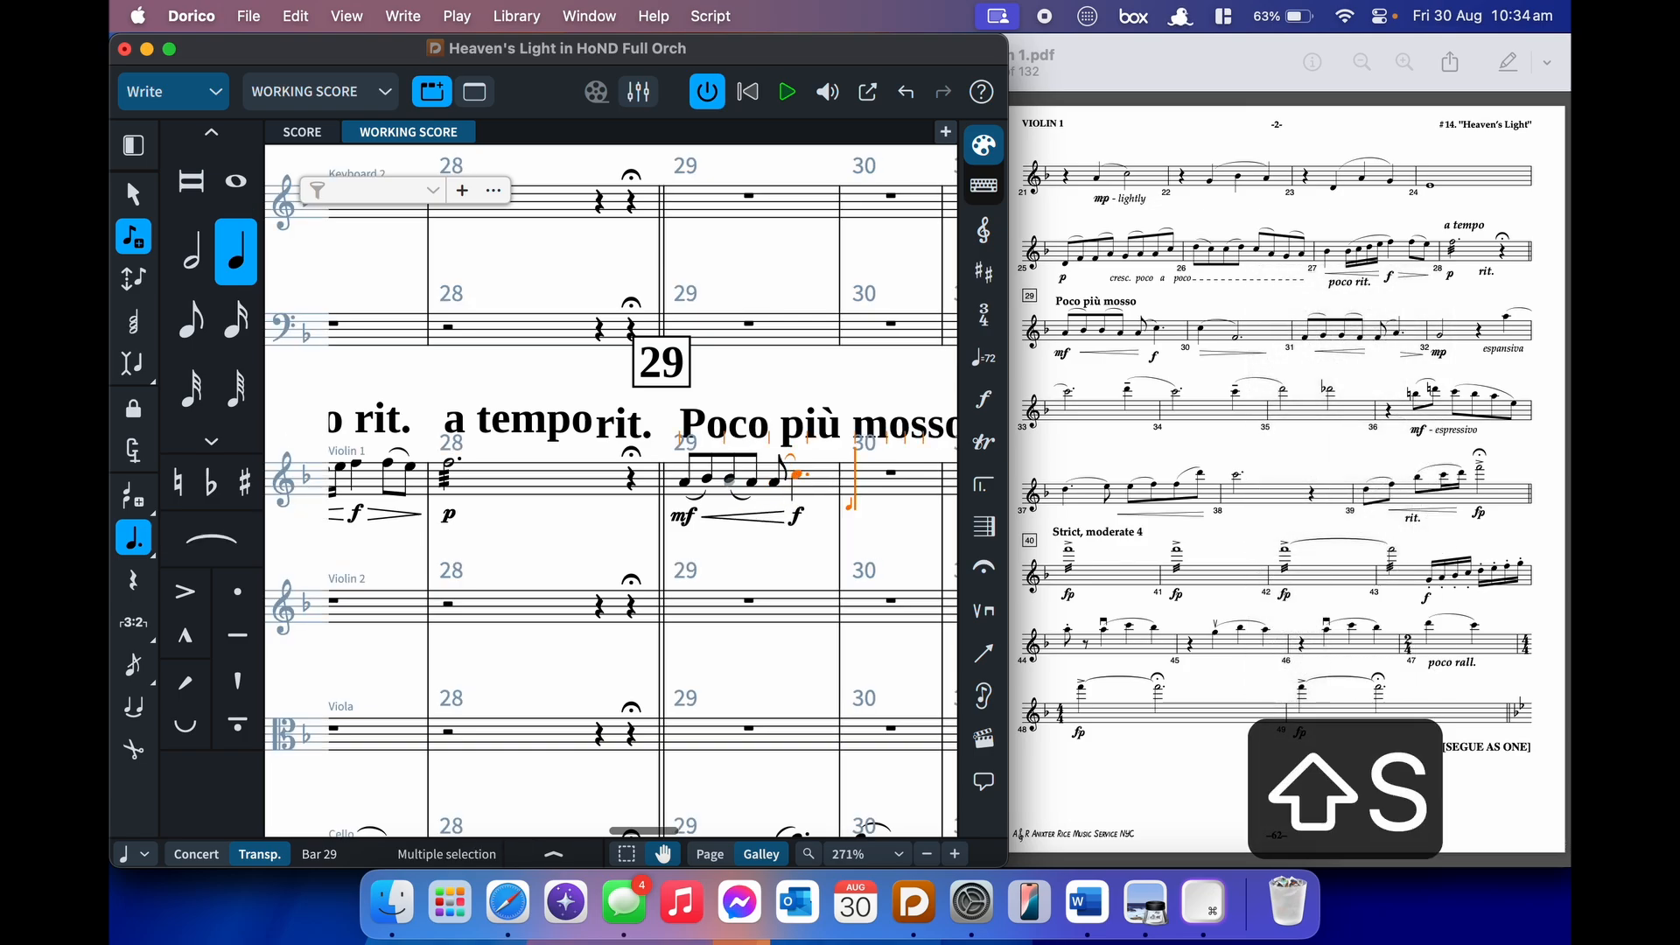
{"action": "key", "text": "c"}
{"action": "key", "text": "Left"}
{"action": "key", "text": "shift+period"}
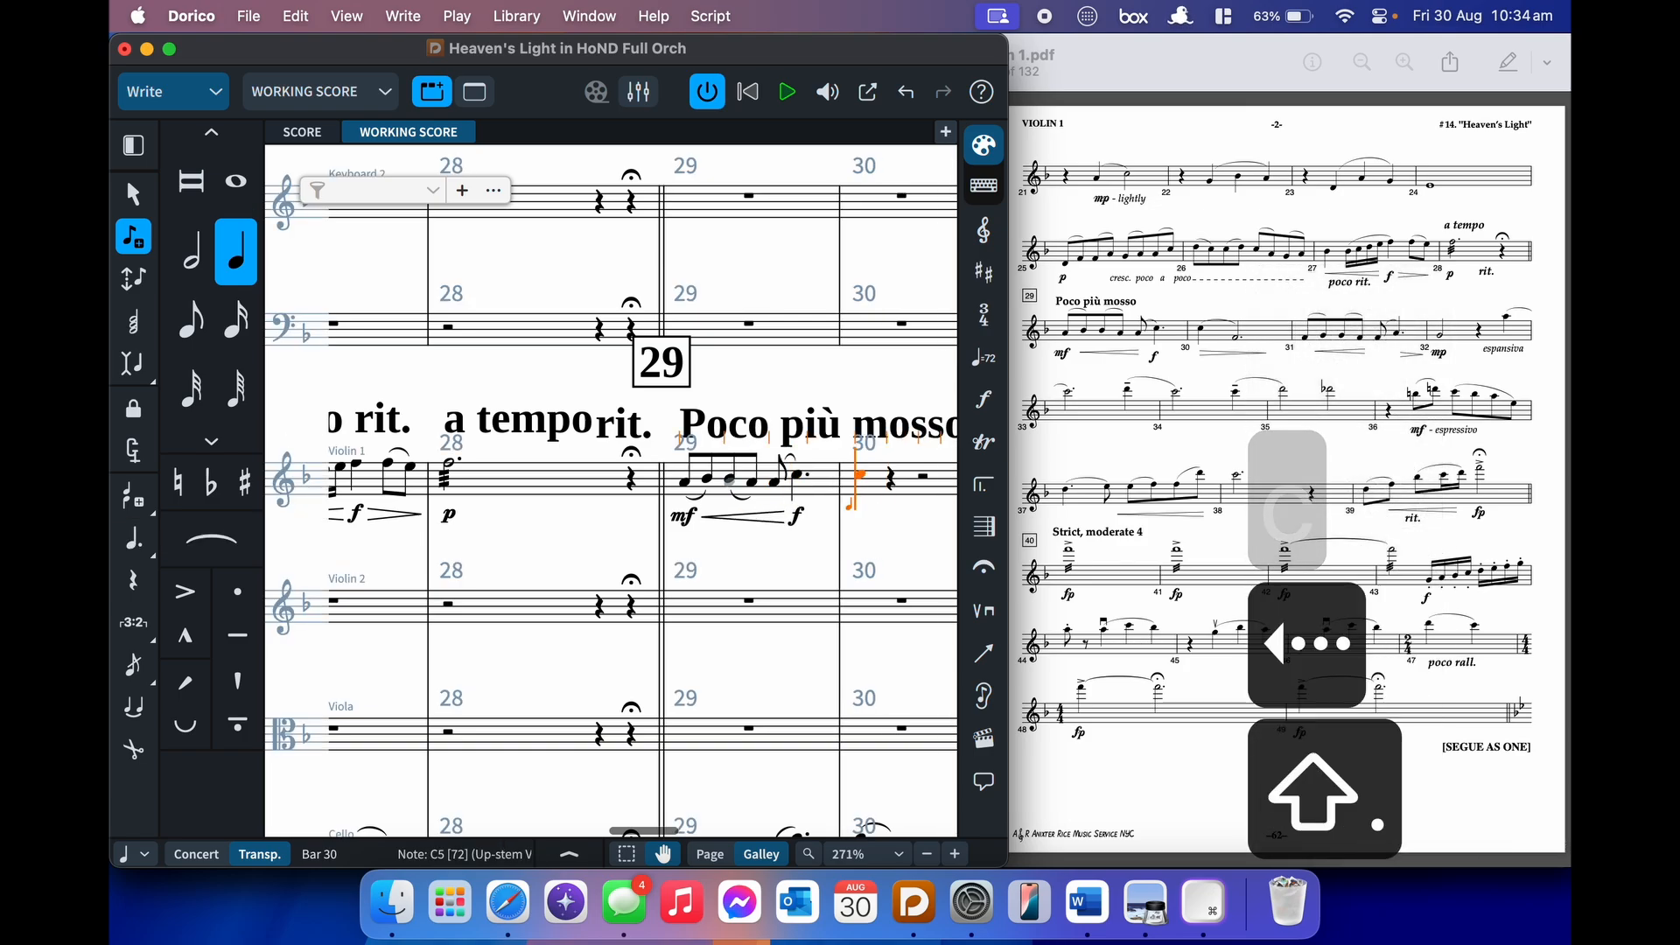
- Enter a slurred dotted half note in bar 31
{"action": "key", "text": "space"}
{"action": "key", "text": "s"}
{"action": "key", "text": "7"}
{"action": "key", "text": "period"}
{"action": "key", "text": "ctrl+f"}
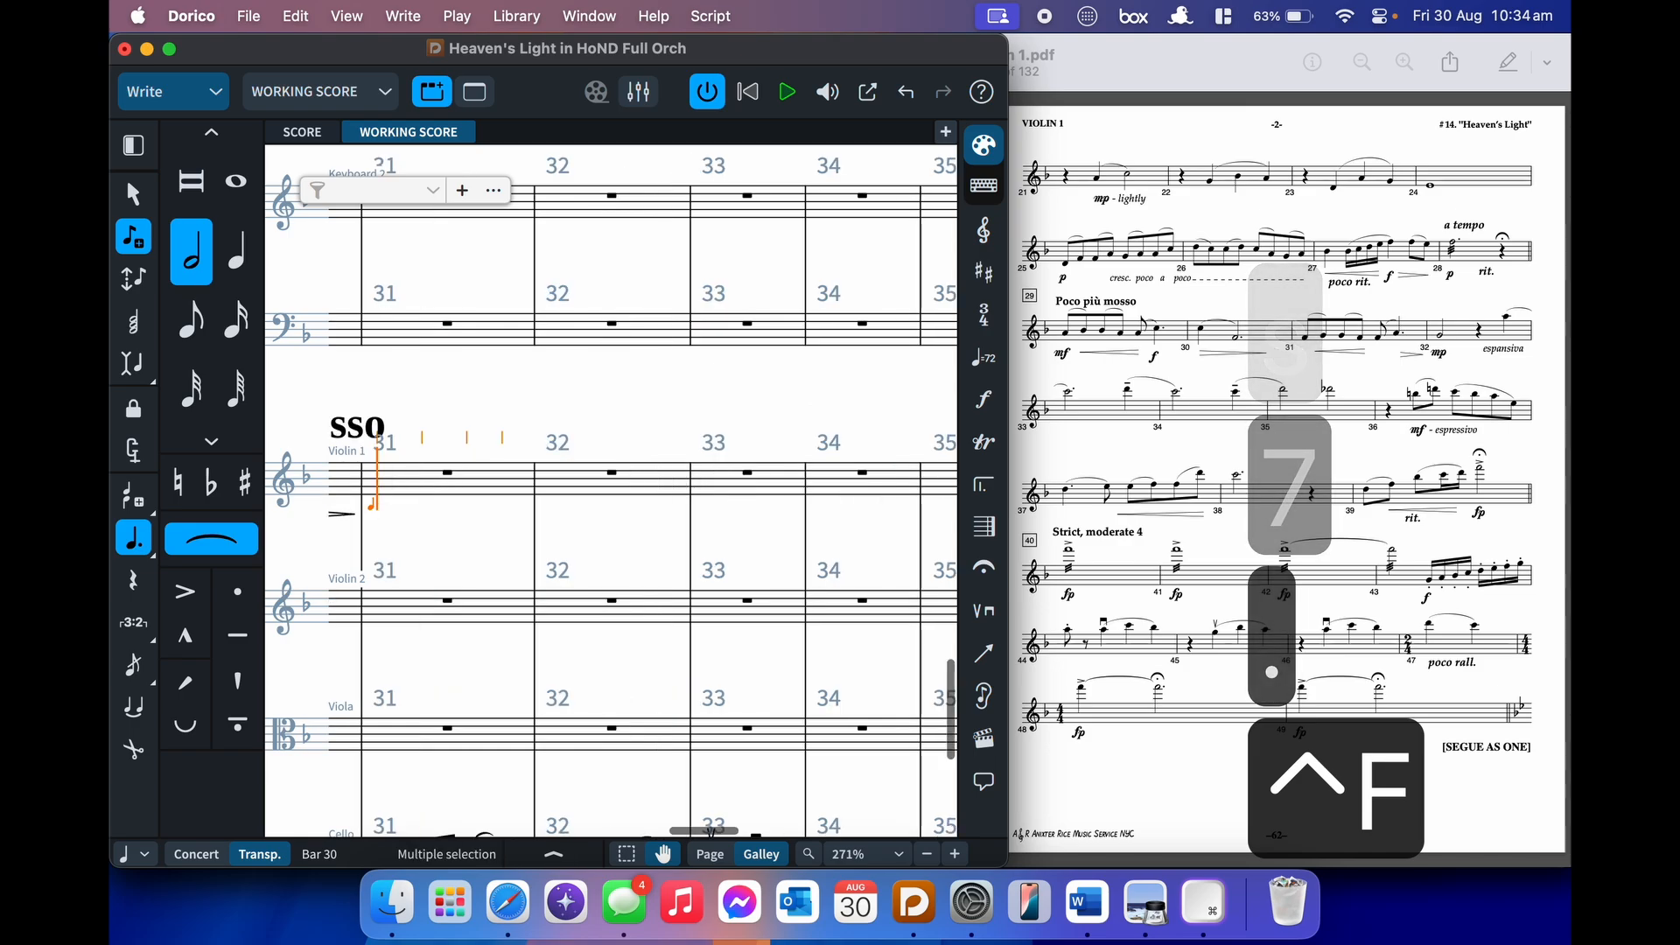
{"action": "key", "text": "shift+s"}
- Enter slurred eighth pairs F–G and G–F under a crescendo hairpin
{"action": "key", "text": "5"}
{"action": "key", "text": "shift+comma"}
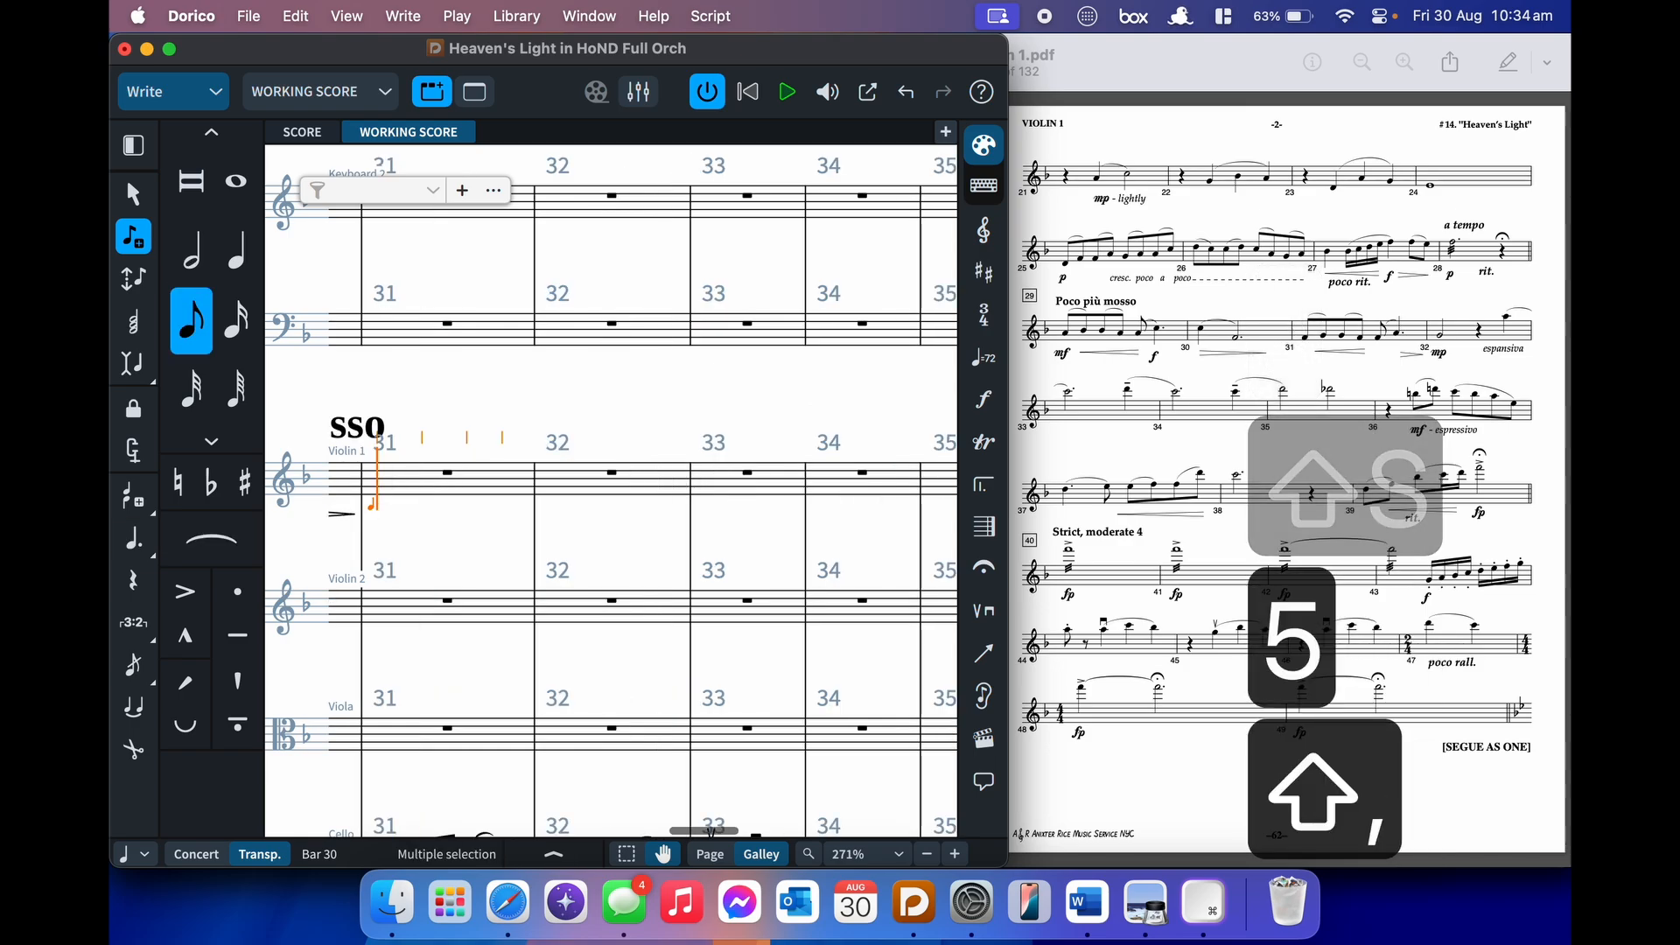
{"action": "key", "text": "f"}
{"action": "key", "text": "s"}
{"action": "key", "text": "g"}
{"action": "key", "text": "shift+s"}
{"action": "key", "text": "g"}
{"action": "key", "text": "s"}
{"action": "key", "text": "f"}
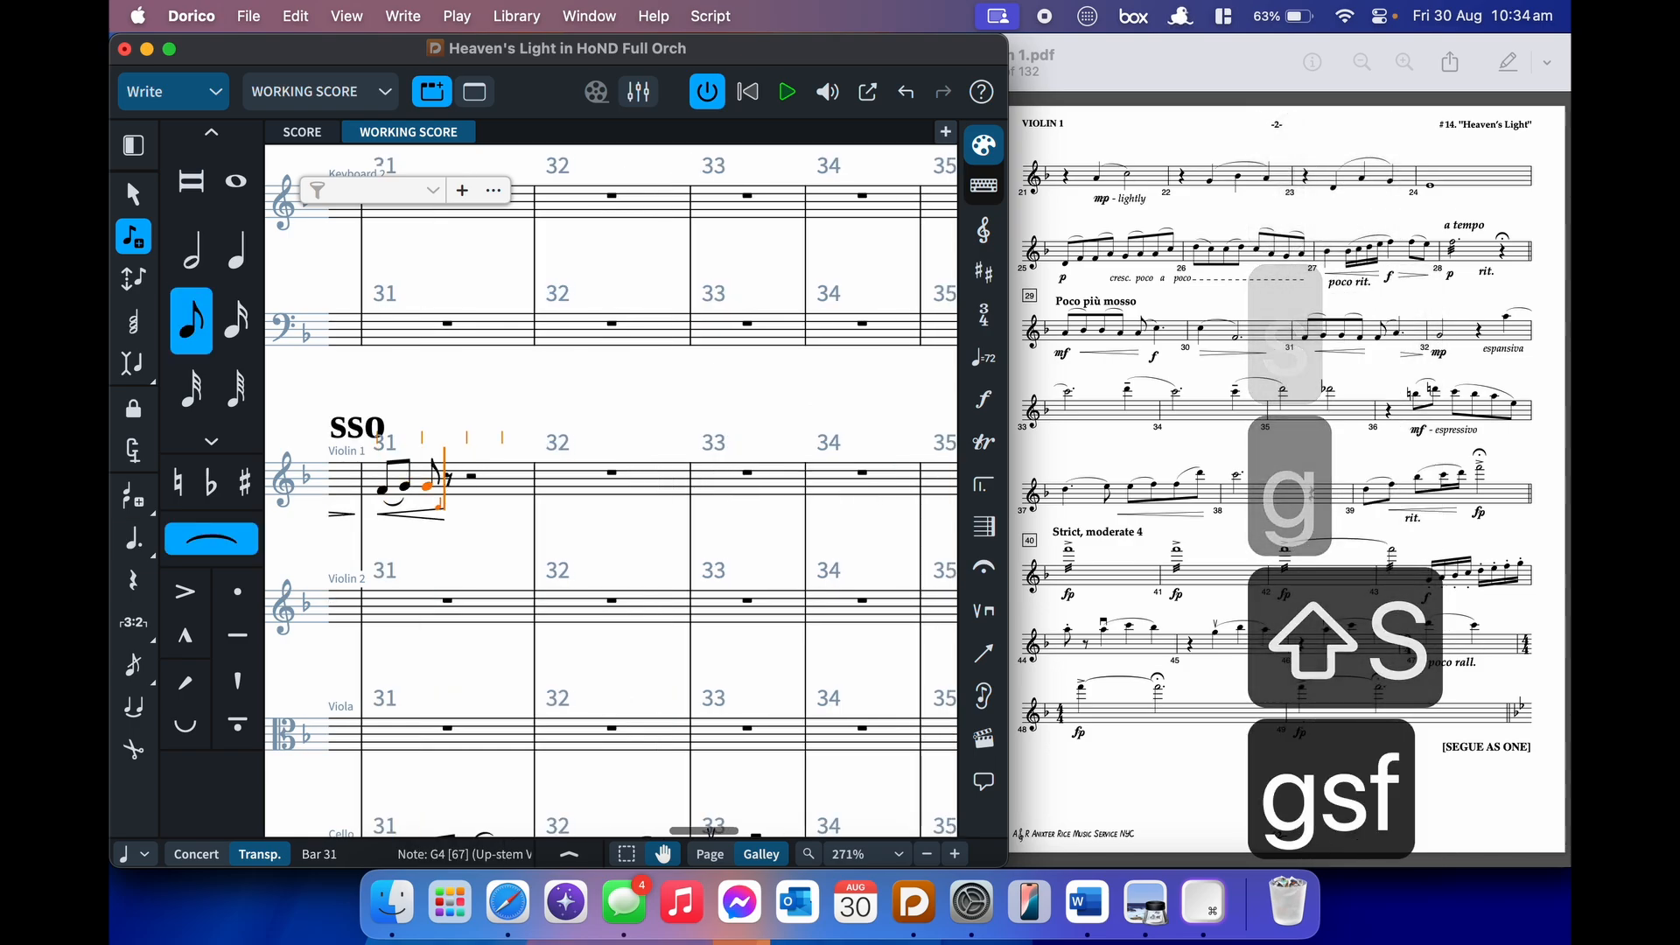
{"action": "key", "text": "shift+s"}
- Slur an F into a dotted quarter A with a diminuendo, marked mp
{"action": "key", "text": "f"}
{"action": "key", "text": "s"}
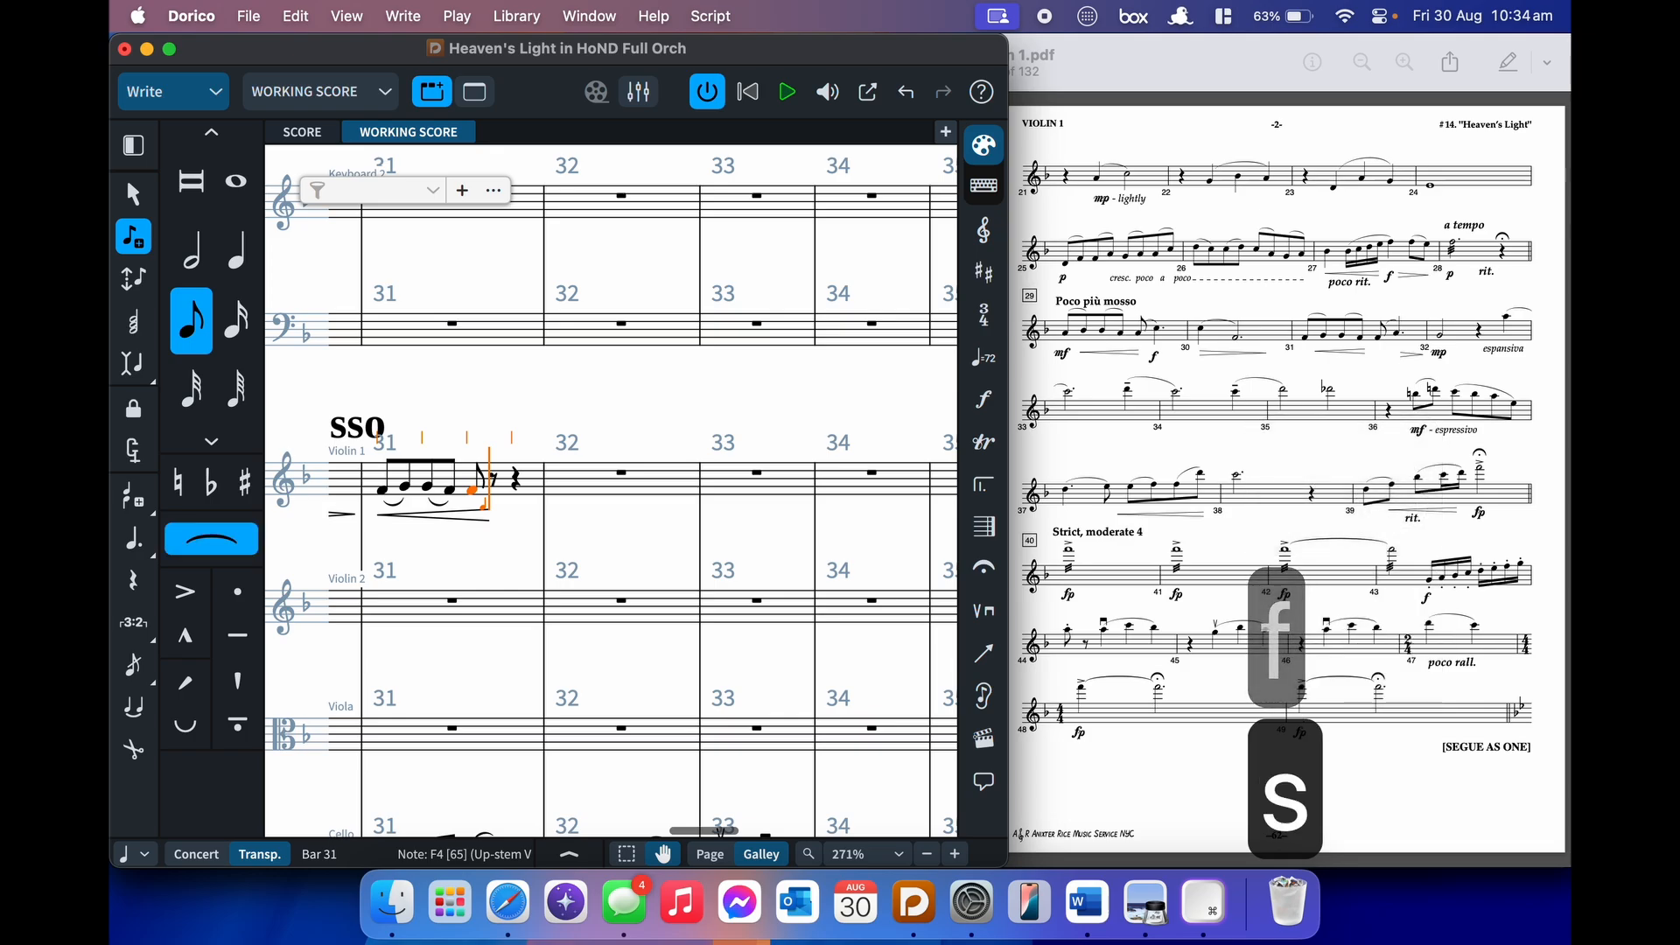
{"action": "key", "text": "6"}
{"action": "key", "text": "period"}
{"action": "key", "text": "shift"}
{"action": "key", "text": "a"}
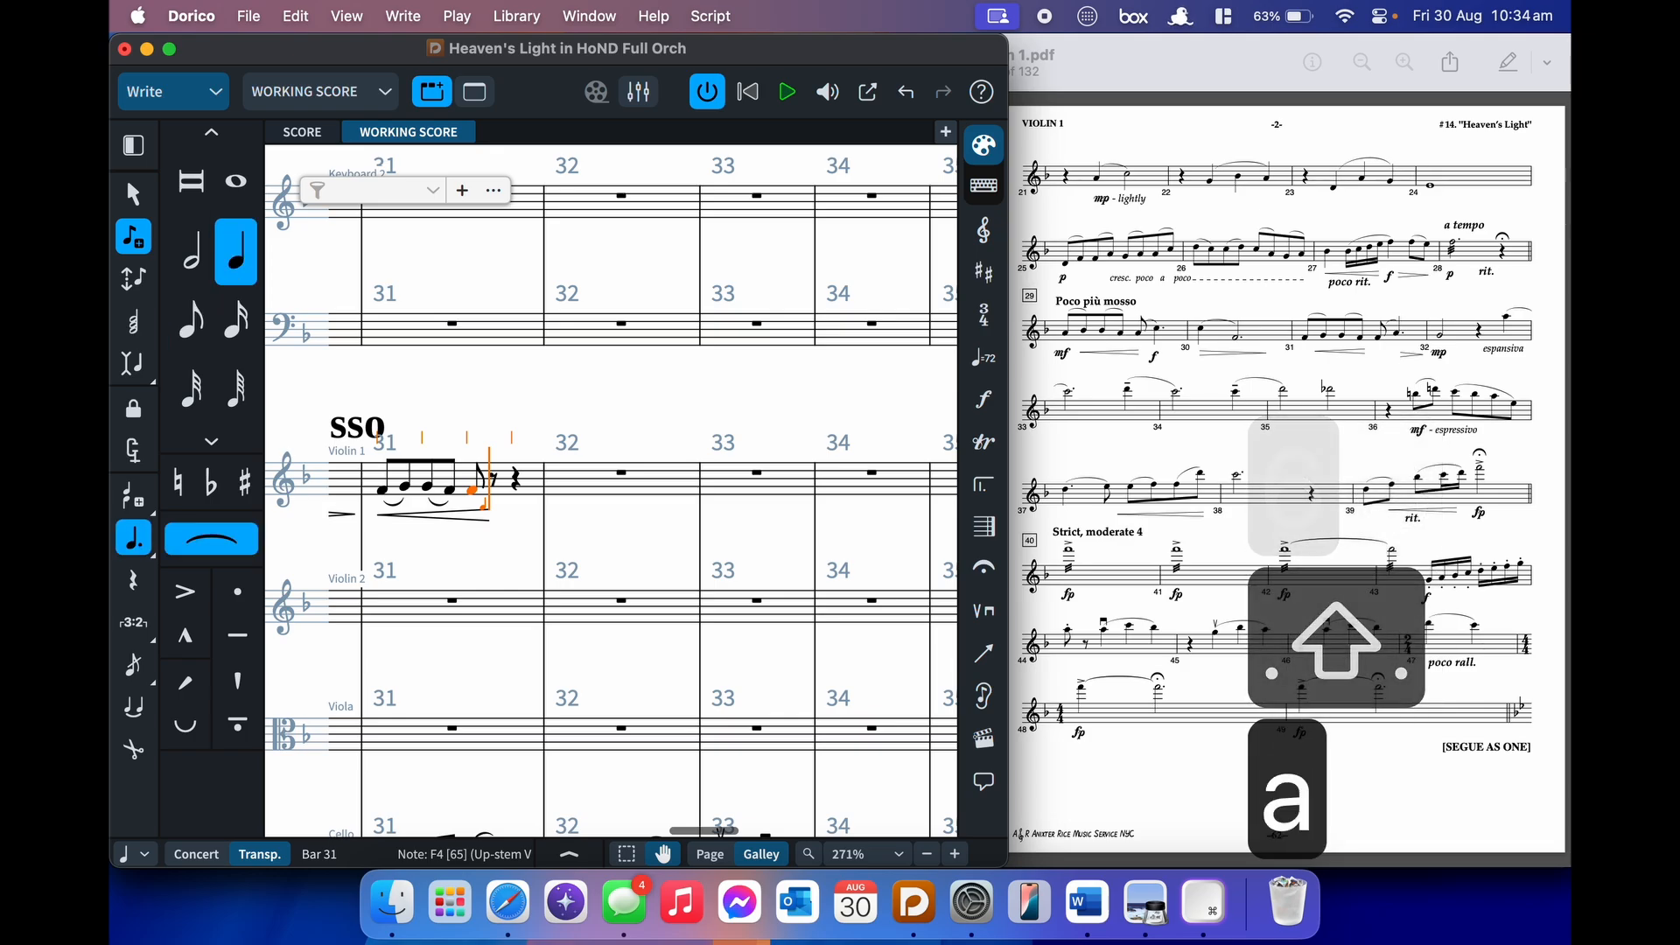
{"action": "key", "text": "shift+s"}
{"action": "key", "text": "shift+d"}
{"action": "type", "text": "mp"}
{"action": "key", "text": "Return"}
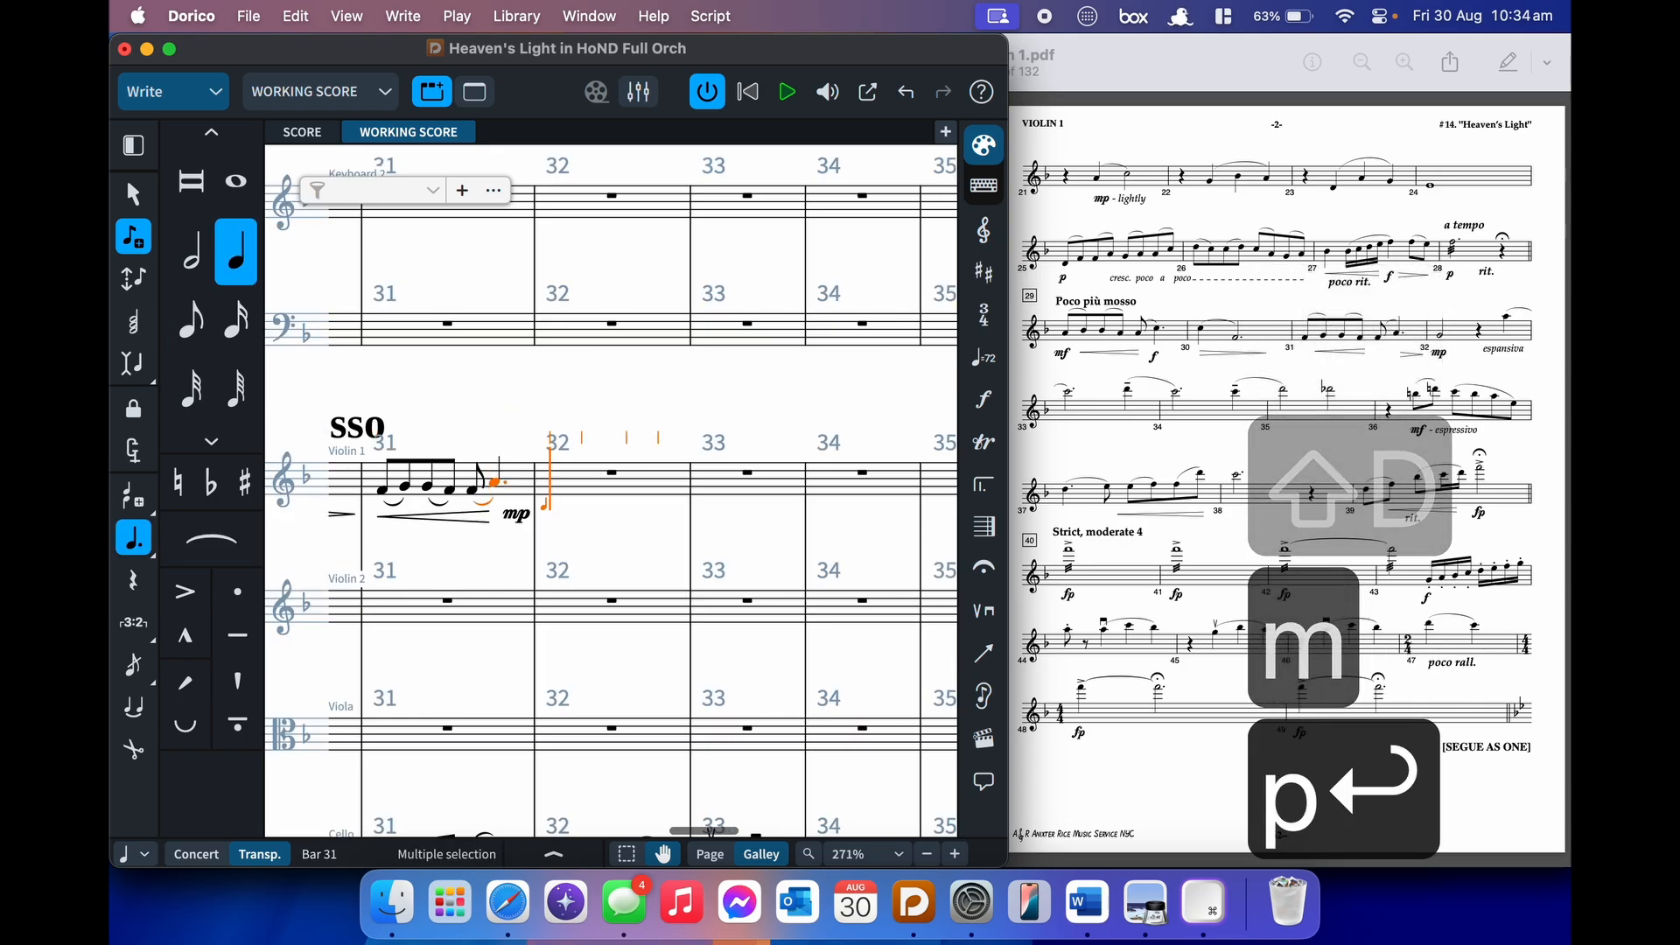
- Enter a half-note G in bar 32 followed by a quarter rest
{"action": "key", "text": "7"}
{"action": "key", "text": "g"}
{"action": "key", "text": "6"}
{"action": "key", "text": "space"}
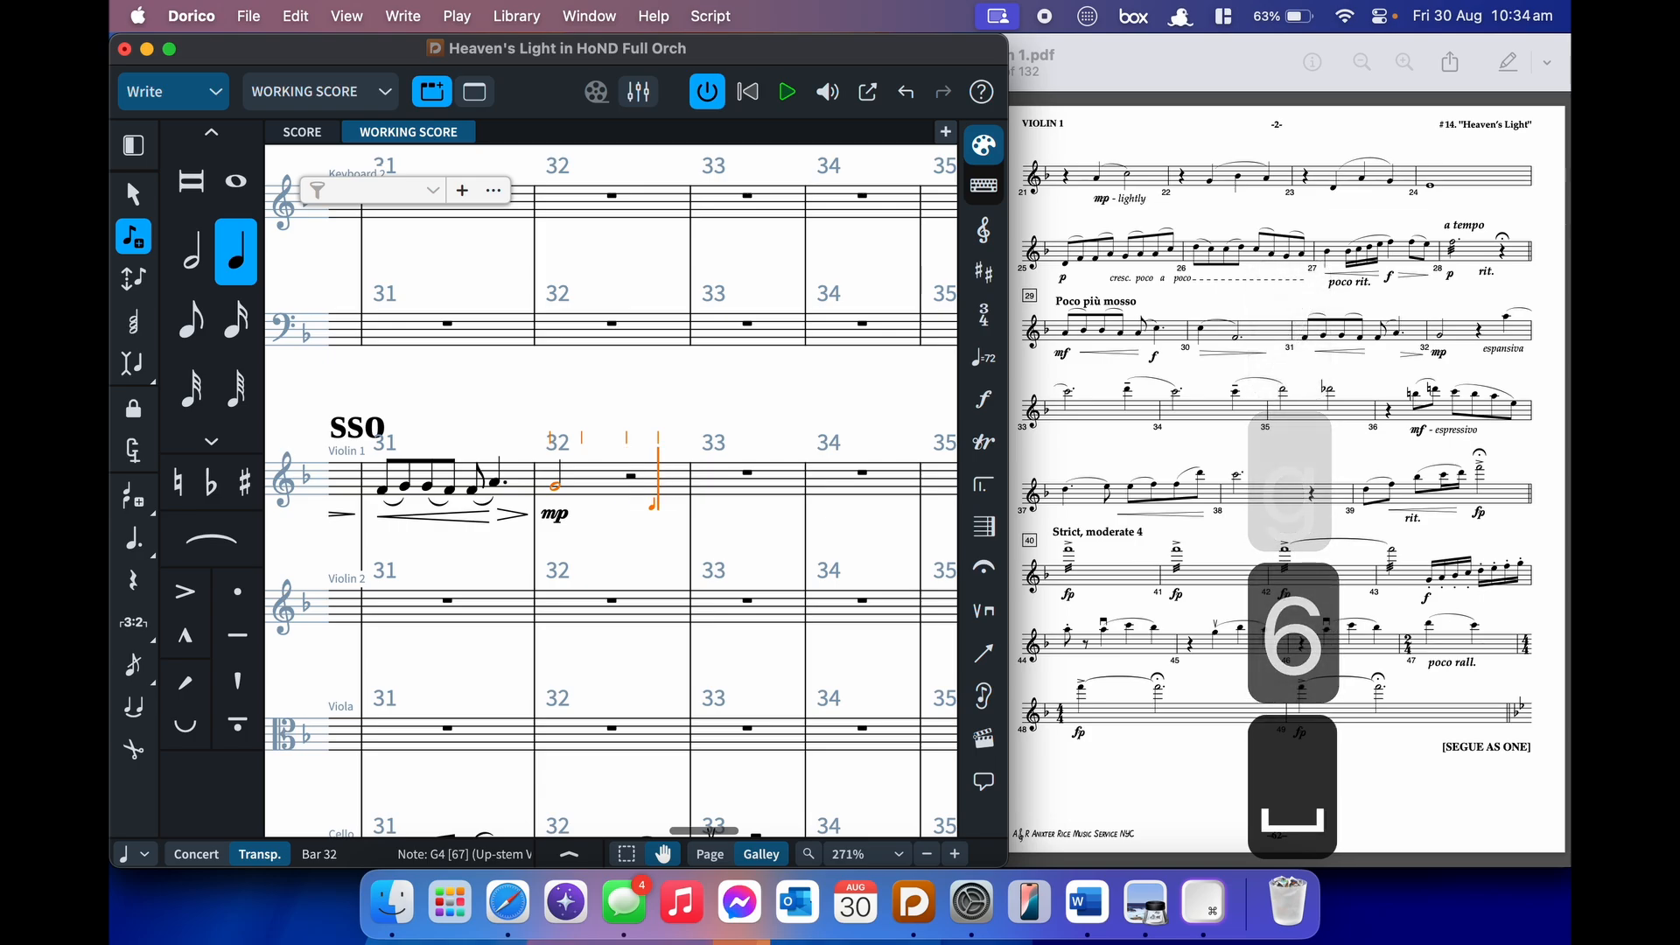
- Add an 'mp espansiva' dynamic and hide the mp so only espansiva shows
{"action": "key", "text": "shift+d"}
{"action": "type", "text": "mp"}
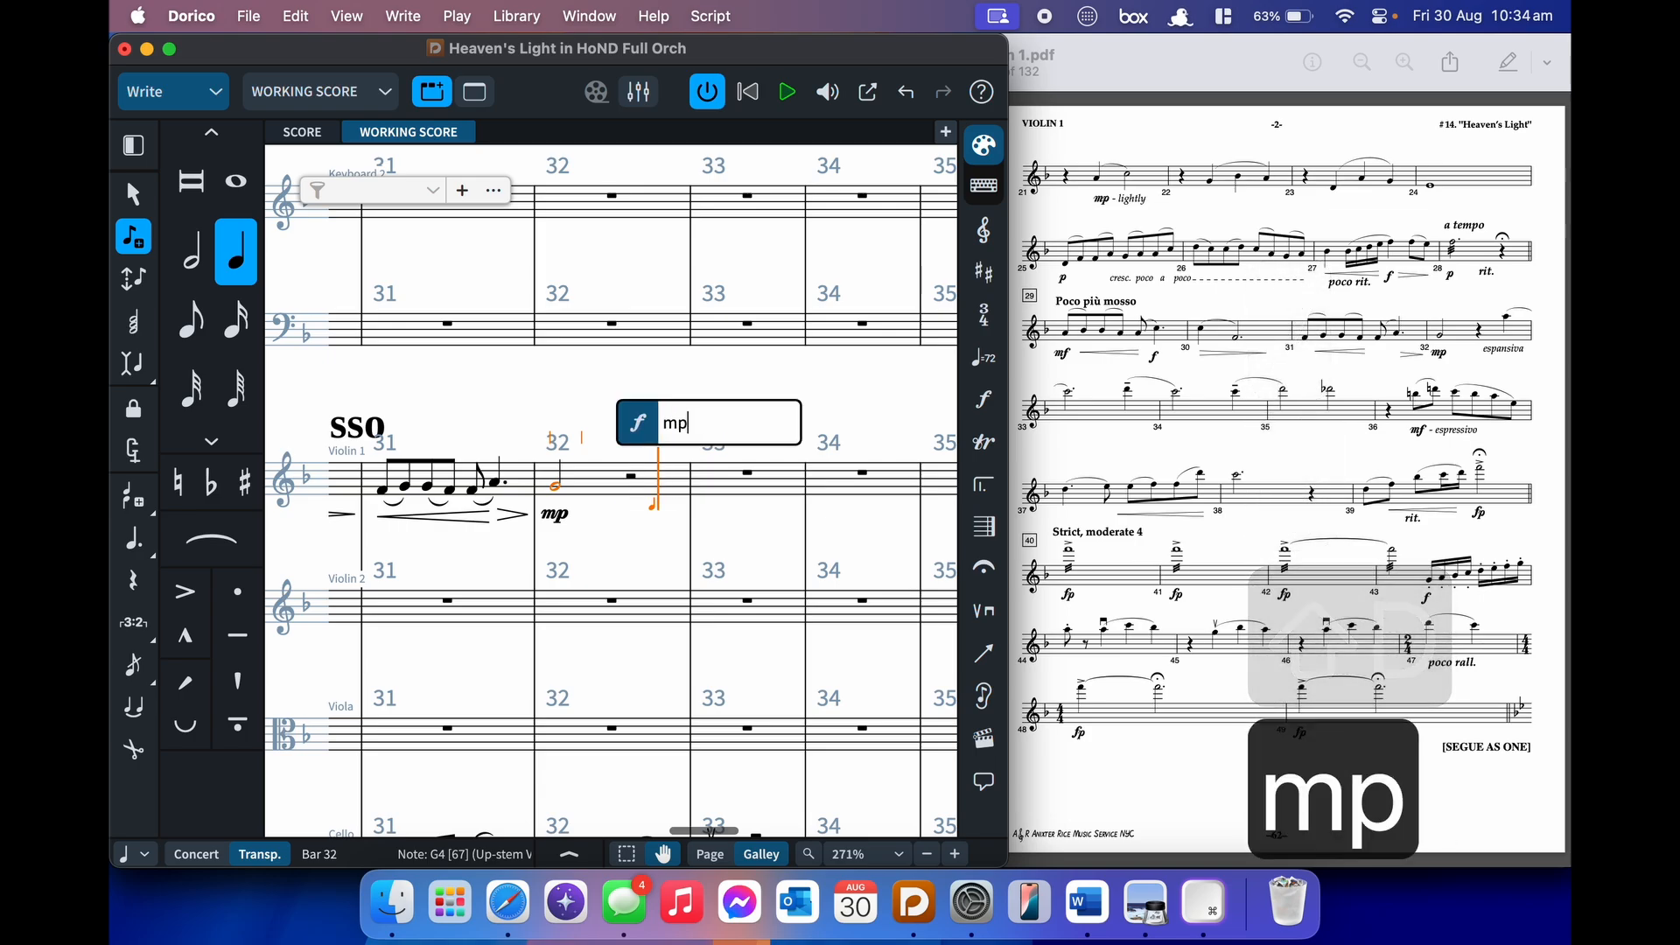
{"action": "type", "text": " espansiva"}
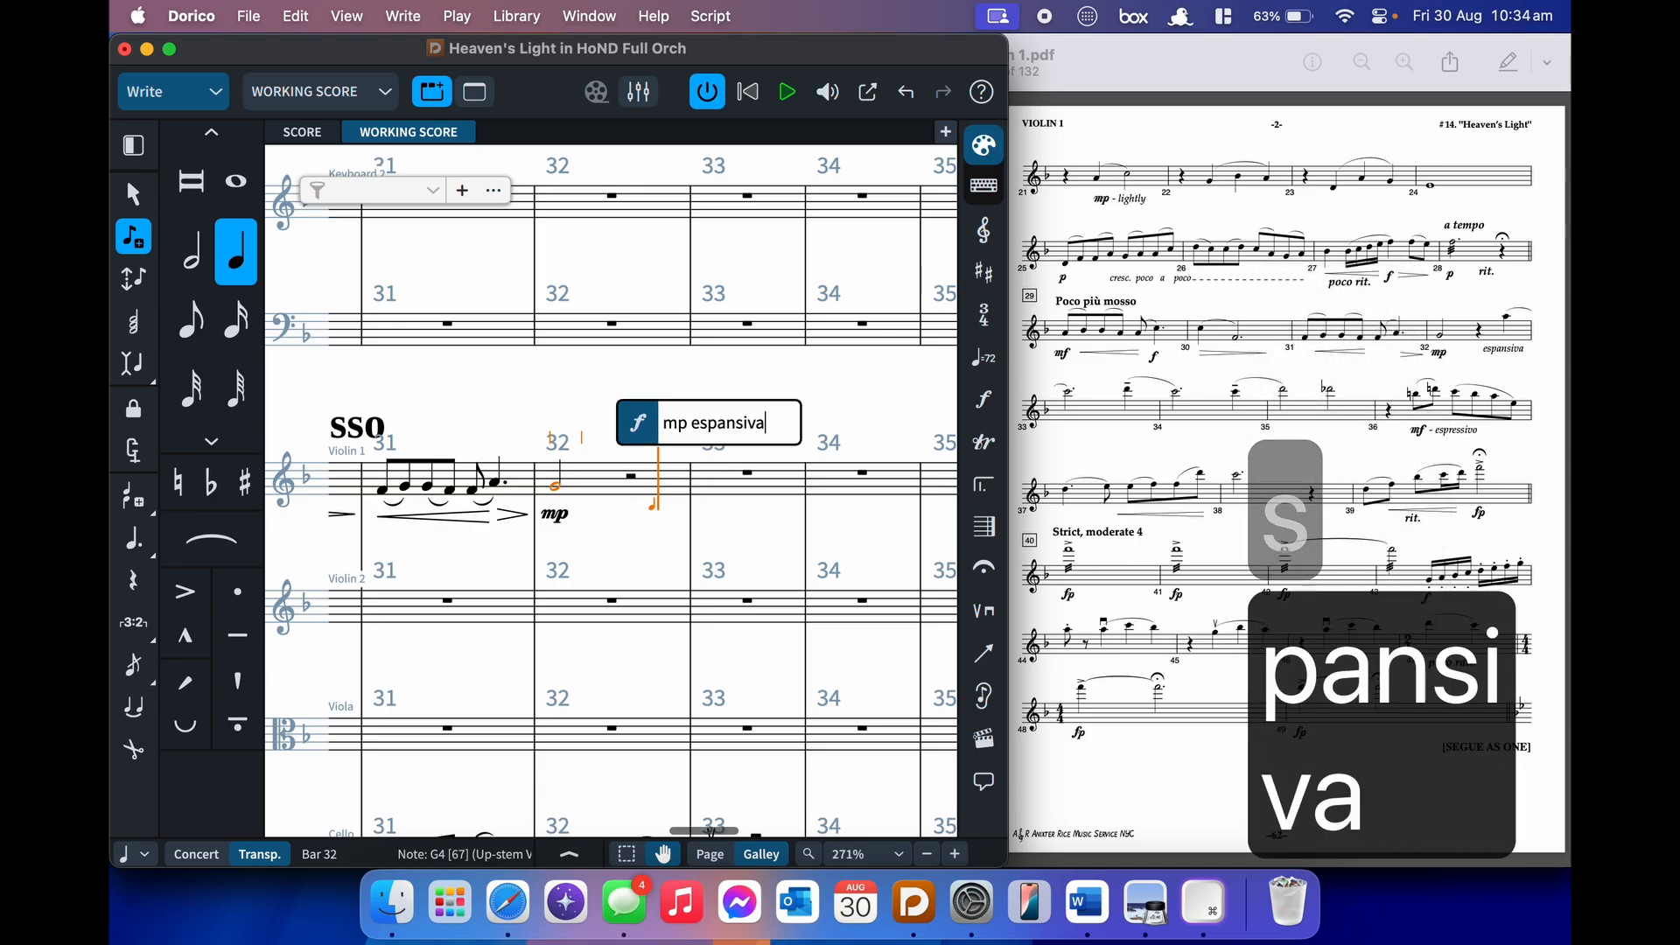
{"action": "key", "text": "Return"}
{"action": "key", "text": "super+8"}
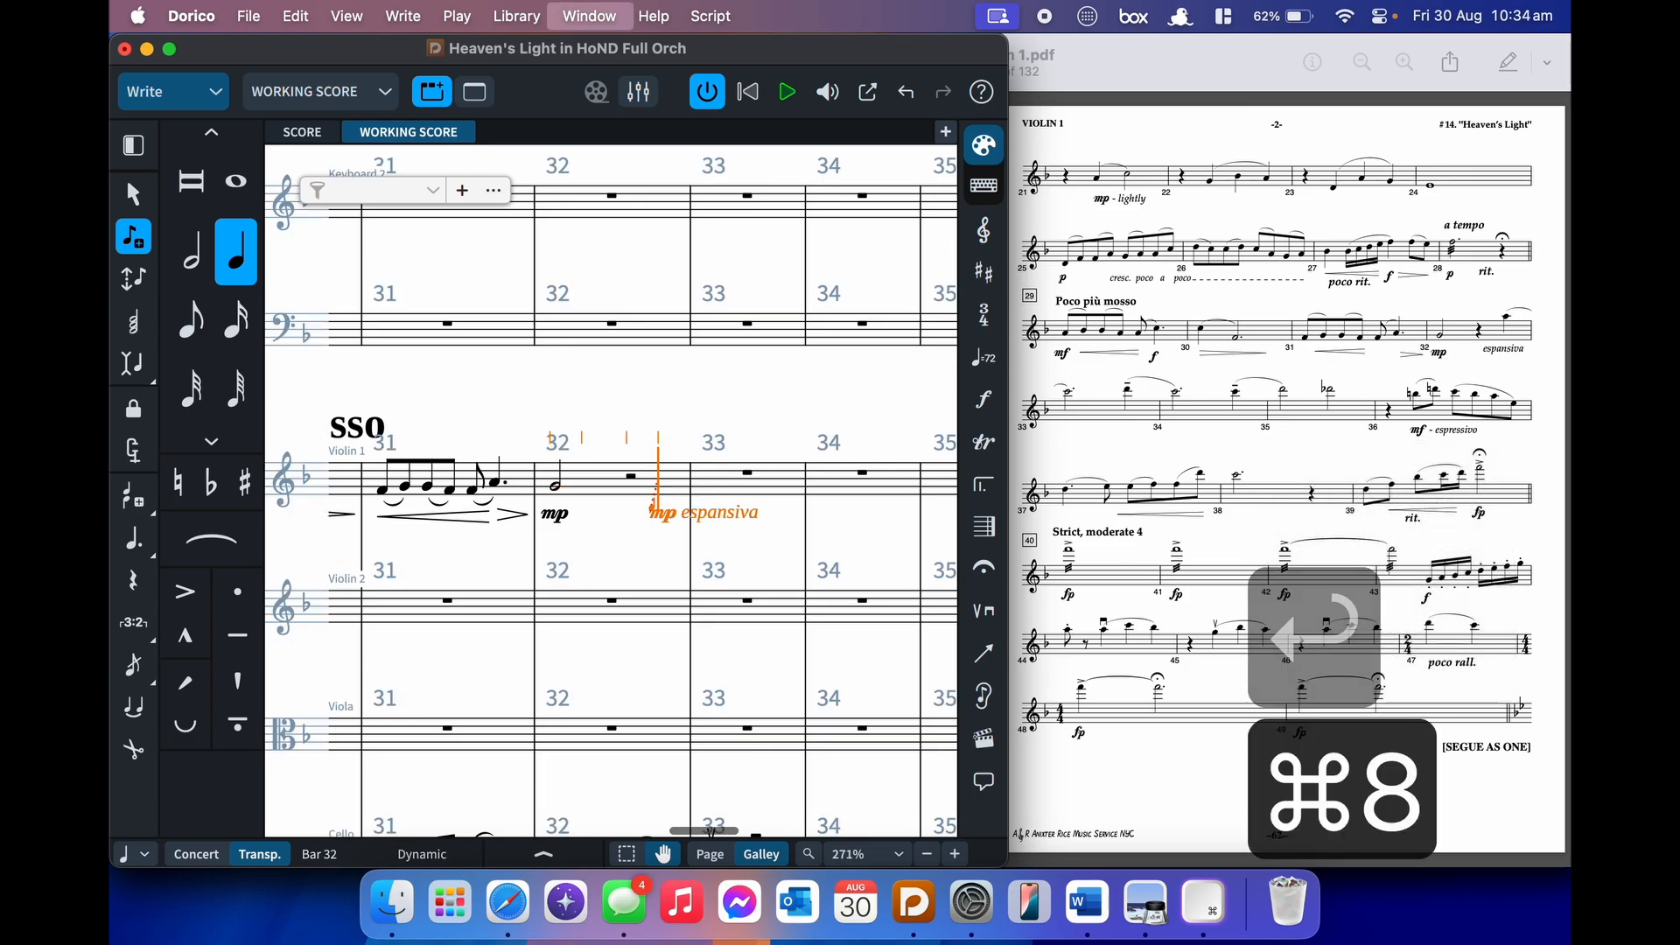
{"action": "left_click", "coordinate": [509, 702]}
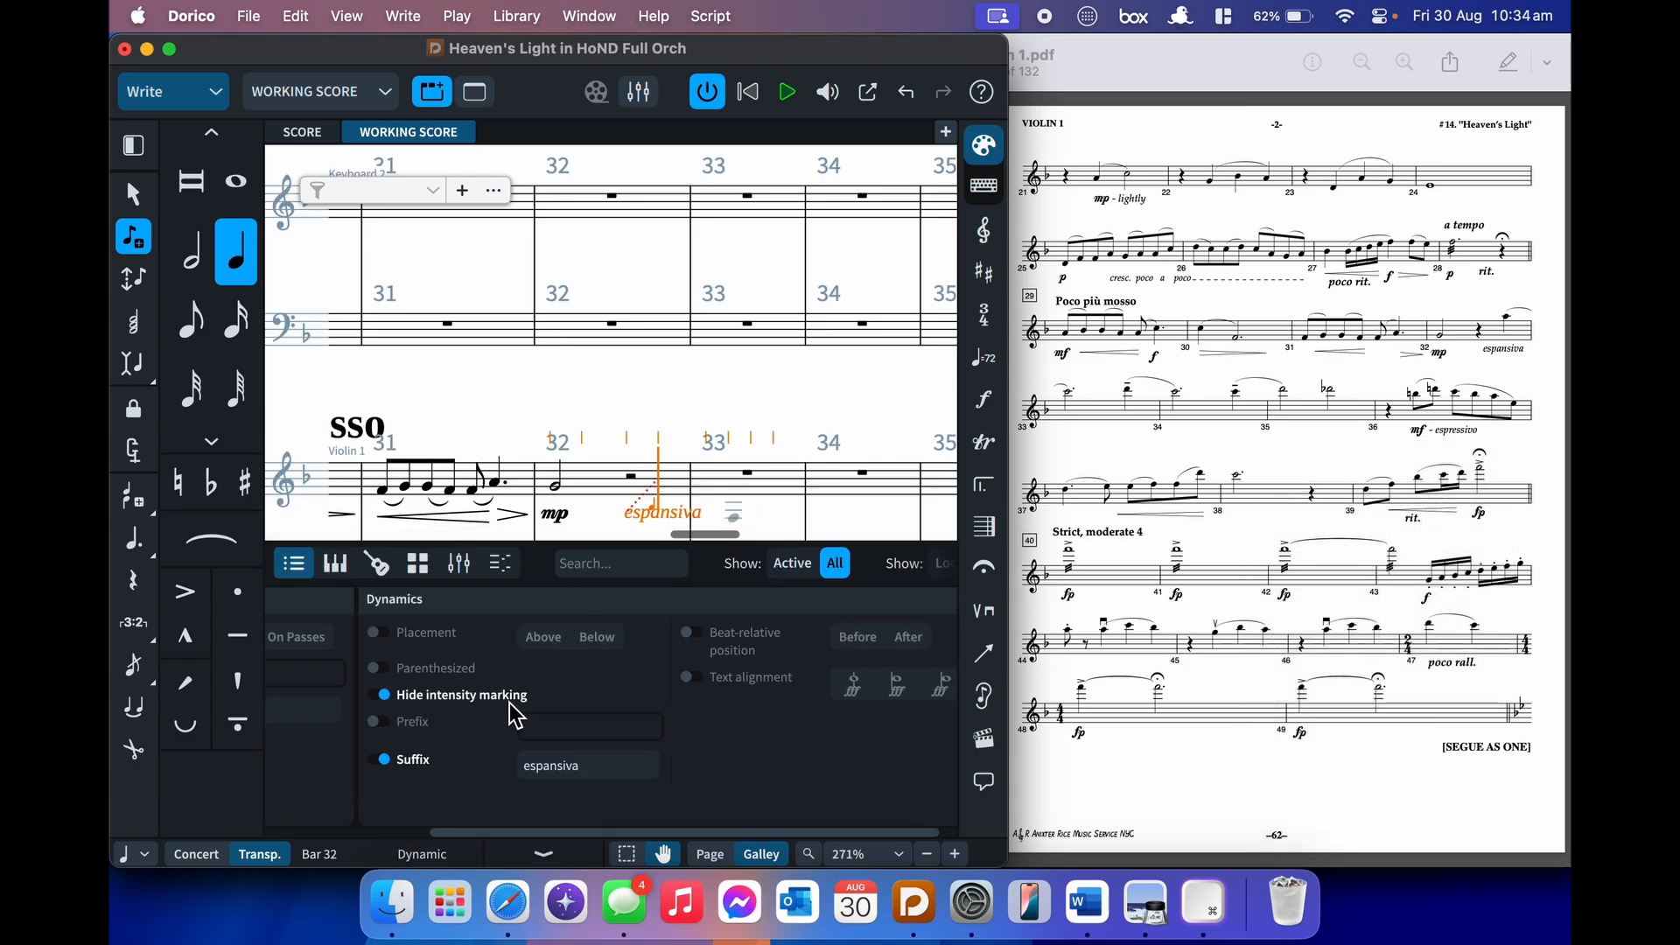
{"action": "key", "text": "super+8"}
- Enter a high A slurred to a half-note C6
{"action": "key", "text": "a"}
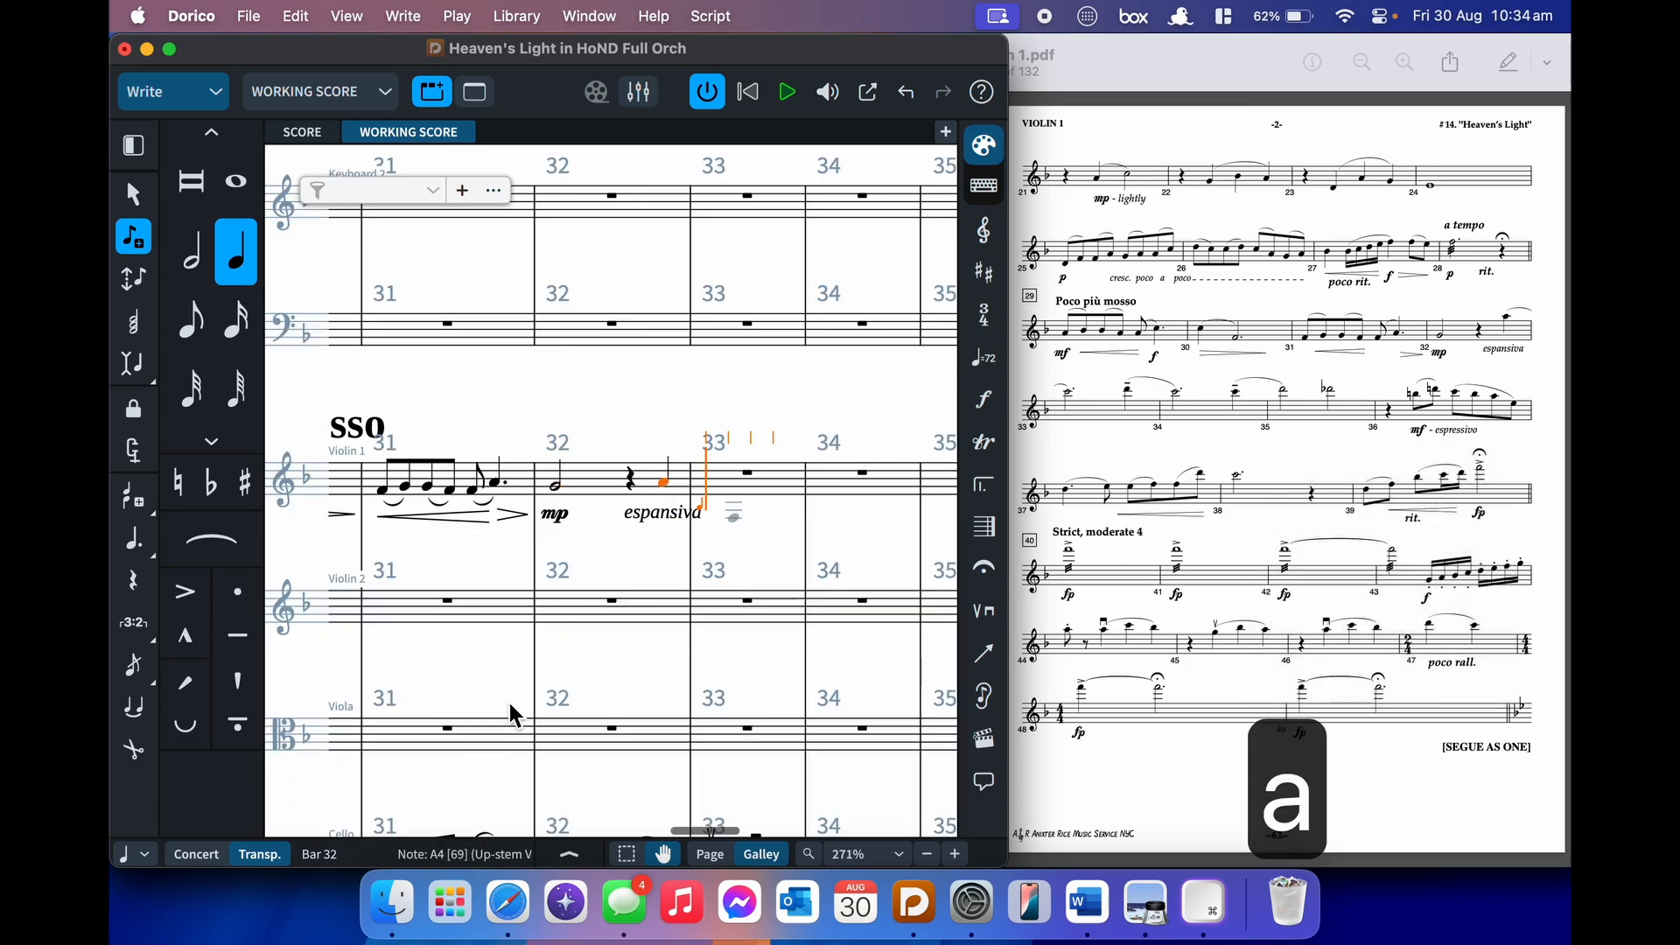
{"action": "key", "text": "alt+super+Up"}
{"action": "key", "text": "s"}
{"action": "key", "text": "7"}
{"action": "key", "text": "alt+shift+c"}
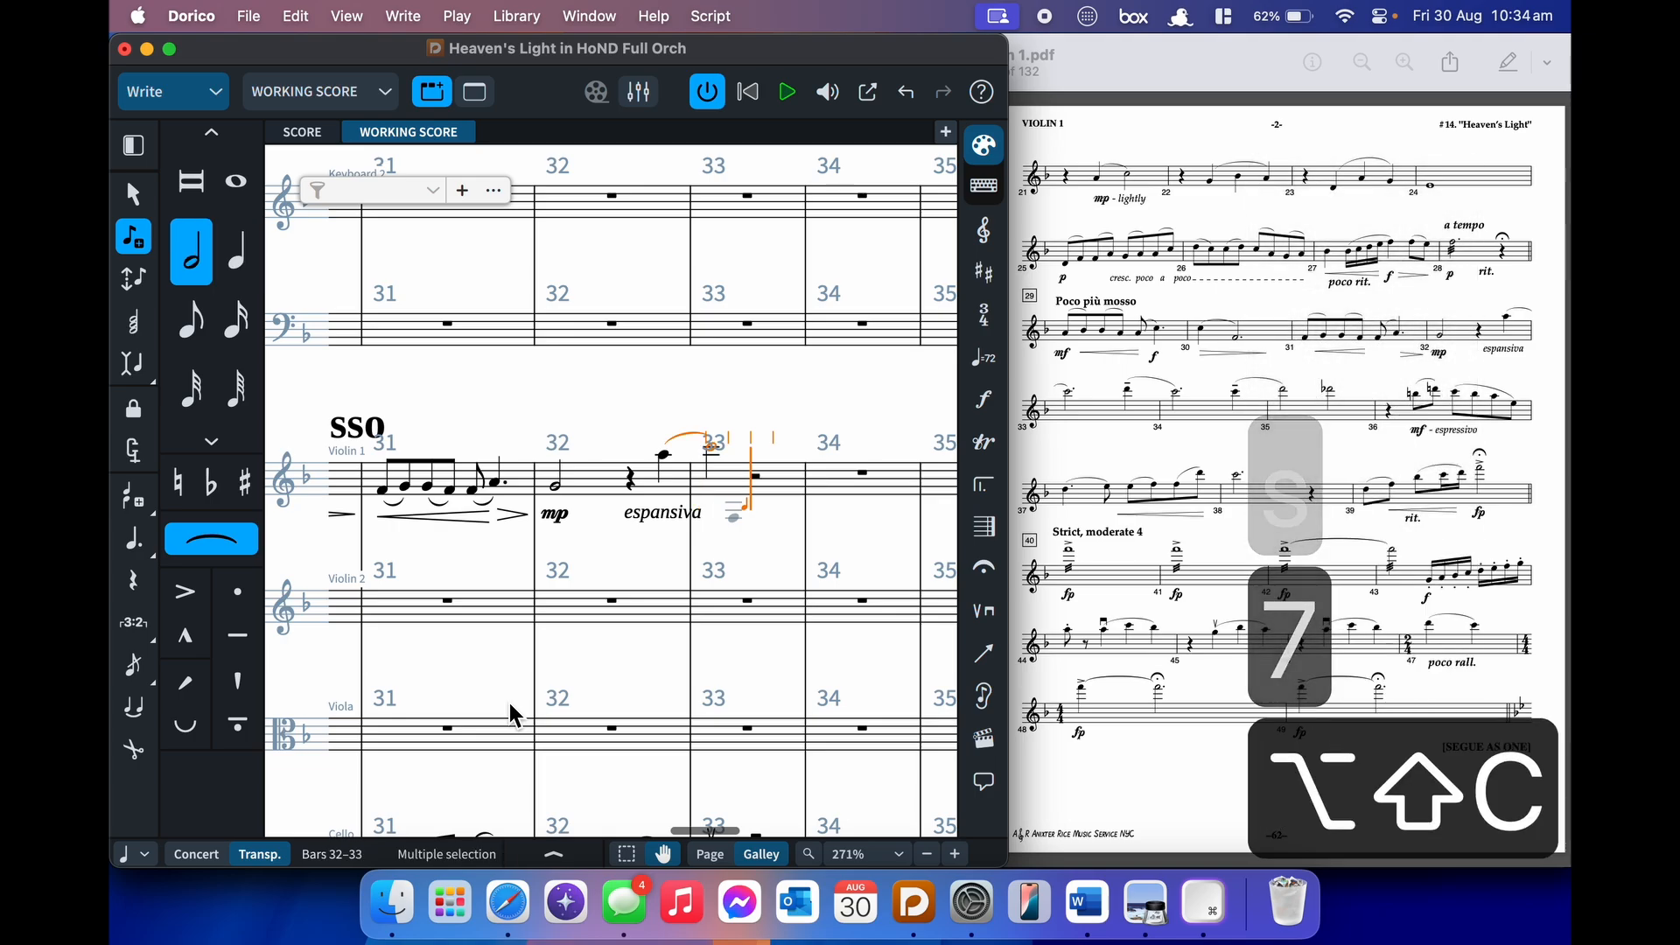
{"action": "key", "text": "shift+s"}
- Enter a tenuto quarter D slurred to a half-note C in bar 33
{"action": "key", "text": "6"}
{"action": "key", "text": "backslash"}
{"action": "key", "text": "d"}
{"action": "key", "text": "s"}
{"action": "key", "text": "backslash"}
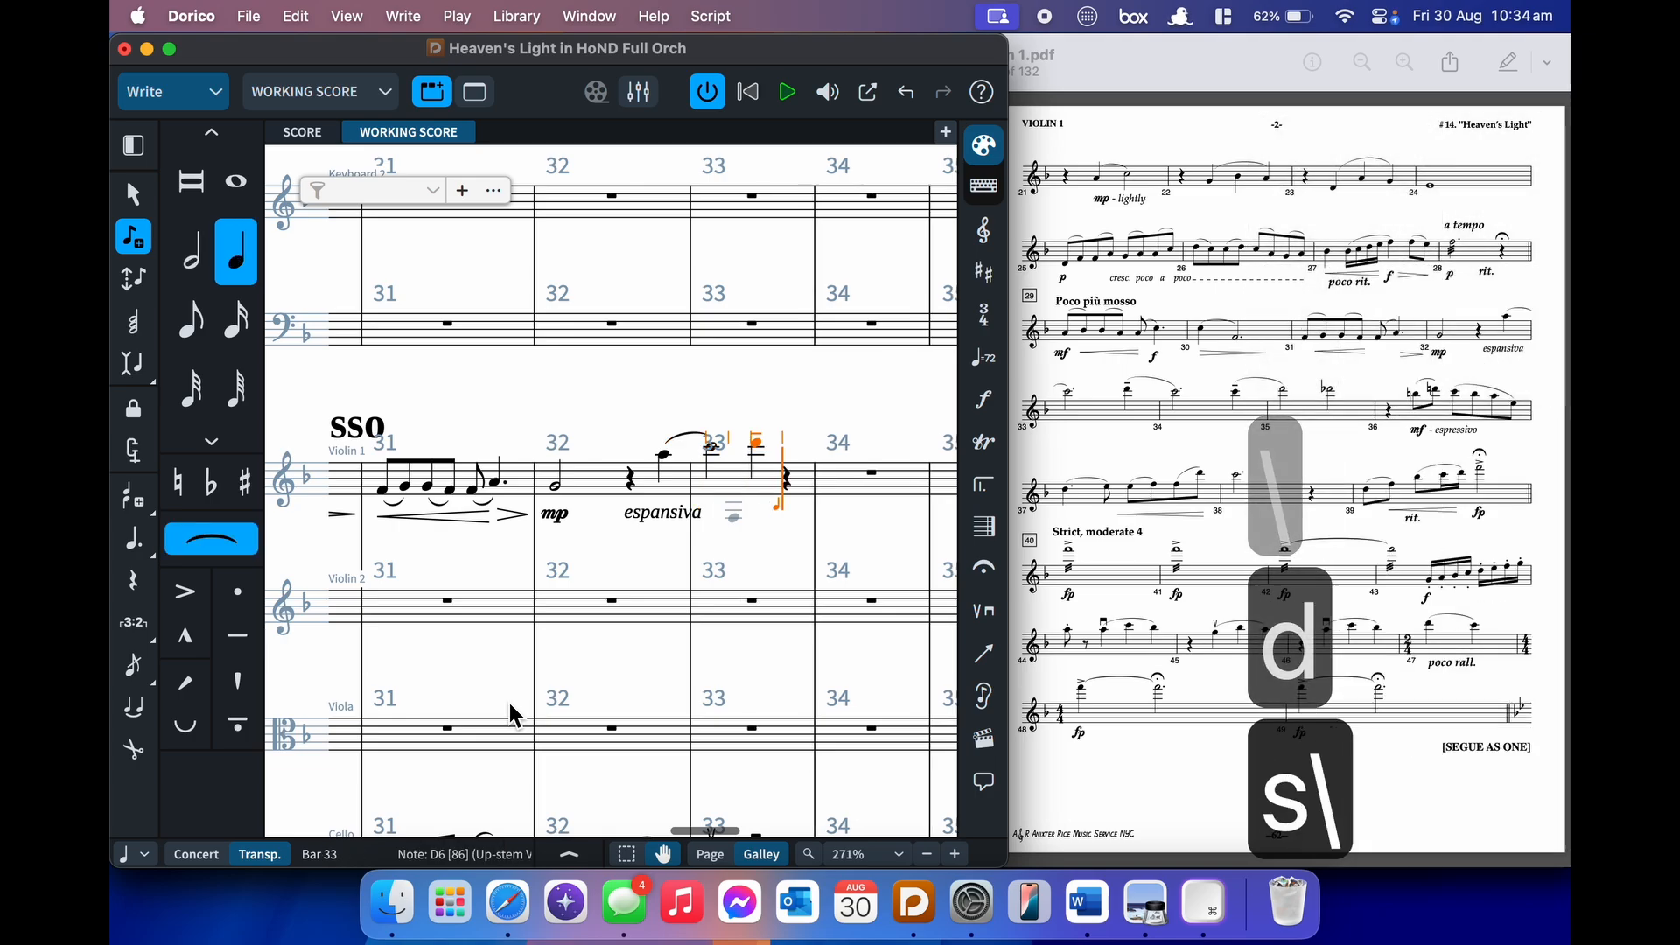
{"action": "key", "text": "7"}
{"action": "key", "text": "7"}
{"action": "key", "text": "c"}
{"action": "key", "text": "shift+s"}
- Enter a tenuto quarter C6 slurred to a quarter D in bar 34, then select bar 33's C6
{"action": "key", "text": "6"}
{"action": "key", "text": "backslash"}
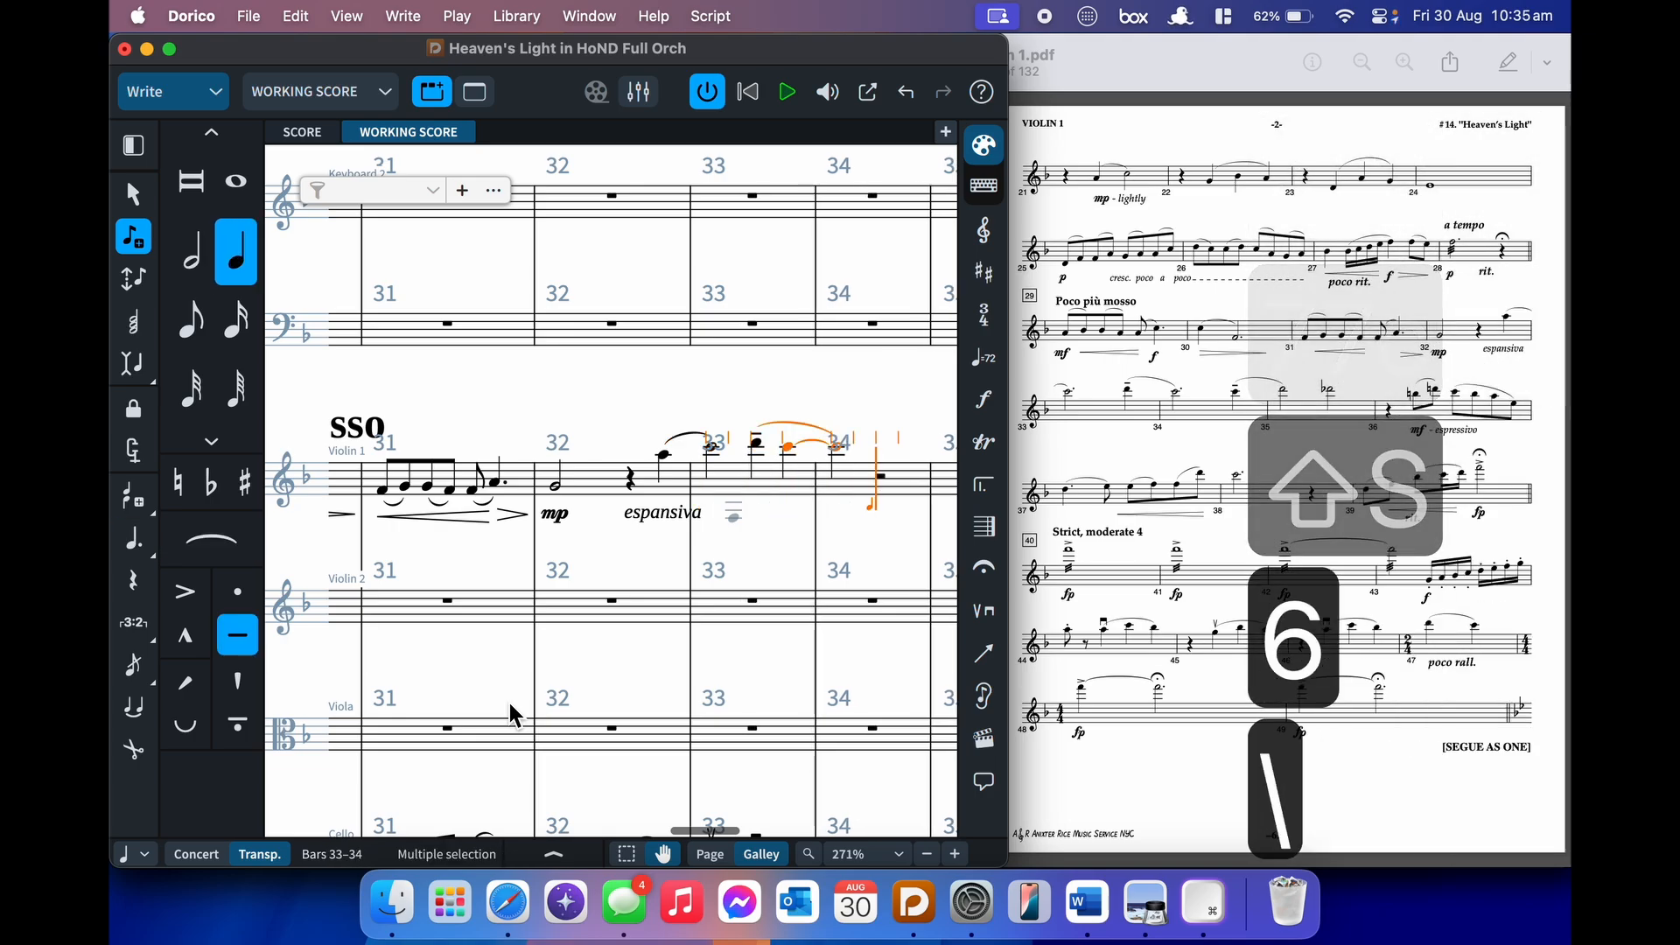
{"action": "key", "text": "c"}
{"action": "key", "text": "s"}
{"action": "key", "text": "6"}
{"action": "key", "text": "d"}
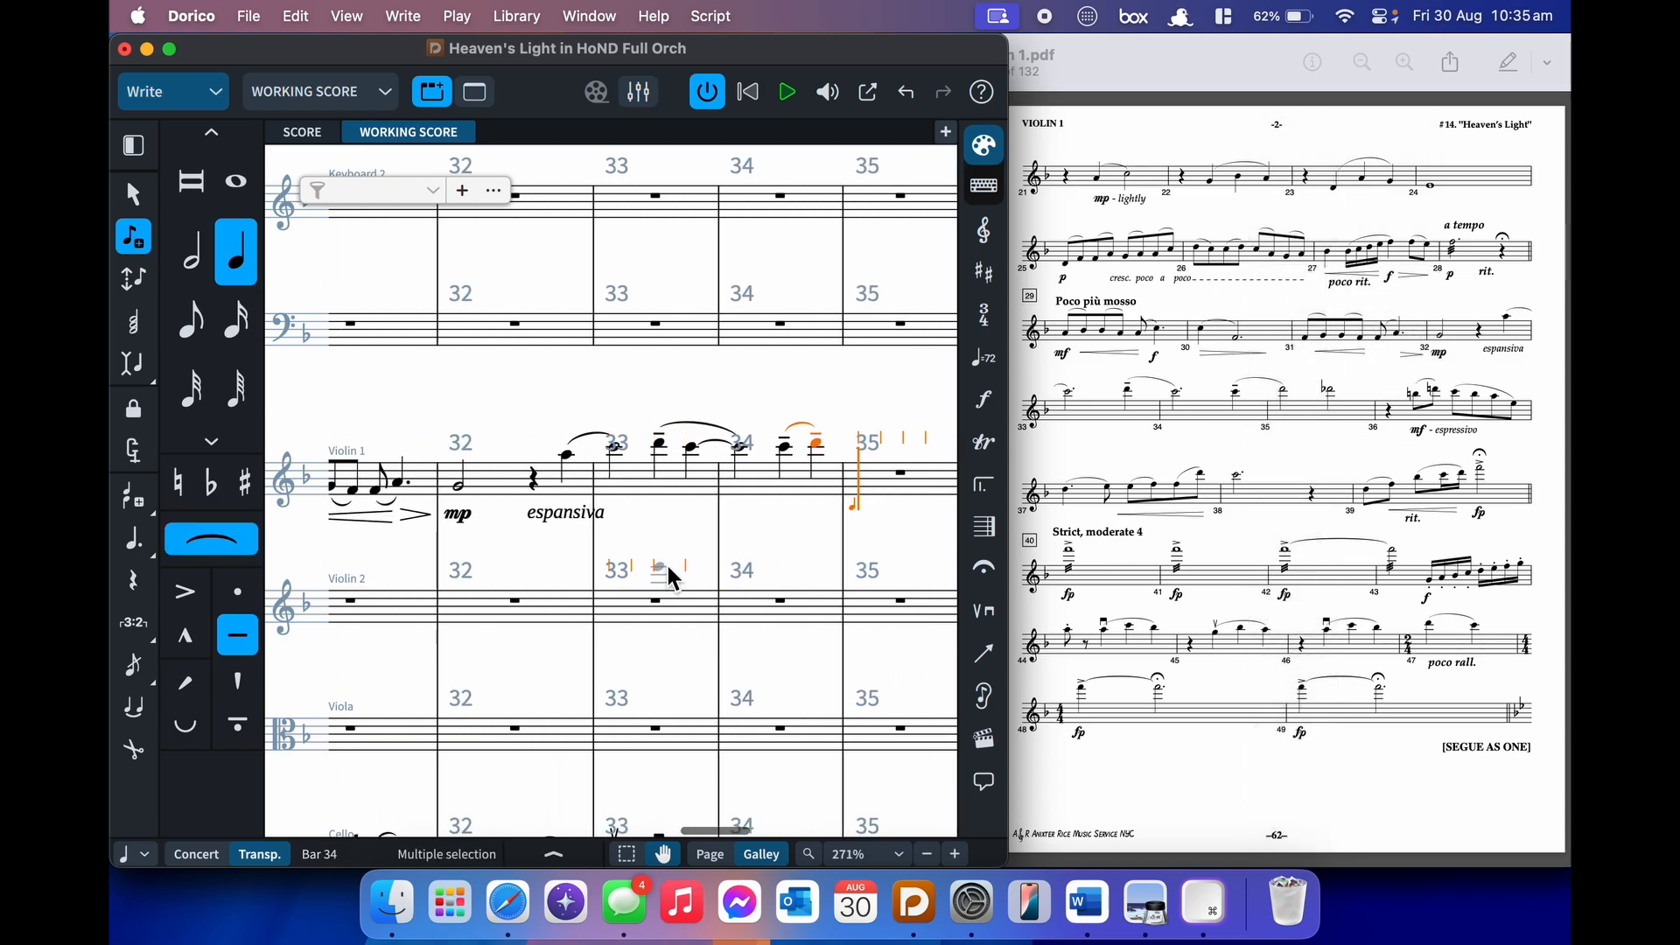
{"action": "key", "text": "Escape"}
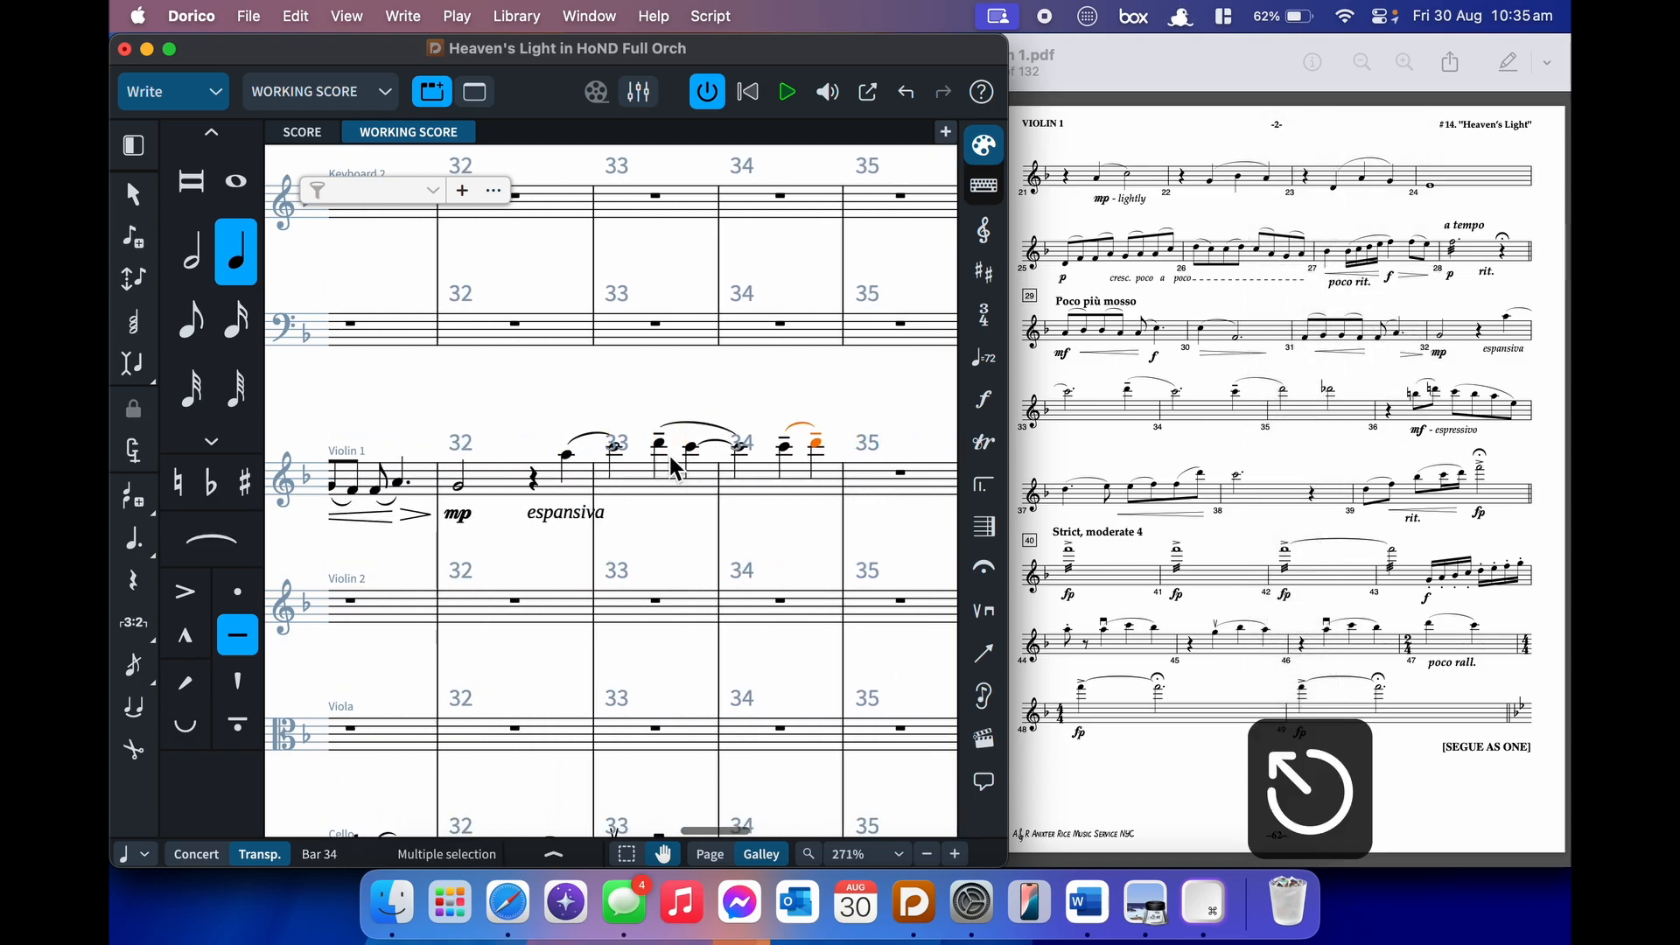
{"action": "left_click", "coordinate": [616, 453]}
- Dot the bar 33 half note and fix the bar 35 note's tenuto and half-note duration
{"action": "key", "text": "period"}
{"action": "scroll", "coordinate": [616, 454], "scroll_direction": "right", "scroll_amount": 3}
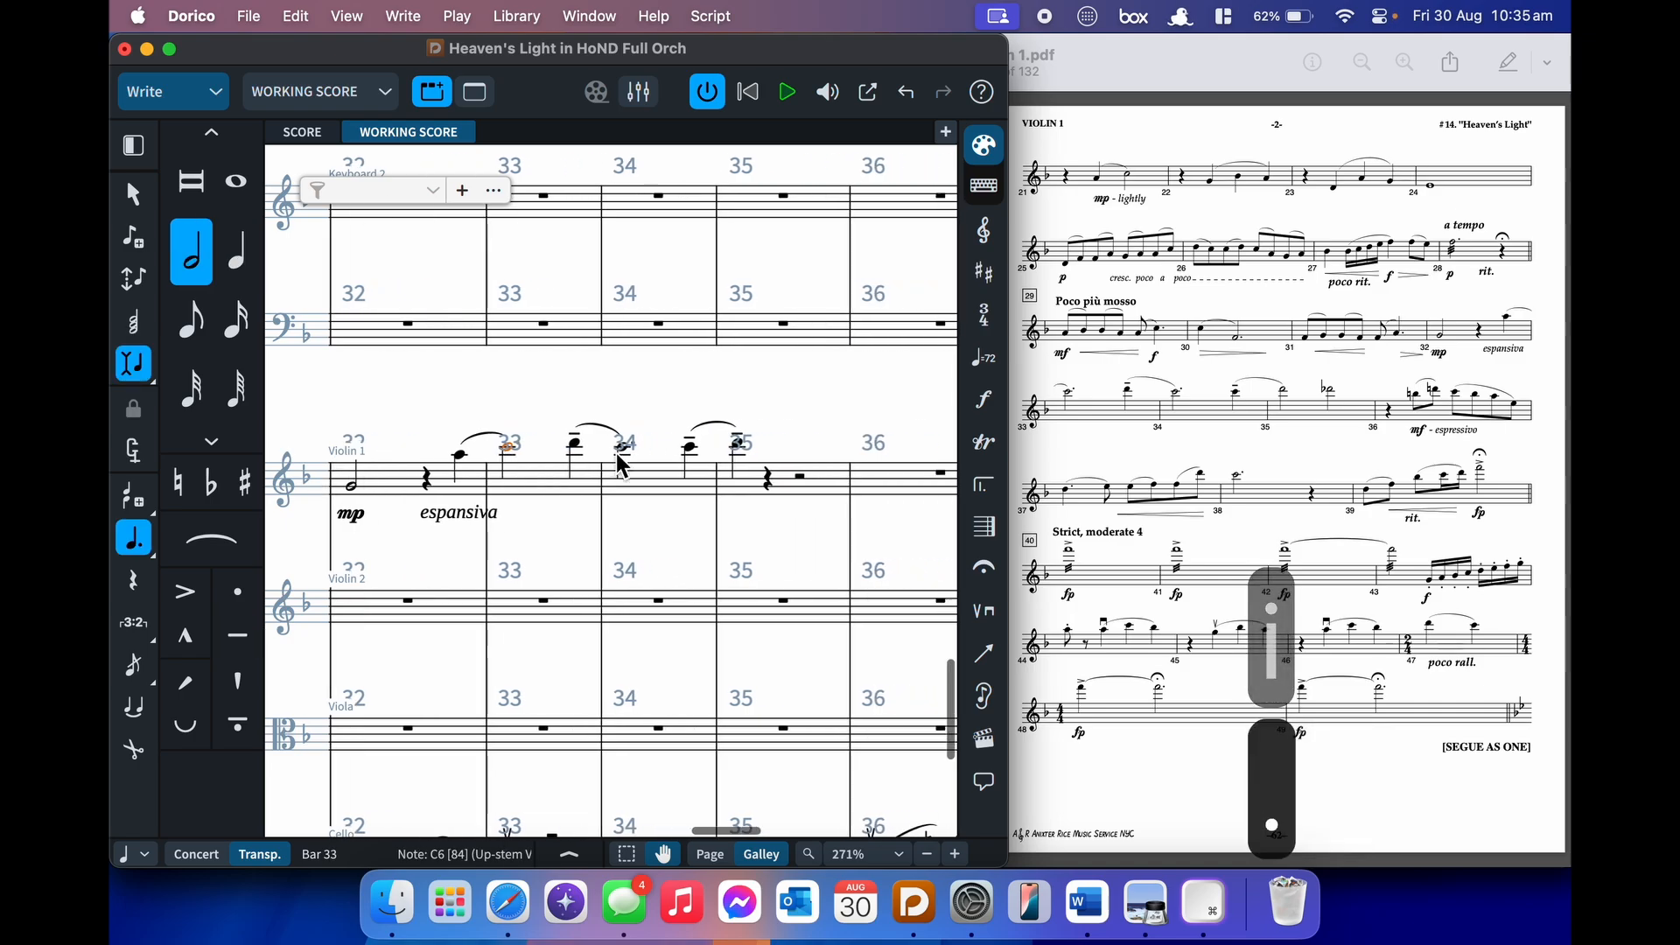
{"action": "left_click", "coordinate": [689, 478]}
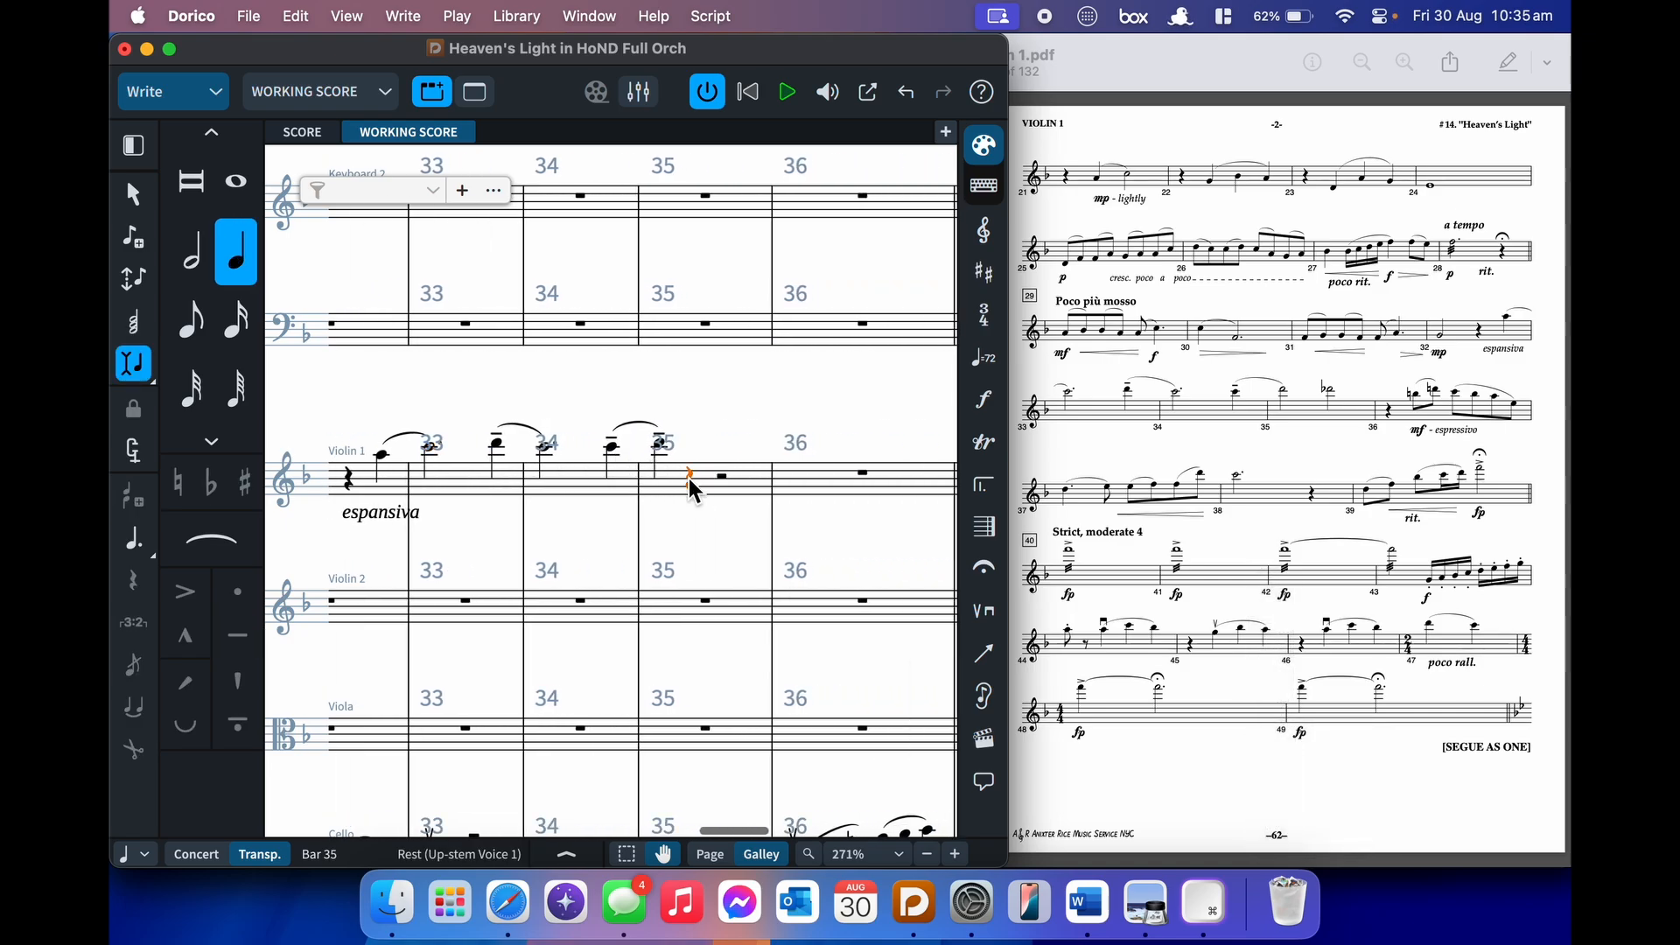
{"action": "key", "text": "Left"}
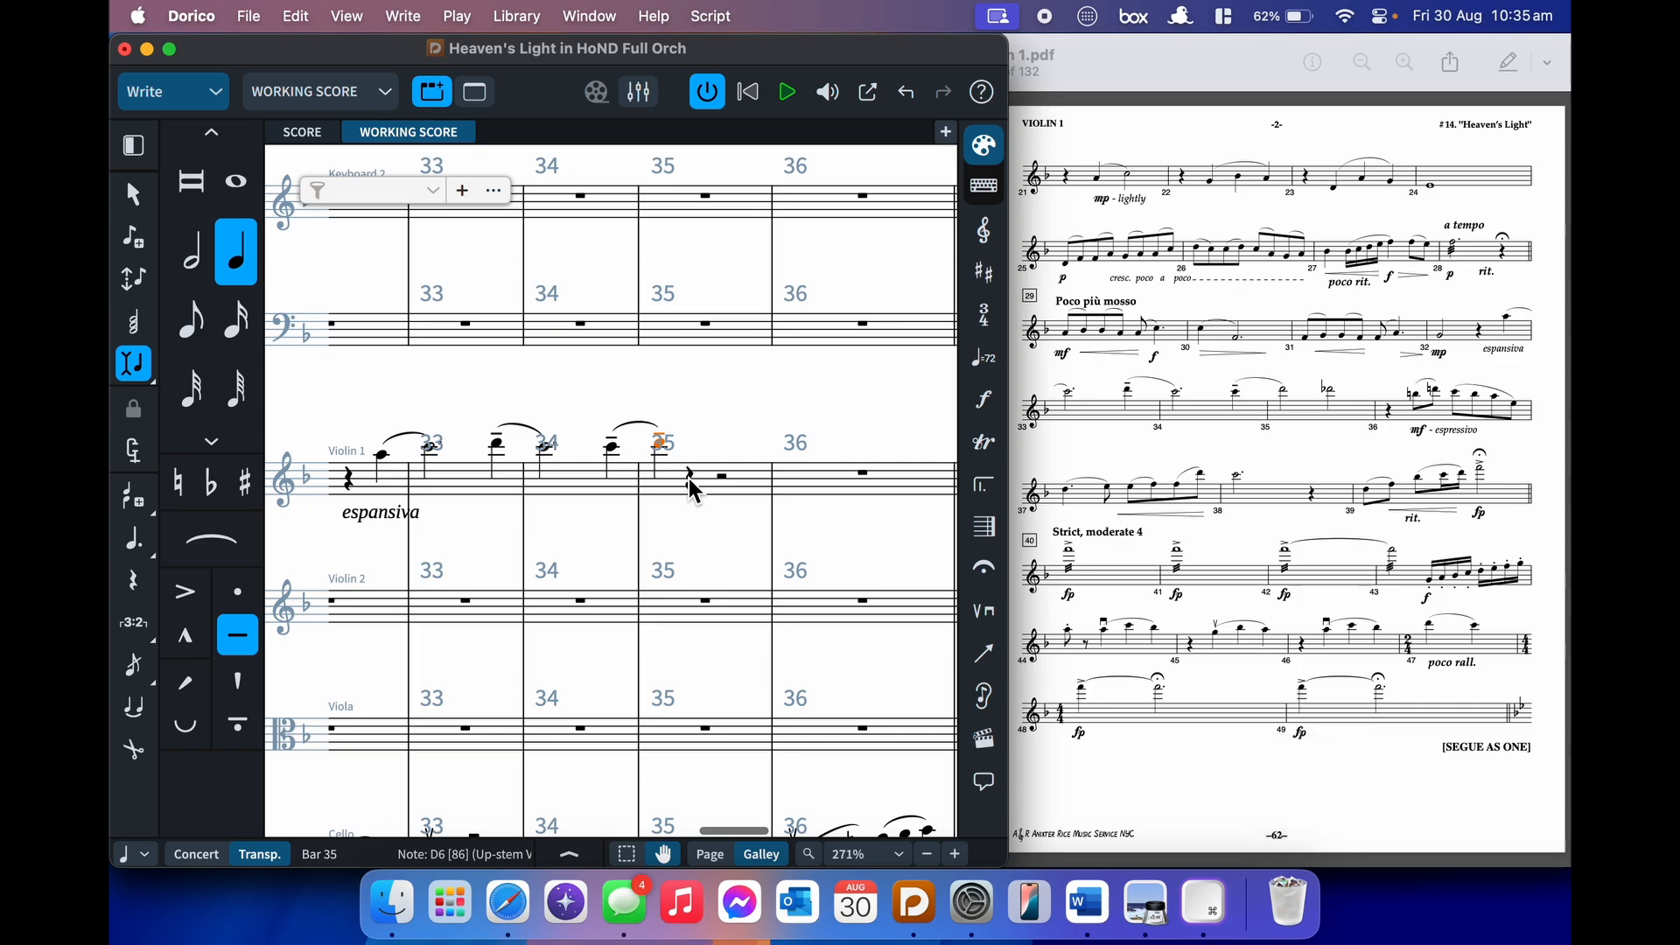
{"action": "key", "text": "Left"}
{"action": "key", "text": "Right"}
{"action": "key", "text": "6"}
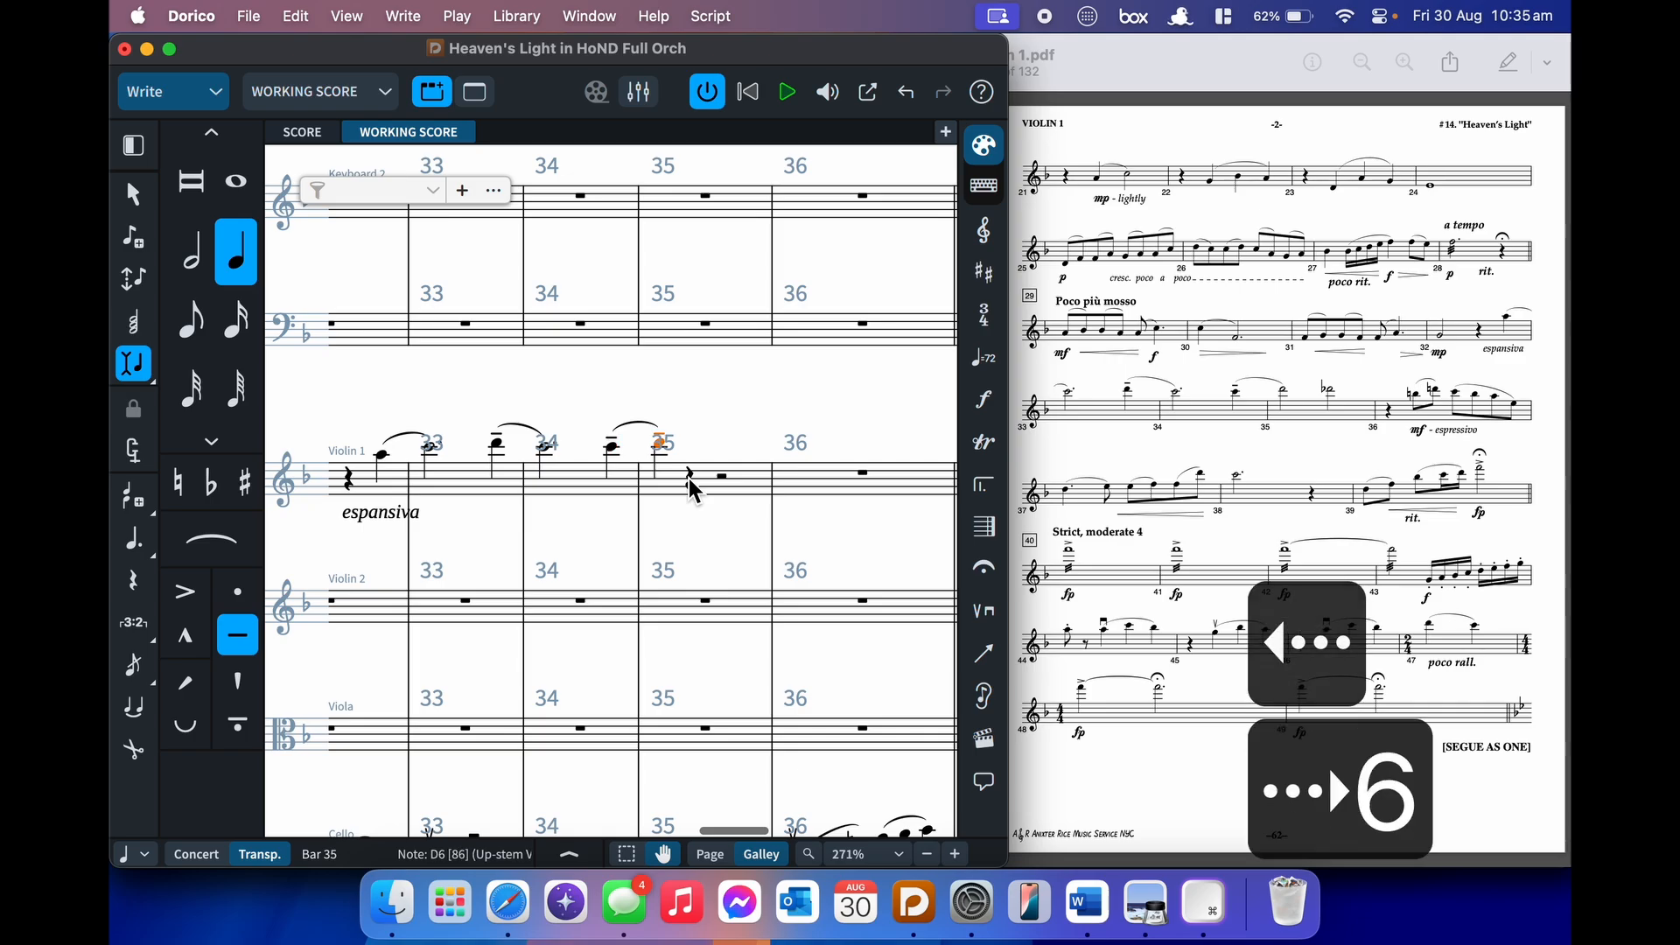
{"action": "key", "text": "backslash"}
{"action": "key", "text": "Right"}
{"action": "key", "text": "Left"}
{"action": "key", "text": "7"}
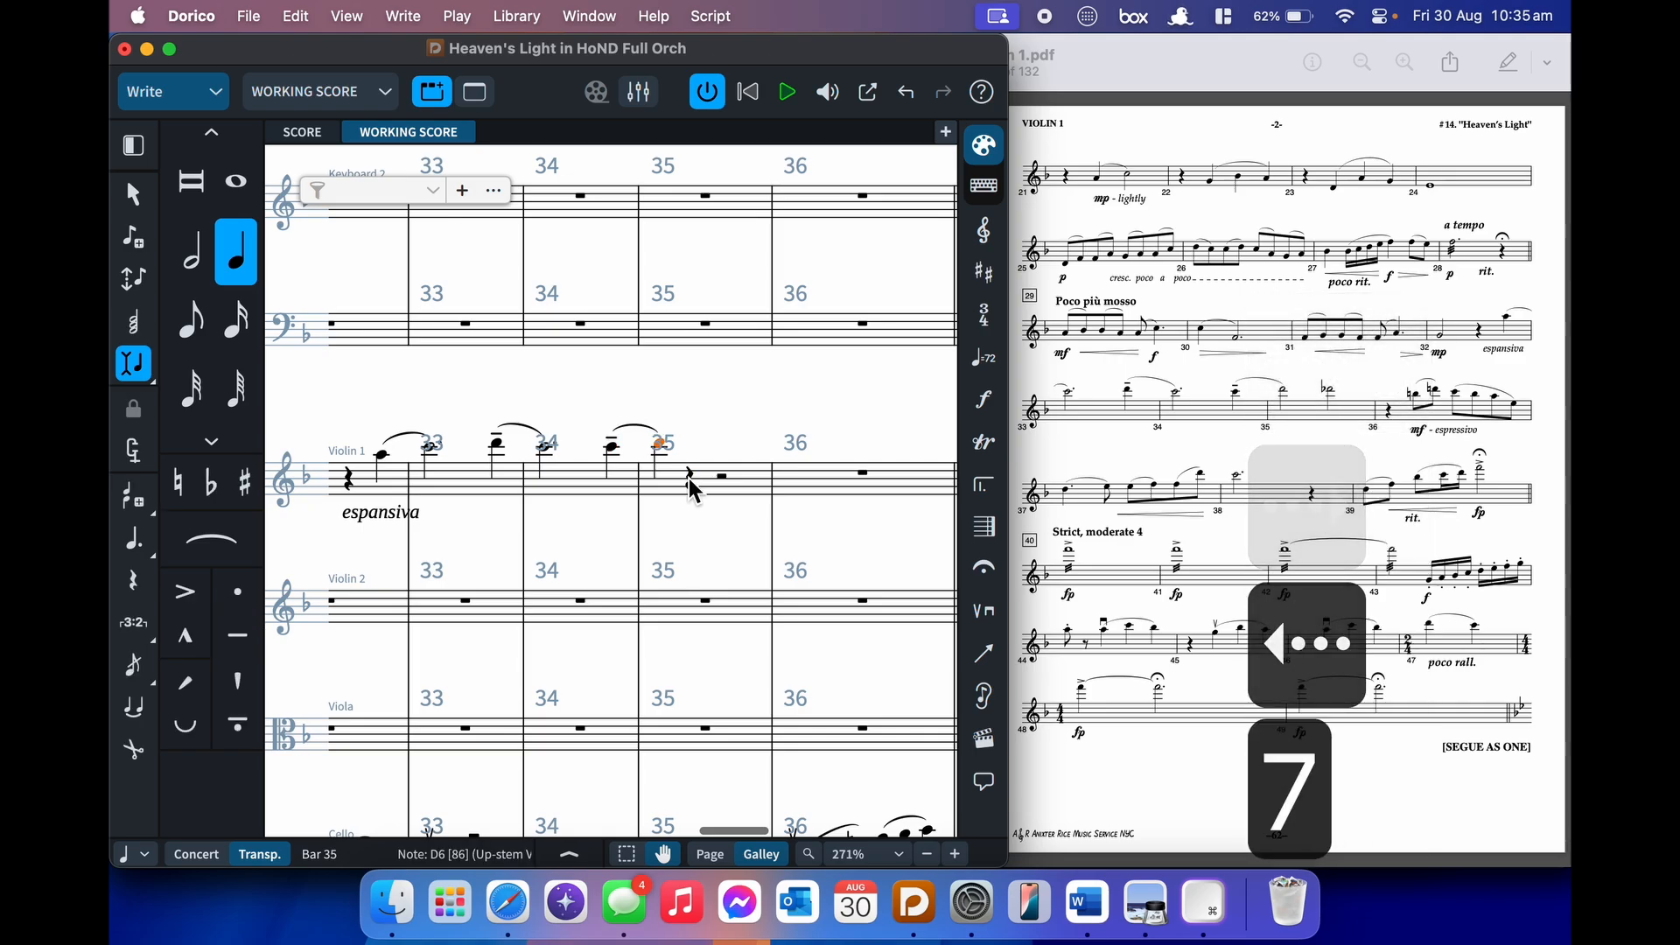
{"action": "key", "text": "Right"}
- Enter a half-note D♭6 in bar 35, undoing the mistaken D entries
{"action": "key", "text": "Return"}
{"action": "key", "text": "minus"}
{"action": "key", "text": "d"}
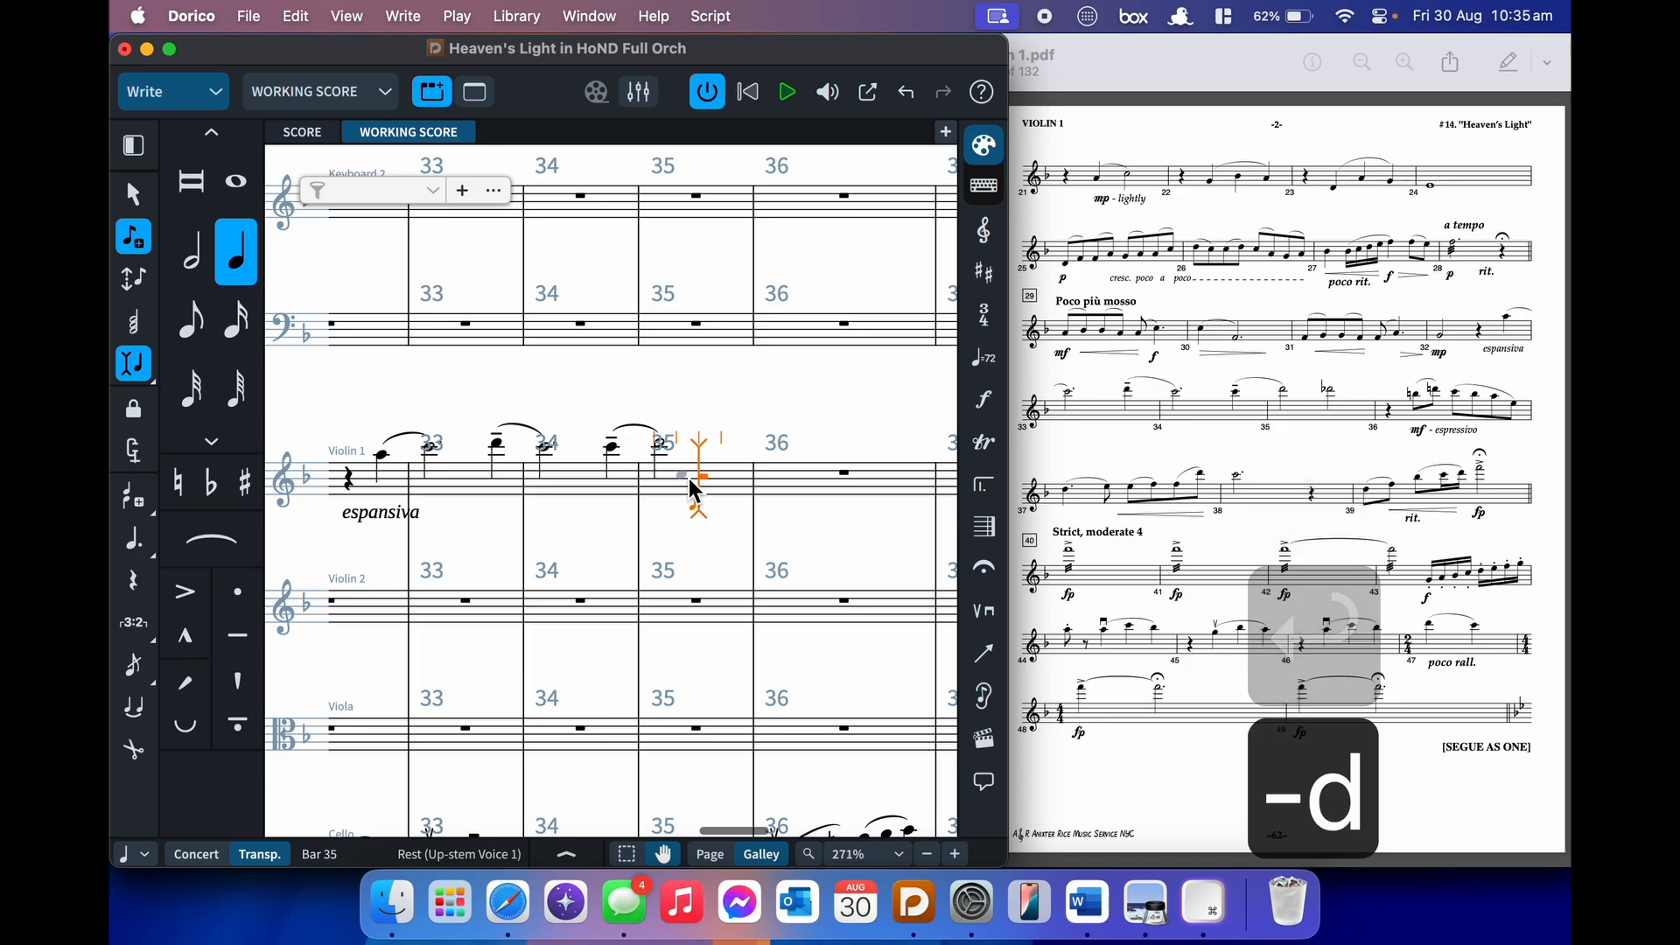
{"action": "key", "text": "super+z"}
{"action": "key", "text": "i"}
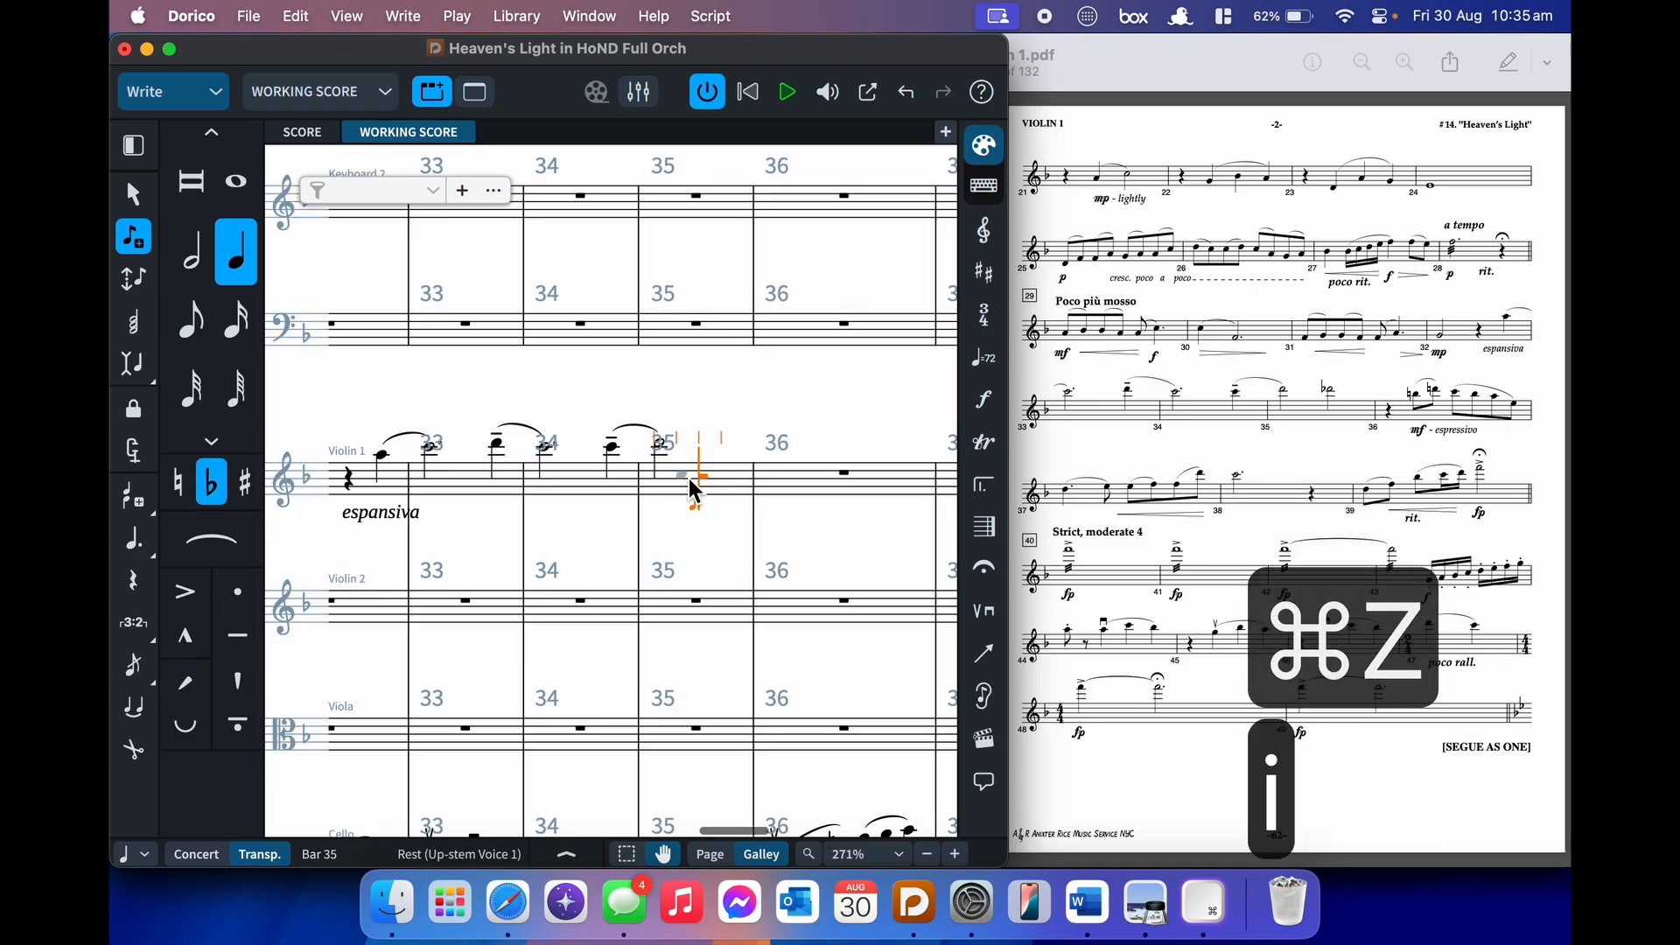
{"action": "key", "text": "minus"}
{"action": "key", "text": "d"}
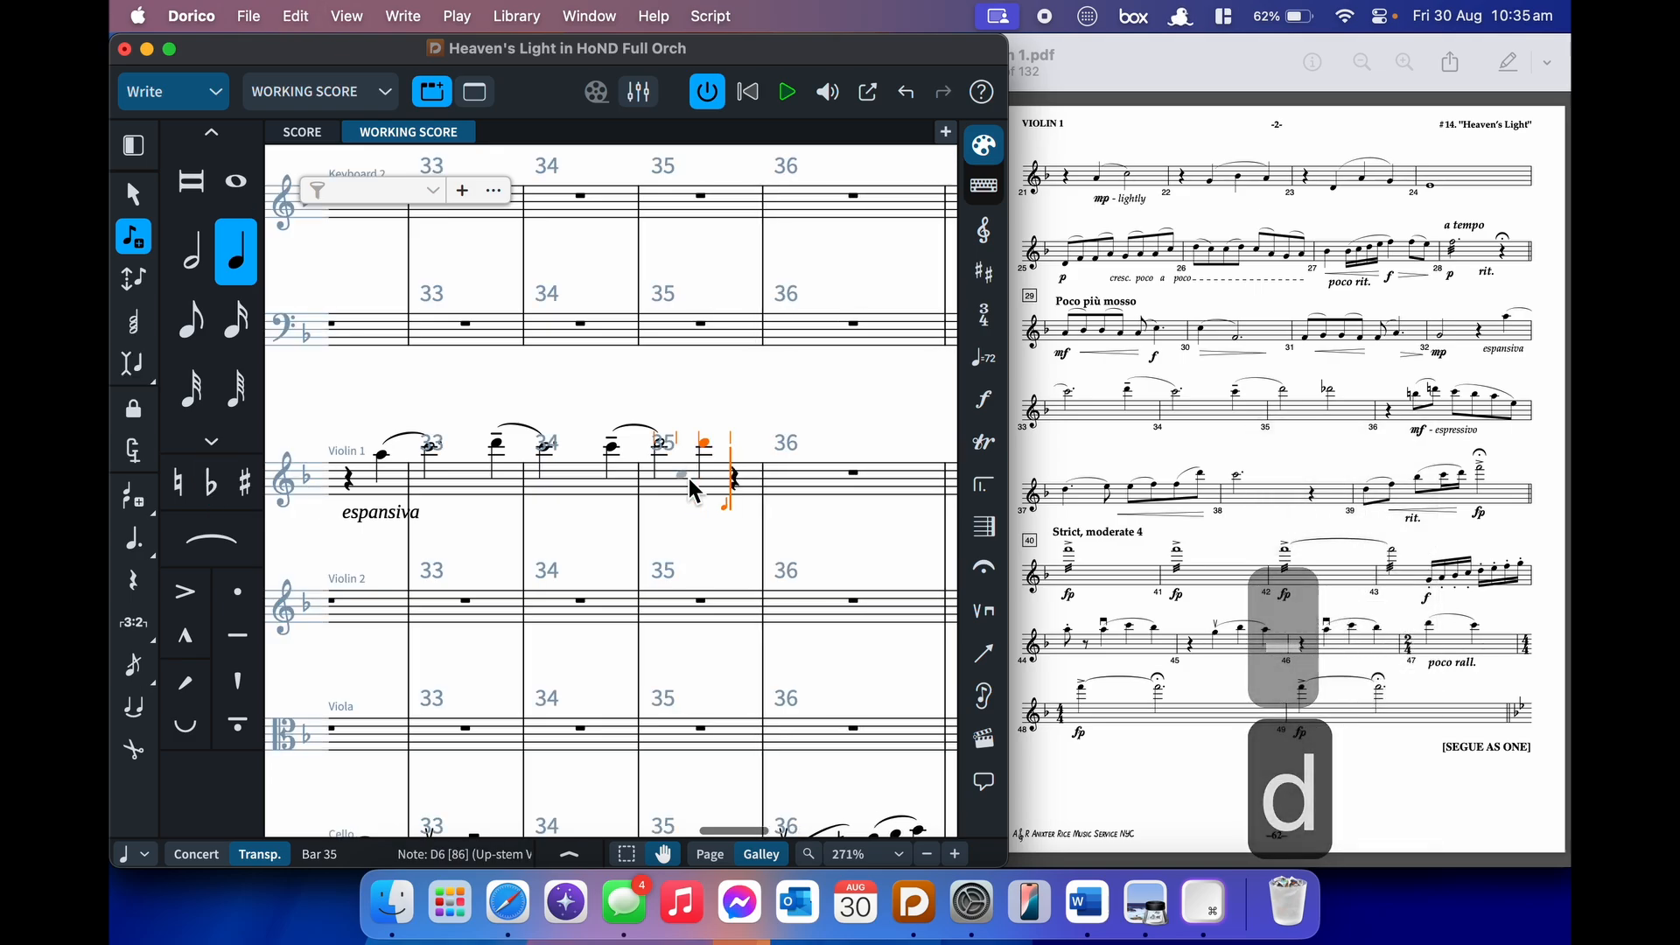
{"action": "key", "text": "BackSpace"}
{"action": "key", "text": "minus"}
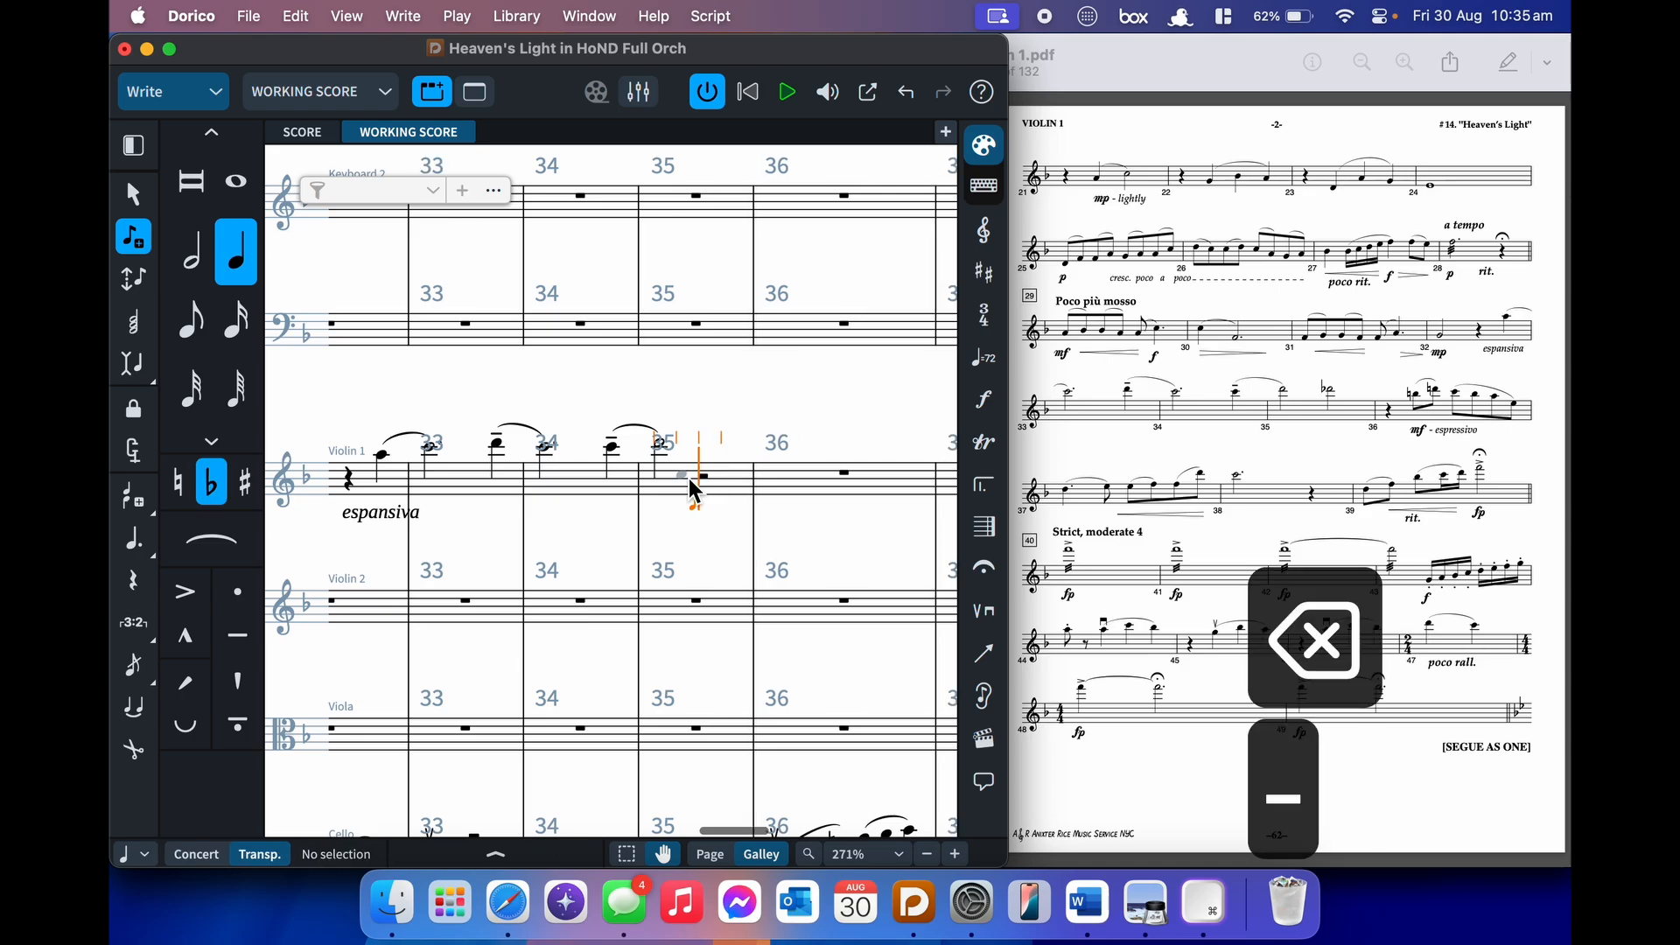
{"action": "key", "text": "7"}
{"action": "key", "text": "d"}
- Leave a quarter rest in bar 36 and add an 'mf espressivo' marking
{"action": "key", "text": "6"}
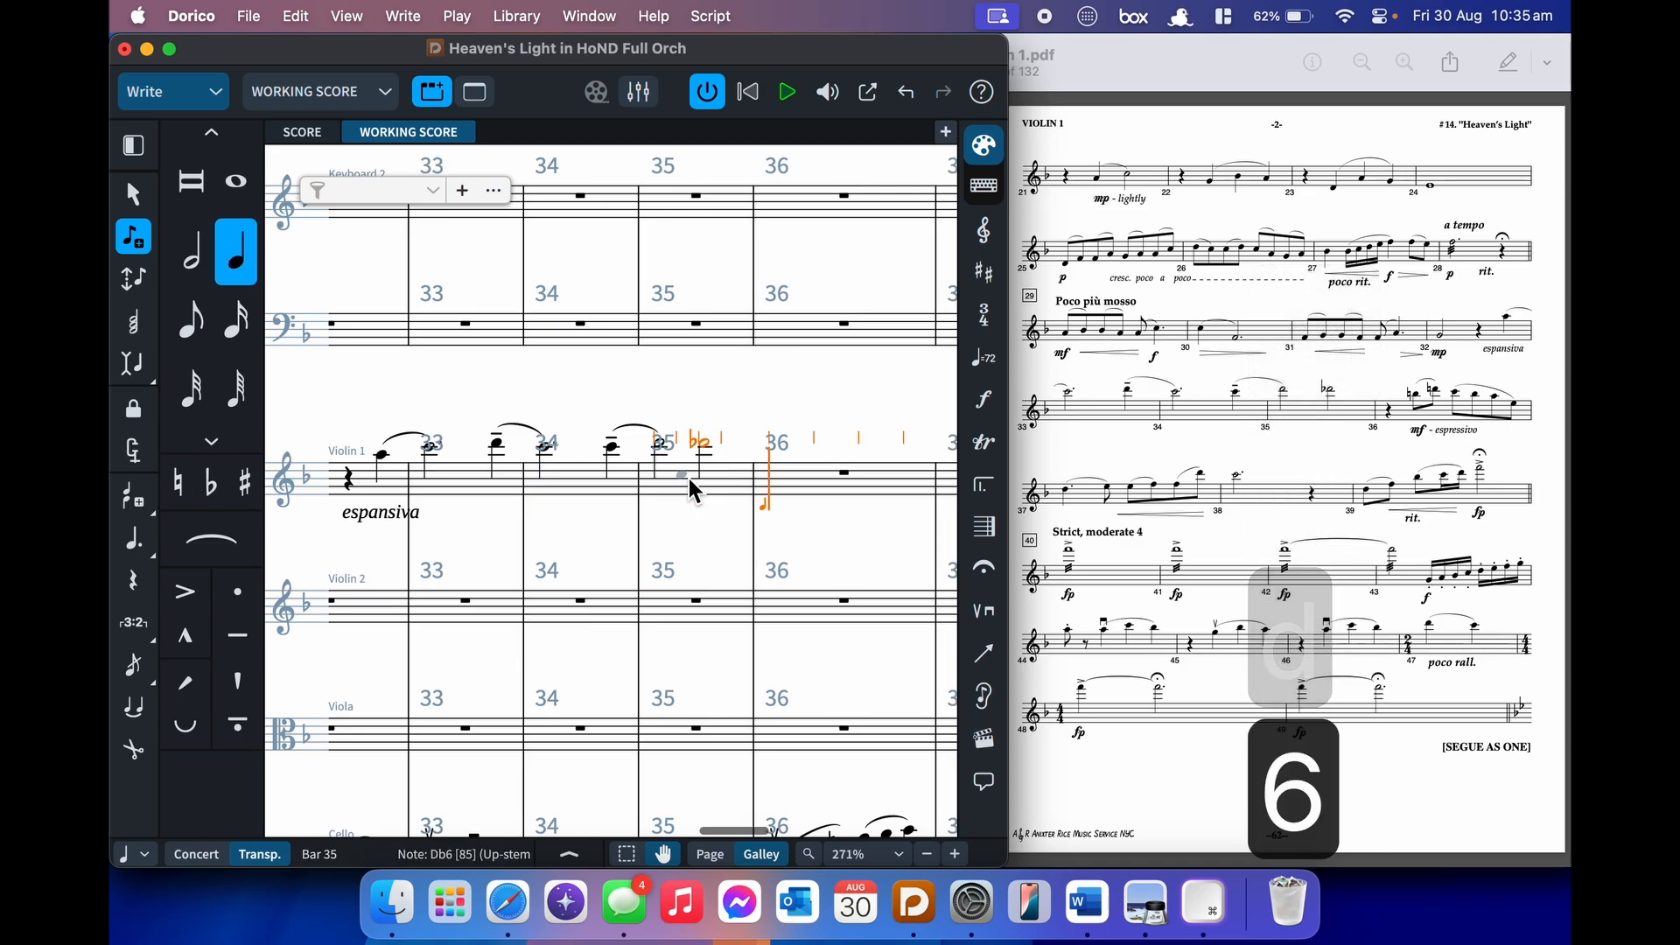
{"action": "key", "text": "space"}
{"action": "key", "text": "shift+d"}
{"action": "type", "text": "mf espressivo"}
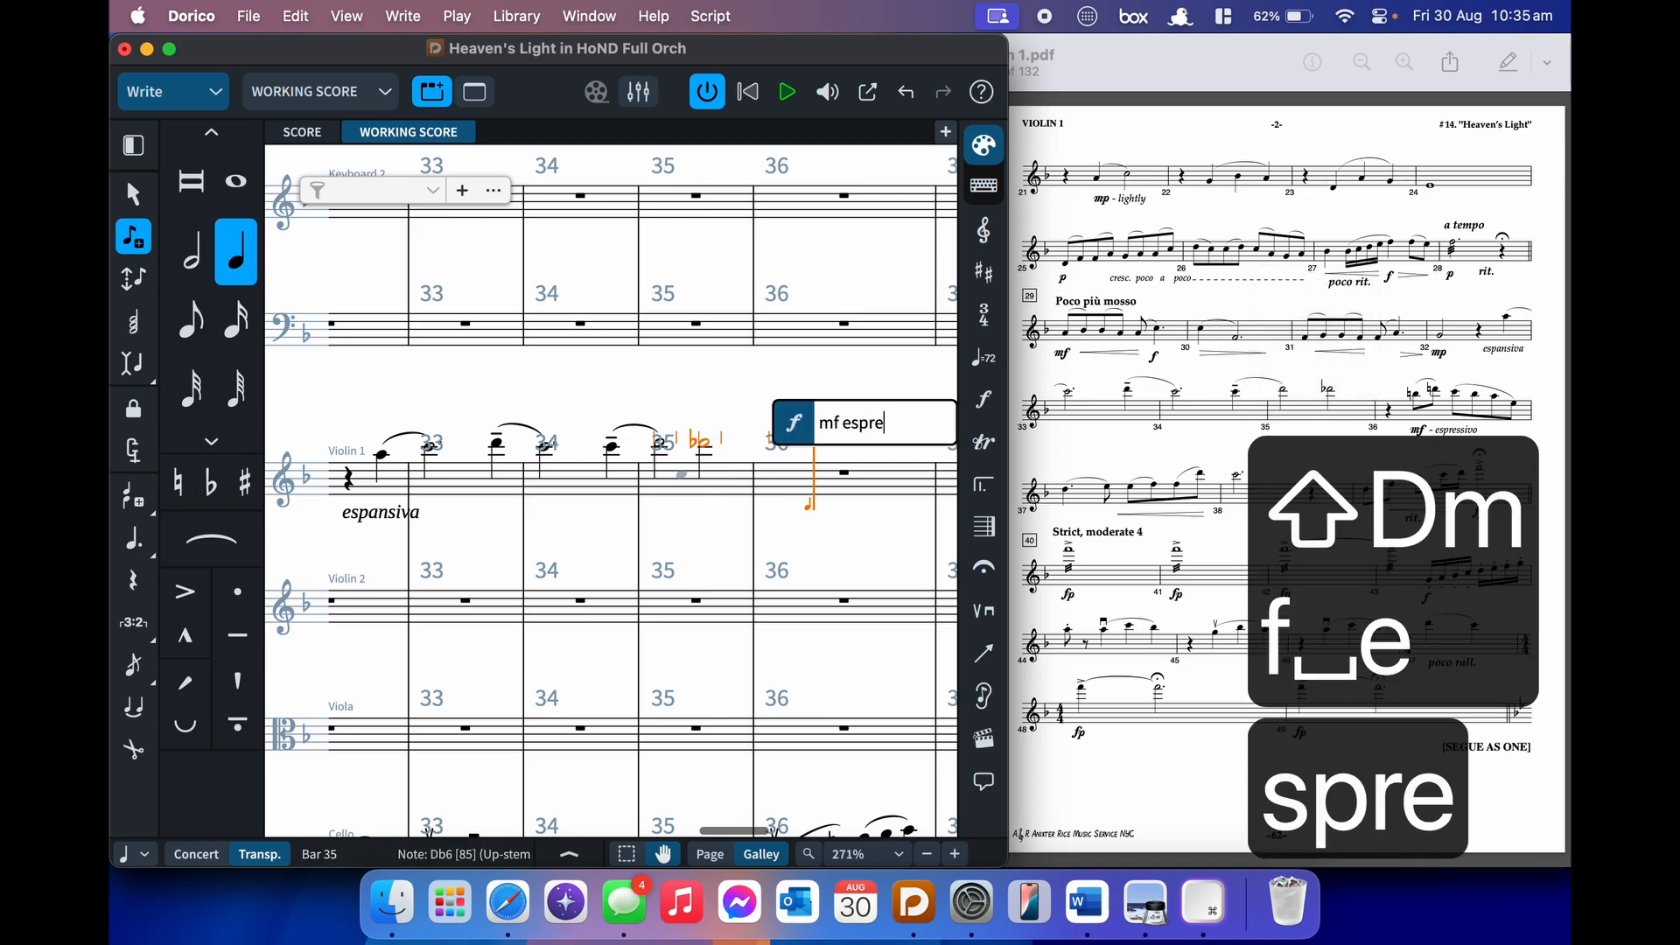
{"action": "key", "text": "Return"}
- Enter bar 36's eighth notes B–D slurred, then C, B, A and E
{"action": "key", "text": "5"}
{"action": "key", "text": "0"}
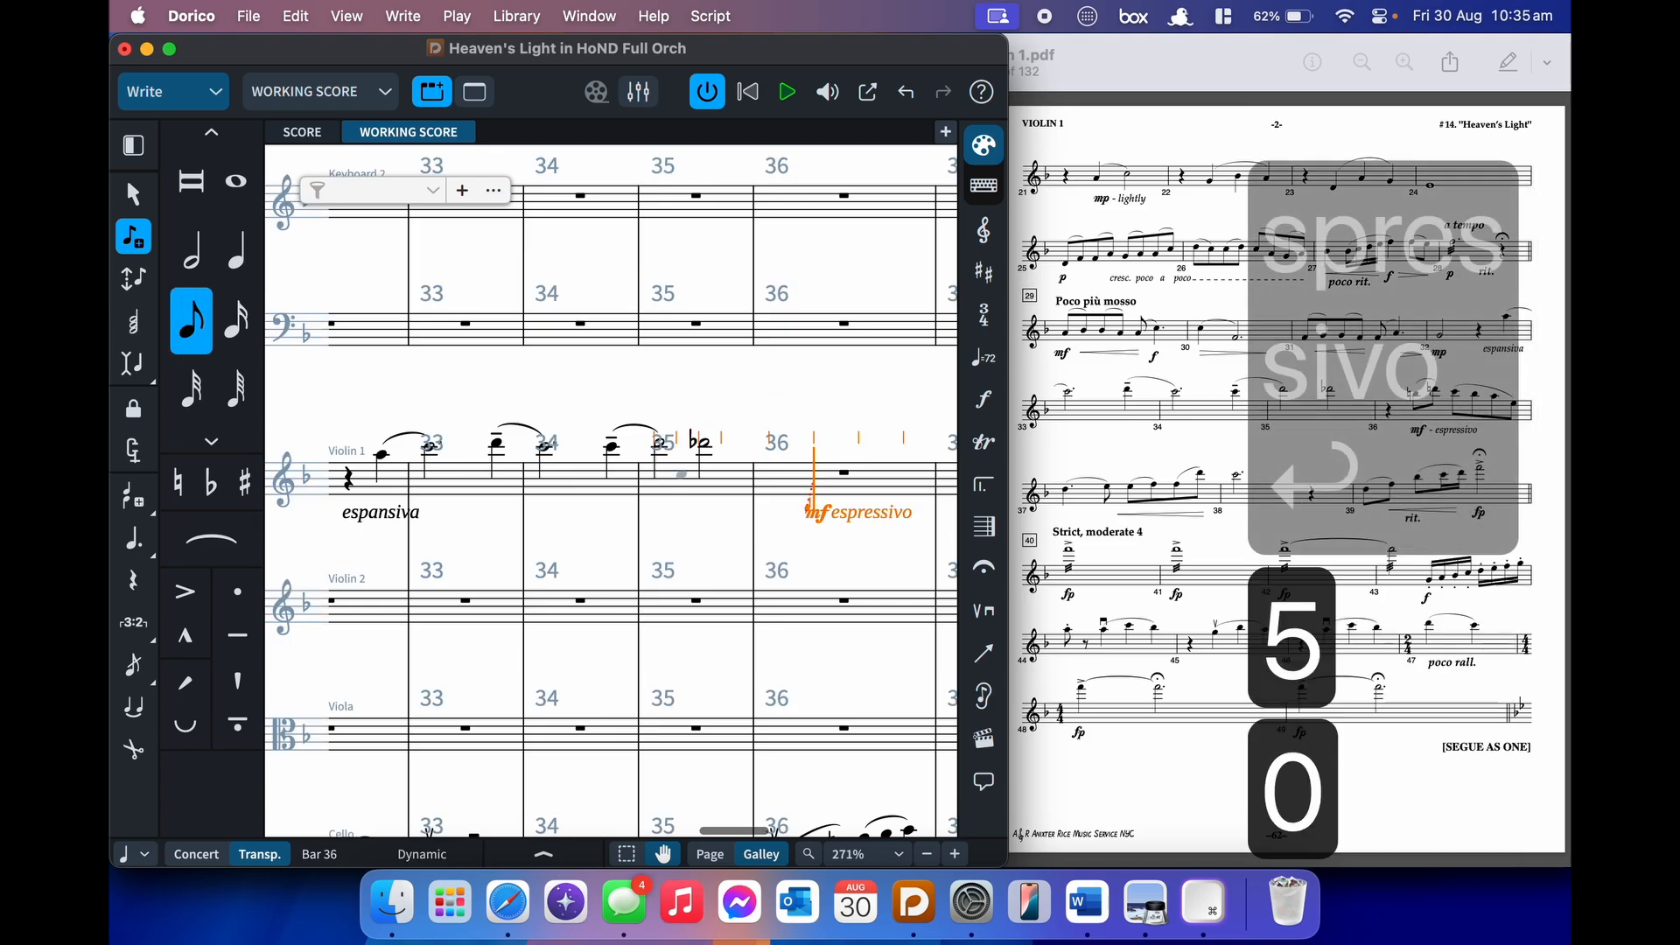
{"action": "key", "text": "b"}
{"action": "key", "text": "s"}
{"action": "key", "text": "0"}
{"action": "key", "text": "d"}
{"action": "key", "text": "shift+s"}
{"action": "key", "text": "c"}
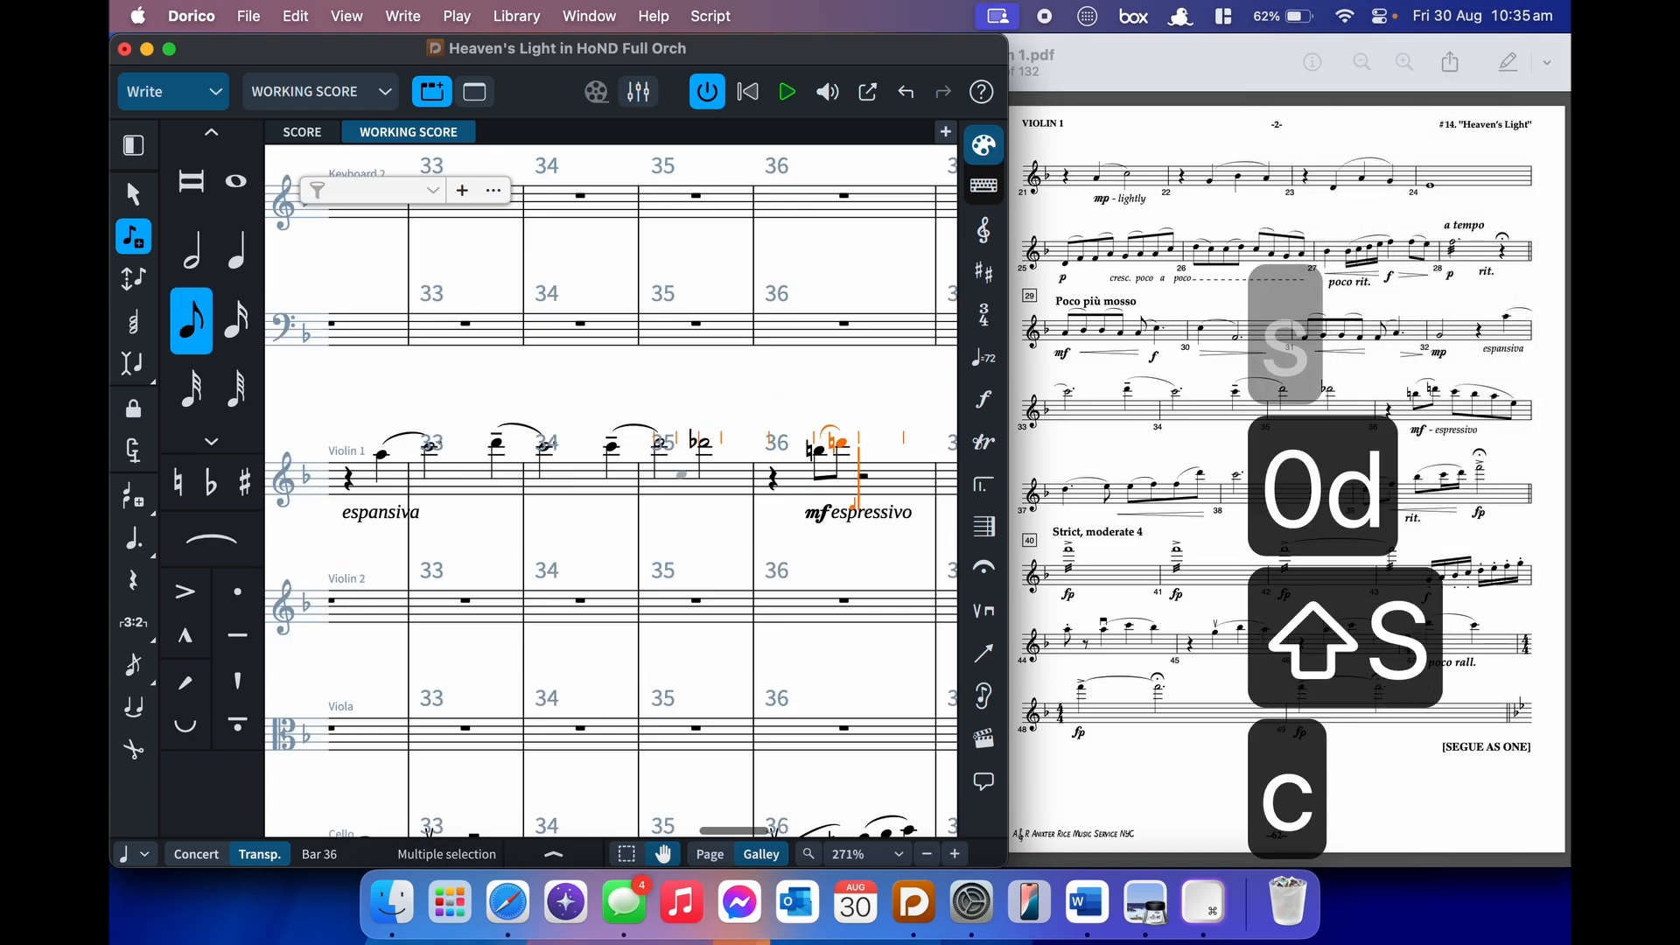
{"action": "key", "text": "b"}
{"action": "key", "text": "a"}
{"action": "key", "text": "e"}
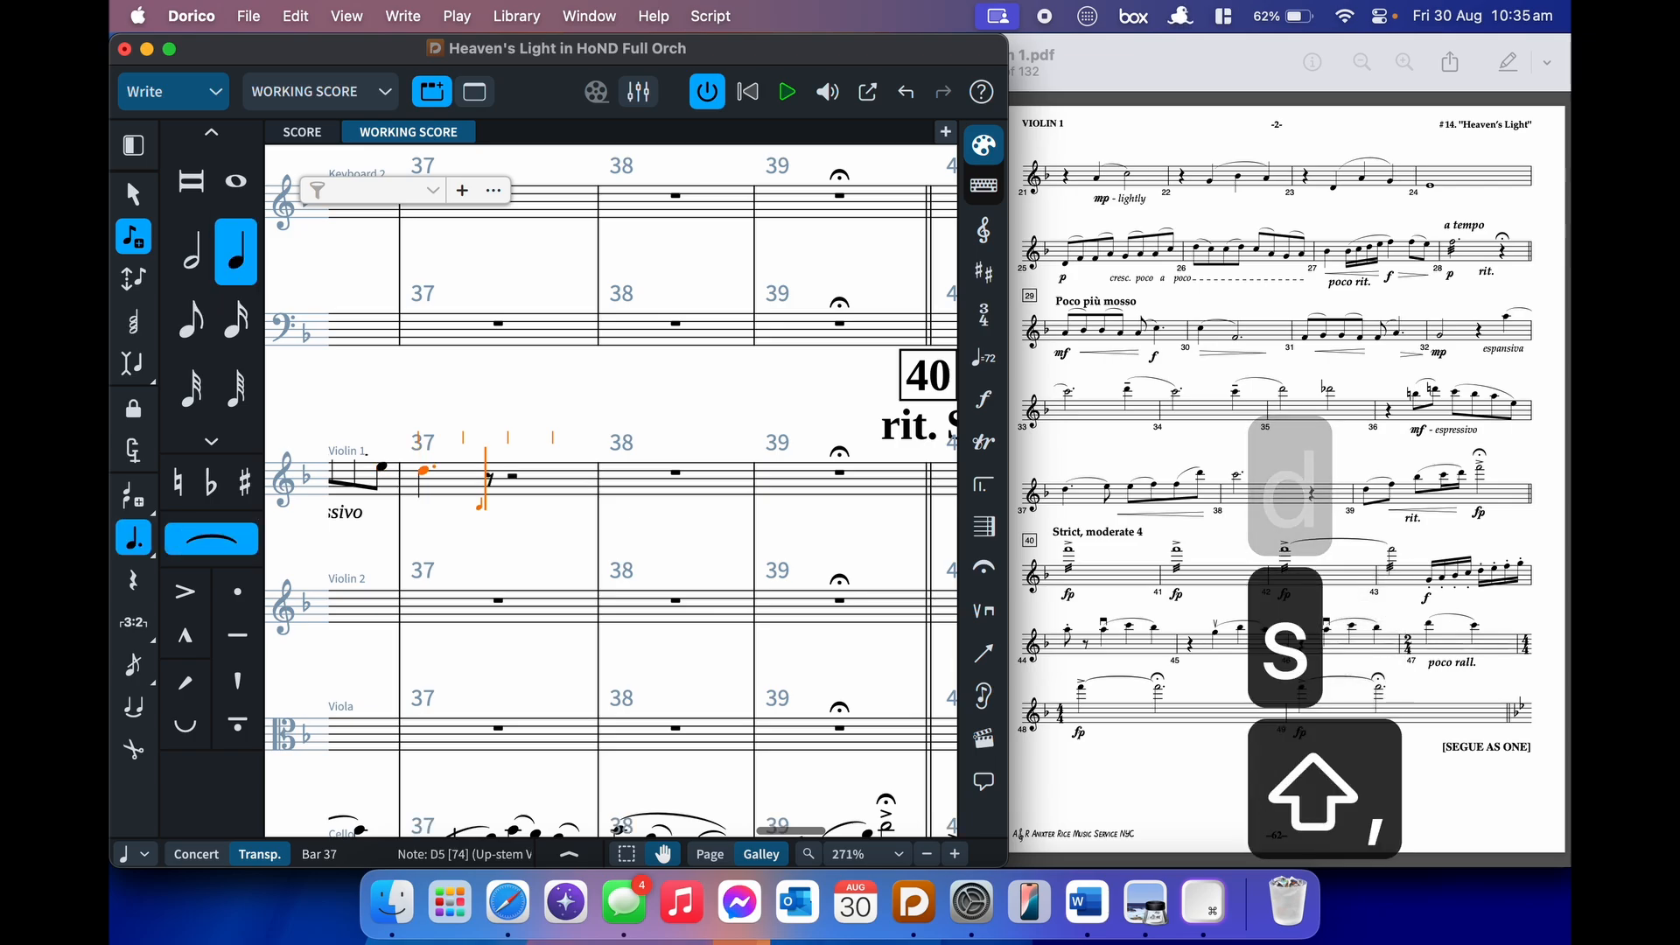
- Finish bar 37's slurred E and F under a crescendo hairpin, then enter a C6 half note in bar 38
{"action": "key", "text": "shift+s"}
{"action": "key", "text": "e"}
{"action": "key", "text": "s"}
{"action": "key", "text": "f"}
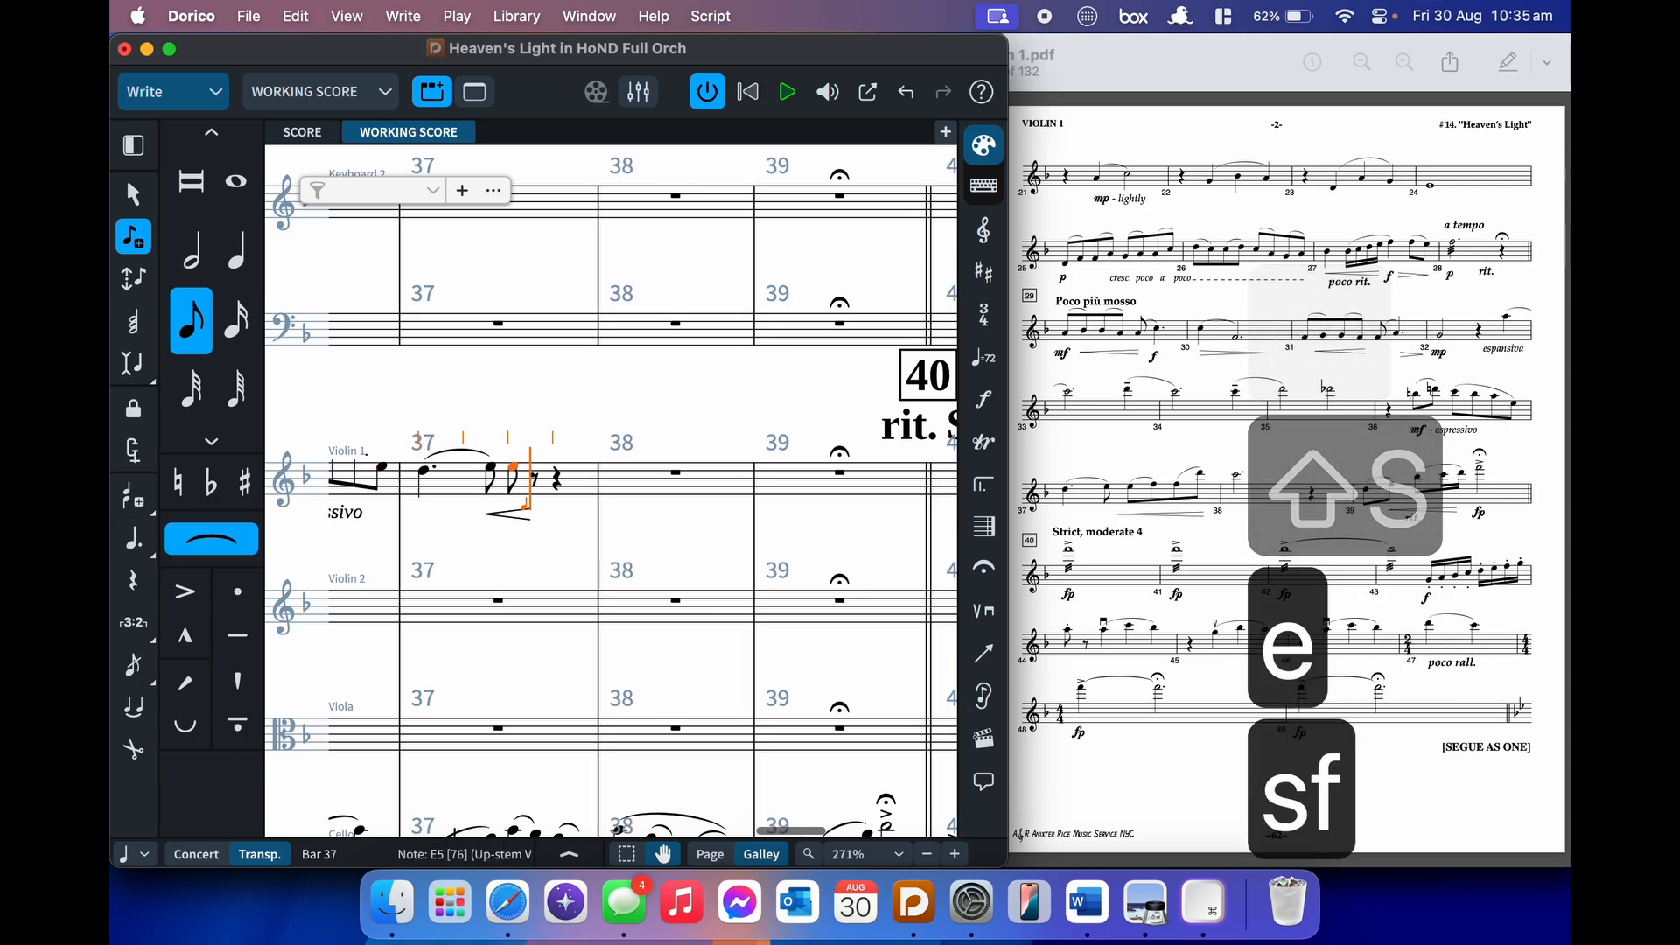
{"action": "key", "text": "shift+s"}
{"action": "key", "text": "alt+shift+d"}
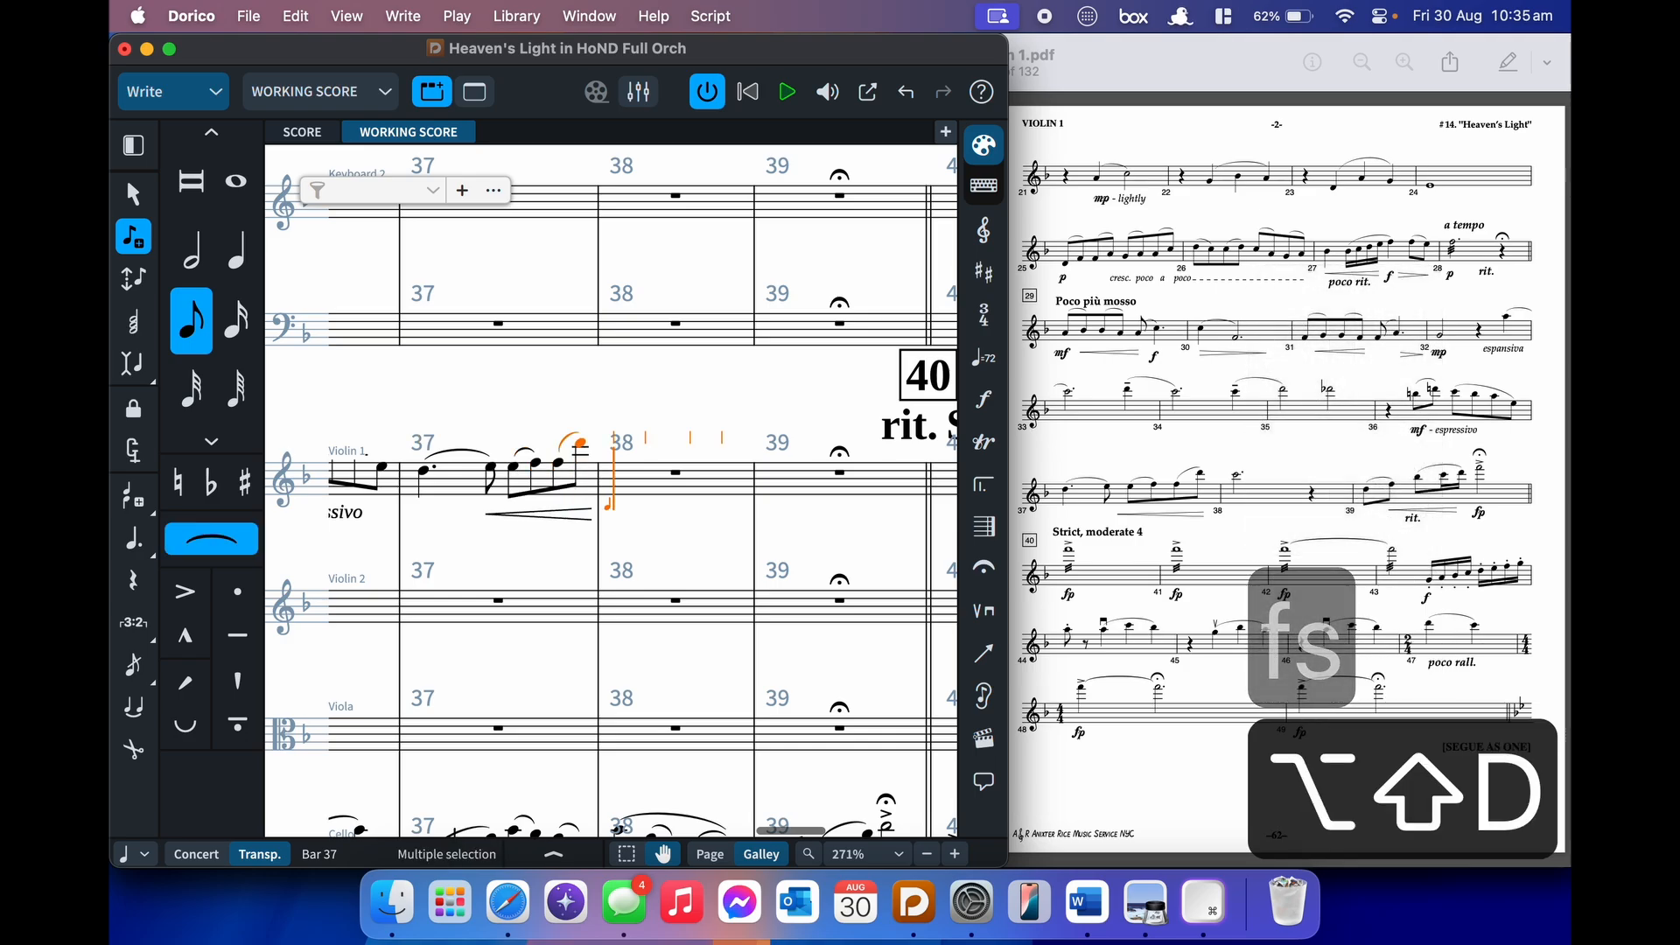
{"action": "key", "text": "shift+s"}
{"action": "key", "text": "7"}
{"action": "key", "text": "7"}
{"action": "key", "text": "ctrl+c"}
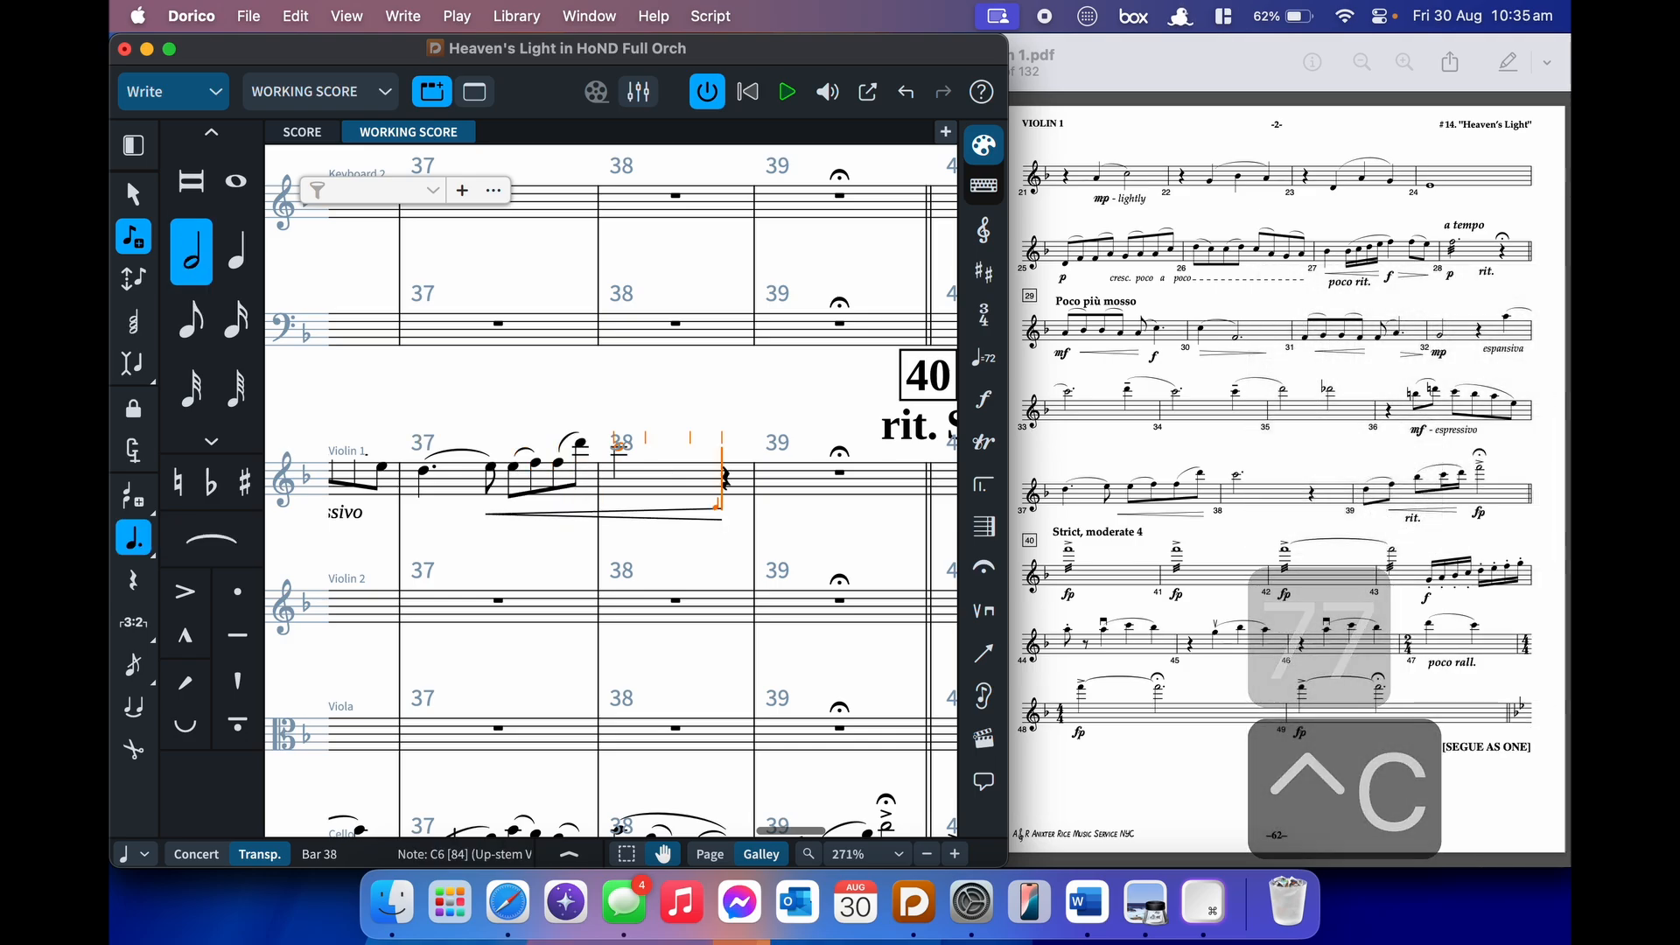
- Enter bar 39's slurred eighth-note F and B and sixteenth-note D
{"action": "key", "text": "5"}
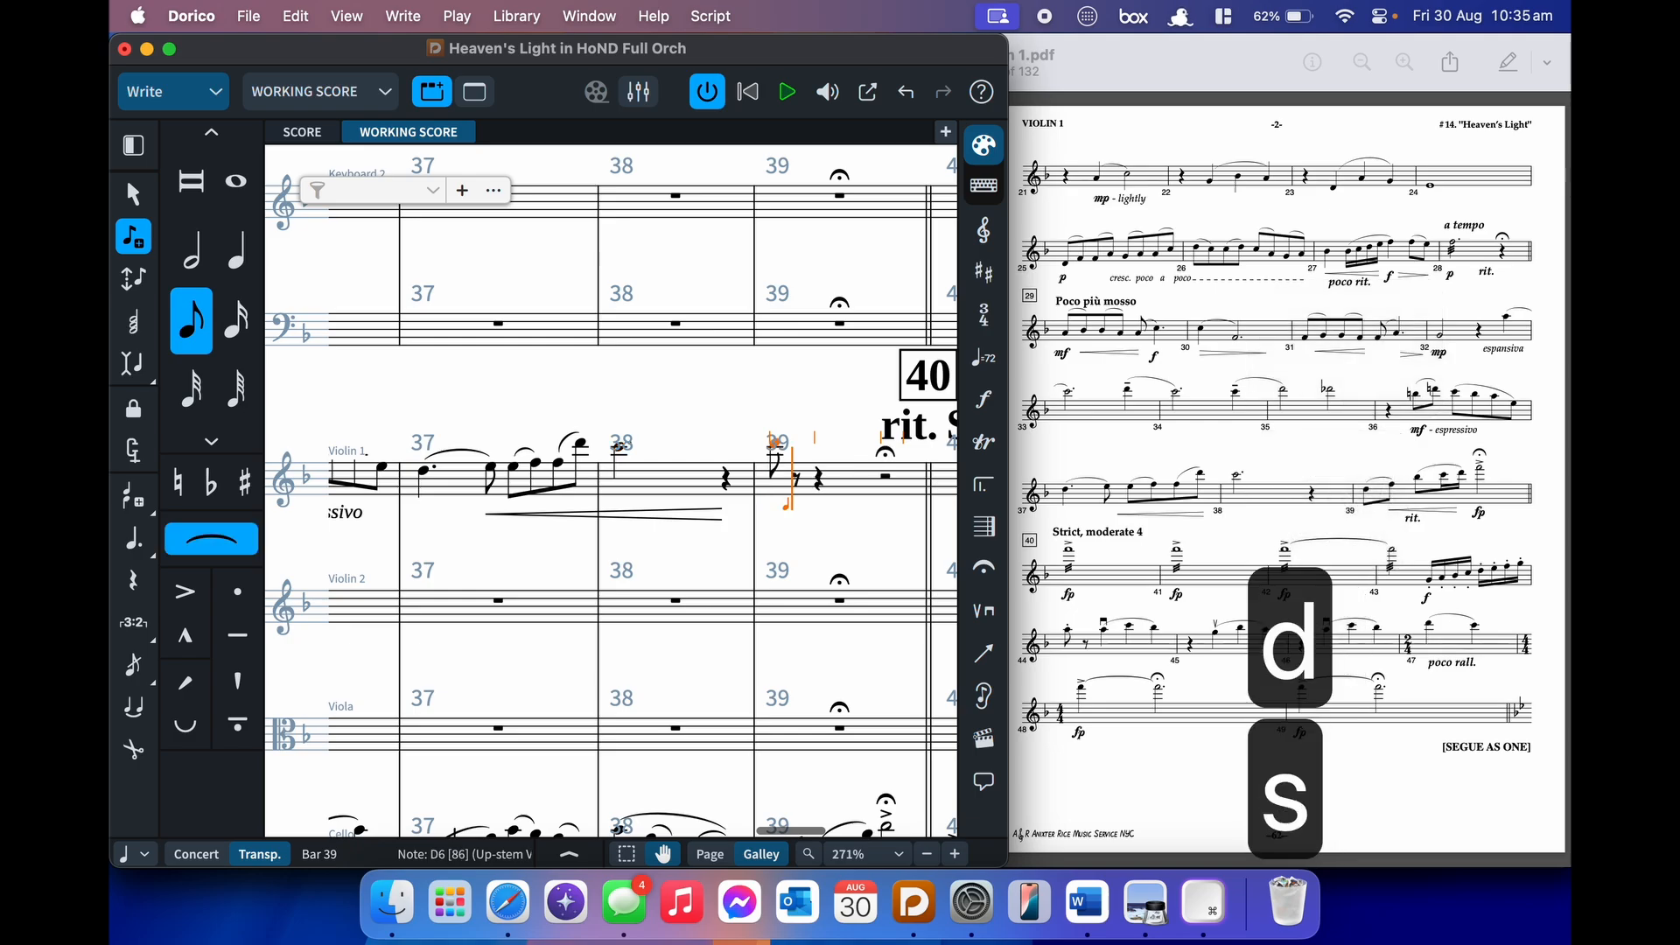
{"action": "key", "text": "alt+super+Down"}
{"action": "key", "text": "f"}
{"action": "key", "text": "shift+s"}
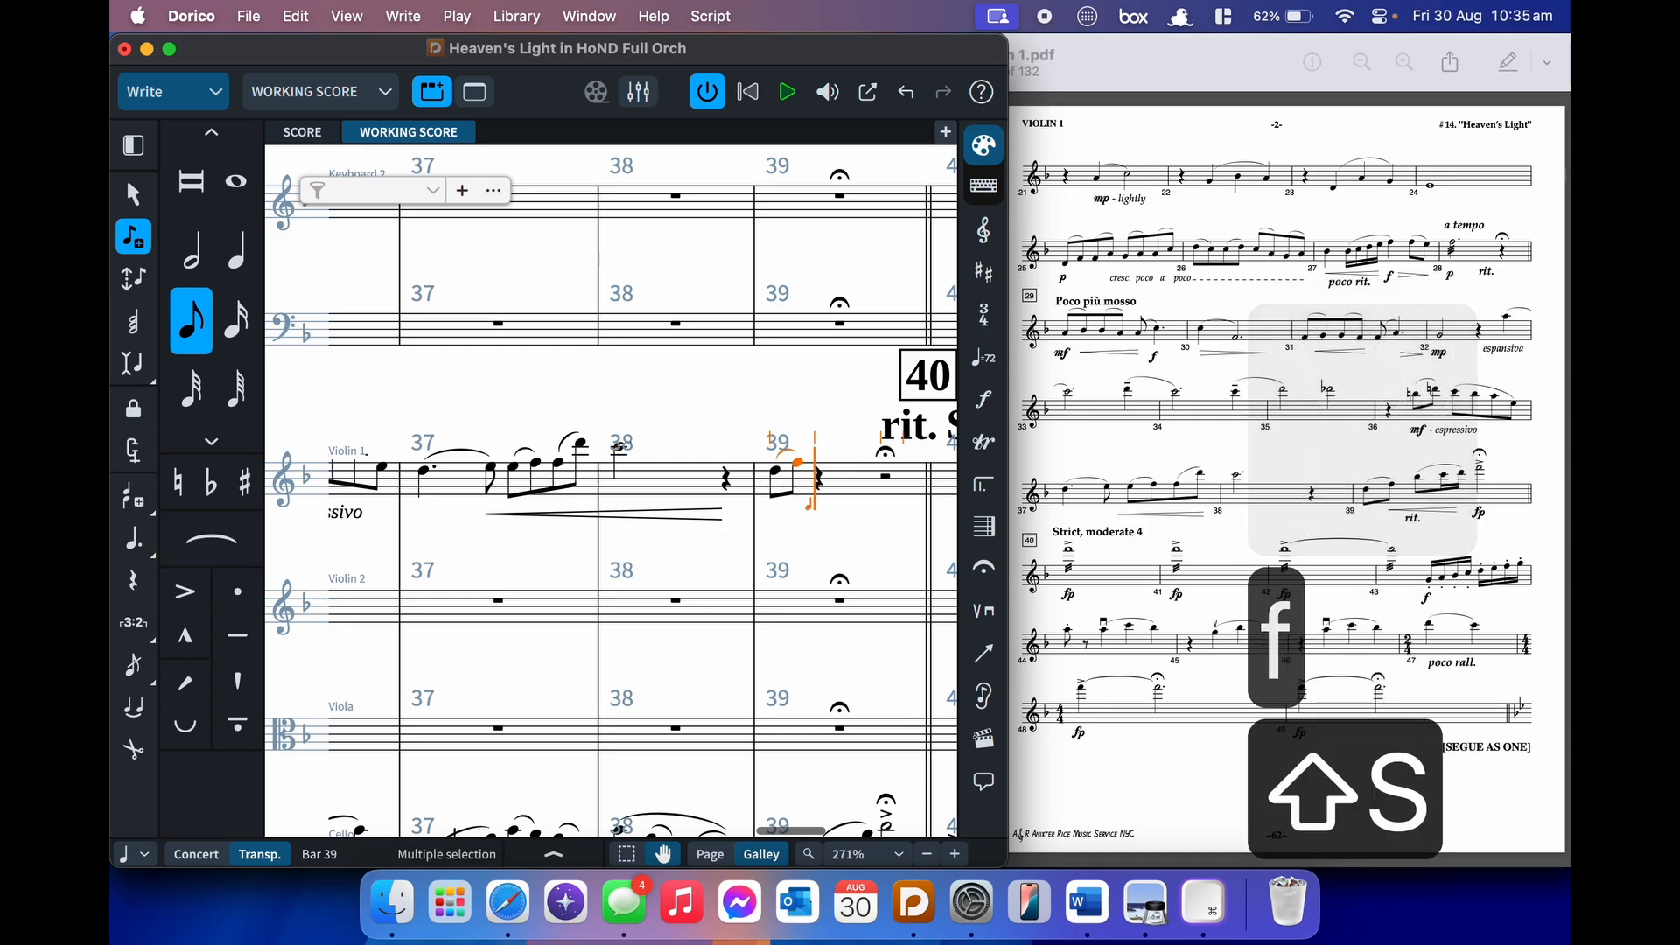
{"action": "key", "text": "b"}
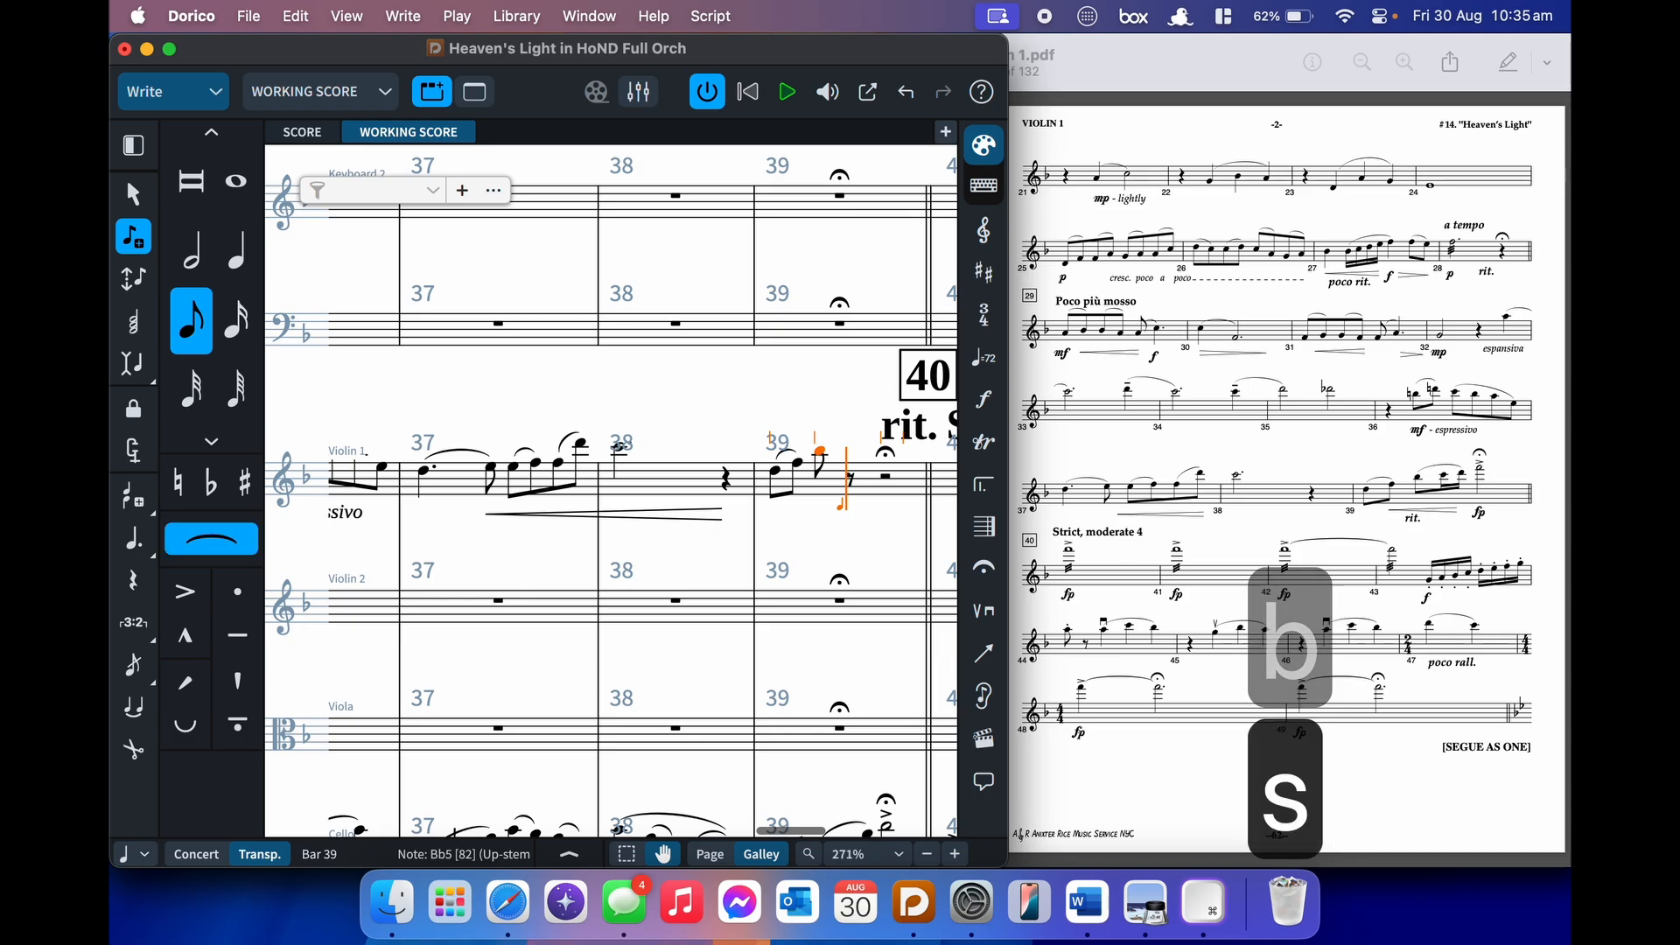
{"action": "key", "text": "4"}
{"action": "key", "text": "d"}
{"action": "key", "text": "shift+s"}
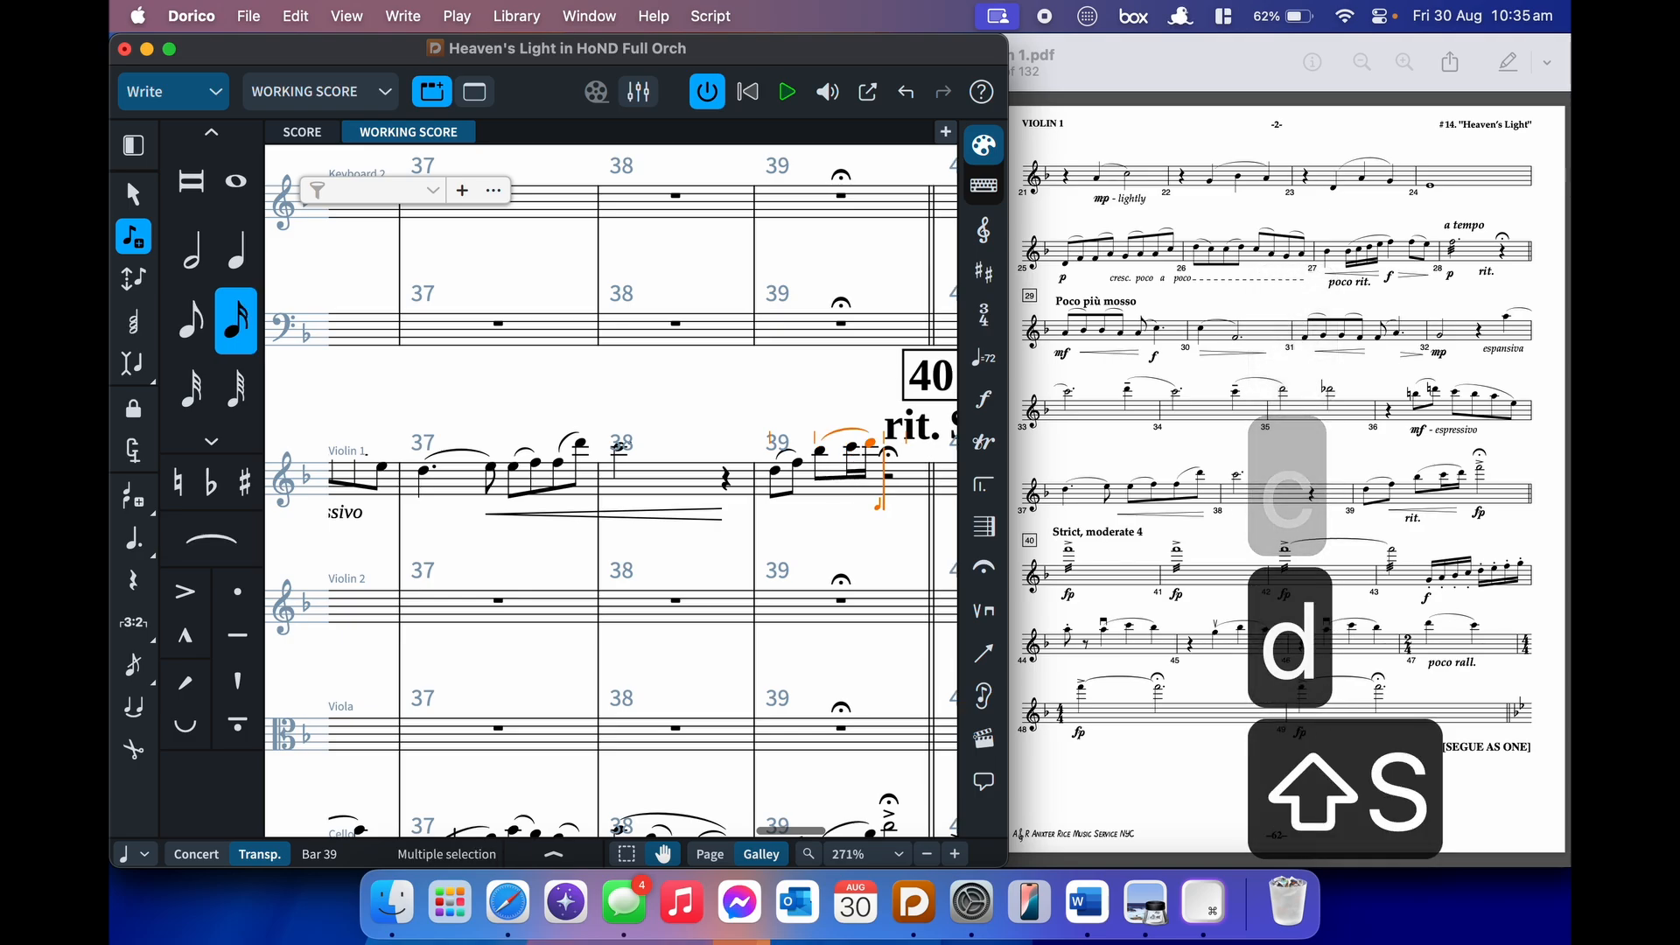
- Mark the last note fp, add an accented F half note, and finish note entry
{"action": "key", "text": "shift+d"}
{"action": "type", "text": "fp"}
{"action": "key", "text": "Return"}
{"action": "key", "text": "bracketleft"}
{"action": "key", "text": "7"}
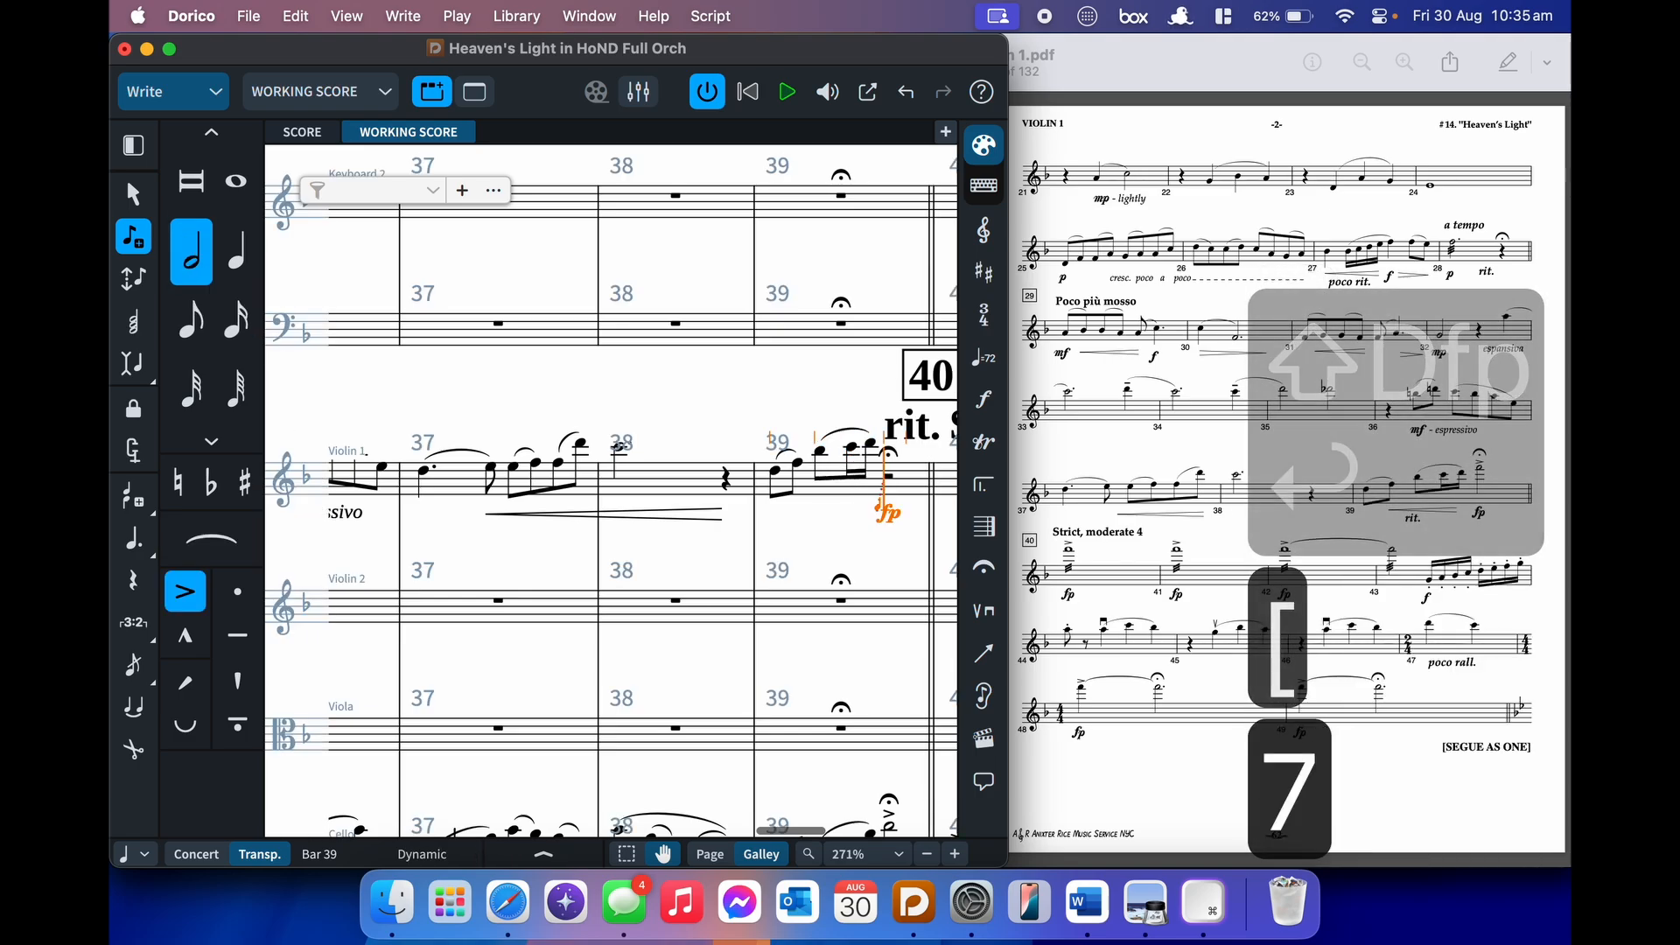
{"action": "key", "text": "f"}
{"action": "key", "text": "Escape"}
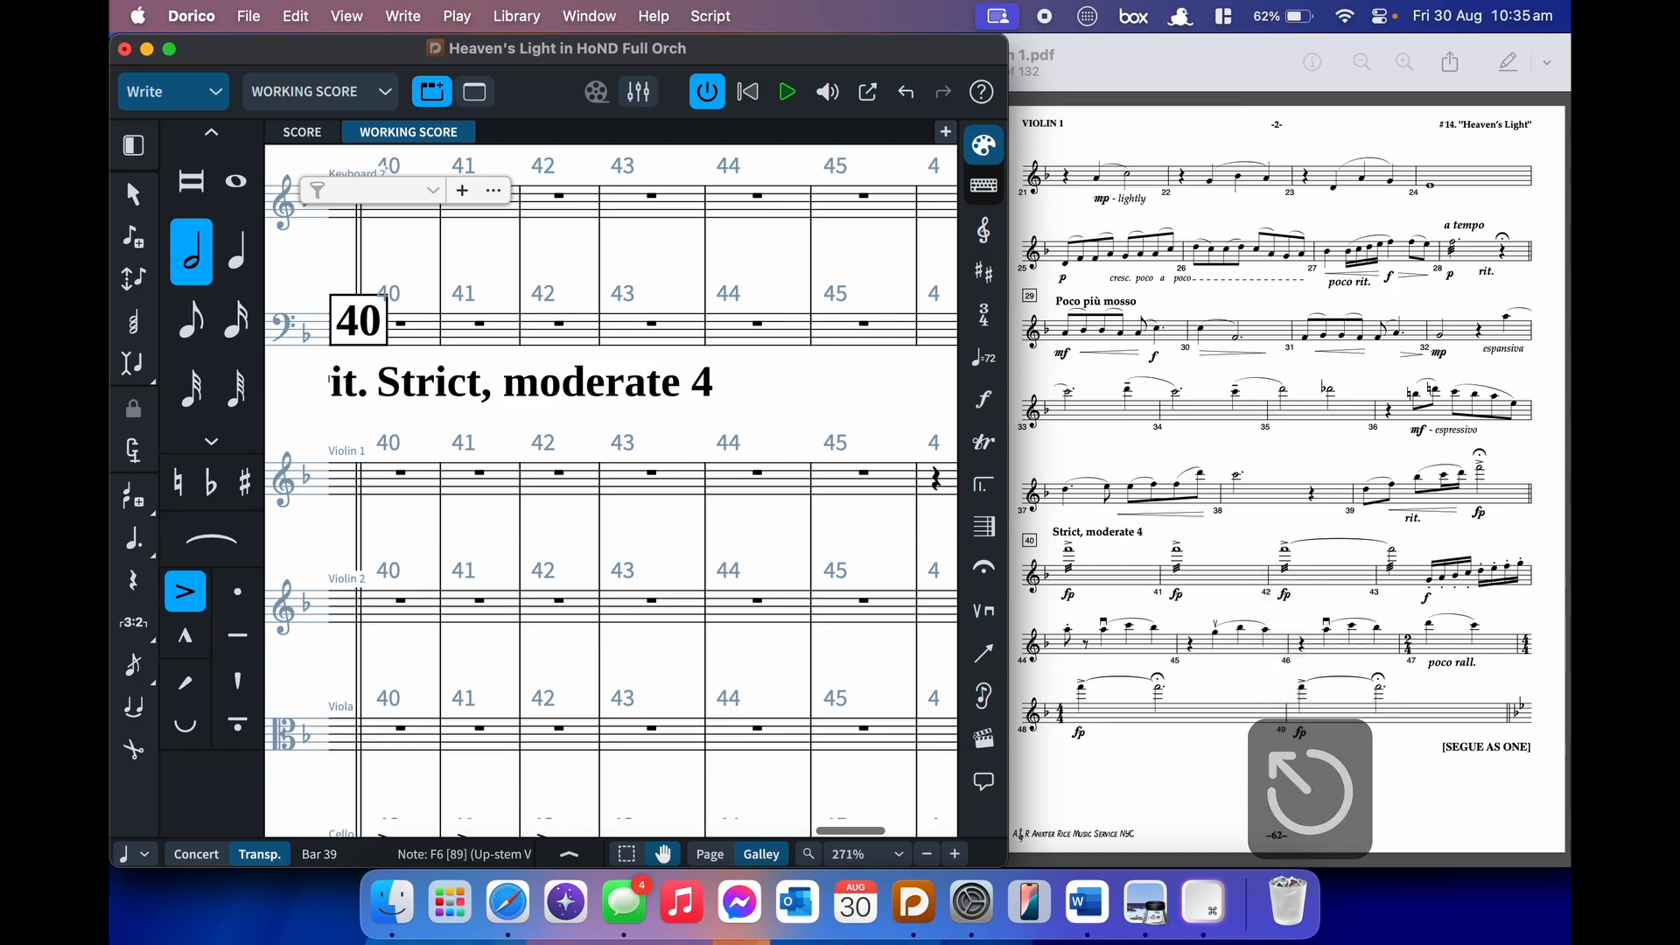
- Group the bar 29 dynamics with the bar 30 and 31 hairpins
{"action": "scroll", "coordinate": [530, 517], "scroll_direction": "left", "scroll_amount": 2}
{"action": "scroll", "coordinate": [530, 516], "scroll_direction": "left", "scroll_amount": 3}
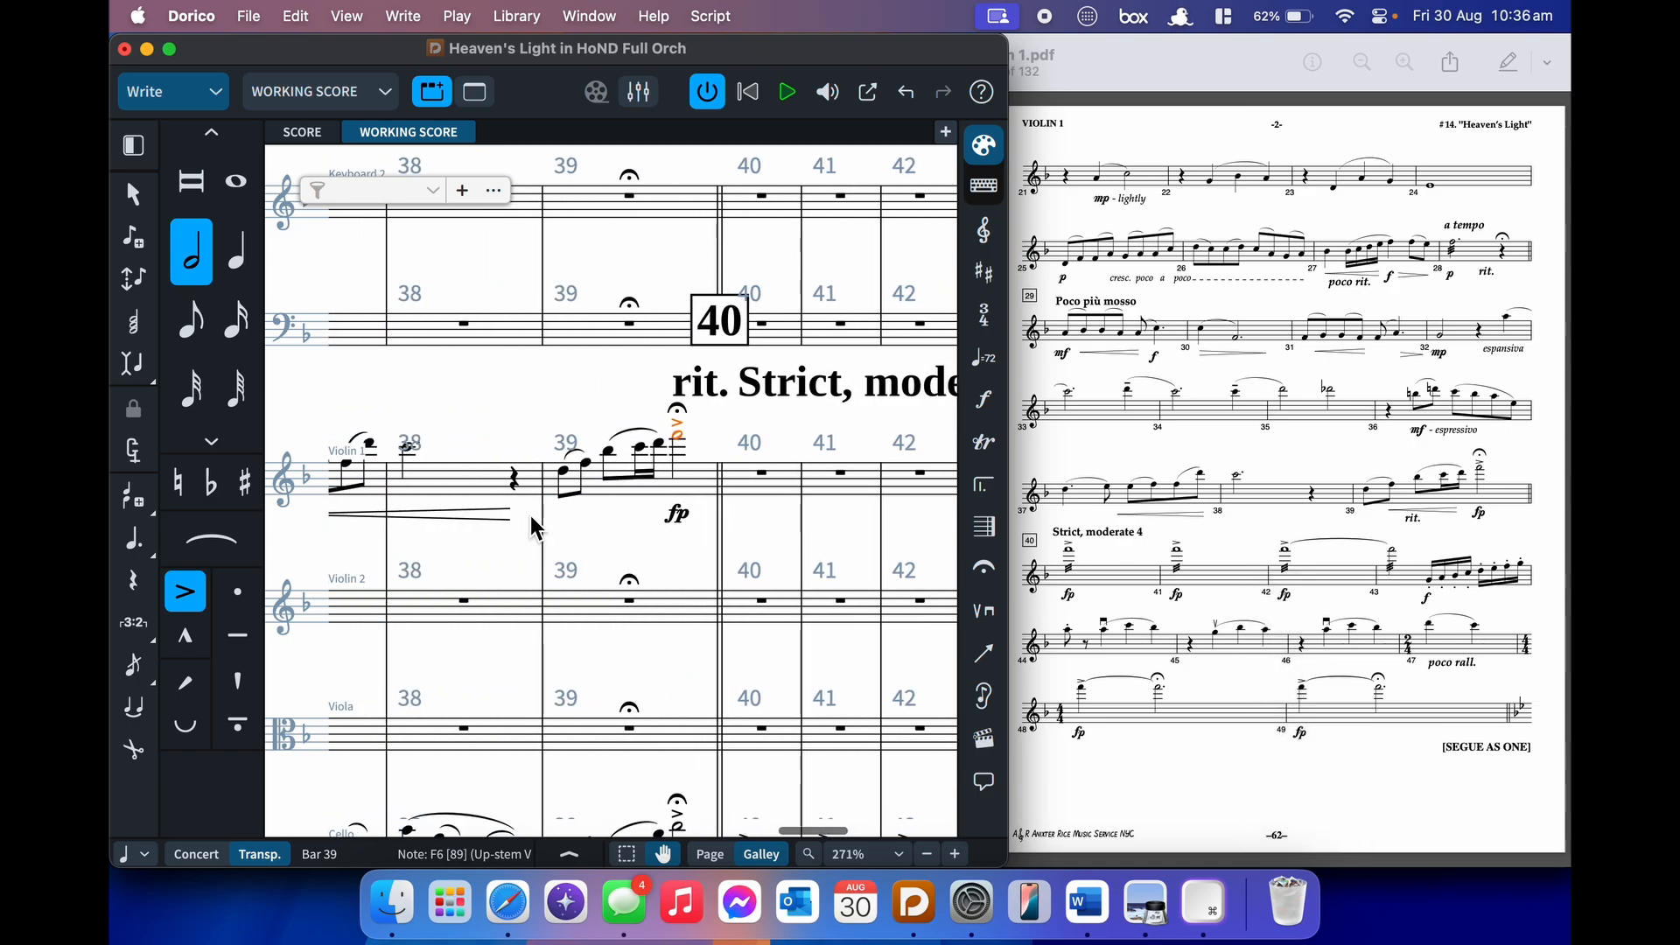
{"action": "scroll", "coordinate": [530, 517], "scroll_direction": "left", "scroll_amount": 5}
{"action": "scroll", "coordinate": [530, 517], "scroll_direction": "left", "scroll_amount": 8}
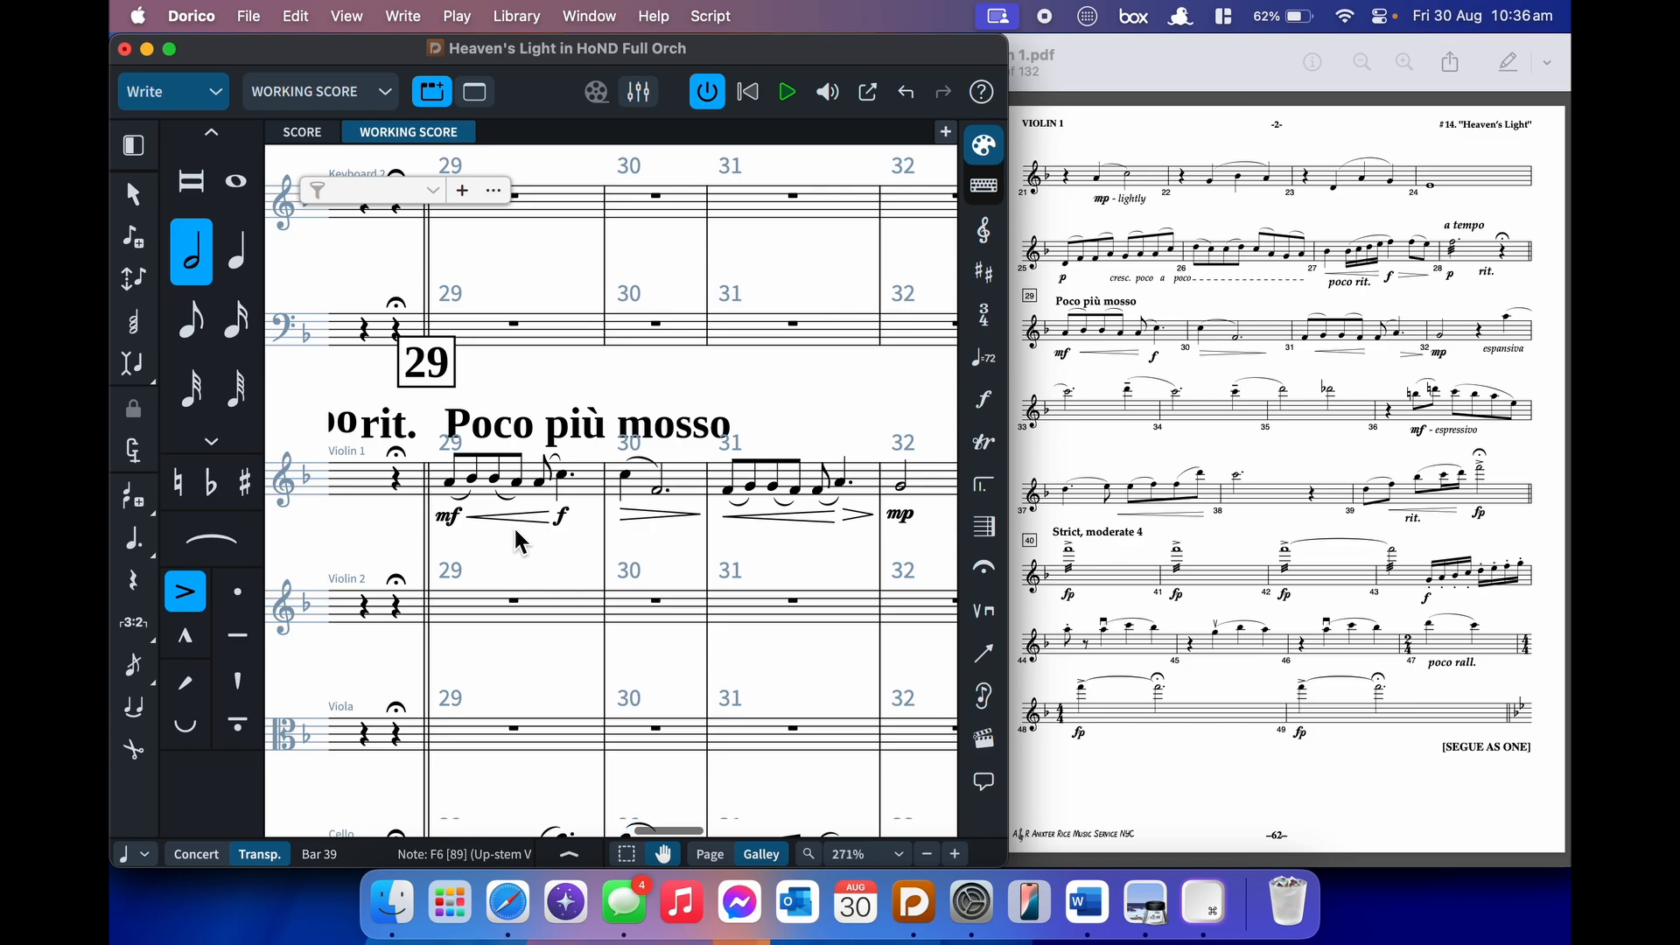
{"action": "left_click", "coordinate": [532, 520]}
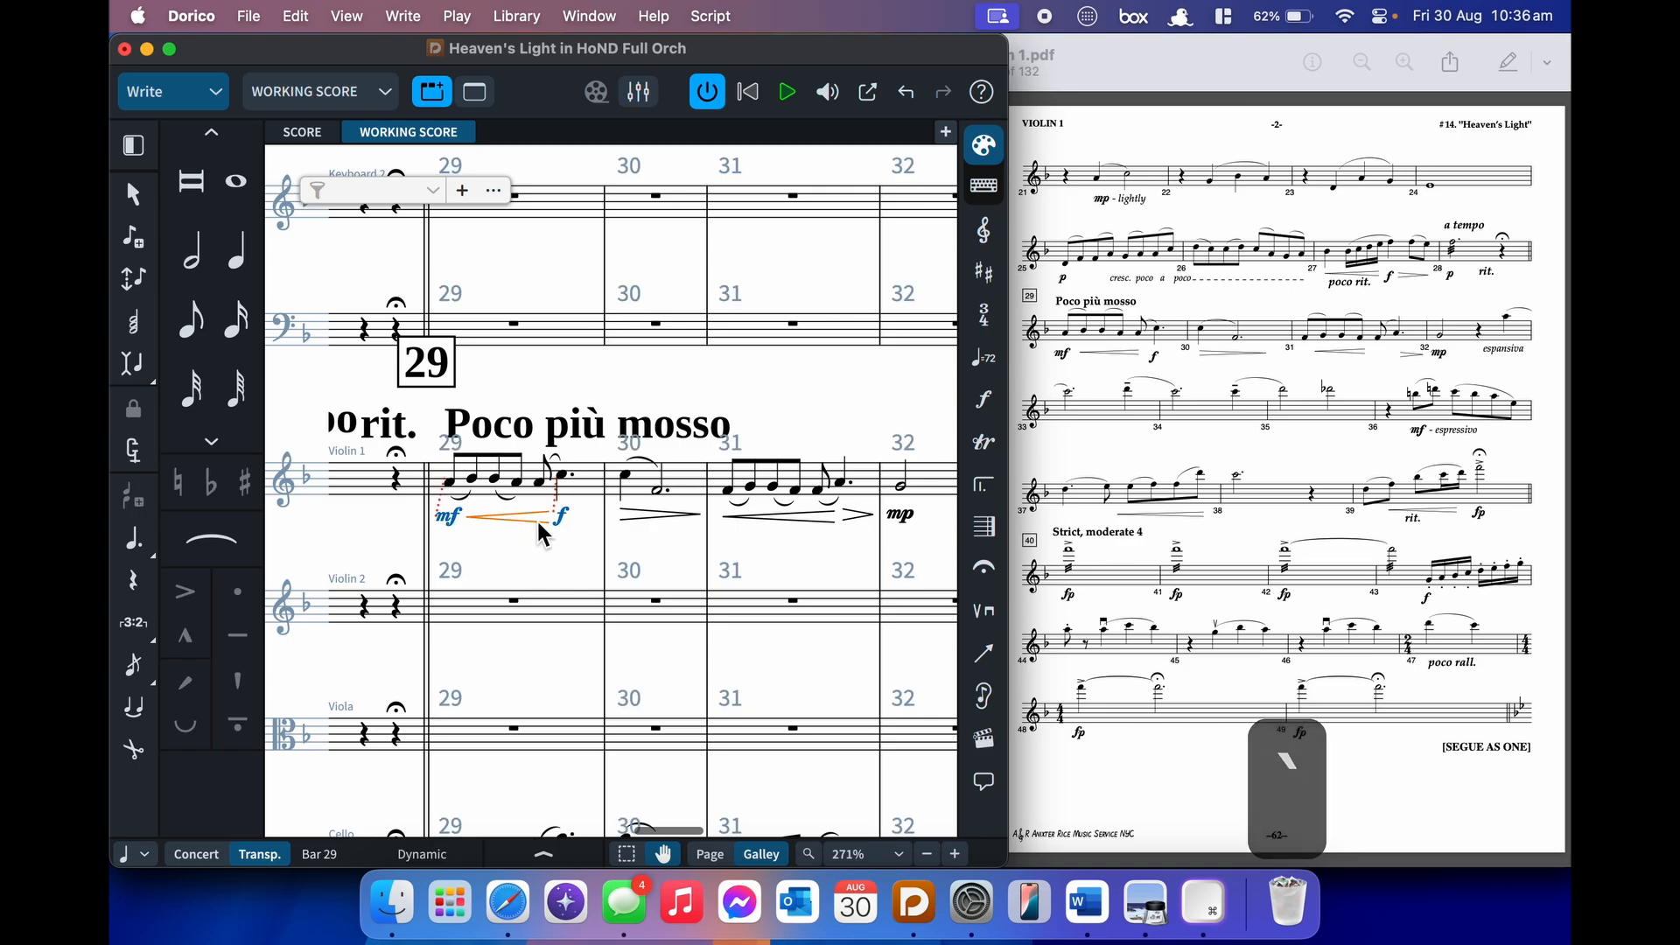
{"action": "left_click", "coordinate": [632, 517]}
{"action": "scroll", "coordinate": [632, 512], "scroll_direction": "right", "scroll_amount": 2}
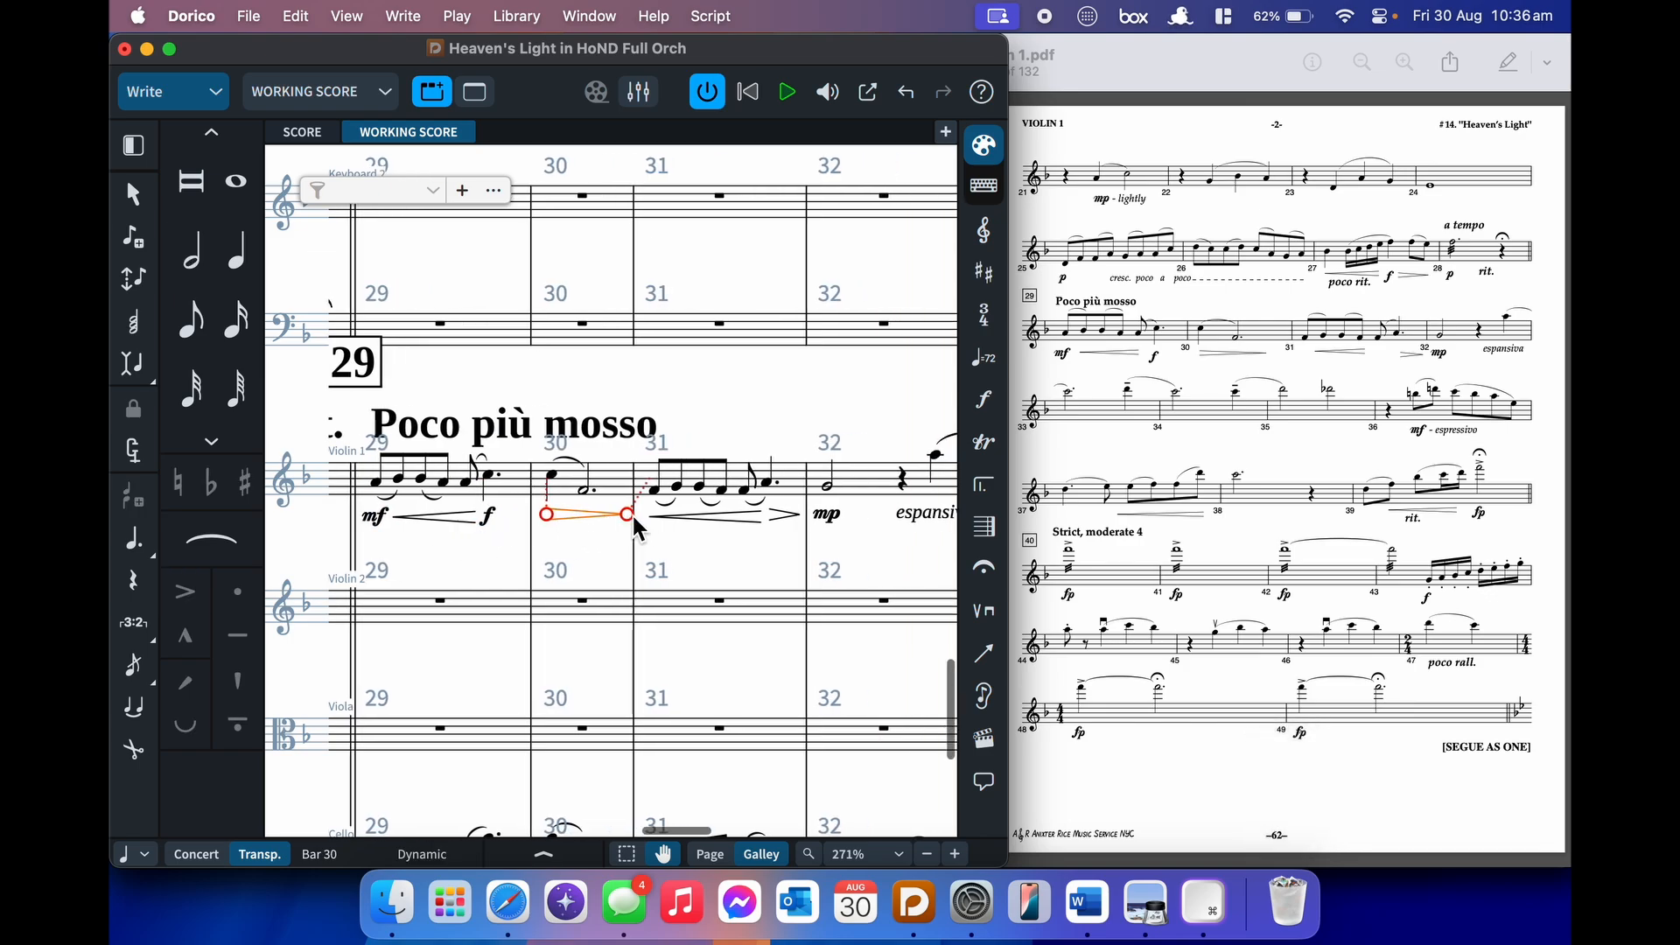
{"action": "left_click", "coordinate": [728, 517]}
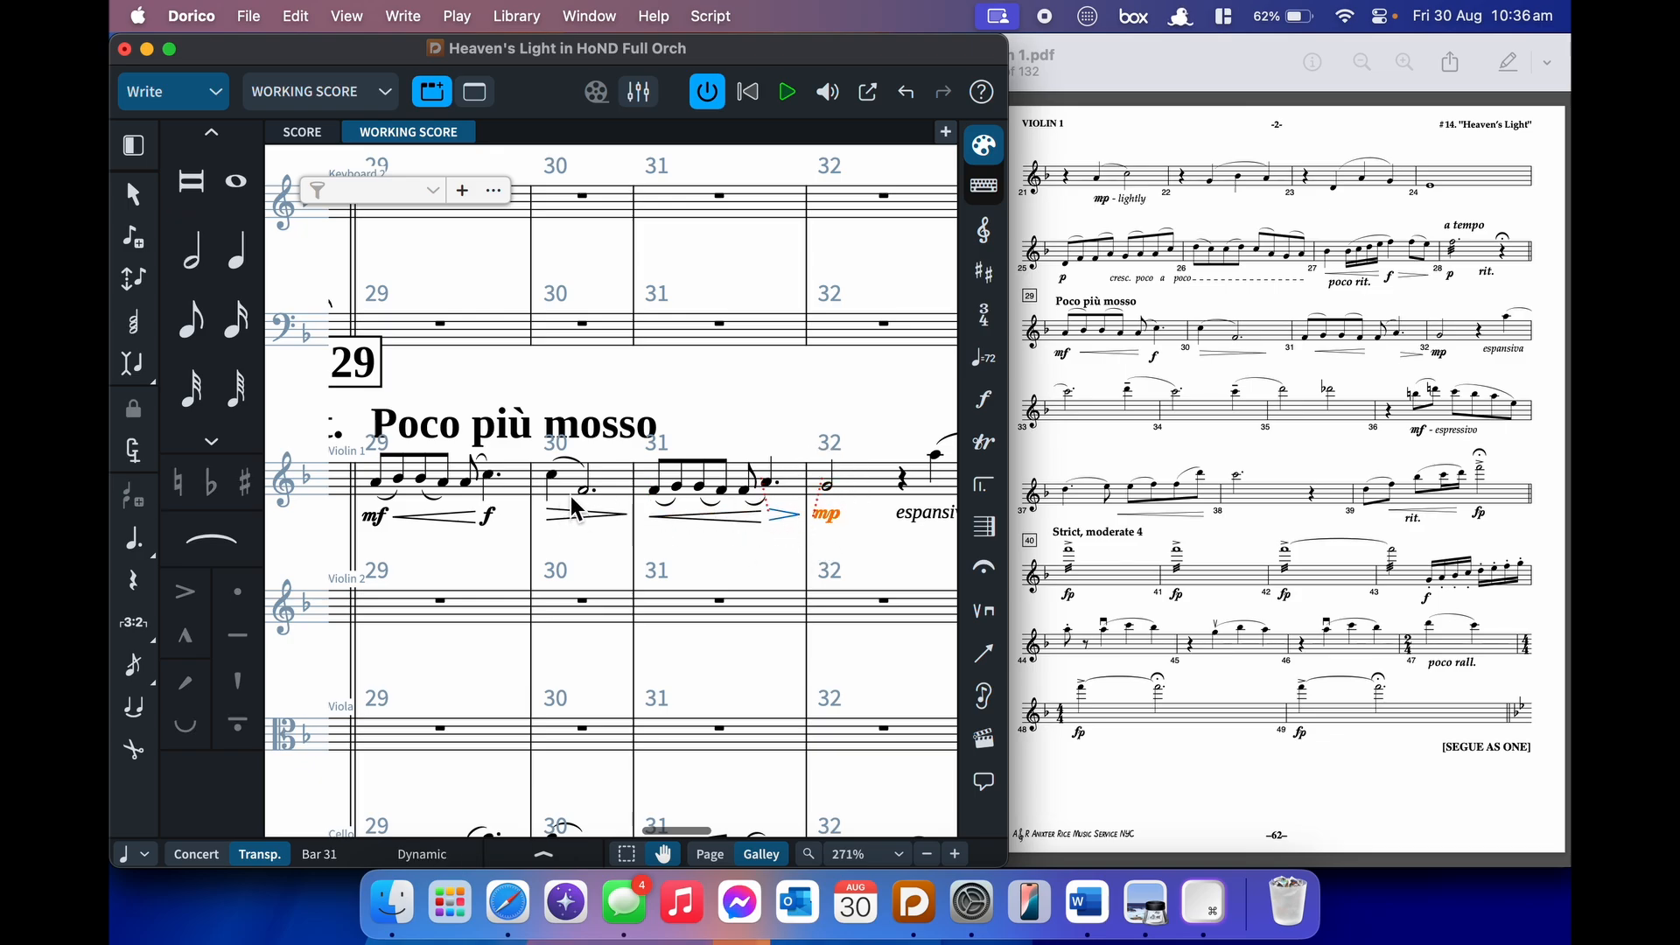
{"action": "key", "text": "alt+shift+d"}
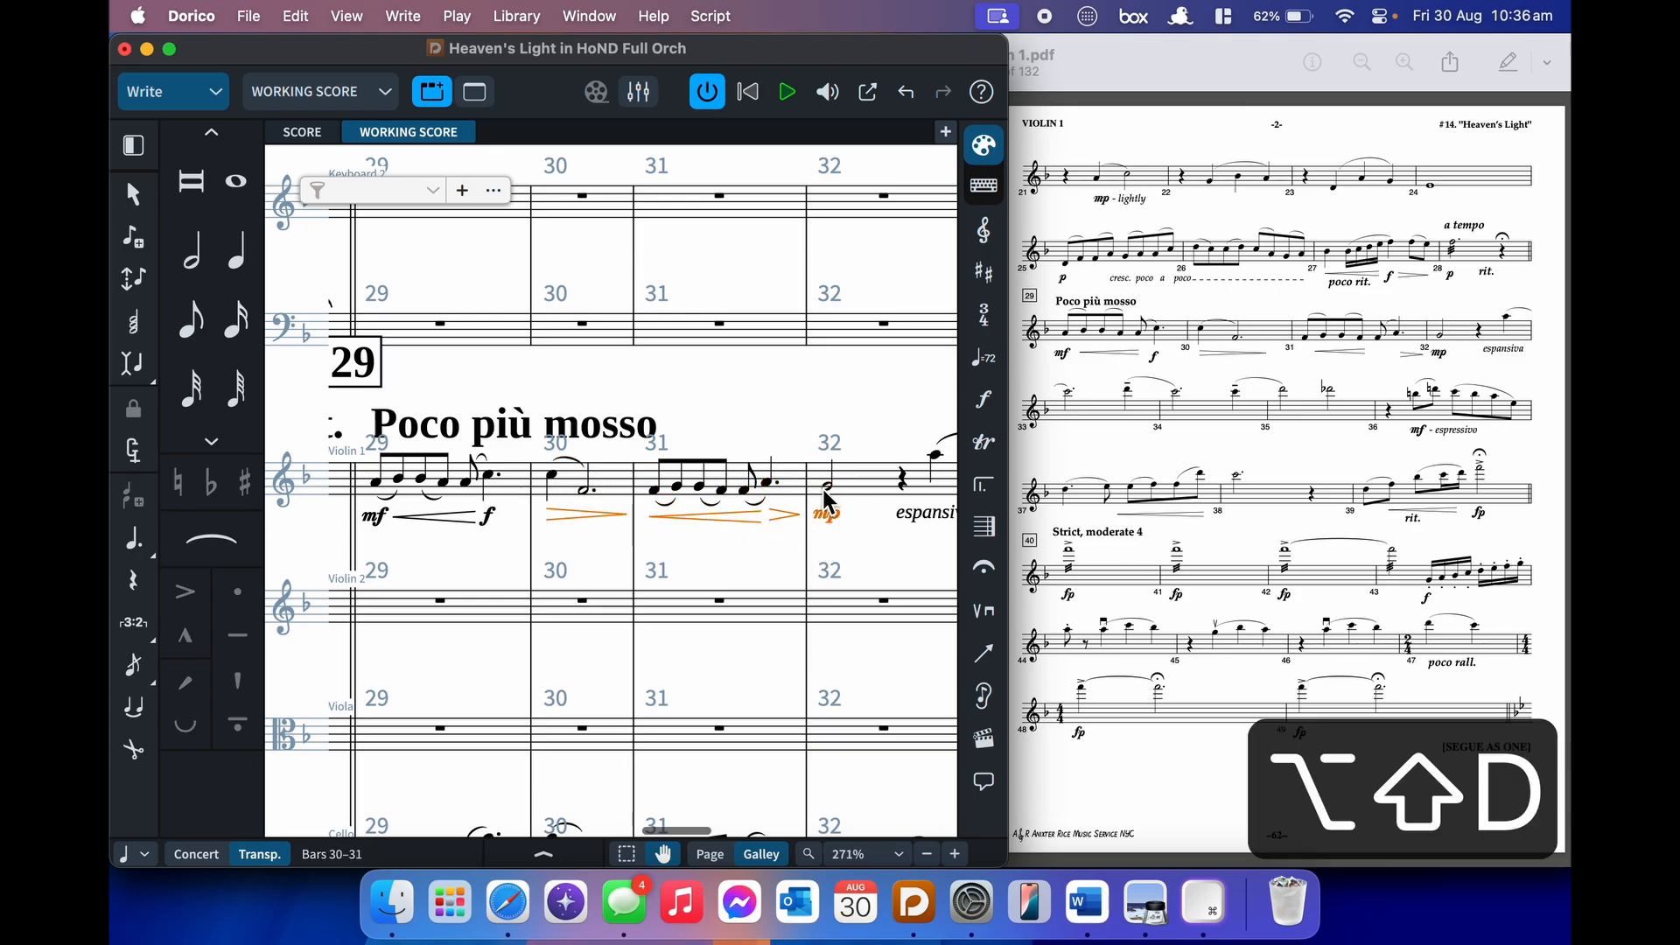
{"action": "key", "text": "alt+g"}
{"action": "left_click", "coordinate": [860, 540]}
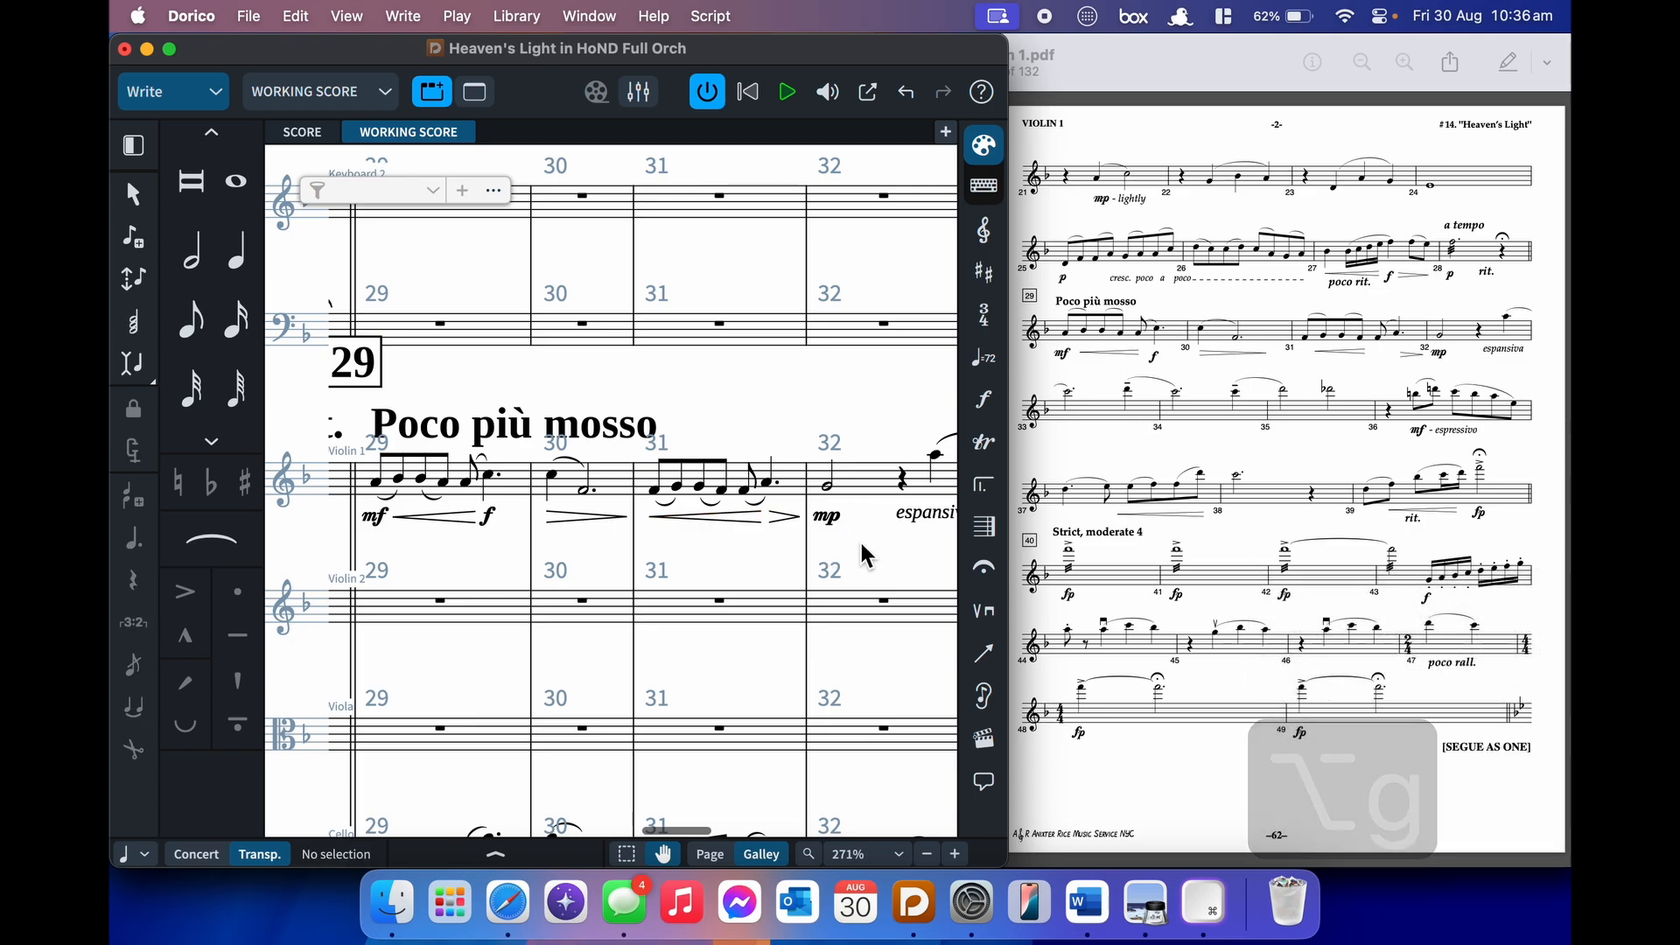
- Inspect the mp espansiva dynamic in bar 32, leaving it unchanged
{"action": "scroll", "coordinate": [861, 542], "scroll_direction": "down", "scroll_amount": 1}
{"action": "scroll", "coordinate": [861, 543], "scroll_direction": "right", "scroll_amount": 3}
{"action": "left_click", "coordinate": [758, 481]}
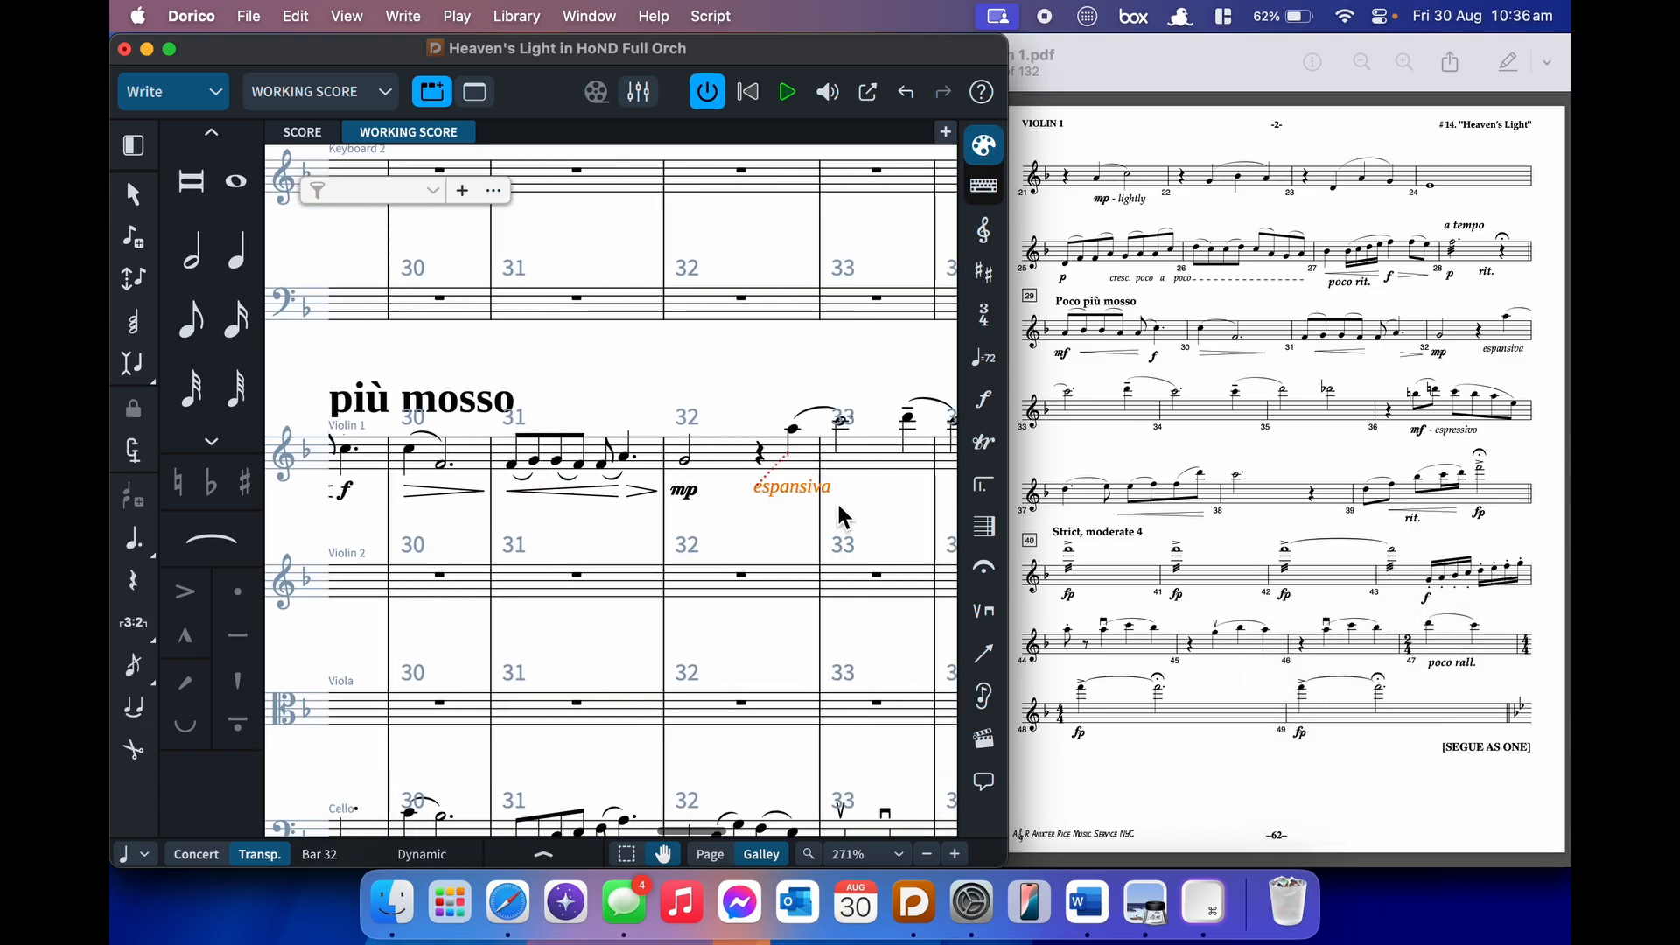
{"action": "left_click", "coordinate": [779, 488]}
{"action": "key", "text": "cmd+8"}
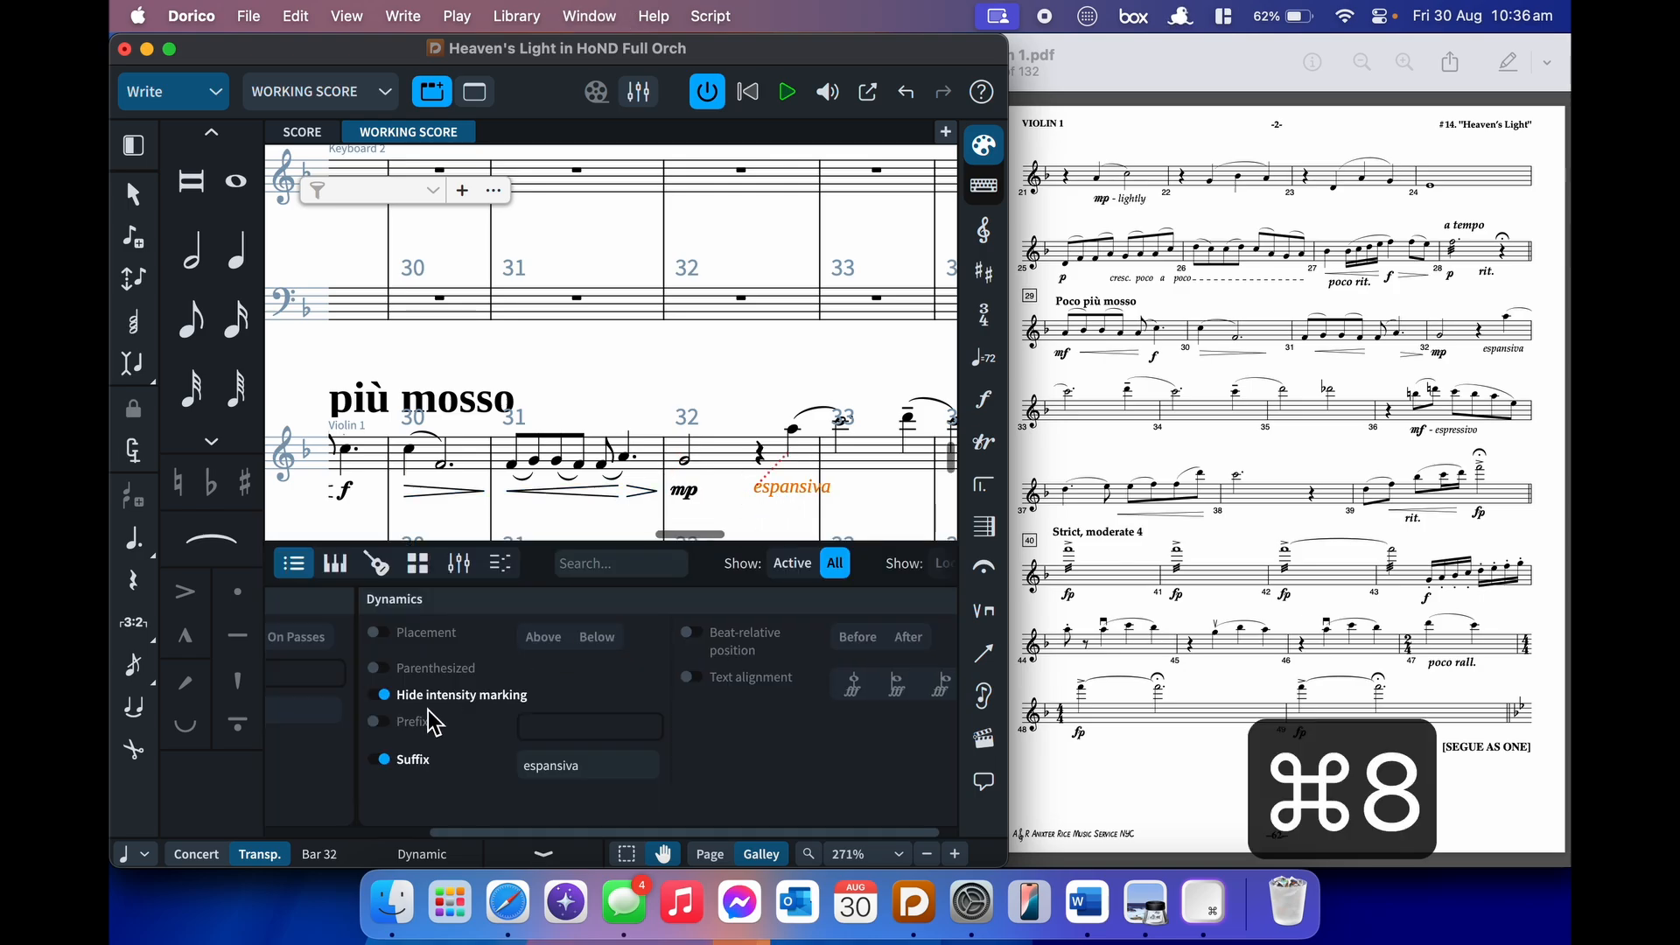
{"action": "key", "text": "super+8"}
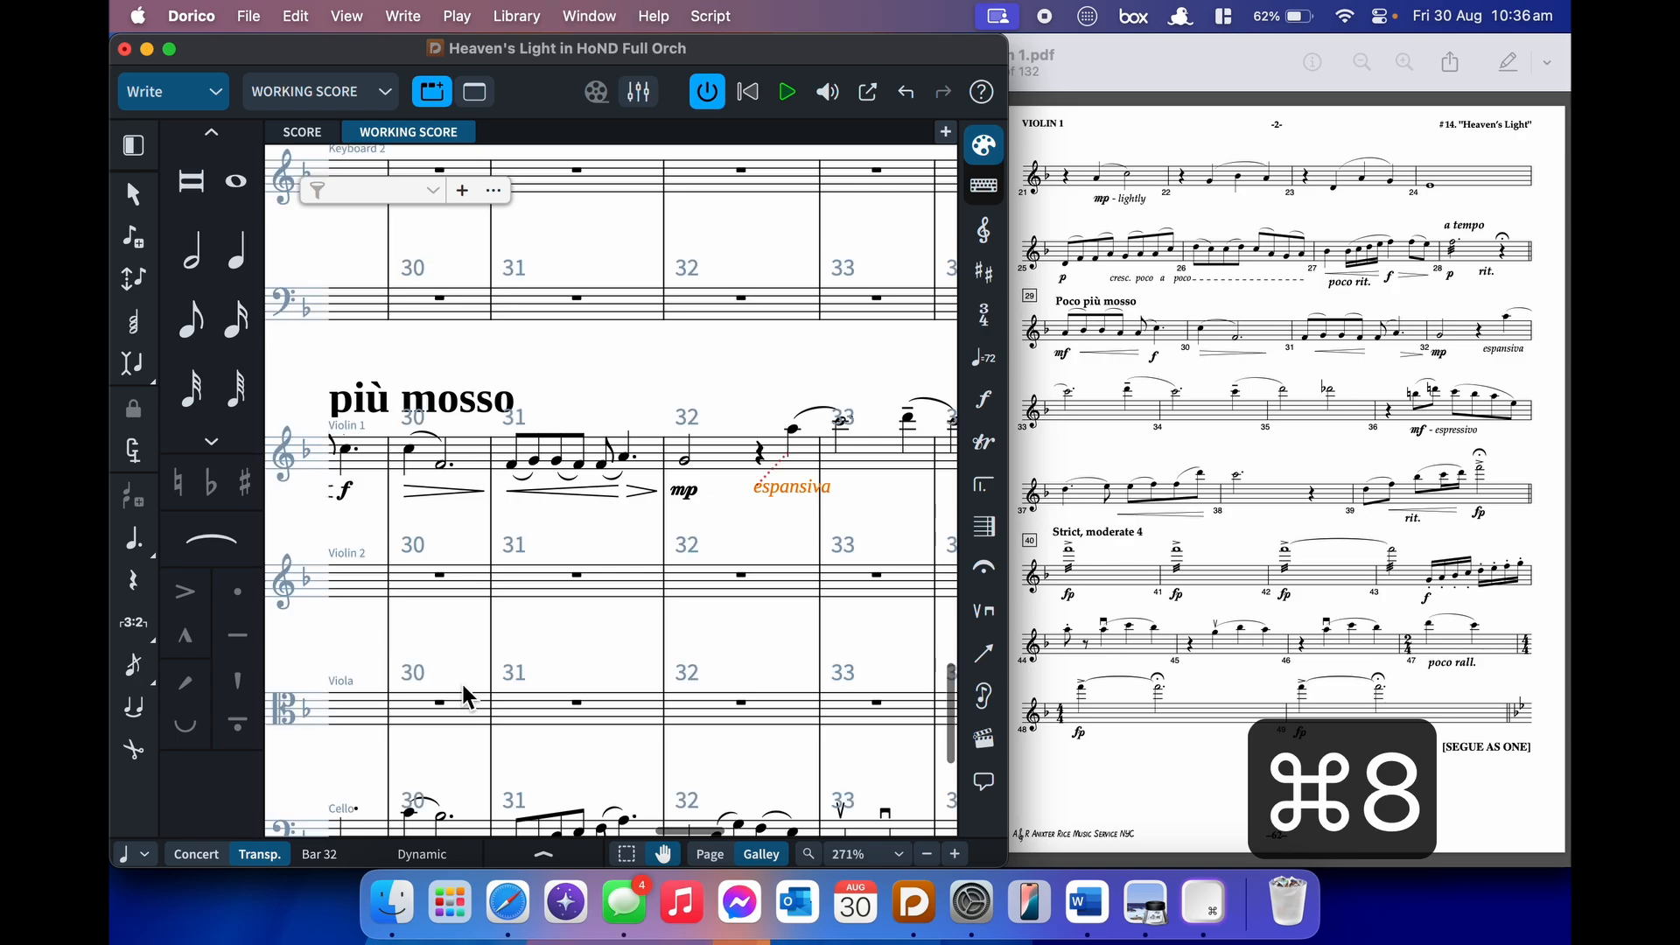
{"action": "key", "text": "Return"}
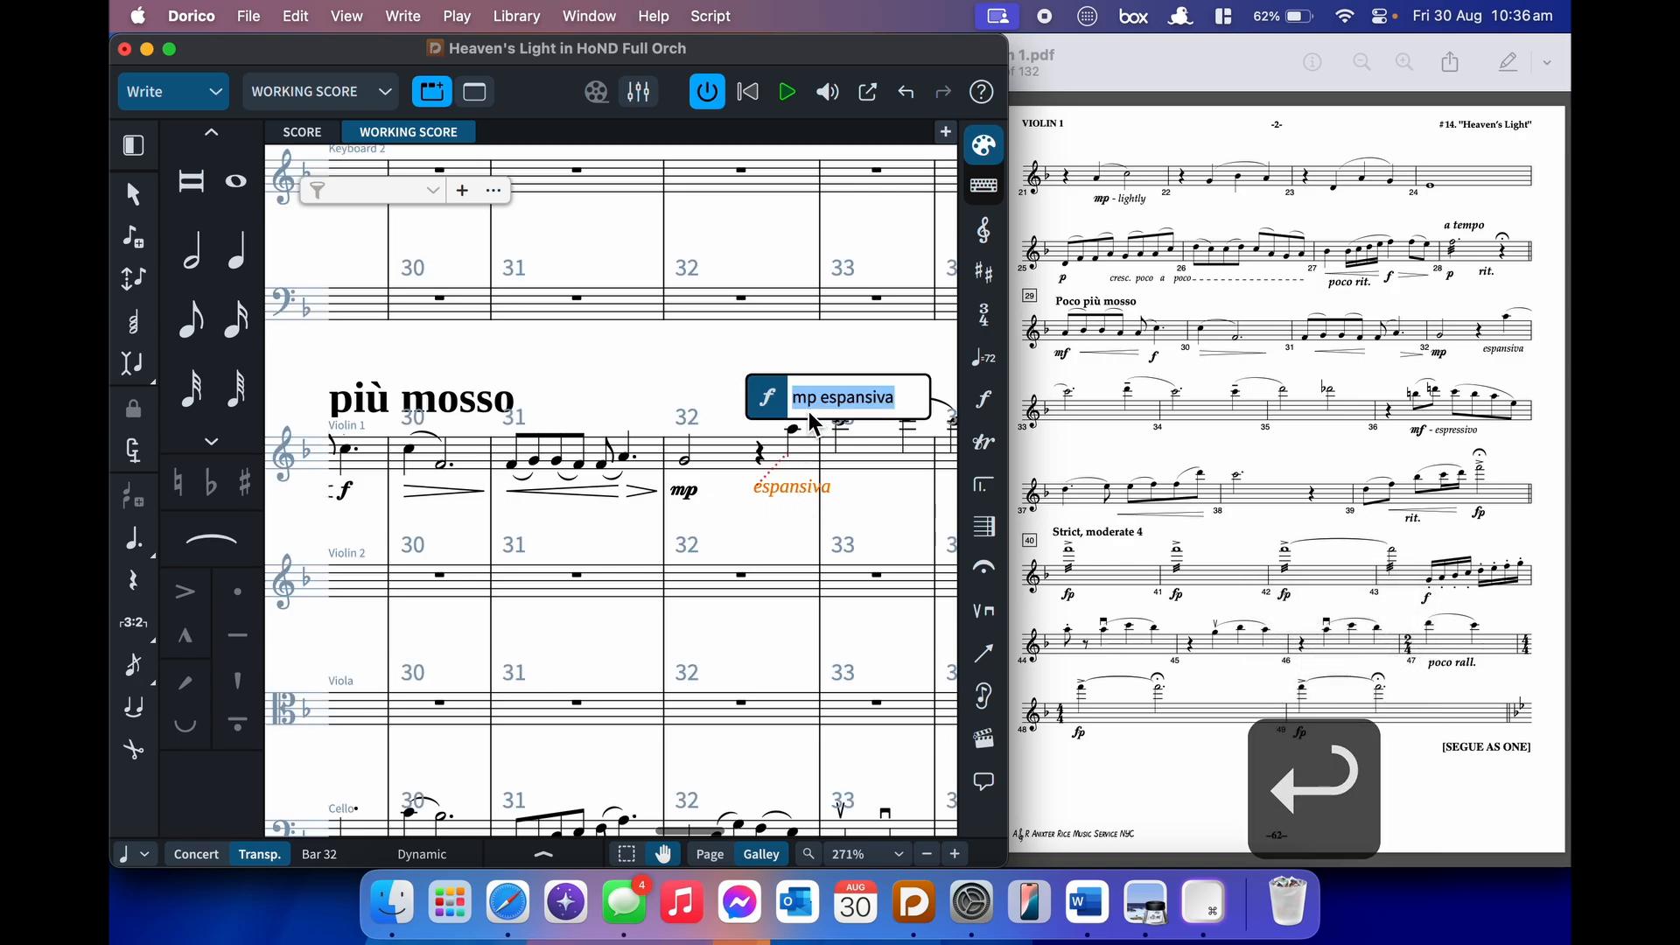
{"action": "key", "text": "Escape"}
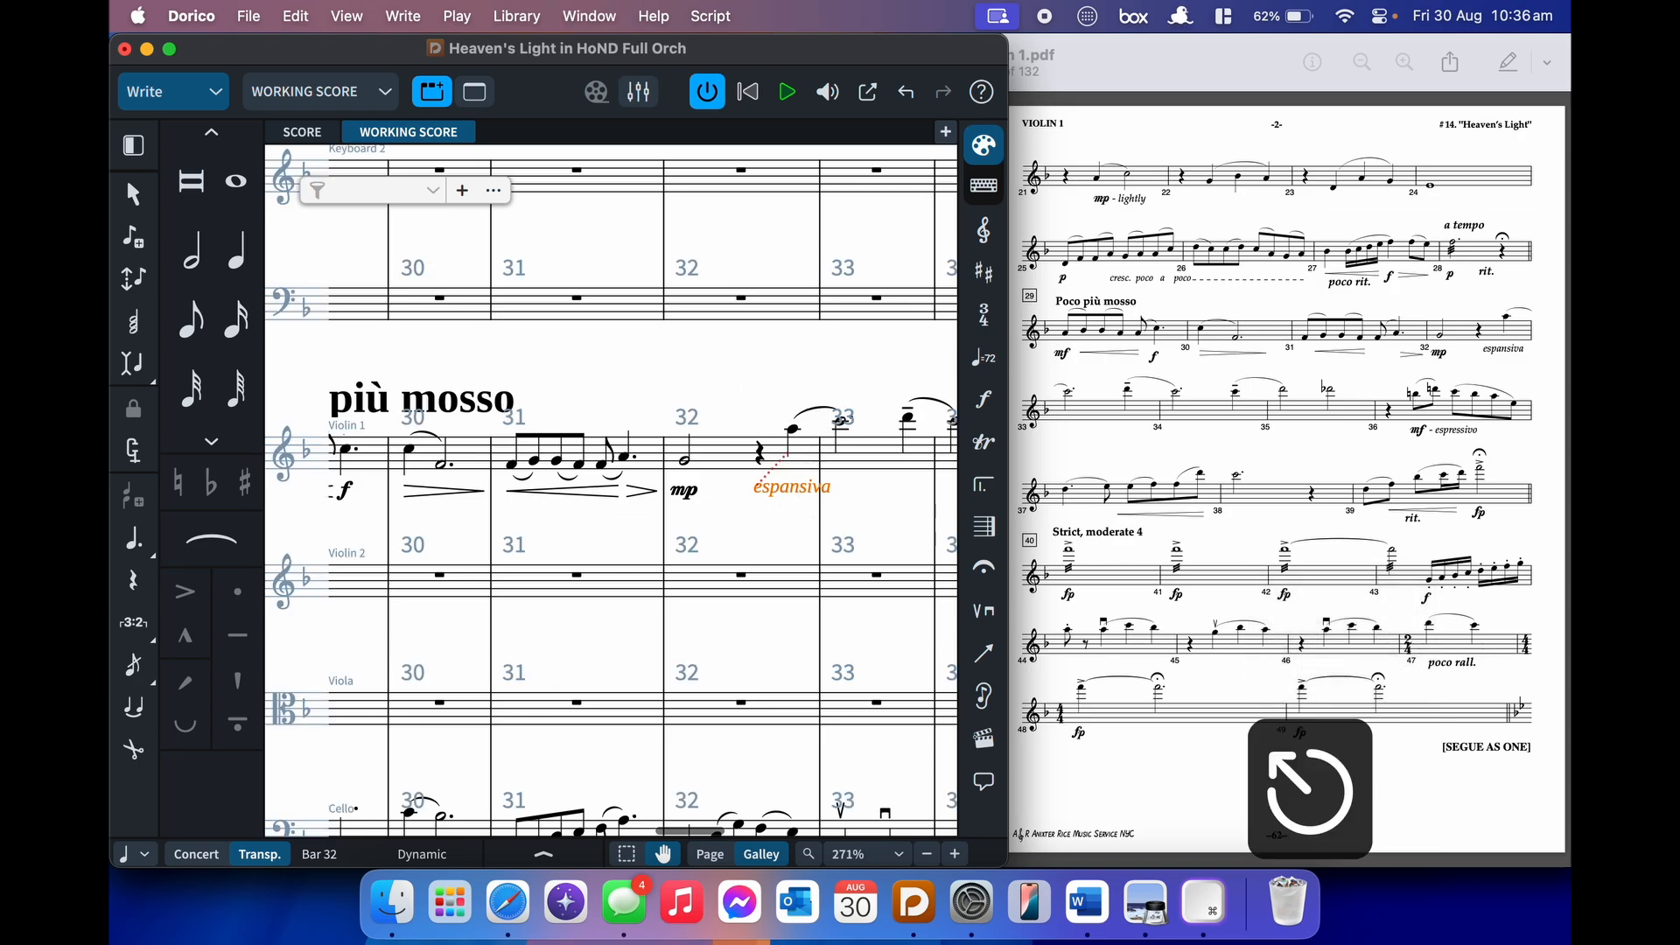
{"action": "left_click", "coordinate": [862, 525]}
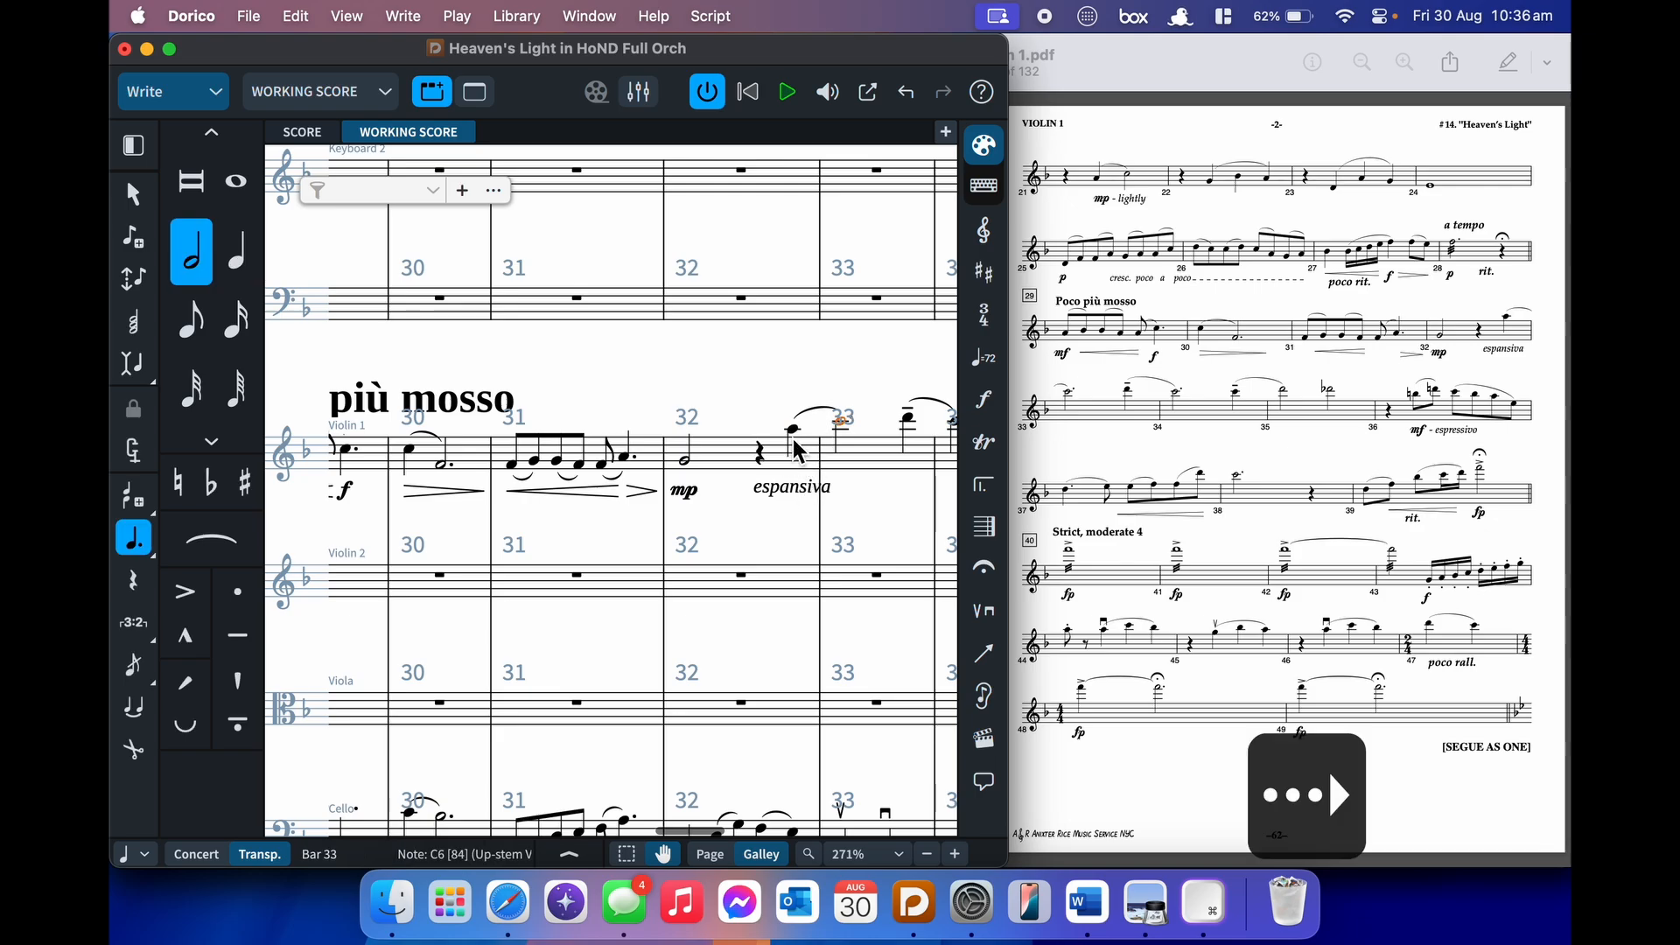
- Slur the group of notes in bar 36
{"action": "scroll", "coordinate": [793, 438], "scroll_direction": "right", "scroll_amount": 5}
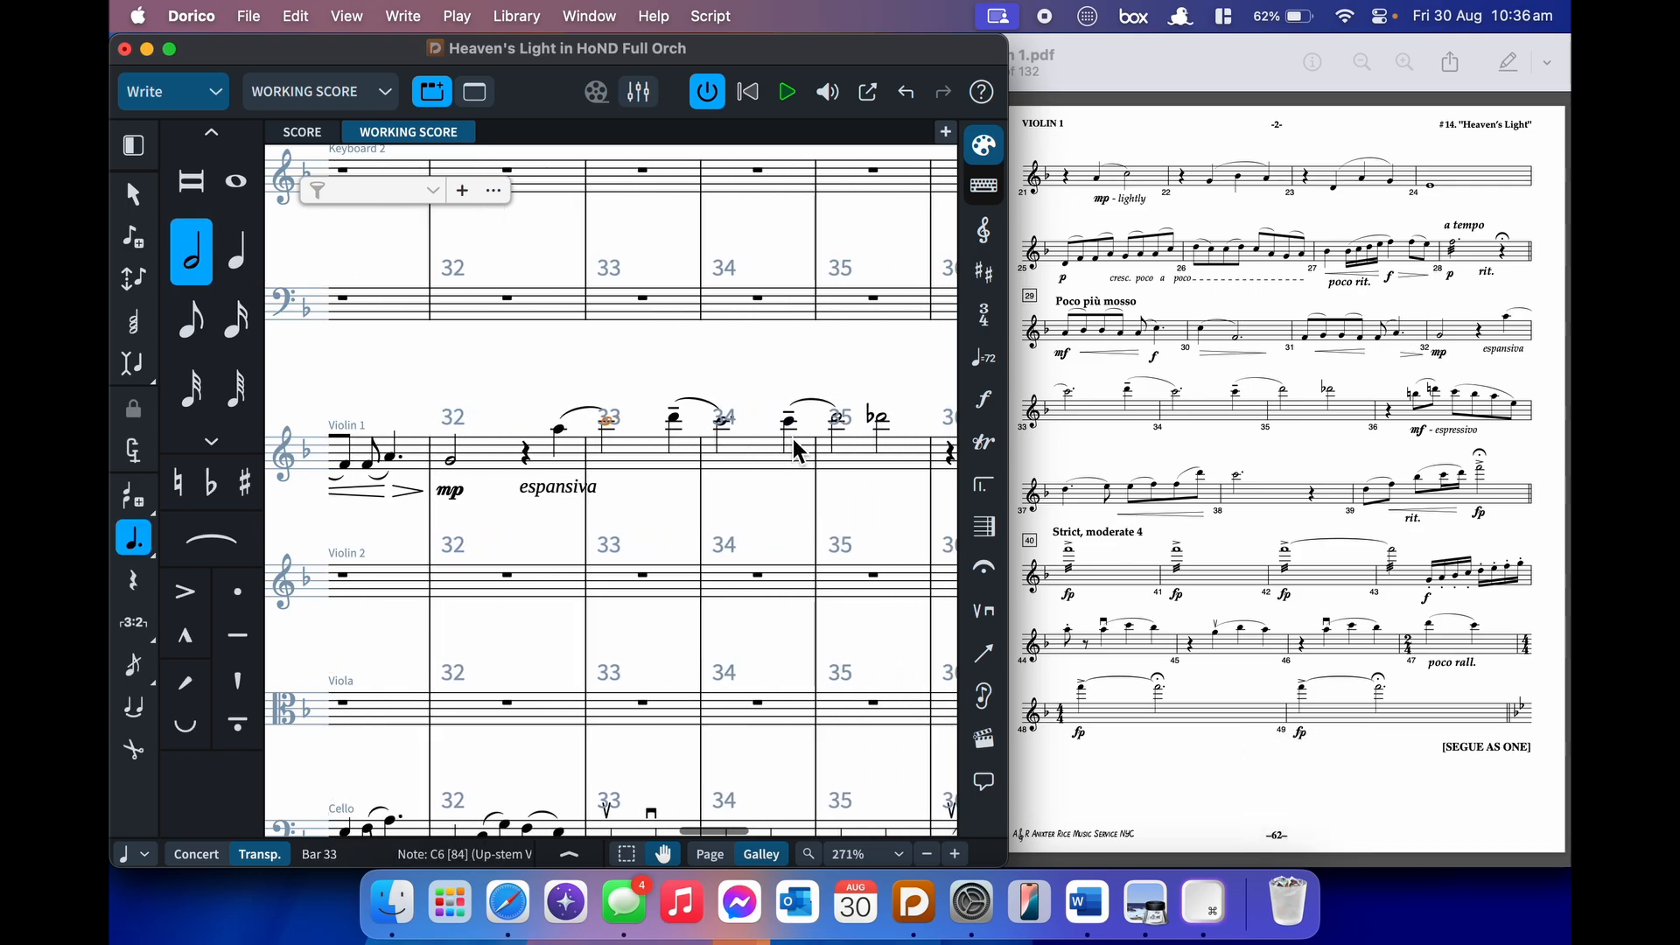
{"action": "key", "text": "Right"}
{"action": "key", "text": "Right"}
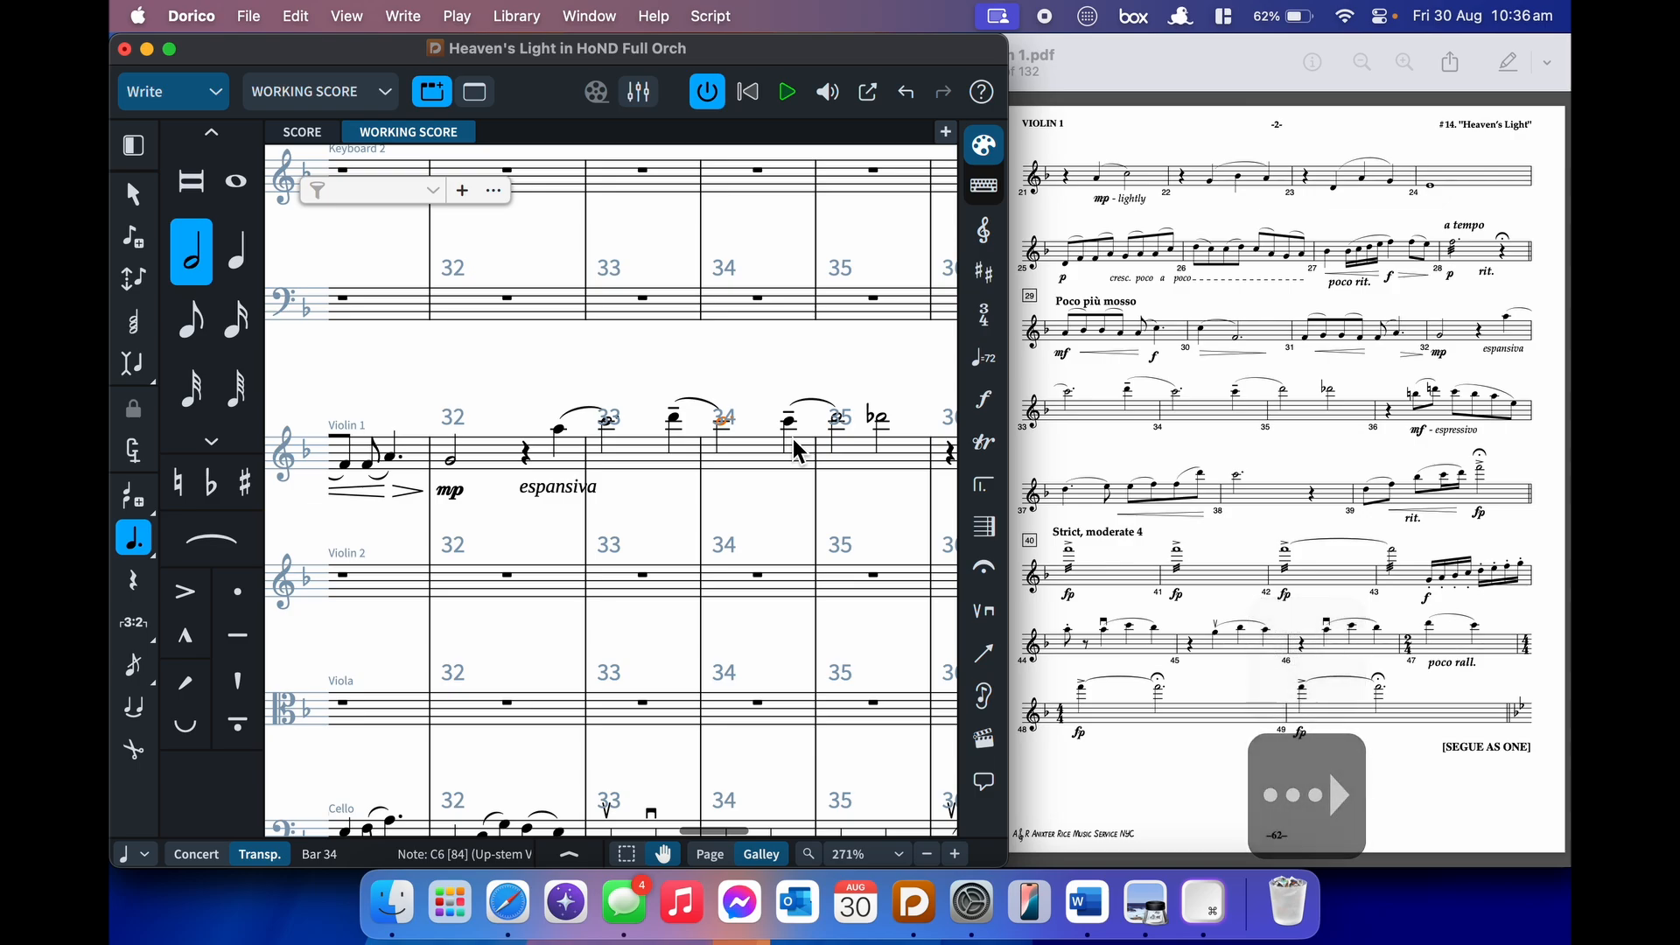
{"action": "key", "text": "Right"}
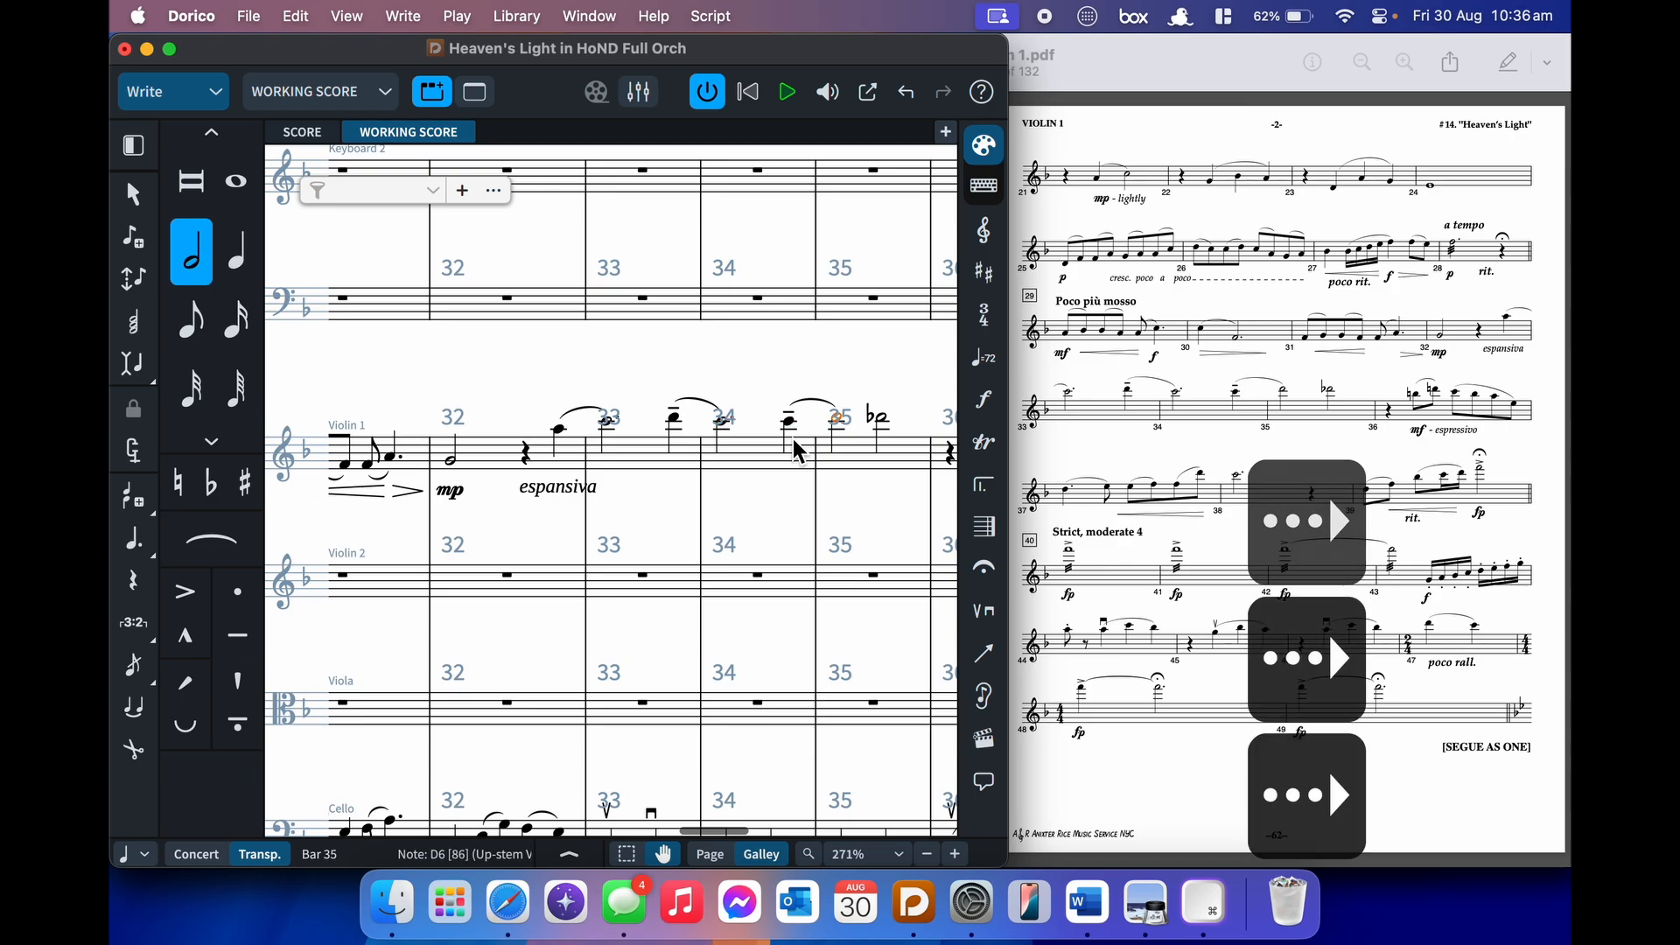
{"action": "key", "text": "Right"}
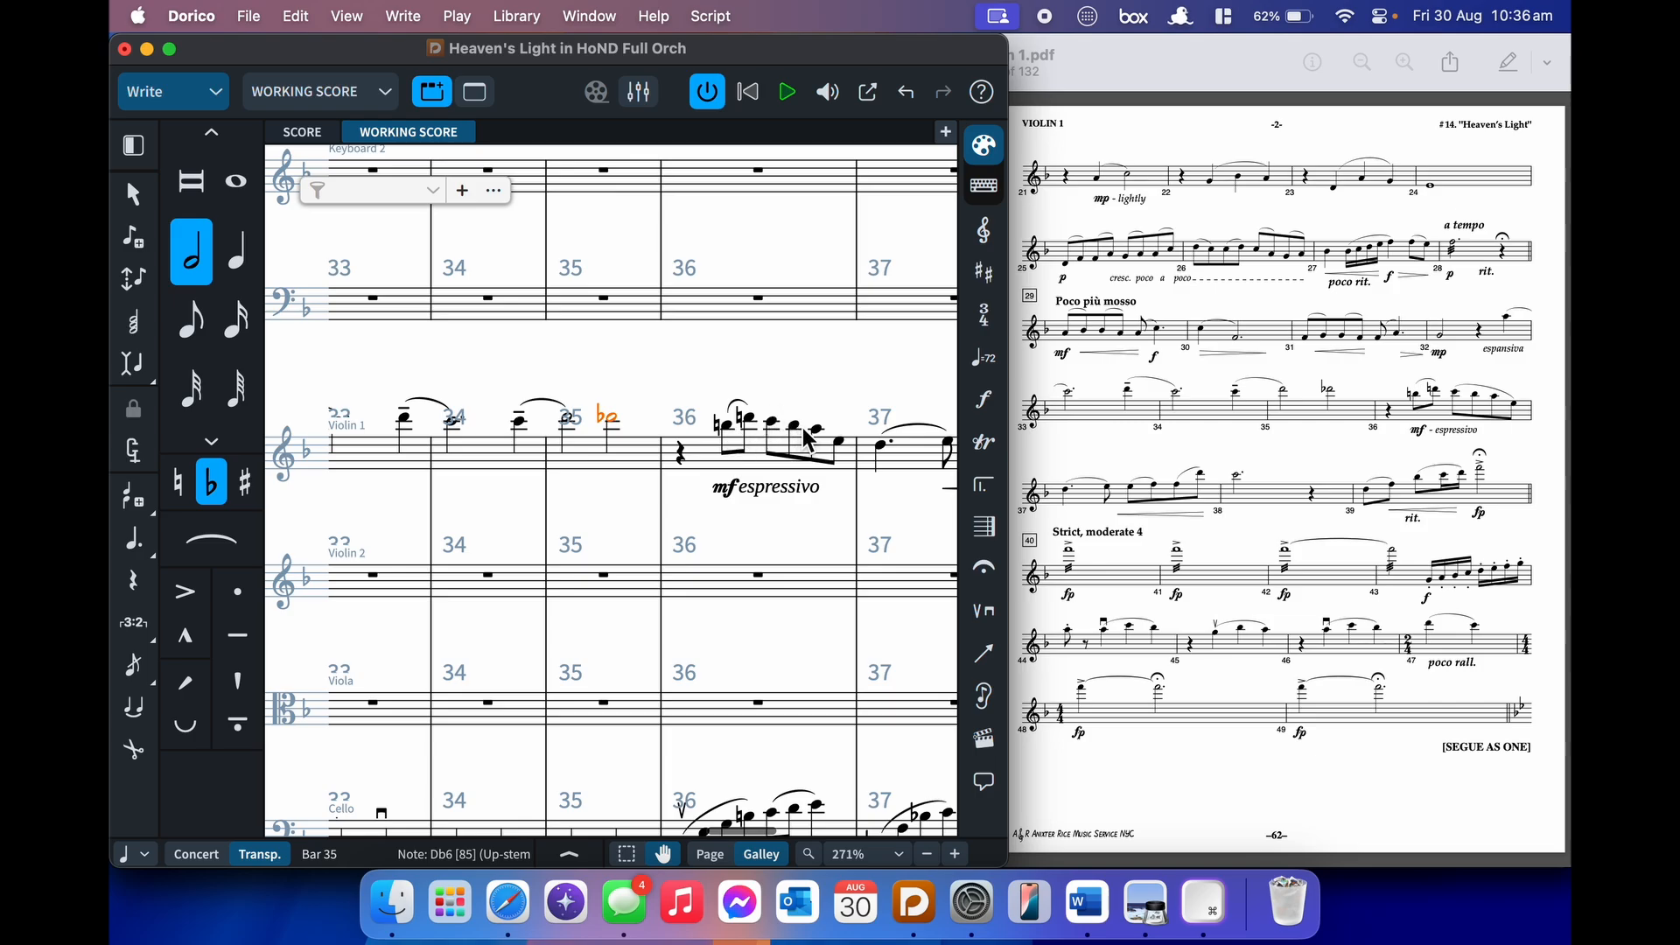
{"action": "left_click", "coordinate": [774, 423]}
{"action": "key", "text": "s"}
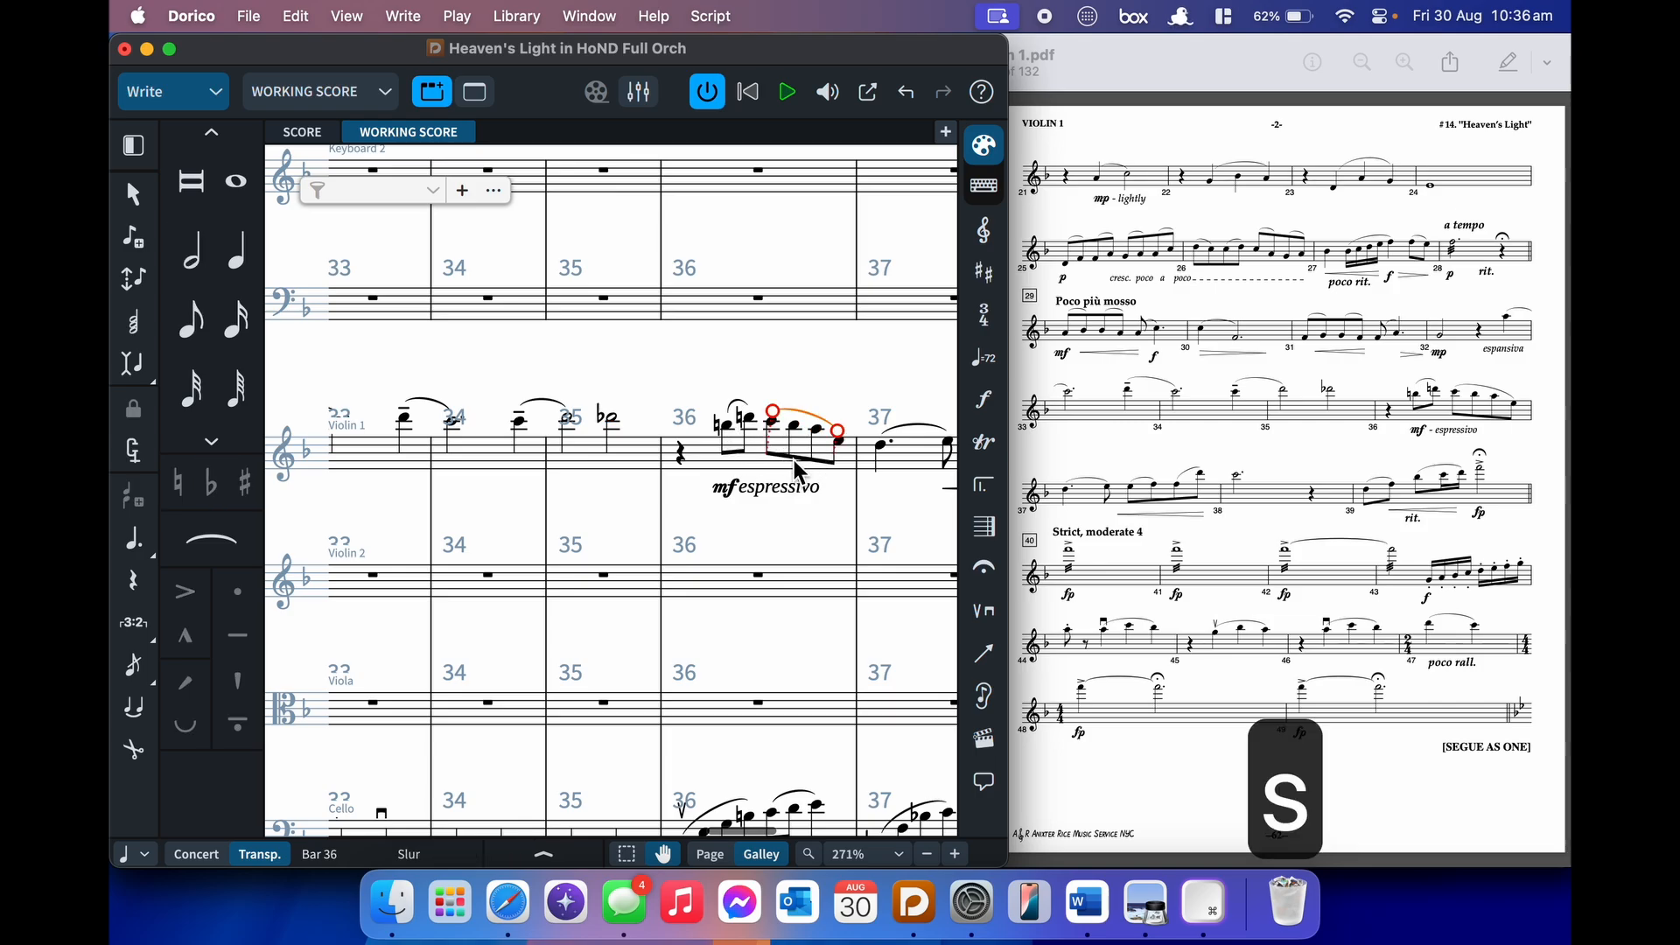
- Shorten the bar 37 crescendo hairpin to end at the barline
{"action": "left_click", "coordinate": [770, 488]}
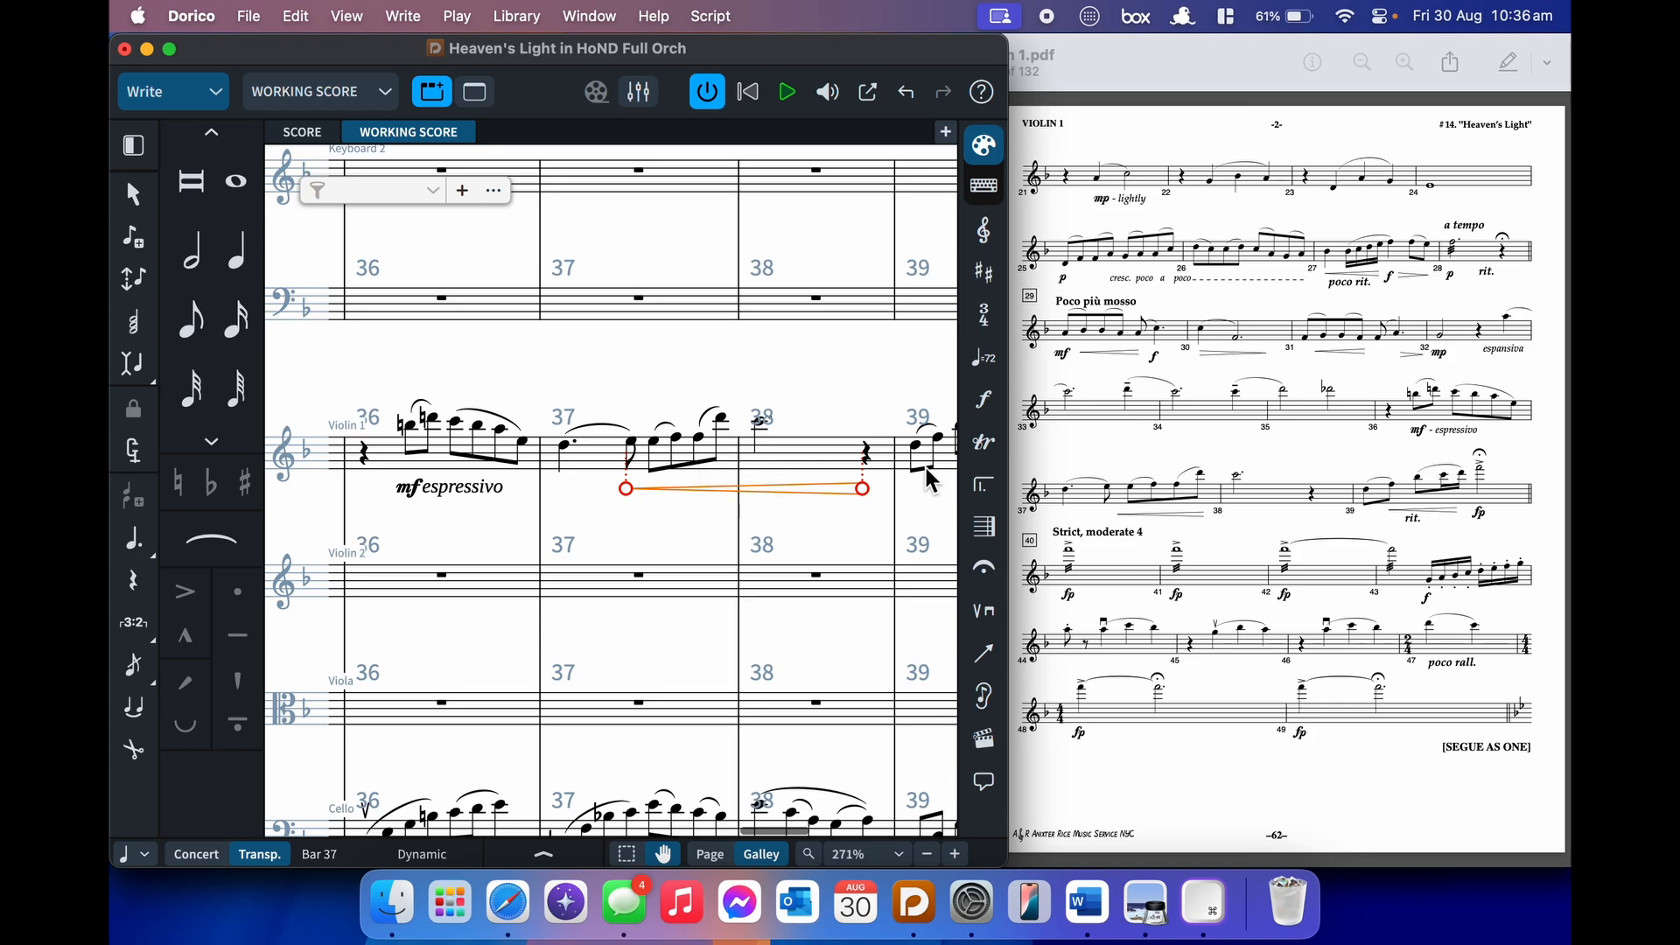
{"action": "key", "text": "alt+shift+Left"}
{"action": "key", "text": "alt+shift+Left"}
{"action": "key", "text": "alt+shift+Left"}
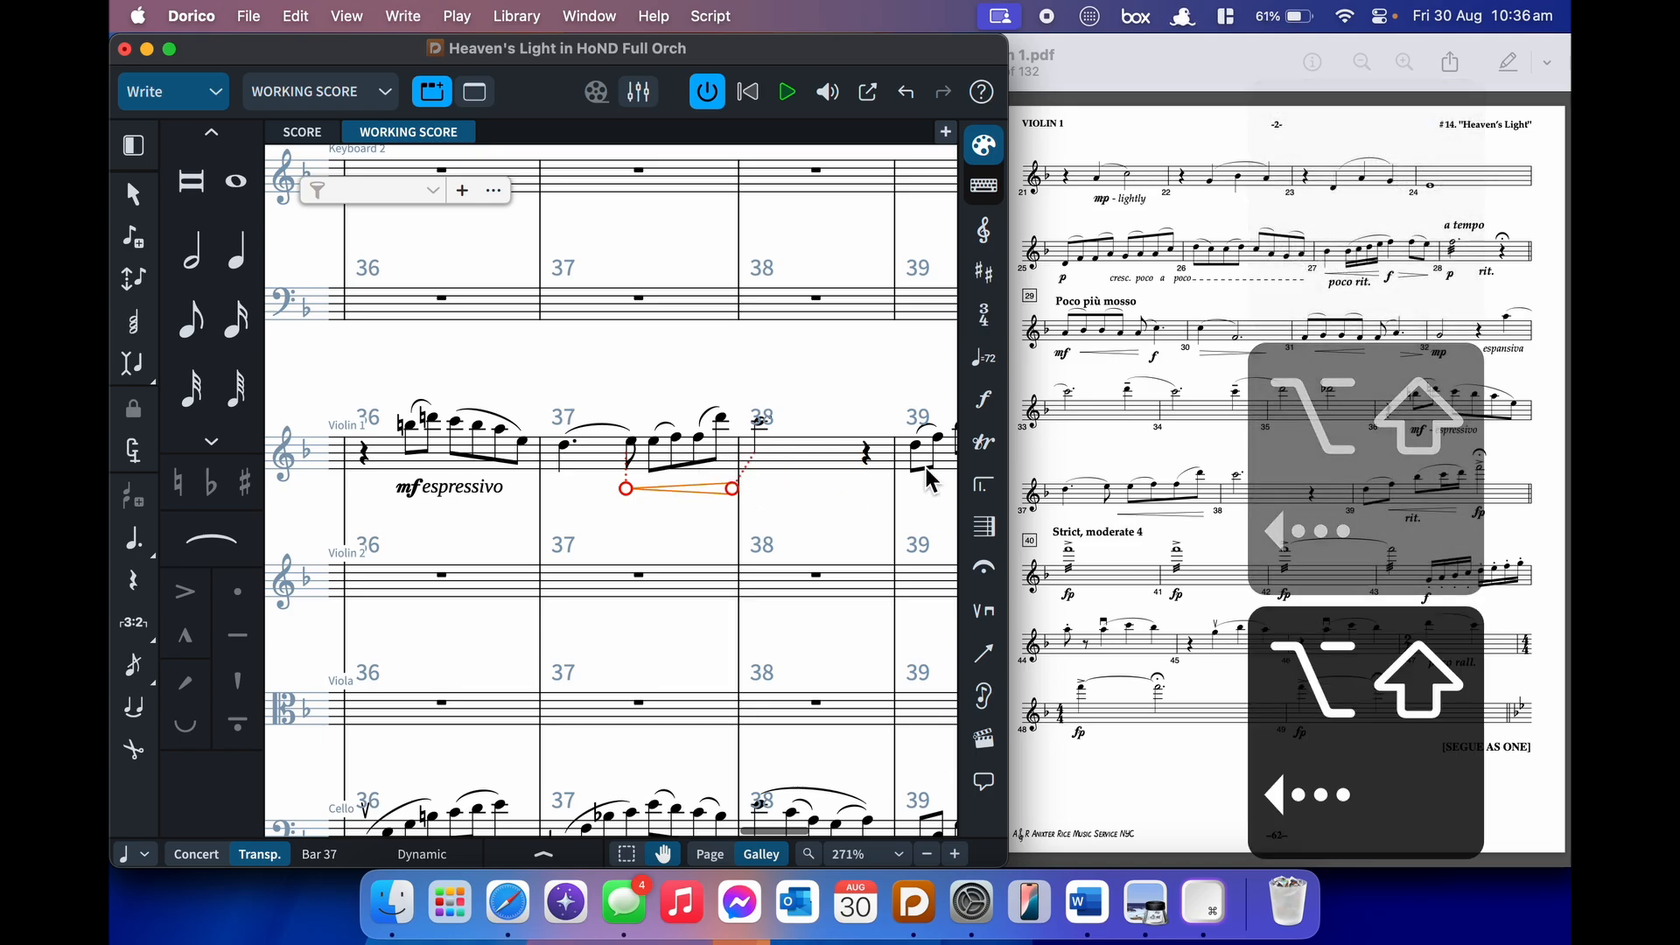
{"action": "scroll", "coordinate": [875, 483], "scroll_direction": "right", "scroll_amount": 3}
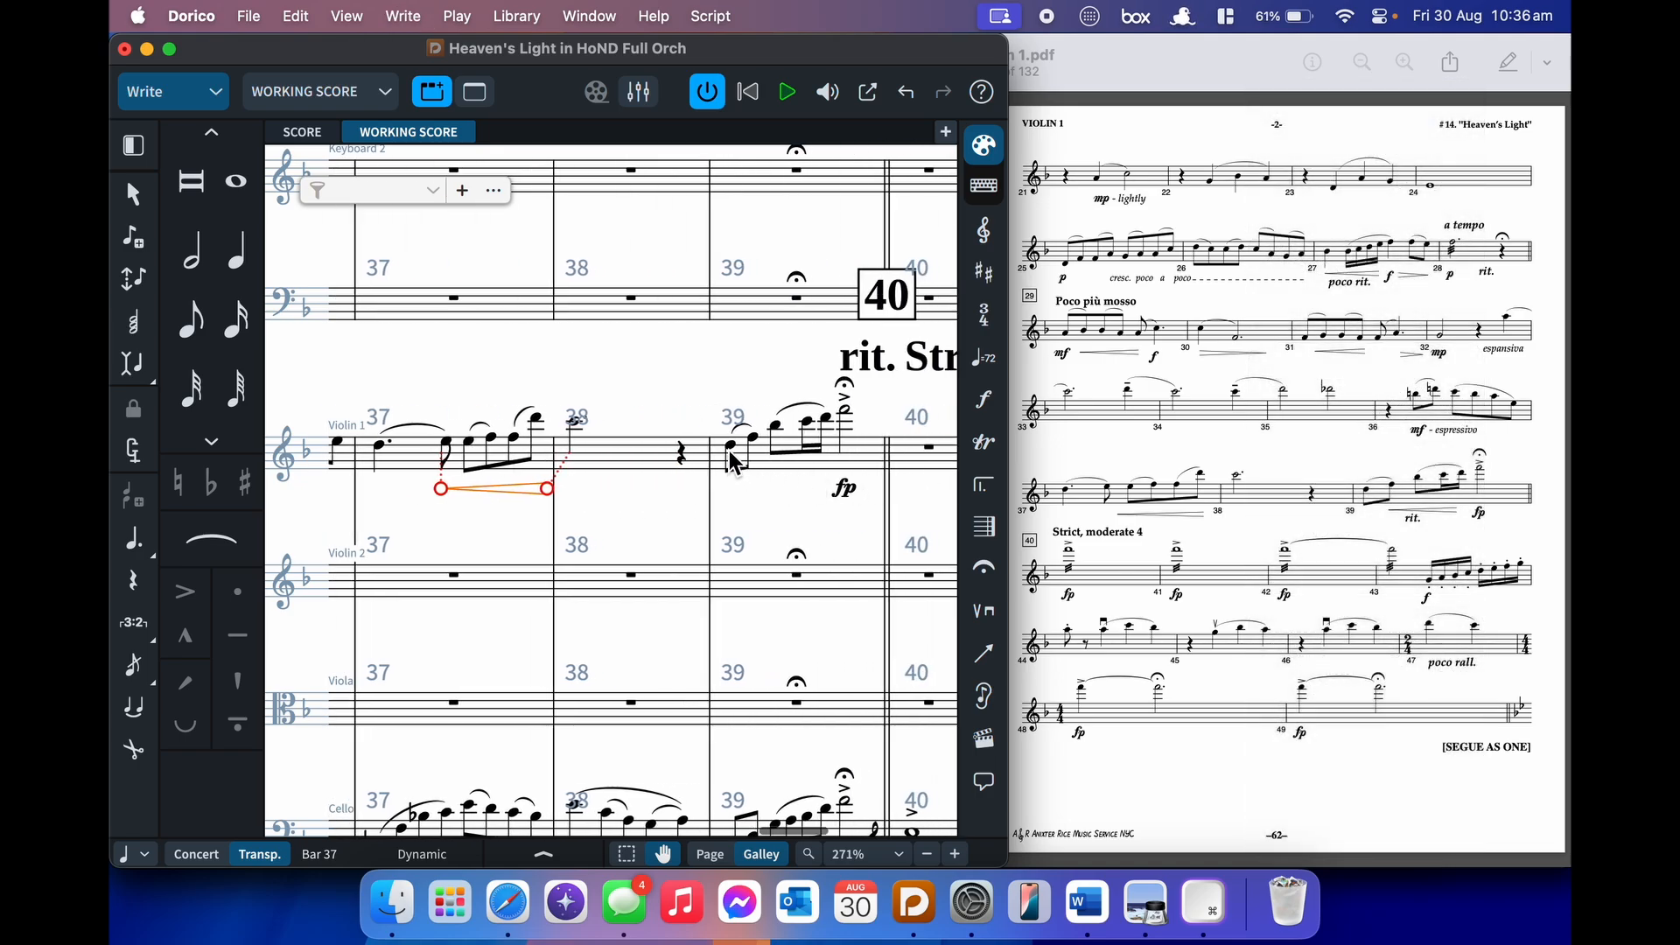
- Add a crescendo hairpin under the slurred bar 39 notes
{"action": "left_click", "coordinate": [732, 452]}
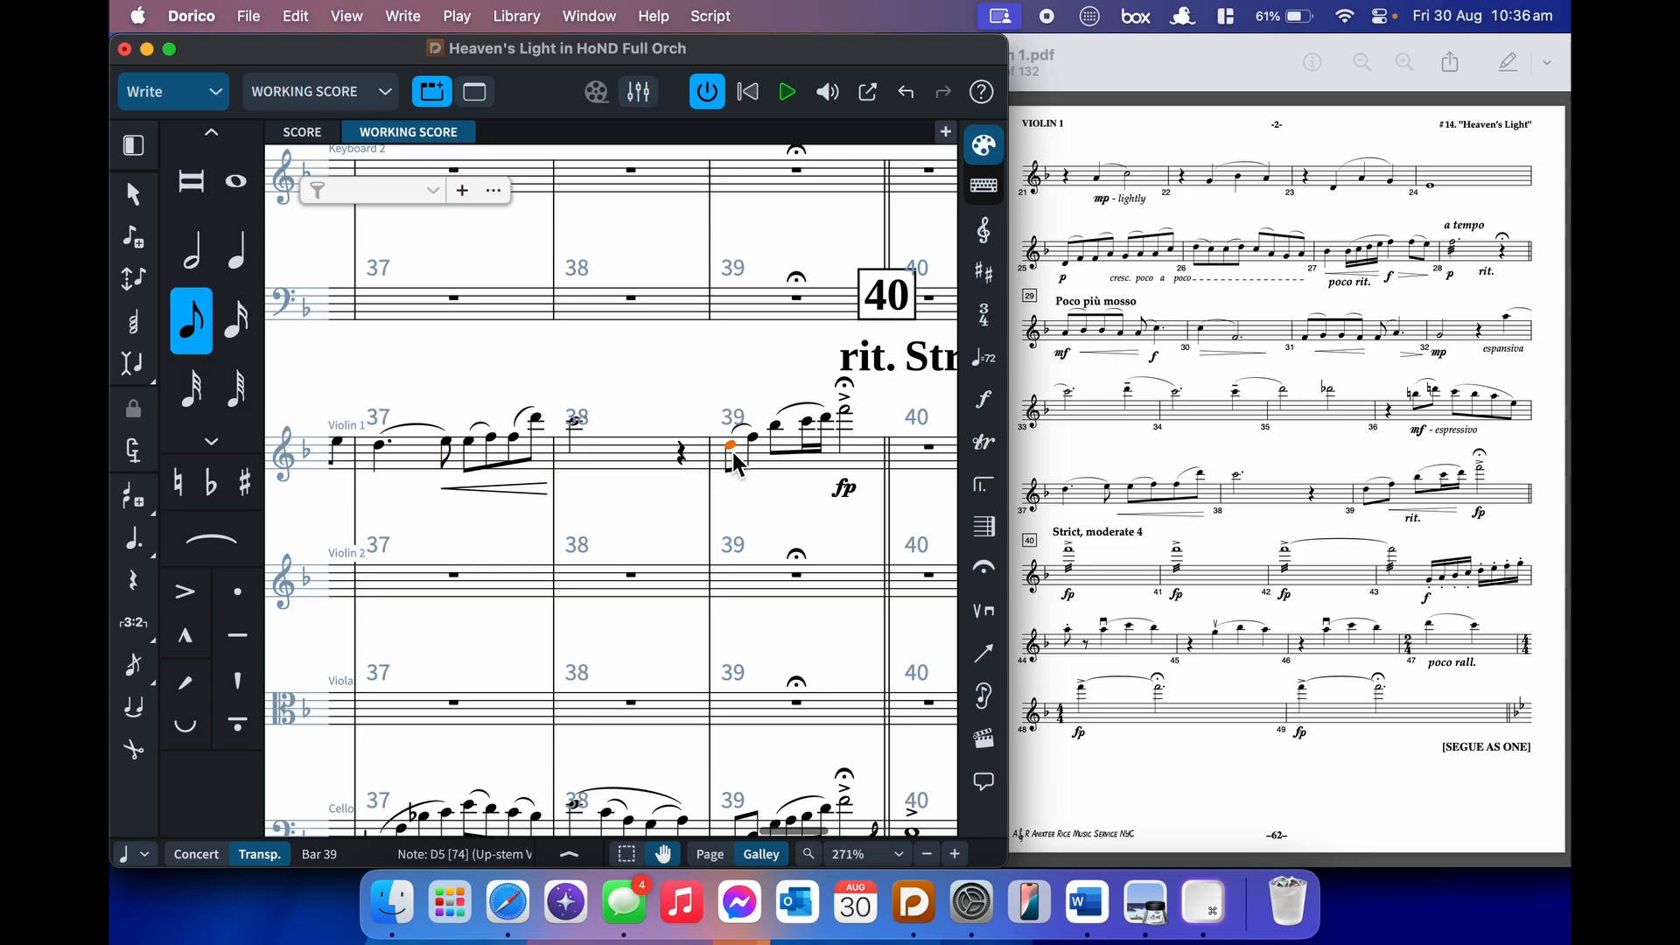
{"action": "key", "text": "Escape"}
{"action": "key", "text": "shift+comma"}
{"action": "left_click", "coordinate": [834, 438]}
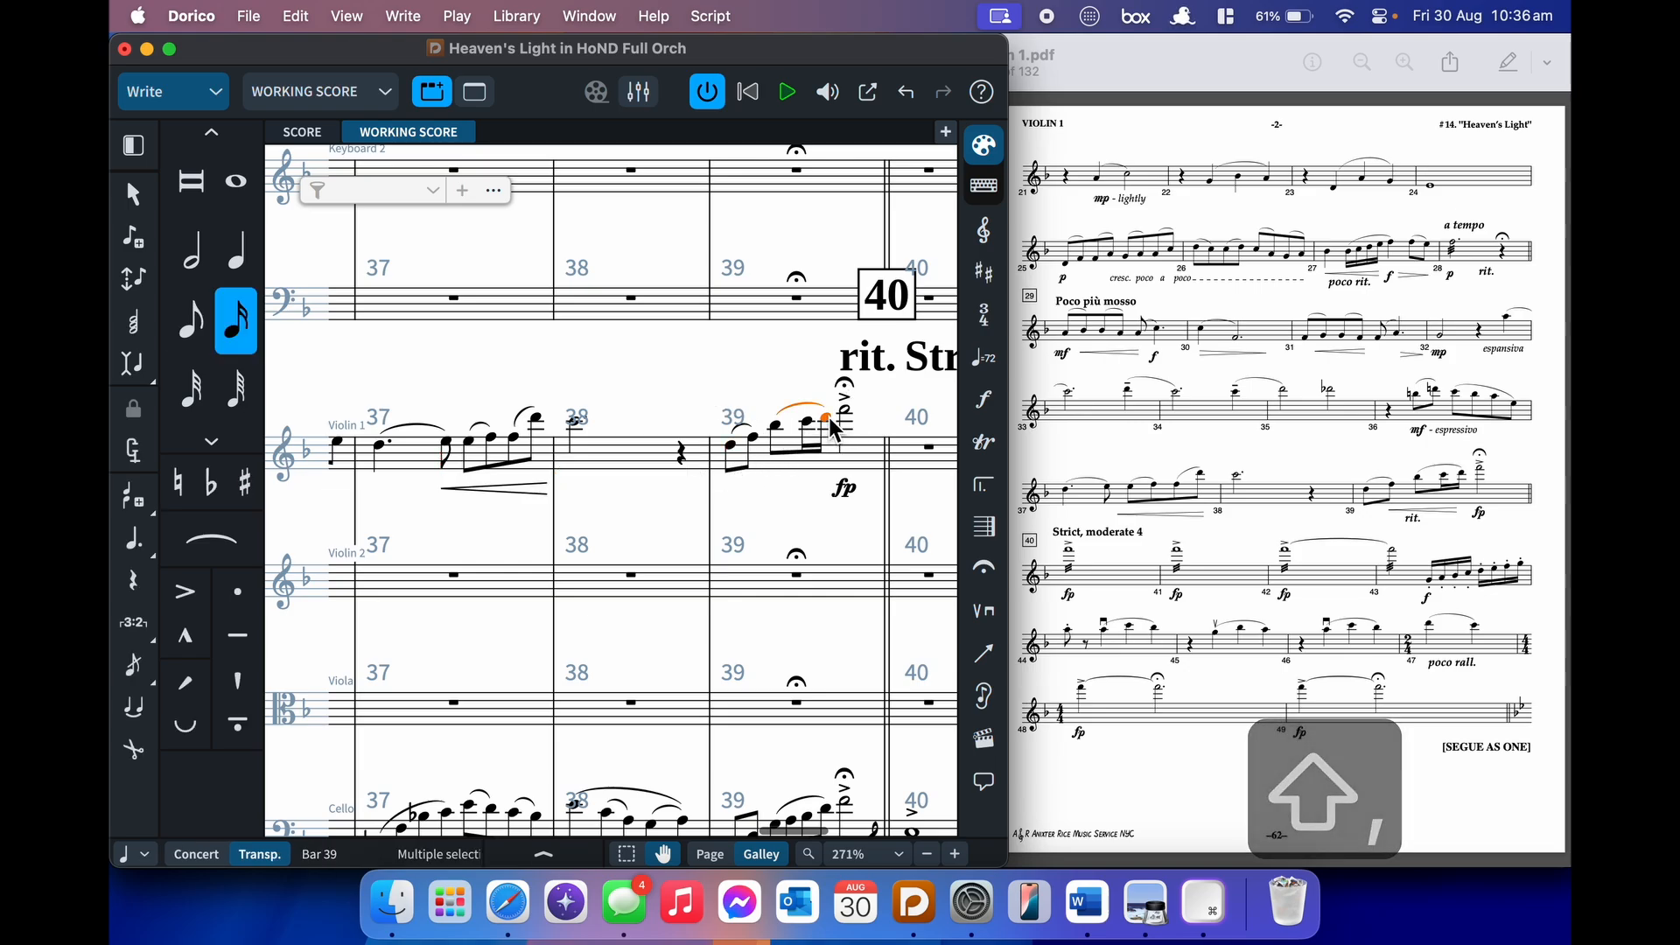
{"action": "left_click", "coordinate": [740, 461], "text": "shift"}
{"action": "key", "text": "shift+comma"}
{"action": "left_click", "coordinate": [702, 387]}
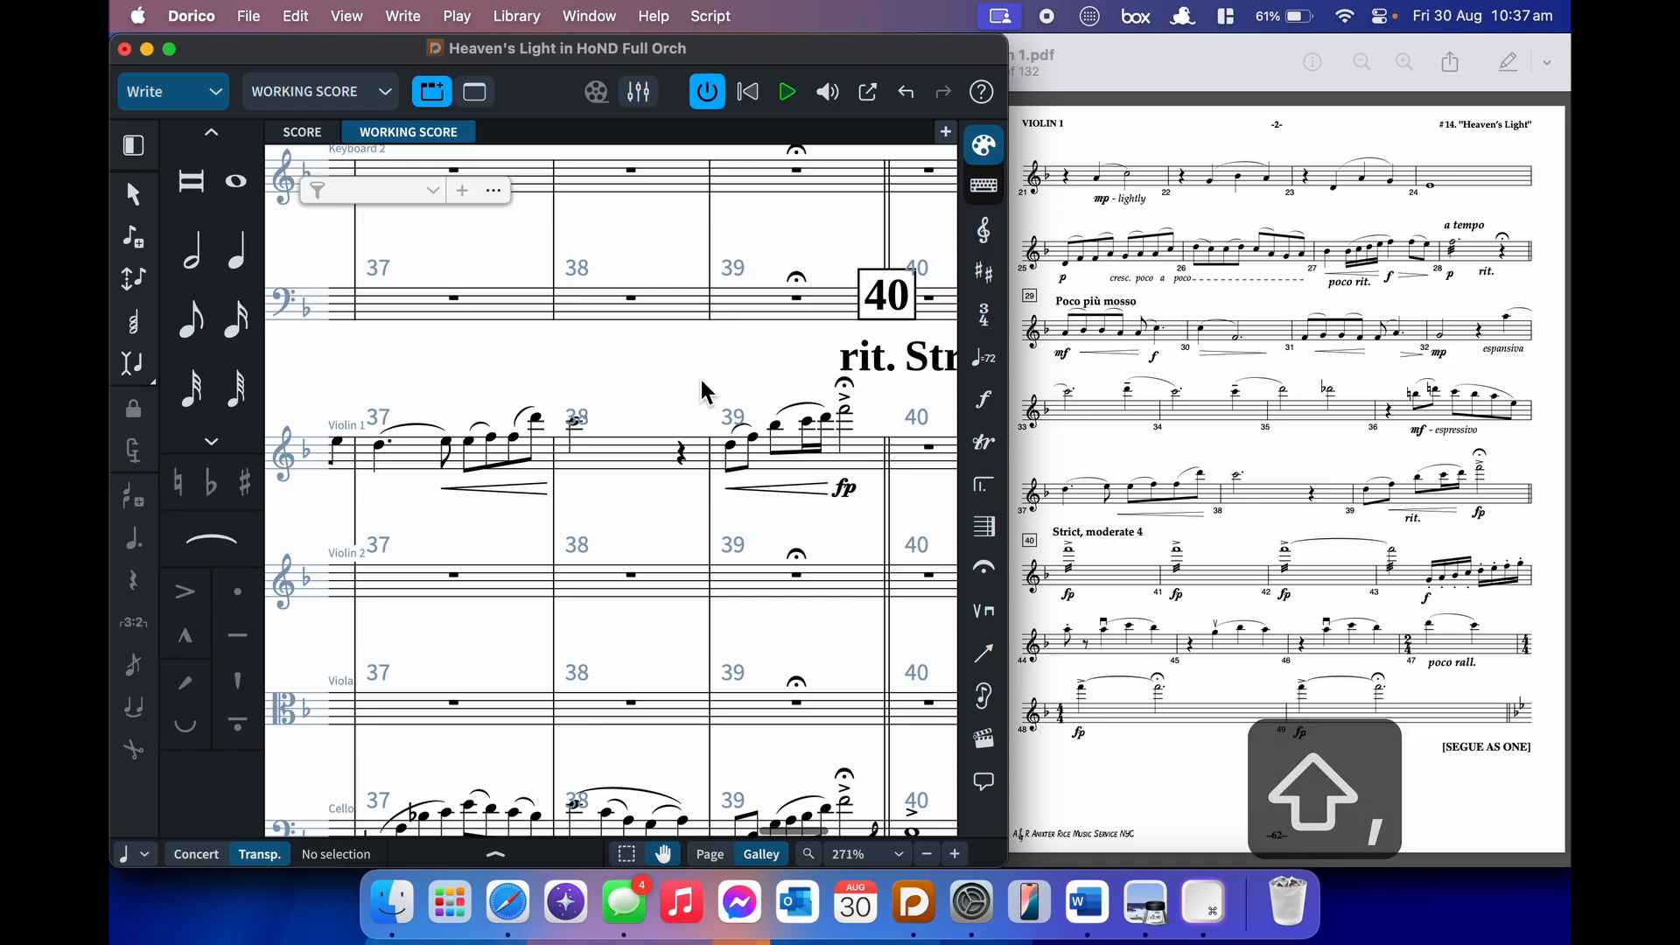
- Enter an accented whole-note F6 marked fp in bar 40
{"action": "scroll", "coordinate": [777, 527], "scroll_direction": "right", "scroll_amount": 2}
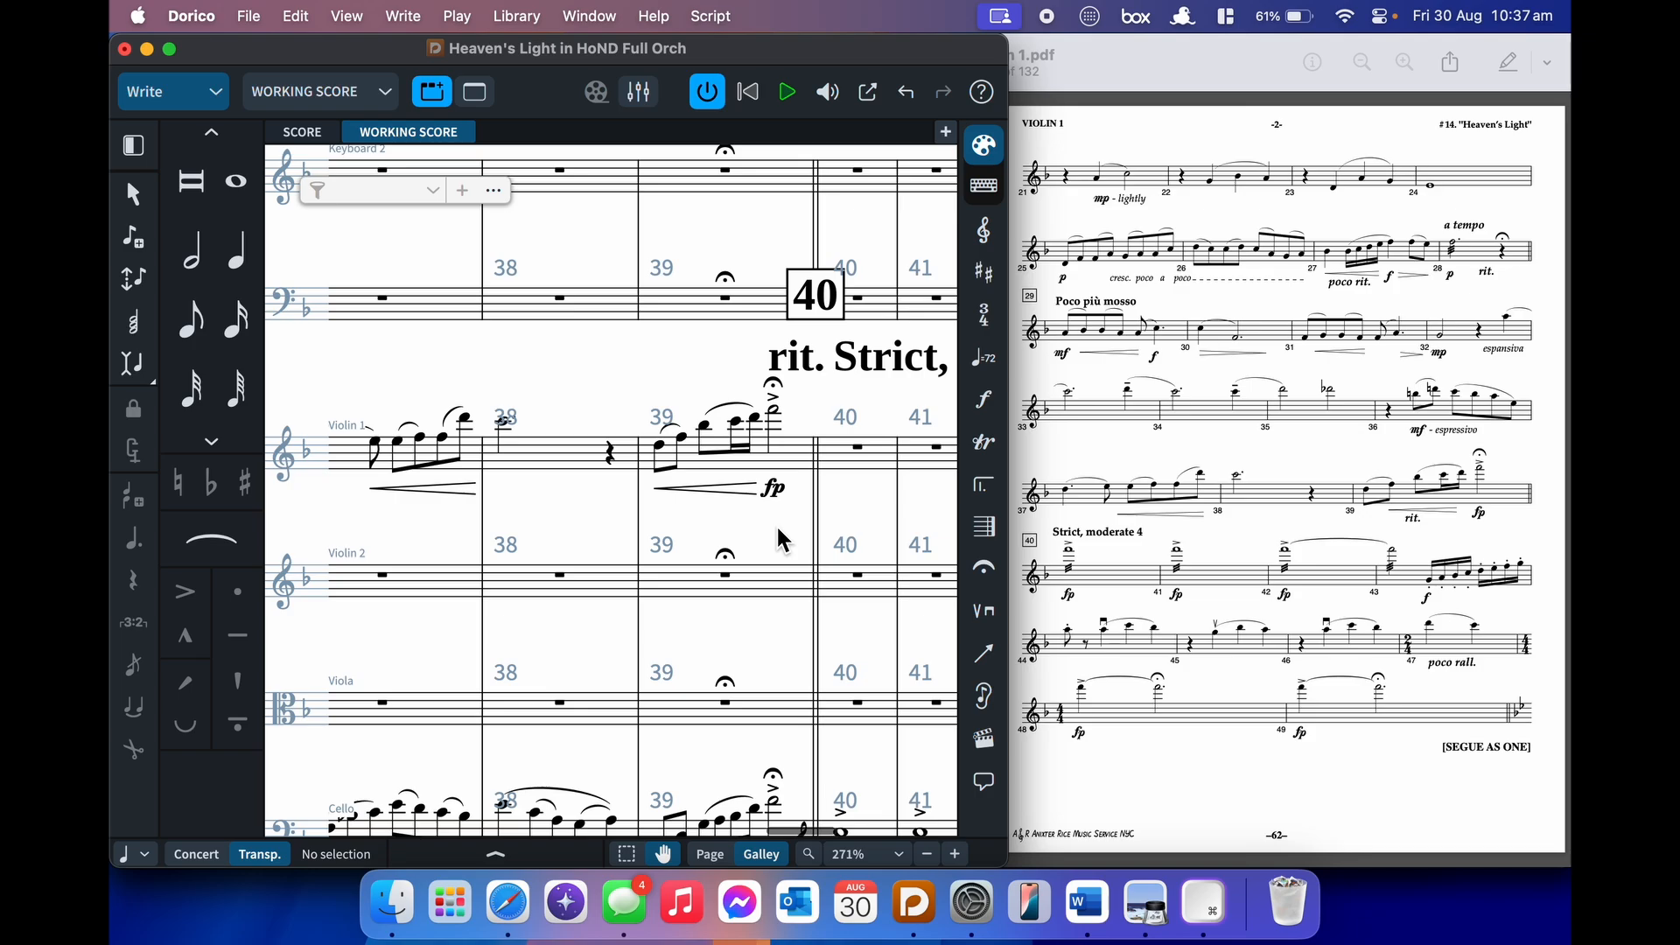
{"action": "scroll", "coordinate": [777, 528], "scroll_direction": "left", "scroll_amount": 10}
{"action": "scroll", "coordinate": [777, 526], "scroll_direction": "left", "scroll_amount": 2}
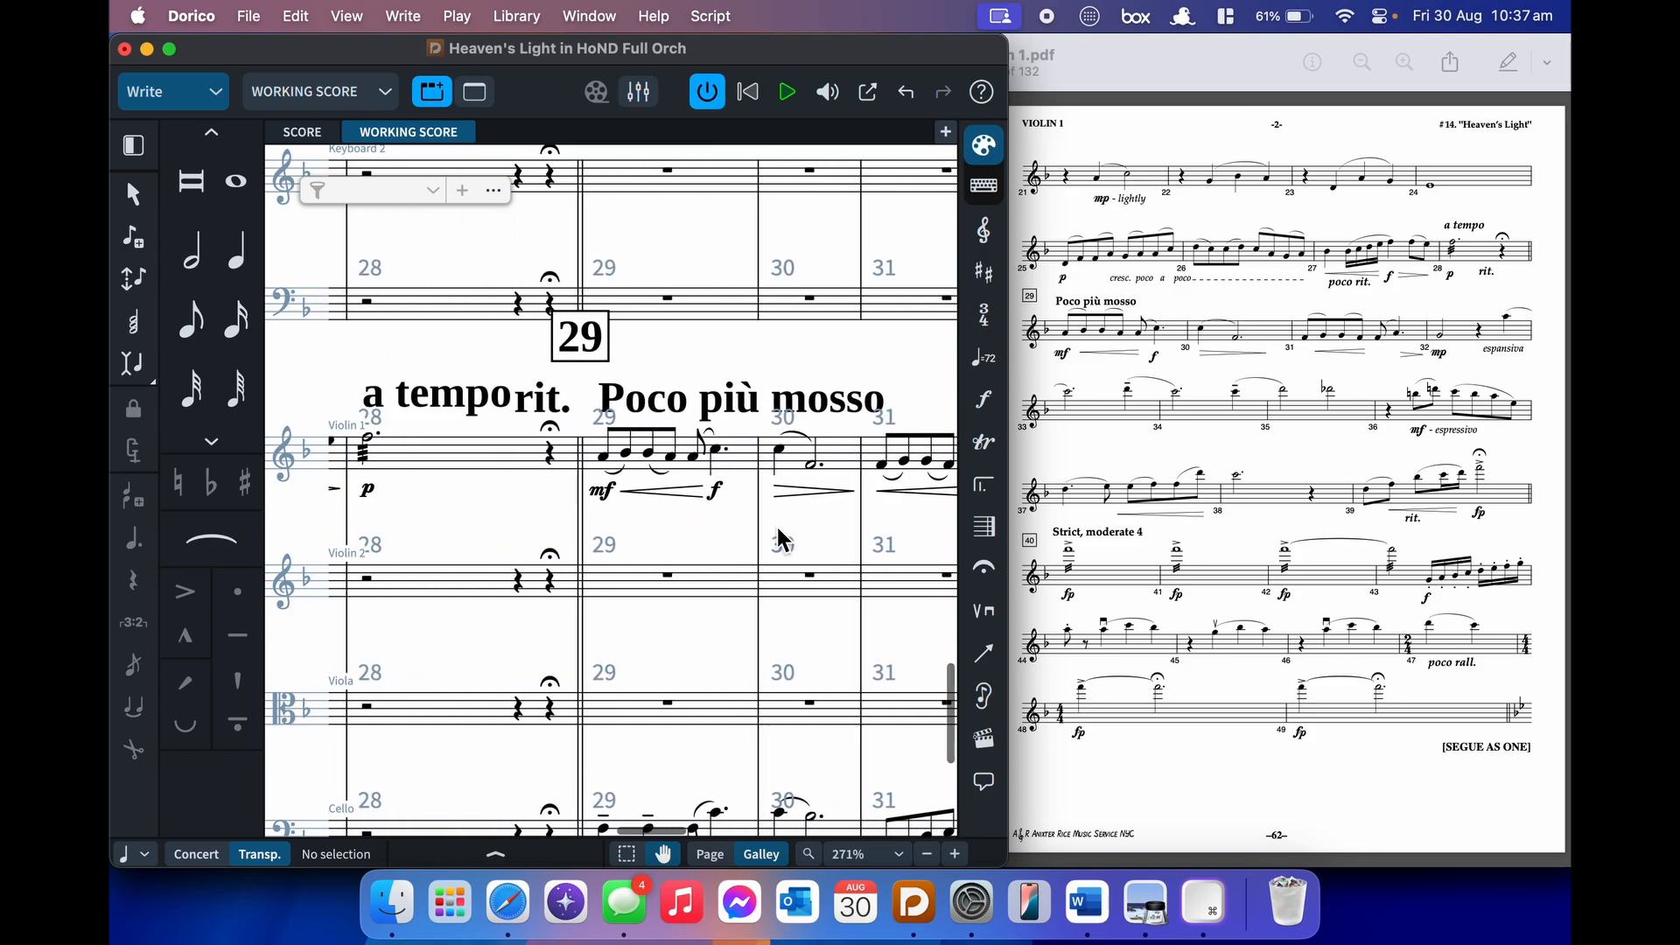
{"action": "scroll", "coordinate": [777, 527], "scroll_direction": "right", "scroll_amount": 10}
{"action": "scroll", "coordinate": [775, 523], "scroll_direction": "right", "scroll_amount": 8}
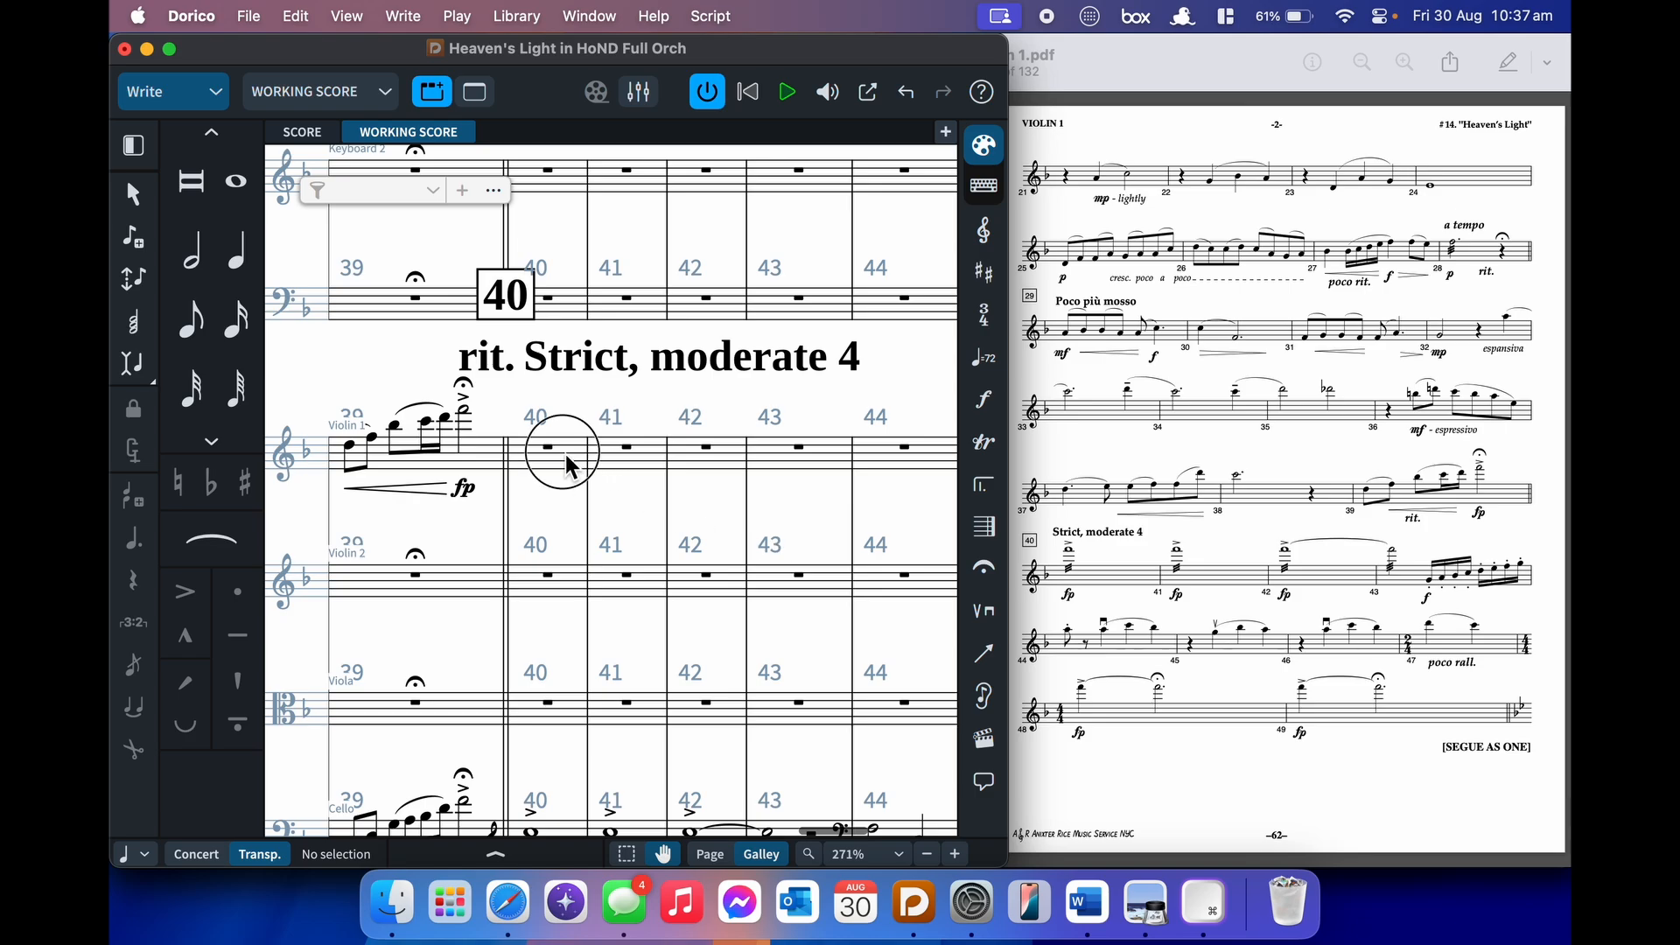
{"action": "key", "text": "Return"}
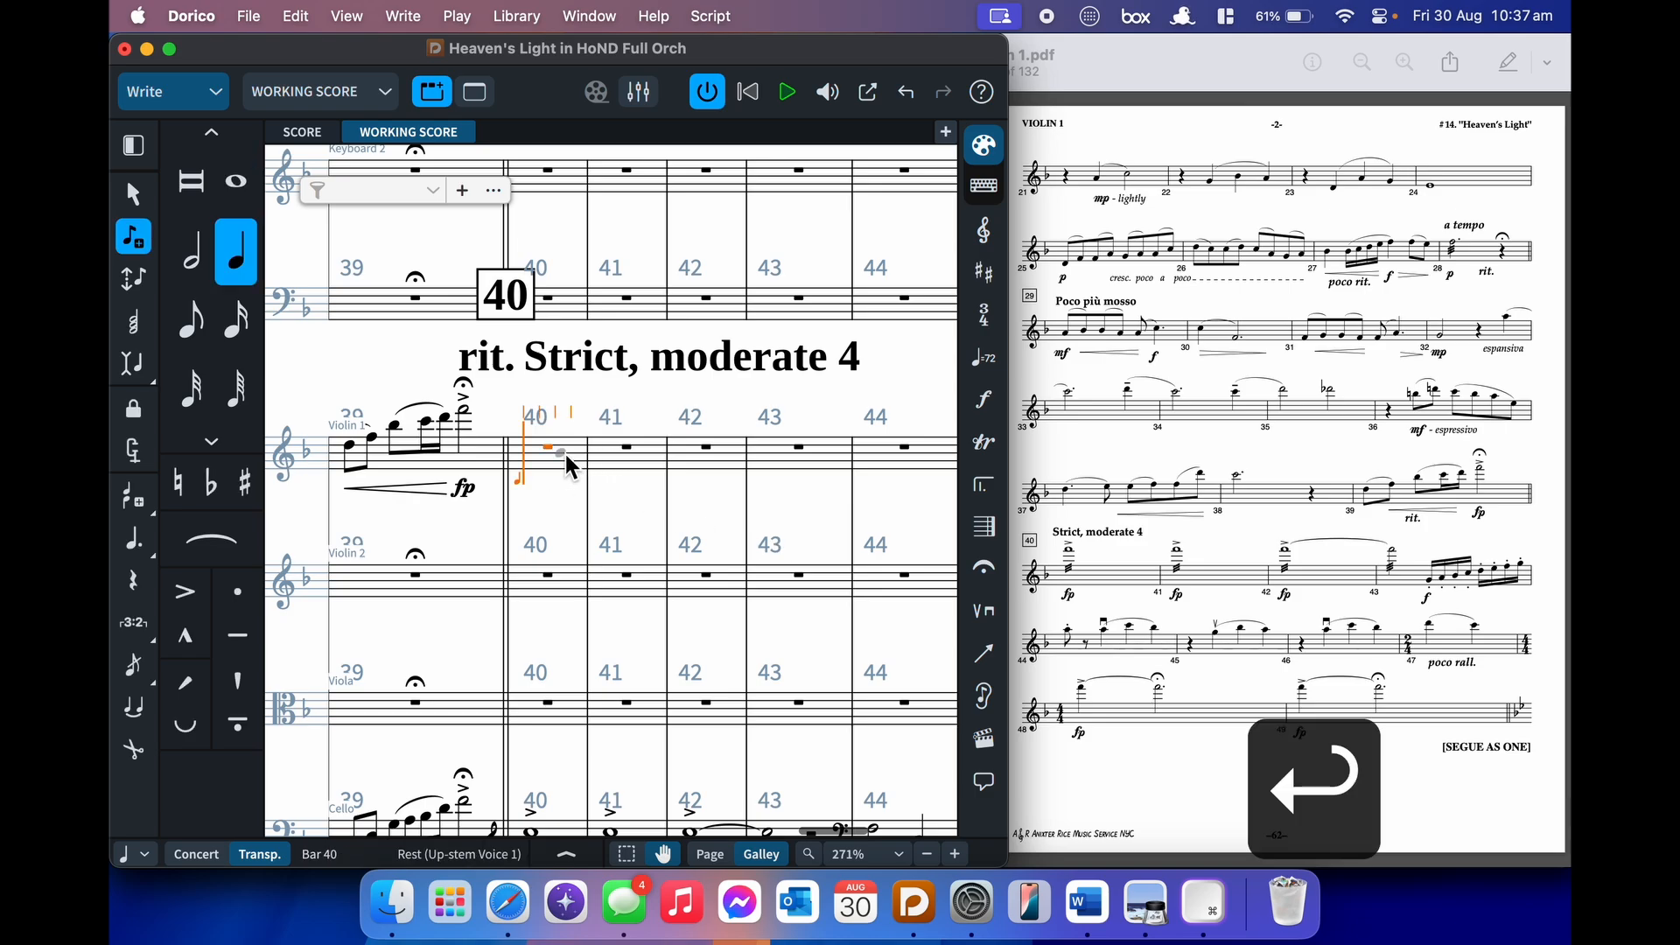
{"action": "key", "text": "shift+d"}
{"action": "type", "text": "fp"}
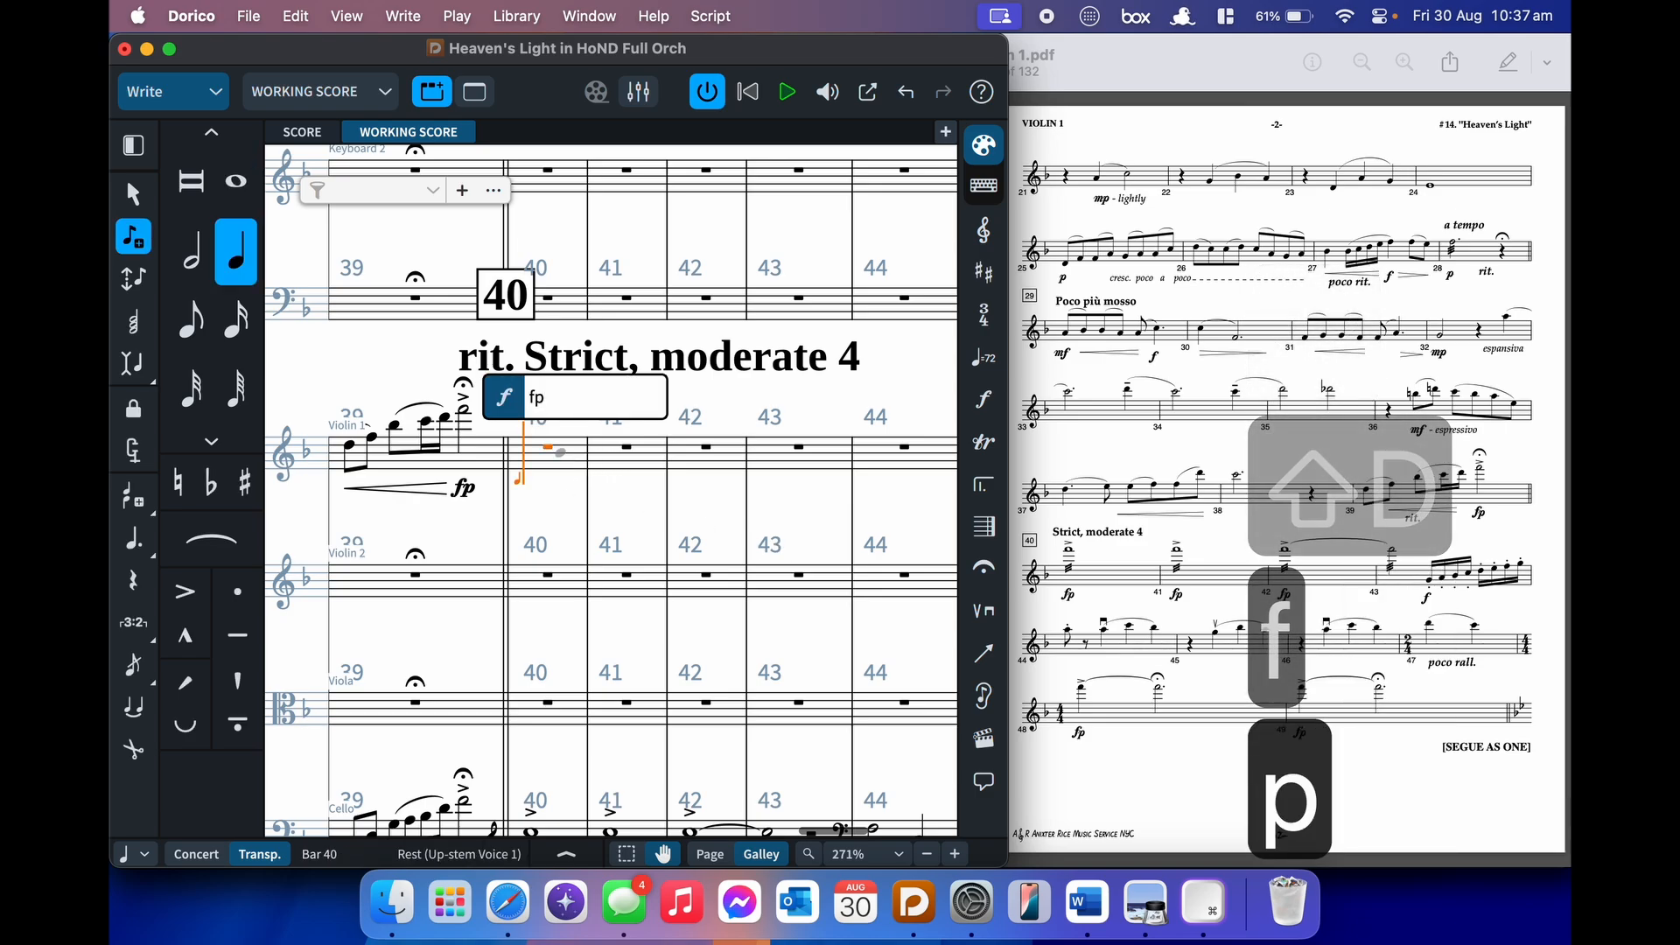
{"action": "key", "text": "Return"}
{"action": "key", "text": "bracketleft"}
{"action": "key", "text": "8"}
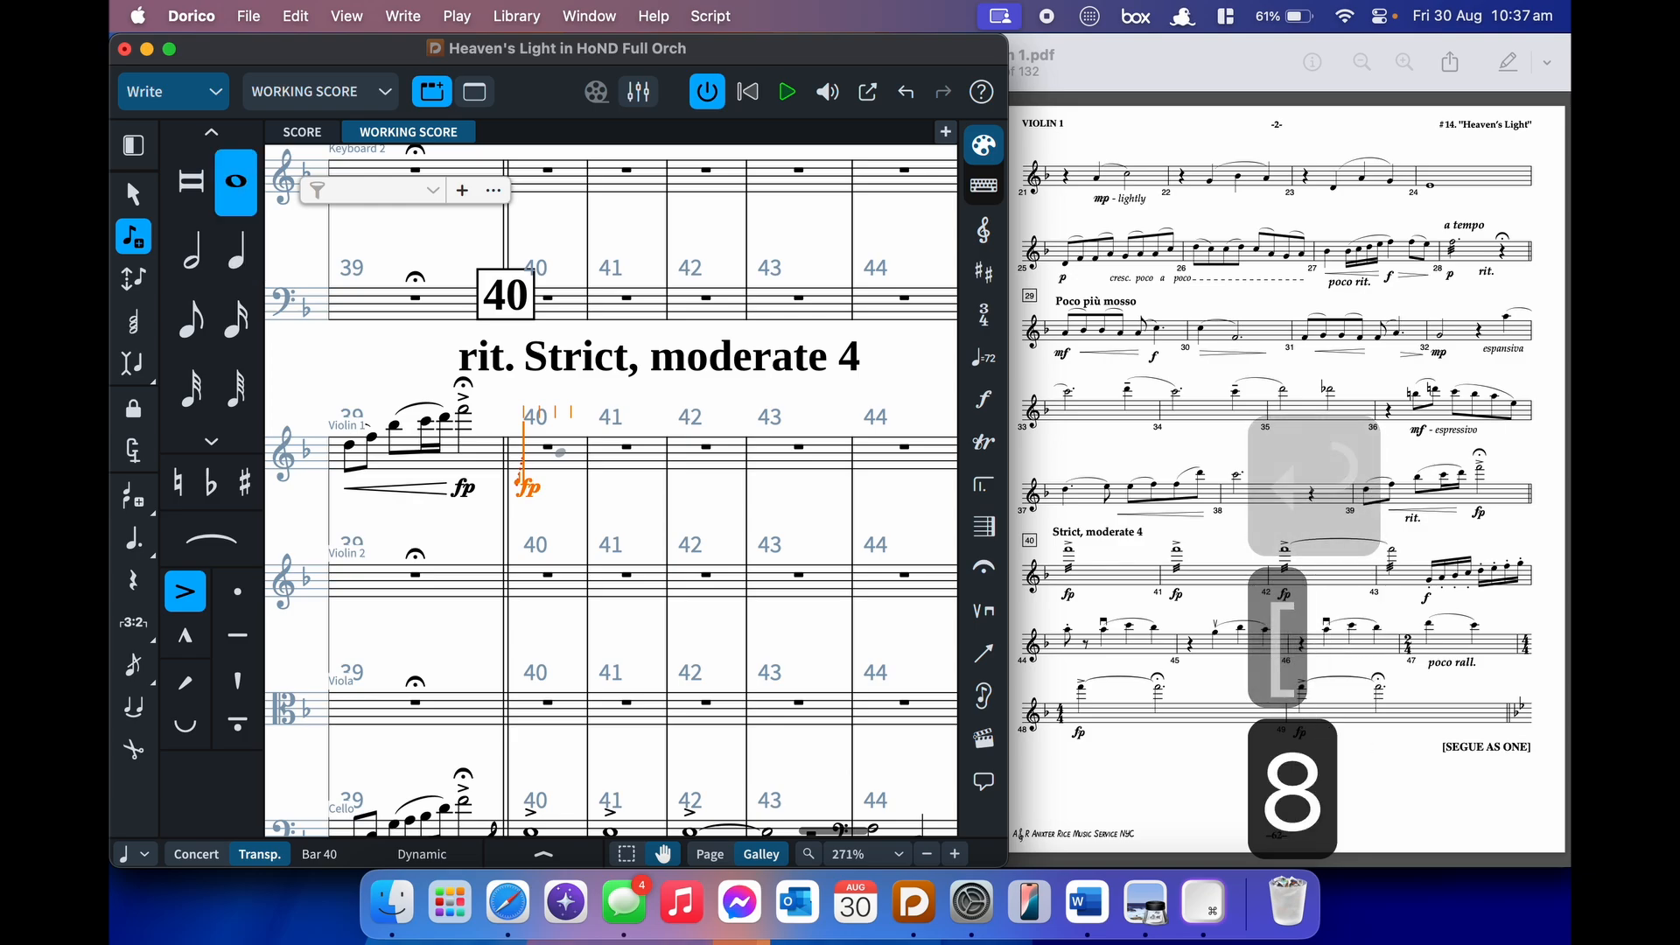
{"action": "key", "text": "f"}
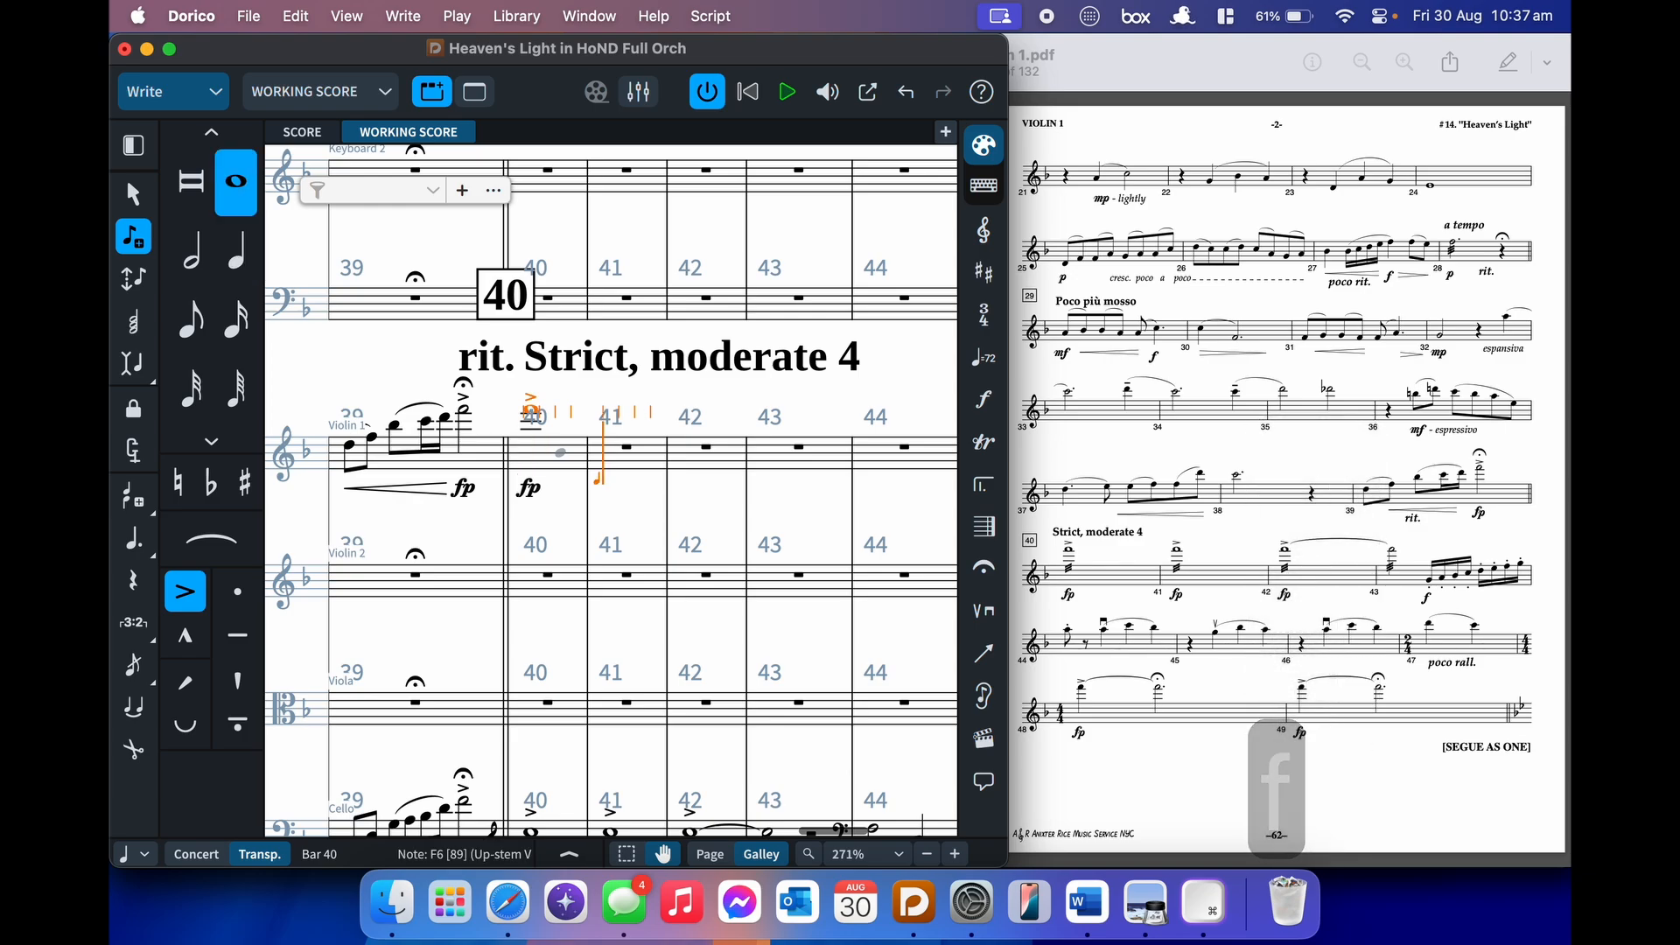
- Add accented F whole notes marked fp in bars 41 and 42
{"action": "key", "text": "shift+d"}
{"action": "type", "text": "fp"}
{"action": "key", "text": "Return"}
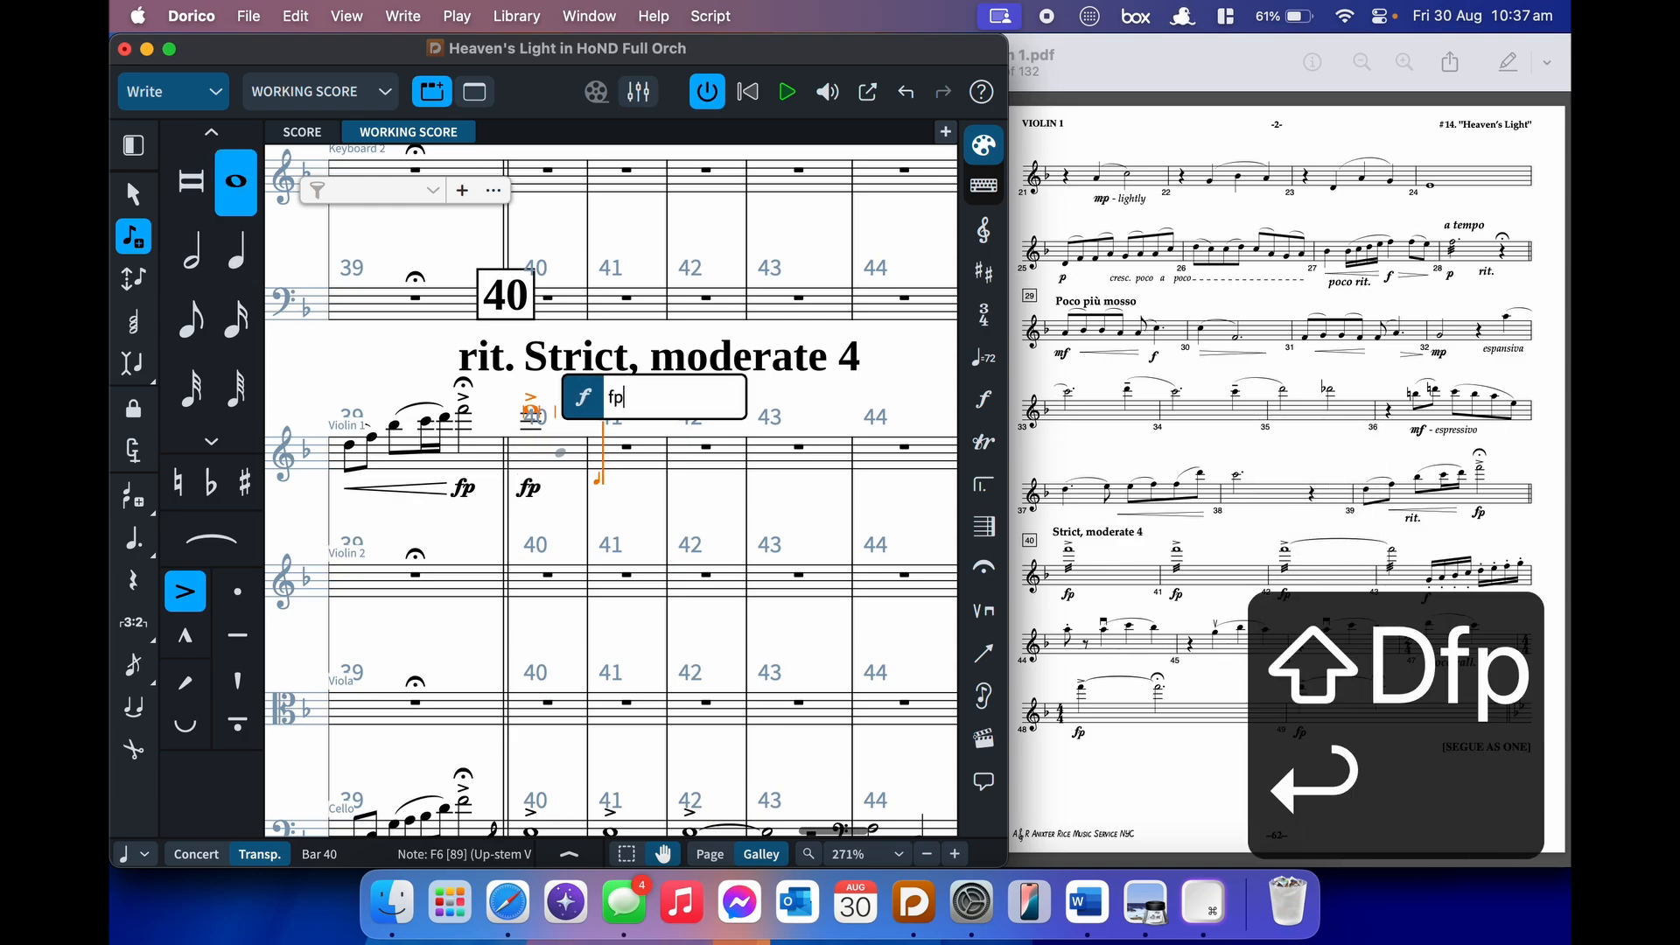
{"action": "key", "text": "f"}
{"action": "key", "text": "shift+d"}
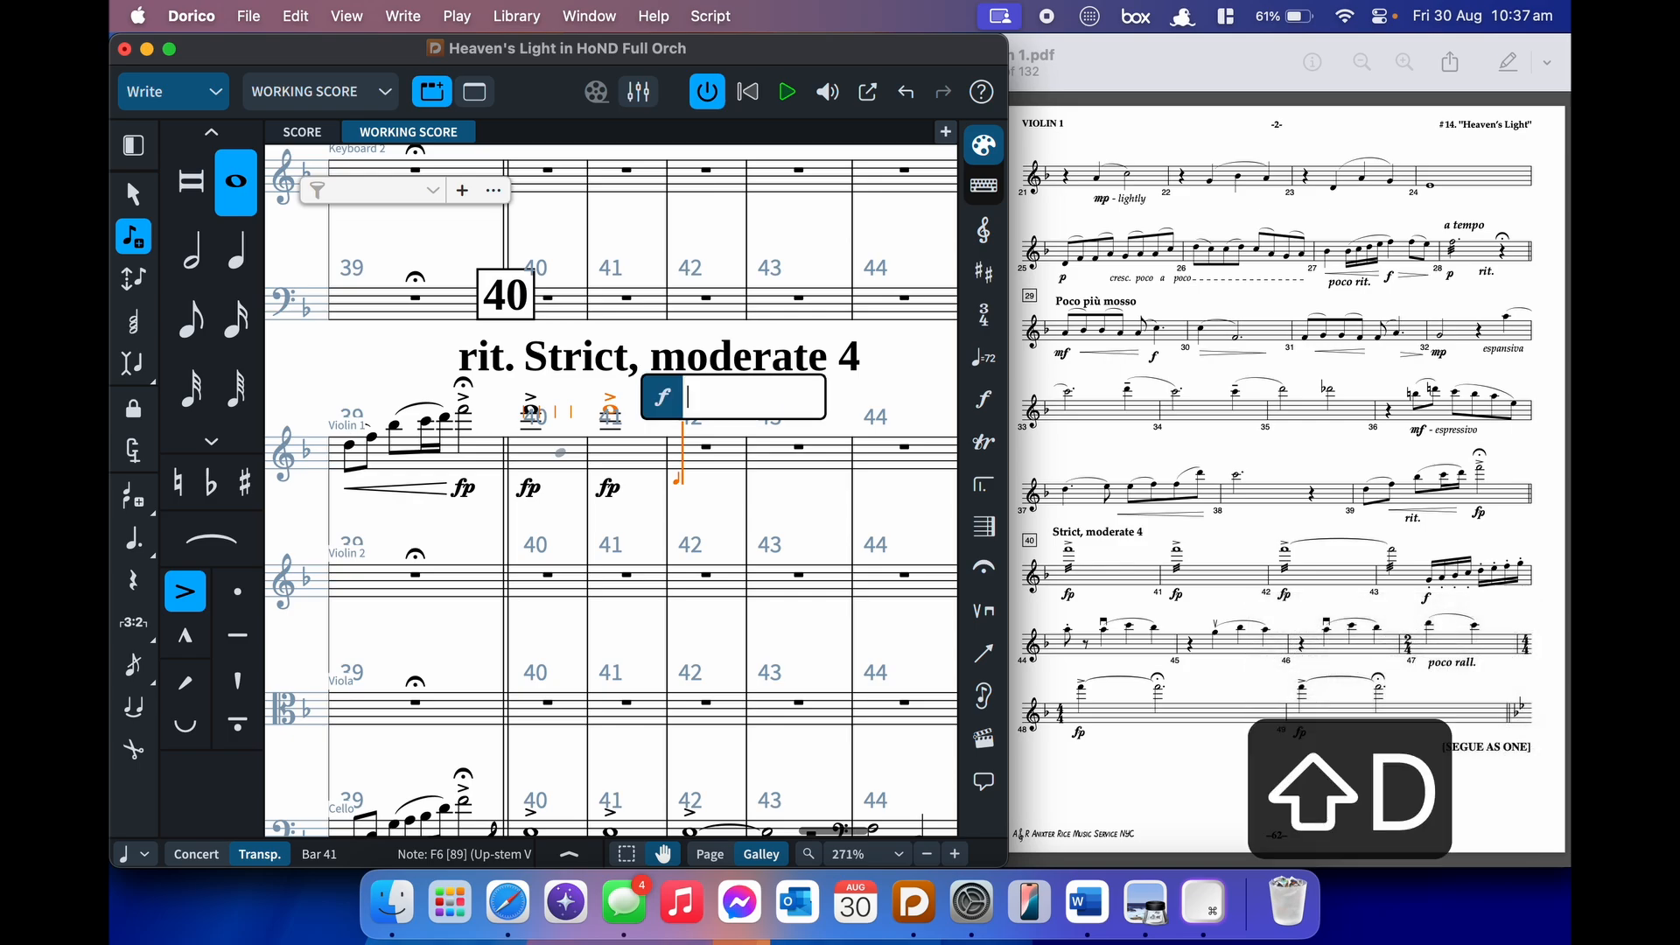
{"action": "type", "text": "fp"}
{"action": "key", "text": "Return"}
{"action": "key", "text": "period"}
{"action": "key", "text": "f"}
- Apply three-stroke (///) tremolos across bars 40–43
{"action": "key", "text": "shift+Left"}
{"action": "key", "text": "shift+Left"}
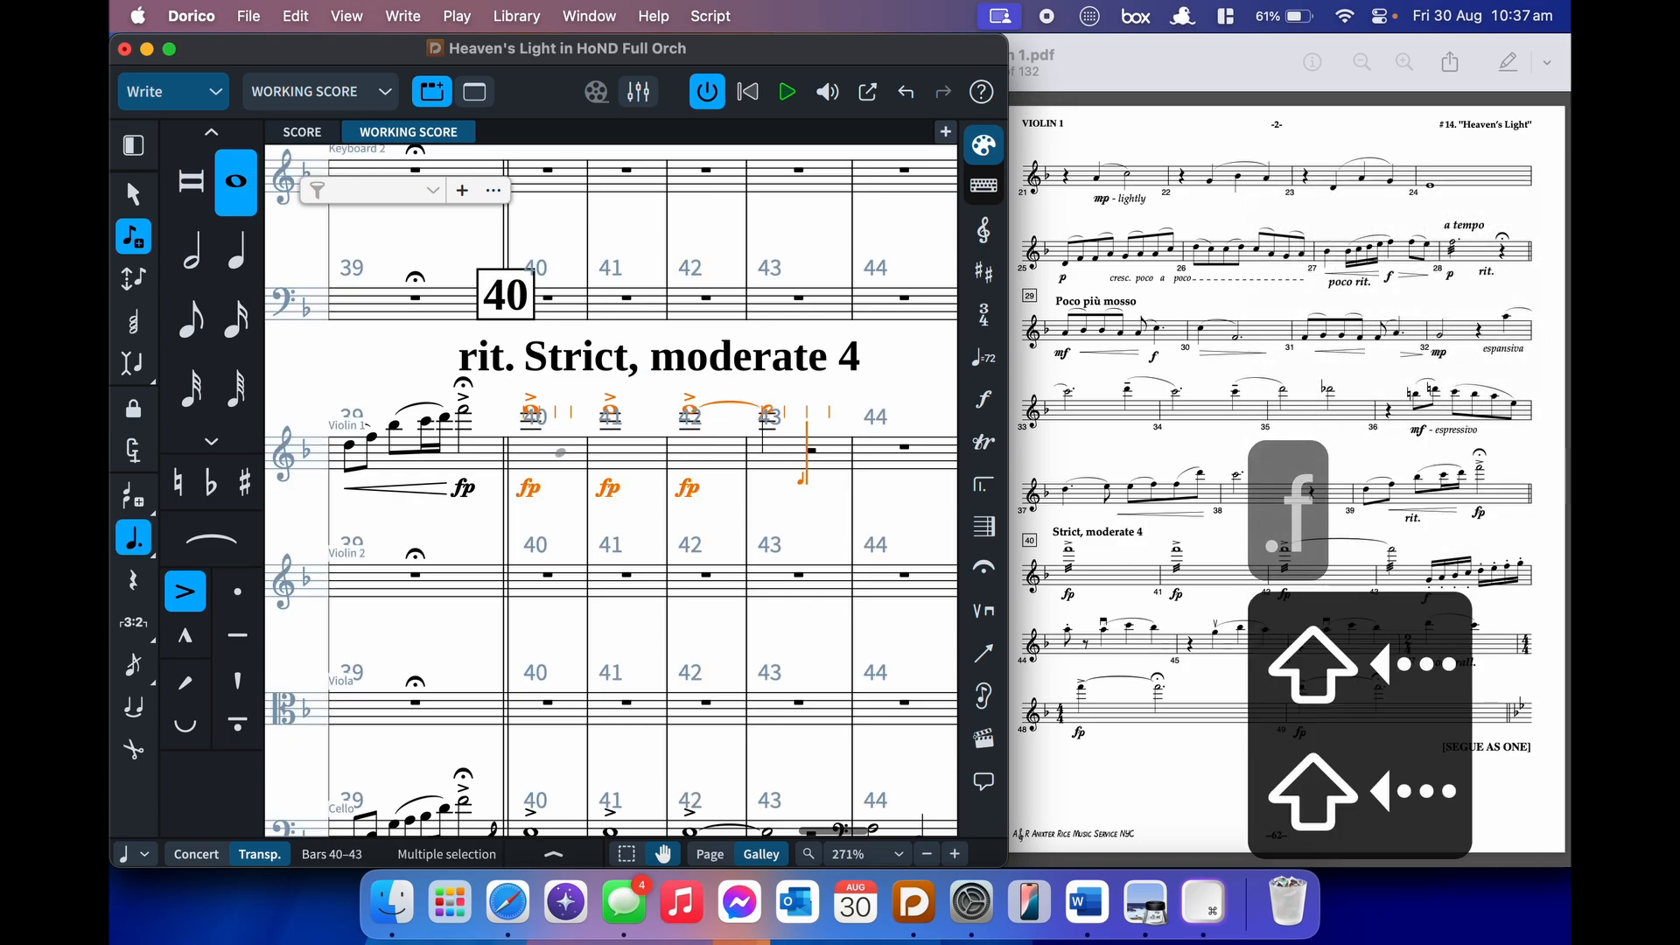
{"action": "key", "text": "shift+r"}
{"action": "type", "text": "///"}
{"action": "key", "text": "Return"}
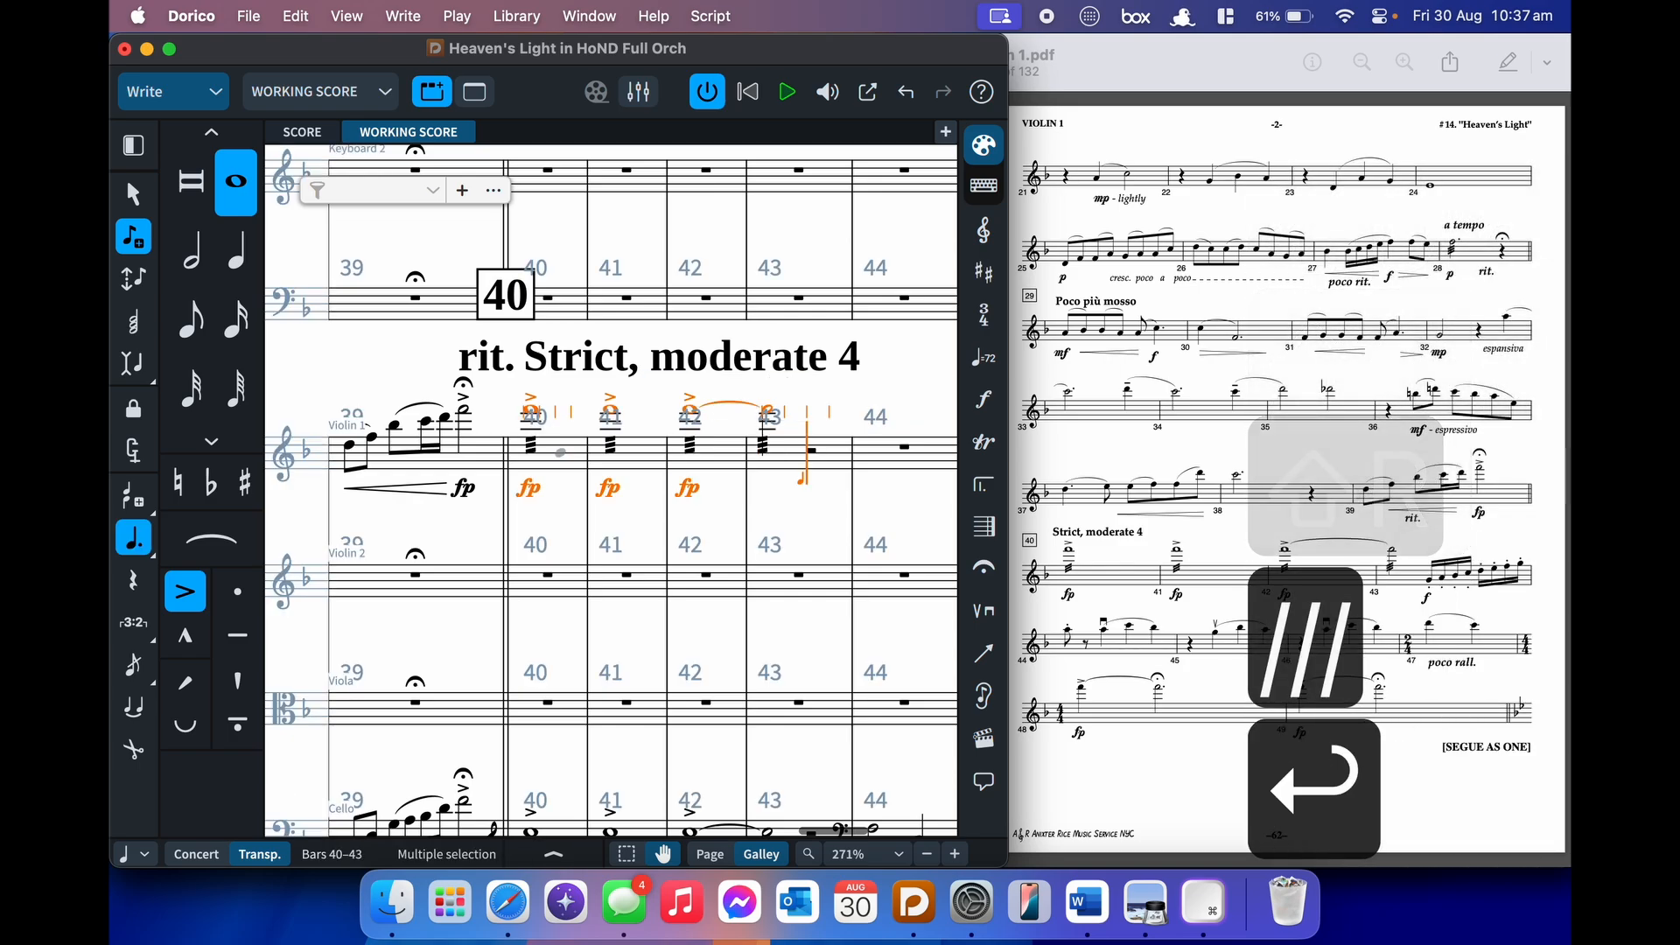
- Mark bar 43 f and enter a G4 sixteenth note
{"action": "key", "text": "shift+d"}
{"action": "type", "text": "f"}
{"action": "key", "text": "Return"}
{"action": "key", "text": "bracketleft"}
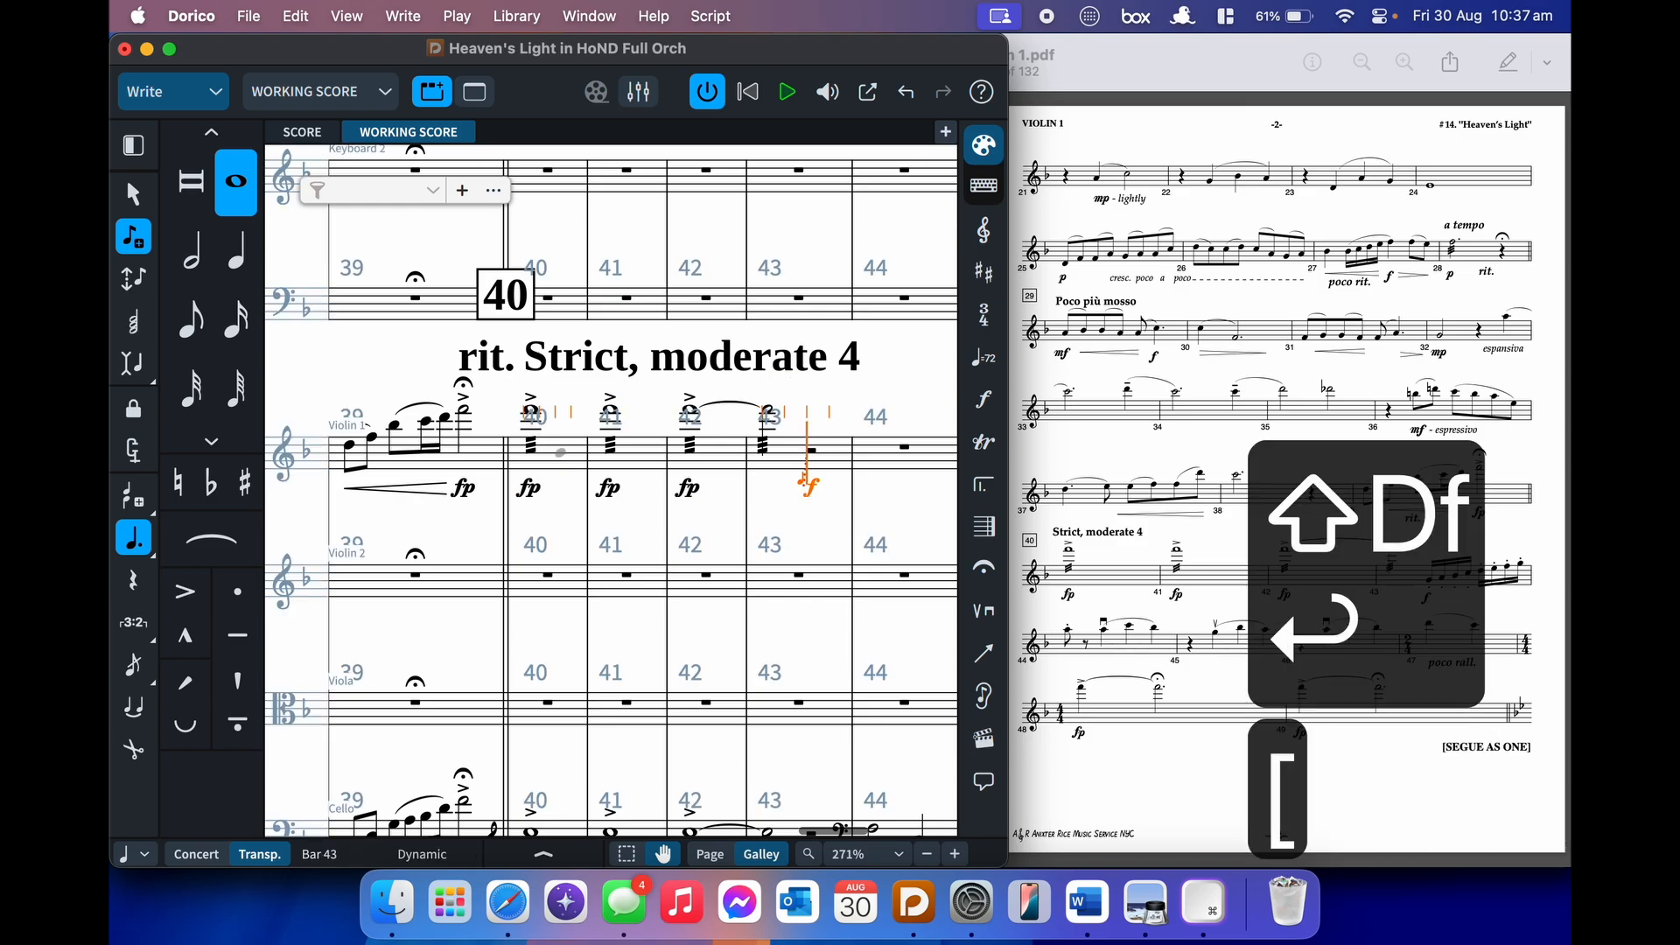
{"action": "key", "text": "4"}
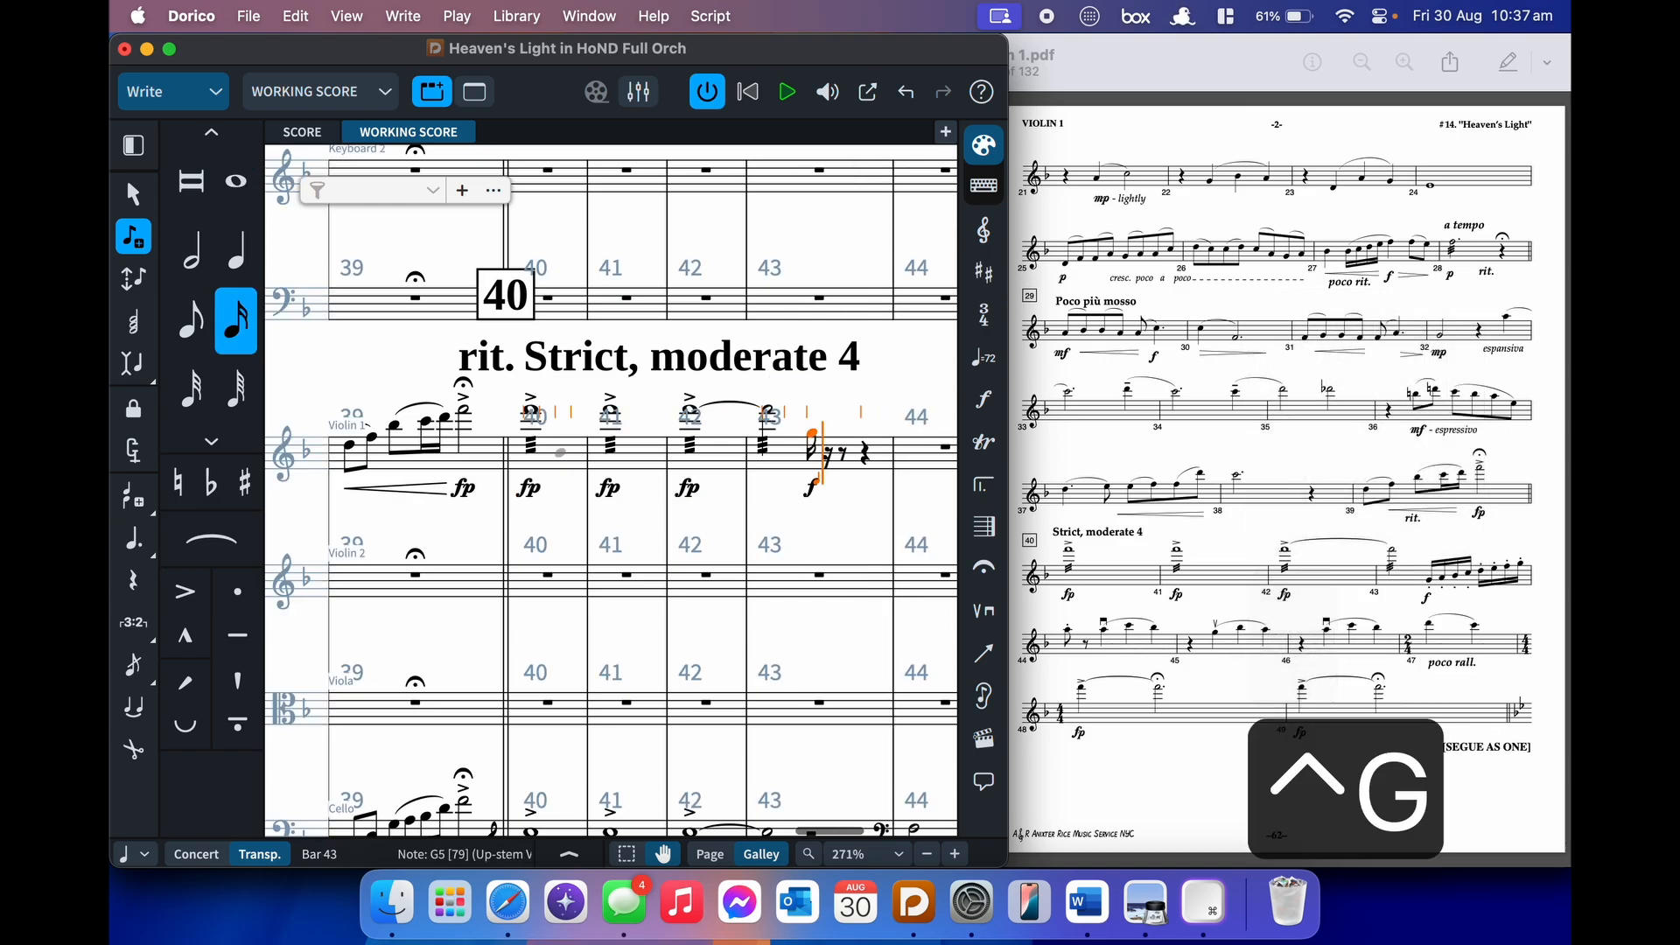
{"action": "key", "text": "alt+super+Down"}
- Add a staccato to G4, then enter the slurred sixteenth-note run A–G in bar 43
{"action": "key", "text": "Left"}
{"action": "key", "text": "bracketright"}
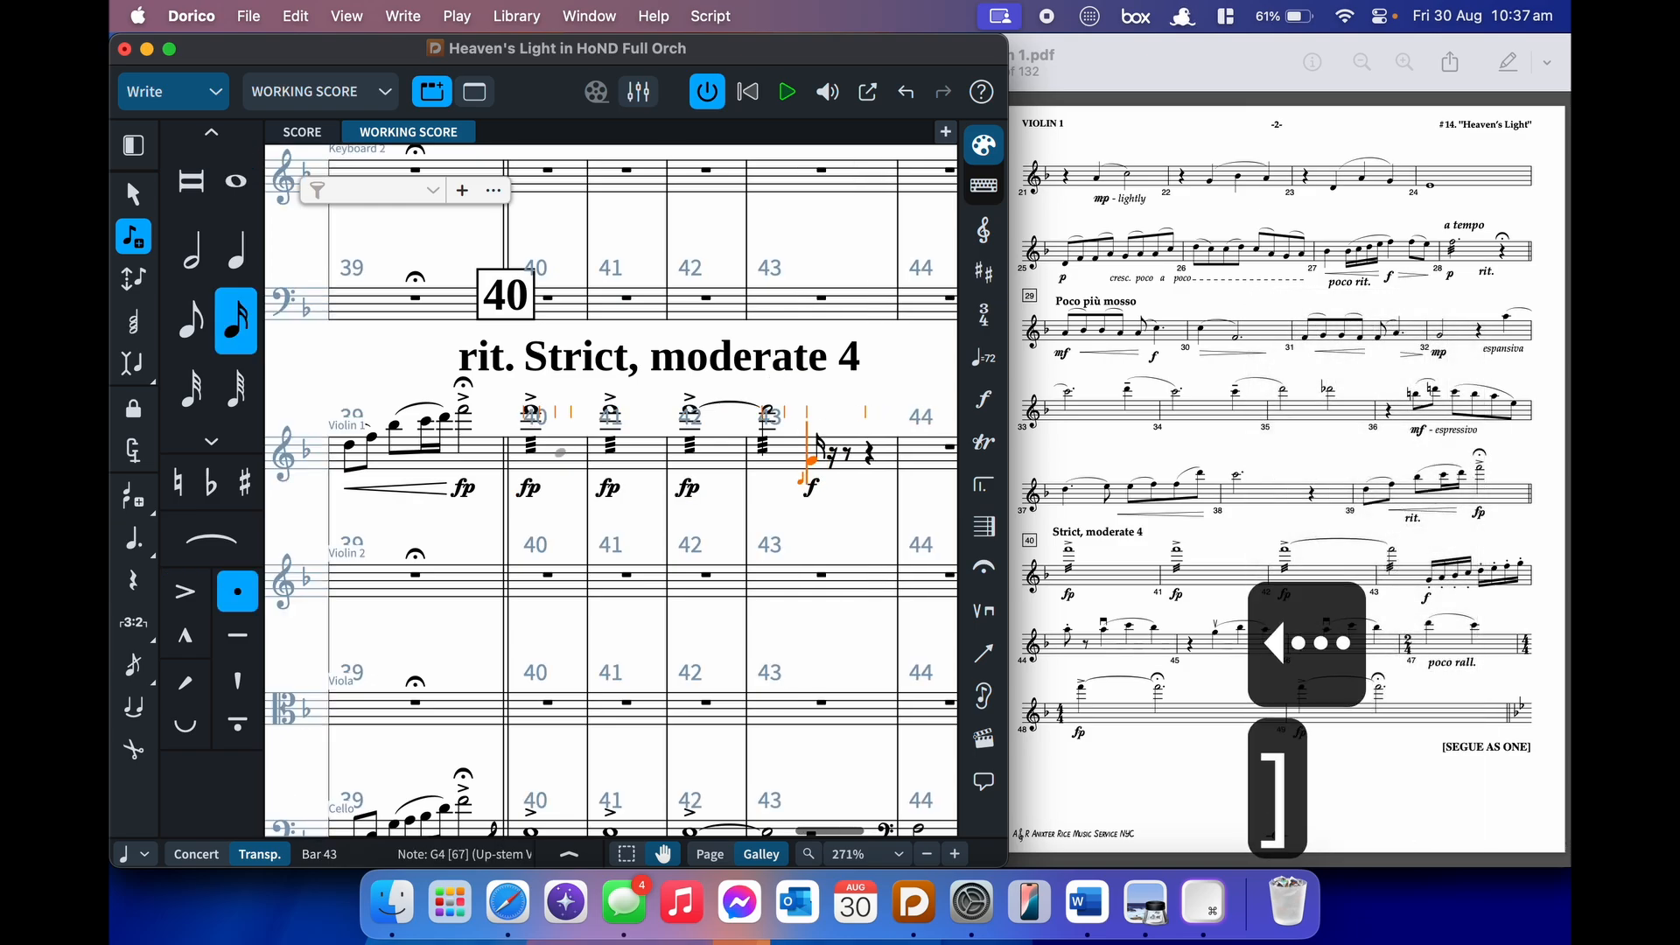
{"action": "key", "text": "alt+super+Down"}
{"action": "key", "text": "s"}
{"action": "key", "text": "s"}
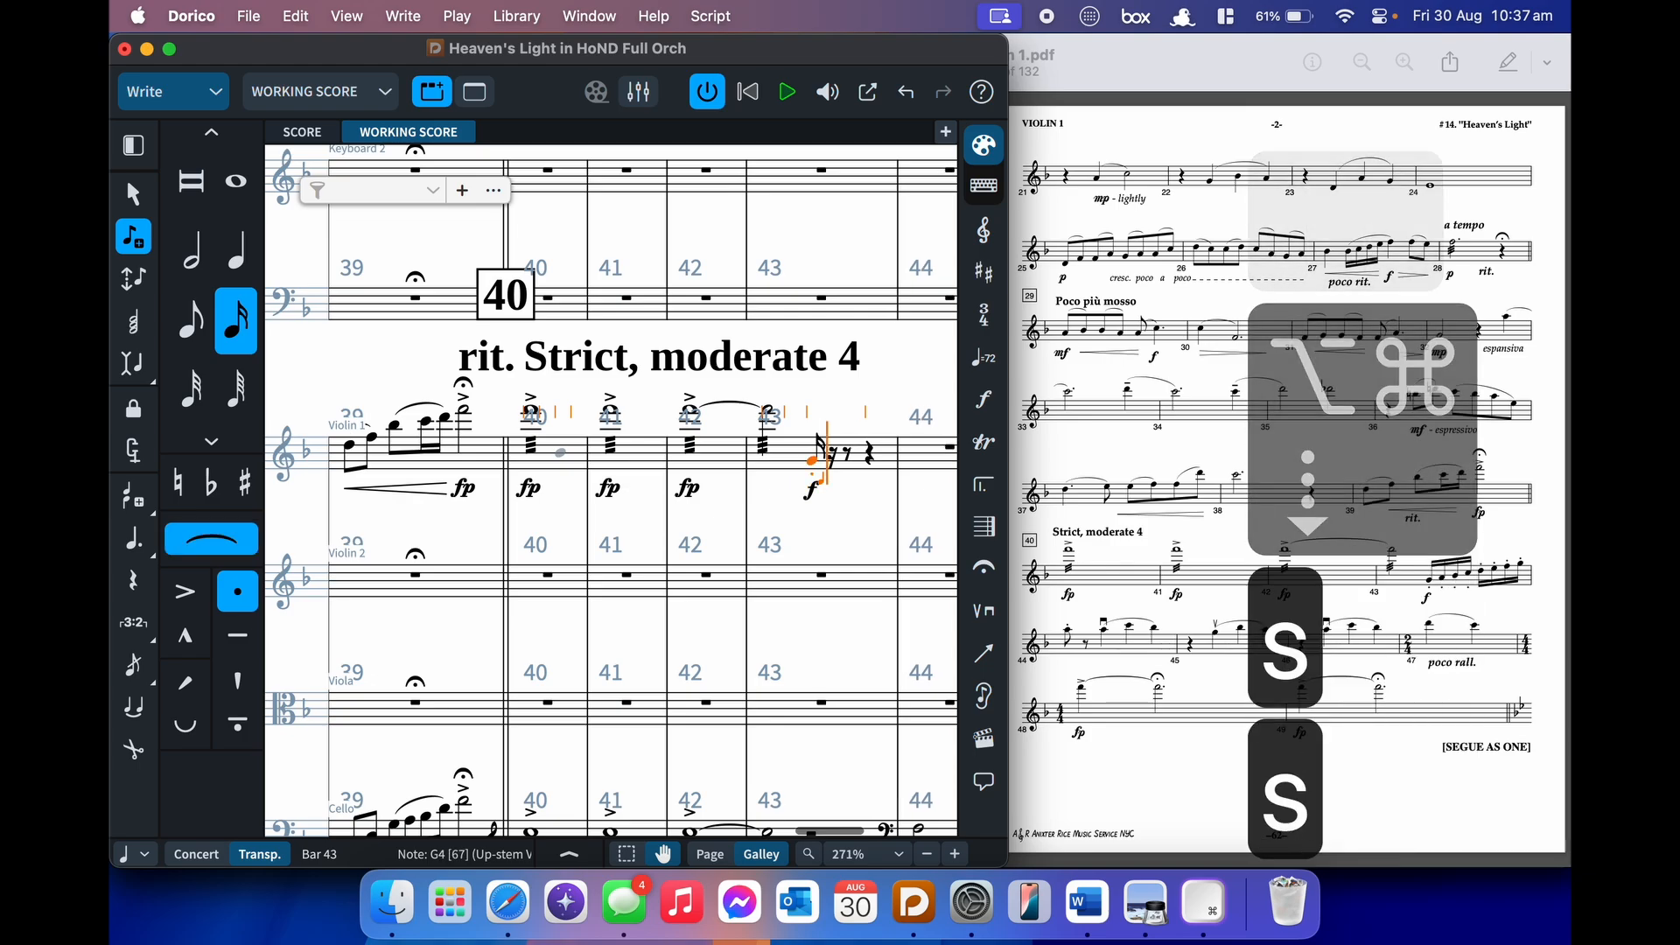
{"action": "key", "text": "a"}
{"action": "key", "text": "super+z"}
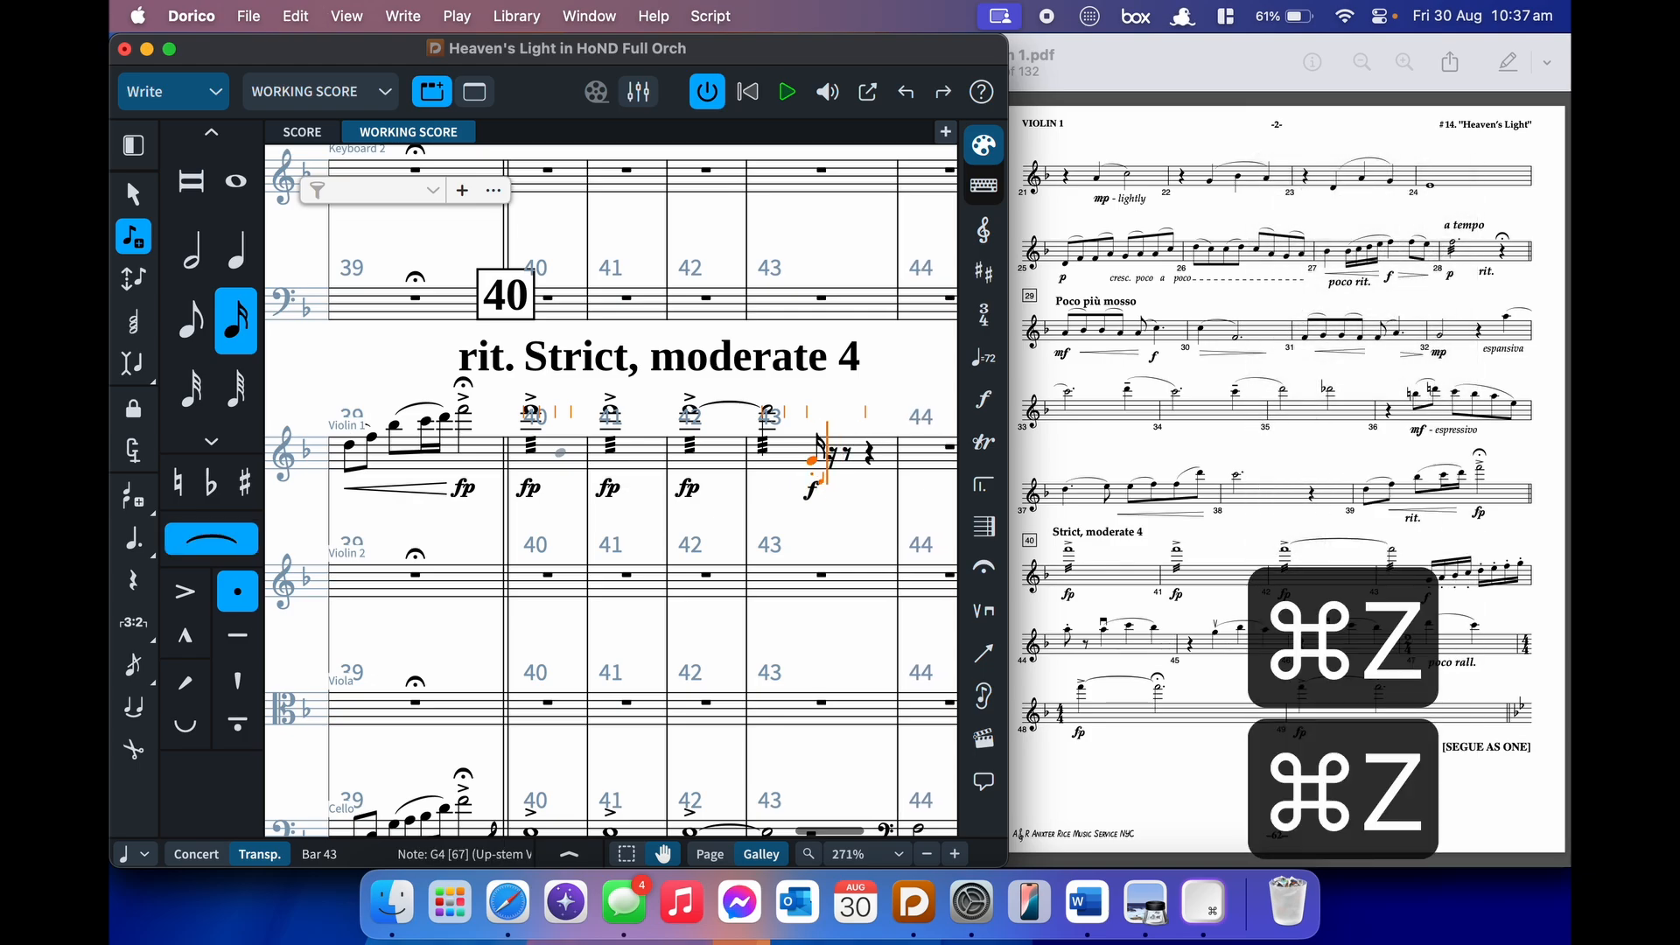
{"action": "key", "text": "a"}
{"action": "key", "text": "b"}
{"action": "key", "text": "c"}
{"action": "key", "text": "d"}
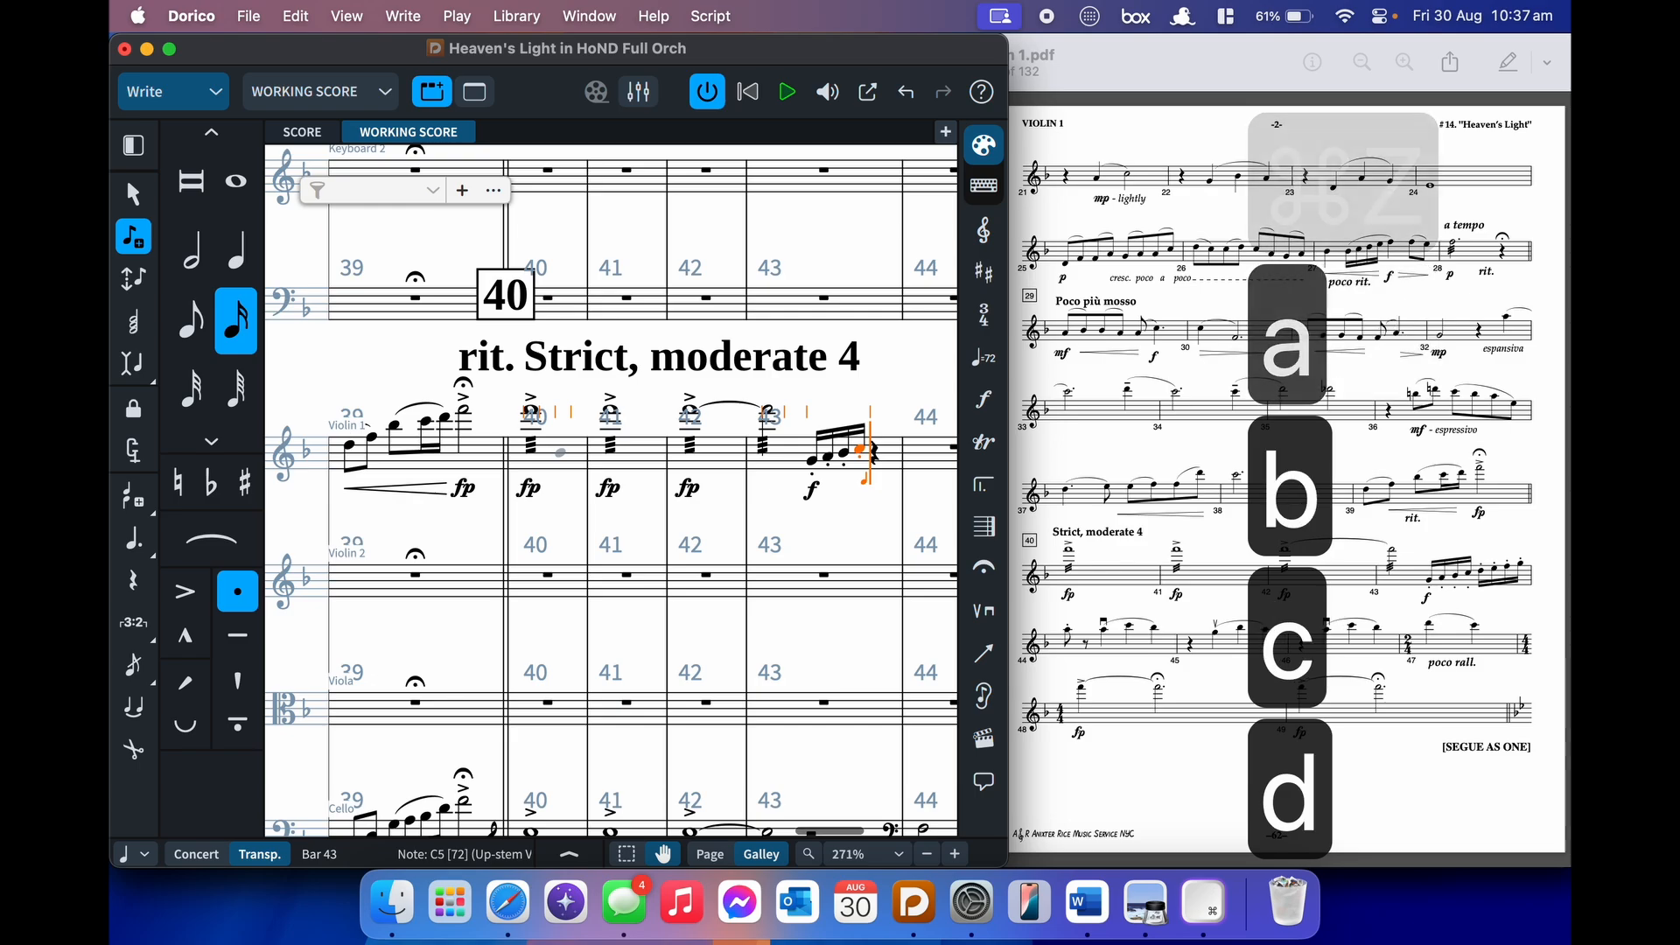
{"action": "key", "text": "e"}
{"action": "key", "text": "f"}
{"action": "key", "text": "g"}
- In bar 44, enter a down-bow A slurred to C and B-flat
{"action": "key", "text": "5"}
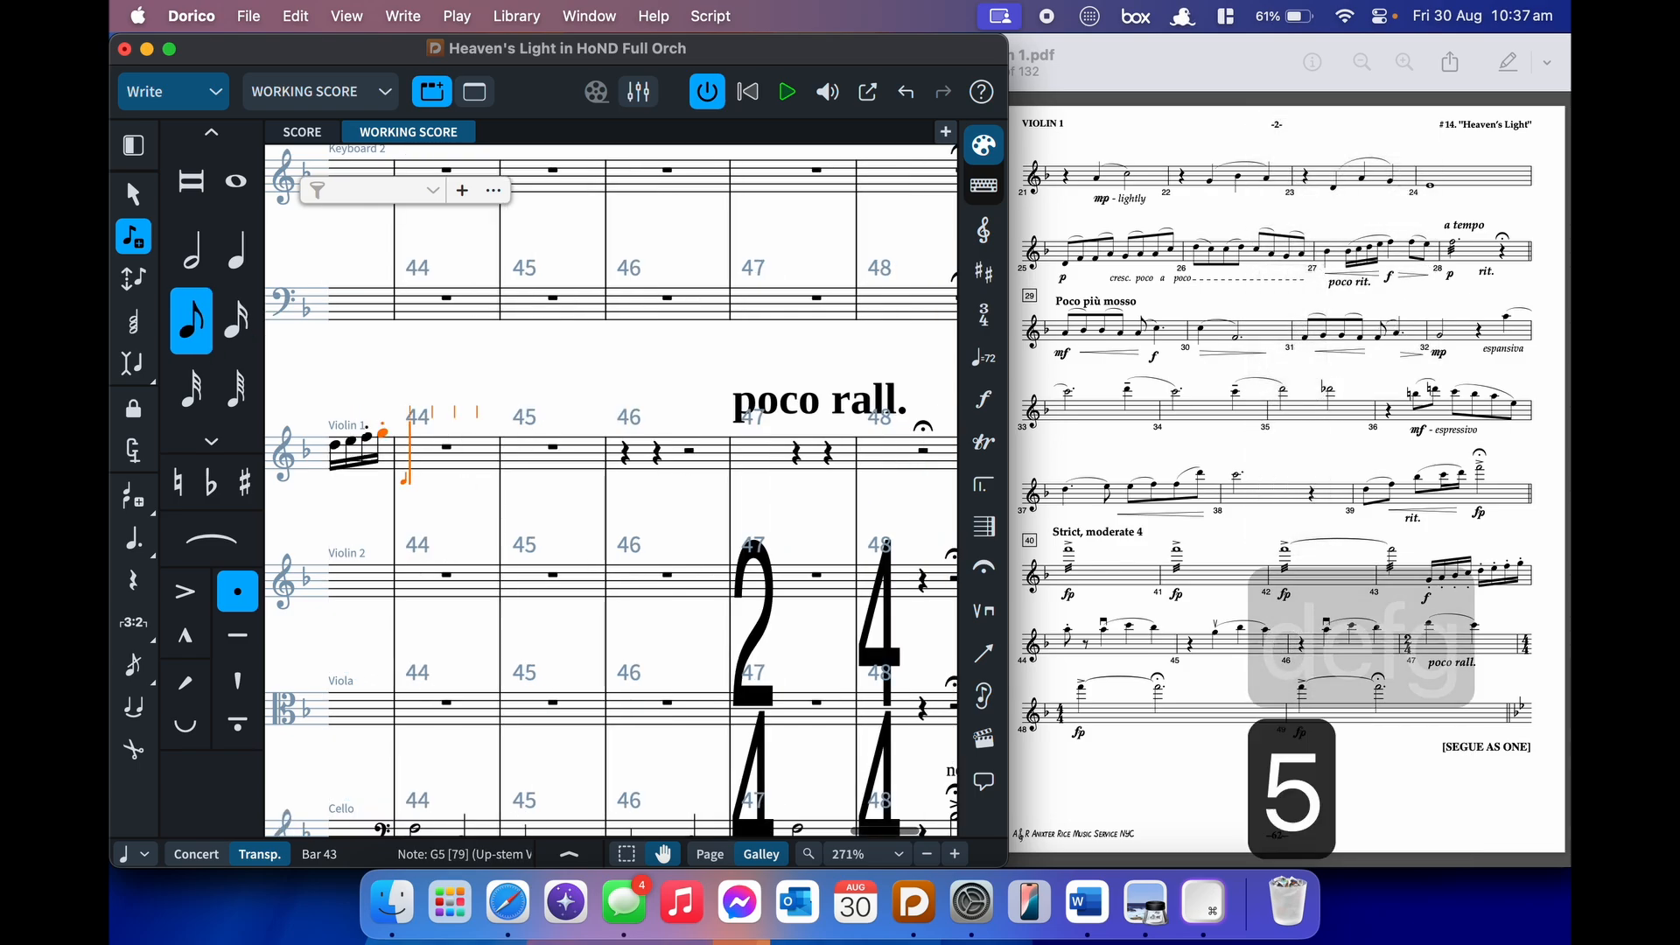
{"action": "key", "text": "a"}
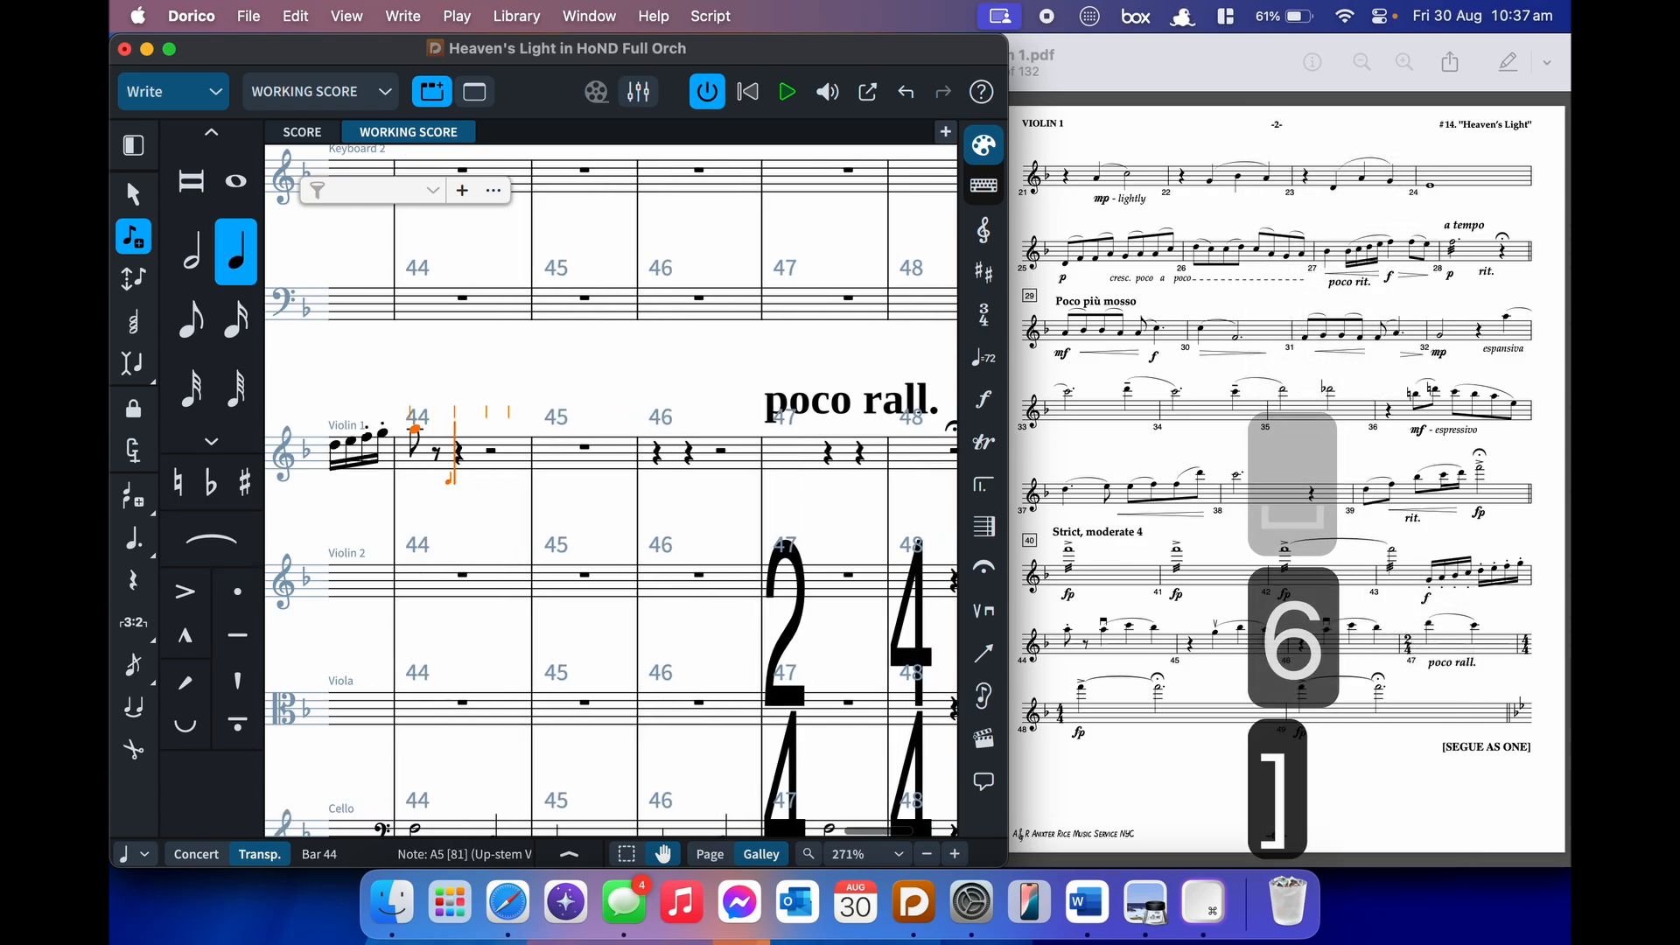
{"action": "key", "text": "shift+p"}
{"action": "type", "text": "dow"}
{"action": "key", "text": "Down"}
{"action": "key", "text": "Return"}
{"action": "key", "text": "a"}
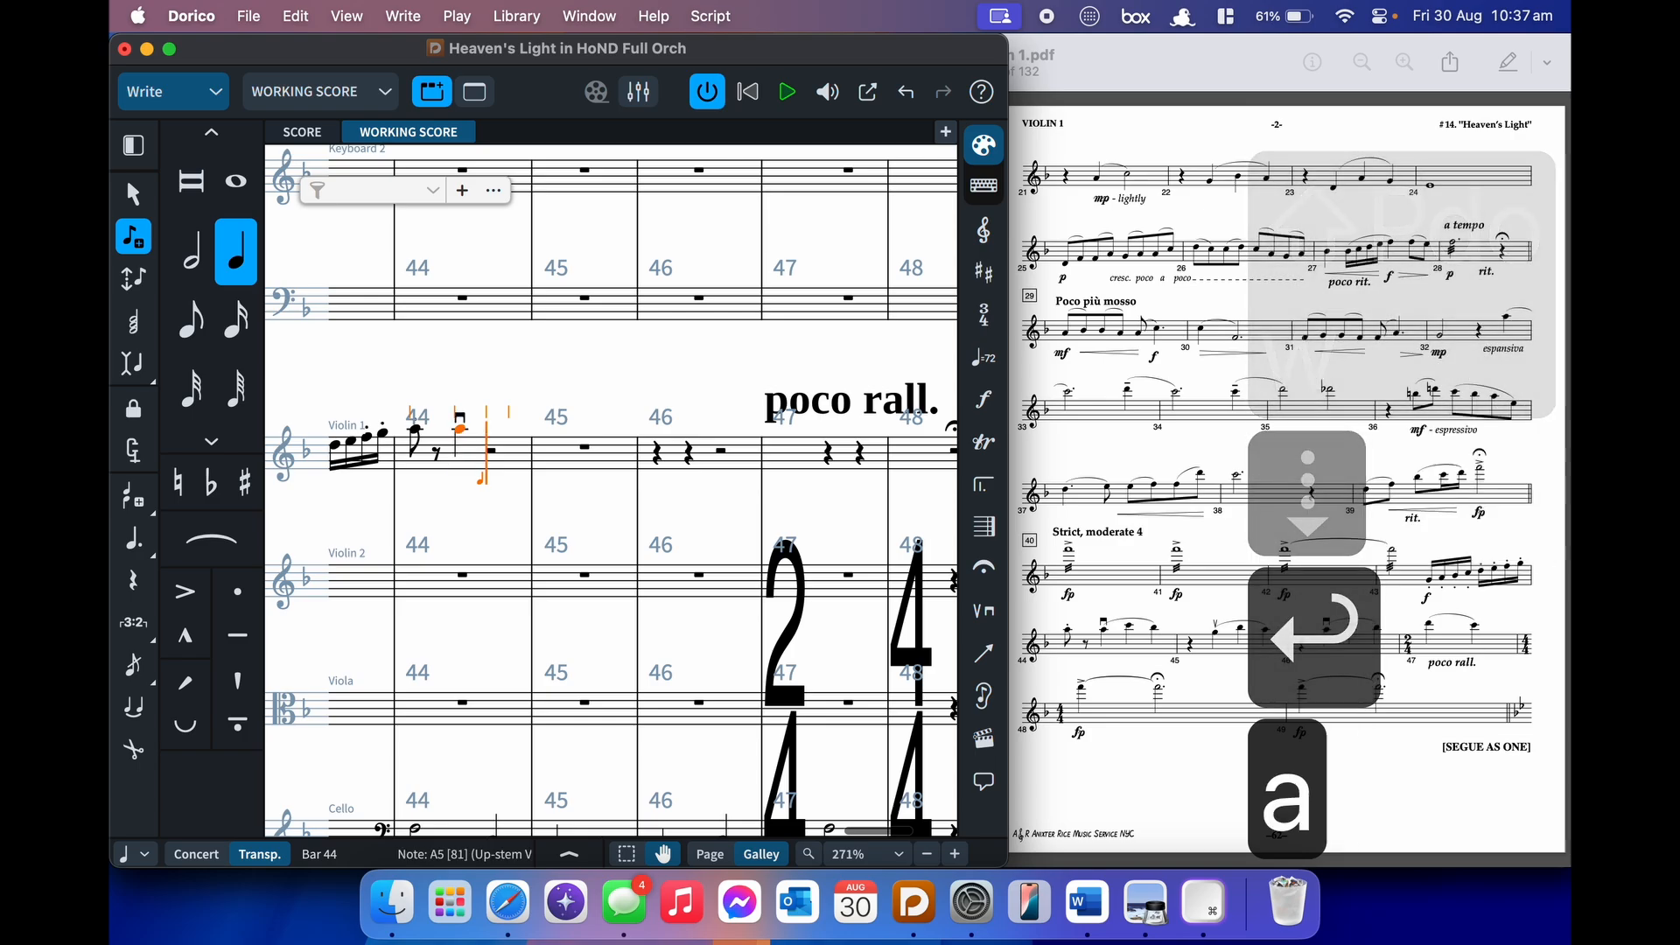
{"action": "key", "text": "s"}
{"action": "key", "text": "c"}
{"action": "key", "text": "b"}
{"action": "key", "text": "shift+s"}
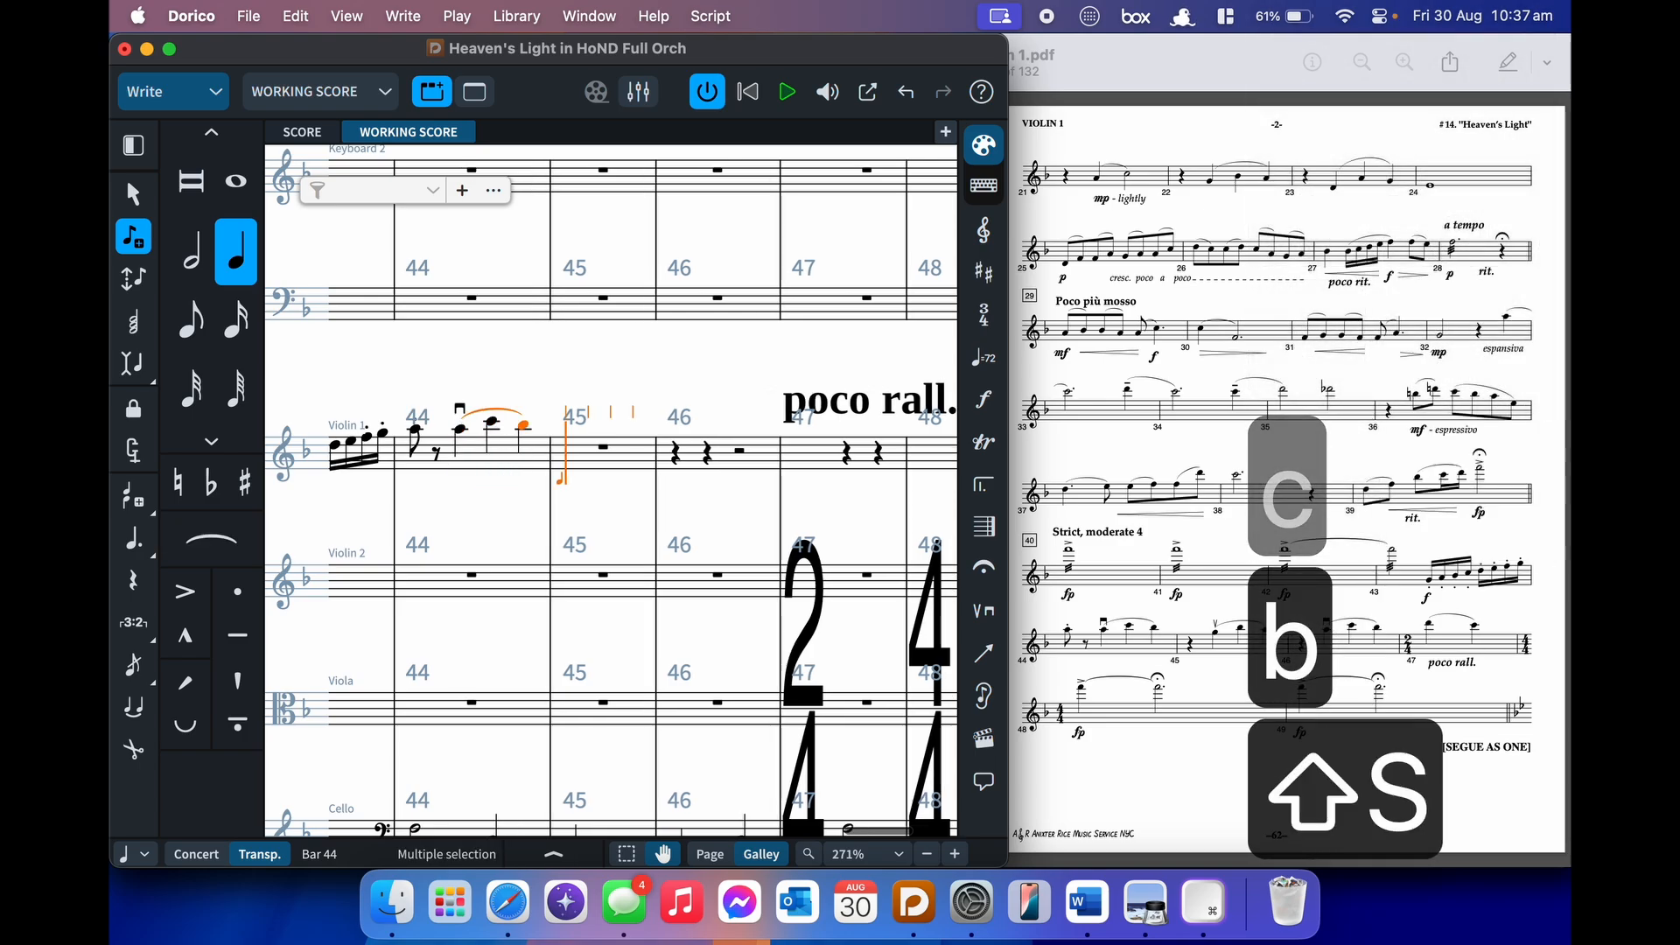
- In bar 45, enter an up-bow G slurred to B-flat and A
{"action": "key", "text": "space"}
{"action": "key", "text": "shift+p"}
{"action": "type", "text": "upbow"}
{"action": "key", "text": "Down"}
{"action": "key", "text": "Return"}
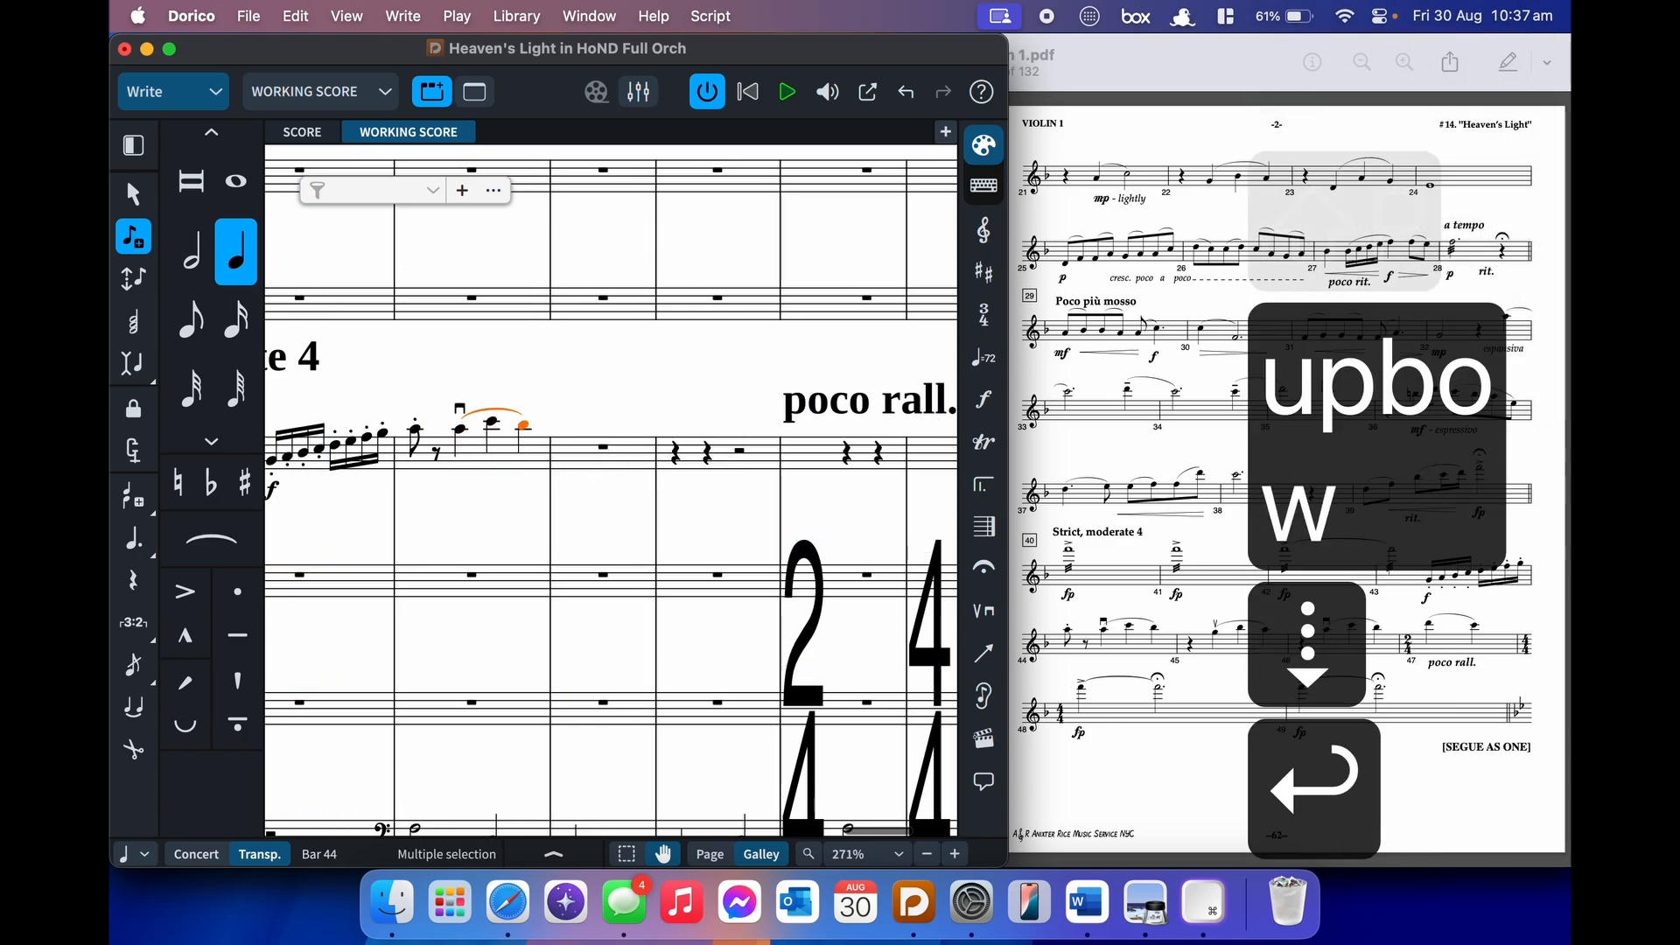
{"action": "key", "text": "g"}
{"action": "key", "text": "s"}
{"action": "key", "text": "b"}
{"action": "key", "text": "a"}
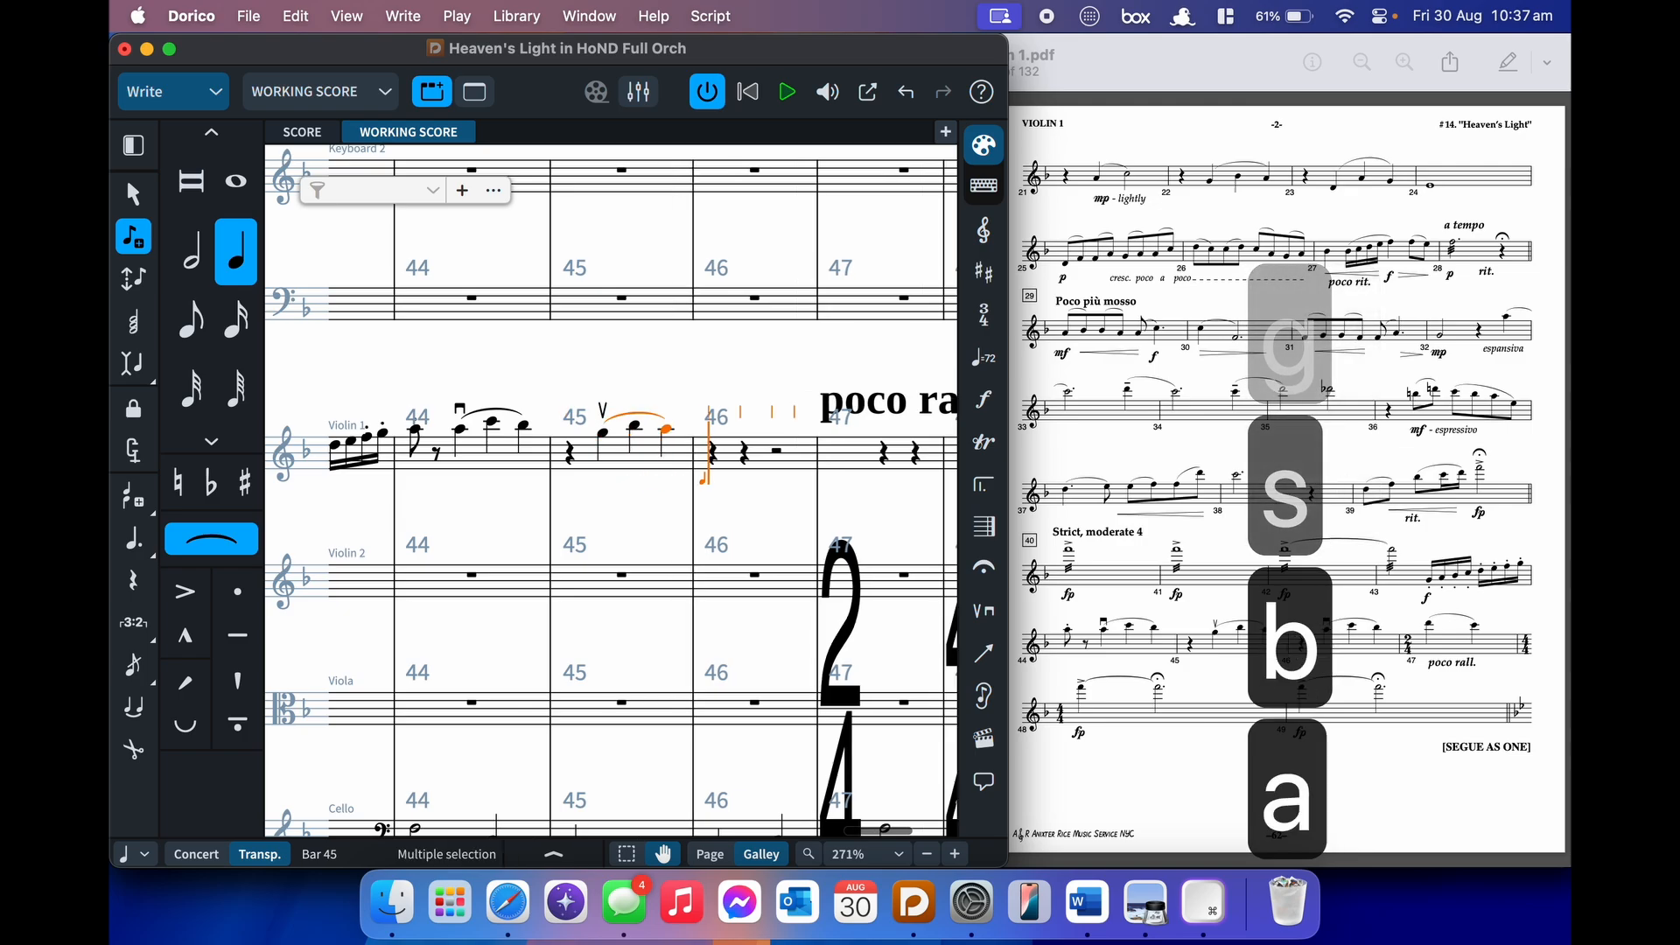
{"action": "key", "text": "shift+s"}
- In bar 46, enter a down-bow A followed by slurred C and B-flat
{"action": "key", "text": "space"}
{"action": "key", "text": "shift+p"}
{"action": "type", "text": "down"}
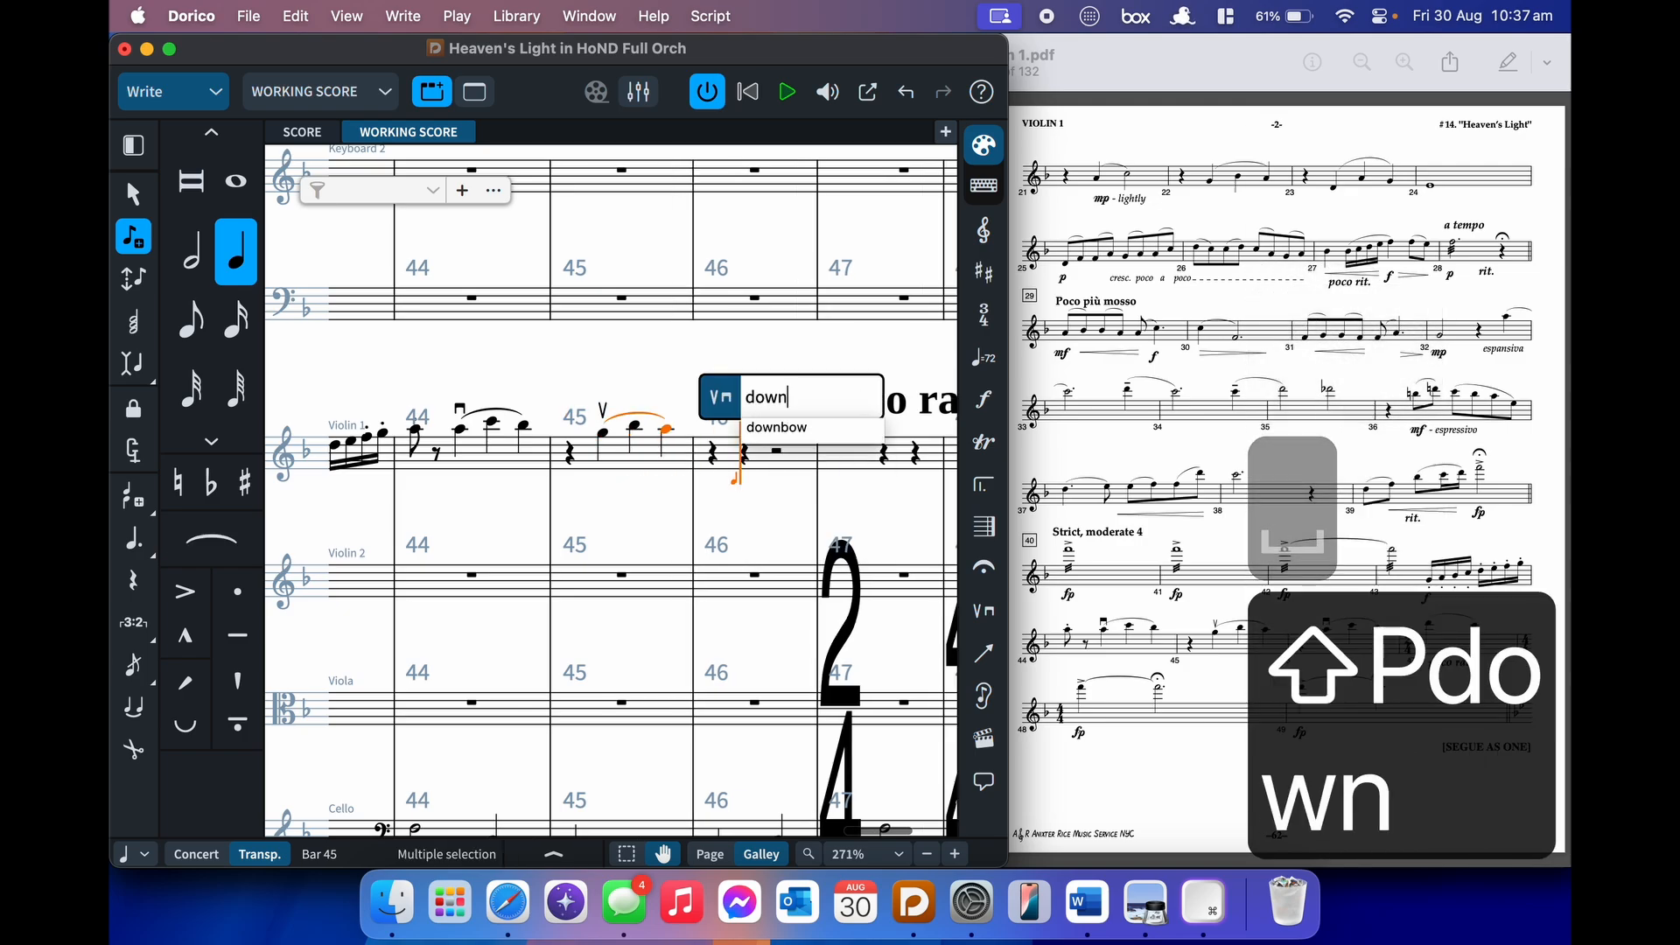
{"action": "key", "text": "Down"}
{"action": "key", "text": "Return"}
{"action": "key", "text": "a"}
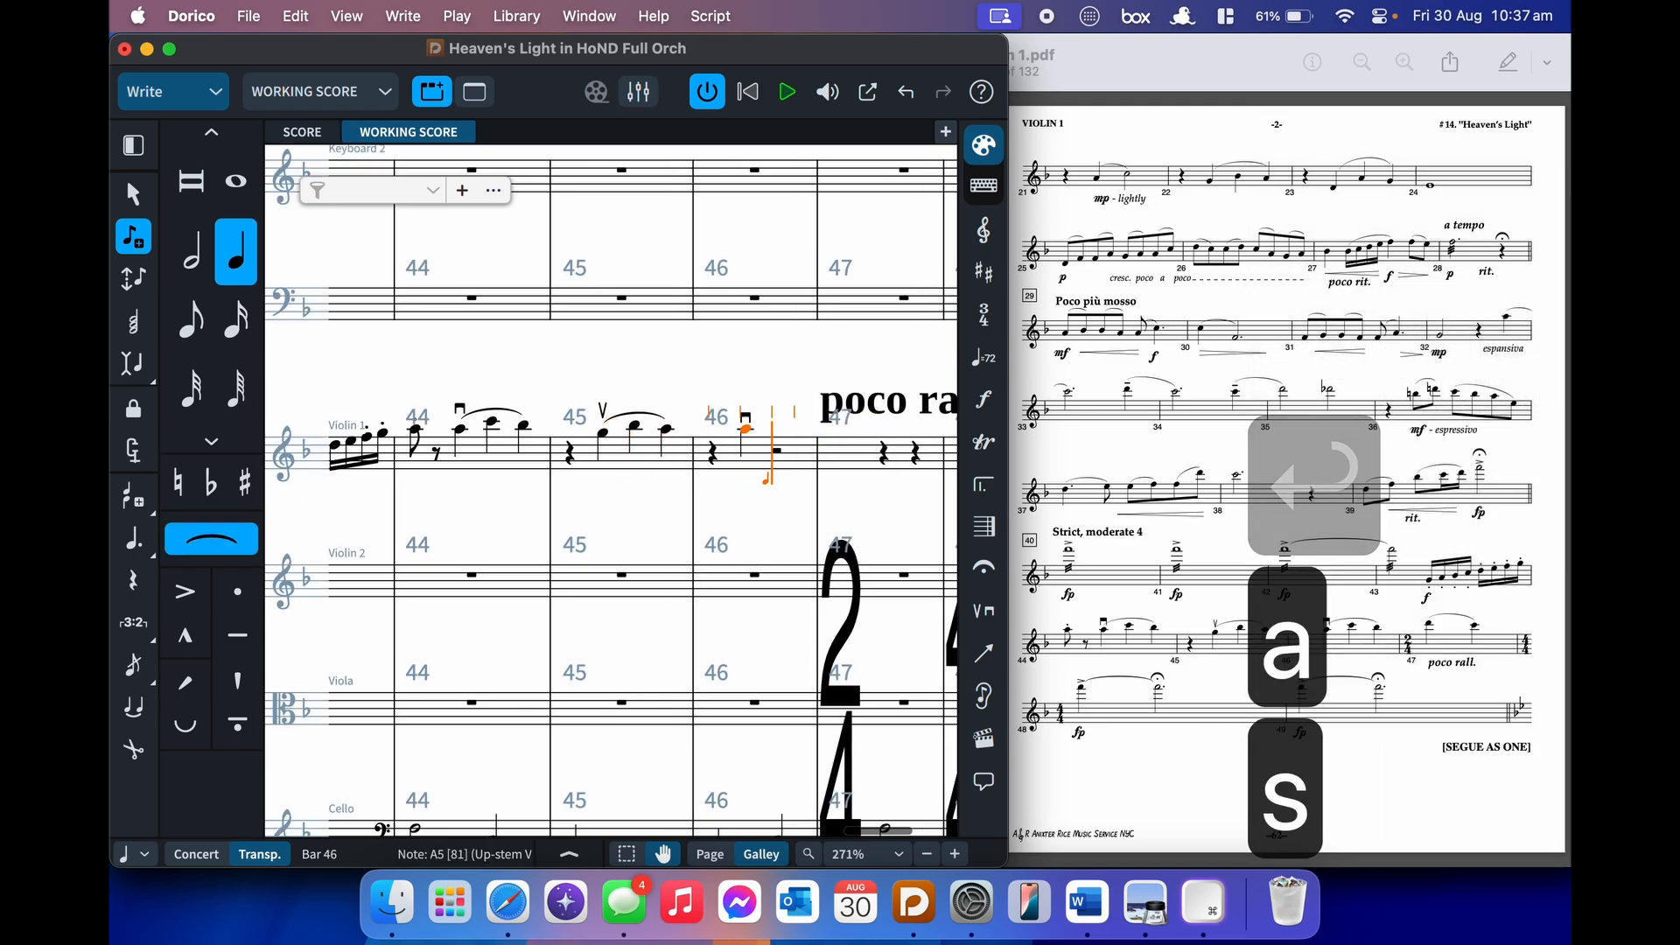
{"action": "key", "text": "c"}
{"action": "key", "text": "b"}
{"action": "key", "text": "shift+s"}
- Enter a slurred D–C in bar 47 and add an fp dynamic at bar 48
{"action": "key", "text": "d"}
{"action": "key", "text": "s"}
{"action": "key", "text": "c"}
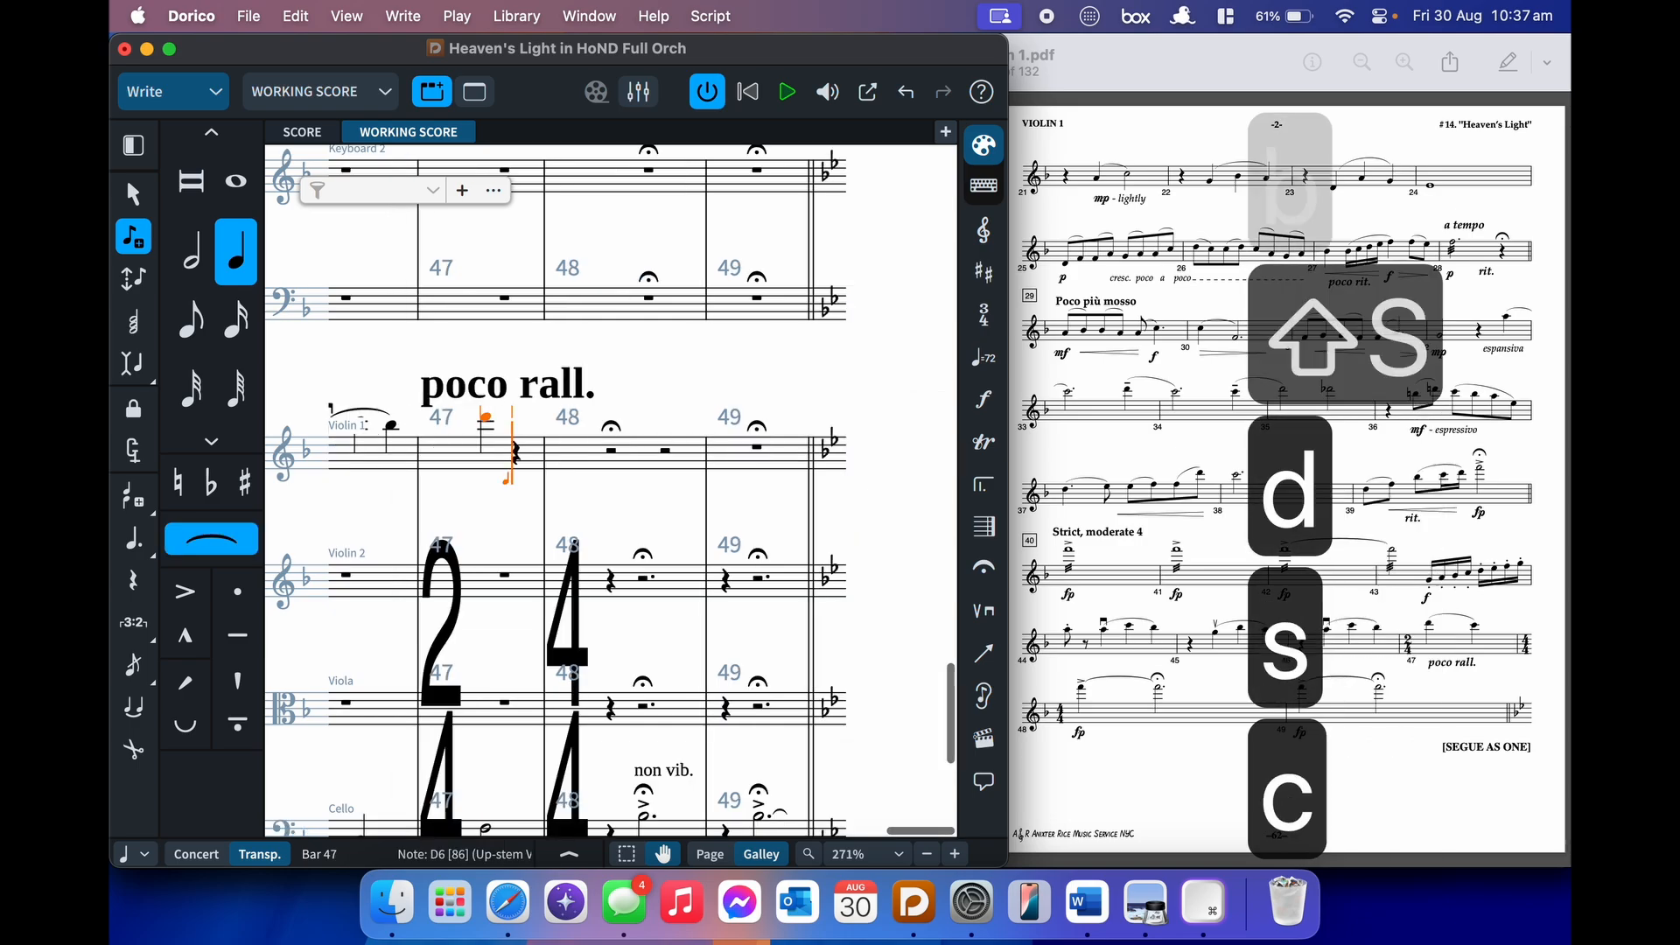
{"action": "key", "text": "shift+s"}
{"action": "key", "text": "shift+d"}
{"action": "type", "text": "fp"}
{"action": "key", "text": "Return"}
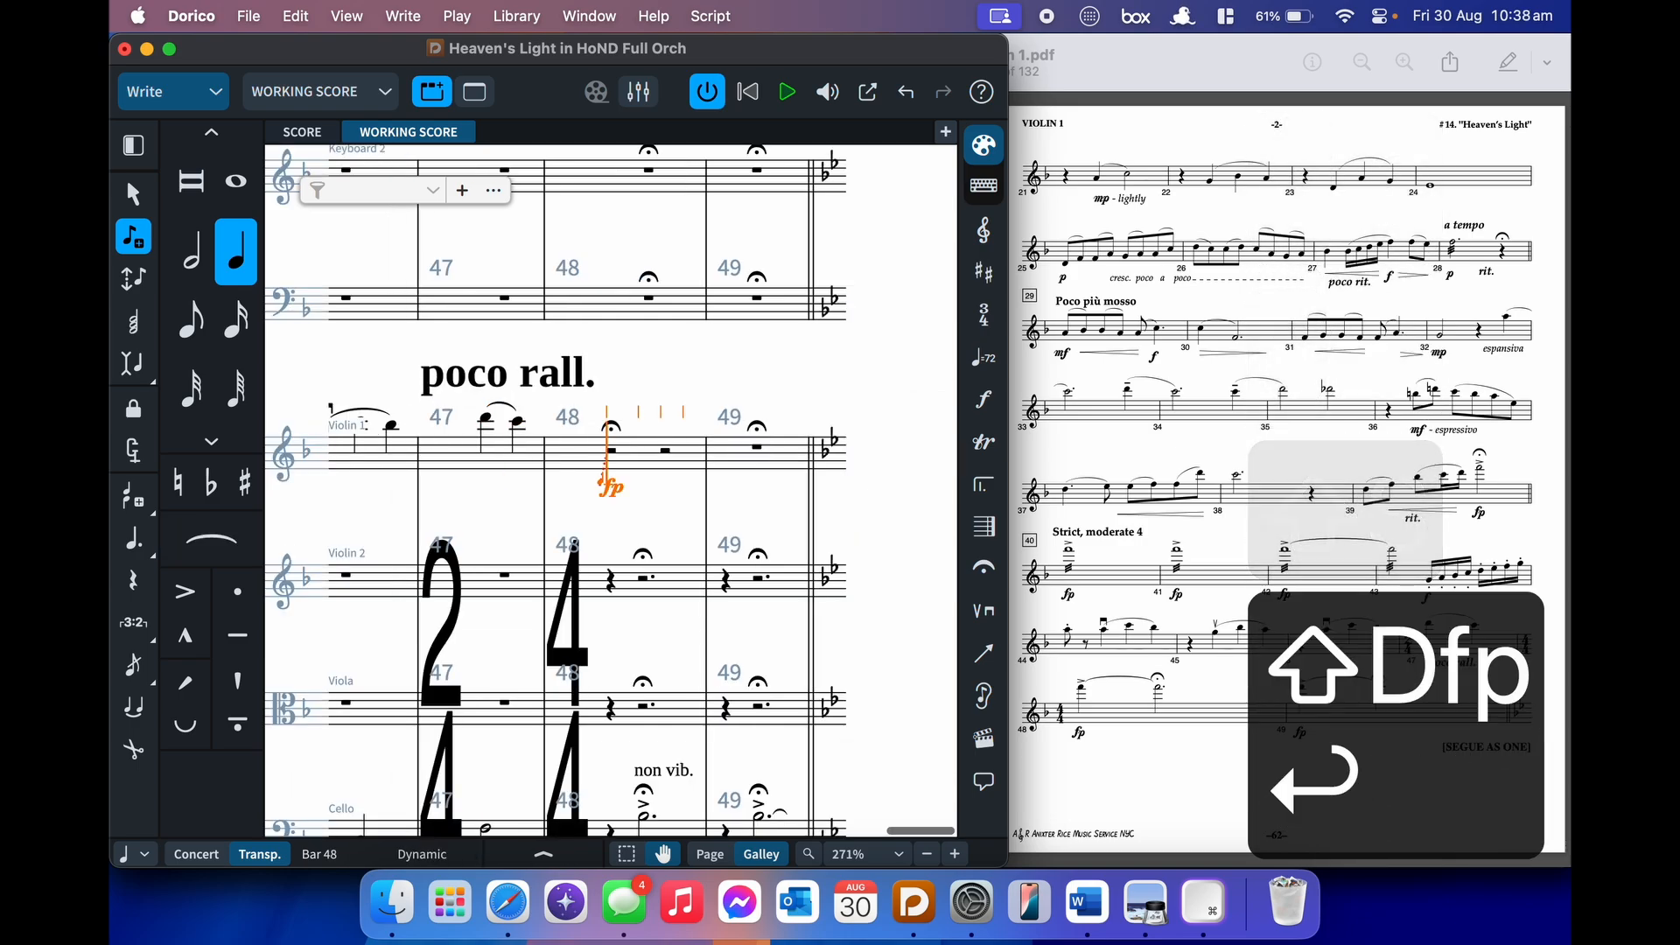
- Enter an accented high F quarter tied into a dotted-half F in bar 48
{"action": "key", "text": "bracketleft"}
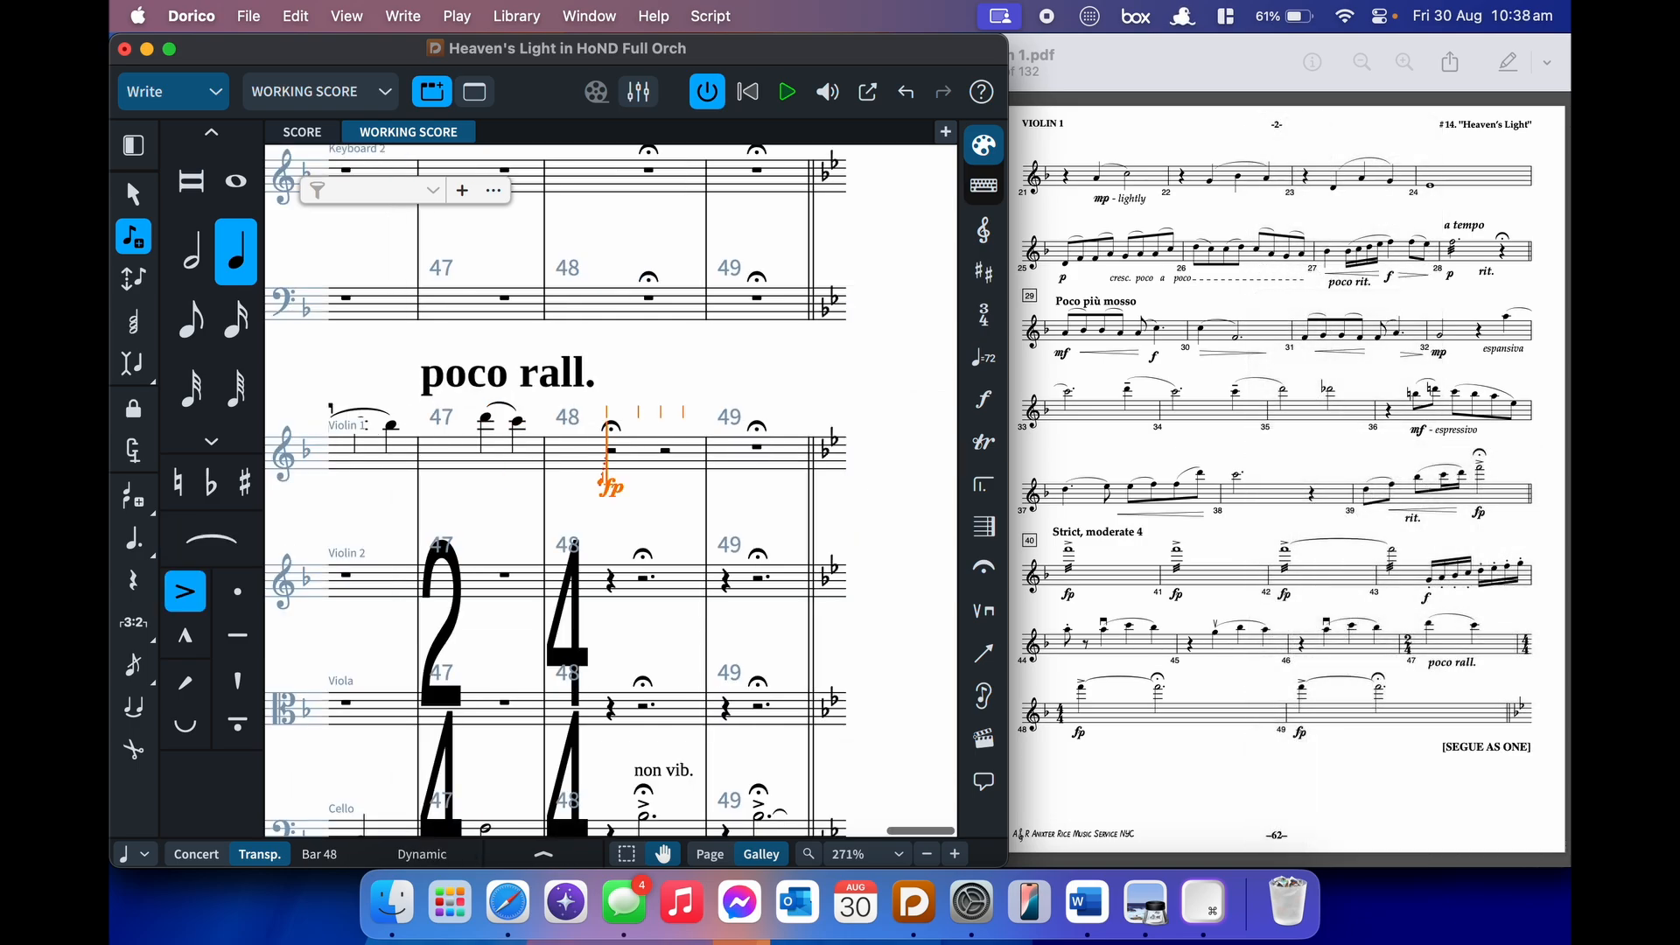
{"action": "key", "text": "8"}
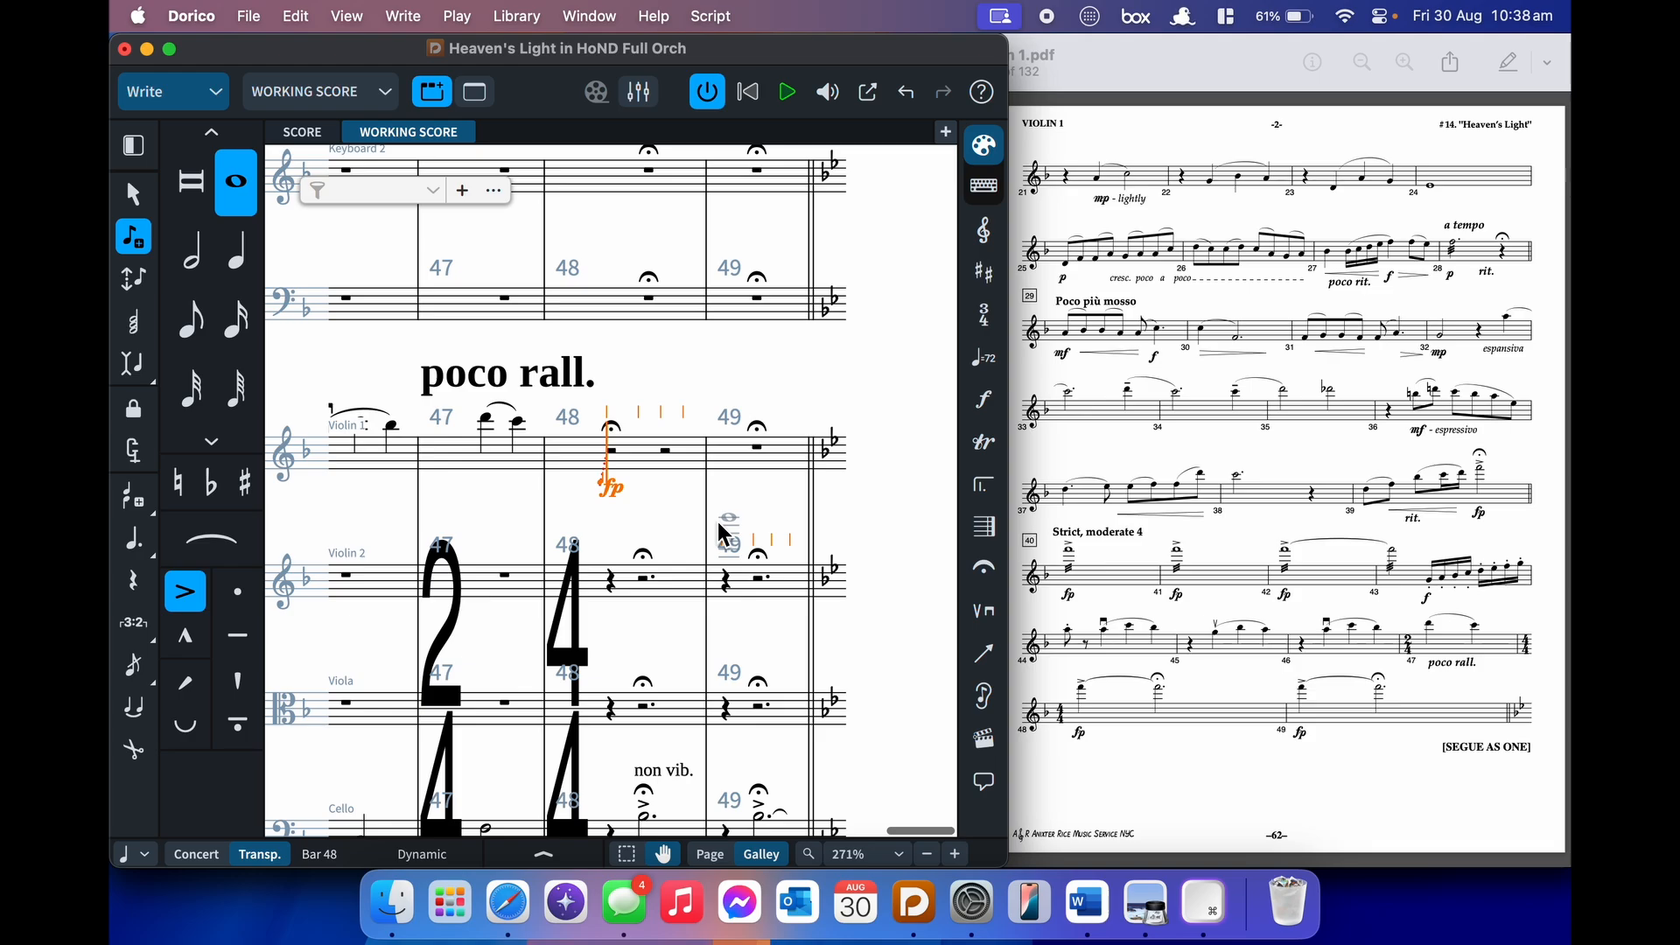
{"action": "key", "text": "6"}
{"action": "key", "text": "f"}
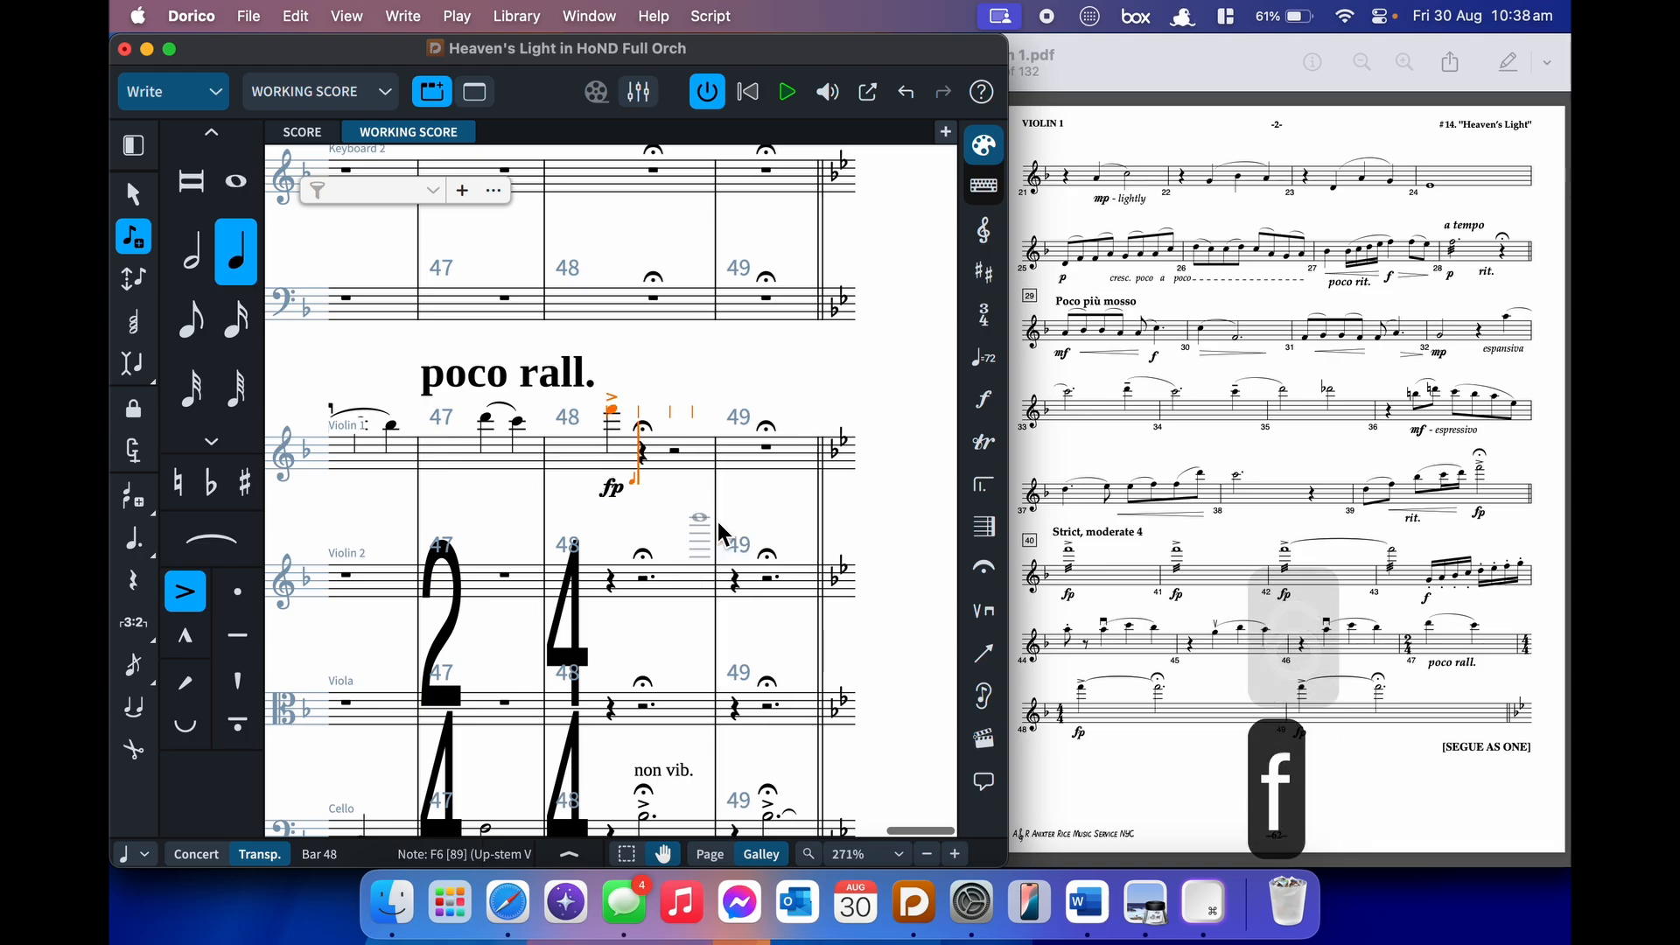
{"action": "key", "text": "t"}
{"action": "key", "text": "7"}
{"action": "key", "text": "period"}
{"action": "key", "text": "f"}
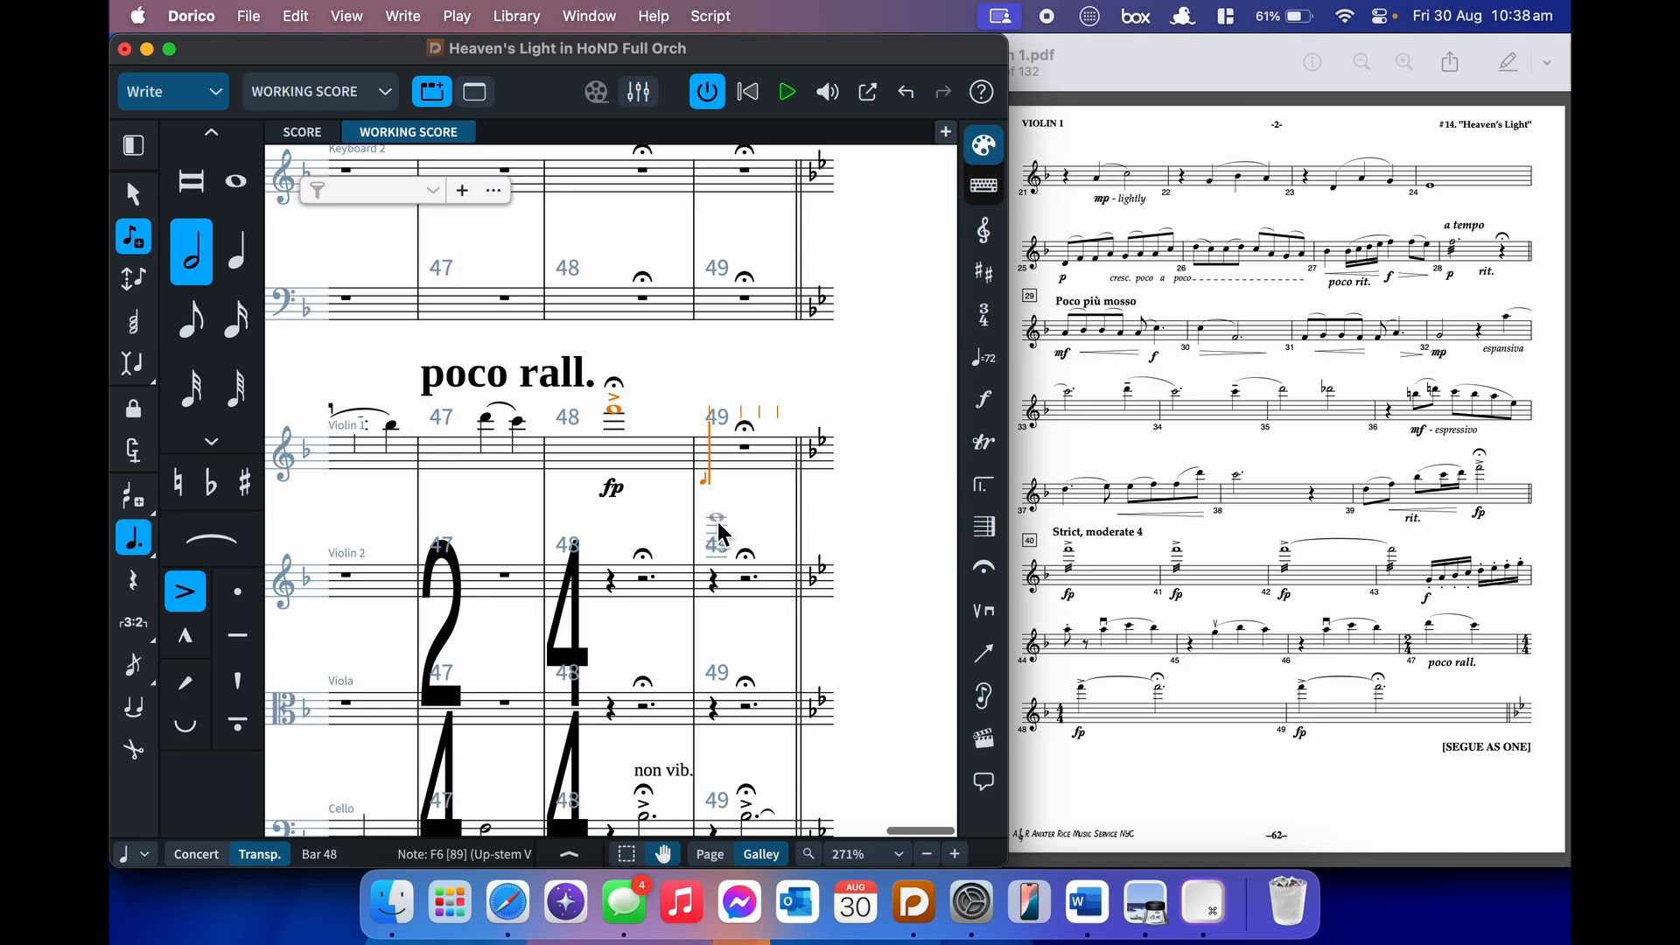
- Re-enter bar 48's accented F as a forced-duration quarter tied to a dotted half
{"action": "key", "text": "super+Left"}
{"action": "key", "text": "6"}
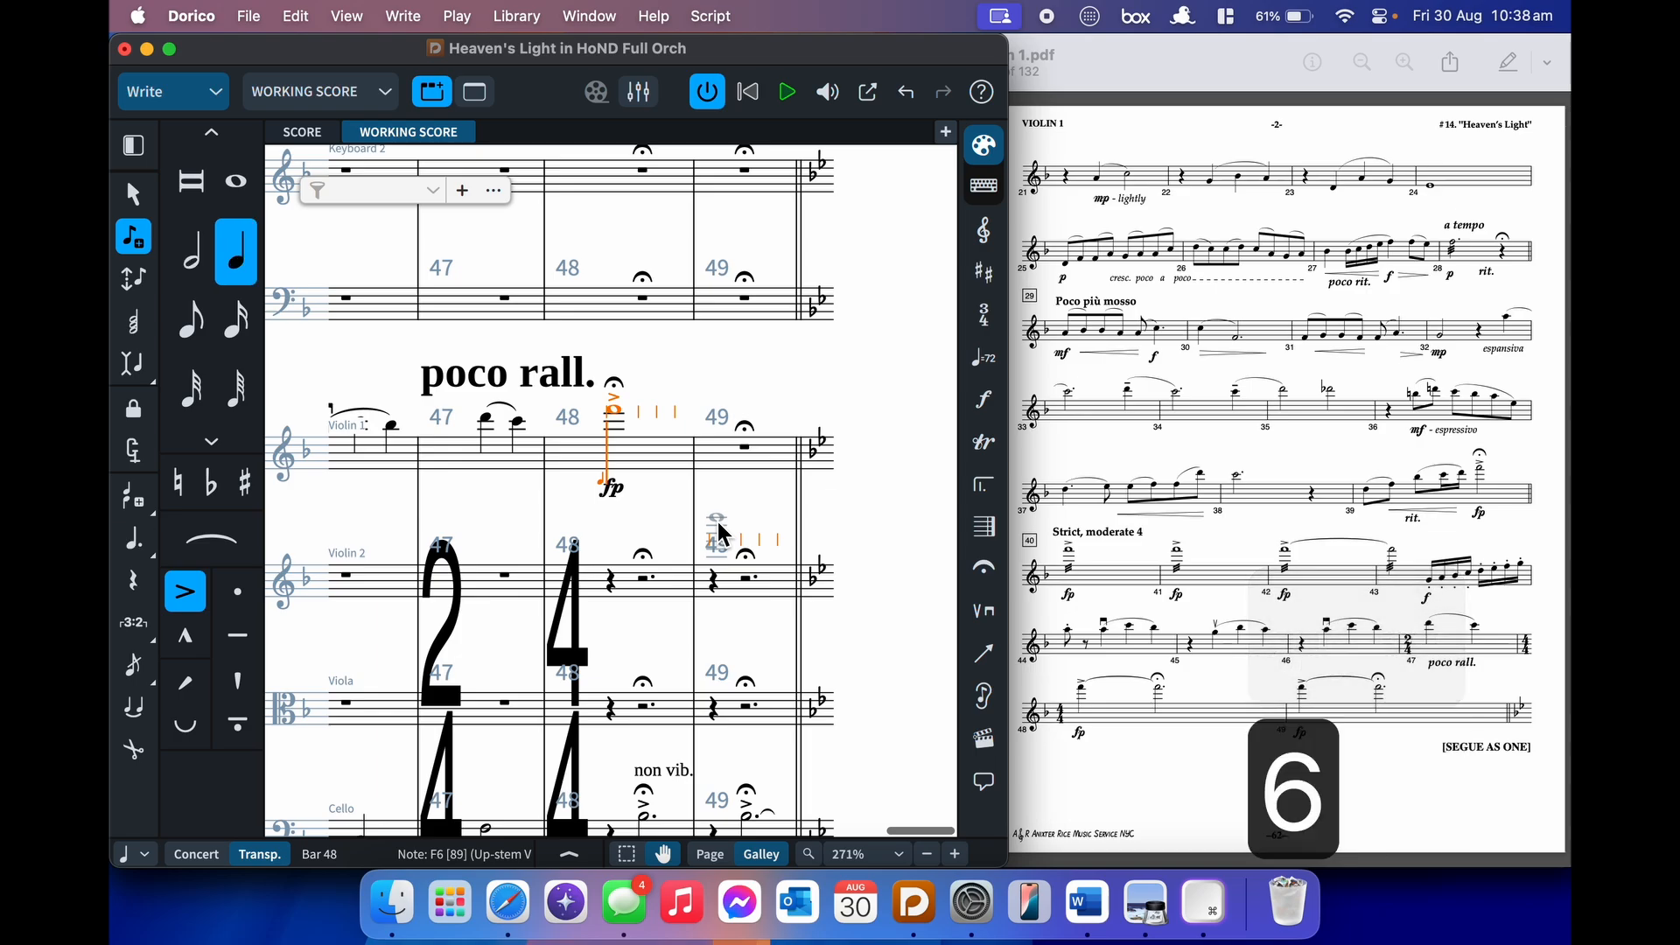
{"action": "key", "text": "o"}
{"action": "key", "text": "f"}
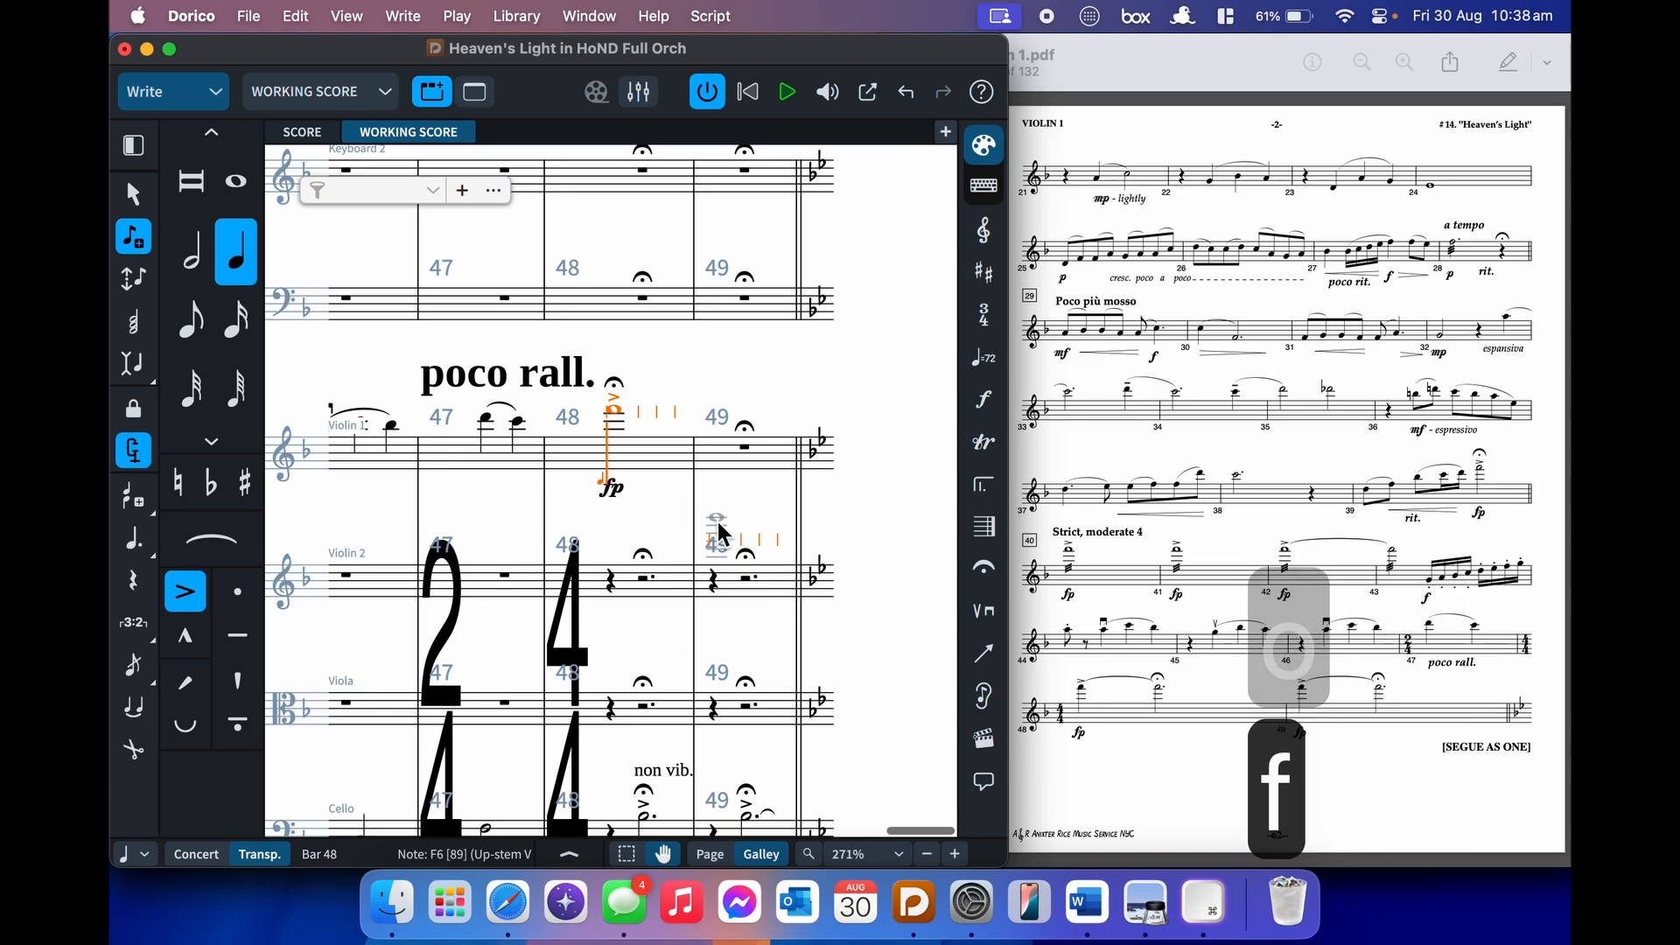
{"action": "key", "text": "t"}
{"action": "key", "text": "7"}
{"action": "key", "text": "."}
{"action": "key", "text": "f"}
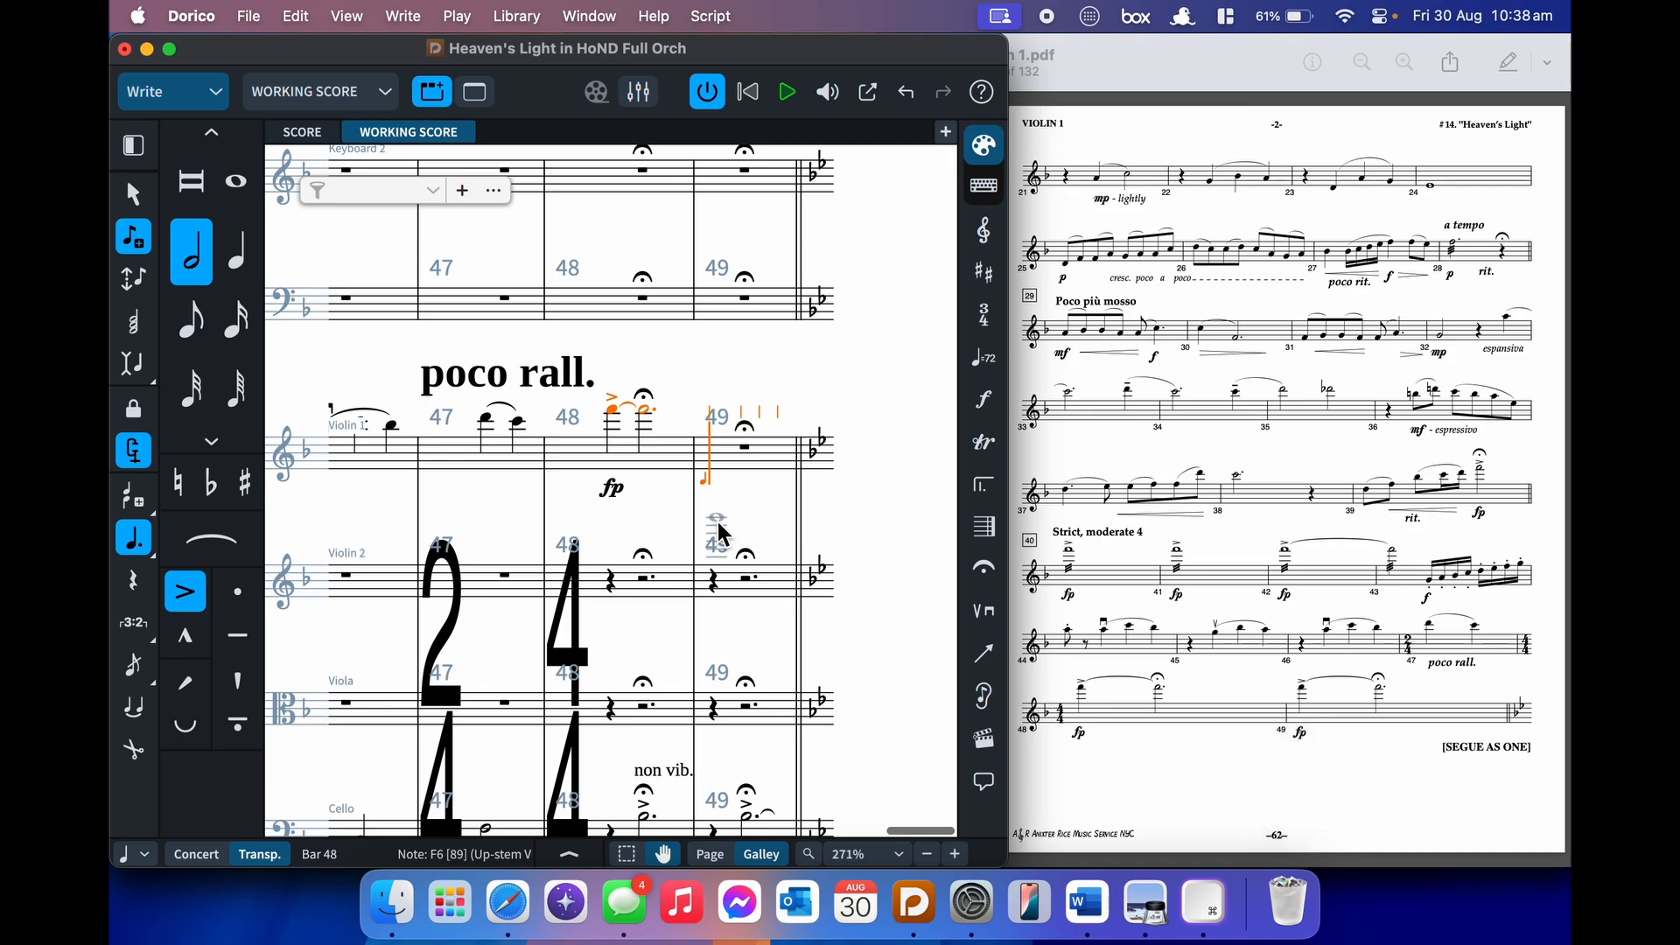
{"action": "key", "text": "Escape"}
- Copy bar 48's tied F into bar 49, undoing a trial duration change there
{"action": "left_click", "coordinate": [851, 427]}
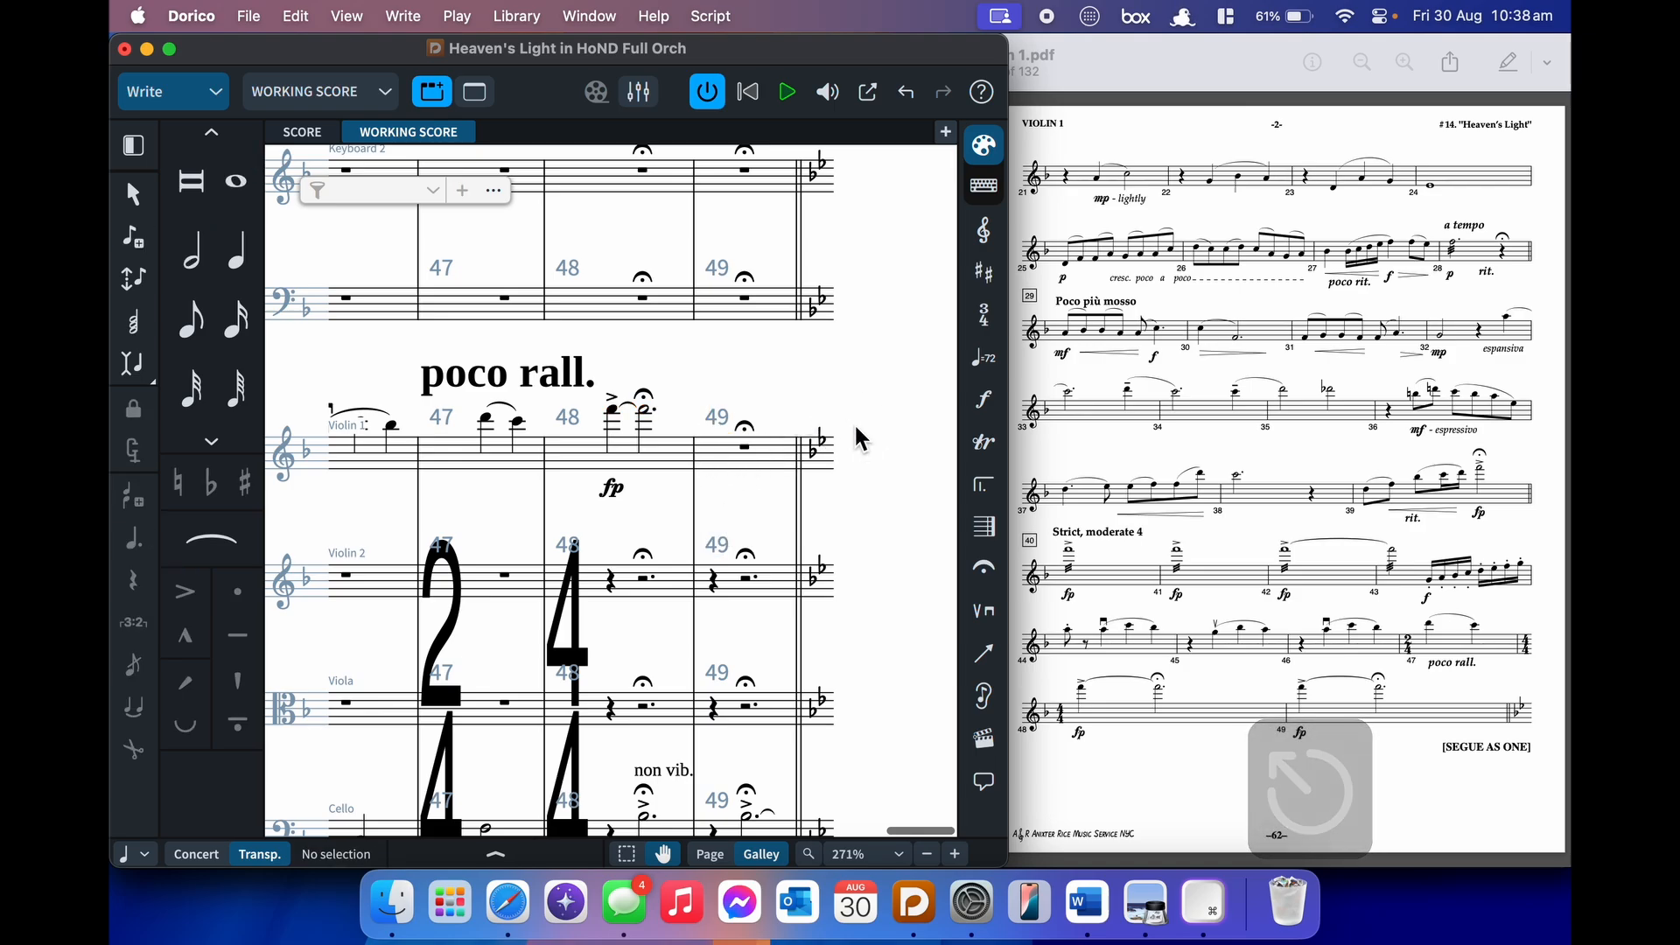
{"action": "left_click", "coordinate": [670, 457]}
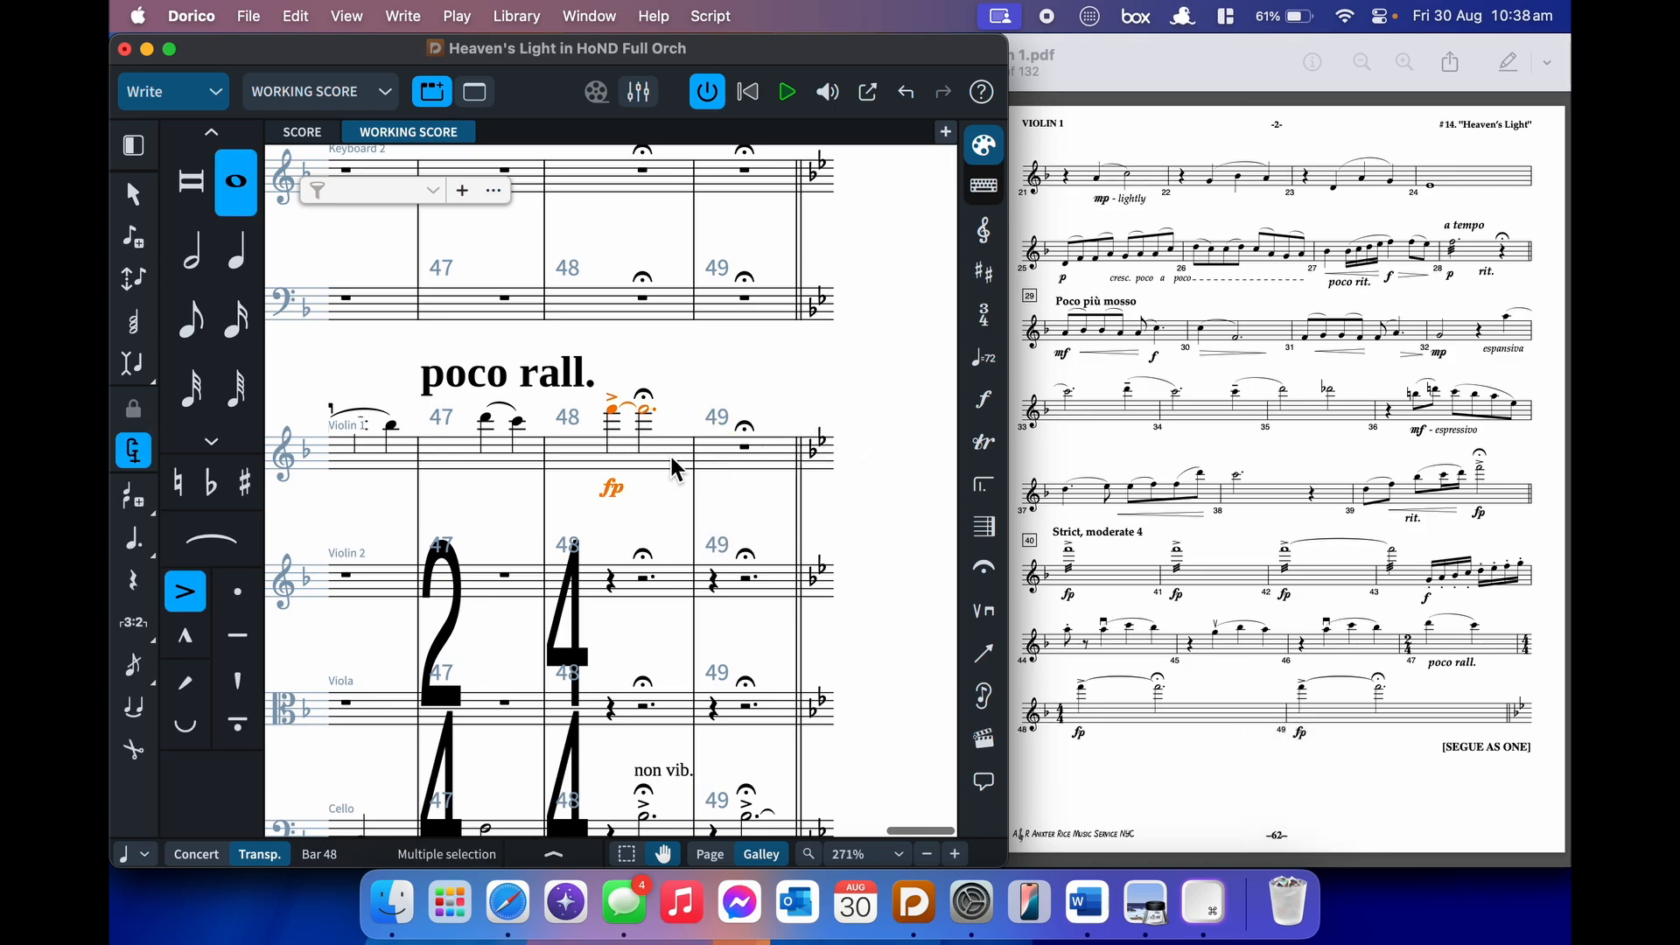
{"action": "left_click", "coordinate": [712, 464], "text": "alt"}
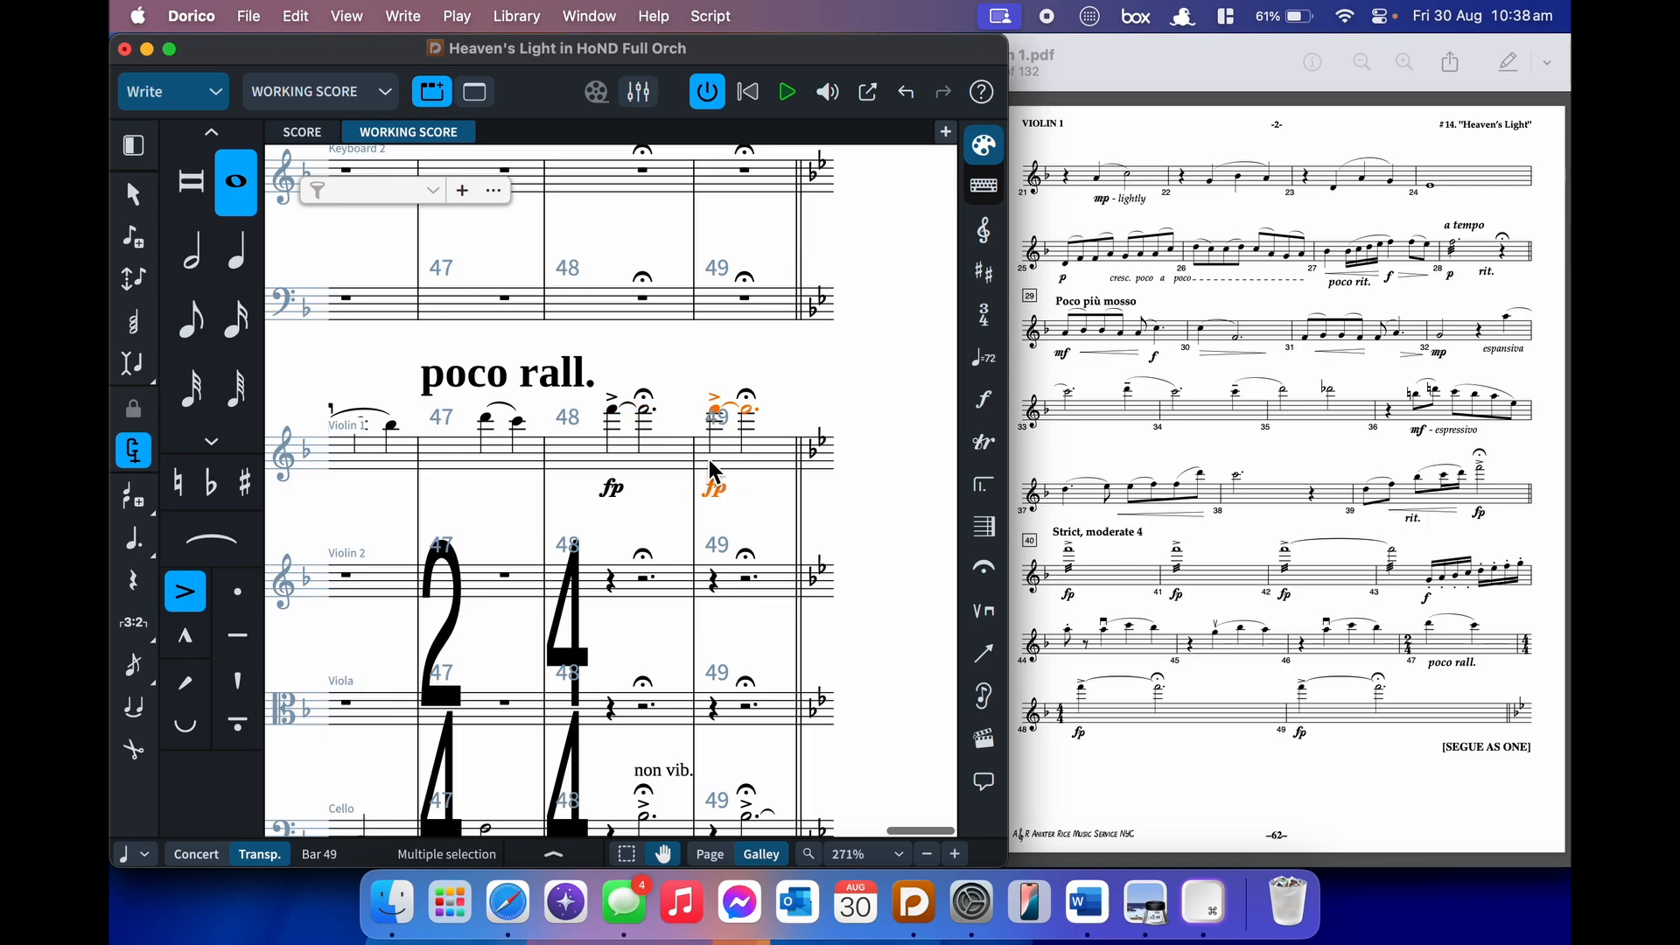
{"action": "left_click", "coordinate": [716, 412]}
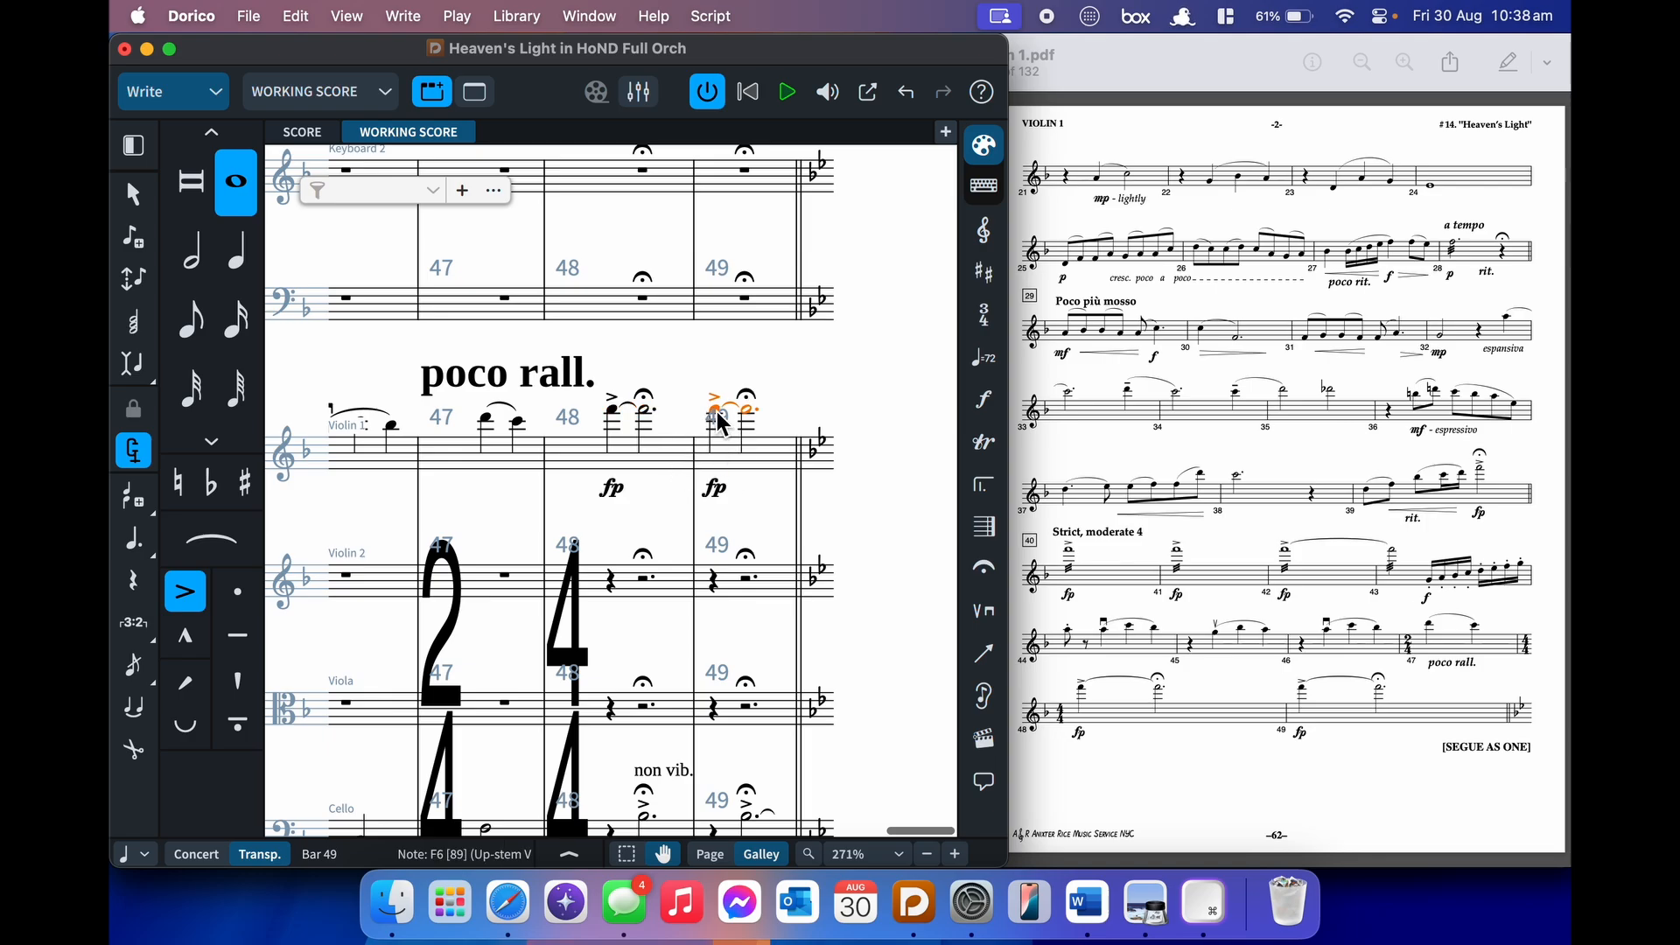
{"action": "key", "text": "o"}
{"action": "key", "text": "super+z"}
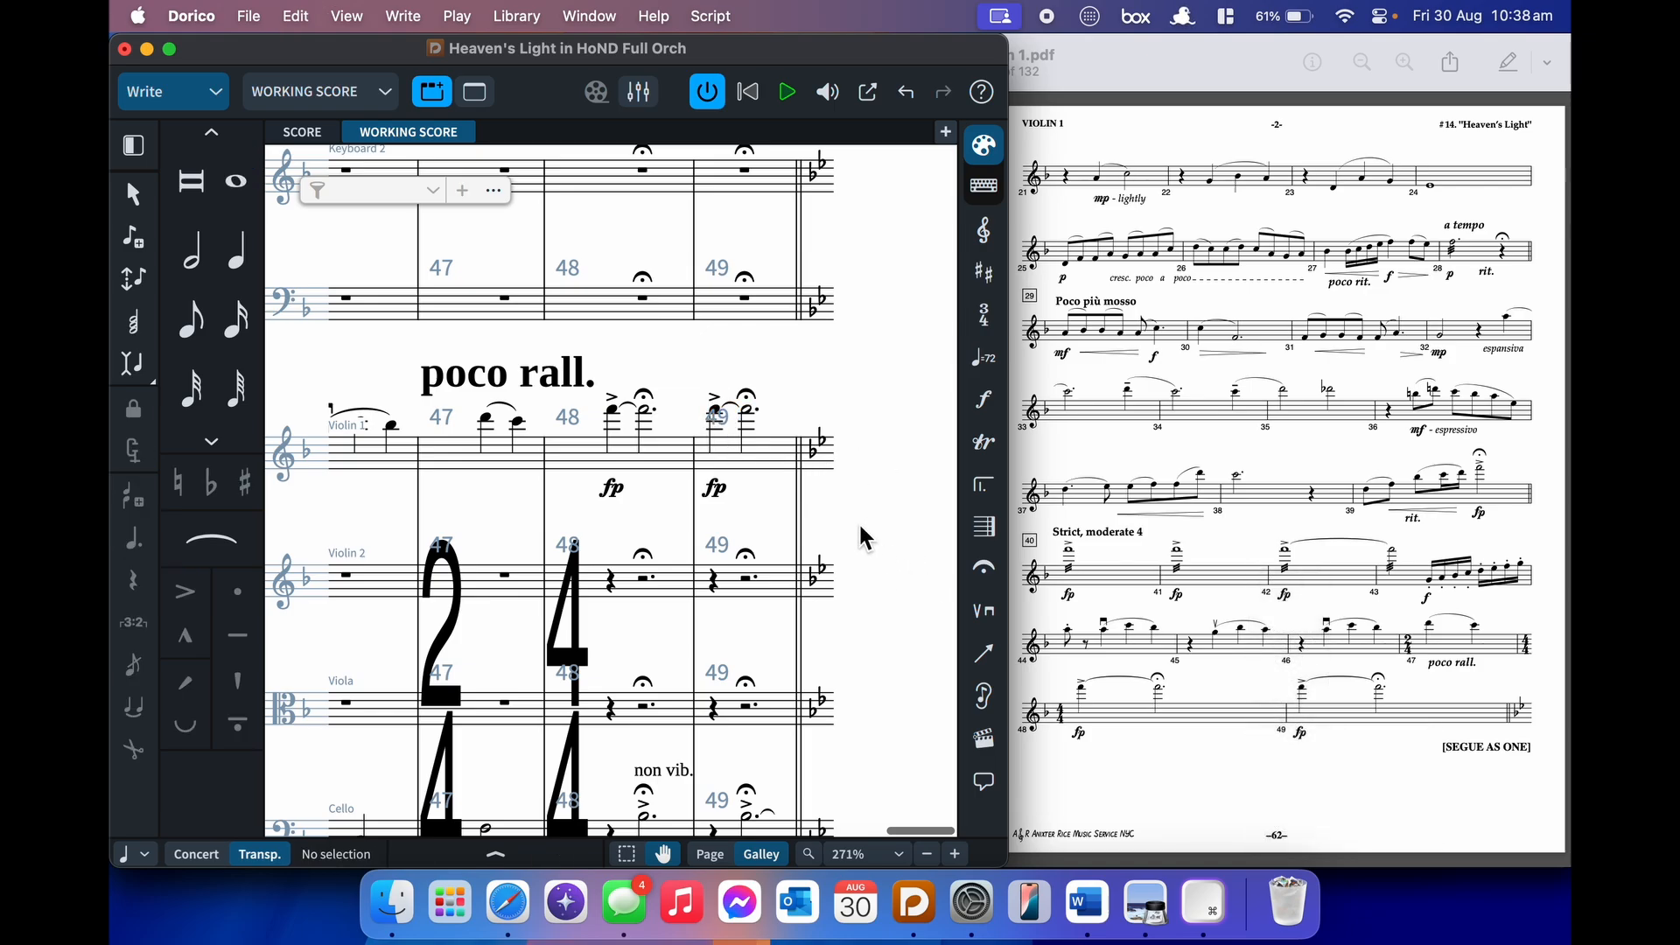
{"action": "scroll", "coordinate": [861, 528], "scroll_direction": "left", "scroll_amount": 10}
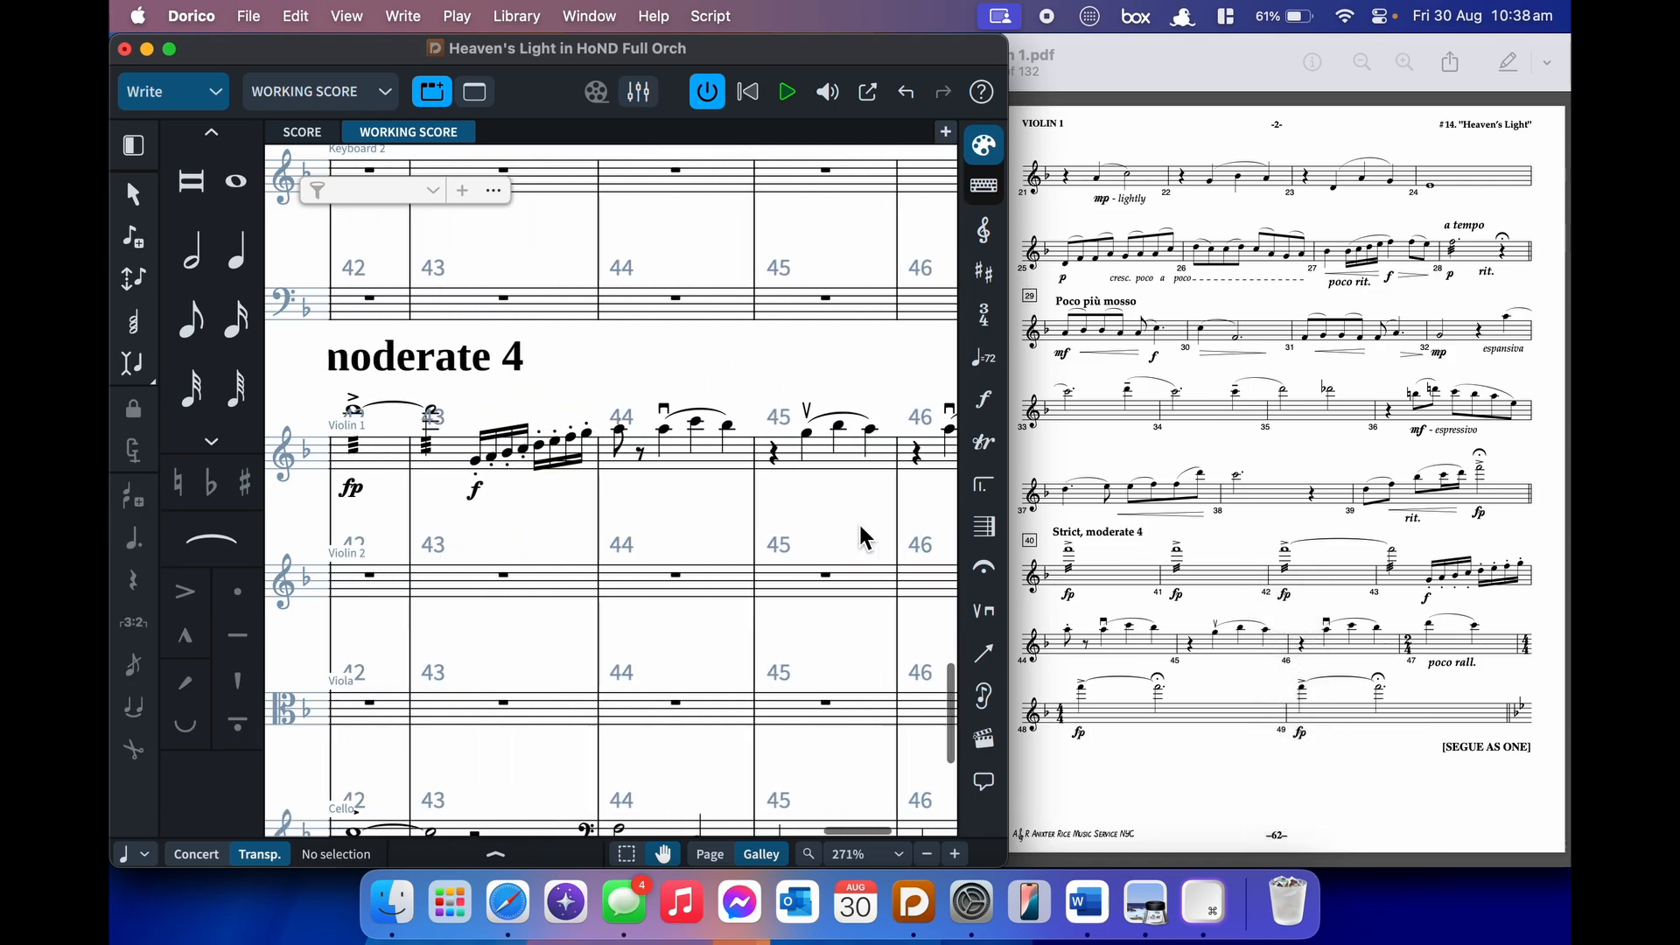
- Scroll around the strings score, then zoom the Dorico window full-screen to show bars 13–24
{"action": "scroll", "coordinate": [858, 527], "scroll_direction": "left", "scroll_amount": 2}
{"action": "left_click", "coordinate": [858, 528]}
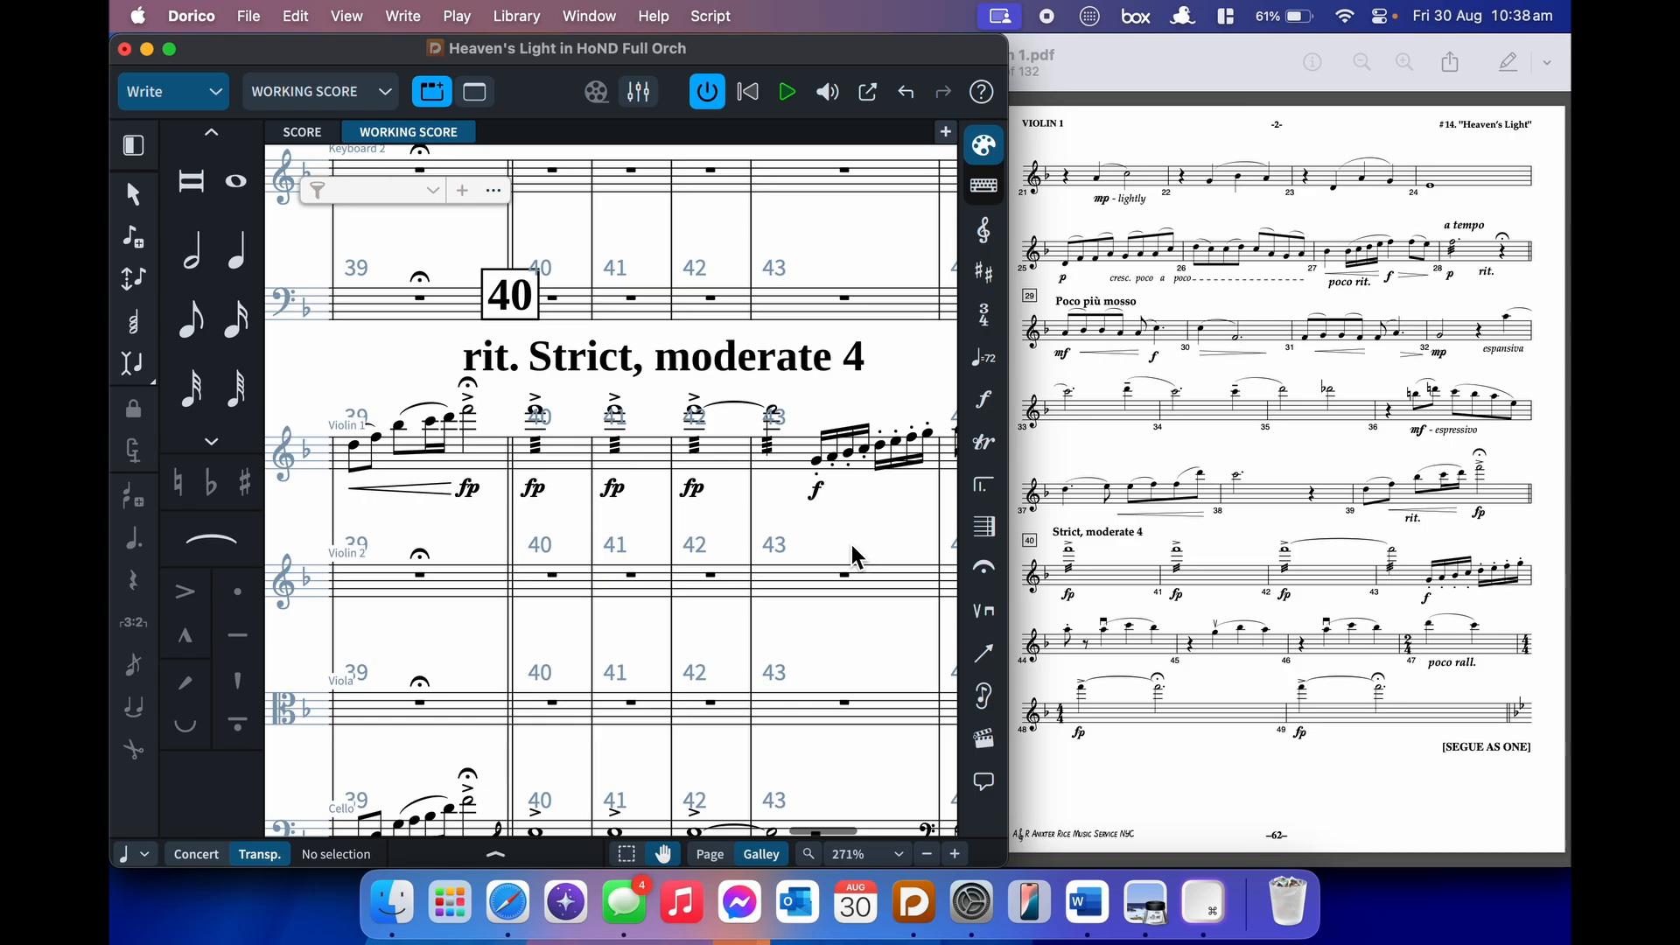
{"action": "scroll", "coordinate": [852, 546], "scroll_direction": "left", "scroll_amount": 15}
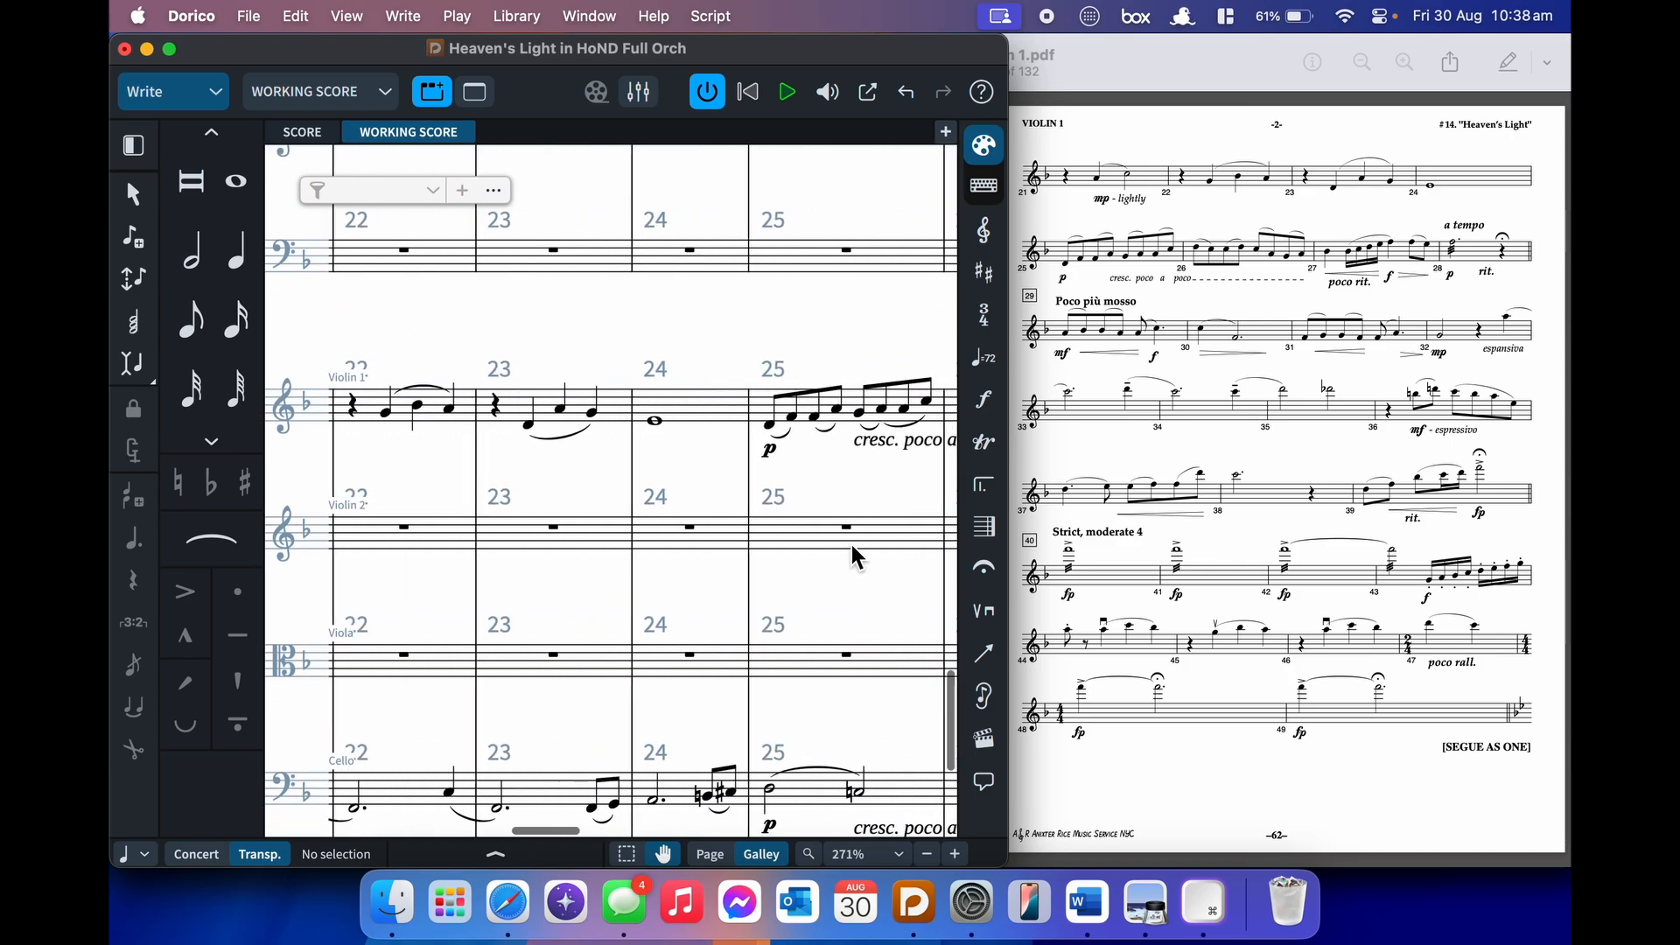
{"action": "scroll", "coordinate": [852, 547], "scroll_direction": "left", "scroll_amount": 15}
{"action": "scroll", "coordinate": [852, 546], "scroll_direction": "right", "scroll_amount": 5}
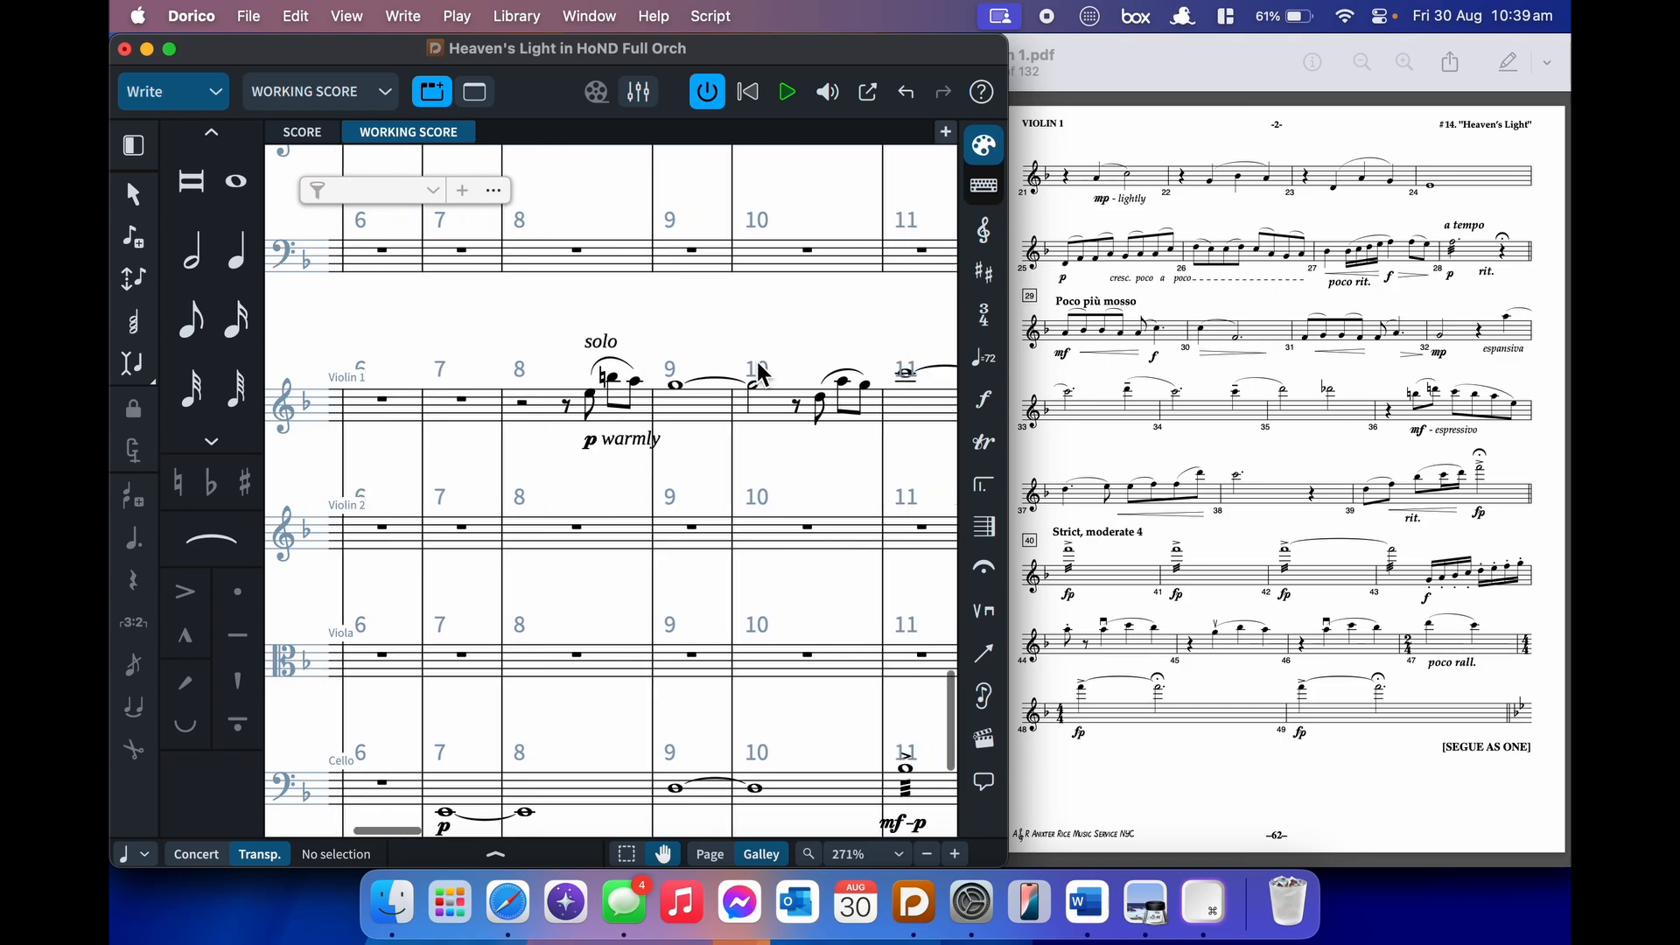
{"action": "scroll", "coordinate": [753, 374], "scroll_direction": "down", "scroll_amount": 3}
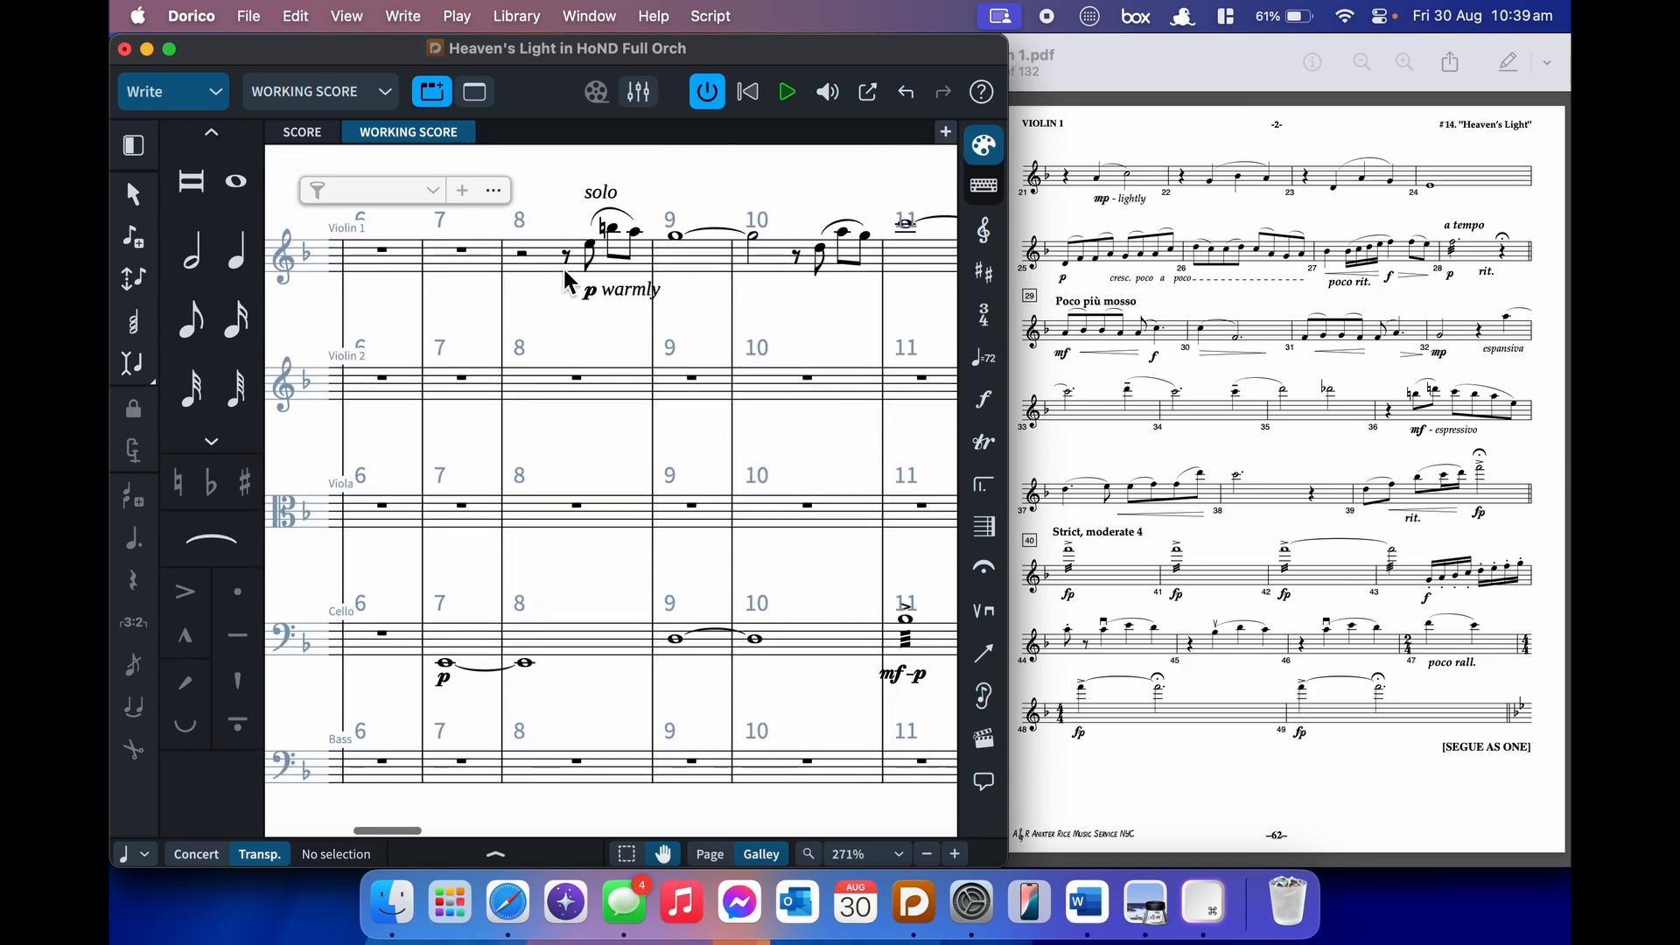
{"action": "scroll", "coordinate": [663, 716], "scroll_direction": "right", "scroll_amount": 10}
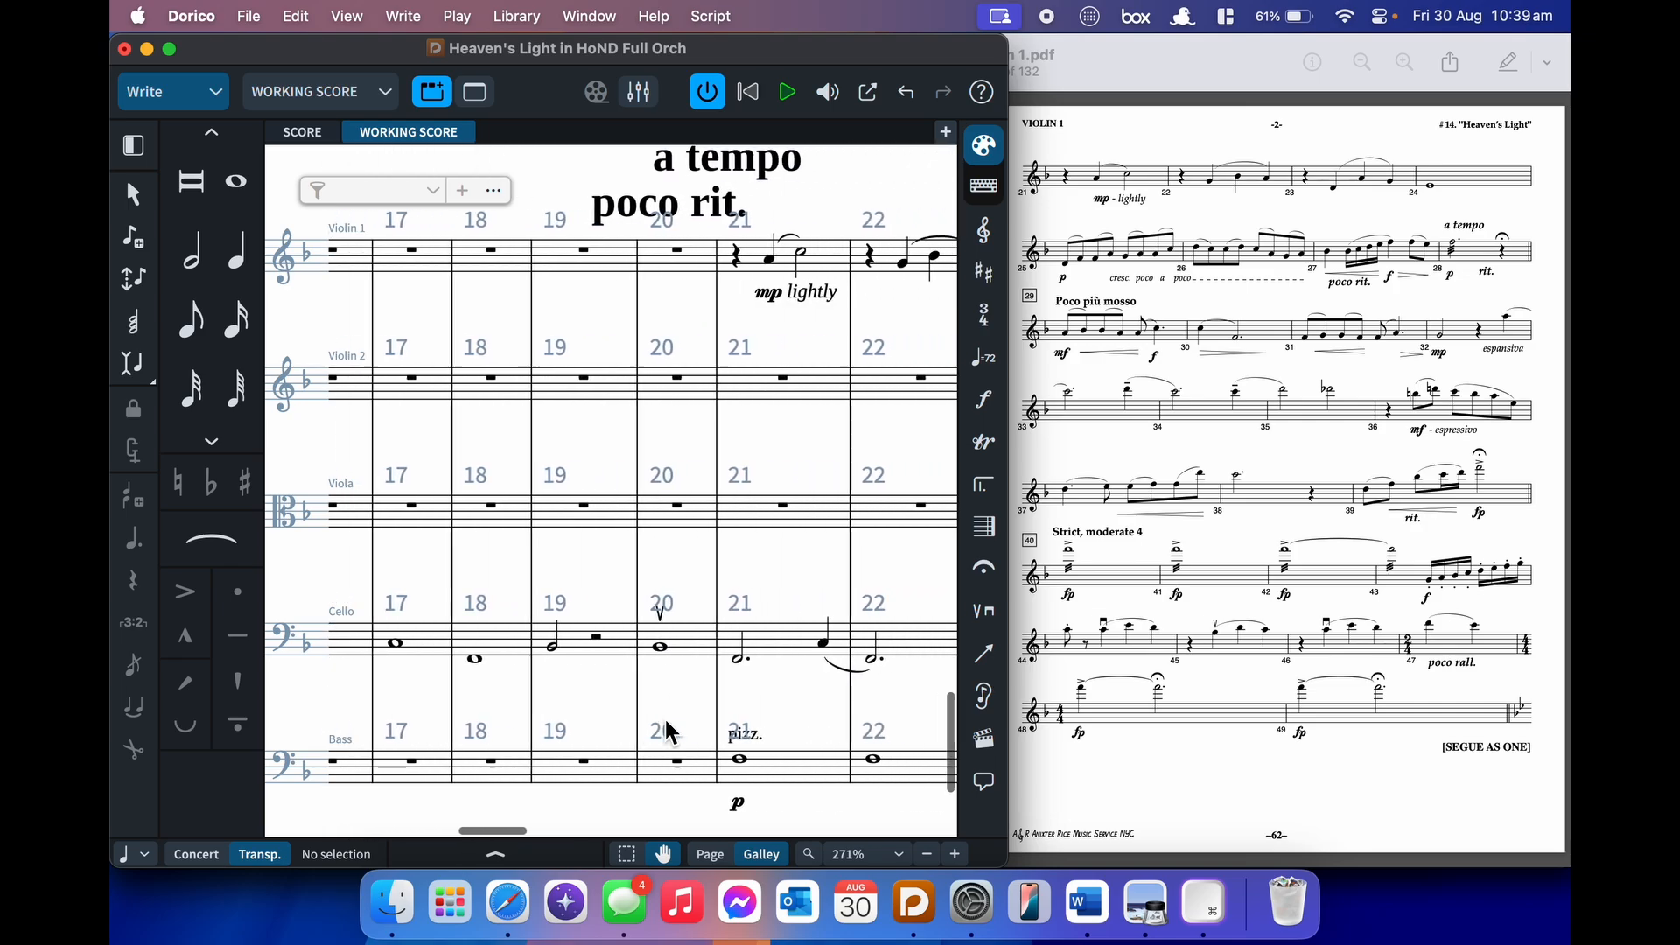
{"action": "scroll", "coordinate": [663, 716], "scroll_direction": "right", "scroll_amount": 8}
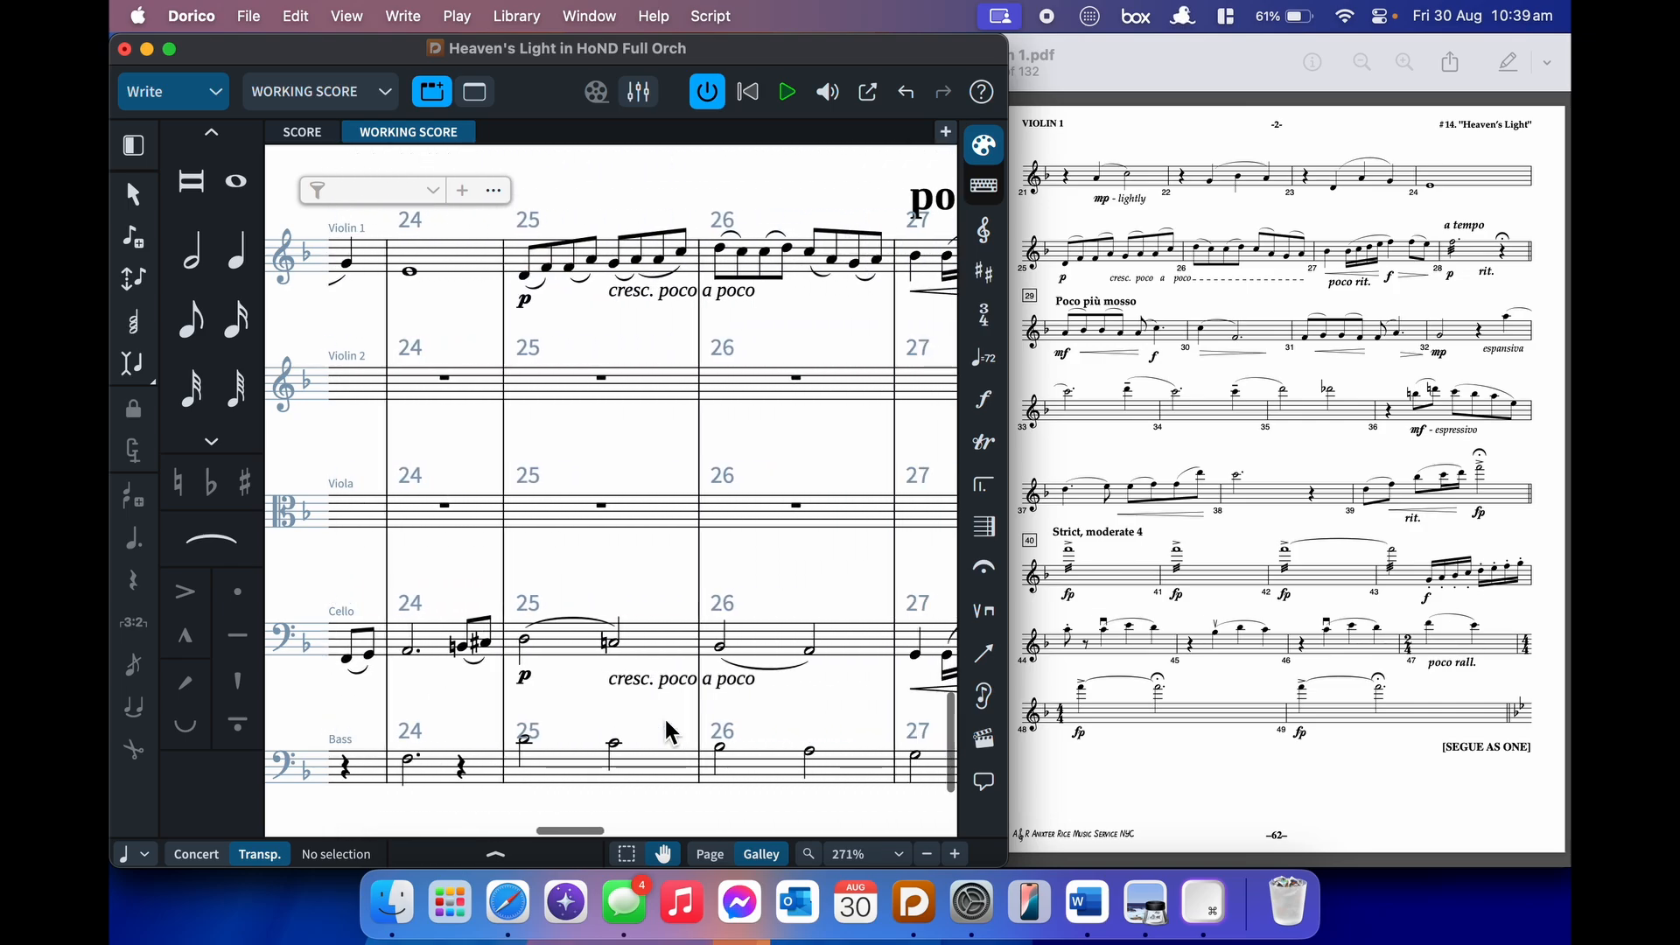
{"action": "scroll", "coordinate": [664, 715], "scroll_direction": "up", "scroll_amount": 2}
{"action": "scroll", "coordinate": [716, 477], "scroll_direction": "left", "scroll_amount": 10}
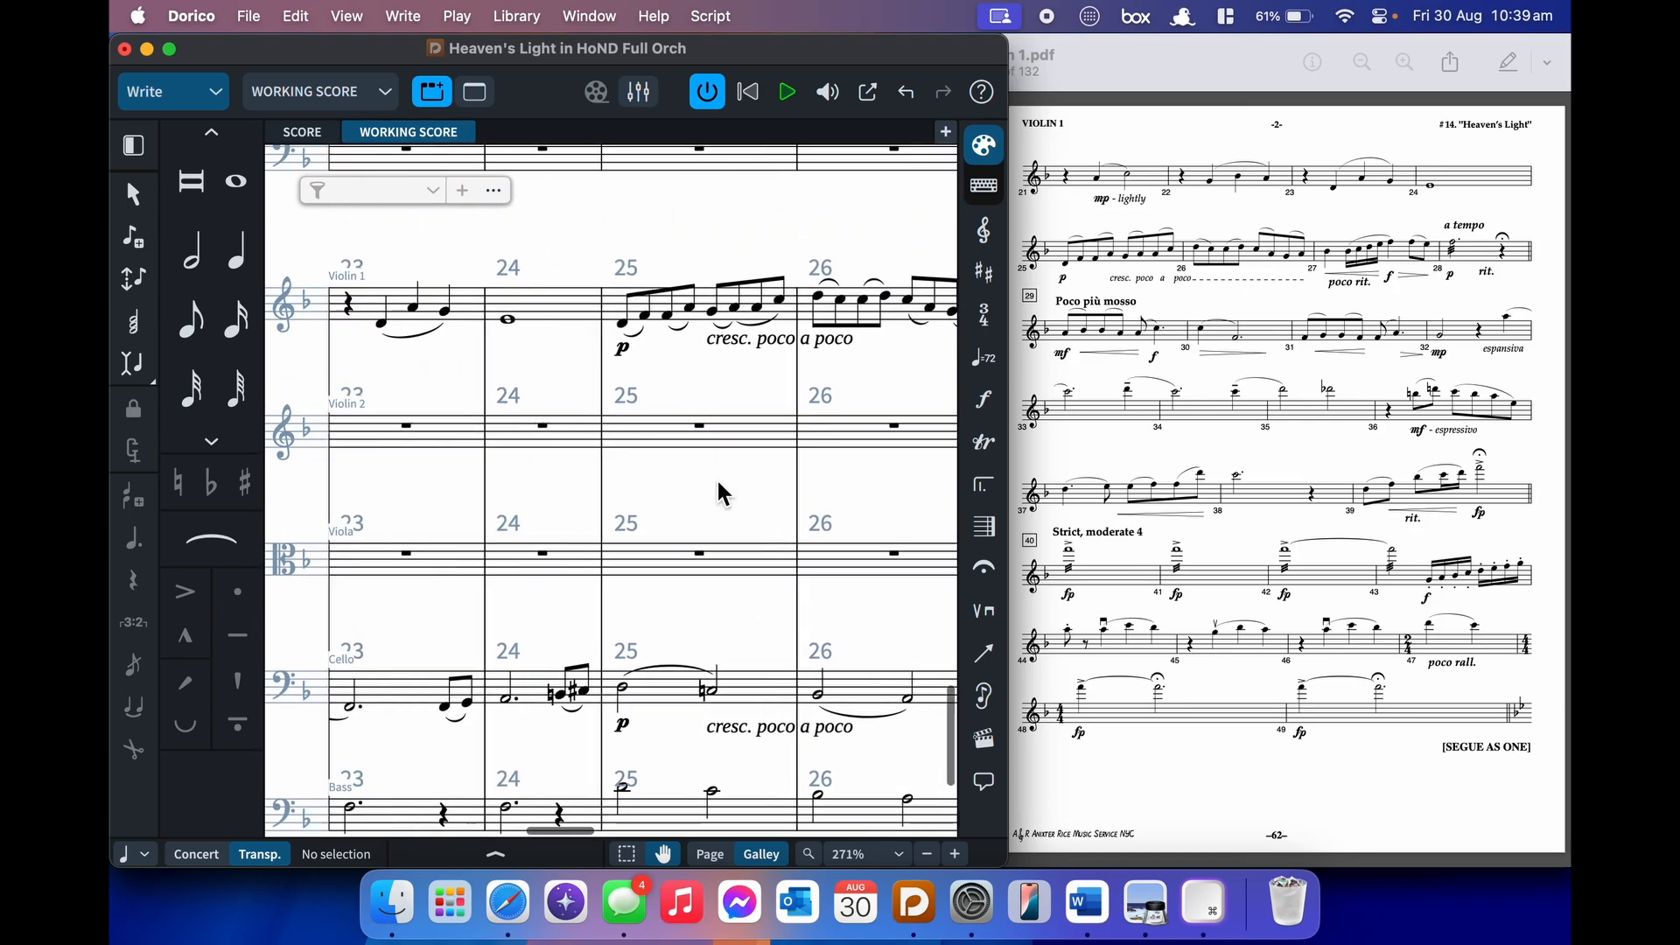
{"action": "scroll", "coordinate": [716, 476], "scroll_direction": "left", "scroll_amount": 2}
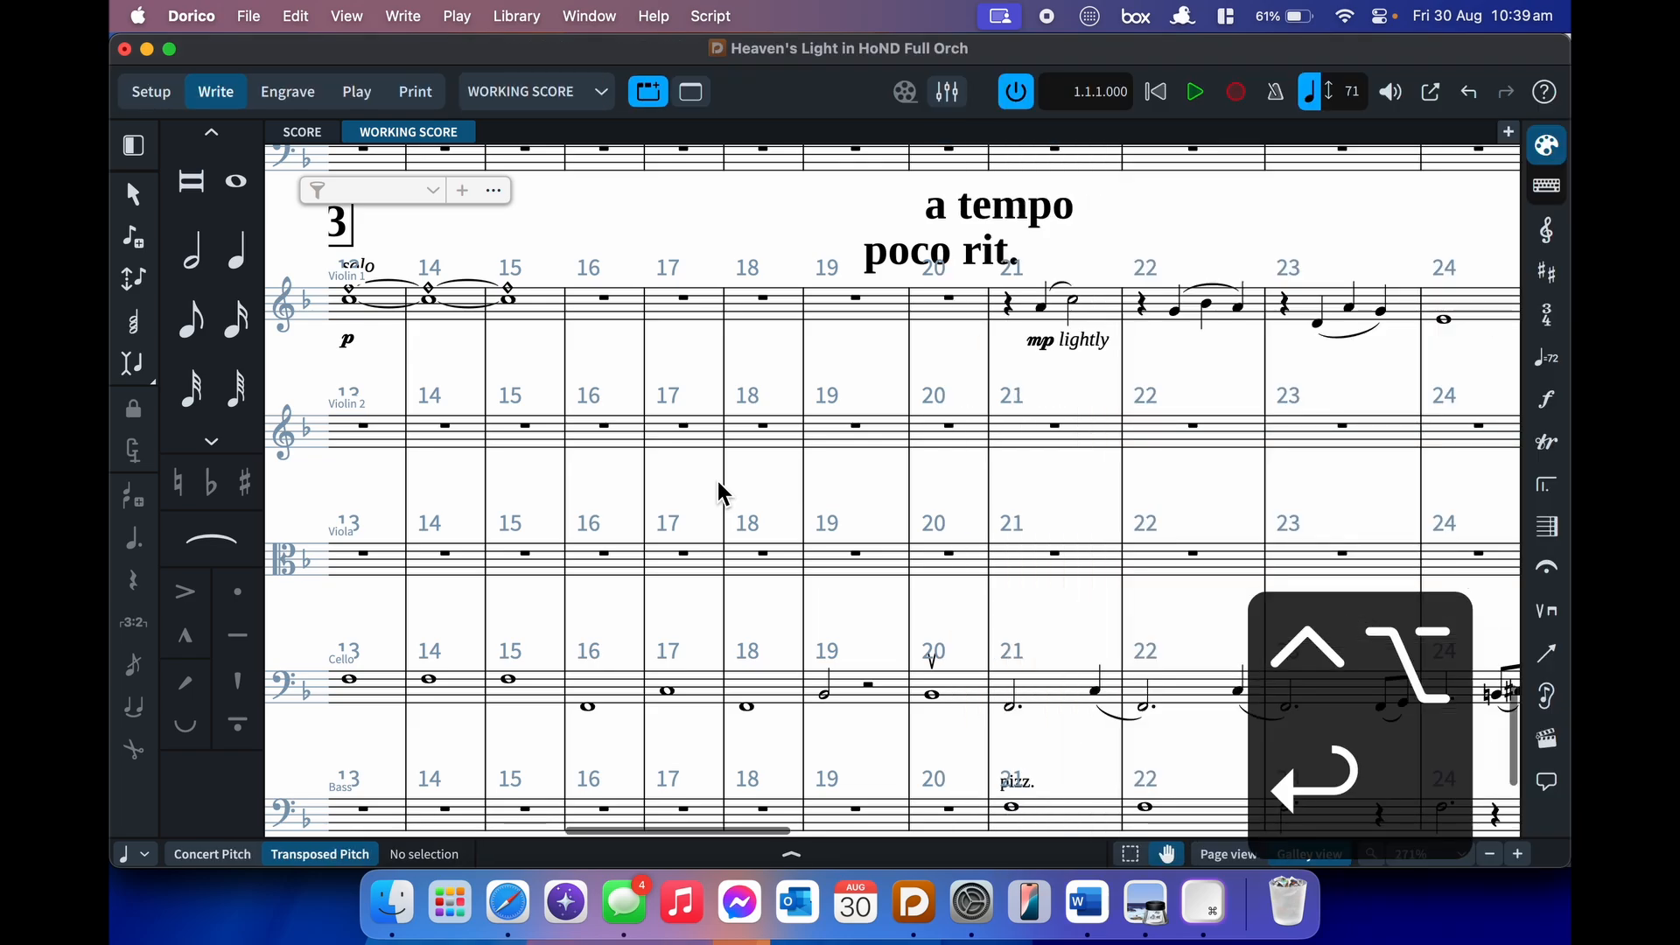
{"action": "key", "text": "ctrl+alt+Return"}
- Check in Properties that the opening Simply, poco rubato tempo is 72 bpm
{"action": "scroll", "coordinate": [784, 483], "scroll_direction": "down", "scroll_amount": 1}
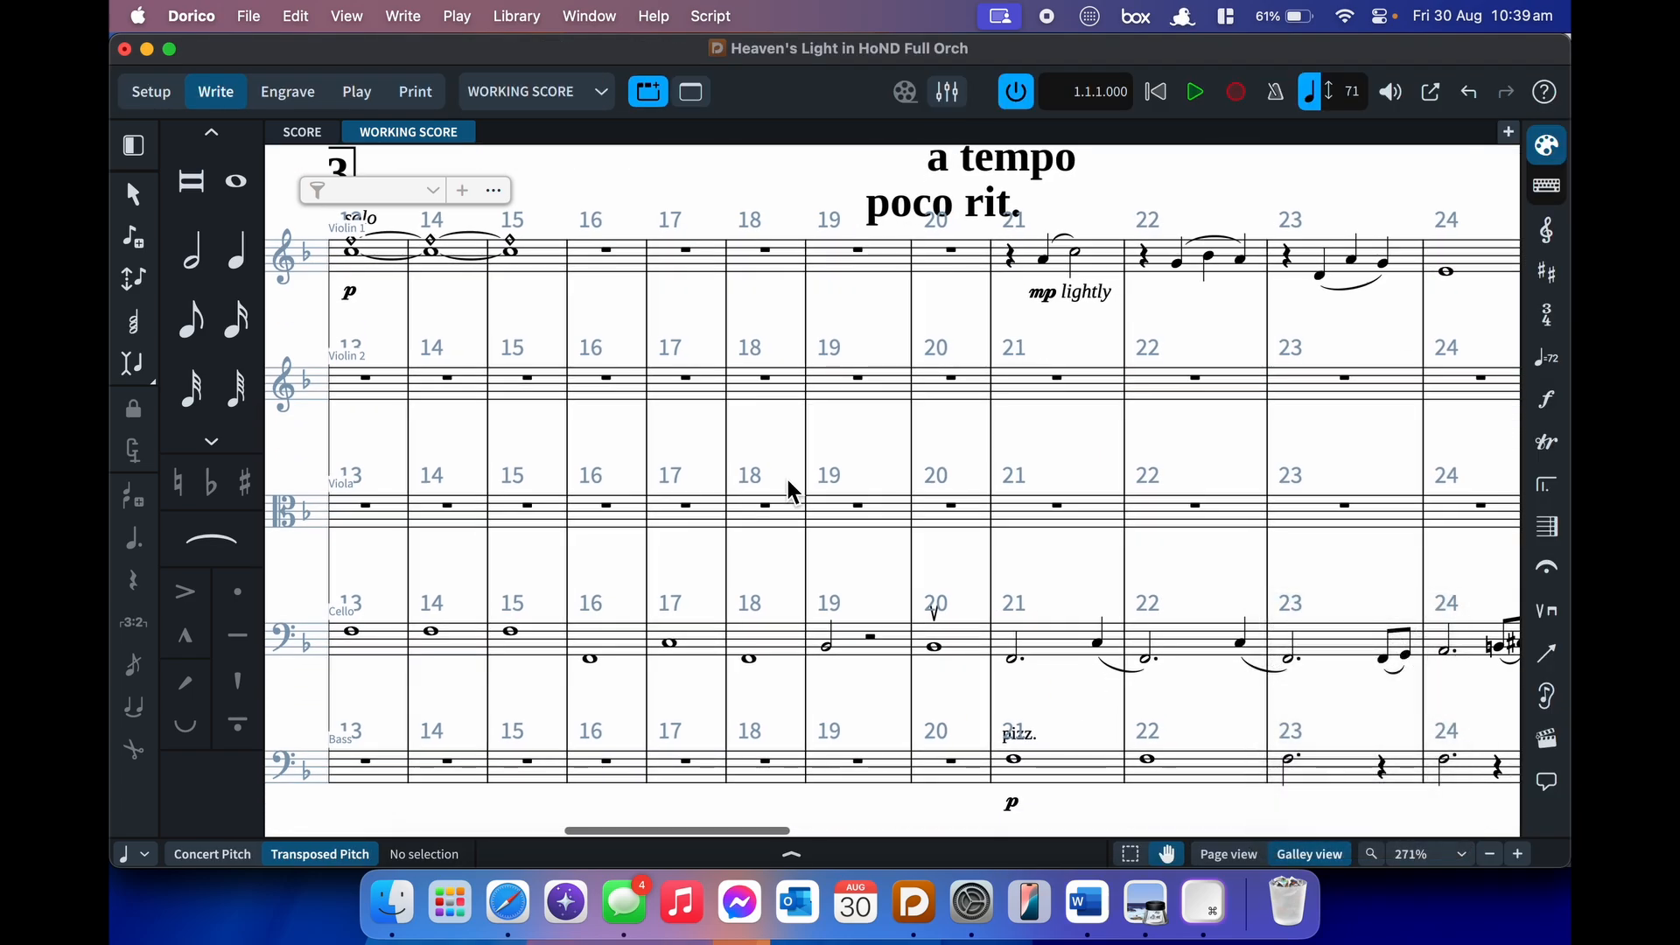
{"action": "scroll", "coordinate": [788, 482], "scroll_direction": "left", "scroll_amount": 8}
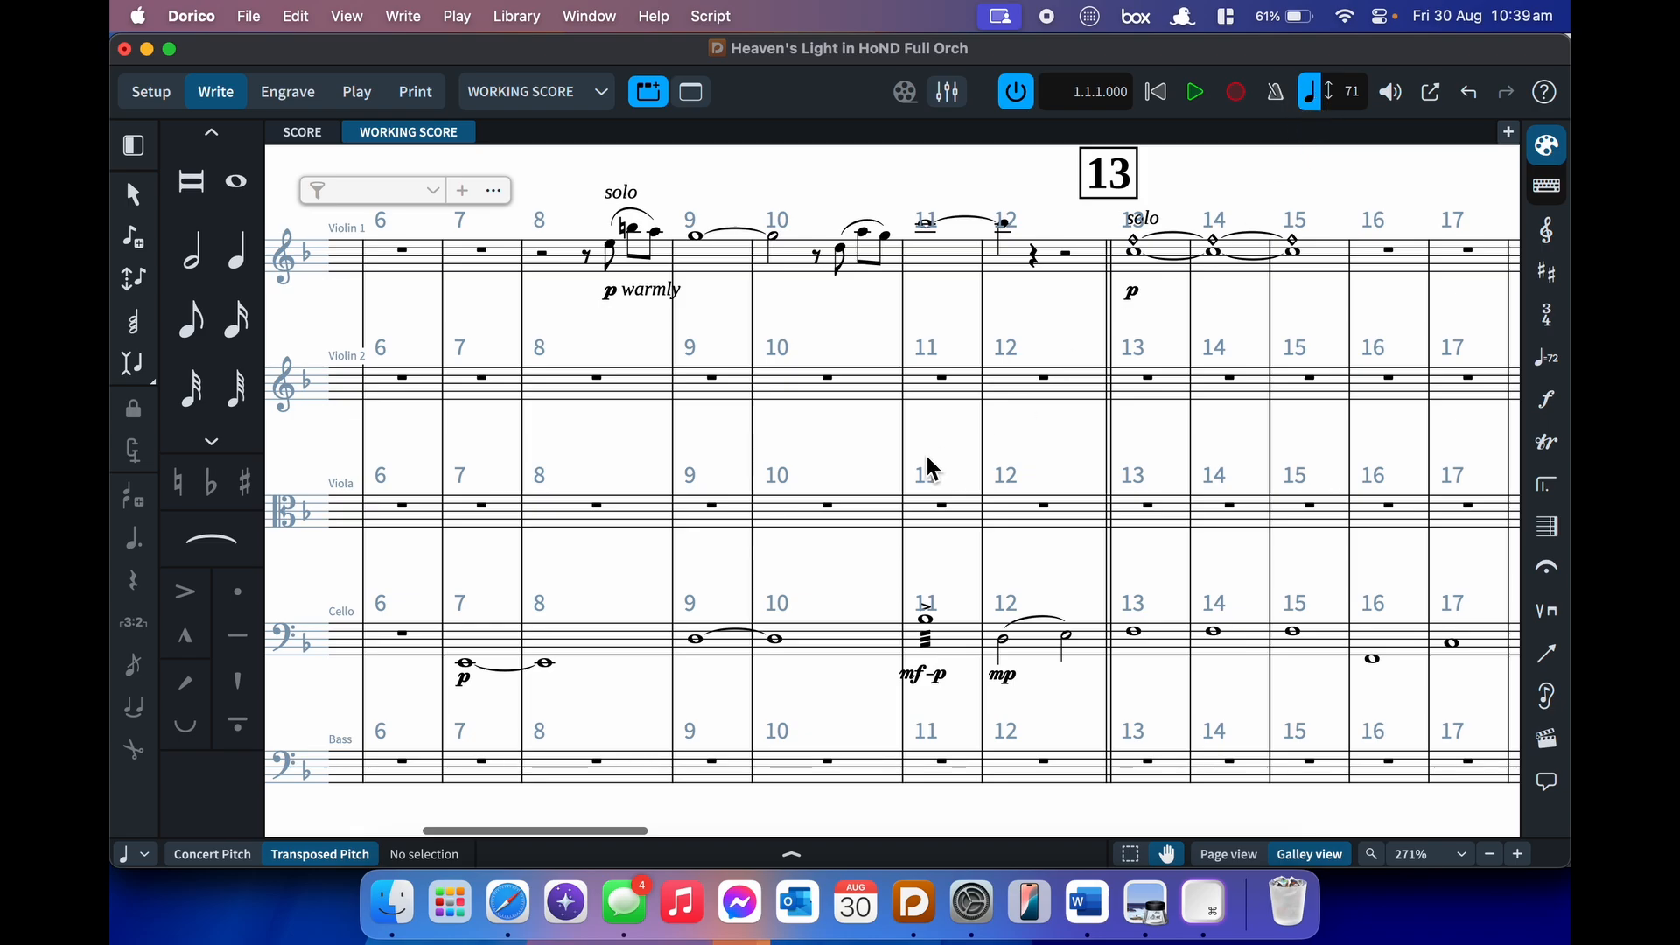
{"action": "scroll", "coordinate": [933, 470], "scroll_direction": "left", "scroll_amount": 8}
{"action": "left_click", "coordinate": [652, 210]}
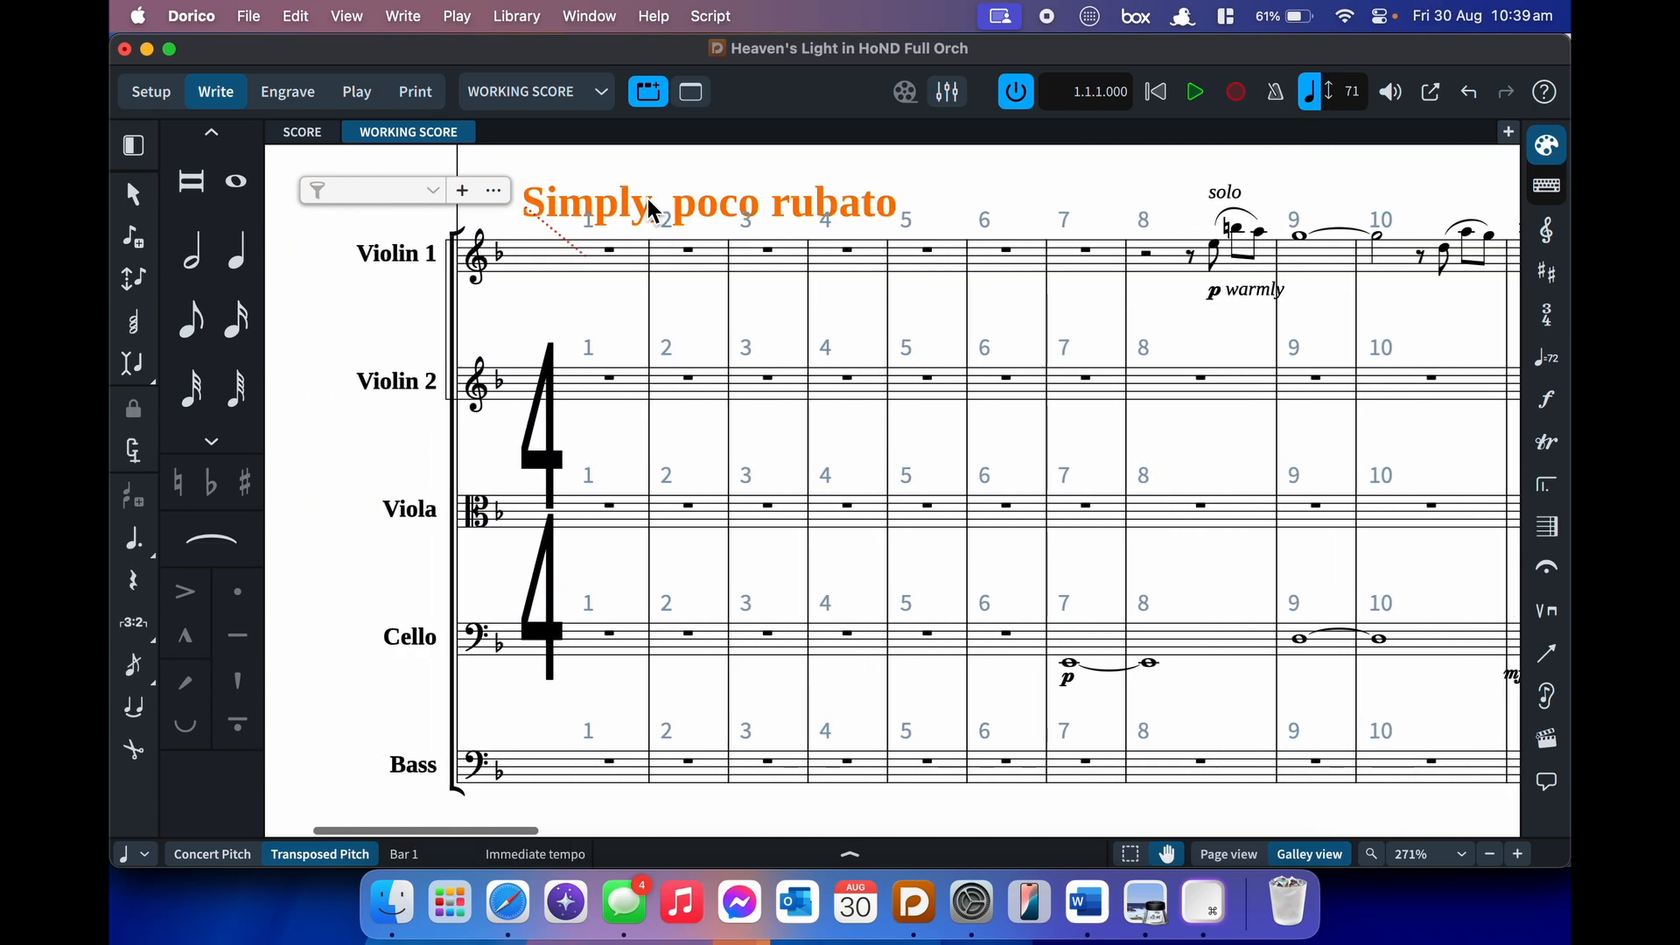
{"action": "key", "text": "cmd+8"}
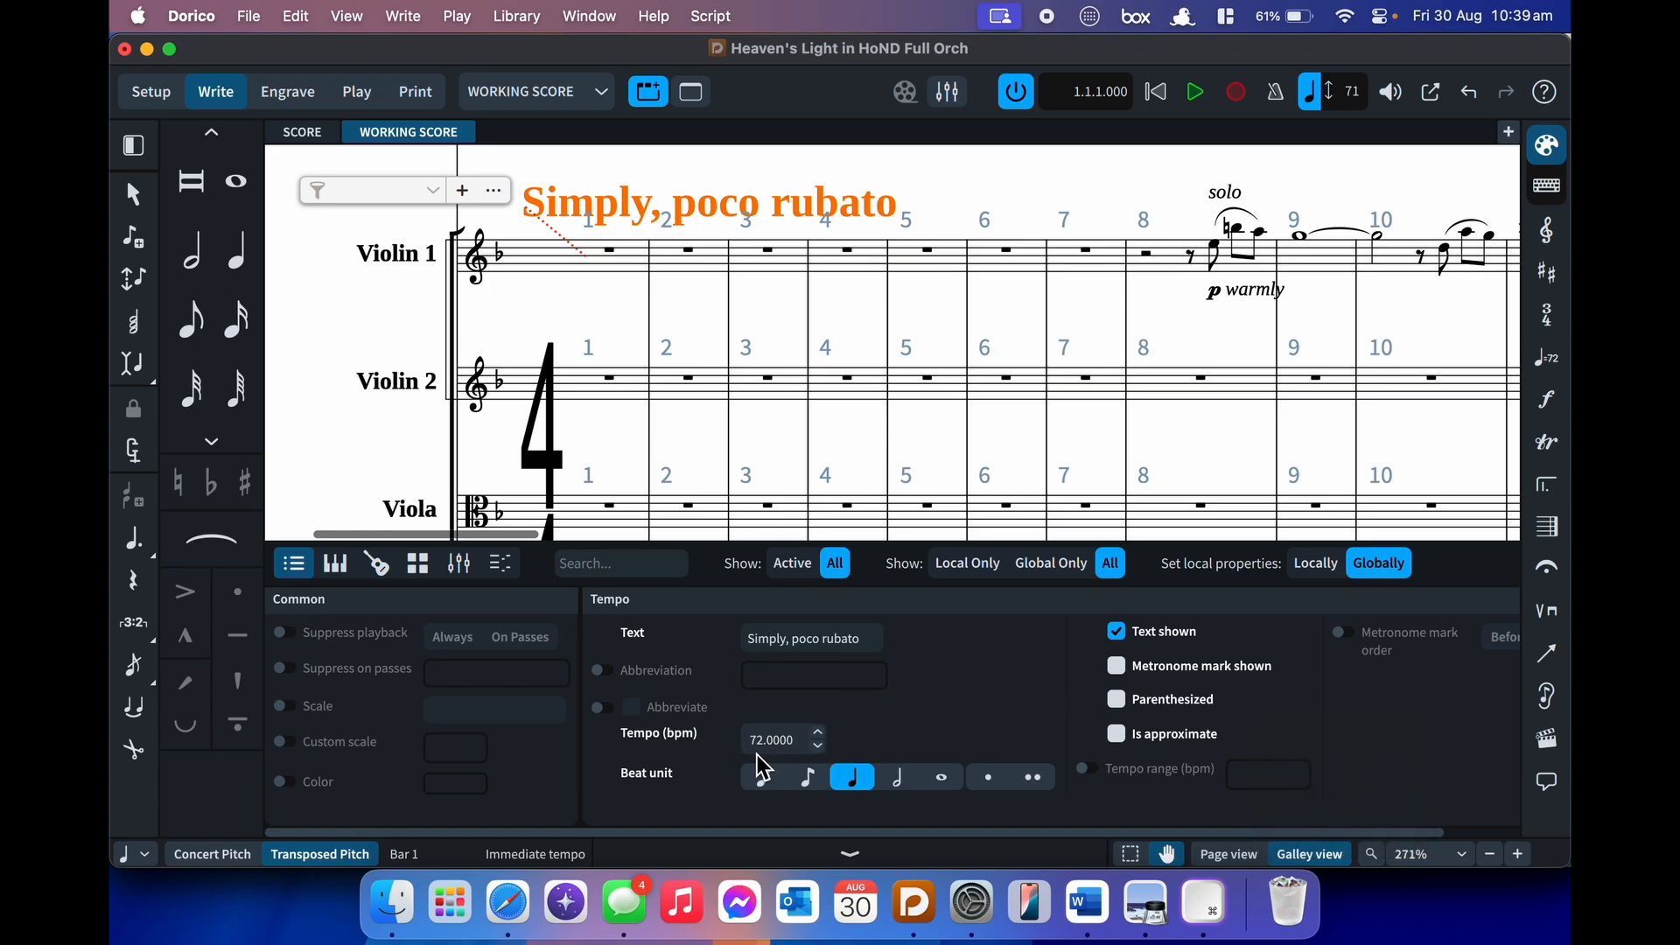
{"action": "key", "text": "super+8"}
- Play back the score briefly from bar 1, bar 8 and bar 19
{"action": "key", "text": "p"}
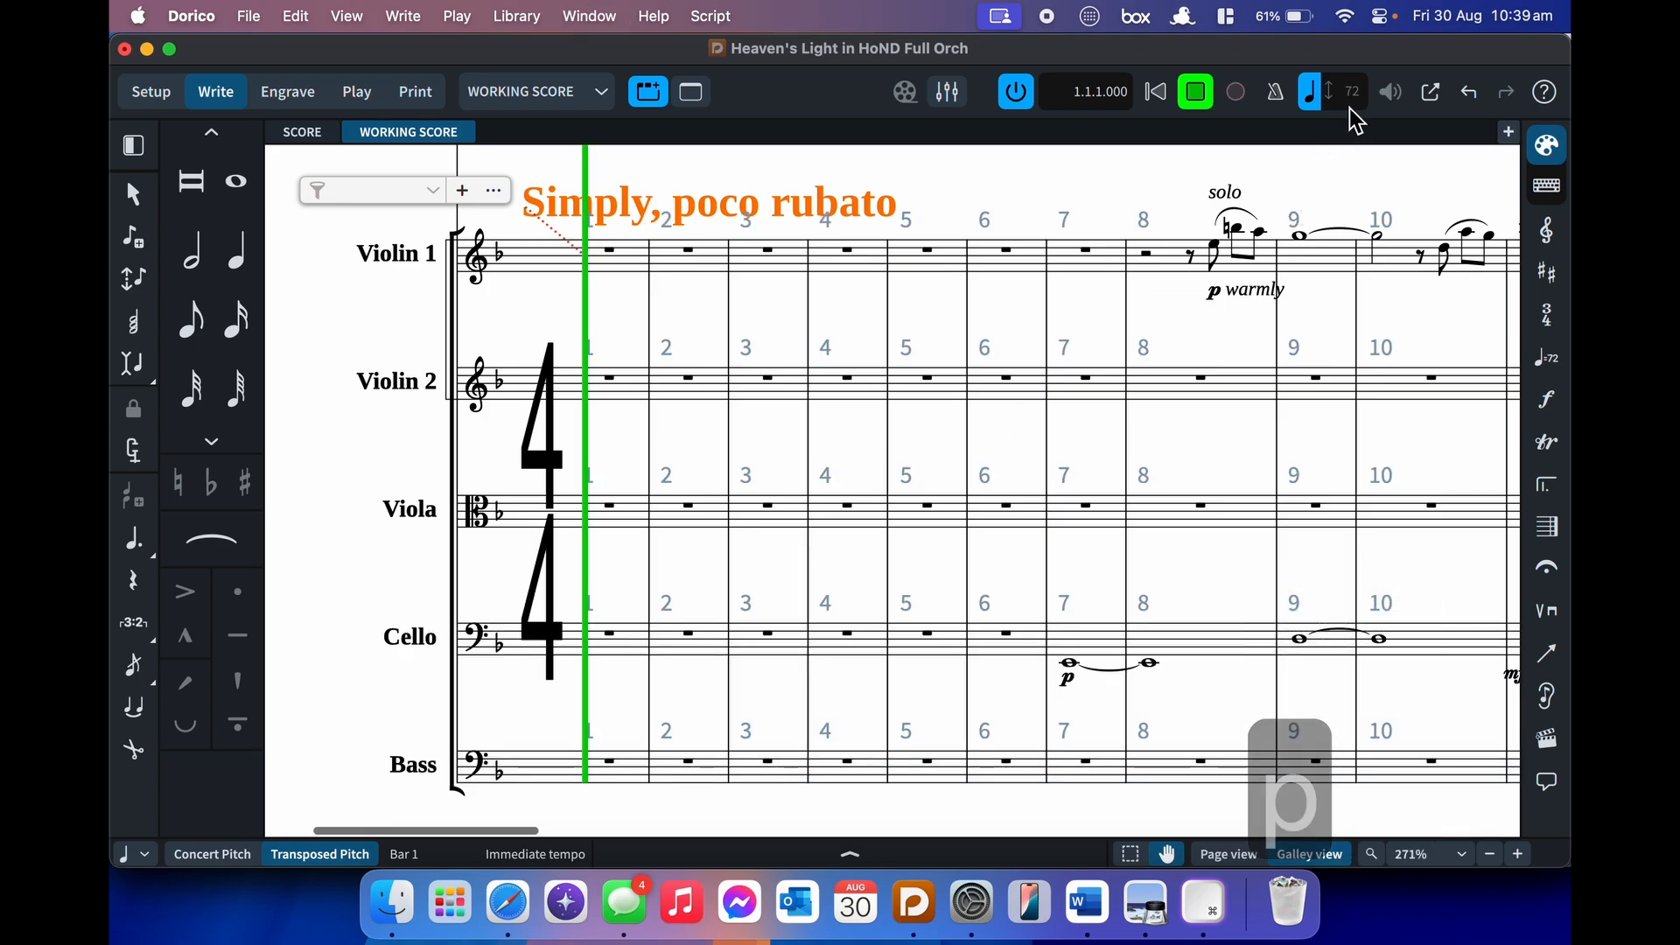
{"action": "key", "text": "space"}
{"action": "left_click", "coordinate": [1192, 259]}
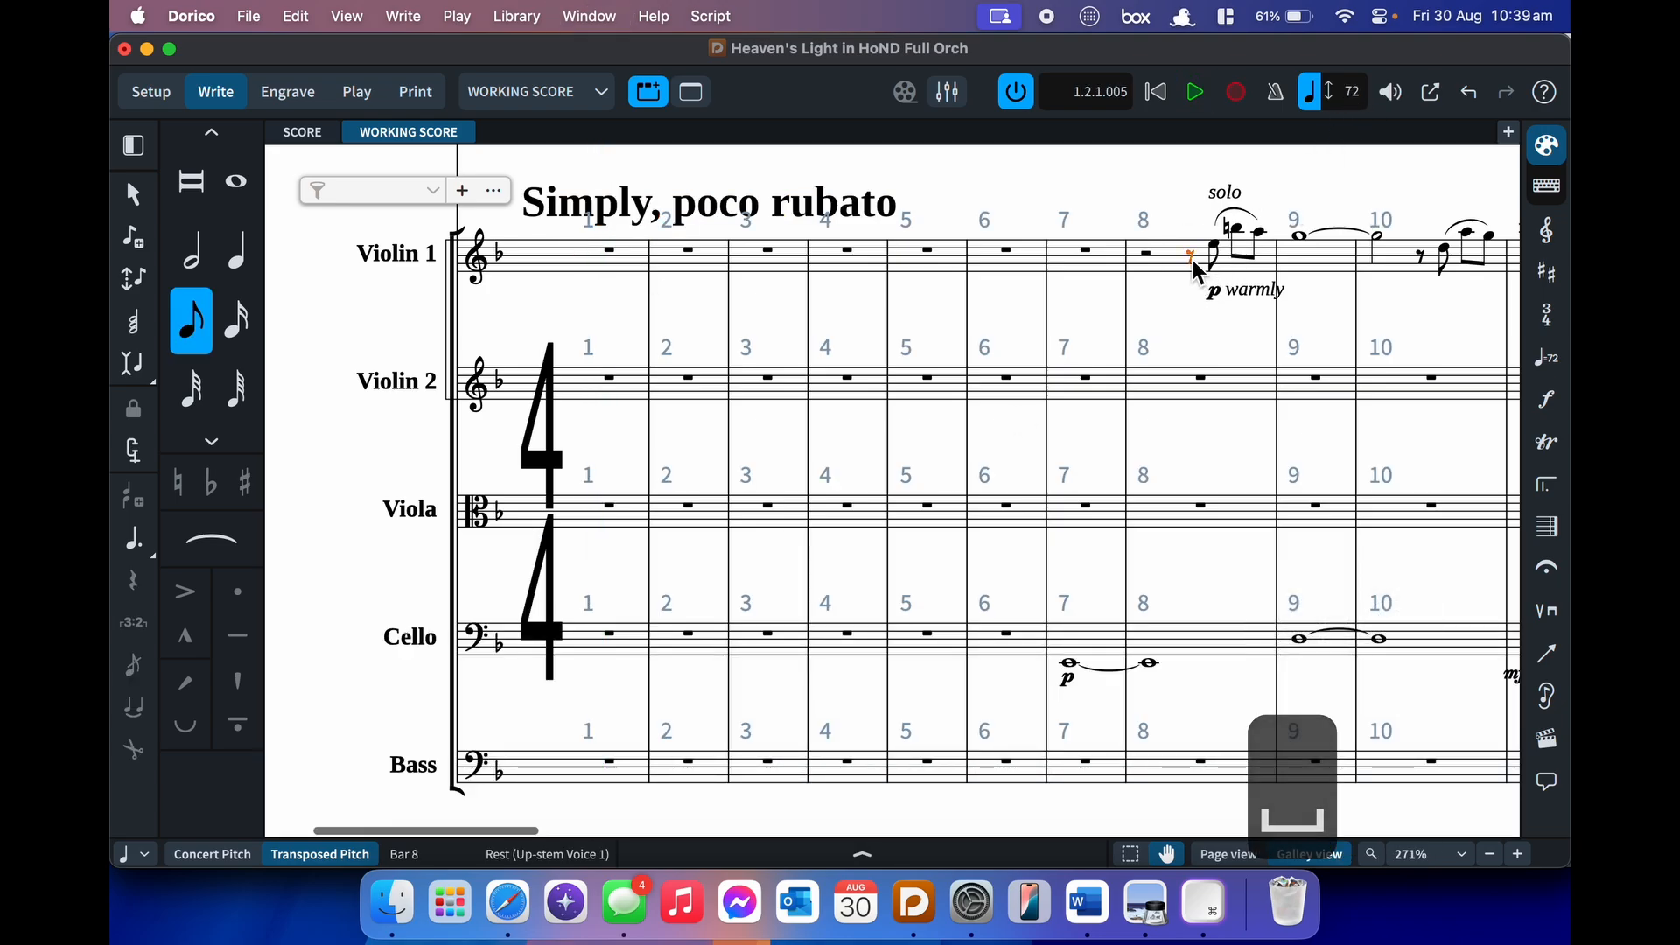
{"action": "key", "text": "p"}
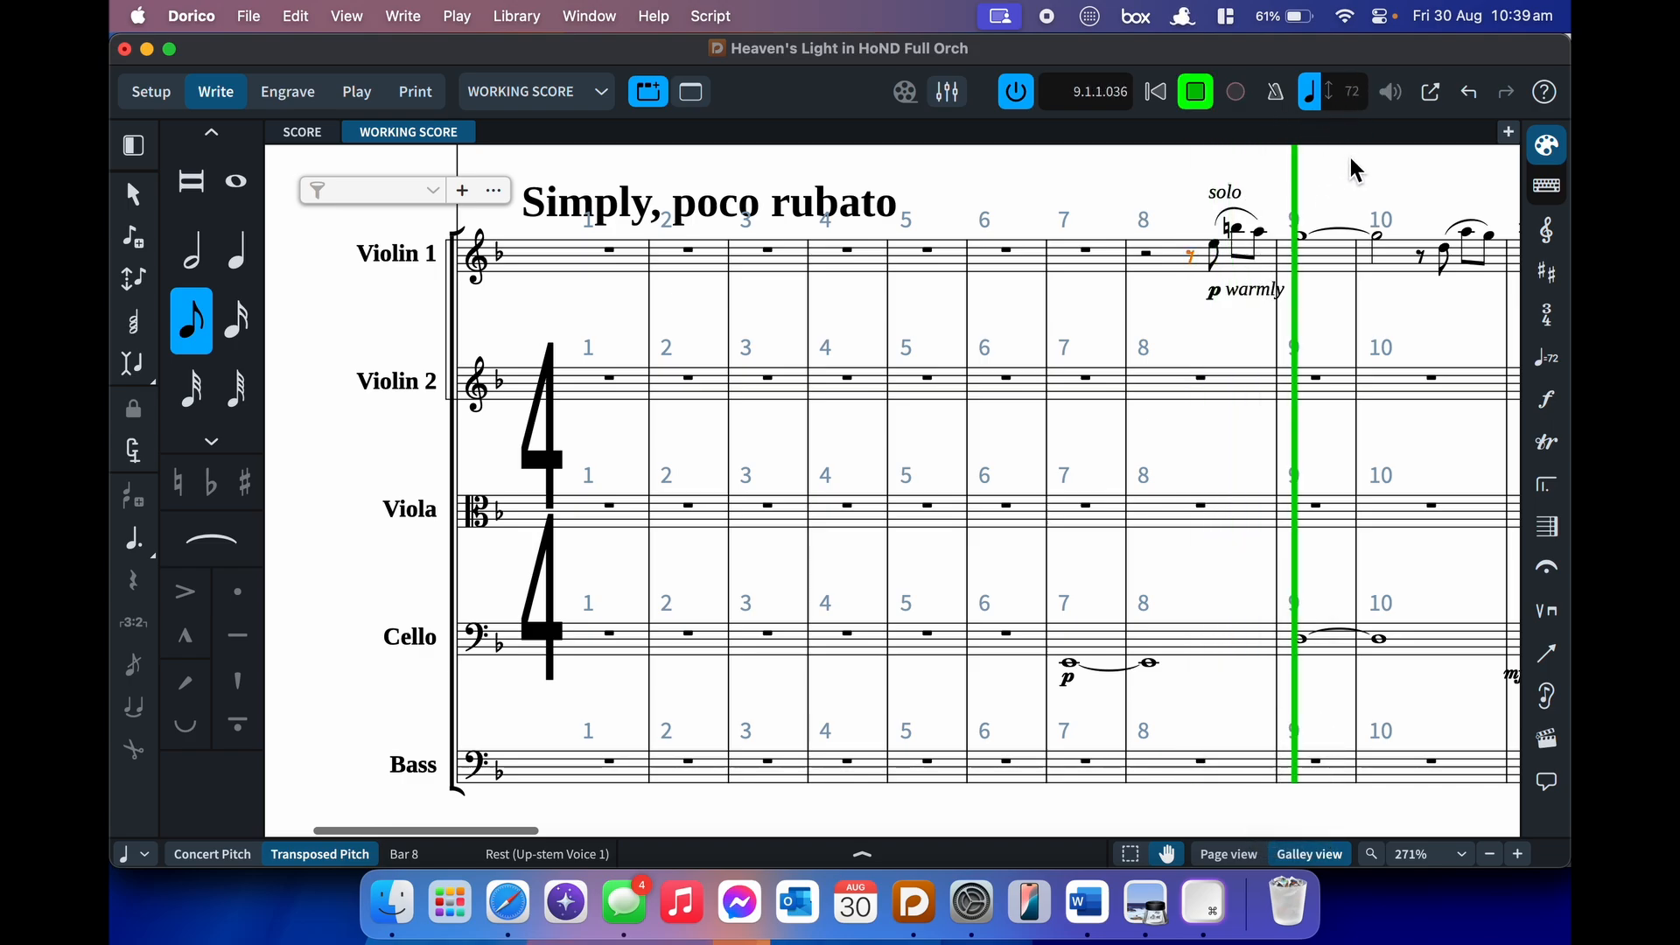
{"action": "key", "text": "space"}
{"action": "scroll", "coordinate": [1324, 424], "scroll_direction": "right", "scroll_amount": 10}
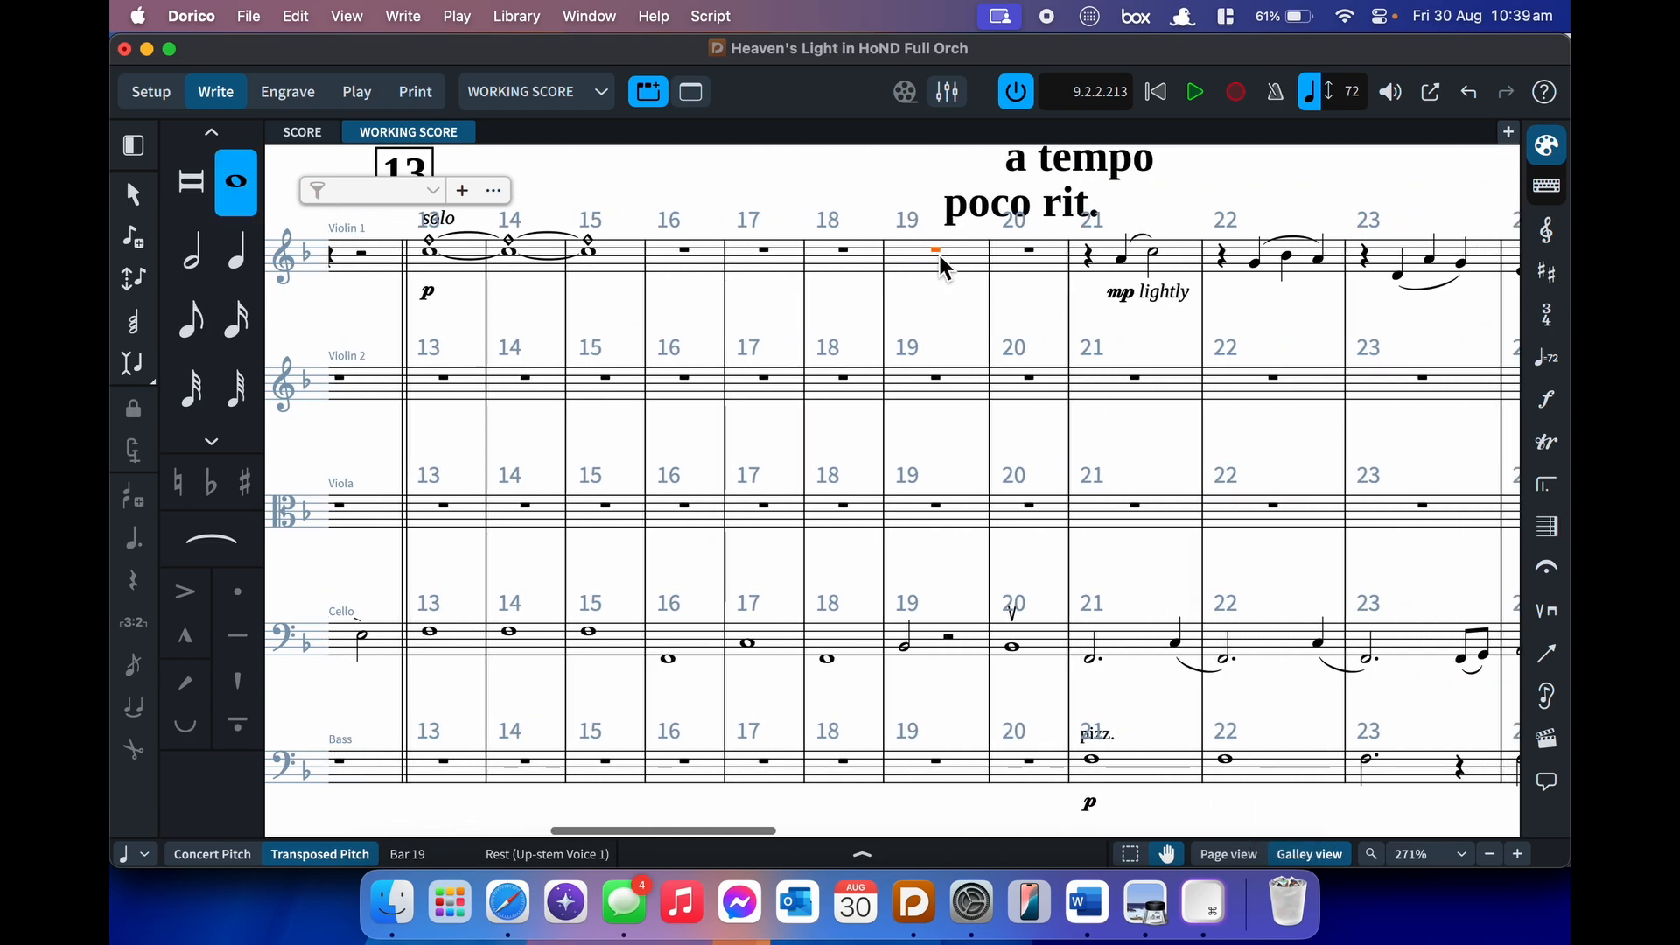
{"action": "key", "text": "p"}
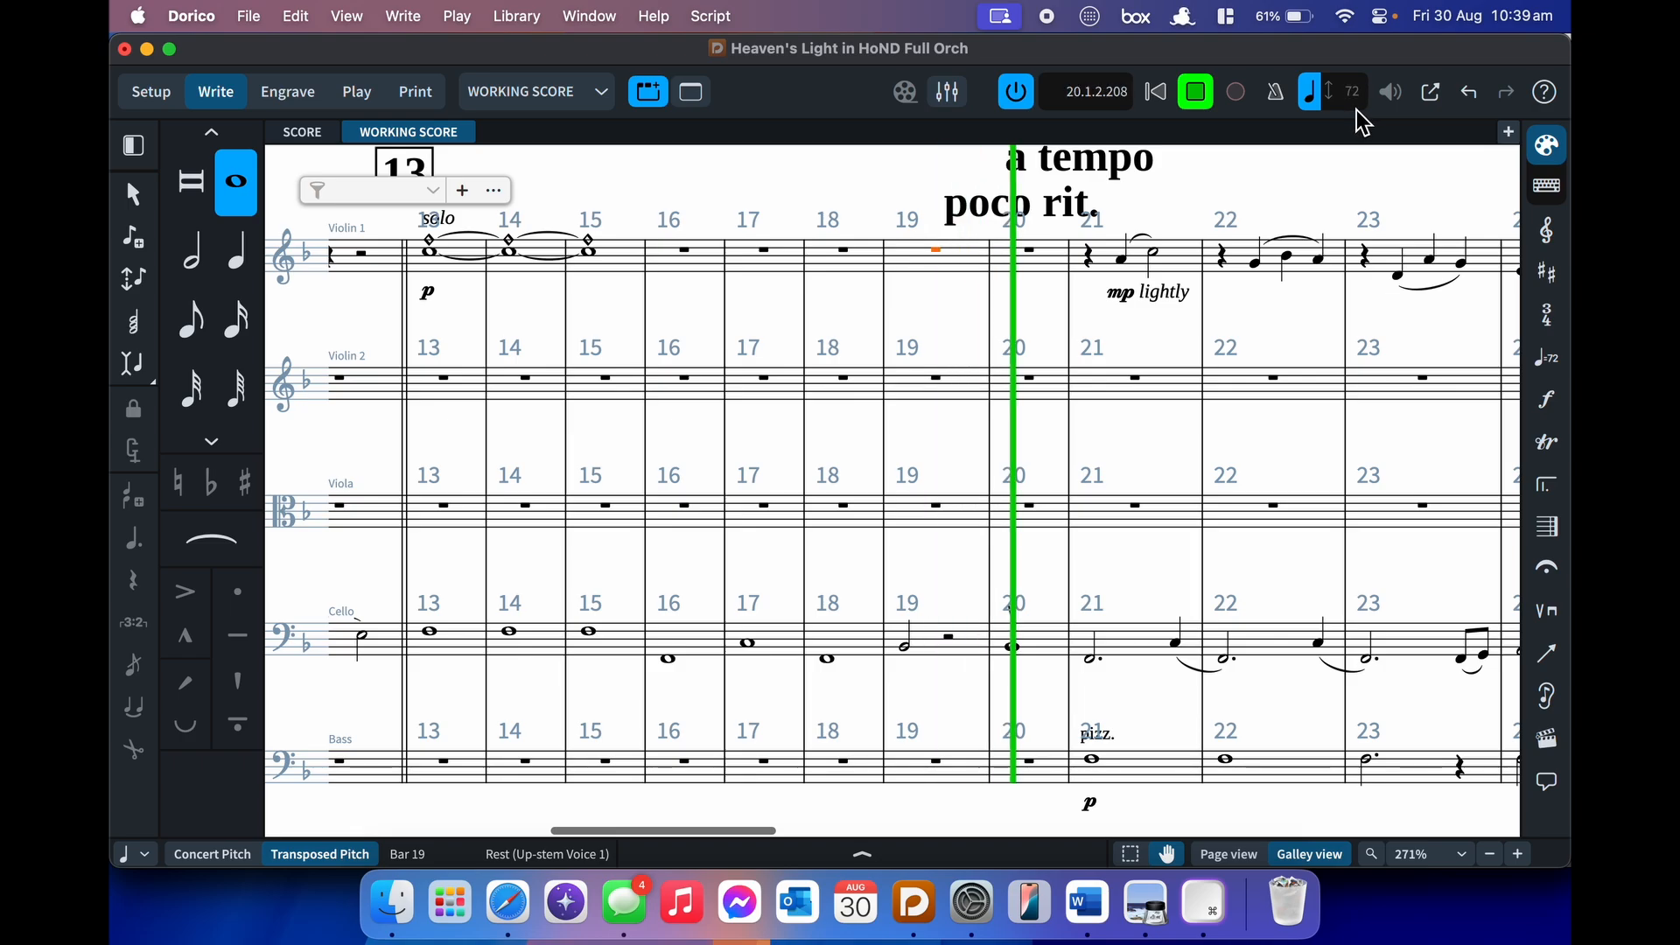
{"action": "key", "text": "space"}
{"action": "scroll", "coordinate": [1246, 348], "scroll_direction": "right", "scroll_amount": 6}
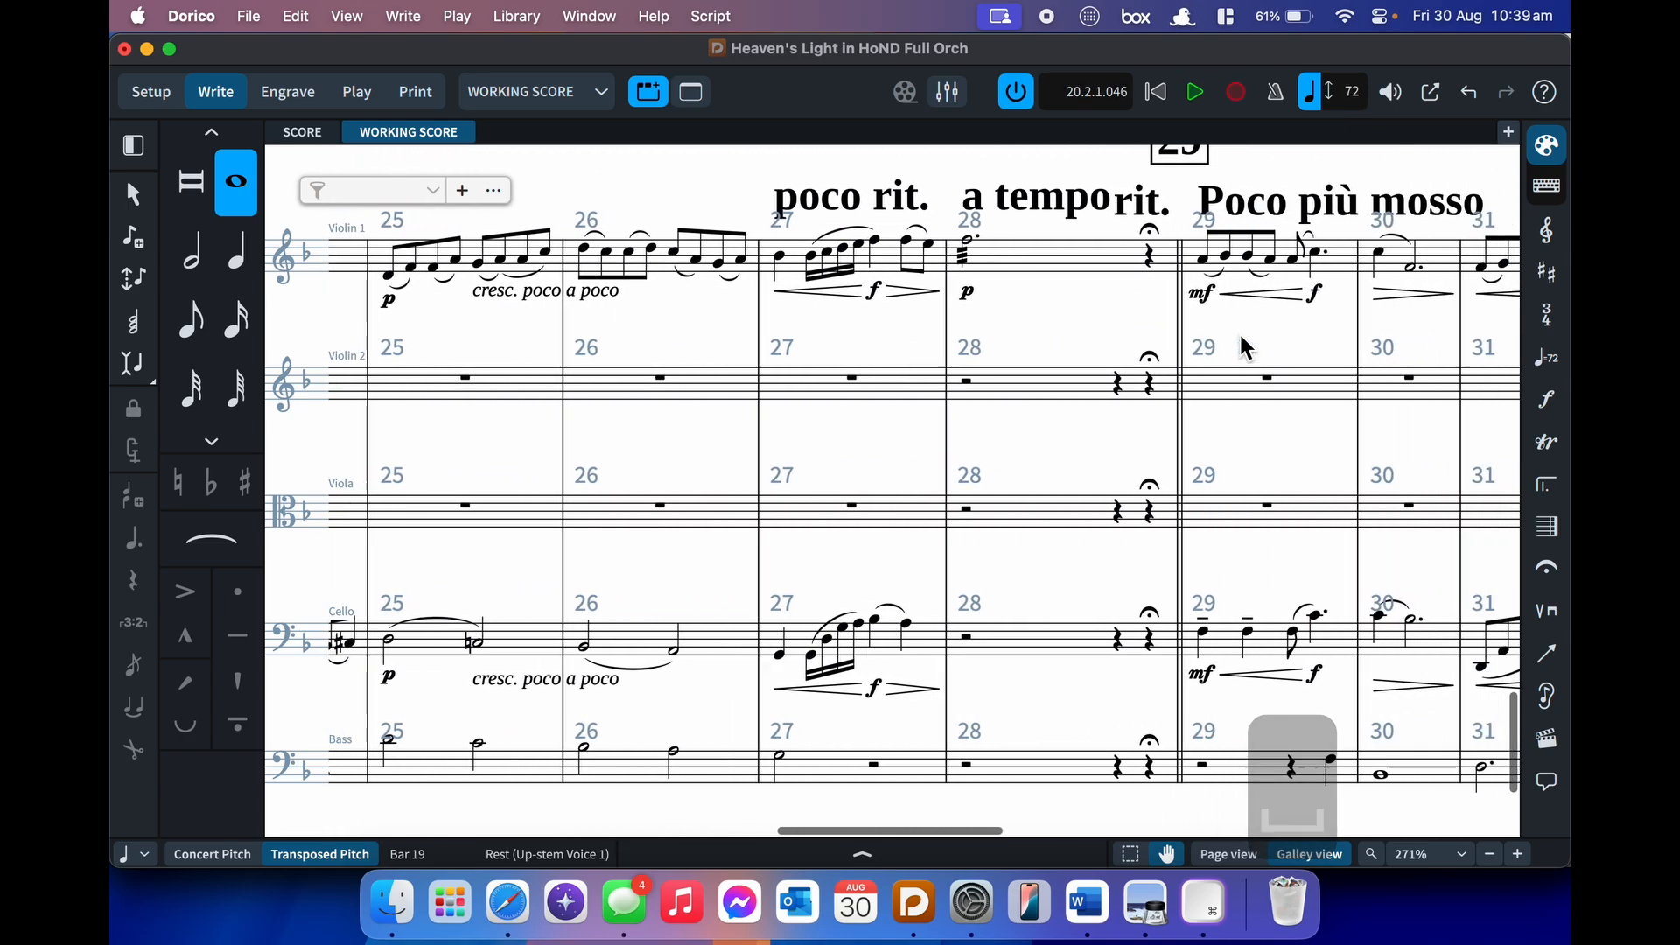
- Play back Violin 1 from its first note in bar 27
{"action": "left_click", "coordinate": [698, 256]}
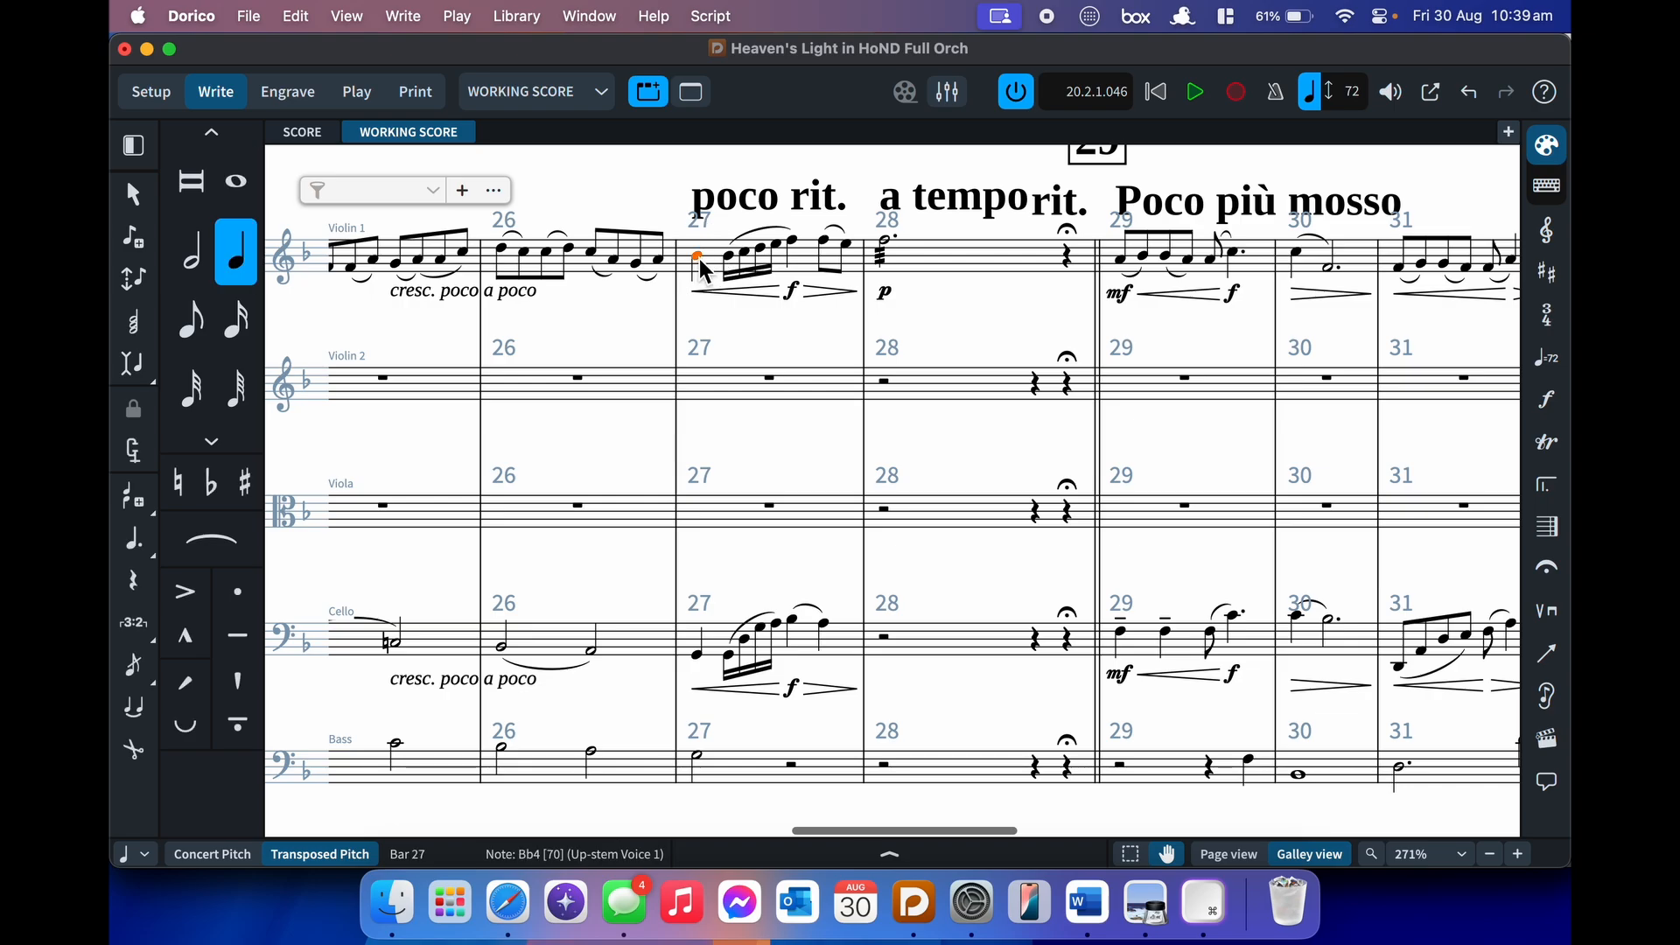
{"action": "key", "text": "p"}
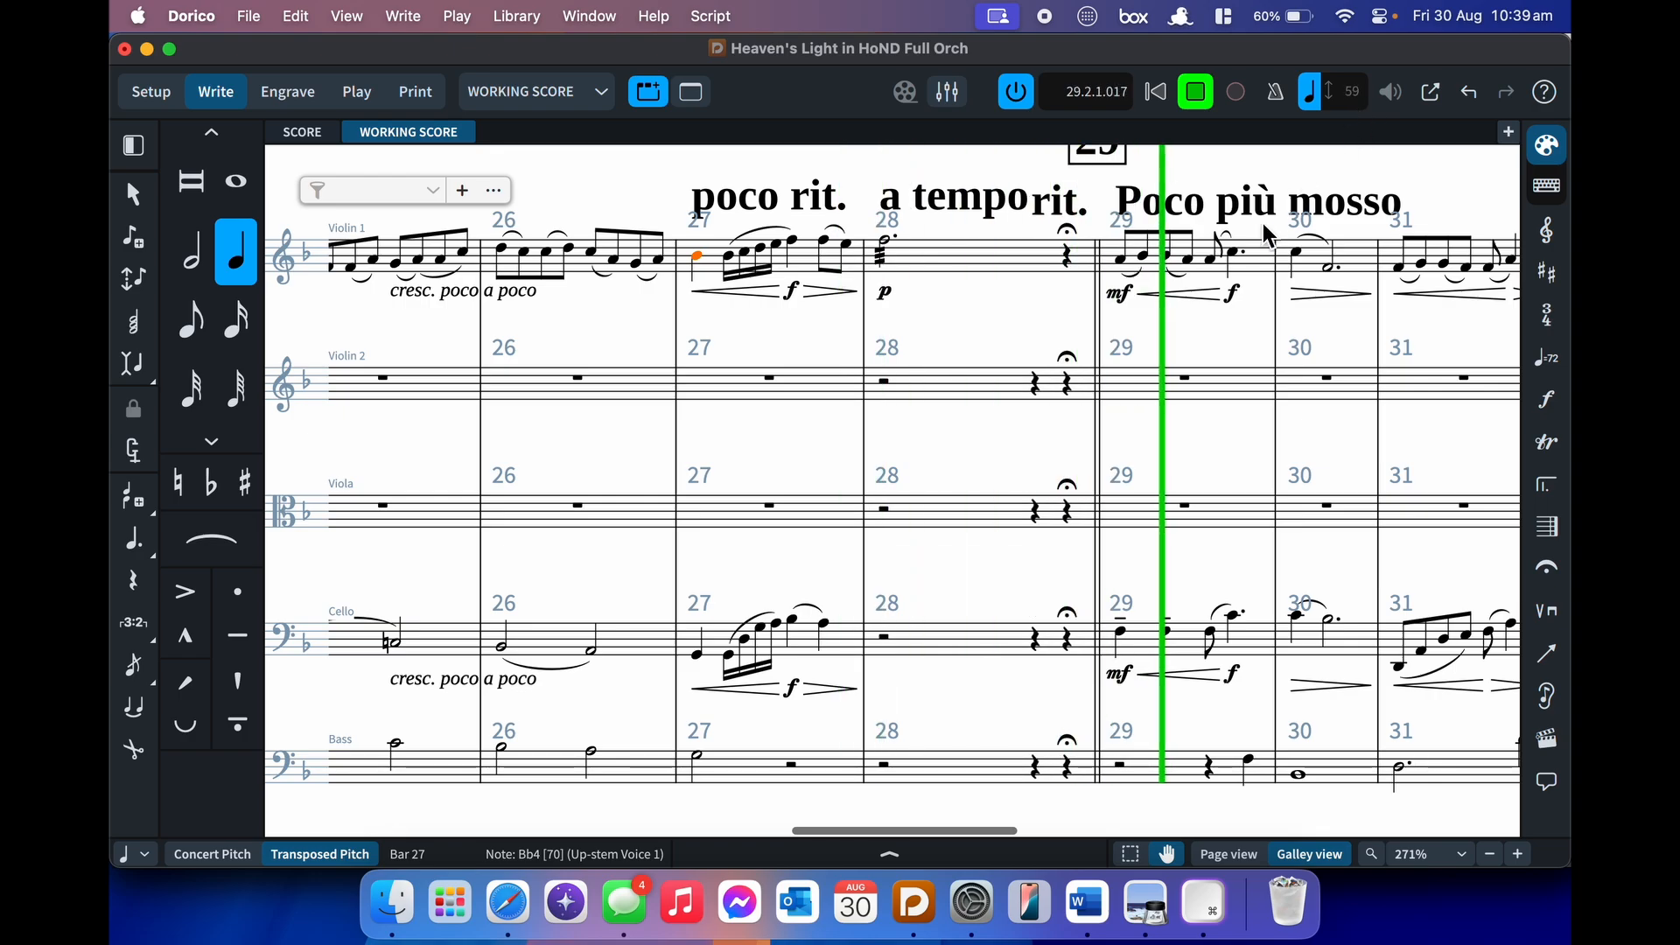
{"action": "key", "text": "space"}
{"action": "scroll", "coordinate": [1274, 209], "scroll_direction": "right", "scroll_amount": 10}
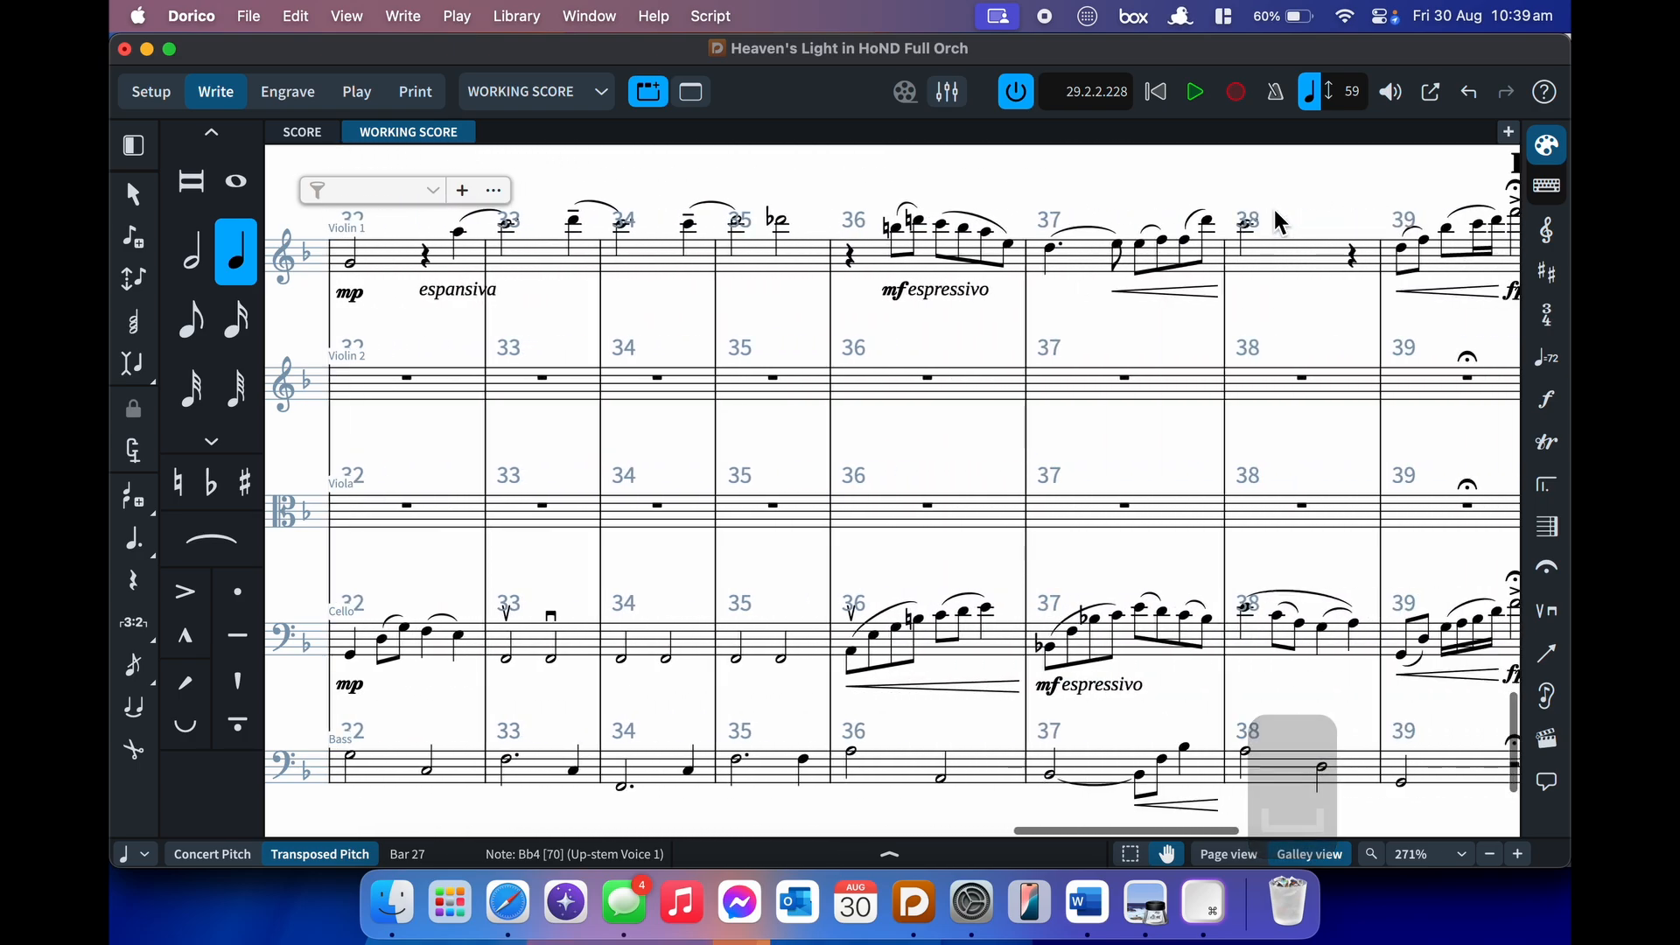
- Play back from the Strict, moderate 4 tempo mark at bar 40
{"action": "left_click", "coordinate": [1197, 181]}
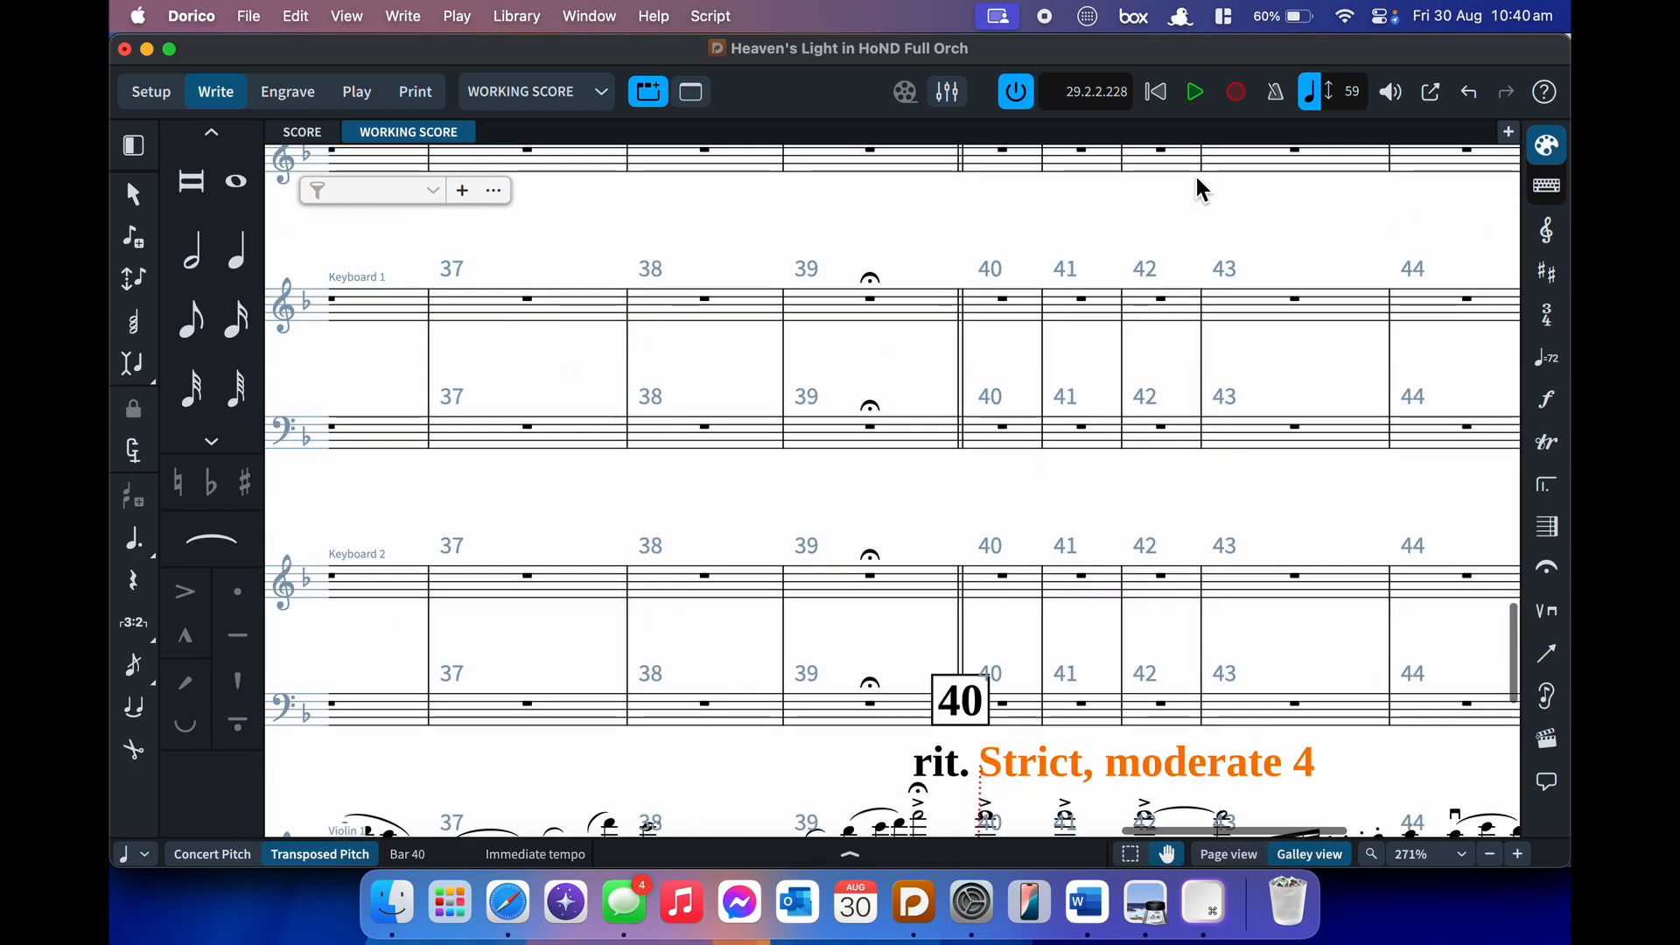
{"action": "key", "text": "p"}
{"action": "scroll", "coordinate": [1197, 363], "scroll_direction": "down", "scroll_amount": 7}
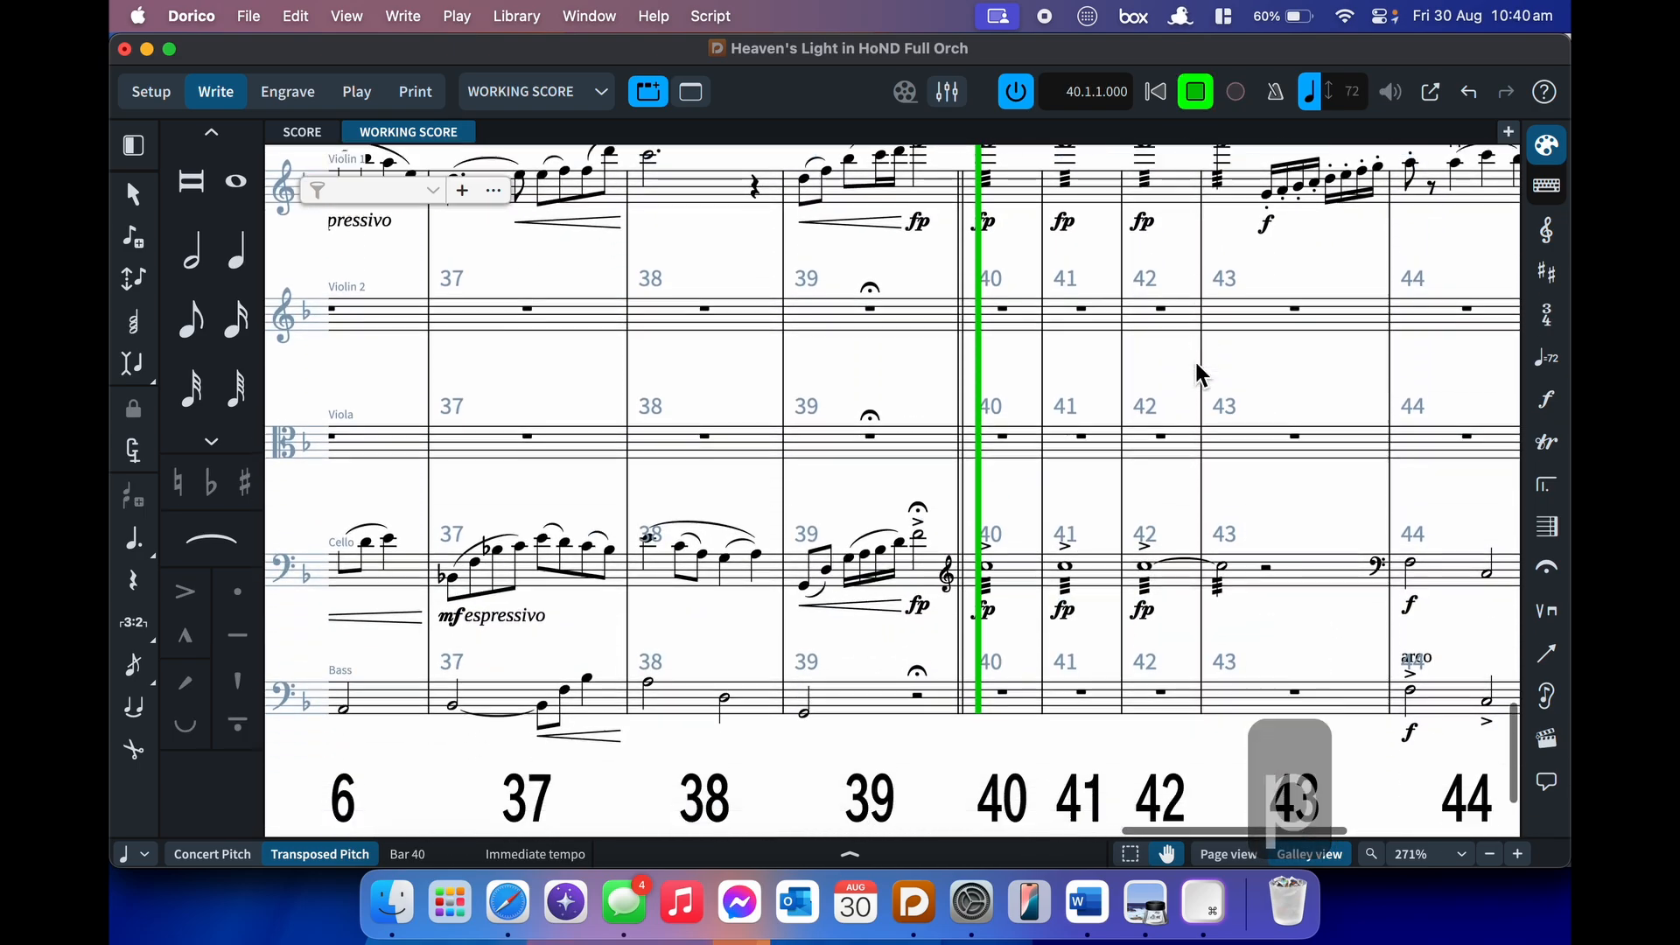
{"action": "scroll", "coordinate": [1197, 362], "scroll_direction": "up", "scroll_amount": 1}
{"action": "key", "text": "space"}
{"action": "scroll", "coordinate": [1198, 363], "scroll_direction": "right", "scroll_amount": 4}
{"action": "scroll", "coordinate": [1198, 368], "scroll_direction": "right", "scroll_amount": 5}
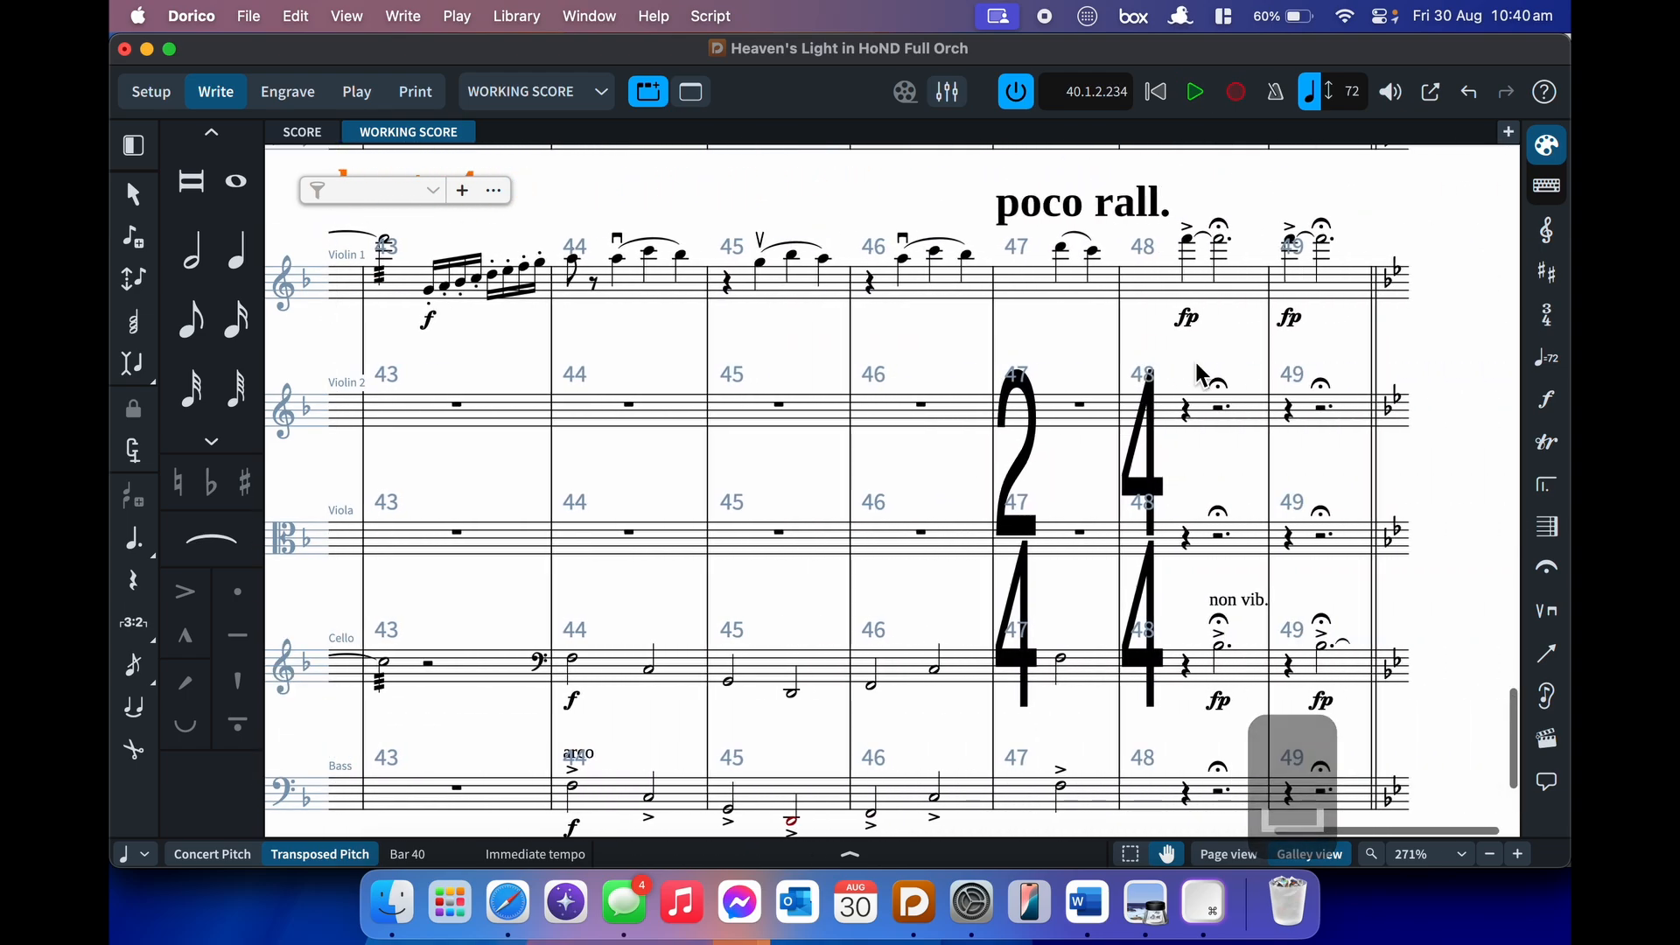
{"action": "scroll", "coordinate": [1197, 368], "scroll_direction": "left", "scroll_amount": 20}
{"action": "scroll", "coordinate": [1197, 368], "scroll_direction": "left", "scroll_amount": 10}
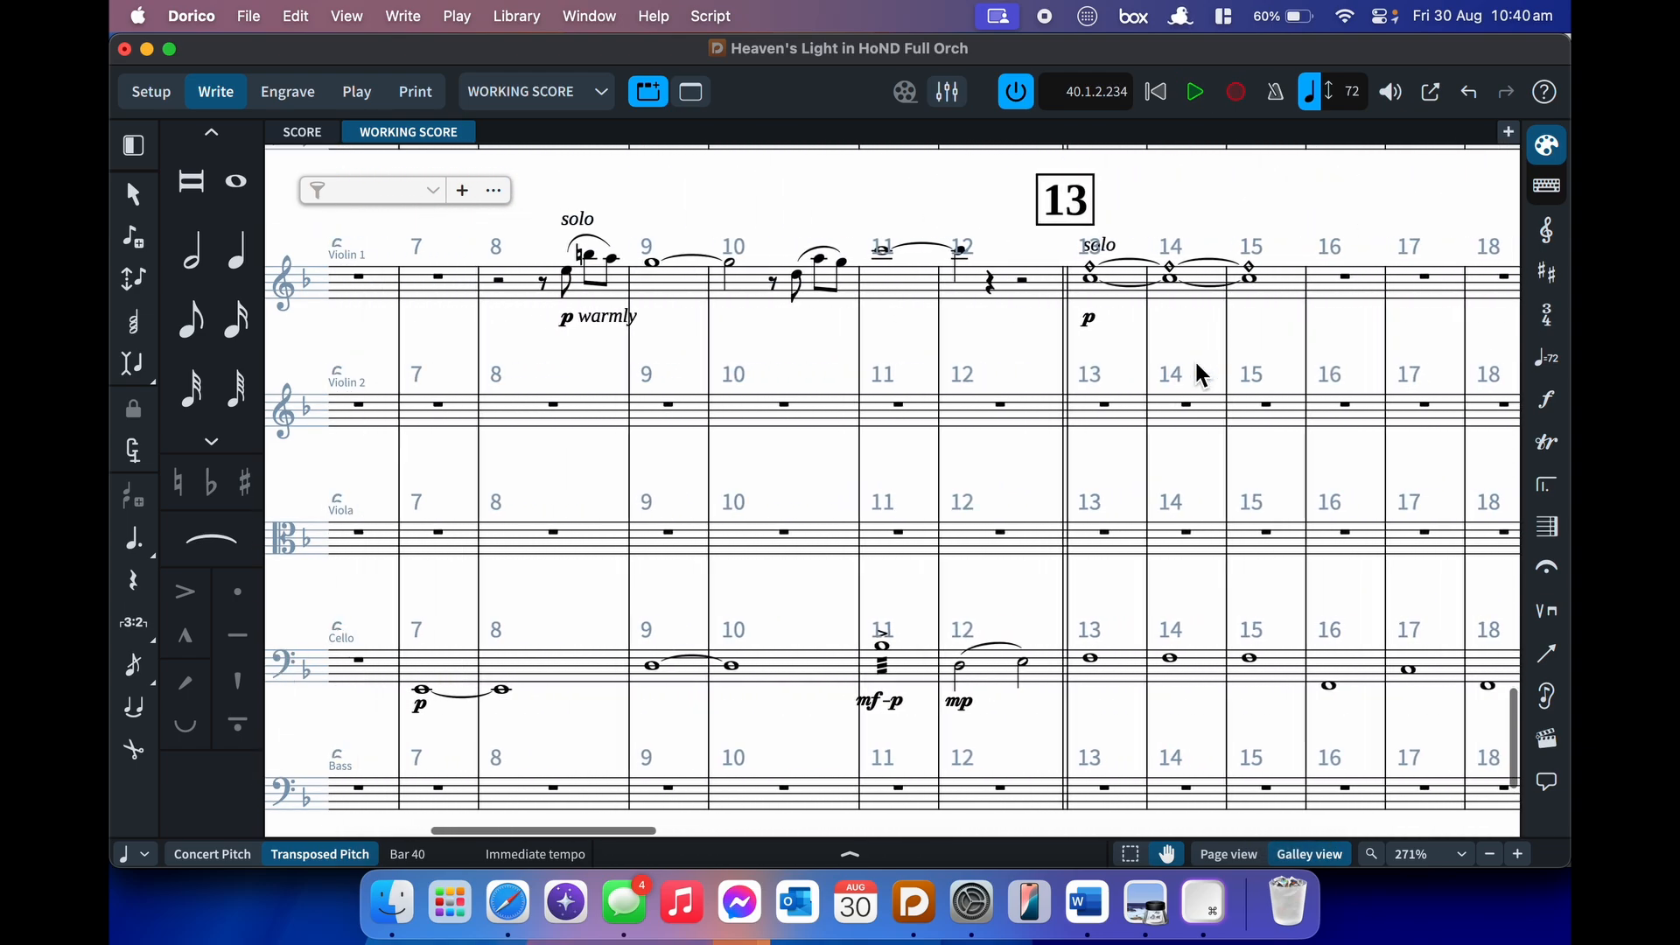
{"action": "scroll", "coordinate": [1199, 375], "scroll_direction": "down", "scroll_amount": 1}
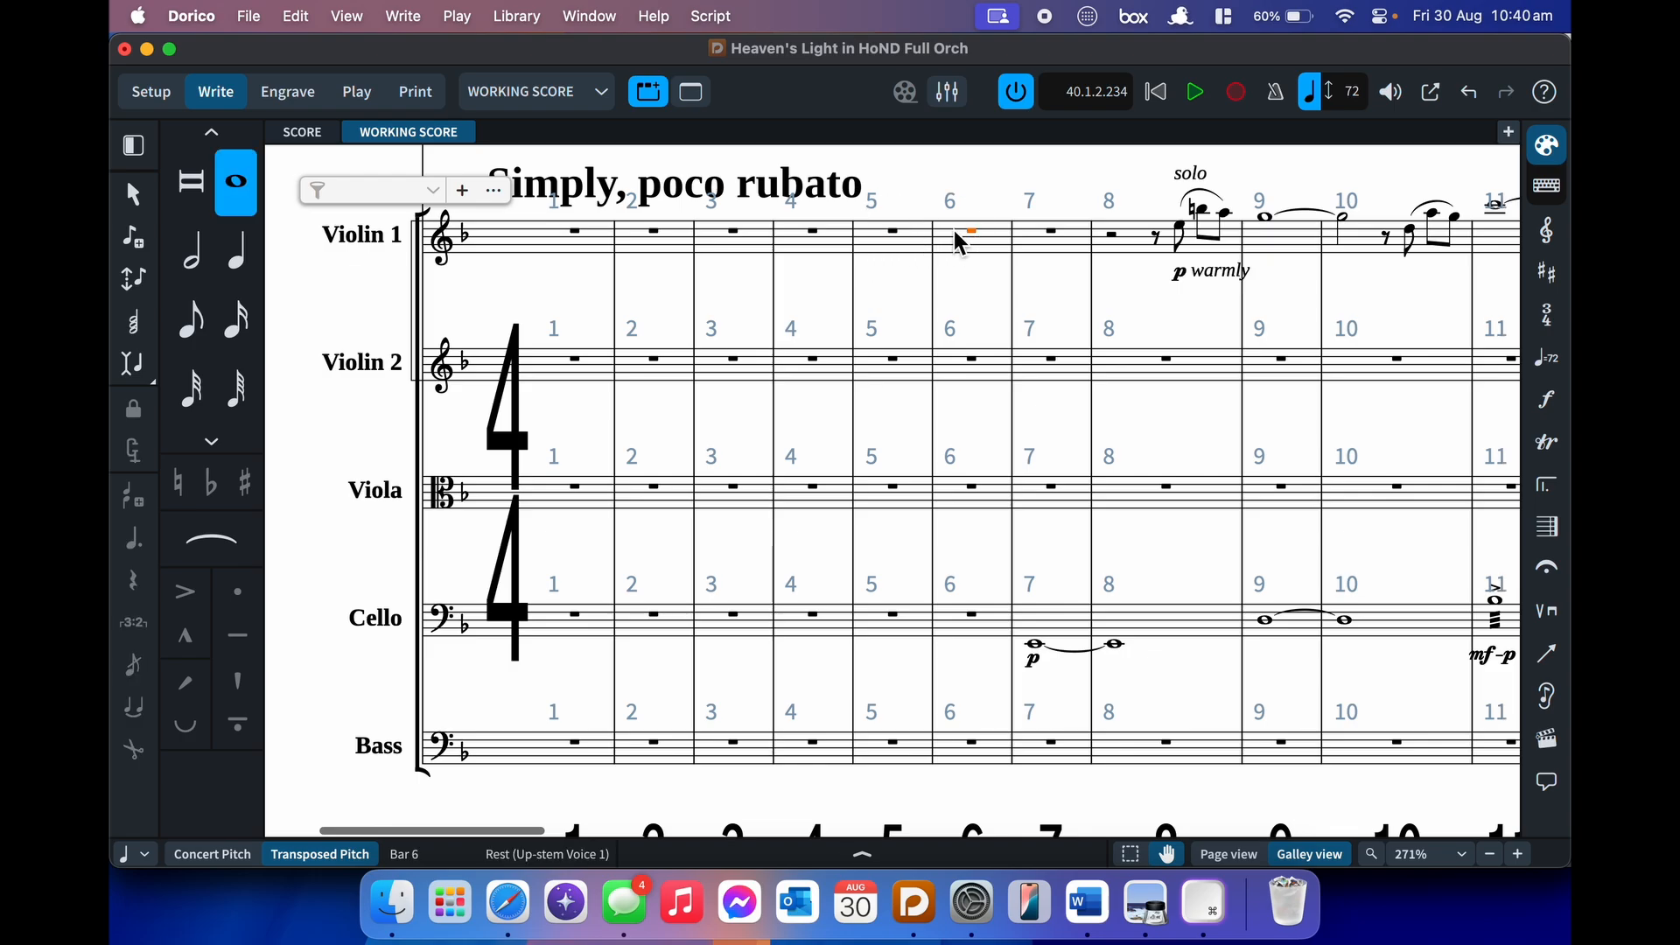
- Add an 'Allegro q=140' tempo mark at bar 6
{"action": "key", "text": "shift+t"}
{"action": "type", "text": "All"}
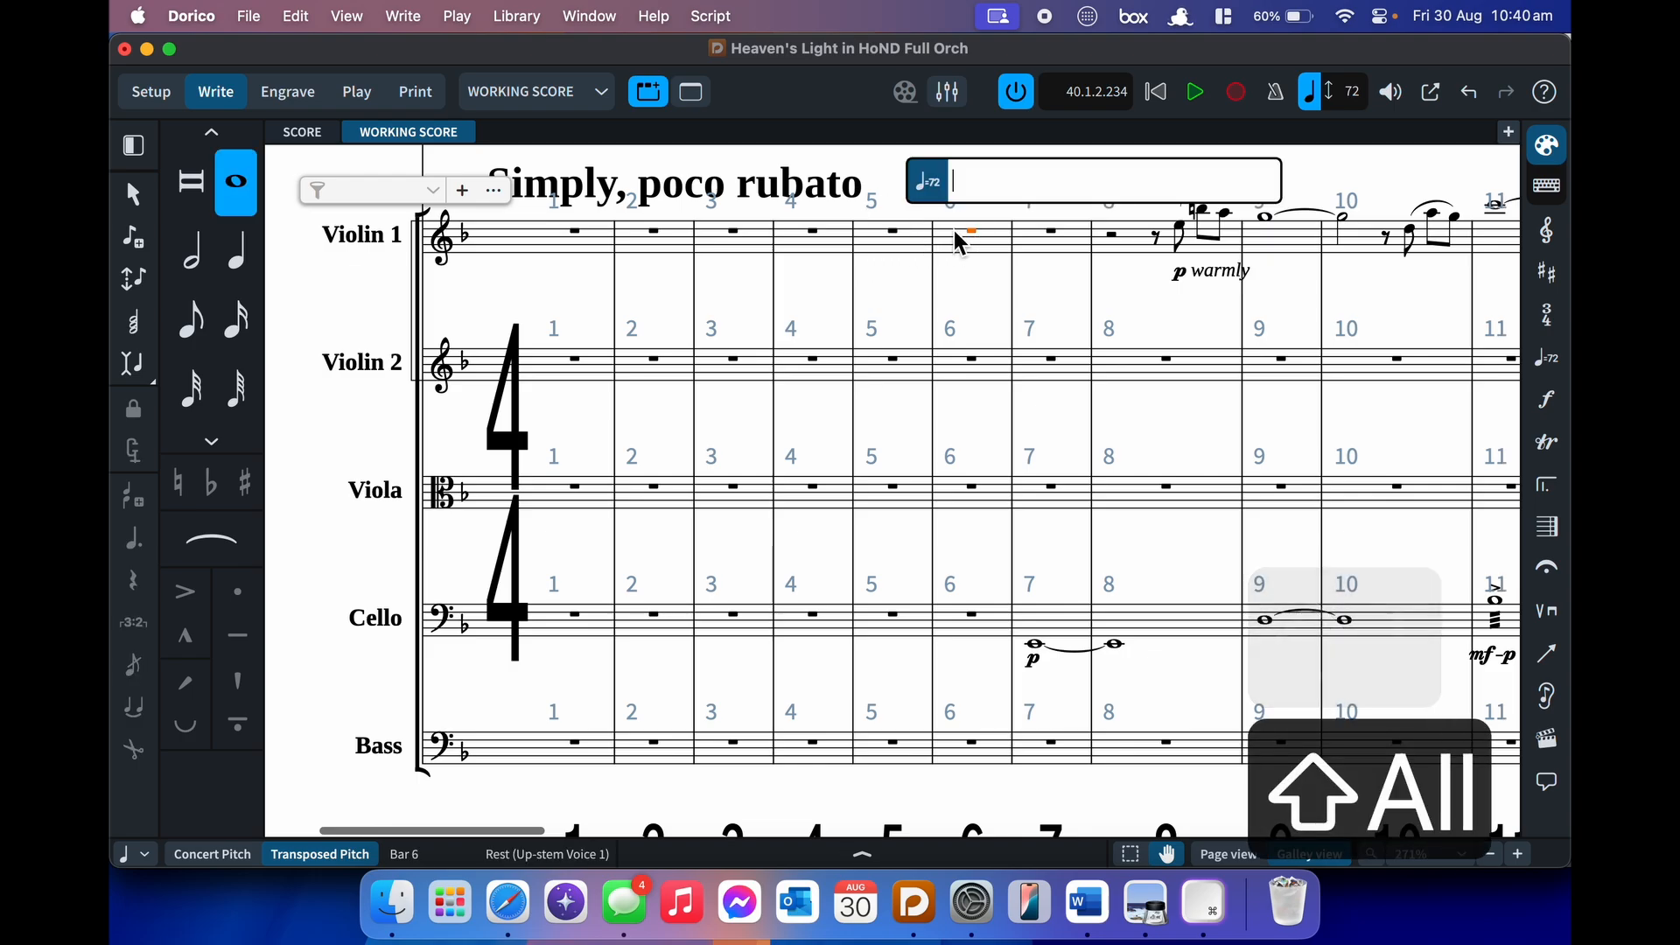
{"action": "type", "text": "egr"}
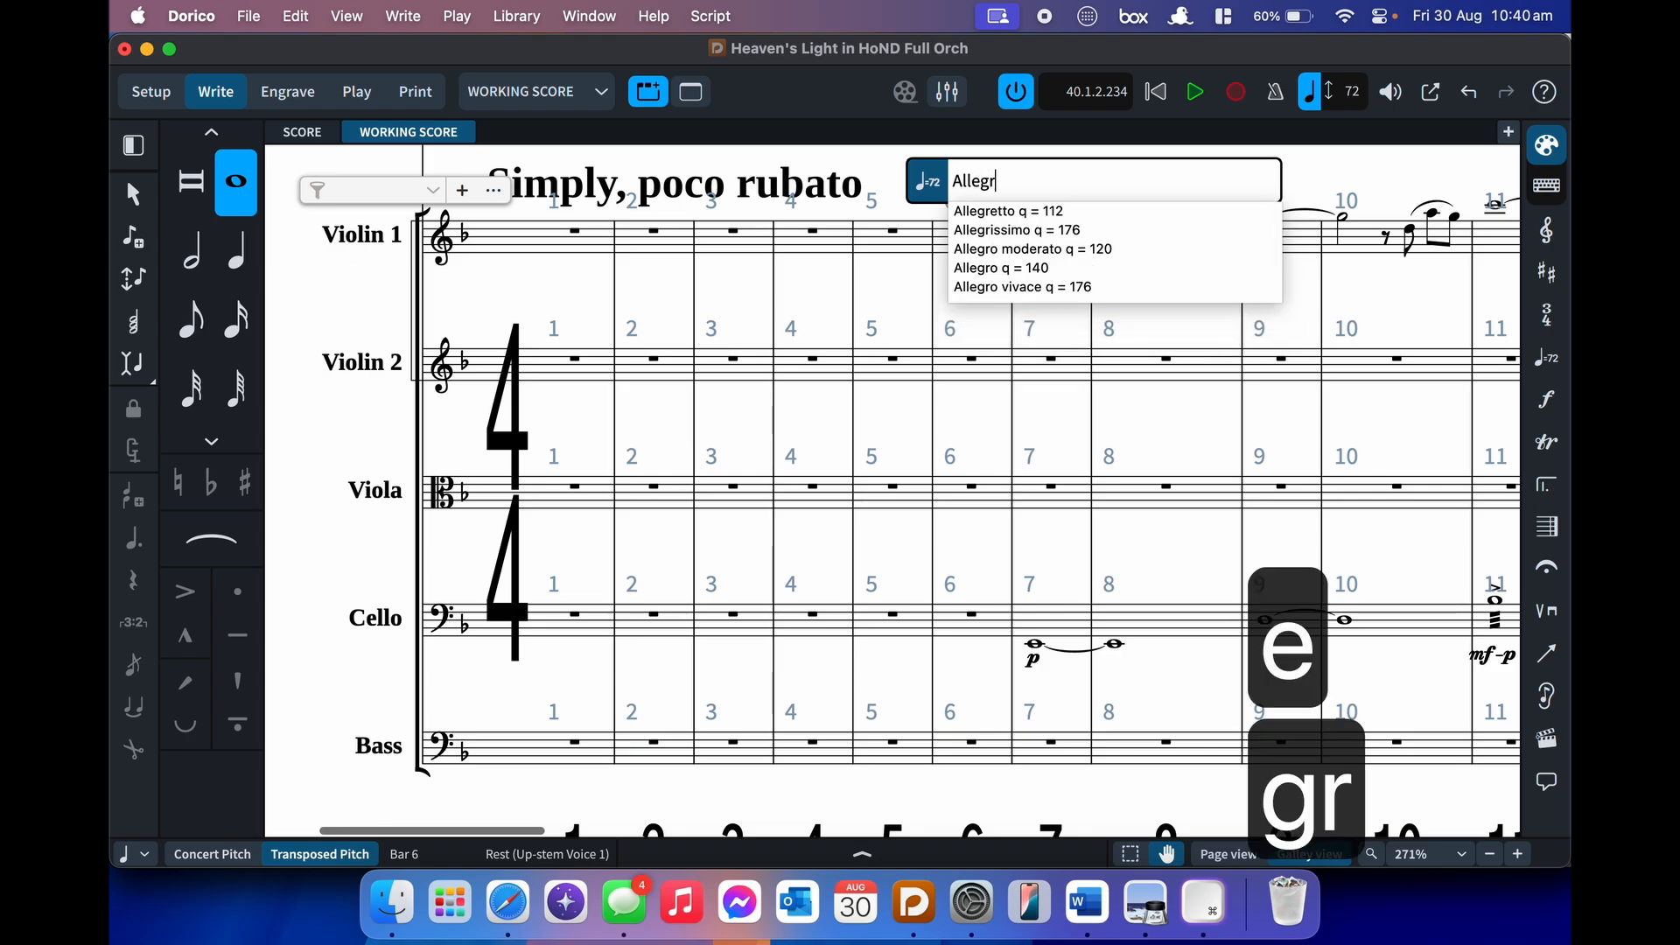
{"action": "type", "text": "o q"}
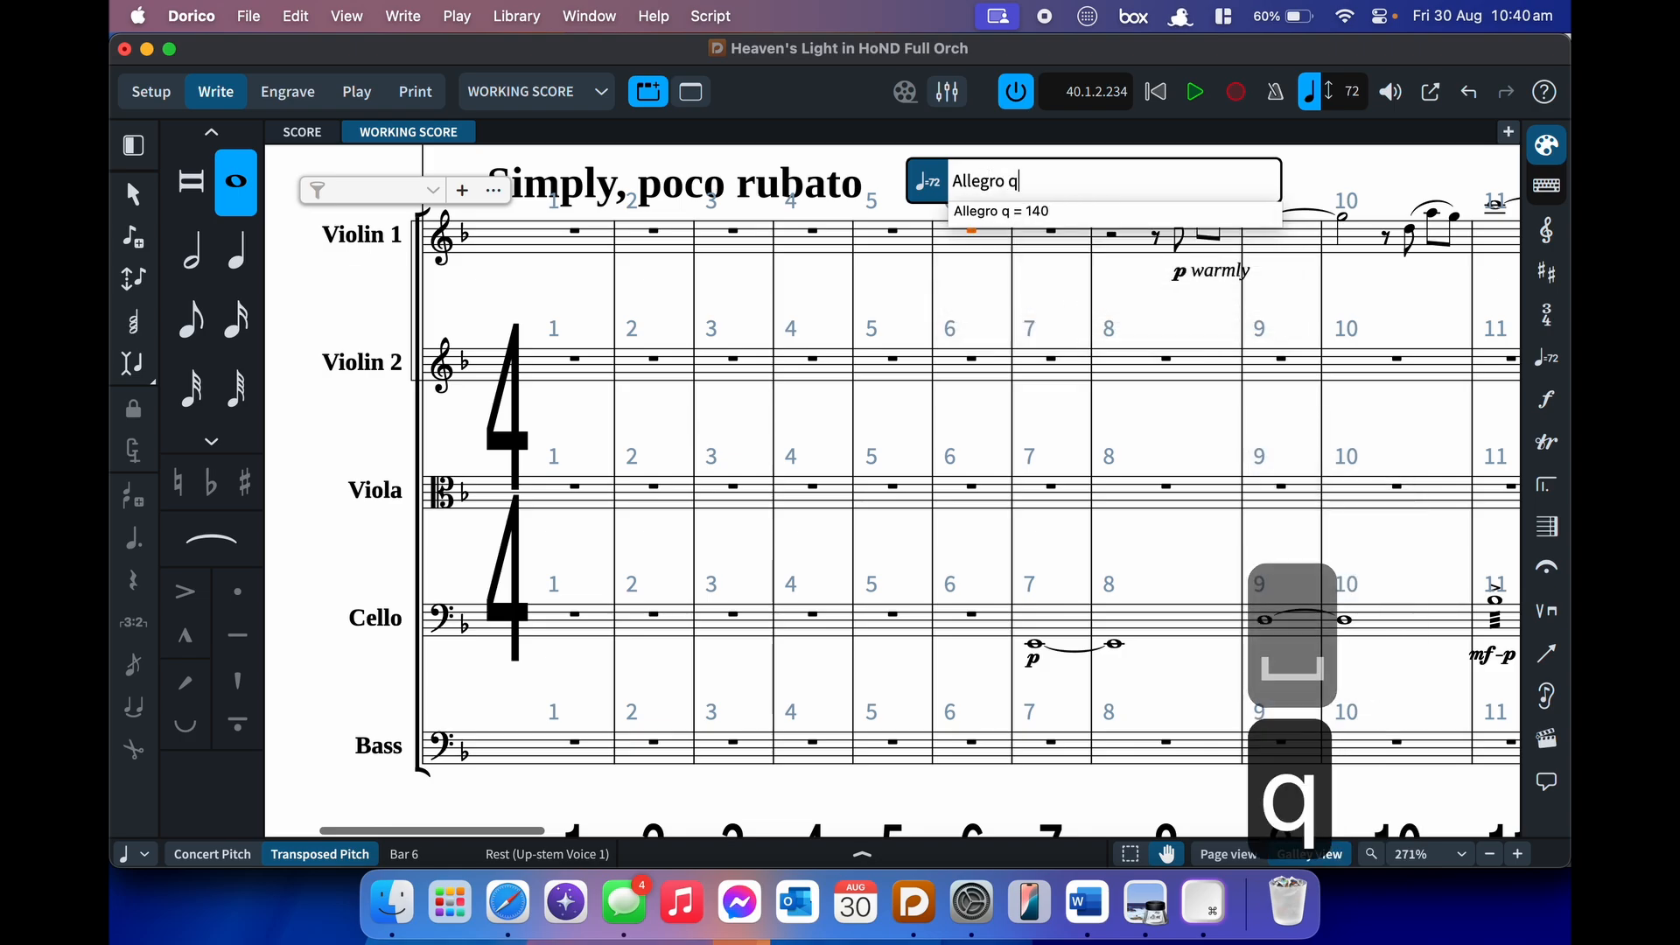
{"action": "type", "text": "=140"}
{"action": "key", "text": "Return"}
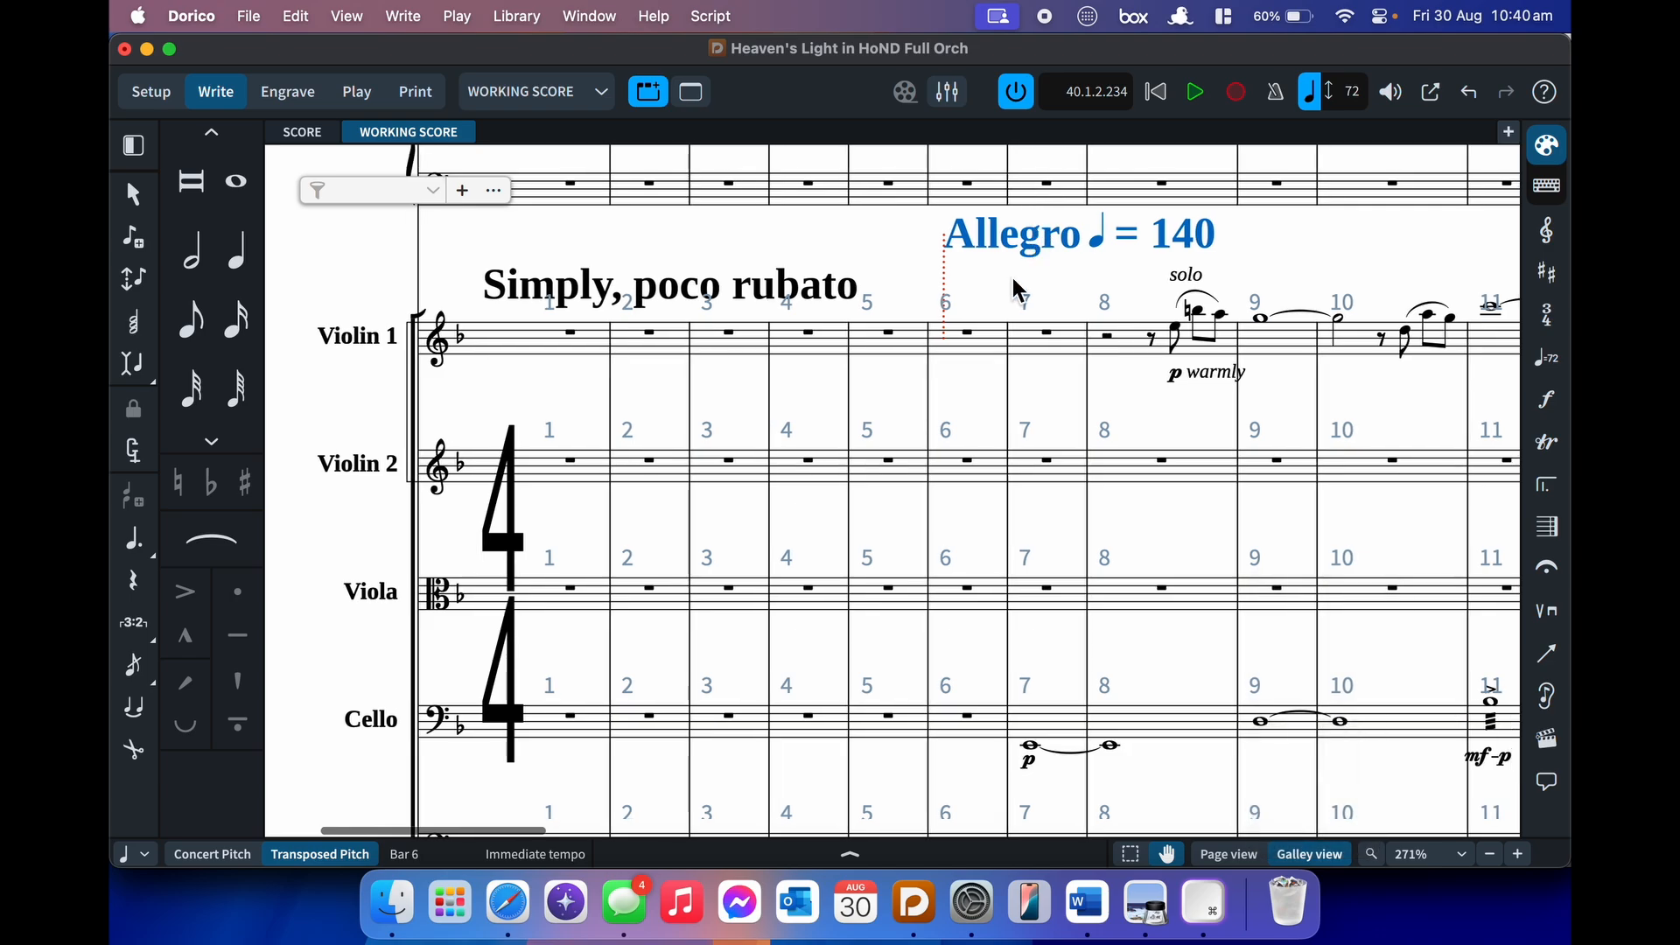
{"action": "key", "text": "Escape"}
- Play the score at the faster tempo from bar 8, then from bar 21
{"action": "left_click", "coordinate": [1109, 338]}
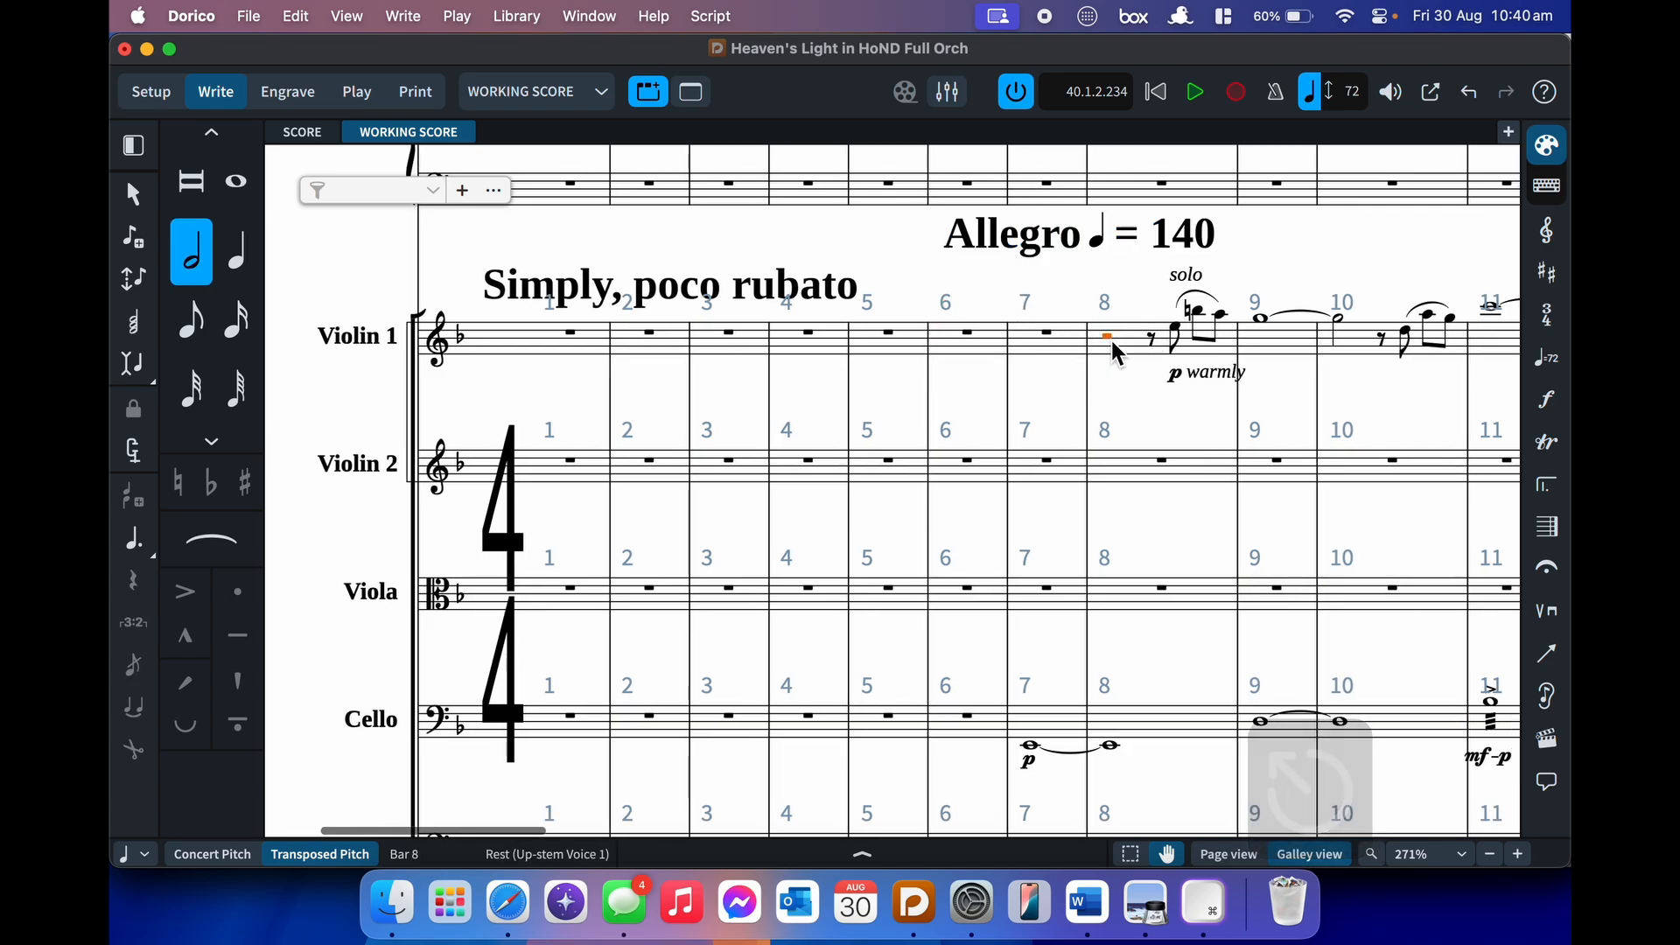
{"action": "key", "text": "p"}
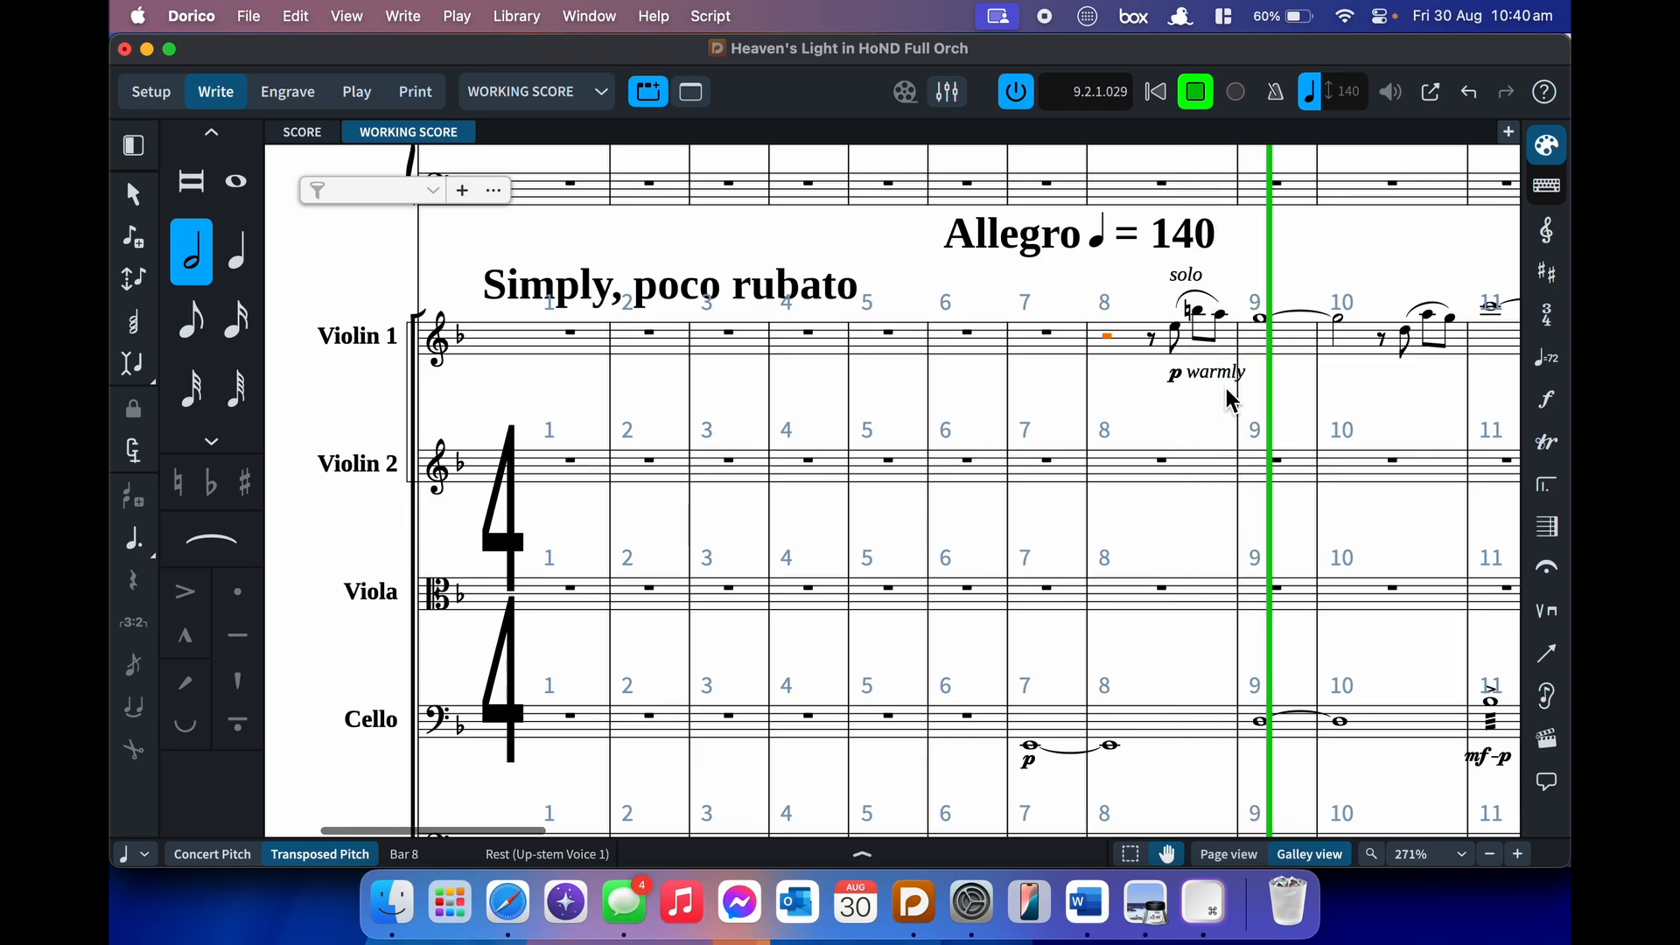
{"action": "key", "text": "space"}
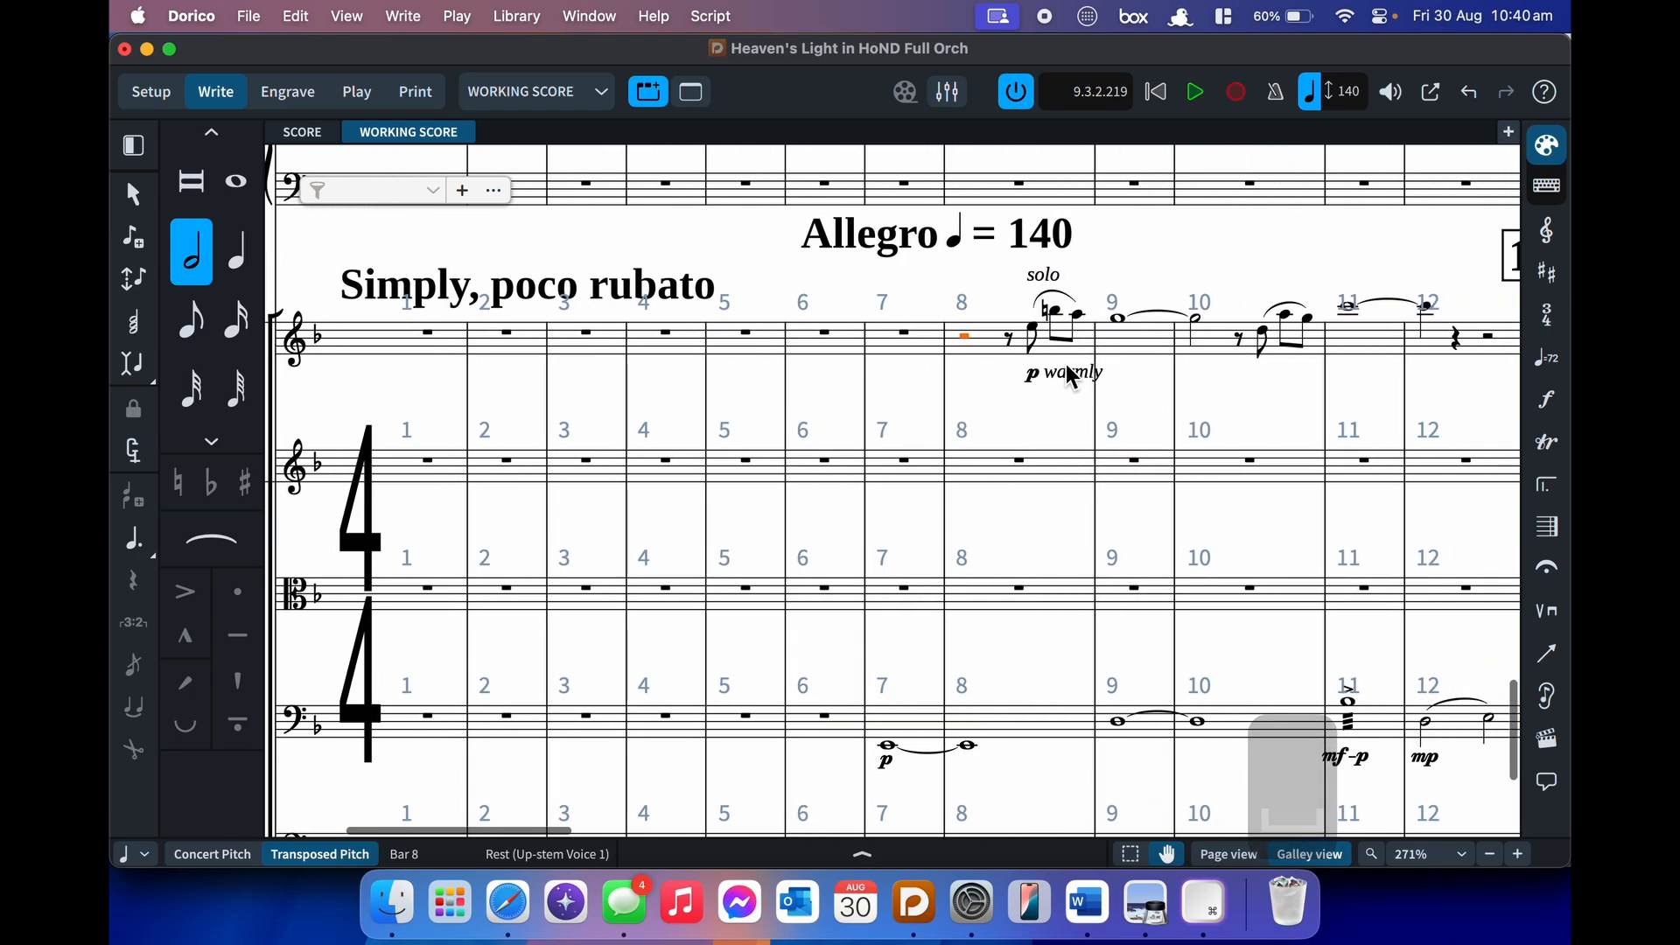
{"action": "key", "text": "super+alt+2"}
{"action": "scroll", "coordinate": [1154, 394], "scroll_direction": "right", "scroll_amount": 15}
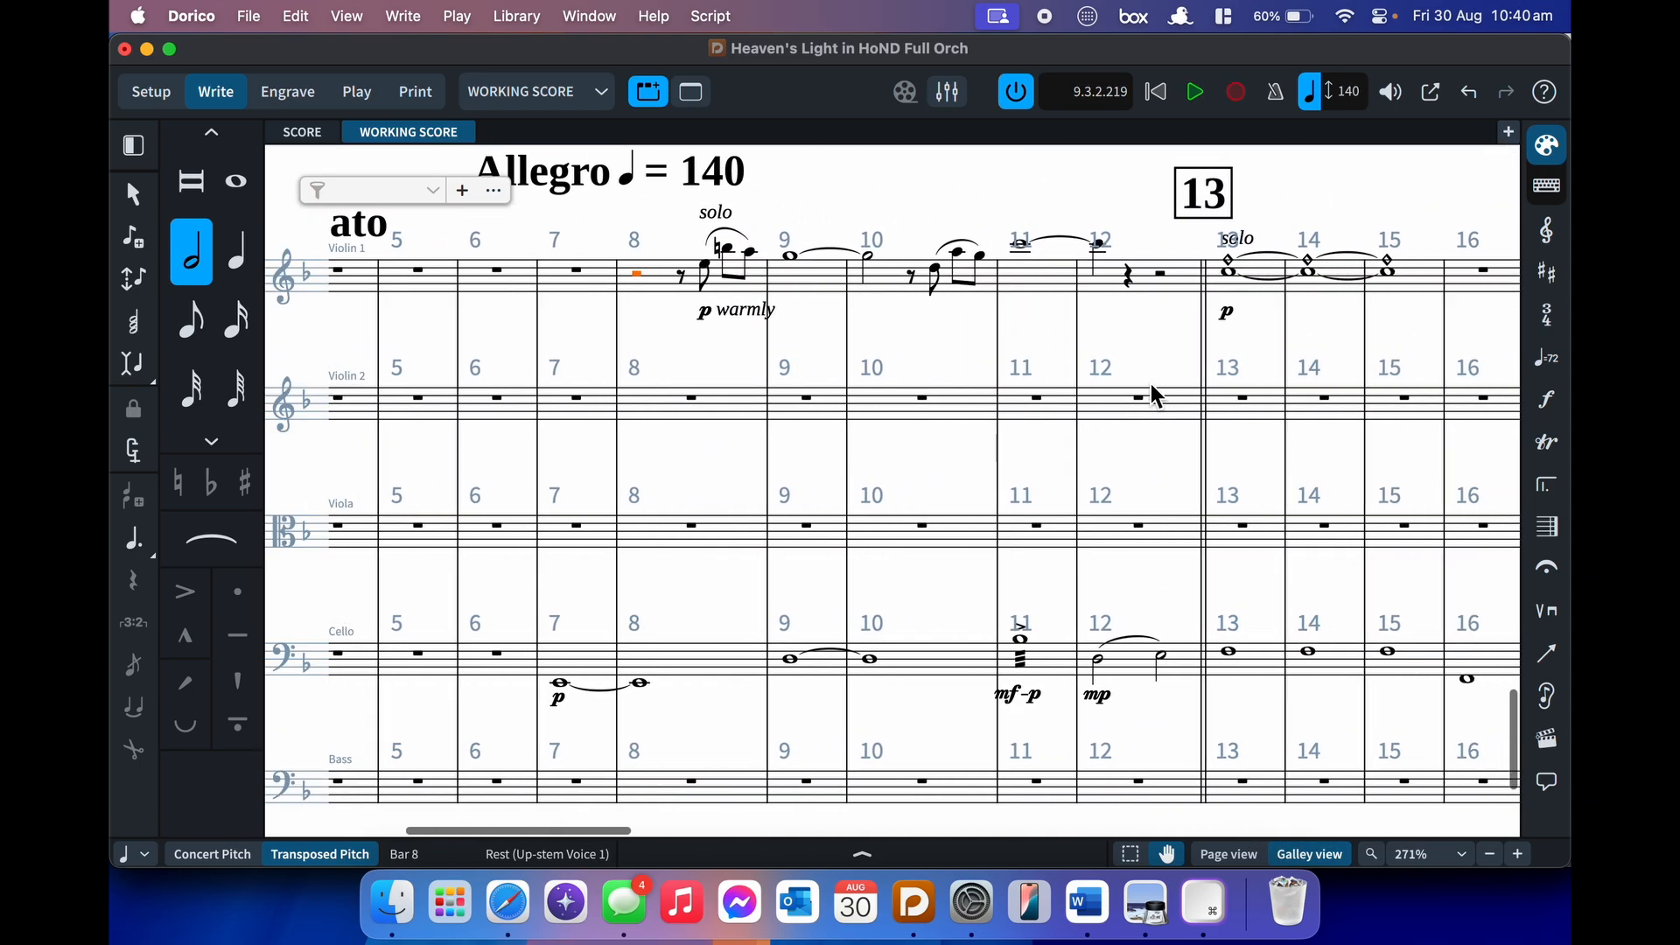
{"action": "scroll", "coordinate": [1153, 395], "scroll_direction": "right", "scroll_amount": 5}
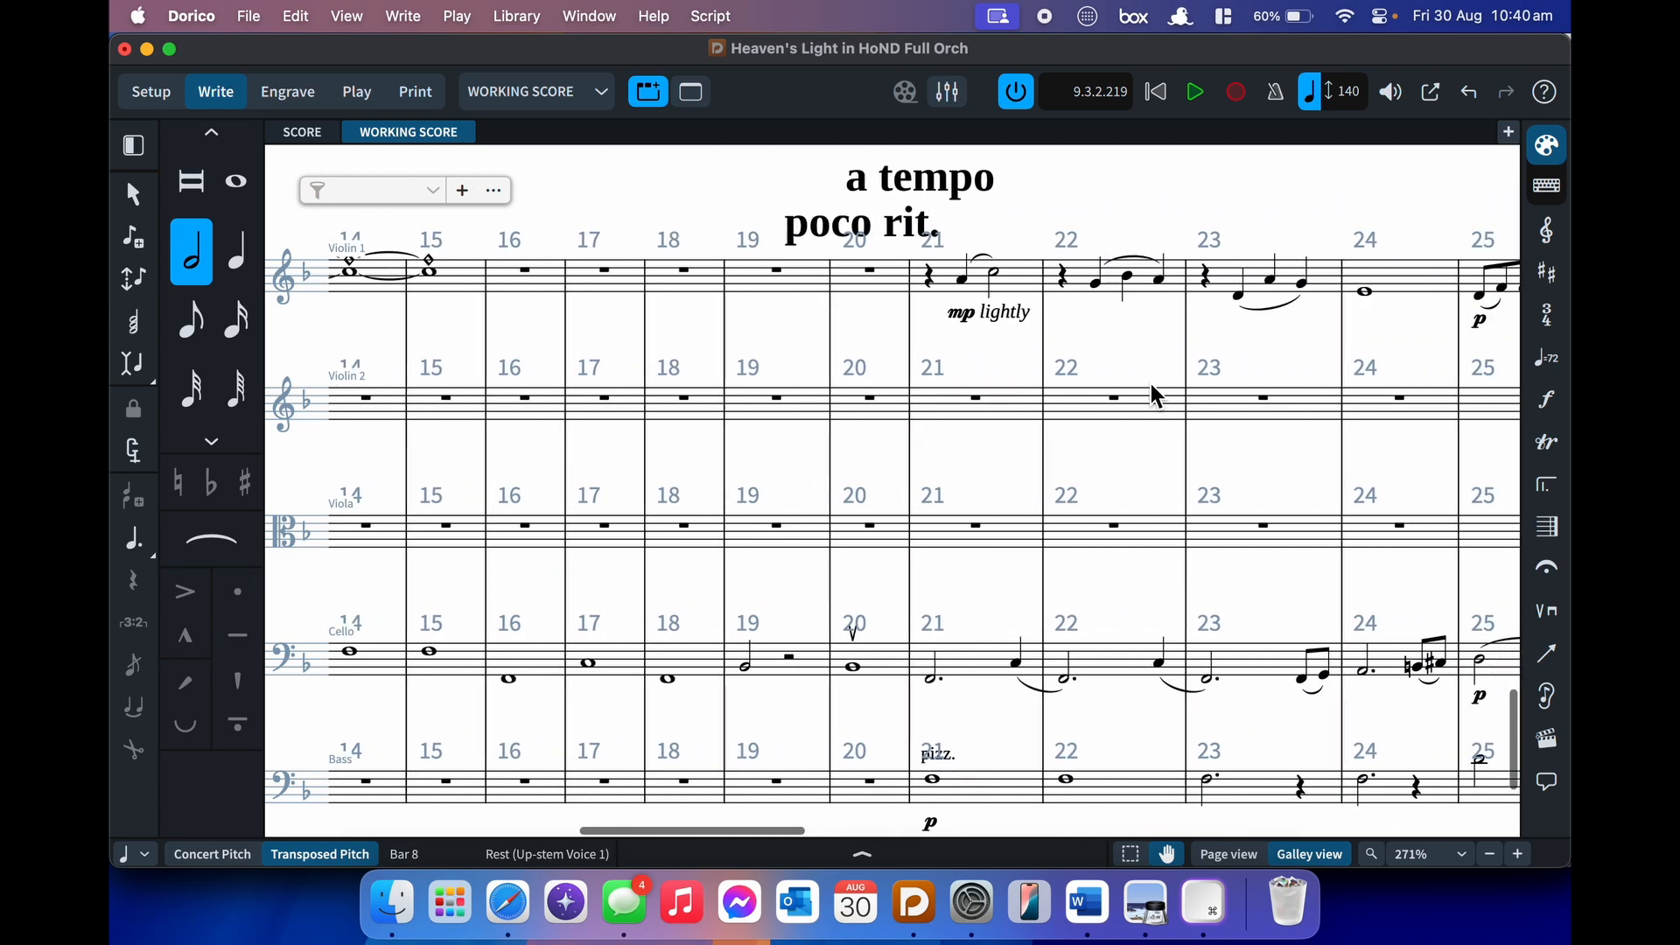
{"action": "key", "text": "p"}
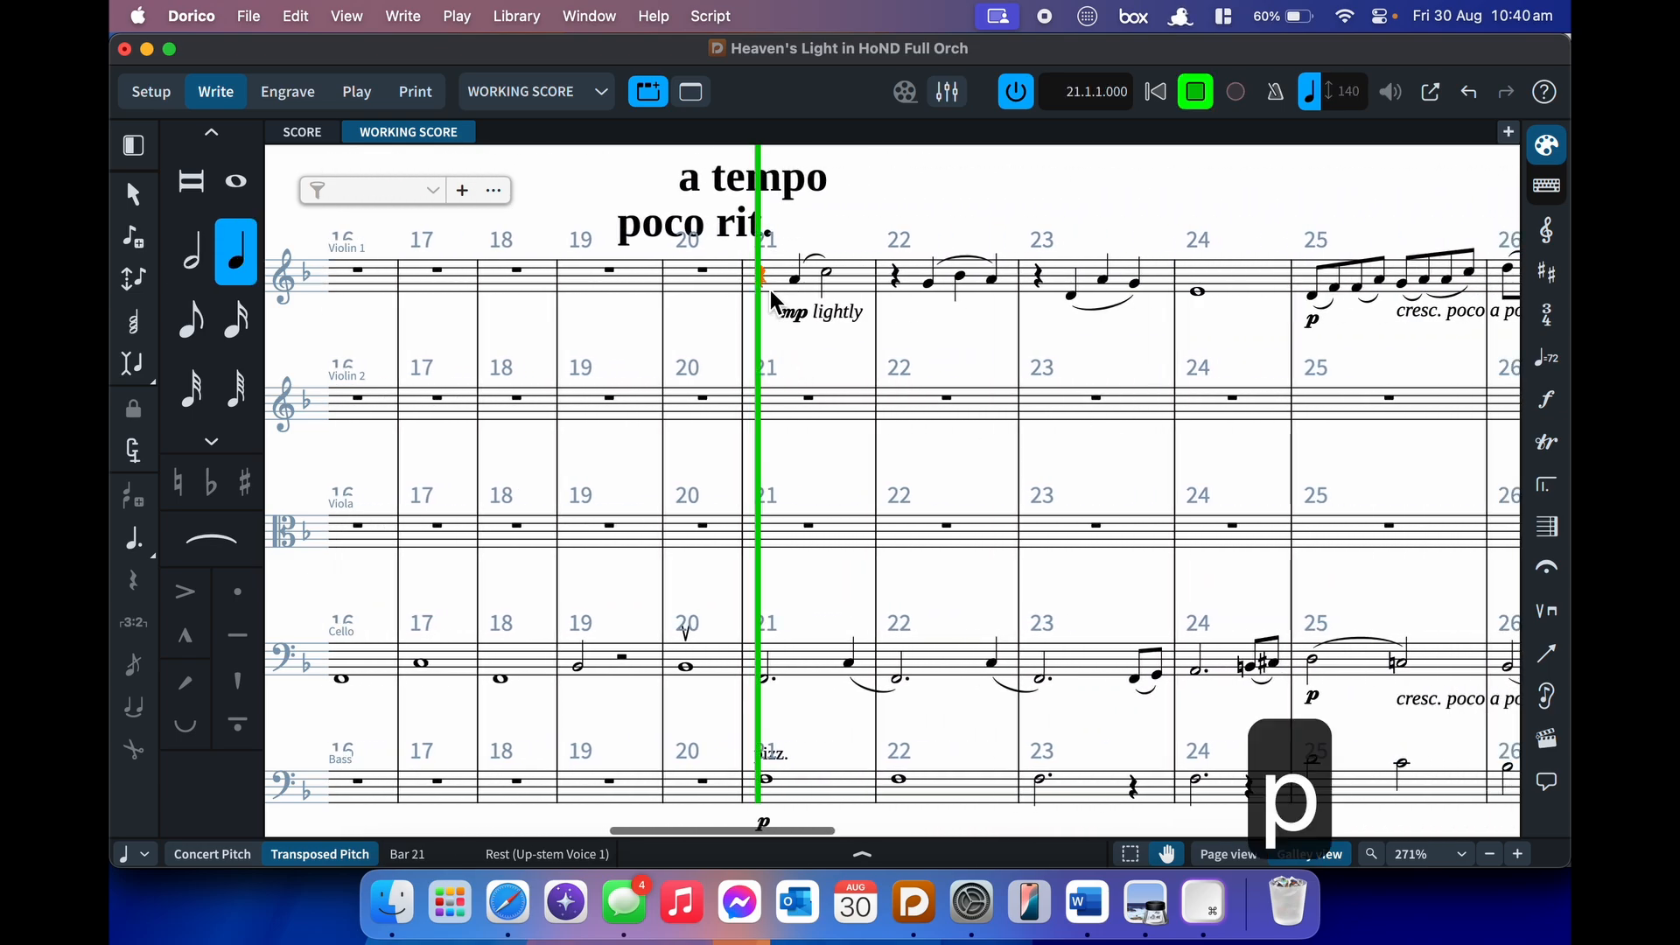
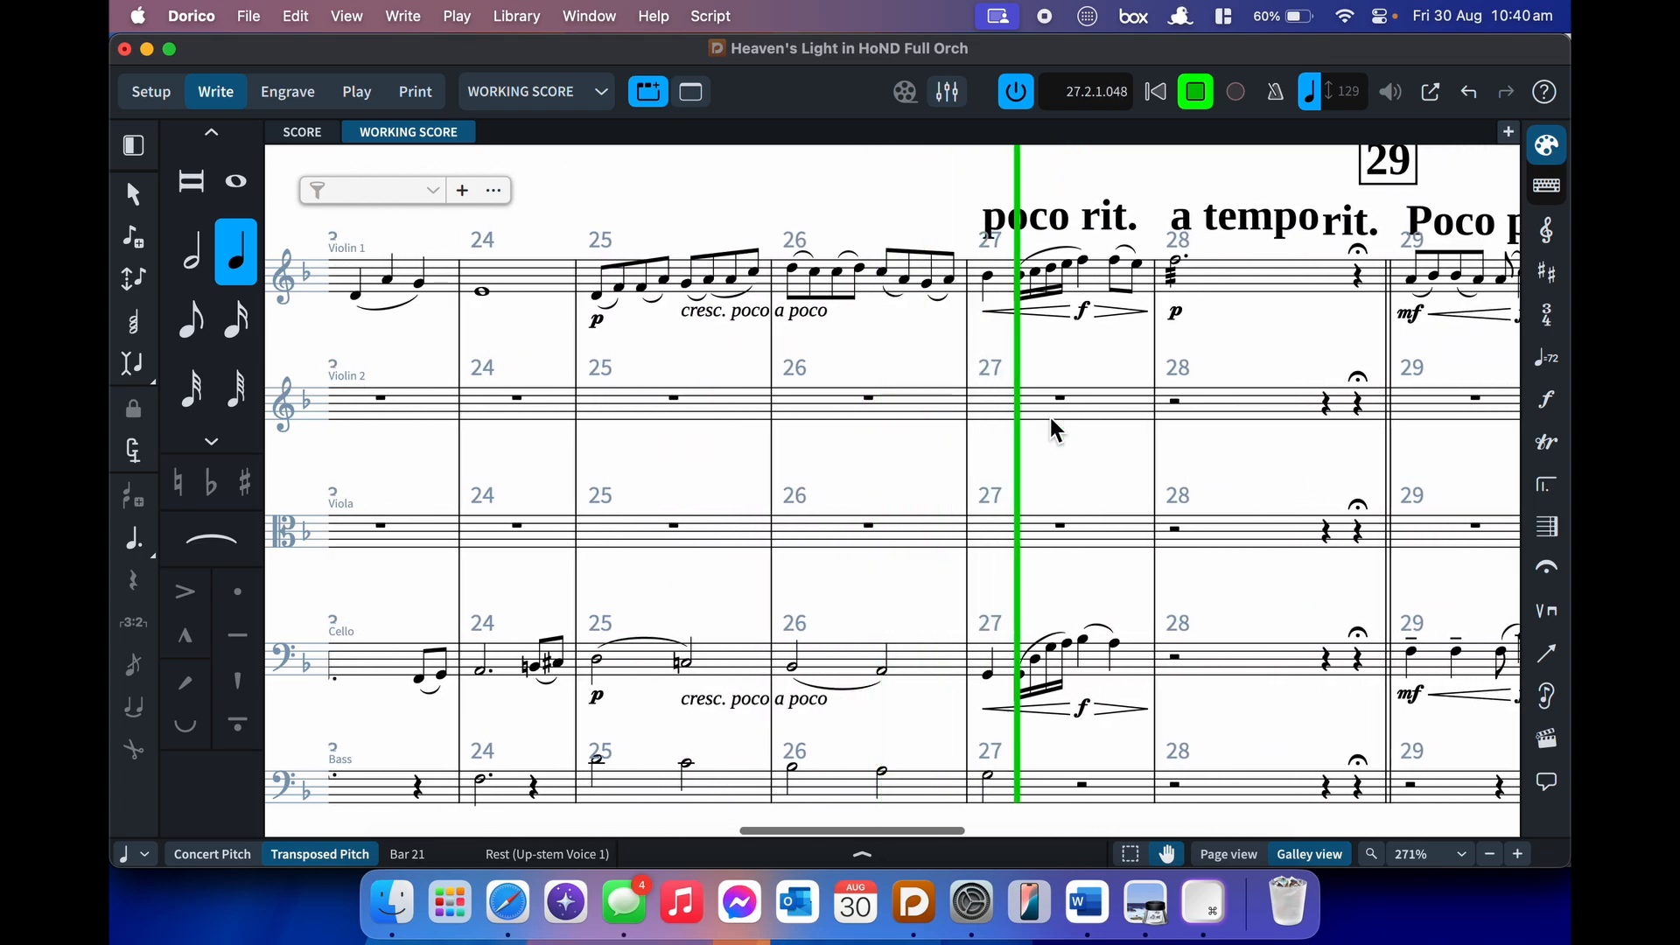
- Stop playback and make tempo follow the score's written ♩ = 120 instead of 140
{"action": "key", "text": "space"}
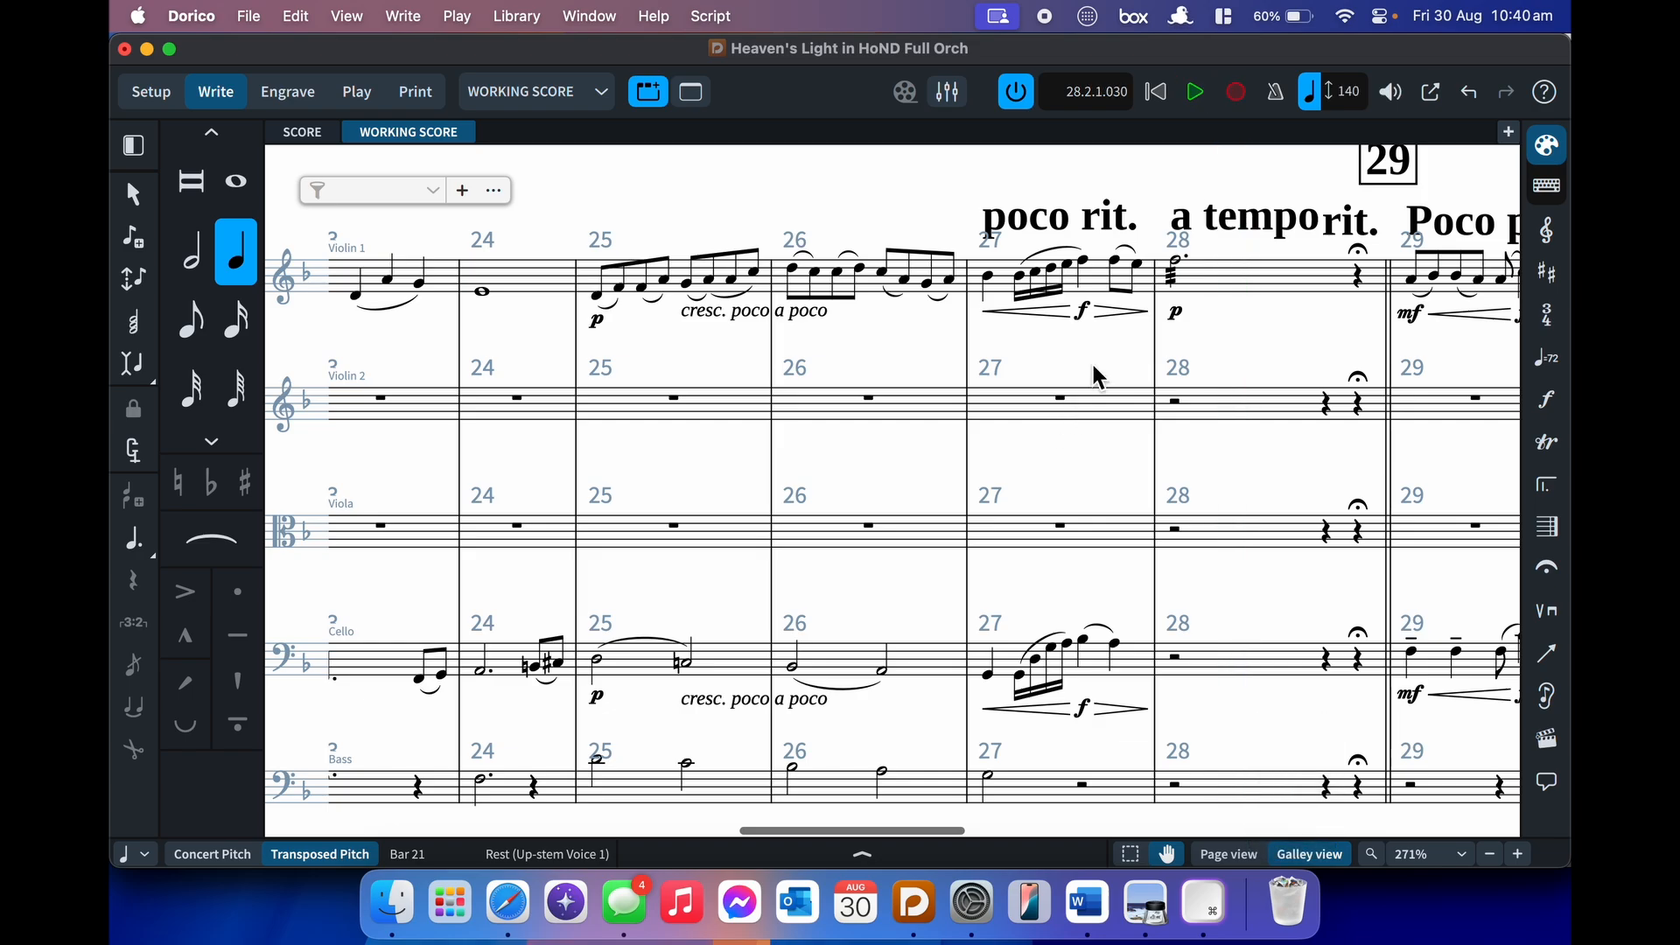
{"action": "scroll", "coordinate": [1094, 368], "scroll_direction": "left", "scroll_amount": 5}
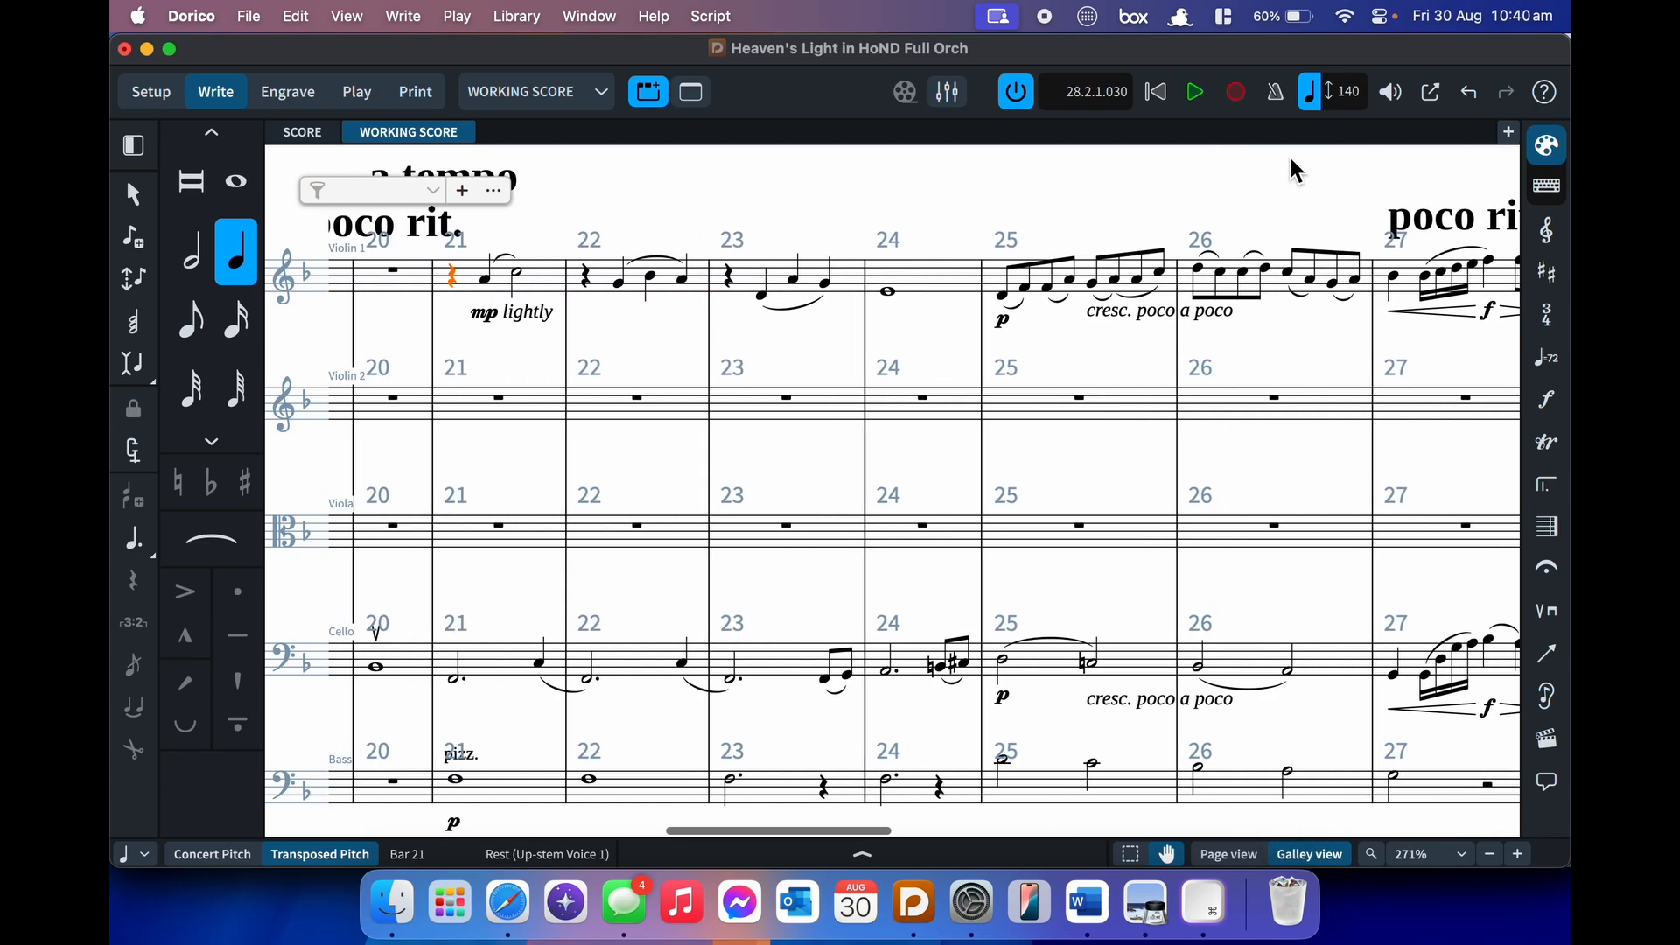
{"action": "left_click", "coordinate": [1313, 103]}
- Play the passage from bar 21 at the written tempo, then stop
{"action": "scroll", "coordinate": [933, 289], "scroll_direction": "left", "scroll_amount": 3}
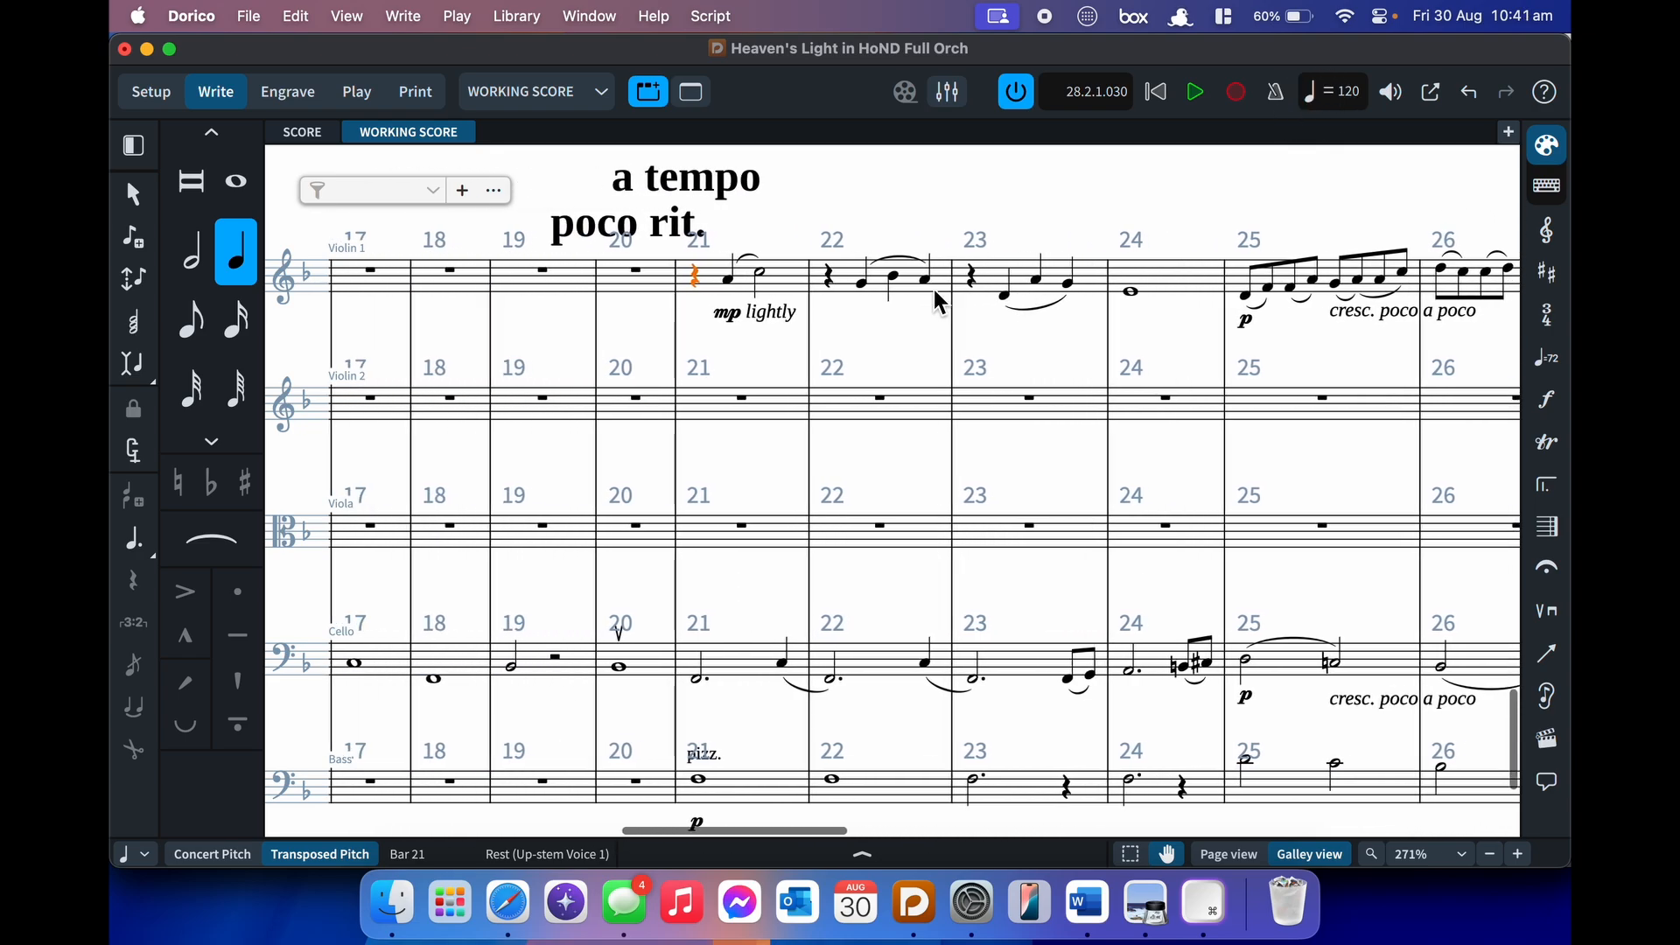
{"action": "scroll", "coordinate": [958, 311], "scroll_direction": "right", "scroll_amount": 5}
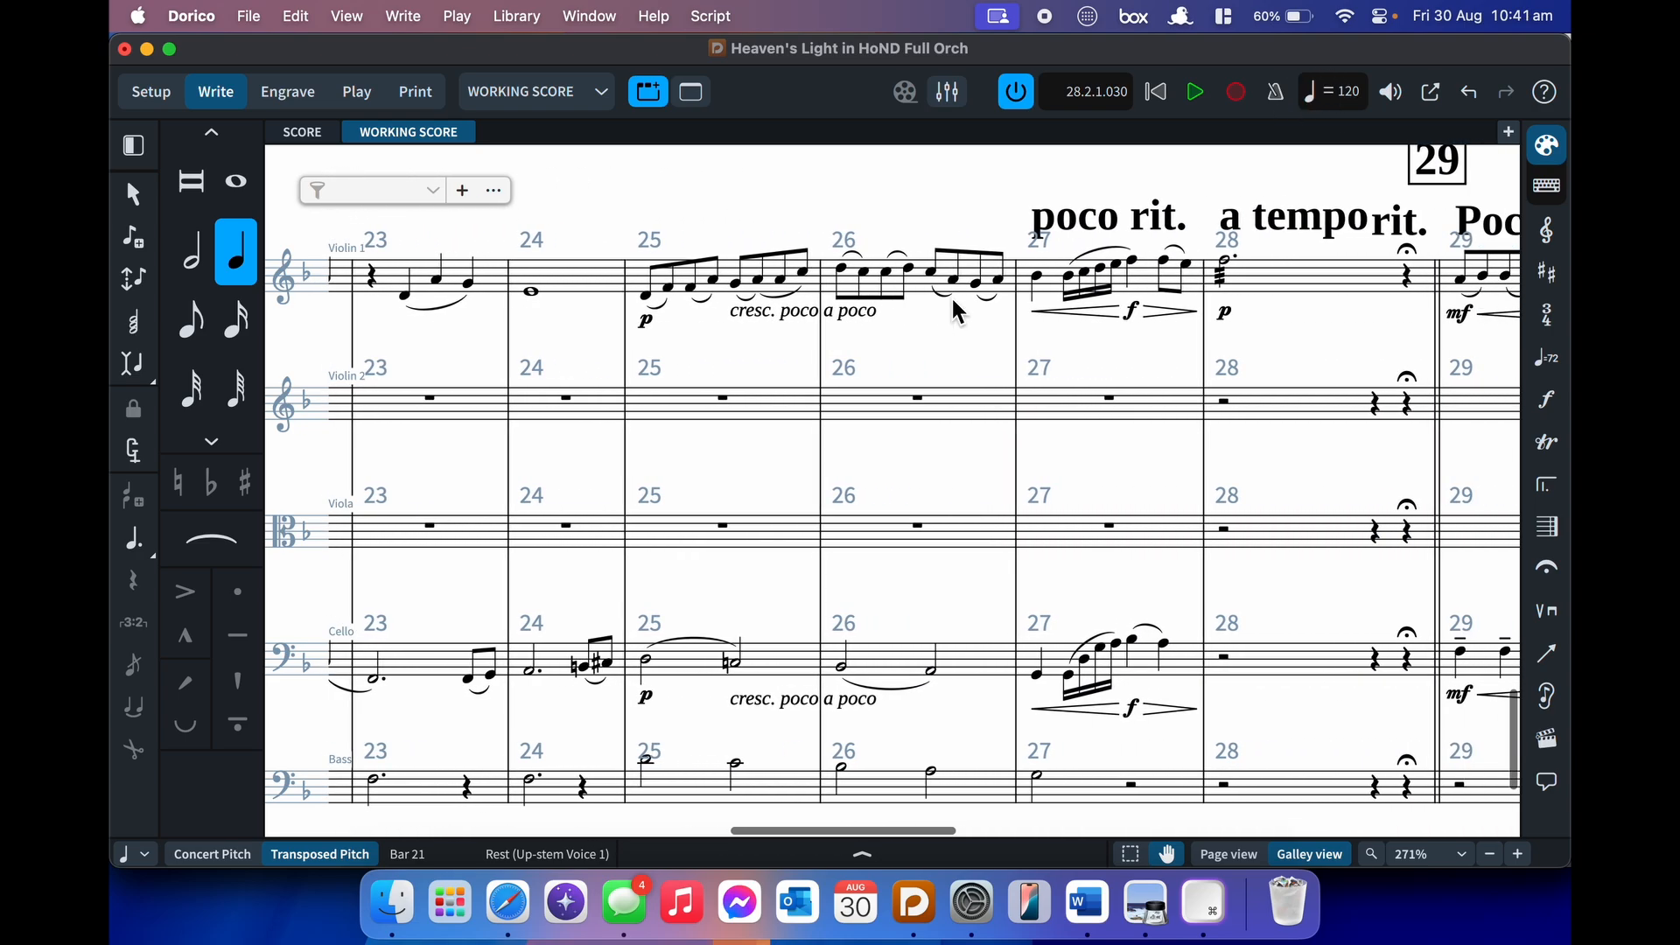
{"action": "scroll", "coordinate": [958, 311], "scroll_direction": "left", "scroll_amount": 6}
{"action": "key", "text": "p"}
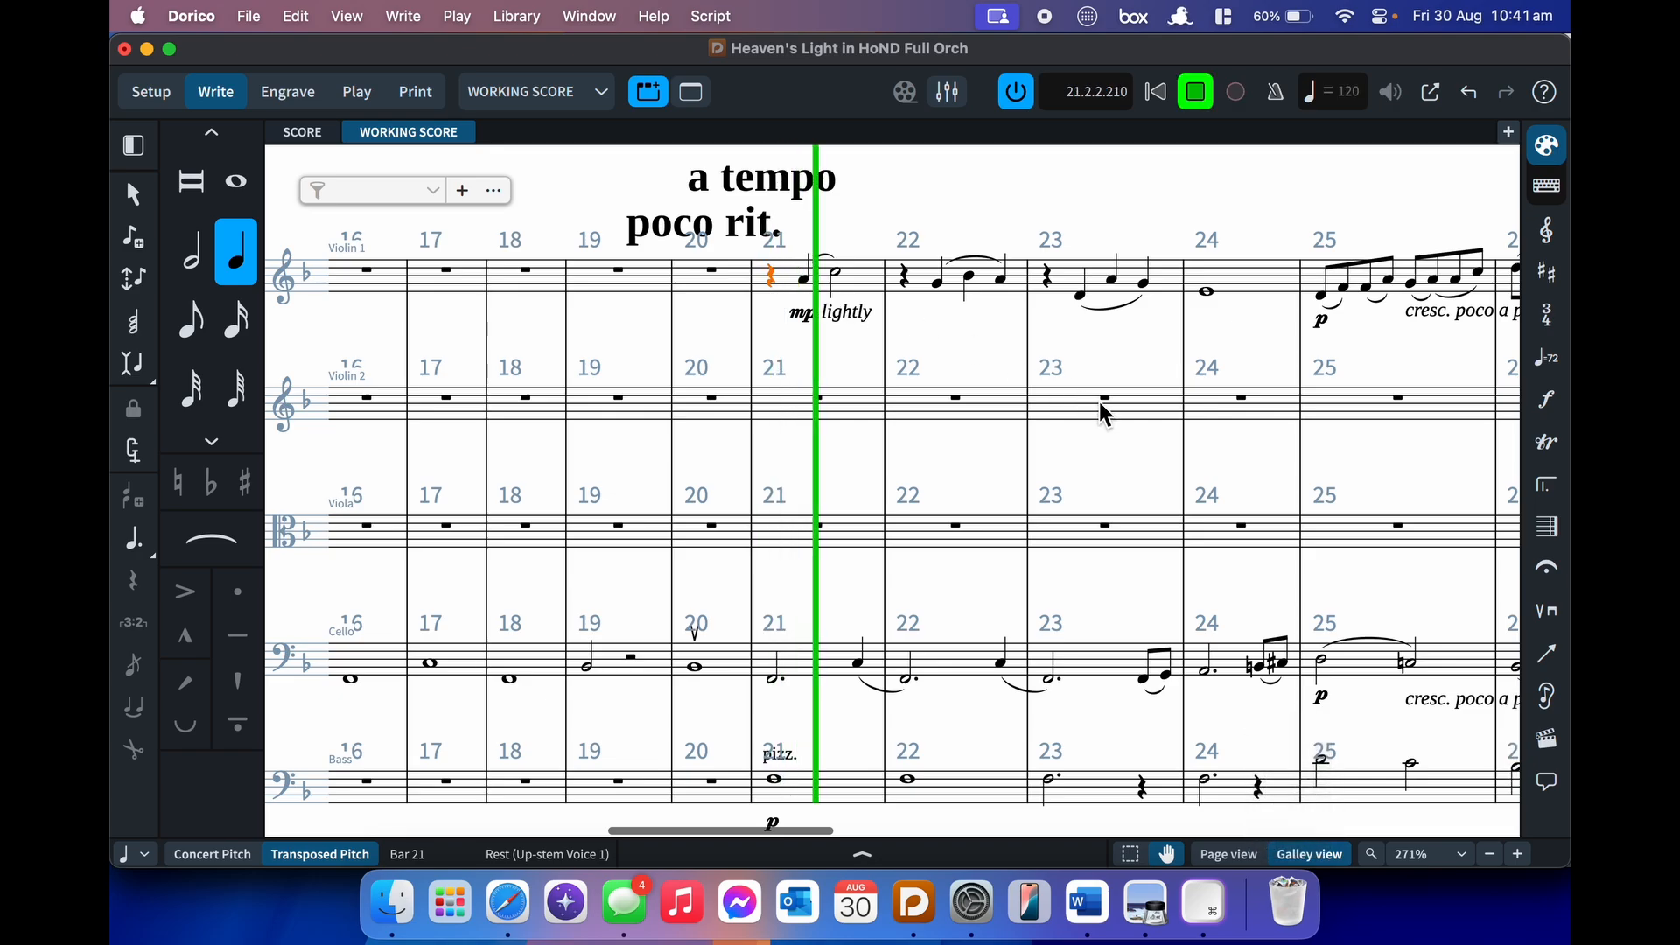
{"action": "key", "text": "space"}
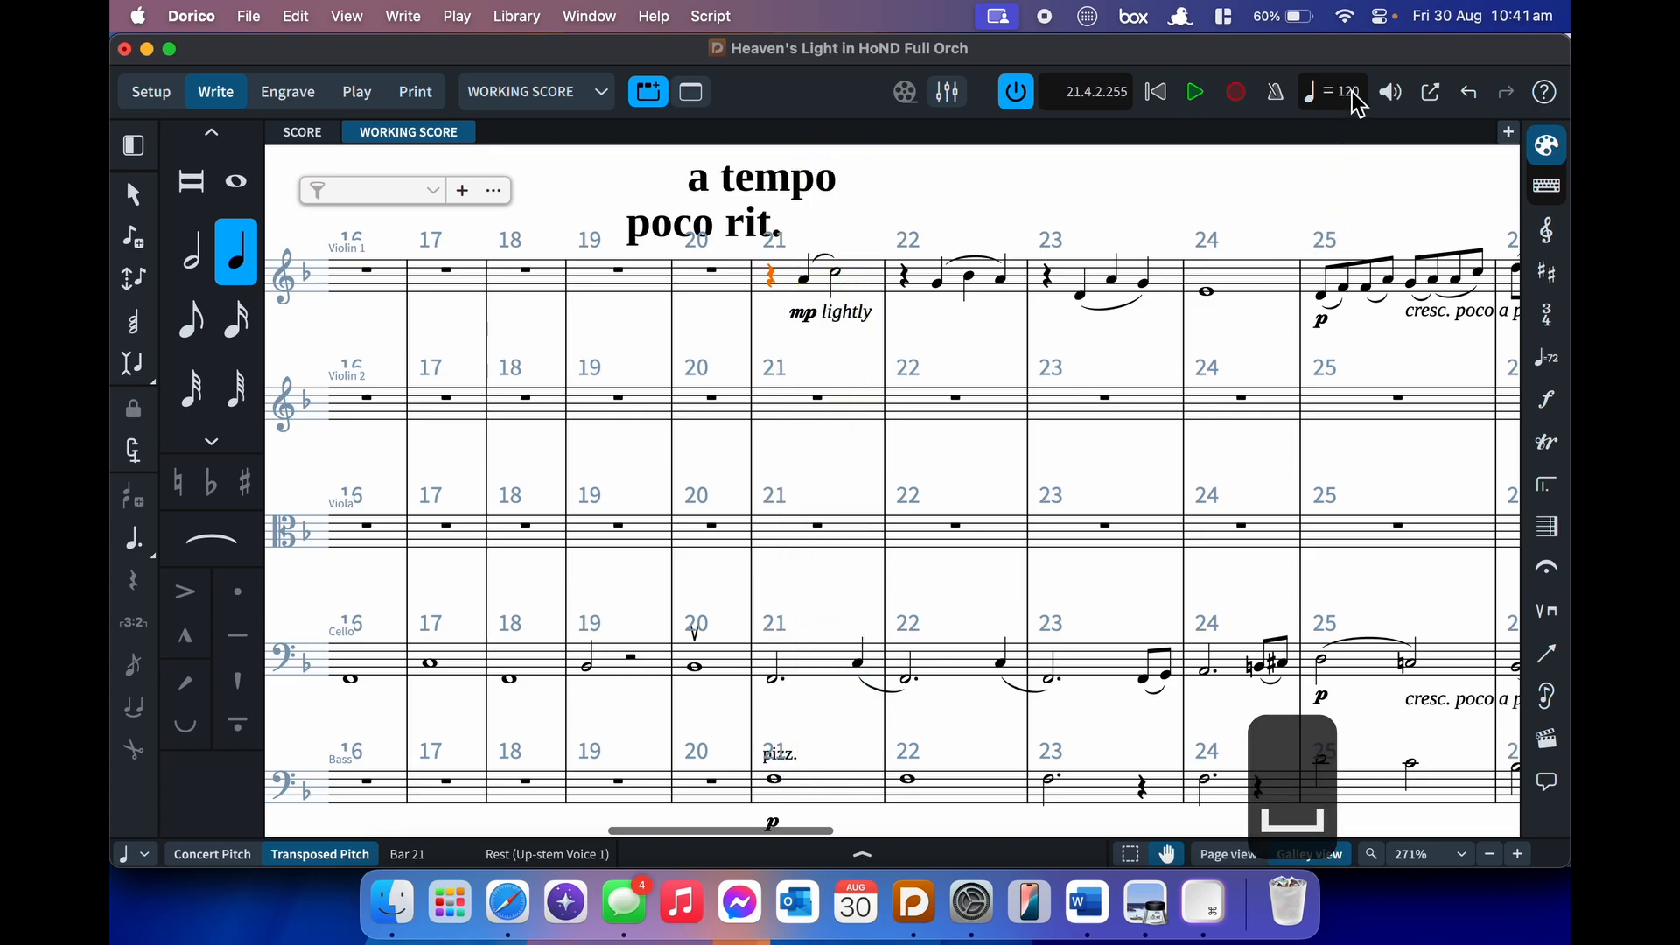
- Switch playback to a fixed tempo and set it to about 60
{"action": "left_click", "coordinate": [1354, 99]}
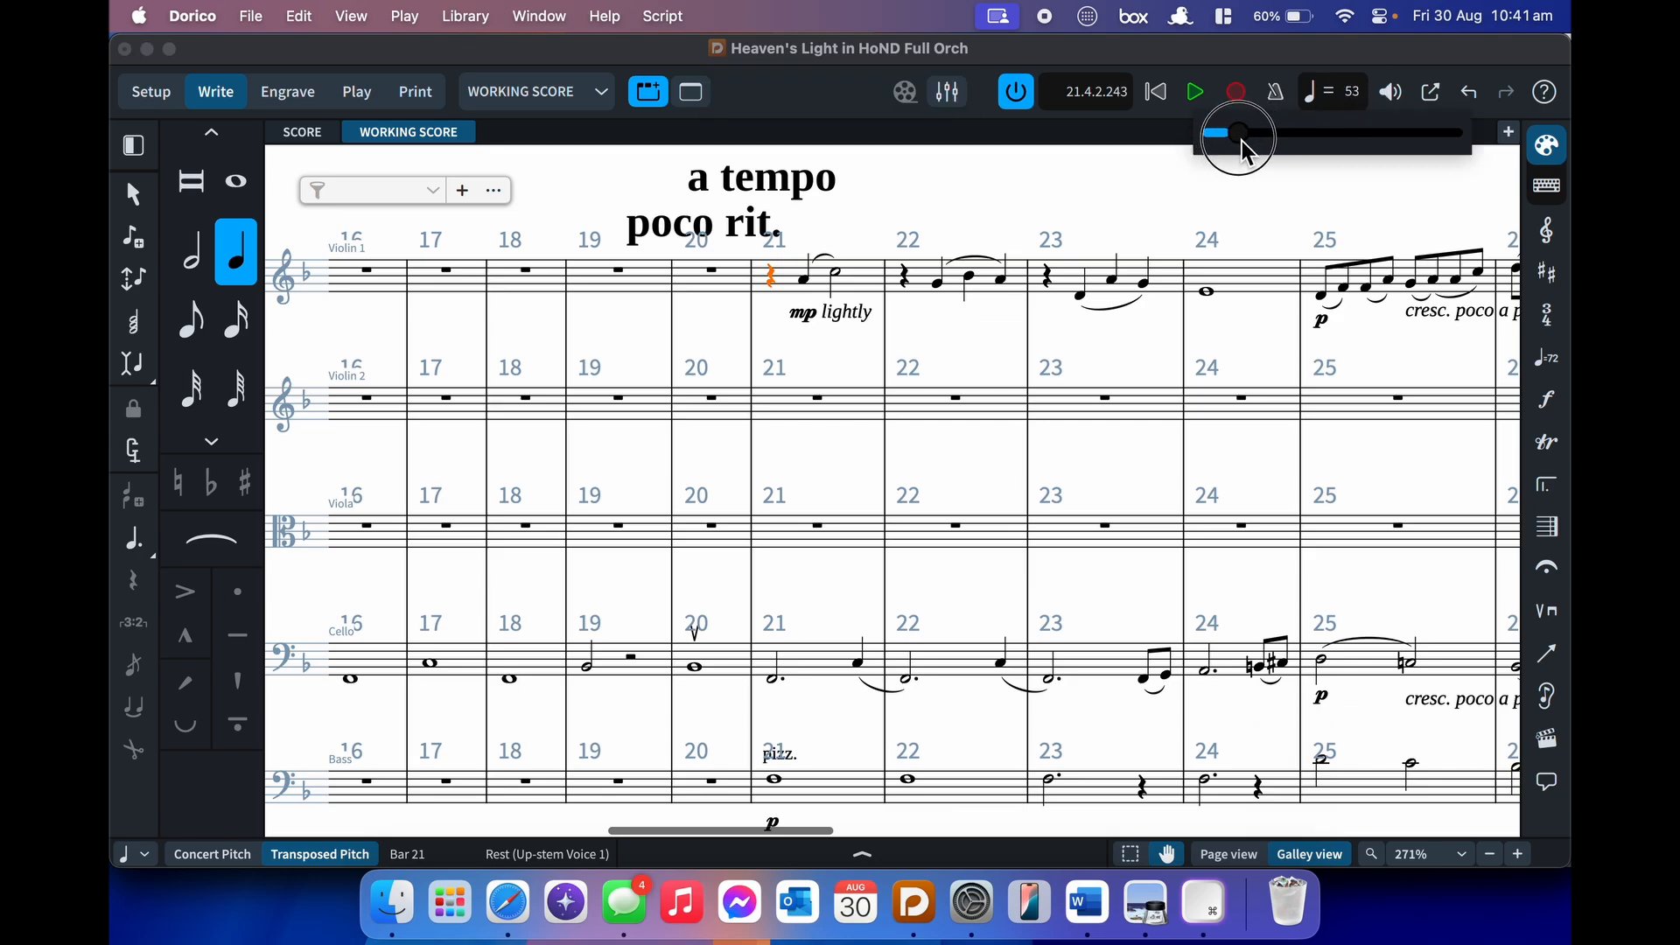
{"action": "left_click", "coordinate": [1322, 103]}
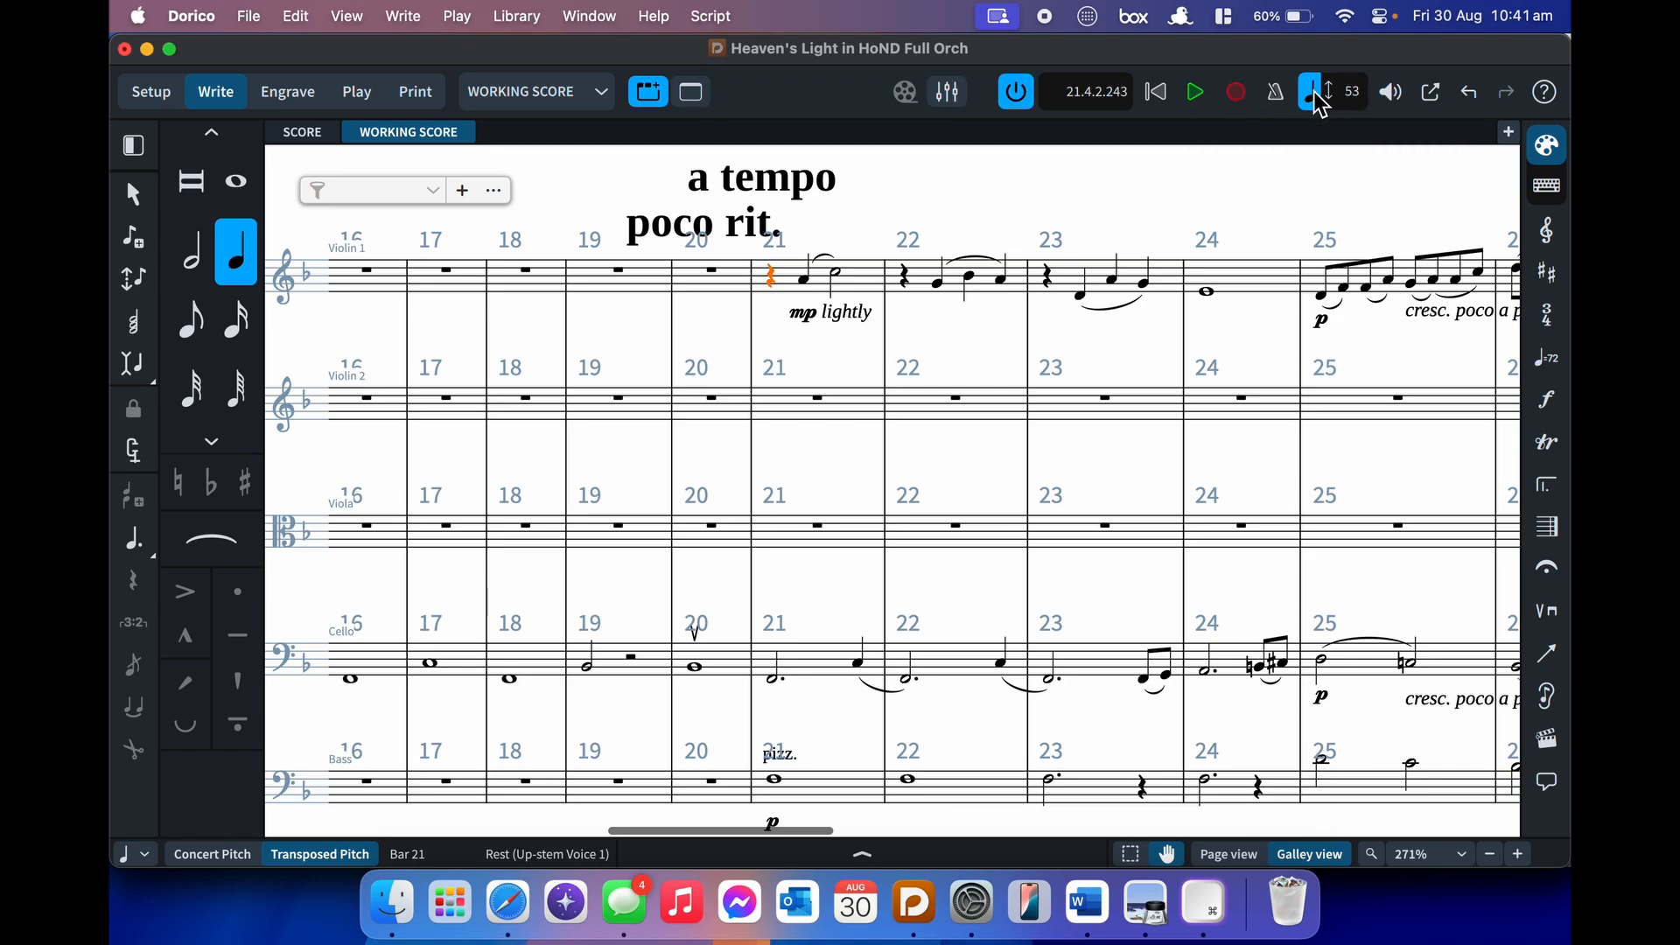
{"action": "left_click", "coordinate": [1366, 110]}
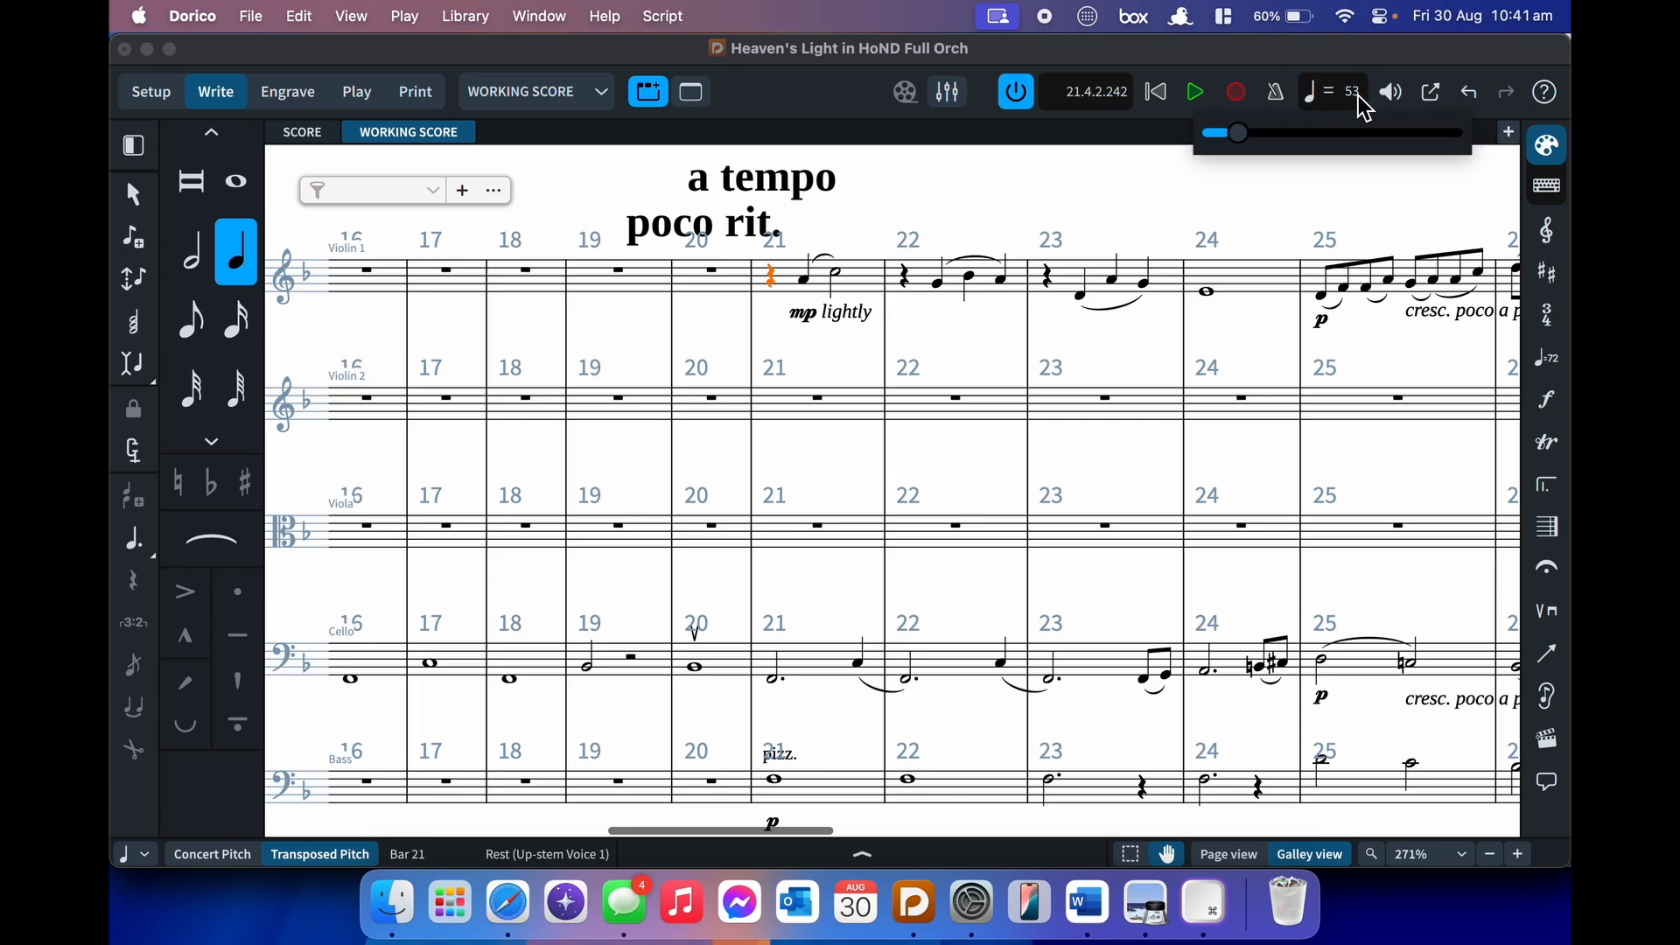
{"action": "key", "text": "6"}
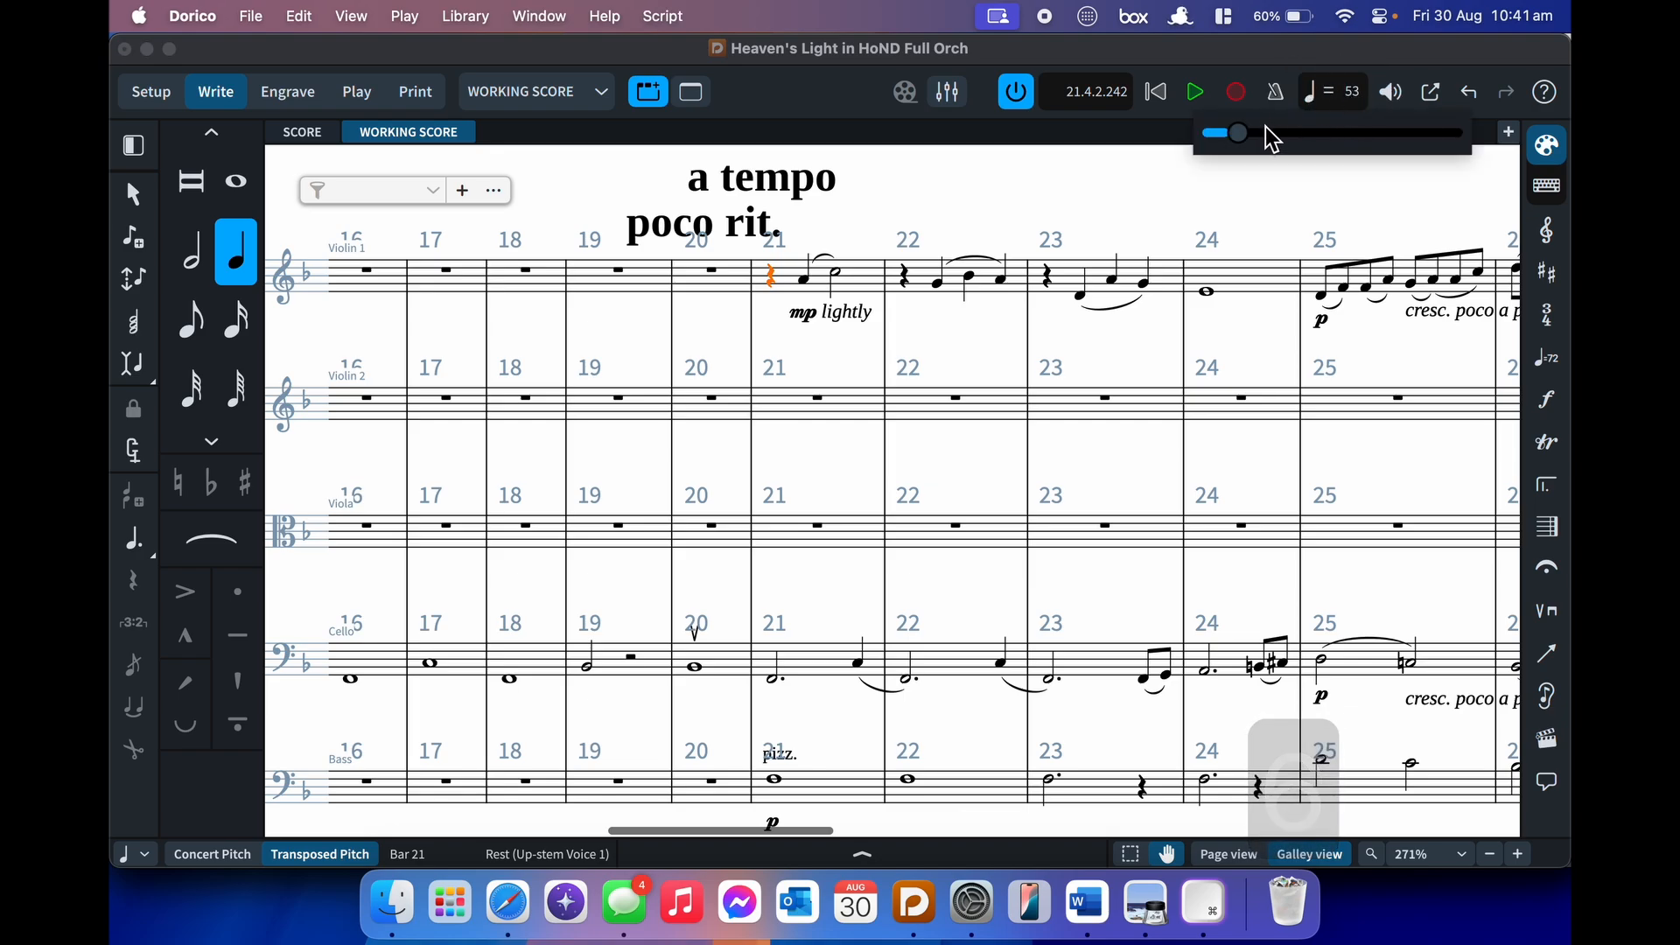
{"action": "left_click", "coordinate": [1240, 133]}
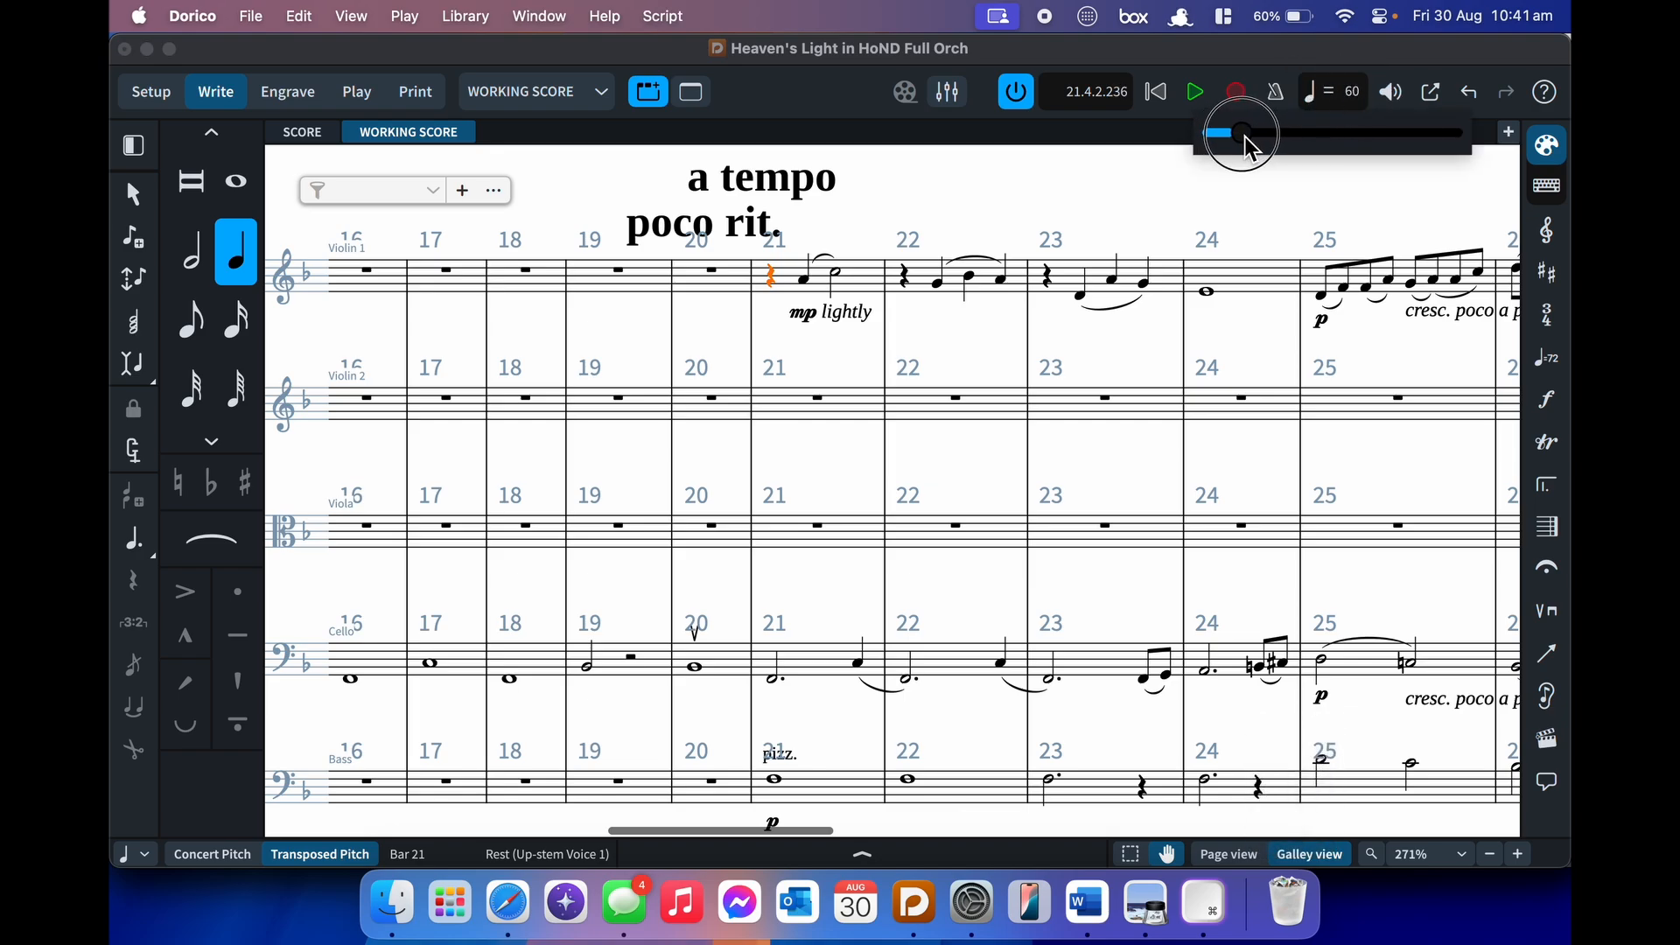
{"action": "left_click", "coordinate": [1126, 204]}
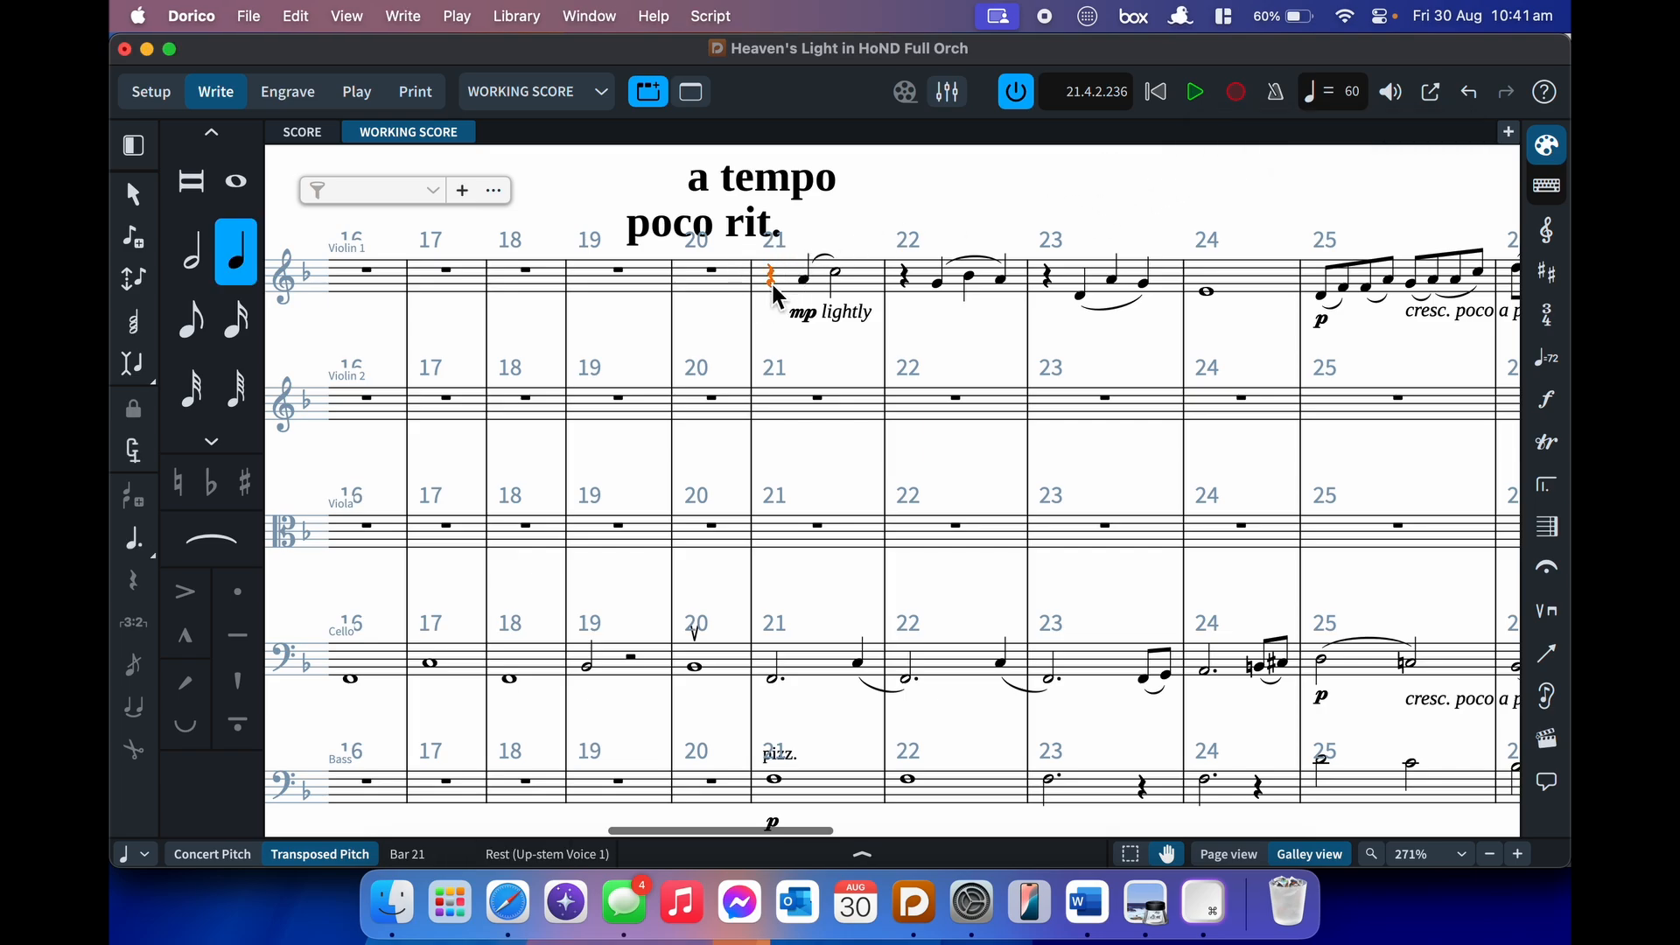
- Audition the music from bar 21 and from bar 26, then show and close the Transport window
{"action": "key", "text": "p"}
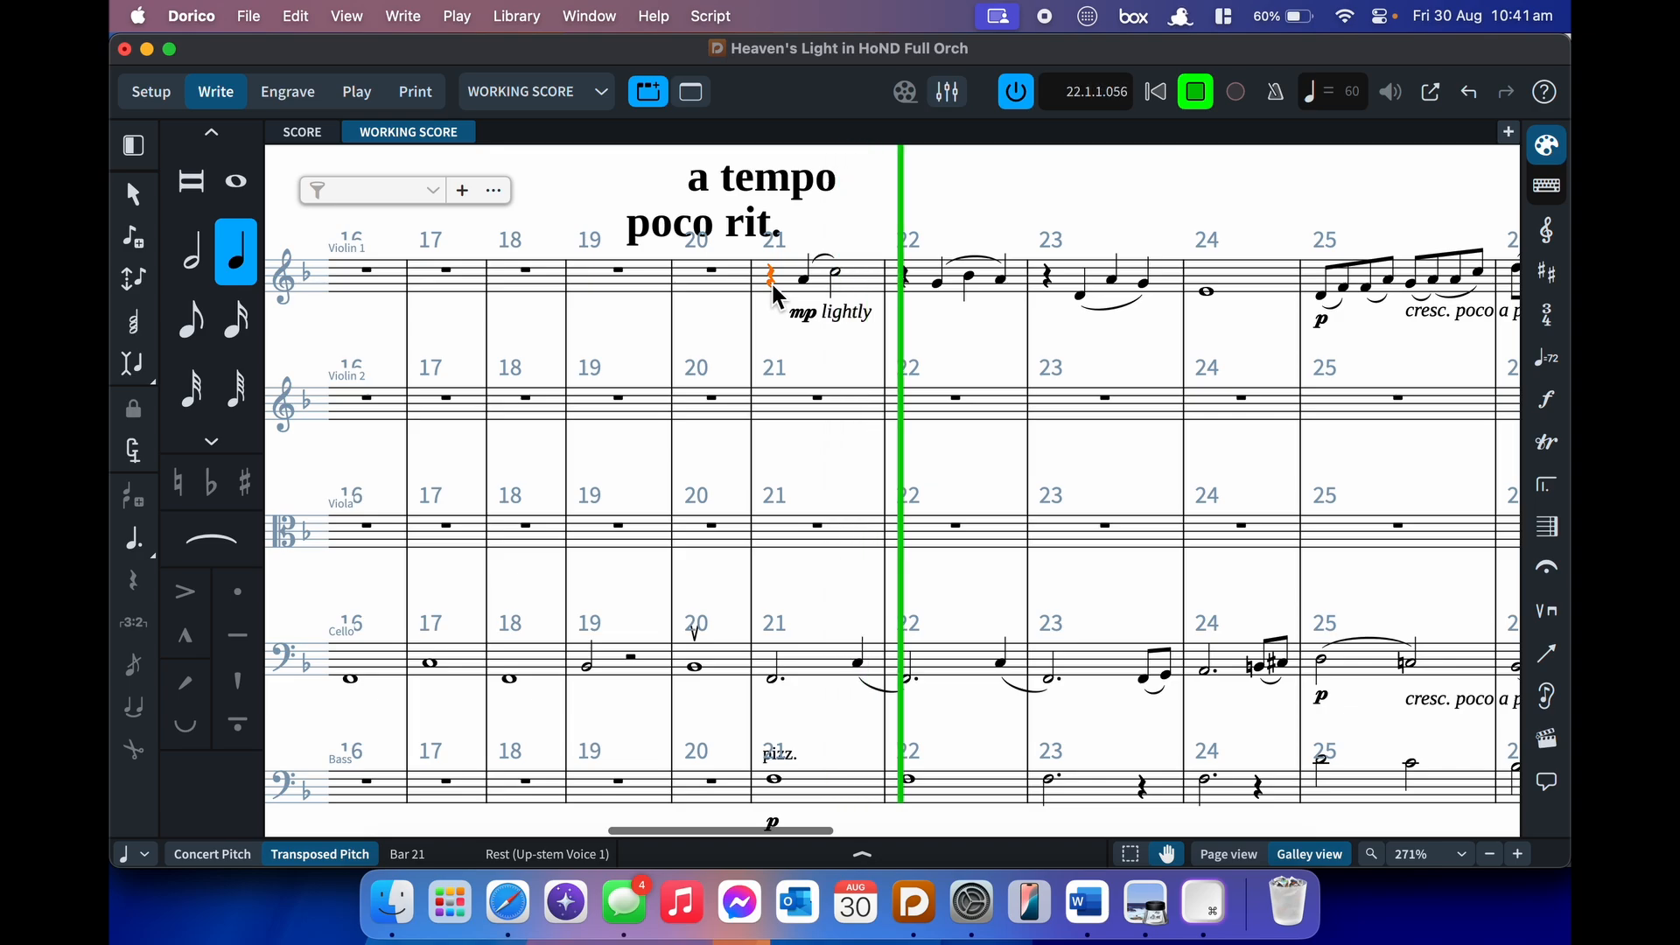
{"action": "key", "text": "space"}
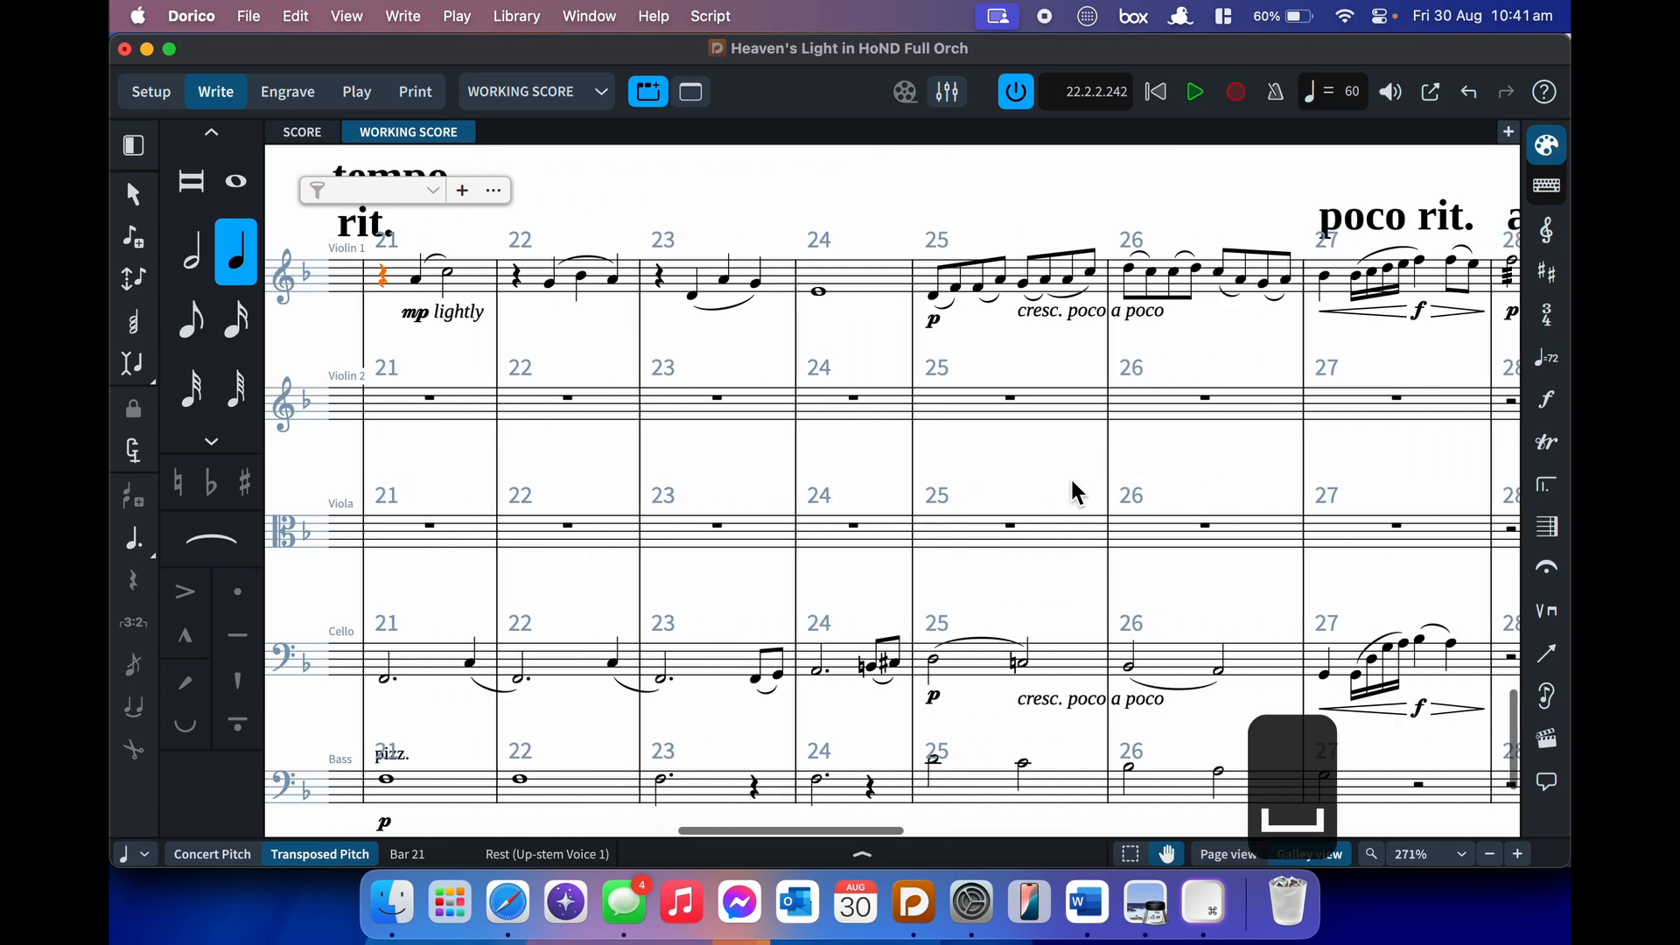
{"action": "left_click", "coordinate": [1136, 276]}
{"action": "key", "text": "p"}
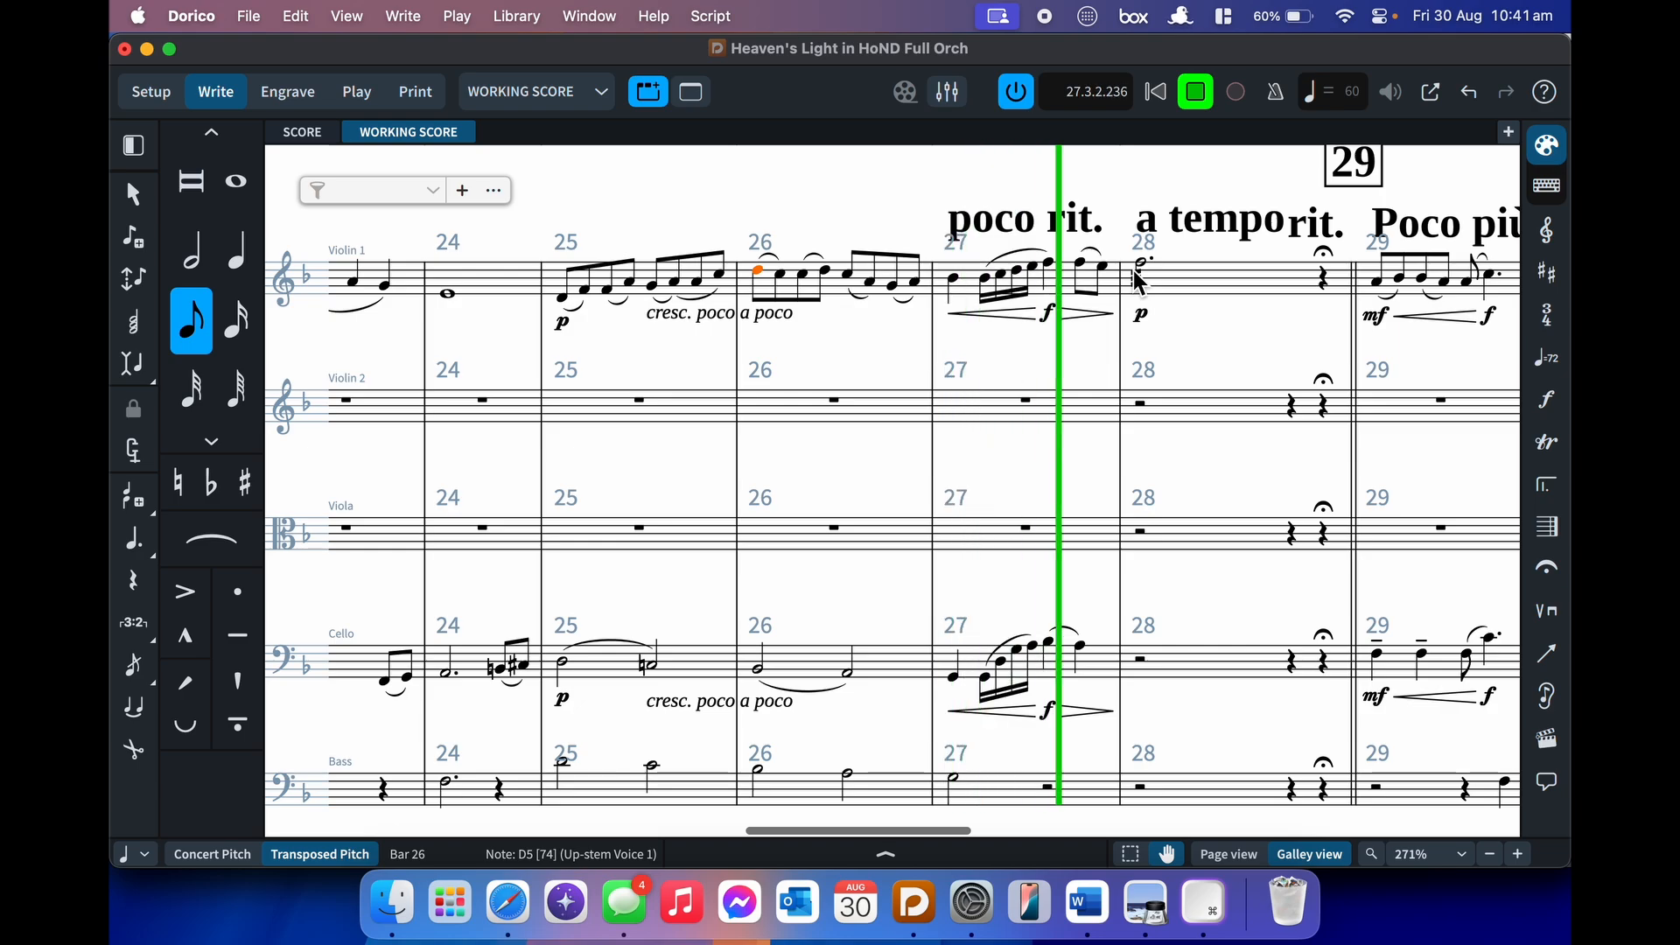
{"action": "key", "text": "space"}
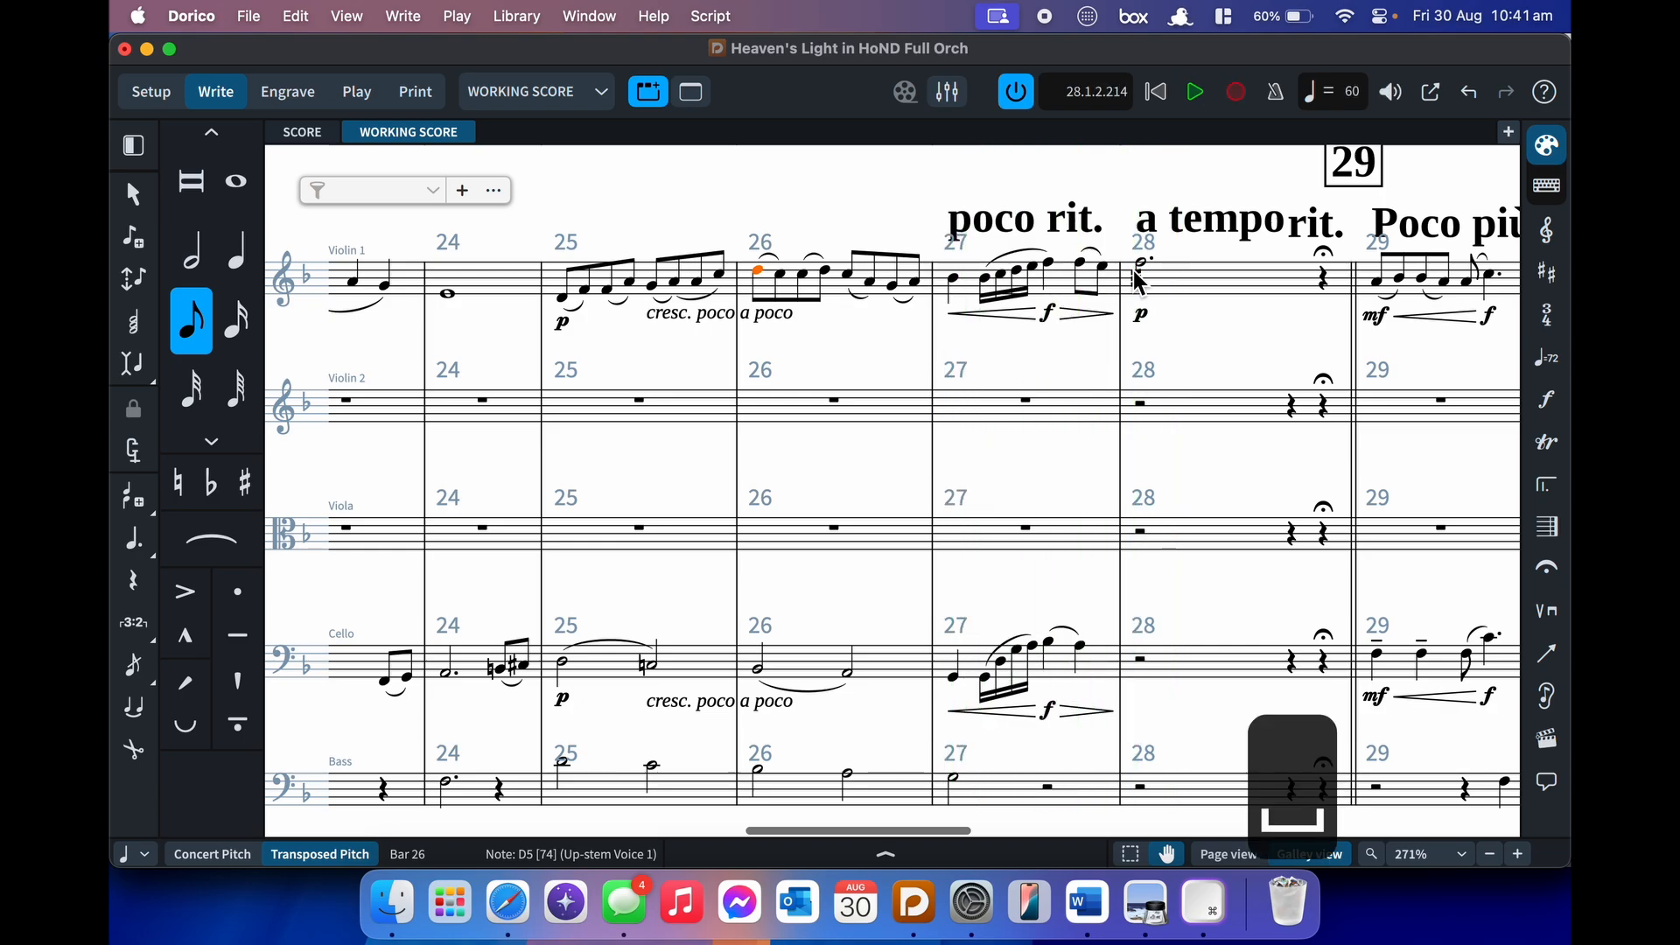
{"action": "key", "text": "Escape"}
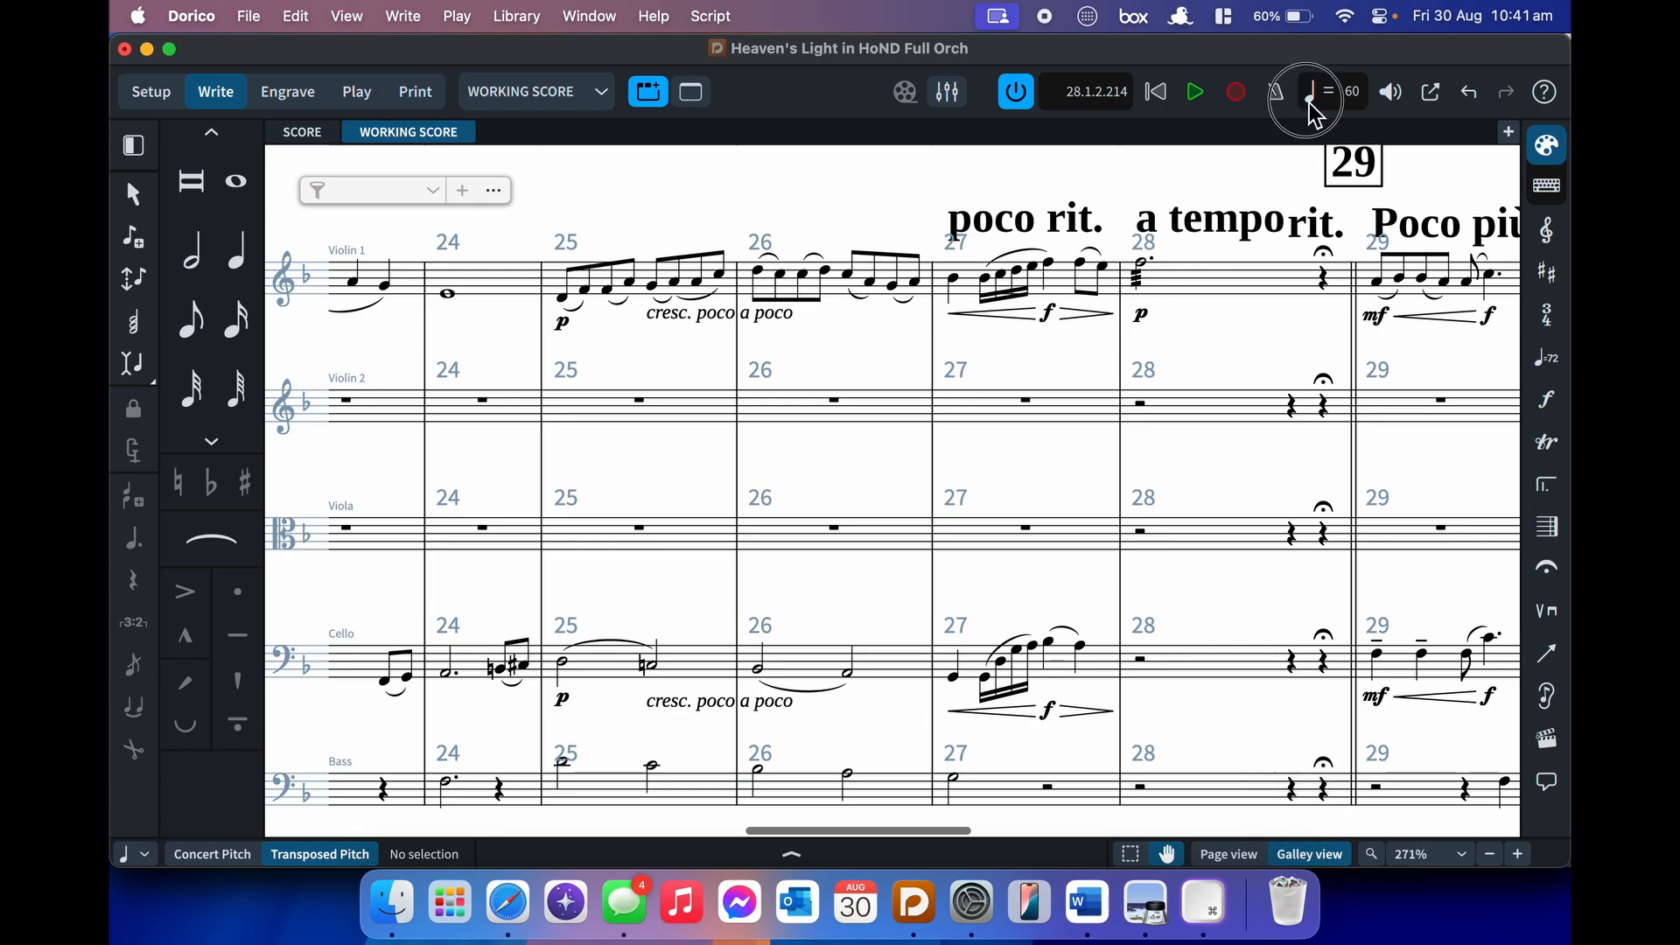
{"action": "left_click", "coordinate": [1445, 105]}
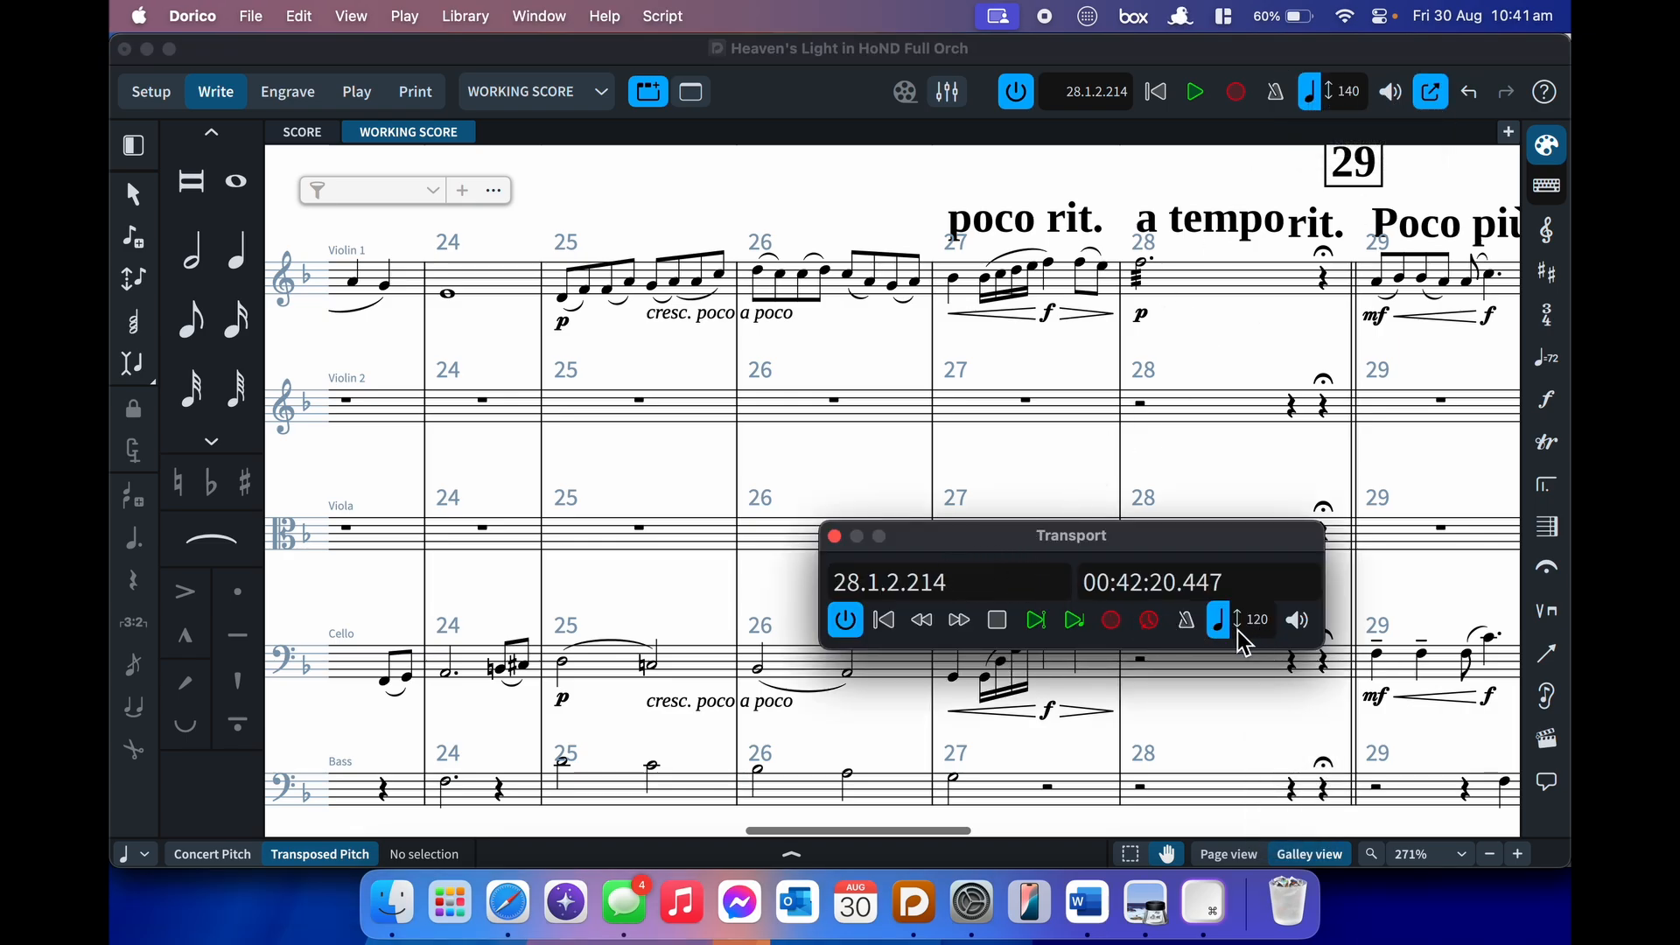
{"action": "left_click", "coordinate": [835, 537]}
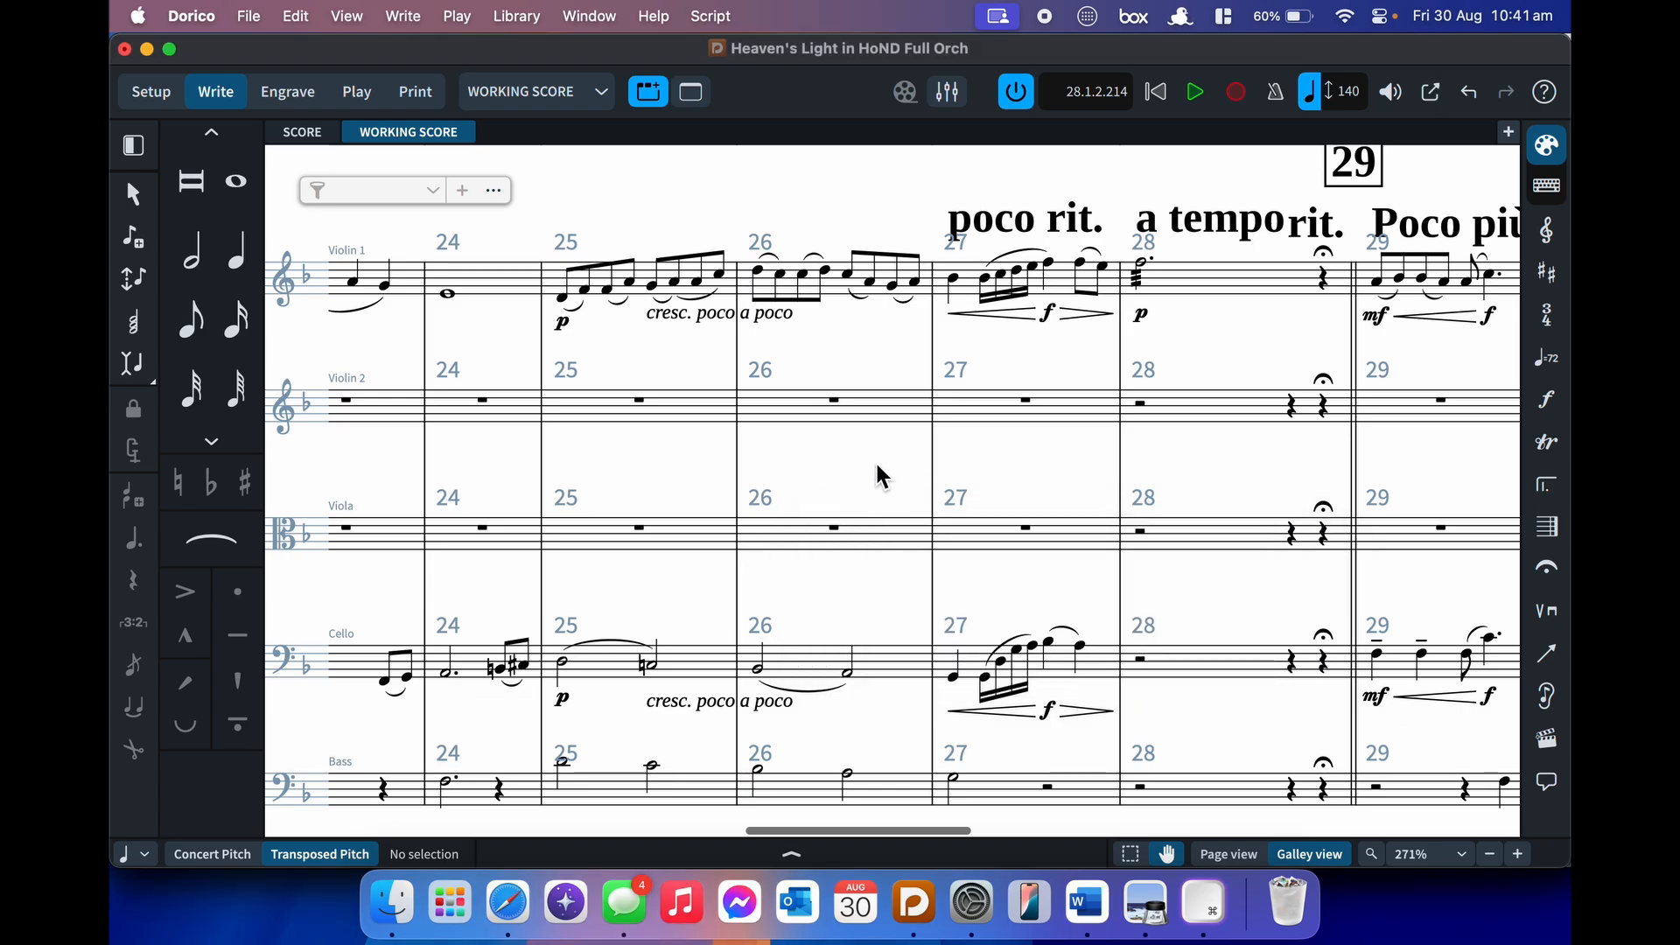
- Delete the Allegro ♩ = 140 tempo marking at the start of the score
{"action": "scroll", "coordinate": [880, 476], "scroll_direction": "left", "scroll_amount": 5}
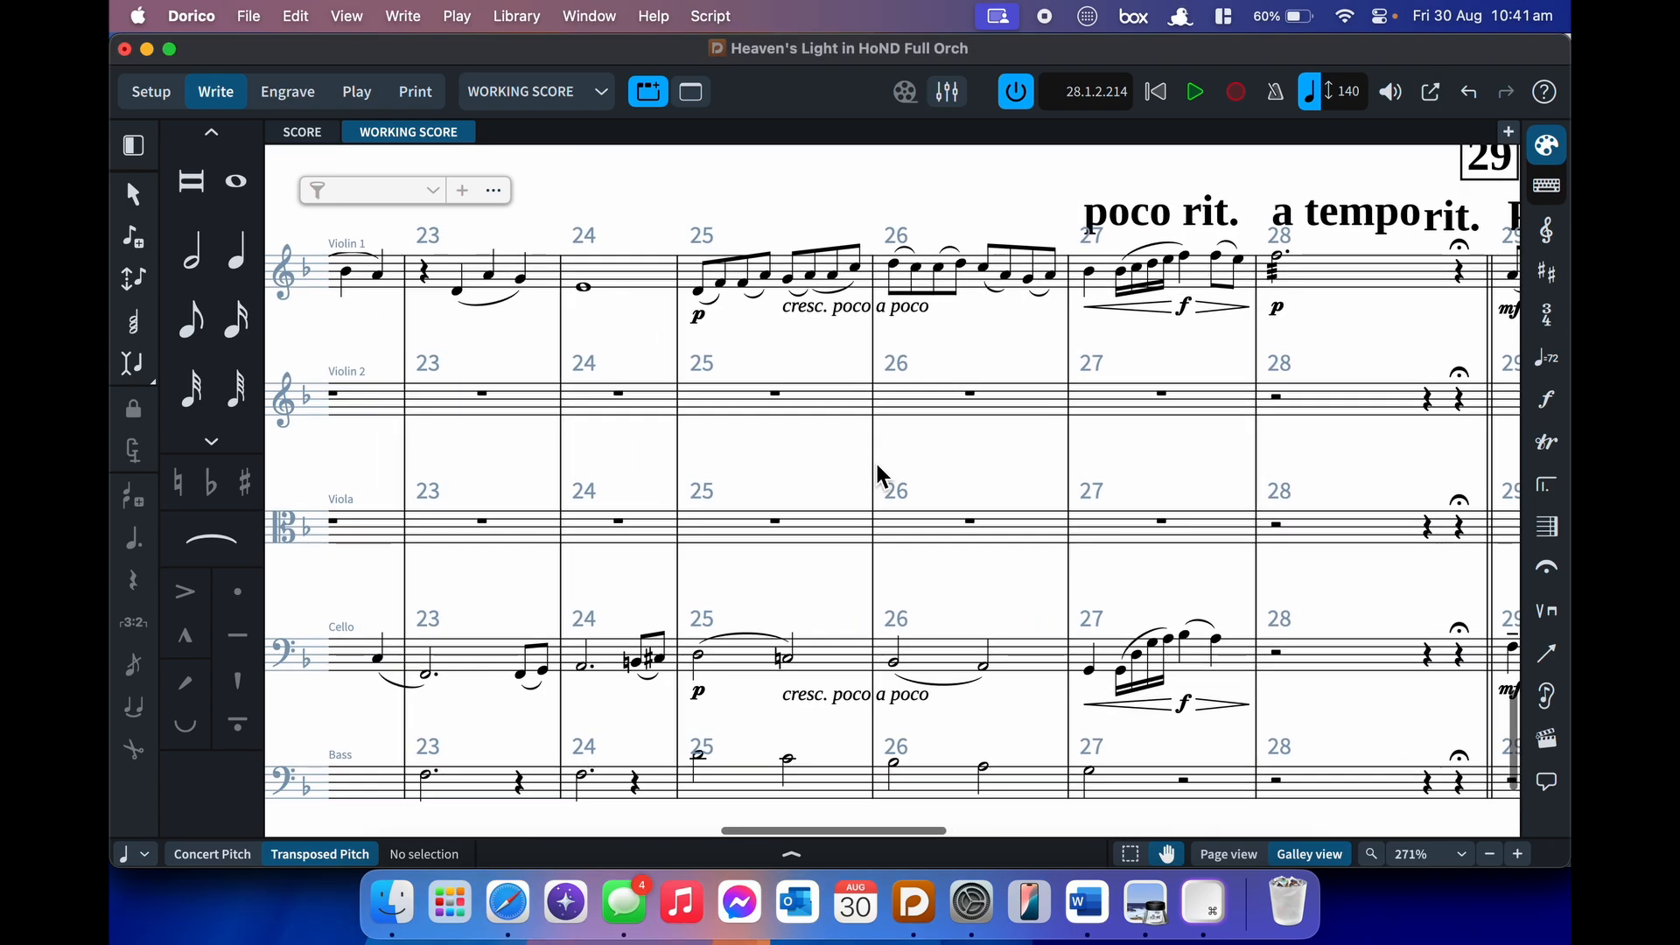
{"action": "scroll", "coordinate": [880, 477], "scroll_direction": "left", "scroll_amount": 2}
{"action": "scroll", "coordinate": [880, 477], "scroll_direction": "left", "scroll_amount": 15}
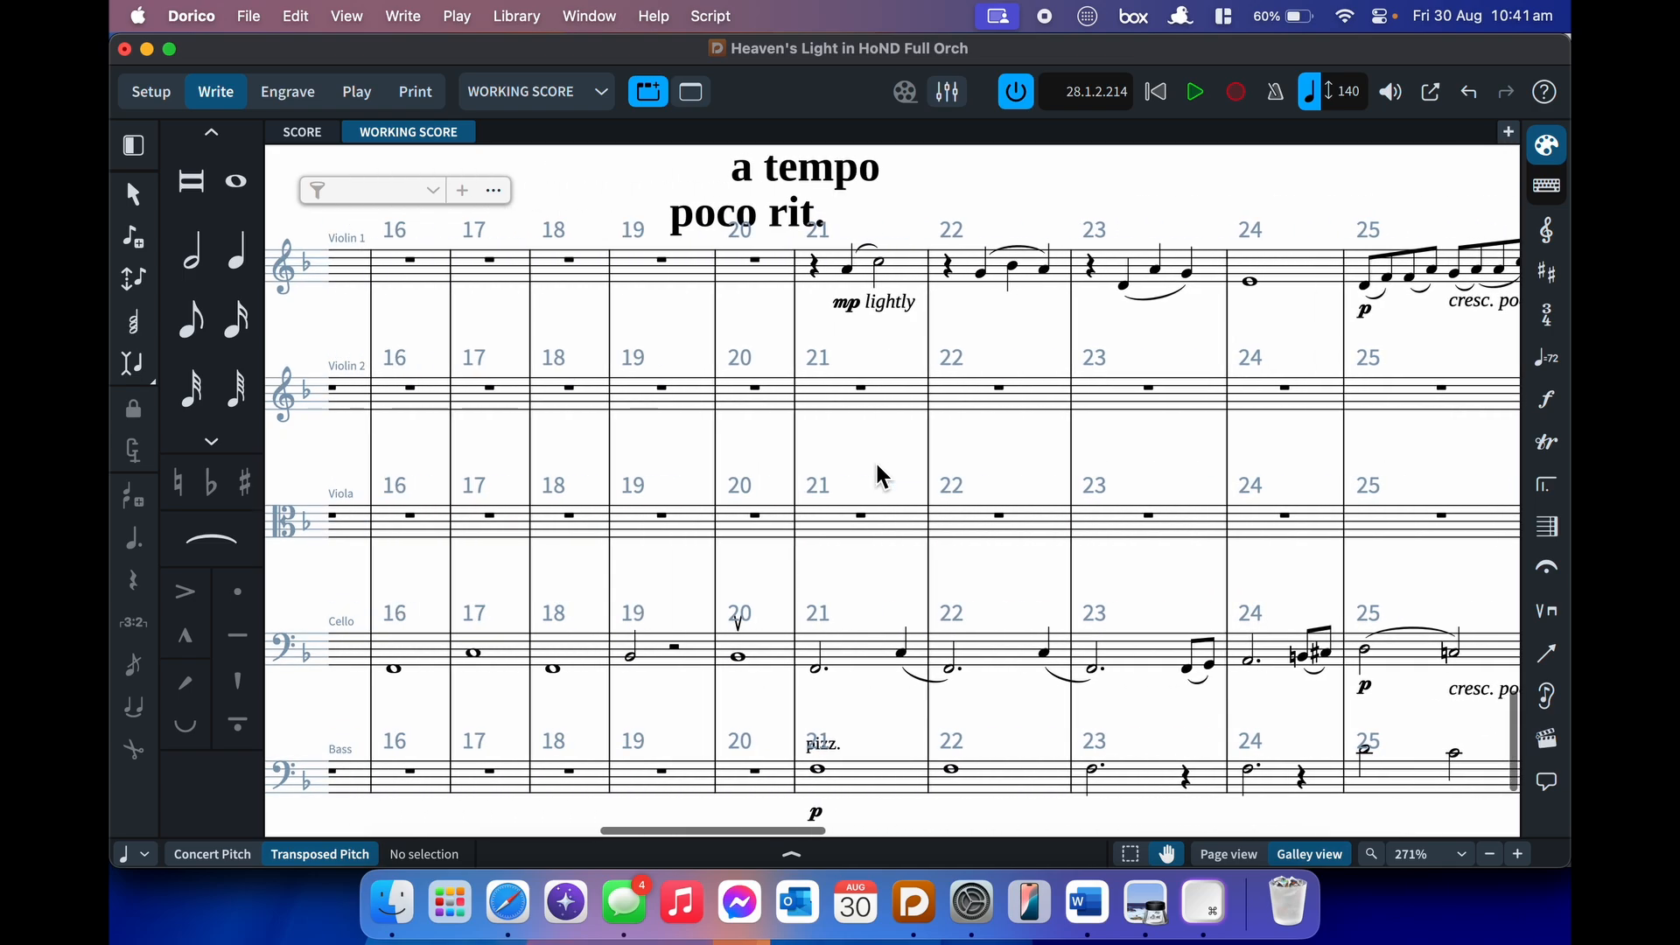
{"action": "scroll", "coordinate": [878, 468], "scroll_direction": "left", "scroll_amount": 15}
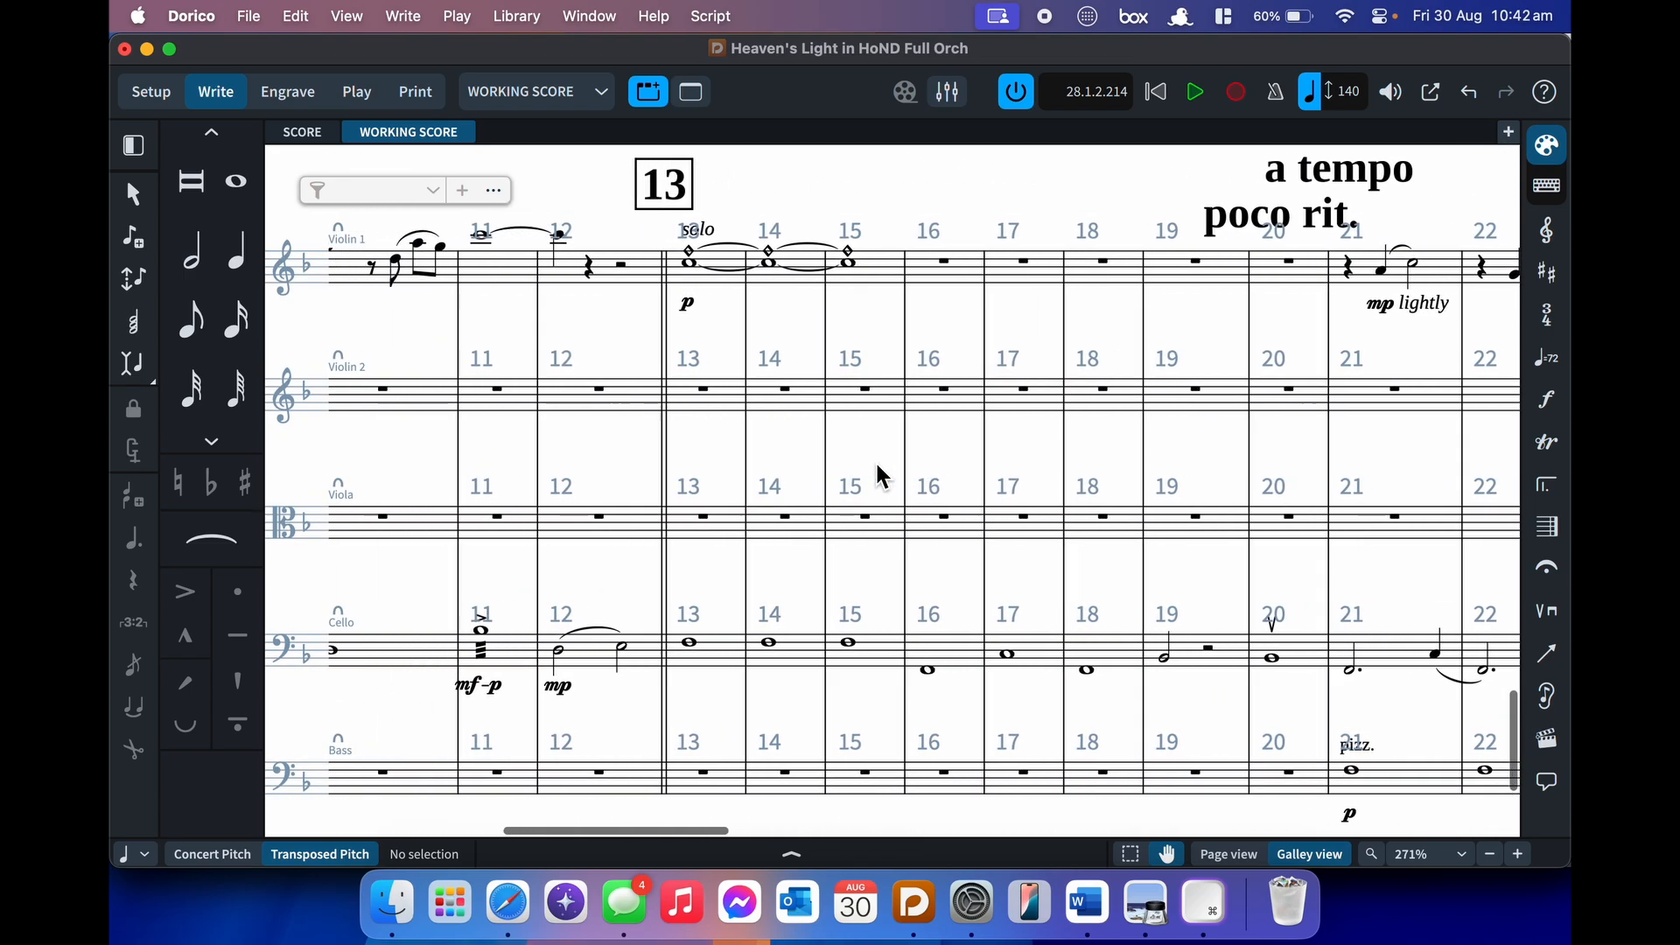
{"action": "scroll", "coordinate": [879, 477], "scroll_direction": "left", "scroll_amount": 1}
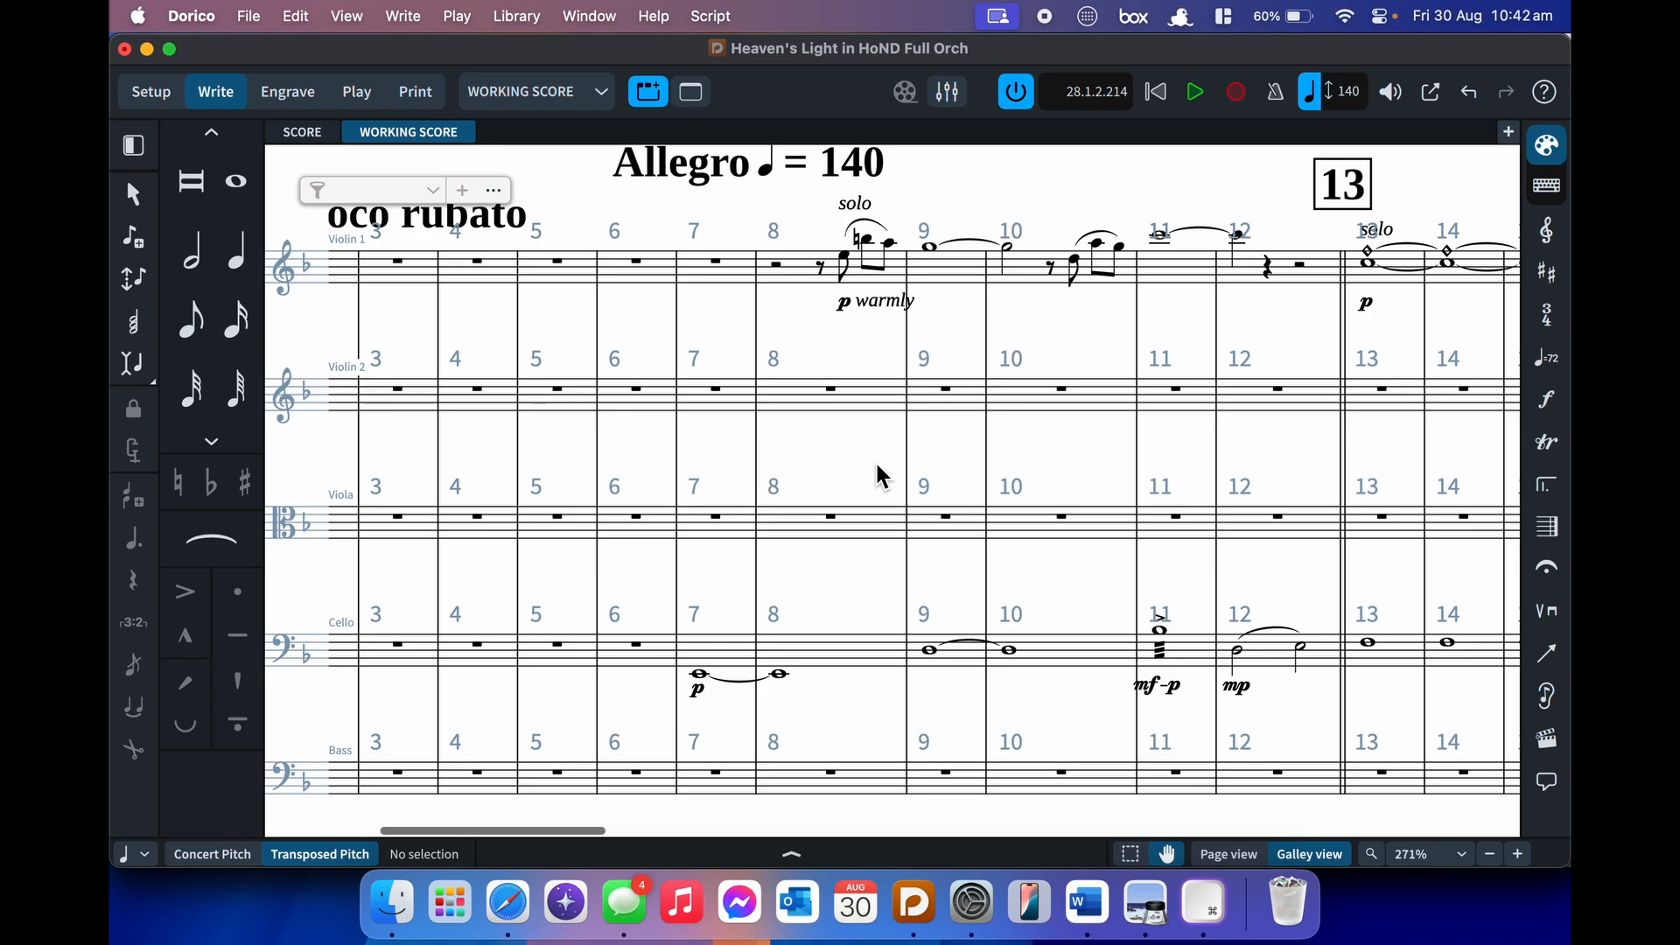
{"action": "scroll", "coordinate": [879, 477], "scroll_direction": "left", "scroll_amount": 2}
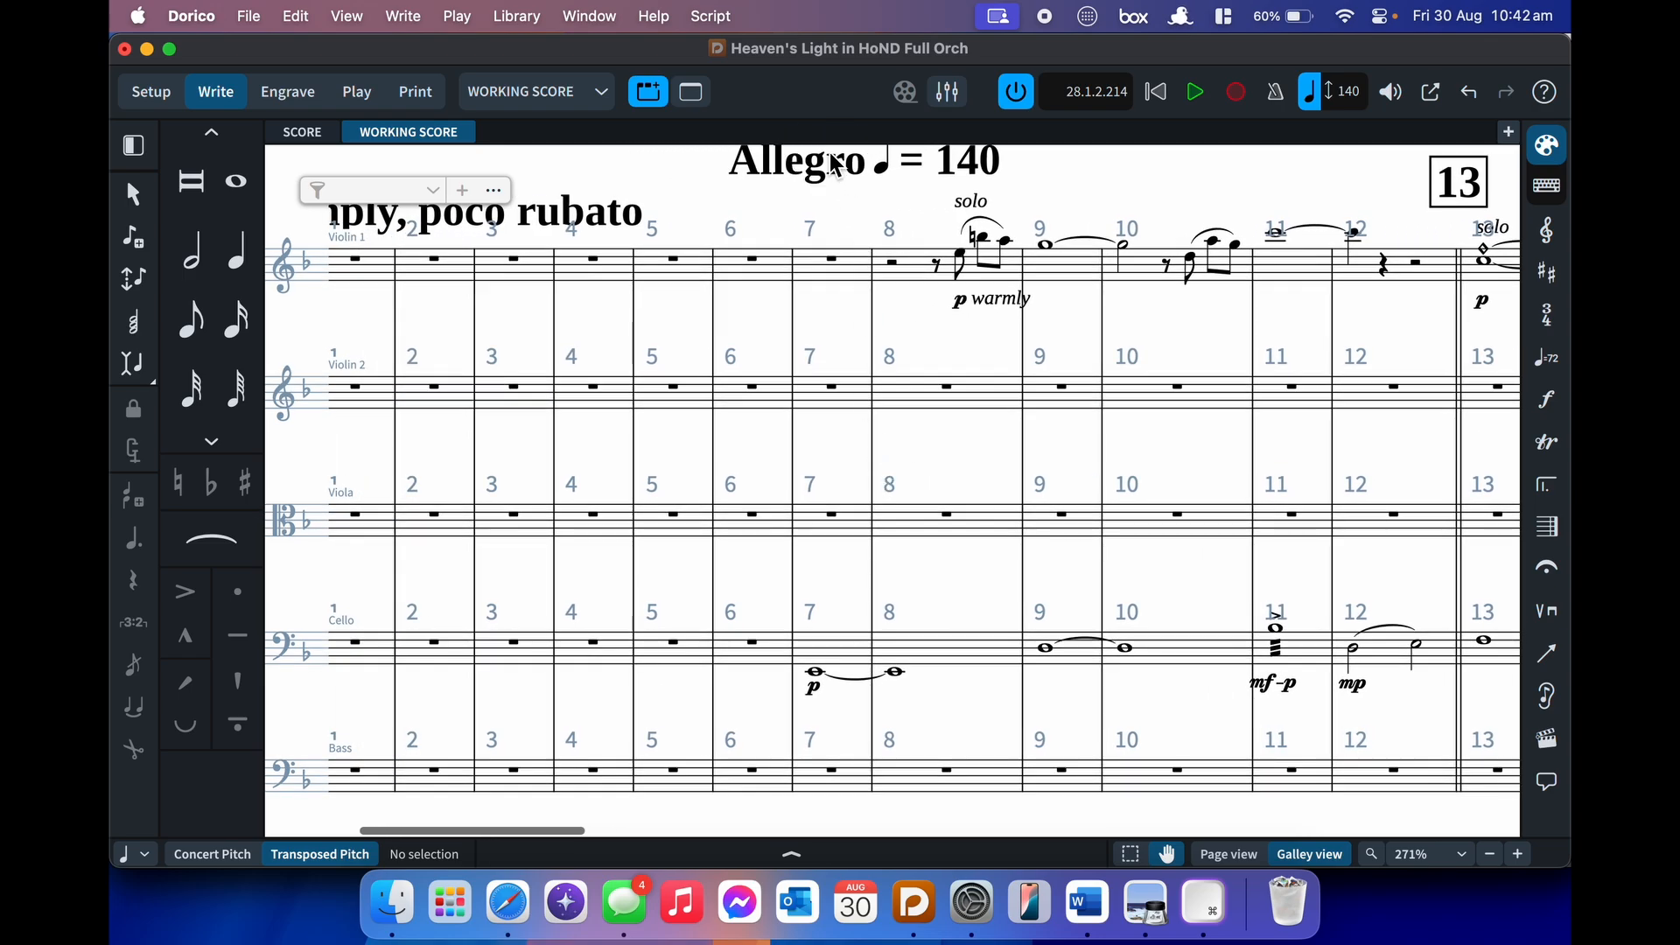
{"action": "left_click", "coordinate": [834, 165]}
{"action": "scroll", "coordinate": [836, 164], "scroll_direction": "up", "scroll_amount": 5}
{"action": "key", "text": "BackSpace"}
- Return the view to Violin 1's melody in bars 21–26
{"action": "scroll", "coordinate": [838, 560], "scroll_direction": "down", "scroll_amount": 10}
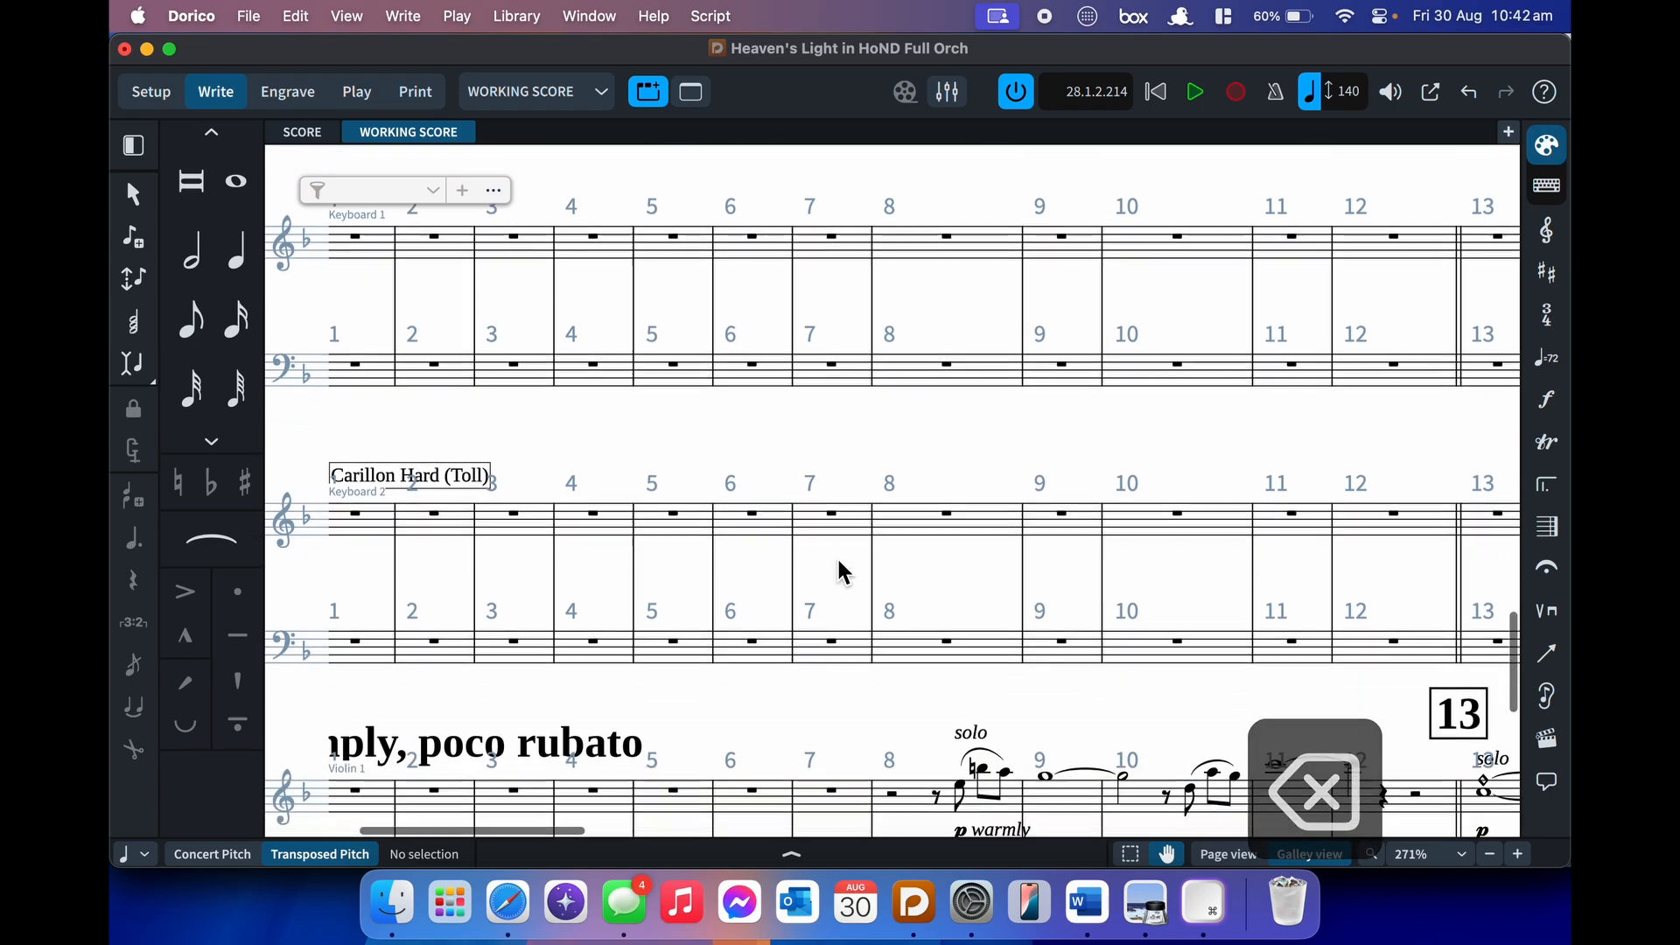
{"action": "scroll", "coordinate": [838, 571], "scroll_direction": "down", "scroll_amount": 2}
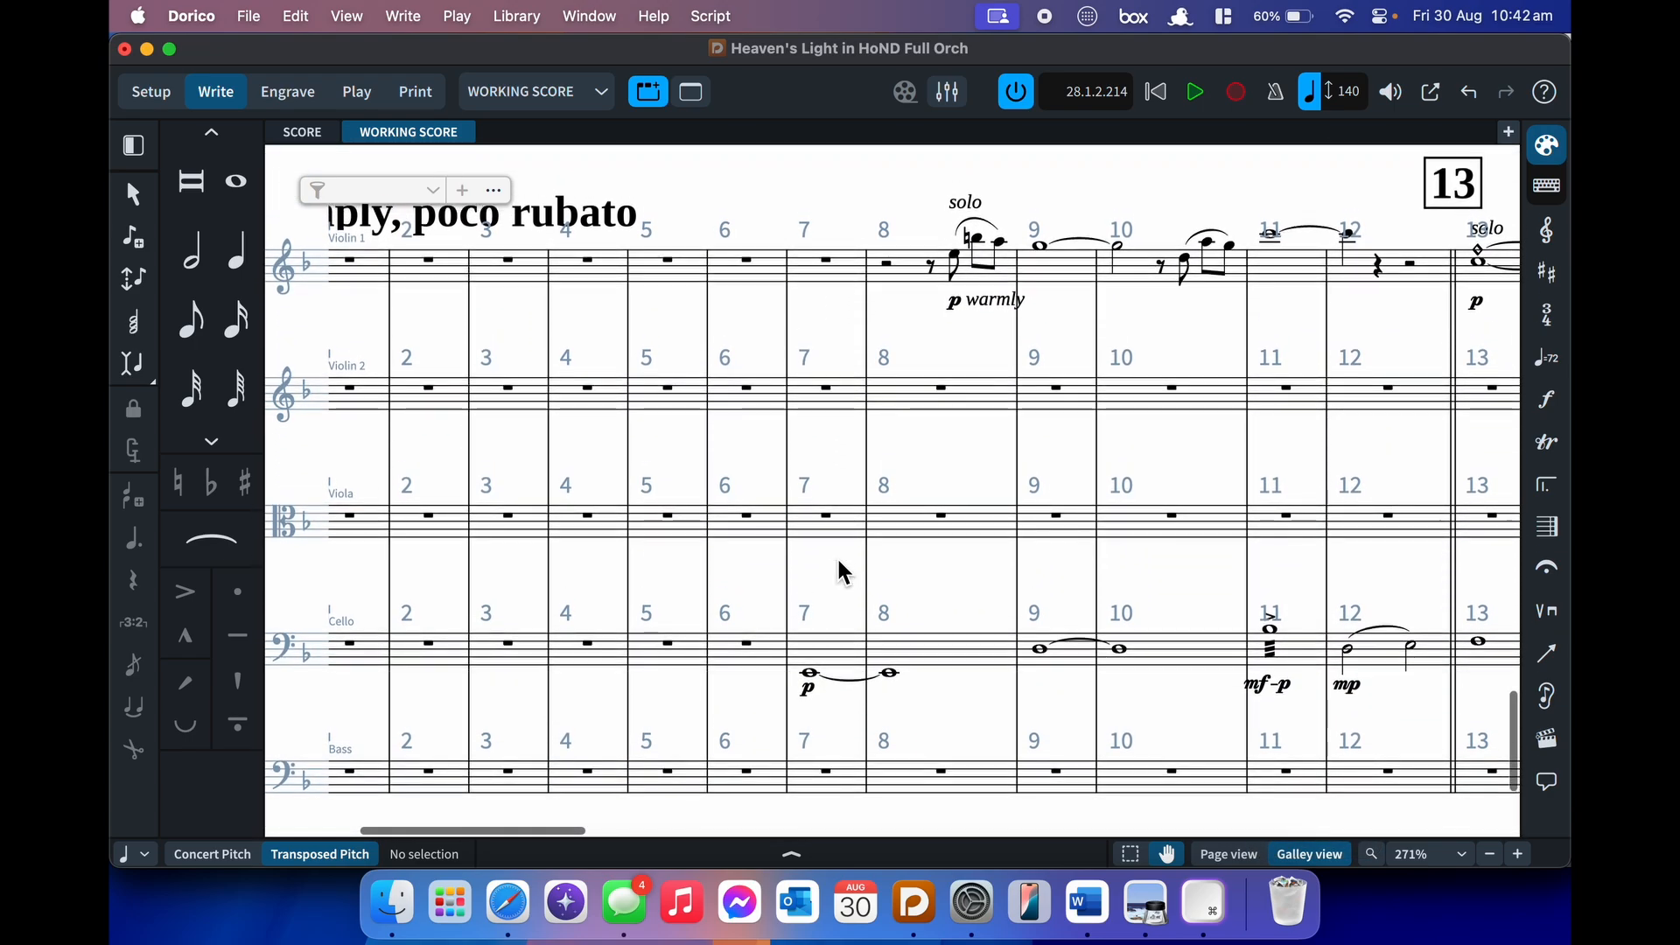
{"action": "scroll", "coordinate": [839, 570], "scroll_direction": "left", "scroll_amount": 5}
{"action": "scroll", "coordinate": [842, 573], "scroll_direction": "right", "scroll_amount": 2}
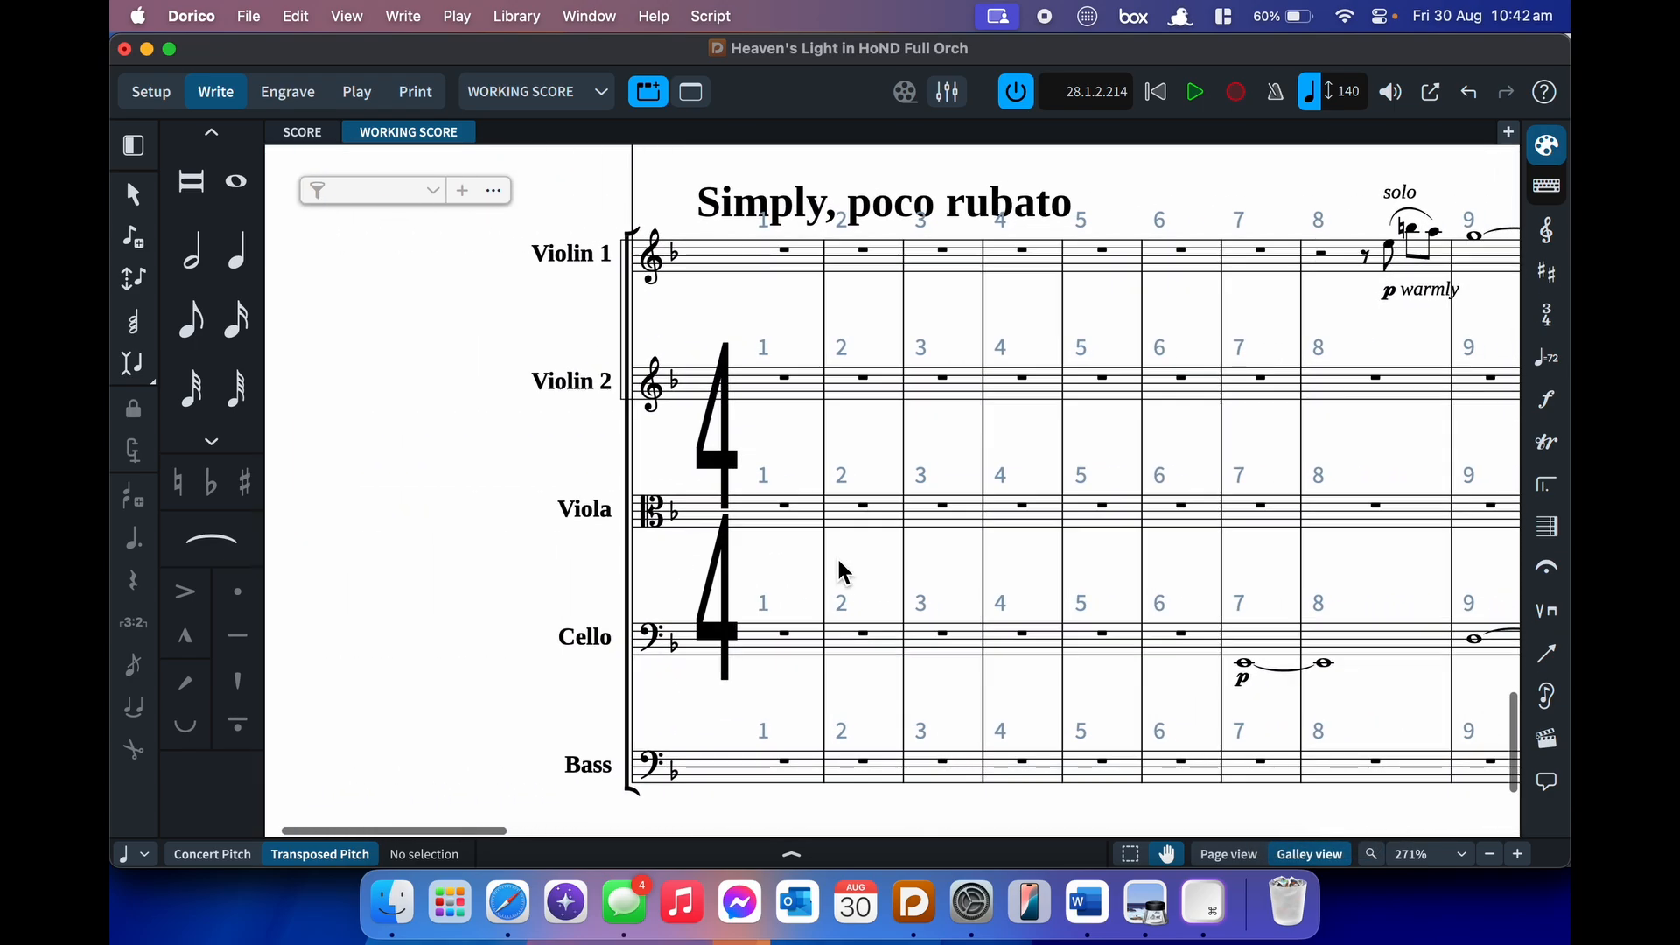
{"action": "scroll", "coordinate": [843, 573], "scroll_direction": "right", "scroll_amount": 2}
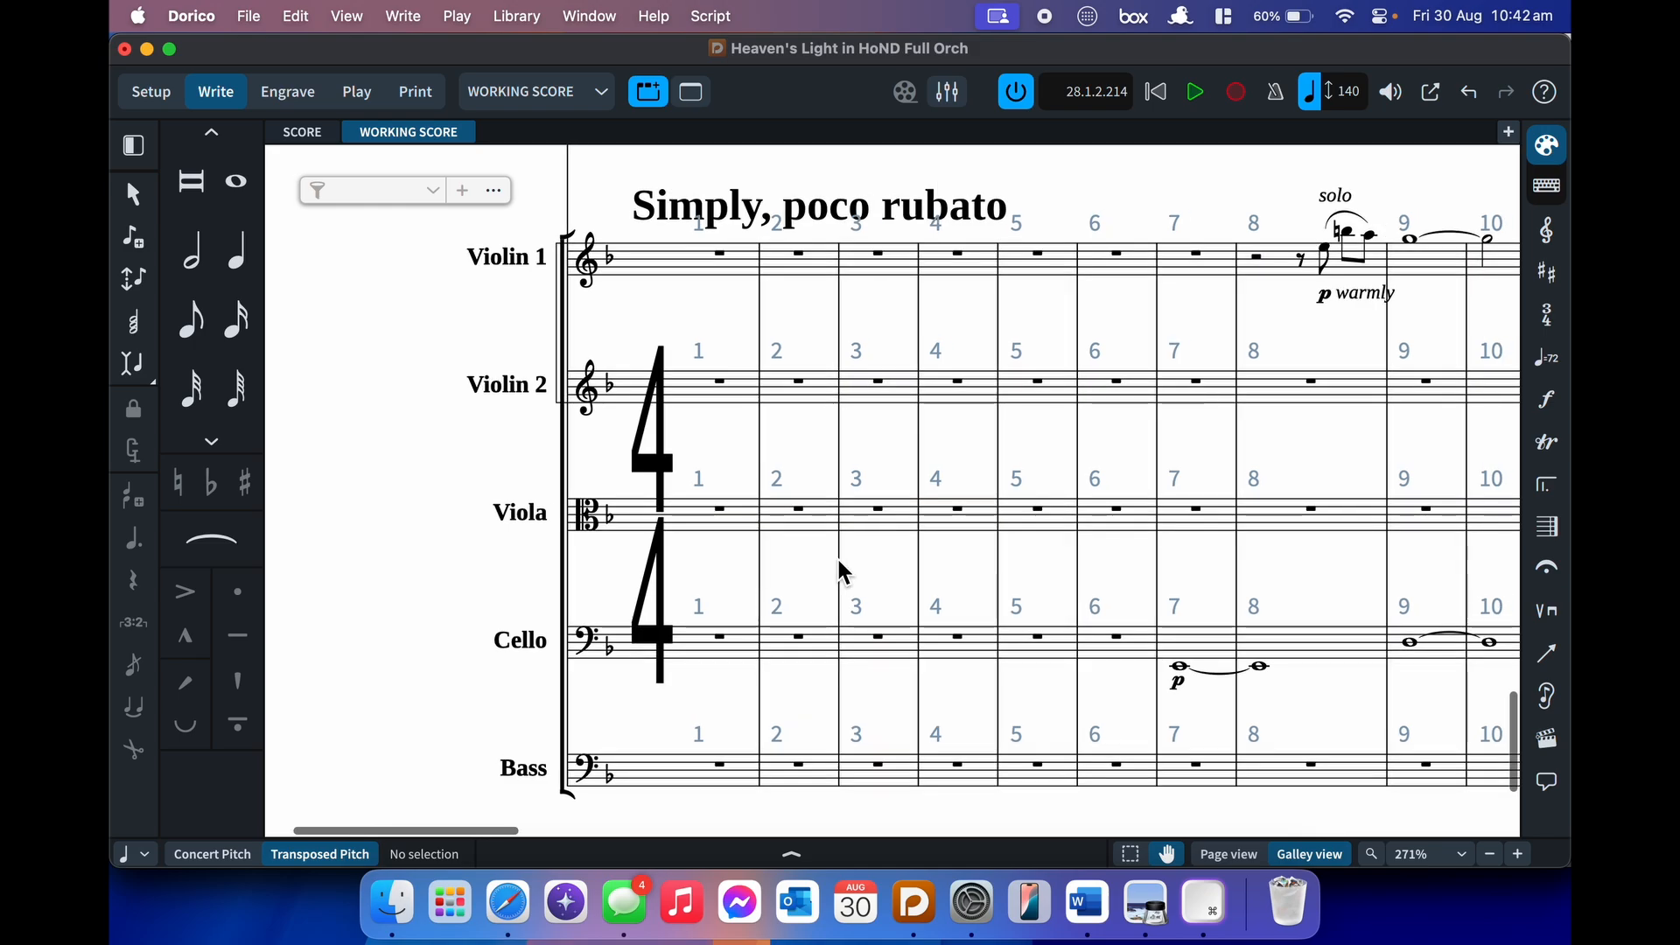
{"action": "scroll", "coordinate": [842, 573], "scroll_direction": "right", "scroll_amount": 15}
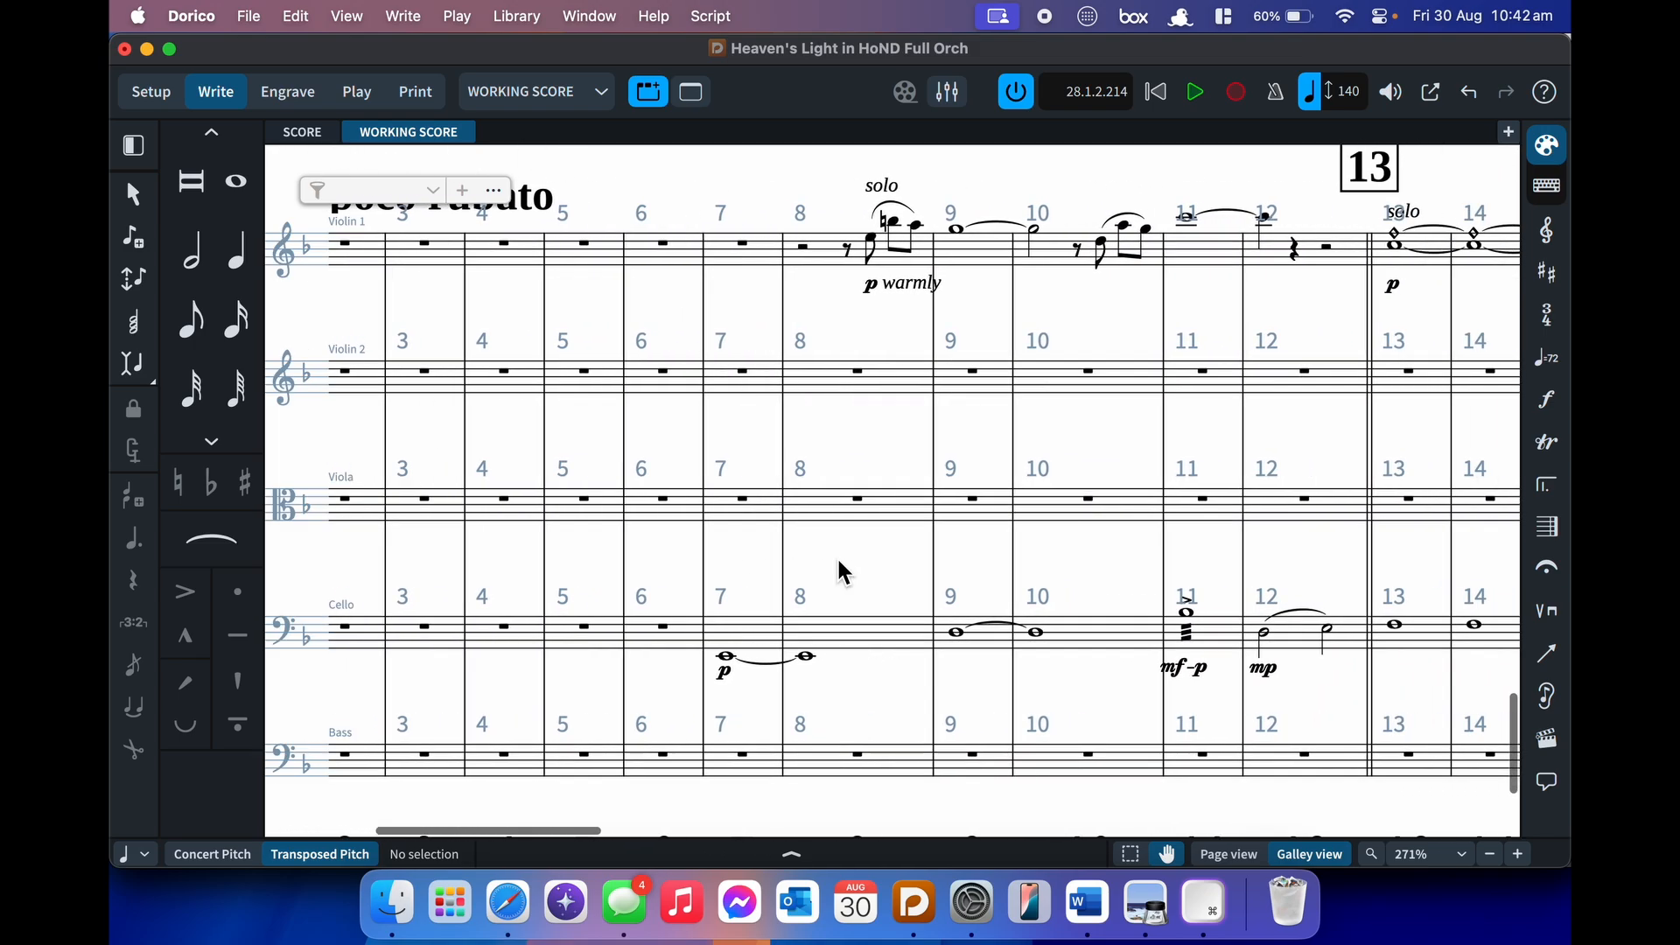
{"action": "scroll", "coordinate": [840, 569], "scroll_direction": "right", "scroll_amount": 20}
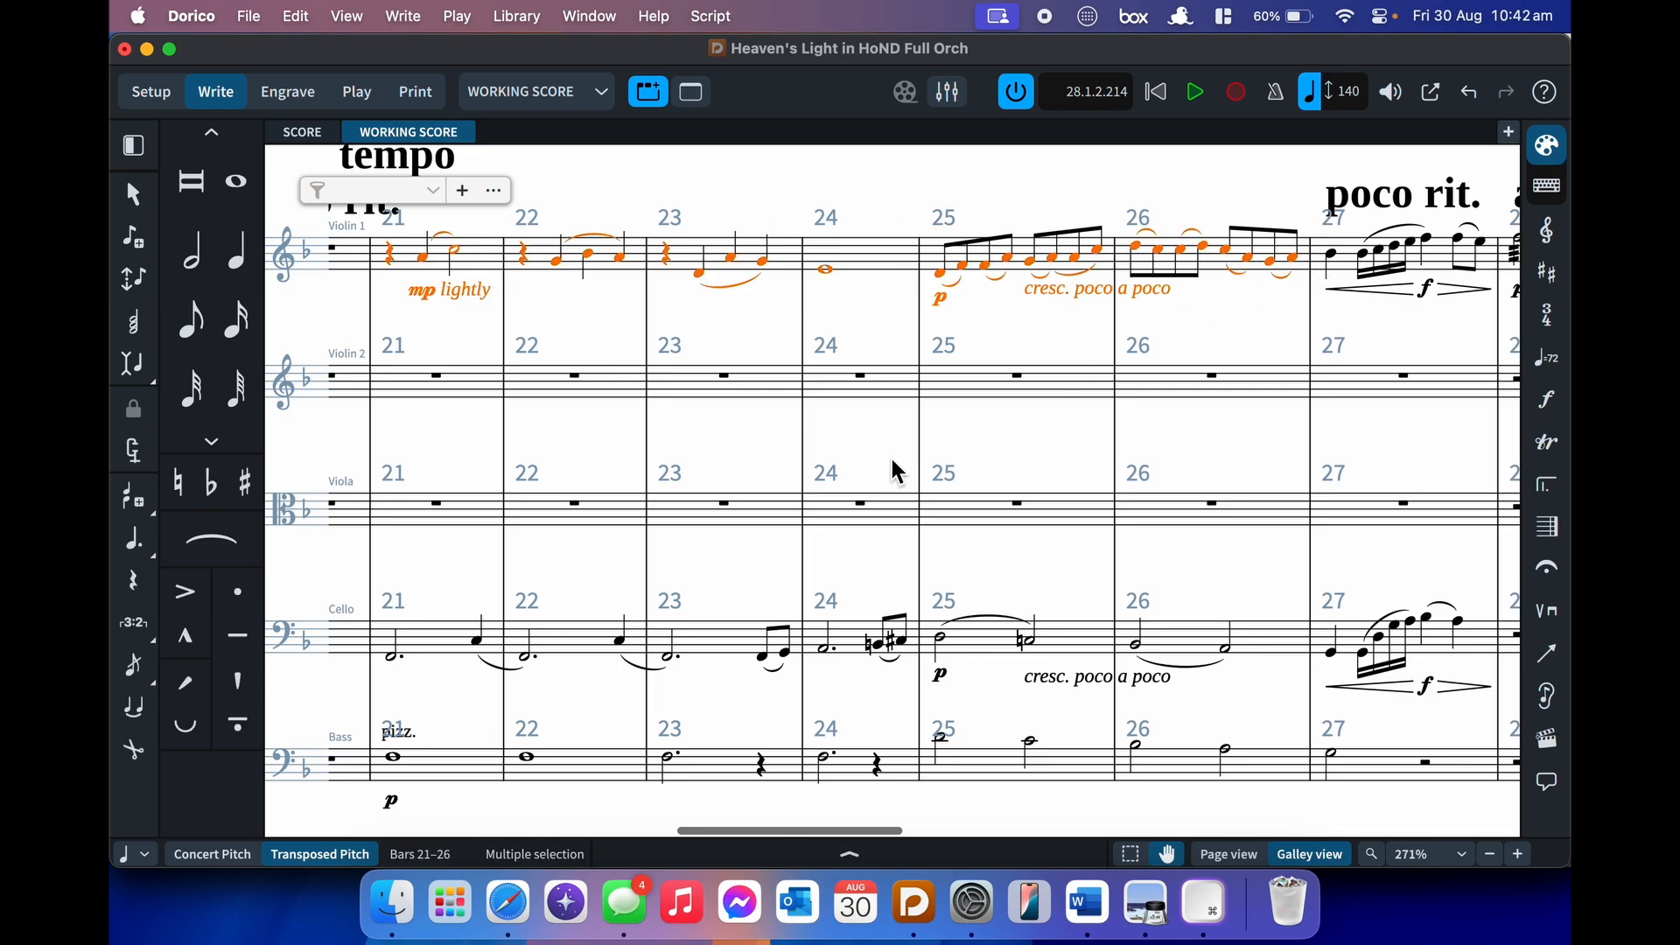
- Paste Violin 1 bars 21–26 into Violin 2 and start note input with Lock to Duration
{"action": "scroll", "coordinate": [757, 518], "scroll_direction": "left", "scroll_amount": 3}
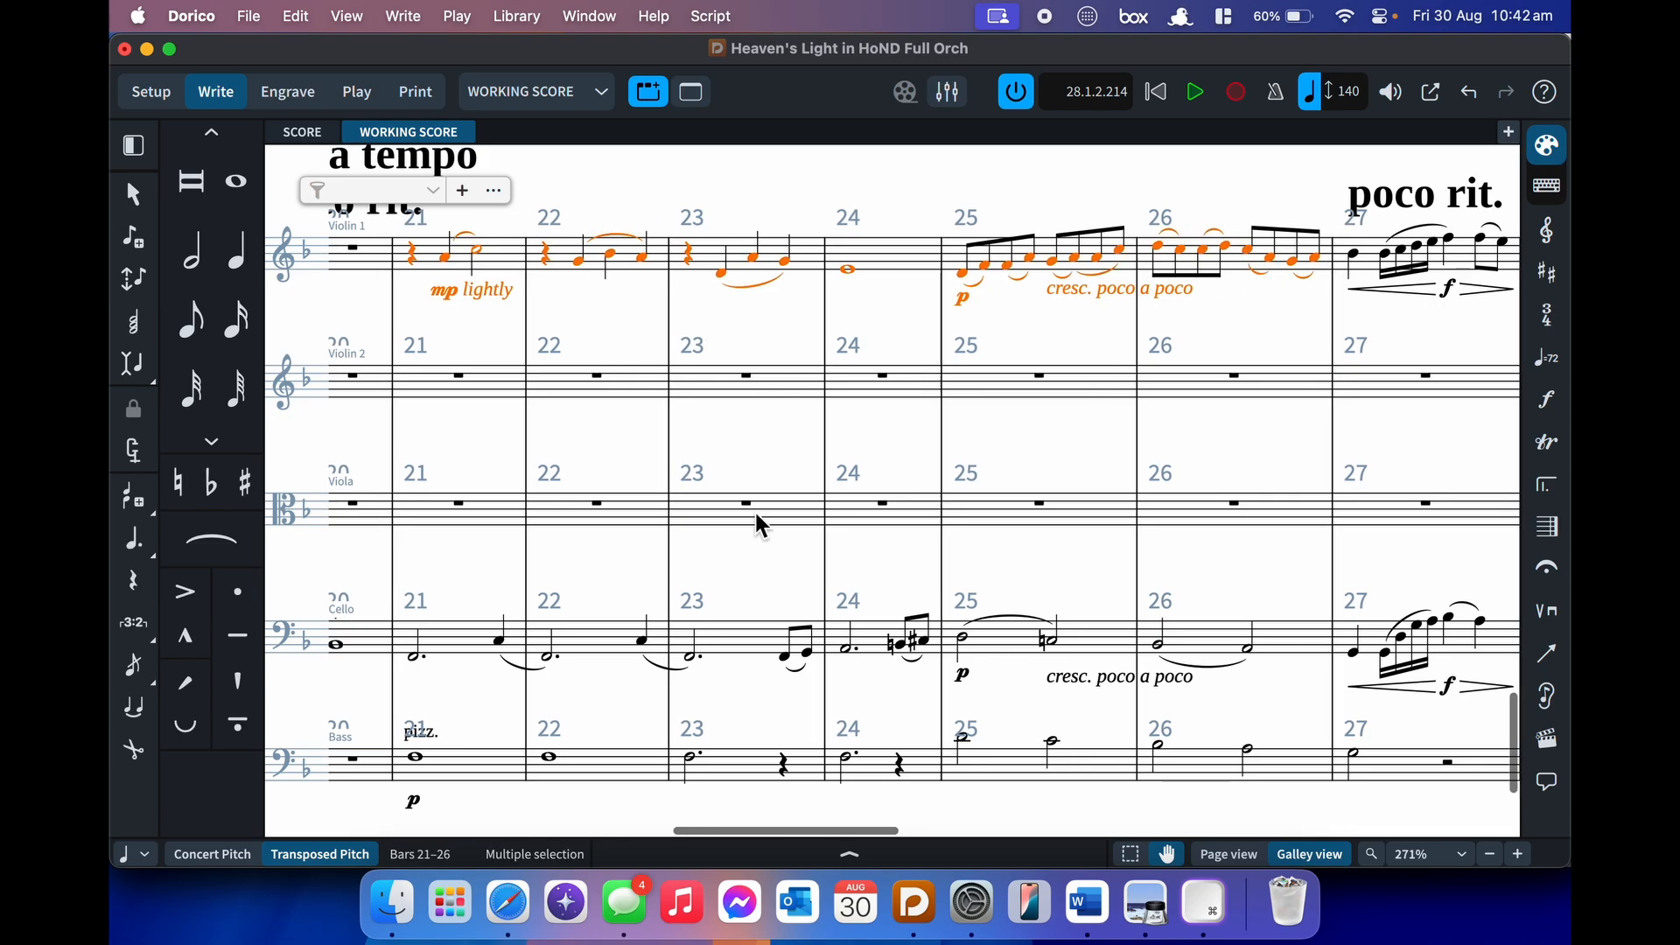
{"action": "left_click", "coordinate": [476, 384], "text": "alt"}
{"action": "left_click", "coordinate": [517, 389]}
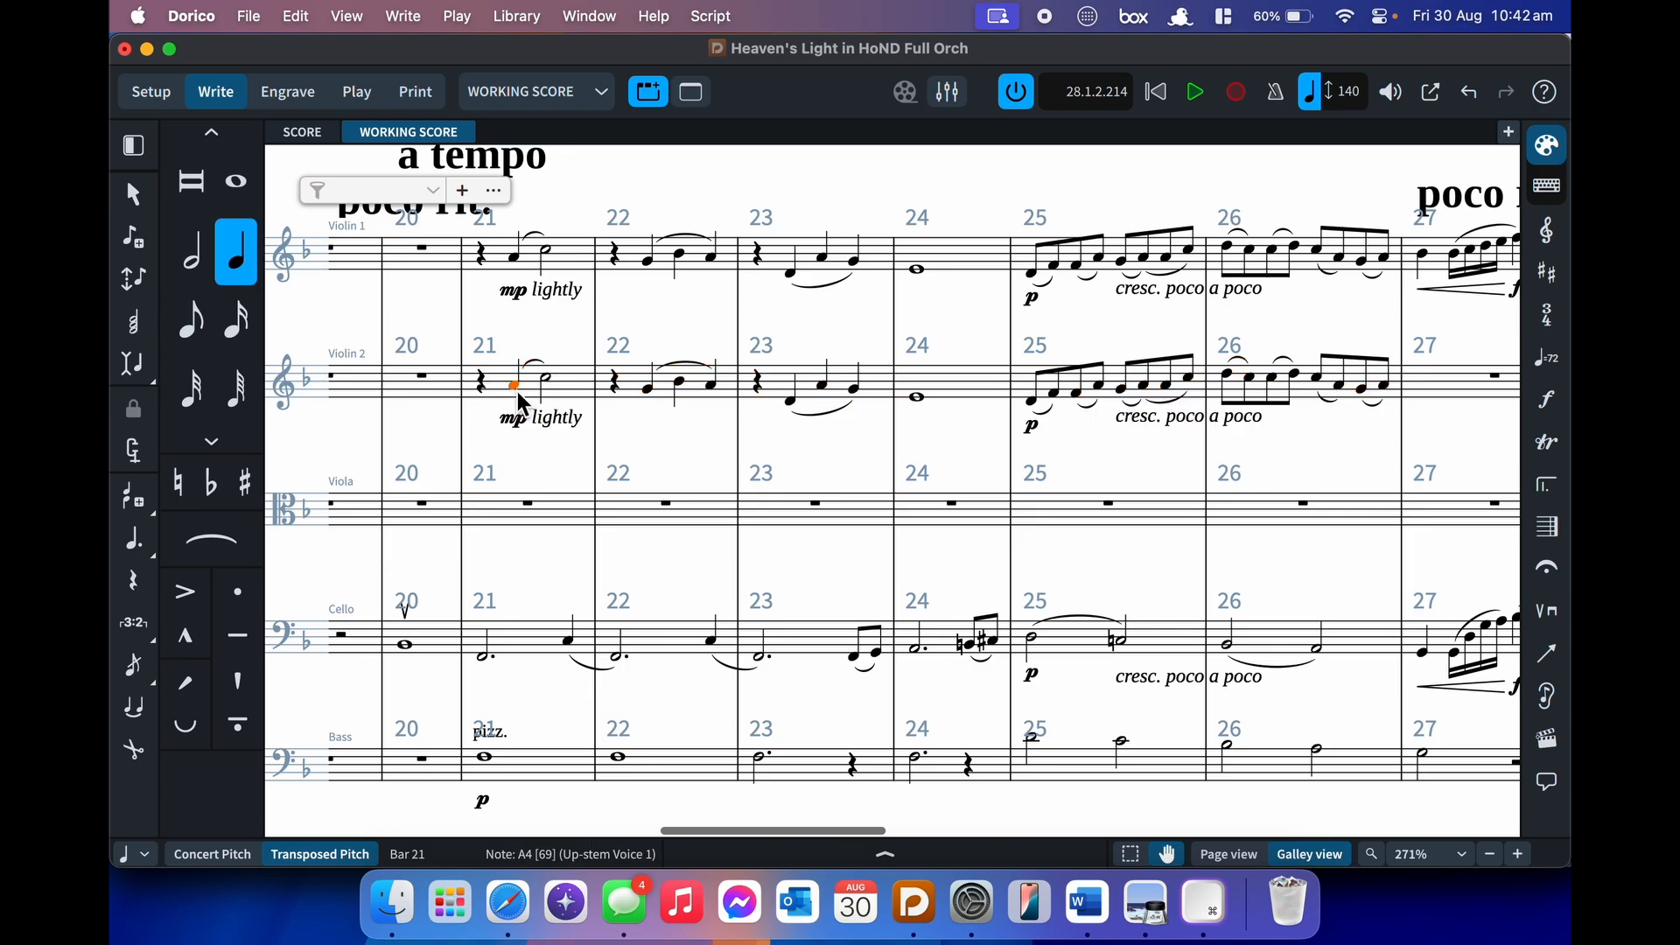
{"action": "key", "text": "Return"}
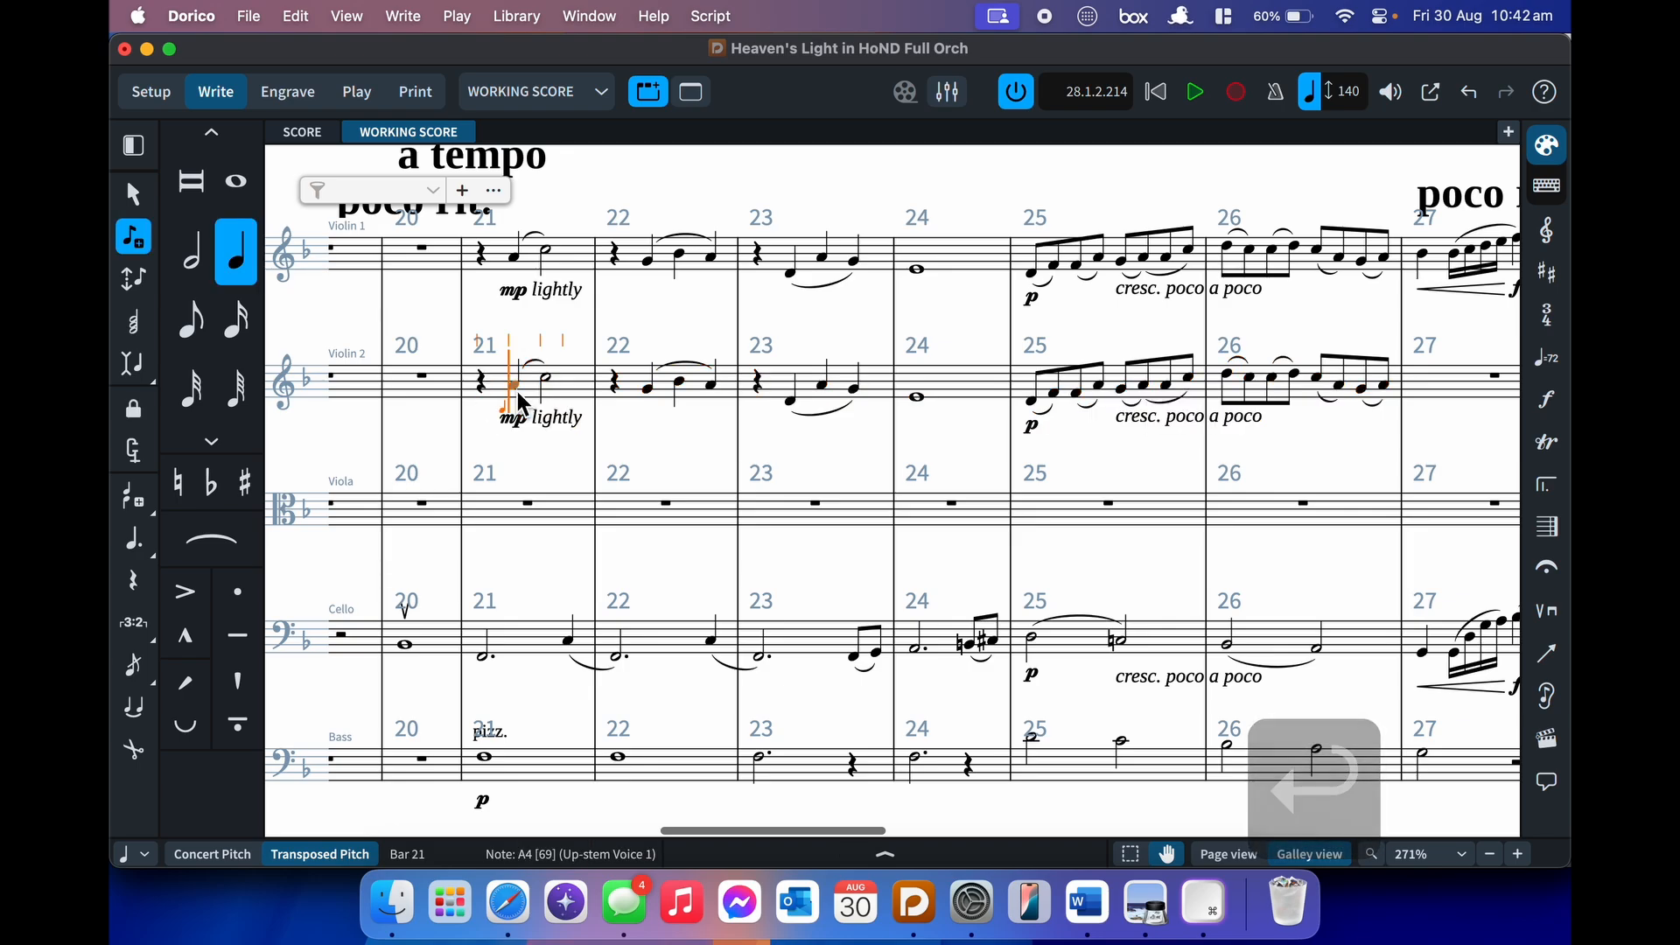
{"action": "key", "text": "l"}
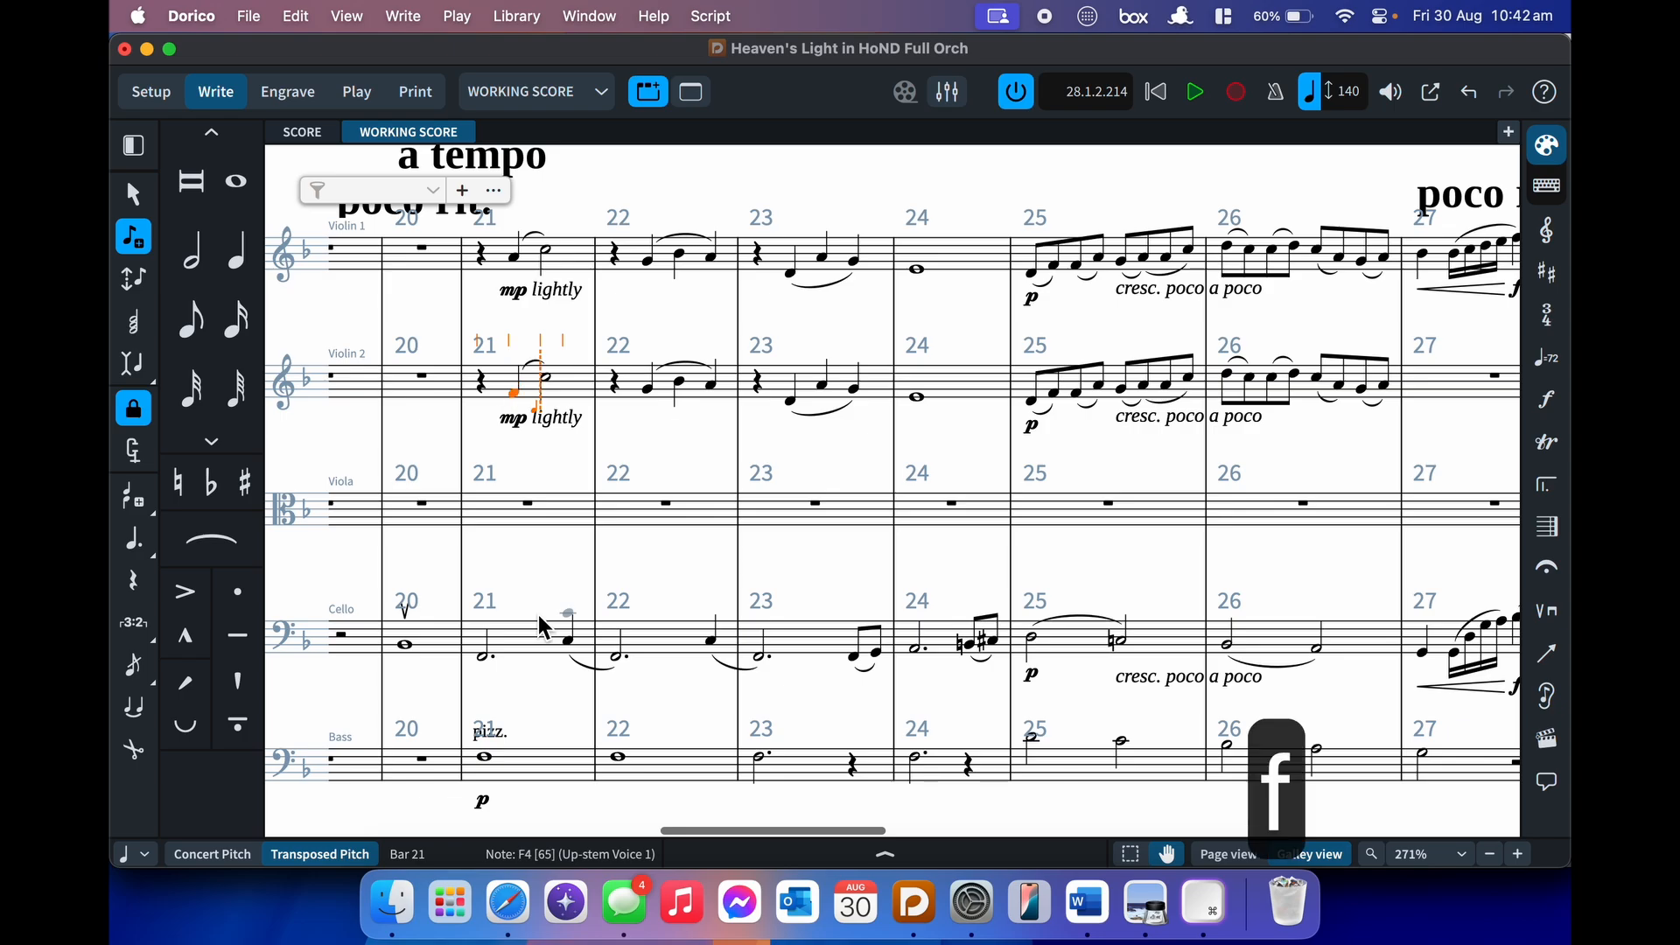
- Re-pitch Violin 2 bars 21–23, including a B-flat and an F raised an octave
{"action": "key", "text": "a"}
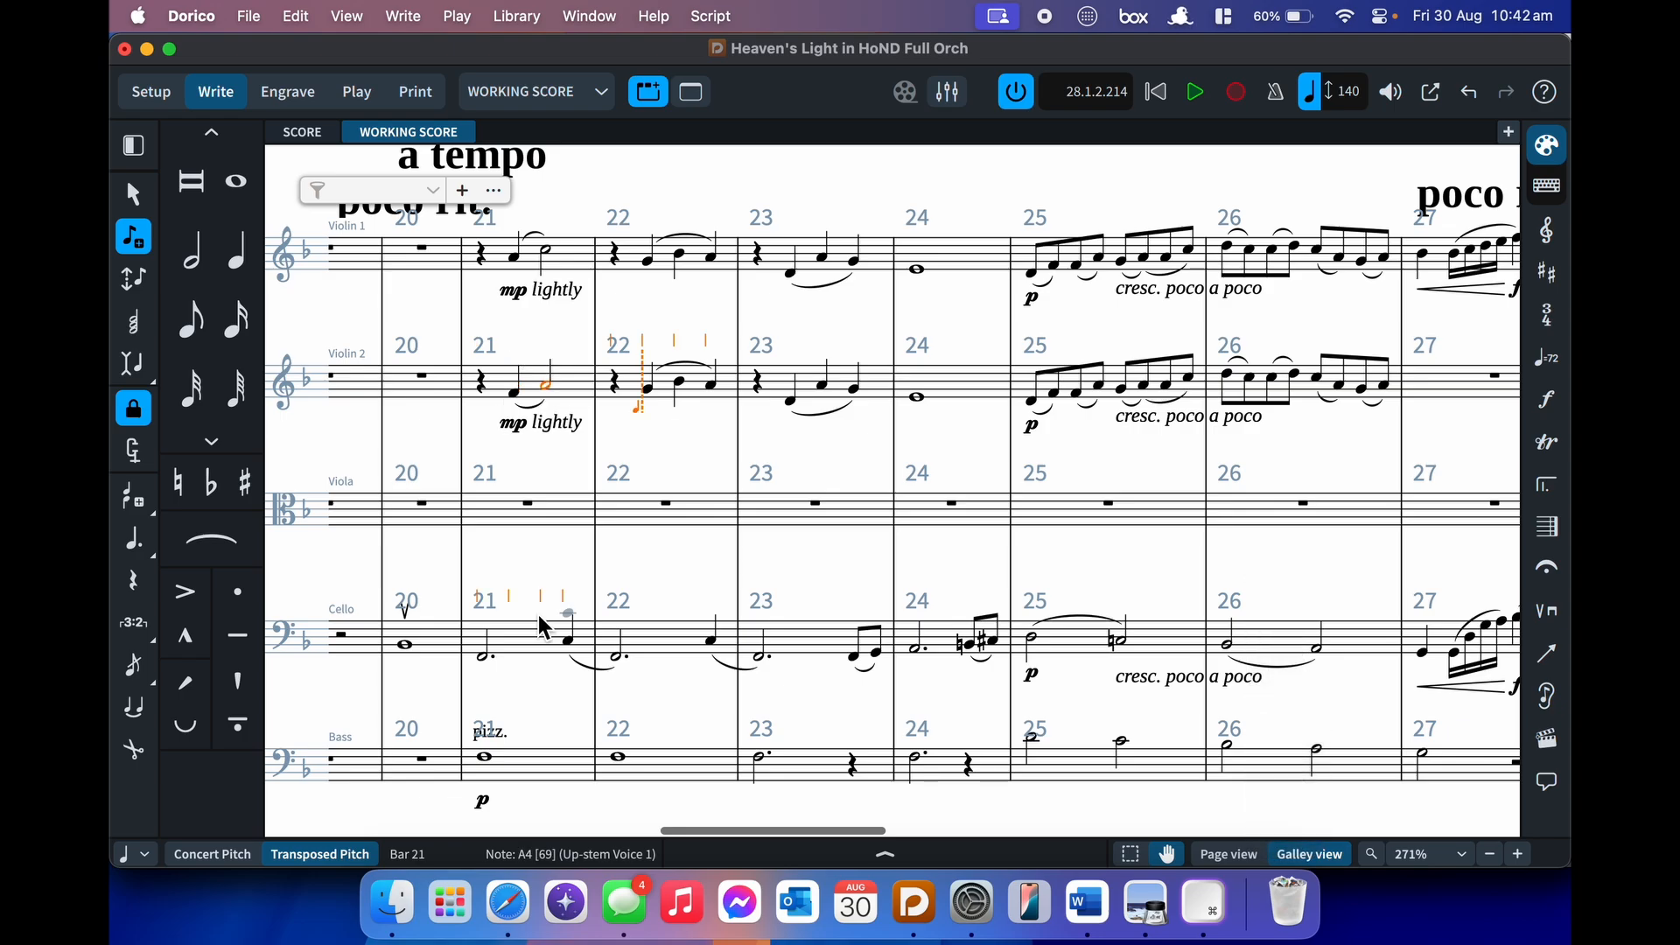
{"action": "key", "text": "e"}
{"action": "key", "text": "g"}
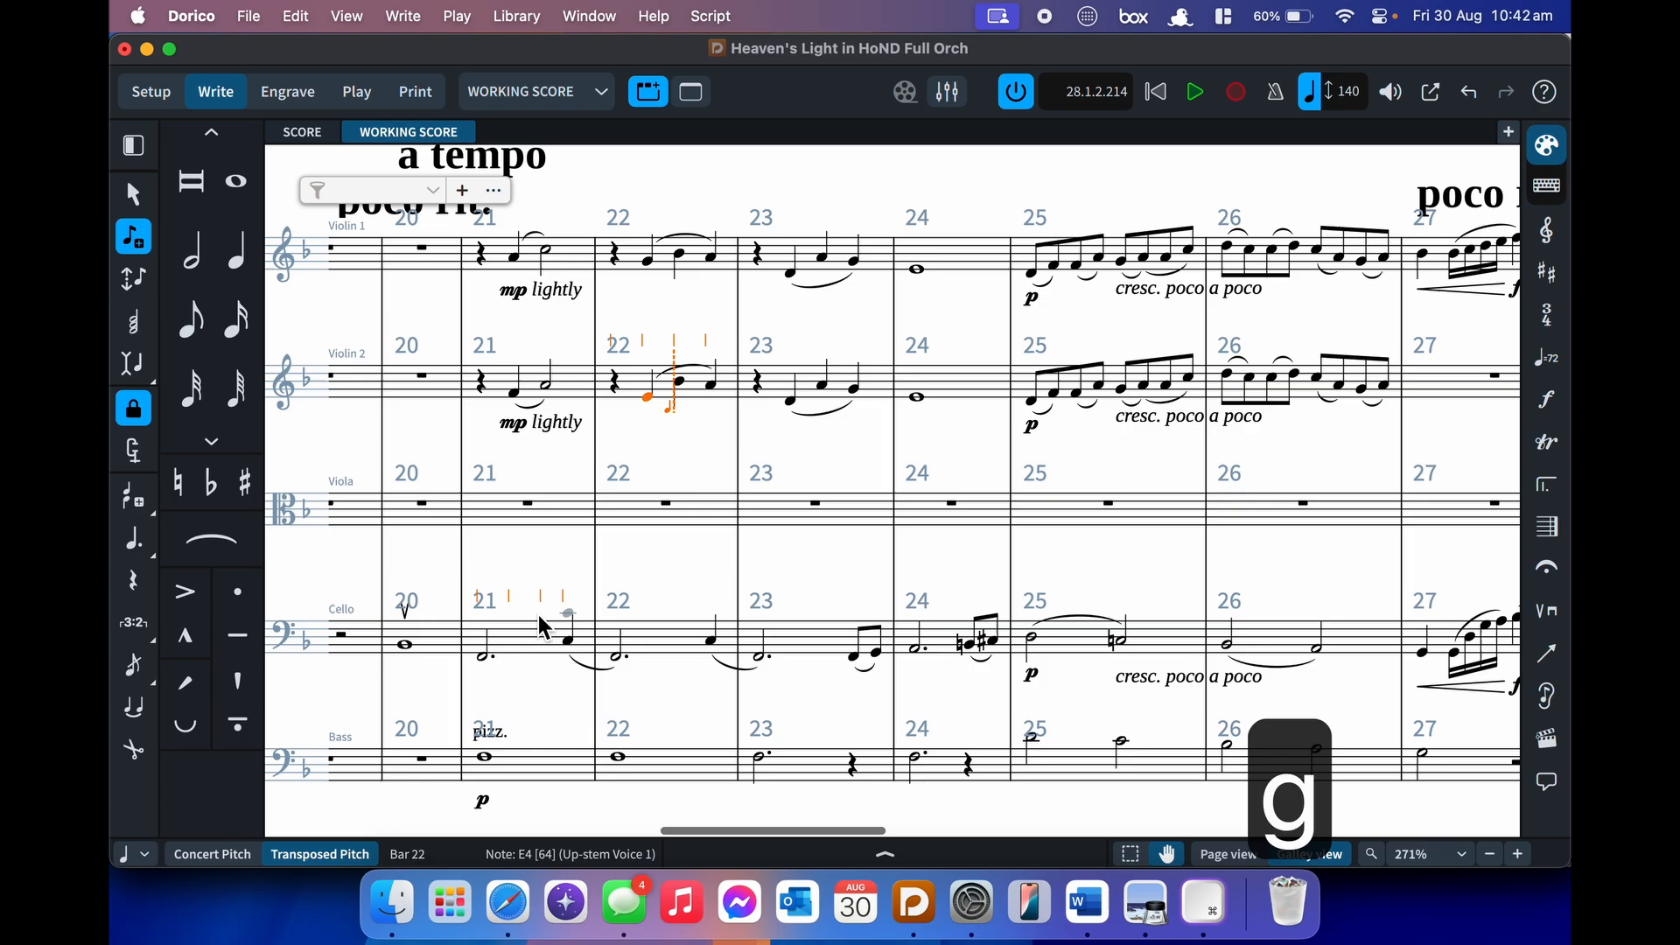
{"action": "key", "text": "f"}
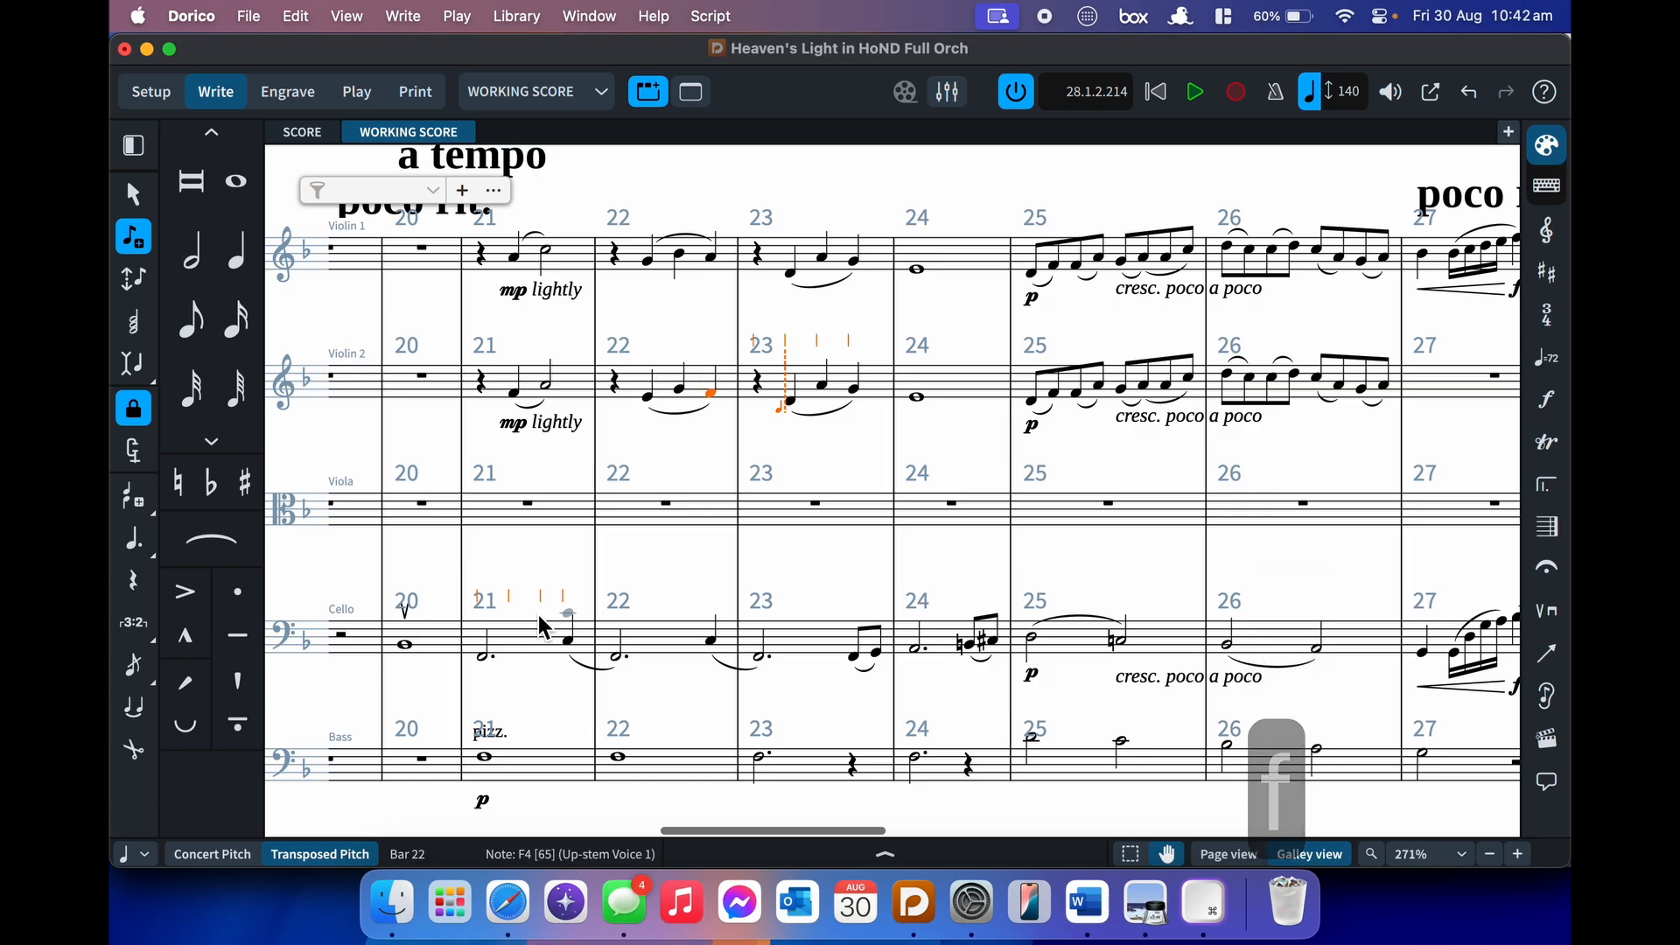
{"action": "key", "text": "b"}
{"action": "key", "text": "a"}
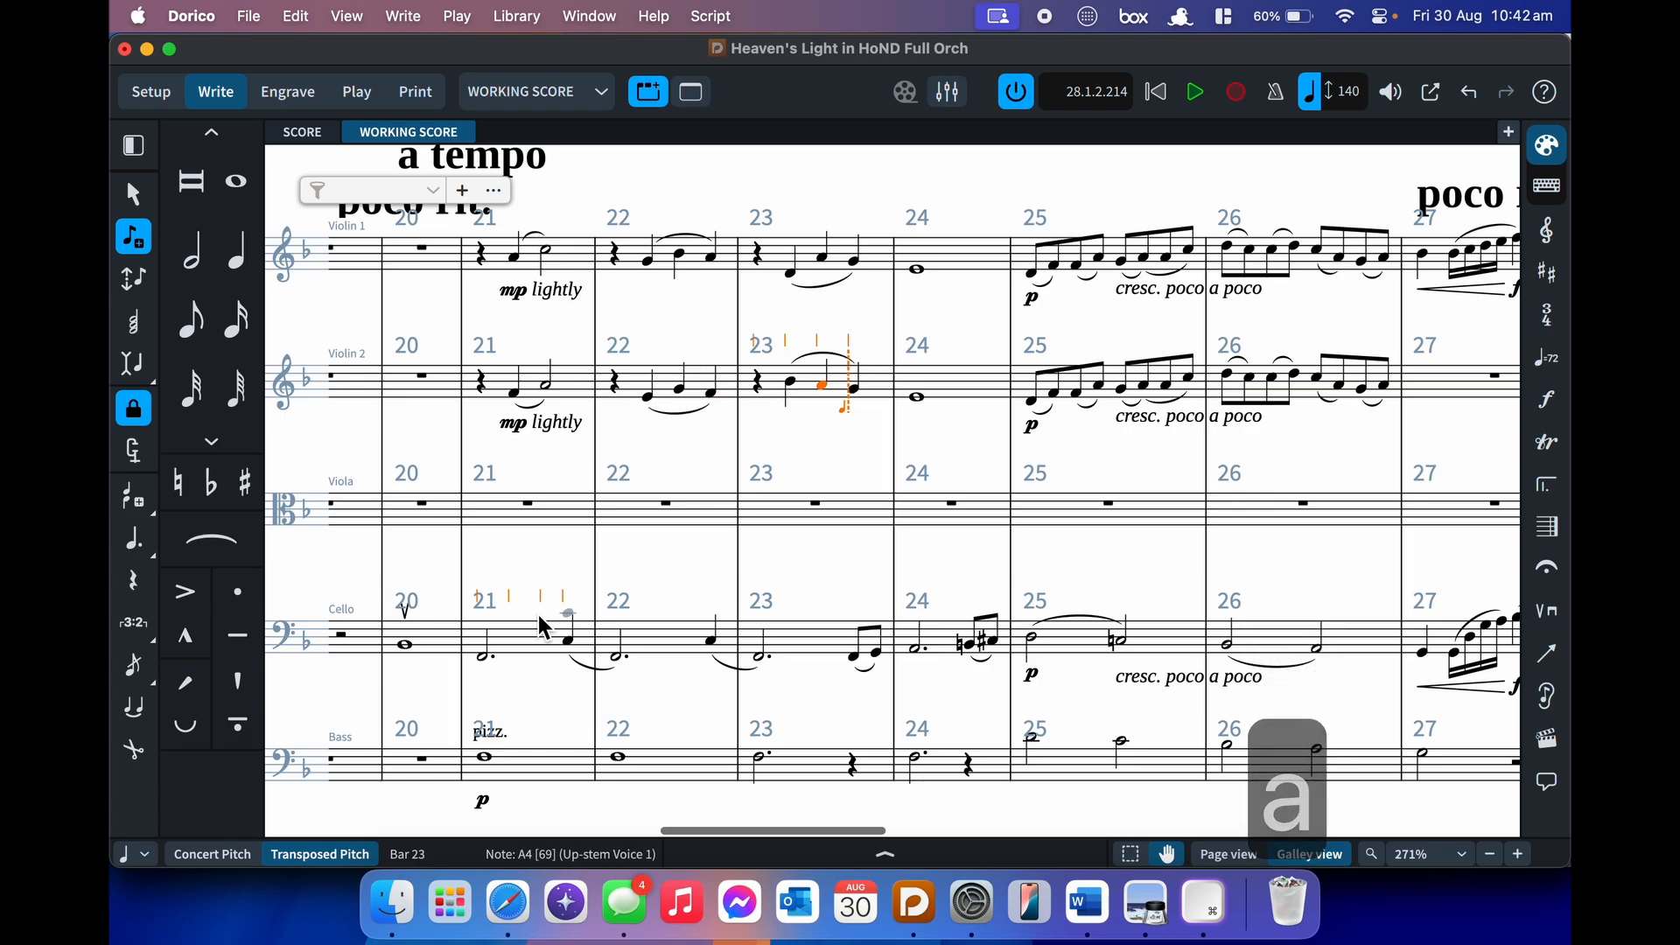
{"action": "key", "text": "Left"}
{"action": "key", "text": "Left"}
{"action": "key", "text": "ctrl+b"}
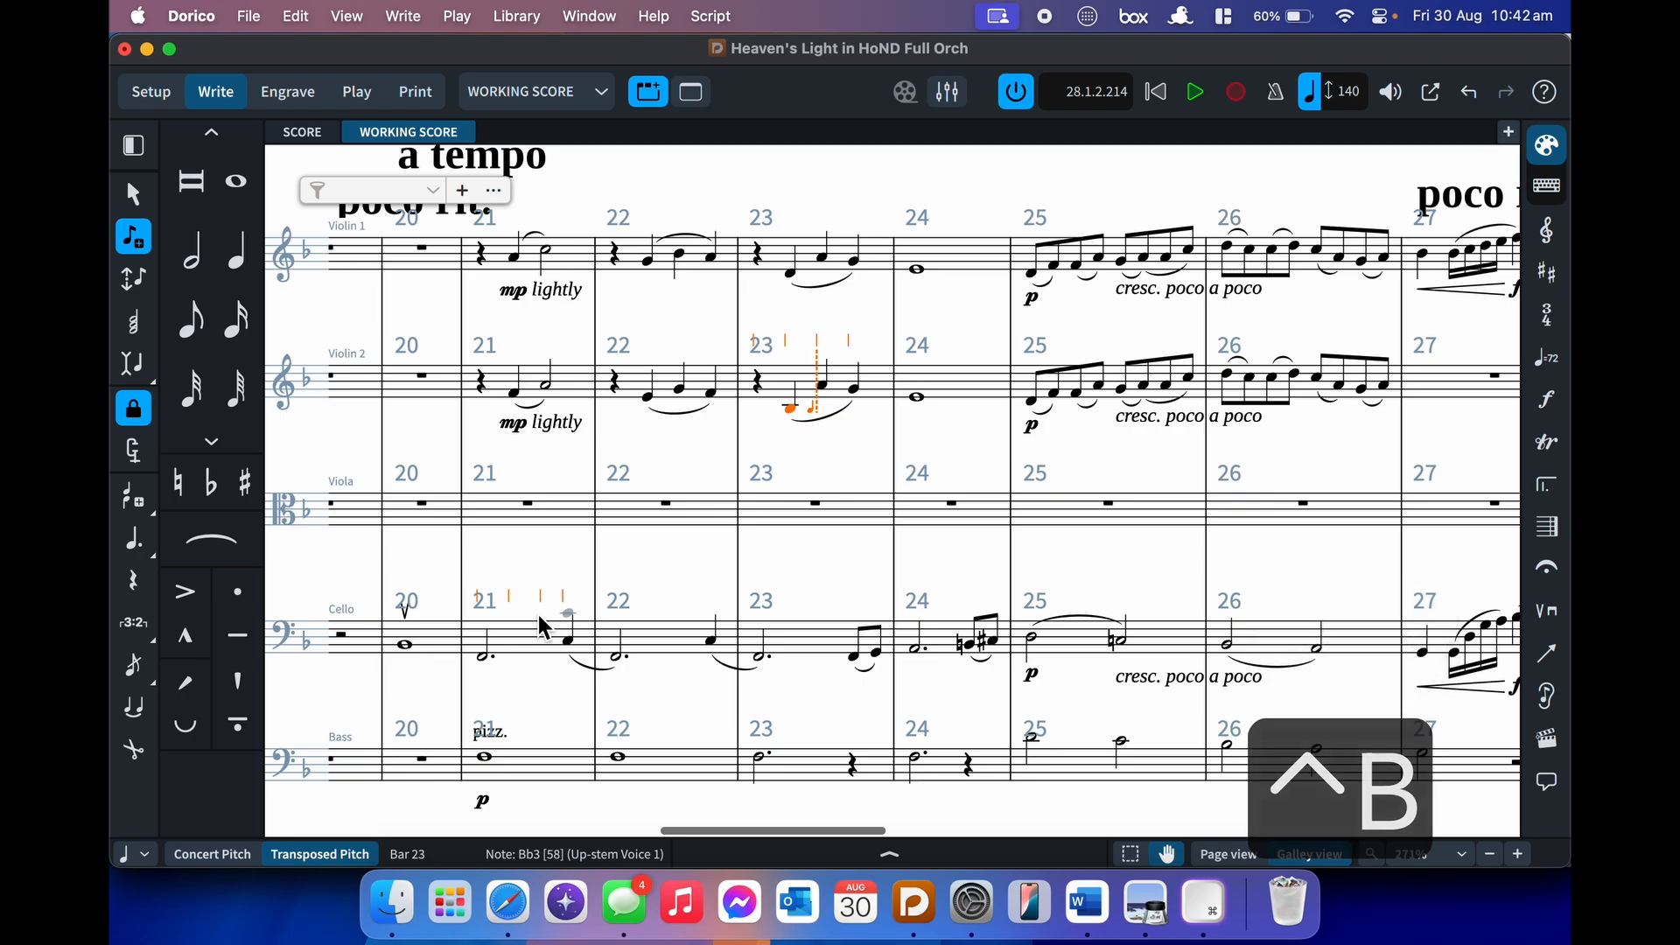
{"action": "key", "text": "f"}
{"action": "key", "text": "alt+super+Up"}
{"action": "key", "text": "e"}
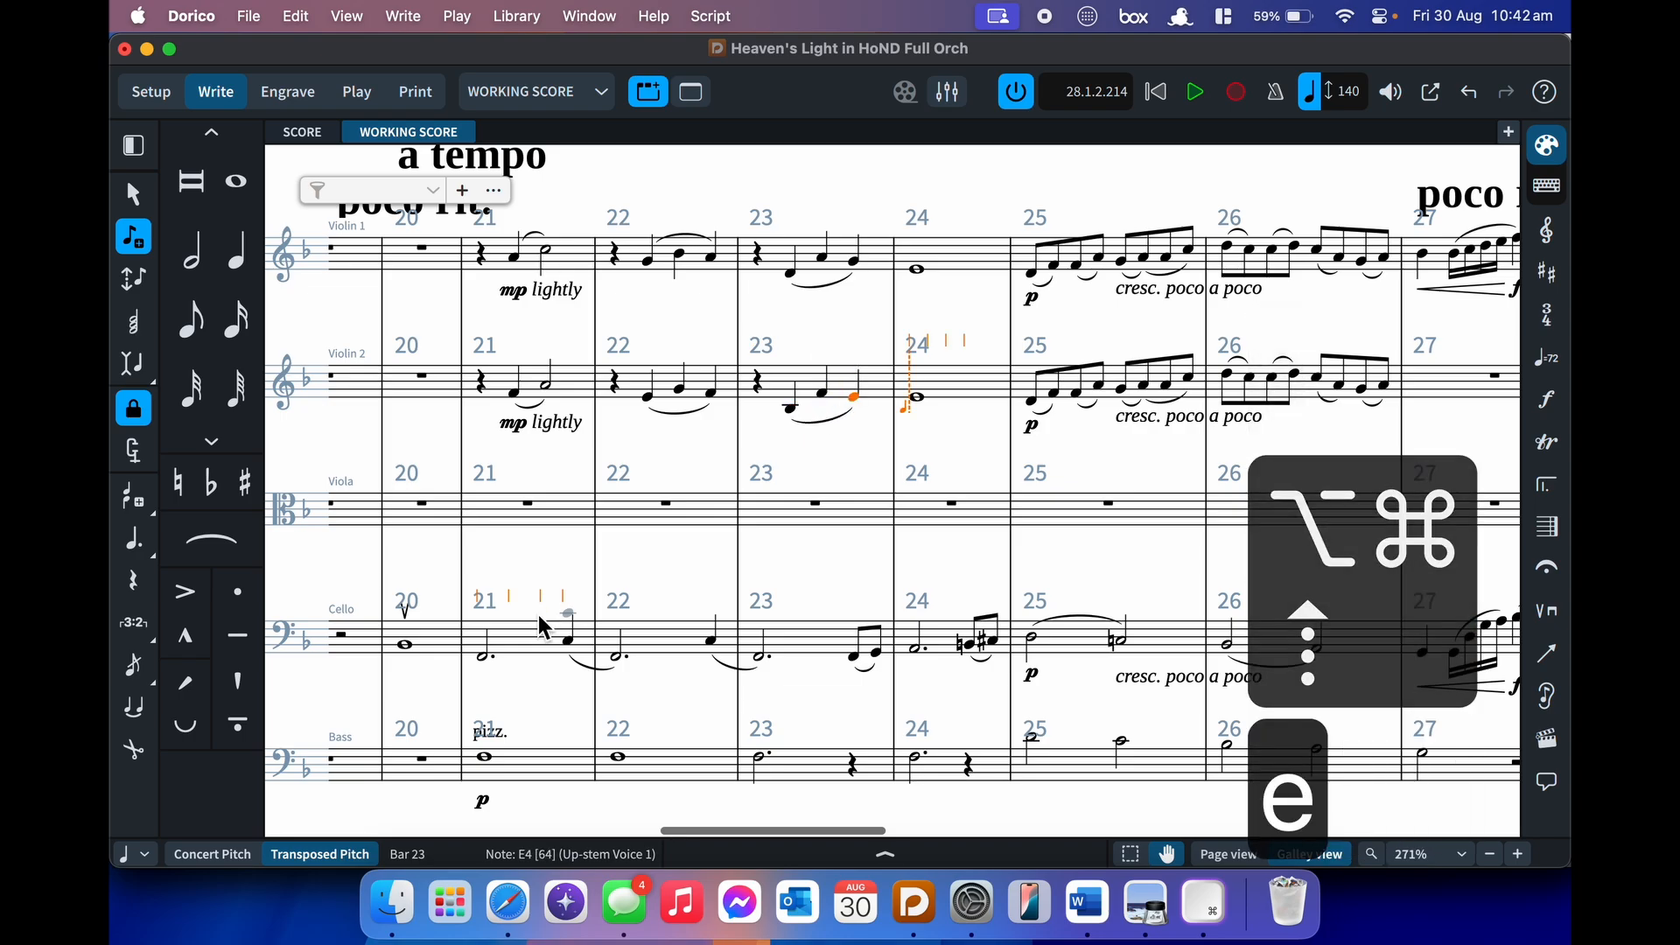
- Set bar 24's whole note to C and bar 25's notes to C, B-flat, E and F
{"action": "key", "text": "c"}
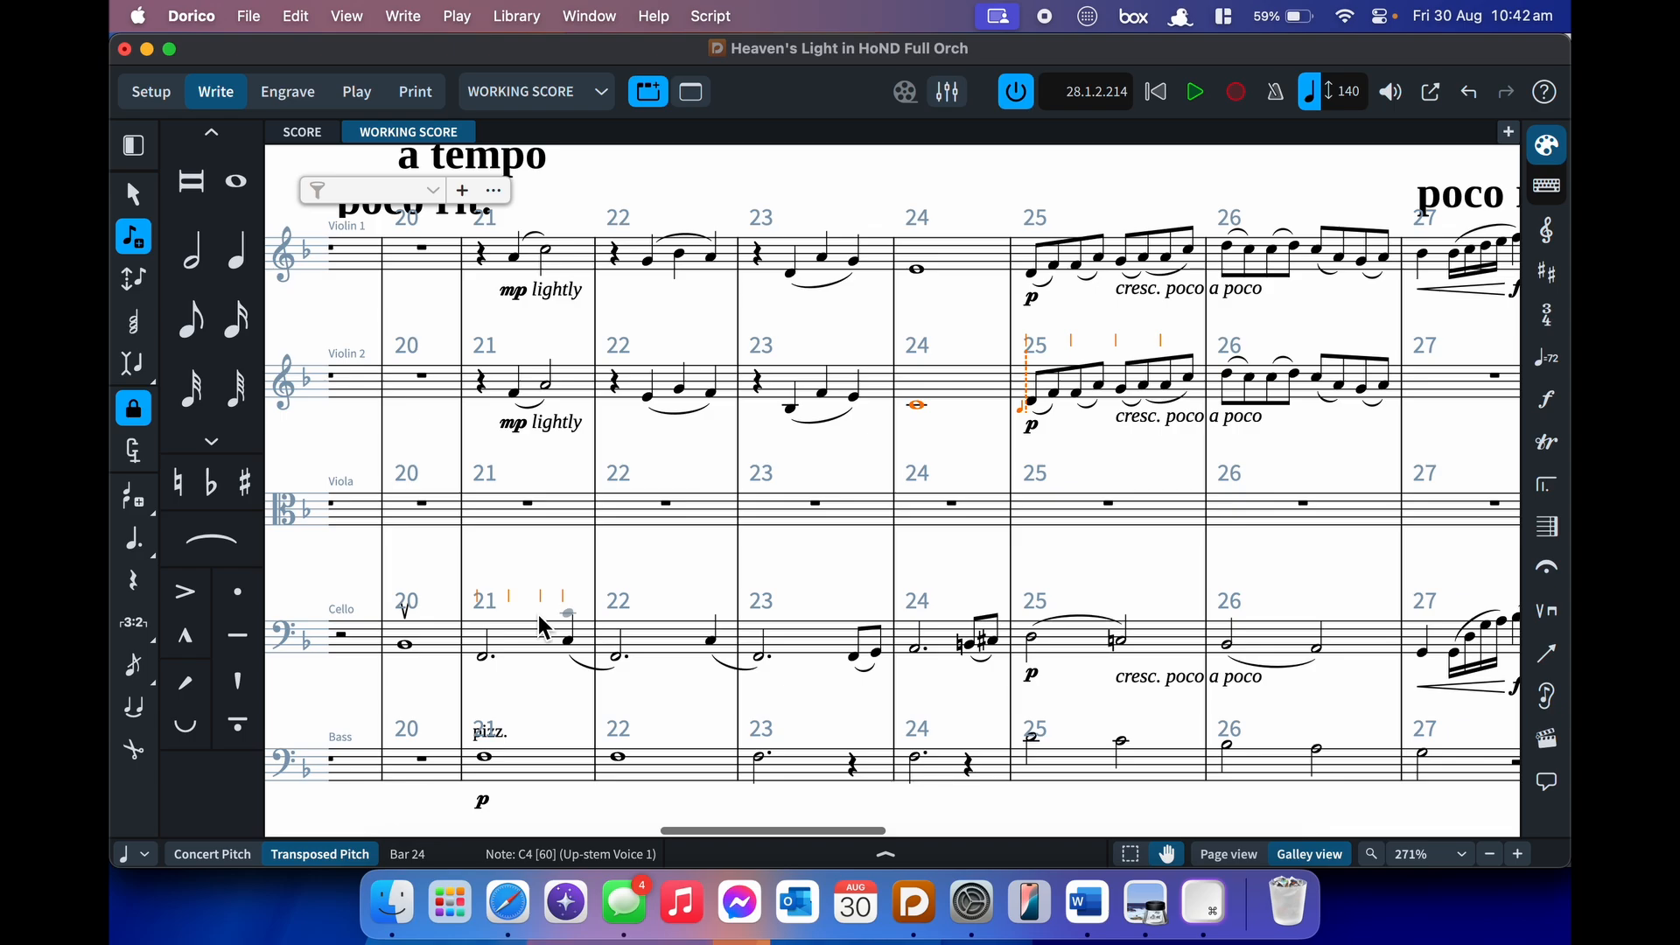
{"action": "key", "text": "c"}
{"action": "key", "text": "c"}
{"action": "key", "text": "b"}
{"action": "key", "text": "b"}
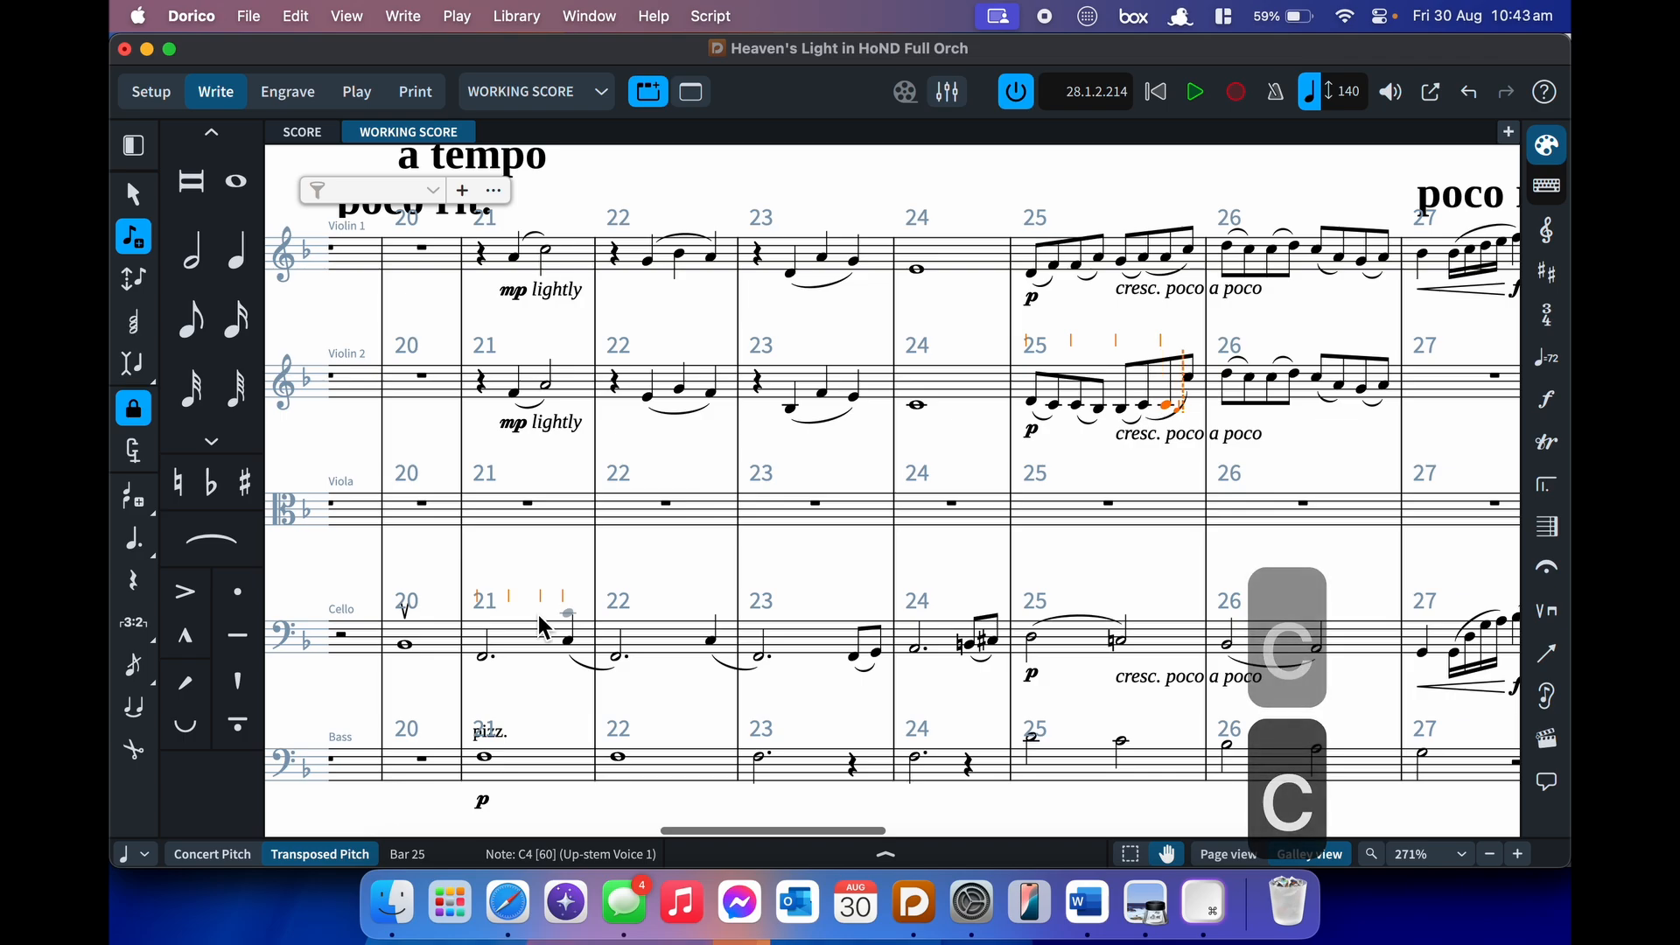
{"action": "key", "text": "e"}
{"action": "key", "text": "f"}
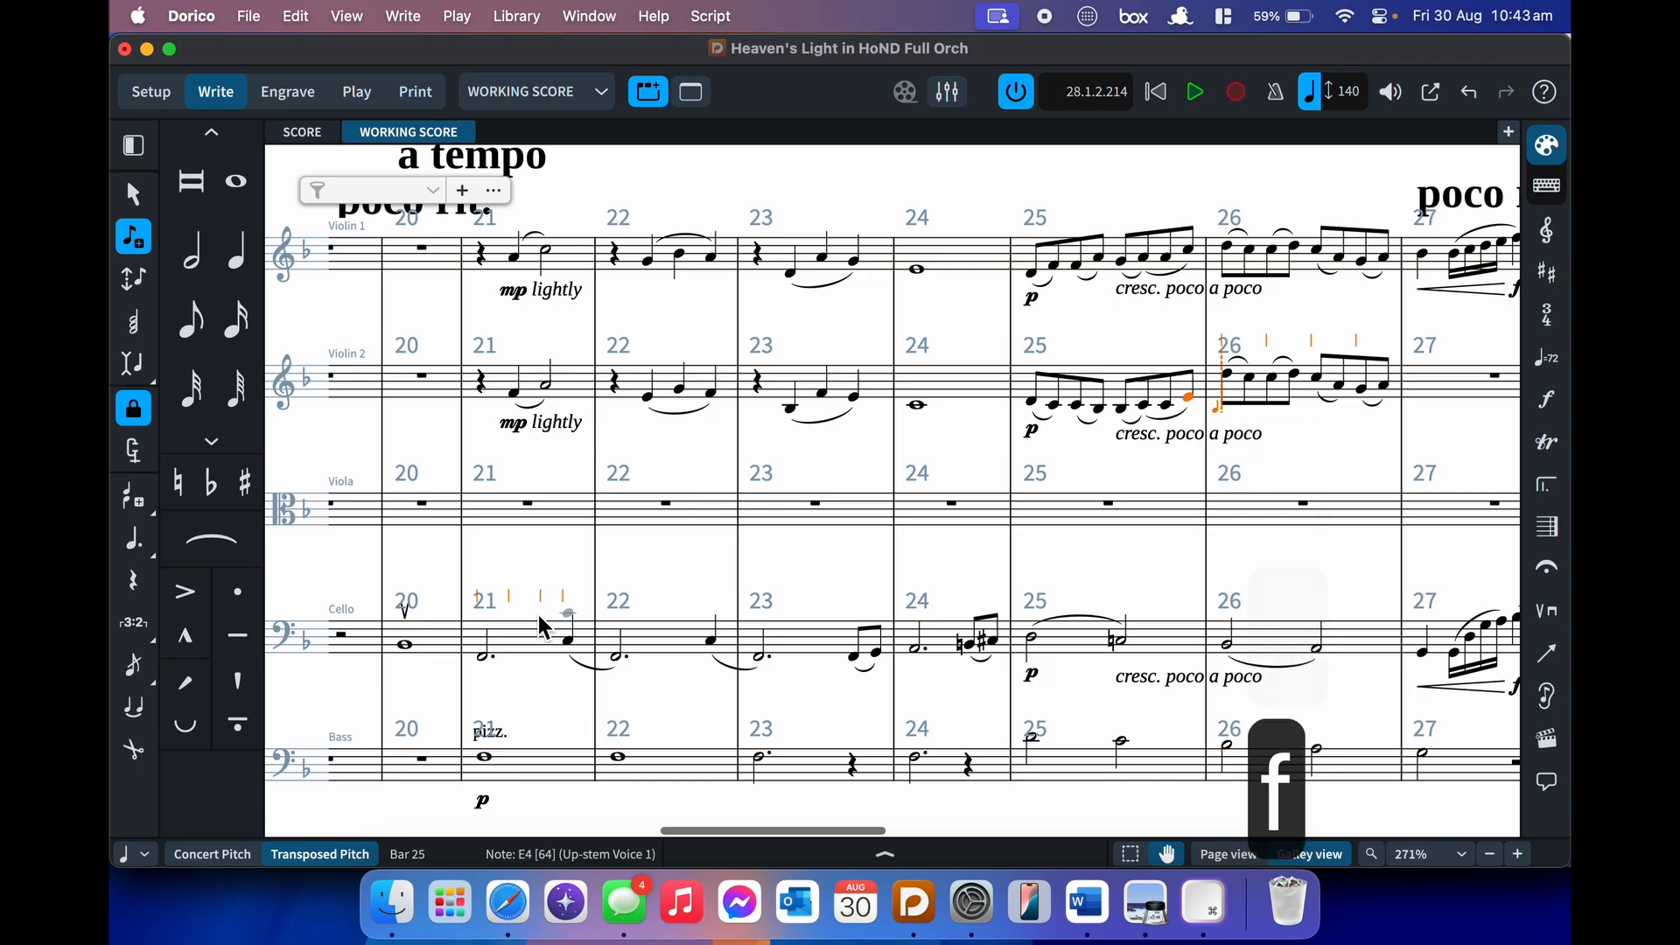
- Re-pitch bar 26 to D, E, F, E, A3, B and C, then exit note input
{"action": "key", "text": "d"}
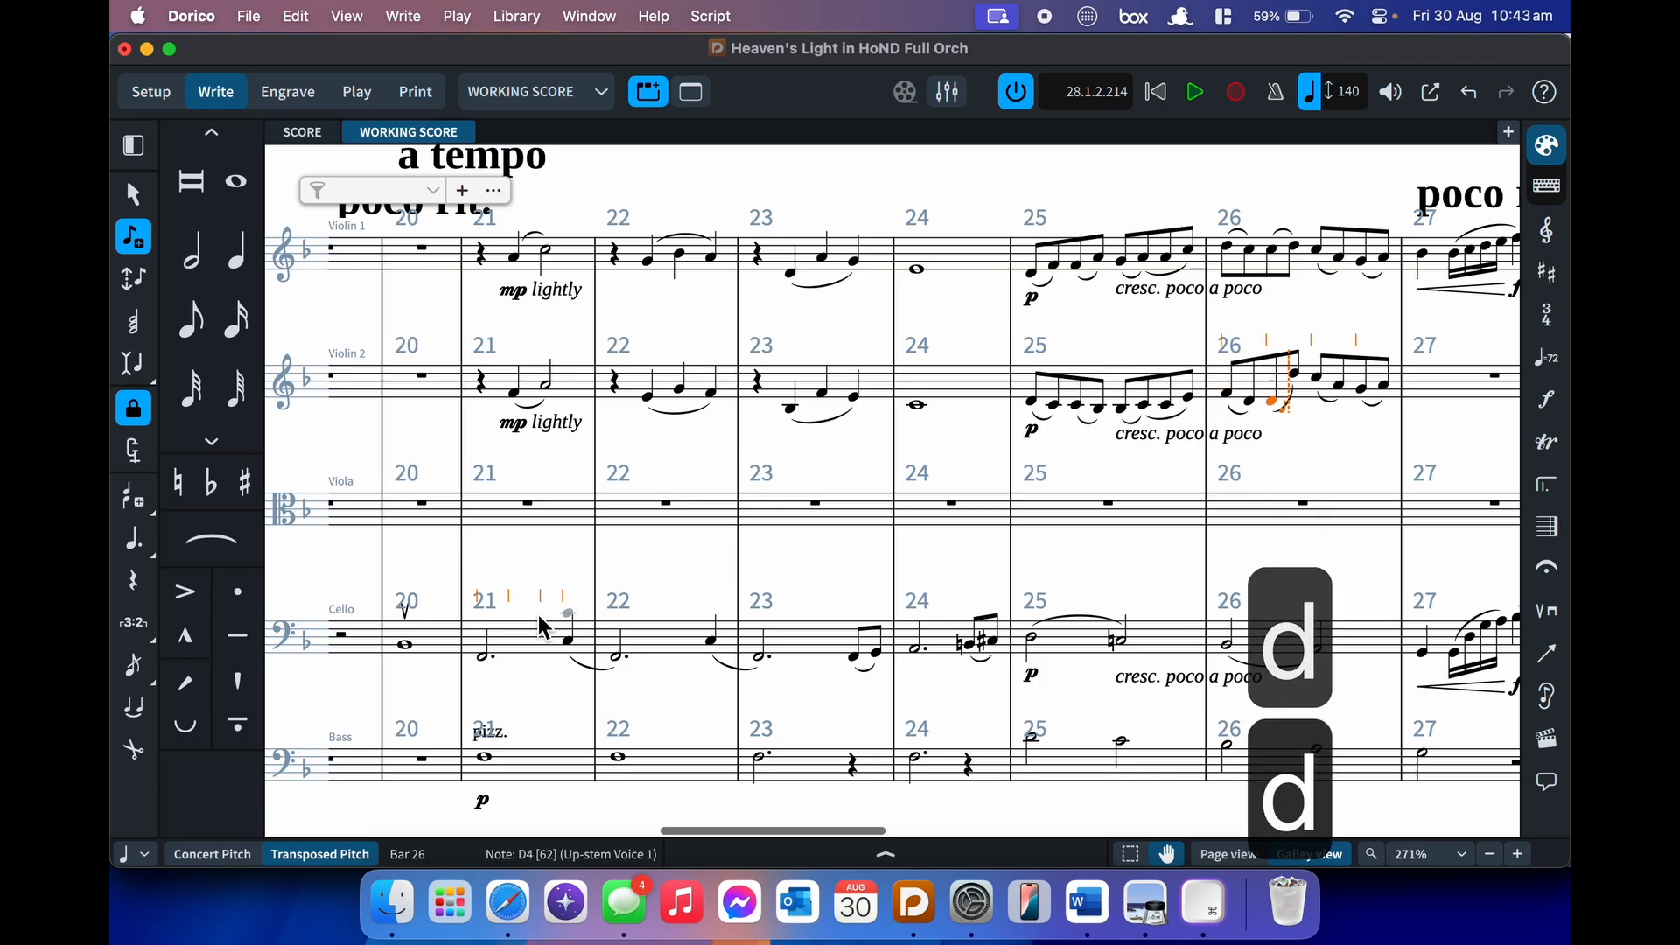
{"action": "key", "text": "Left"}
{"action": "key", "text": "Left"}
{"action": "key", "text": "e"}
{"action": "key", "text": "e"}
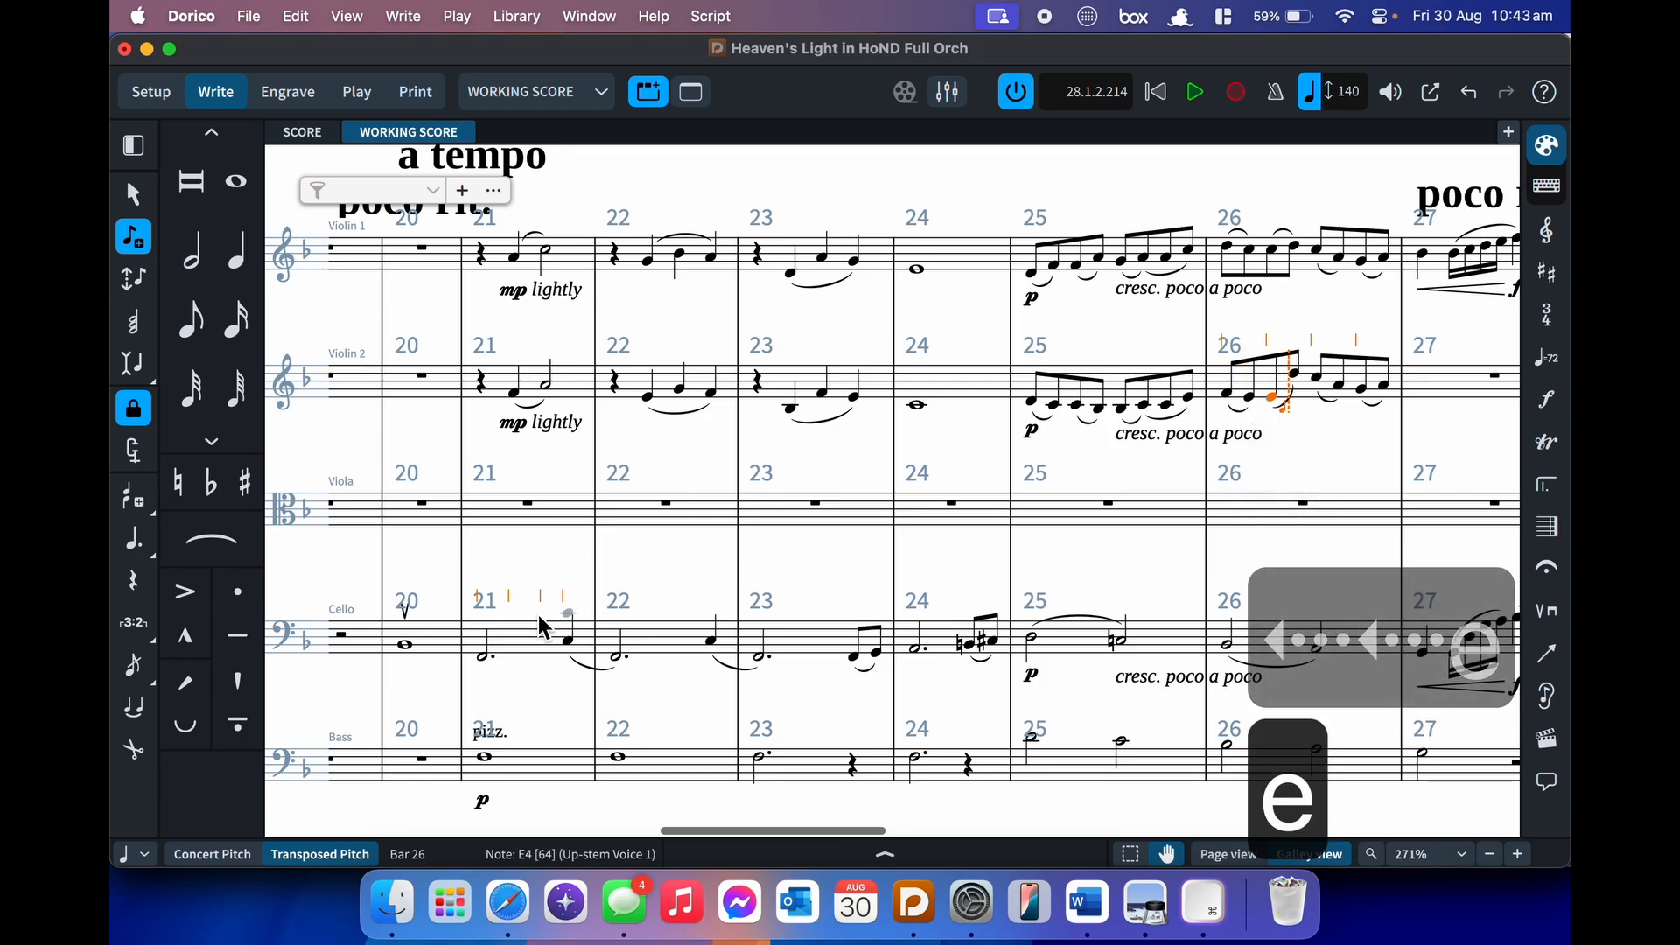
{"action": "key", "text": "f"}
{"action": "key", "text": "e"}
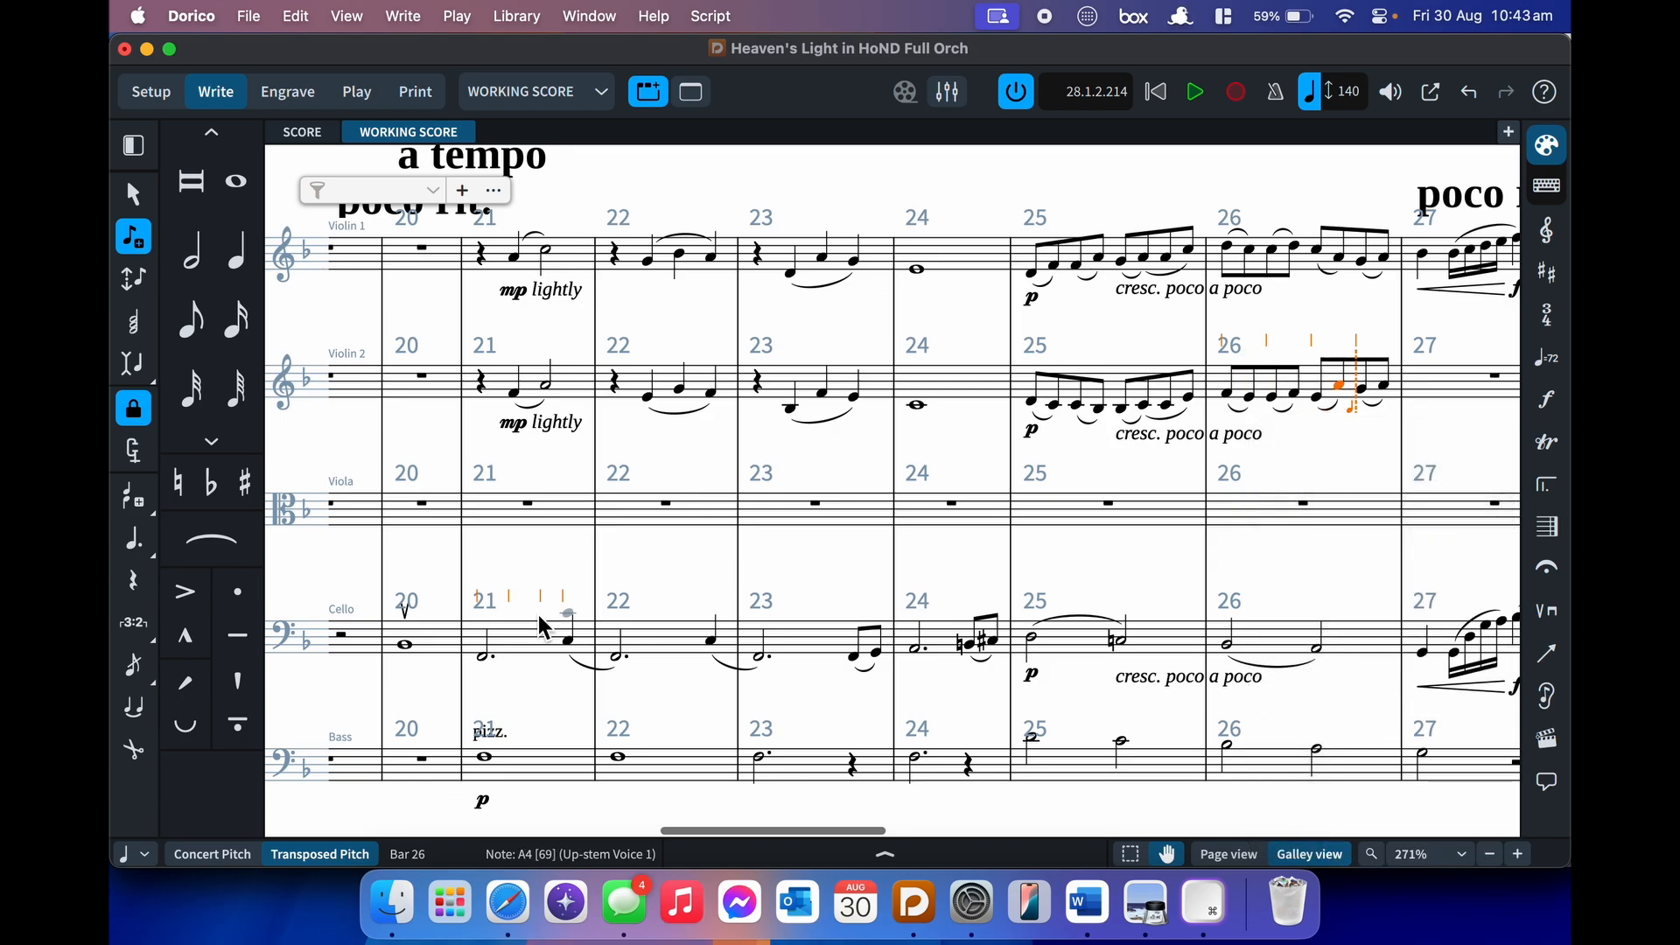
{"action": "key", "text": "alt+super+Down"}
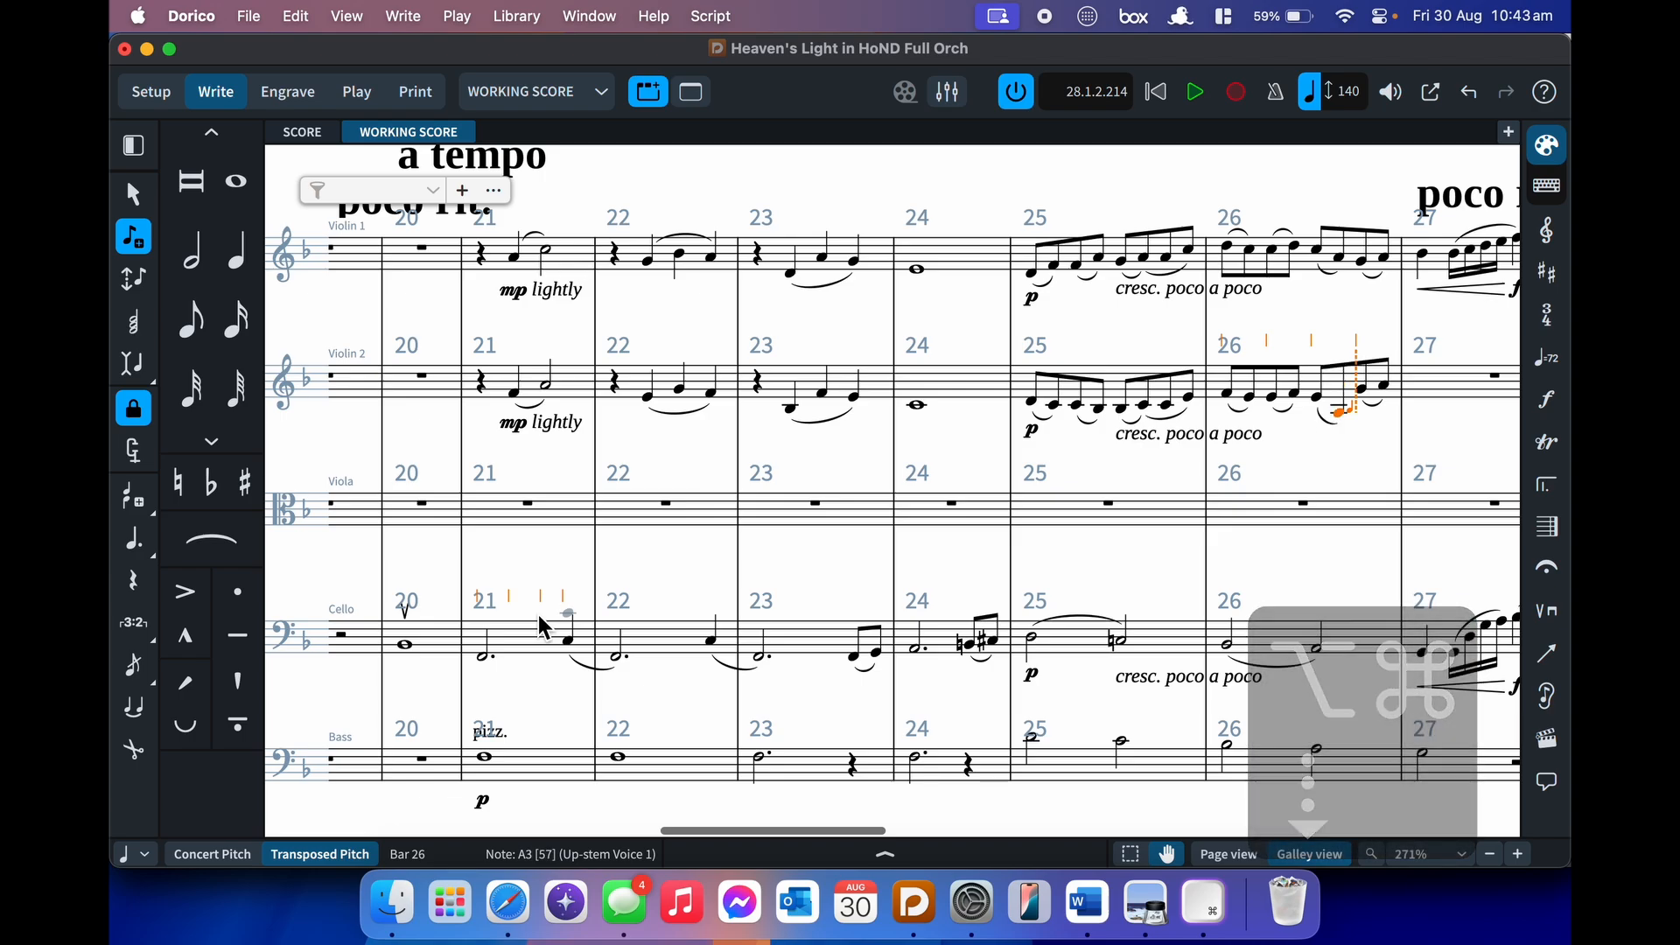
{"action": "key", "text": "b"}
{"action": "key", "text": "c"}
{"action": "key", "text": "Escape"}
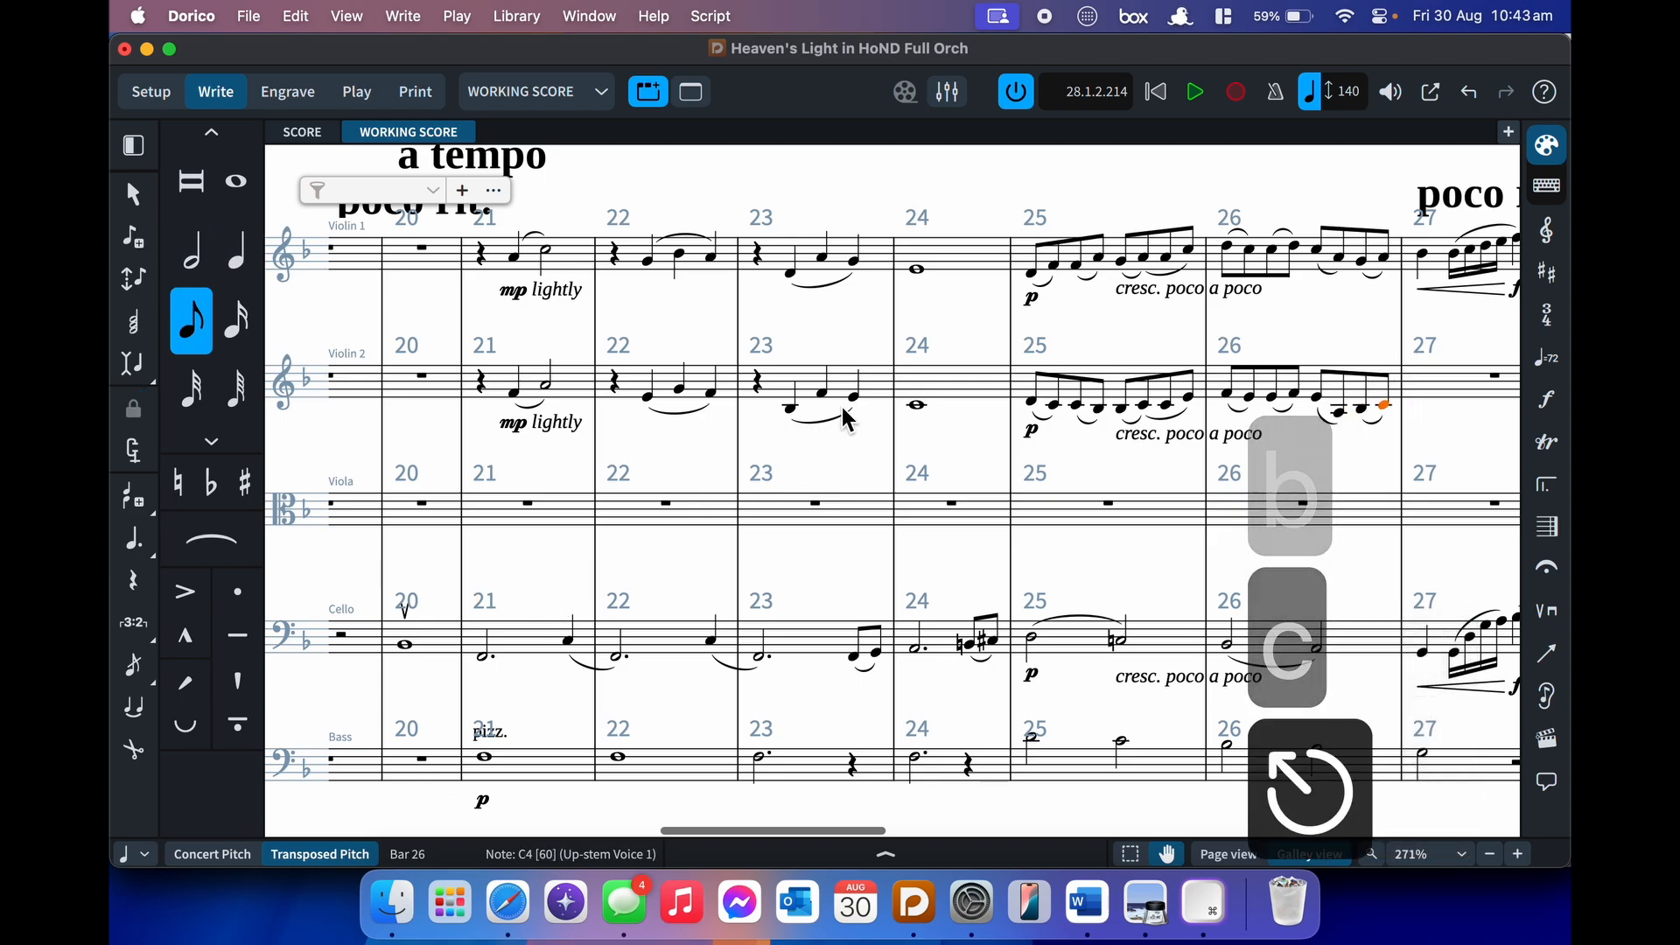
{"action": "key", "text": "alt+Down"}
{"action": "key", "text": "alt+Down"}
{"action": "key", "text": "alt+Up"}
{"action": "key", "text": "alt+Up"}
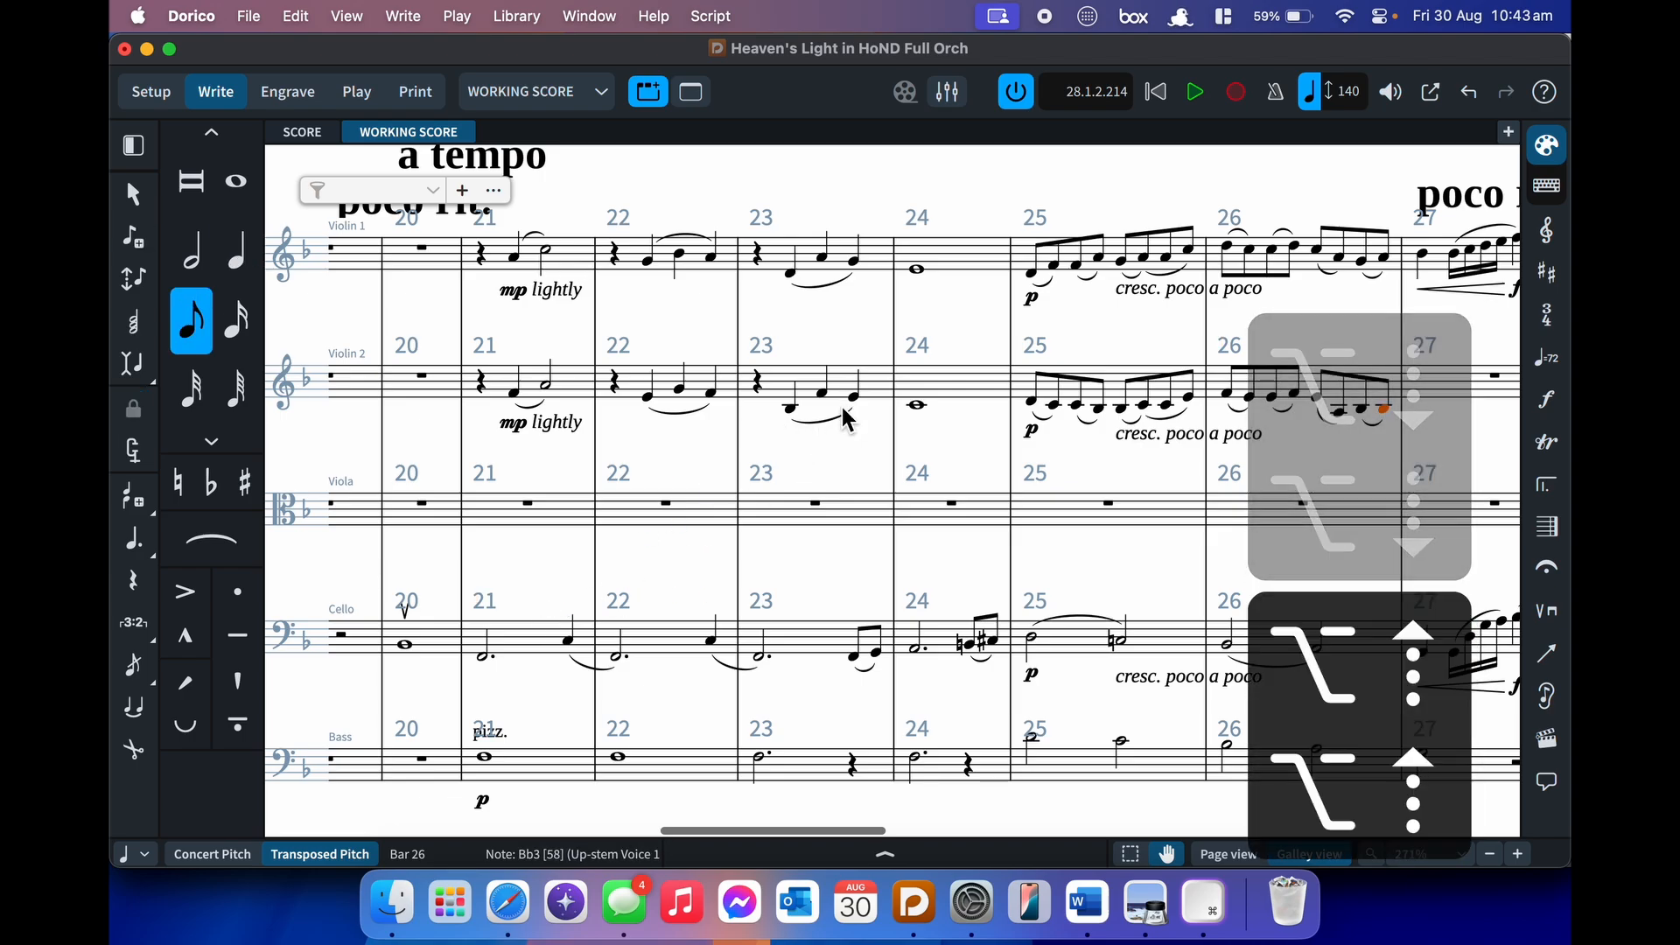
- Play back both violins from bar 21 and again from bar 25
{"action": "left_click", "coordinate": [495, 261], "text": "shift"}
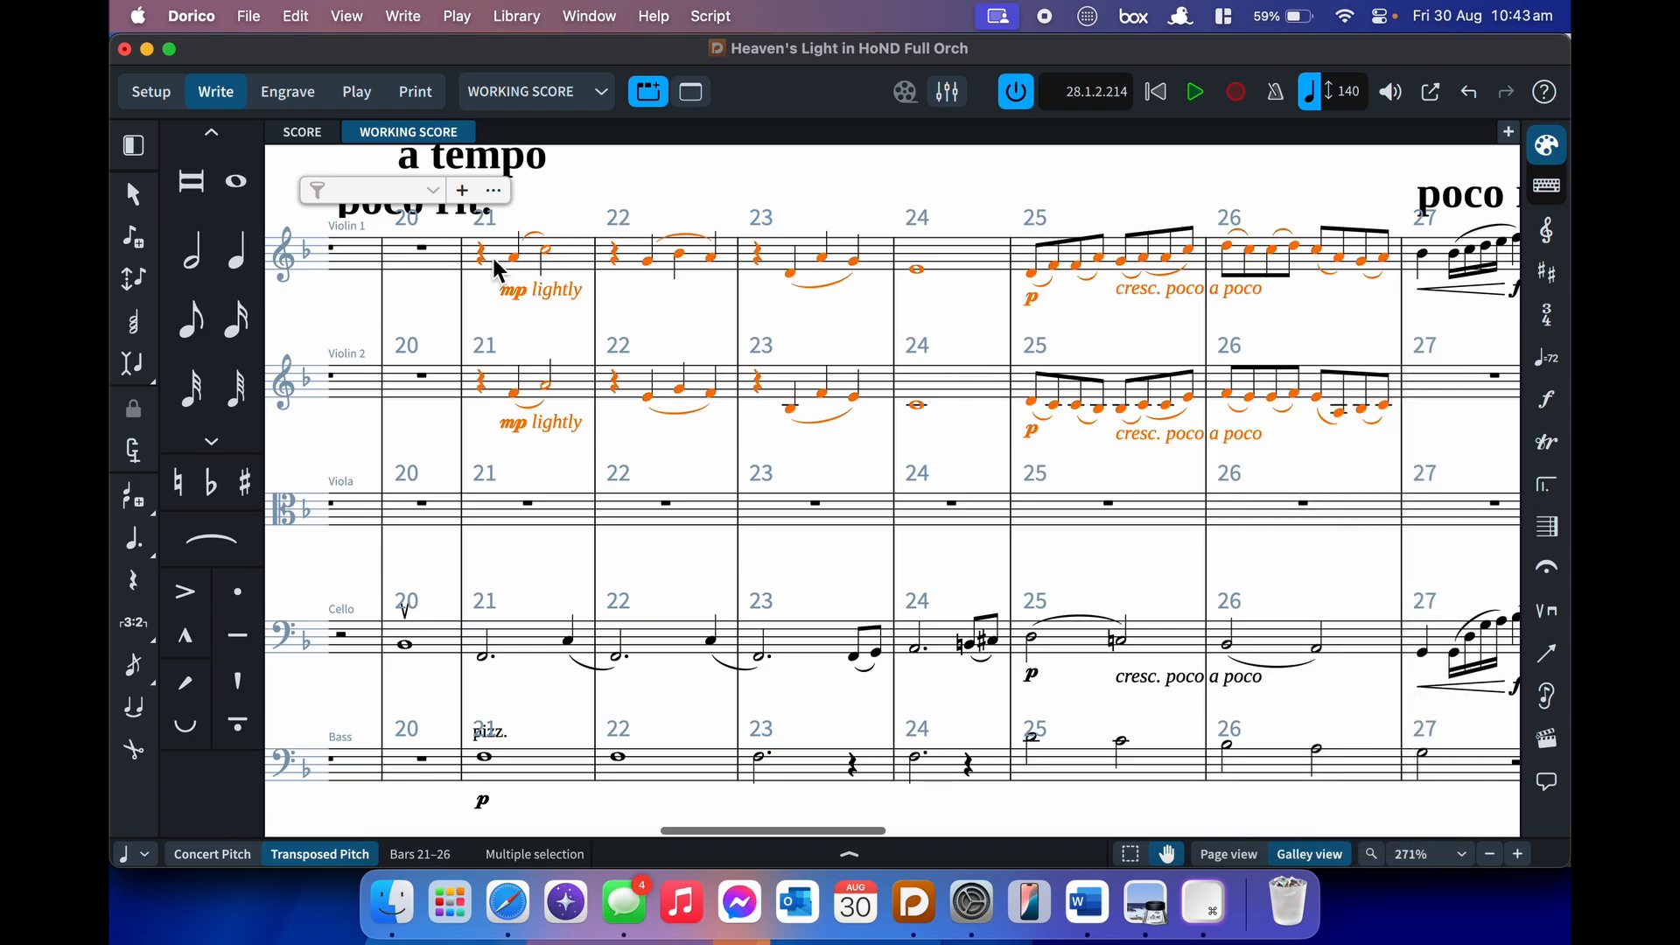
{"action": "key", "text": "p"}
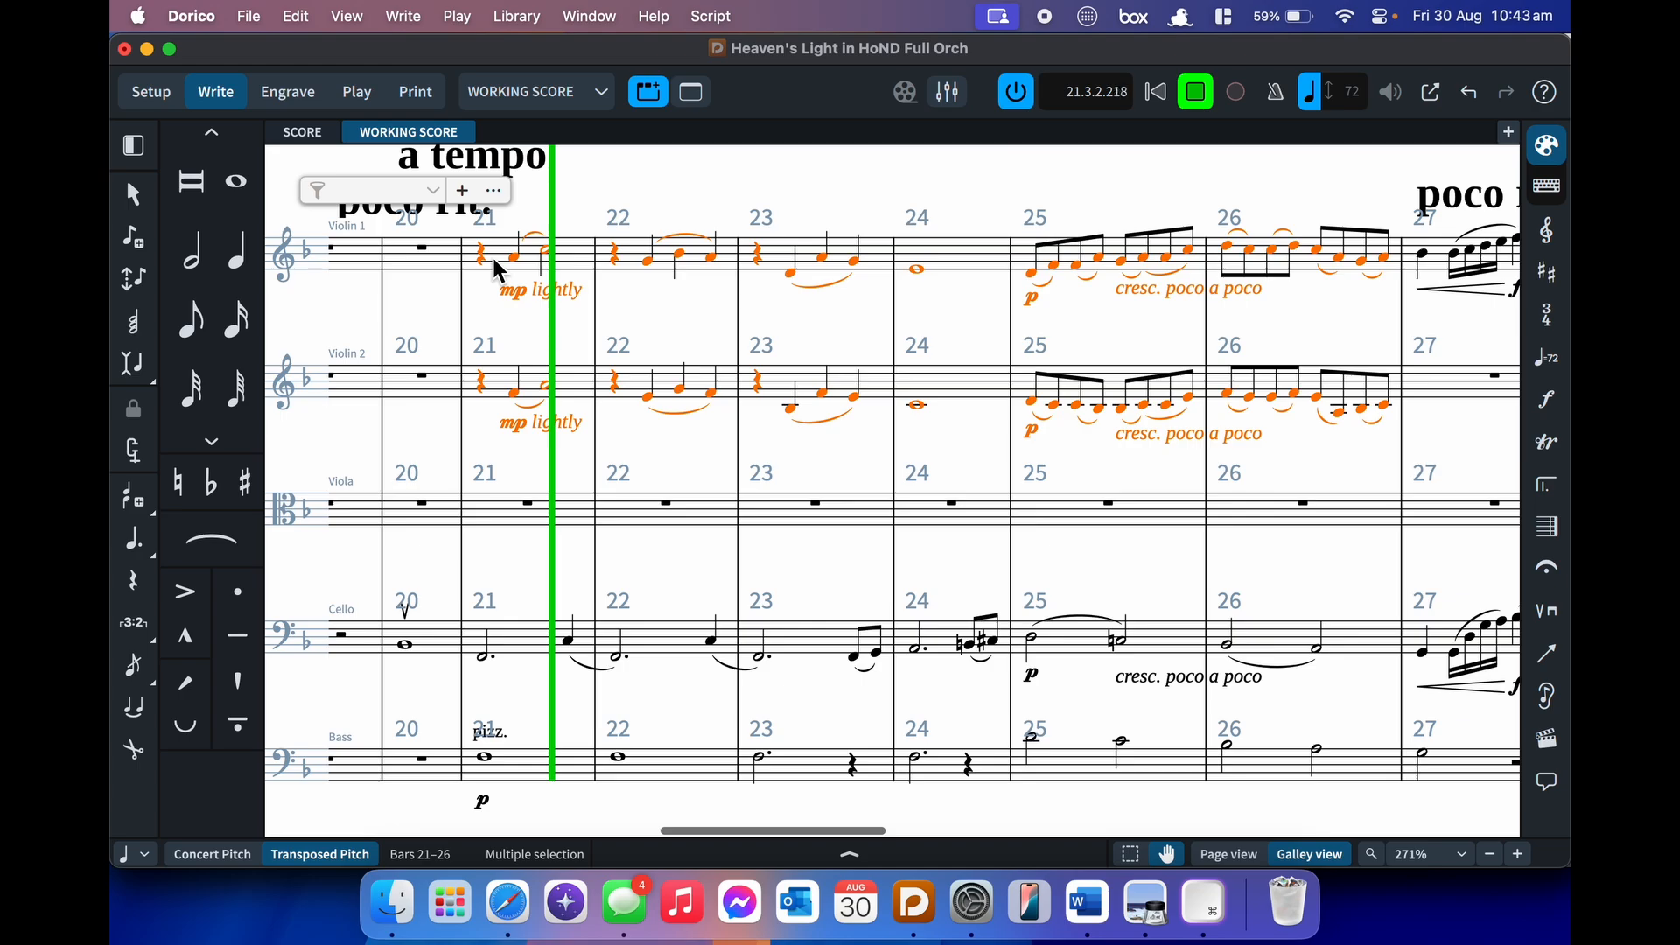
{"action": "key", "text": "space"}
{"action": "left_click", "coordinate": [1035, 406]}
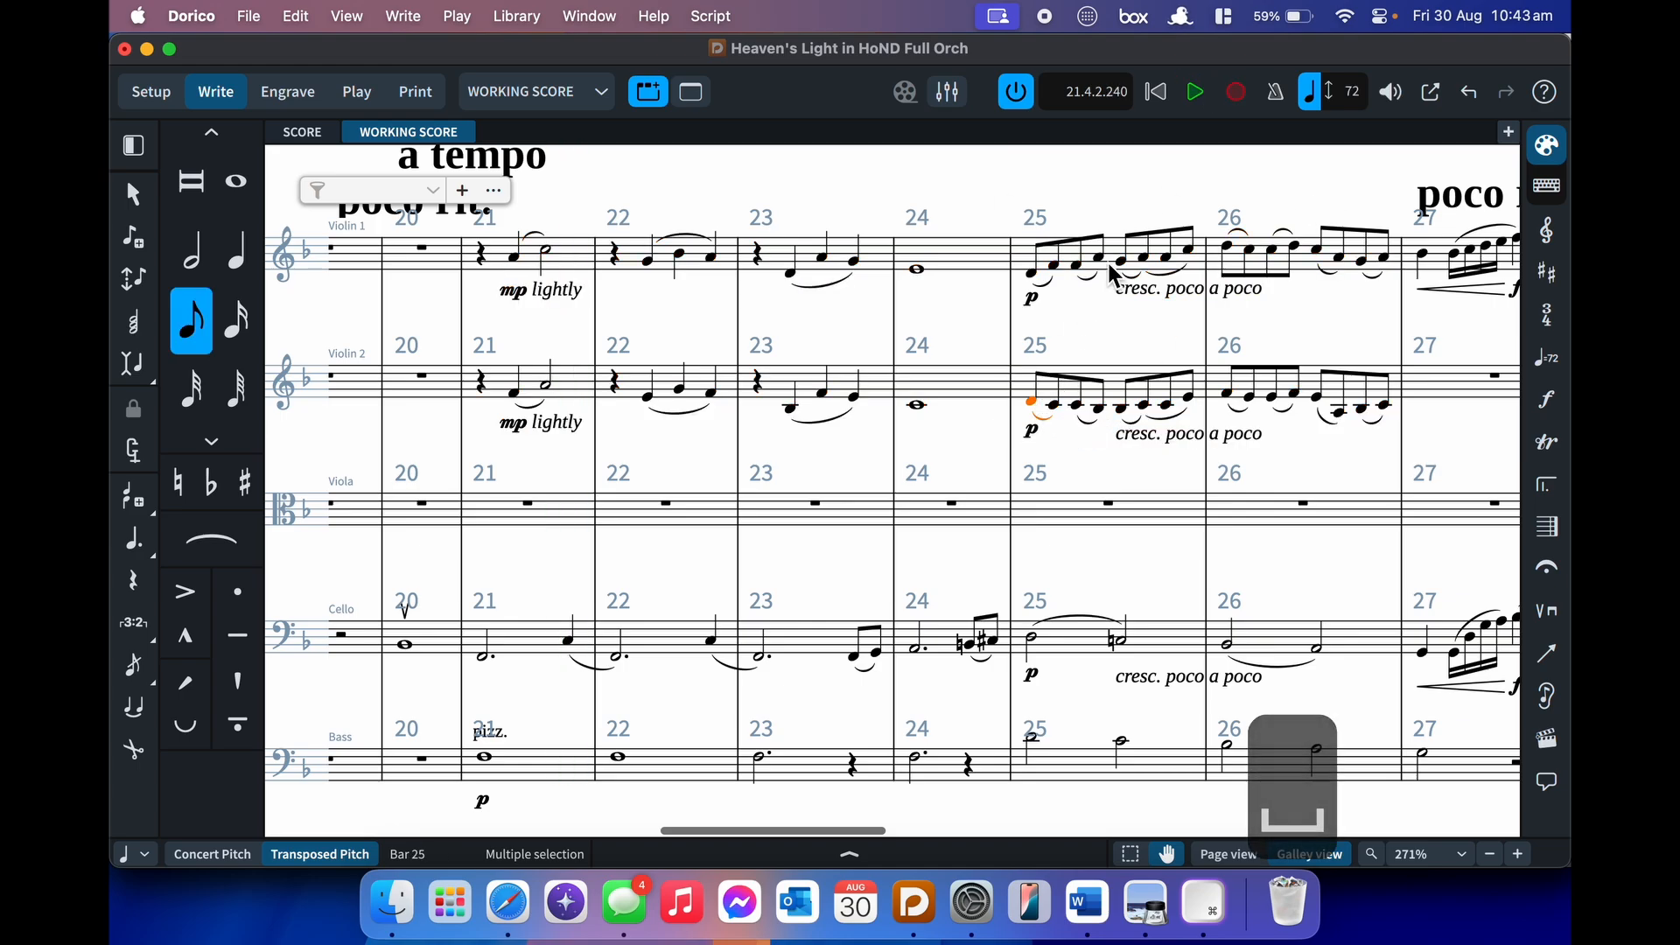
{"action": "left_click", "coordinate": [1147, 250], "text": "shift"}
{"action": "key", "text": "p"}
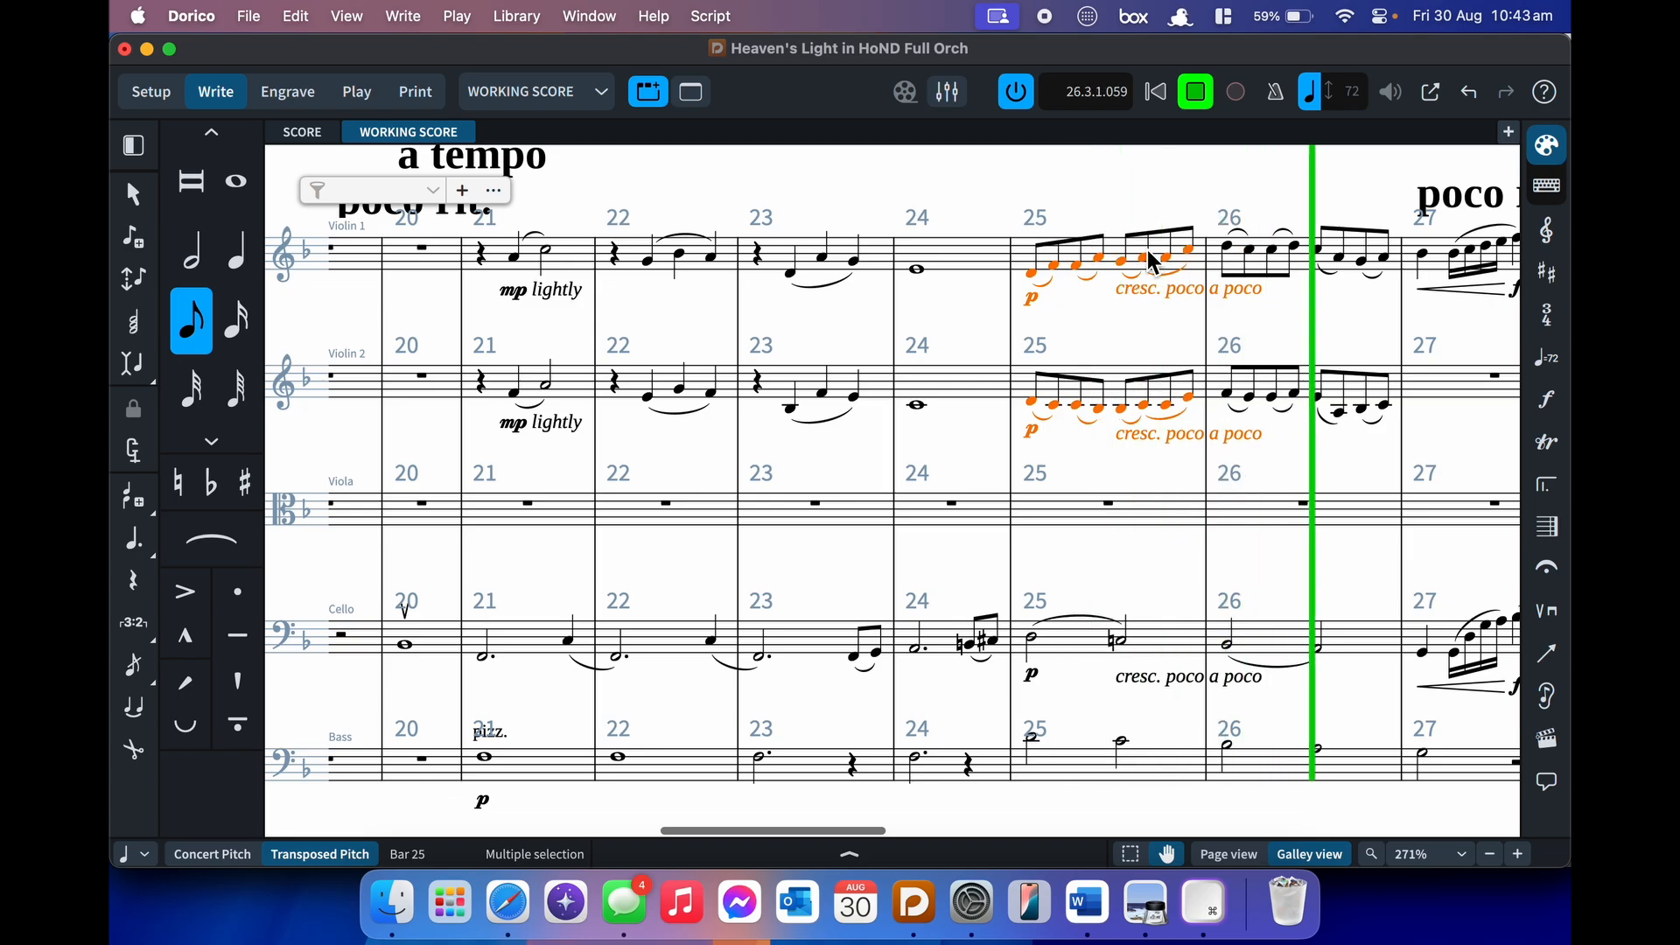
{"action": "key", "text": "space"}
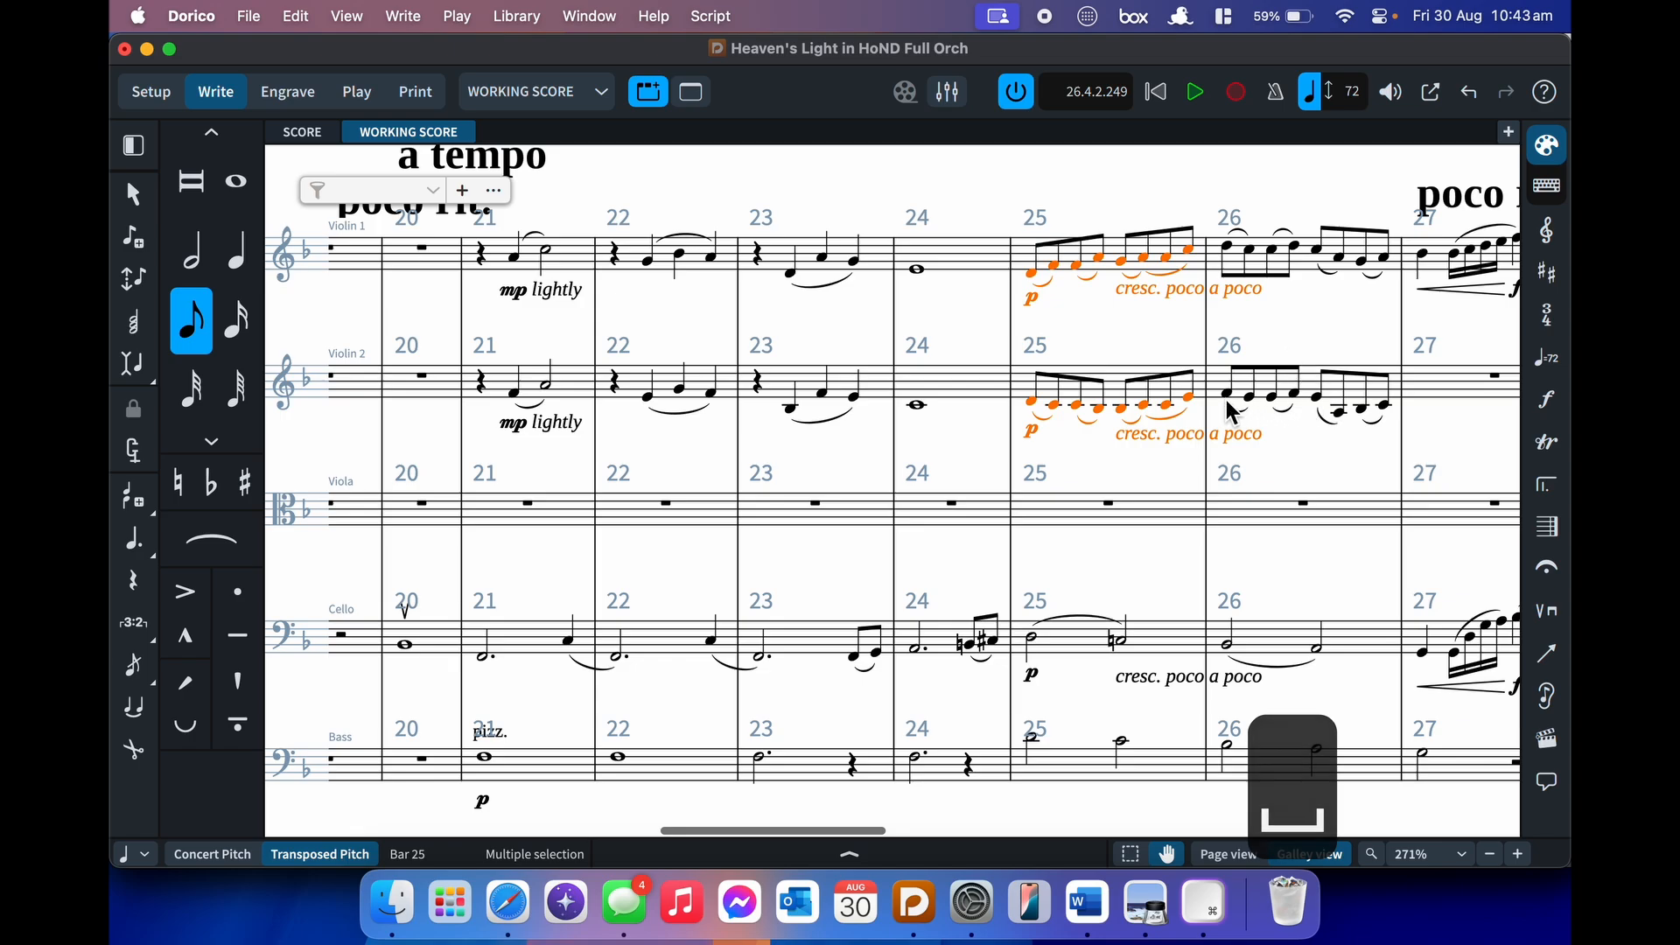
- Move both violins' bar 25 slurs onto the last two notes
{"action": "left_click", "coordinate": [1175, 420]}
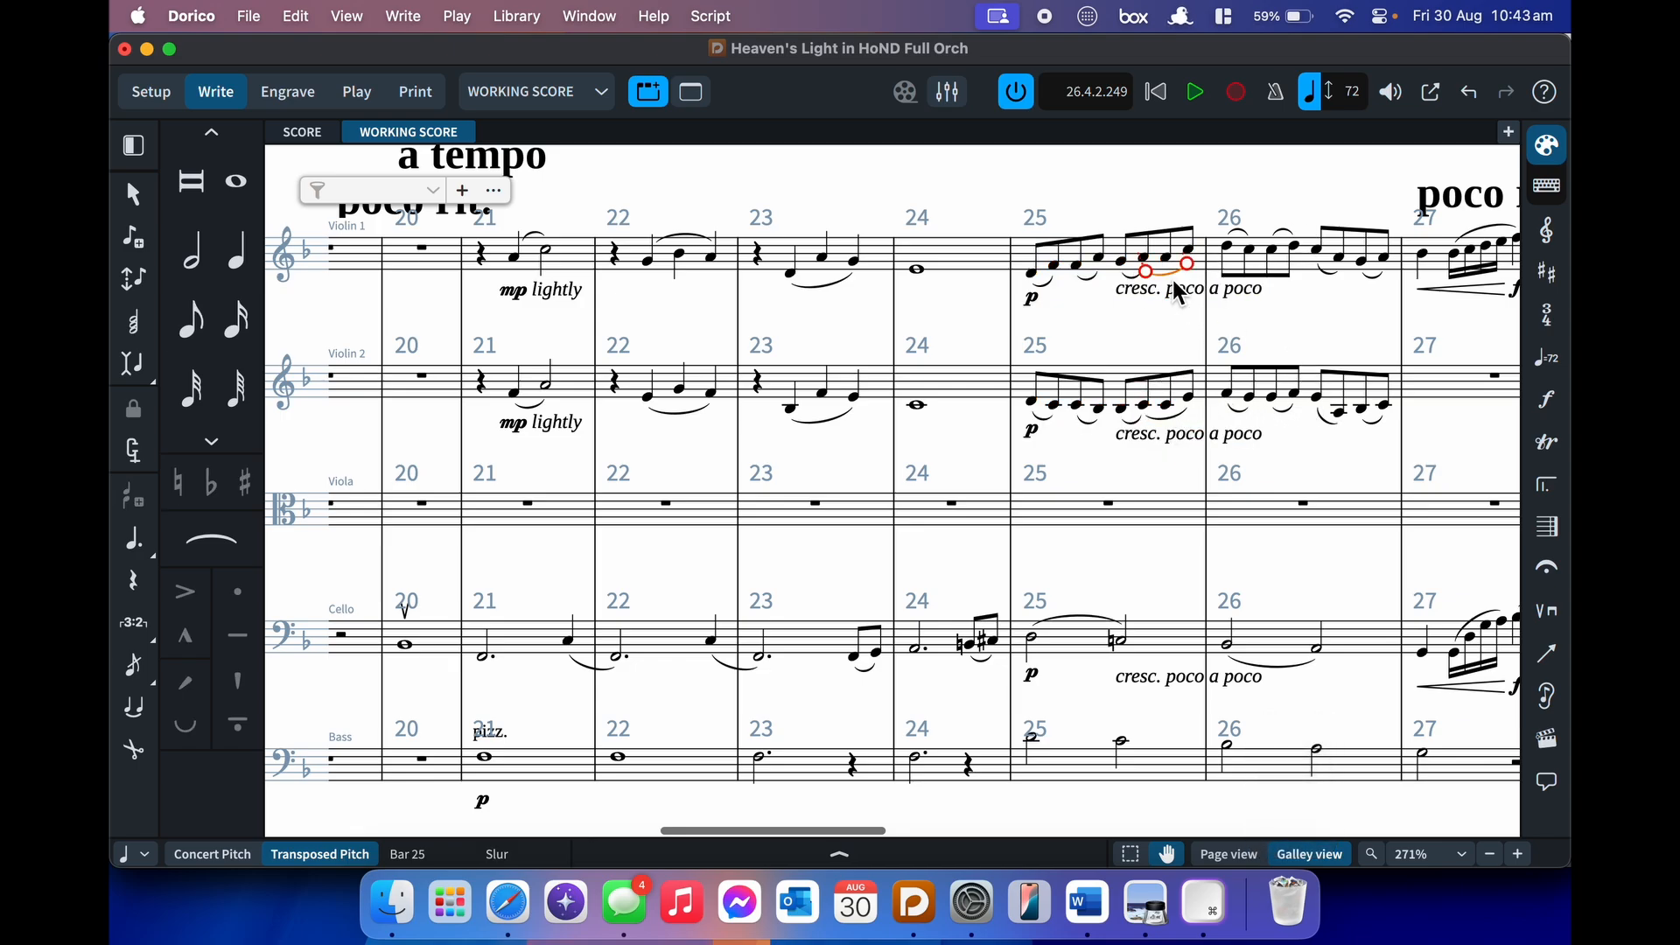
{"action": "key", "text": "alt+shift+Left"}
{"action": "key", "text": "alt+Right"}
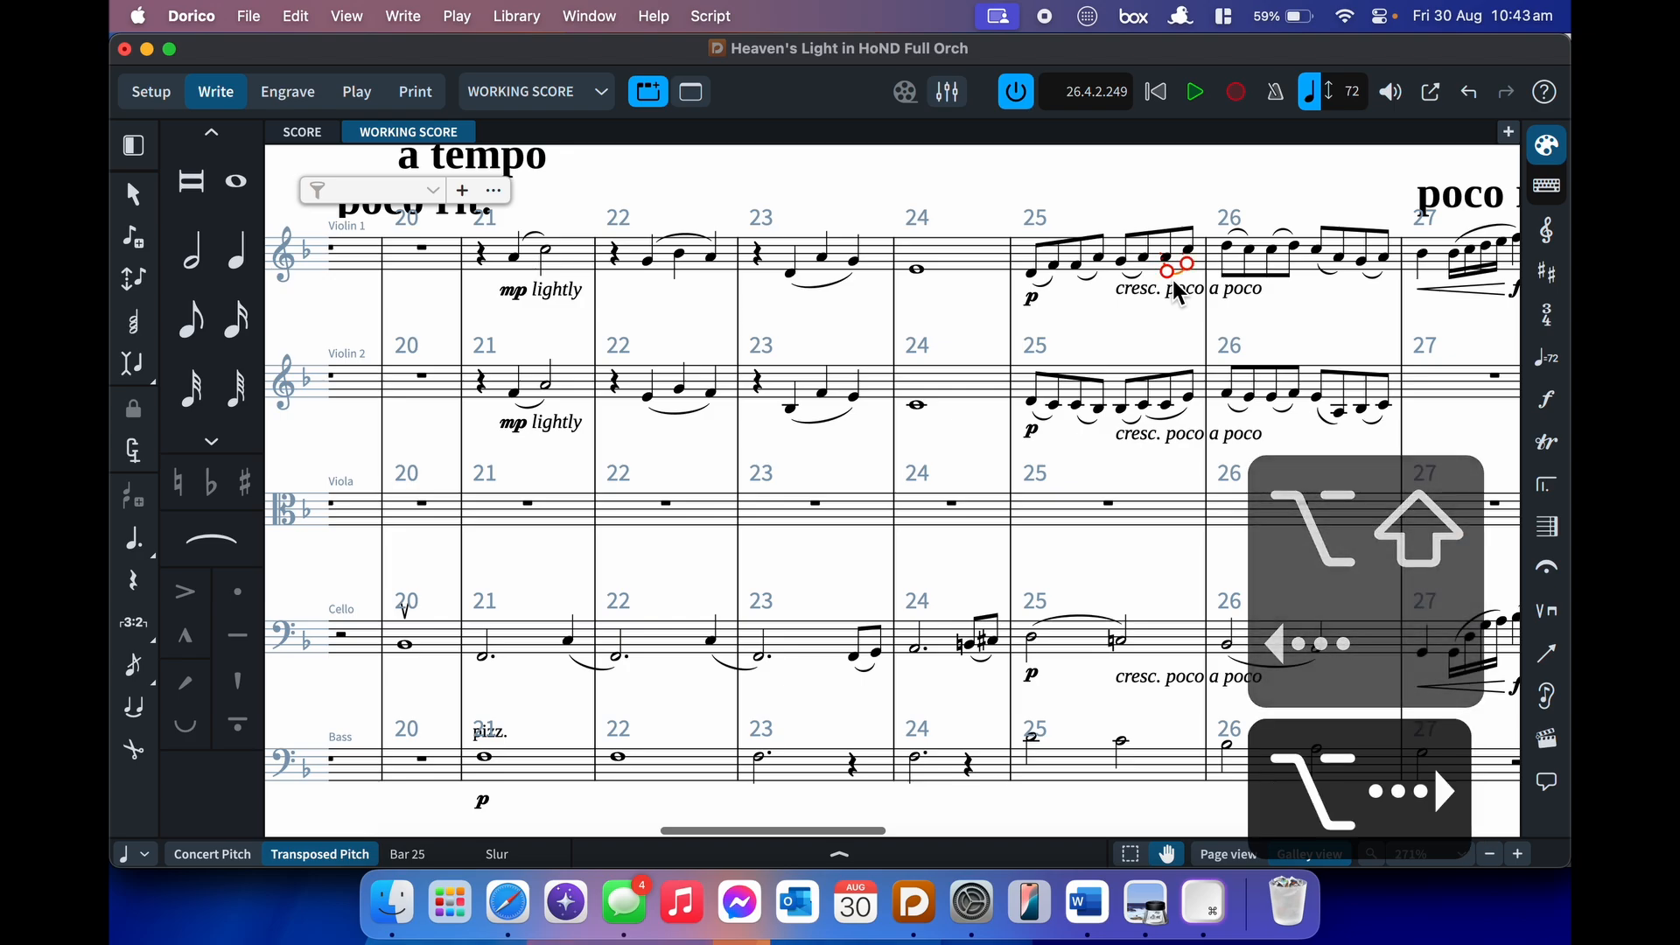
{"action": "left_click", "coordinate": [1179, 421]}
{"action": "key", "text": "alt+shift+Left"}
{"action": "key", "text": "alt+Right"}
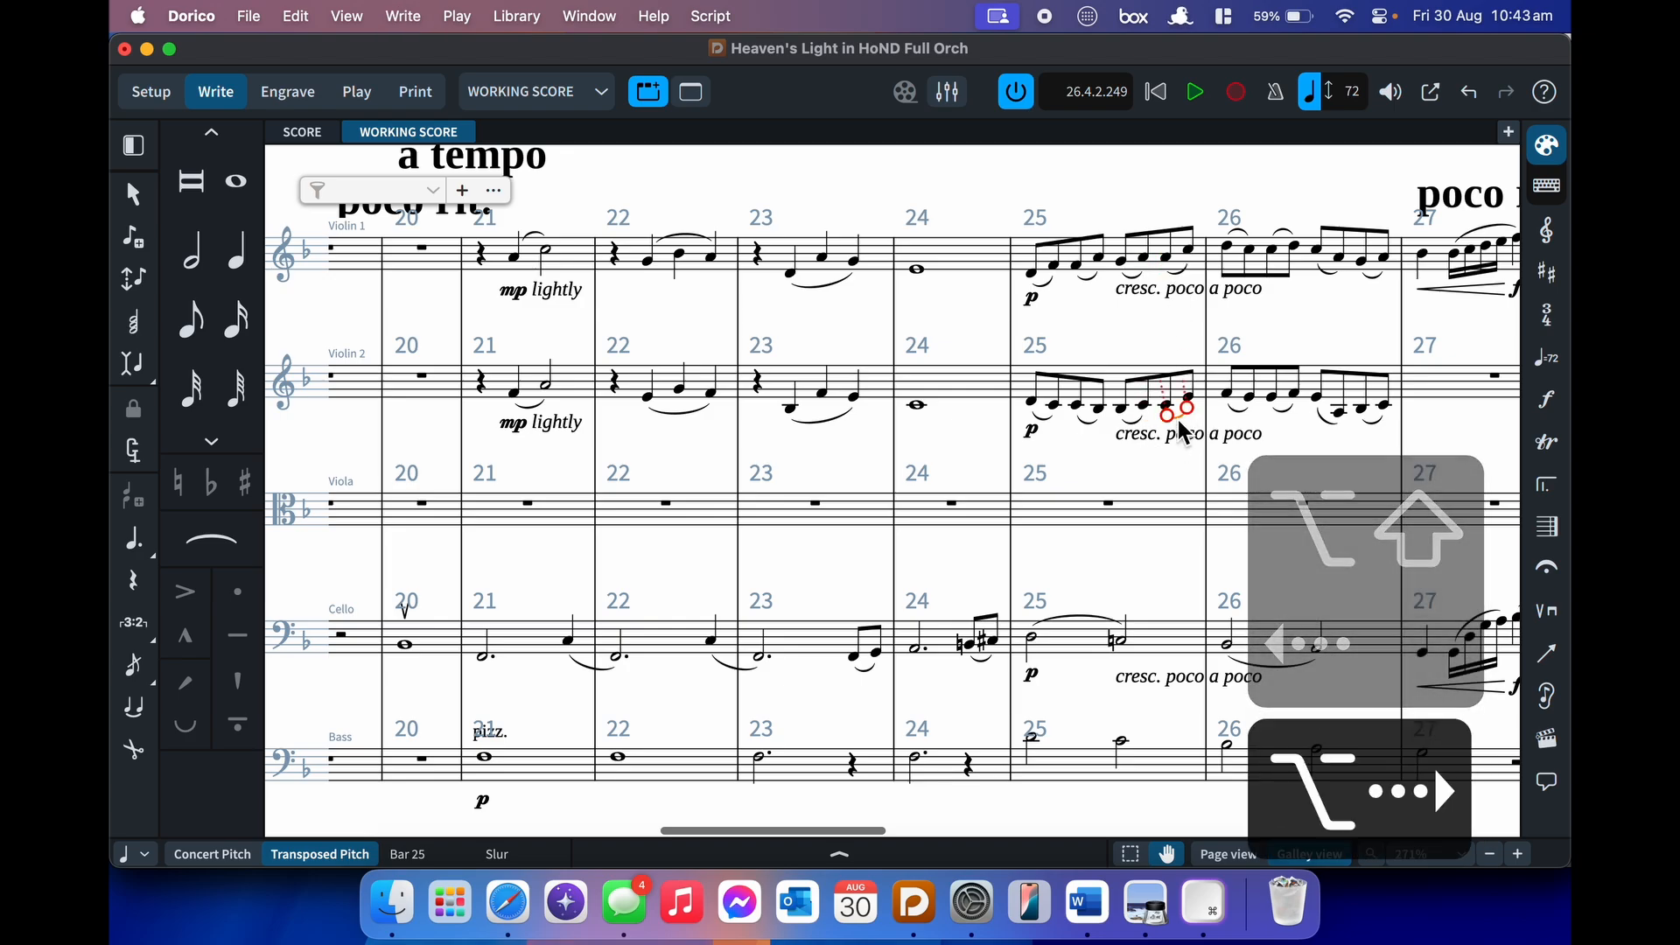
{"action": "left_click", "coordinate": [1169, 325]}
- Delete Violin 2's notes in bars 21–26, leaving rests
{"action": "left_click", "coordinate": [1386, 388]}
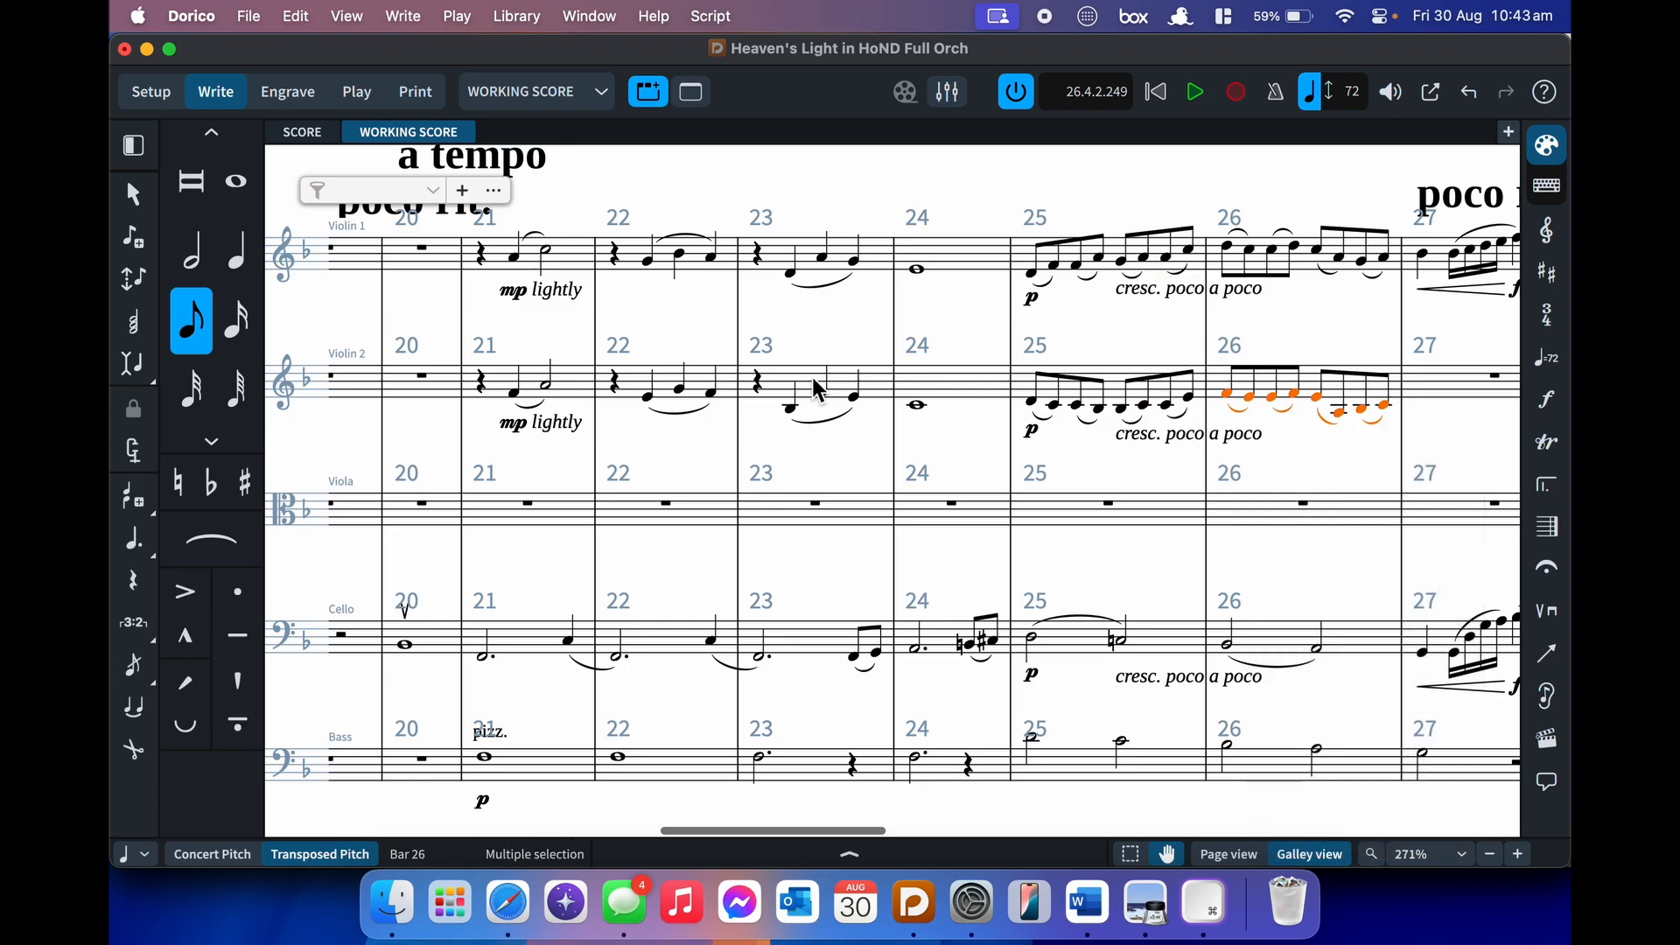
{"action": "left_click", "coordinate": [488, 387], "text": "shift"}
{"action": "key", "text": "BackSpace"}
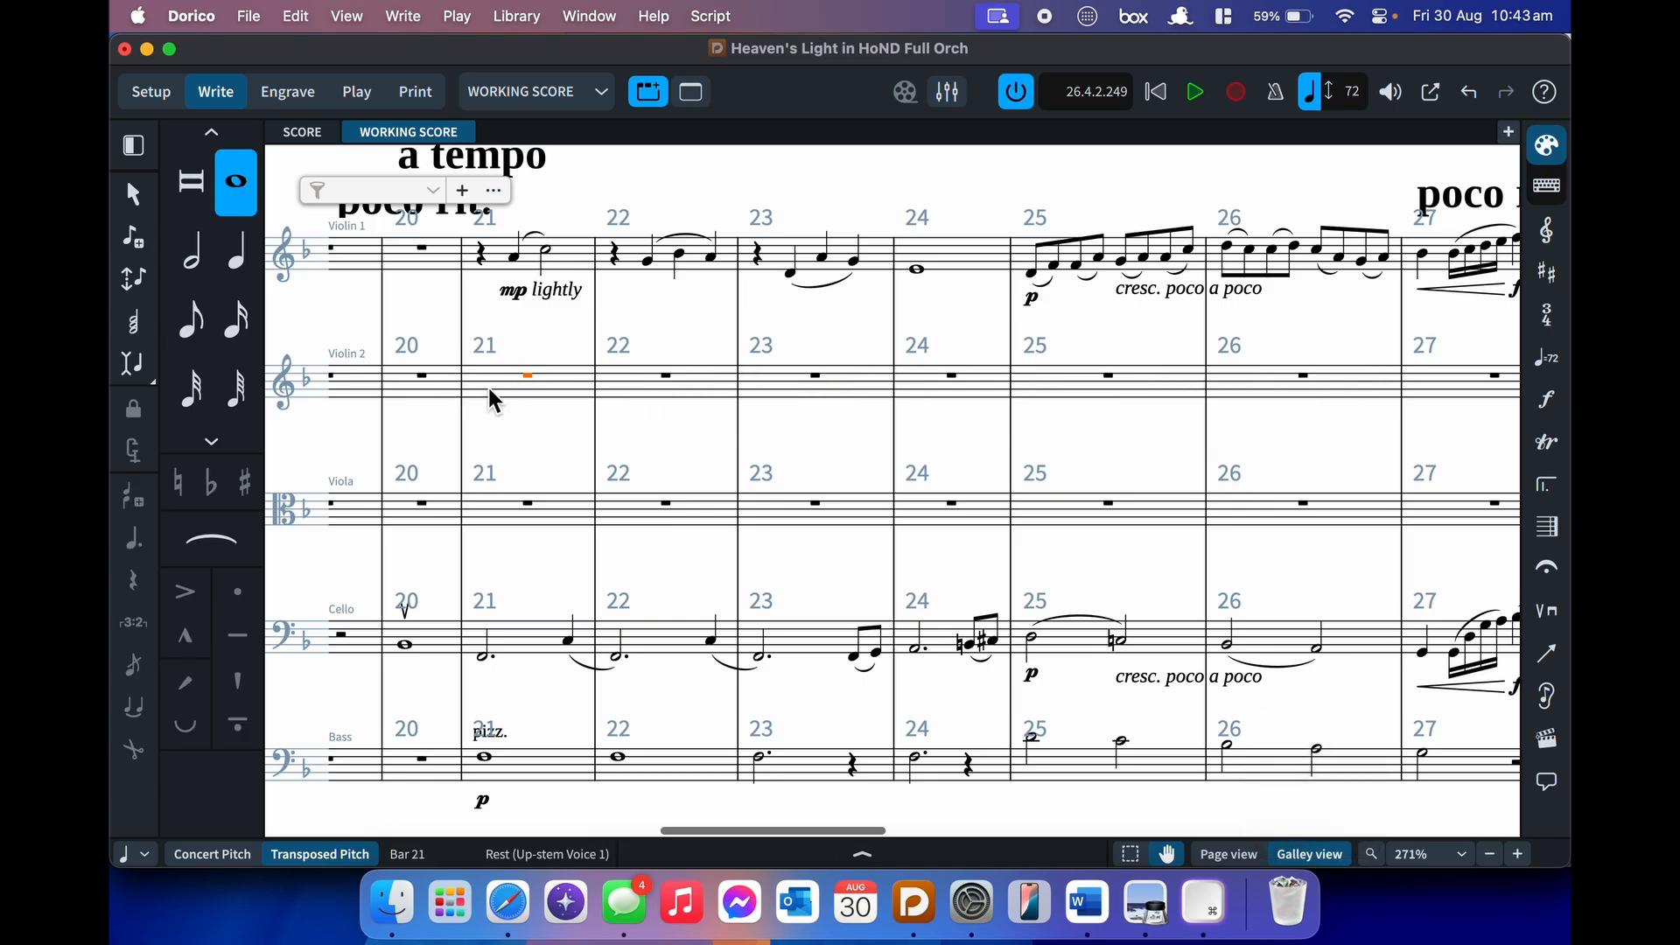
- Enter G, A and B-flat crotchets in Violin 2 bar 22, then choose eighth notes for a tuplet
{"action": "left_click", "coordinate": [681, 392]}
{"action": "key", "text": "Return"}
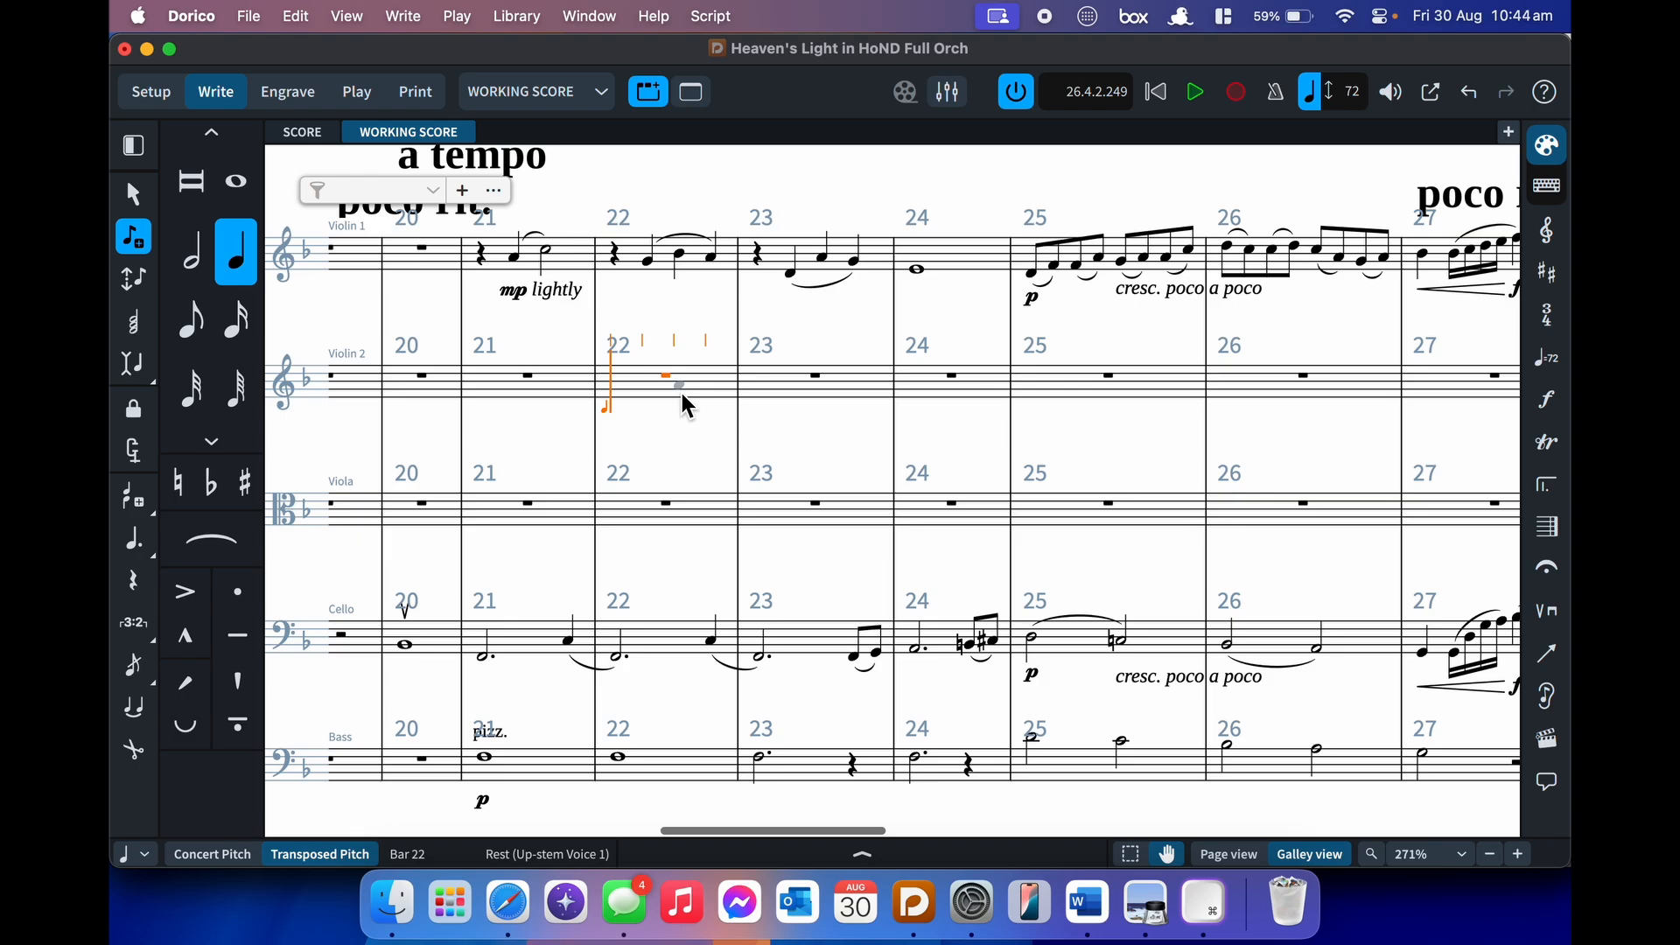
{"action": "key", "text": "g"}
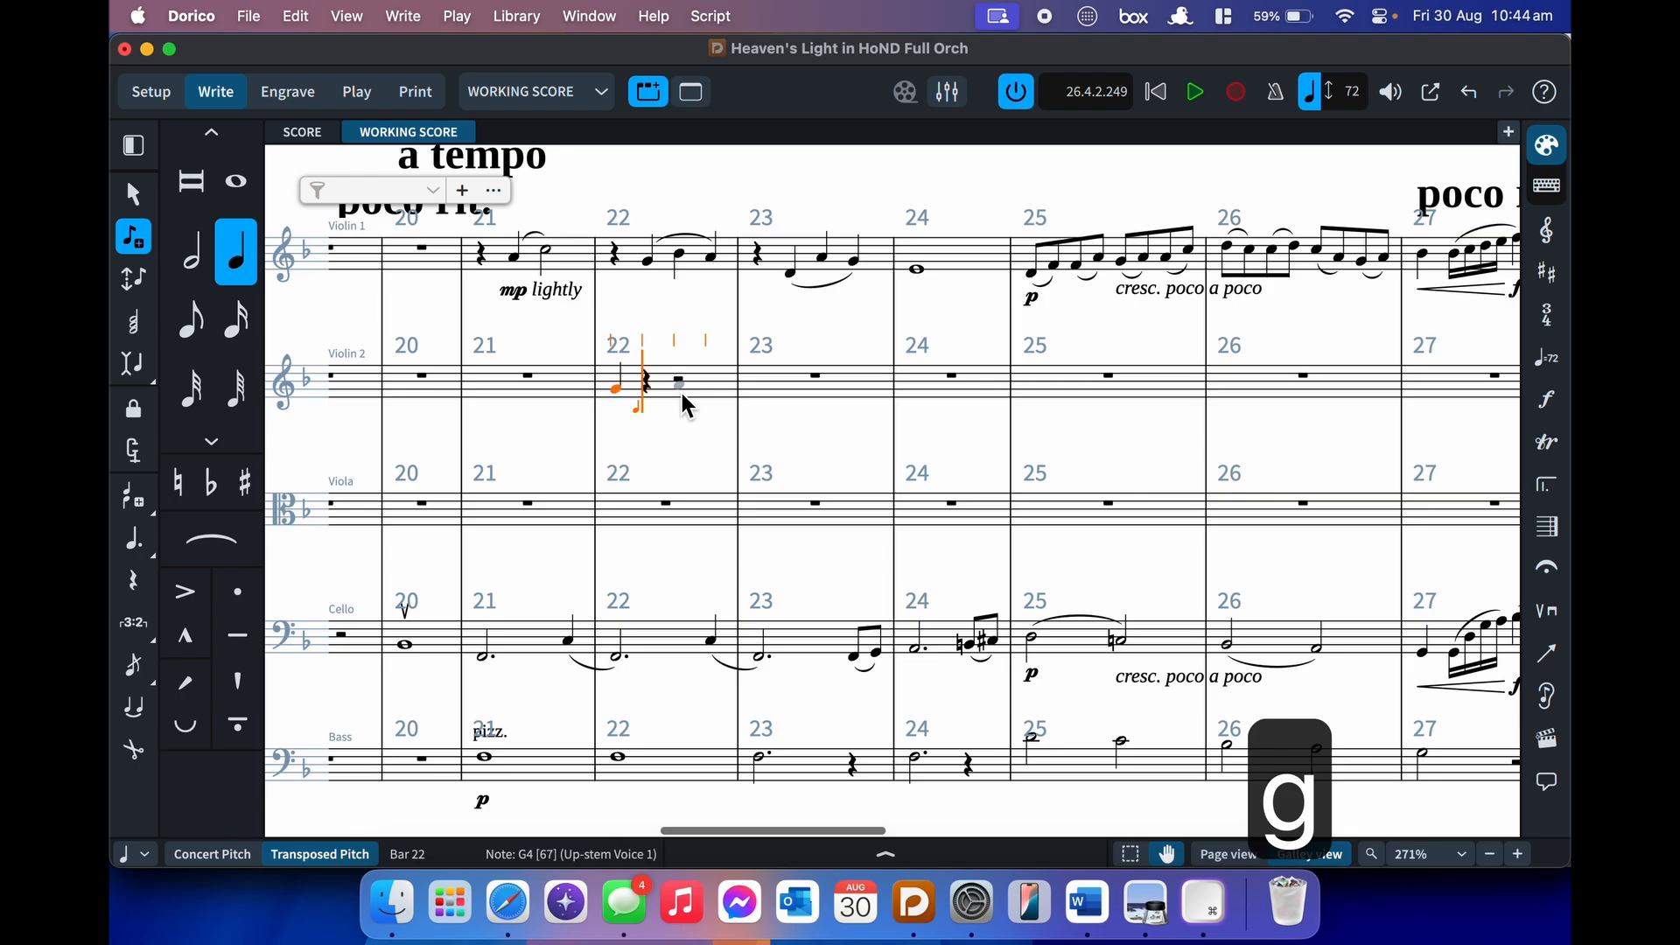
{"action": "key", "text": "a"}
{"action": "key", "text": "b"}
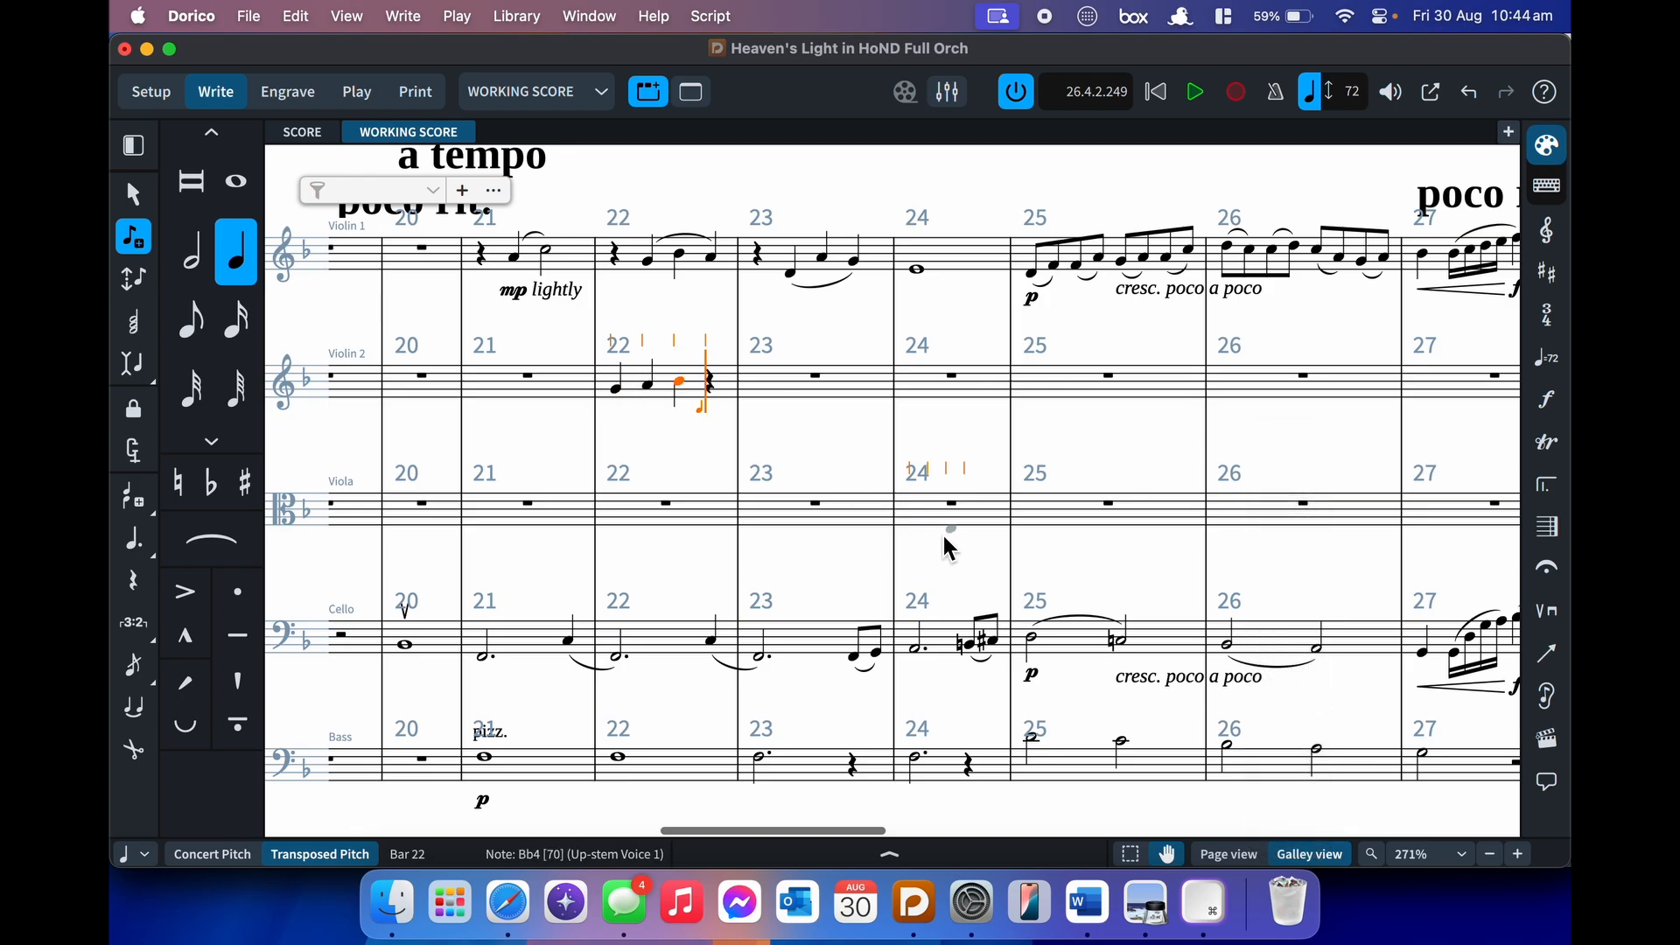
{"action": "key", "text": "5"}
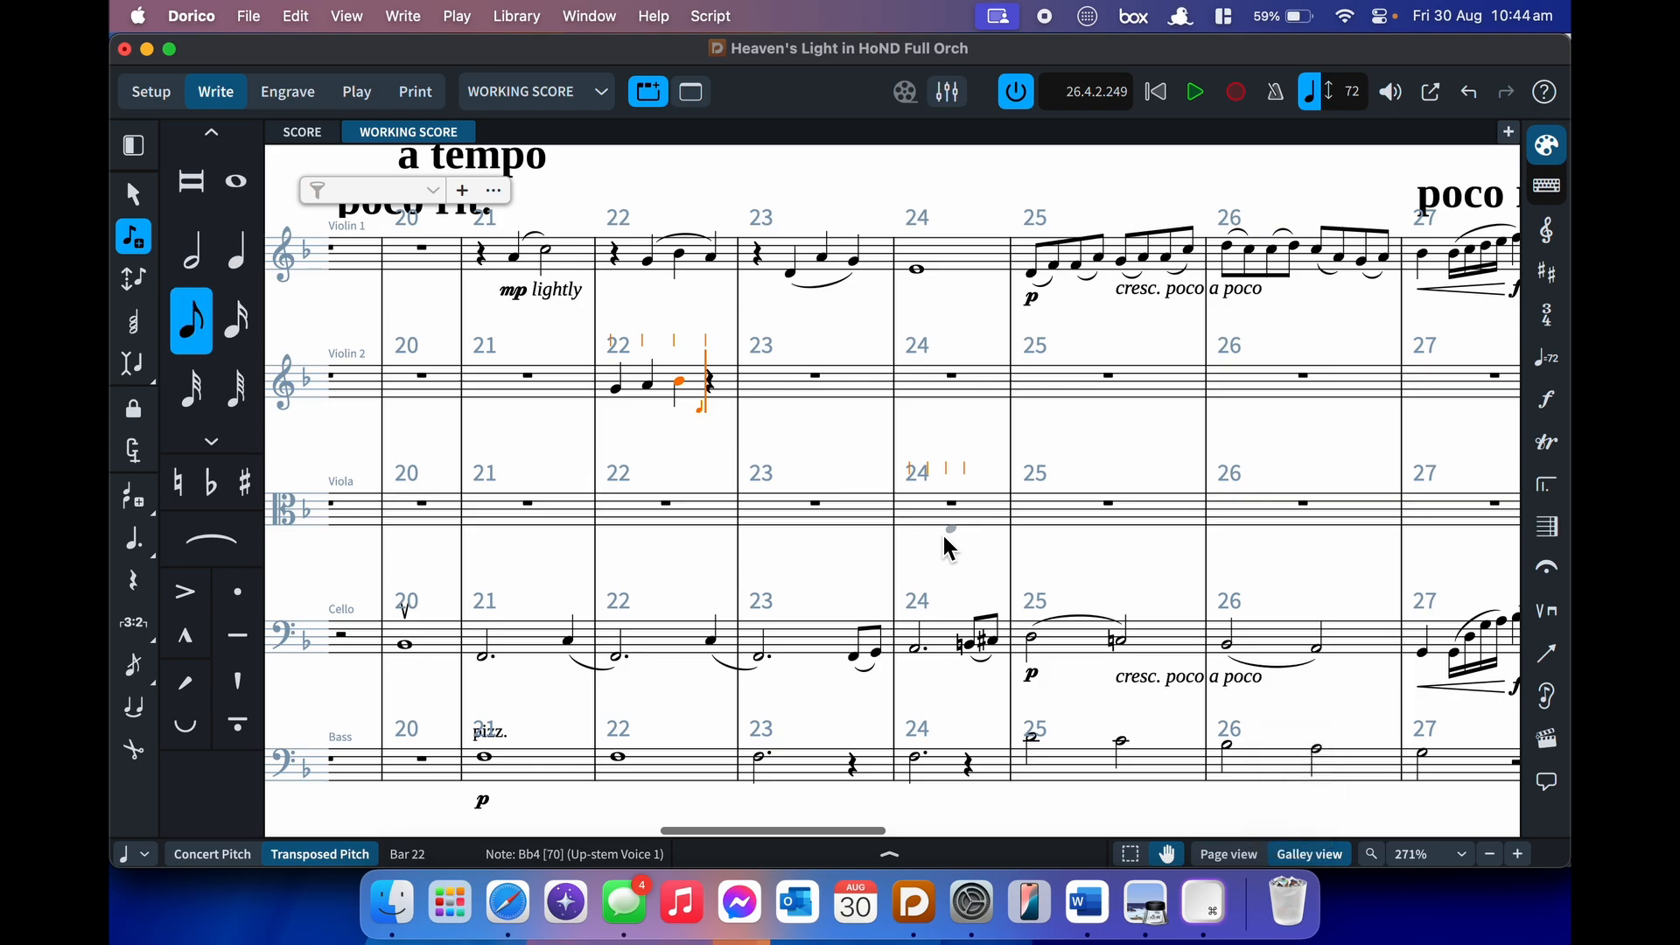
{"action": "key", "text": "semicolon"}
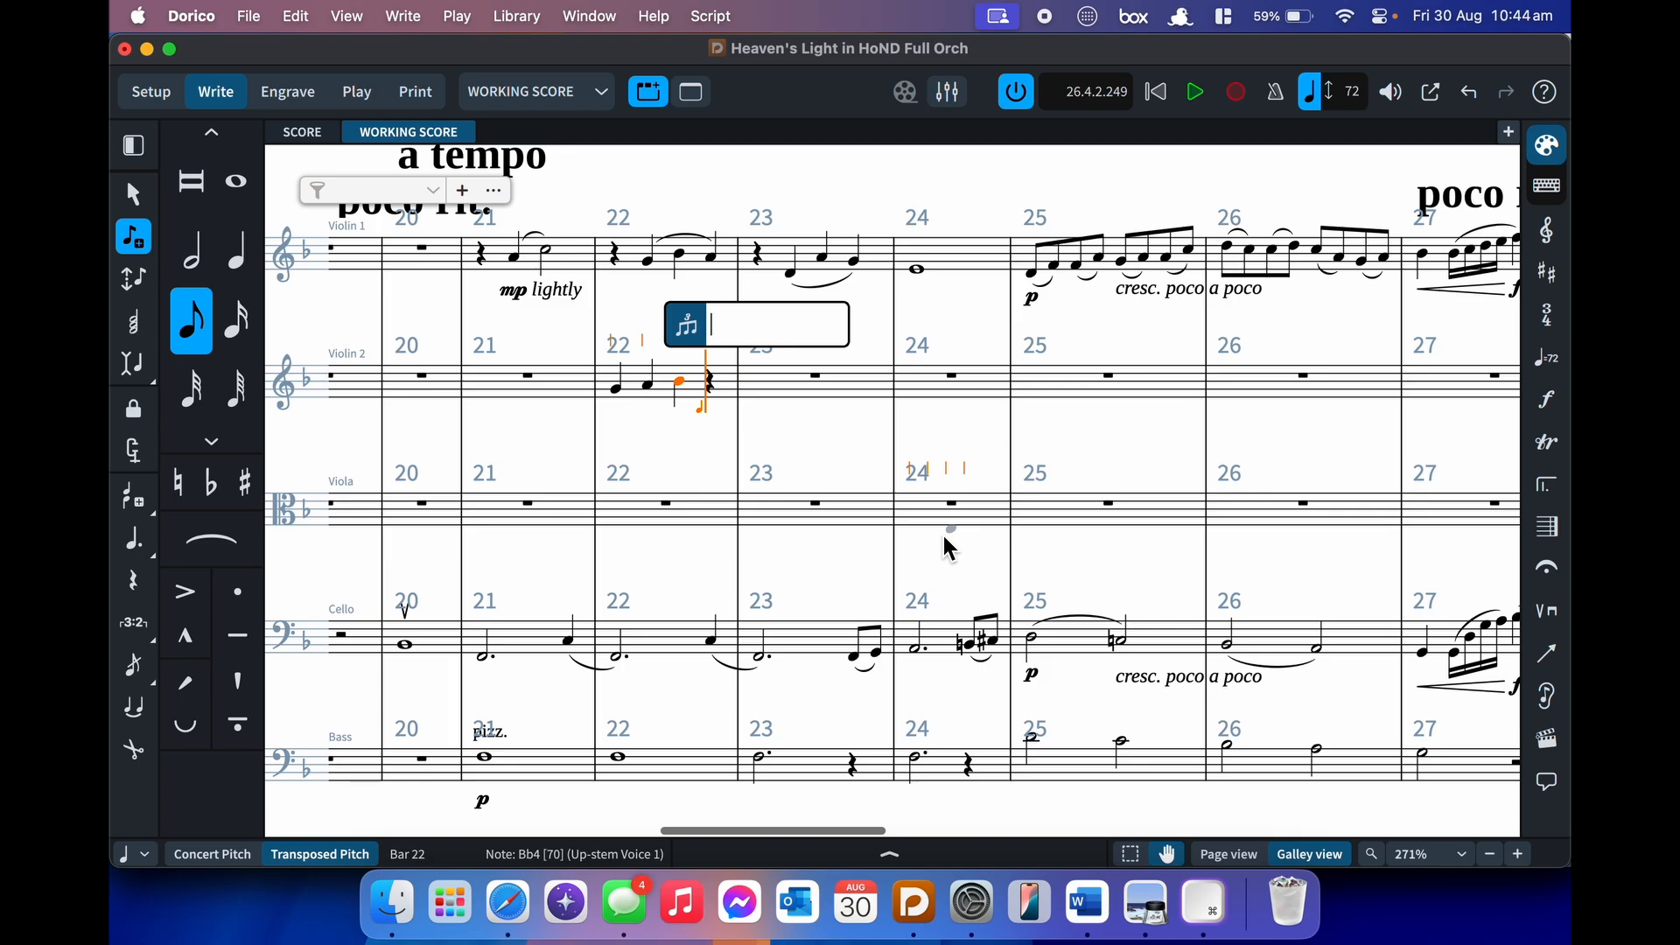
- Add a 3:2 triplet C, D, E in bar 22, then quarter notes F and E
{"action": "type", "text": "3:"}
{"action": "type", "text": "2"}
{"action": "key", "text": "Return"}
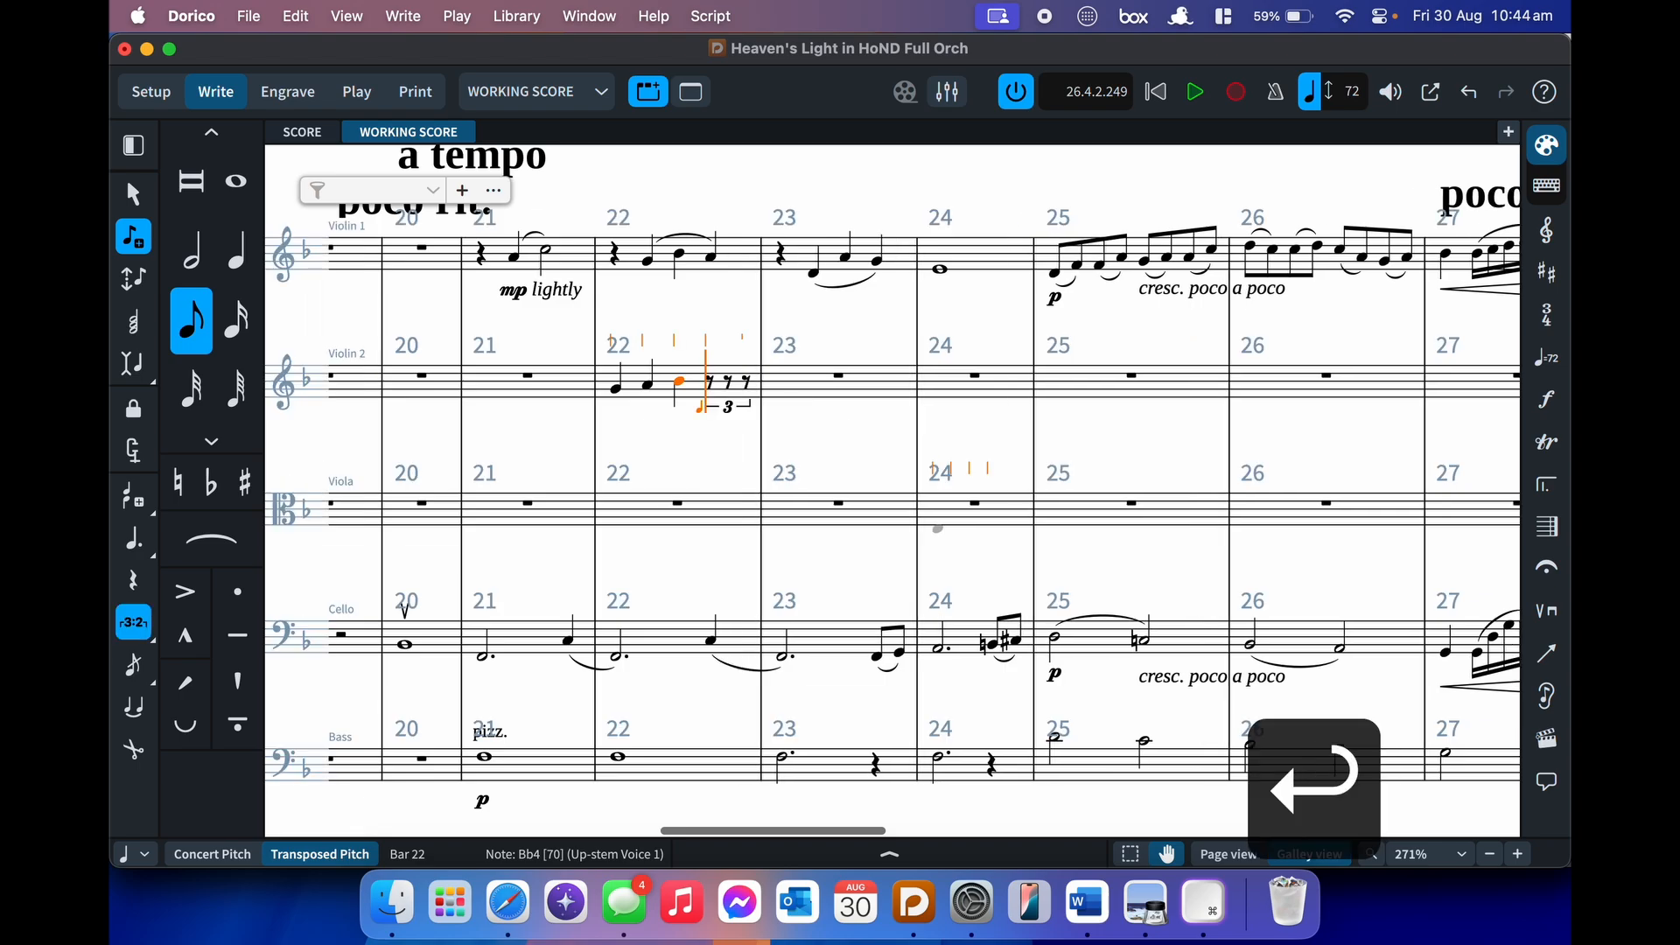
{"action": "key", "text": "c"}
{"action": "key", "text": "d"}
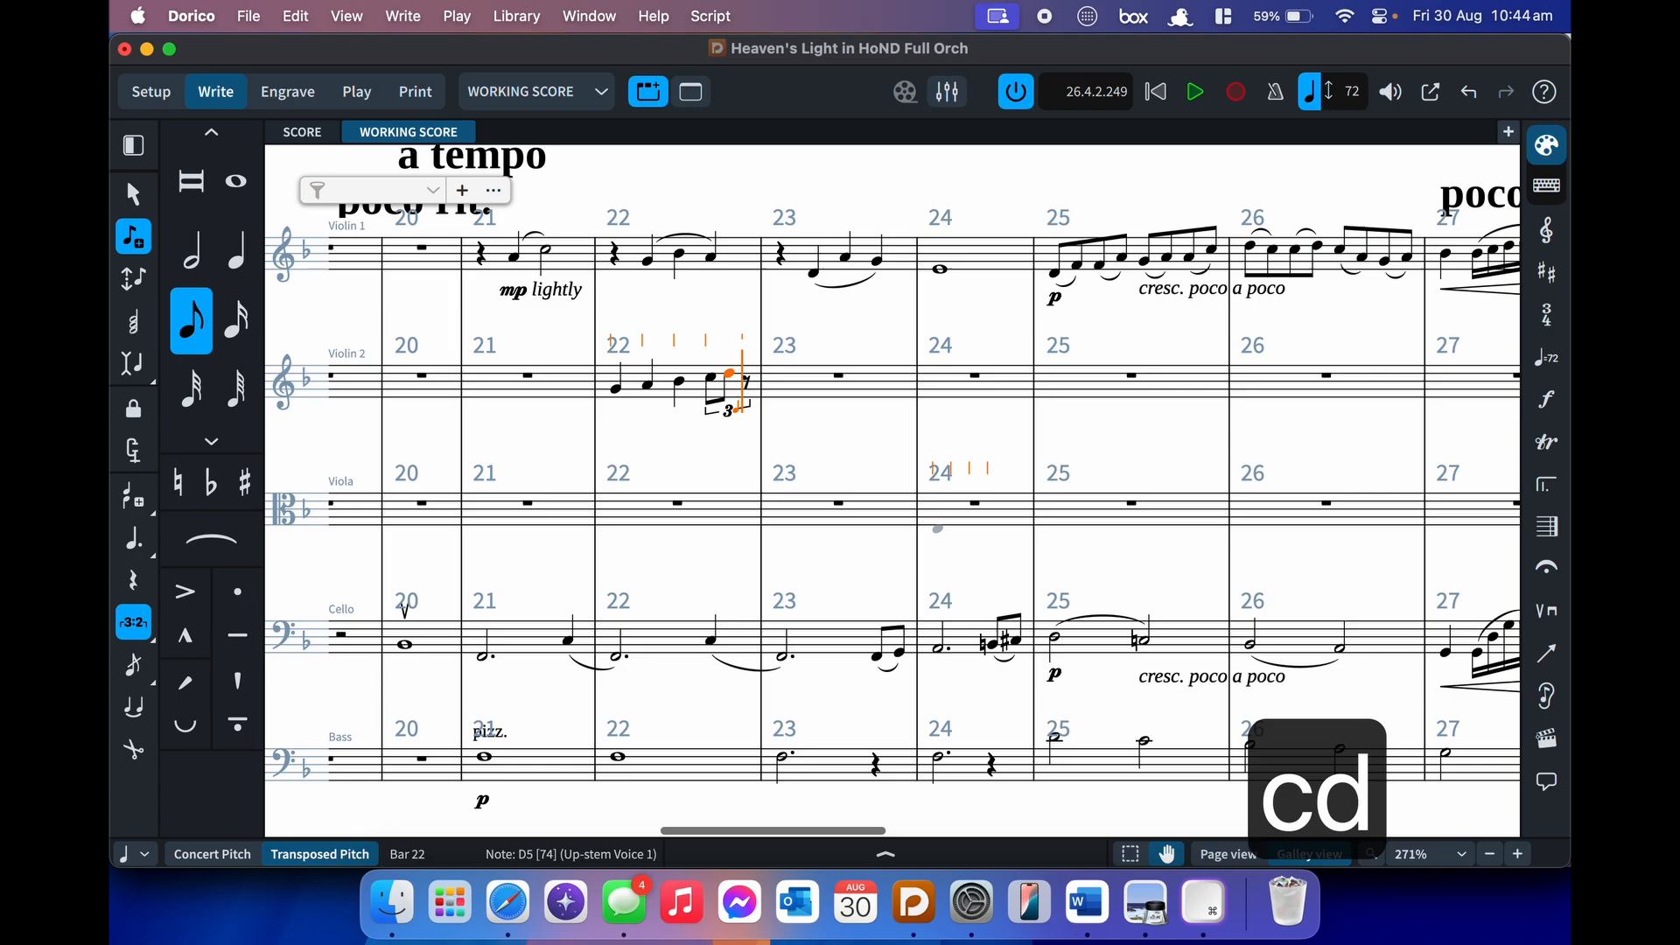
{"action": "key", "text": "e"}
{"action": "key", "text": "shift+semicolon"}
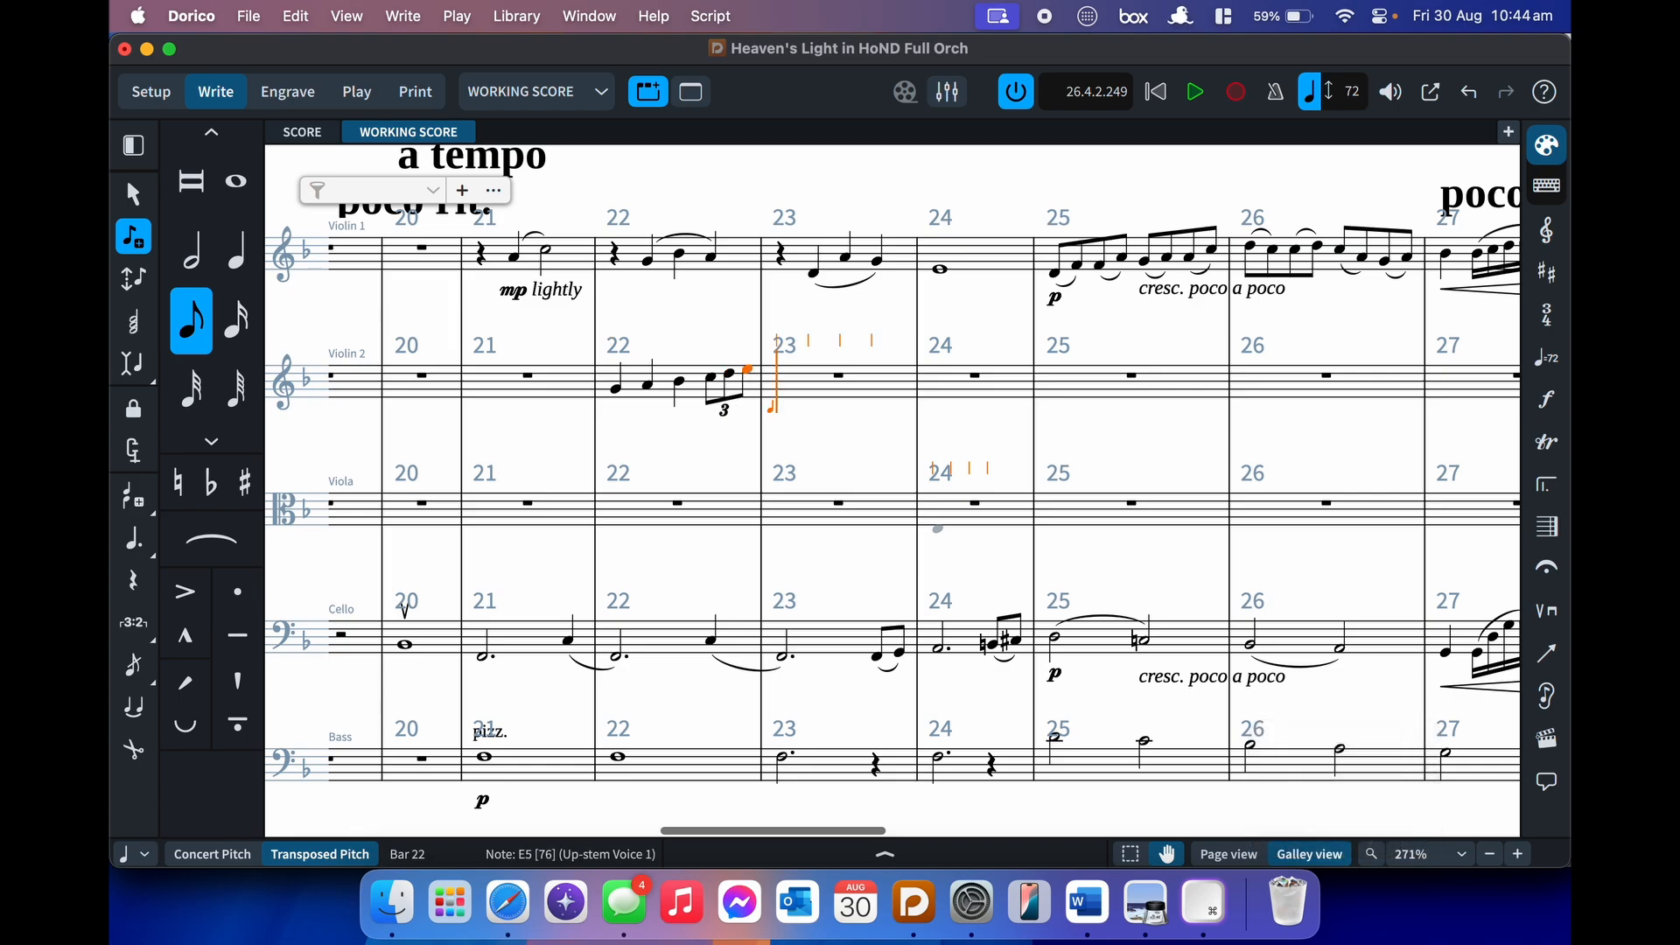
{"action": "key", "text": "6"}
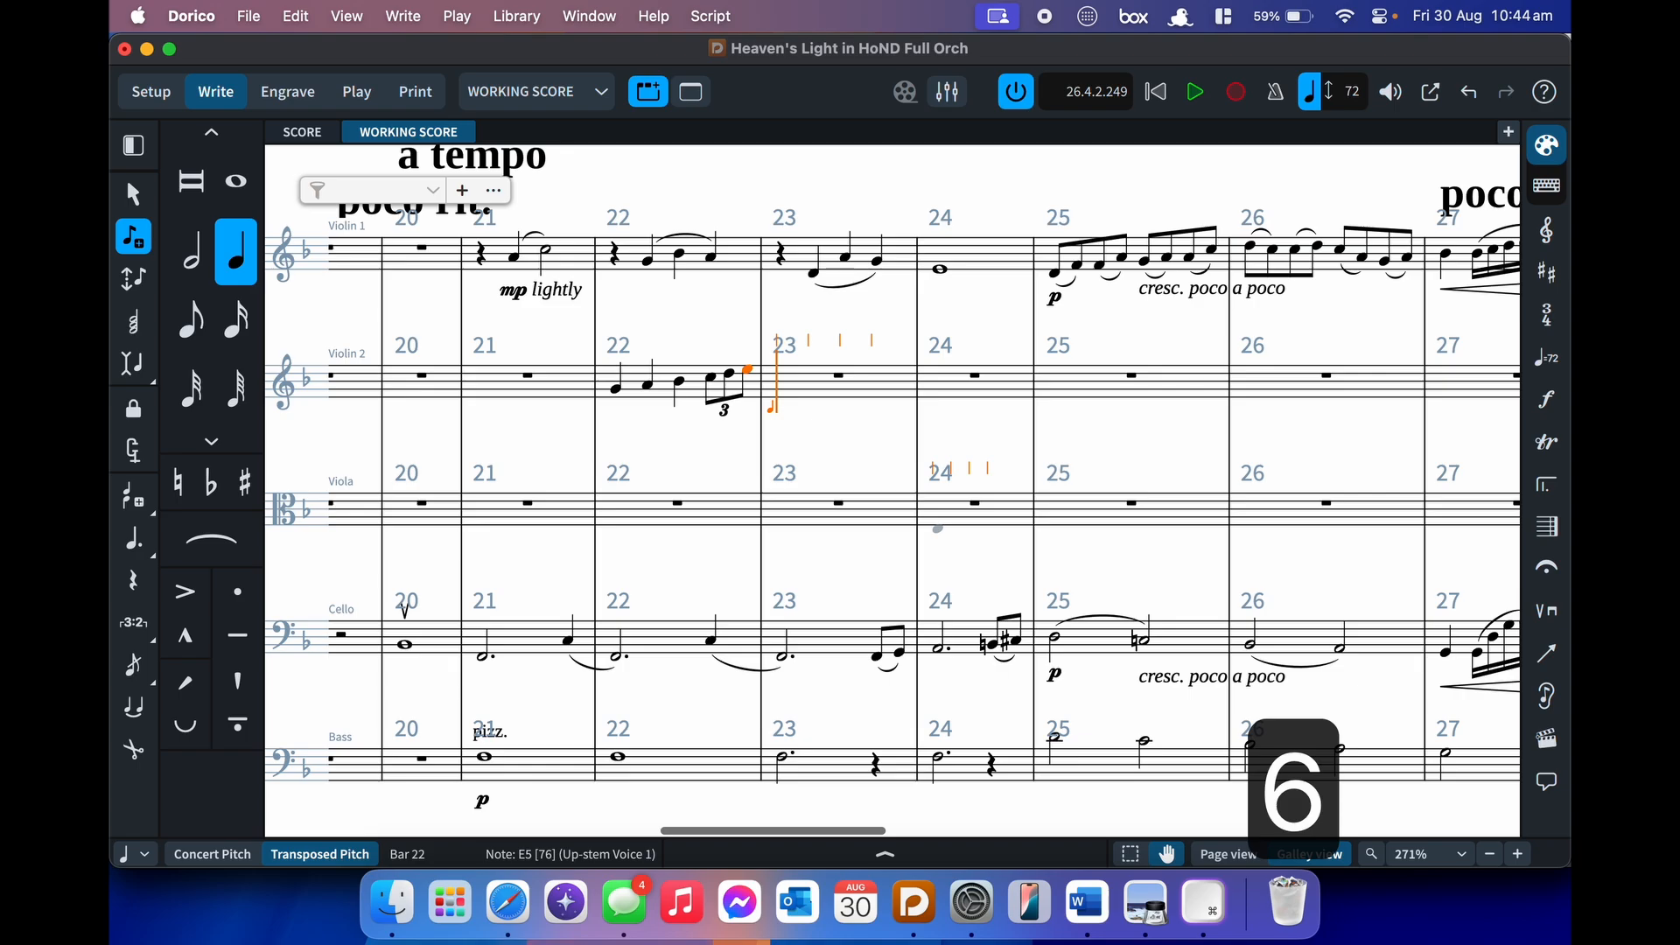
{"action": "key", "text": "f"}
{"action": "key", "text": "e"}
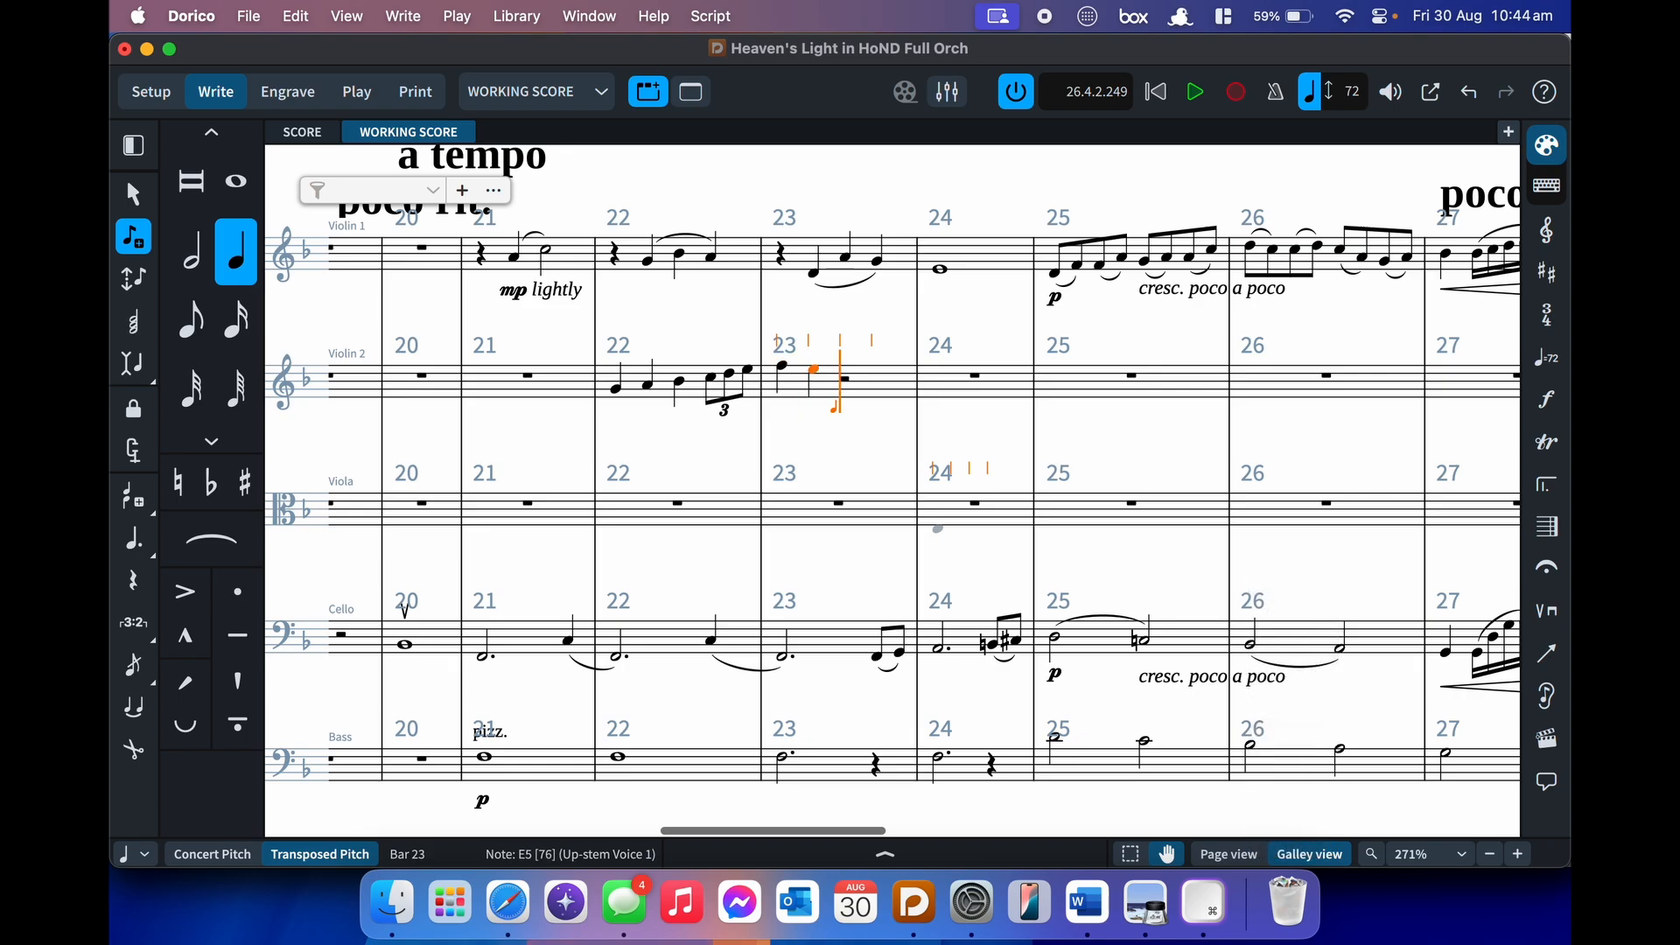
- Enter 3:2 triplets C, B, A in bar 23 and G, A, B♭, C, B♭, C in bar 24
{"action": "key", "text": "semicolon"}
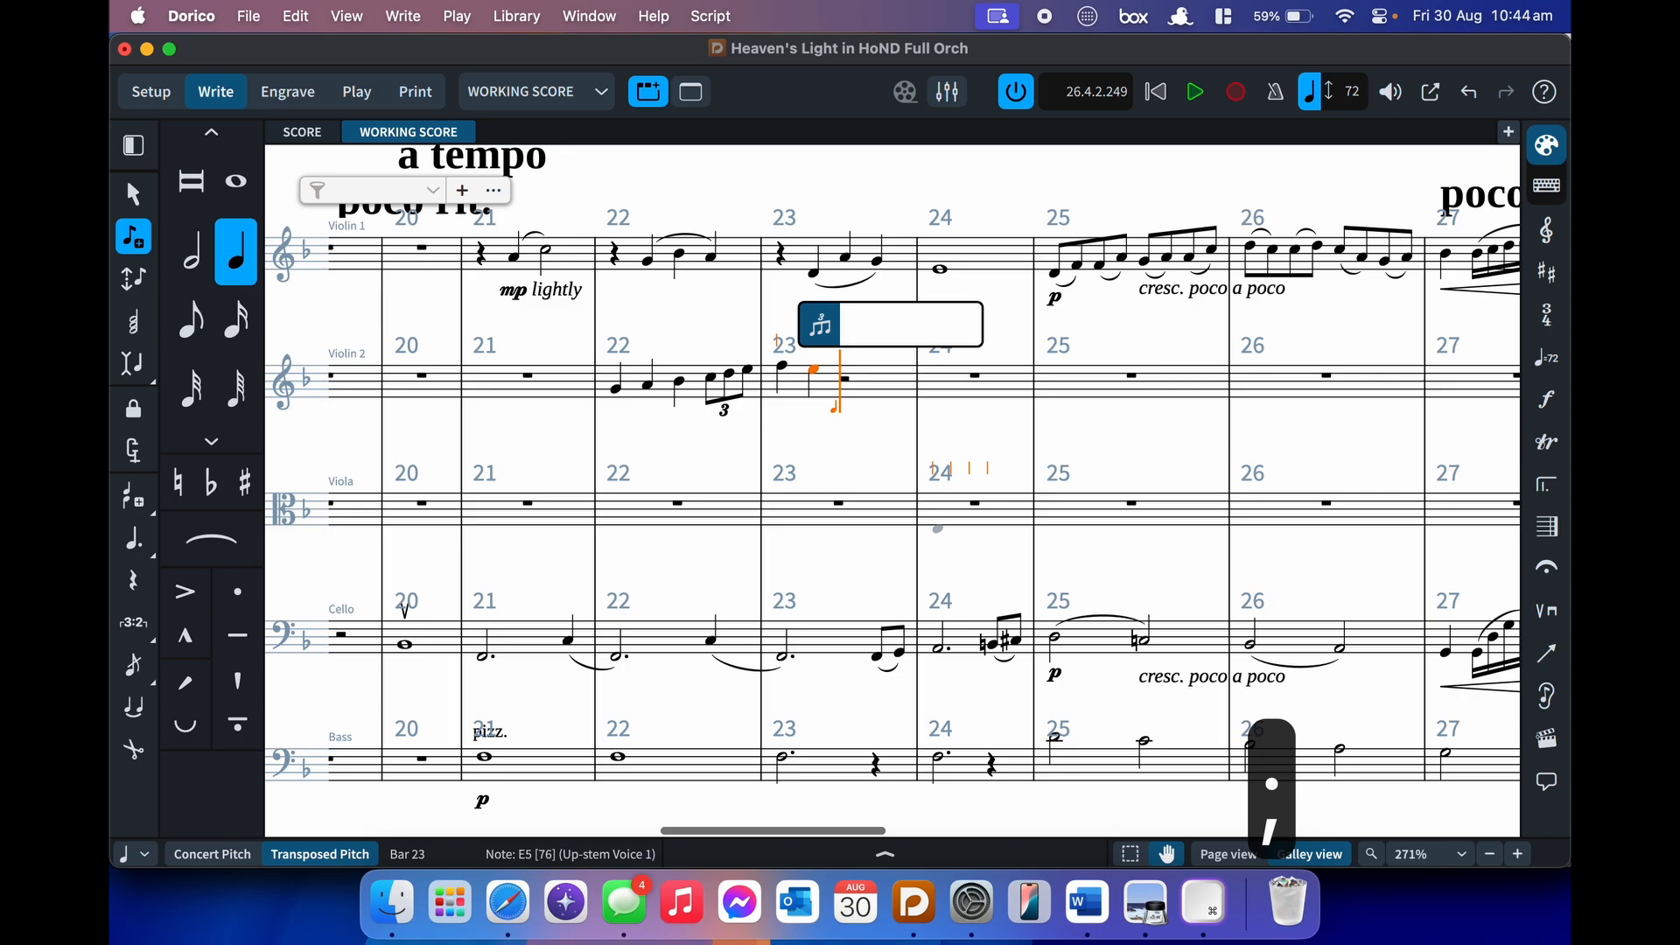
{"action": "type", "text": "3:2"}
{"action": "key", "text": "Return"}
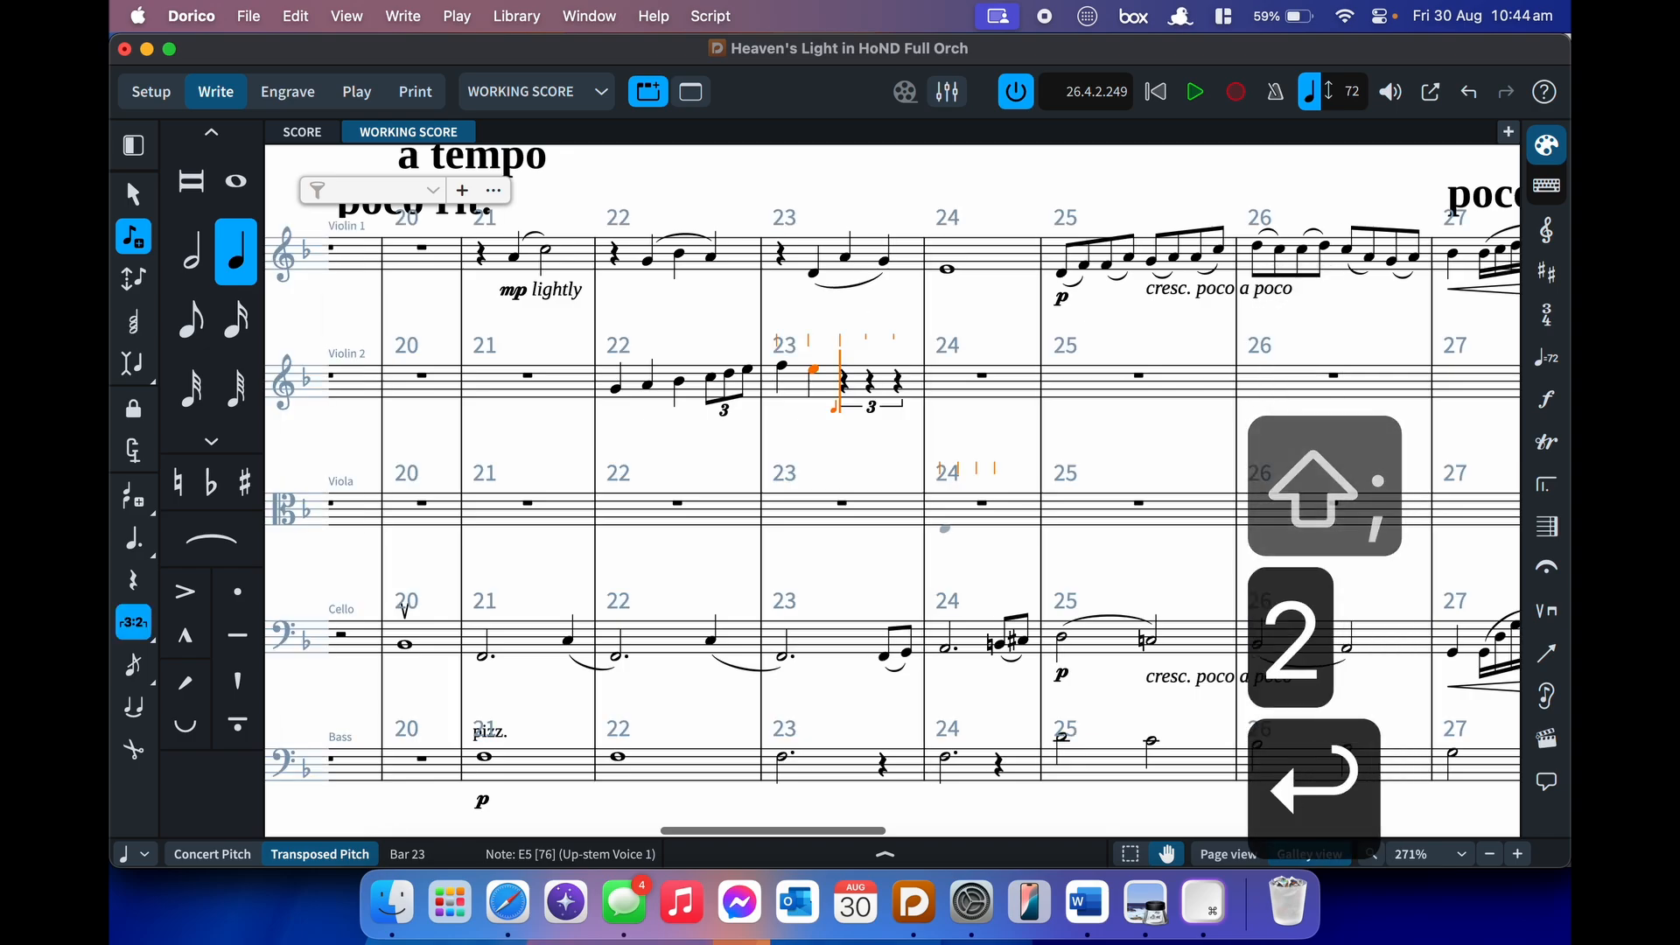
{"action": "key", "text": "c"}
{"action": "key", "text": "b"}
{"action": "key", "text": "a"}
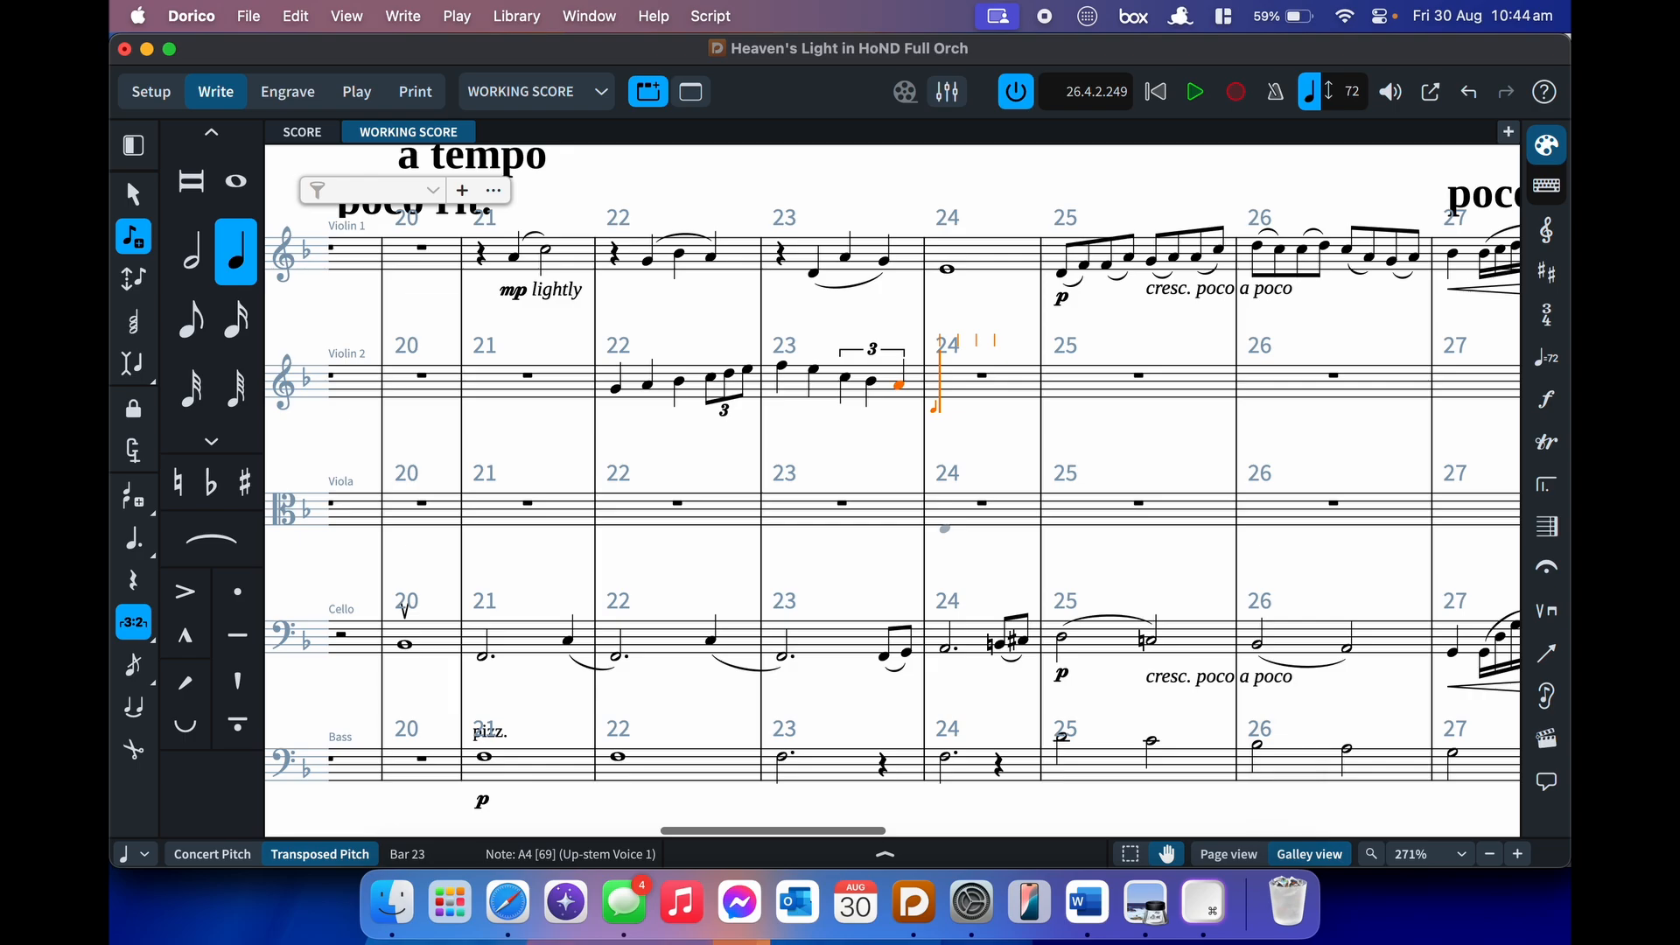
{"action": "key", "text": "g"}
{"action": "key", "text": "a"}
{"action": "key", "text": "b"}
{"action": "key", "text": "c"}
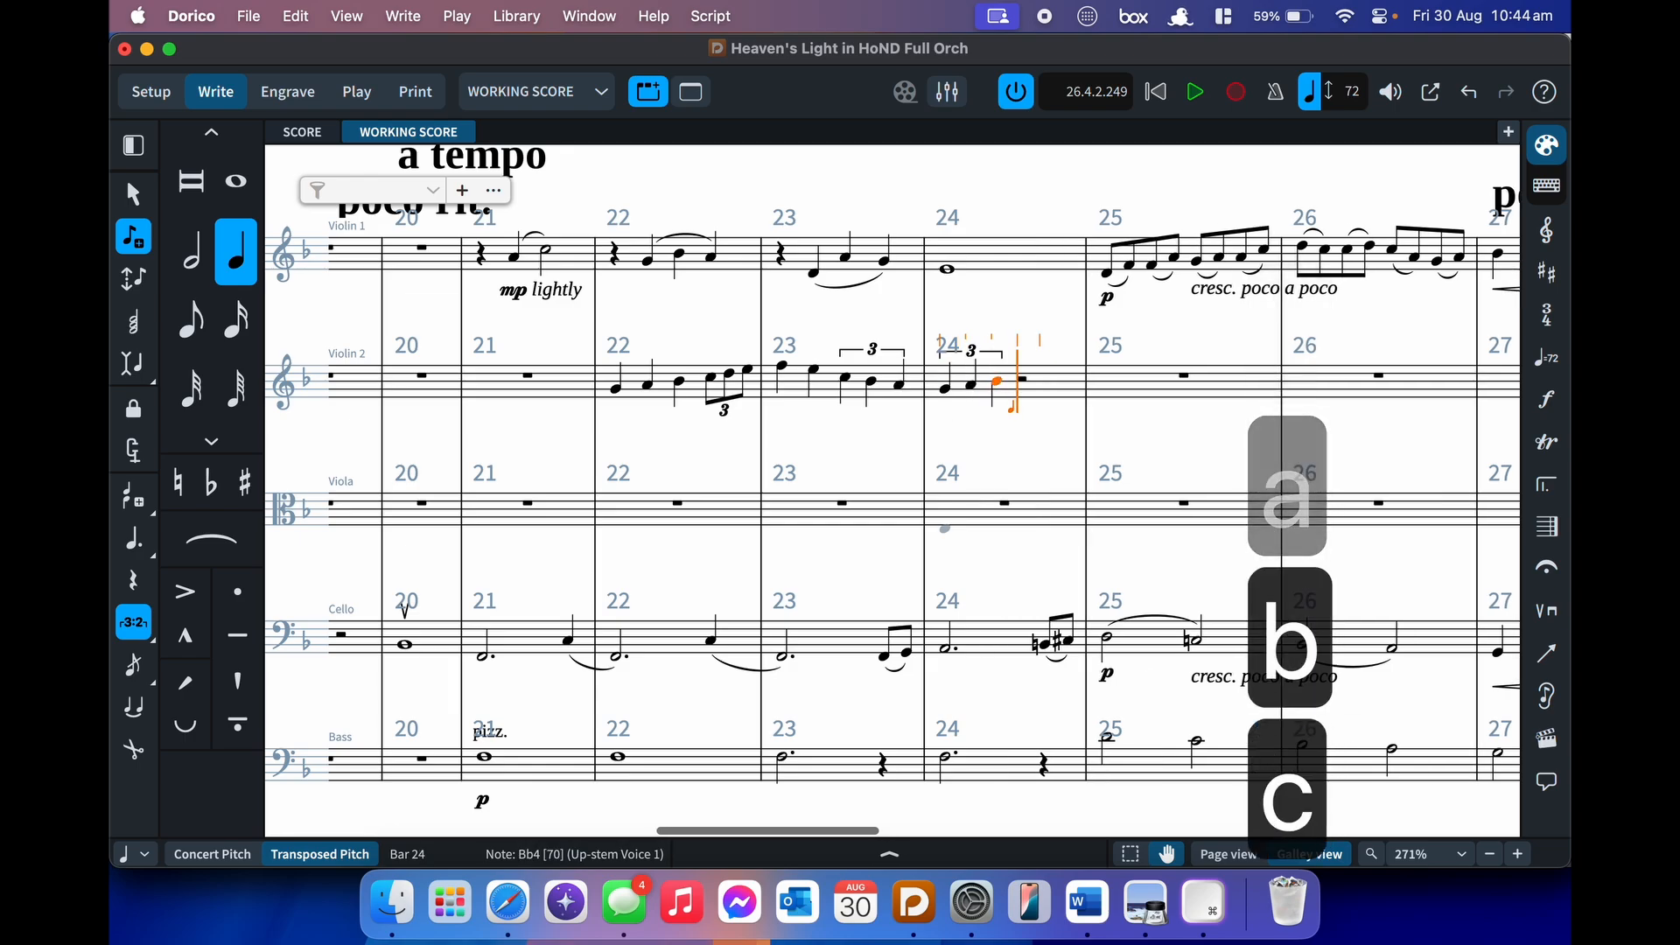
{"action": "key", "text": "b"}
{"action": "key", "text": "c"}
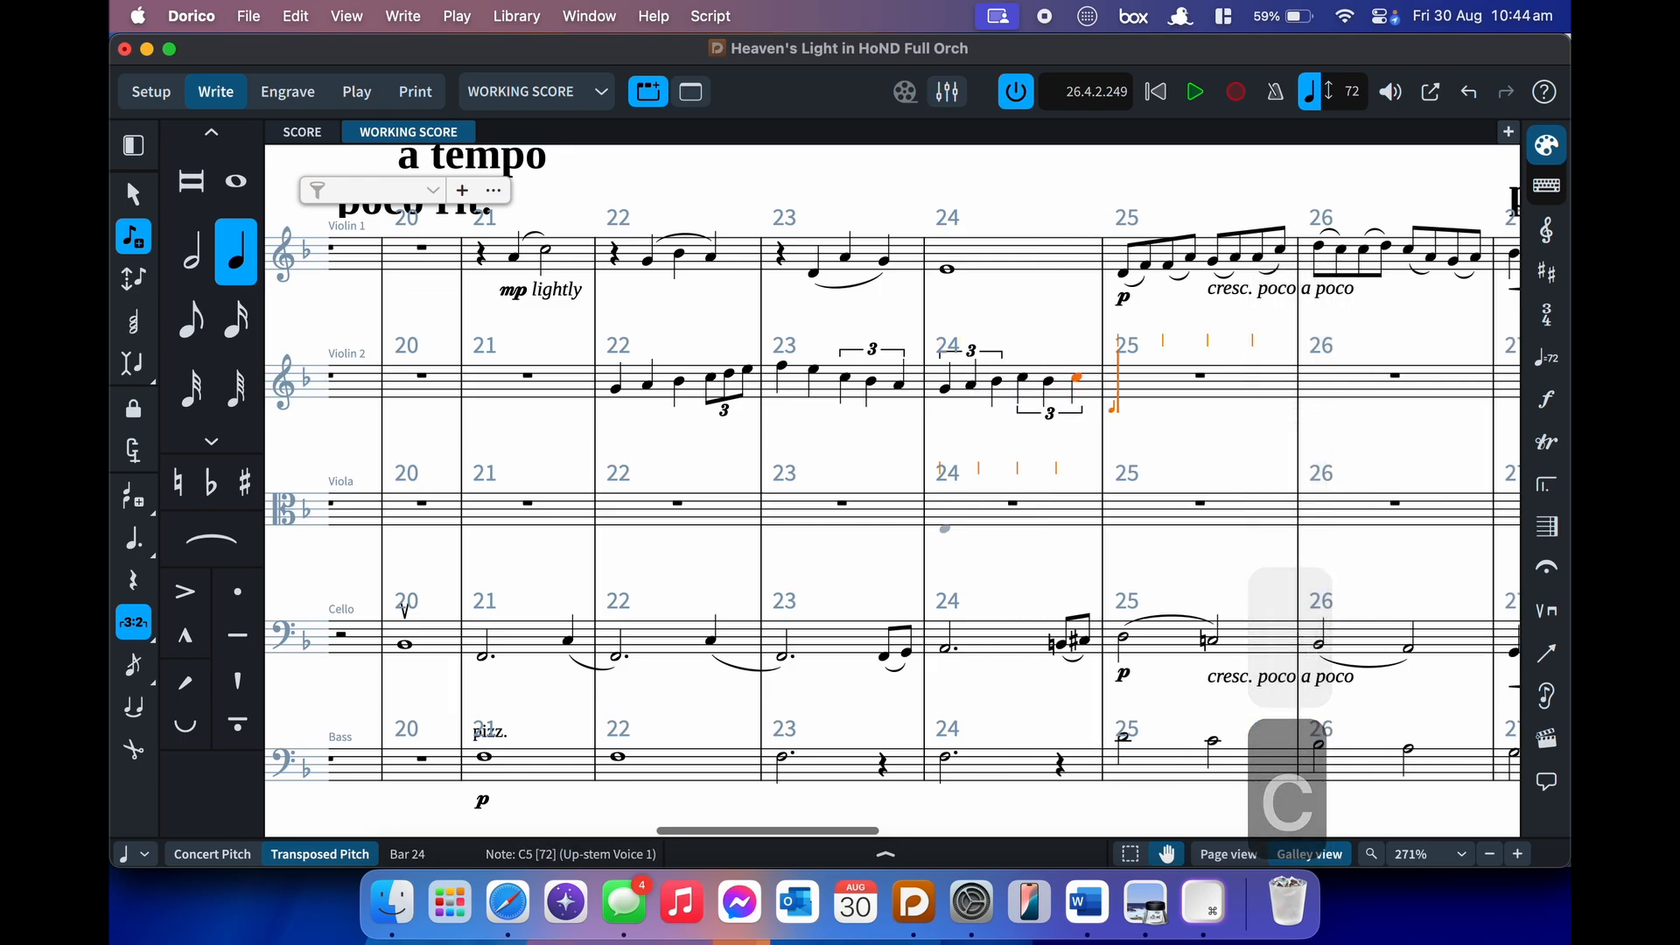
{"action": "key", "text": "shift+semicolon"}
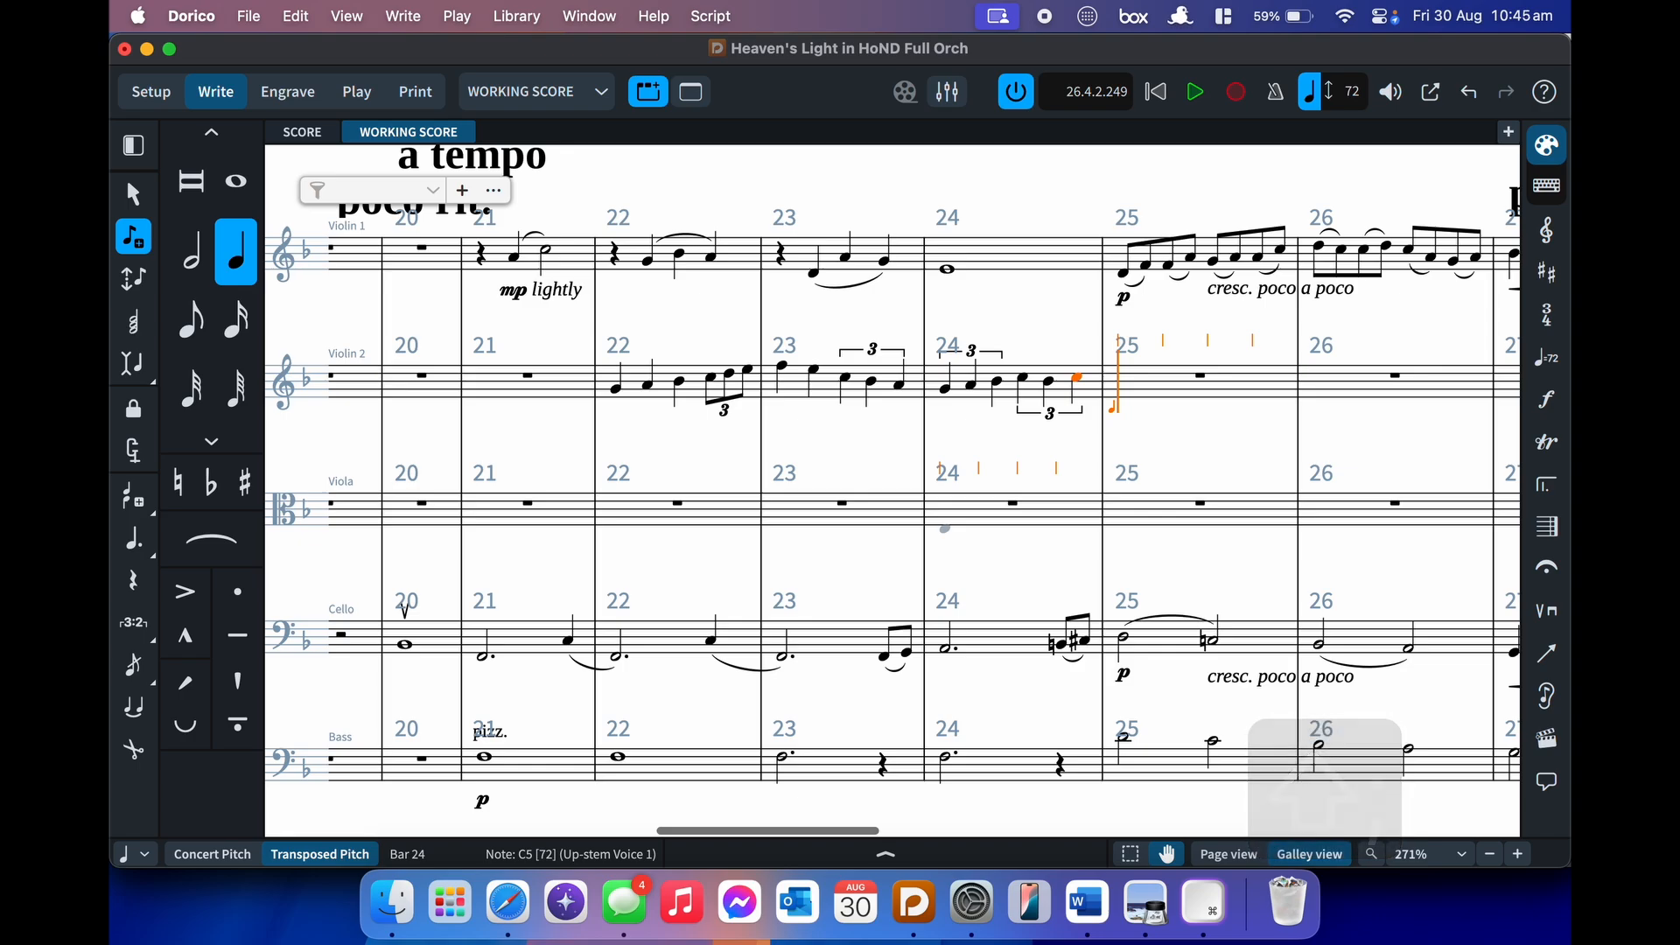
- Enter quarter notes G, F, E in bar 25, then choose eighth-note duration
{"action": "key", "text": "6"}
{"action": "key", "text": "g"}
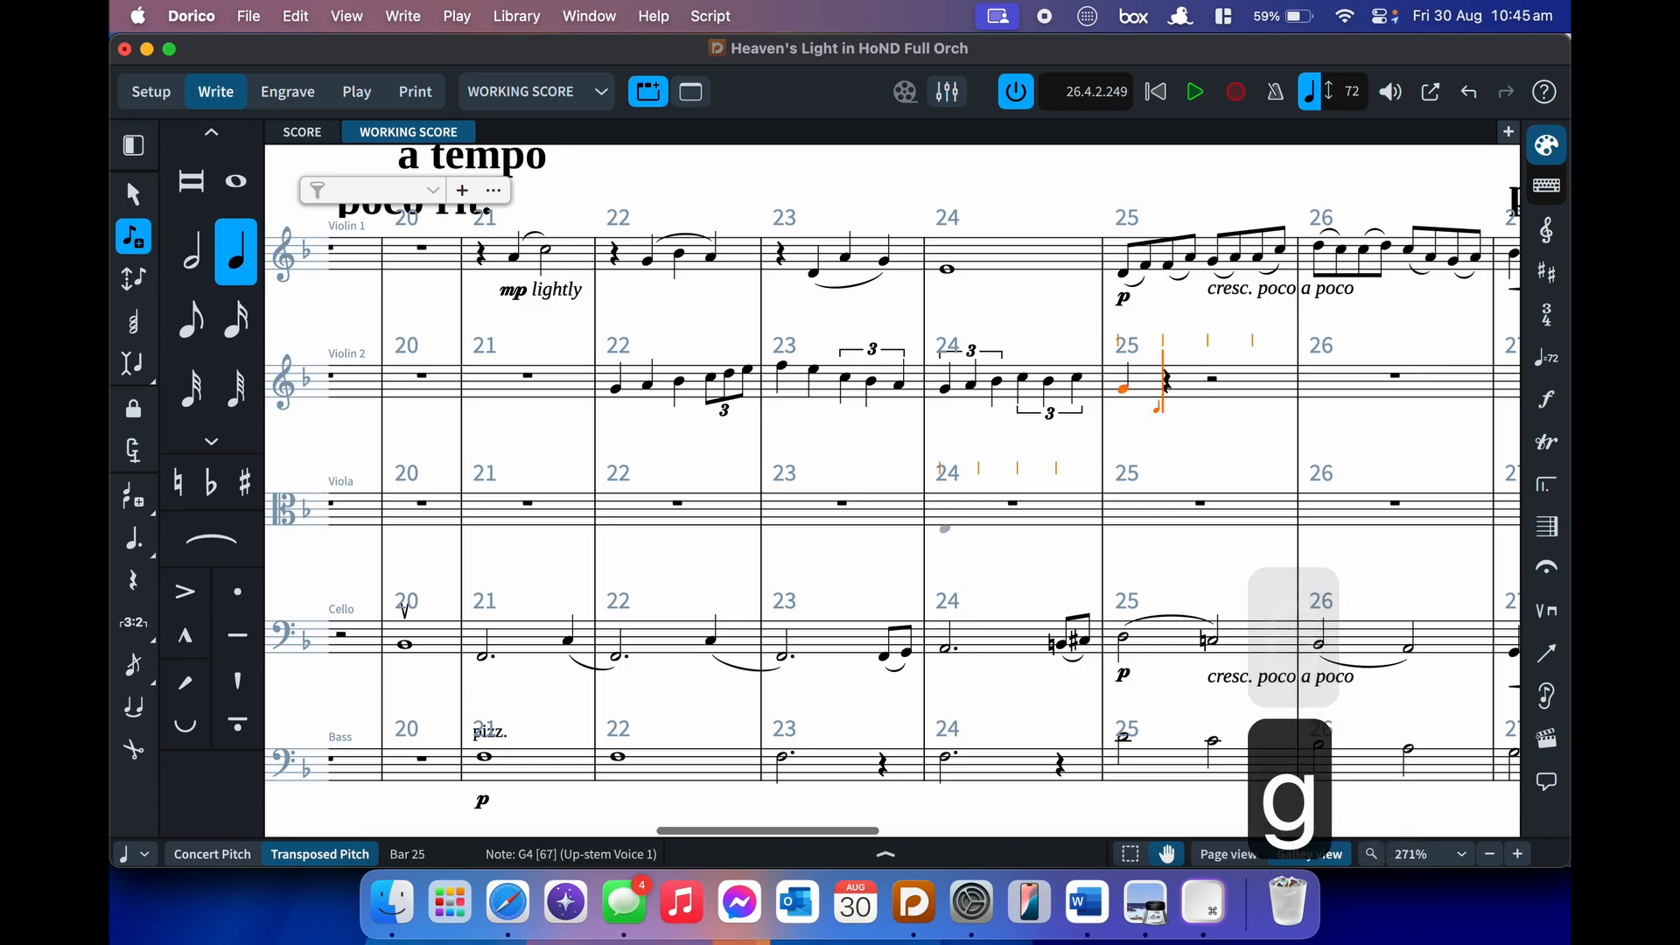
{"action": "key", "text": "f"}
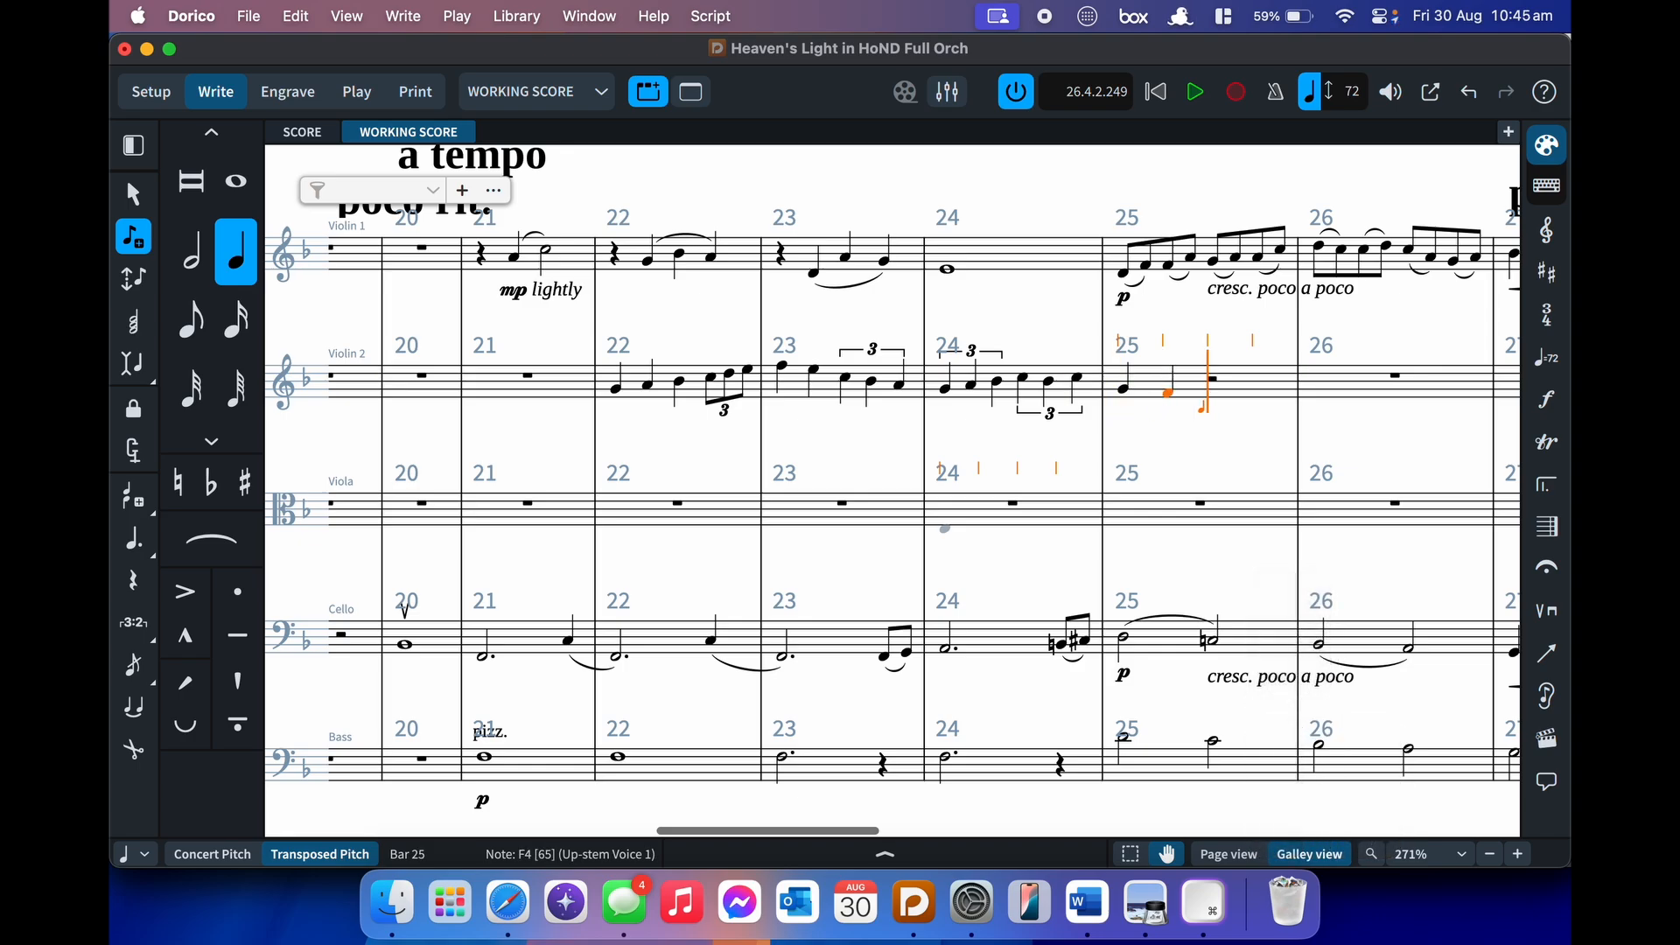
{"action": "key", "text": "e"}
{"action": "key", "text": "4"}
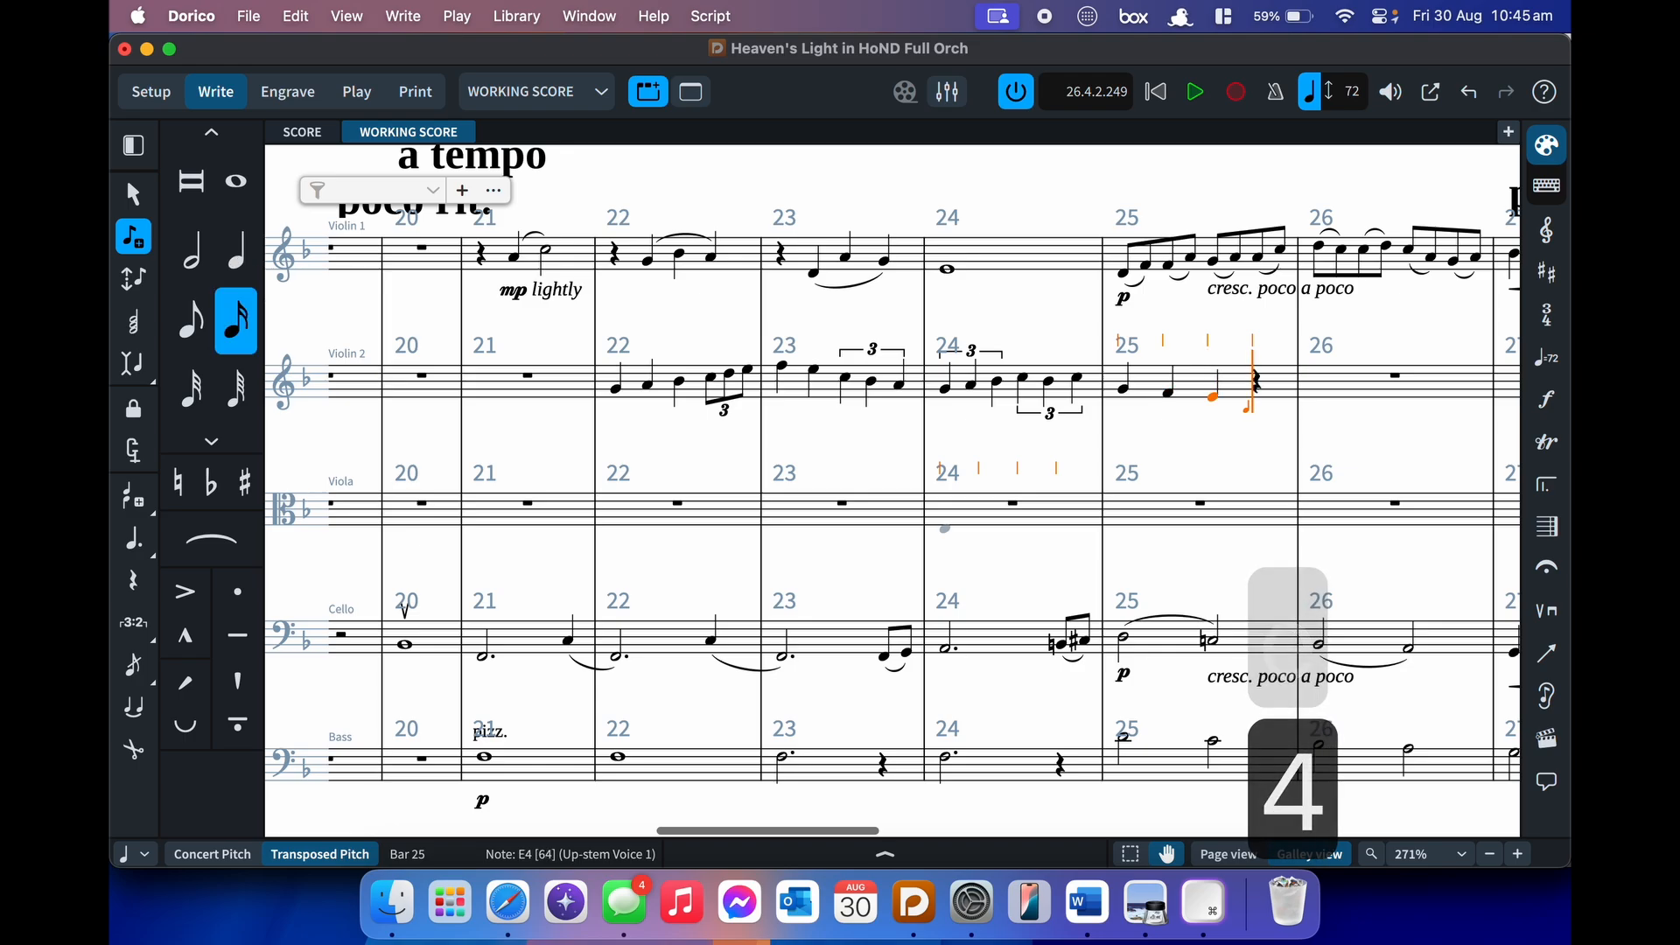
- Enter a 7:4 tuplet run C–A at the end of Violin 2 bar 25, then undo and delete its notes
{"action": "key", "text": "semicolon"}
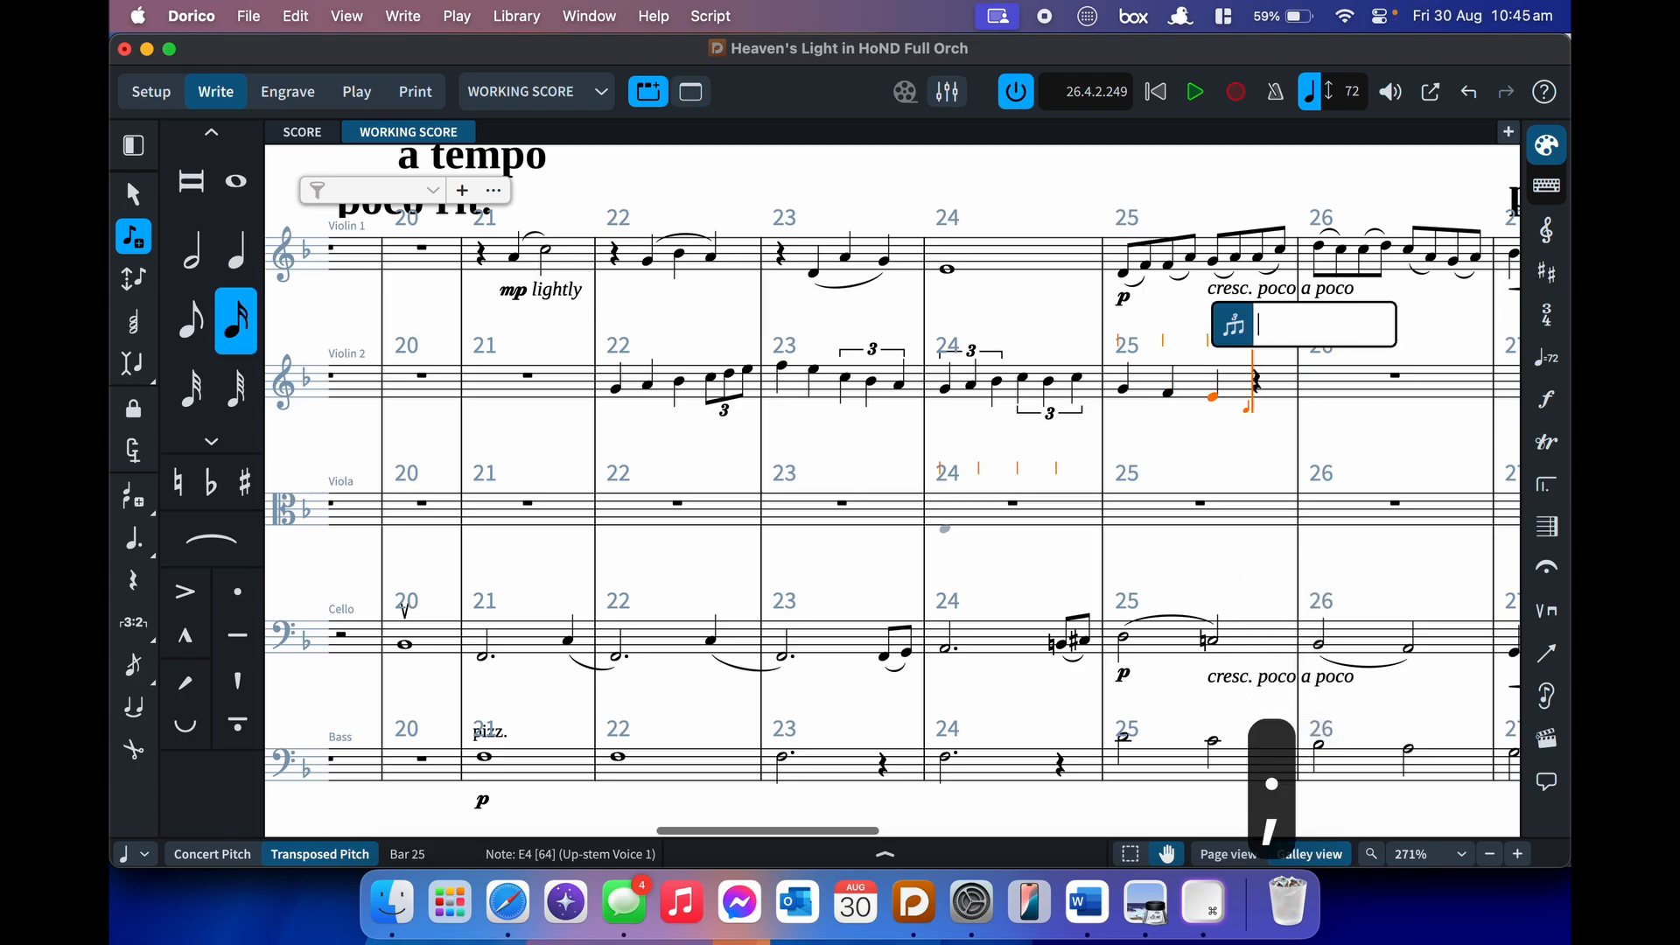
{"action": "type", "text": "7:4"}
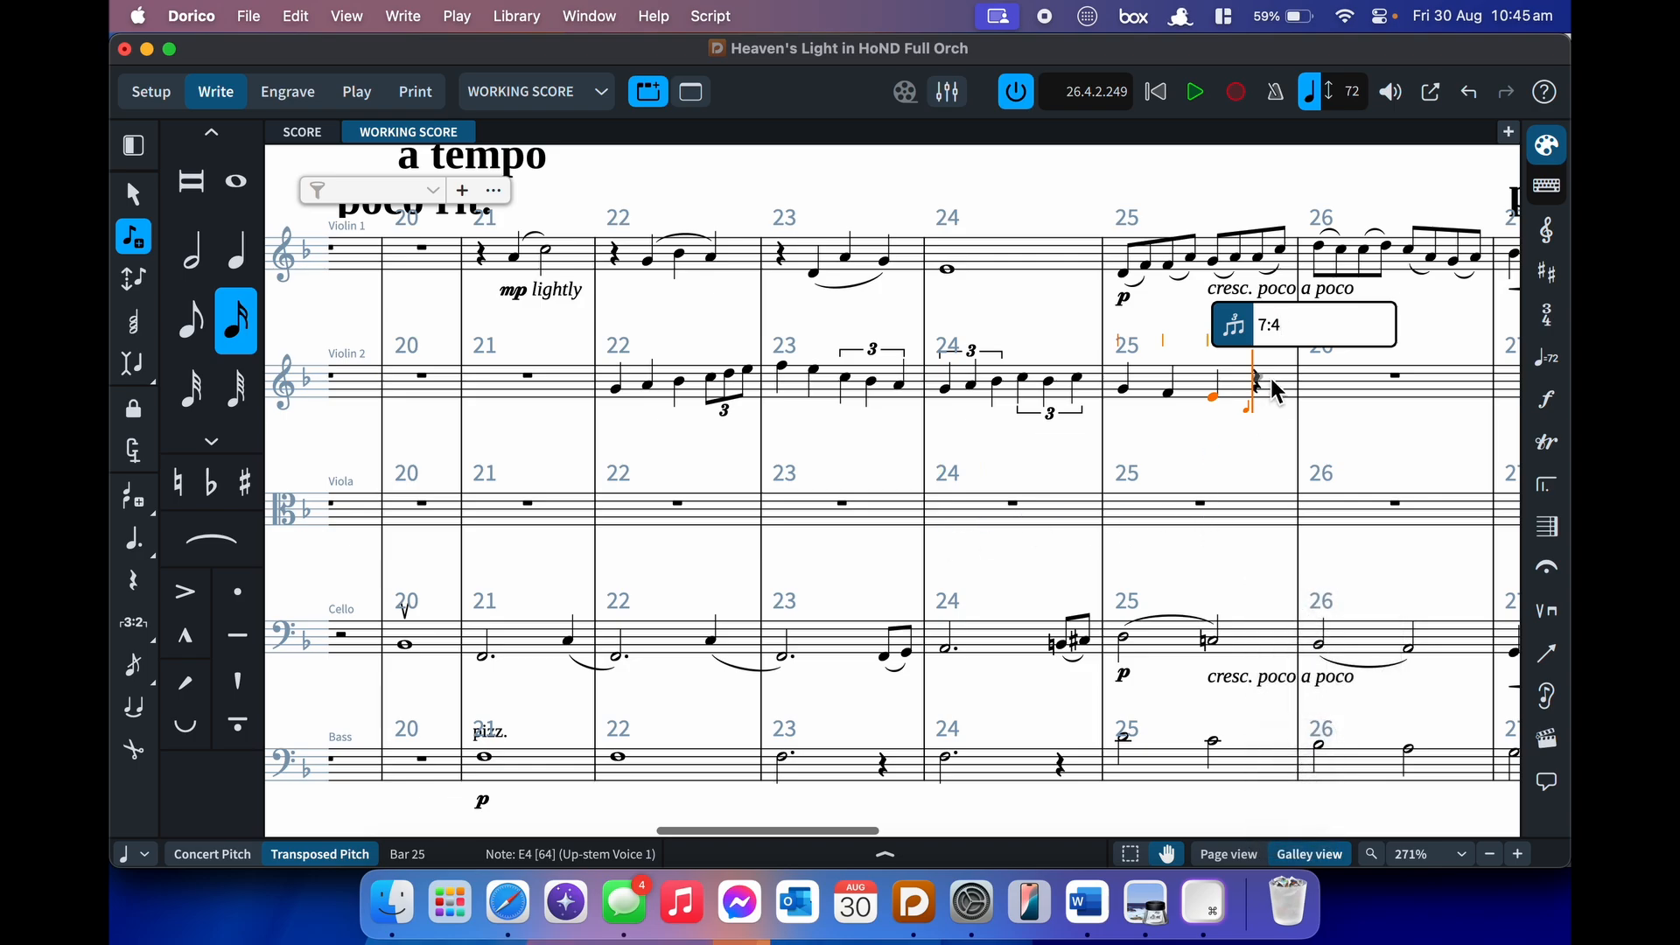
{"action": "key", "text": "Return"}
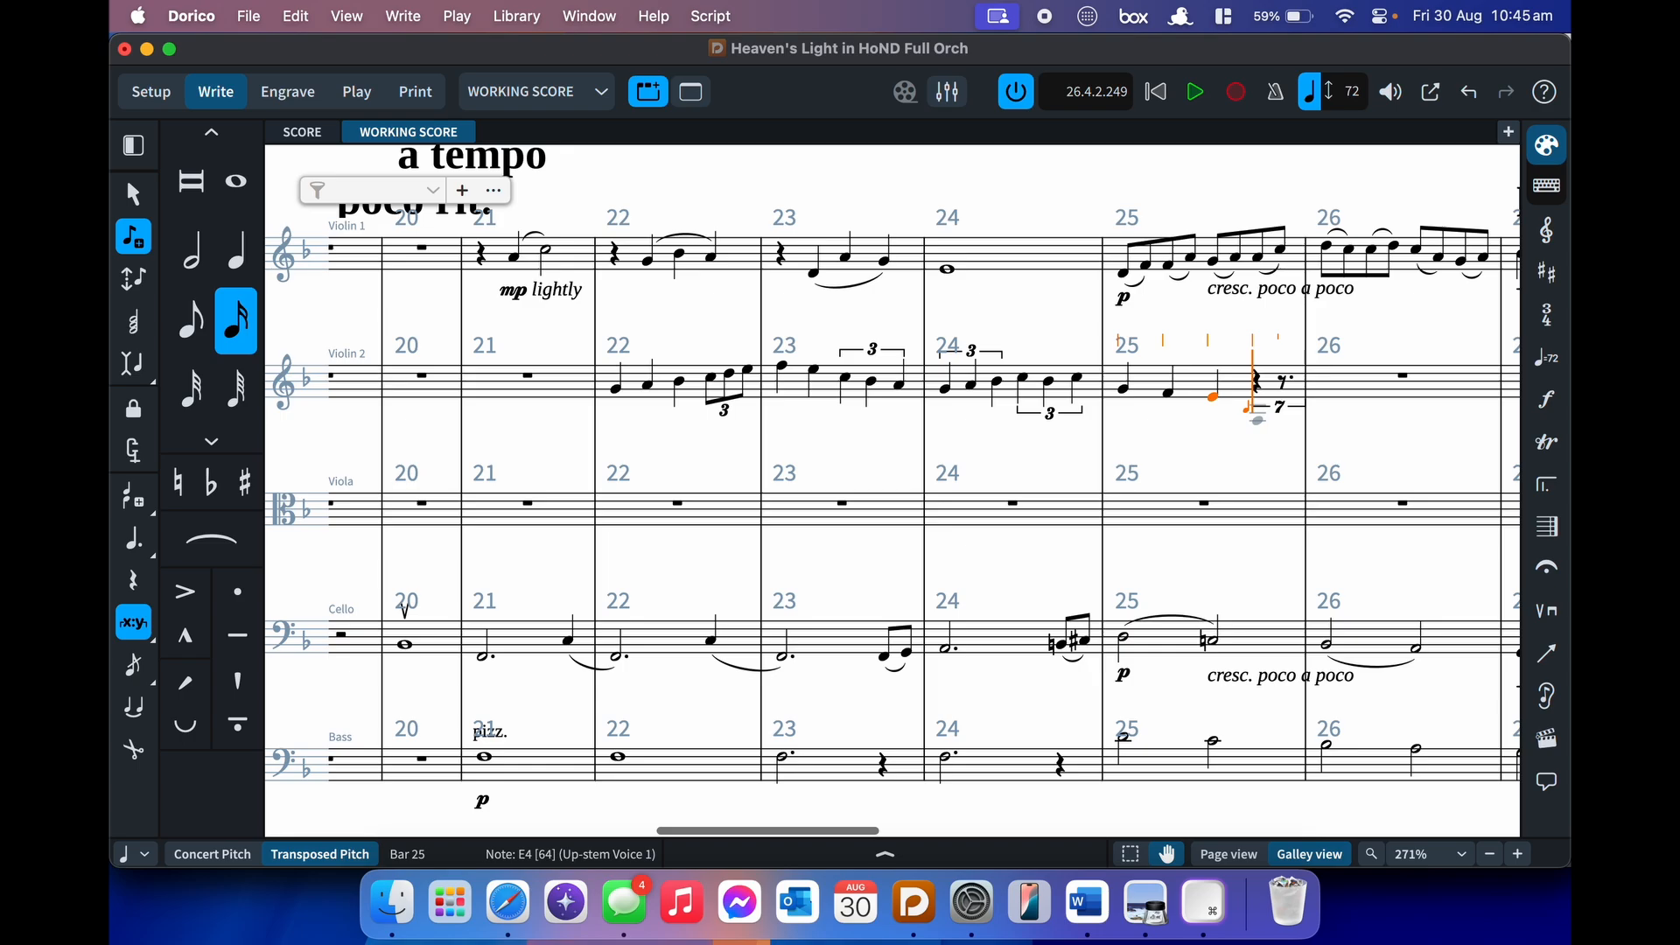
{"action": "key", "text": "ctrl+b"}
{"action": "key", "text": "c"}
{"action": "key", "text": "d"}
{"action": "key", "text": "e"}
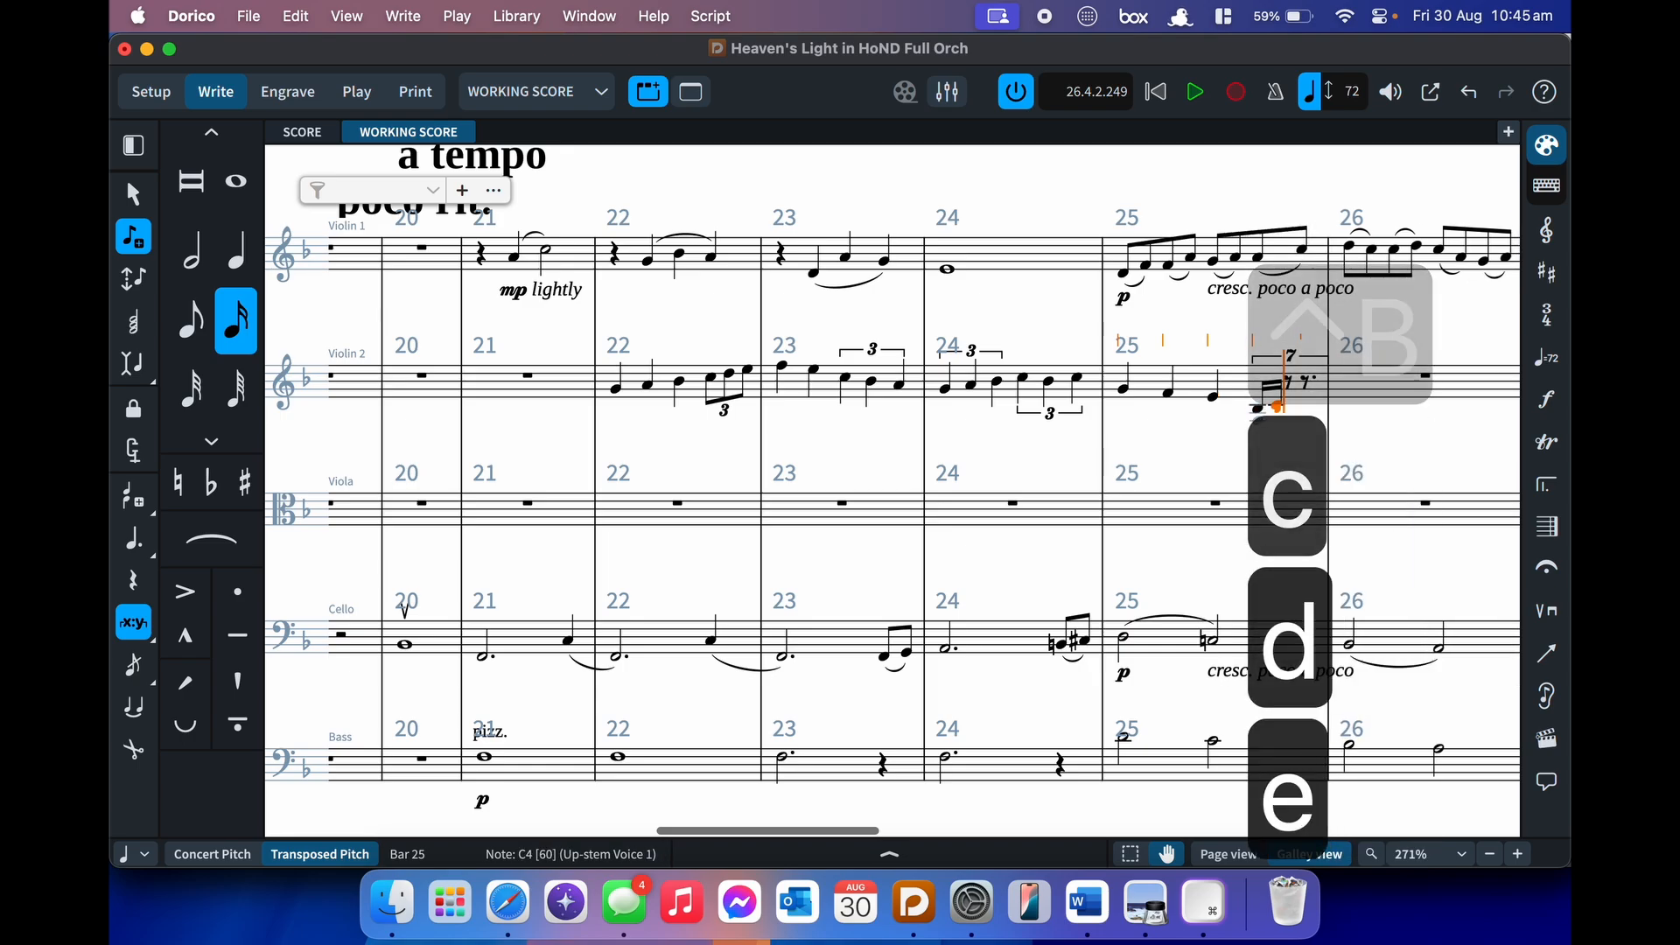
{"action": "key", "text": "f"}
{"action": "key", "text": "g"}
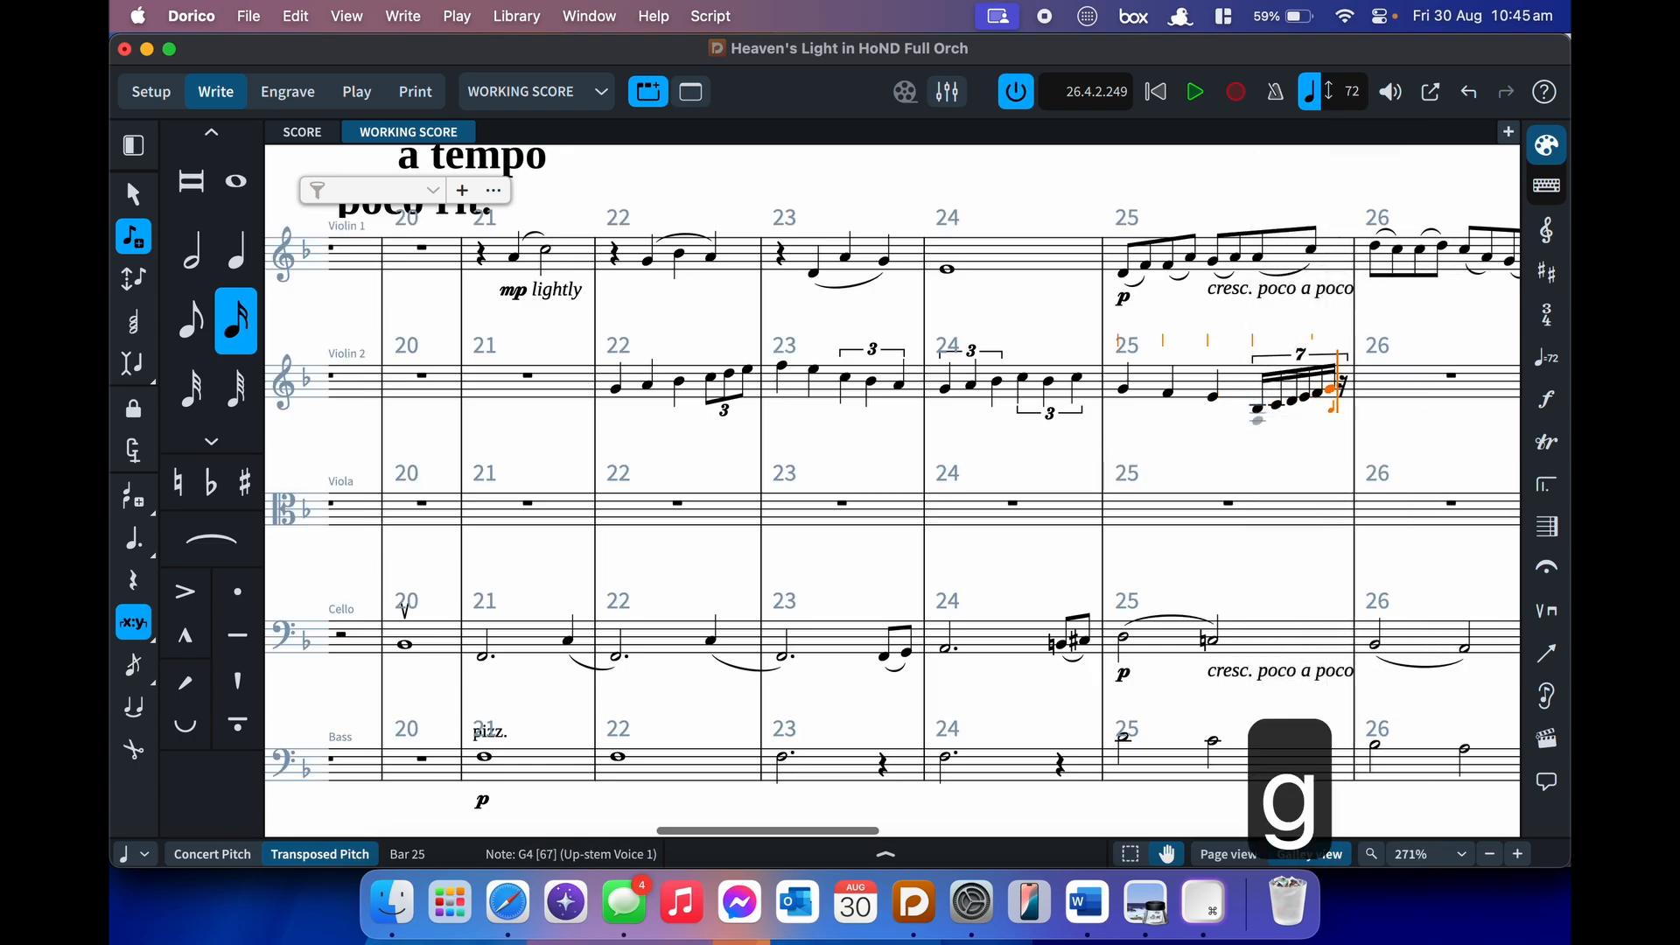
{"action": "key", "text": "a"}
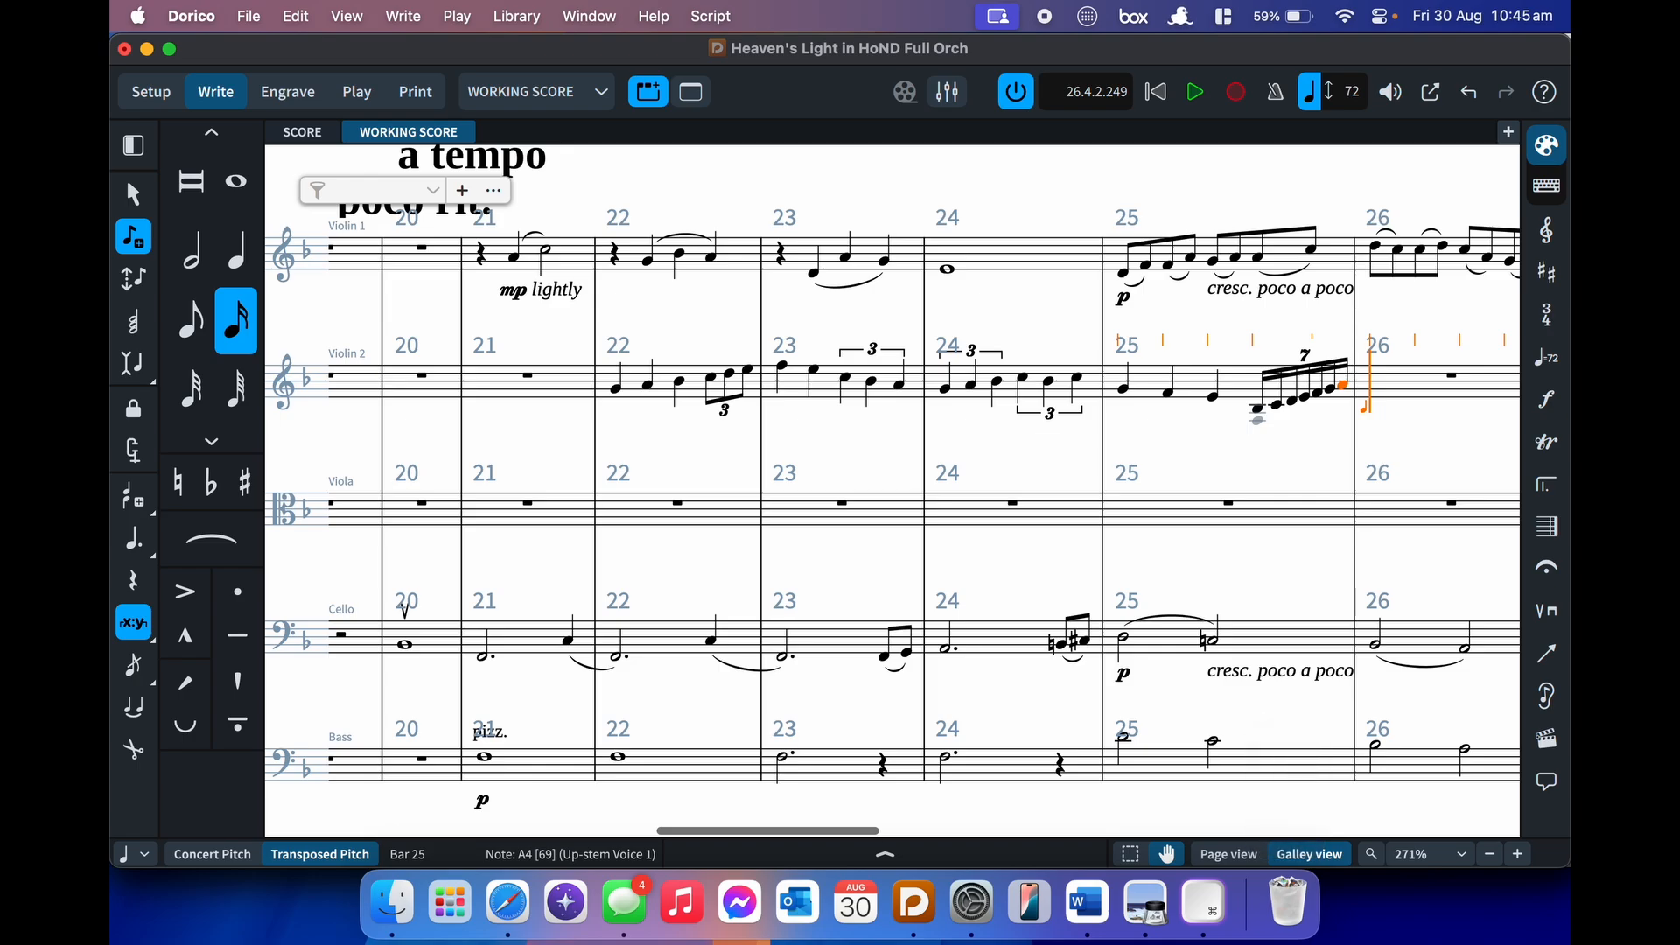
{"action": "key", "text": "super+z"}
{"action": "key", "text": "BackSpace"}
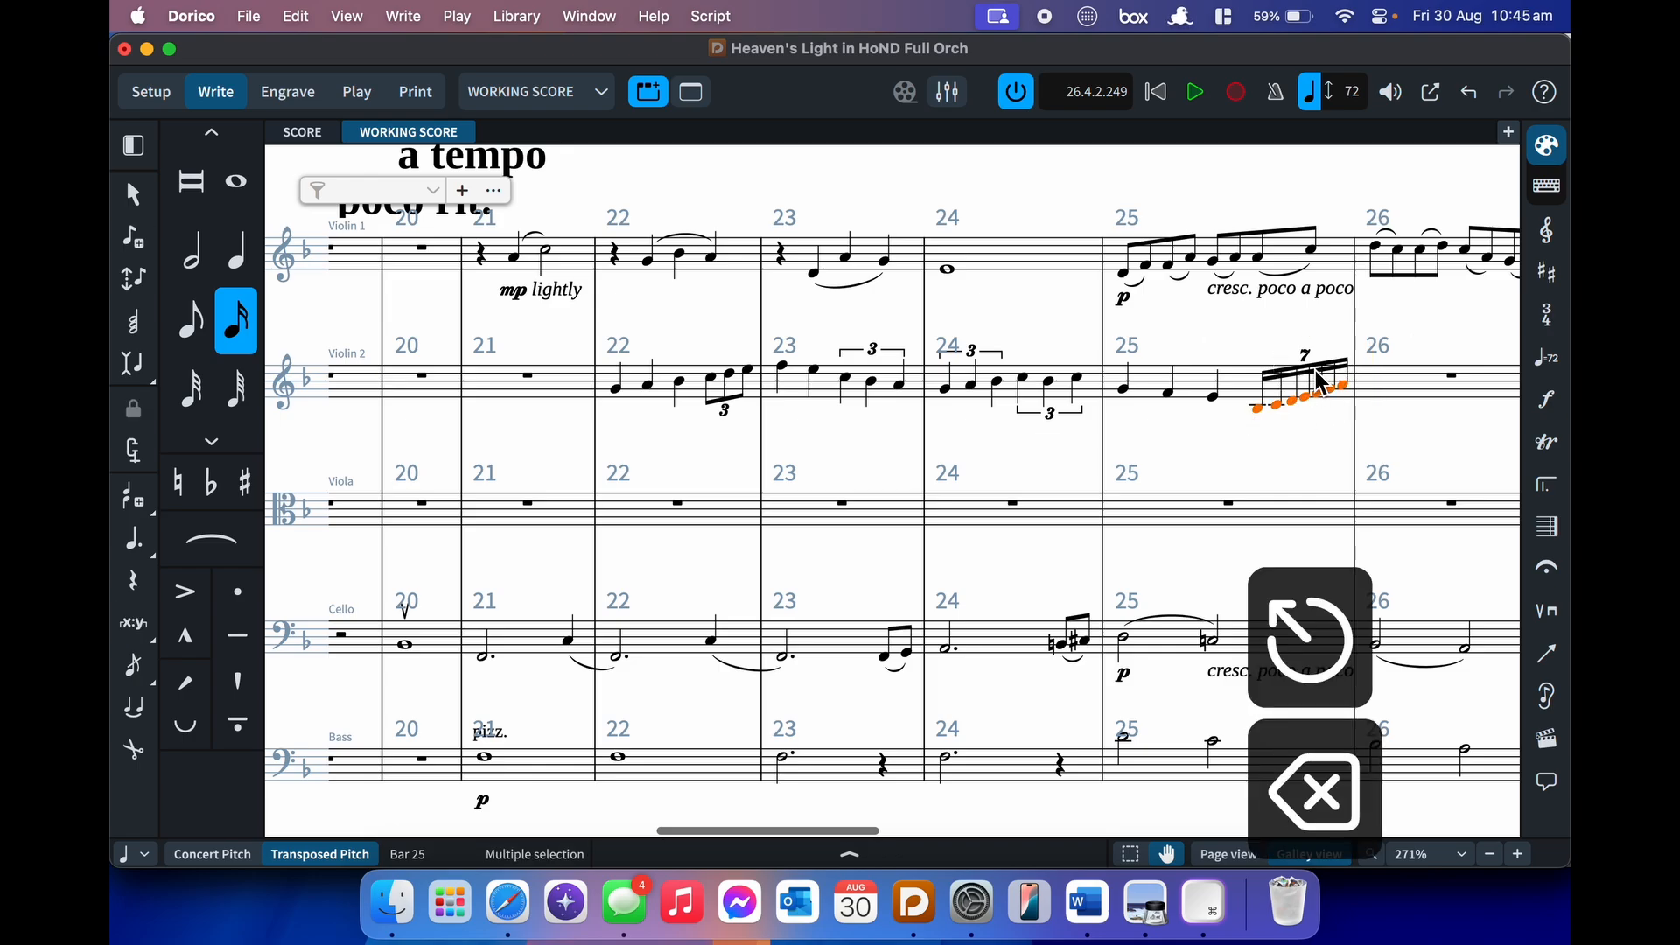
- Clear Violin 2 bars 22–25 and begin a 3:2 quarter-note triplet on F and G in bar 22
{"action": "left_click", "coordinate": [620, 386], "text": "shift"}
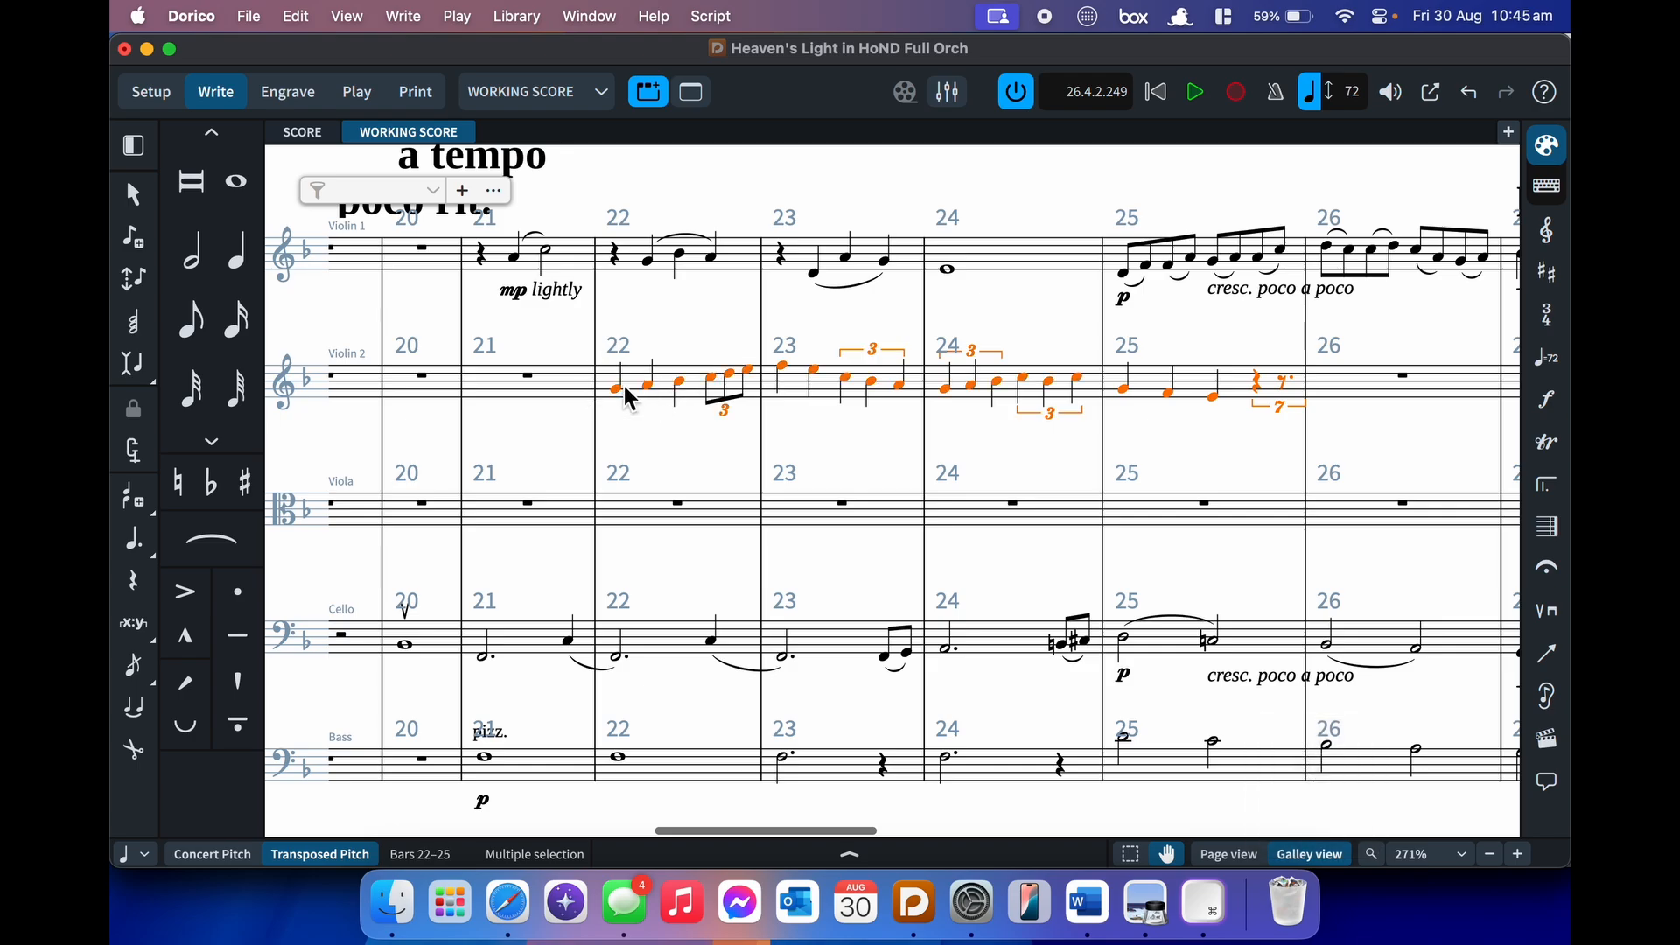
{"action": "key", "text": "BackSpace"}
{"action": "left_click", "coordinate": [665, 378]}
{"action": "key", "text": "Return"}
{"action": "key", "text": "6"}
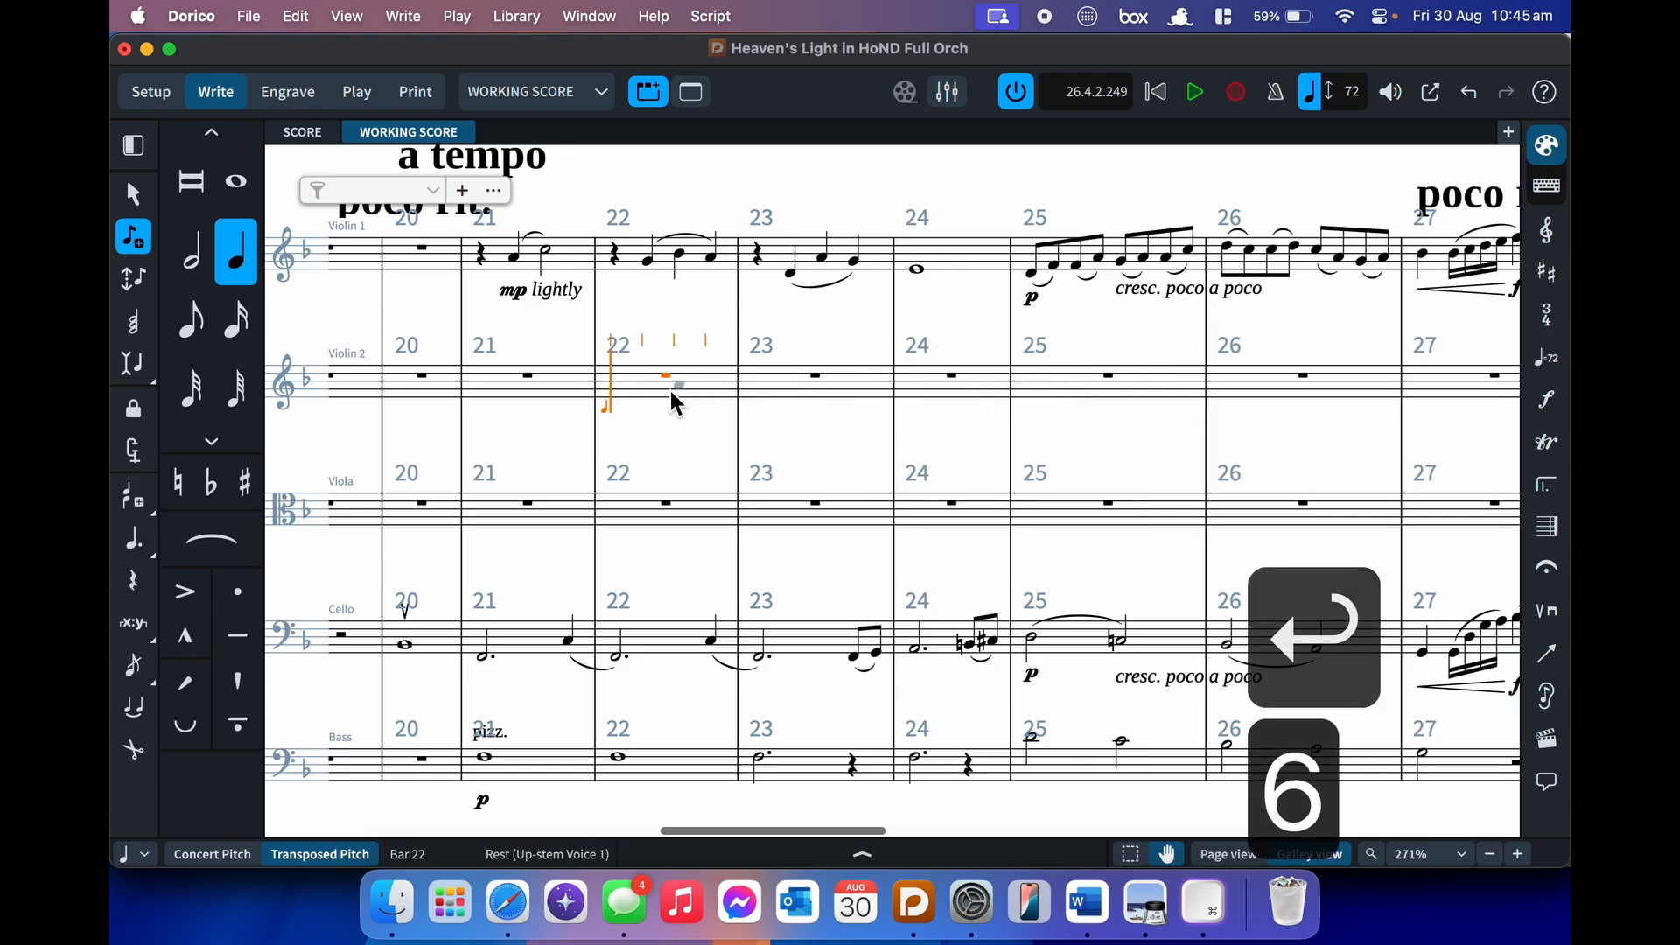
{"action": "key", "text": "semicolon"}
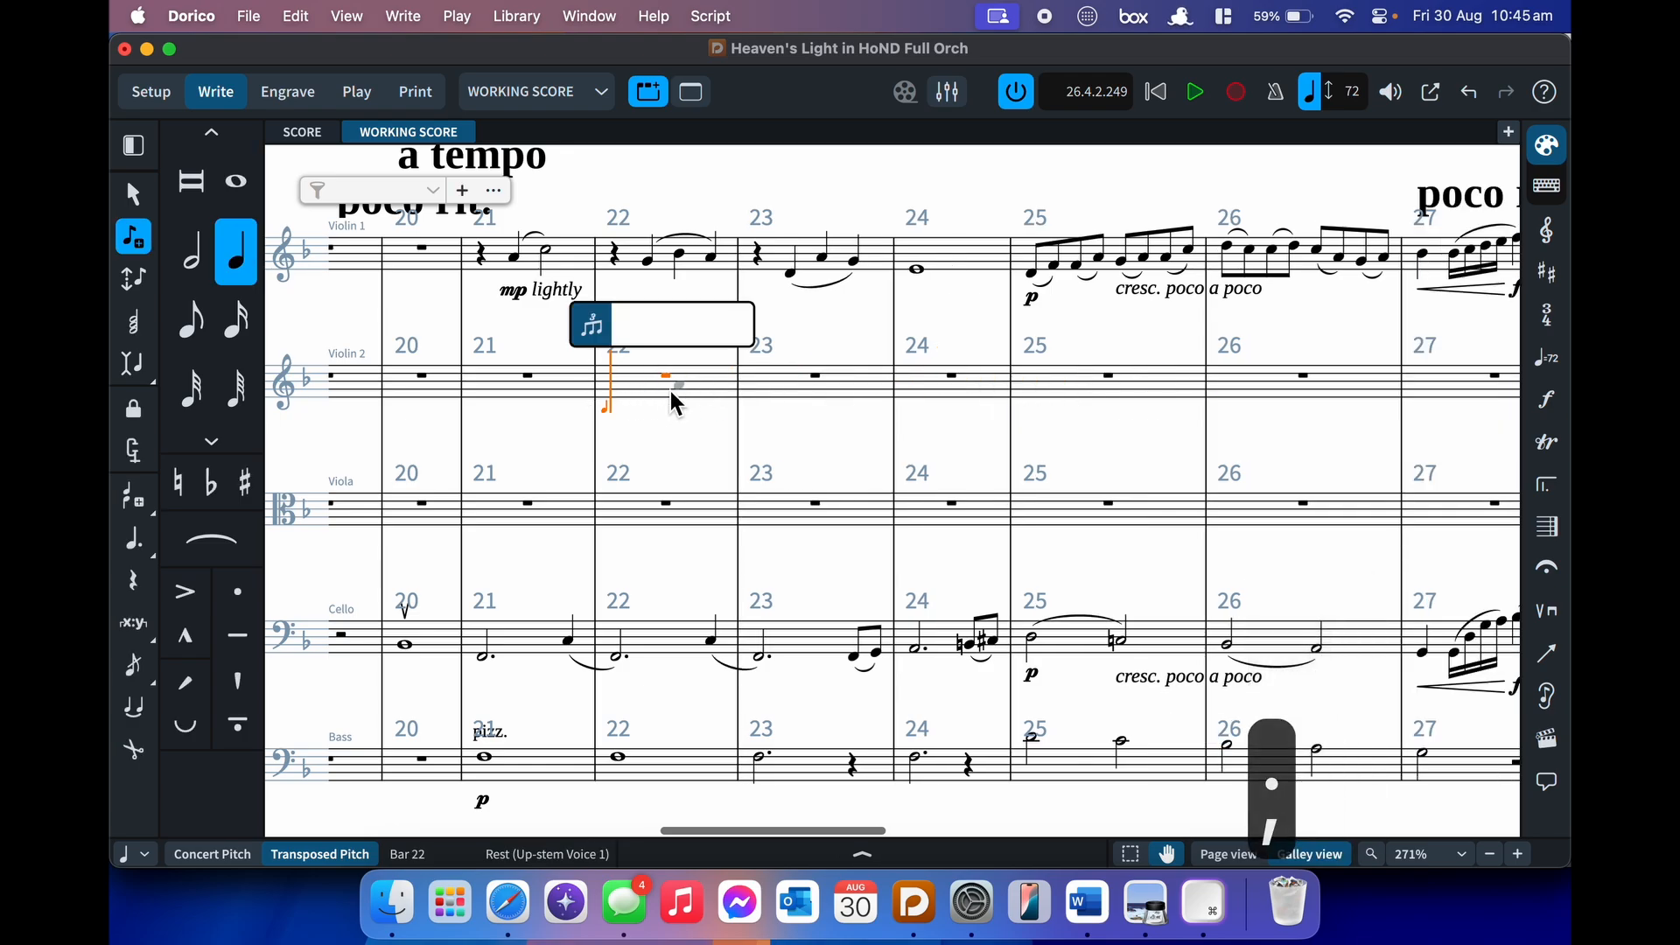
{"action": "type", "text": "3:2"}
{"action": "key", "text": "Return"}
{"action": "key", "text": "f"}
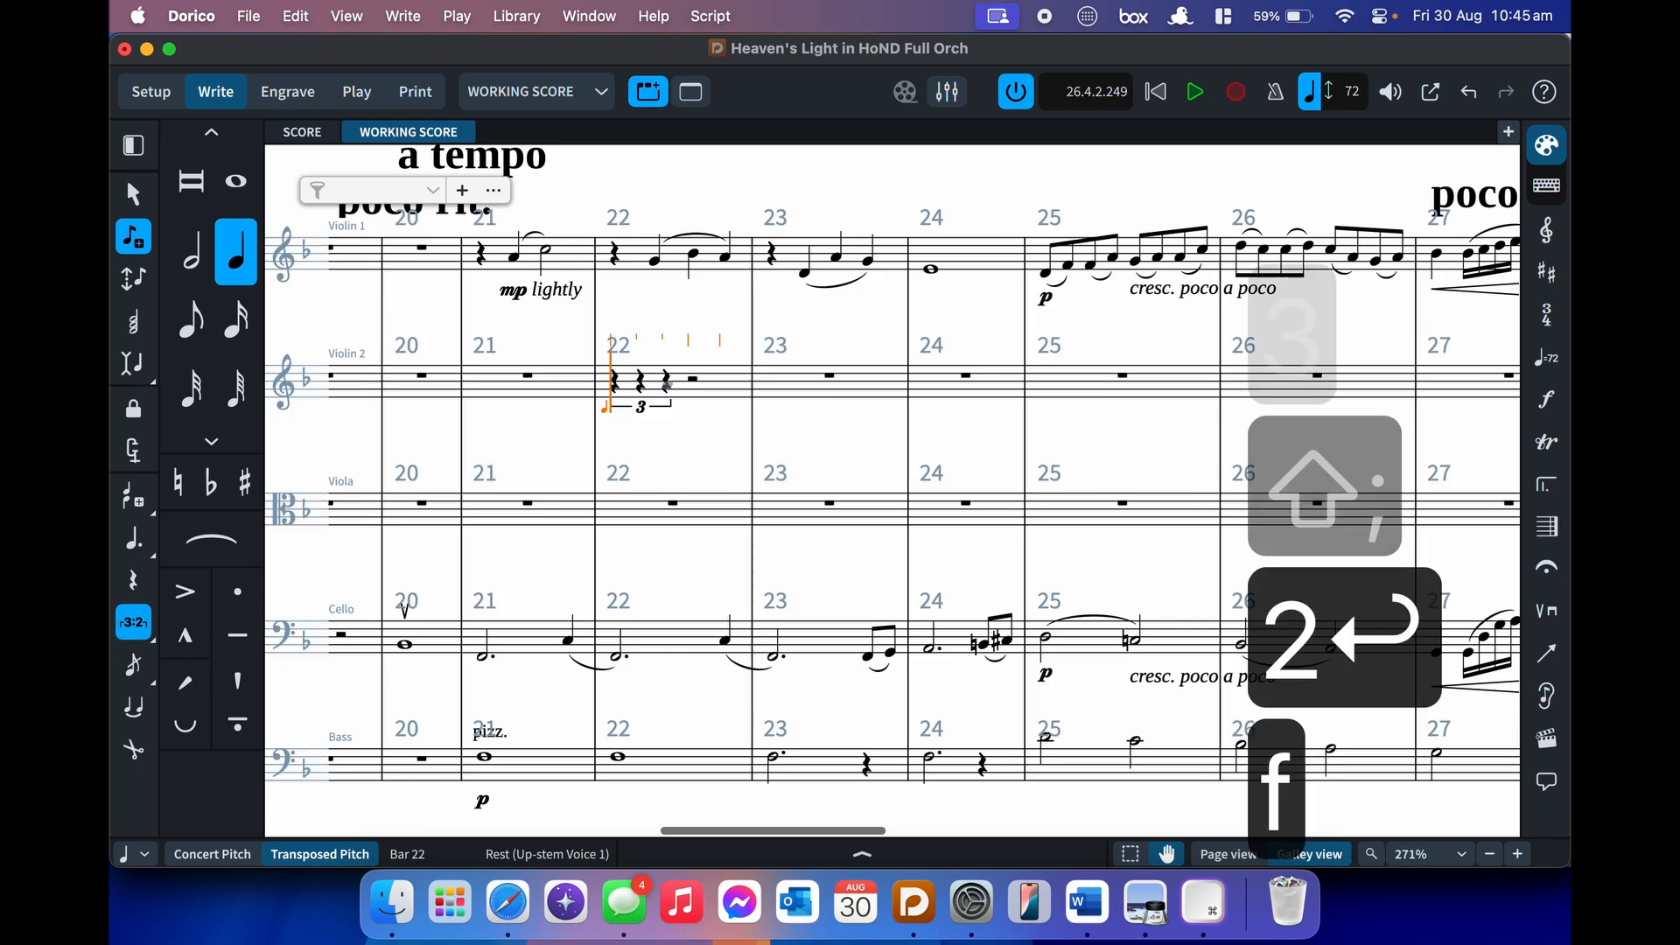
{"action": "key", "text": "g"}
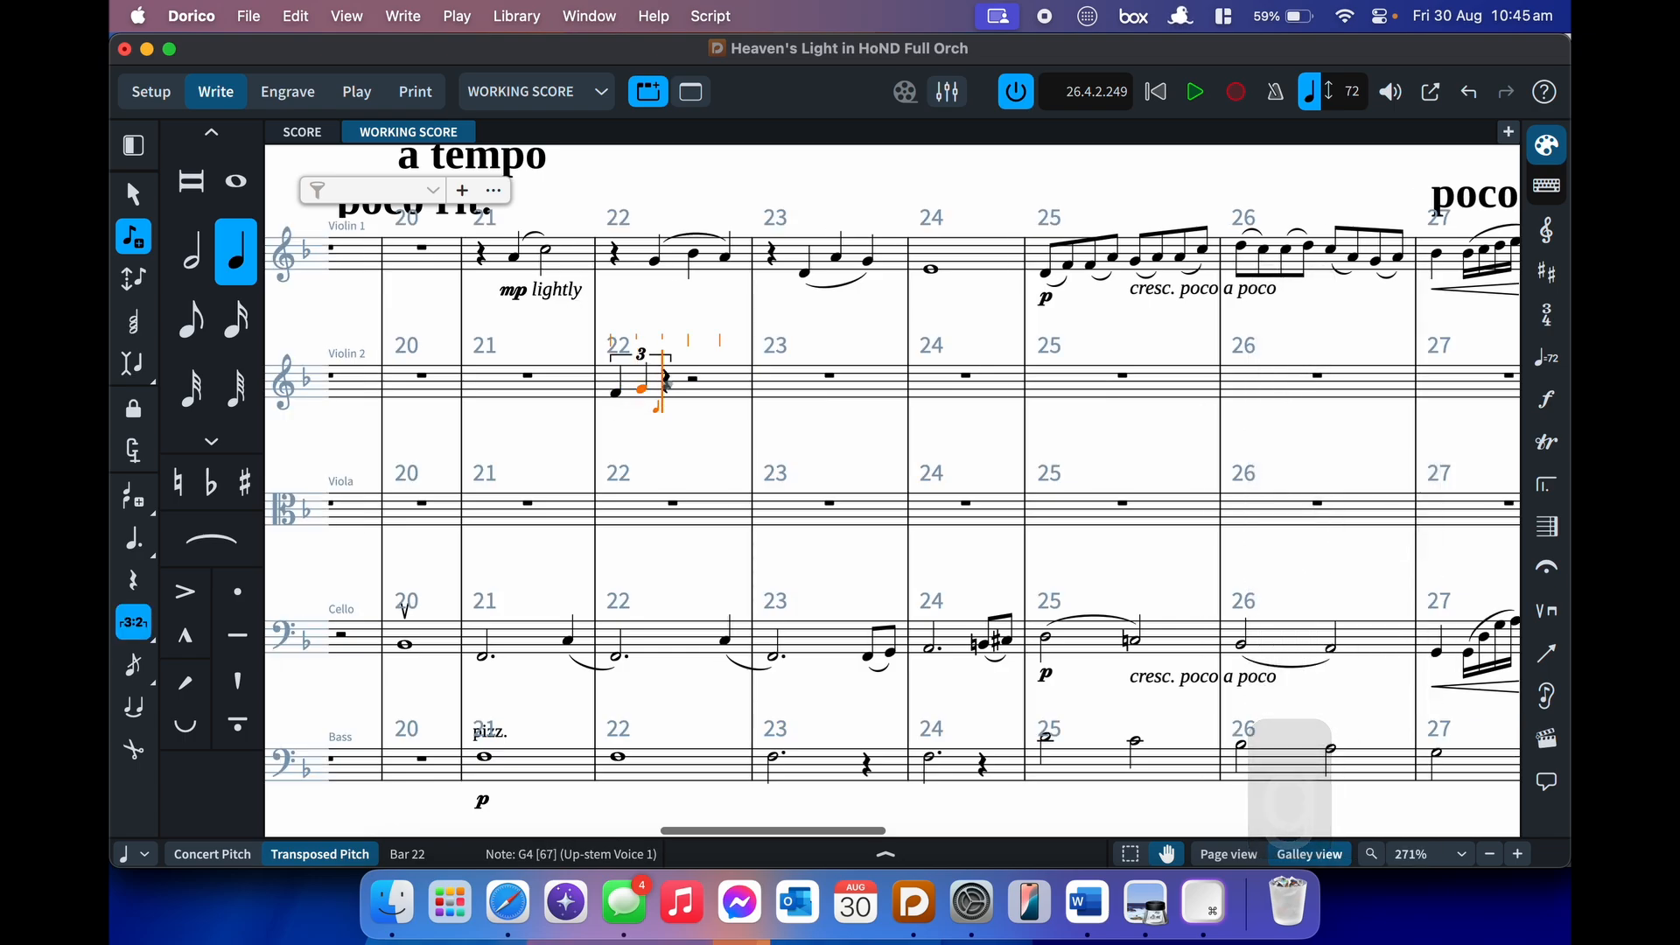
- Nest a 3:2 eighth-note triplet of A, B and C, then play back the bar 22 figure
{"action": "key", "text": "4"}
{"action": "key", "text": "5"}
{"action": "key", "text": "semicolon"}
{"action": "type", "text": "3:2"}
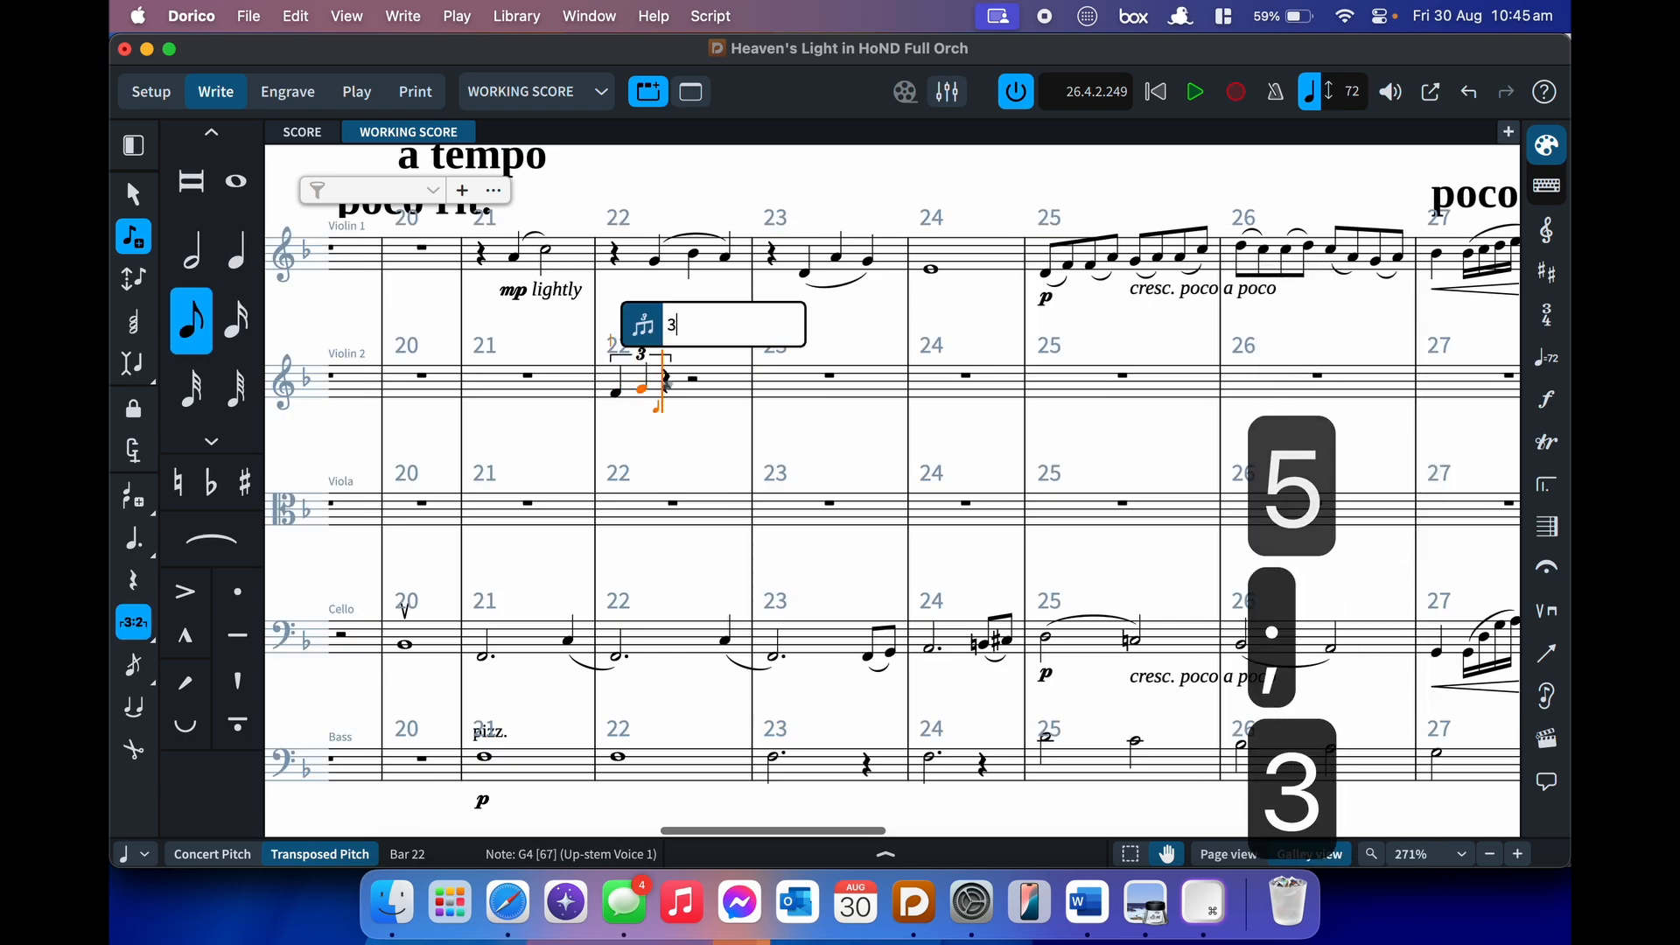
{"action": "key", "text": "Return"}
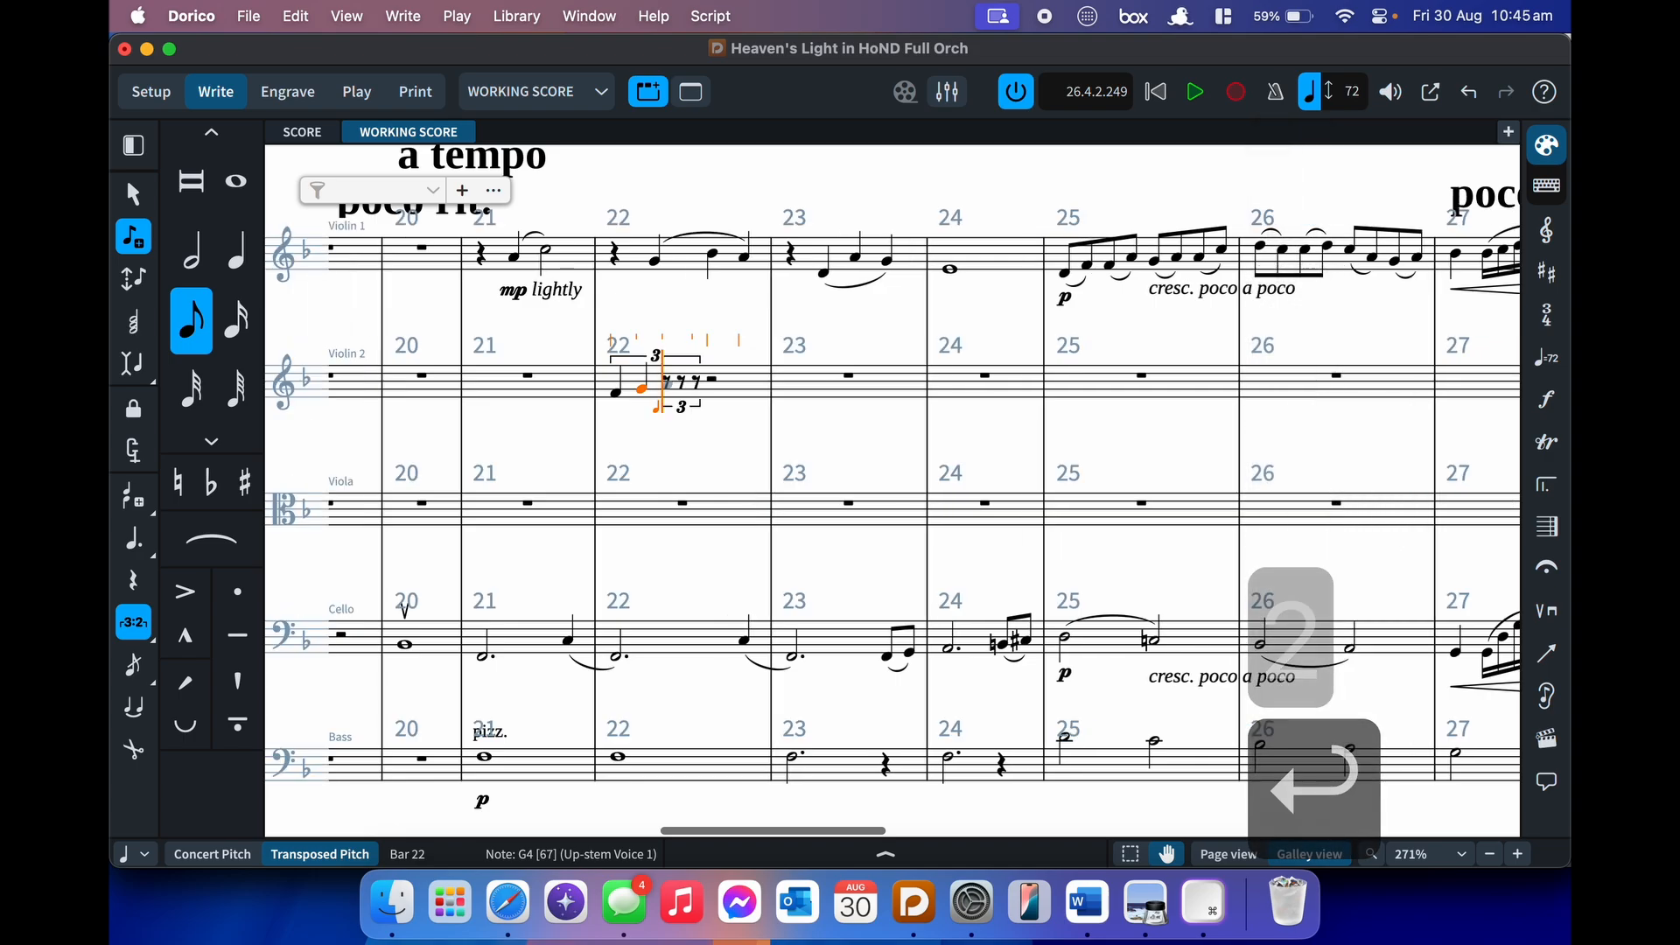
{"action": "key", "text": "a"}
{"action": "key", "text": "b"}
{"action": "key", "text": "c"}
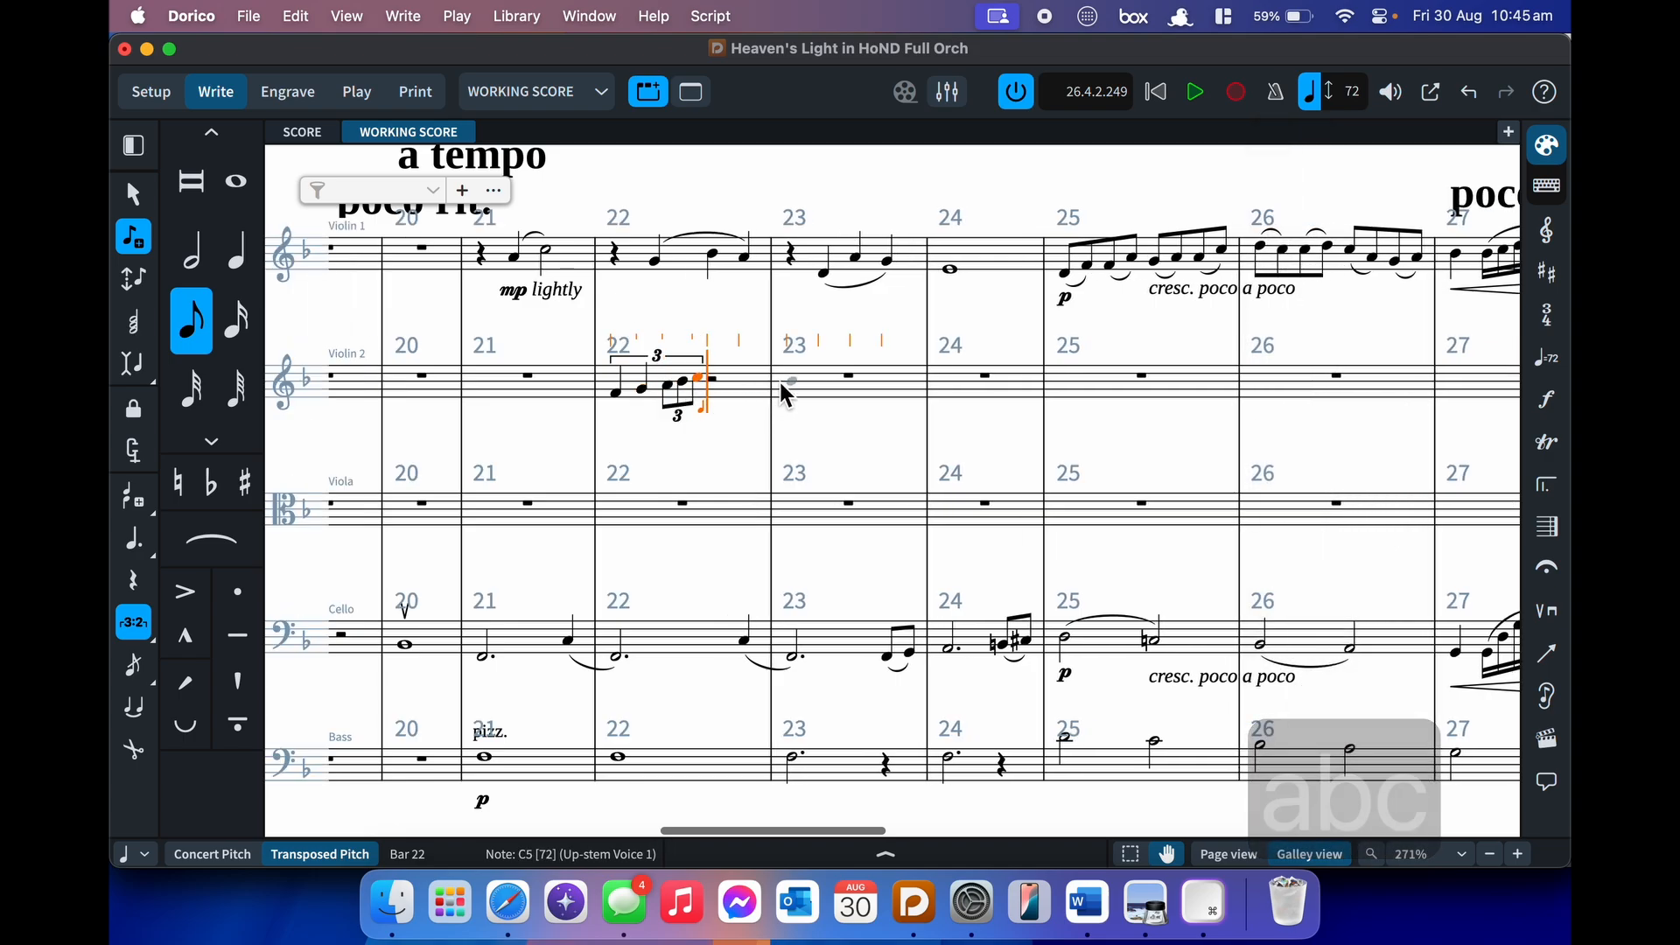
{"action": "key", "text": "Escape"}
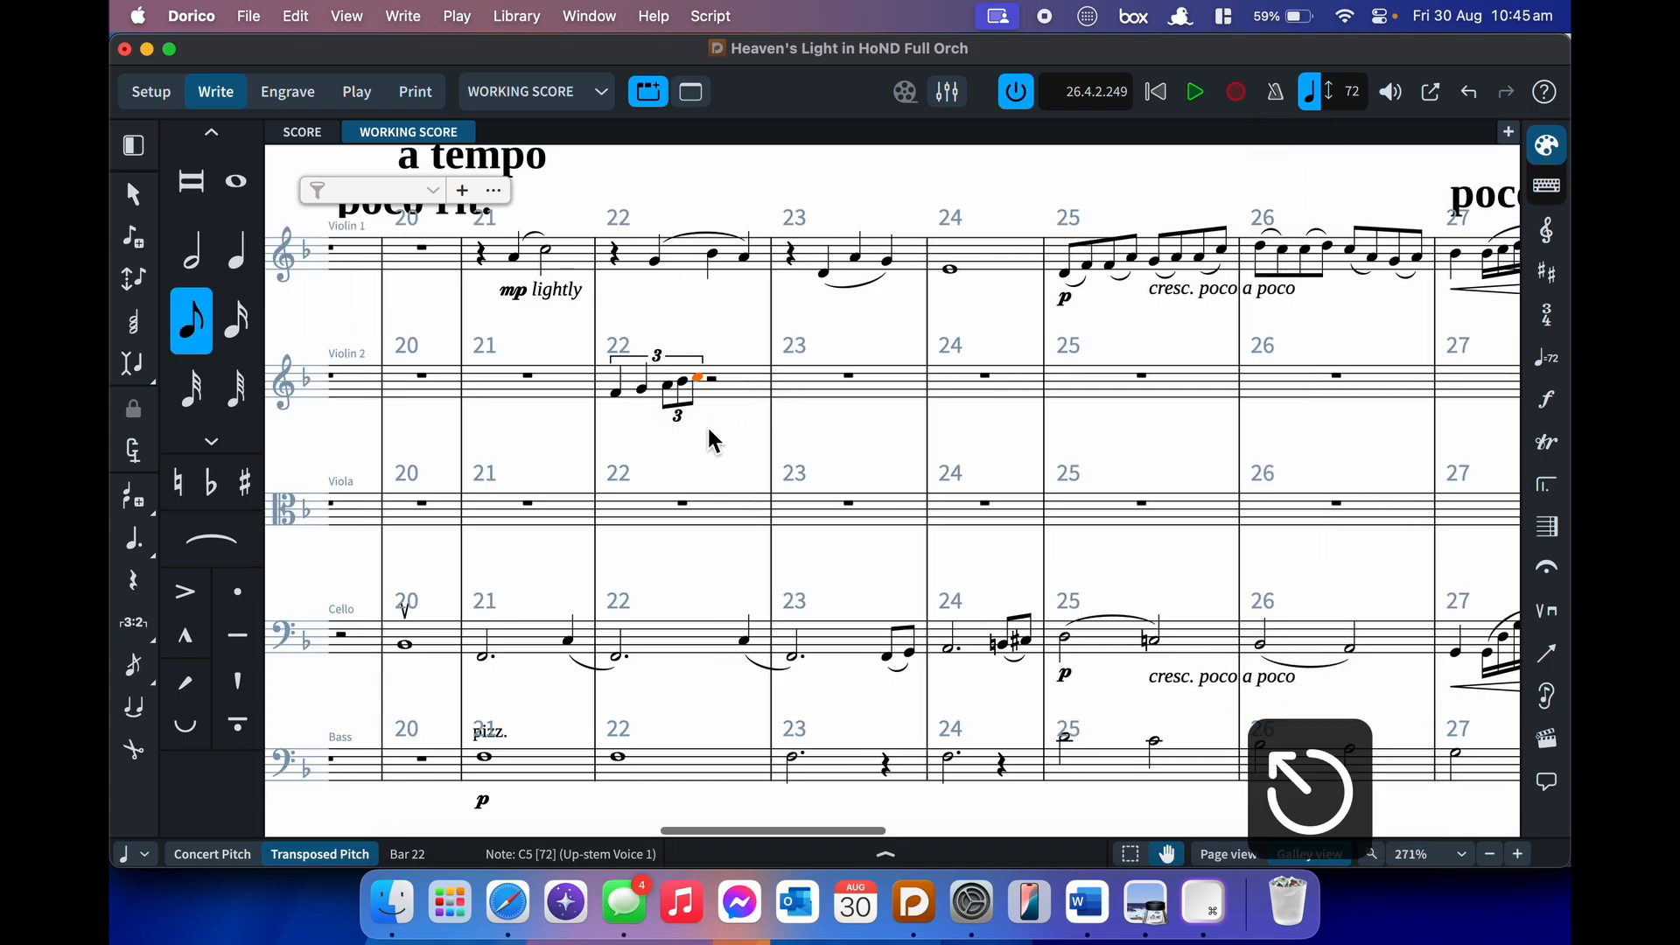
{"action": "left_click", "coordinate": [628, 390], "text": "shift"}
{"action": "key", "text": "p"}
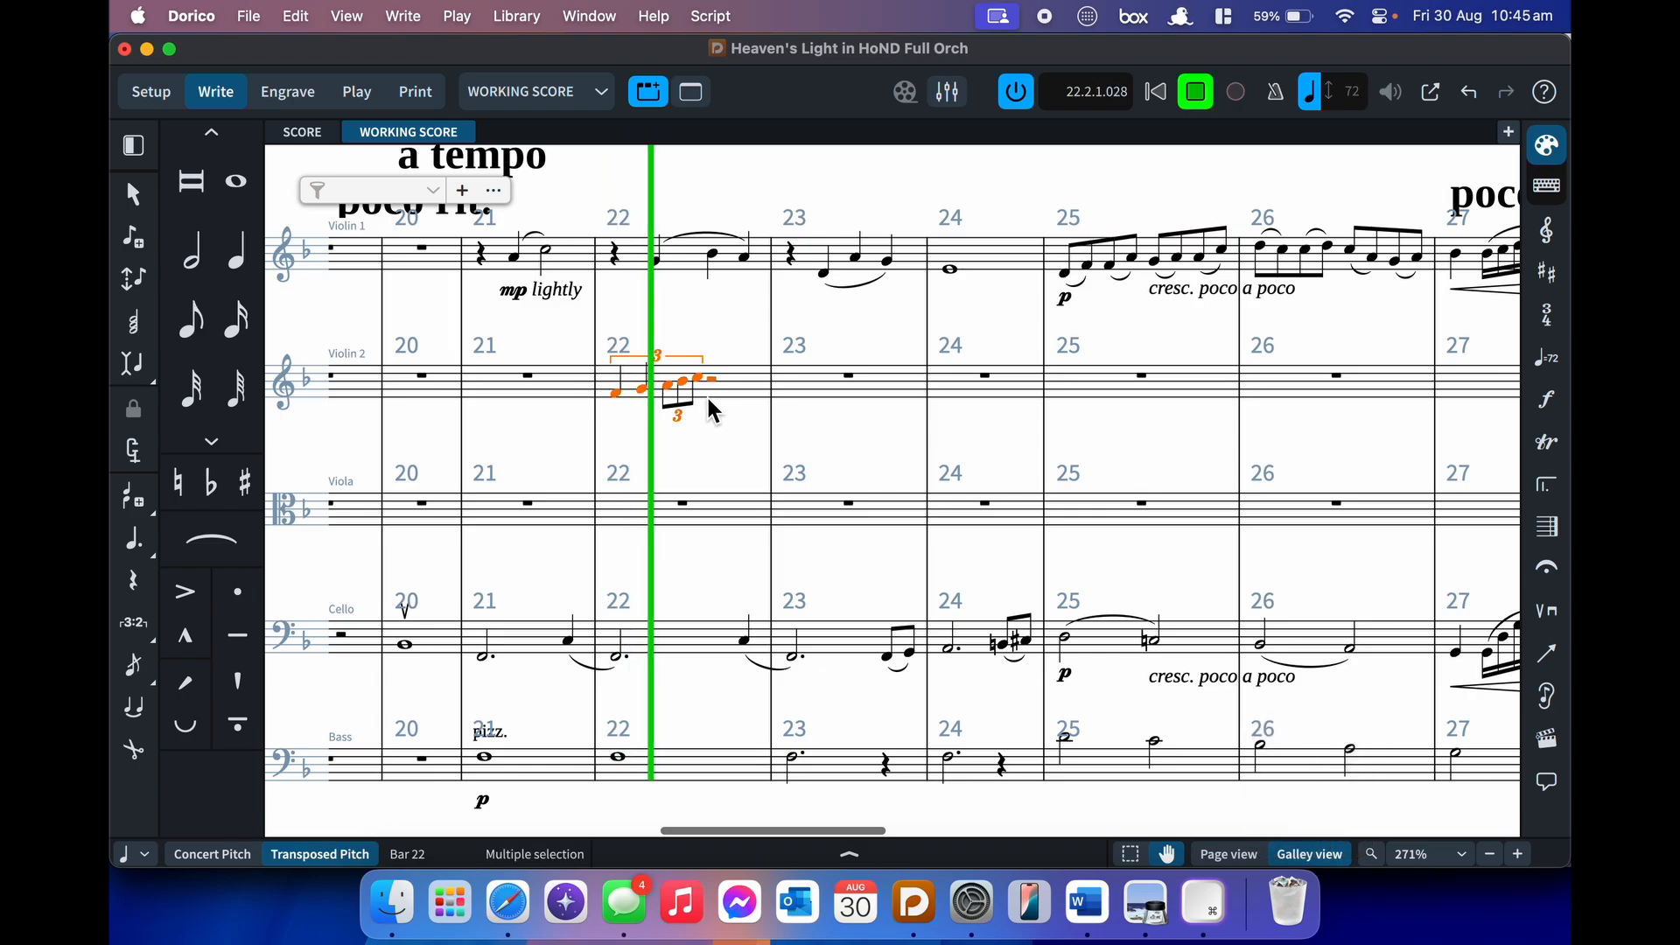
- Stop playback, delete the Violin 2 bar 22 triplet and restart note input there
{"action": "key", "text": "space"}
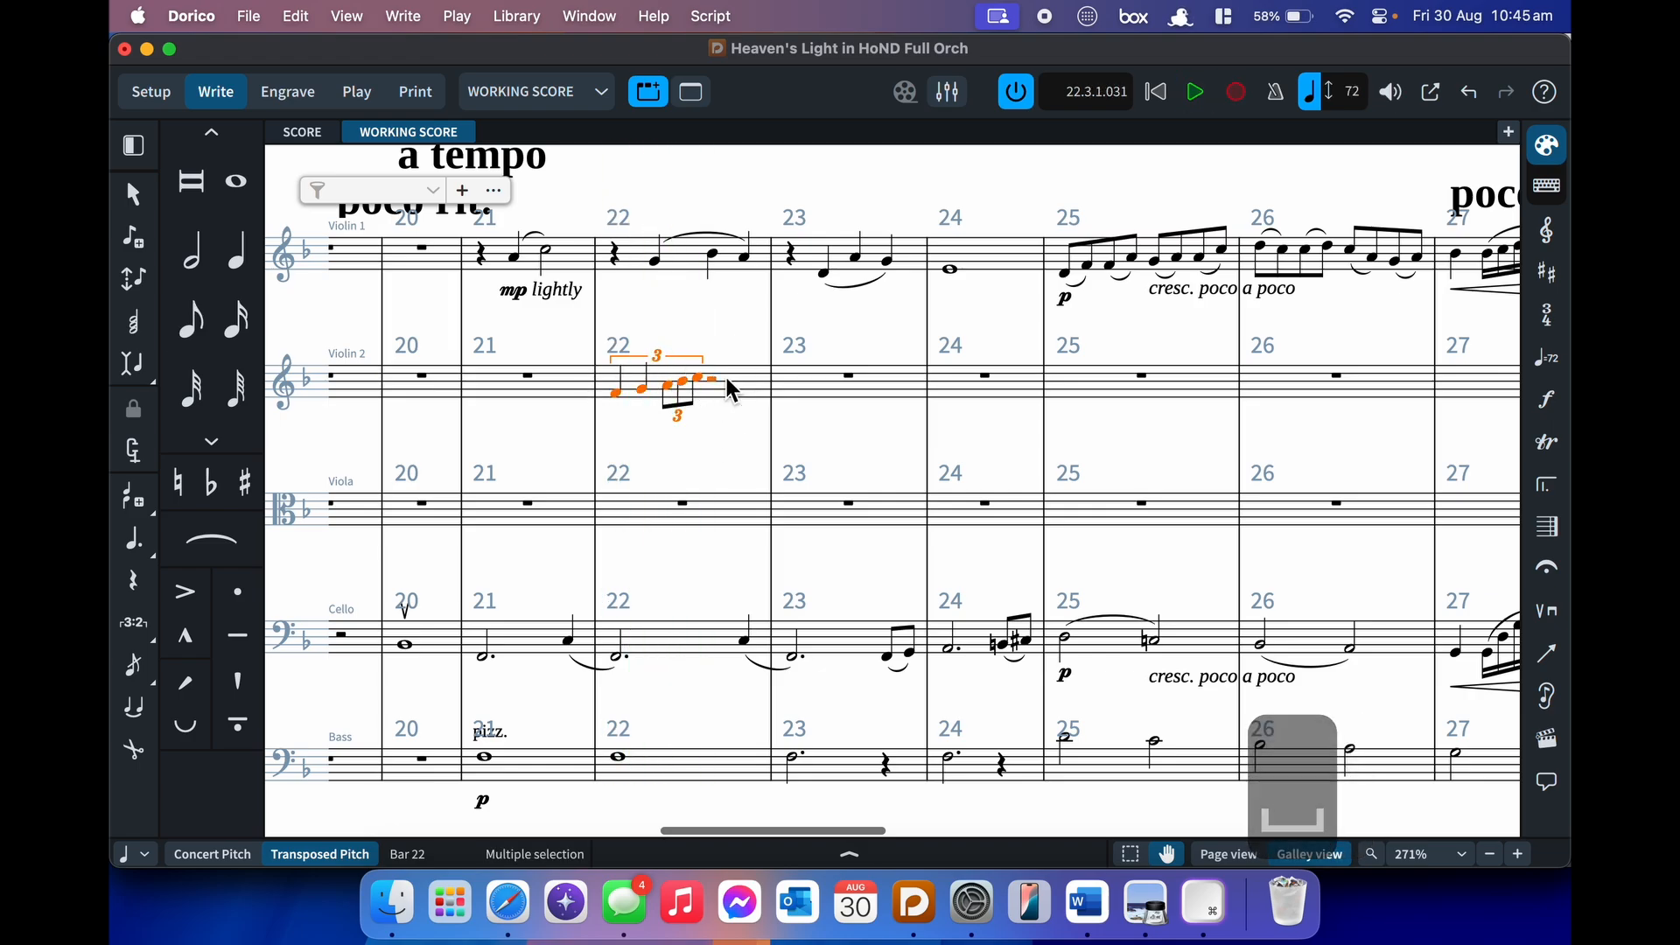
{"action": "key", "text": "BackSpace"}
{"action": "key", "text": "Return"}
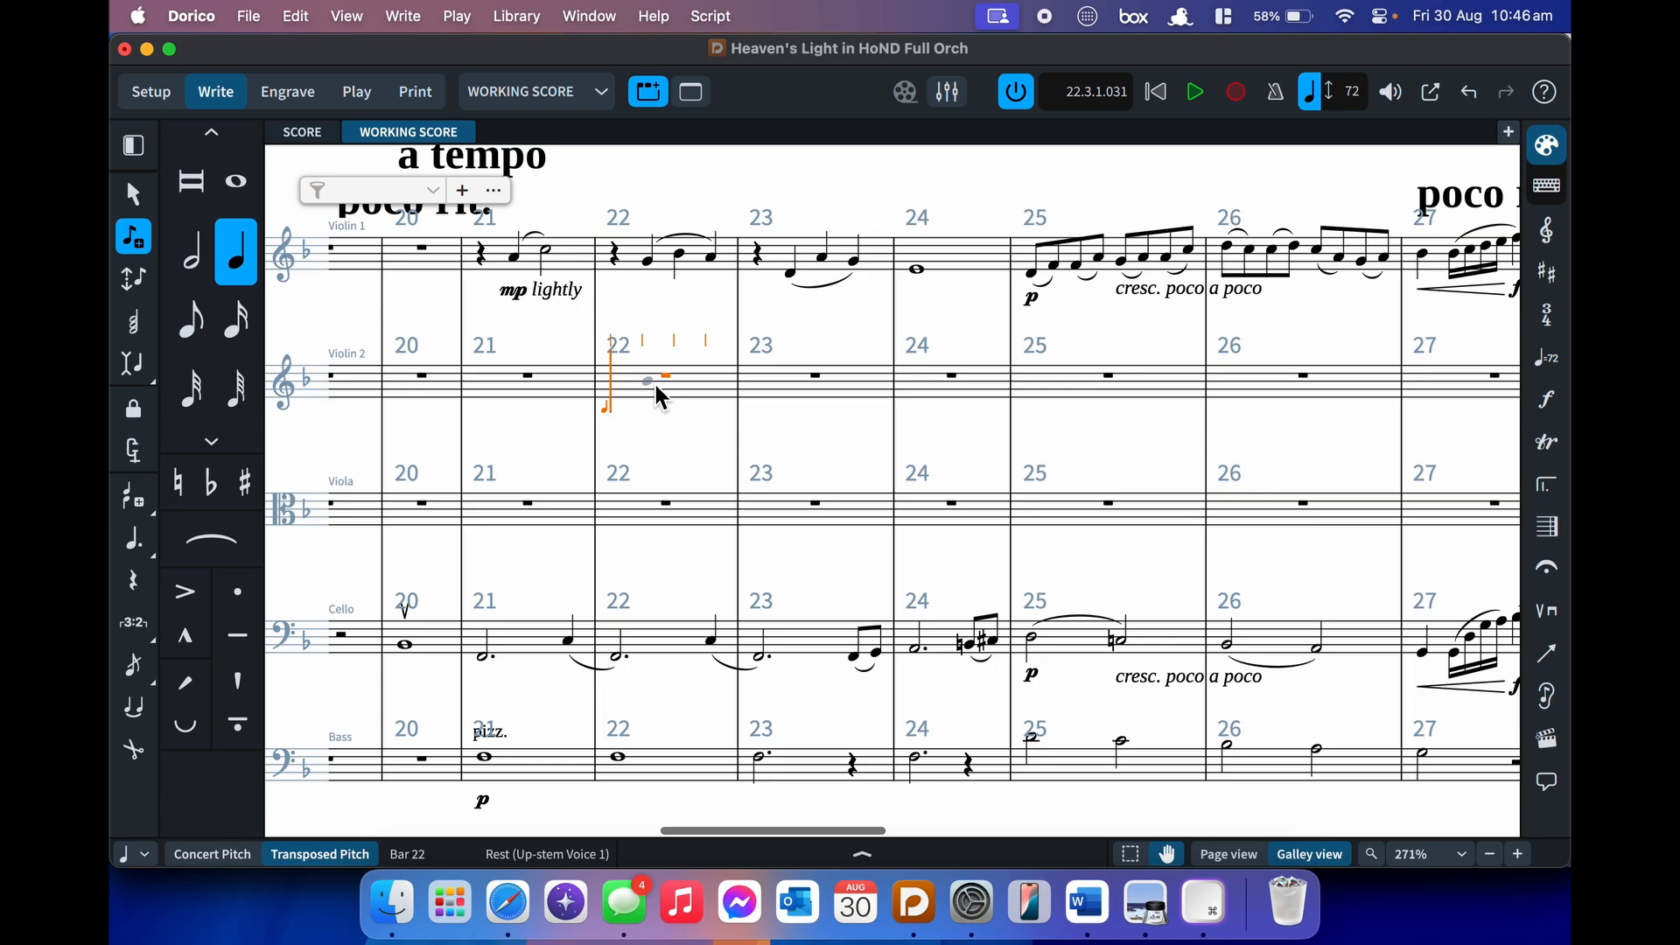
{"action": "key", "text": "3"}
{"action": "key", "text": "4"}
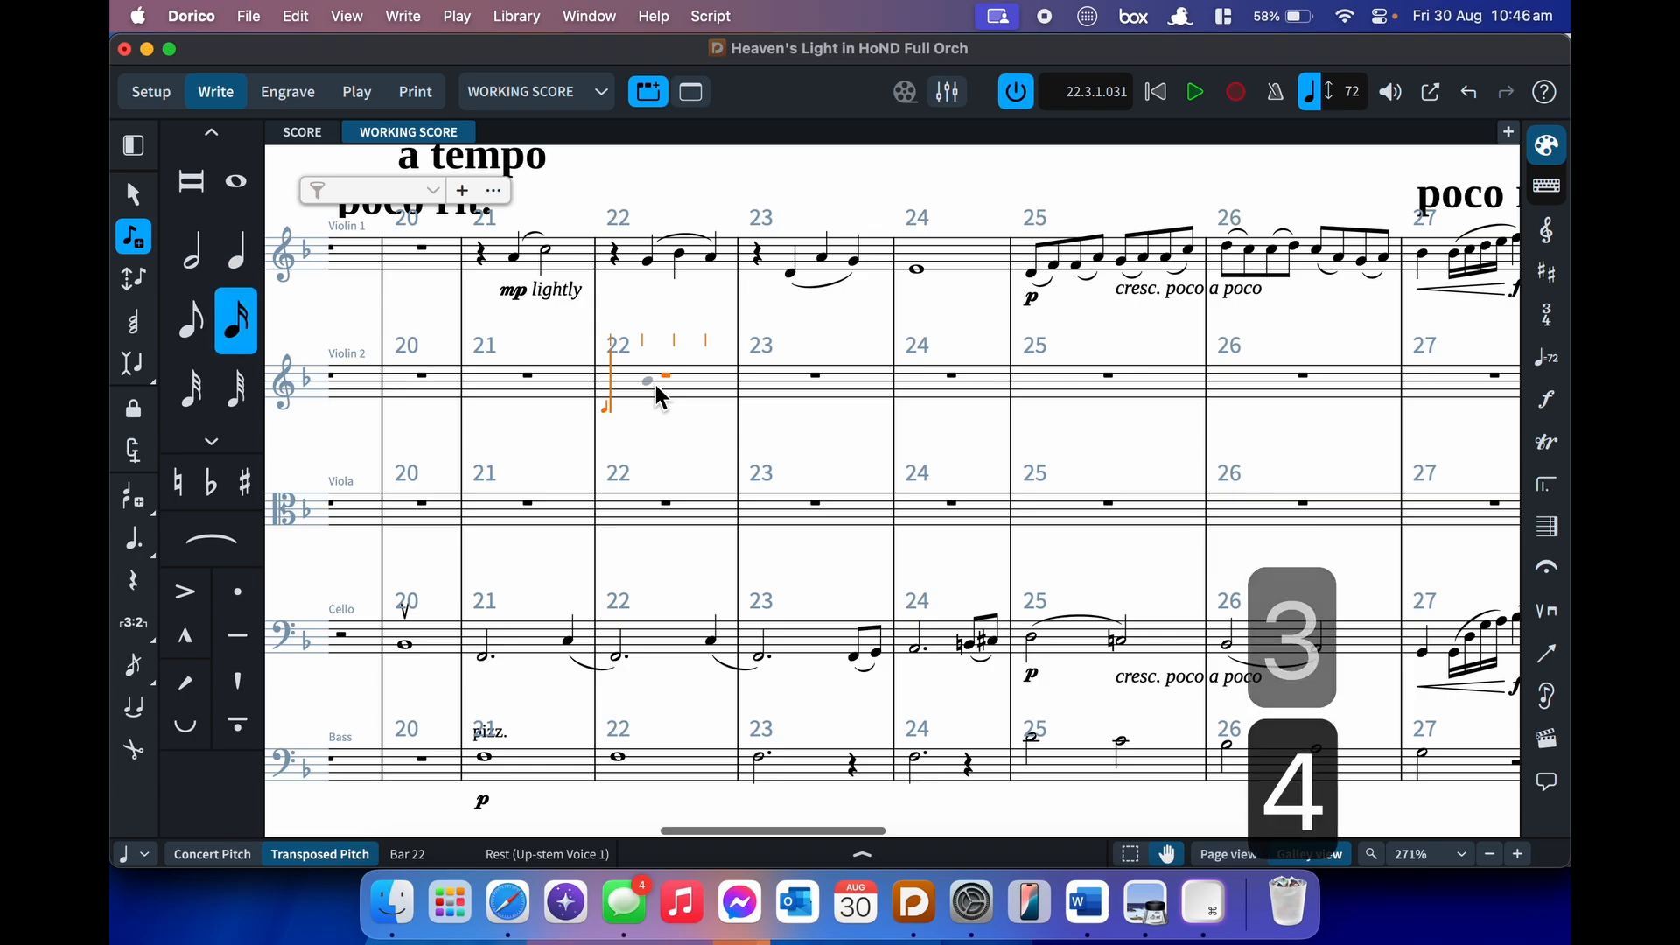
{"action": "key", "text": "5"}
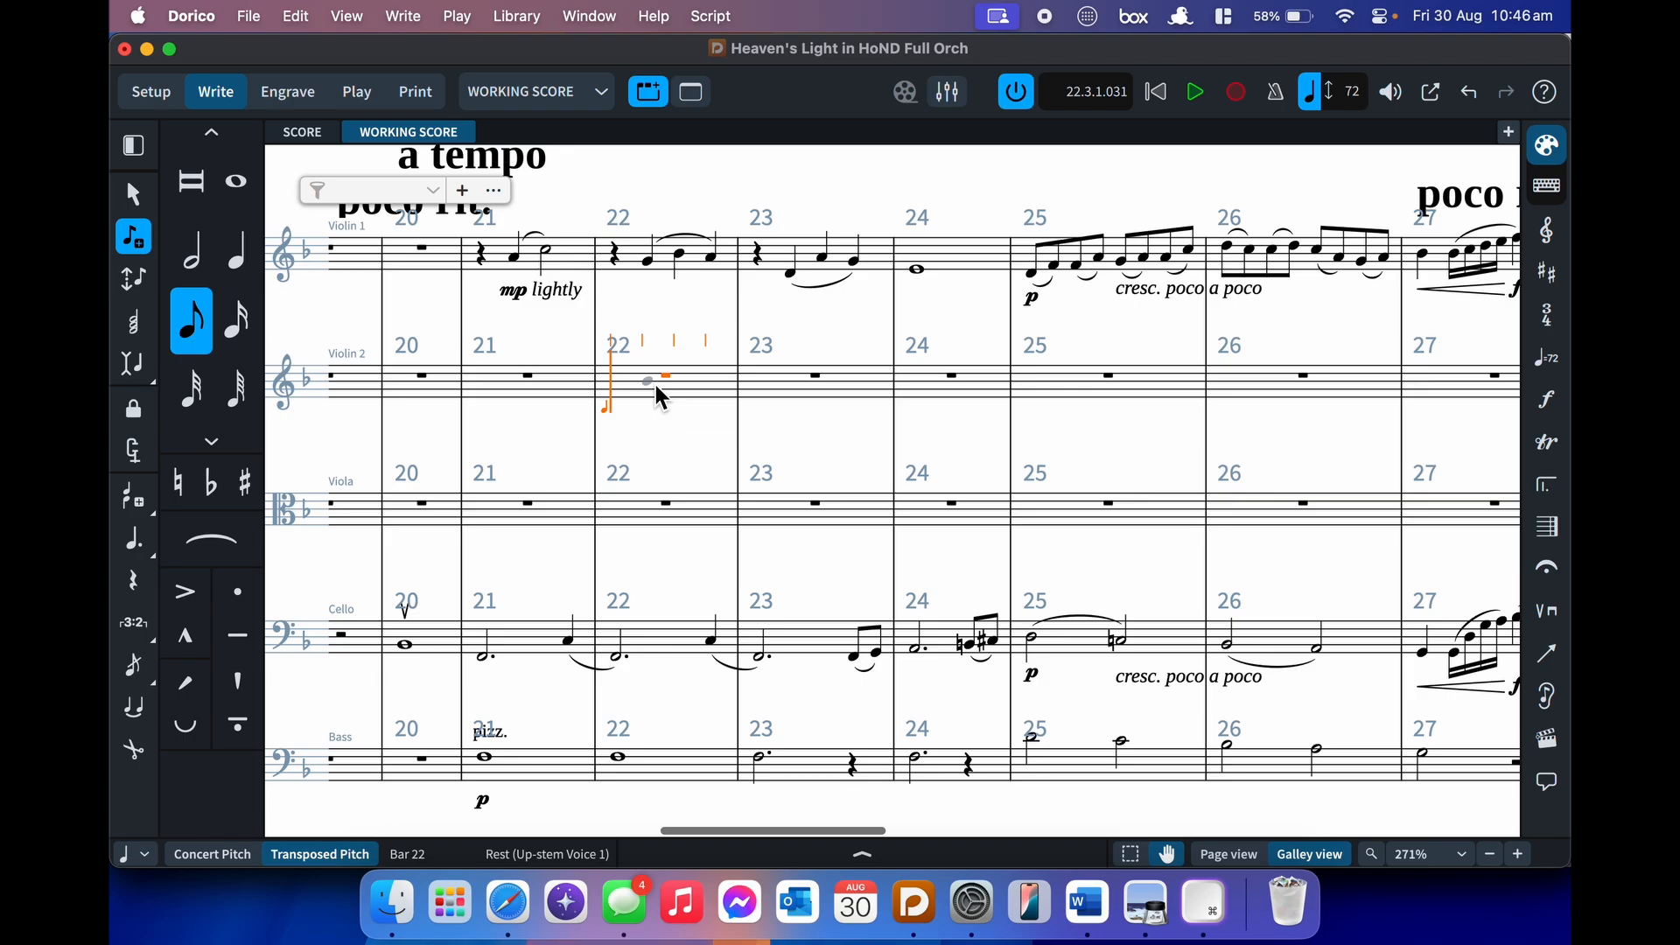
{"action": "key", "text": "6"}
{"action": "key", "text": "period"}
{"action": "key", "text": "o"}
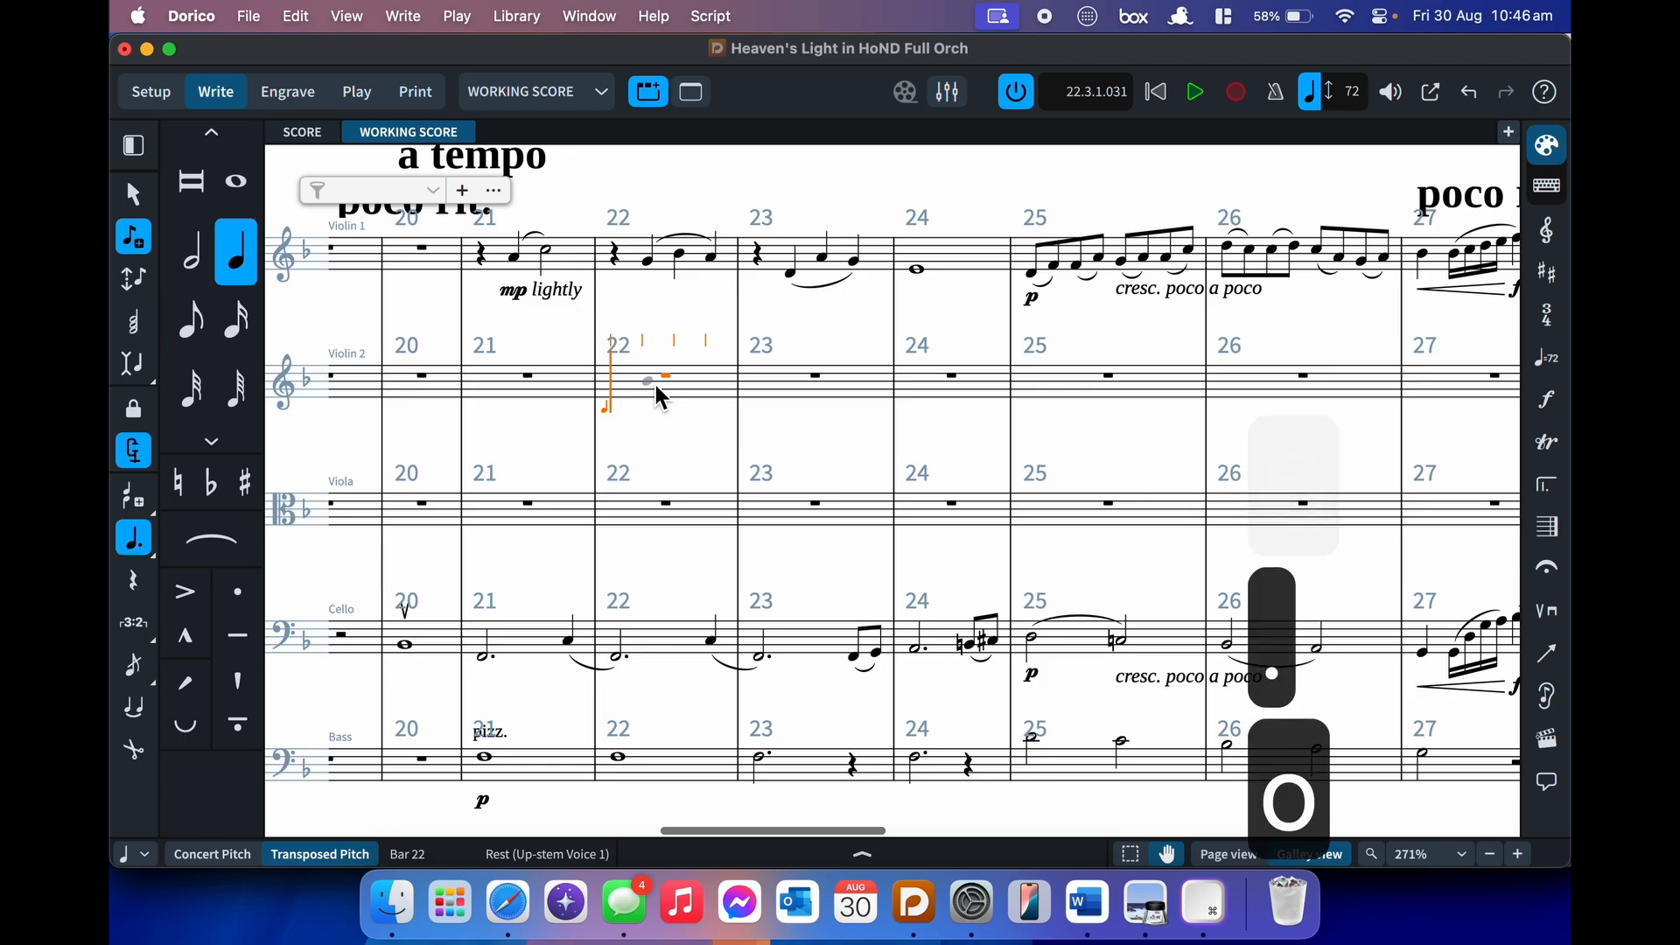
{"action": "key", "text": "b"}
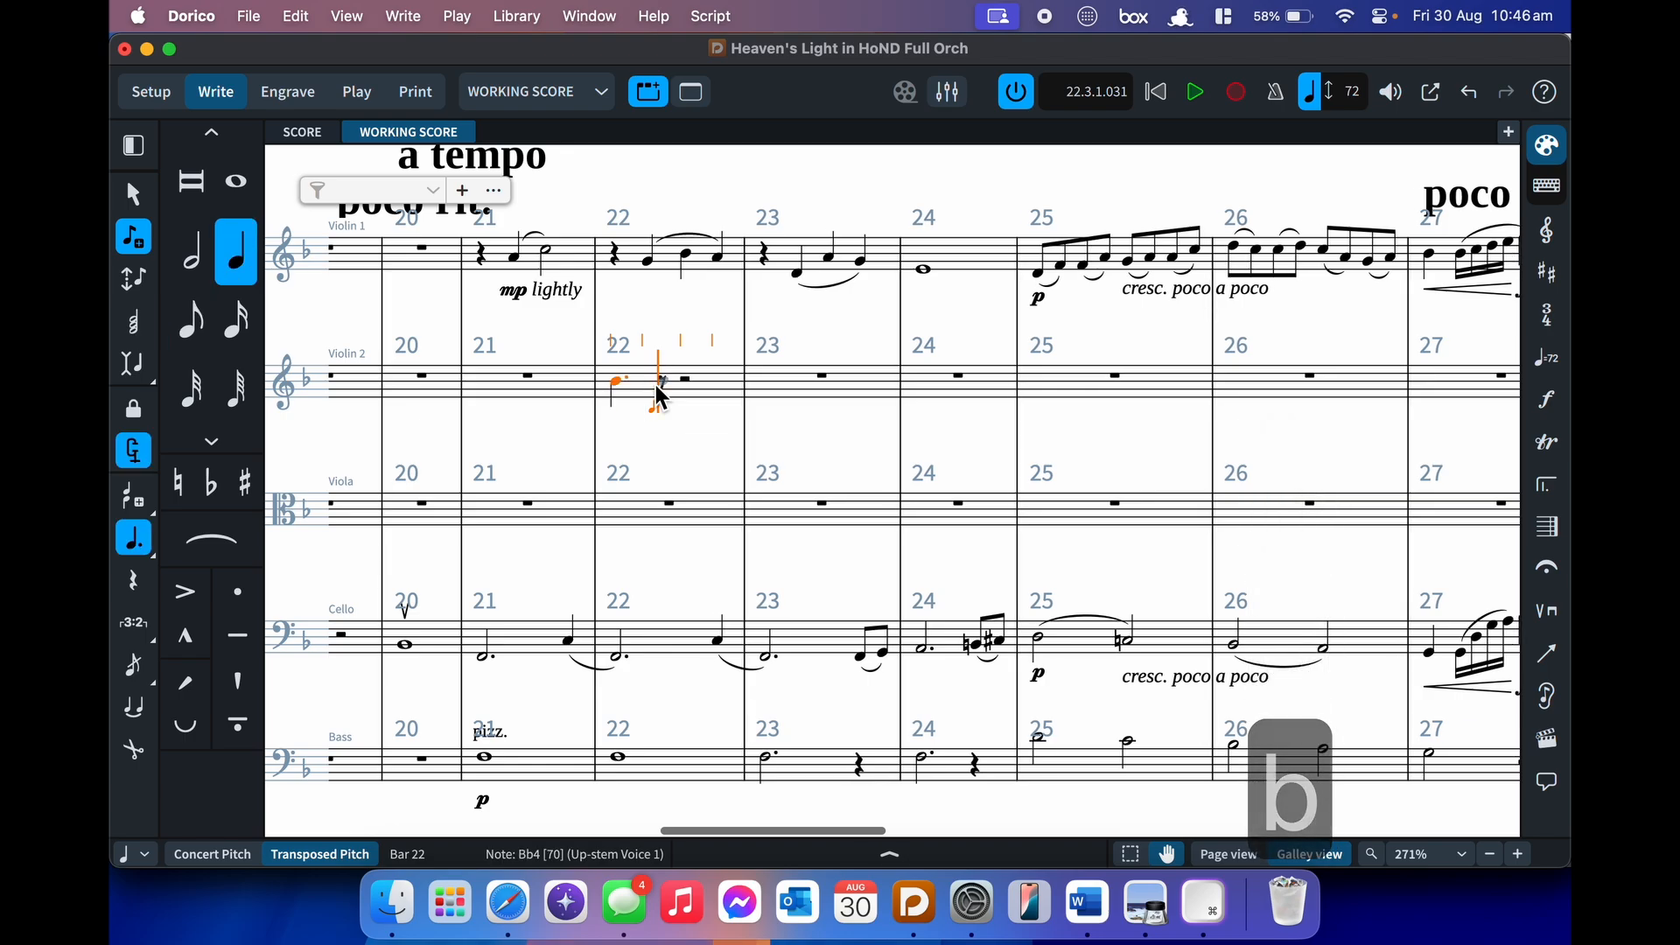
{"action": "key", "text": "super+z"}
{"action": "key", "text": "comma"}
{"action": "key", "text": "b"}
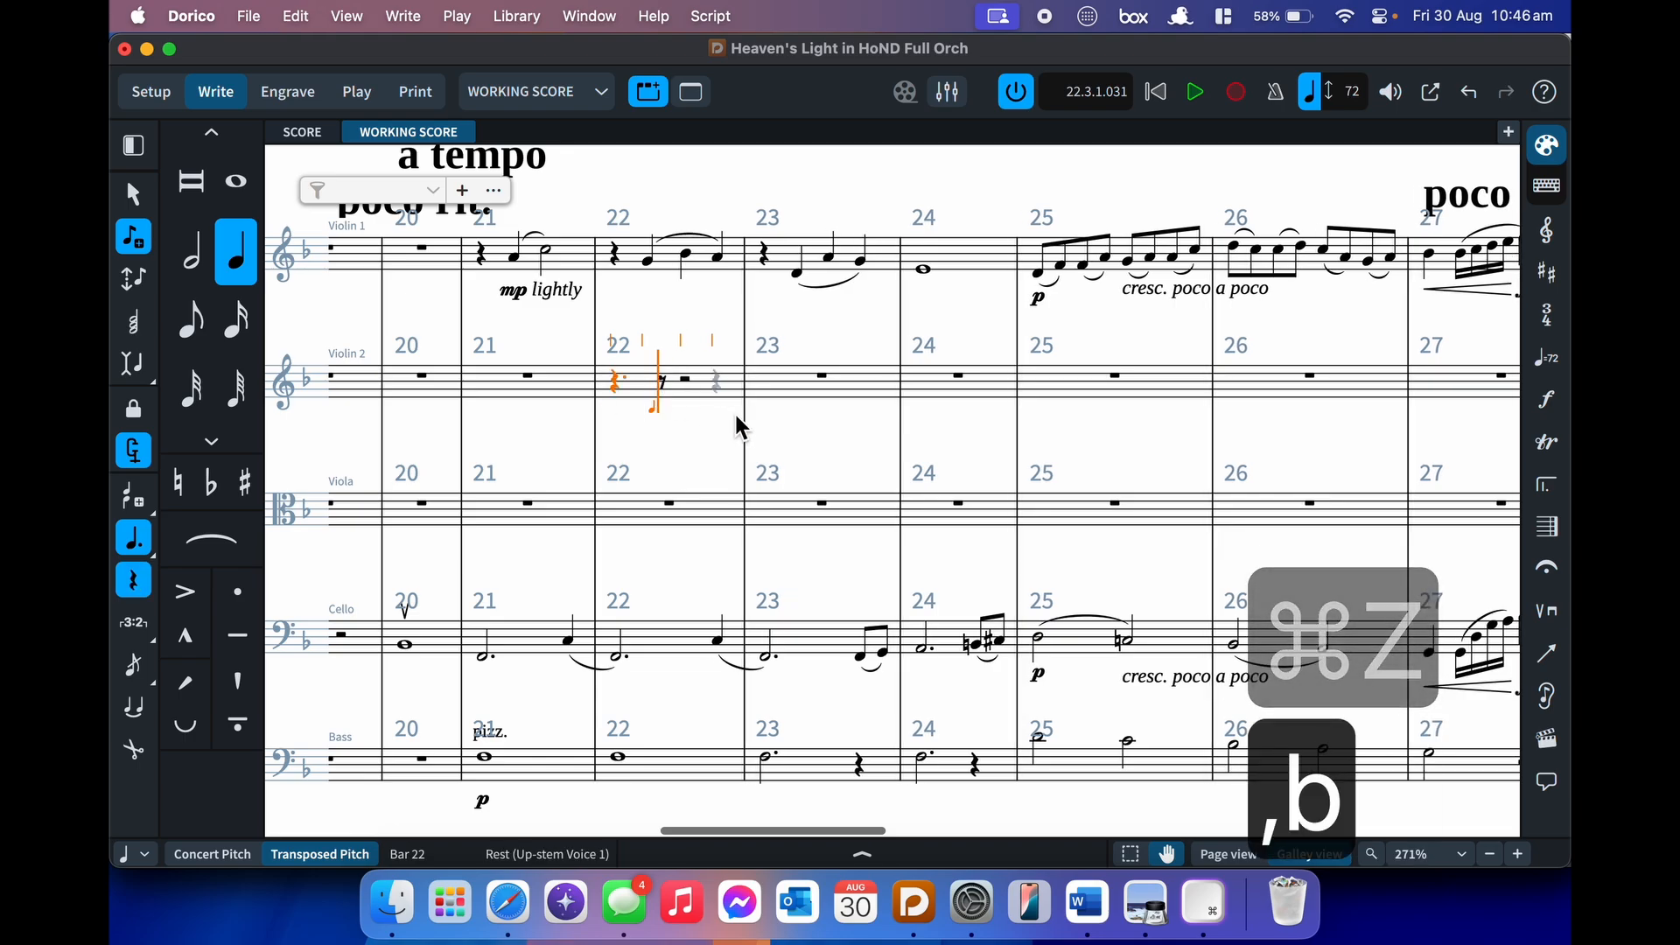
{"action": "key", "text": "Escape"}
{"action": "left_click", "coordinate": [669, 386]}
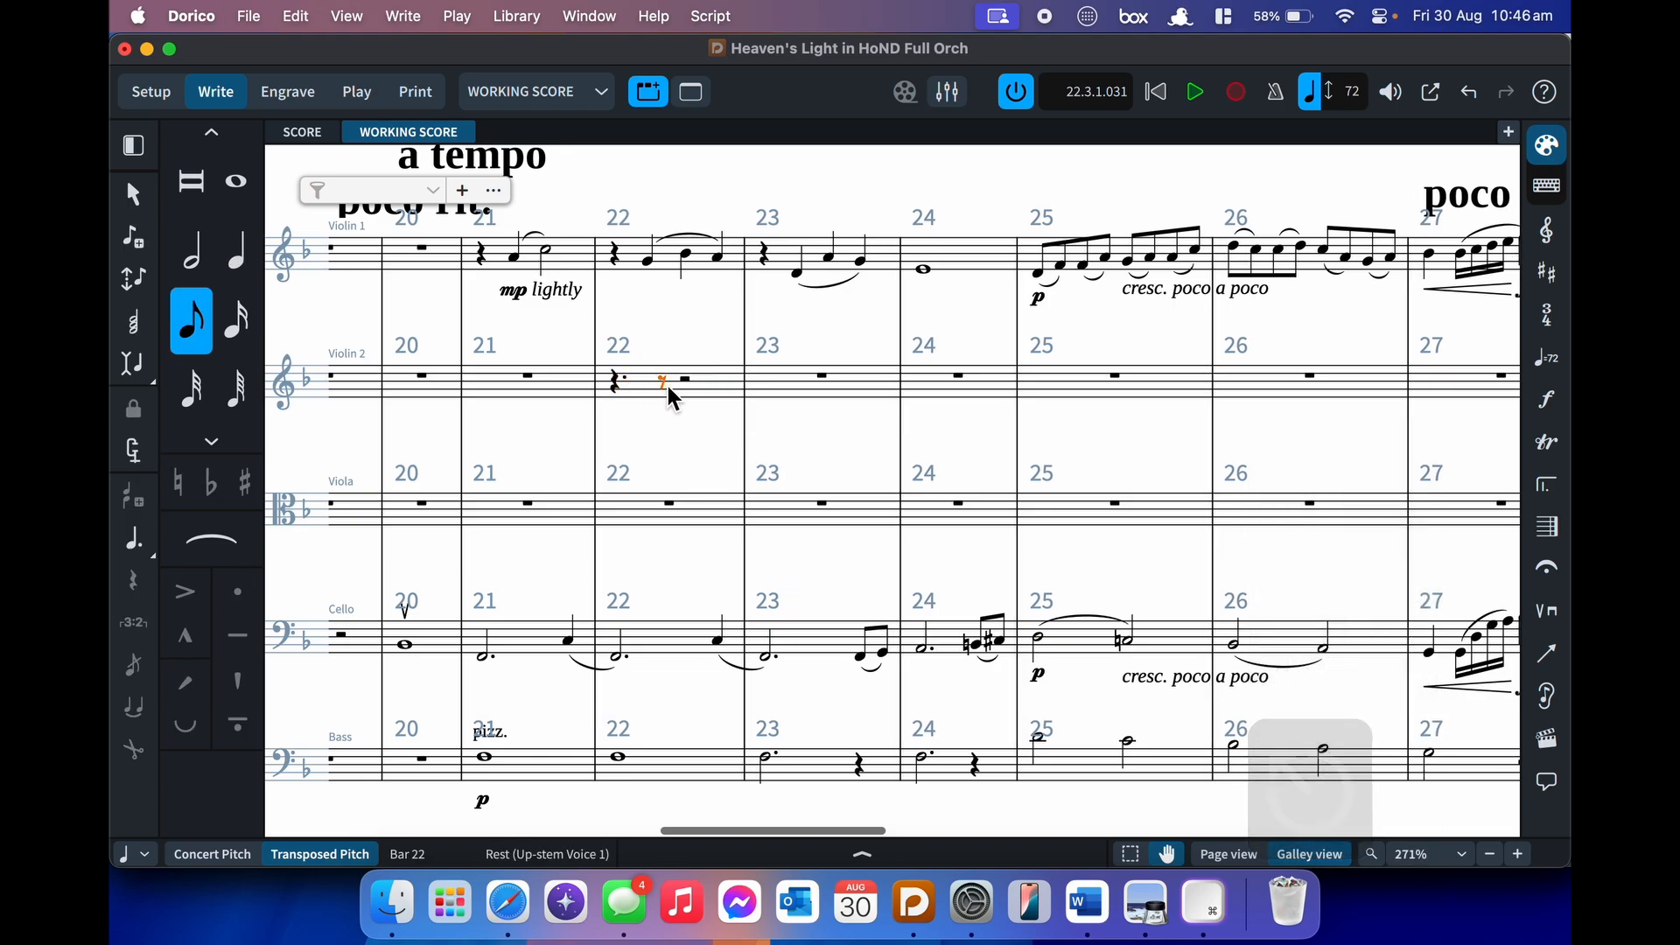
{"action": "key", "text": "o"}
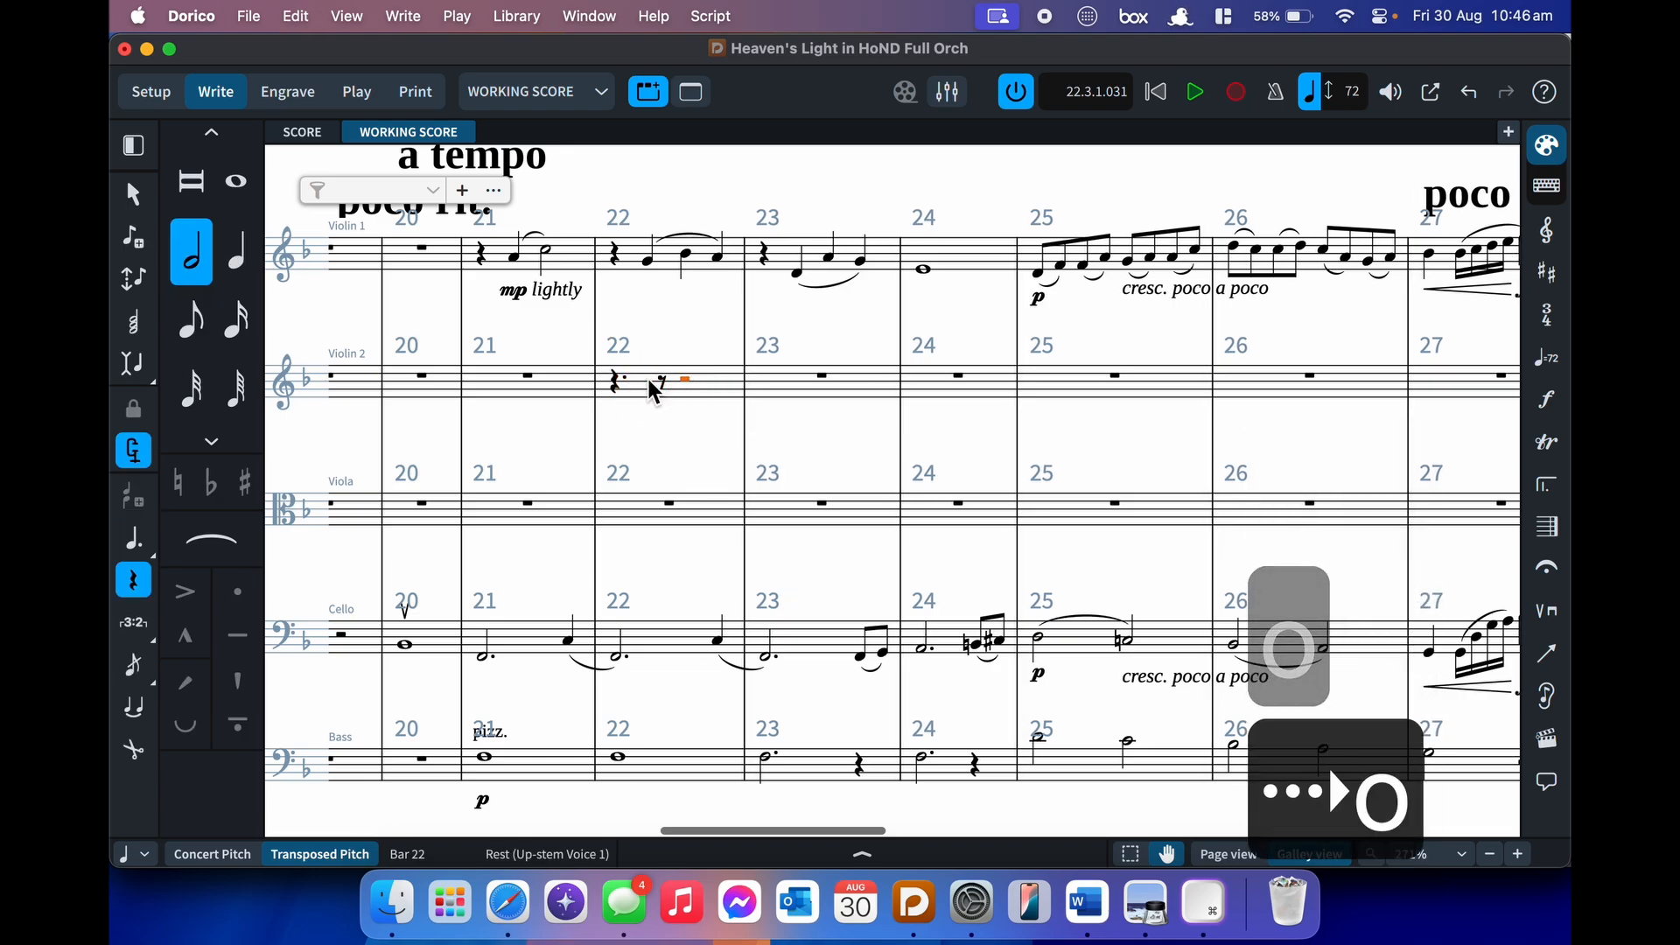
{"action": "left_click", "coordinate": [613, 381]}
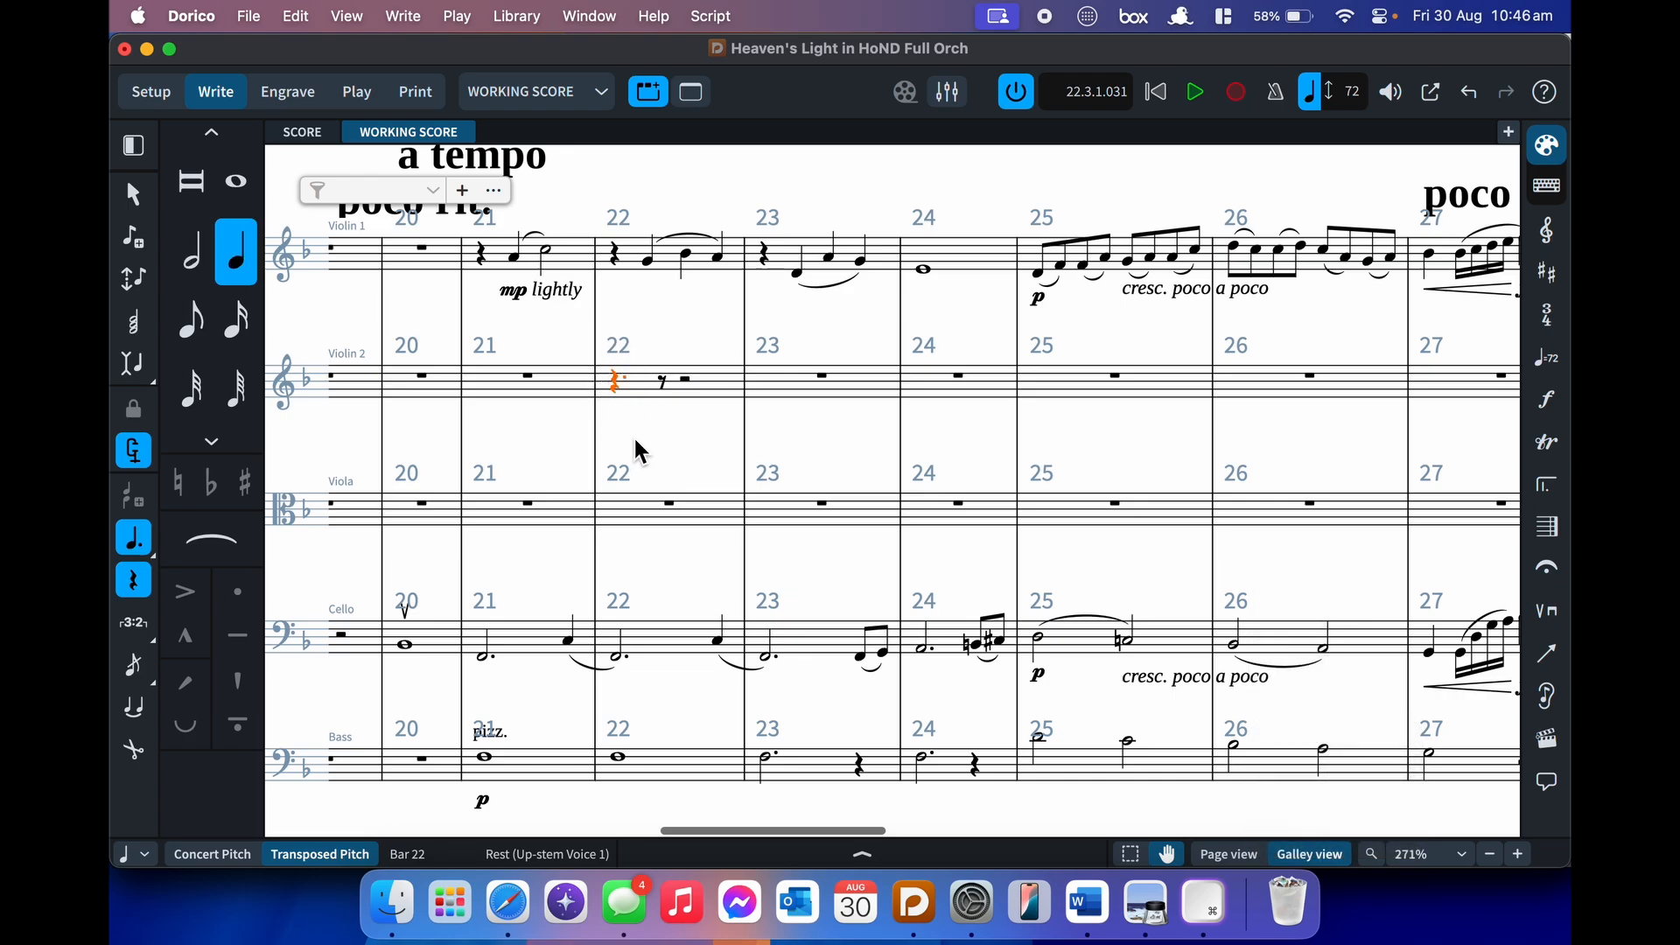
{"action": "key", "text": "Return"}
{"action": "key", "text": "5"}
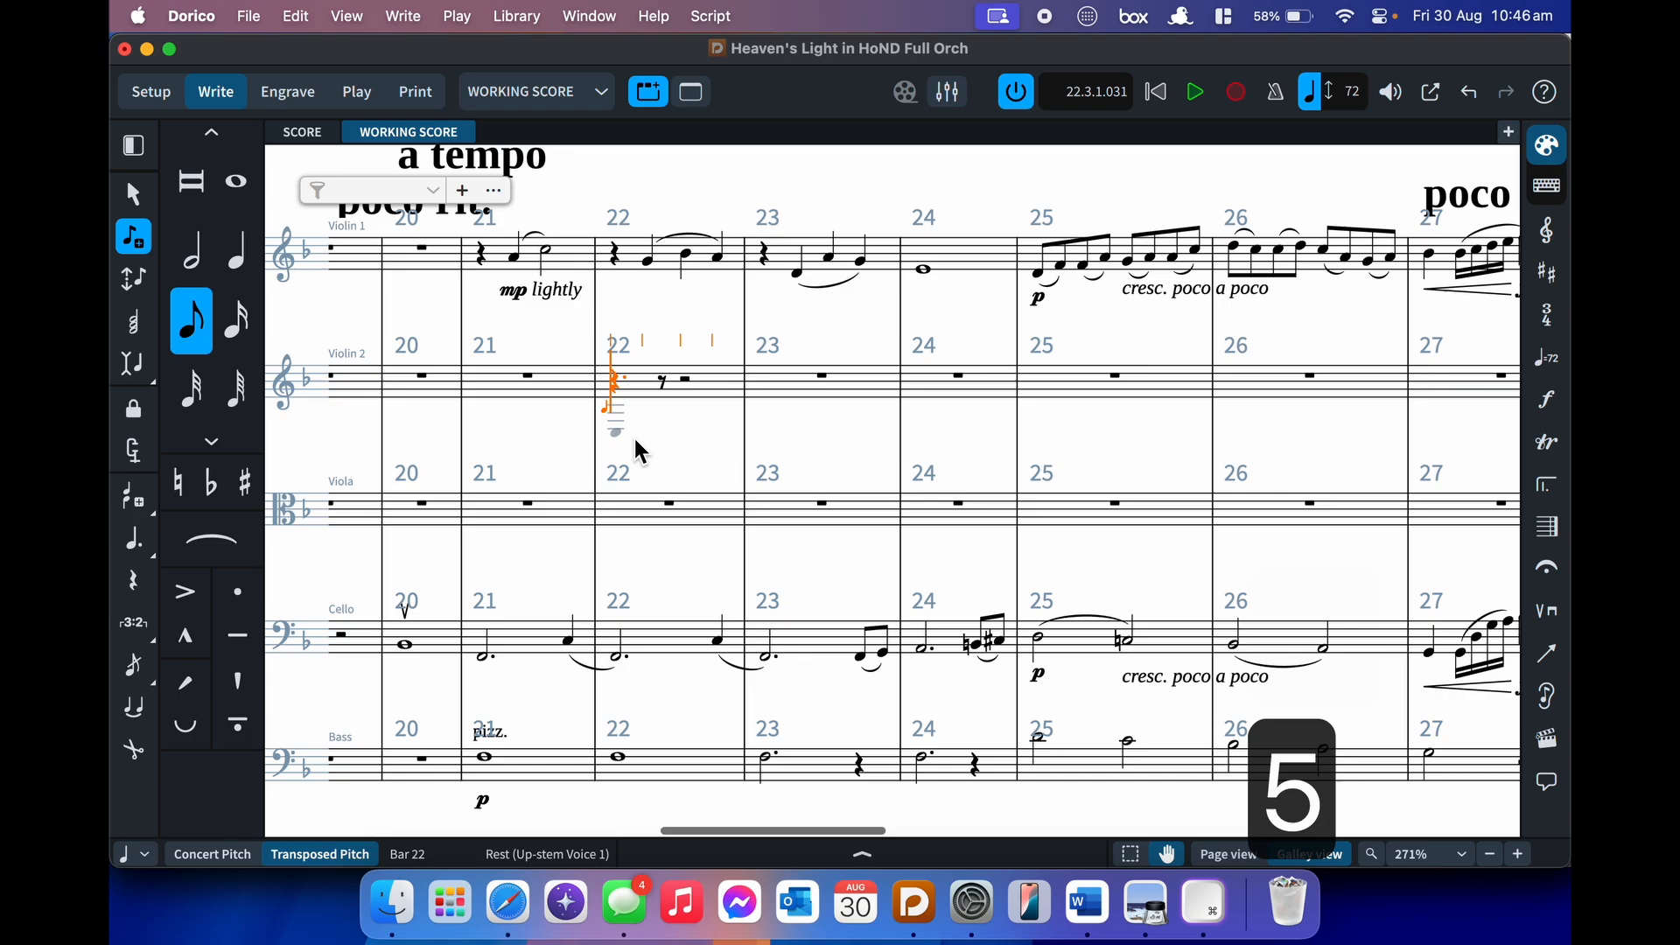
{"action": "key", "text": "b"}
{"action": "key", "text": "c"}
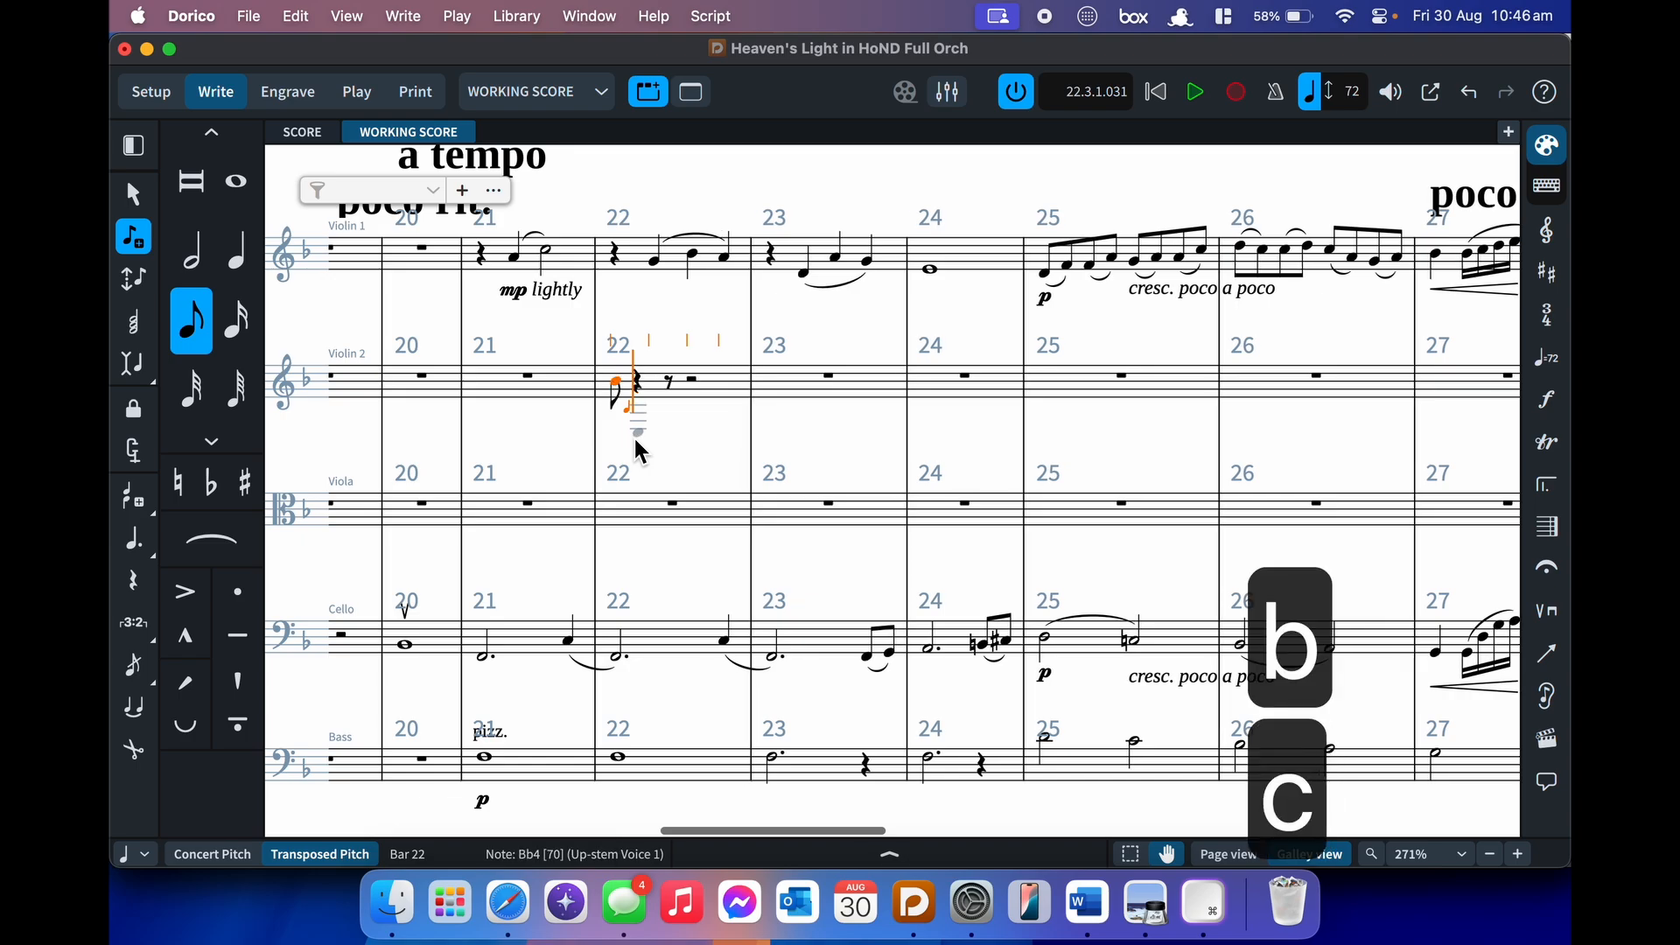
{"action": "key", "text": "d"}
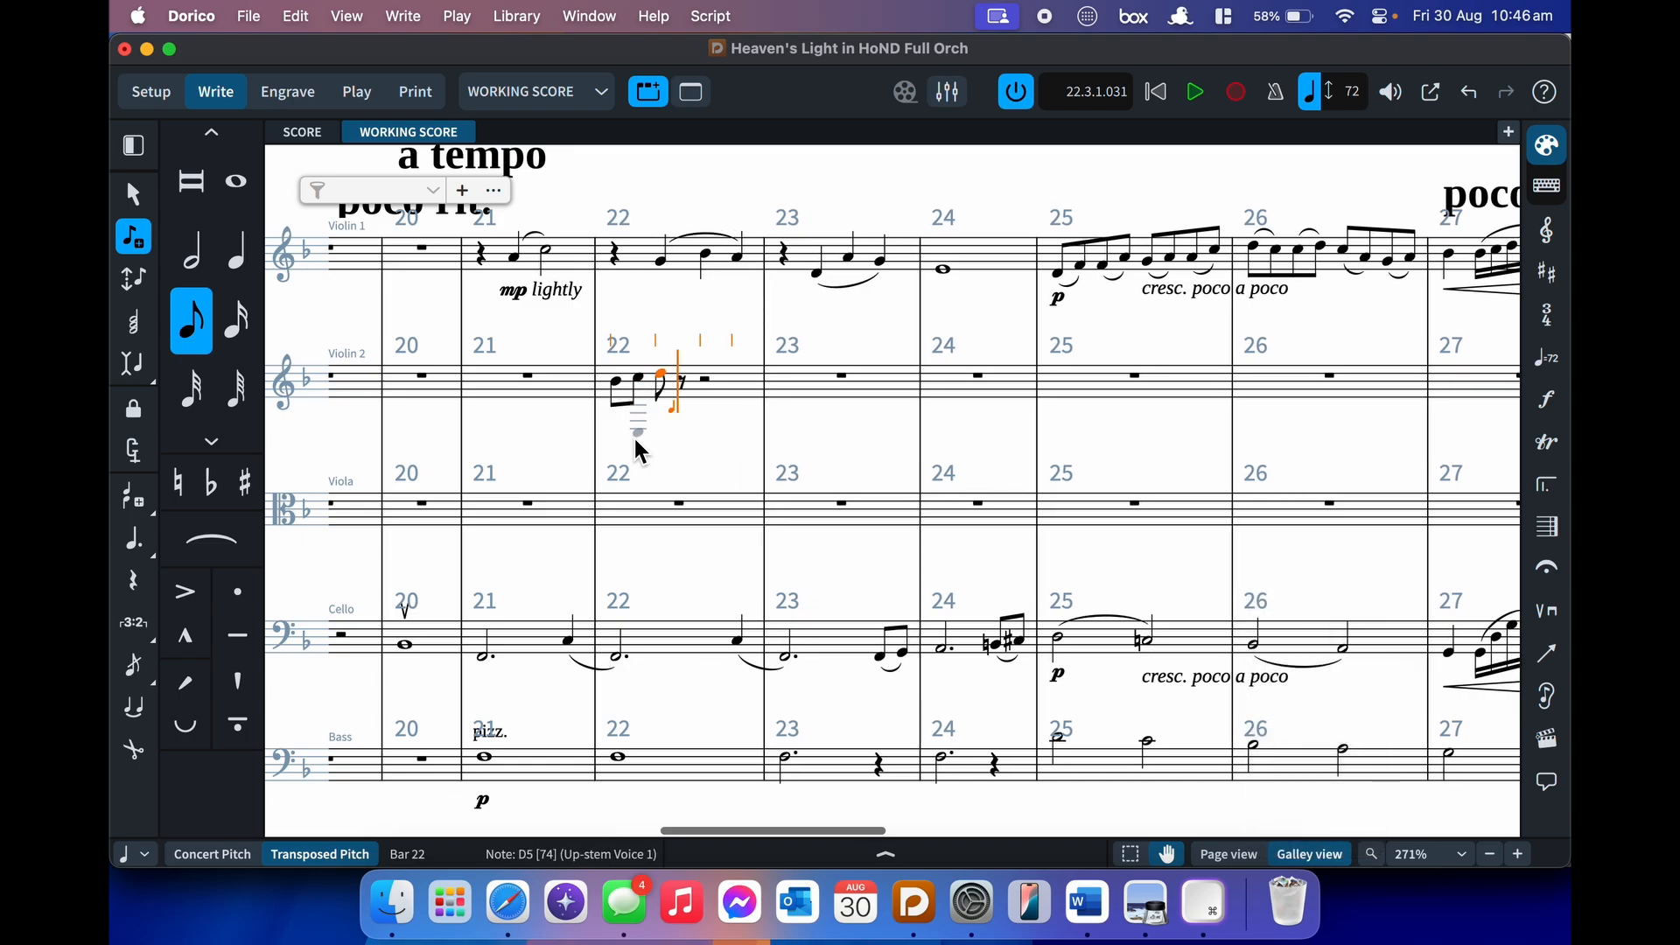
{"action": "key", "text": "super+z"}
{"action": "key", "text": "super+z"}
{"action": "key", "text": "super+z"}
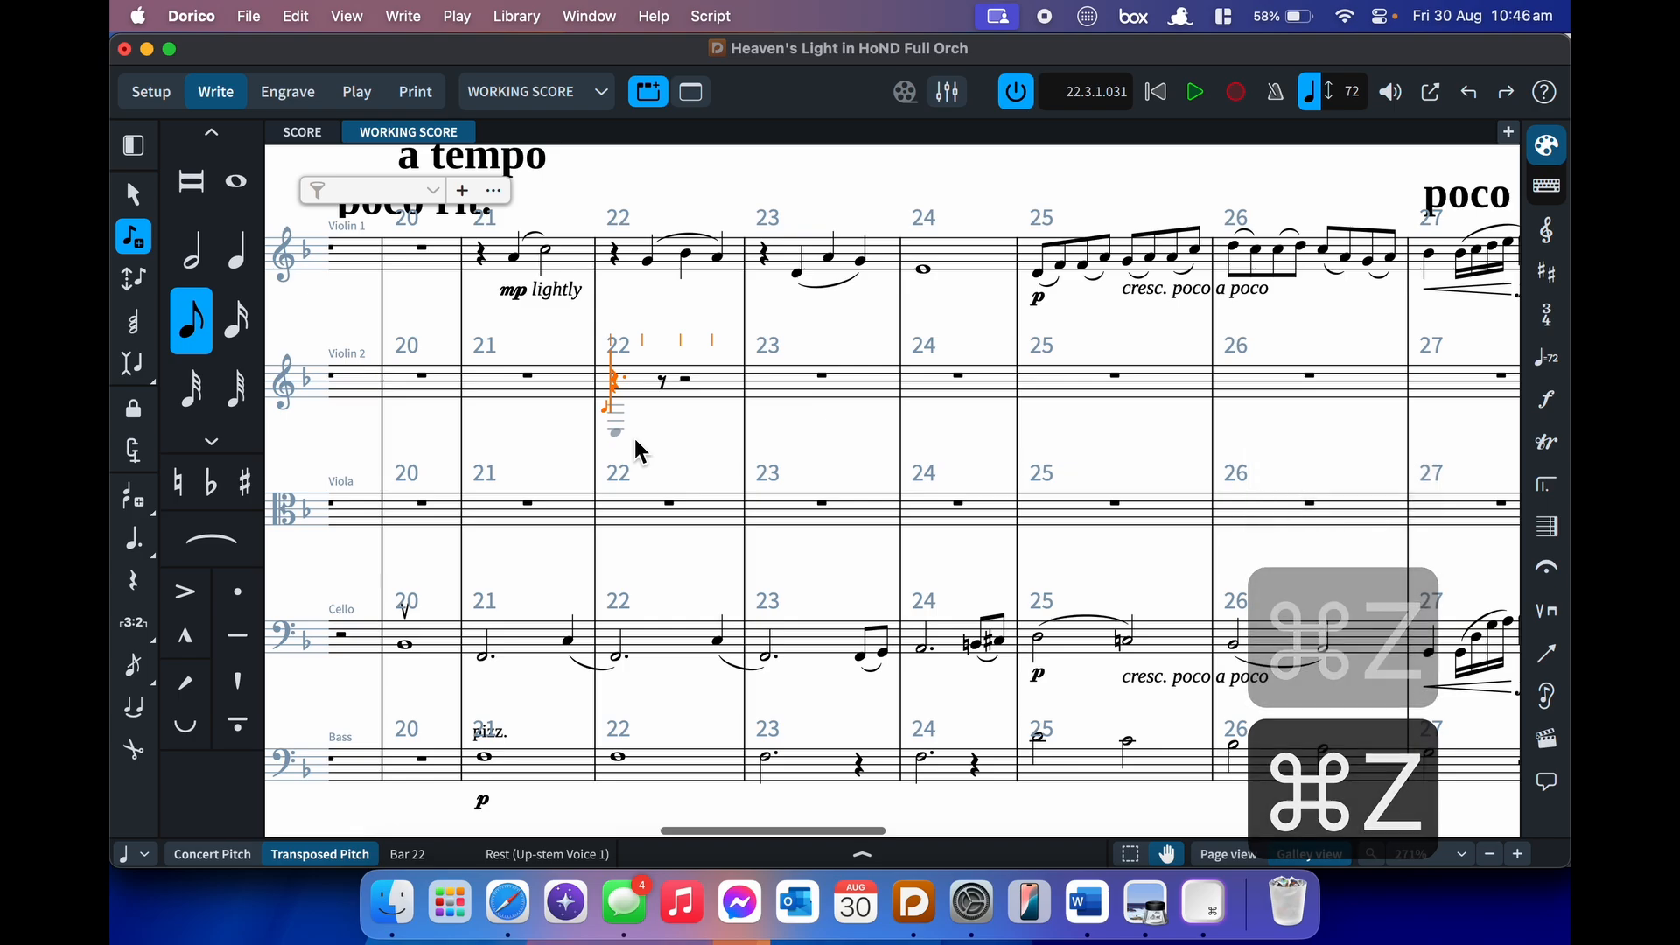
{"action": "key", "text": "semicolon"}
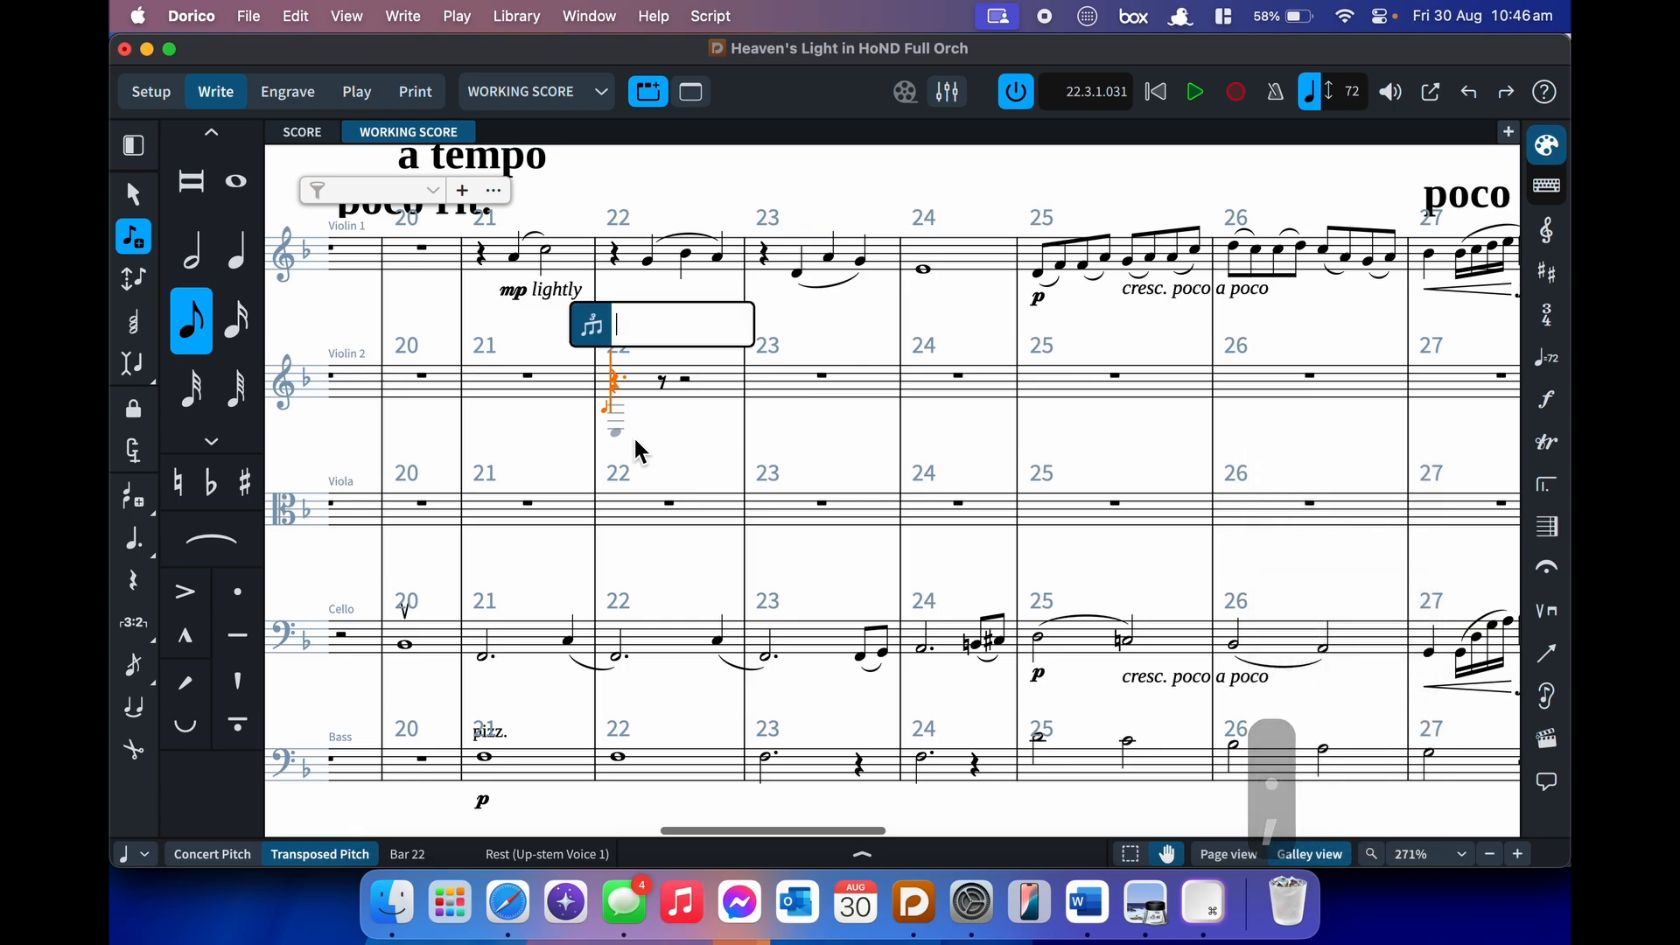
{"action": "type", "text": "2:"}
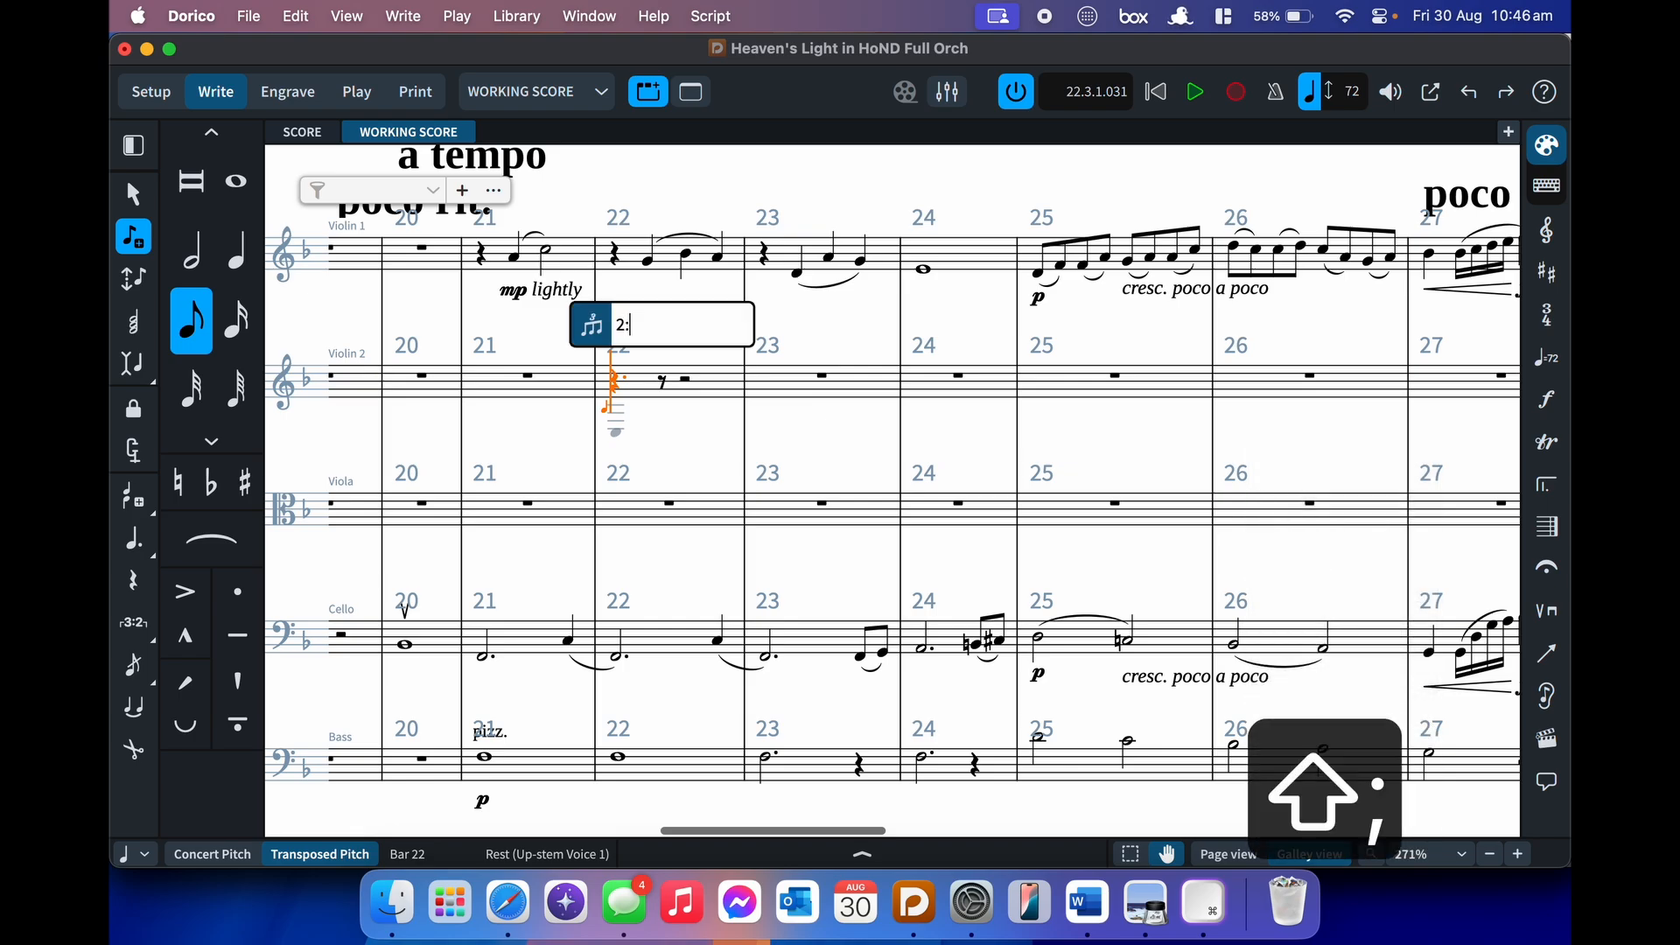
{"action": "type", "text": "3"}
{"action": "key", "text": "Return"}
{"action": "key", "text": "b"}
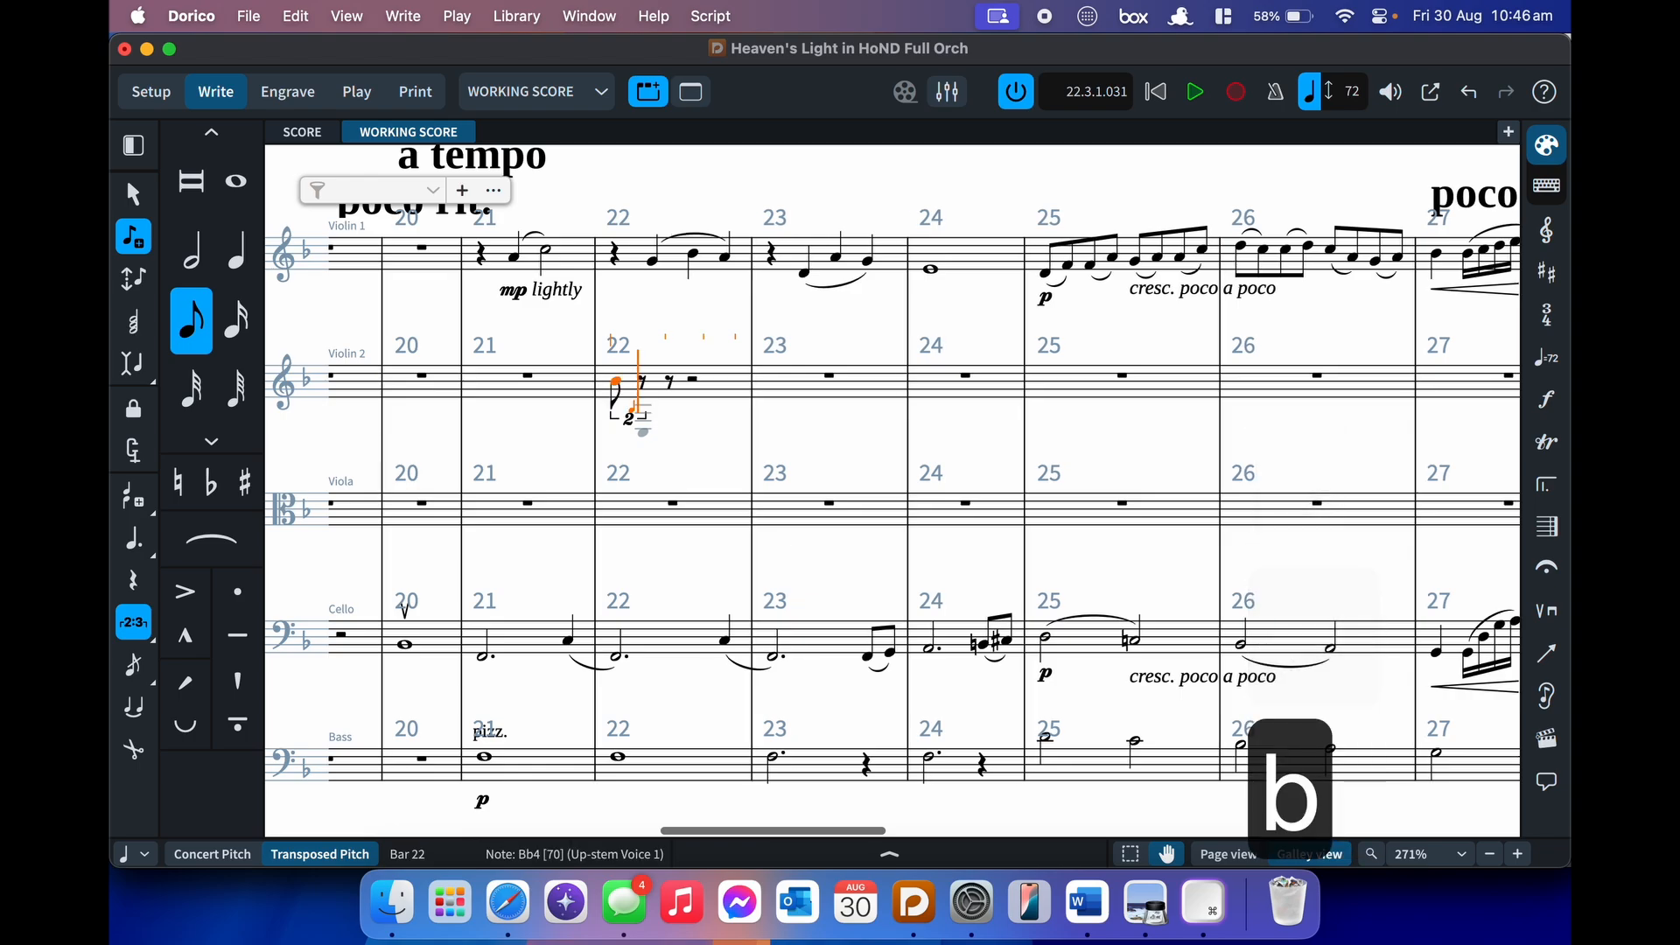
{"action": "key", "text": "c"}
{"action": "key", "text": "Escape"}
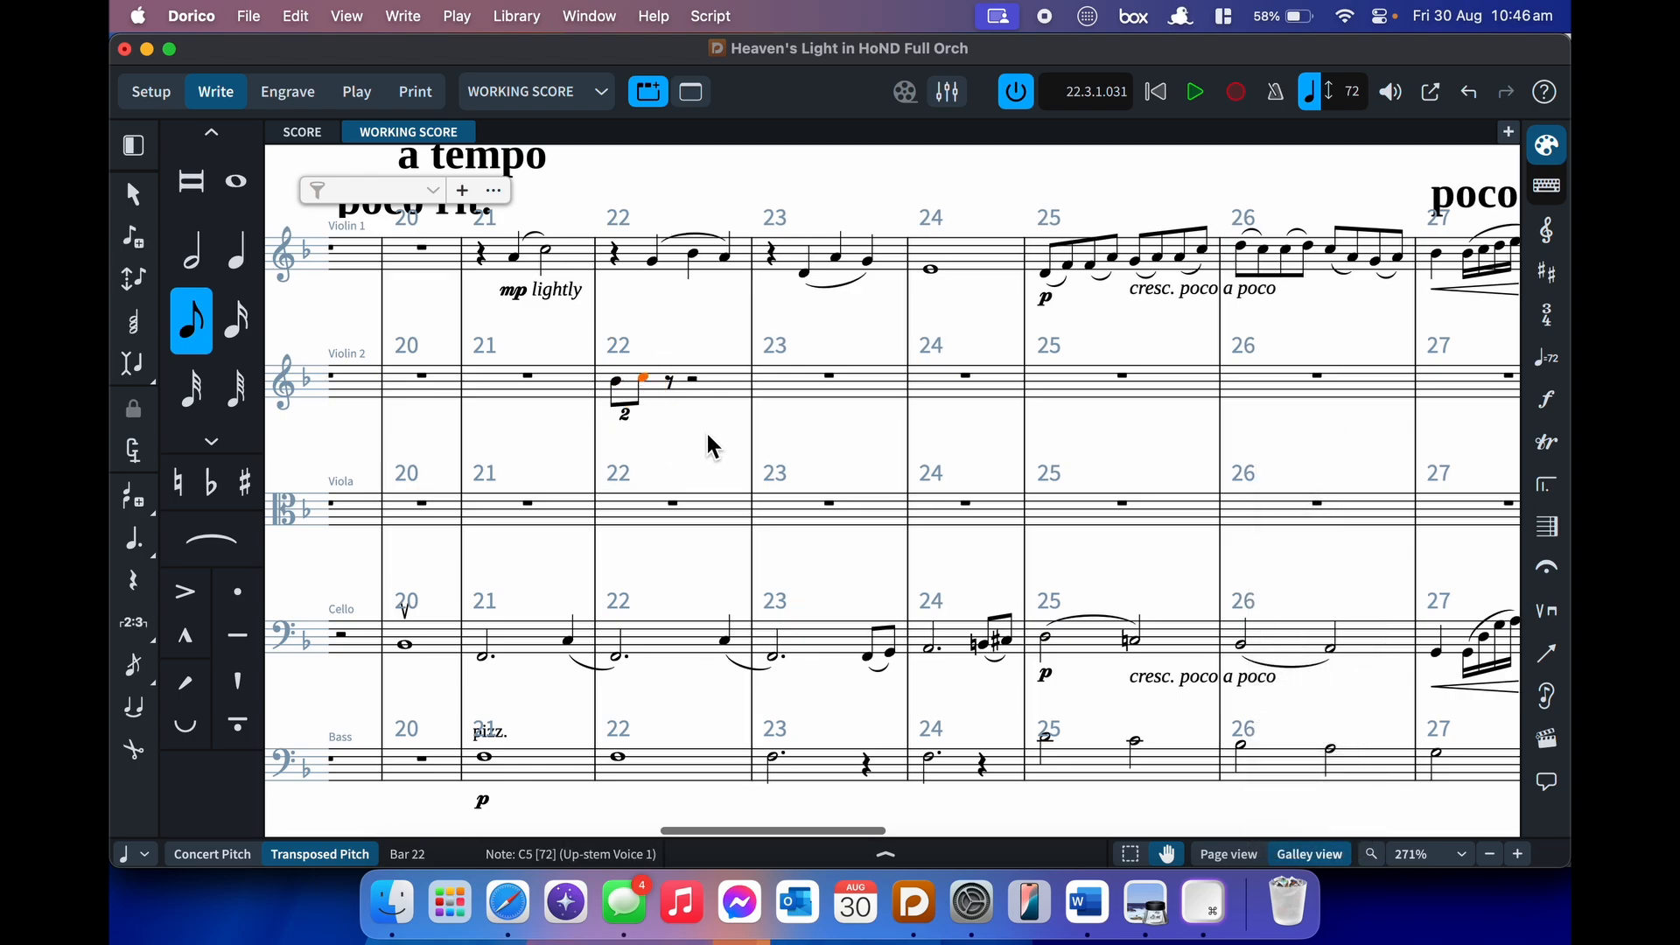
{"action": "left_click", "coordinate": [613, 398]}
{"action": "key", "text": "BackSpace"}
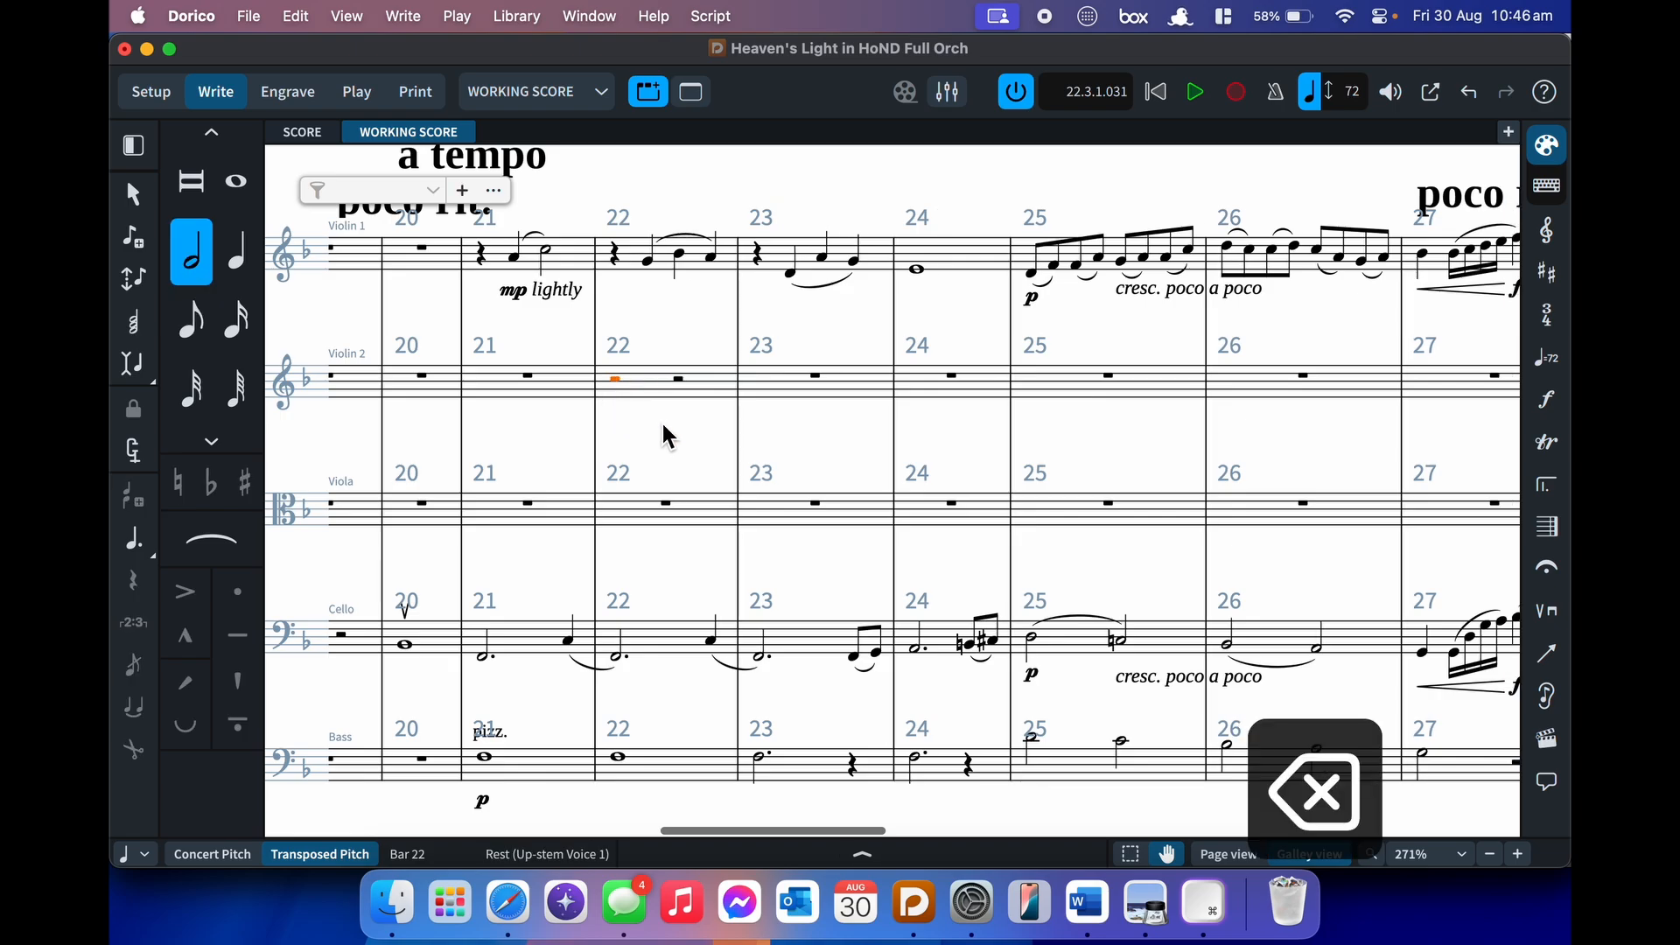
{"action": "key", "text": "BackSpace"}
{"action": "left_click", "coordinate": [693, 403]}
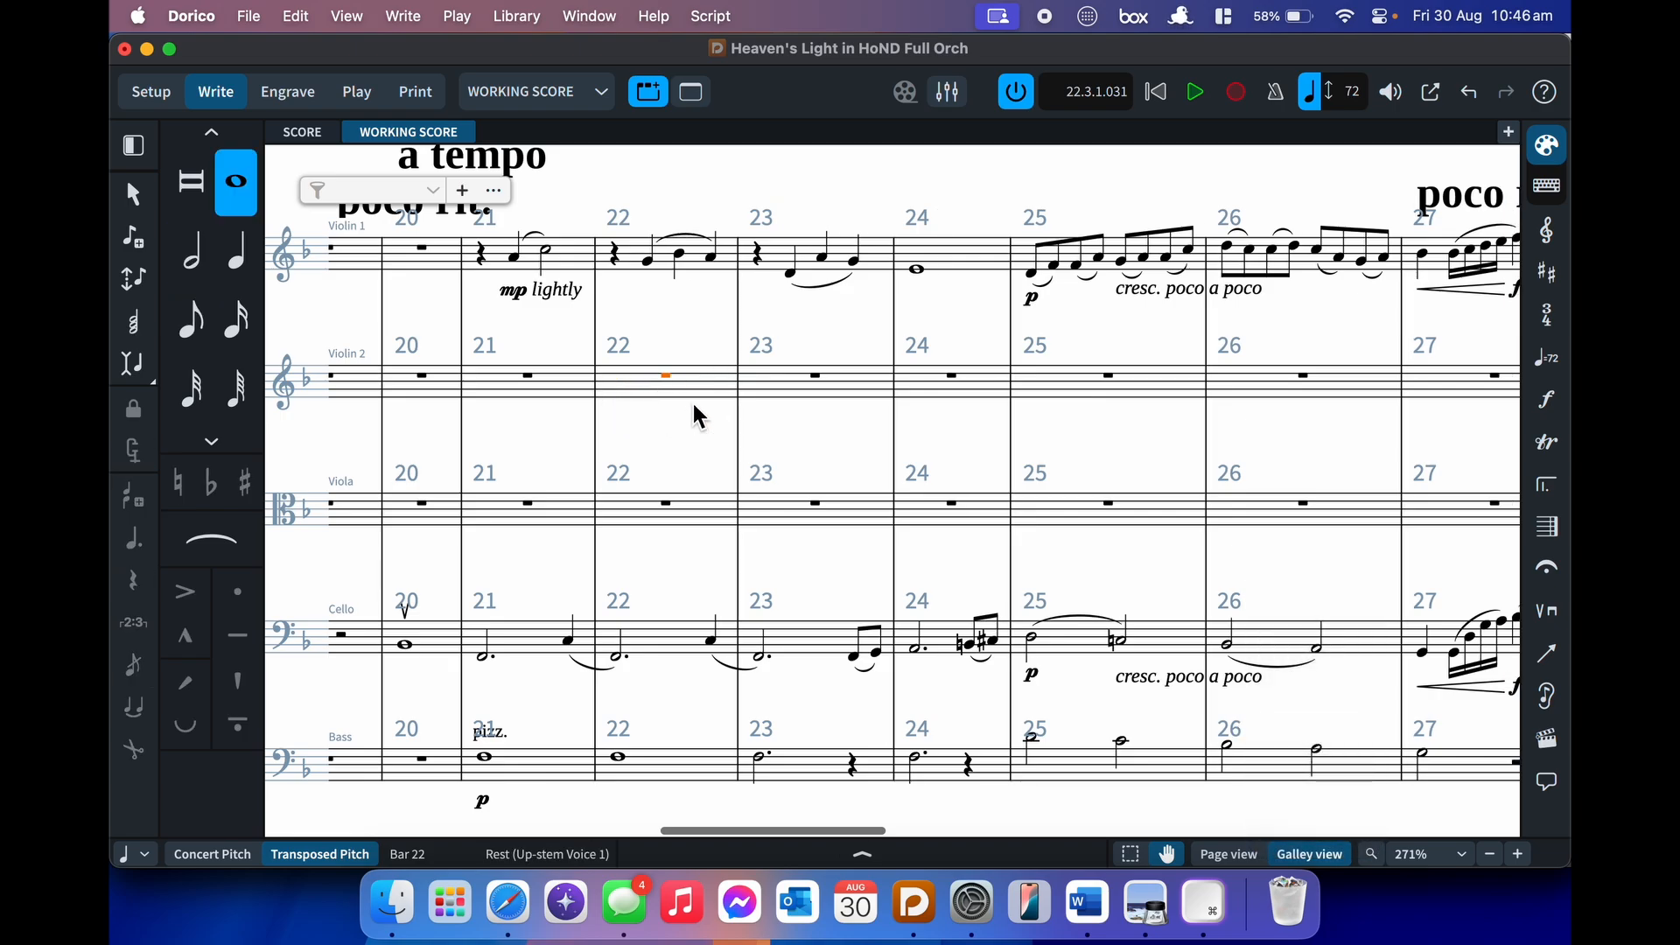
- Start note input in Violin 2 bar 22 and toggle accent and marcato articulations on and off
{"action": "key", "text": "Return"}
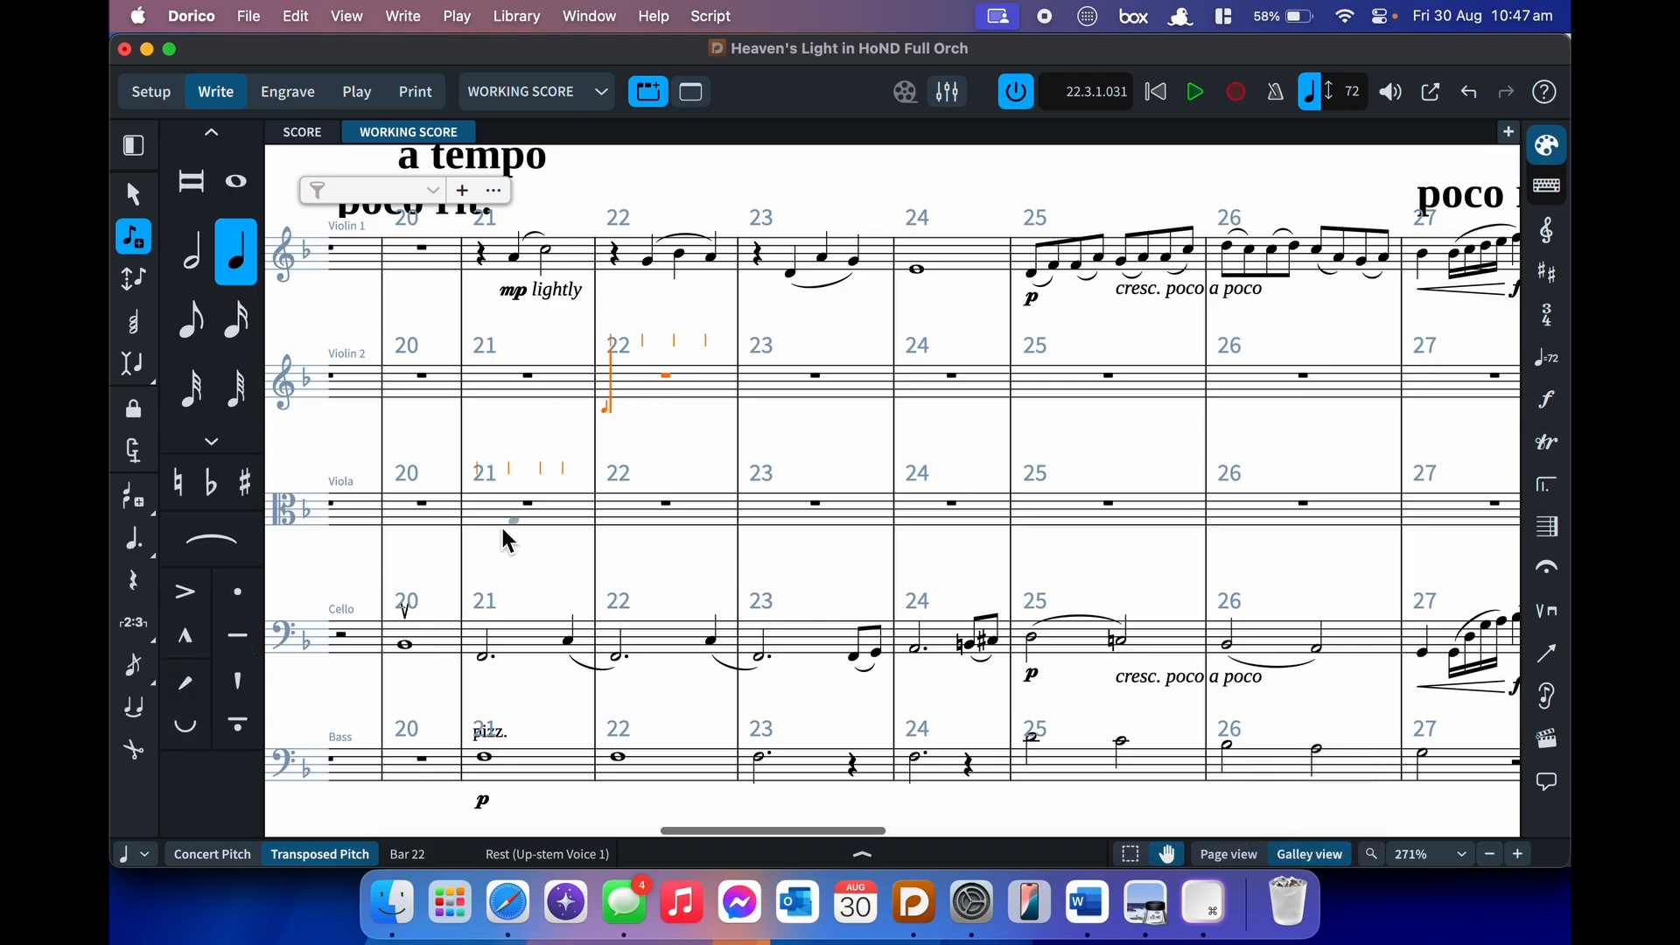
{"action": "key", "text": "bracketleft"}
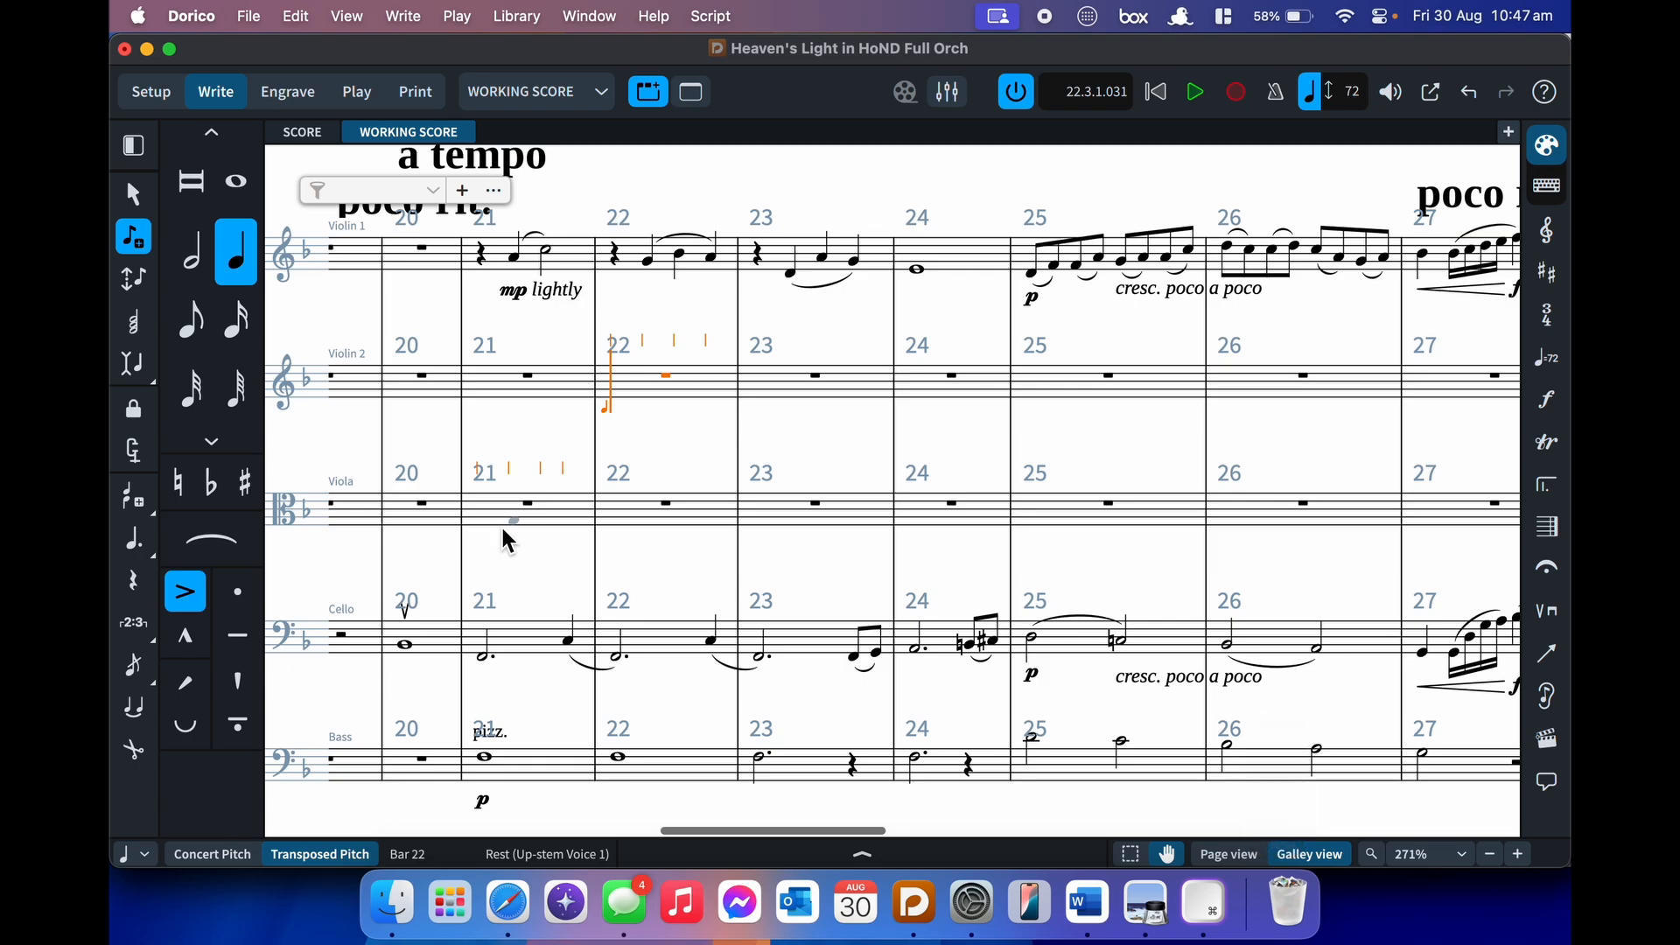
{"action": "key", "text": "bracketright"}
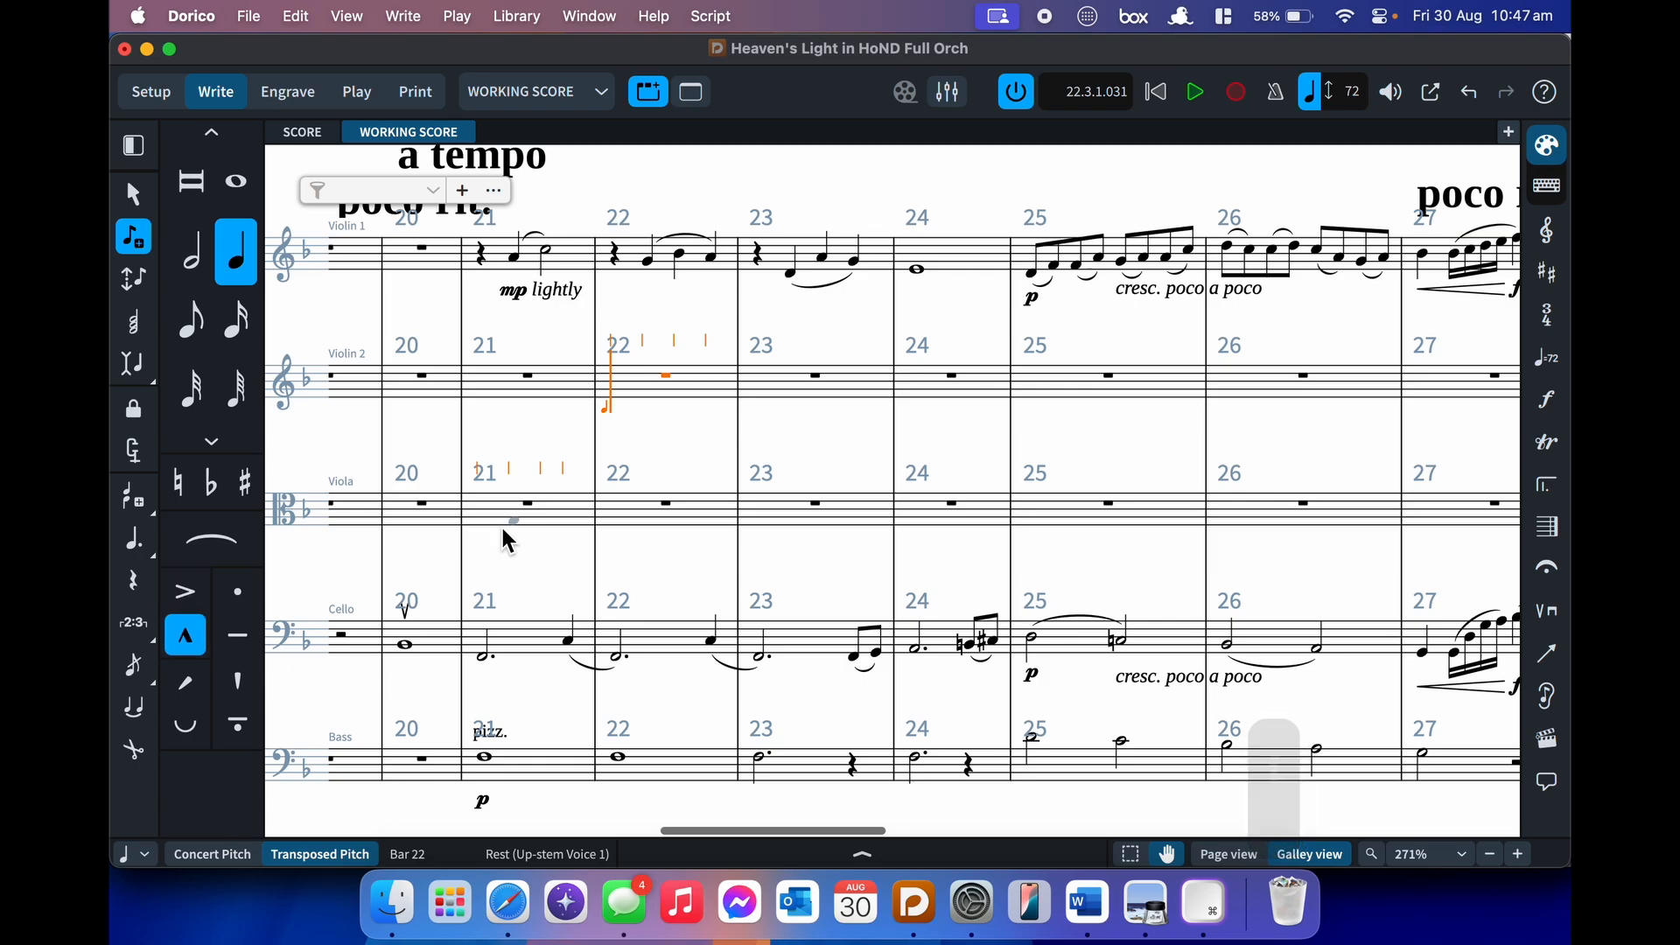
{"action": "key", "text": "bracketleft"}
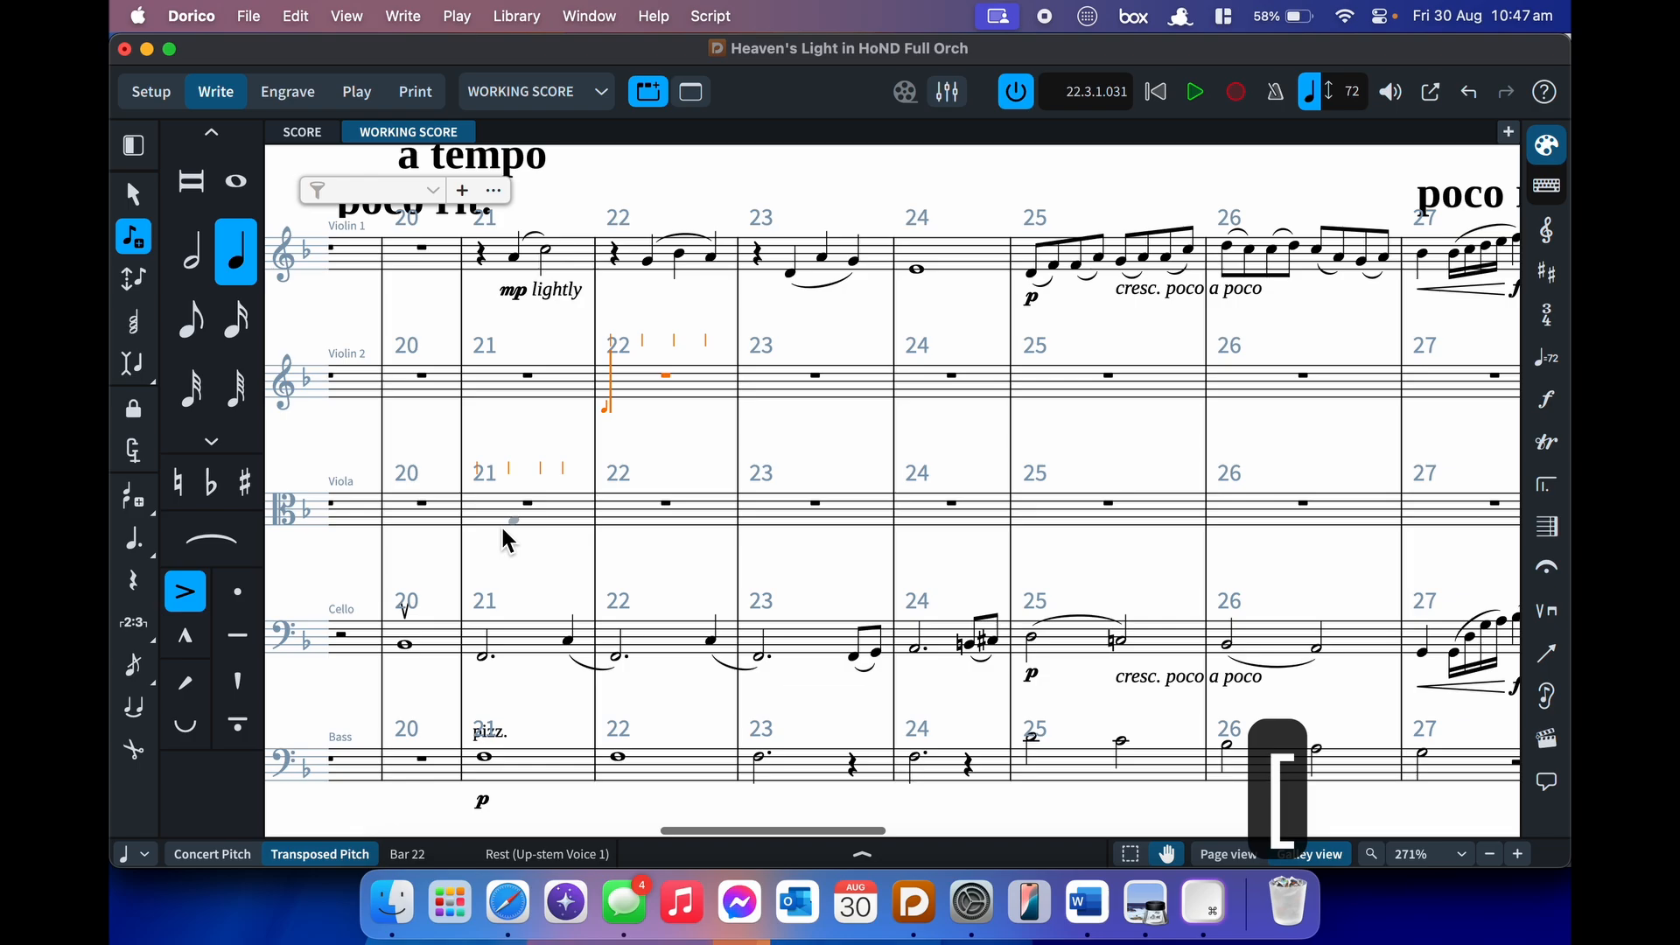
{"action": "key", "text": "apostrophe"}
{"action": "key", "text": "bracketleft"}
{"action": "key", "text": "apostrophe"}
{"action": "key", "text": "bracketleft"}
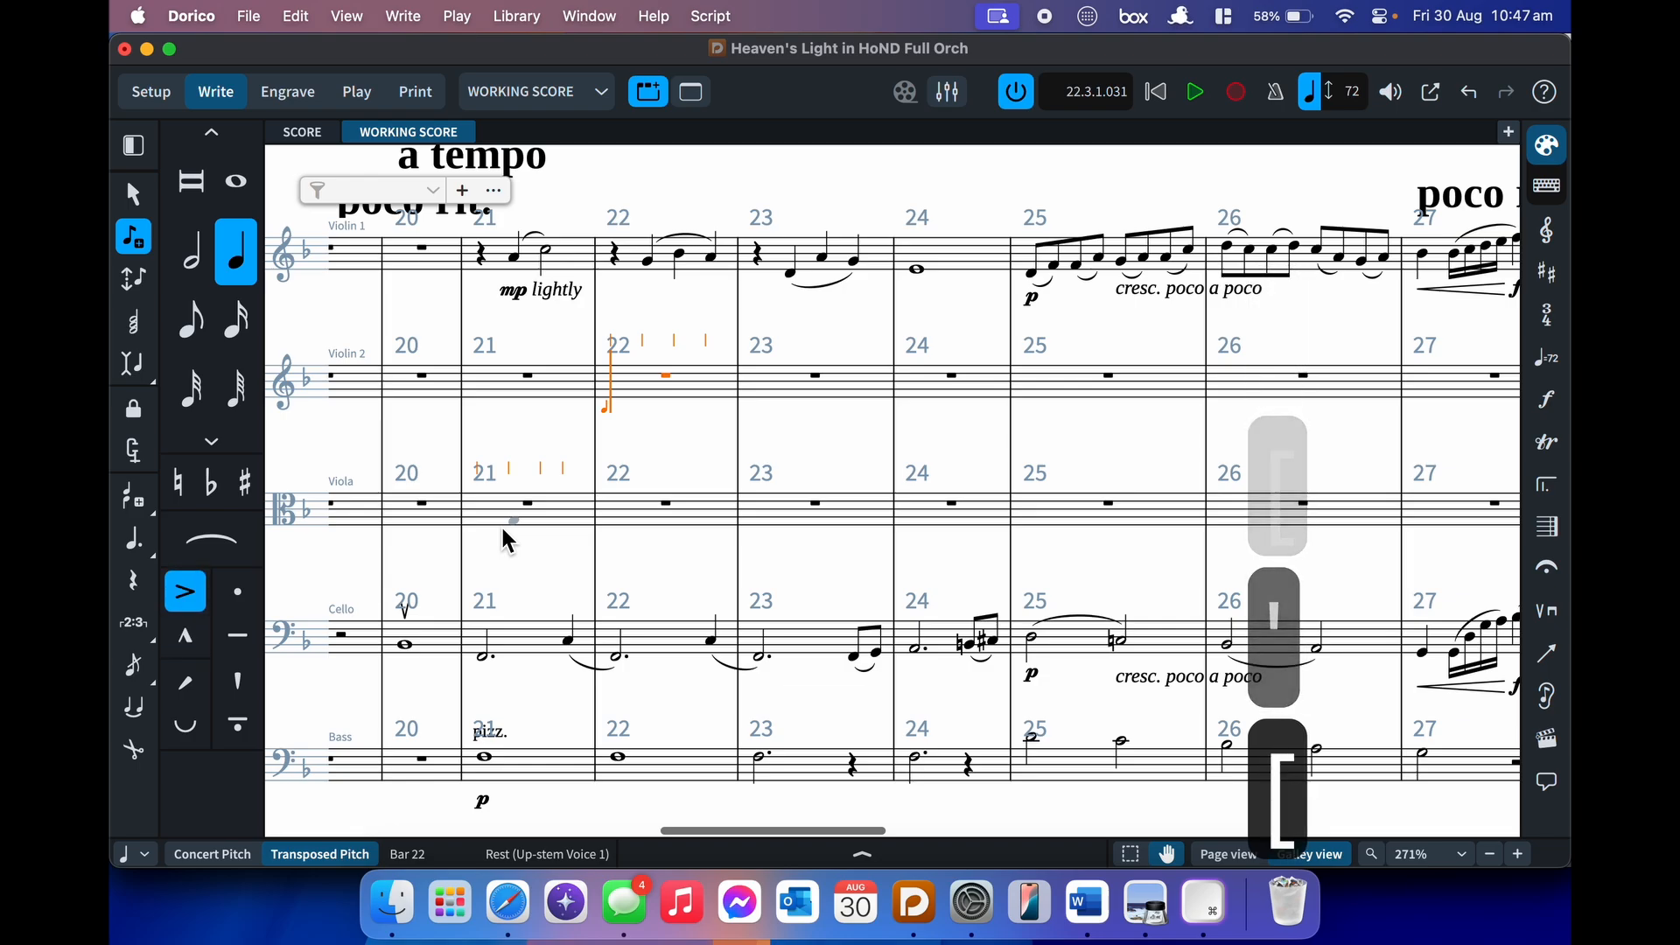
{"action": "key", "text": "apostrophe"}
{"action": "key", "text": "apostrophe"}
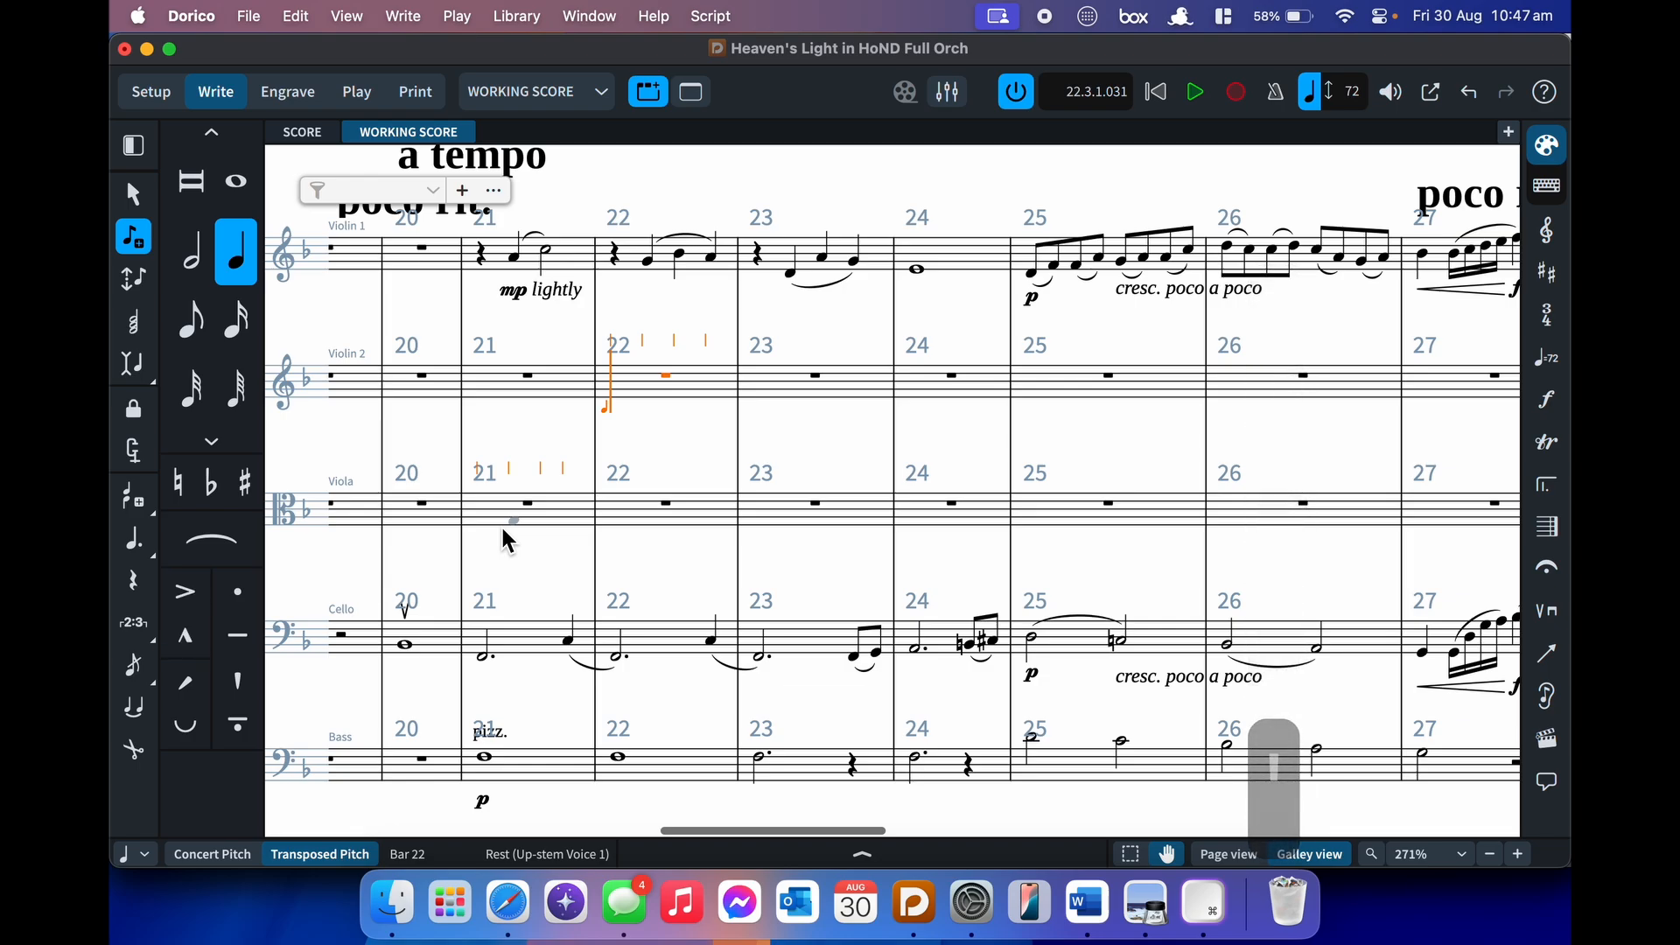
- Try staccato, tenuto and staccato-tenuto, then put a staccatissimo on the bar 20 cello whole note
{"action": "key", "text": "bracketright"}
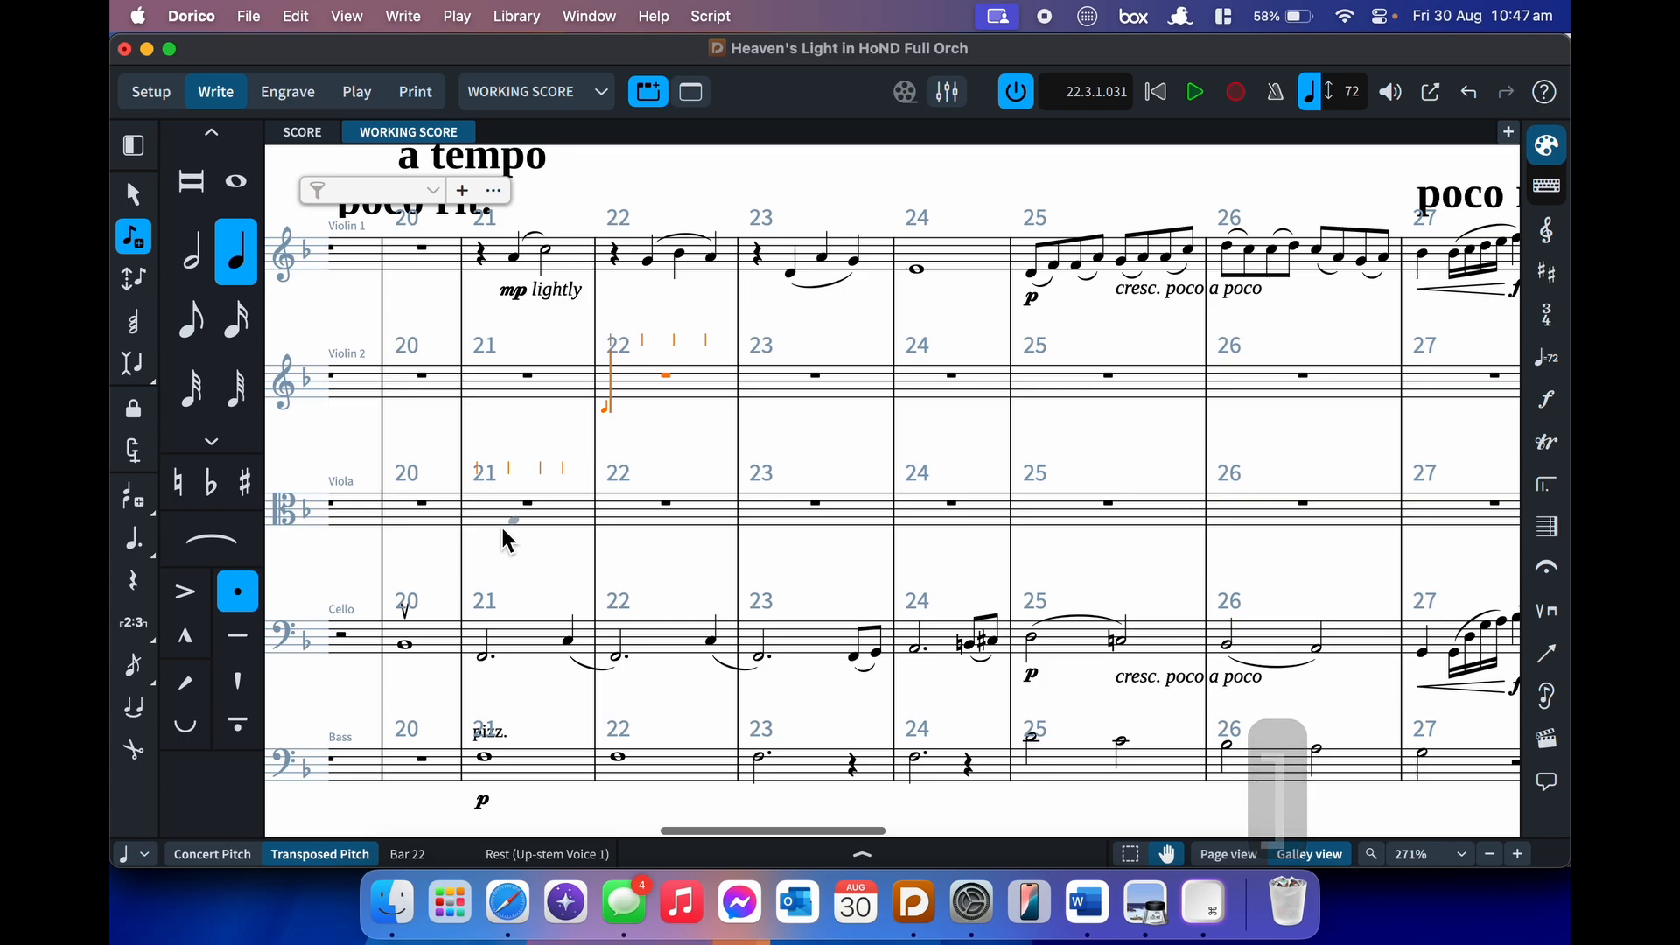
{"action": "key", "text": "backslash"}
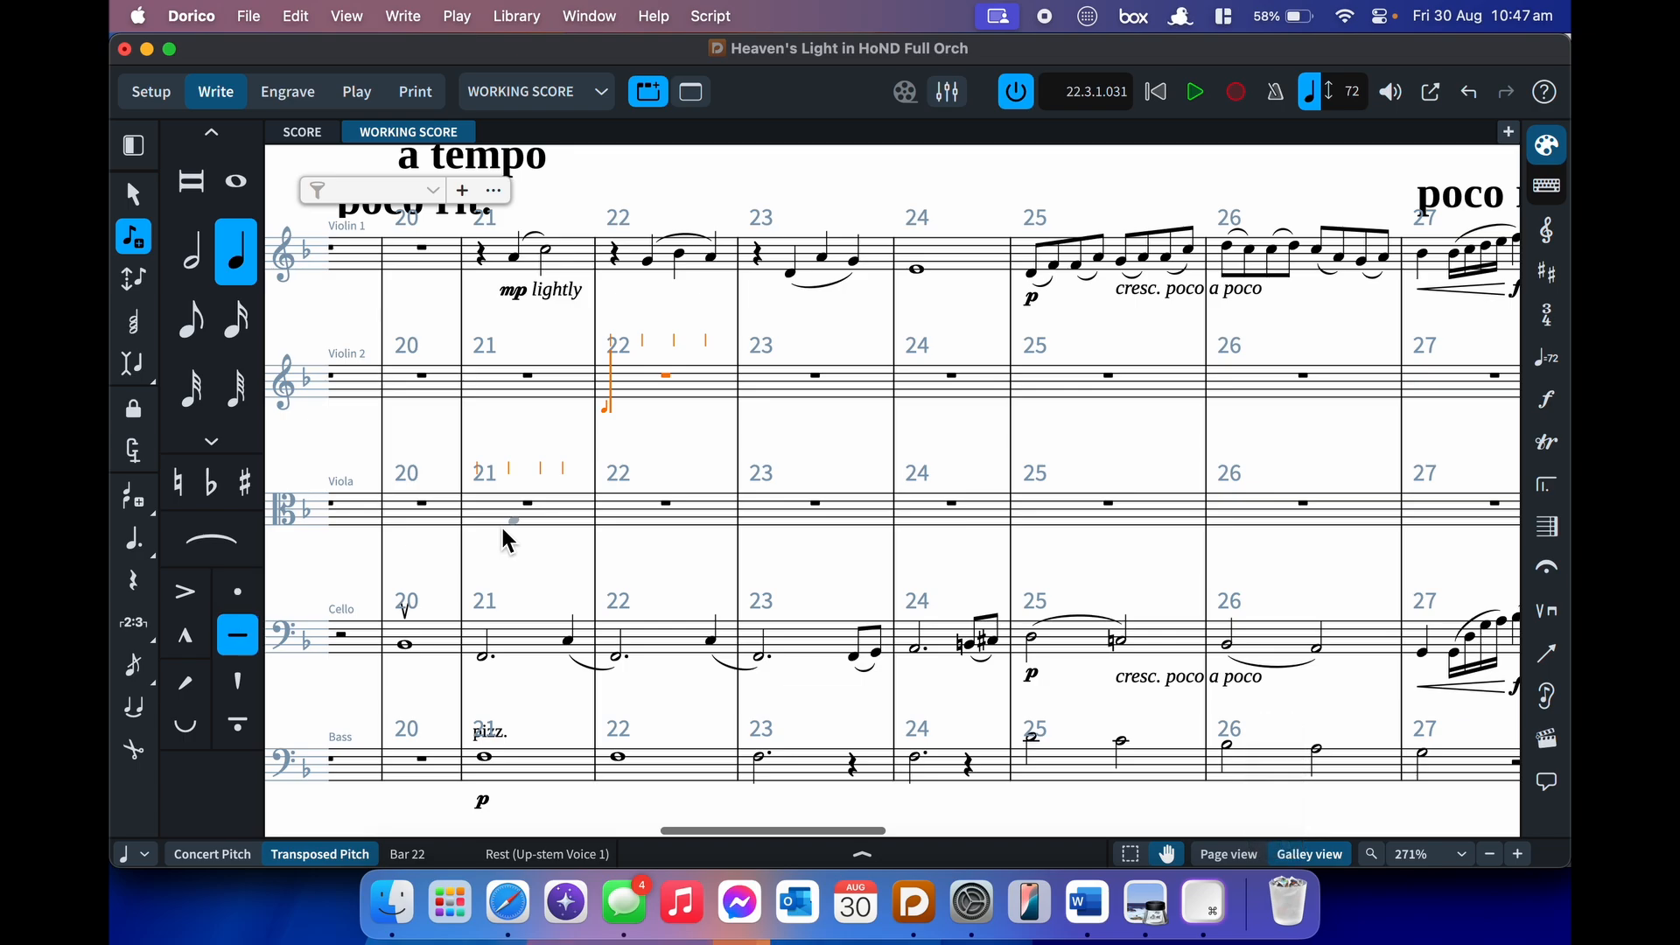
{"action": "key", "text": "shift+backslash"}
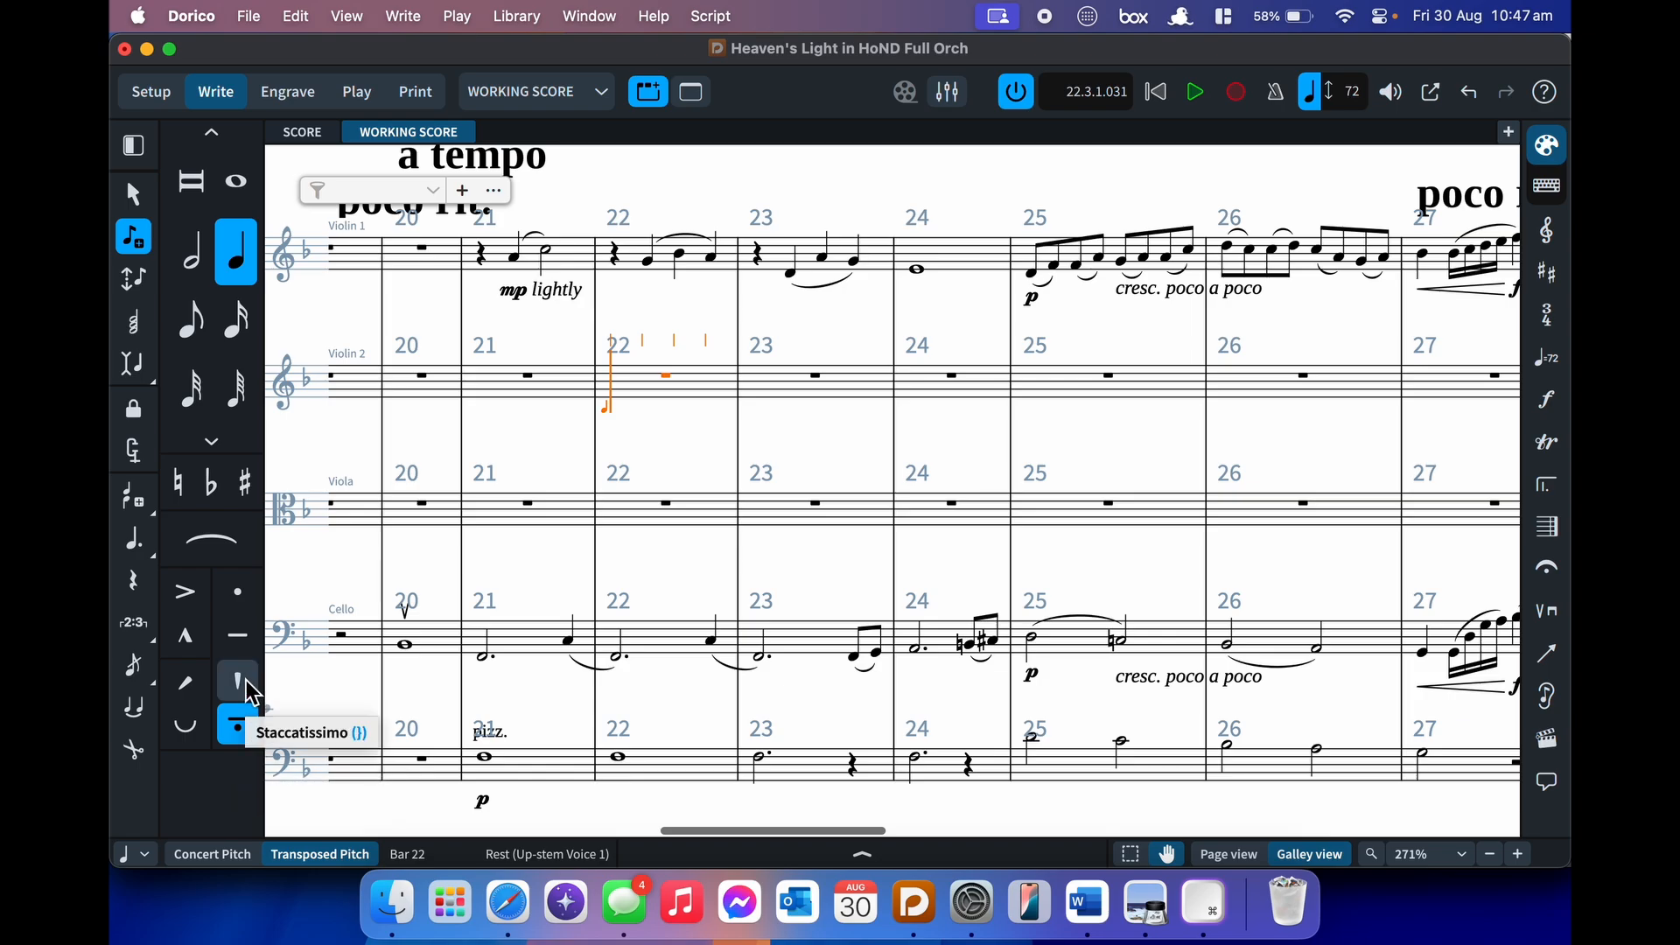
{"action": "key", "text": "shift+bracketright"}
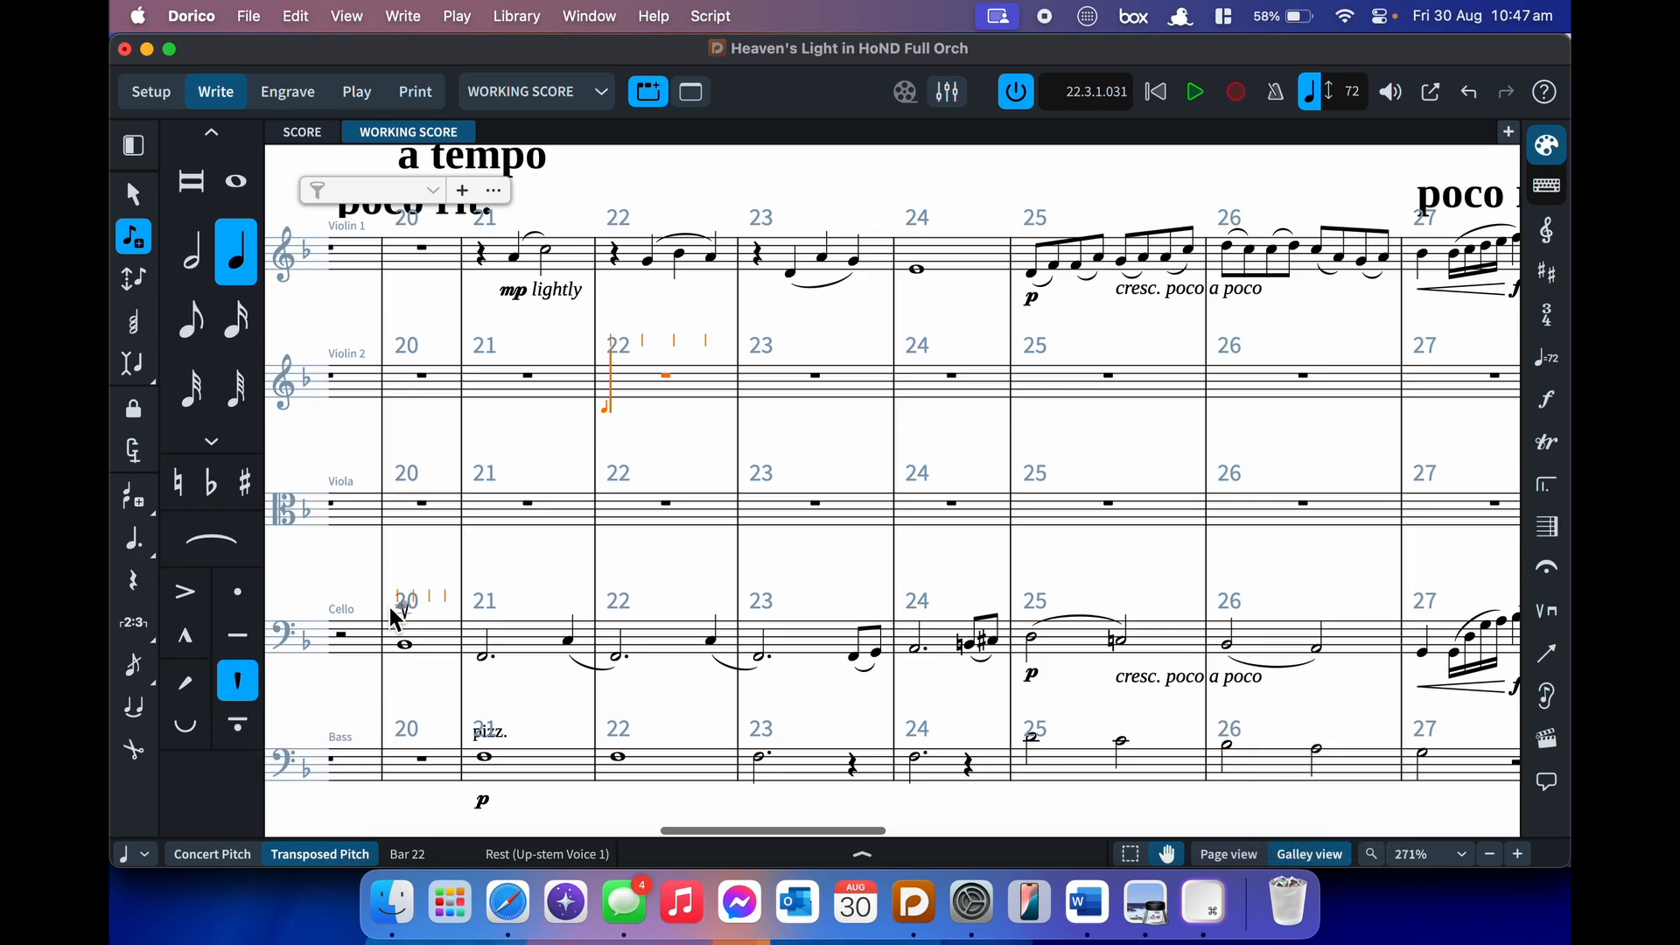
{"action": "left_click", "coordinate": [391, 612]}
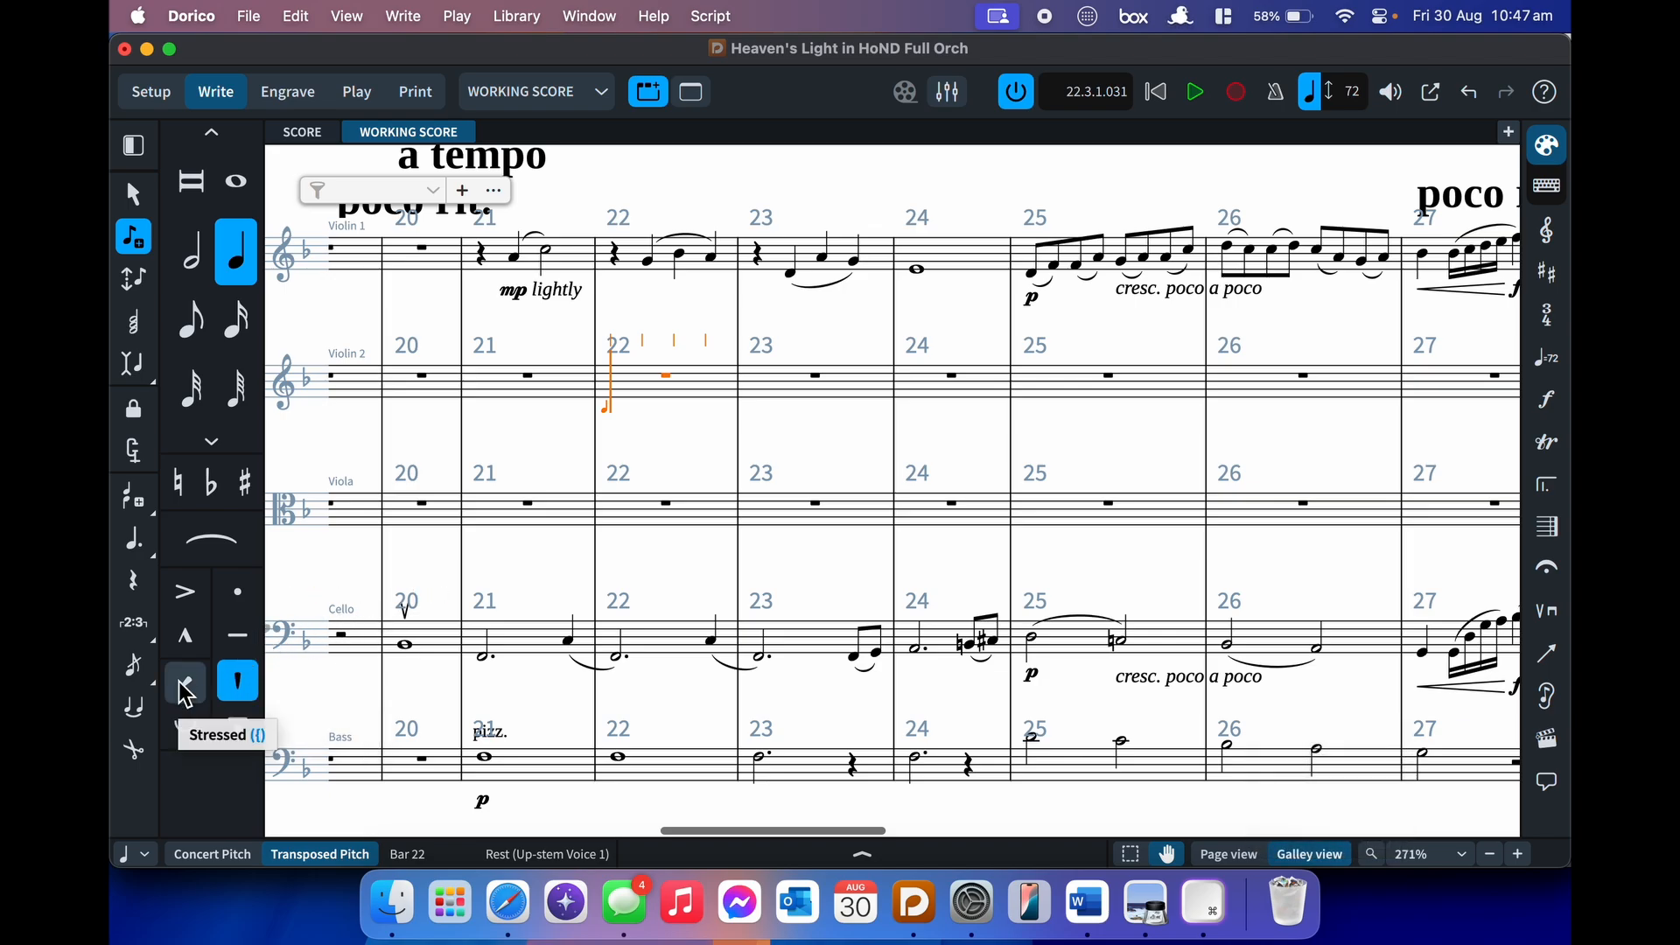
- Toggle stressed, unstressed, accent, staccato and tenuto articulations on and off again
{"action": "key", "text": "shift+["}
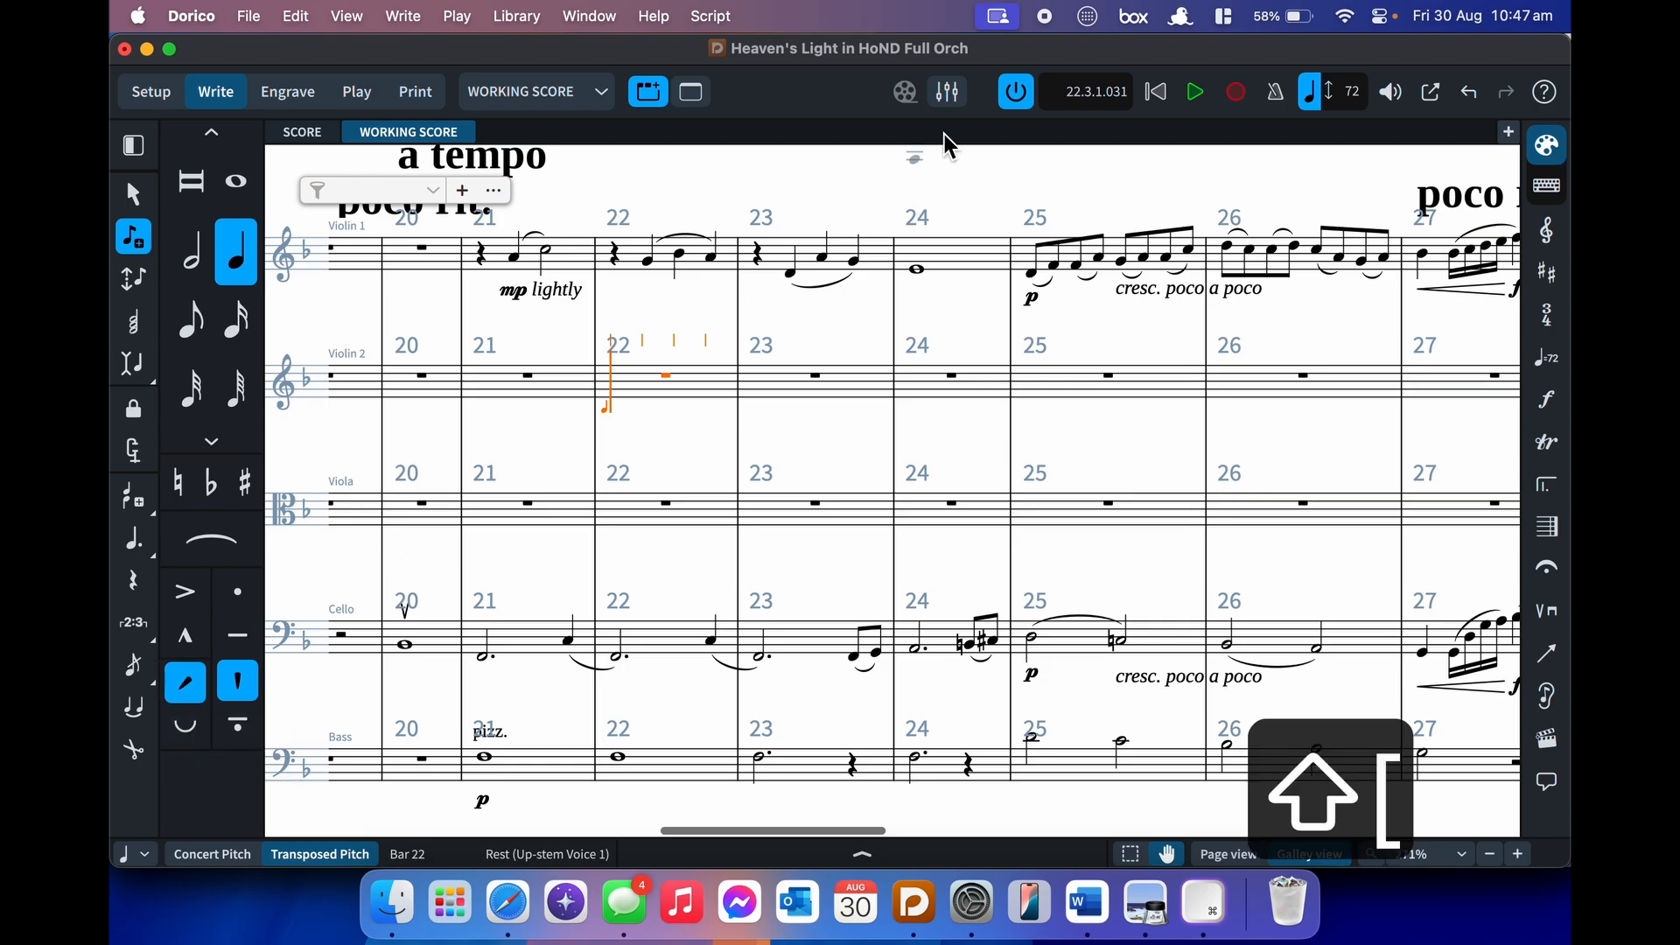
{"action": "key", "text": "shift+'"}
{"action": "key", "text": "shift+["}
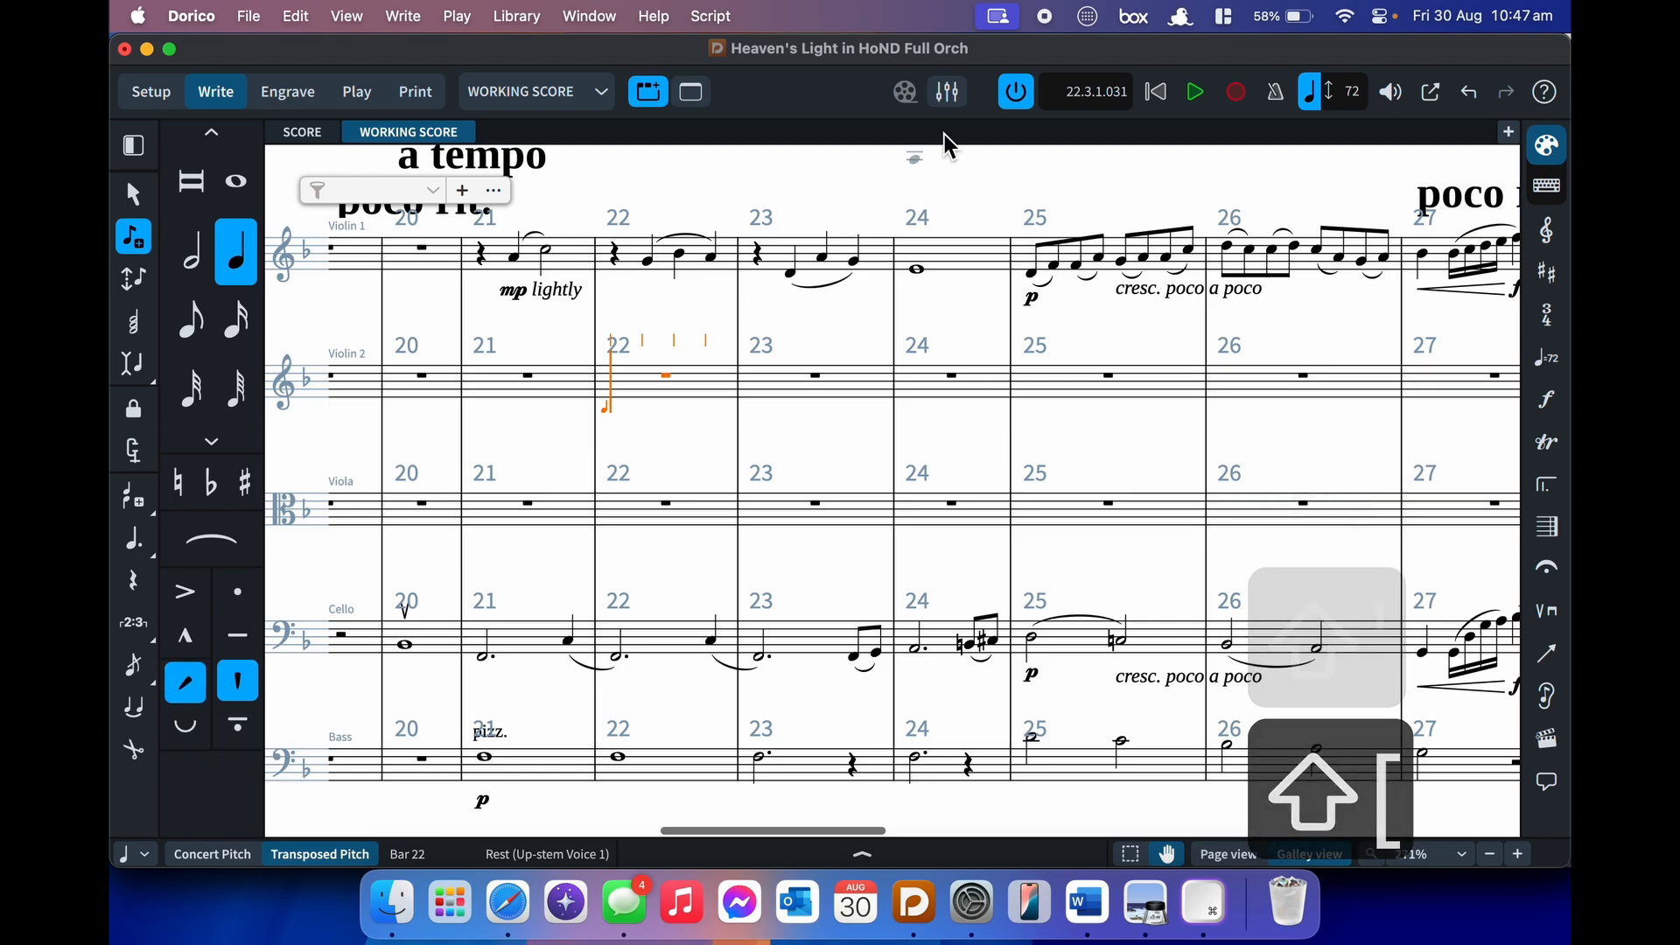
{"action": "key", "text": "bracketleft"}
{"action": "key", "text": "bracketright"}
{"action": "key", "text": "bracketleft"}
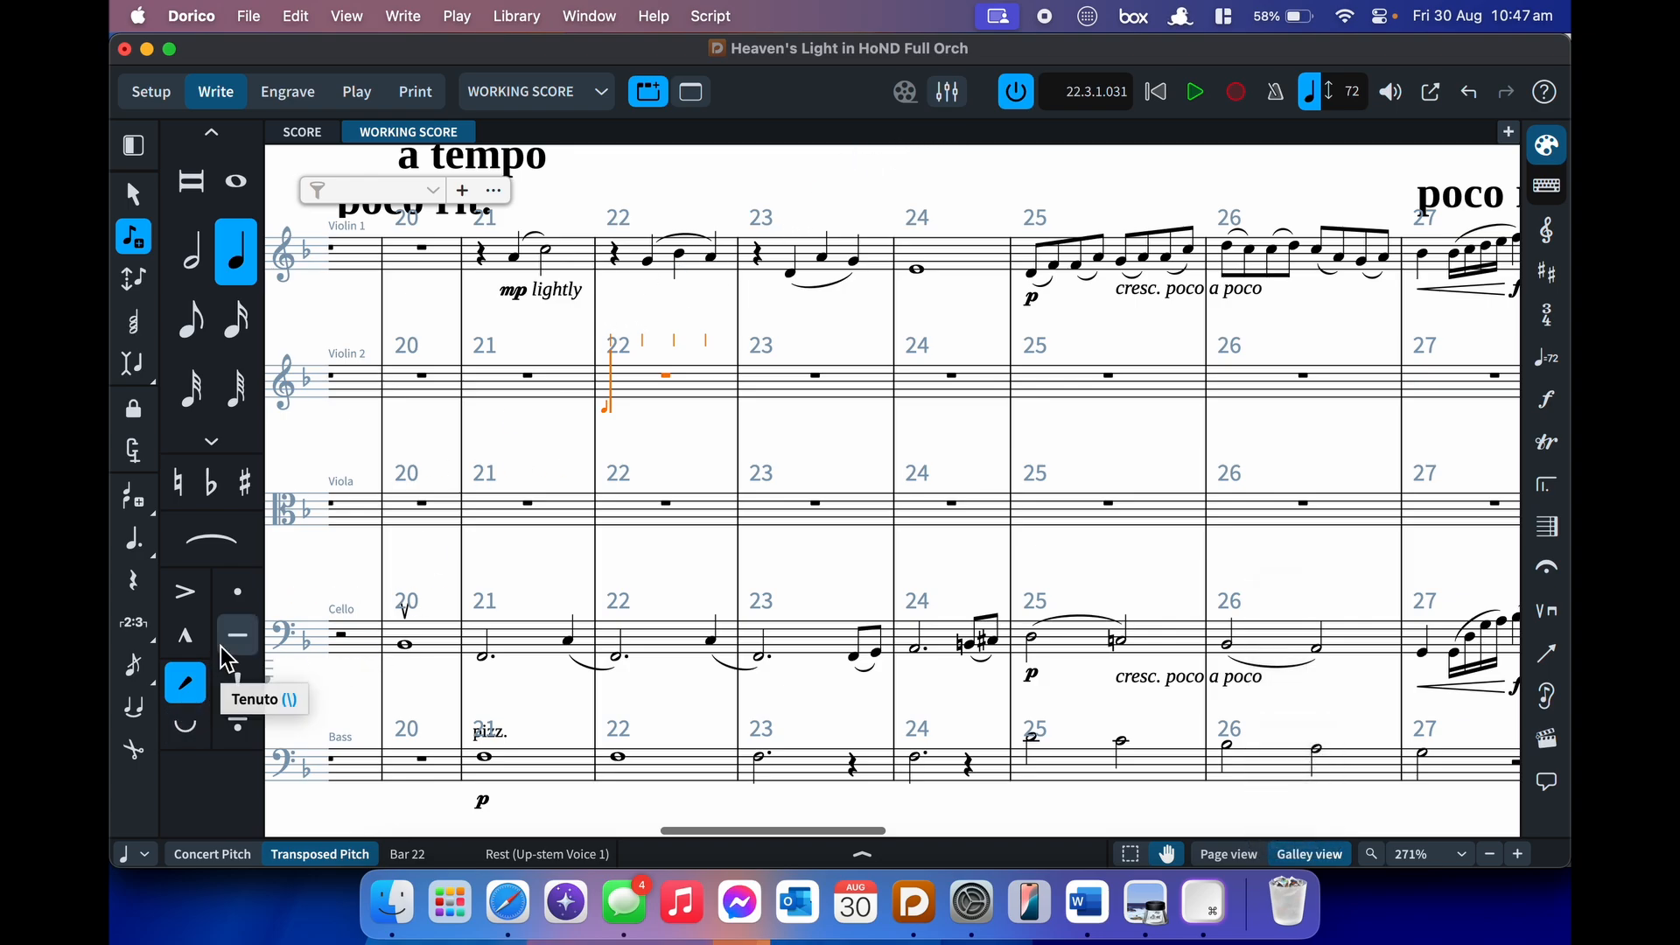
{"action": "key", "text": "shift+bracketleft"}
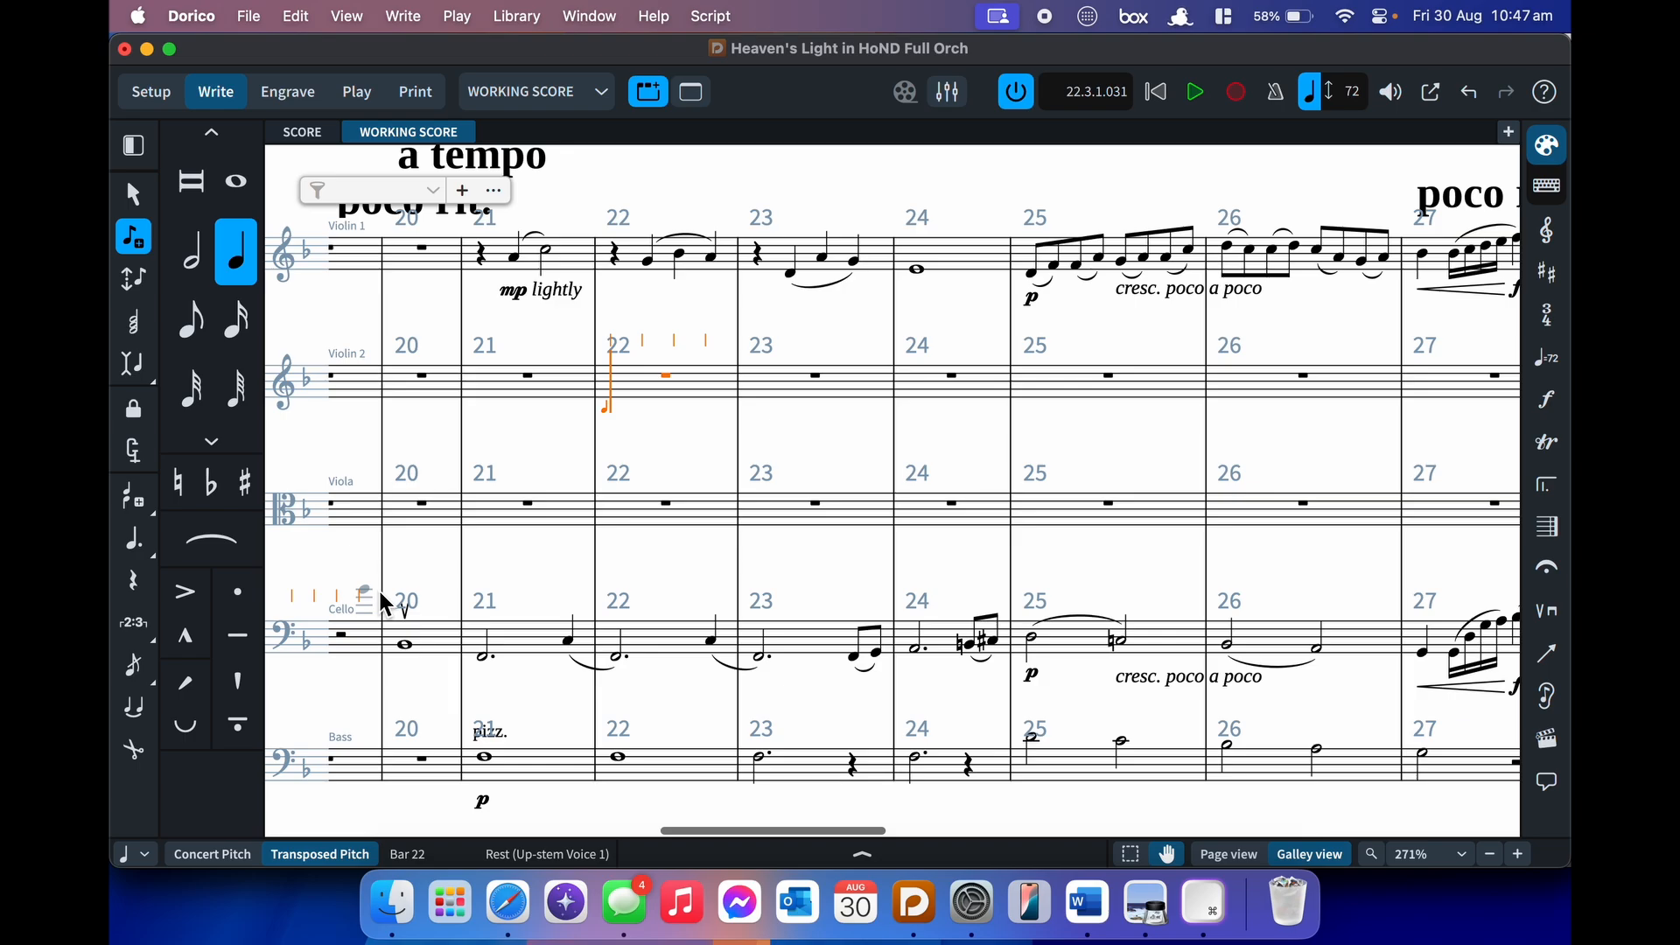
{"action": "key", "text": "bracketleft"}
{"action": "key", "text": "bracketright"}
{"action": "key", "text": "bracketleft"}
{"action": "key", "text": "bracketright"}
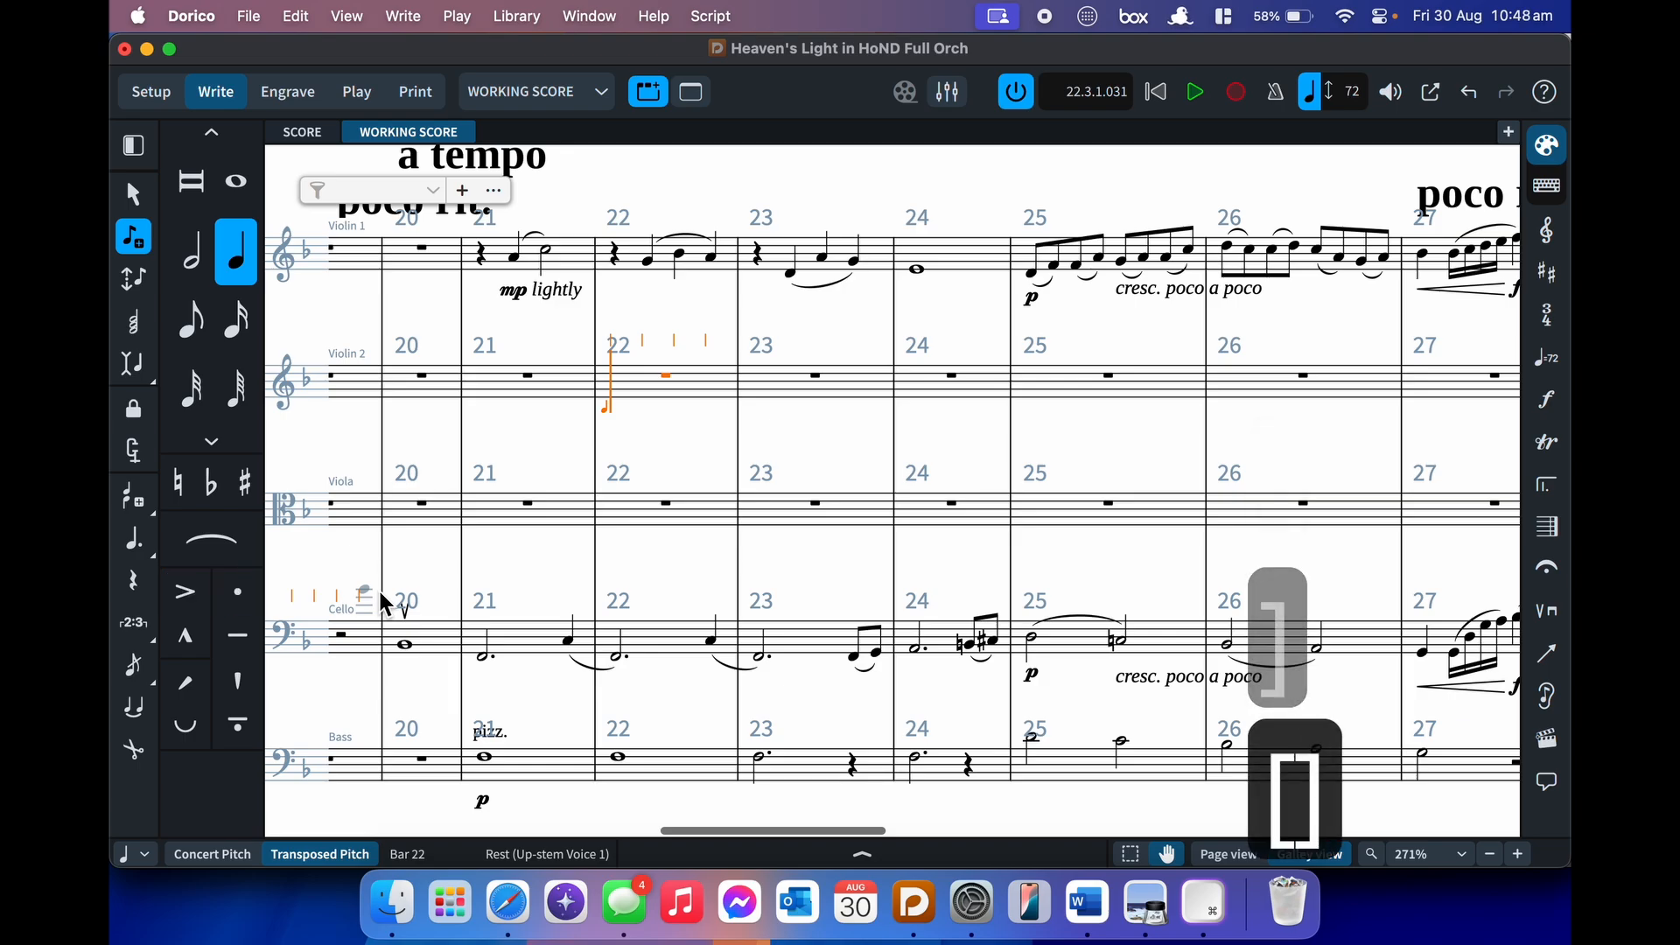
{"action": "key", "text": "backslash"}
{"action": "key", "text": "backslash"}
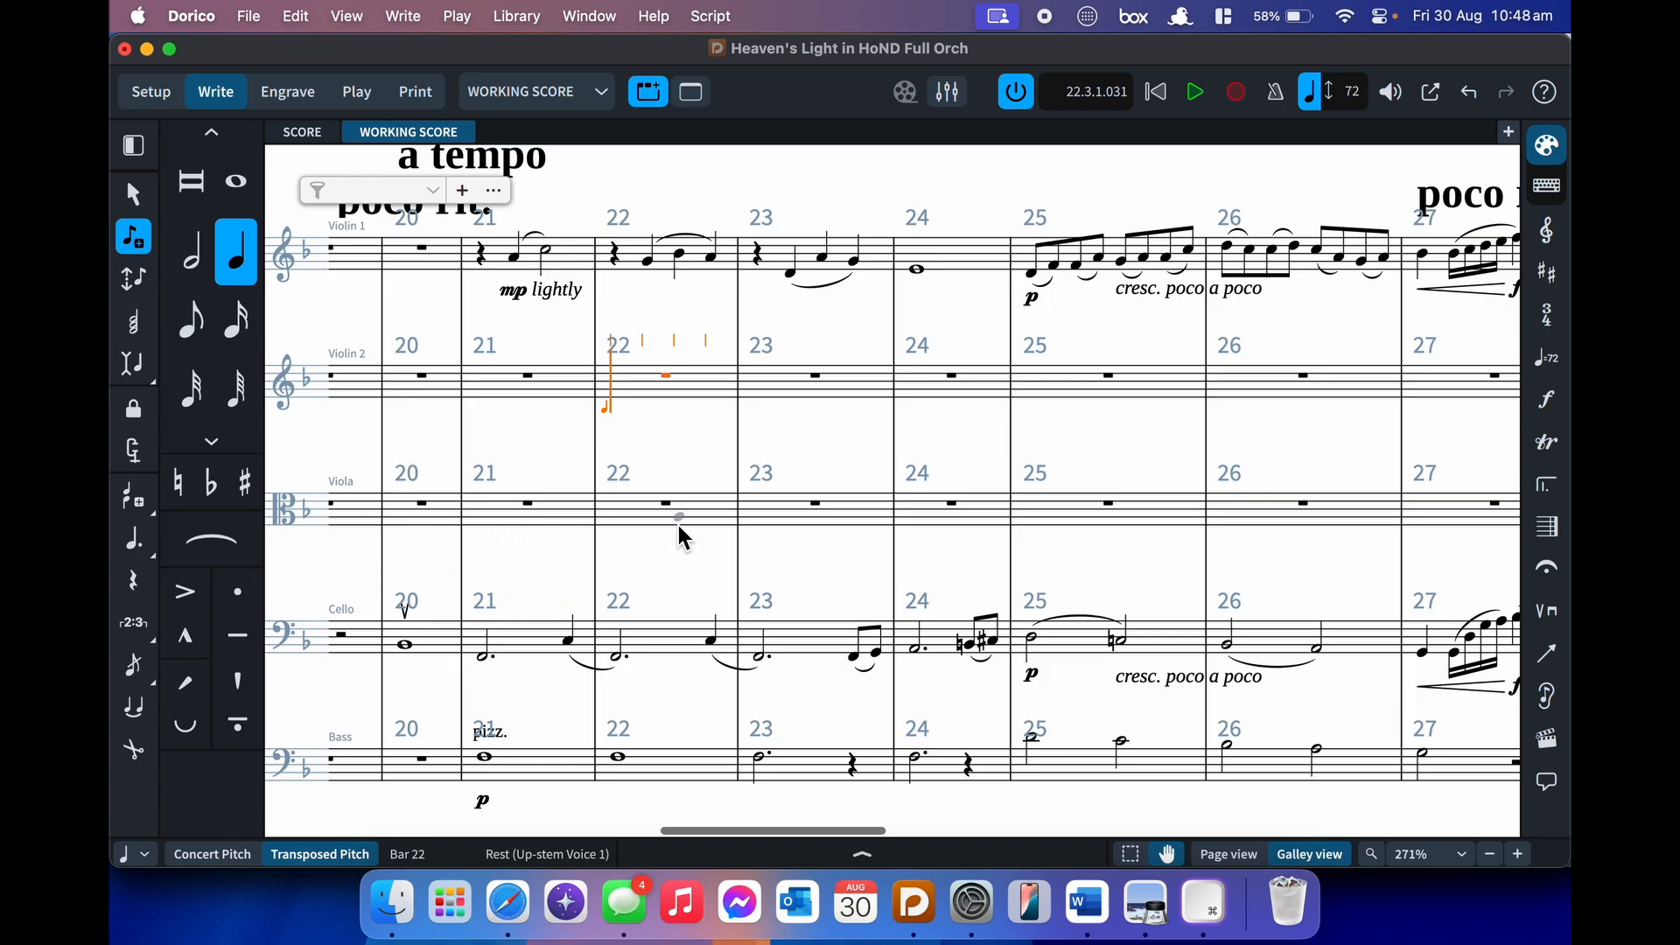
- Try natural, flat and sharp accidentals, then exit note input
{"action": "key", "text": "0"}
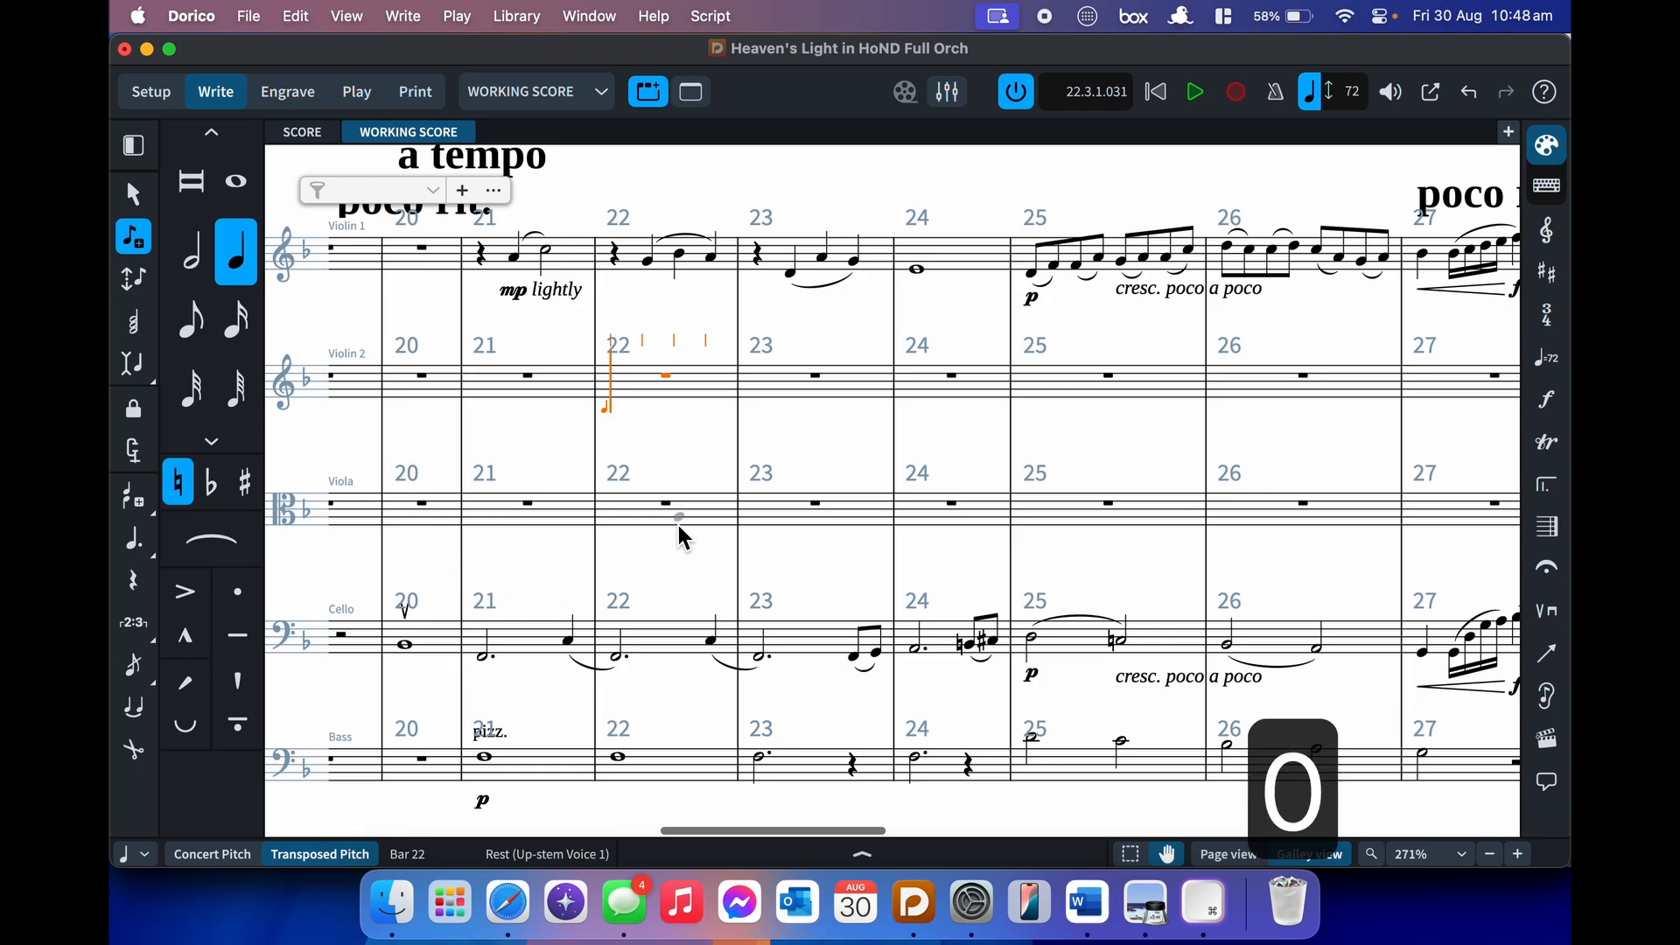
{"action": "key", "text": "minus"}
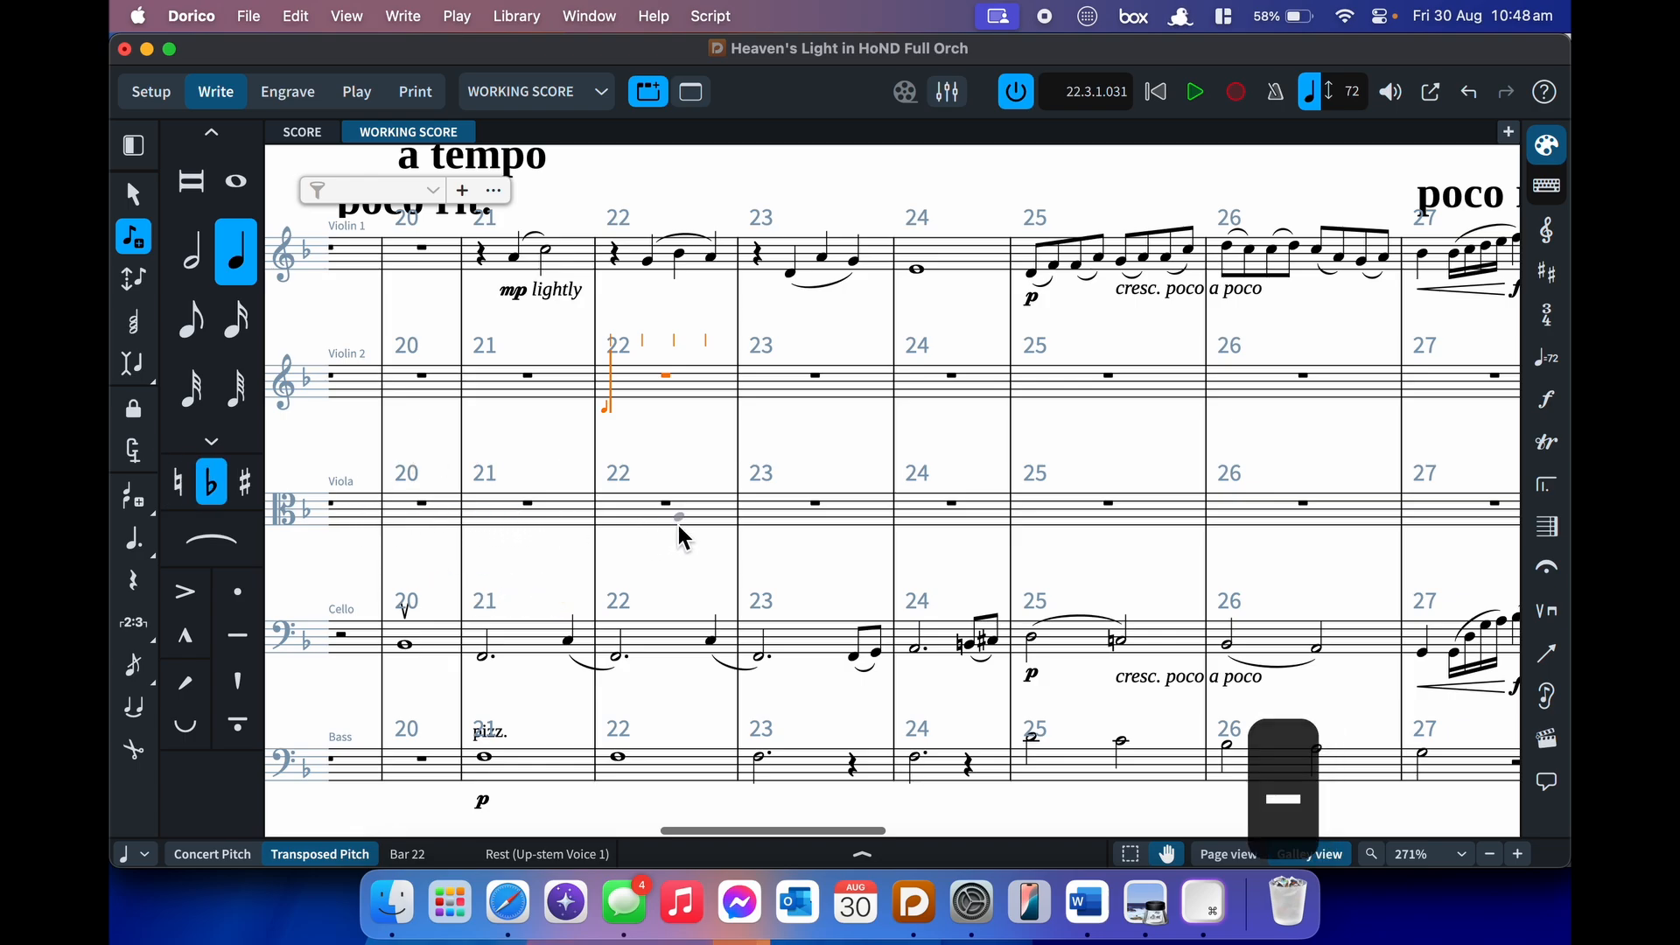
{"action": "key", "text": "equal"}
{"action": "key", "text": "equal"}
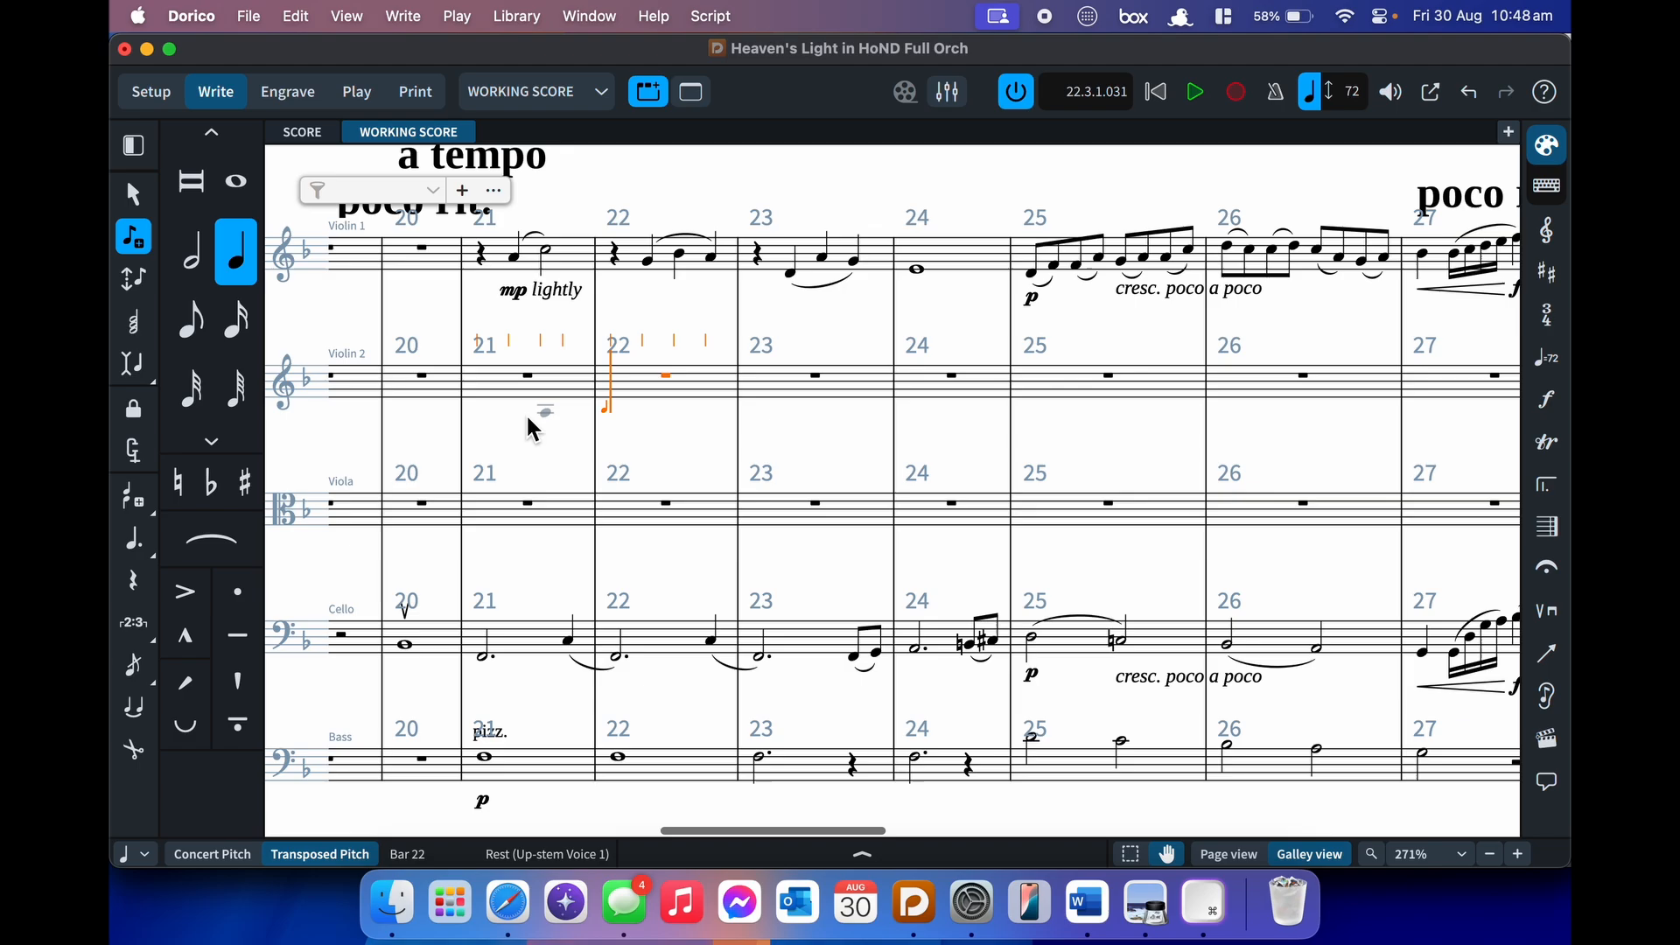
{"action": "key", "text": "Escape"}
- Enter a dotted-half chord of D, F, A, C plus Bb3 and A3 in Keyboard 1 bar 22
{"action": "scroll", "coordinate": [748, 548], "scroll_direction": "up", "scroll_amount": 5}
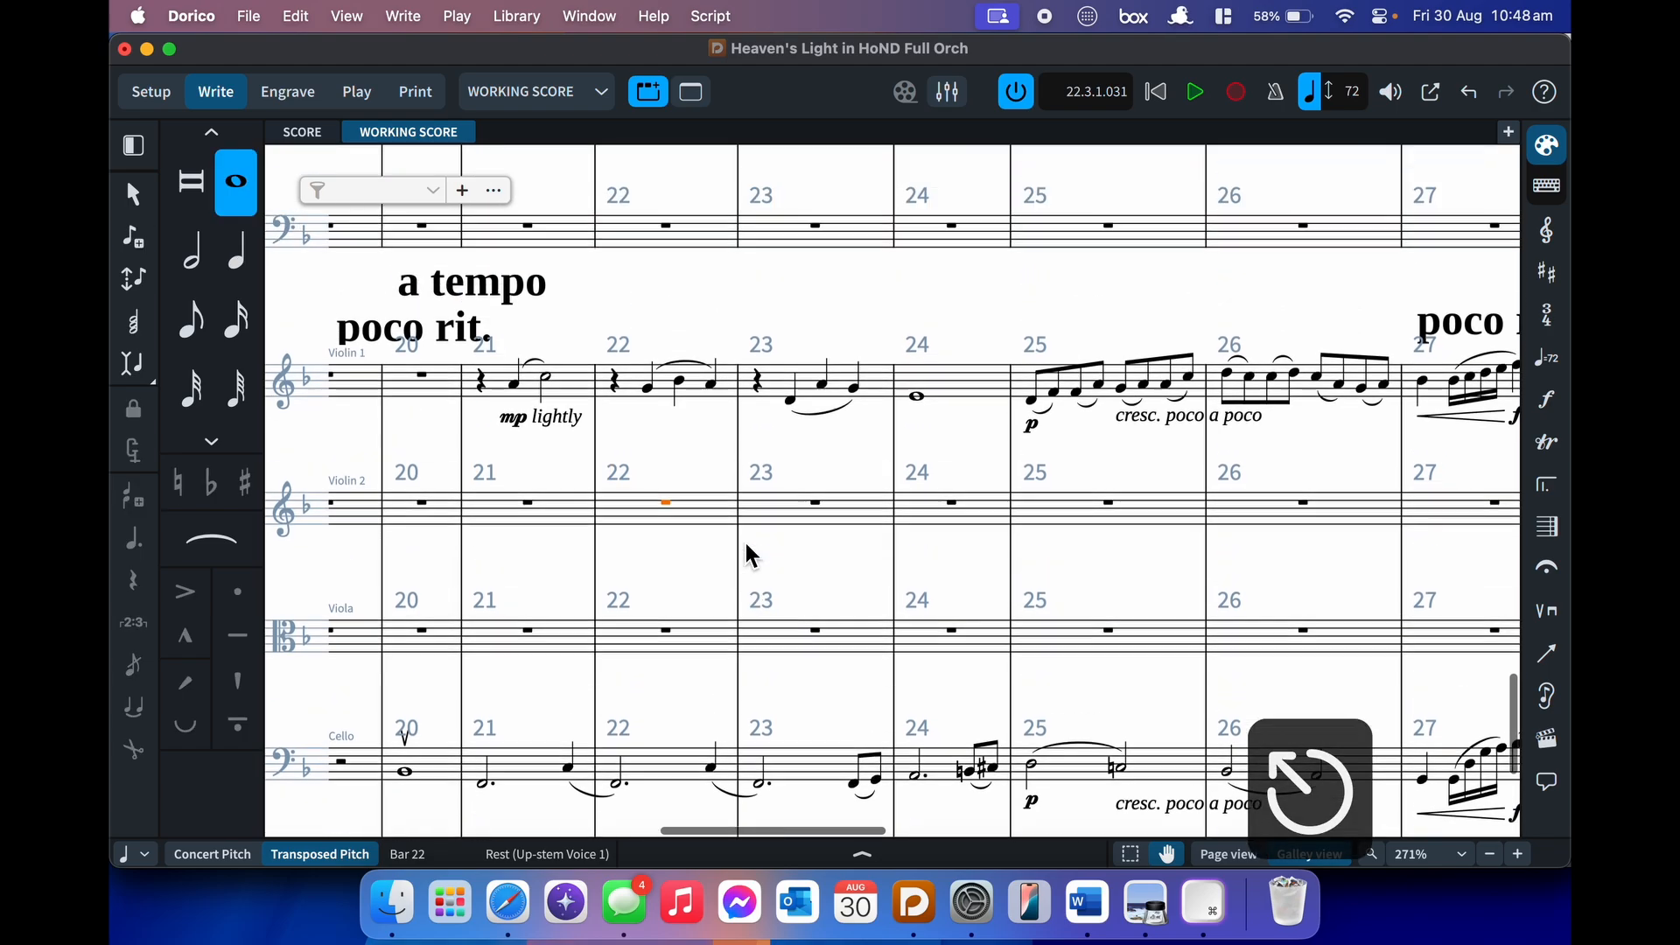
{"action": "scroll", "coordinate": [746, 543], "scroll_direction": "up", "scroll_amount": 3}
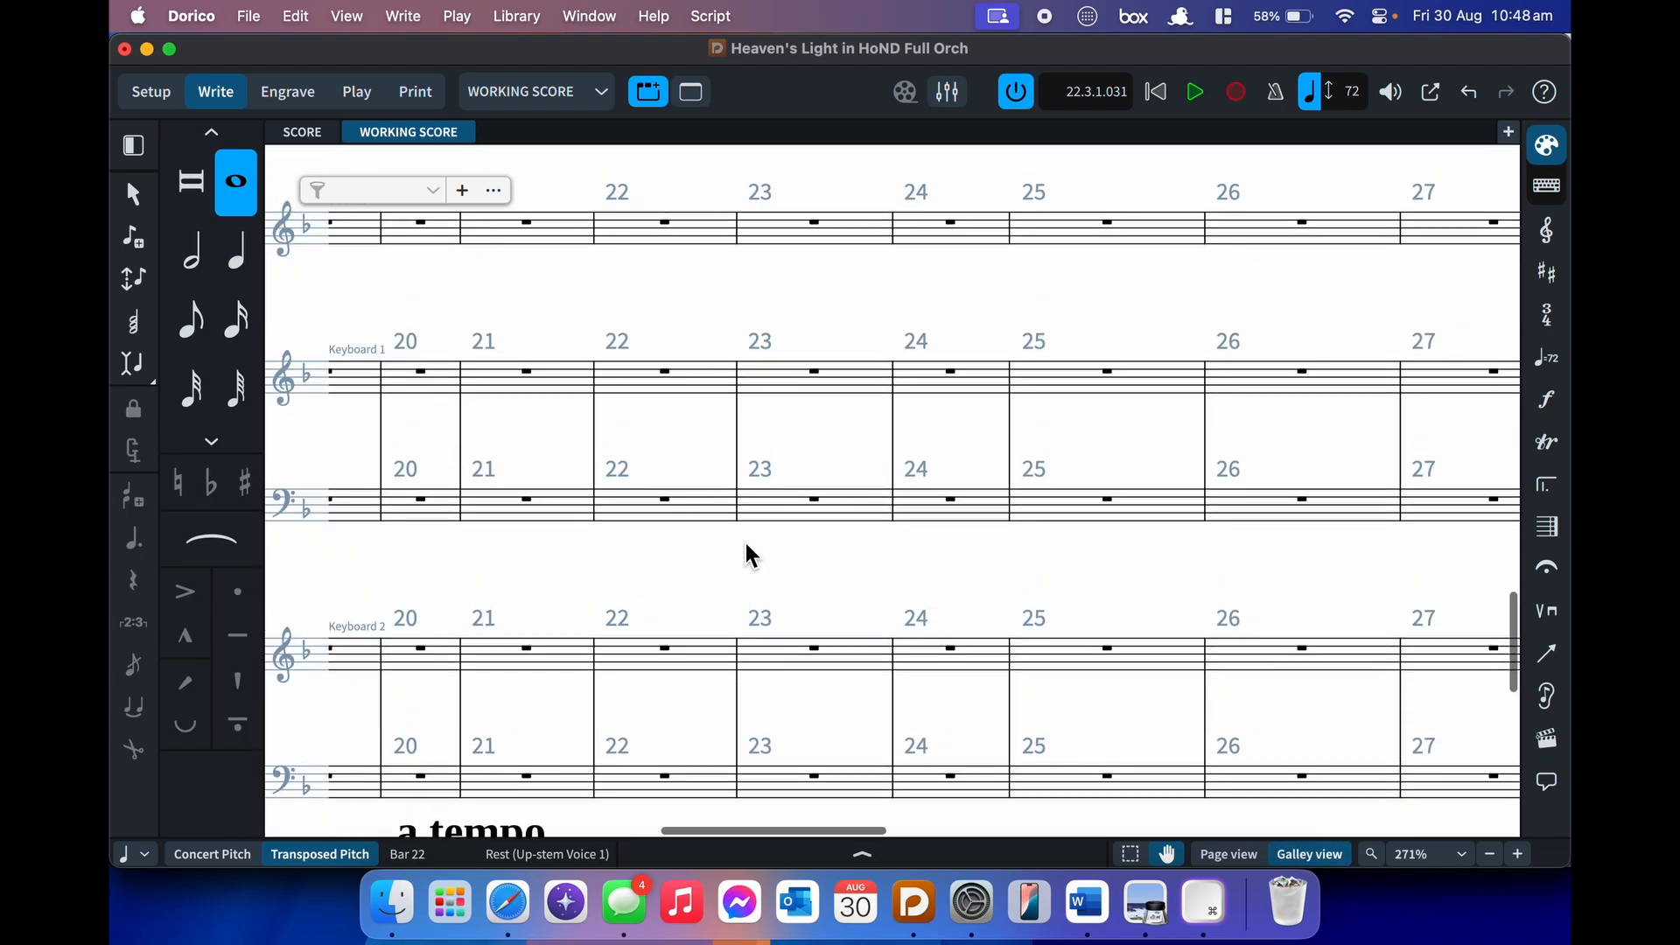
{"action": "left_click", "coordinate": [675, 376]}
{"action": "key", "text": "Return"}
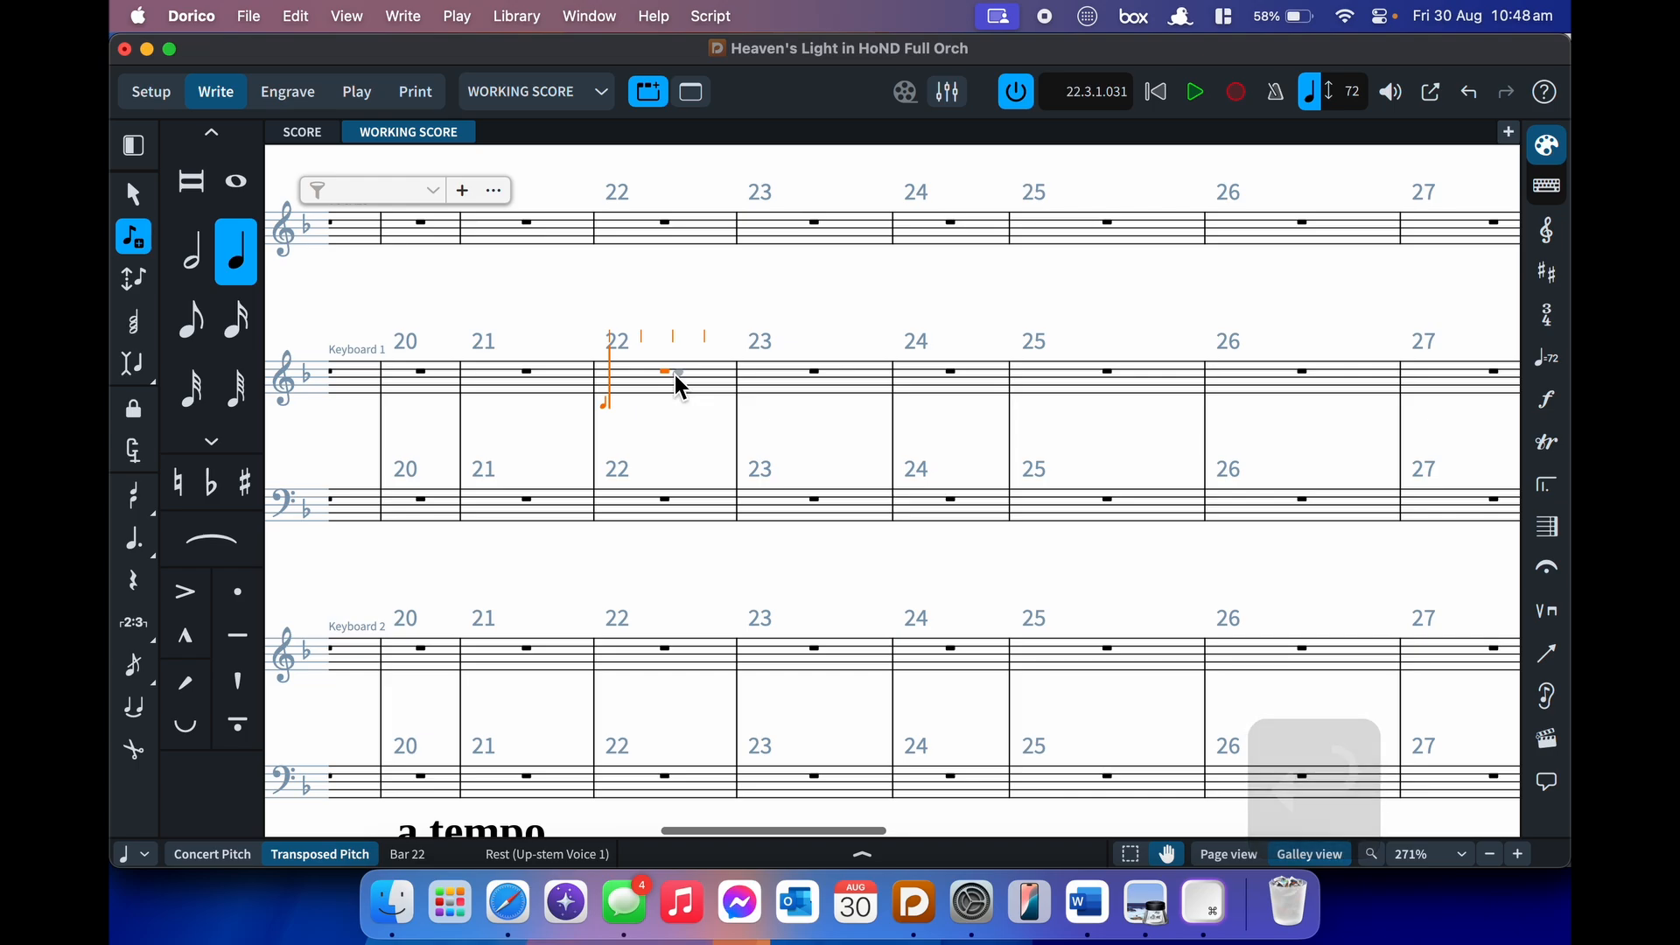
{"action": "key", "text": "q"}
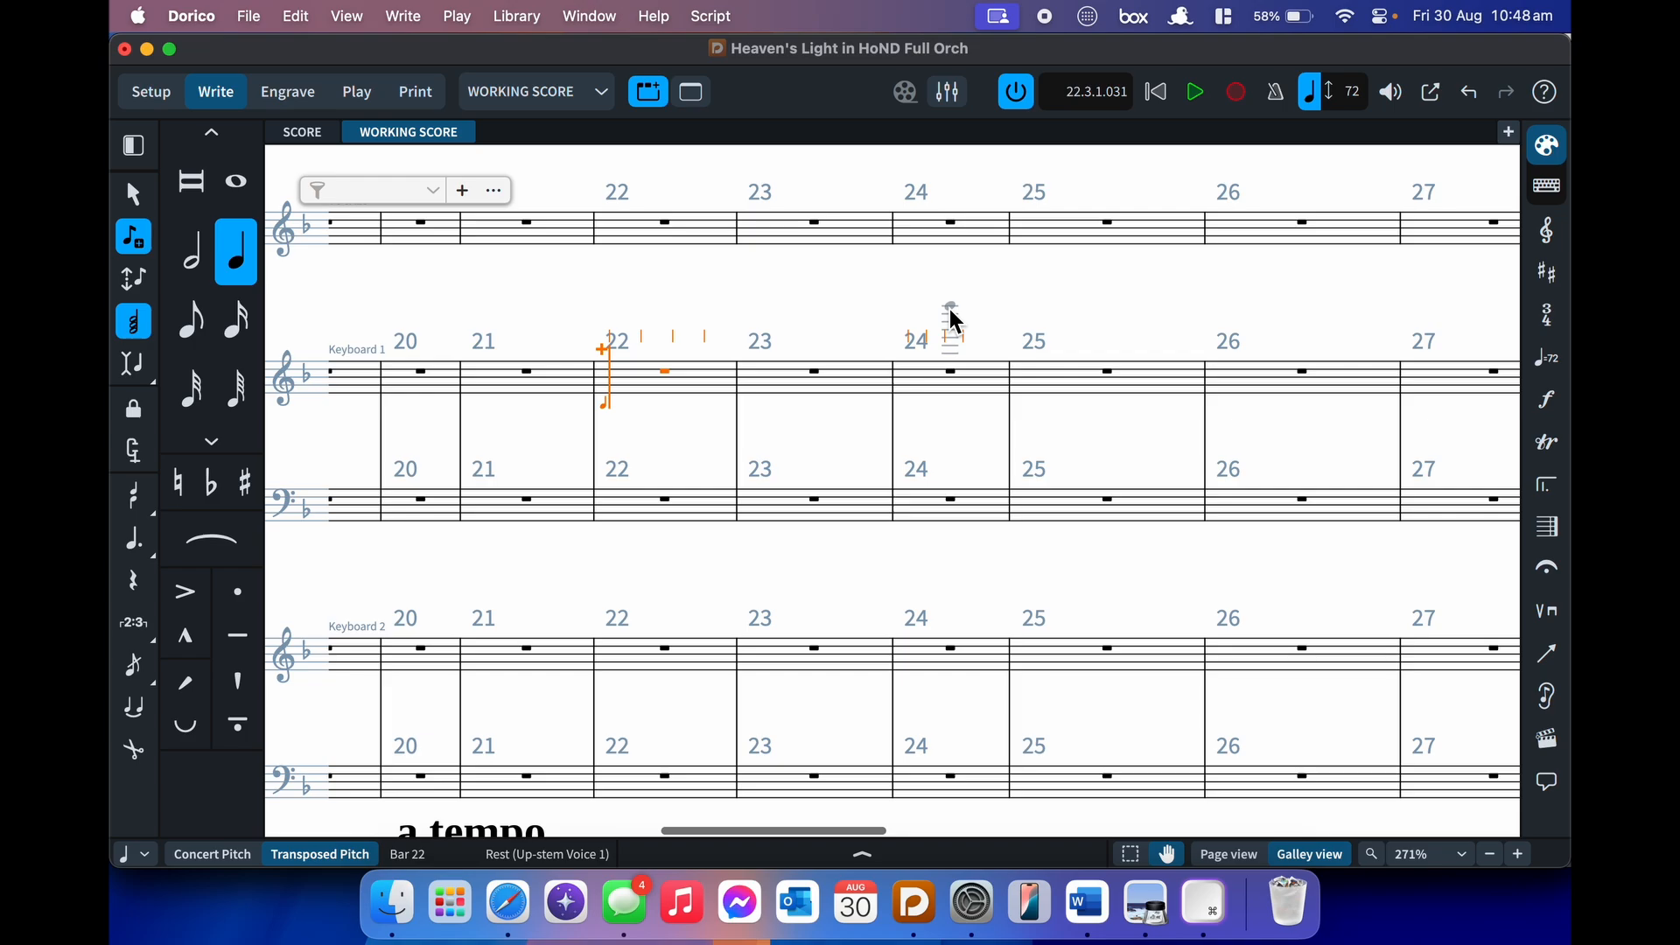
{"action": "key", "text": "7"}
{"action": "key", "text": "7"}
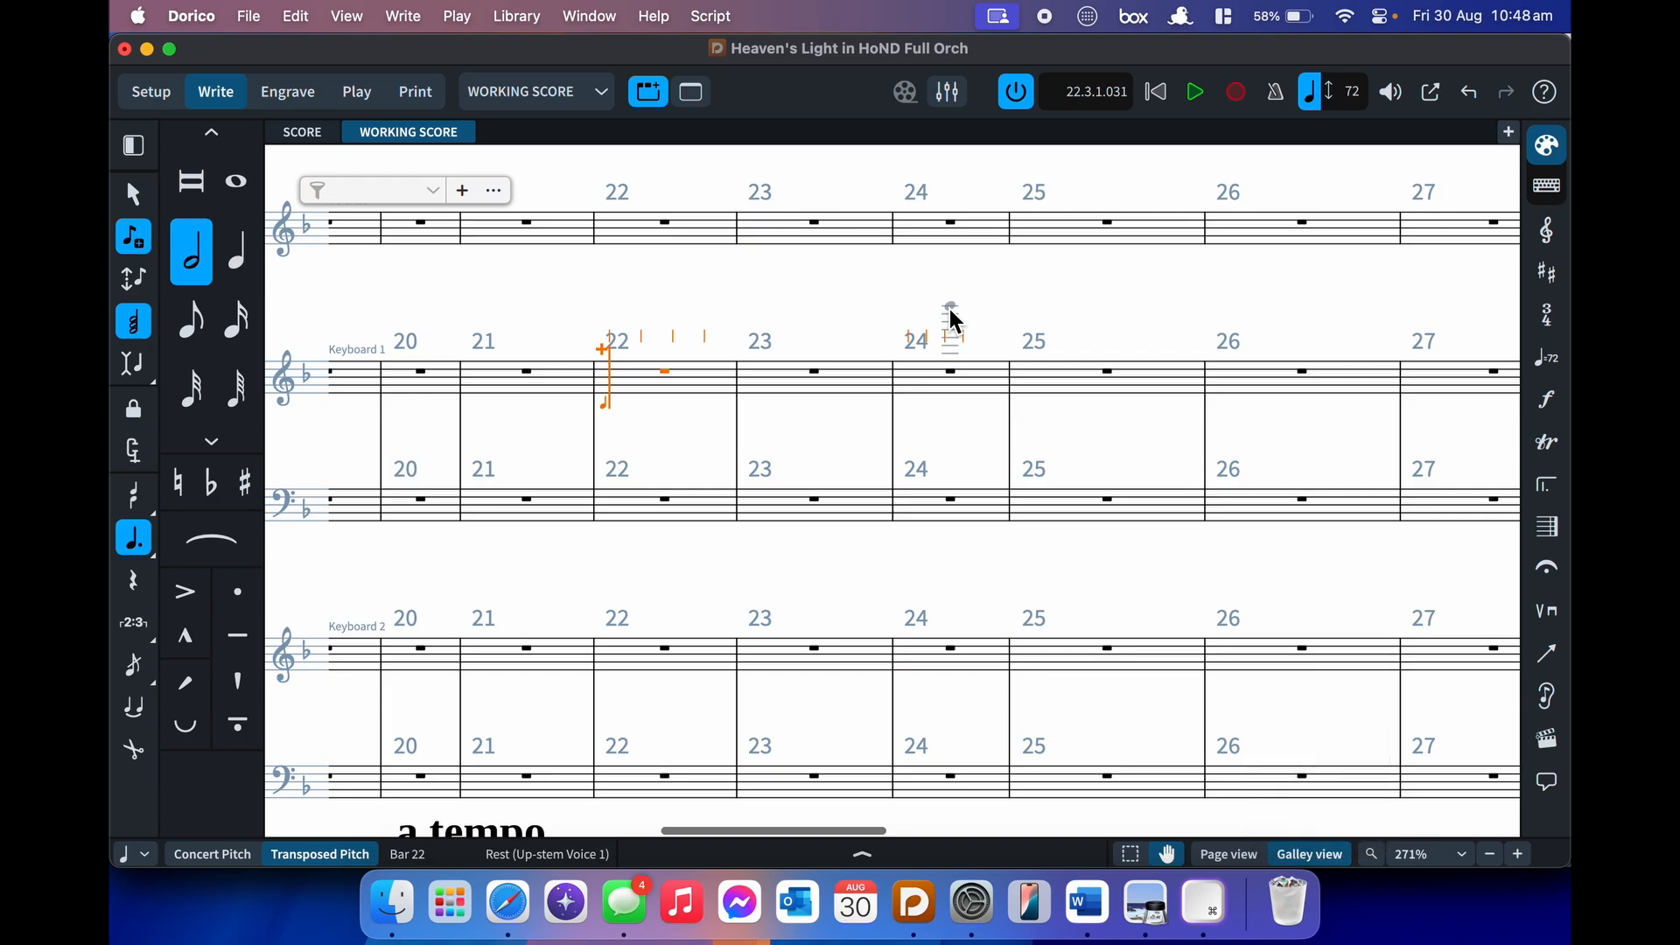
{"action": "key", "text": "d"}
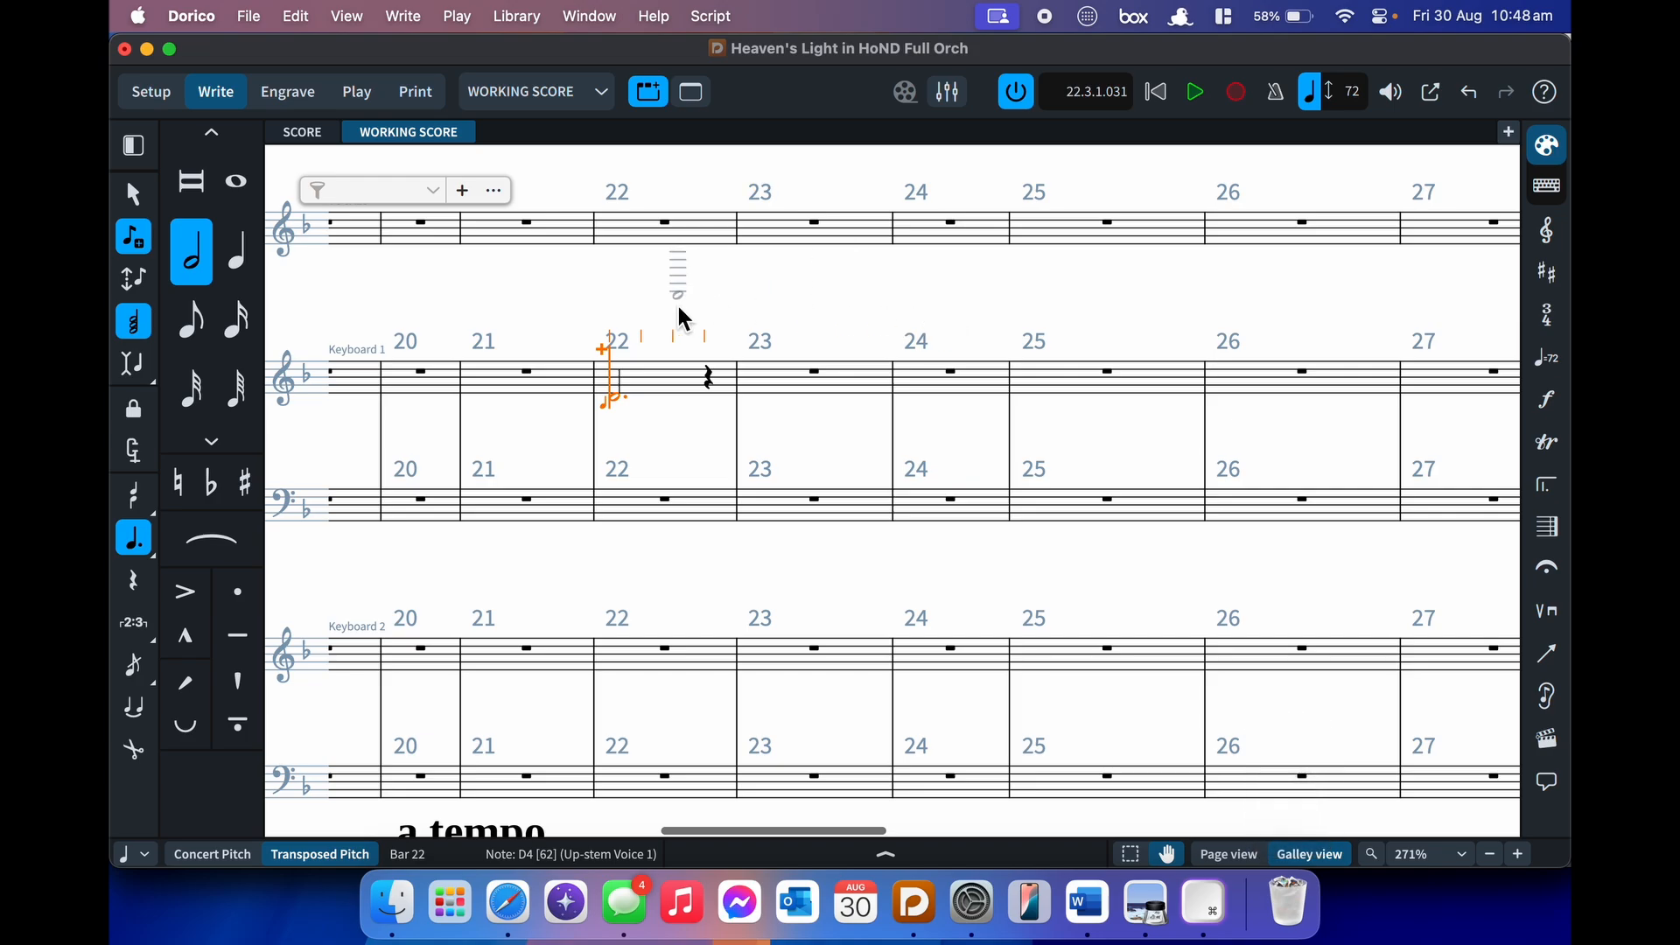
{"action": "key", "text": "f"}
{"action": "key", "text": "a"}
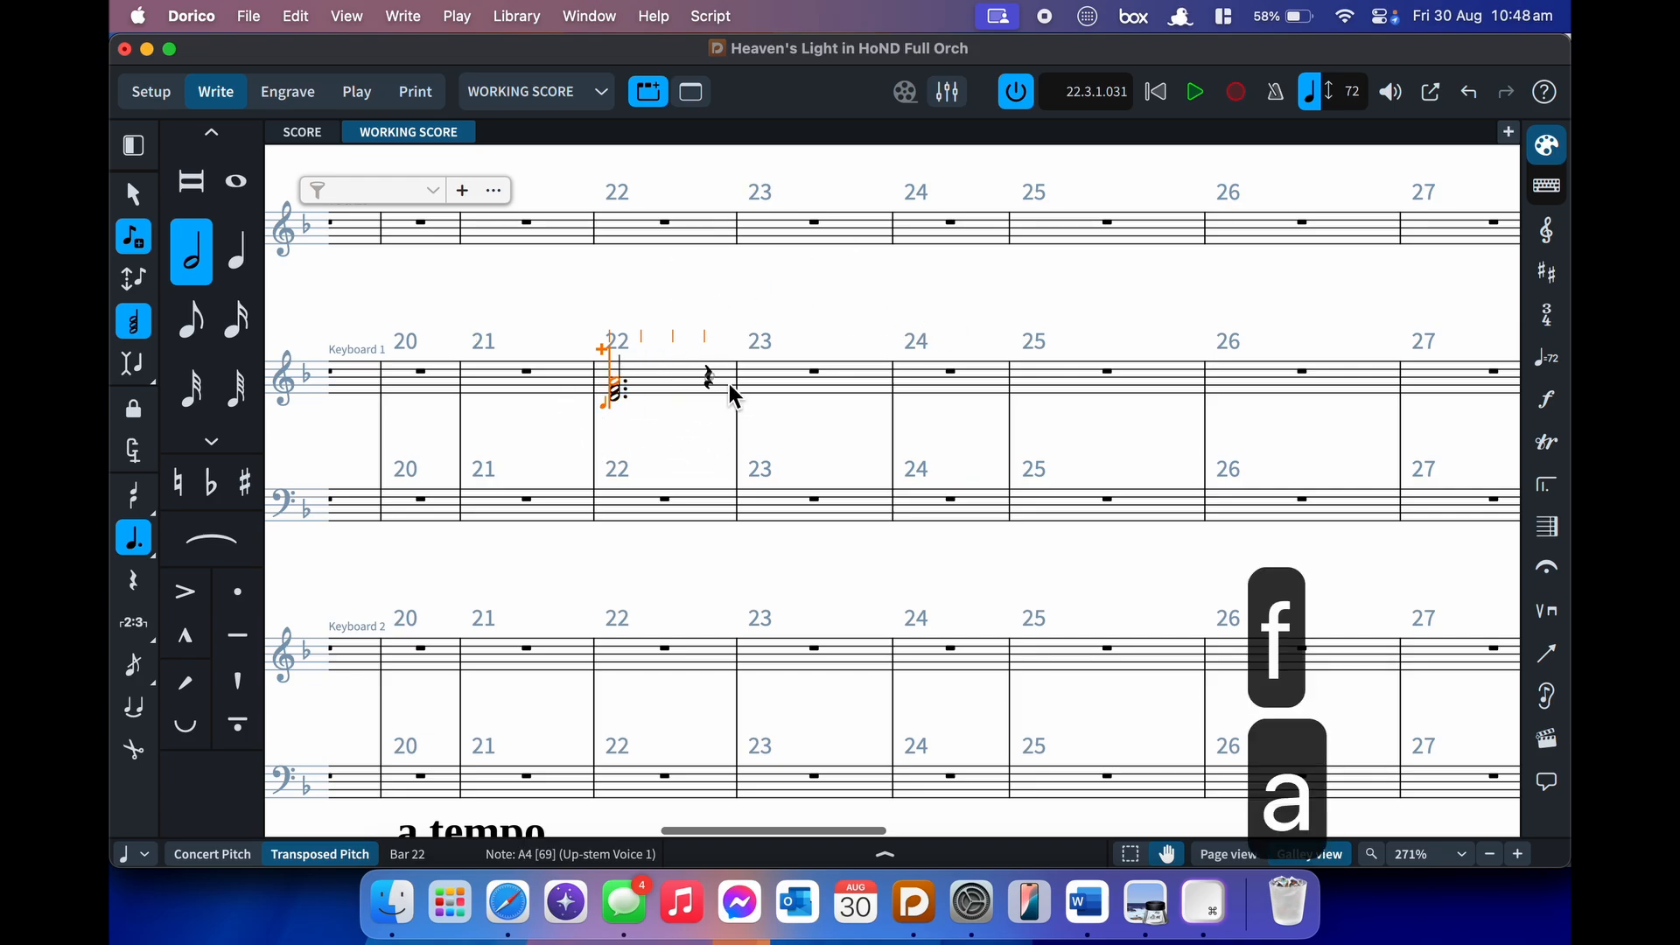
{"action": "key", "text": "c"}
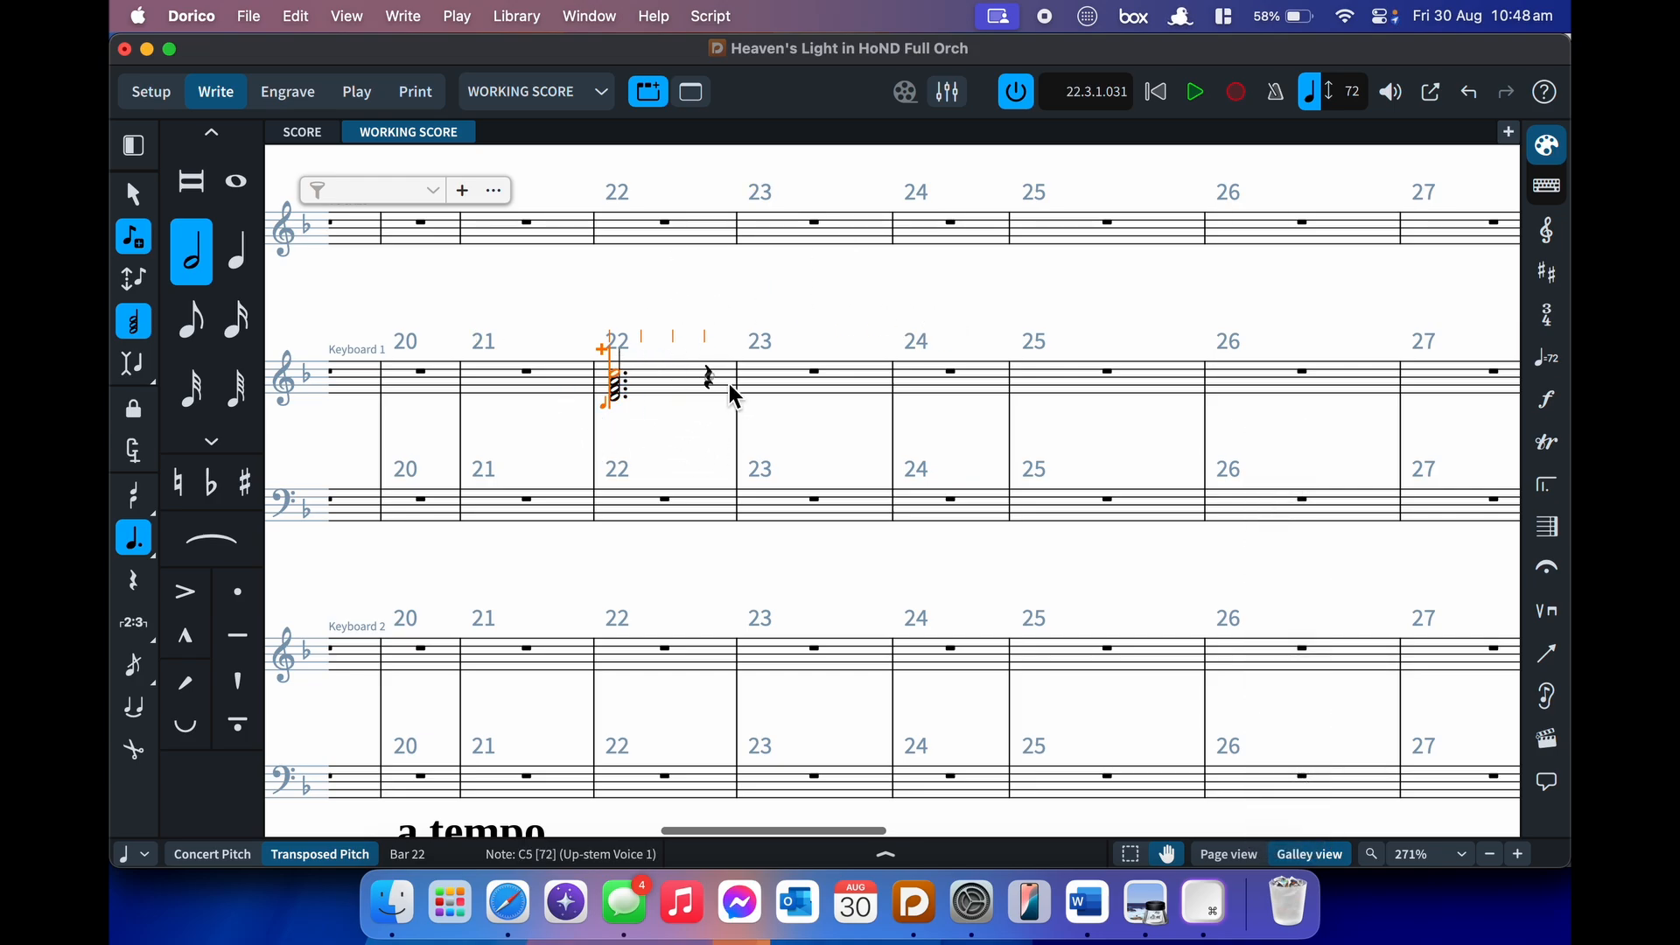
{"action": "key", "text": "ctrl+b"}
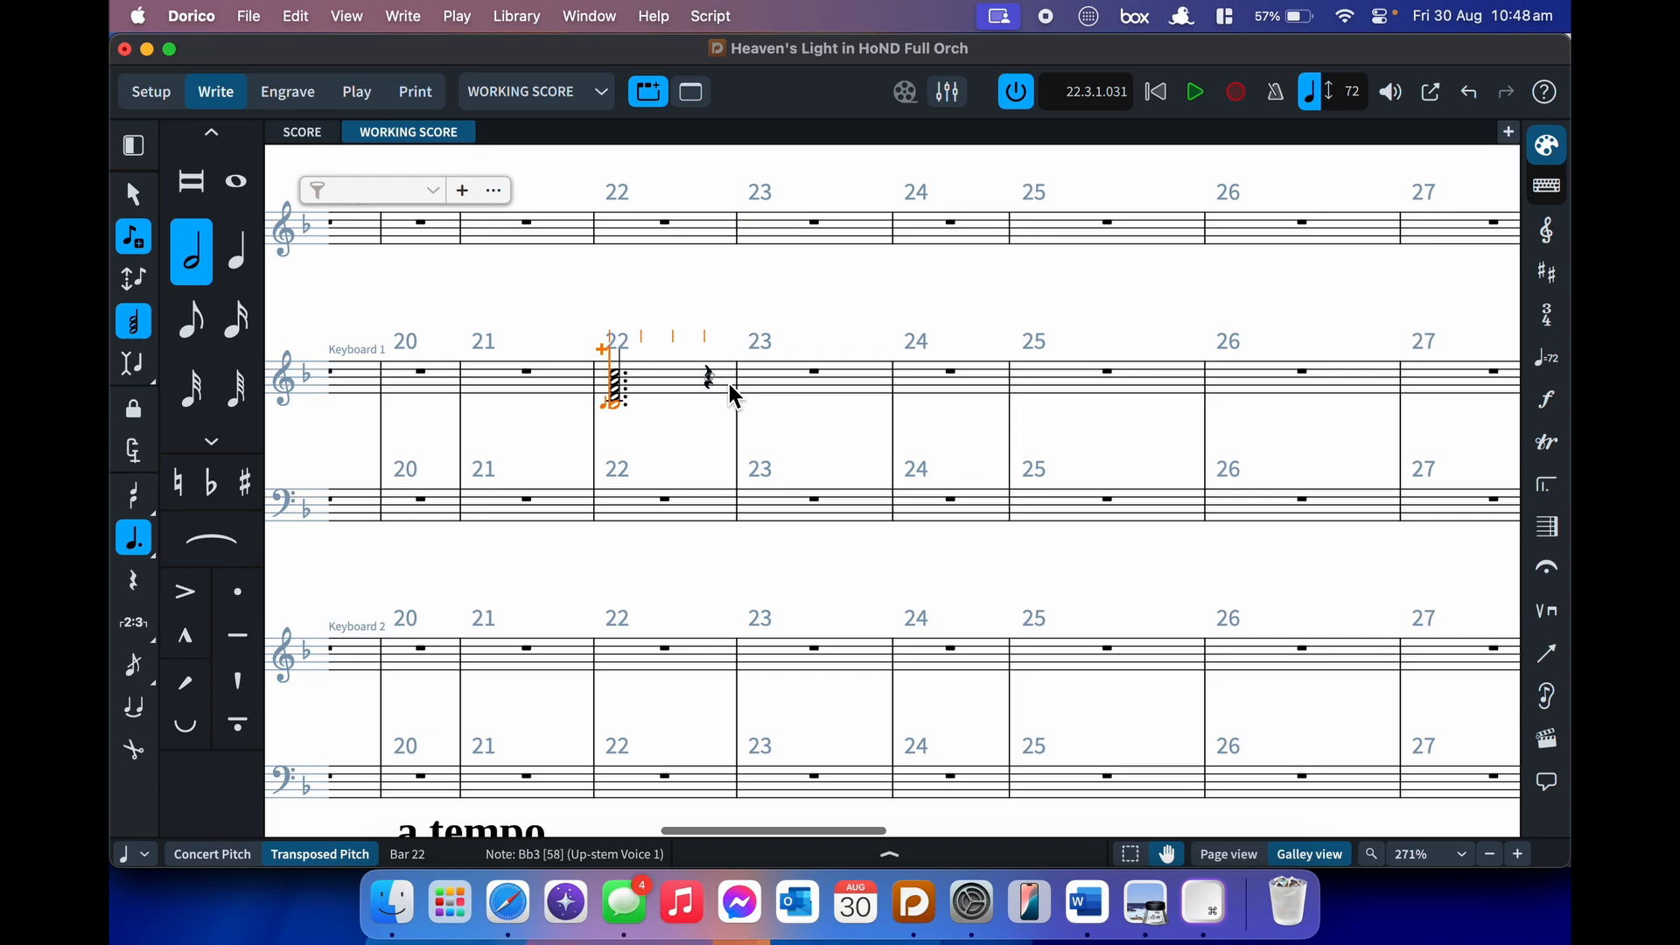
{"action": "key", "text": "ctrl+a"}
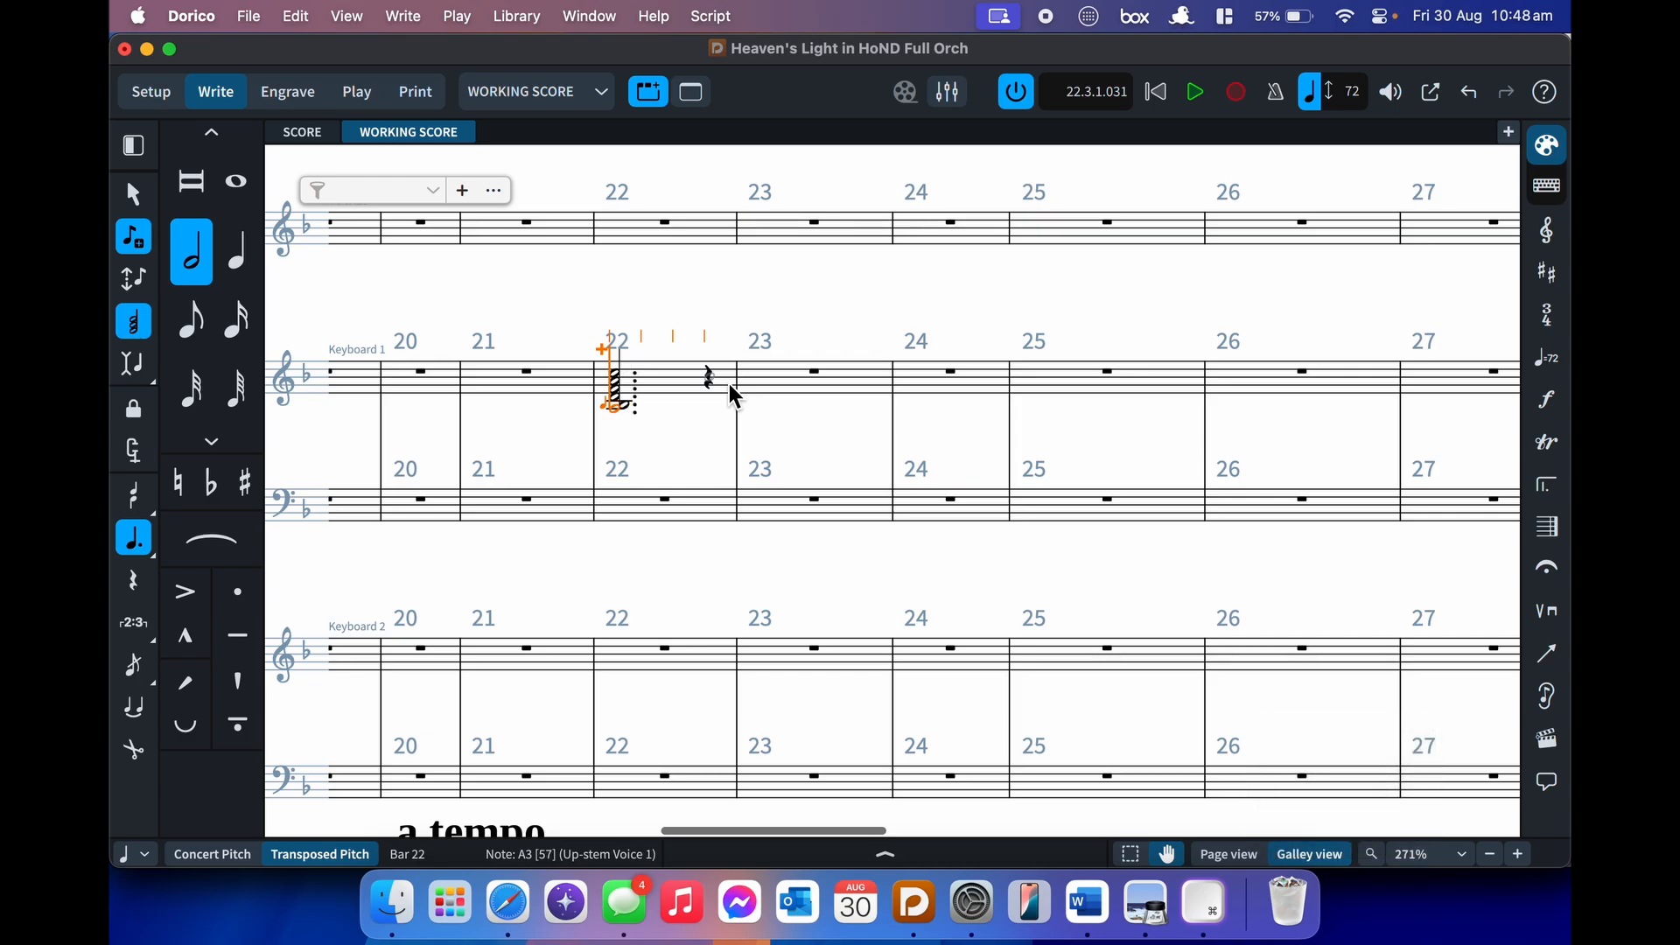
- Add a quarter-note A–C–E–F chord on beat 4 of bar 22
{"action": "key", "text": "space"}
{"action": "key", "text": "6"}
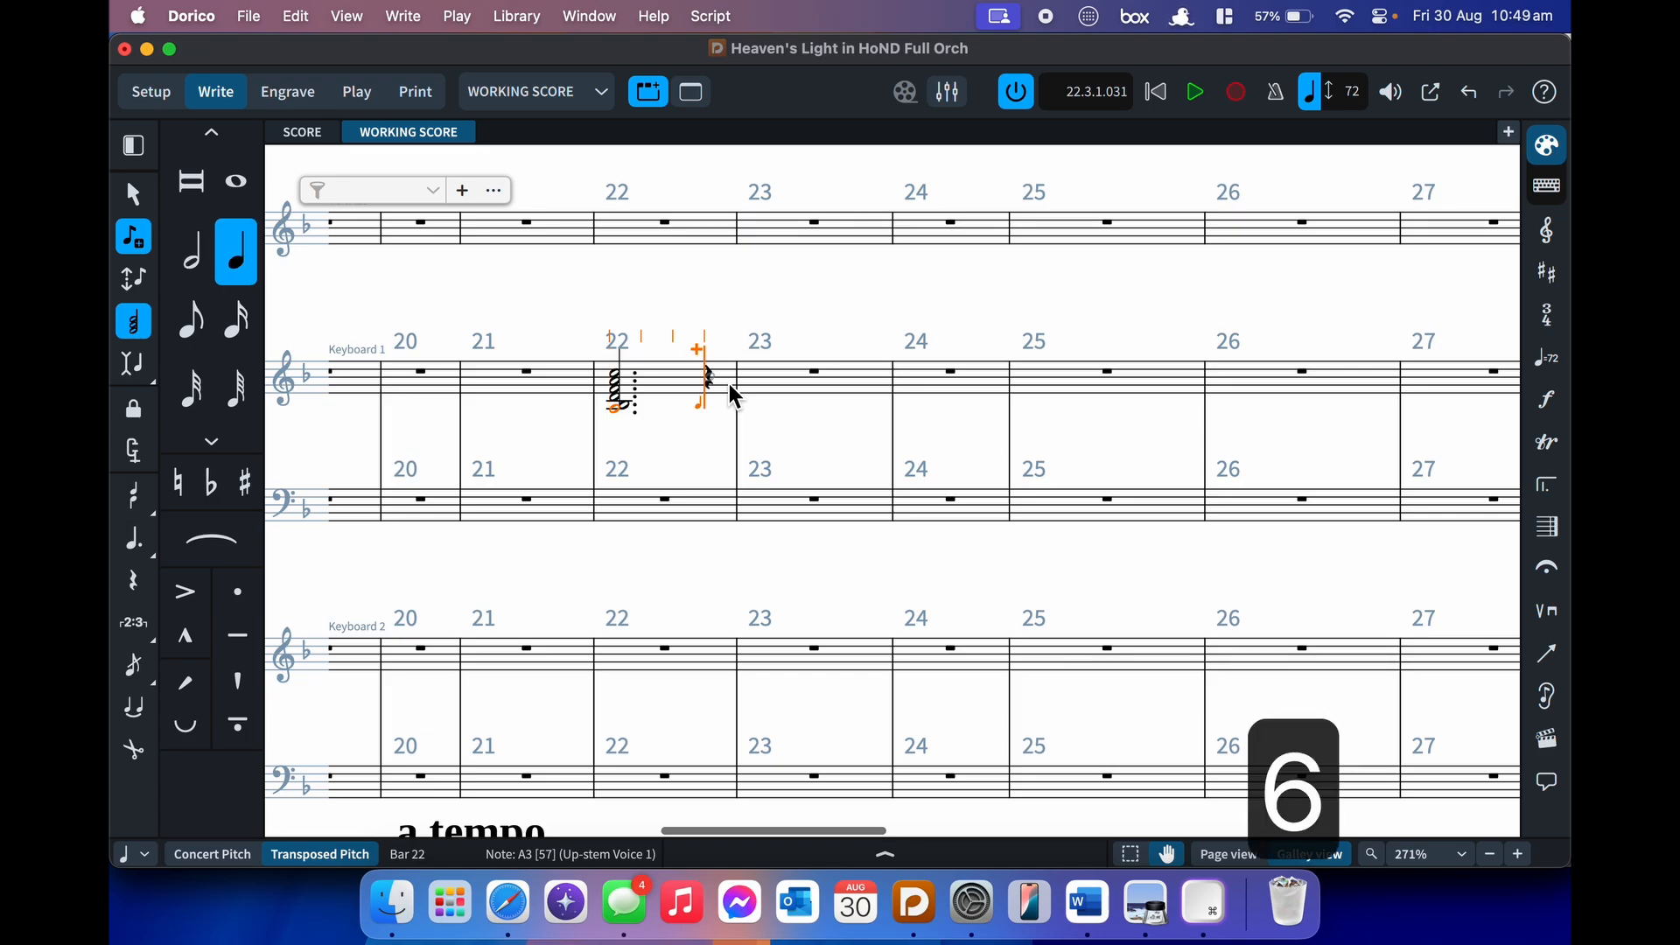
{"action": "key", "text": "a"}
{"action": "key", "text": "c"}
{"action": "key", "text": "e"}
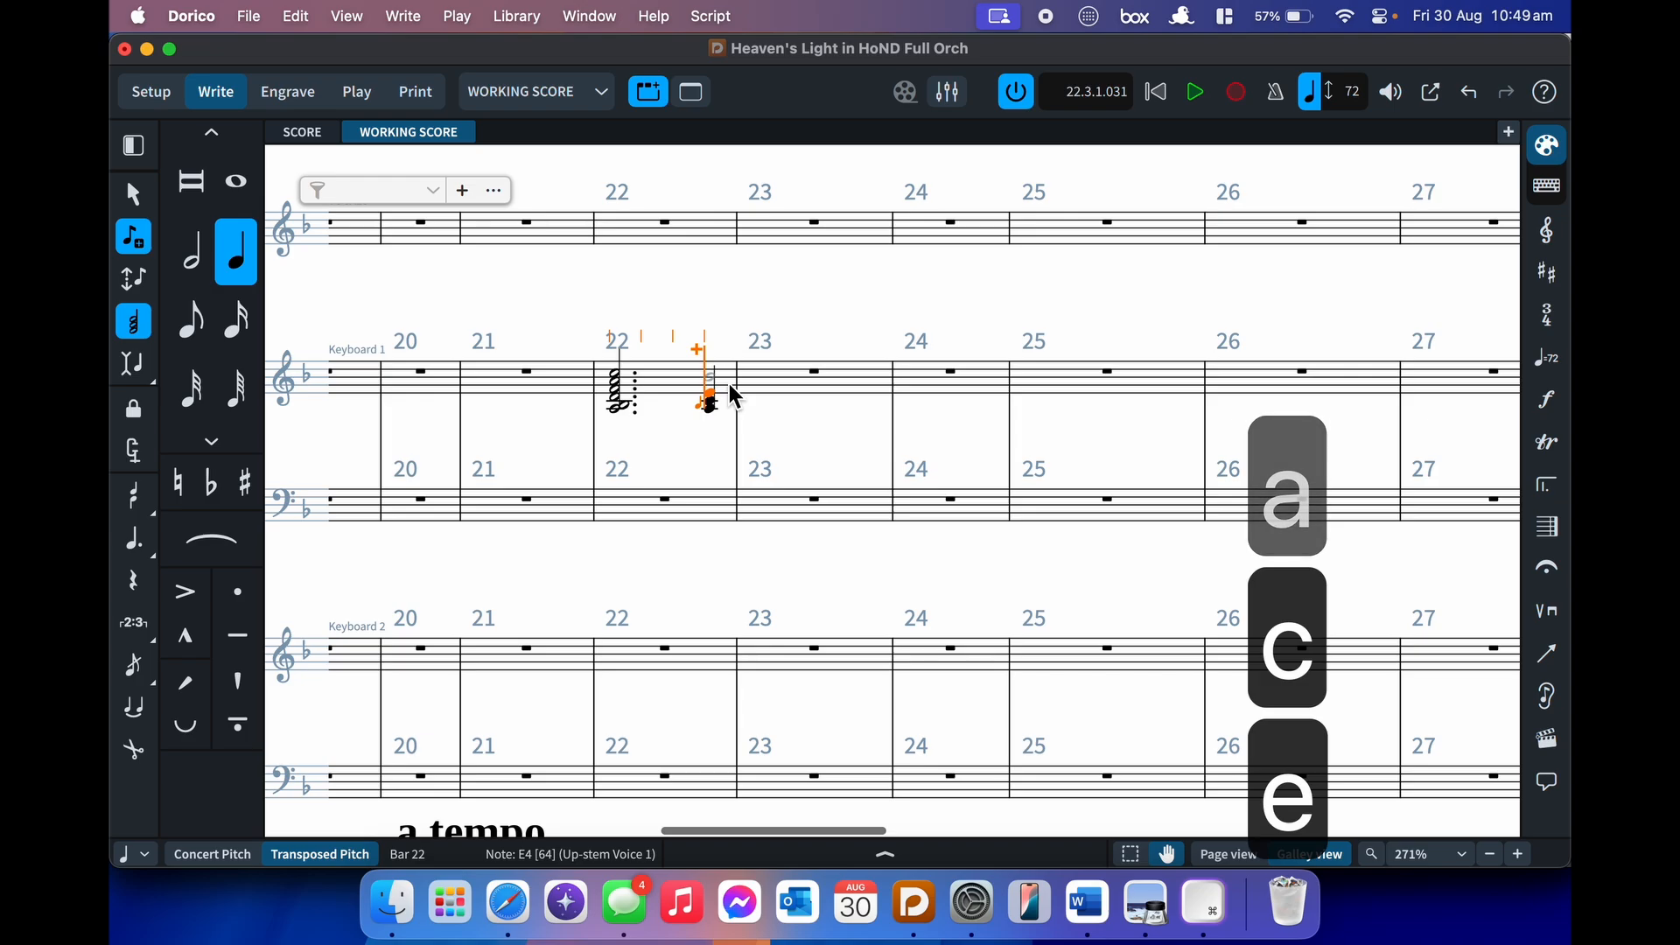
{"action": "key", "text": "f"}
{"action": "key", "text": "space"}
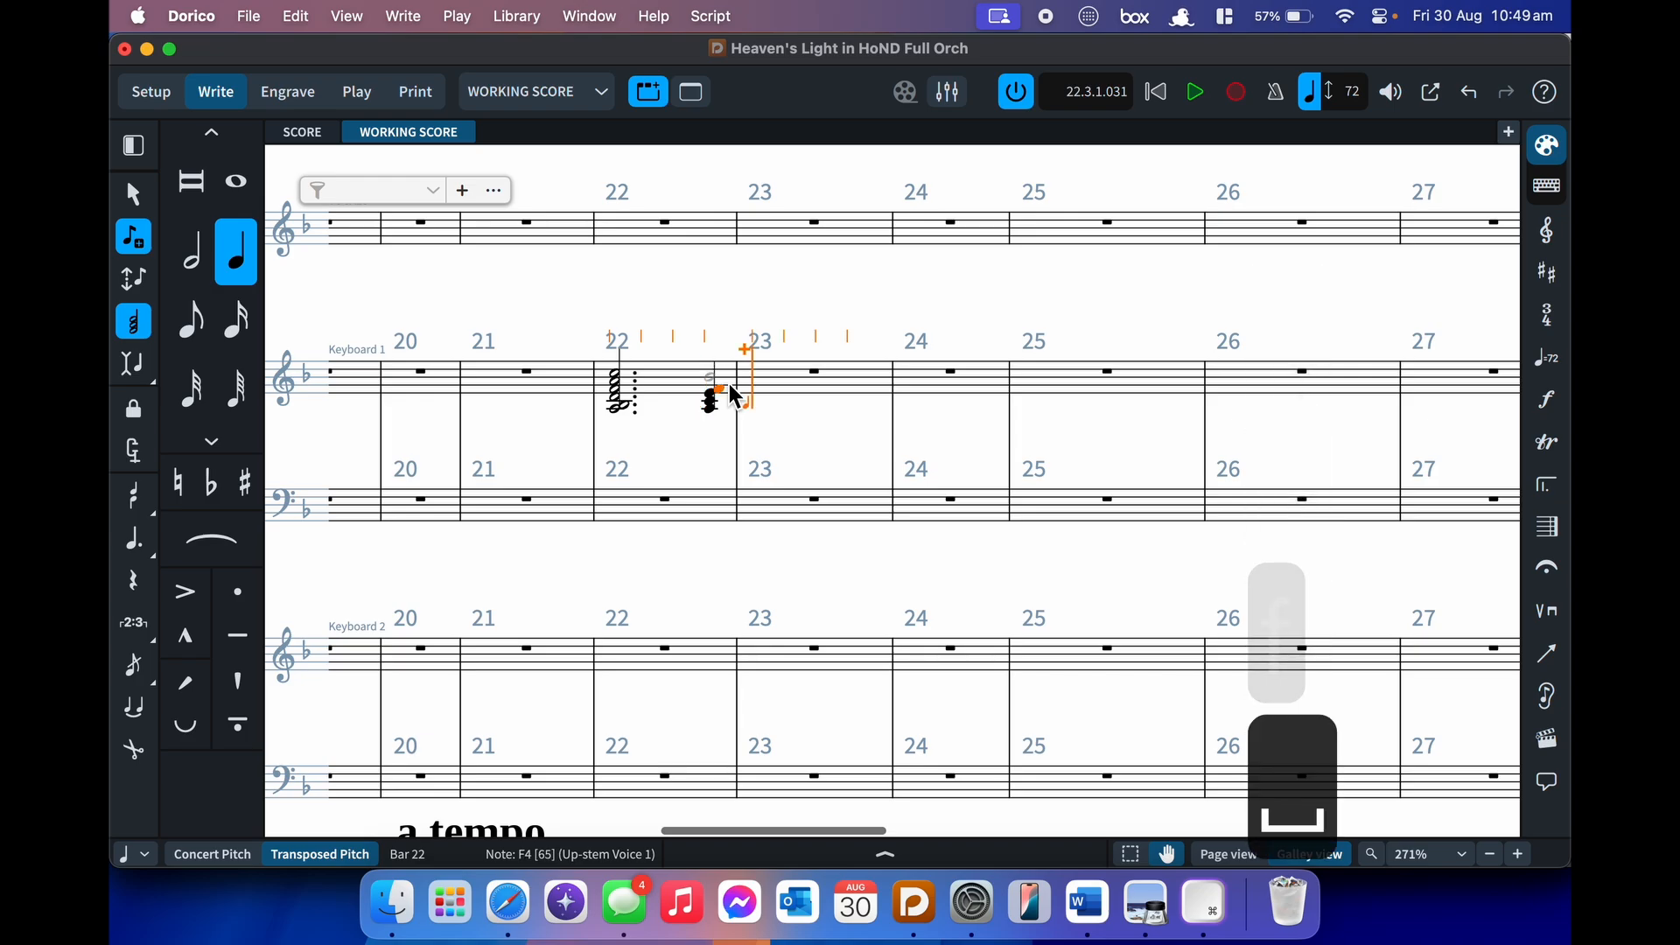
{"action": "key", "text": "BackSpace"}
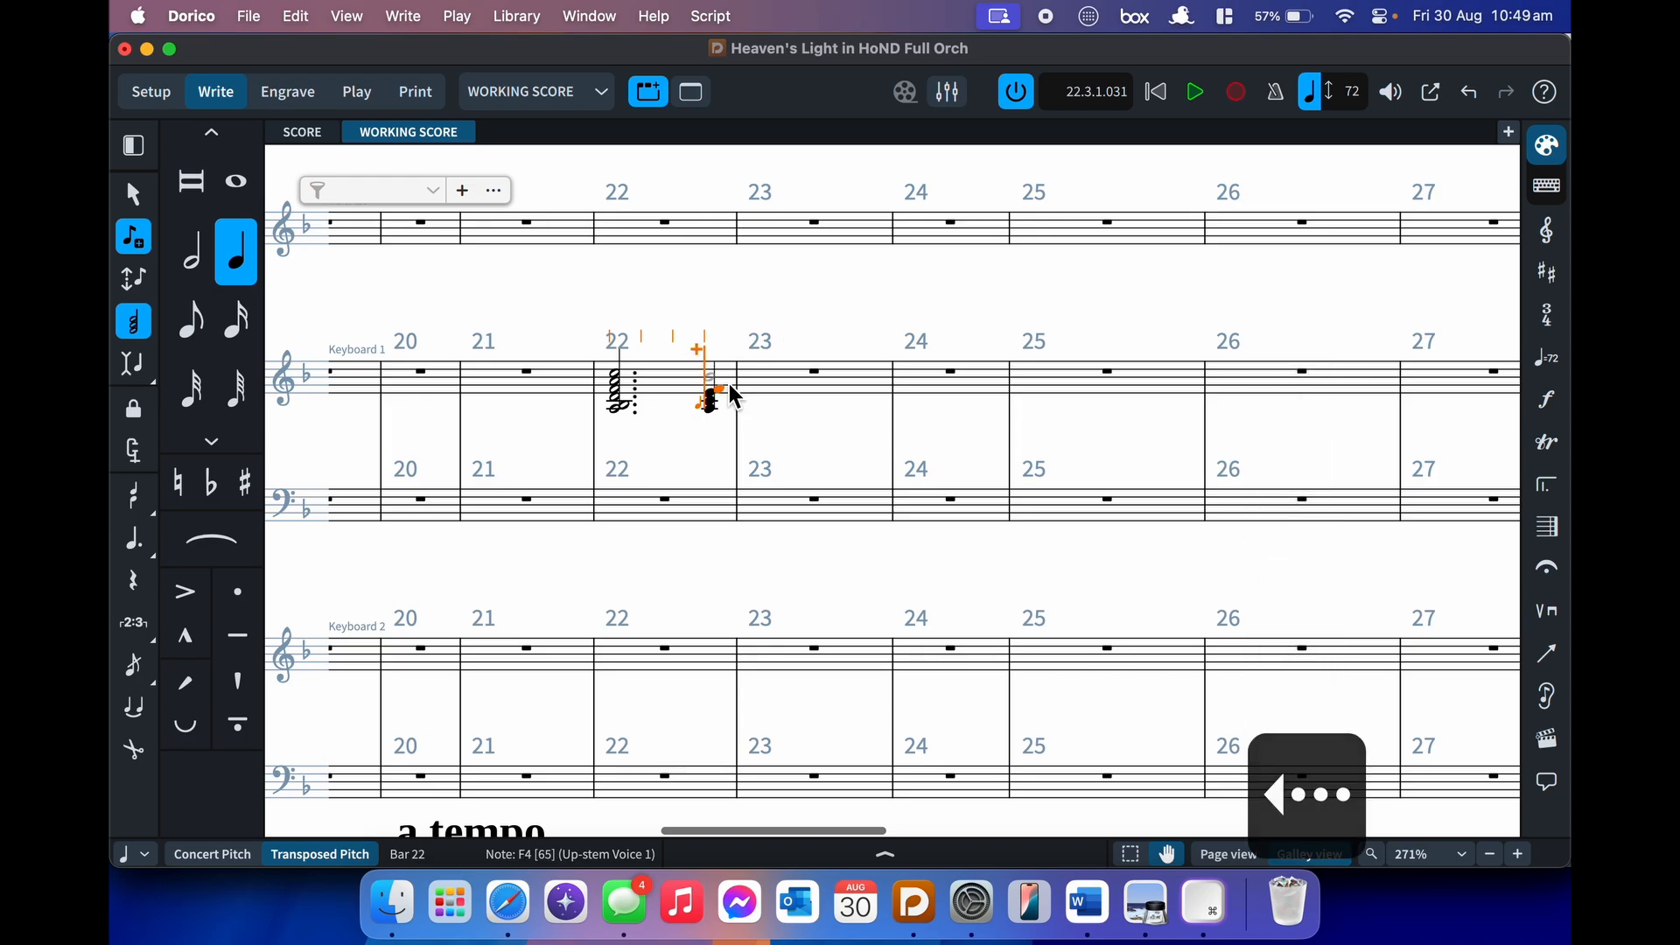
- Enter an F3–G3–A3 chord in bar 23, exit note input and select the bar 22 chord
{"action": "key", "text": "q"}
{"action": "key", "text": "q"}
{"action": "key", "text": "Right"}
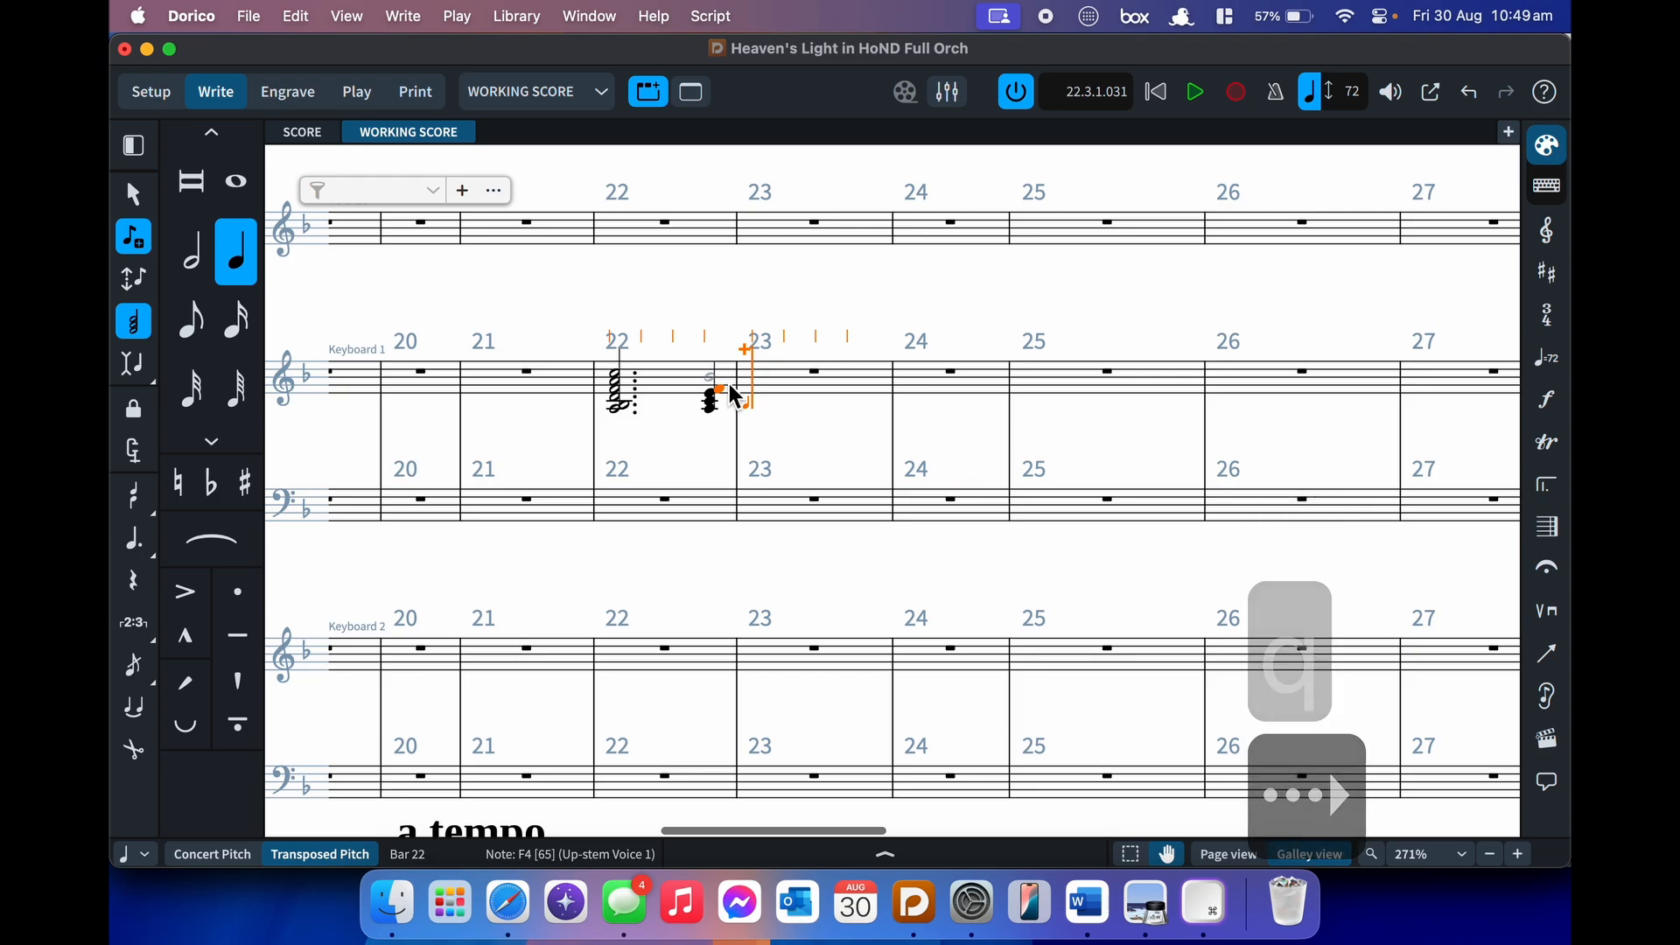
{"action": "key", "text": "f"}
{"action": "key", "text": "g"}
{"action": "key", "text": "a"}
{"action": "key", "text": "q"}
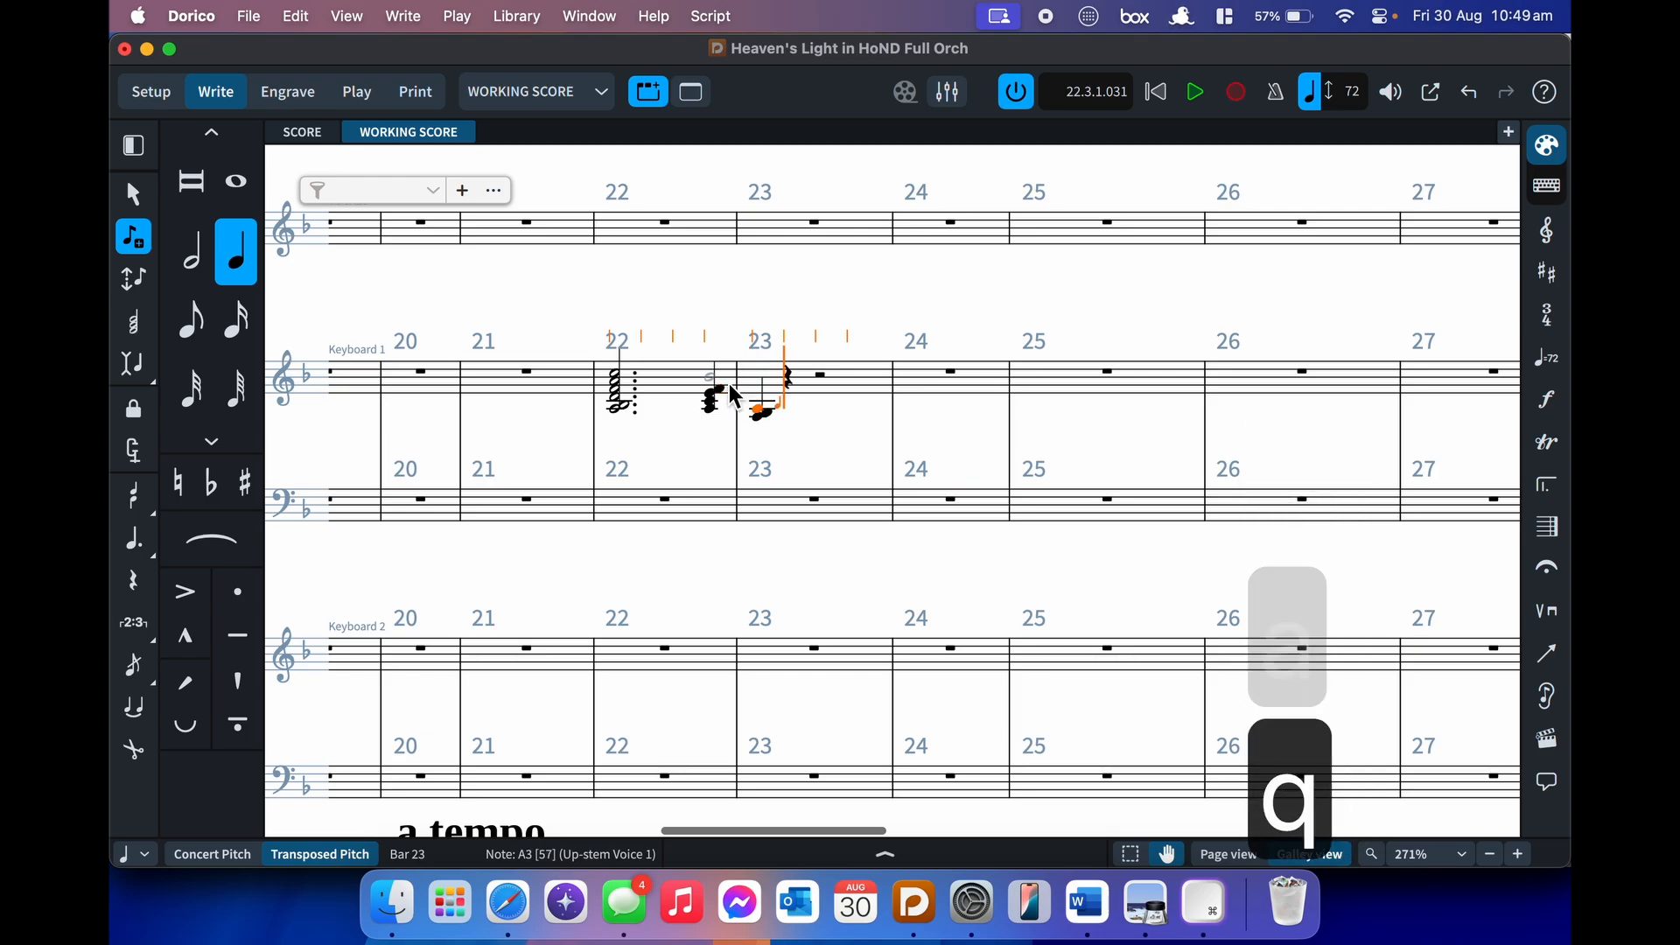
{"action": "key", "text": "q"}
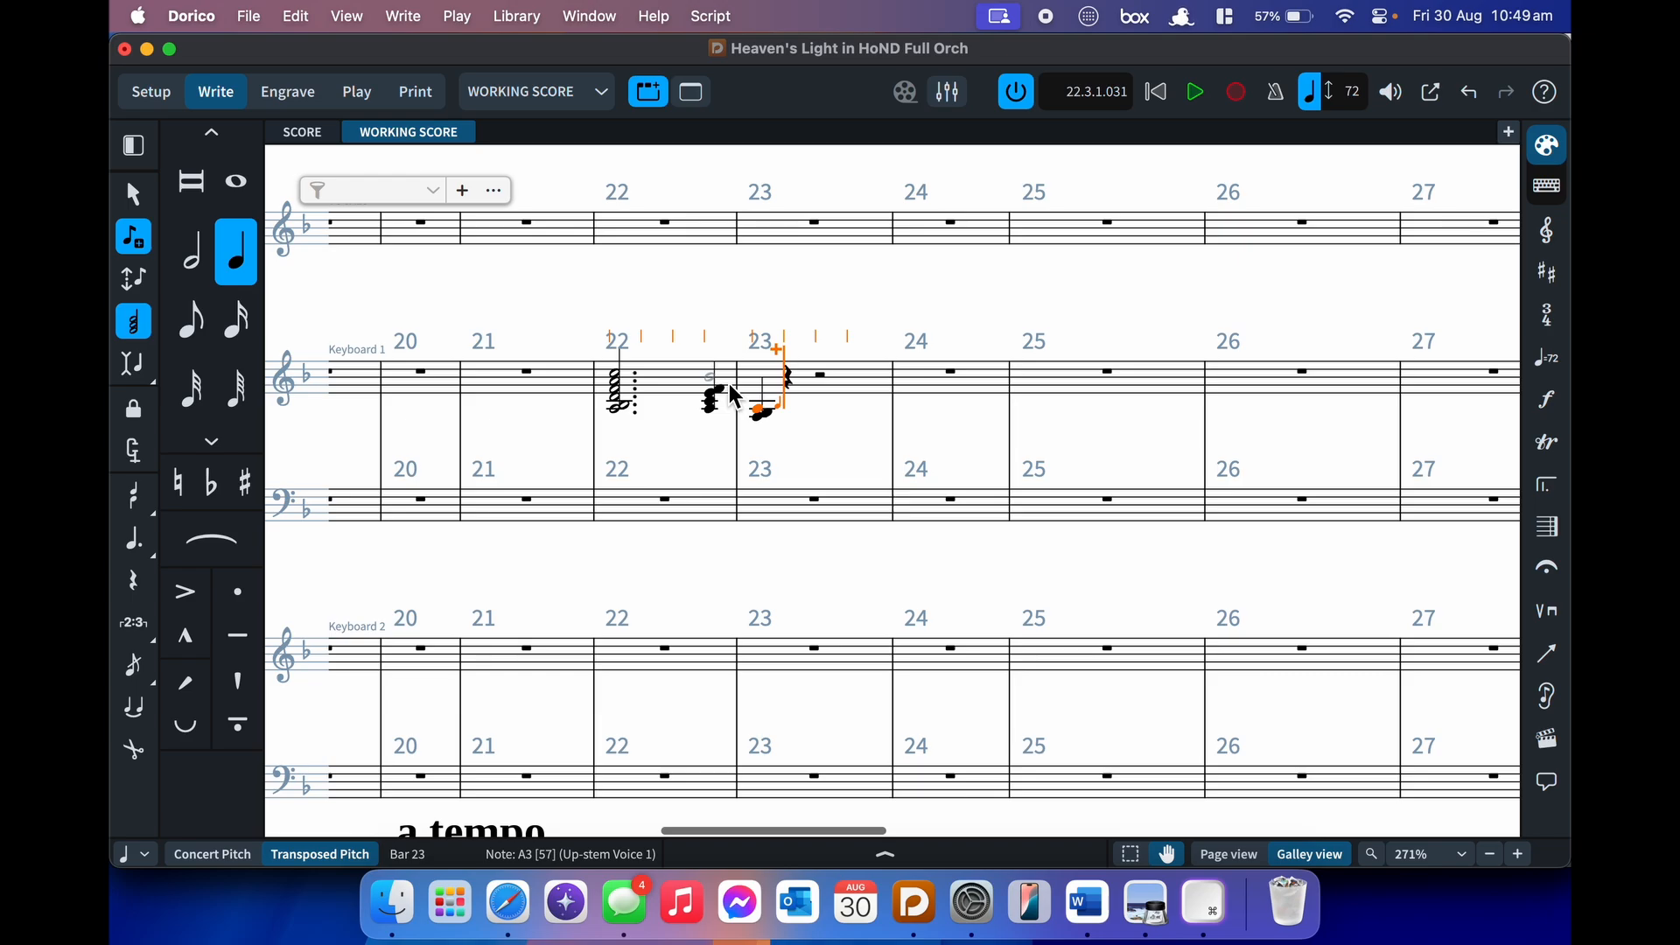
{"action": "key", "text": "Escape"}
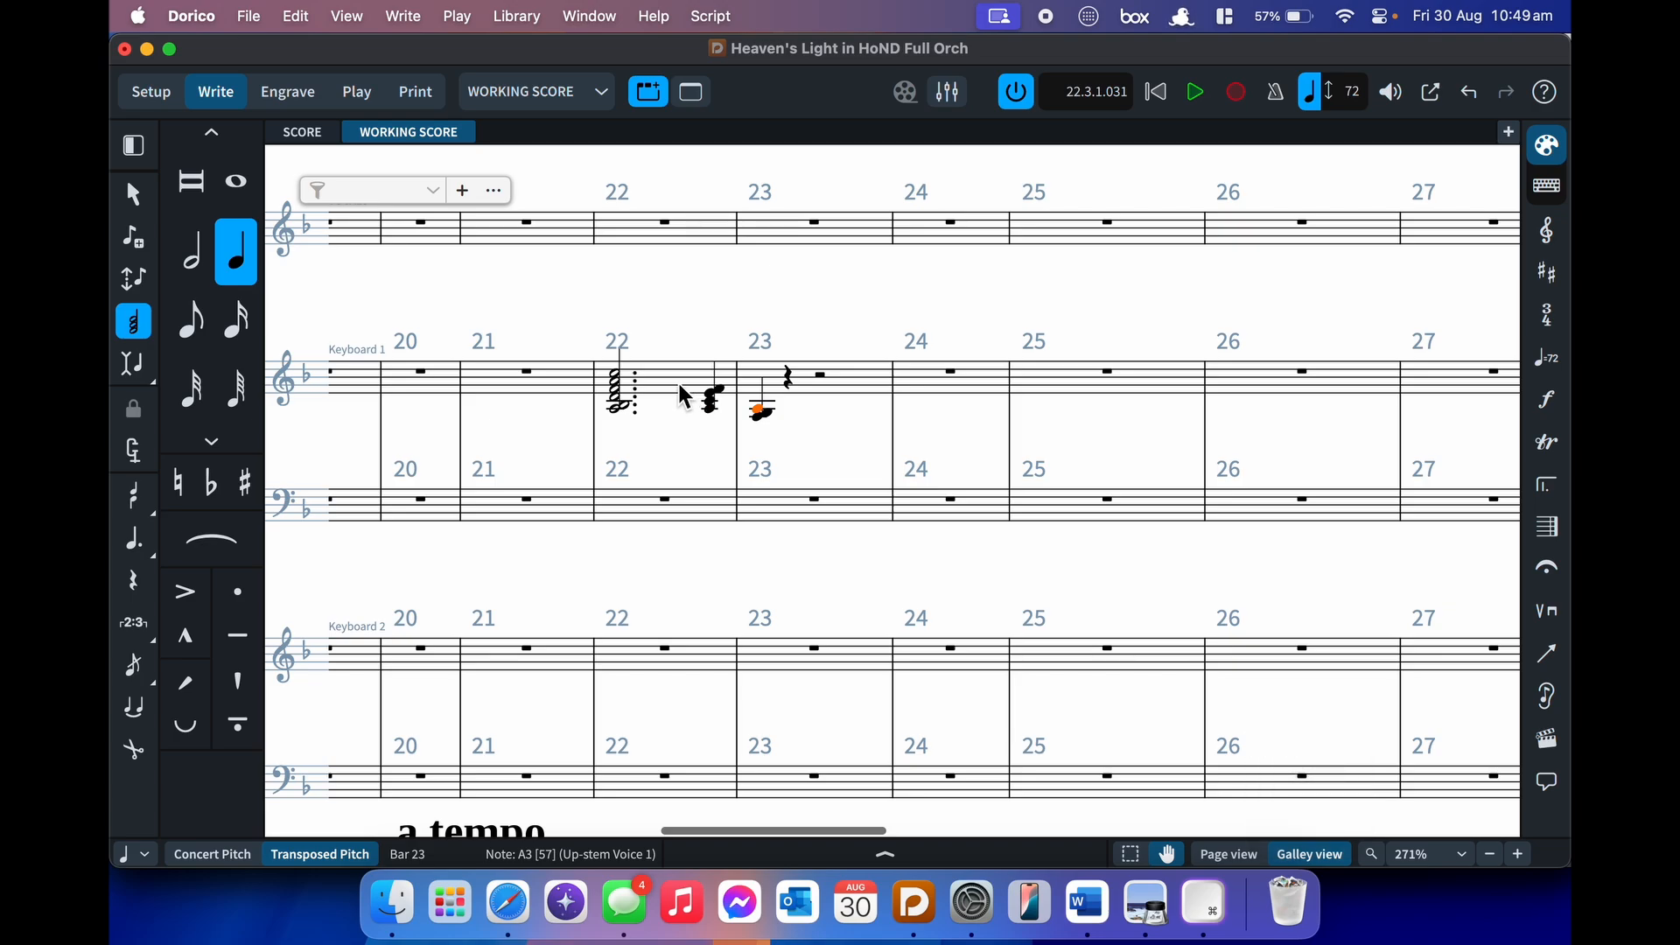
{"action": "left_click", "coordinate": [621, 363]}
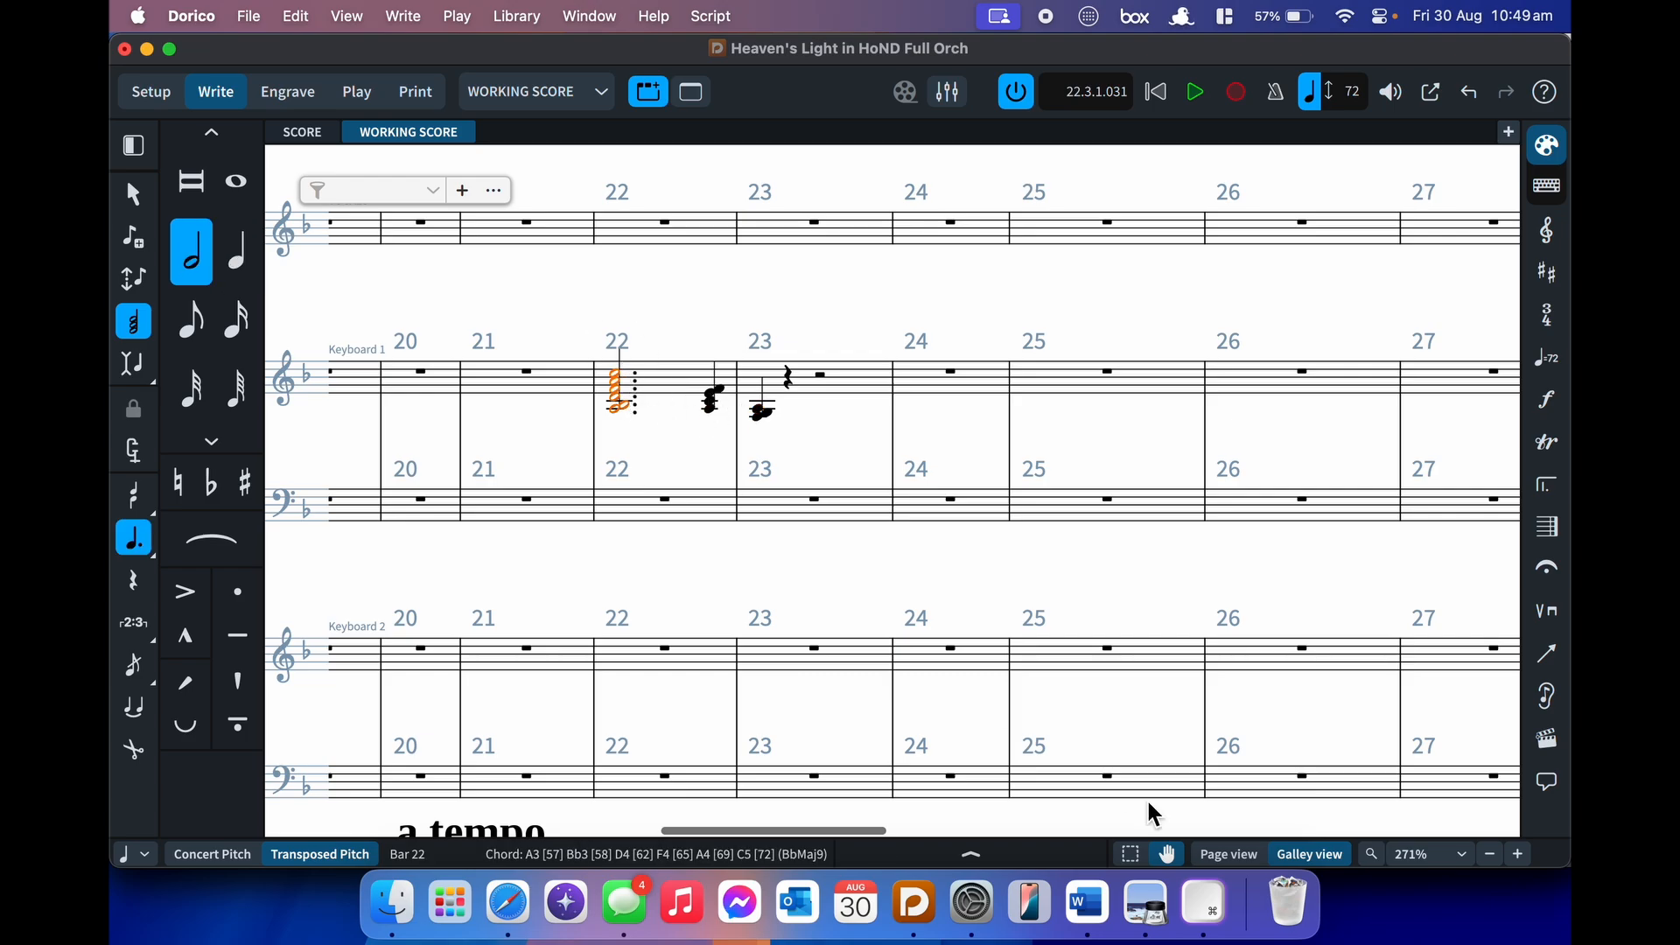
- Add an arpeggio sign to the bar 22 dotted-half chord
{"action": "key", "text": "shift+o"}
{"action": "type", "text": "ar"}
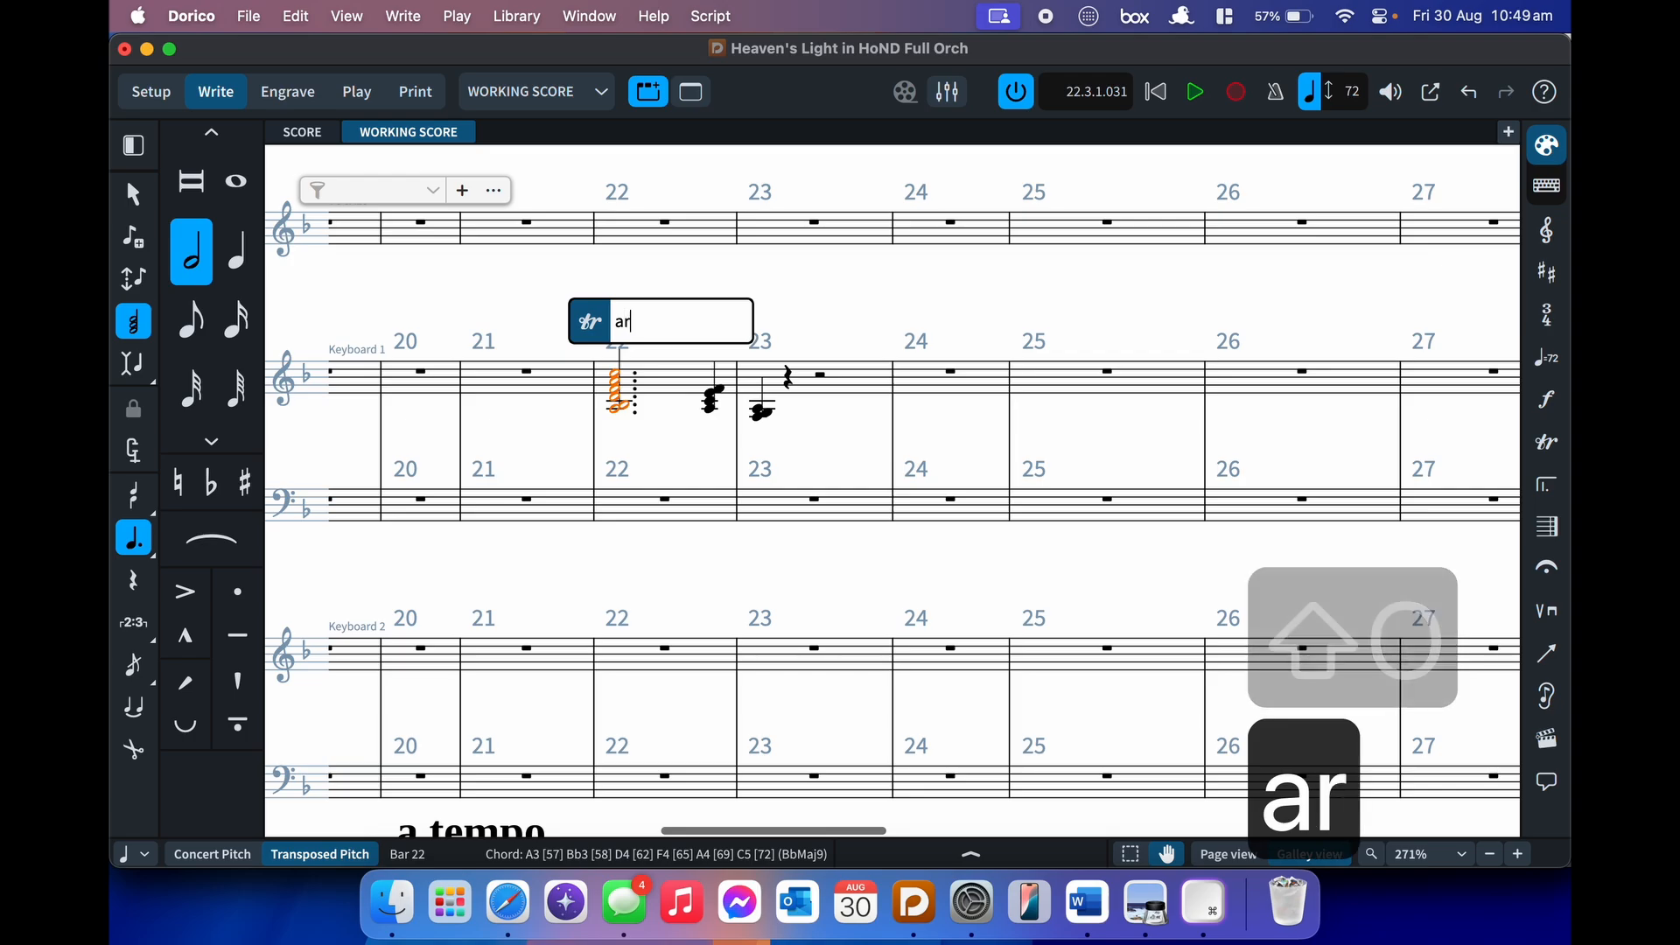
{"action": "type", "text": "p"}
{"action": "key", "text": "Return"}
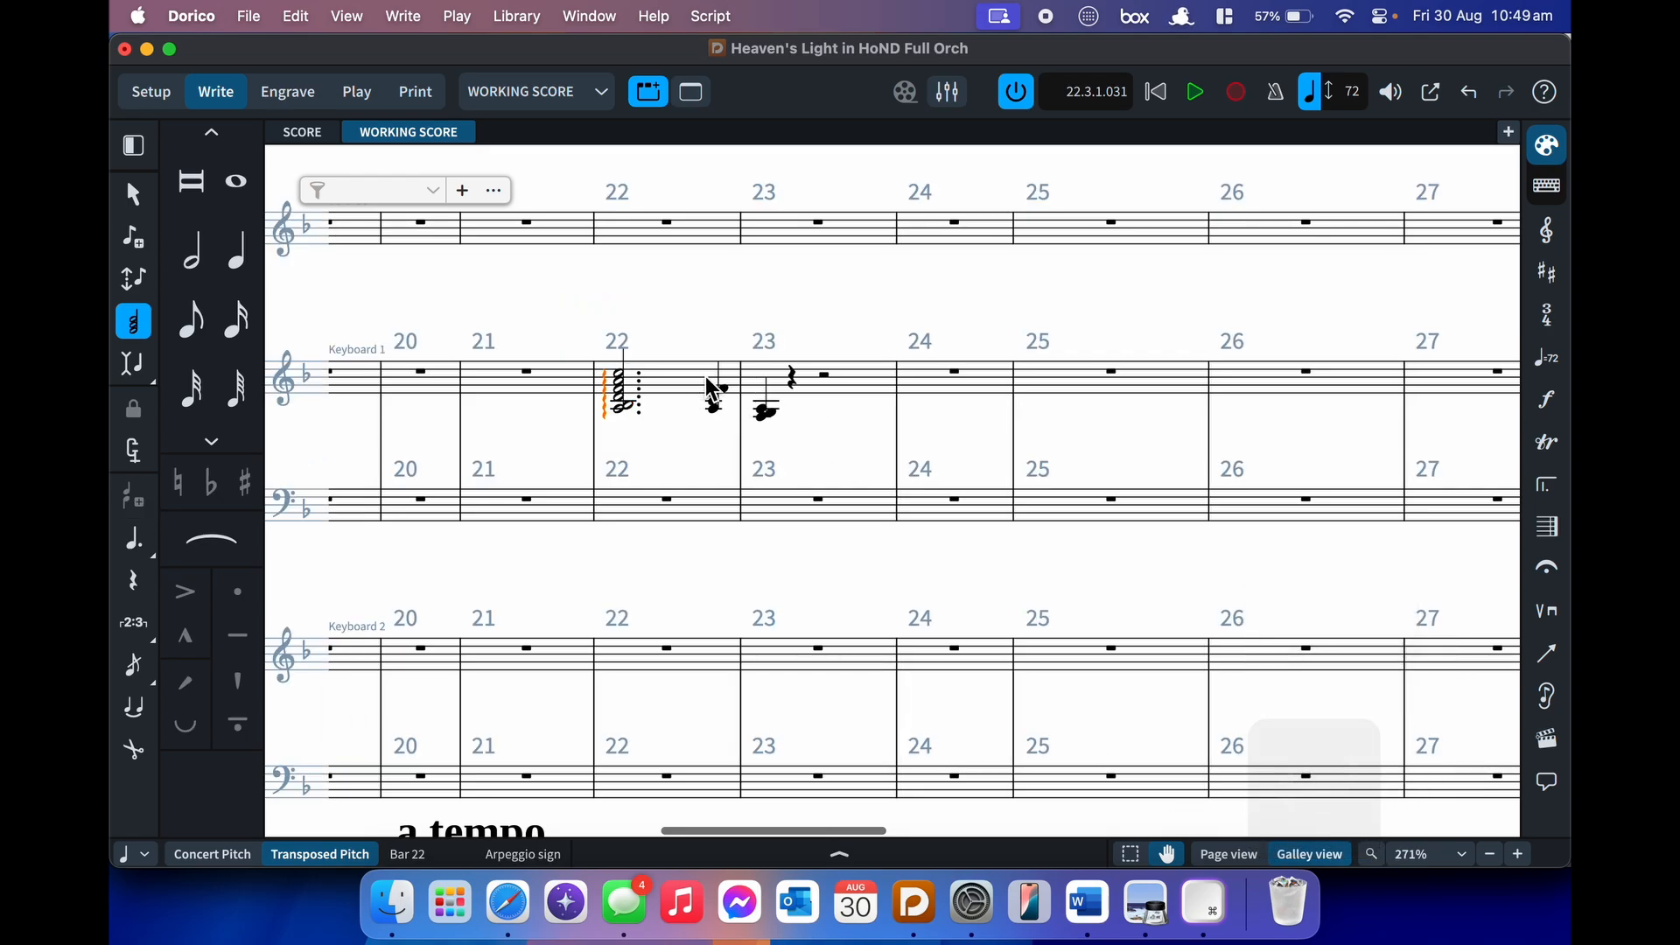
- Mark the beat-4 chord with a non-arpeggio sign and delete the arpeggio sign
{"action": "left_click", "coordinate": [723, 387]}
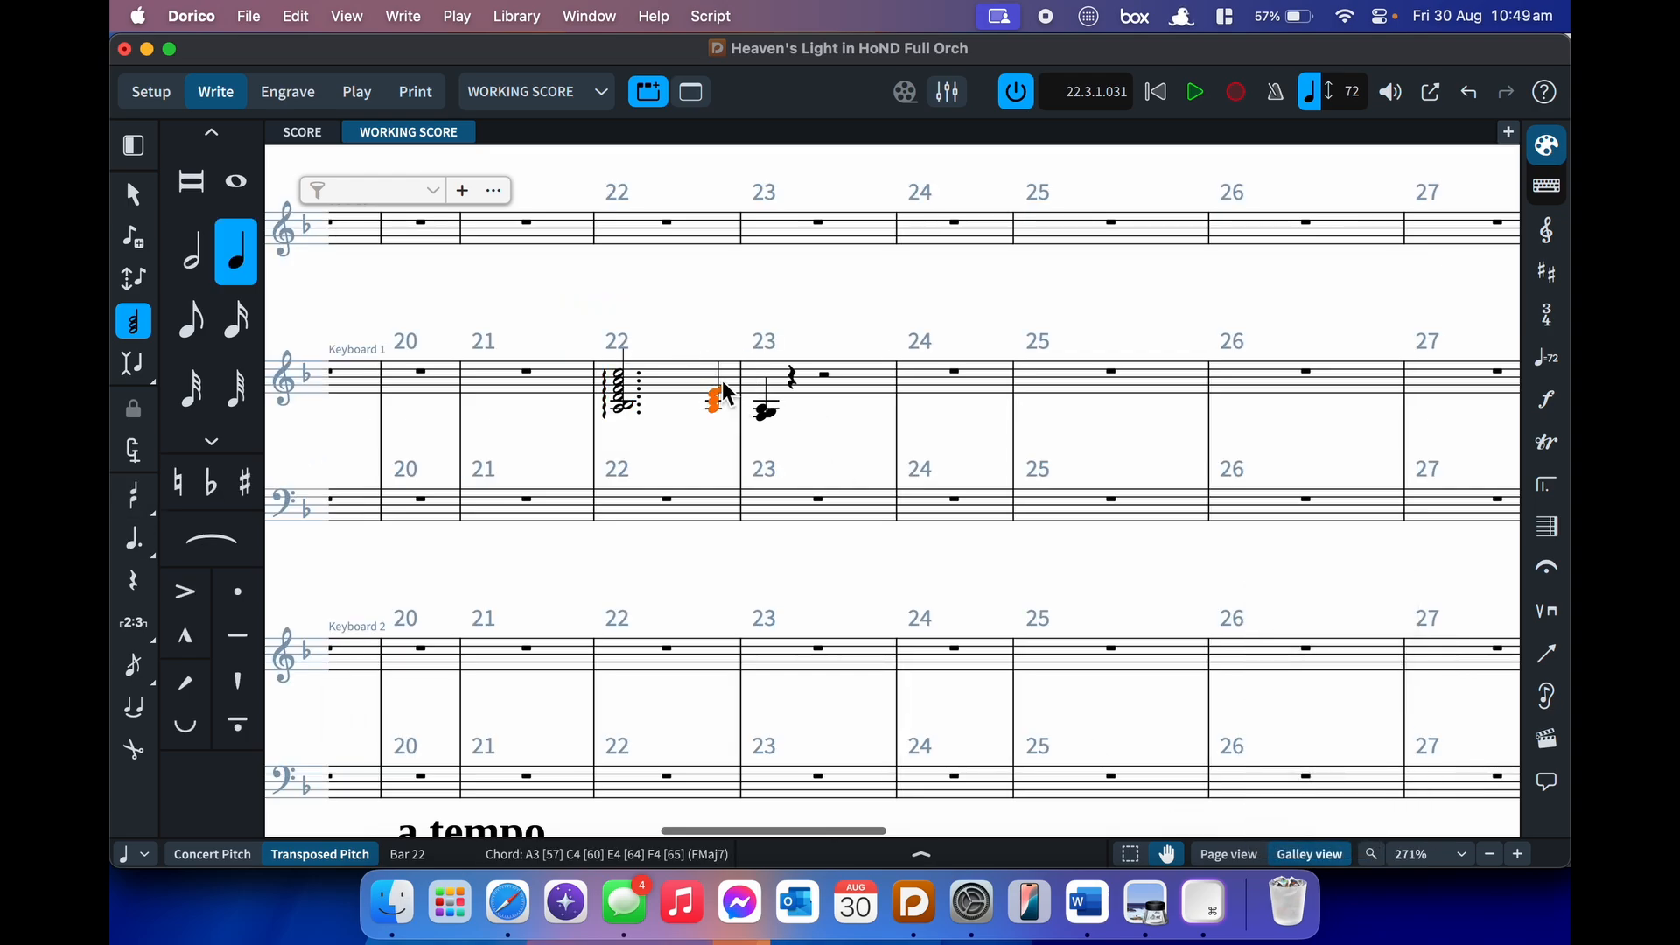
{"action": "key", "text": "shift+o"}
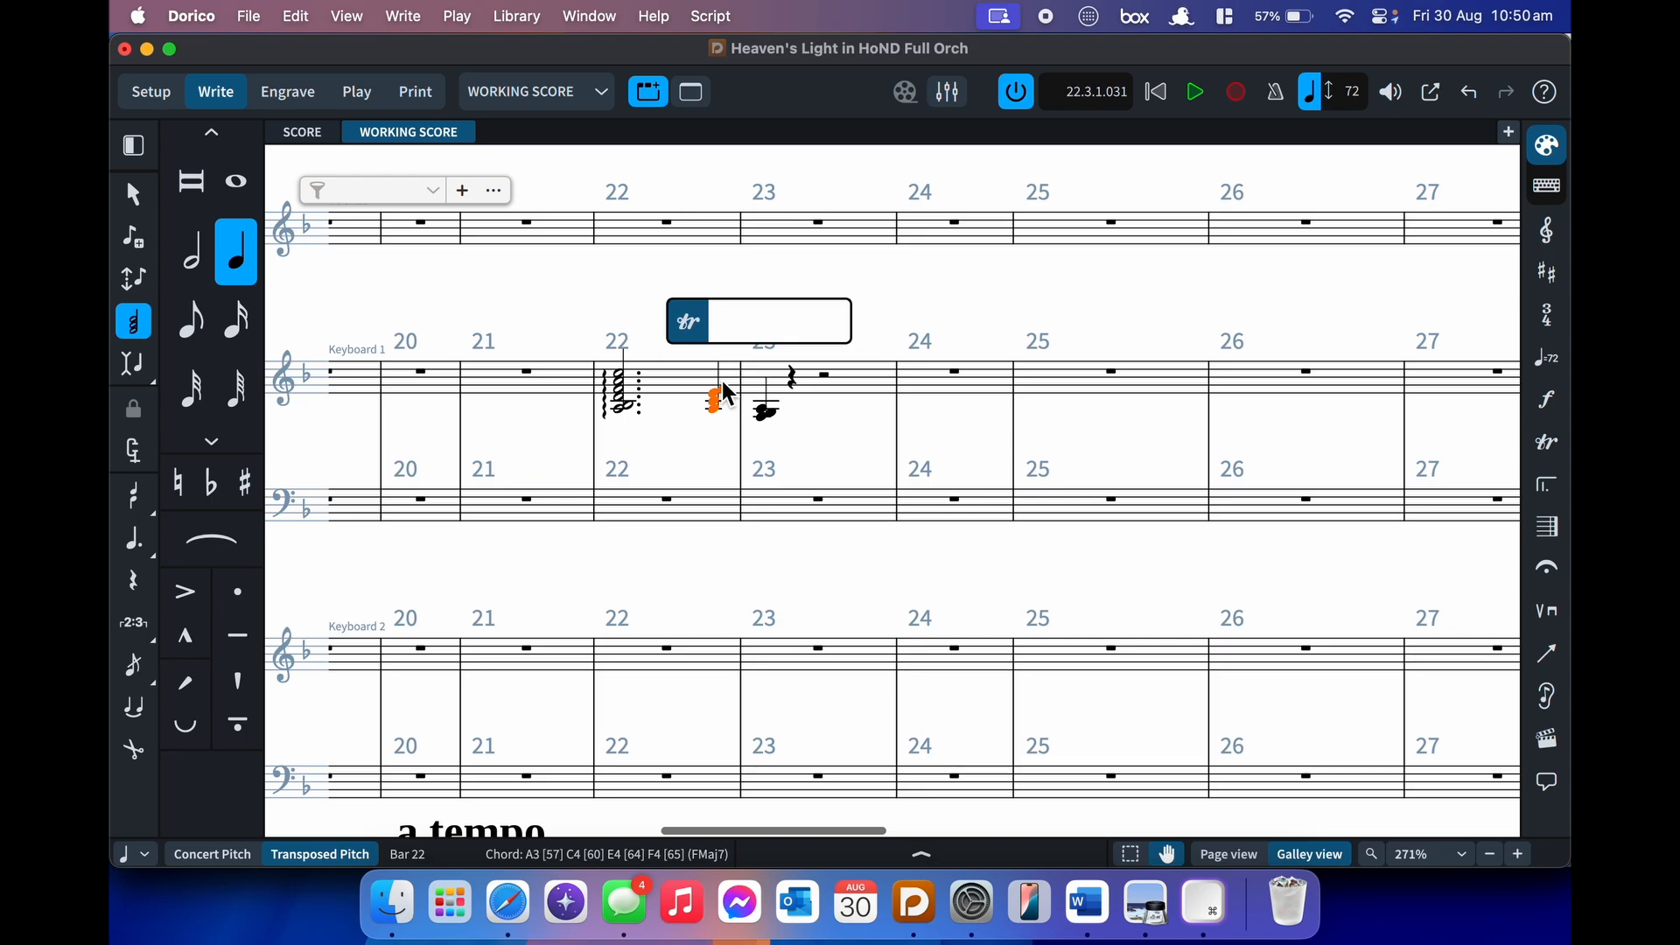
{"action": "type", "text": "nonarp"}
{"action": "key", "text": "Return"}
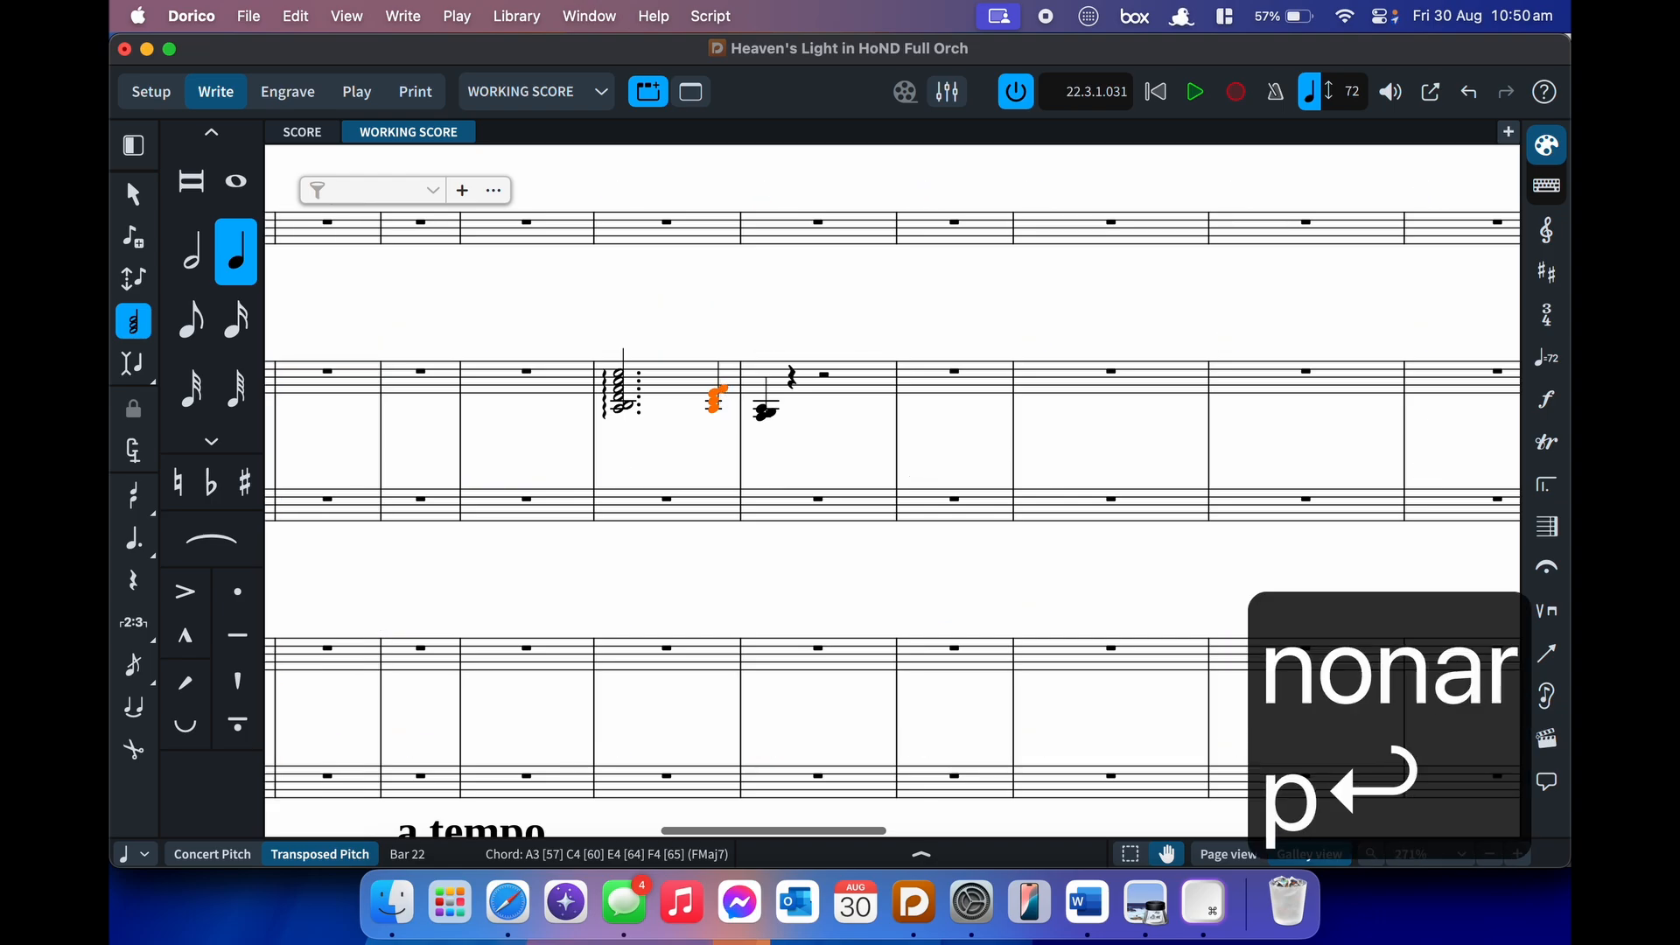
{"action": "key", "text": "BackSpace"}
- Enter a dotted C in Keyboard 1 bar 23, raise it to C5 and move it earlier
{"action": "left_click", "coordinate": [822, 375]}
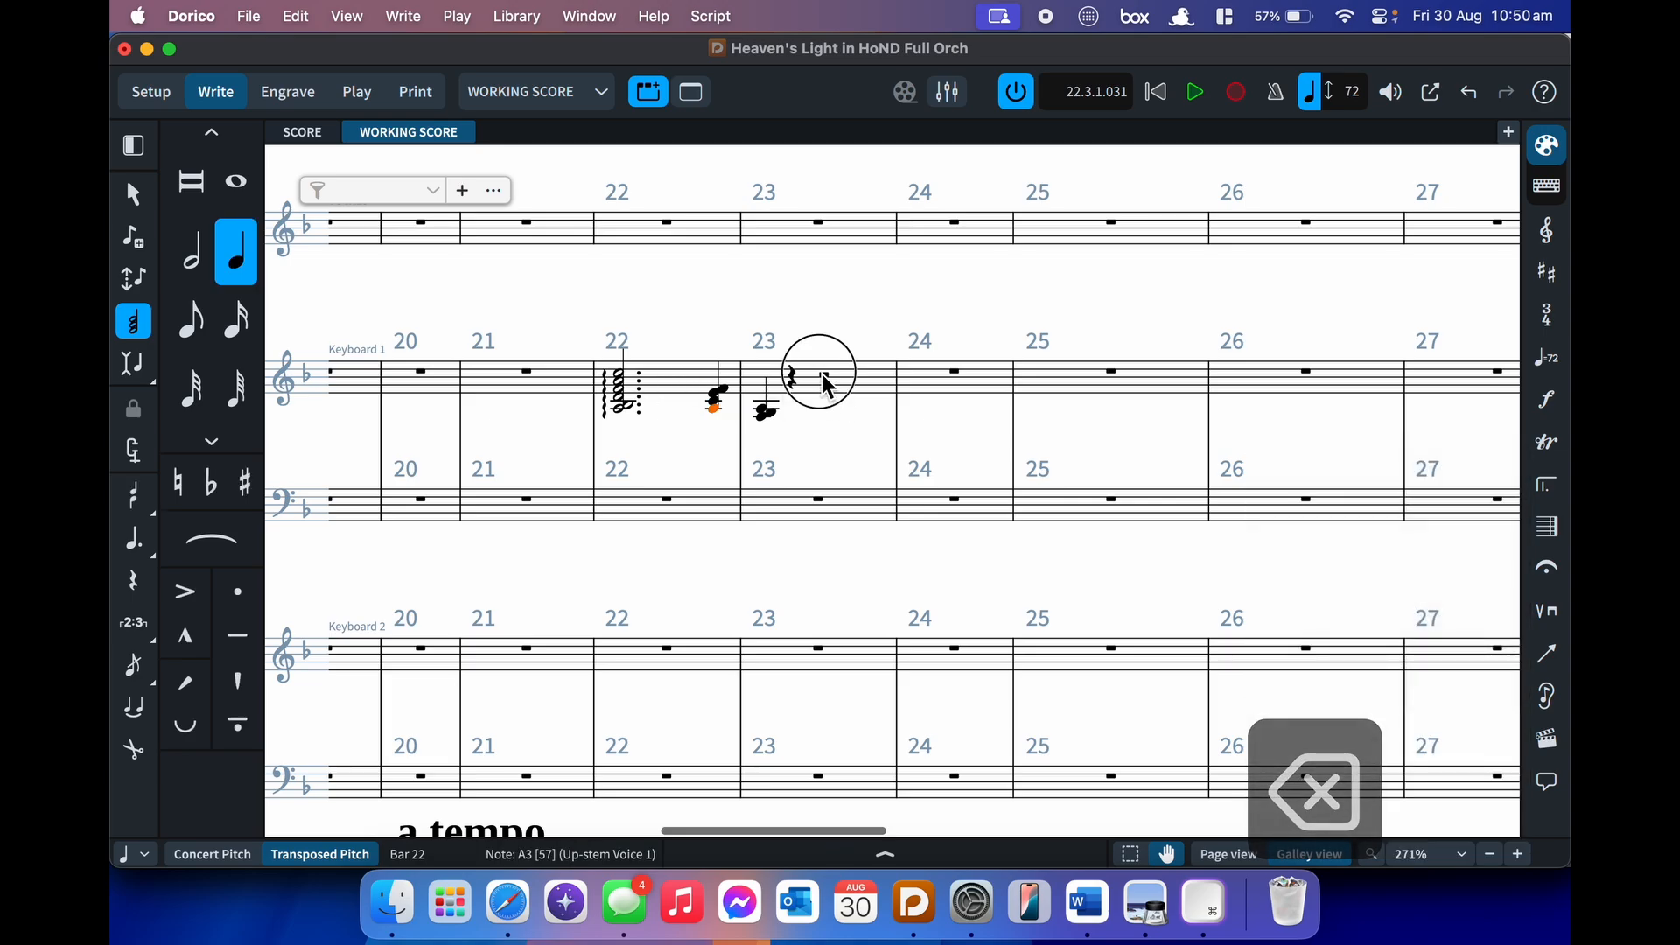
{"action": "key", "text": "Return"}
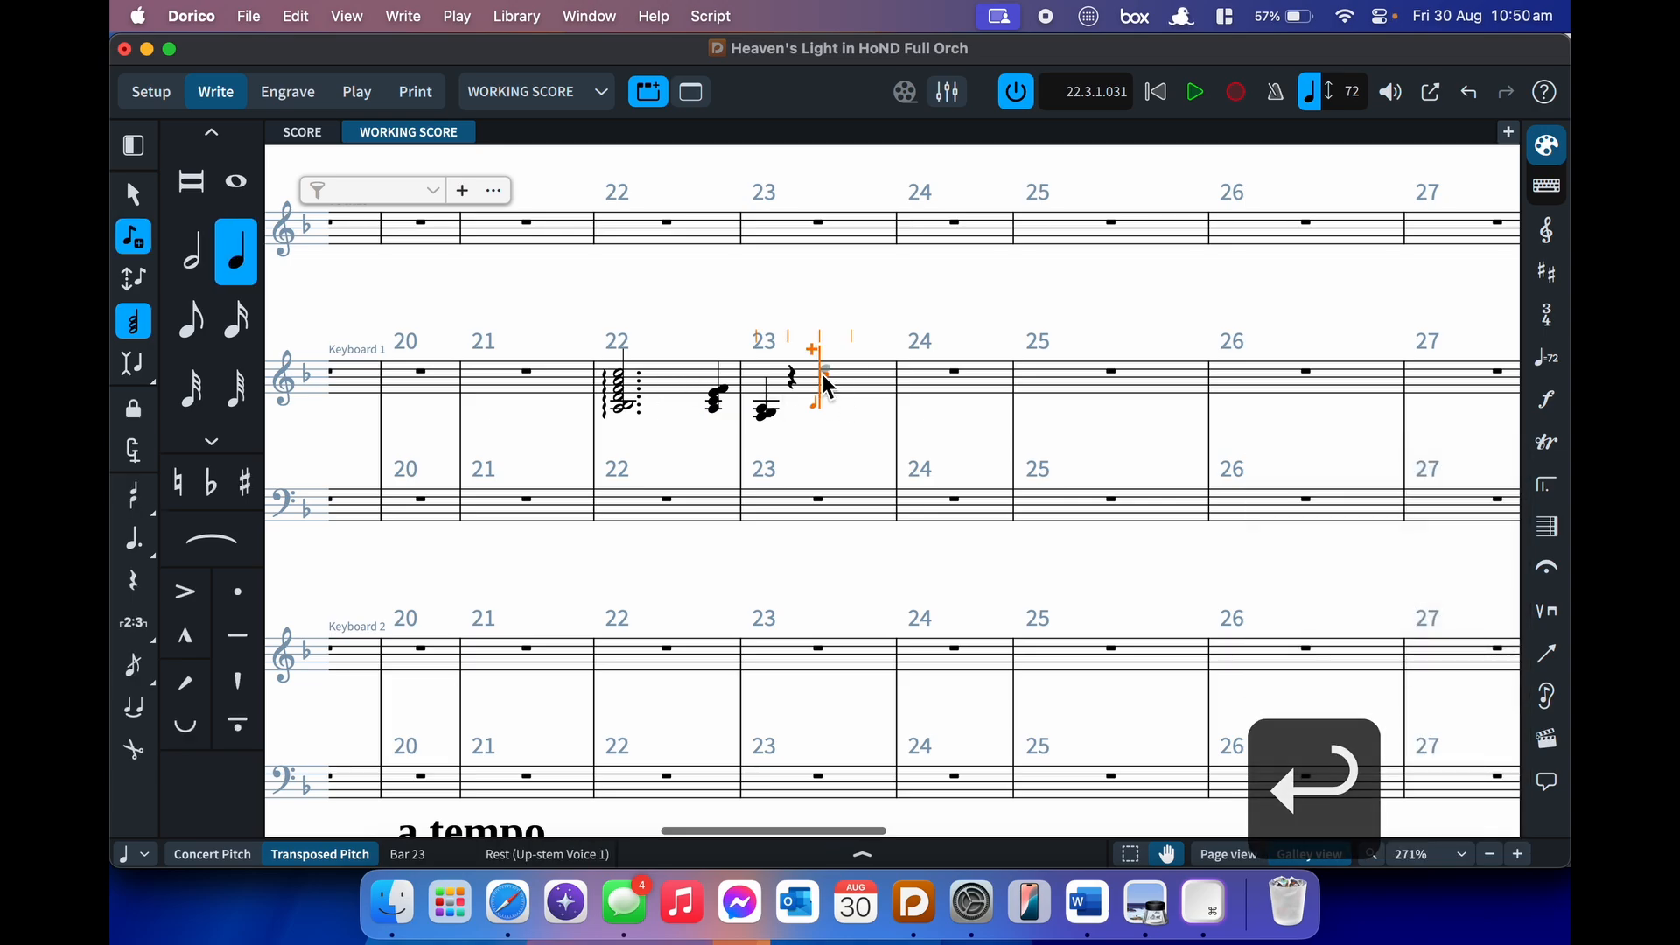
{"action": "key", "text": "q"}
{"action": "key", "text": "6"}
{"action": "key", "text": "7"}
{"action": "key", "text": "period"}
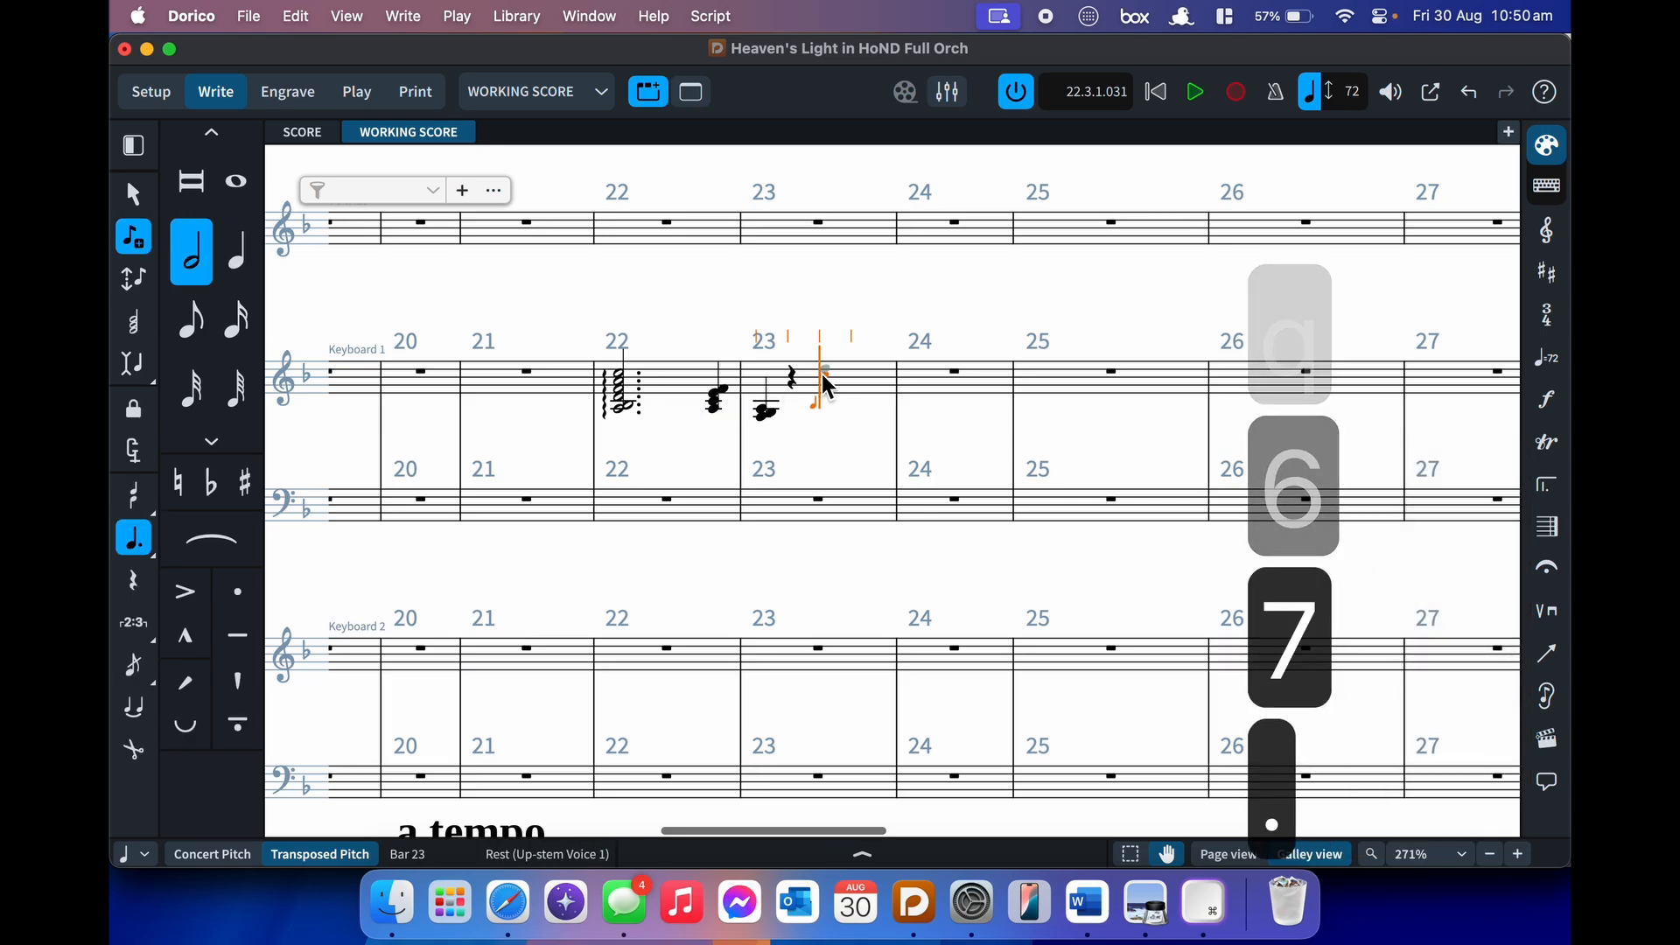
{"action": "key", "text": "c"}
{"action": "key", "text": "Escape"}
{"action": "key", "text": "cmd+alt+Up"}
{"action": "key", "text": "alt+Left"}
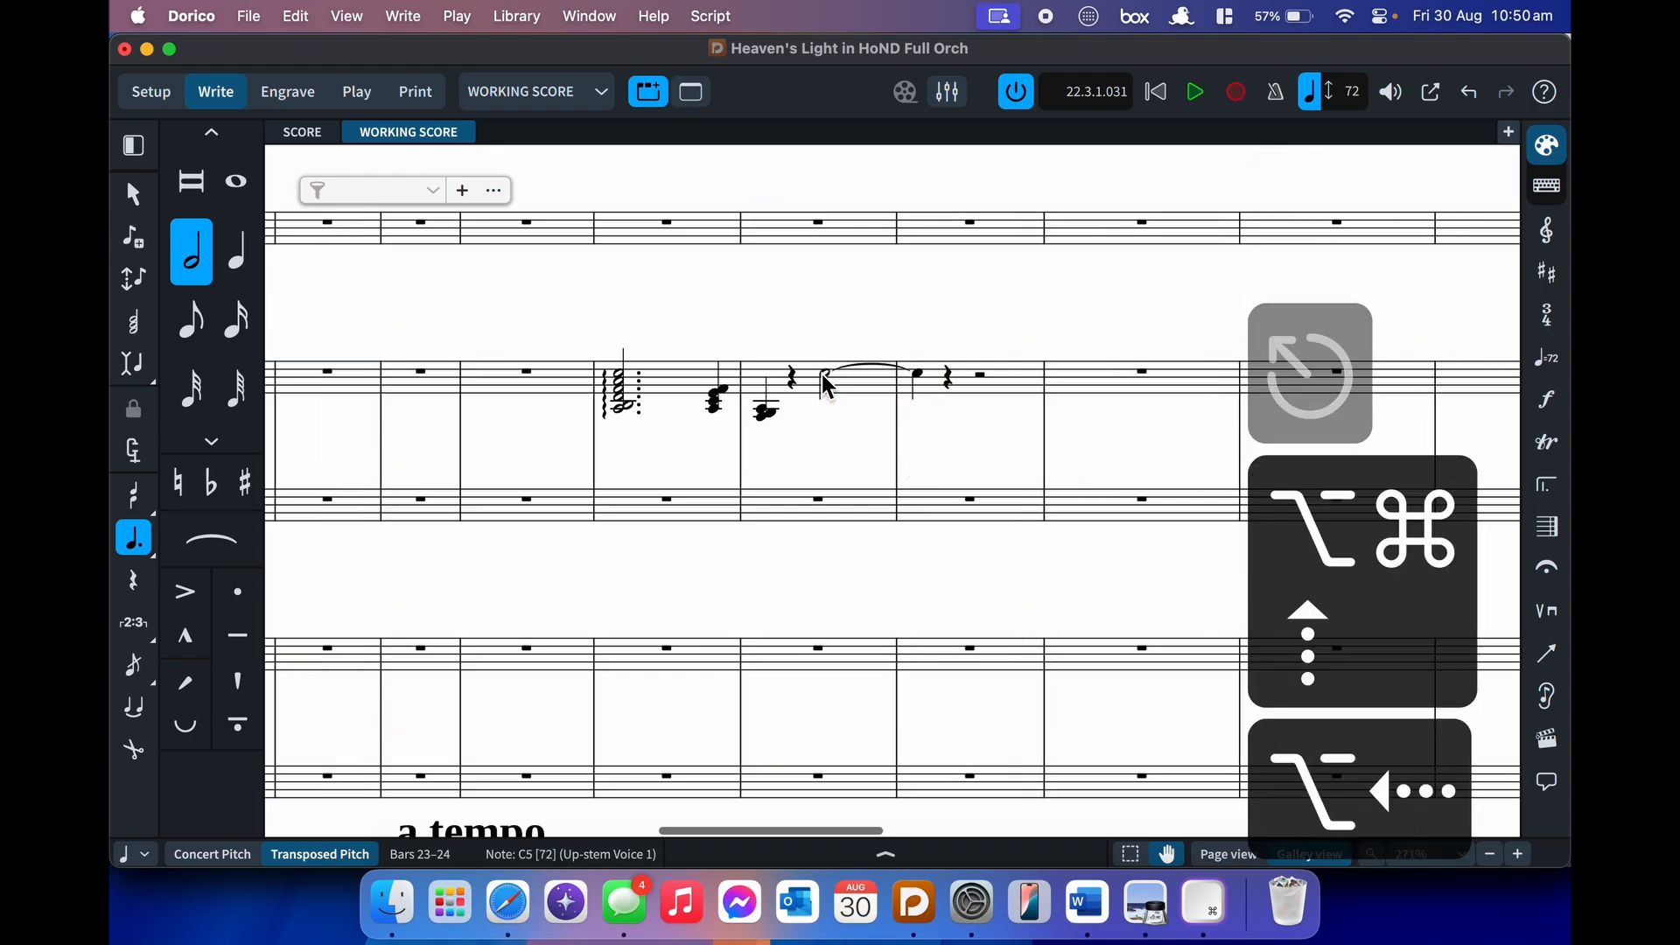
- Add a trill to the C5, delete it, and add a scoop instead
{"action": "key", "text": "shift+o"}
{"action": "type", "text": "tr"}
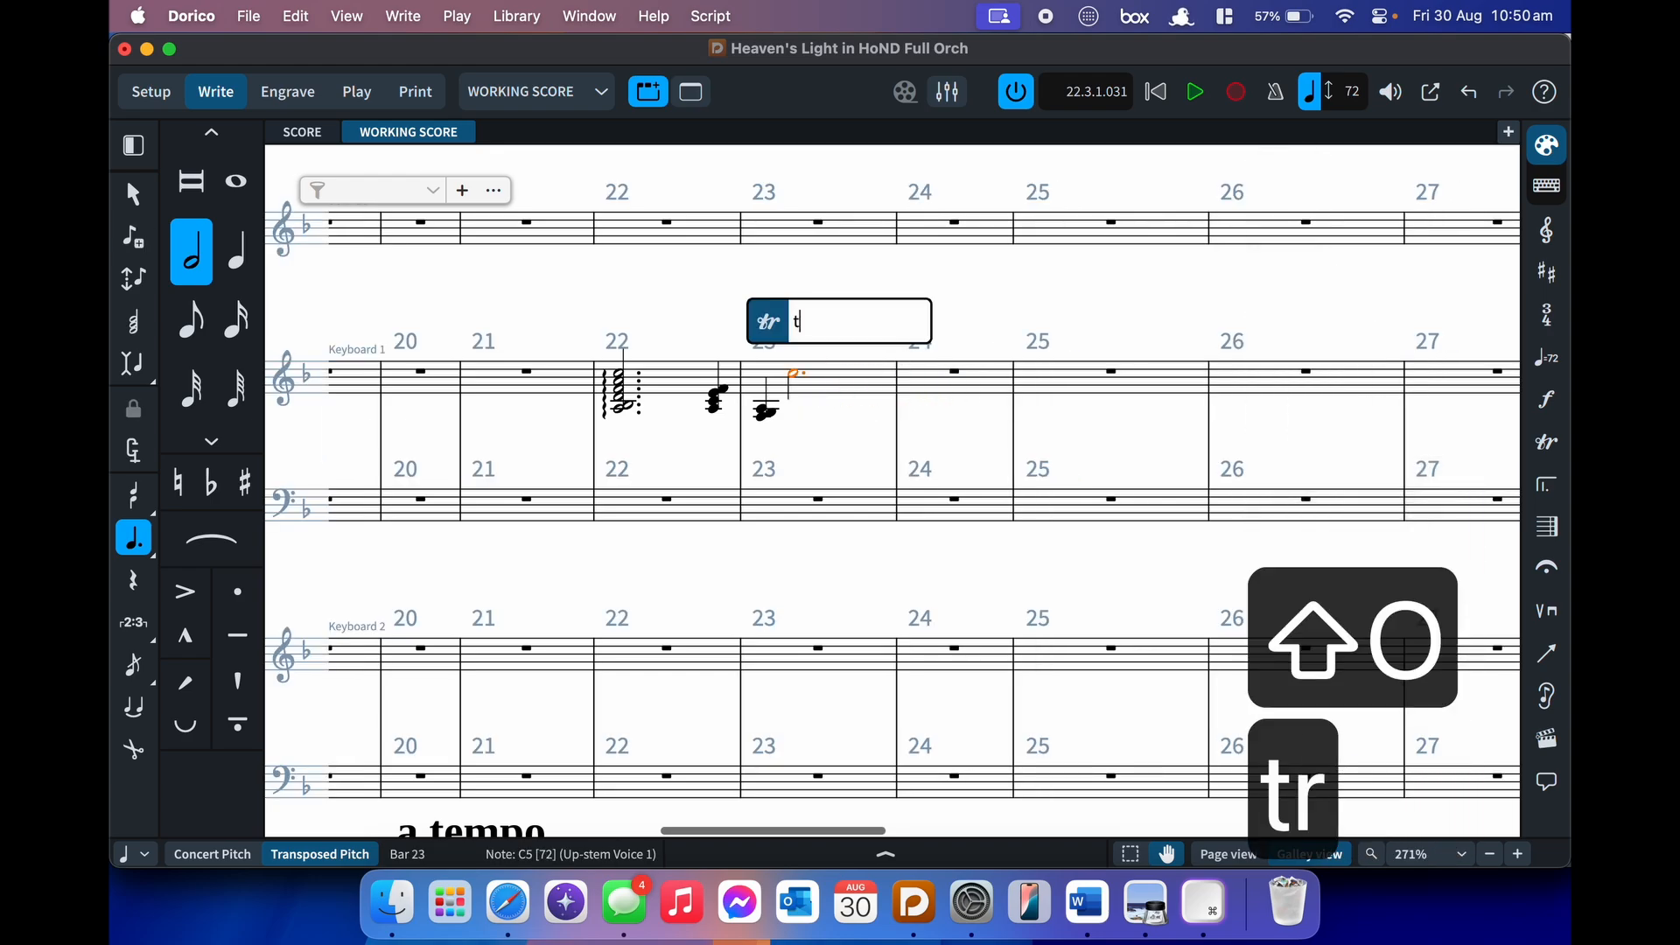
{"action": "key", "text": "Return"}
{"action": "key", "text": "BackSpace"}
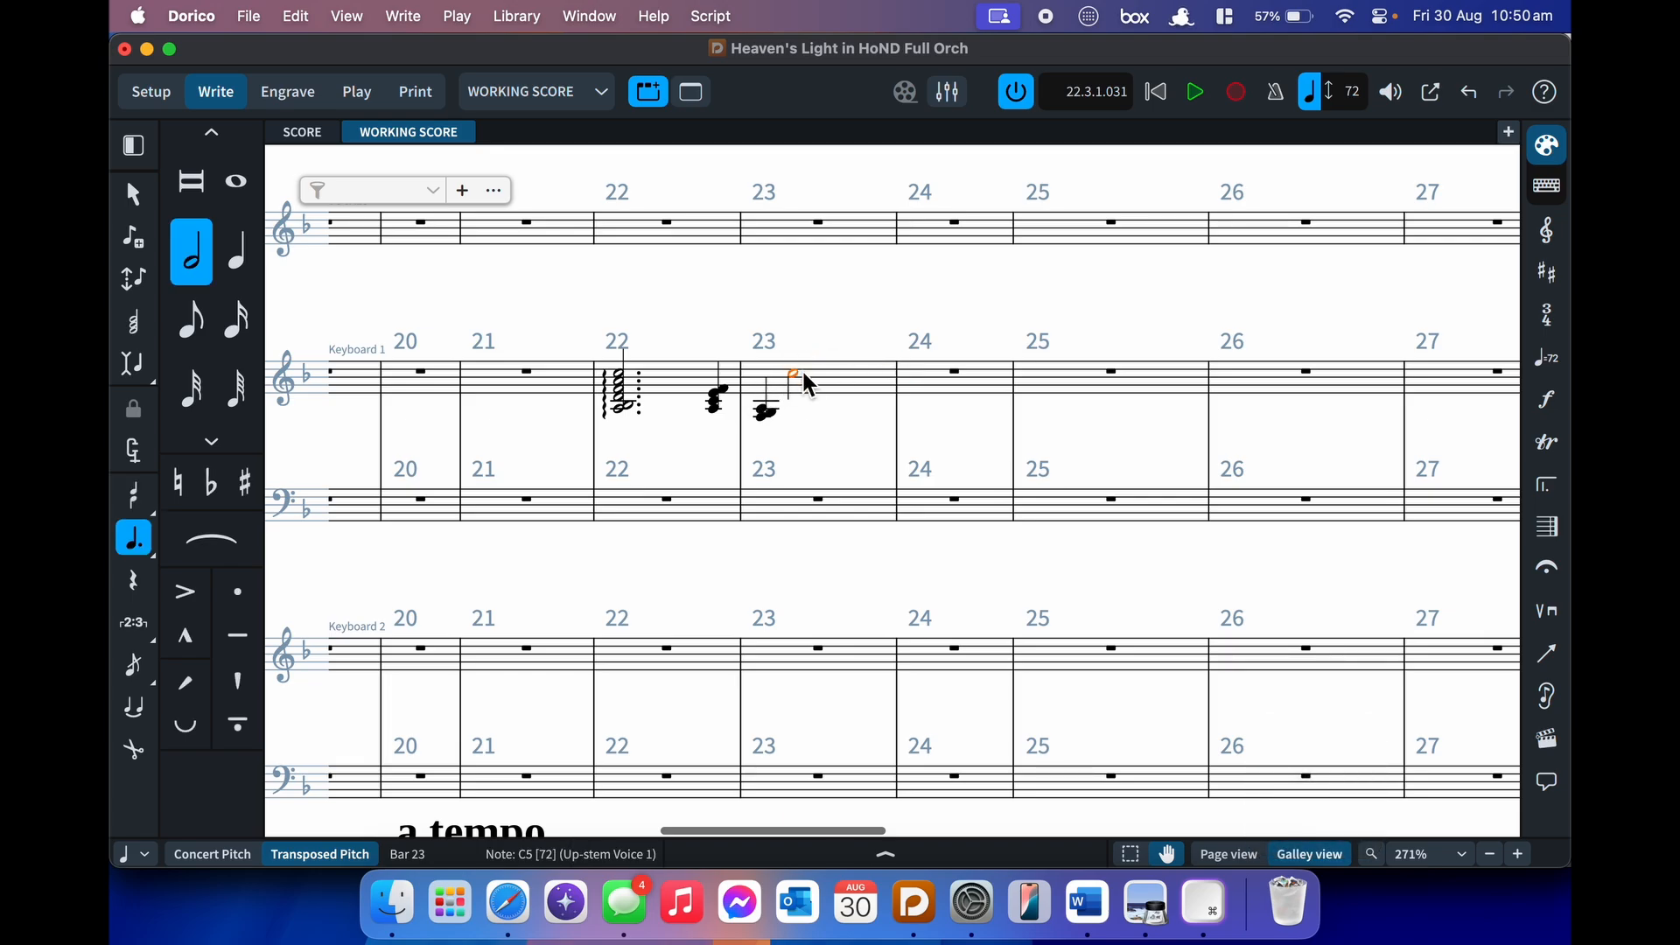
{"action": "key", "text": "shift+o"}
{"action": "type", "text": "scoop"}
{"action": "key", "text": "Return"}
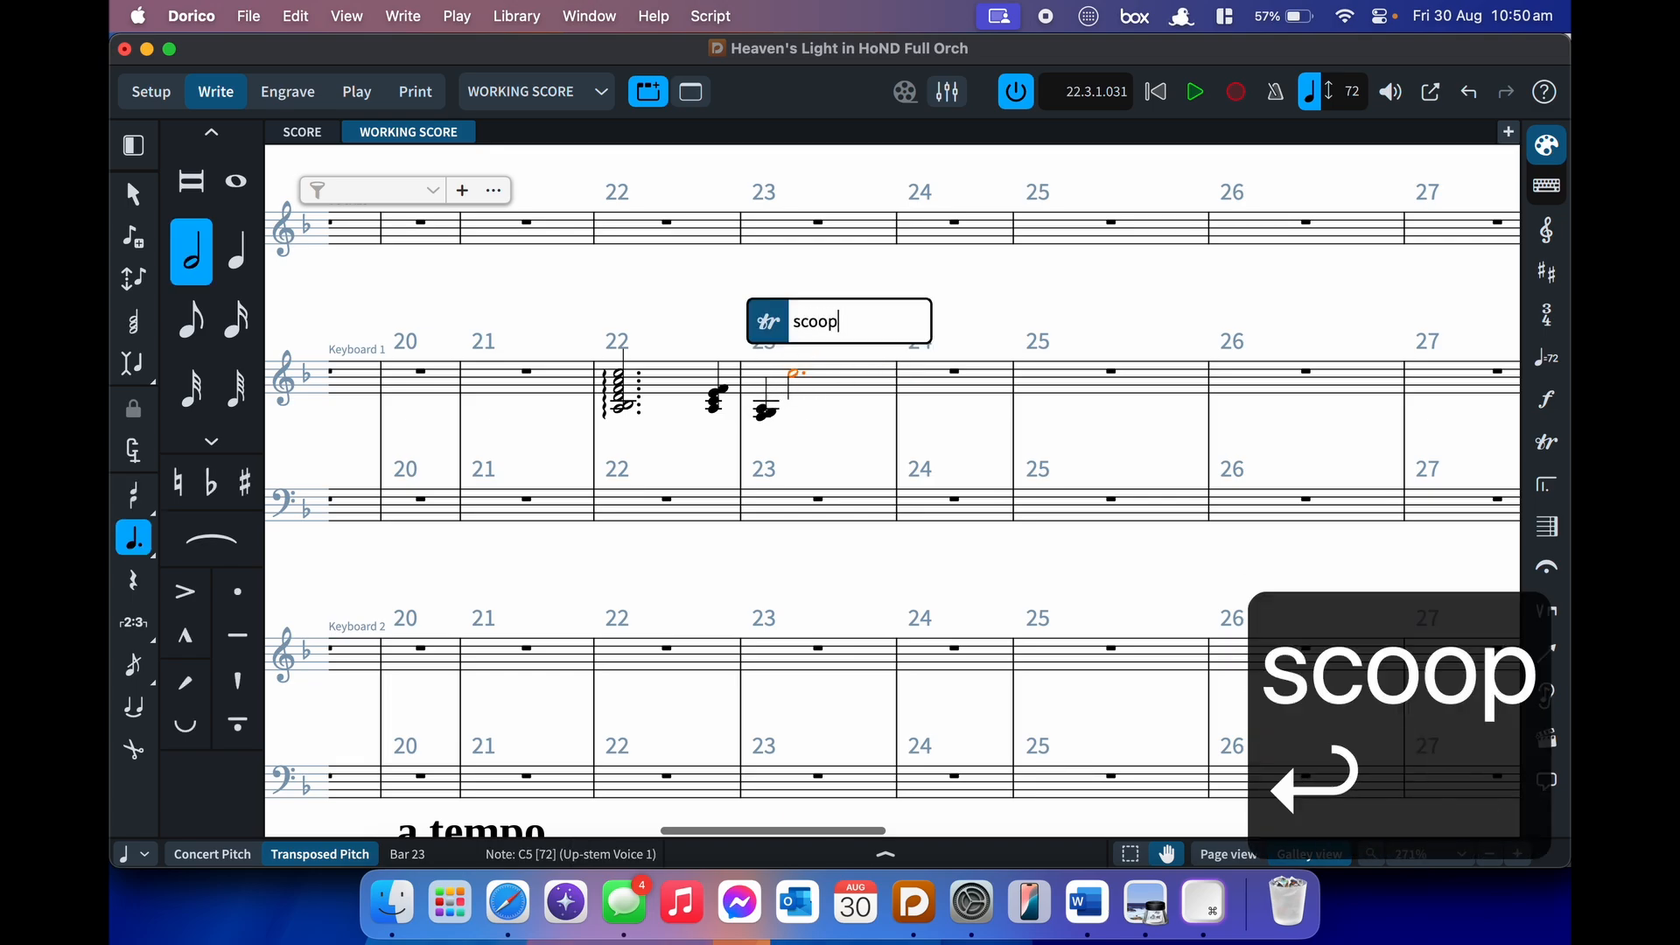
- Add a doit to the C5, then show the Ornaments panel
{"action": "key", "text": "shift+o"}
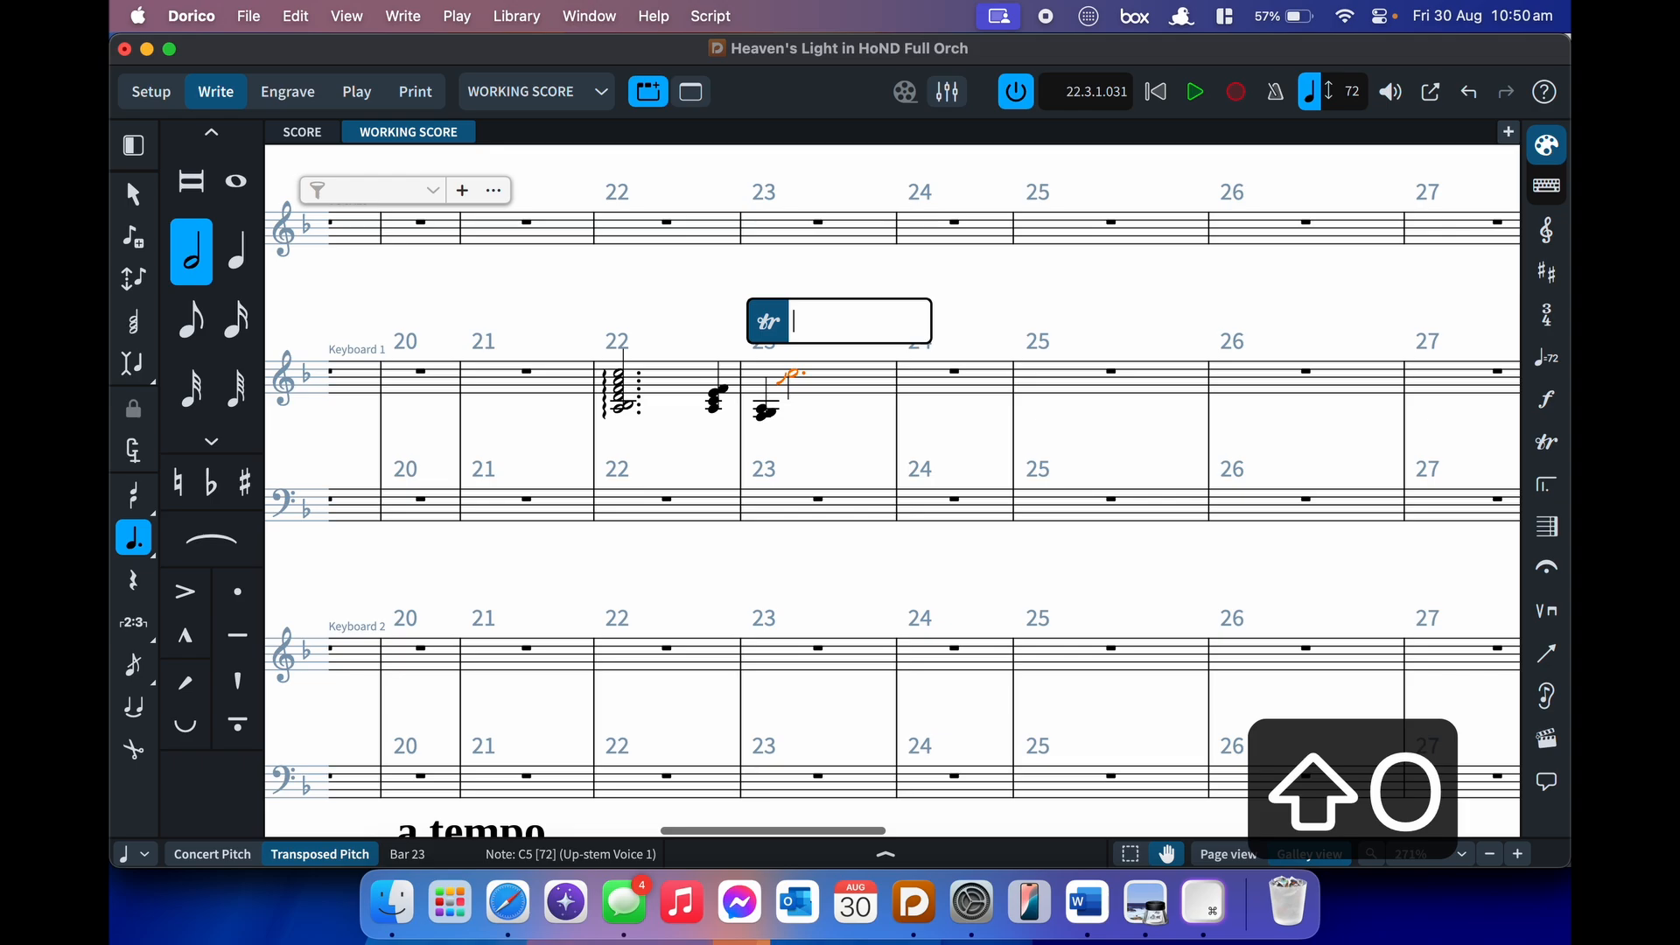
{"action": "type", "text": "doit"}
{"action": "key", "text": "Return"}
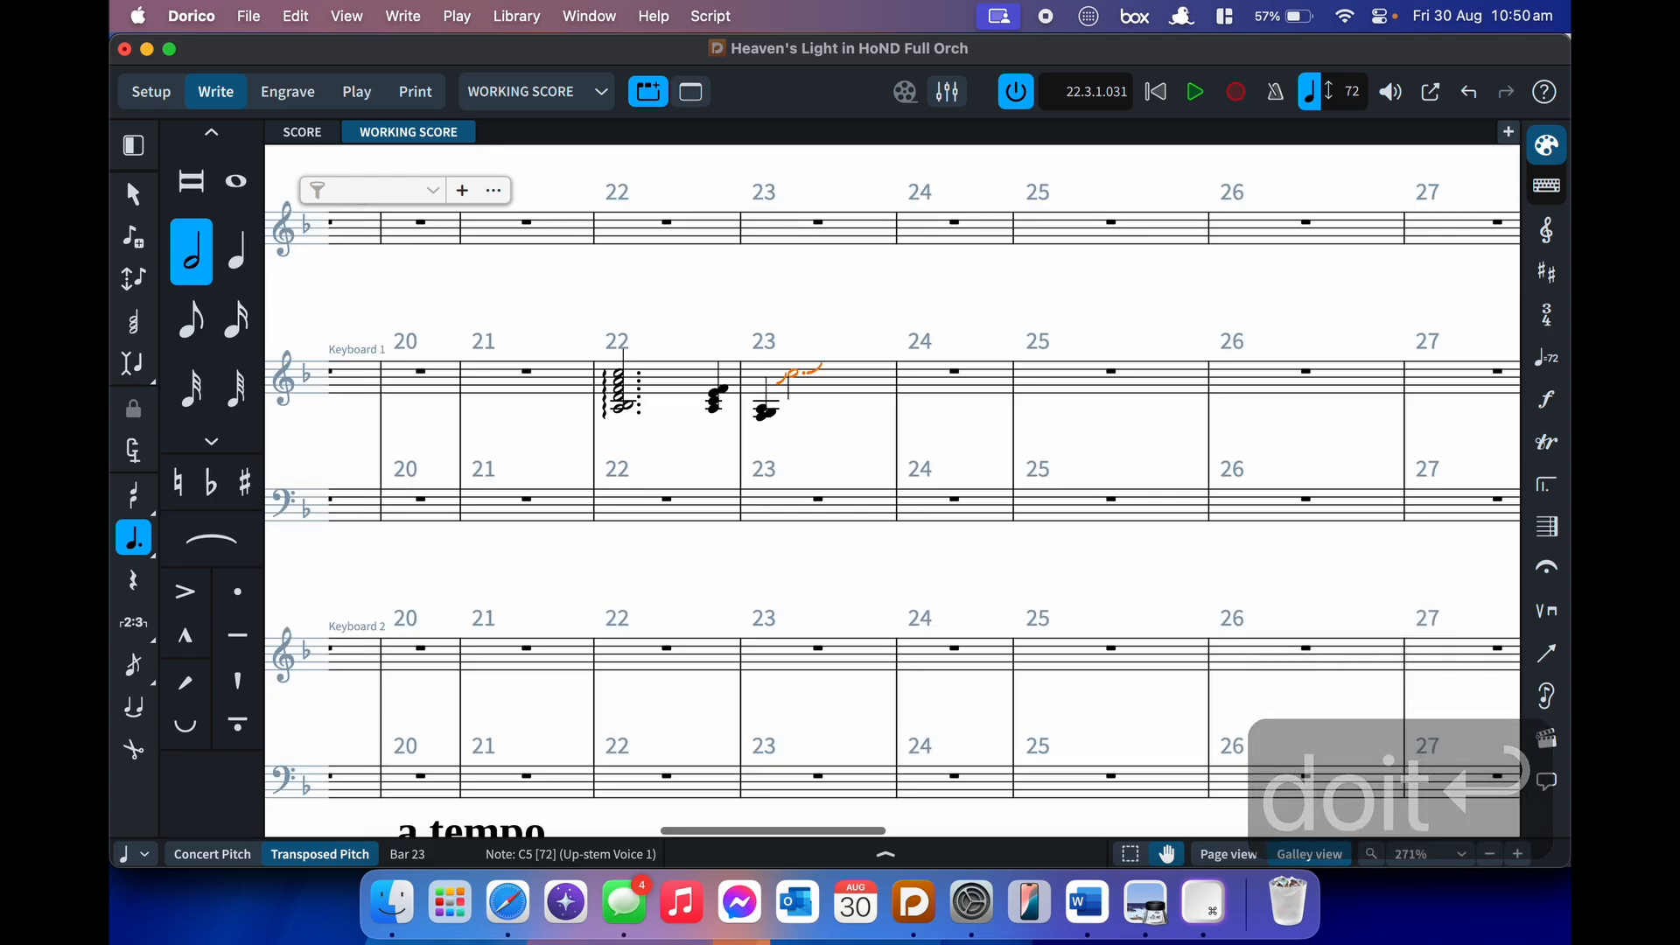
{"action": "key", "text": "shift+o"}
{"action": "type", "text": "doit"}
{"action": "key", "text": "Return"}
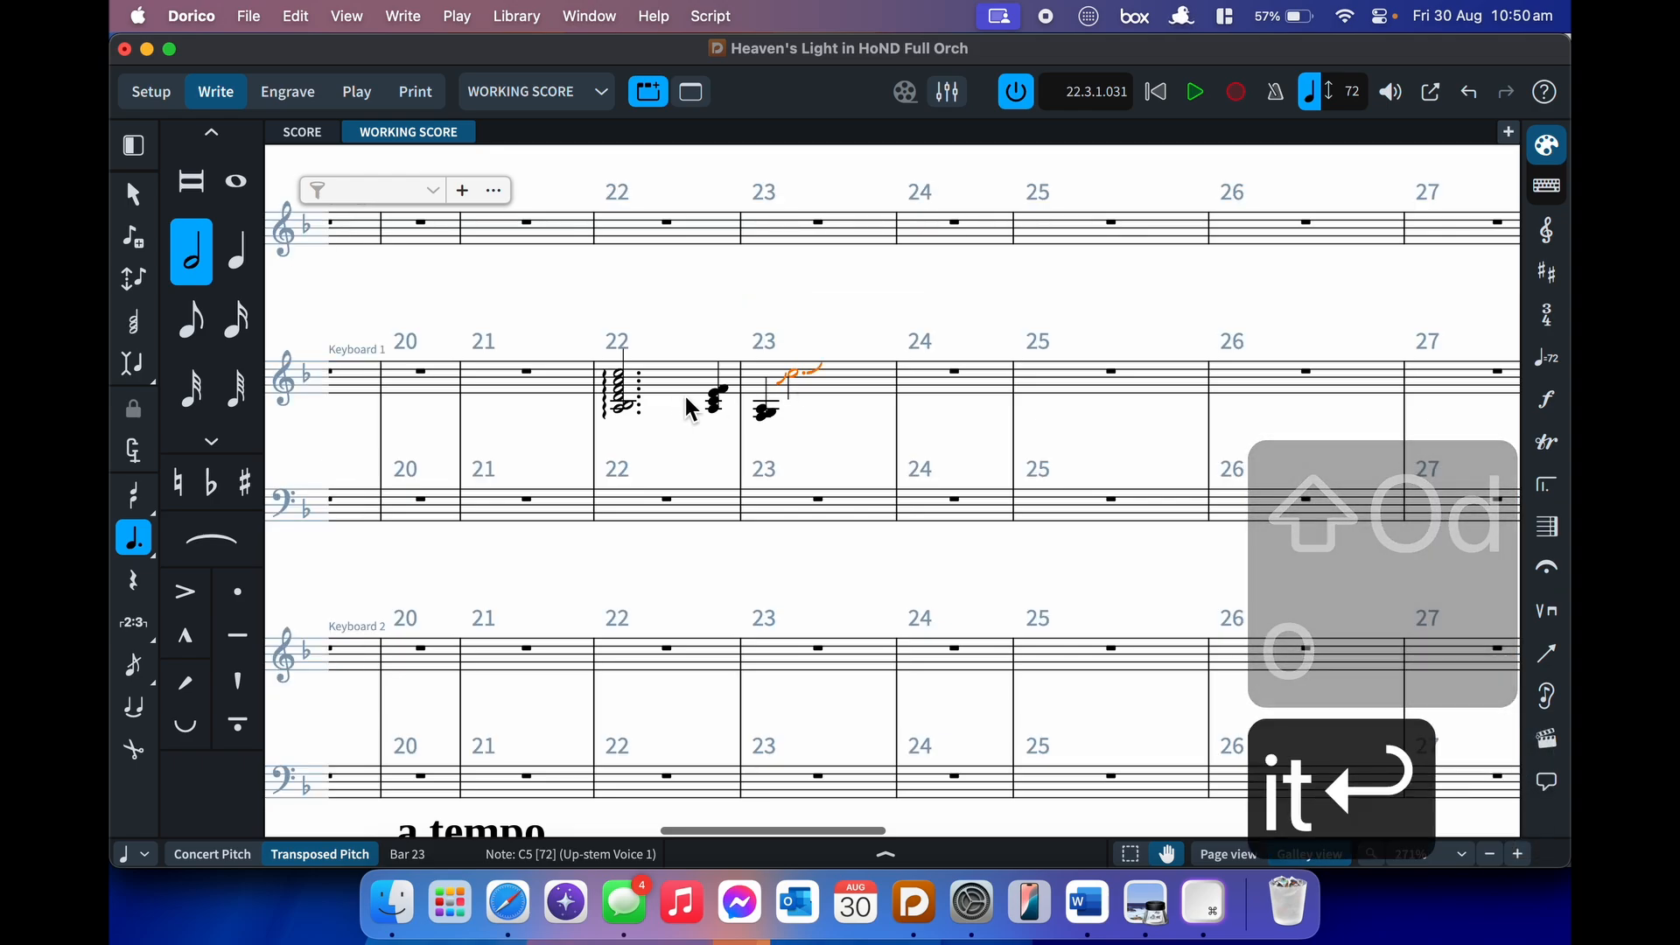
{"action": "key", "text": "shift+p"}
{"action": "key", "text": "Escape"}
{"action": "key", "text": "shift+o"}
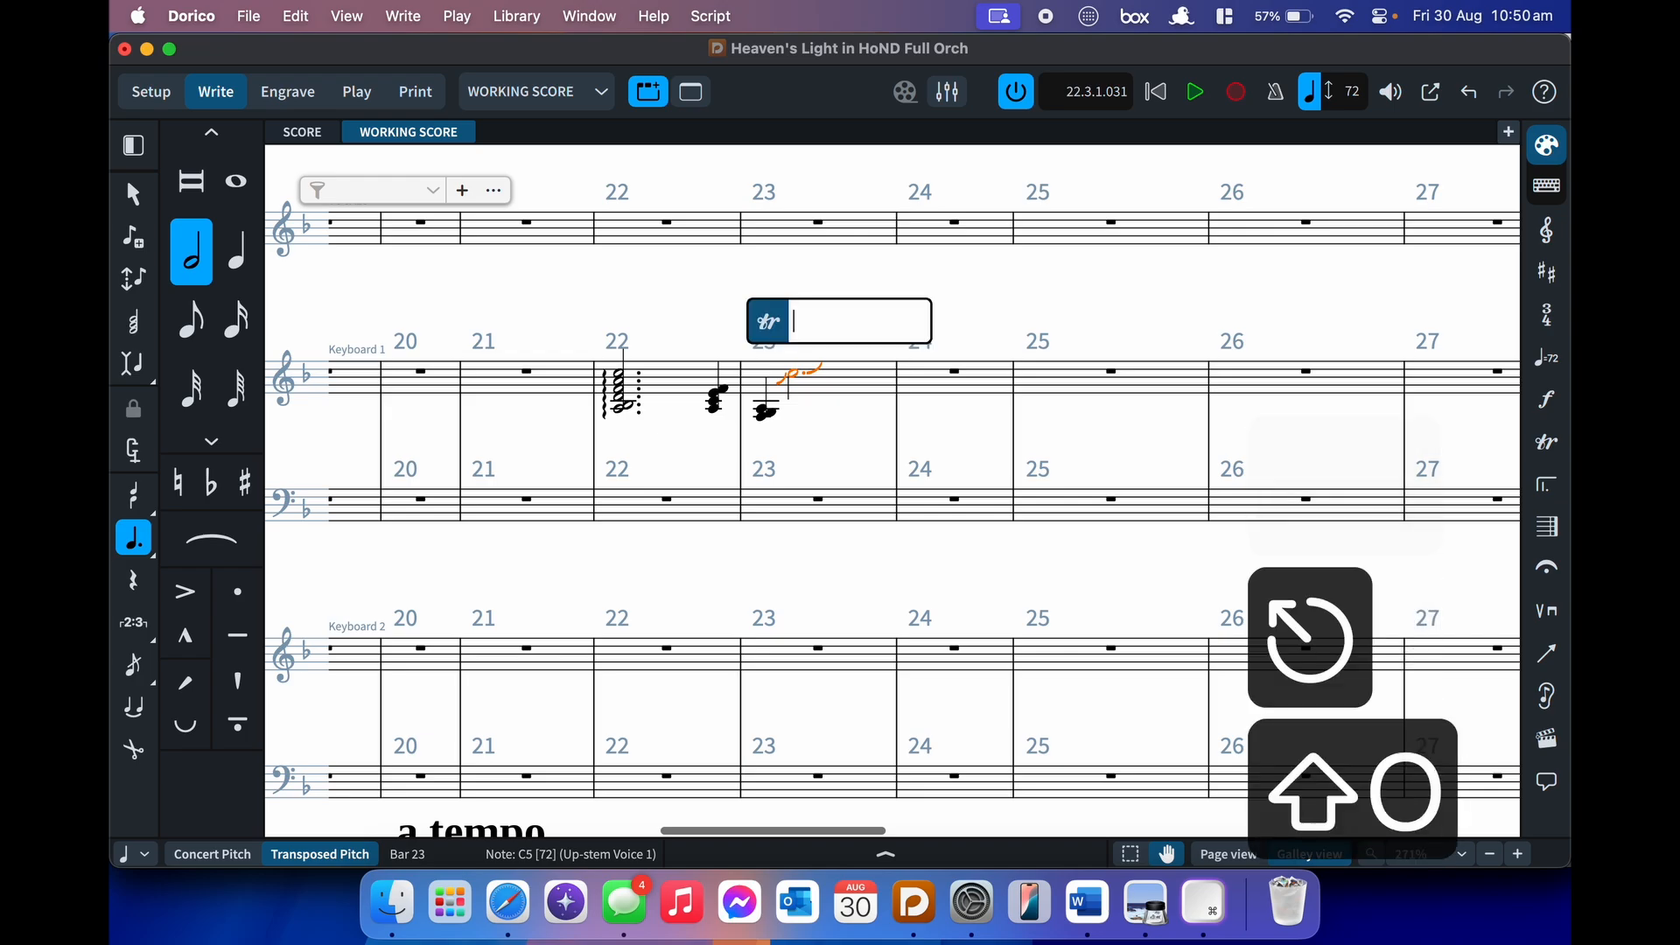
{"action": "key", "text": "Escape"}
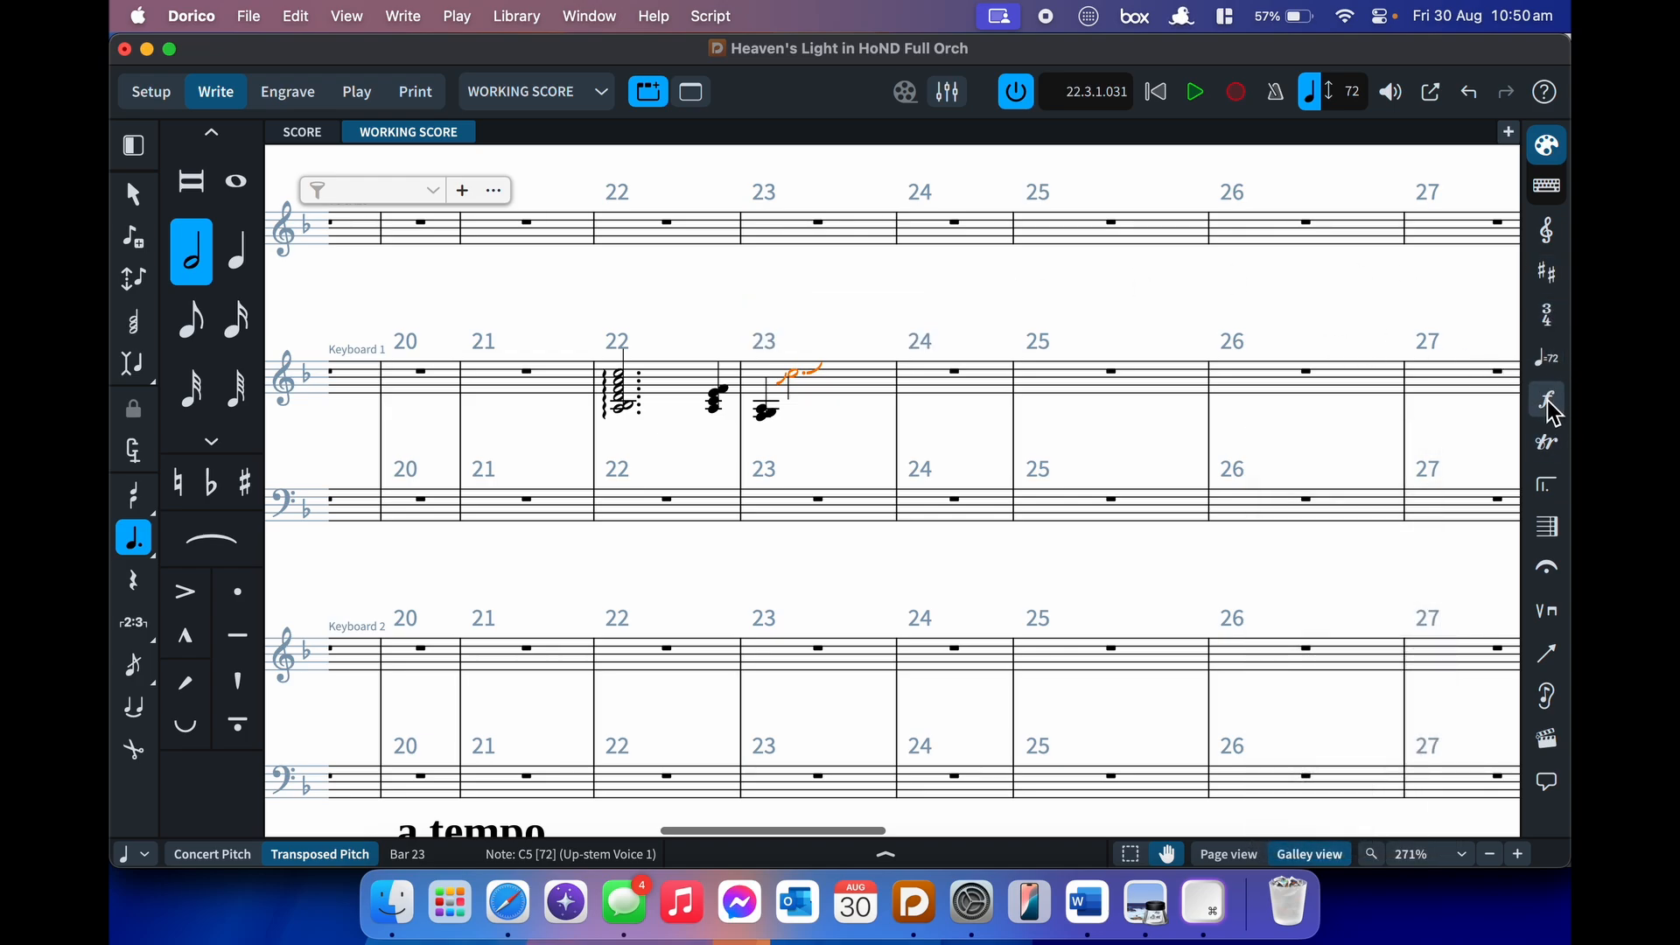
{"action": "left_click", "coordinate": [1550, 451]}
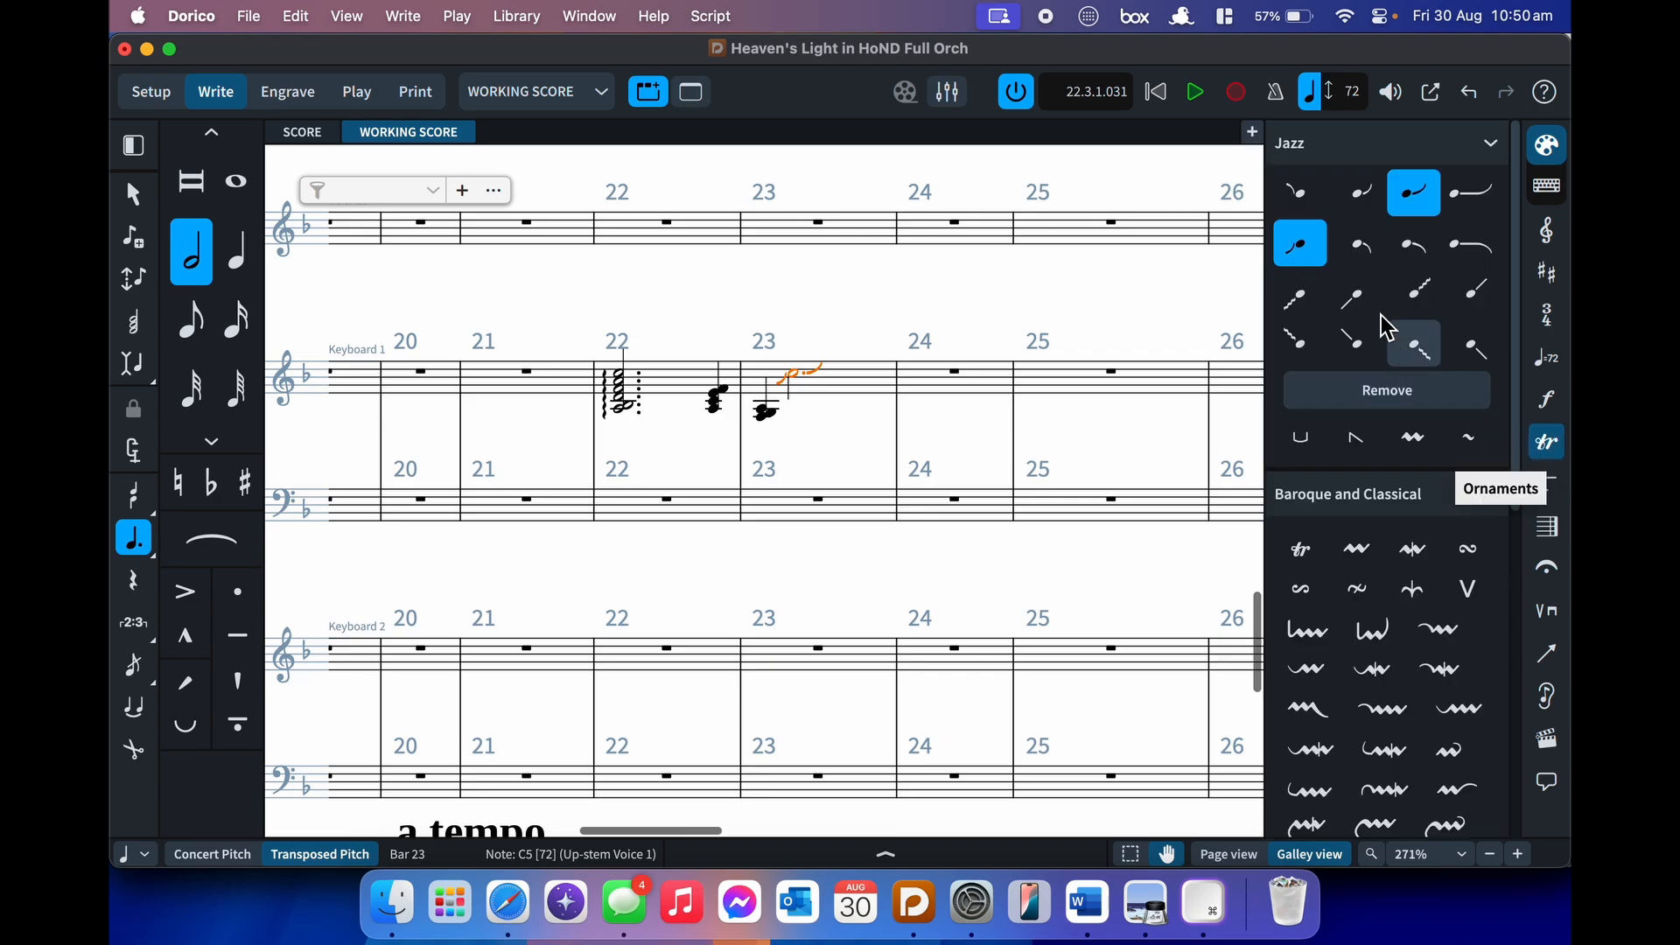
- Remove the jazz ornaments from the bar 23 note in the Ornaments panel
{"action": "left_click", "coordinate": [1357, 385]}
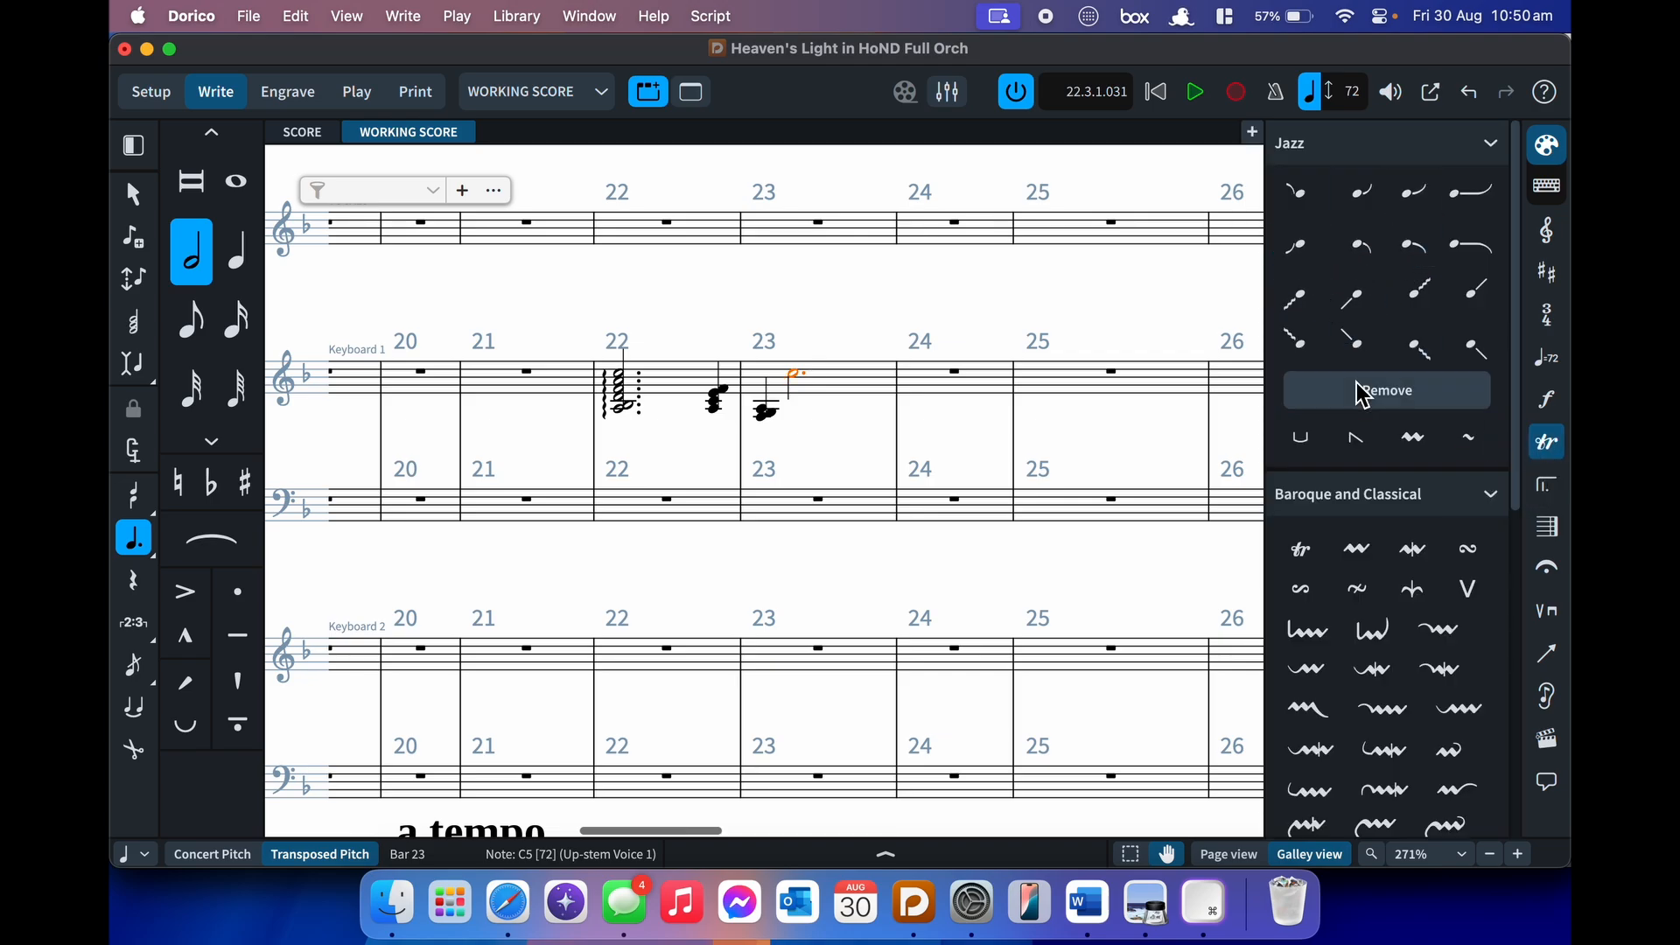
{"action": "scroll", "coordinate": [1386, 317], "scroll_direction": "down", "scroll_amount": 4}
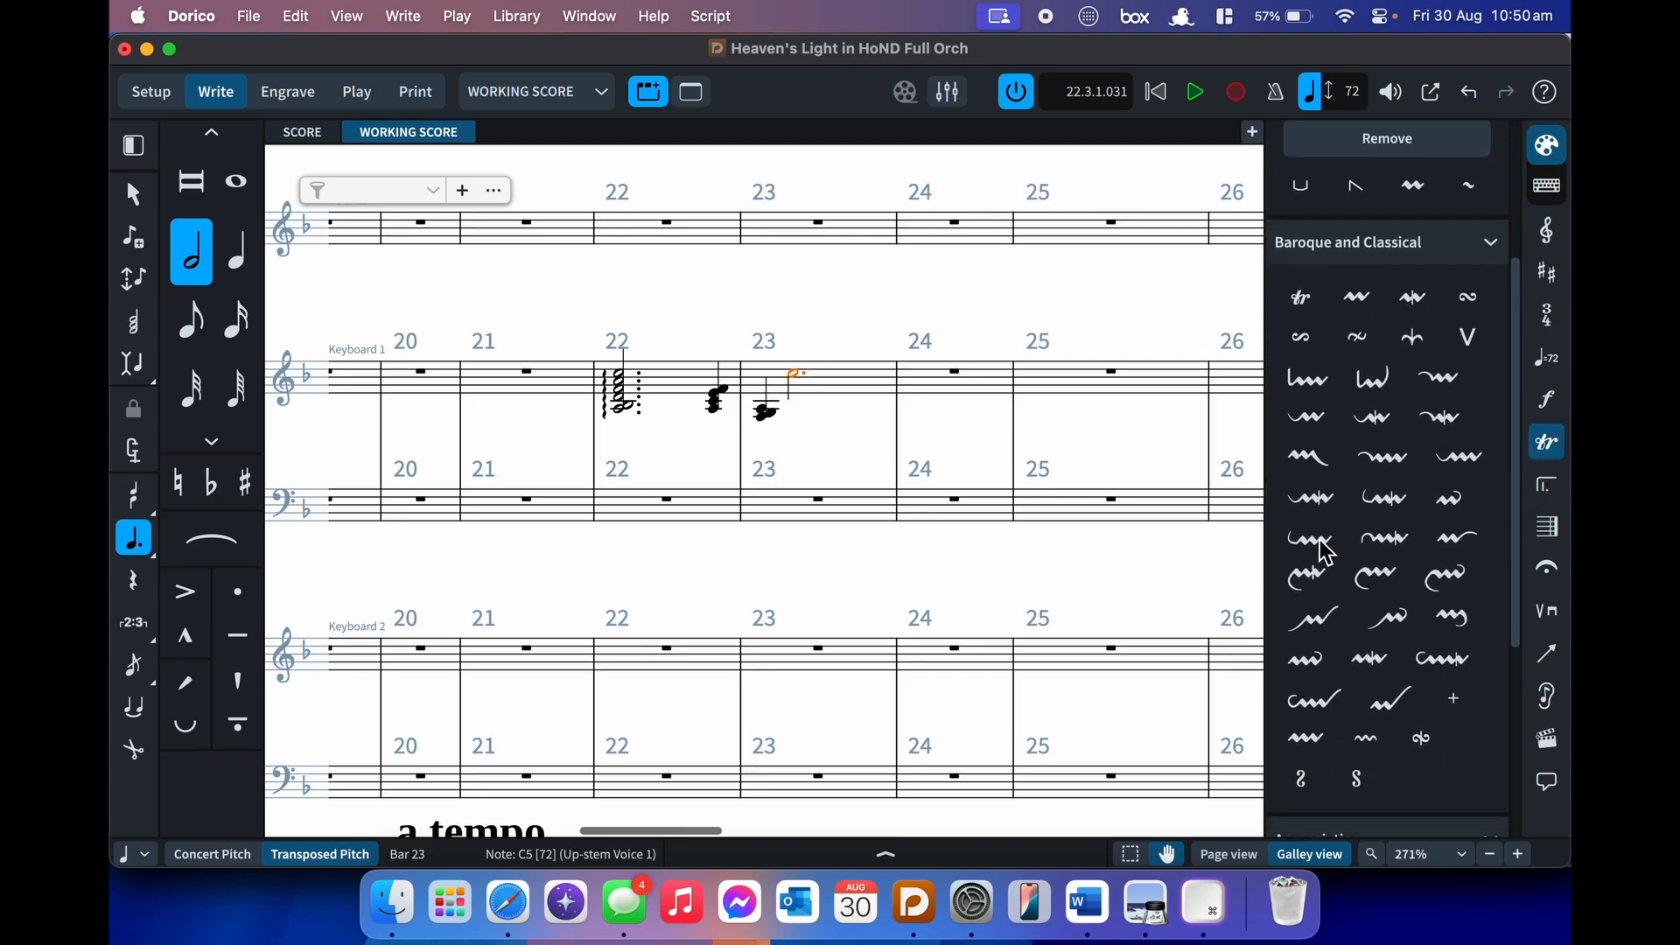
{"action": "scroll", "coordinate": [1322, 551], "scroll_direction": "down", "scroll_amount": 5}
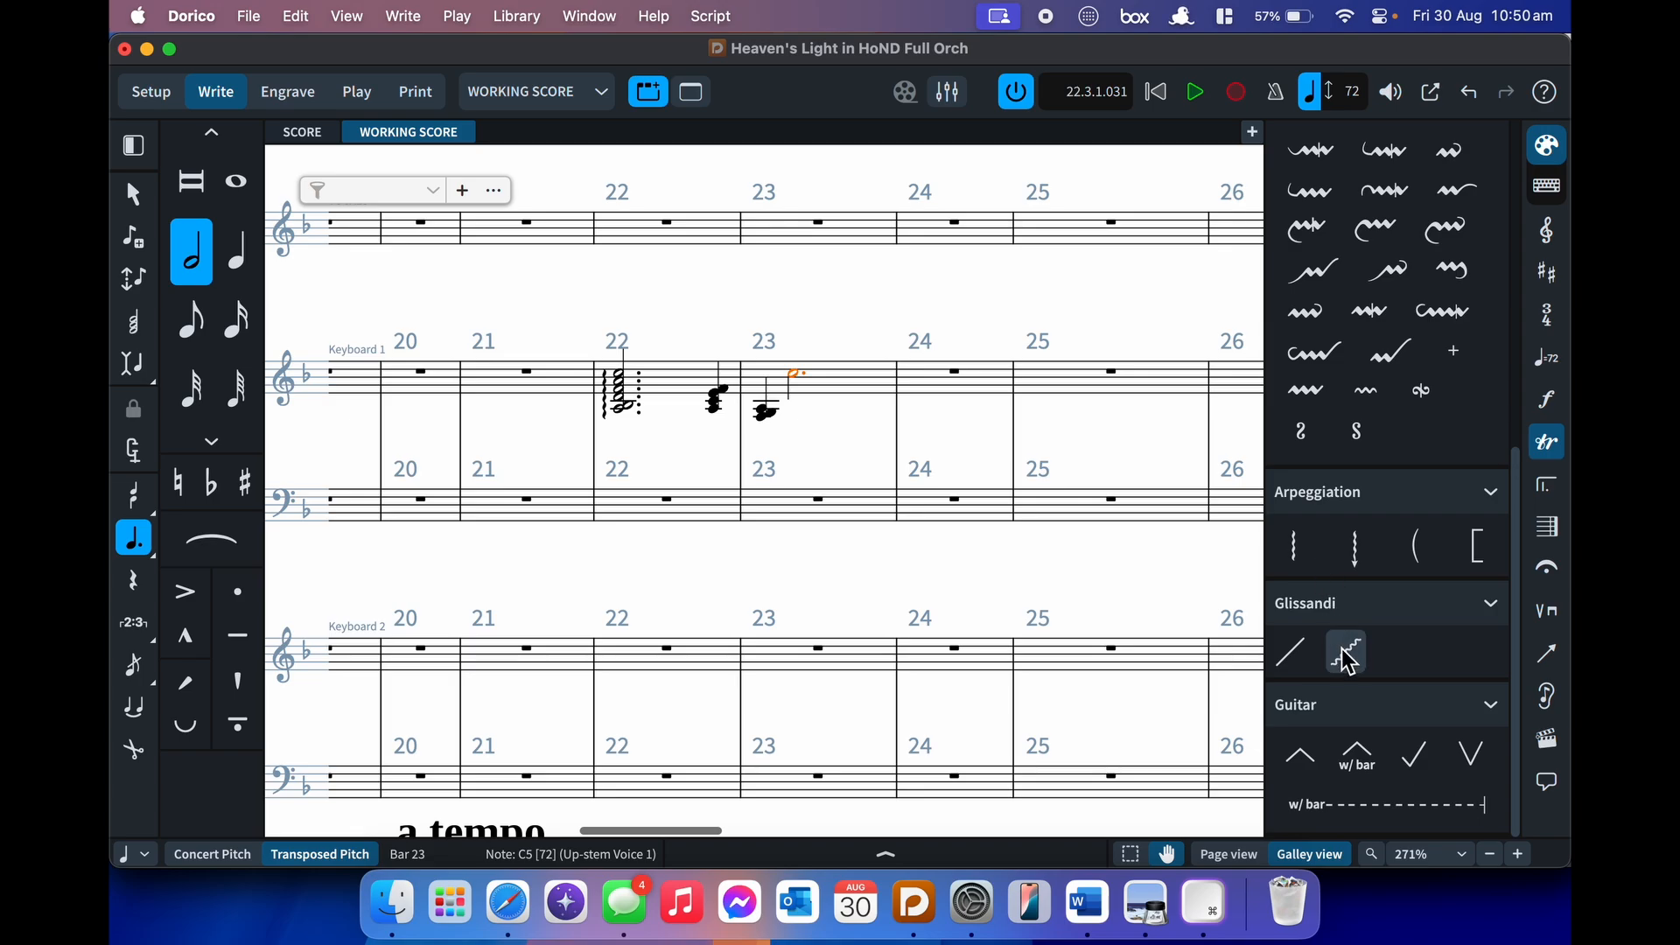
- Select the bottom A3 of the bar 22 chord and the beat-4 chord note
{"action": "left_click", "coordinate": [730, 396]}
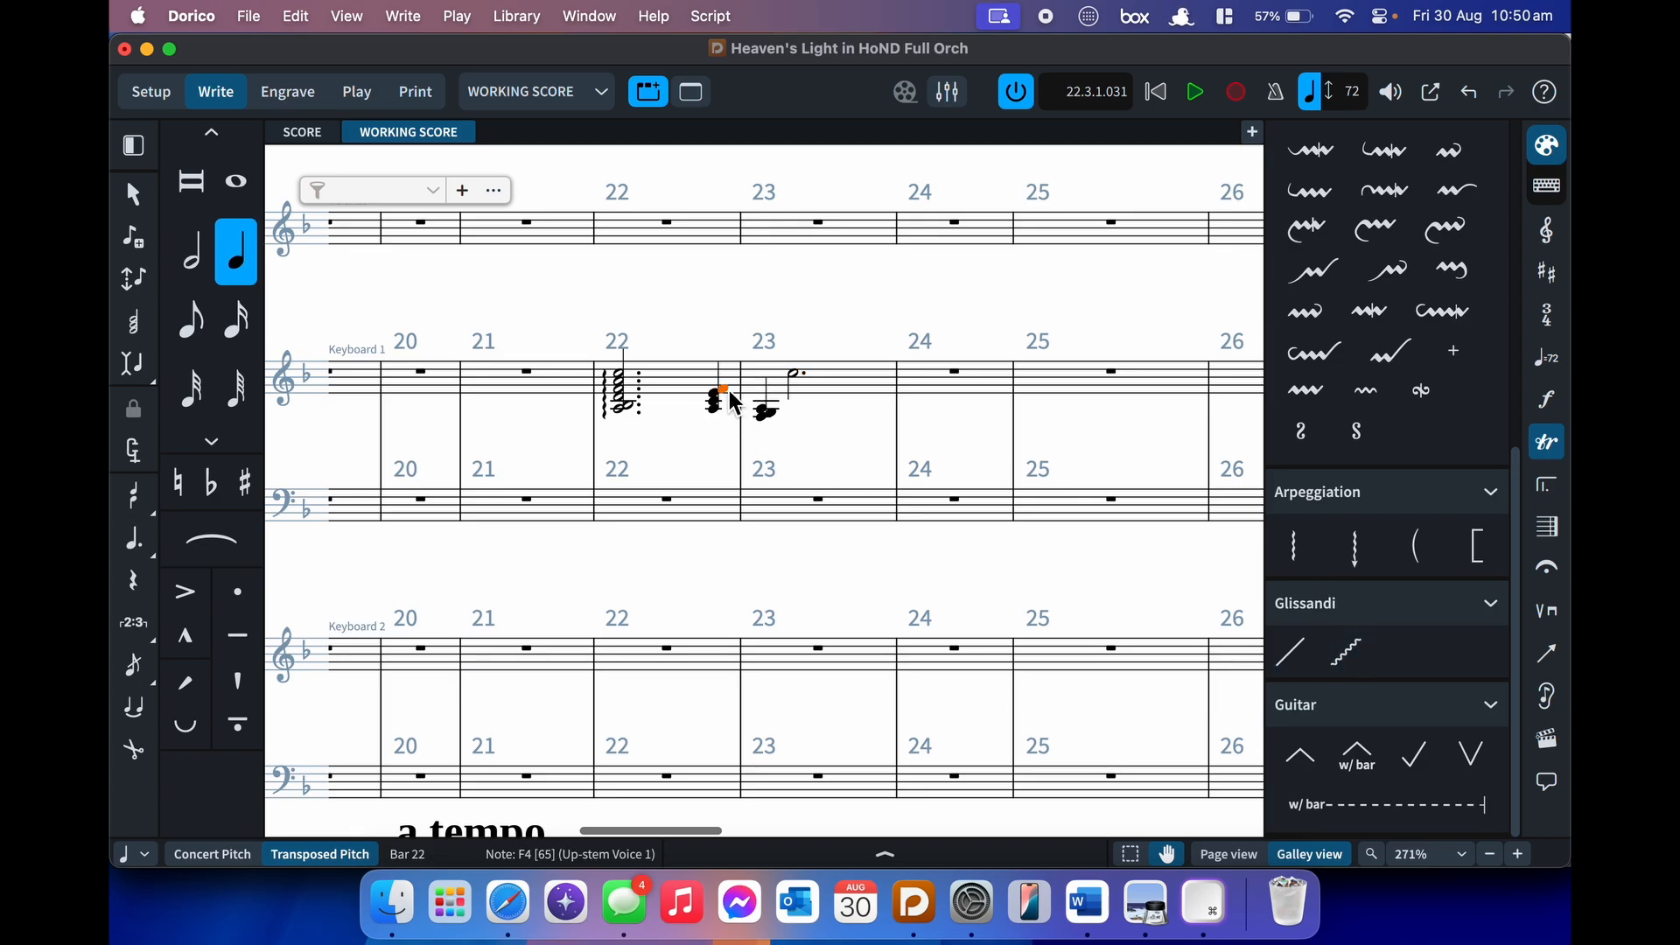
{"action": "left_click", "coordinate": [620, 414]}
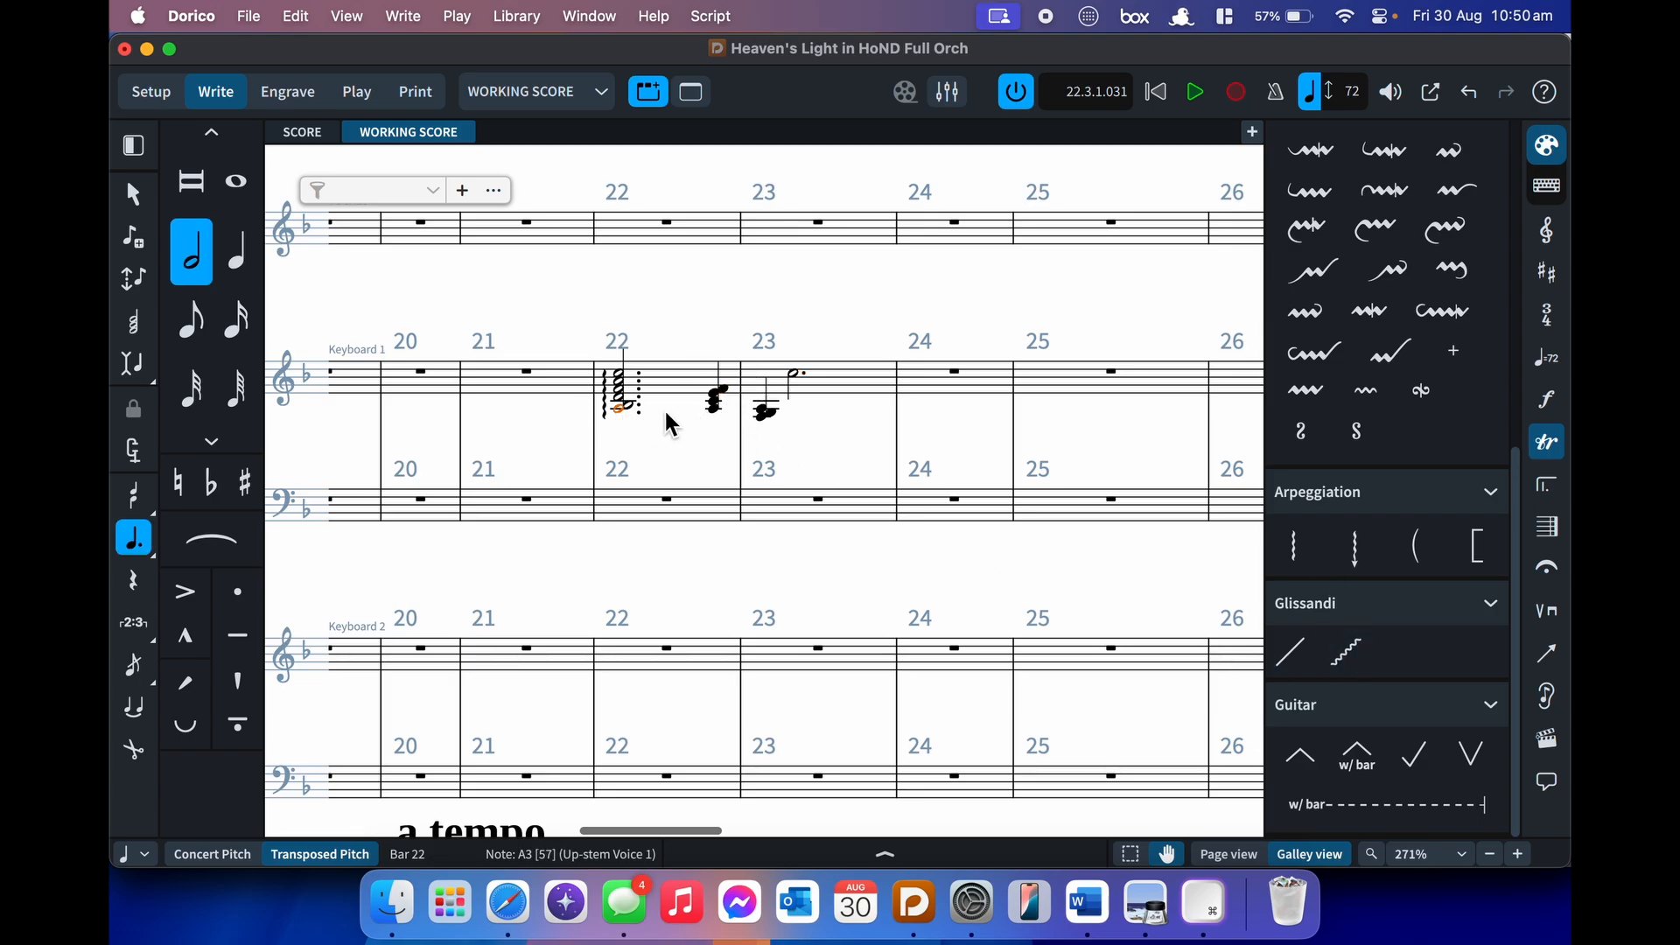
{"action": "left_click", "coordinate": [721, 404], "text": "super"}
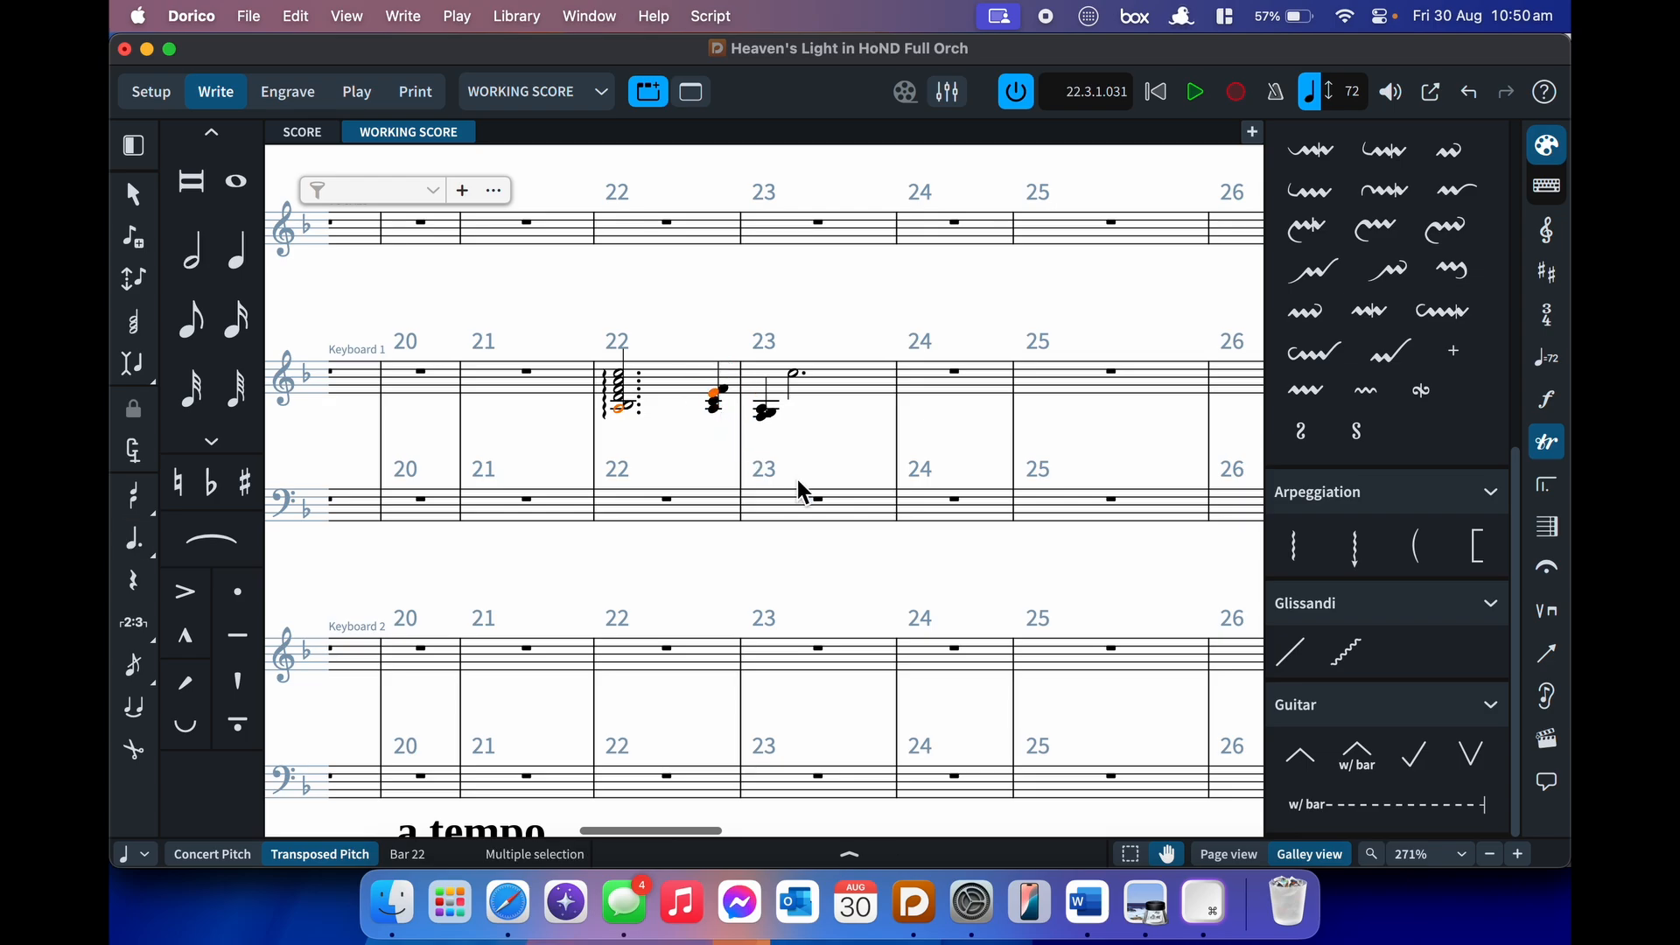
- Add a glissando between the bar 22 Keyboard 1 chords, styled wavy with no text
{"action": "key", "text": "shift+o"}
{"action": "type", "text": "gliss"}
{"action": "key", "text": "Return"}
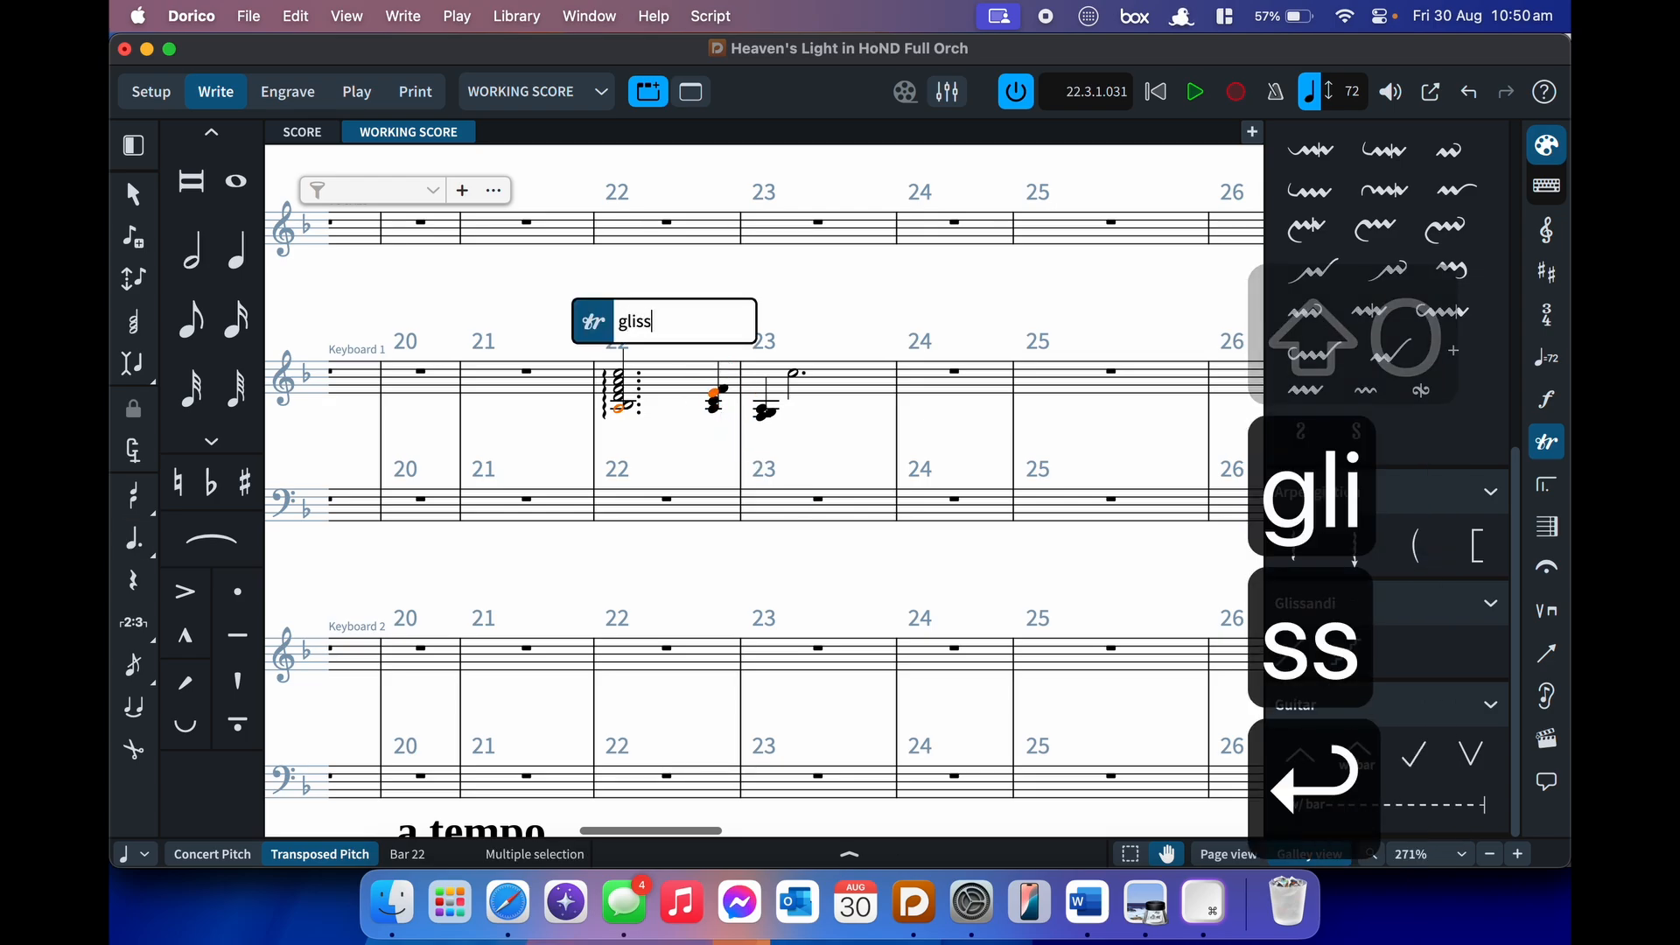
{"action": "key", "text": "super+8"}
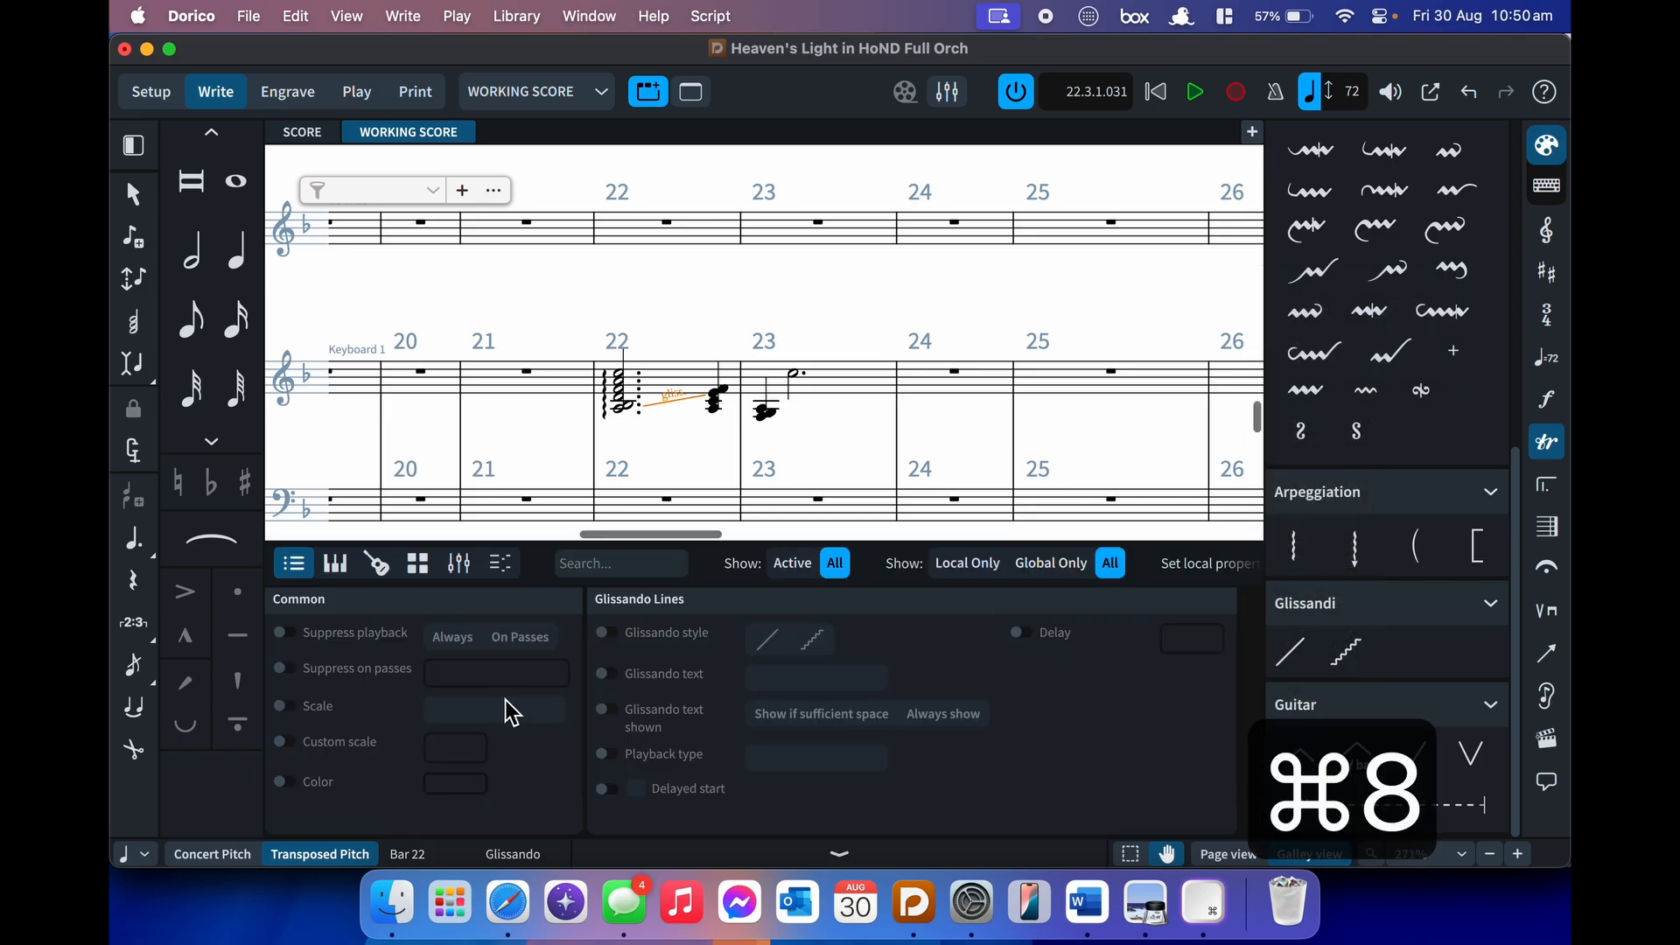
{"action": "left_click", "coordinate": [768, 640]}
{"action": "left_click", "coordinate": [811, 641]}
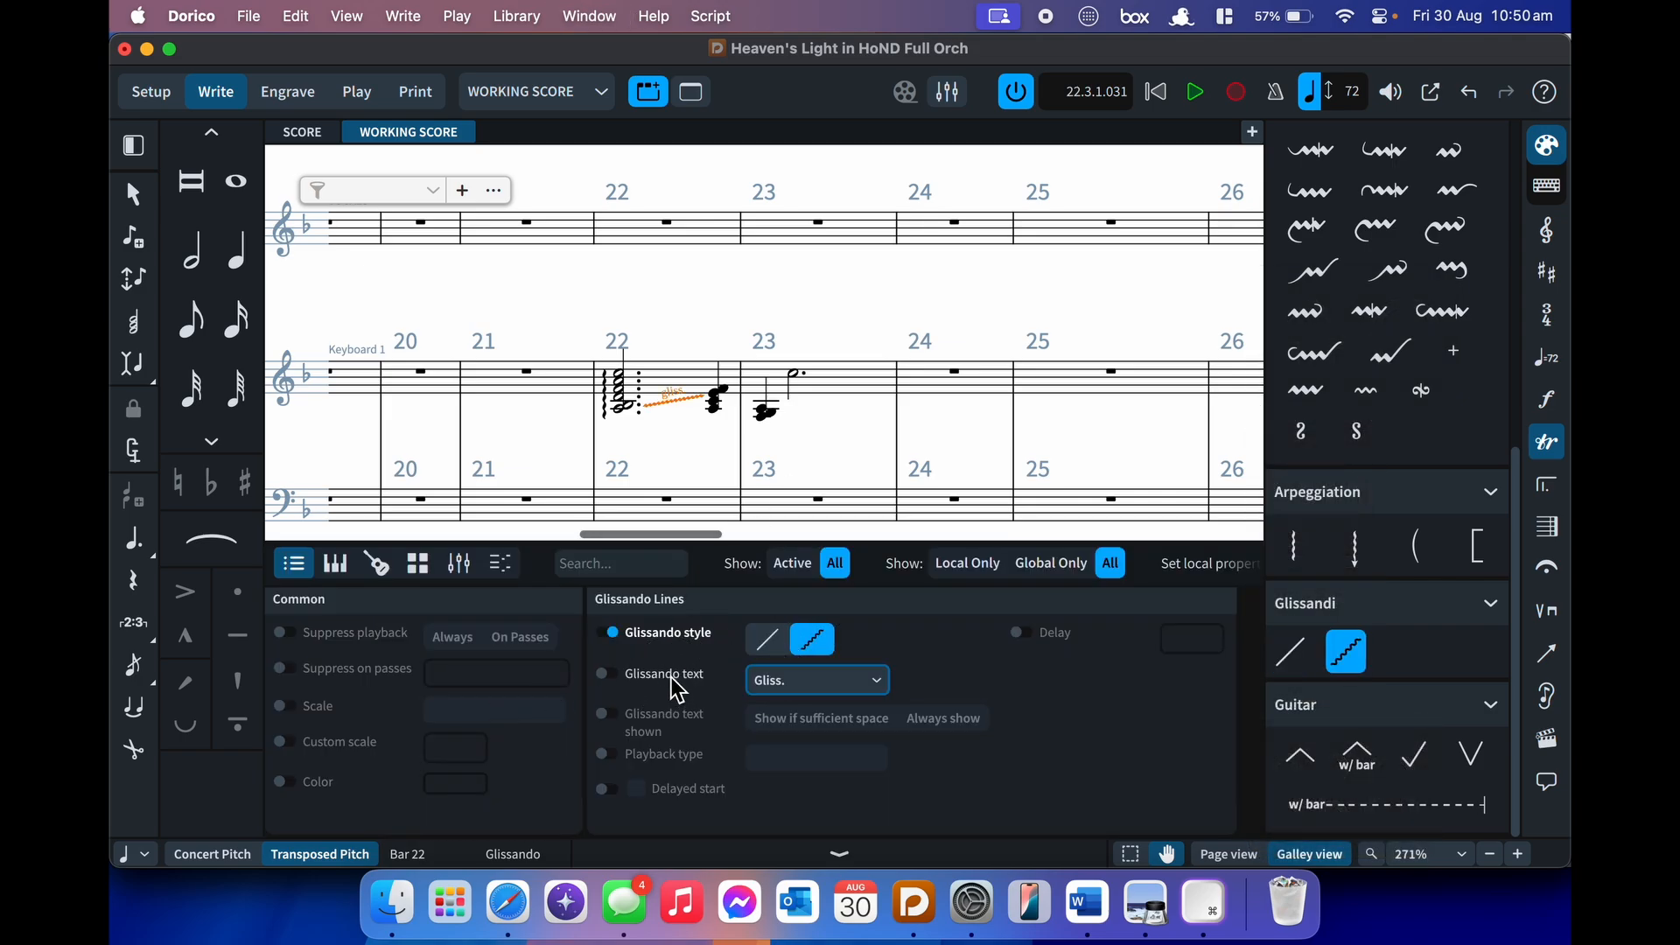
{"action": "left_click", "coordinate": [774, 681]}
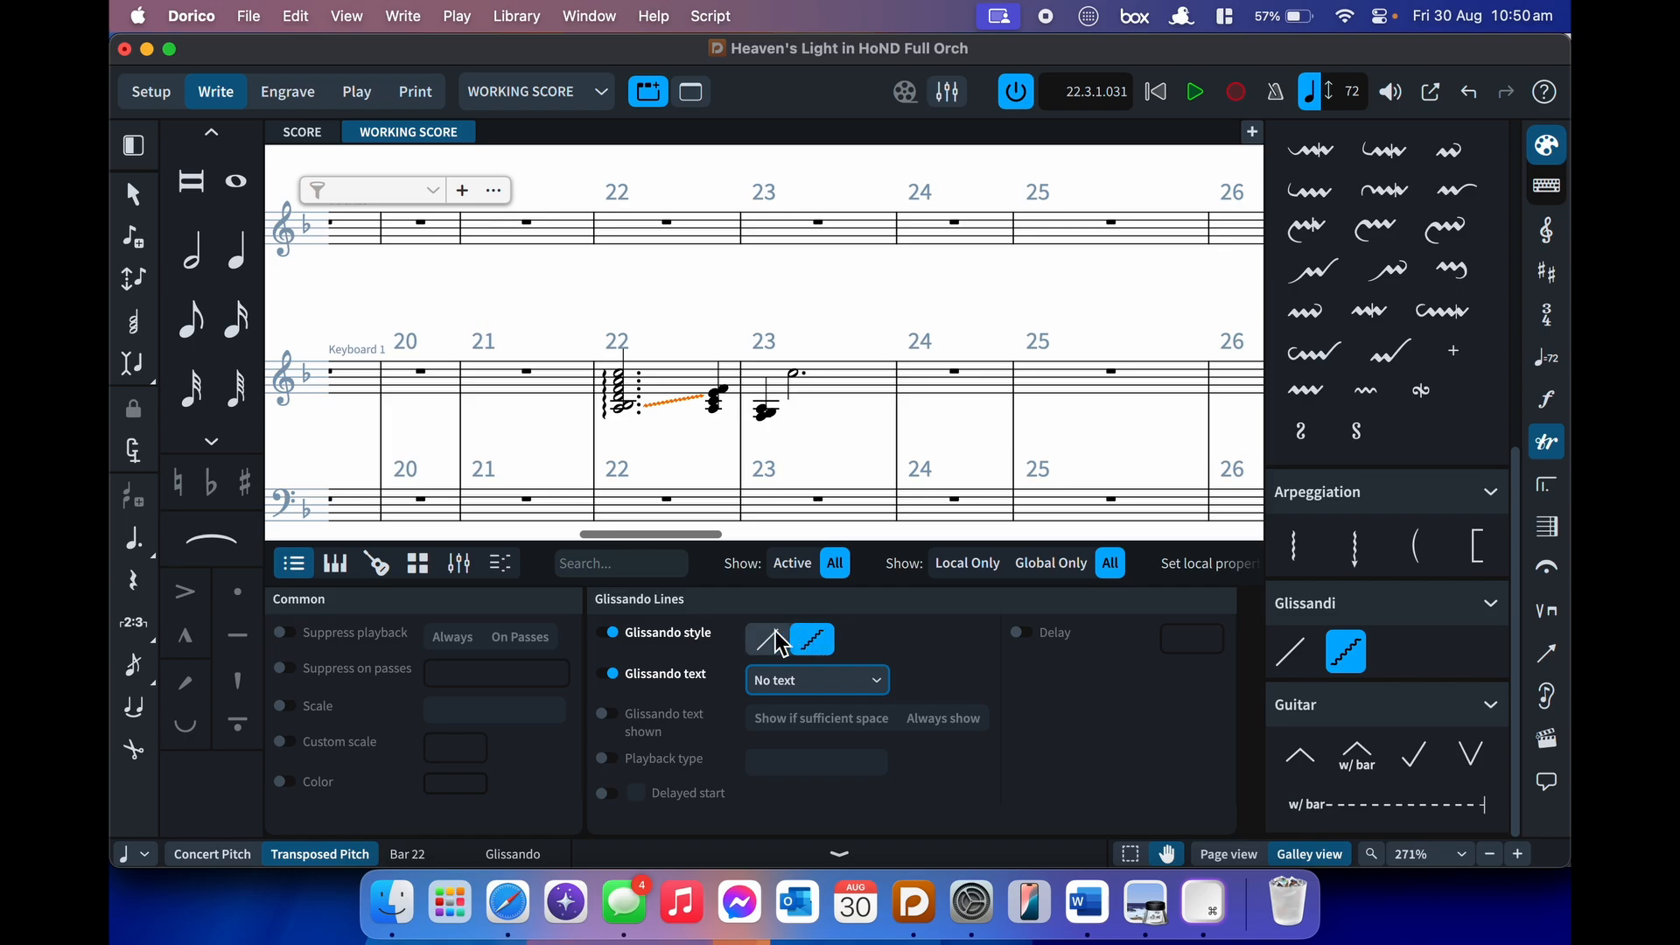
- Toggle the notations, properties and note duration panels, then show the clef options
{"action": "key", "text": "super+9"}
{"action": "key", "text": "super+9"}
{"action": "key", "text": "super+8"}
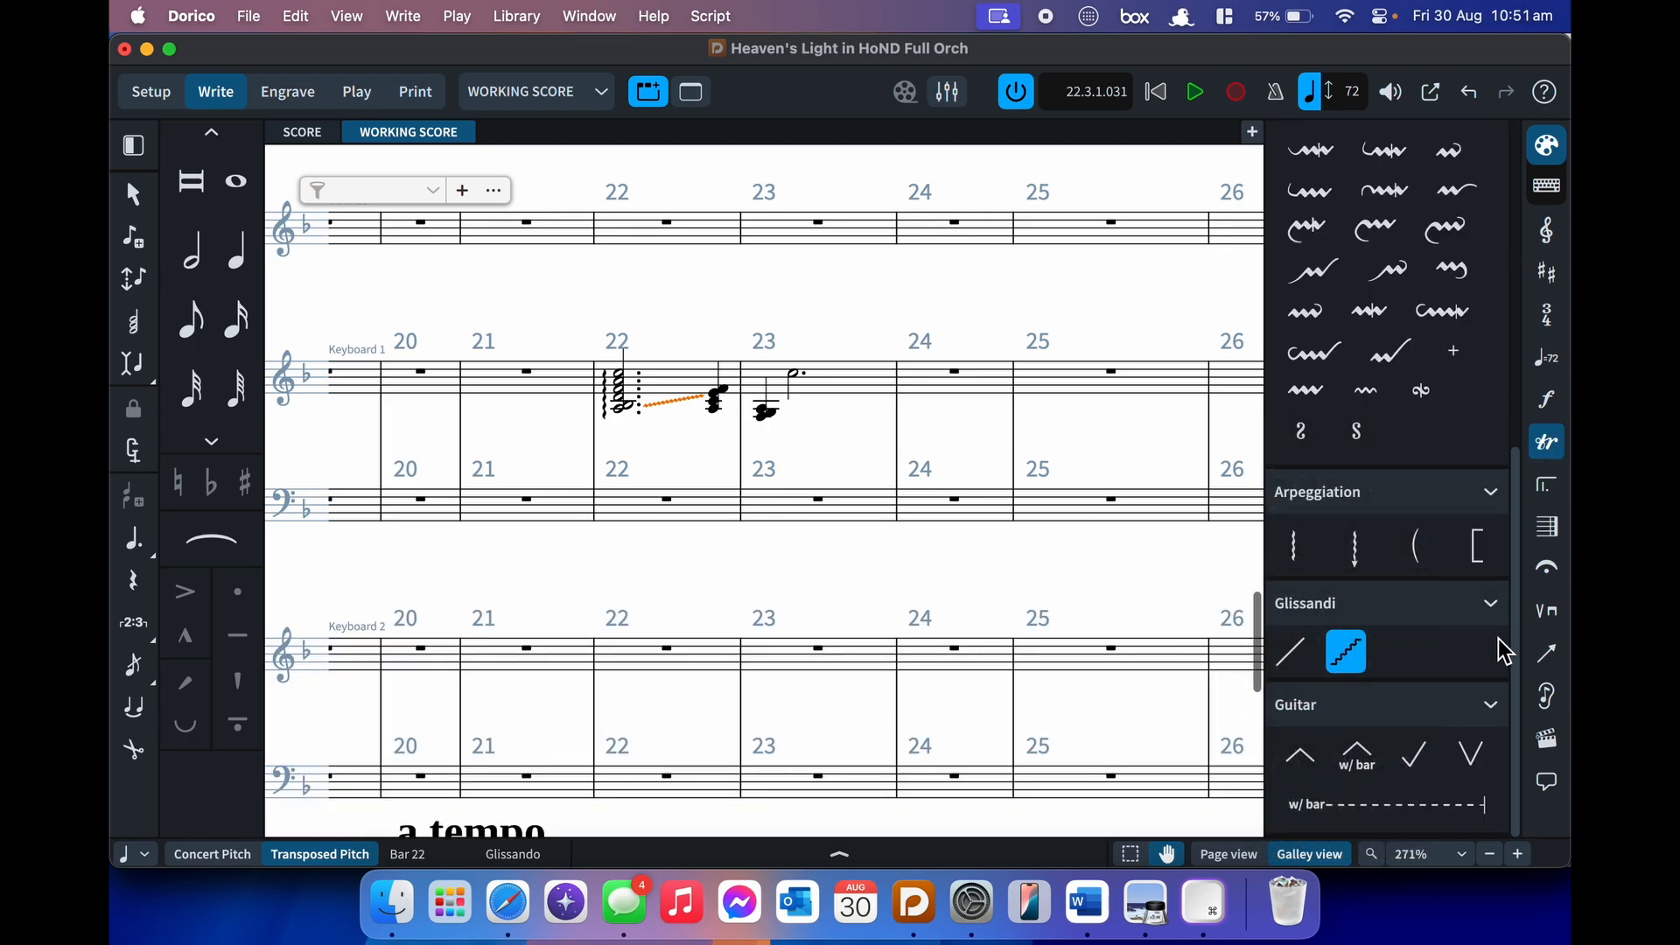
{"action": "key", "text": "super+9"}
{"action": "key", "text": "super+9"}
{"action": "key", "text": "super+9"}
{"action": "key", "text": "super+9"}
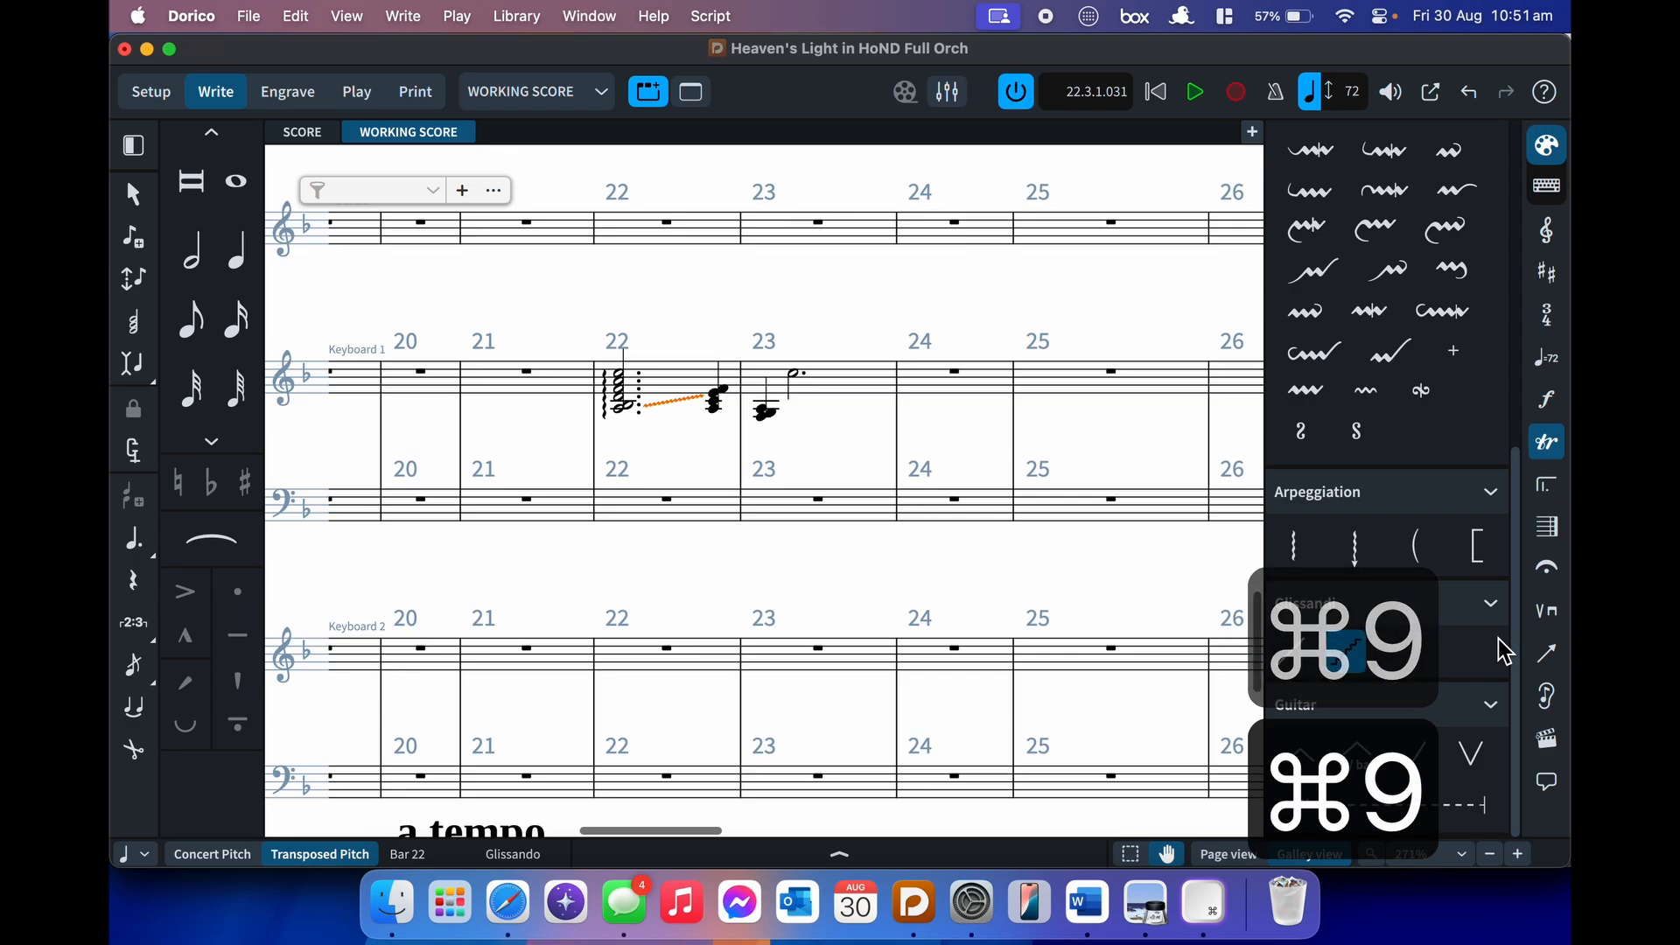
{"action": "key", "text": "super+8"}
{"action": "key", "text": "super+8"}
{"action": "key", "text": "super+8"}
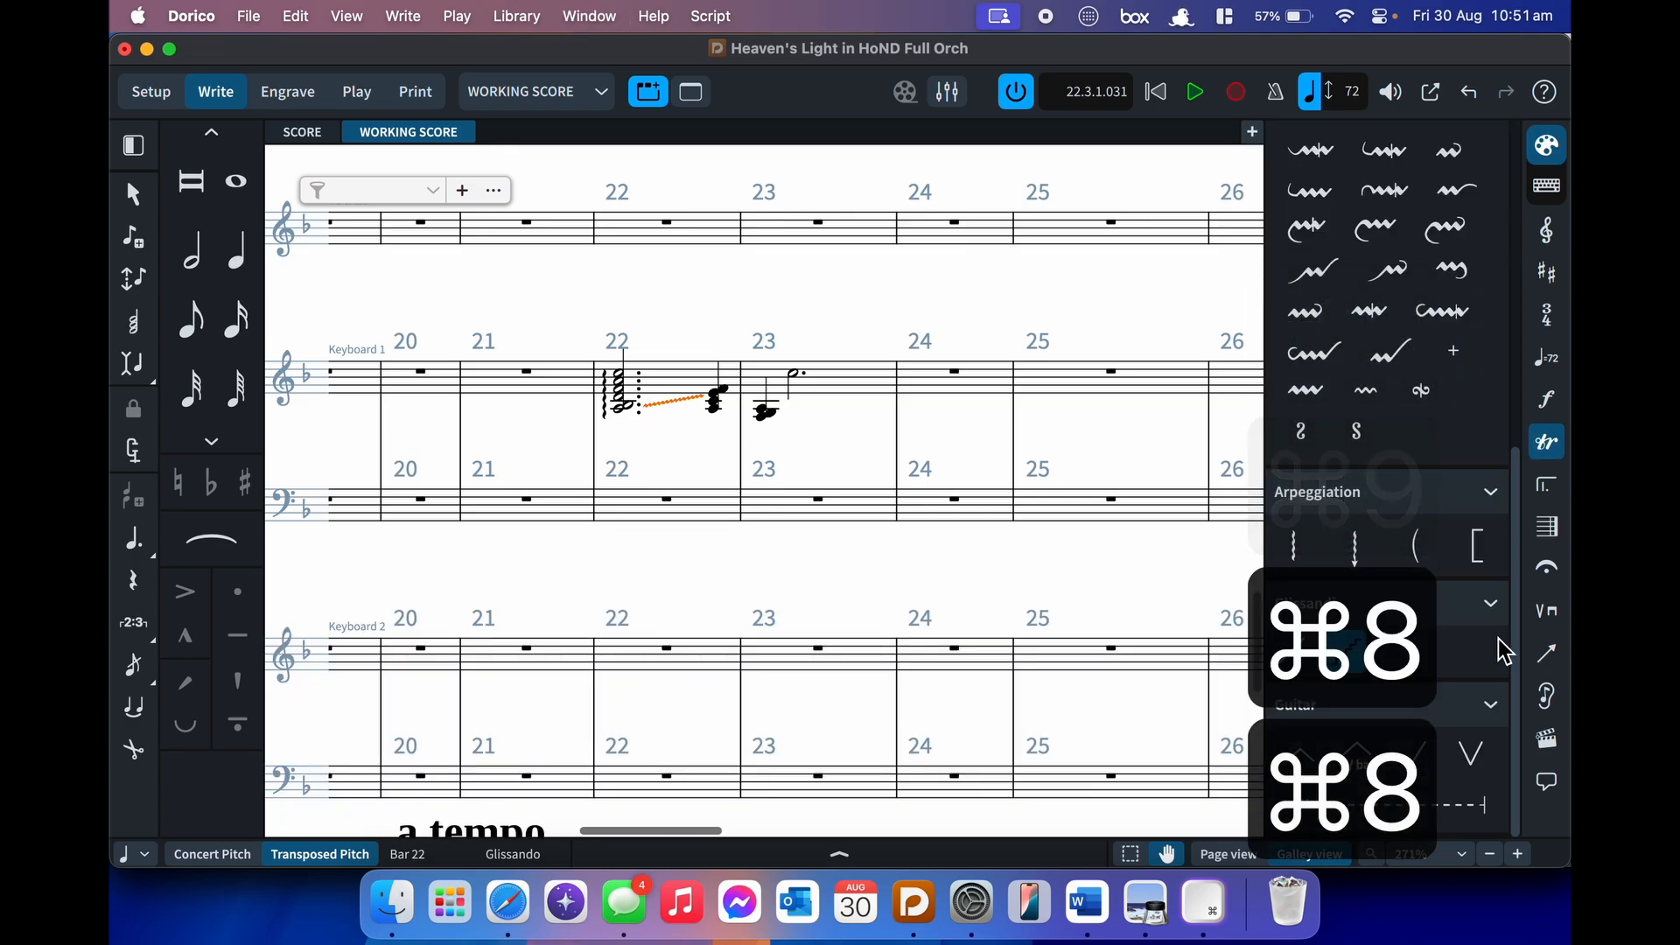
{"action": "key", "text": "super+7"}
{"action": "key", "text": "super+7"}
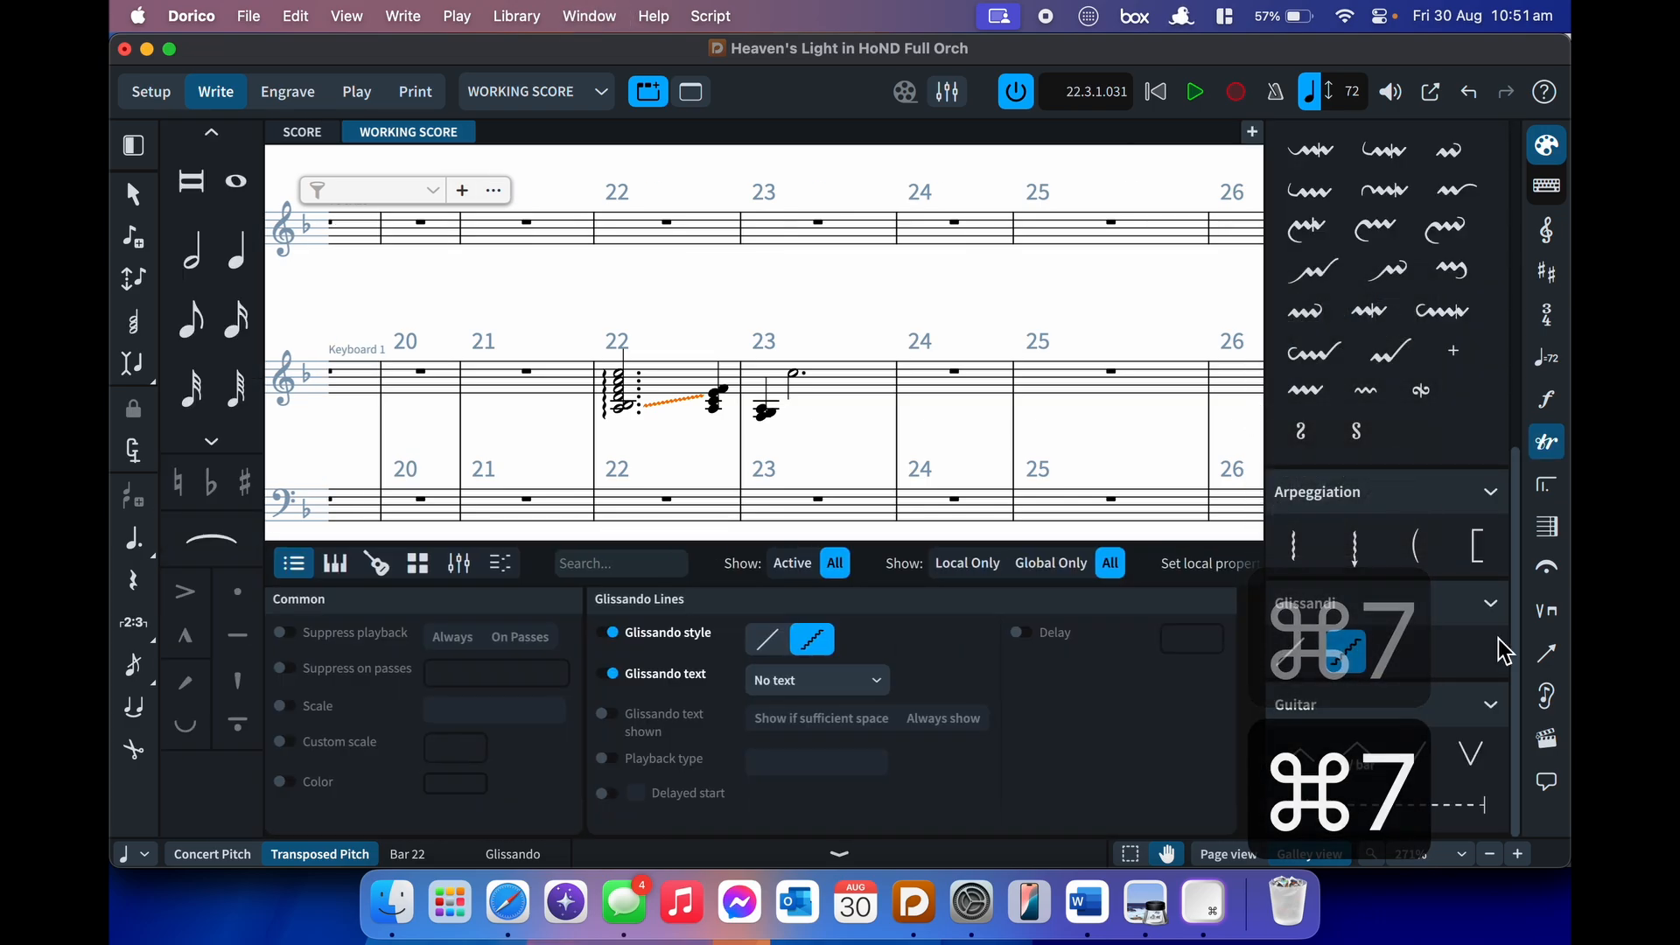
{"action": "key", "text": "super+9"}
{"action": "key", "text": "super+8"}
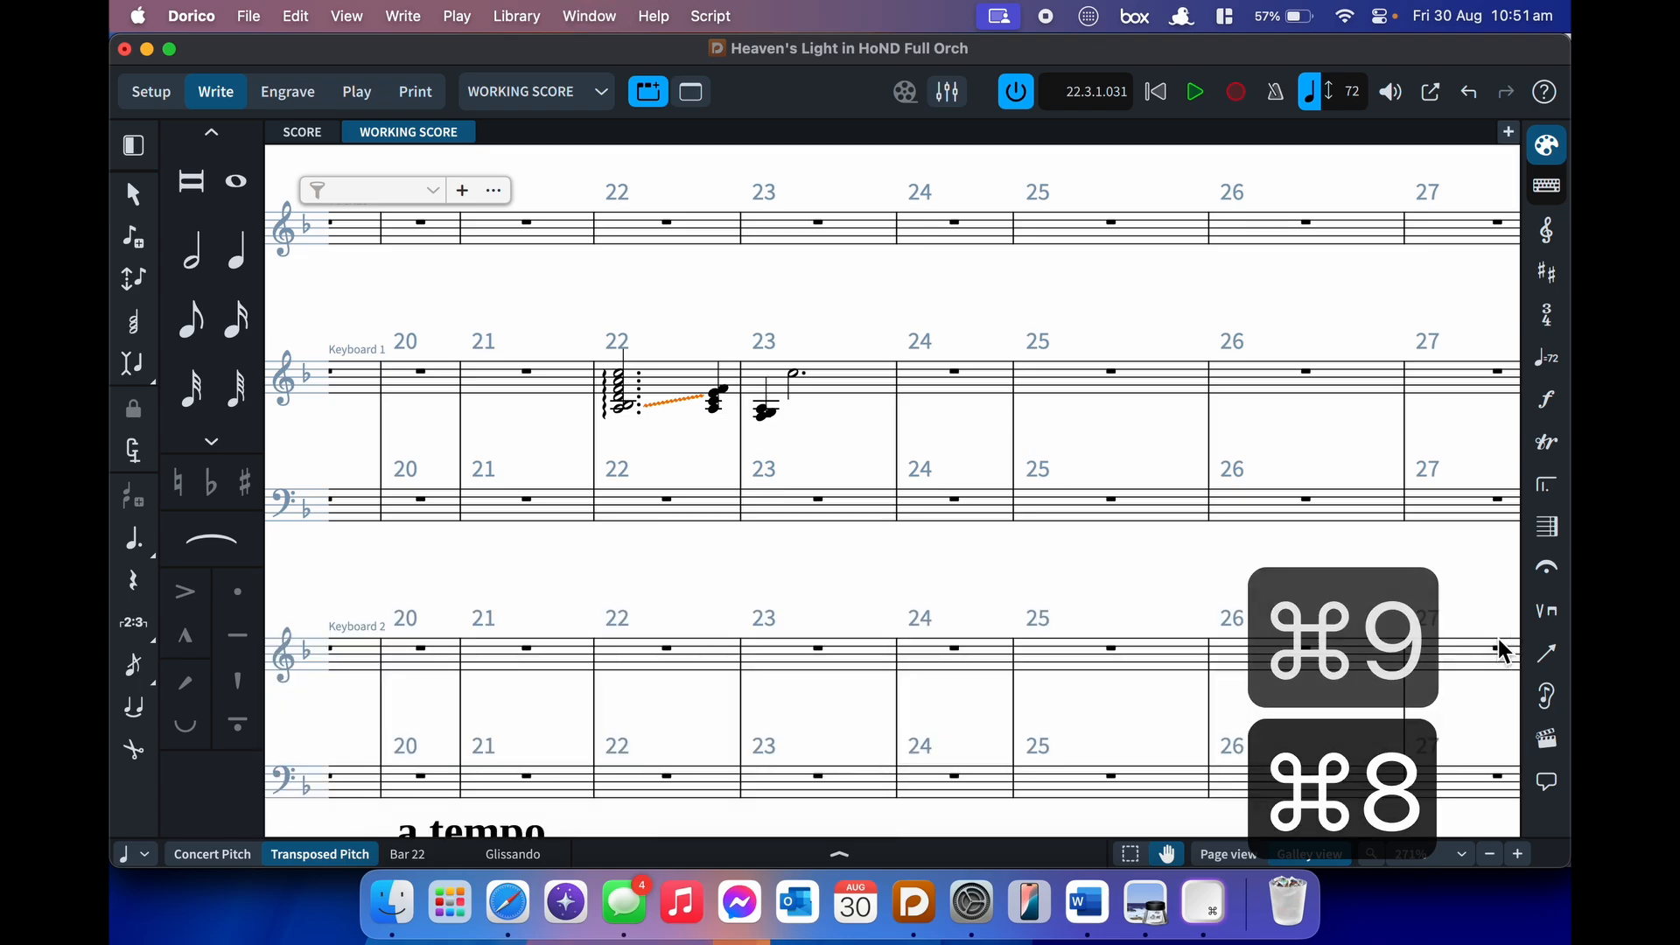
{"action": "key", "text": "super+9"}
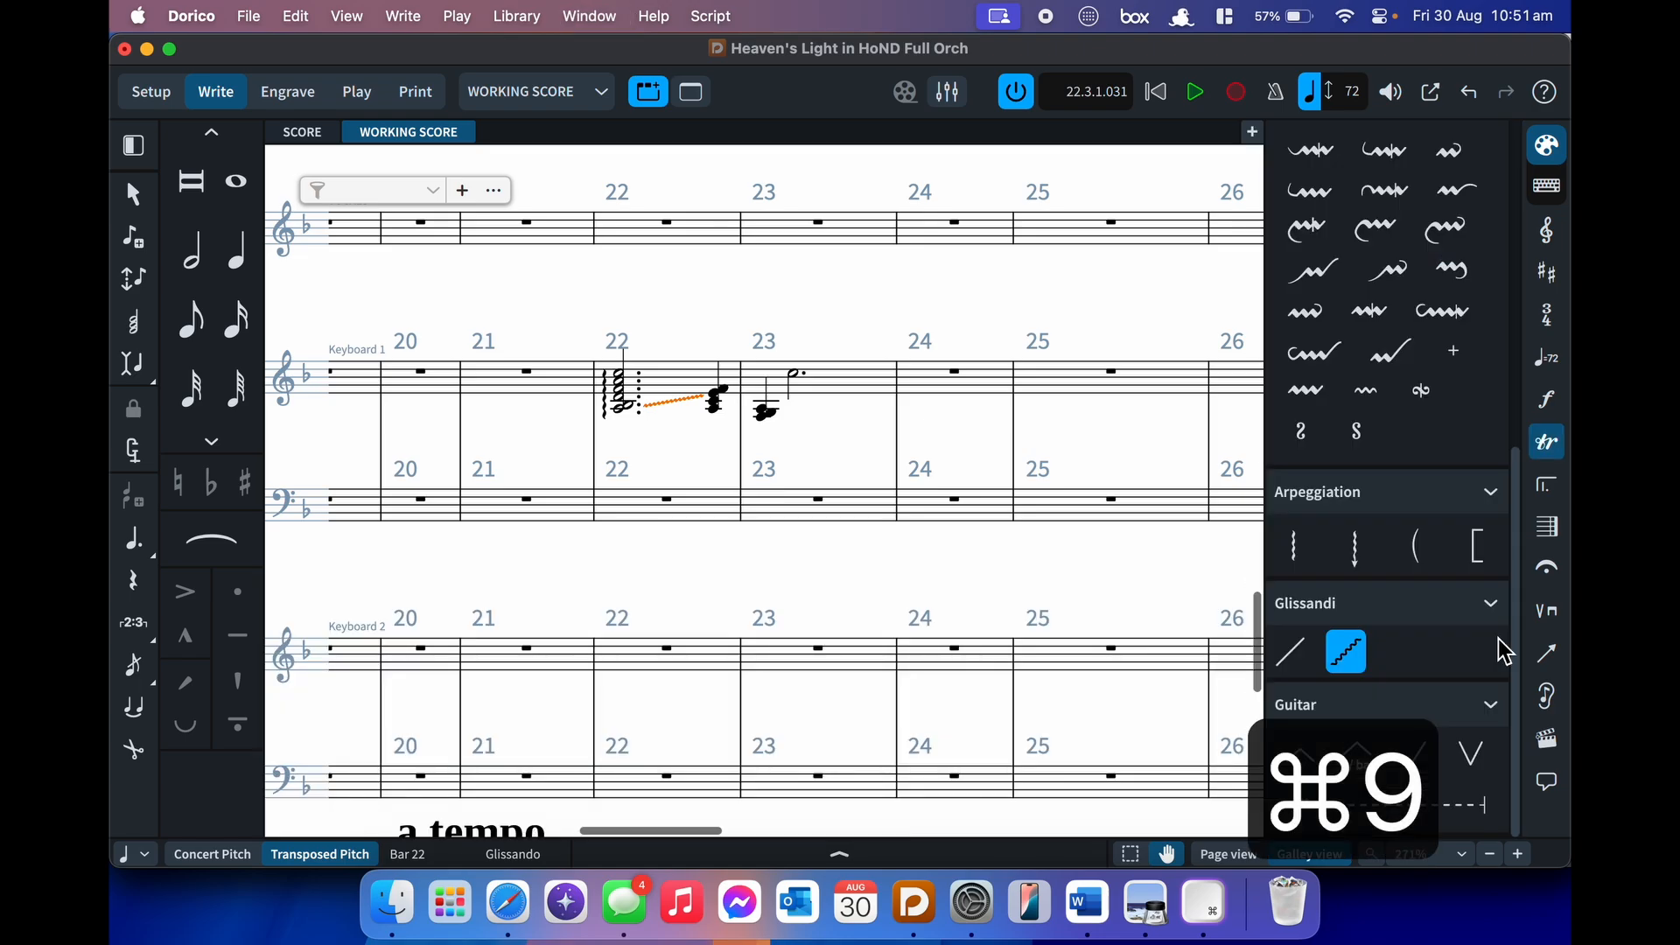
{"action": "key", "text": "super+9"}
{"action": "key", "text": "super+8"}
{"action": "key", "text": "super+8"}
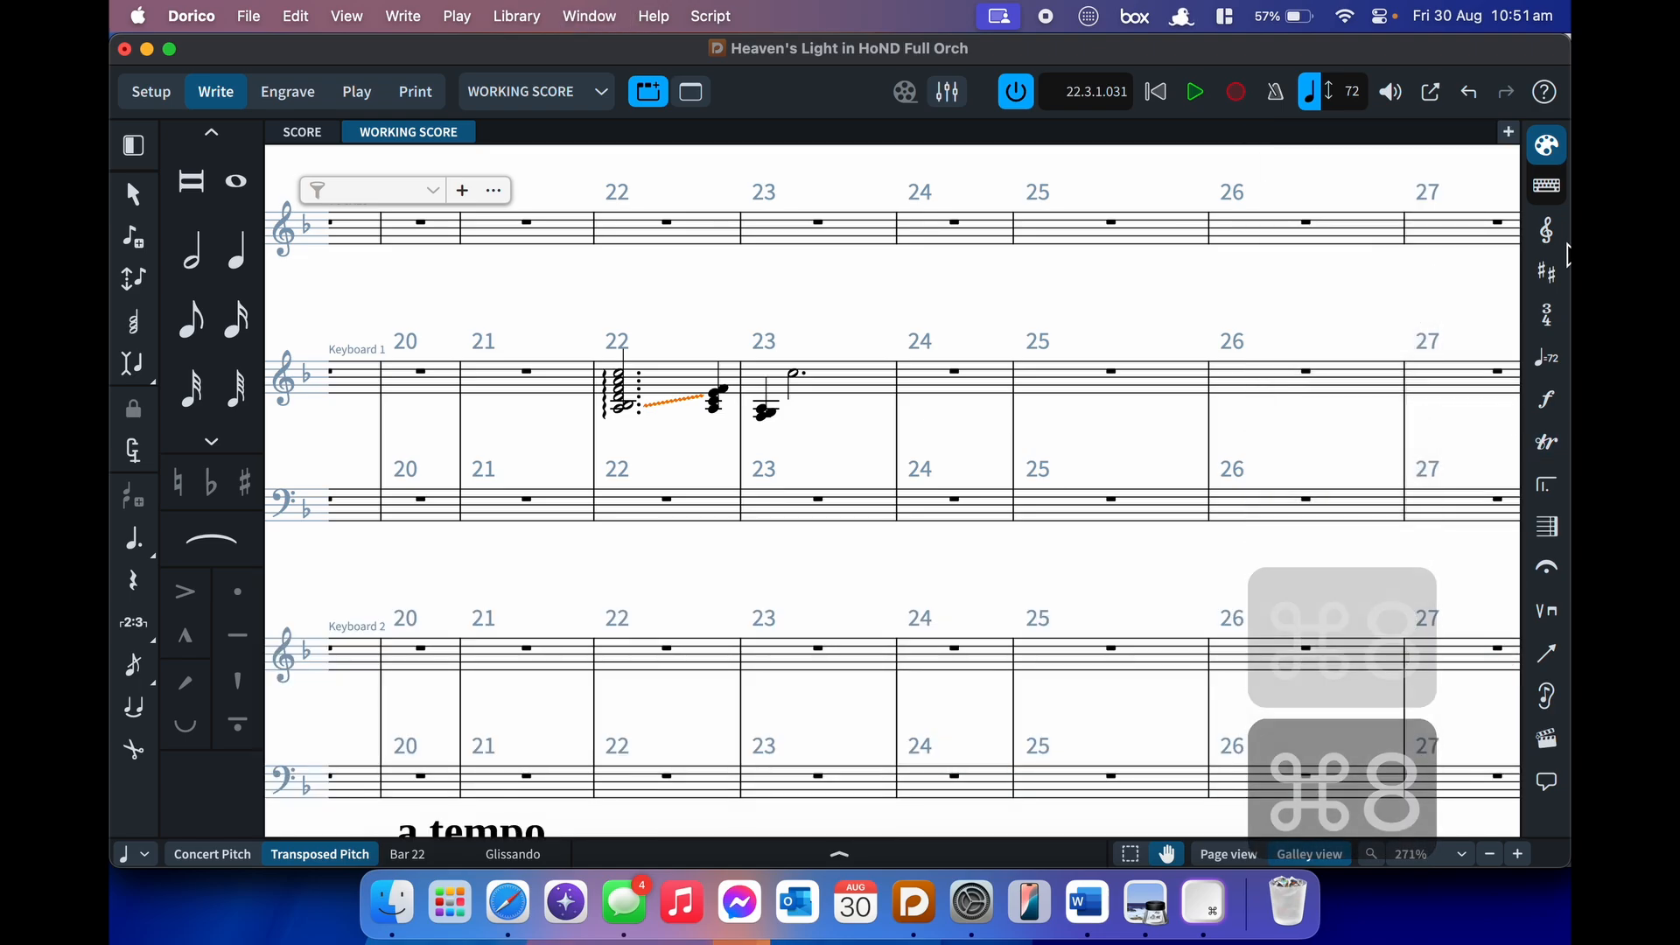
{"action": "left_click", "coordinate": [1551, 238]}
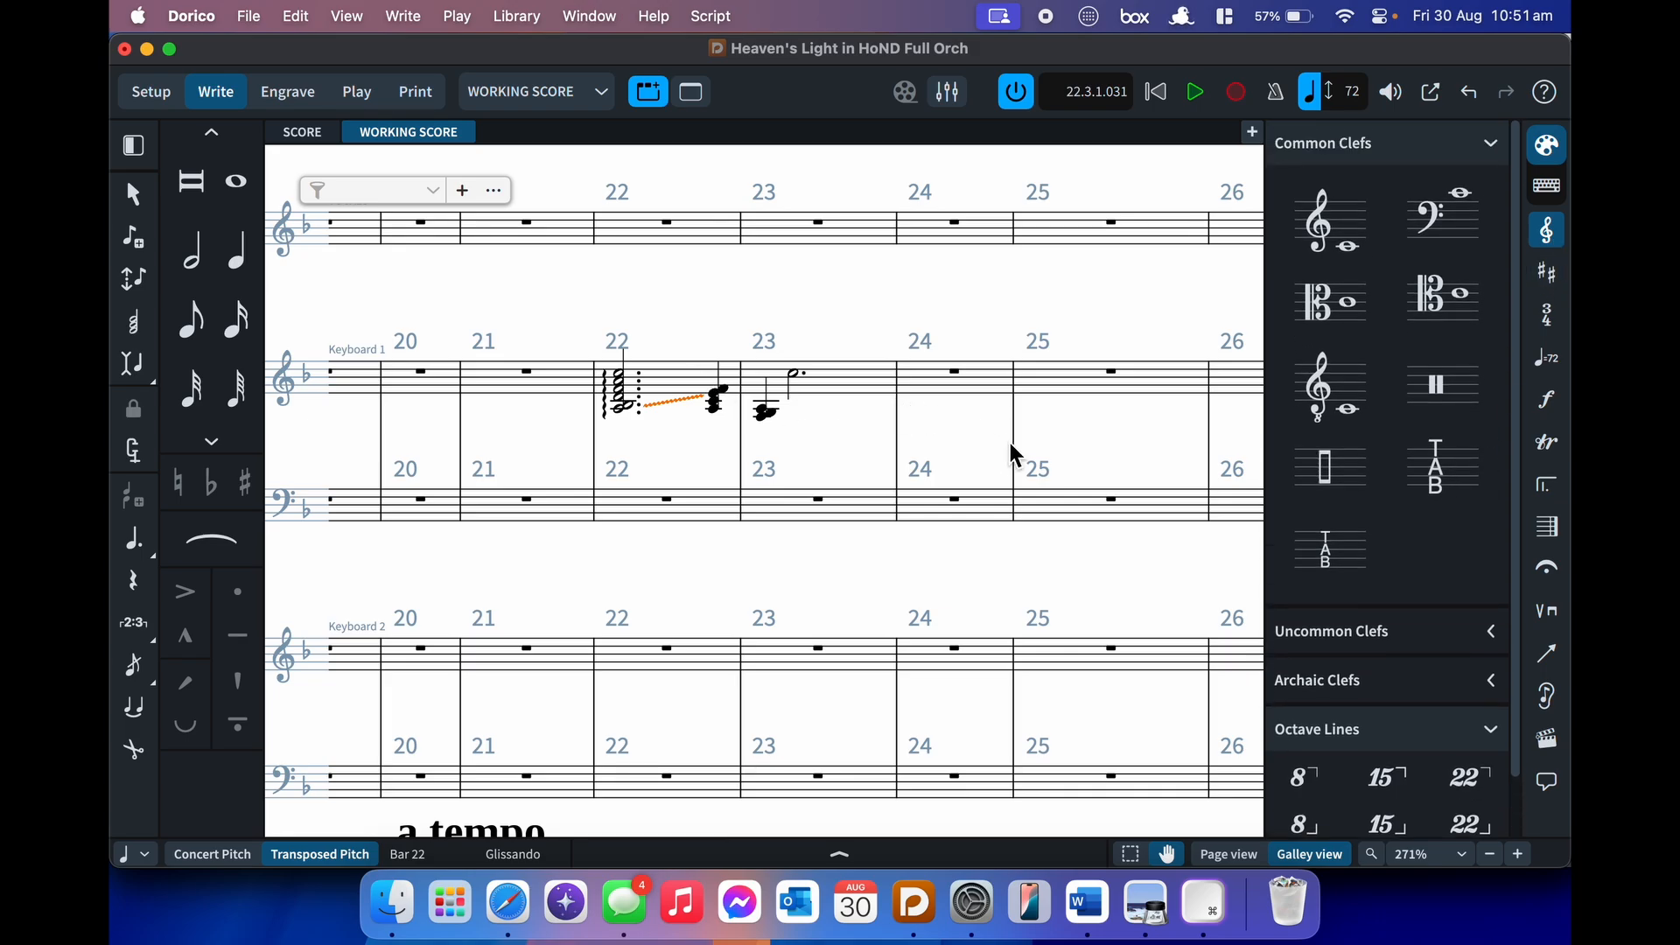
- Enter quarter notes C, D, E, F in Keyboard 1 bar 24, starting on C6
{"action": "left_click", "coordinate": [954, 387]}
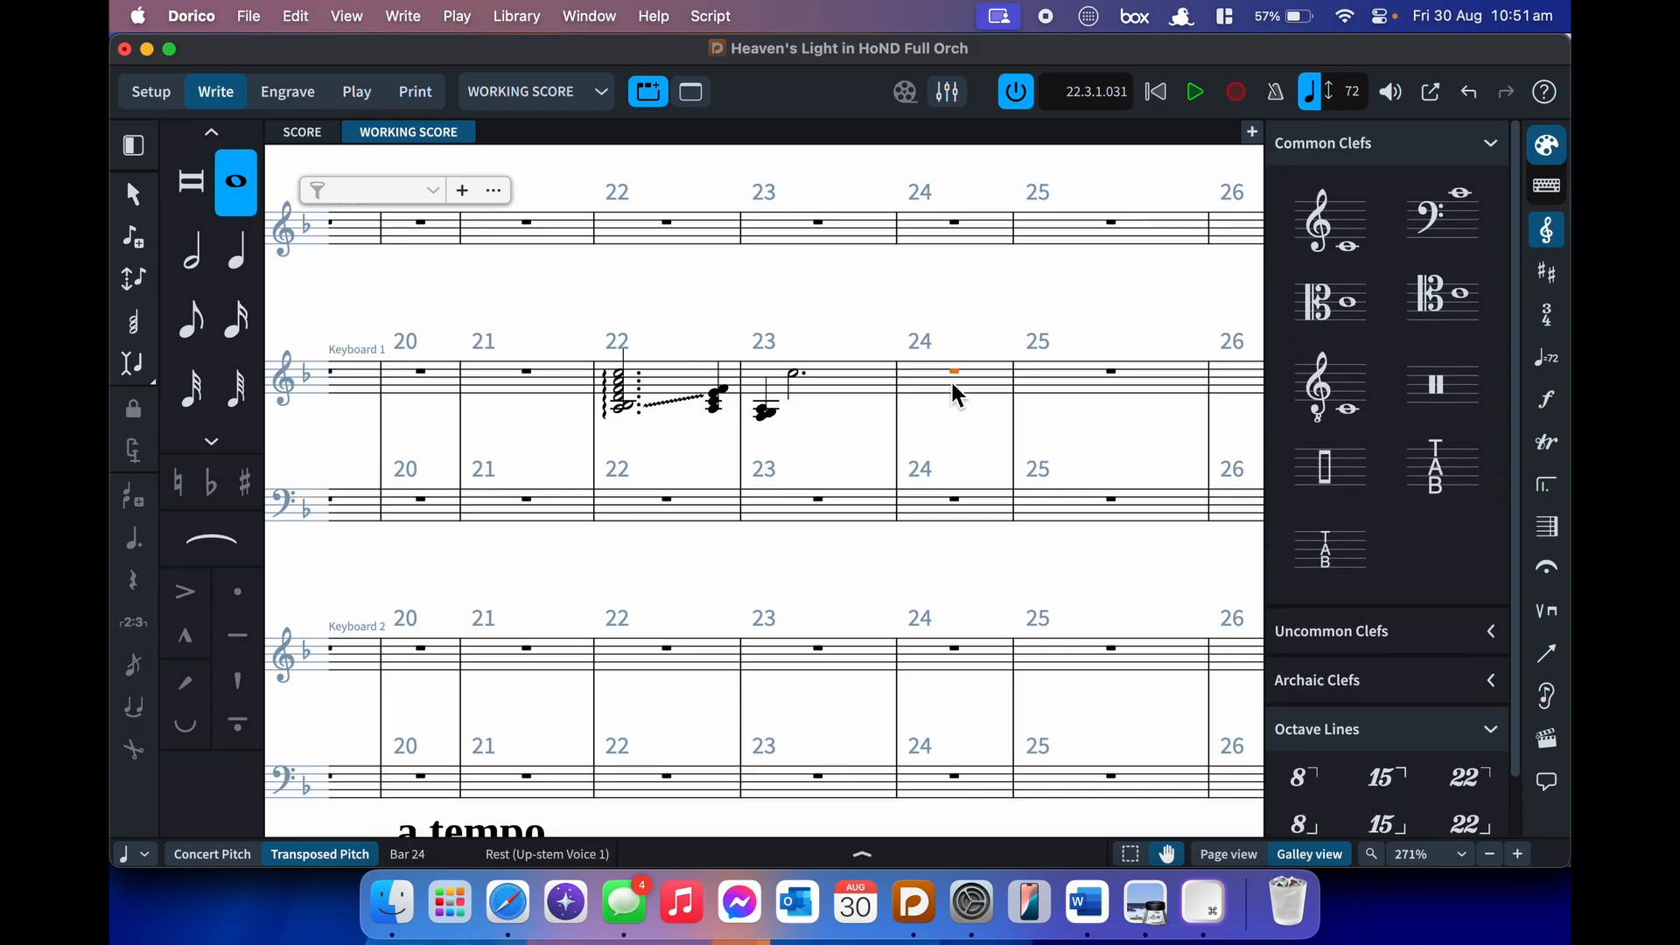
{"action": "scroll", "coordinate": [1029, 427], "scroll_direction": "right", "scroll_amount": 4}
{"action": "key", "text": "Return"}
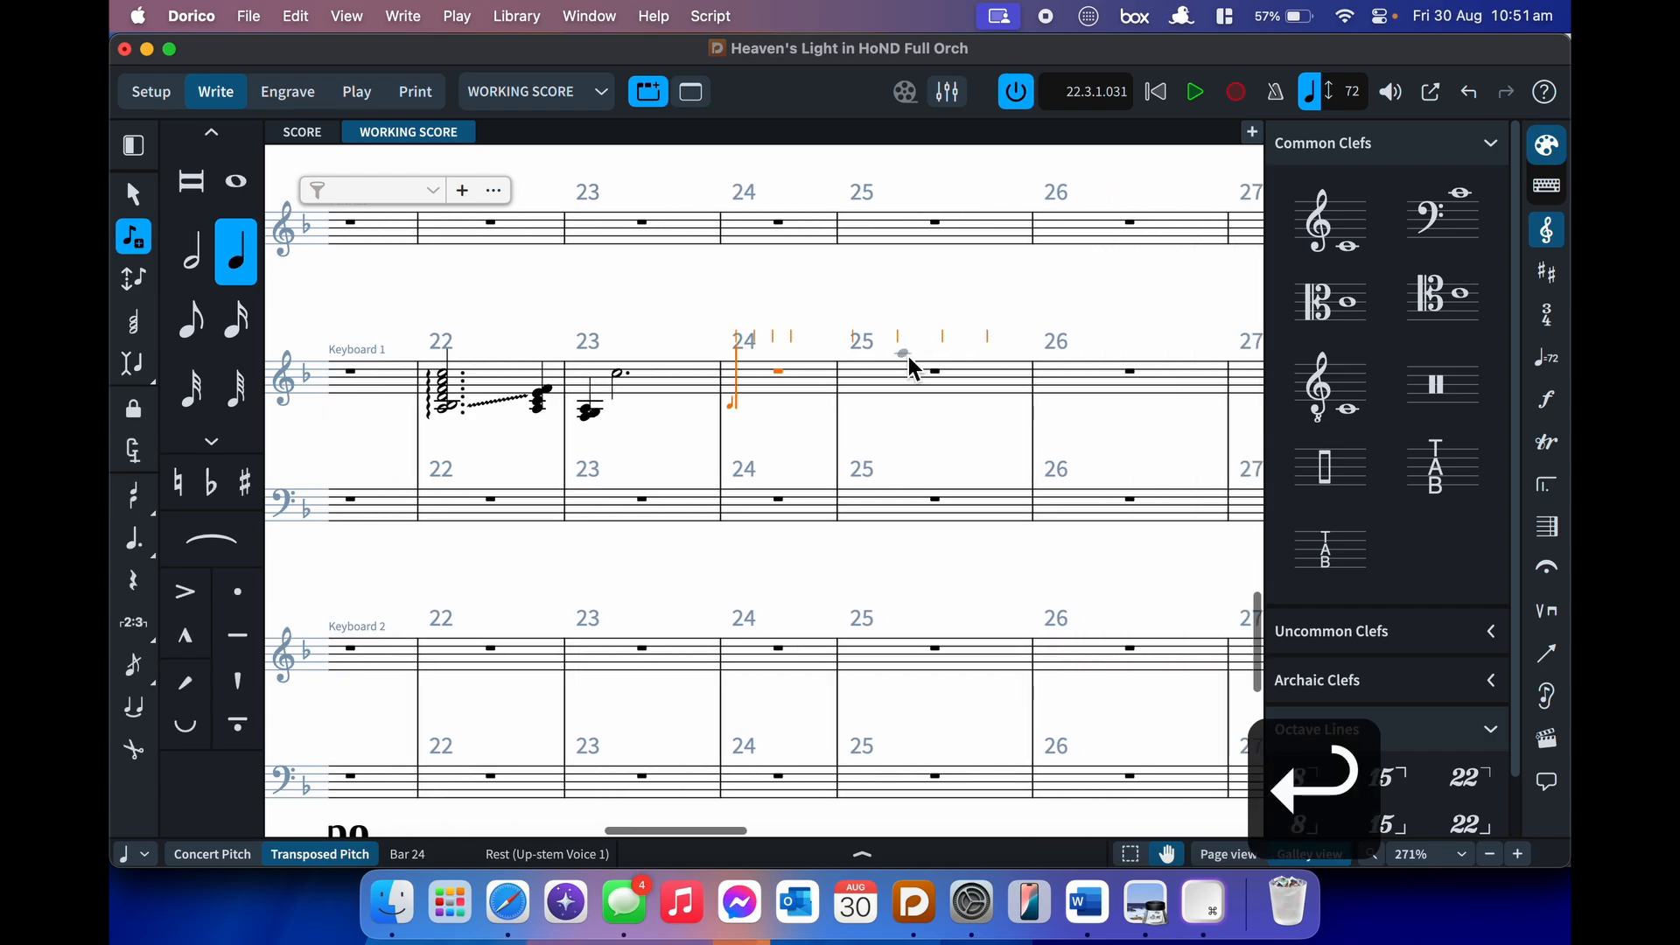
{"action": "key", "text": "c"}
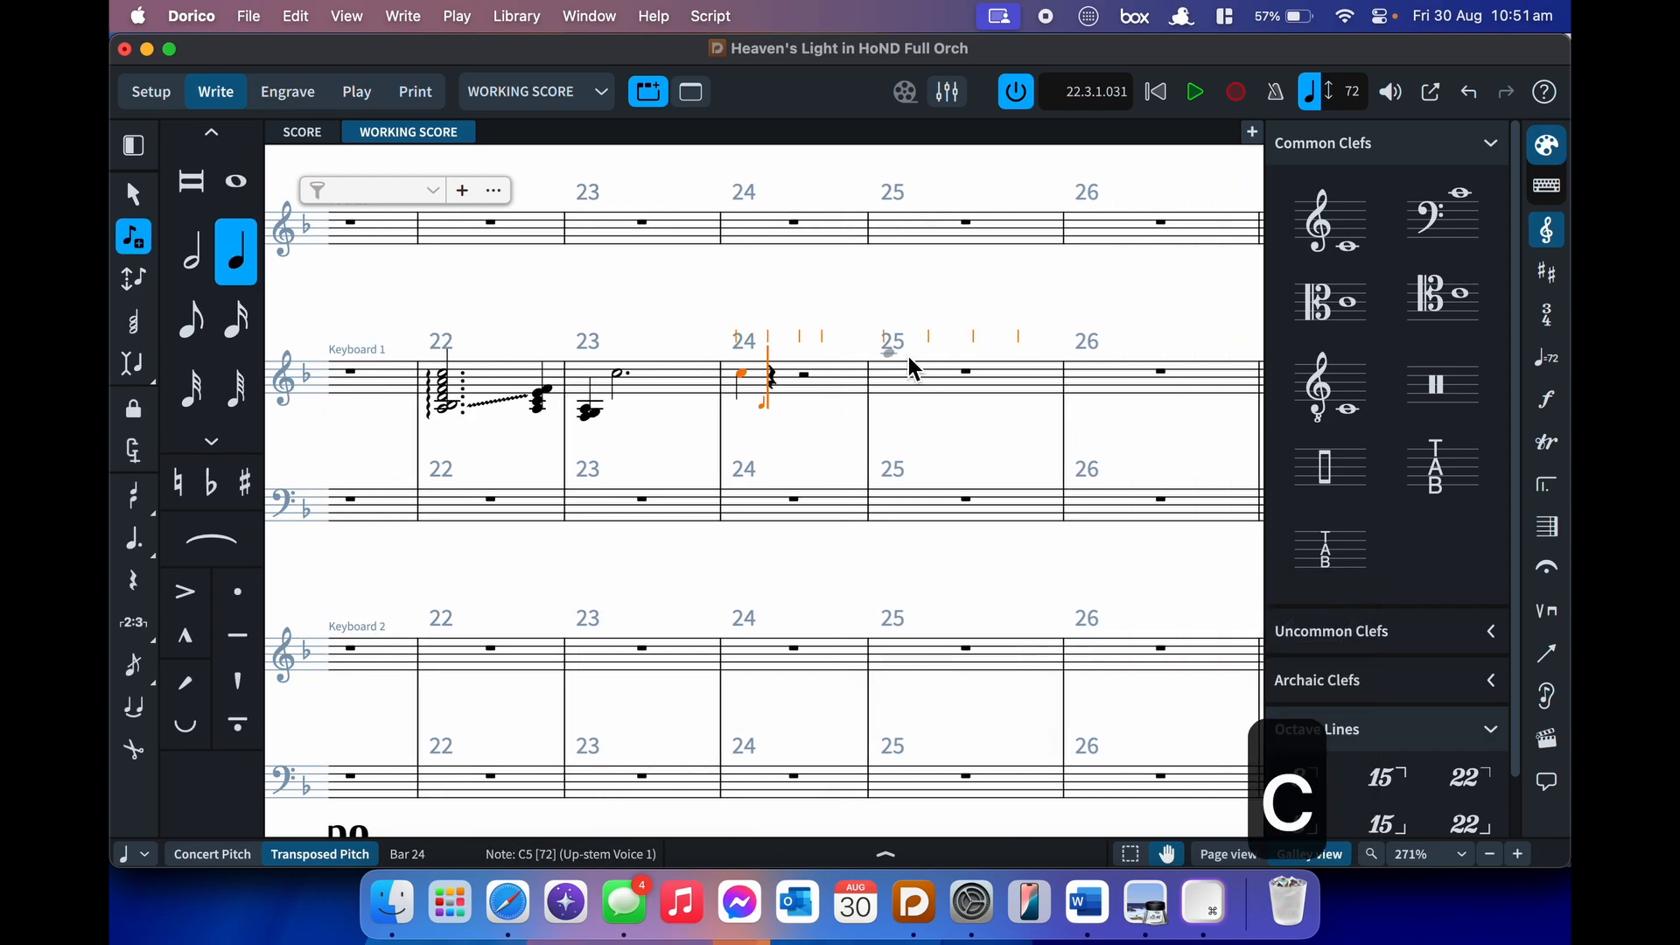
{"action": "key", "text": "alt+super+Up"}
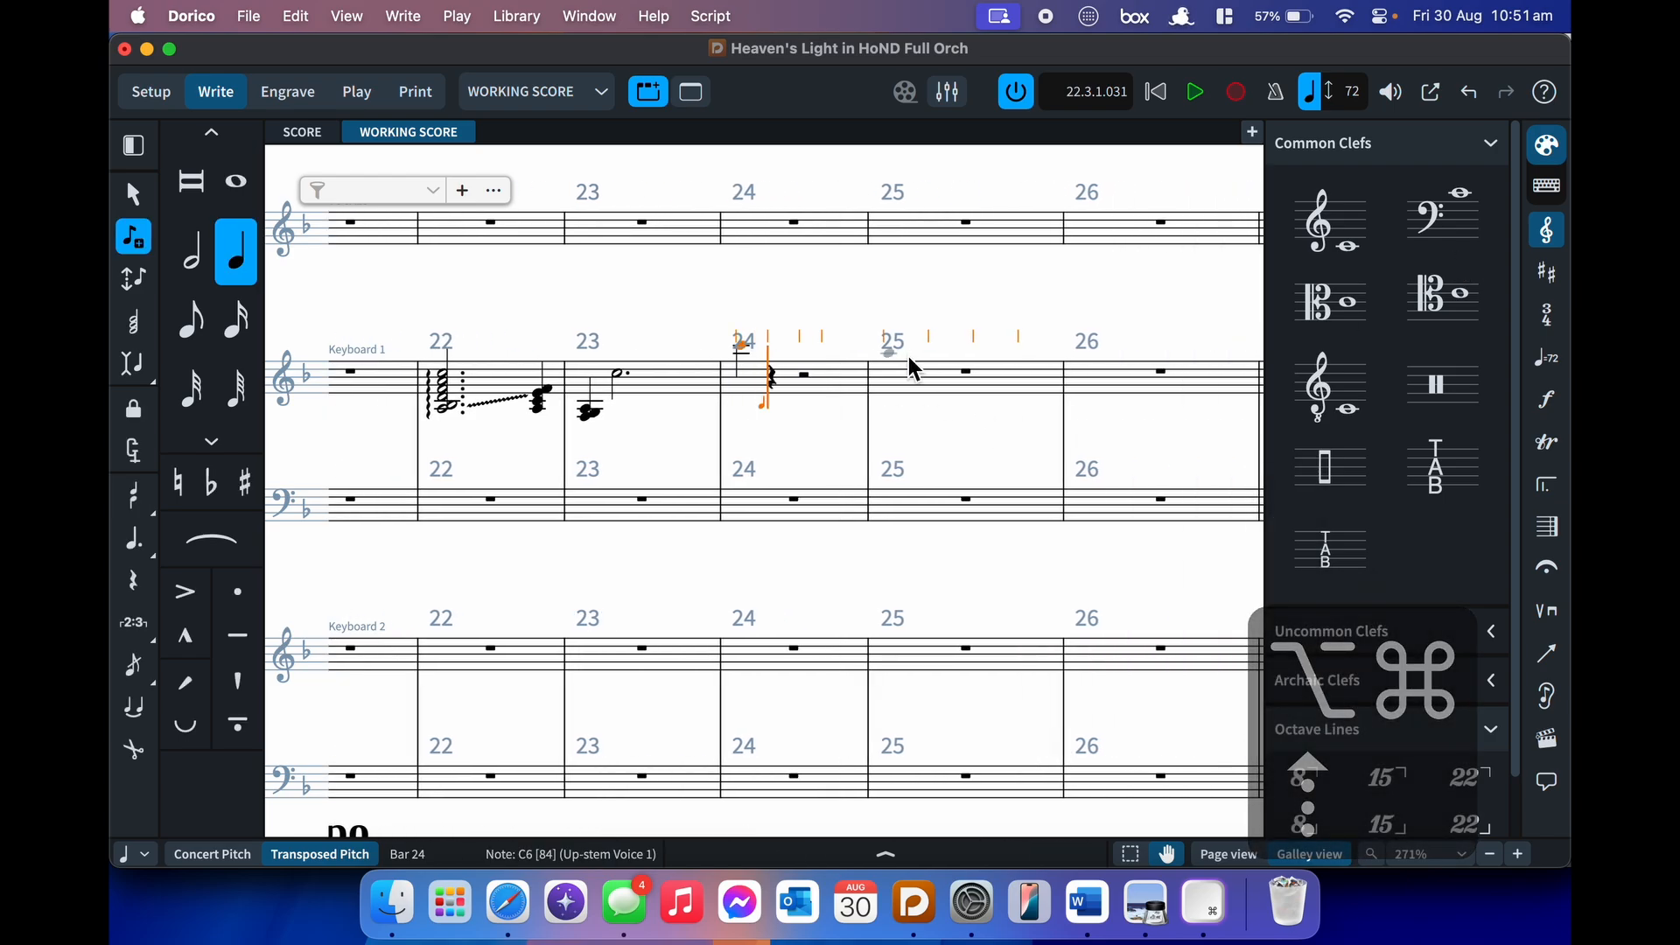
{"action": "key", "text": "d"}
{"action": "key", "text": "e"}
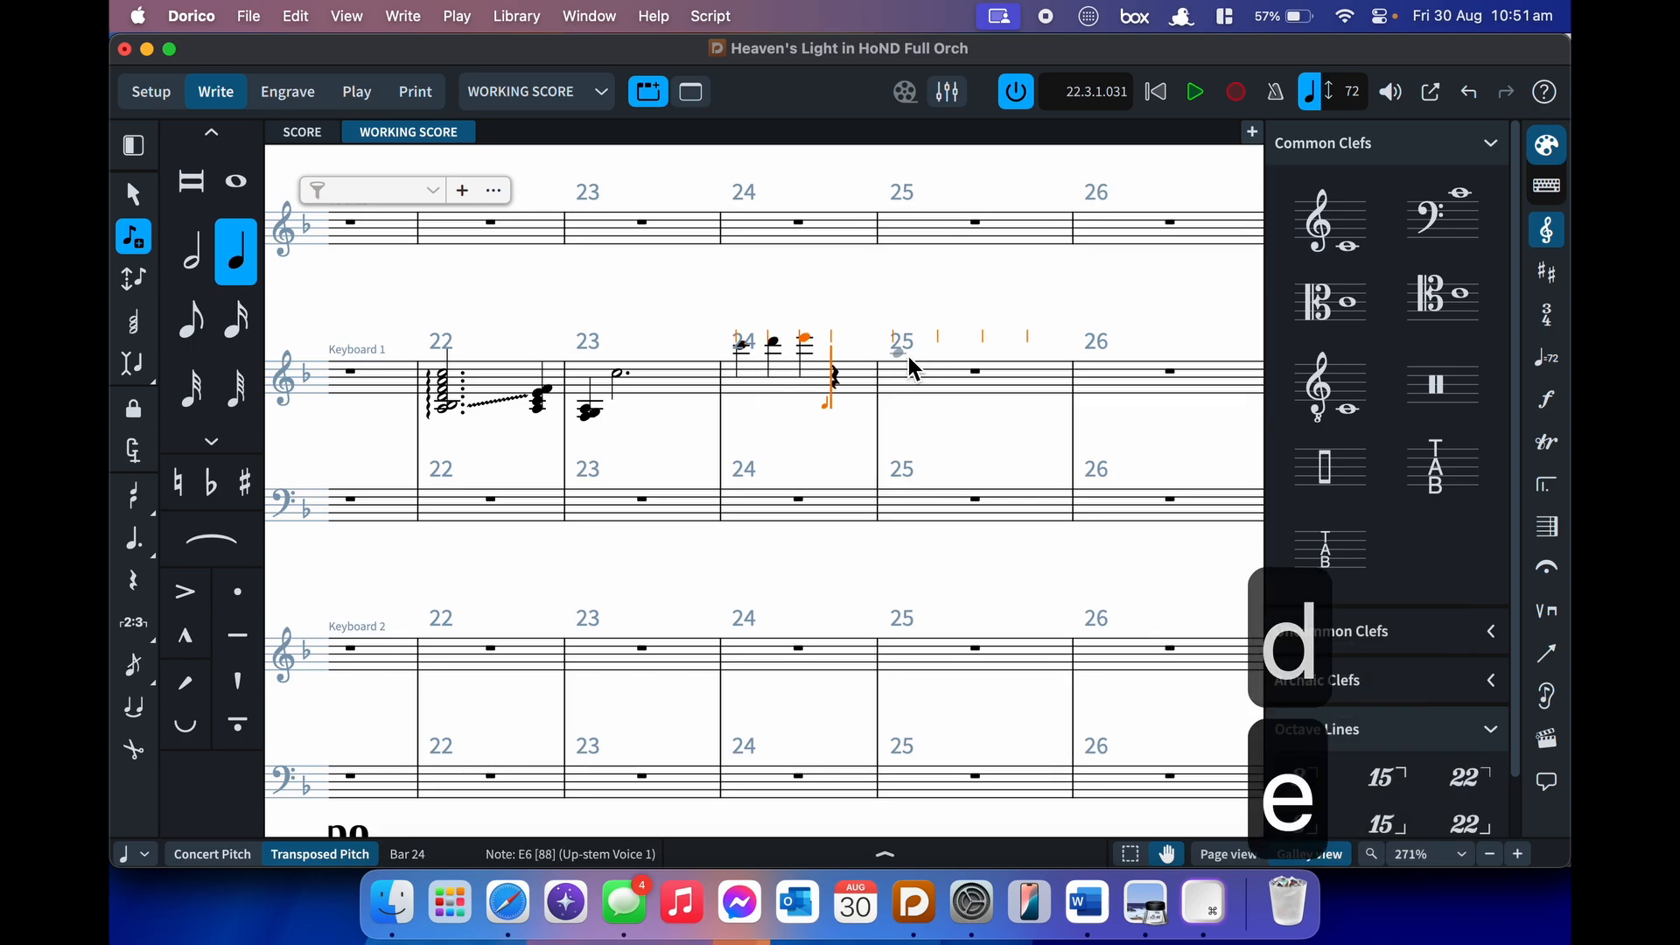
{"action": "key", "text": "f"}
{"action": "key", "text": "Escape"}
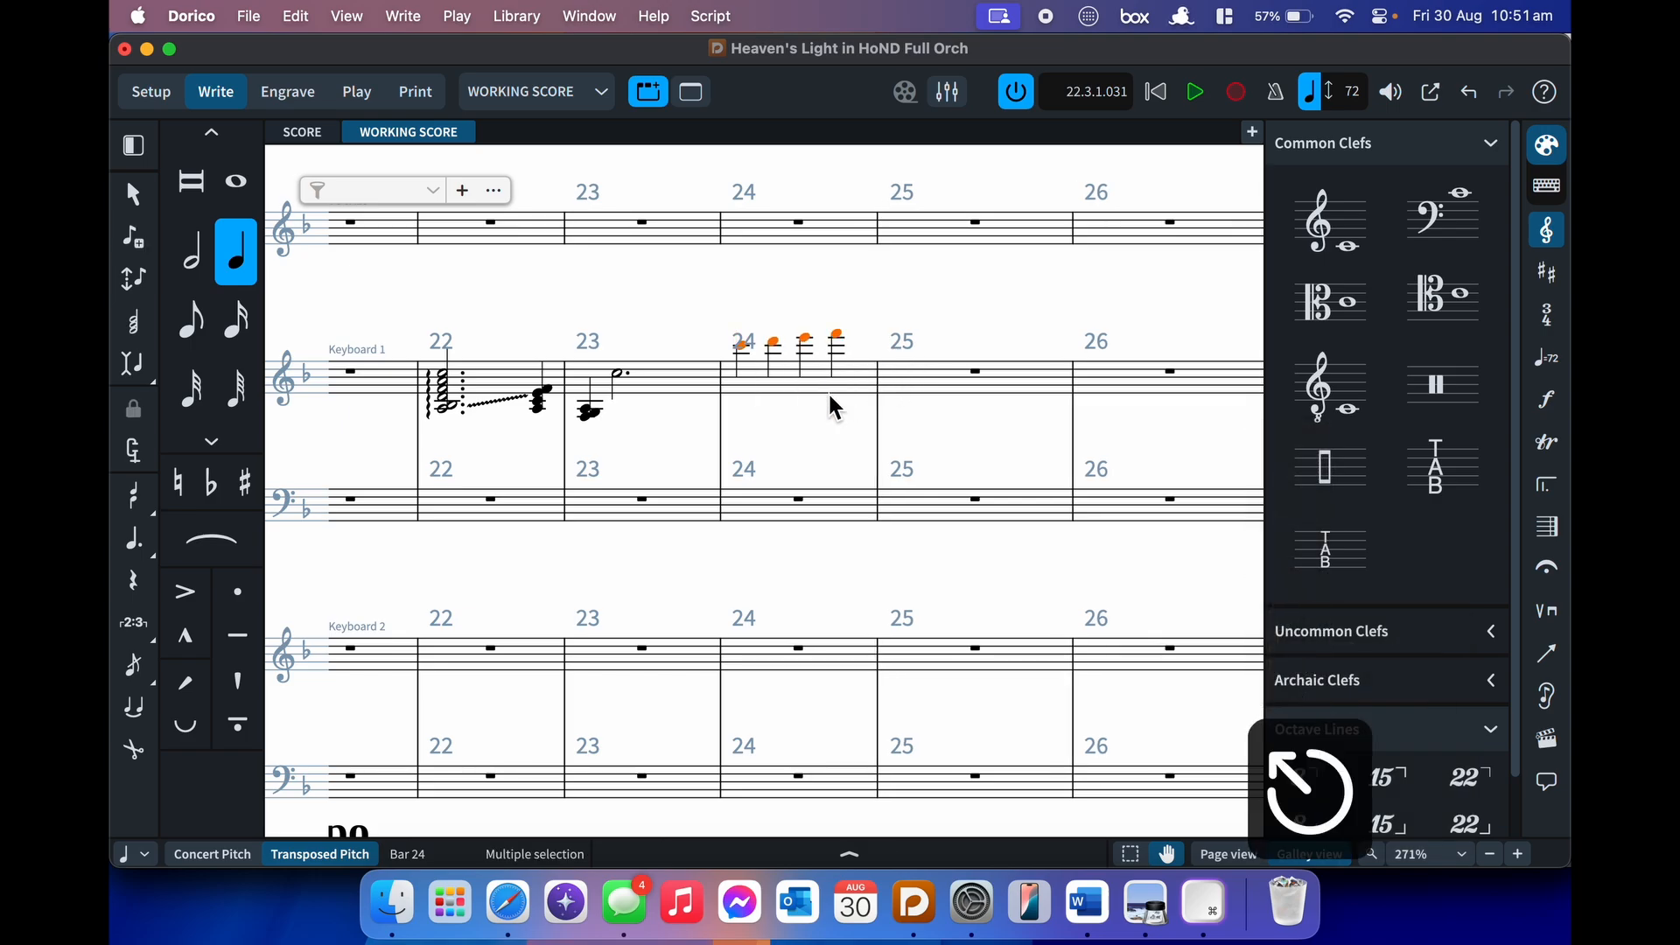
- Place an 8va octave line over the four bar 24 notes
{"action": "key", "text": "shift+c"}
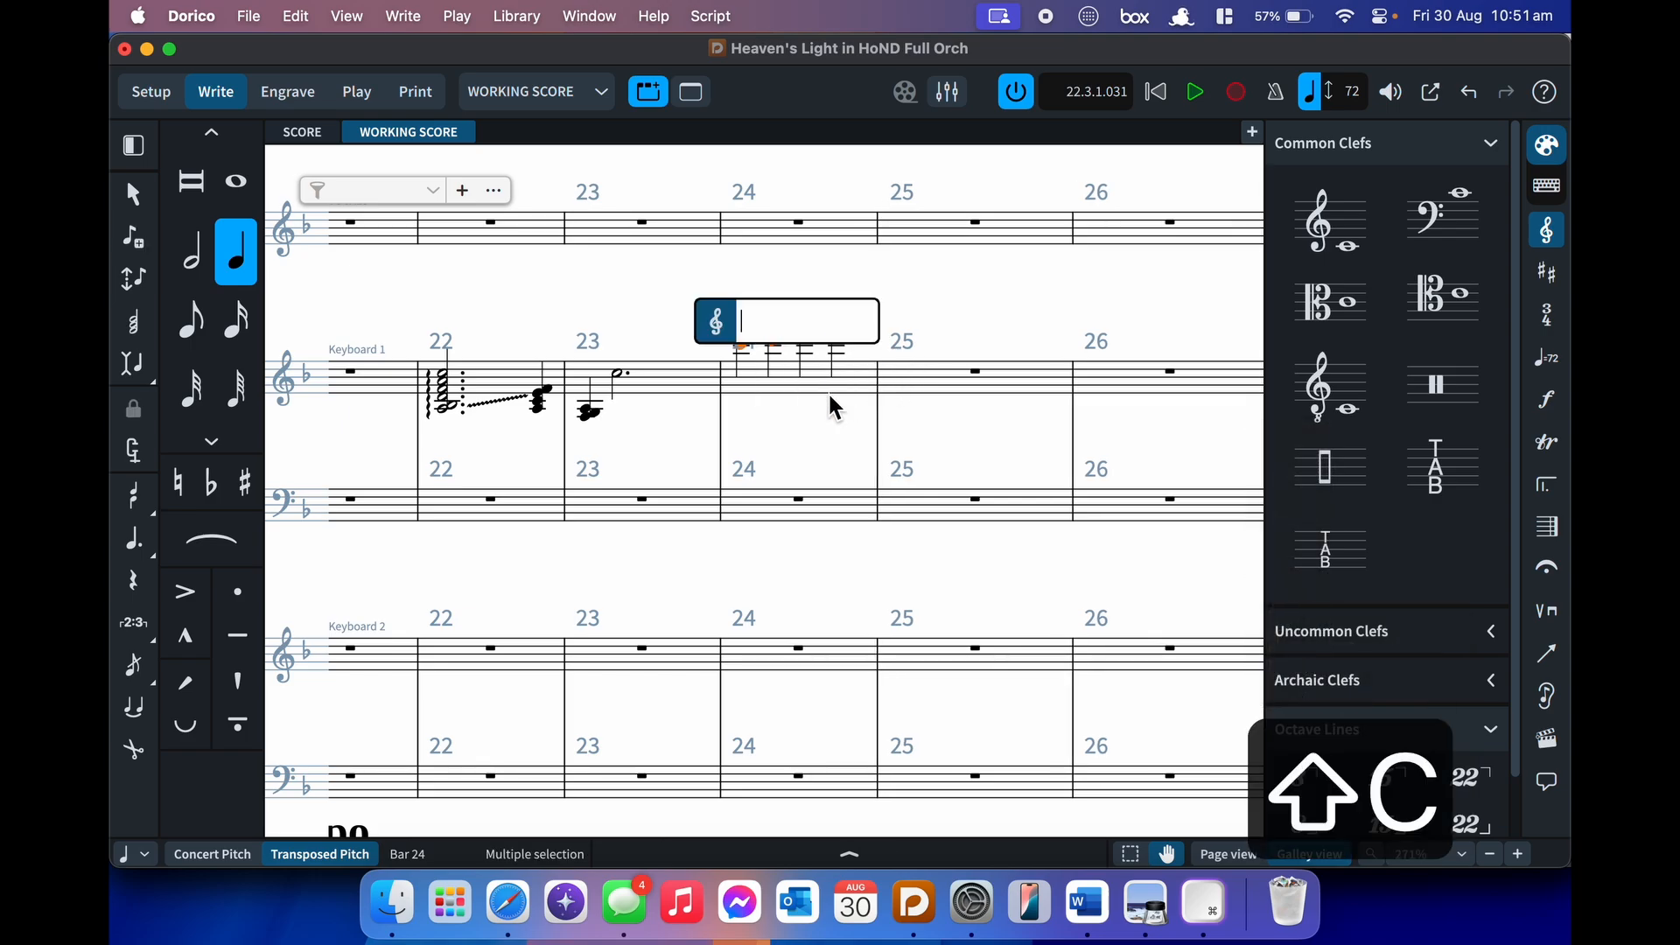
{"action": "type", "text": "8va"}
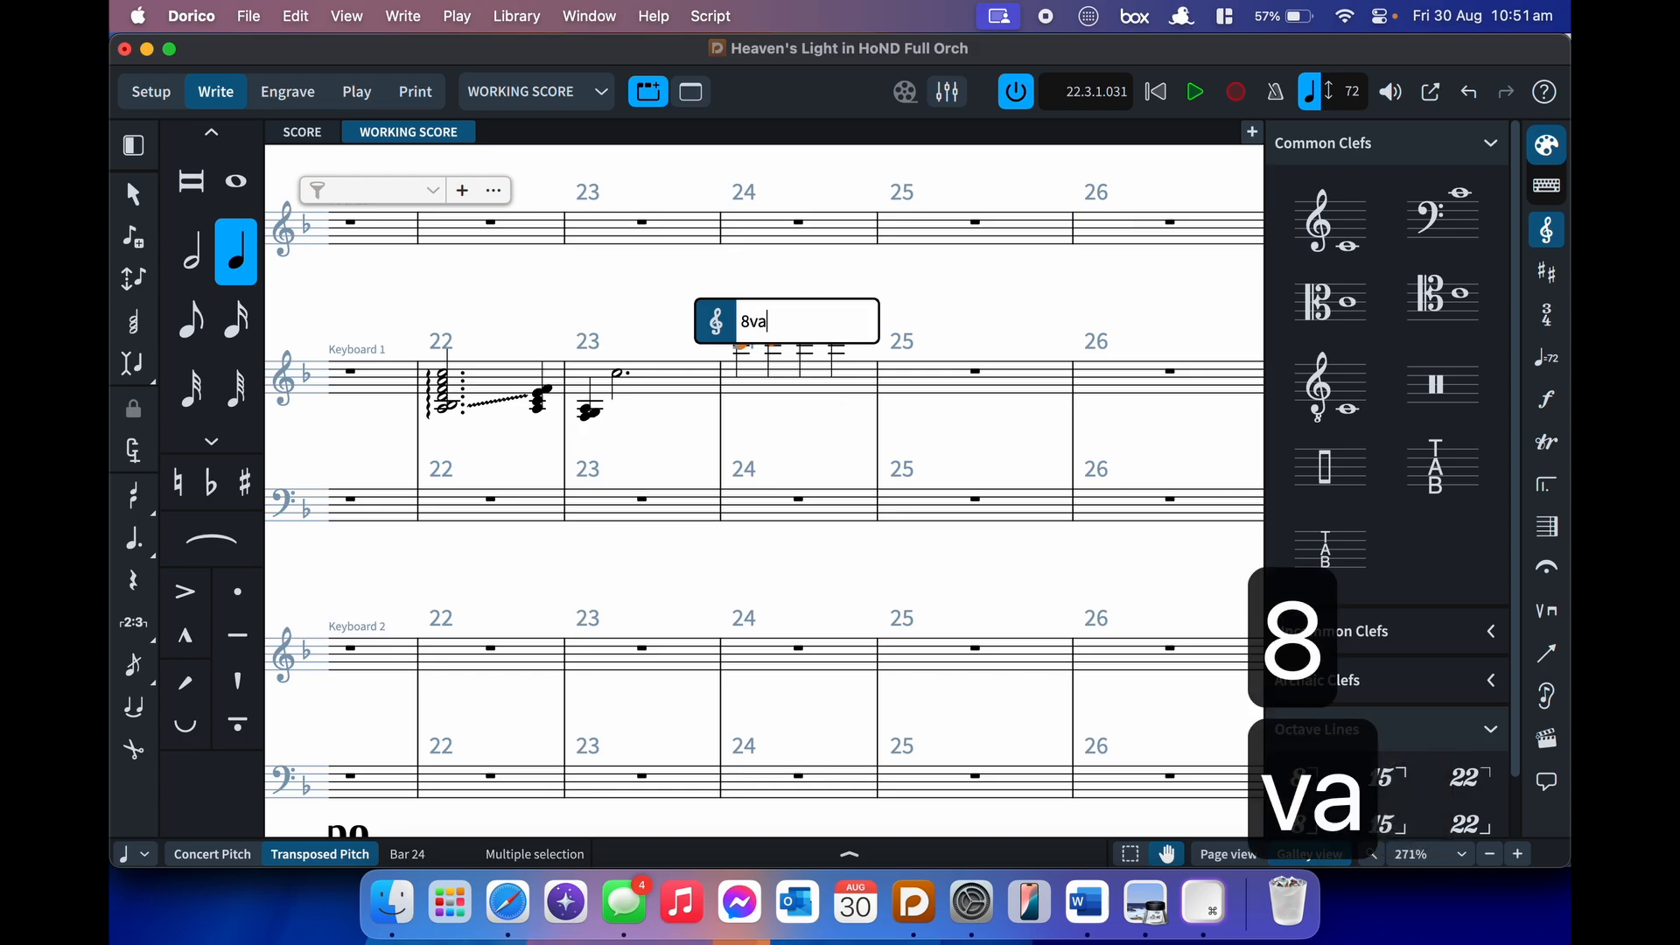
{"action": "key", "text": "Return"}
{"action": "left_click", "coordinate": [742, 375]}
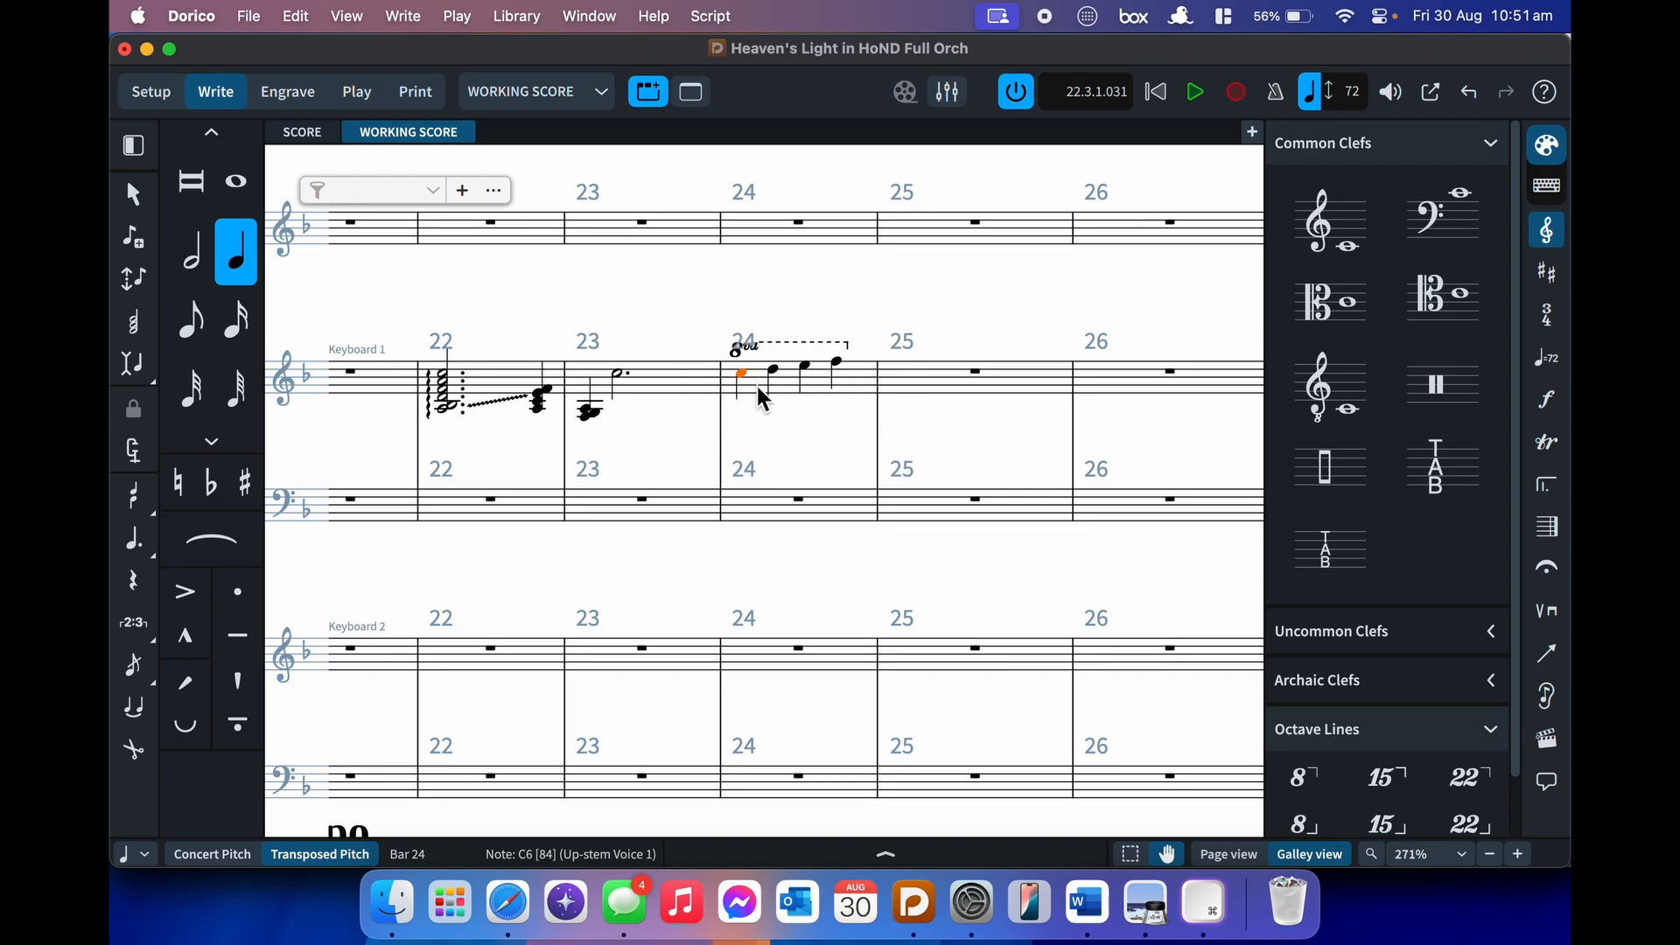
- Swap the clef options for key signature options, leaving the tonality system at 12-EDO
{"action": "left_click", "coordinate": [1549, 236]}
{"action": "left_click", "coordinate": [1547, 272]}
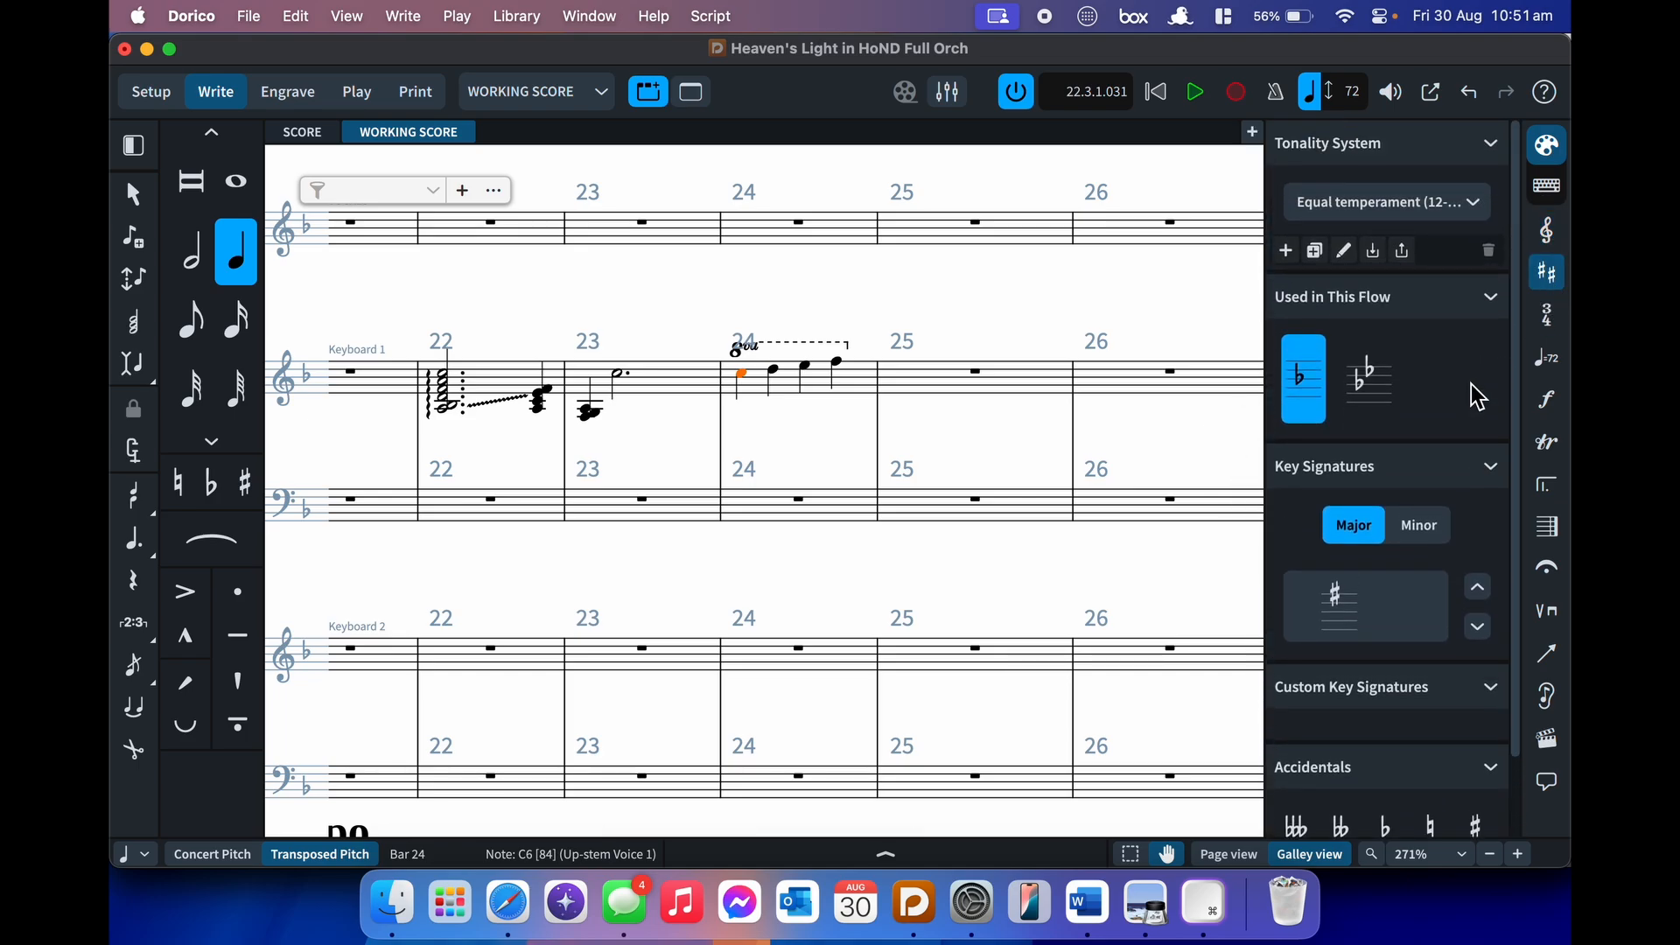
{"action": "left_click", "coordinate": [1448, 208]}
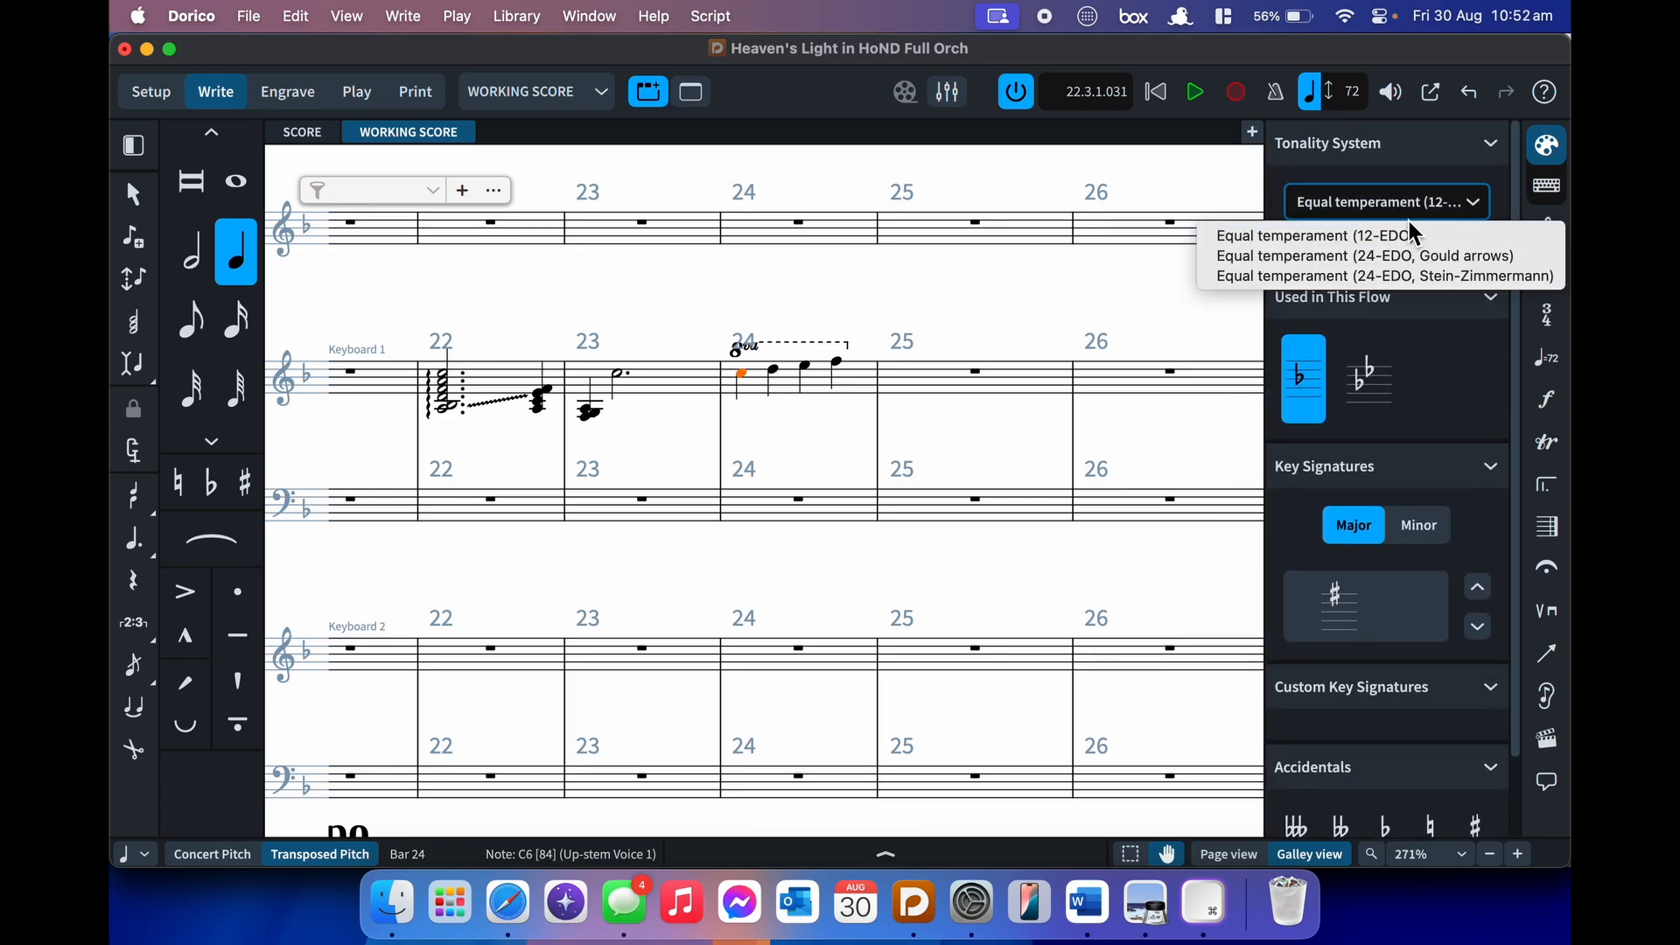
{"action": "left_click", "coordinate": [1417, 212]}
{"action": "scroll", "coordinate": [1416, 357], "scroll_direction": "down", "scroll_amount": 2}
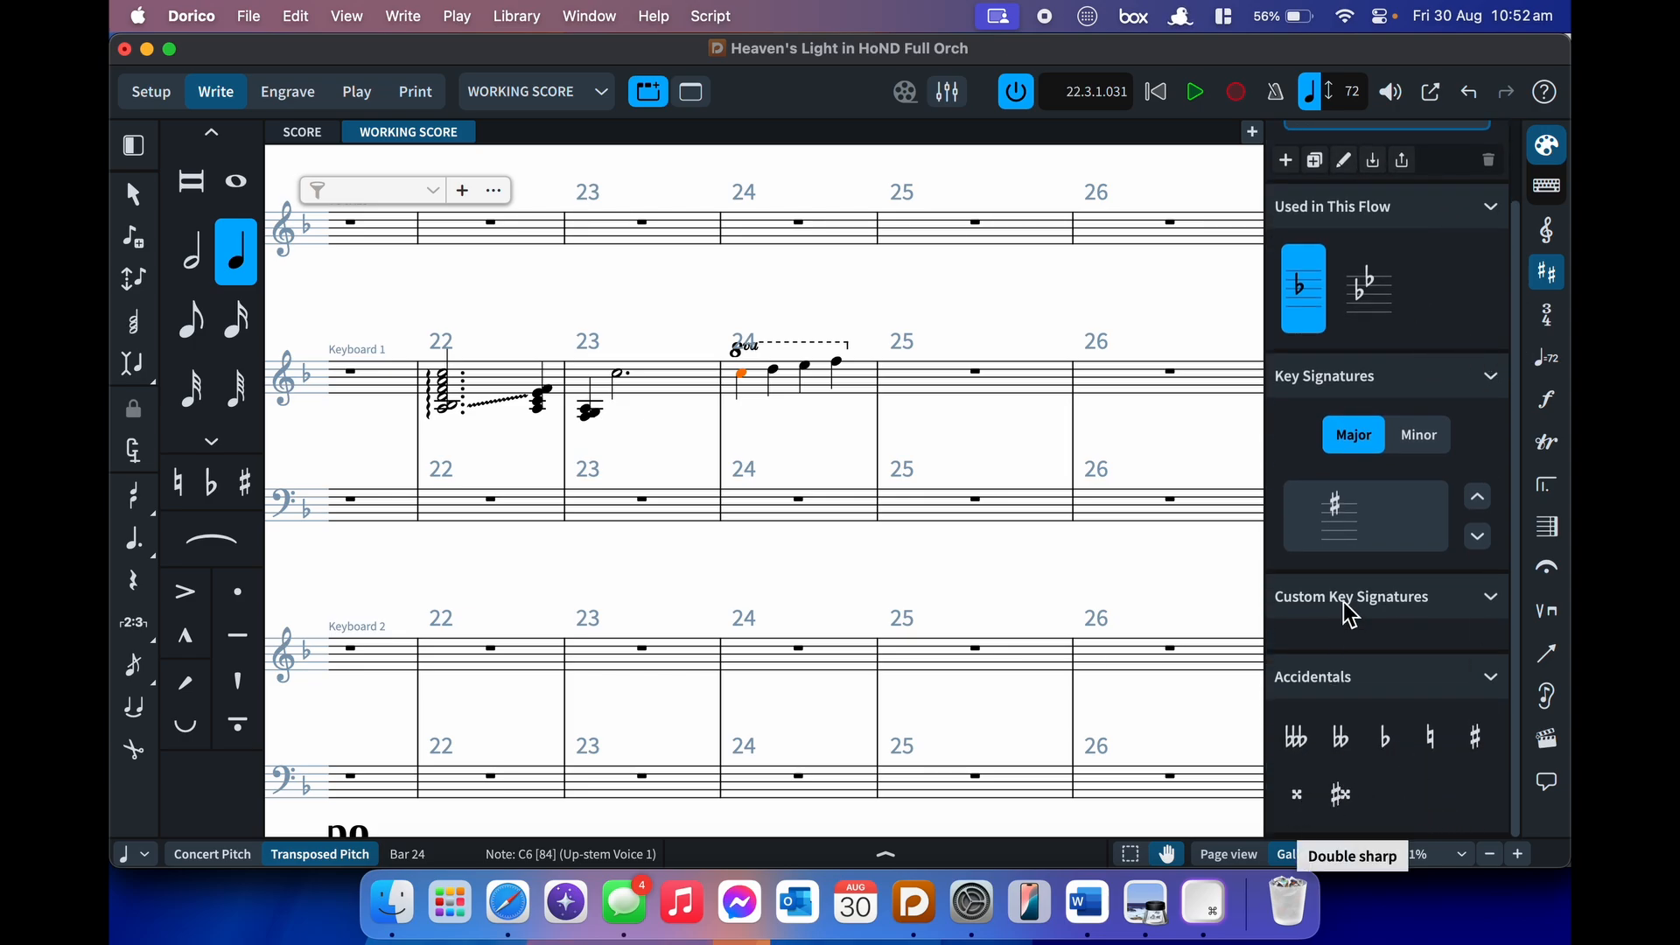
- Enter an F an octave lower, then an F-sharp, at the start of Keyboard 1 bar 25
{"action": "left_click", "coordinate": [975, 385]}
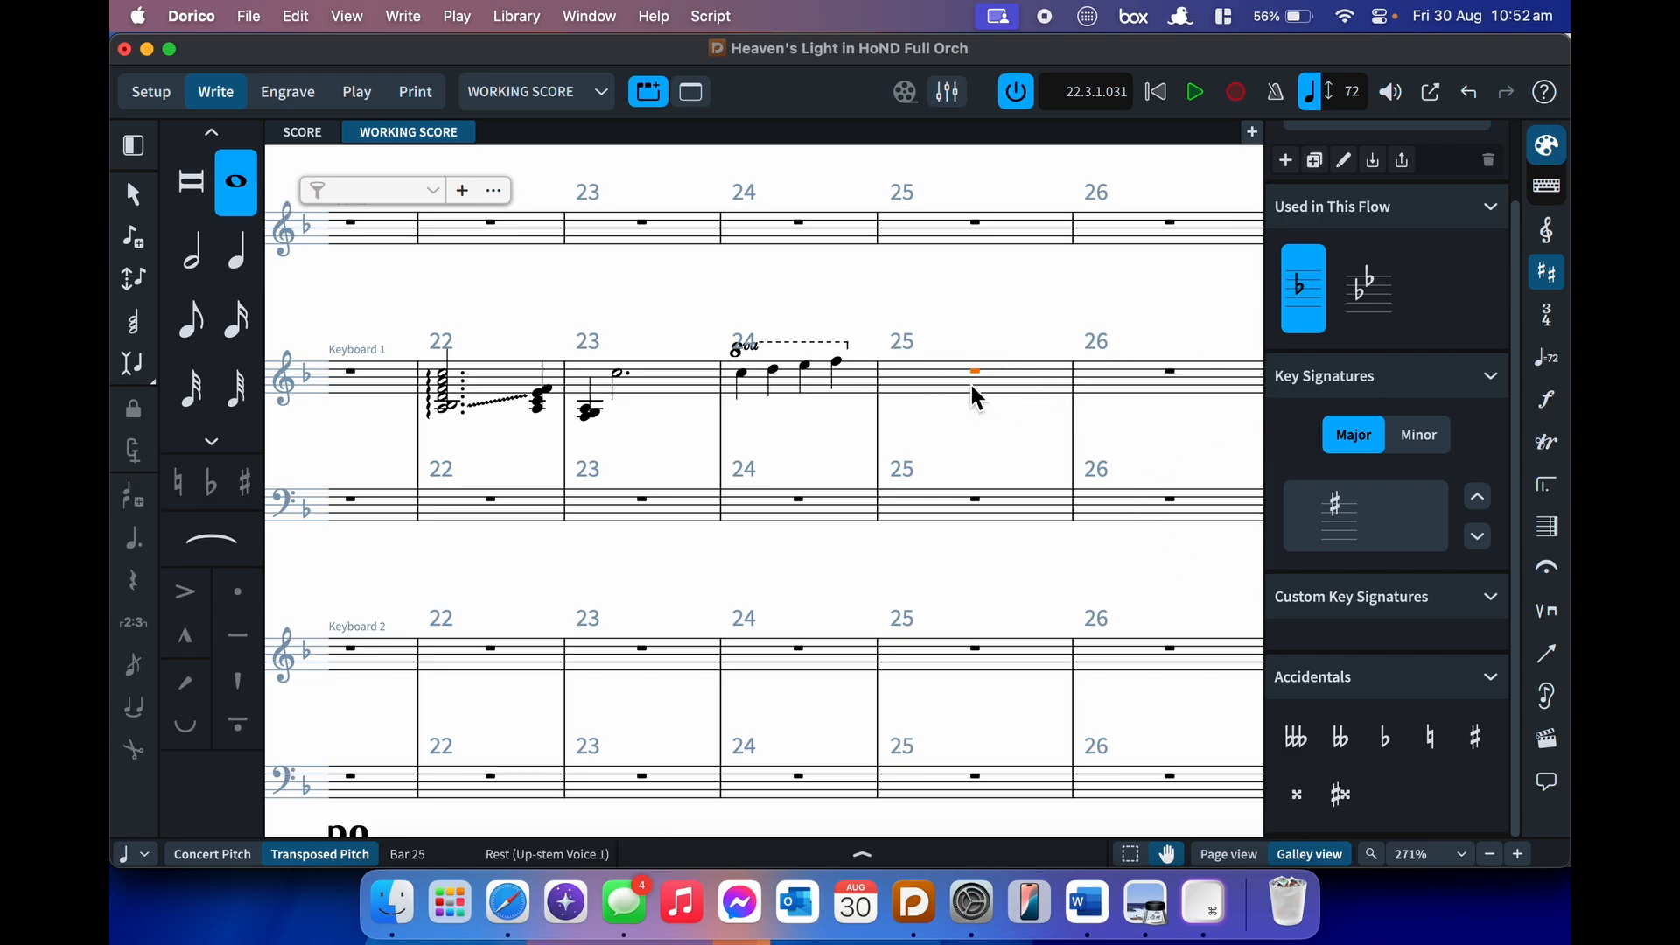
{"action": "key", "text": "Return"}
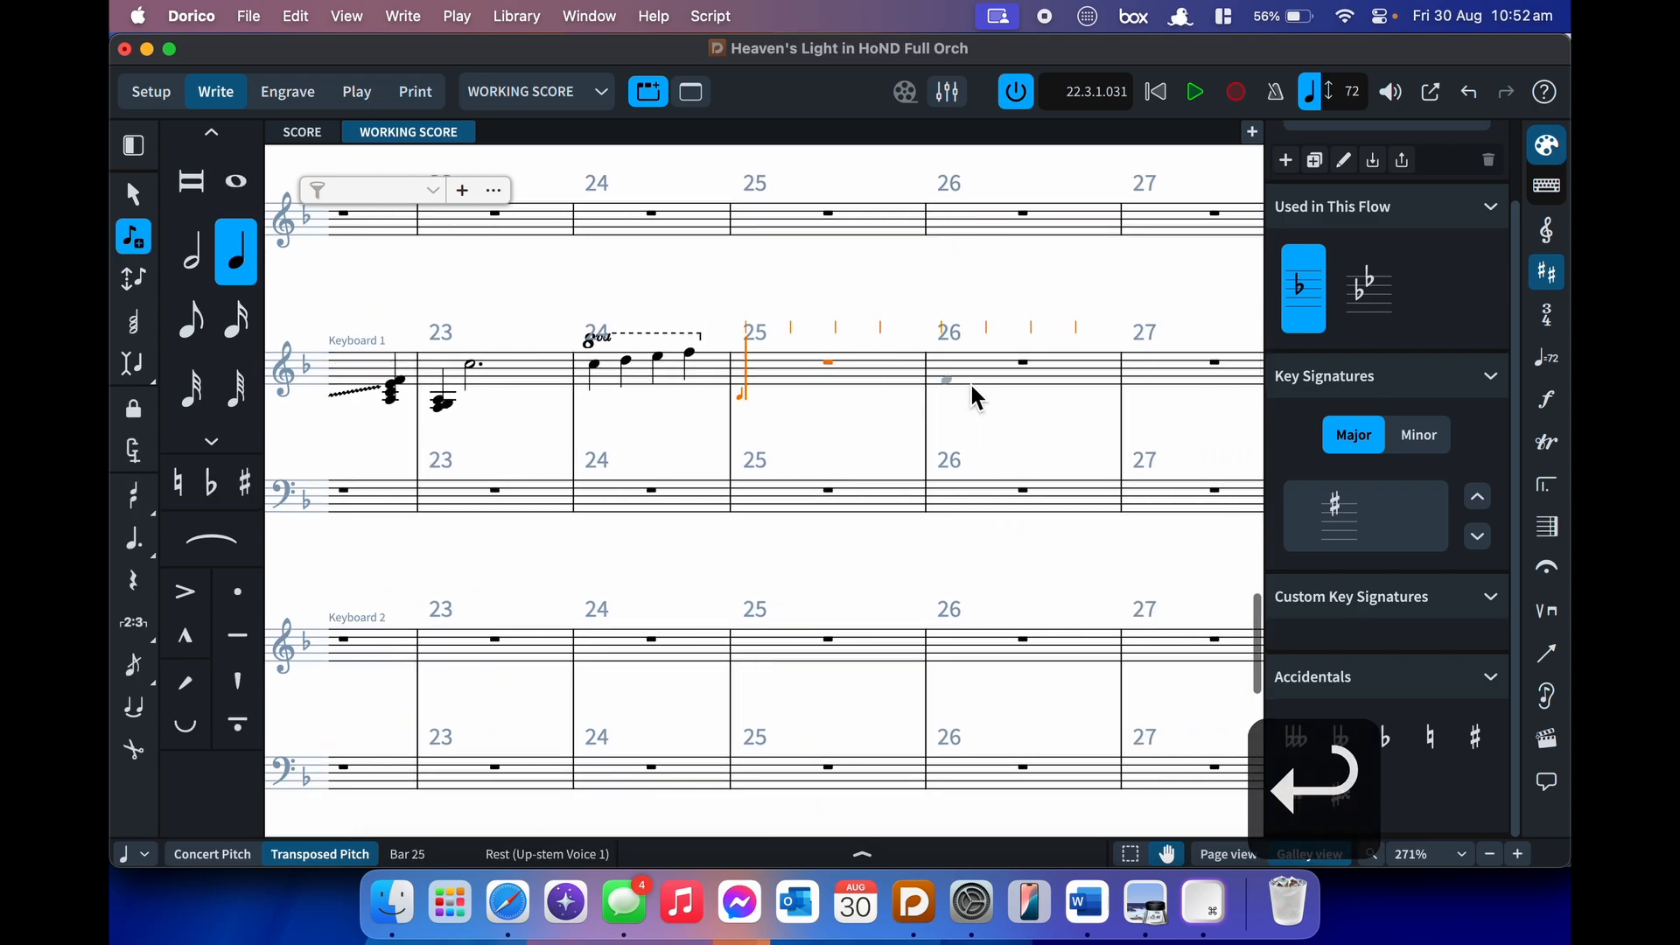
{"action": "key", "text": "f"}
{"action": "key", "text": "alt+super+Down"}
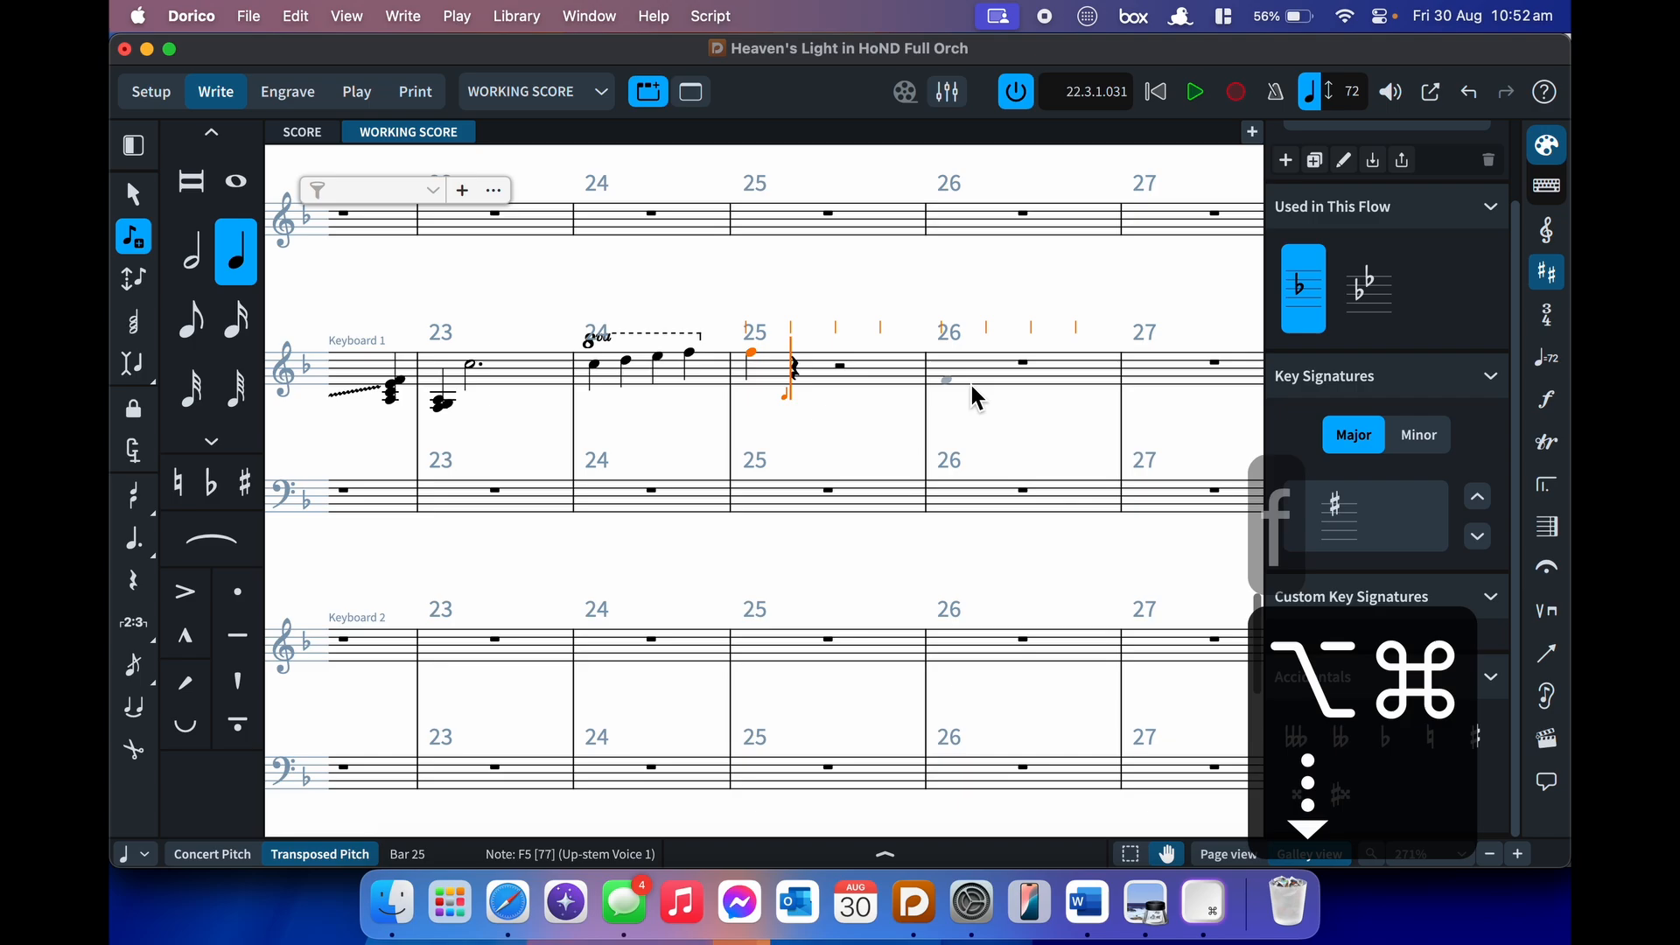
{"action": "key", "text": "equal"}
{"action": "key", "text": "f"}
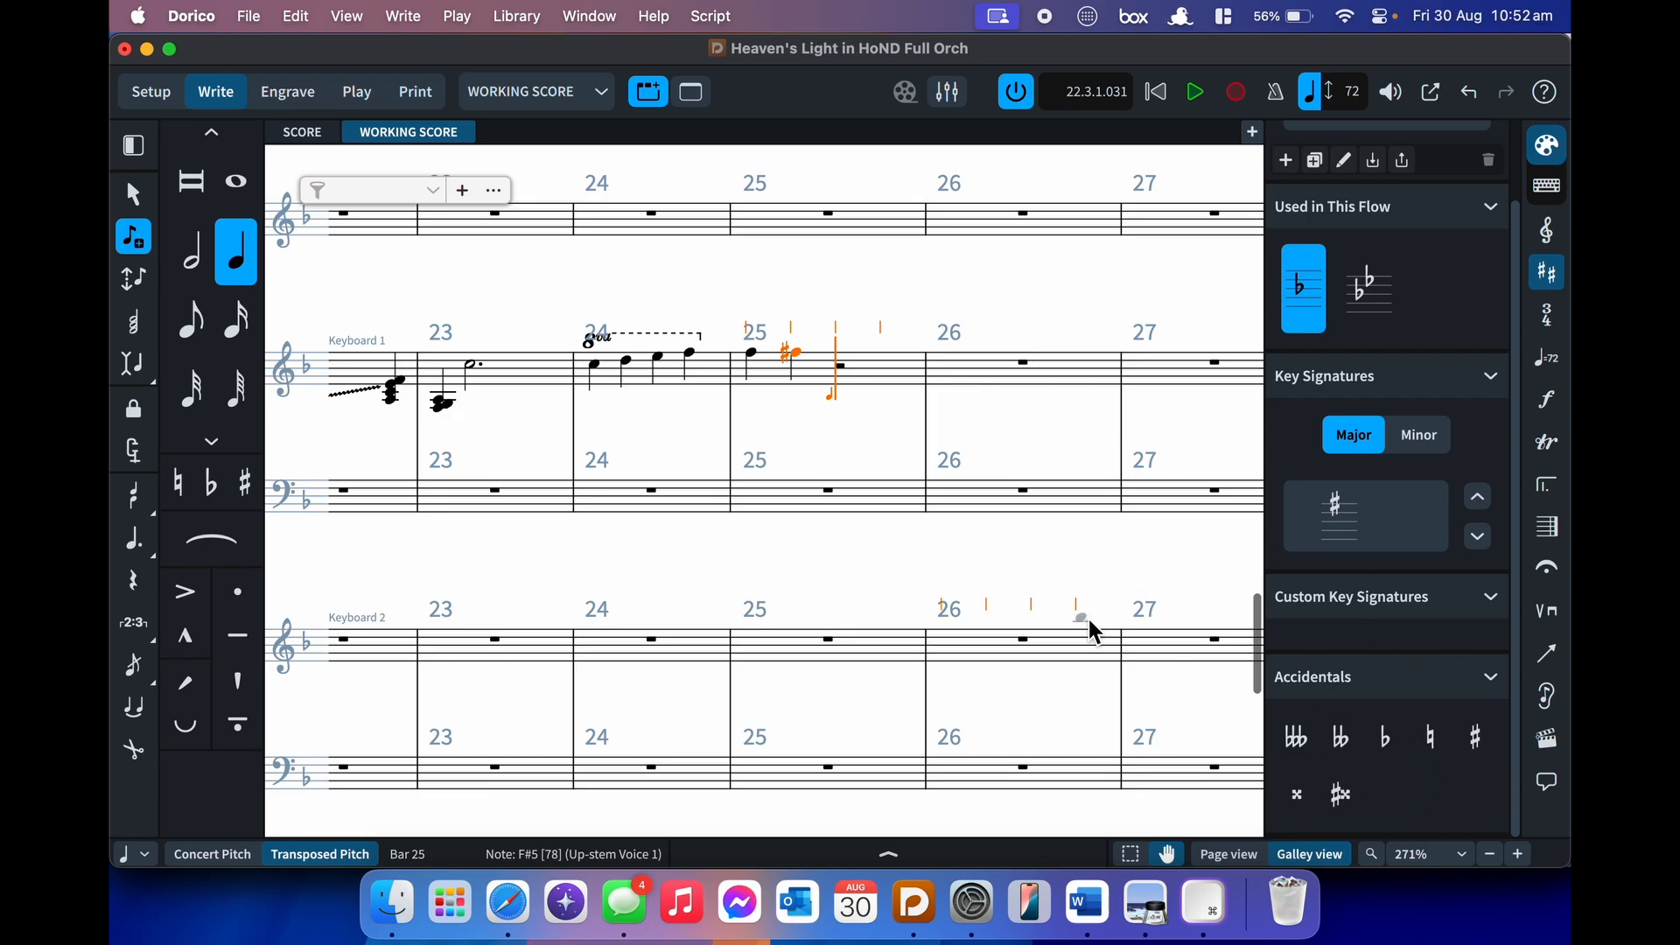
- Add a G and respell it as F double-sharp, then finish note input
{"action": "key", "text": "0"}
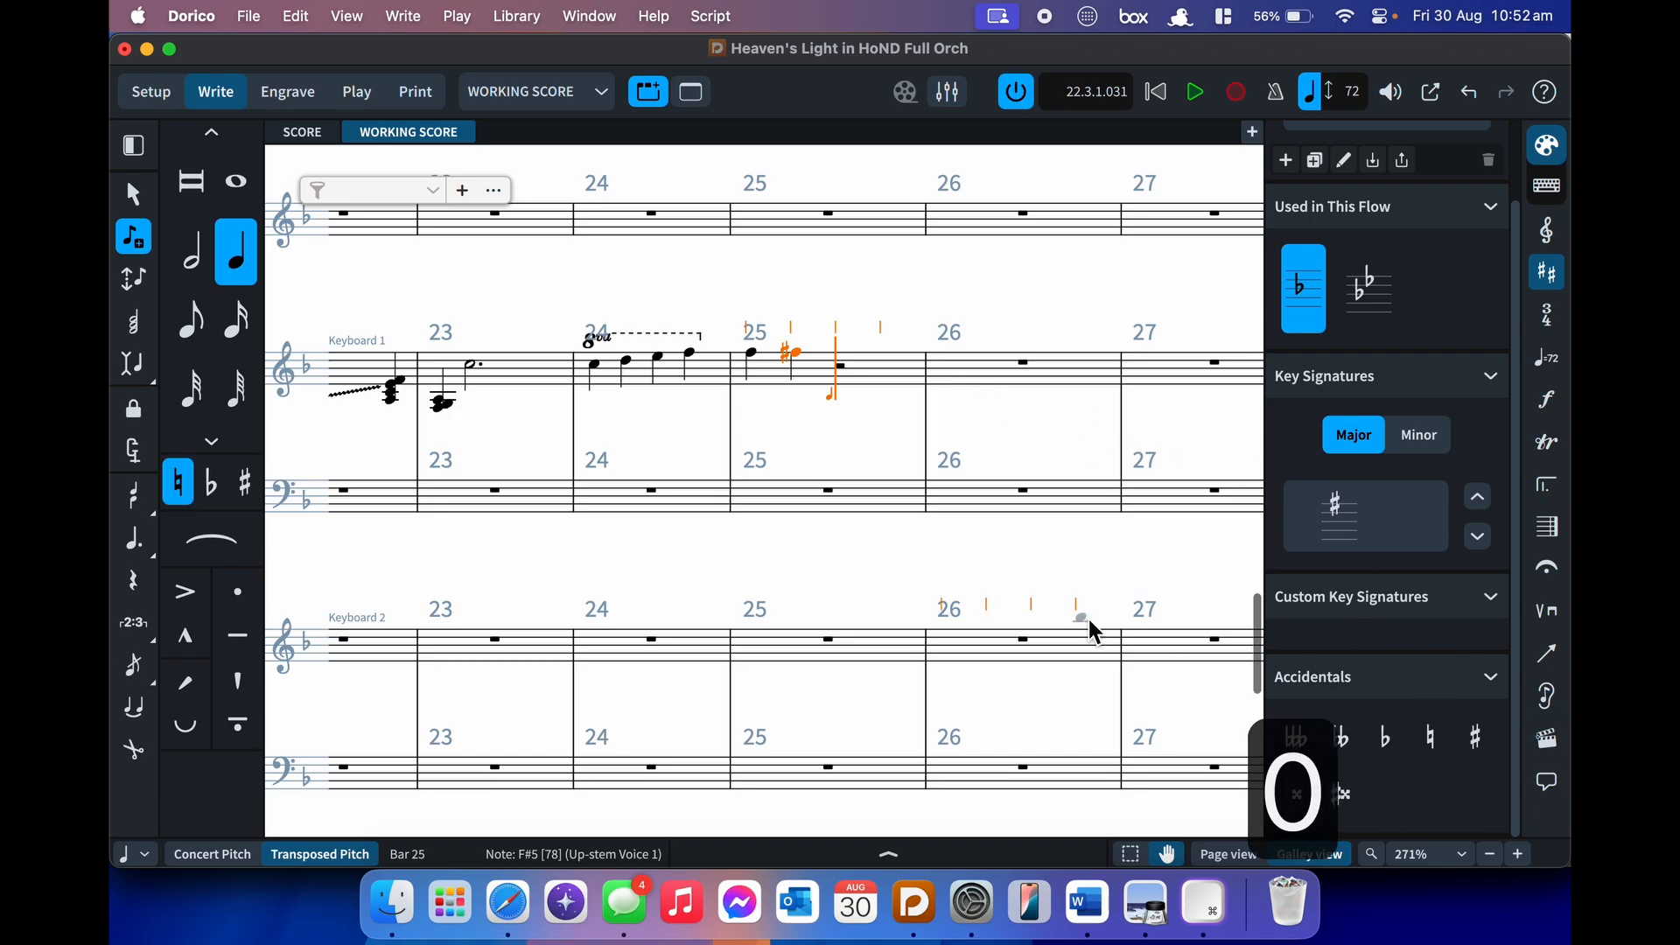
{"action": "key", "text": "g"}
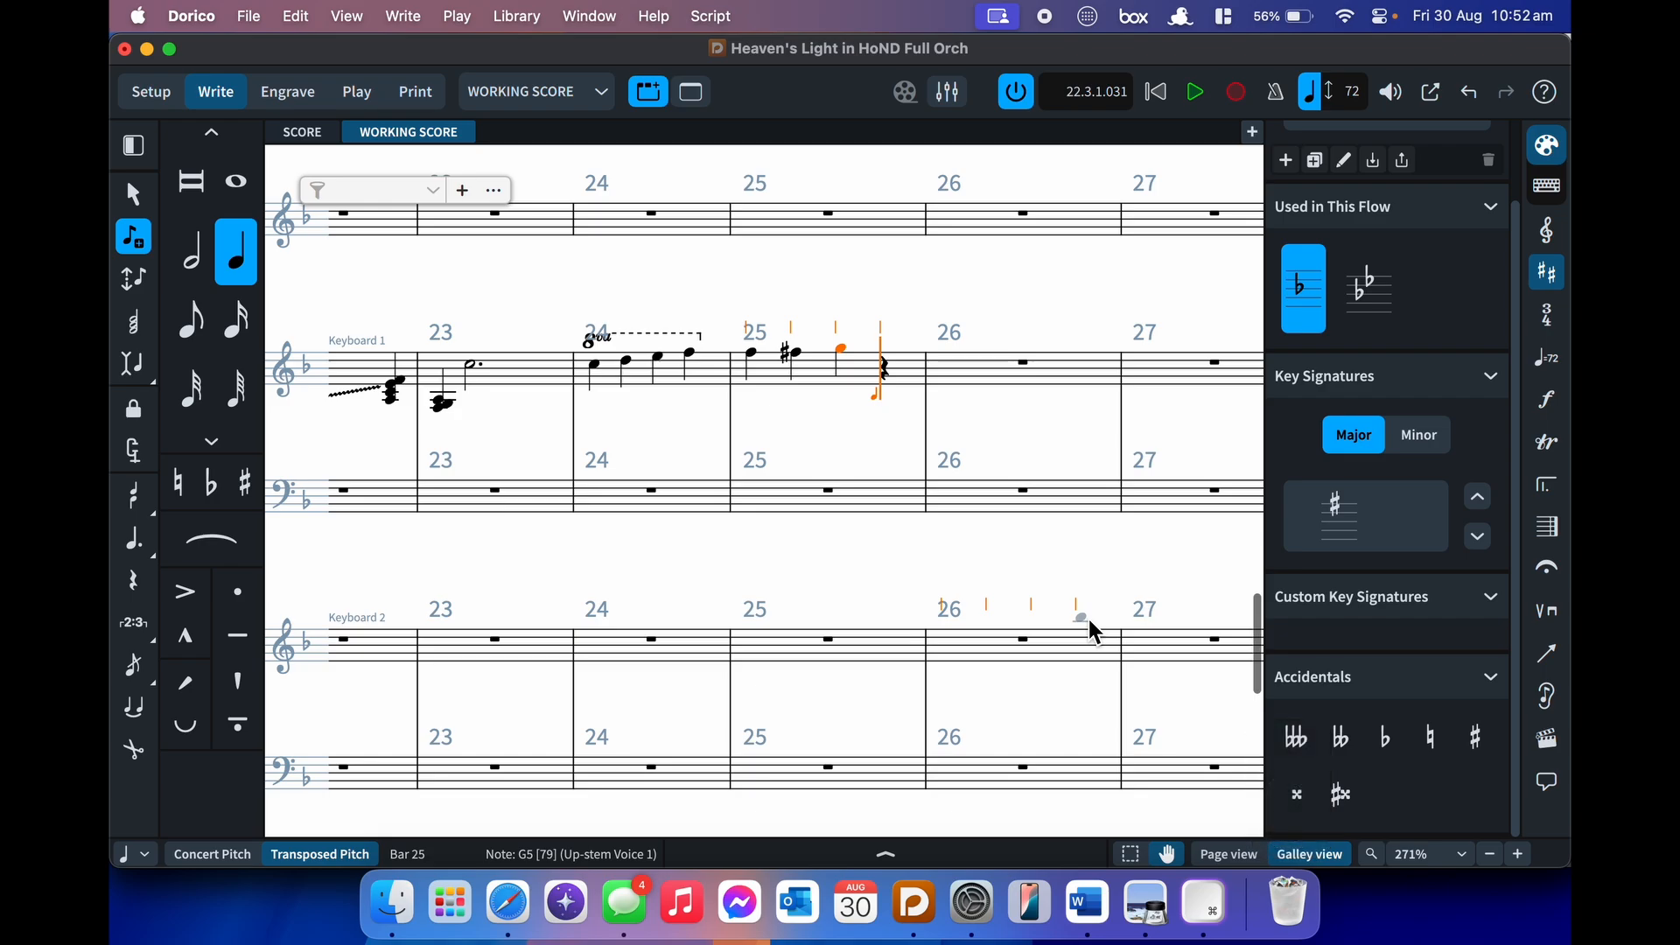
{"action": "key", "text": "alt+minus"}
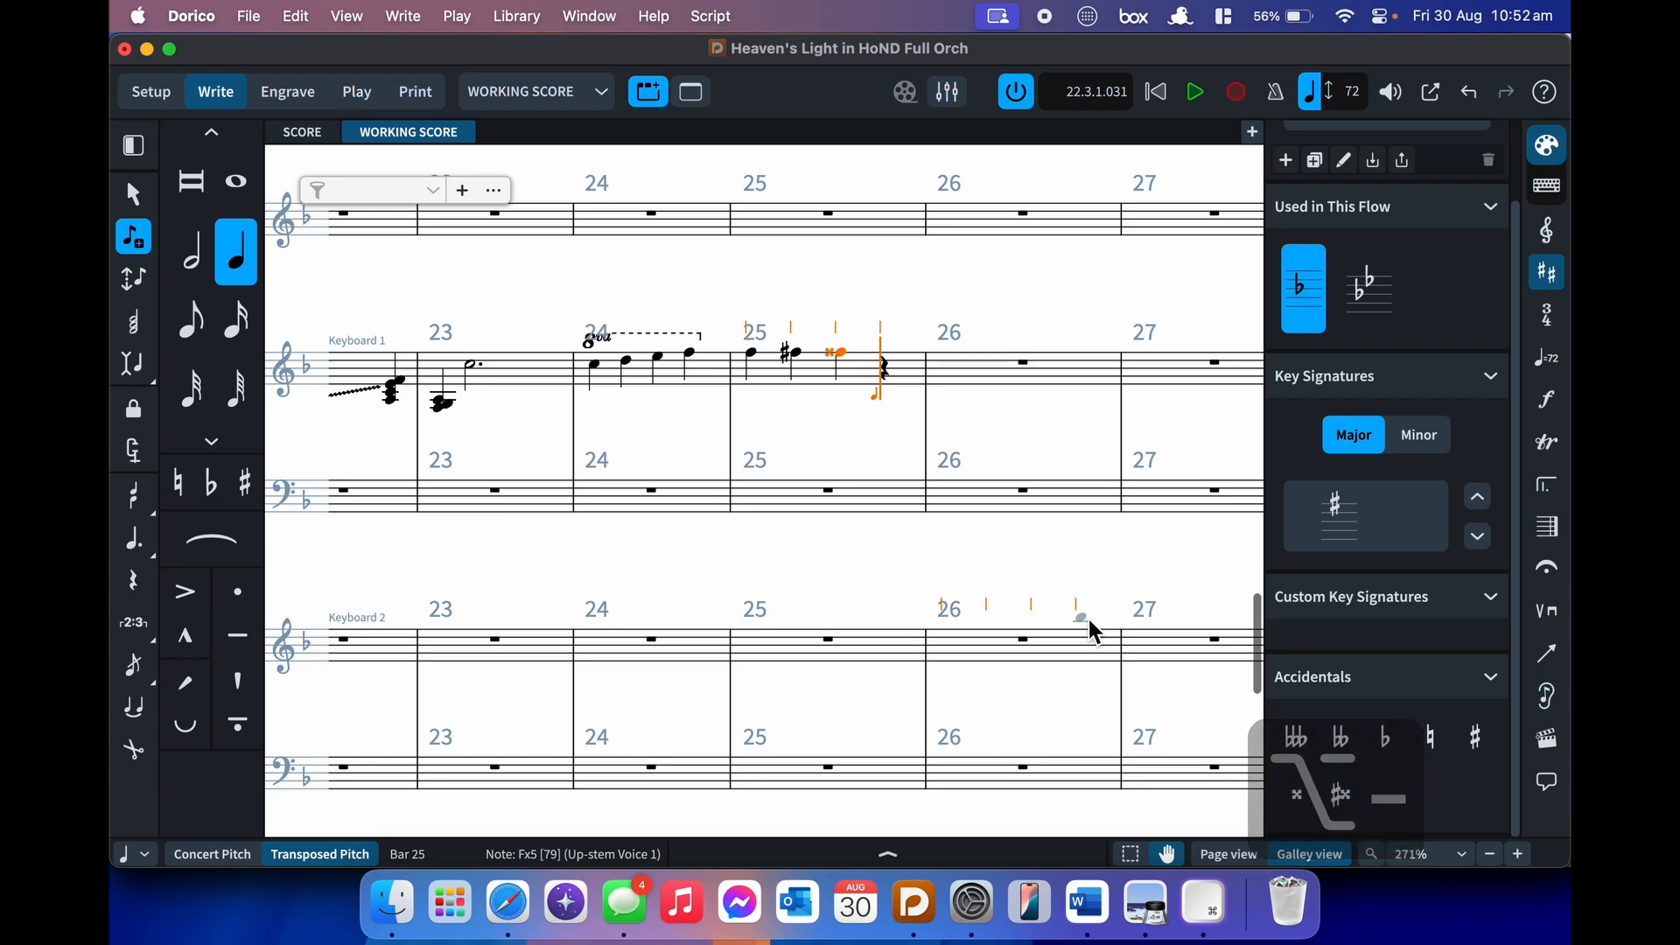
{"action": "key", "text": "alt+minus"}
{"action": "key", "text": "alt+minus"}
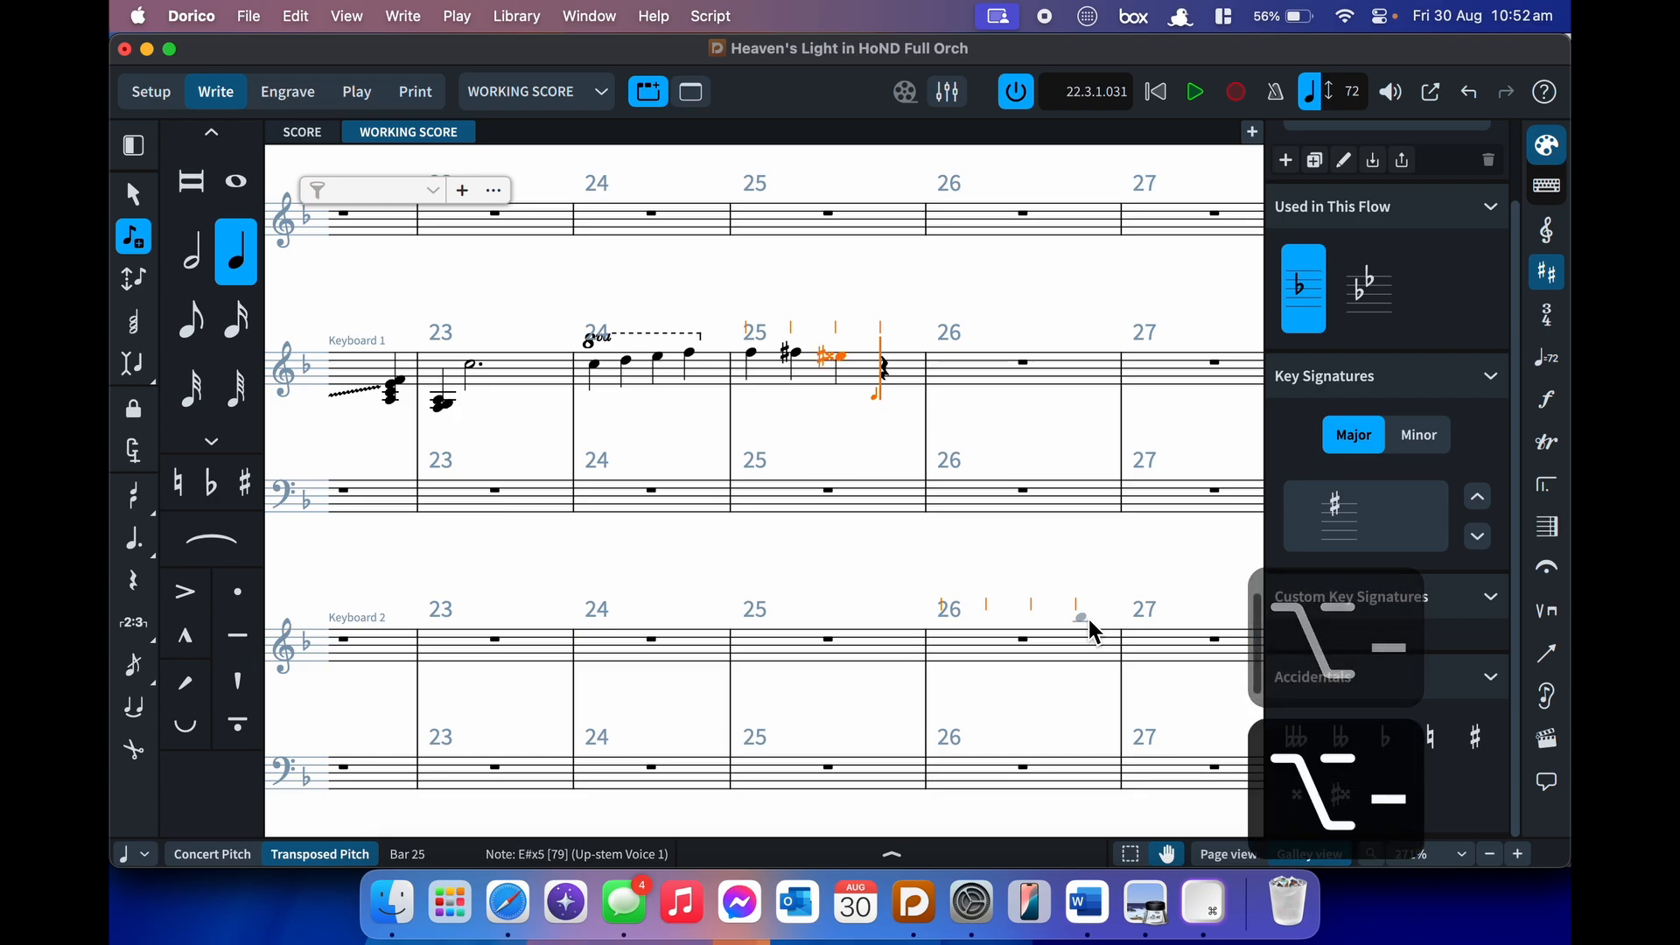
{"action": "key", "text": "alt+equal"}
{"action": "key", "text": "alt+equal"}
{"action": "key", "text": "alt+equal"}
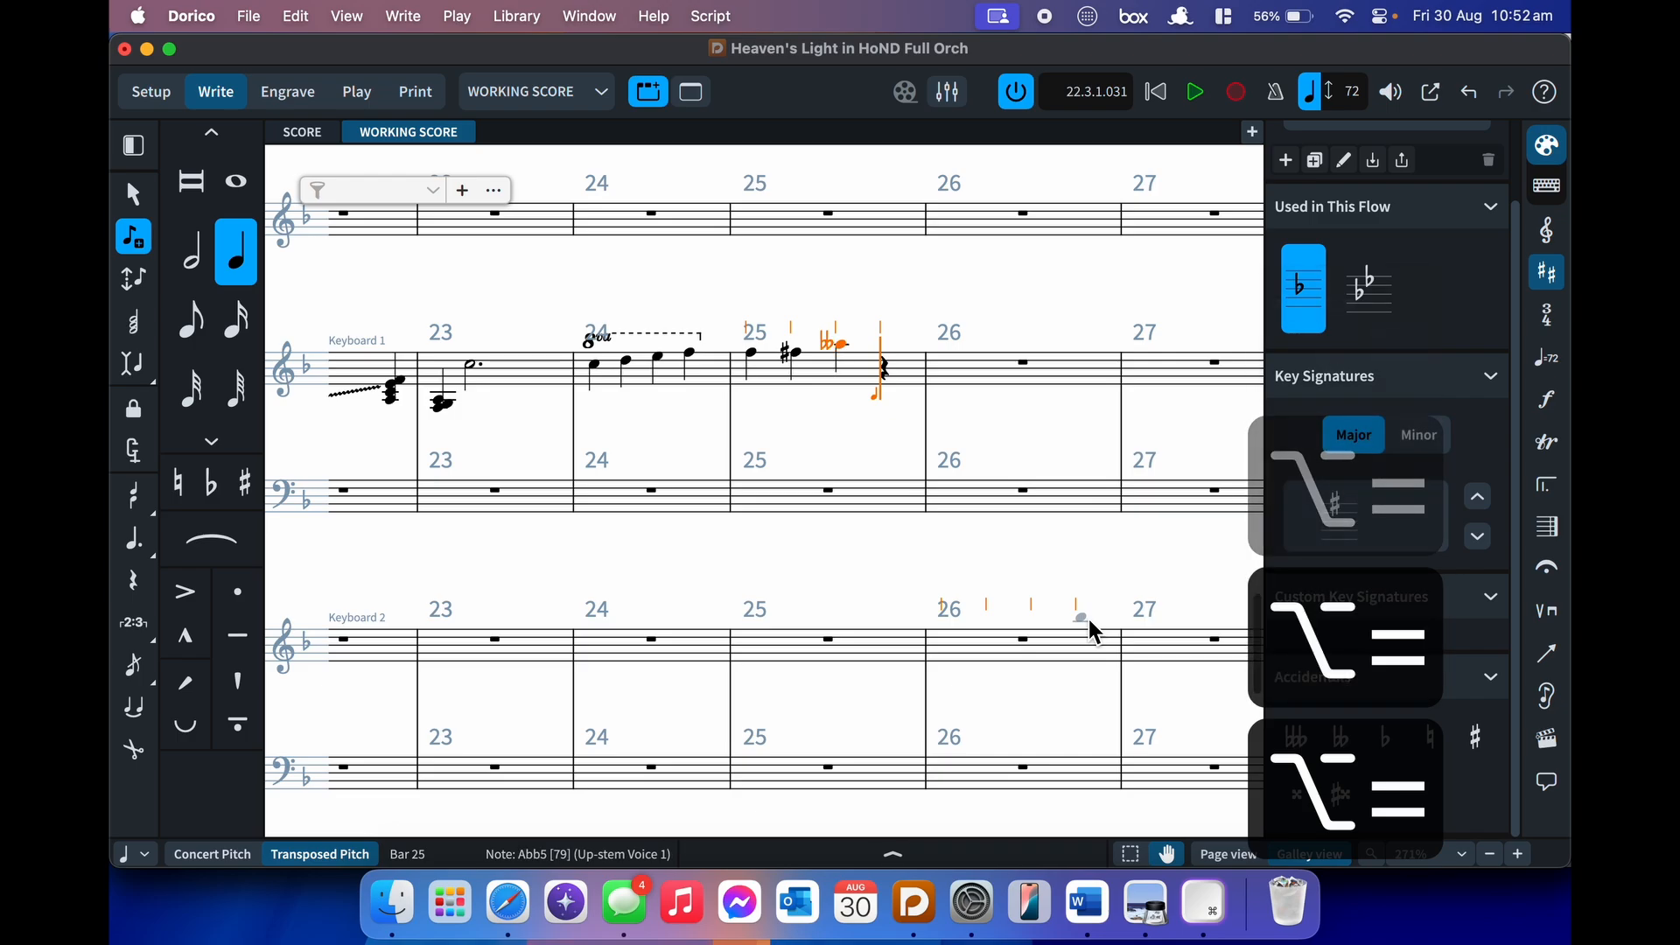
{"action": "key", "text": "alt+equal"}
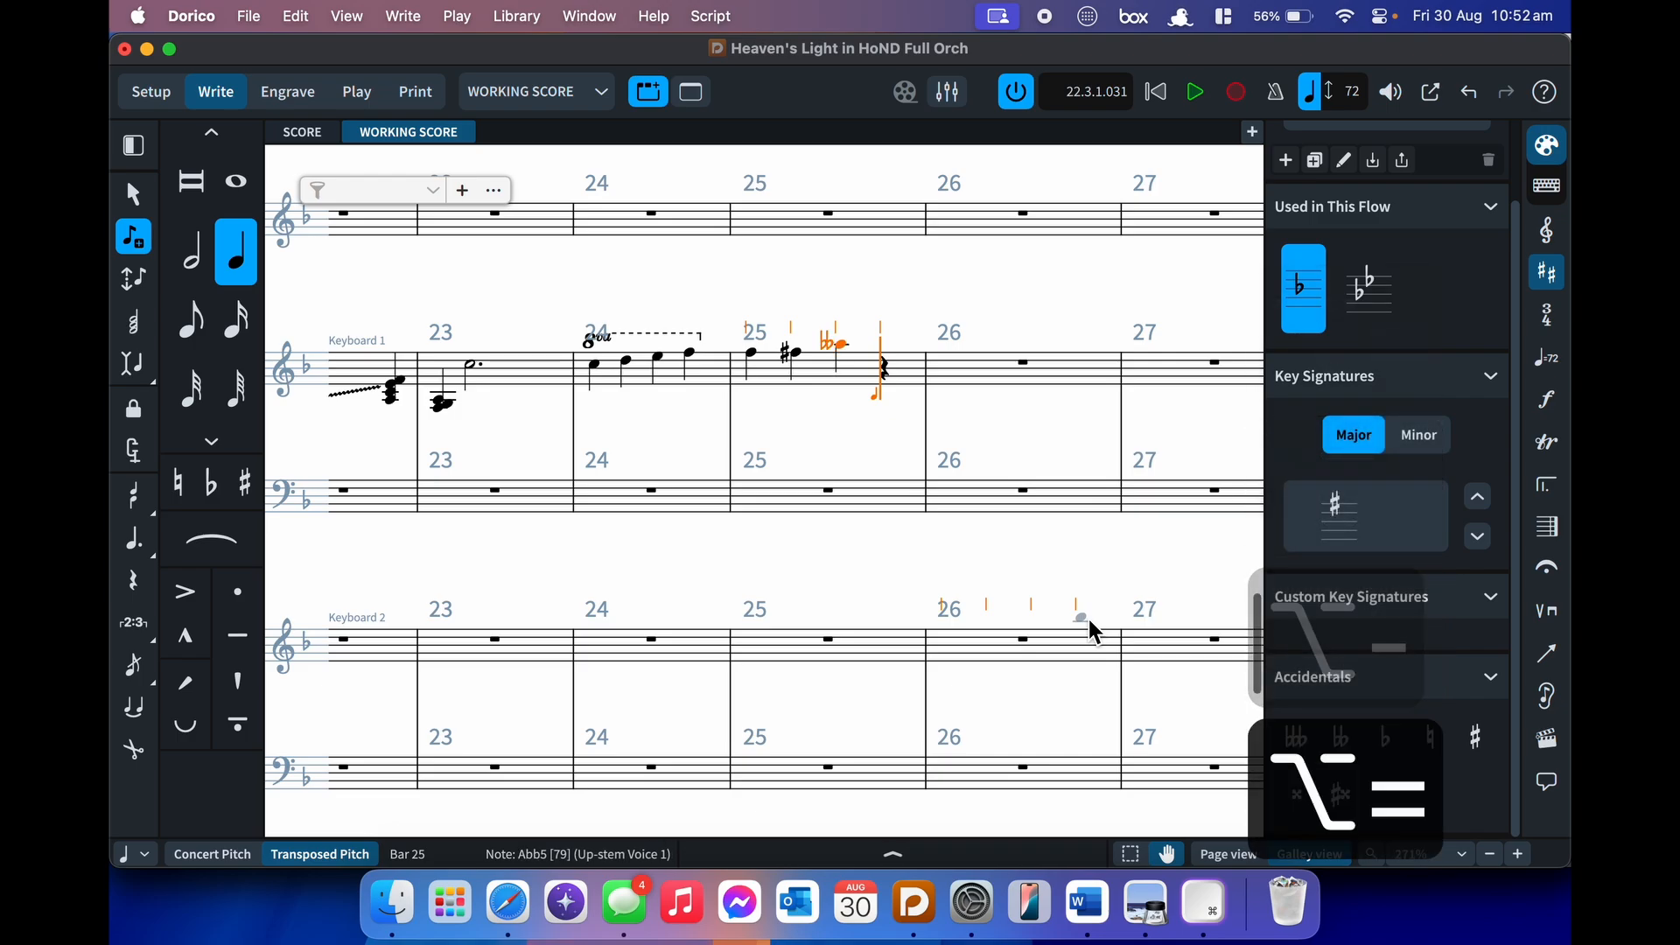
{"action": "key", "text": "alt+minus"}
{"action": "key", "text": "alt+minus"}
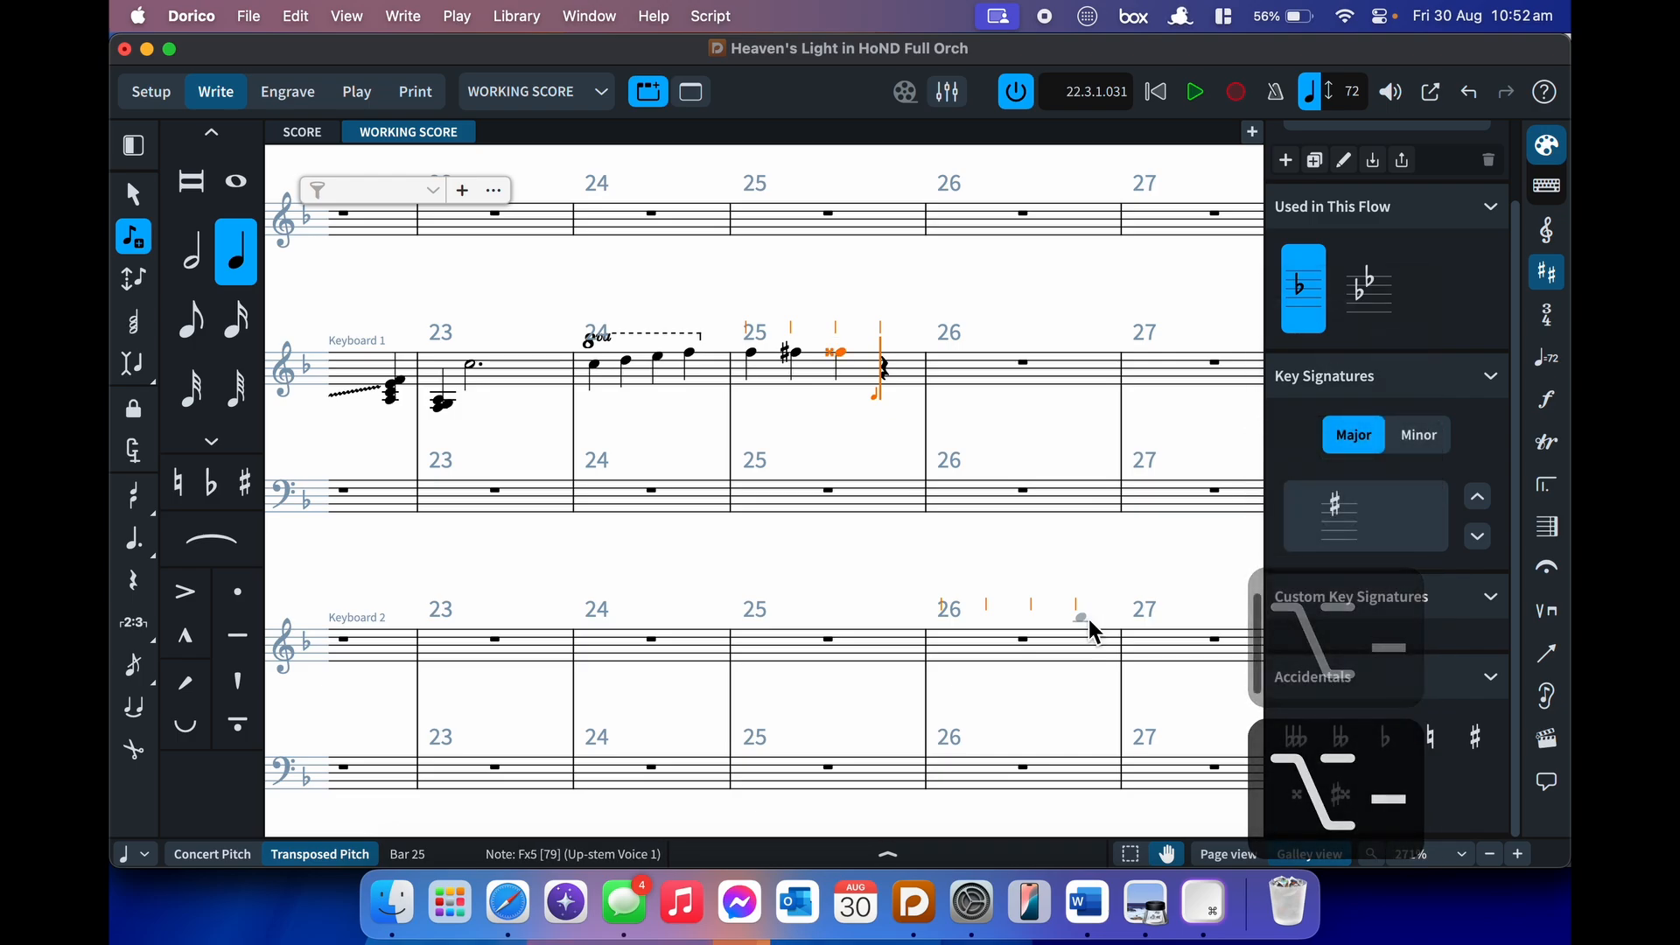
{"action": "key", "text": "Escape"}
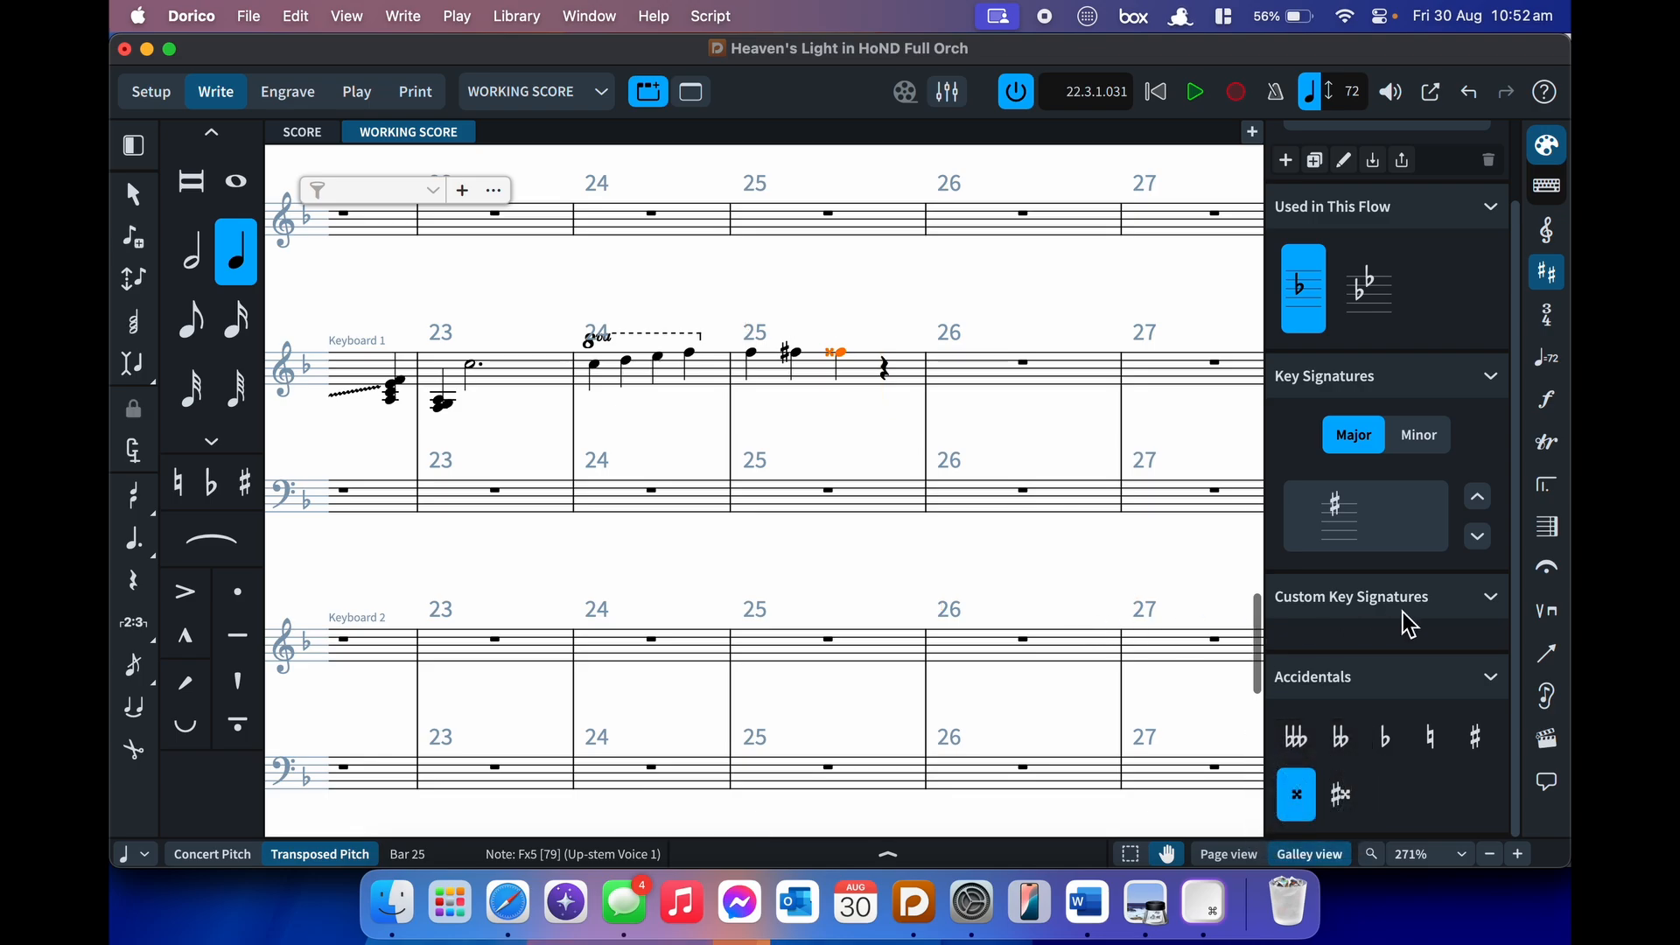
{"action": "left_click", "coordinate": [1549, 322]}
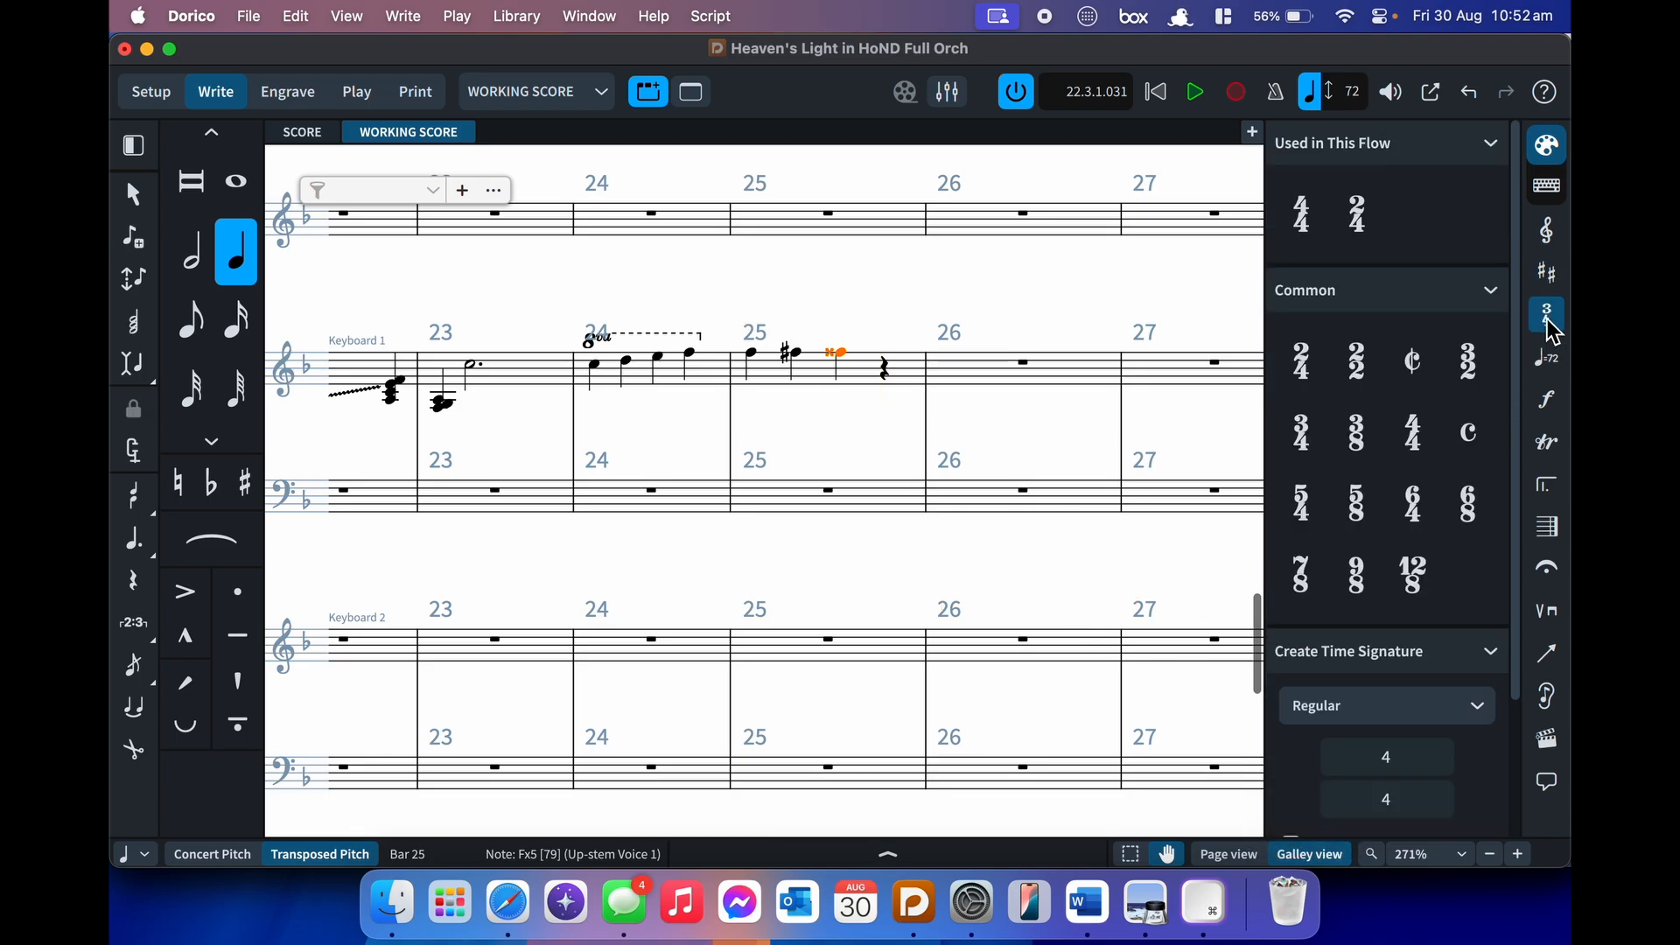
{"action": "scroll", "coordinate": [1433, 512], "scroll_direction": "down", "scroll_amount": 4}
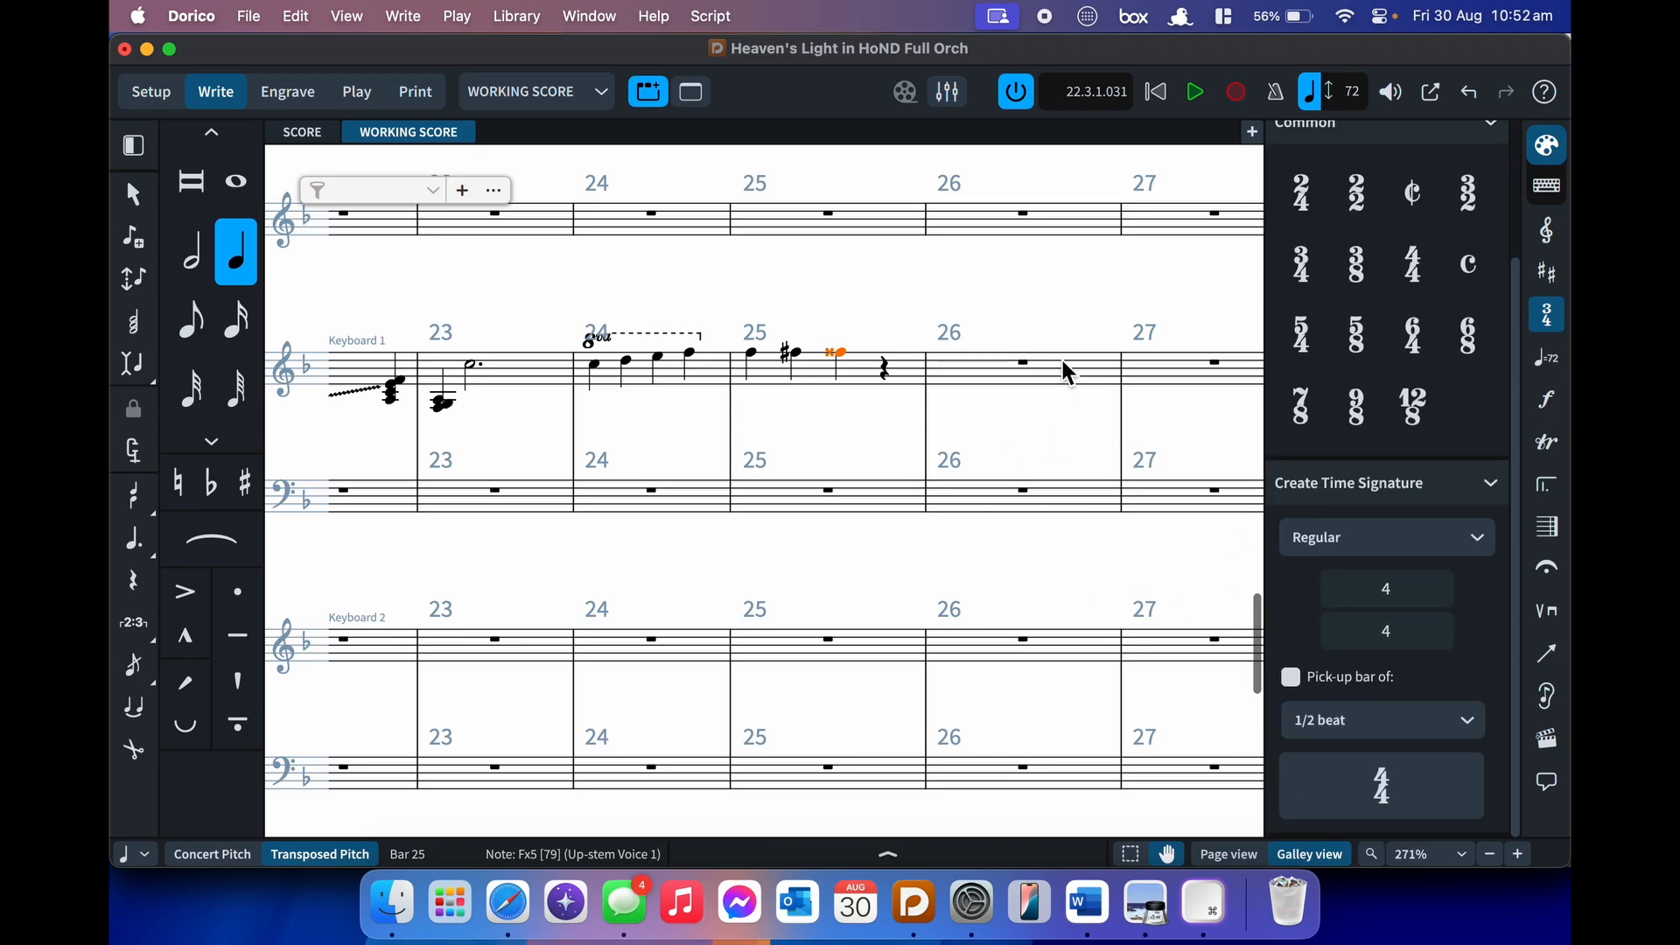
{"action": "left_click", "coordinate": [1547, 317]}
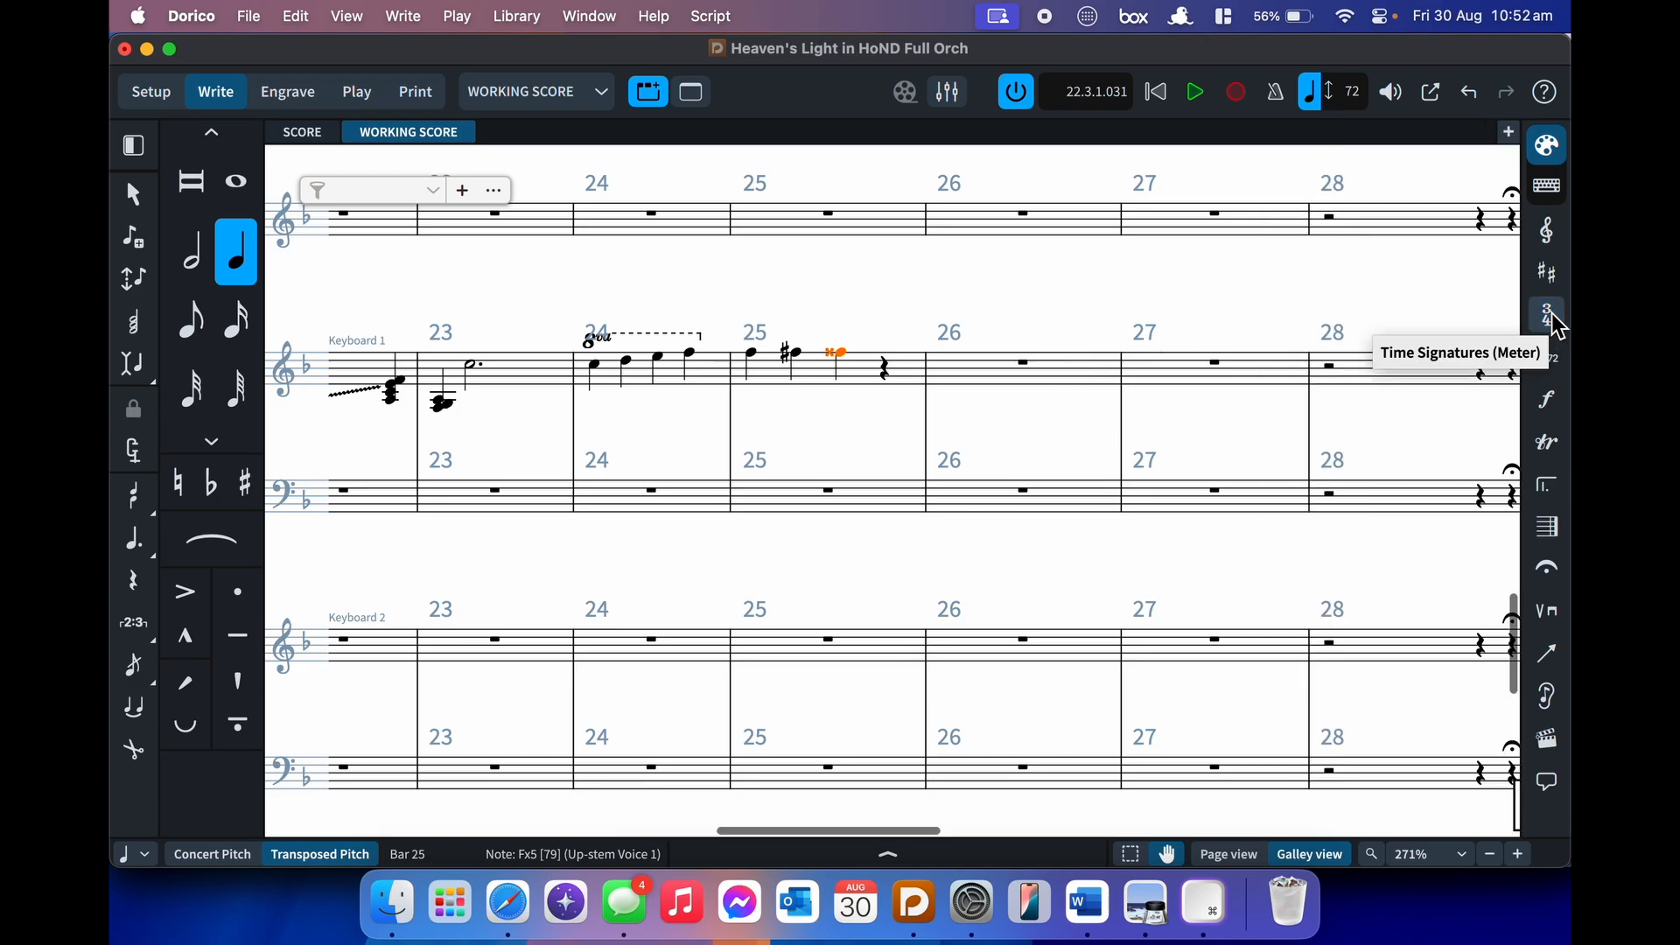
{"action": "left_click", "coordinate": [1548, 361]}
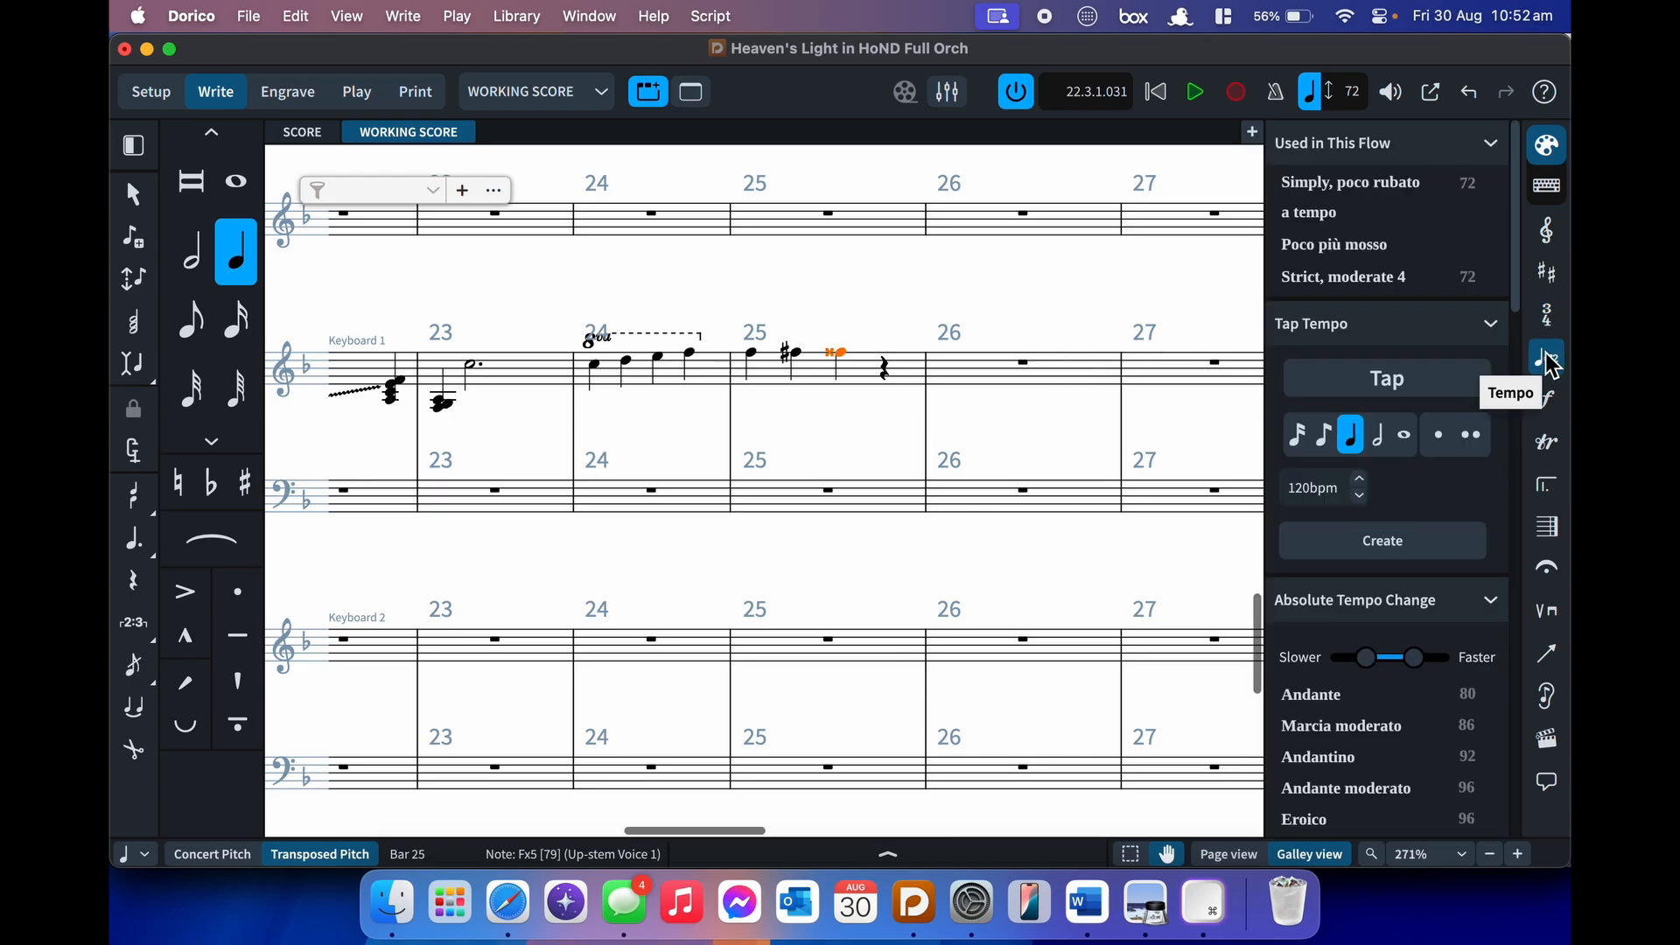
{"action": "scroll", "coordinate": [1405, 509], "scroll_direction": "down", "scroll_amount": 15}
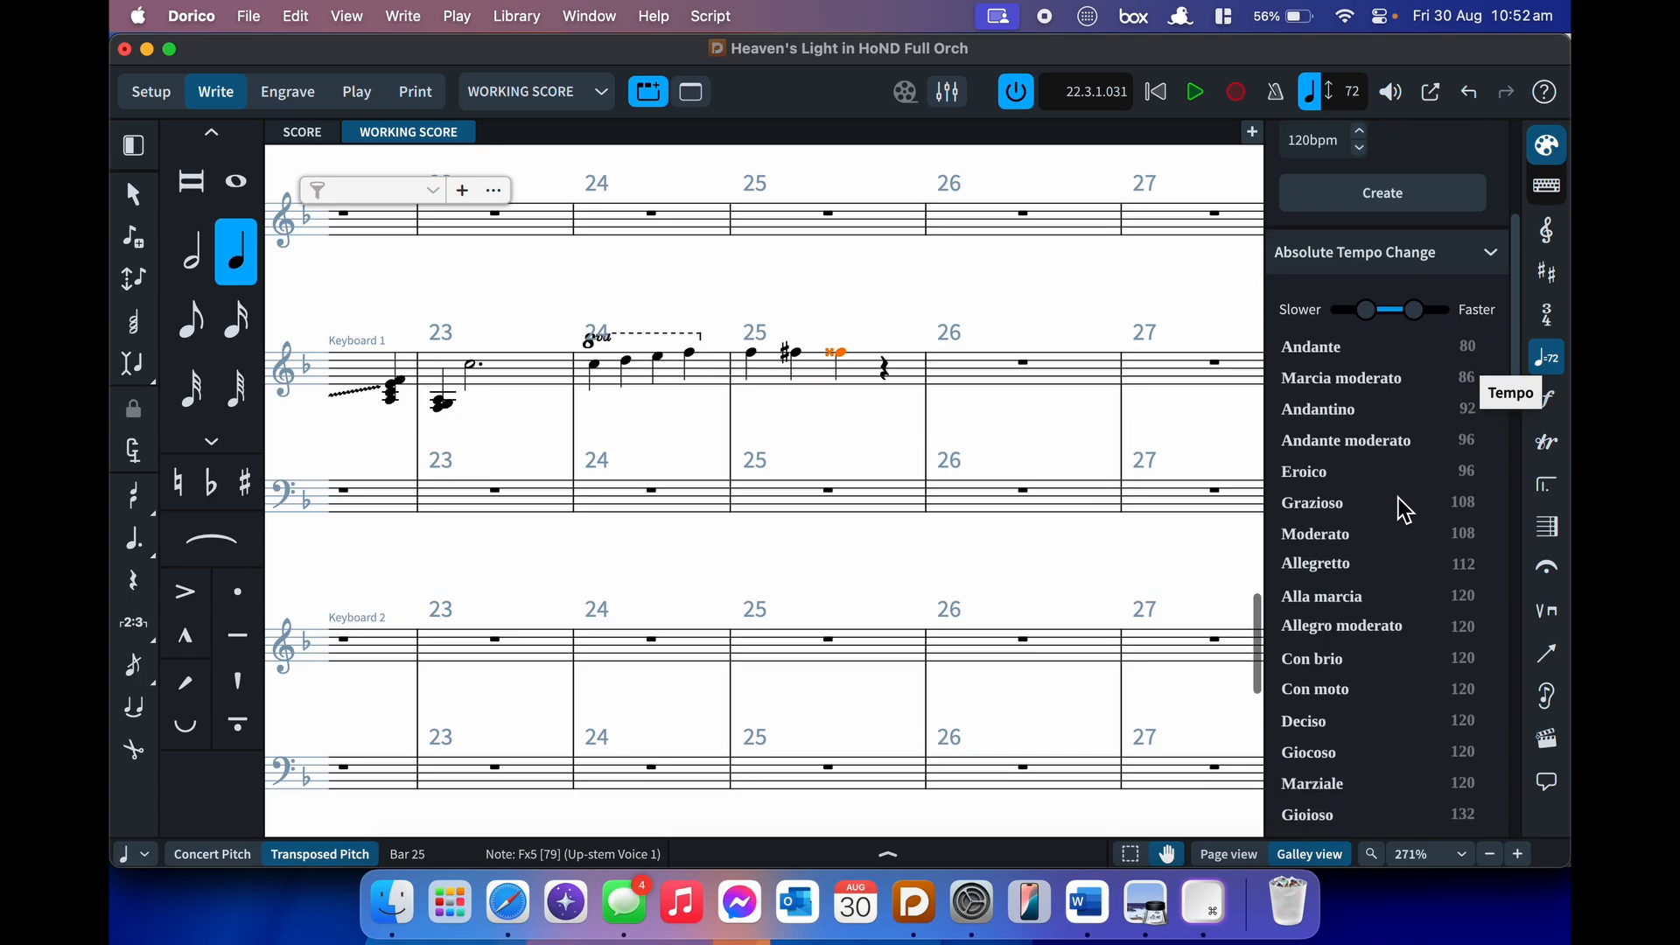
{"action": "scroll", "coordinate": [1422, 194], "scroll_direction": "up", "scroll_amount": 4}
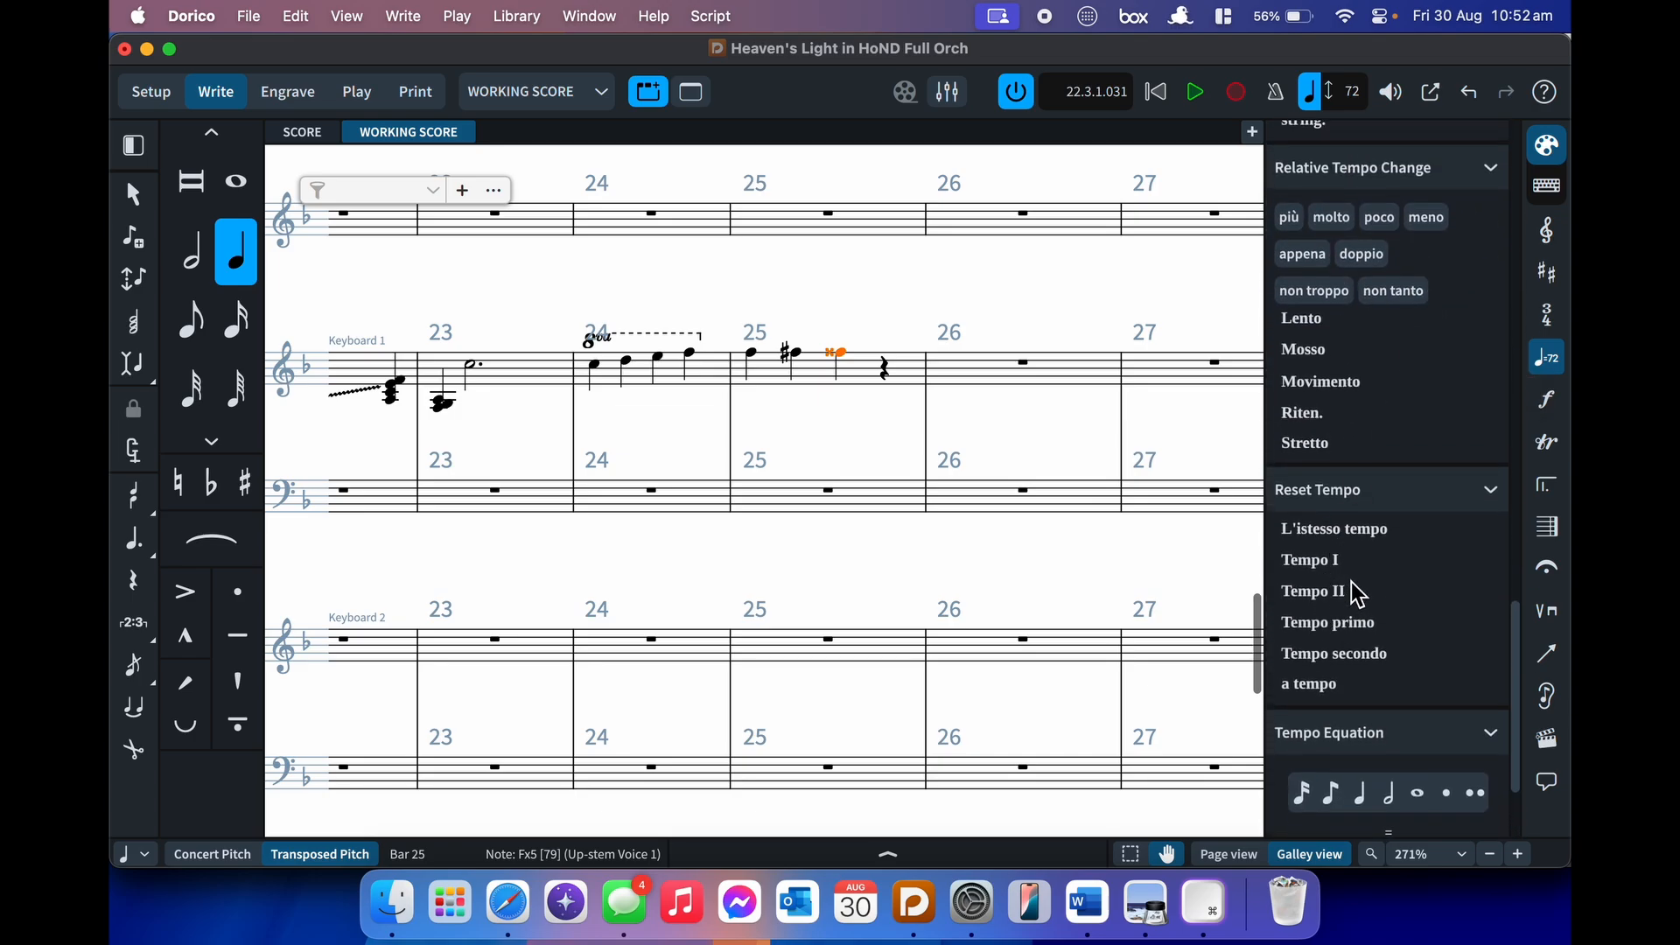
{"action": "scroll", "coordinate": [1339, 667], "scroll_direction": "up", "scroll_amount": 2}
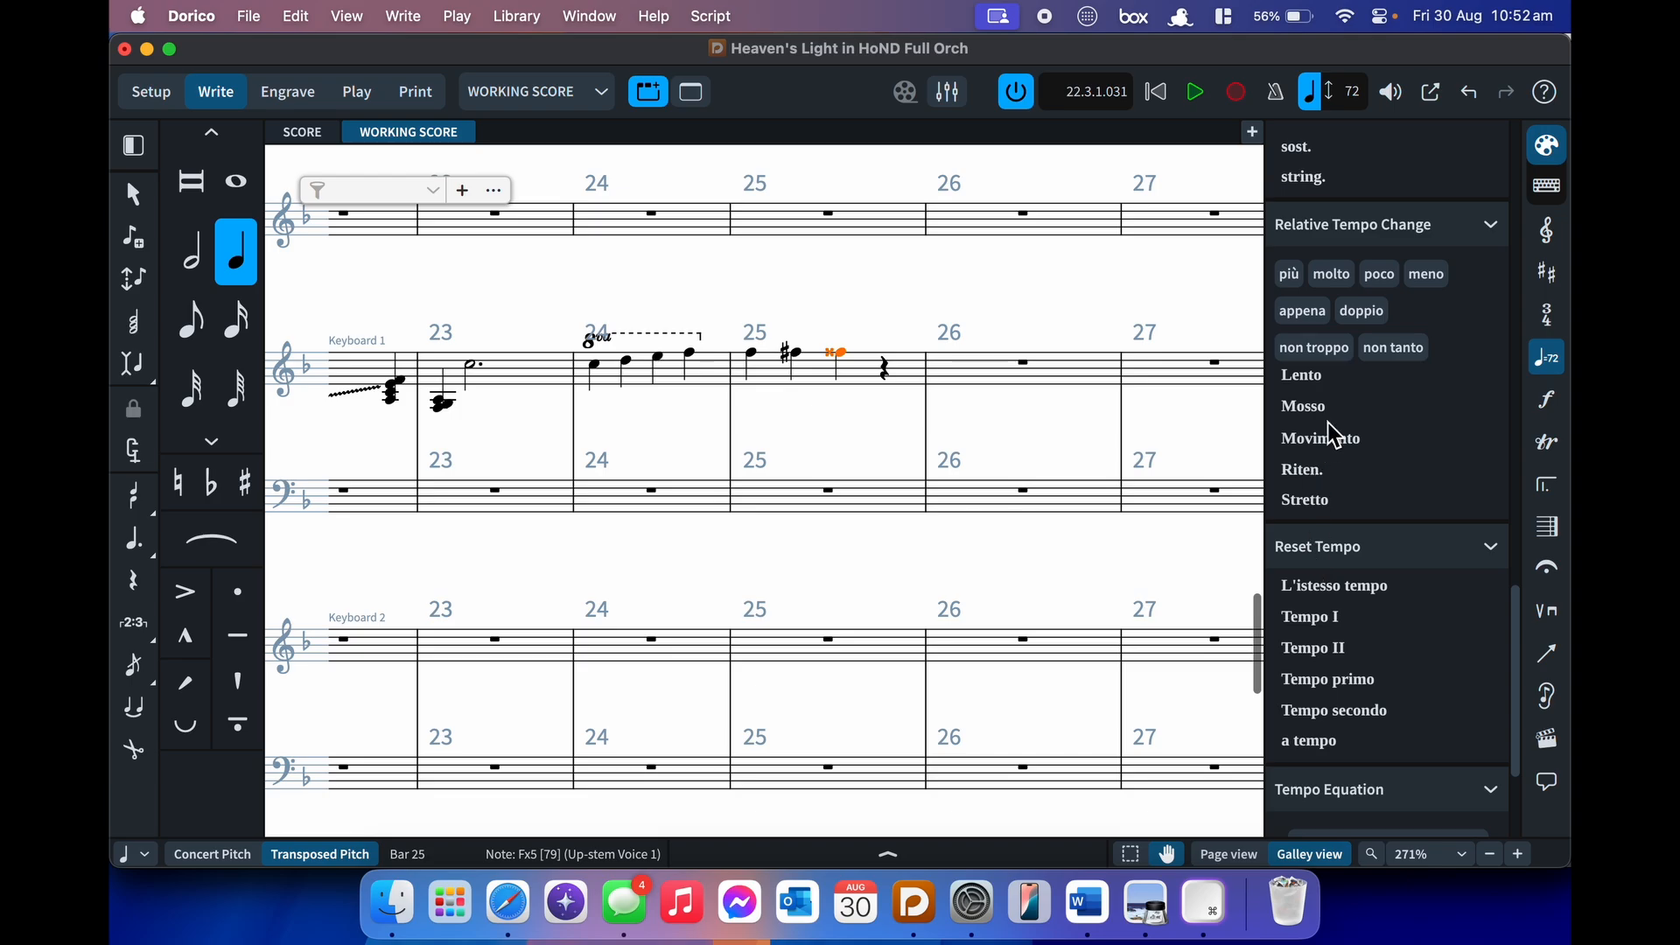
{"action": "scroll", "coordinate": [1357, 397], "scroll_direction": "up", "scroll_amount": 1}
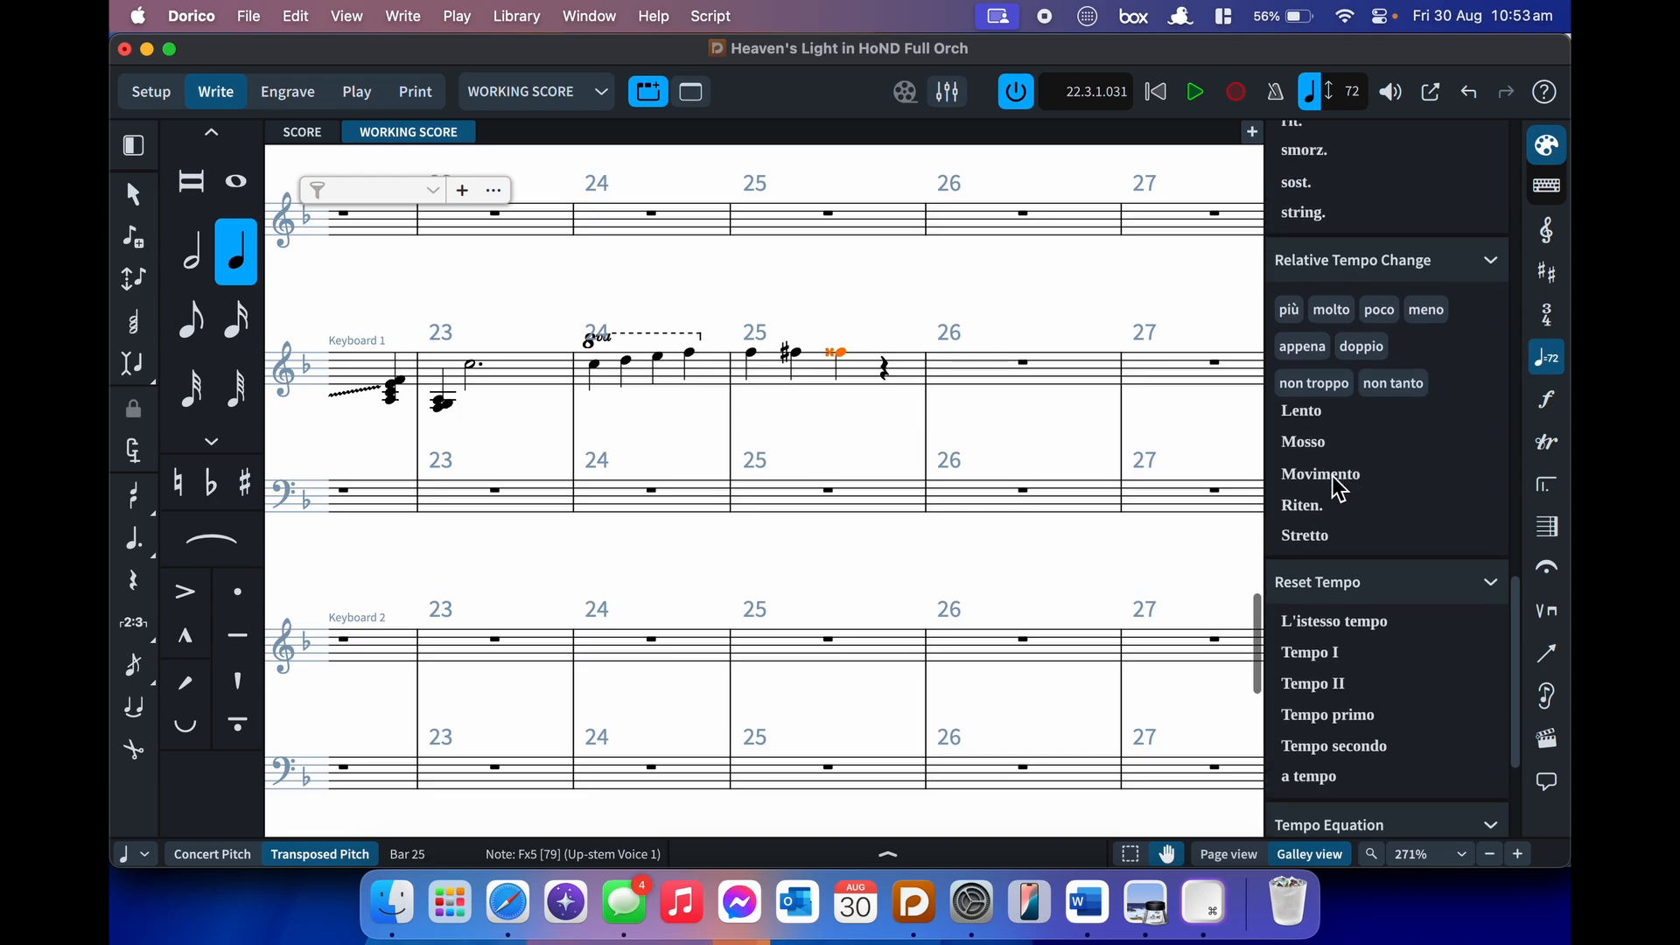
{"action": "scroll", "coordinate": [1333, 479], "scroll_direction": "up", "scroll_amount": 10}
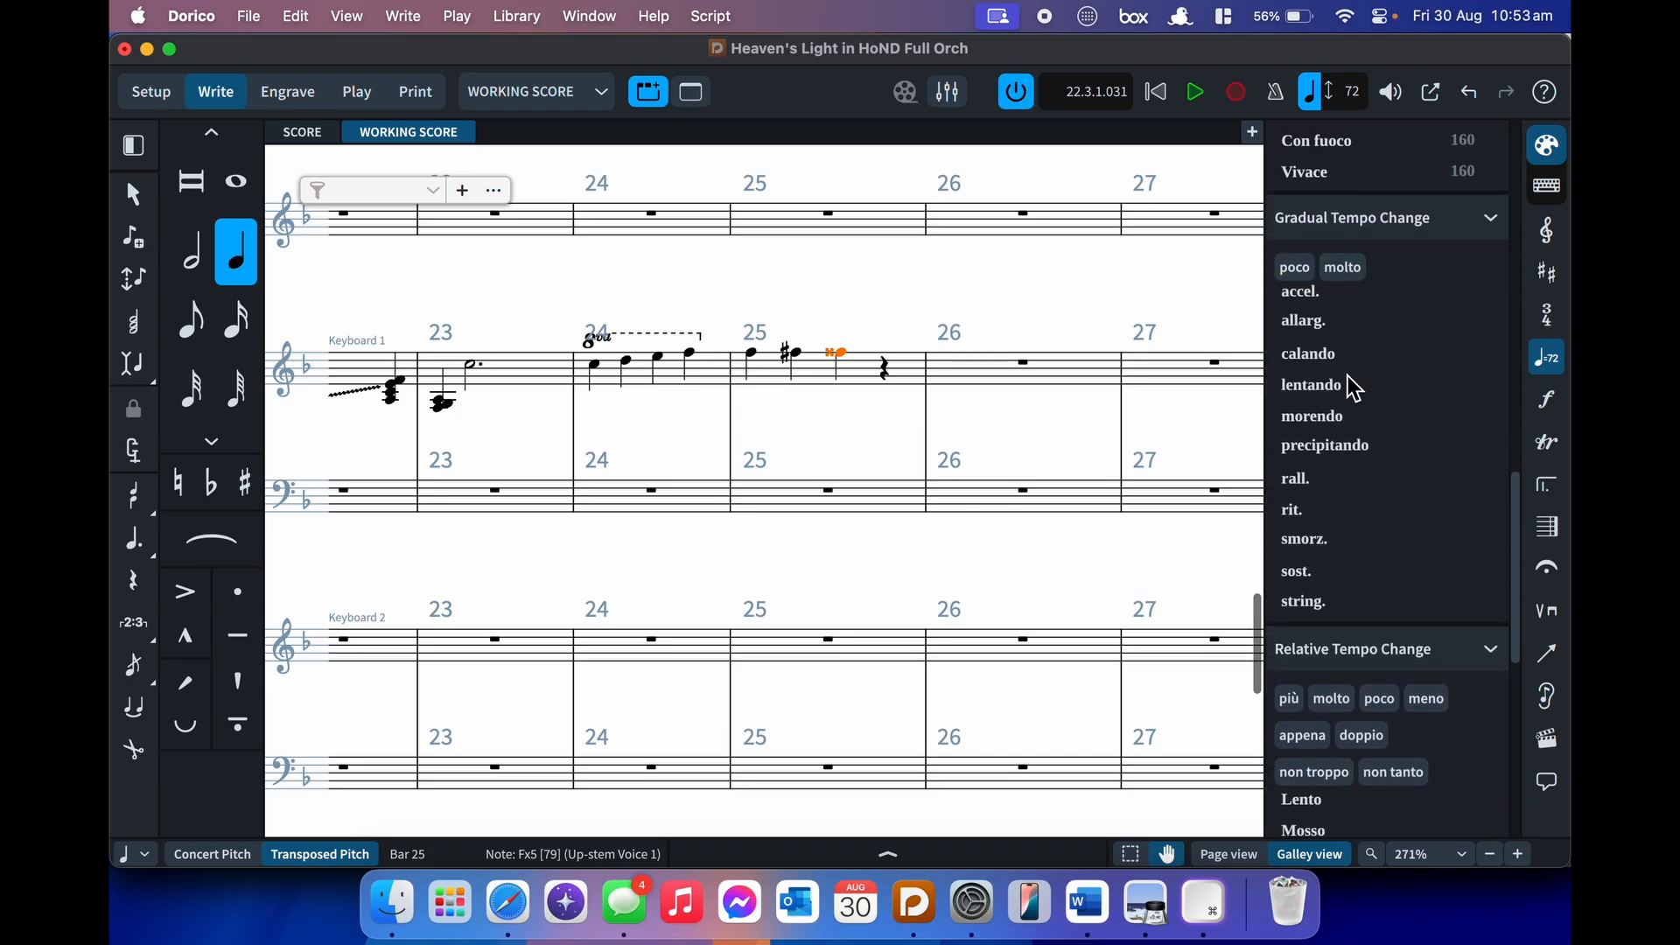
{"action": "scroll", "coordinate": [1356, 324], "scroll_direction": "down", "scroll_amount": 15}
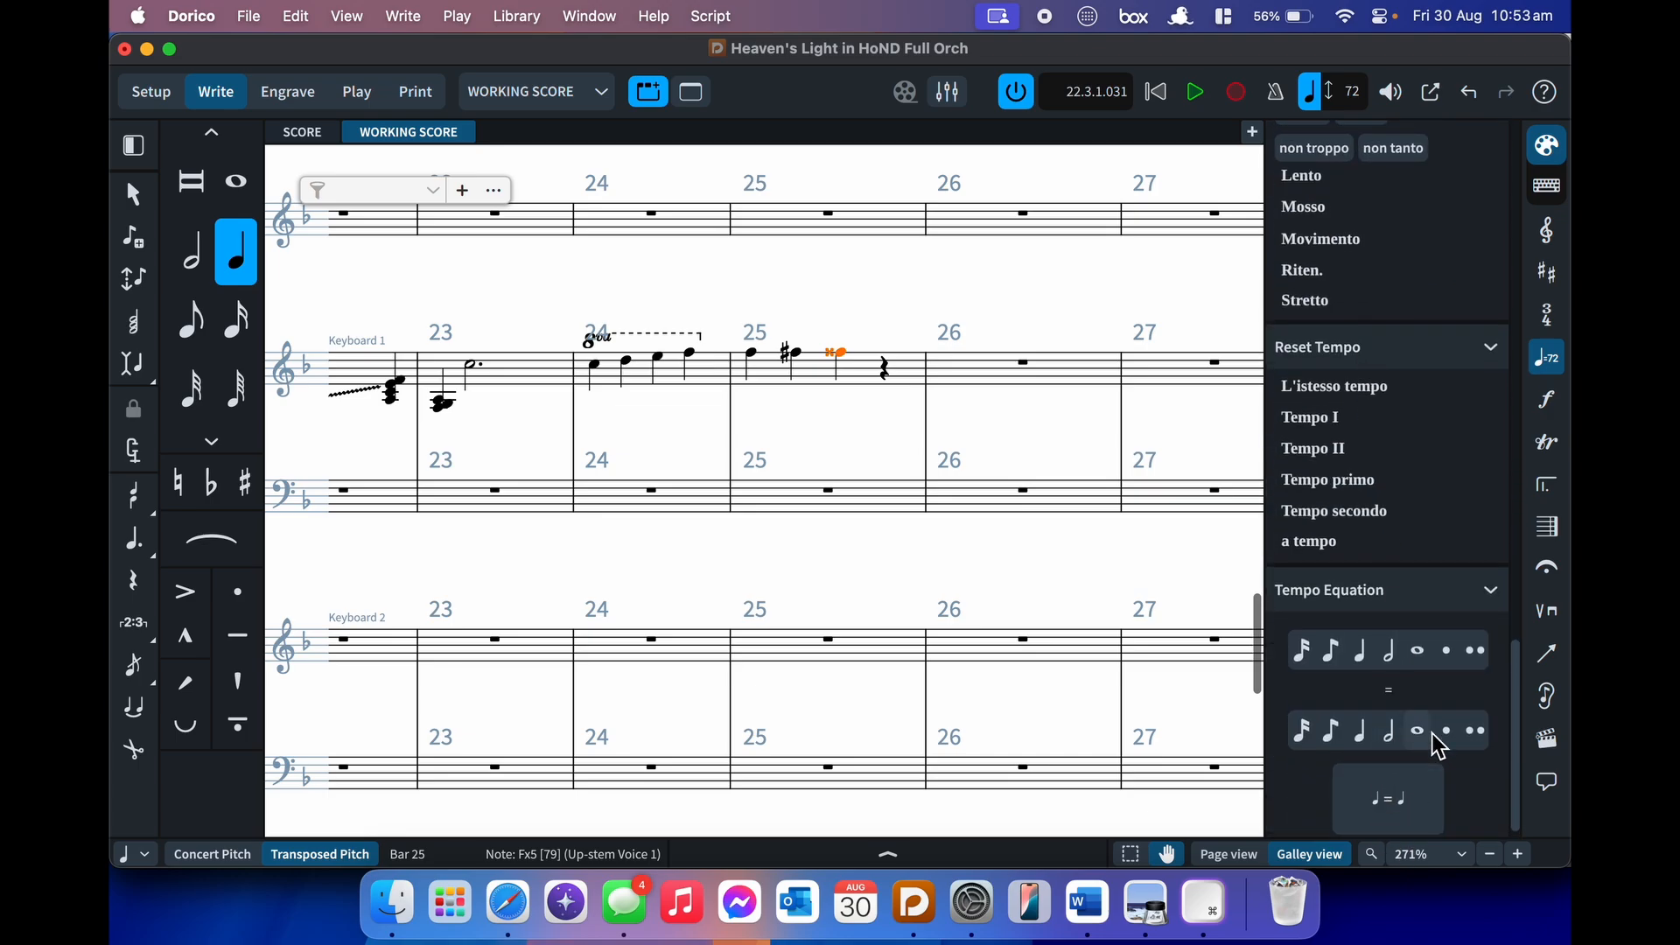
{"action": "scroll", "coordinate": [1446, 750], "scroll_direction": "up", "scroll_amount": 20}
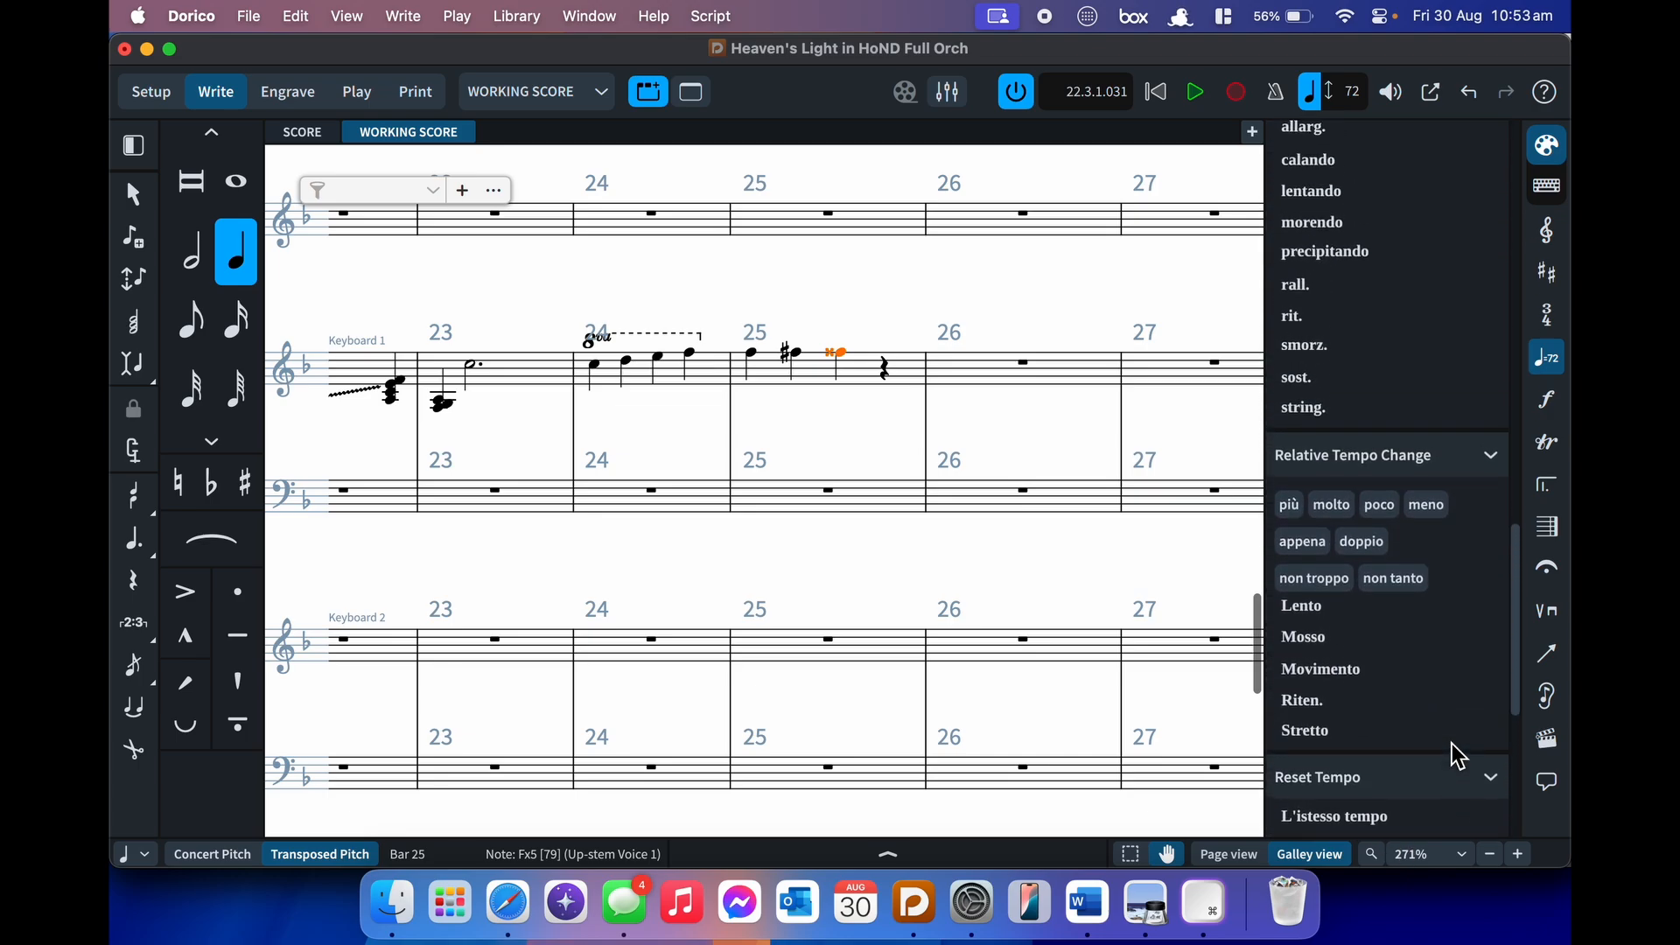
- Add a q=h tempo equation at Keyboard 1 bar 26
{"action": "left_click", "coordinate": [1038, 376]}
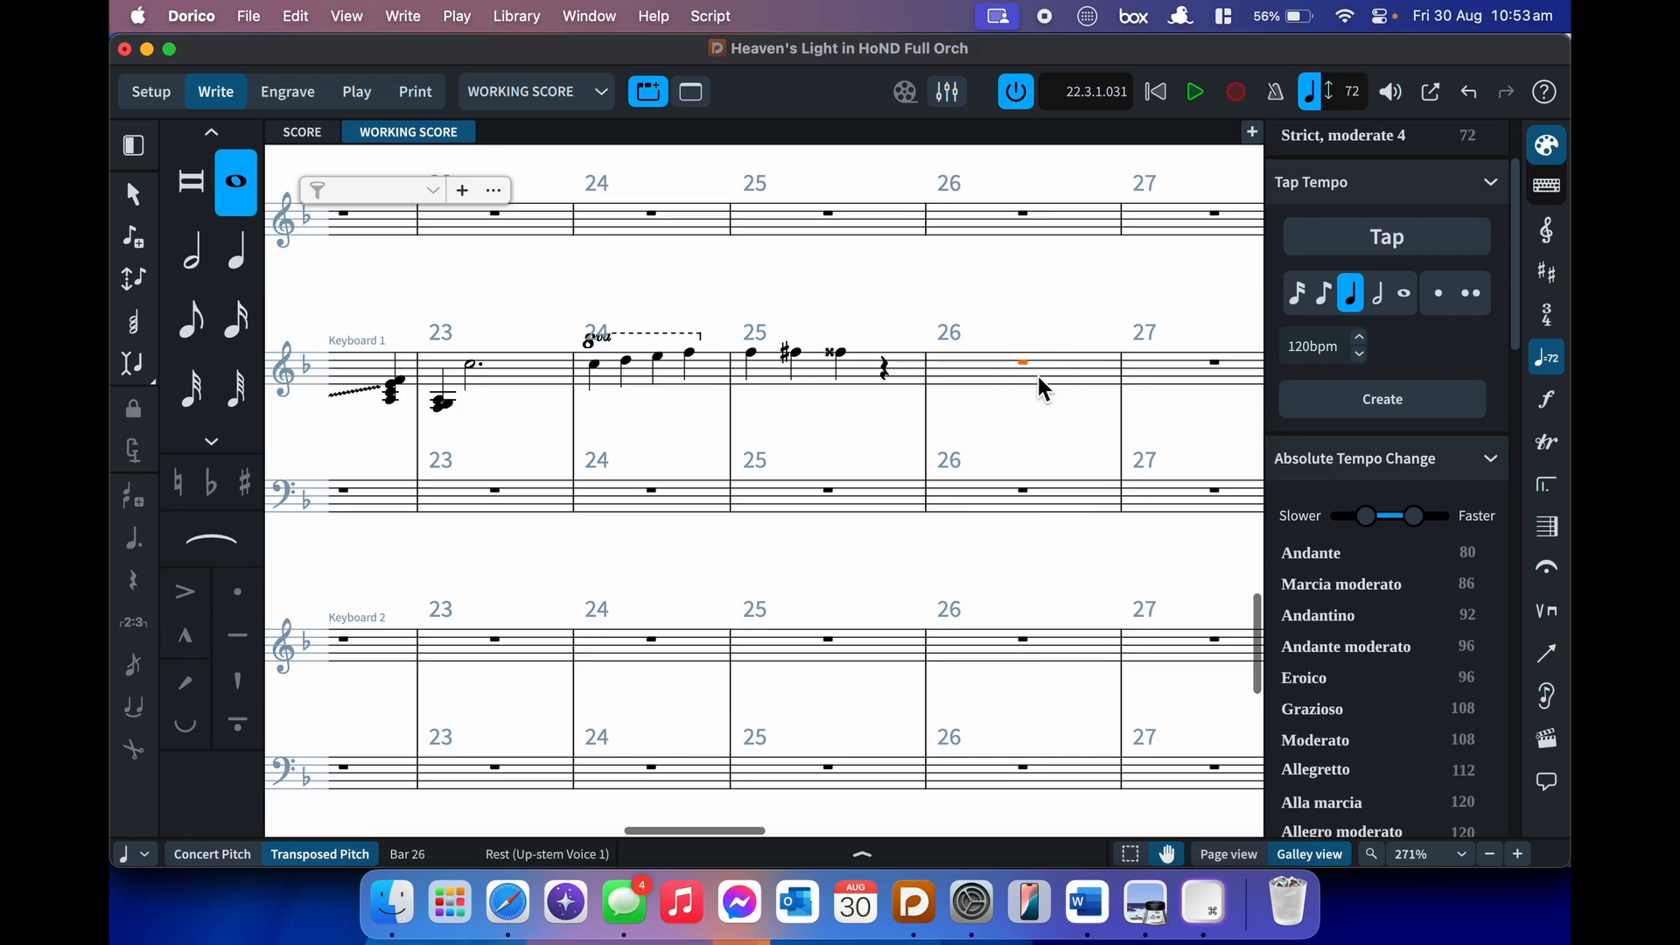
{"action": "key", "text": "shift+t"}
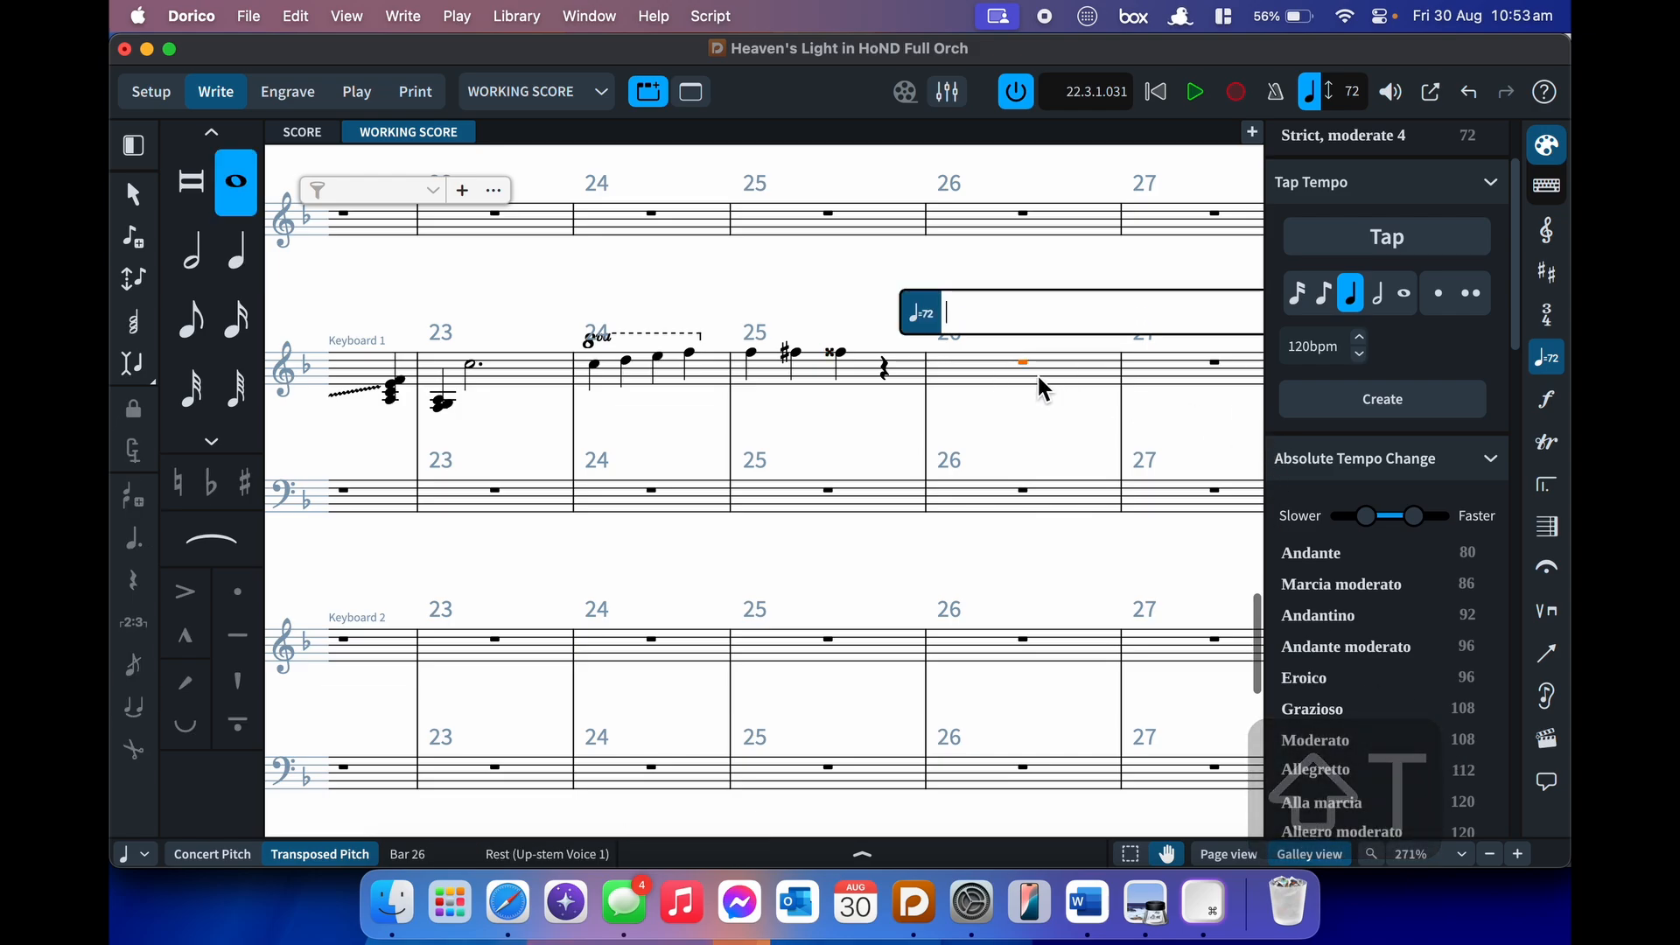
{"action": "type", "text": "q=h"}
{"action": "key", "text": "Return"}
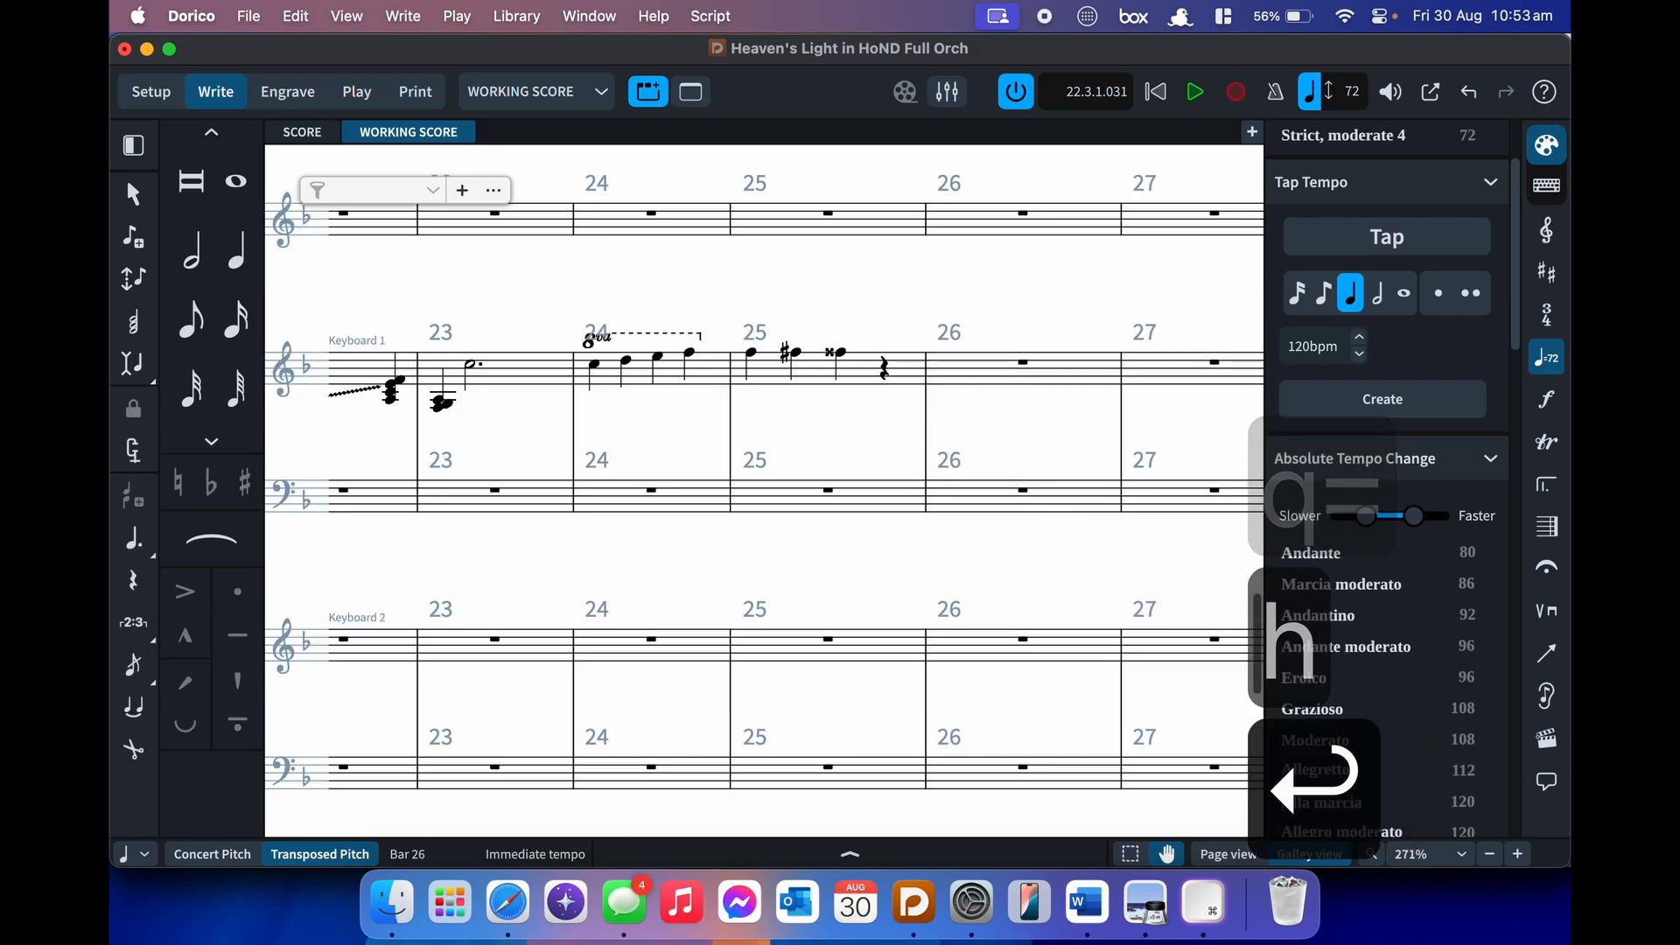
{"action": "key", "text": "Escape"}
- Delete the ♩ = 𝅗𝅥 tempo equation from bar 26 again
{"action": "left_click", "coordinate": [851, 368]}
{"action": "scroll", "coordinate": [851, 368], "scroll_direction": "left", "scroll_amount": 5}
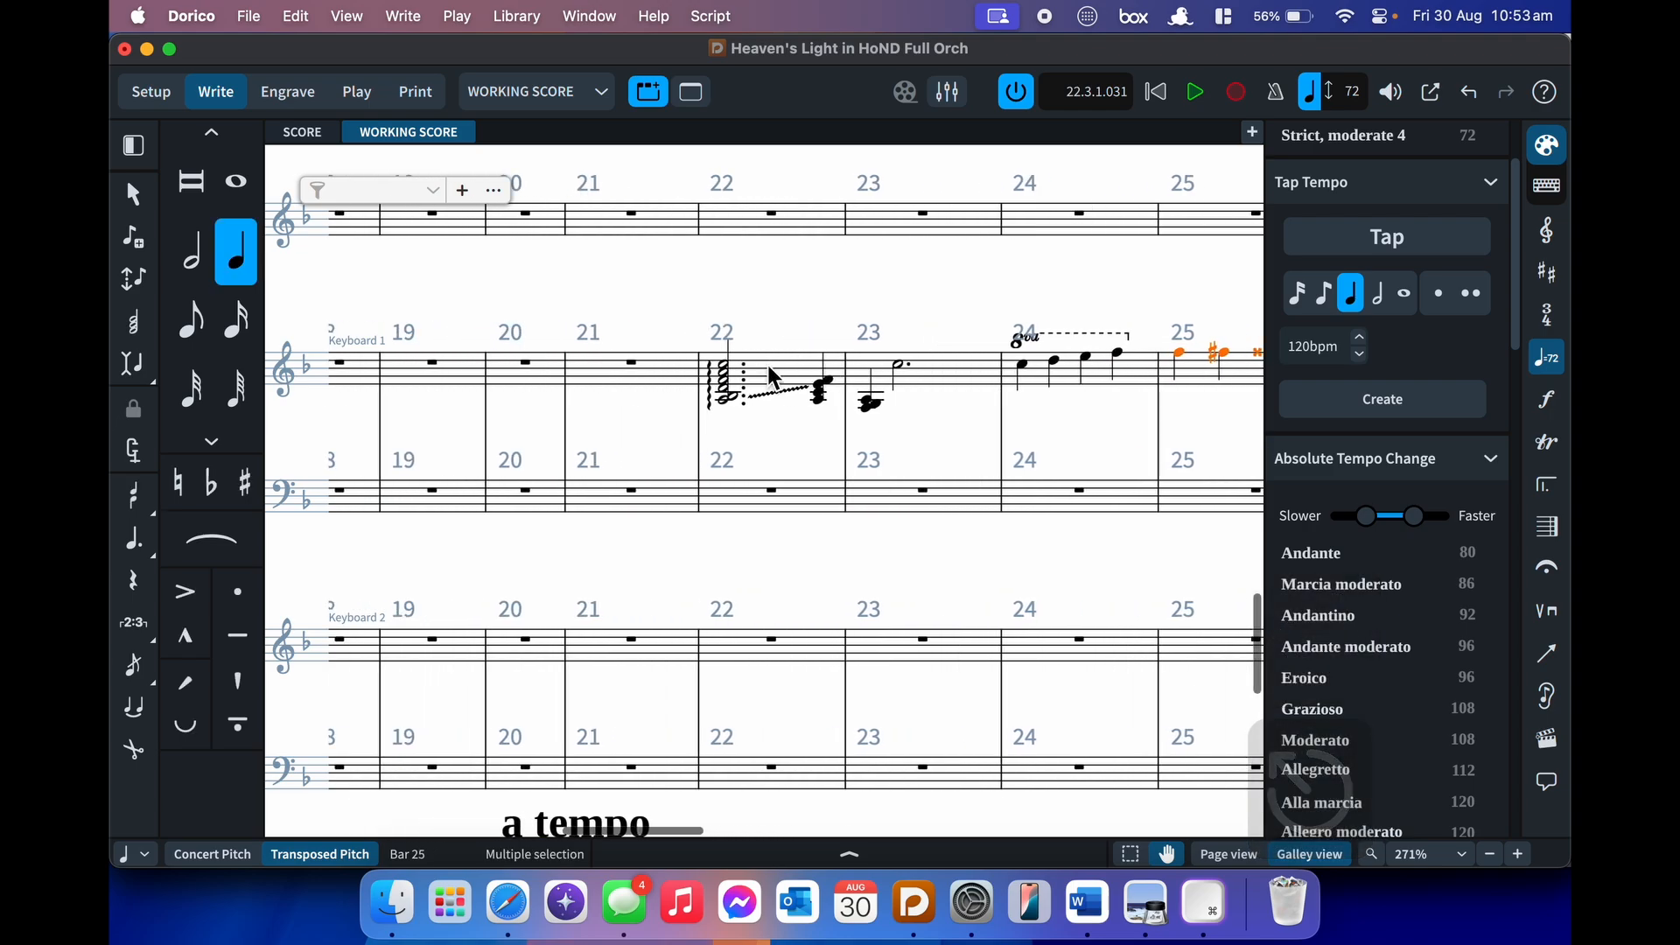
{"action": "left_click", "coordinate": [769, 367], "text": "shift"}
{"action": "key", "text": "BackSpace"}
{"action": "scroll", "coordinate": [768, 365], "scroll_direction": "right", "scroll_amount": 4}
{"action": "scroll", "coordinate": [772, 376], "scroll_direction": "up", "scroll_amount": 10}
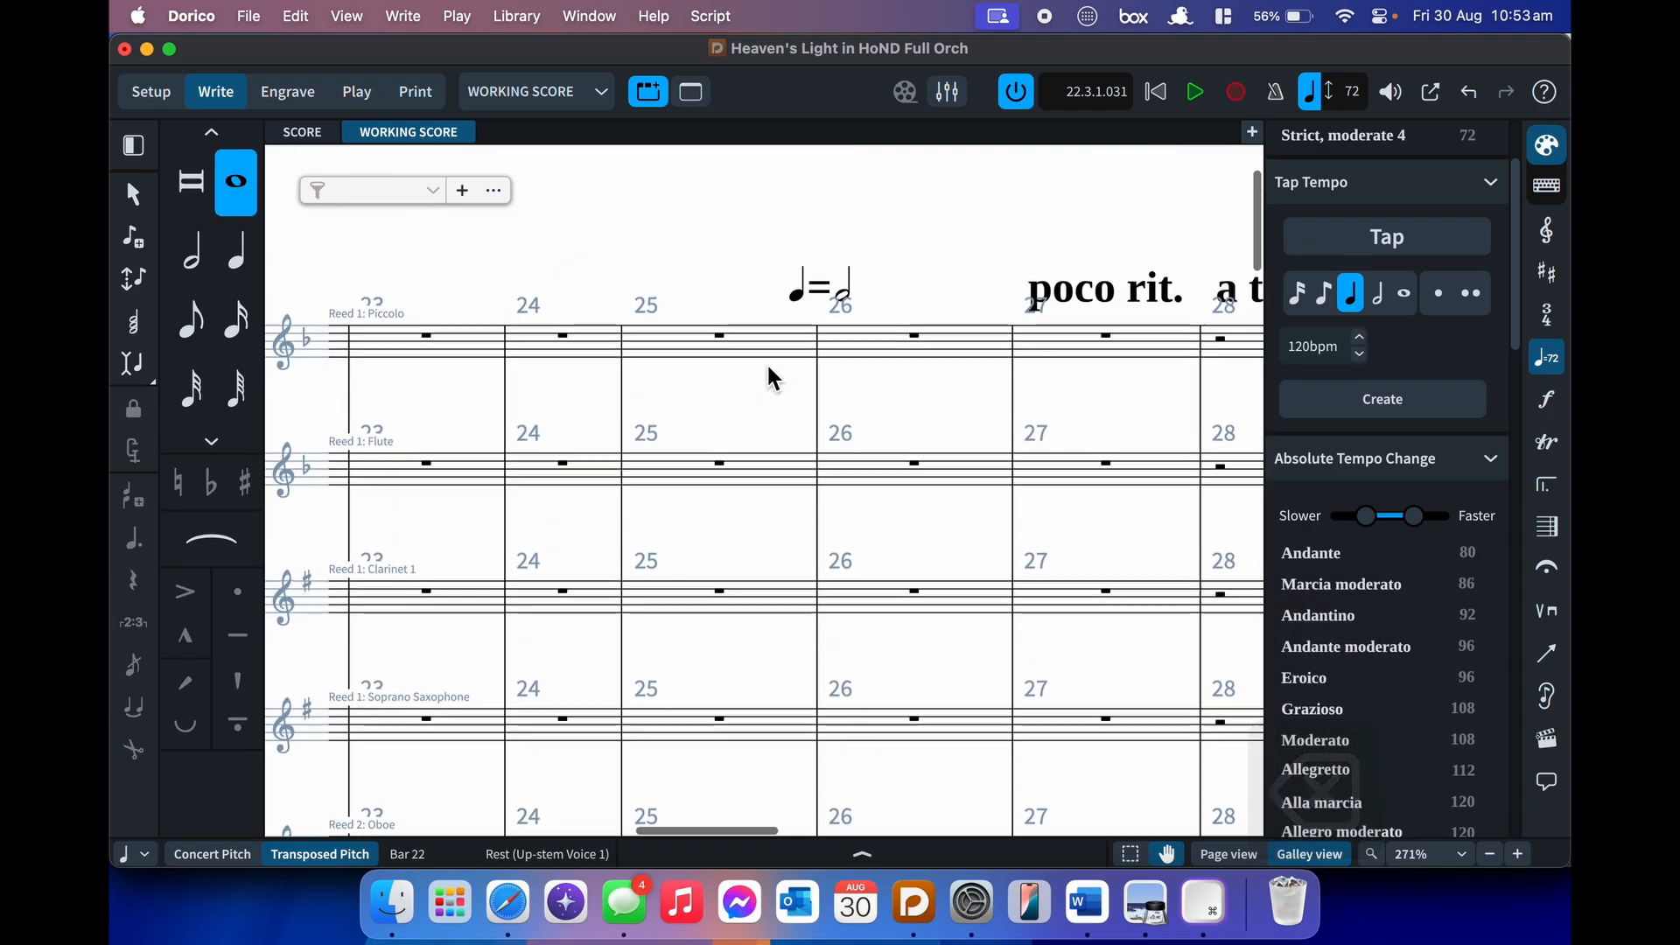
{"action": "left_click", "coordinate": [837, 450]}
{"action": "key", "text": "BackSpace"}
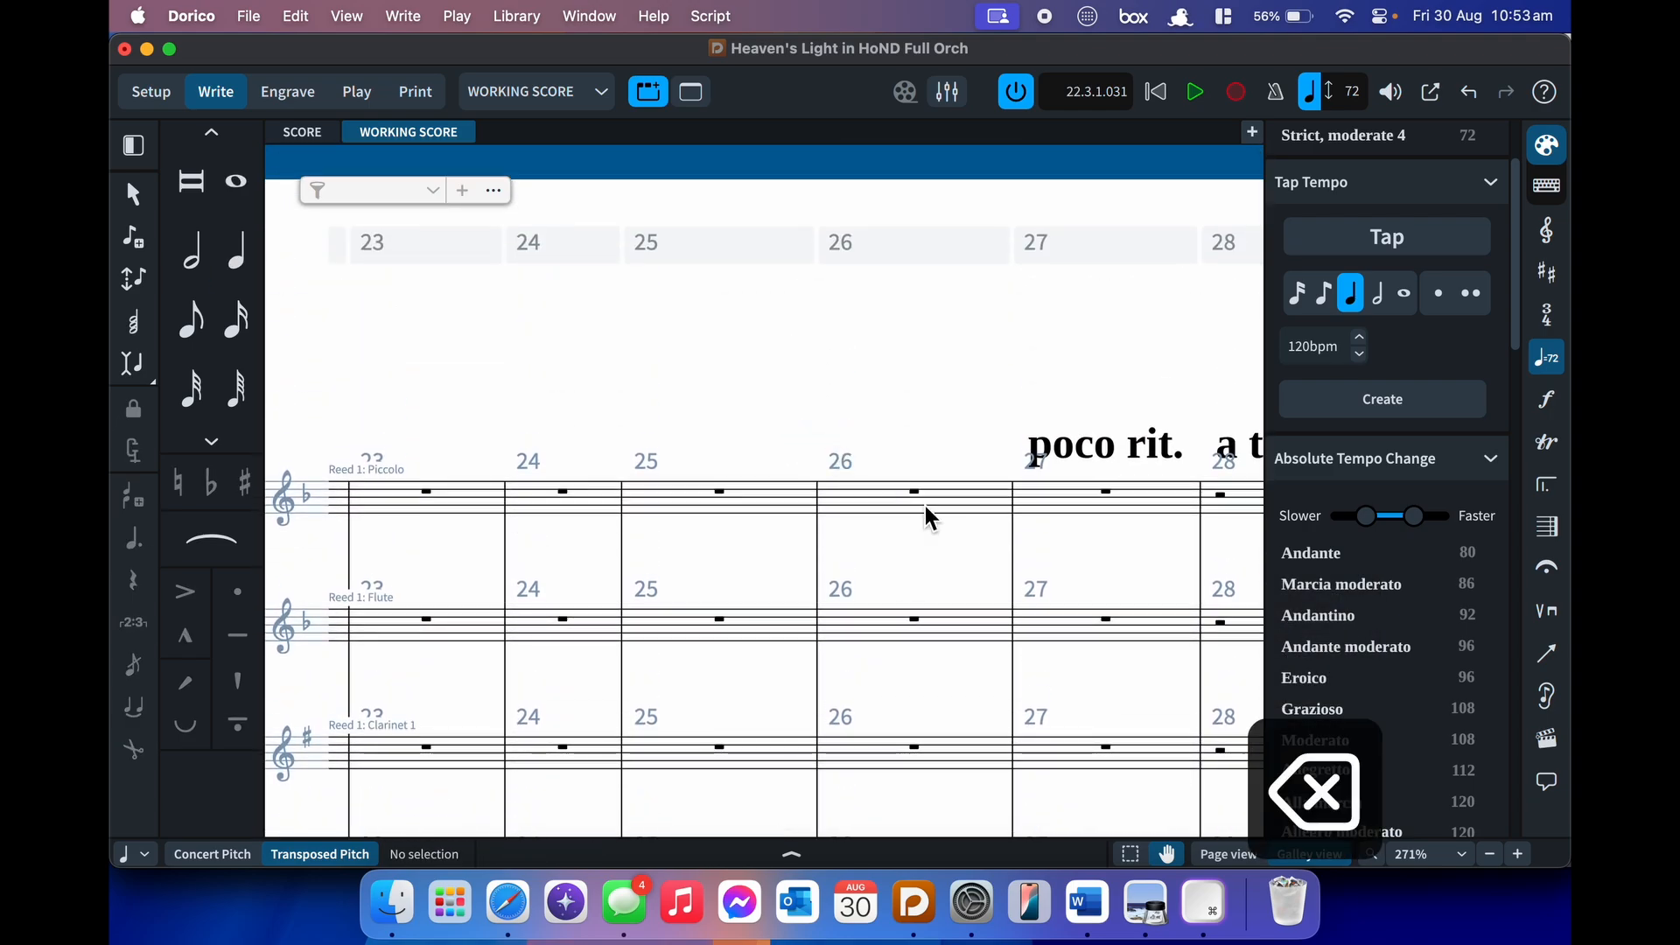
{"action": "scroll", "coordinate": [961, 570], "scroll_direction": "down", "scroll_amount": 2}
- Show the repeat structures options with Rhythm Slashes expanded, then select the Piccolo bar 24 rest
{"action": "left_click", "coordinate": [1548, 399]}
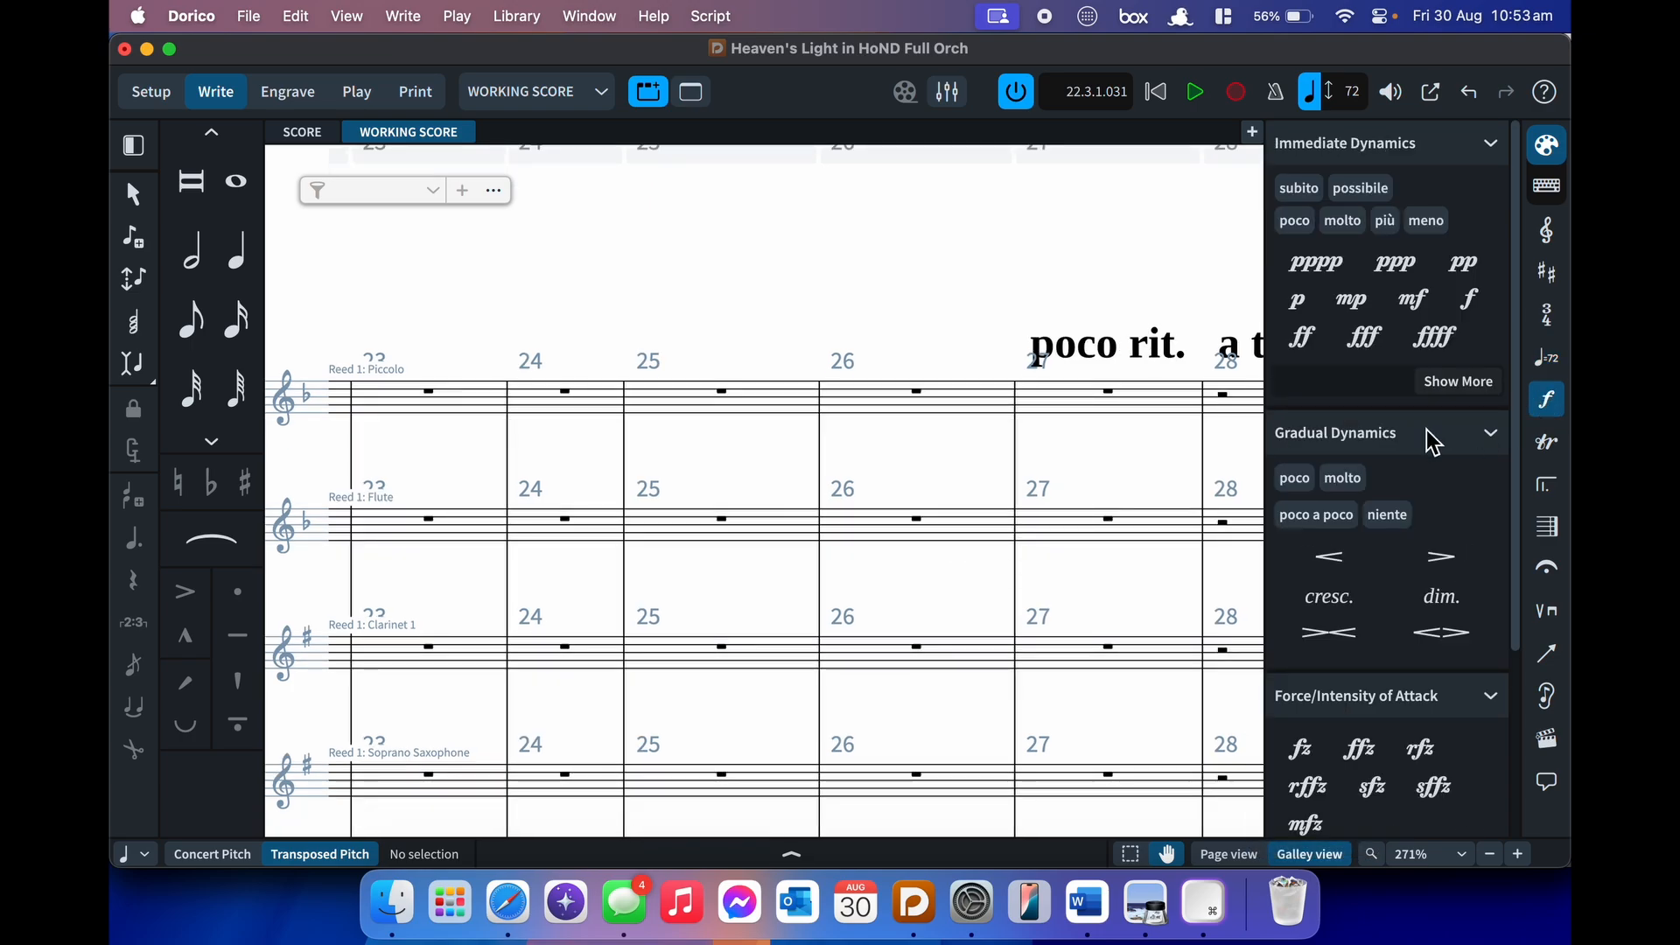
{"action": "scroll", "coordinate": [1334, 574], "scroll_direction": "down", "scroll_amount": 5}
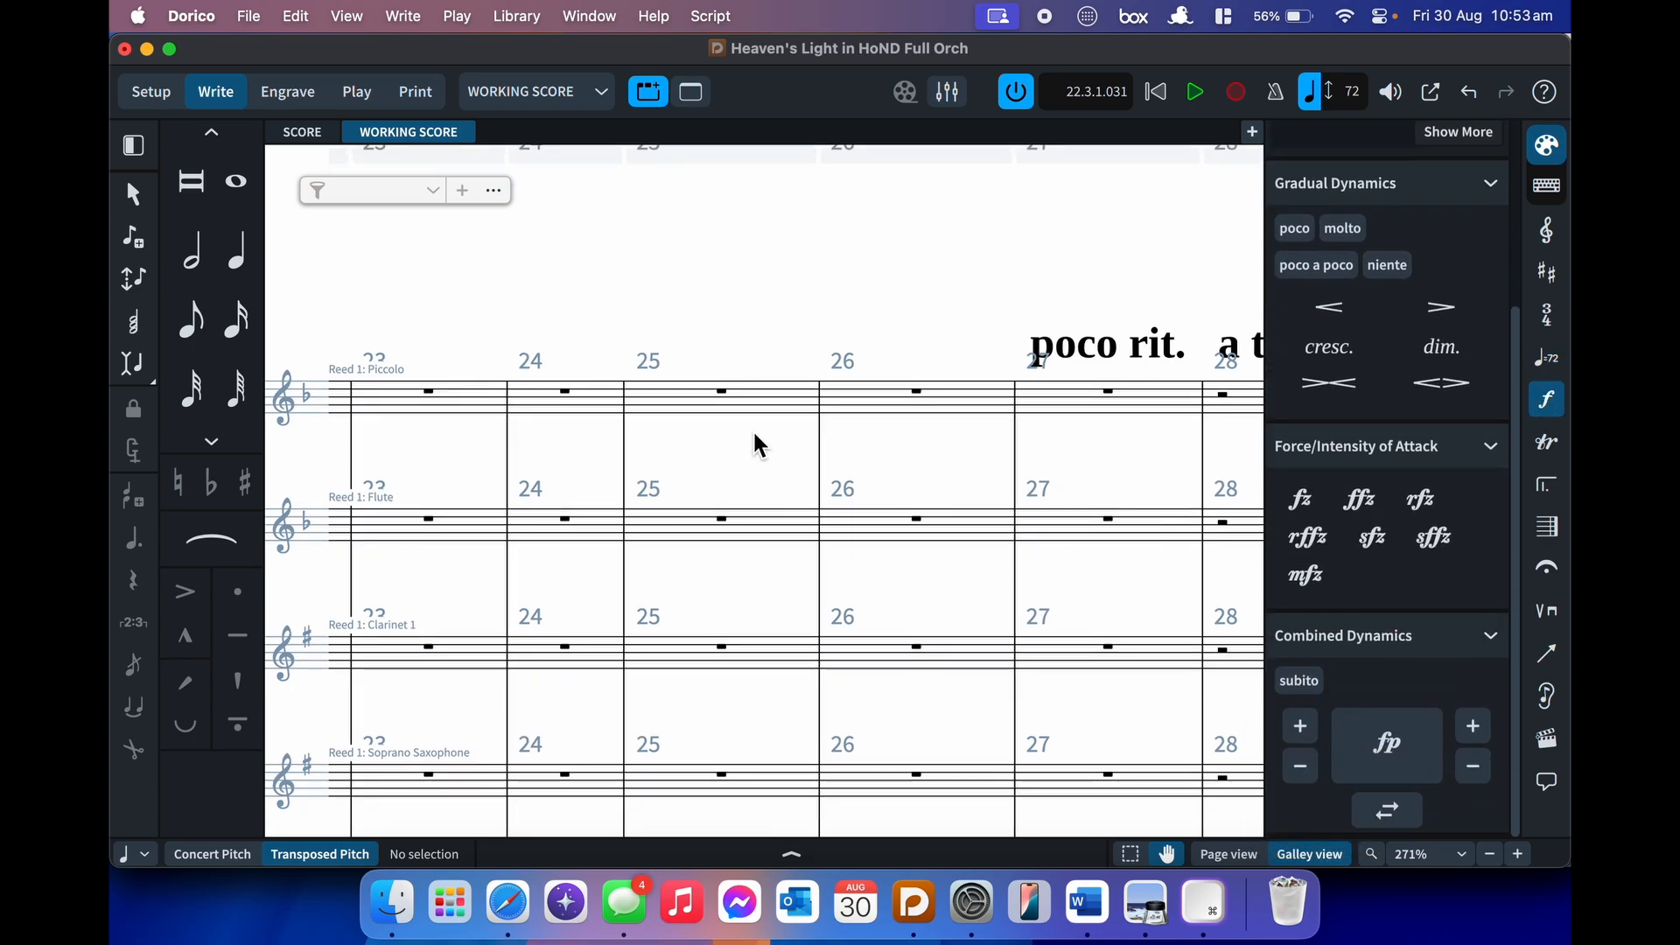
{"action": "left_click", "coordinate": [1547, 442]}
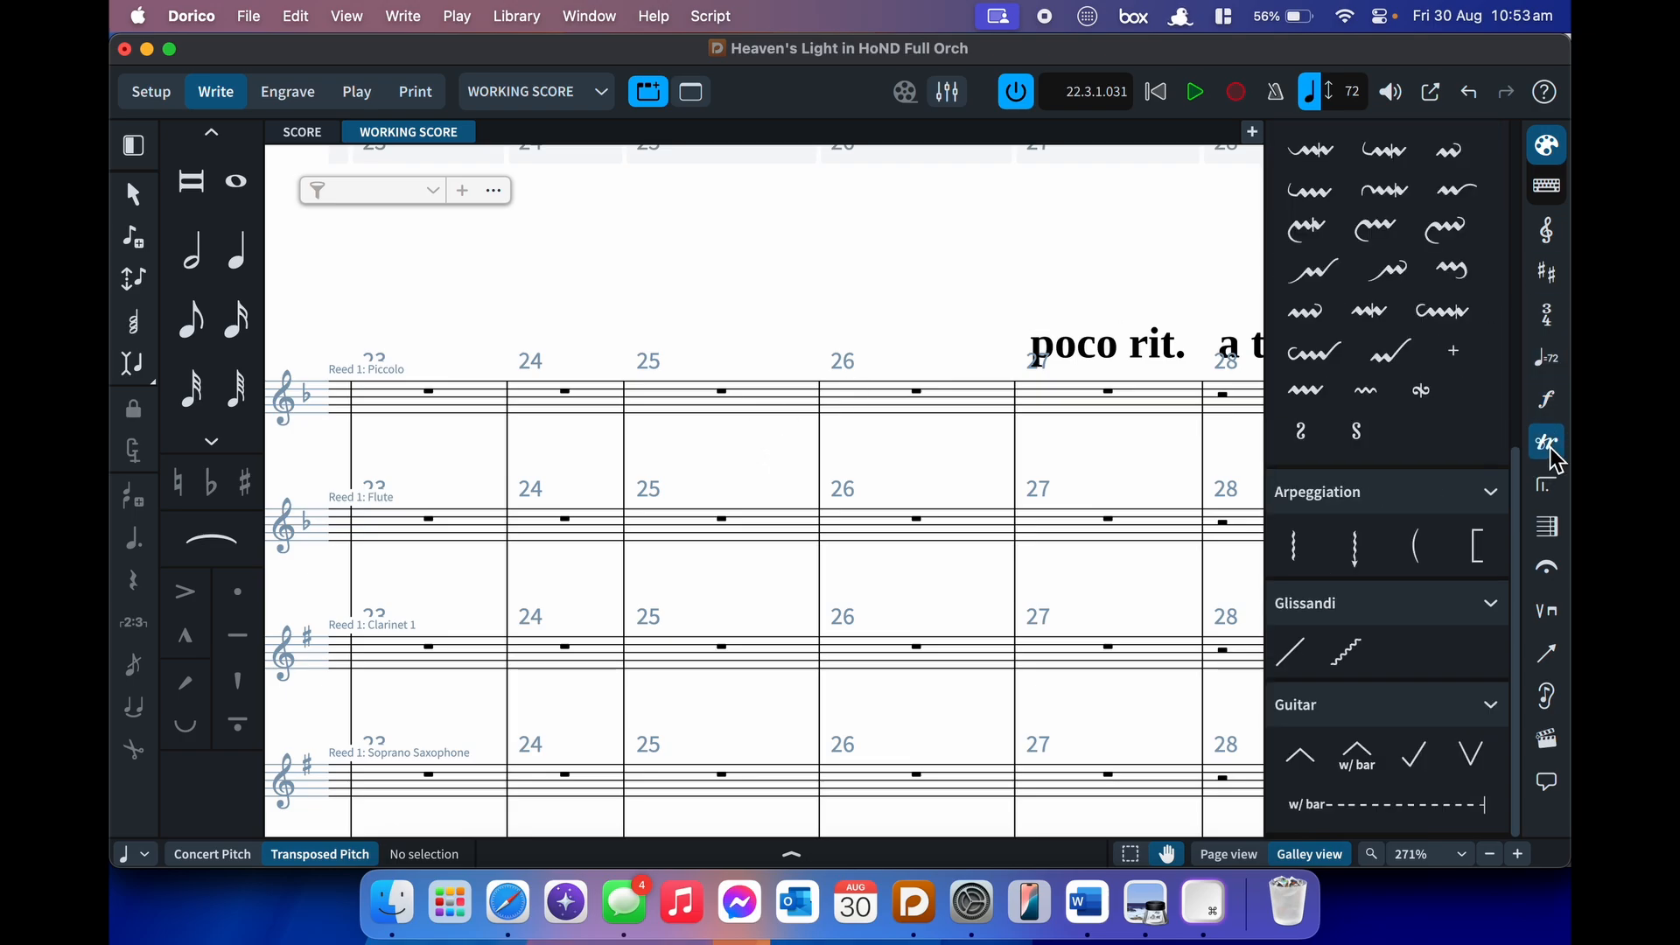
{"action": "left_click", "coordinate": [1550, 483]}
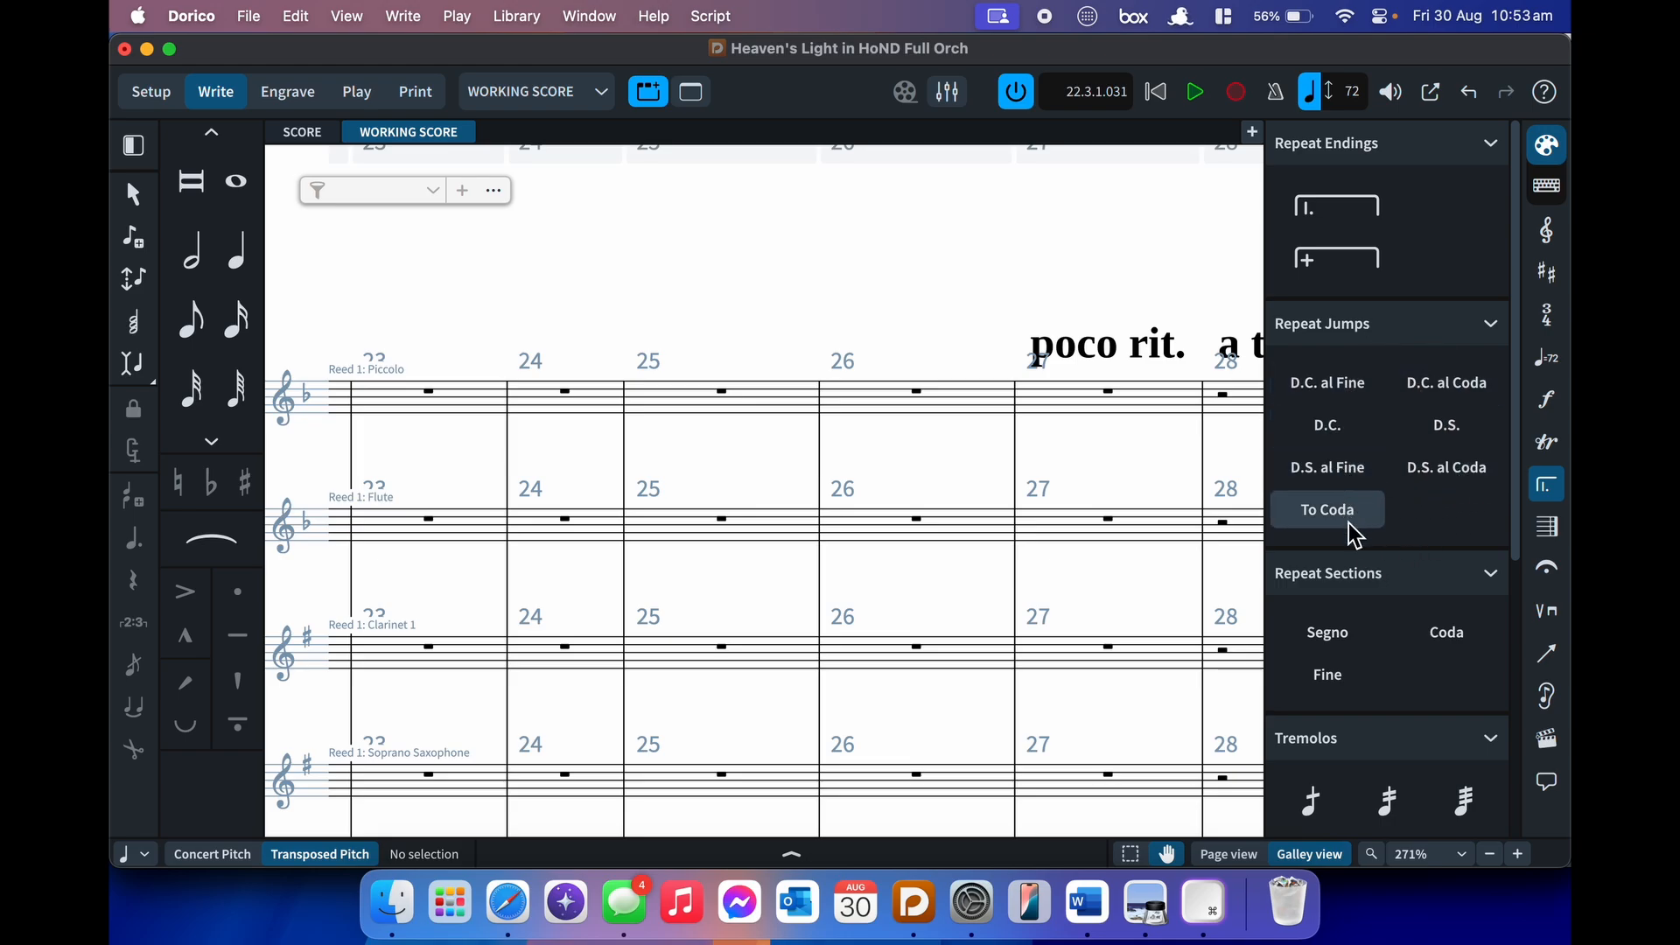
{"action": "scroll", "coordinate": [1378, 483], "scroll_direction": "down", "scroll_amount": 5}
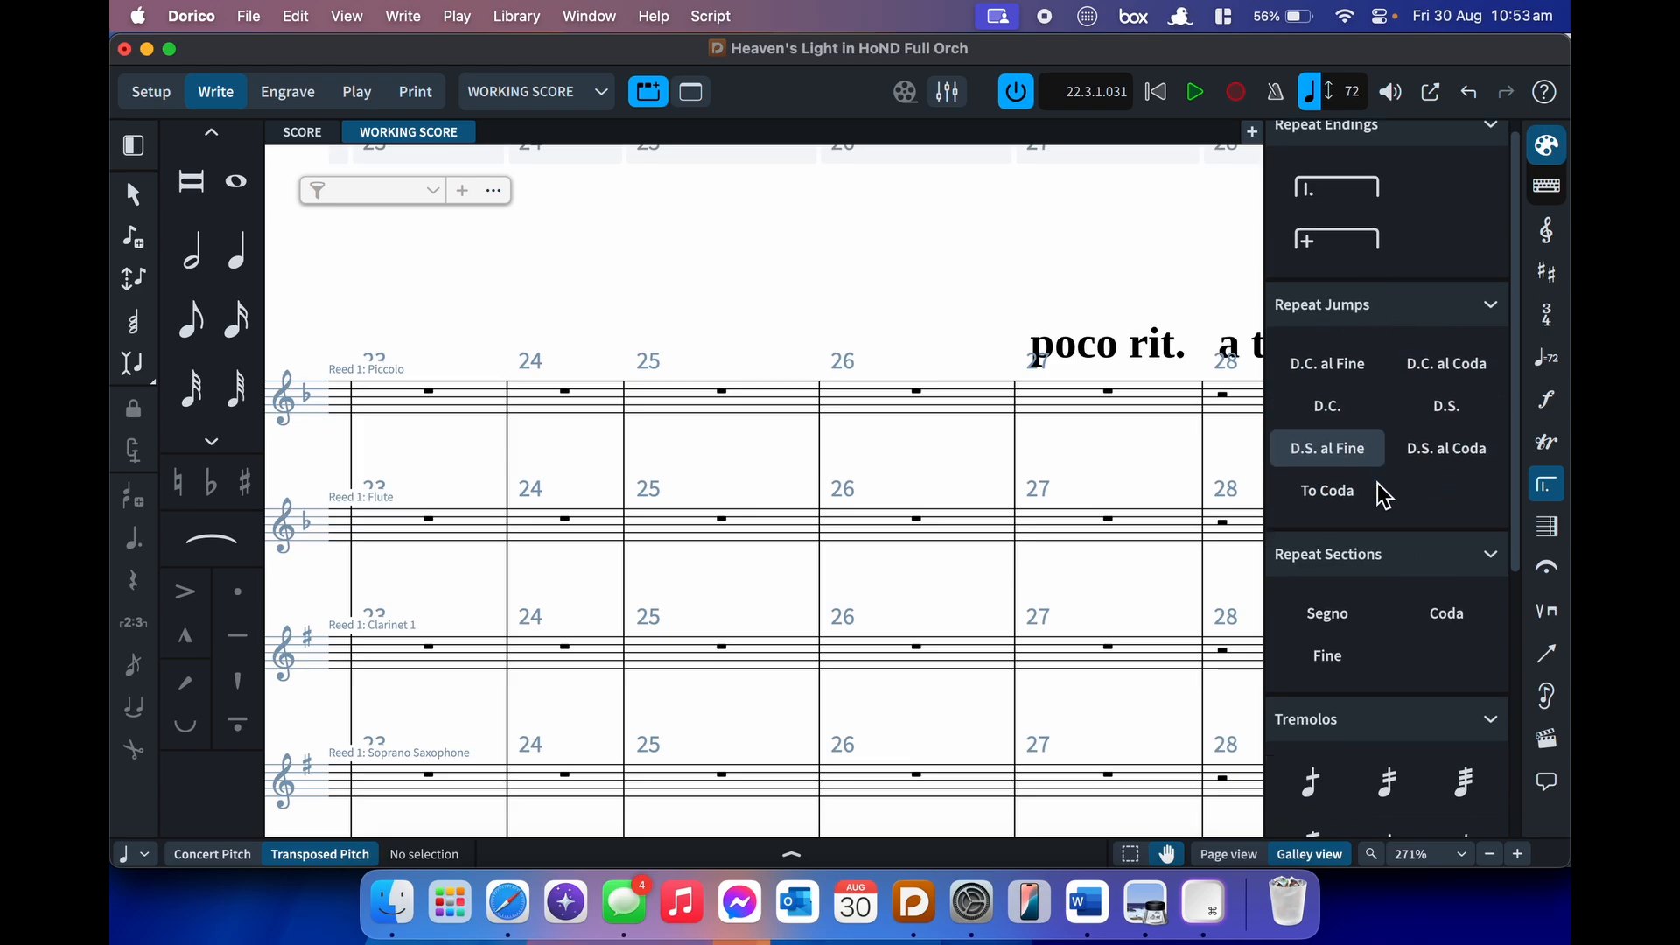
{"action": "scroll", "coordinate": [1381, 494], "scroll_direction": "down", "scroll_amount": 5}
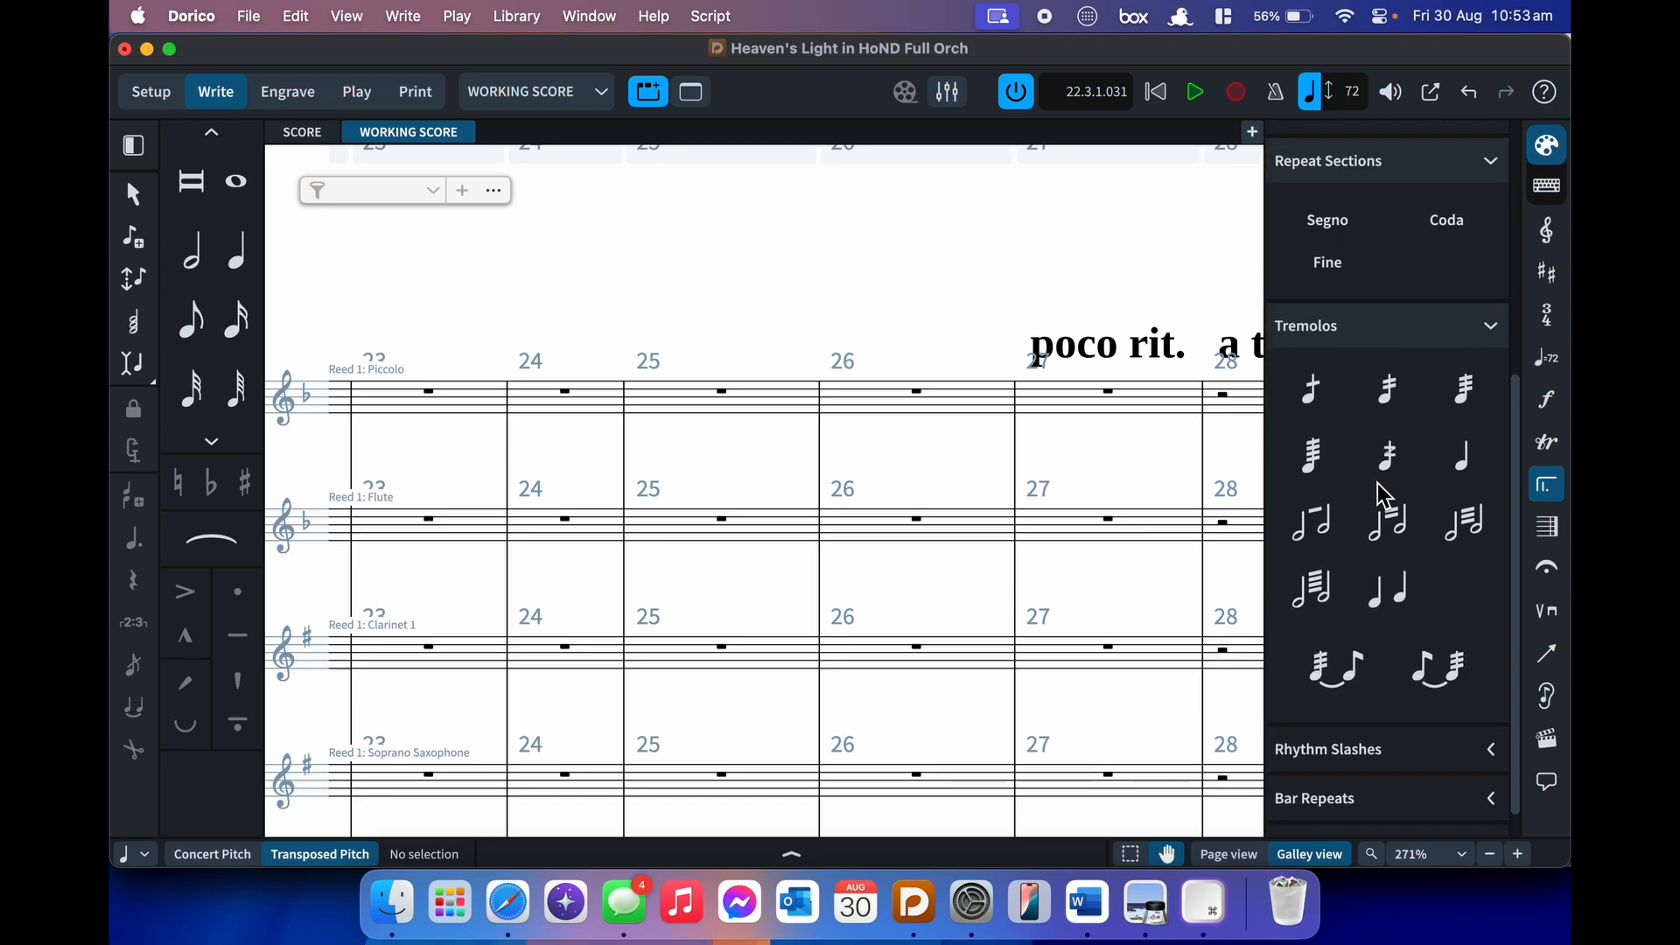
{"action": "left_click", "coordinate": [1429, 715]}
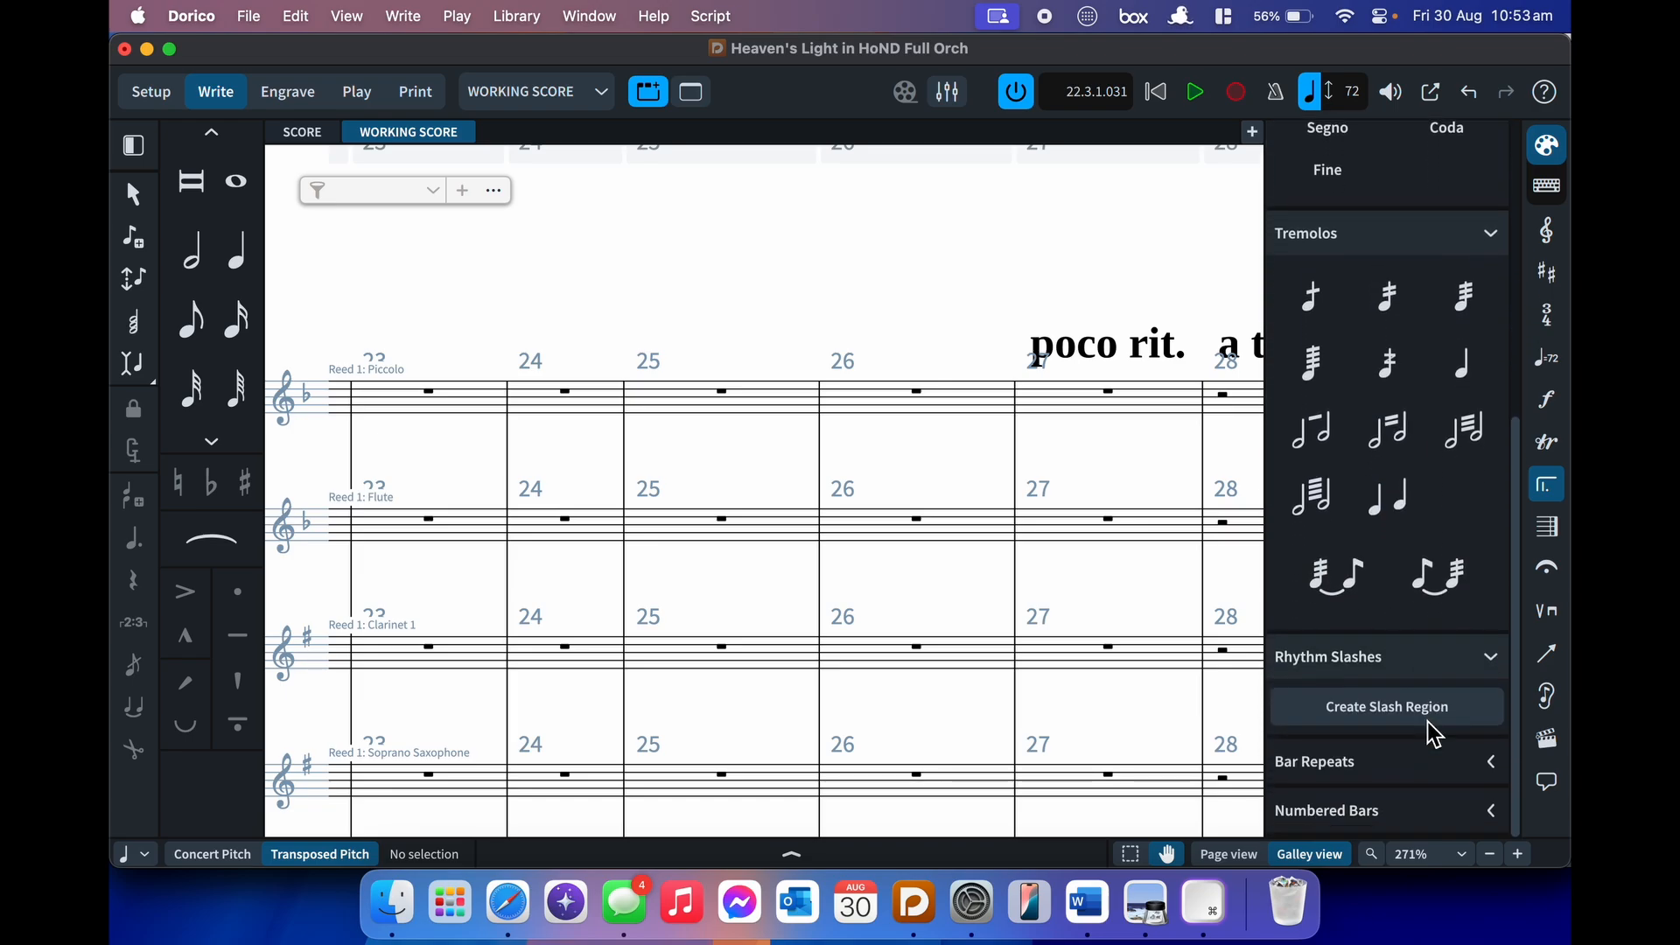
{"action": "left_click", "coordinate": [580, 390]}
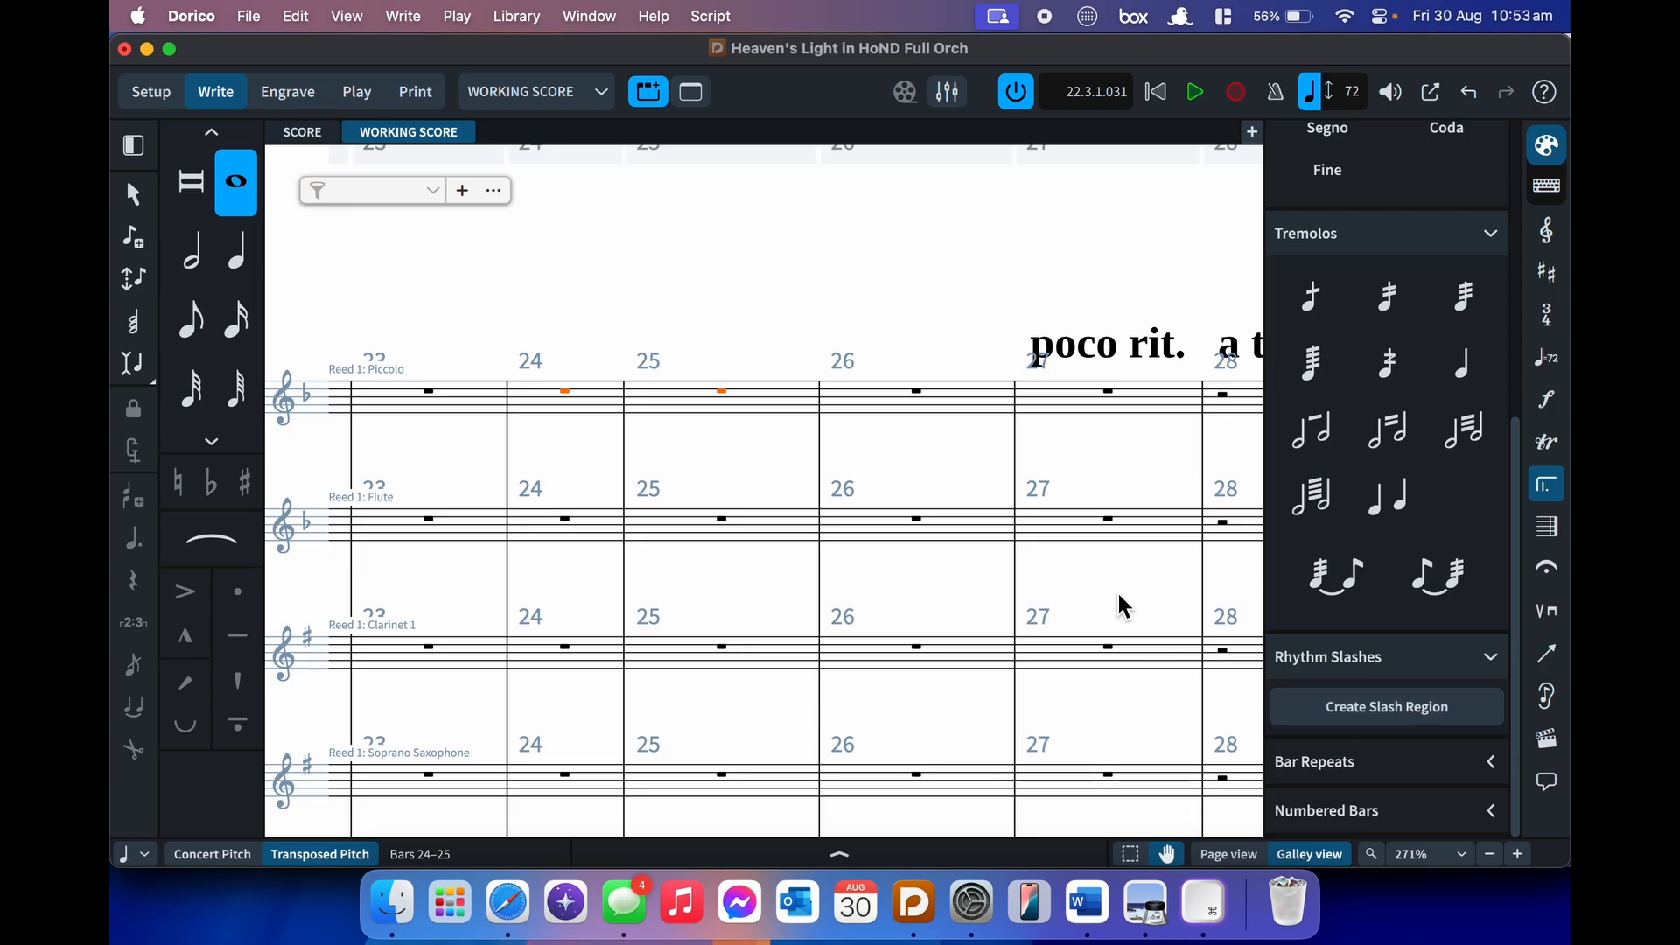
- Add a slash region over Piccolo bars 24–25
{"action": "key", "text": "shift+r"}
{"action": "type", "text": "slash"}
{"action": "key", "text": "Return"}
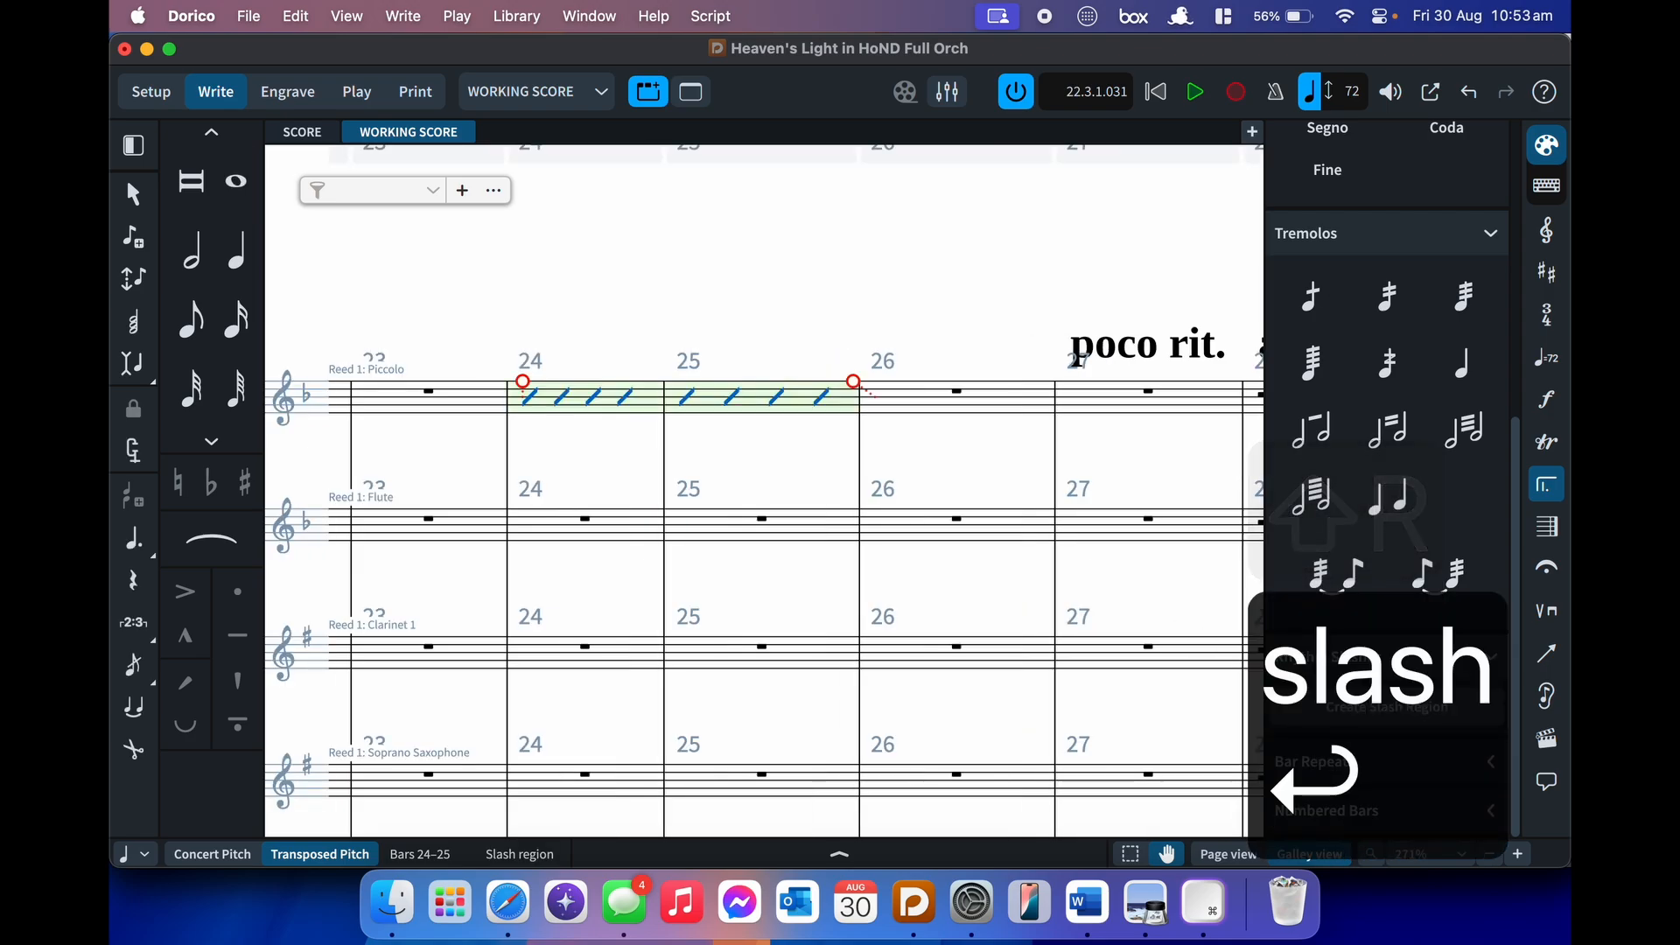
- Delete the bar 25 slashes and collapse the Rhythm Slashes options
{"action": "left_click", "coordinate": [821, 404]}
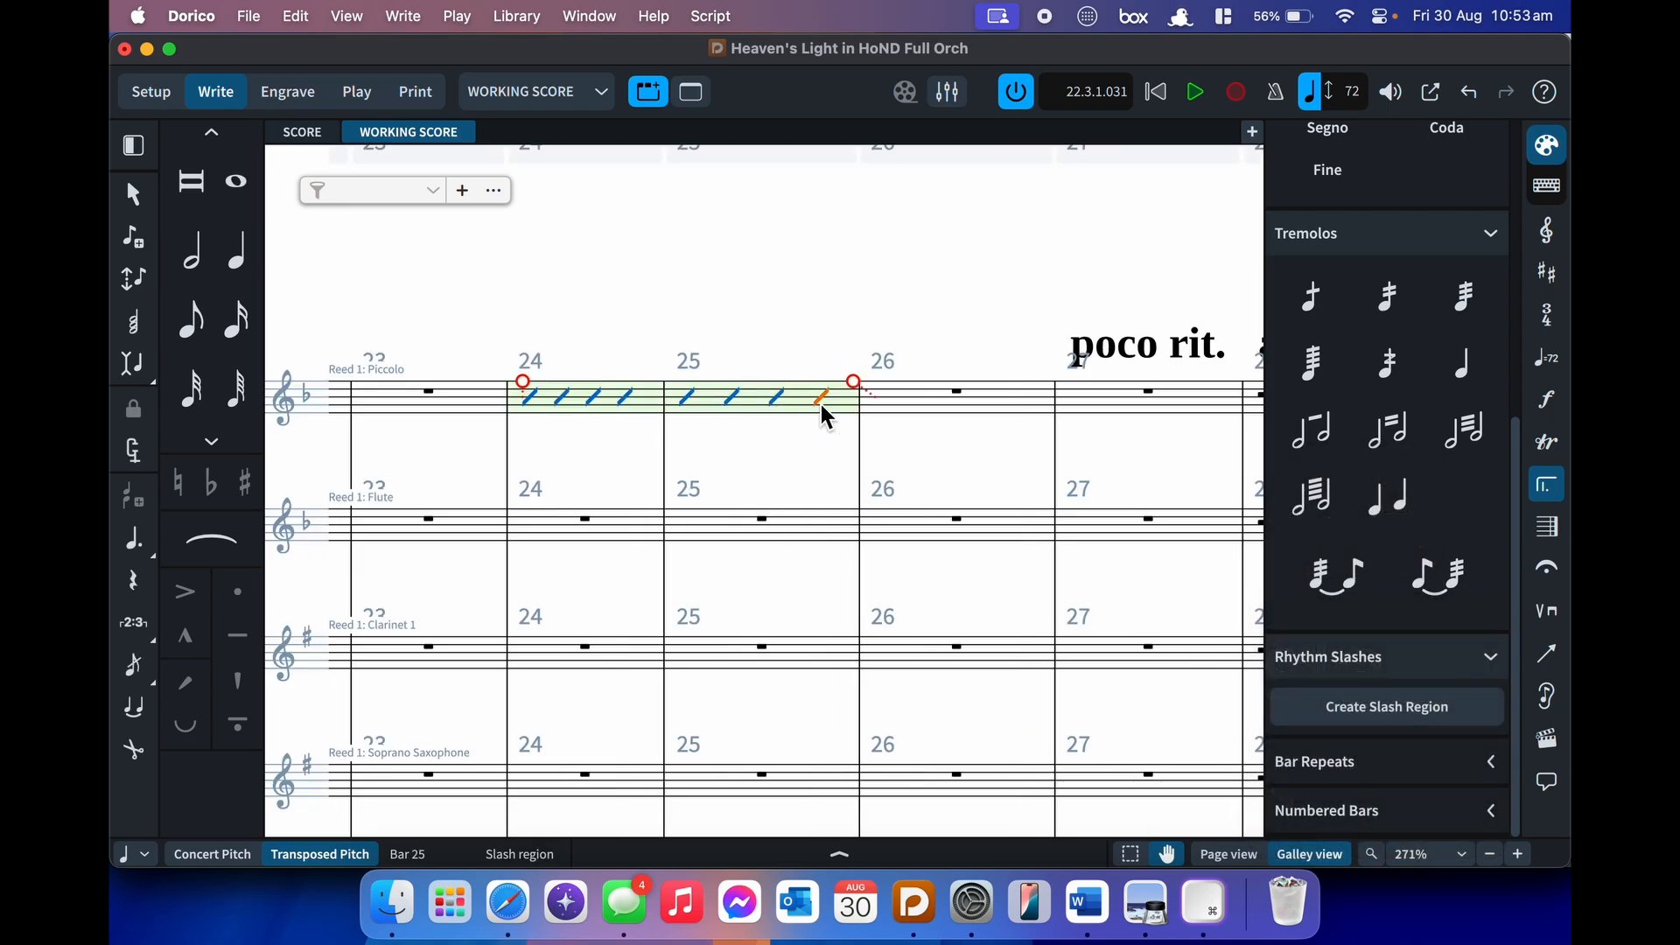
{"action": "left_click", "coordinate": [791, 409]}
{"action": "key", "text": "BackSpace"}
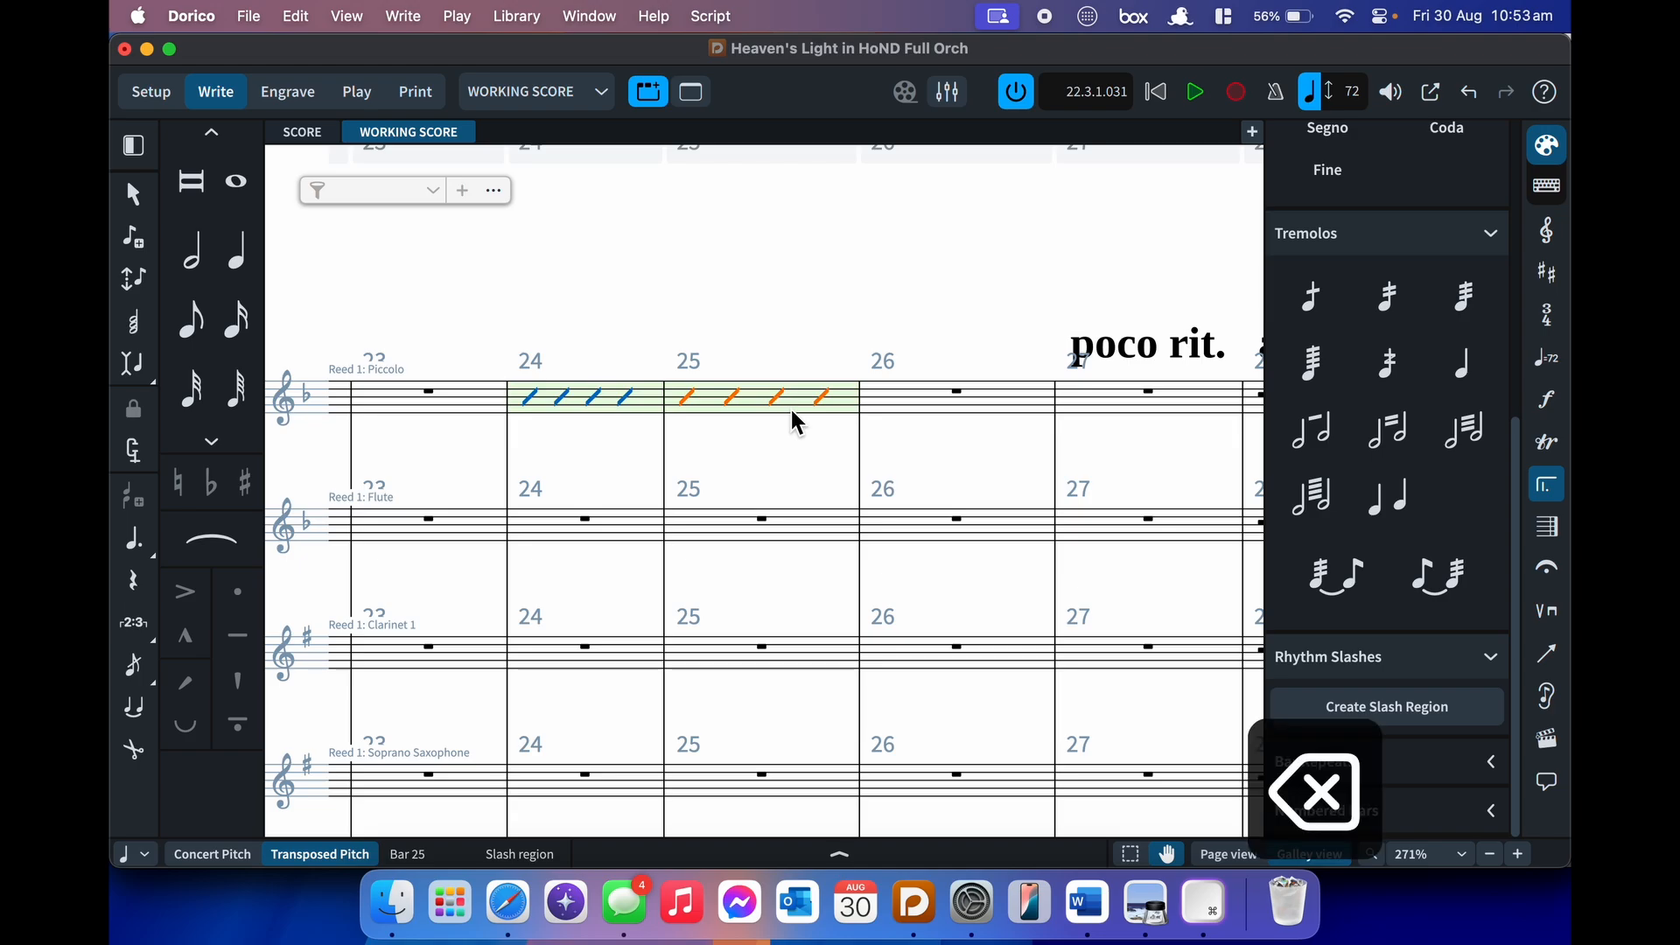
{"action": "left_click", "coordinate": [1431, 664]}
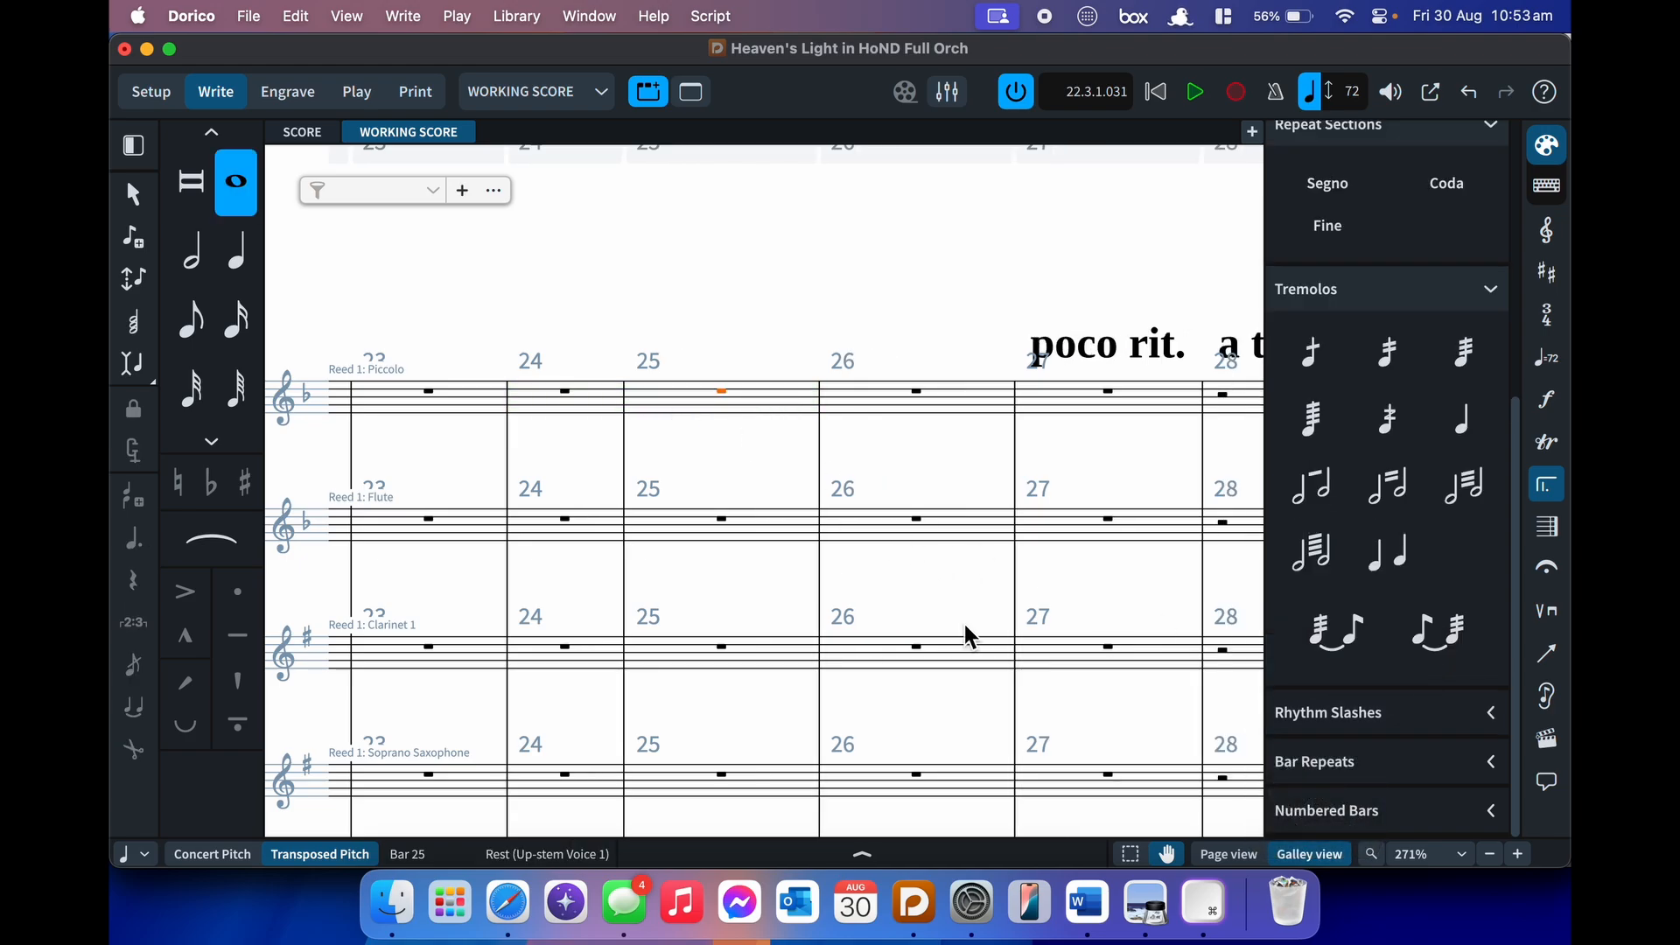
- Try a bar repeat at Piccolo bar 25, then delete it
{"action": "key", "text": "shift+r"}
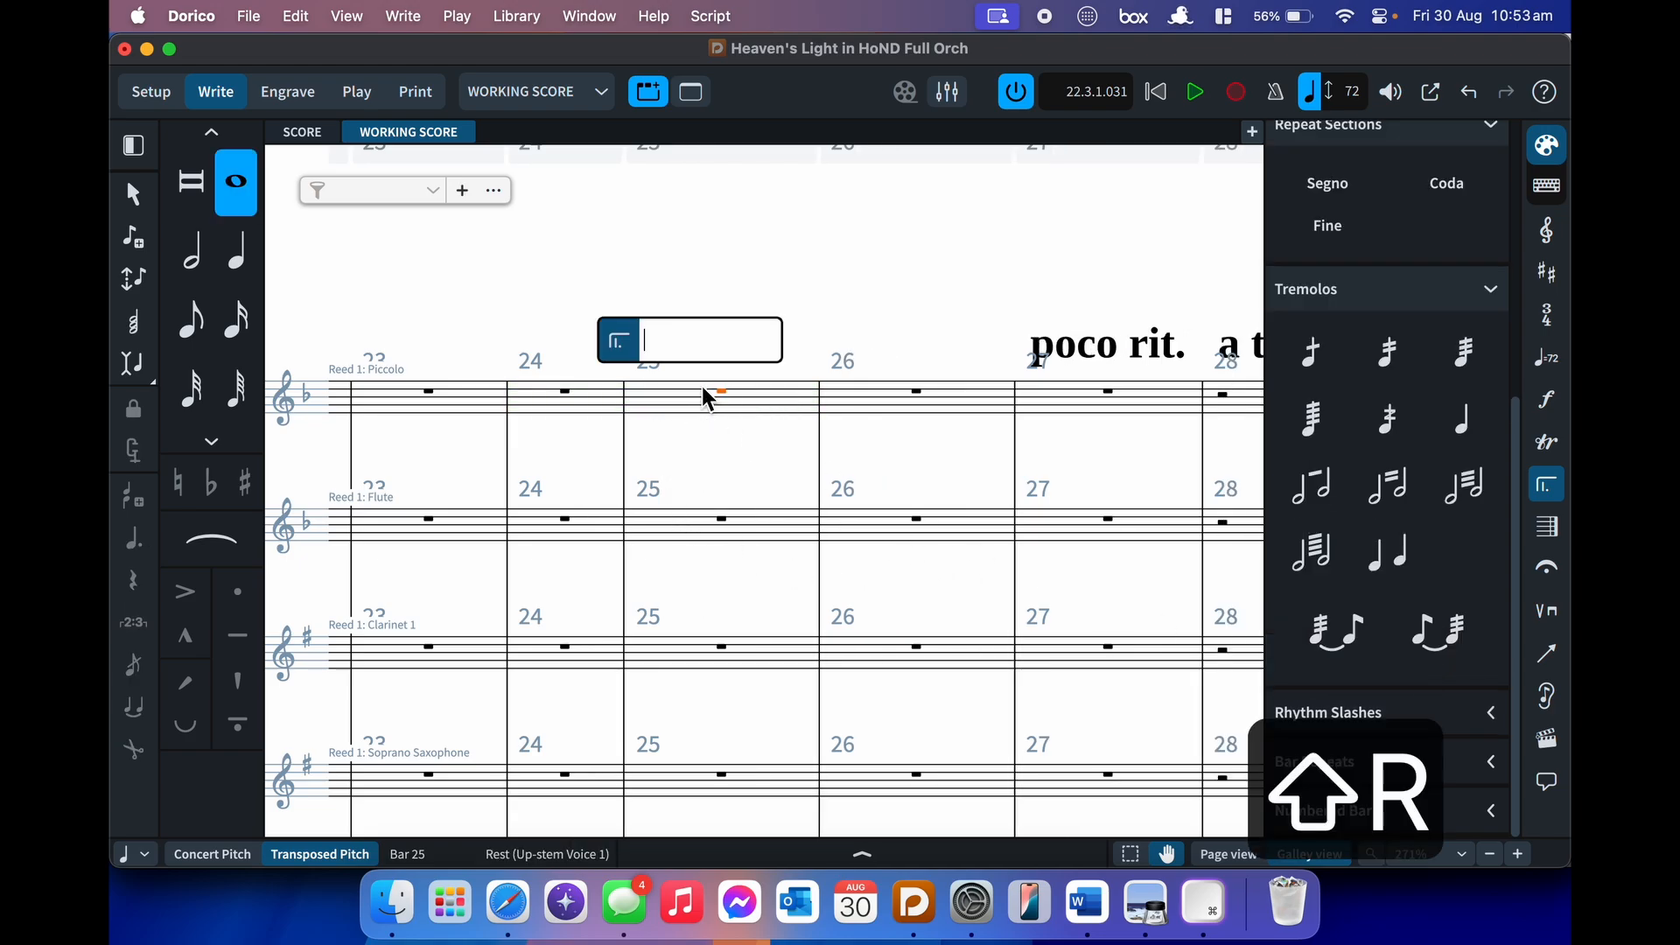
{"action": "type", "text": "%"}
{"action": "key", "text": "Return"}
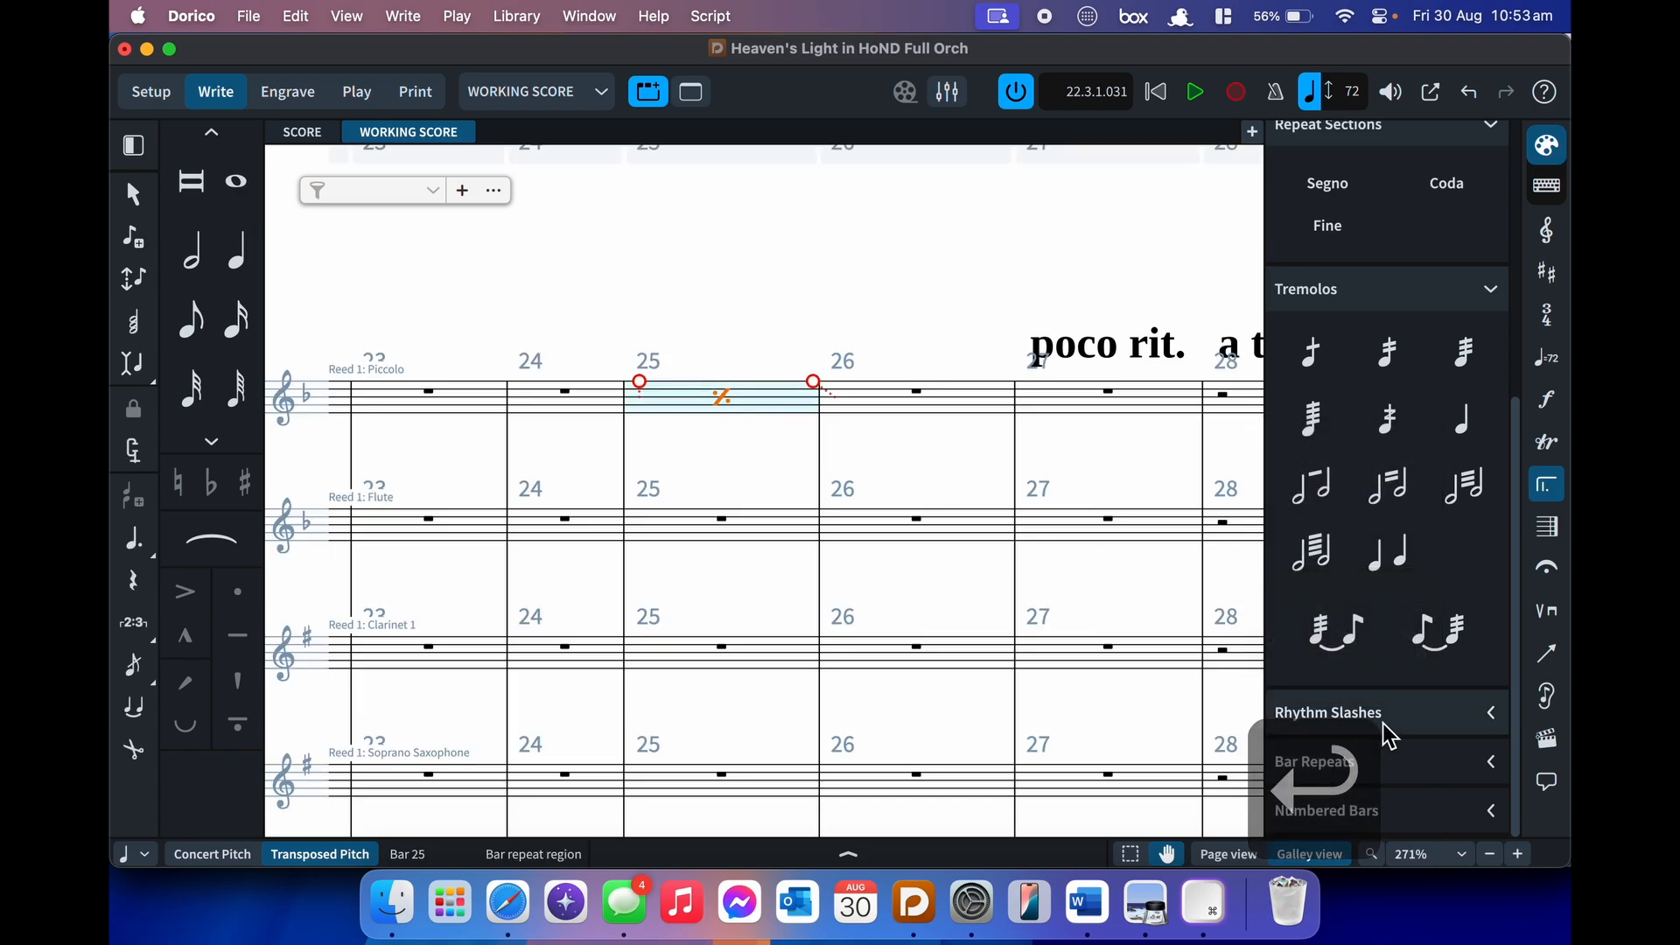
{"action": "key", "text": "BackSpace"}
- Create a one-bar repeat region over Piccolo bars 23–26 and show its properties
{"action": "left_click", "coordinate": [474, 412]}
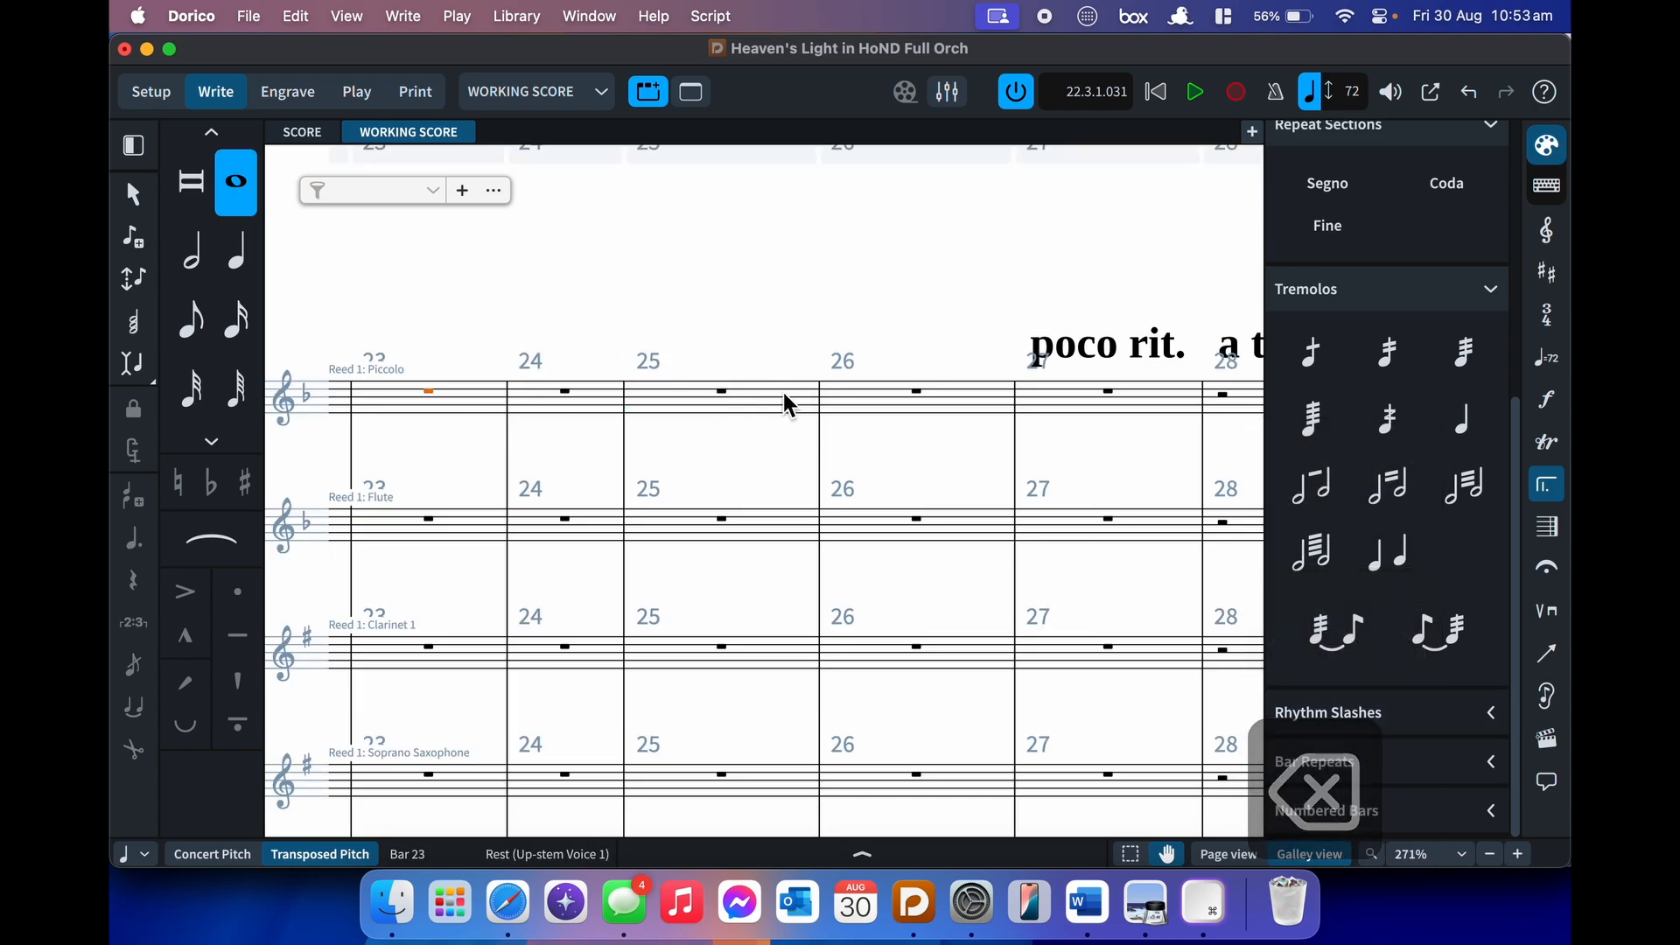
{"action": "left_click", "coordinate": [876, 410], "text": "shift"}
{"action": "key", "text": "shift+r"}
{"action": "type", "text": "%"}
{"action": "key", "text": "Return"}
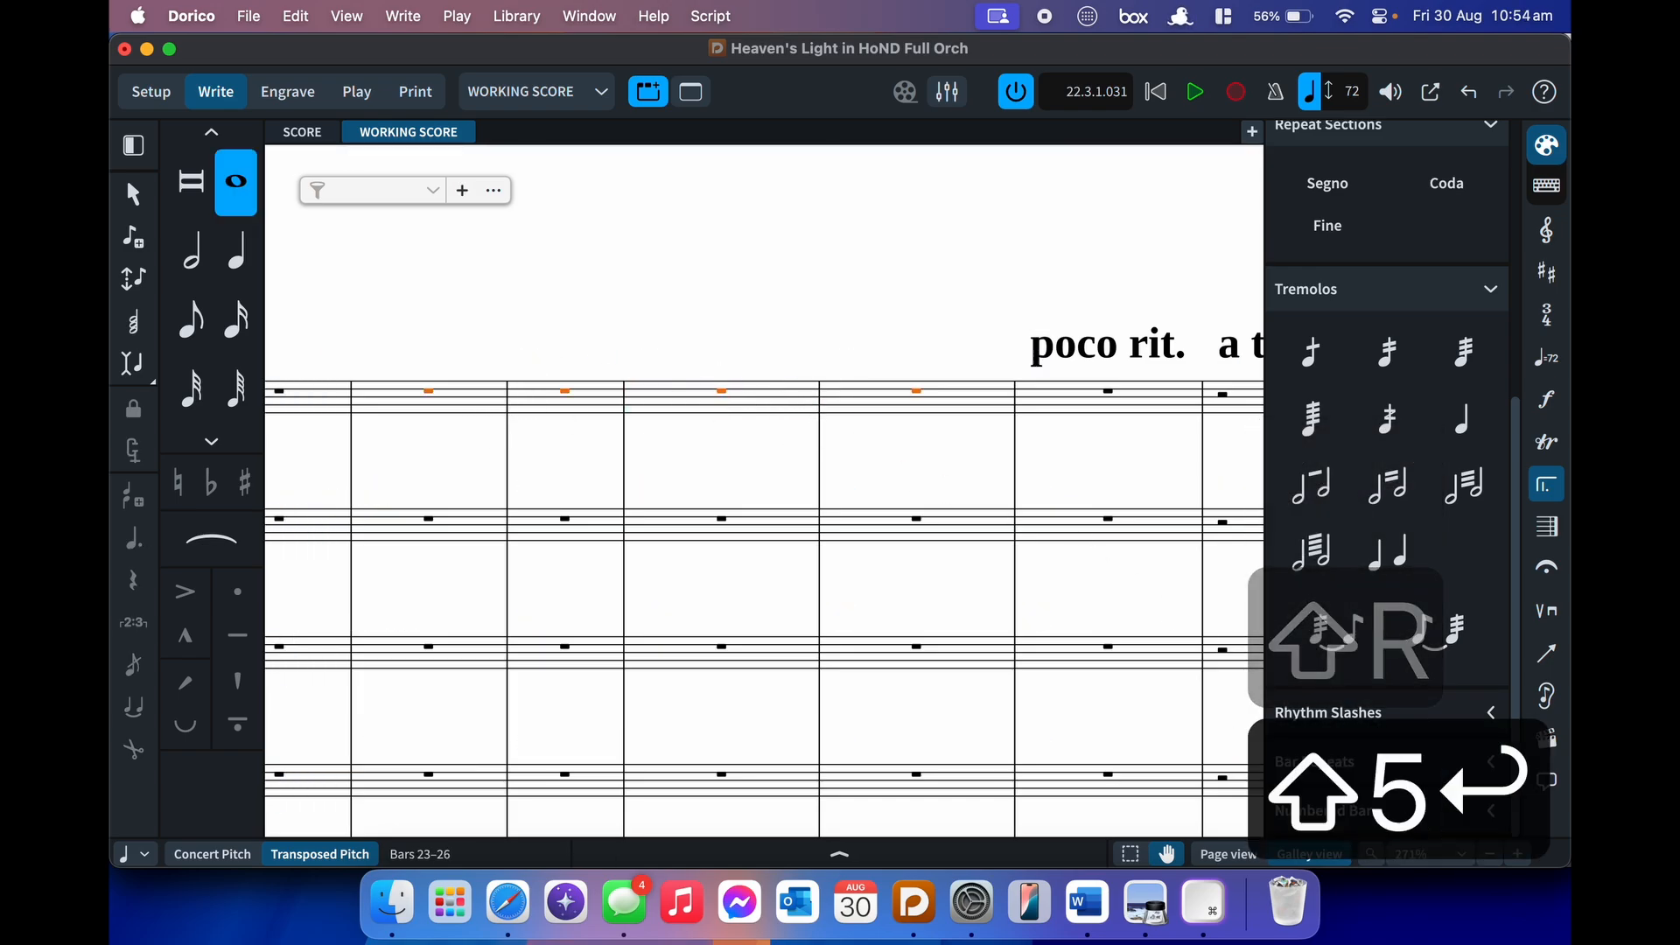
{"action": "key", "text": "super+8"}
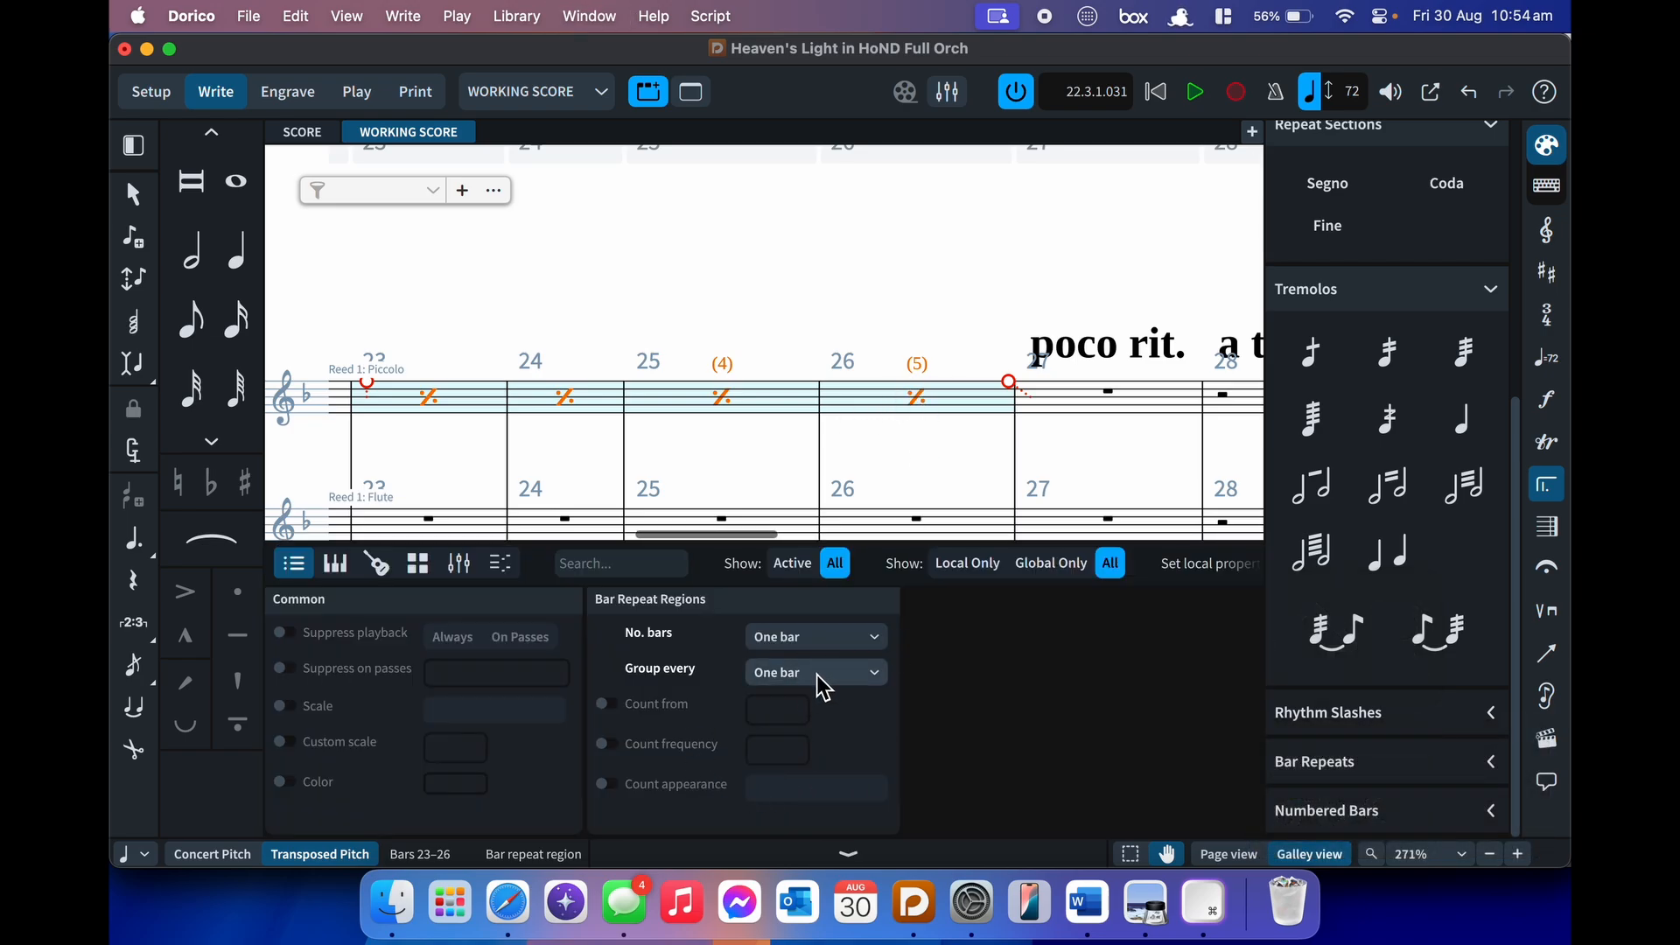
{"action": "left_click", "coordinate": [823, 637]}
{"action": "left_click", "coordinate": [799, 697]}
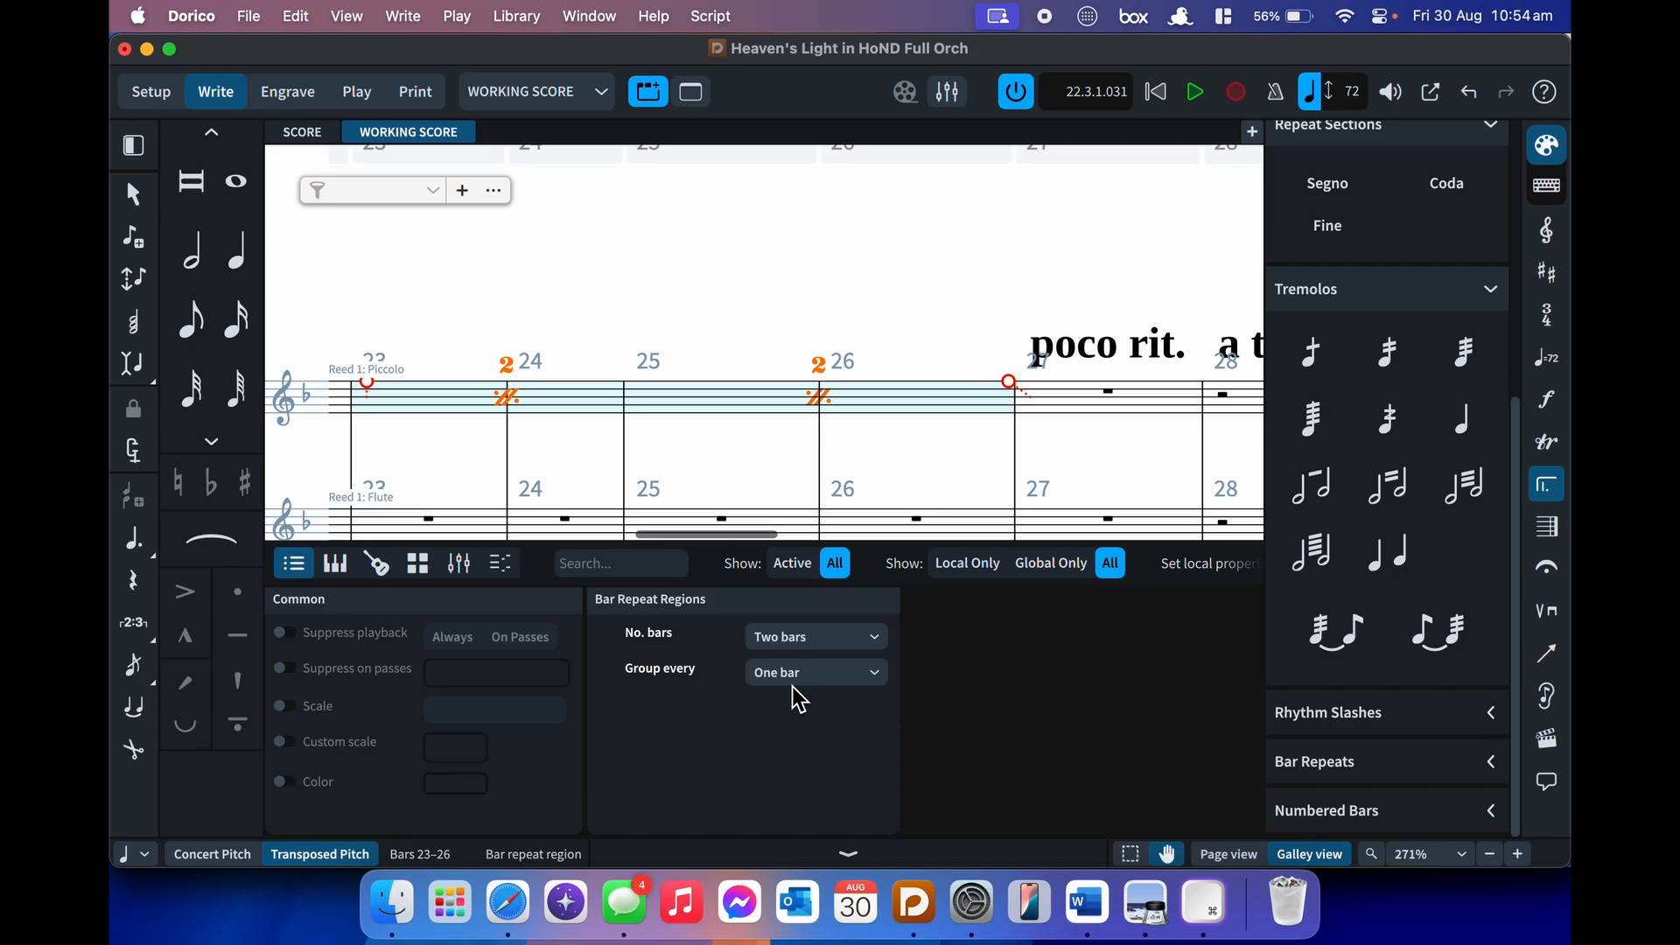
{"action": "left_click", "coordinate": [826, 636]}
{"action": "left_click", "coordinate": [797, 663]}
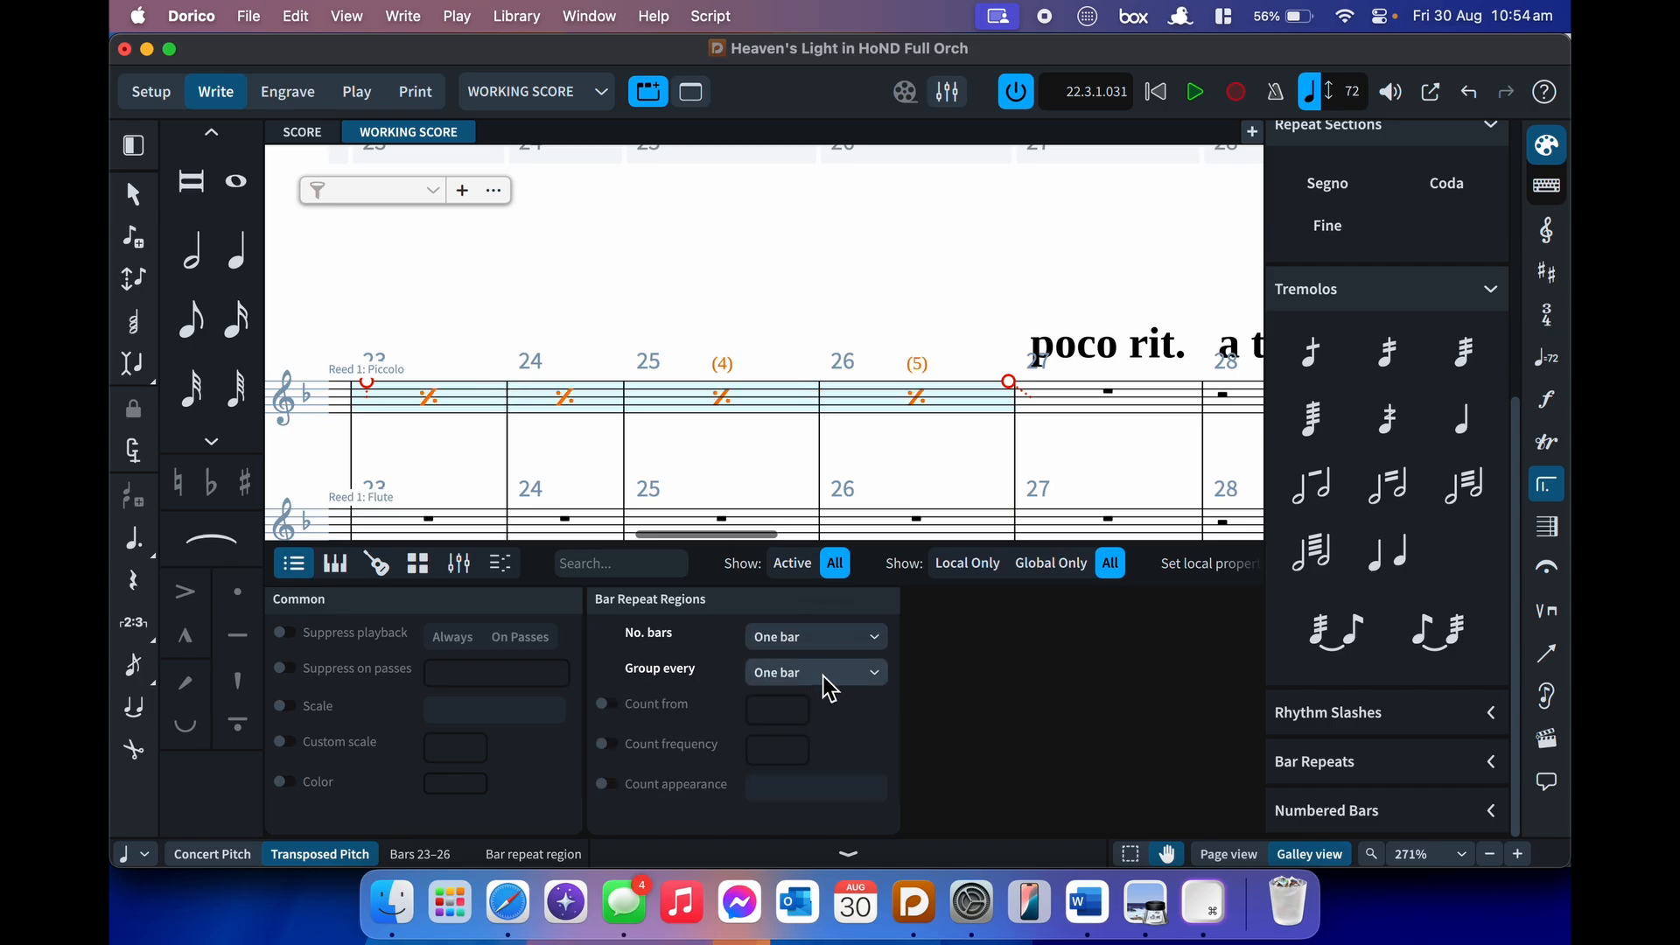
{"action": "left_click", "coordinate": [825, 681]}
{"action": "left_click", "coordinate": [796, 718]}
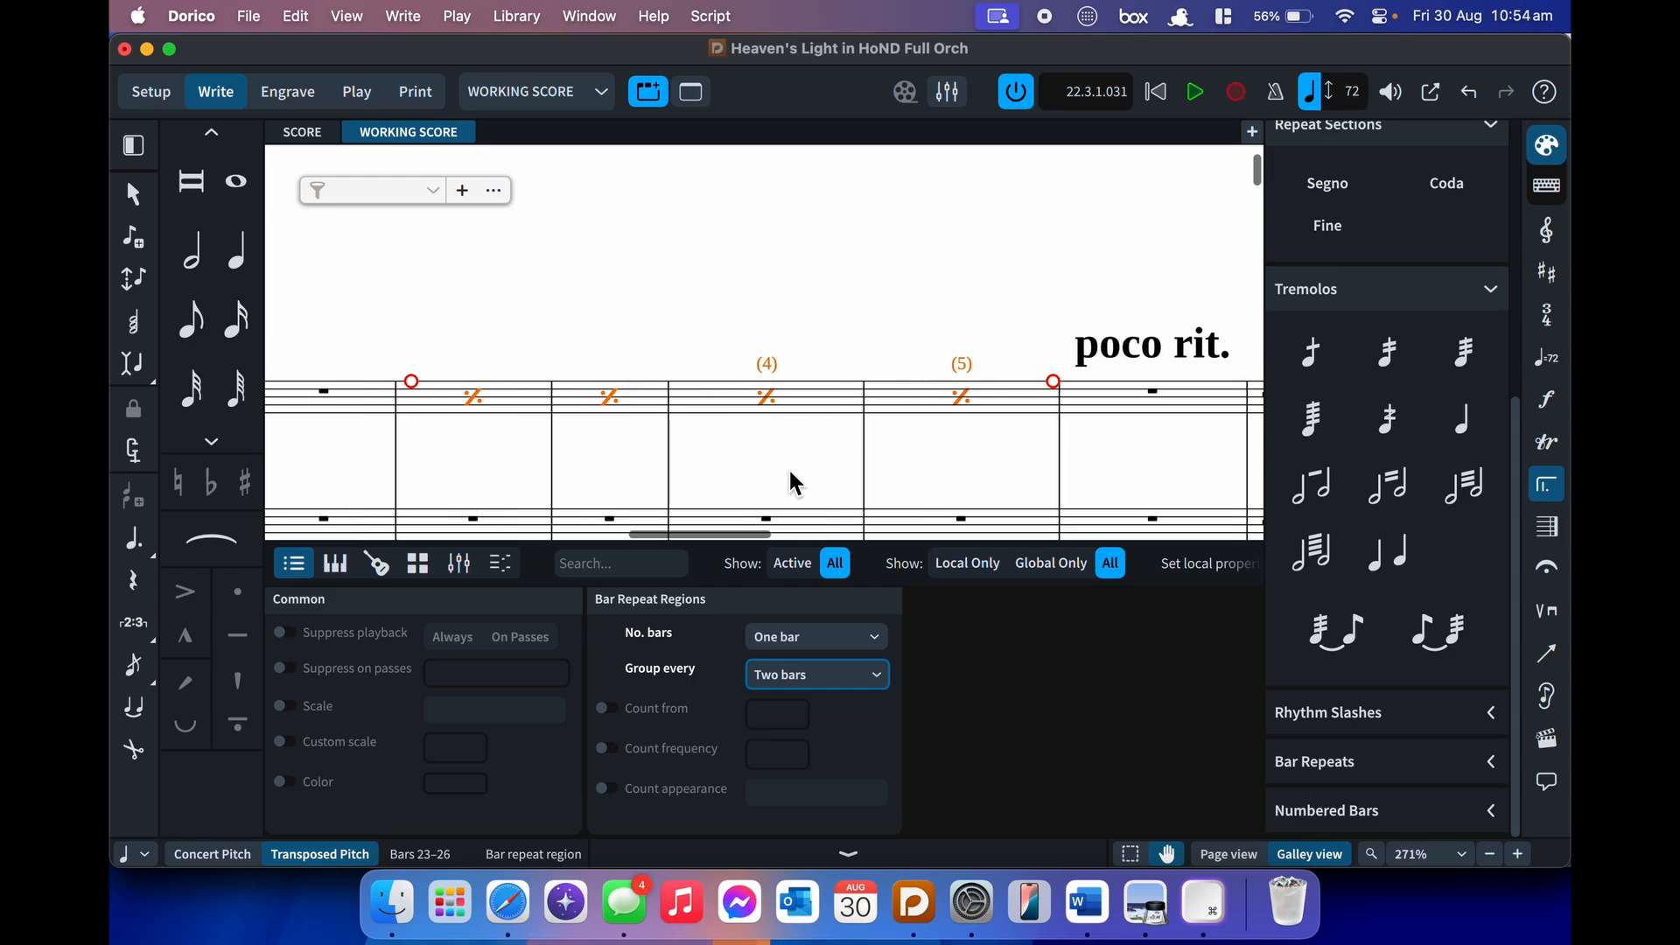
{"action": "left_click", "coordinate": [797, 674]}
{"action": "left_click", "coordinate": [802, 698]}
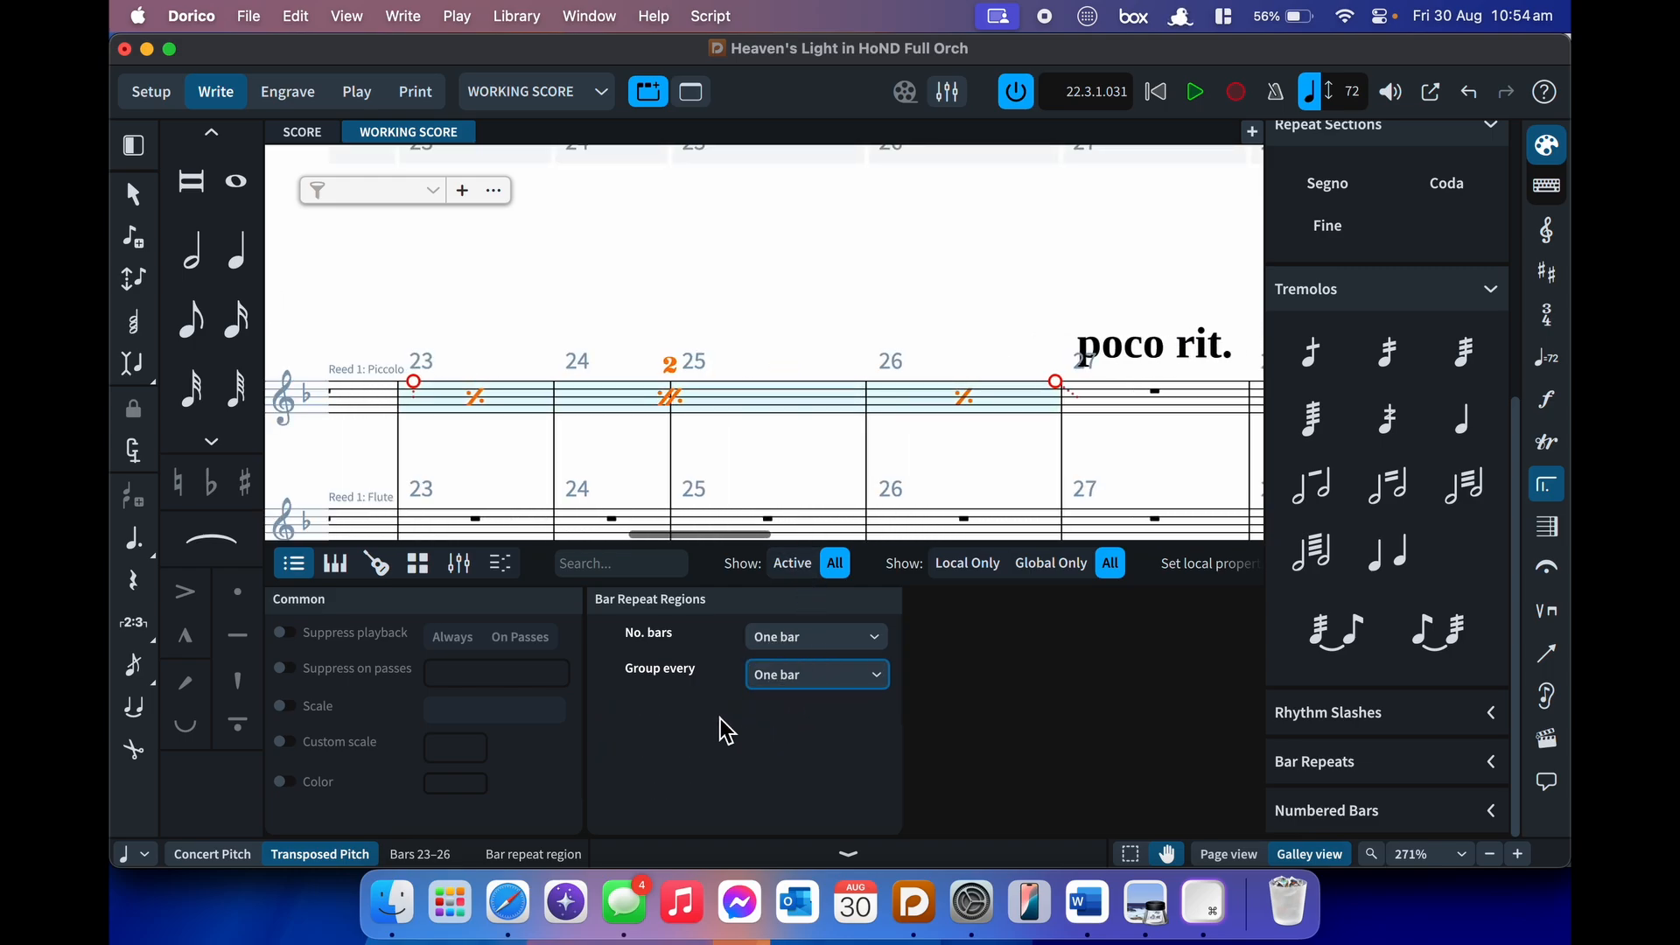
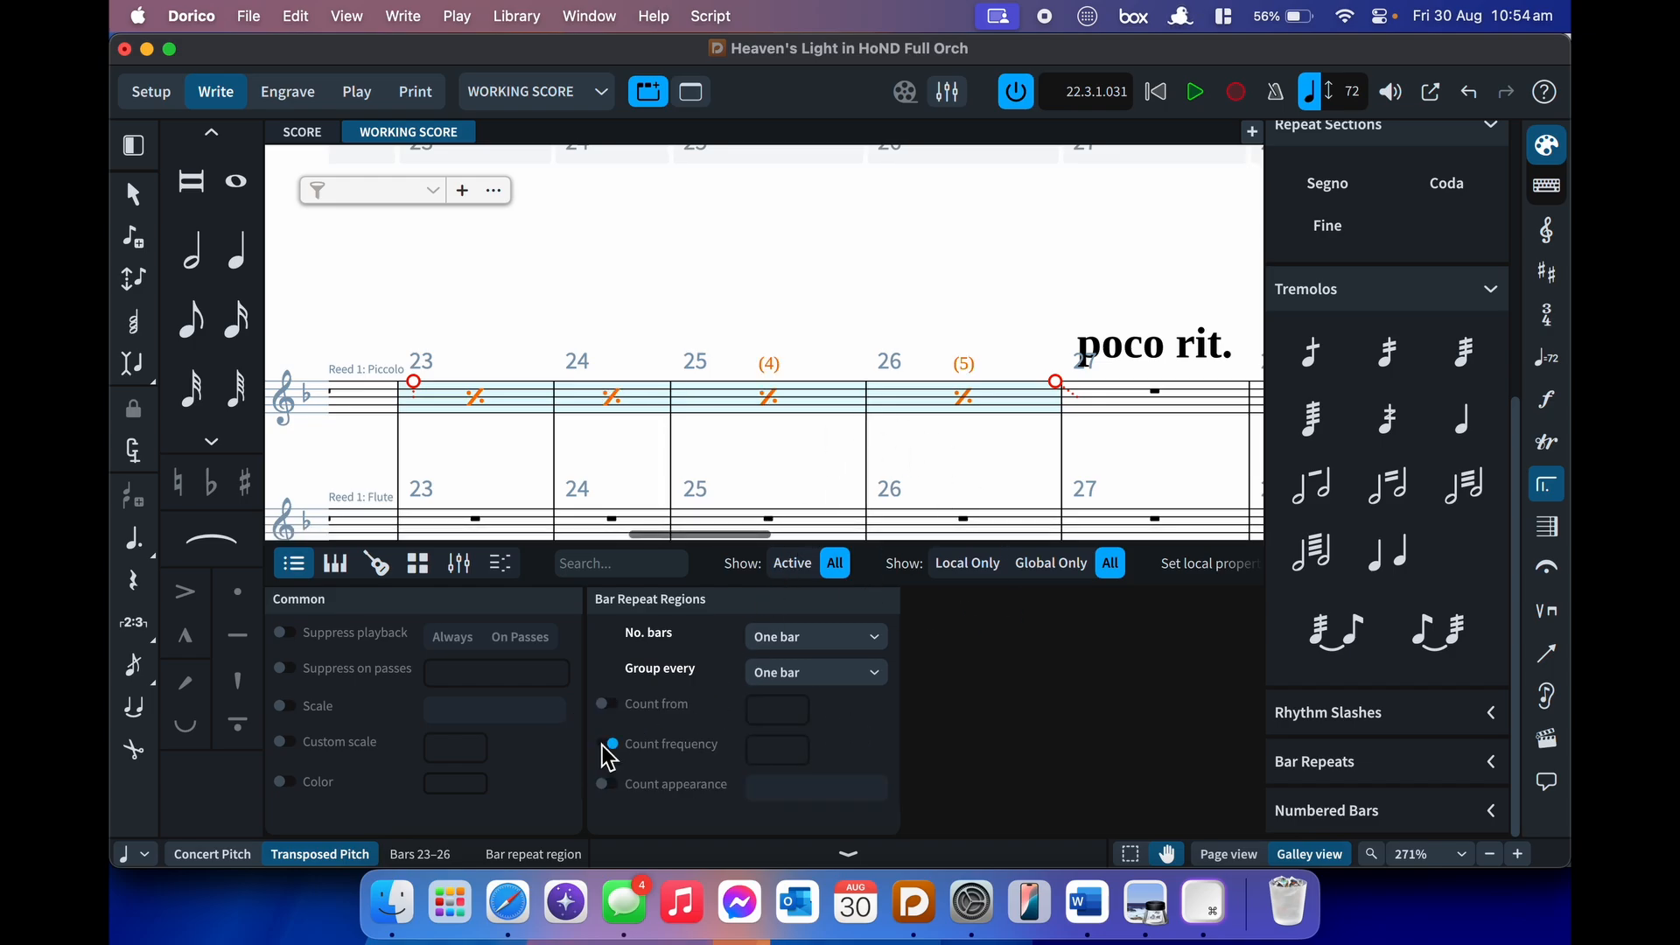
- Try lower count frequency values for the bar repeat region, return to 4, and toggle Count from
{"action": "left_click", "coordinate": [816, 751]}
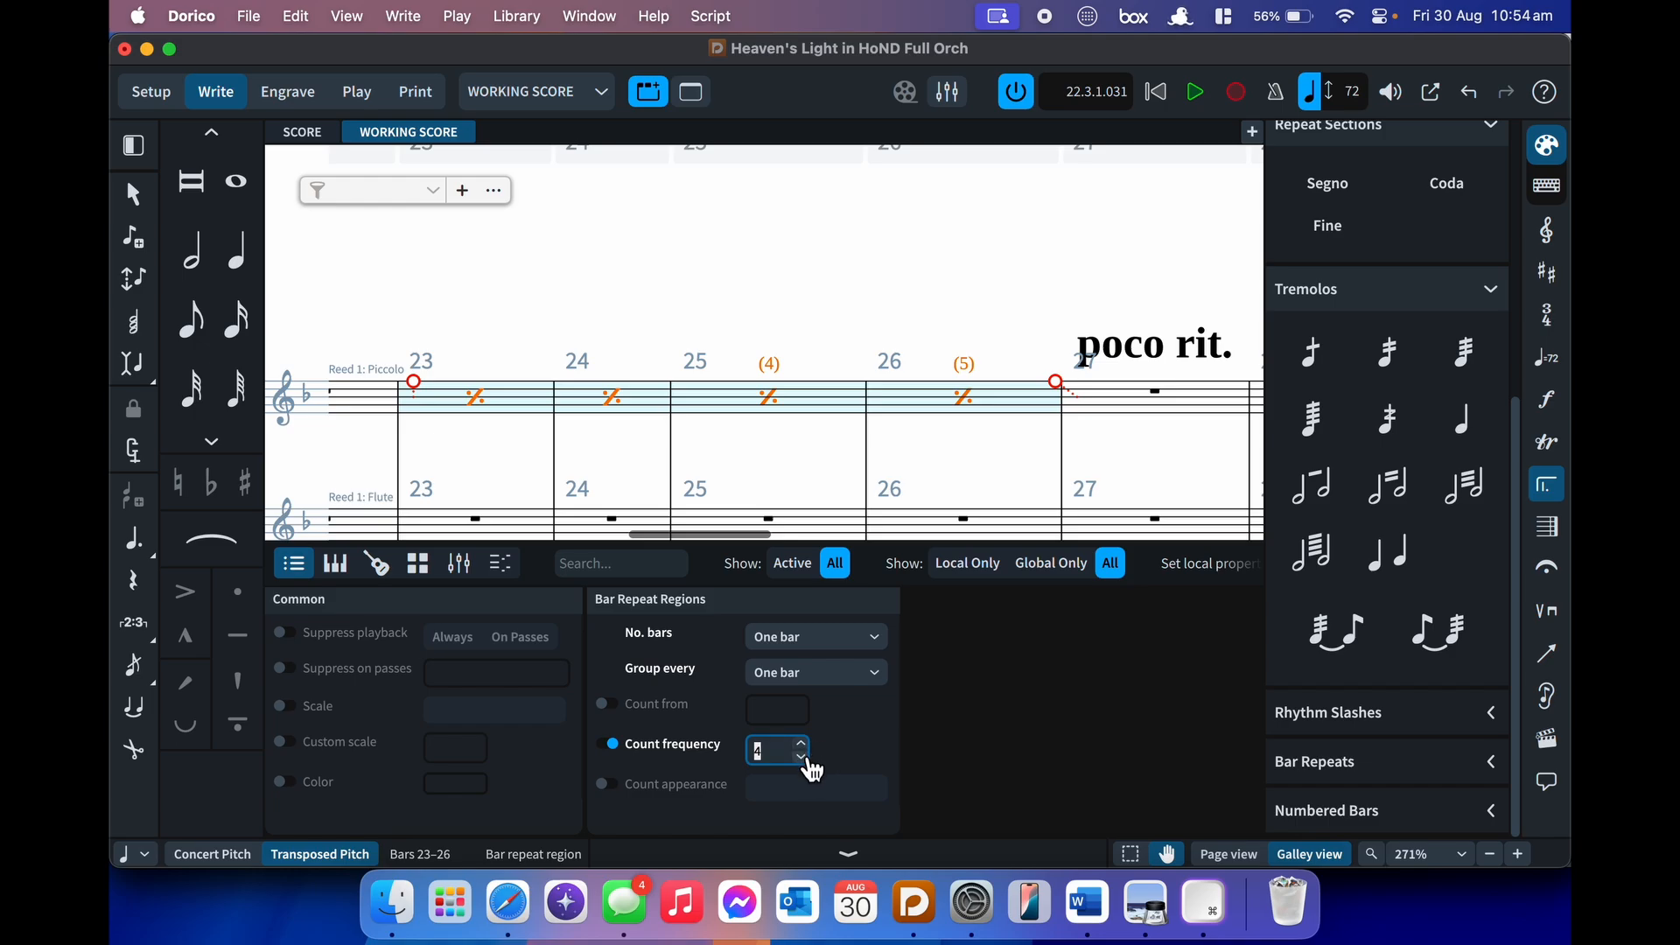
{"action": "left_click", "coordinate": [803, 758]}
{"action": "left_click", "coordinate": [802, 759]}
{"action": "left_click", "coordinate": [803, 744]}
{"action": "left_click", "coordinate": [804, 744]}
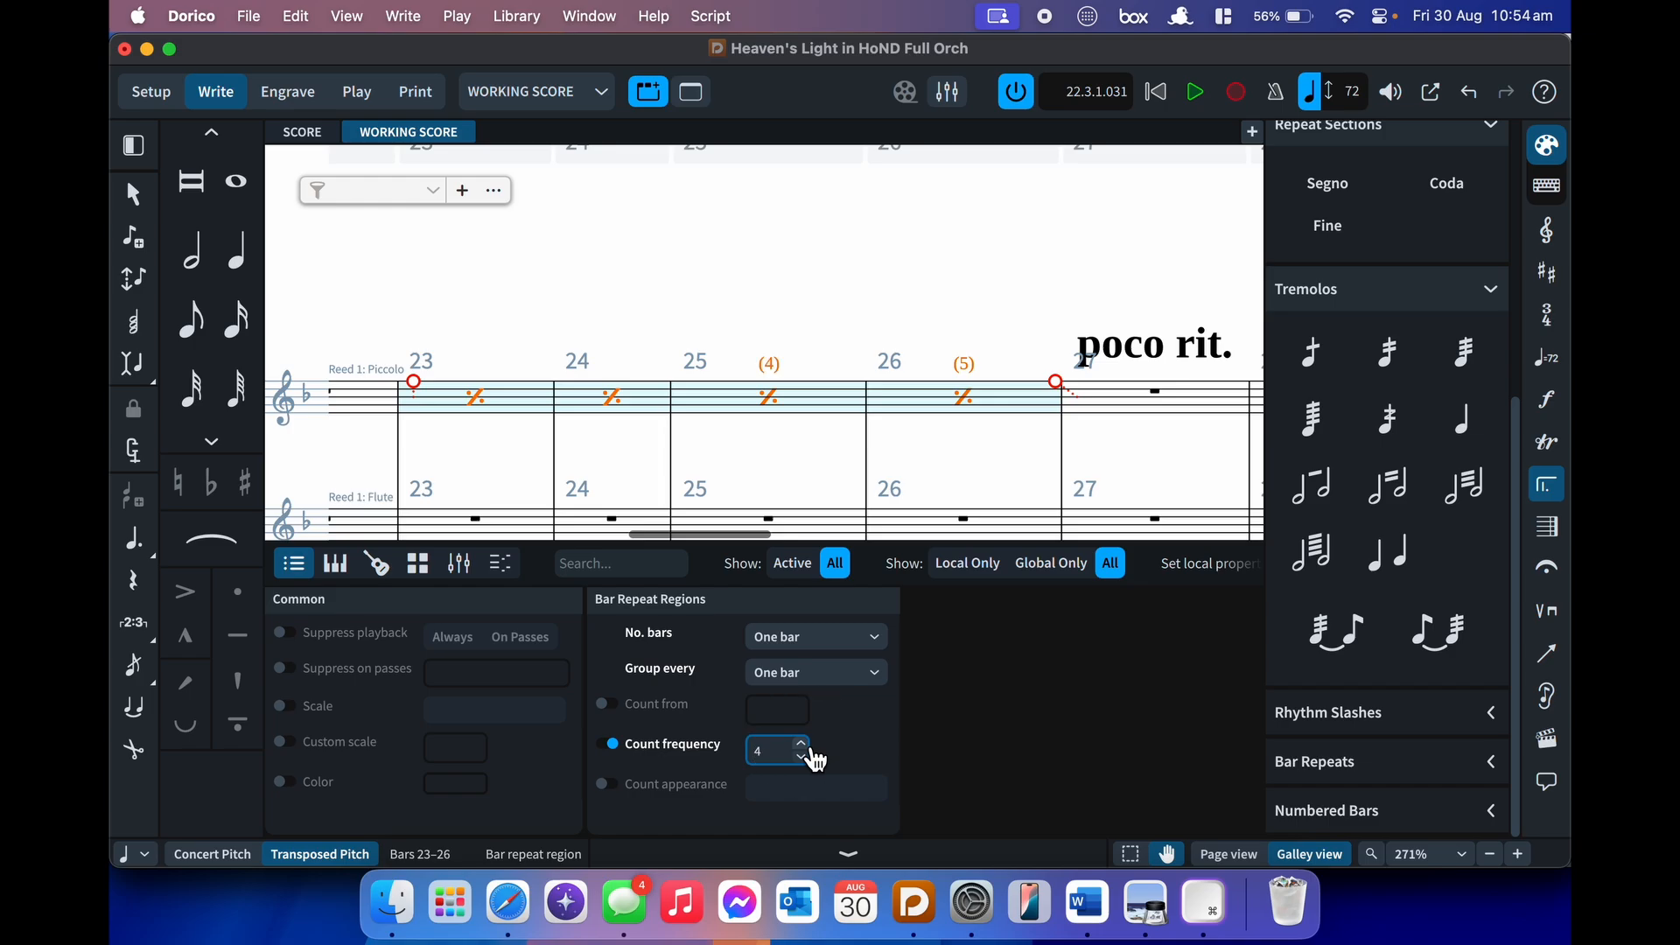
{"action": "left_click", "coordinate": [613, 711]}
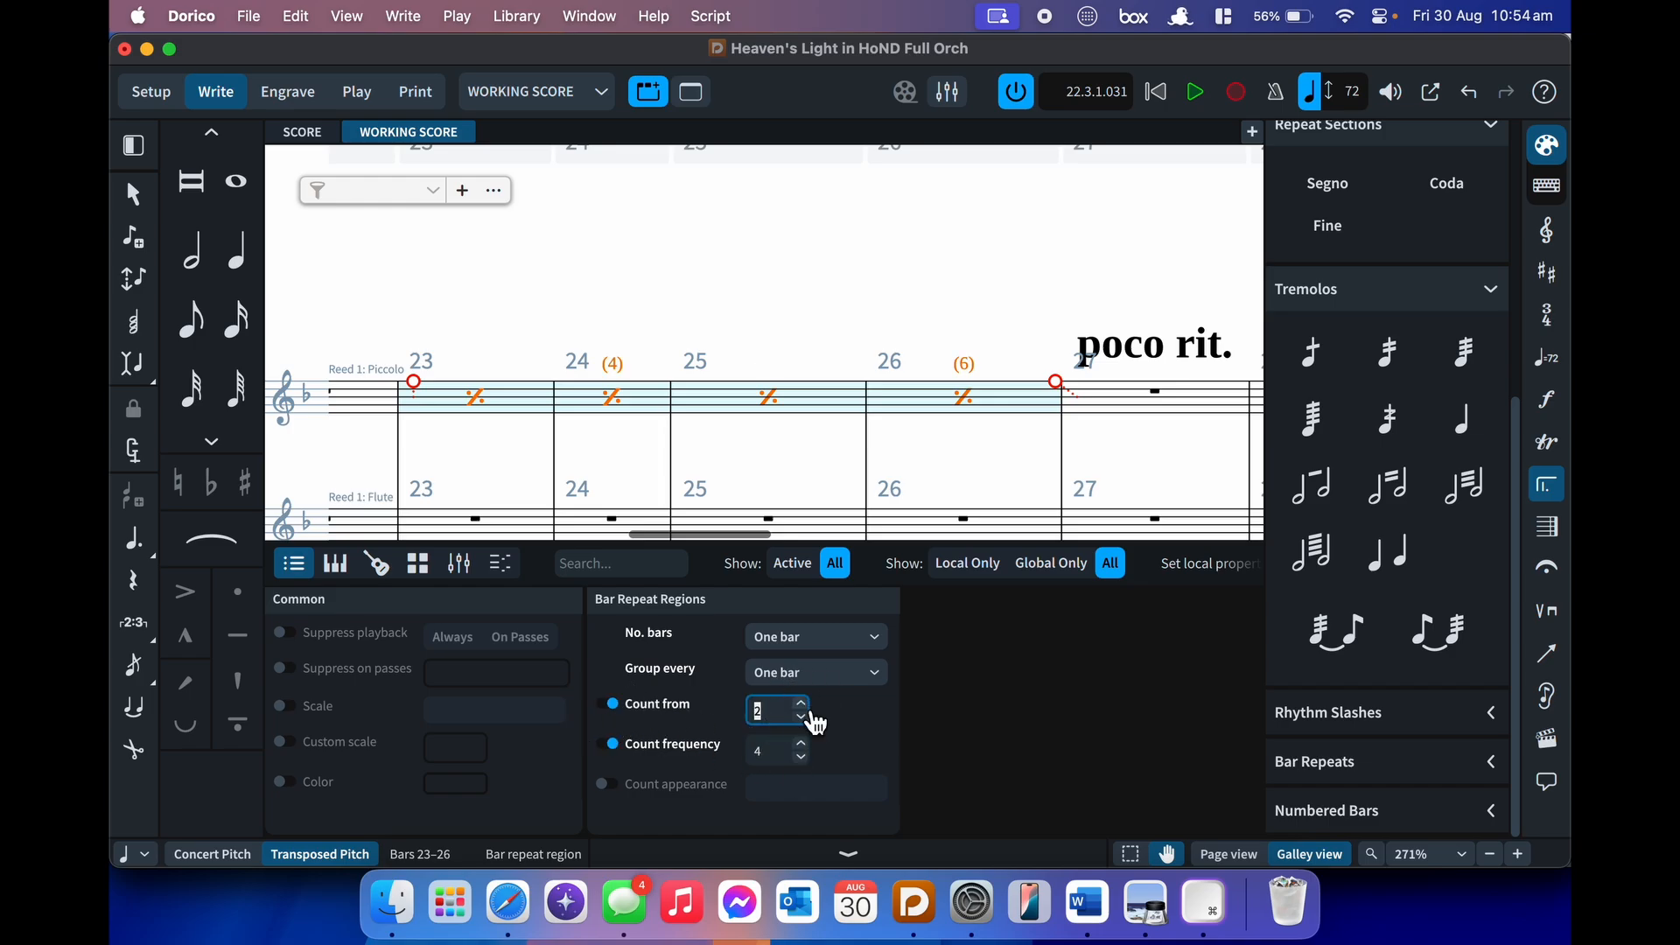
{"action": "left_click", "coordinate": [613, 707]}
- Preview the Count appearance choices, switch the count settings off, and hide the Properties panel
{"action": "left_click", "coordinate": [606, 785]}
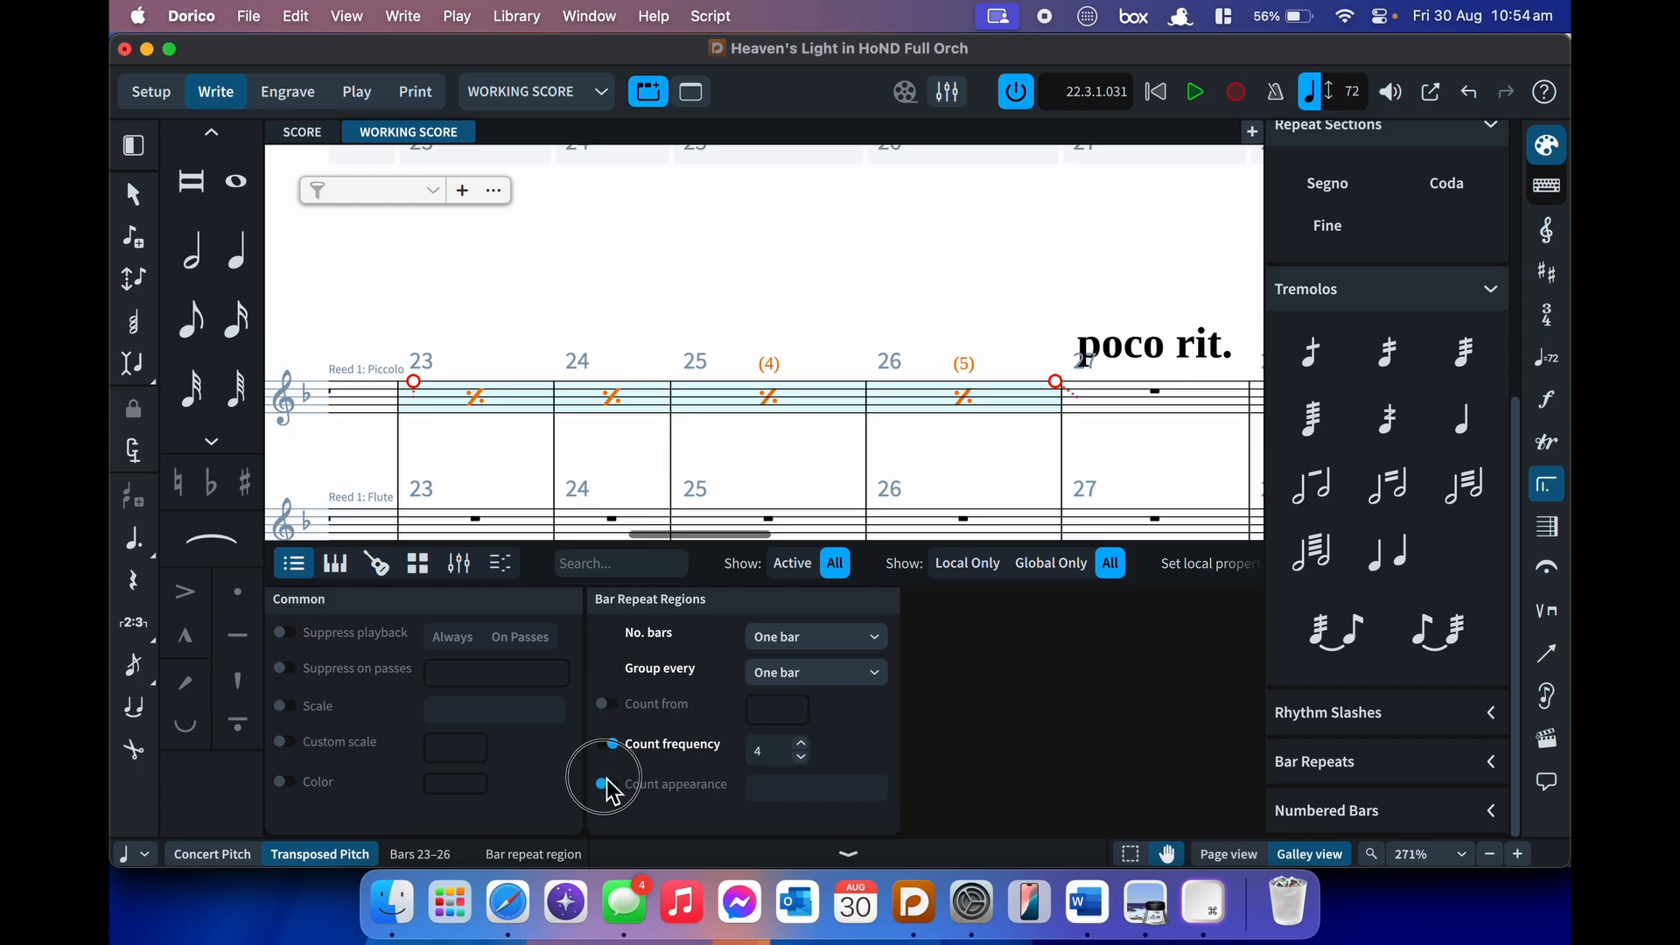
{"action": "left_click", "coordinate": [810, 814]}
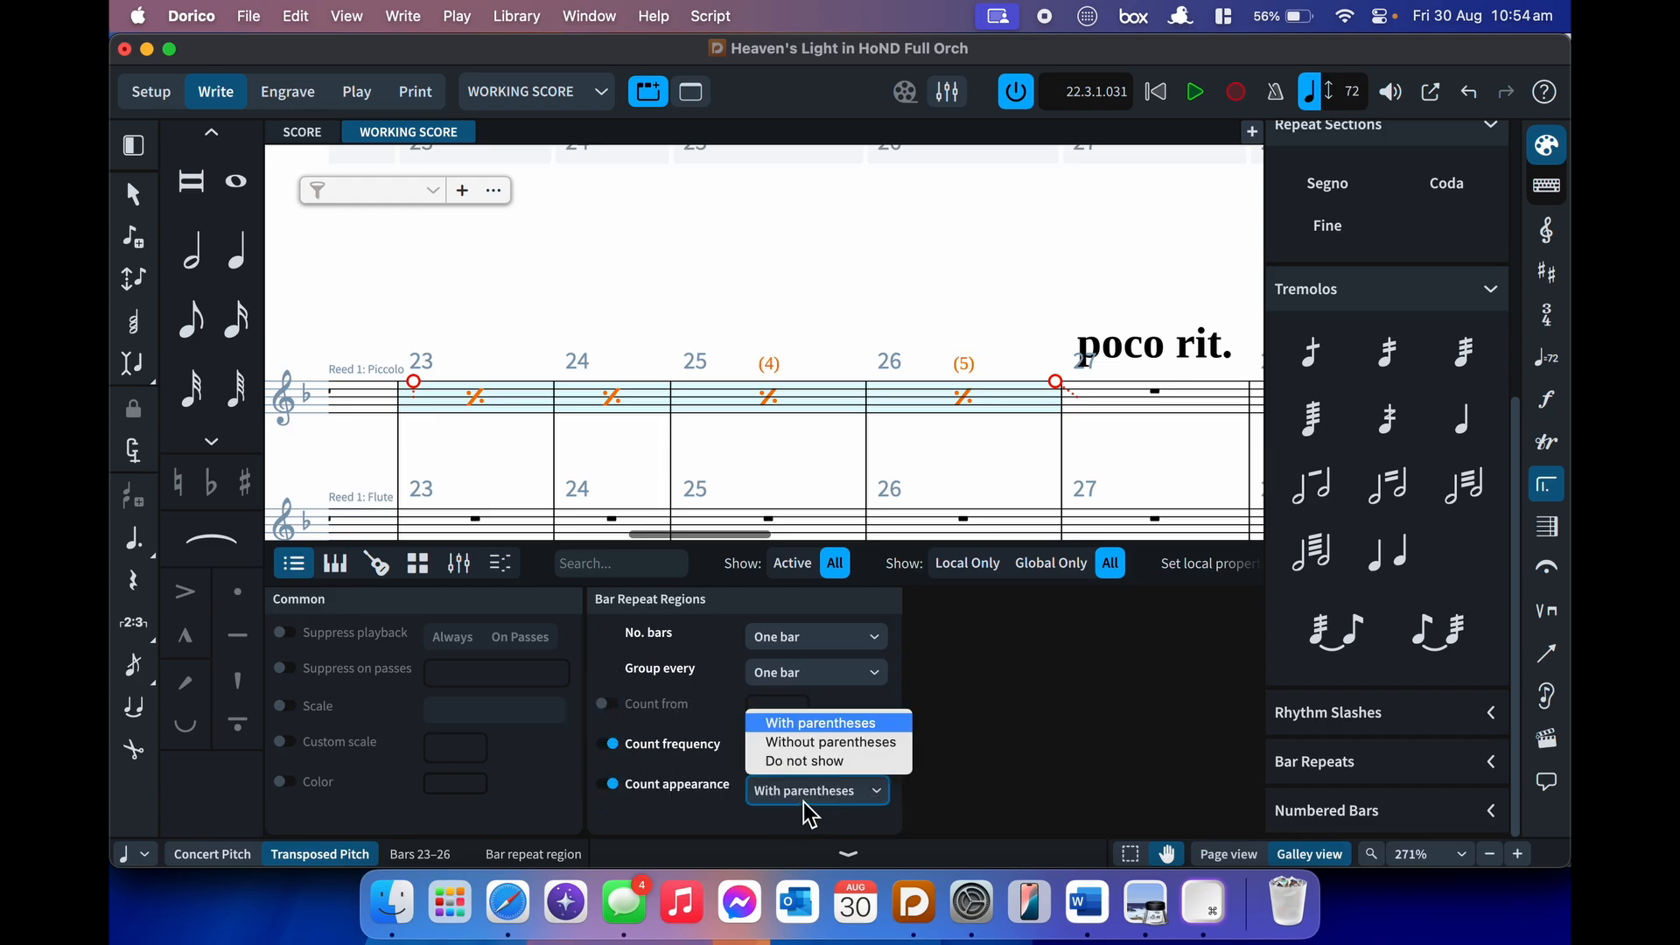
{"action": "left_click", "coordinate": [605, 746]}
{"action": "left_click", "coordinate": [606, 744]}
{"action": "left_click", "coordinate": [605, 785]}
{"action": "key", "text": "super+8"}
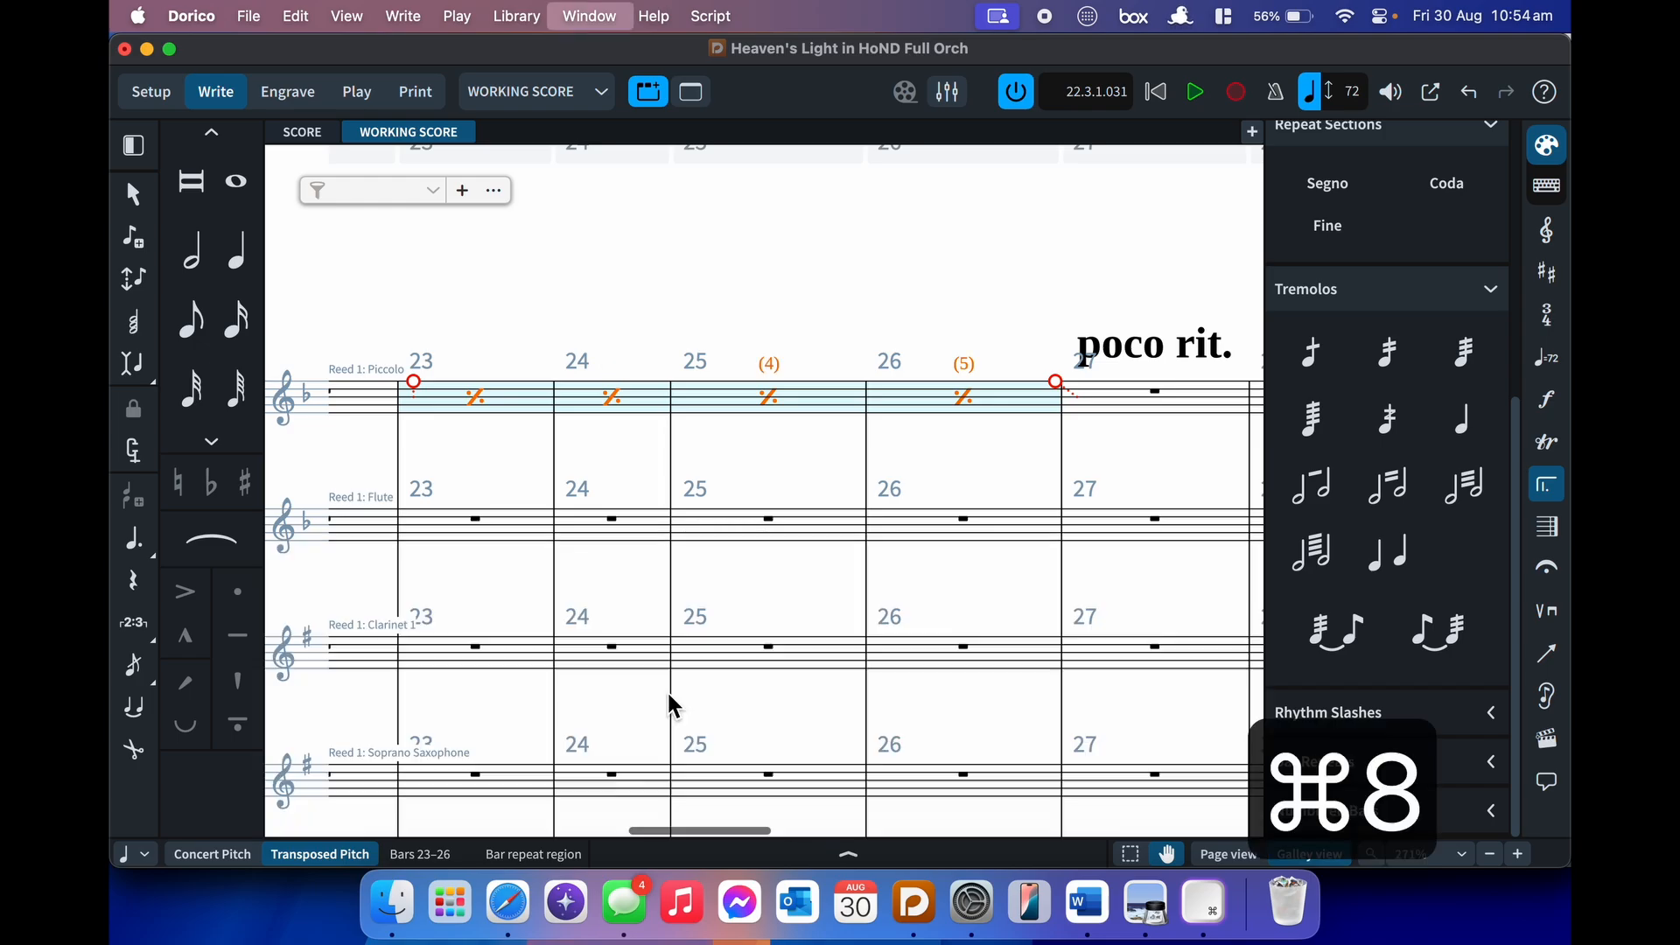
- Delete the Piccolo bar repeat region over bars 23–26
{"action": "key", "text": "BackSpace"}
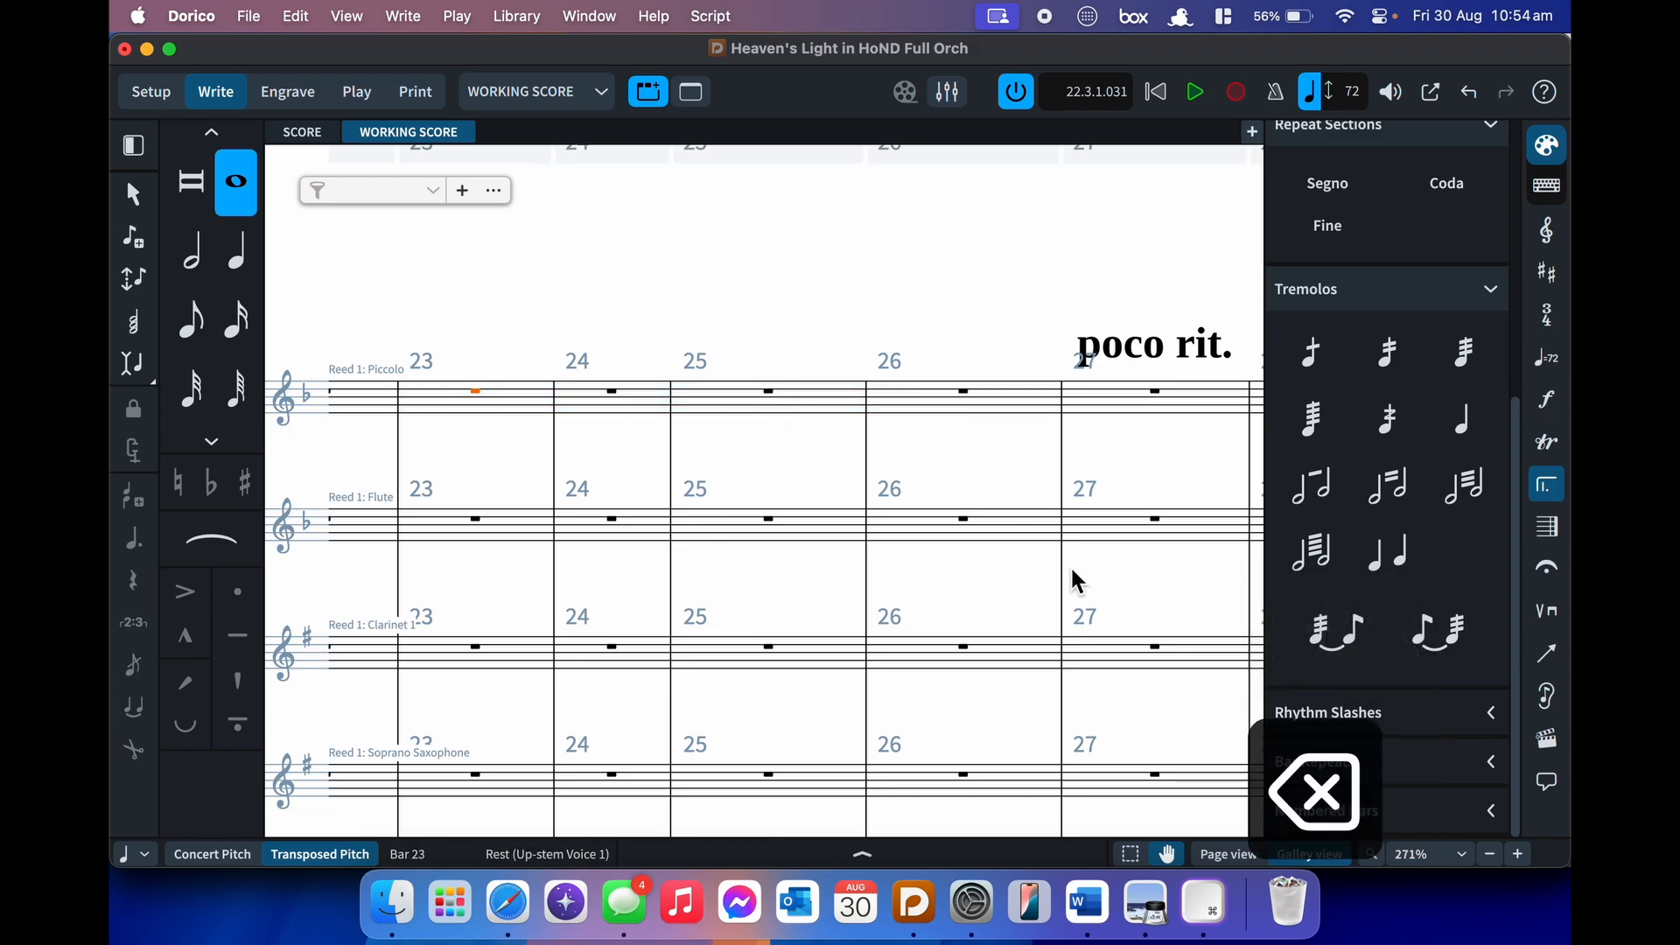
{"action": "left_click", "coordinate": [1488, 302]}
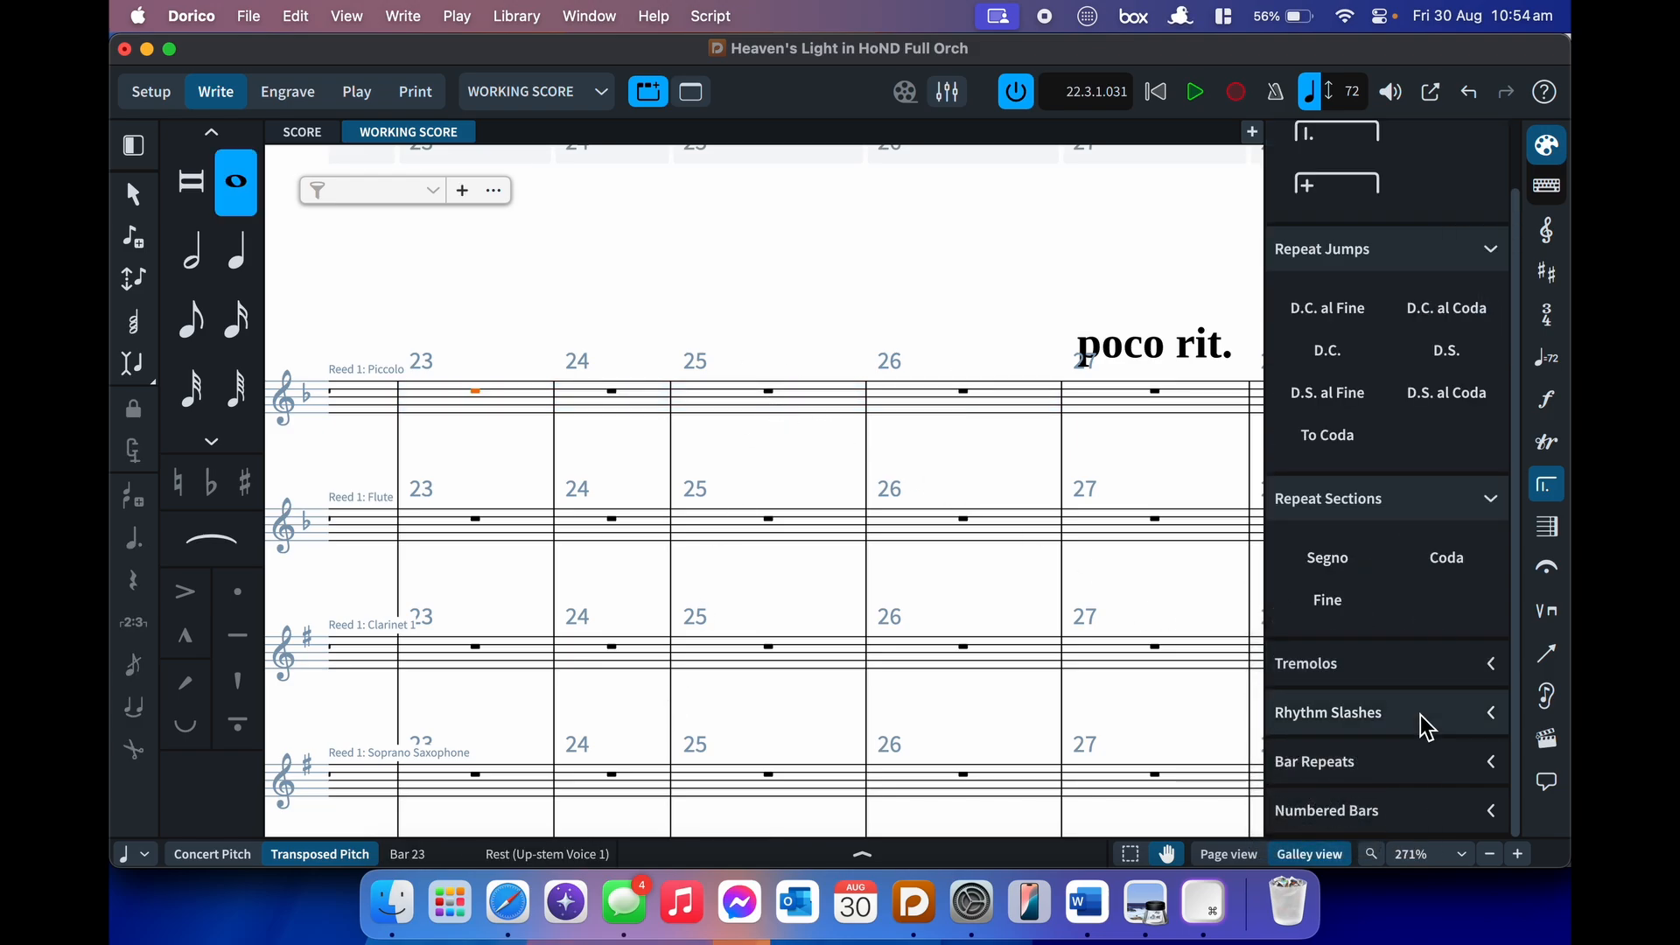
{"action": "left_click", "coordinate": [1459, 674]}
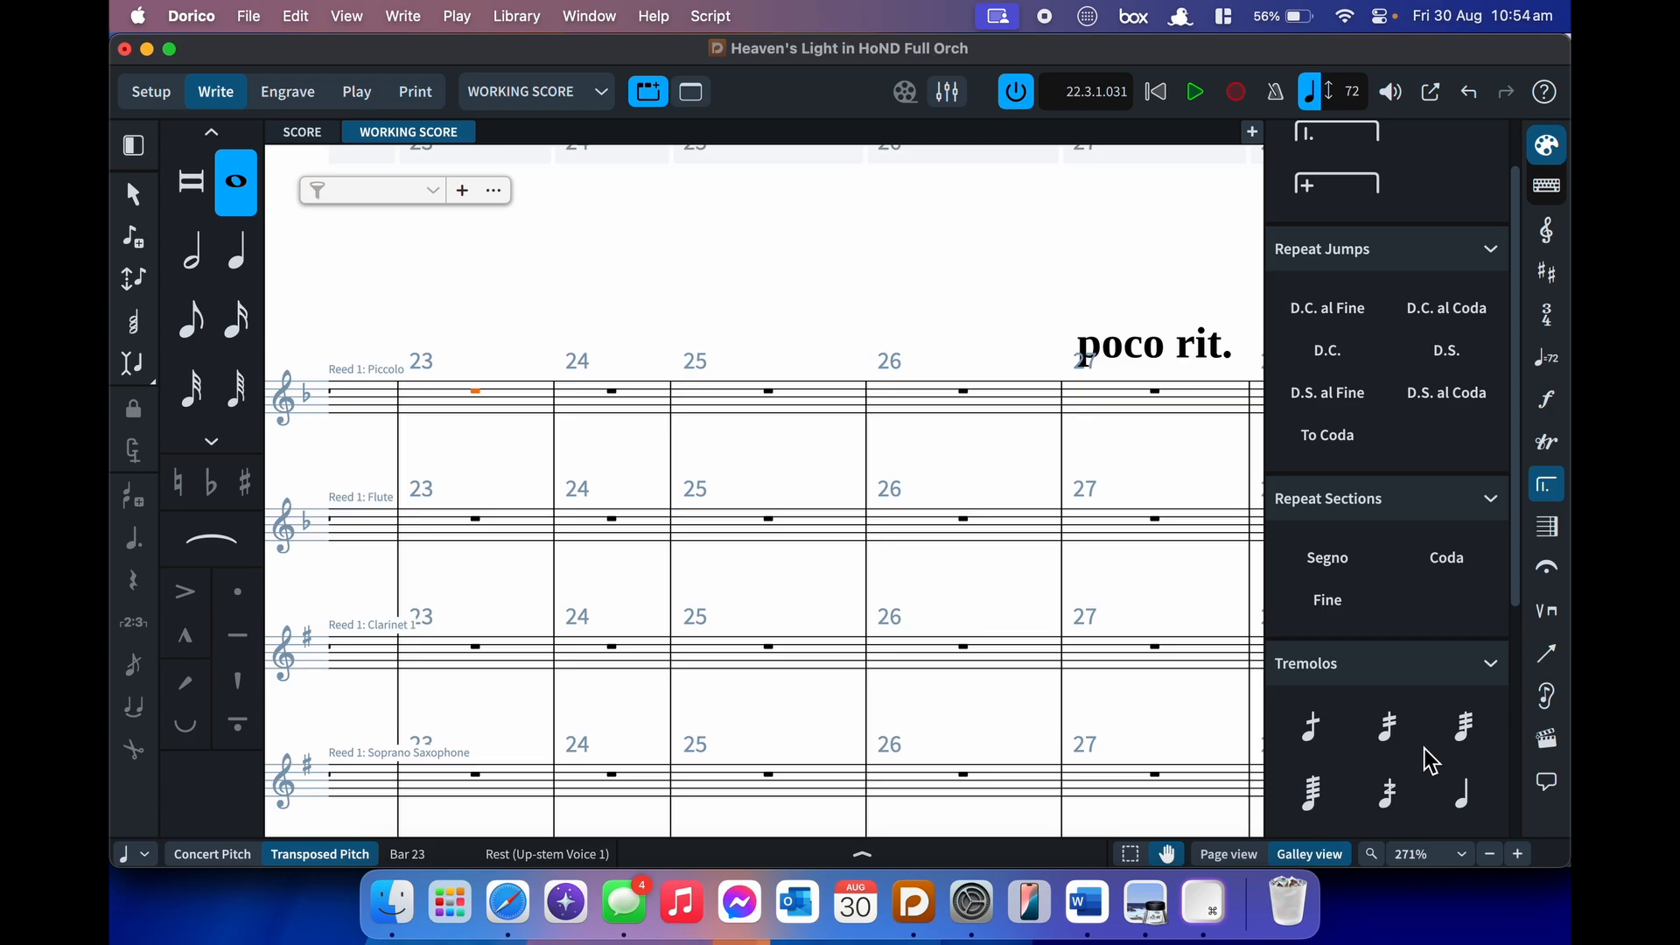
- Create a numbered bar region over bars 23–27, delete it, and show the Bars and Barlines tools
{"action": "left_click", "coordinate": [1421, 821]}
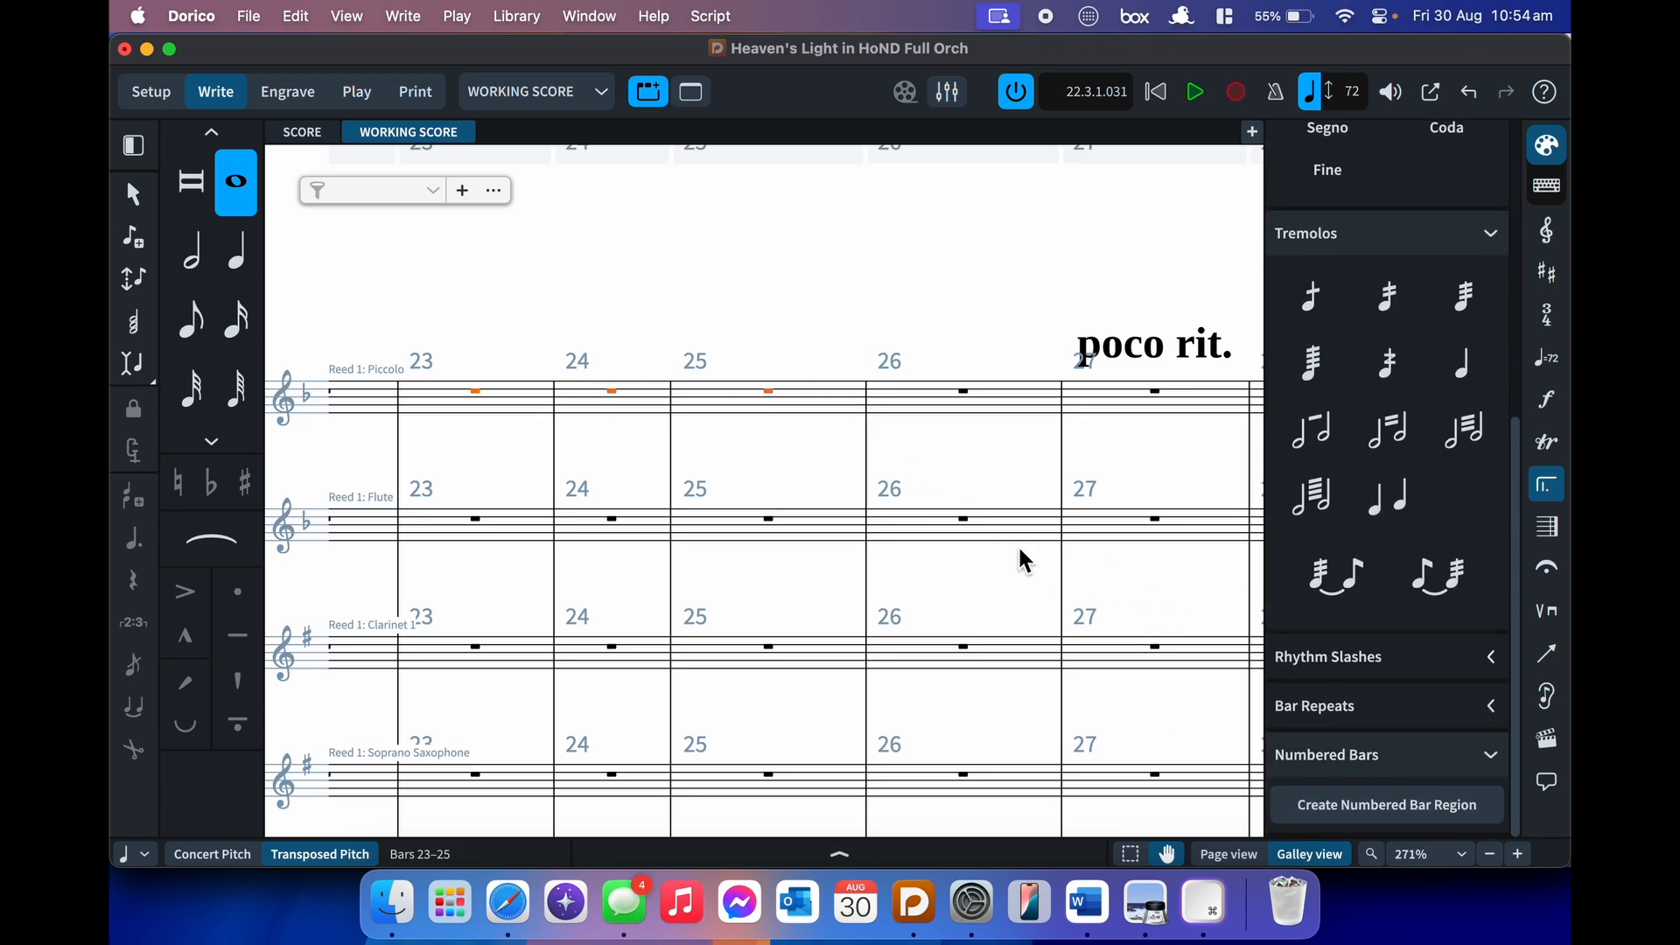
{"action": "left_click", "coordinate": [1388, 805]}
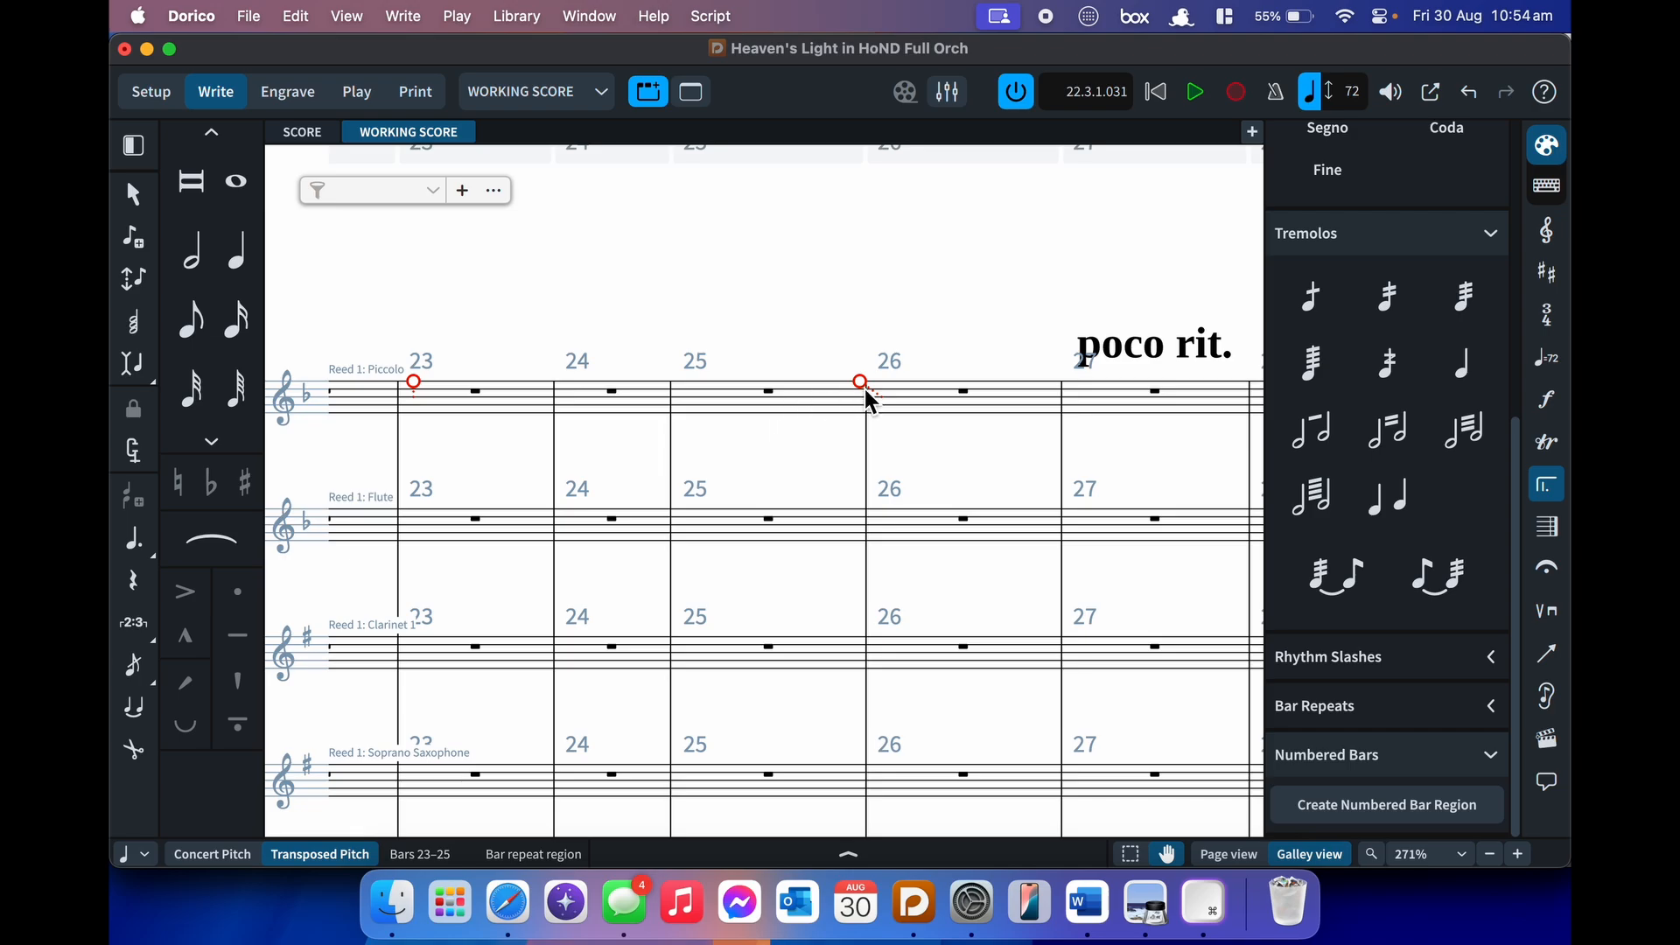
{"action": "key", "text": "alt+shift+Right"}
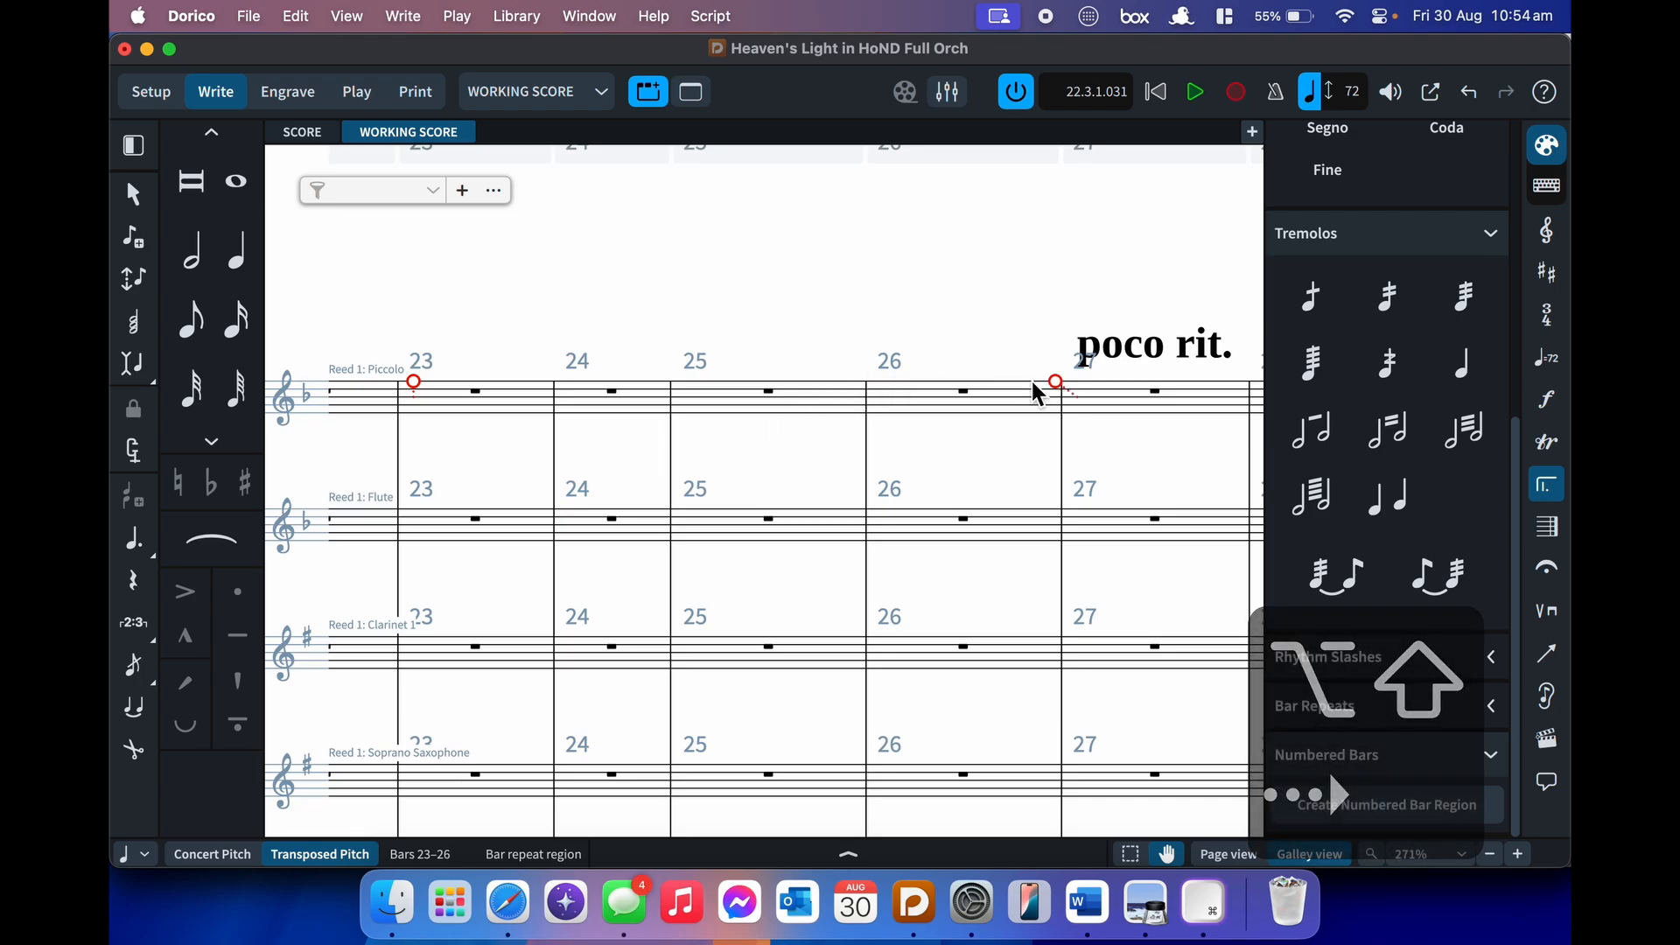
{"action": "key", "text": "BackSpace"}
{"action": "left_click", "coordinate": [1489, 763]}
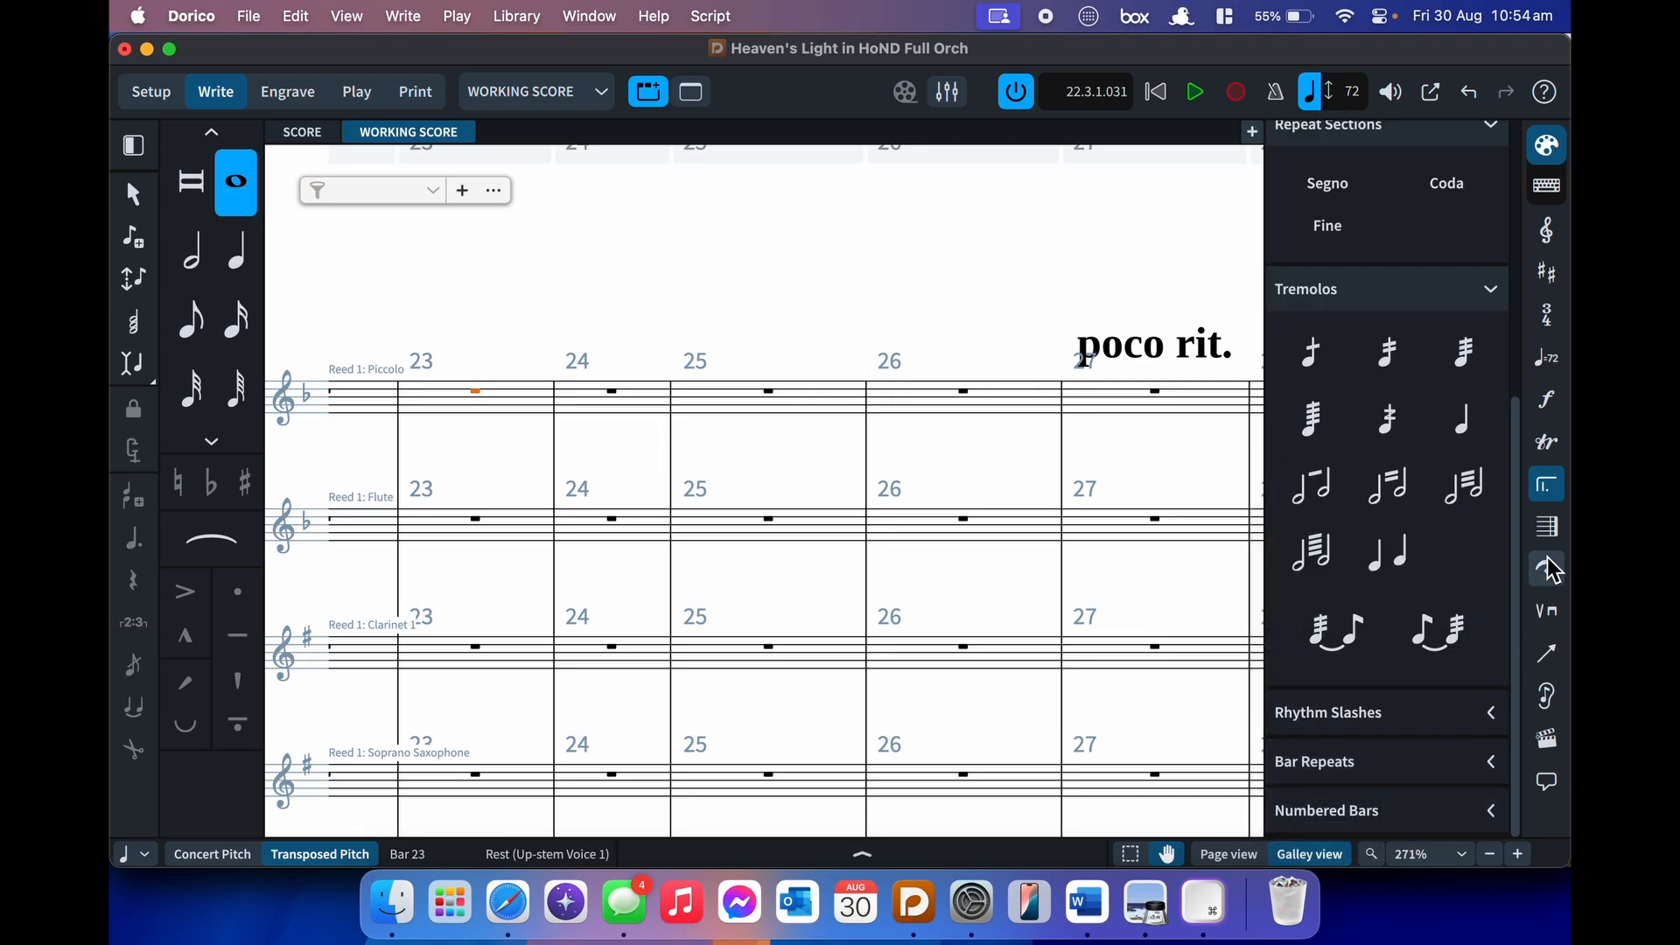
{"action": "left_click", "coordinate": [1549, 528]}
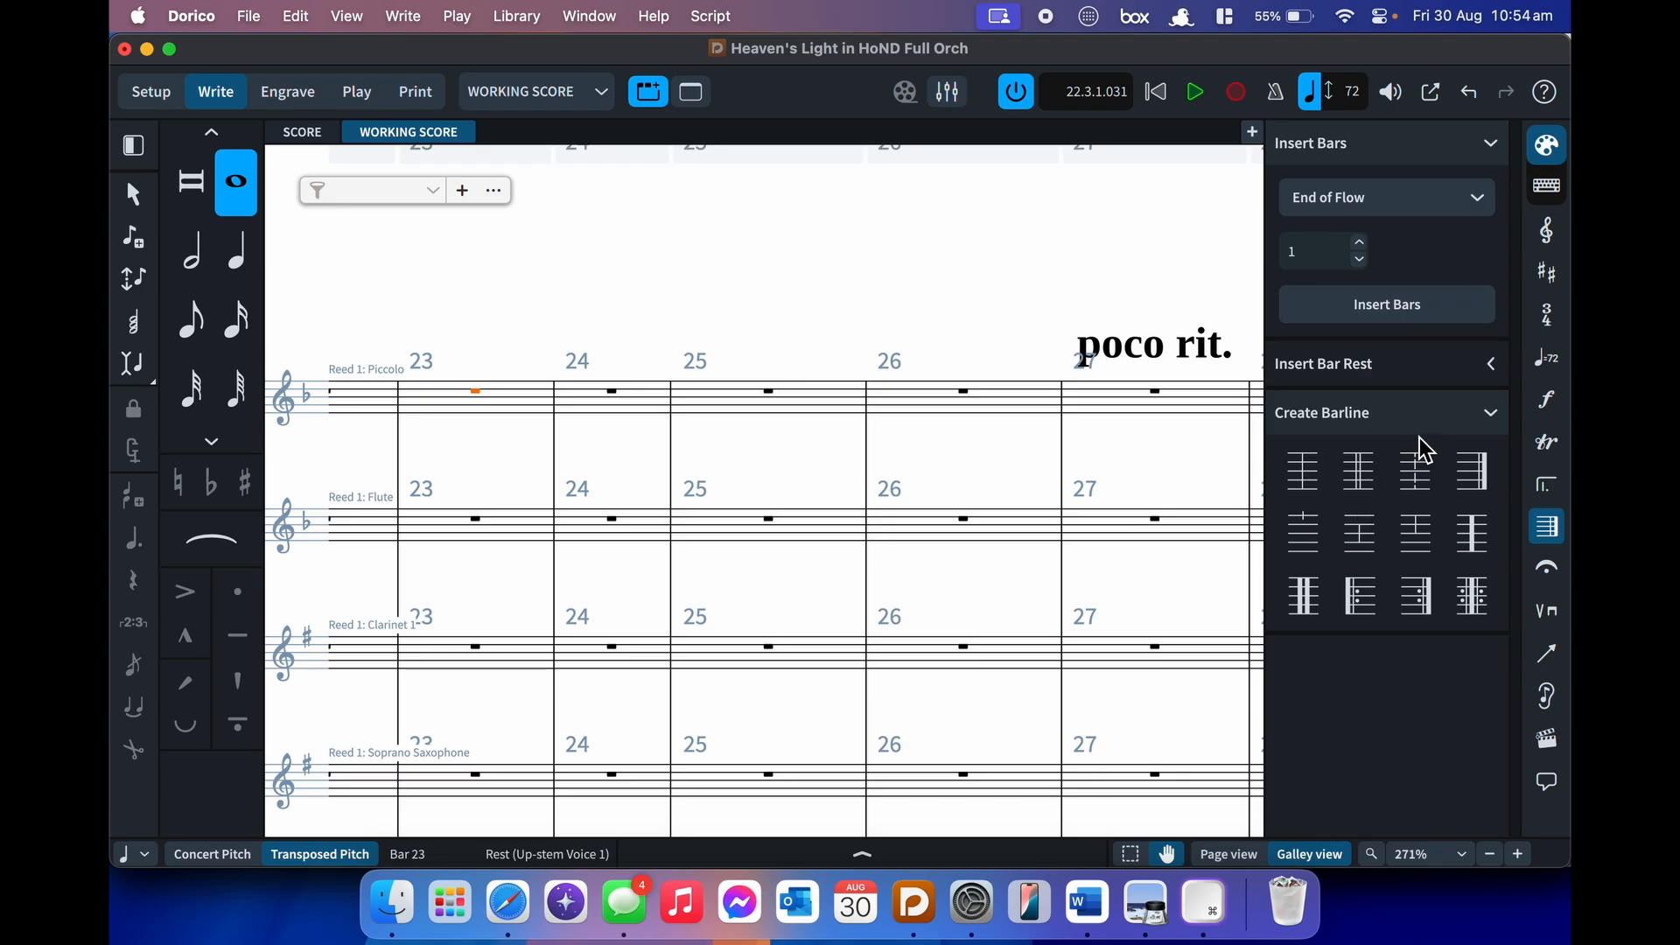
{"action": "left_click", "coordinate": [1546, 569]}
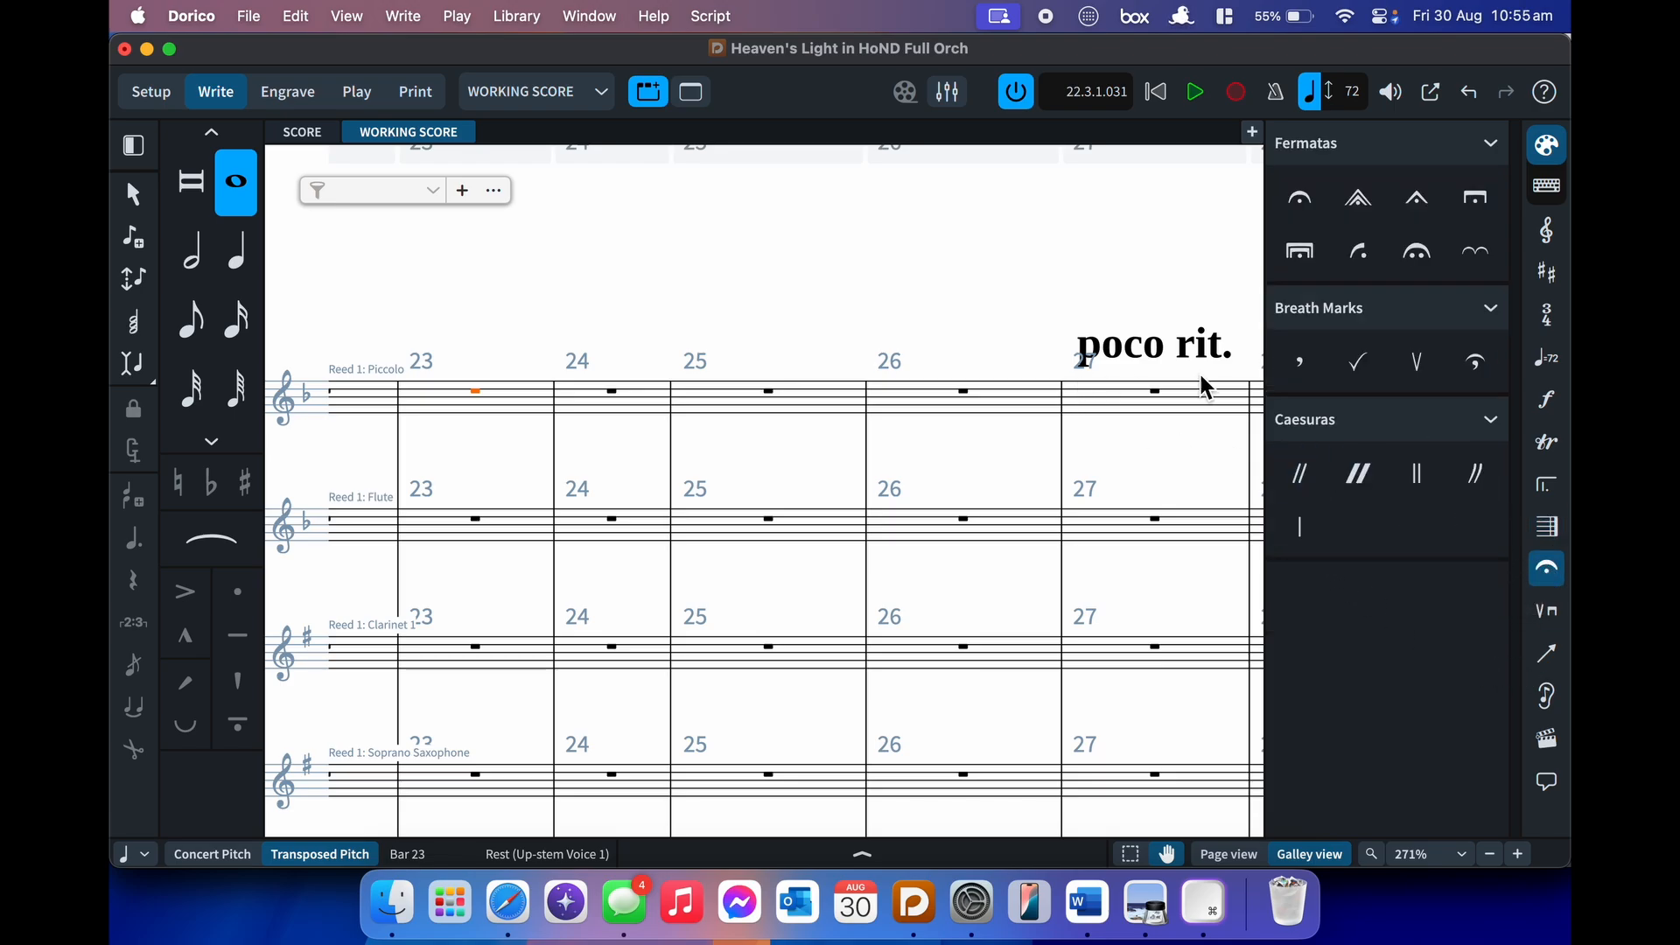
{"action": "left_click", "coordinate": [795, 407]}
{"action": "key", "text": "shift+h"}
{"action": "type", "text": "ferma"}
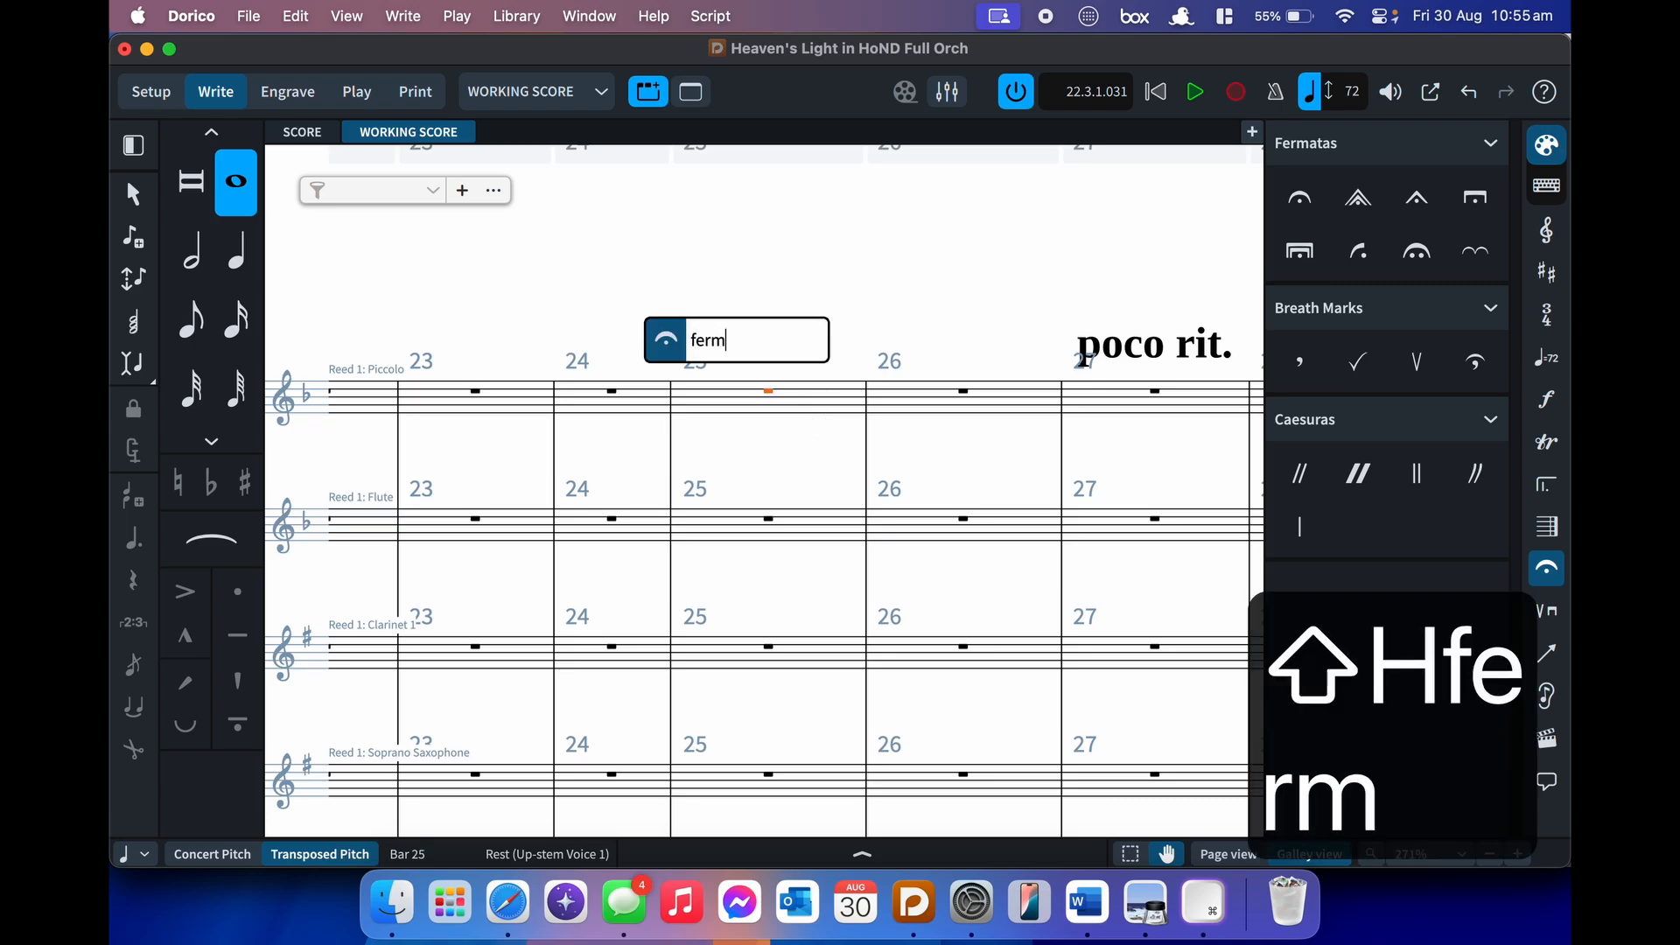
{"action": "key", "text": "BackSpace"}
{"action": "key", "text": "BackSpace"}
{"action": "key", "text": "BackSpace"}
{"action": "key", "text": "BackSpace"}
{"action": "key", "text": "BackSpace"}
{"action": "type", "text": "comma"}
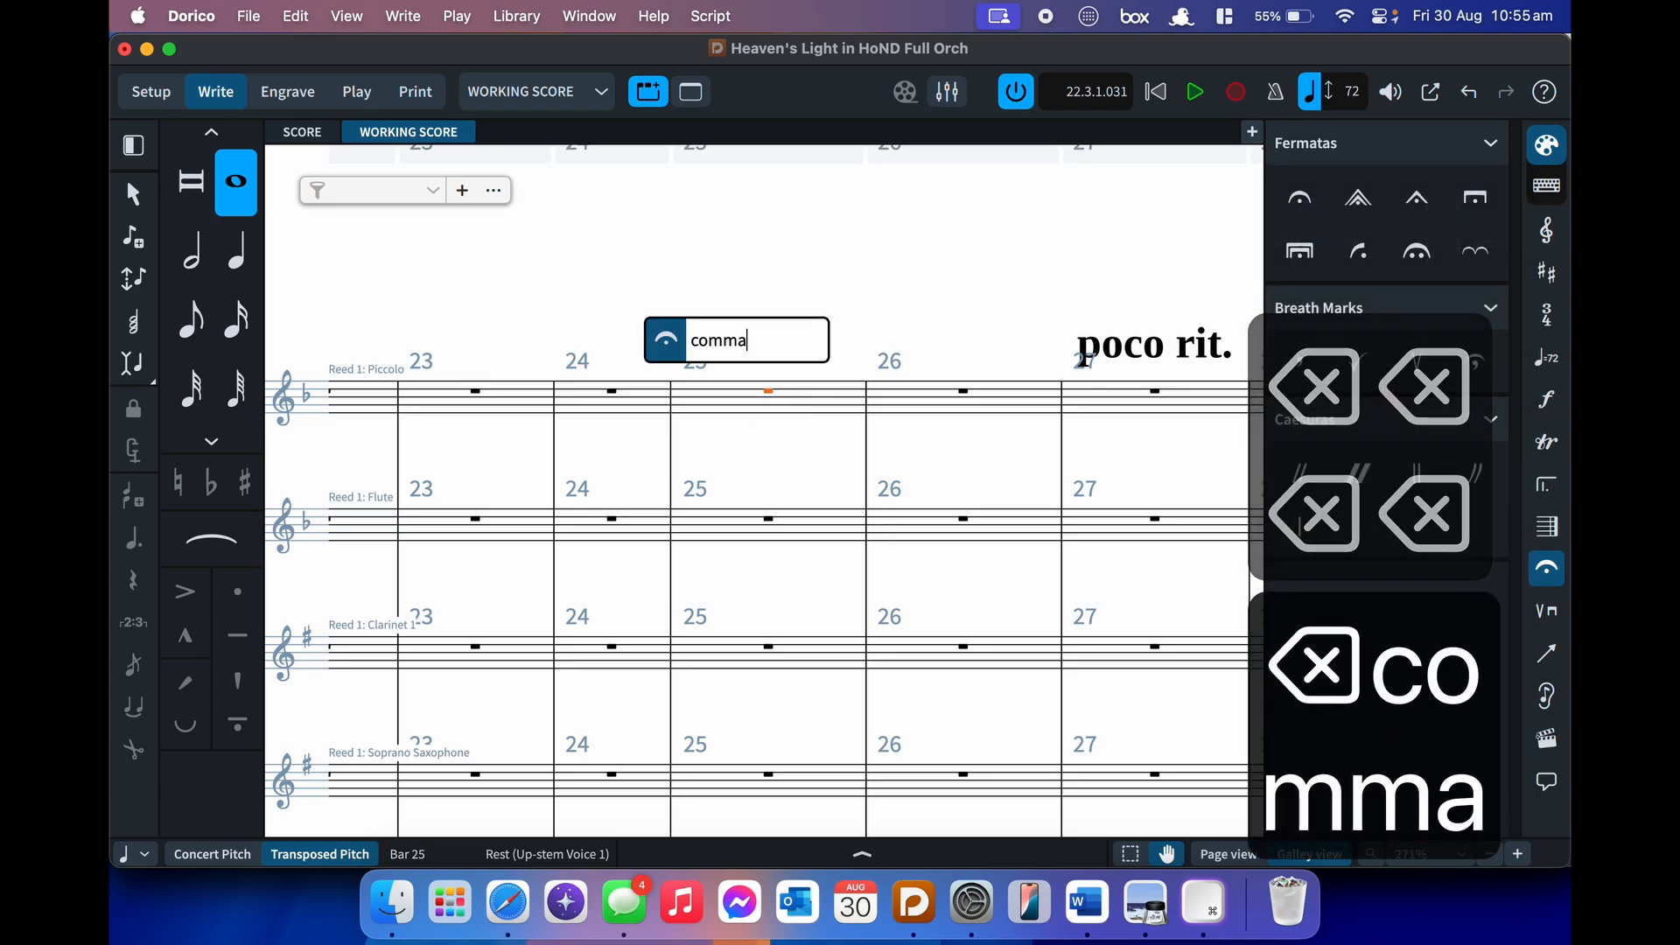
{"action": "key", "text": "Return"}
{"action": "key", "text": "BackSpace"}
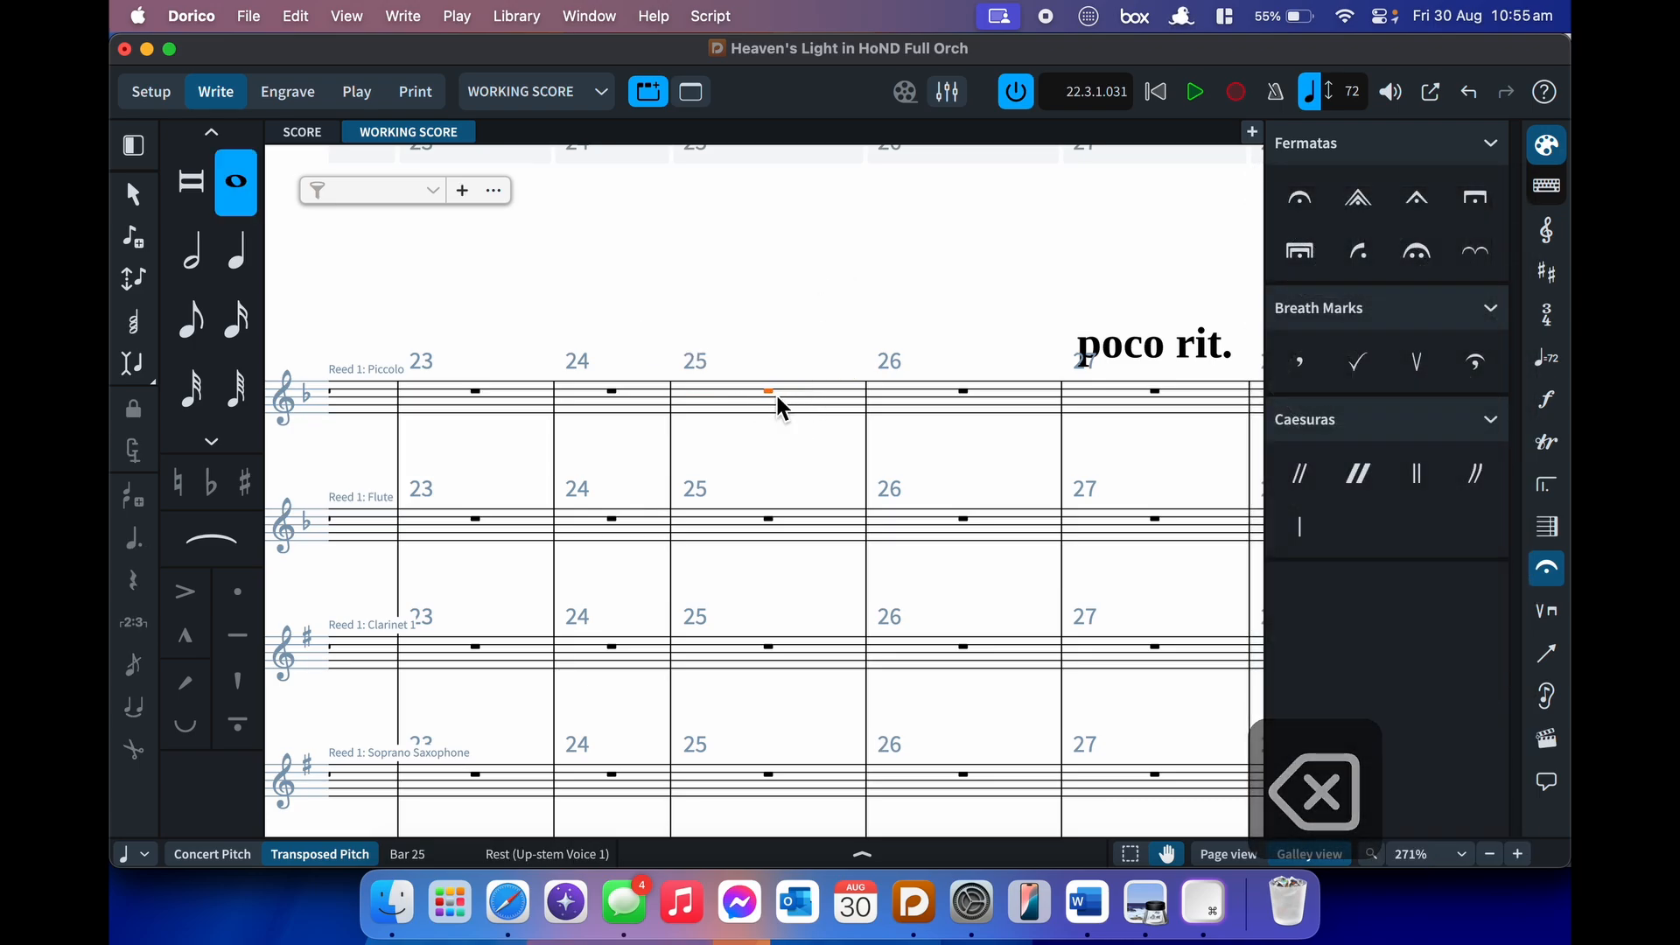
{"action": "key", "text": "shift+h"}
{"action": "type", "text": "caesura"}
{"action": "key", "text": "Return"}
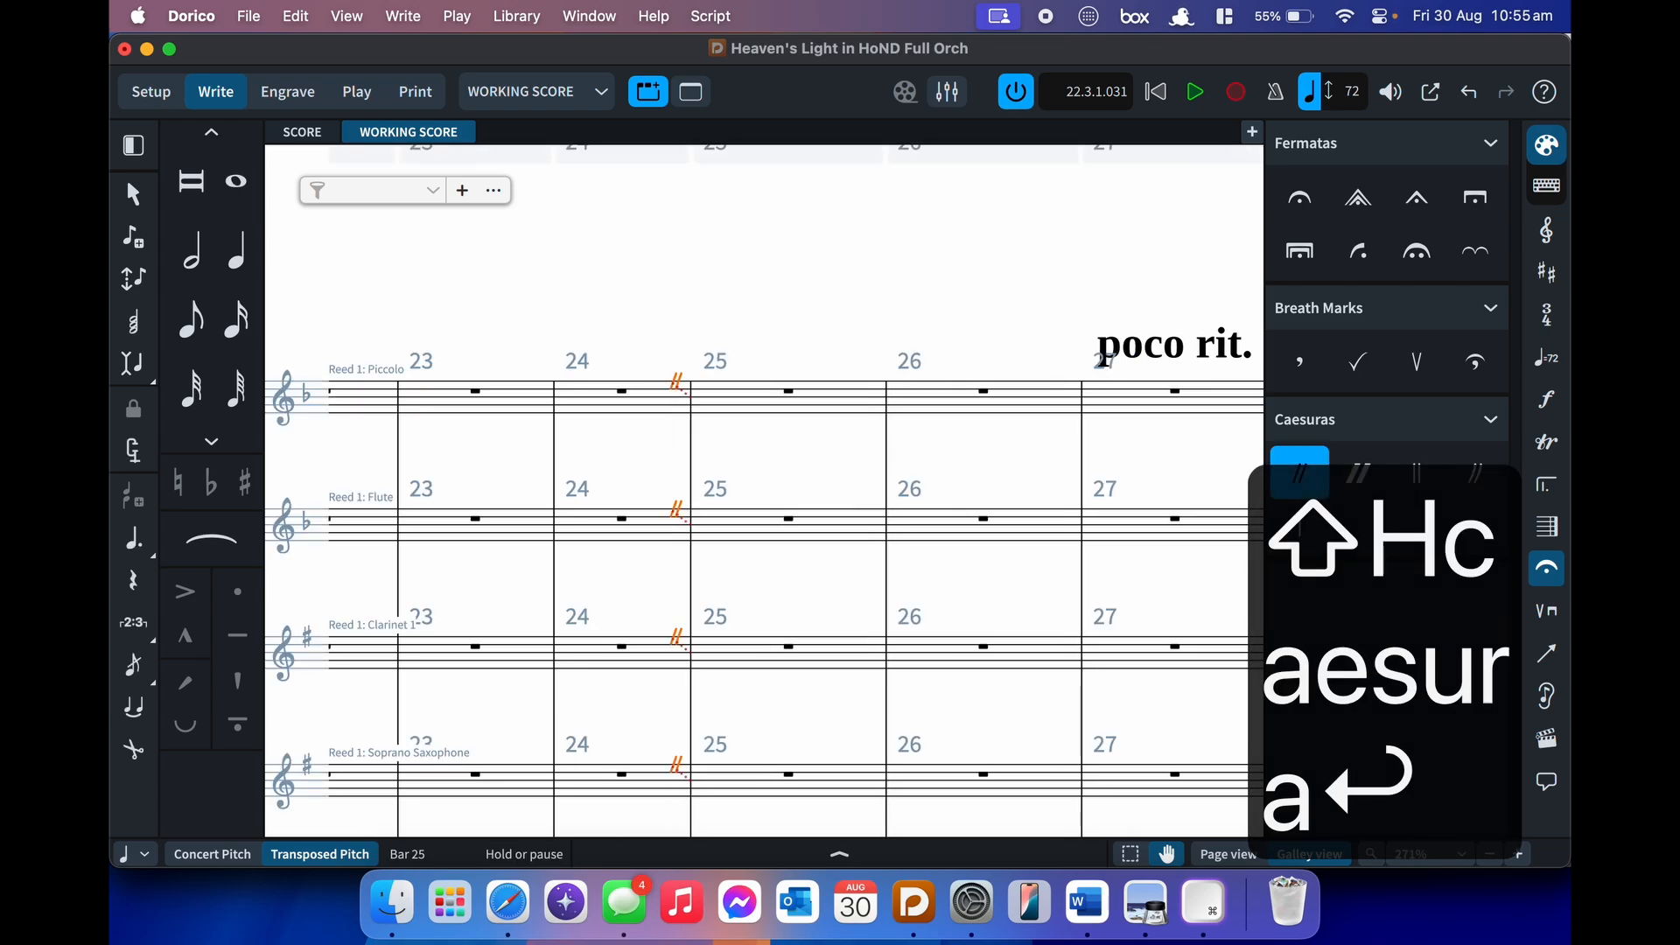
{"action": "key", "text": "BackSpace"}
{"action": "key", "text": "shift+h"}
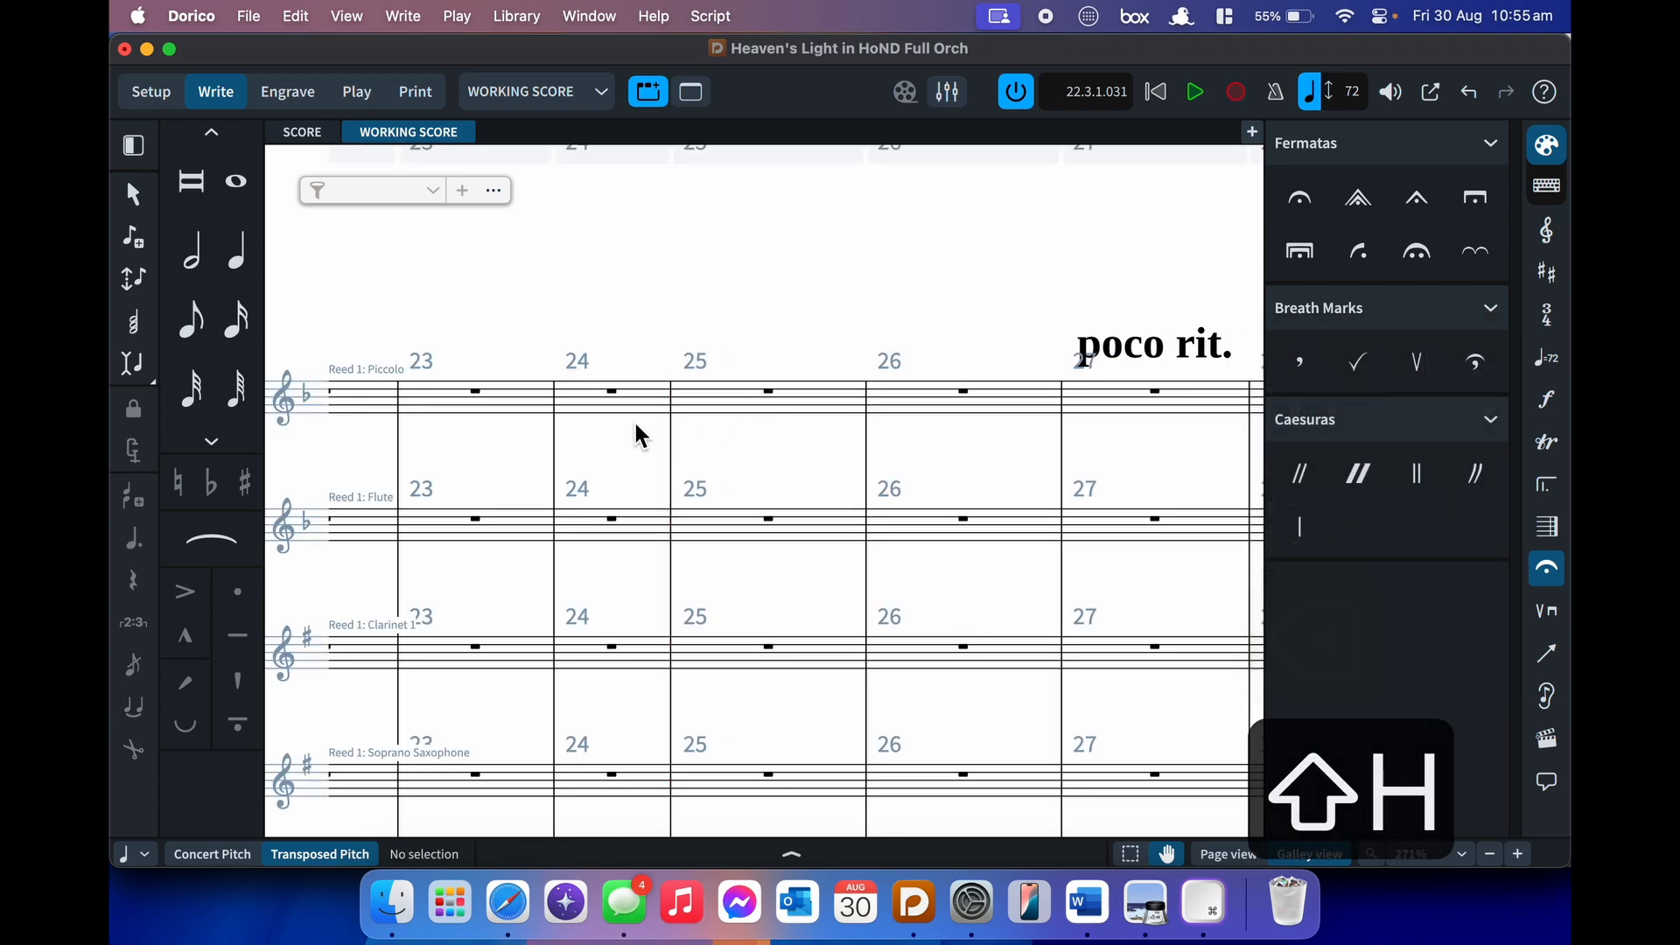
{"action": "left_click", "coordinate": [777, 403]}
{"action": "key", "text": "shift+h"}
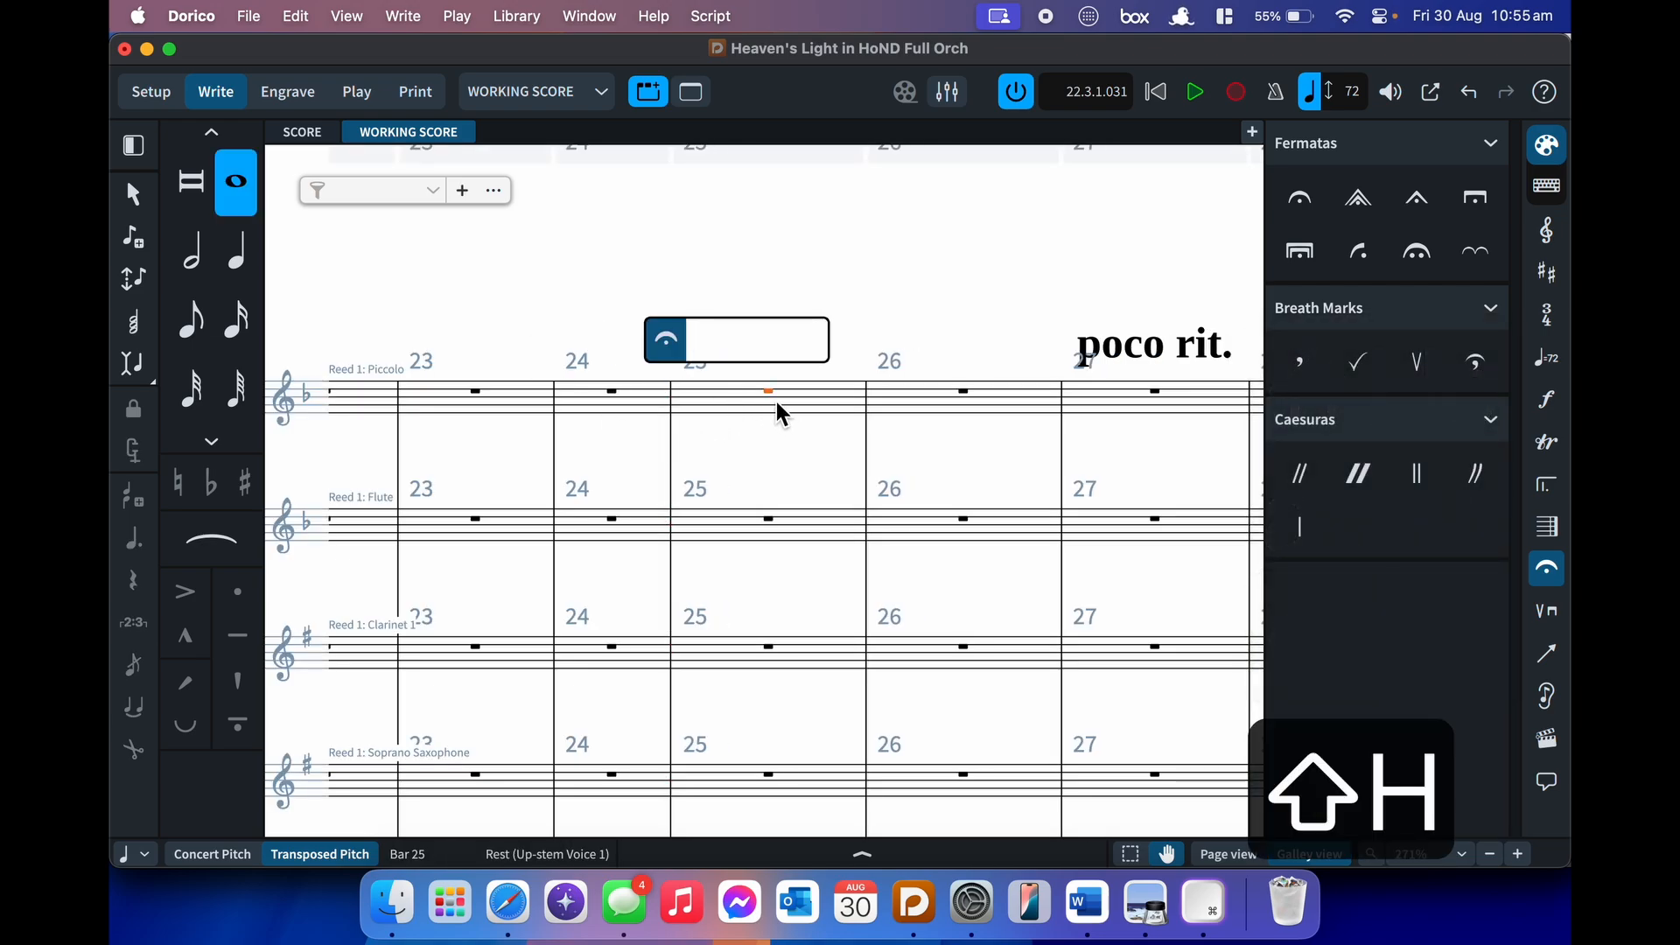
{"action": "type", "text": "\""}
{"action": "key", "text": "Return"}
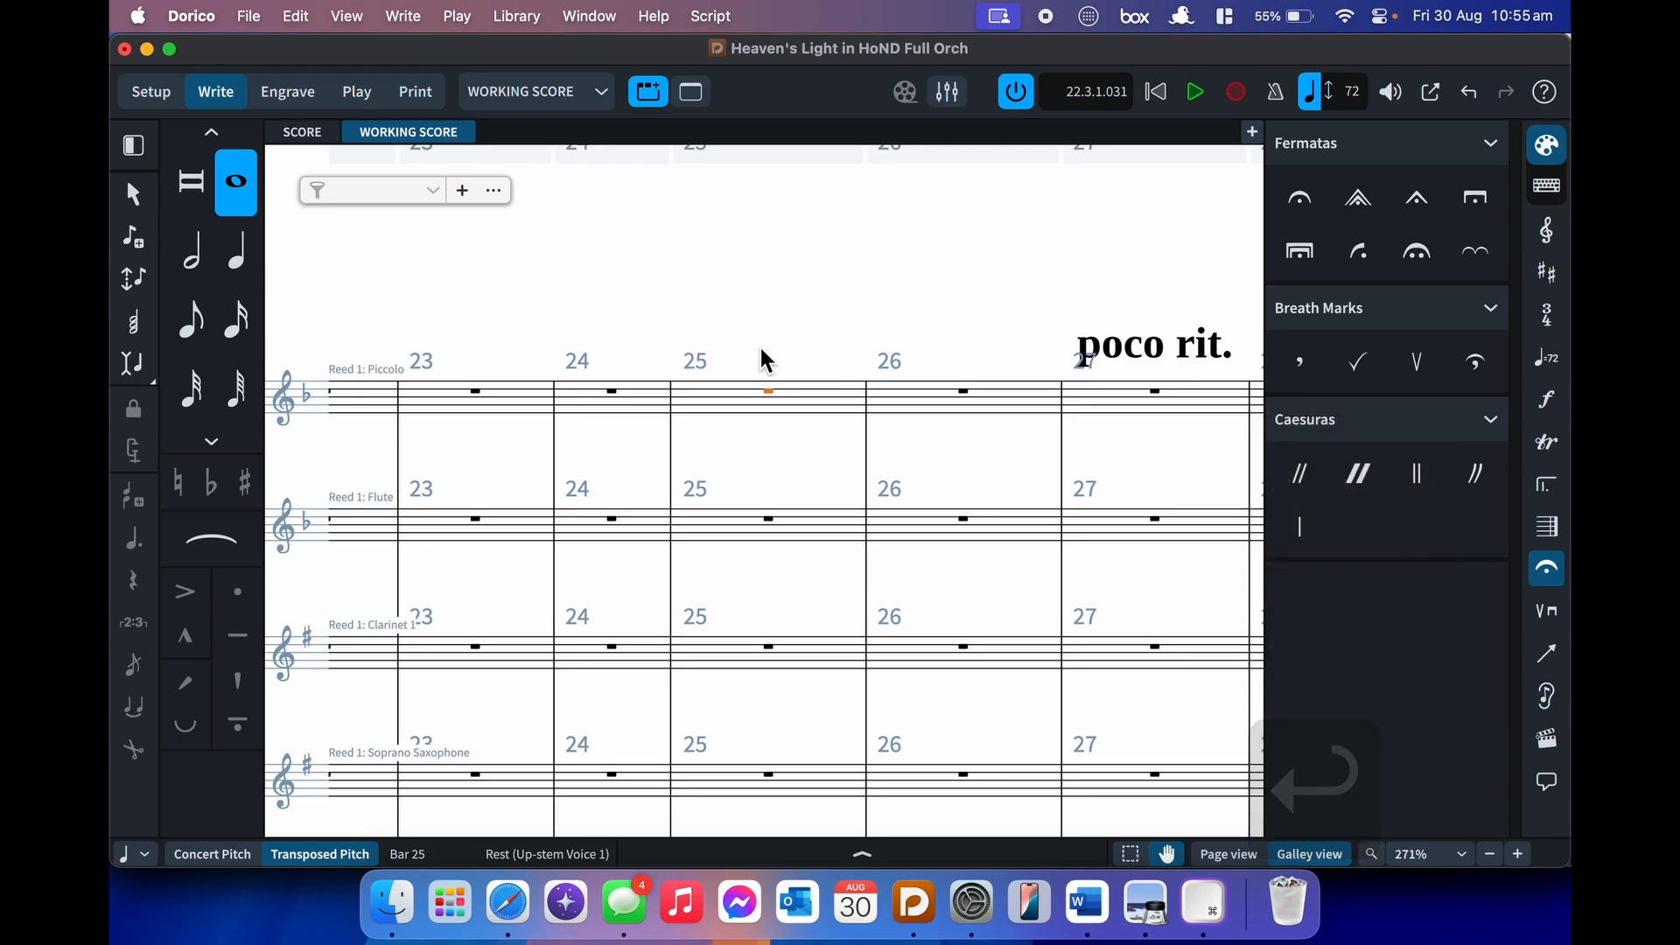
{"action": "key", "text": "shift+h"}
{"action": "type", "text": "'"}
{"action": "key", "text": "BackSpace"}
{"action": "key", "text": "Return"}
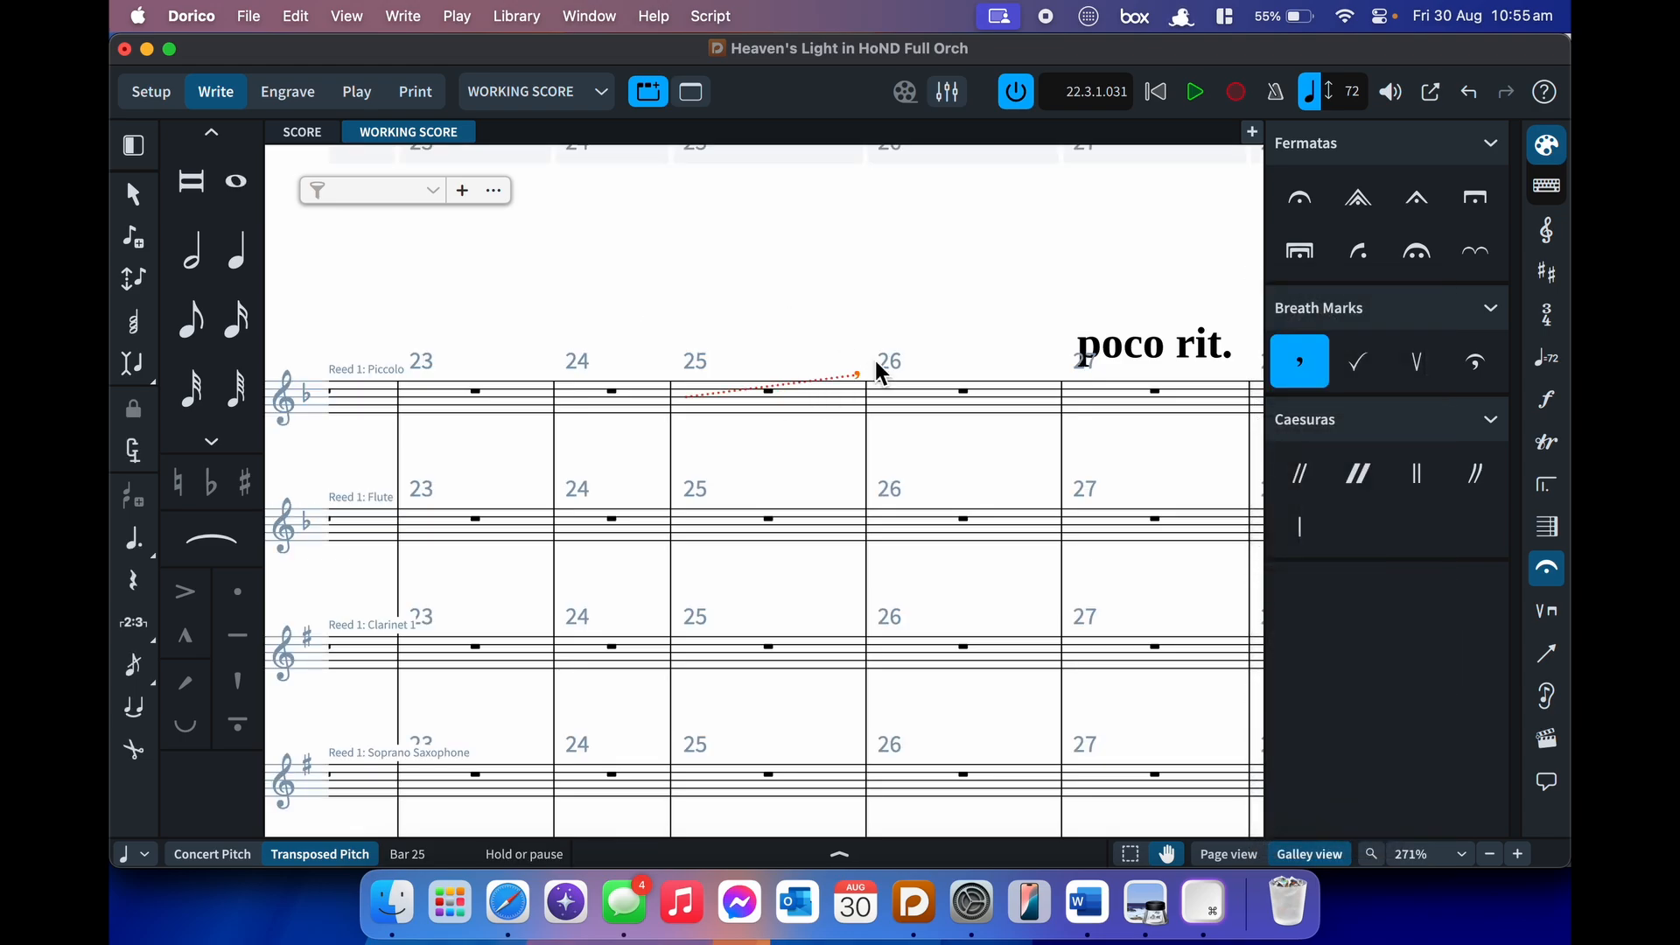
{"action": "key", "text": "BackSpace"}
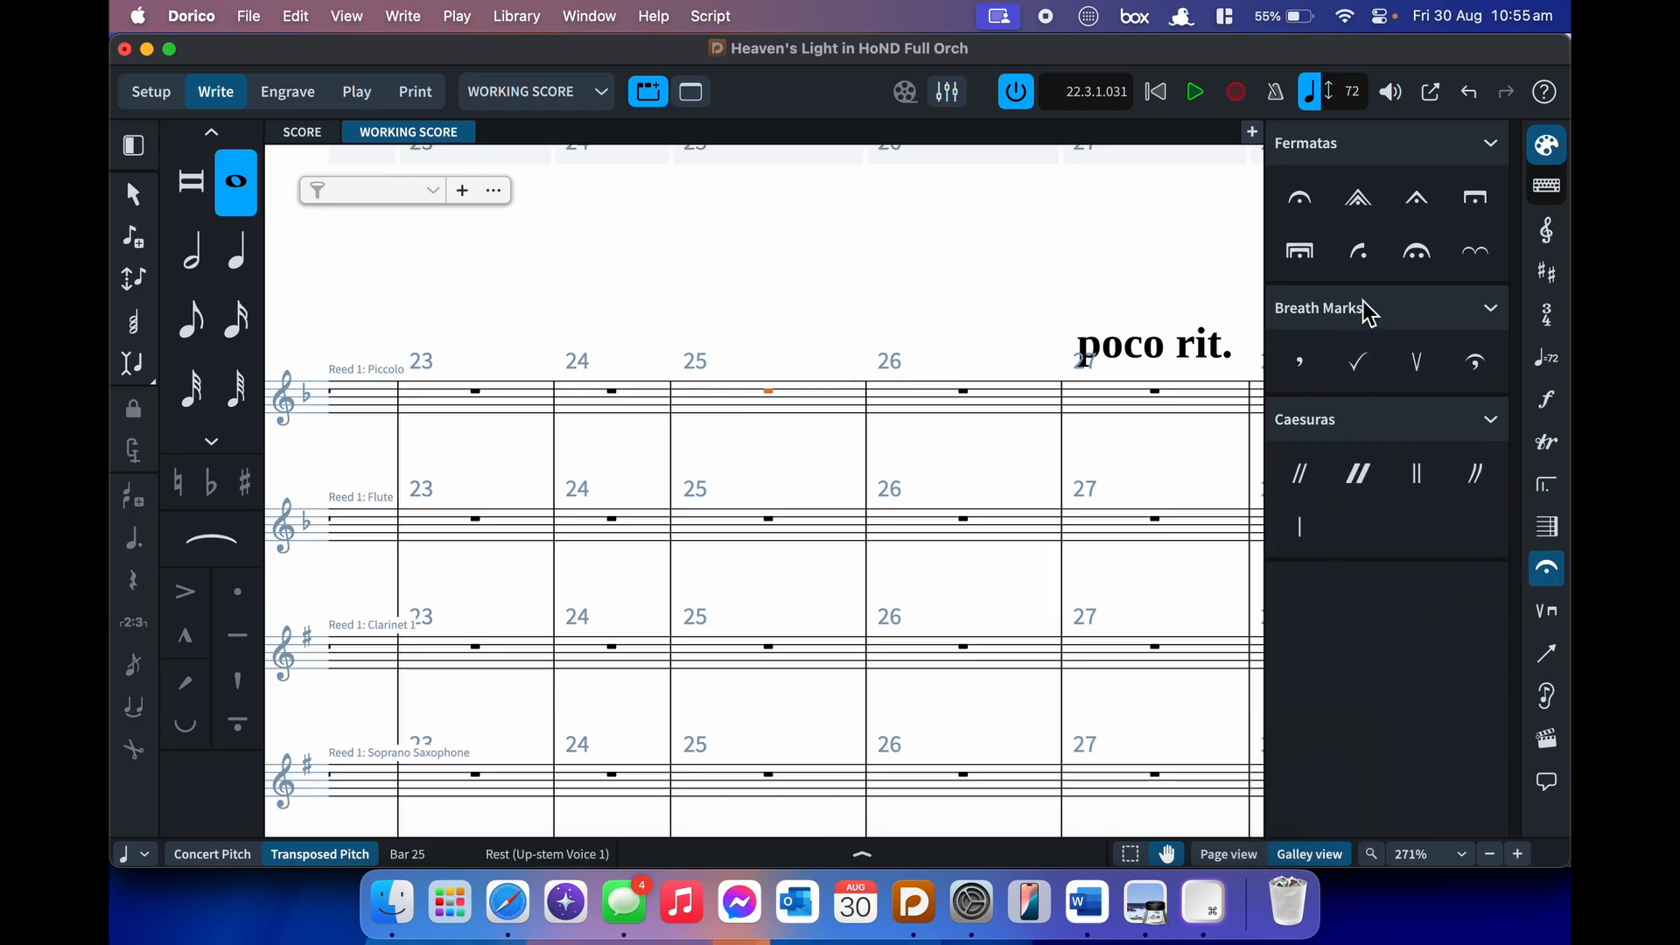
- Switch the right panel from Holds and Pauses to Playing Techniques and collapse the Strings group
{"action": "left_click", "coordinate": [1545, 583]}
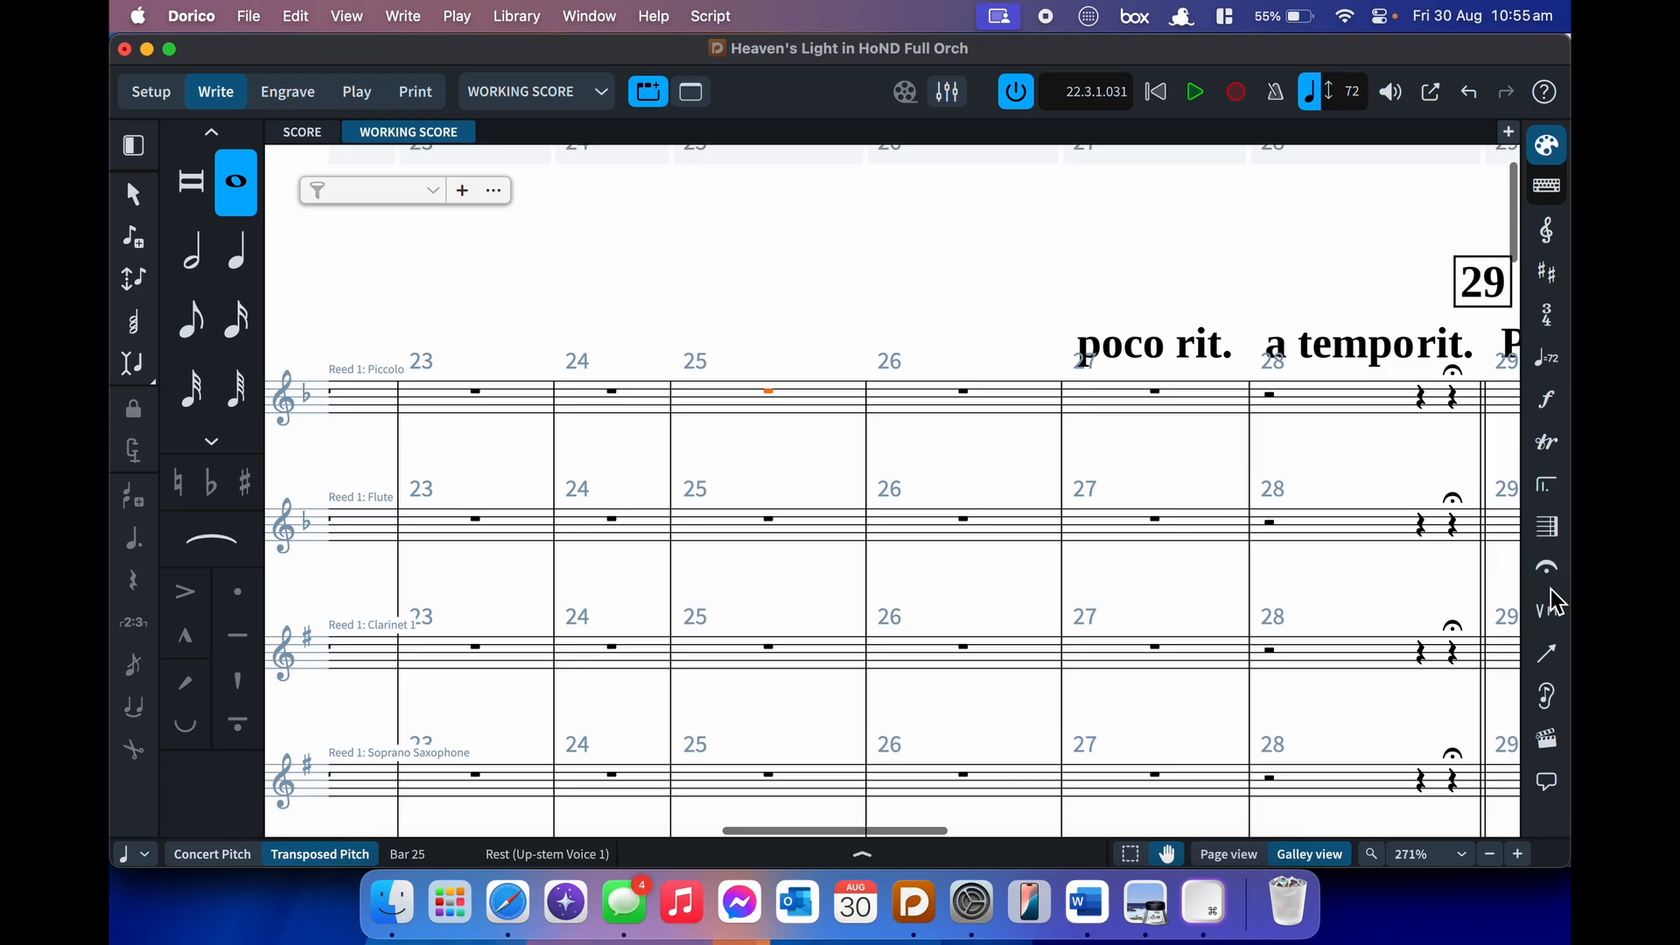
{"action": "left_click", "coordinate": [1548, 603]}
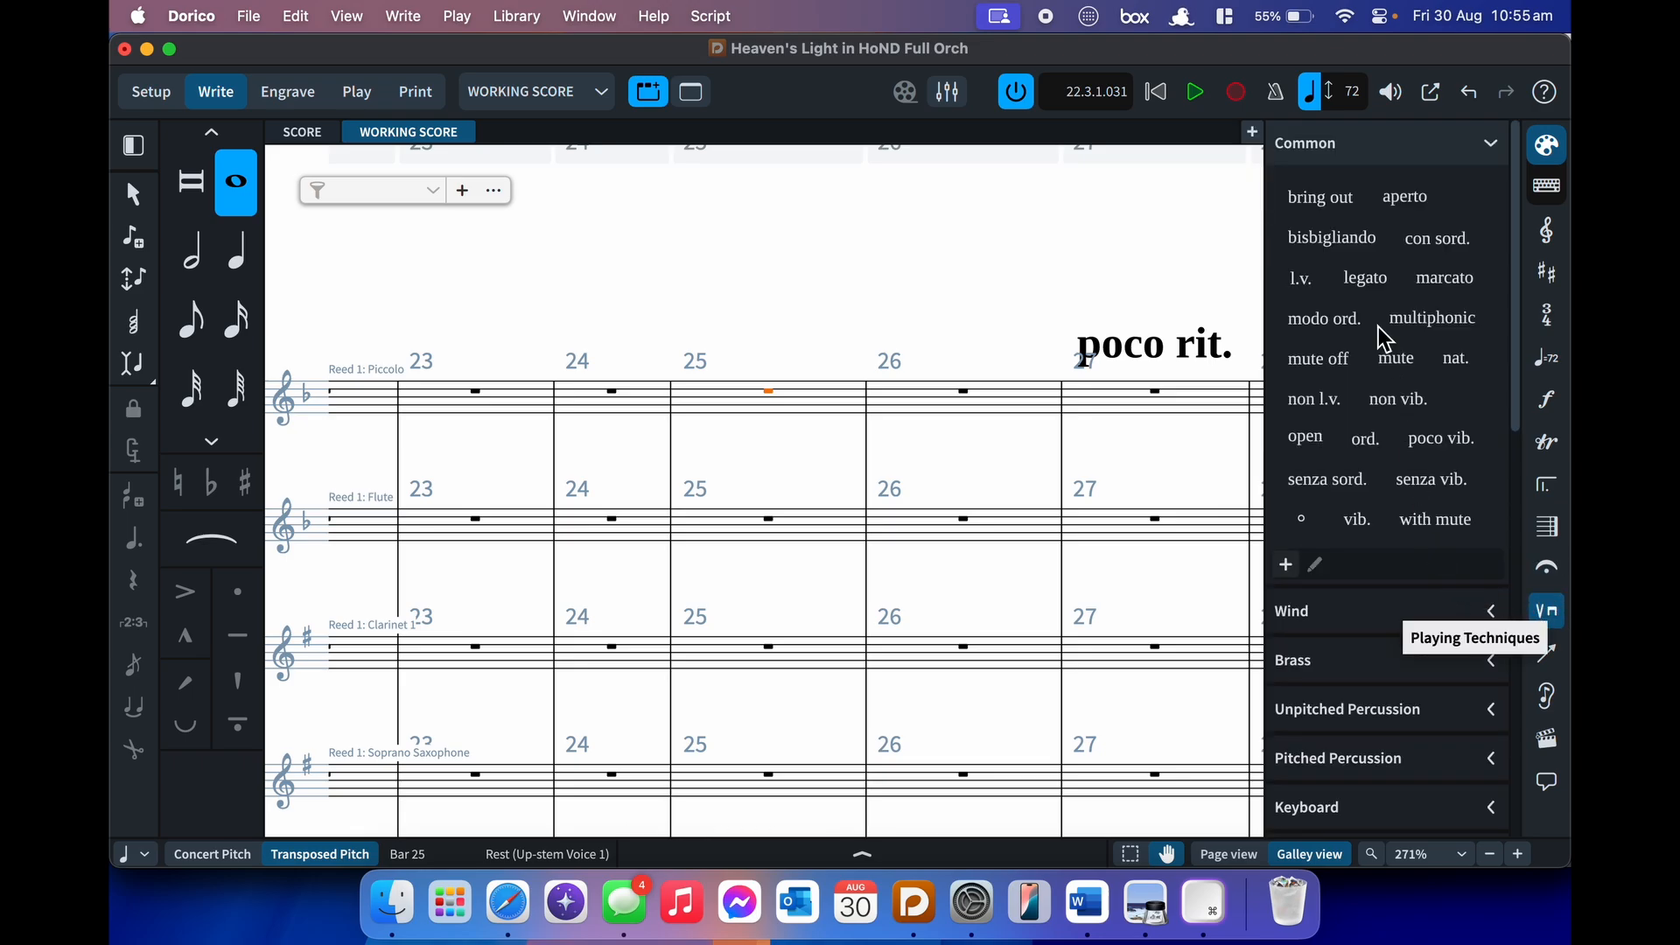
{"action": "scroll", "coordinate": [1383, 337], "scroll_direction": "down", "scroll_amount": 10}
{"action": "scroll", "coordinate": [1383, 337], "scroll_direction": "down", "scroll_amount": 3}
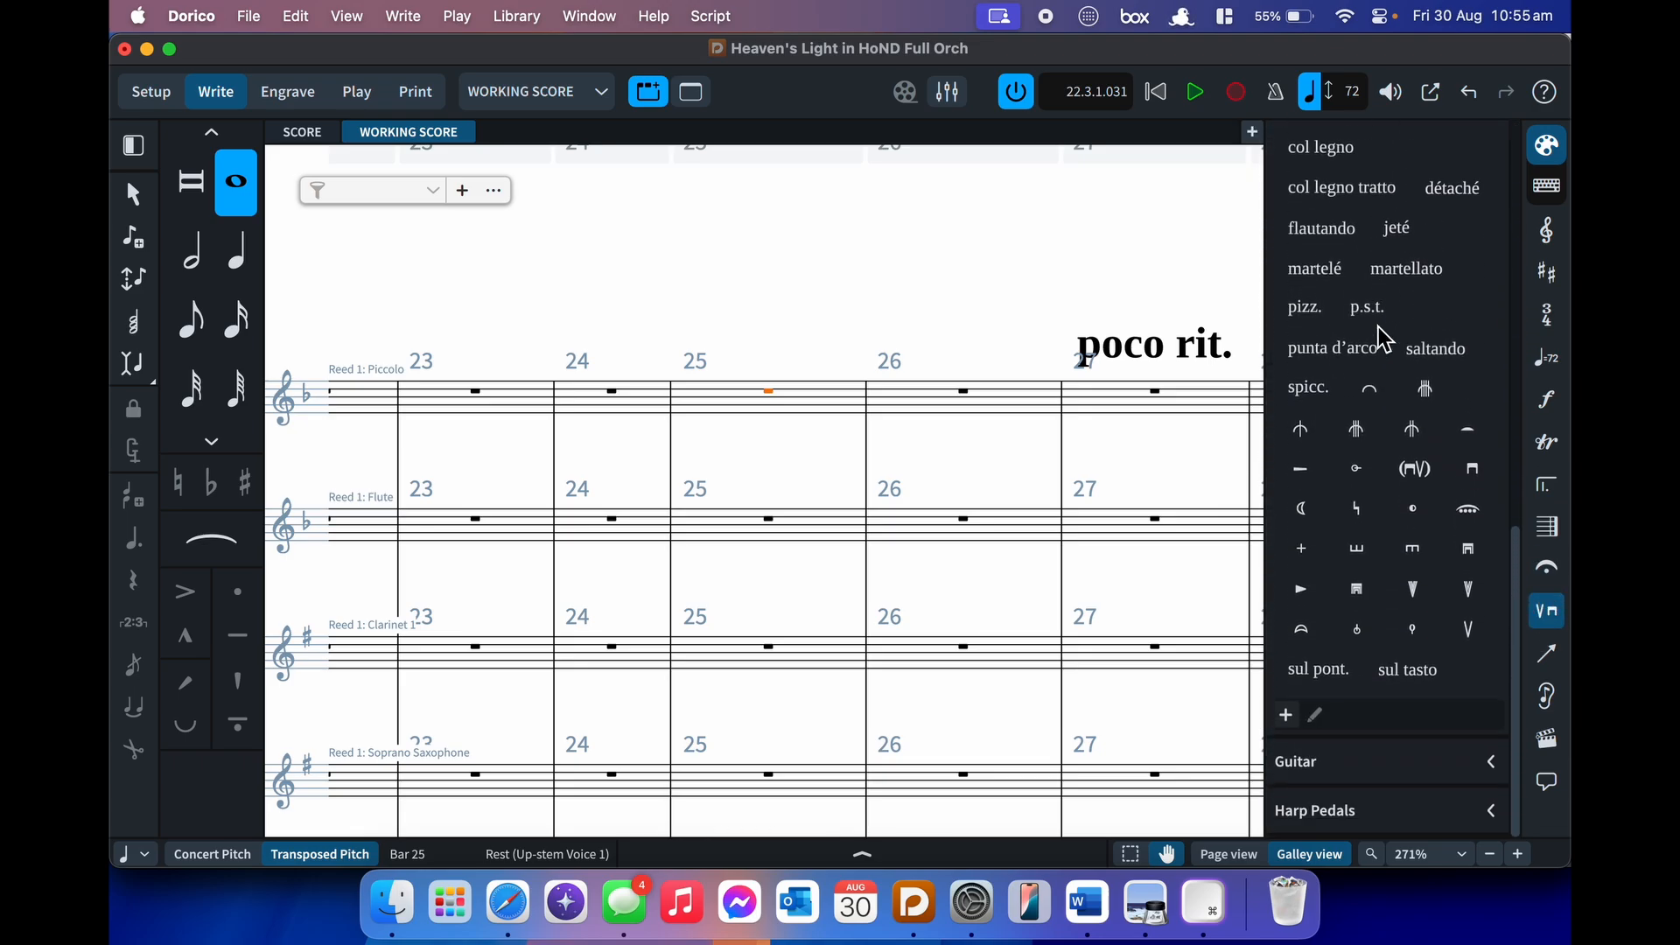
{"action": "scroll", "coordinate": [1383, 339], "scroll_direction": "up", "scroll_amount": 5}
{"action": "left_click", "coordinate": [1421, 204]}
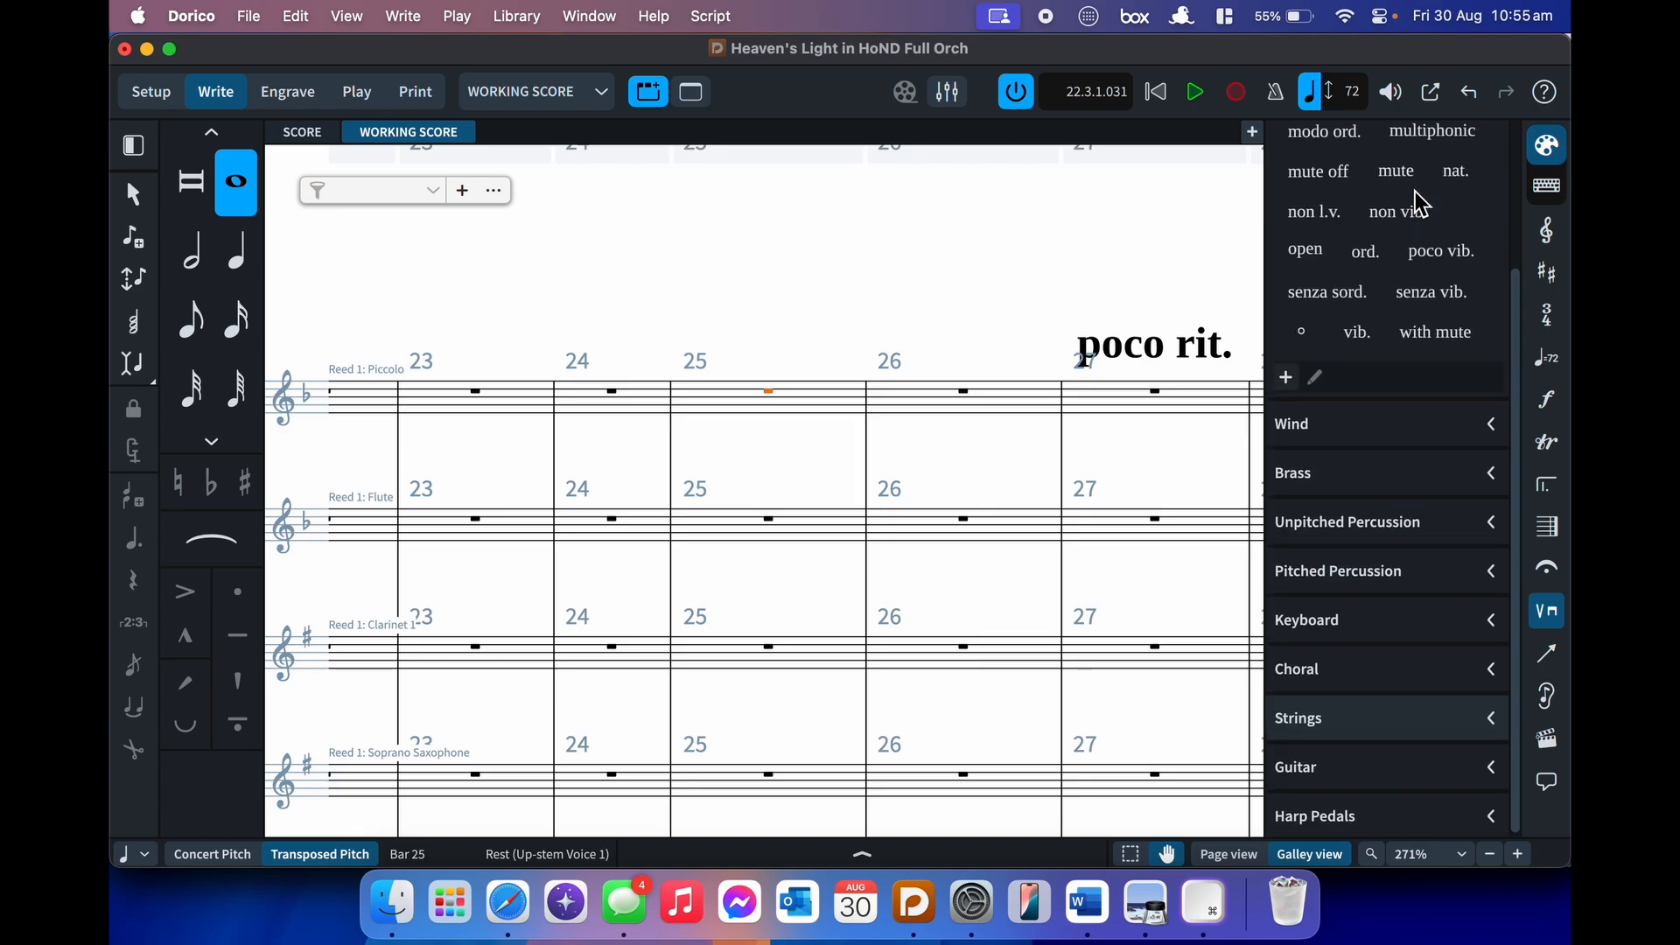
{"action": "scroll", "coordinate": [1421, 204], "scroll_direction": "up", "scroll_amount": 3}
{"action": "scroll", "coordinate": [1421, 204], "scroll_direction": "down", "scroll_amount": 3}
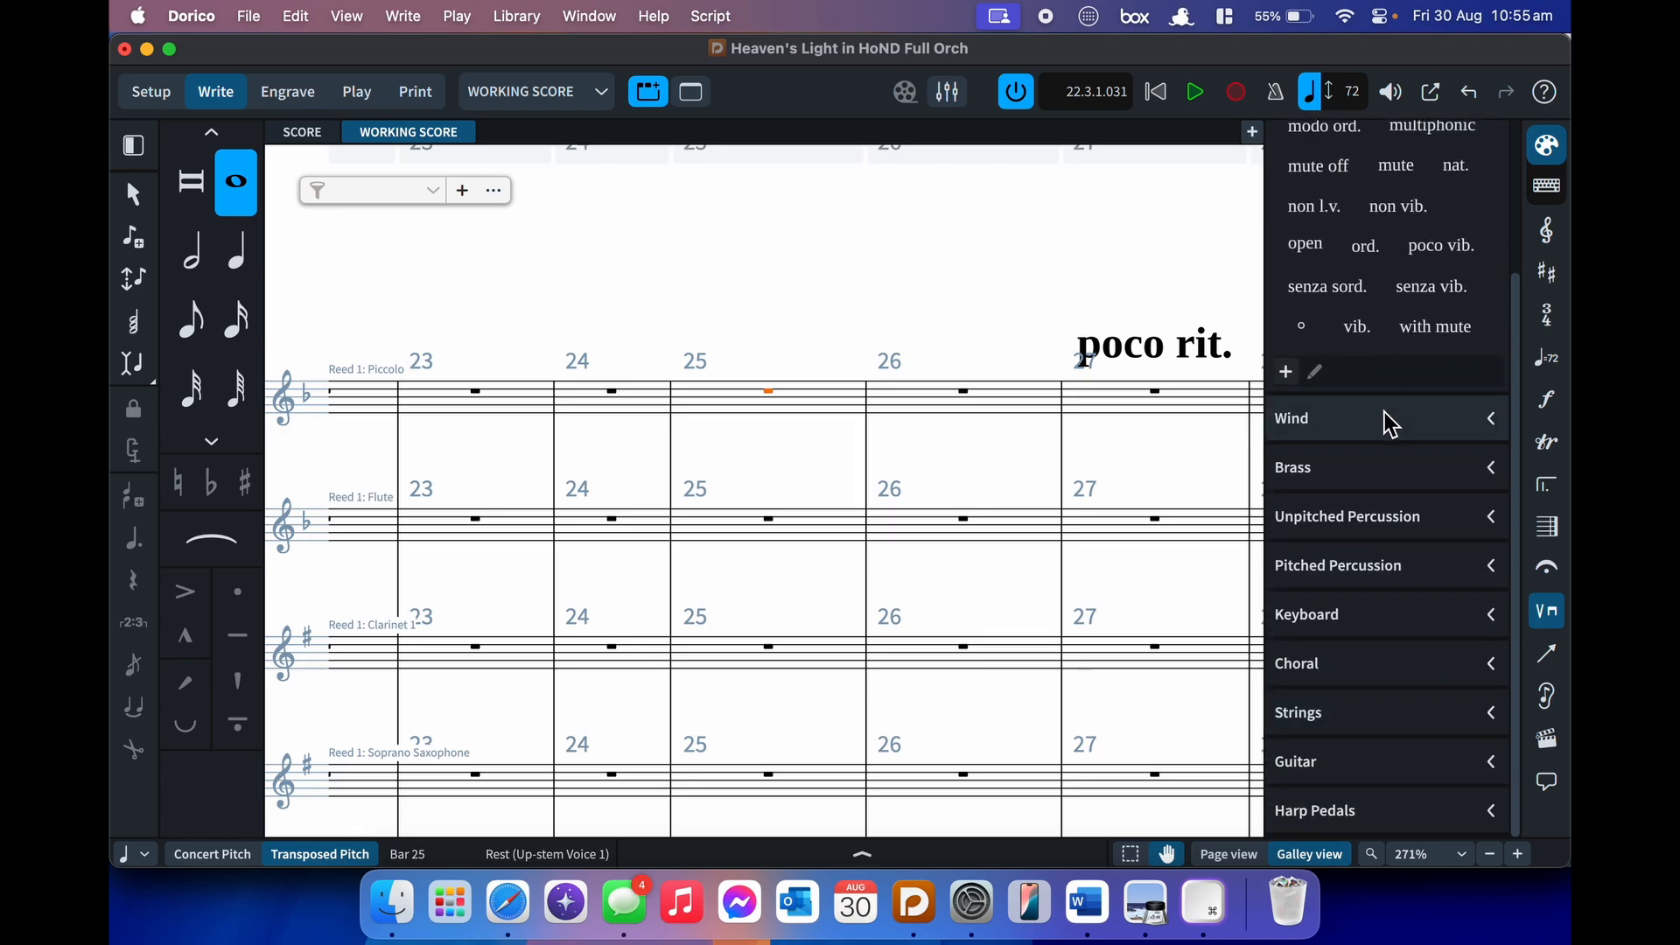
- Add a con sord. technique at Piccolo bar 25 with Shift+P, then delete it
{"action": "key", "text": "shift+p"}
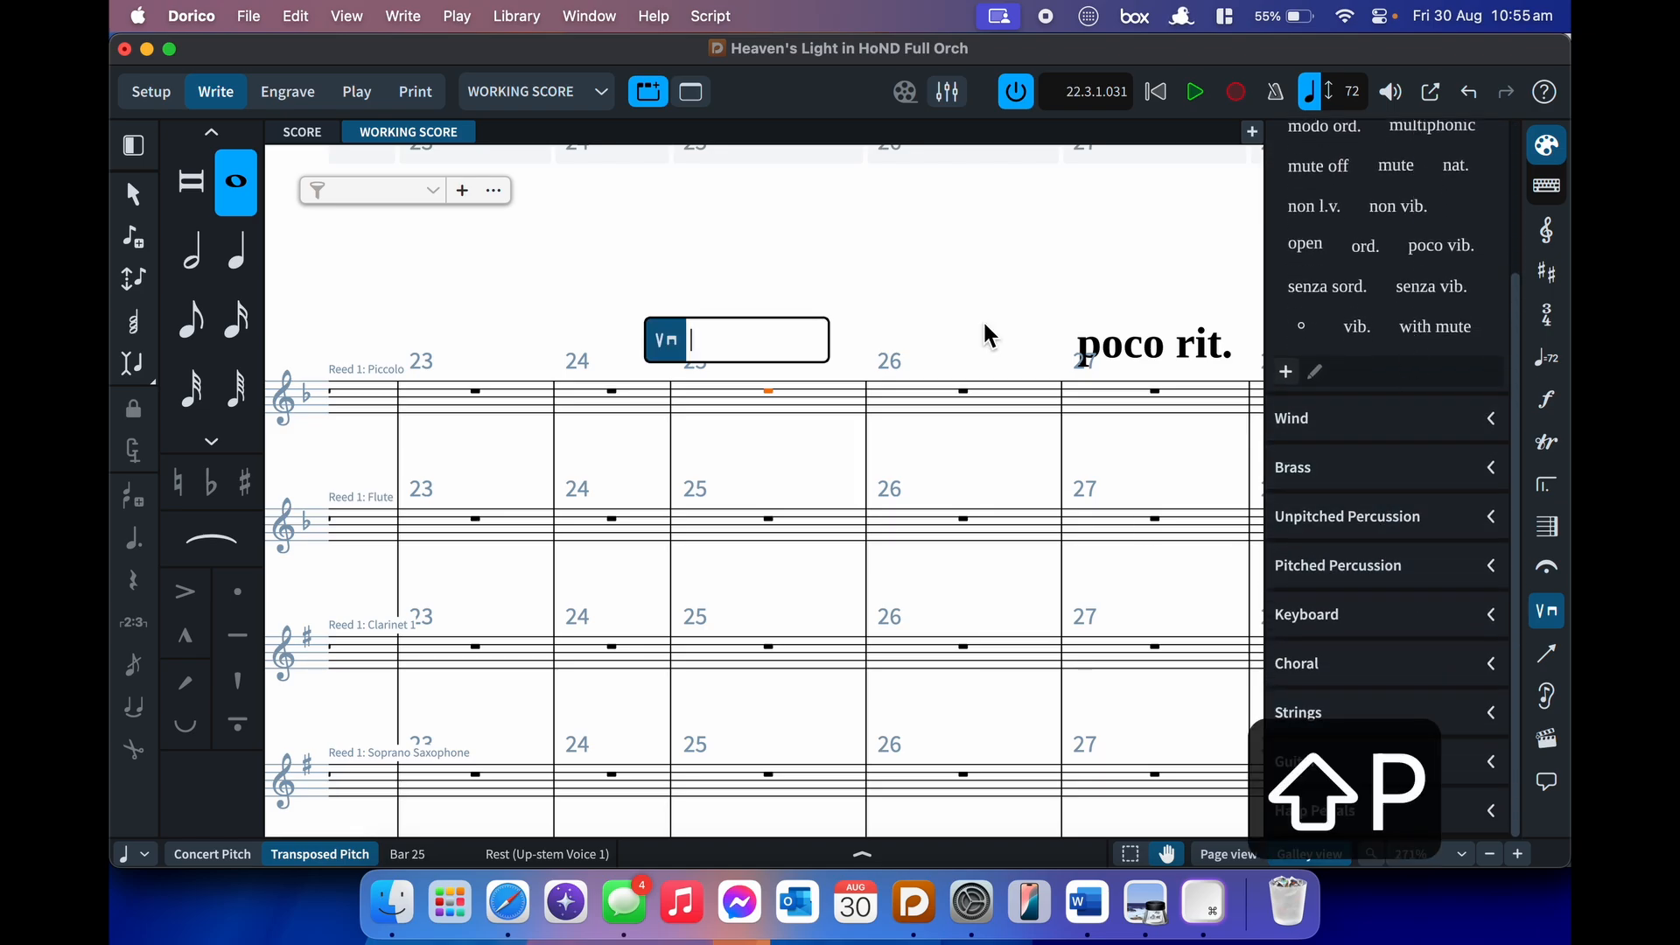
{"action": "type", "text": "co"}
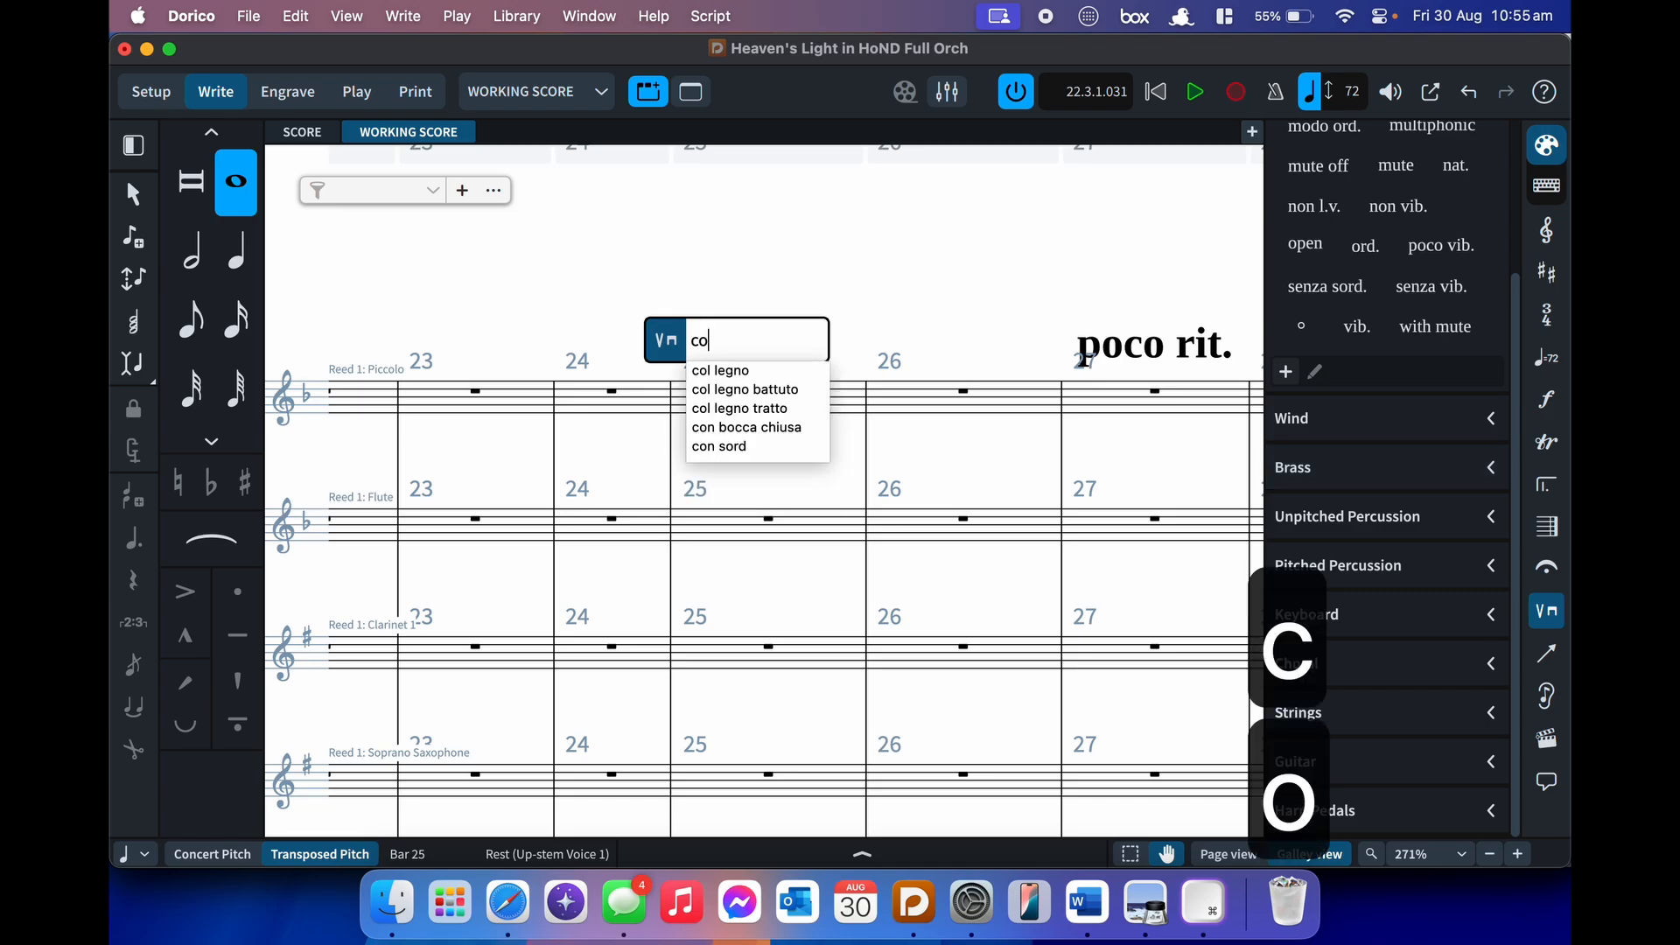
{"action": "type", "text": "n s"}
{"action": "key", "text": "Down"}
{"action": "key", "text": "Return"}
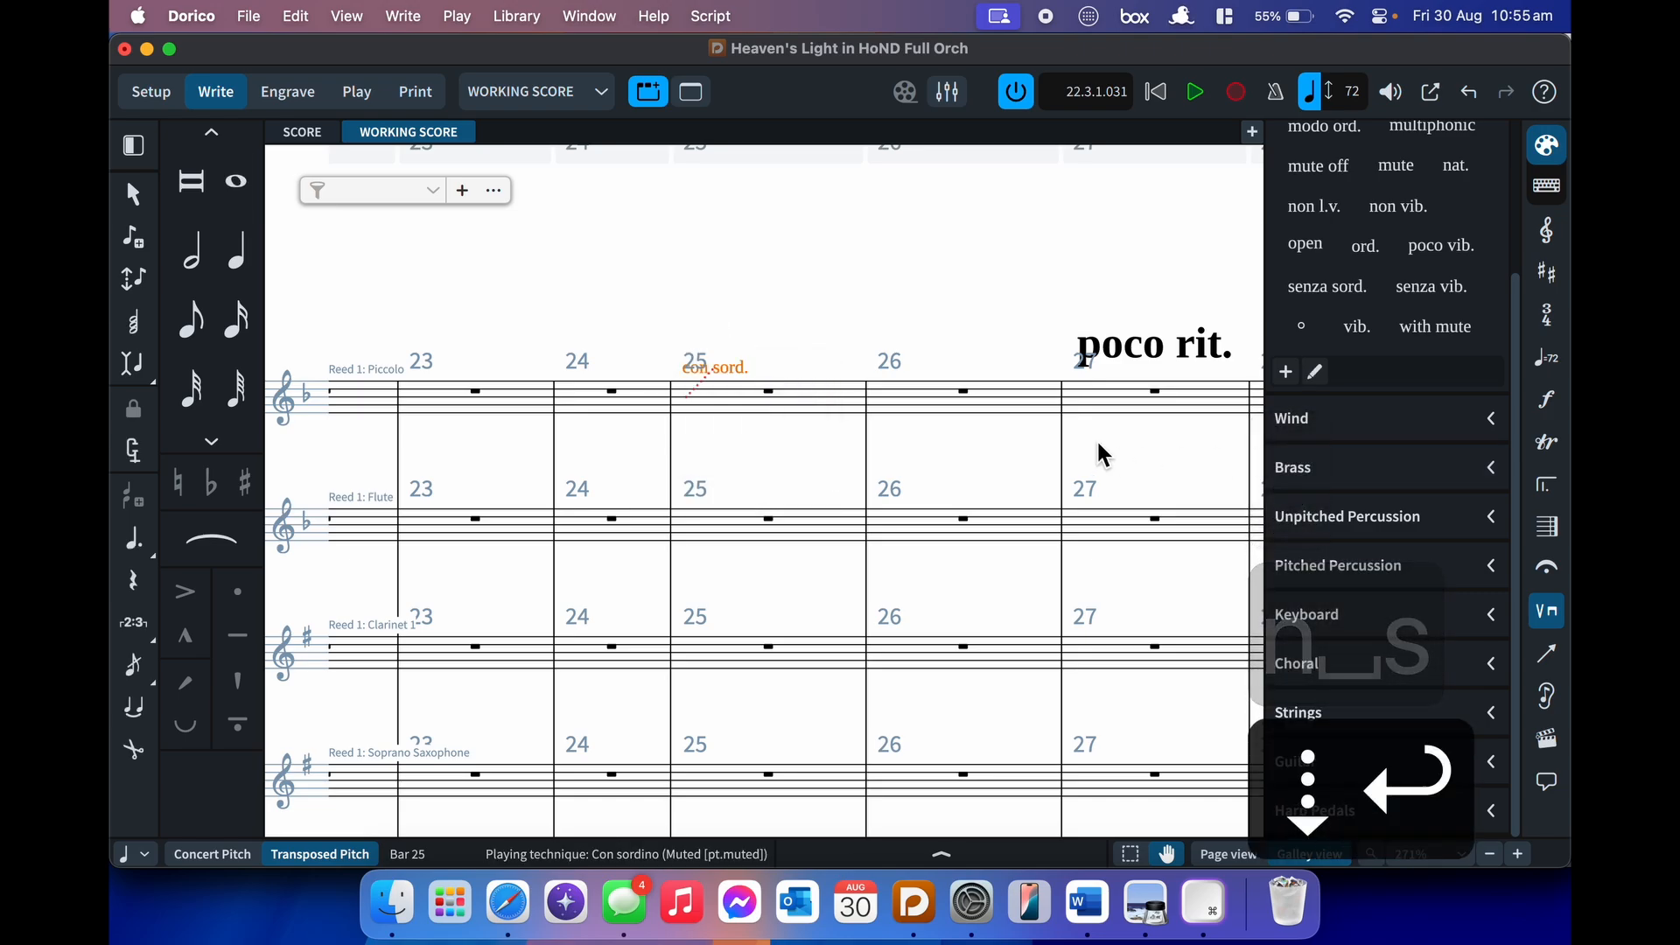
{"action": "key", "text": "BackSpace"}
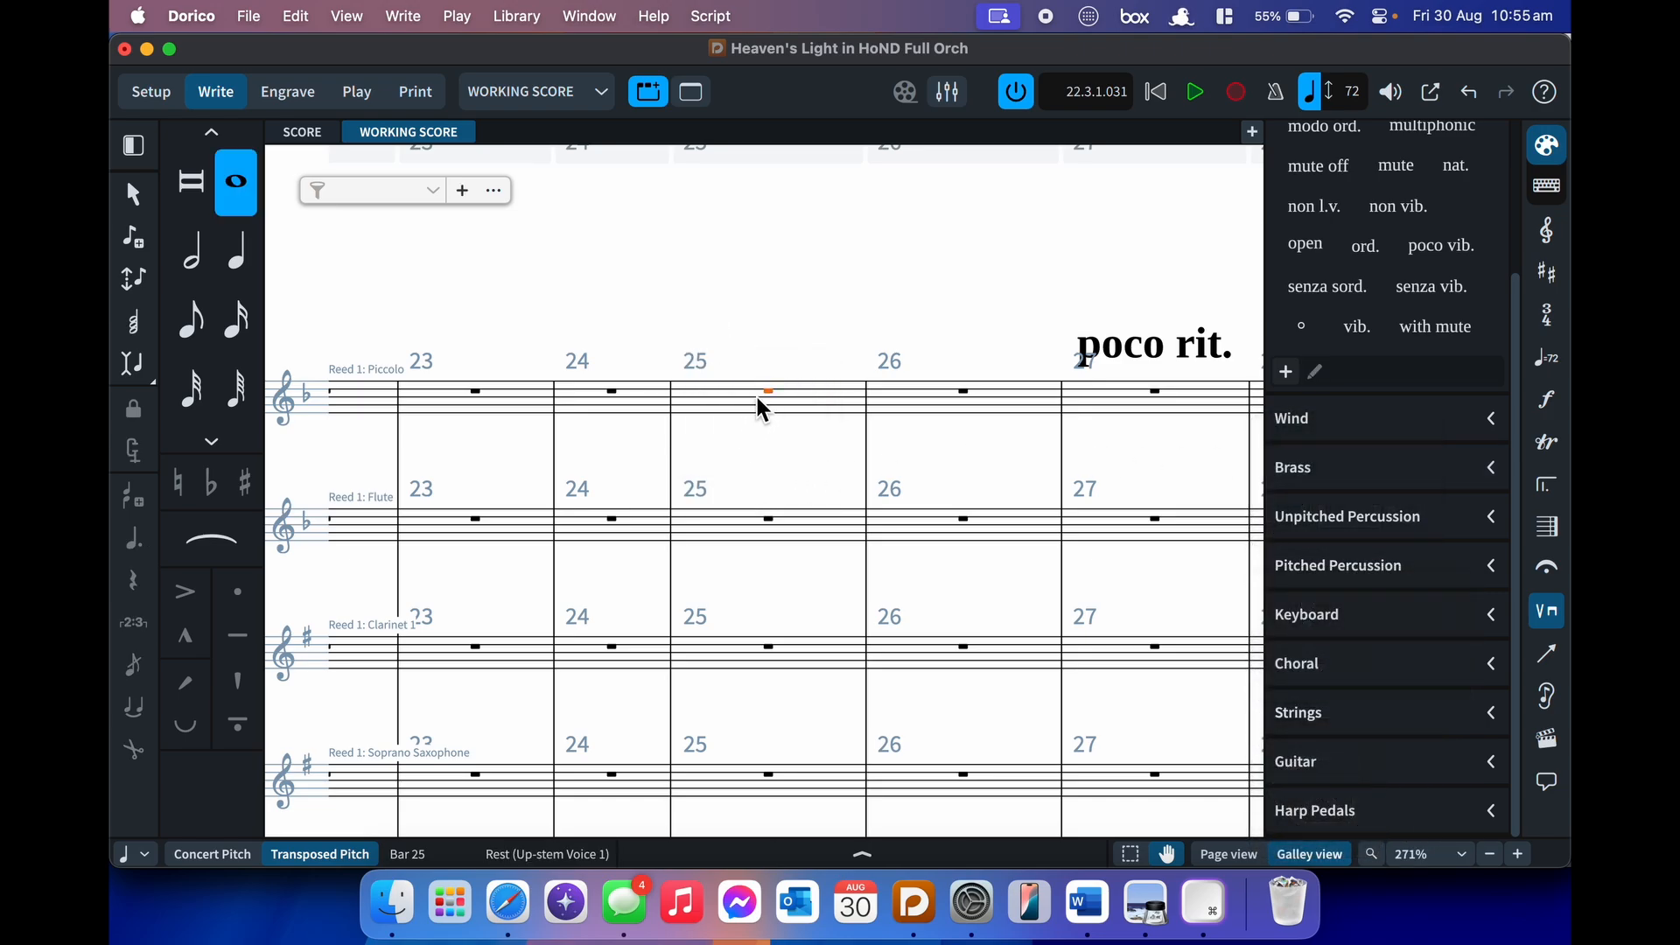
- Add an open technique at Piccolo bar 25, reopen it for editing, then delete it
{"action": "key", "text": "shift+p"}
{"action": "type", "text": "o"}
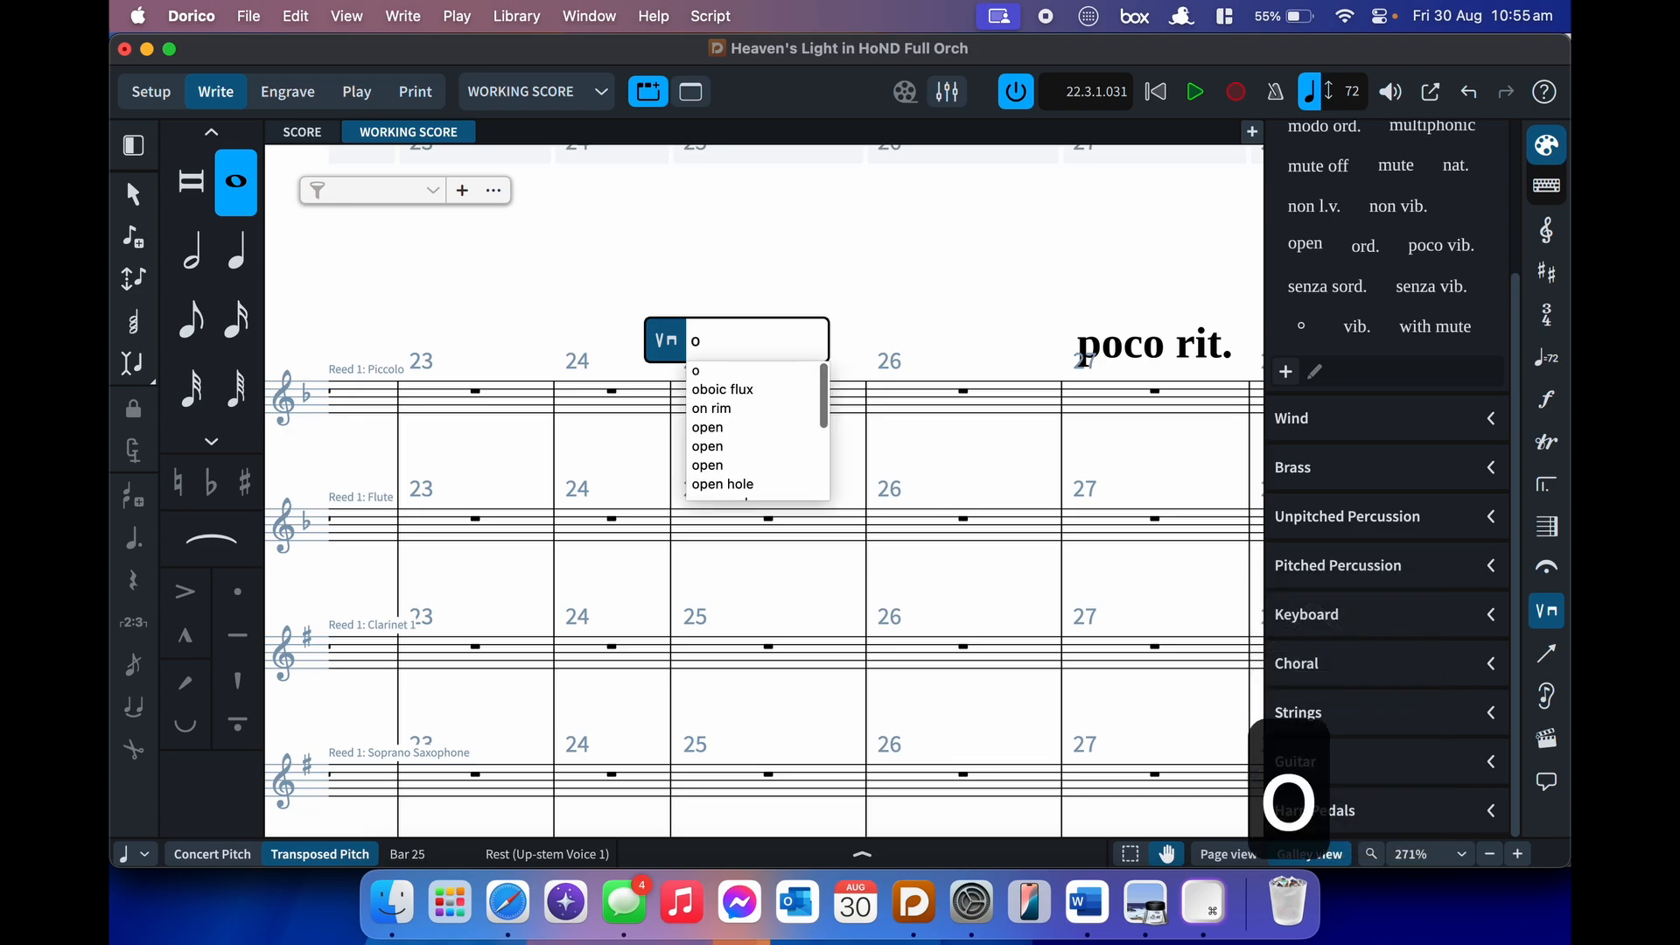
{"action": "type", "text": "pen"}
{"action": "key", "text": "Down"}
{"action": "key", "text": "Return"}
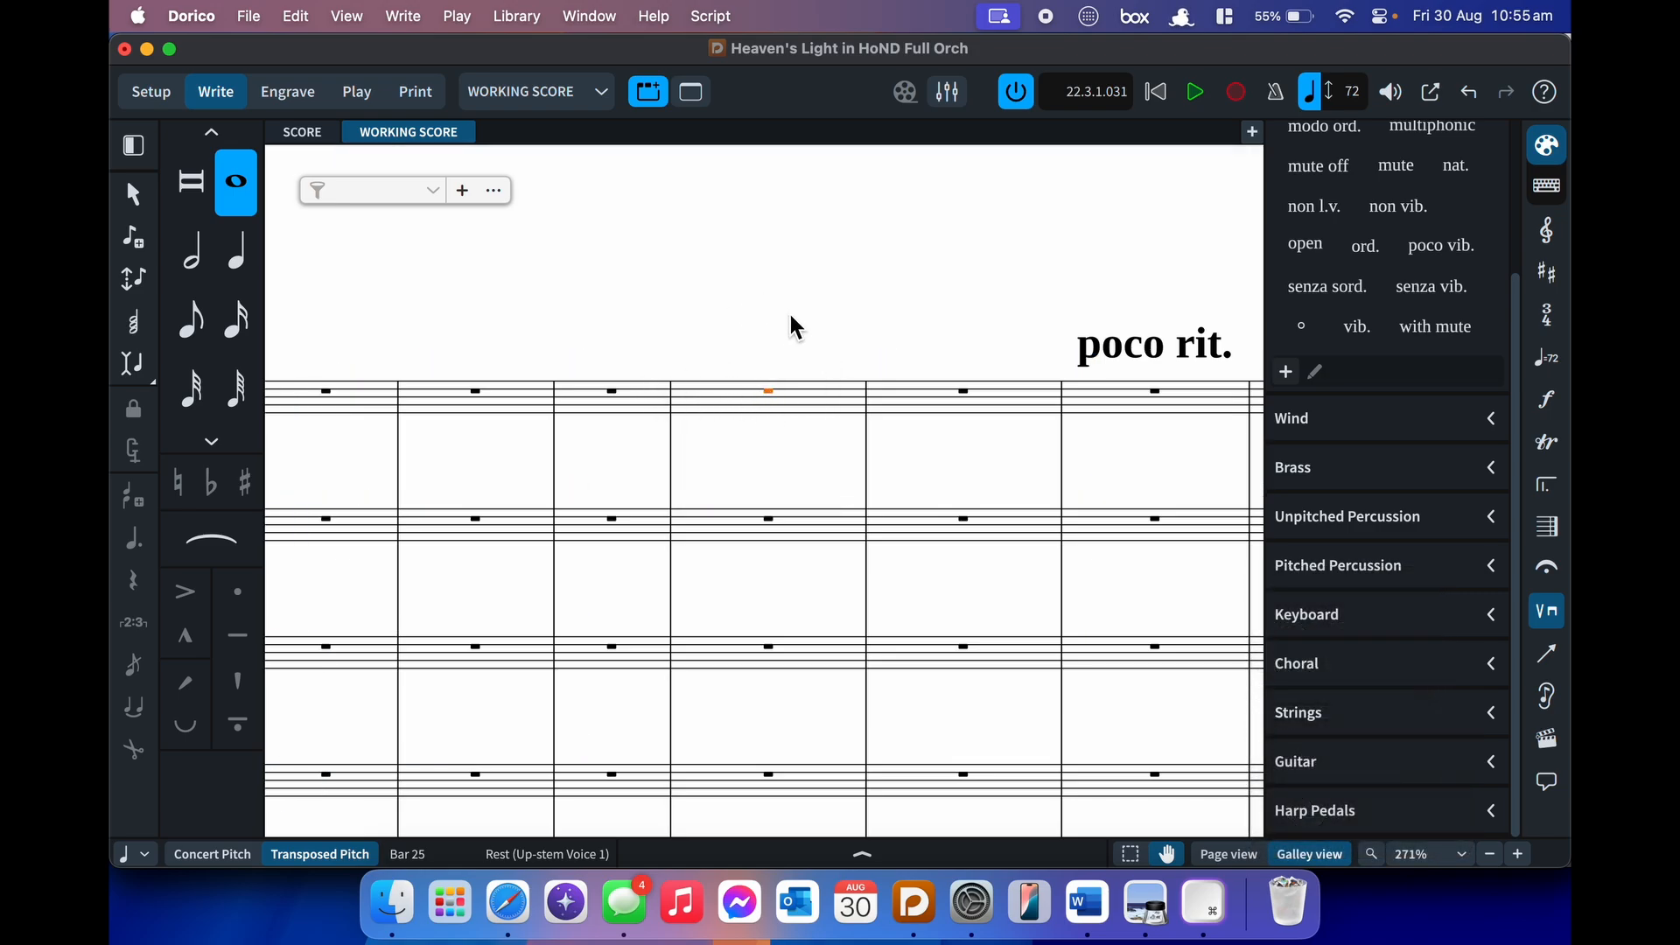
{"action": "key", "text": "Return"}
{"action": "scroll", "coordinate": [771, 408], "scroll_direction": "up", "scroll_amount": 3}
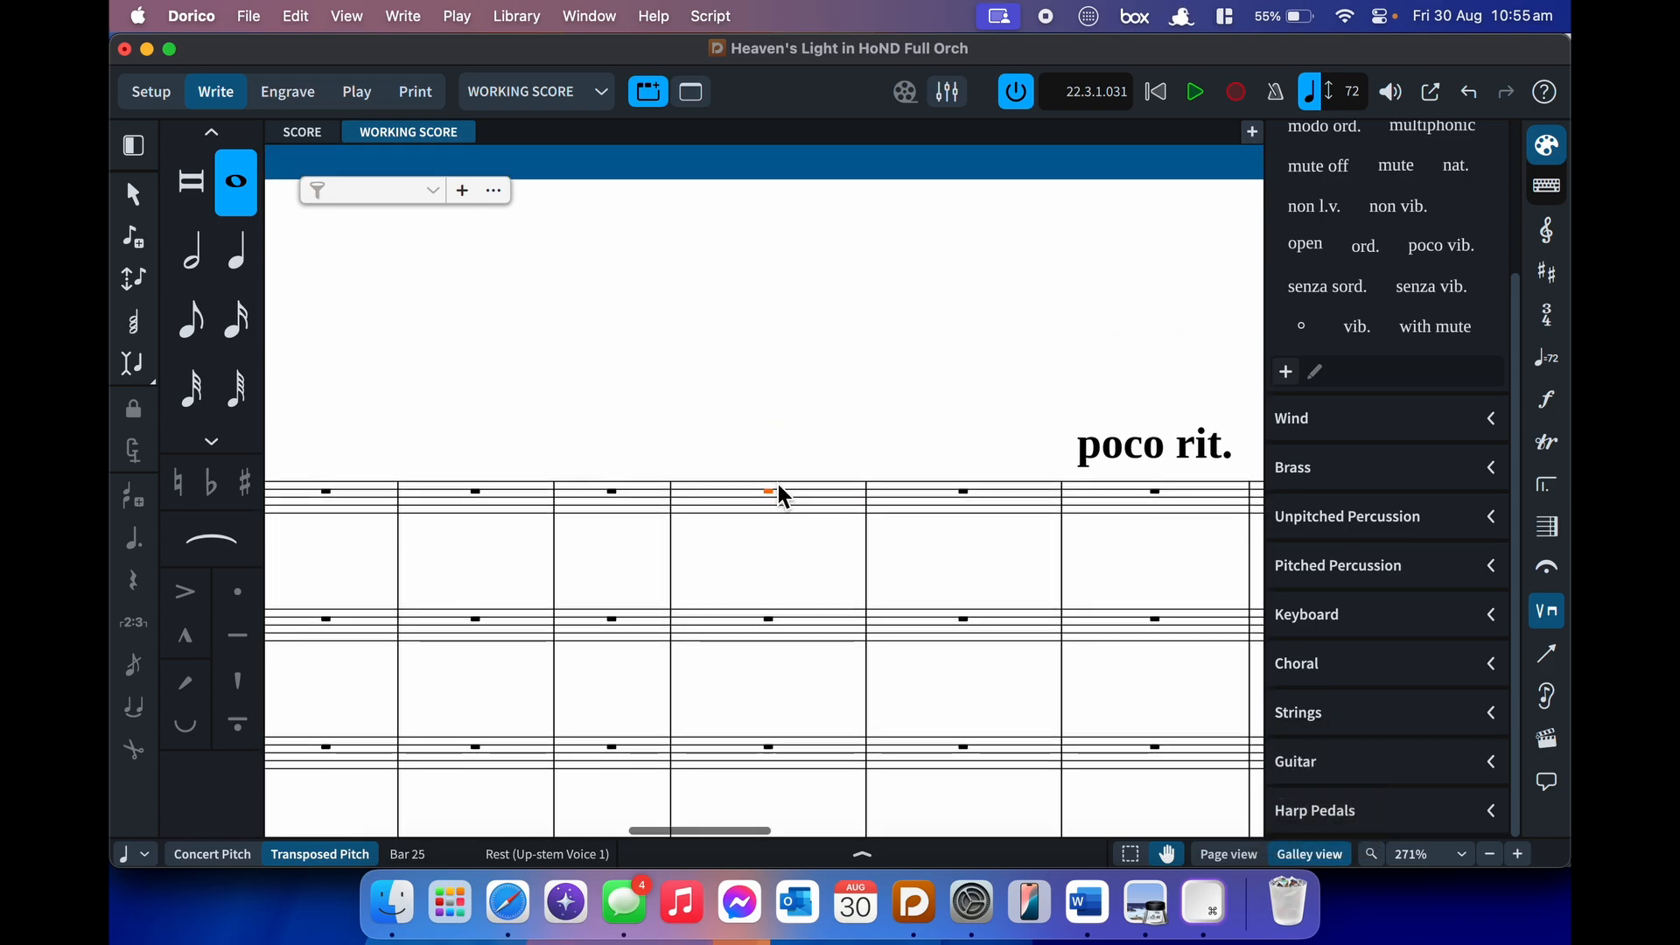
{"action": "key", "text": "shift+p"}
{"action": "scroll", "coordinate": [855, 488], "scroll_direction": "down", "scroll_amount": 3}
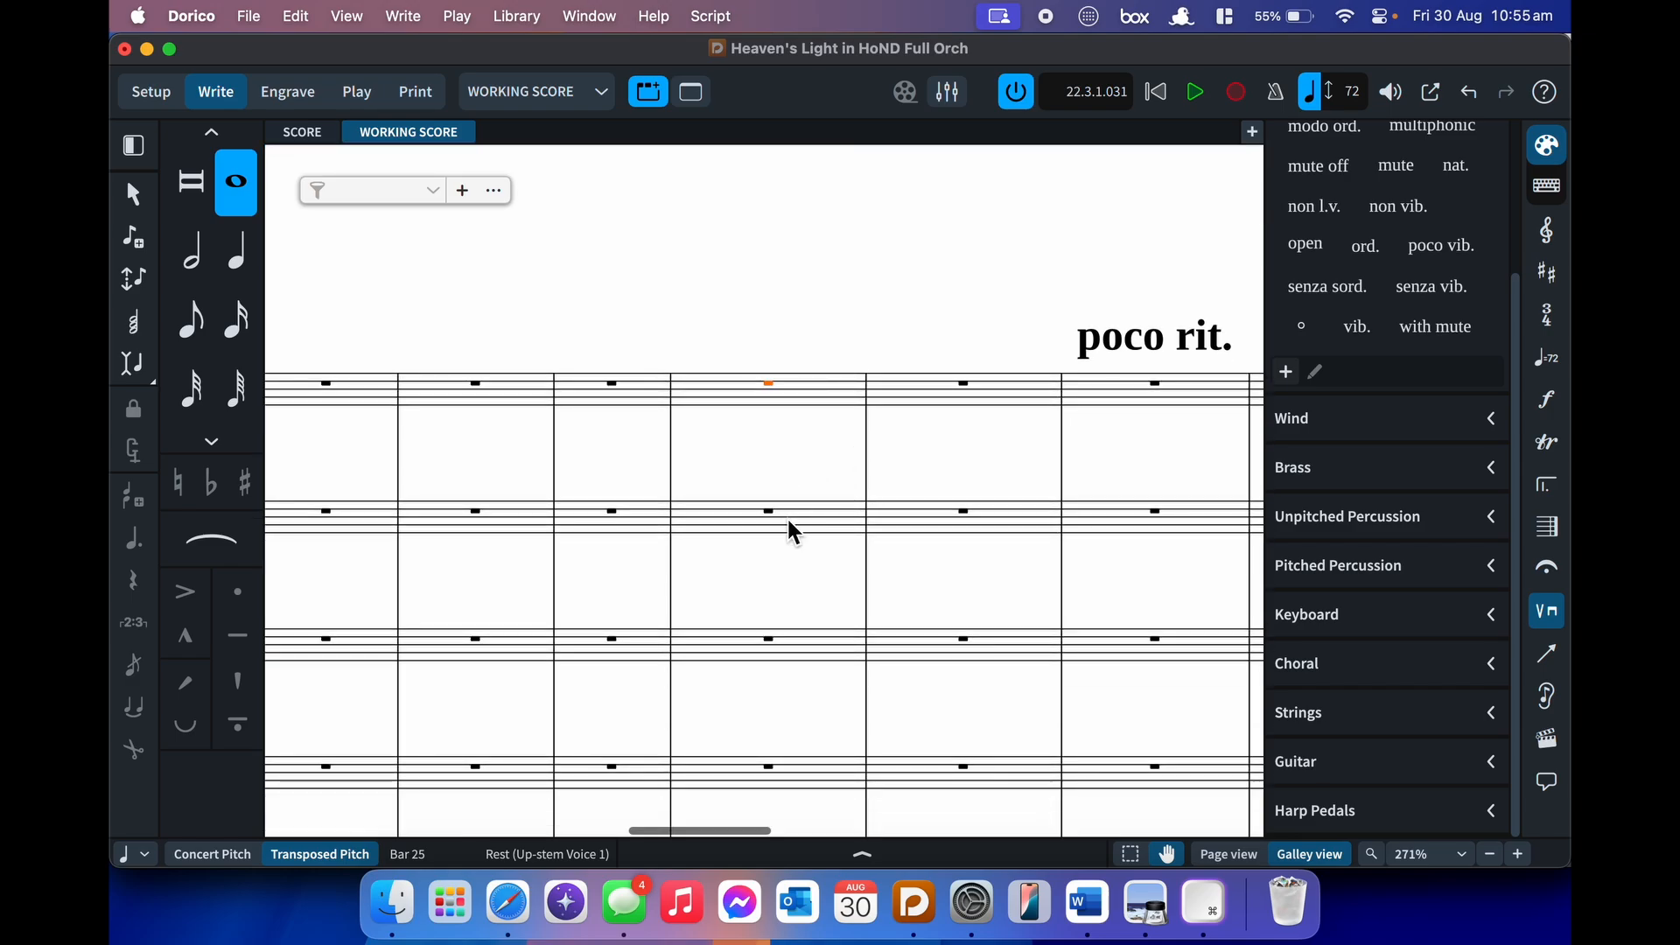
{"action": "scroll", "coordinate": [788, 518], "scroll_direction": "down", "scroll_amount": 5}
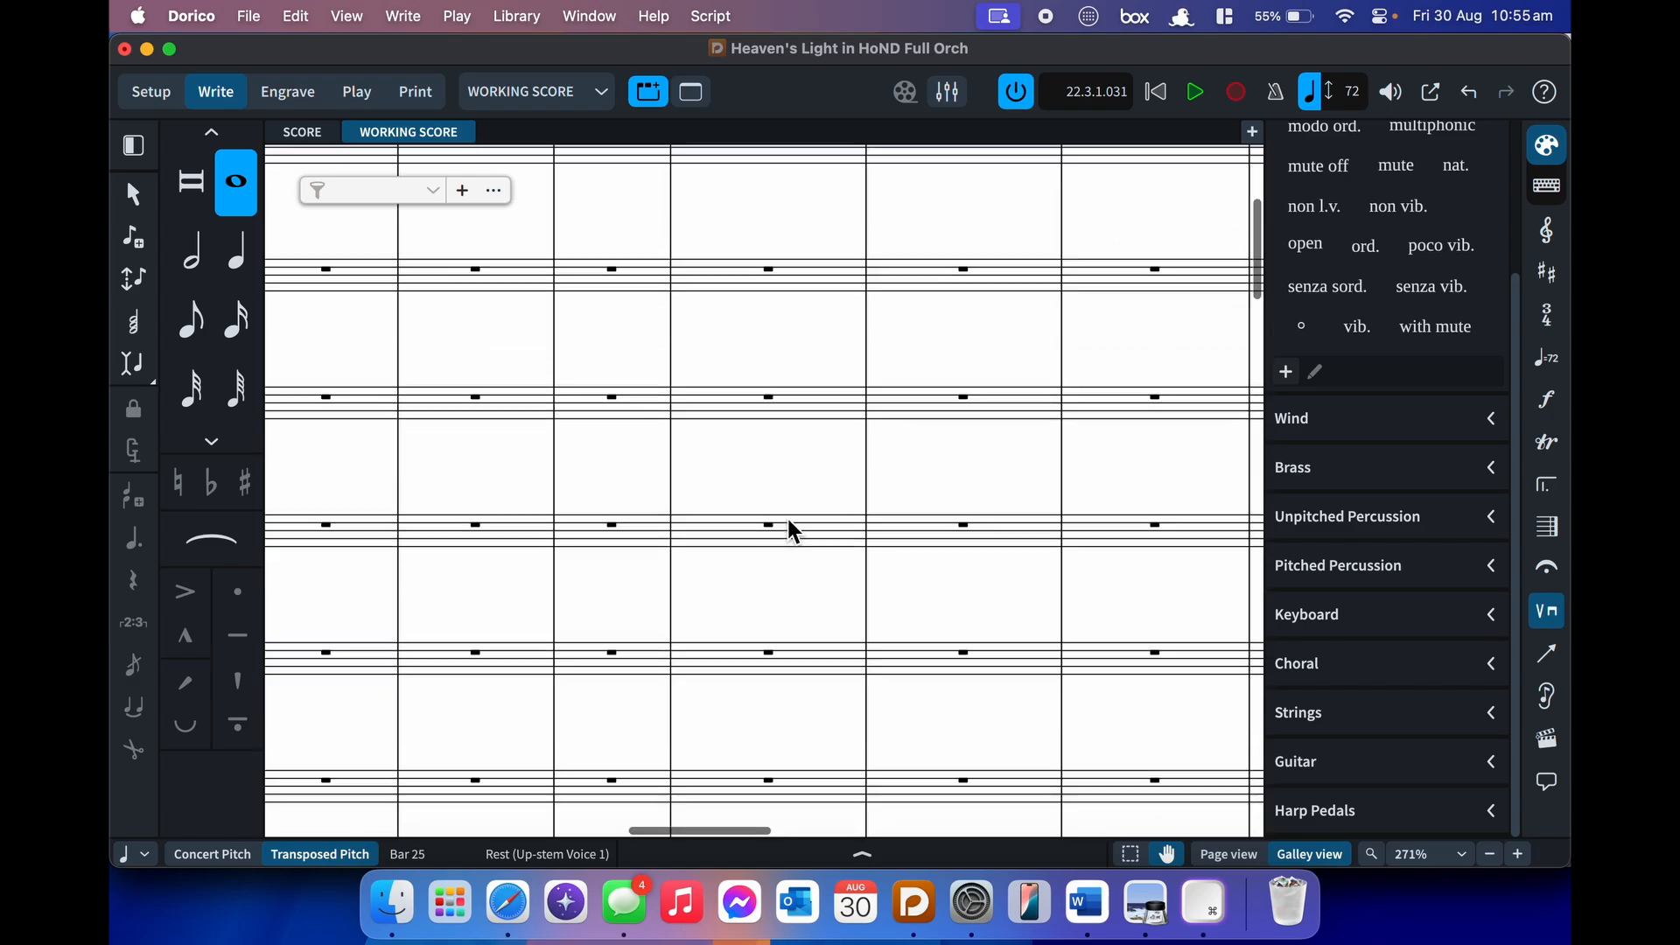
{"action": "scroll", "coordinate": [787, 519], "scroll_direction": "up", "scroll_amount": 6}
{"action": "key", "text": "Return"}
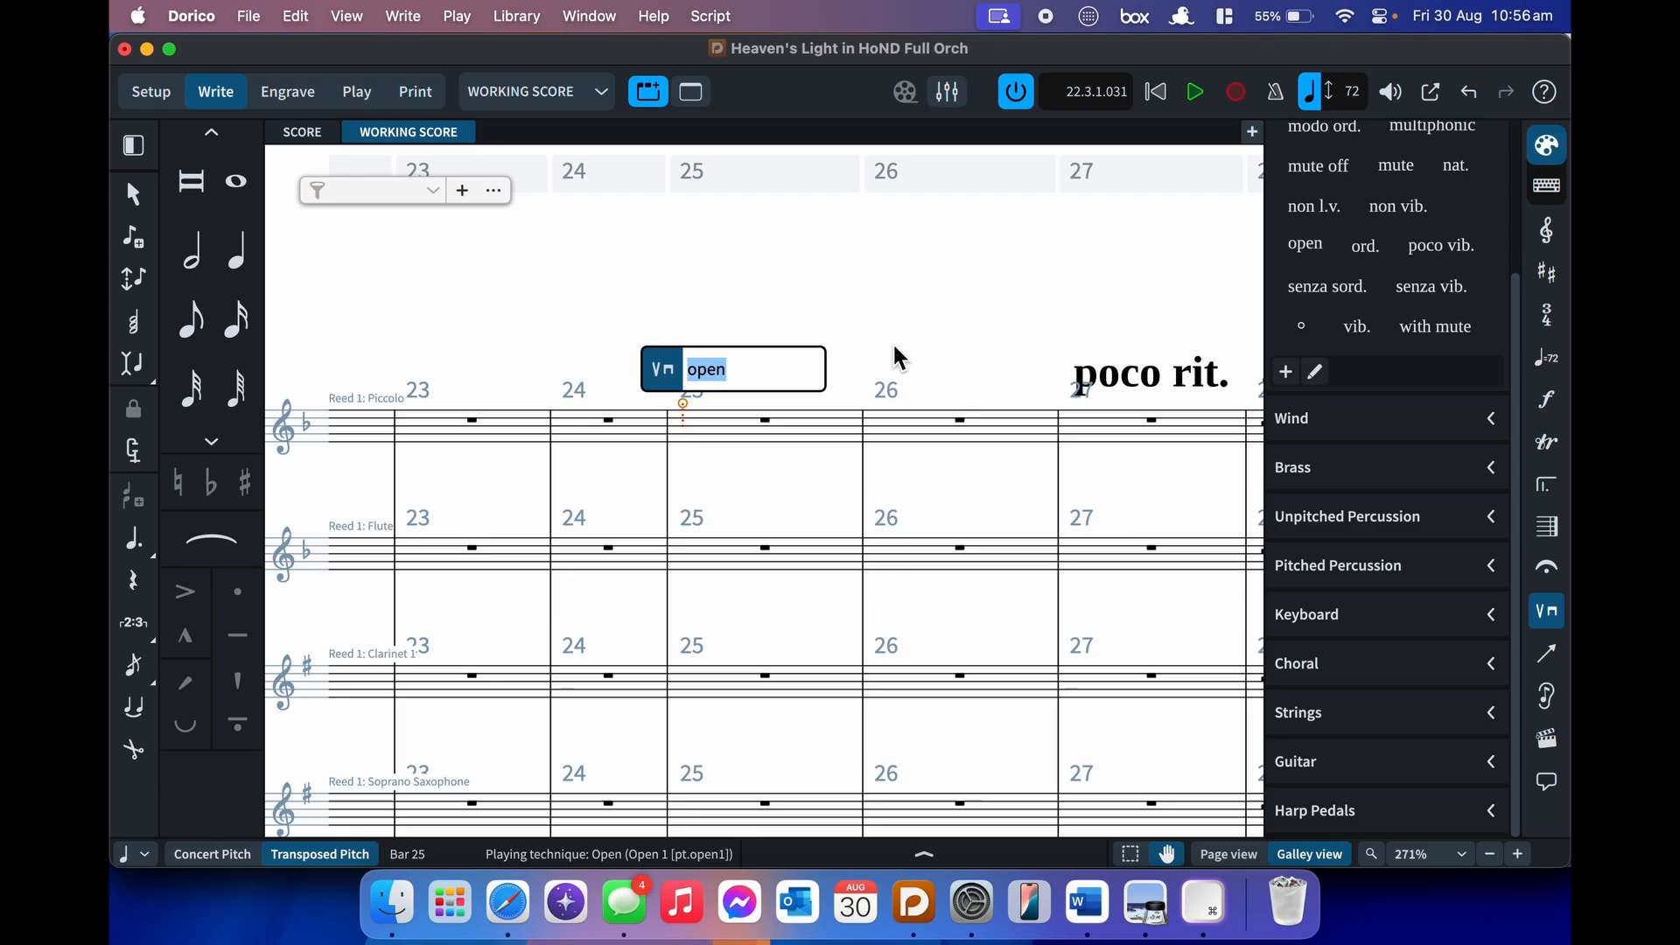
{"action": "key", "text": "Escape"}
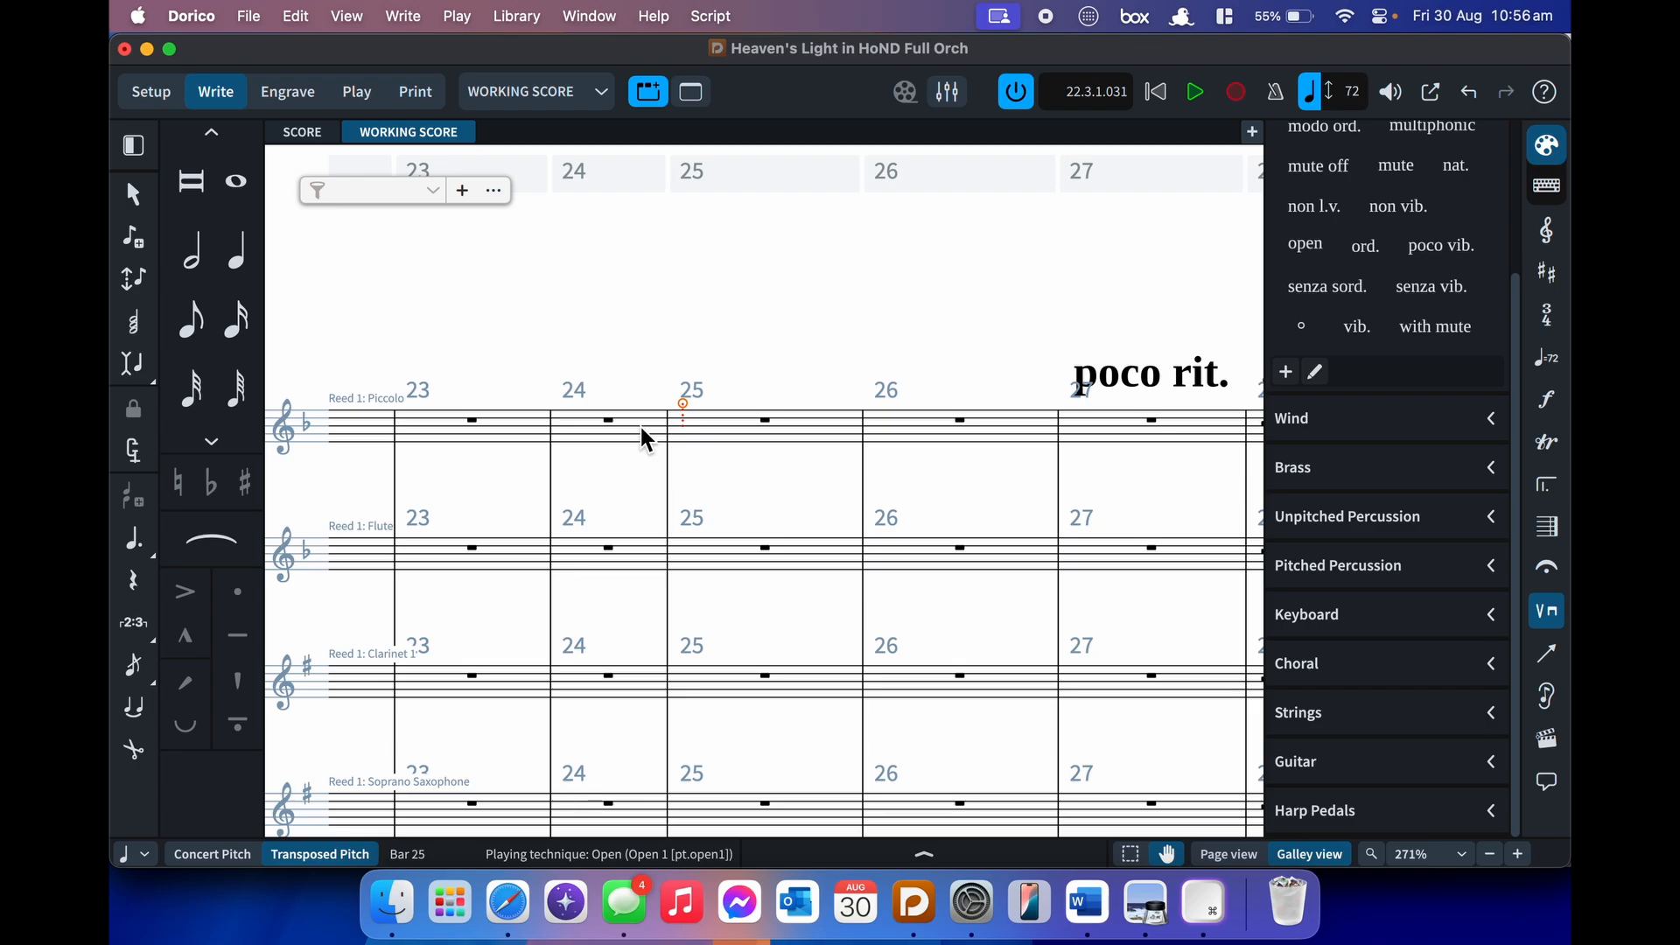
{"action": "key", "text": "BackSpace"}
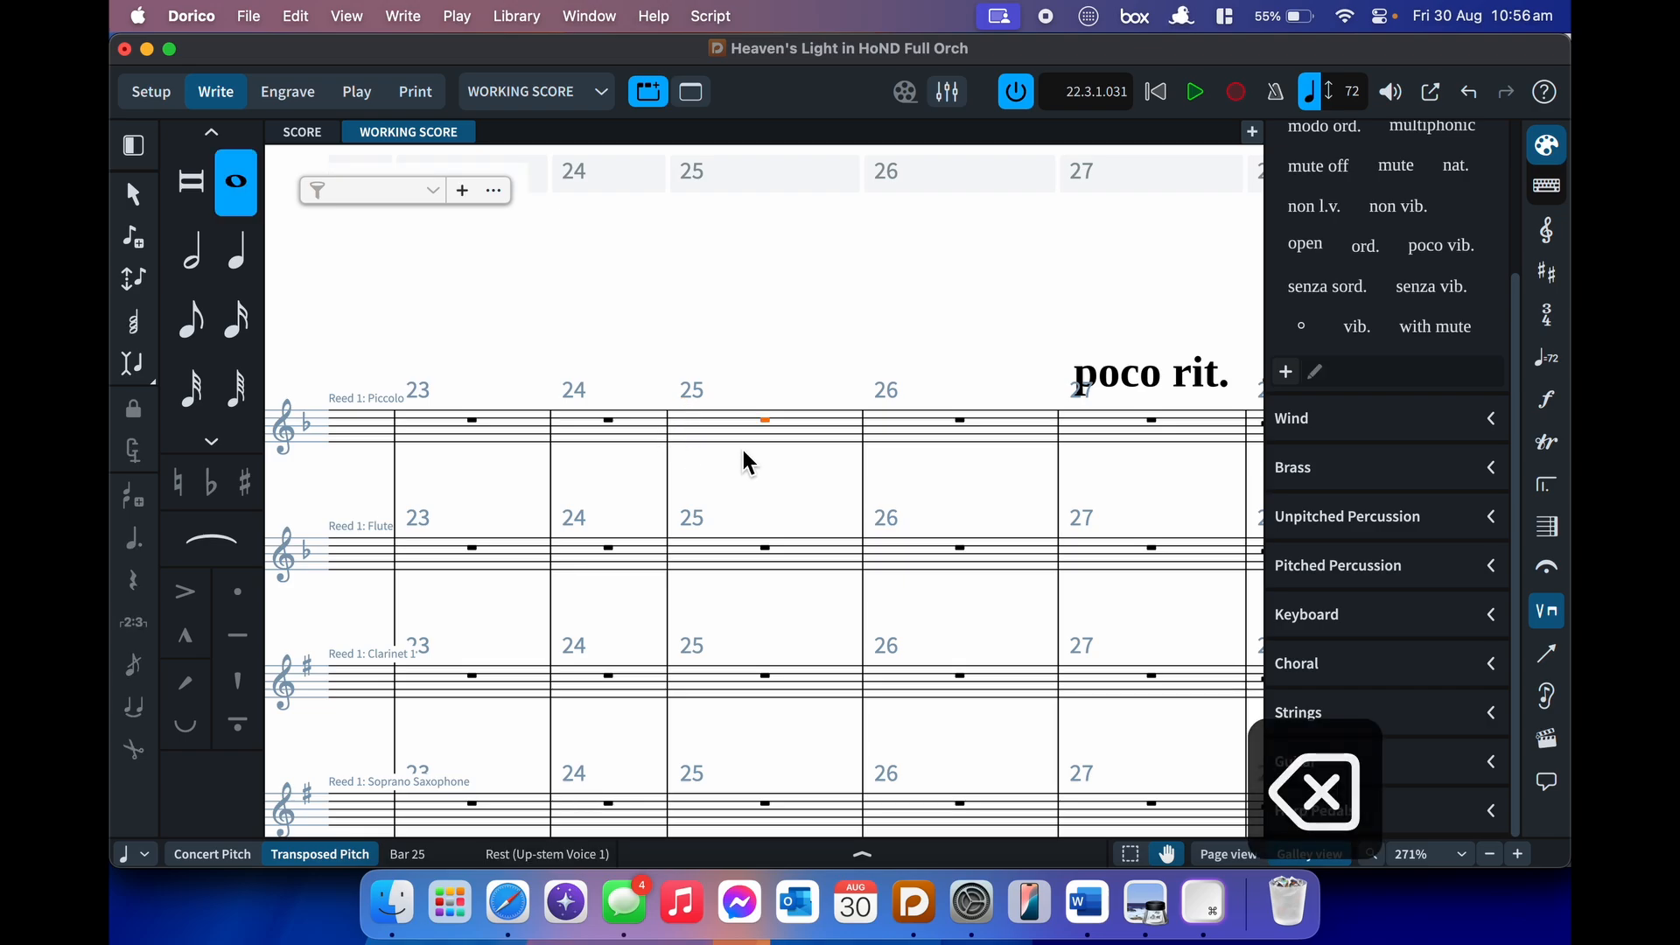
- Add open to the Trumpet 1 rest in bar 25, delete it, and show the Lines panel
{"action": "scroll", "coordinate": [743, 450], "scroll_direction": "down", "scroll_amount": 10}
{"action": "scroll", "coordinate": [743, 450], "scroll_direction": "down", "scroll_amount": 10}
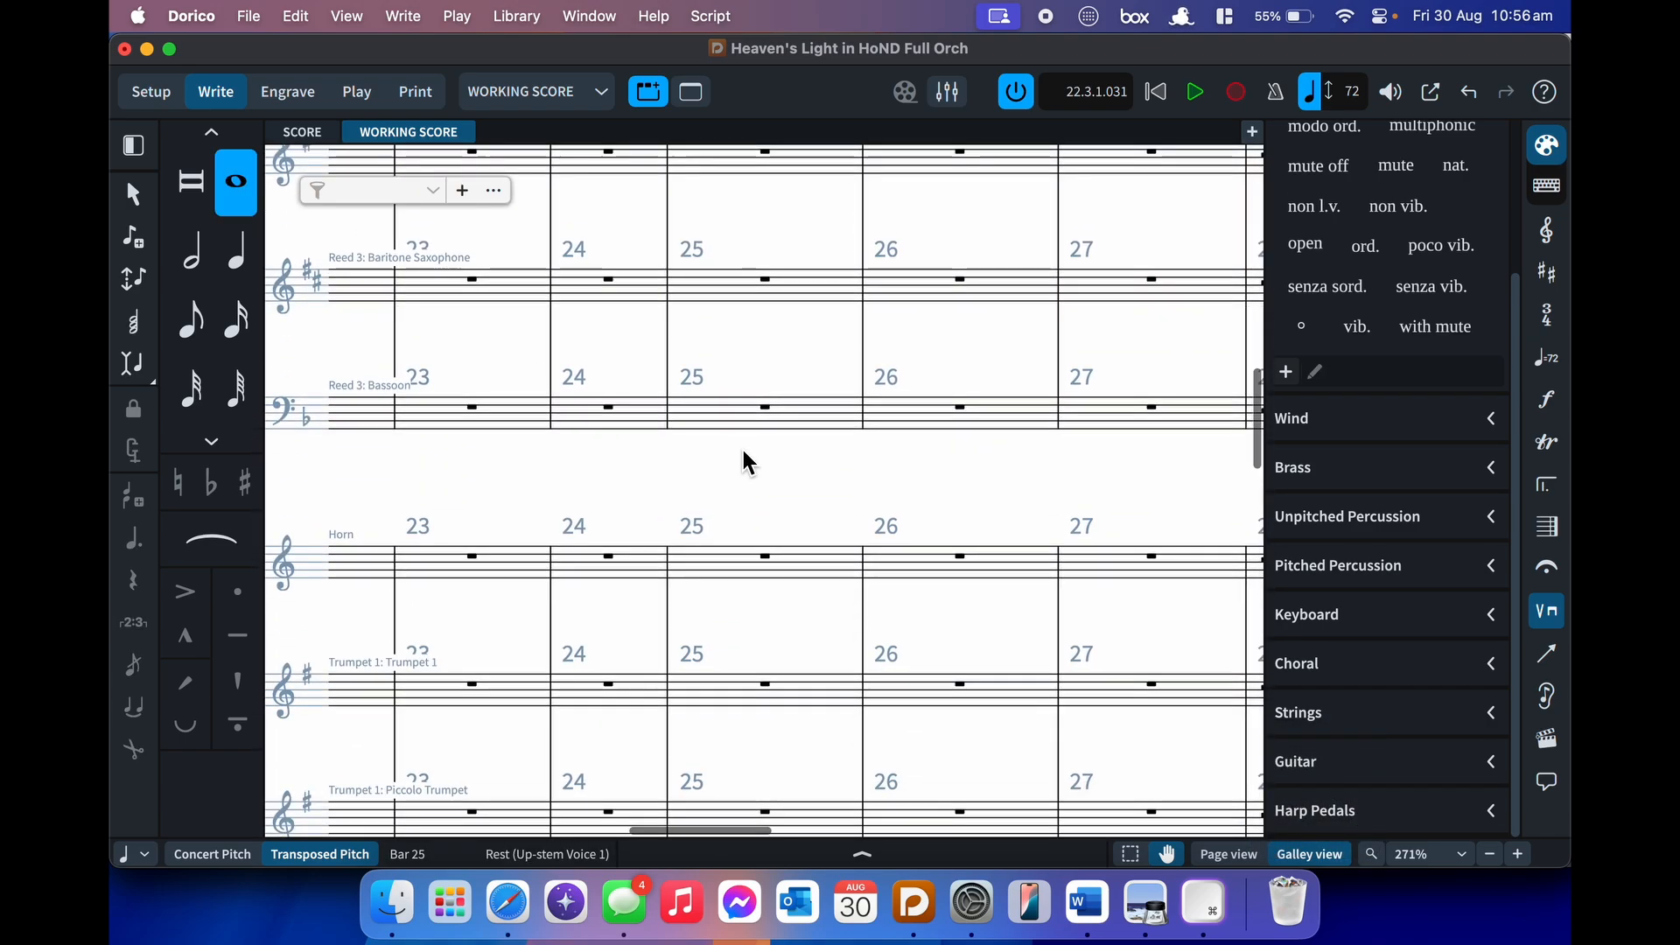
{"action": "left_click", "coordinate": [785, 516]}
{"action": "key", "text": "shift+p"}
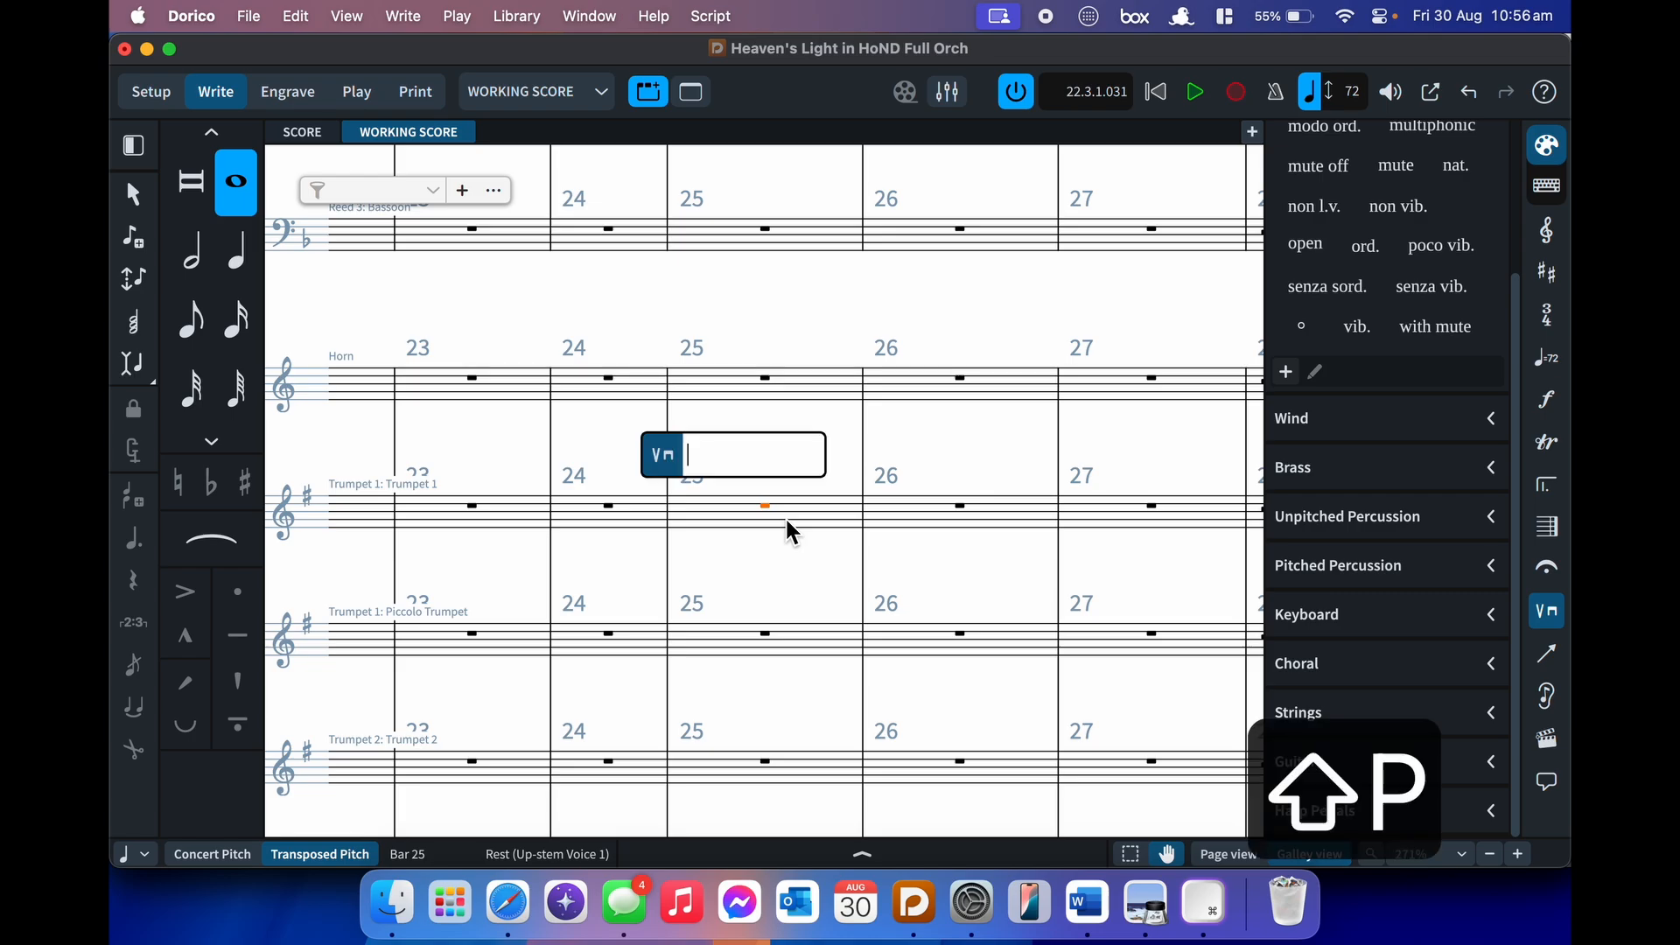
{"action": "type", "text": "opente"}
{"action": "key", "text": "Down"}
{"action": "key", "text": "Return"}
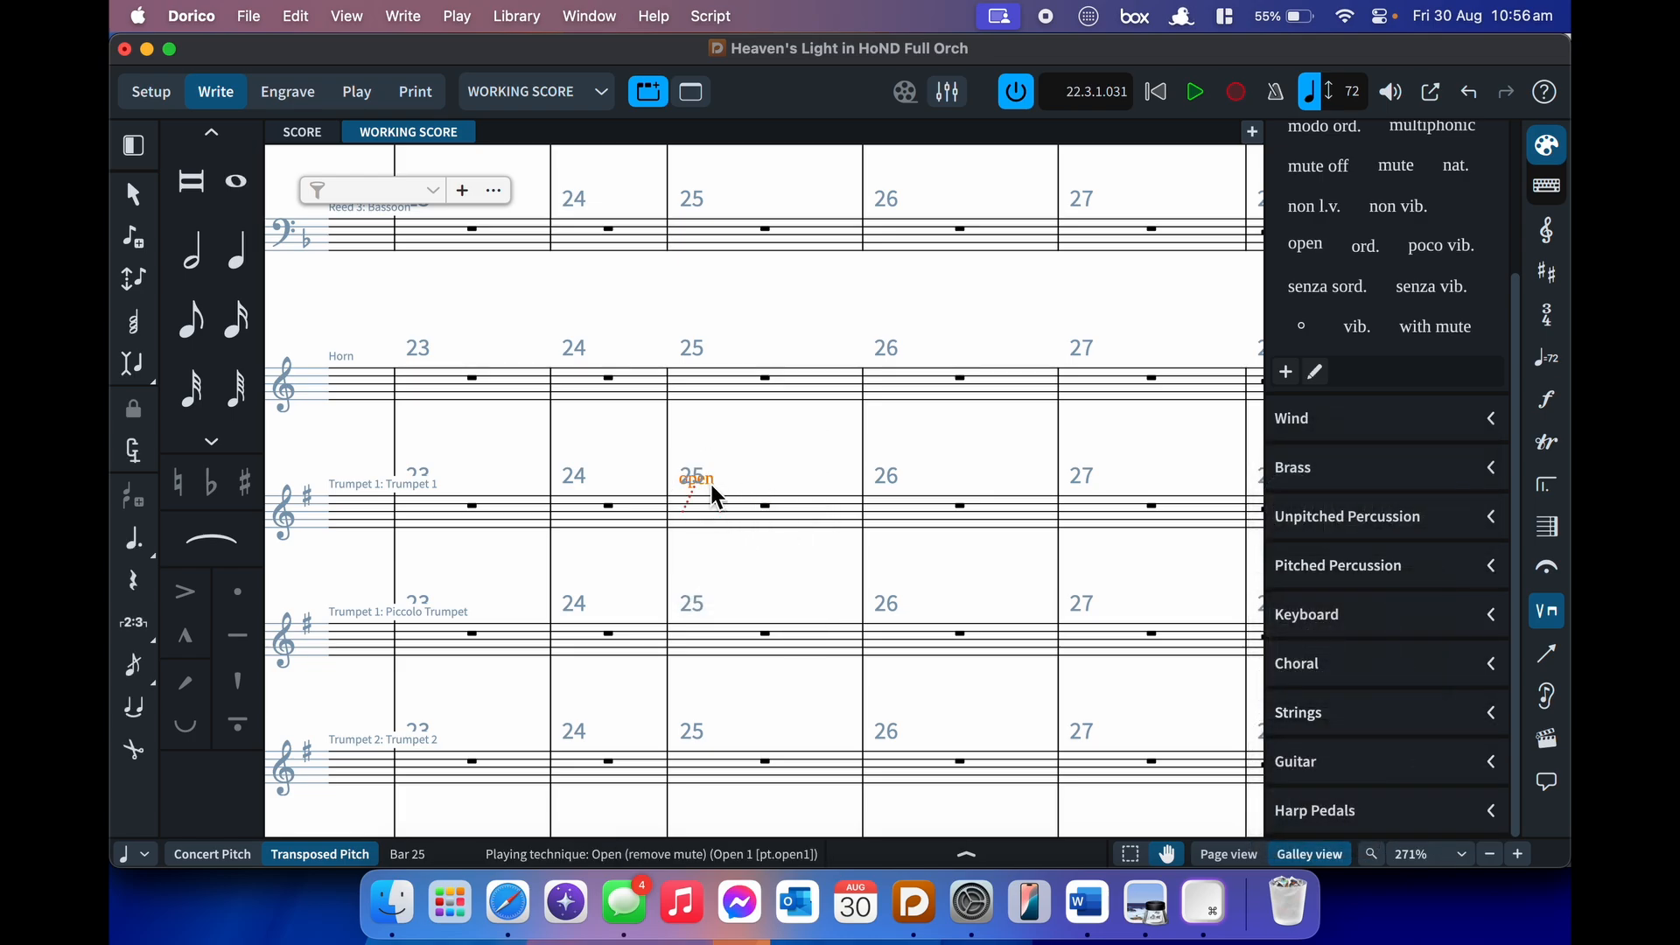
{"action": "key", "text": "BackSpace"}
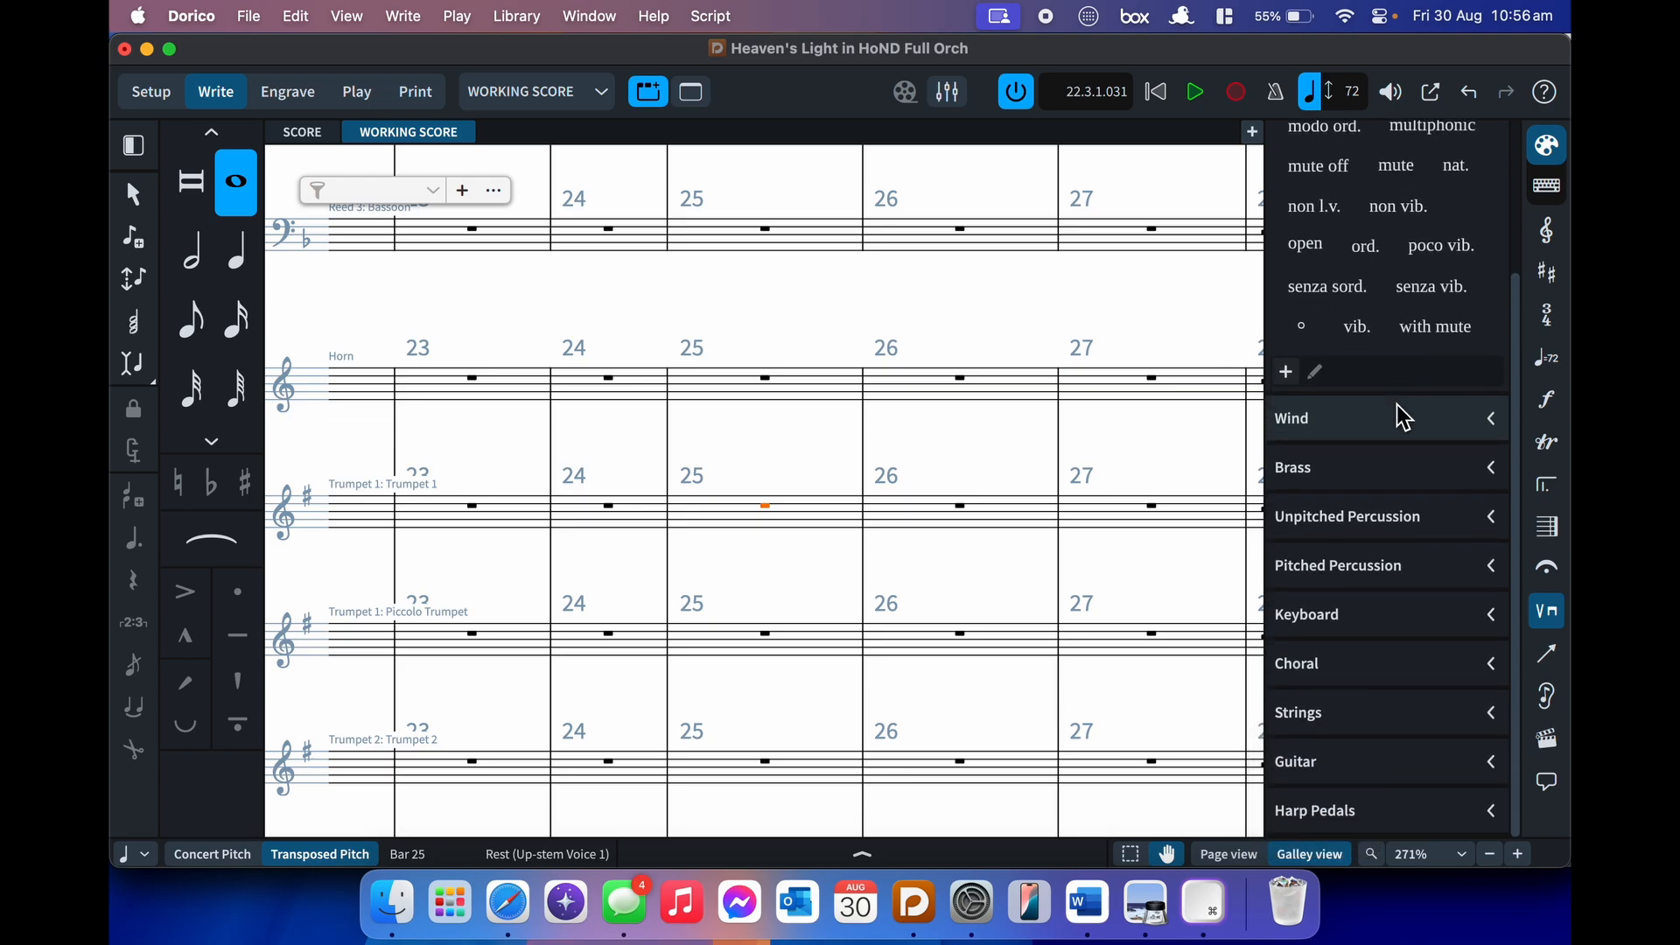
{"action": "left_click", "coordinate": [1551, 662]}
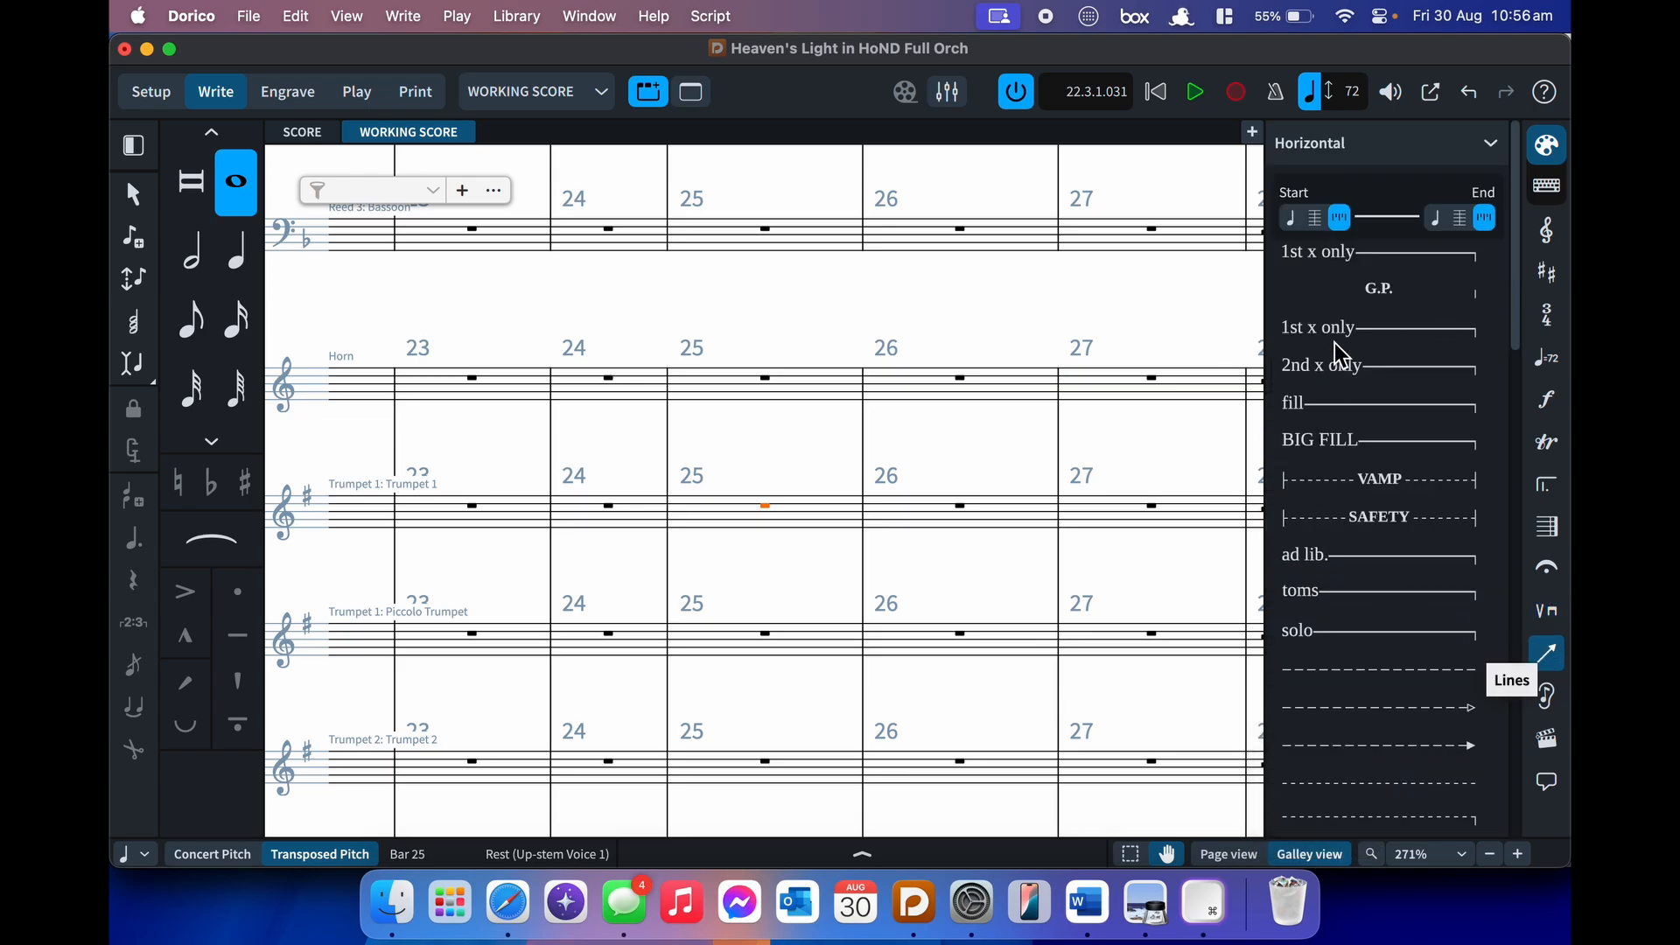
{"action": "scroll", "coordinate": [1361, 788], "scroll_direction": "down", "scroll_amount": 6}
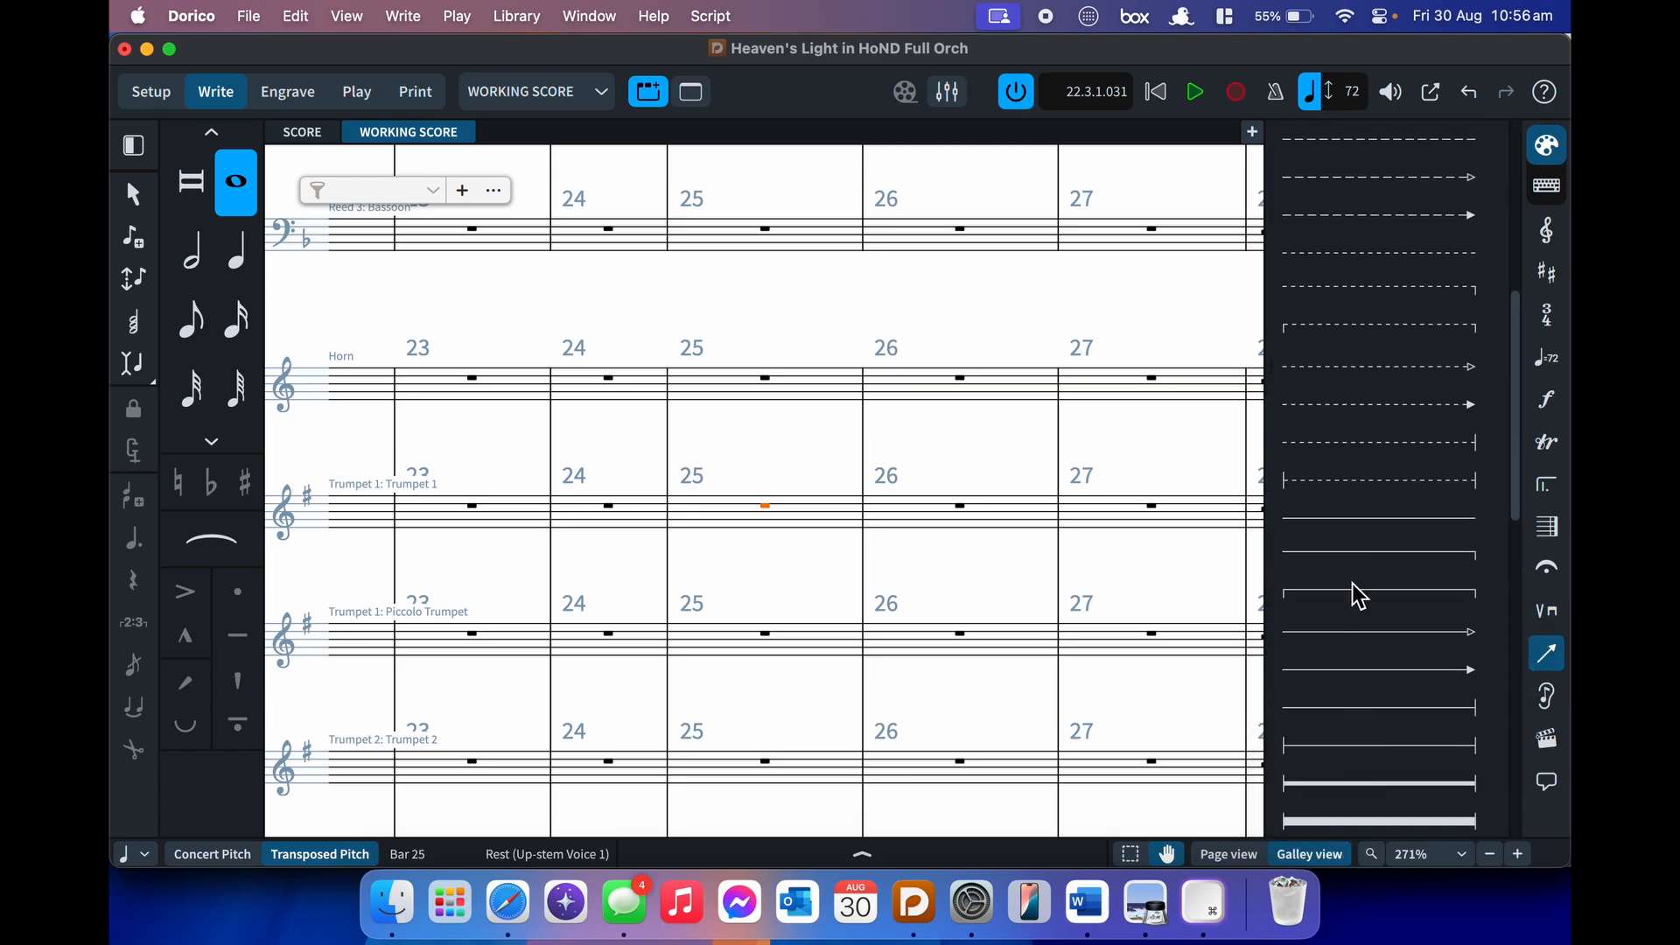
- Show the Cues panel, with suggestions for instruments resting 30 secs, and browse the galley staves
{"action": "scroll", "coordinate": [1353, 485], "scroll_direction": "up", "scroll_amount": 6}
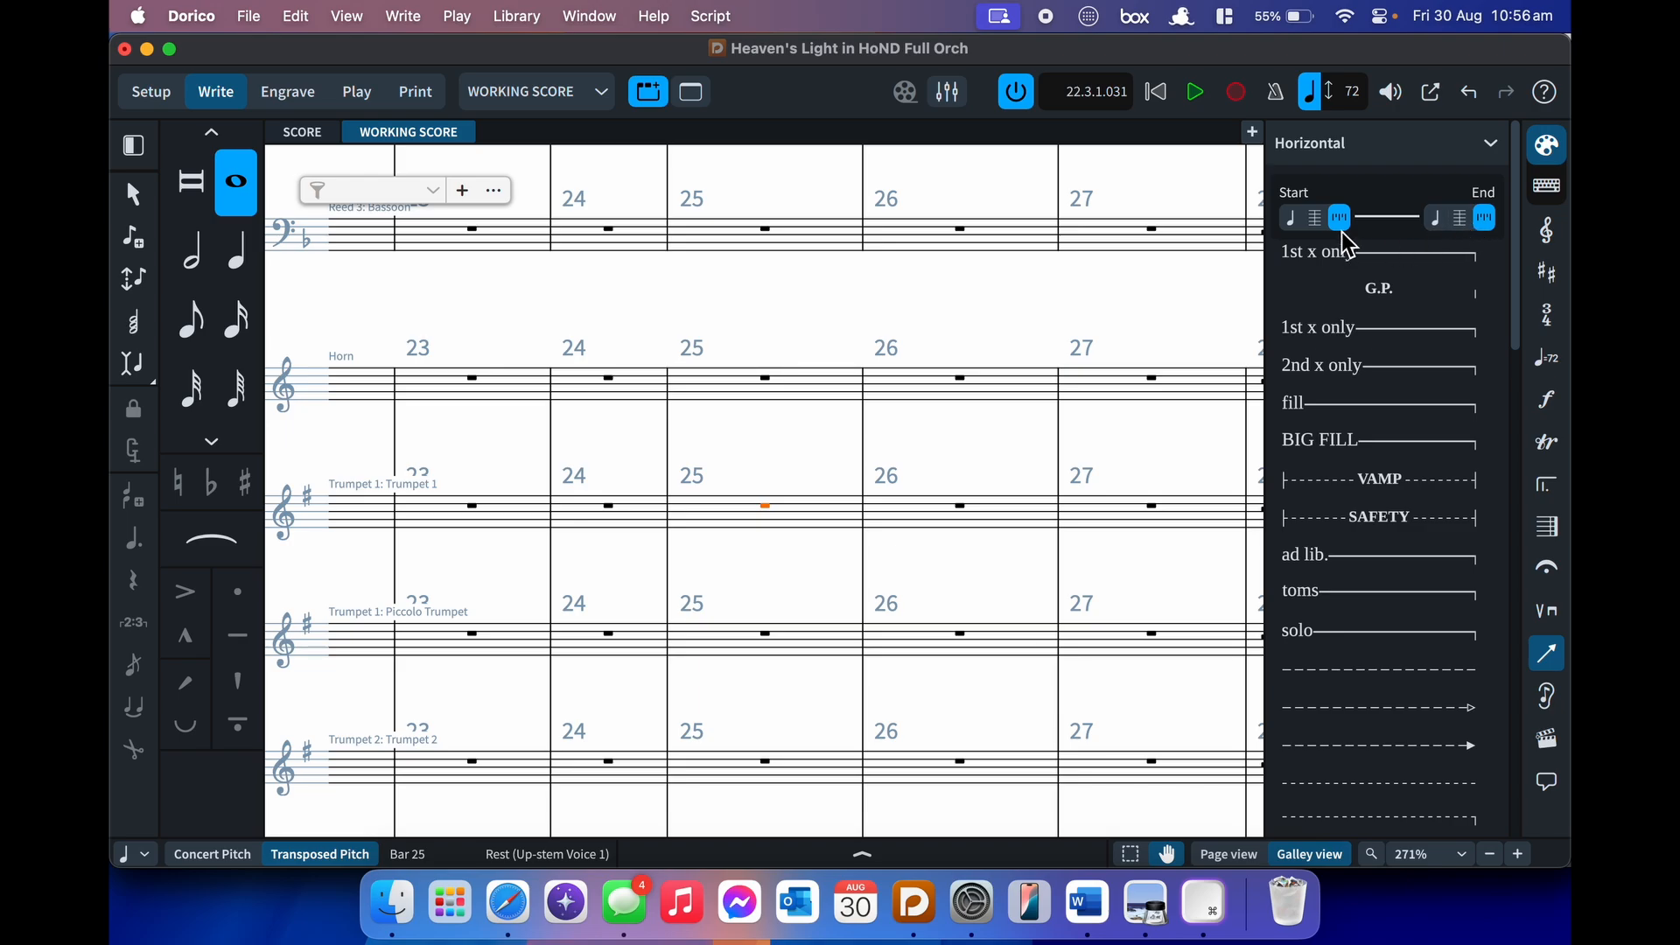
{"action": "left_click", "coordinate": [1551, 709]}
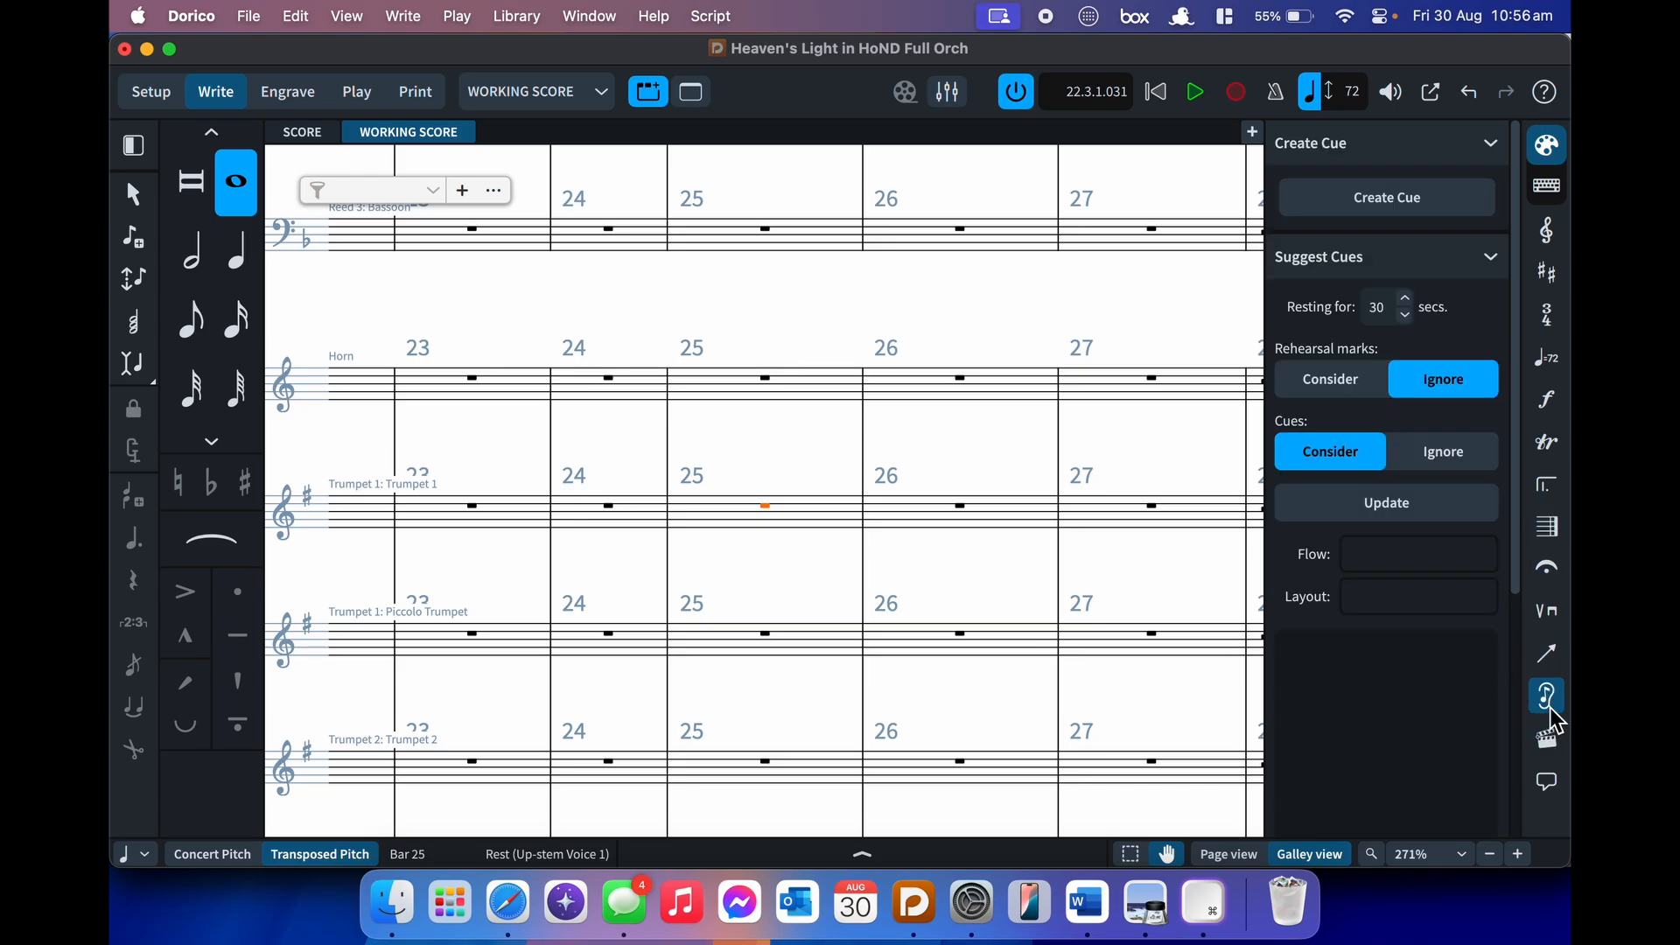
{"action": "scroll", "coordinate": [1085, 450], "scroll_direction": "down", "scroll_amount": 20}
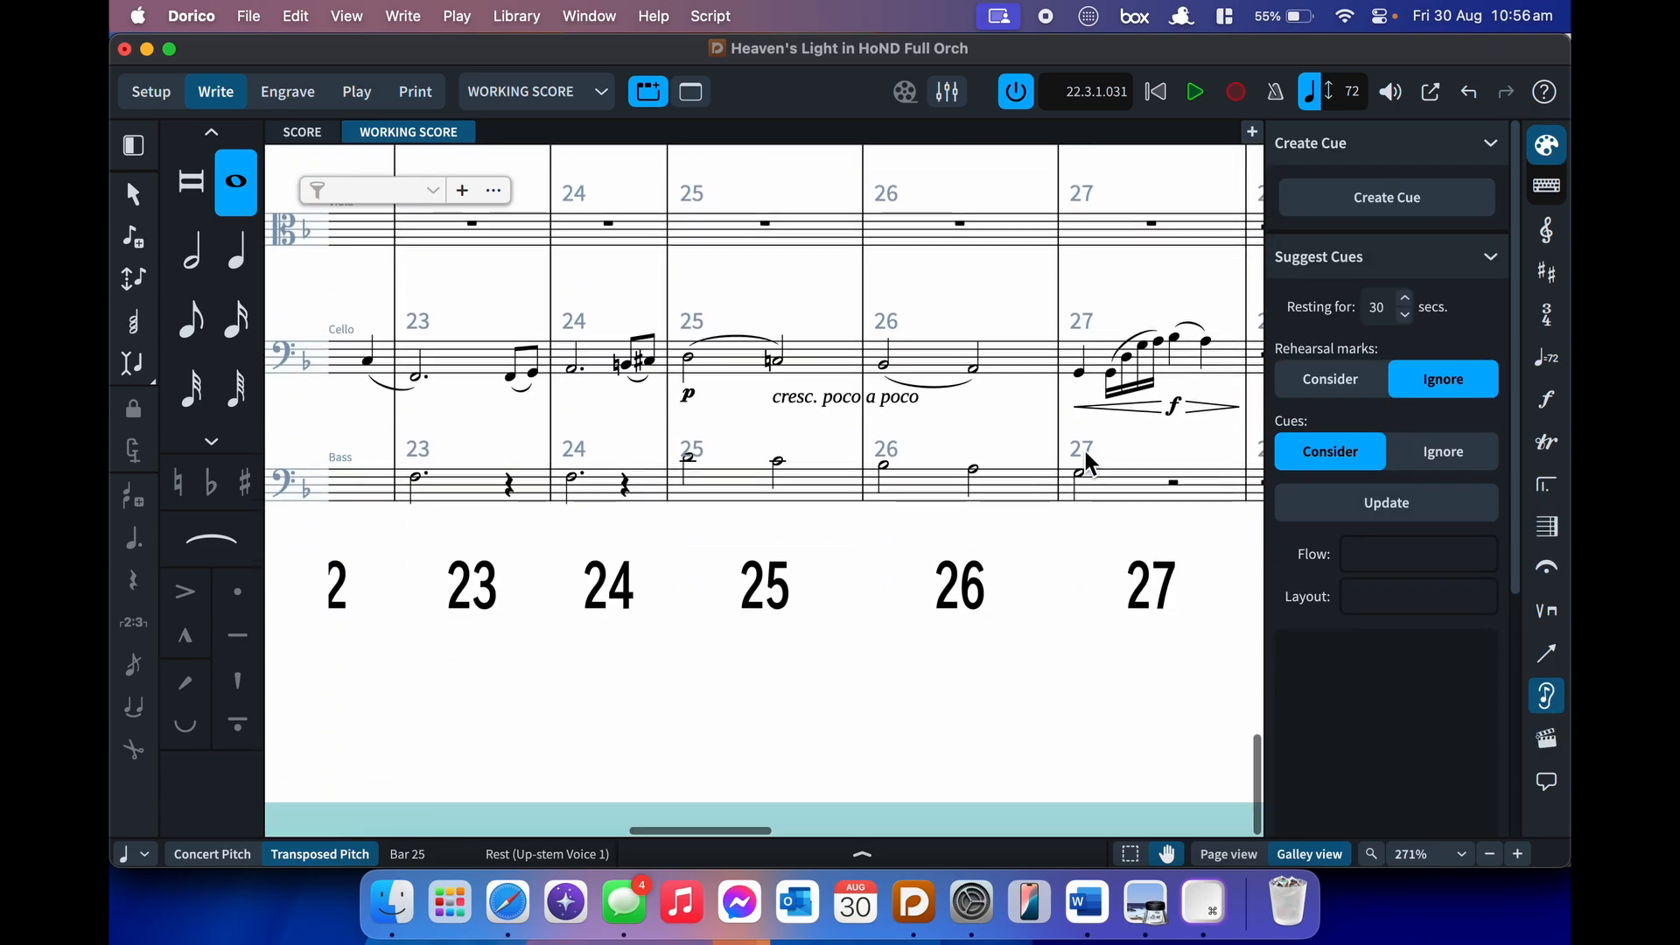
{"action": "scroll", "coordinate": [1085, 450], "scroll_direction": "right", "scroll_amount": 3}
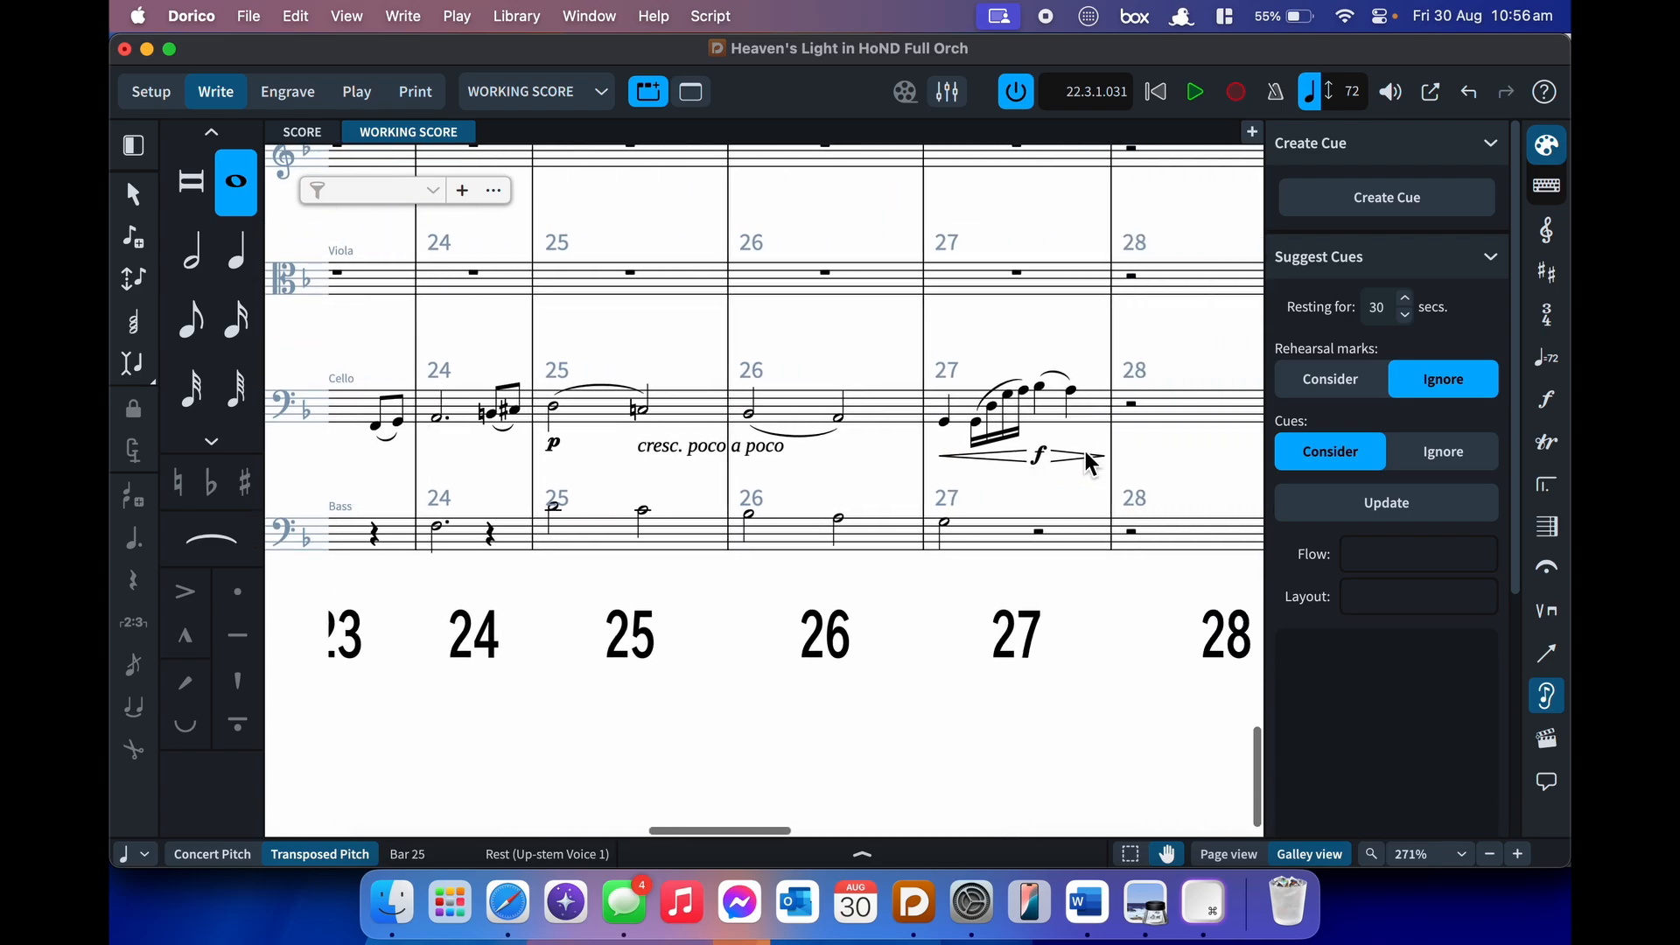
{"action": "scroll", "coordinate": [1086, 450], "scroll_direction": "up", "scroll_amount": 10}
{"action": "scroll", "coordinate": [1085, 453], "scroll_direction": "up", "scroll_amount": 5}
{"action": "scroll", "coordinate": [1085, 449], "scroll_direction": "down", "scroll_amount": 15}
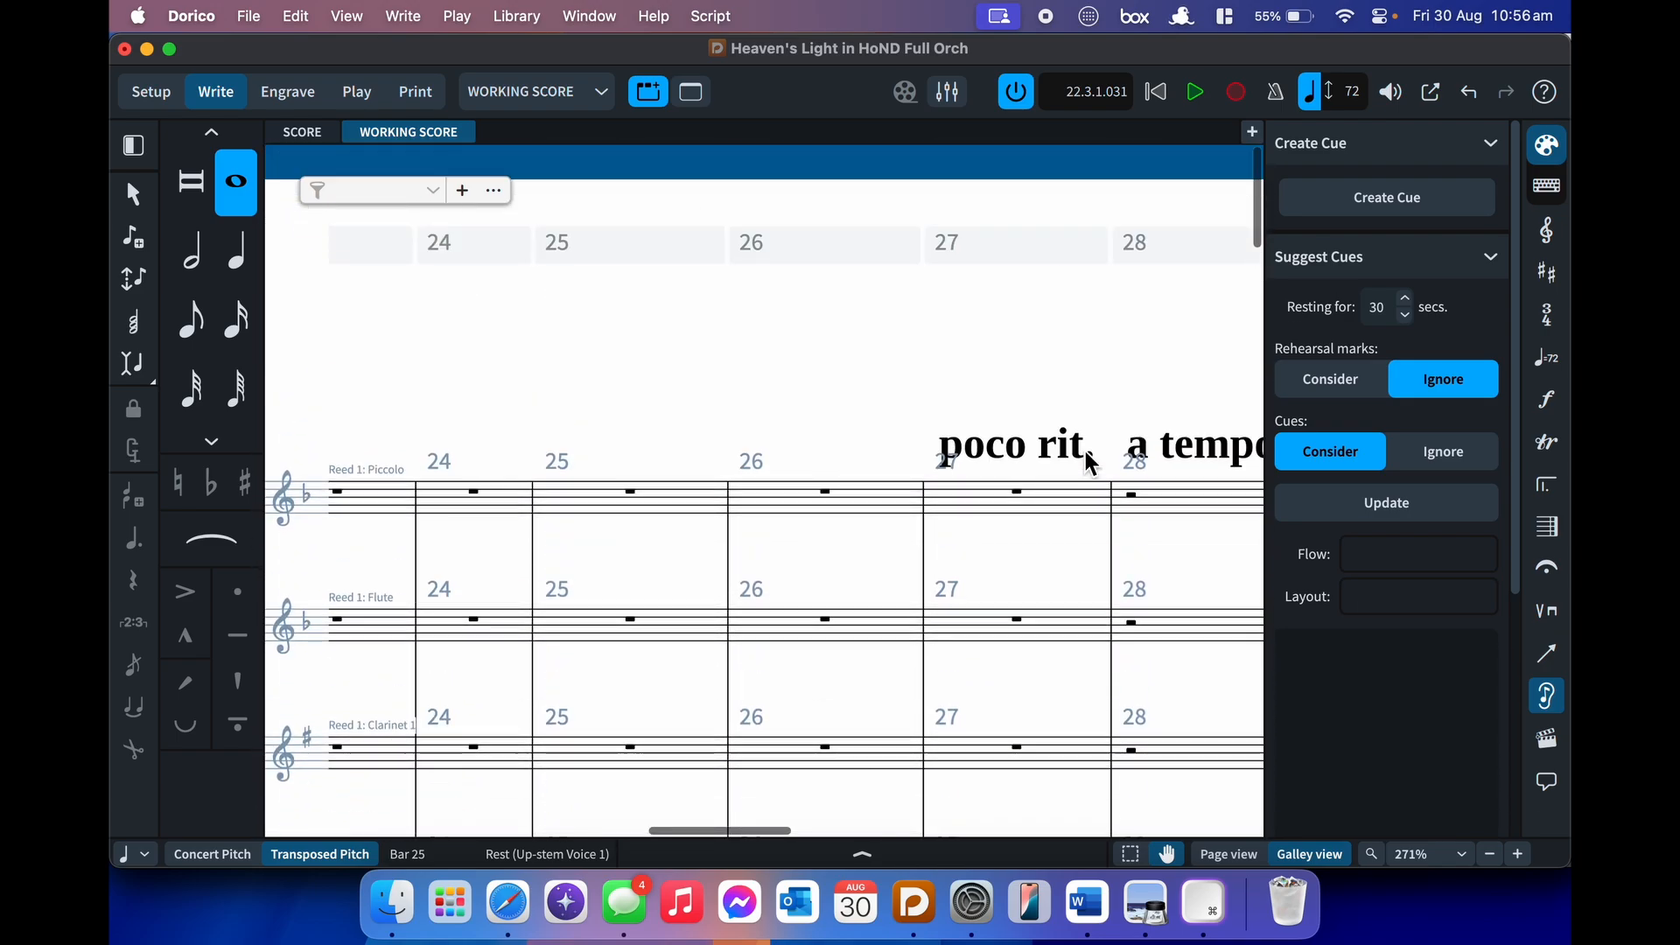
{"action": "scroll", "coordinate": [1014, 512], "scroll_direction": "down", "scroll_amount": 10}
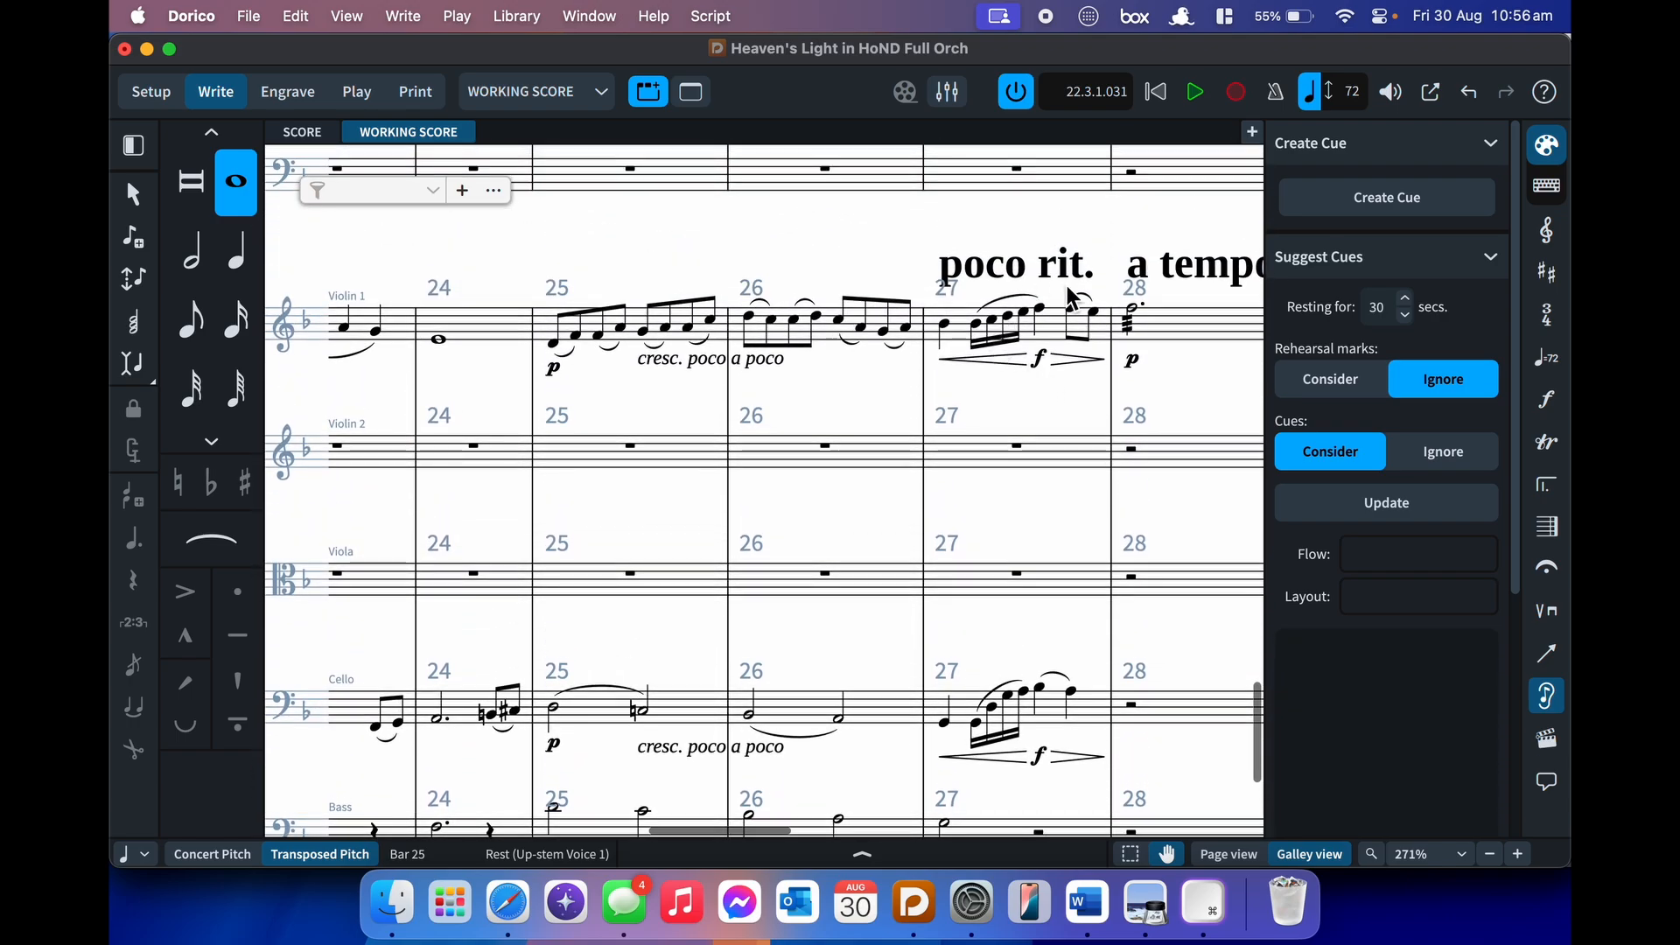
{"action": "scroll", "coordinate": [1070, 375], "scroll_direction": "up", "scroll_amount": 15}
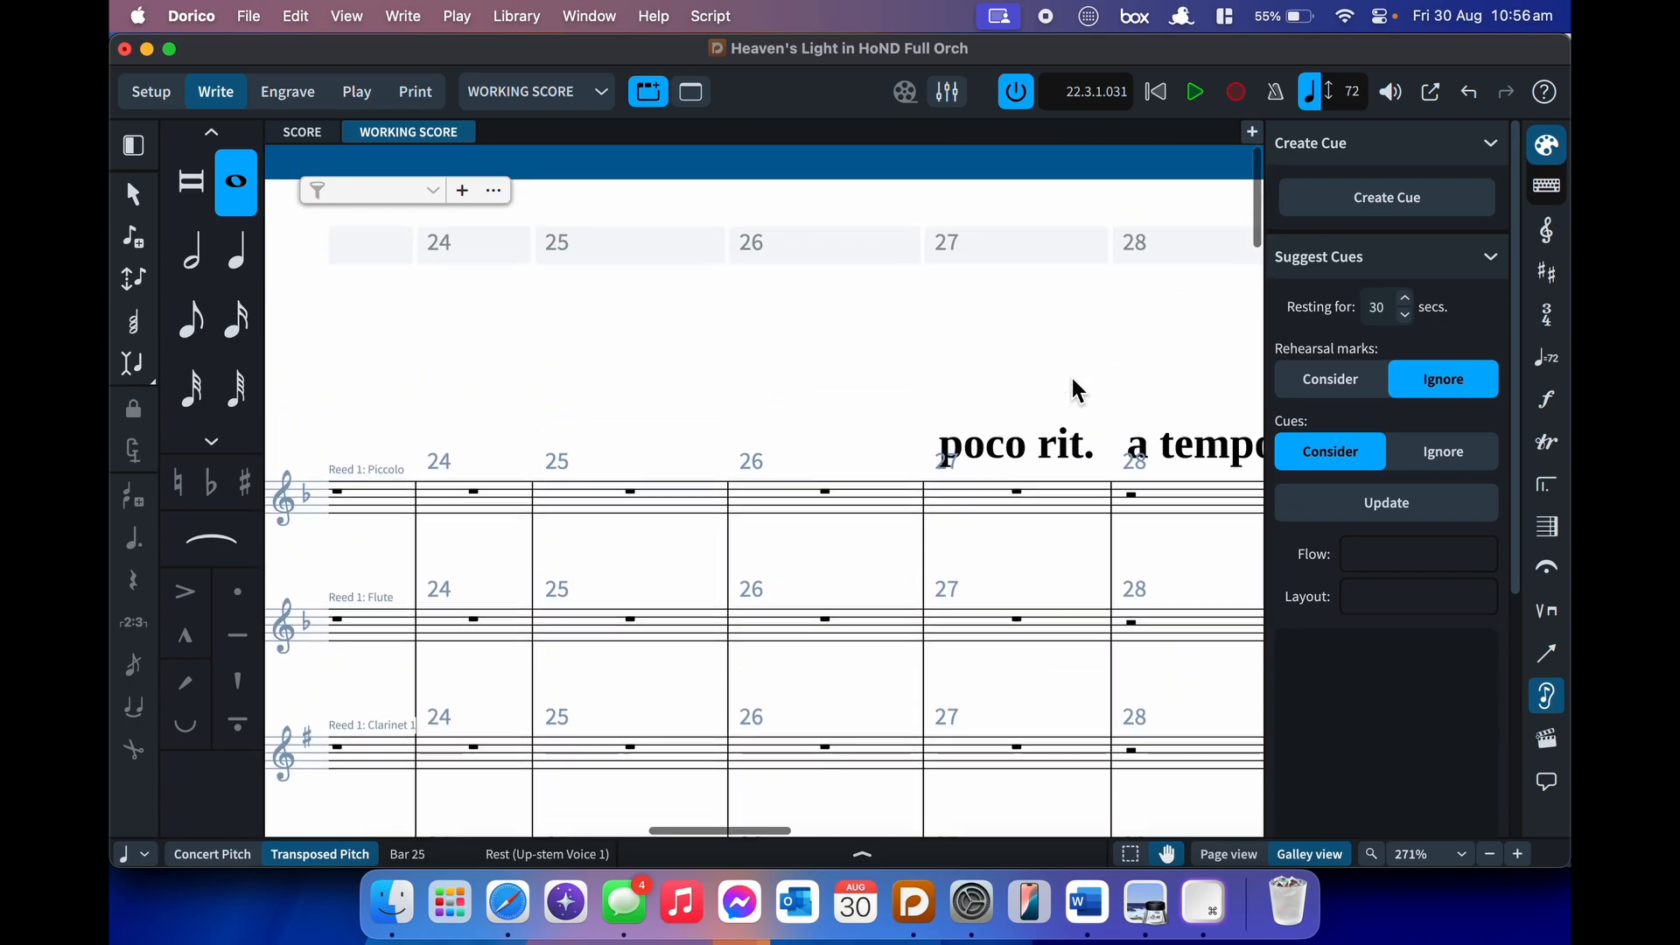
- Create a Violin 1 cue on the Piccolo rest in bar 27 with Shift+U and show its properties
{"action": "left_click", "coordinate": [1052, 505]}
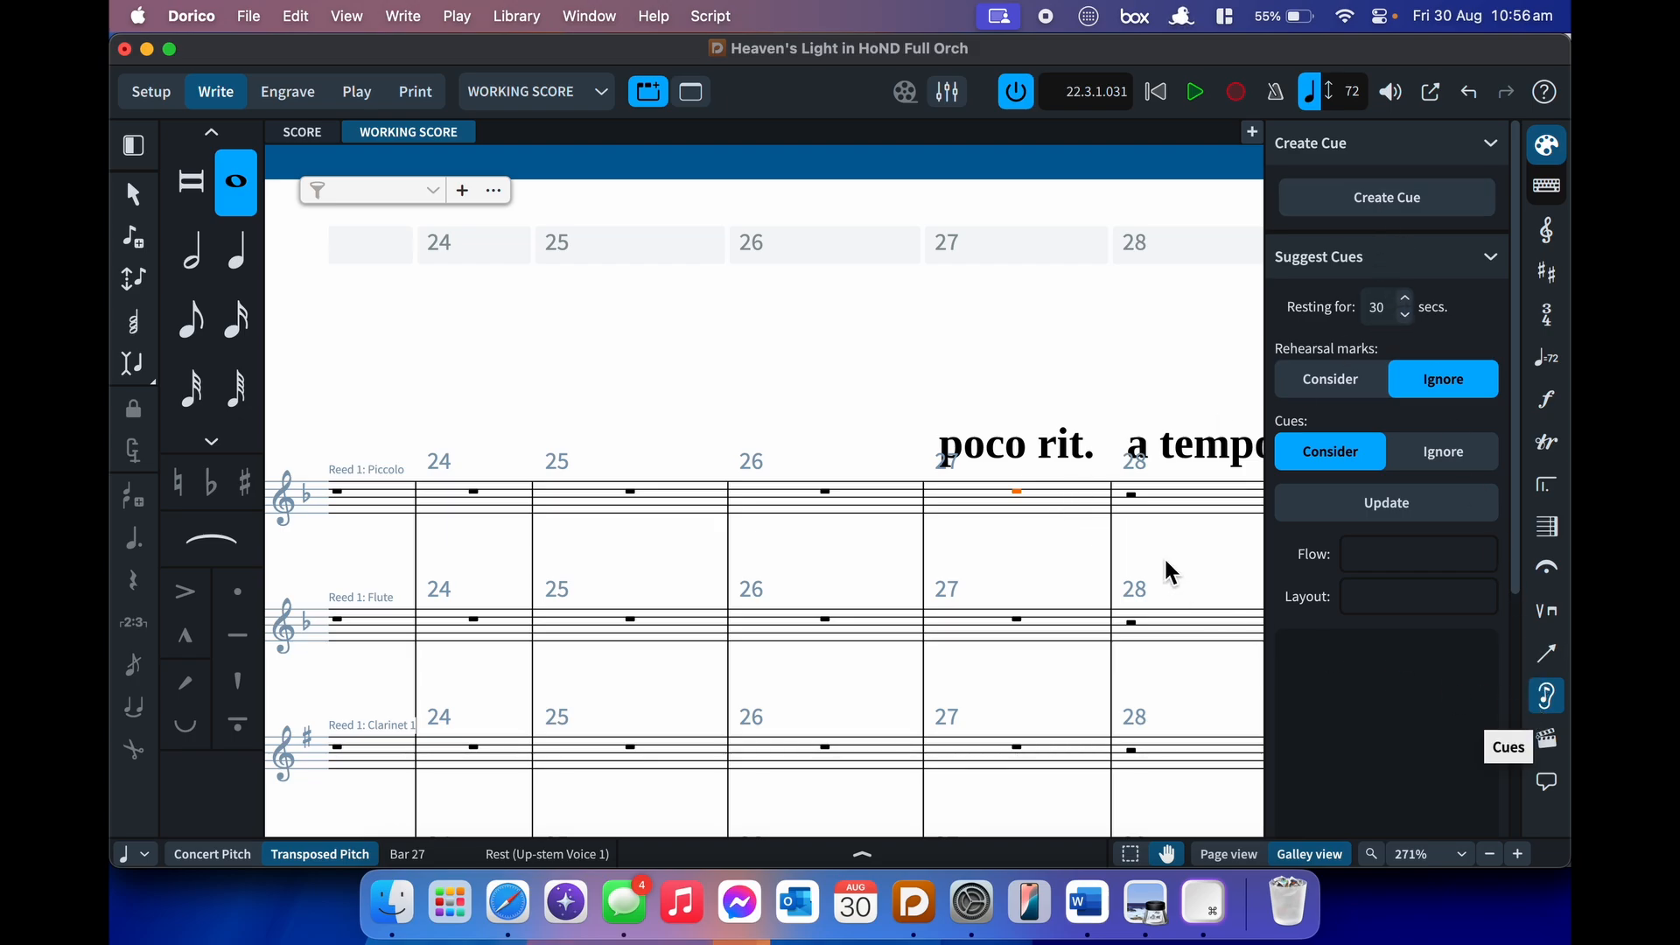
{"action": "key", "text": "shift+c"}
{"action": "key", "text": "Escape"}
{"action": "key", "text": "shift+u"}
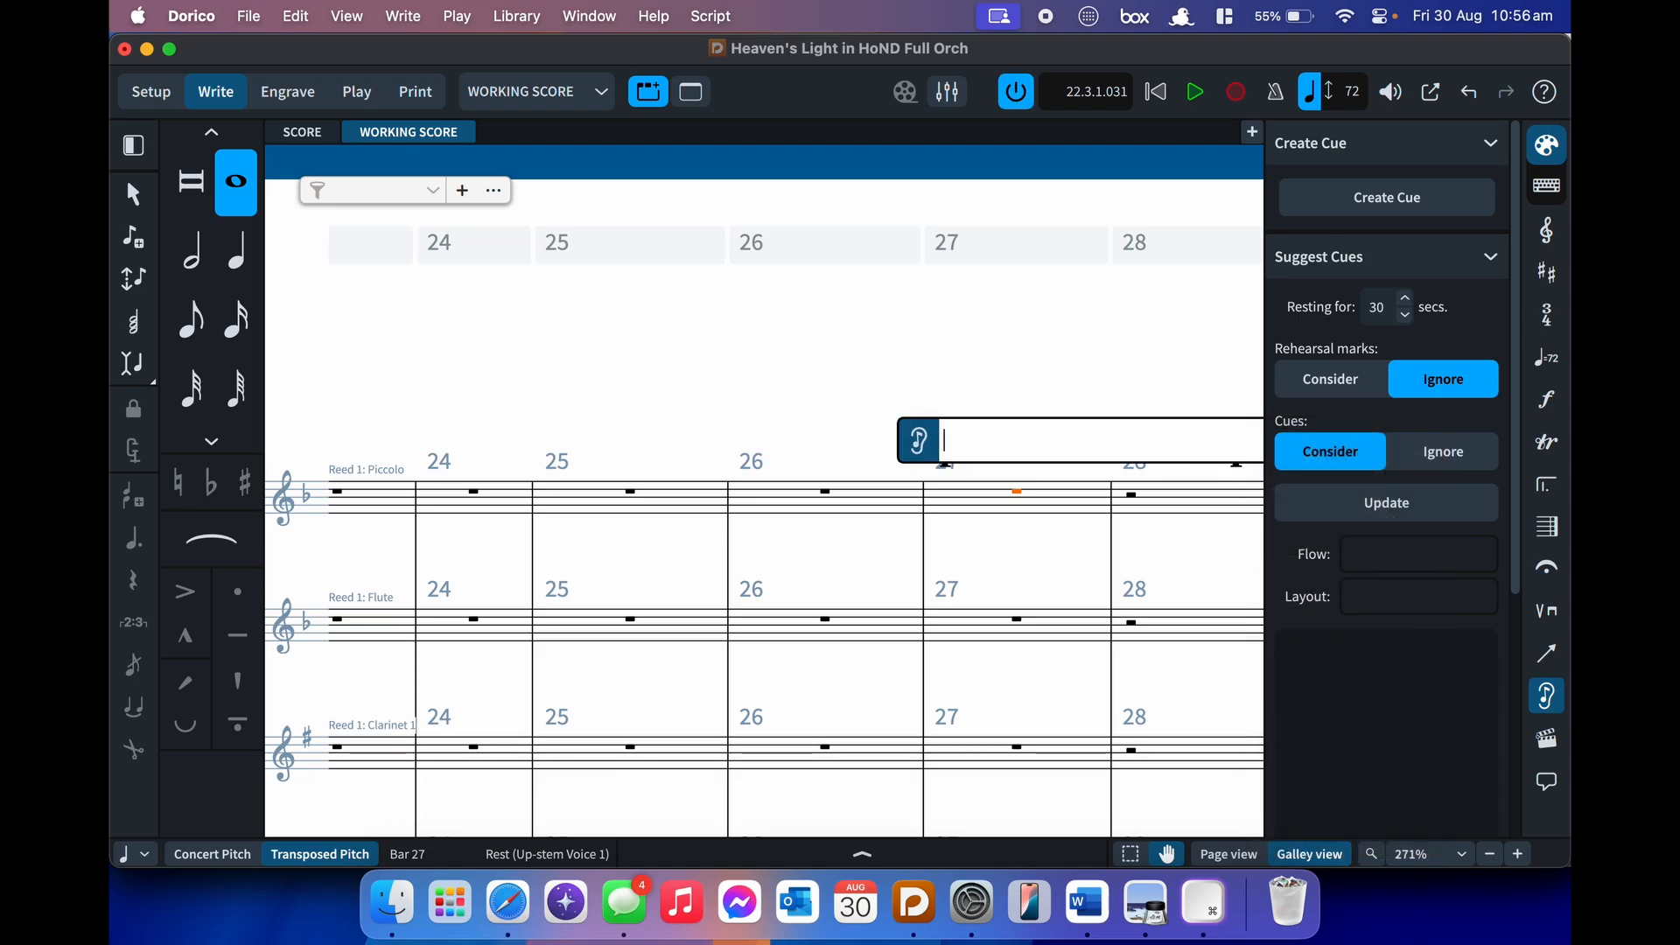
{"action": "type", "text": "vio"}
{"action": "key", "text": "Down"}
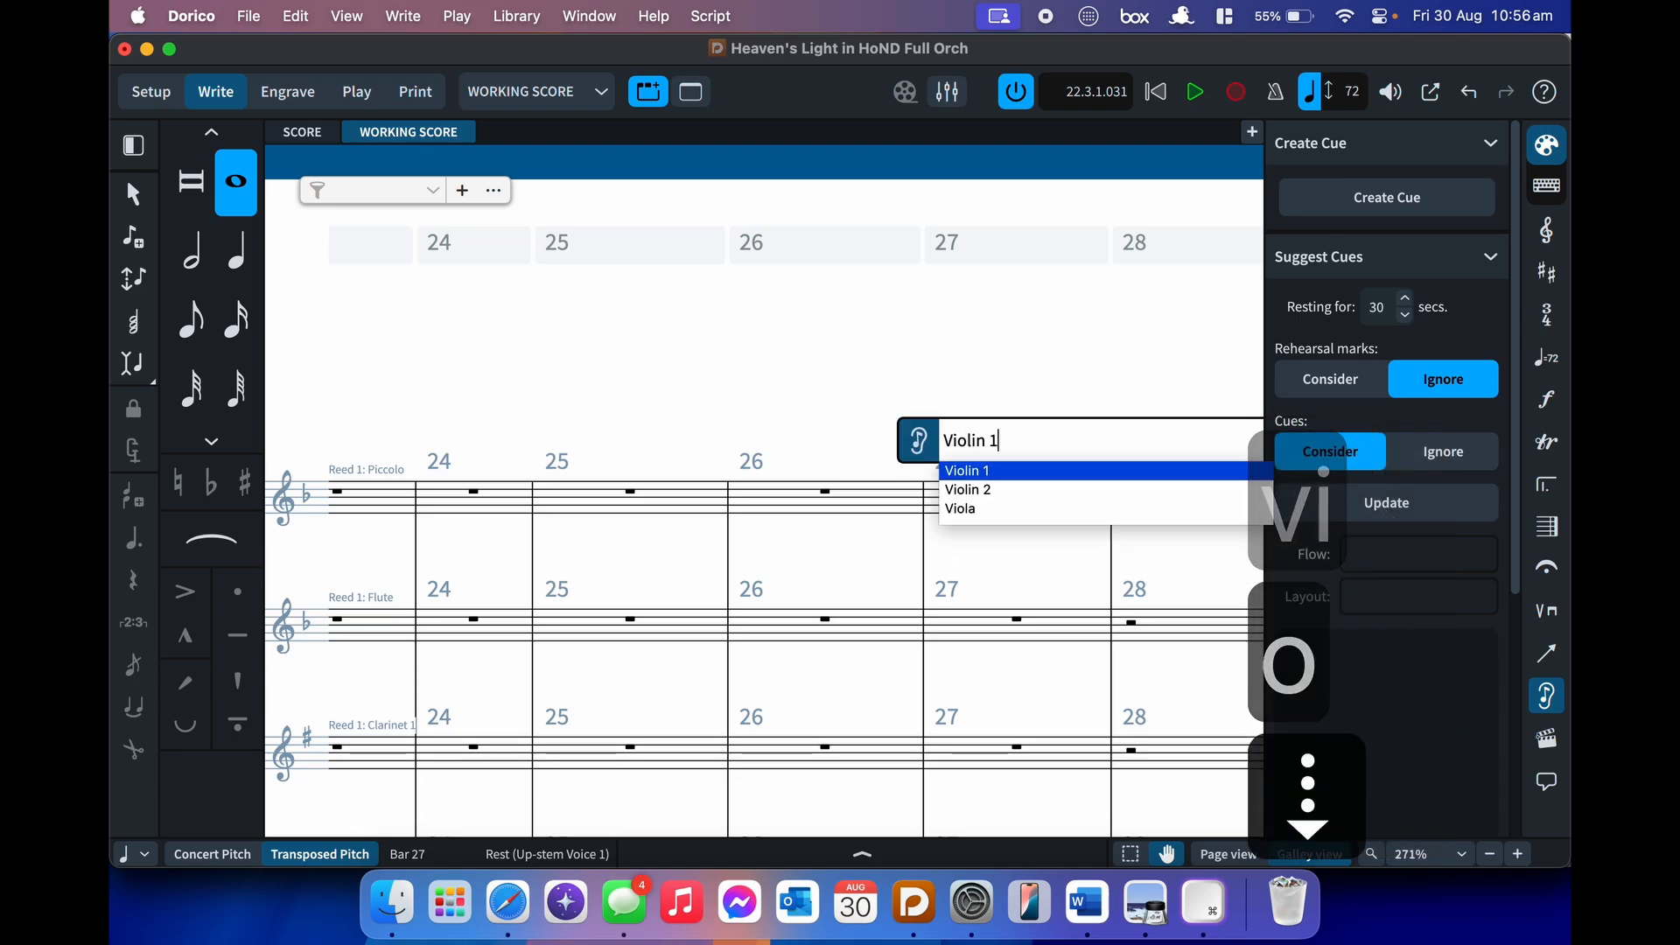
{"action": "key", "text": "Return"}
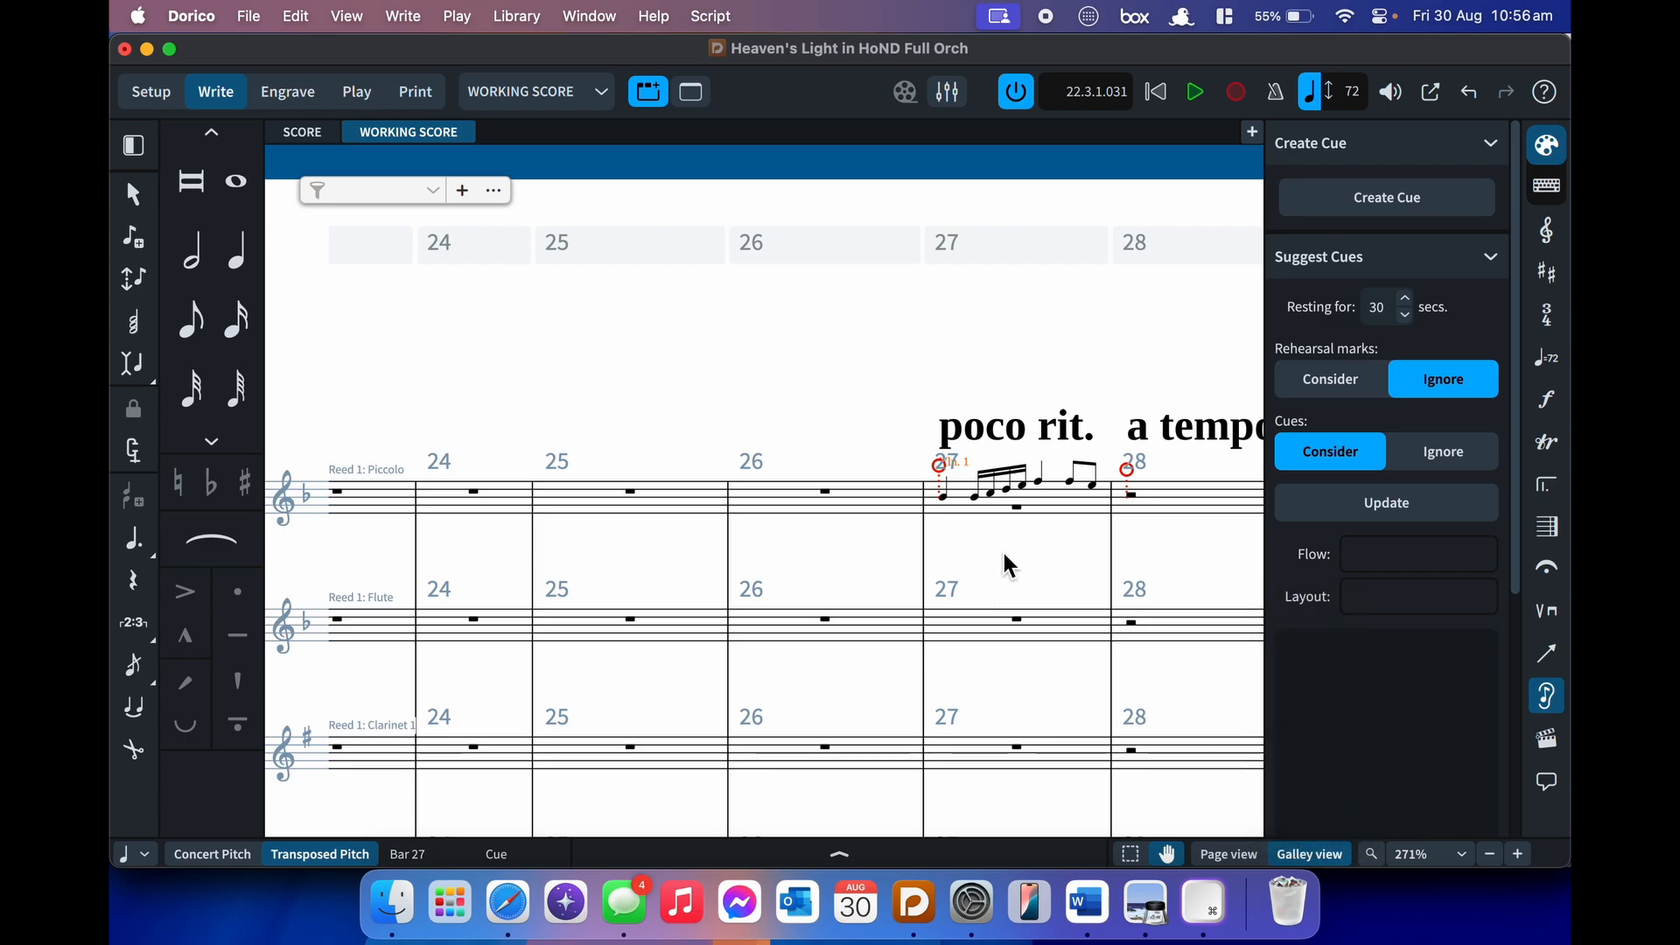
{"action": "key", "text": "grave"}
{"action": "key", "text": "grave"}
{"action": "key", "text": "grave"}
{"action": "key", "text": "grave"}
{"action": "key", "text": "grave"}
{"action": "key", "text": "grave"}
{"action": "key", "text": "grave"}
{"action": "key", "text": "grave"}
{"action": "key", "text": "grave"}
{"action": "key", "text": "grave"}
{"action": "key", "text": "grave"}
{"action": "key", "text": "super+8"}
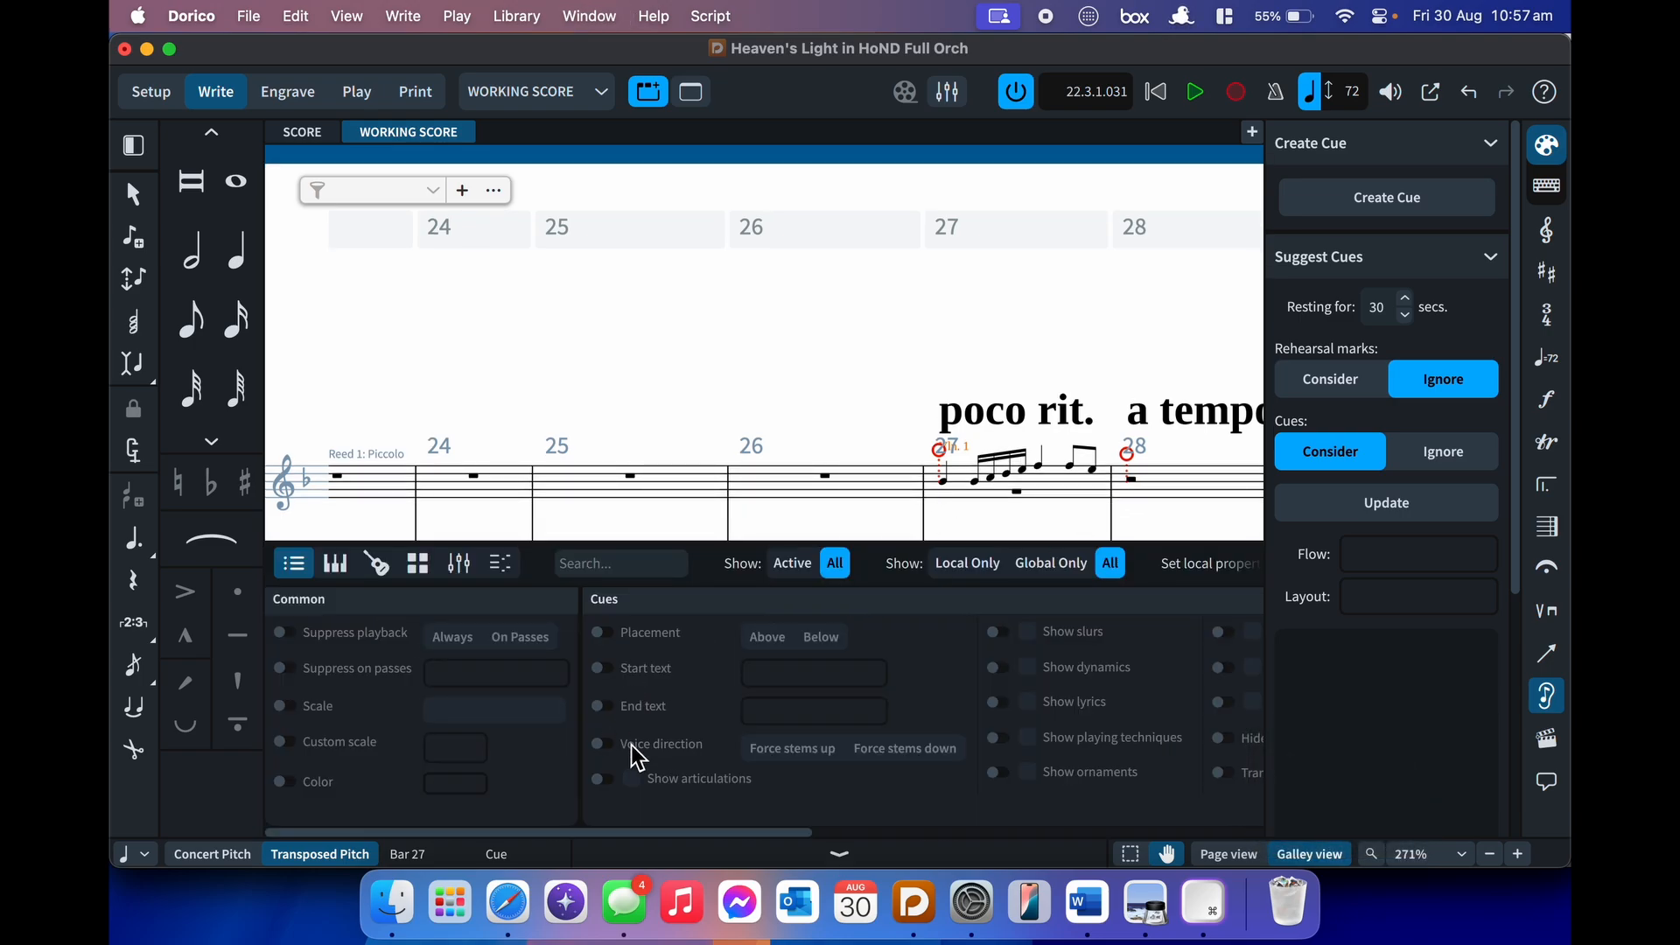
{"action": "scroll", "coordinate": [632, 744], "scroll_direction": "right", "scroll_amount": 2}
{"action": "left_click", "coordinate": [556, 782]}
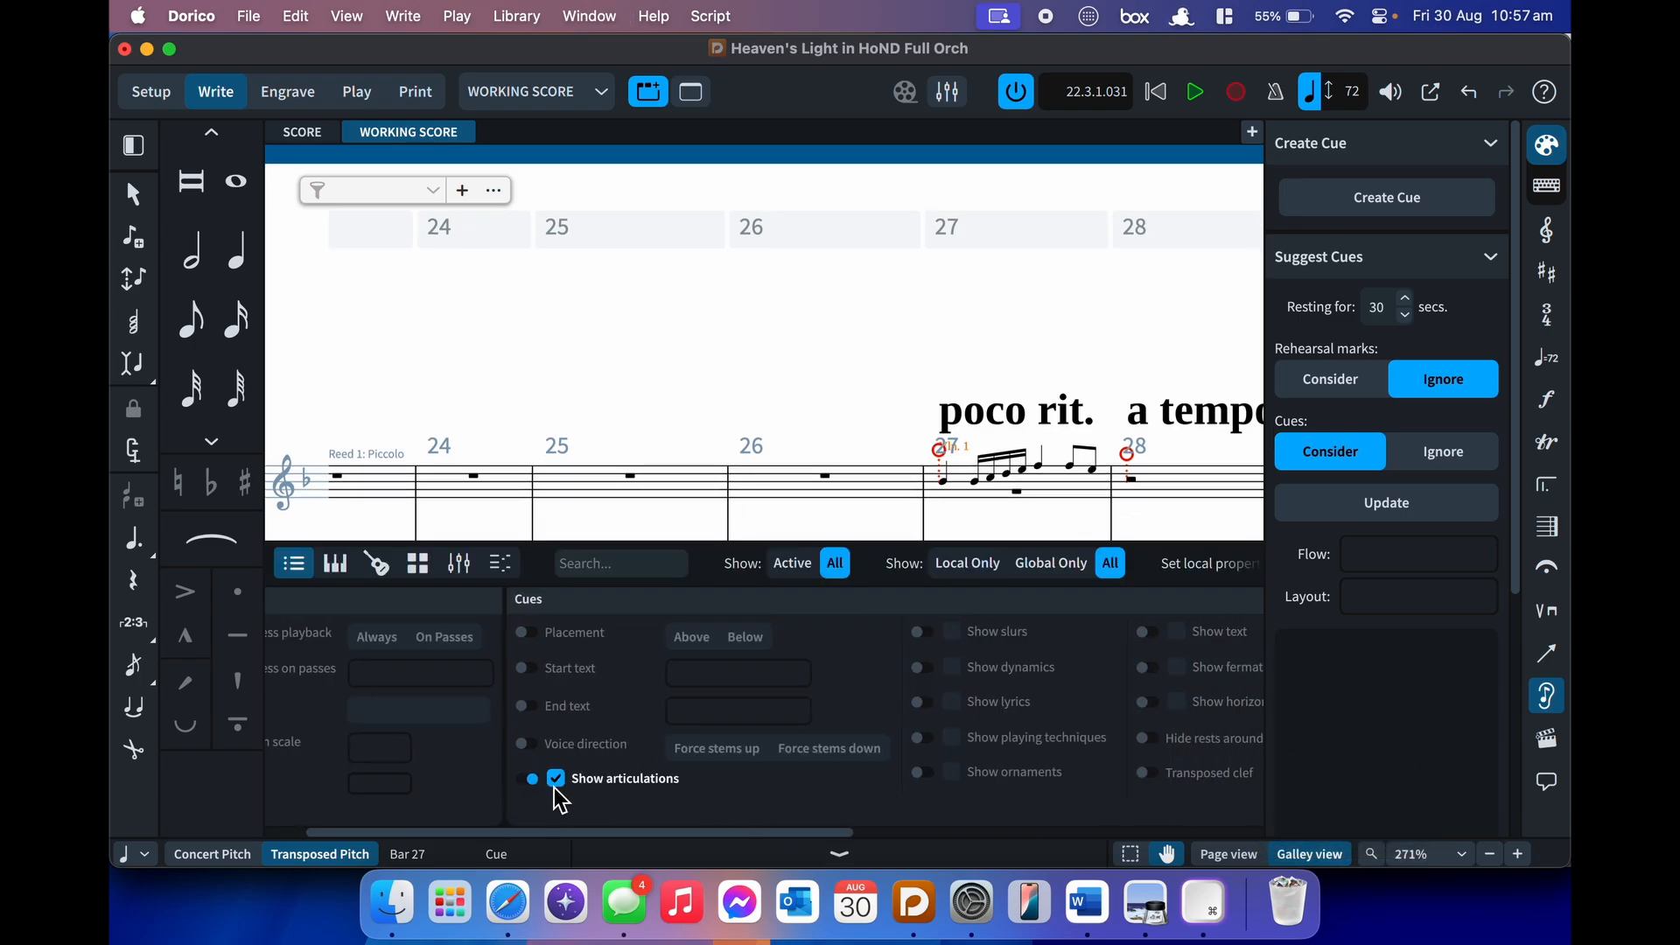
{"action": "left_click", "coordinate": [531, 779]}
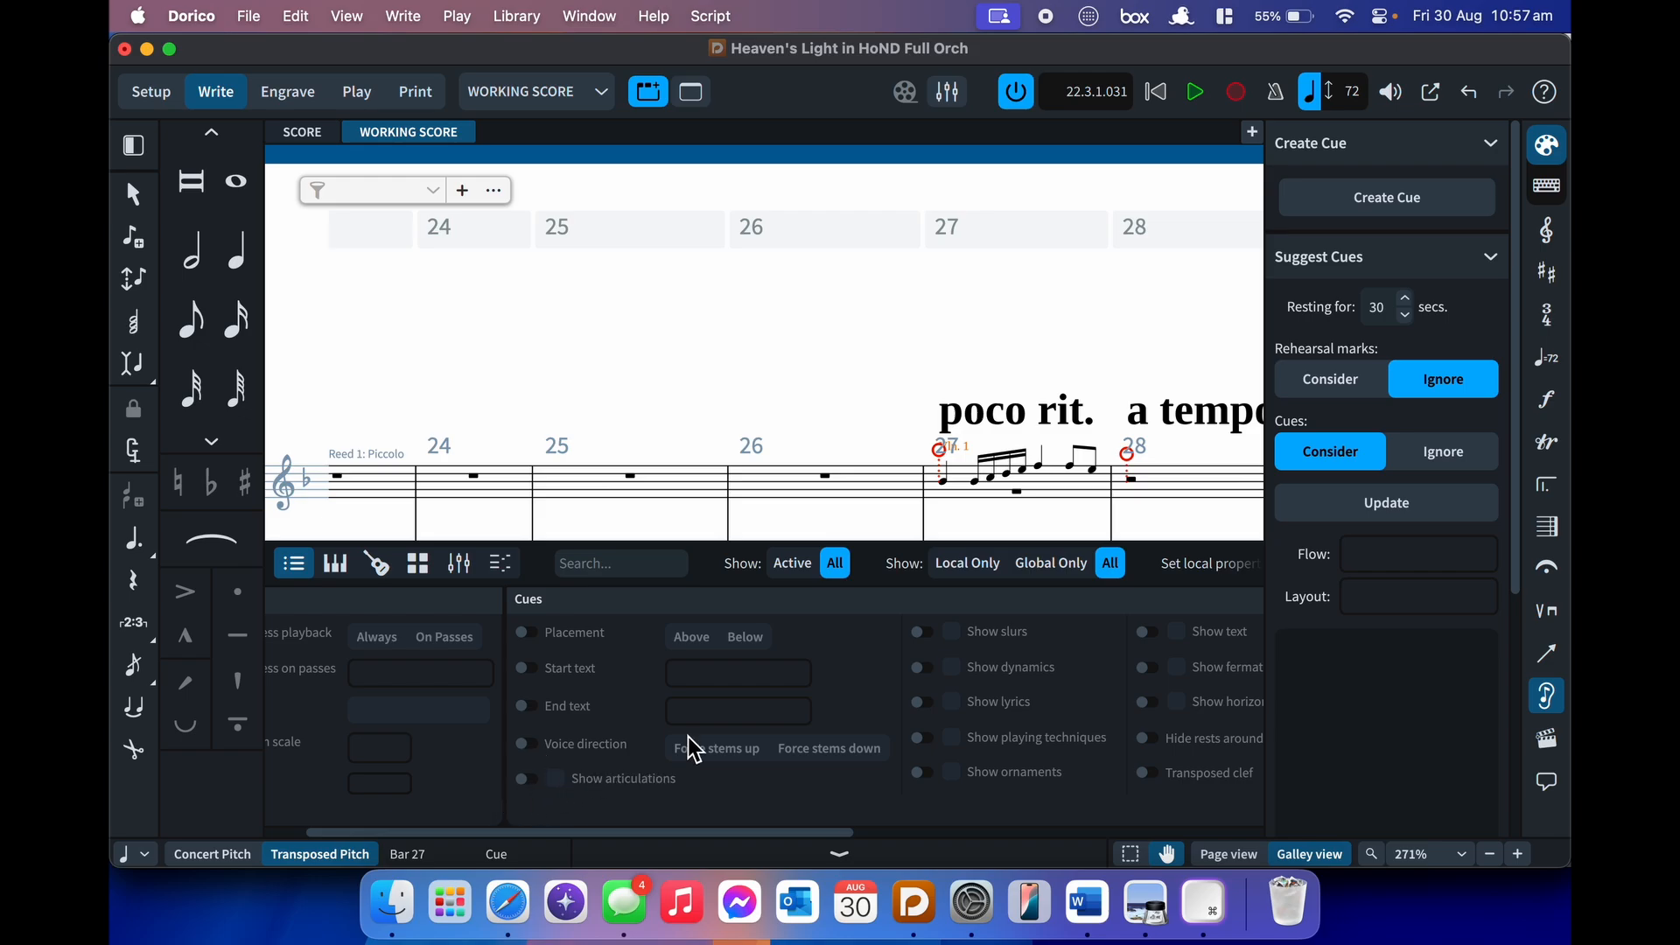
{"action": "left_click", "coordinate": [923, 639]}
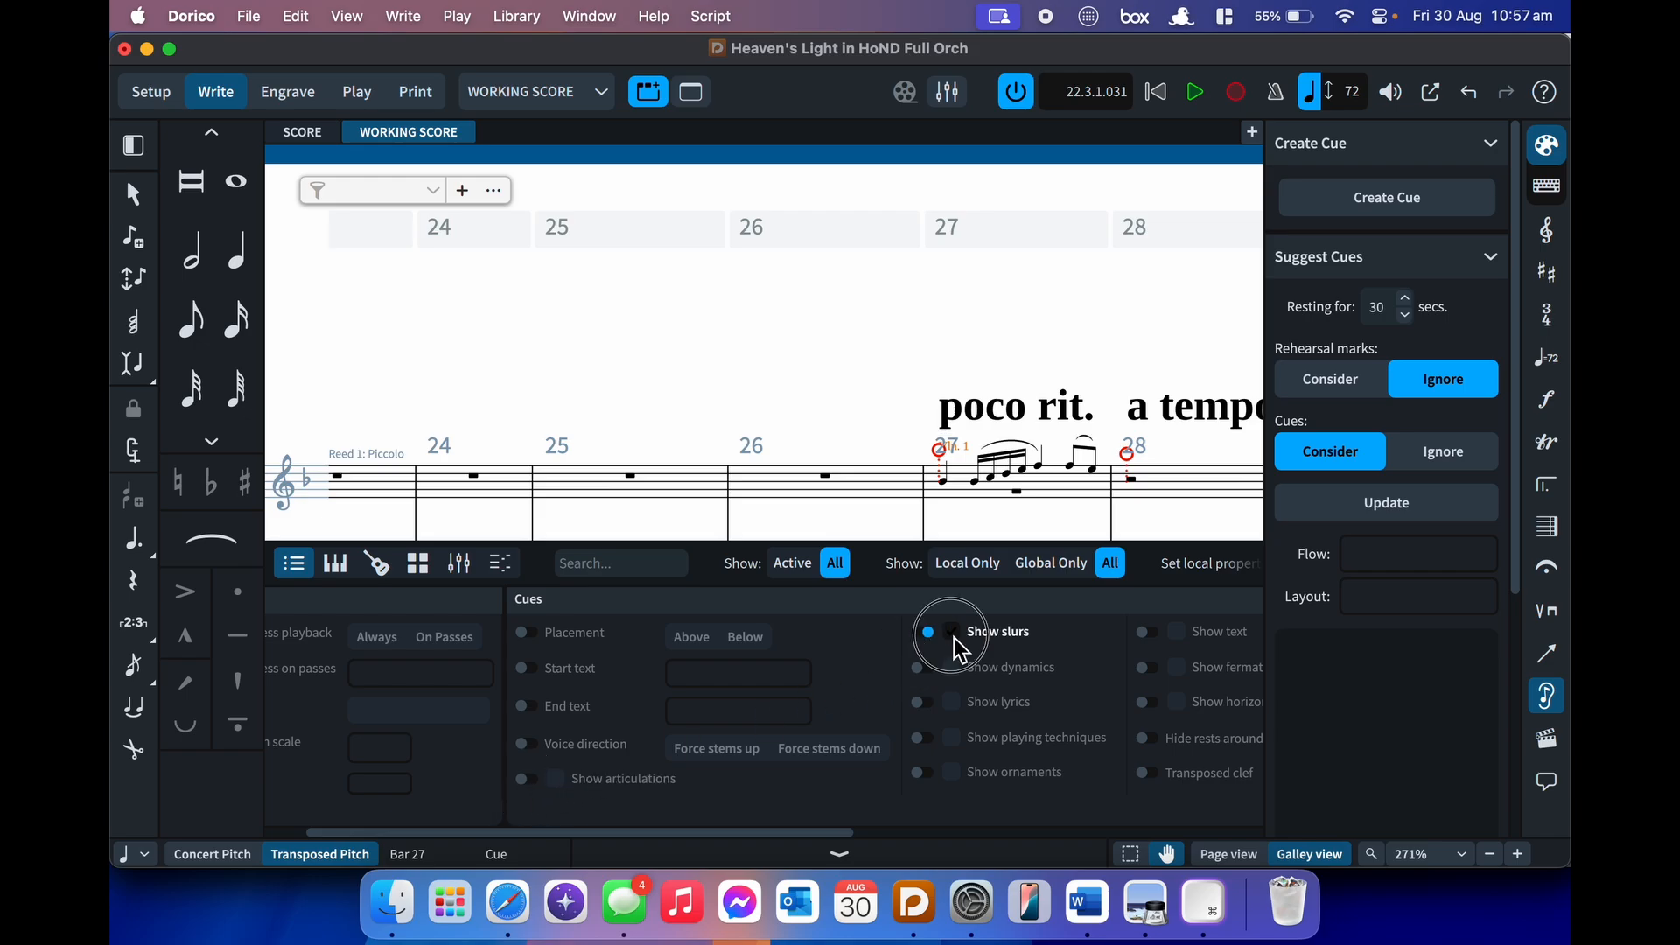
{"action": "left_click", "coordinate": [926, 633]}
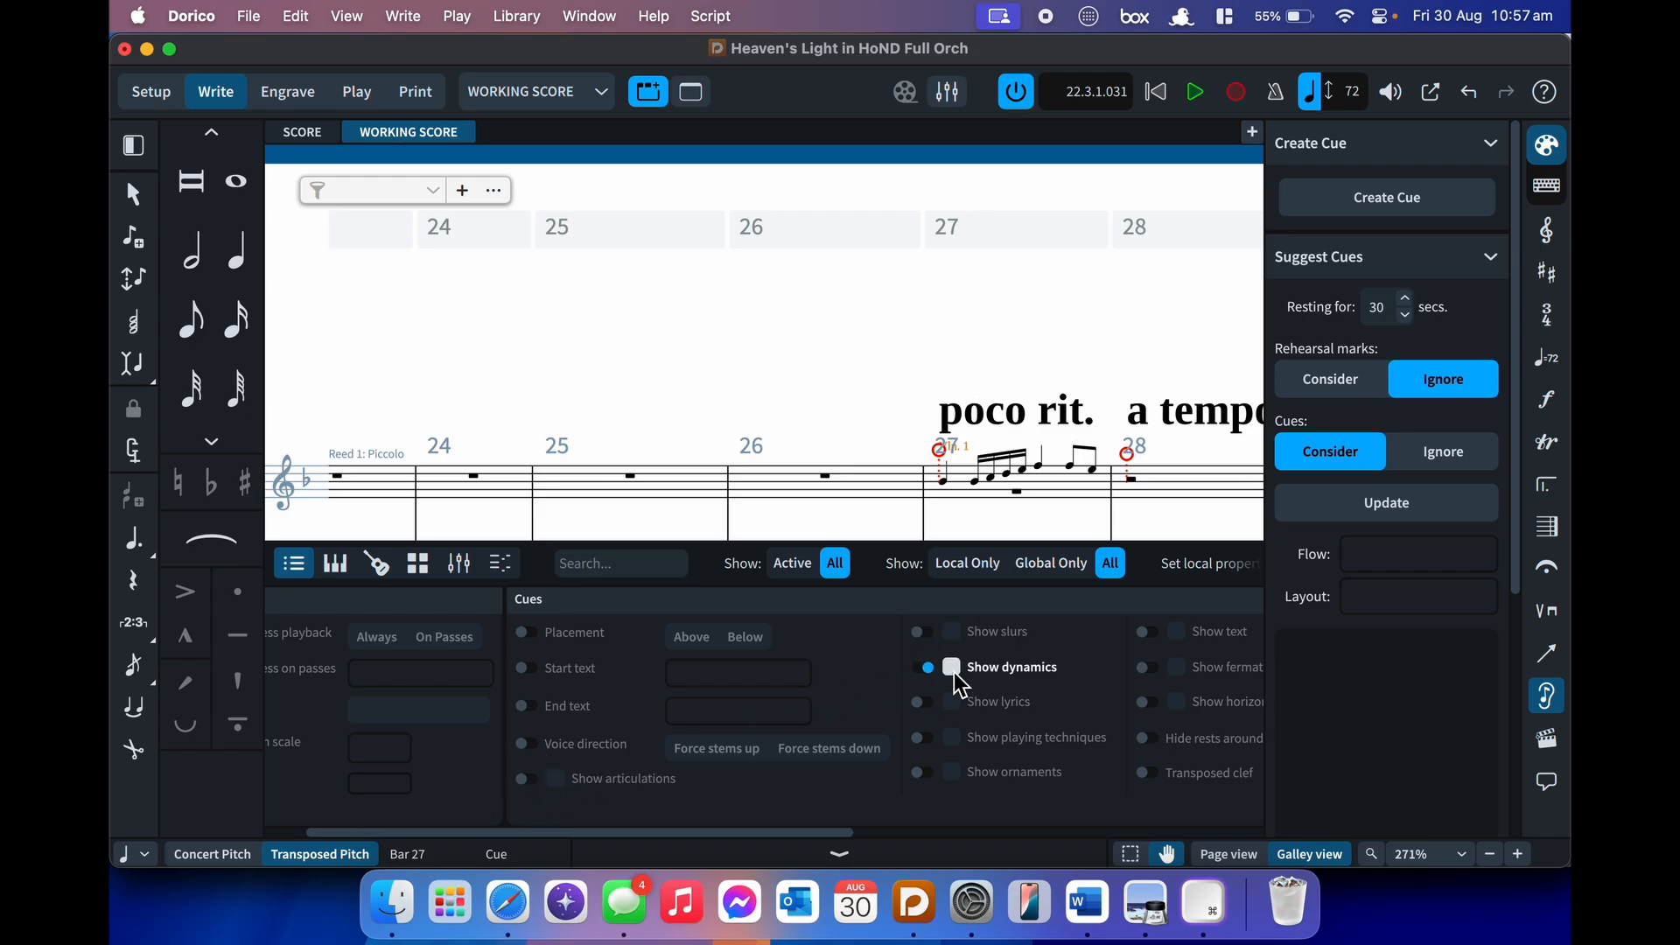
{"action": "left_click", "coordinate": [924, 668]}
{"action": "scroll", "coordinate": [958, 698], "scroll_direction": "right", "scroll_amount": 2}
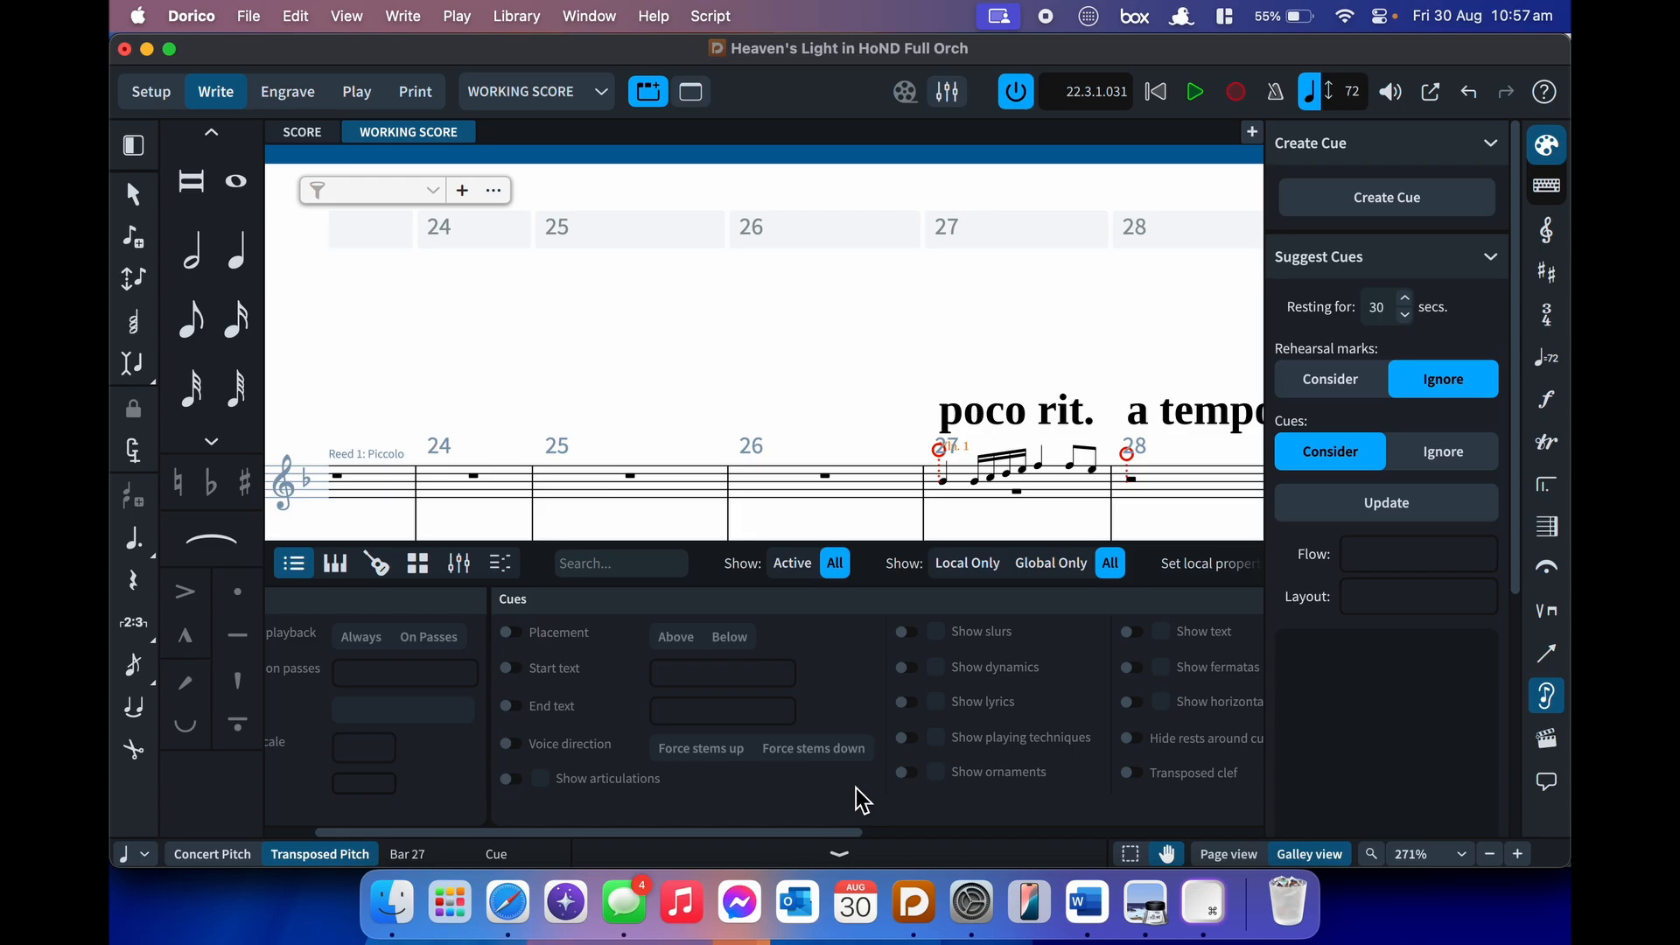
{"action": "scroll", "coordinate": [856, 788], "scroll_direction": "right", "scroll_amount": 10}
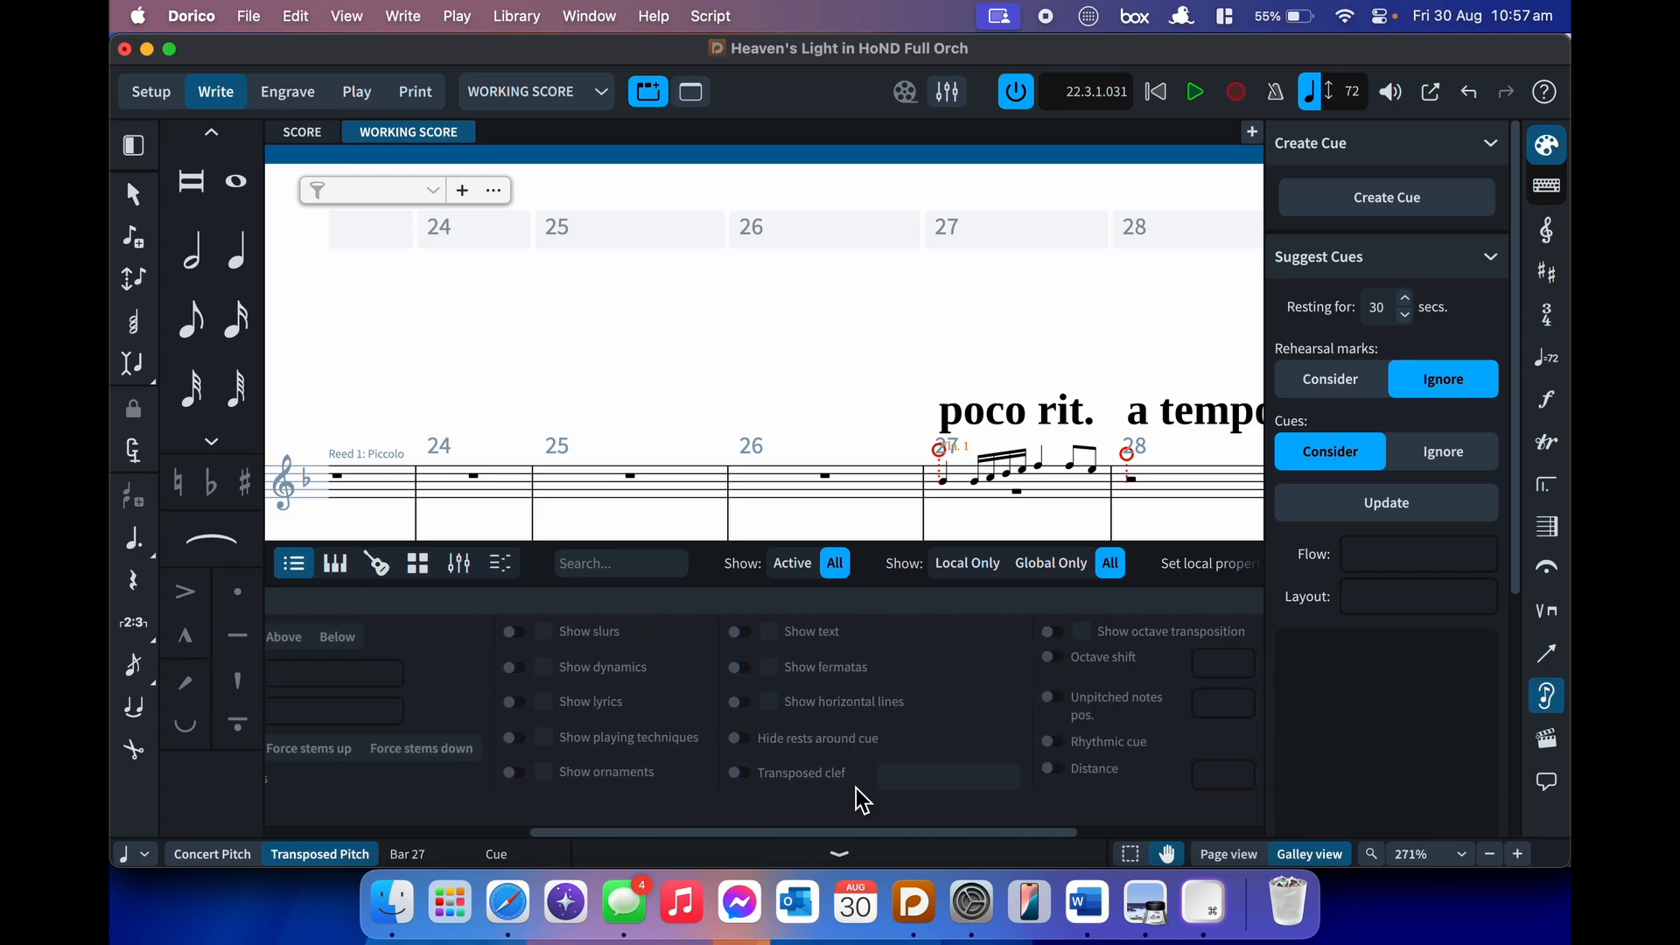
{"action": "scroll", "coordinate": [856, 788], "scroll_direction": "right", "scroll_amount": 6}
{"action": "left_click", "coordinate": [738, 656]}
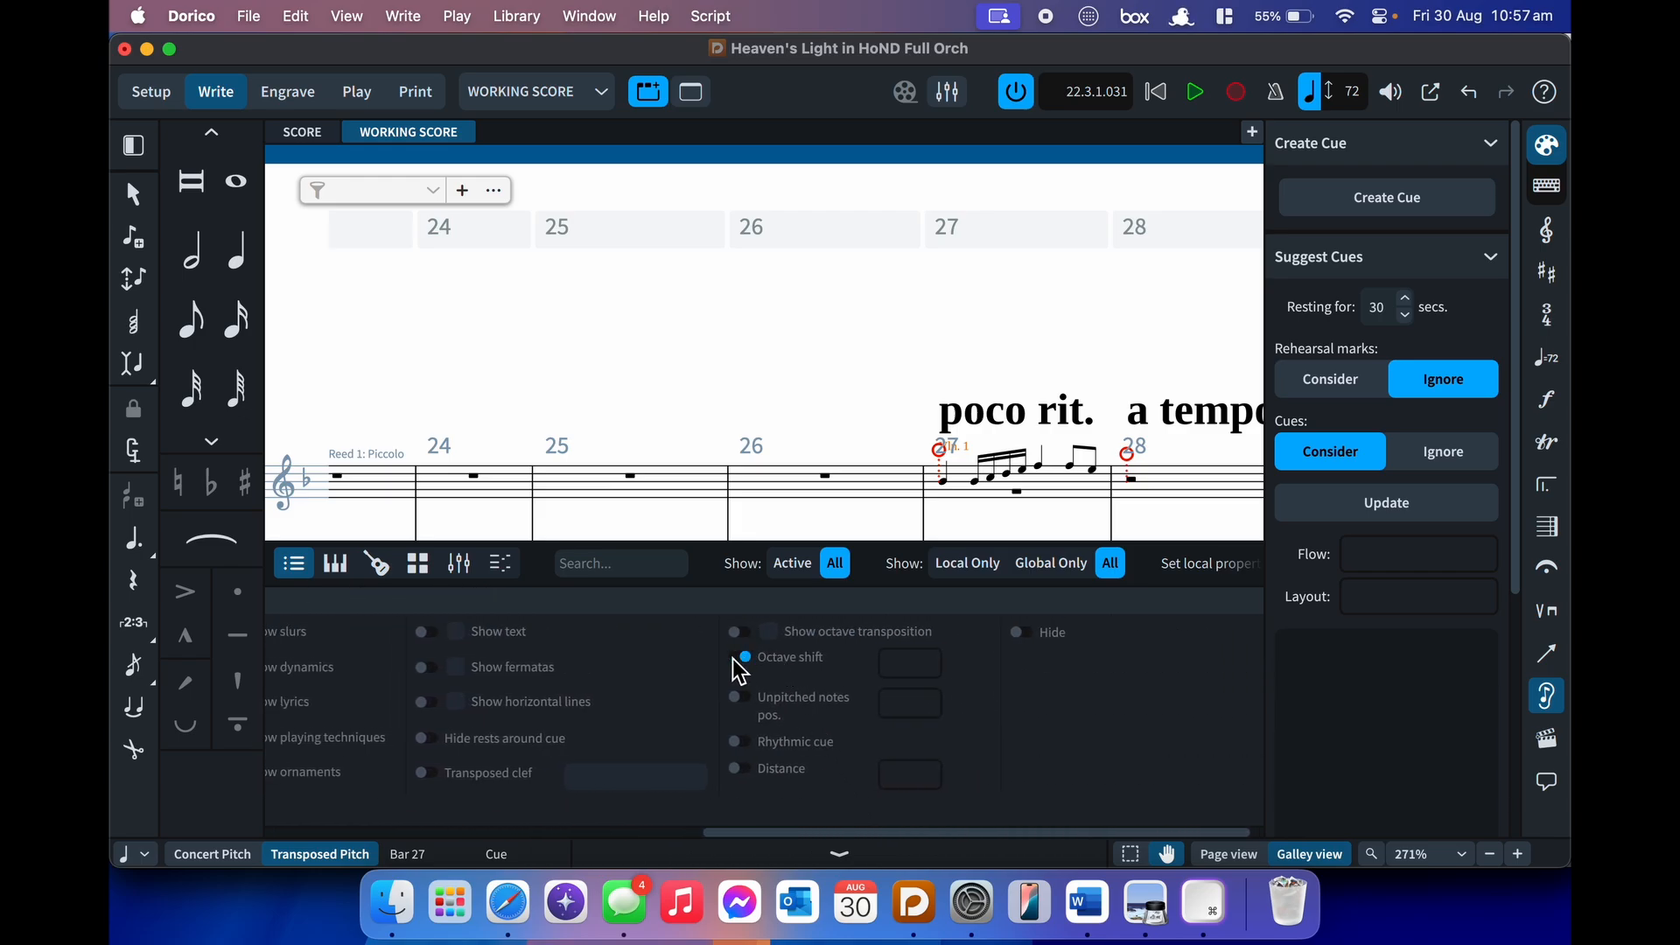
{"action": "left_click", "coordinate": [933, 669]}
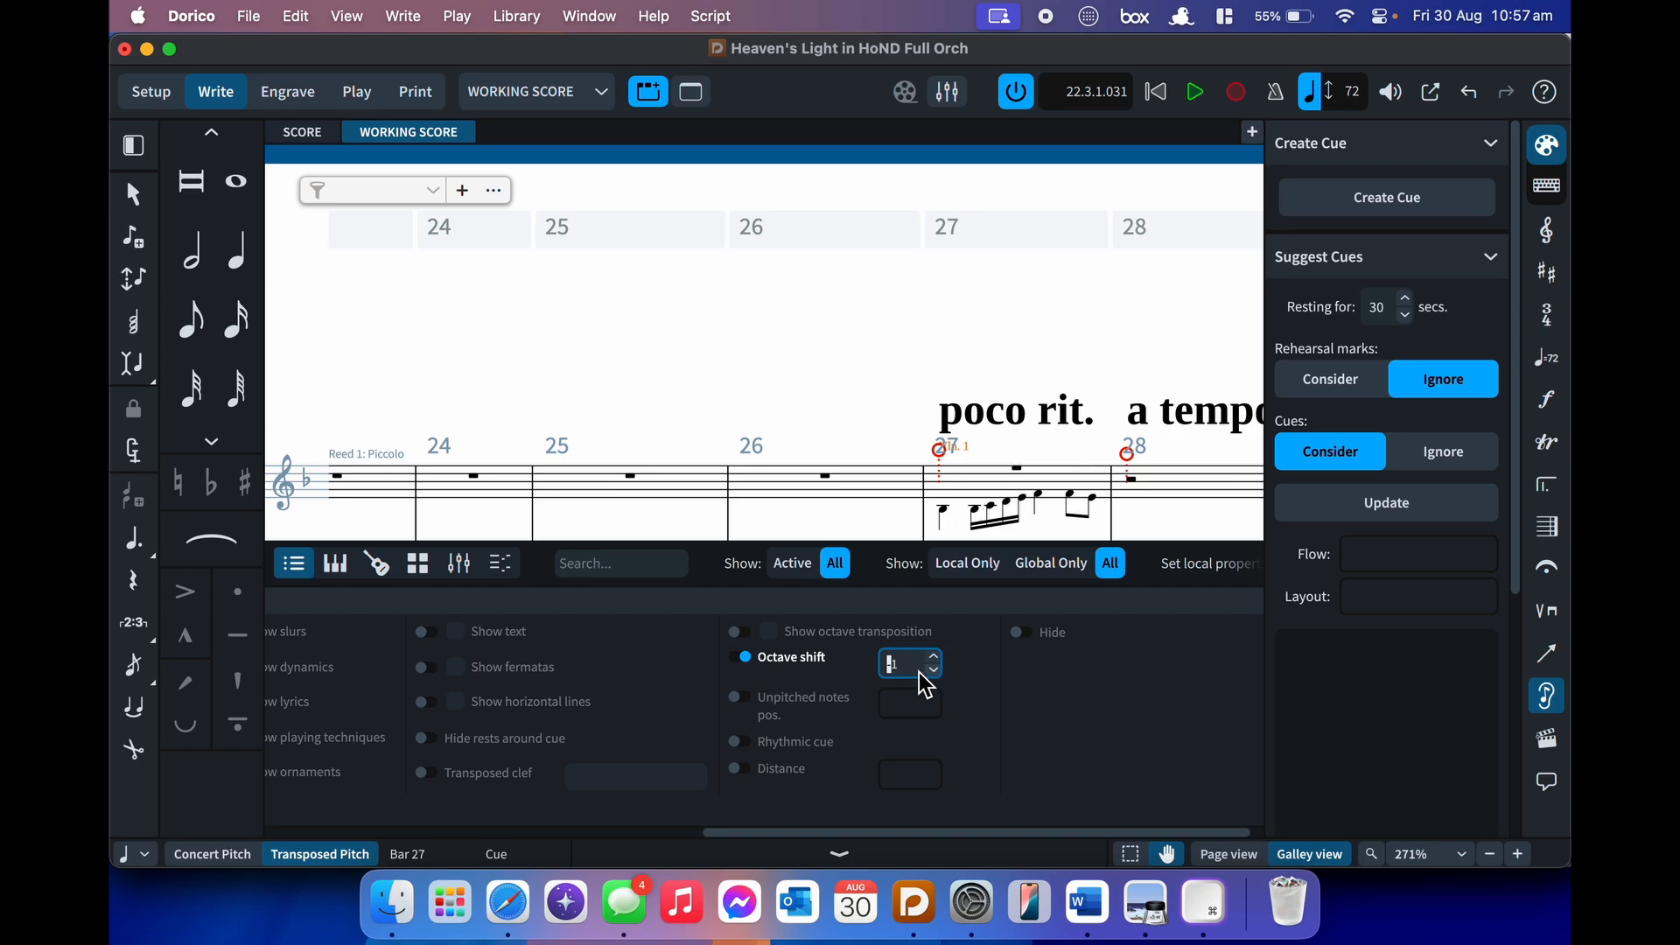
{"action": "left_click", "coordinate": [738, 631]}
{"action": "left_click", "coordinate": [769, 631]}
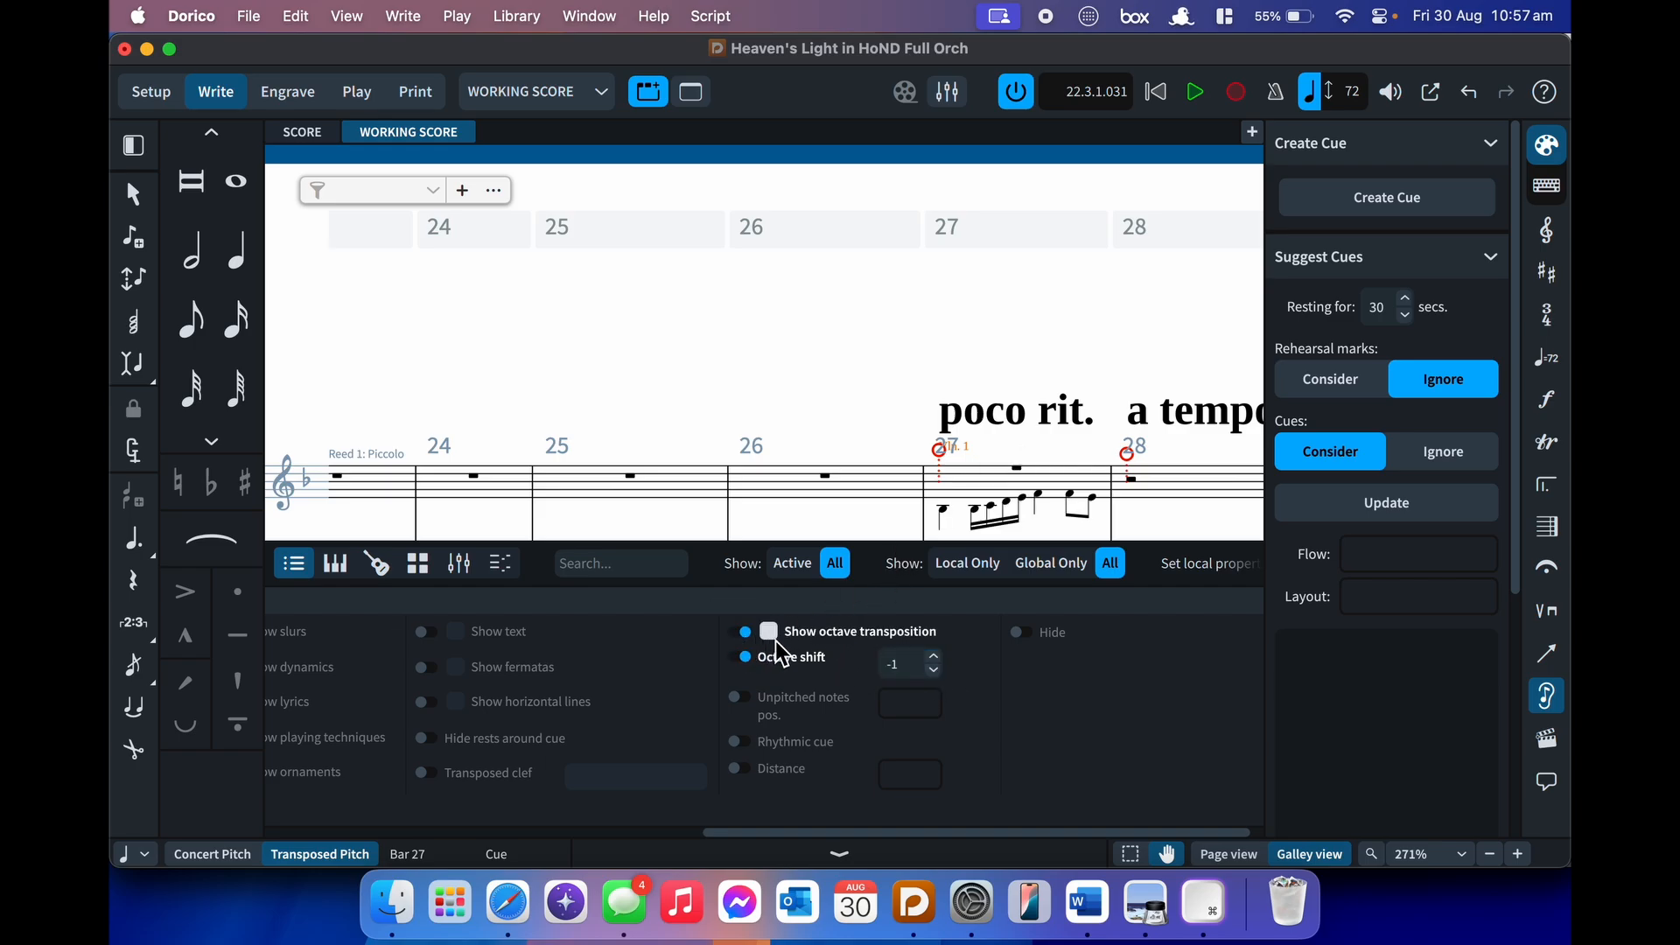
{"action": "scroll", "coordinate": [866, 508], "scroll_direction": "down", "scroll_amount": 2}
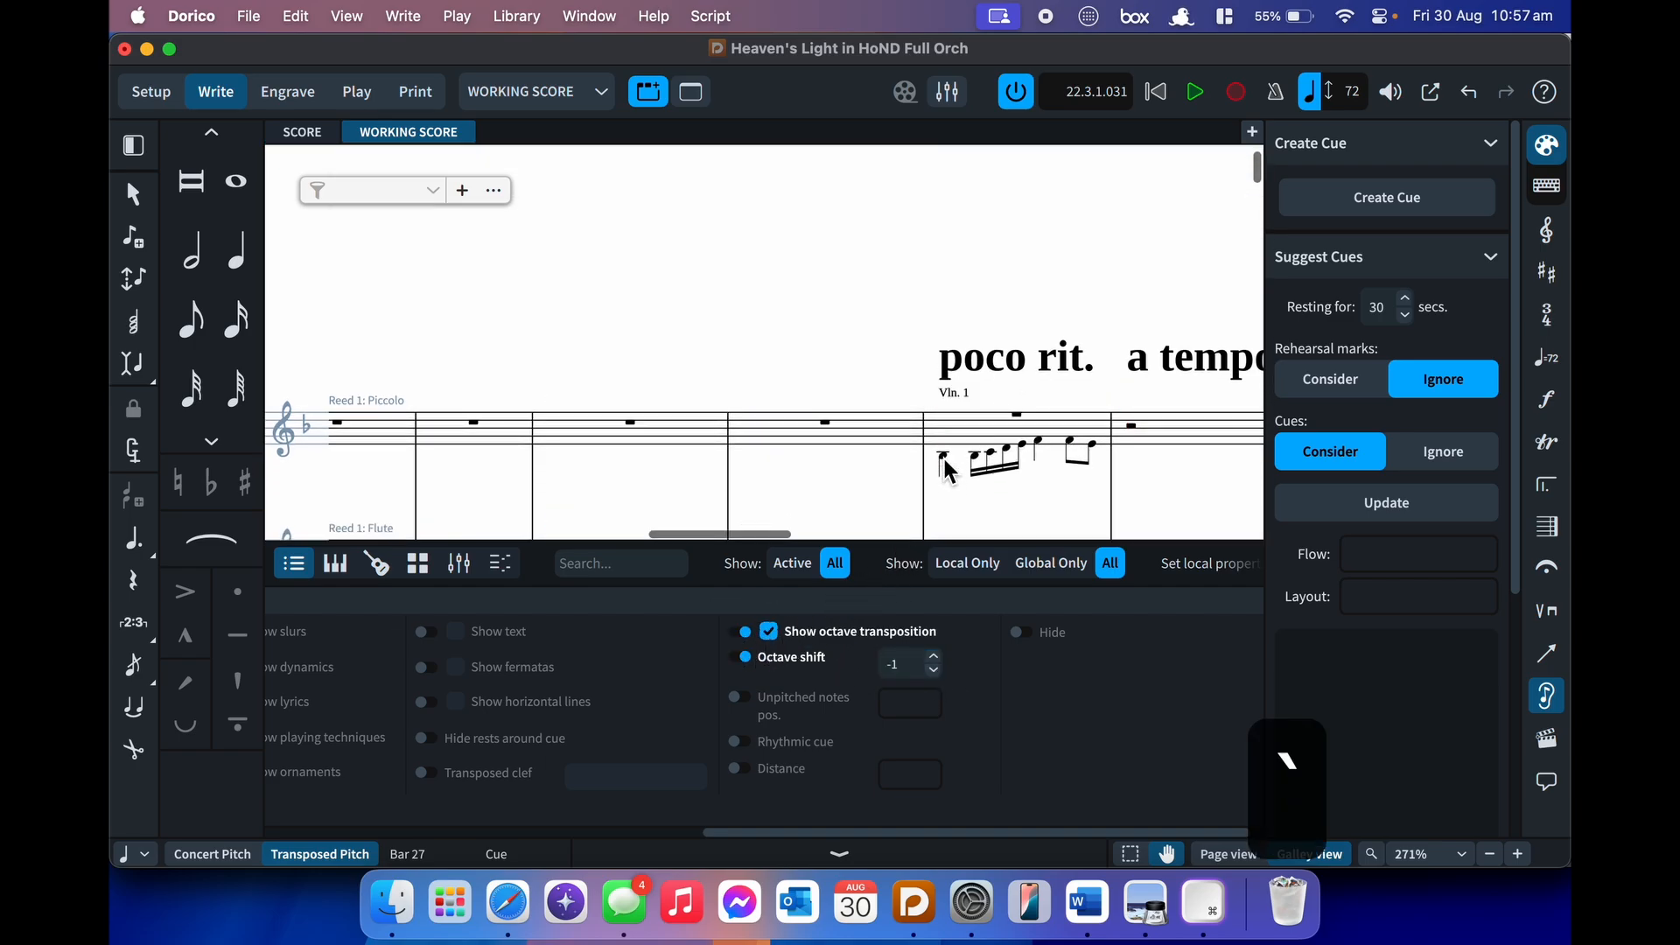
{"action": "left_click", "coordinate": [738, 631]}
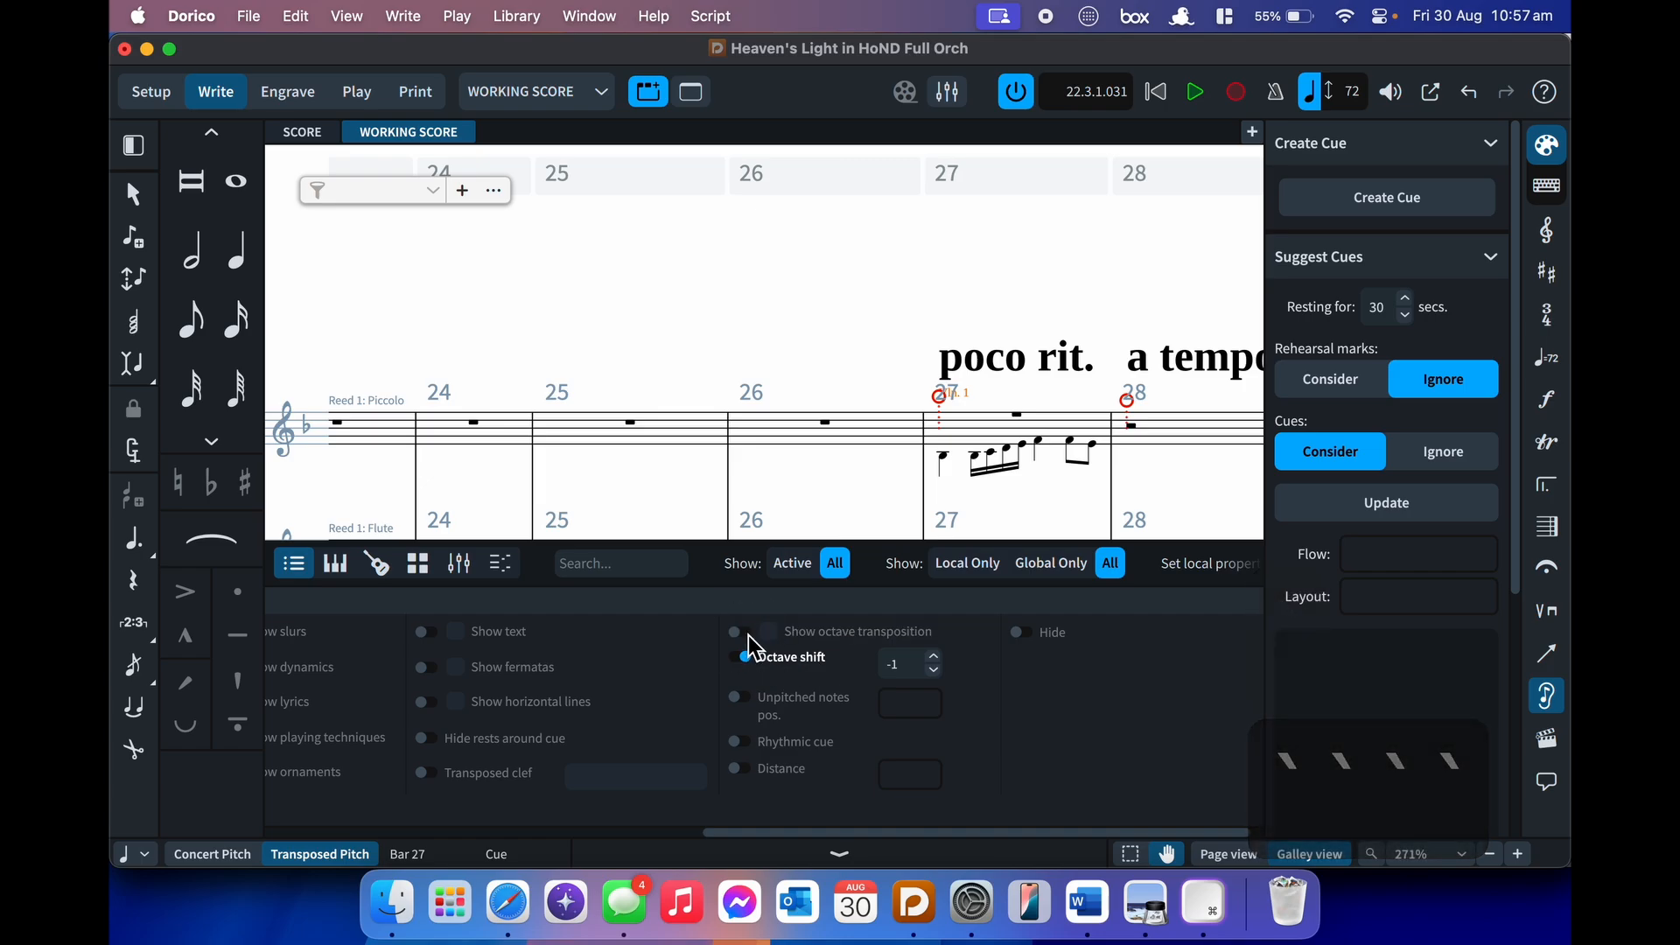
{"action": "left_click", "coordinate": [745, 658]}
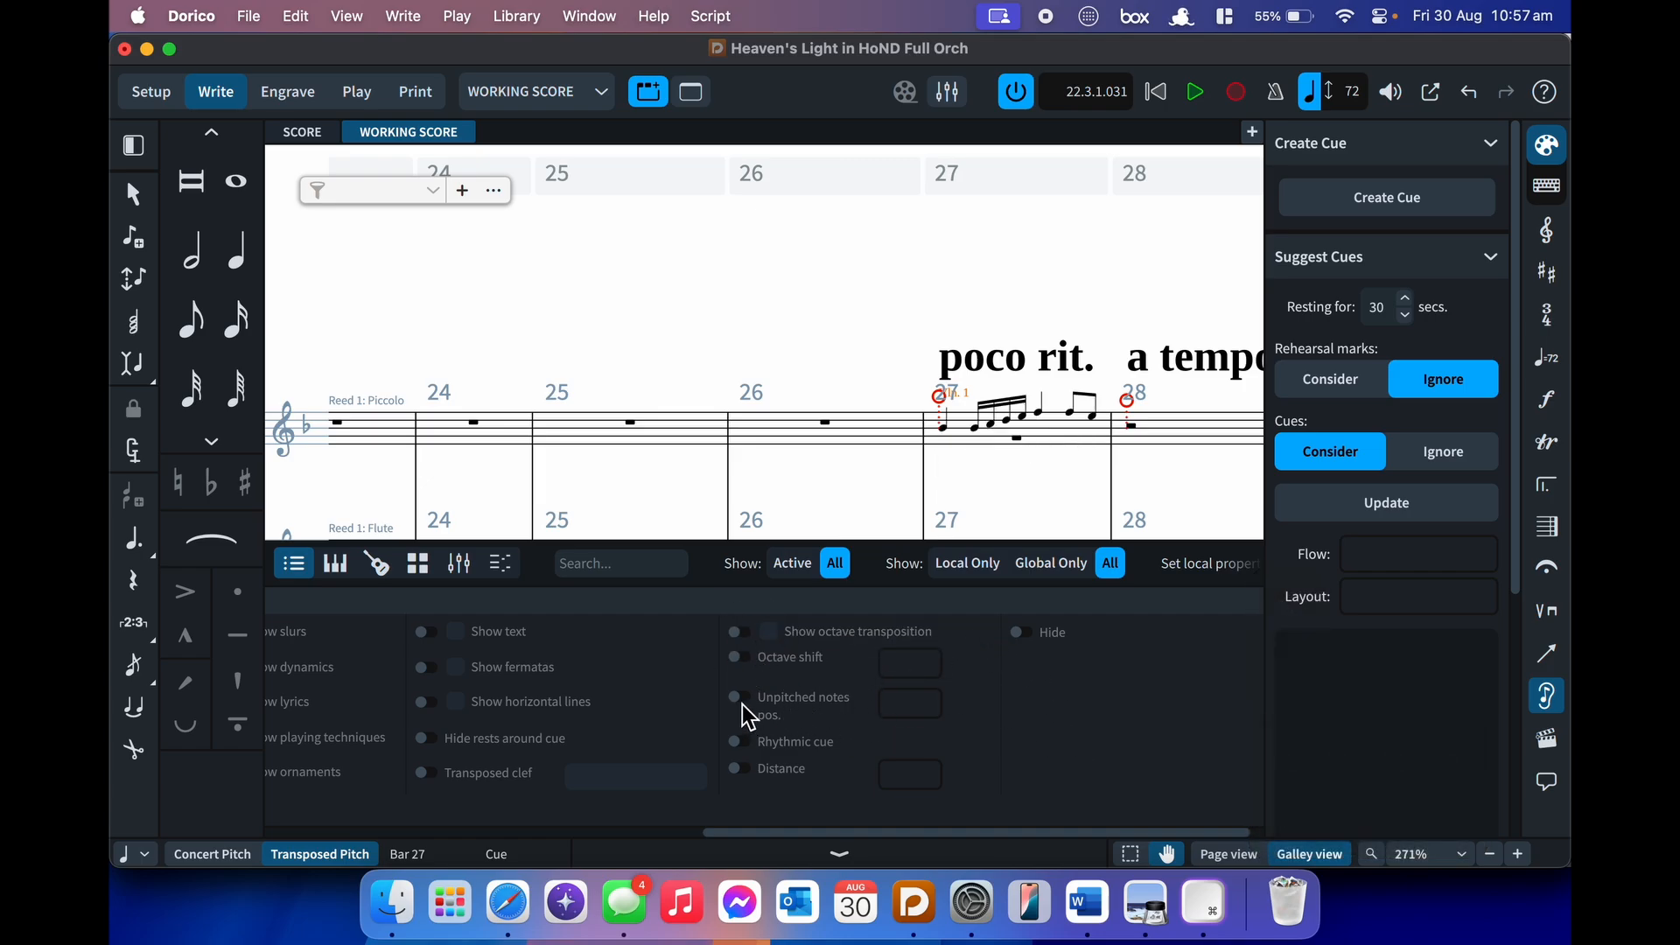
{"action": "left_click", "coordinate": [742, 744]}
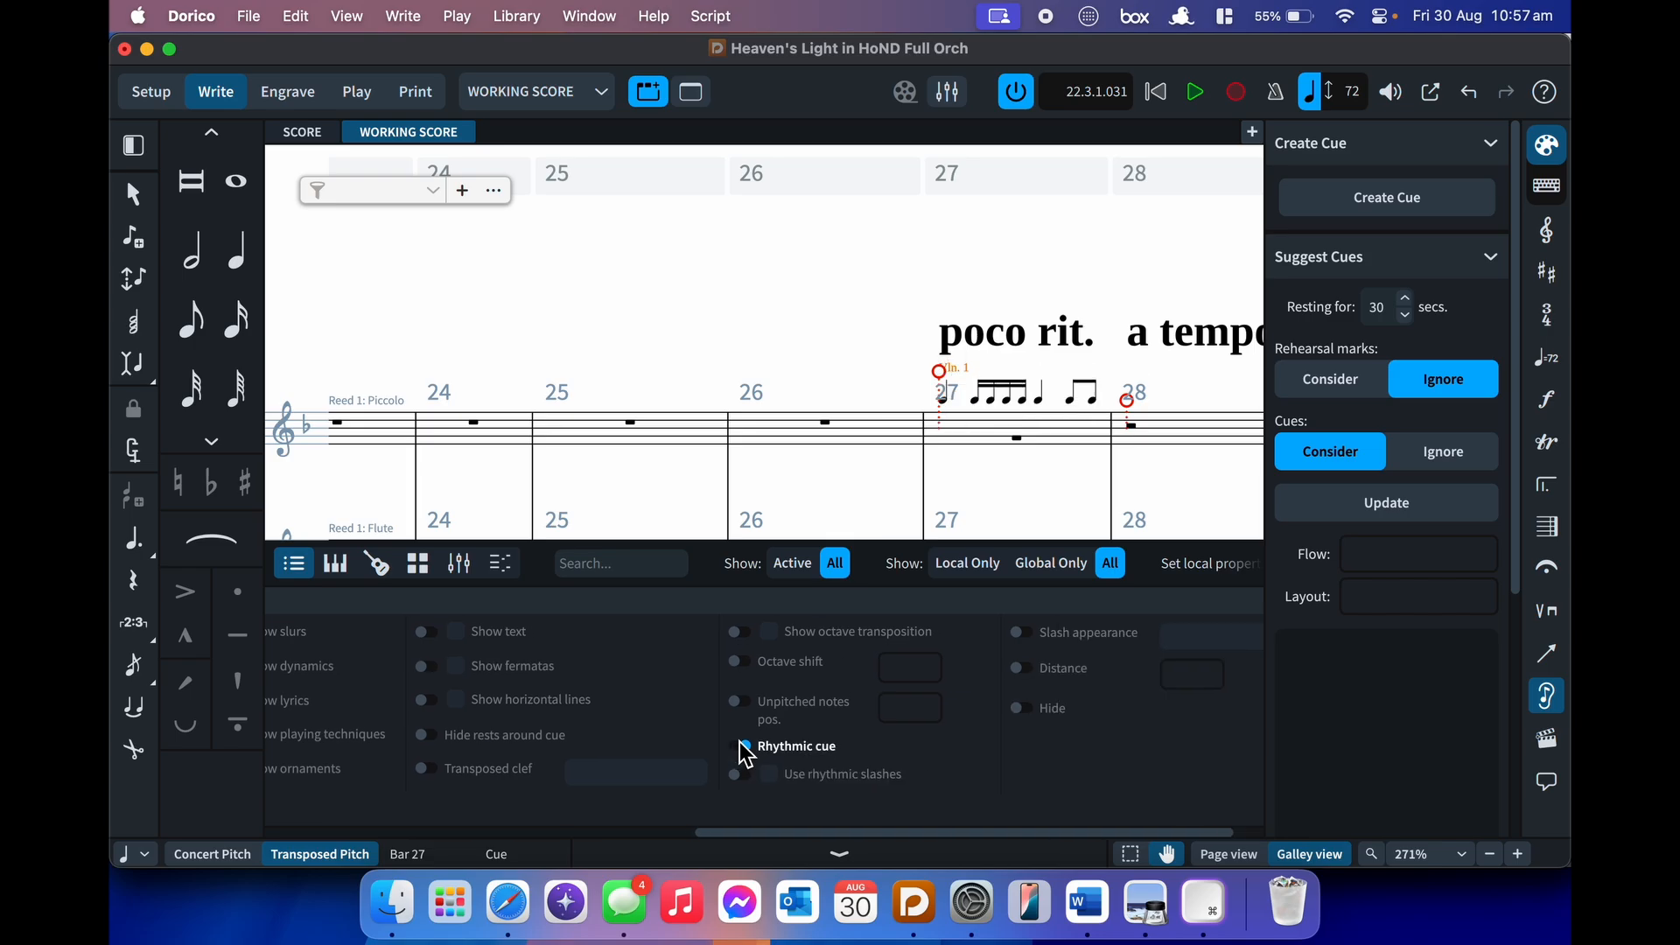
{"action": "left_click", "coordinate": [743, 774]}
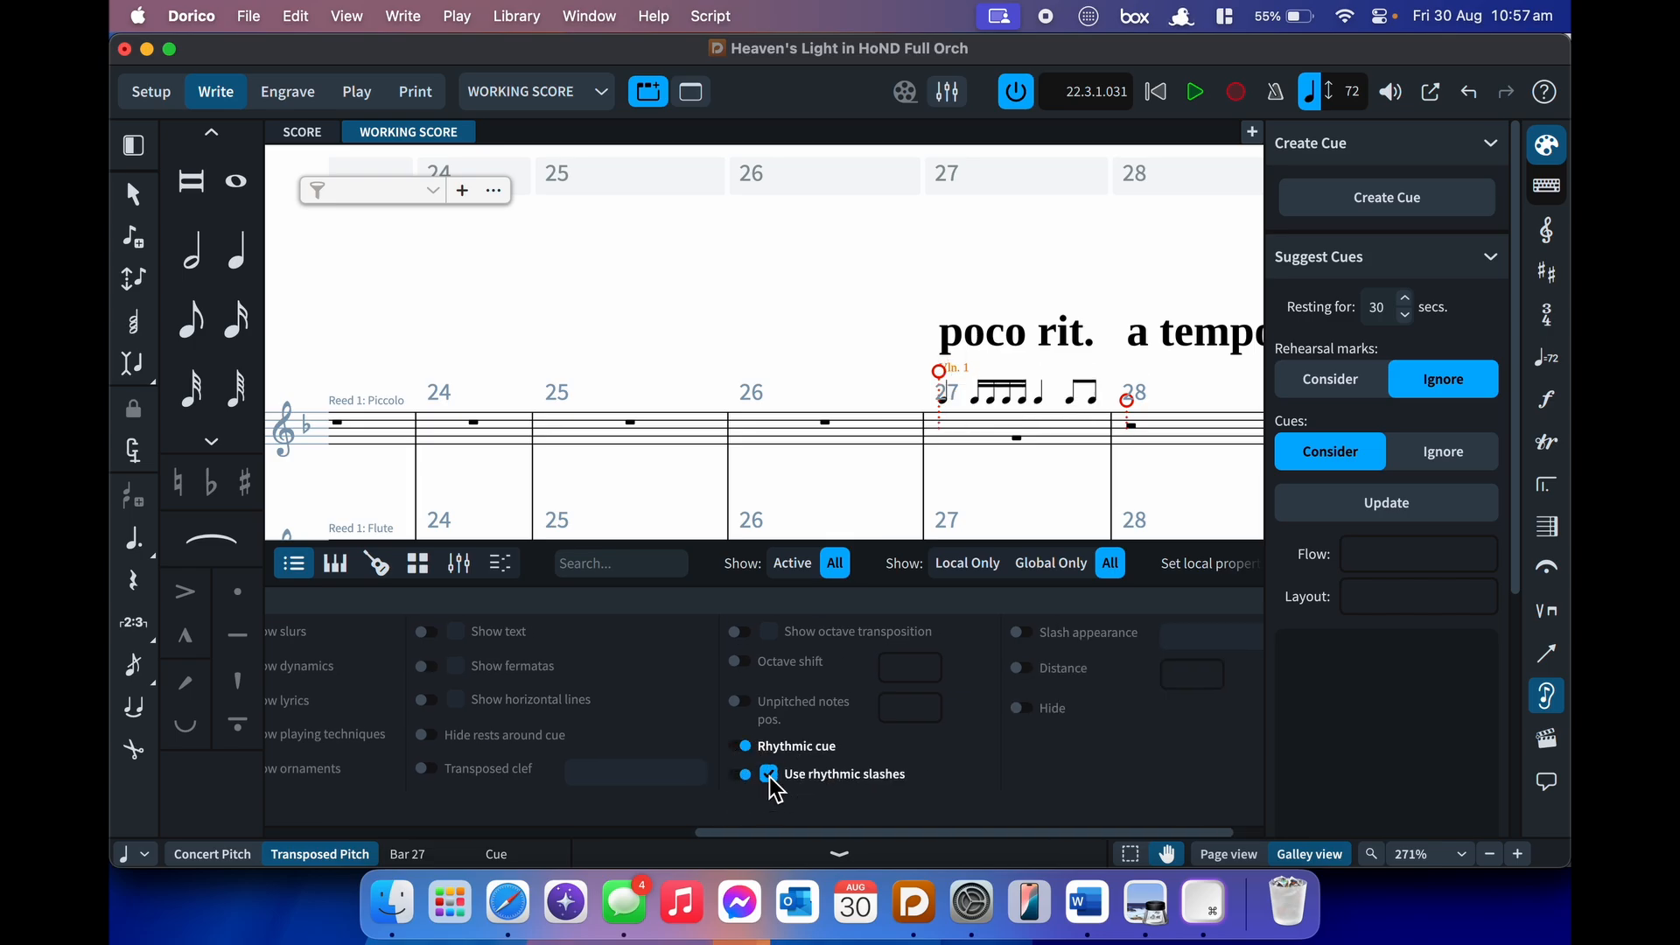
{"action": "left_click", "coordinate": [737, 774]}
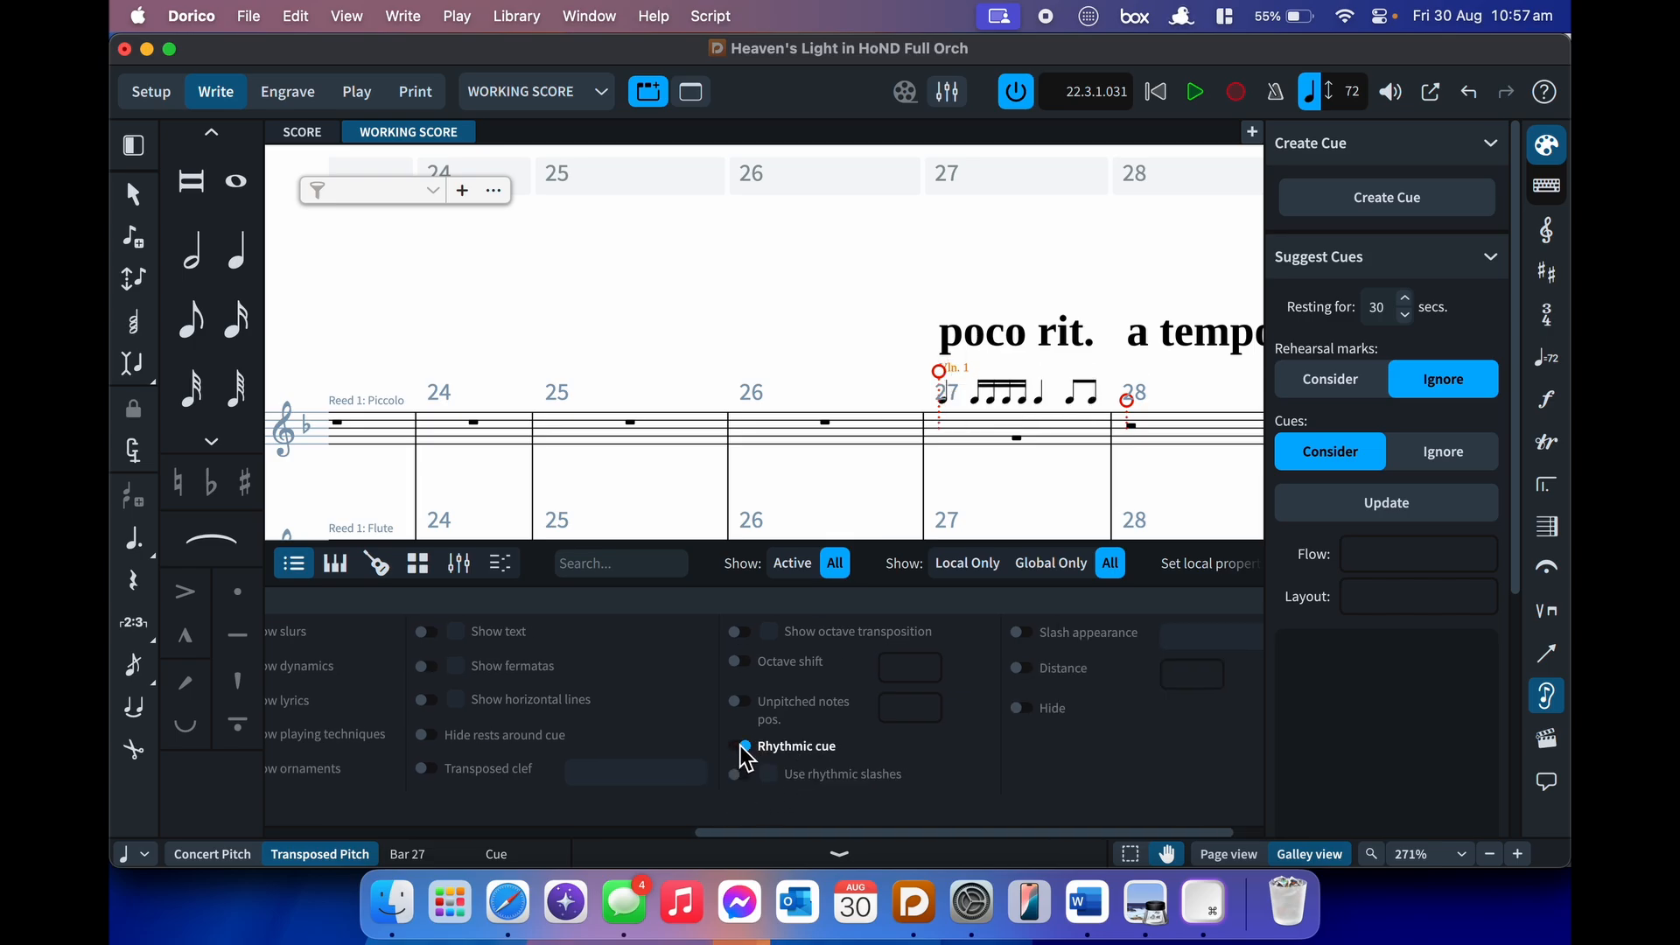
{"action": "left_click", "coordinate": [741, 746]}
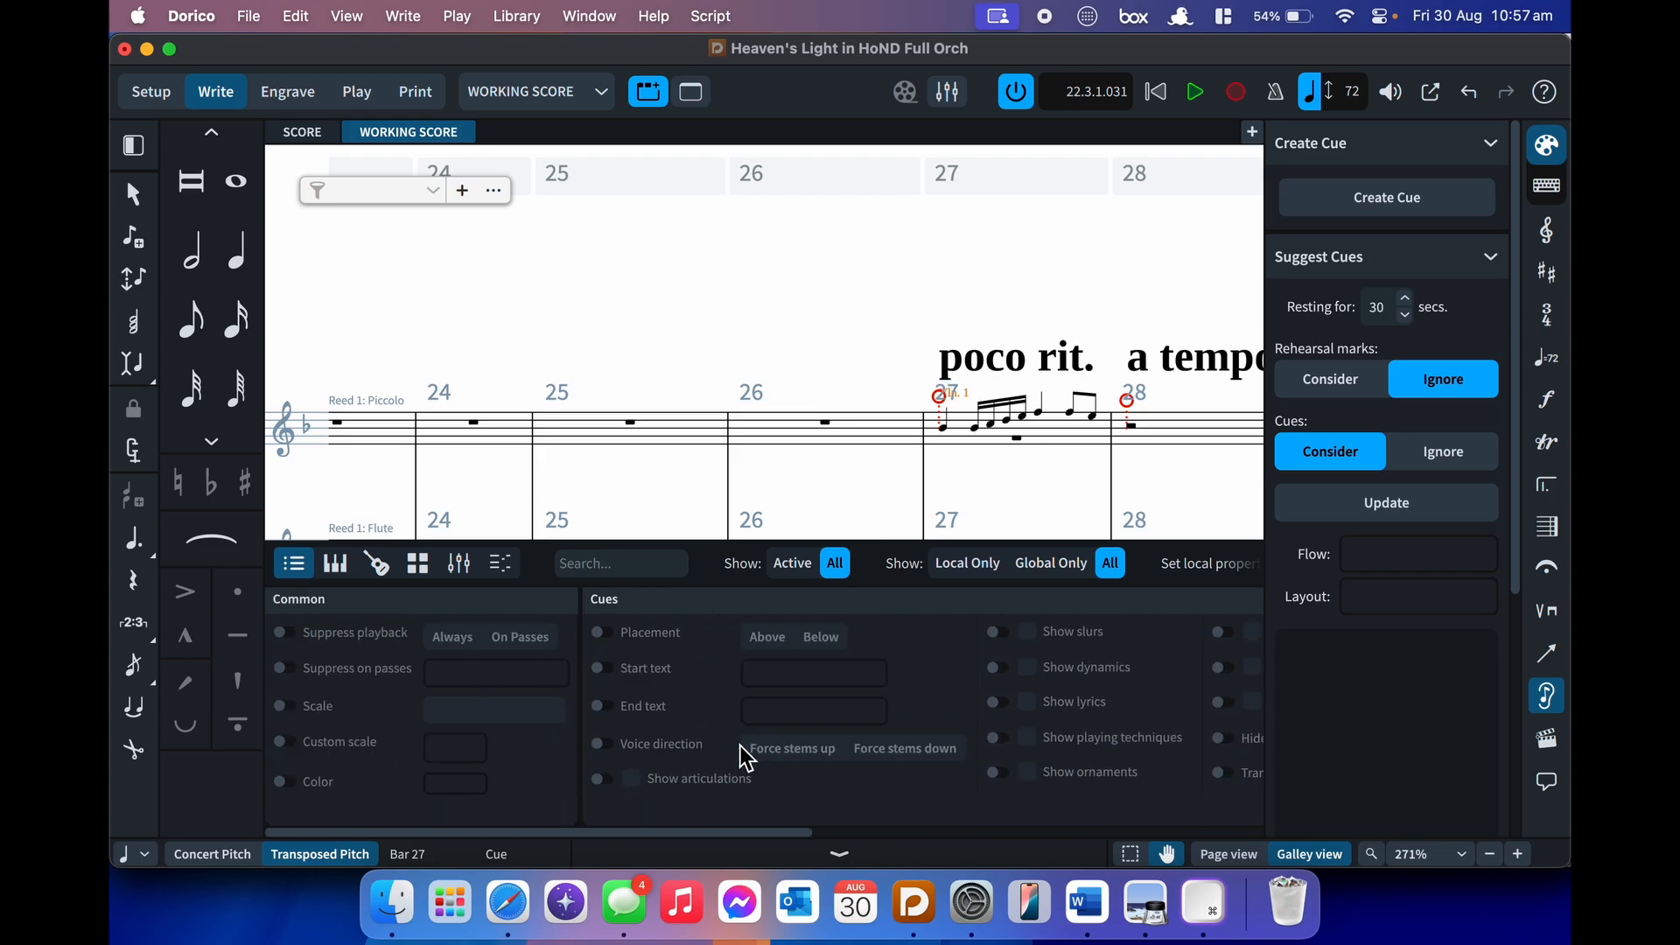
{"action": "key", "text": "x"}
- Hide Properties, zoom to 300%, and delete the Violin 1 cue from Piccolo bar 27
{"action": "key", "text": "super+8"}
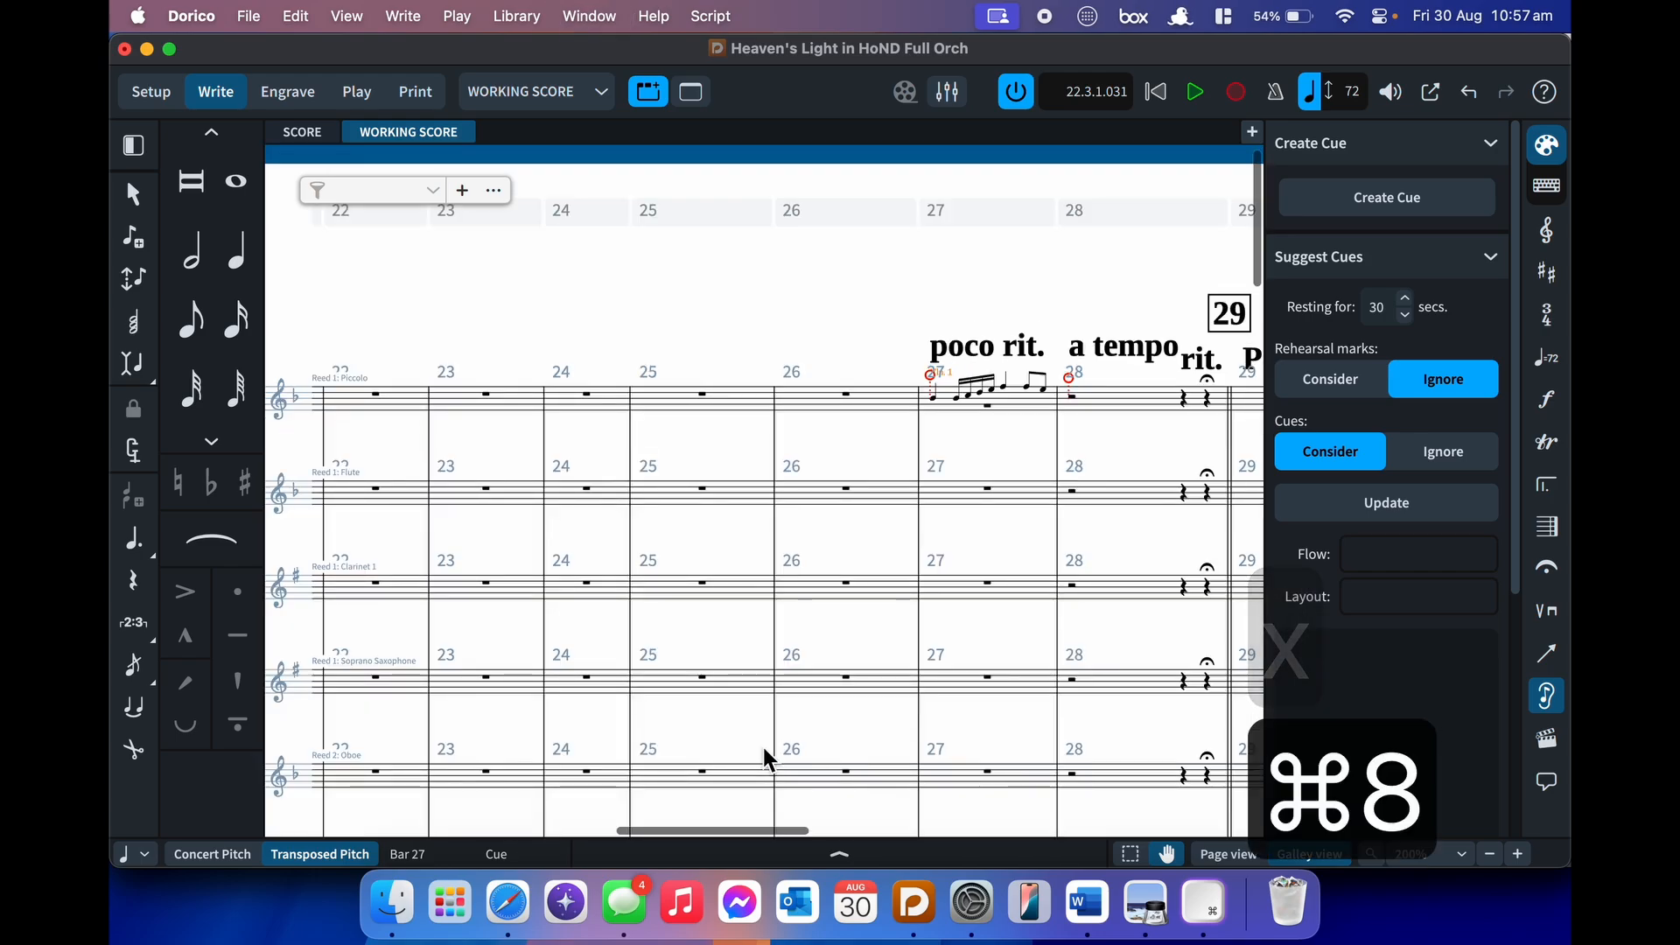
{"action": "left_click", "coordinate": [1518, 854]}
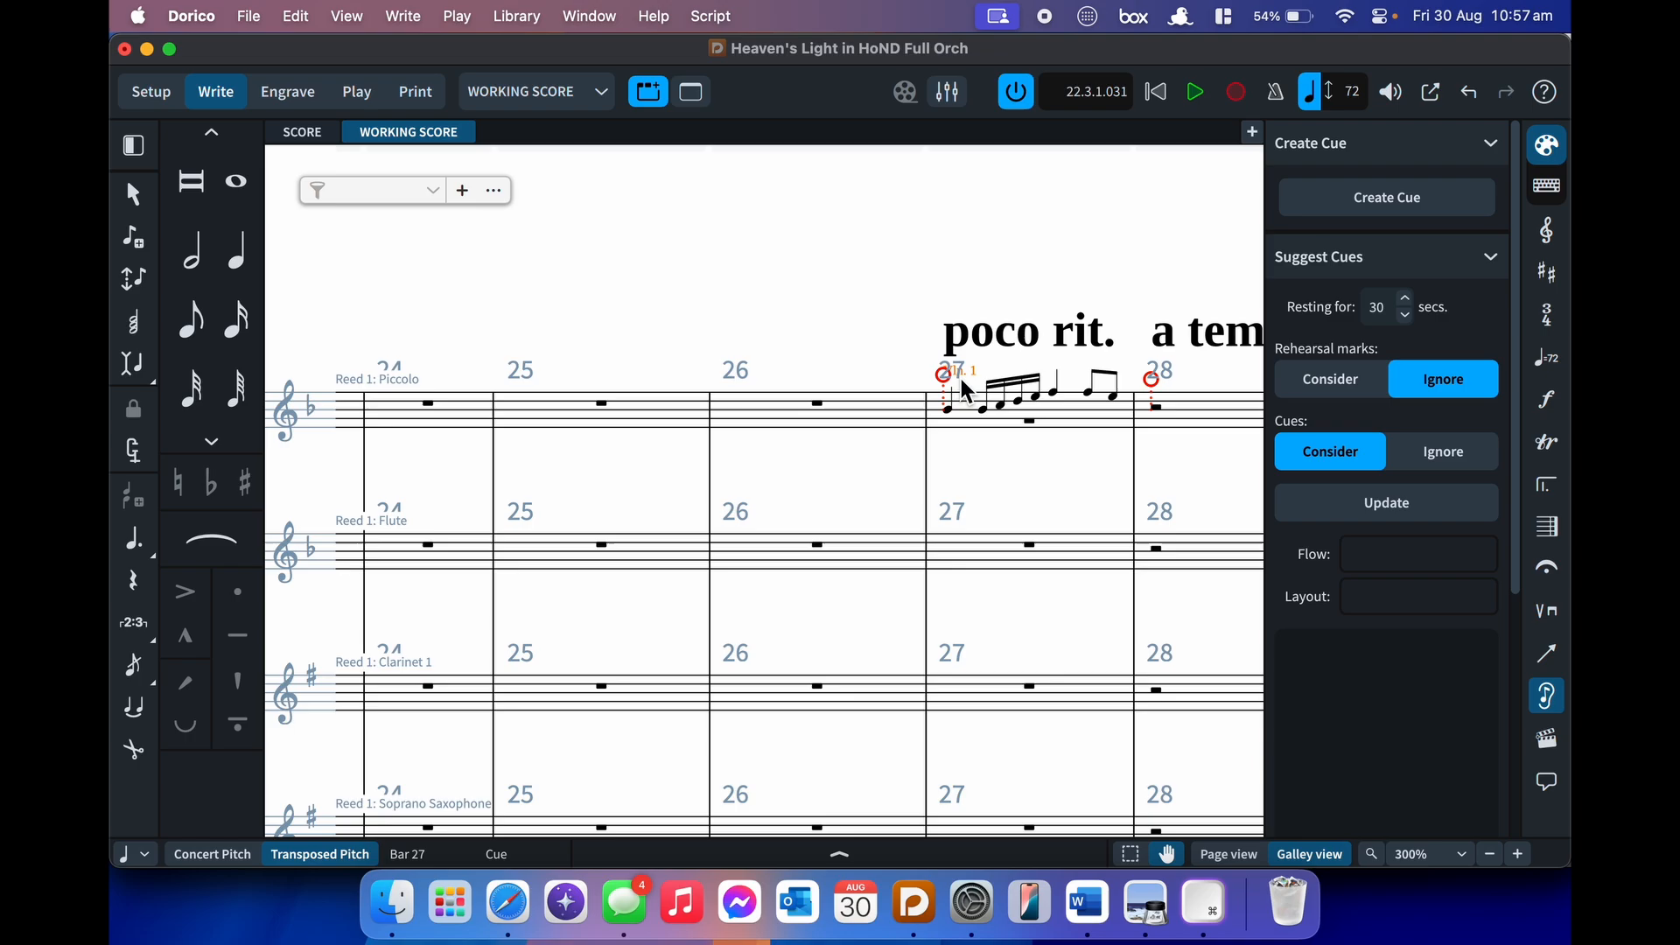
{"action": "key", "text": "BackSpace"}
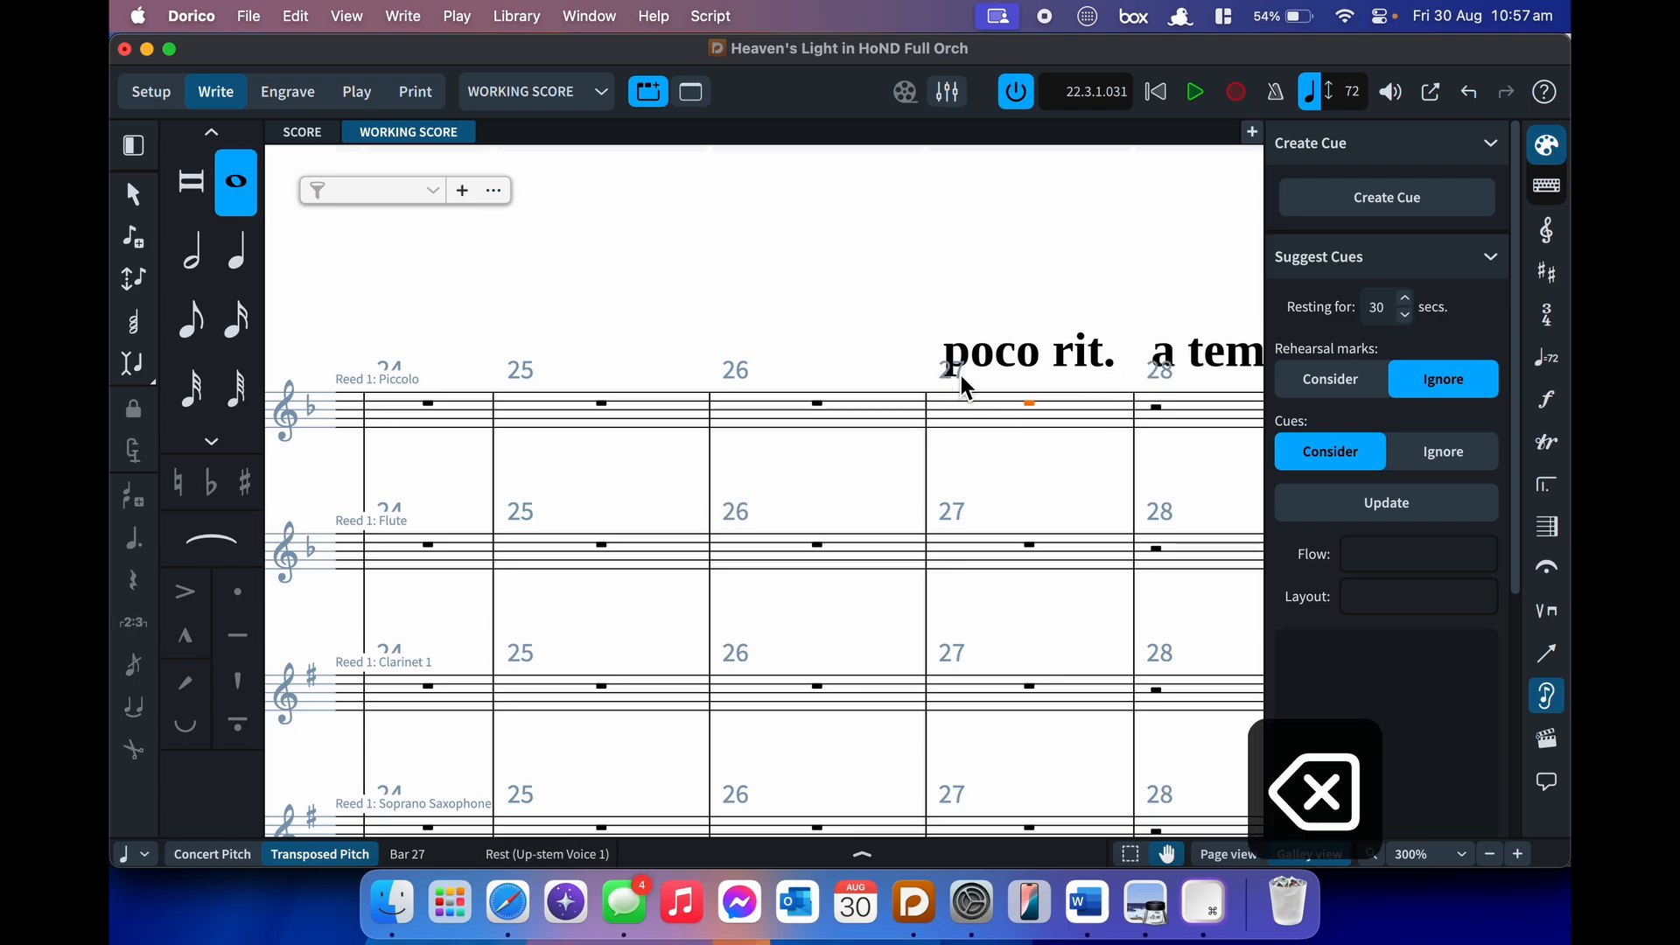
{"action": "left_click", "coordinate": [1019, 462]}
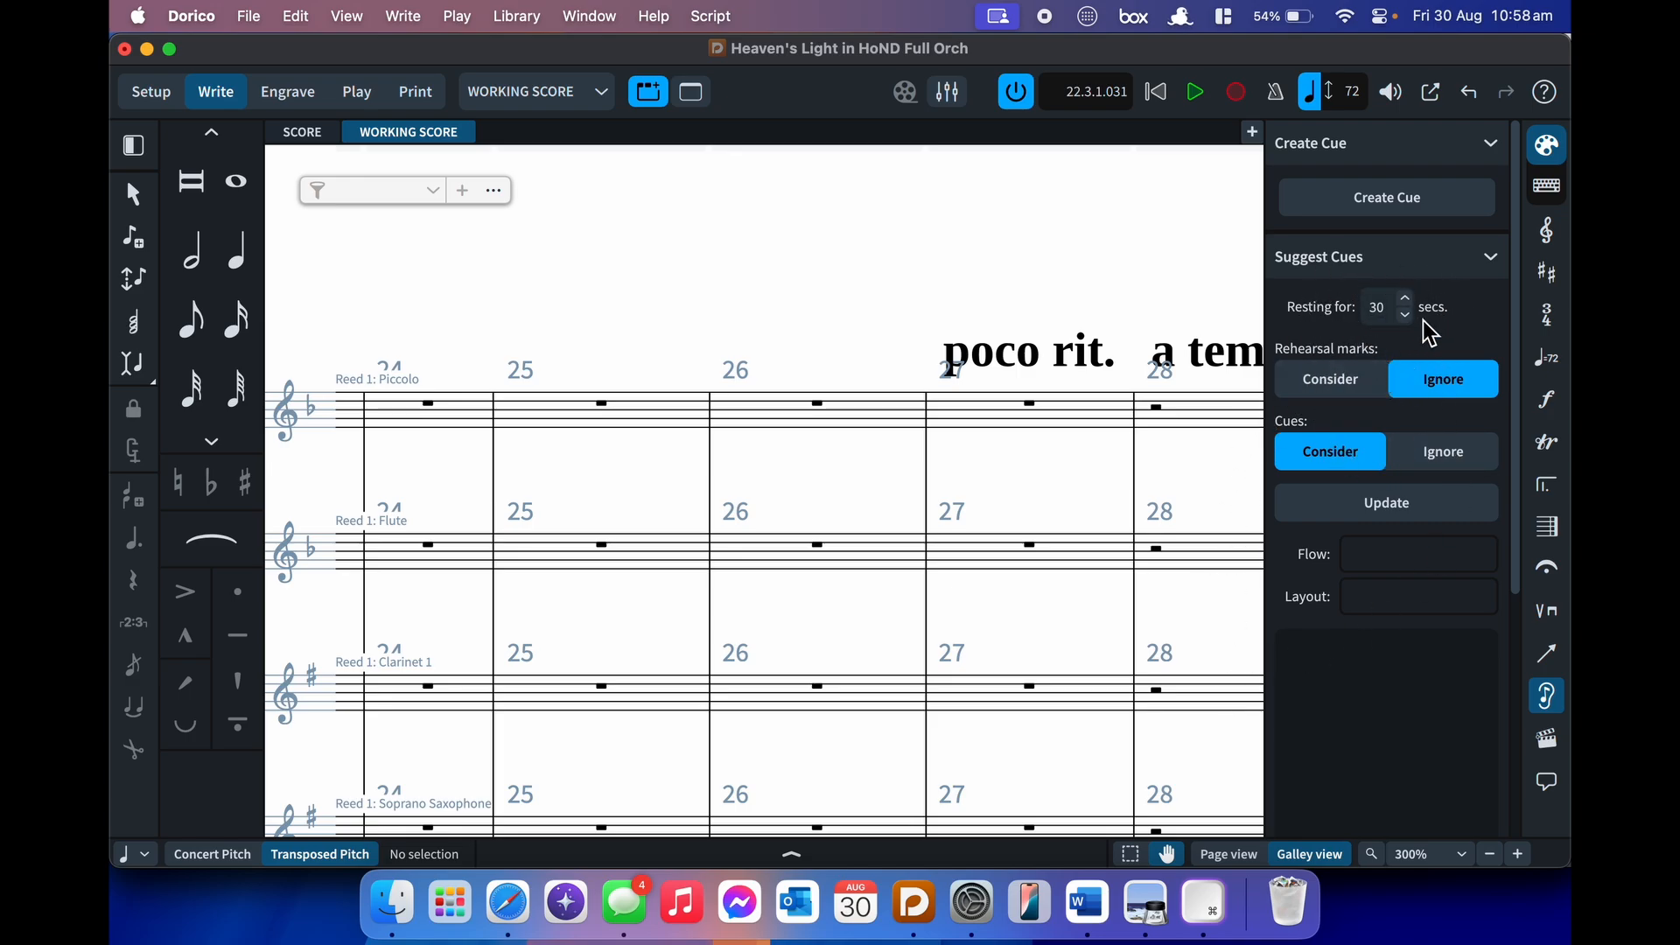
- Update the cue suggestions and jump to the suggested Bass entry at bar 21
{"action": "left_click", "coordinate": [1371, 519]}
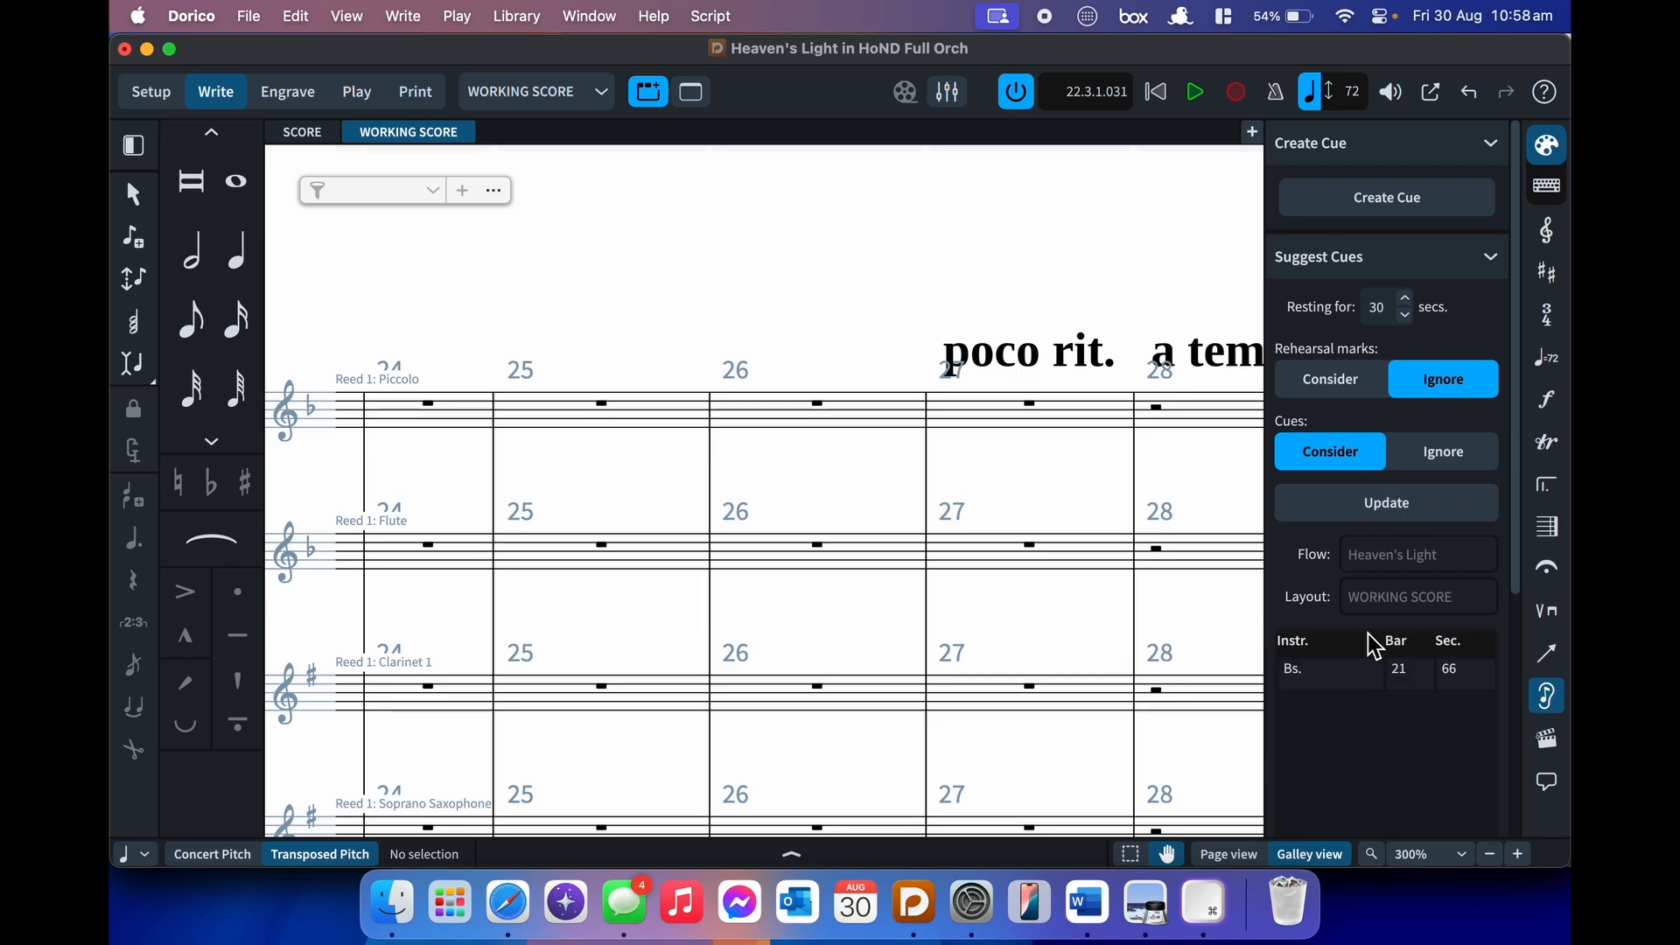
{"action": "left_click", "coordinate": [1339, 679]}
{"action": "scroll", "coordinate": [738, 602], "scroll_direction": "left", "scroll_amount": 15}
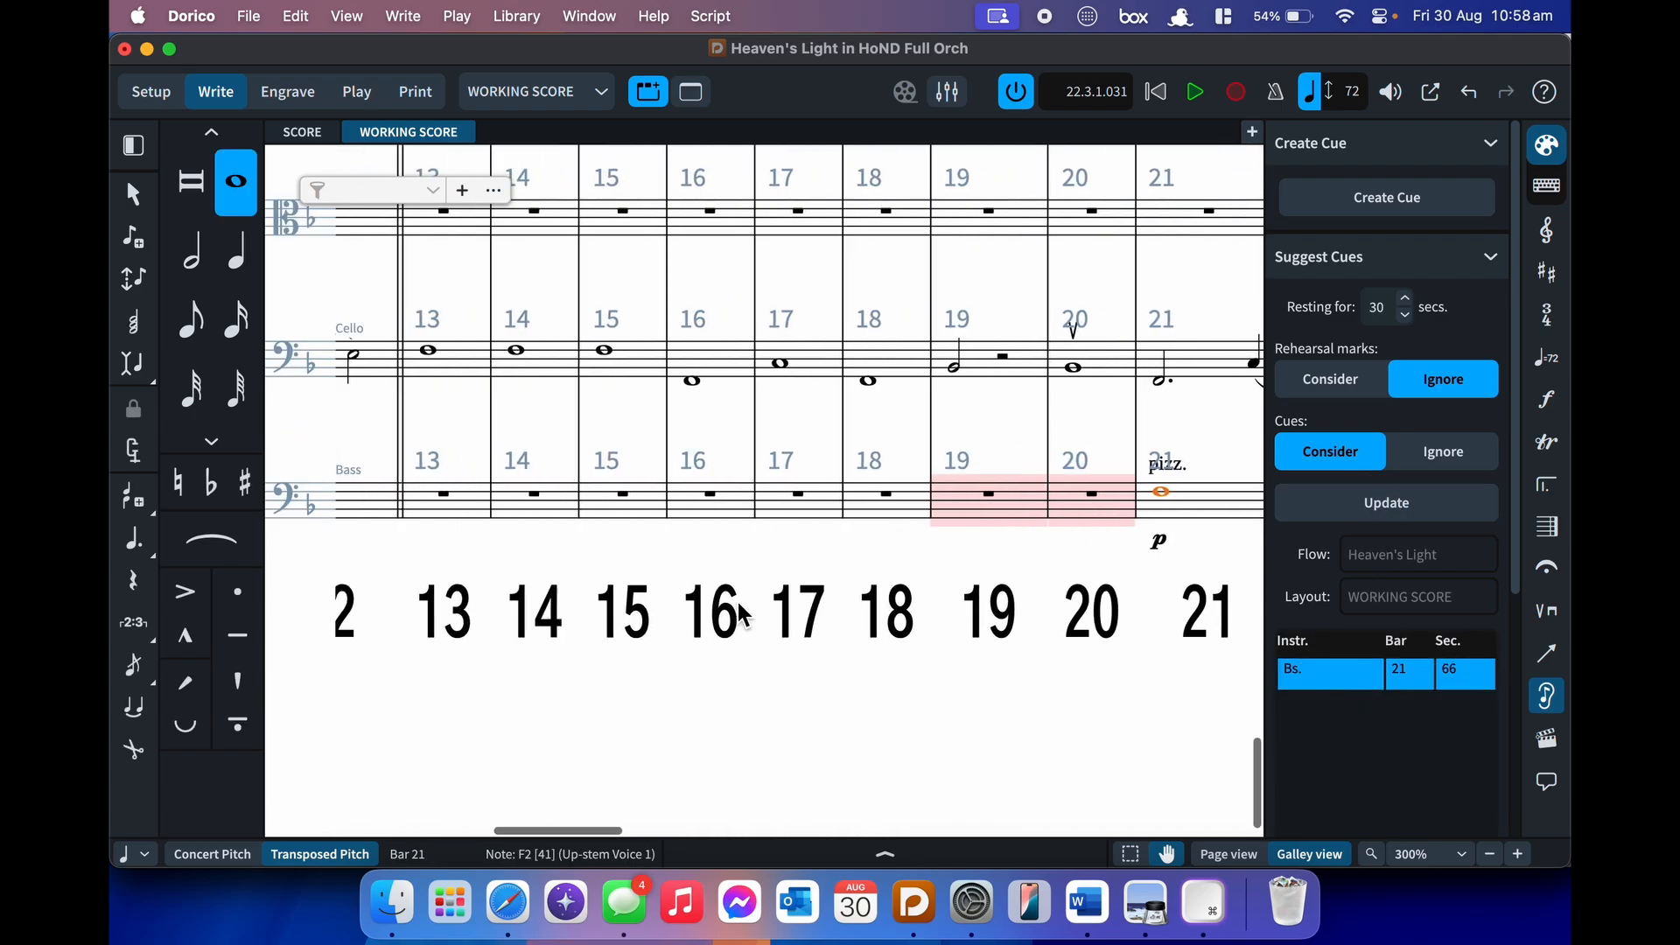
{"action": "scroll", "coordinate": [740, 612], "scroll_direction": "right", "scroll_amount": 15}
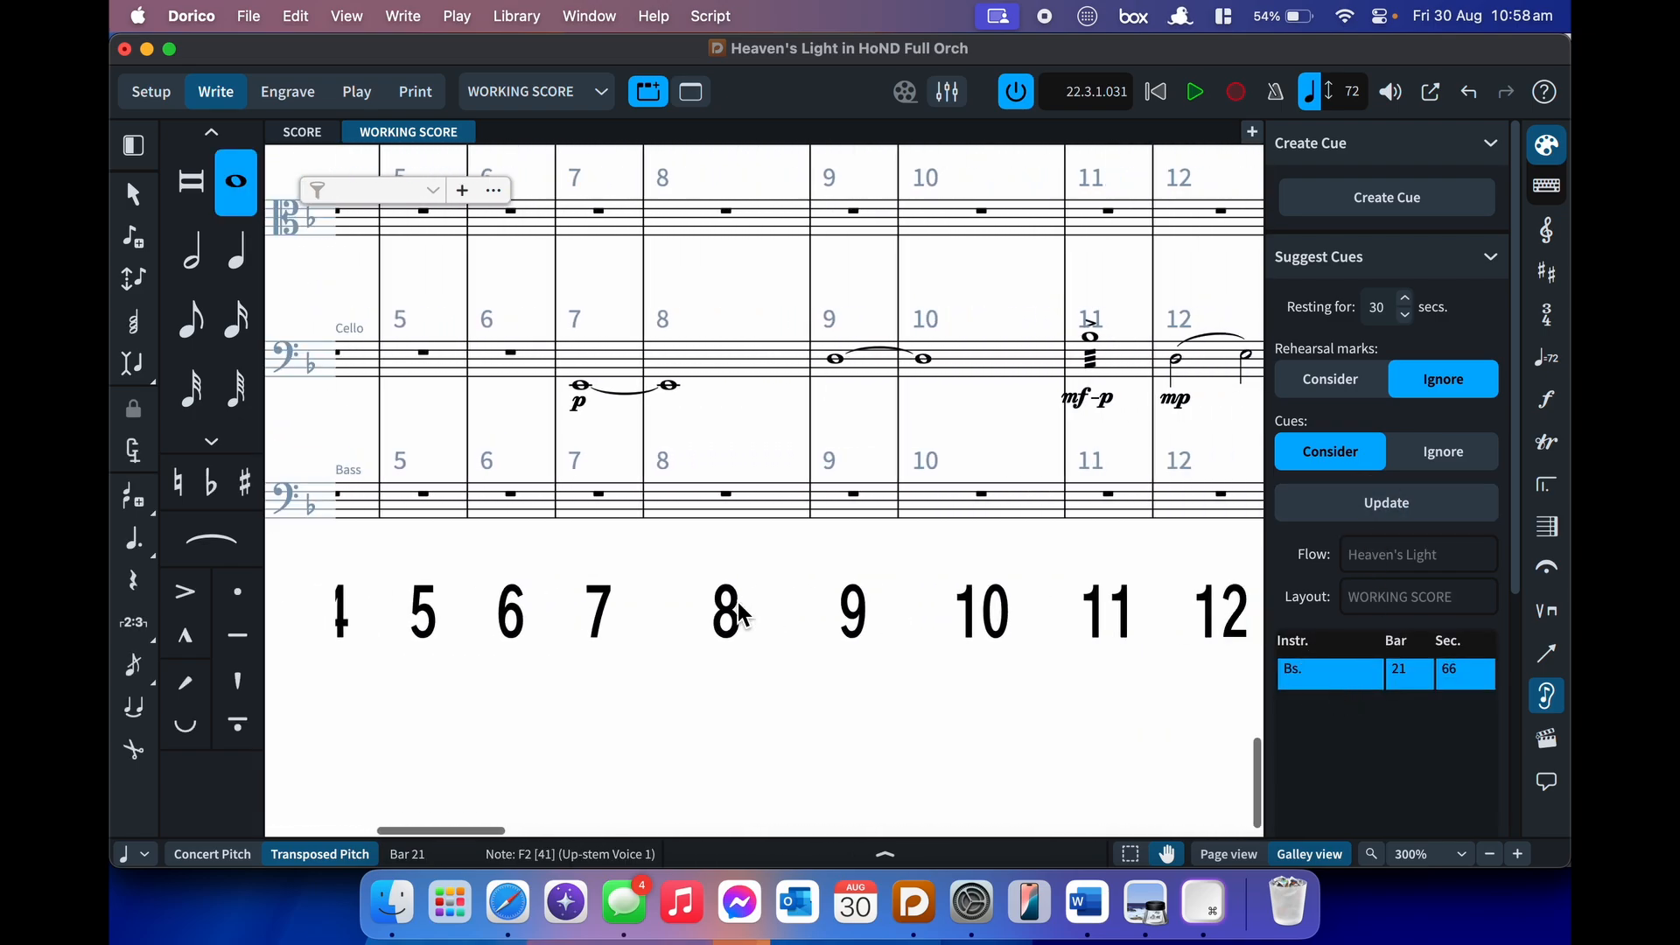
{"action": "scroll", "coordinate": [992, 505], "scroll_direction": "up", "scroll_amount": 3}
{"action": "scroll", "coordinate": [993, 505], "scroll_direction": "right", "scroll_amount": 2}
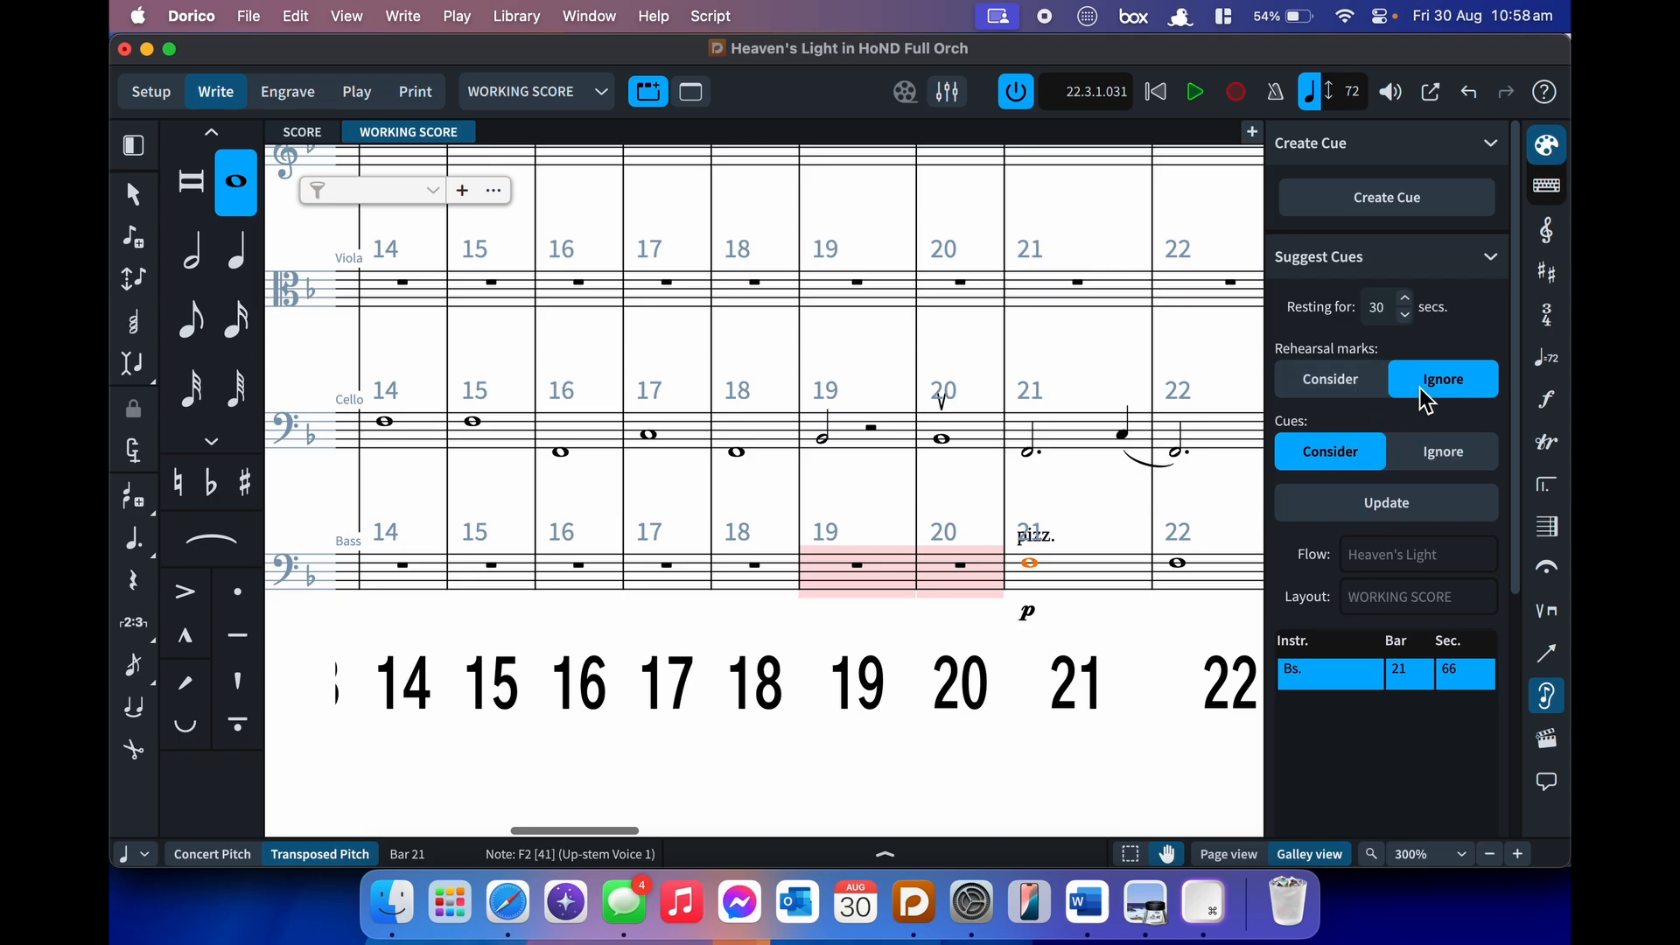
{"action": "left_click", "coordinate": [1473, 267]}
{"action": "left_click", "coordinate": [1473, 267]}
- Delete the Bass note at bar 21, undo the deletion, and close the Cues panel
{"action": "left_click", "coordinate": [1168, 809]}
{"action": "left_click", "coordinate": [1367, 687]}
{"action": "key", "text": "BackSpace"}
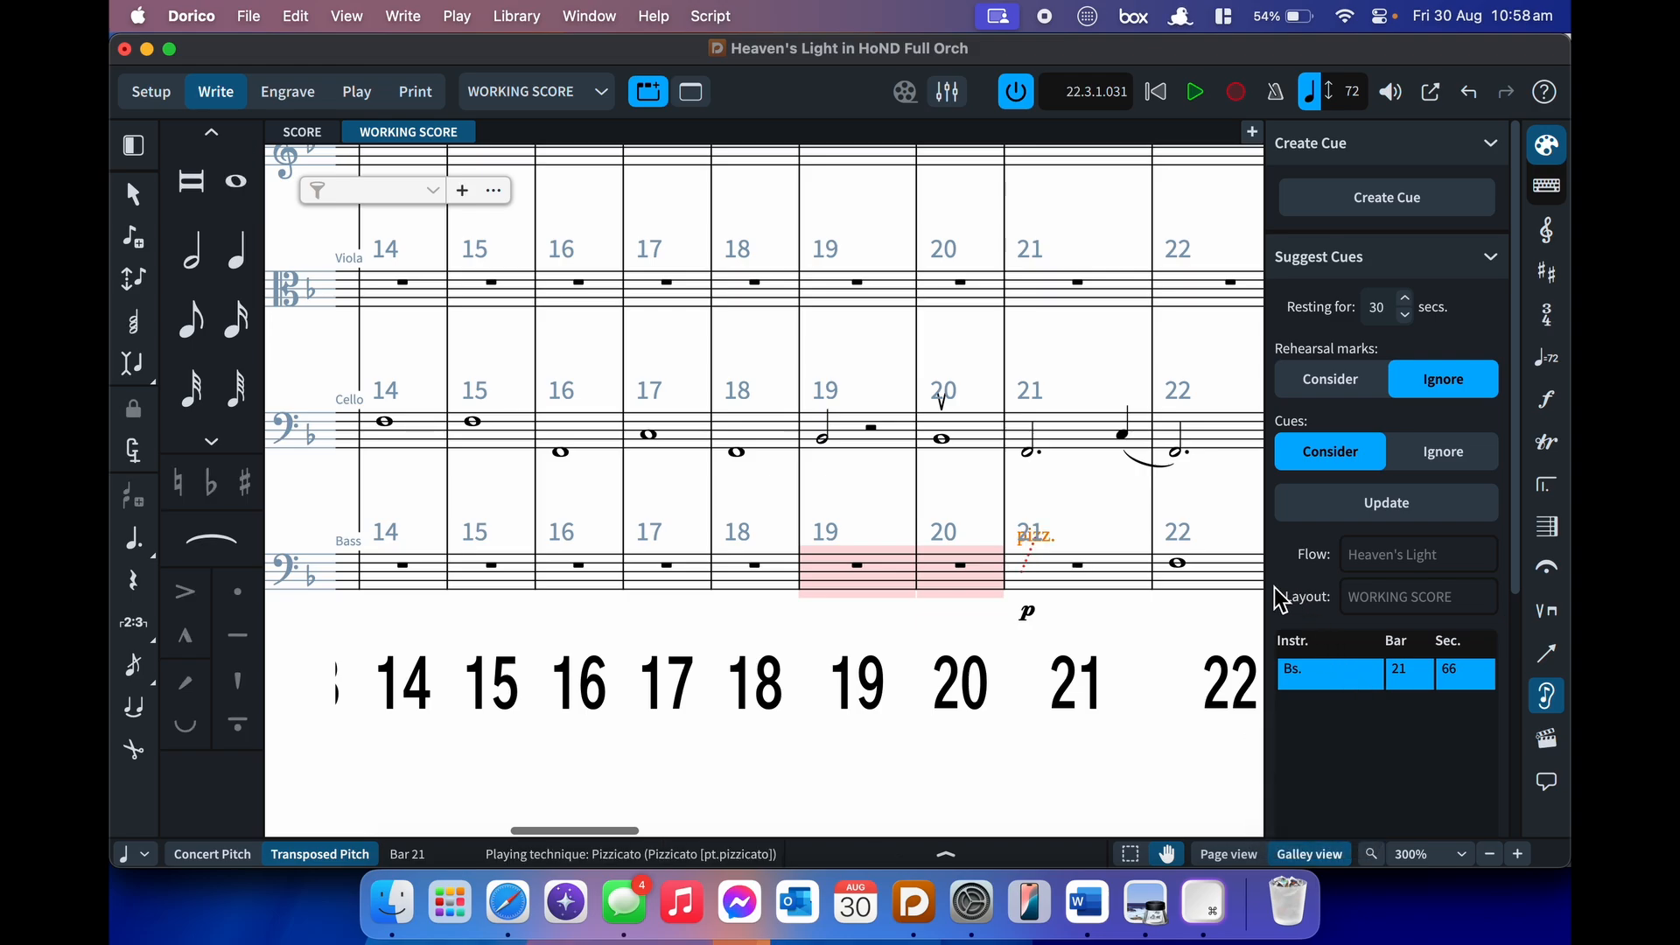
{"action": "key", "text": "super+z"}
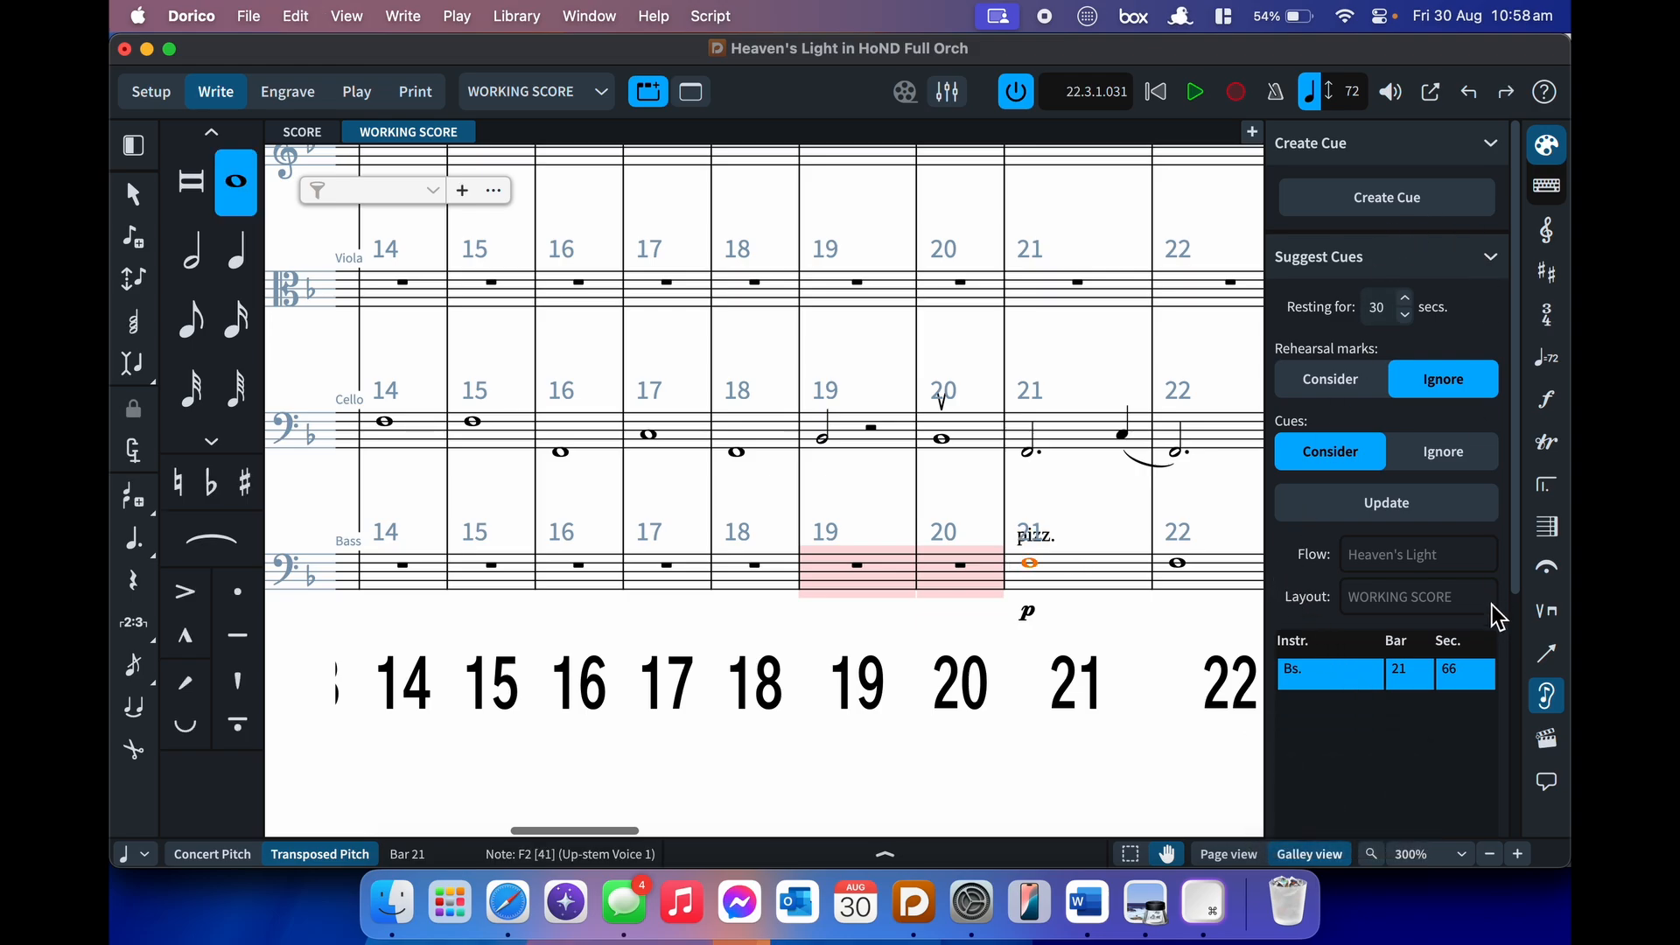
{"action": "left_click", "coordinate": [1546, 696]}
{"action": "left_click", "coordinate": [954, 569]}
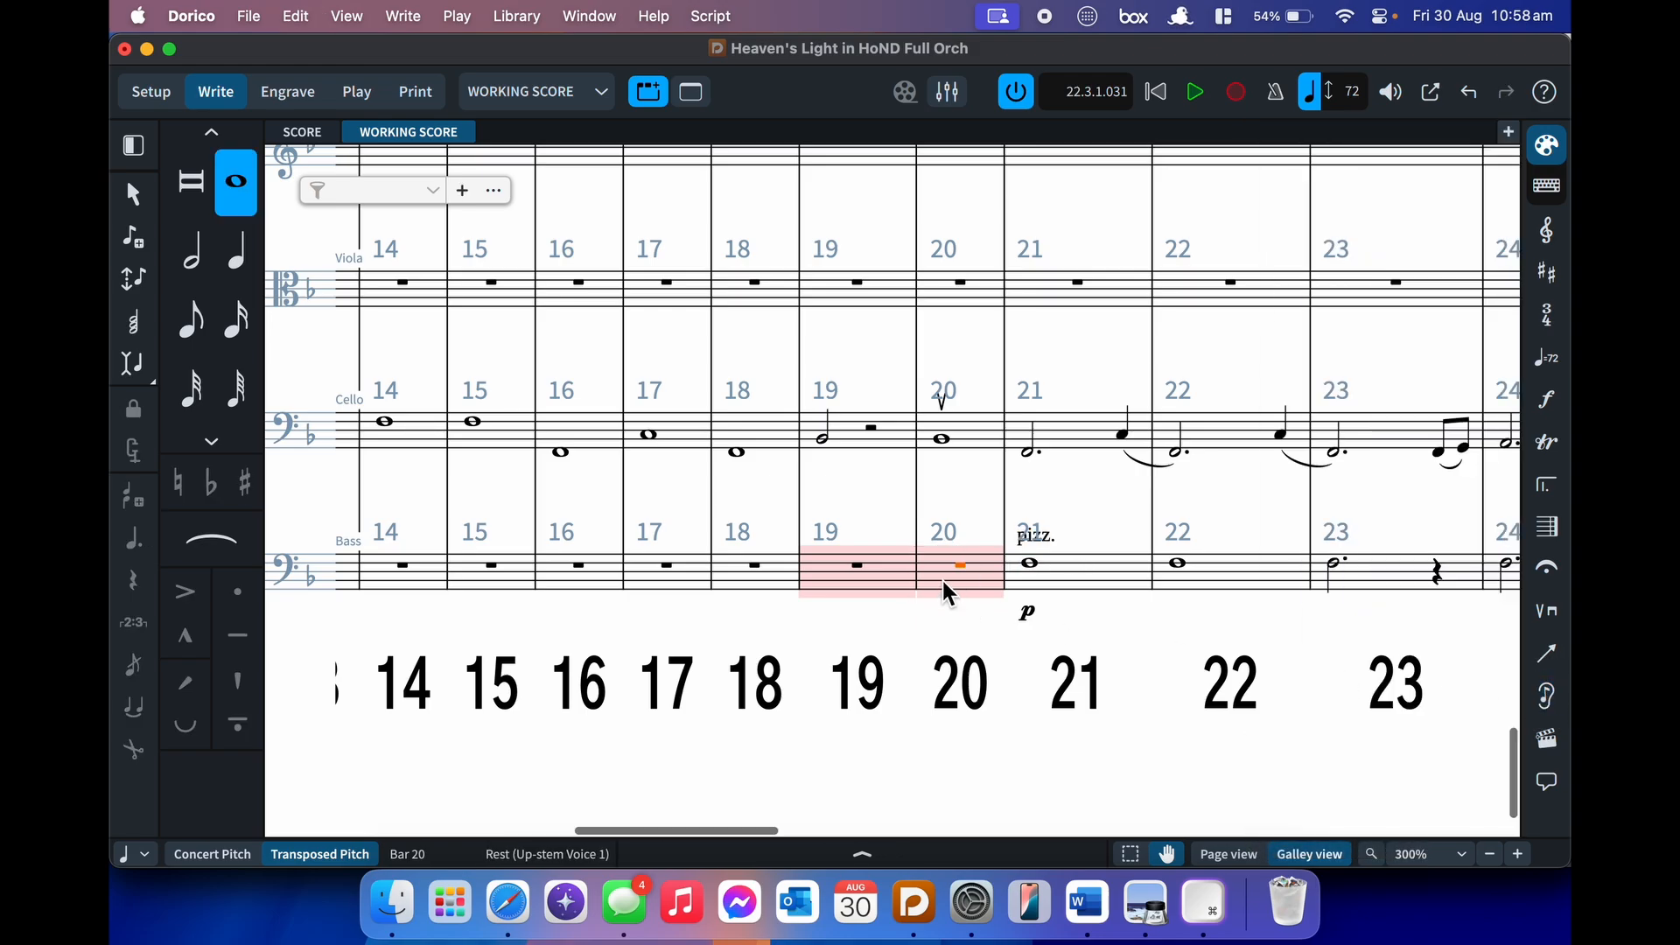
{"action": "left_click", "coordinate": [873, 550]}
{"action": "left_click", "coordinate": [880, 513]}
{"action": "scroll", "coordinate": [879, 513], "scroll_direction": "up", "scroll_amount": 5}
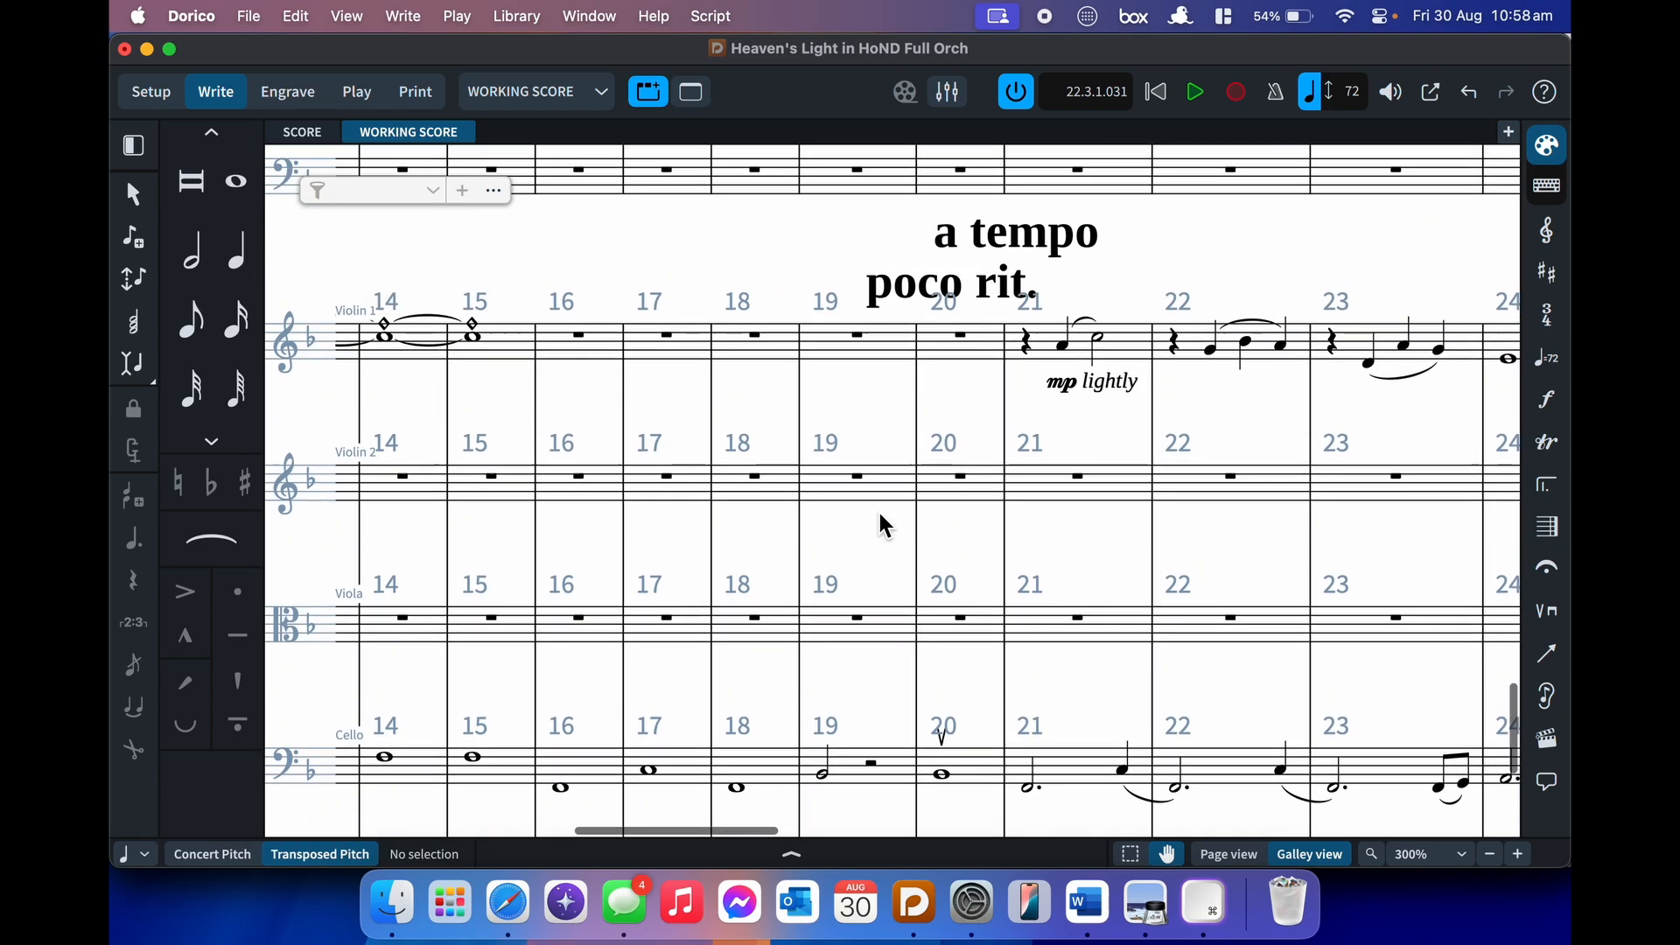
- Start note input on the Viola rest in bar 16, trying the grace-note and dotted-note toggles
{"action": "left_click", "coordinate": [1546, 740]}
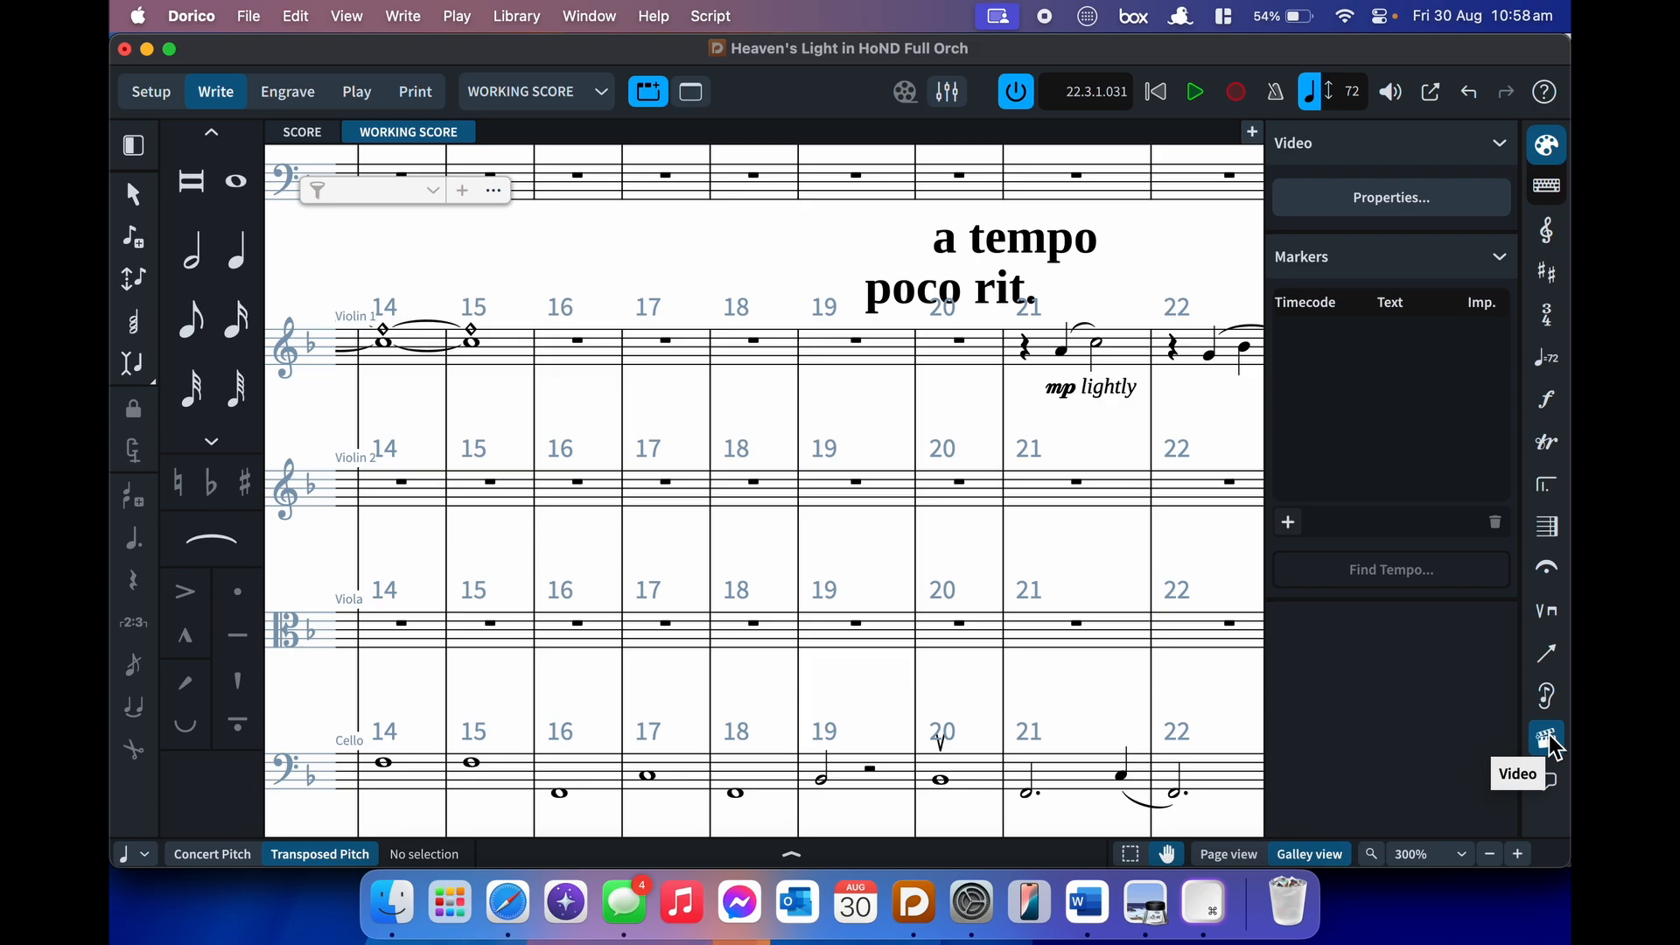
{"action": "left_click", "coordinate": [1549, 742]}
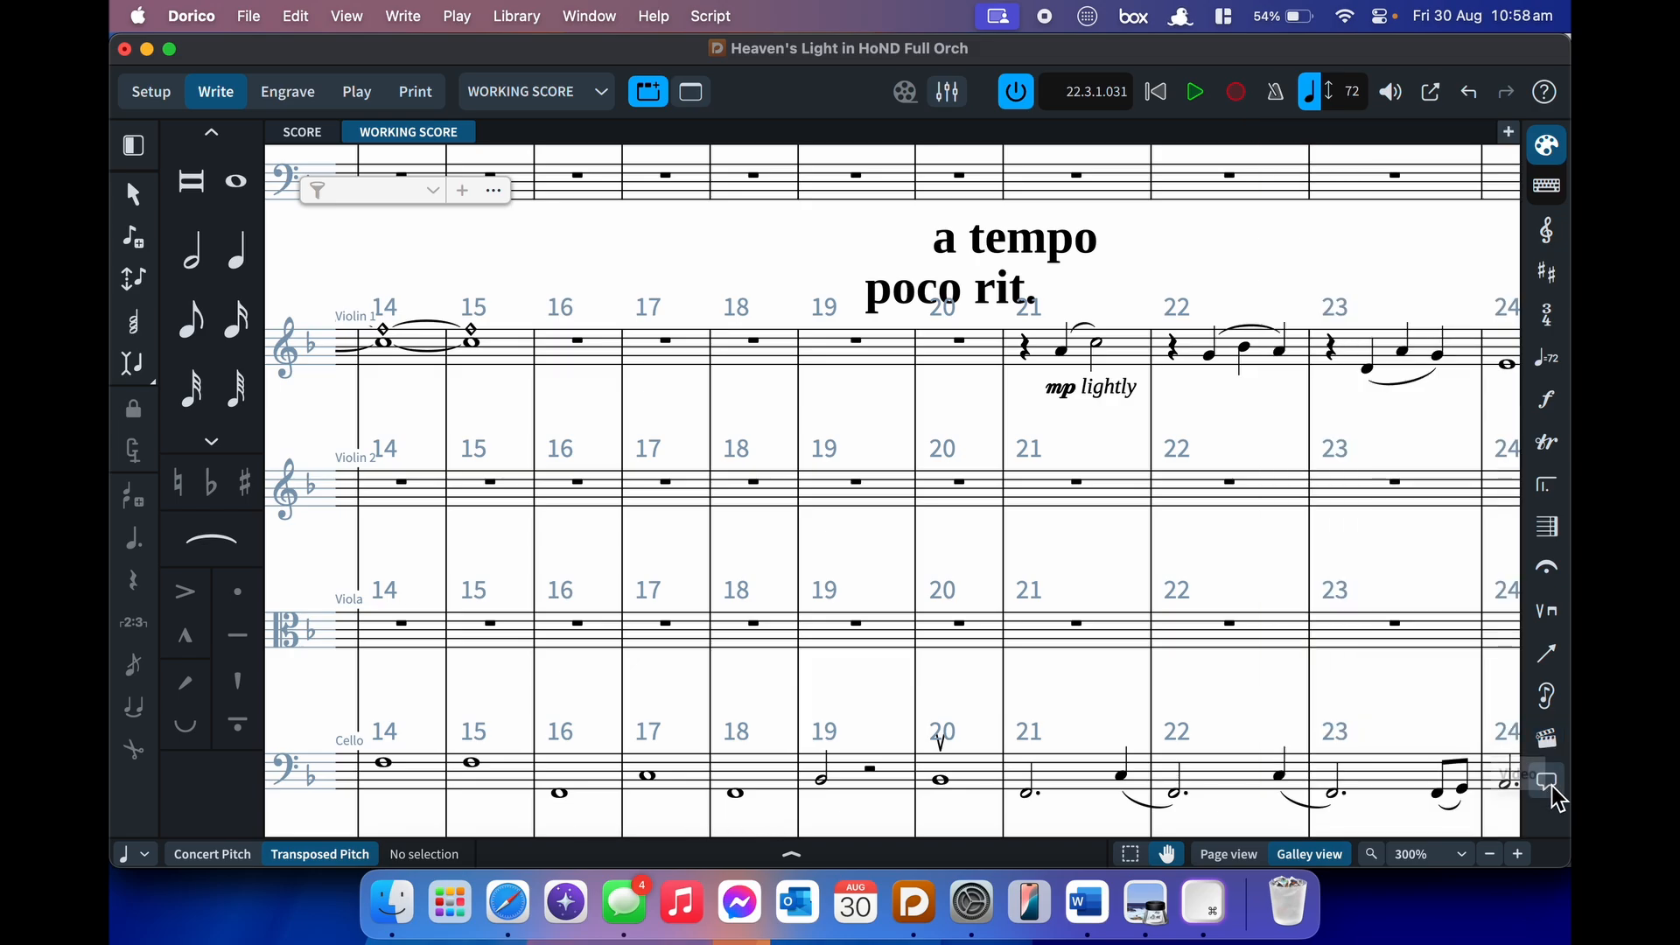
{"action": "scroll", "coordinate": [1177, 525], "scroll_direction": "down", "scroll_amount": 1}
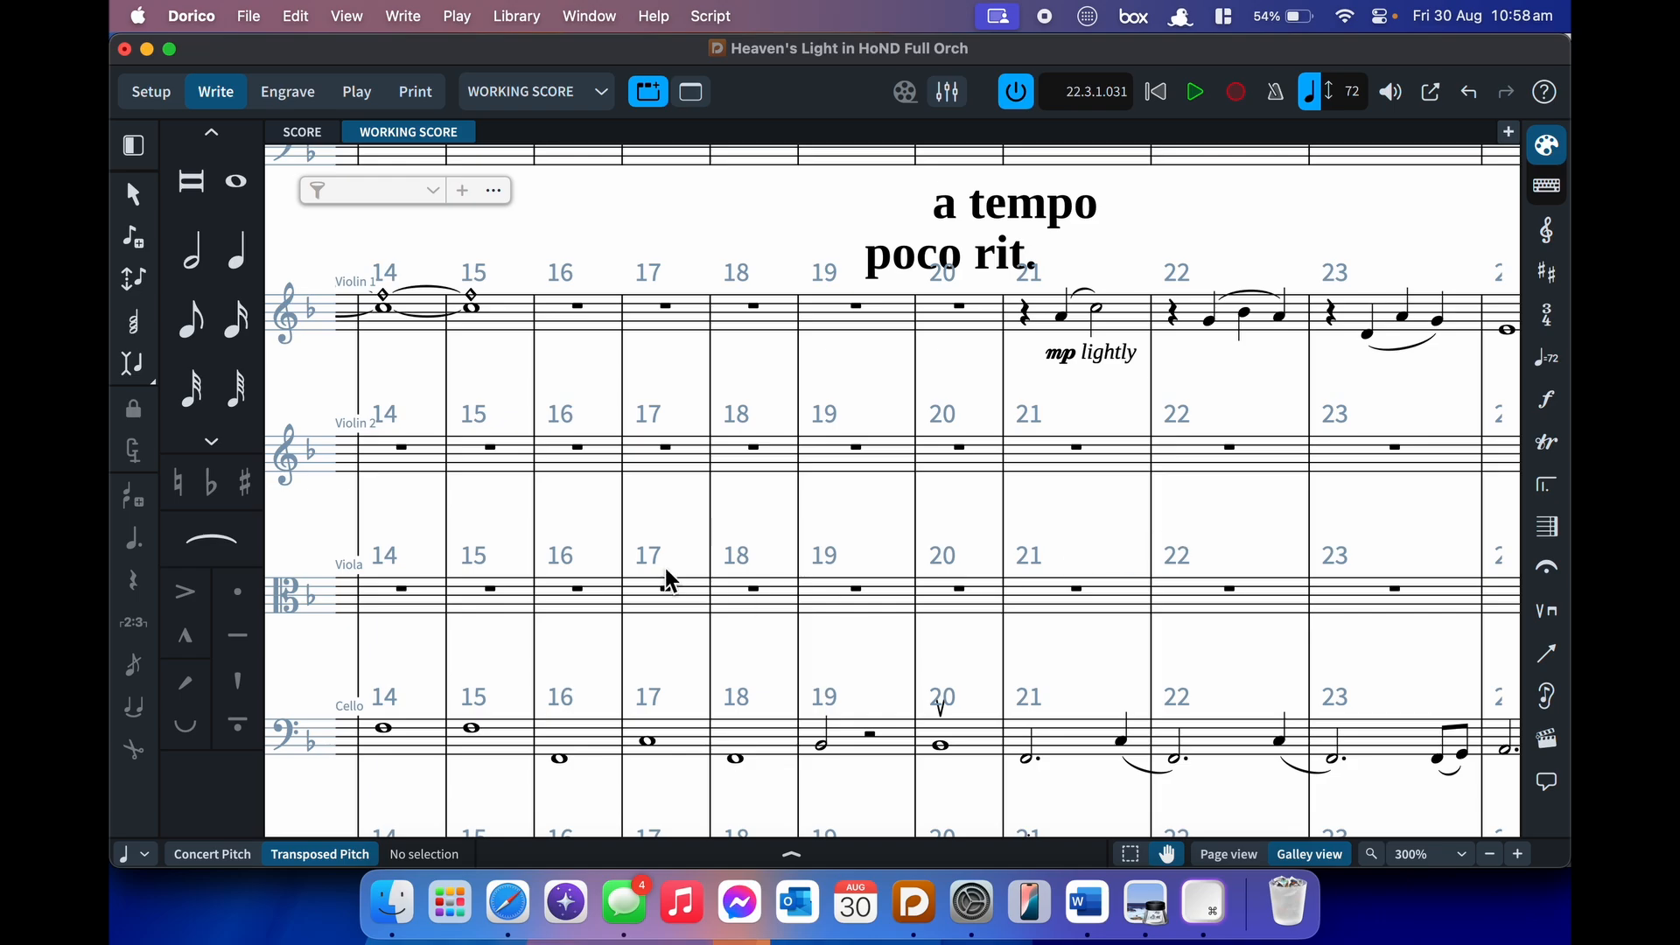
{"action": "left_click", "coordinate": [574, 589]}
{"action": "scroll", "coordinate": [573, 595], "scroll_direction": "left", "scroll_amount": 3}
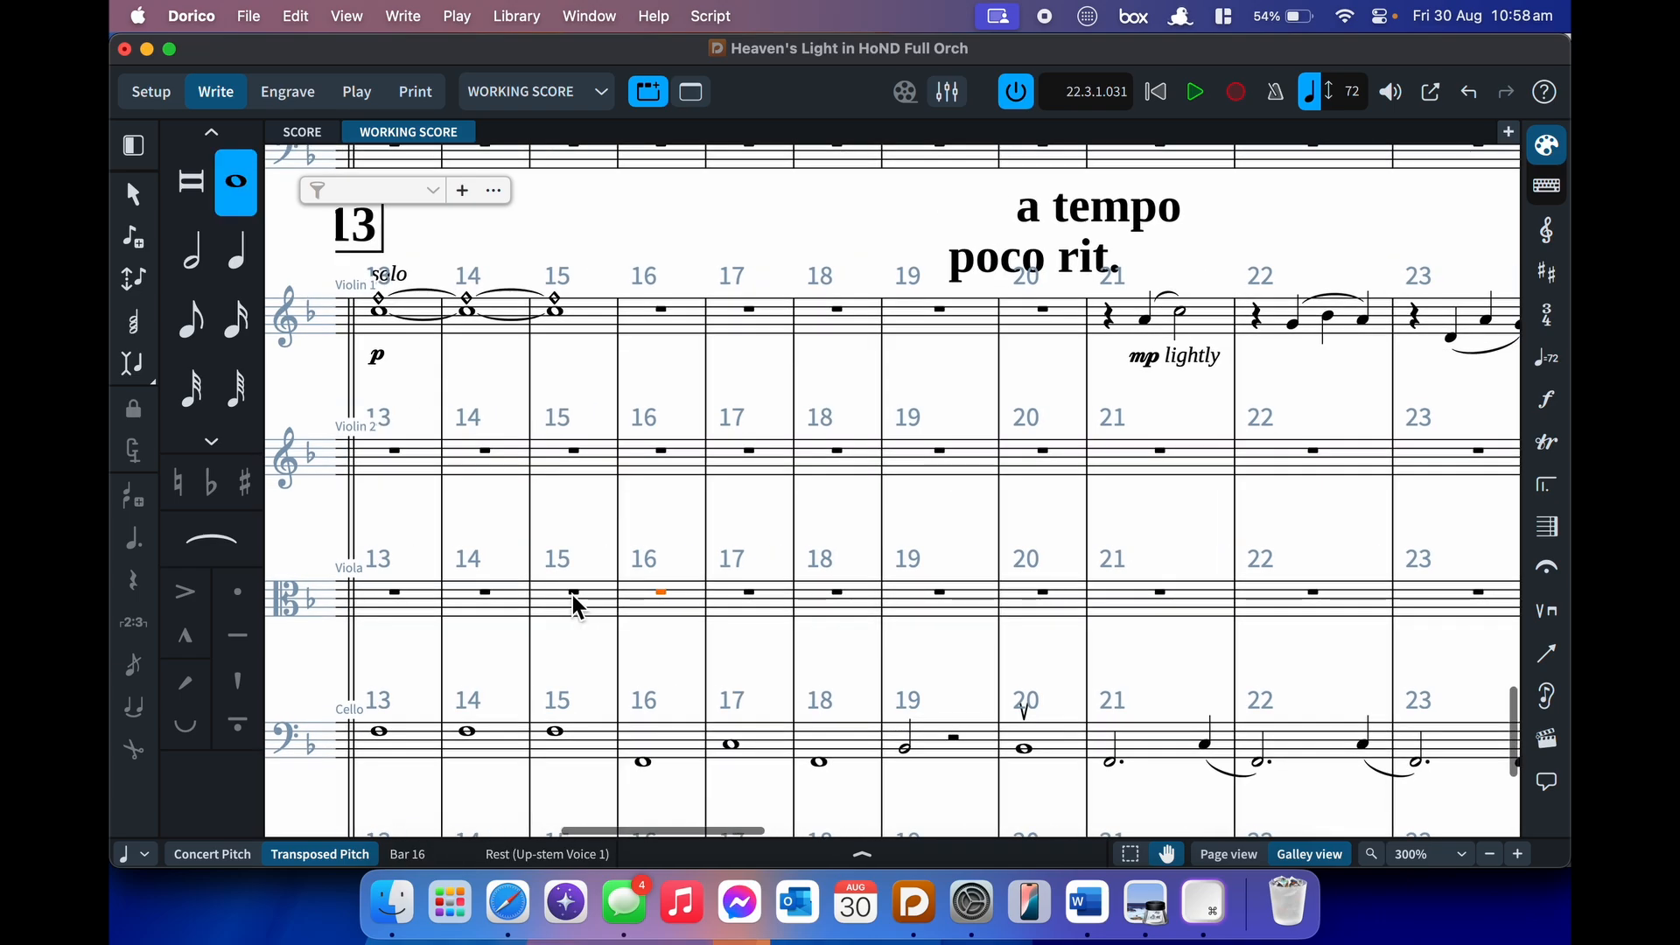
{"action": "scroll", "coordinate": [574, 598], "scroll_direction": "down", "scroll_amount": 1}
{"action": "key", "text": "Return"}
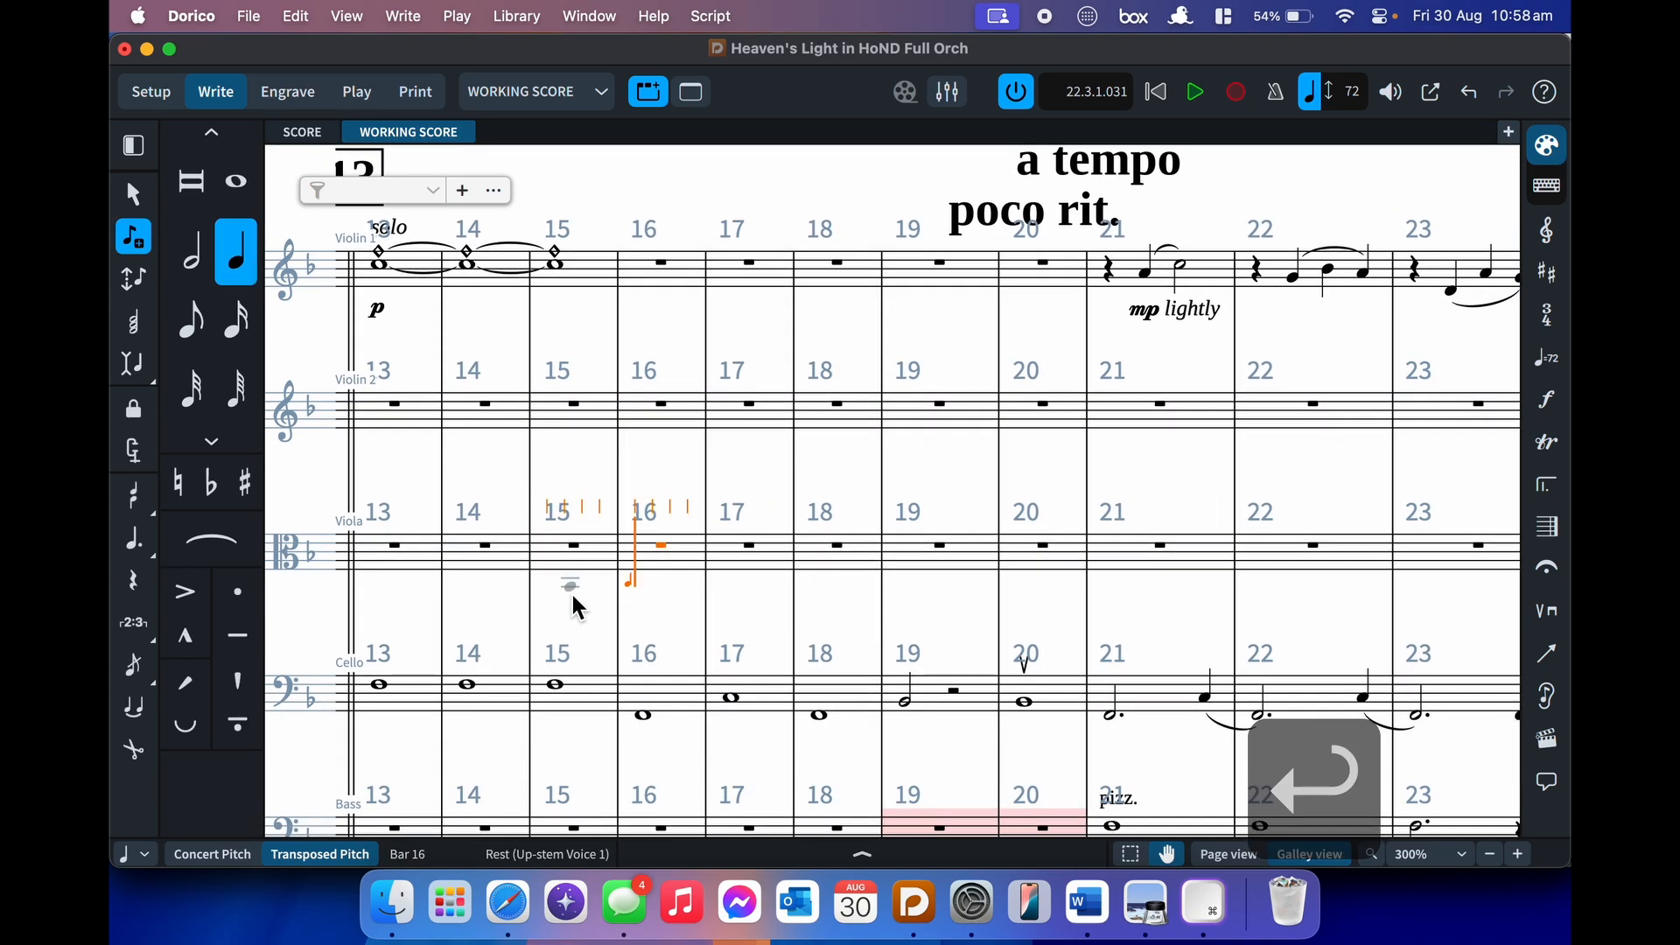
{"action": "key", "text": "slash"}
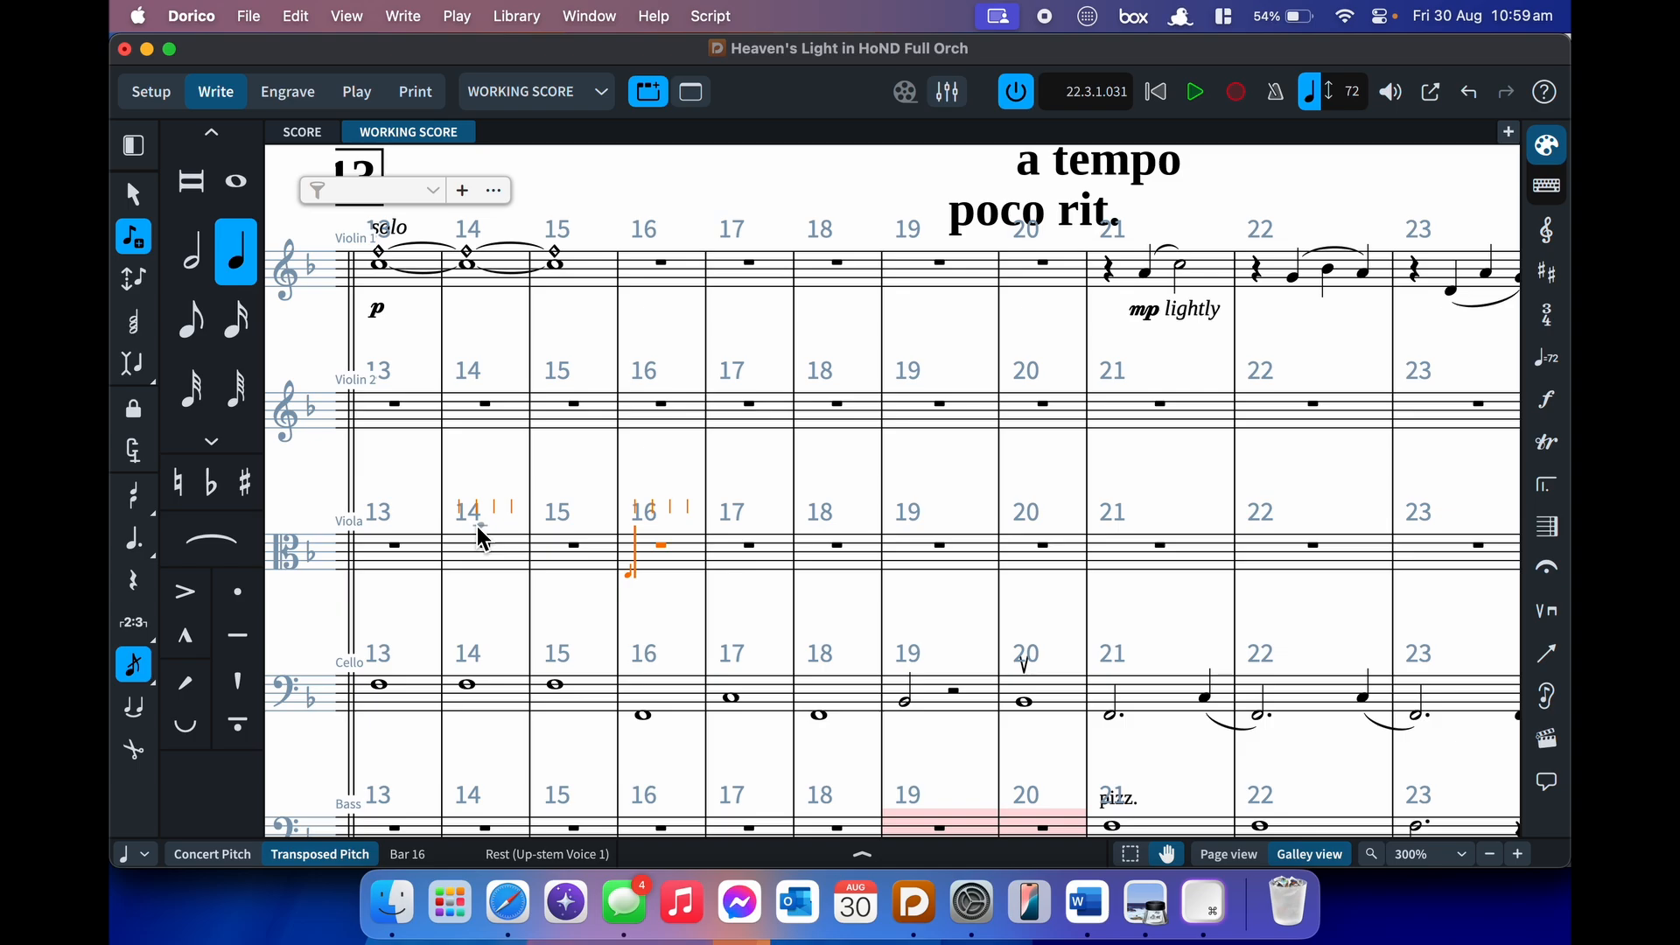
{"action": "key", "text": "alt+slash"}
{"action": "key", "text": "alt+slash"}
{"action": "key", "text": "alt+slash"}
{"action": "key", "text": "alt+slash"}
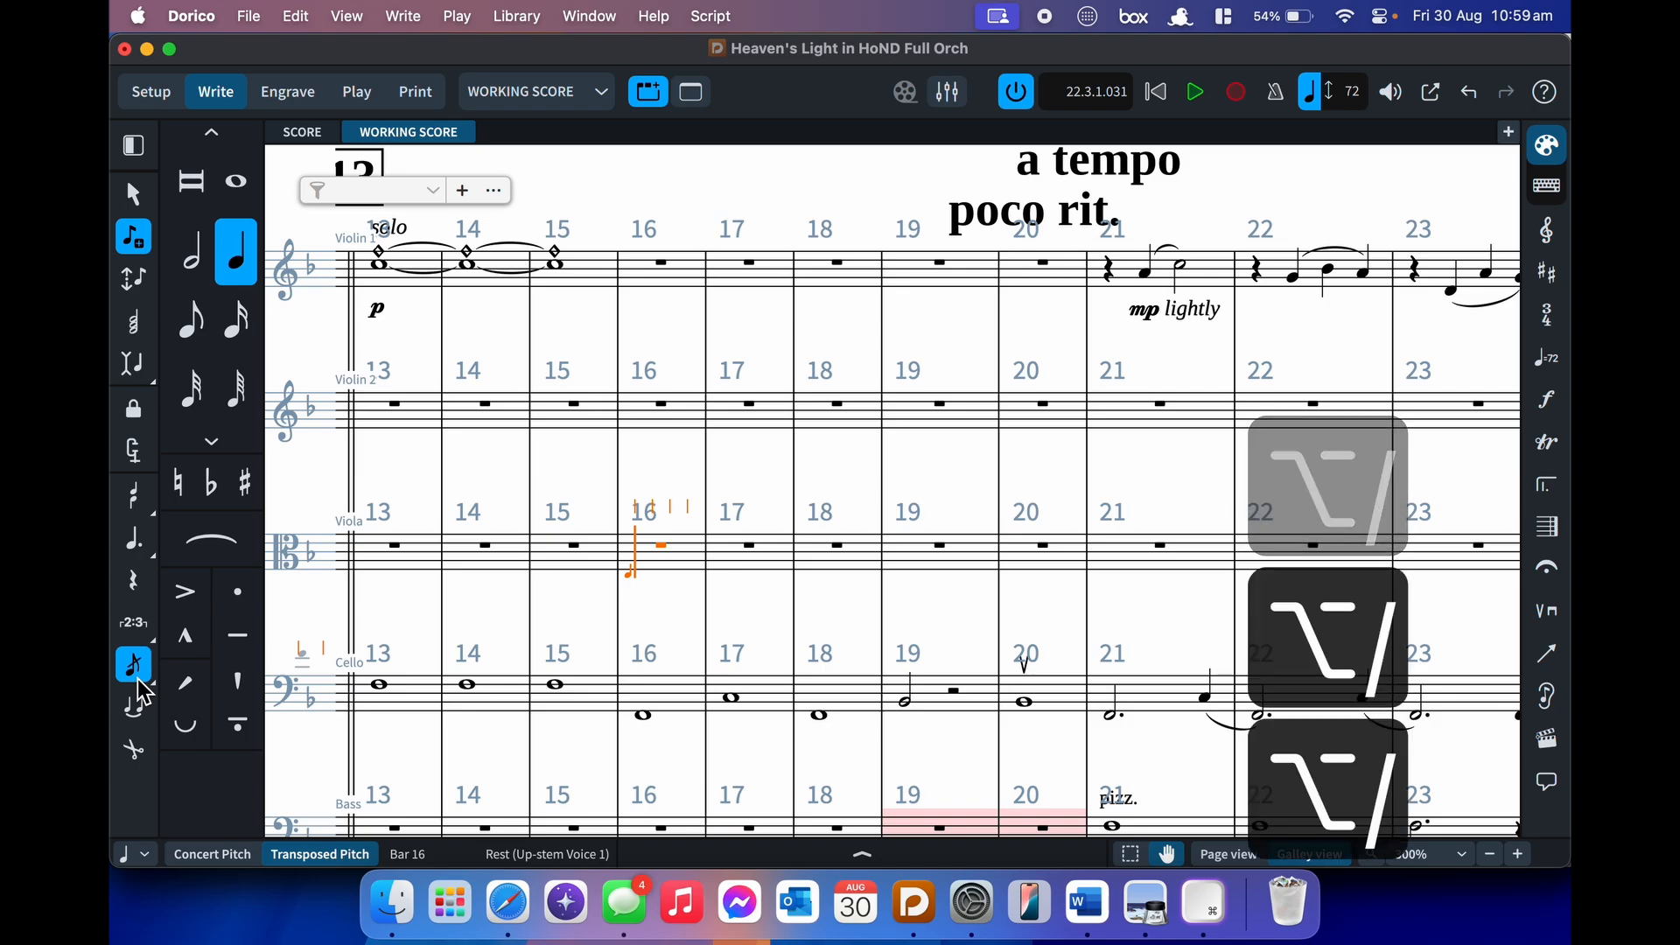
{"action": "key", "text": "alt+slash"}
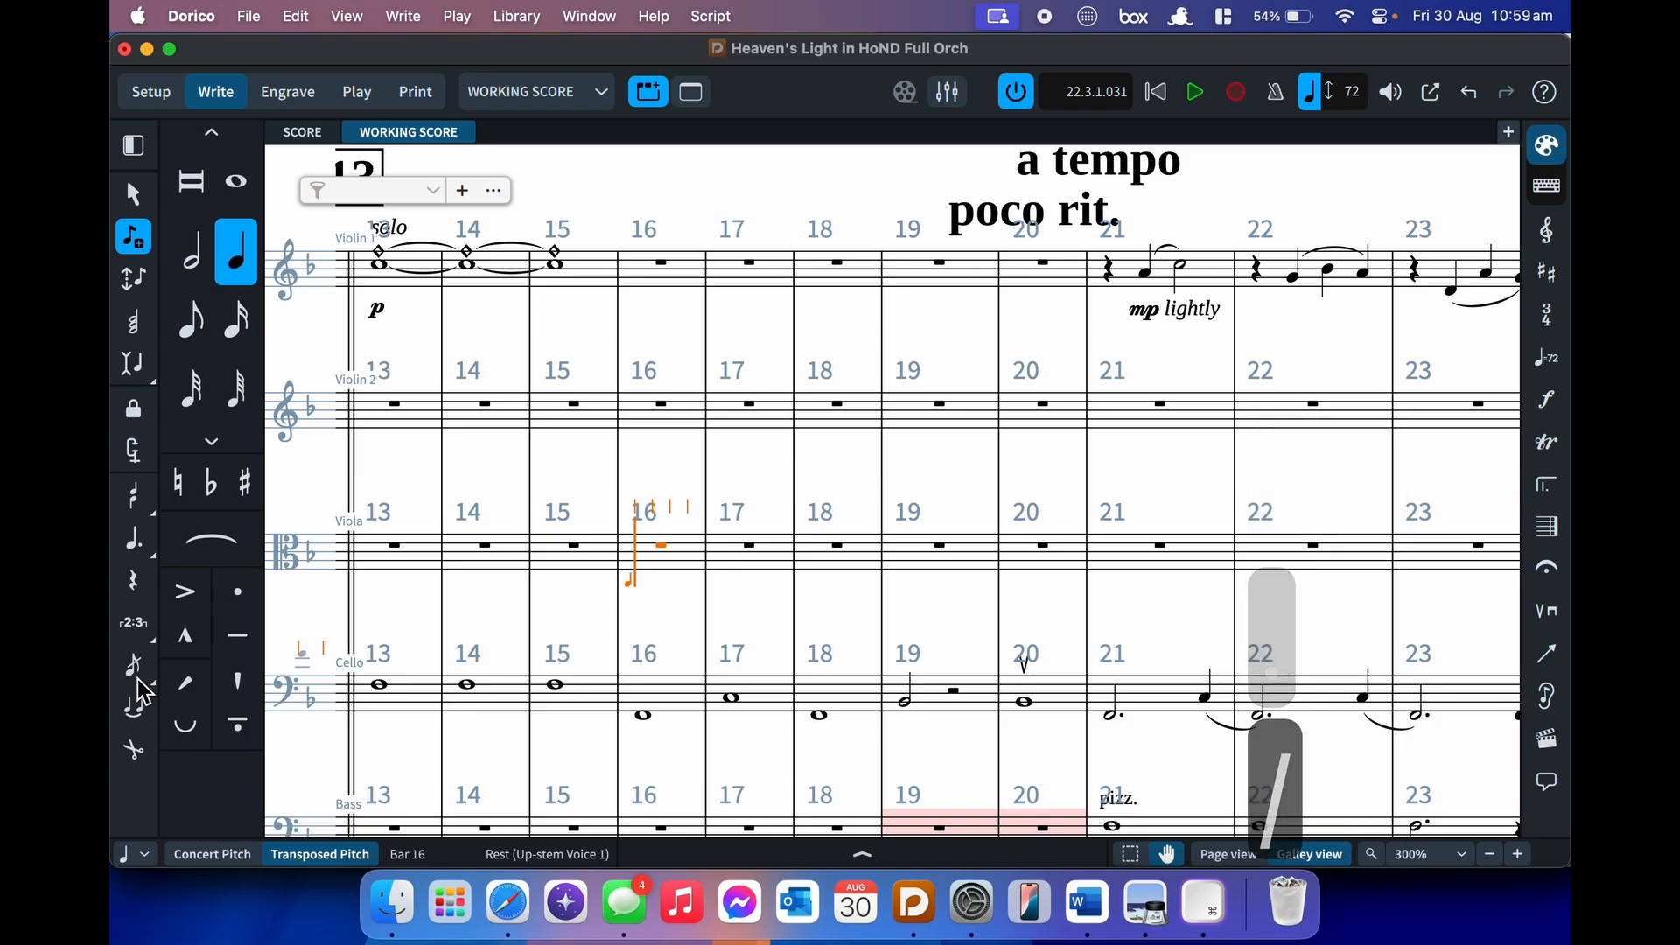
{"action": "key", "text": "period"}
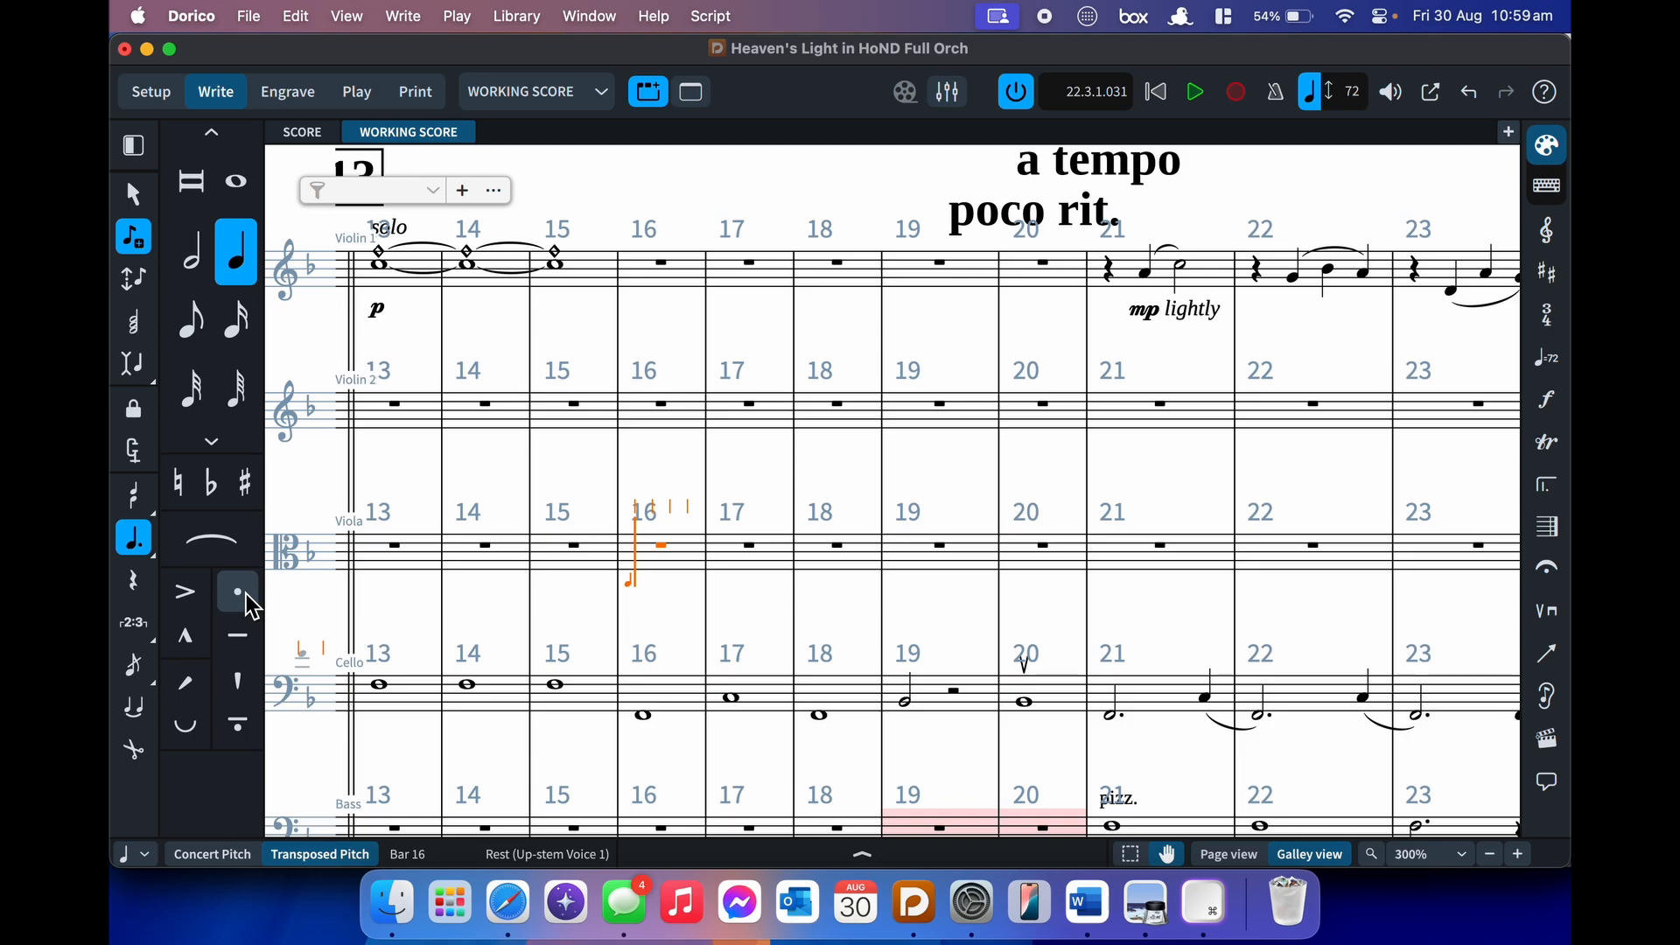
{"action": "key", "text": "alt+period"}
{"action": "key", "text": "alt+period"}
{"action": "key", "text": "alt+period"}
{"action": "key", "text": "alt+period"}
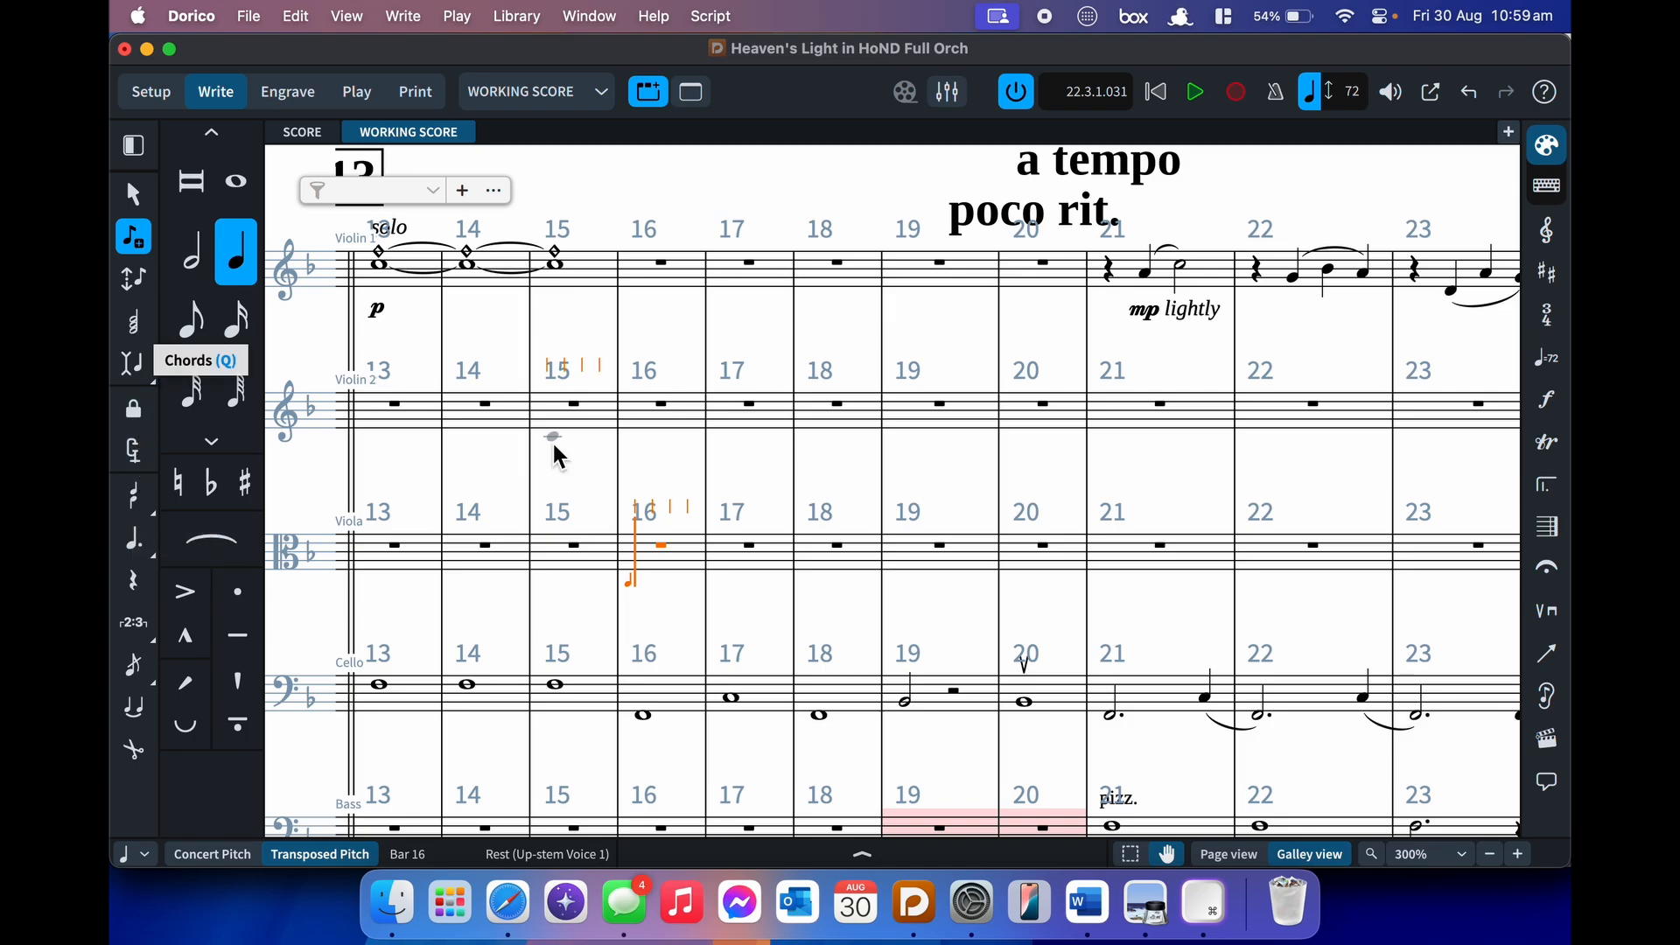
- Enter C, D and E in Viola bar 16, move the caret back and switch voice
{"action": "key", "text": "c"}
{"action": "key", "text": "d"}
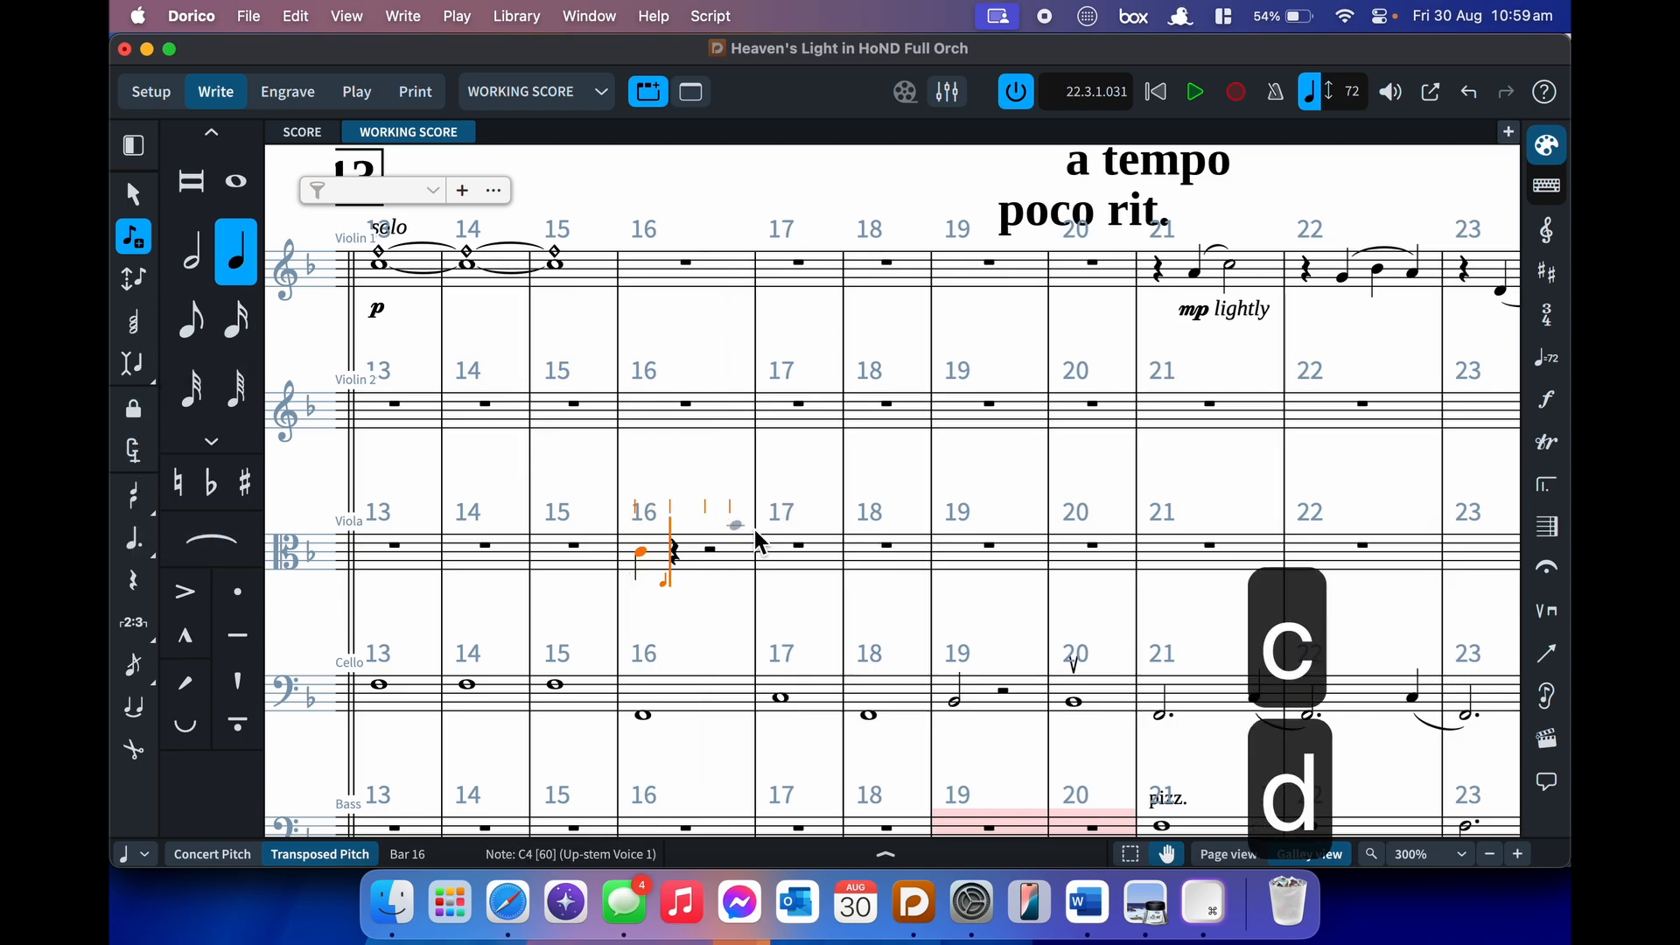
{"action": "key", "text": "e"}
{"action": "key", "text": "Left"}
{"action": "key", "text": "Left"}
{"action": "key", "text": "Left"}
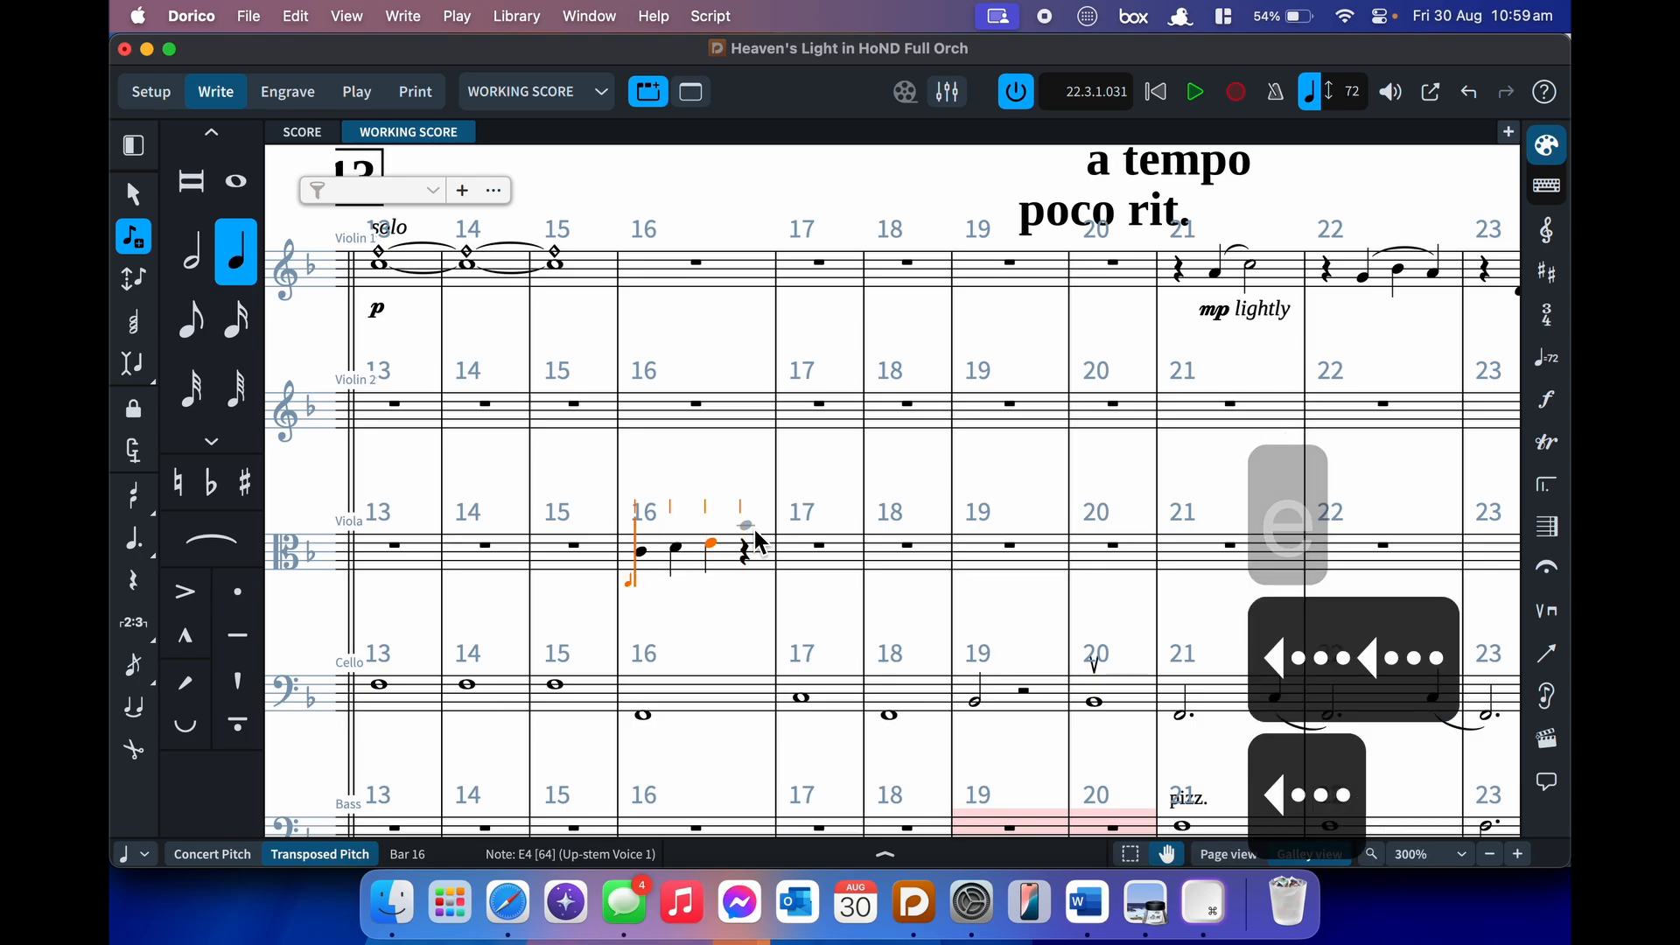
{"action": "key", "text": "Right"}
{"action": "key", "text": "Left"}
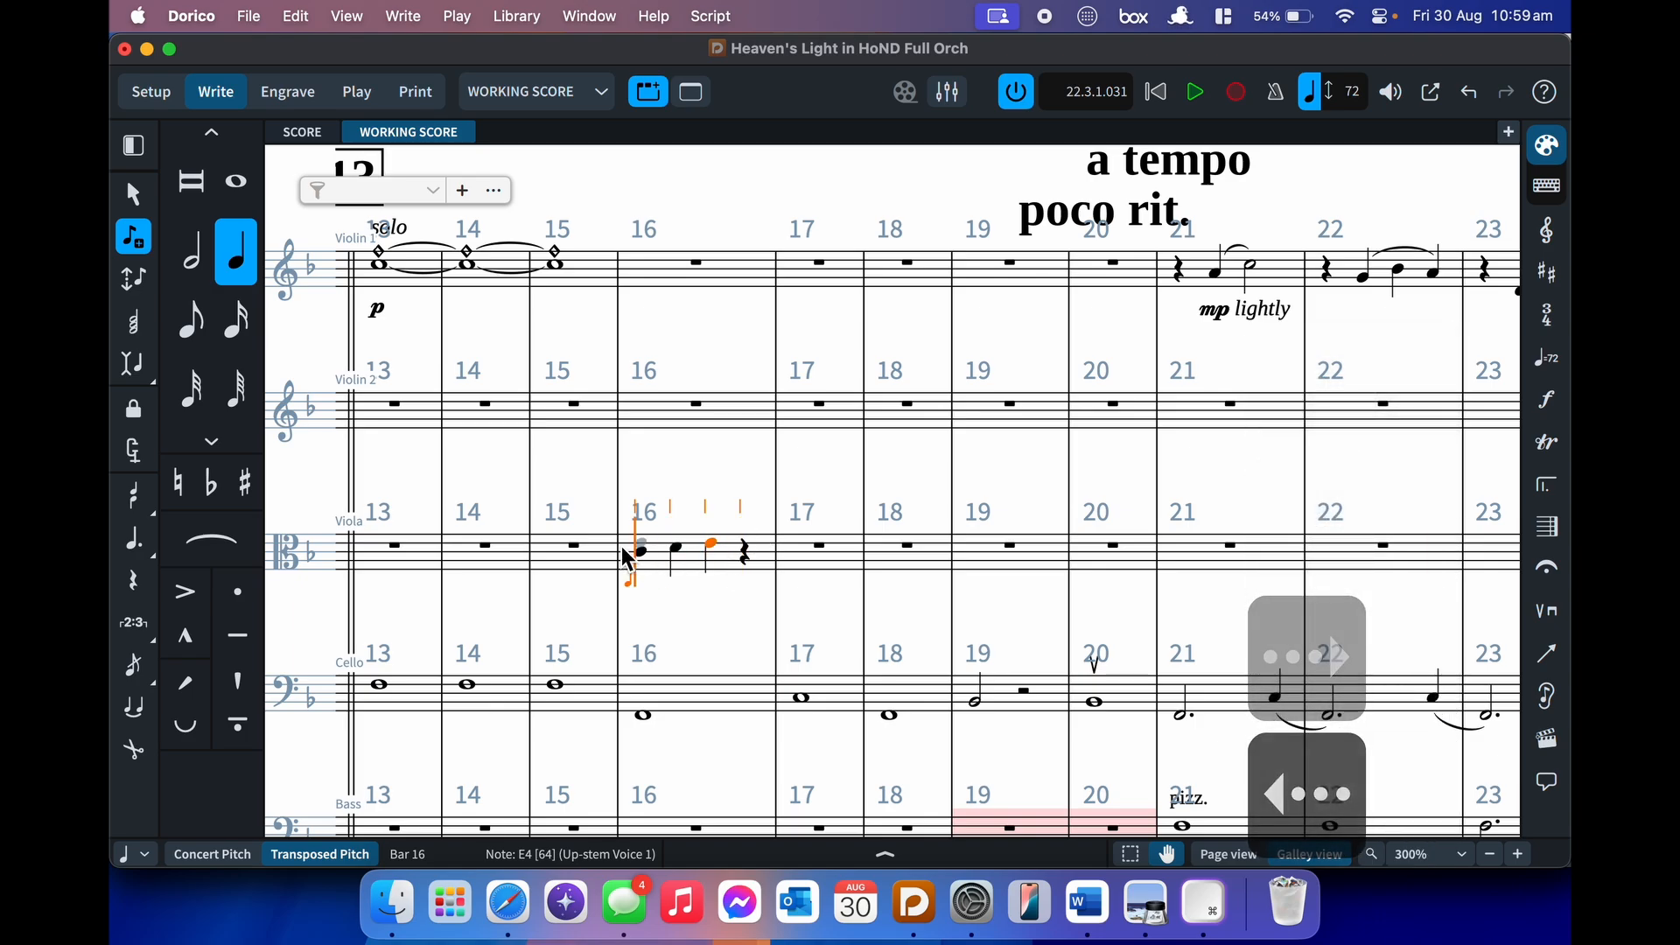
{"action": "key", "text": "v"}
{"action": "key", "text": "v"}
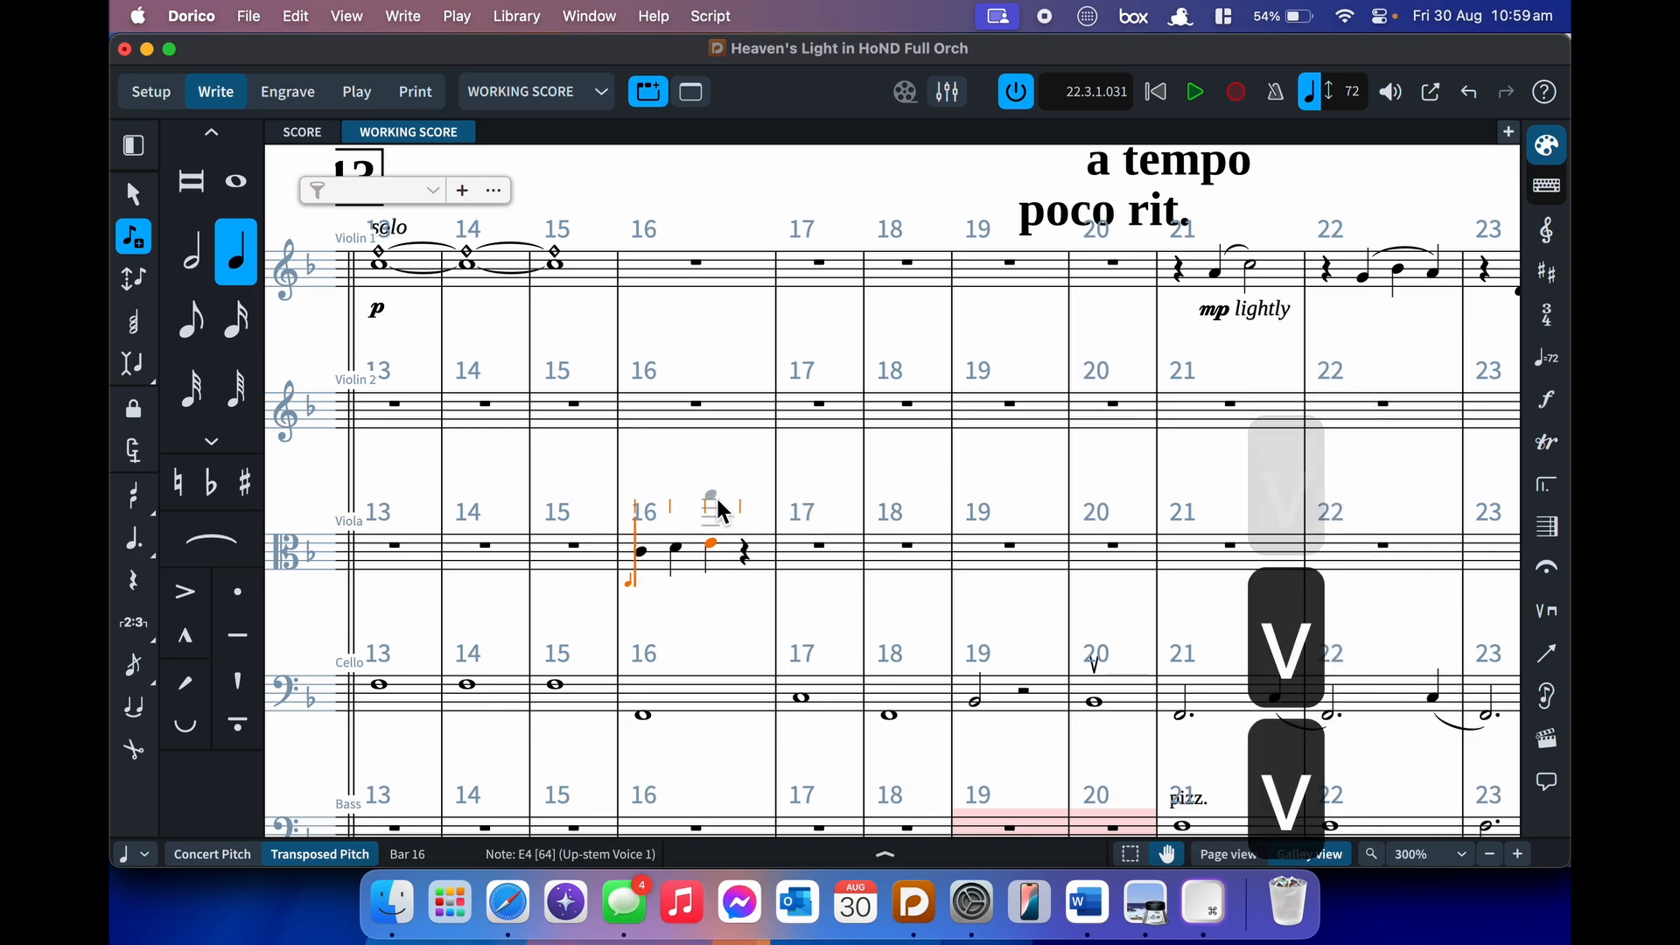
- Leave note input and delete the new Viola notes so bar 16 is a rest again
{"action": "scroll", "coordinate": [716, 506], "scroll_direction": "left", "scroll_amount": 2}
{"action": "key", "text": "Escape"}
{"action": "left_click", "coordinate": [779, 564]}
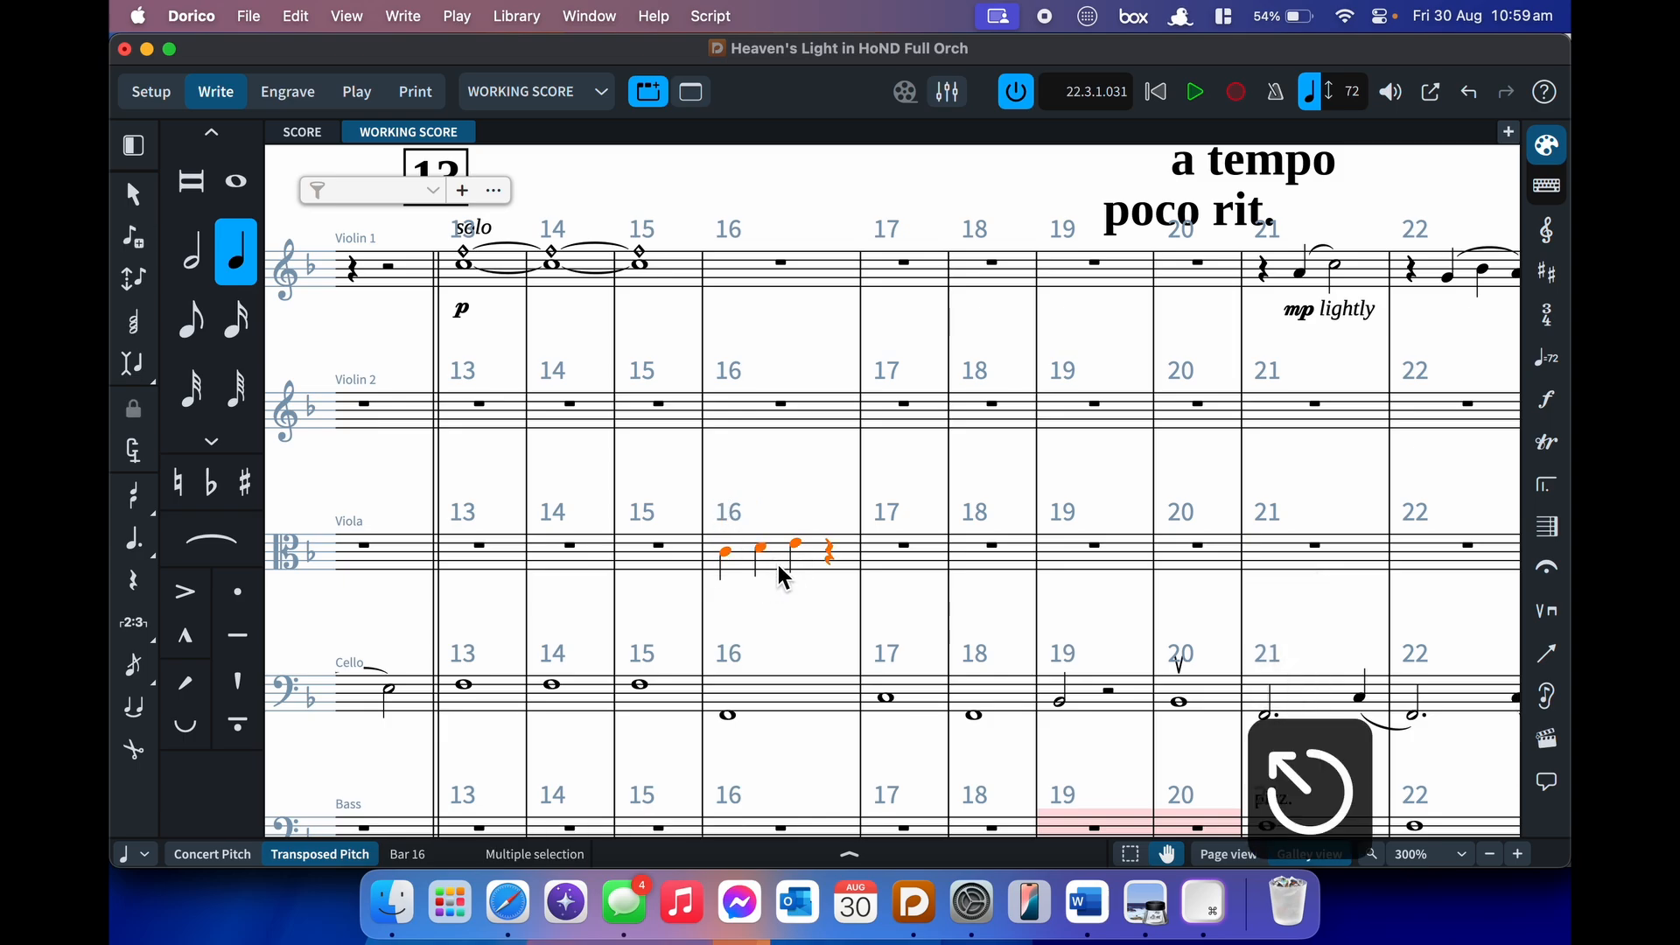
{"action": "key", "text": "BackSpace"}
{"action": "scroll", "coordinate": [779, 565], "scroll_direction": "up", "scroll_amount": 5}
{"action": "scroll", "coordinate": [779, 564], "scroll_direction": "up", "scroll_amount": 5}
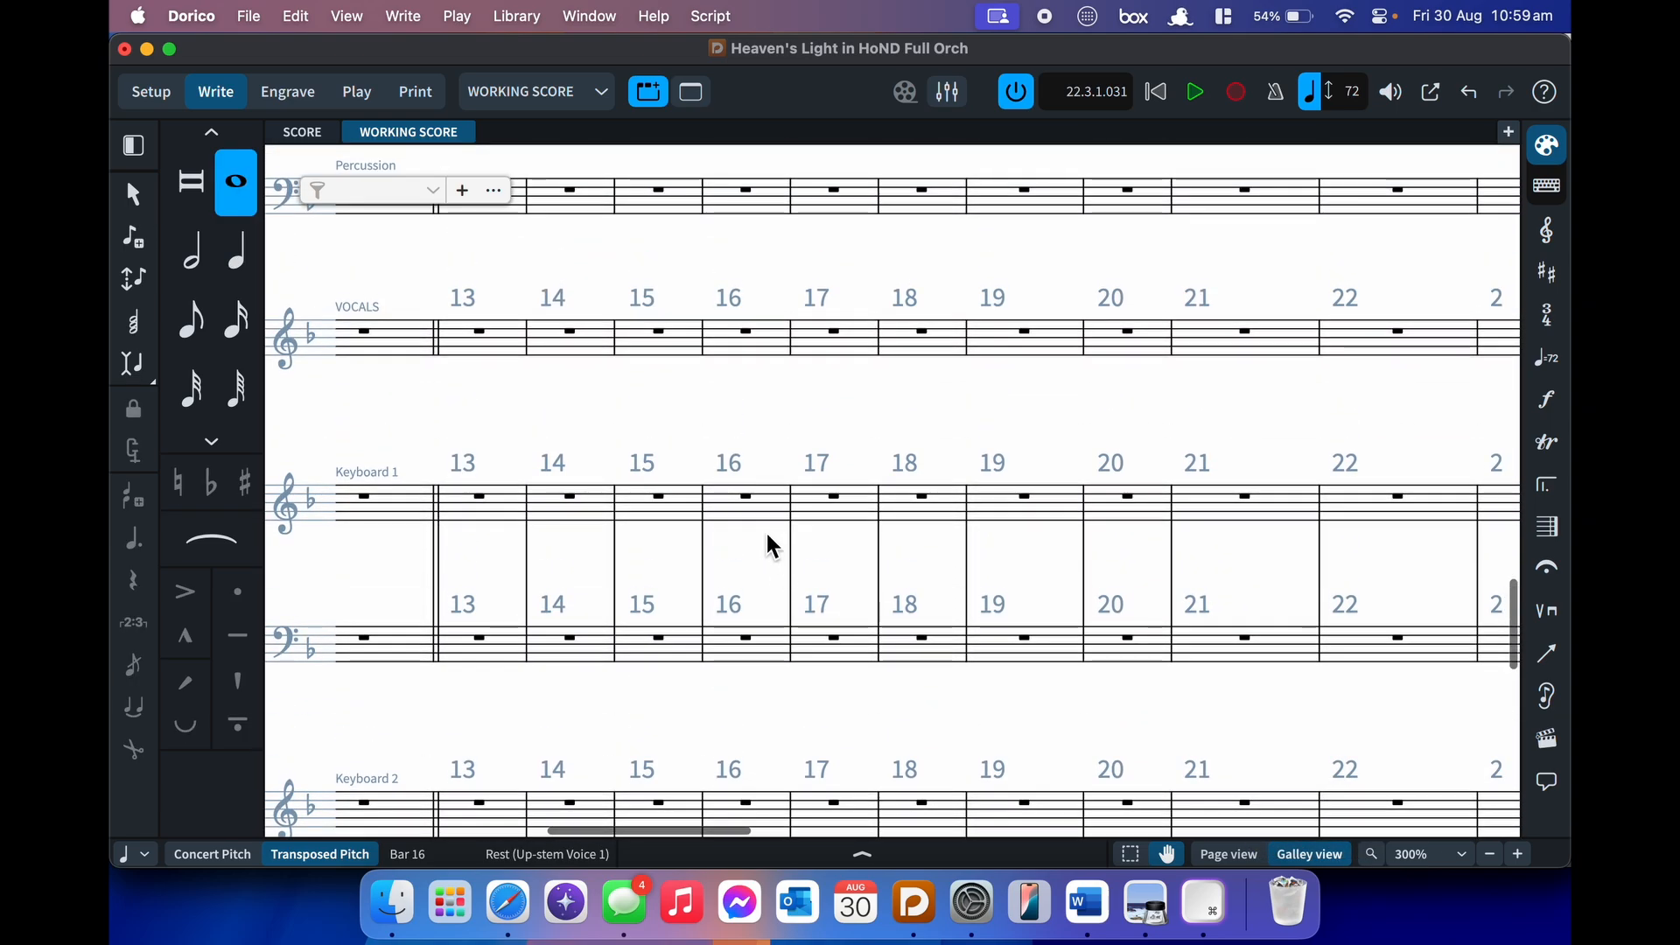
- Begin note input at Keyboard 1 bar 16, then cancel and scroll up to the Euphonium
{"action": "left_click", "coordinate": [755, 507]}
{"action": "key", "text": "Return"}
{"action": "key", "text": "v"}
{"action": "key", "text": "v"}
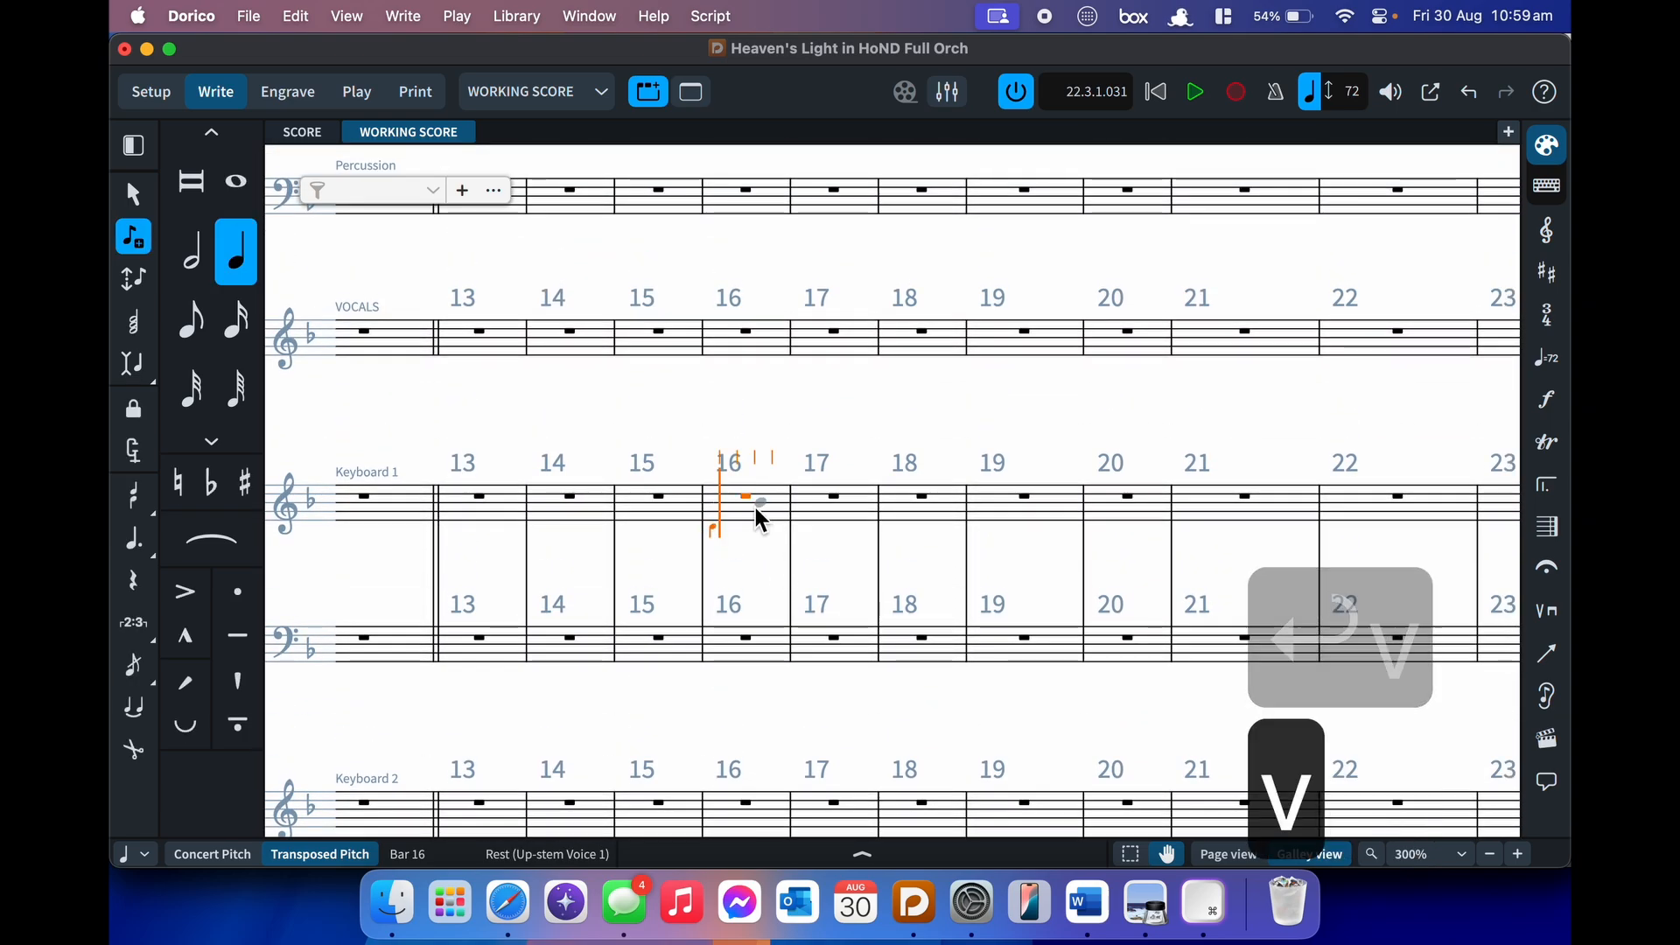
{"action": "key", "text": "Escape"}
{"action": "scroll", "coordinate": [755, 508], "scroll_direction": "left", "scroll_amount": 3}
{"action": "scroll", "coordinate": [754, 508], "scroll_direction": "up", "scroll_amount": 6}
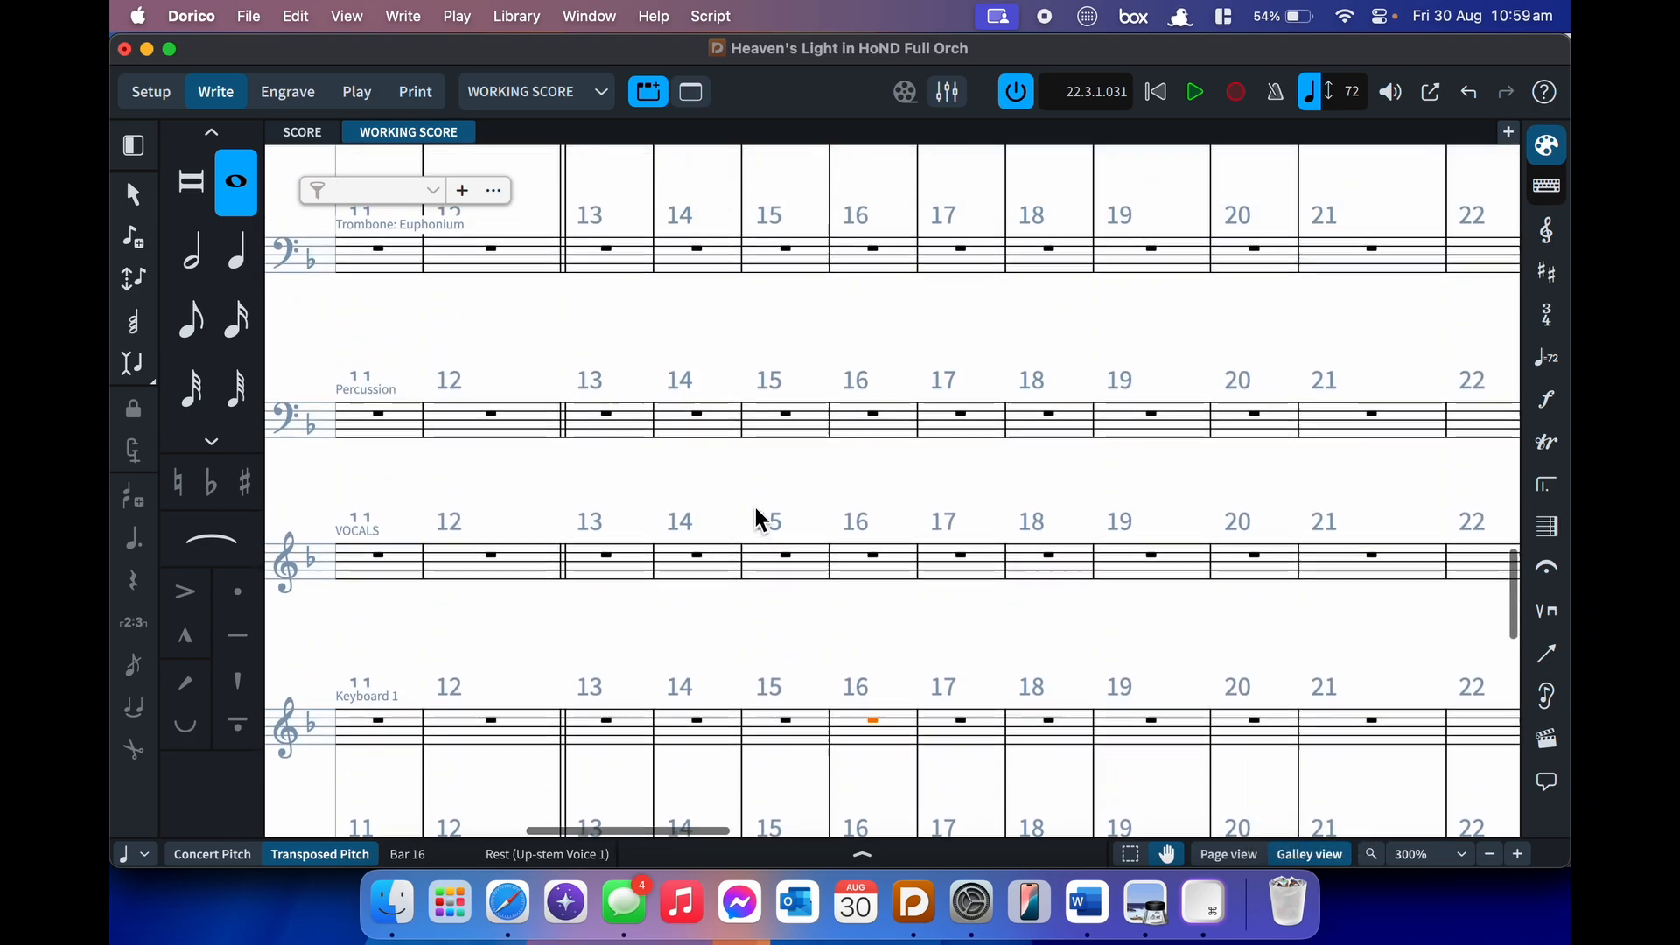
{"action": "scroll", "coordinate": [758, 518], "scroll_direction": "up", "scroll_amount": 1}
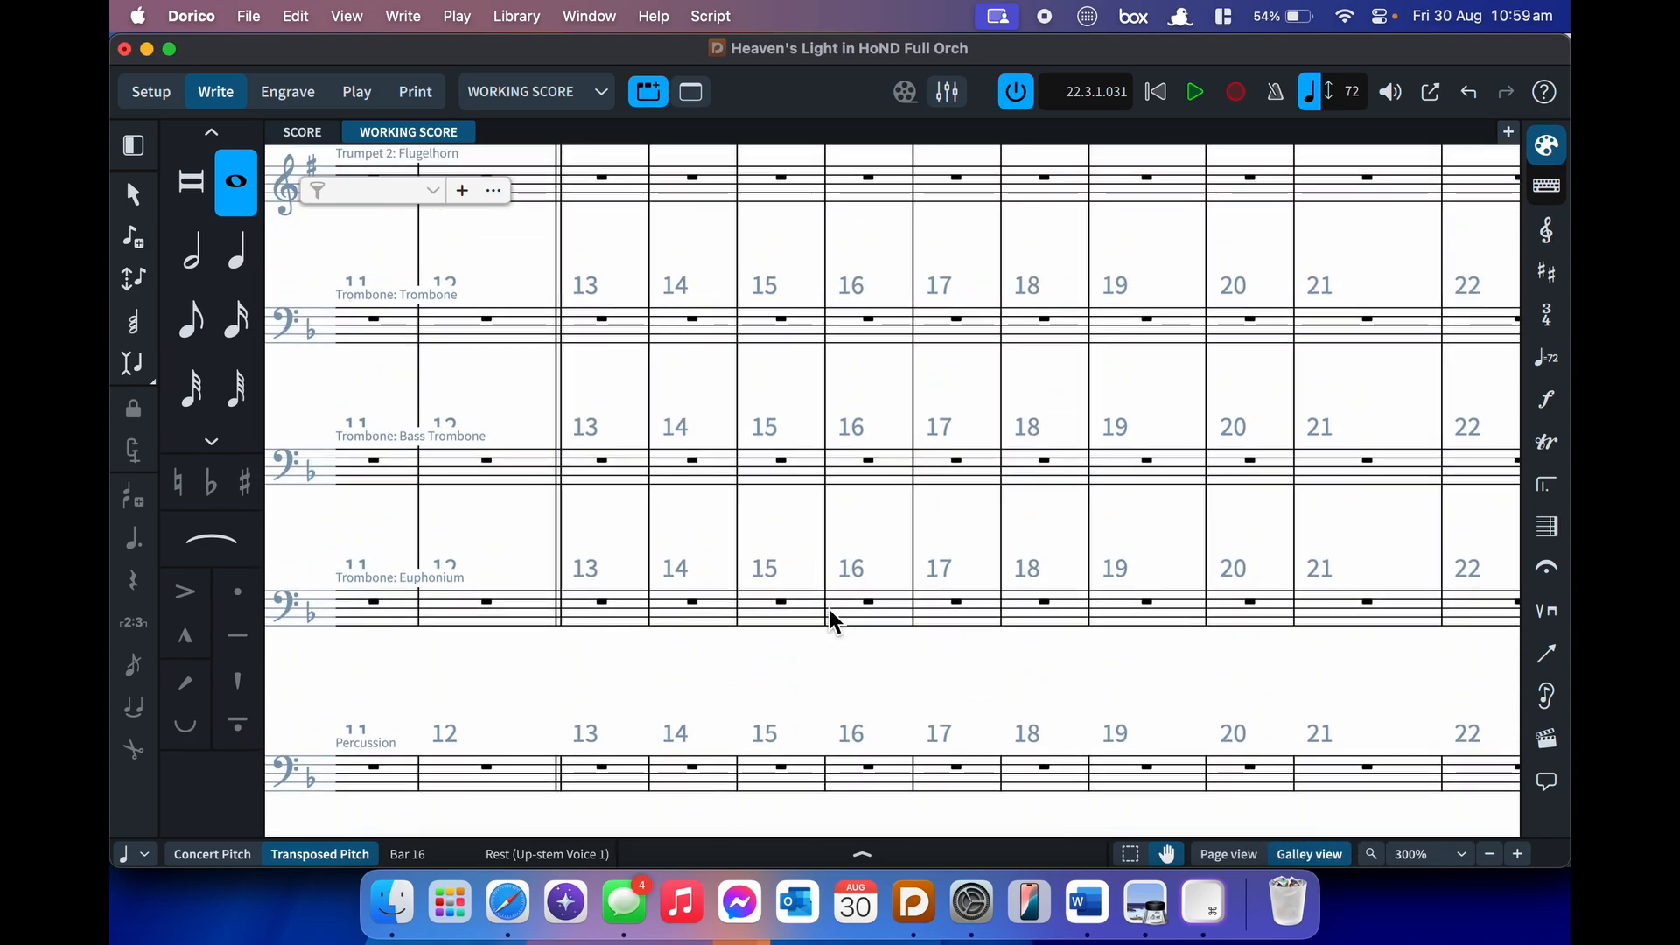
- Enter C, D, E quarter notes in Euphonium bar 16 and return to its first beat
{"action": "key", "text": "Return"}
{"action": "key", "text": "v"}
{"action": "key", "text": "v"}
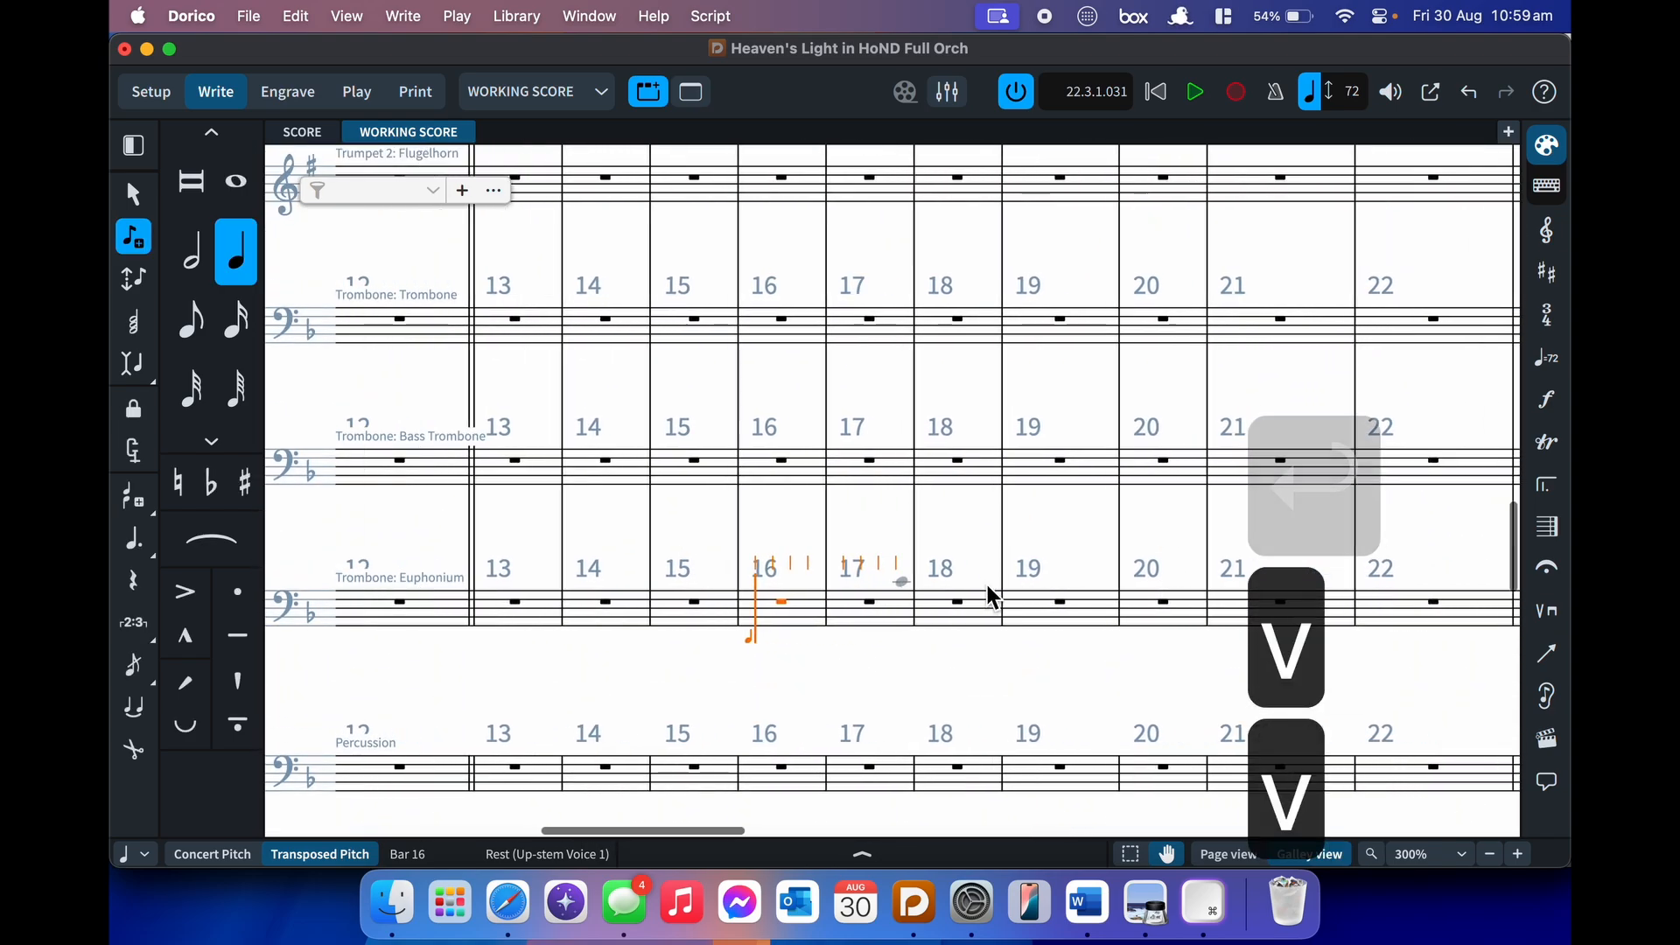
{"action": "key", "text": "c"}
{"action": "key", "text": "d"}
{"action": "key", "text": "e"}
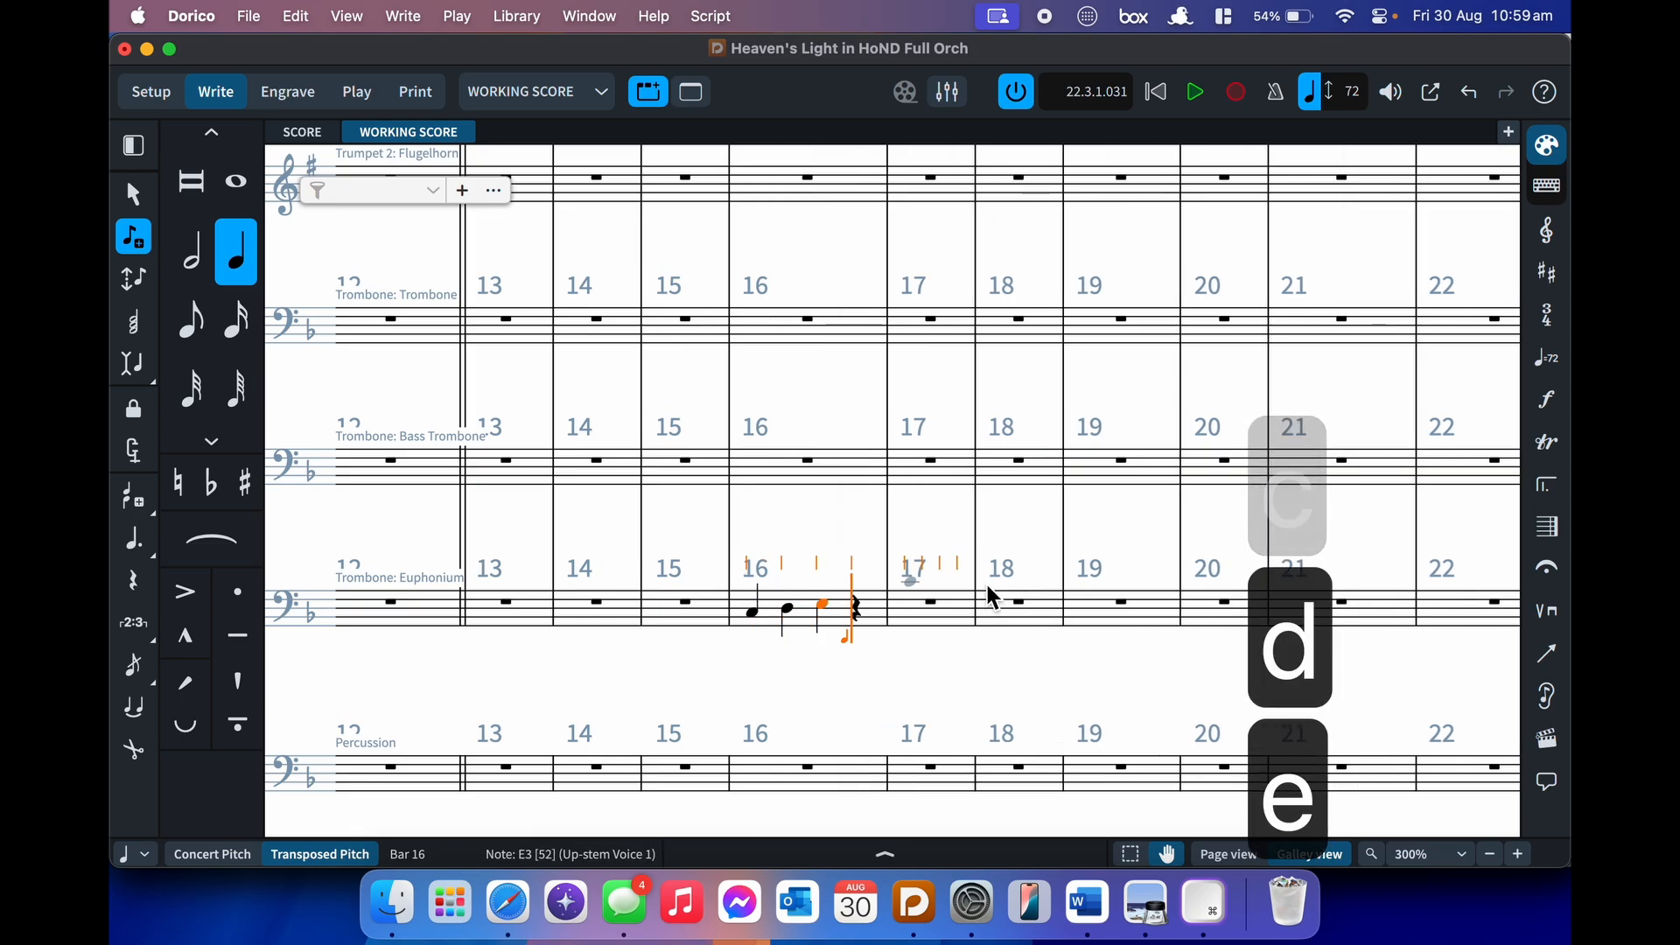
{"action": "key", "text": "Left"}
{"action": "key", "text": "Left"}
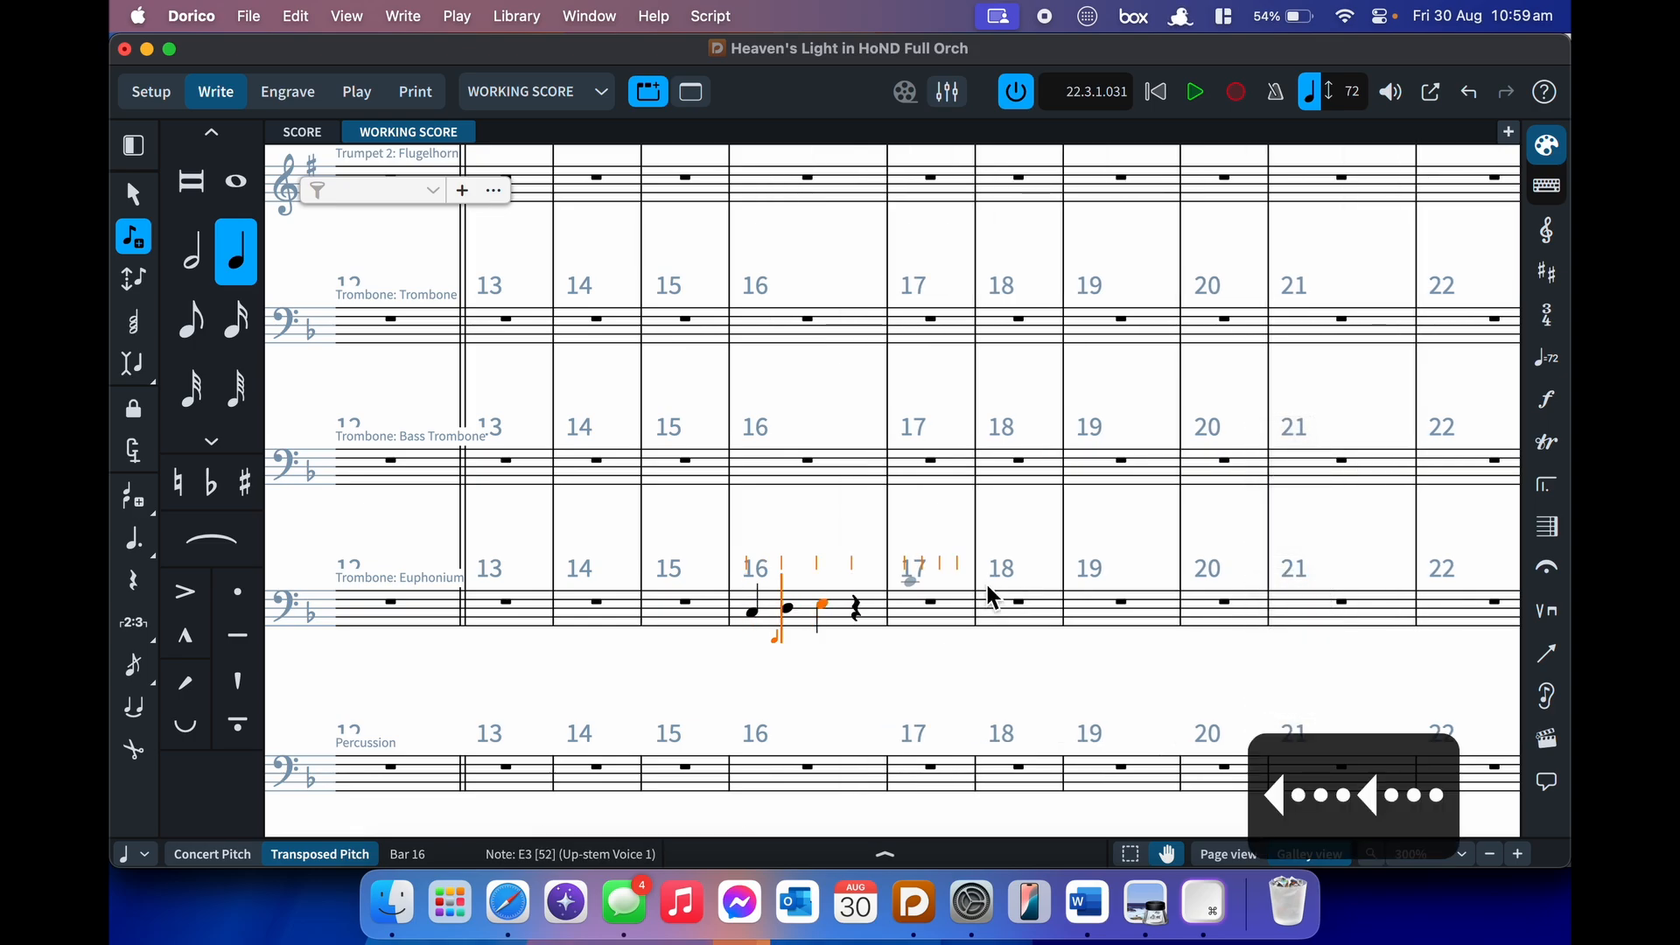
{"action": "key", "text": "v"}
{"action": "key", "text": "v"}
{"action": "key", "text": "v"}
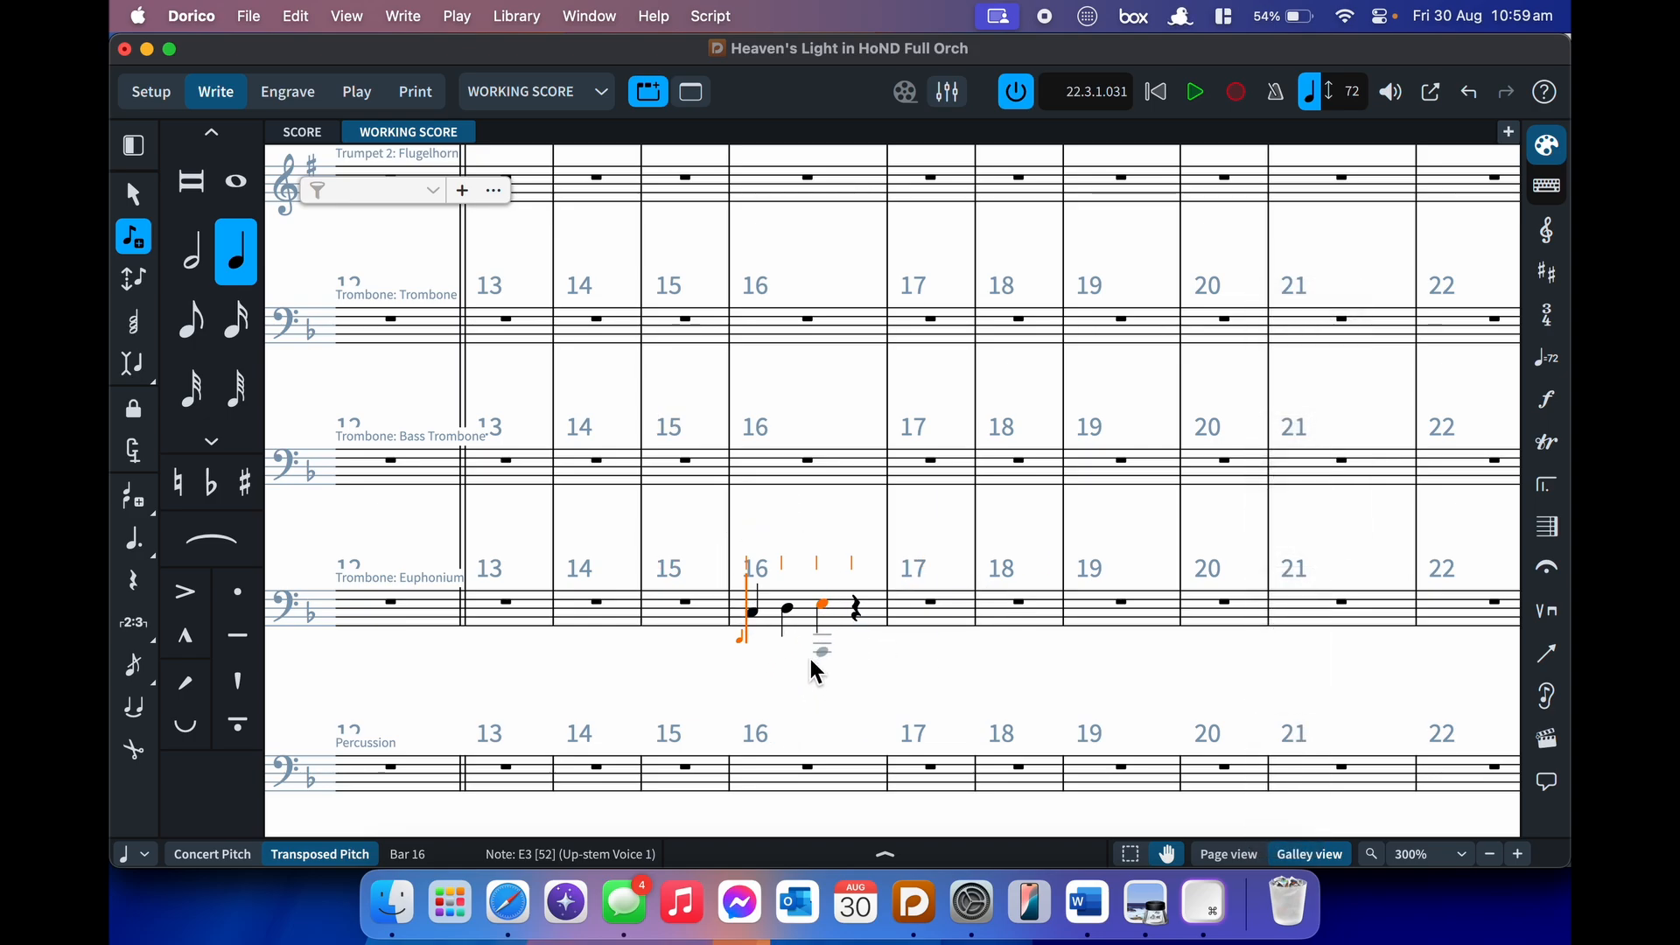
- Add a second voice in bar 16 with a half-note F an octave down and a quarter-note G
{"action": "key", "text": "shift+v"}
{"action": "key", "text": "7"}
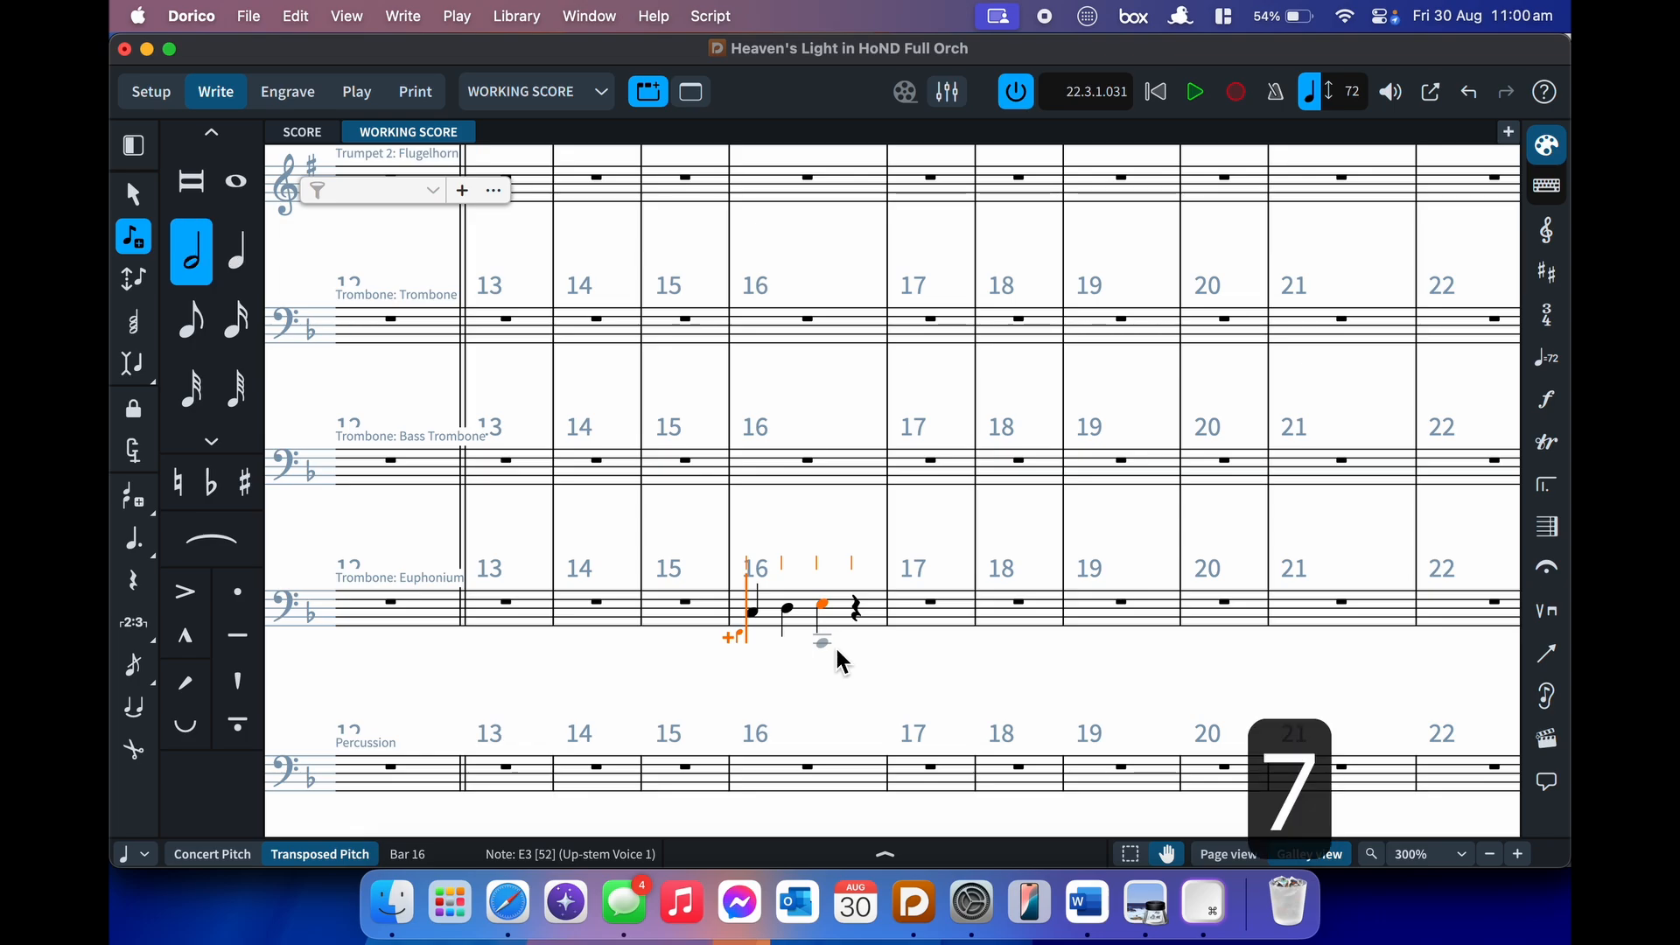
{"action": "key", "text": "f"}
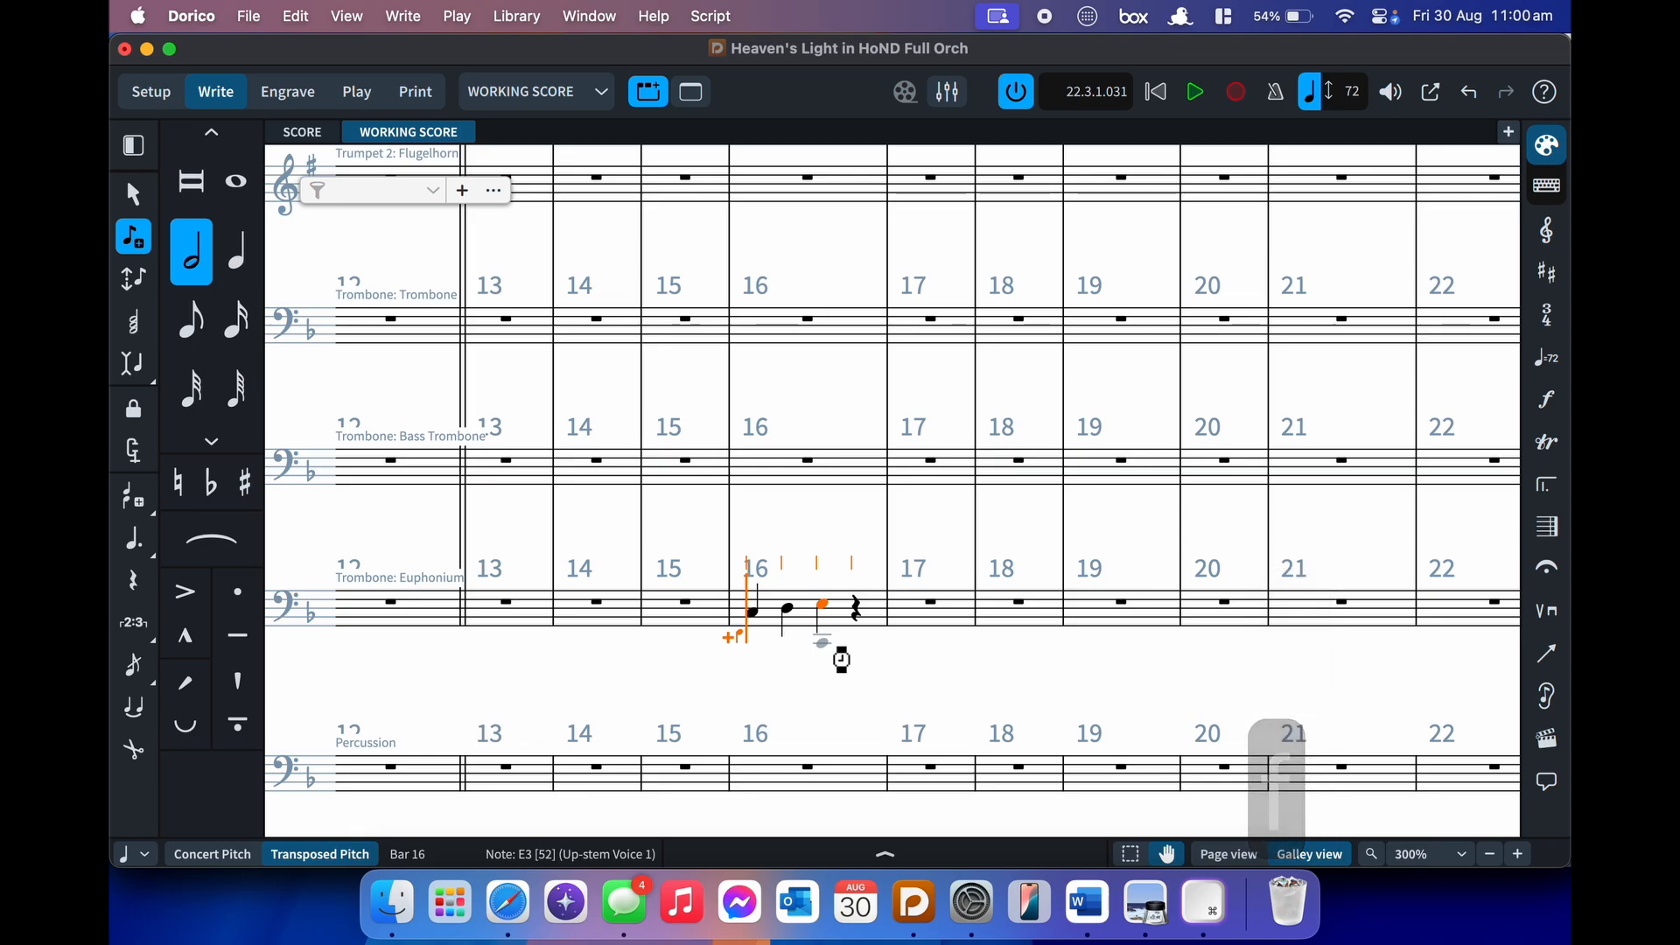
{"action": "key", "text": "alt+super+Down"}
{"action": "key", "text": "5"}
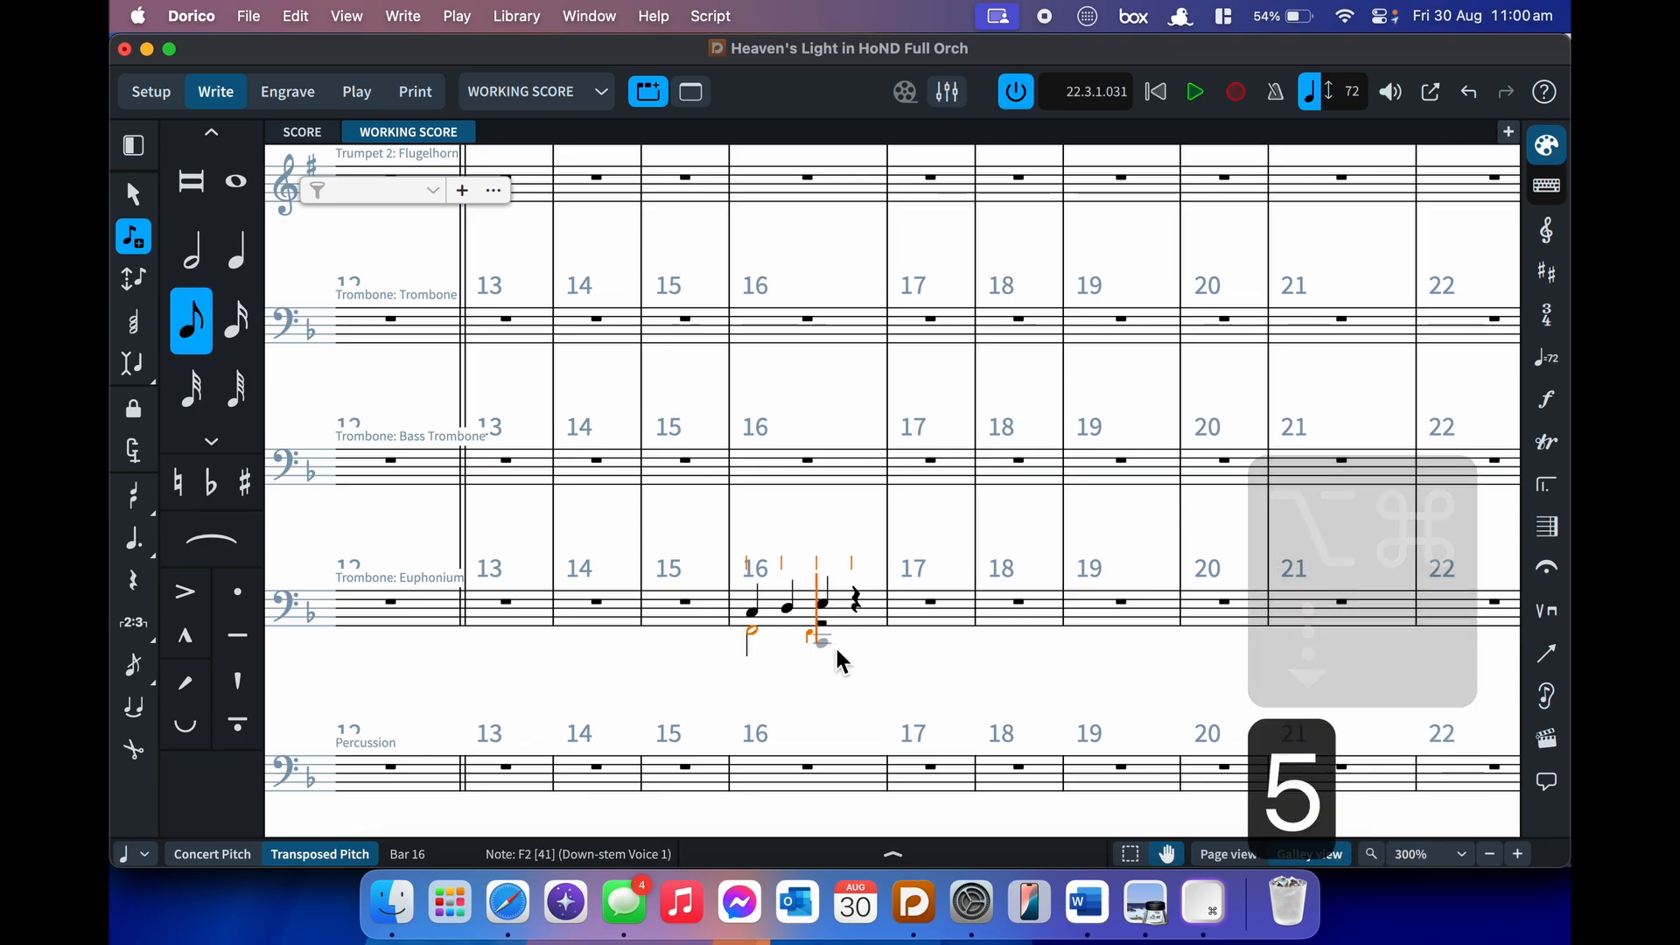
{"action": "key", "text": "6"}
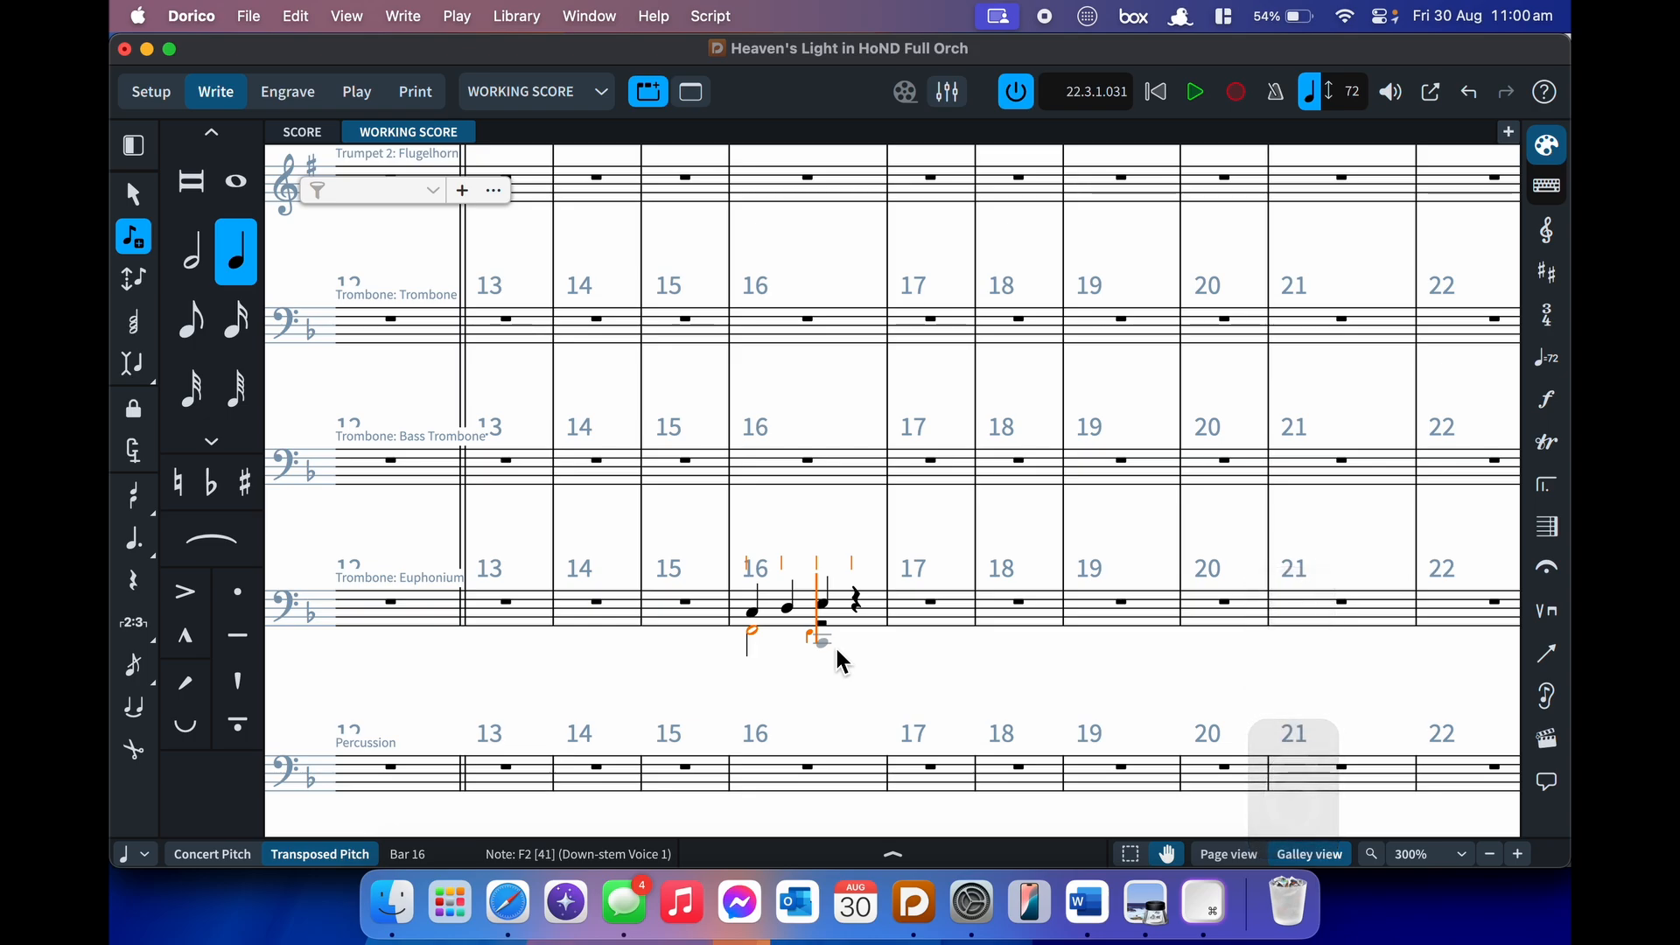
{"action": "key", "text": "f"}
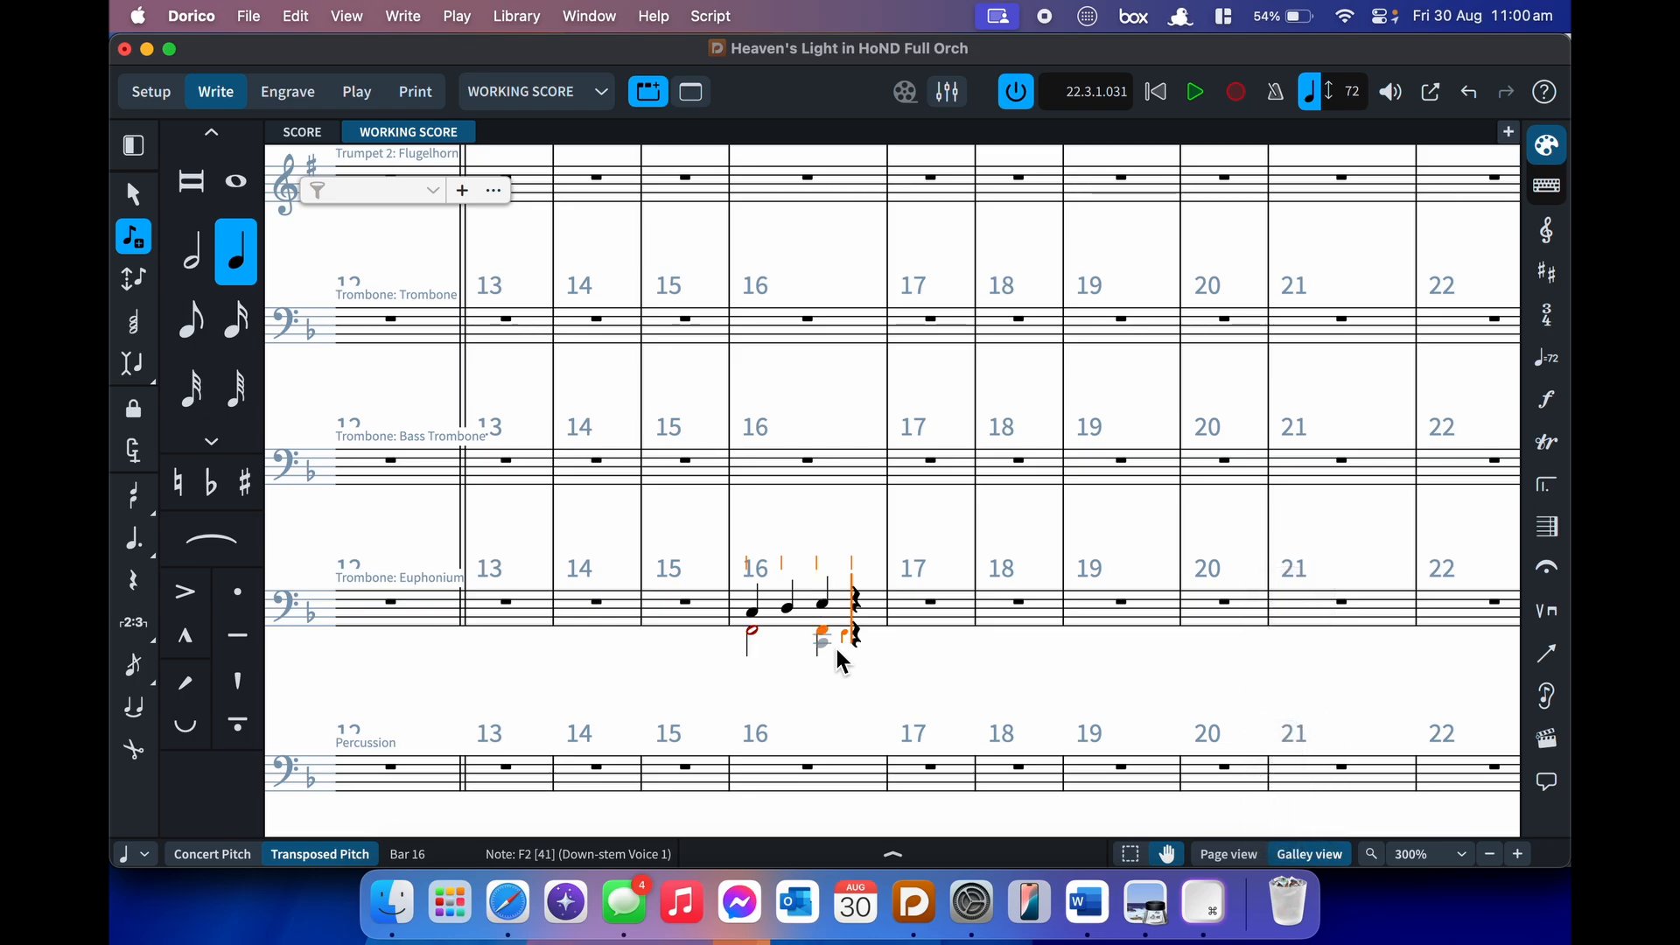
{"action": "key", "text": "alt+Up"}
{"action": "key", "text": "Escape"}
- Select the lower-voice rest in bar 16 and look in the menus for a rest-removal command
{"action": "left_click", "coordinate": [906, 667]}
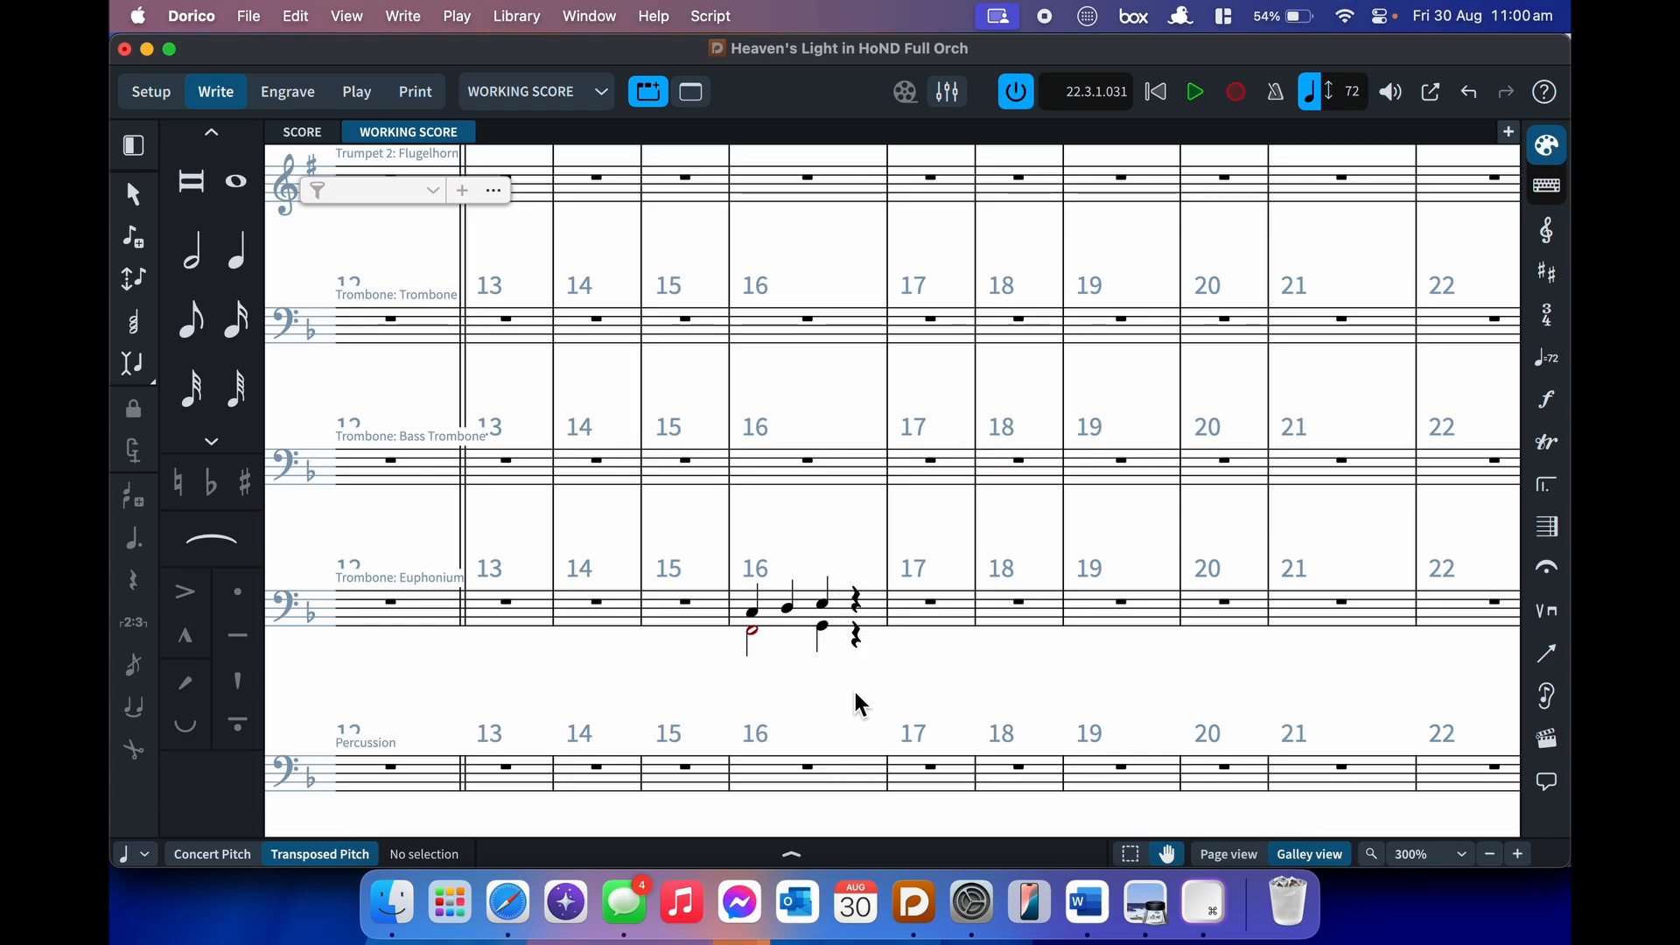
{"action": "left_click", "coordinate": [858, 637]}
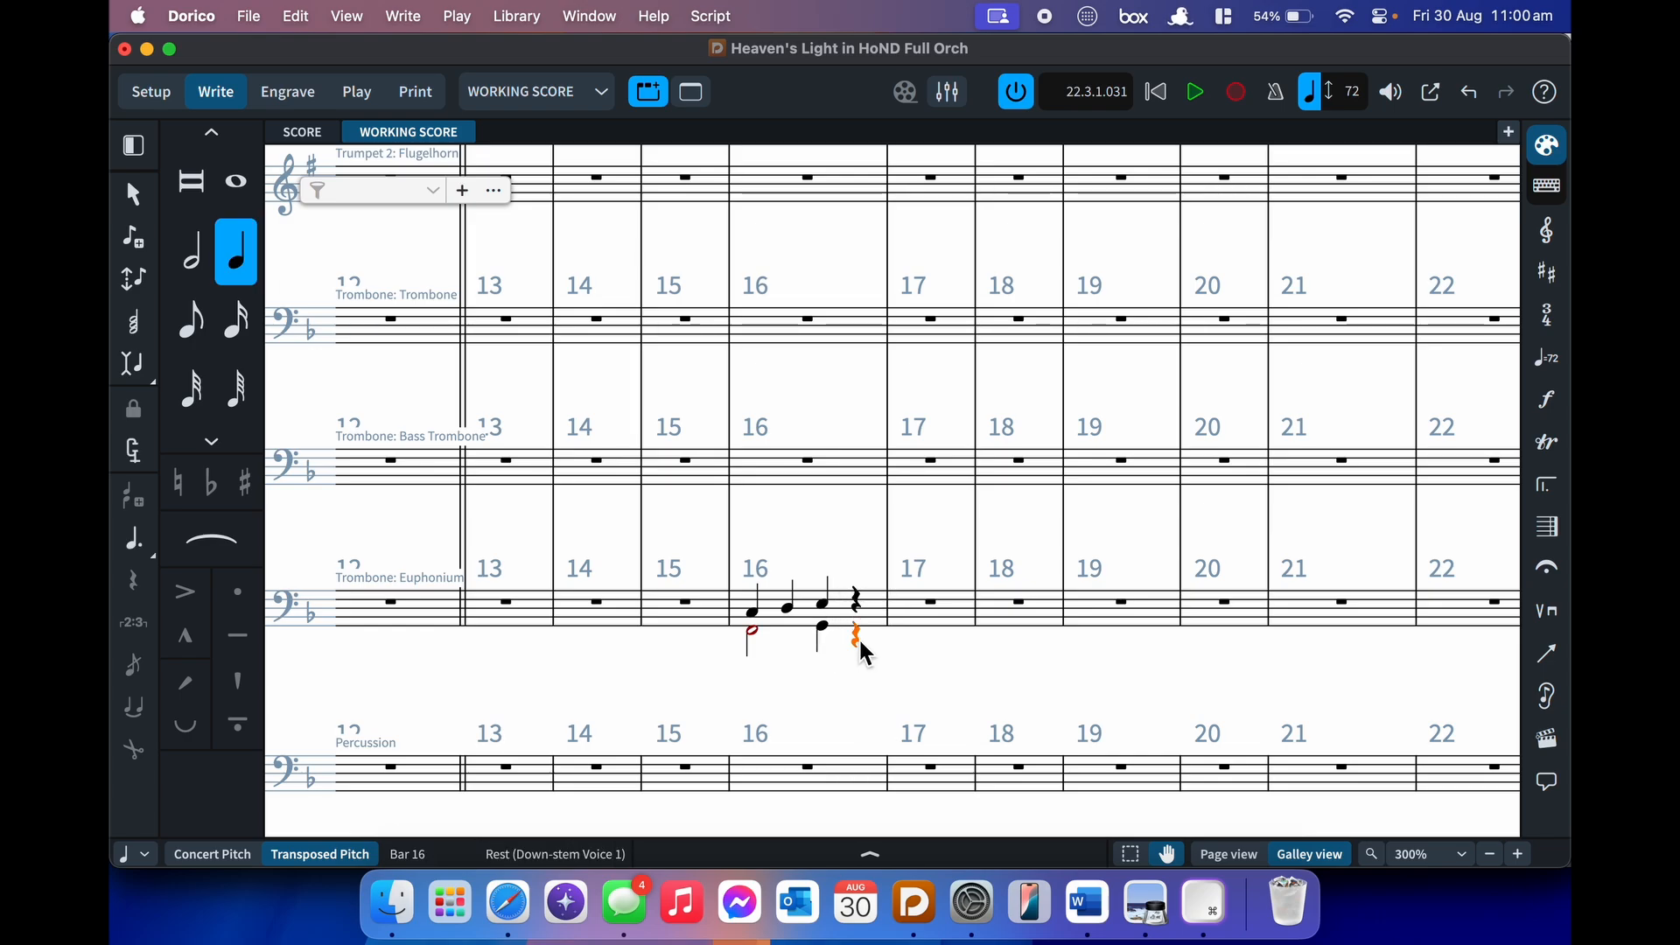
{"action": "left_click", "coordinate": [296, 16]}
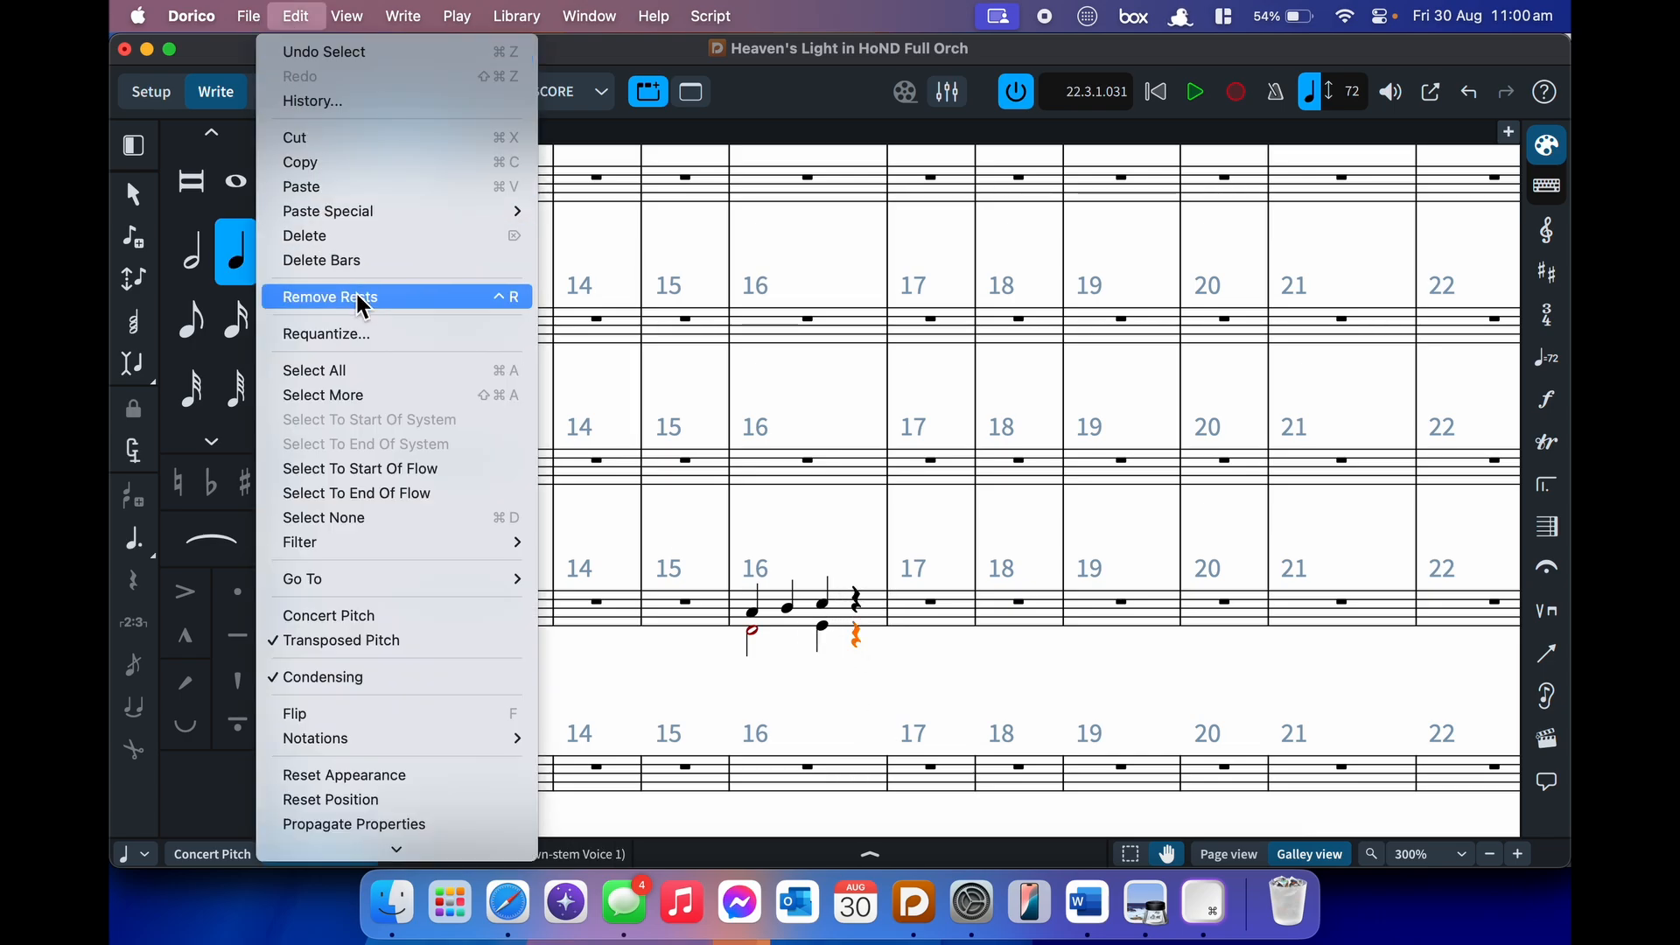
- Remove the lower-voice rest from Euphonium bar 16 with Ctrl+R
{"action": "left_click", "coordinate": [298, 18]}
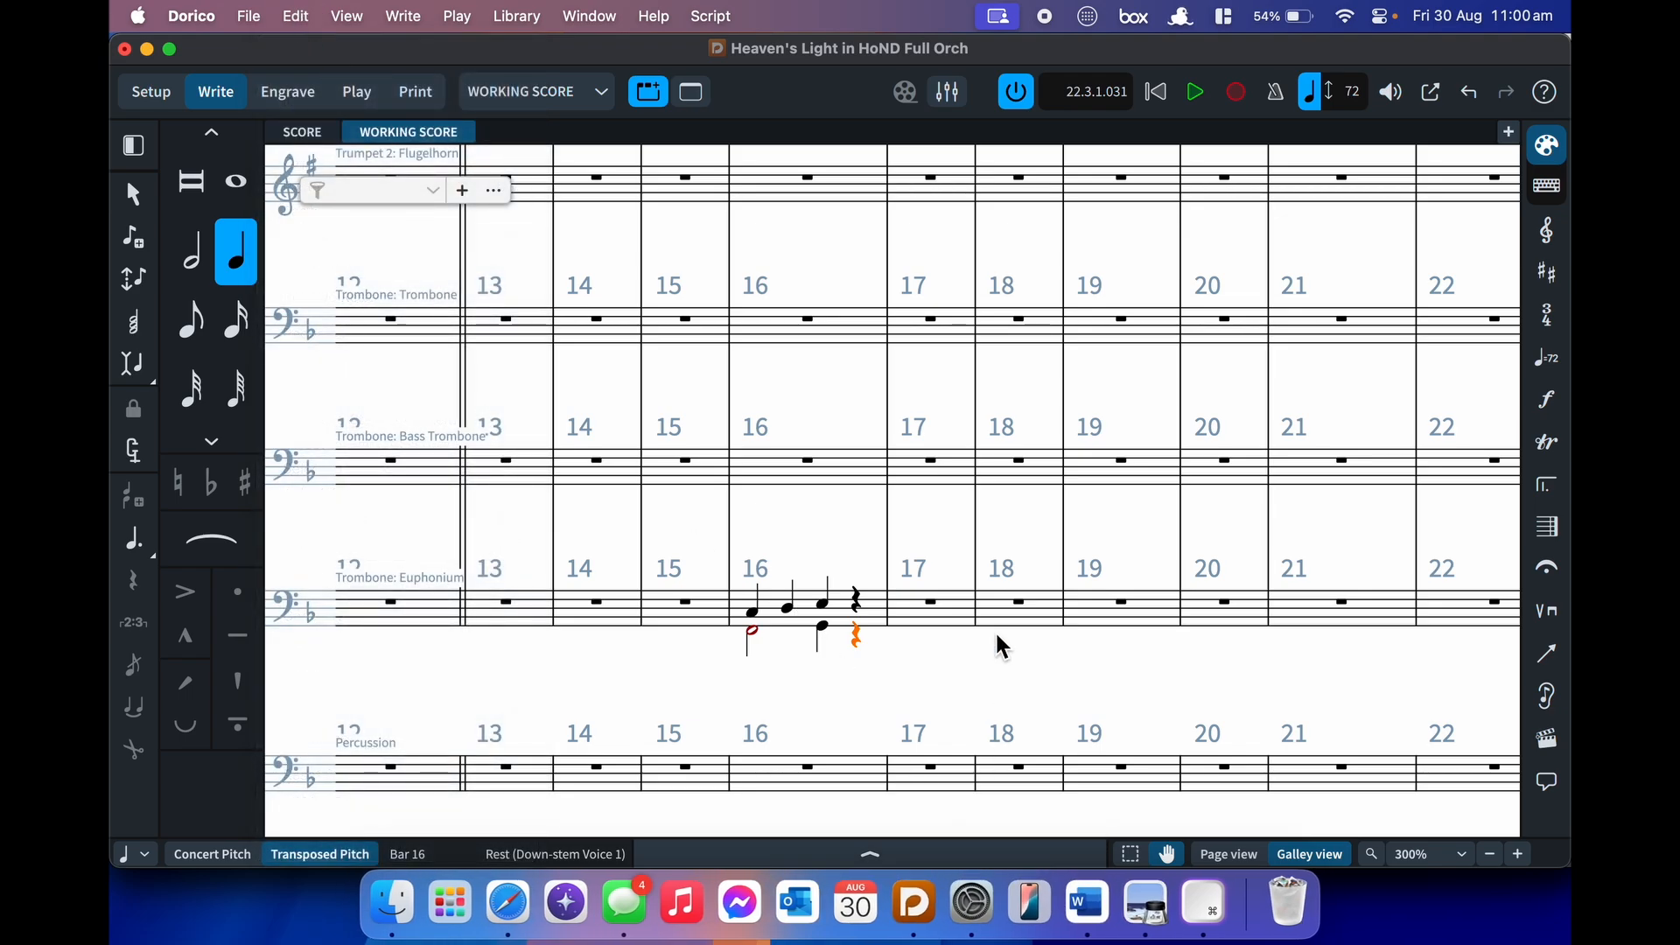
{"action": "type", "text": "jremov"}
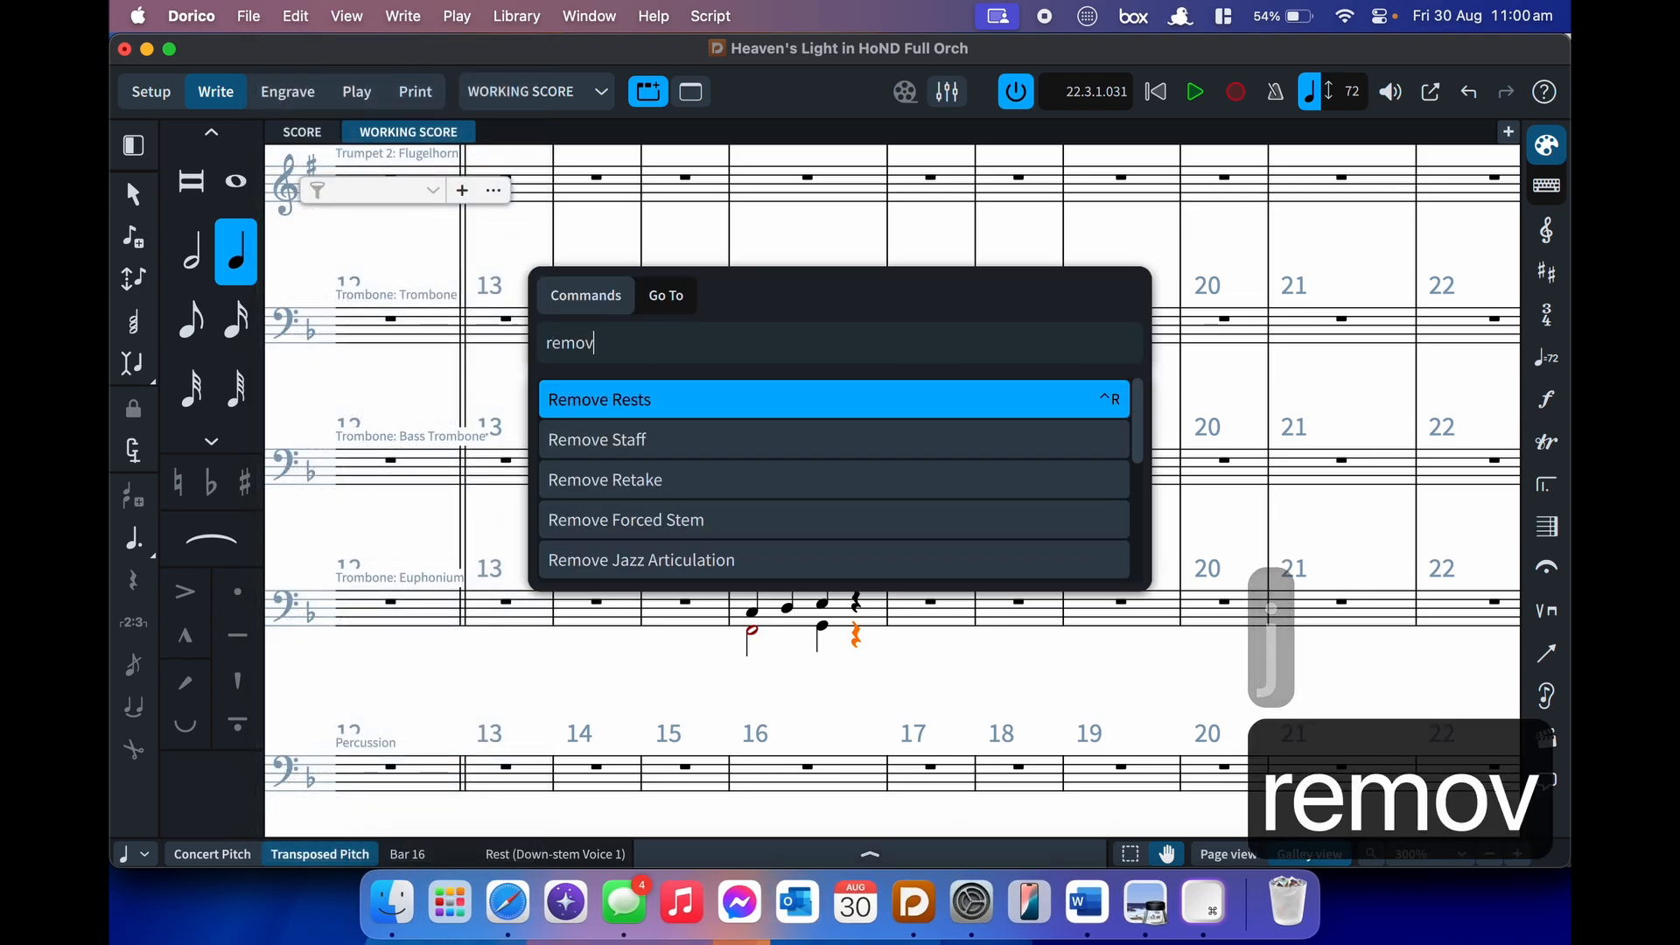
{"action": "type", "text": "e"}
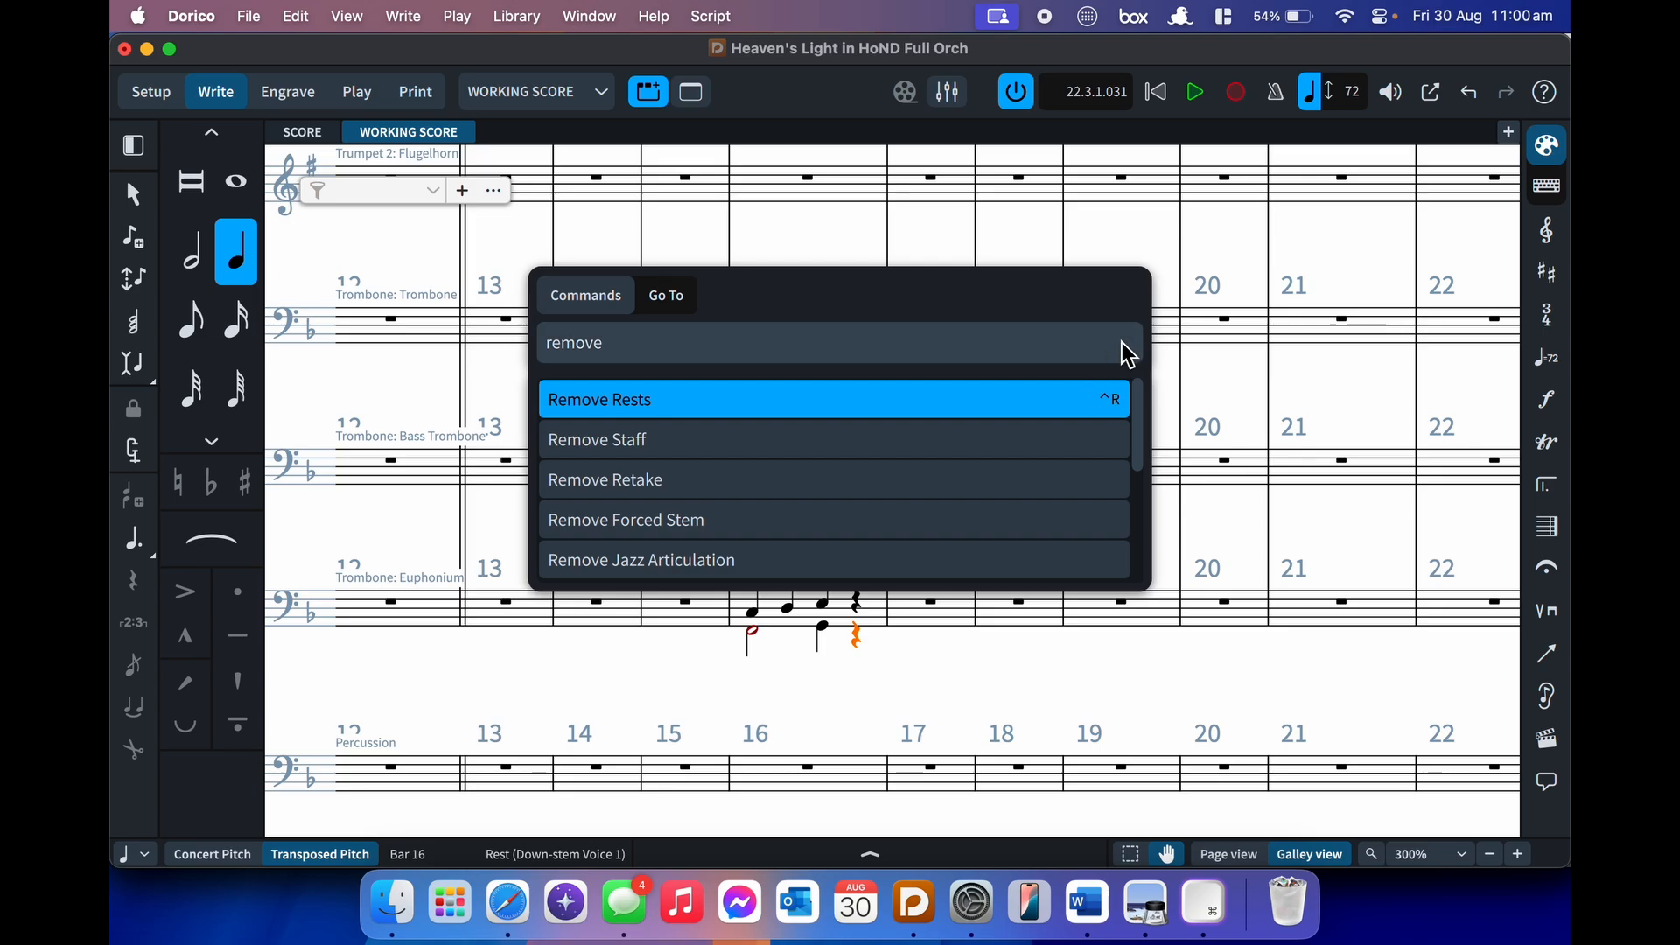
{"action": "key", "text": "Escape"}
{"action": "key", "text": "ctrl+r"}
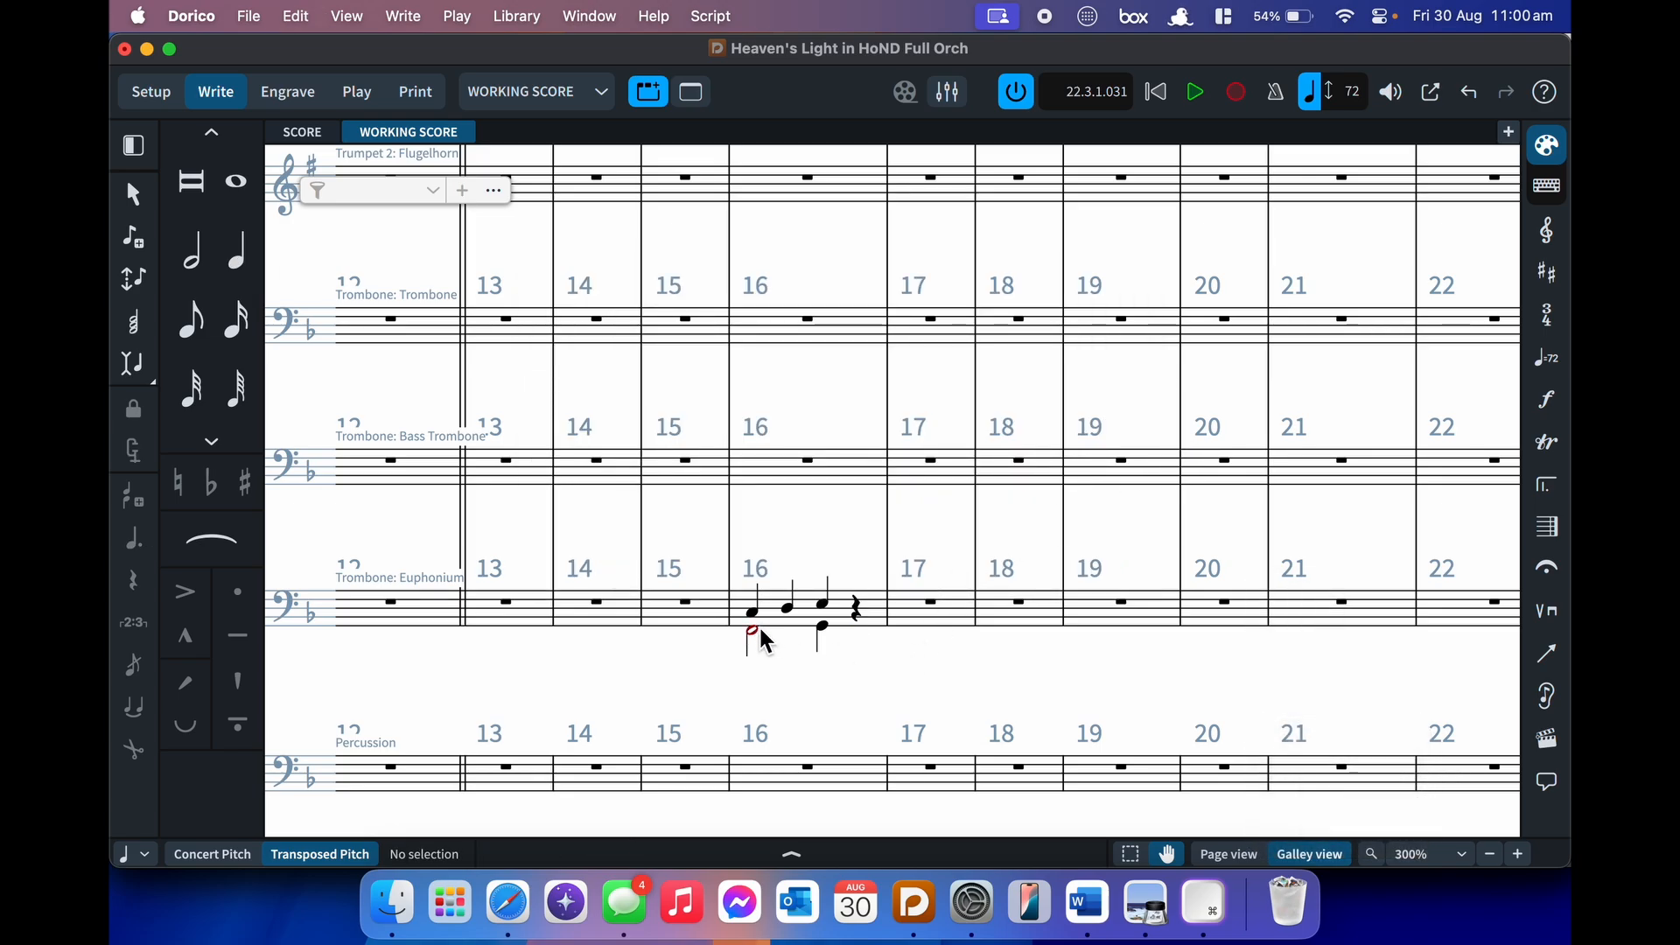
- Try new-voice input in Euphonium bar 17, then select and delete the notes in bar 16
{"action": "left_click", "coordinate": [914, 617]}
{"action": "key", "text": "Return"}
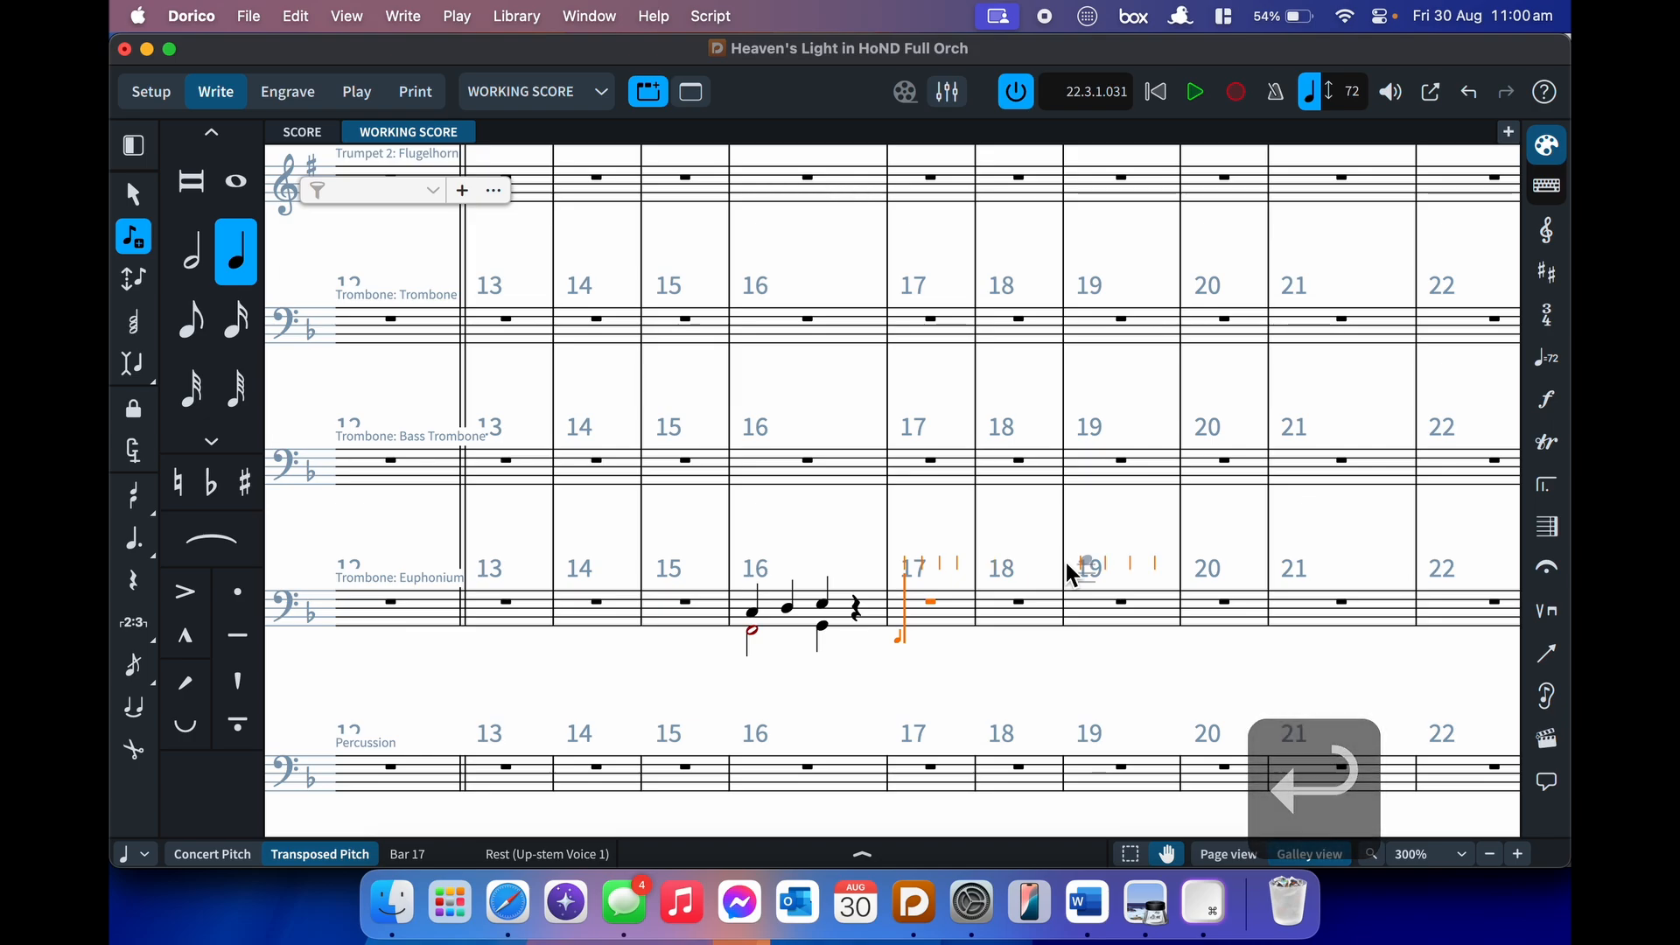
{"action": "key", "text": "v"}
{"action": "key", "text": "v"}
{"action": "key", "text": "v"}
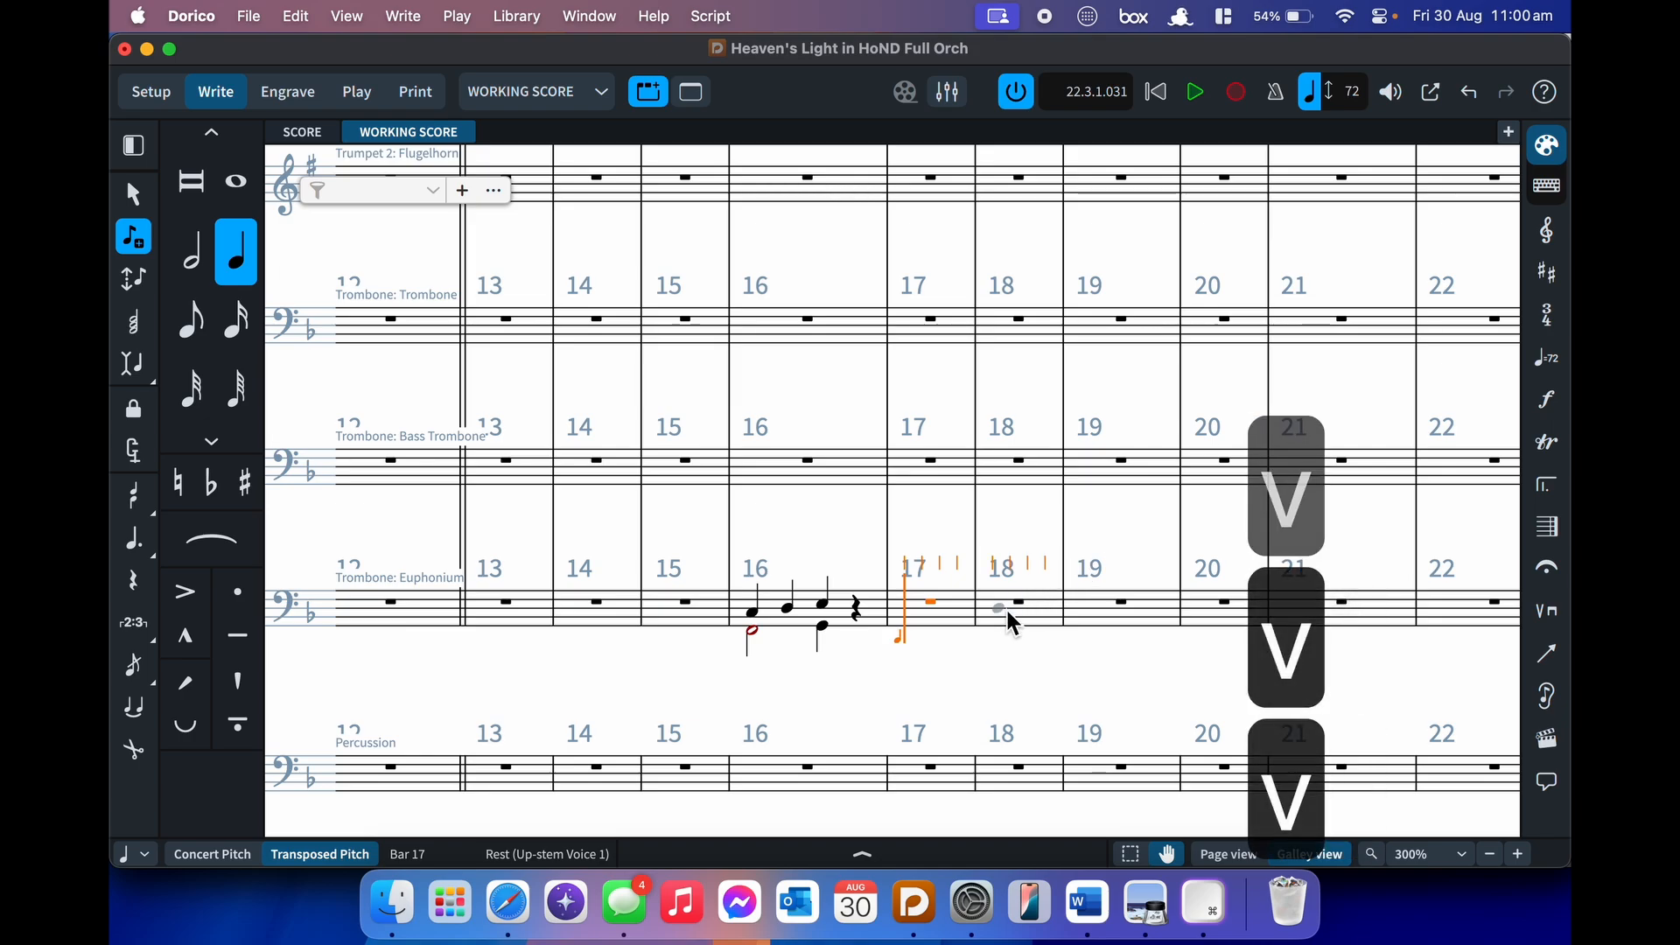
{"action": "key", "text": "shift+v"}
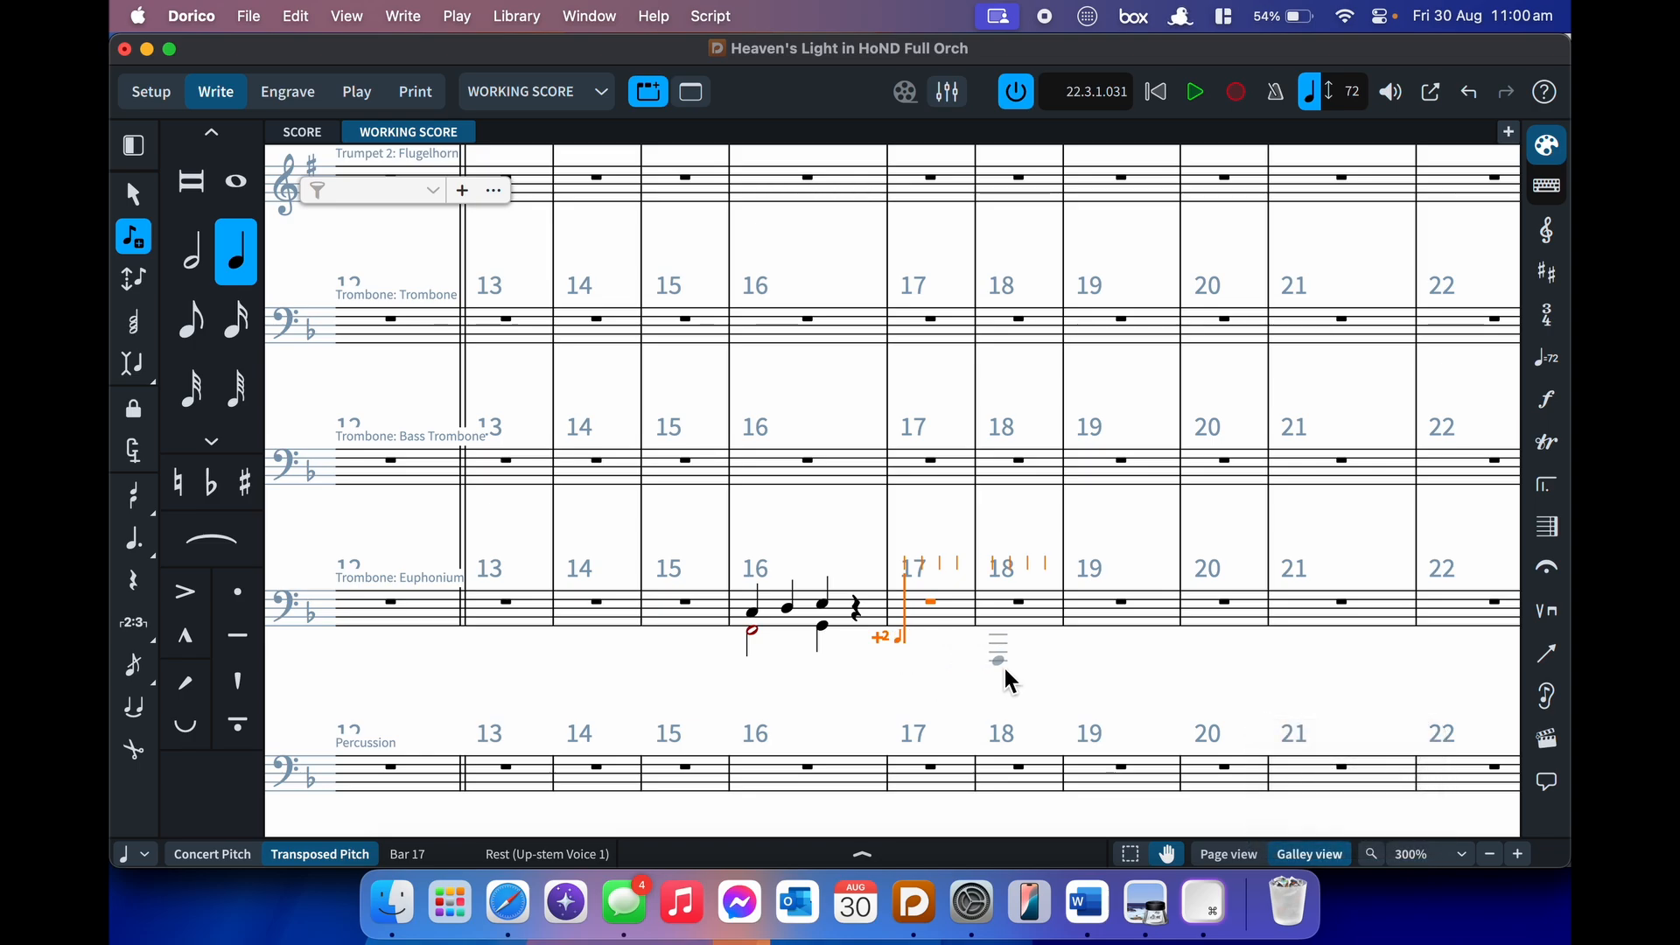
{"action": "key", "text": "Escape"}
{"action": "left_click", "coordinate": [806, 632]}
{"action": "key", "text": "BackSpace"}
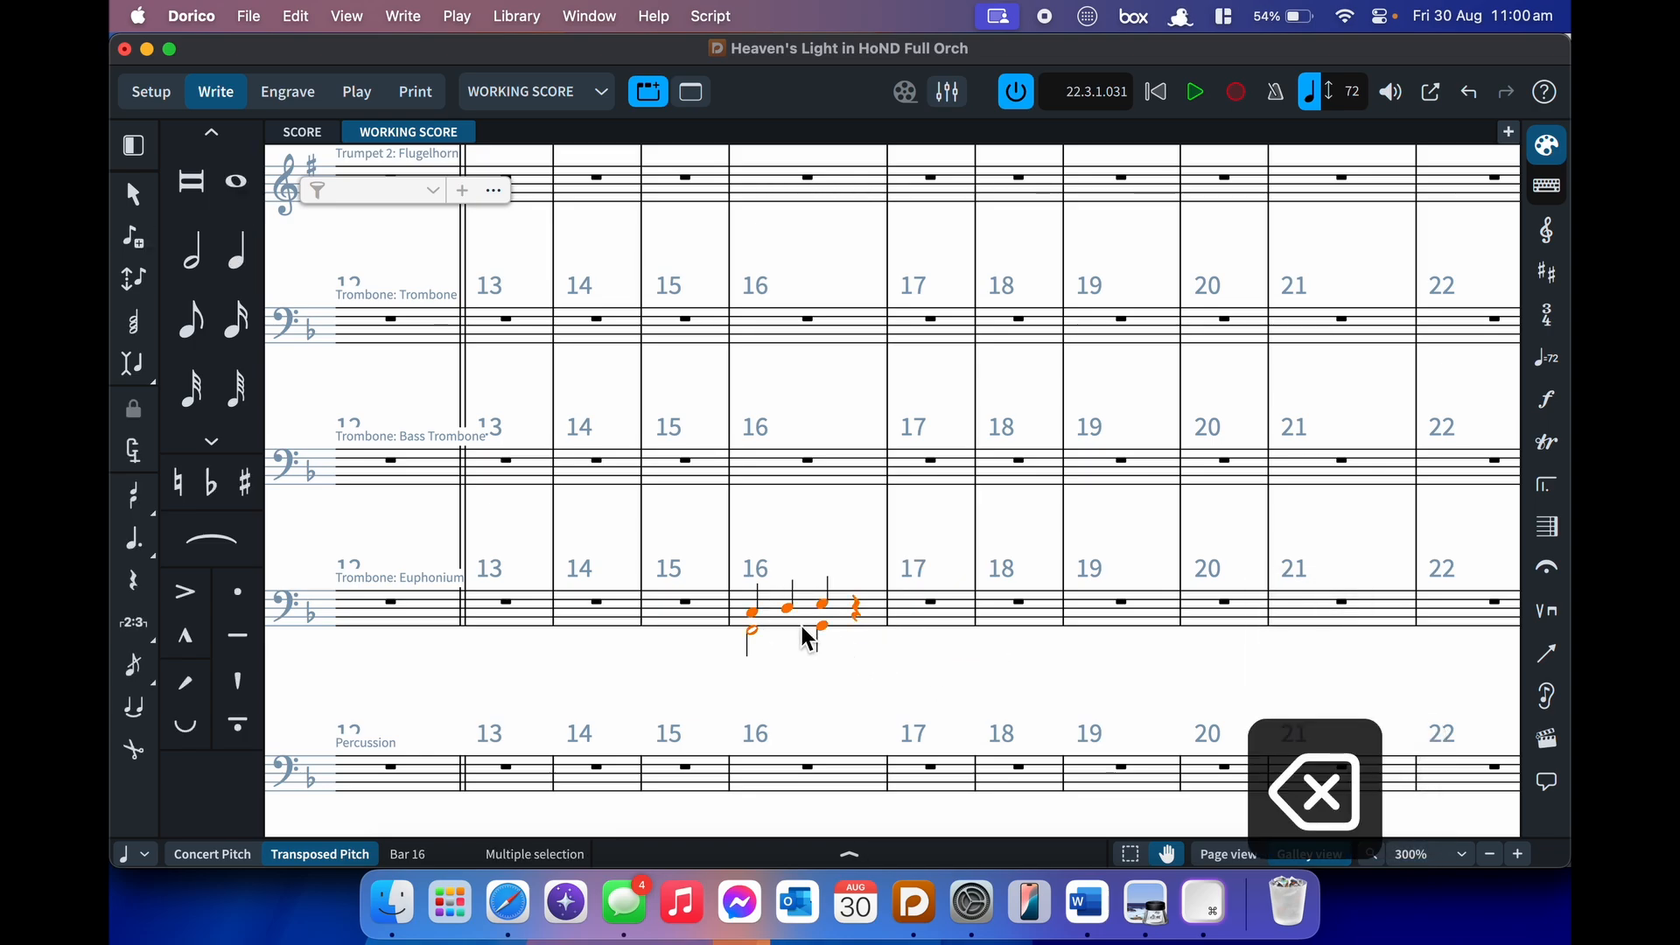
{"action": "scroll", "coordinate": [883, 656], "scroll_direction": "down", "scroll_amount": 8}
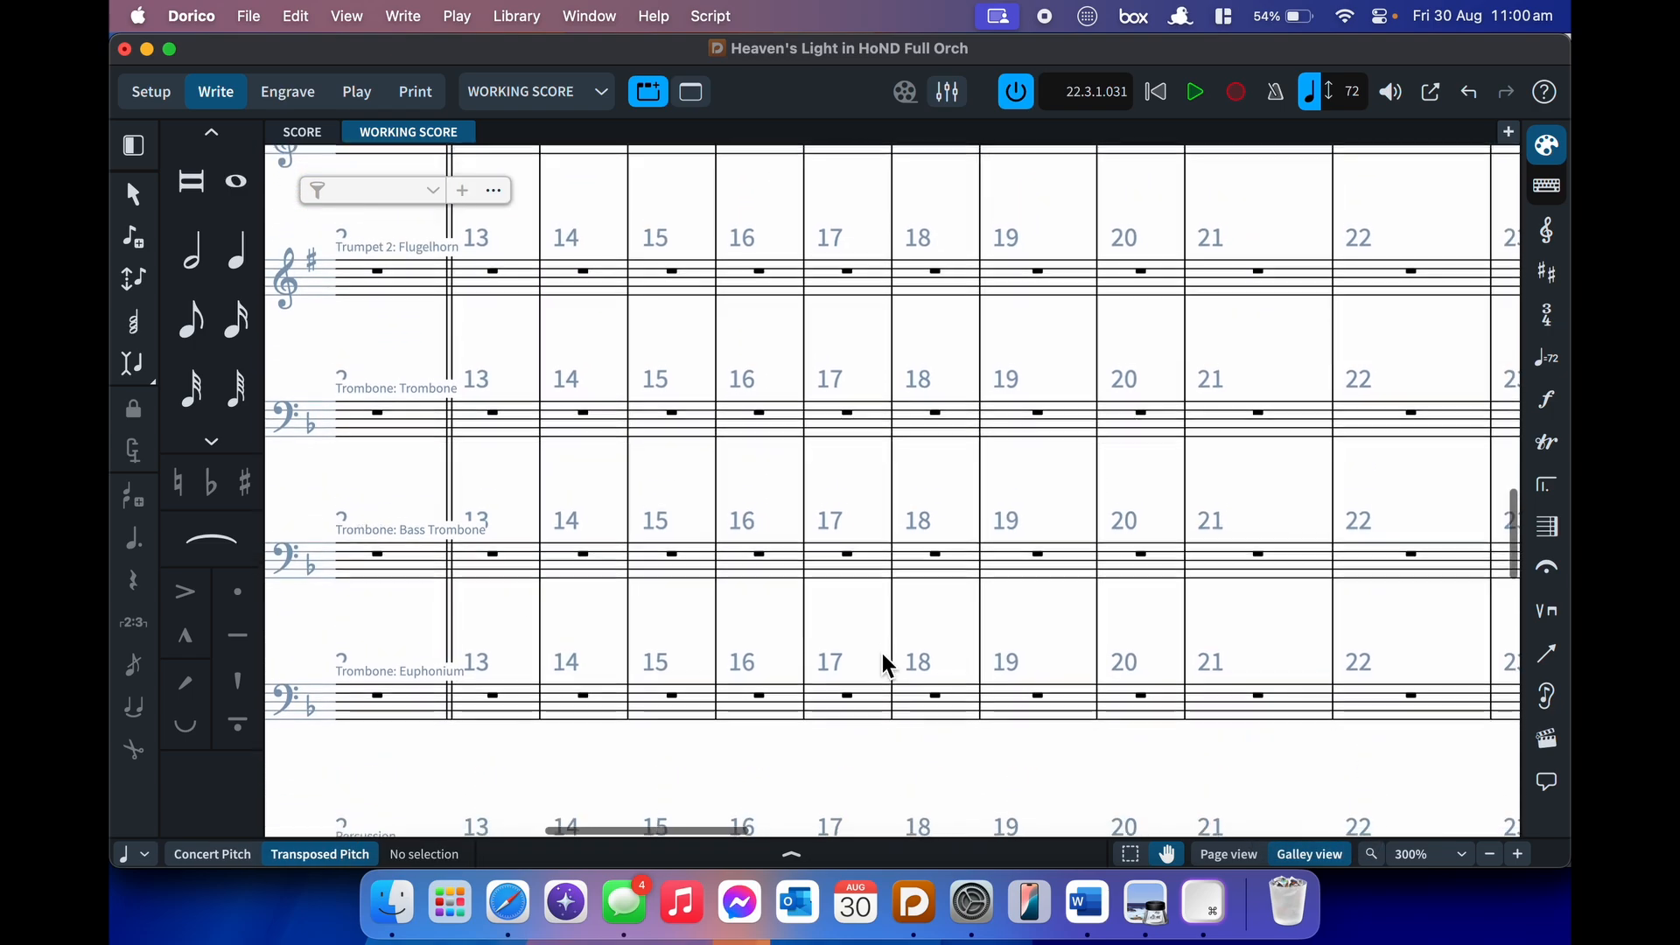
{"action": "scroll", "coordinate": [883, 655], "scroll_direction": "down", "scroll_amount": 2}
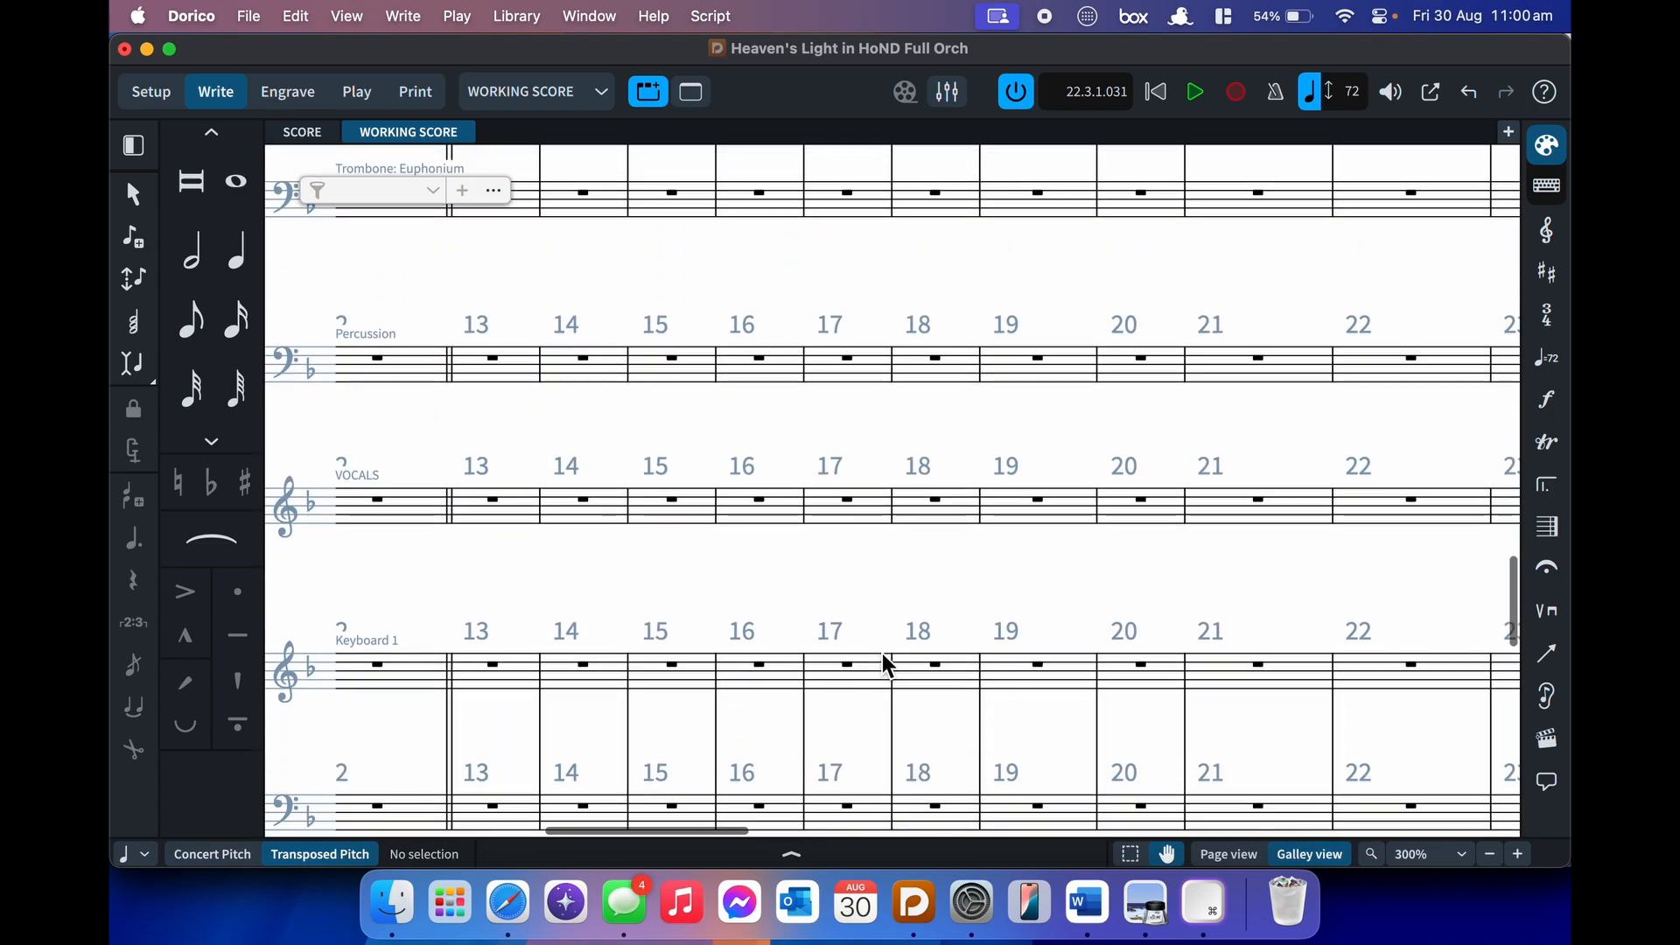
{"action": "scroll", "coordinate": [727, 691], "scroll_direction": "down", "scroll_amount": 3}
{"action": "scroll", "coordinate": [728, 680], "scroll_direction": "up", "scroll_amount": 5}
{"action": "scroll", "coordinate": [727, 679], "scroll_direction": "up", "scroll_amount": 15}
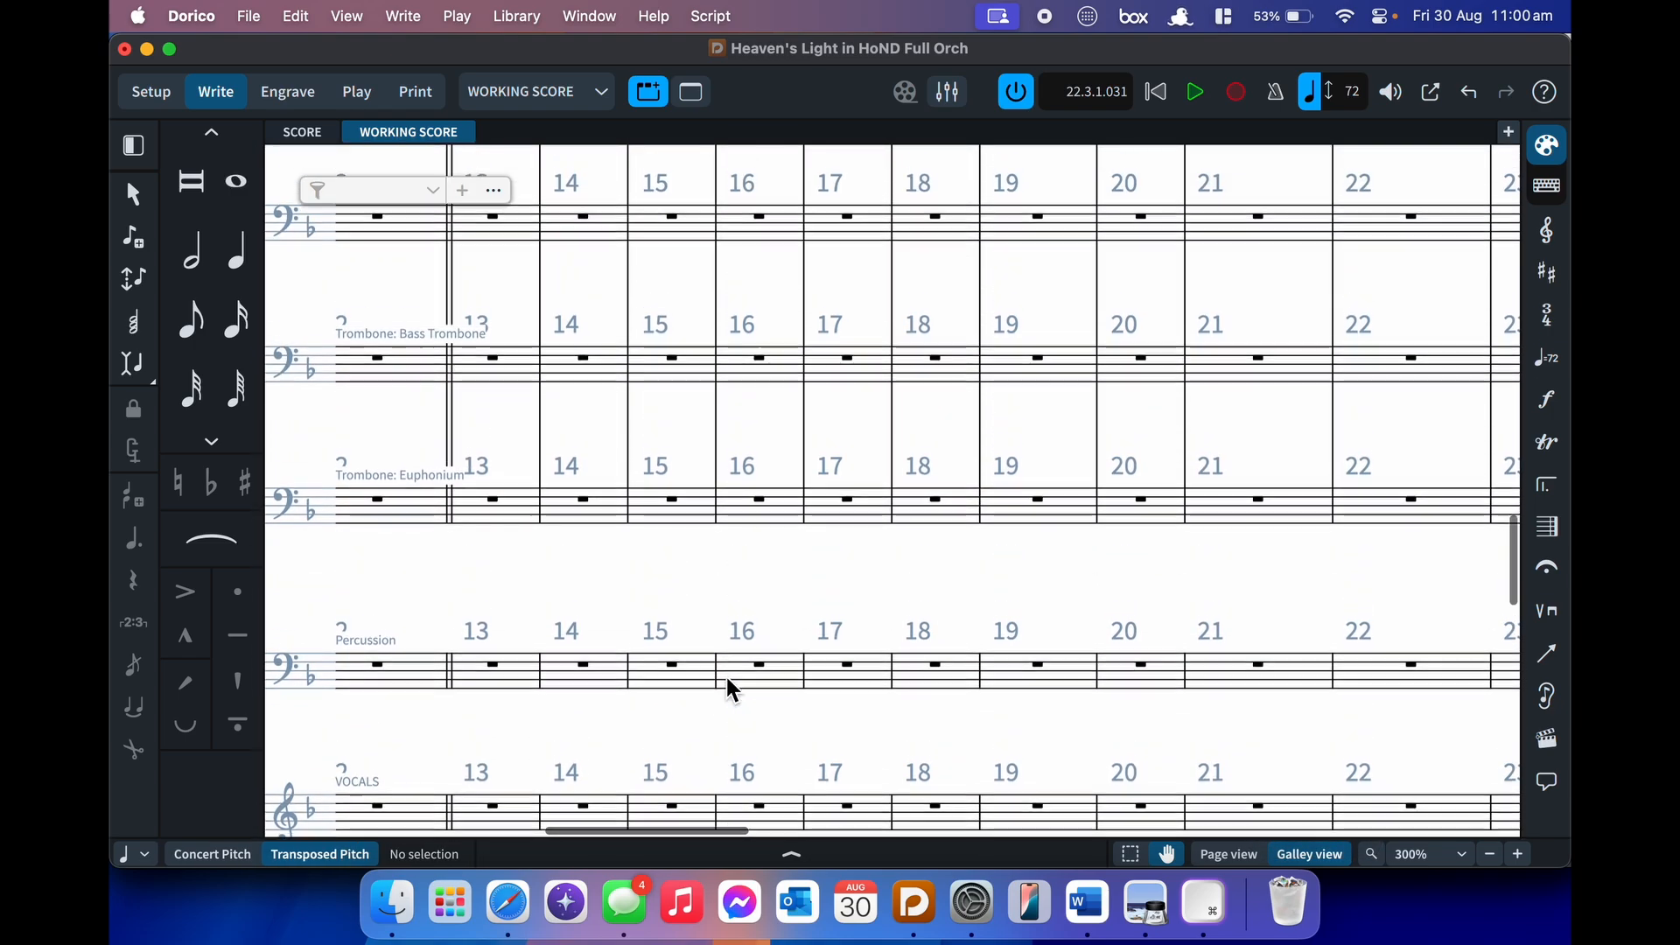
{"action": "scroll", "coordinate": [728, 679], "scroll_direction": "down", "scroll_amount": 15}
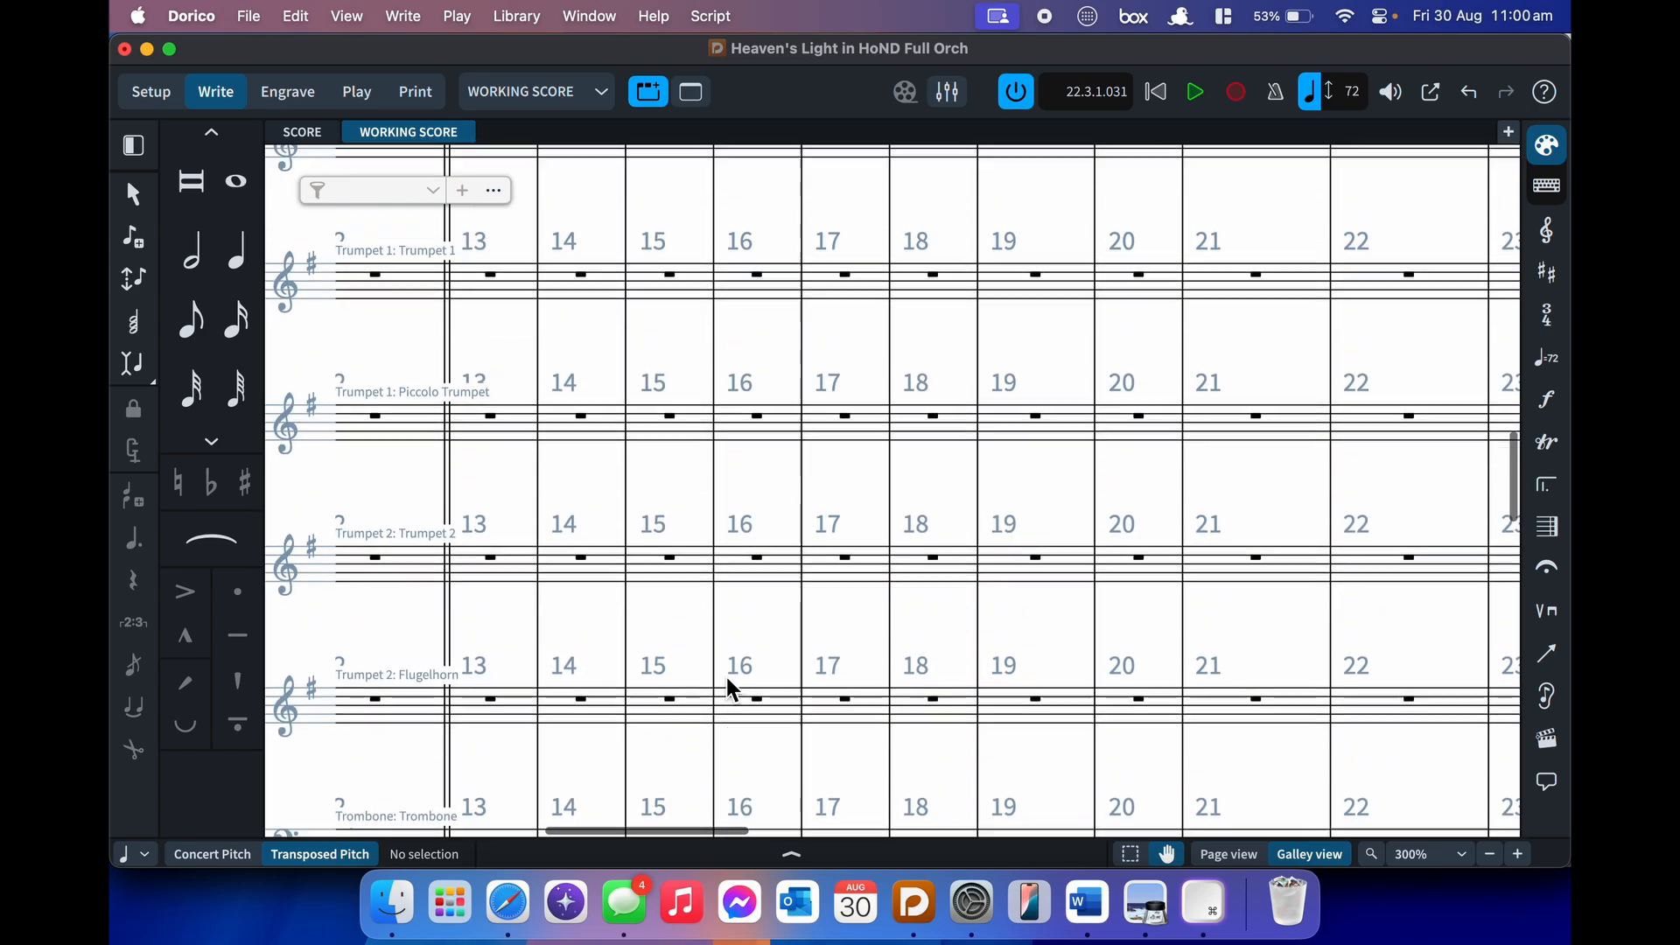
{"action": "scroll", "coordinate": [727, 679], "scroll_direction": "down", "scroll_amount": 10}
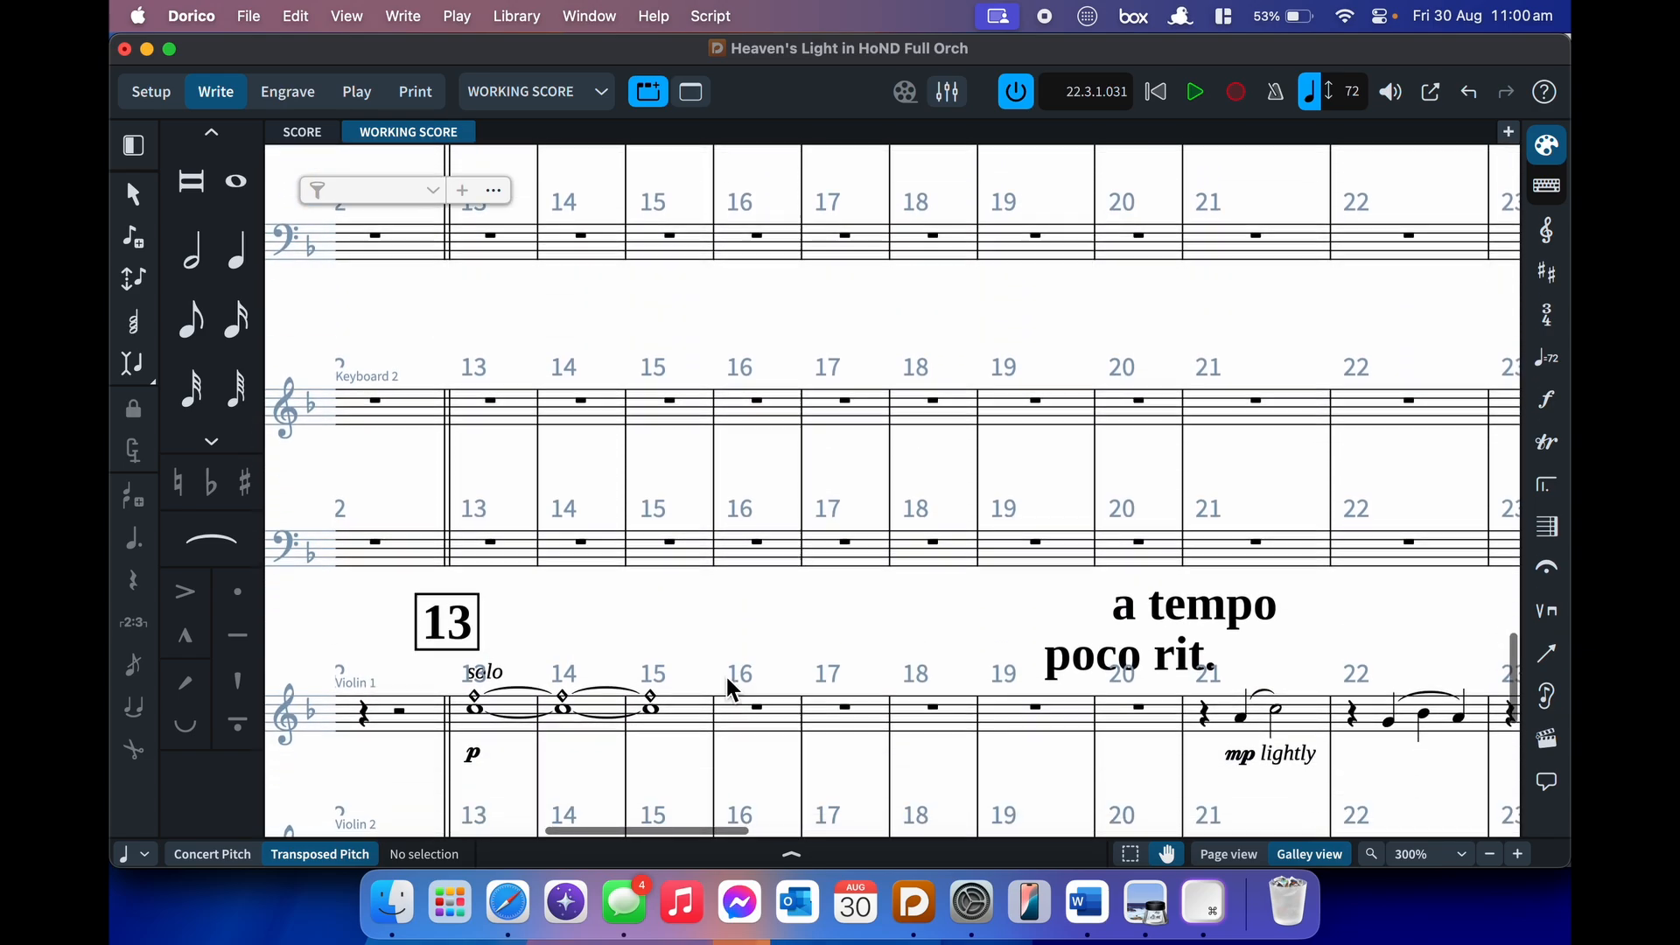
{"action": "scroll", "coordinate": [727, 678], "scroll_direction": "up", "scroll_amount": 12}
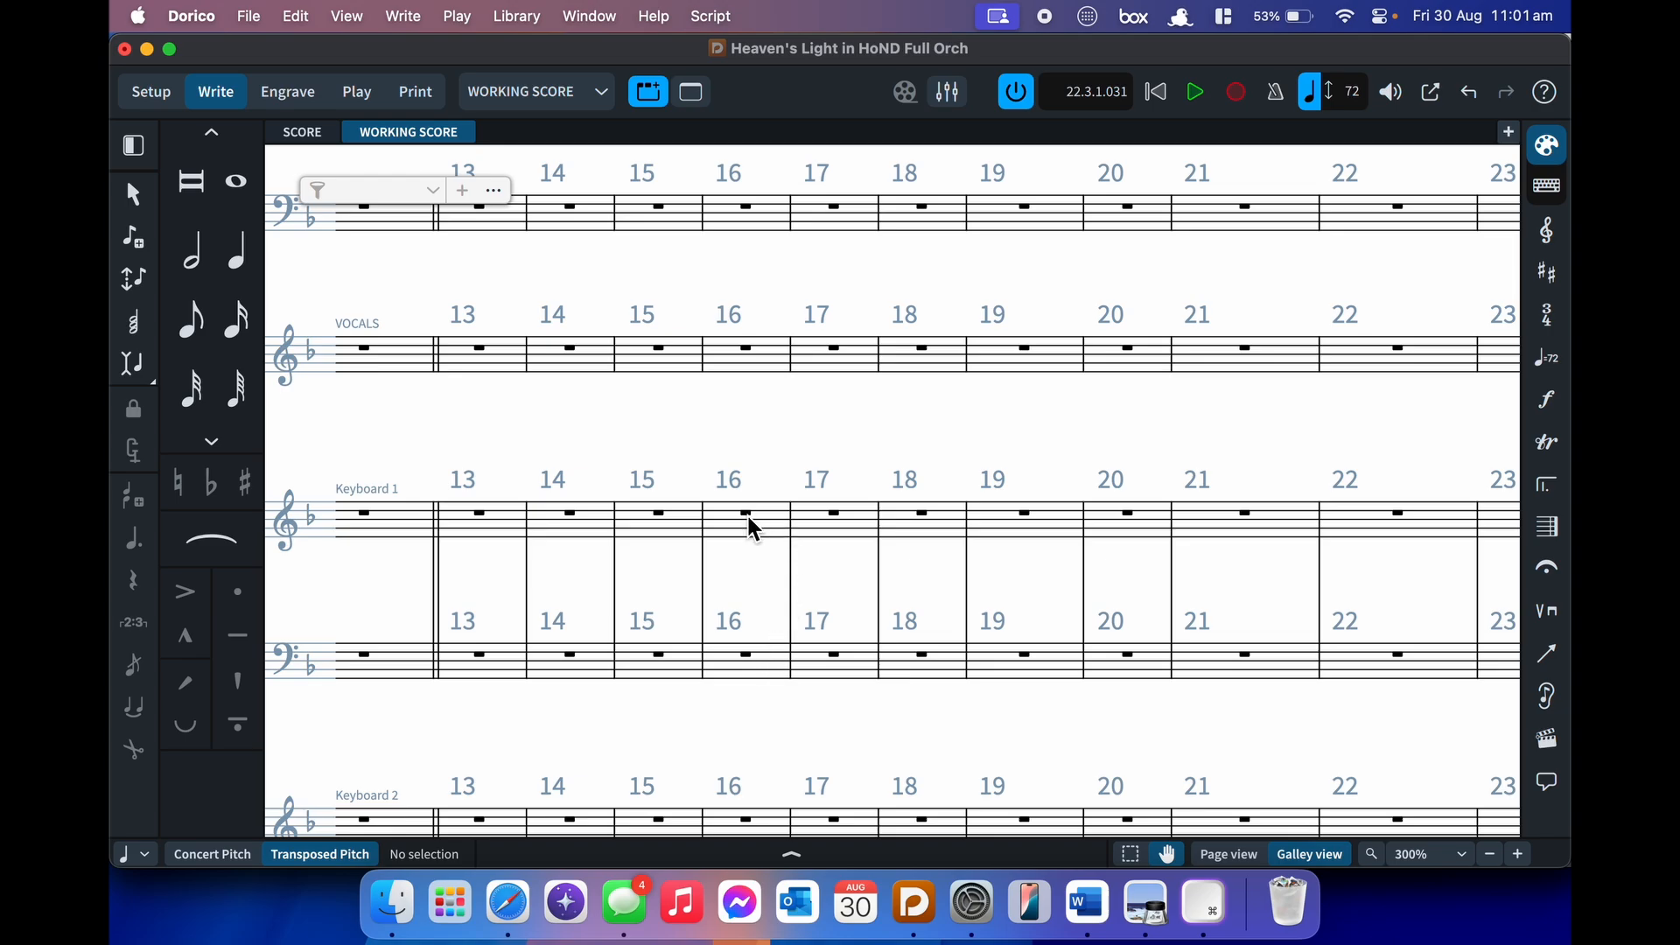
{"action": "scroll", "coordinate": [788, 525], "scroll_direction": "down", "scroll_amount": 10}
{"action": "scroll", "coordinate": [746, 512], "scroll_direction": "up", "scroll_amount": 3}
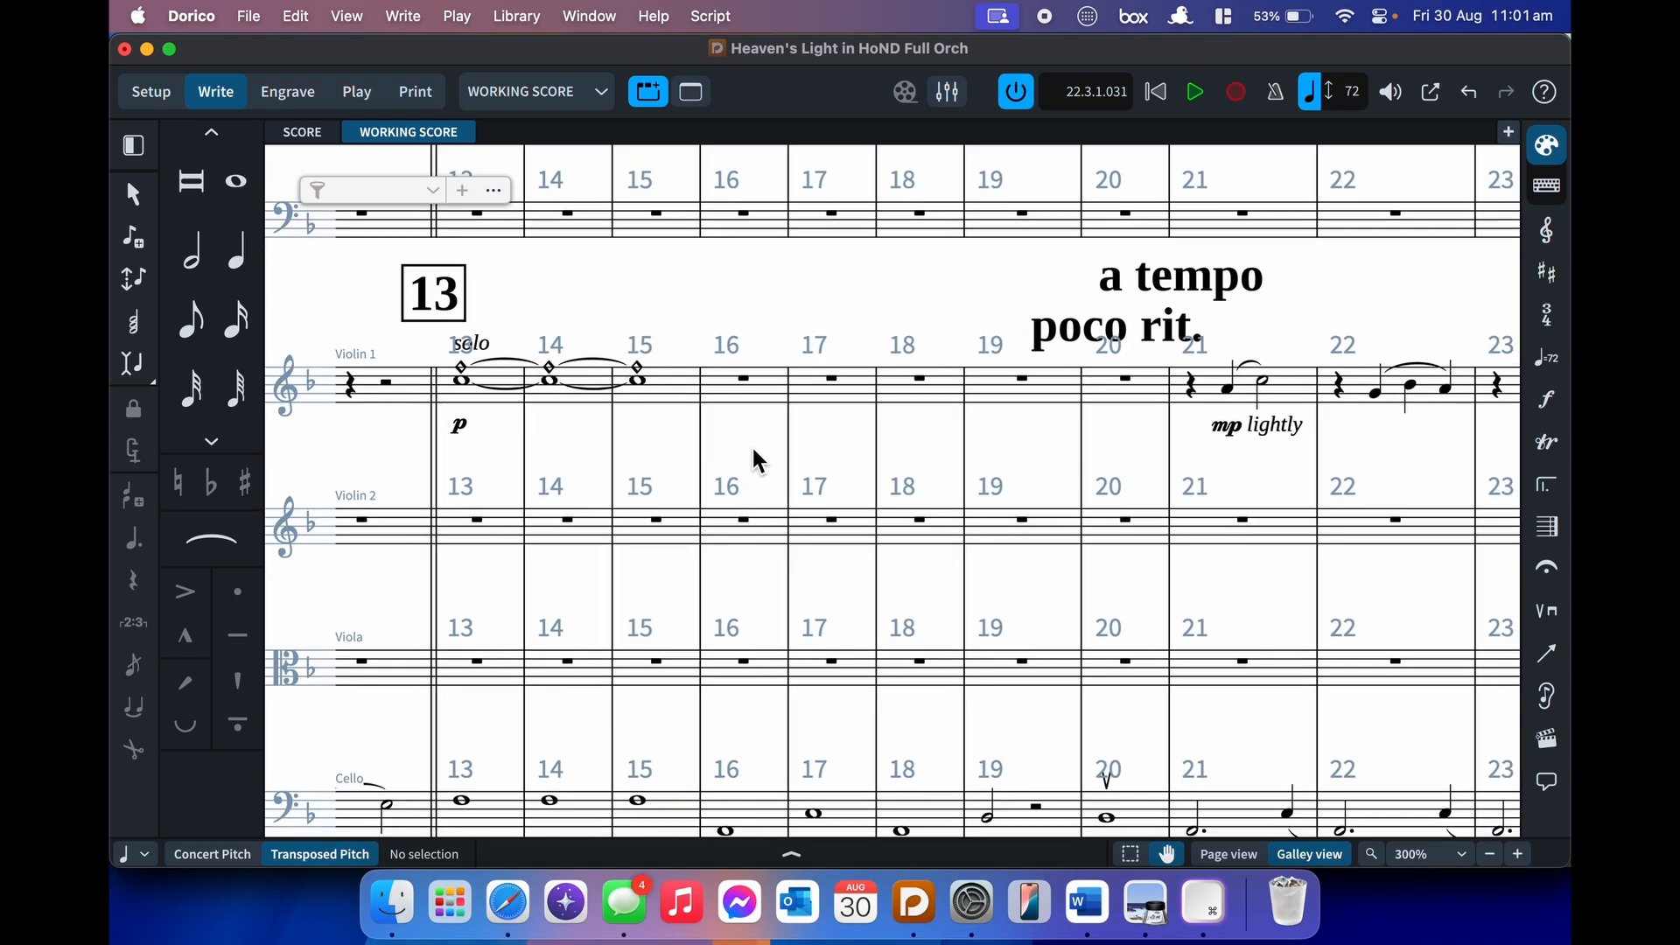
{"action": "scroll", "coordinate": [751, 443], "scroll_direction": "up", "scroll_amount": 12}
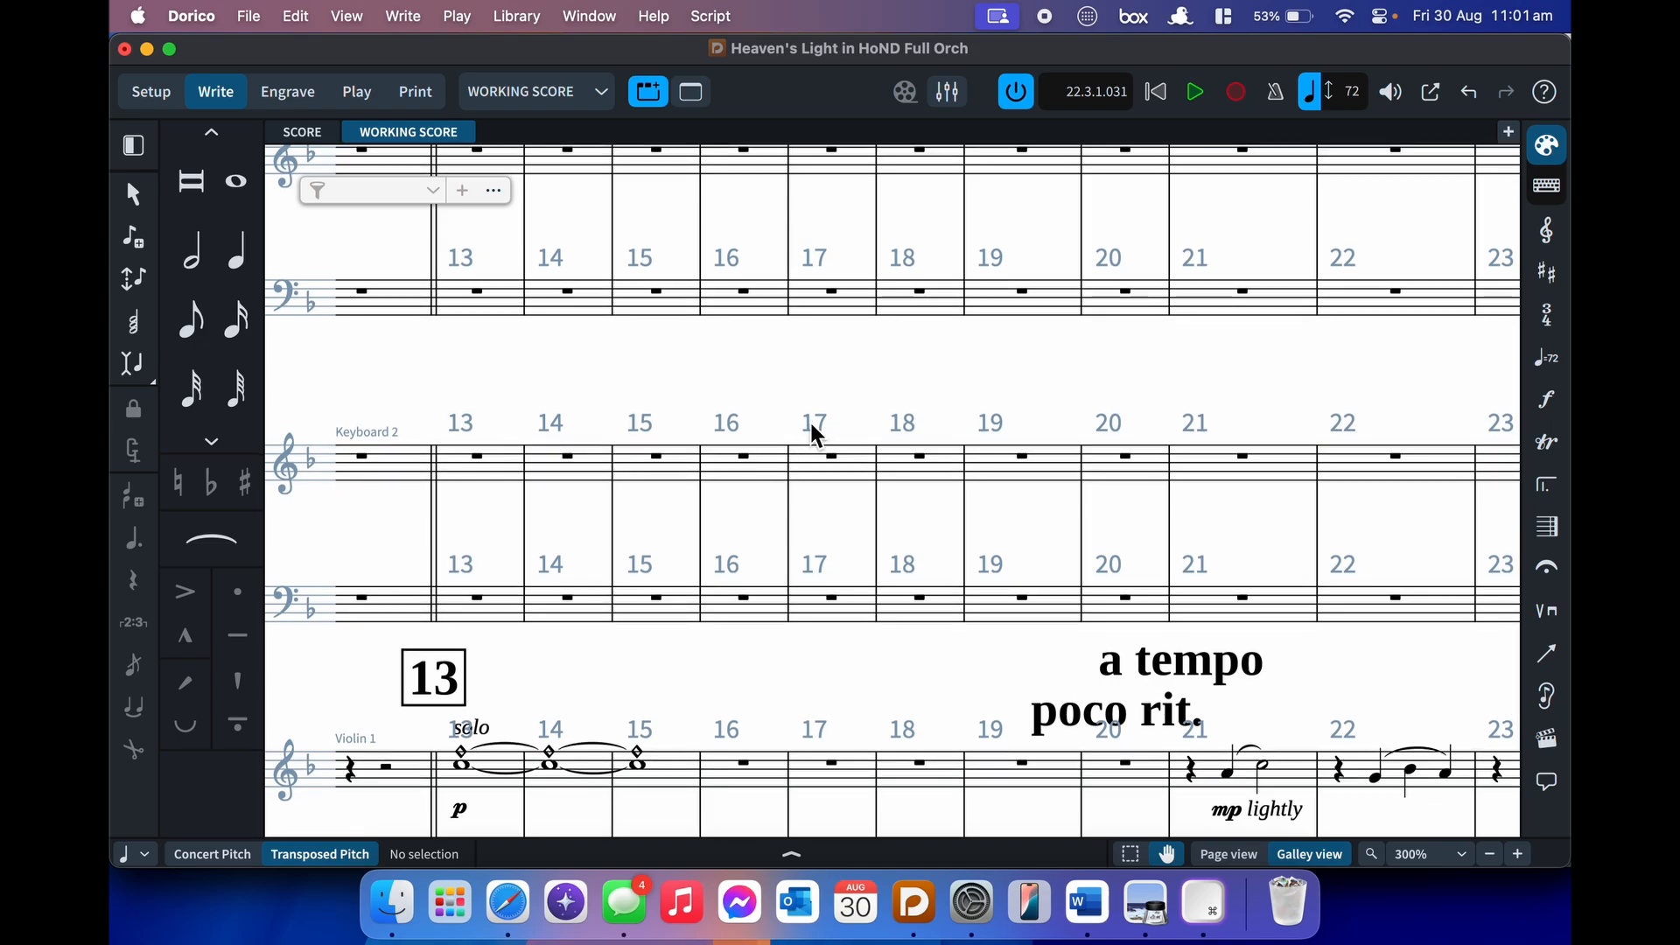
{"action": "scroll", "coordinate": [814, 423], "scroll_direction": "up", "scroll_amount": 15}
{"action": "scroll", "coordinate": [814, 429], "scroll_direction": "up", "scroll_amount": 10}
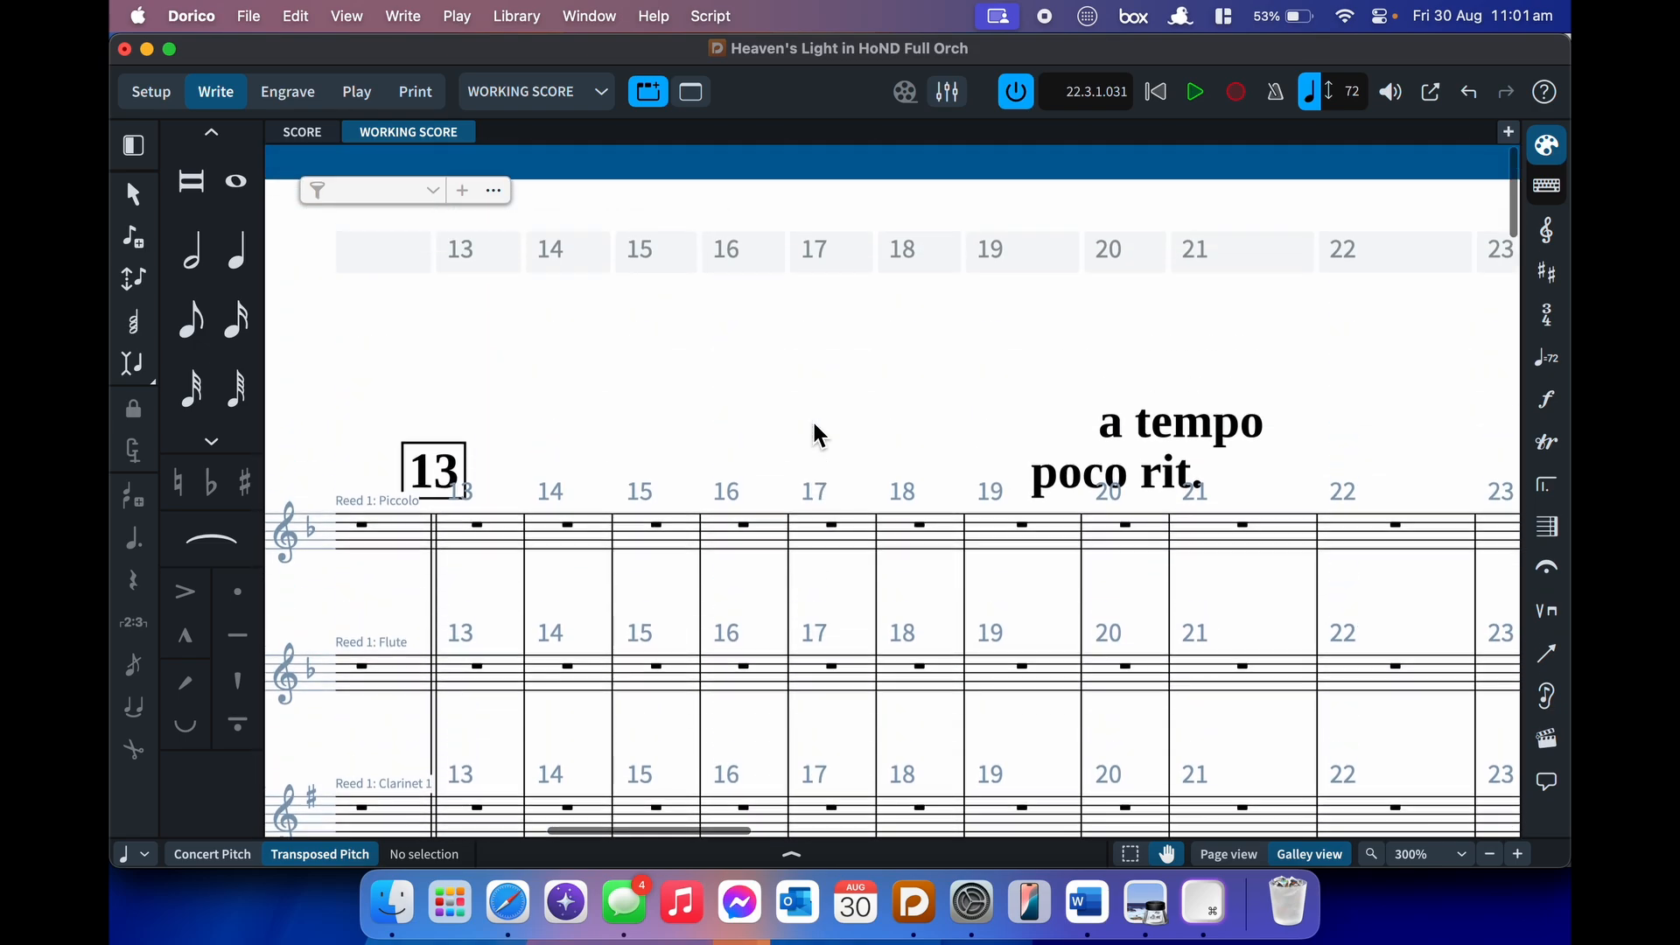
{"action": "scroll", "coordinate": [814, 434], "scroll_direction": "left", "scroll_amount": 10}
{"action": "left_click", "coordinate": [988, 450]}
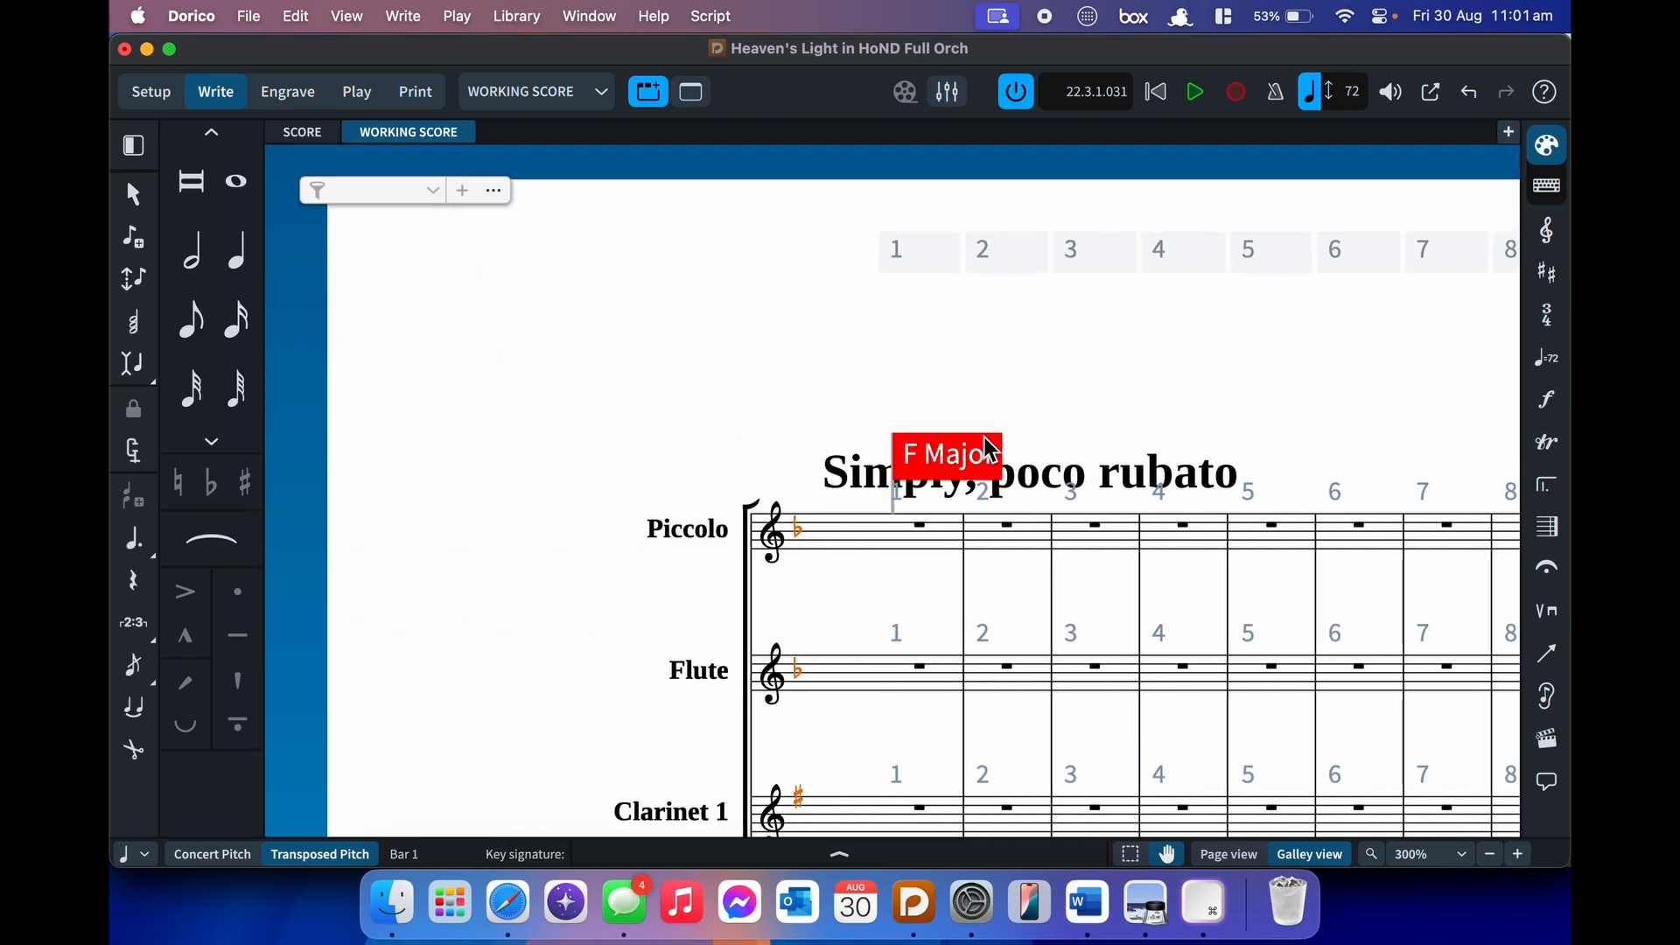
{"action": "left_click", "coordinate": [959, 427]}
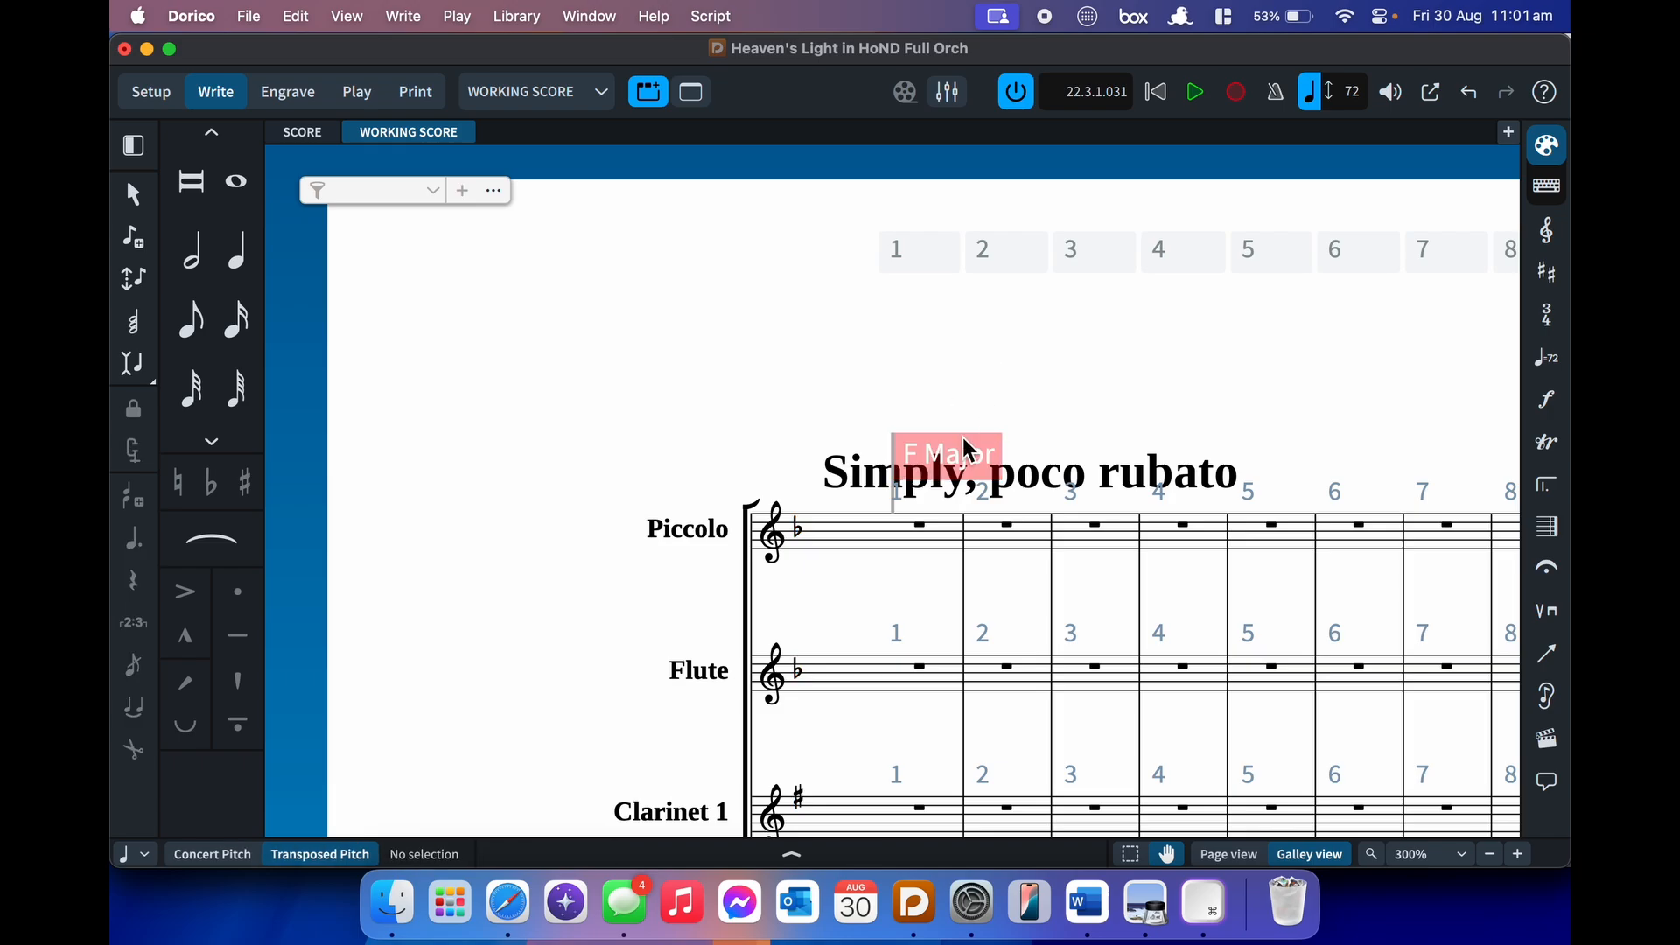
{"action": "left_click", "coordinate": [367, 17]}
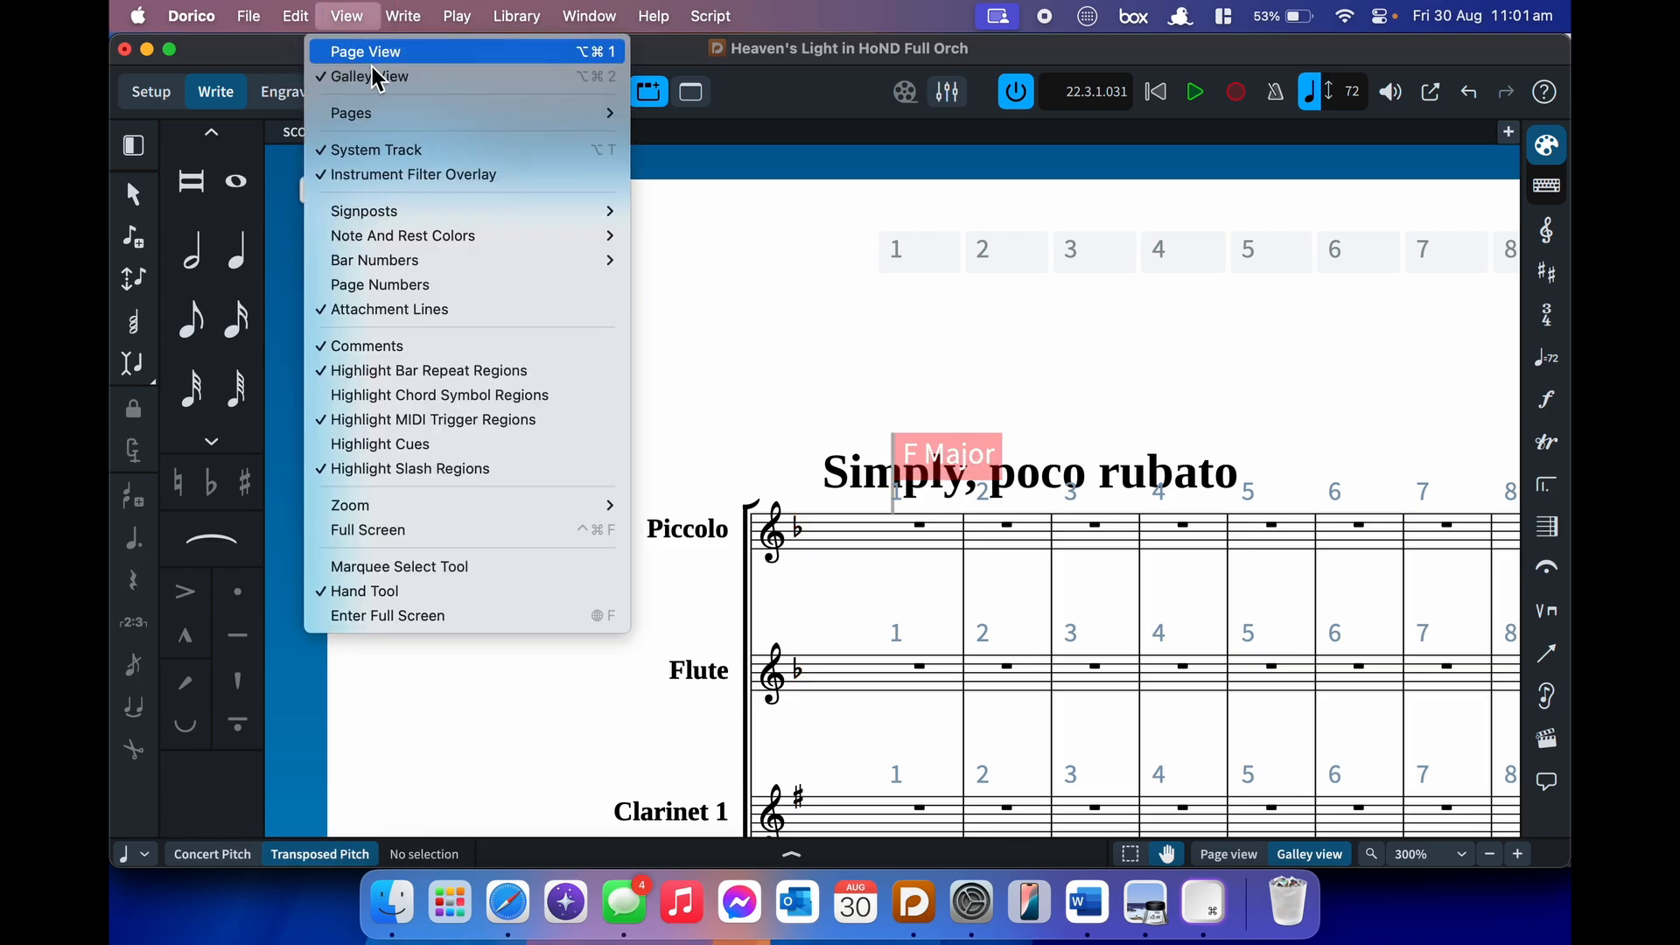
{"action": "mouse_move", "coordinate": [414, 208]}
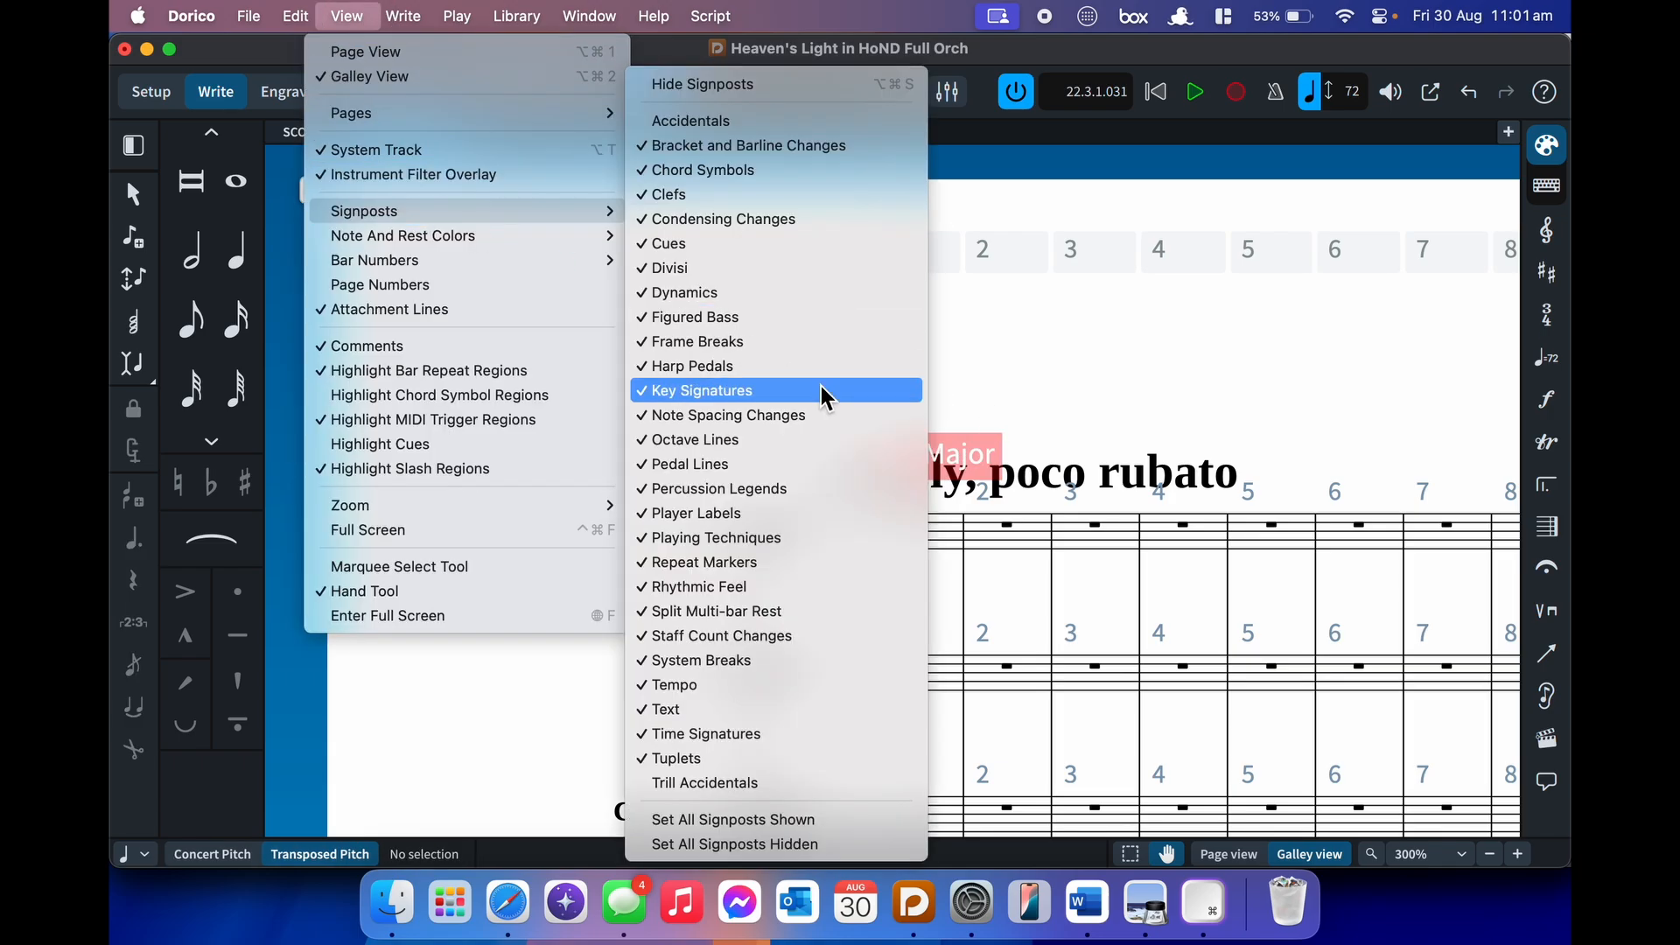
{"action": "left_click", "coordinate": [846, 389]}
{"action": "scroll", "coordinate": [927, 556], "scroll_direction": "right", "scroll_amount": 2}
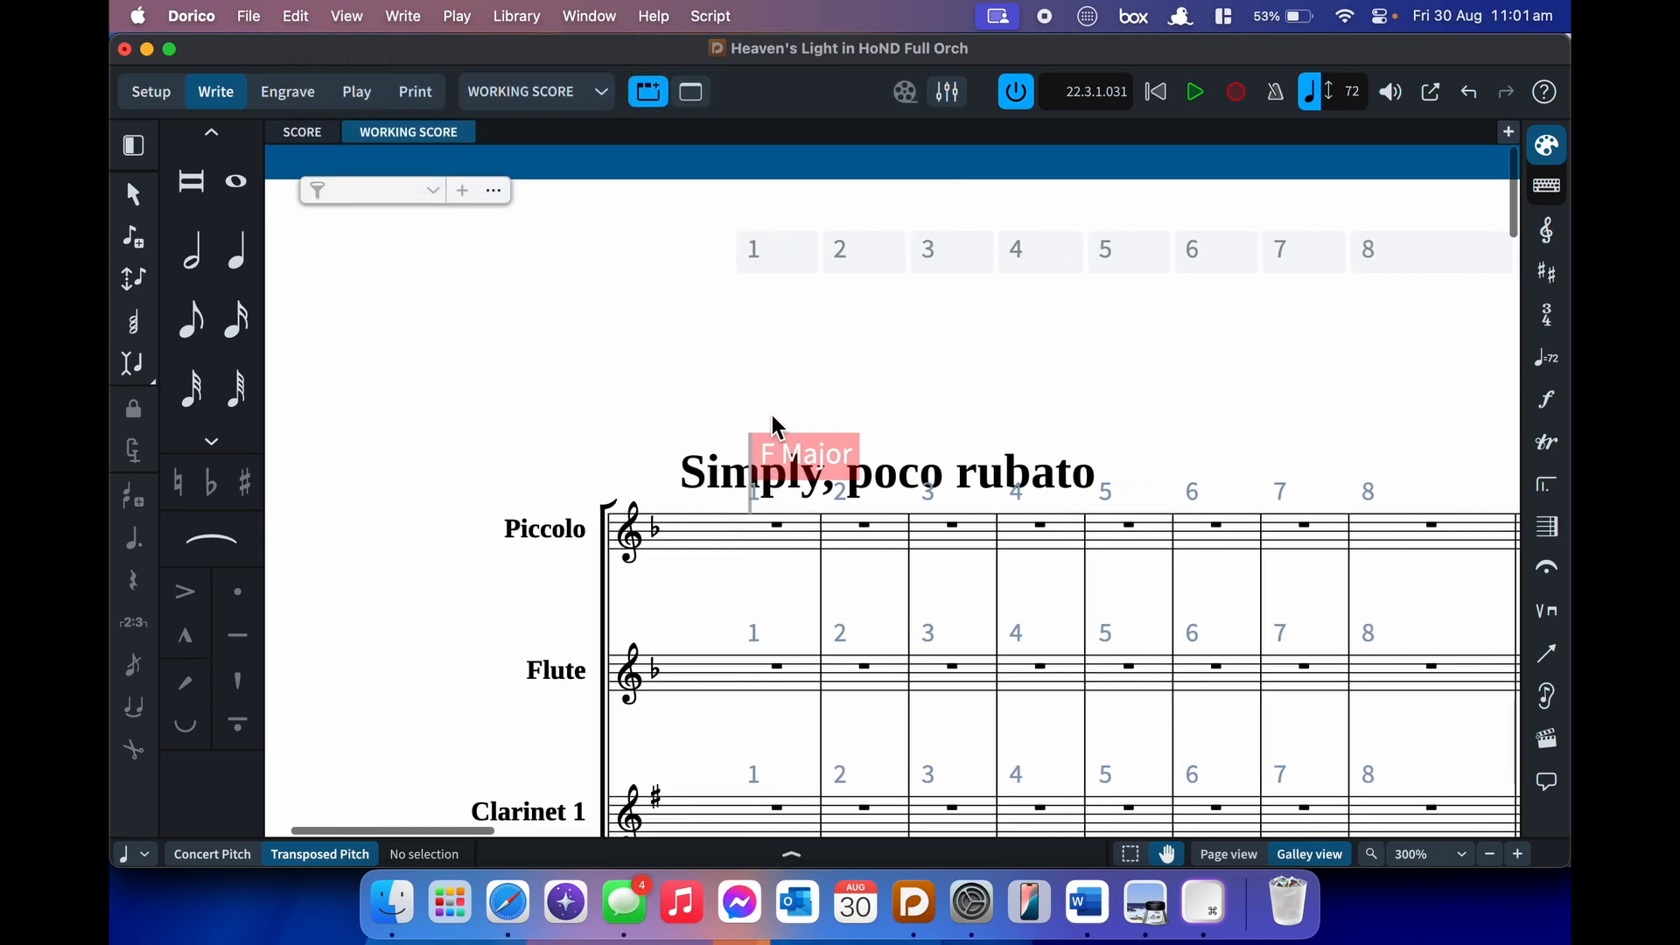
{"action": "left_click", "coordinate": [847, 452]}
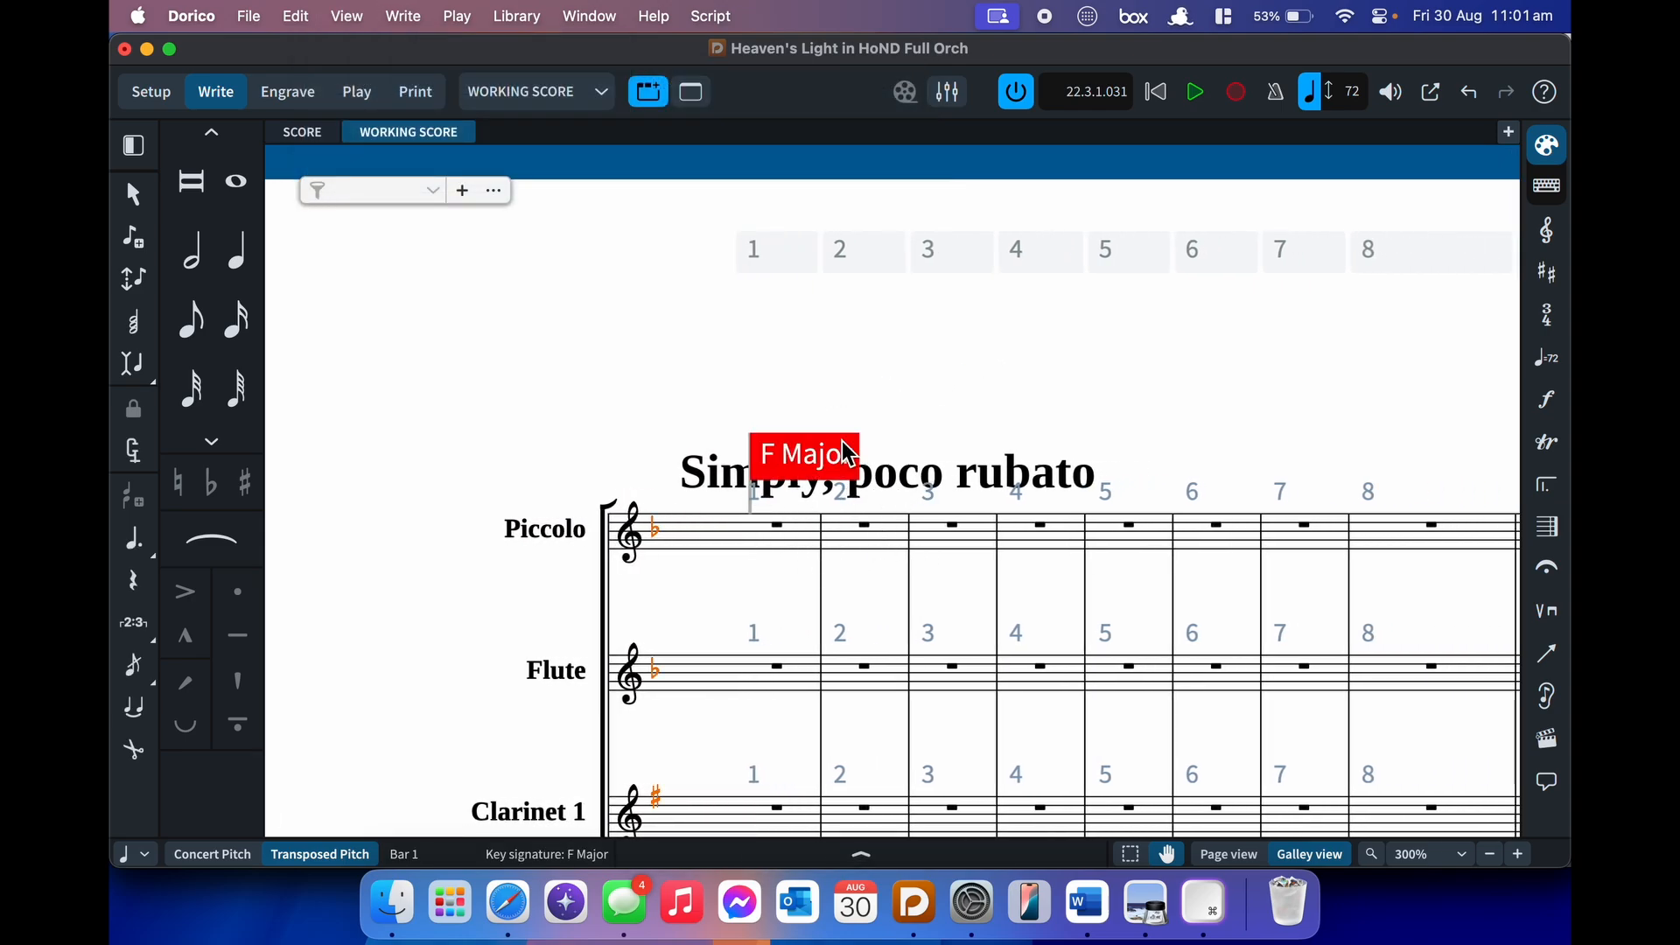
{"action": "scroll", "coordinate": [841, 446], "scroll_direction": "right", "scroll_amount": 10}
{"action": "scroll", "coordinate": [870, 485], "scroll_direction": "right", "scroll_amount": 4}
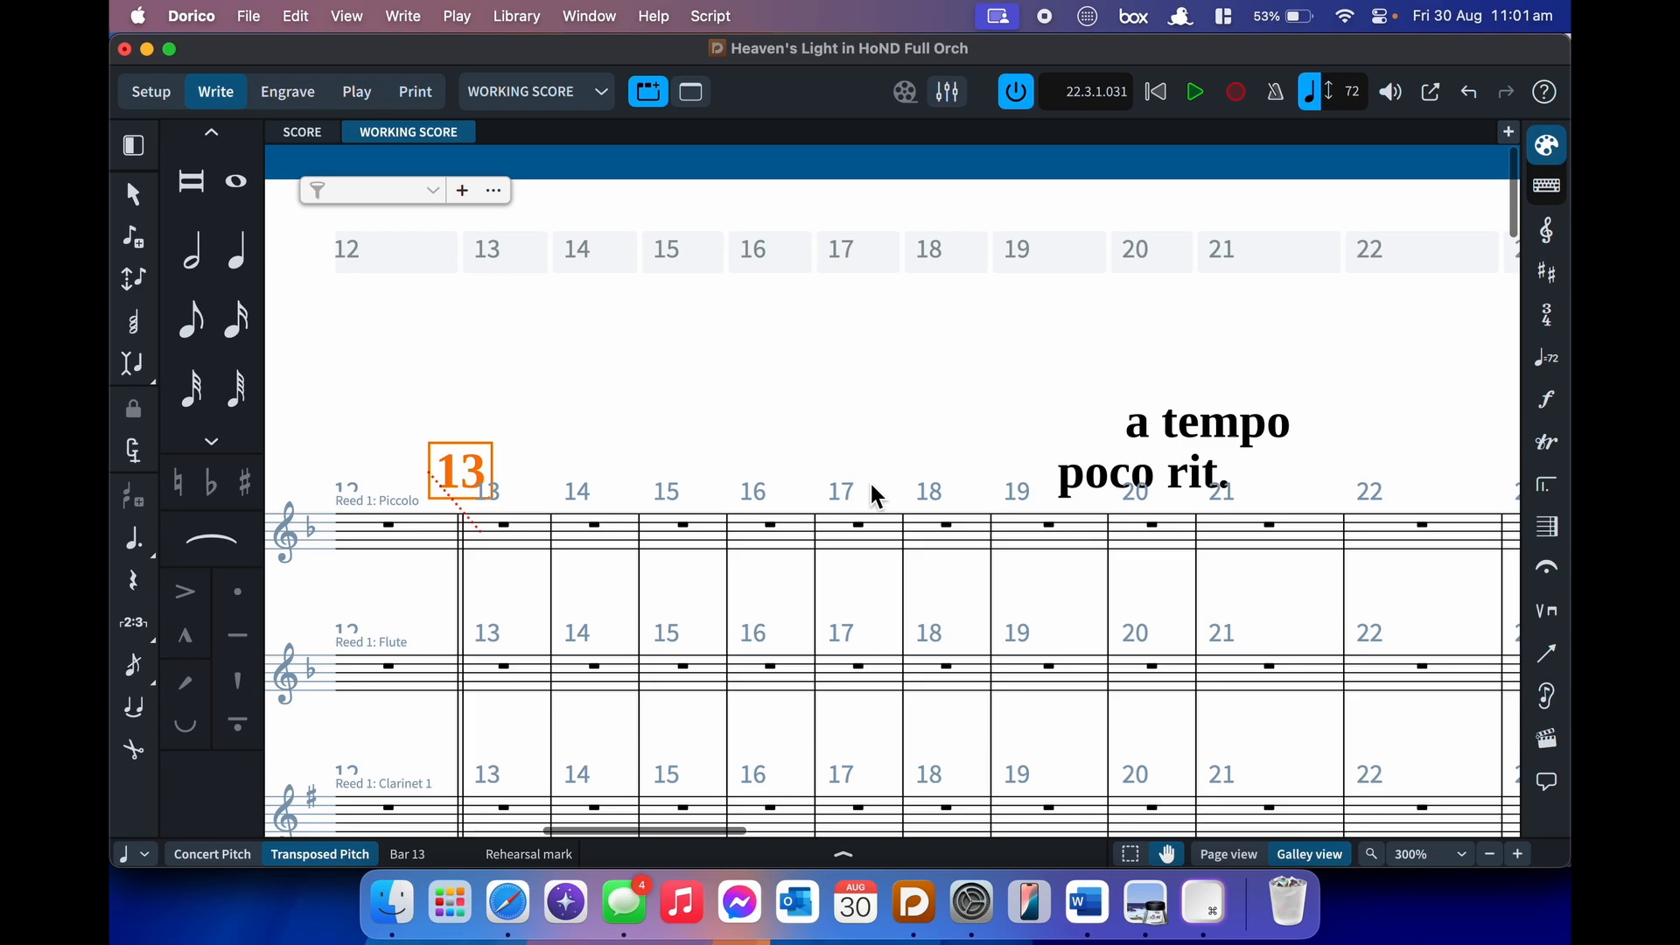
{"action": "left_click", "coordinate": [1126, 456]}
{"action": "left_click", "coordinate": [1156, 422]}
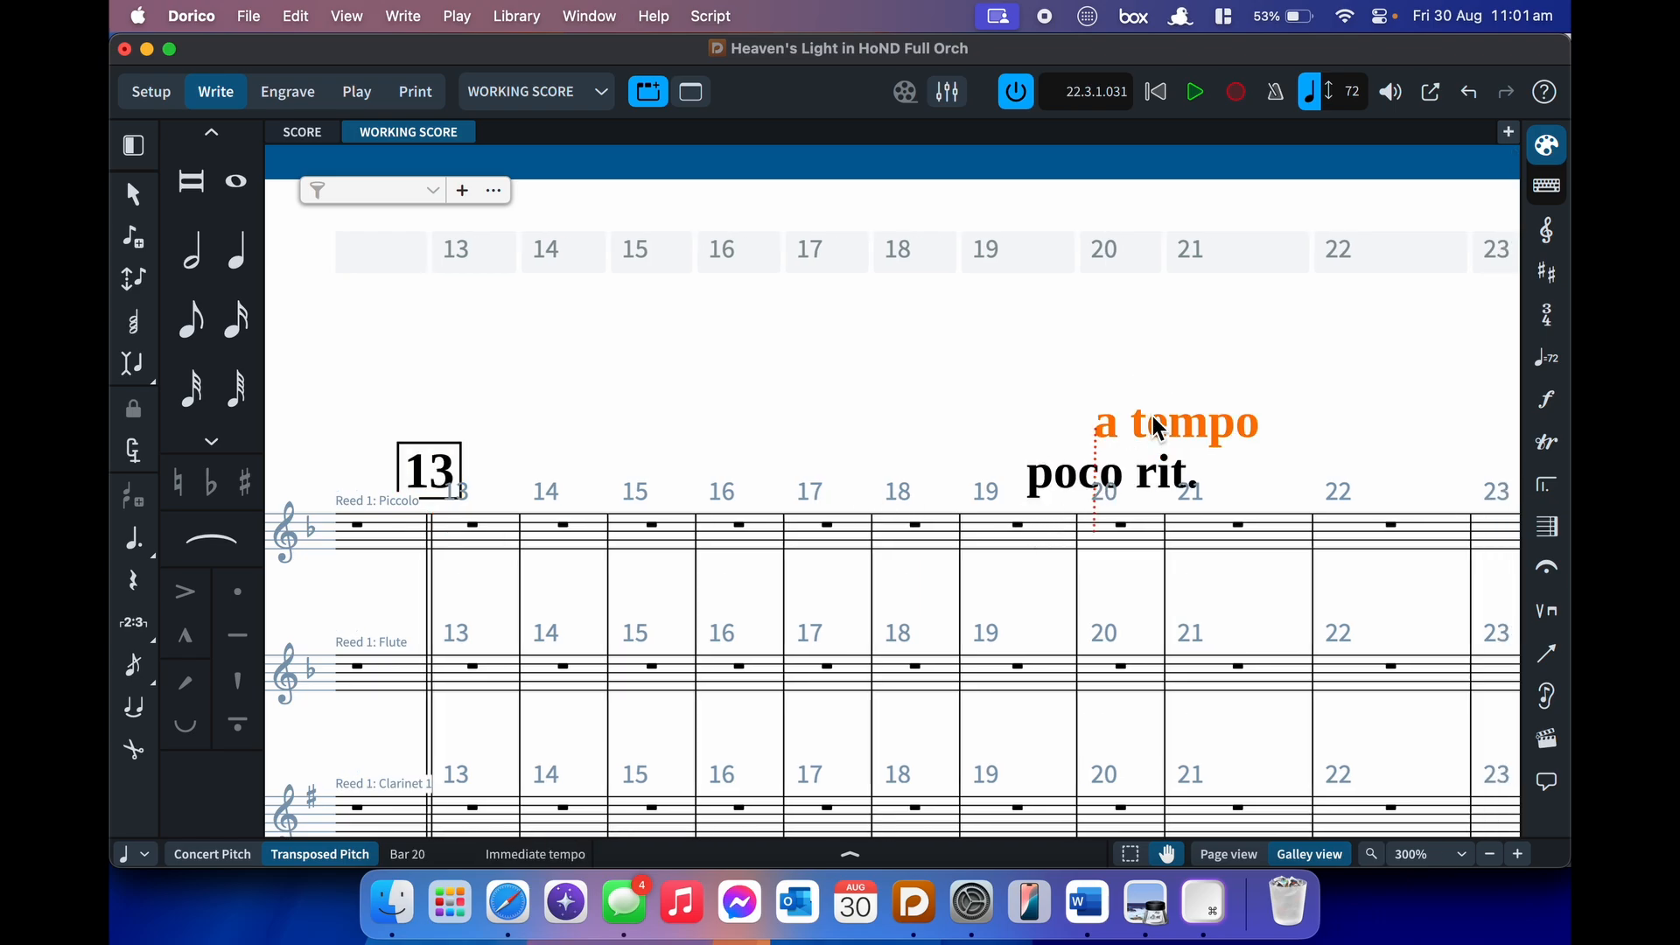
{"action": "left_click", "coordinate": [1315, 443]}
{"action": "scroll", "coordinate": [1315, 444], "scroll_direction": "right", "scroll_amount": 6}
{"action": "scroll", "coordinate": [1312, 448], "scroll_direction": "right", "scroll_amount": 3}
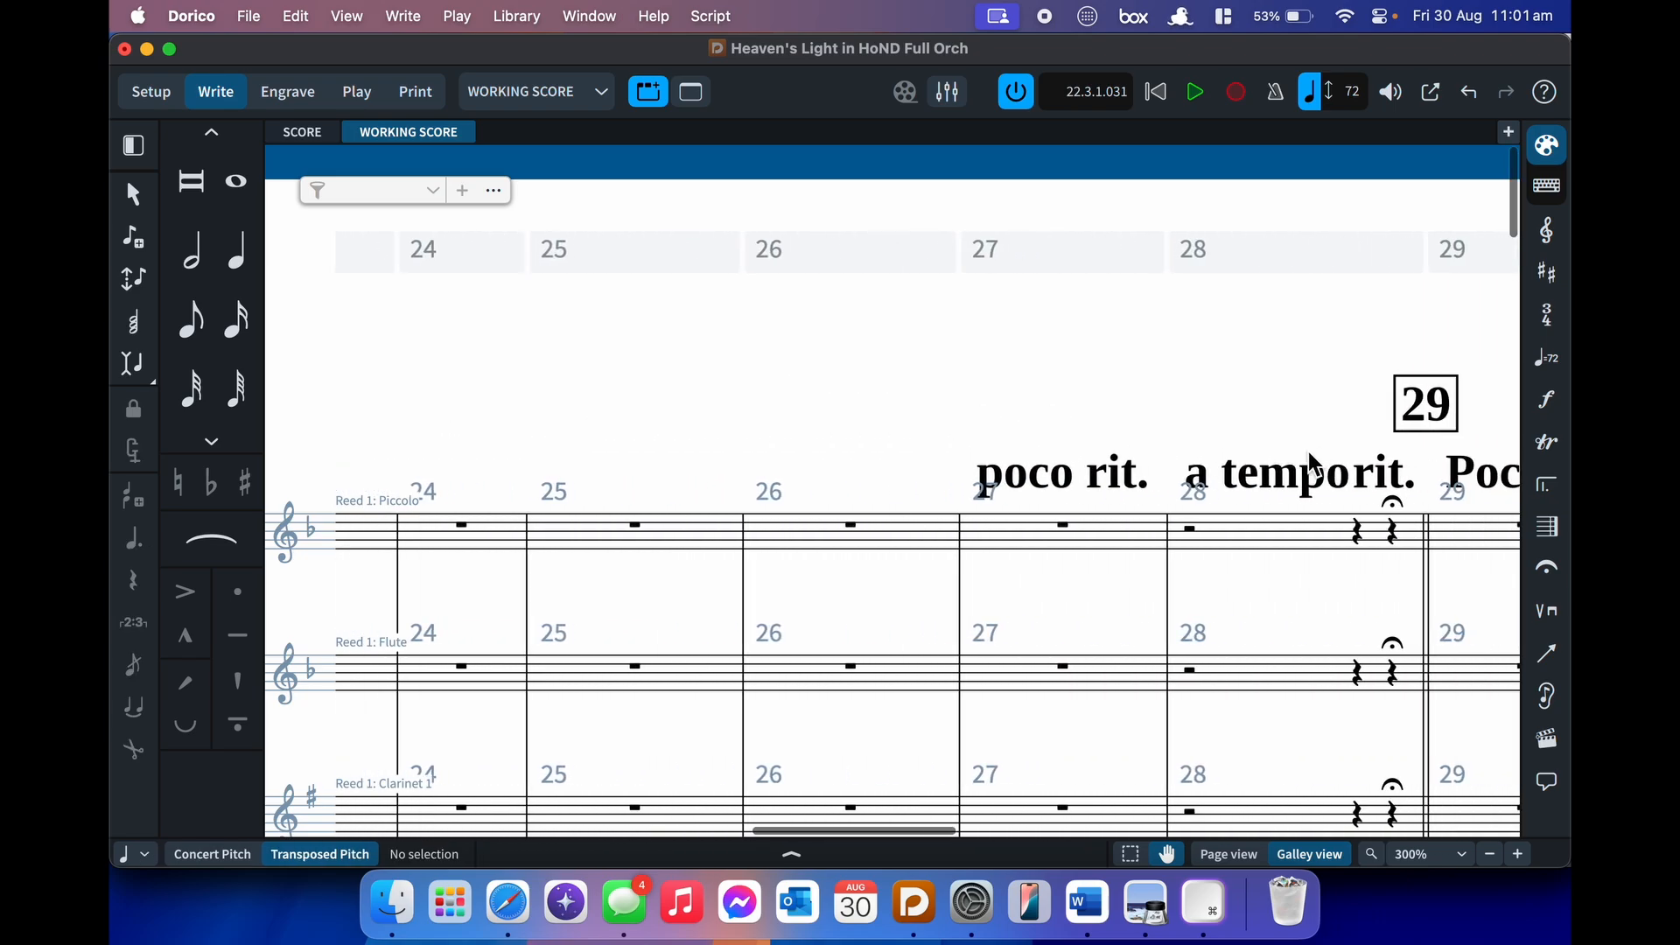
{"action": "left_click", "coordinate": [1237, 486]}
{"action": "scroll", "coordinate": [1237, 487], "scroll_direction": "right", "scroll_amount": 1}
{"action": "scroll", "coordinate": [1161, 512], "scroll_direction": "right", "scroll_amount": 12}
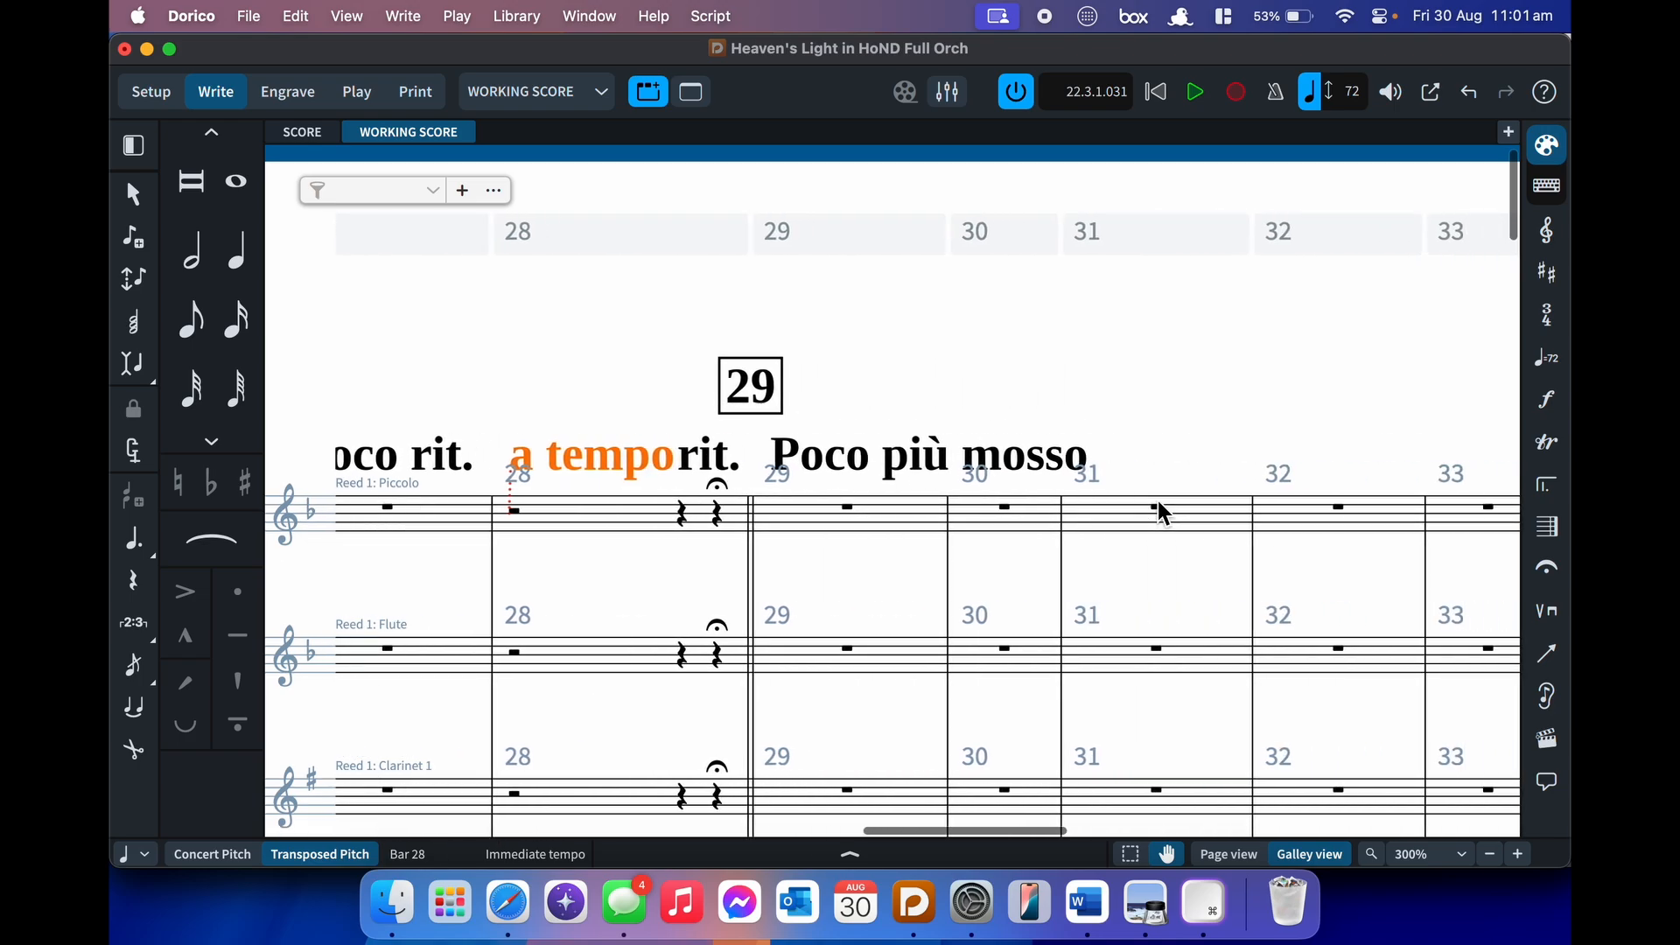
{"action": "scroll", "coordinate": [1161, 512], "scroll_direction": "right", "scroll_amount": 3}
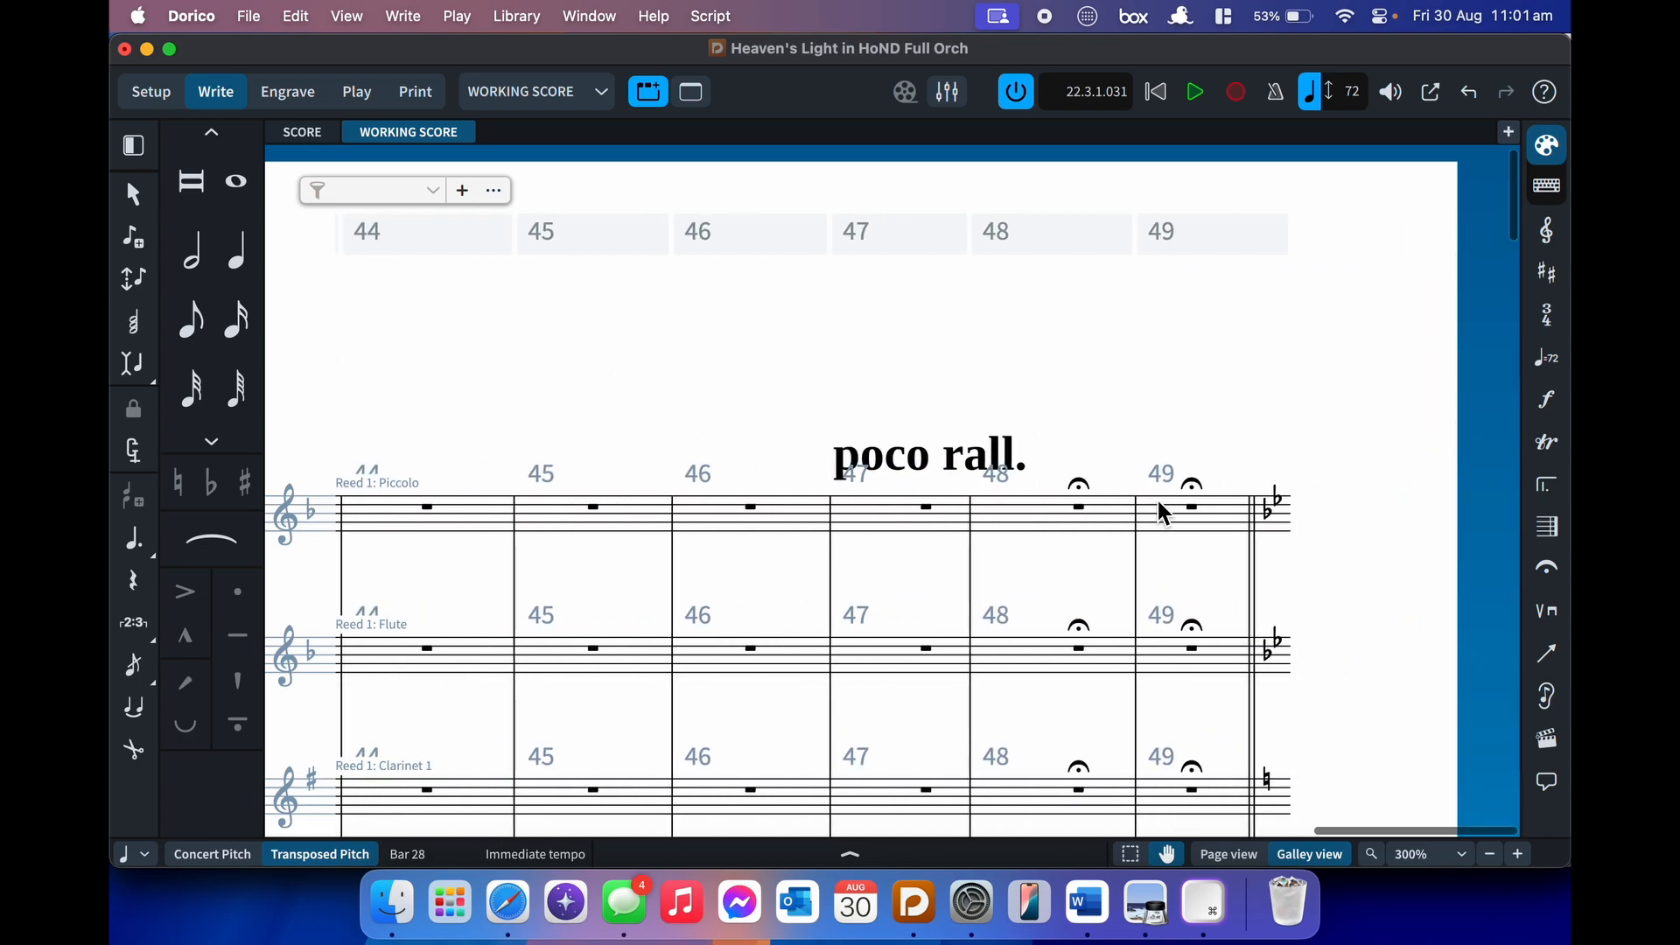
{"action": "scroll", "coordinate": [1161, 512], "scroll_direction": "left", "scroll_amount": 20}
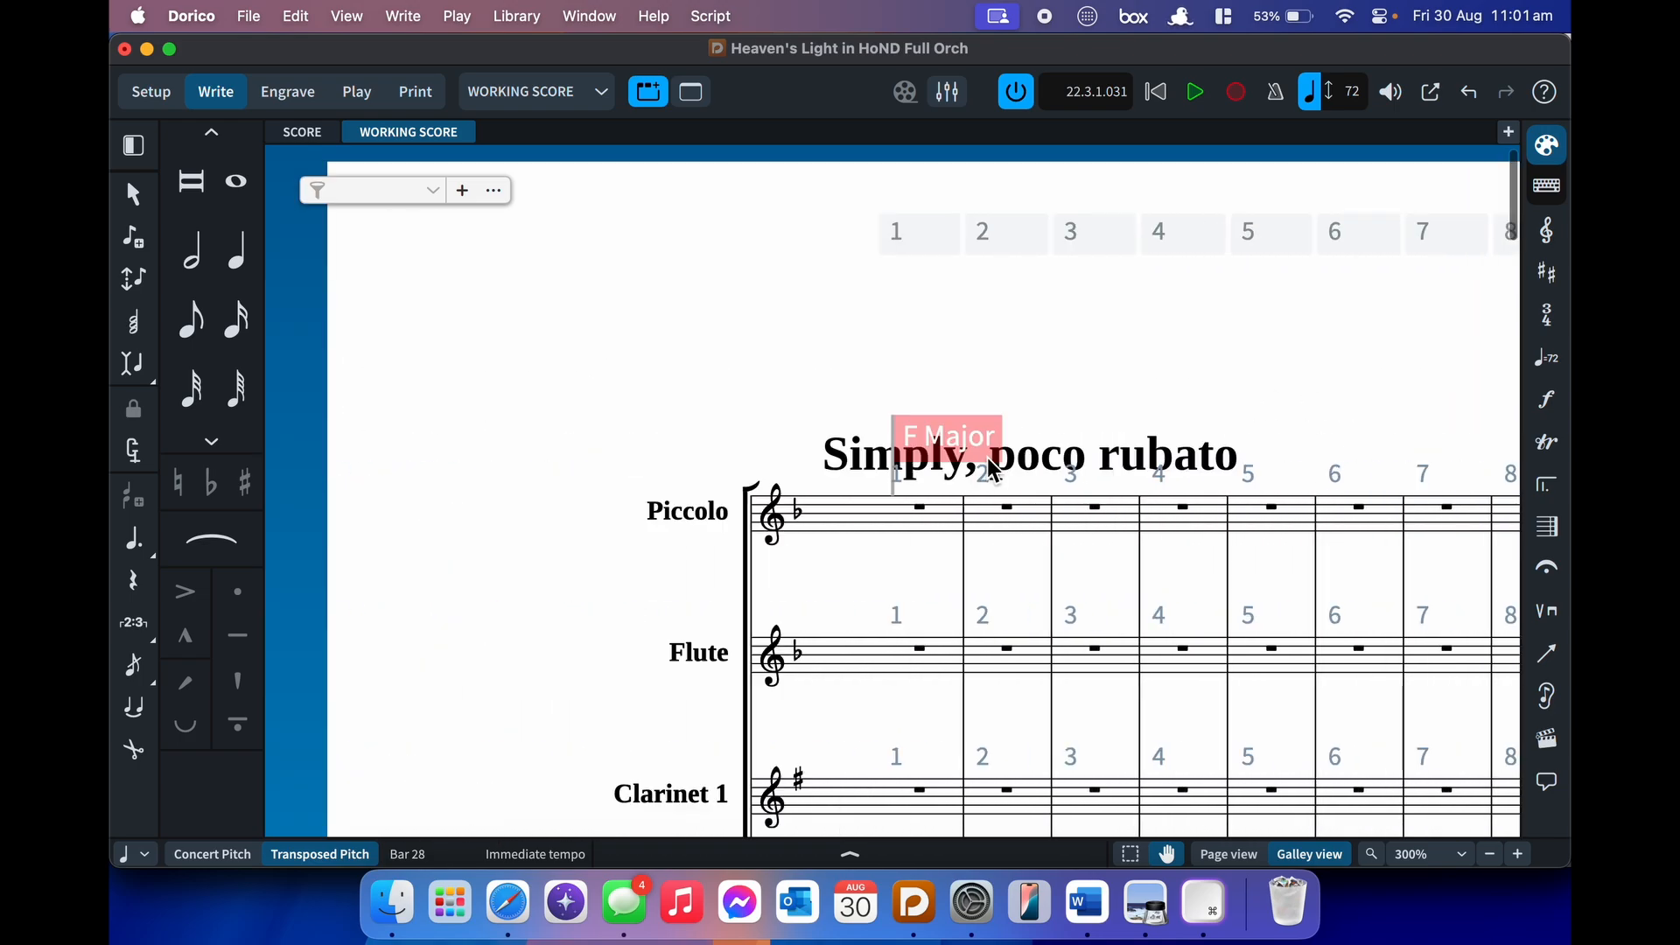
{"action": "scroll", "coordinate": [992, 484], "scroll_direction": "down", "scroll_amount": 20}
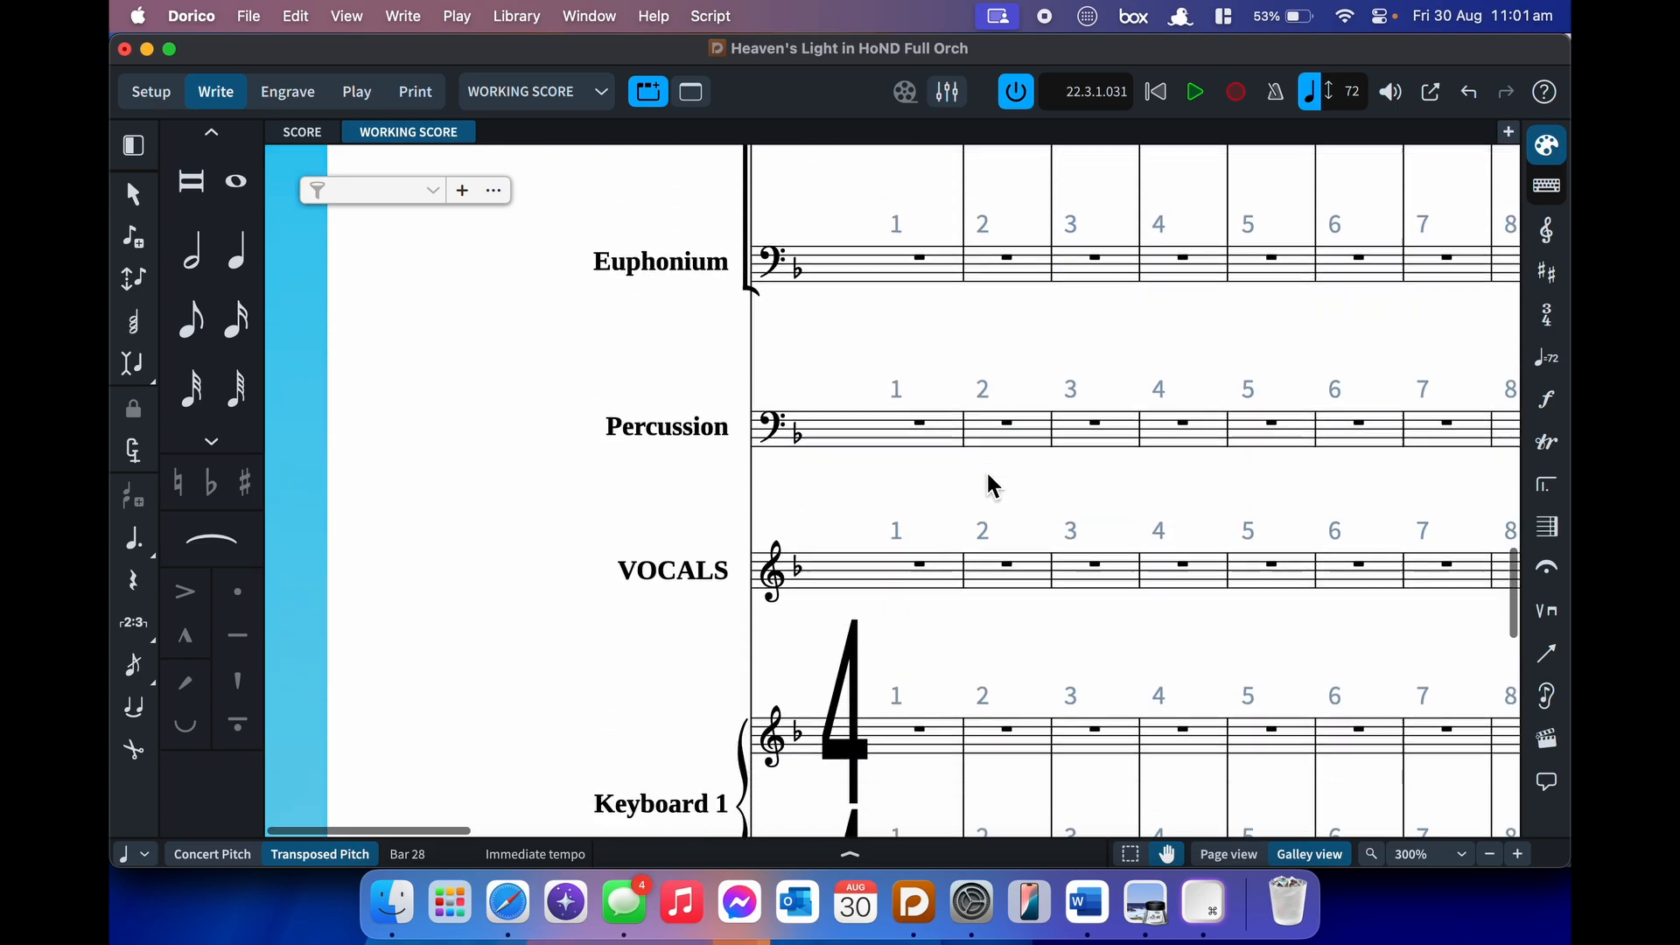
{"action": "scroll", "coordinate": [985, 470], "scroll_direction": "down", "scroll_amount": 3}
{"action": "scroll", "coordinate": [985, 469], "scroll_direction": "up", "scroll_amount": 2}
{"action": "scroll", "coordinate": [985, 469], "scroll_direction": "right", "scroll_amount": 8}
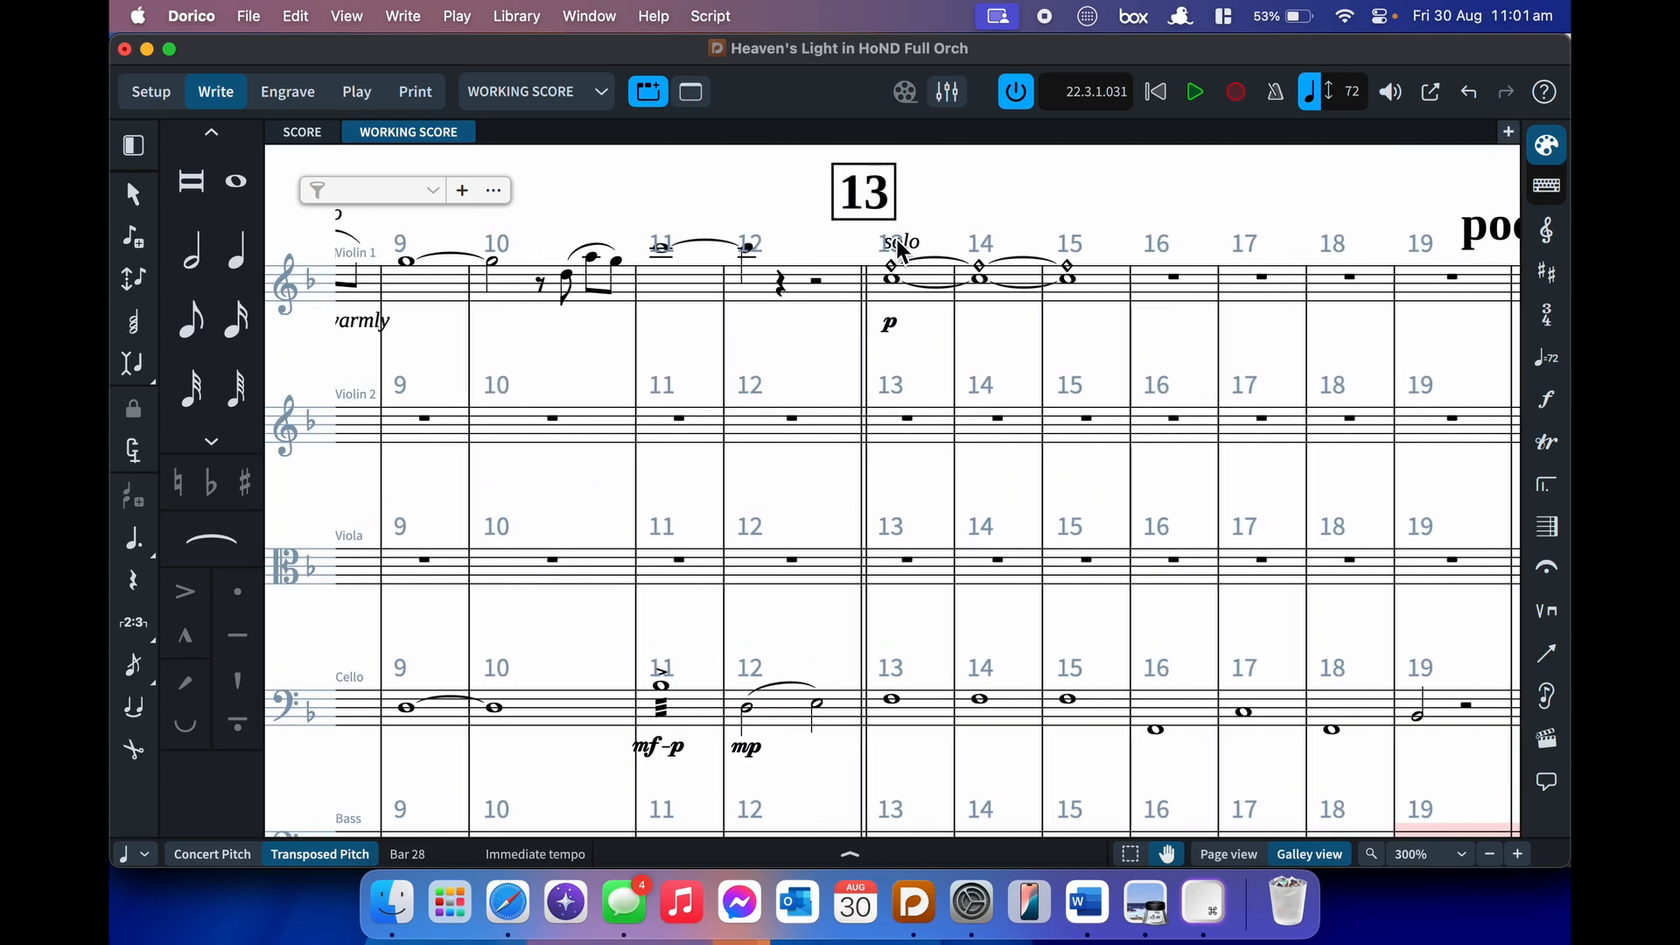
{"action": "scroll", "coordinate": [752, 256], "scroll_direction": "left", "scroll_amount": 4}
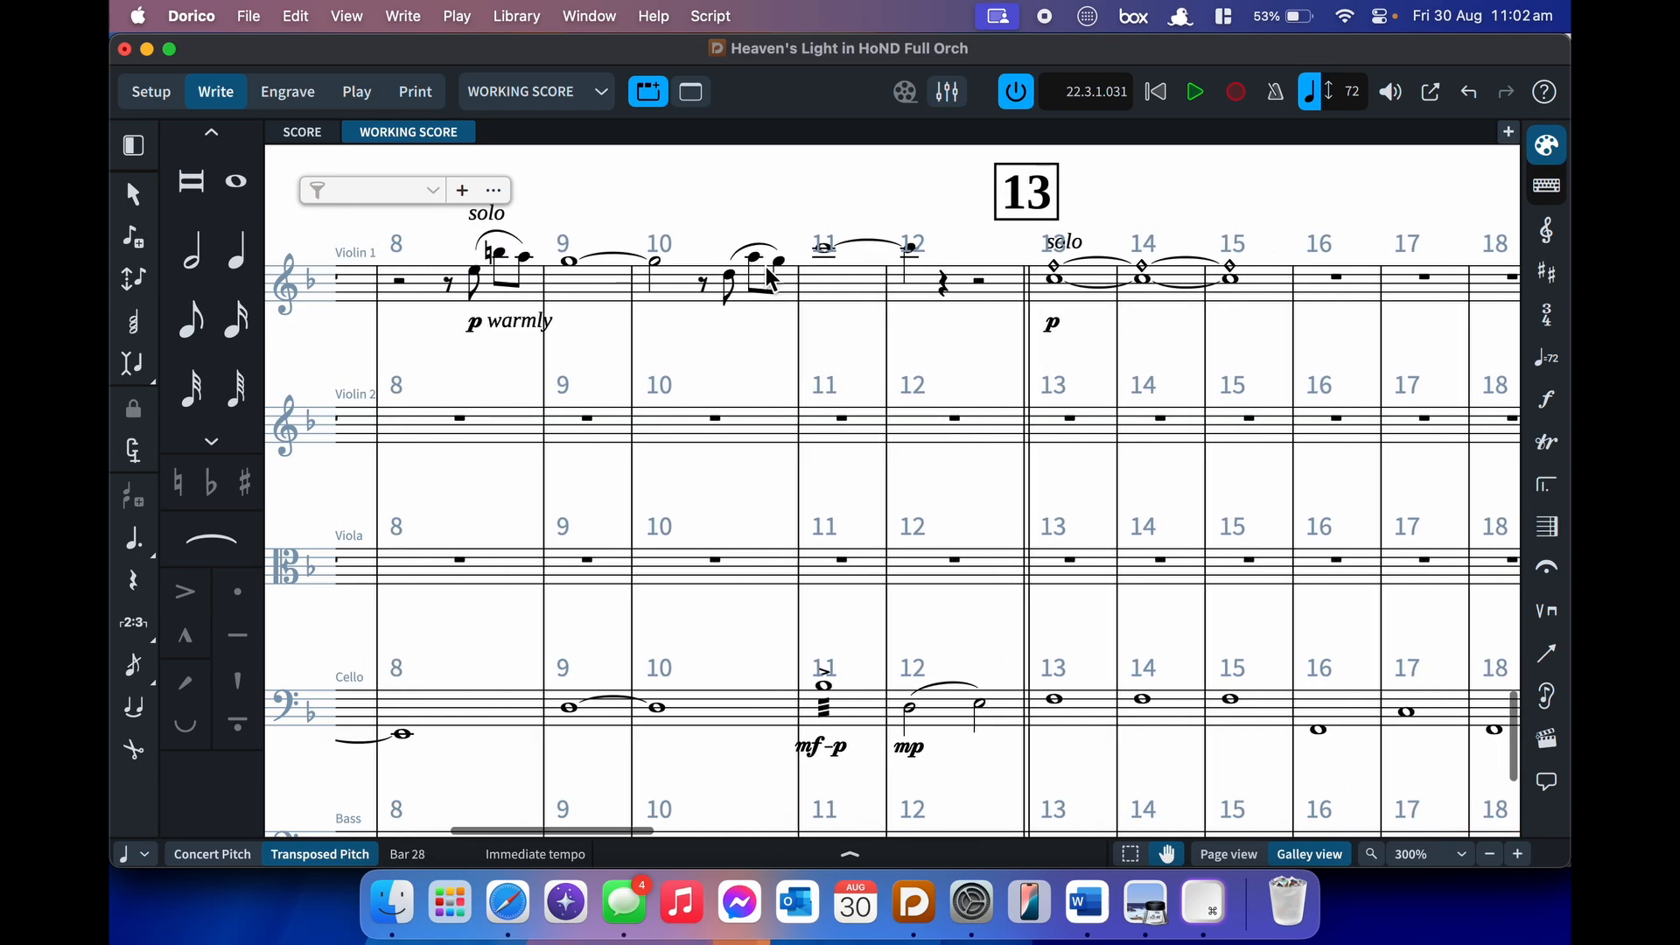
{"action": "key", "text": "grave"}
{"action": "key", "text": "grave"}
{"action": "key", "text": "grave"}
{"action": "key", "text": "grave"}
{"action": "key", "text": "grave"}
{"action": "key", "text": "grave"}
{"action": "key", "text": "grave"}
{"action": "key", "text": "grave"}
{"action": "key", "text": "grave"}
{"action": "key", "text": "grave"}
{"action": "key", "text": "grave"}
{"action": "key", "text": "grave"}
{"action": "key", "text": "grave"}
{"action": "key", "text": "grave"}
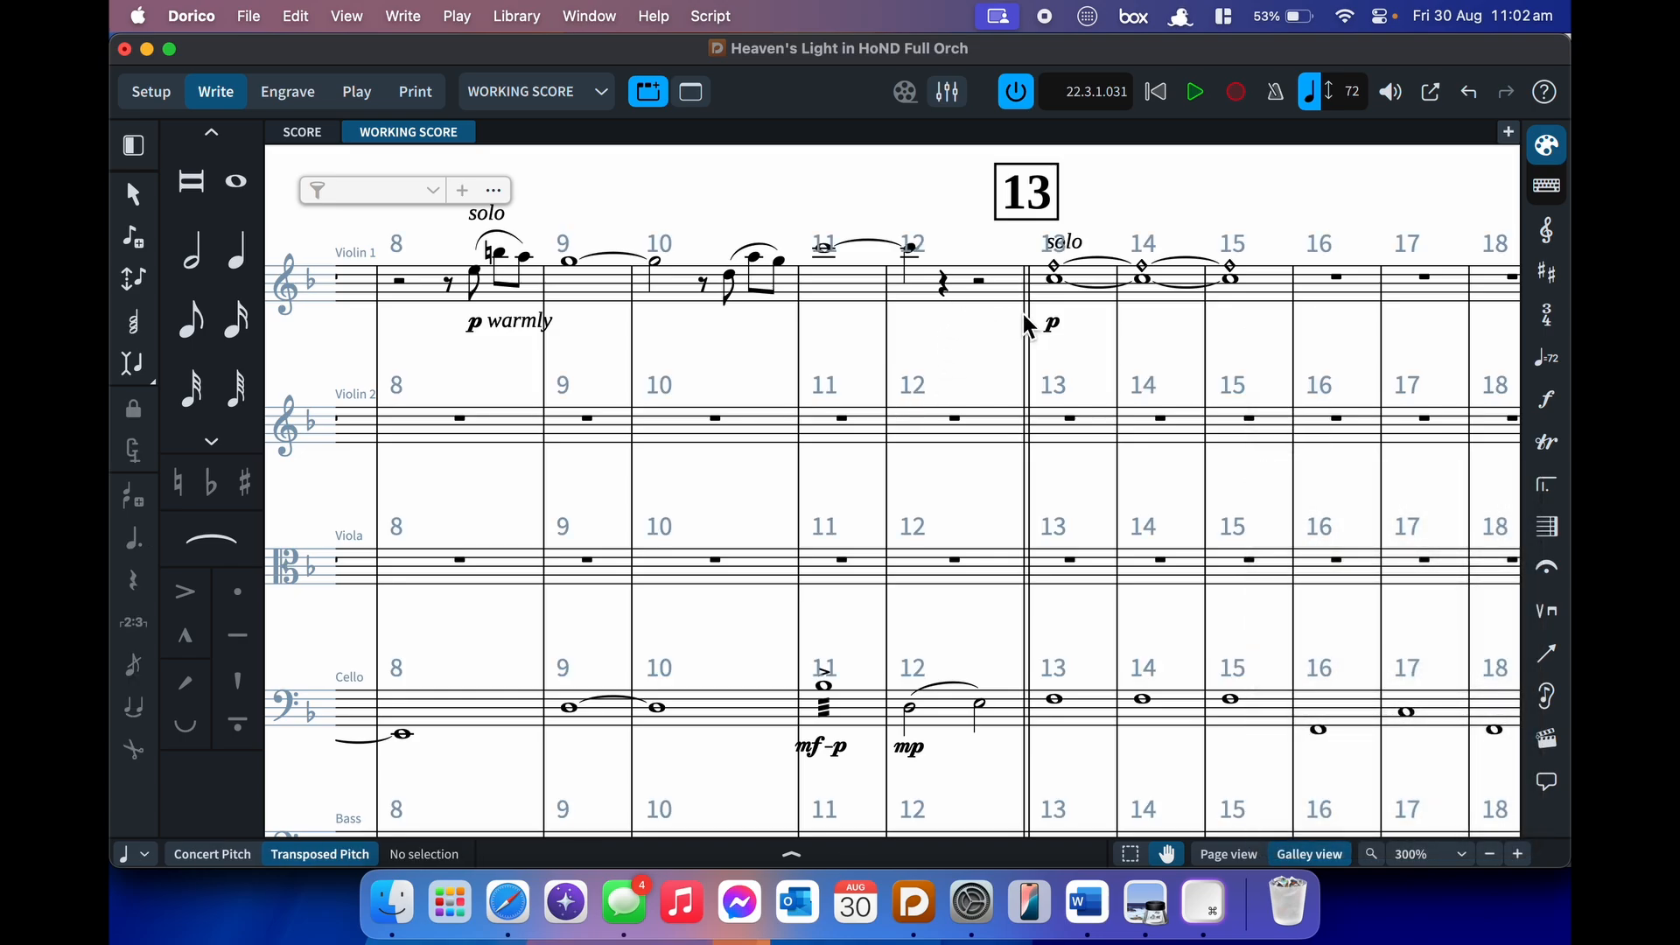
{"action": "scroll", "coordinate": [1078, 385], "scroll_direction": "right", "scroll_amount": 3}
{"action": "scroll", "coordinate": [1074, 372], "scroll_direction": "right", "scroll_amount": 1}
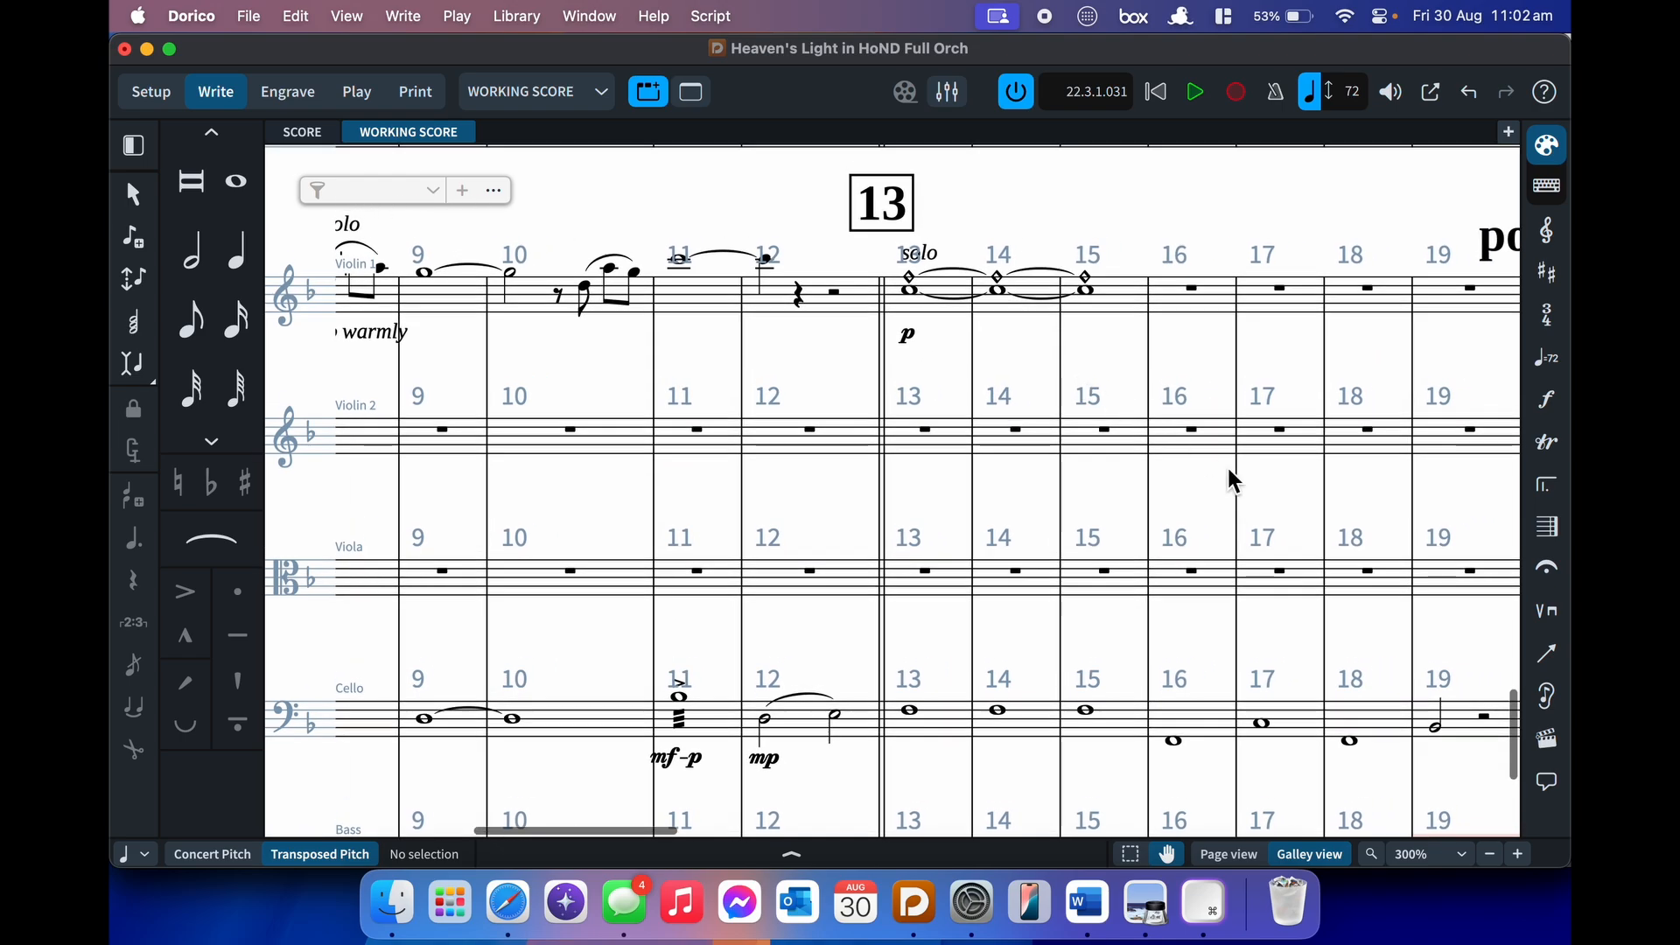
{"action": "key", "text": "grave"}
{"action": "key", "text": "grave"}
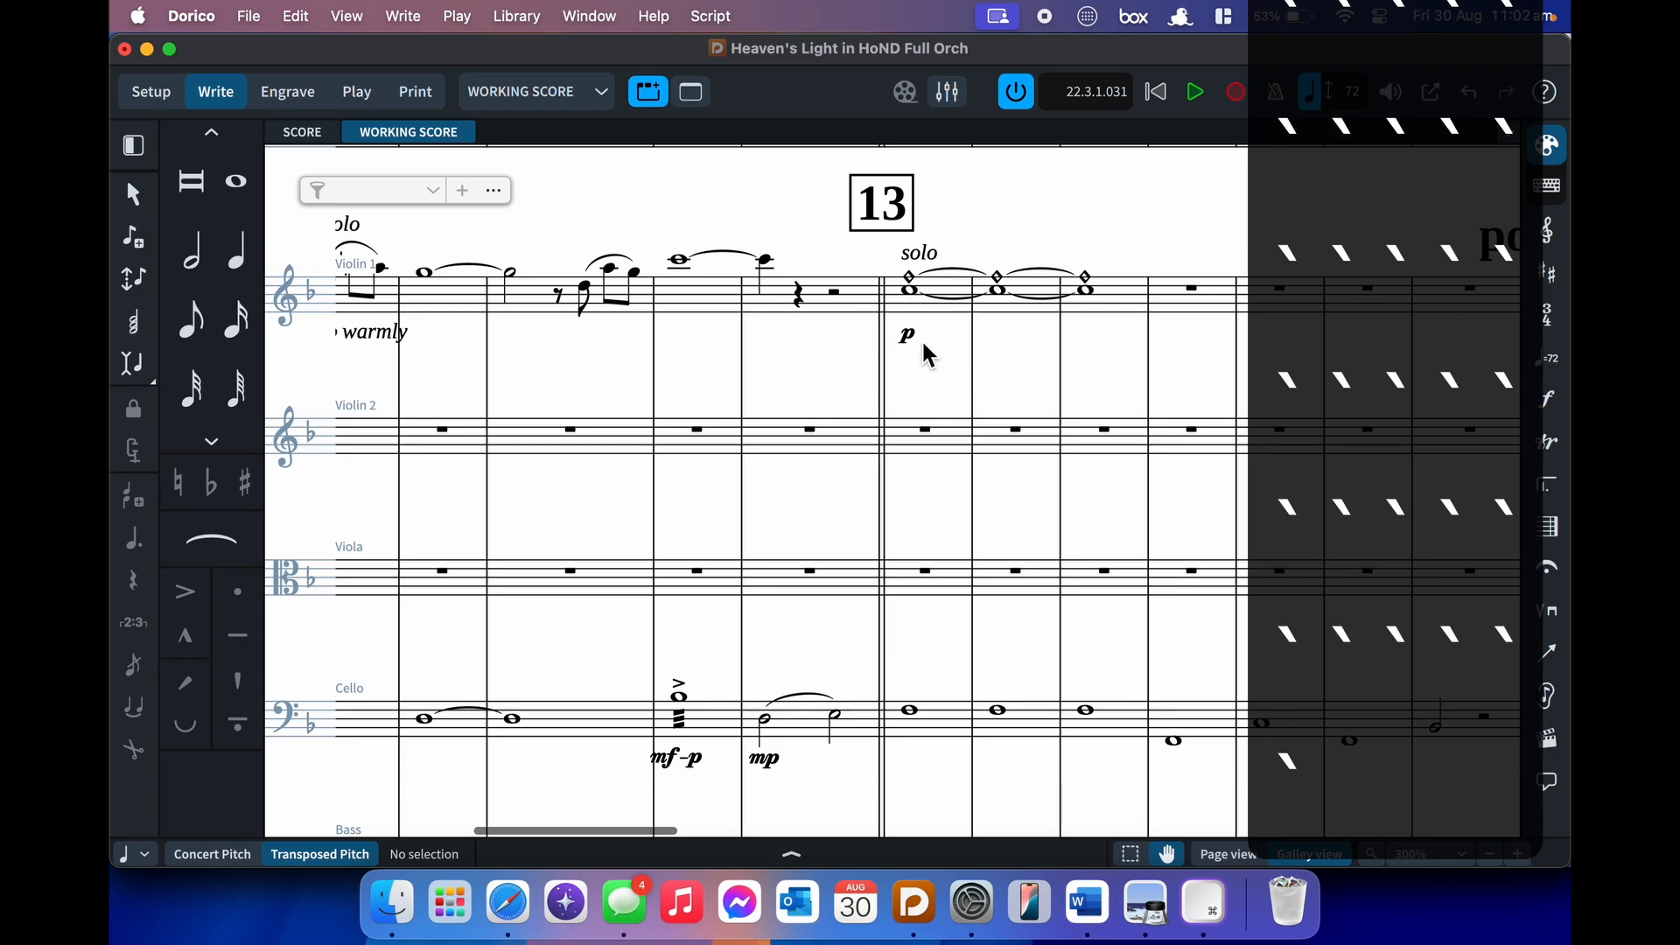
{"action": "scroll", "coordinate": [926, 350], "scroll_direction": "up", "scroll_amount": 15}
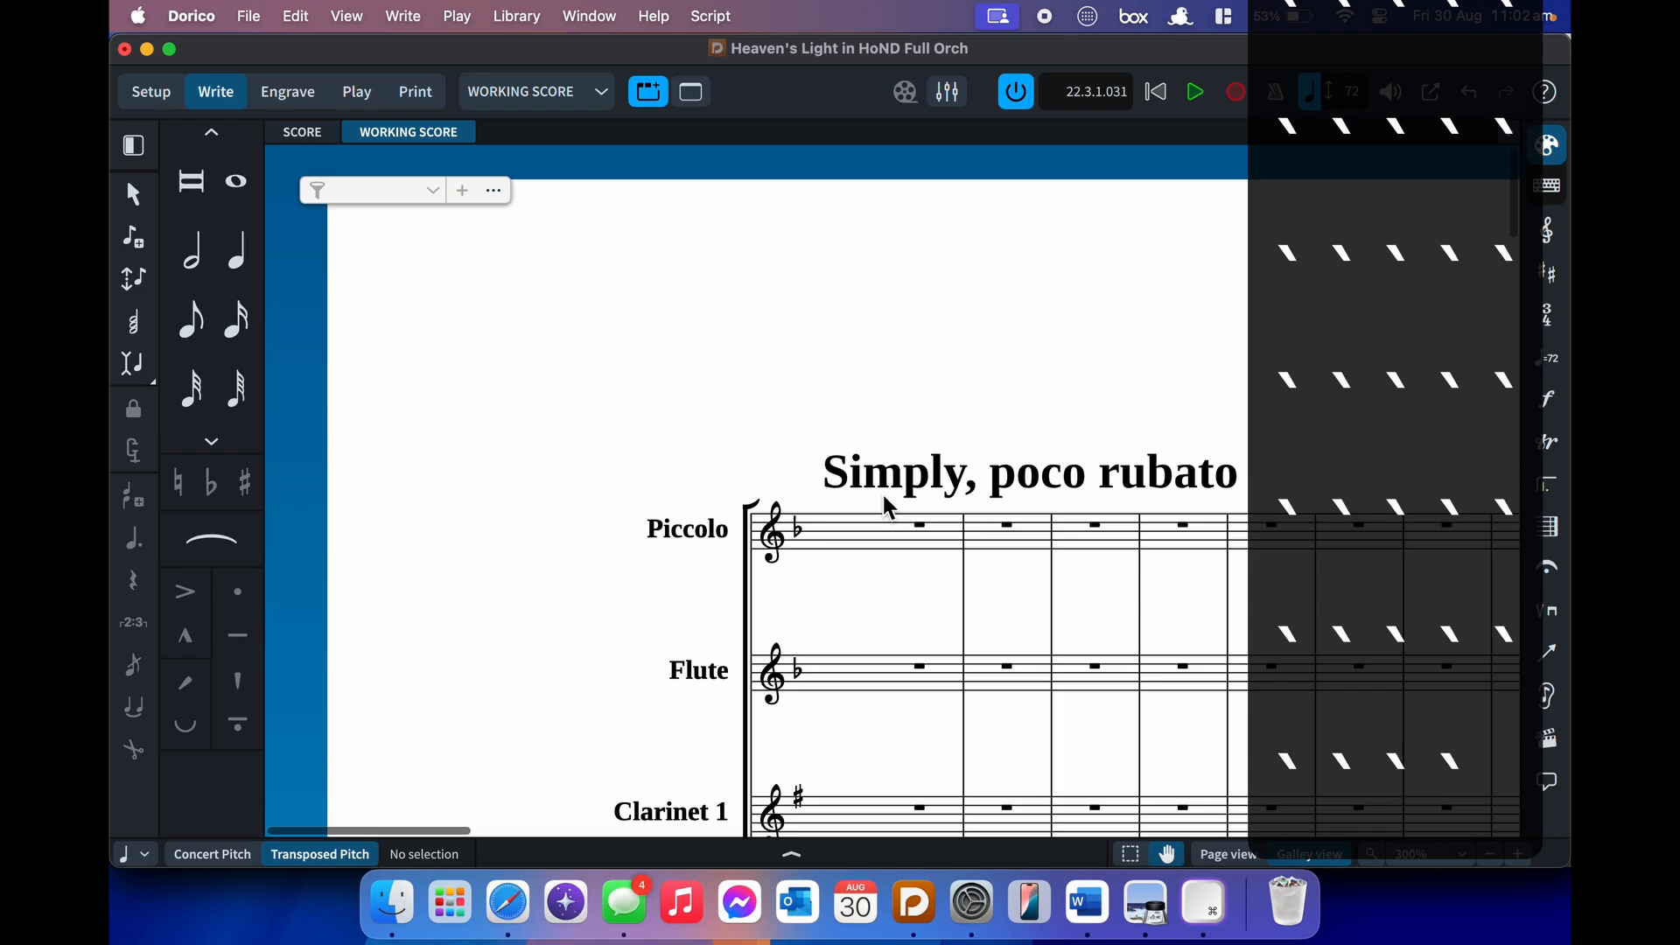
{"action": "key", "text": "grave"}
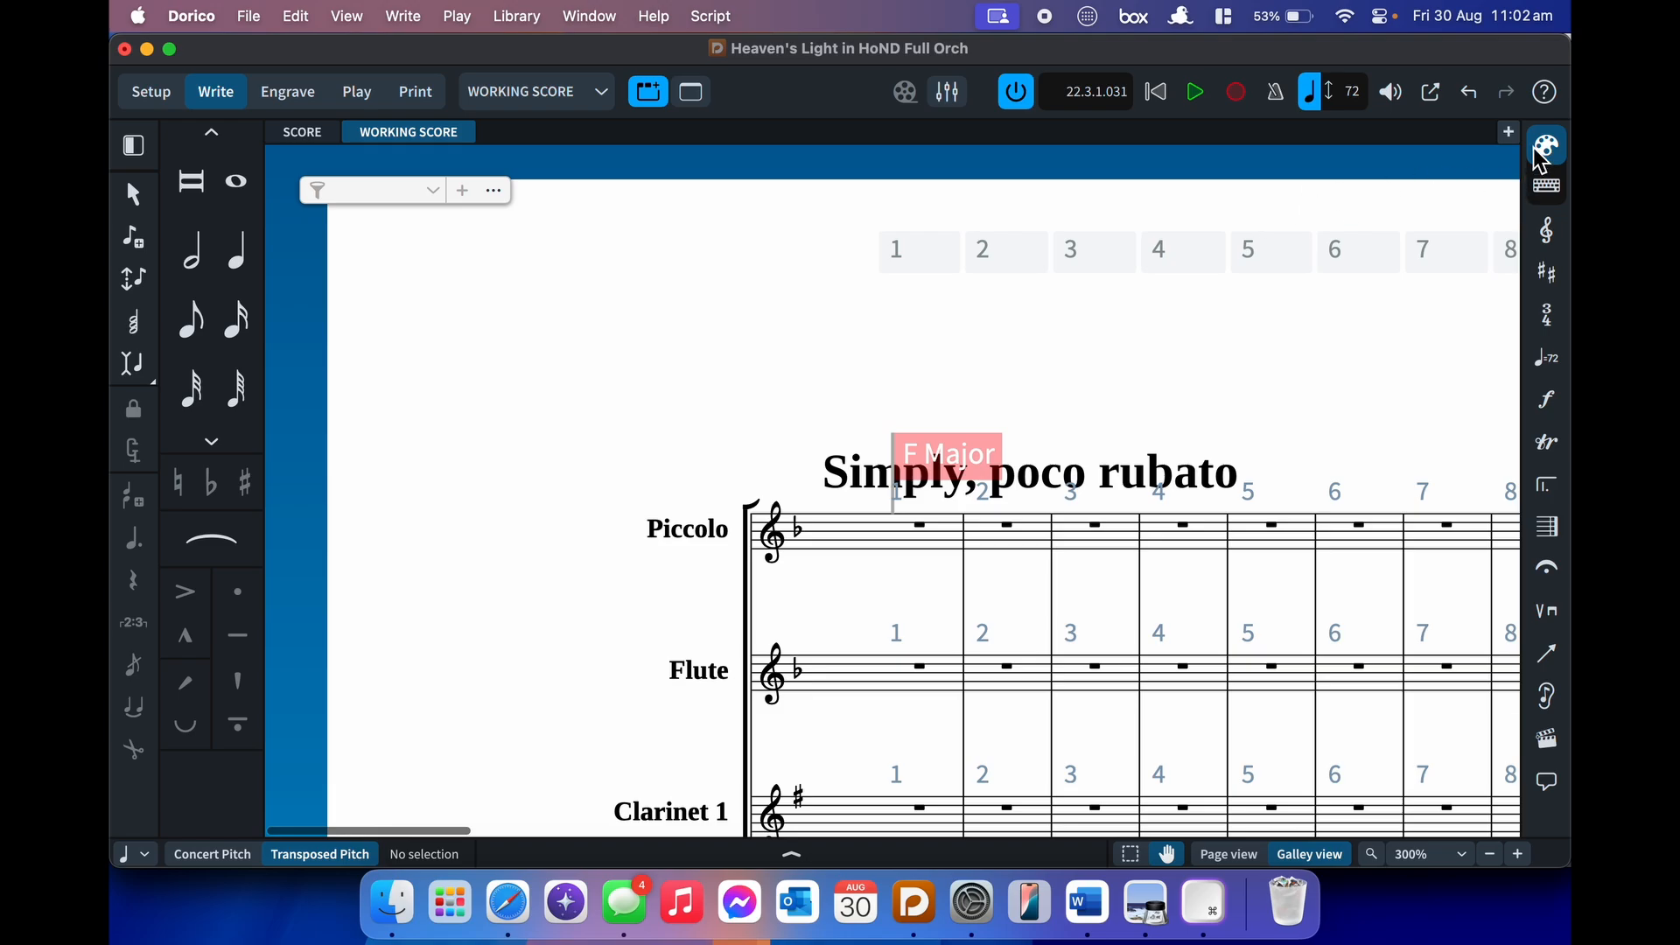
- Open the VIOLIN I layout in the new tab and fit whole pages in view
{"action": "left_click", "coordinate": [1508, 132]}
{"action": "scroll", "coordinate": [522, 686], "scroll_direction": "down", "scroll_amount": 10}
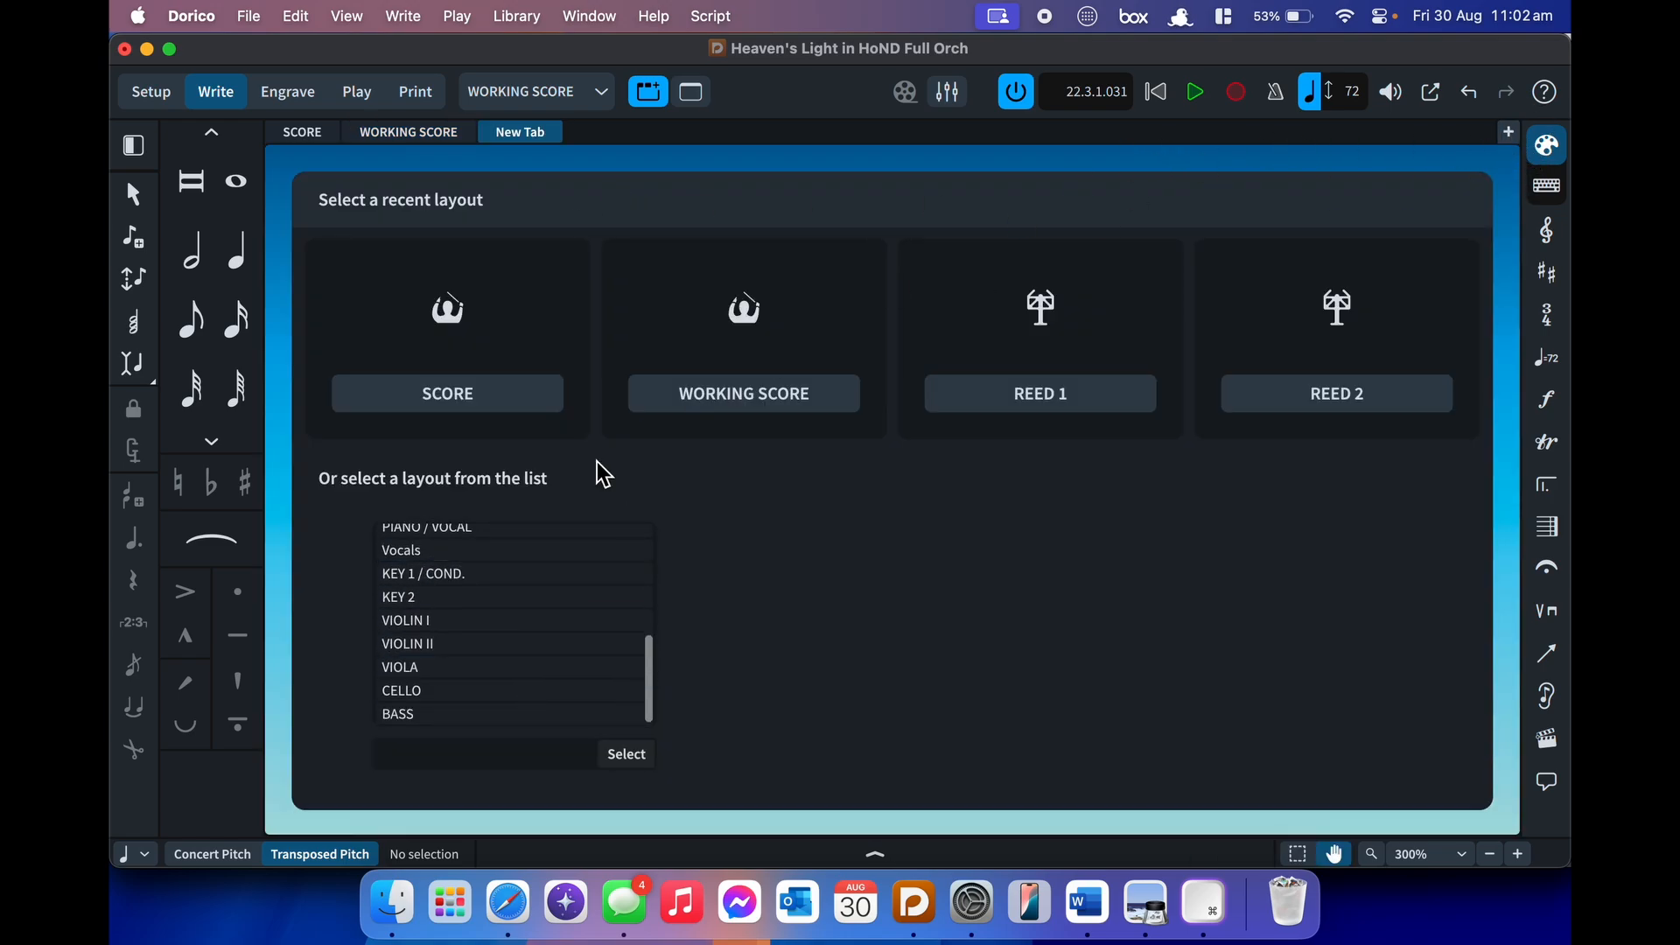
{"action": "left_click", "coordinate": [487, 623]}
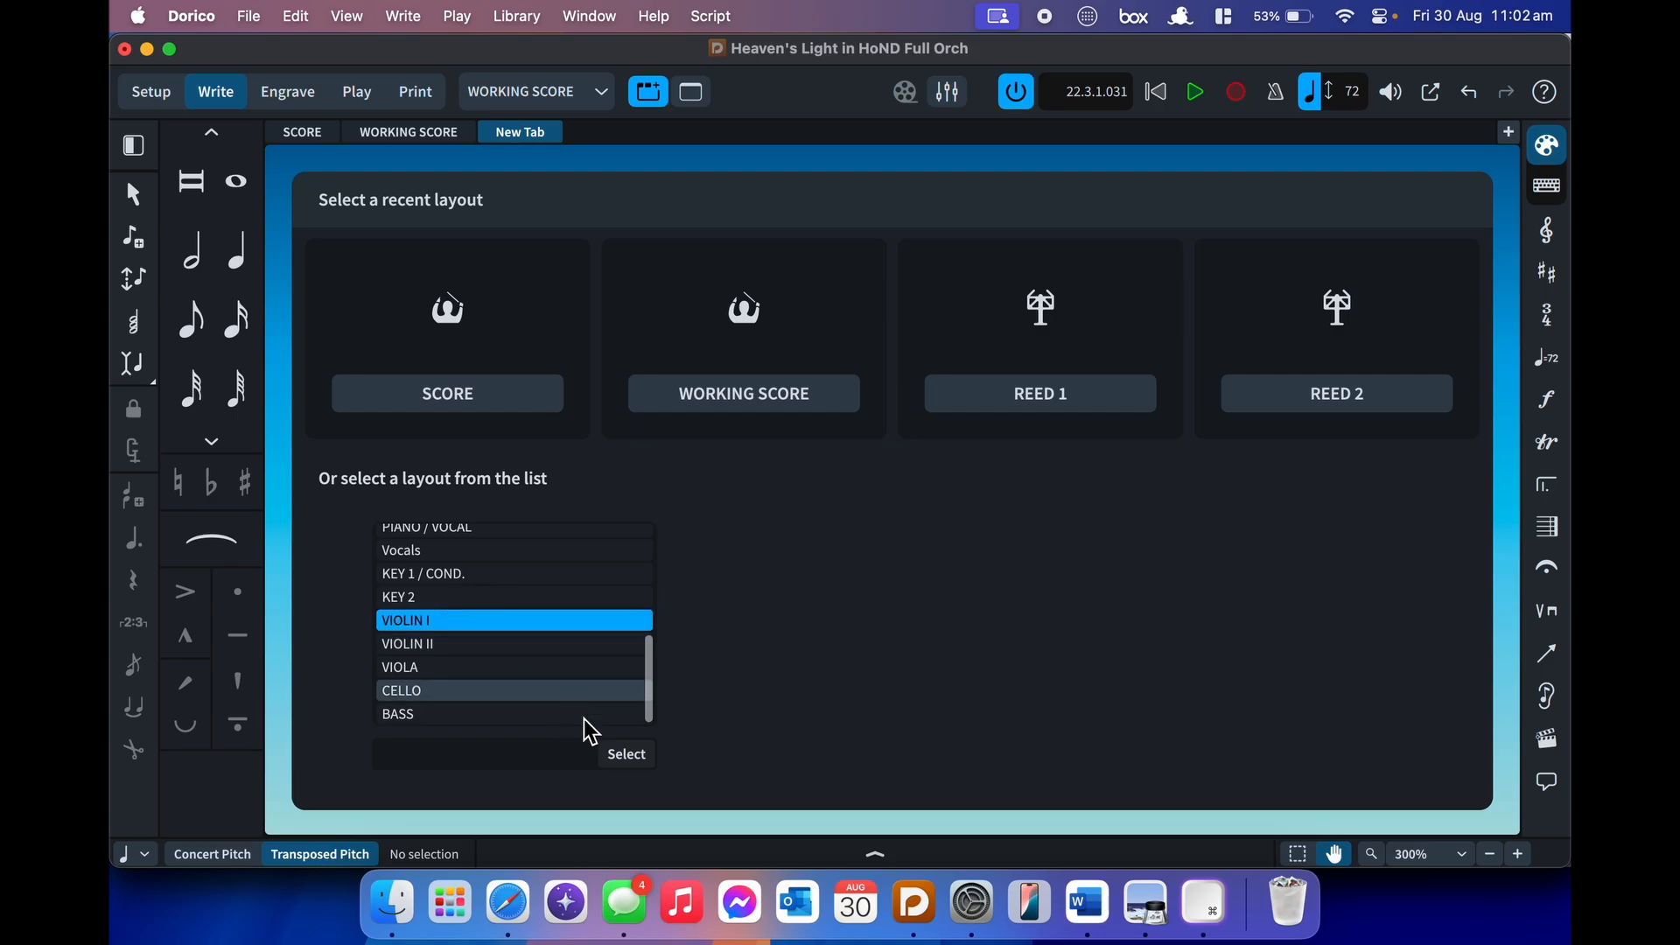
{"action": "left_click", "coordinate": [648, 758]}
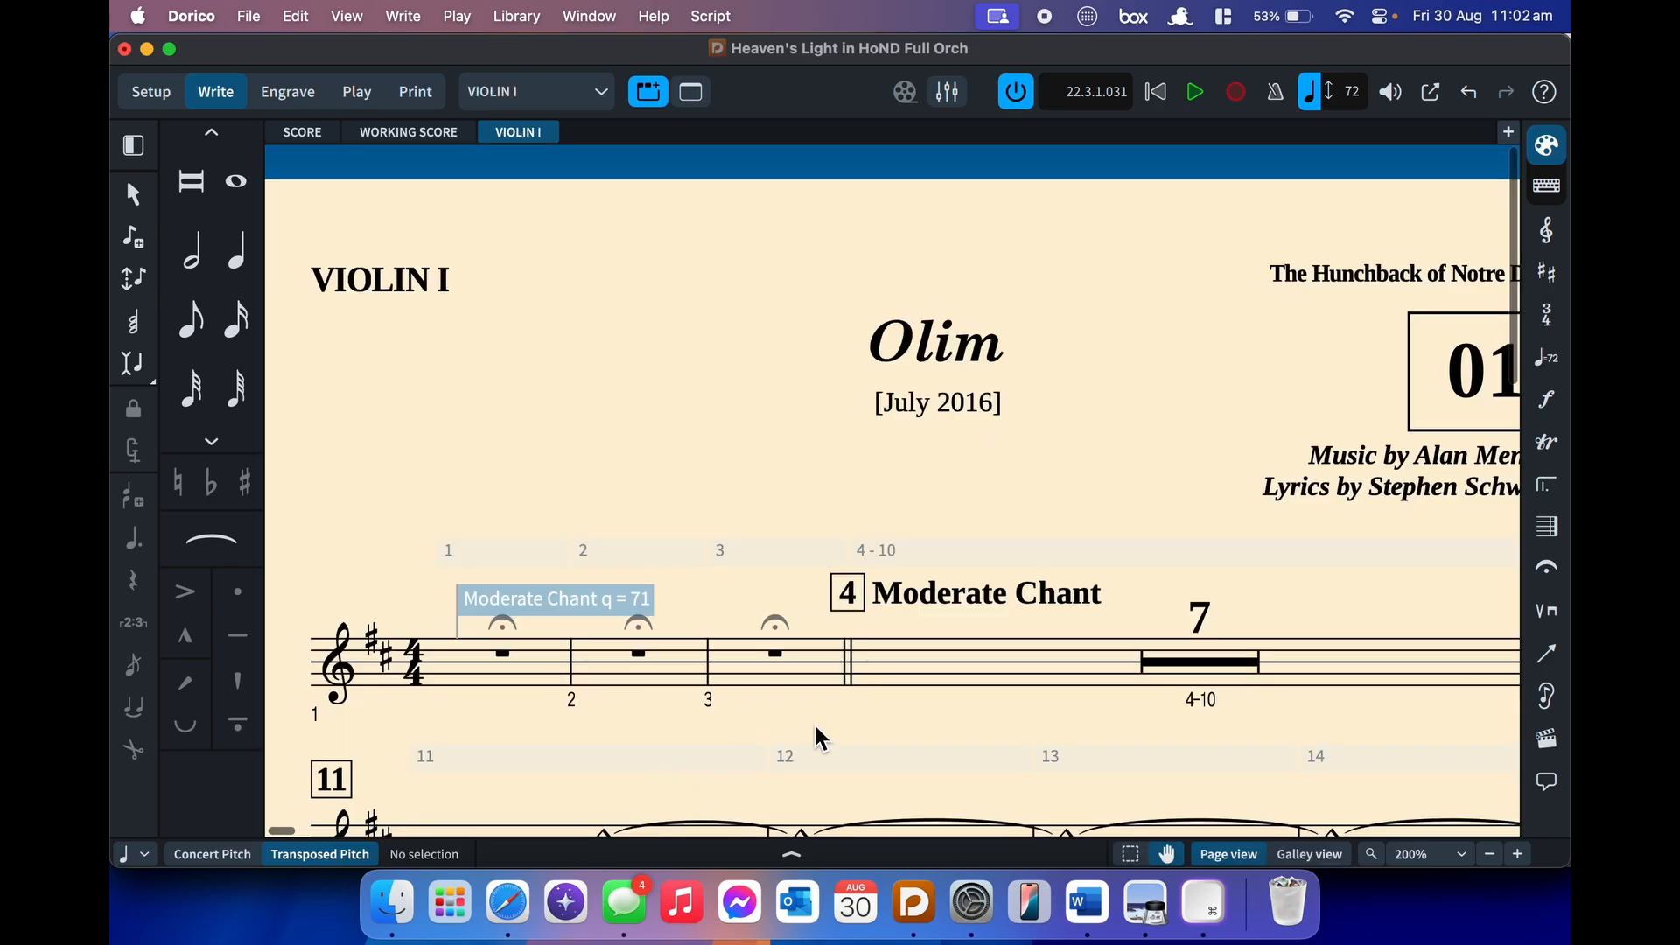
{"action": "scroll", "coordinate": [814, 727], "scroll_direction": "down", "scroll_amount": 6}
{"action": "key", "text": "alt+super+0"}
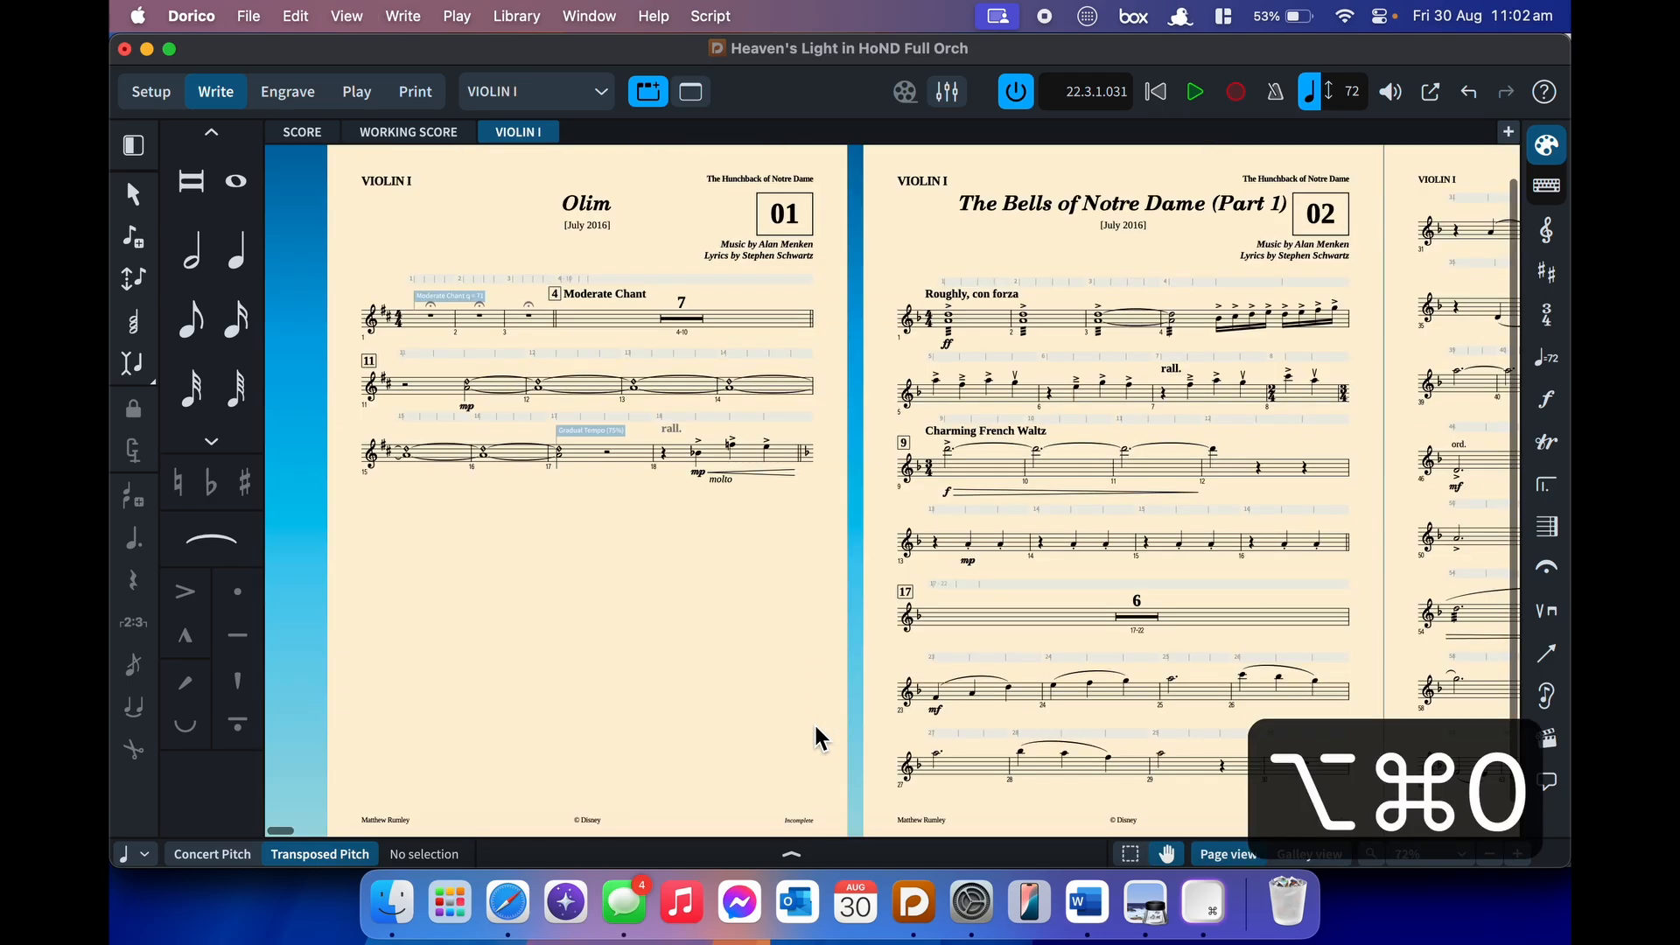
- Browse the Violin I part to Esmeralda (Frollo Reprise), temporarily hiding signposts
{"action": "scroll", "coordinate": [814, 722], "scroll_direction": "right", "scroll_amount": 15}
{"action": "scroll", "coordinate": [817, 729], "scroll_direction": "right", "scroll_amount": 15}
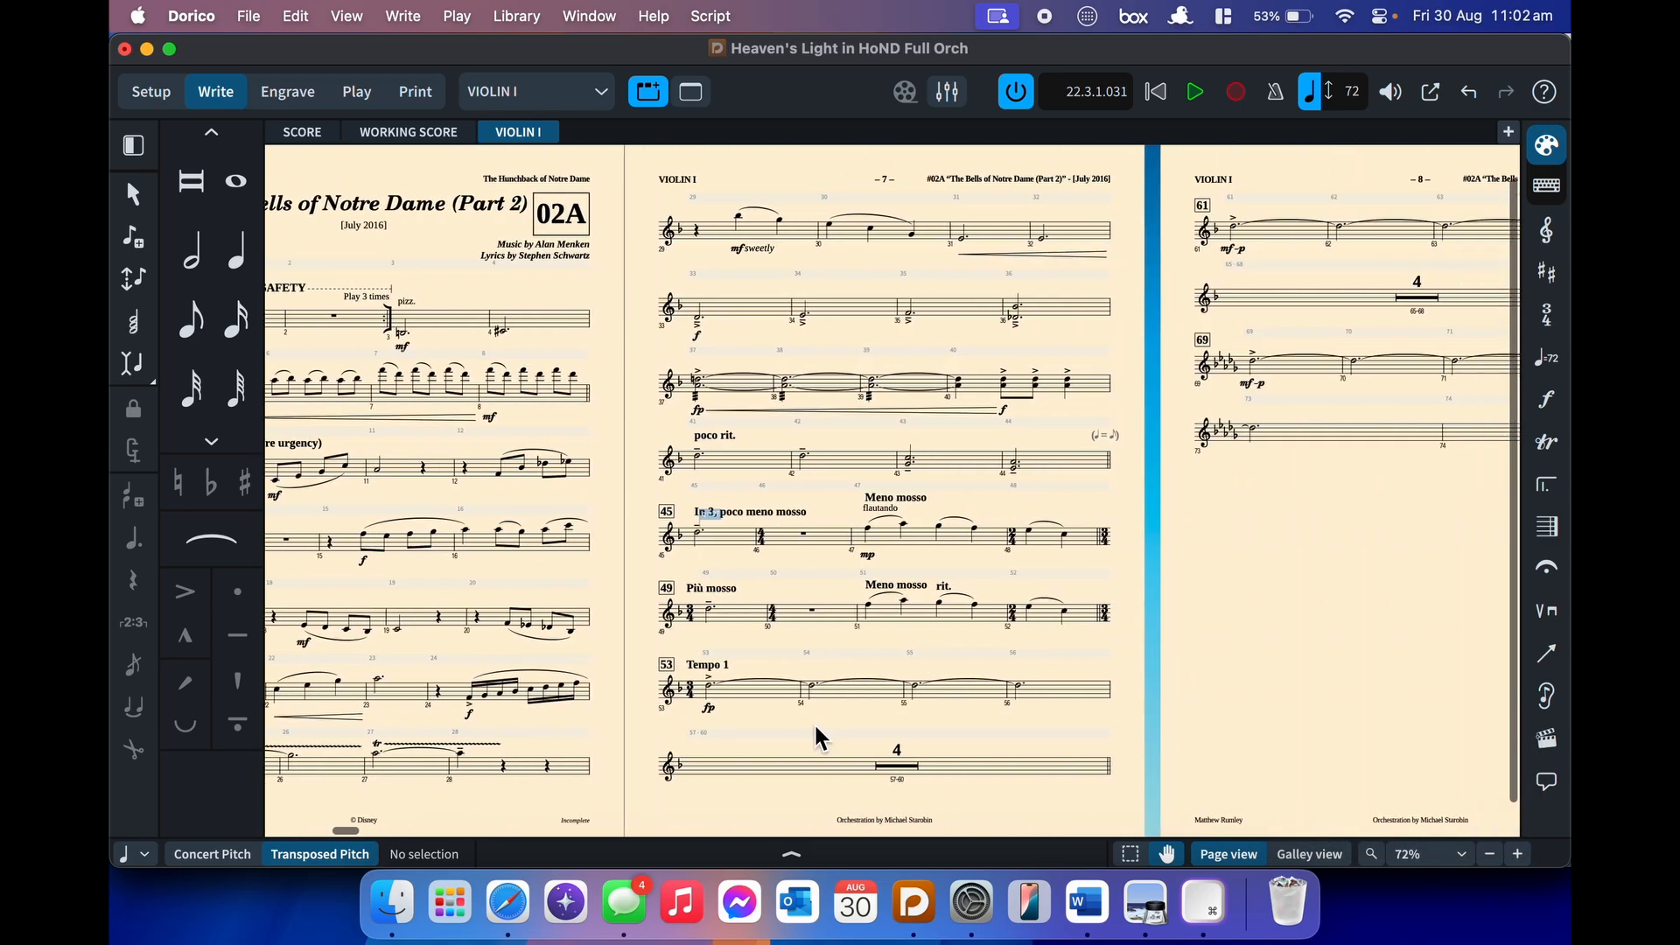
{"action": "scroll", "coordinate": [814, 735], "scroll_direction": "right", "scroll_amount": 15}
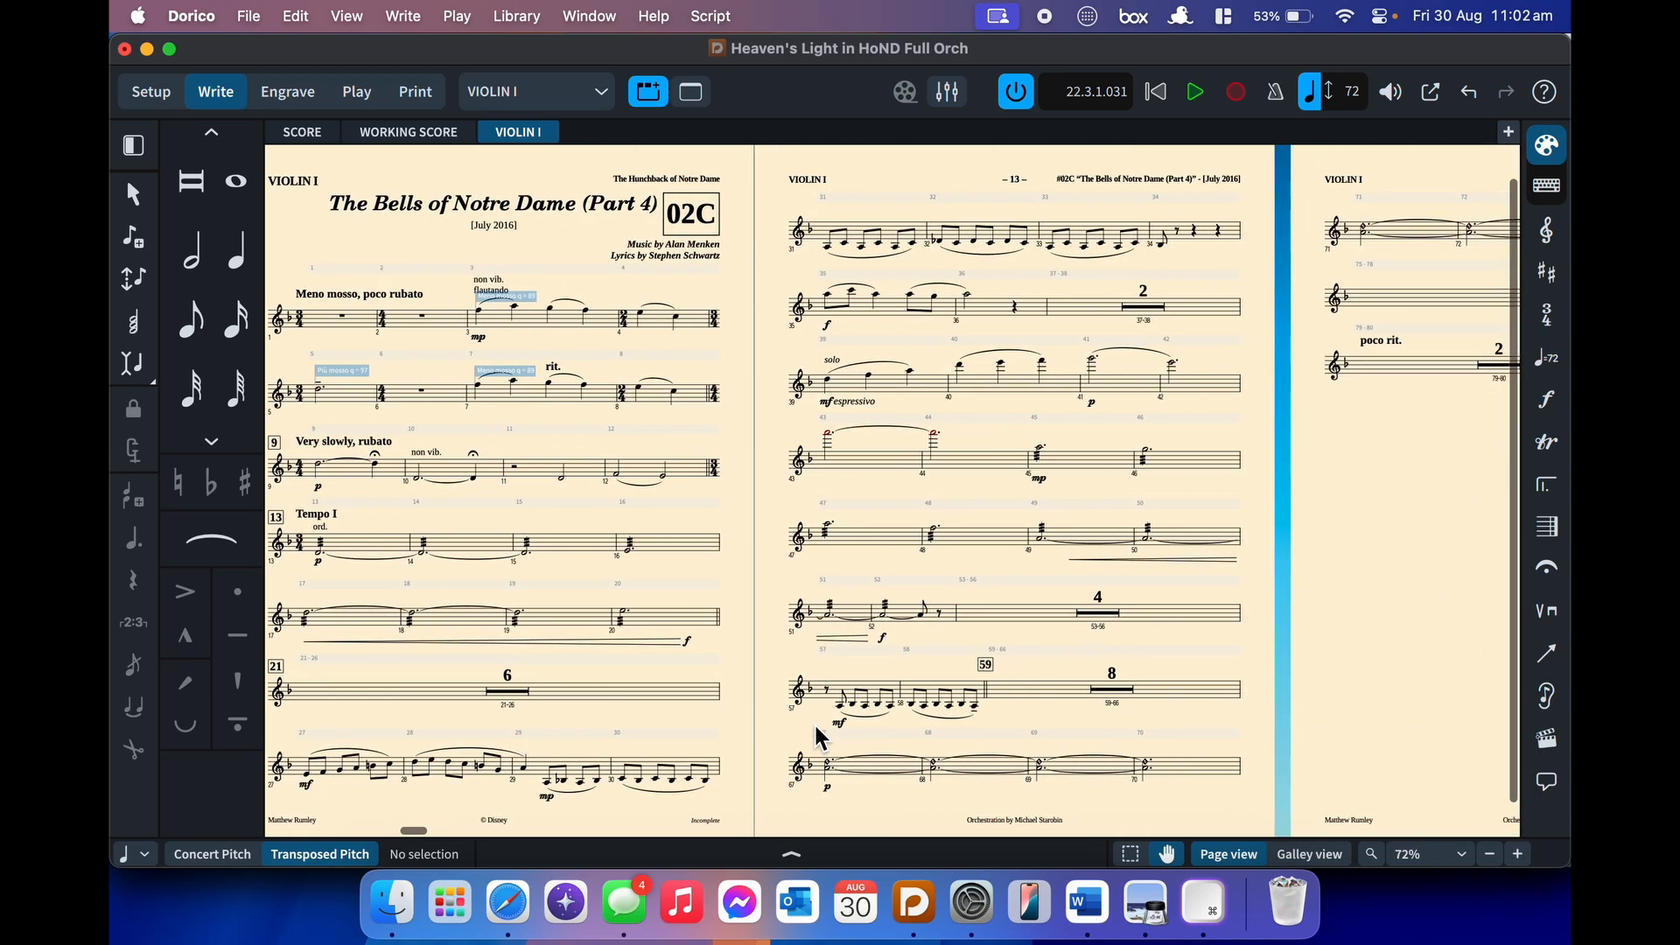
{"action": "scroll", "coordinate": [819, 738], "scroll_direction": "right", "scroll_amount": 15}
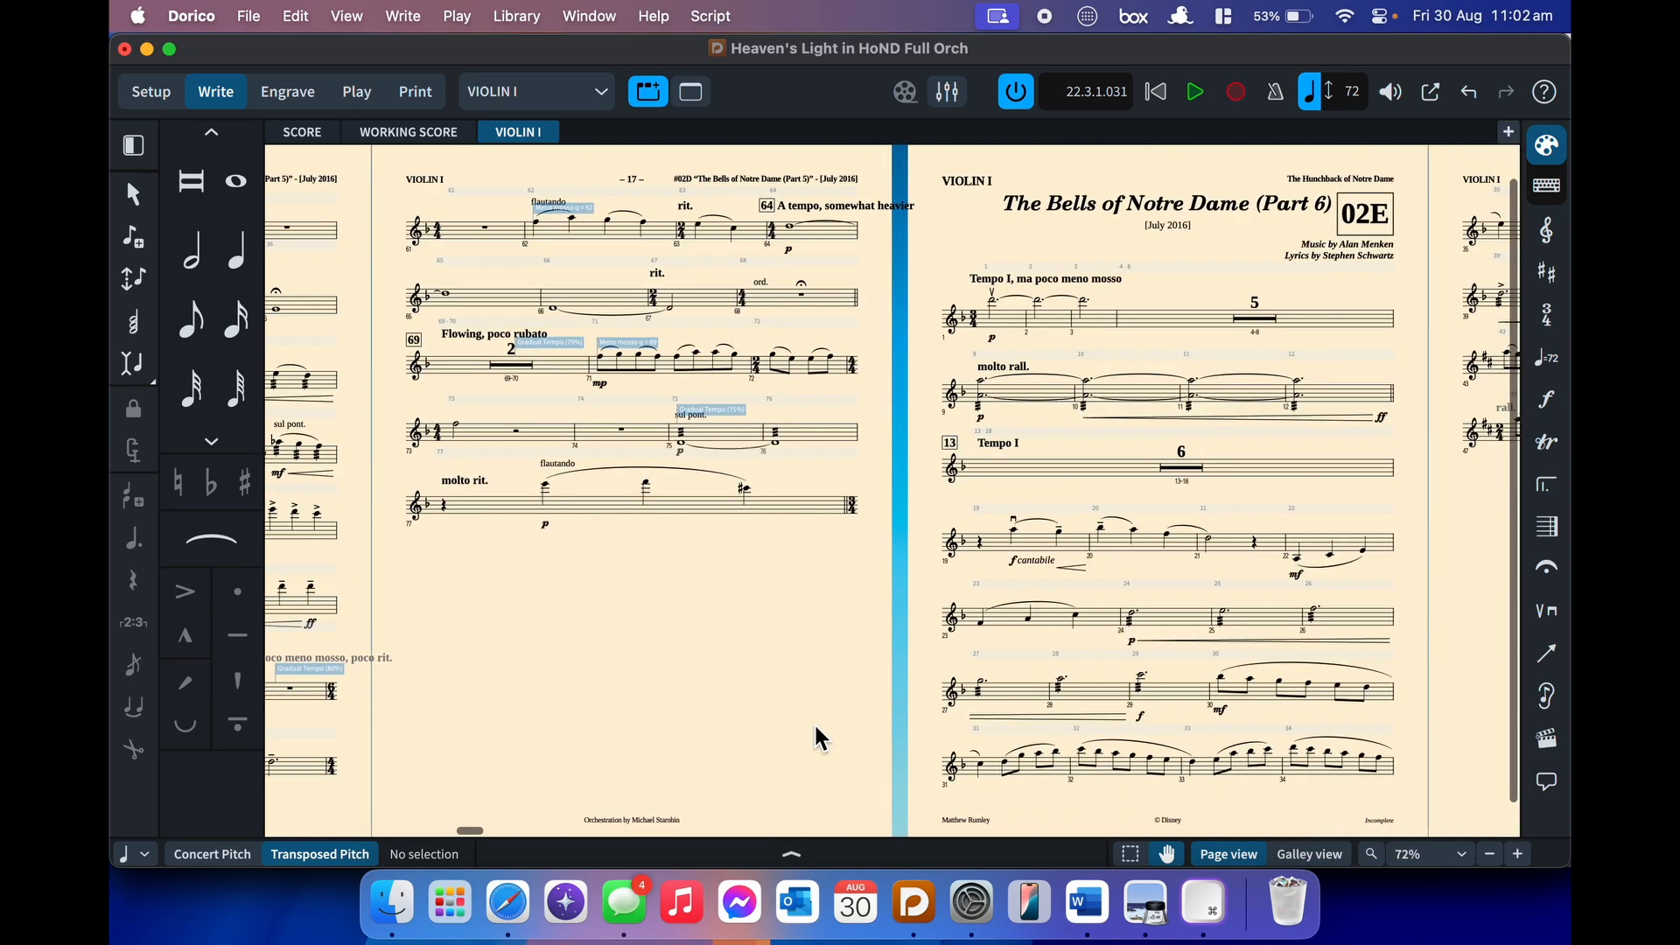
{"action": "scroll", "coordinate": [814, 737], "scroll_direction": "right", "scroll_amount": 15}
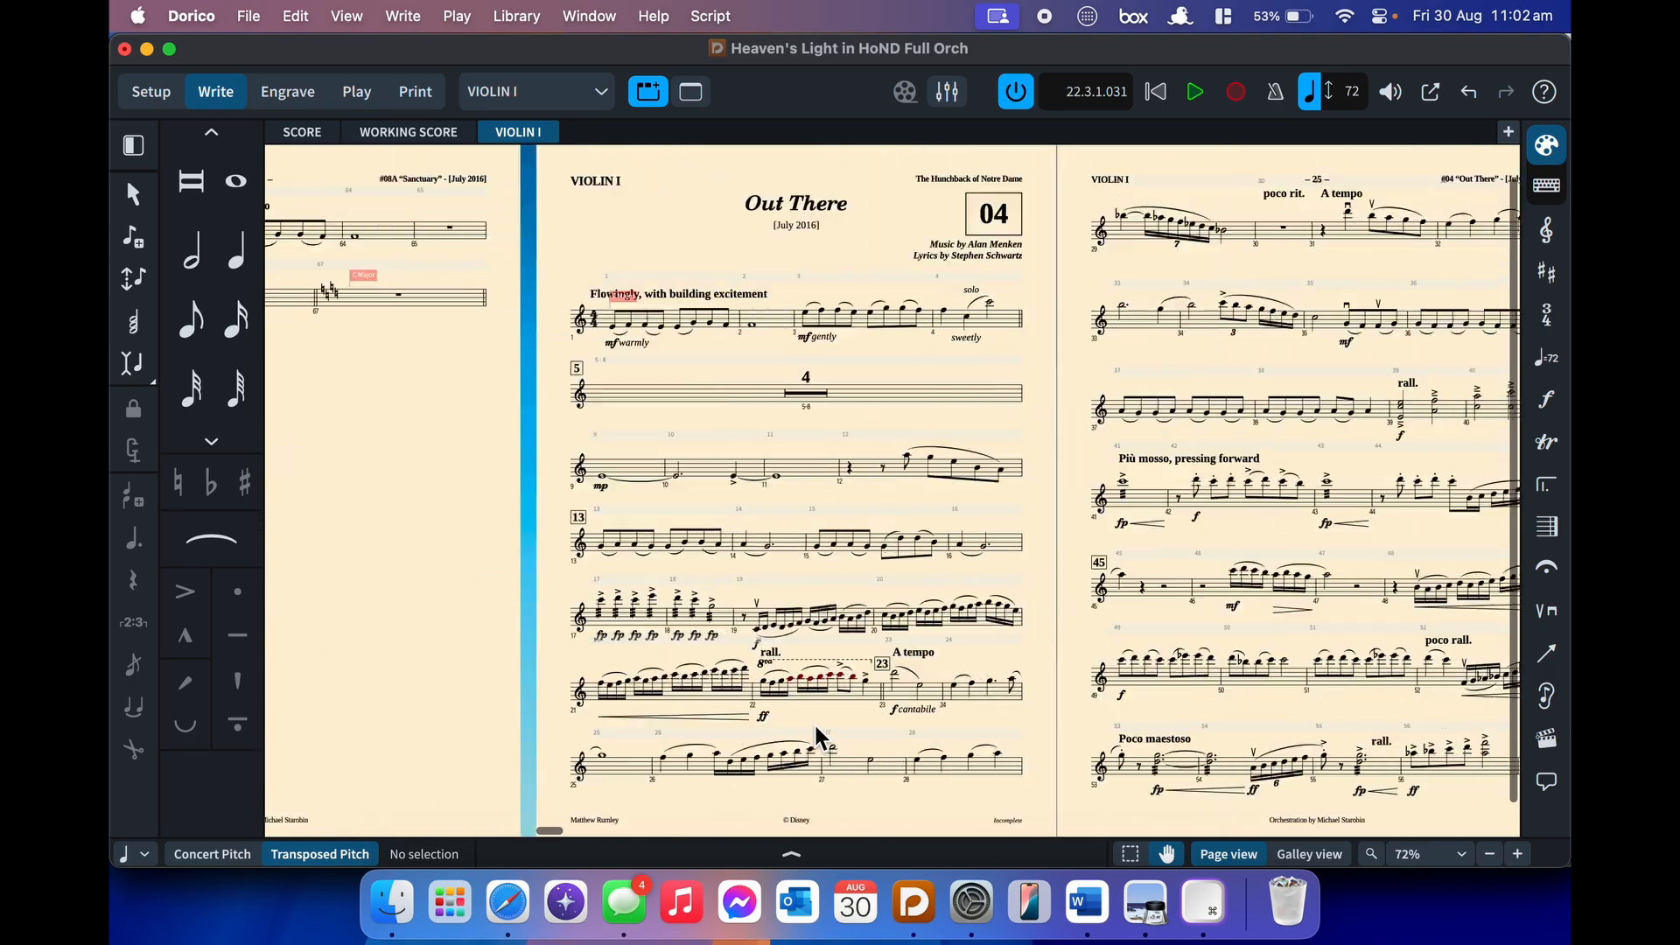
{"action": "scroll", "coordinate": [814, 738], "scroll_direction": "right", "scroll_amount": 15}
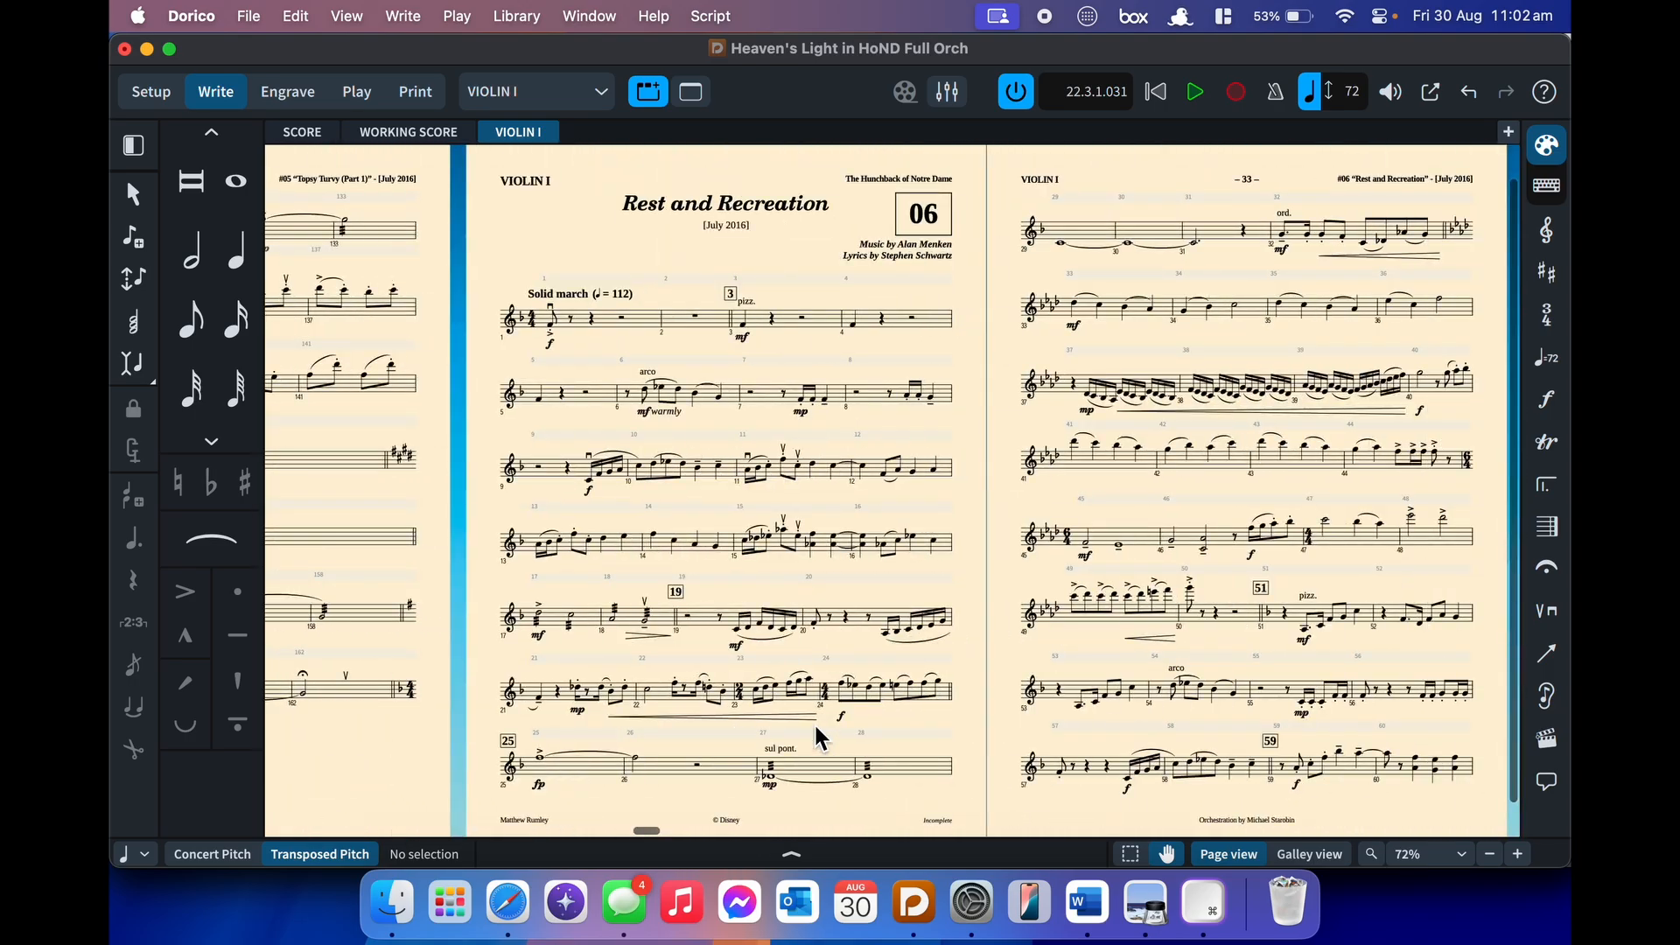
{"action": "scroll", "coordinate": [815, 727], "scroll_direction": "right", "scroll_amount": 15}
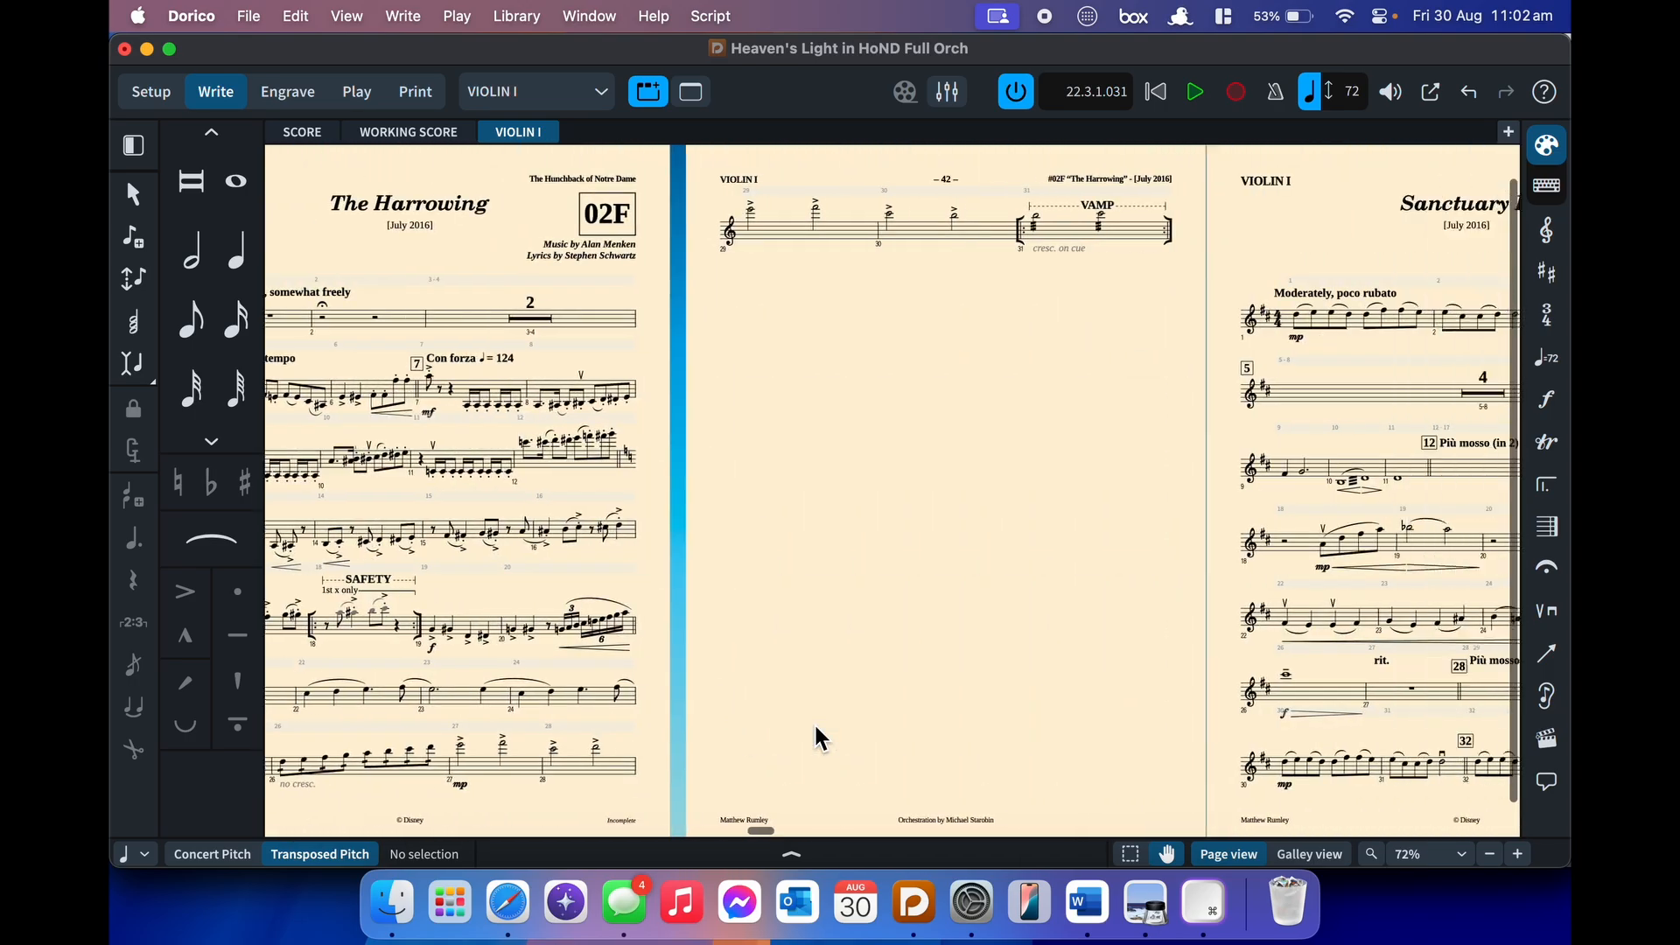
{"action": "scroll", "coordinate": [816, 738], "scroll_direction": "right", "scroll_amount": 15}
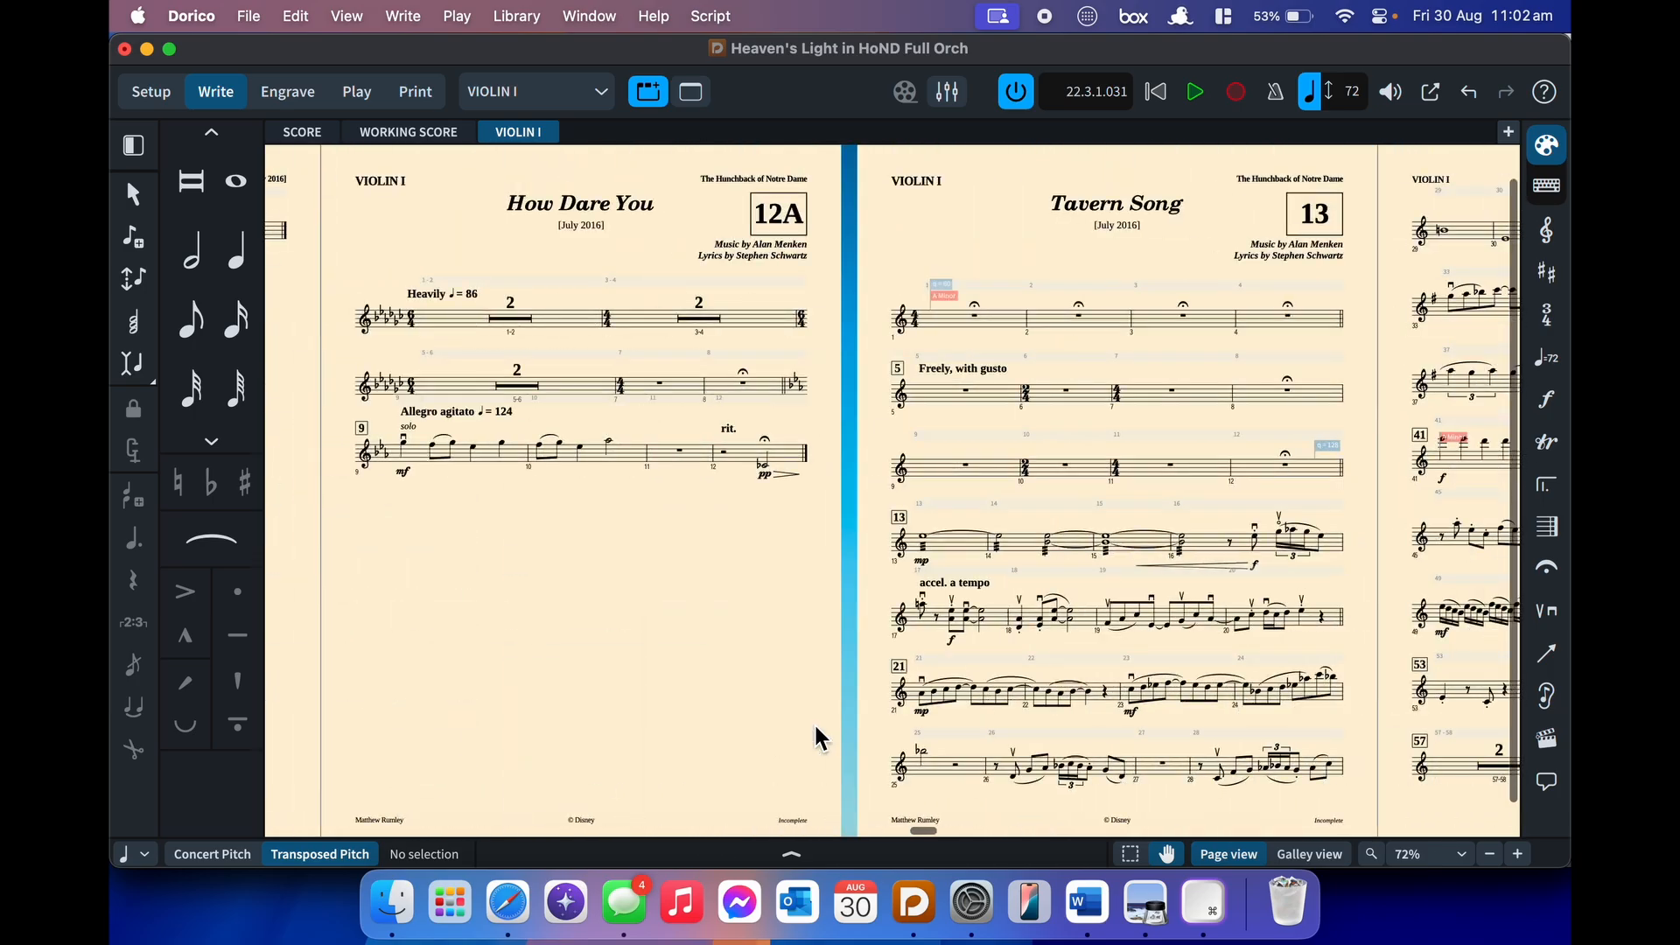
{"action": "scroll", "coordinate": [813, 738], "scroll_direction": "right", "scroll_amount": 15}
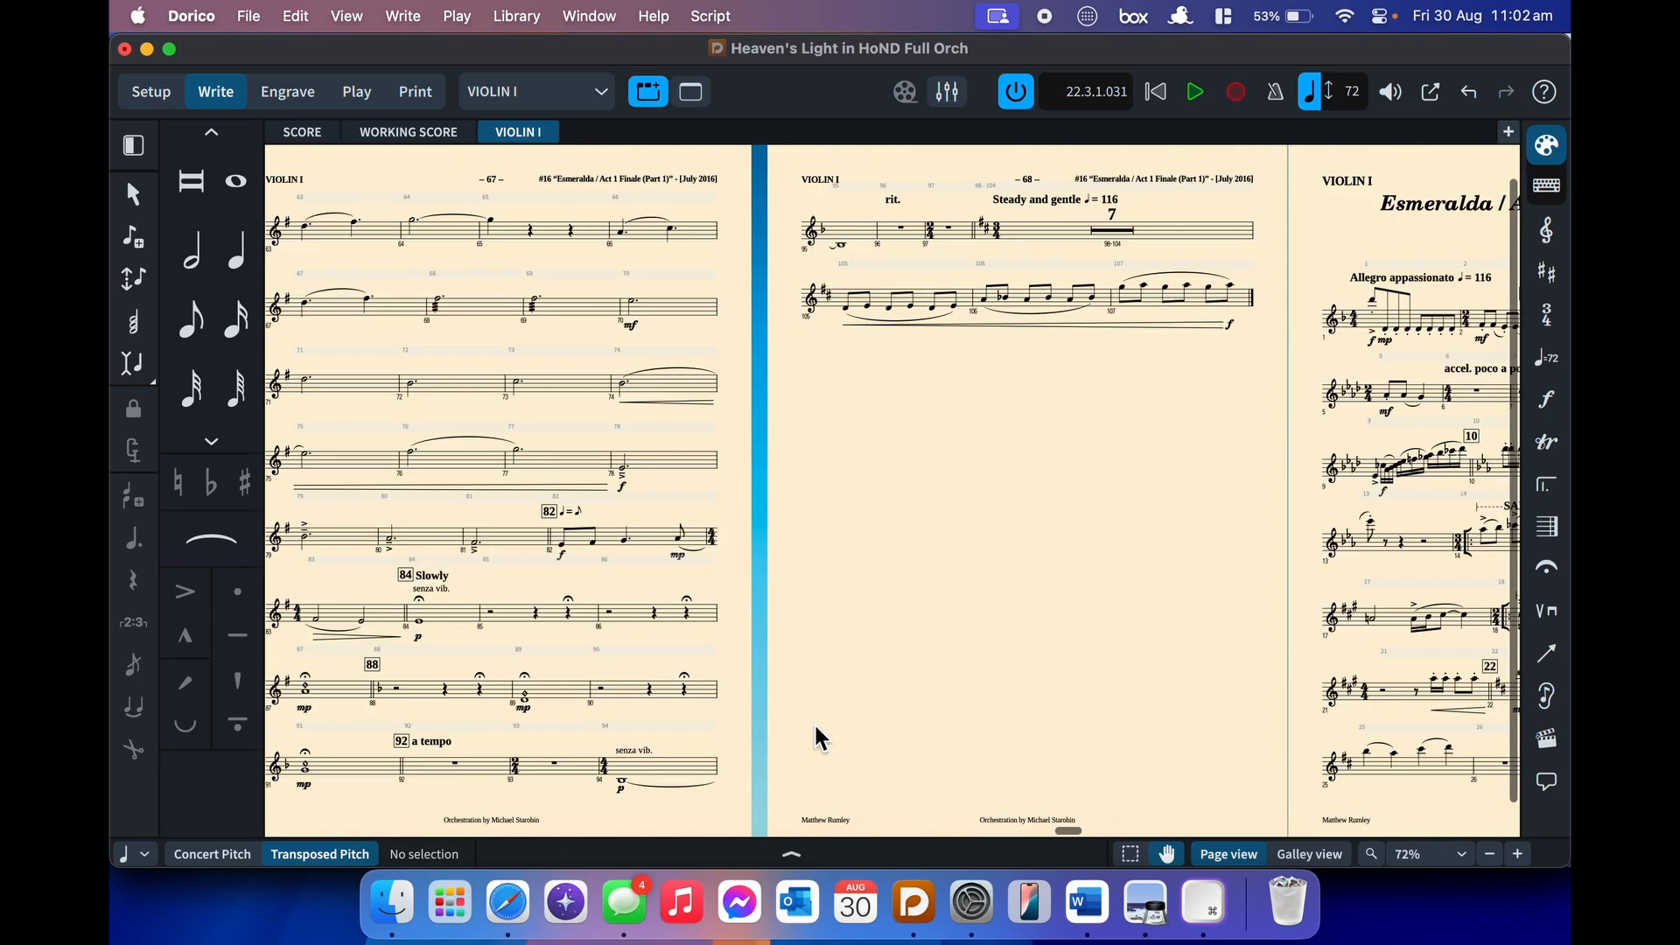
{"action": "scroll", "coordinate": [814, 738], "scroll_direction": "right", "scroll_amount": 15}
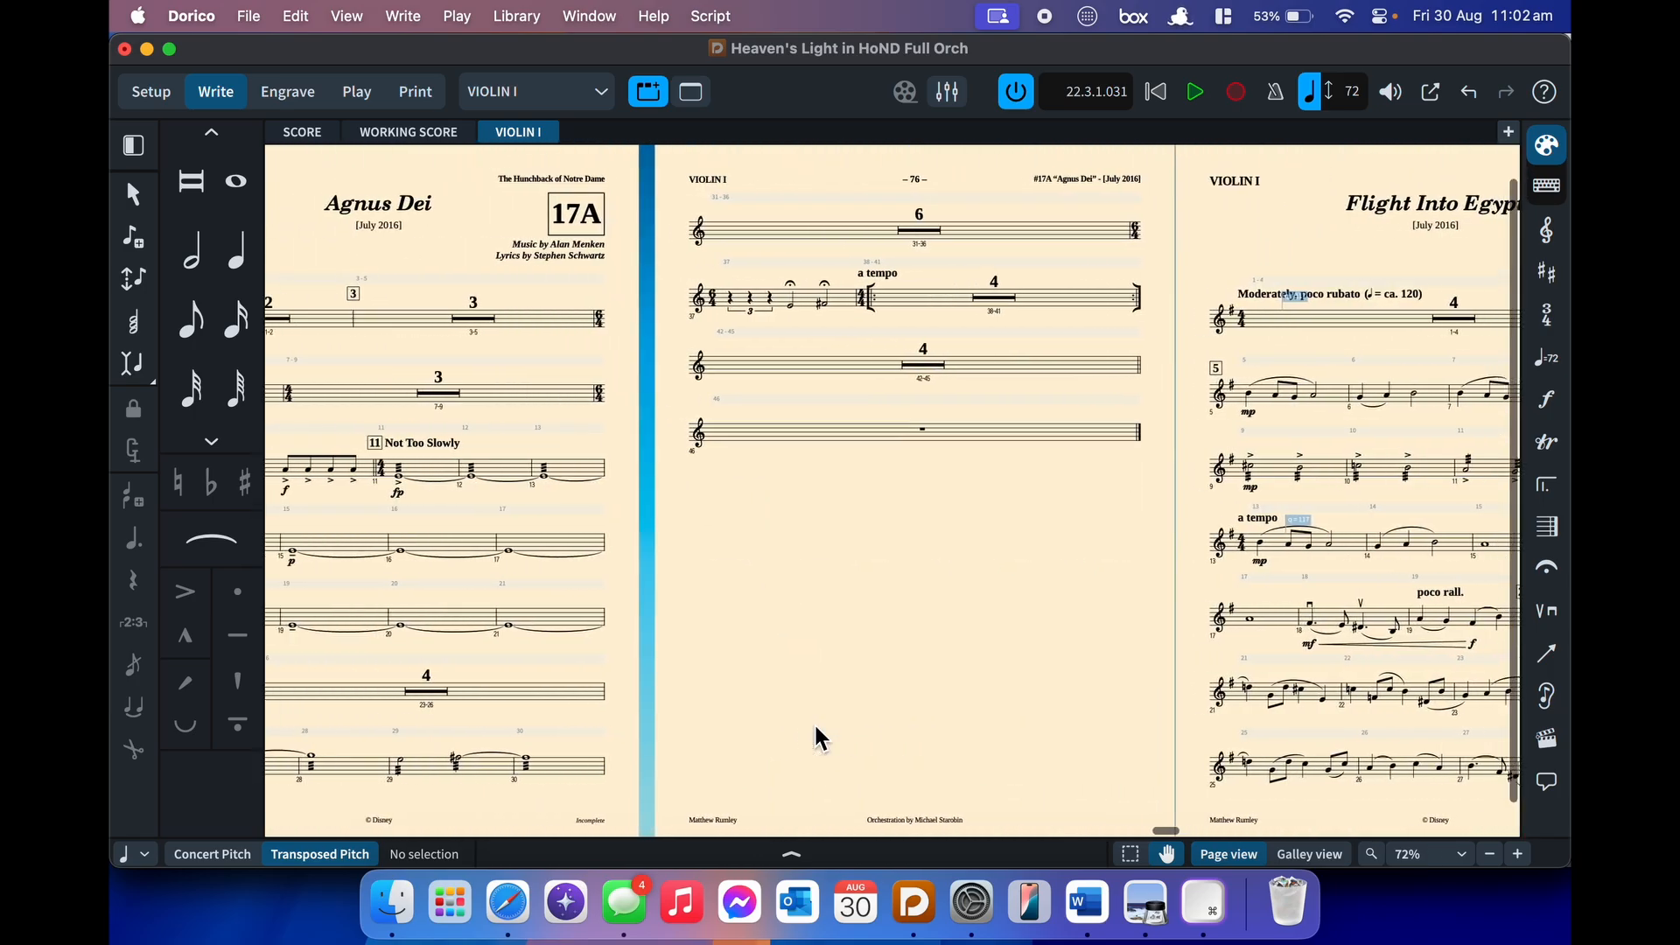
{"action": "scroll", "coordinate": [815, 739], "scroll_direction": "right", "scroll_amount": 15}
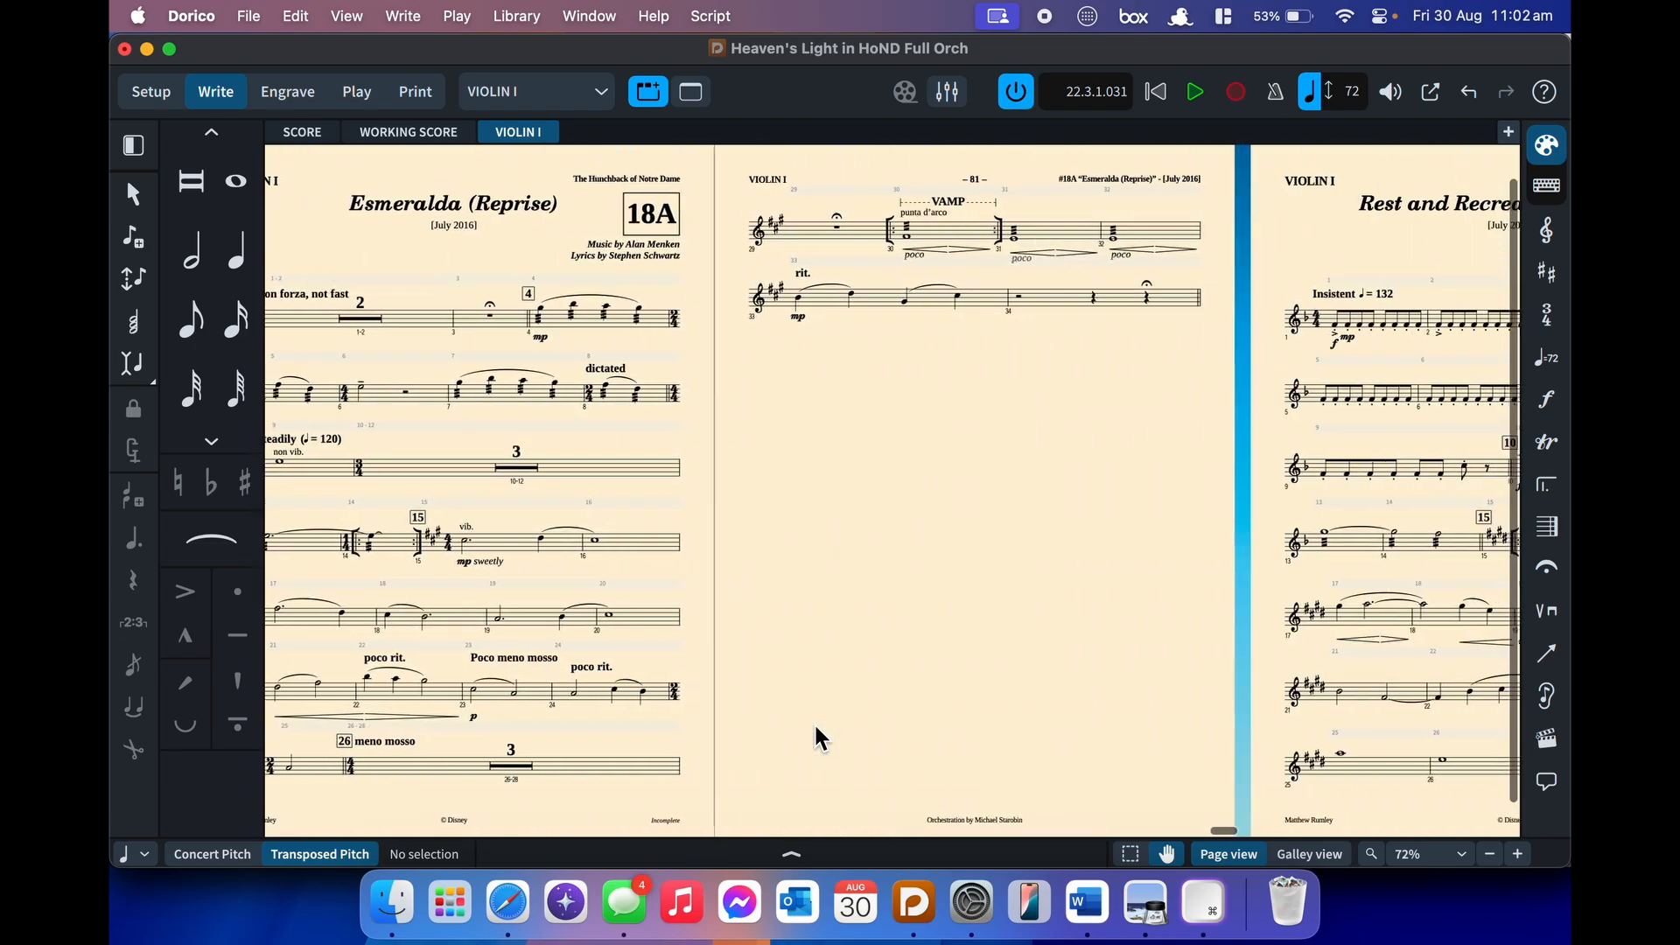
{"action": "scroll", "coordinate": [815, 738], "scroll_direction": "right", "scroll_amount": 10}
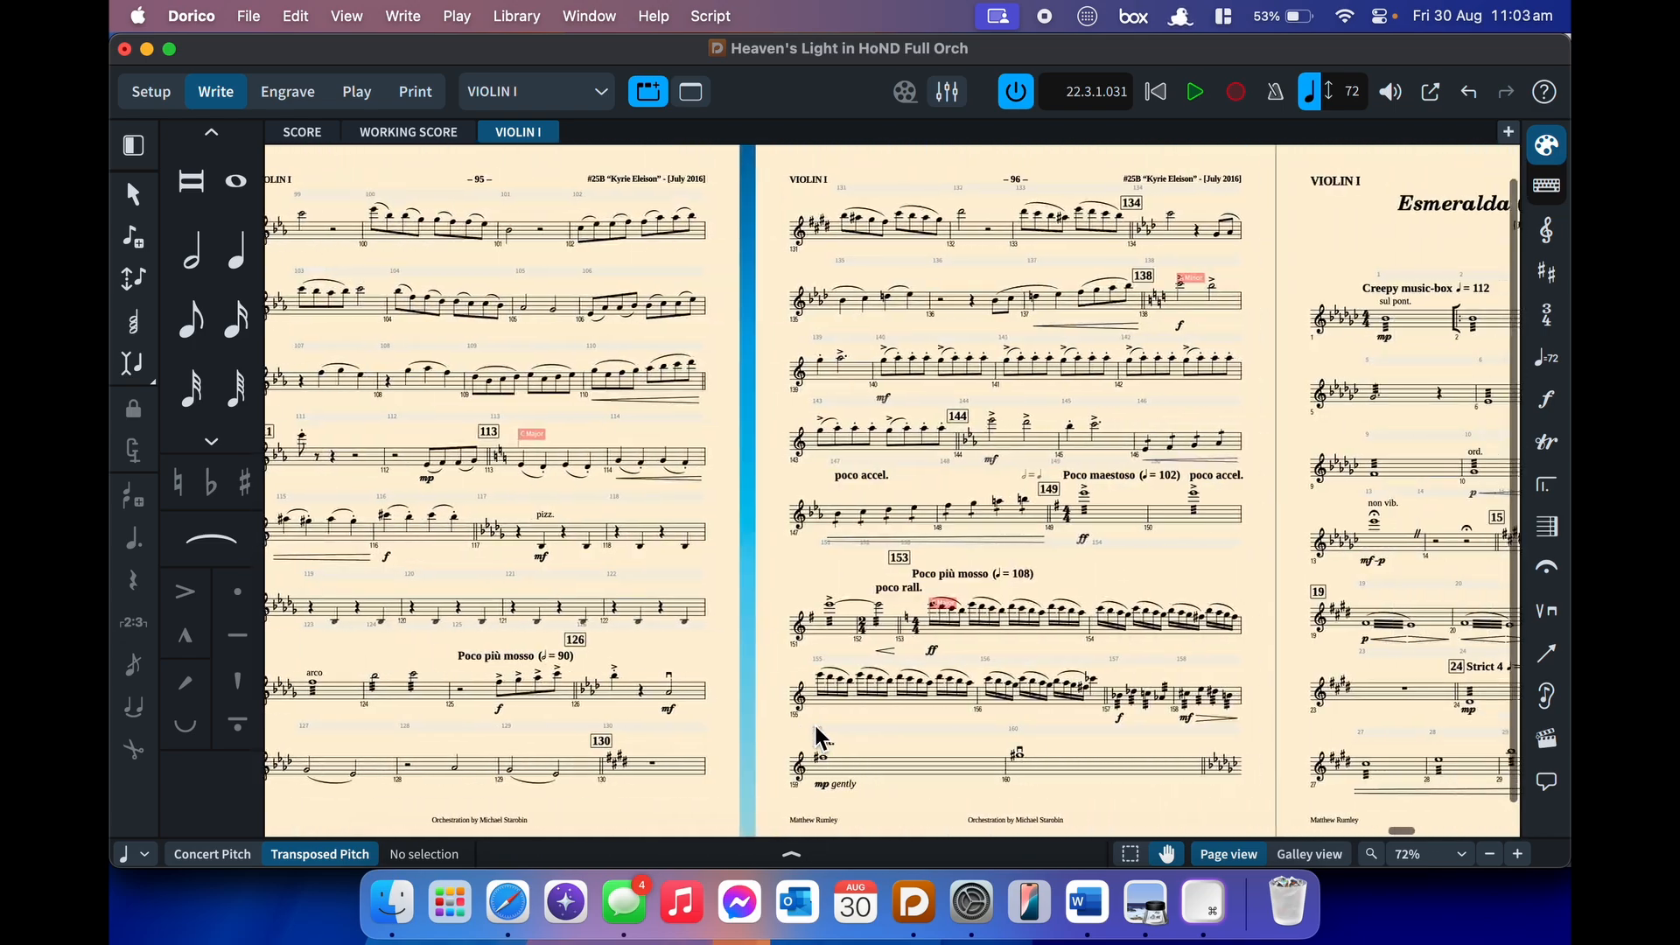
{"action": "scroll", "coordinate": [816, 739], "scroll_direction": "left", "scroll_amount": 5}
{"action": "scroll", "coordinate": [1061, 590], "scroll_direction": "up", "scroll_amount": 4}
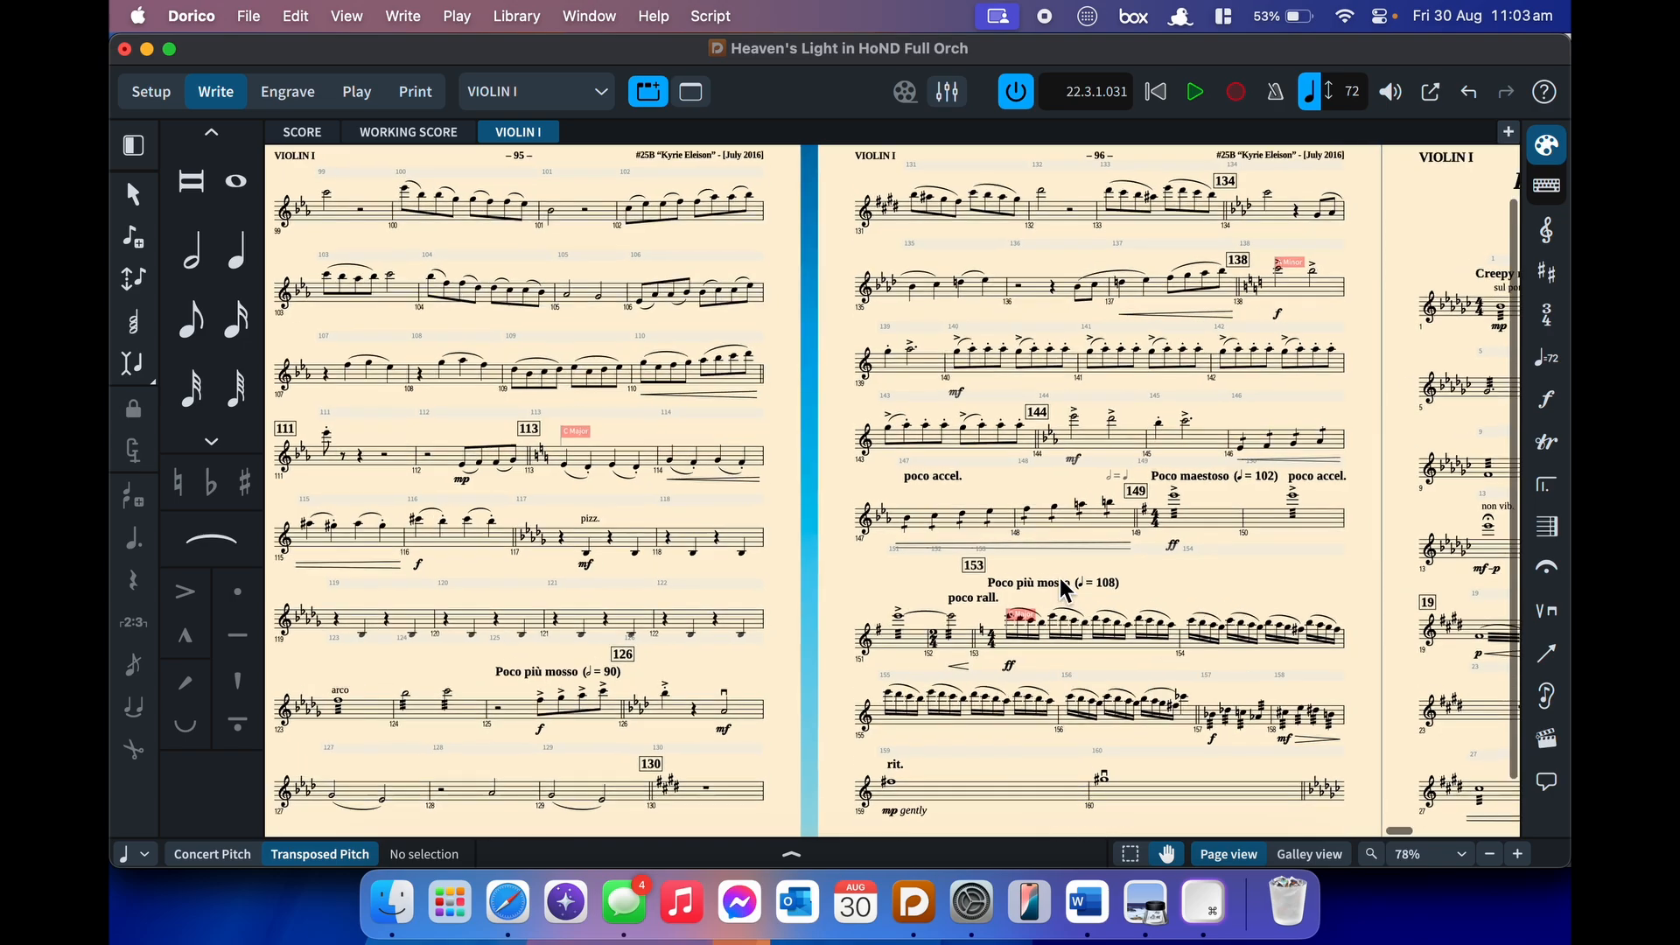
{"action": "scroll", "coordinate": [1061, 590], "scroll_direction": "right", "scroll_amount": 8}
{"action": "scroll", "coordinate": [1061, 590], "scroll_direction": "up", "scroll_amount": 1}
{"action": "scroll", "coordinate": [1061, 579], "scroll_direction": "left", "scroll_amount": 6}
{"action": "scroll", "coordinate": [1061, 580], "scroll_direction": "down", "scroll_amount": 3}
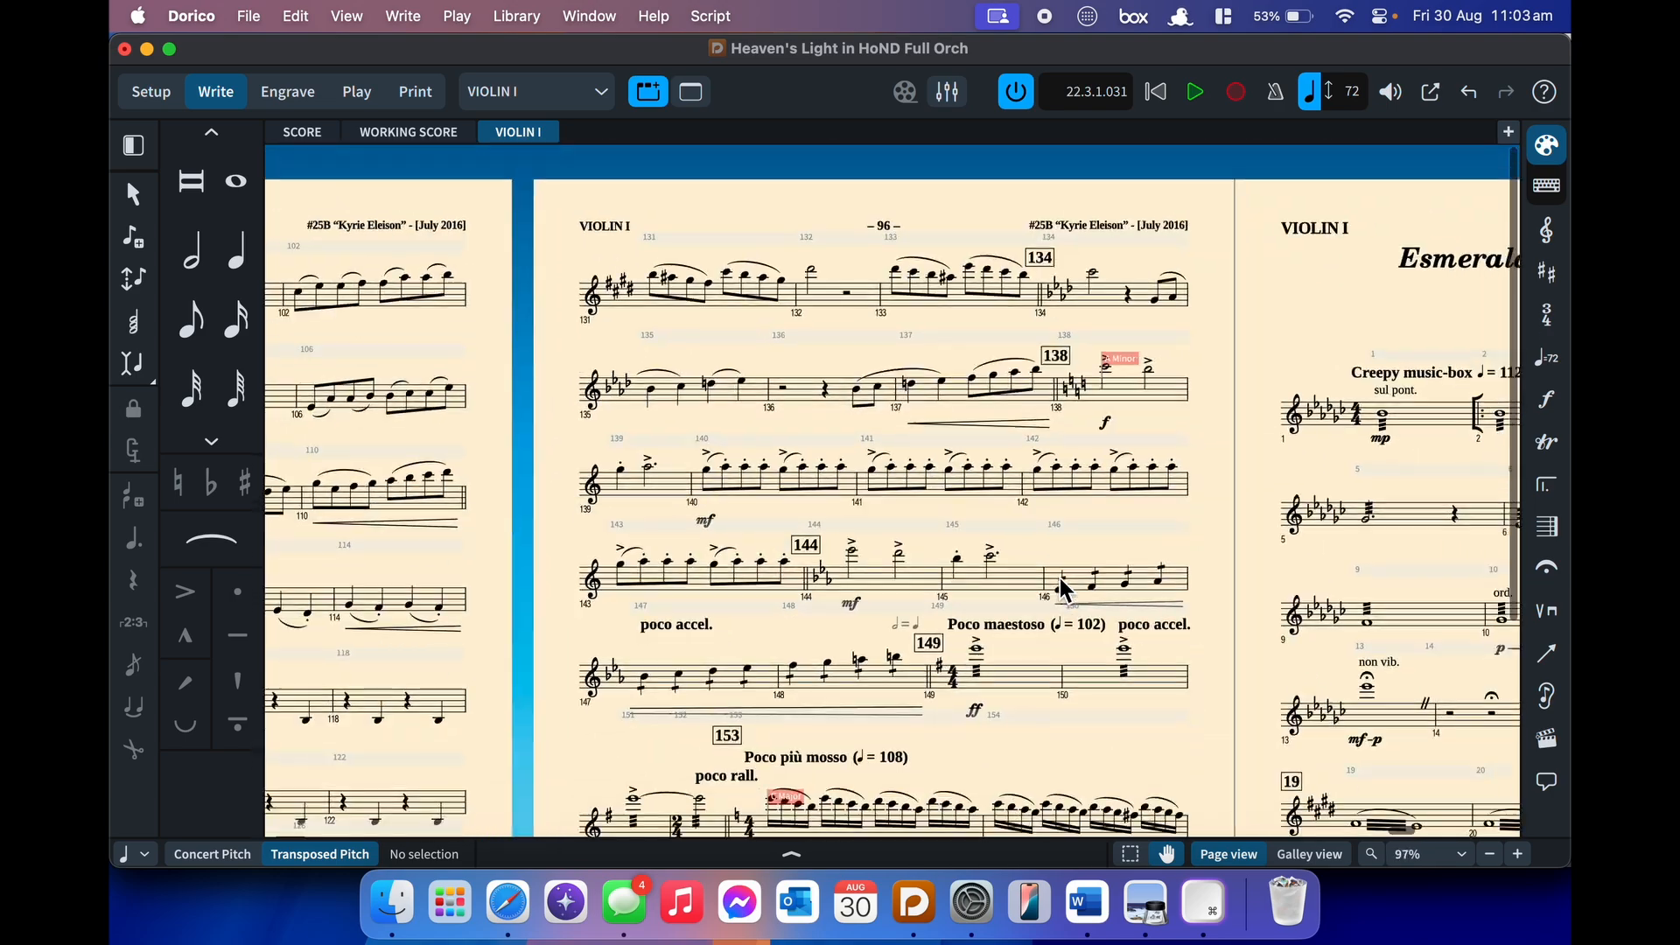
{"action": "scroll", "coordinate": [1061, 579], "scroll_direction": "down", "scroll_amount": 3}
{"action": "scroll", "coordinate": [1059, 578], "scroll_direction": "left", "scroll_amount": 5}
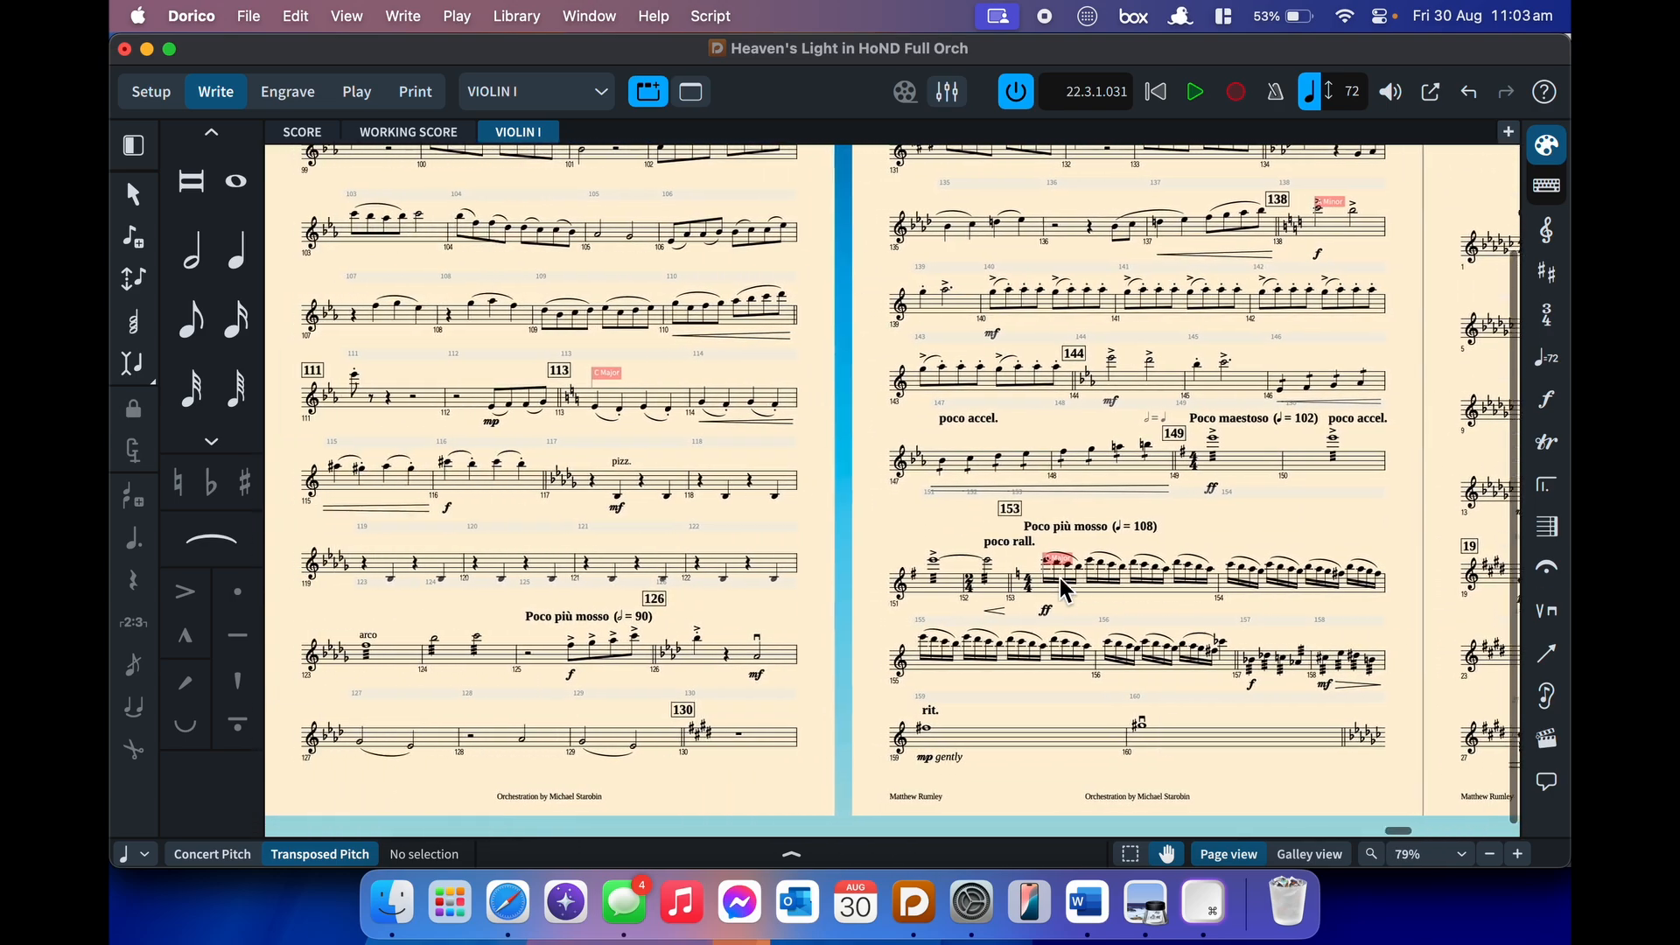
{"action": "scroll", "coordinate": [1059, 577], "scroll_direction": "up", "scroll_amount": 2}
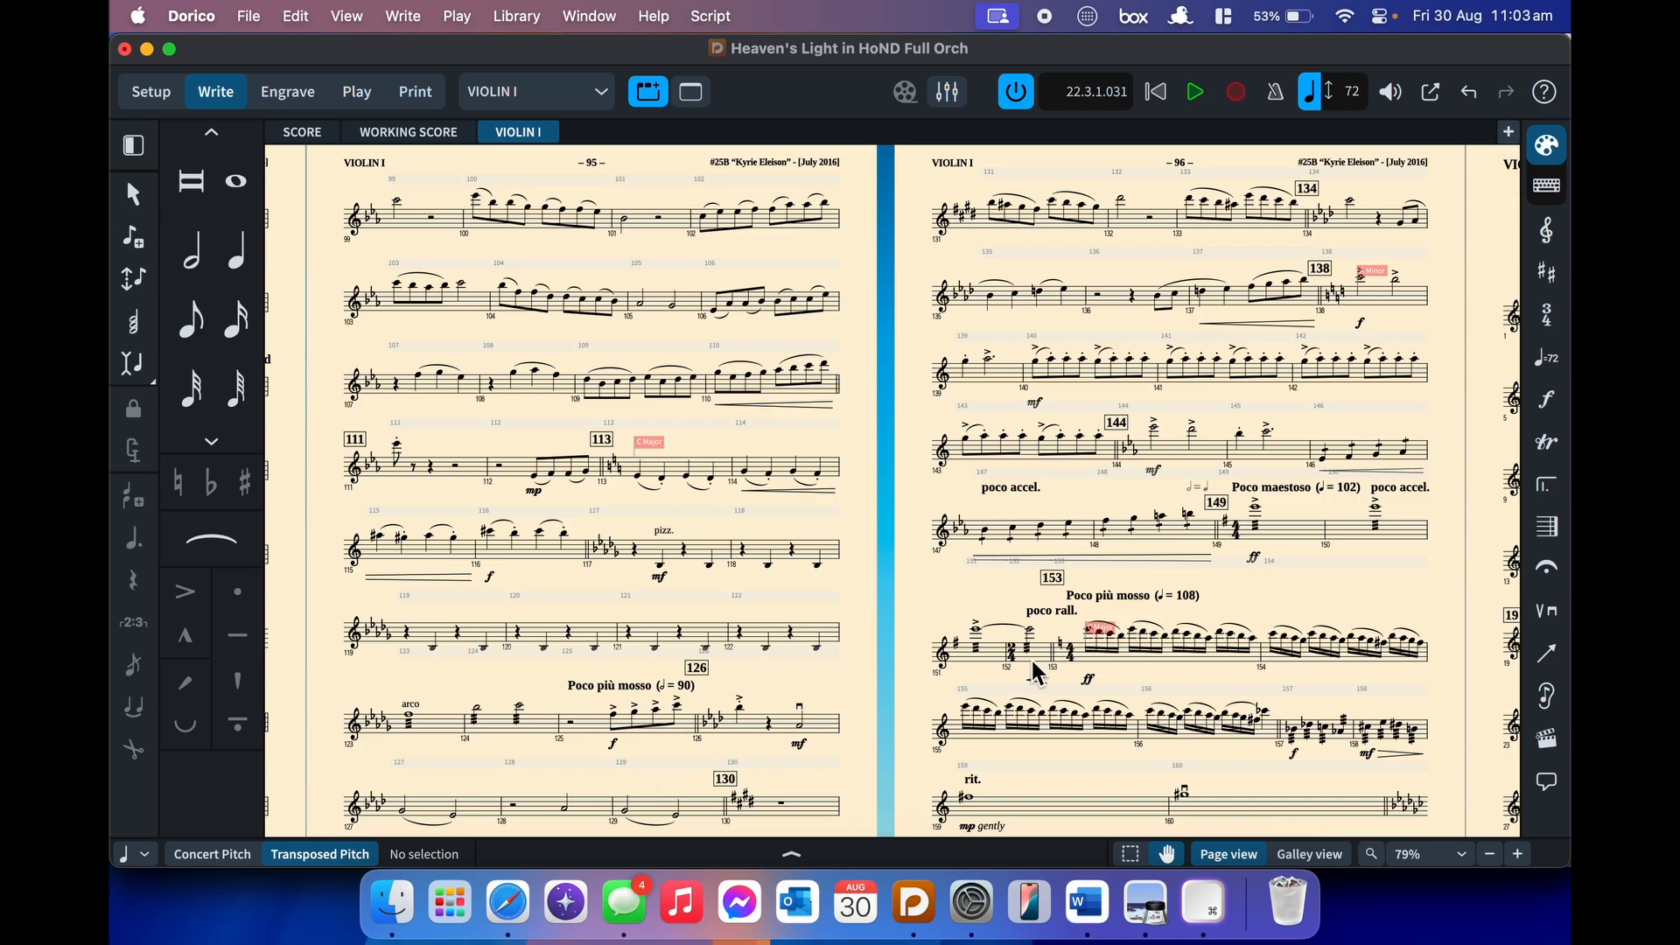
{"action": "scroll", "coordinate": [1031, 656], "scroll_direction": "right", "scroll_amount": 5}
{"action": "scroll", "coordinate": [1031, 656], "scroll_direction": "right", "scroll_amount": 1}
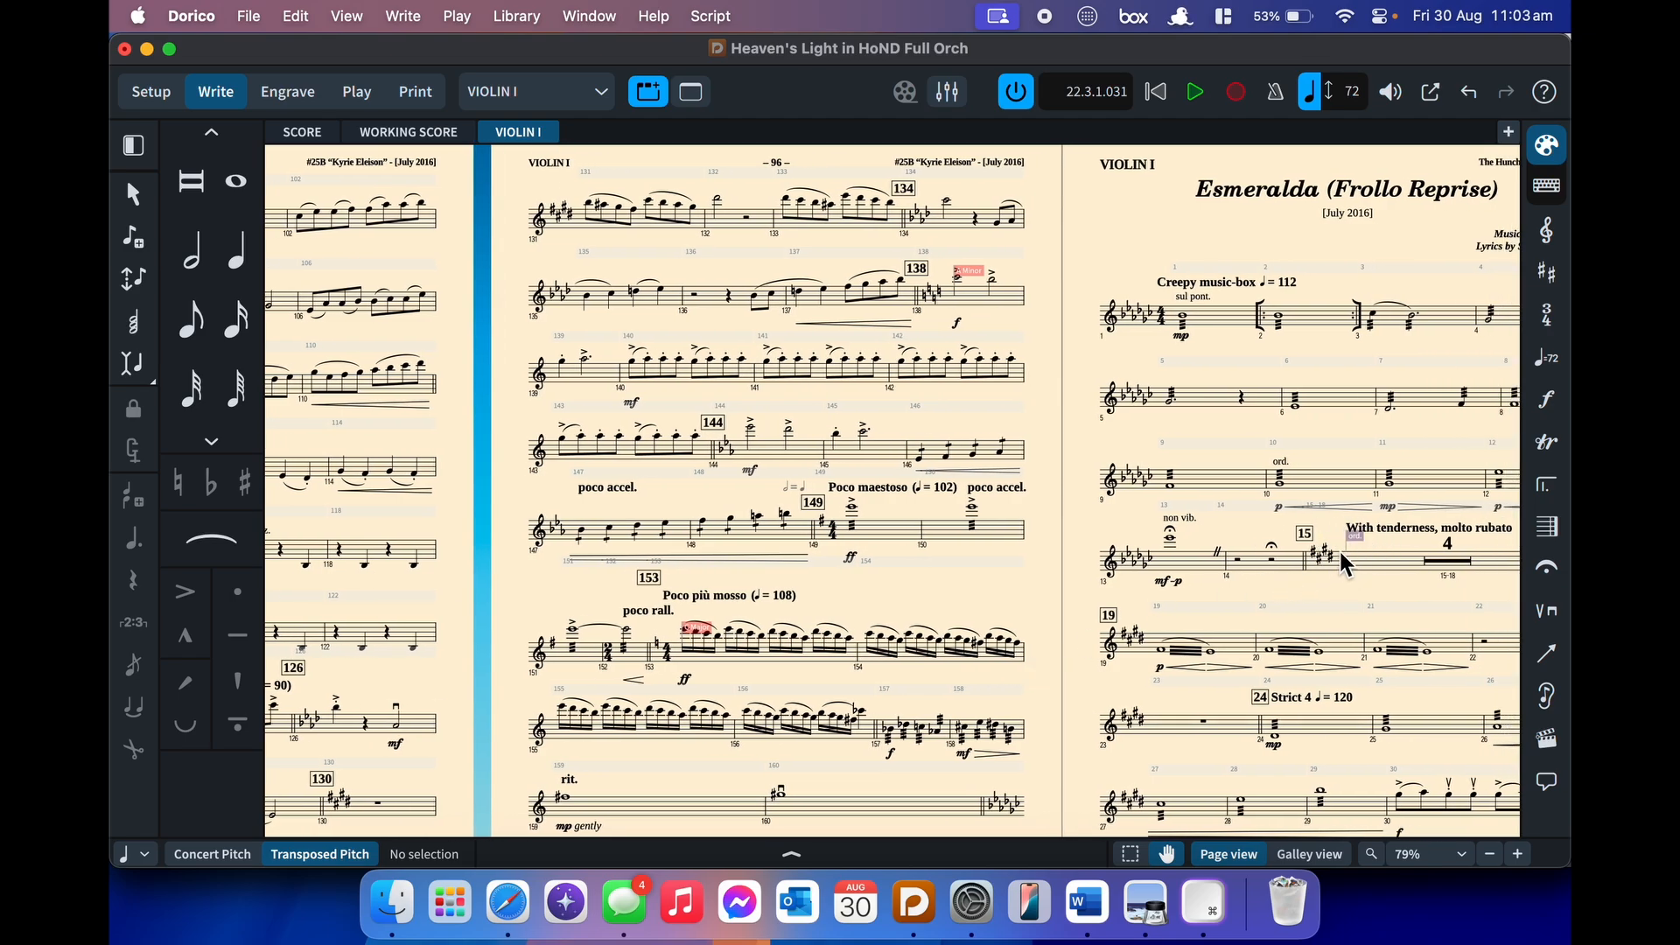
{"action": "scroll", "coordinate": [1339, 549], "scroll_direction": "right", "scroll_amount": 2}
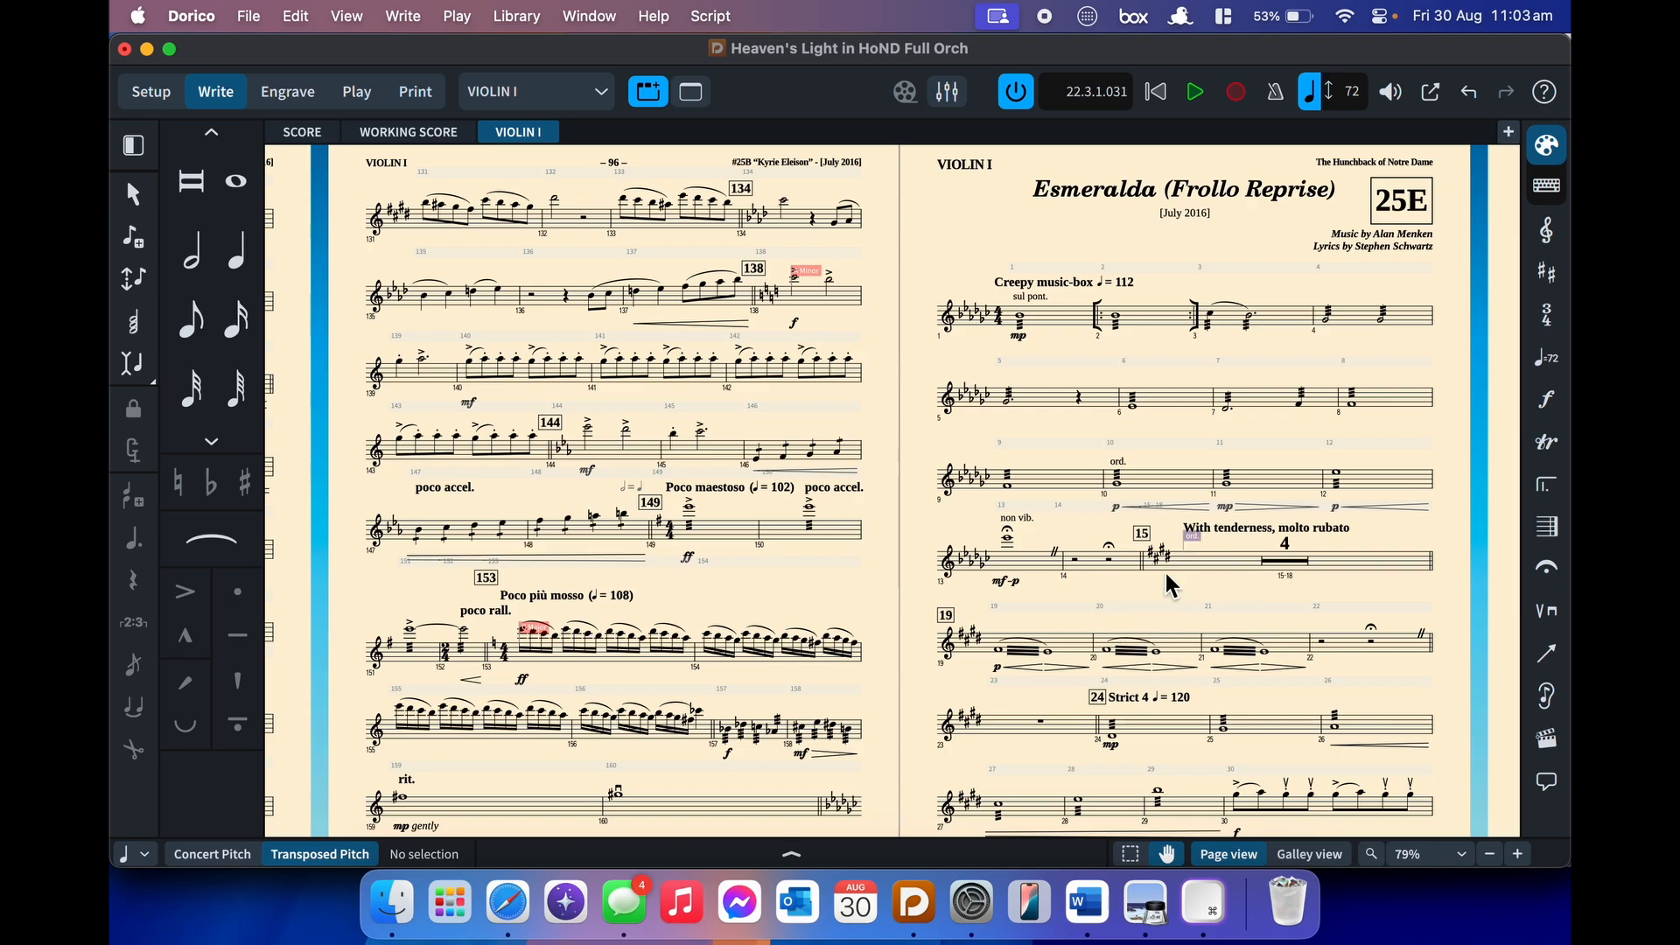
{"action": "scroll", "coordinate": [1166, 574], "scroll_direction": "right", "scroll_amount": 10}
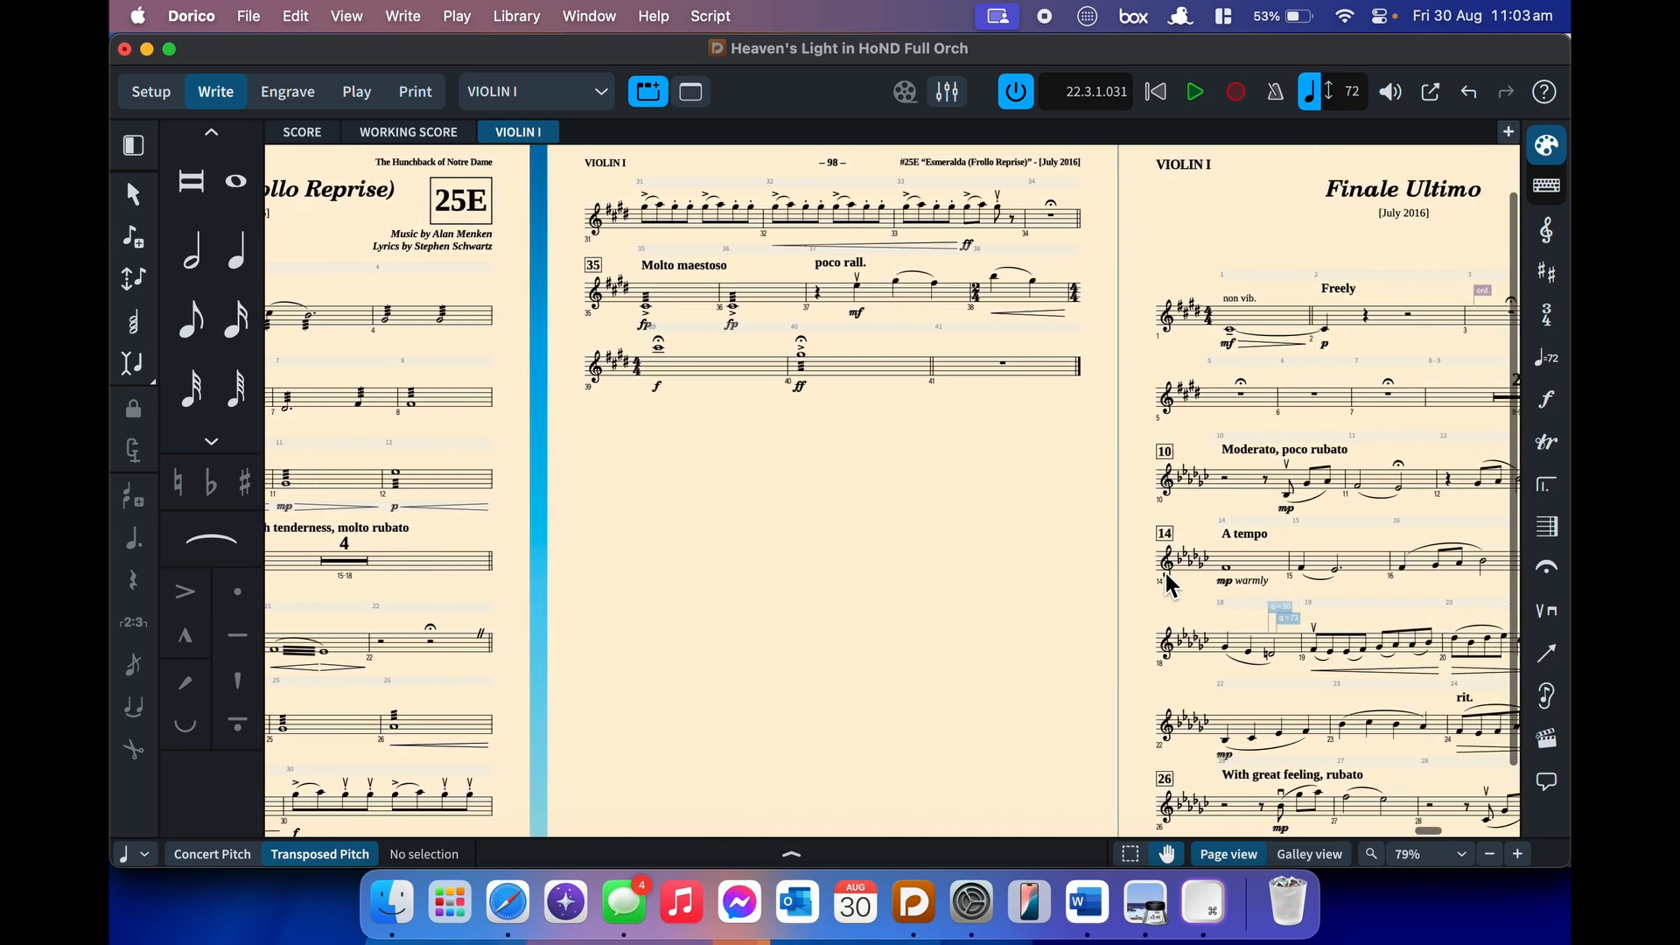
{"action": "scroll", "coordinate": [1164, 569], "scroll_direction": "left", "scroll_amount": 10}
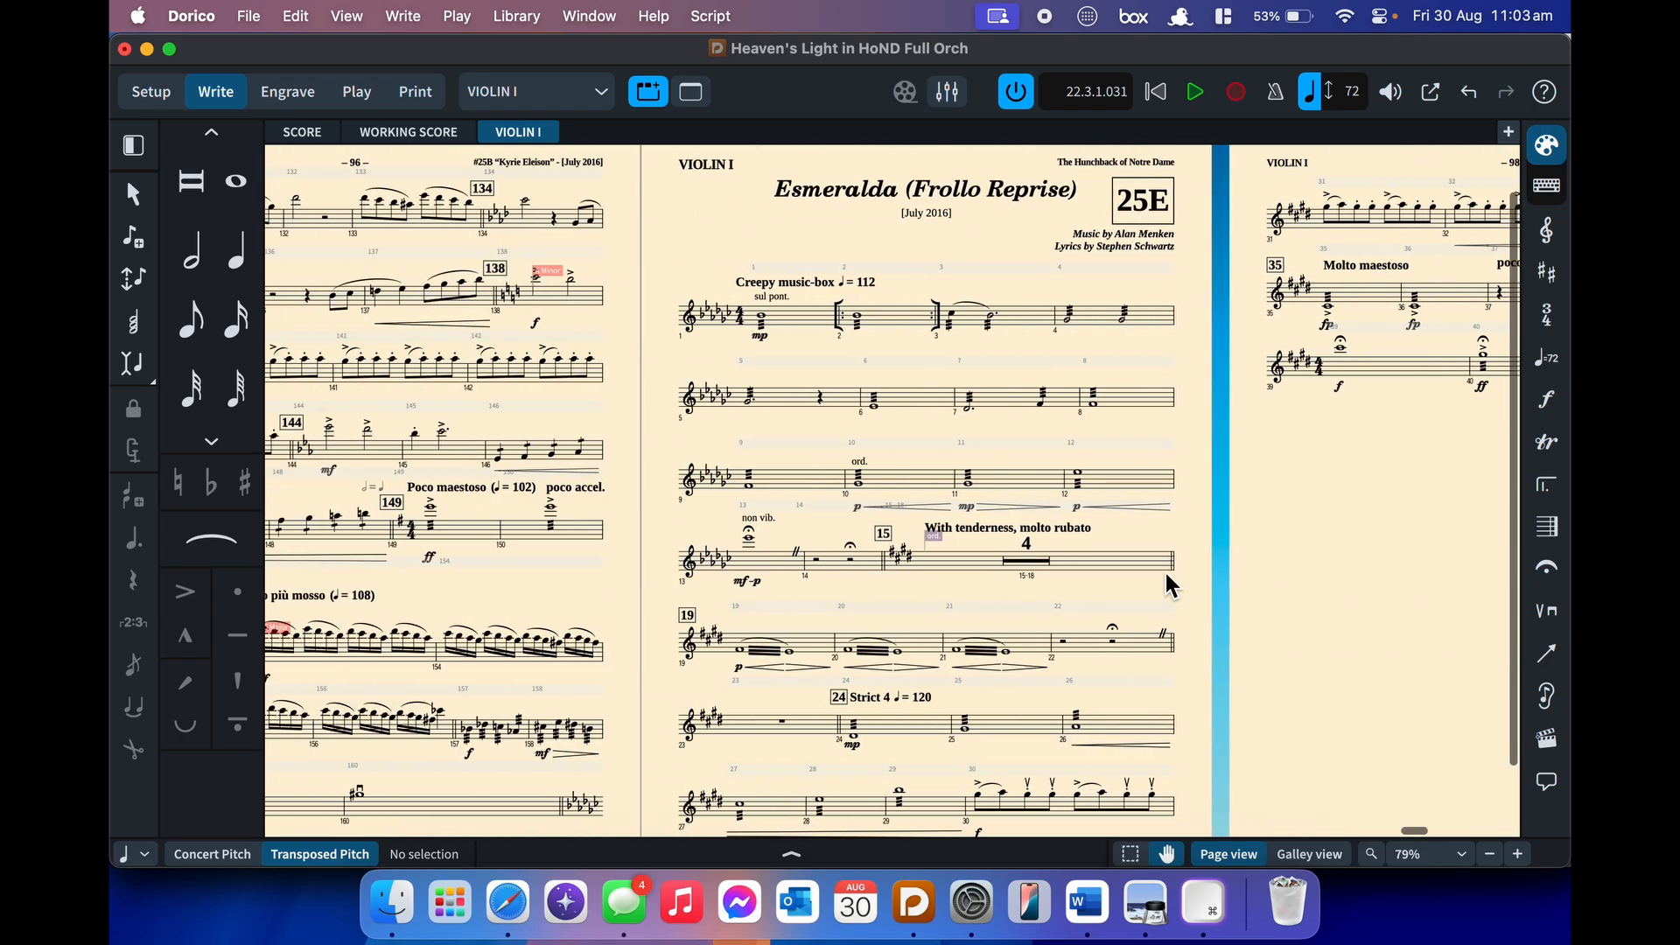
{"action": "scroll", "coordinate": [1164, 569], "scroll_direction": "left", "scroll_amount": 5}
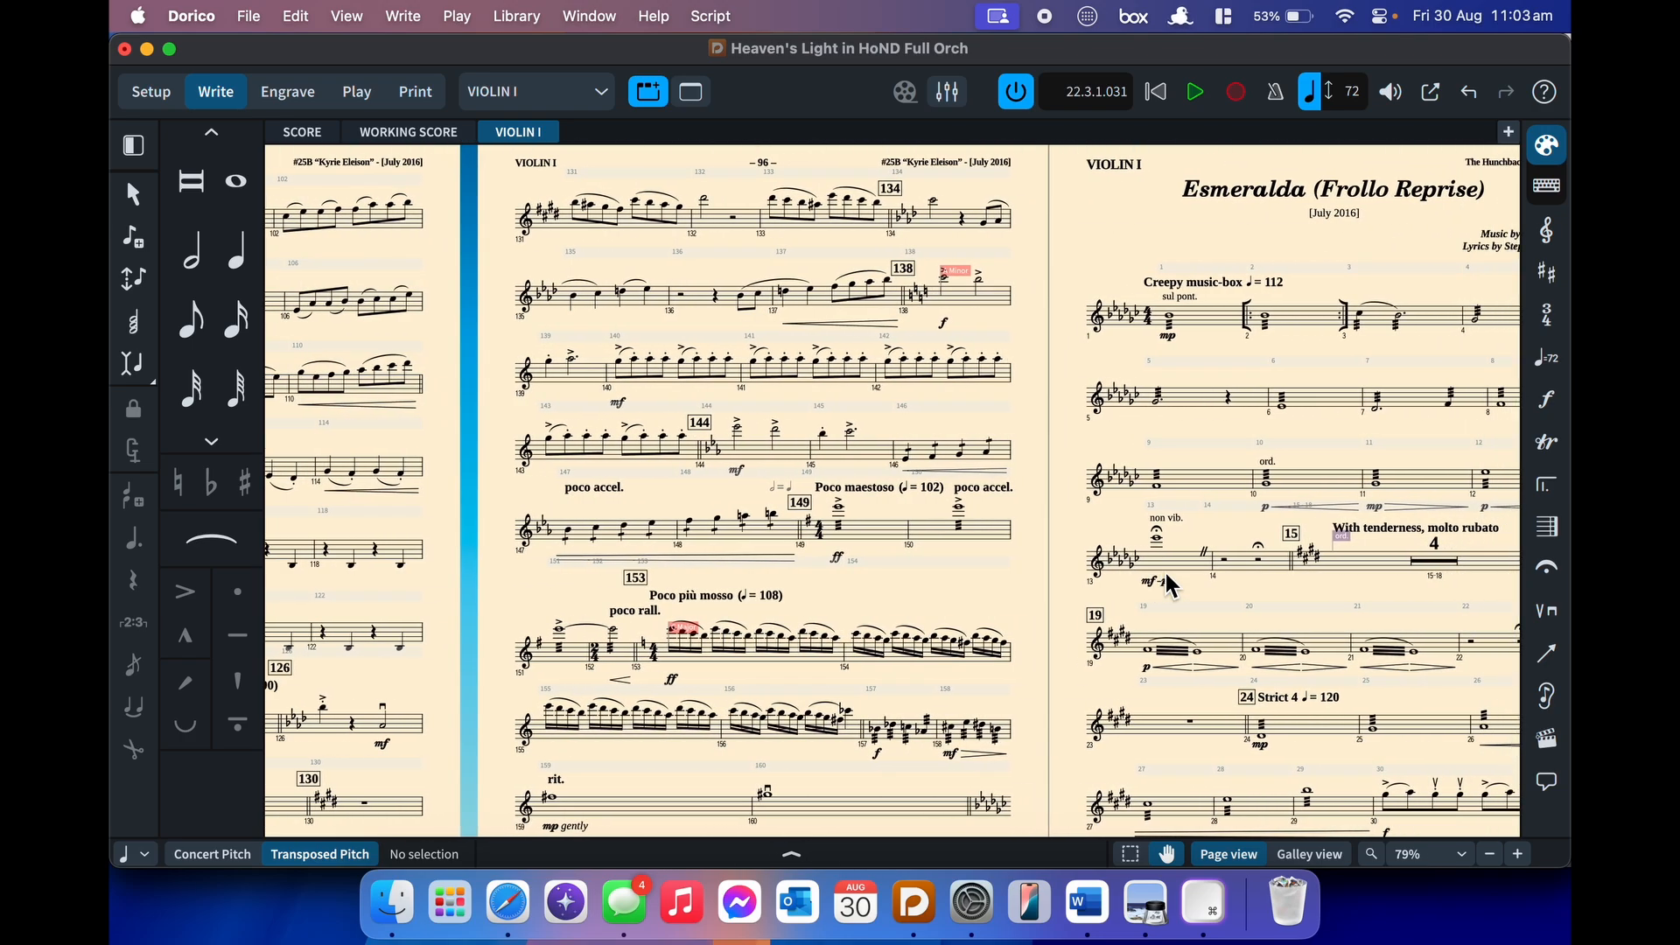
{"action": "key", "text": "grave"}
{"action": "key", "text": "grave"}
{"action": "scroll", "coordinate": [918, 609], "scroll_direction": "left", "scroll_amount": 5}
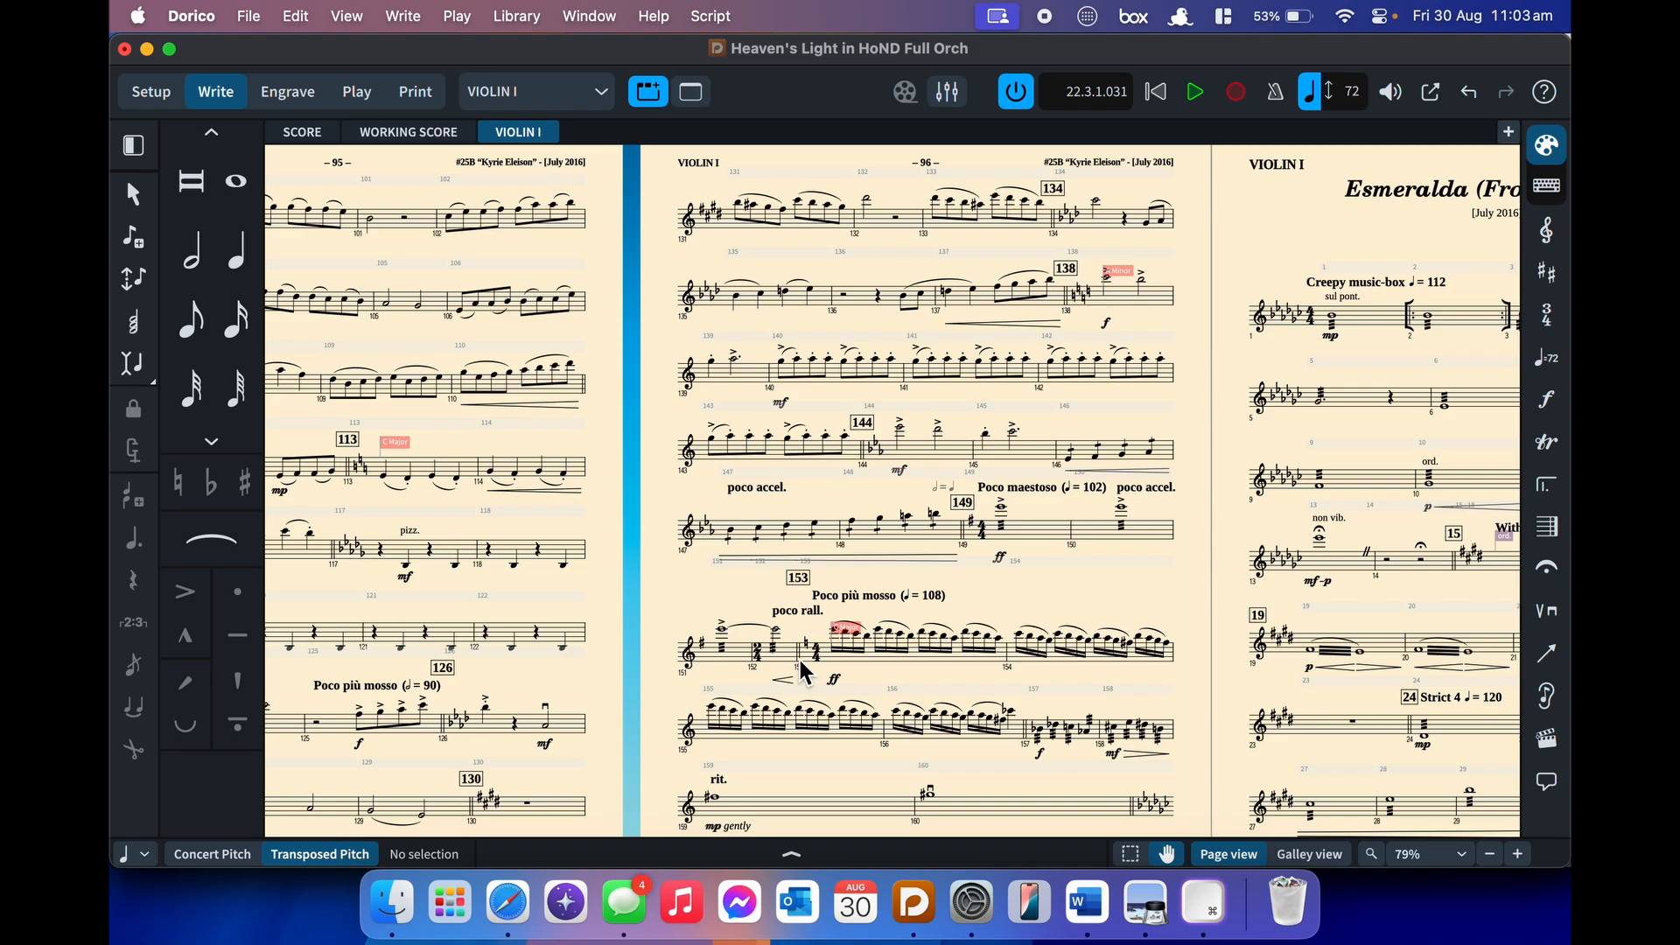
- Return to the WORKING SCORE tab and scroll through the Flute and reed staves in galley view
{"action": "left_click", "coordinate": [434, 131]}
{"action": "scroll", "coordinate": [661, 456], "scroll_direction": "down", "scroll_amount": 2}
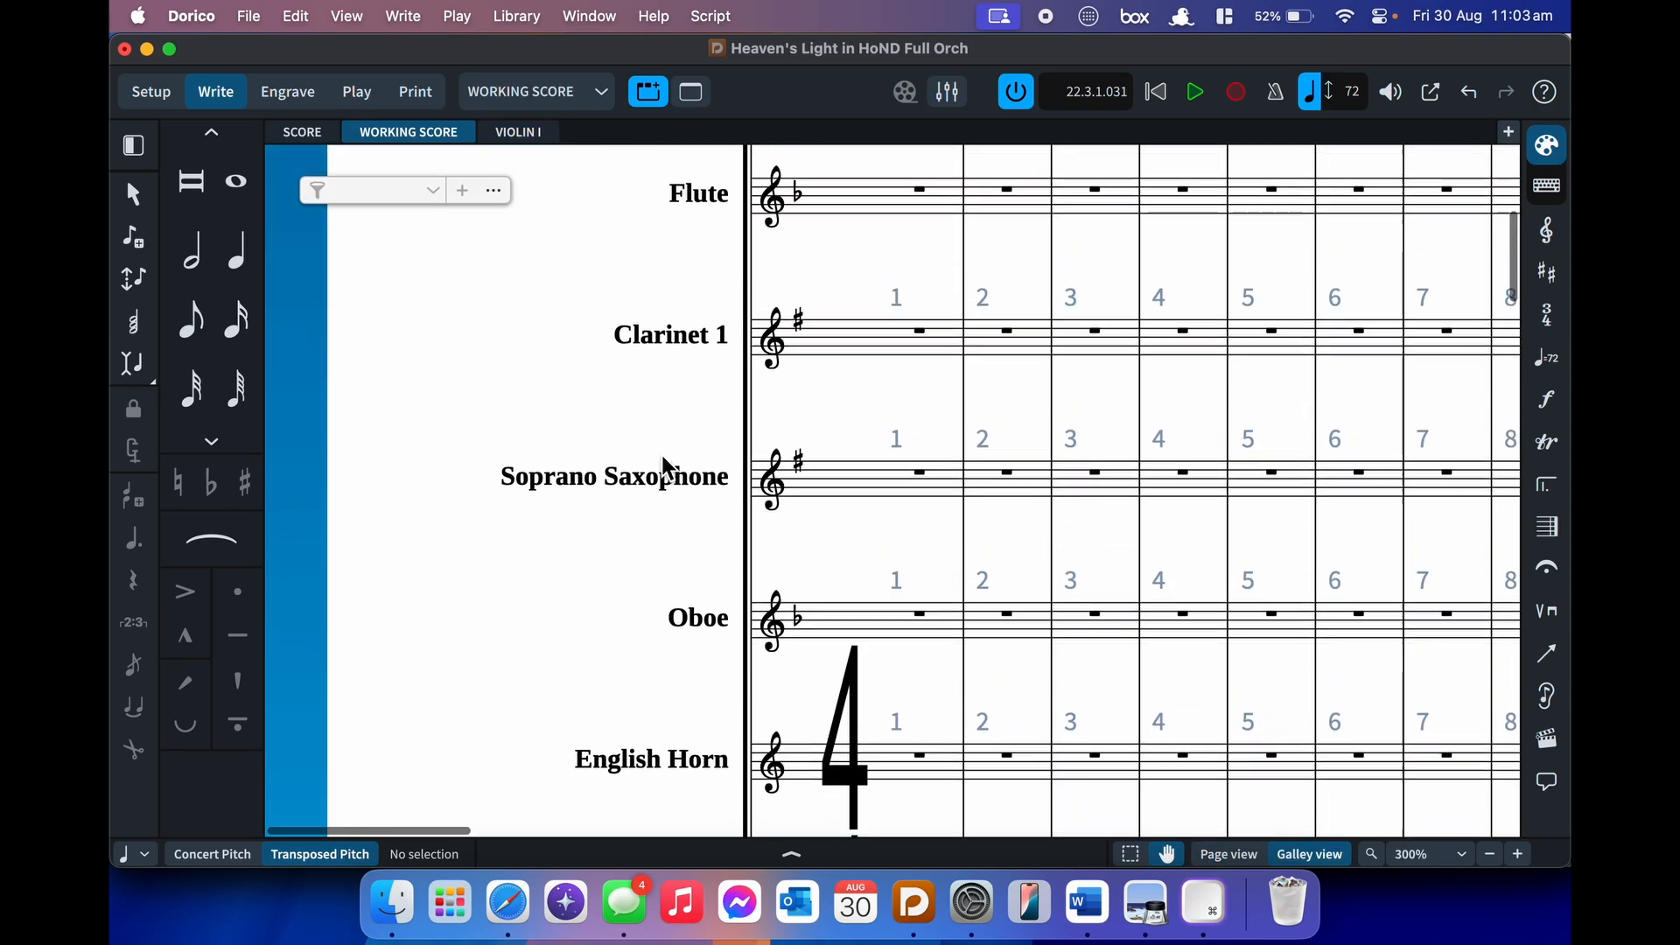
{"action": "scroll", "coordinate": [661, 455], "scroll_direction": "up", "scroll_amount": 2}
{"action": "scroll", "coordinate": [663, 468], "scroll_direction": "up", "scroll_amount": 1}
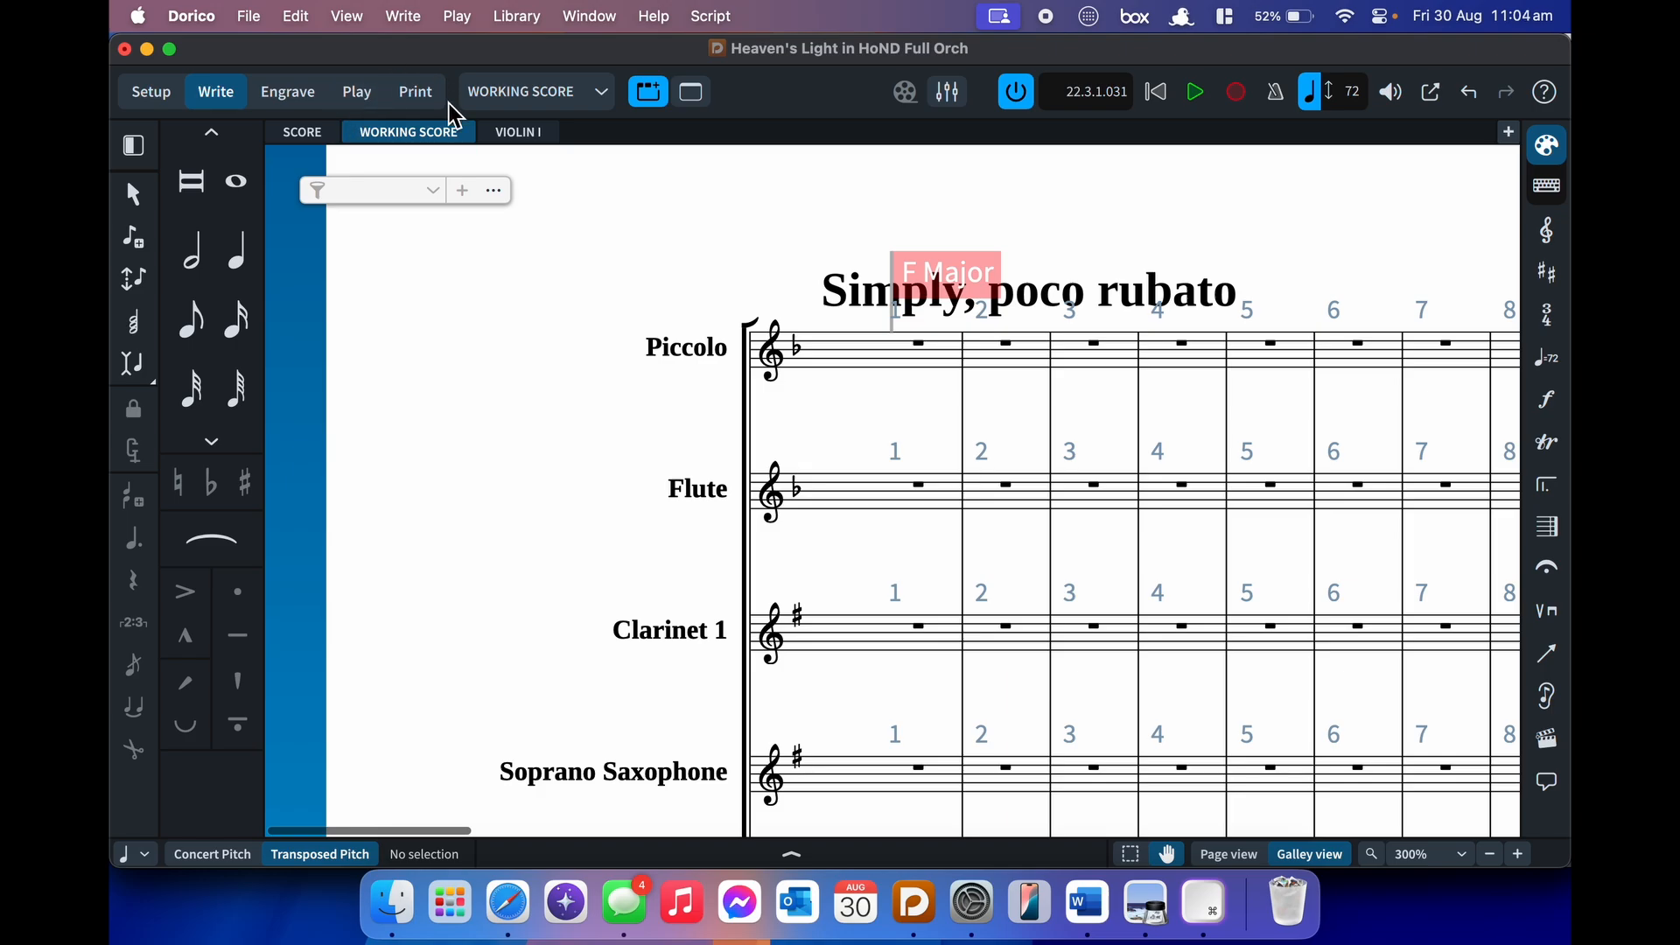
{"action": "scroll", "coordinate": [762, 422], "scroll_direction": "right", "scroll_amount": 5}
{"action": "scroll", "coordinate": [762, 422], "scroll_direction": "right", "scroll_amount": 2}
{"action": "scroll", "coordinate": [763, 423], "scroll_direction": "down", "scroll_amount": 10}
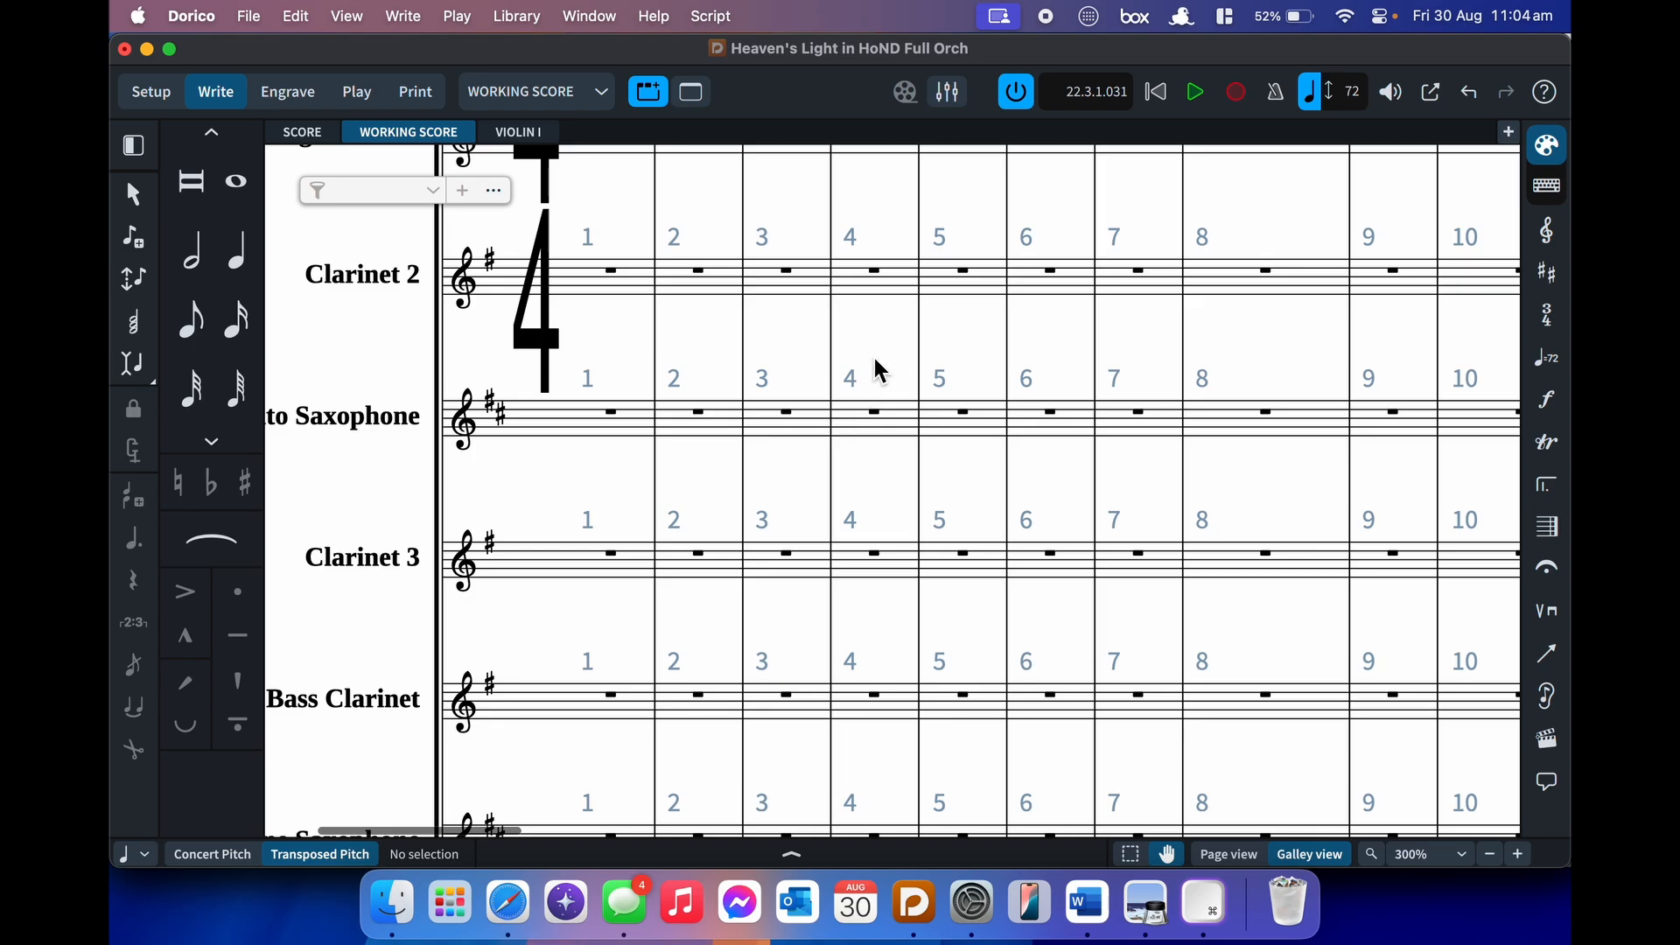
{"action": "scroll", "coordinate": [875, 361], "scroll_direction": "right", "scroll_amount": 5}
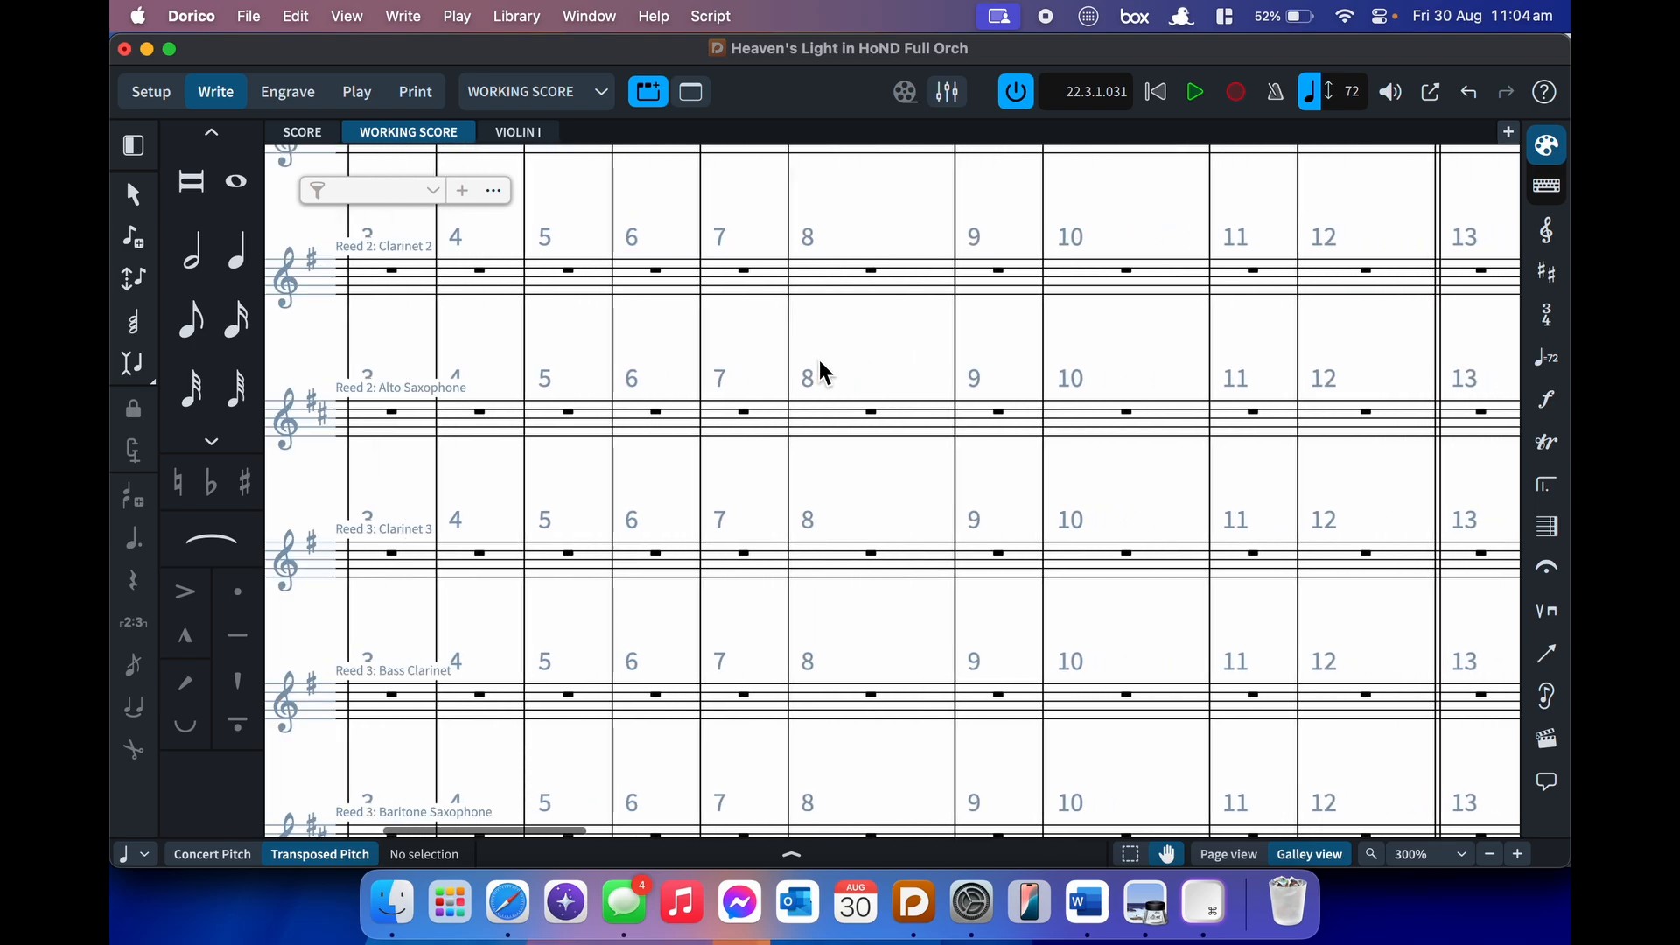